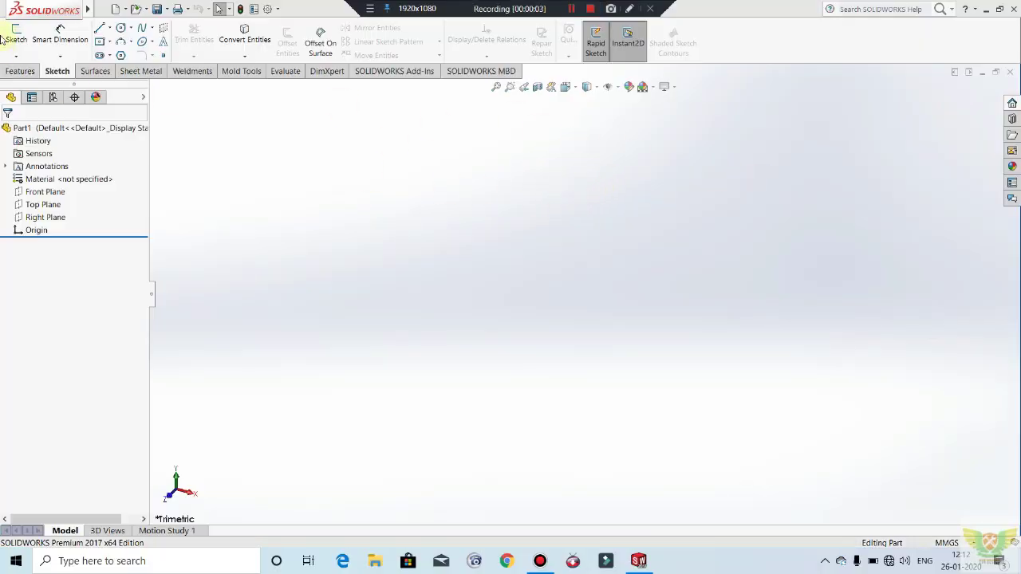
Step: Sketch a center rectangle about 202 by 130 mm on the Top Plane, centered on the origin, and turn off shaded sketch contours
{"action": "left_click", "coordinate": [37, 36]}
{"action": "left_click", "coordinate": [16, 38]}
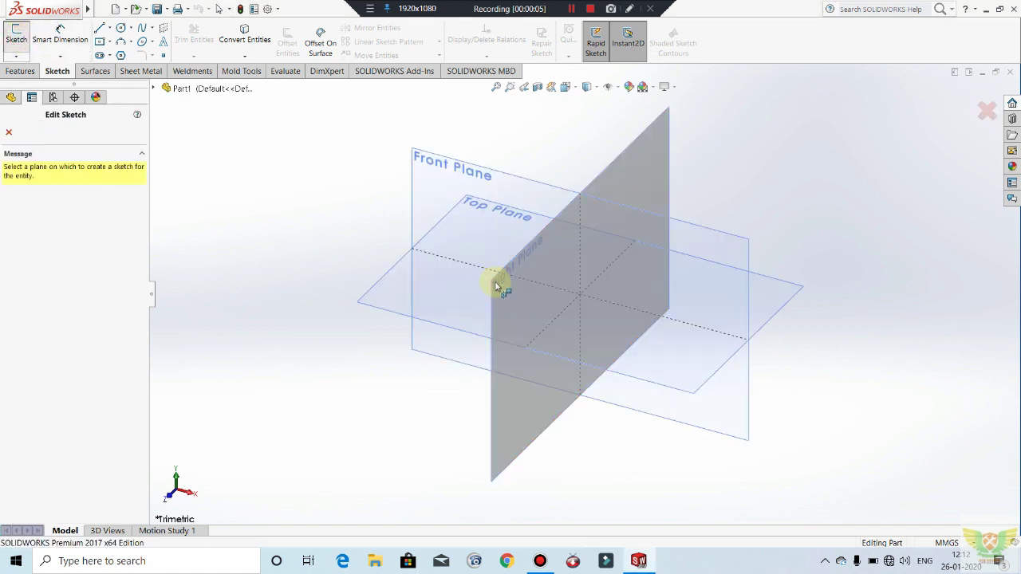
{"action": "left_click", "coordinate": [403, 297]}
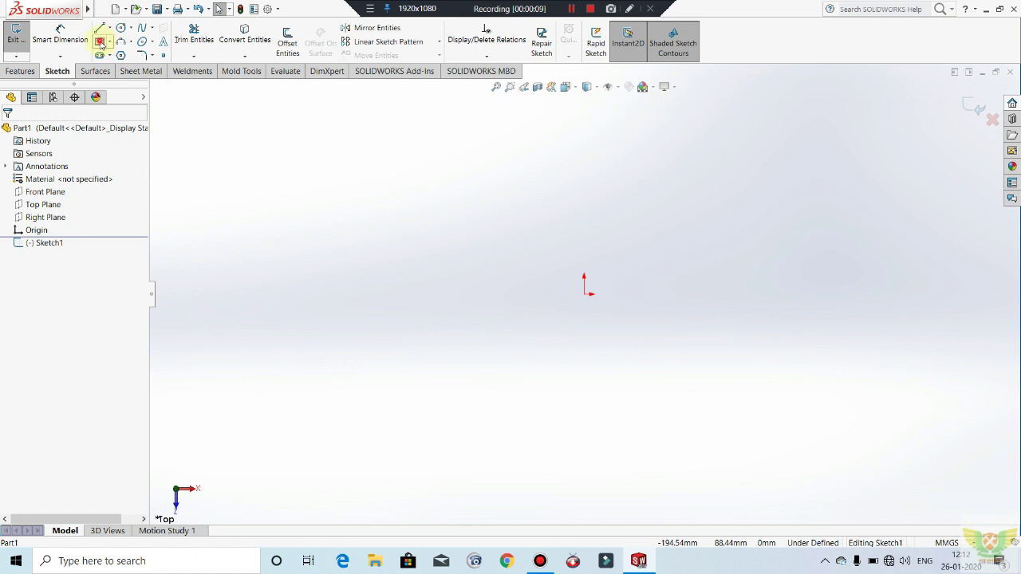
{"action": "left_click", "coordinate": [99, 41]}
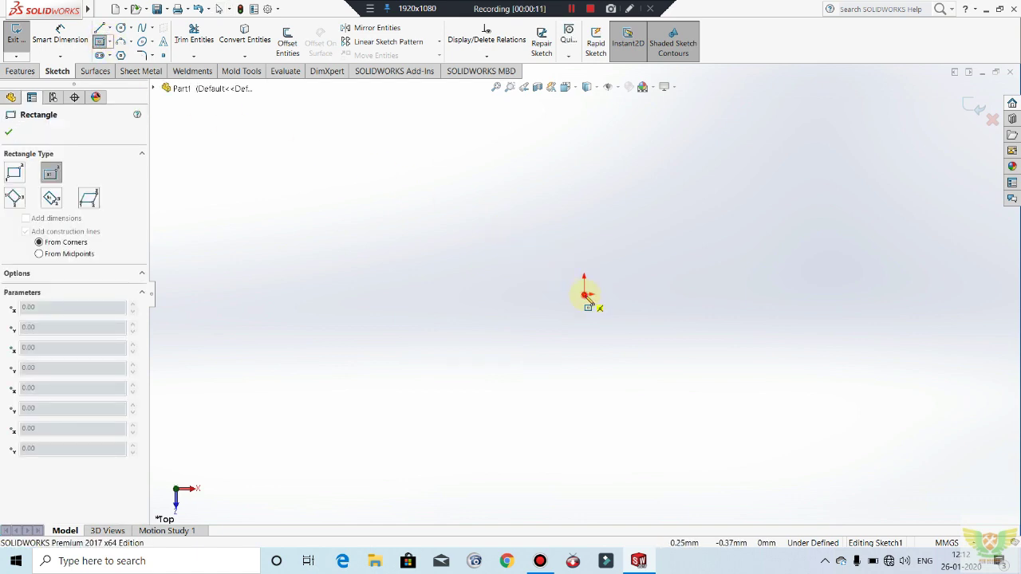
{"action": "left_click", "coordinate": [803, 154]}
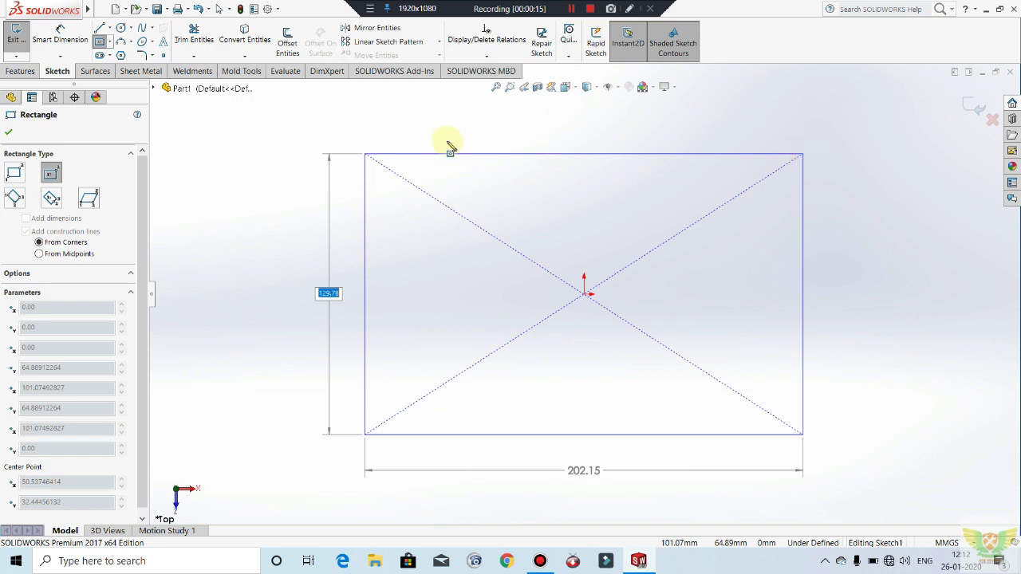
{"action": "key", "text": "Escape"}
{"action": "key", "text": "Escape"}
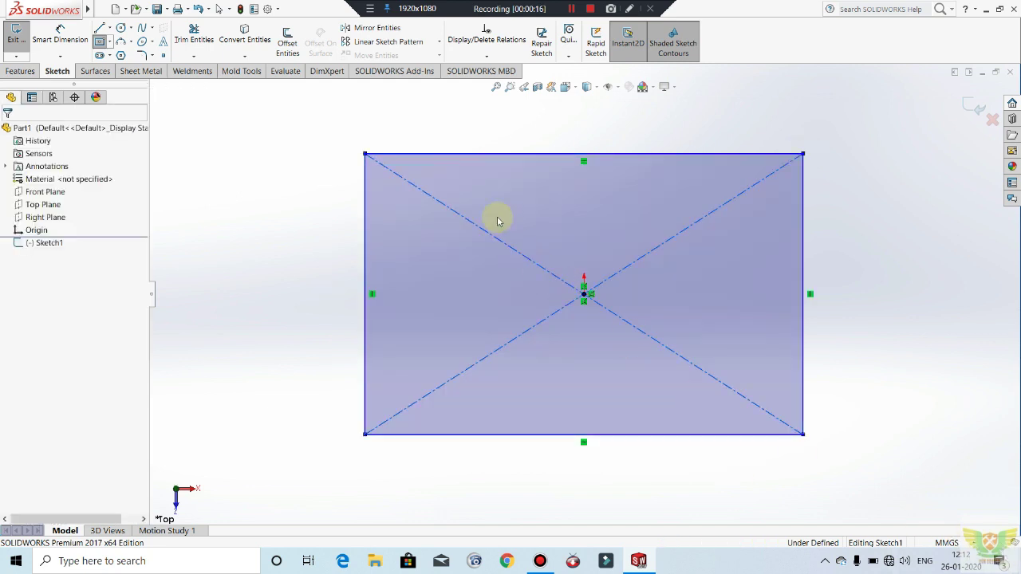
{"action": "left_click", "coordinate": [664, 48]}
{"action": "left_click", "coordinate": [664, 50]}
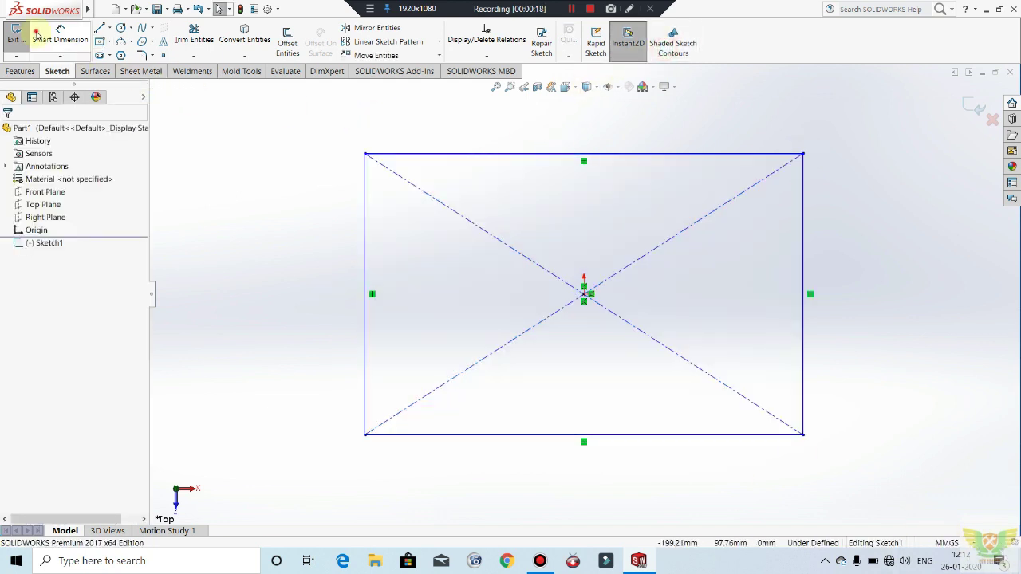
Step: Dimension the rectangle 335 mm along its vertical side and 330 mm along its horizontal side, and exit the sketch
{"action": "left_click", "coordinate": [60, 36]}
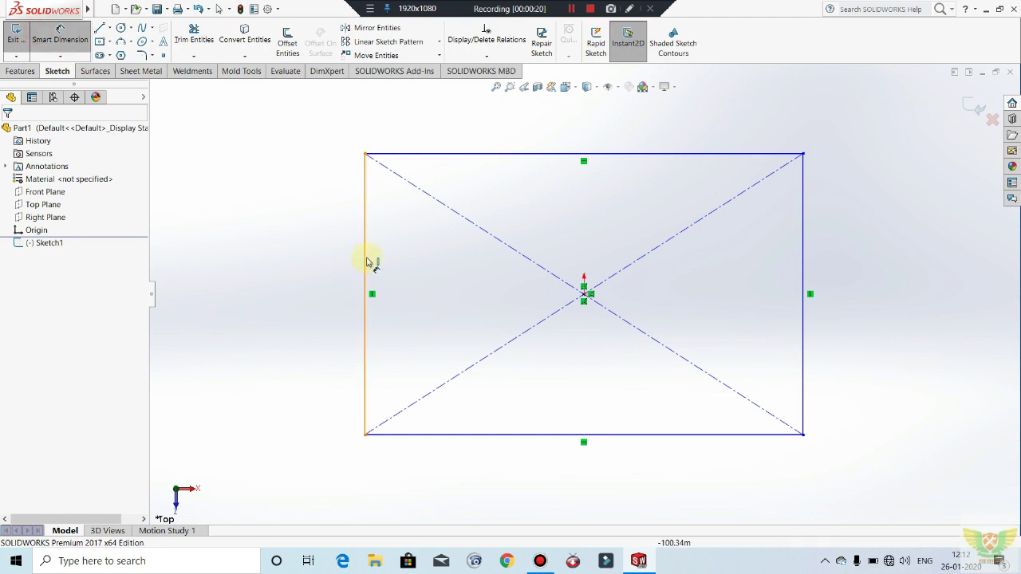
{"action": "left_click", "coordinate": [366, 264]}
{"action": "left_click", "coordinate": [311, 277]}
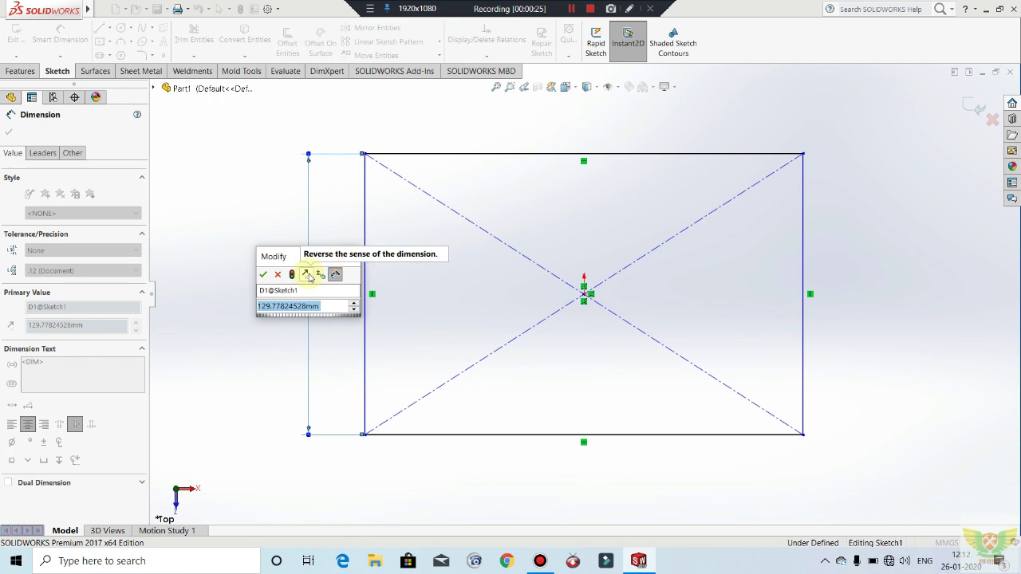
{"action": "type", "text": "335"}
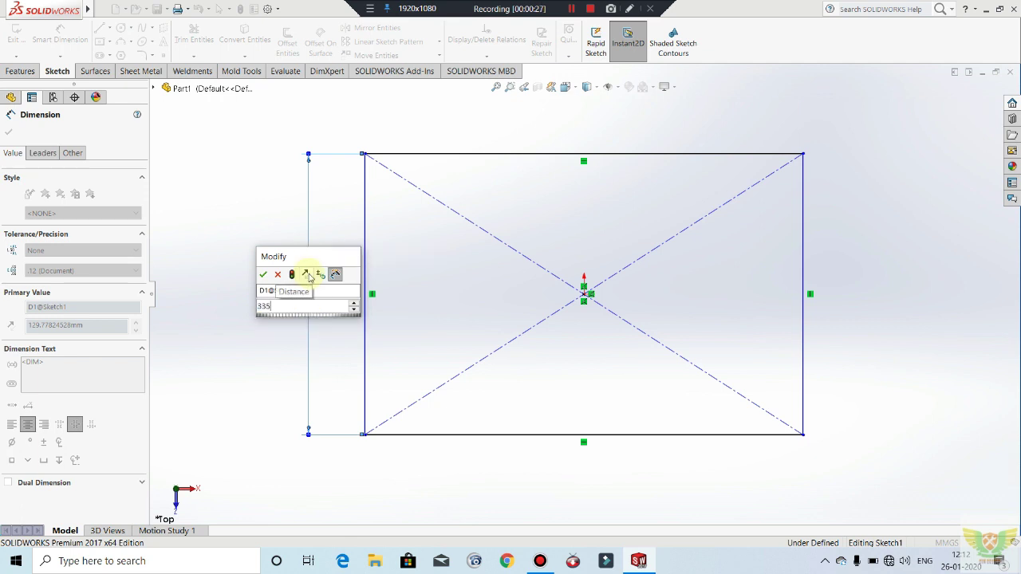
{"action": "key", "text": "Return"}
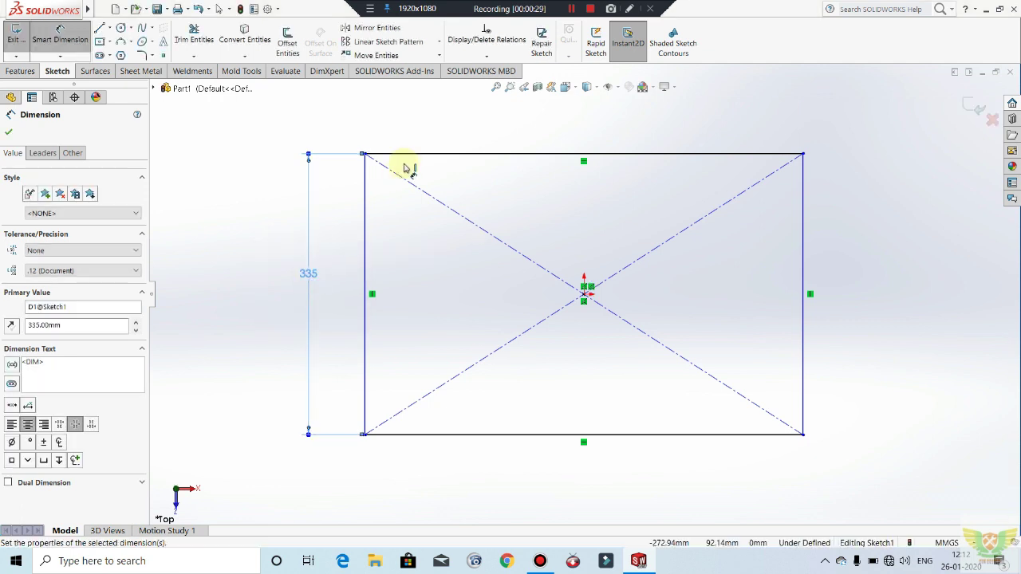
{"action": "left_click", "coordinate": [529, 153]}
{"action": "left_click", "coordinate": [545, 122]}
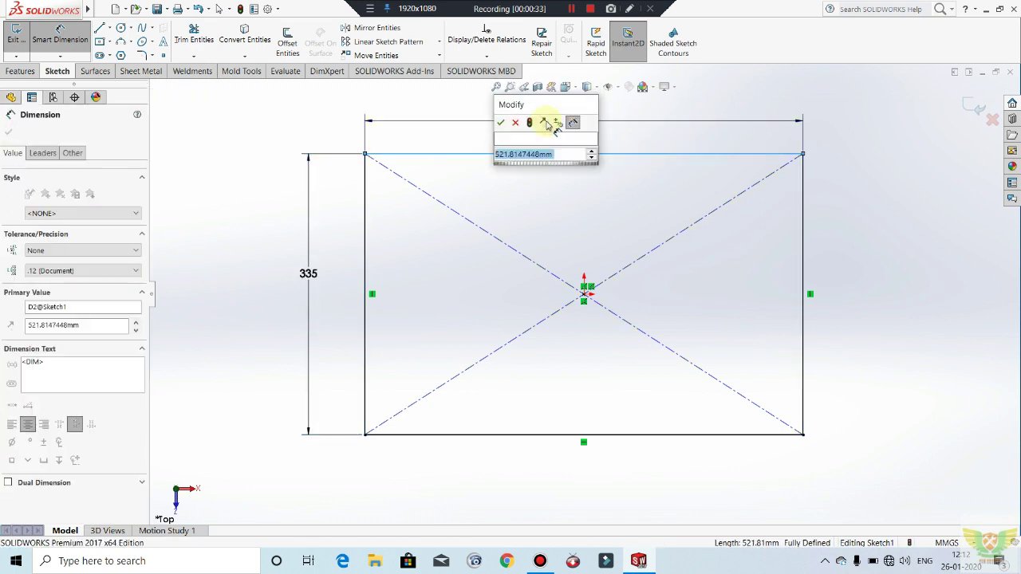
{"action": "type", "text": "330"}
{"action": "key", "text": "Return"}
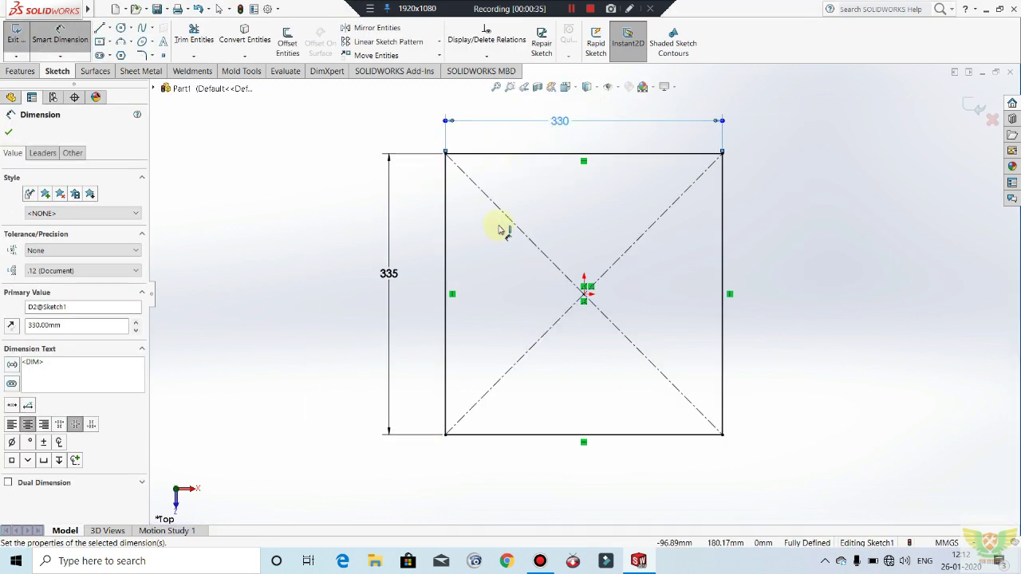
{"action": "left_click", "coordinate": [875, 164]}
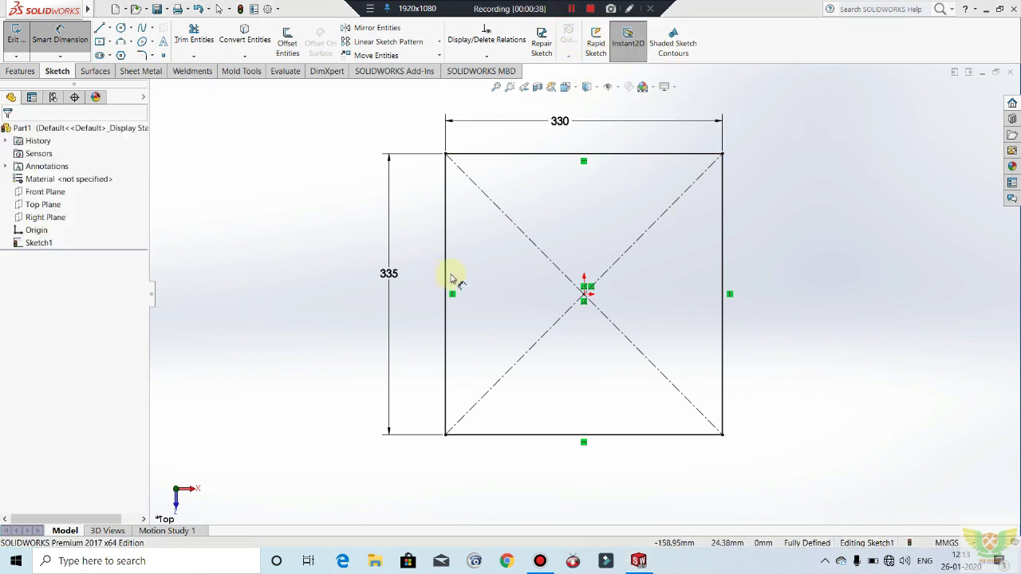
{"action": "left_click", "coordinate": [16, 36]}
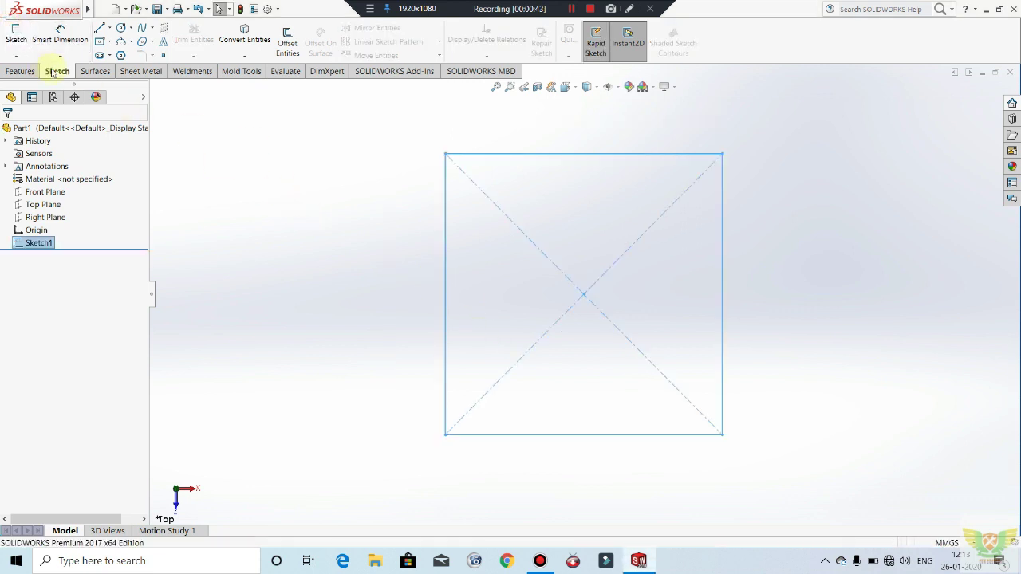
Step: Create a sheet metal base flange from the rectangle sketch with a thickness of 0.5 mm
{"action": "left_click", "coordinate": [142, 72]}
{"action": "left_click", "coordinate": [14, 38]}
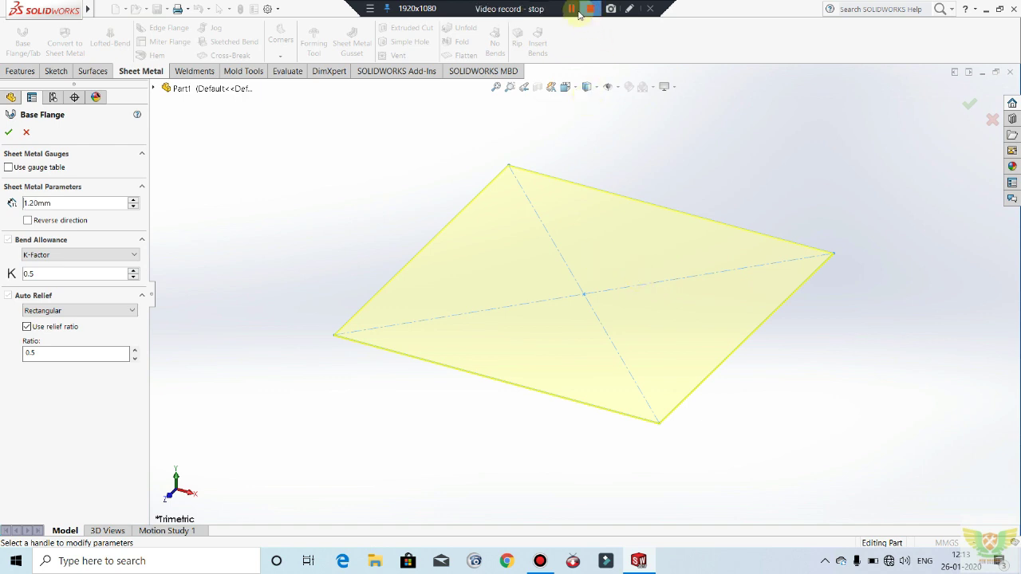
{"action": "double_click", "coordinate": [76, 203]}
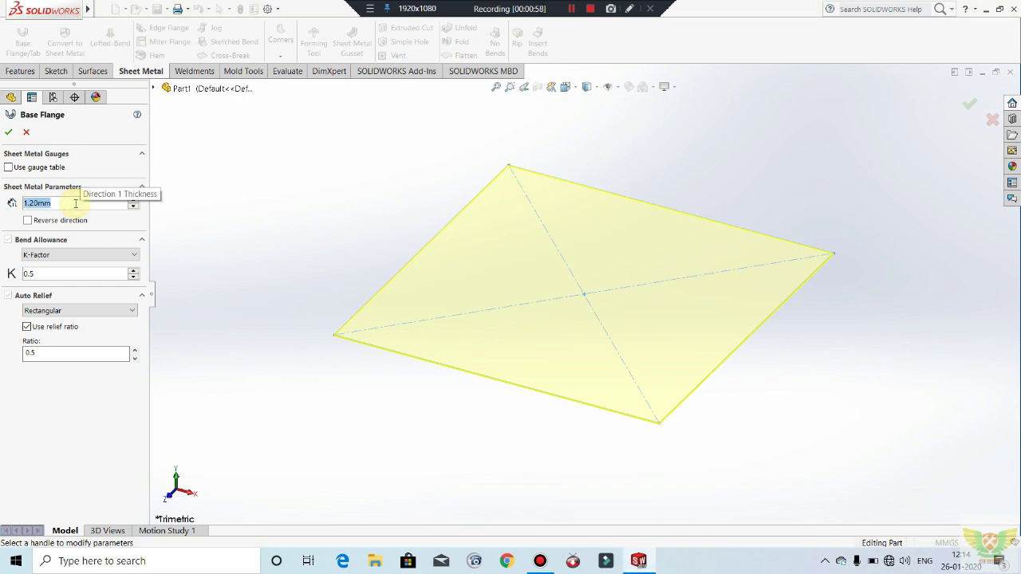
{"action": "type", "text": "0.5"}
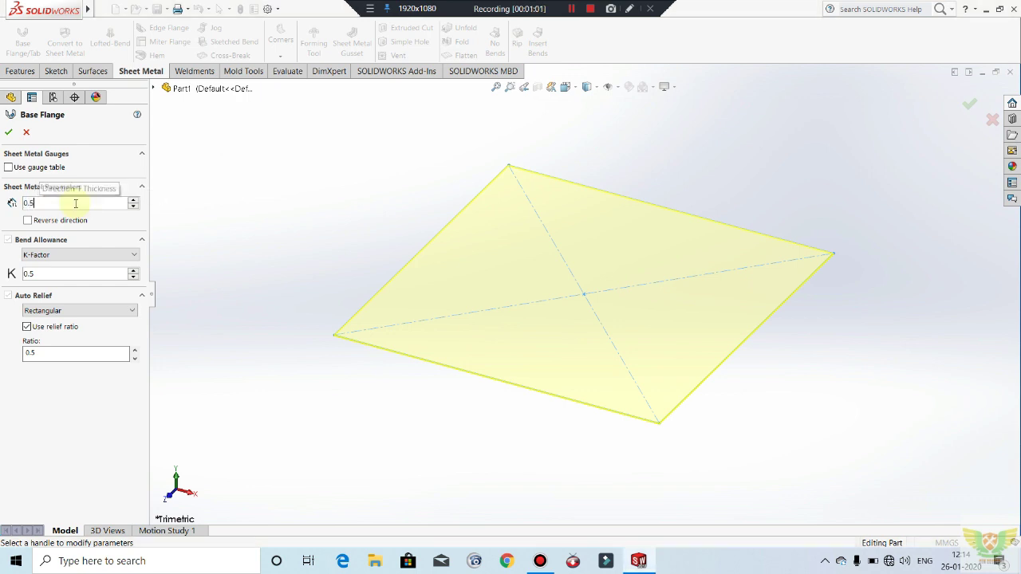
{"action": "key", "text": "Return"}
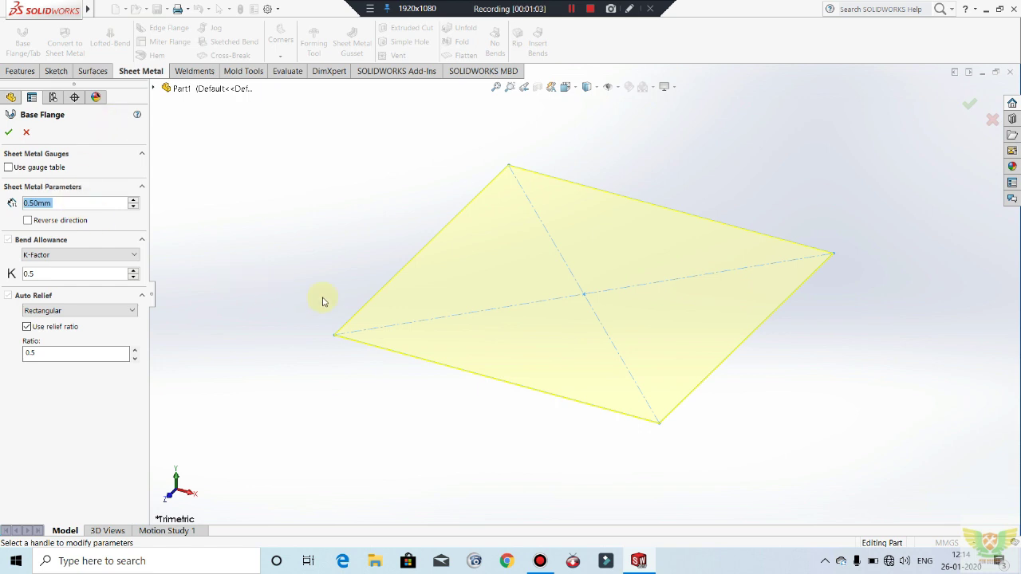
{"action": "left_click", "coordinate": [12, 131]}
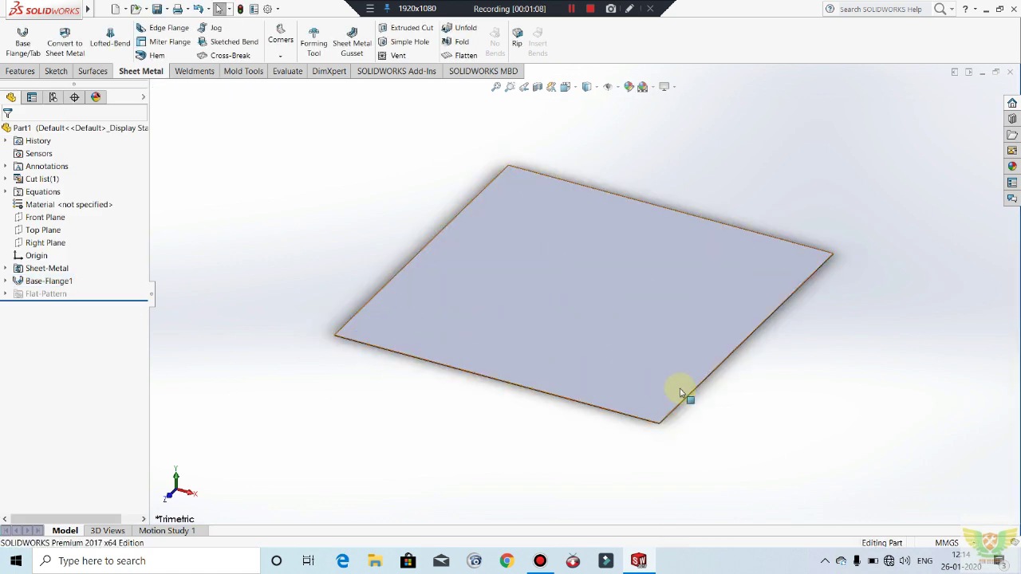
{"action": "scroll", "coordinate": [686, 396], "scroll_direction": "down", "scroll_amount": 2}
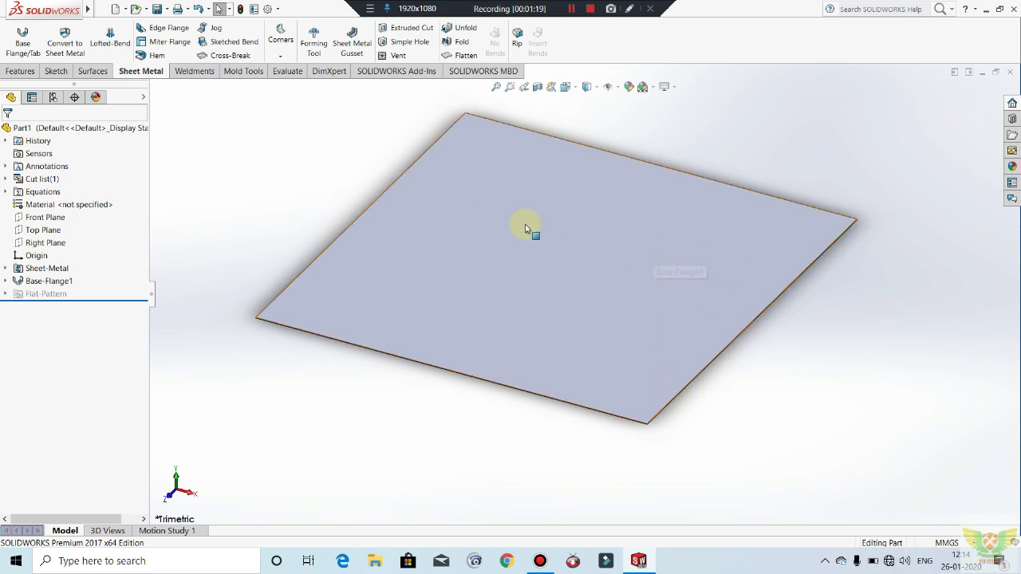
{"action": "middle_click_drag", "start_coordinate": [527, 237], "coordinate": [510, 187]}
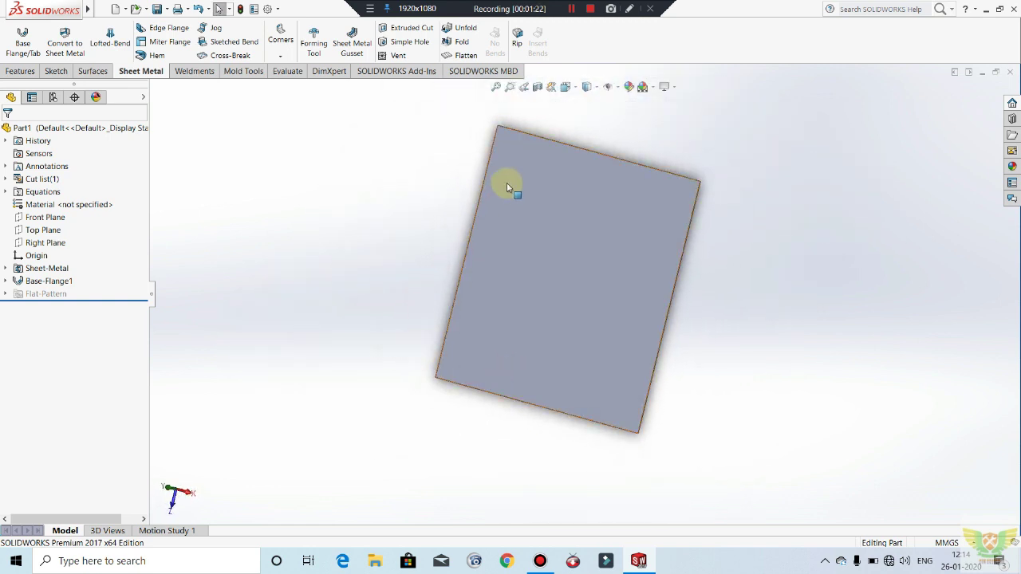
{"action": "right_click", "coordinate": [781, 137]}
{"action": "left_click", "coordinate": [766, 180]}
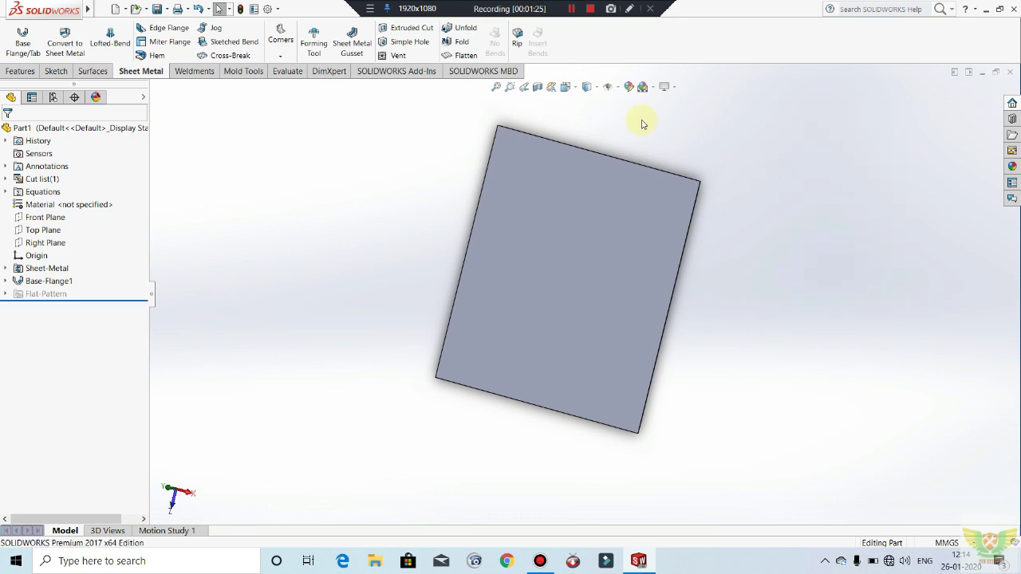
{"action": "key", "text": "space"}
{"action": "left_click", "coordinate": [404, 309]}
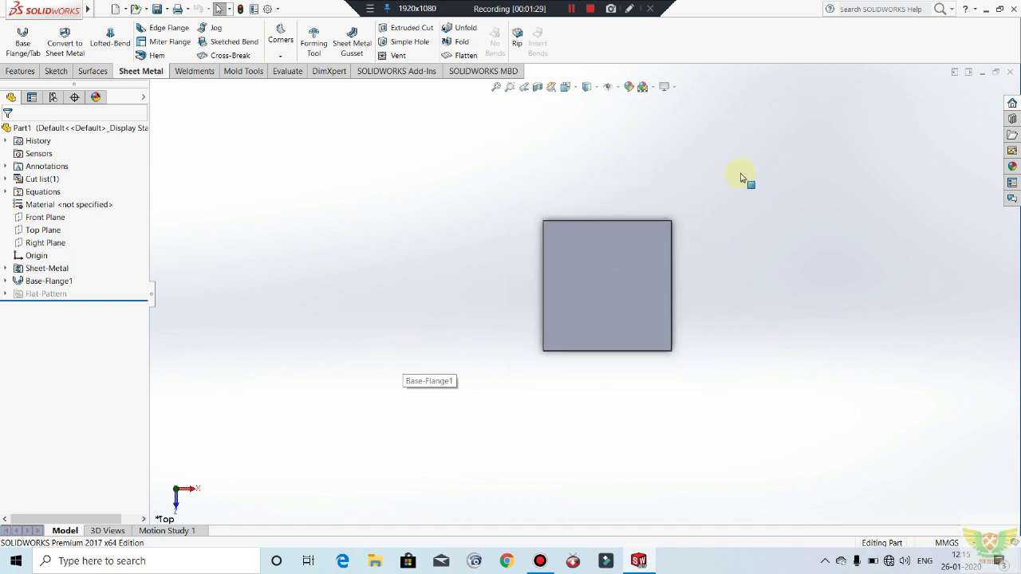
Step: Start an edge flange on the plate's rear 330 mm edge and set its flange length to 10 mm
{"action": "middle_click_drag", "start_coordinate": [740, 177], "coordinate": [691, 230]}
{"action": "scroll", "coordinate": [593, 266], "scroll_direction": "down", "scroll_amount": 5}
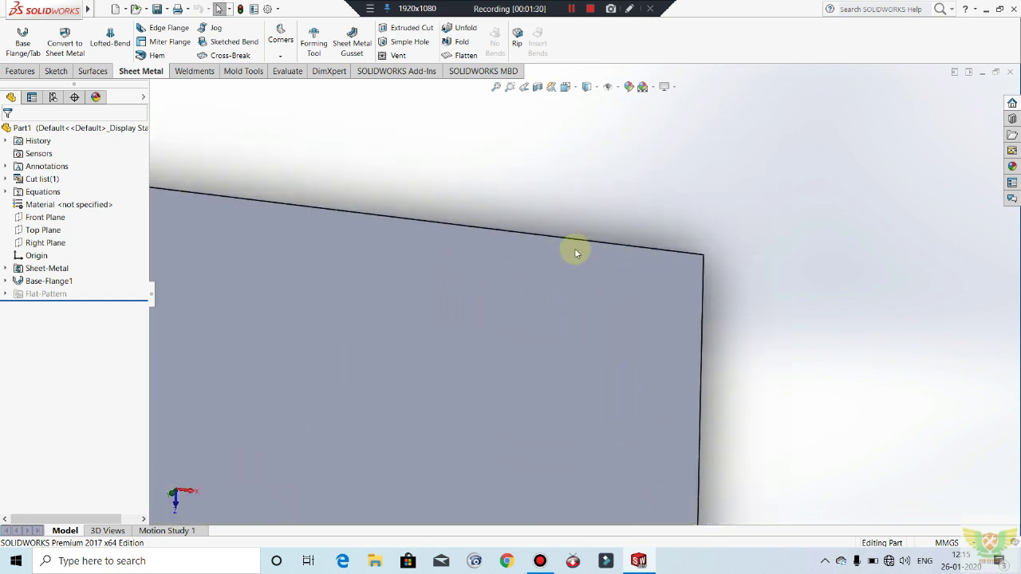
{"action": "scroll", "coordinate": [571, 249], "scroll_direction": "down", "scroll_amount": 5}
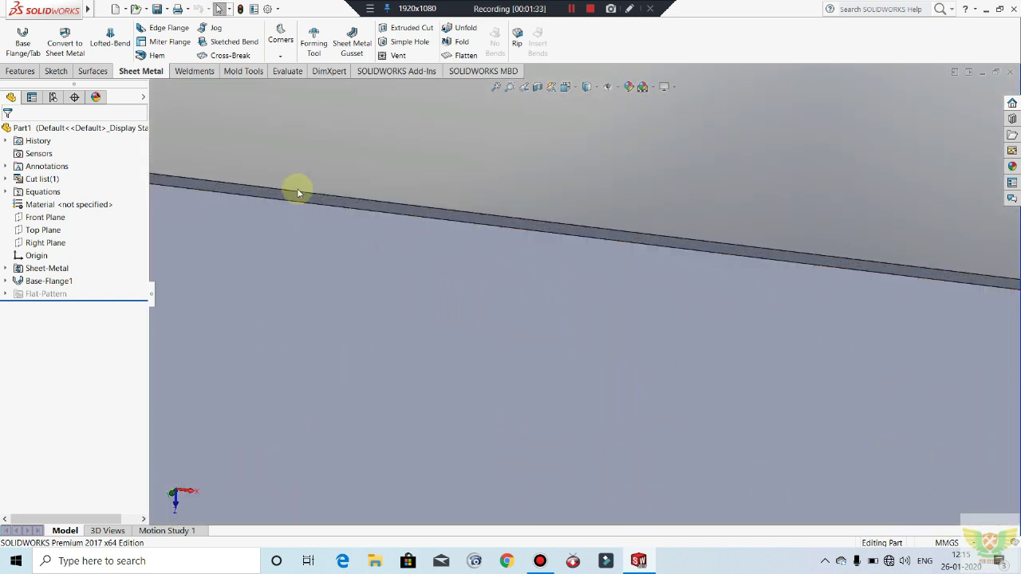
{"action": "scroll", "coordinate": [452, 189], "scroll_direction": "up", "scroll_amount": 2}
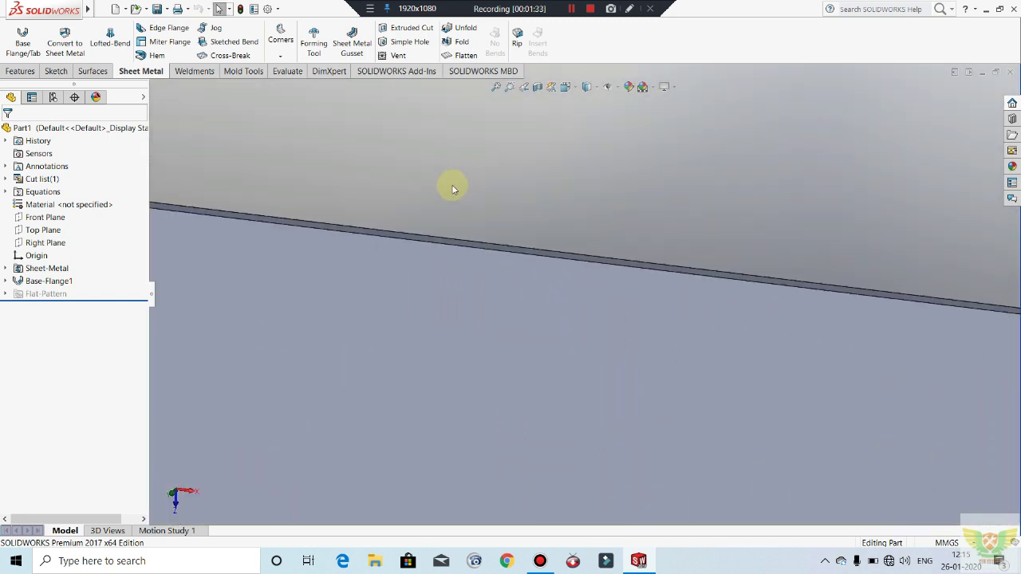
{"action": "left_click", "coordinate": [166, 27]}
{"action": "left_click", "coordinate": [450, 248]}
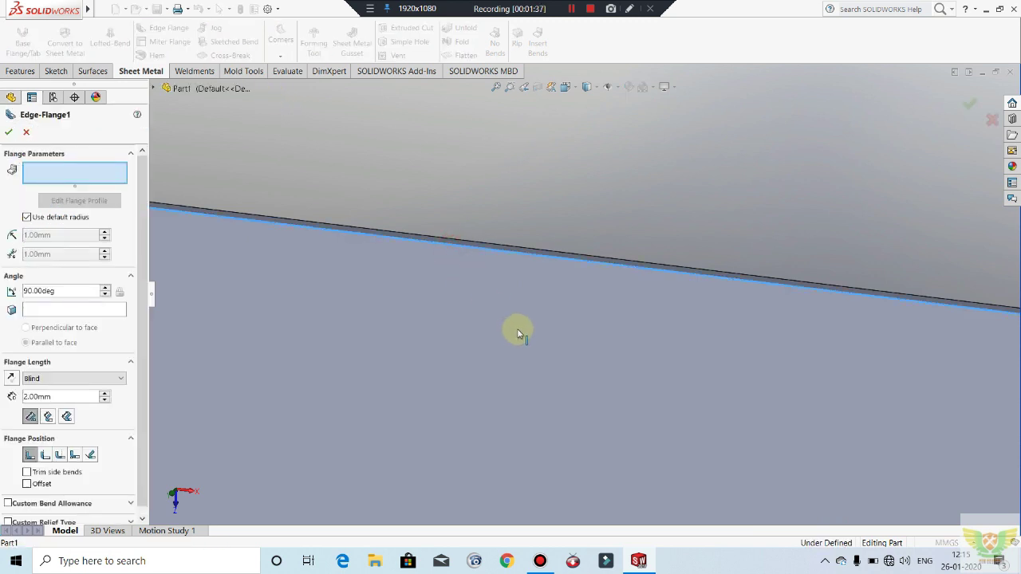
{"action": "scroll", "coordinate": [520, 330], "scroll_direction": "down", "scroll_amount": 3}
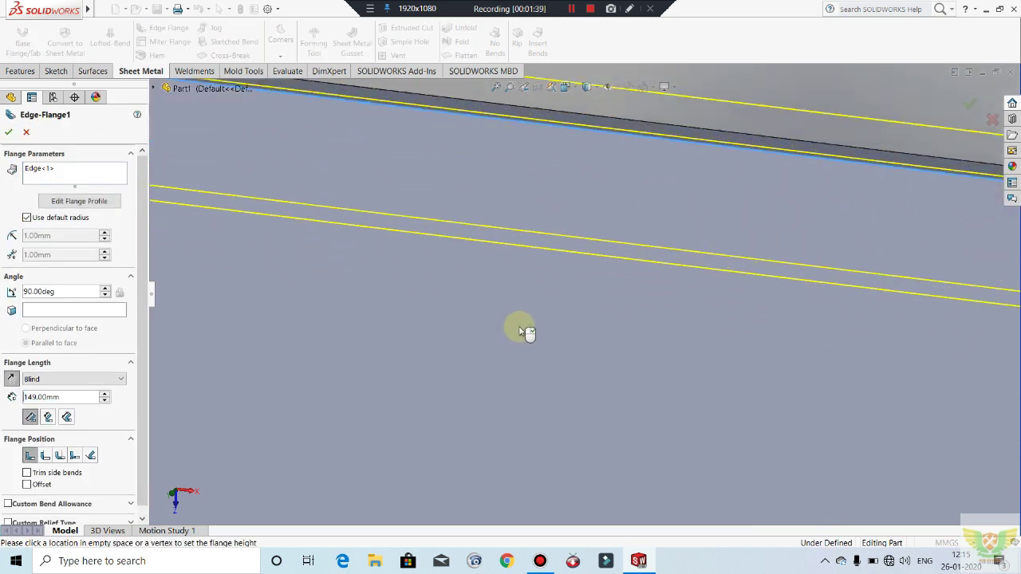
{"action": "scroll", "coordinate": [523, 327], "scroll_direction": "up", "scroll_amount": 5}
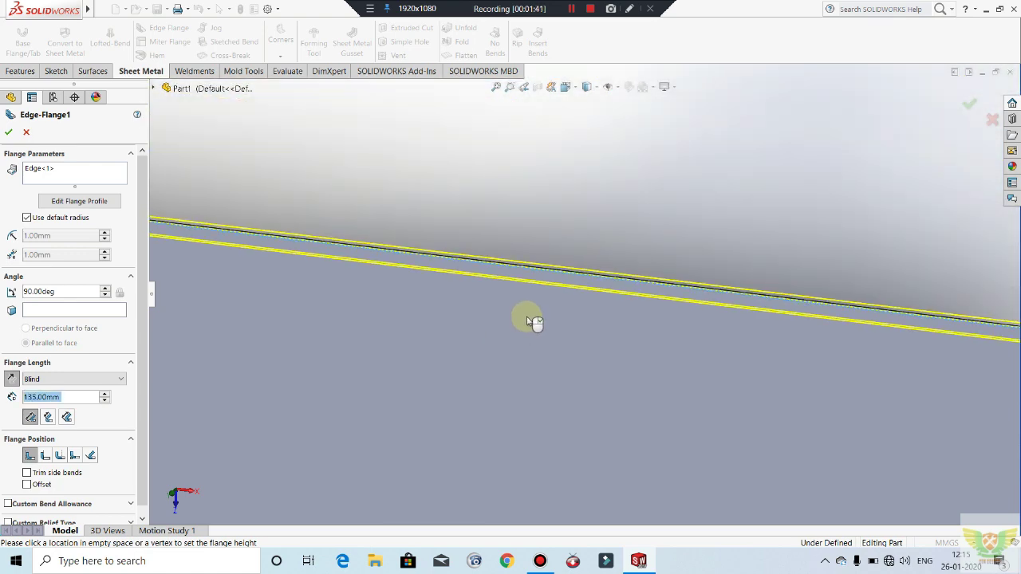
{"action": "left_click", "coordinate": [758, 180]}
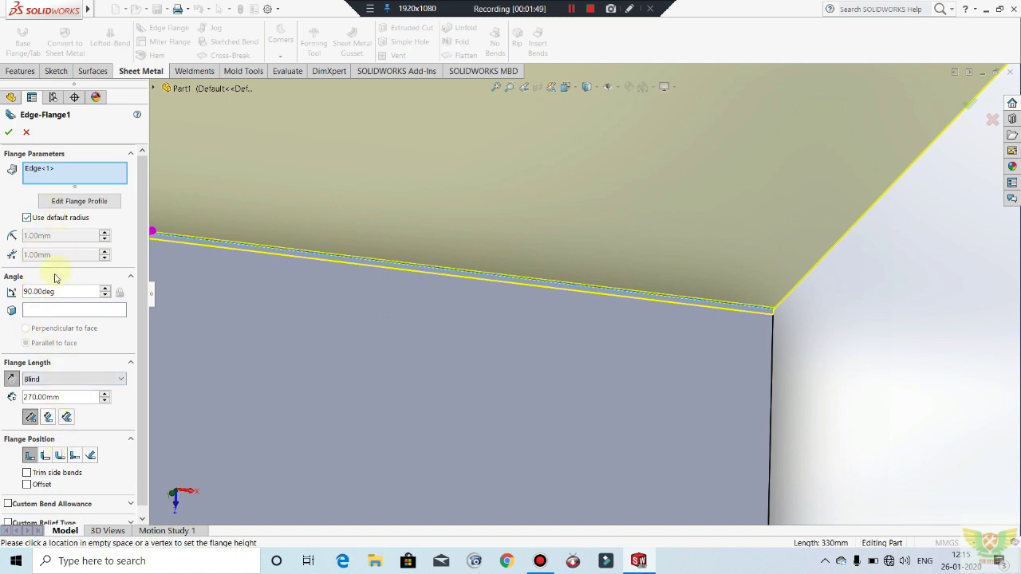
{"action": "double_click", "coordinate": [58, 395]}
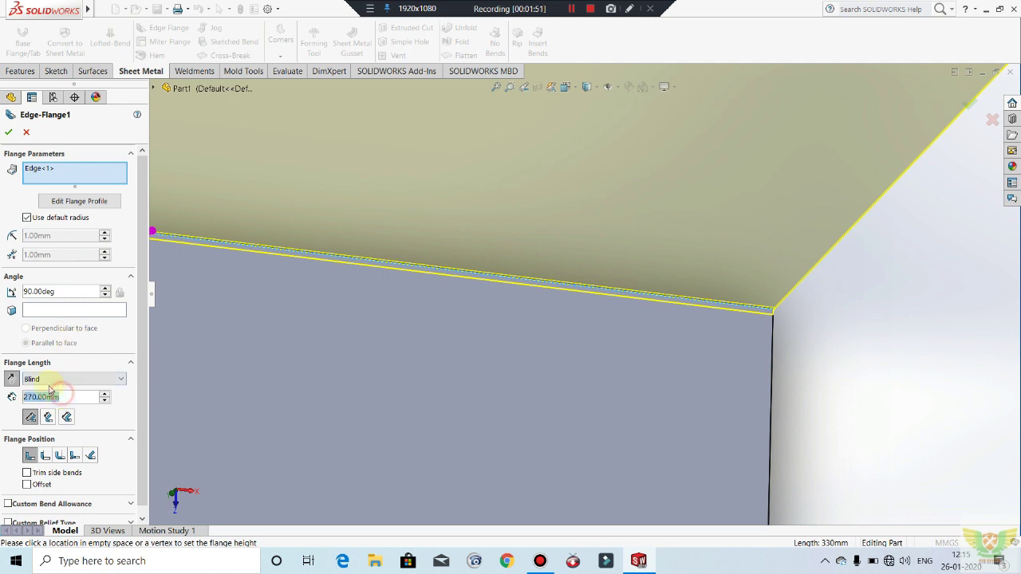
{"action": "type", "text": "10"}
{"action": "key", "text": "Return"}
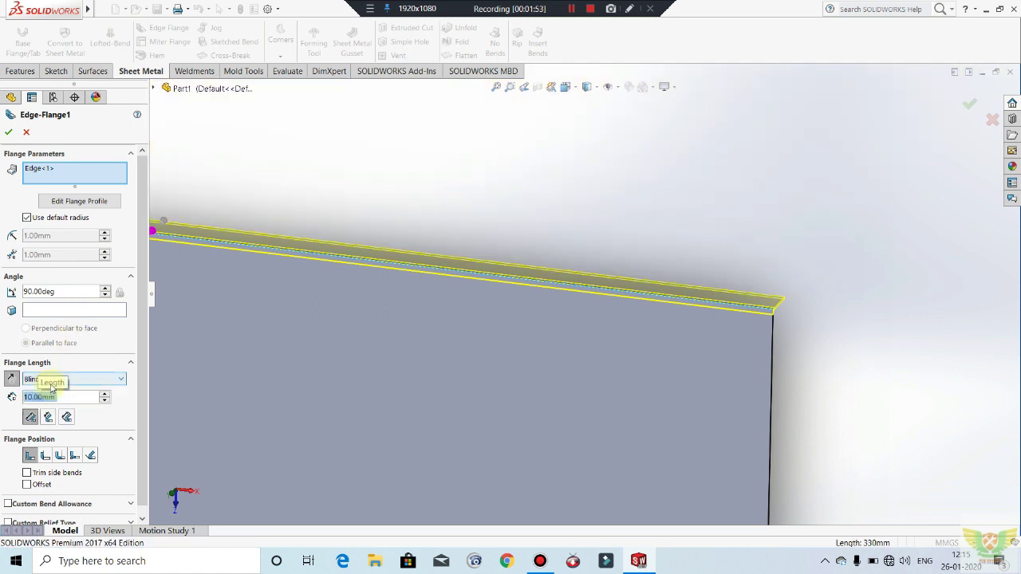
Step: Turn off the default radius for the rear edge flange and set its bend radius to 0.55 mm
{"action": "scroll", "coordinate": [144, 363], "scroll_direction": "down", "scroll_amount": 1}
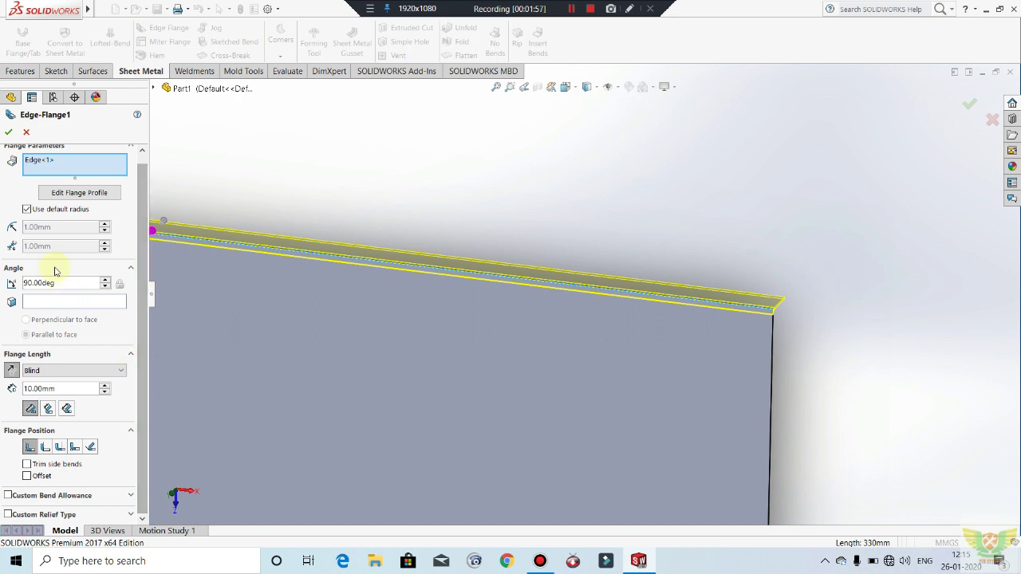
{"action": "left_click", "coordinate": [28, 209]}
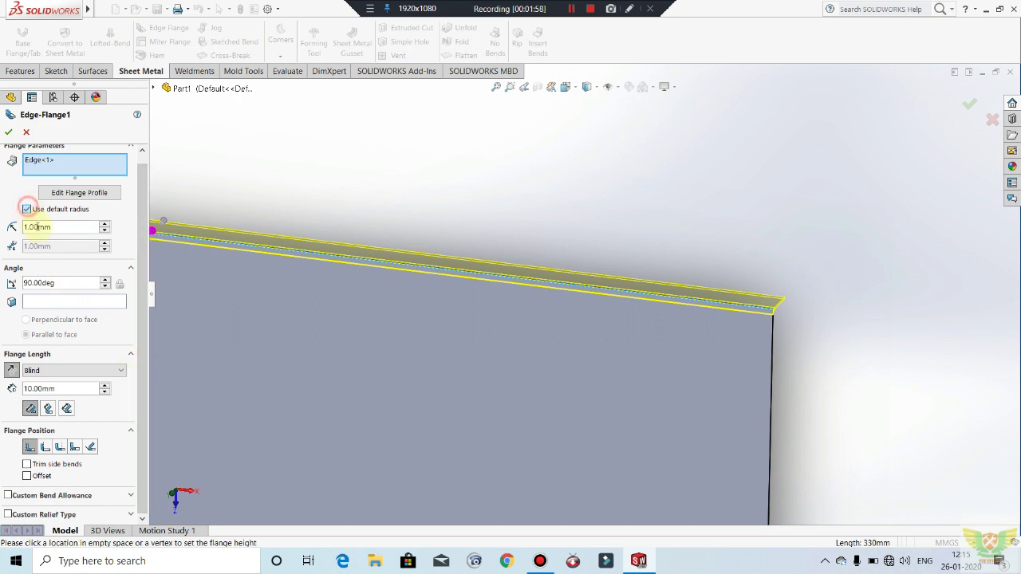
{"action": "left_click", "coordinate": [66, 227]}
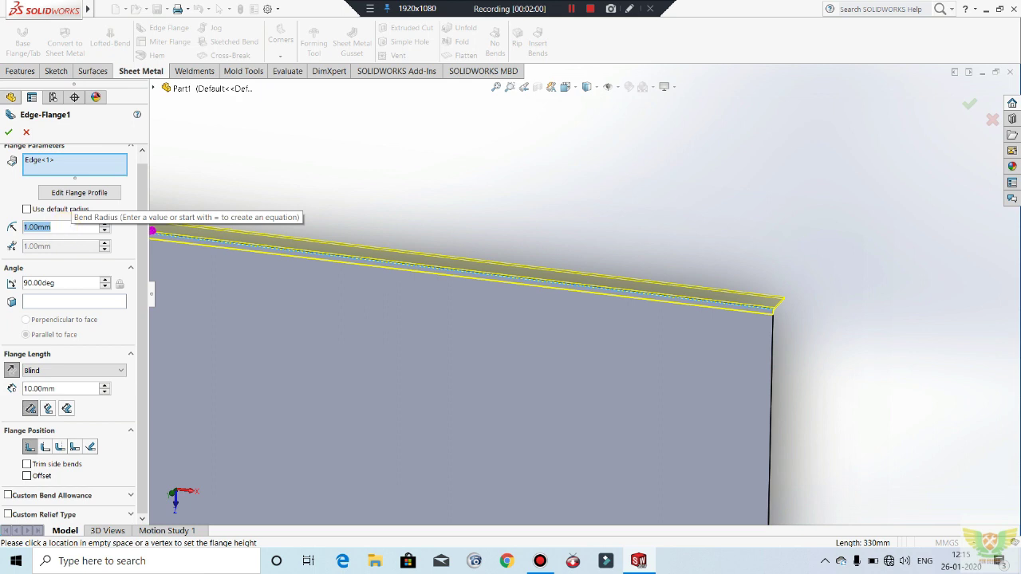
{"action": "type", "text": "0.55"}
{"action": "key", "text": "Return"}
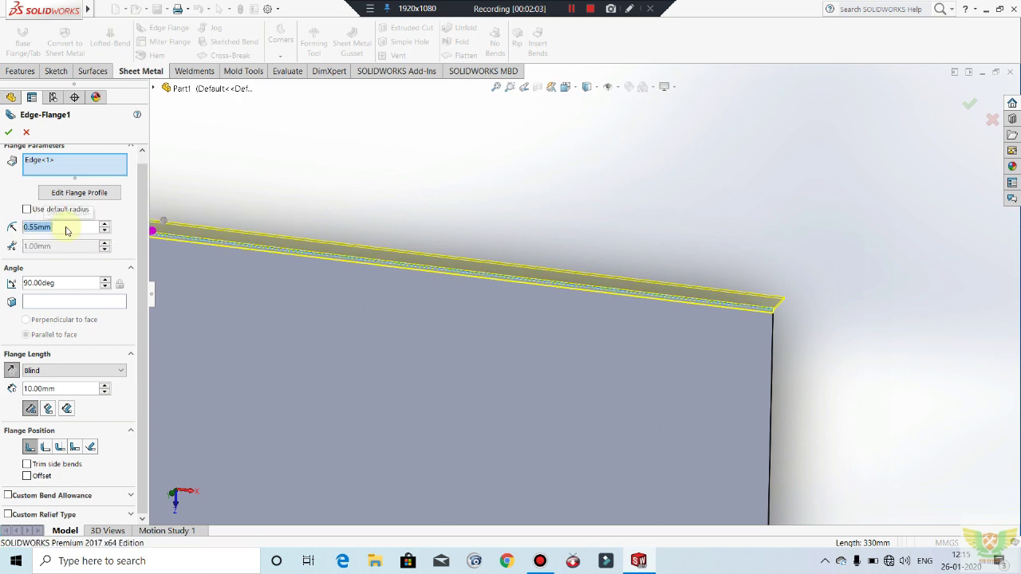
Step: Try the Inner Virtual Sharp and Tangent Bend length references on the edge flange, and return to Outer Virtual Sharp
{"action": "scroll", "coordinate": [856, 359], "scroll_direction": "up", "scroll_amount": 8}
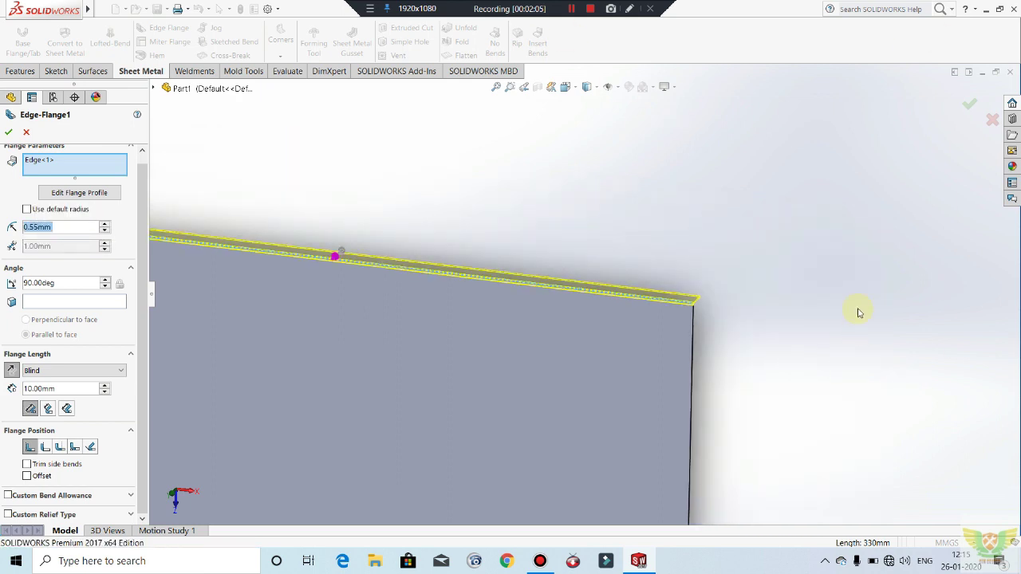
{"action": "scroll", "coordinate": [809, 318], "scroll_direction": "up", "scroll_amount": 4}
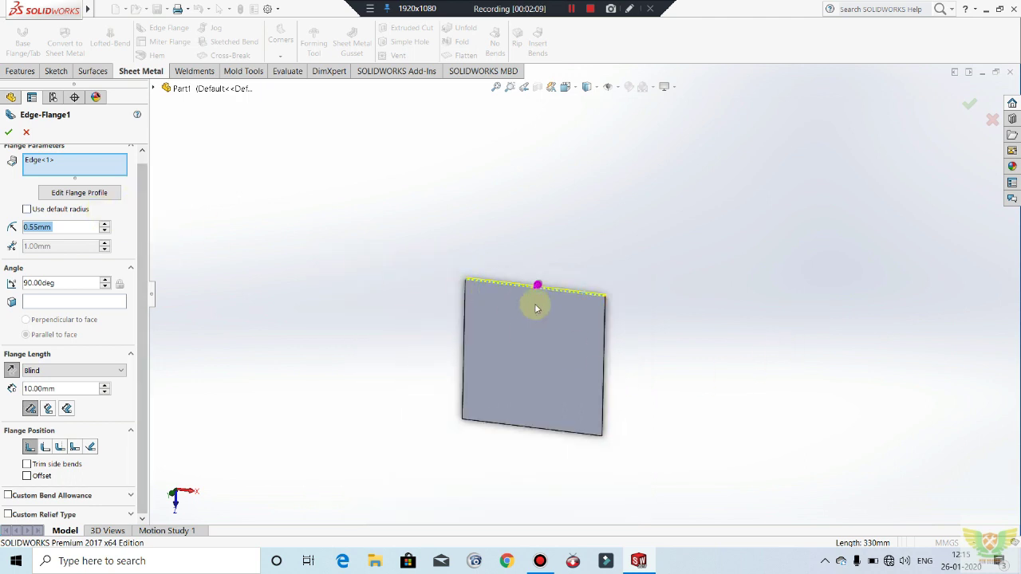
{"action": "scroll", "coordinate": [530, 299], "scroll_direction": "down", "scroll_amount": 4}
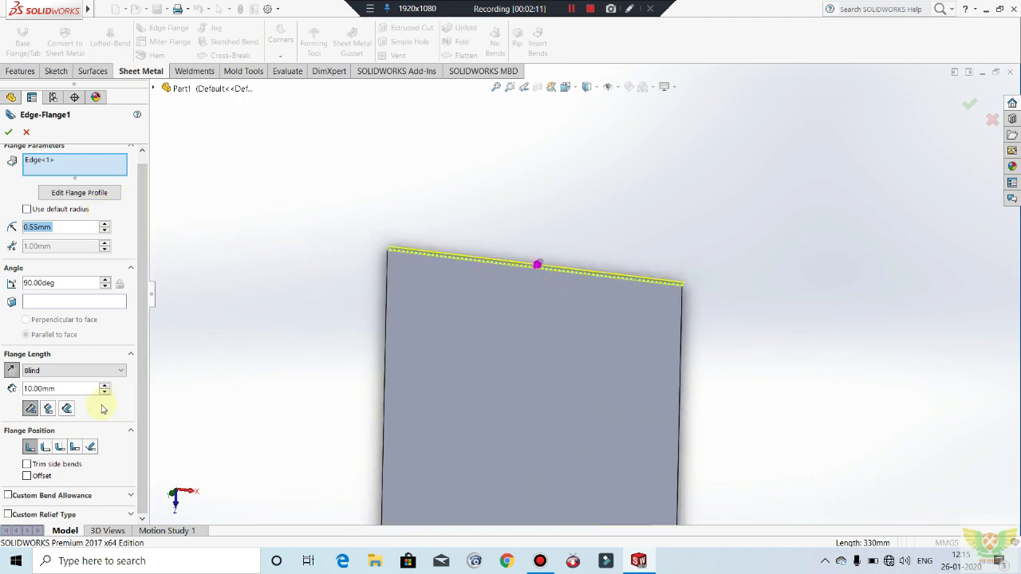
{"action": "scroll", "coordinate": [720, 308], "scroll_direction": "down", "scroll_amount": 3}
{"action": "middle_click_drag", "start_coordinate": [718, 242], "coordinate": [523, 214]}
{"action": "left_click", "coordinate": [48, 409]}
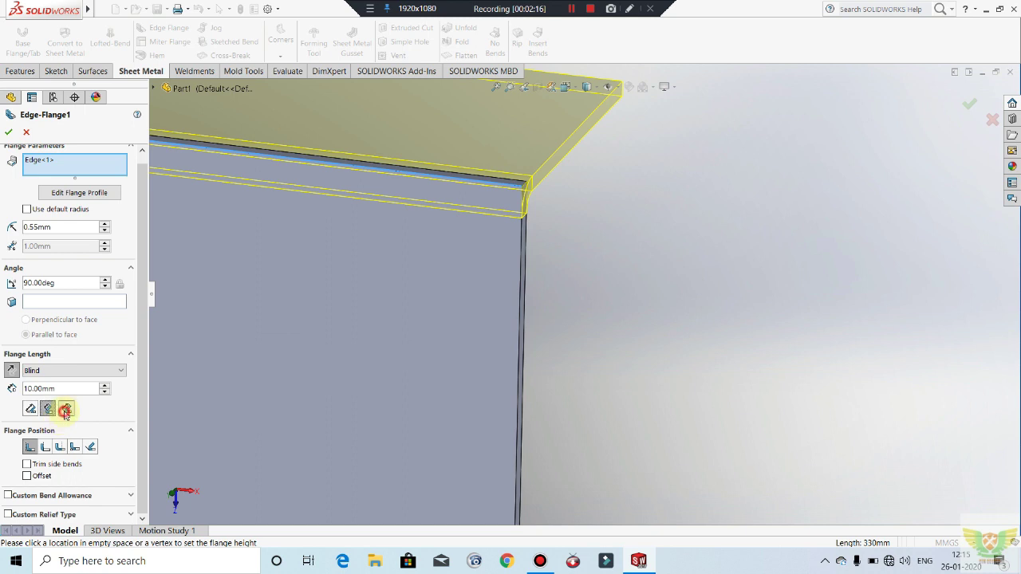
{"action": "left_click", "coordinate": [65, 410]}
{"action": "left_click", "coordinate": [34, 410]}
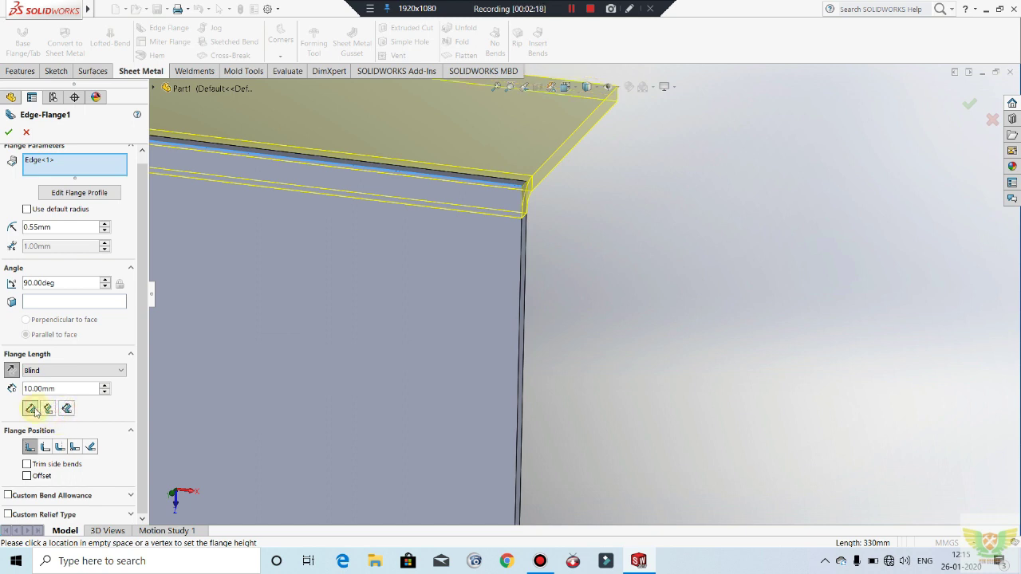
Step: Try the other flange position options from Material Outside to Tangent to Bend, and return to Material Inside
{"action": "left_click", "coordinate": [45, 447]}
{"action": "left_click", "coordinate": [67, 449]}
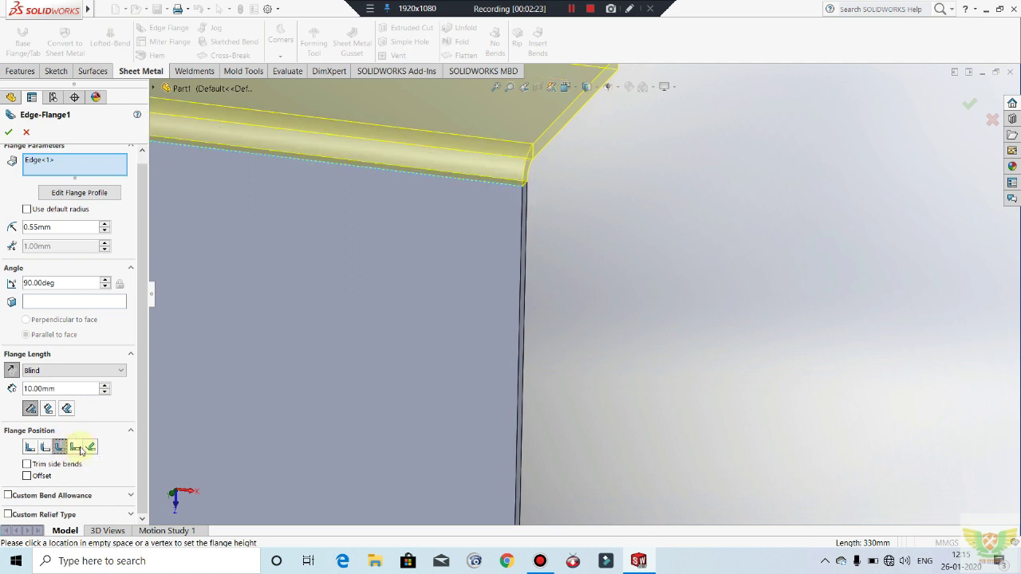
{"action": "left_click", "coordinate": [75, 449]}
{"action": "left_click", "coordinate": [92, 457]}
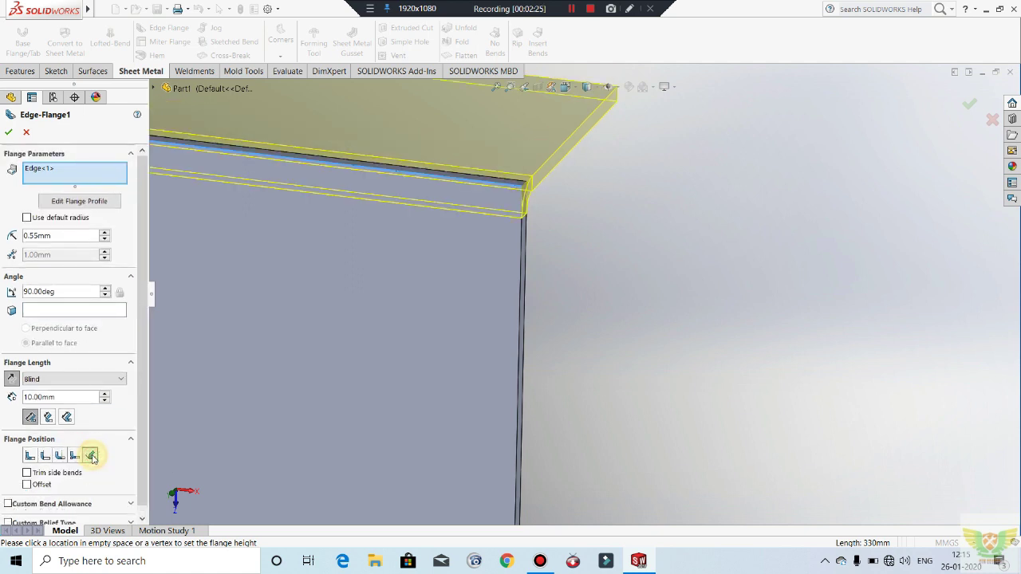
{"action": "left_click", "coordinate": [29, 456]}
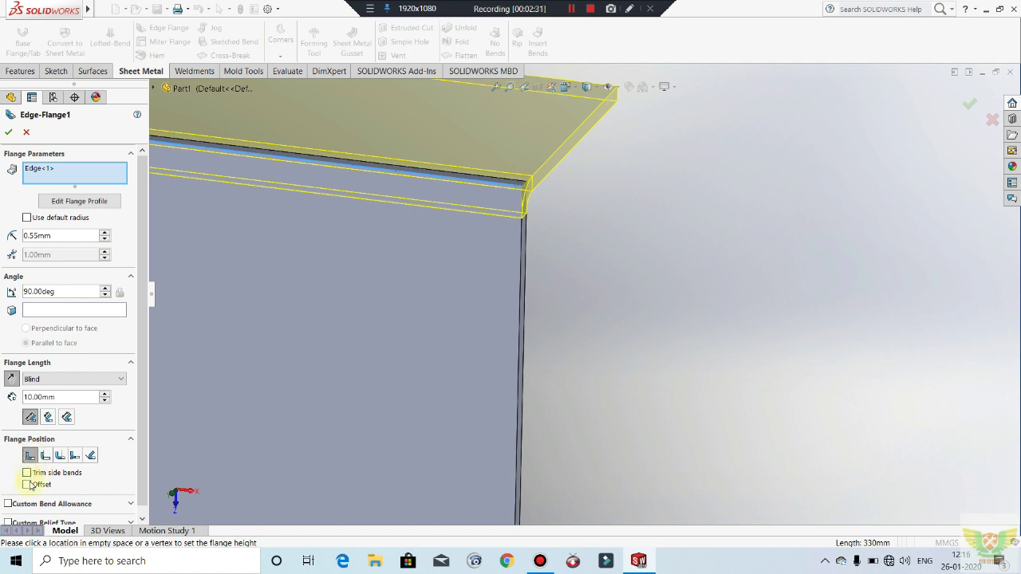
Step: Try the flange position offset, turn it off again, and complete the rear edge flange
{"action": "left_click", "coordinate": [28, 485]}
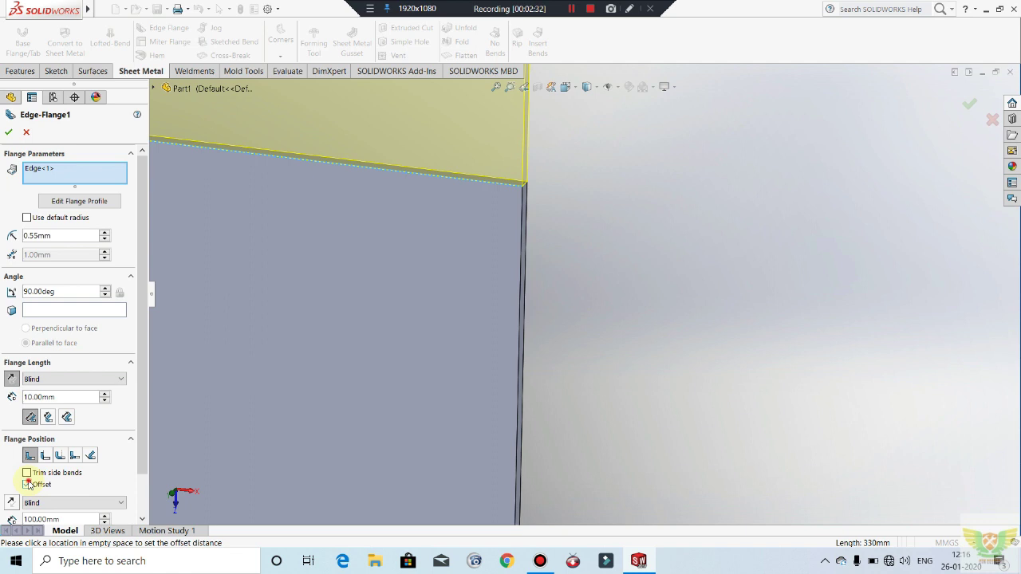
{"action": "left_click", "coordinate": [28, 484]}
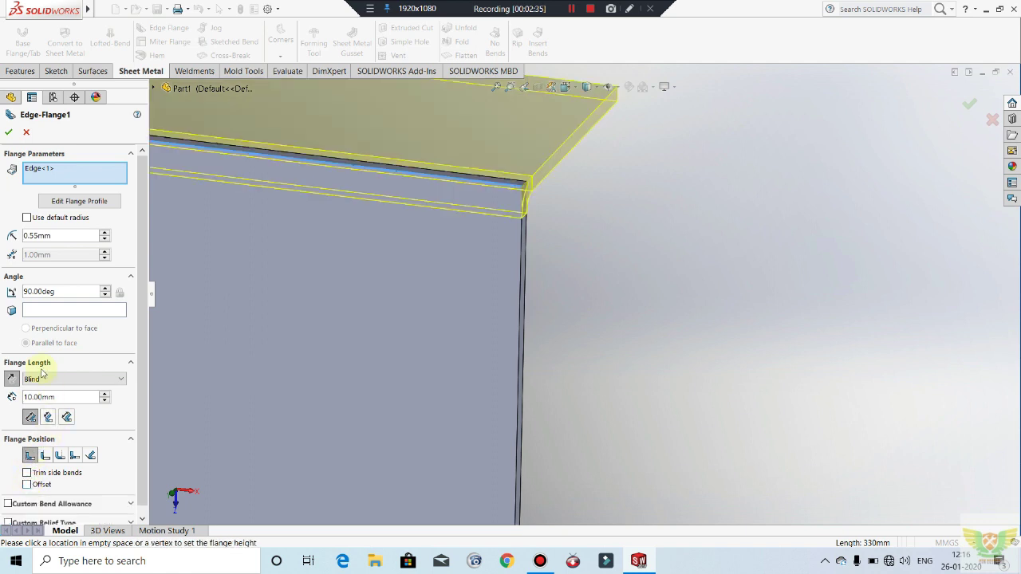
{"action": "left_click", "coordinate": [8, 132]}
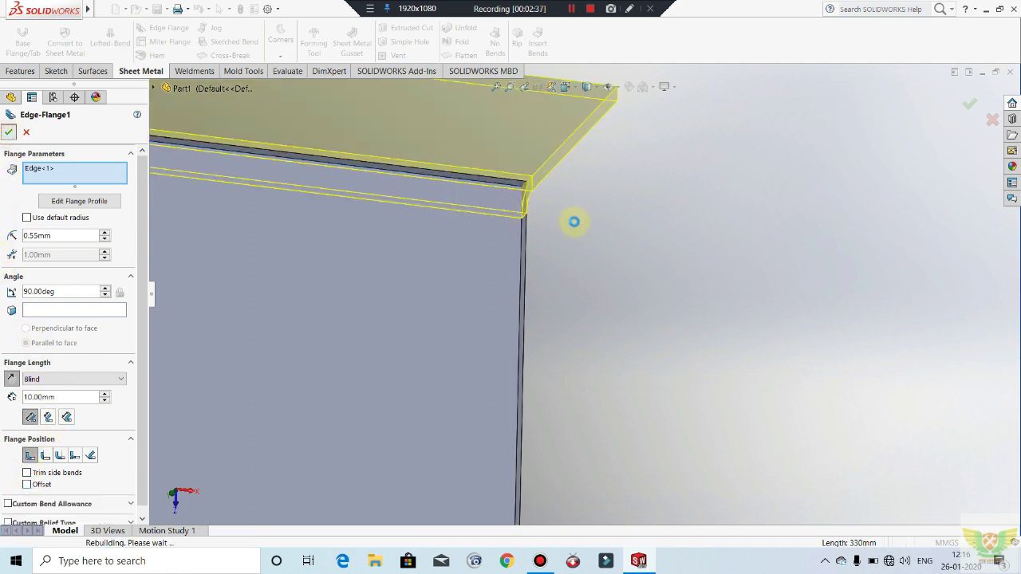
Step: Start a second edge flange on both side edges of the plate, pointing down with a length of about 72 mm
{"action": "scroll", "coordinate": [582, 228], "scroll_direction": "up", "scroll_amount": 11}
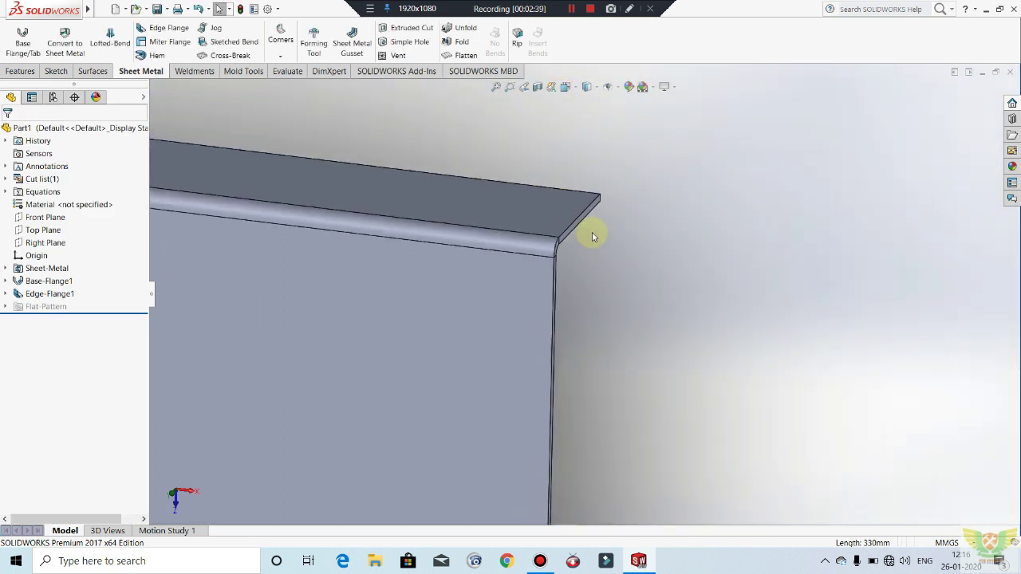
{"action": "middle_click_drag", "start_coordinate": [547, 348], "coordinate": [583, 180]}
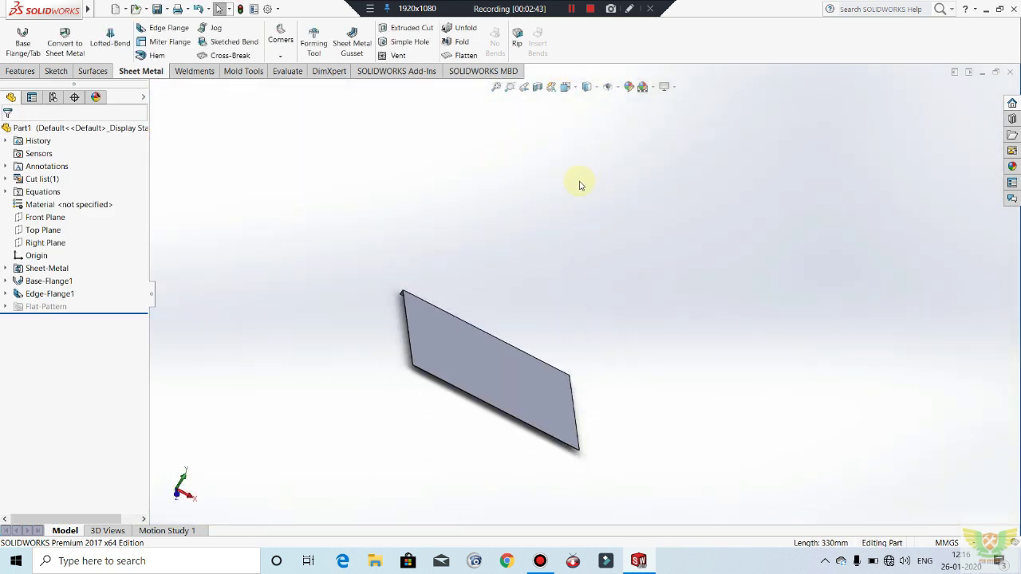
{"action": "middle_click_drag", "start_coordinate": [585, 280], "coordinate": [686, 545]}
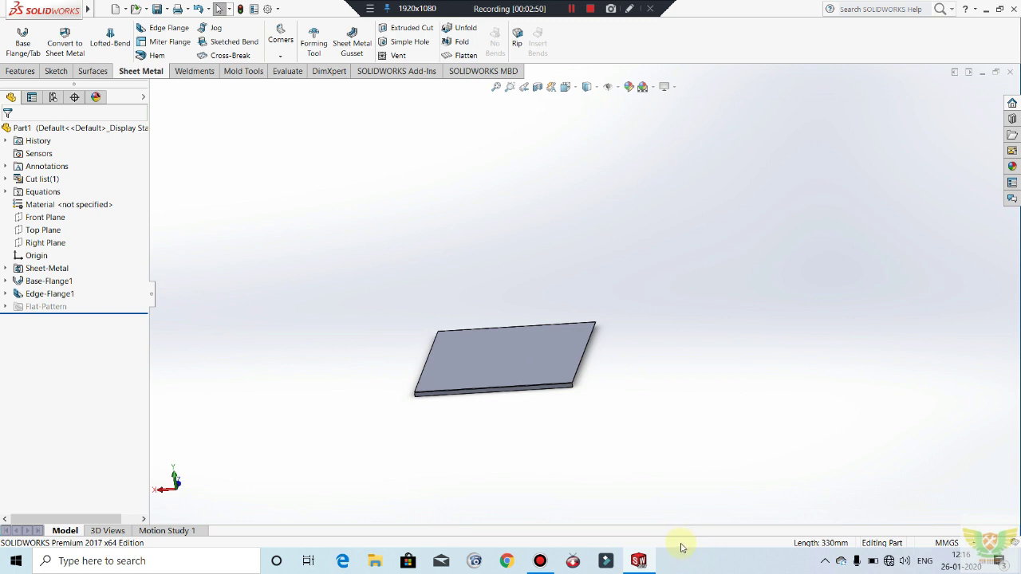
{"action": "scroll", "coordinate": [623, 374], "scroll_direction": "down", "scroll_amount": 6}
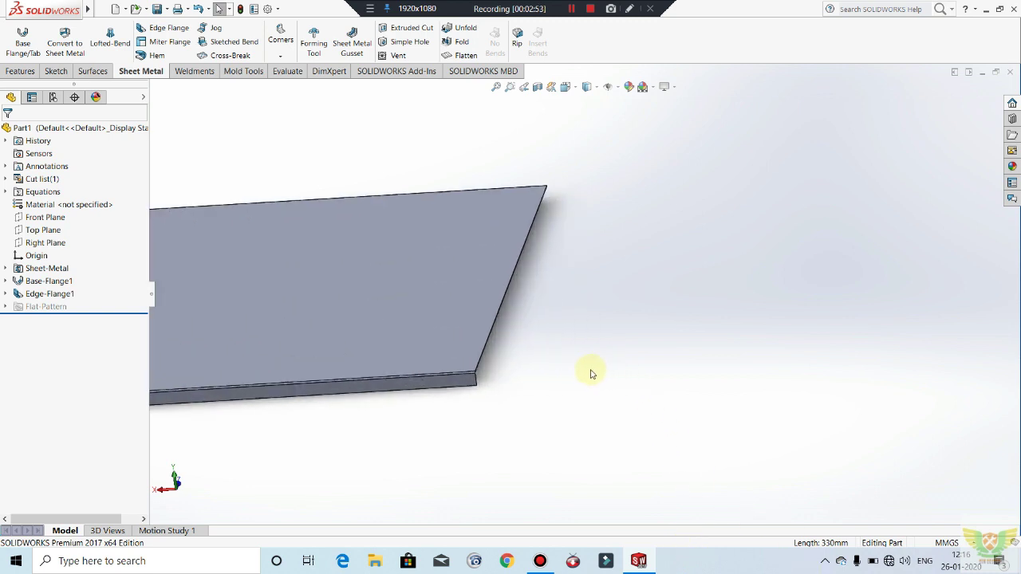
{"action": "left_click", "coordinate": [155, 28]}
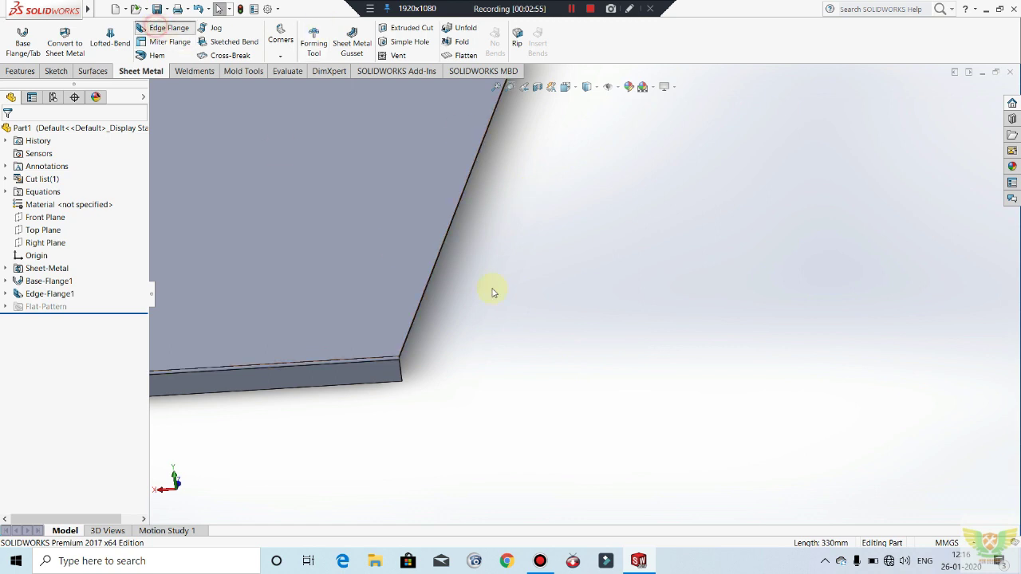
{"action": "scroll", "coordinate": [406, 358], "scroll_direction": "up", "scroll_amount": 4}
{"action": "scroll", "coordinate": [455, 311], "scroll_direction": "down", "scroll_amount": 5}
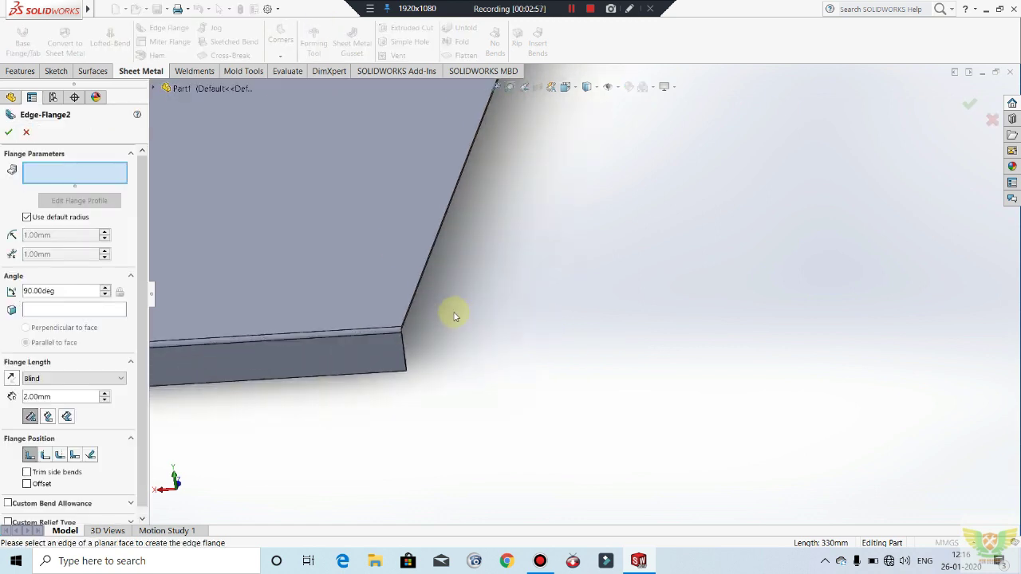
{"action": "left_click", "coordinate": [403, 299]}
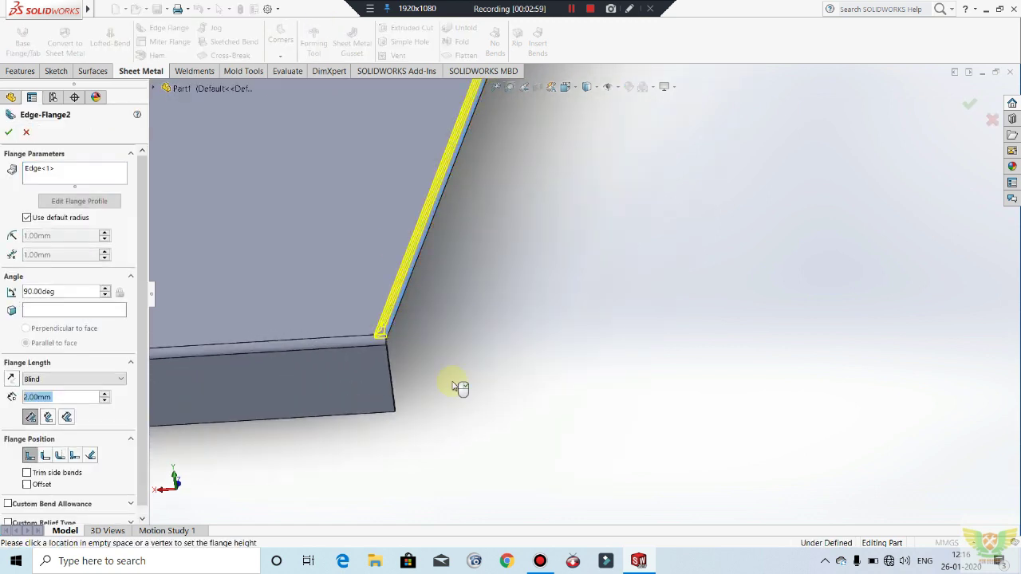
{"action": "scroll", "coordinate": [586, 383], "scroll_direction": "up", "scroll_amount": 2}
{"action": "scroll", "coordinate": [710, 365], "scroll_direction": "up", "scroll_amount": 6}
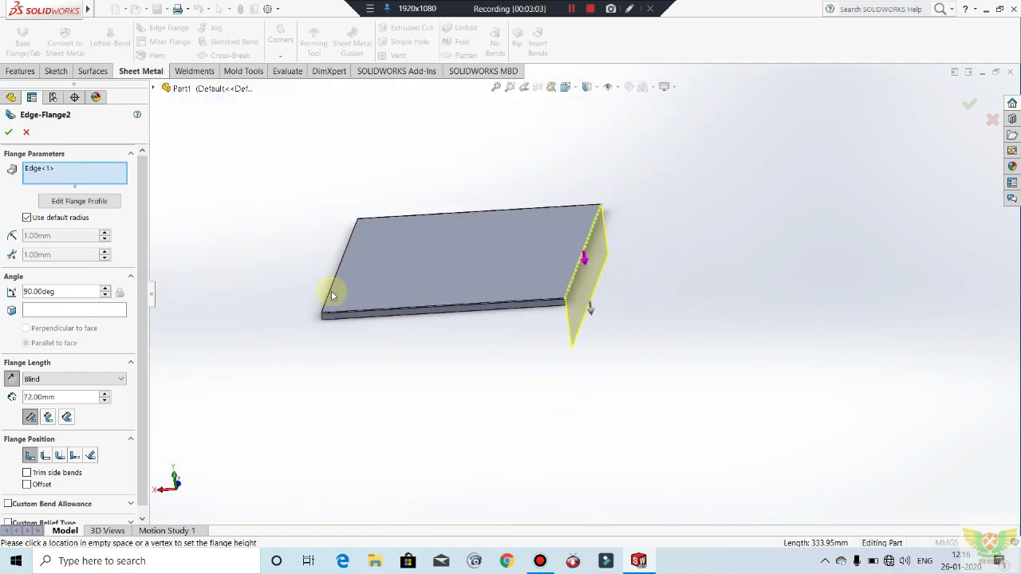
{"action": "scroll", "coordinate": [332, 295], "scroll_direction": "down", "scroll_amount": 5}
{"action": "left_click", "coordinate": [483, 336]}
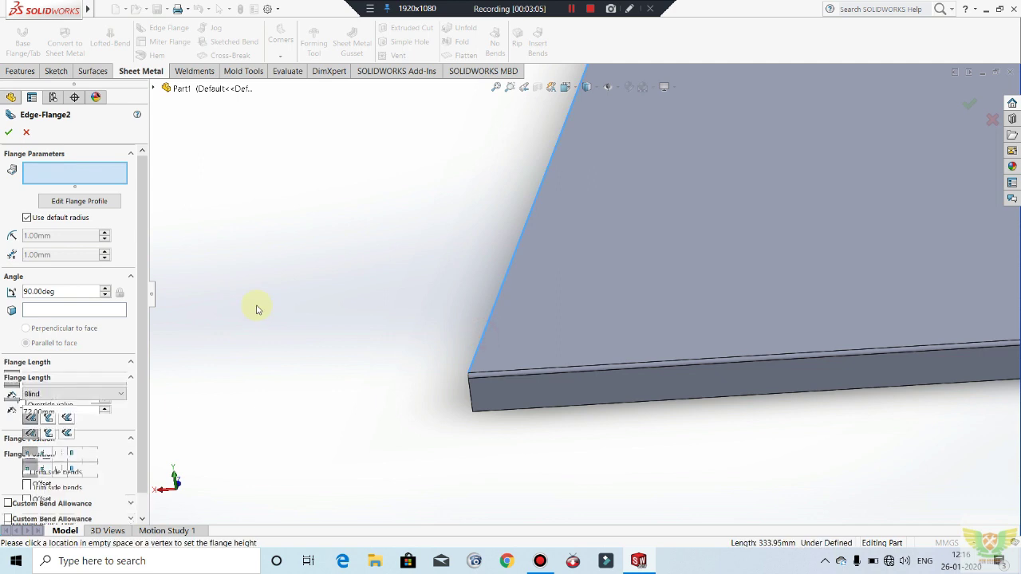
Step: Turn off the default radius for the side flanges and set their bend radius to 0.55 mm
{"action": "left_click", "coordinate": [29, 229]}
{"action": "double_click", "coordinate": [54, 245]}
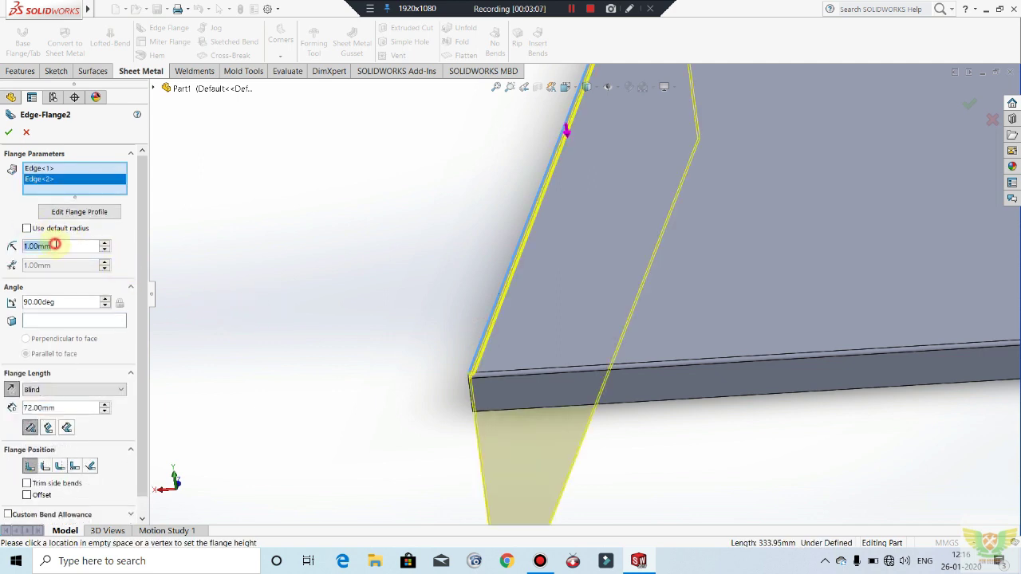
{"action": "type", "text": "0.55"}
{"action": "key", "text": "Return"}
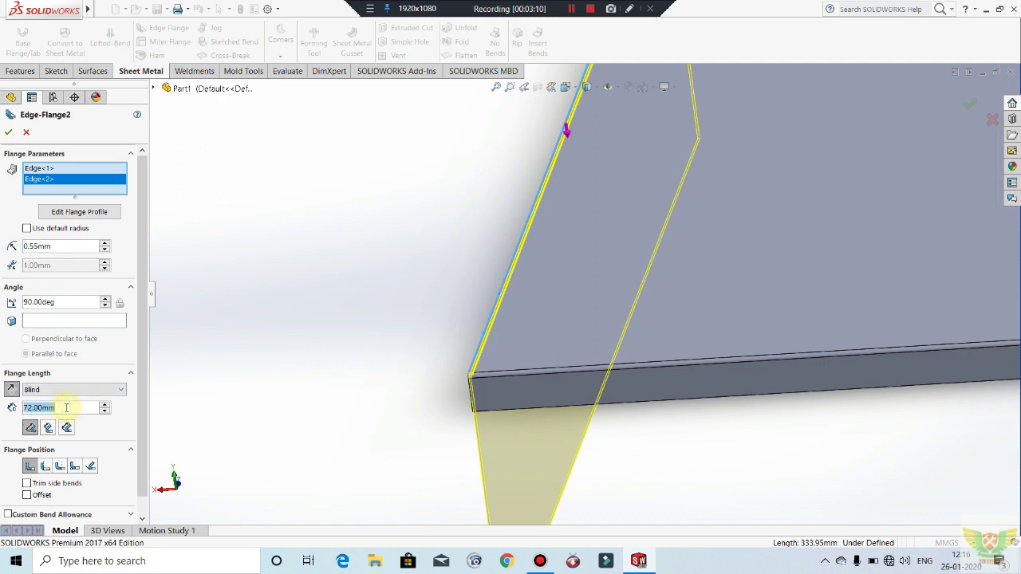
Step: Set the side flanges' length to 5 mm, check their preview at the corners, and complete the edge flange
{"action": "type", "text": "5"}
{"action": "key", "text": "Return"}
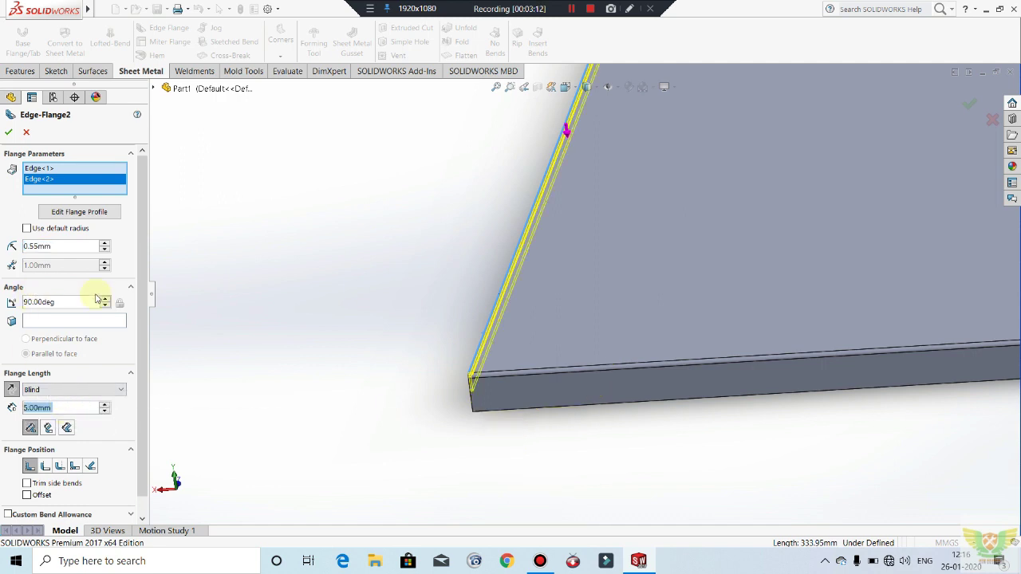
{"action": "scroll", "coordinate": [392, 391], "scroll_direction": "up", "scroll_amount": 9}
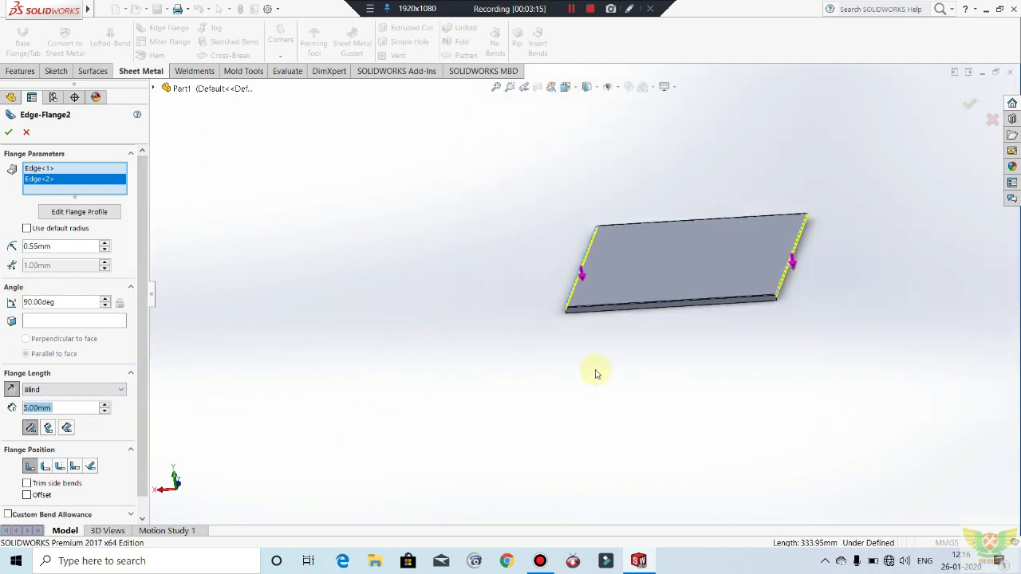
{"action": "middle_click_drag", "start_coordinate": [595, 374], "coordinate": [542, 389]}
{"action": "scroll", "coordinate": [779, 260], "scroll_direction": "down", "scroll_amount": 6}
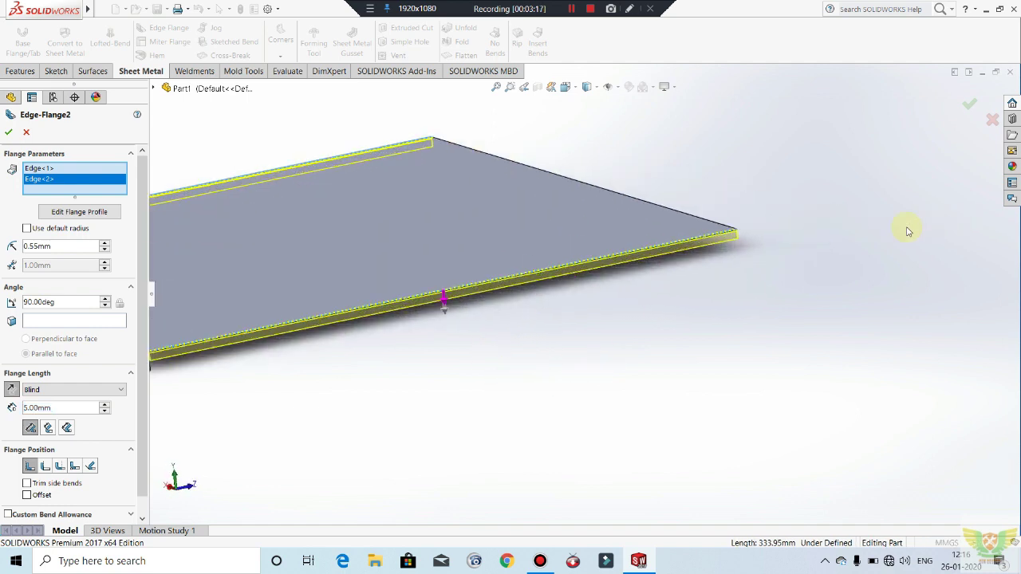
{"action": "scroll", "coordinate": [907, 231], "scroll_direction": "up", "scroll_amount": 3}
{"action": "scroll", "coordinate": [672, 251], "scroll_direction": "down", "scroll_amount": 6}
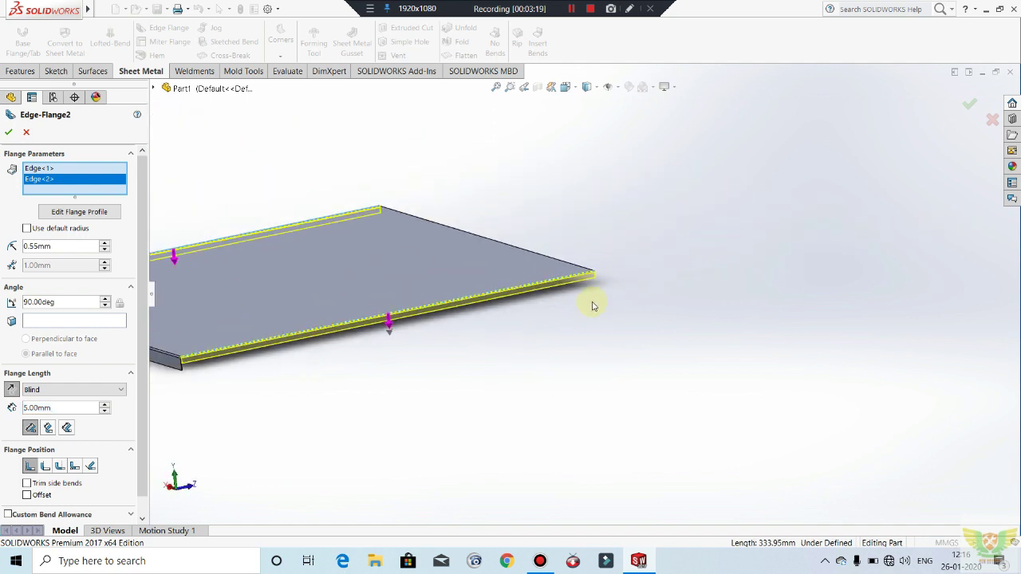
{"action": "scroll", "coordinate": [326, 326], "scroll_direction": "up", "scroll_amount": 6}
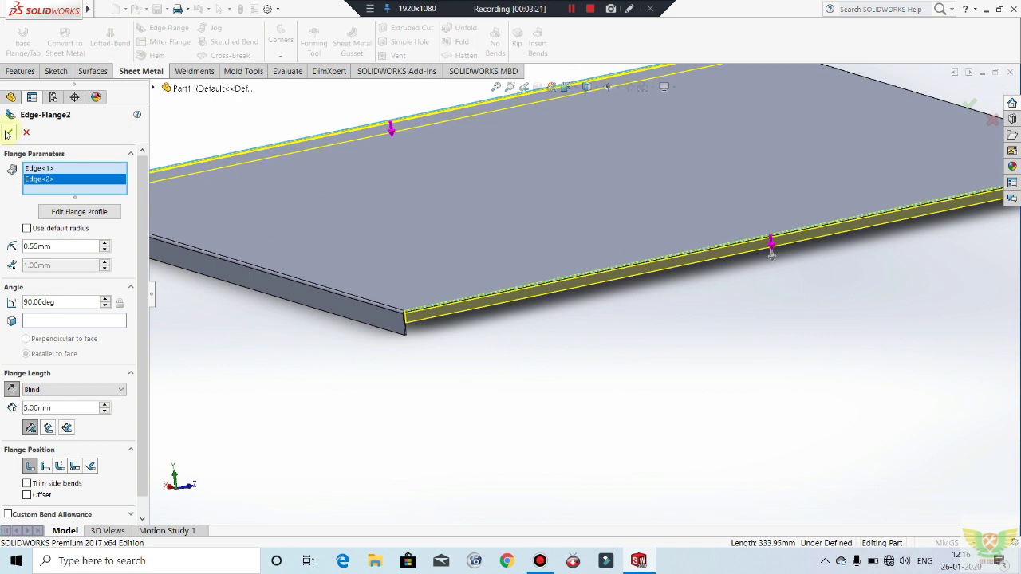
{"action": "left_click", "coordinate": [7, 133]}
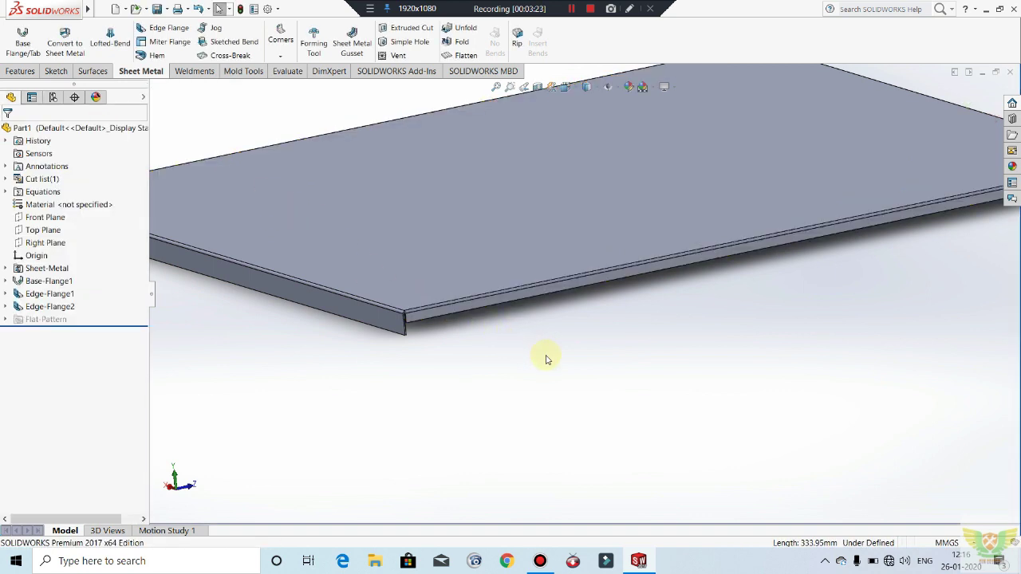
{"action": "scroll", "coordinate": [654, 343], "scroll_direction": "down", "scroll_amount": 4}
{"action": "scroll", "coordinate": [529, 303], "scroll_direction": "up", "scroll_amount": 7}
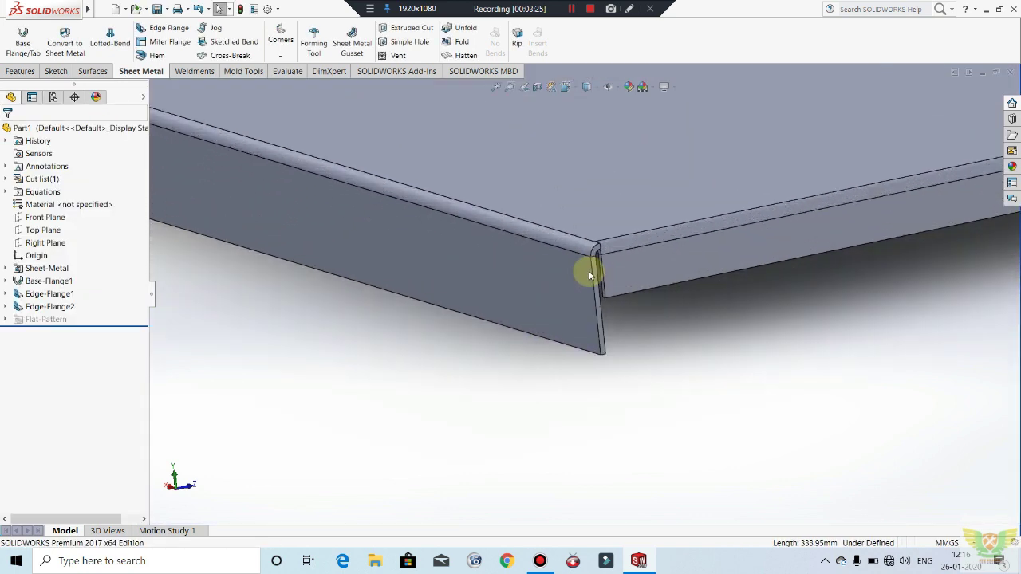
{"action": "mouse_move", "coordinate": [585, 255]}
{"action": "middle_mouse_down"}
{"action": "mouse_move", "coordinate": [563, 269]}
{"action": "mouse_move", "coordinate": [585, 292]}
{"action": "mouse_move", "coordinate": [601, 247]}
{"action": "mouse_move", "coordinate": [556, 250]}
{"action": "mouse_move", "coordinate": [583, 262]}
{"action": "middle_mouse_up"}
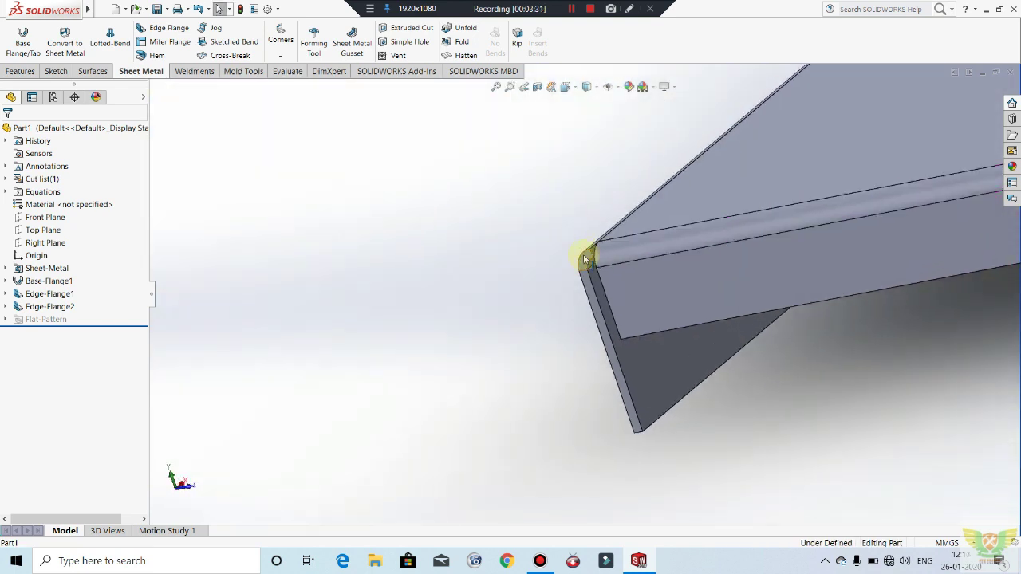
{"action": "scroll", "coordinate": [553, 285], "scroll_direction": "up", "scroll_amount": 8}
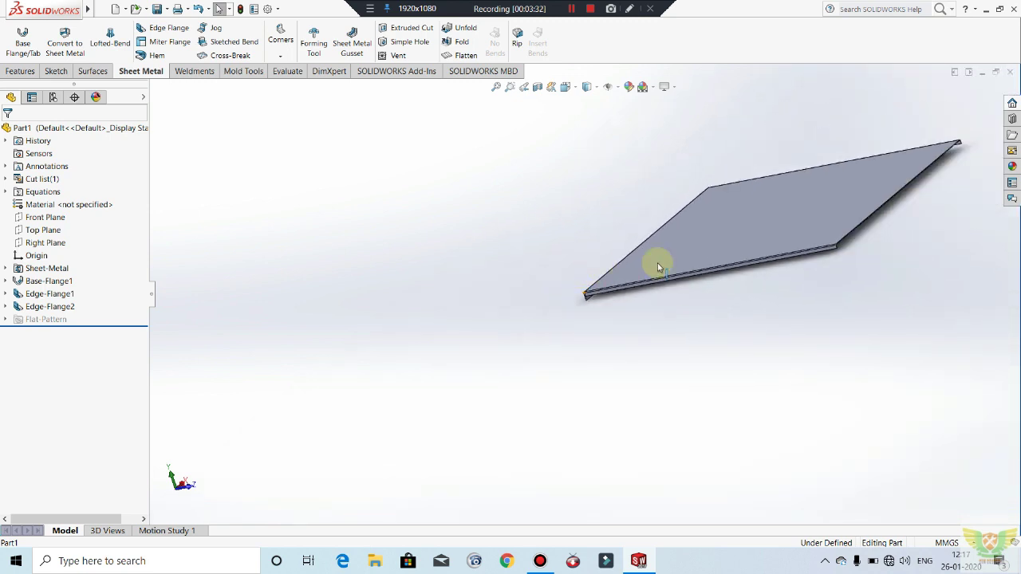
Step: Reopen the 5 mm side edge flange for editing and open its flange profile sketch
{"action": "middle_click_drag", "start_coordinate": [891, 247], "coordinate": [894, 268]}
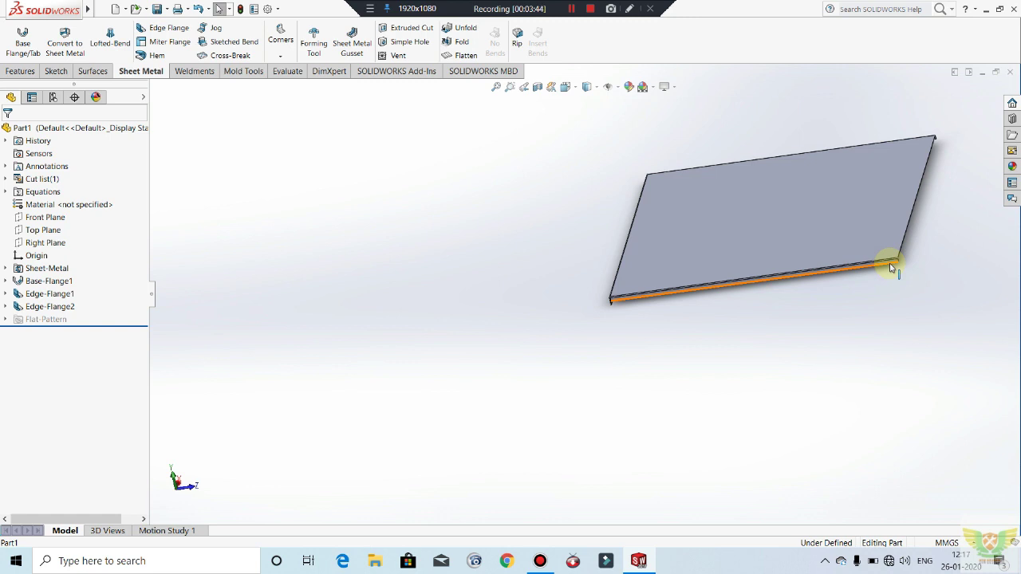
{"action": "left_click", "coordinate": [62, 308]}
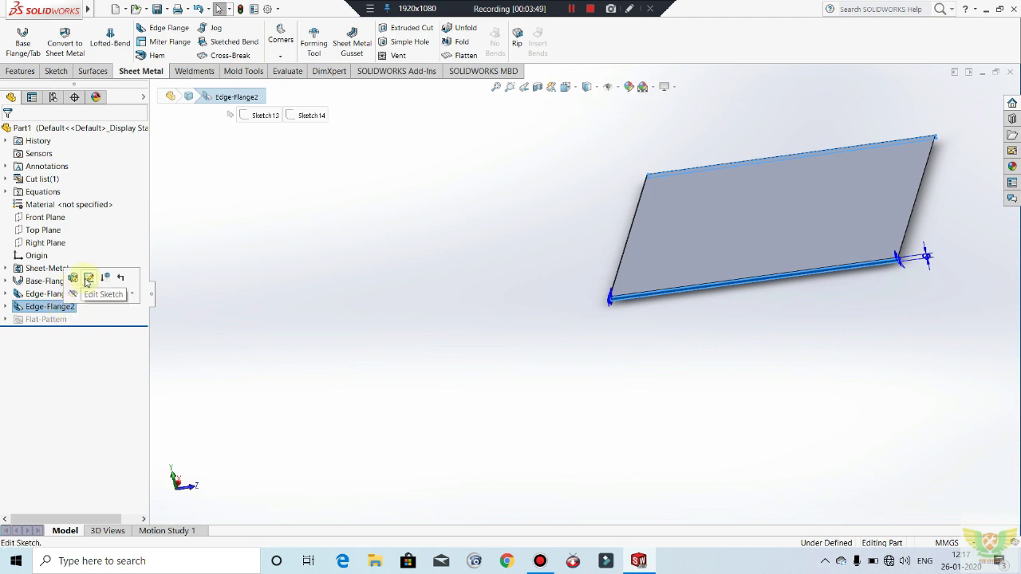
{"action": "left_click", "coordinate": [73, 278]}
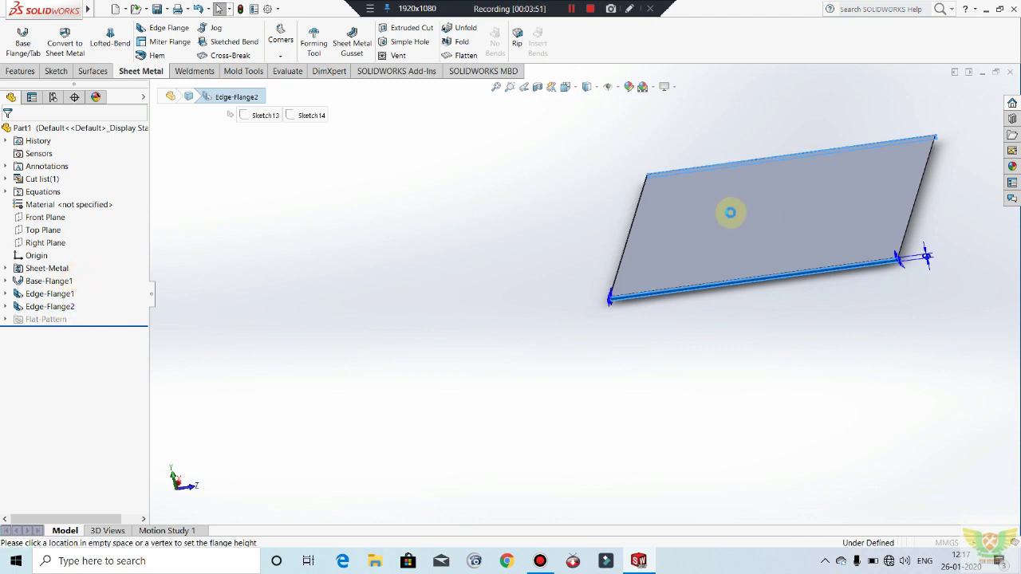
{"action": "scroll", "coordinate": [933, 263], "scroll_direction": "down", "scroll_amount": 3}
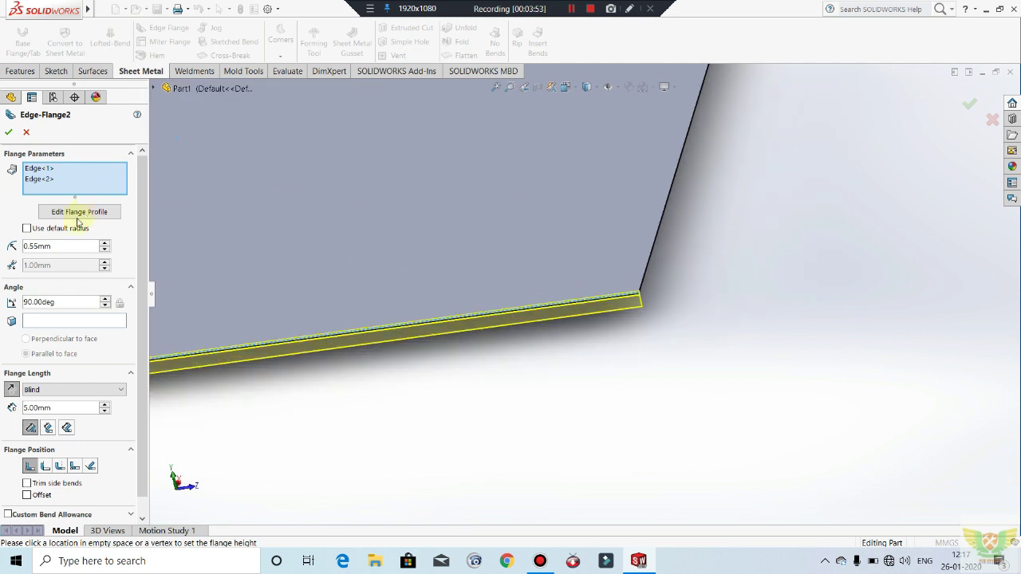
{"action": "left_click", "coordinate": [83, 212]}
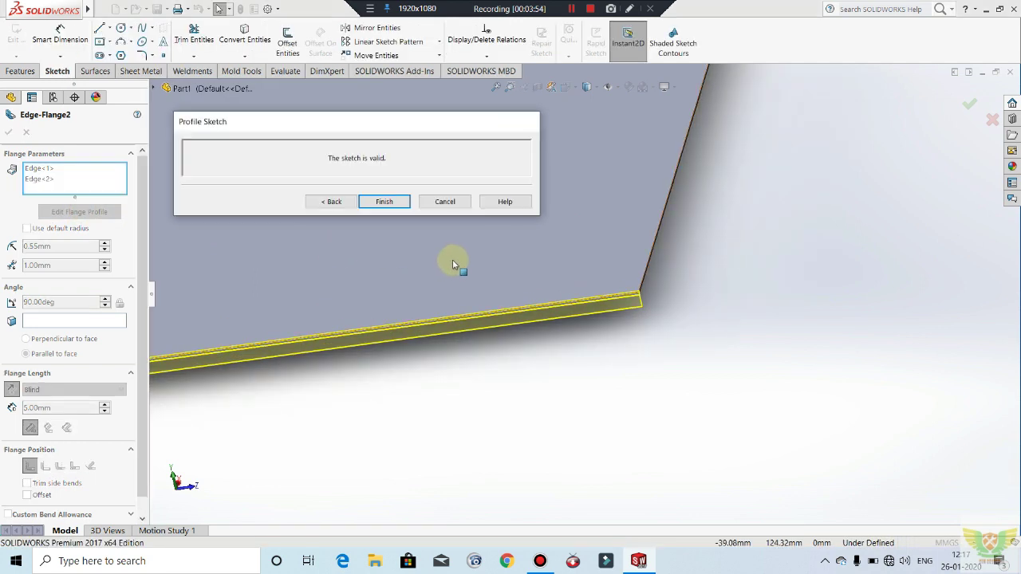
{"action": "scroll", "coordinate": [677, 293], "scroll_direction": "up", "scroll_amount": 3}
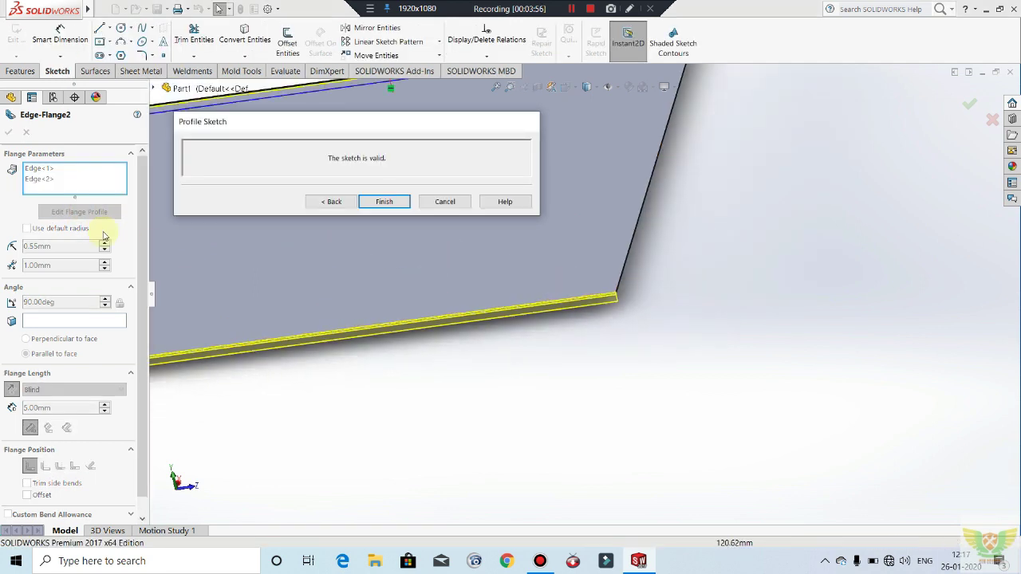
{"action": "left_click", "coordinate": [46, 171]}
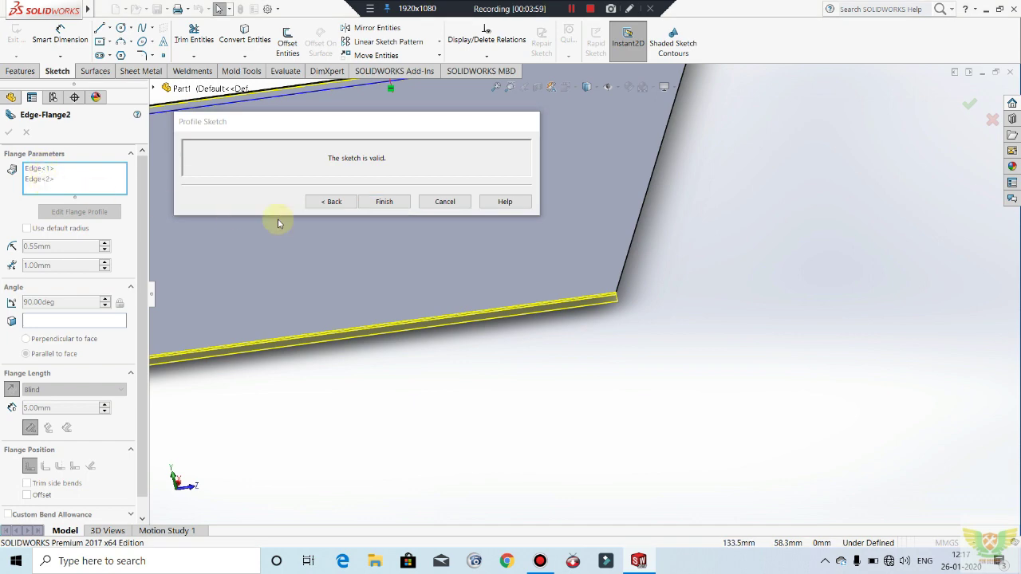
Step: Move the end line of the second side flange's profile inward, about 3.5 mm from the plate's front corner
{"action": "scroll", "coordinate": [645, 359], "scroll_direction": "up", "scroll_amount": 5}
{"action": "middle_click_drag", "start_coordinate": [645, 360], "coordinate": [598, 313]}
{"action": "scroll", "coordinate": [456, 278], "scroll_direction": "down", "scroll_amount": 8}
{"action": "scroll", "coordinate": [490, 290], "scroll_direction": "up", "scroll_amount": 3}
{"action": "scroll", "coordinate": [497, 282], "scroll_direction": "down", "scroll_amount": 4}
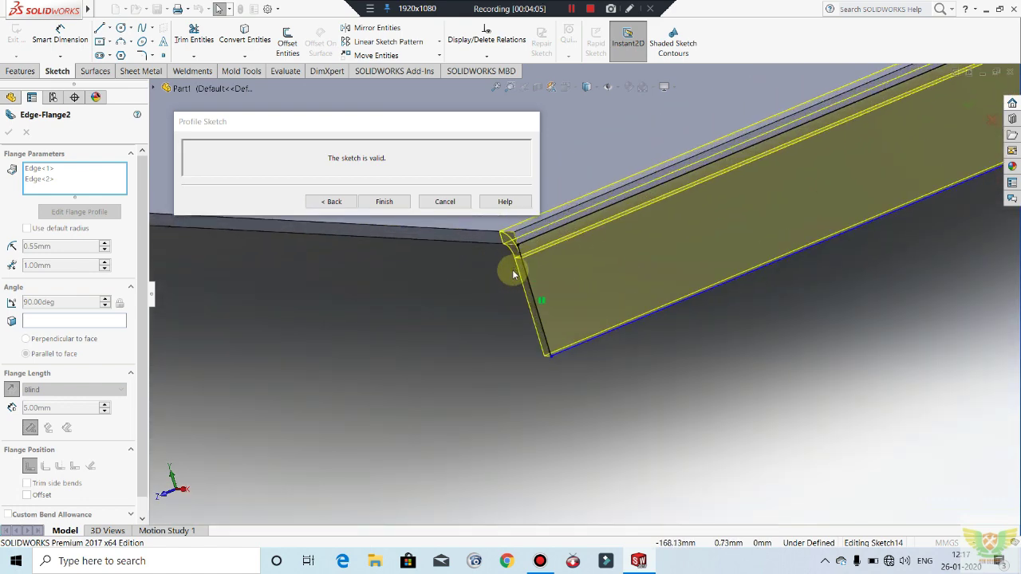
{"action": "left_click_drag", "start_coordinate": [526, 269], "coordinate": [549, 264]}
{"action": "left_click", "coordinate": [555, 265]}
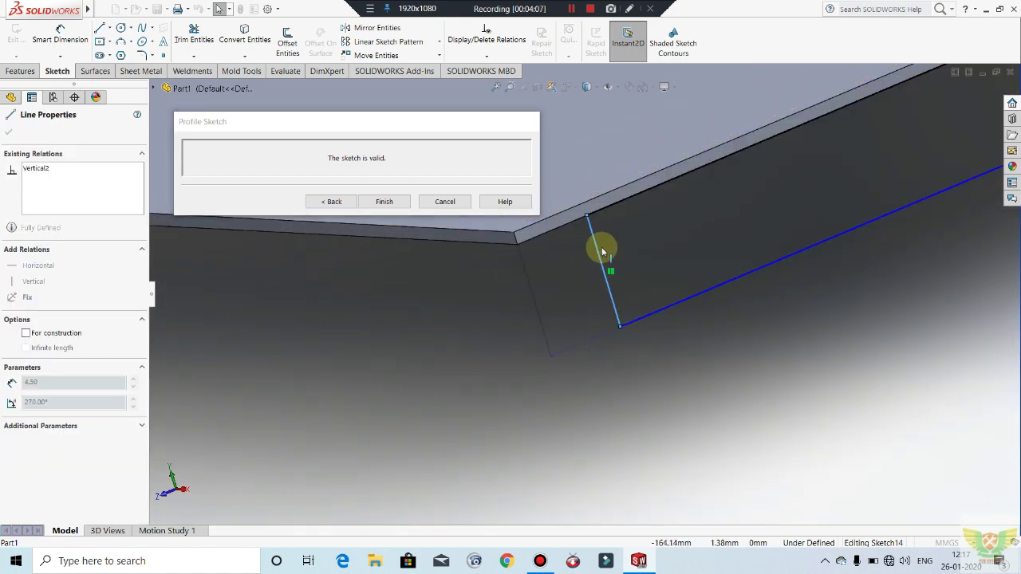
Step: Dimension the profile's end line 15 mm from the plate's front corner and finish the flange profile
{"action": "left_click", "coordinate": [62, 33]}
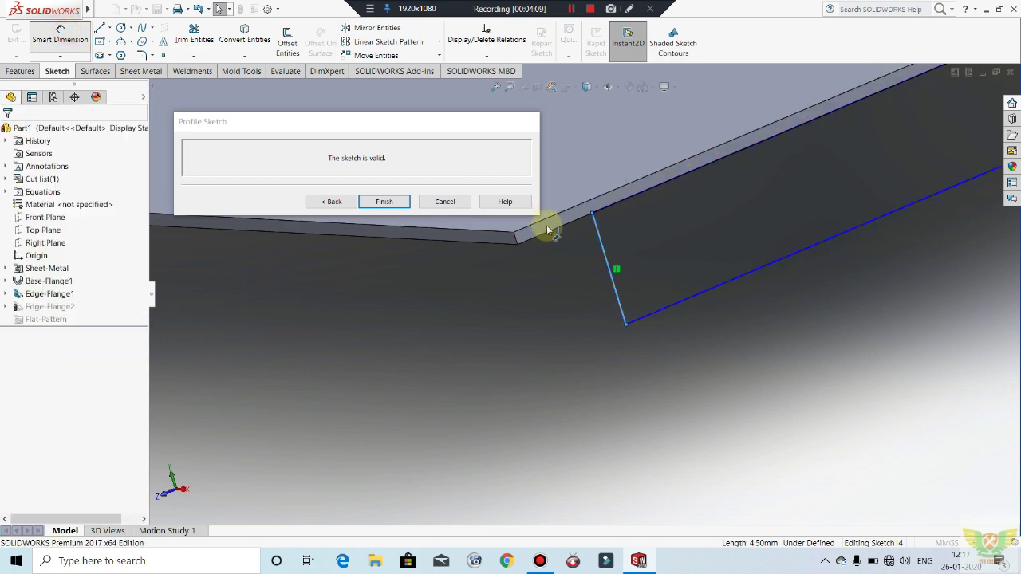
{"action": "left_click", "coordinate": [516, 236]}
{"action": "left_click", "coordinate": [625, 324]}
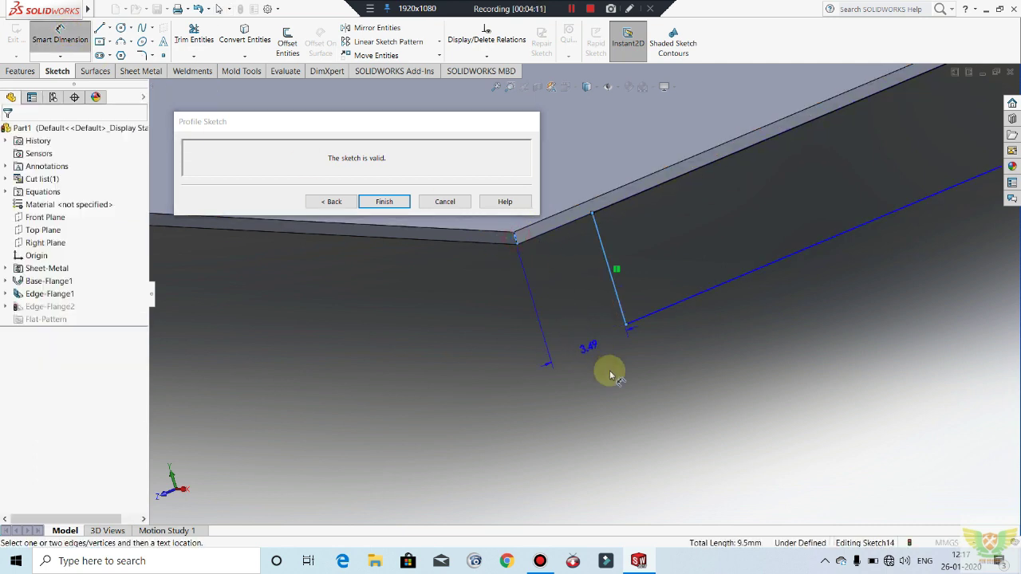
{"action": "left_click", "coordinate": [614, 379]}
{"action": "type", "text": "15"}
{"action": "key", "text": "Return"}
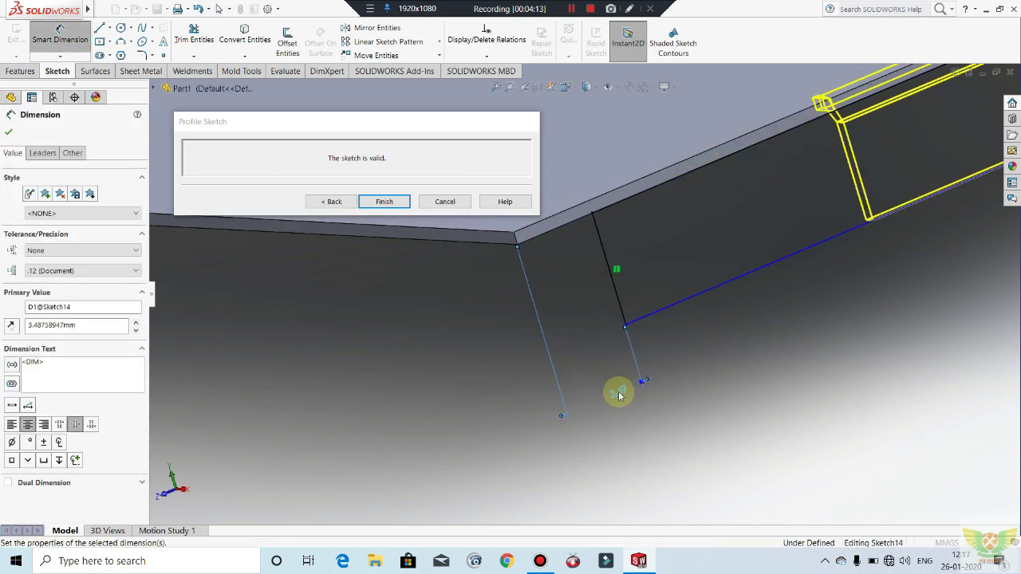
{"action": "left_click", "coordinate": [384, 201]}
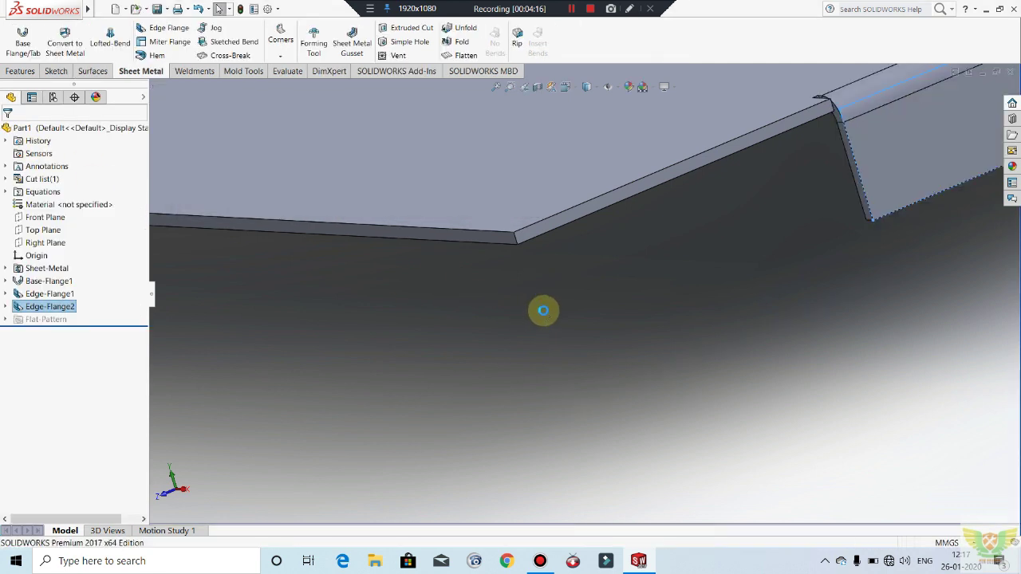
{"action": "scroll", "coordinate": [546, 312], "scroll_direction": "up", "scroll_amount": 5}
{"action": "middle_click_drag", "start_coordinate": [670, 282], "coordinate": [678, 301]}
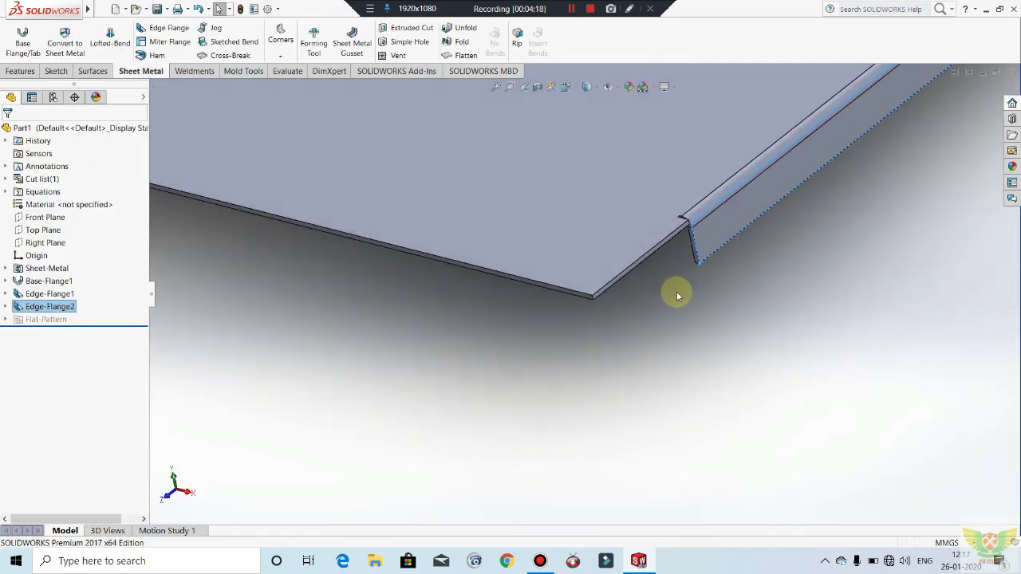
{"action": "left_click", "coordinate": [50, 307]}
{"action": "left_click", "coordinate": [93, 318]}
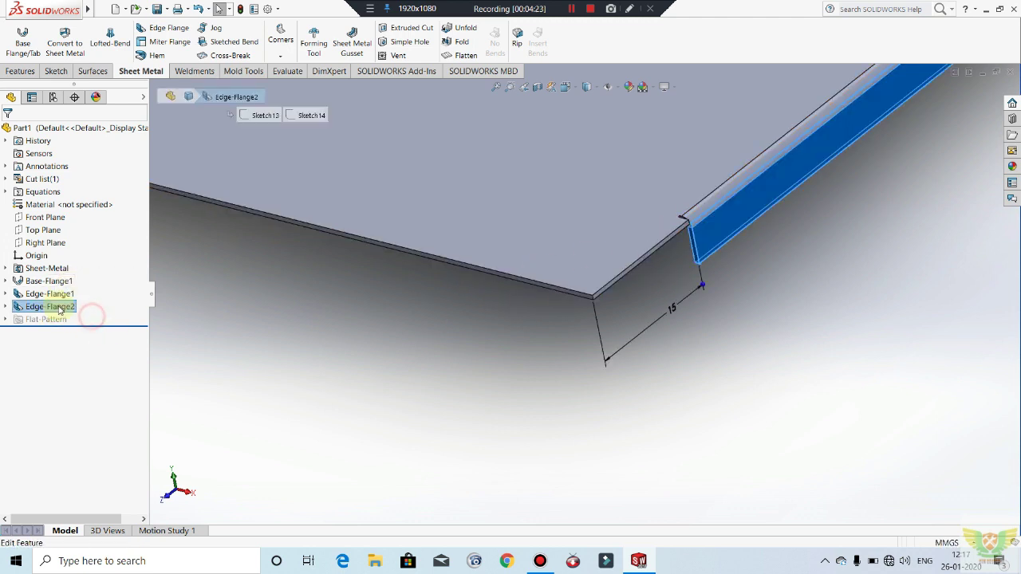
{"action": "right_click", "coordinate": [60, 308]}
{"action": "left_click", "coordinate": [595, 430]}
{"action": "scroll", "coordinate": [595, 431], "scroll_direction": "up", "scroll_amount": 10}
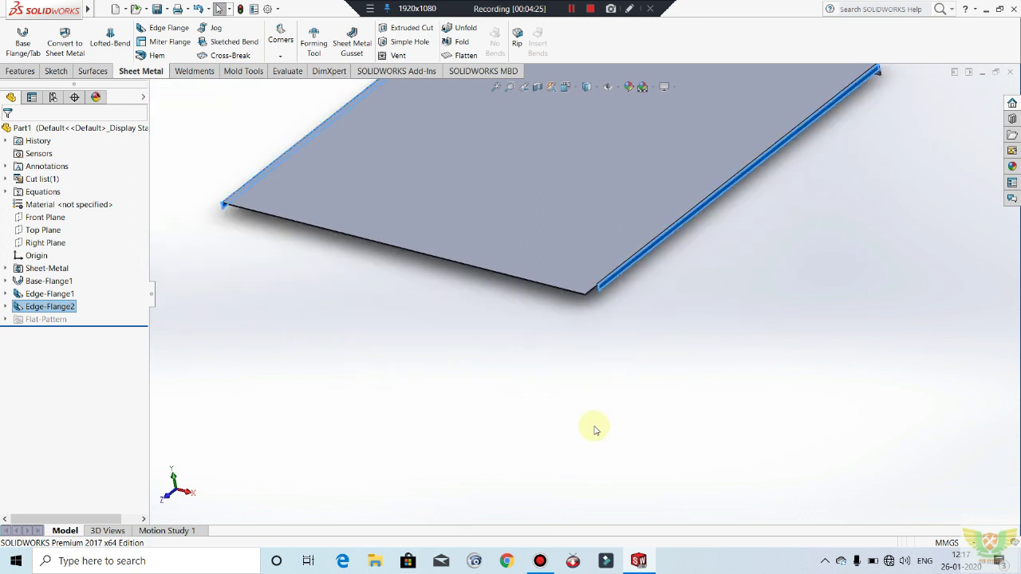
Step: Reopen the side edge flange for editing and open the profile sketch of its first edge
{"action": "scroll", "coordinate": [360, 266], "scroll_direction": "down", "scroll_amount": 5}
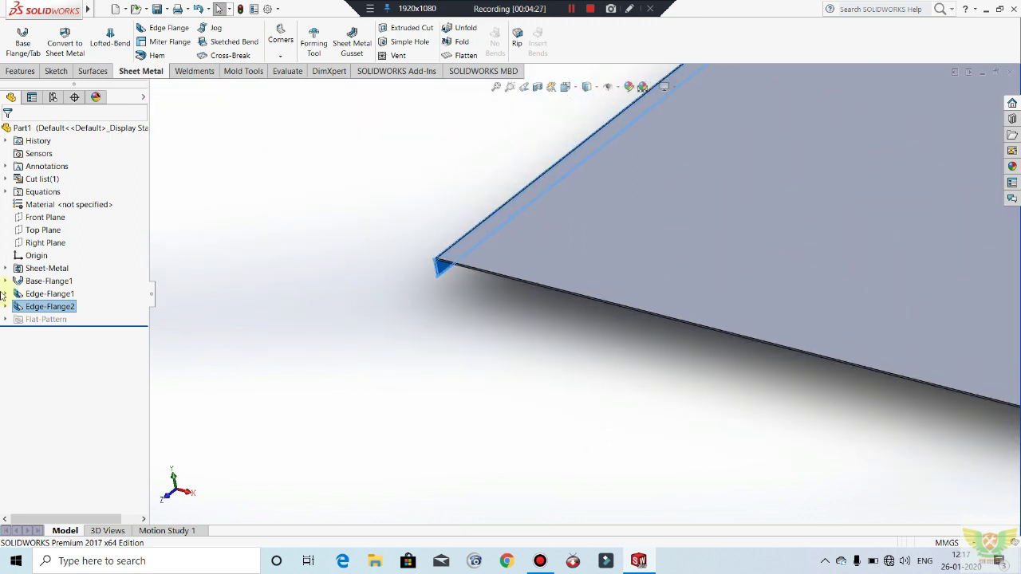
{"action": "right_click", "coordinate": [56, 311]}
{"action": "left_click", "coordinate": [66, 276]}
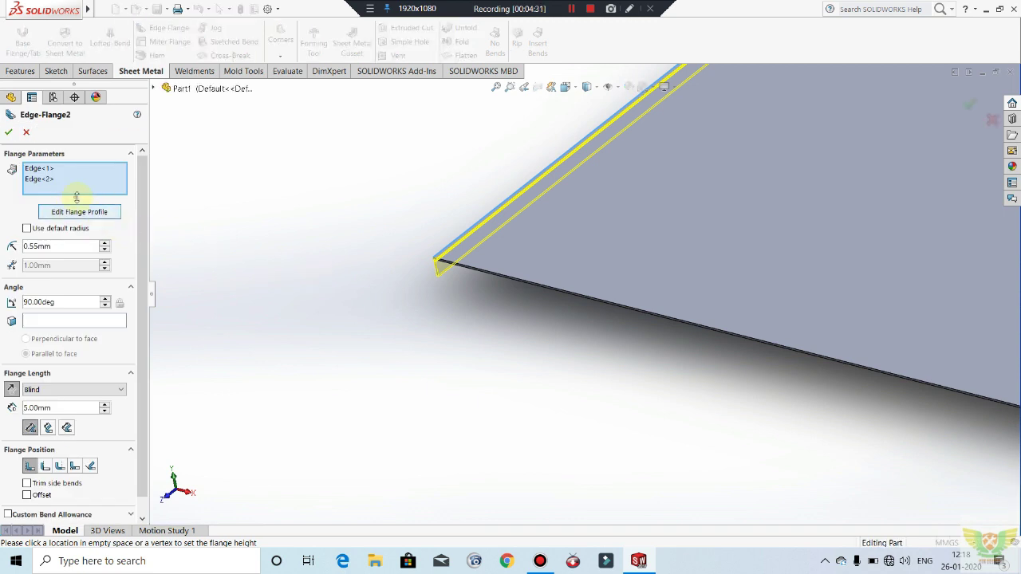
{"action": "left_click", "coordinate": [39, 169]}
{"action": "left_click", "coordinate": [43, 179]}
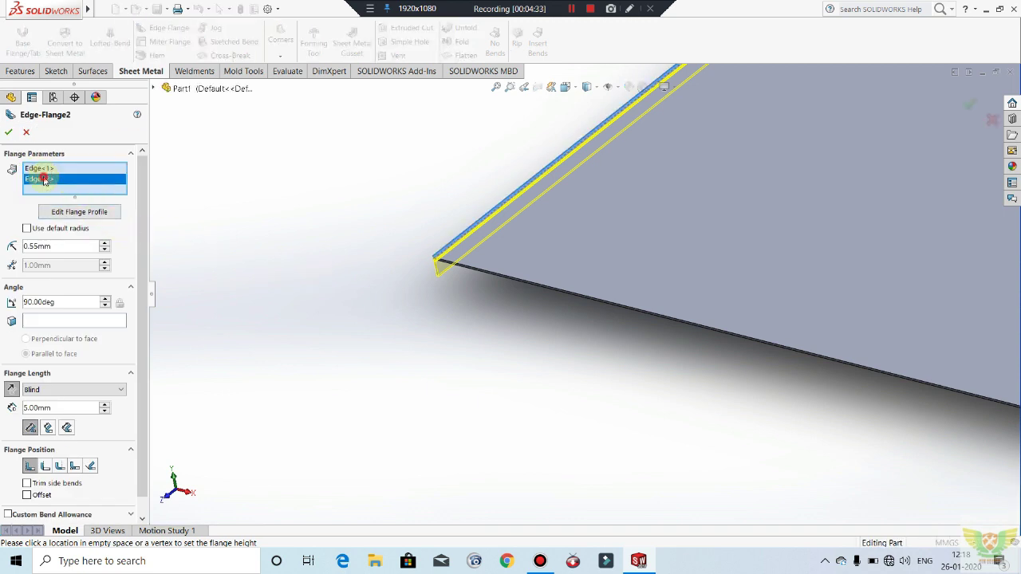
{"action": "left_click", "coordinate": [38, 169]}
{"action": "left_click", "coordinate": [74, 212]}
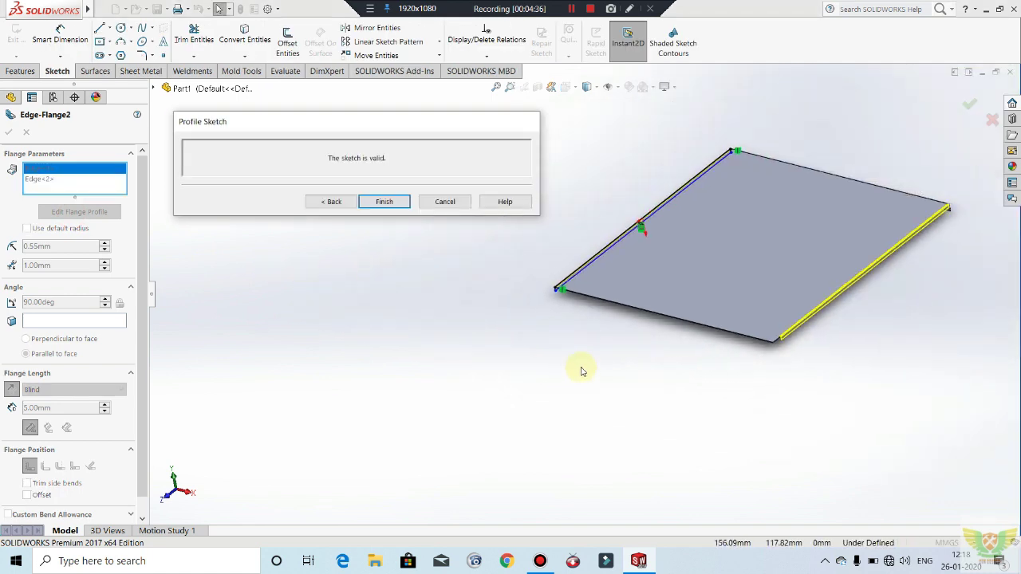
Step: Move the end line of the first side flange's profile inward, about 18 mm from the plate's front corner
{"action": "middle_click_drag", "start_coordinate": [582, 372], "coordinate": [789, 331]}
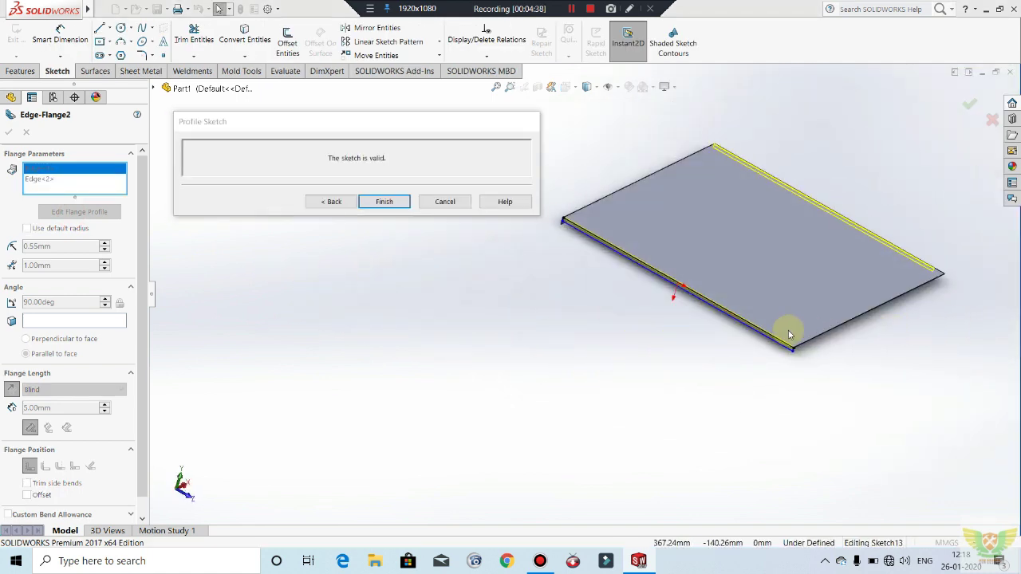
{"action": "left_click", "coordinate": [750, 346]}
{"action": "scroll", "coordinate": [762, 345], "scroll_direction": "down", "scroll_amount": 5}
{"action": "scroll", "coordinate": [596, 381], "scroll_direction": "up", "scroll_amount": 3}
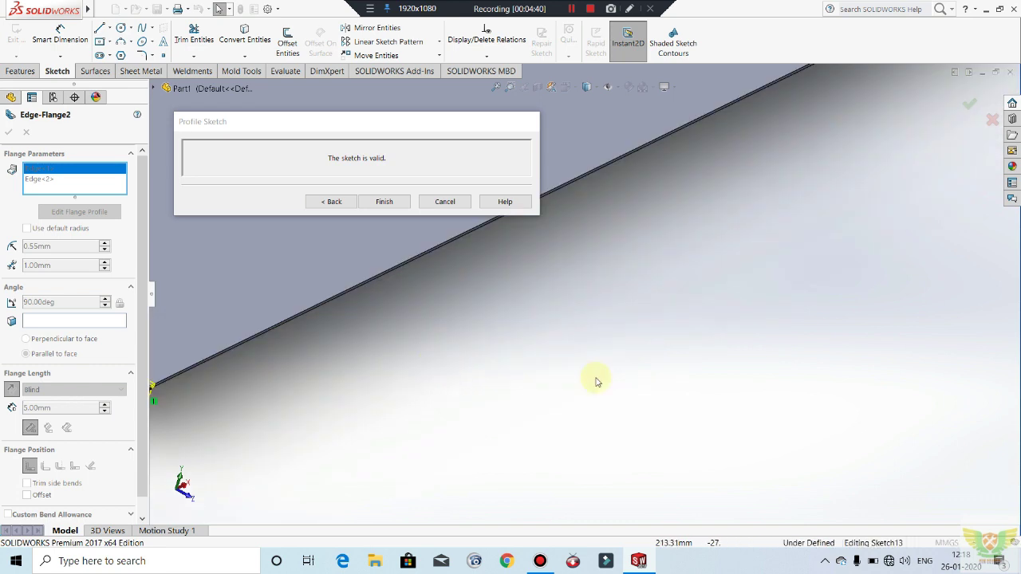
{"action": "scroll", "coordinate": [398, 323], "scroll_direction": "down", "scroll_amount": 2}
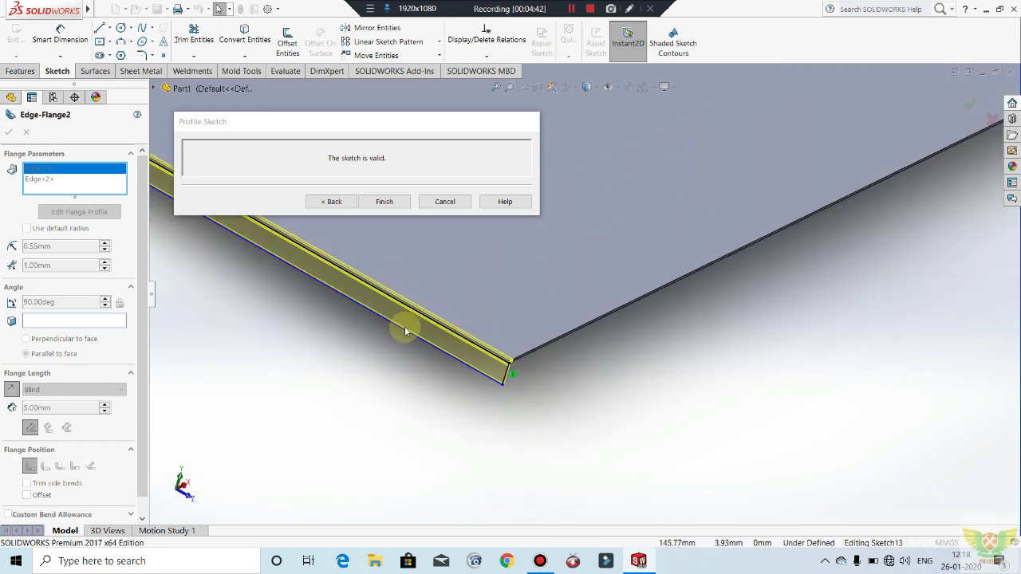
{"action": "left_click_drag", "start_coordinate": [504, 378], "coordinate": [415, 331]}
Step: Dimension the first side flange's end line 15 mm from the plate's front corner and finish the profile
{"action": "left_click", "coordinate": [41, 43]}
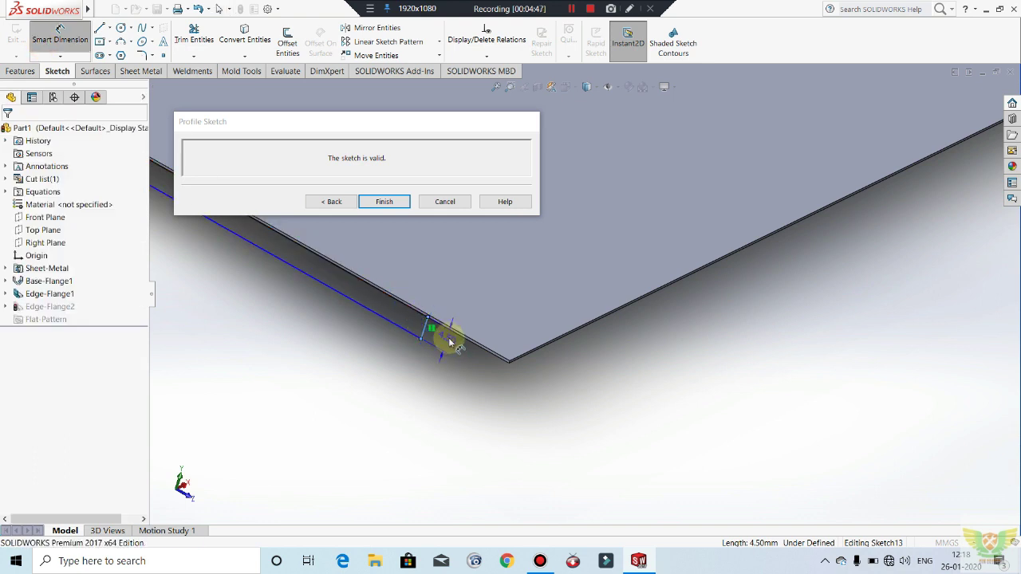
{"action": "scroll", "coordinate": [504, 367], "scroll_direction": "down", "scroll_amount": 3}
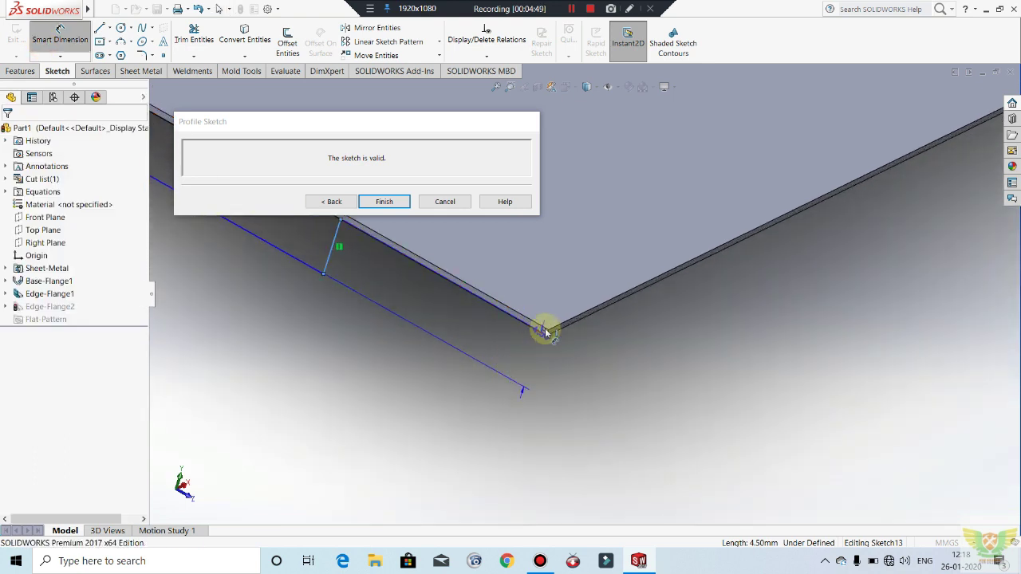
{"action": "left_click", "coordinate": [536, 354]}
{"action": "left_click", "coordinate": [396, 358]}
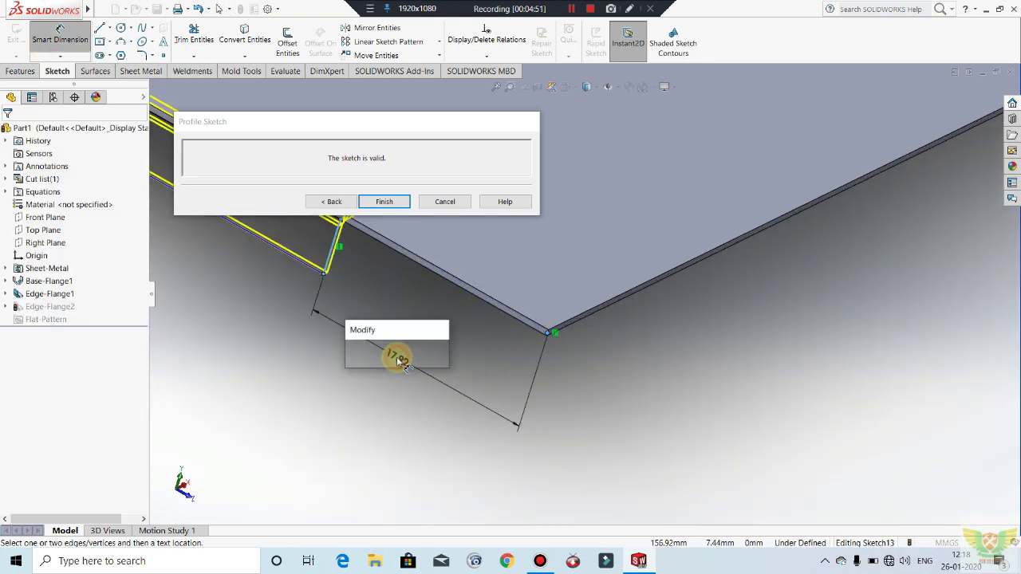
{"action": "type", "text": "15"}
{"action": "key", "text": "Return"}
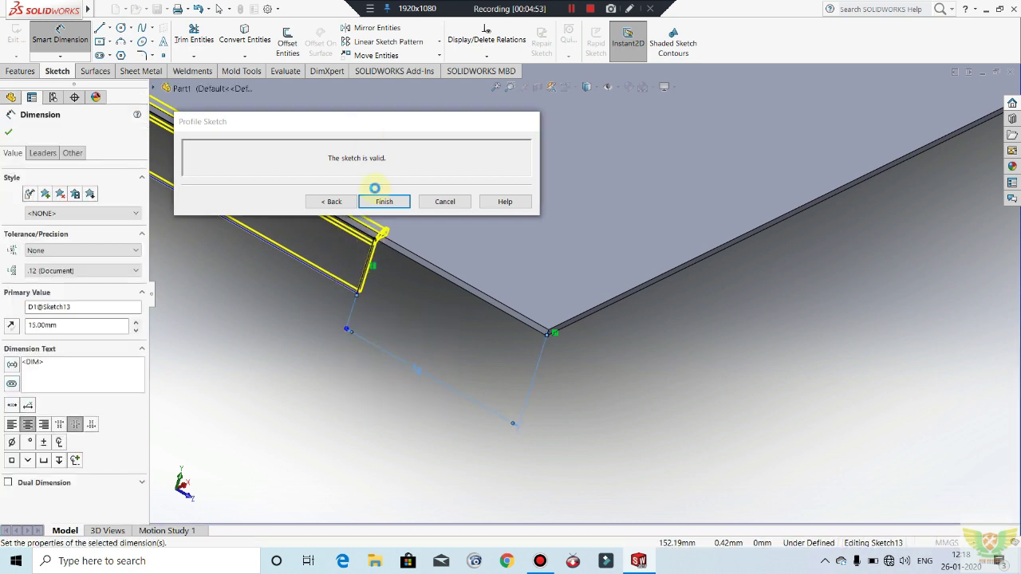
{"action": "left_click", "coordinate": [384, 198]}
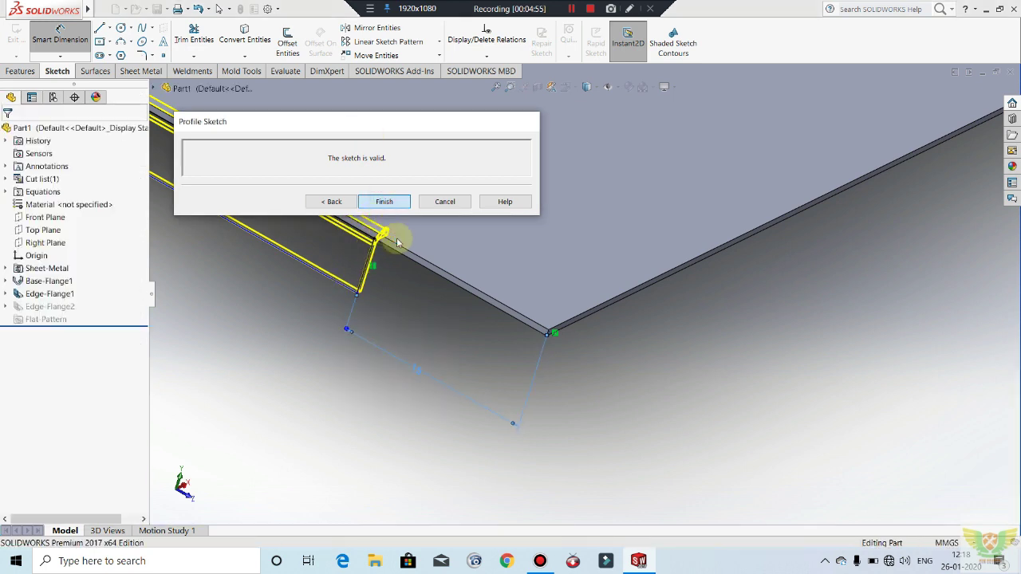
{"action": "scroll", "coordinate": [461, 286], "scroll_direction": "up", "scroll_amount": 8}
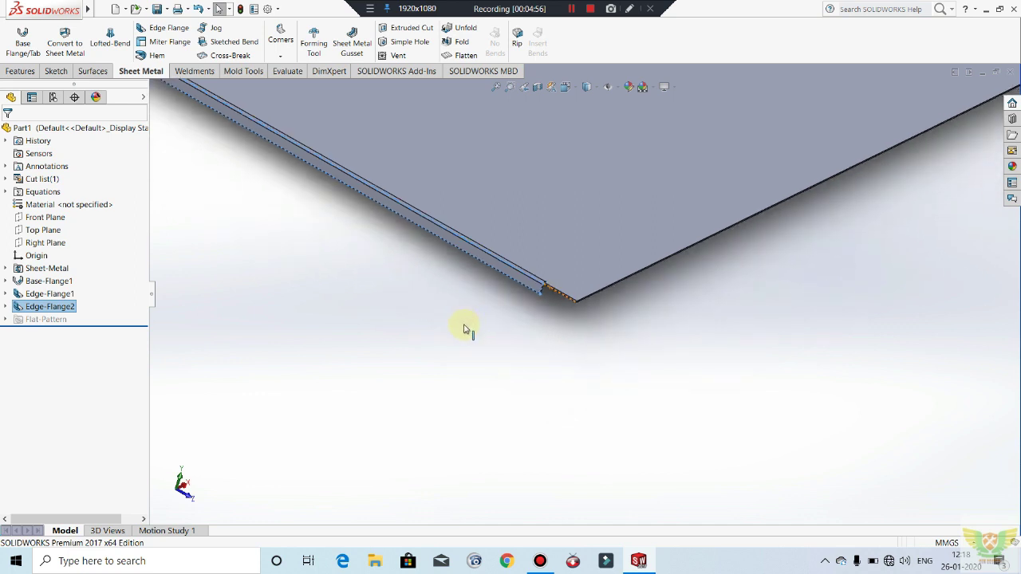
{"action": "key", "text": "f"}
{"action": "middle_click_drag", "start_coordinate": [385, 257], "coordinate": [460, 221]}
{"action": "scroll", "coordinate": [558, 229], "scroll_direction": "down", "scroll_amount": 3}
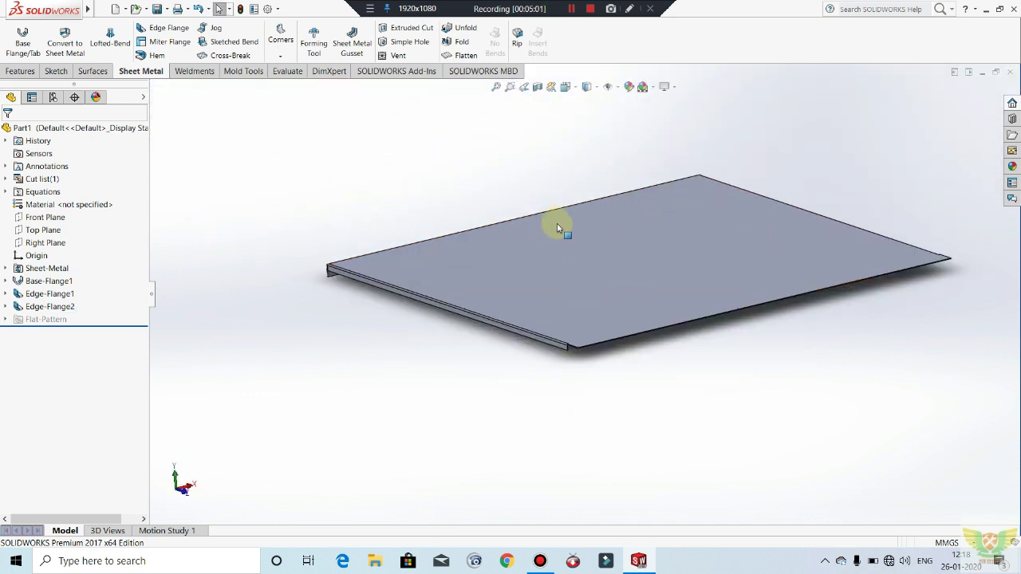
Step: Start an edge flange on the plate's front edge and direct it downward
{"action": "scroll", "coordinate": [557, 229], "scroll_direction": "down", "scroll_amount": 2}
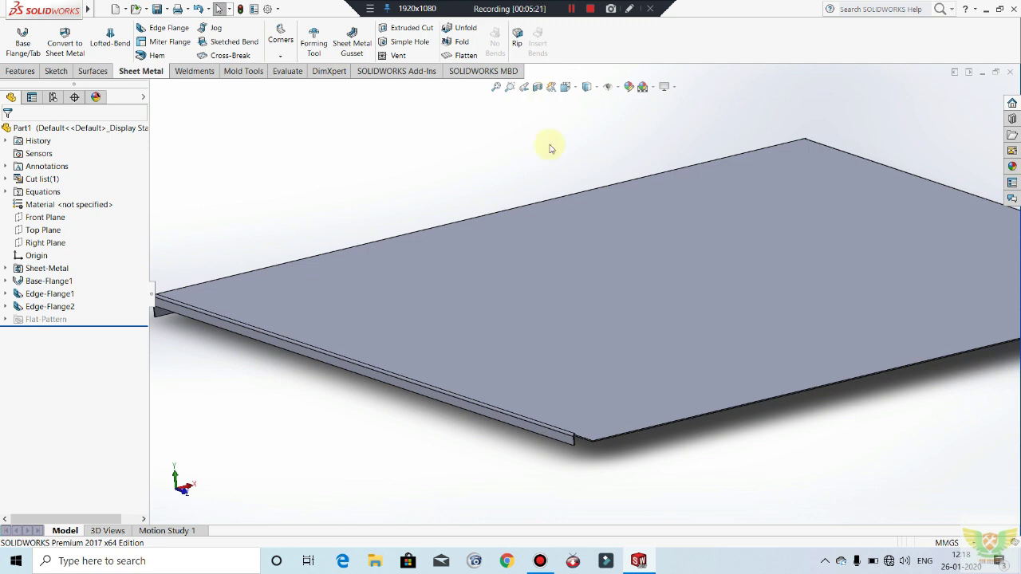
{"action": "scroll", "coordinate": [588, 391], "scroll_direction": "up", "scroll_amount": 3}
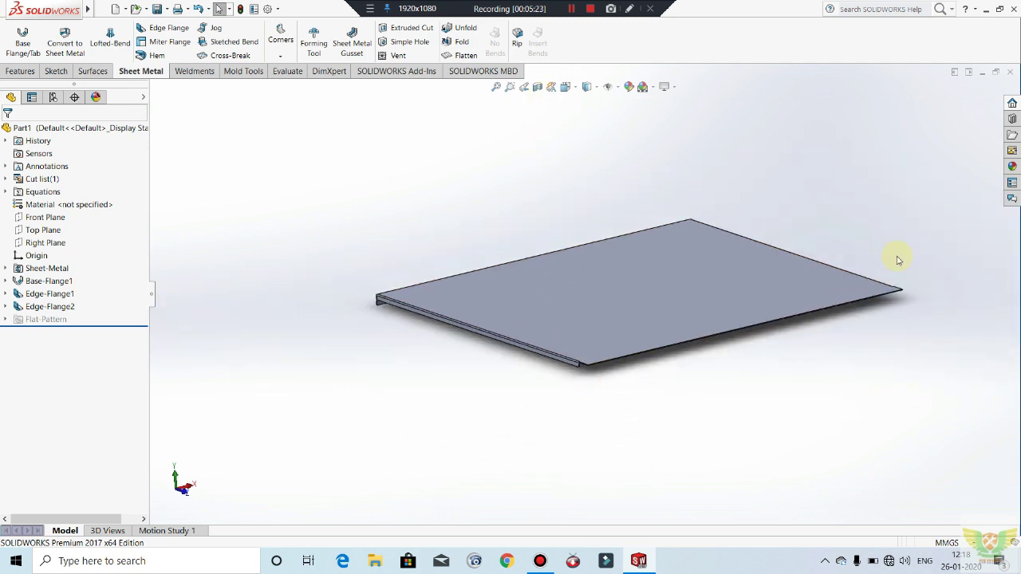
{"action": "scroll", "coordinate": [859, 264], "scroll_direction": "down", "scroll_amount": 3}
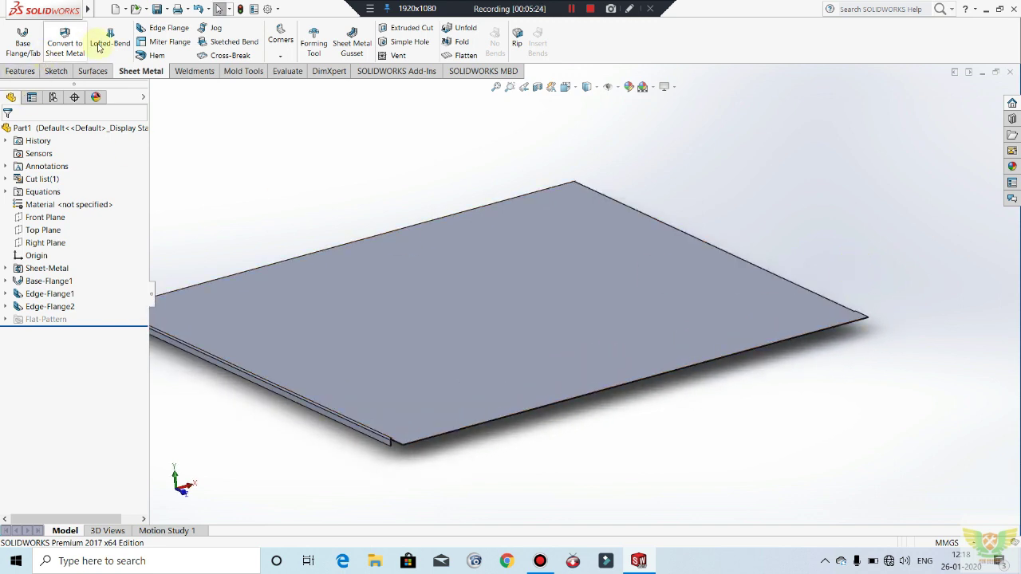
{"action": "scroll", "coordinate": [426, 383], "scroll_direction": "down", "scroll_amount": 5}
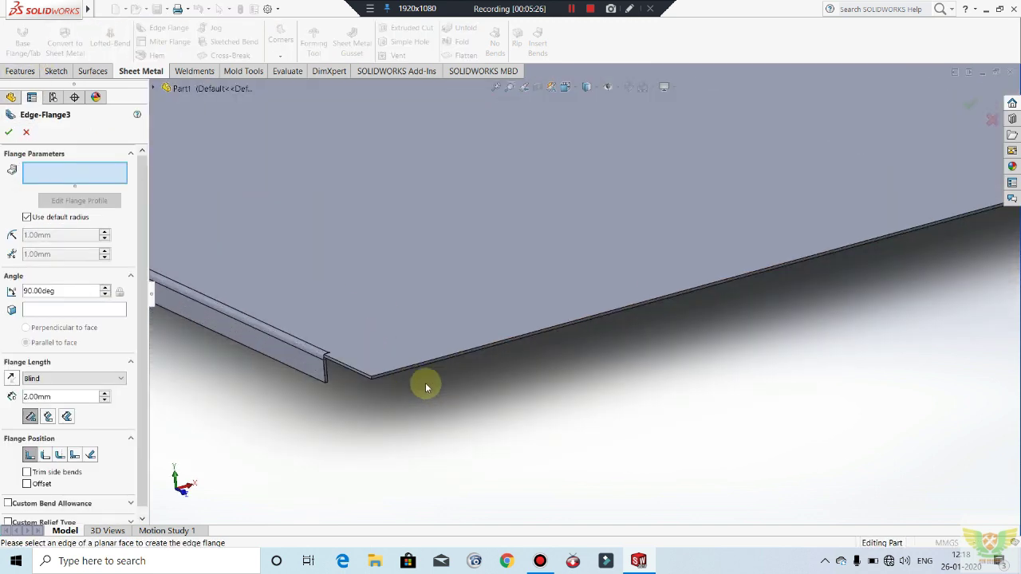
{"action": "left_click", "coordinate": [419, 319]}
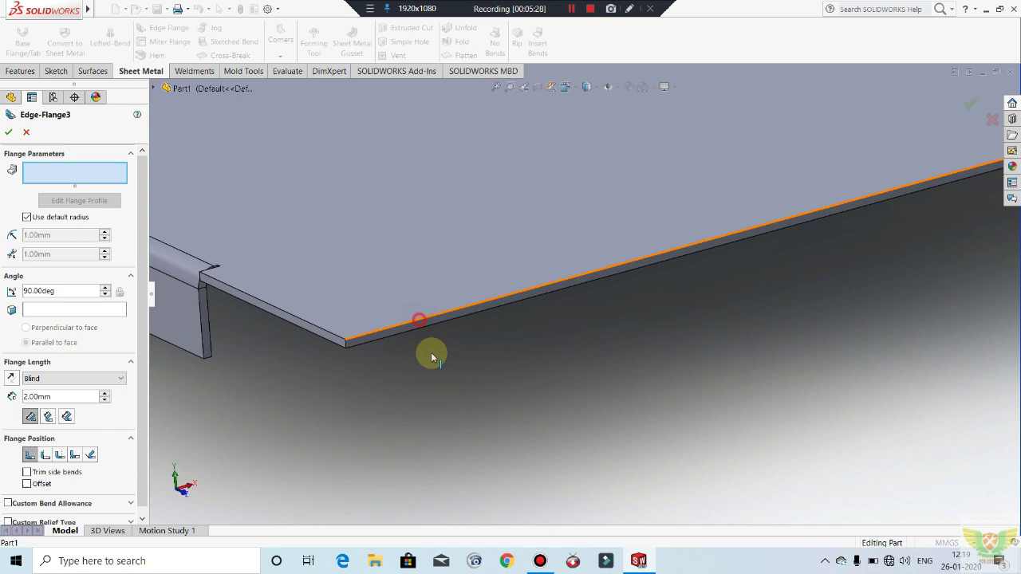
{"action": "left_click", "coordinate": [456, 435]}
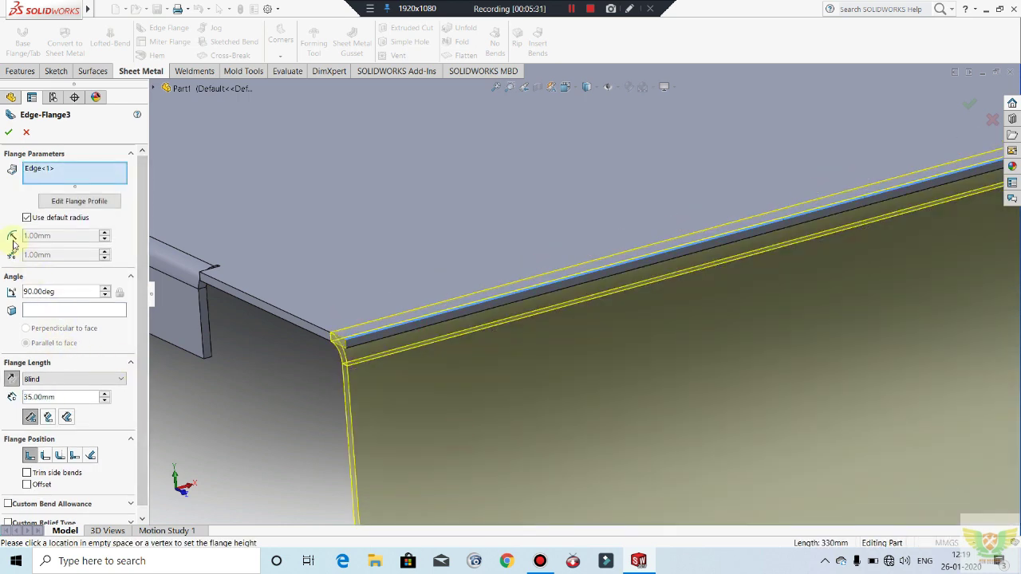
Step: Override the front edge flange's default bend radius with 0.55 mm
{"action": "left_click", "coordinate": [27, 218]}
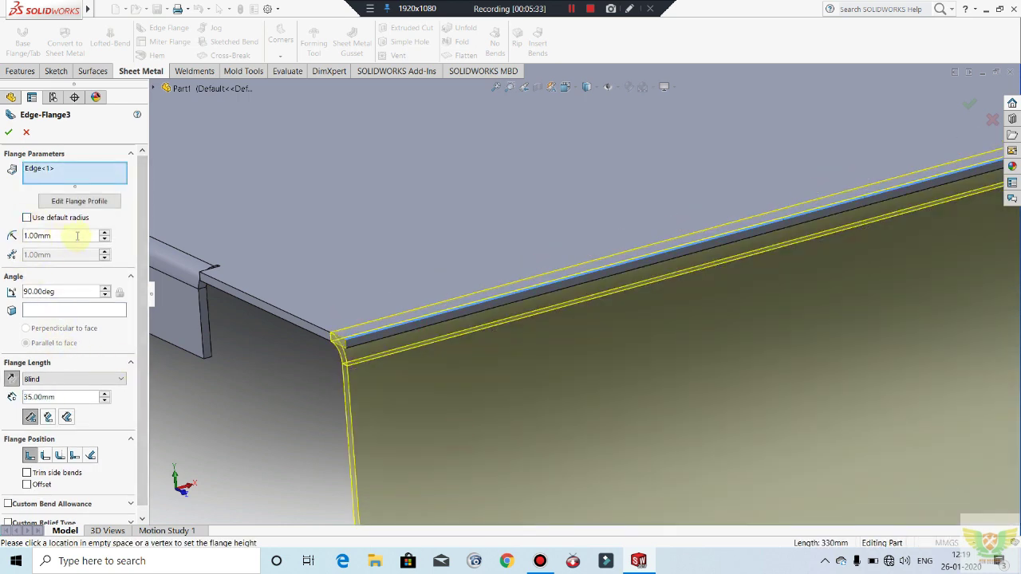
{"action": "type", "text": "0.55"}
{"action": "key", "text": "Return"}
{"action": "left_click", "coordinate": [30, 221]}
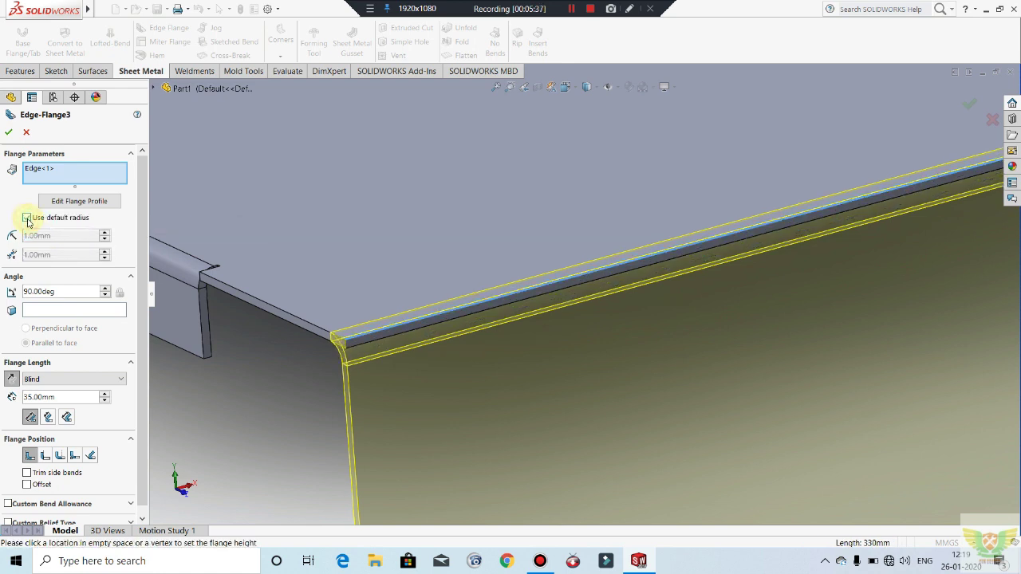
{"action": "type", "text": "0.55"}
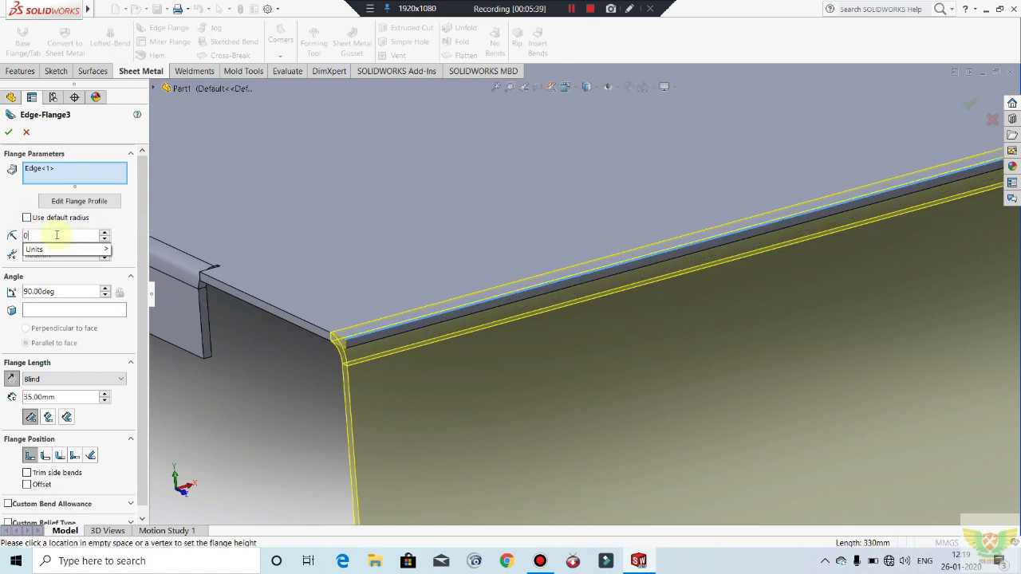
{"action": "key", "text": "Return"}
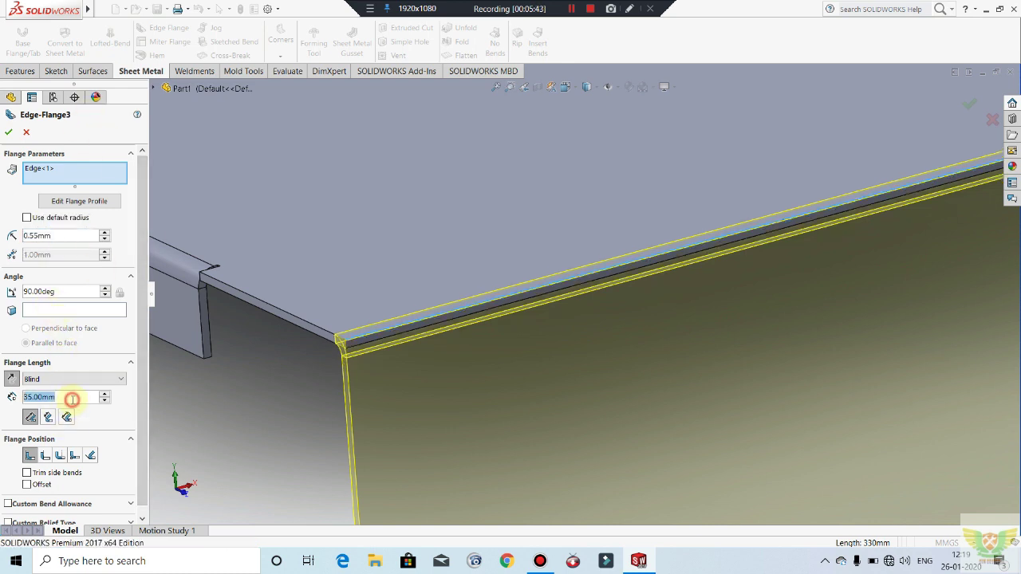
Step: Set the front edge flange's length to 3 mm and accept the flange
{"action": "type", "text": "3"}
{"action": "key", "text": "Return"}
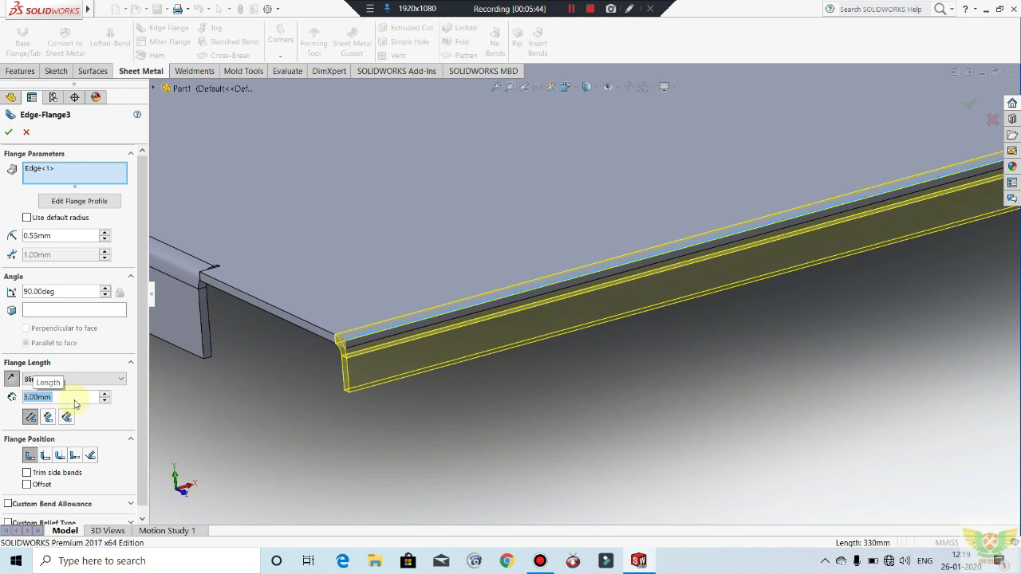
{"action": "left_click", "coordinate": [7, 134]}
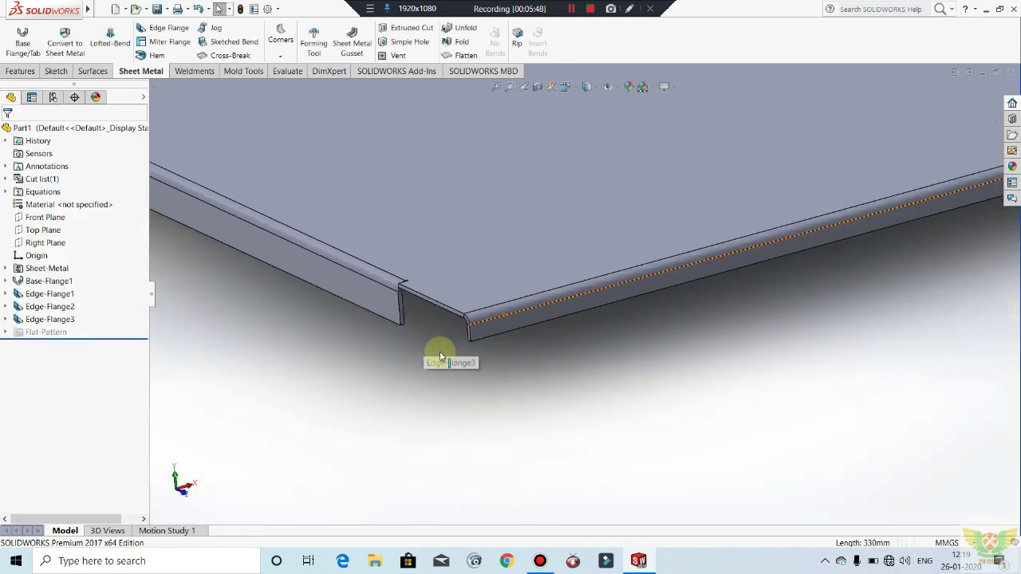
Step: Inspect the whole flanged plate from above, from below and in the standard front view
{"action": "scroll", "coordinate": [440, 354], "scroll_direction": "up", "scroll_amount": 5}
{"action": "left_click", "coordinate": [423, 353]}
{"action": "scroll", "coordinate": [549, 343], "scroll_direction": "up", "scroll_amount": 5}
{"action": "middle_click_drag", "start_coordinate": [619, 272], "coordinate": [745, 210]}
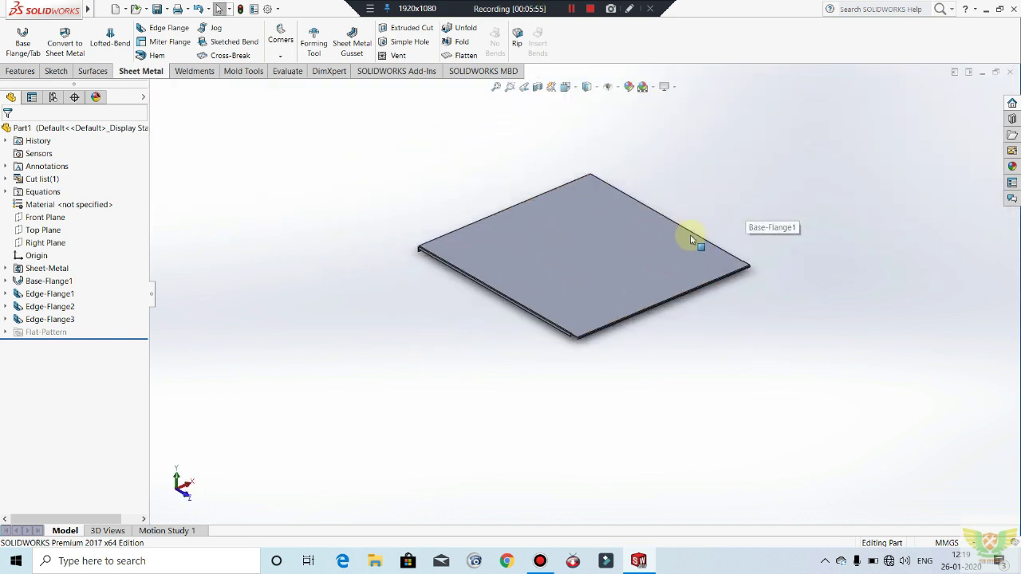
{"action": "scroll", "coordinate": [691, 239], "scroll_direction": "down", "scroll_amount": 3}
{"action": "middle_click_drag", "start_coordinate": [611, 258], "coordinate": [599, 232]}
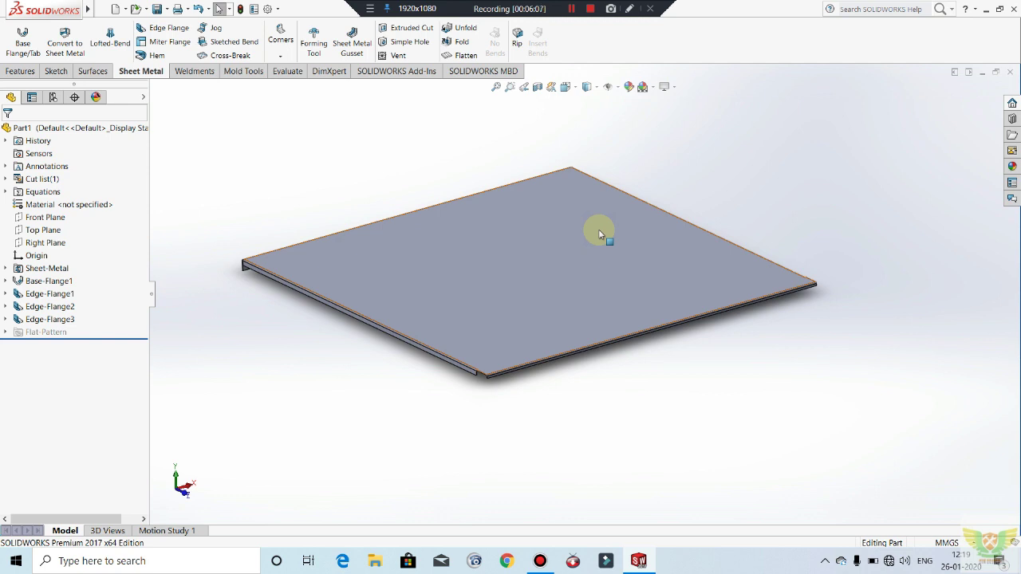
{"action": "middle_click_drag", "start_coordinate": [741, 321], "coordinate": [625, 351]}
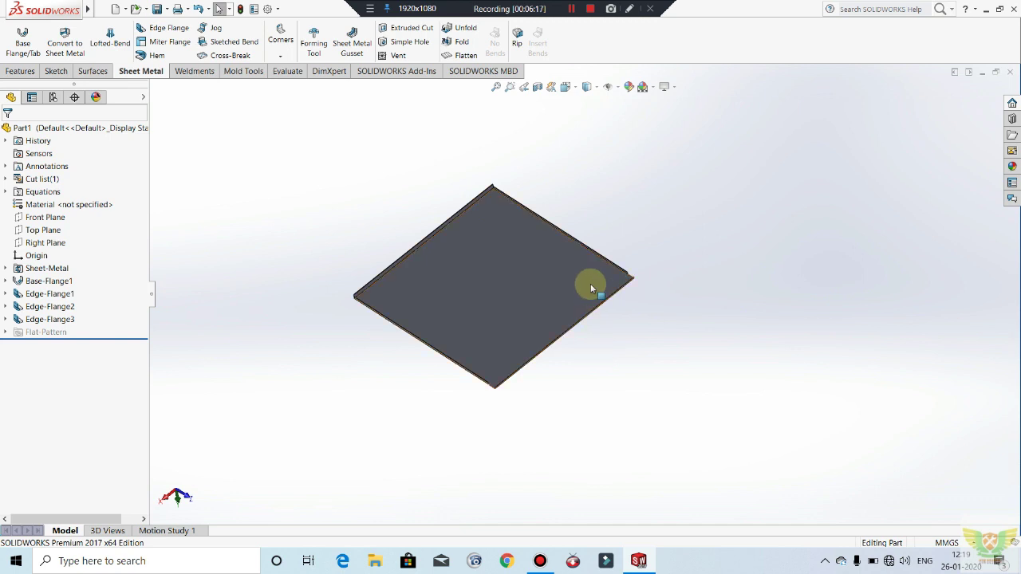
{"action": "key", "text": "space"}
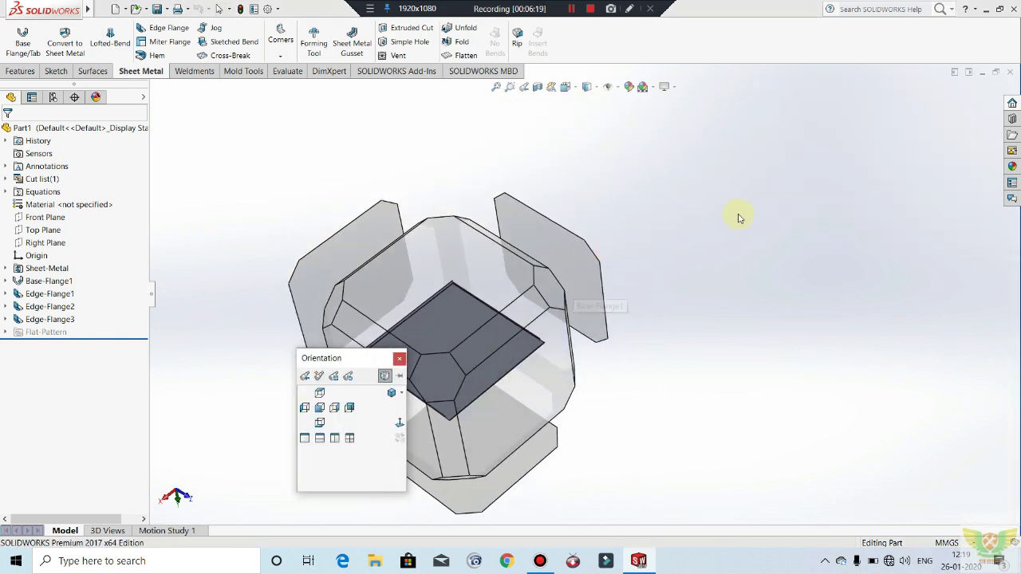
{"action": "left_click", "coordinate": [418, 445]}
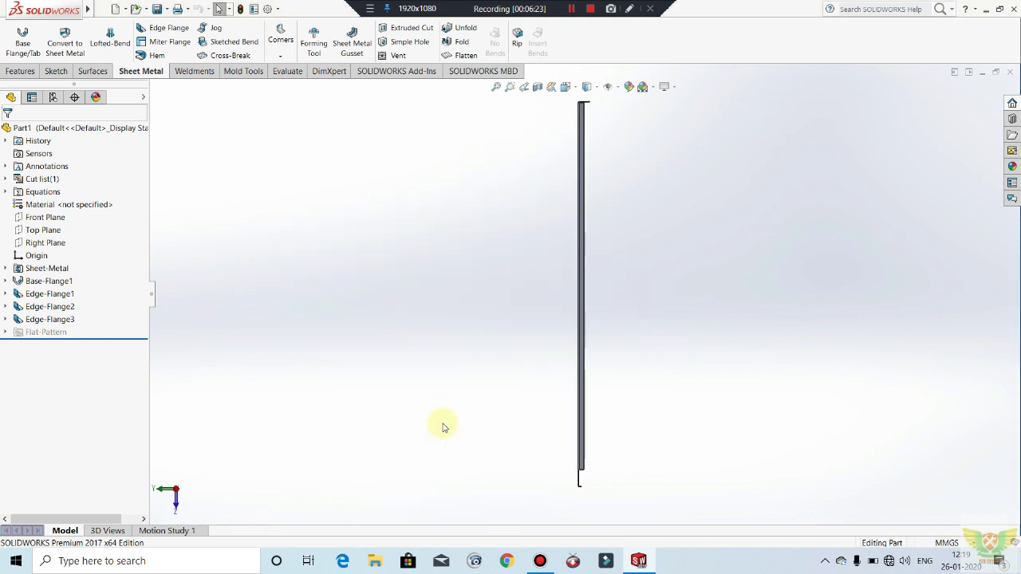
{"action": "left_click", "coordinate": [576, 89]}
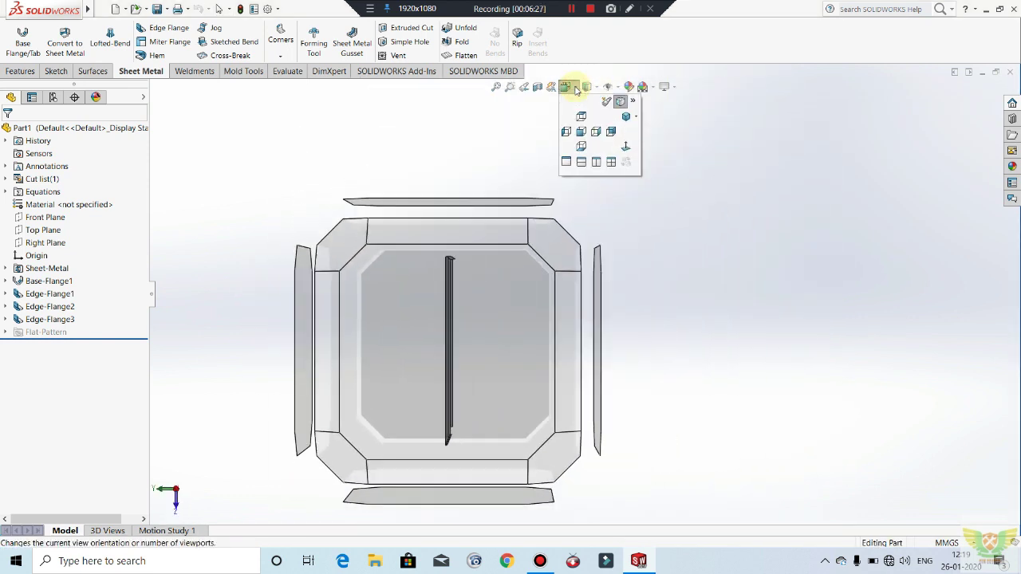
{"action": "left_click", "coordinate": [593, 133]}
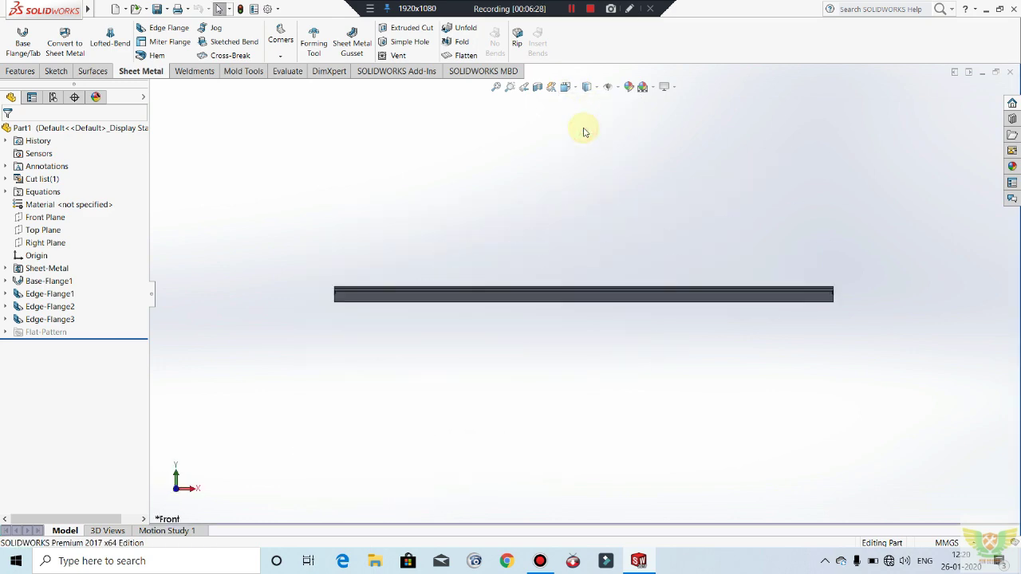
Step: Examine the flanges from several angles, ending close up on the front corner between the side and front flanges
{"action": "middle_click_drag", "start_coordinate": [591, 187], "coordinate": [780, 509]}
{"action": "middle_click_drag", "start_coordinate": [633, 196], "coordinate": [702, 394]}
{"action": "middle_click_drag", "start_coordinate": [524, 217], "coordinate": [625, 390]}
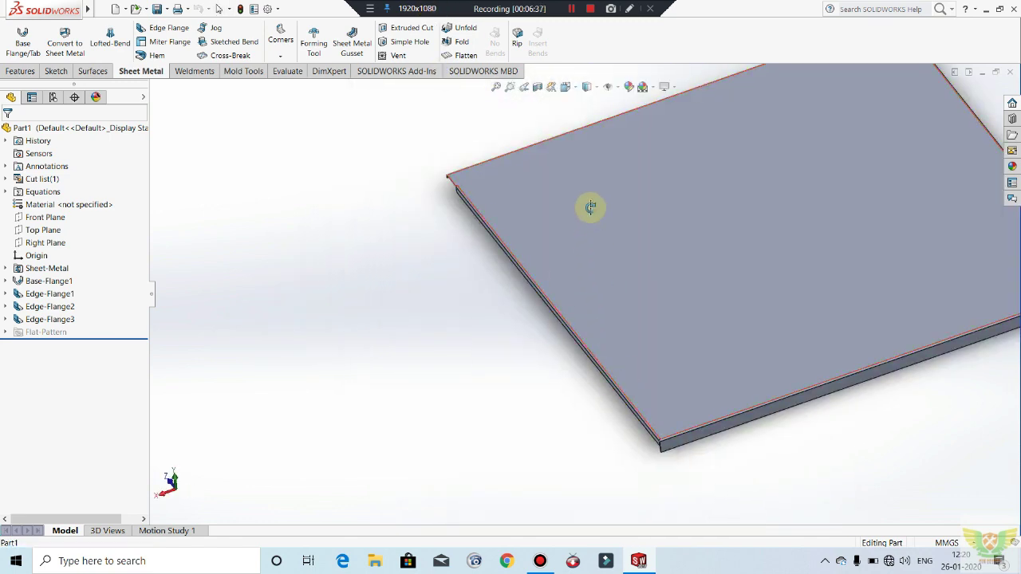
{"action": "middle_click_drag", "start_coordinate": [590, 207], "coordinate": [608, 328]}
{"action": "scroll", "coordinate": [530, 363], "scroll_direction": "up", "scroll_amount": 2}
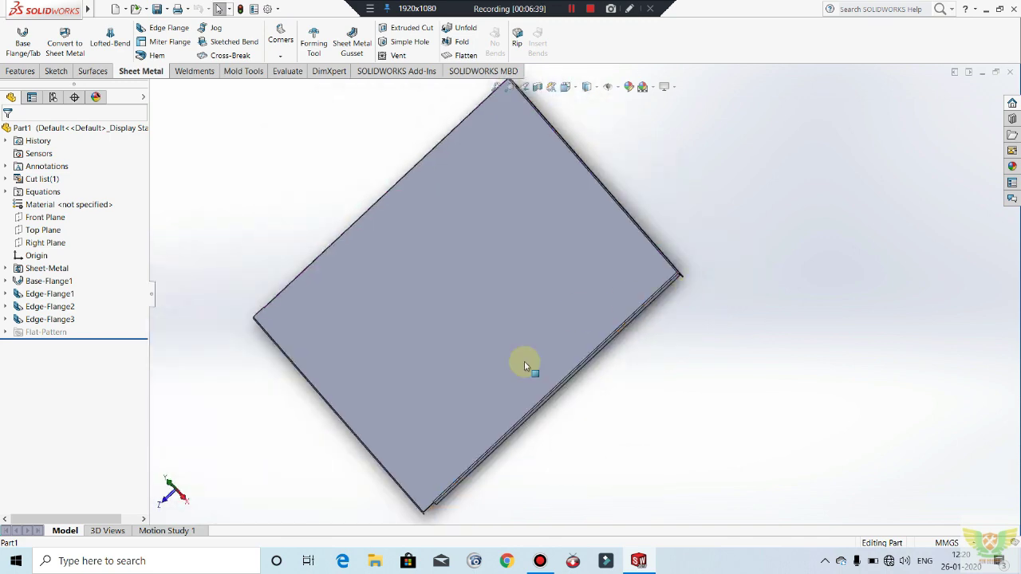
{"action": "middle_click_drag", "start_coordinate": [532, 403], "coordinate": [497, 365]}
{"action": "scroll", "coordinate": [323, 356], "scroll_direction": "down", "scroll_amount": 3}
{"action": "scroll", "coordinate": [273, 284], "scroll_direction": "down", "scroll_amount": 3}
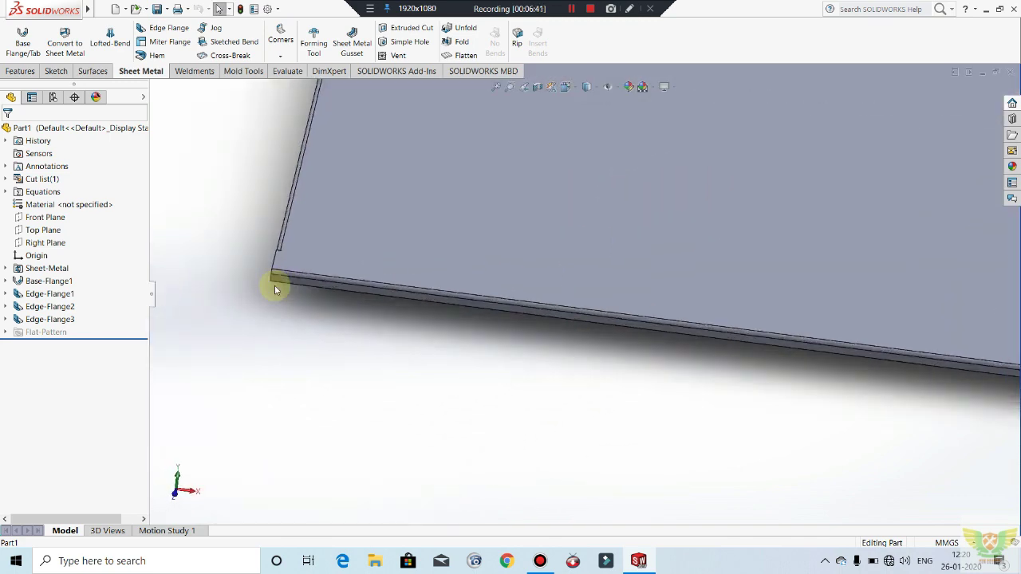
{"action": "scroll", "coordinate": [471, 312], "scroll_direction": "down", "scroll_amount": 3}
{"action": "middle_click_drag", "start_coordinate": [471, 312], "coordinate": [525, 367]}
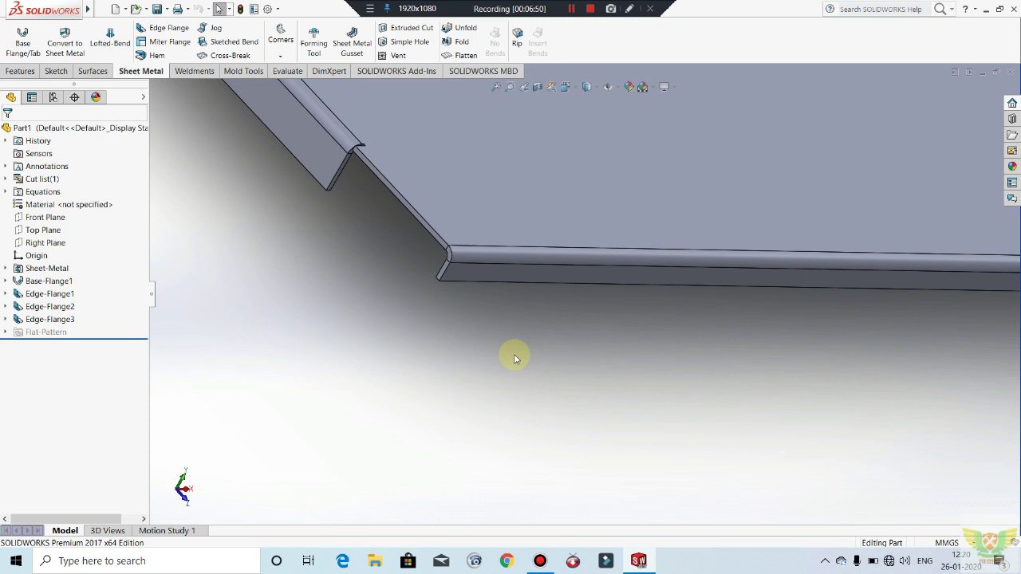
Step: Reopen the front edge flange's profile sketch and move its end line about 3 mm inward from the plate's corner
{"action": "left_click", "coordinate": [52, 319]}
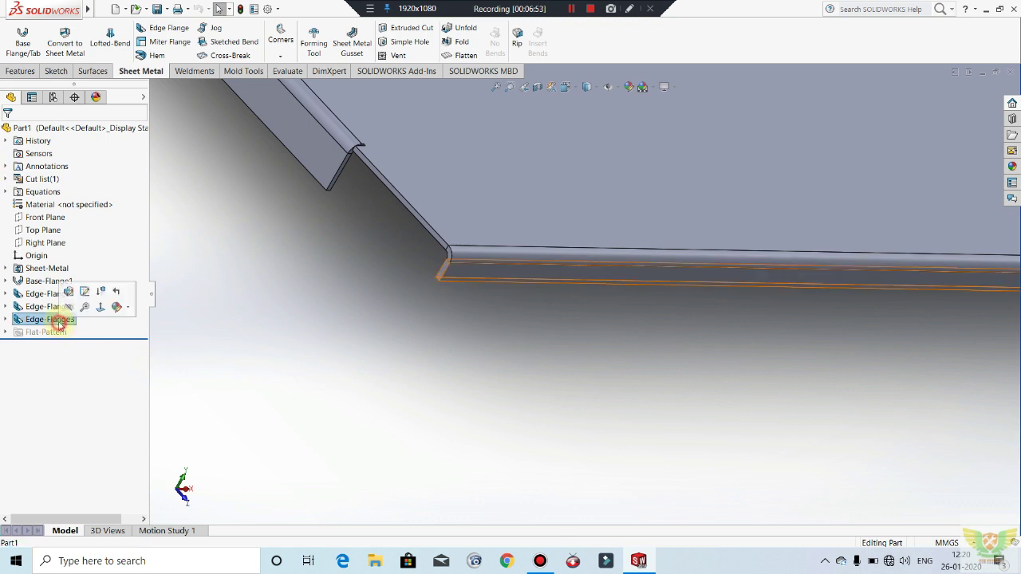
{"action": "left_click", "coordinate": [201, 277]}
{"action": "left_click", "coordinate": [80, 201]}
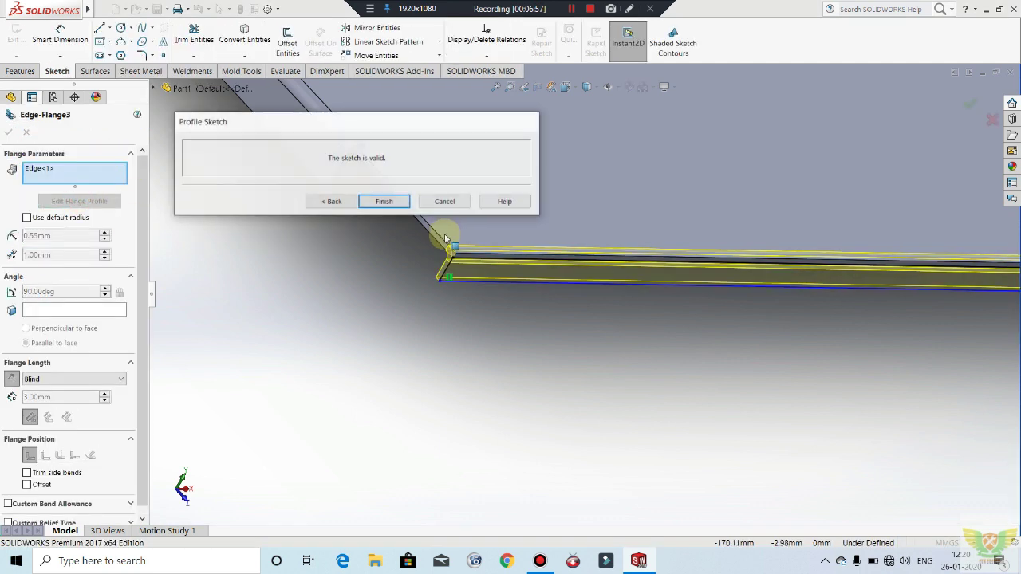
{"action": "scroll", "coordinate": [467, 249], "scroll_direction": "up", "scroll_amount": 2}
{"action": "scroll", "coordinate": [474, 268], "scroll_direction": "down", "scroll_amount": 6}
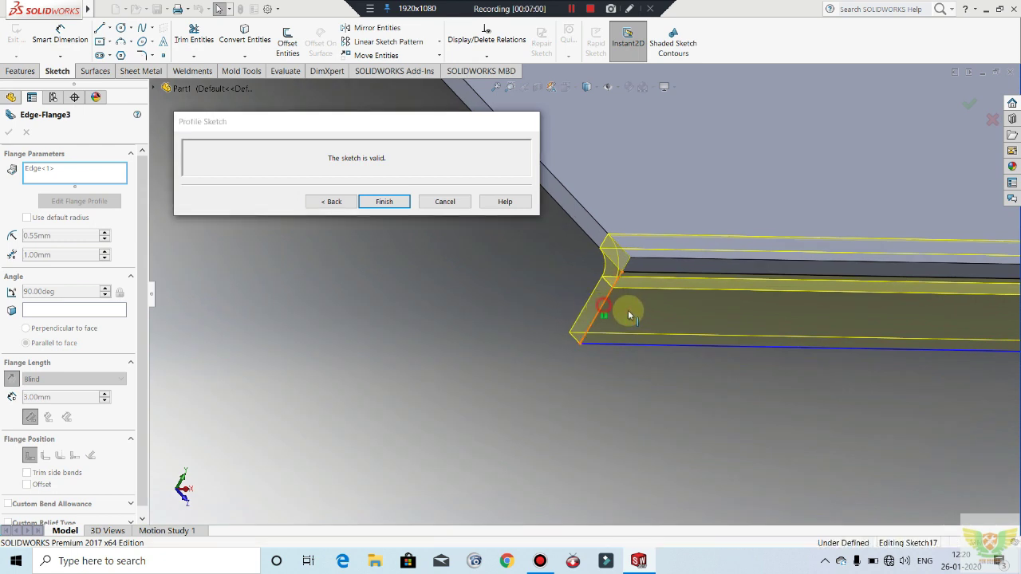
{"action": "left_click", "coordinate": [670, 321]}
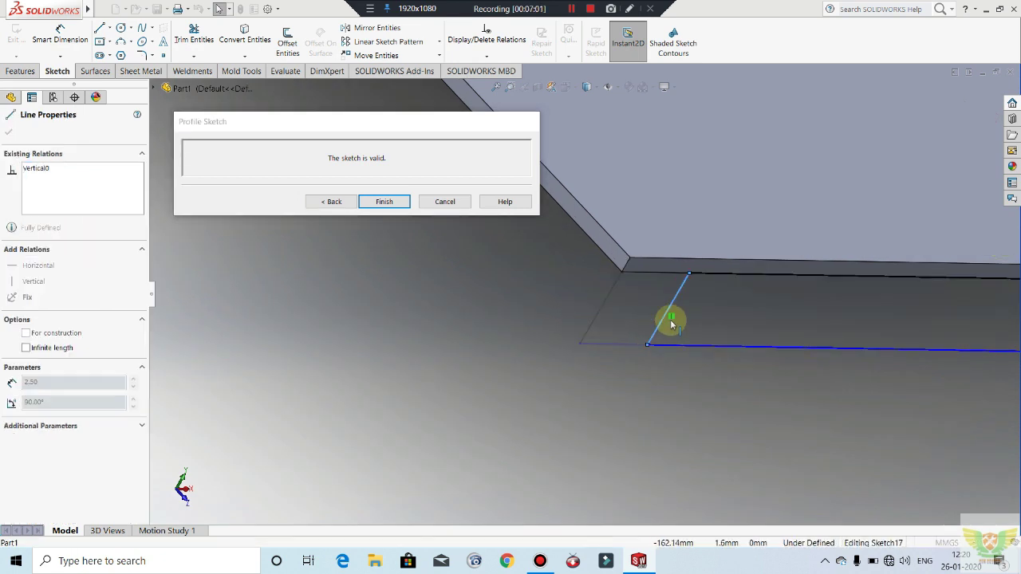
{"action": "left_click", "coordinate": [37, 36]}
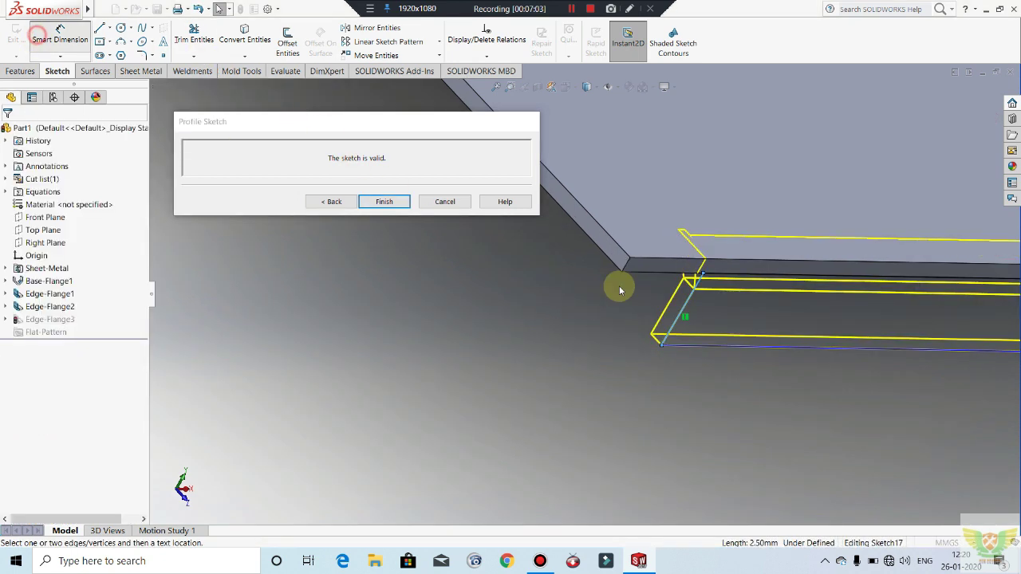
{"action": "left_click", "coordinate": [633, 266]}
{"action": "left_click", "coordinate": [628, 283]}
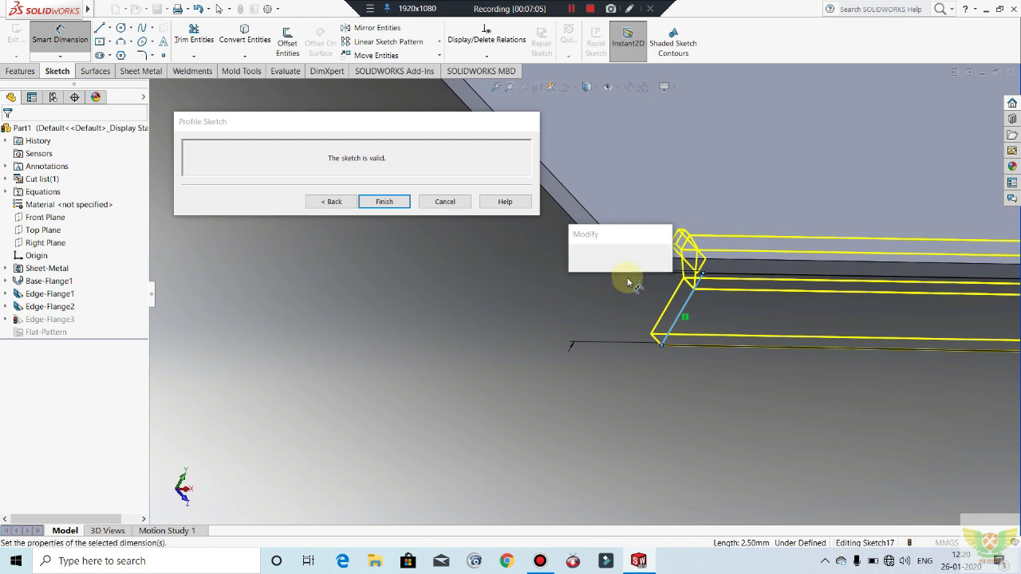
{"action": "left_click", "coordinate": [594, 264]}
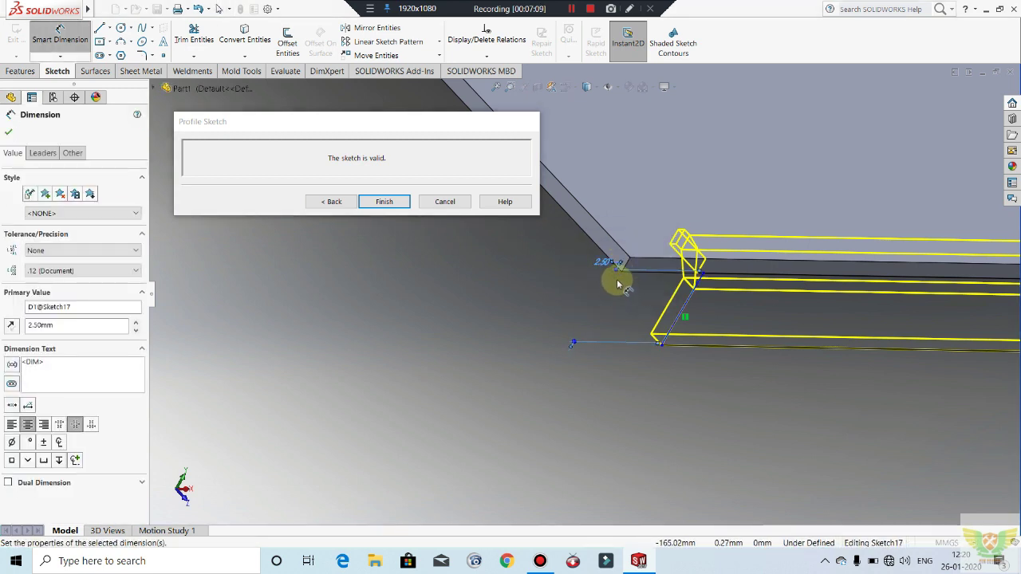
{"action": "key", "text": "Delete"}
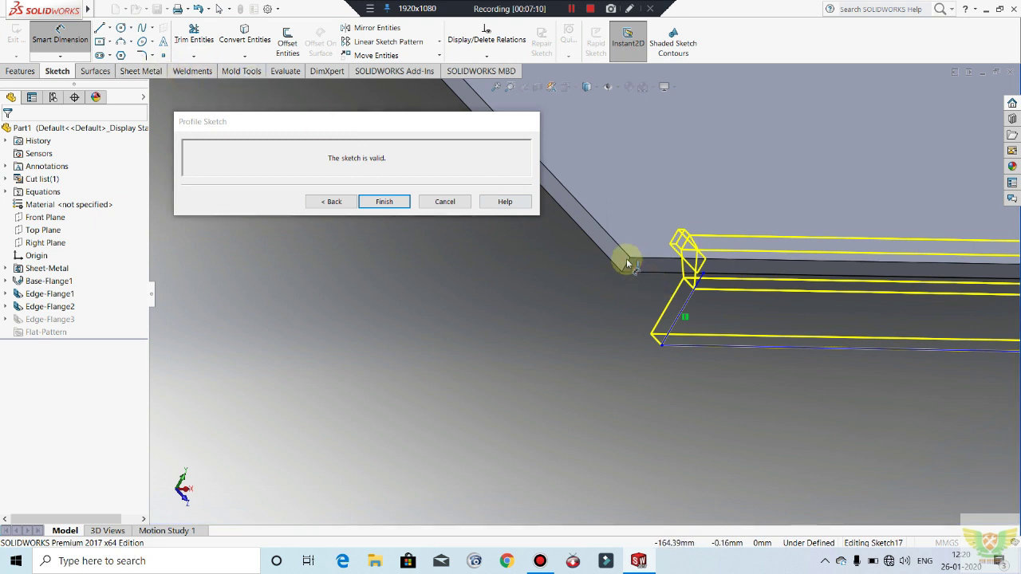
Step: Dimension the front flange profile's end line 5 mm from the short vertical edge at the plate's corner
{"action": "left_click", "coordinate": [680, 309]}
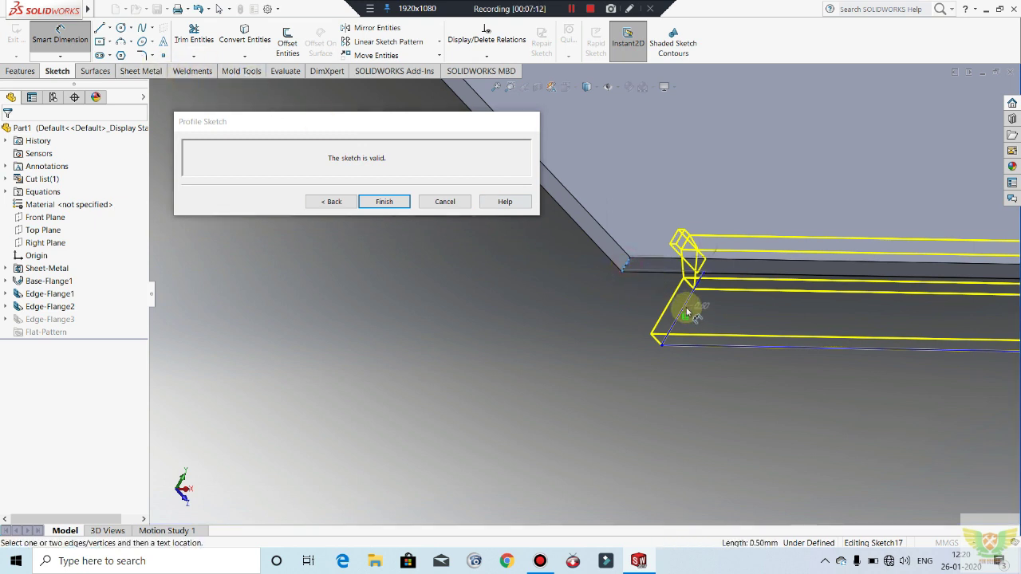
{"action": "left_click", "coordinate": [626, 369]}
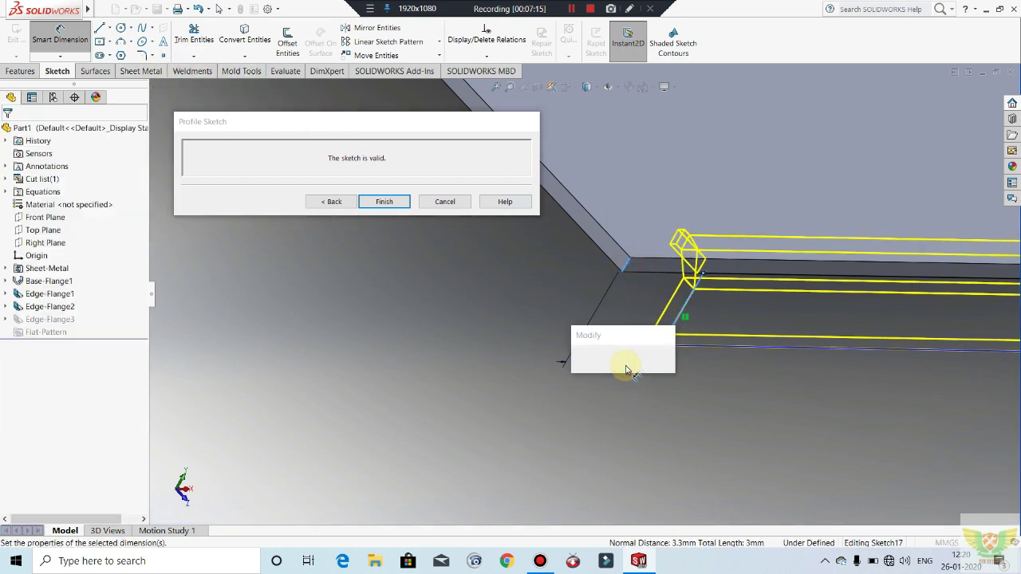
{"action": "type", "text": "5"}
{"action": "key", "text": "Return"}
{"action": "scroll", "coordinate": [626, 368], "scroll_direction": "up", "scroll_amount": 3}
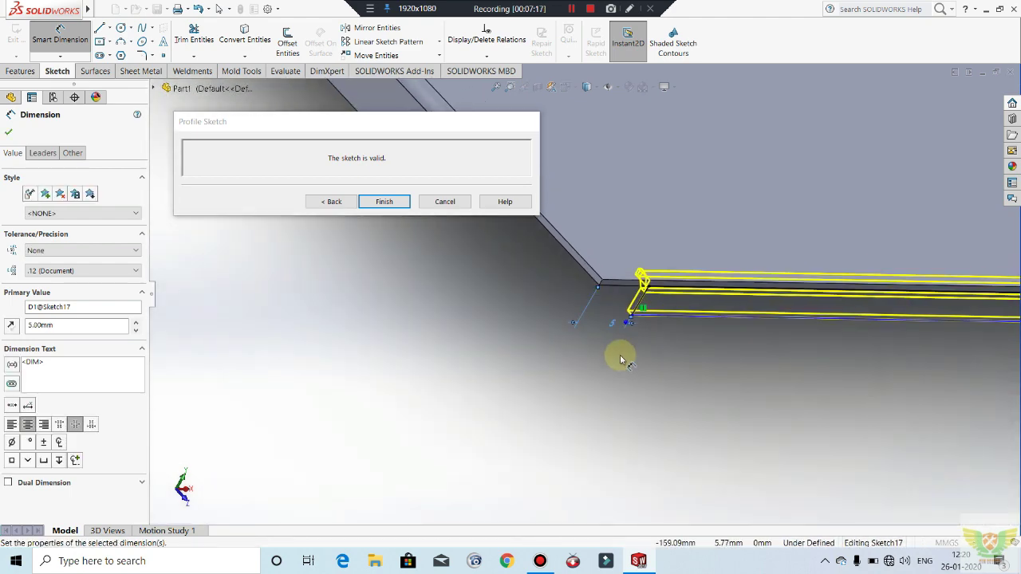
{"action": "scroll", "coordinate": [620, 359], "scroll_direction": "up", "scroll_amount": 3}
{"action": "scroll", "coordinate": [839, 360], "scroll_direction": "up", "scroll_amount": 2}
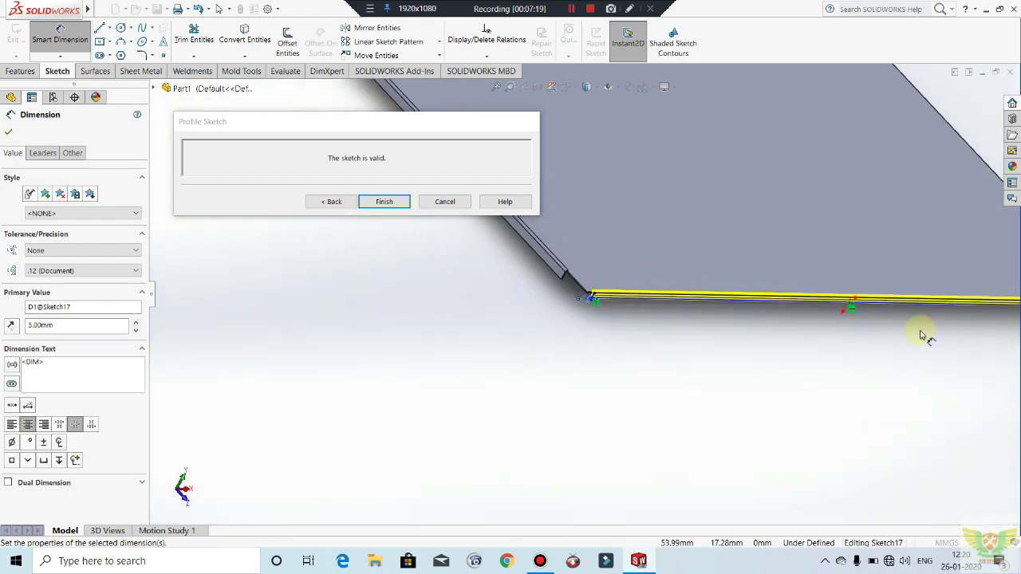
Step: Dimension the front flange profile's opposite end line from the plate's corner edge, matching the first end's setback, and finish the profile
{"action": "scroll", "coordinate": [917, 332], "scroll_direction": "down", "scroll_amount": 4}
{"action": "scroll", "coordinate": [888, 322], "scroll_direction": "up", "scroll_amount": 4}
{"action": "scroll", "coordinate": [838, 311], "scroll_direction": "down", "scroll_amount": 3}
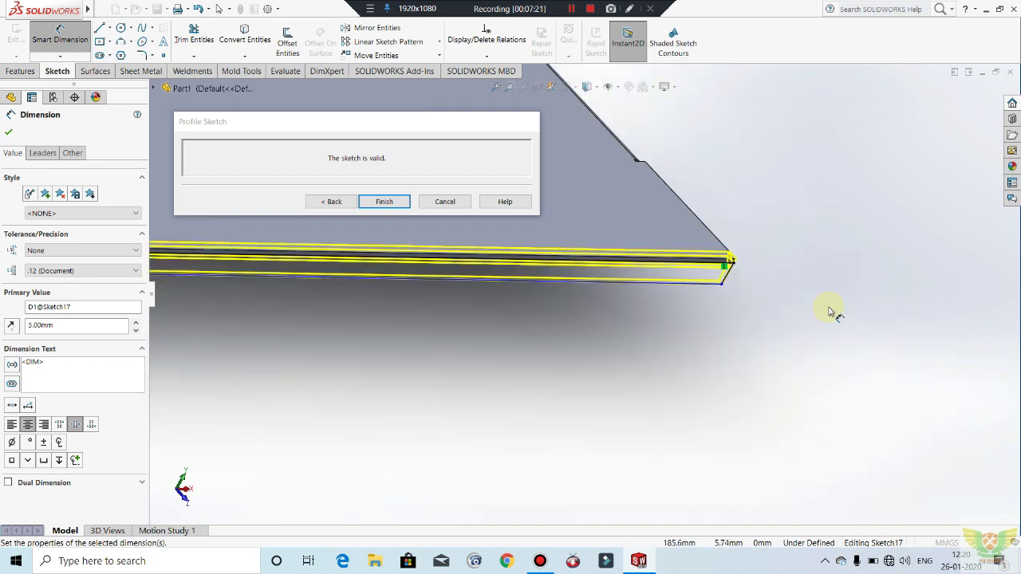
{"action": "key", "text": "Escape"}
{"action": "scroll", "coordinate": [829, 312], "scroll_direction": "down", "scroll_amount": 4}
{"action": "left_click", "coordinate": [481, 229]}
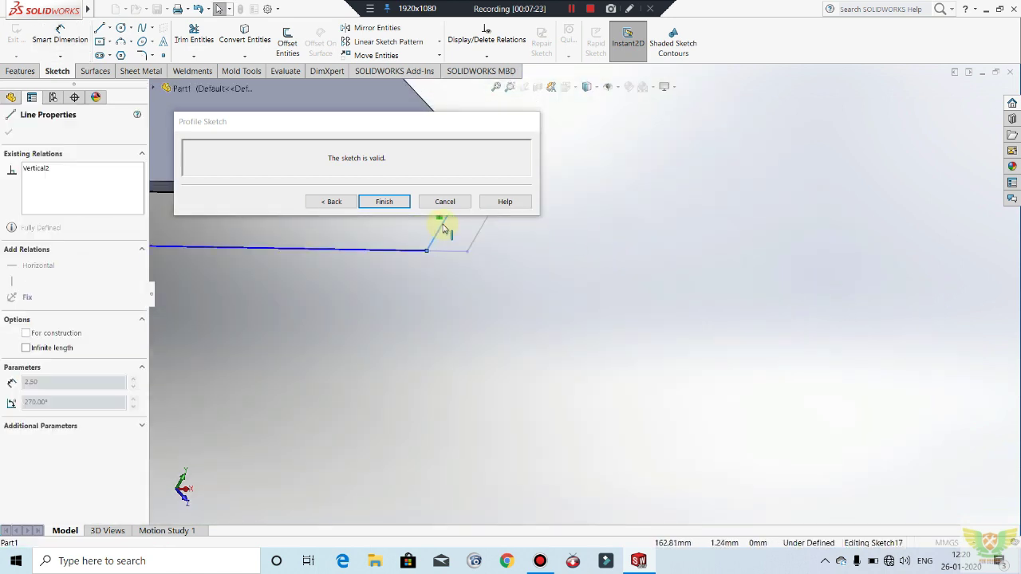
{"action": "scroll", "coordinate": [774, 406], "scroll_direction": "down", "scroll_amount": 2}
{"action": "scroll", "coordinate": [523, 249], "scroll_direction": "down", "scroll_amount": 1}
{"action": "scroll", "coordinate": [523, 249], "scroll_direction": "down", "scroll_amount": 1}
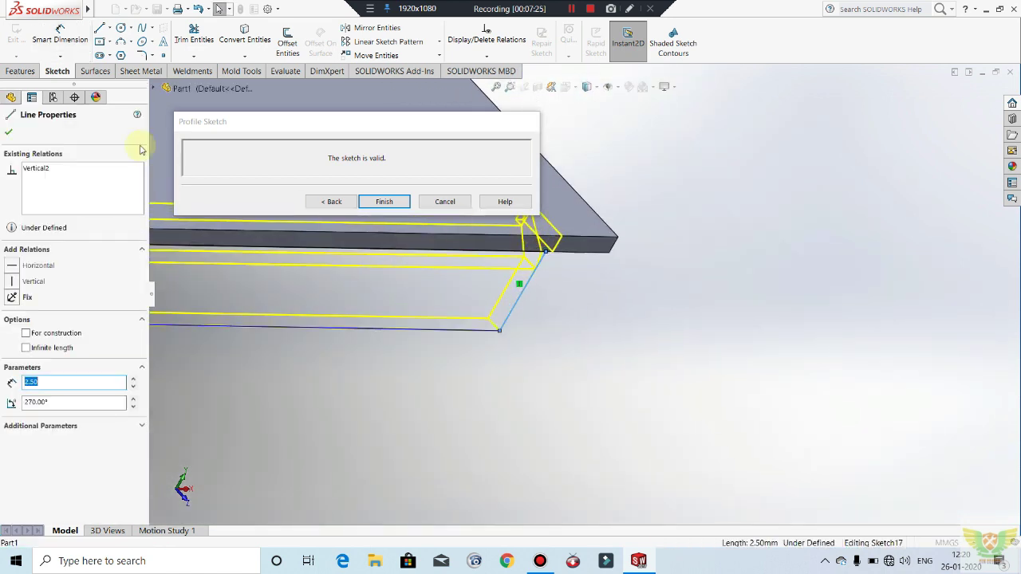
{"action": "left_click", "coordinate": [57, 41]}
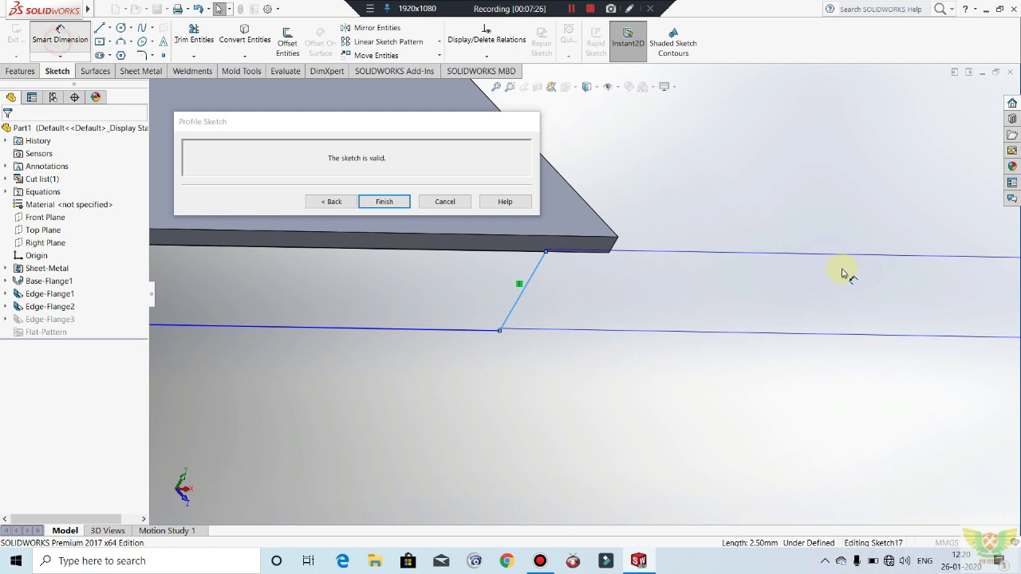
{"action": "left_click", "coordinate": [614, 243]}
{"action": "left_click", "coordinate": [545, 391]}
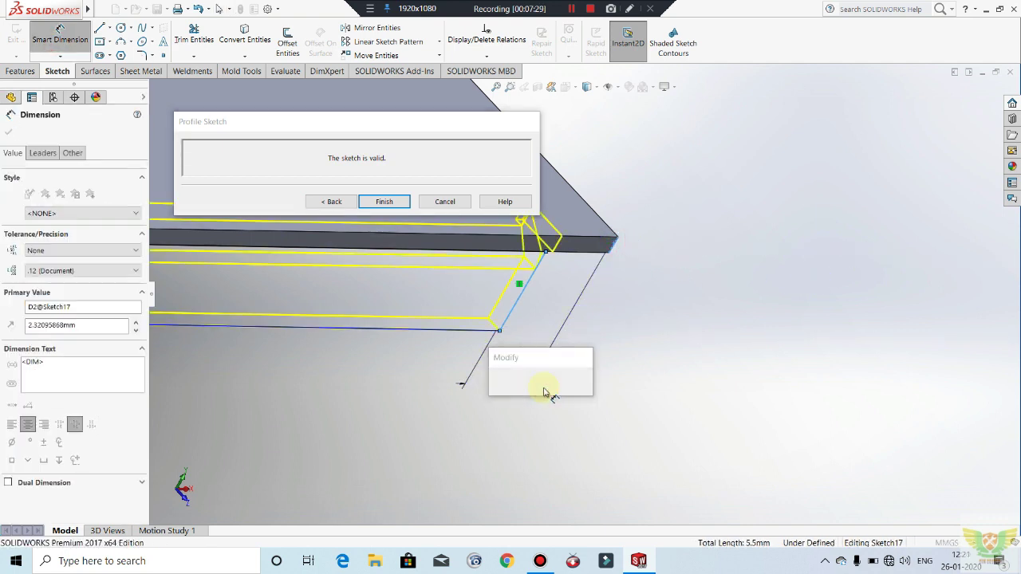
{"action": "left_click", "coordinate": [384, 201]}
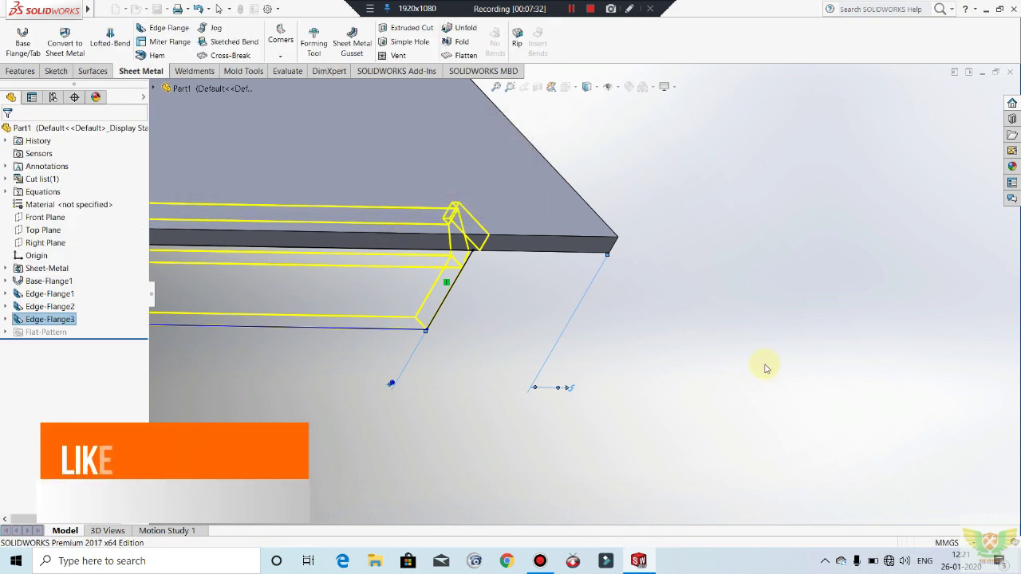
Step: Reopen the front edge flange and set its custom relief type to Obround
{"action": "scroll", "coordinate": [765, 368], "scroll_direction": "up", "scroll_amount": 9}
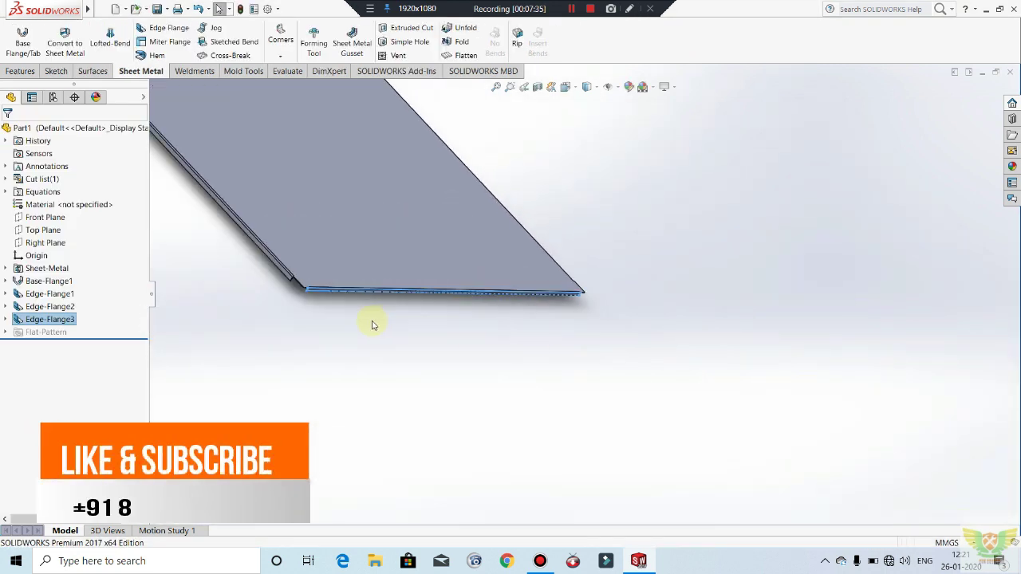
{"action": "left_click", "coordinate": [374, 324]}
{"action": "scroll", "coordinate": [497, 283], "scroll_direction": "down", "scroll_amount": 3}
{"action": "middle_click_drag", "start_coordinate": [497, 282], "coordinate": [458, 239]}
{"action": "scroll", "coordinate": [458, 239], "scroll_direction": "down", "scroll_amount": 5}
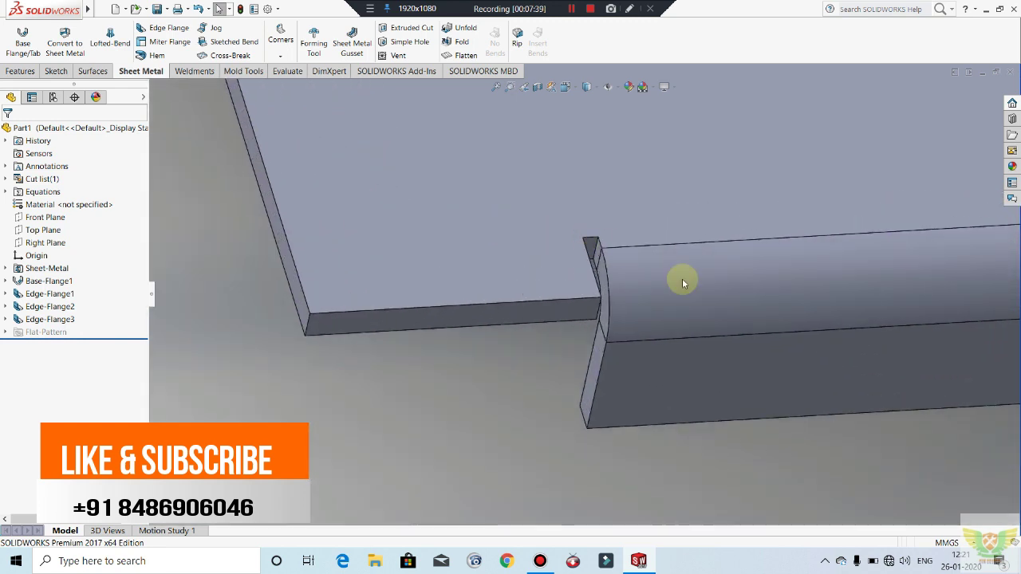
{"action": "left_click", "coordinate": [69, 320]}
{"action": "left_click", "coordinate": [81, 291]}
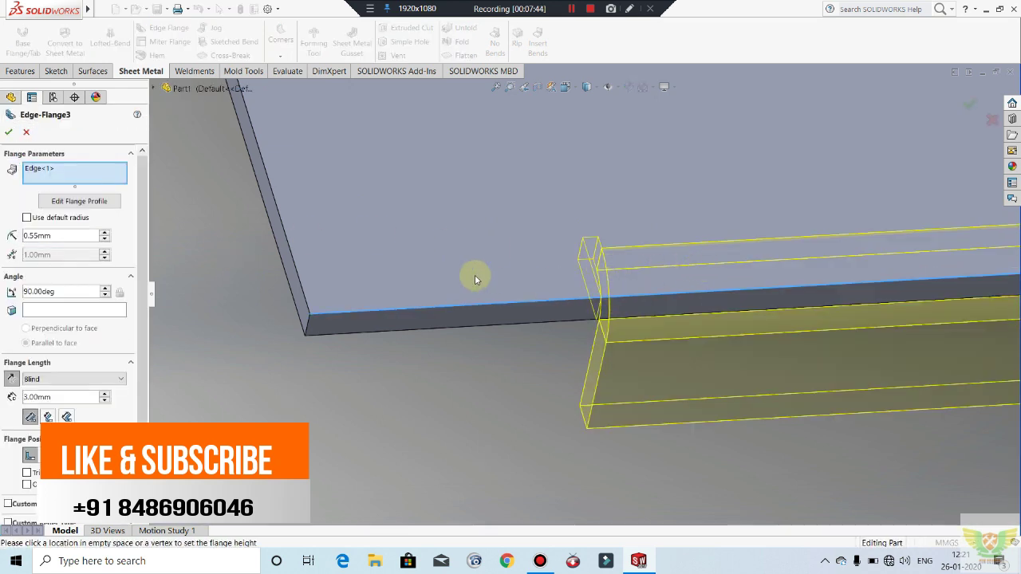
{"action": "scroll", "coordinate": [80, 418], "scroll_direction": "down", "scroll_amount": 1}
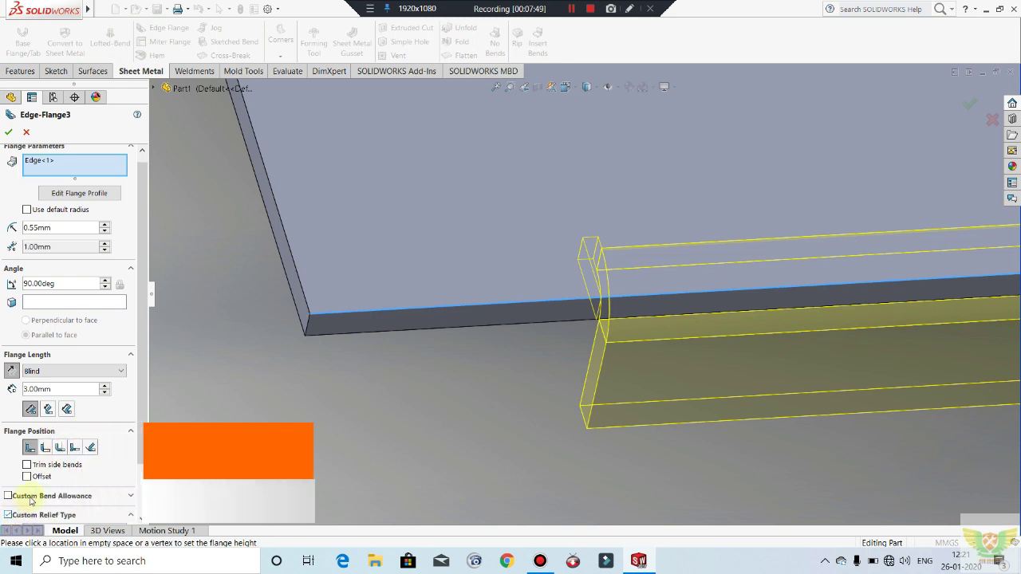
{"action": "left_click_drag", "start_coordinate": [145, 432], "coordinate": [142, 483]}
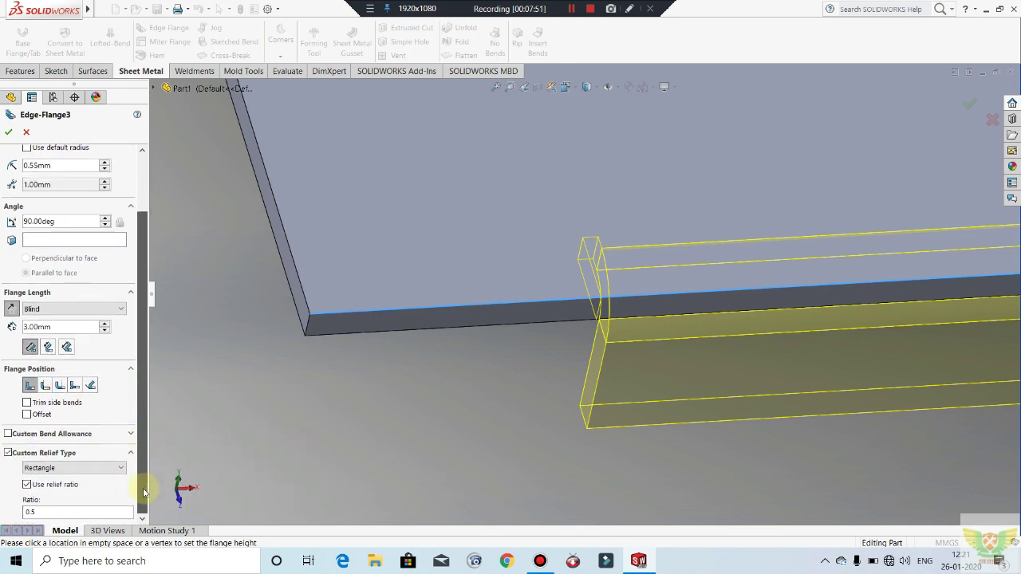
{"action": "left_click", "coordinate": [50, 468]}
{"action": "left_click", "coordinate": [46, 480]}
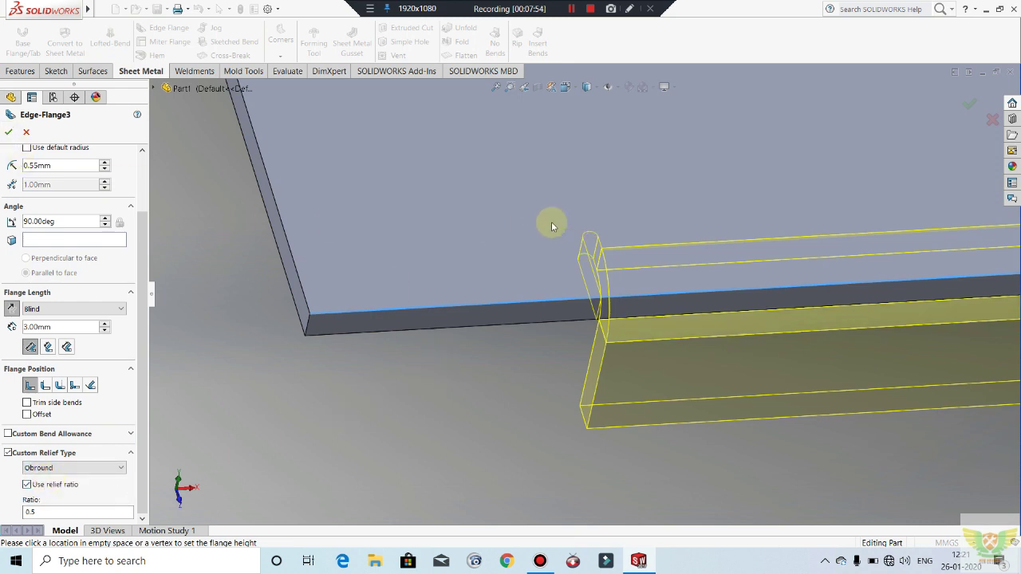
{"action": "key", "text": "Return"}
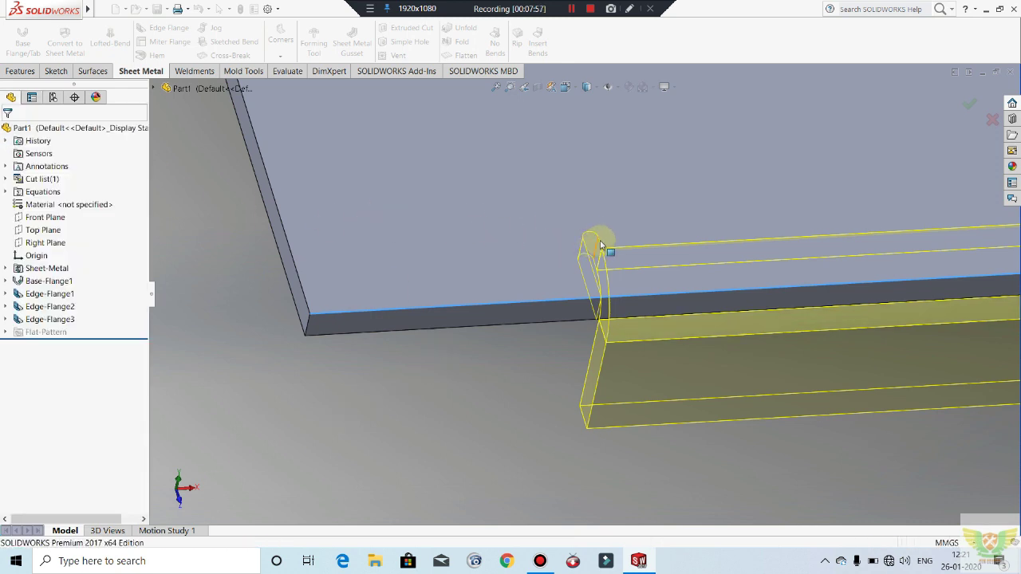
Step: Change the front edge flange's relief type to Tear, trying the extended tear before keeping the initial tear option
{"action": "left_click", "coordinate": [48, 319]}
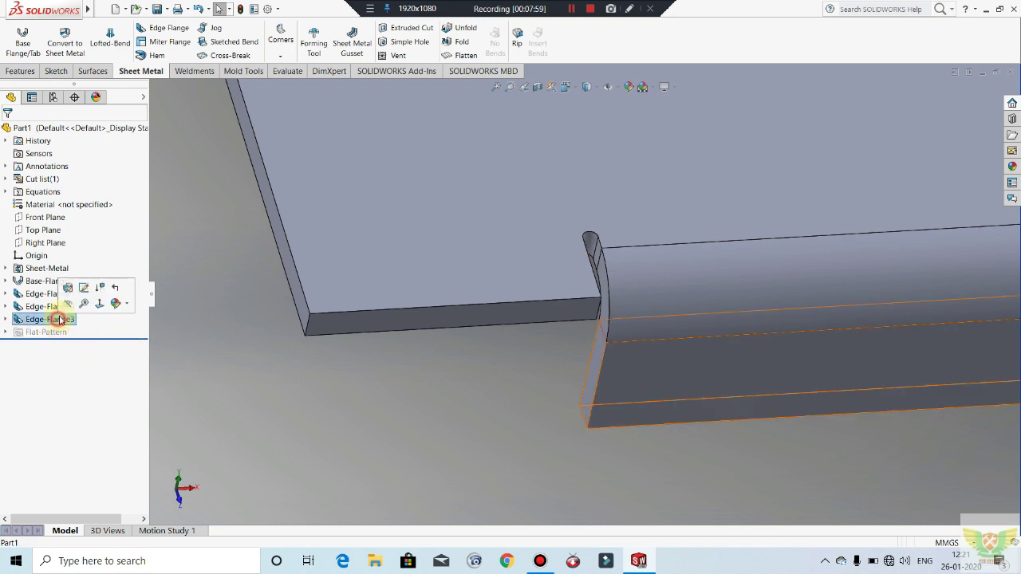
{"action": "left_click", "coordinate": [74, 289]}
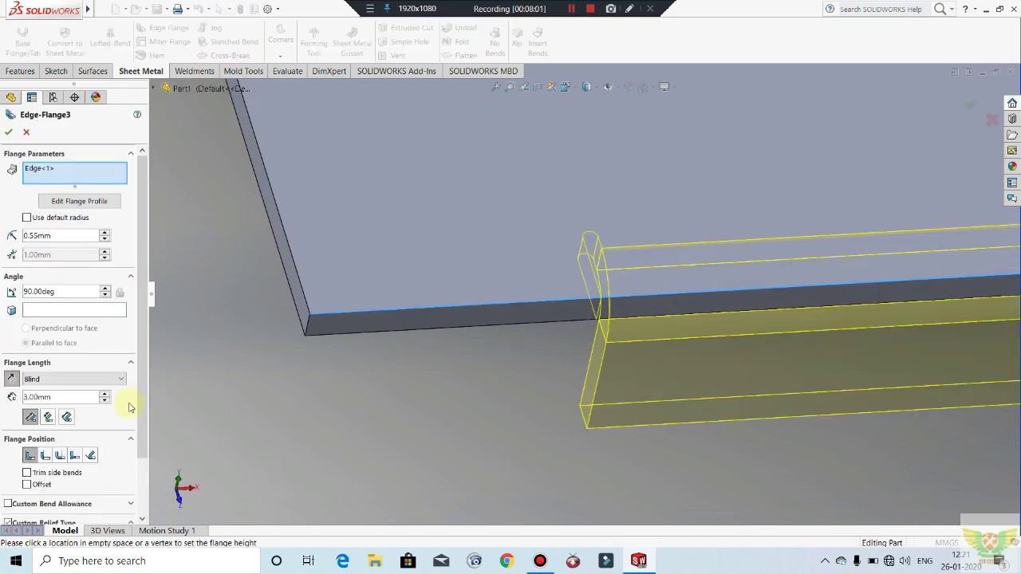
{"action": "scroll", "coordinate": [120, 415], "scroll_direction": "down", "scroll_amount": 5}
{"action": "left_click", "coordinate": [74, 471]}
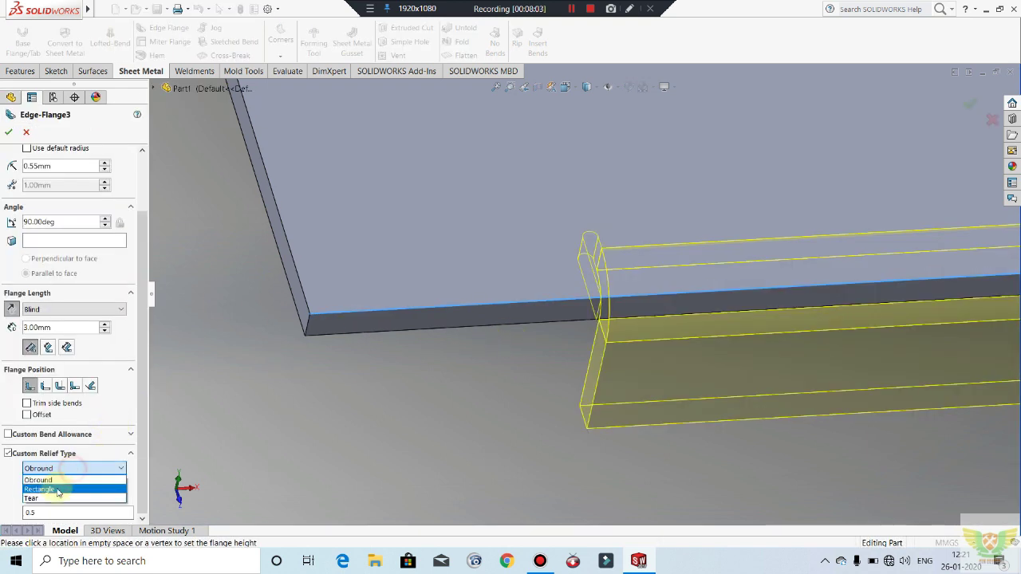
{"action": "left_click", "coordinate": [50, 494]}
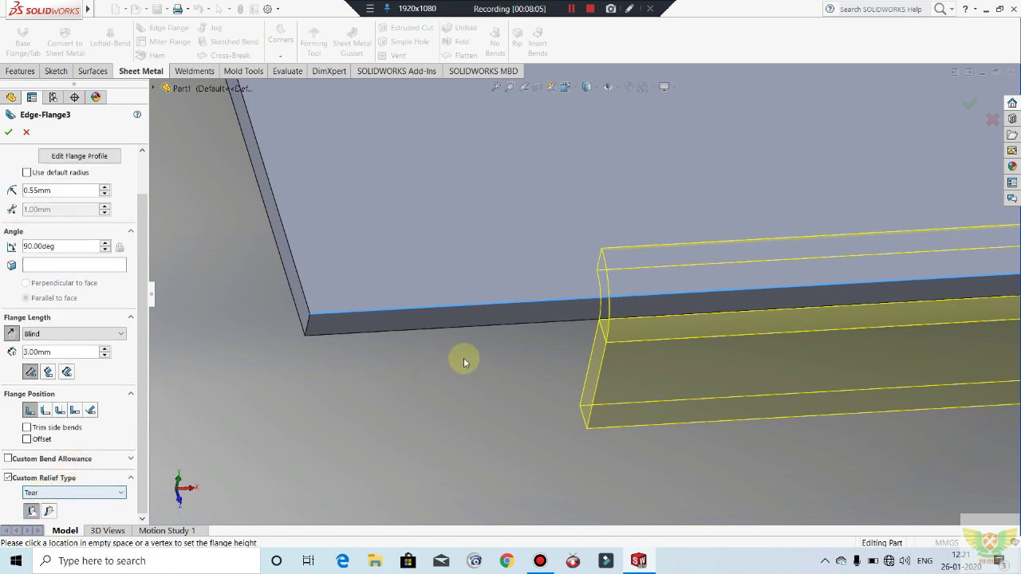
{"action": "left_click", "coordinate": [50, 511]}
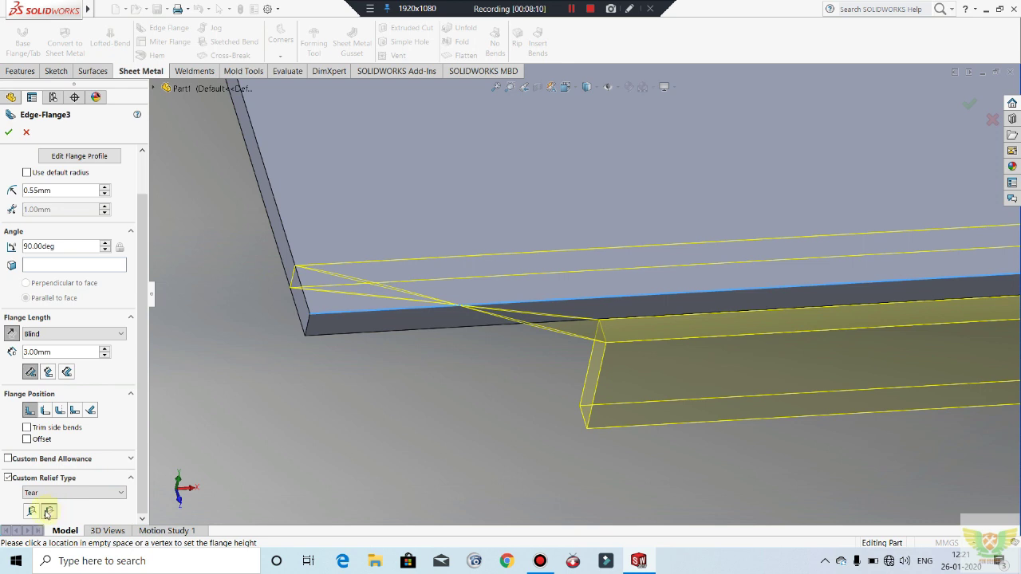
{"action": "left_click", "coordinate": [33, 512]}
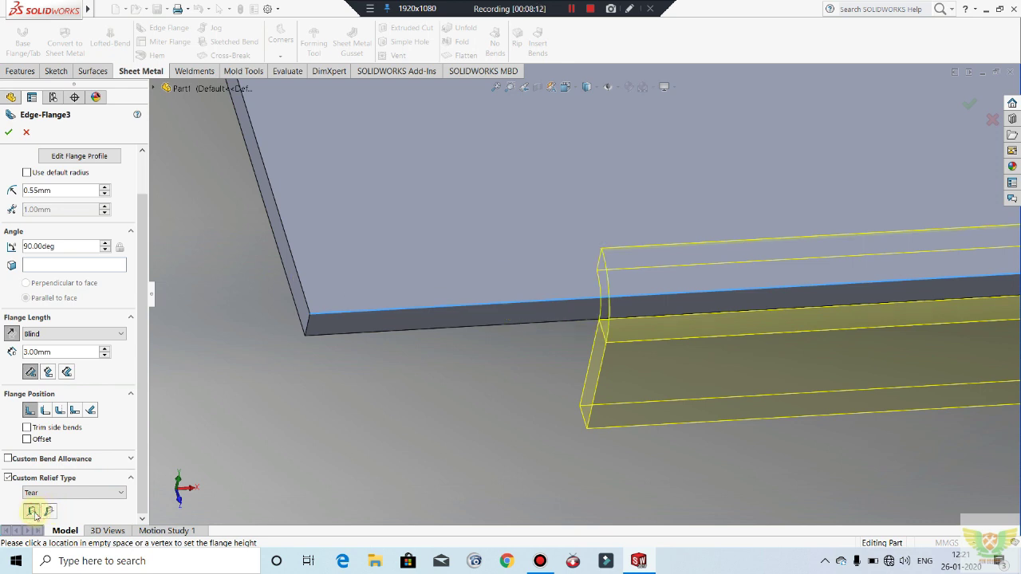
{"action": "left_click", "coordinate": [14, 132]}
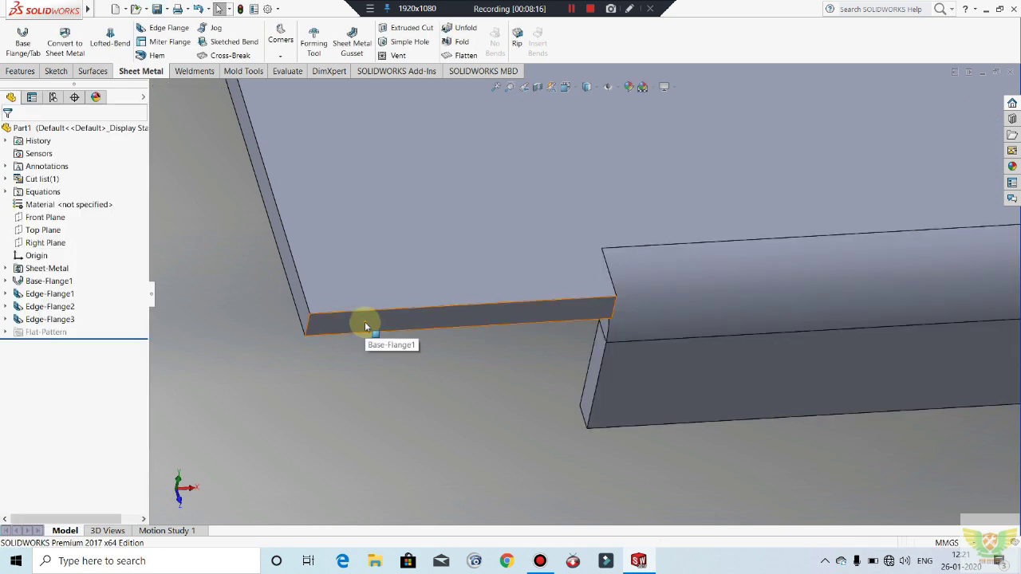
{"action": "scroll", "coordinate": [634, 351], "scroll_direction": "up", "scroll_amount": 12}
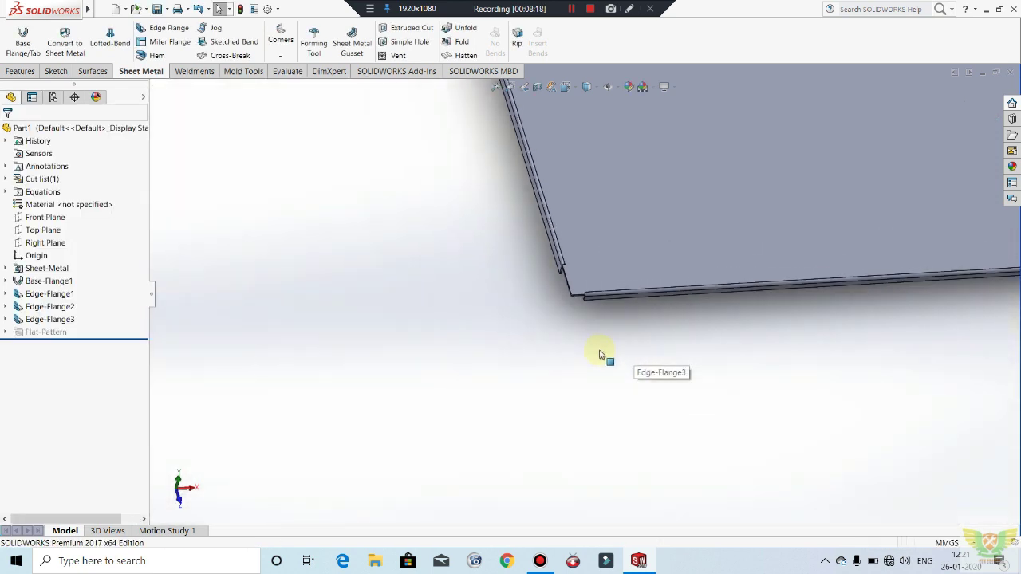
{"action": "scroll", "coordinate": [691, 284], "scroll_direction": "down", "scroll_amount": 11}
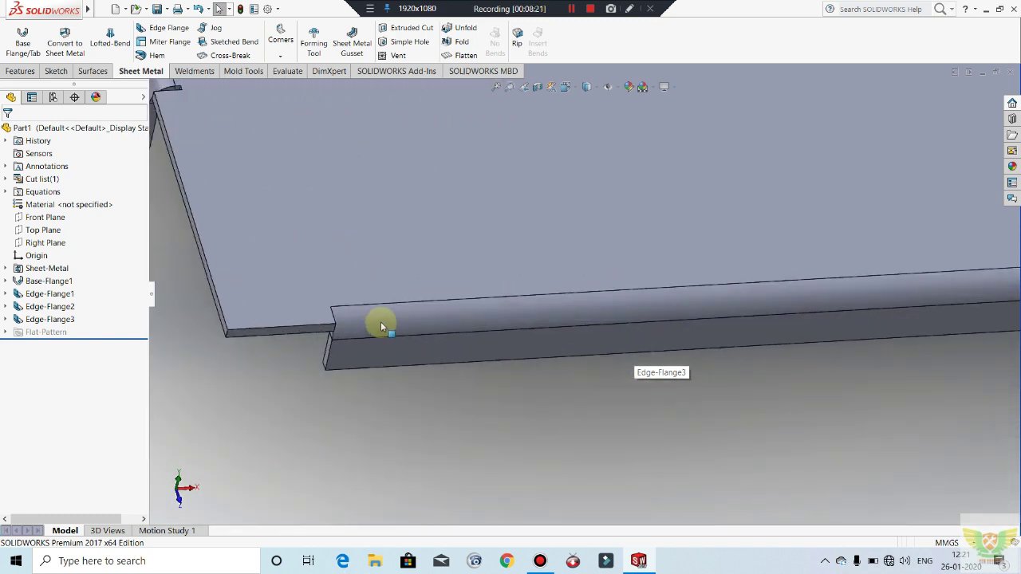
{"action": "left_click", "coordinate": [380, 321]}
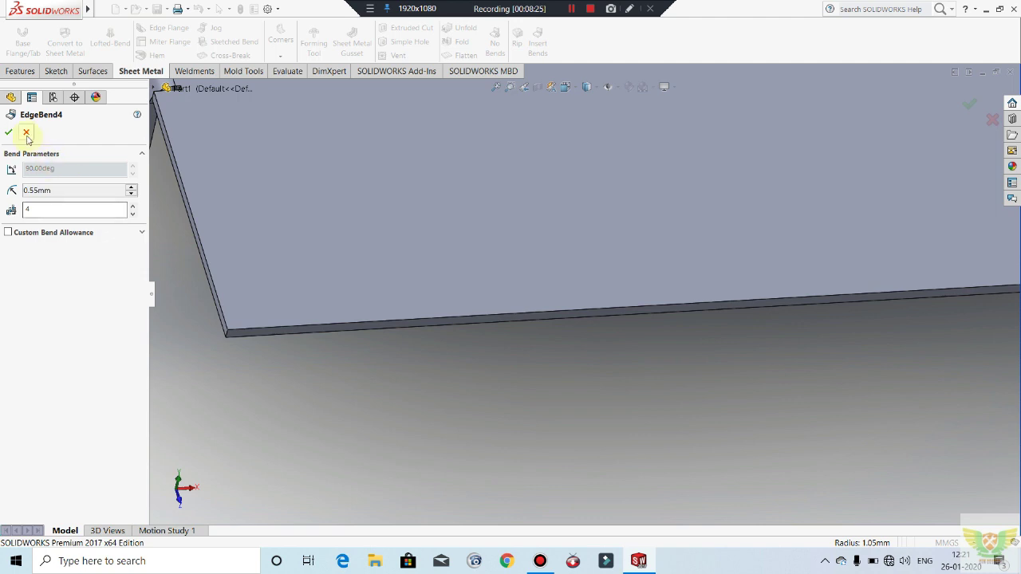
{"action": "left_click", "coordinate": [27, 133]}
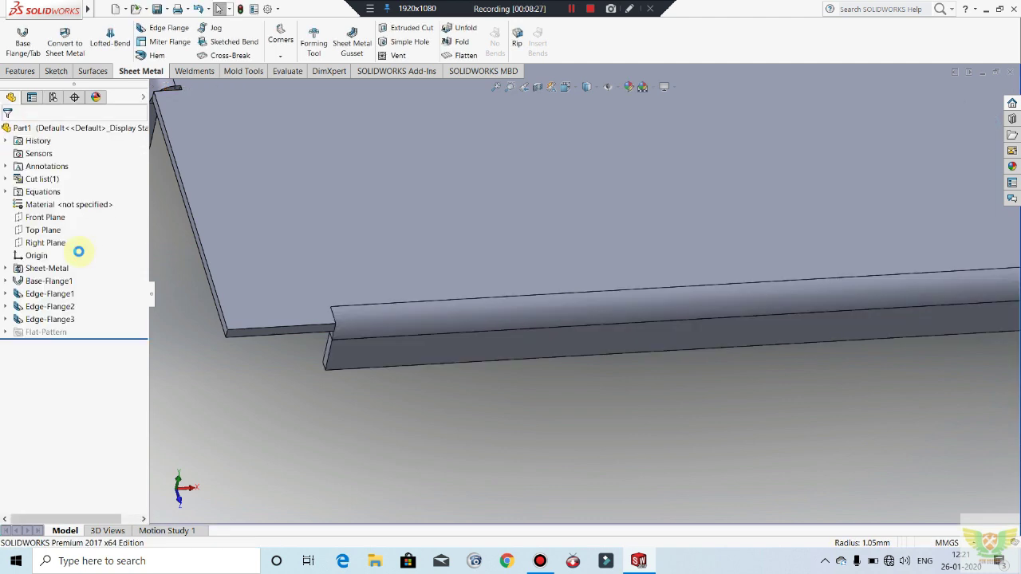
Step: Set the front edge flange's custom relief type to Rectangle
{"action": "right_click", "coordinate": [61, 319]}
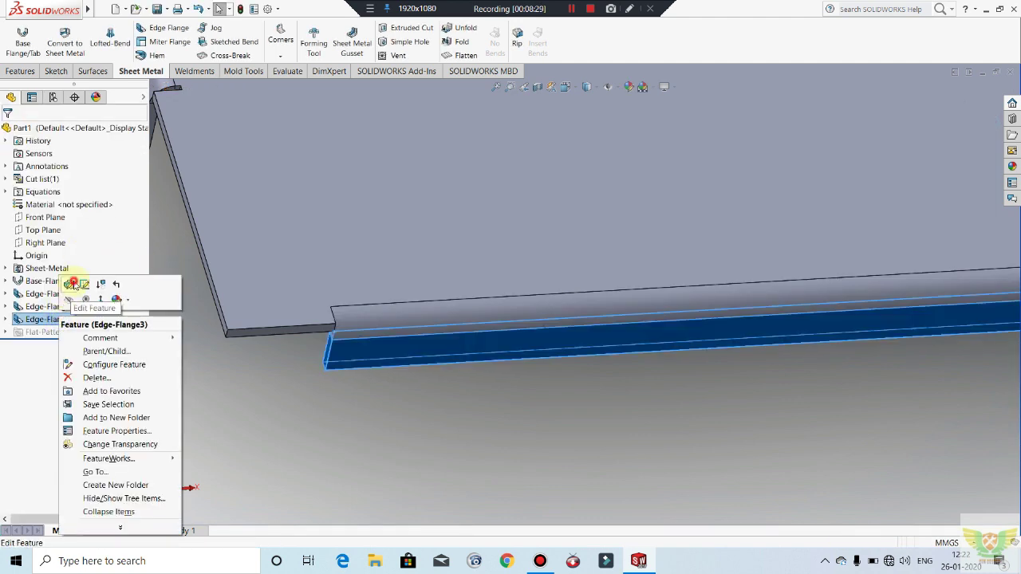
{"action": "left_click", "coordinate": [73, 283]}
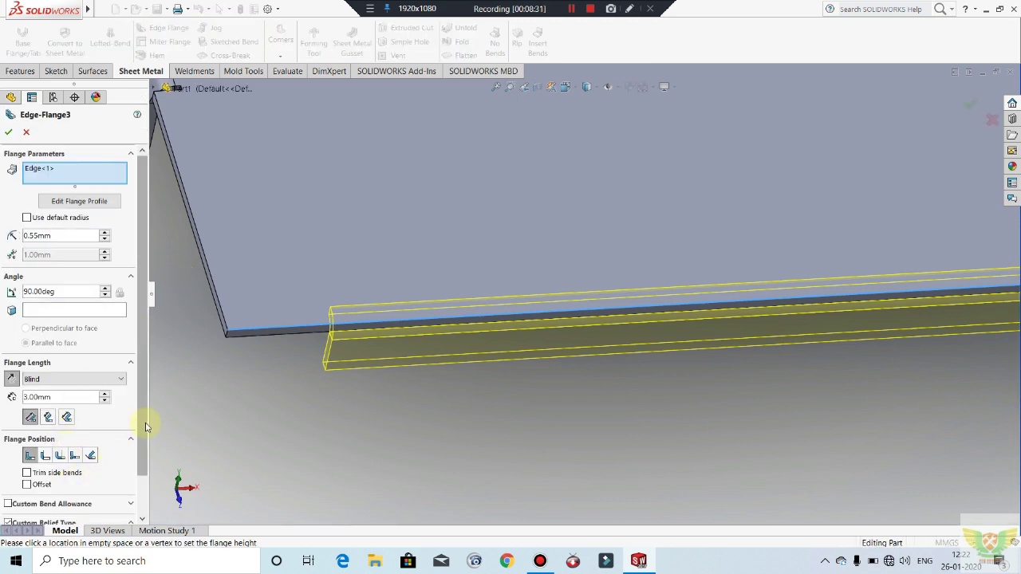
{"action": "left_click_drag", "start_coordinate": [144, 425], "coordinate": [144, 469]}
{"action": "left_click", "coordinate": [35, 492]}
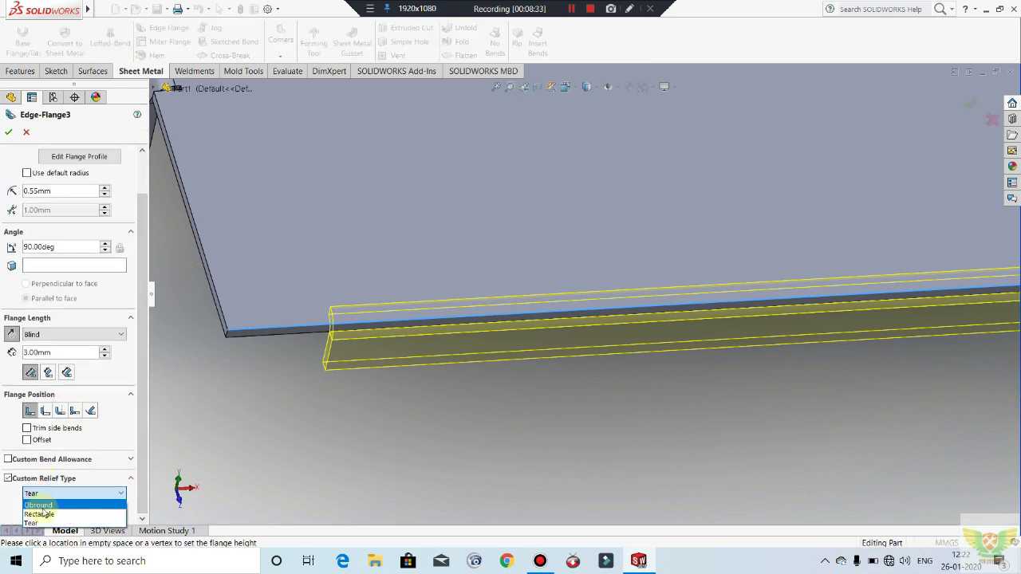
{"action": "left_click", "coordinate": [39, 514]}
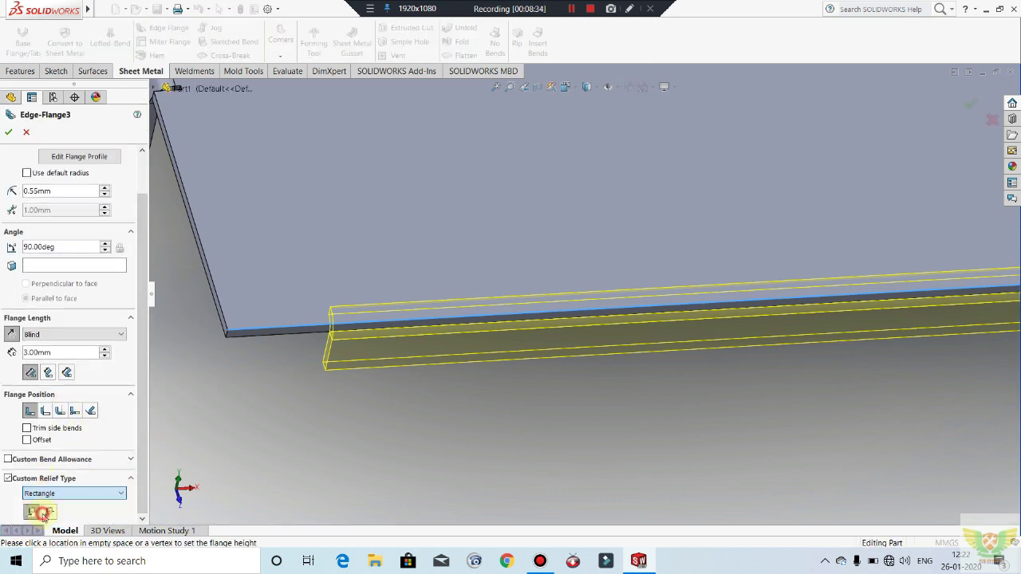
{"action": "left_click", "coordinate": [9, 134]}
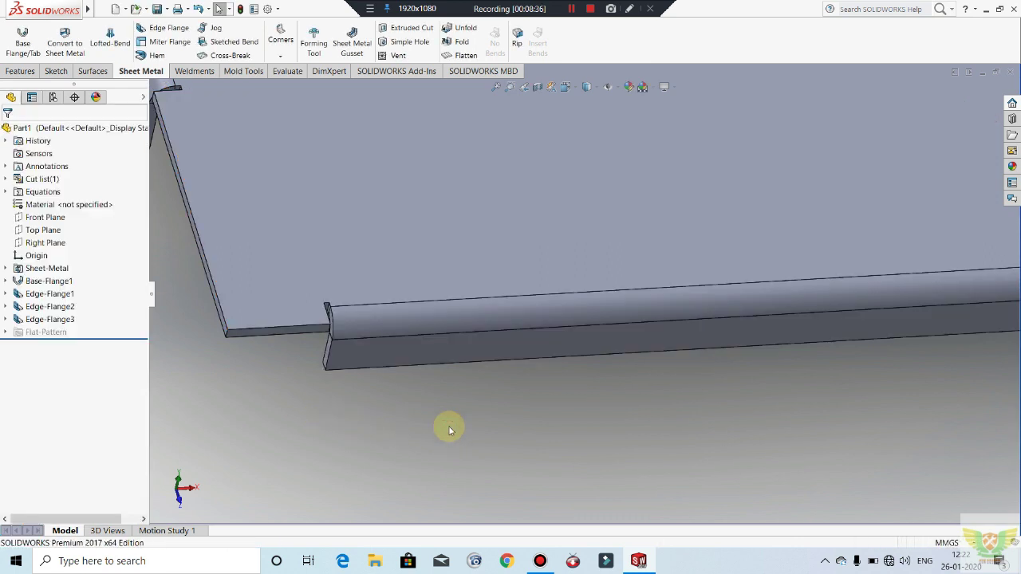
Step: Start an edge flange on the lower edge of the front flange, directed outward from the plate
{"action": "scroll", "coordinate": [484, 391], "scroll_direction": "up", "scroll_amount": 2}
{"action": "scroll", "coordinate": [509, 220], "scroll_direction": "down", "scroll_amount": 5}
{"action": "scroll", "coordinate": [520, 300], "scroll_direction": "down", "scroll_amount": 3}
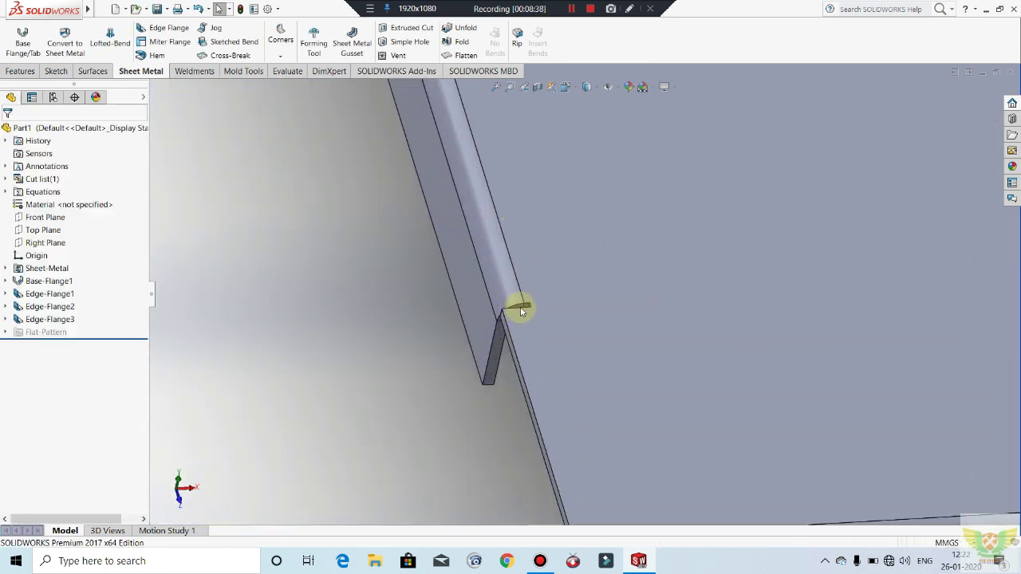
{"action": "scroll", "coordinate": [520, 305], "scroll_direction": "up", "scroll_amount": 2}
{"action": "scroll", "coordinate": [519, 371], "scroll_direction": "up", "scroll_amount": 8}
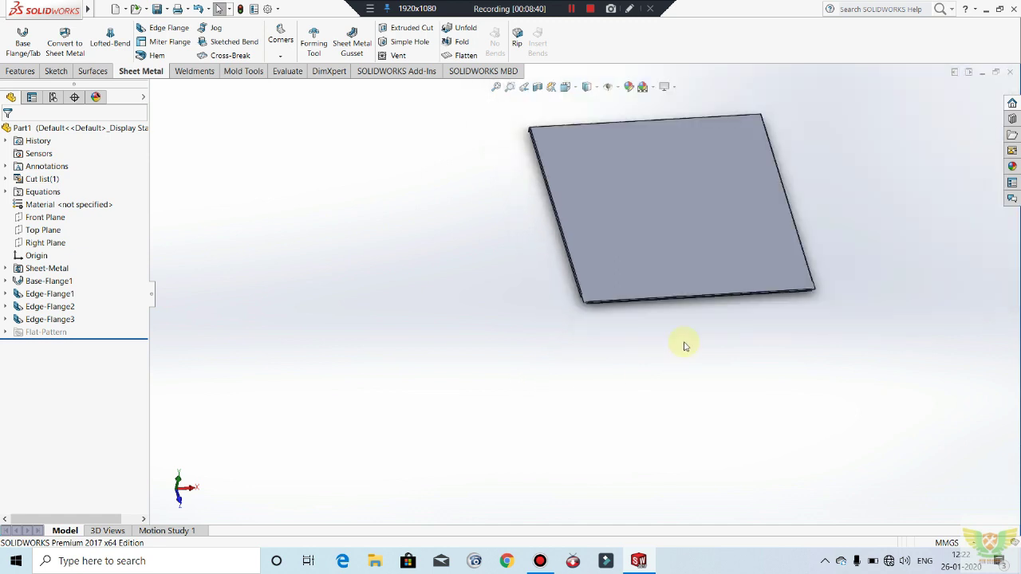
{"action": "middle_click_drag", "start_coordinate": [684, 344], "coordinate": [797, 250]}
{"action": "scroll", "coordinate": [774, 283], "scroll_direction": "down", "scroll_amount": 6}
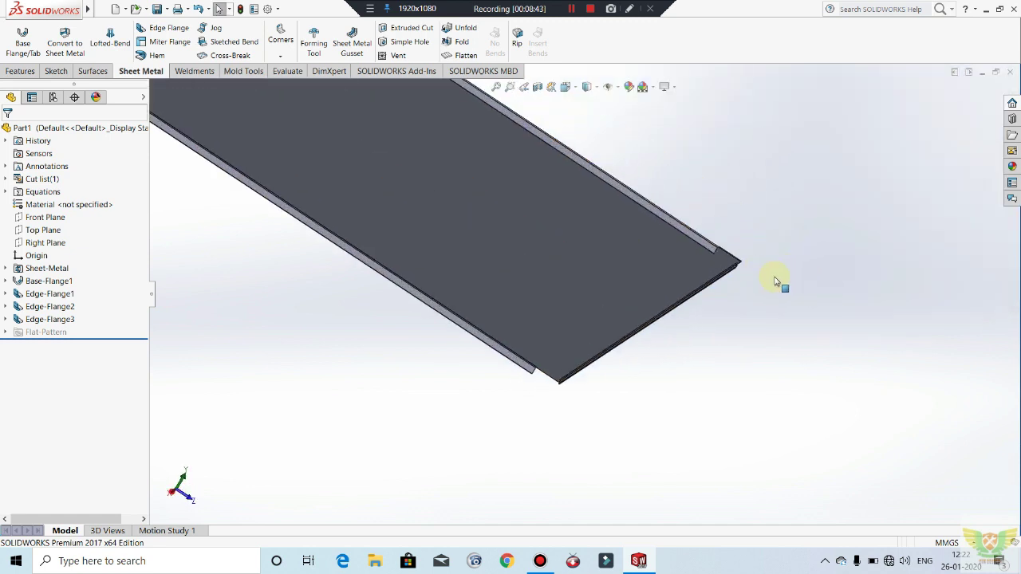
{"action": "middle_click_drag", "start_coordinate": [696, 248], "coordinate": [452, 266]}
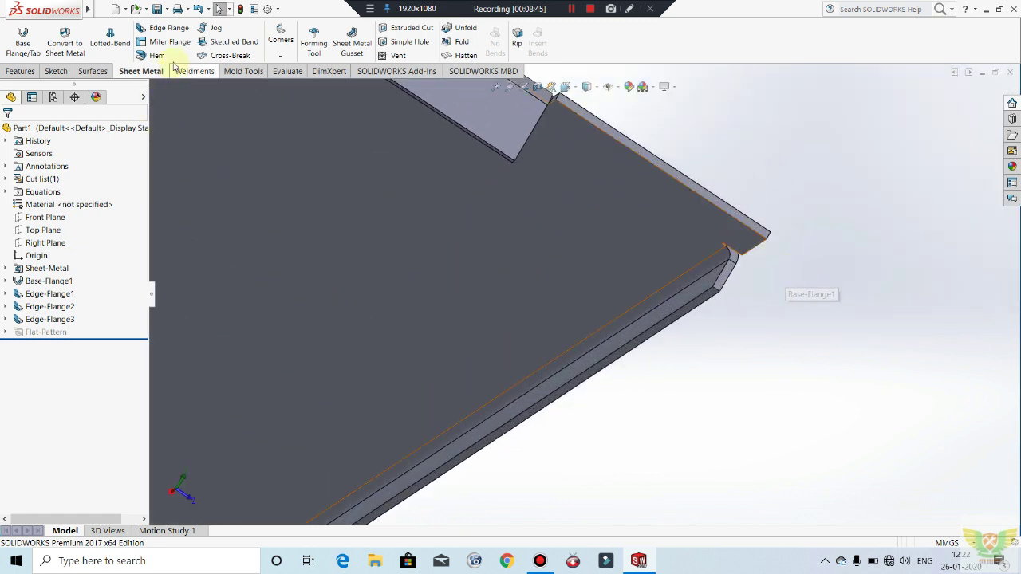
{"action": "left_click", "coordinate": [153, 30]}
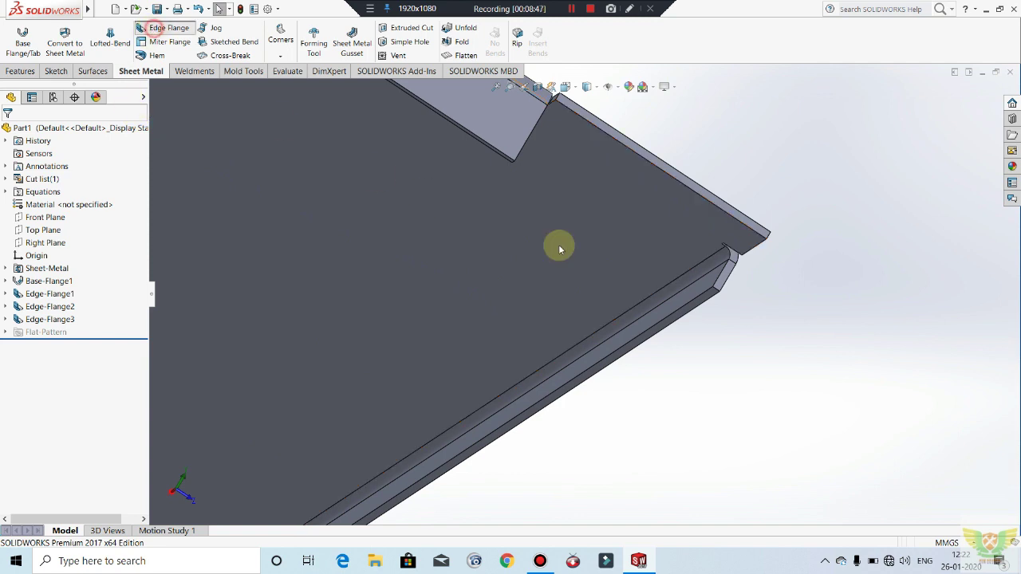
{"action": "left_click", "coordinate": [703, 301]}
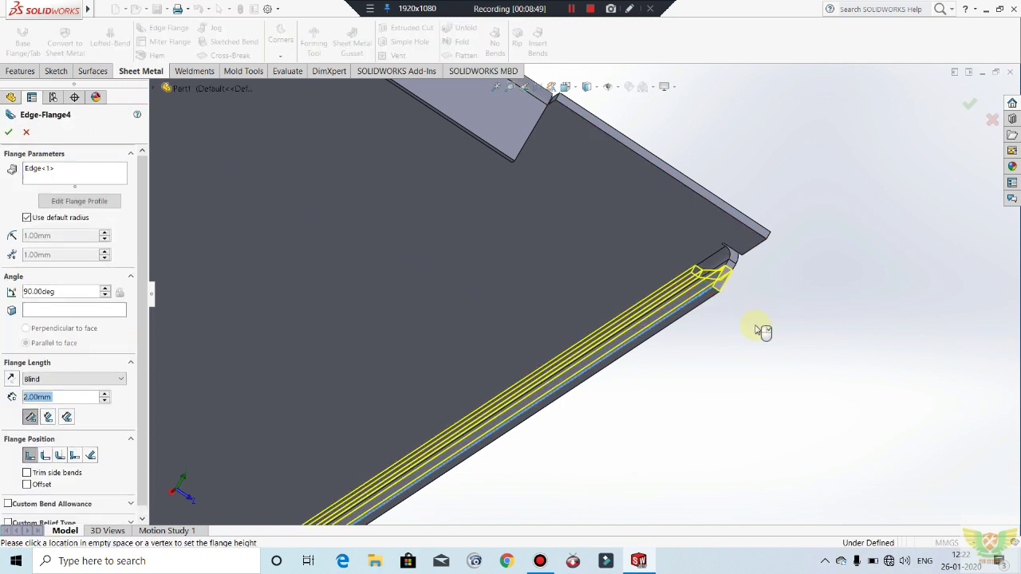
{"action": "left_click", "coordinate": [775, 342]}
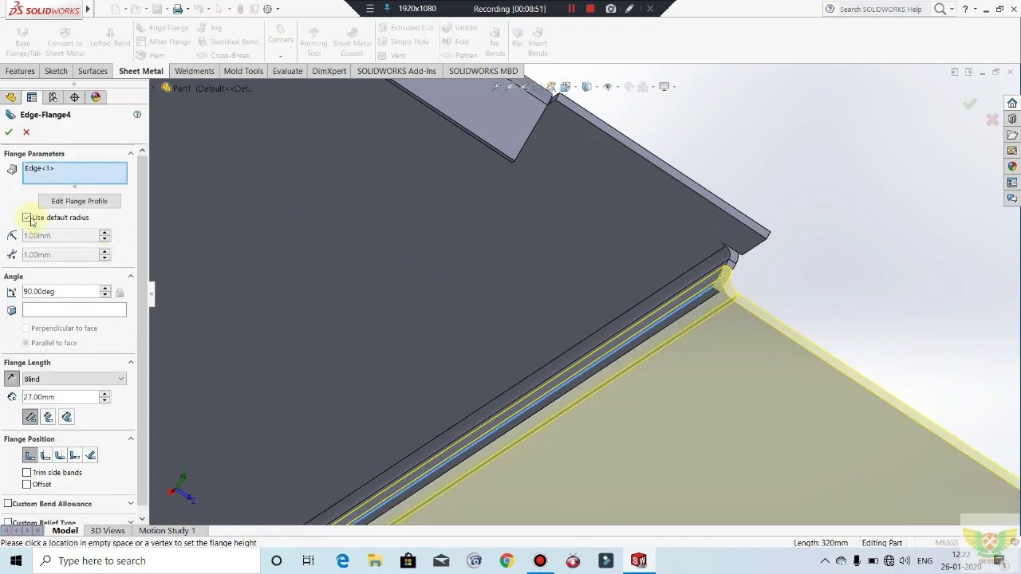
Step: Set the outward front flange's bend radius to 0.55 mm and its length to 3 mm, and finish the feature
{"action": "type", "text": "0.55"}
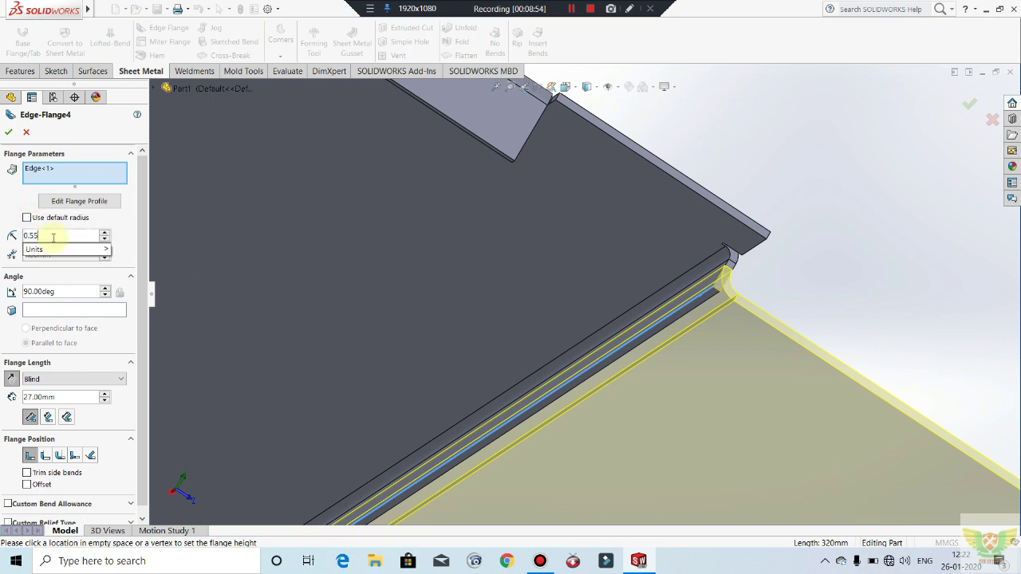
{"action": "key", "text": "Return"}
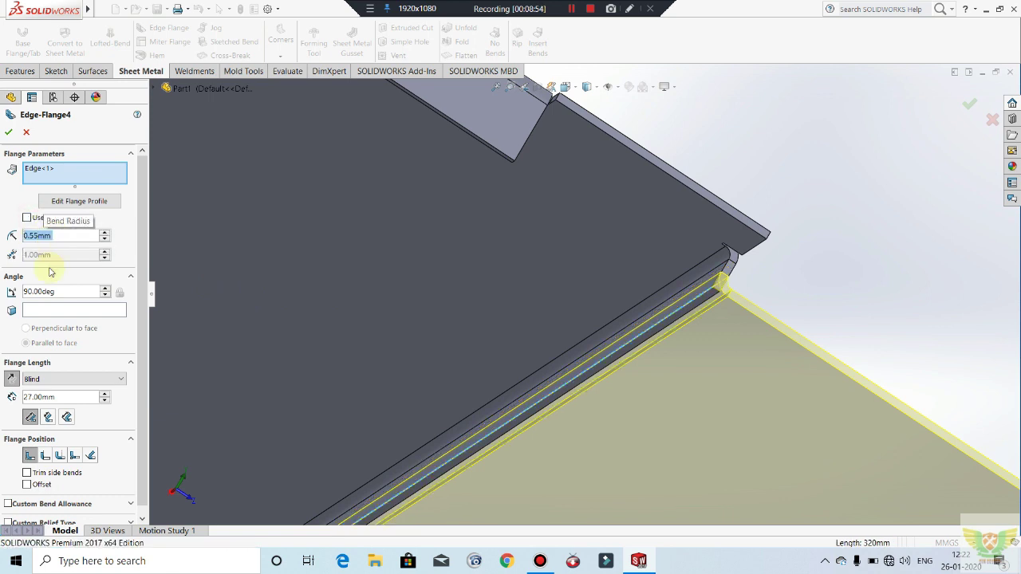
{"action": "type", "text": "3"}
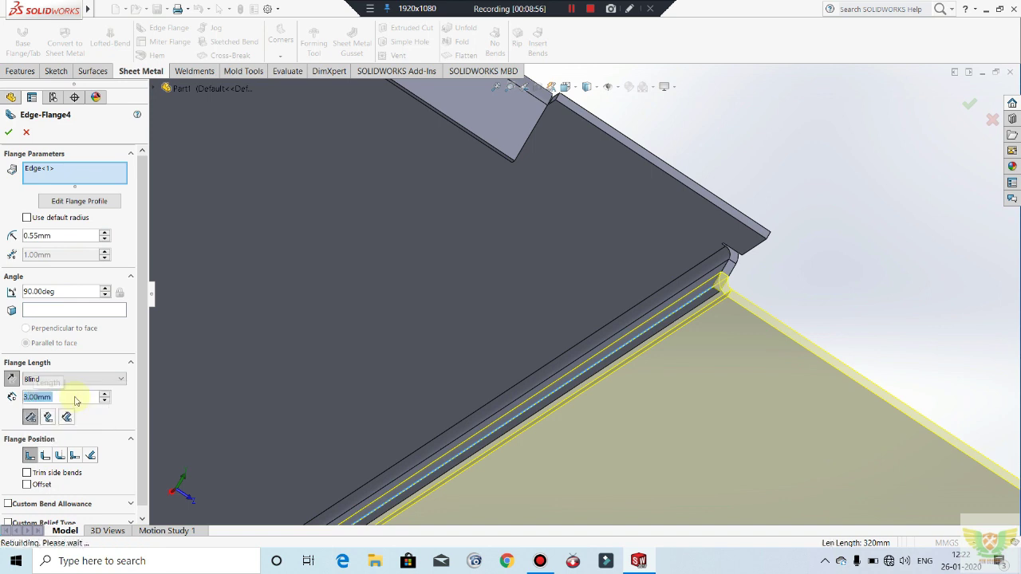
{"action": "key", "text": "Return"}
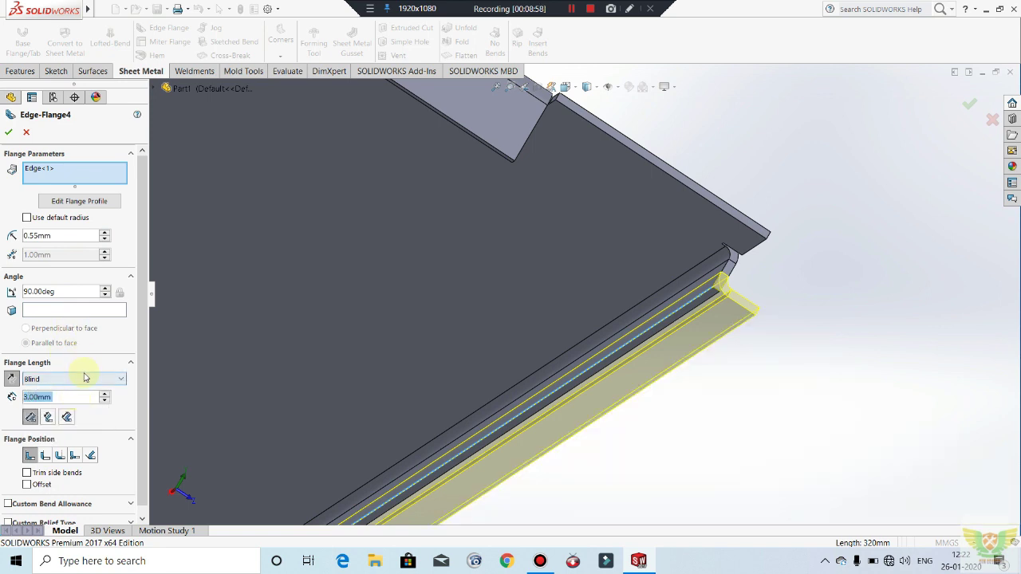
{"action": "left_click", "coordinate": [10, 133]}
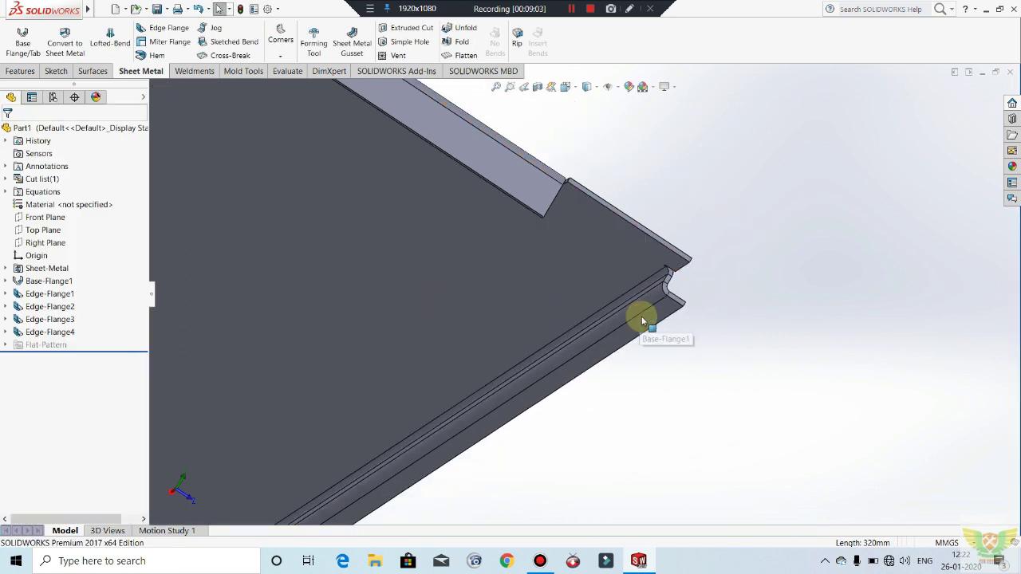
{"action": "scroll", "coordinate": [642, 319], "scroll_direction": "down", "scroll_amount": 3}
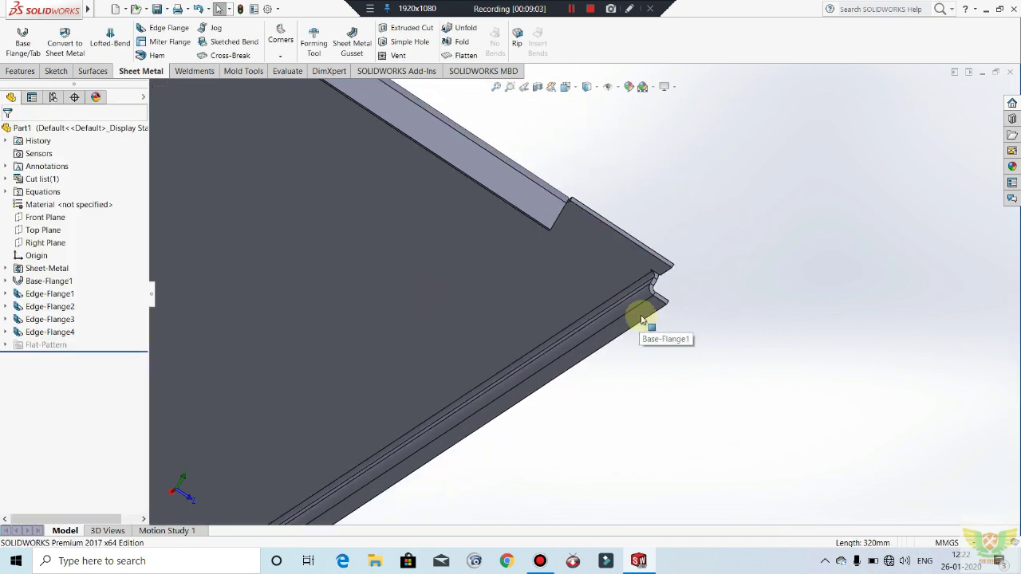
Step: Save the part in the CPU folder on the Desktop under the name Side Cover LEFT
{"action": "left_click", "coordinate": [557, 273]}
{"action": "key", "text": "ctrl+s"}
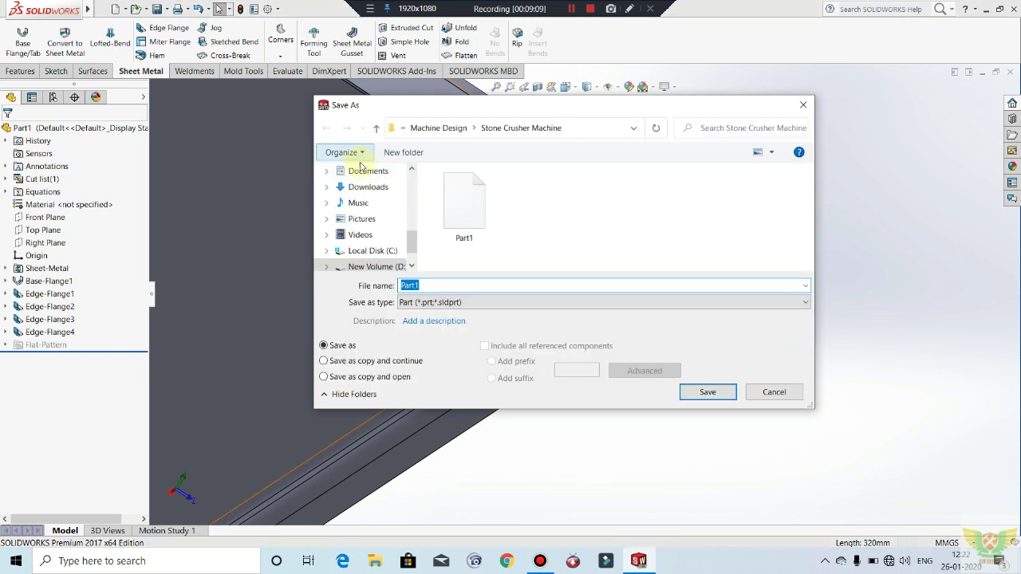
{"action": "scroll", "coordinate": [372, 227], "scroll_direction": "up", "scroll_amount": 3}
{"action": "scroll", "coordinate": [368, 228], "scroll_direction": "down", "scroll_amount": 1}
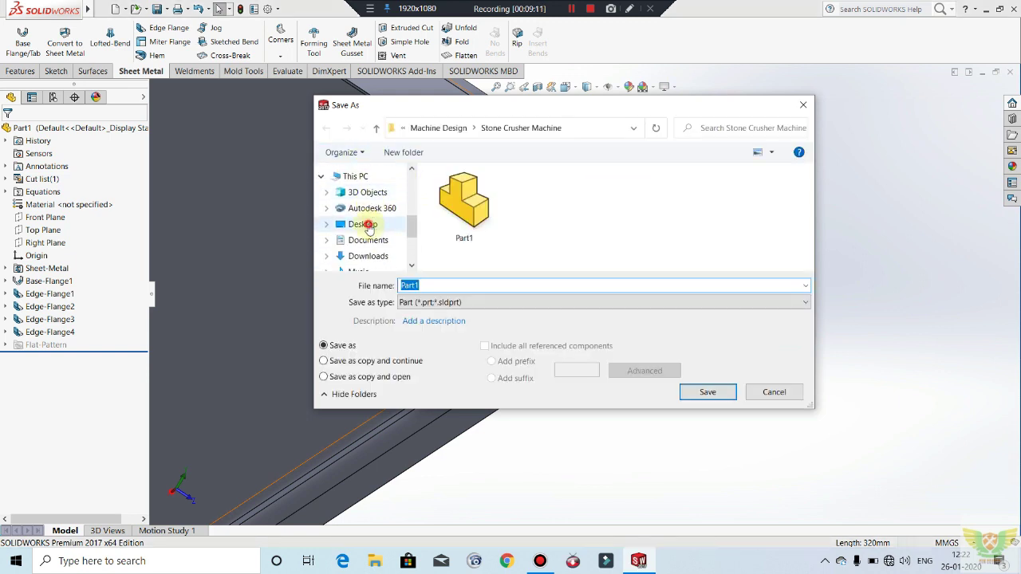
{"action": "left_click", "coordinate": [365, 225]}
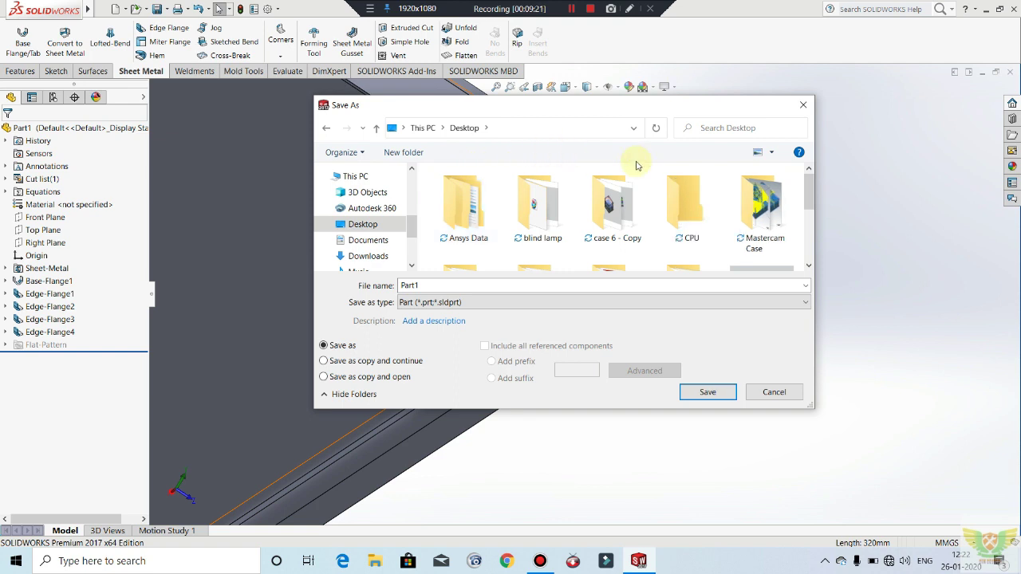
{"action": "scroll", "coordinate": [650, 217], "scroll_direction": "down", "scroll_amount": 2}
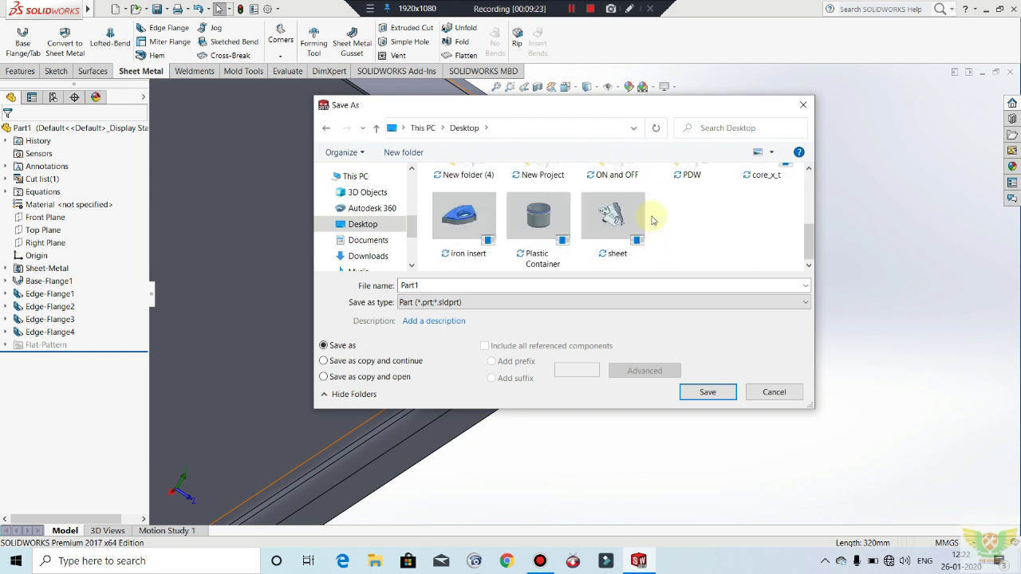
{"action": "scroll", "coordinate": [652, 220], "scroll_direction": "up", "scroll_amount": 1}
{"action": "scroll", "coordinate": [662, 221], "scroll_direction": "up", "scroll_amount": 1}
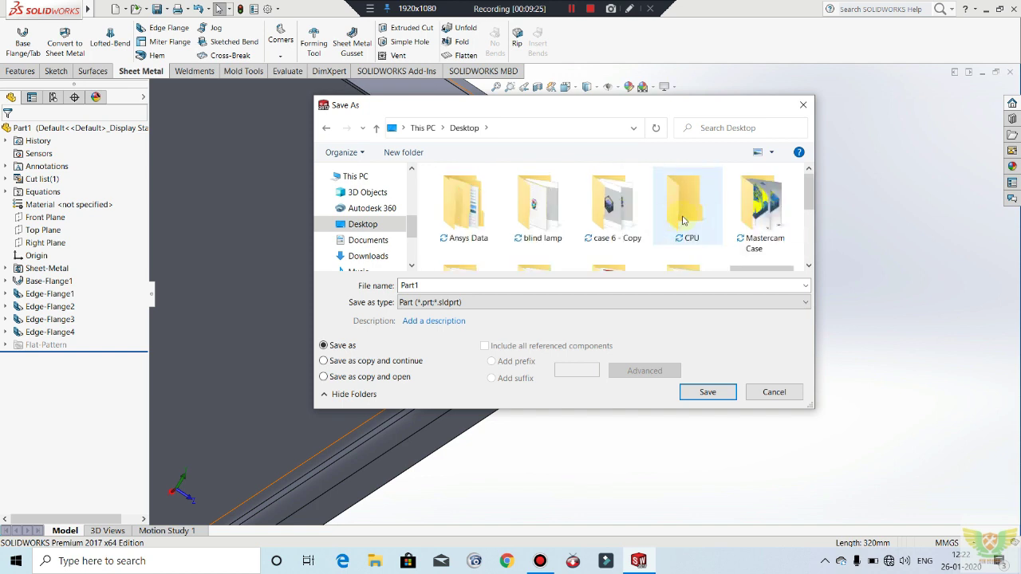
{"action": "double_click", "coordinate": [682, 220]}
{"action": "left_click", "coordinate": [531, 285]}
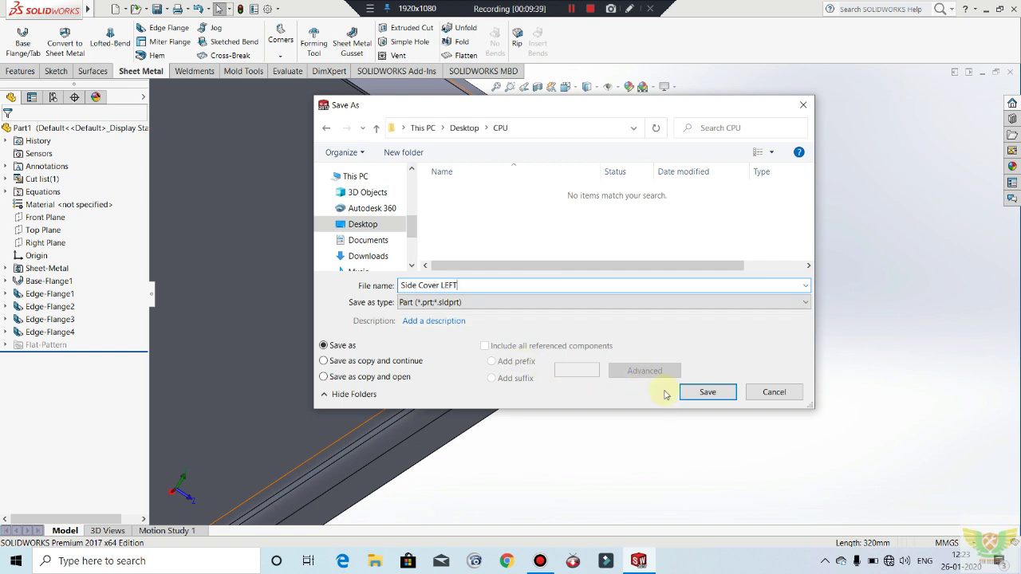
{"action": "left_click", "coordinate": [723, 395]}
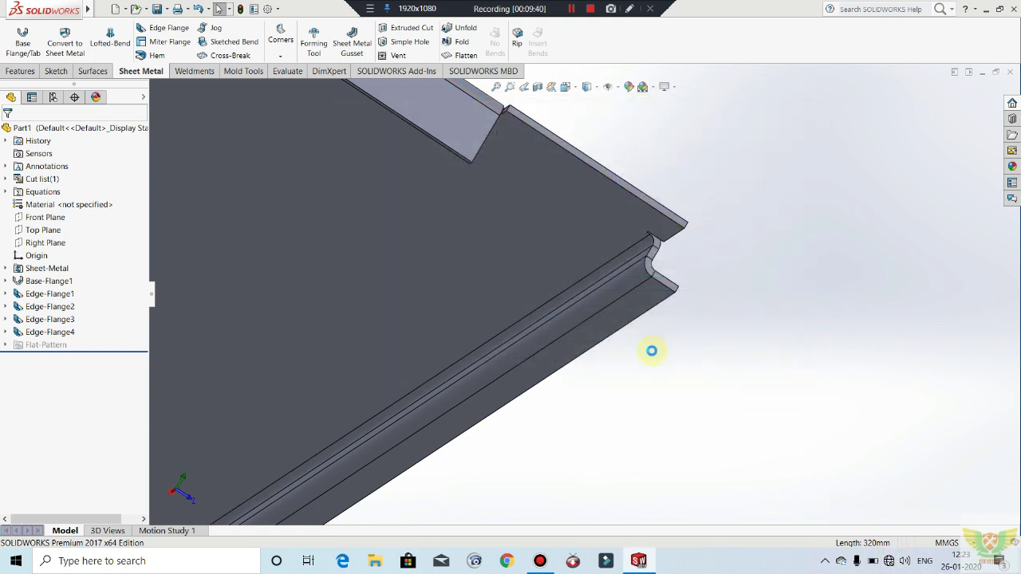
Step: Select the two-edge side flange feature and examine its flanges and end setbacks along both sides of the plate
{"action": "scroll", "coordinate": [694, 303], "scroll_direction": "up", "scroll_amount": 10}
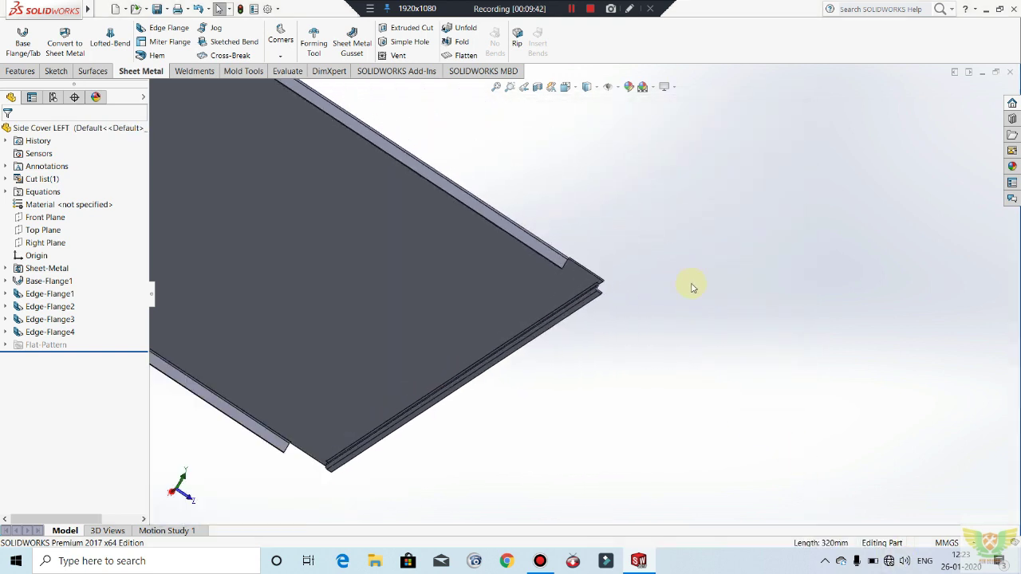
{"action": "middle_click_drag", "start_coordinate": [668, 286], "coordinate": [490, 337]}
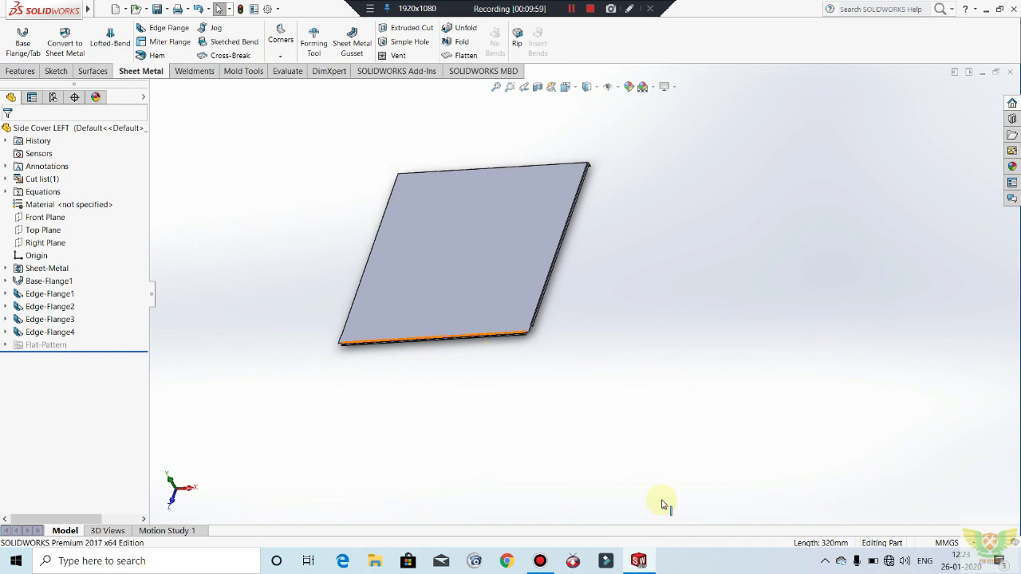
{"action": "left_click", "coordinate": [49, 305]}
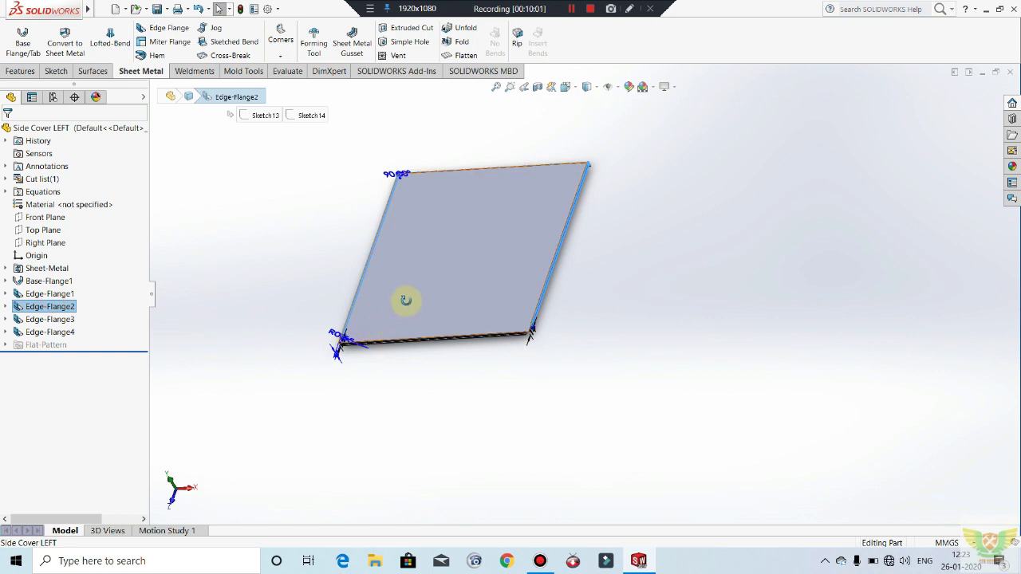
{"action": "middle_click_drag", "start_coordinate": [404, 299], "coordinate": [468, 292]}
{"action": "scroll", "coordinate": [491, 318], "scroll_direction": "down", "scroll_amount": 5}
{"action": "scroll", "coordinate": [519, 330], "scroll_direction": "down", "scroll_amount": 2}
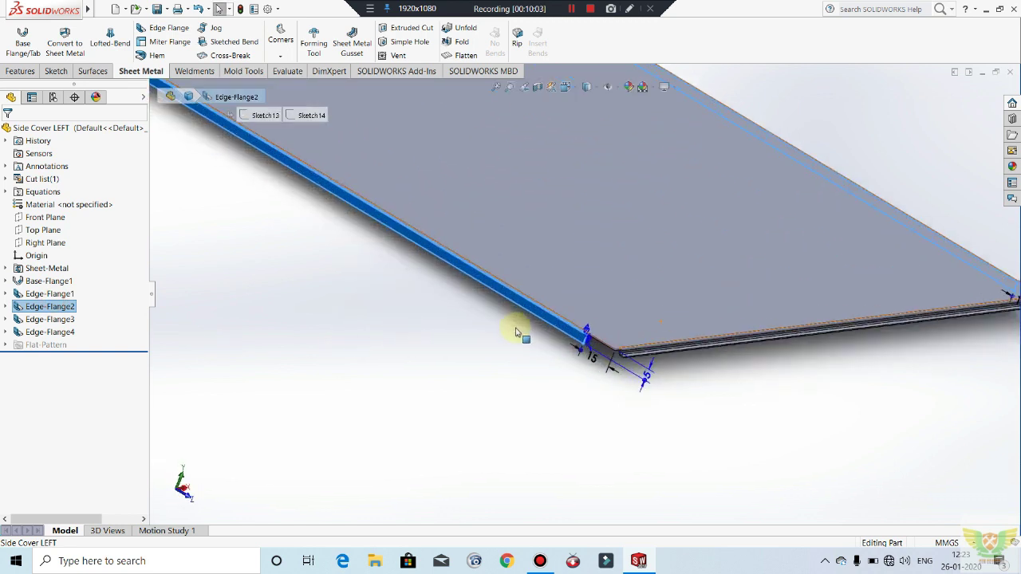
{"action": "scroll", "coordinate": [615, 351], "scroll_direction": "up", "scroll_amount": 3}
{"action": "middle_click_drag", "start_coordinate": [615, 351], "coordinate": [592, 296]}
{"action": "scroll", "coordinate": [597, 298], "scroll_direction": "down", "scroll_amount": 4}
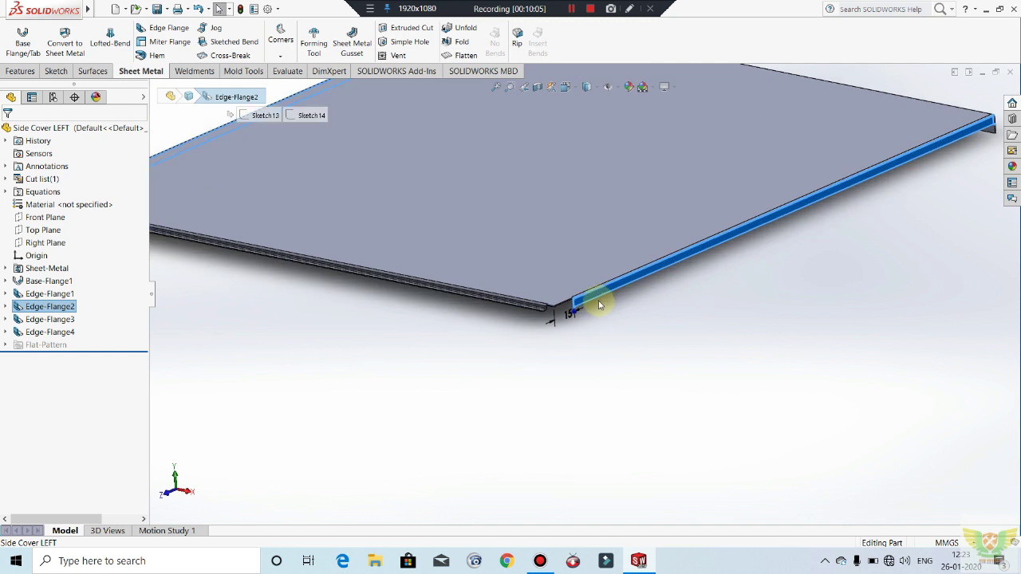
Step: Reopen the two-edge side flange feature and remove the plate's +X side edge from it
{"action": "right_click", "coordinate": [41, 310]}
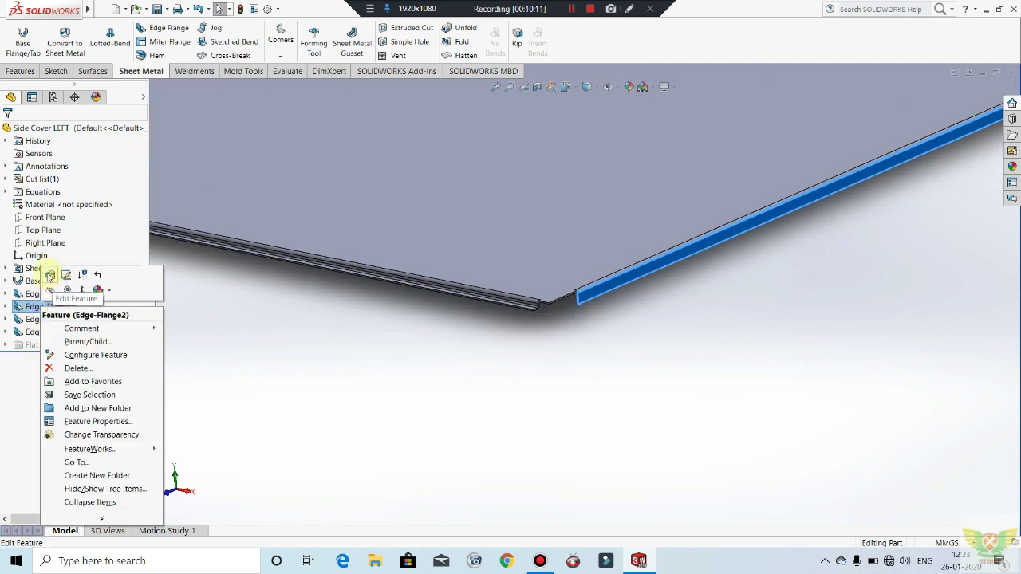
{"action": "left_click", "coordinate": [46, 271]}
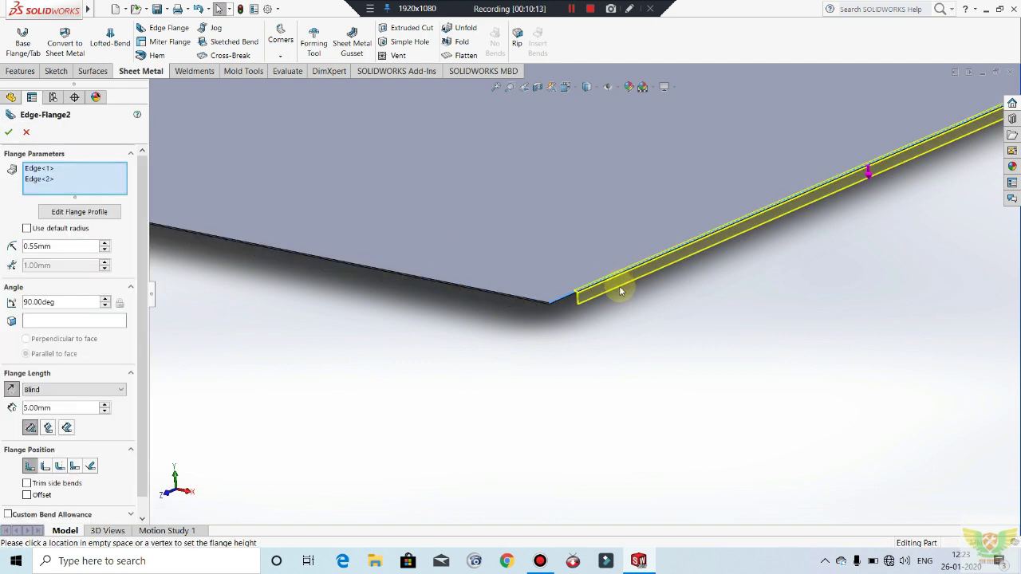
{"action": "scroll", "coordinate": [602, 292], "scroll_direction": "down", "scroll_amount": 5}
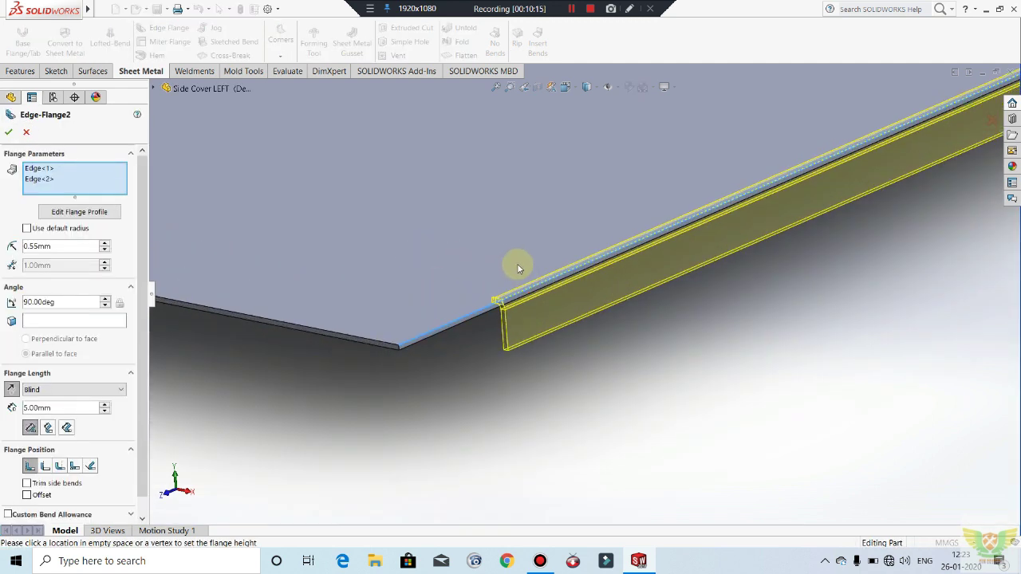
{"action": "left_click", "coordinate": [479, 313]}
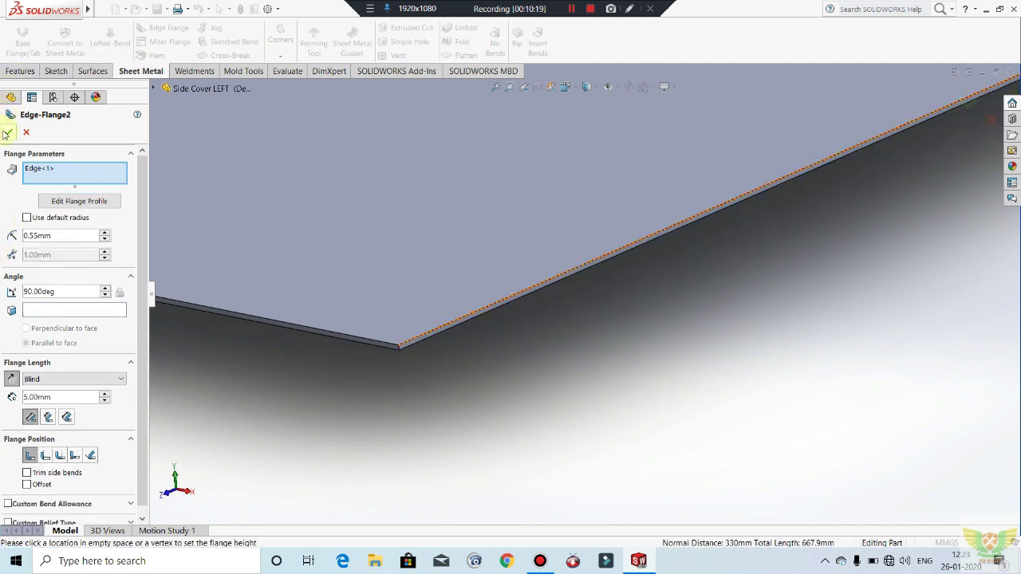
Step: Start a separate edge flange on the plate's bare +X side edge, directed downward
{"action": "scroll", "coordinate": [584, 359], "scroll_direction": "up", "scroll_amount": 13}
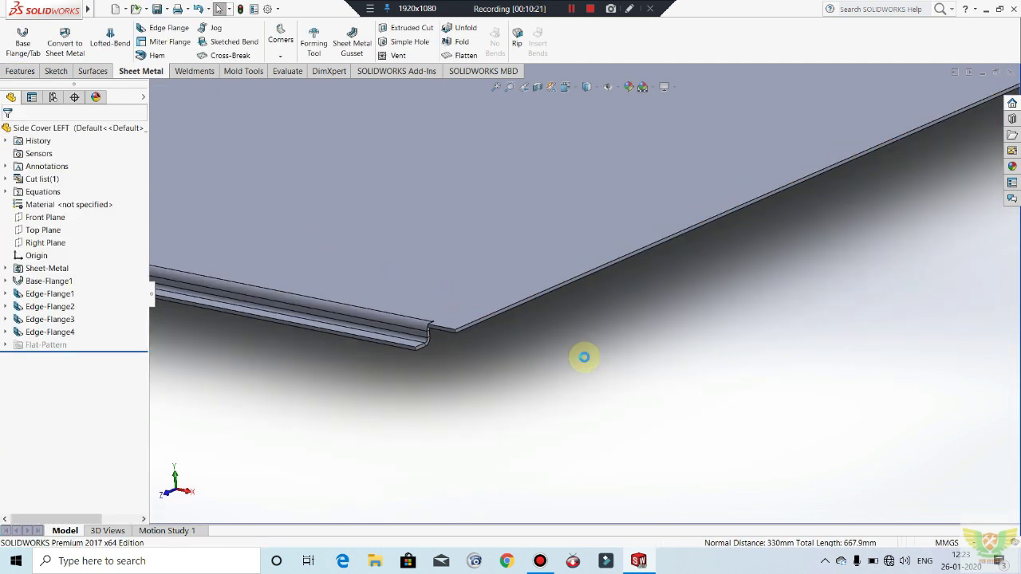
{"action": "middle_click_drag", "start_coordinate": [593, 290], "coordinate": [576, 337]}
{"action": "scroll", "coordinate": [624, 280], "scroll_direction": "down", "scroll_amount": 3}
{"action": "scroll", "coordinate": [624, 280], "scroll_direction": "down", "scroll_amount": 3}
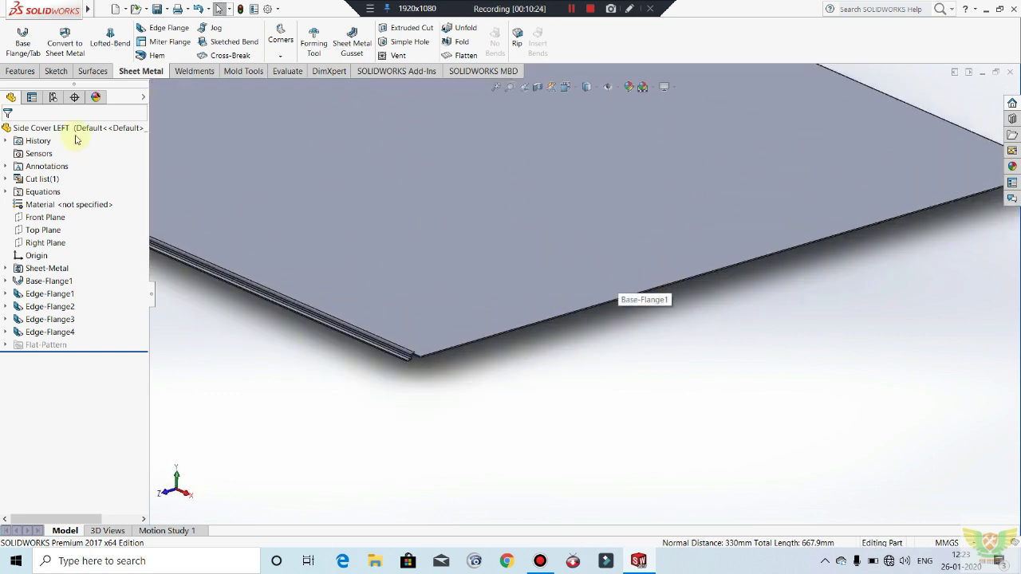
{"action": "left_click", "coordinate": [170, 28]}
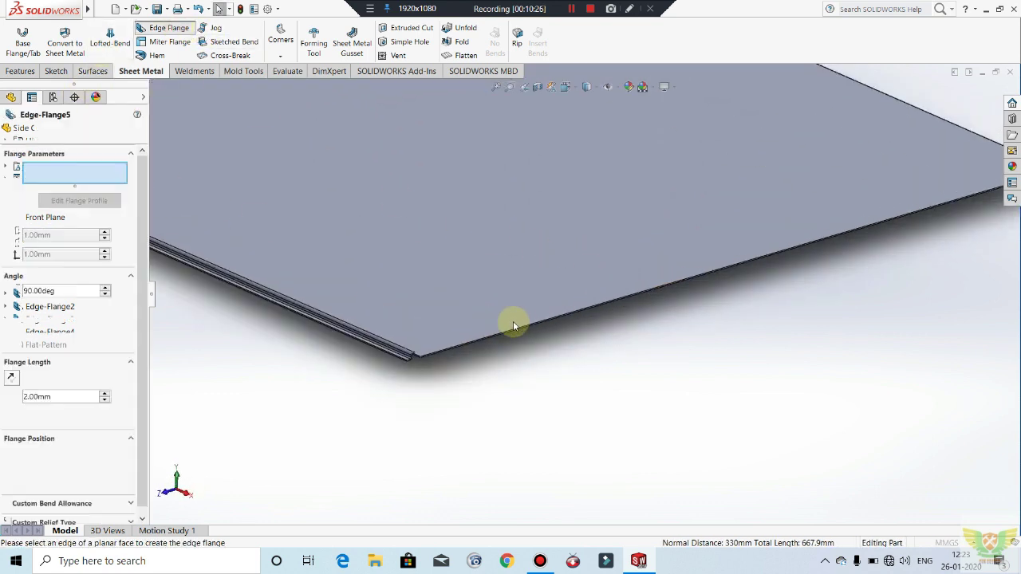
{"action": "scroll", "coordinate": [515, 331], "scroll_direction": "down", "scroll_amount": 3}
{"action": "left_click", "coordinate": [490, 317]}
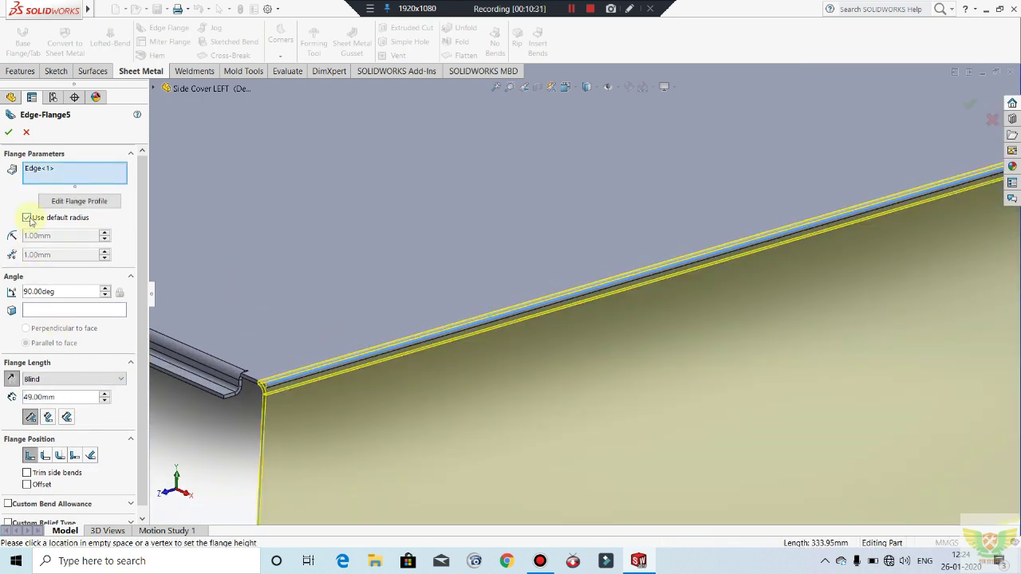
Step: Turn off the default radius for the new side flange and set its bend radius to 0.55 mm
{"action": "left_click", "coordinate": [29, 219]}
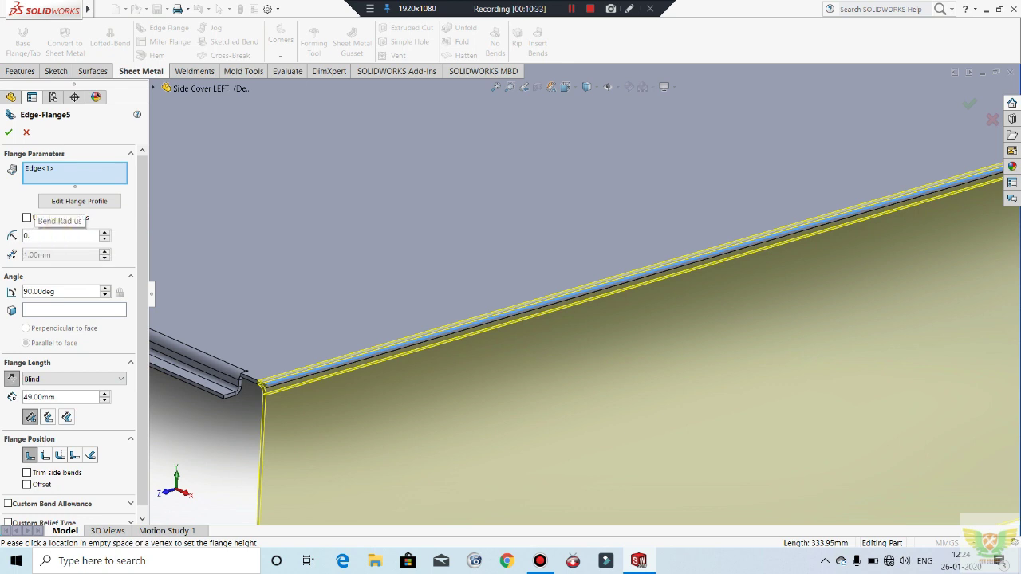
{"action": "type", "text": "0.55"}
{"action": "key", "text": "Return"}
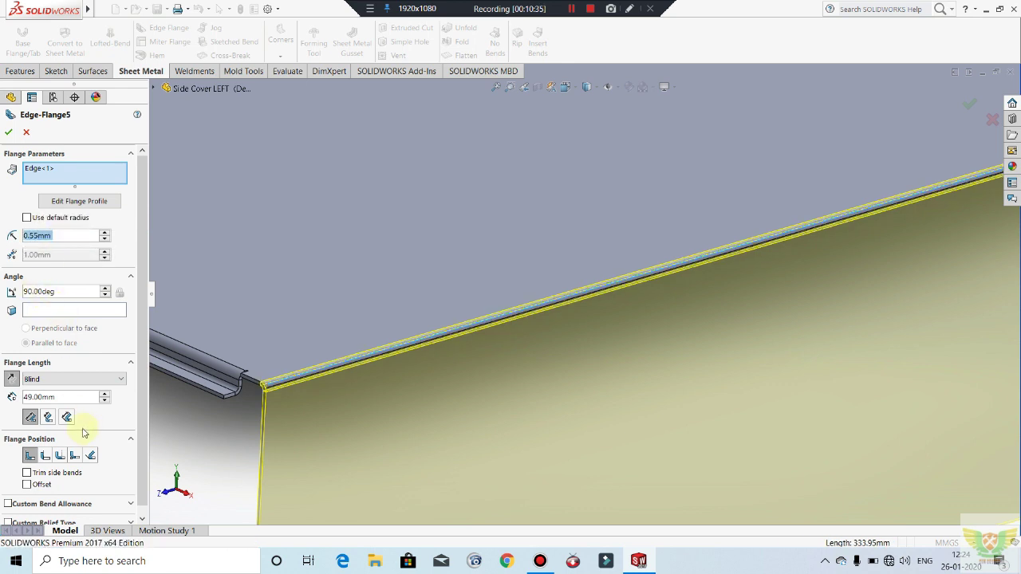
Step: Set the new +X side flange's length to 3 mm and accept the feature
{"action": "left_click", "coordinate": [74, 399]}
{"action": "type", "text": "3"}
{"action": "key", "text": "Return"}
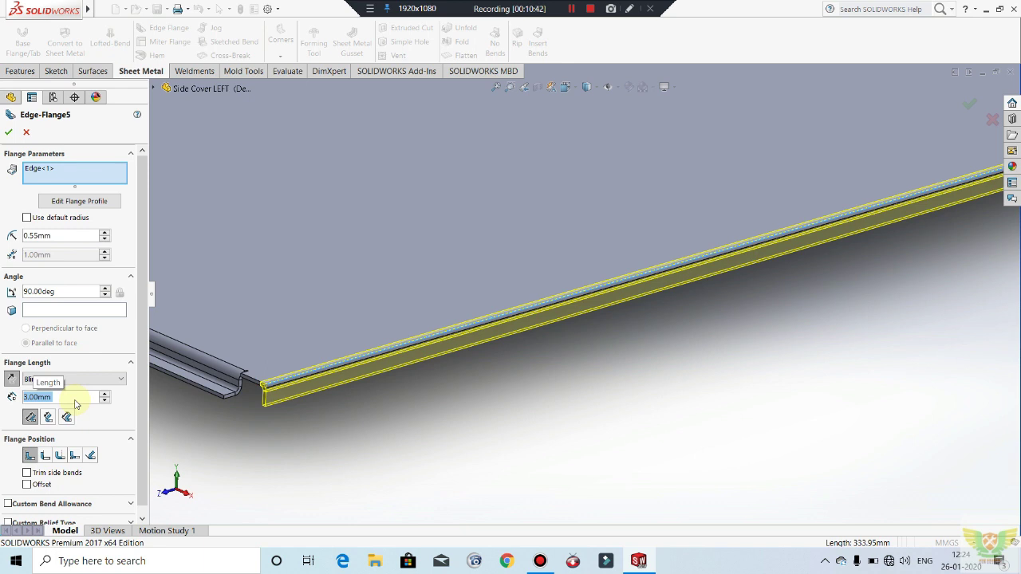
{"action": "scroll", "coordinate": [475, 393], "scroll_direction": "up", "scroll_amount": 6}
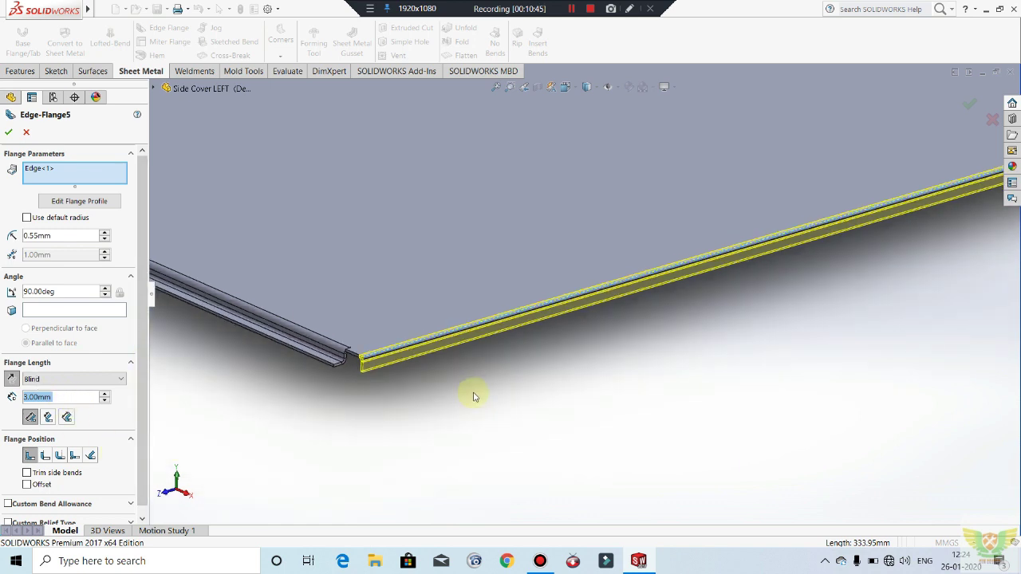
{"action": "scroll", "coordinate": [481, 389], "scroll_direction": "up", "scroll_amount": 5}
{"action": "middle_click_drag", "start_coordinate": [538, 331], "coordinate": [597, 337]}
{"action": "scroll", "coordinate": [556, 403], "scroll_direction": "down", "scroll_amount": 5}
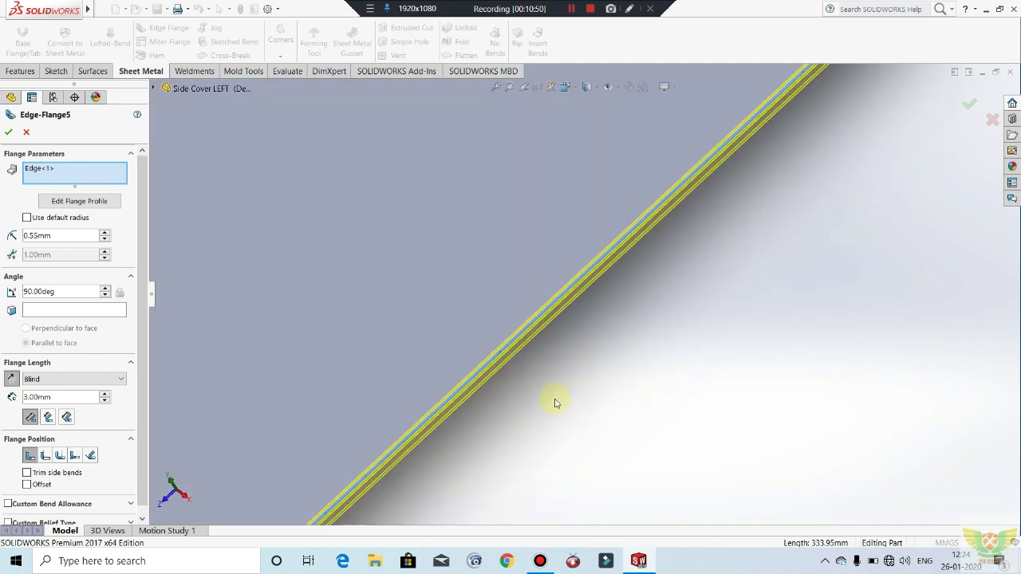
{"action": "scroll", "coordinate": [524, 390], "scroll_direction": "down", "scroll_amount": 2}
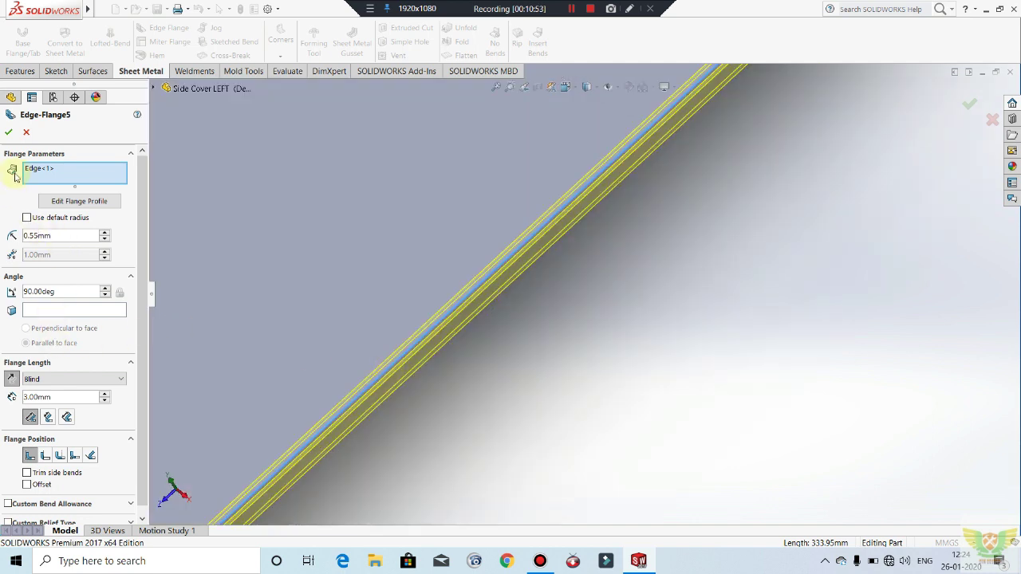
{"action": "left_click", "coordinate": [12, 134]}
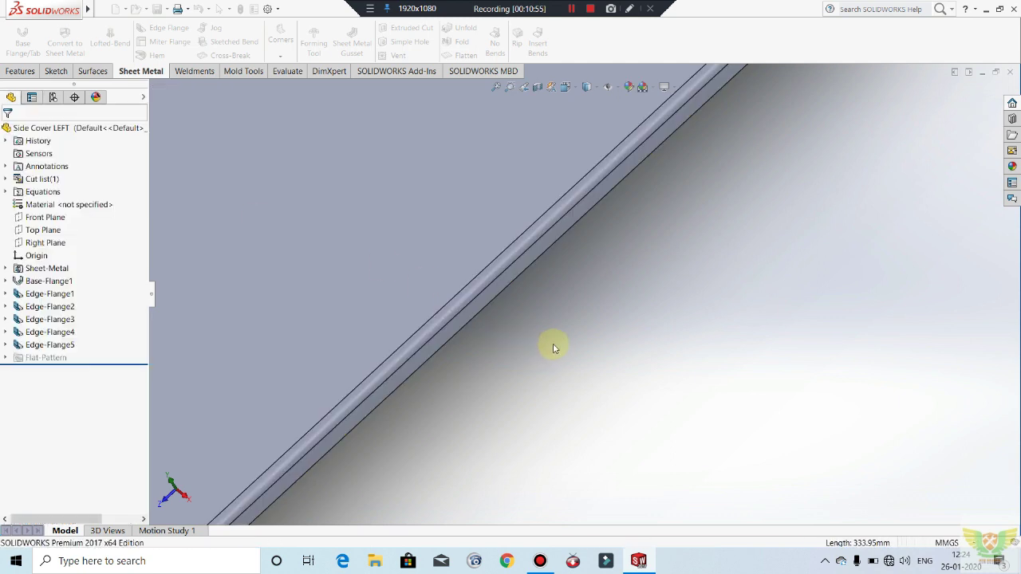
Step: Reopen the new +X side flange's profile sketch and pull its front end line inward from the plate corner
{"action": "scroll", "coordinate": [481, 398], "scroll_direction": "up", "scroll_amount": 4}
{"action": "scroll", "coordinate": [378, 456], "scroll_direction": "down", "scroll_amount": 3}
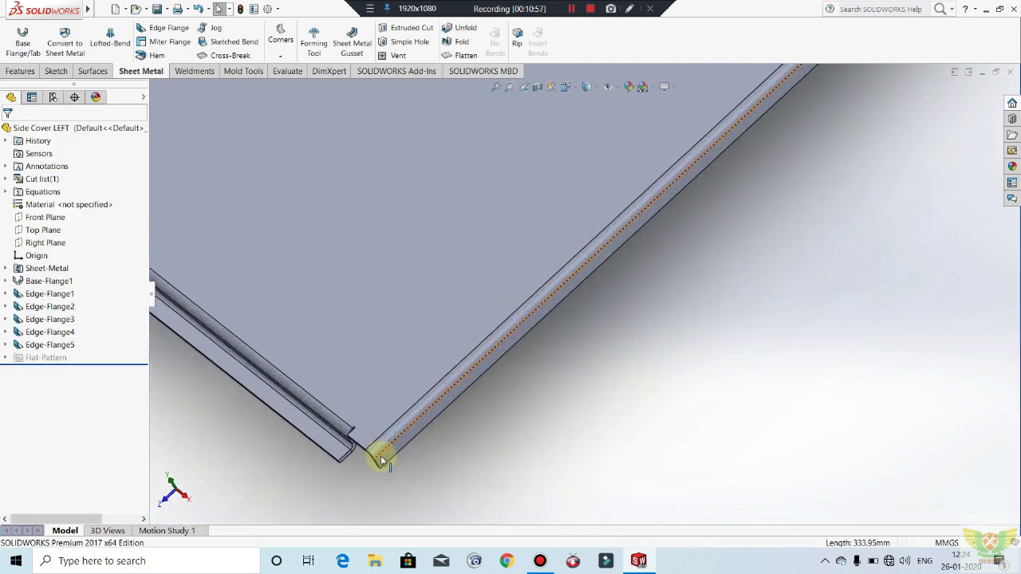
{"action": "left_click", "coordinate": [35, 345]}
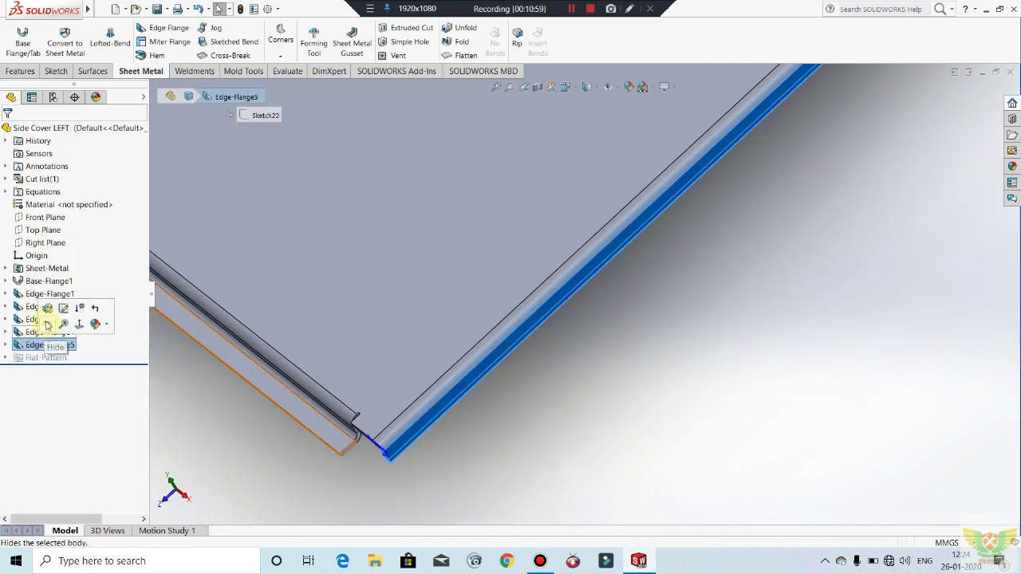
{"action": "left_click", "coordinate": [46, 310]}
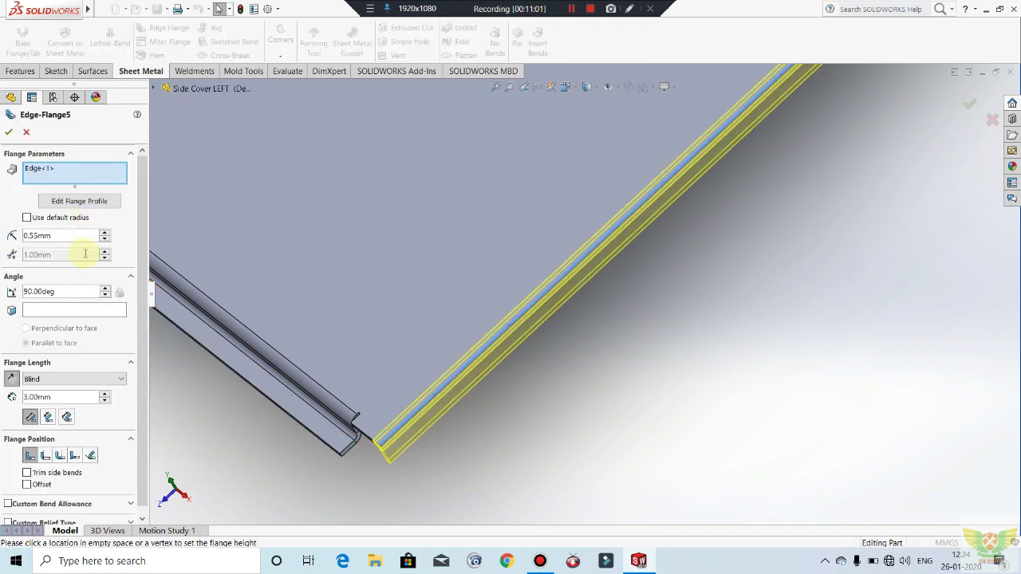
{"action": "left_click", "coordinate": [93, 207]}
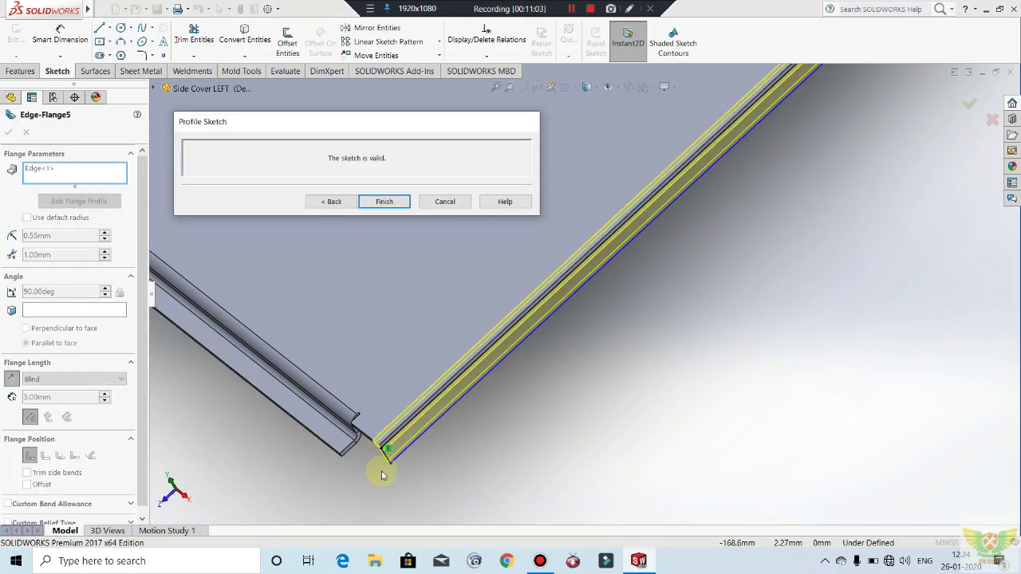
{"action": "left_click_drag", "start_coordinate": [388, 457], "coordinate": [421, 423]}
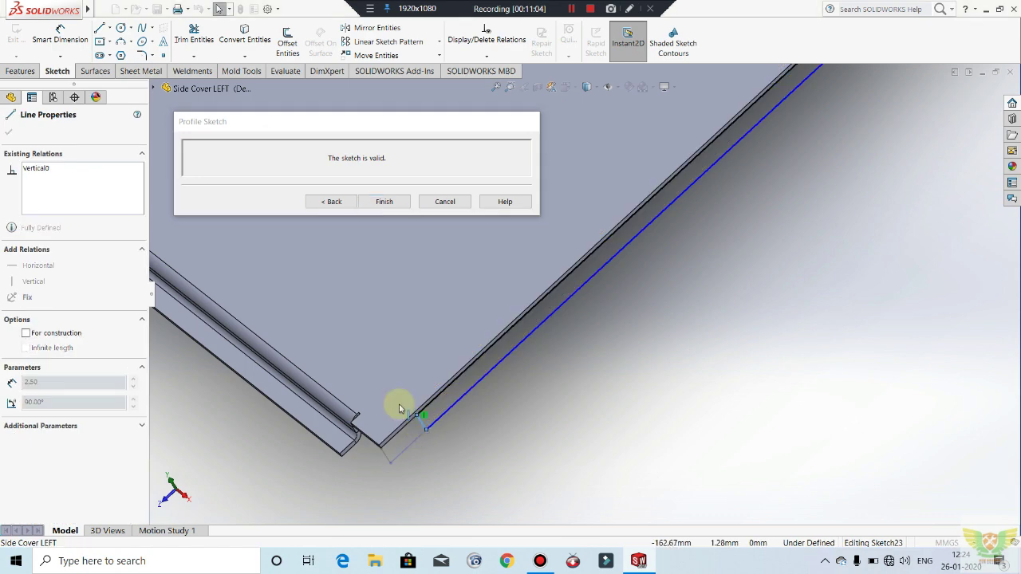
Step: Dimension the profile's front end line 15 mm from the plate's front corner
{"action": "left_click", "coordinate": [72, 34]}
{"action": "scroll", "coordinate": [415, 439], "scroll_direction": "down", "scroll_amount": 6}
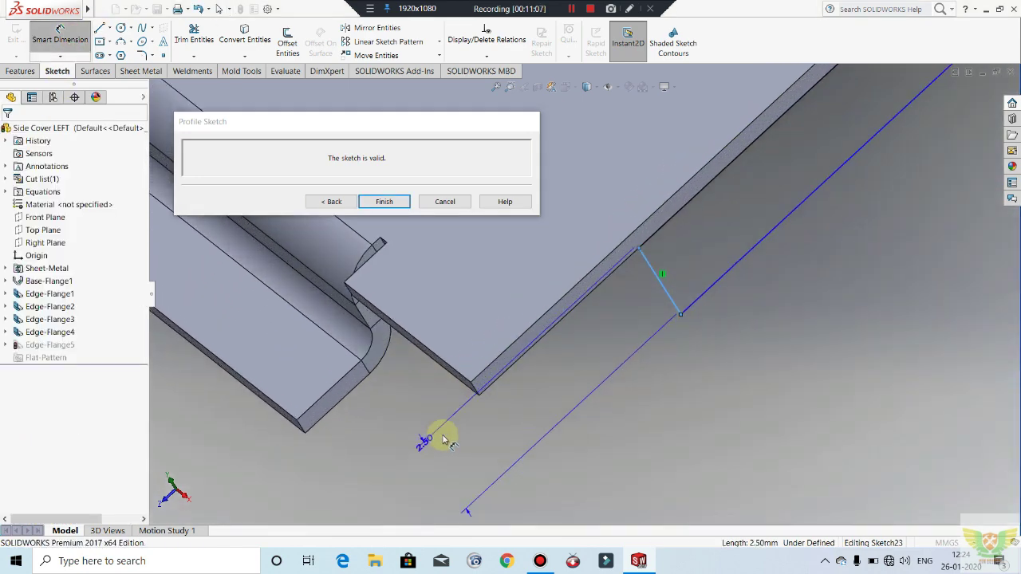
{"action": "left_click", "coordinate": [477, 389]}
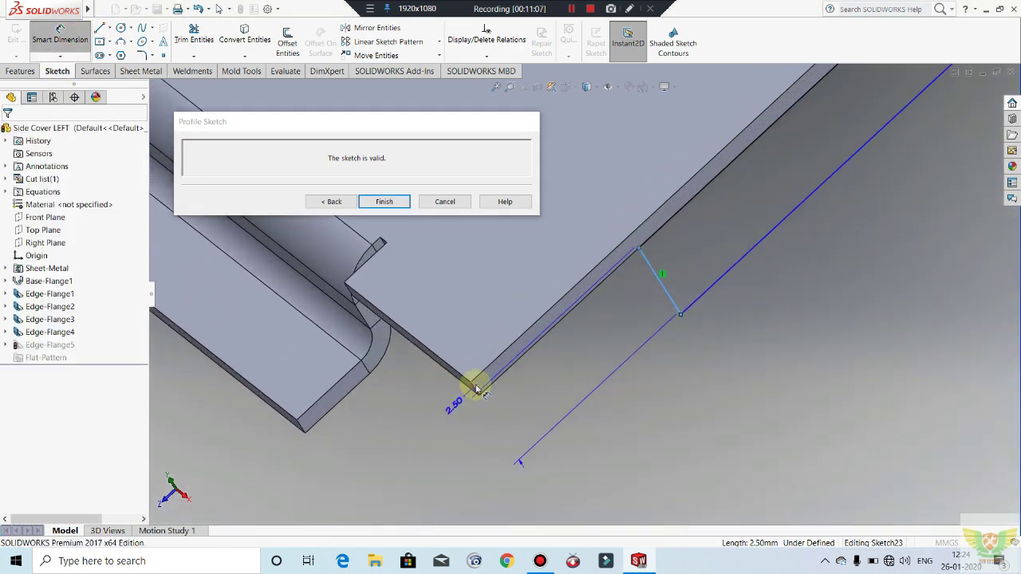
{"action": "left_click", "coordinate": [587, 372]}
{"action": "type", "text": "15"}
{"action": "key", "text": "Return"}
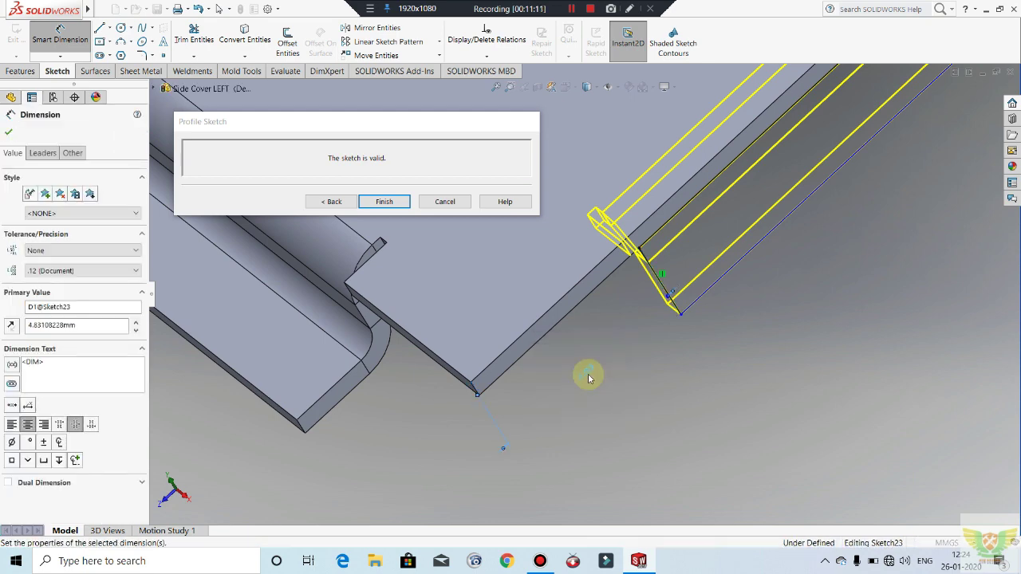
Step: Pull the profile's rear end line inward, away from the rear flange
{"action": "scroll", "coordinate": [629, 392], "scroll_direction": "up", "scroll_amount": 3}
{"action": "scroll", "coordinate": [551, 403], "scroll_direction": "up", "scroll_amount": 10}
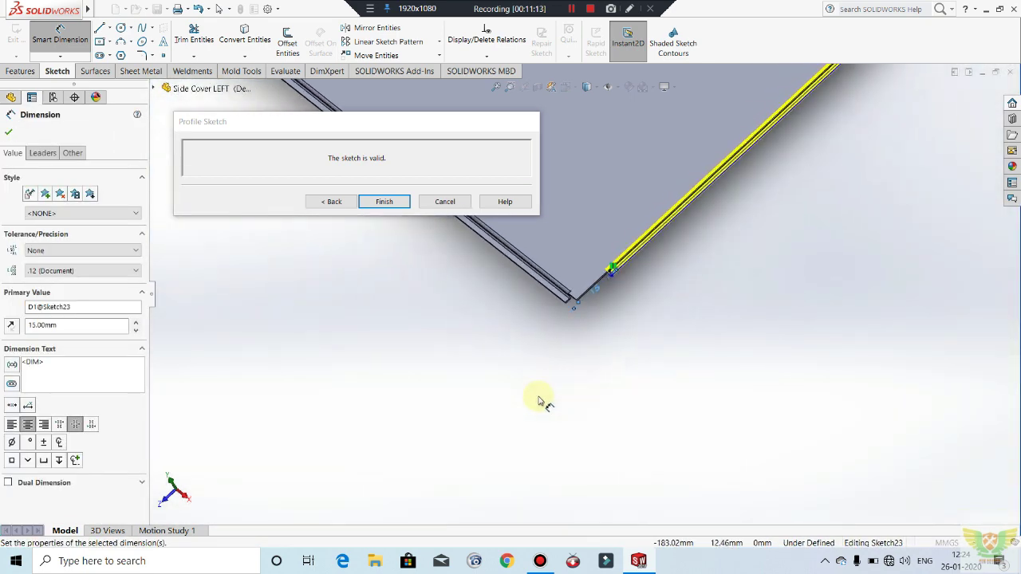
{"action": "scroll", "coordinate": [847, 95], "scroll_direction": "up", "scroll_amount": 1}
{"action": "scroll", "coordinate": [729, 155], "scroll_direction": "down", "scroll_amount": 8}
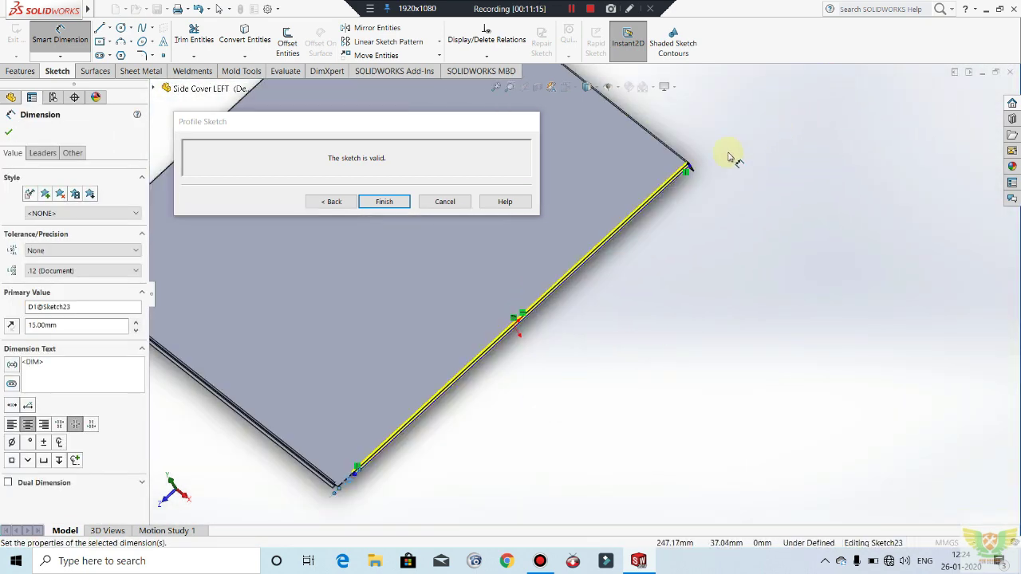
{"action": "scroll", "coordinate": [509, 223], "scroll_direction": "down", "scroll_amount": 3}
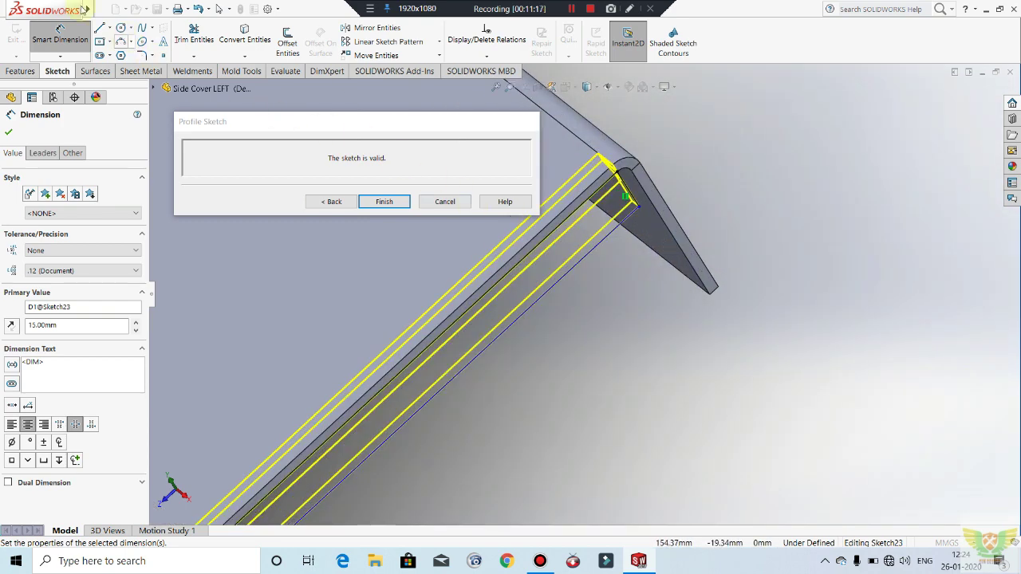
{"action": "left_click", "coordinate": [62, 33]}
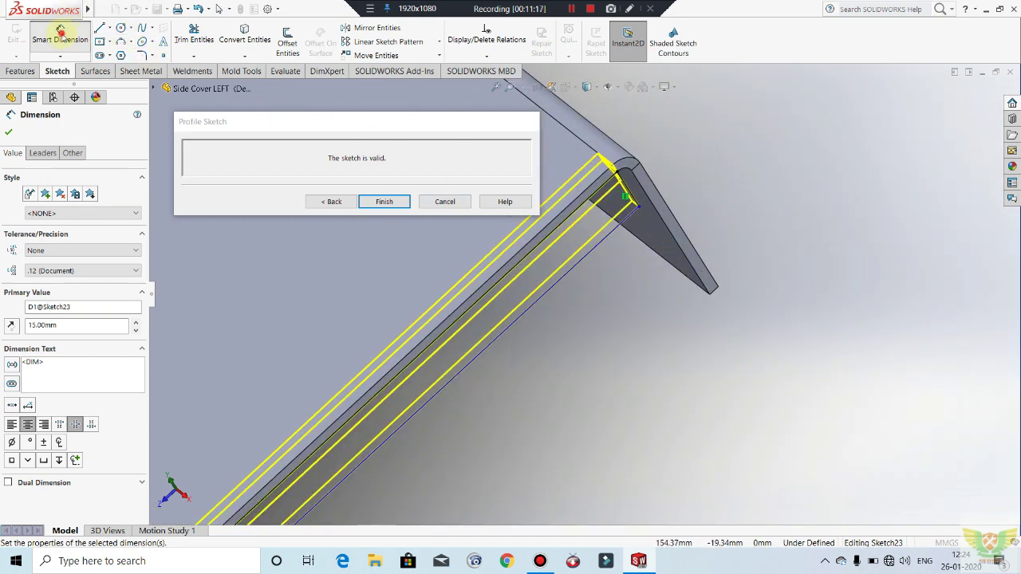
{"action": "left_click", "coordinate": [626, 199]}
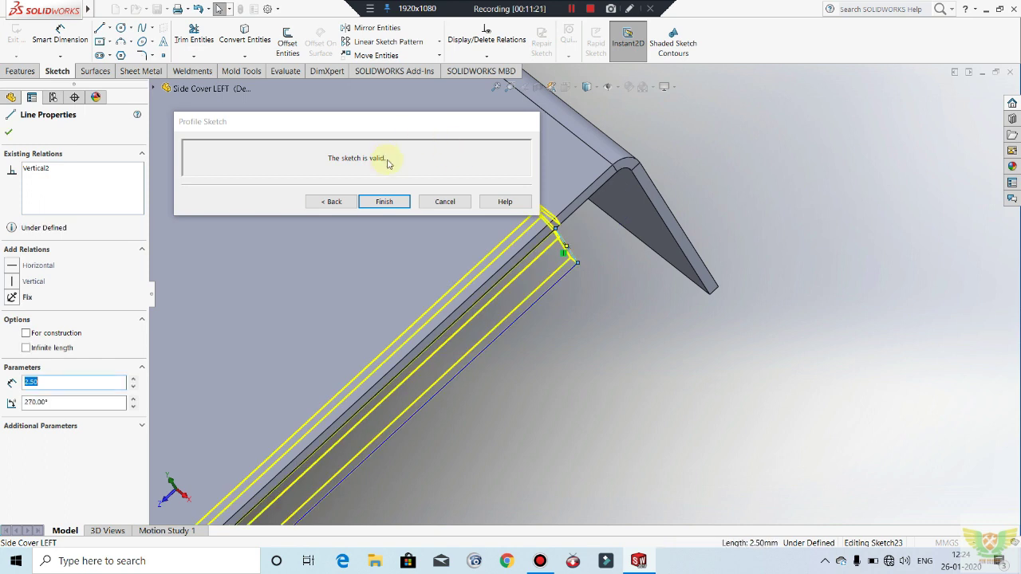
Step: Dimension the profile's rear end line 15 mm from the rear flange's outer edge and finish the flange profile
{"action": "left_click", "coordinate": [64, 36]}
{"action": "left_click", "coordinate": [646, 164]}
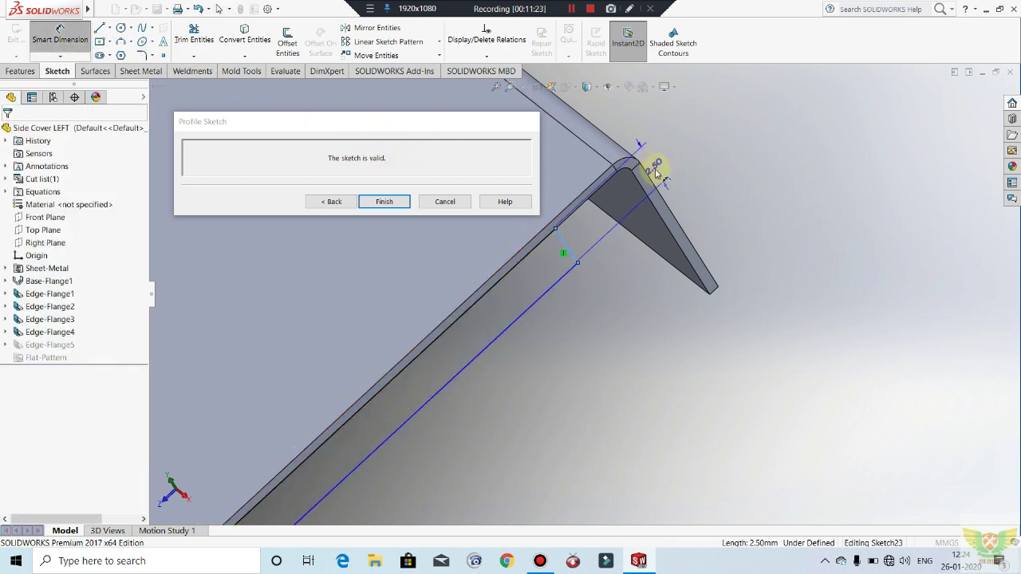
{"action": "left_click", "coordinate": [650, 182]}
{"action": "left_click", "coordinate": [631, 247]}
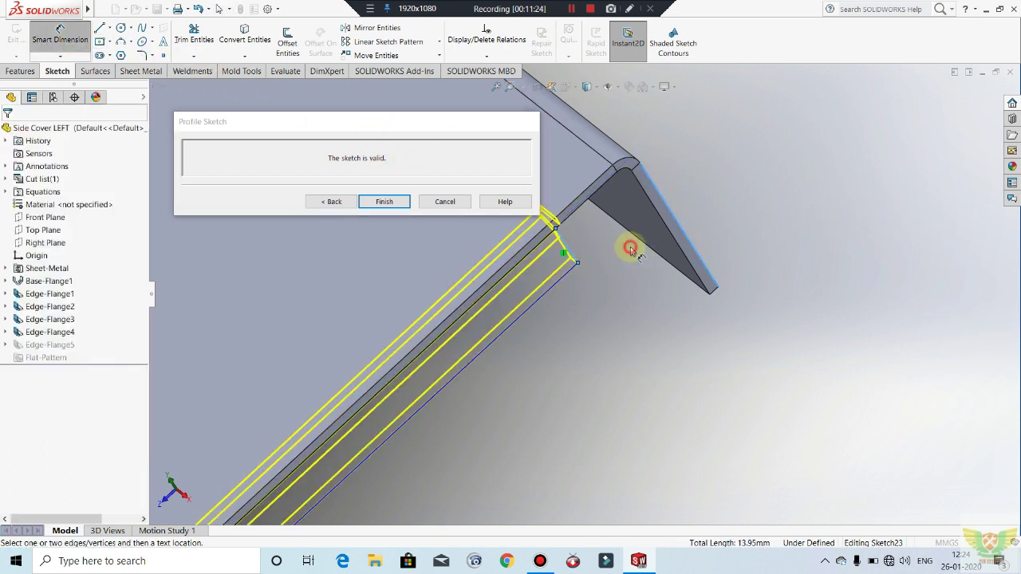
{"action": "type", "text": "15"}
{"action": "key", "text": "Return"}
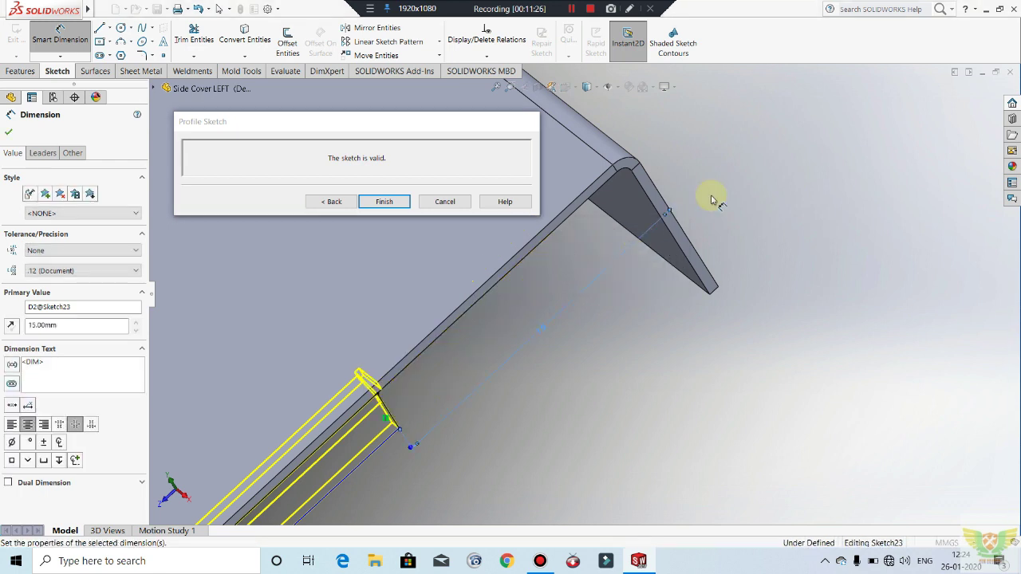
{"action": "left_click", "coordinate": [372, 202]}
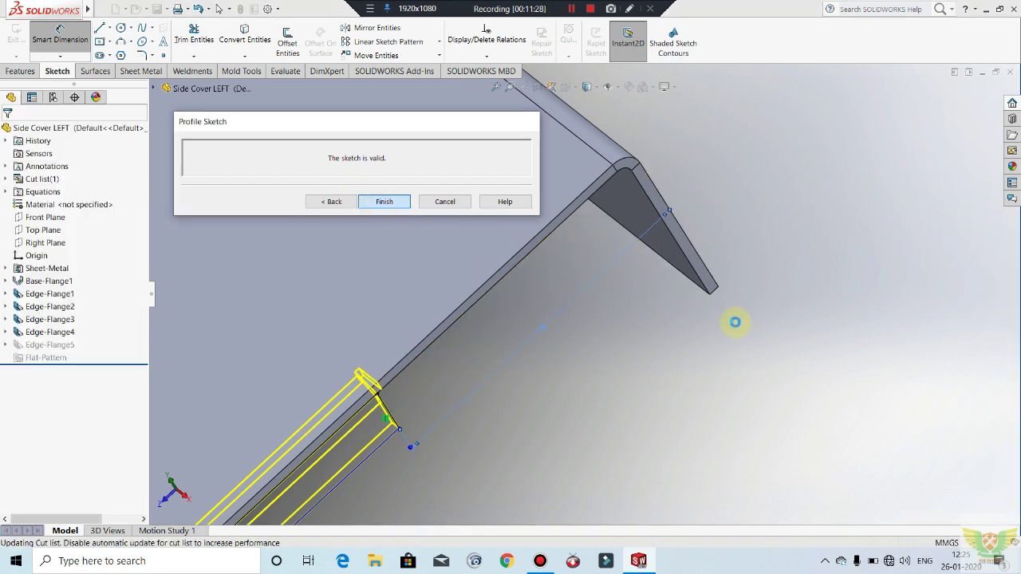
Step: Start a new edge flange on the free lower edge of the +X side flange, directed inward under the plate
{"action": "scroll", "coordinate": [693, 292], "scroll_direction": "up", "scroll_amount": 9}
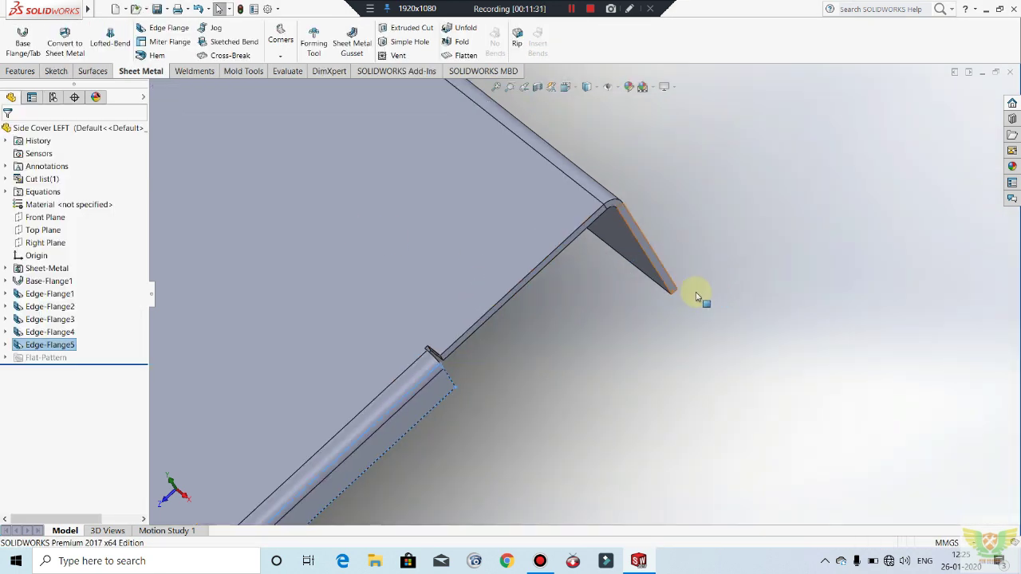
{"action": "left_click", "coordinate": [642, 365]}
{"action": "scroll", "coordinate": [563, 343], "scroll_direction": "up", "scroll_amount": 8}
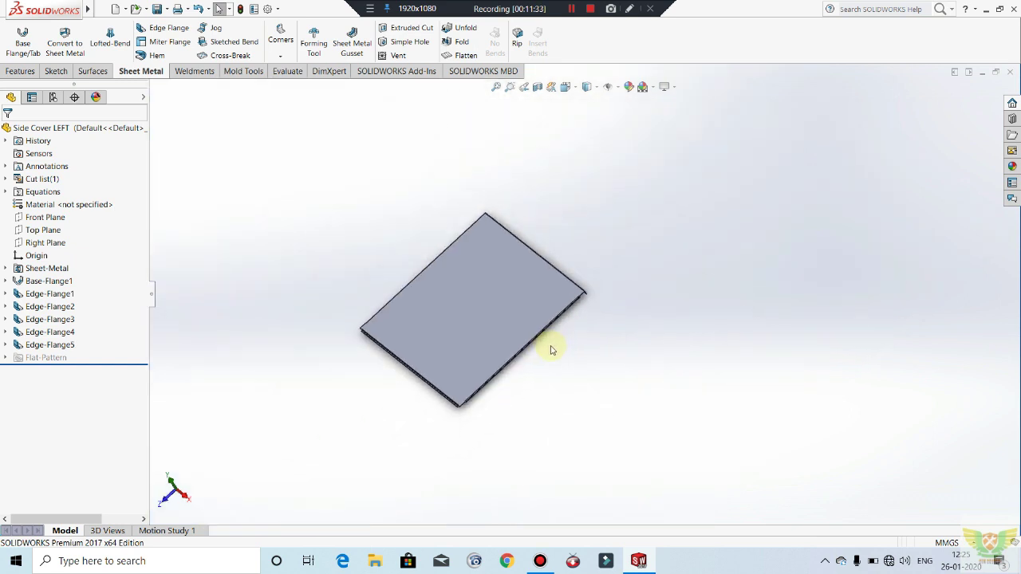
{"action": "middle_click_drag", "start_coordinate": [552, 350], "coordinate": [484, 346]}
{"action": "scroll", "coordinate": [468, 330], "scroll_direction": "down", "scroll_amount": 5}
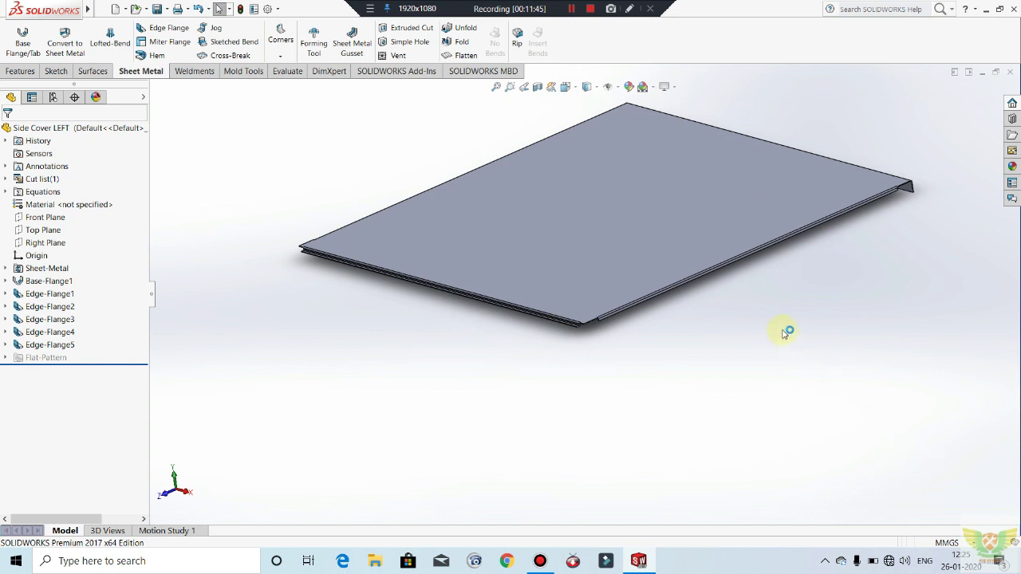
{"action": "middle_click_drag", "start_coordinate": [786, 333], "coordinate": [646, 256]}
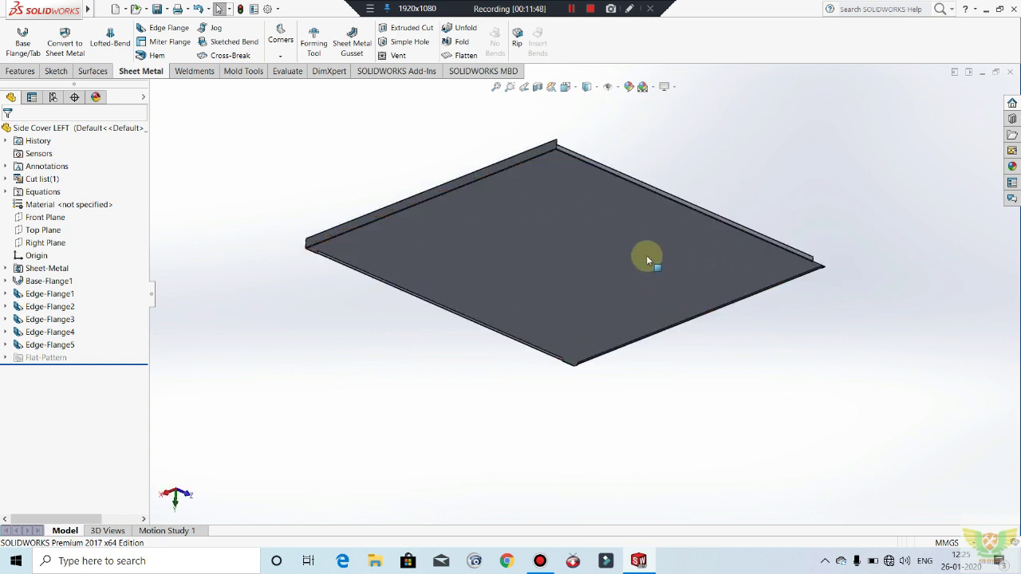
{"action": "scroll", "coordinate": [646, 255], "scroll_direction": "down", "scroll_amount": 3}
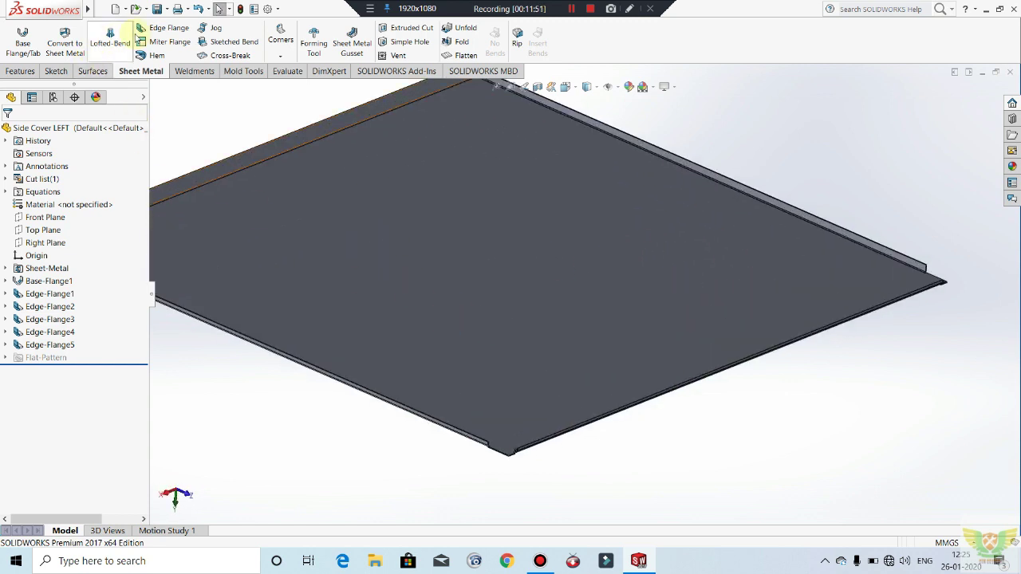
{"action": "scroll", "coordinate": [481, 423], "scroll_direction": "down", "scroll_amount": 6}
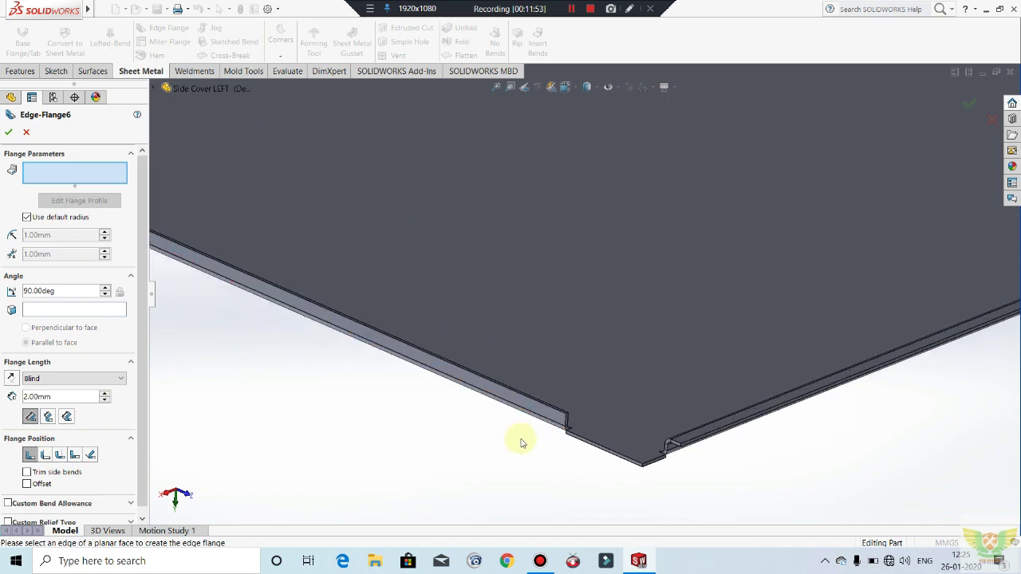
{"action": "scroll", "coordinate": [562, 403], "scroll_direction": "down", "scroll_amount": 1}
{"action": "scroll", "coordinate": [587, 378], "scroll_direction": "down", "scroll_amount": 1}
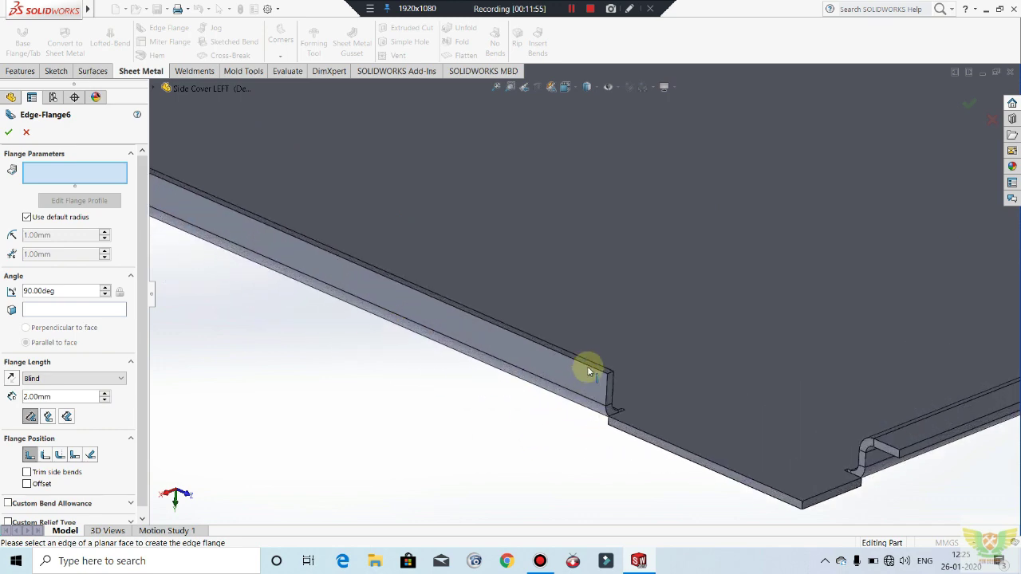
{"action": "left_click", "coordinate": [630, 344]}
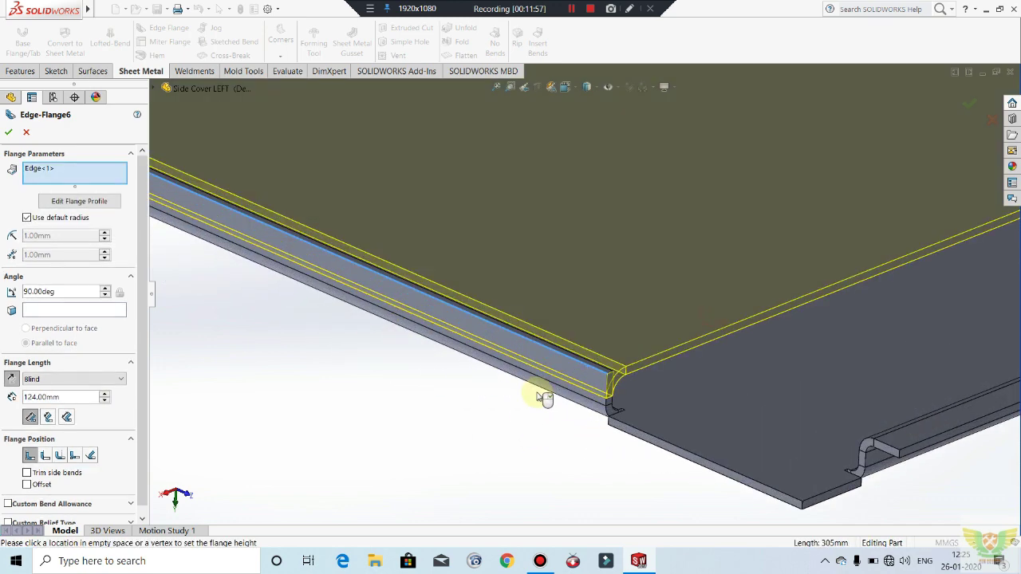
Step: Add the free inner edge of the opposite side flange to the same edge flange feature
{"action": "scroll", "coordinate": [545, 398], "scroll_direction": "up", "scroll_amount": 5}
{"action": "scroll", "coordinate": [857, 210], "scroll_direction": "down", "scroll_amount": 2}
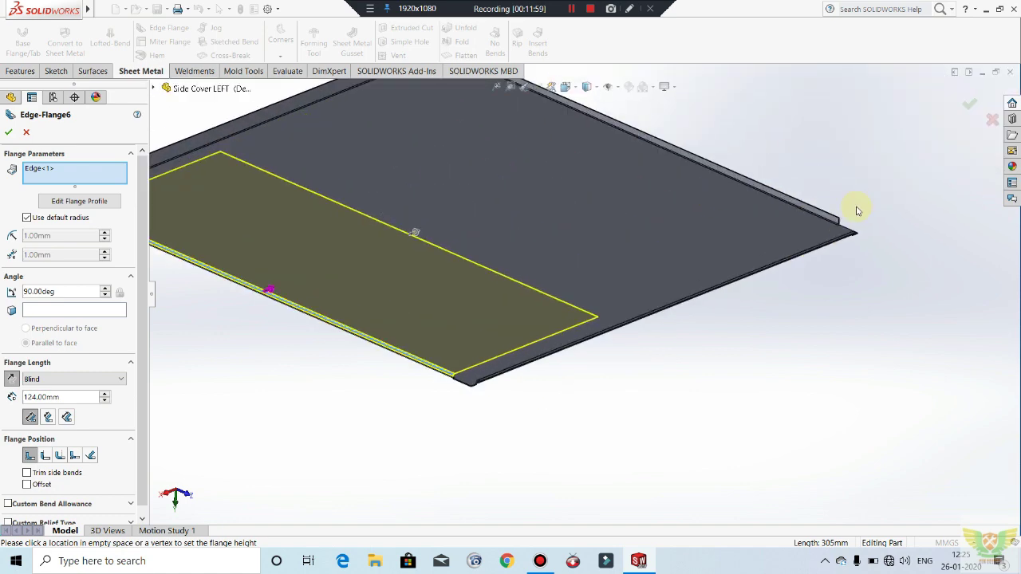
{"action": "scroll", "coordinate": [858, 210], "scroll_direction": "down", "scroll_amount": 4}
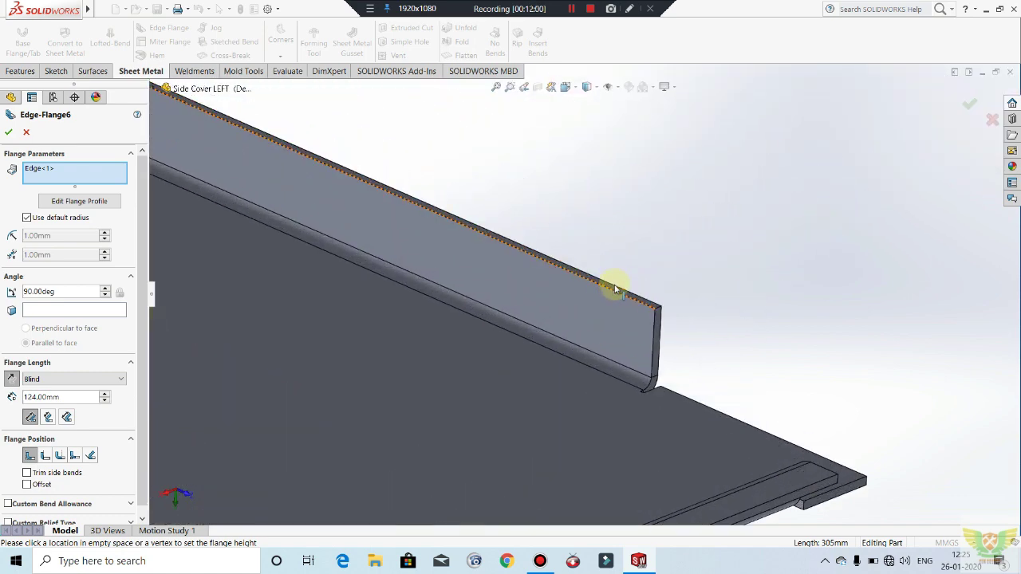
{"action": "left_click", "coordinate": [614, 288]}
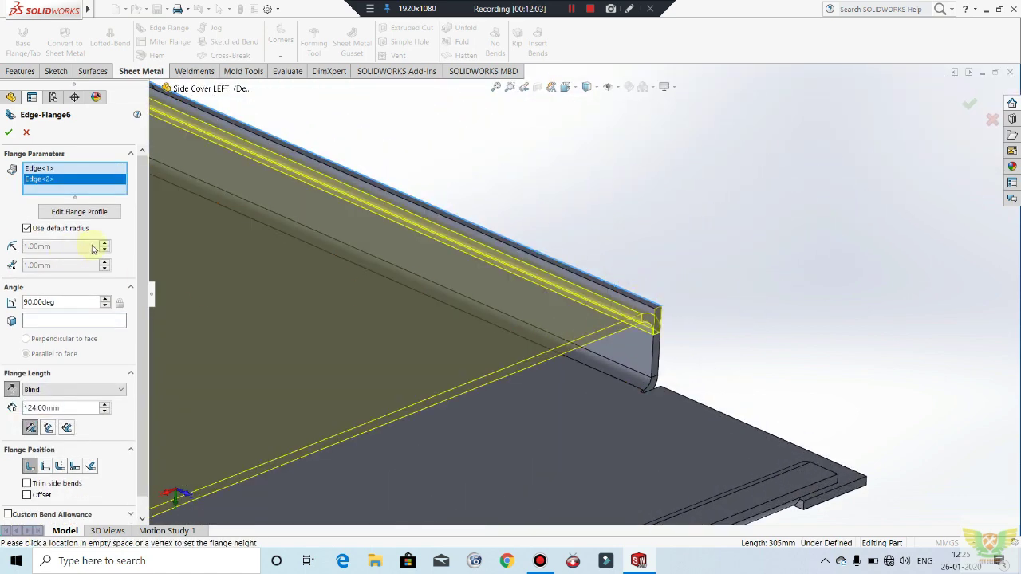
Step: Turn off the default radius for the two inward return flanges and set their bend radius to 0.55 mm
{"action": "left_click", "coordinate": [26, 229]}
{"action": "double_click", "coordinate": [48, 245]}
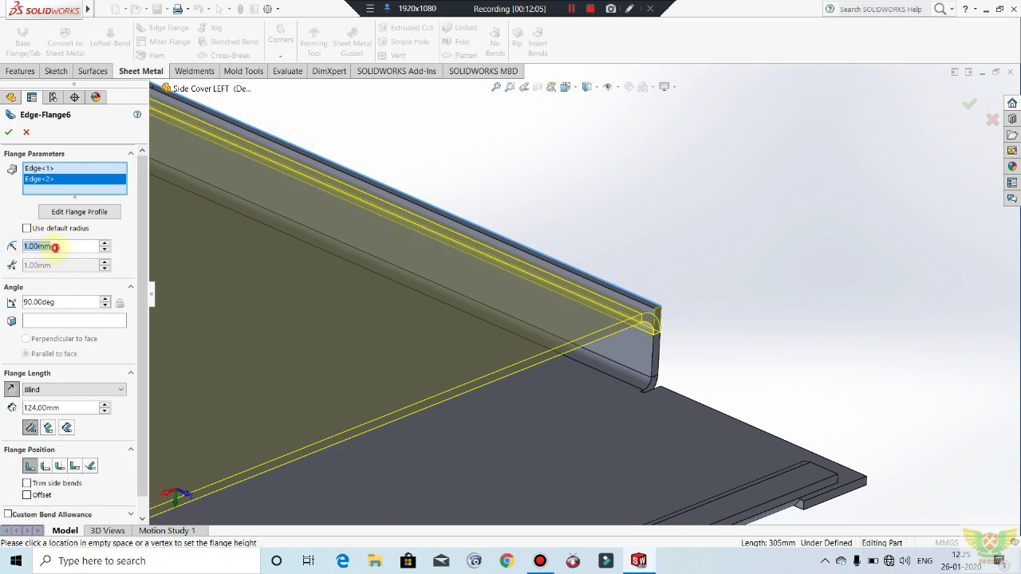
{"action": "type", "text": "0.55"}
{"action": "key", "text": "Return"}
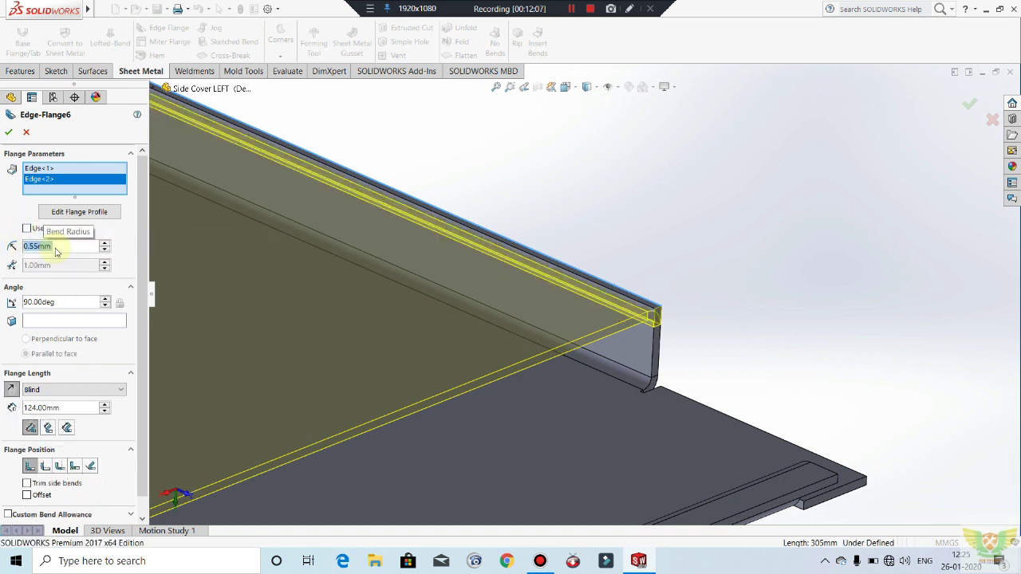
Step: Set the length of the two inward return flanges to 3 mm and finish the edge flange feature
{"action": "double_click", "coordinate": [71, 408]}
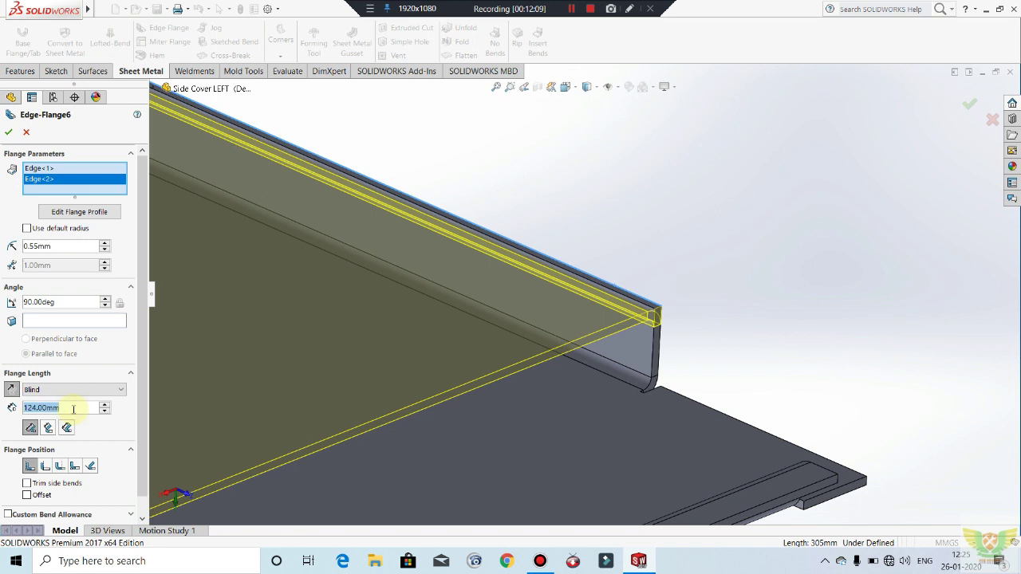
{"action": "type", "text": "3"}
{"action": "key", "text": "Return"}
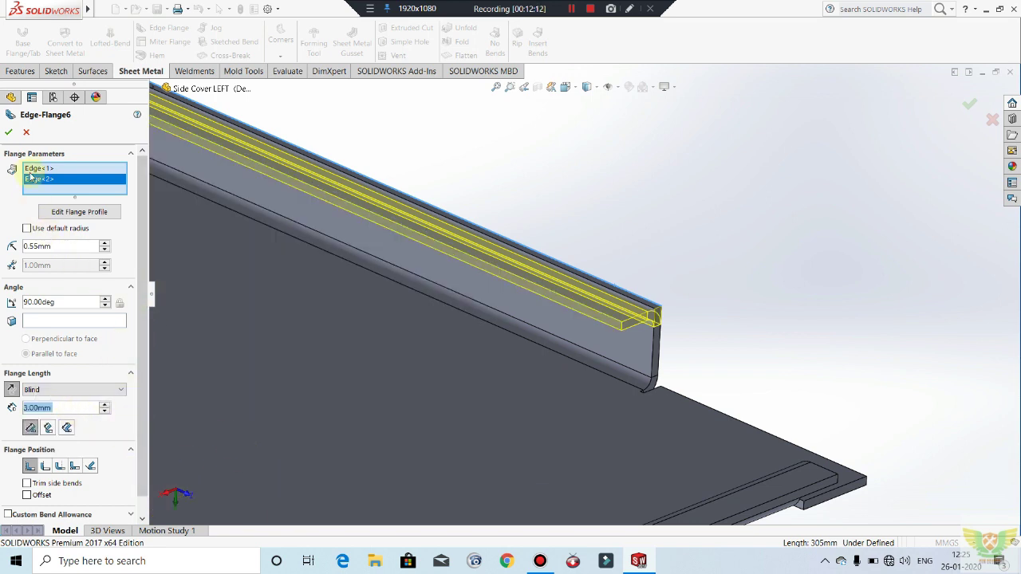
{"action": "left_click", "coordinate": [9, 131]}
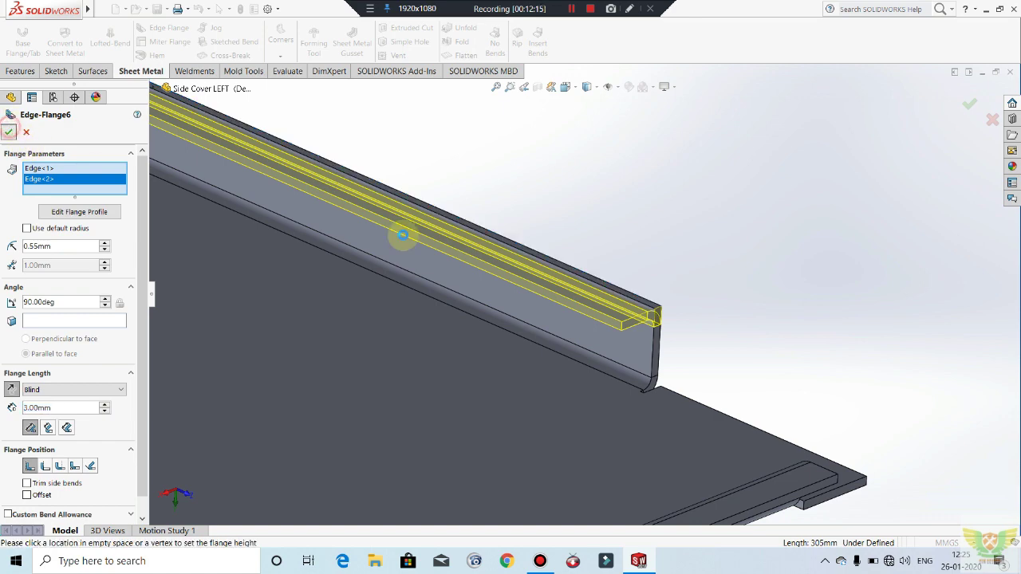
Step: Start a new edge flange on the free inner edge of the +X side's return flange, directed downward away from the plate
{"action": "key", "text": "f"}
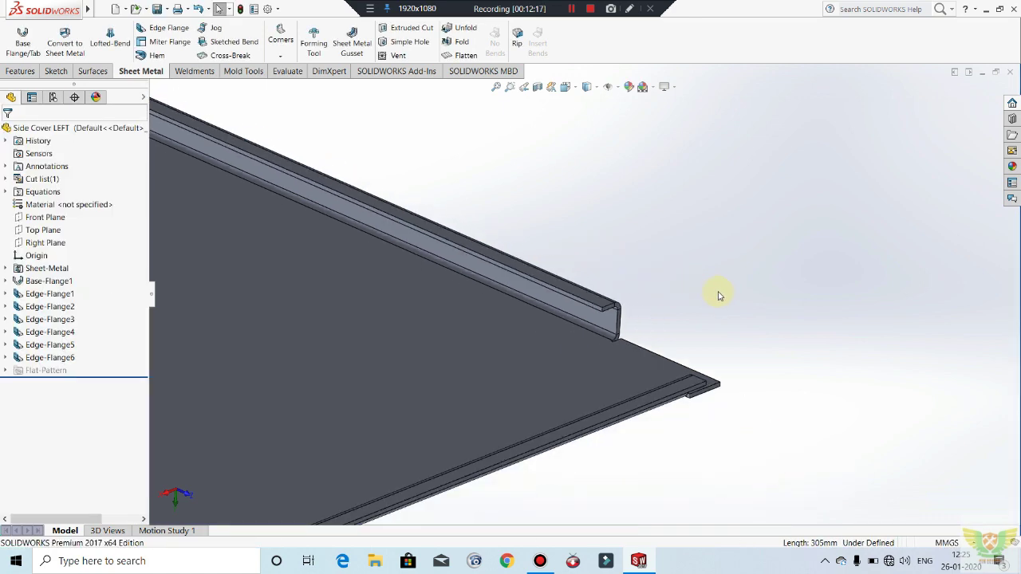
{"action": "scroll", "coordinate": [349, 289], "scroll_direction": "down", "scroll_amount": 5}
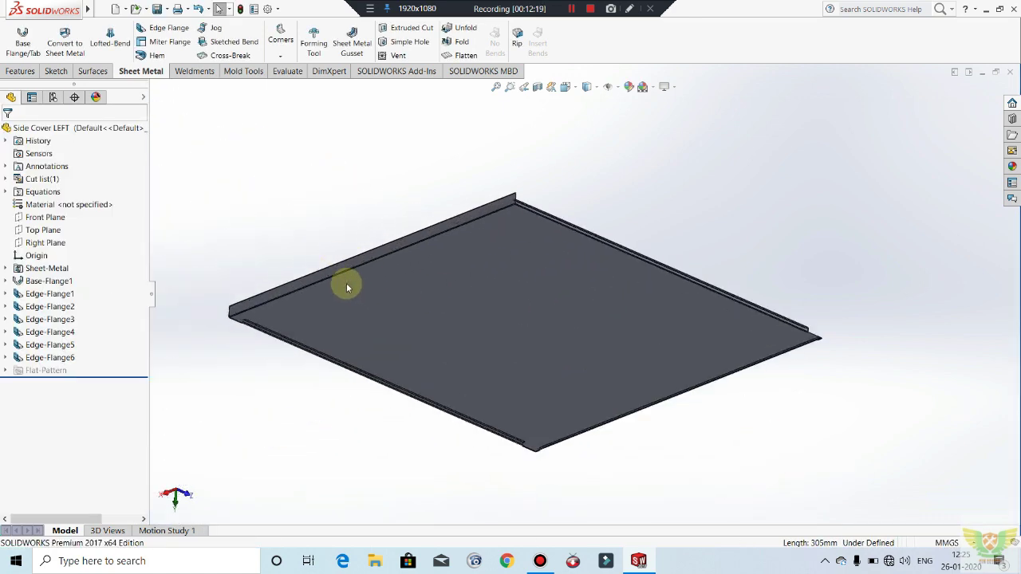
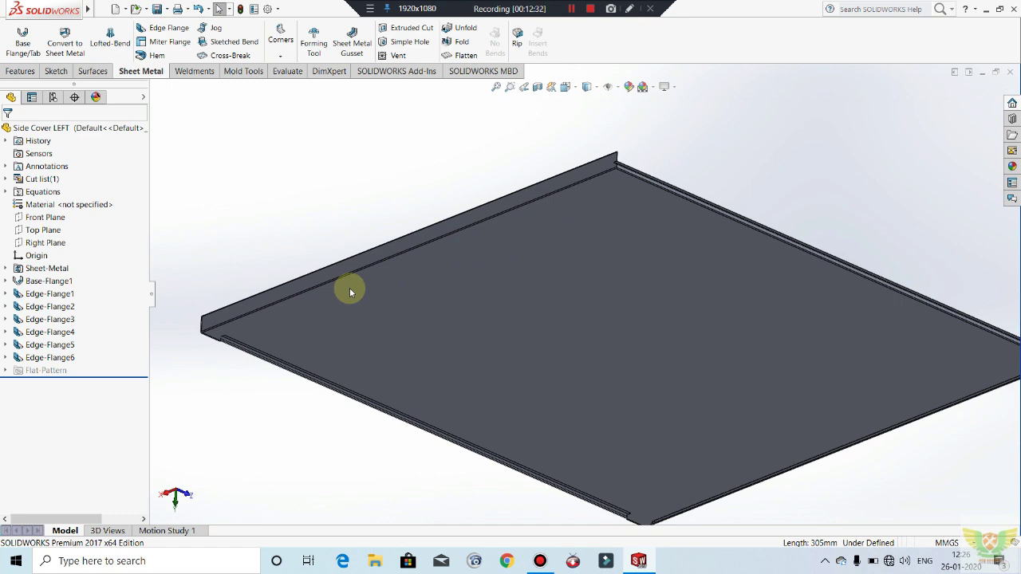
{"action": "middle_click_drag", "start_coordinate": [520, 269], "coordinate": [463, 178]}
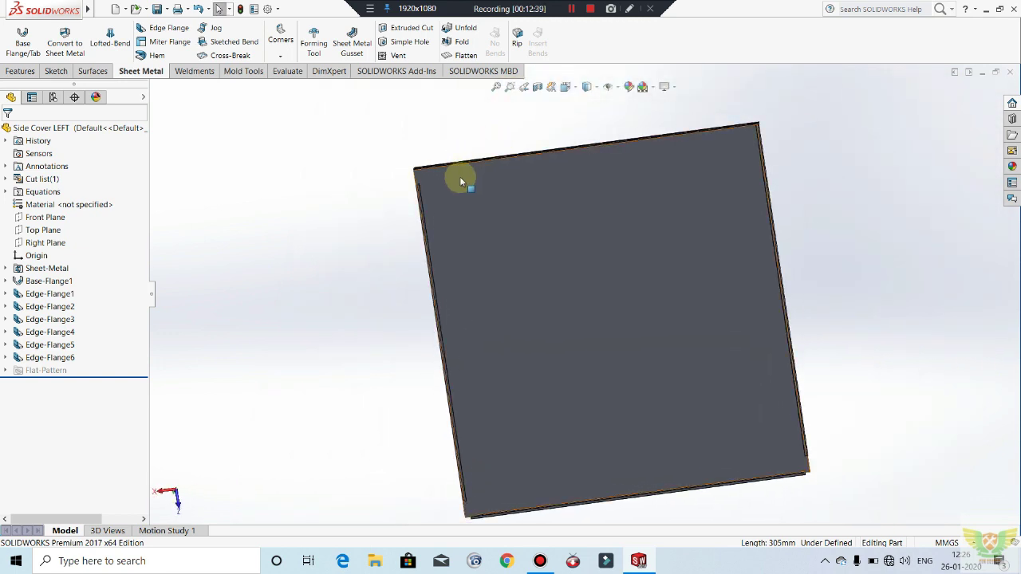
{"action": "scroll", "coordinate": [424, 199], "scroll_direction": "down", "scroll_amount": 4}
{"action": "middle_click_drag", "start_coordinate": [562, 304], "coordinate": [537, 474]}
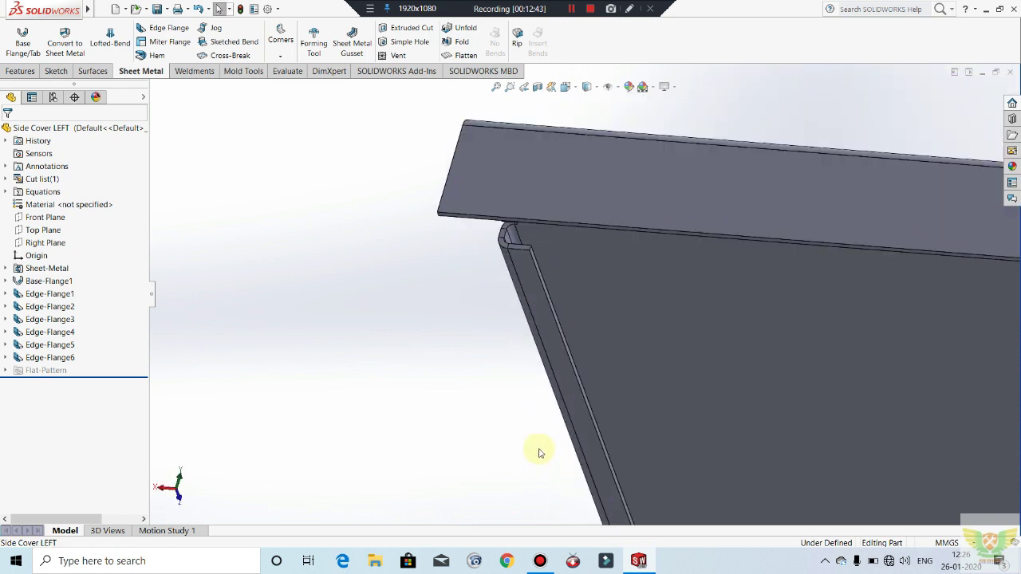
{"action": "left_click", "coordinate": [169, 27]}
{"action": "scroll", "coordinate": [541, 273], "scroll_direction": "down", "scroll_amount": 2}
{"action": "scroll", "coordinate": [545, 270], "scroll_direction": "down", "scroll_amount": 2}
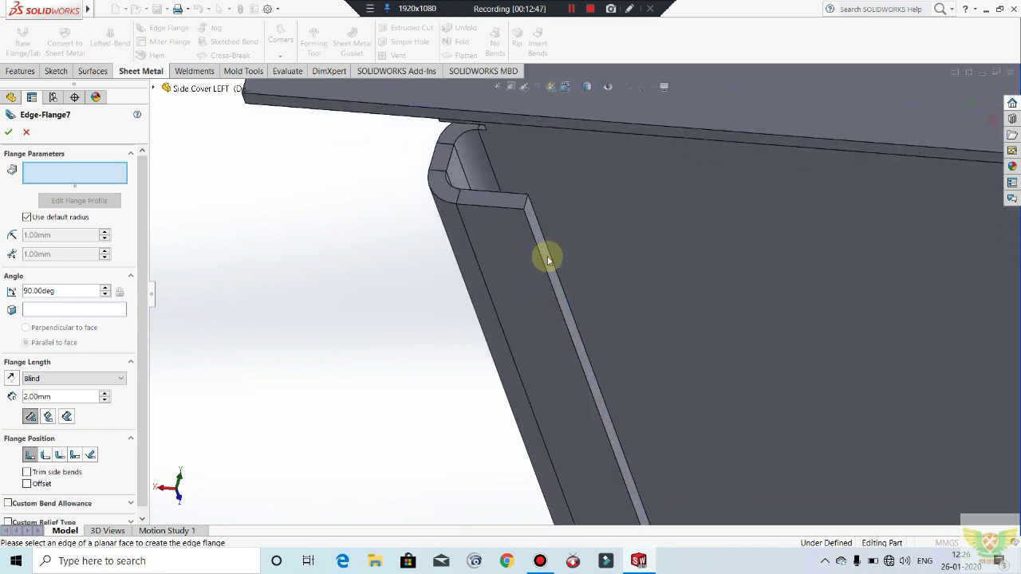
{"action": "left_click", "coordinate": [549, 254]}
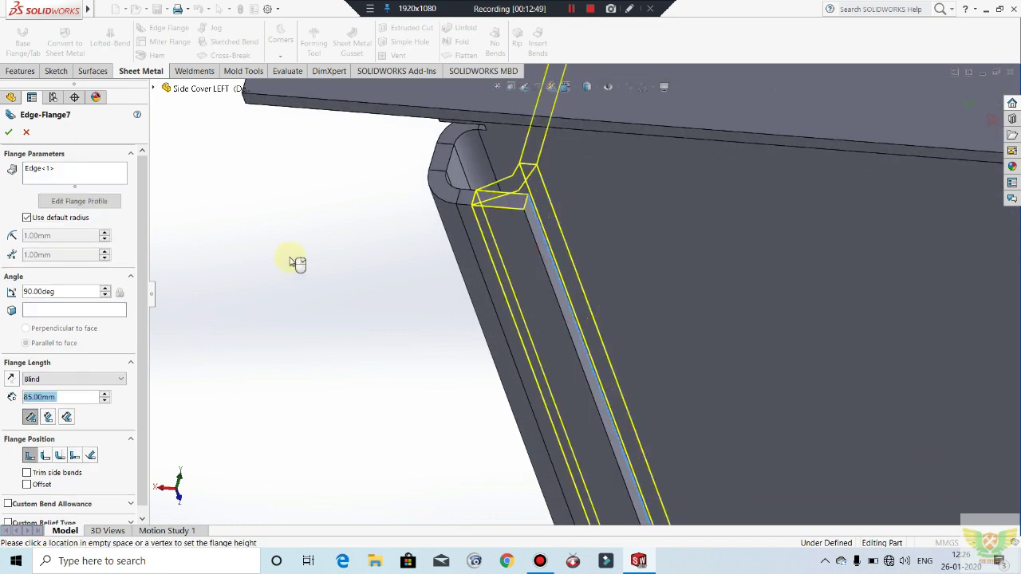
{"action": "scroll", "coordinate": [508, 211], "scroll_direction": "up", "scroll_amount": 2}
{"action": "scroll", "coordinate": [508, 211], "scroll_direction": "up", "scroll_amount": 3}
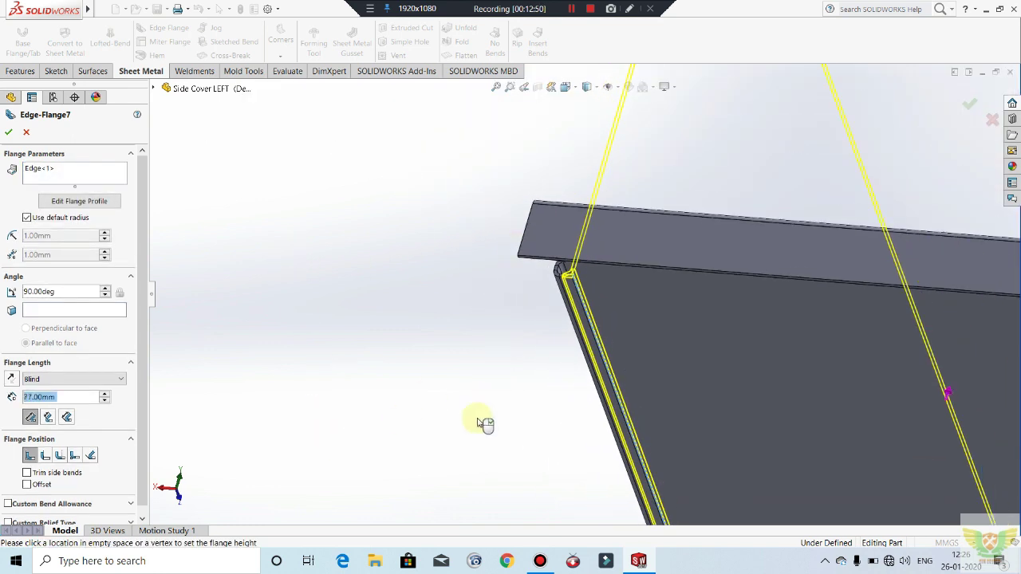
{"action": "scroll", "coordinate": [437, 314], "scroll_direction": "up", "scroll_amount": 5}
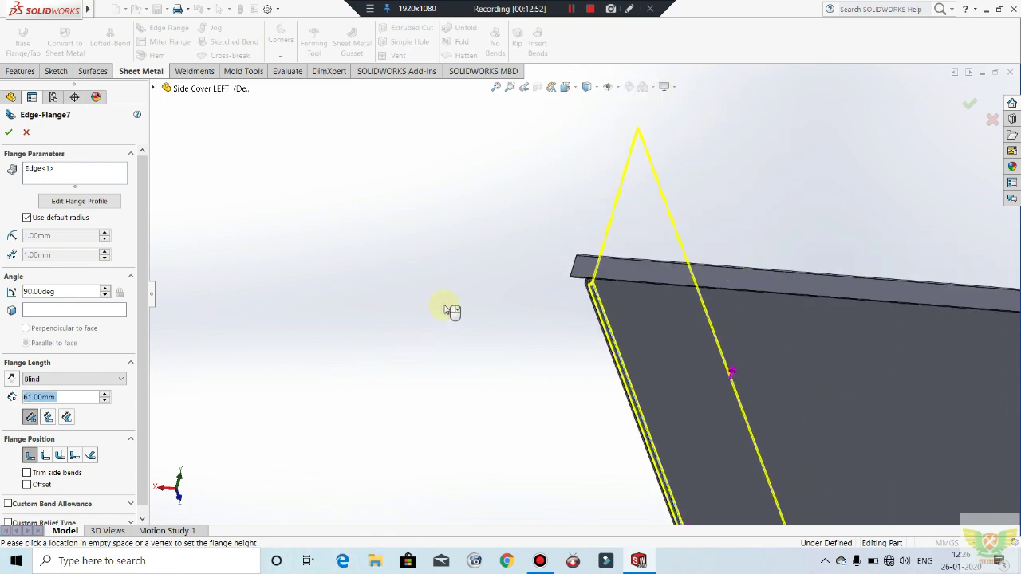
{"action": "left_click", "coordinate": [351, 427]}
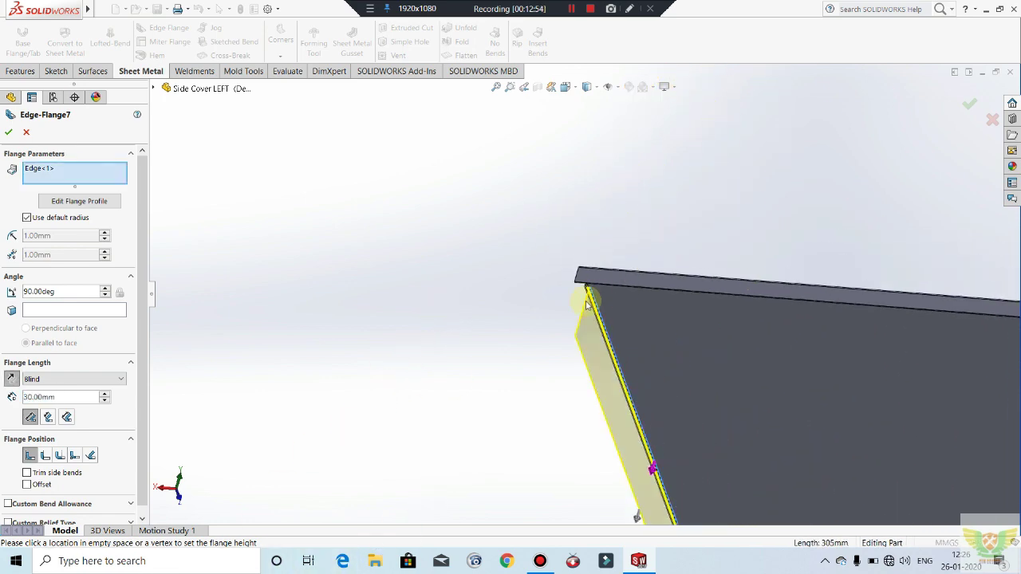
Step: Give the new lip a custom 0.55 mm bend radius and a 2 mm length, and finish the edge flange
{"action": "scroll", "coordinate": [600, 289], "scroll_direction": "down", "scroll_amount": 5}
{"action": "scroll", "coordinate": [571, 258], "scroll_direction": "down", "scroll_amount": 3}
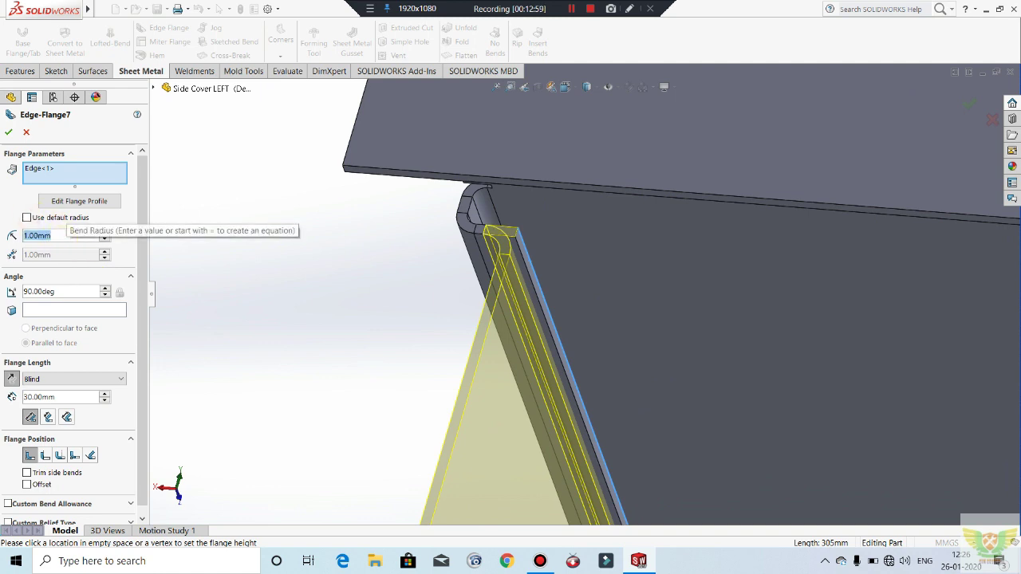
{"action": "type", "text": "0.55"}
{"action": "key", "text": "Return"}
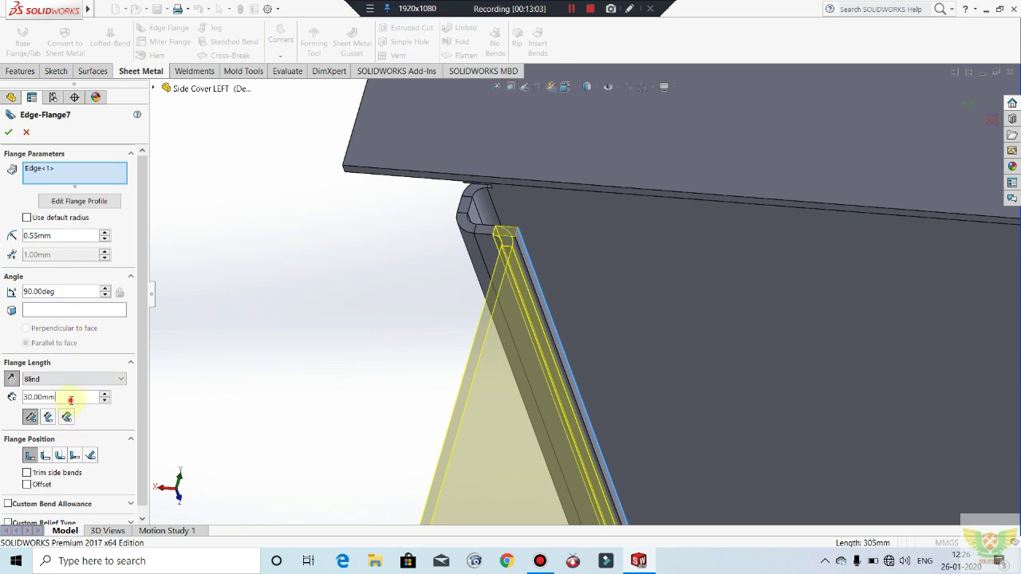
{"action": "type", "text": "2"}
{"action": "key", "text": "Return"}
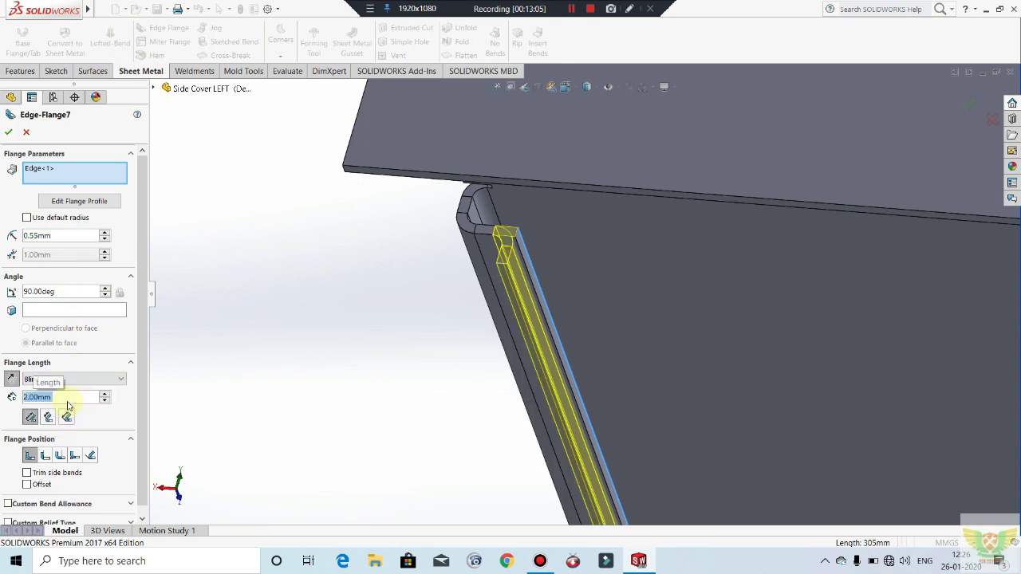
{"action": "left_click", "coordinate": [8, 133]}
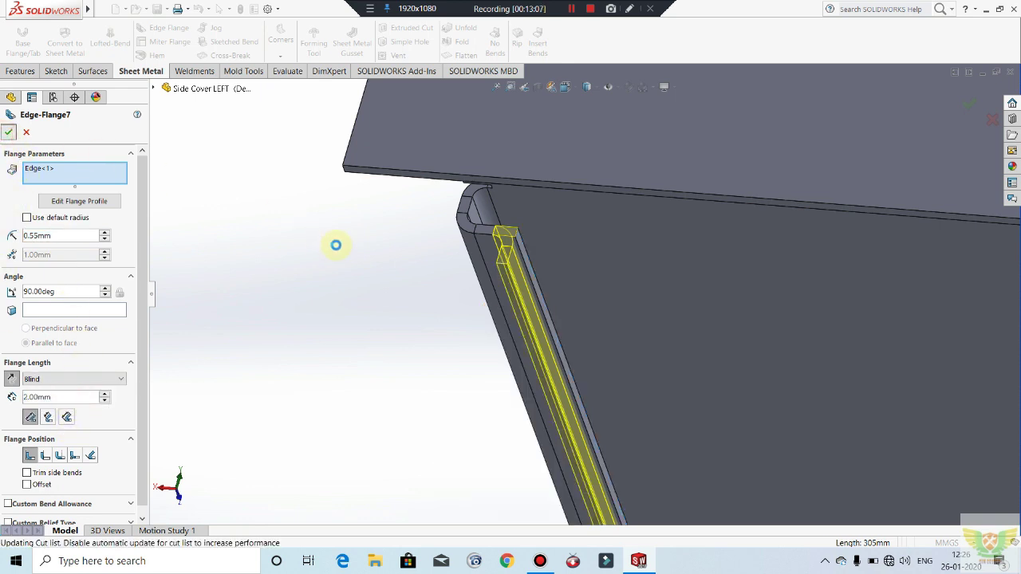
Step: Flatten the sheet metal part and examine the flat pattern's outline and corner notches
{"action": "scroll", "coordinate": [351, 252], "scroll_direction": "up", "scroll_amount": 10}
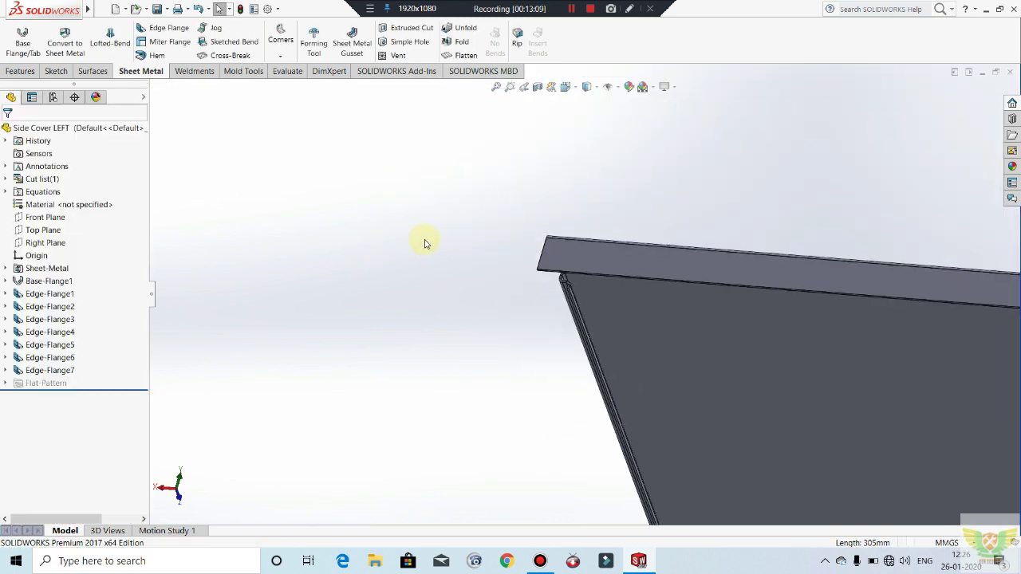
{"action": "key", "text": "ctrl+7"}
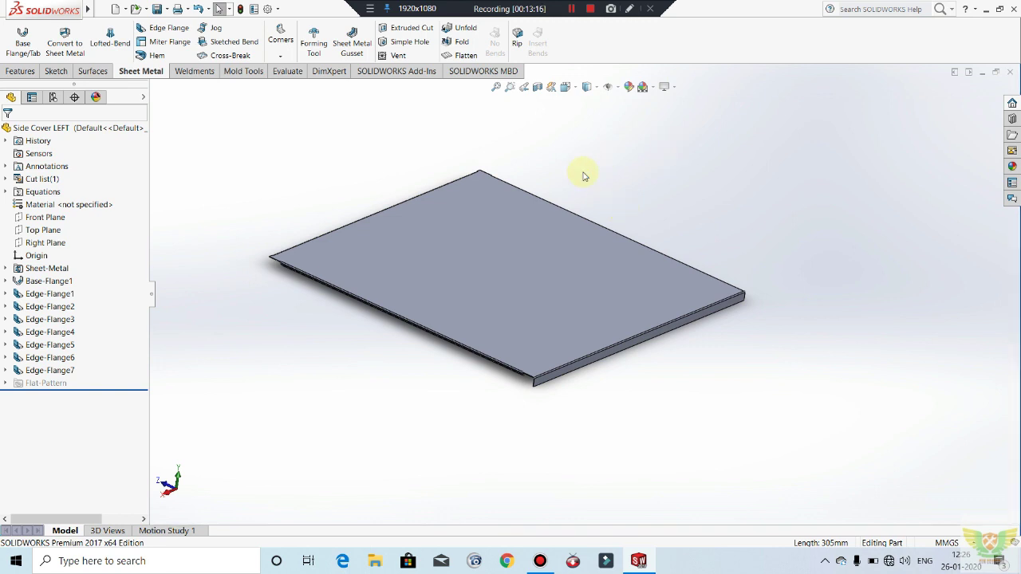
{"action": "left_click", "coordinate": [466, 57]}
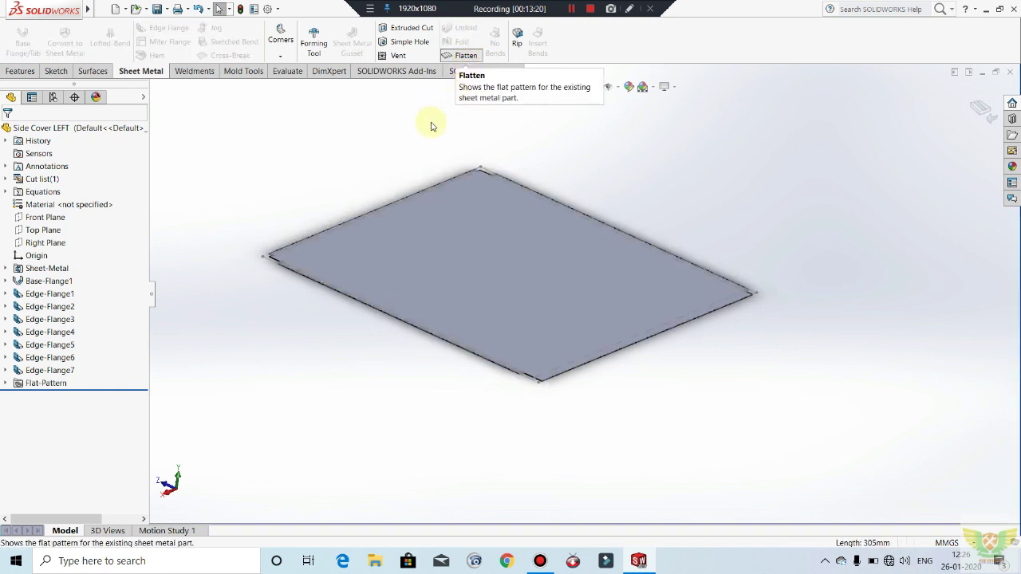
{"action": "middle_click_drag", "start_coordinate": [502, 216], "coordinate": [487, 338]}
{"action": "scroll", "coordinate": [502, 340], "scroll_direction": "up", "scroll_amount": 3}
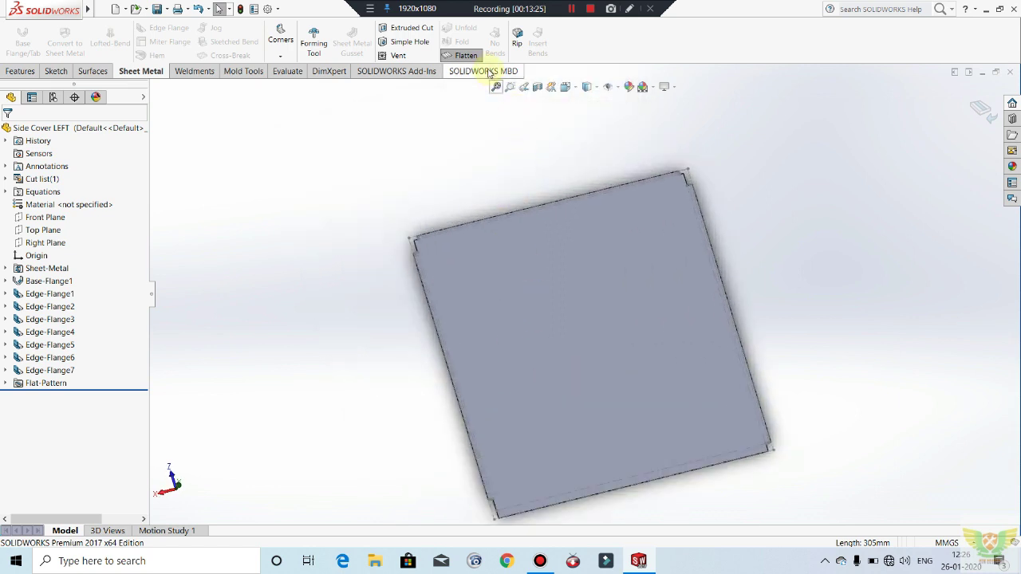
{"action": "scroll", "coordinate": [691, 178], "scroll_direction": "down", "scroll_amount": 5}
{"action": "scroll", "coordinate": [691, 179], "scroll_direction": "down", "scroll_amount": 5}
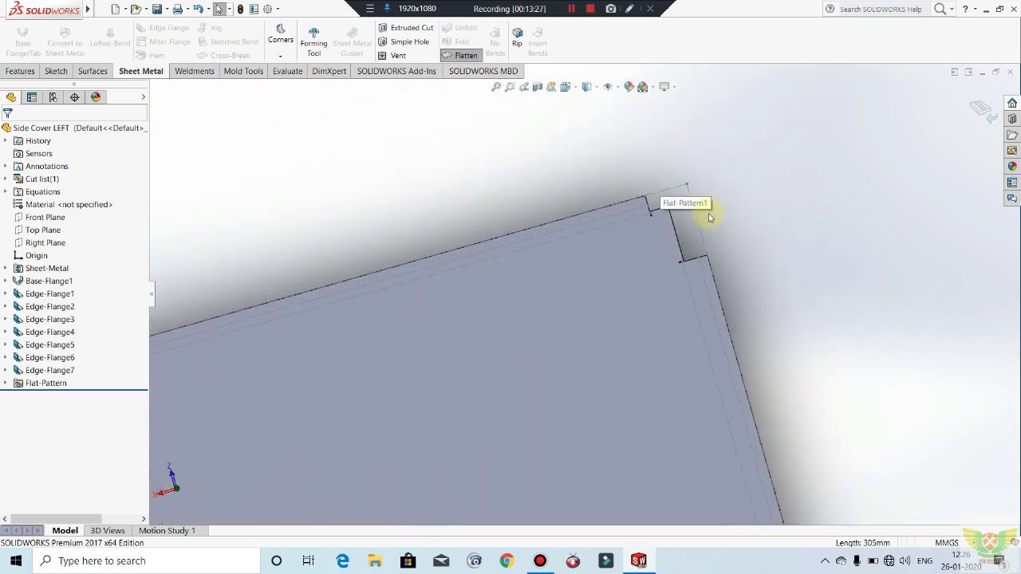
{"action": "scroll", "coordinate": [636, 215], "scroll_direction": "up", "scroll_amount": 10}
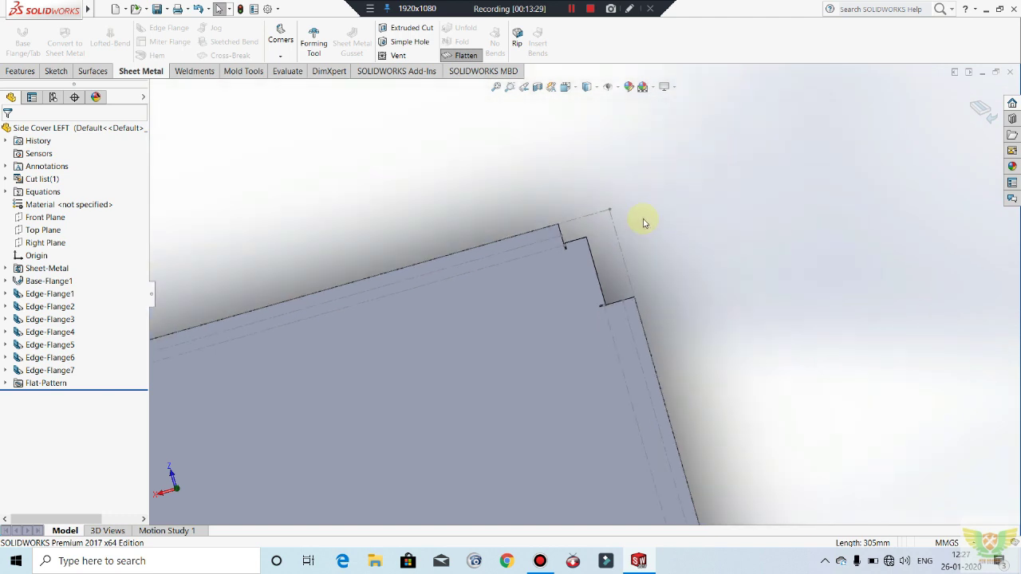
{"action": "scroll", "coordinate": [526, 432], "scroll_direction": "down", "scroll_amount": 4}
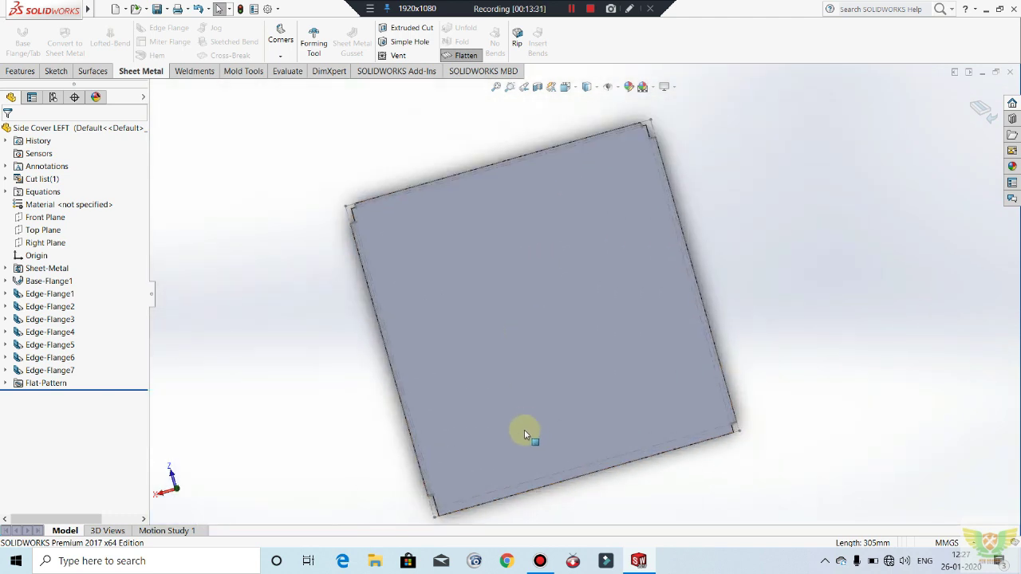
{"action": "scroll", "coordinate": [524, 431], "scroll_direction": "up", "scroll_amount": 2}
{"action": "middle_click_drag", "start_coordinate": [500, 390], "coordinate": [528, 331]}
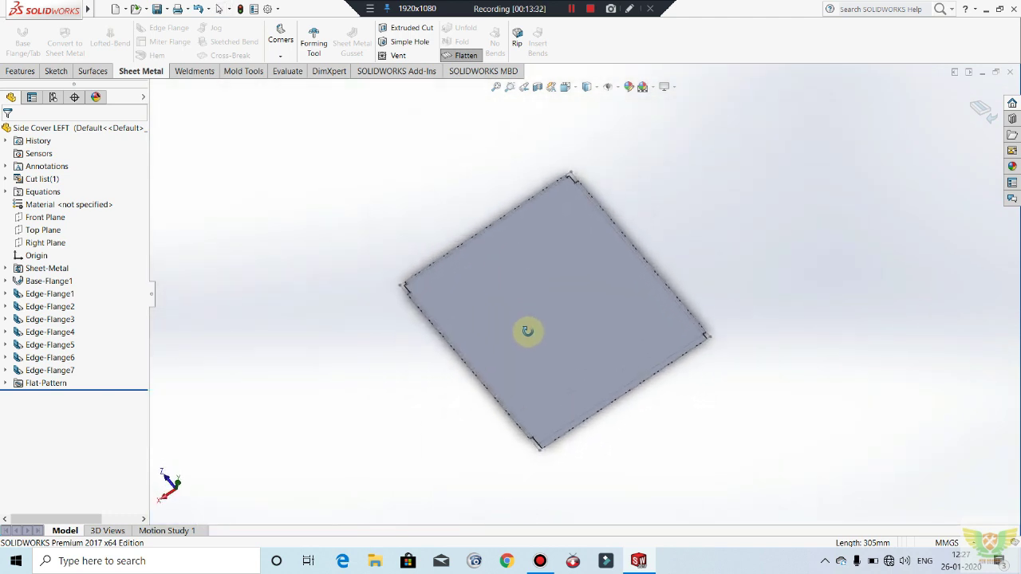
Step: Return the part to its folded state and inspect the cover's top face and flanges
{"action": "left_click", "coordinate": [463, 57]}
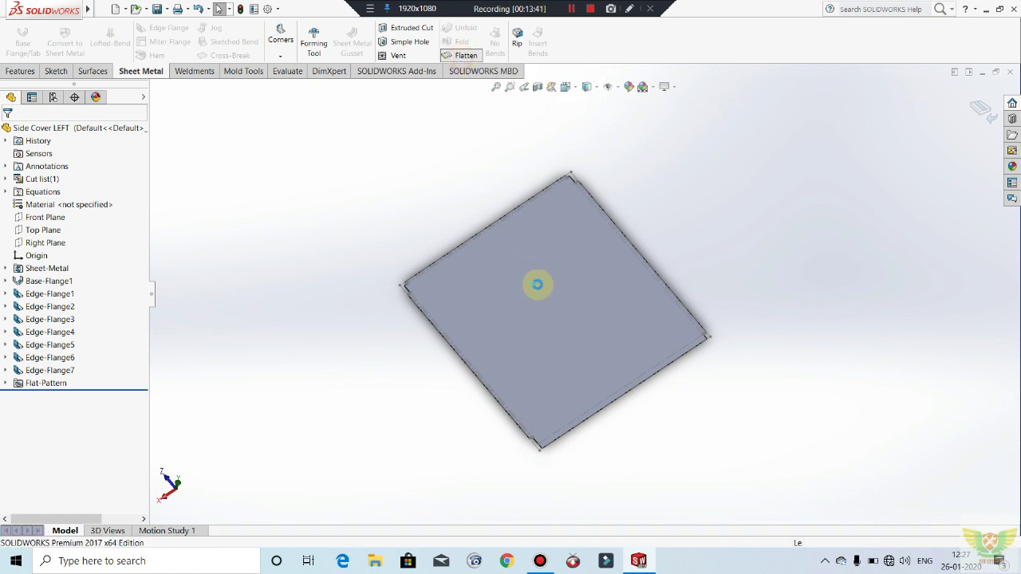
{"action": "middle_click_drag", "start_coordinate": [536, 315], "coordinate": [544, 188]}
{"action": "scroll", "coordinate": [581, 330], "scroll_direction": "down", "scroll_amount": 5}
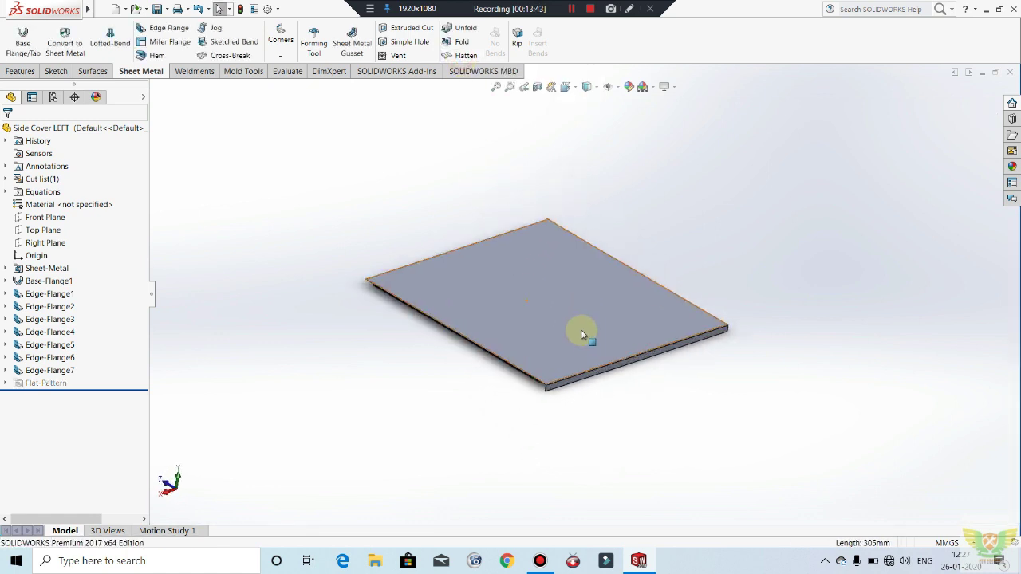
{"action": "scroll", "coordinate": [573, 323], "scroll_direction": "up", "scroll_amount": 1}
{"action": "middle_click_drag", "start_coordinate": [573, 323], "coordinate": [580, 336]}
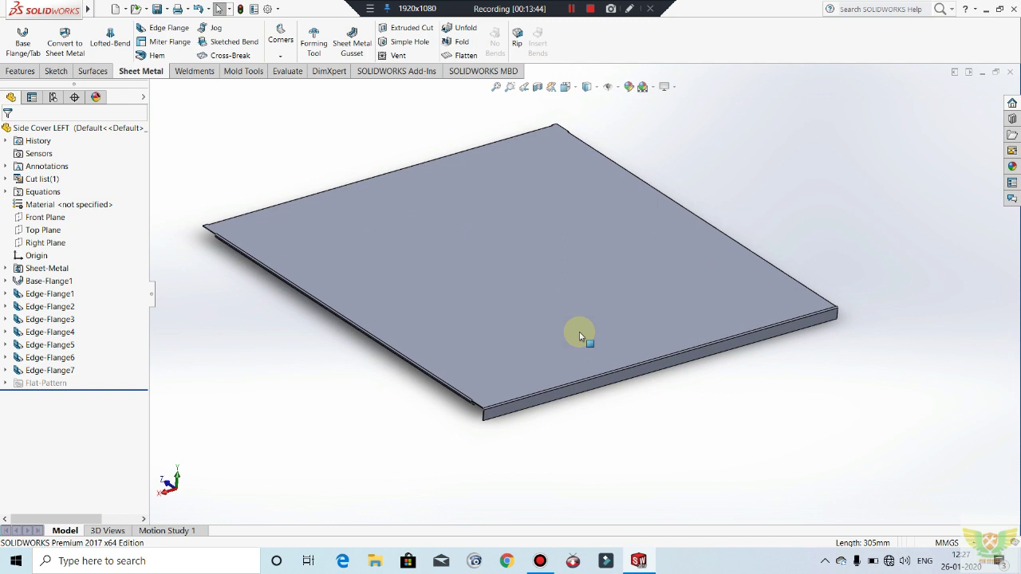
{"action": "scroll", "coordinate": [580, 336], "scroll_direction": "up", "scroll_amount": 3}
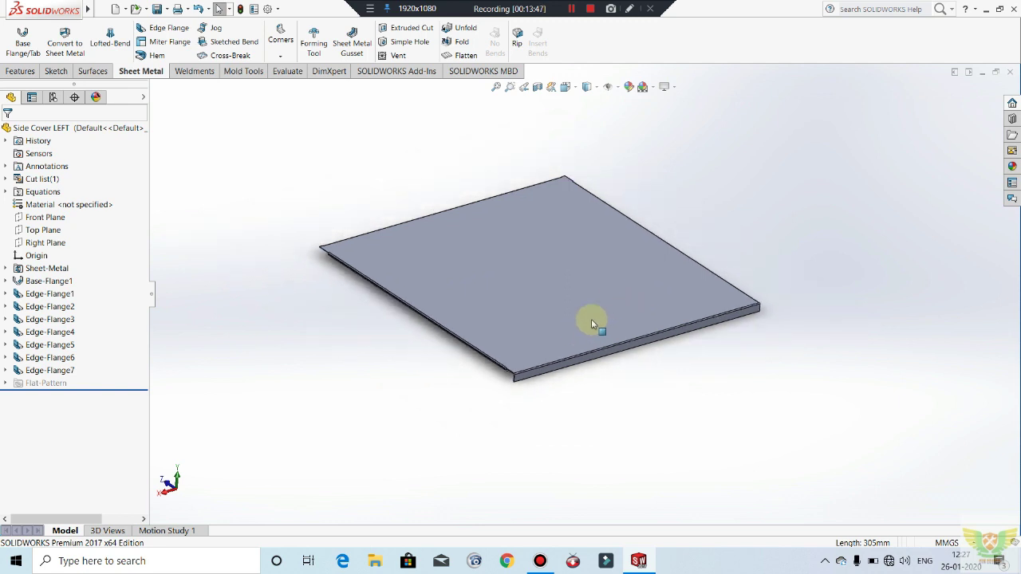
{"action": "middle_click_drag", "start_coordinate": [481, 246], "coordinate": [522, 290]}
{"action": "scroll", "coordinate": [579, 276], "scroll_direction": "down", "scroll_amount": 3}
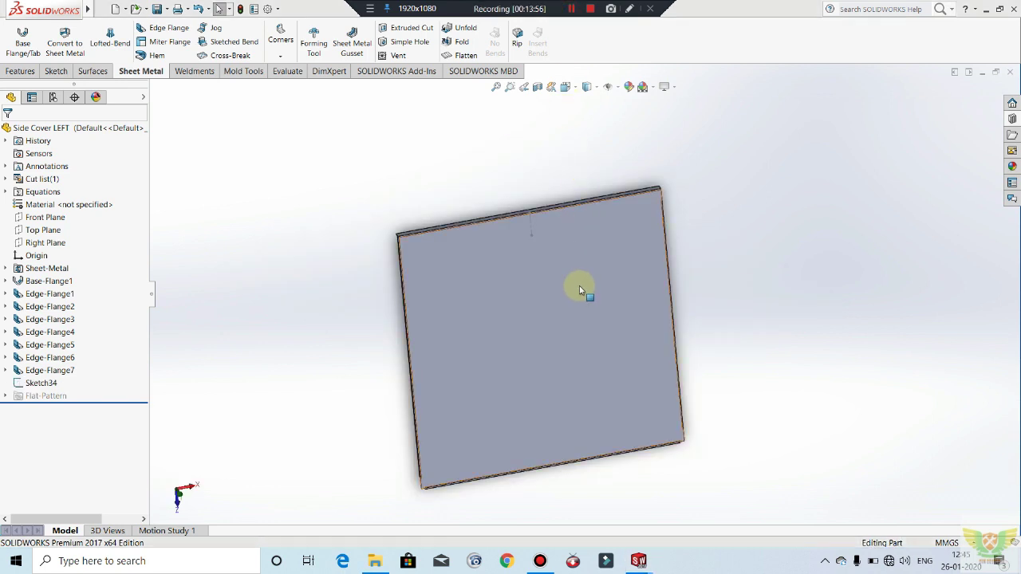
{"action": "scroll", "coordinate": [579, 287], "scroll_direction": "up", "scroll_amount": 2}
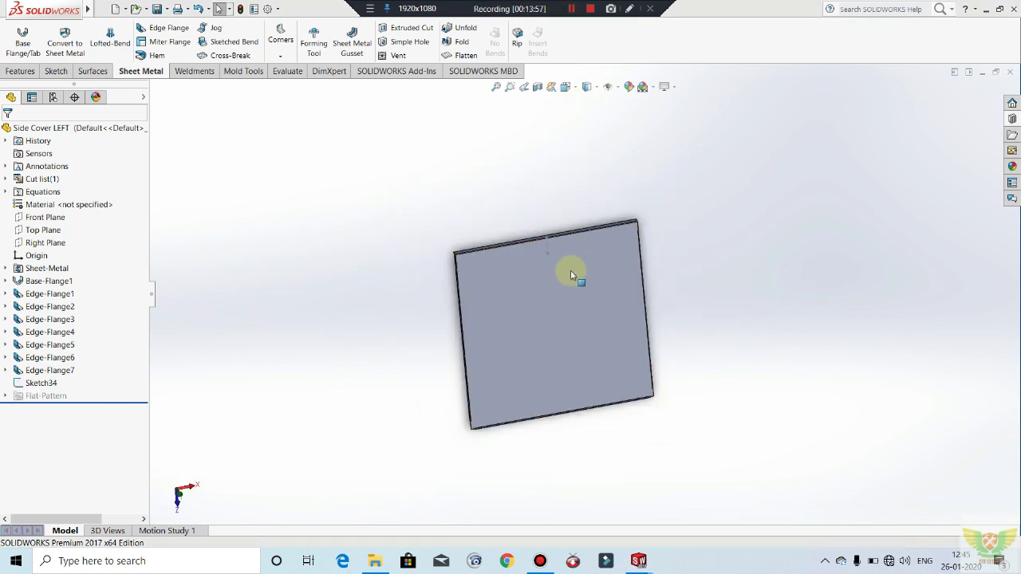
{"action": "scroll", "coordinate": [620, 320], "scroll_direction": "down", "scroll_amount": 2}
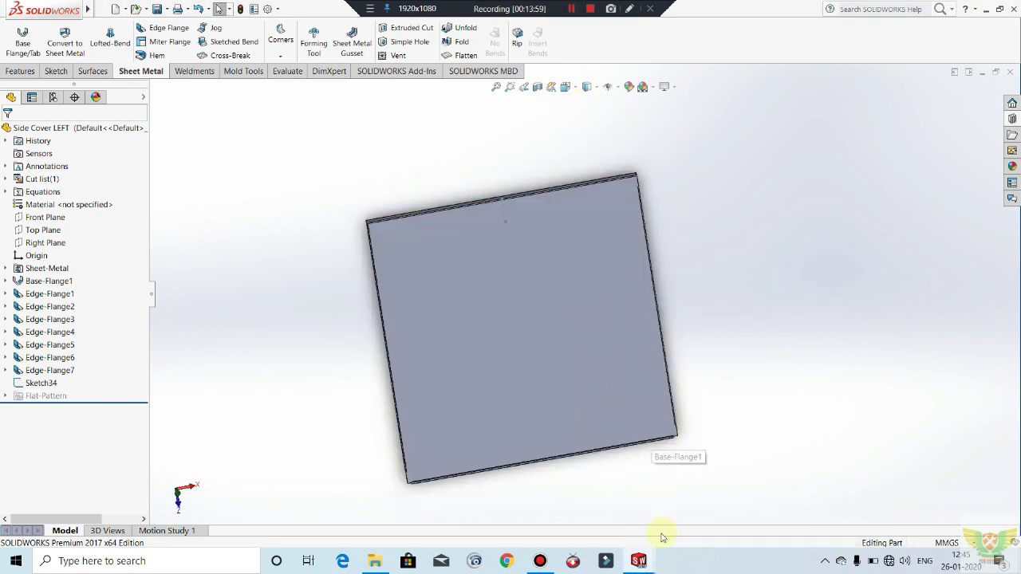
Step: Switch to the STAMP TOOL part and delete its existing FormTool1 feature
{"action": "key", "text": "ctrl+Tab"}
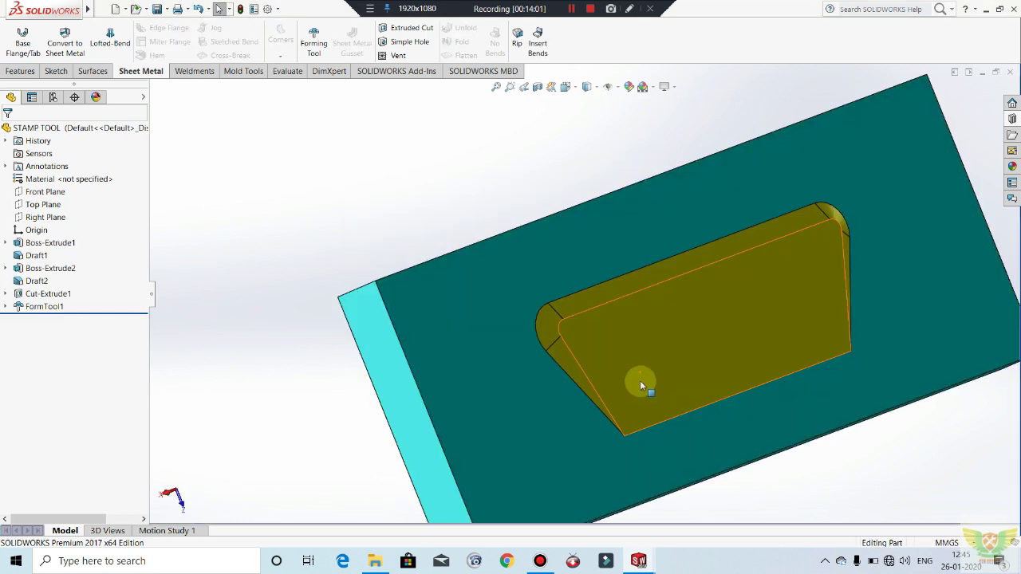
{"action": "scroll", "coordinate": [505, 391], "scroll_direction": "up", "scroll_amount": 3}
{"action": "middle_click_drag", "start_coordinate": [627, 363], "coordinate": [750, 301]}
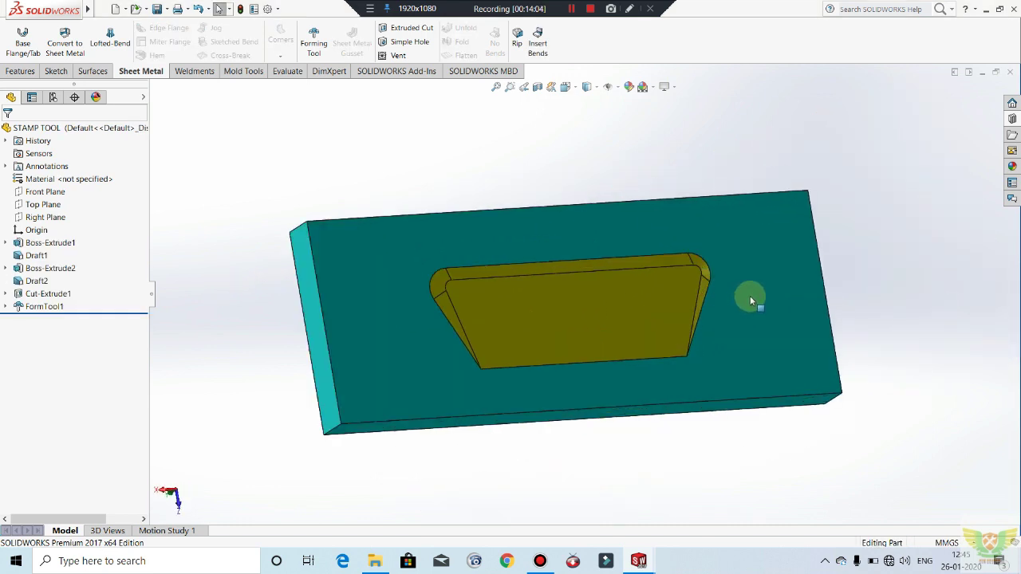
{"action": "left_click", "coordinate": [48, 306]}
{"action": "right_click", "coordinate": [66, 308]}
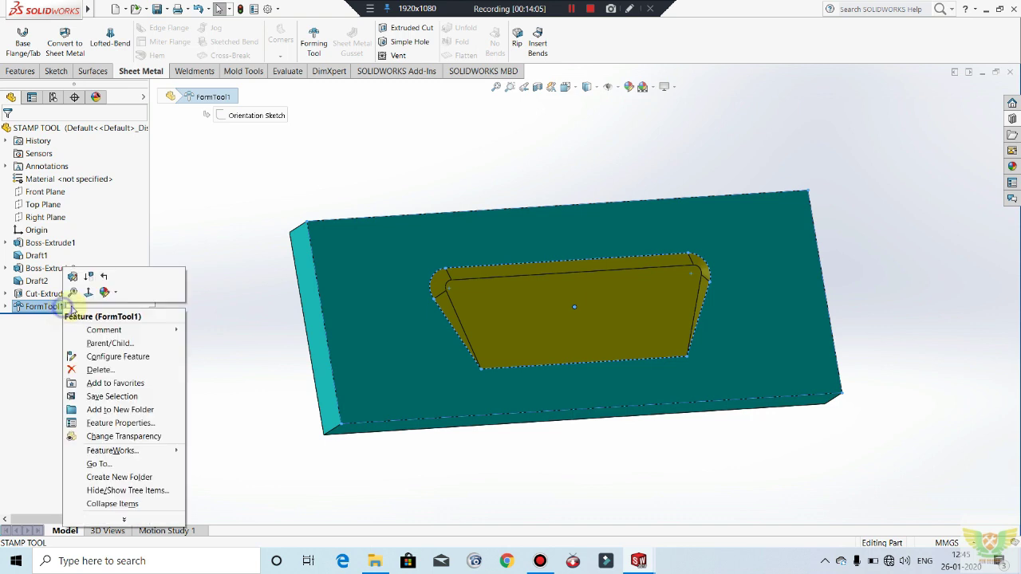
{"action": "left_click", "coordinate": [98, 369]}
{"action": "left_click", "coordinate": [588, 210]}
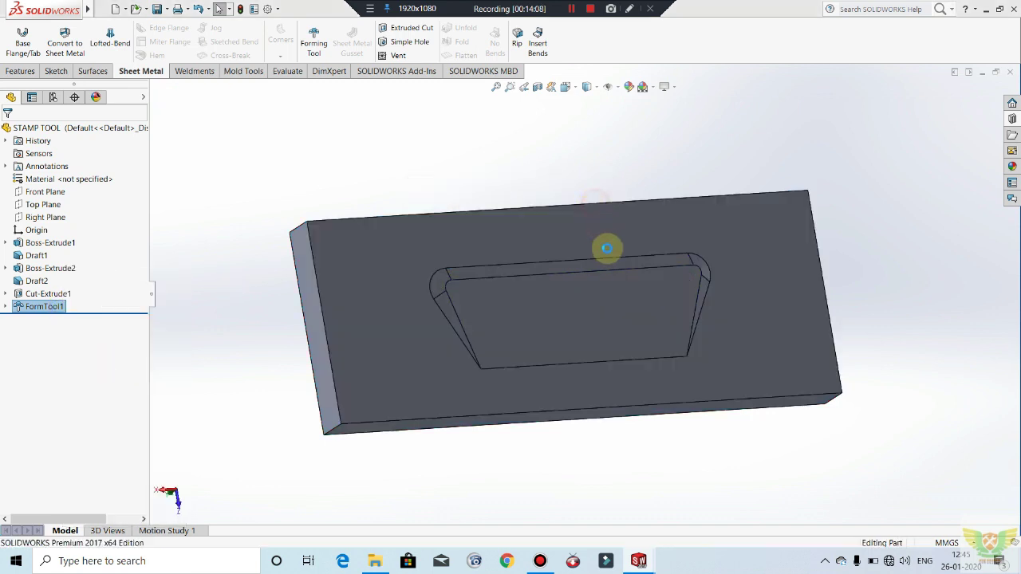
Step: Create a new forming tool feature with the plate face around the raised stamp as stopping face and no faces to remove
{"action": "middle_click_drag", "start_coordinate": [572, 299], "coordinate": [526, 272]}
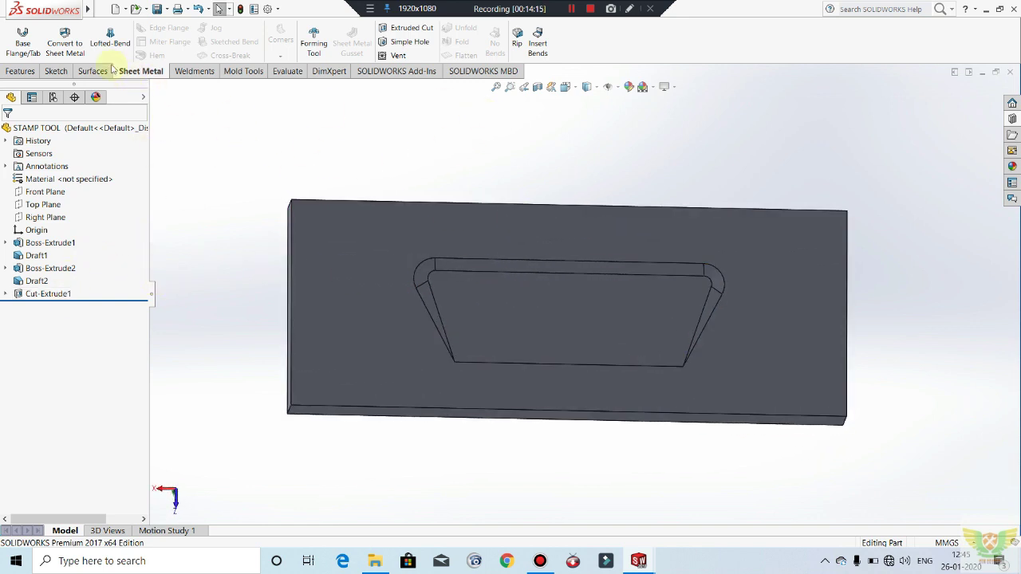
{"action": "left_click", "coordinate": [312, 44]}
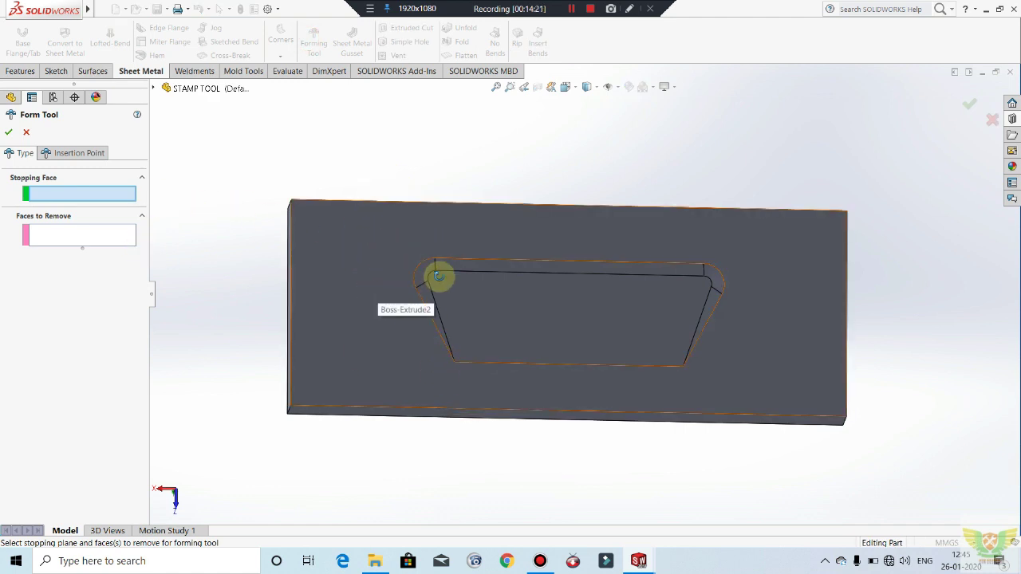
{"action": "middle_click_drag", "start_coordinate": [438, 276], "coordinate": [461, 299]}
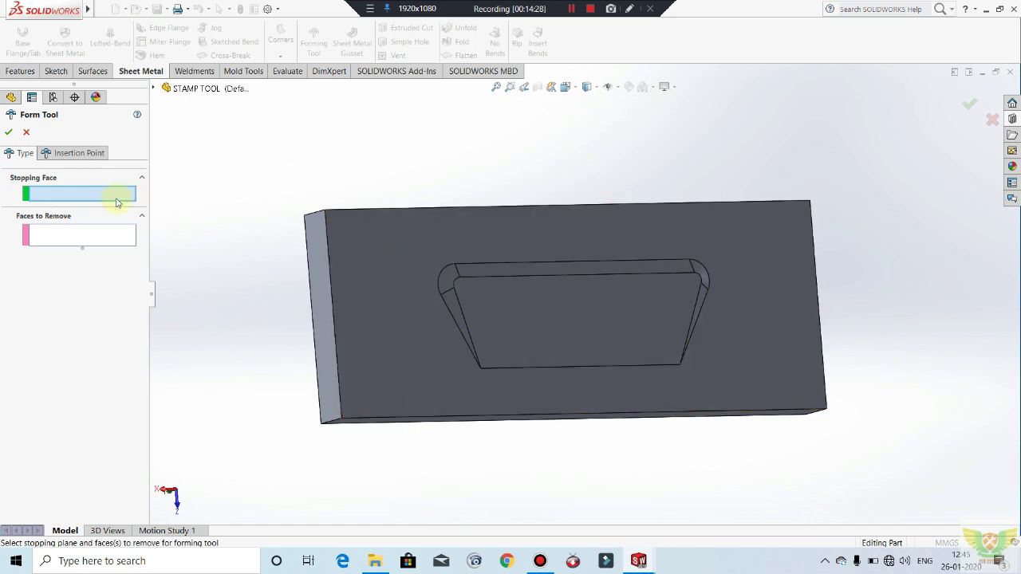
{"action": "left_click", "coordinate": [367, 257]}
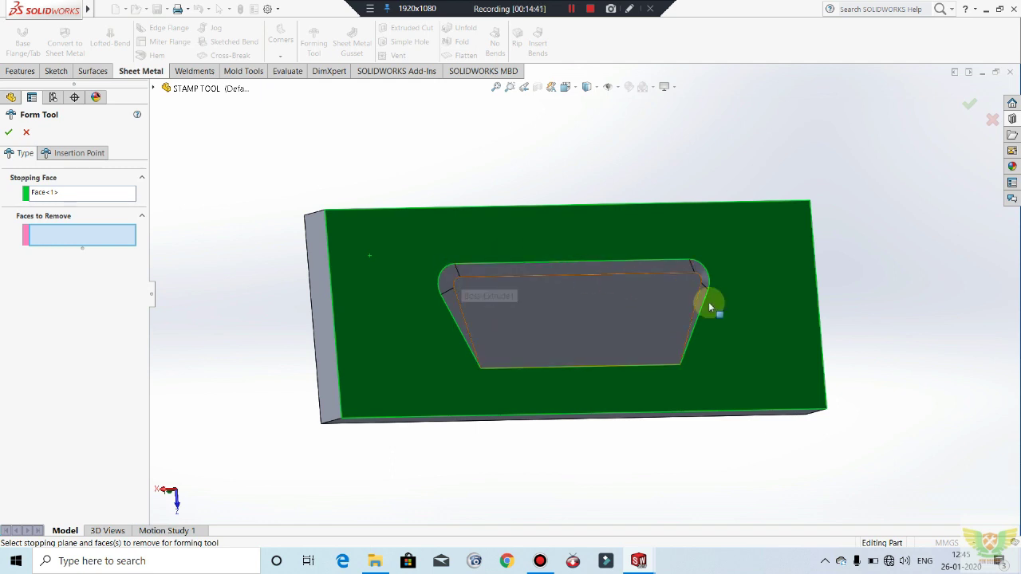
{"action": "left_click", "coordinate": [7, 133]}
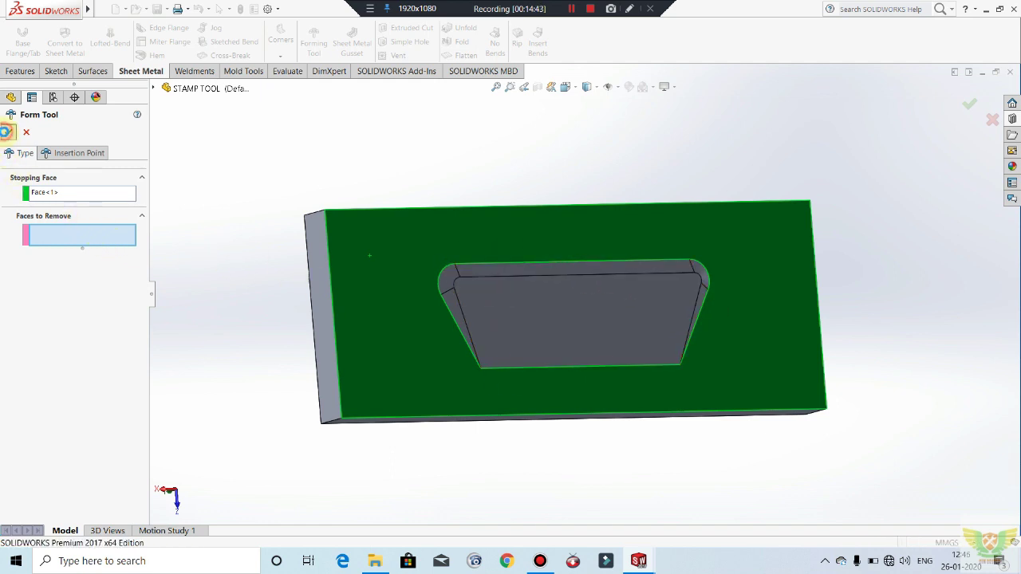
{"action": "left_click", "coordinate": [439, 143]}
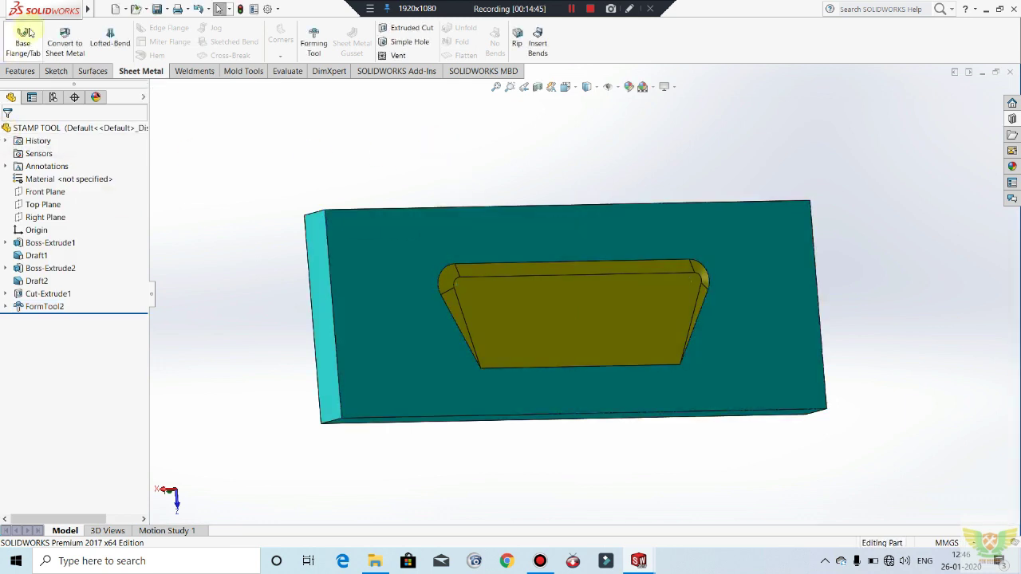
{"action": "left_click", "coordinate": [100, 10]}
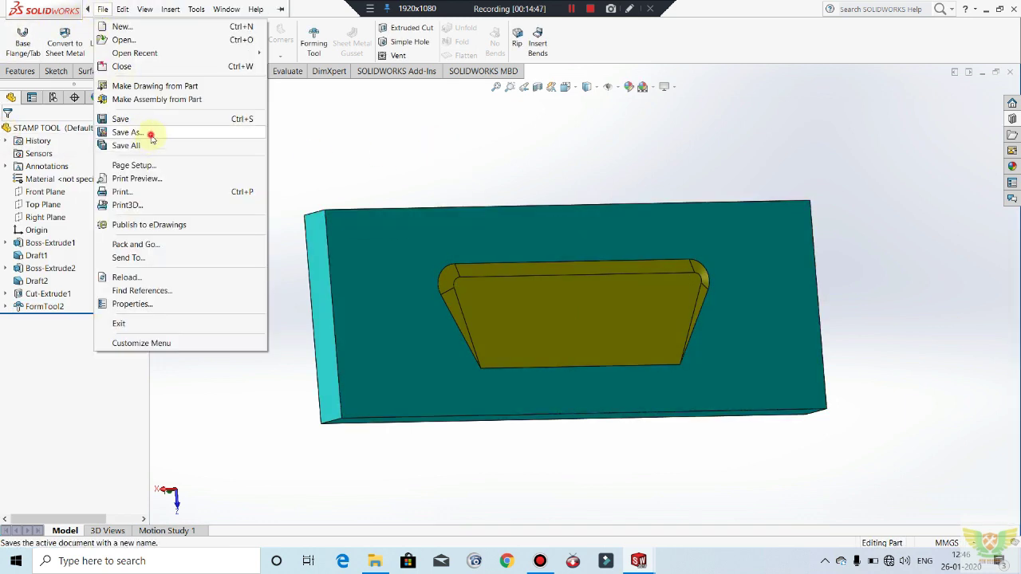
{"action": "left_click", "coordinate": [137, 132]}
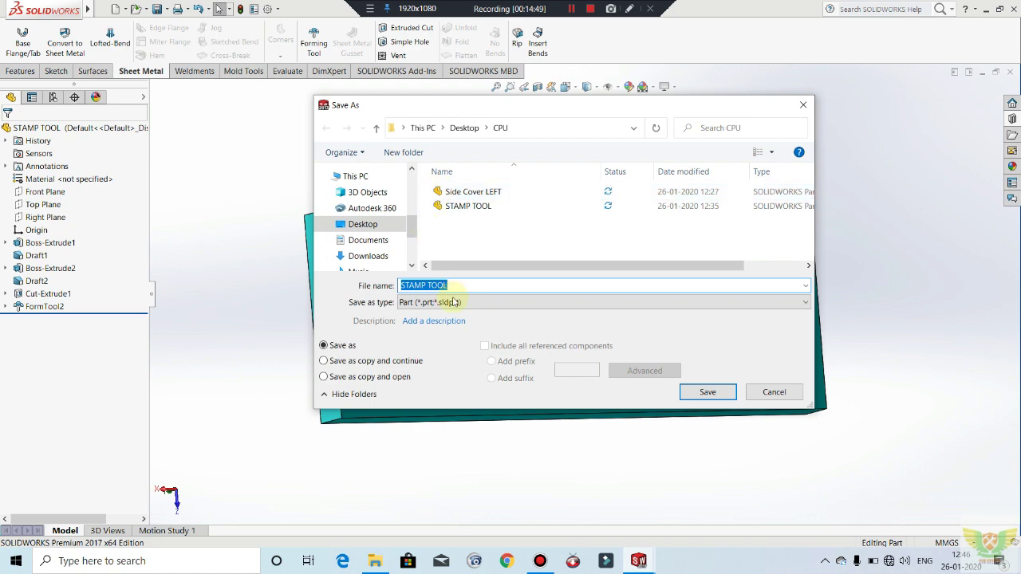
{"action": "left_click", "coordinate": [448, 302]}
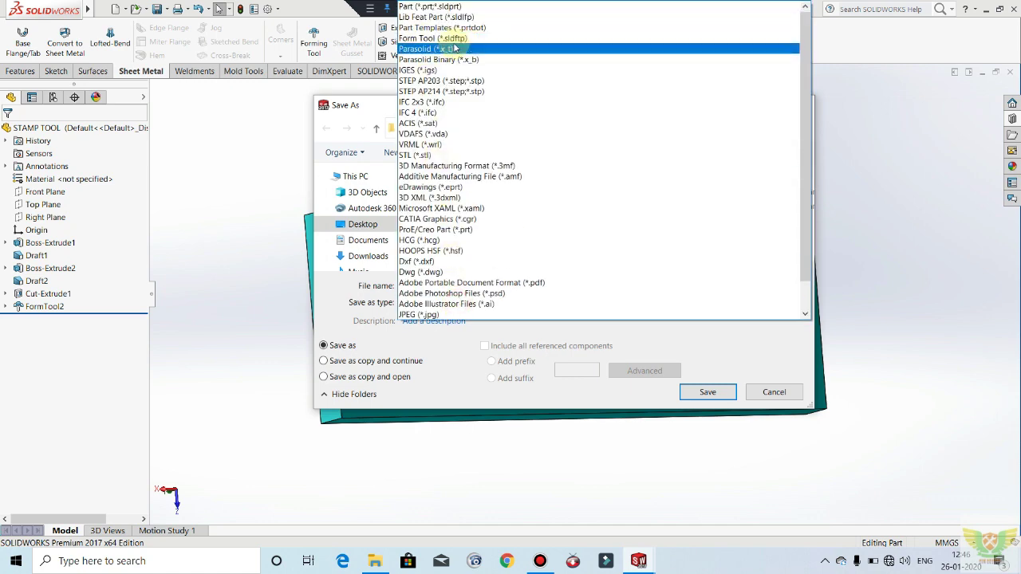
{"action": "left_click", "coordinate": [778, 394]}
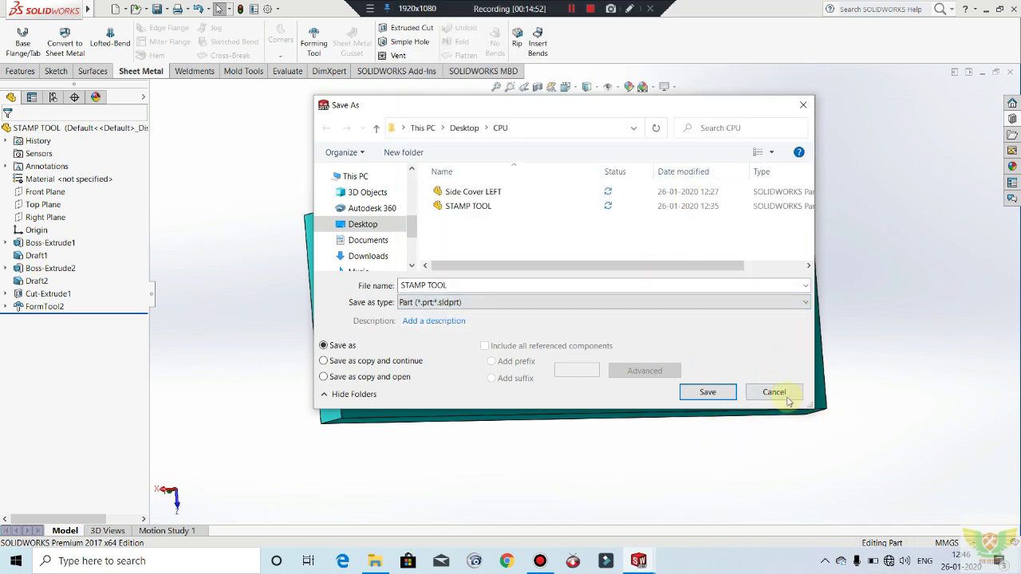
{"action": "left_click", "coordinate": [775, 392]}
Step: Switch back to the Side Cover LEFT part with its large flat face in view
{"action": "mouse_move", "coordinate": [645, 558]}
{"action": "left_click", "coordinate": [568, 485]}
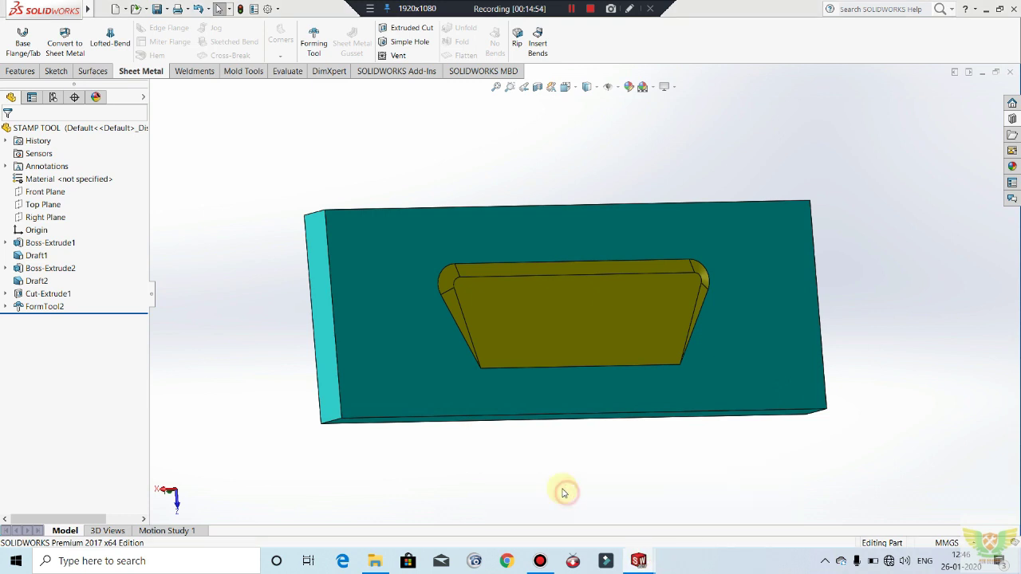
{"action": "scroll", "coordinate": [694, 373], "scroll_direction": "up", "scroll_amount": 1}
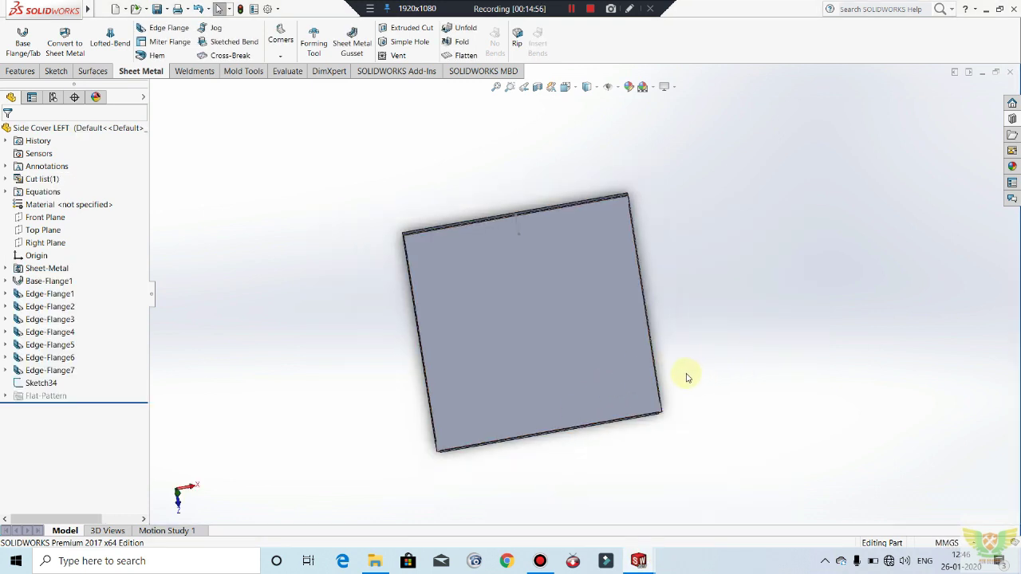
{"action": "middle_click_drag", "start_coordinate": [688, 377], "coordinate": [673, 340]}
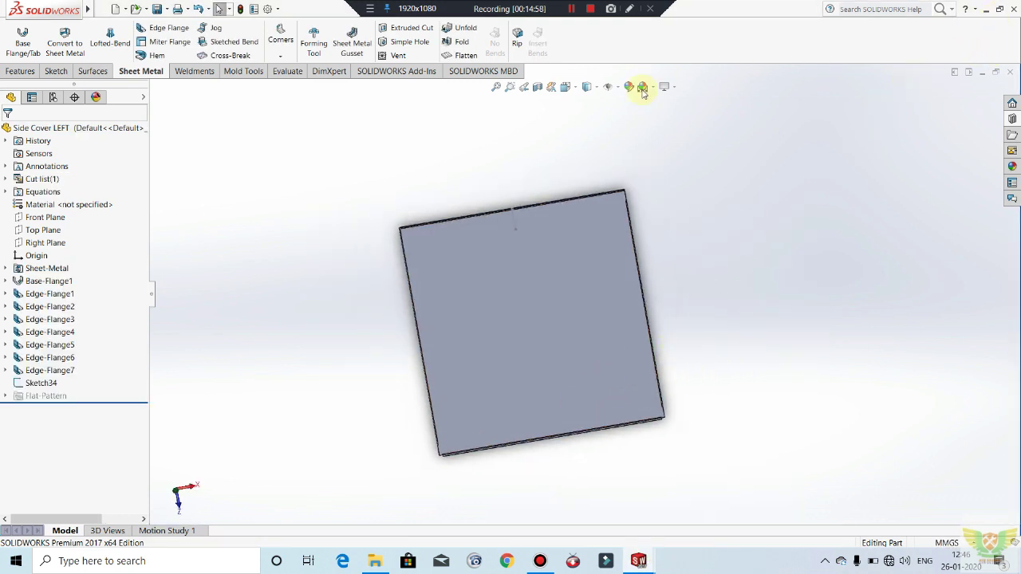
{"action": "left_click", "coordinate": [1012, 119]}
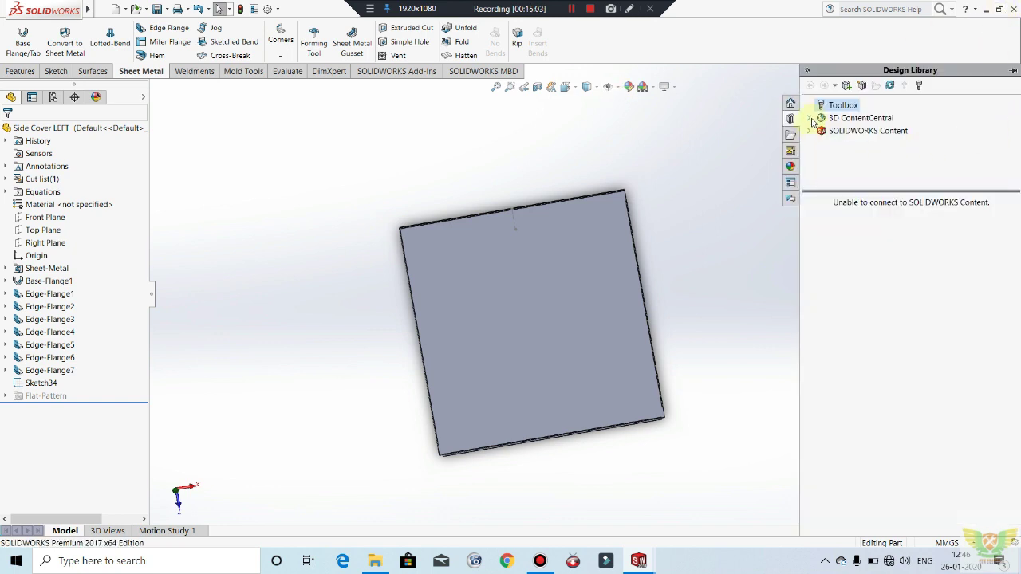
{"action": "left_click", "coordinate": [726, 133]}
{"action": "left_click", "coordinate": [1015, 119]}
{"action": "left_click", "coordinate": [710, 155]}
Step: Insert STAMP TOOL.SLDFTP from the CPU folder onto the large flat face of the side cover
{"action": "left_click", "coordinate": [999, 9]}
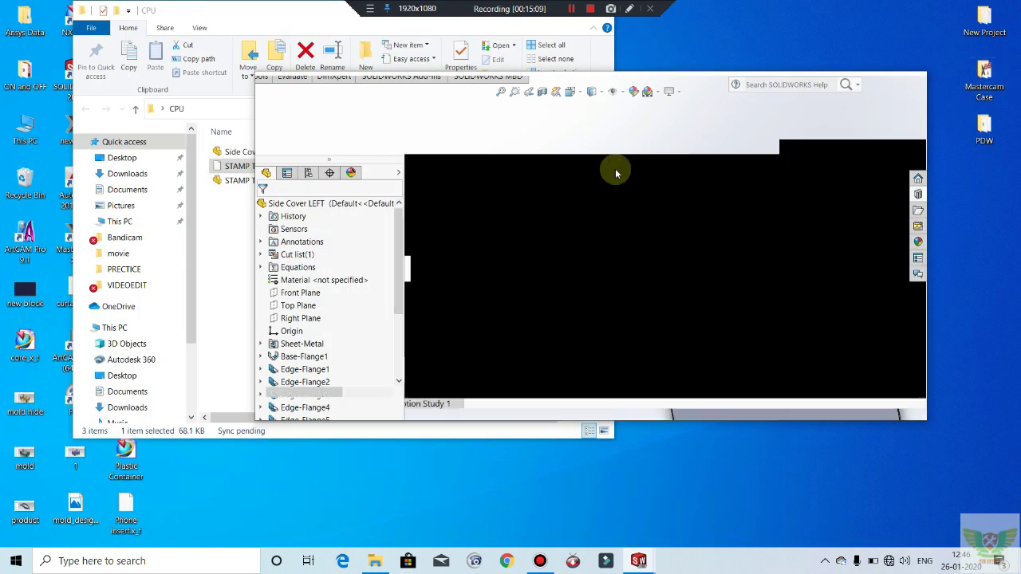
{"action": "left_click", "coordinate": [224, 222]}
{"action": "left_click_drag", "start_coordinate": [244, 167], "coordinate": [635, 289]}
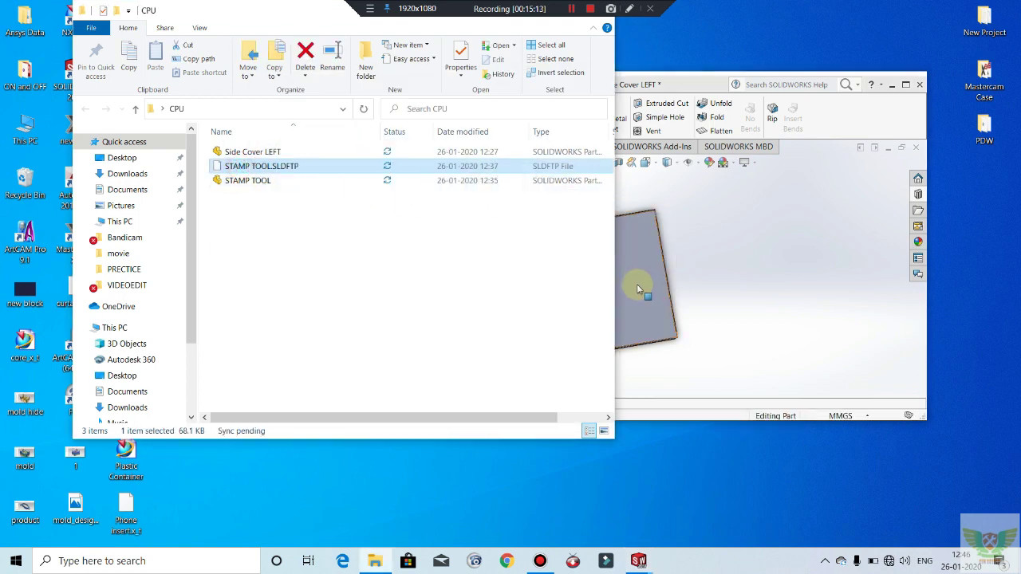
{"action": "double_click", "coordinate": [711, 86]}
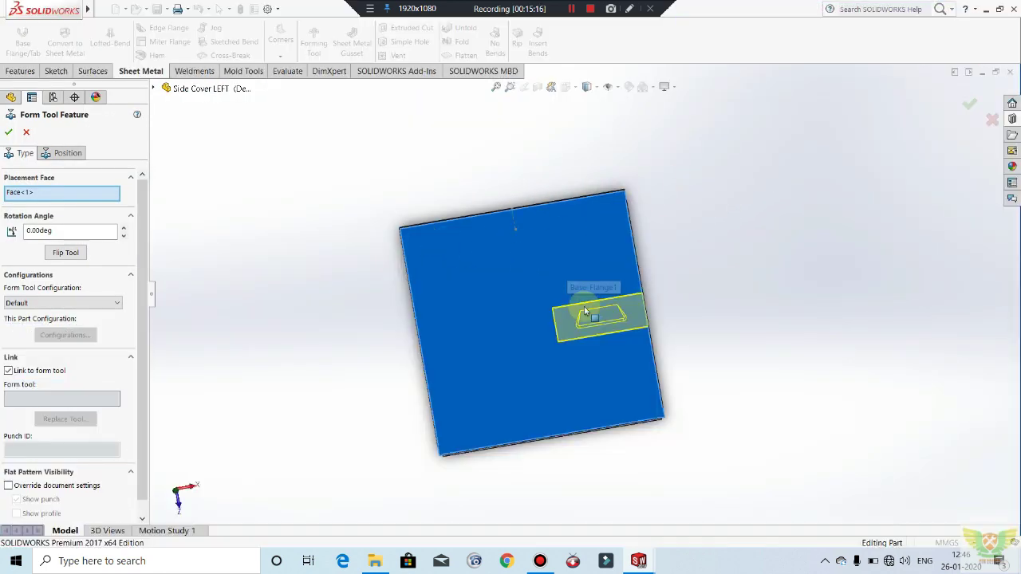
Step: In the tool's position sketch, dimension its centre 0 mm sideways from the free end of the short reference line
{"action": "scroll", "coordinate": [573, 298], "scroll_direction": "down", "scroll_amount": 3}
{"action": "scroll", "coordinate": [572, 302], "scroll_direction": "up", "scroll_amount": 2}
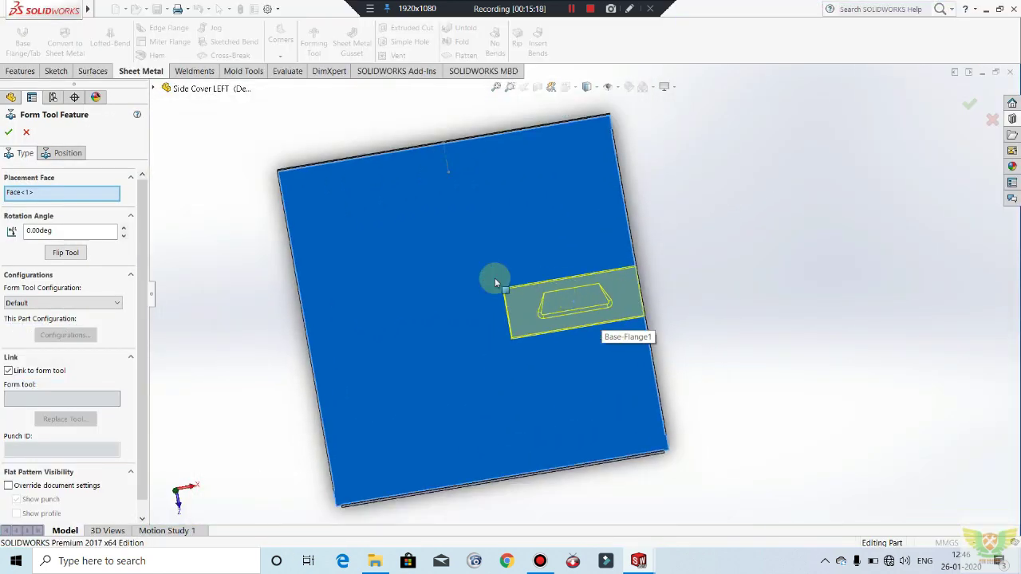
{"action": "left_click", "coordinate": [68, 153]}
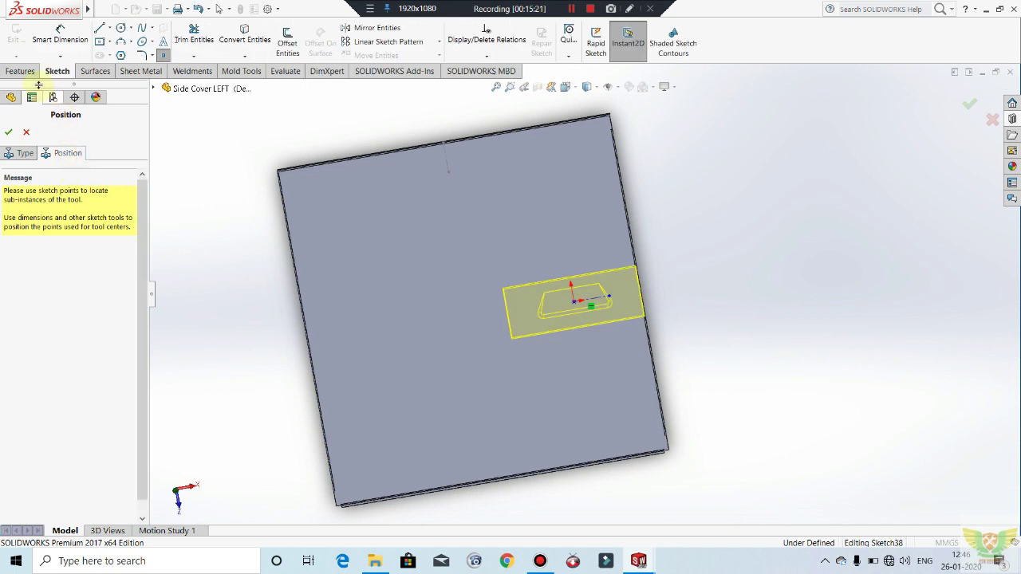
{"action": "left_click", "coordinate": [53, 38]}
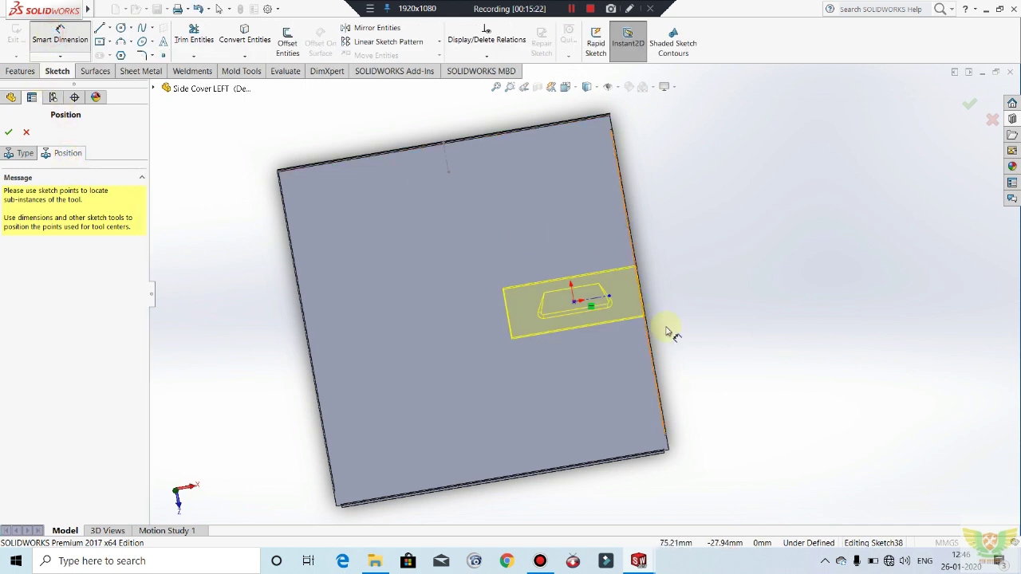
{"action": "left_click", "coordinate": [574, 300]}
{"action": "left_click", "coordinate": [446, 172]}
{"action": "left_click", "coordinate": [691, 175]}
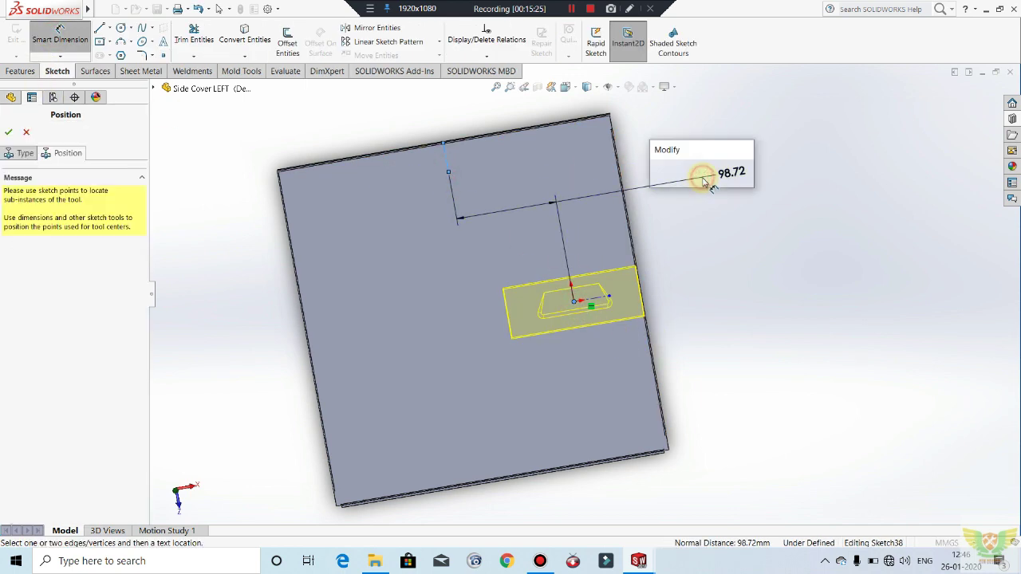
{"action": "type", "text": "0"}
{"action": "key", "text": "Return"}
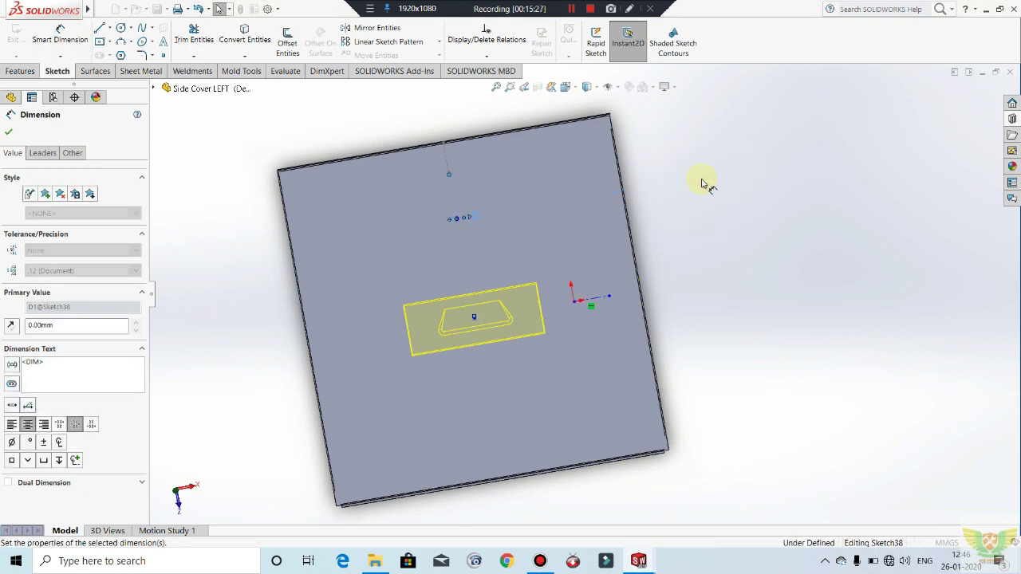
{"action": "left_click", "coordinate": [569, 12]}
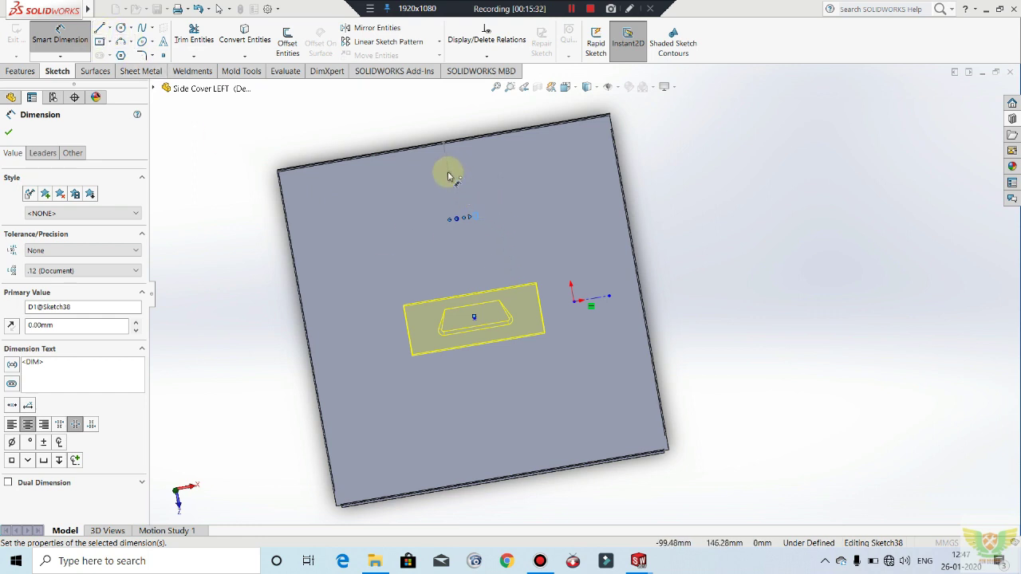
Step: Dimension the tool centre 0 mm from the reference line's free end along the cover's height, and accept the dimension
{"action": "left_click", "coordinate": [471, 326]}
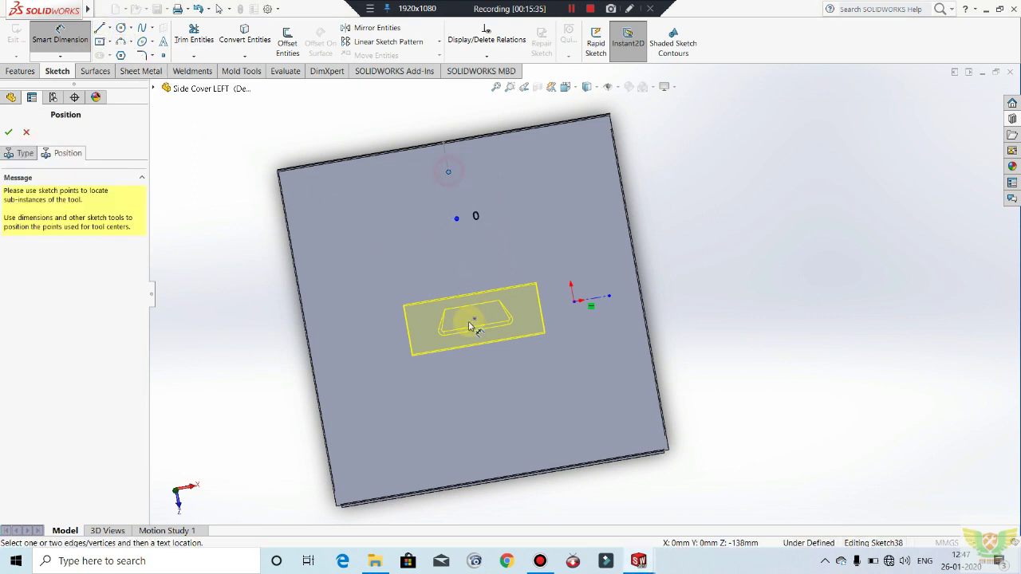
{"action": "left_click", "coordinate": [448, 171]}
{"action": "left_click", "coordinate": [709, 221]}
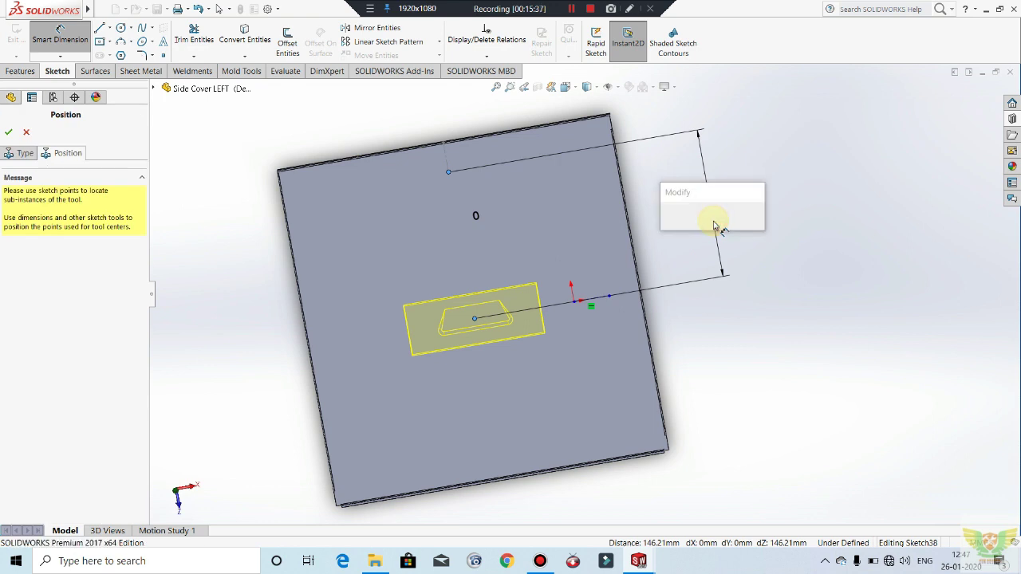
{"action": "type", "text": "0.00mm"}
{"action": "key", "text": "Return"}
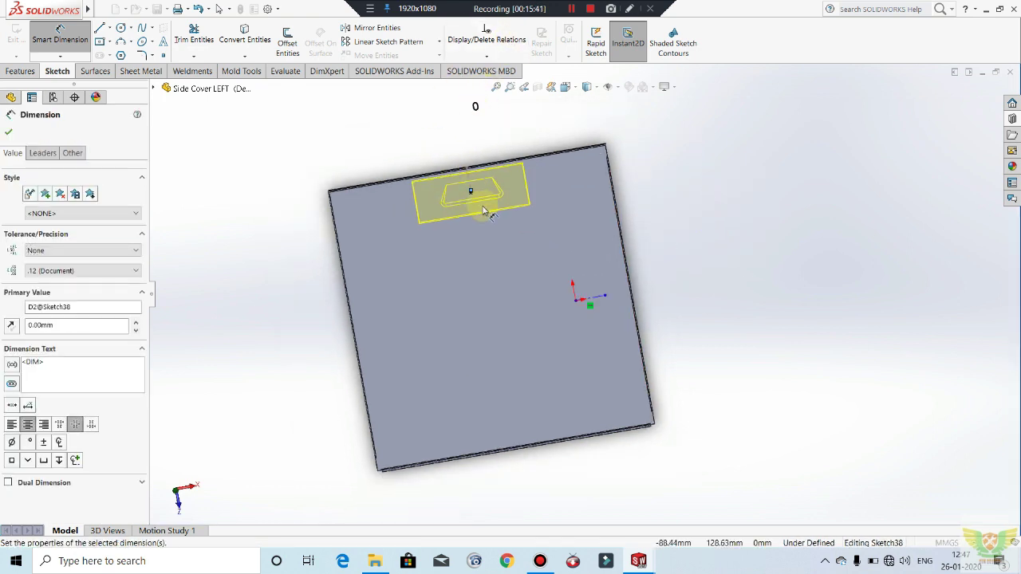
{"action": "scroll", "coordinate": [450, 197], "scroll_direction": "down", "scroll_amount": 3}
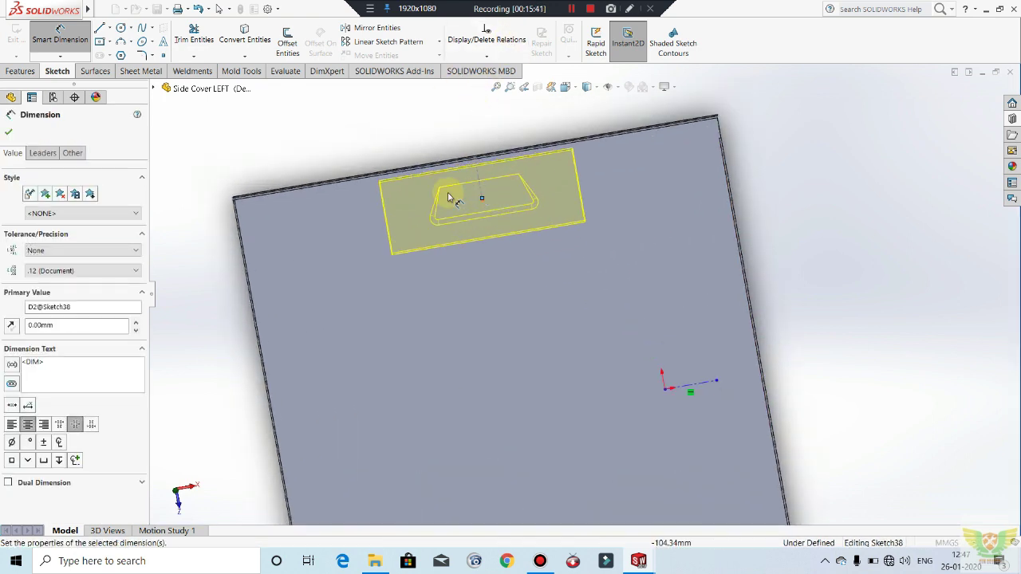
{"action": "left_click", "coordinate": [9, 133]}
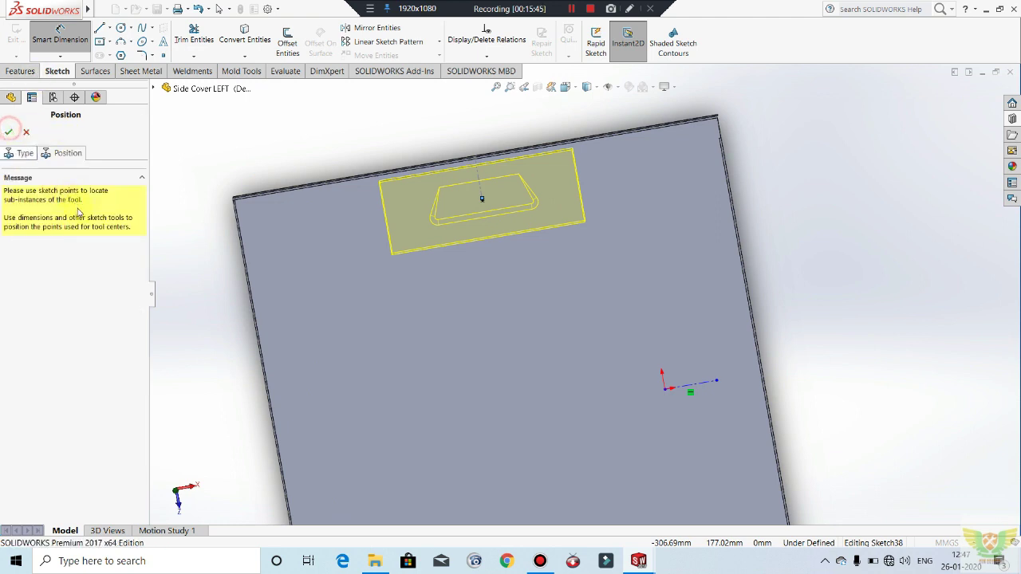
Step: Set the forming tool's rotation angle to 180 degrees and accept the form tool feature
{"action": "left_click", "coordinate": [23, 153]}
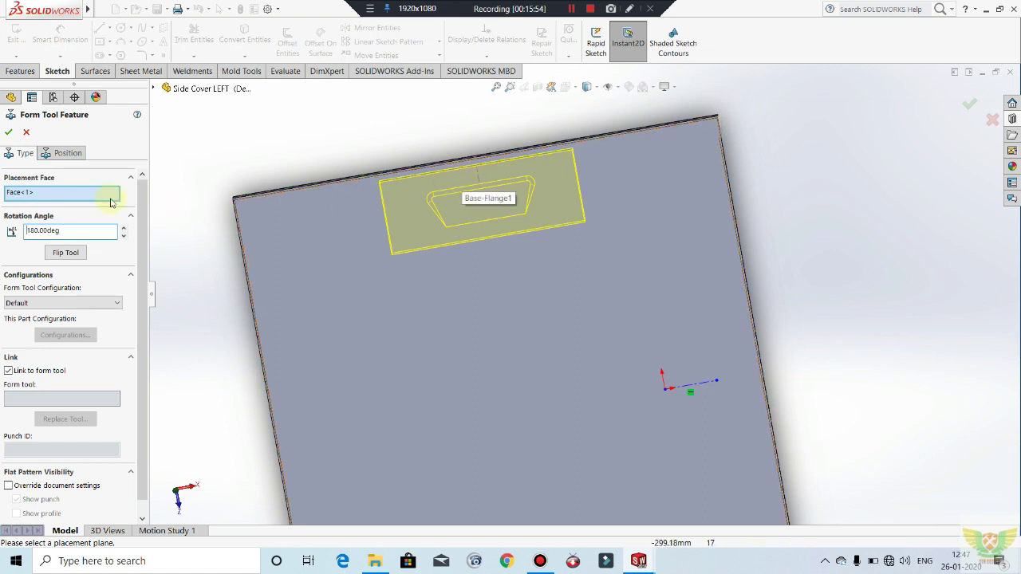
{"action": "left_click", "coordinate": [9, 133]}
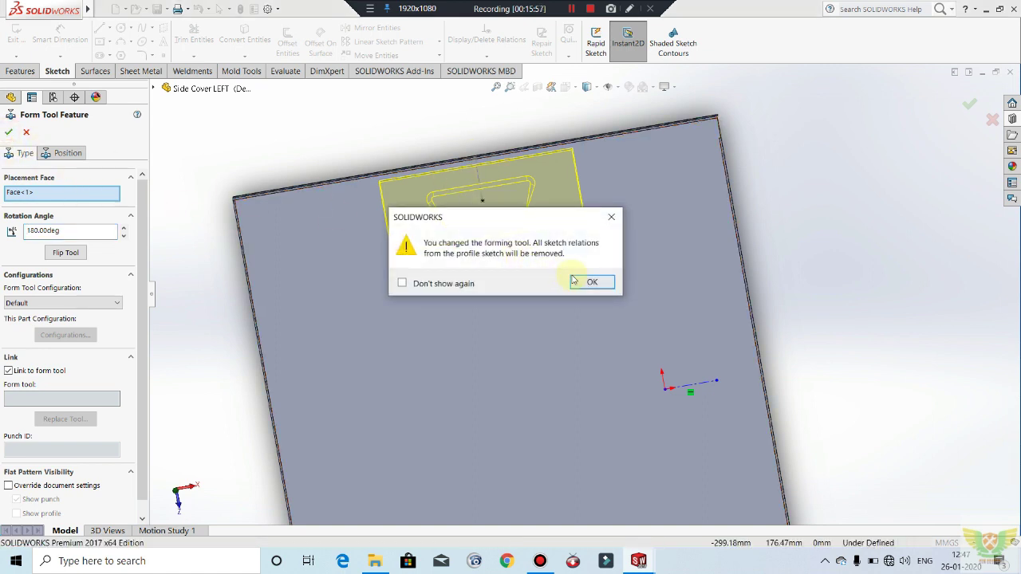
{"action": "left_click", "coordinate": [590, 282]}
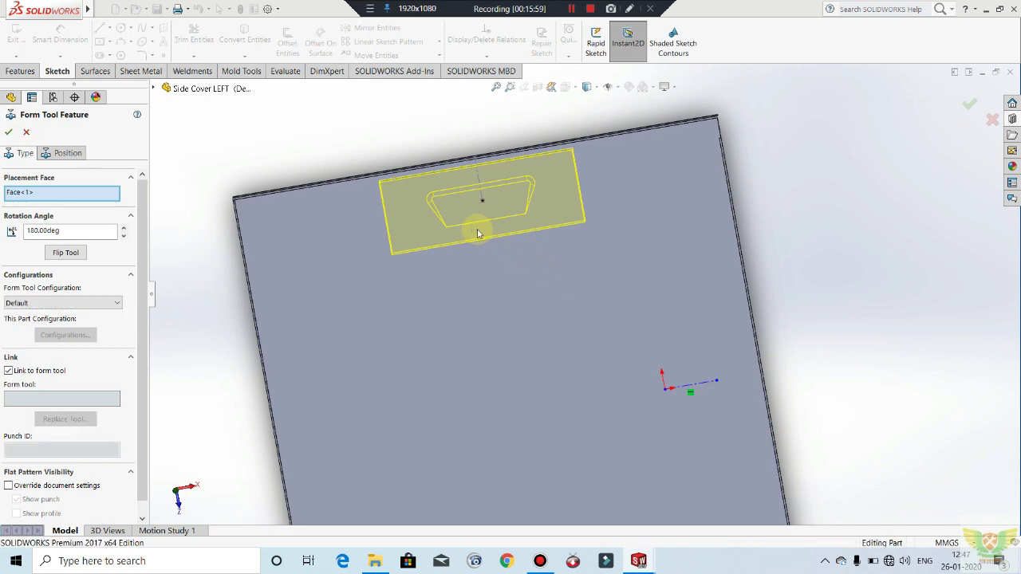
Step: Examine the stamped recess up close from both faces of the side cover
{"action": "middle_click_drag", "start_coordinate": [525, 237], "coordinate": [516, 209]}
{"action": "scroll", "coordinate": [511, 203], "scroll_direction": "down", "scroll_amount": 7}
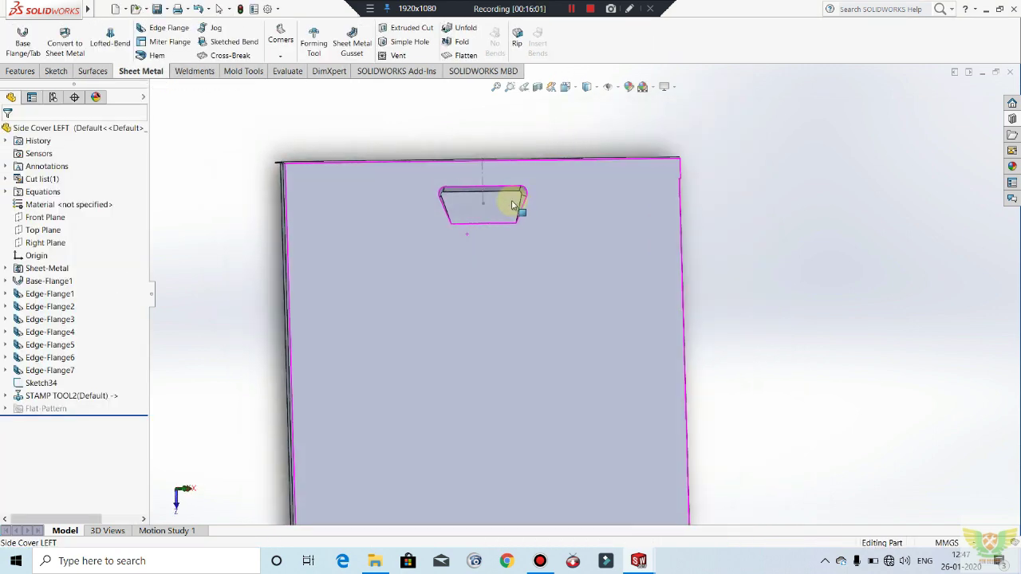
{"action": "left_click", "coordinate": [436, 110]}
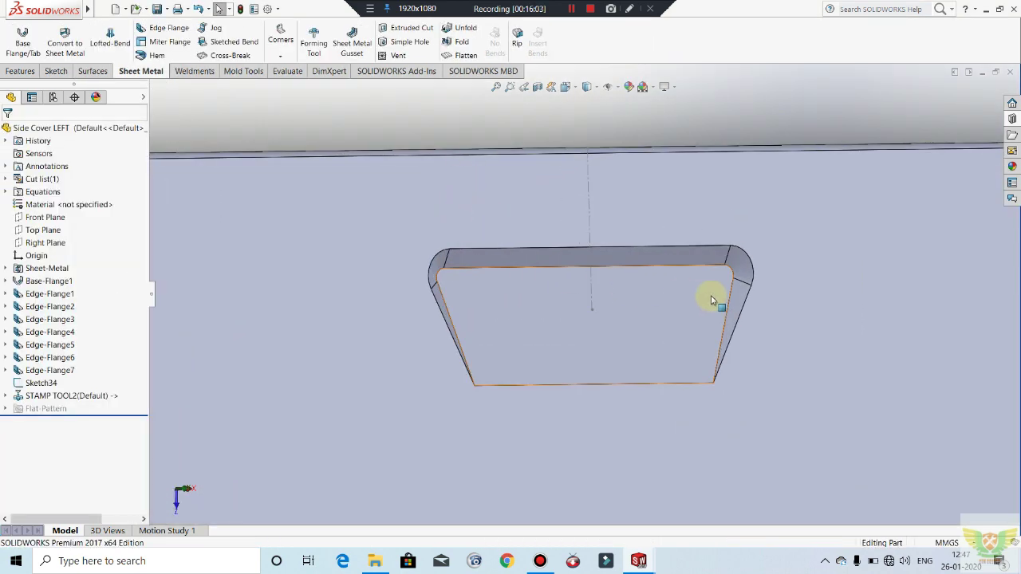
{"action": "scroll", "coordinate": [722, 289], "scroll_direction": "down", "scroll_amount": 3}
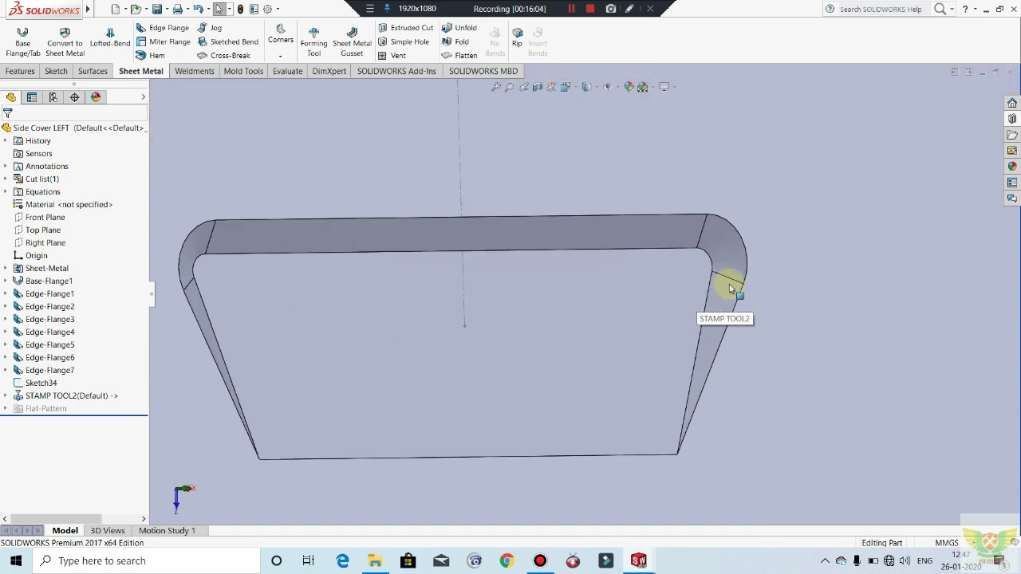
{"action": "scroll", "coordinate": [717, 284], "scroll_direction": "up", "scroll_amount": 3}
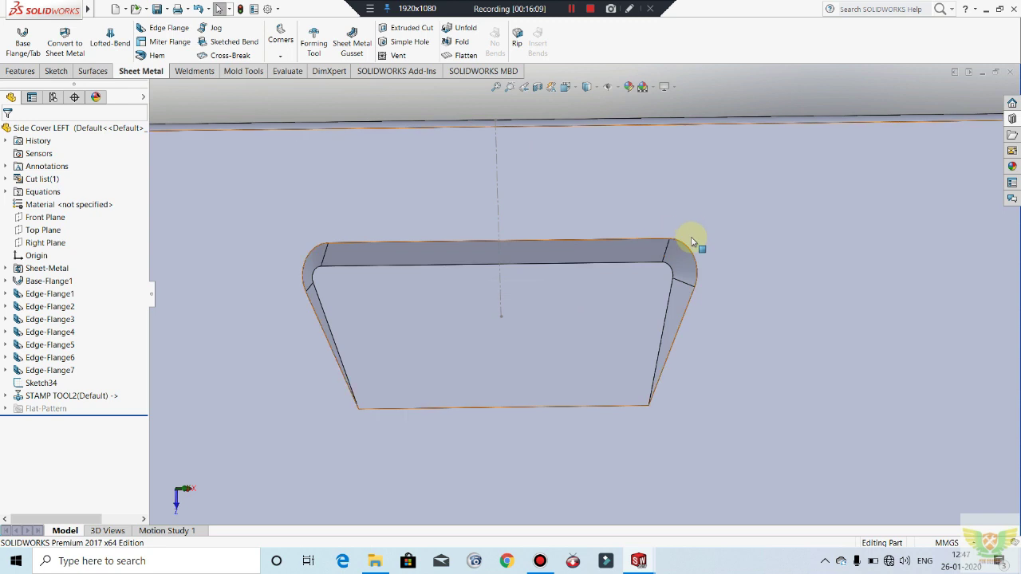
{"action": "scroll", "coordinate": [571, 293], "scroll_direction": "up", "scroll_amount": 3}
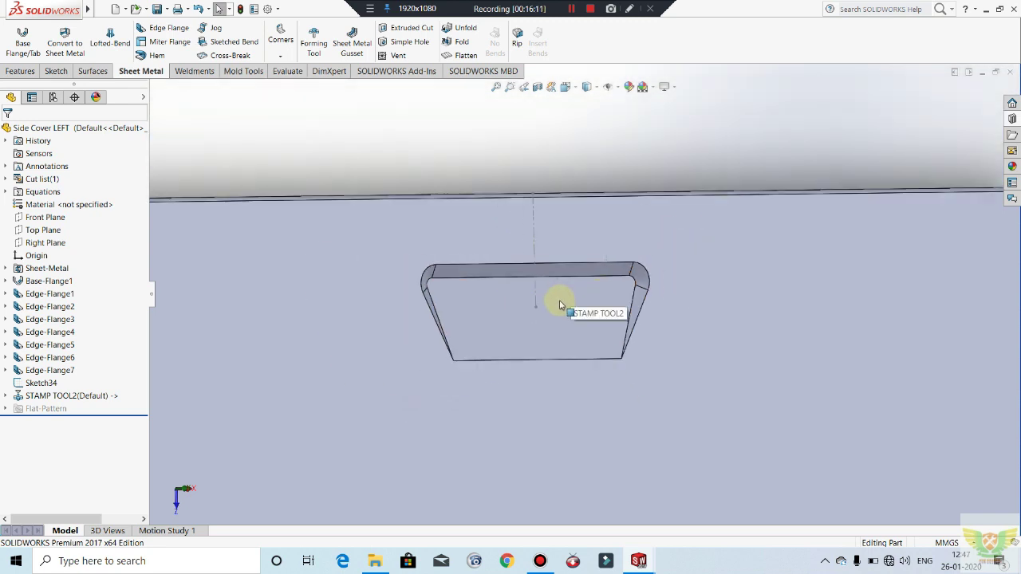
{"action": "middle_click_drag", "start_coordinate": [560, 300], "coordinate": [596, 316]}
{"action": "scroll", "coordinate": [597, 316], "scroll_direction": "down", "scroll_amount": 8}
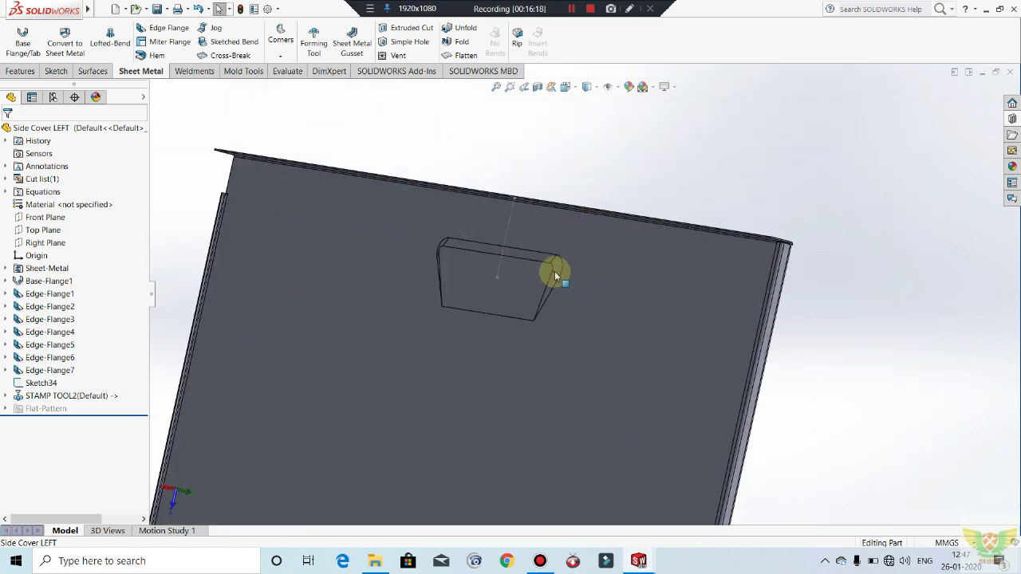
Step: Hide the reference-line sketch at the stamp, and save the part with a rebuild
{"action": "right_click", "coordinate": [495, 199]}
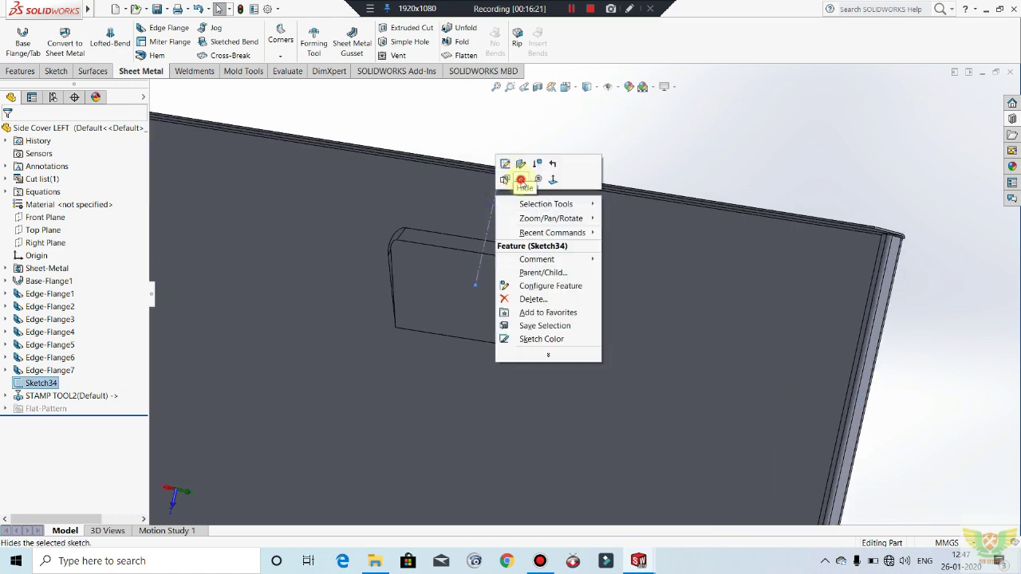
{"action": "left_click", "coordinate": [521, 182]}
{"action": "mouse_move", "coordinate": [553, 274]}
{"action": "middle_mouse_down"}
{"action": "mouse_move", "coordinate": [516, 279]}
{"action": "mouse_move", "coordinate": [510, 250]}
{"action": "mouse_move", "coordinate": [470, 262]}
{"action": "mouse_move", "coordinate": [647, 353]}
{"action": "mouse_move", "coordinate": [622, 306]}
{"action": "mouse_move", "coordinate": [566, 290]}
{"action": "mouse_move", "coordinate": [587, 301]}
{"action": "middle_mouse_up"}
{"action": "scroll", "coordinate": [513, 292], "scroll_direction": "up", "scroll_amount": 2}
{"action": "key", "text": "ctrl+s"}
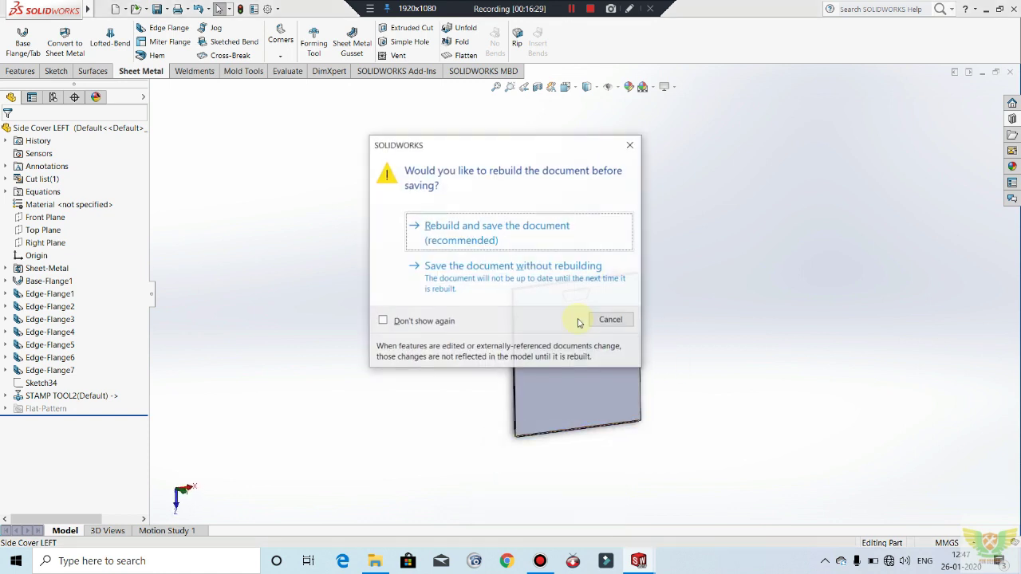
{"action": "left_click", "coordinate": [474, 233]}
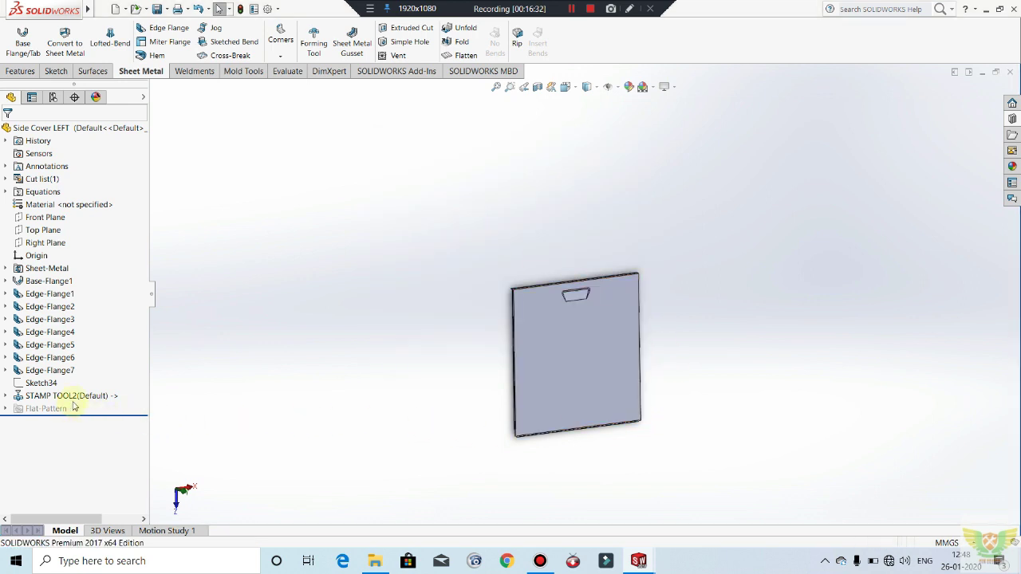
{"action": "scroll", "coordinate": [628, 387], "scroll_direction": "down", "scroll_amount": 5}
{"action": "mouse_move", "coordinate": [600, 290]}
{"action": "middle_mouse_down"}
{"action": "mouse_move", "coordinate": [592, 221]}
{"action": "mouse_move", "coordinate": [595, 296]}
{"action": "middle_mouse_up"}
{"action": "scroll", "coordinate": [593, 313], "scroll_direction": "up", "scroll_amount": 3}
{"action": "scroll", "coordinate": [635, 330], "scroll_direction": "down", "scroll_amount": 1}
{"action": "middle_click_drag", "start_coordinate": [635, 330], "coordinate": [643, 344]}
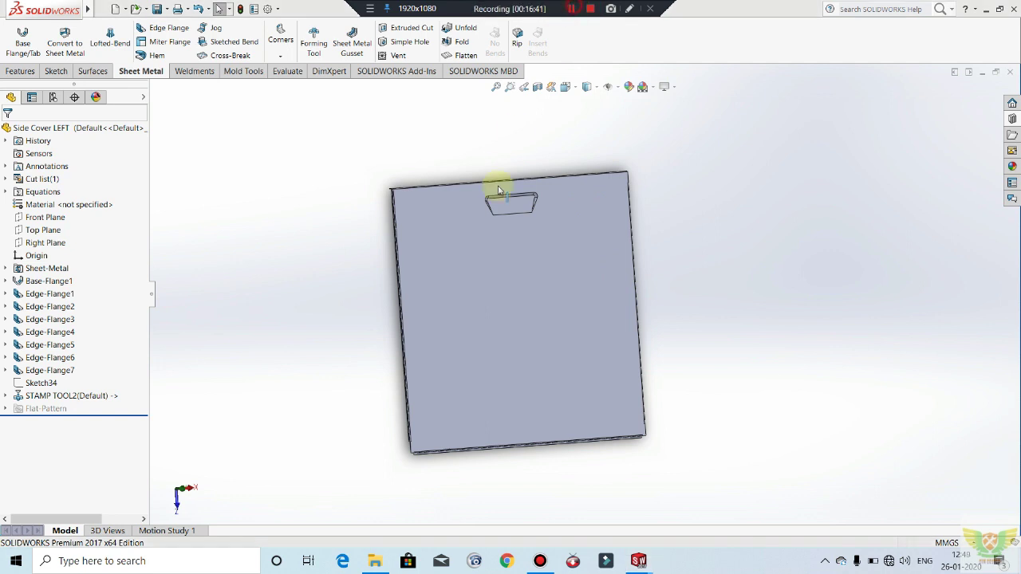
Step: Start an extruded-cut sketch on the outer face of the flange beside the stamp and draw a 5 mm diameter circle near its end
{"action": "middle_click_drag", "start_coordinate": [535, 259], "coordinate": [474, 324]}
{"action": "scroll", "coordinate": [474, 324], "scroll_direction": "down", "scroll_amount": 5}
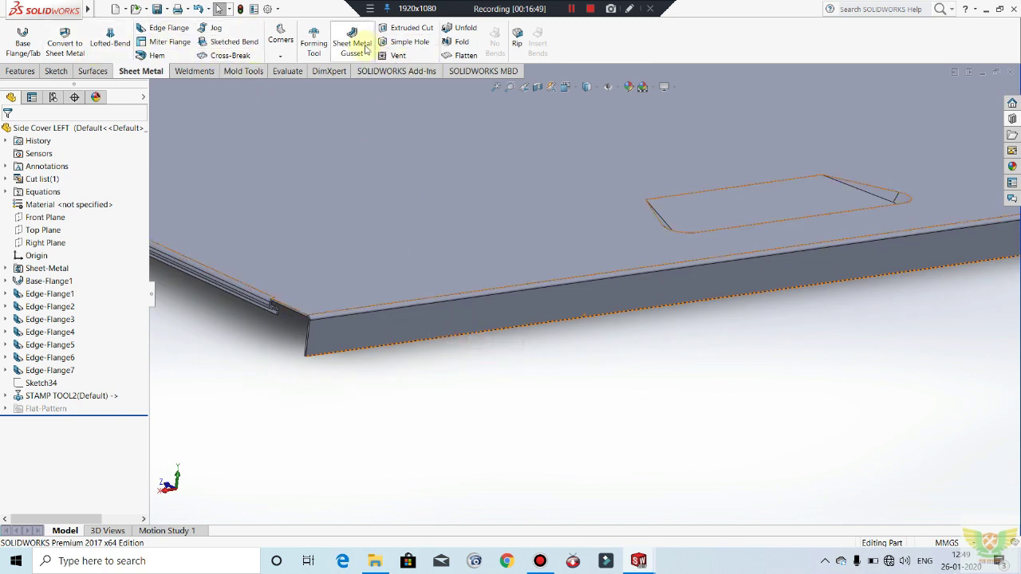
{"action": "left_click", "coordinate": [403, 28]}
{"action": "left_click", "coordinate": [470, 304]}
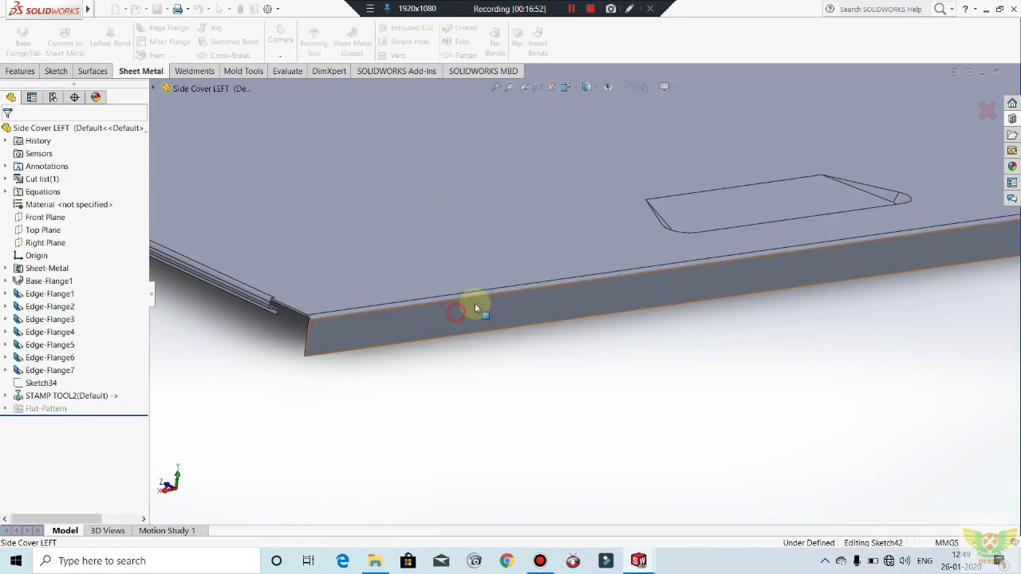
{"action": "scroll", "coordinate": [598, 412], "scroll_direction": "up", "scroll_amount": 3}
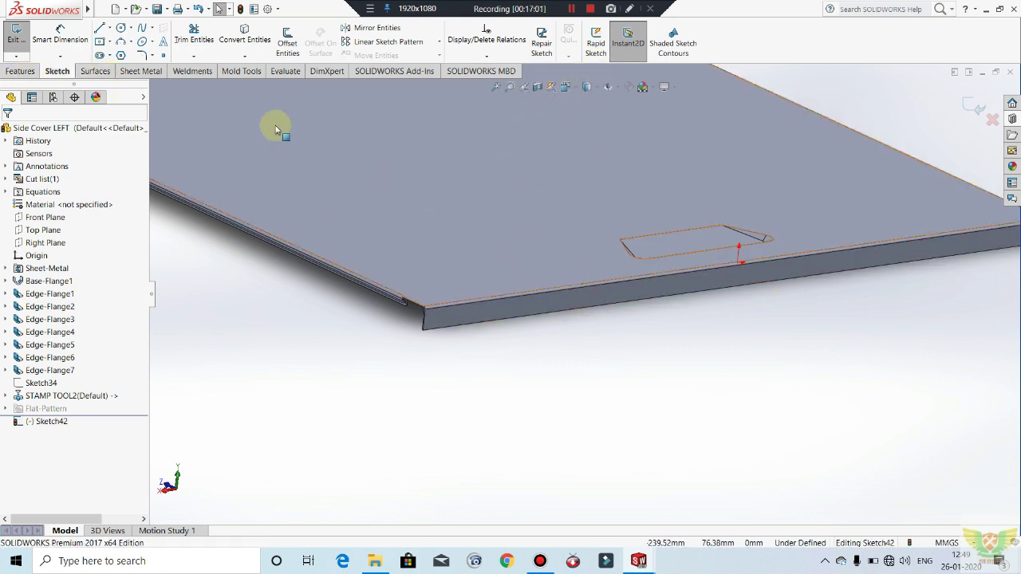
{"action": "left_click", "coordinate": [121, 26]}
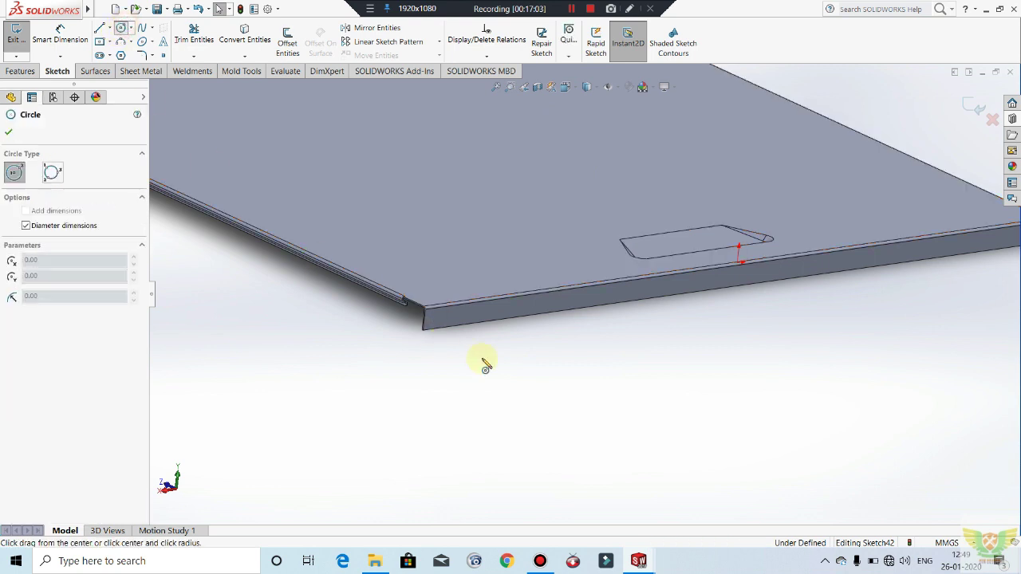
{"action": "scroll", "coordinate": [462, 339], "scroll_direction": "down", "scroll_amount": 5}
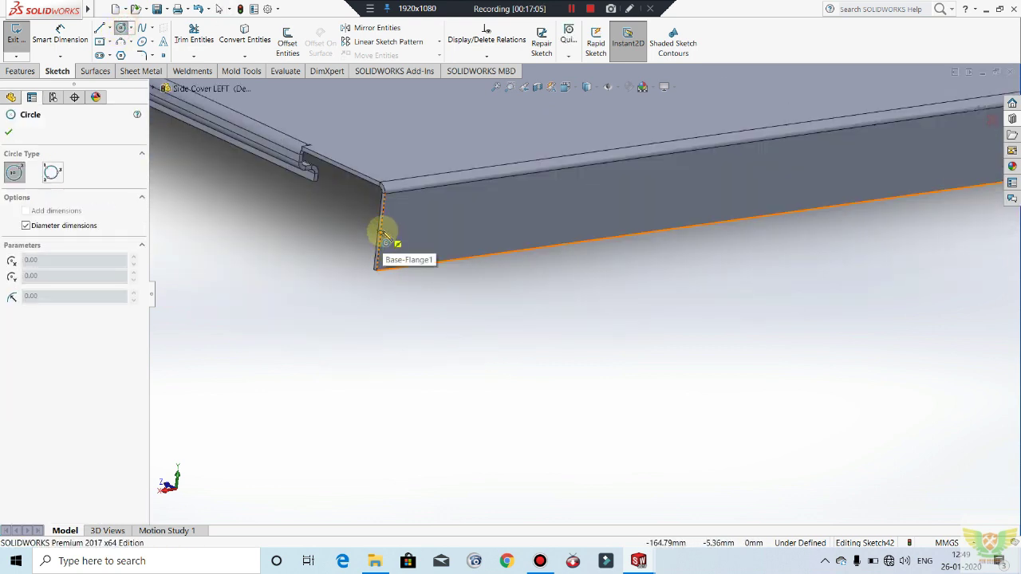
{"action": "left_click", "coordinate": [473, 219]}
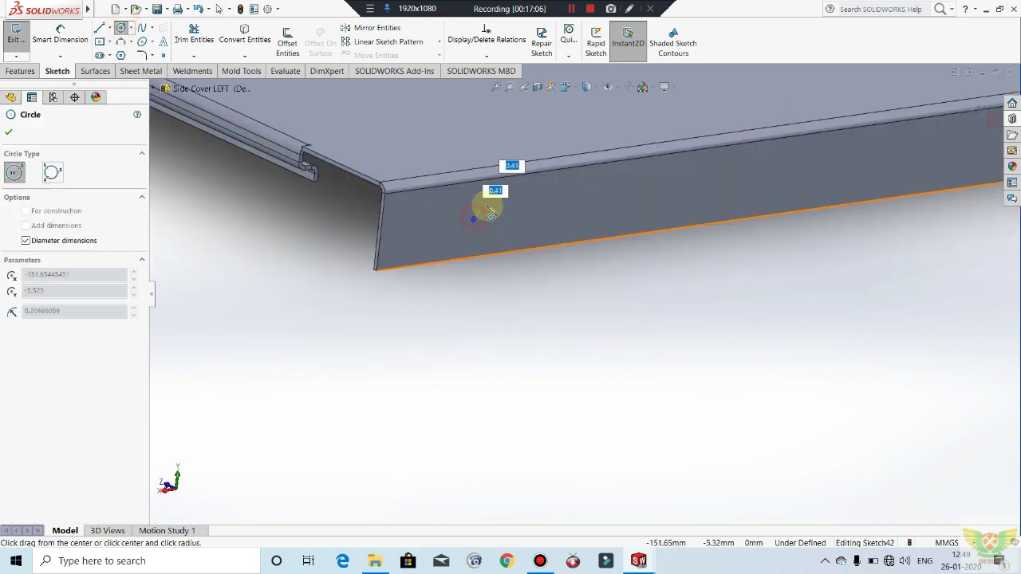
{"action": "left_click", "coordinate": [494, 210]}
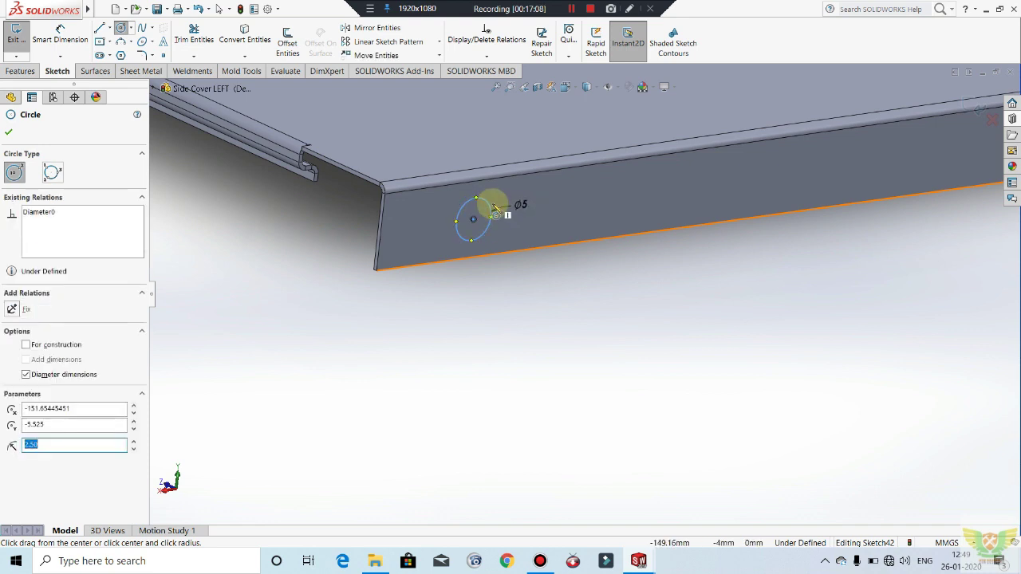
Step: Dimension the circle's centre 45 mm from the nearby short end edge of the flange
{"action": "left_click", "coordinate": [60, 36]}
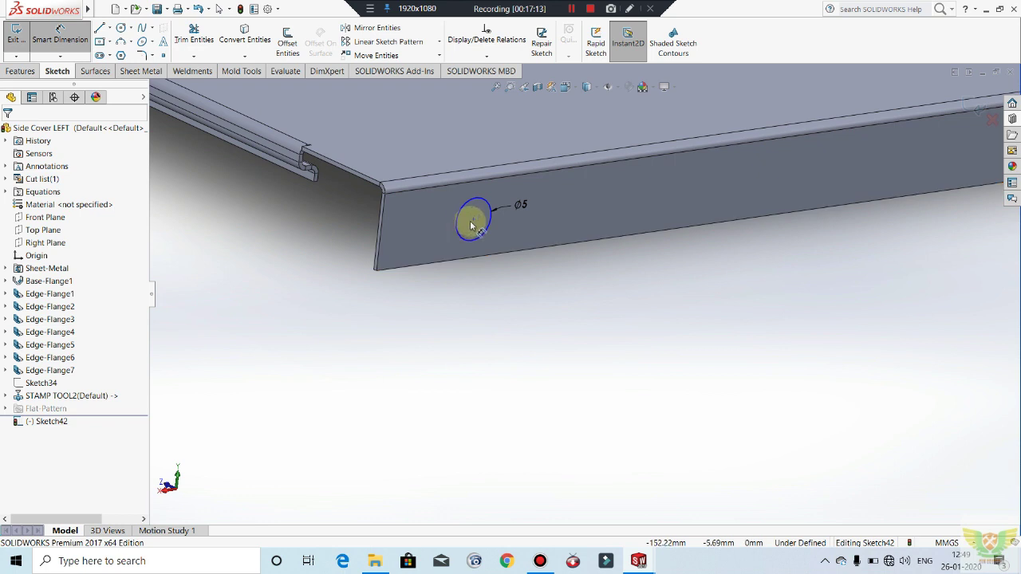
{"action": "left_click", "coordinate": [381, 227]}
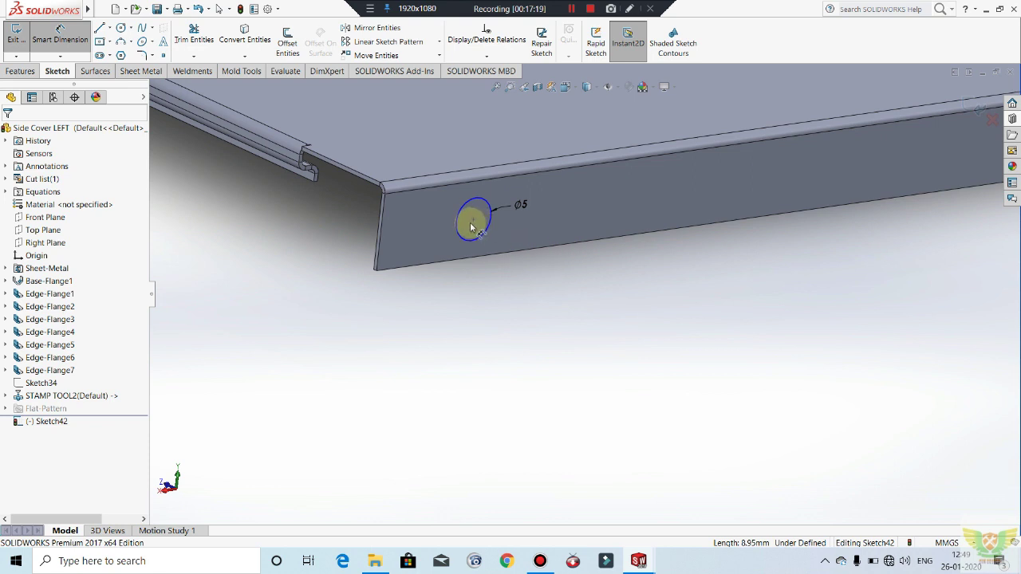
{"action": "left_click", "coordinate": [382, 225]}
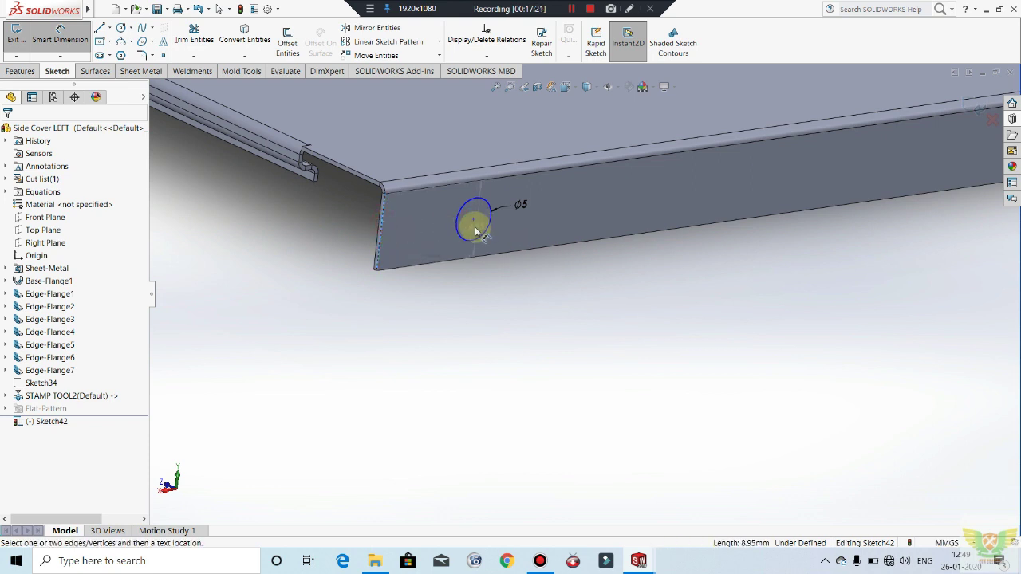
{"action": "left_click", "coordinate": [474, 221]}
{"action": "left_click", "coordinate": [443, 281]}
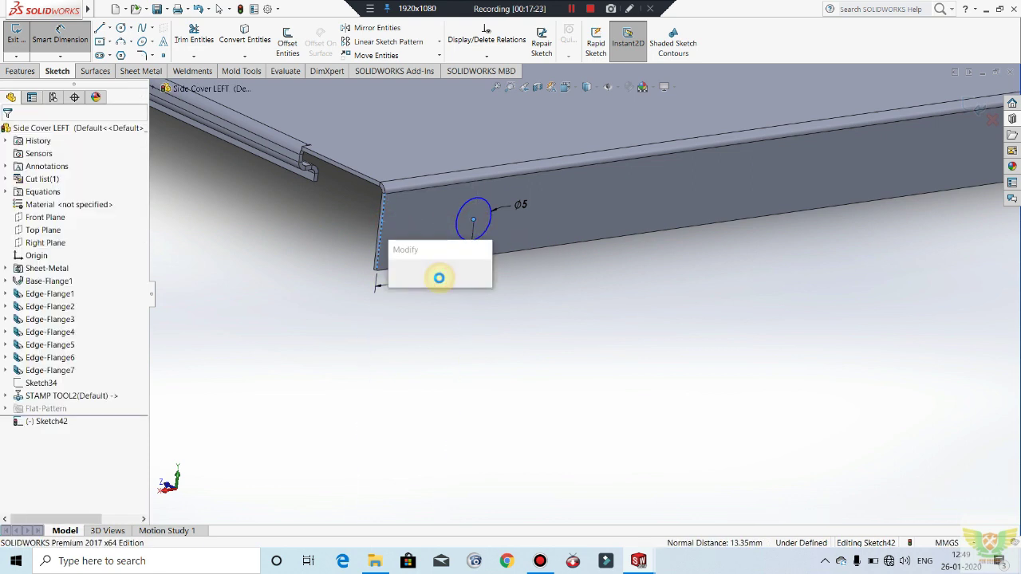
{"action": "type", "text": "45"}
{"action": "key", "text": "Return"}
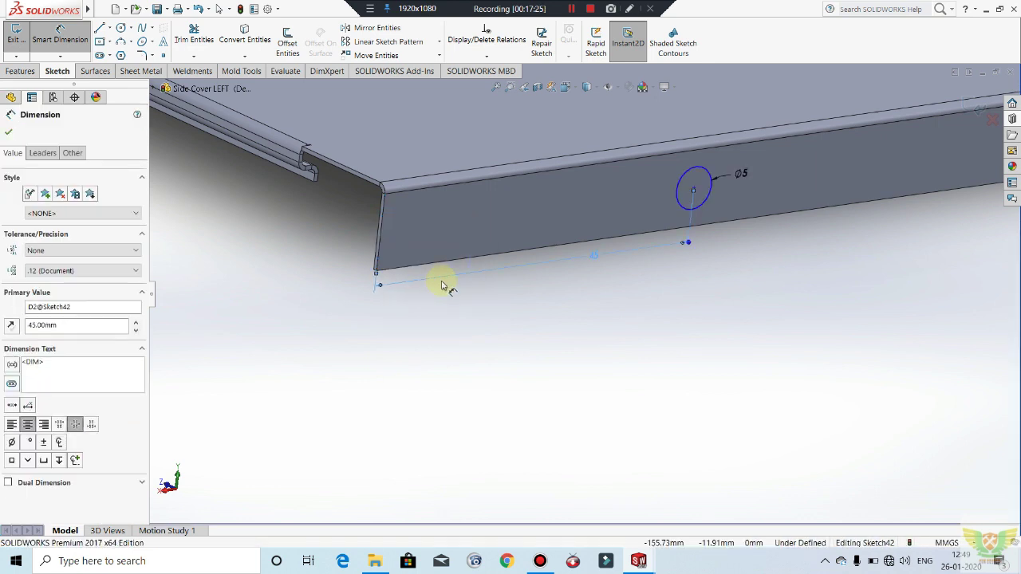
{"action": "key", "text": "Escape"}
Step: Draw a vertical centerline from the midpoint of the flange's upper long edge down past the flange
{"action": "scroll", "coordinate": [515, 323], "scroll_direction": "up", "scroll_amount": 4}
{"action": "scroll", "coordinate": [517, 322], "scroll_direction": "up", "scroll_amount": 5}
{"action": "middle_click_drag", "start_coordinate": [549, 312], "coordinate": [614, 250]}
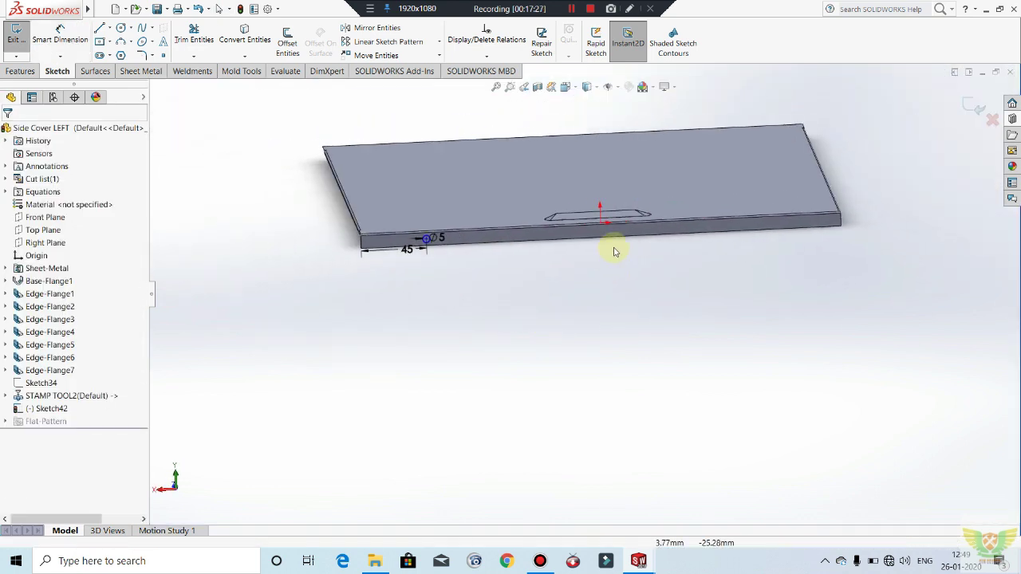
{"action": "scroll", "coordinate": [613, 251], "scroll_direction": "down", "scroll_amount": 2}
{"action": "left_click", "coordinate": [109, 28]}
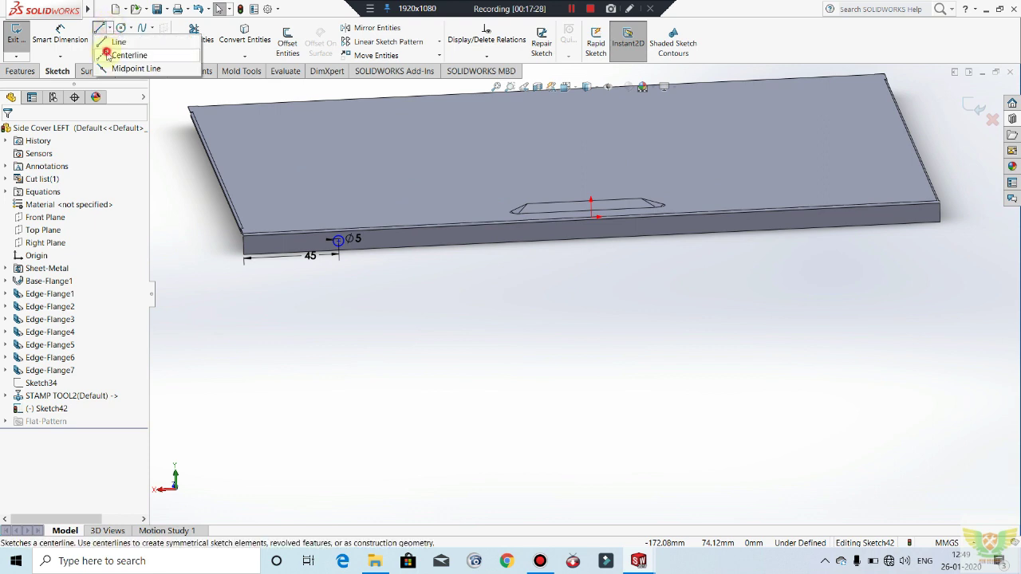
{"action": "left_click", "coordinate": [128, 50]}
{"action": "left_click", "coordinate": [592, 219]}
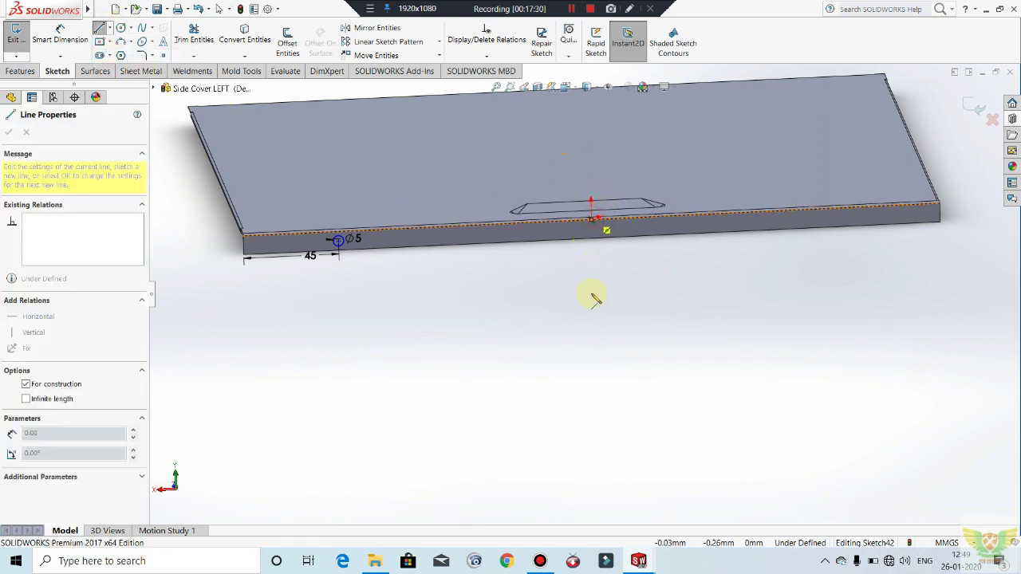
{"action": "left_click", "coordinate": [592, 303]}
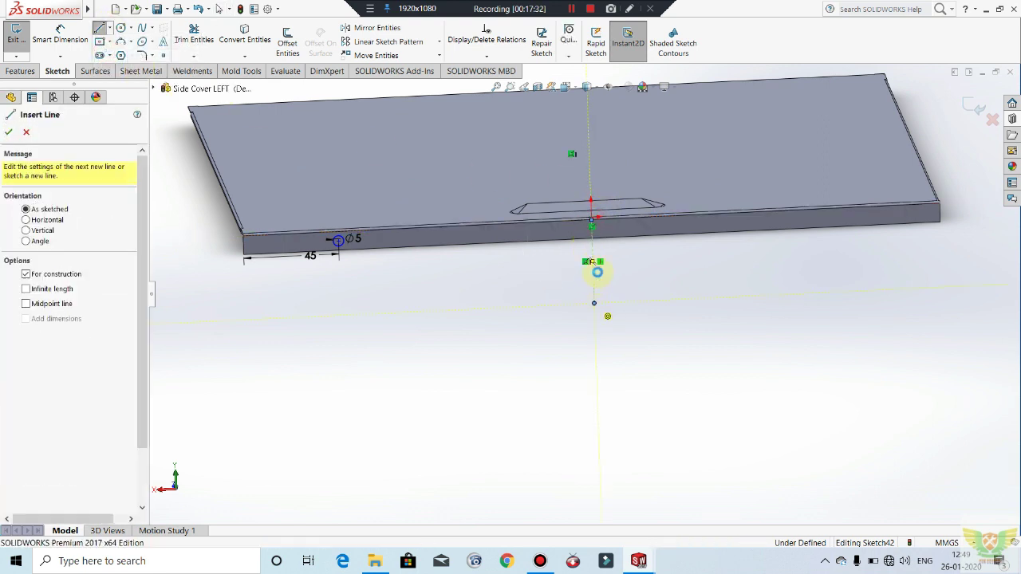
{"action": "key", "text": "Escape"}
Step: Mirror the 5 mm circle about the vertical centerline to the other end of the flange
{"action": "middle_click_drag", "start_coordinate": [589, 257], "coordinate": [592, 248]}
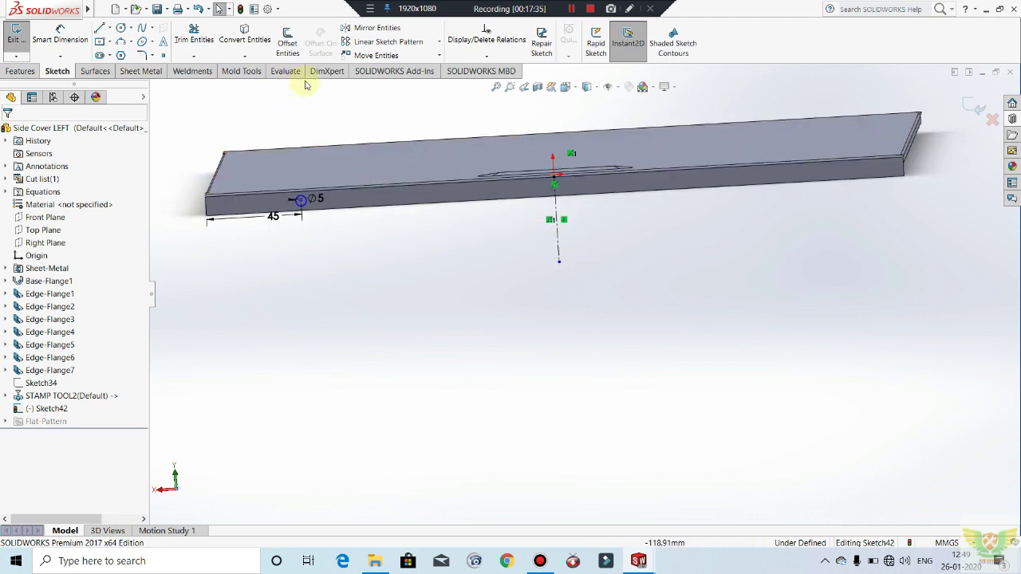
{"action": "left_click", "coordinate": [557, 217]}
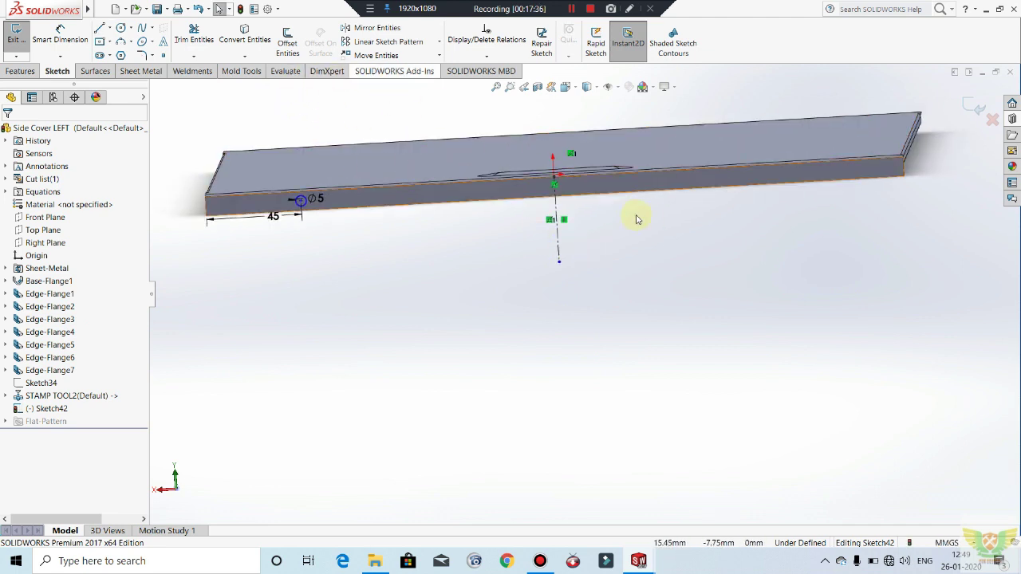
{"action": "left_click", "coordinate": [373, 28]}
{"action": "left_click", "coordinate": [302, 209]}
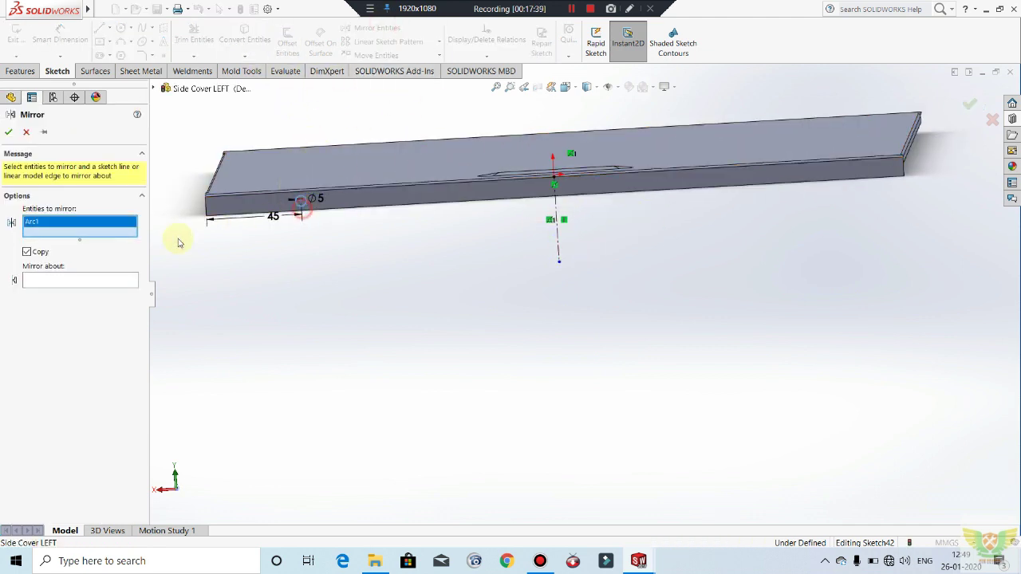
{"action": "left_click", "coordinate": [124, 282]}
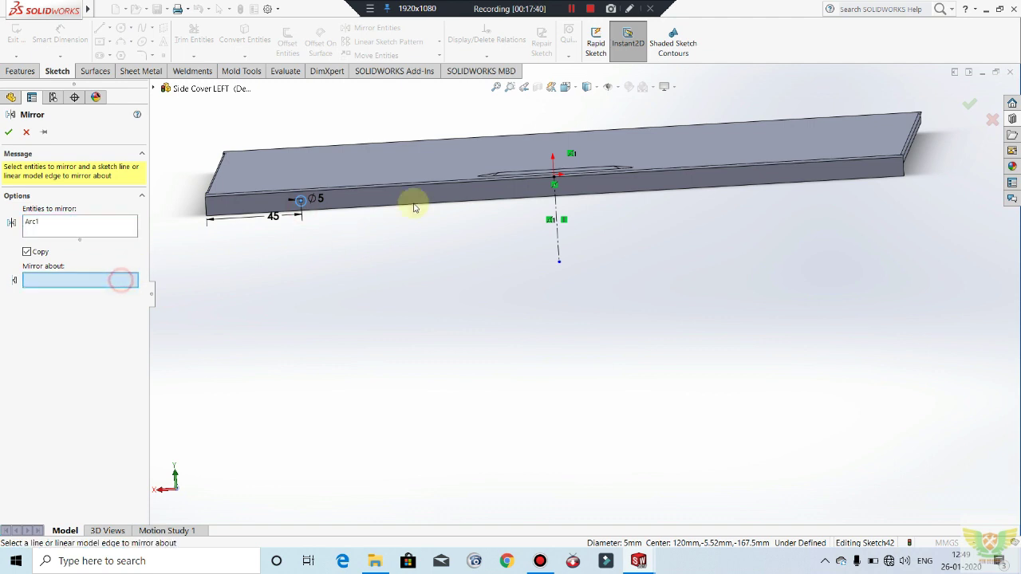
{"action": "left_click", "coordinate": [558, 208]}
{"action": "left_click", "coordinate": [8, 132]}
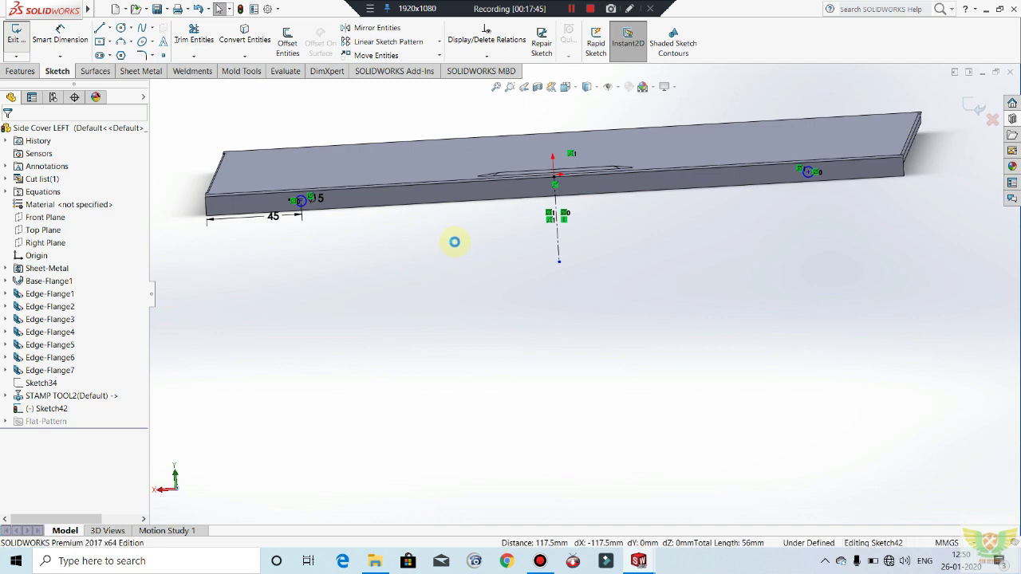
Step: Cut both circles through the flange with a 10 mm blind extruded cut, keeping the normal cut option
{"action": "key", "text": "ctrl+e"}
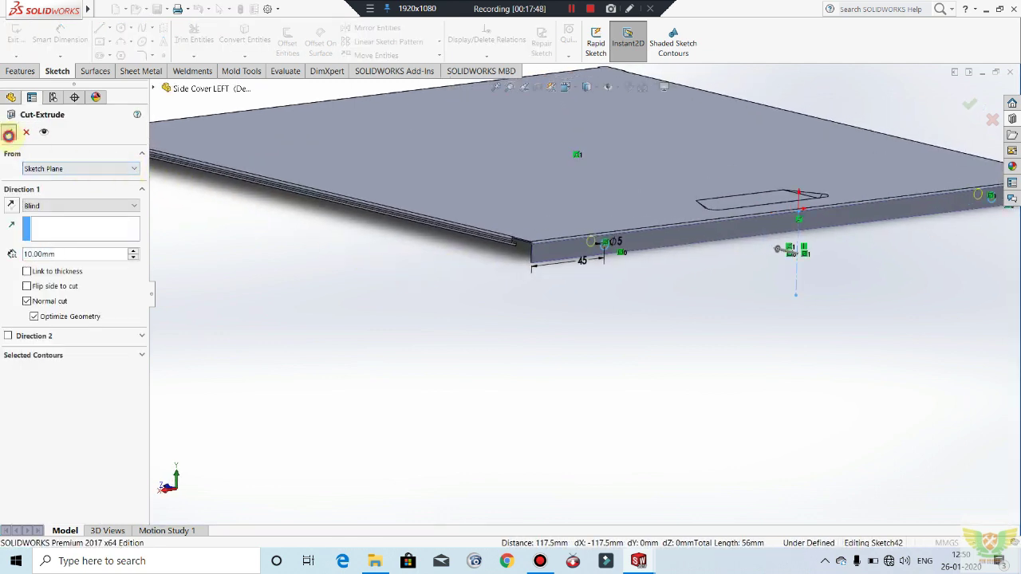
{"action": "left_click", "coordinate": [8, 134]}
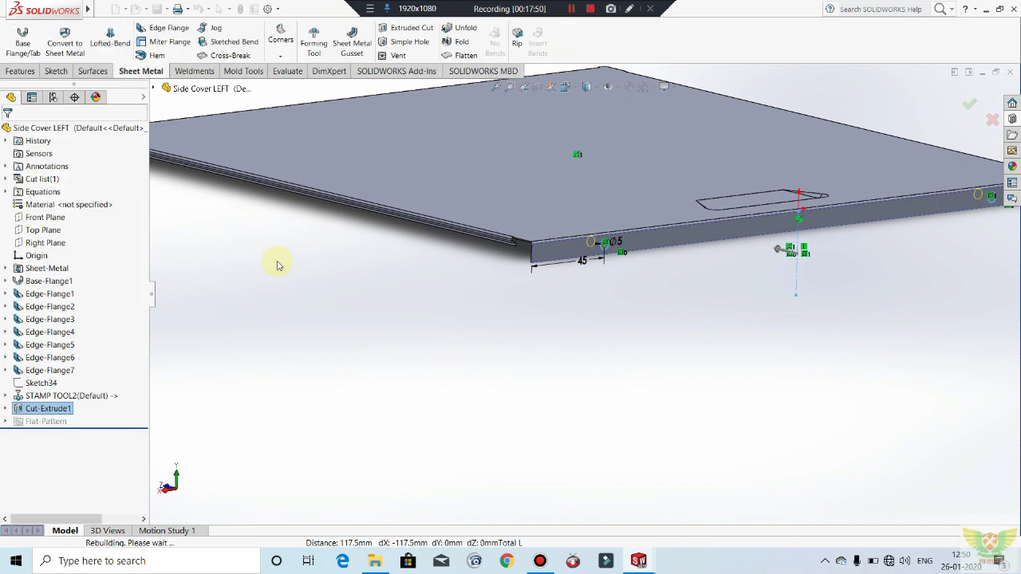
{"action": "mouse_move", "coordinate": [512, 295]}
{"action": "middle_mouse_down"}
{"action": "mouse_move", "coordinate": [627, 263]}
{"action": "mouse_move", "coordinate": [598, 103]}
{"action": "mouse_move", "coordinate": [677, 130]}
{"action": "mouse_move", "coordinate": [685, 182]}
{"action": "mouse_move", "coordinate": [615, 114]}
{"action": "mouse_move", "coordinate": [679, 202]}
{"action": "mouse_move", "coordinate": [549, 205]}
{"action": "mouse_move", "coordinate": [583, 223]}
{"action": "mouse_move", "coordinate": [622, 290]}
{"action": "mouse_move", "coordinate": [467, 241]}
{"action": "mouse_move", "coordinate": [510, 255]}
{"action": "mouse_move", "coordinate": [554, 344]}
{"action": "mouse_move", "coordinate": [500, 279]}
{"action": "mouse_move", "coordinate": [512, 288]}
{"action": "middle_mouse_up"}
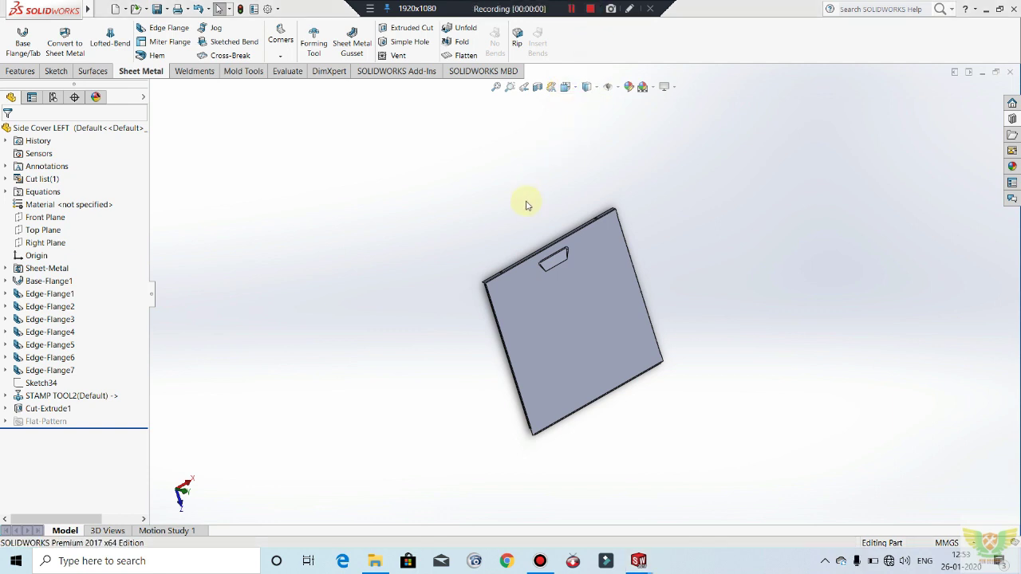
{"action": "scroll", "coordinate": [604, 326], "scroll_direction": "down", "scroll_amount": 3}
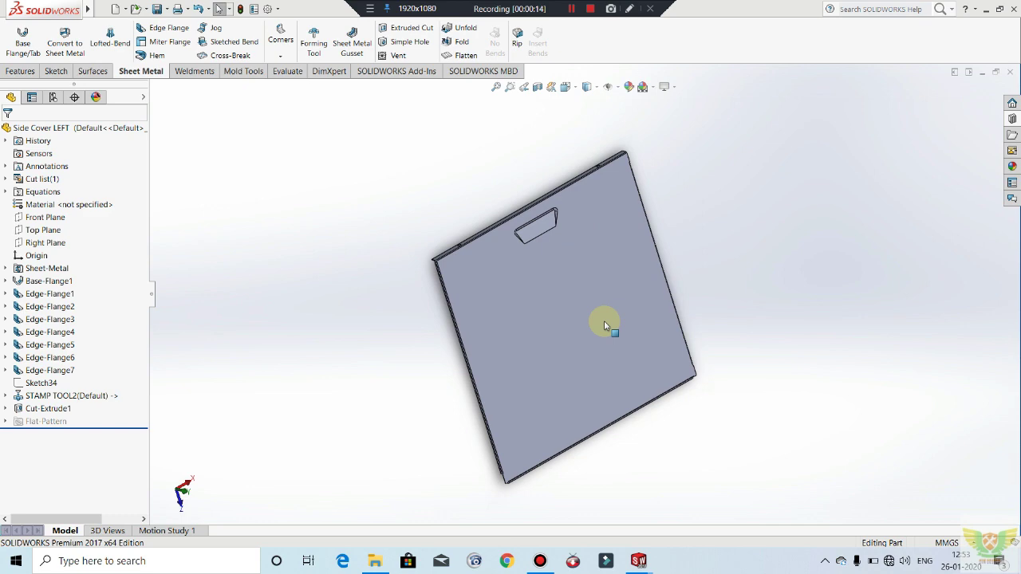
Step: Switch to the desktop and open the CPU folder in a maximized File Explorer window
{"action": "left_click", "coordinate": [986, 13]}
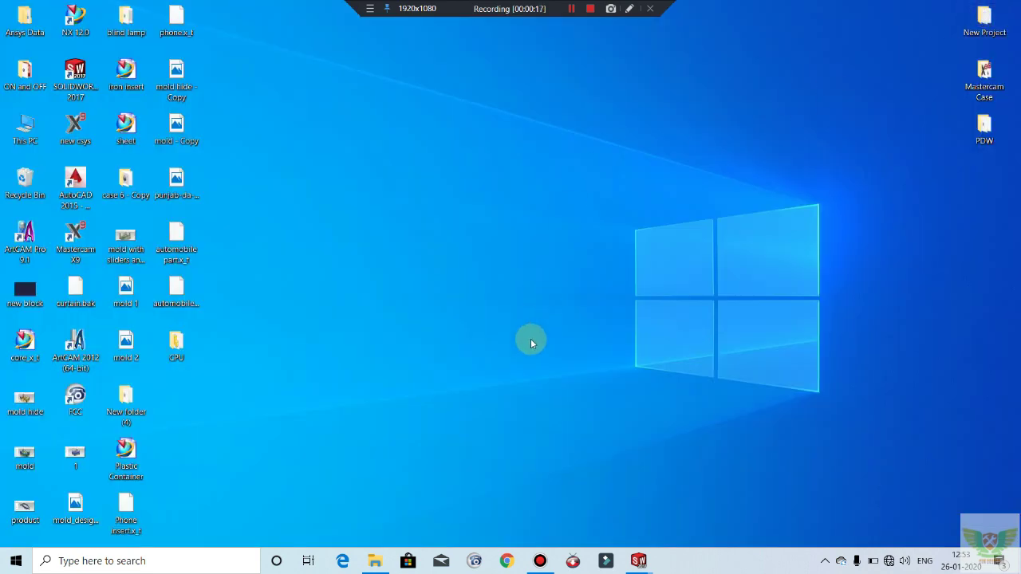
{"action": "double_click", "coordinate": [178, 356]}
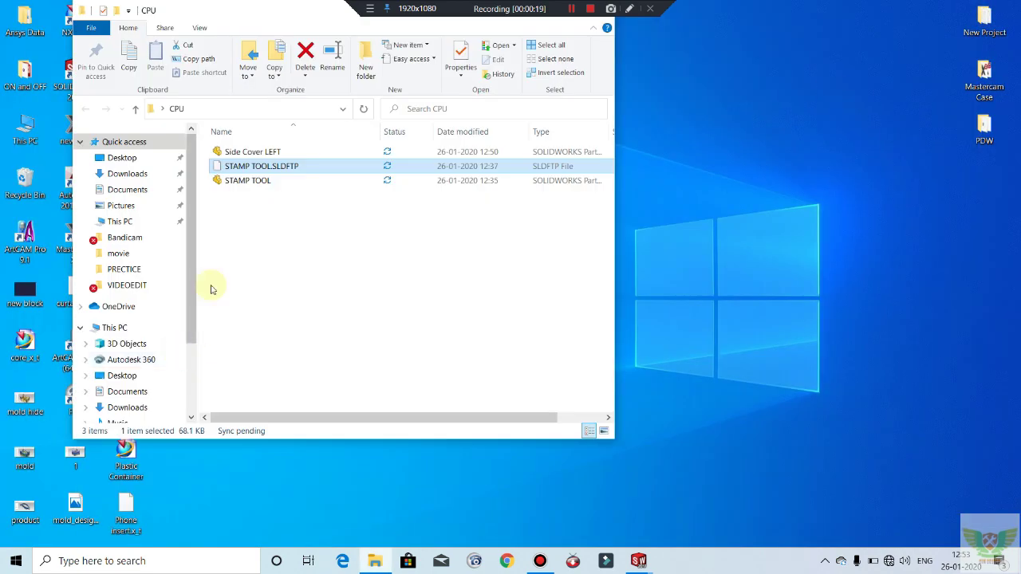
{"action": "double_click", "coordinate": [311, 11]}
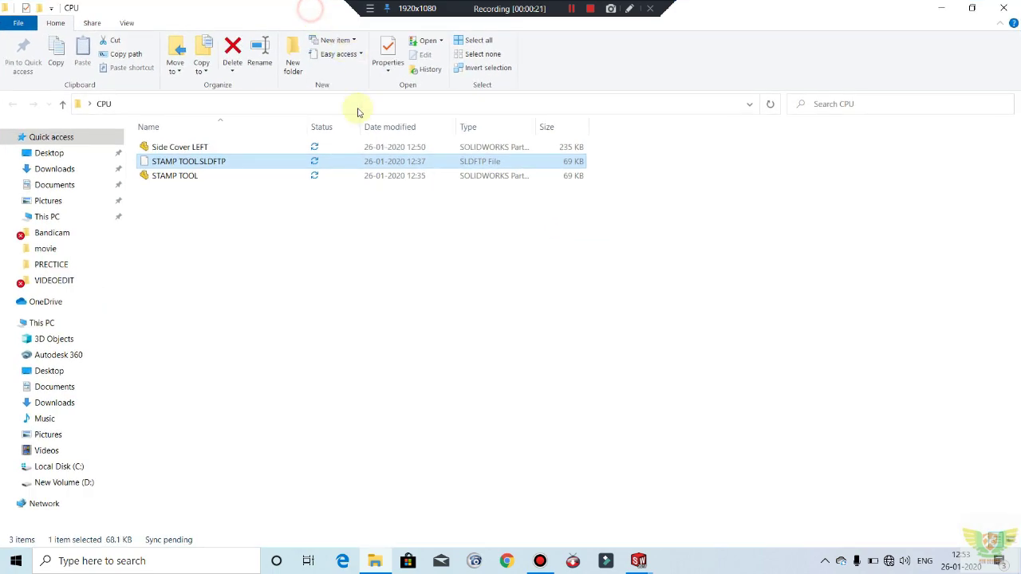
Step: Duplicate the Side Cover LEFT part file in the CPU folder and name the copy Side Cover Right
{"action": "left_click", "coordinate": [199, 147]}
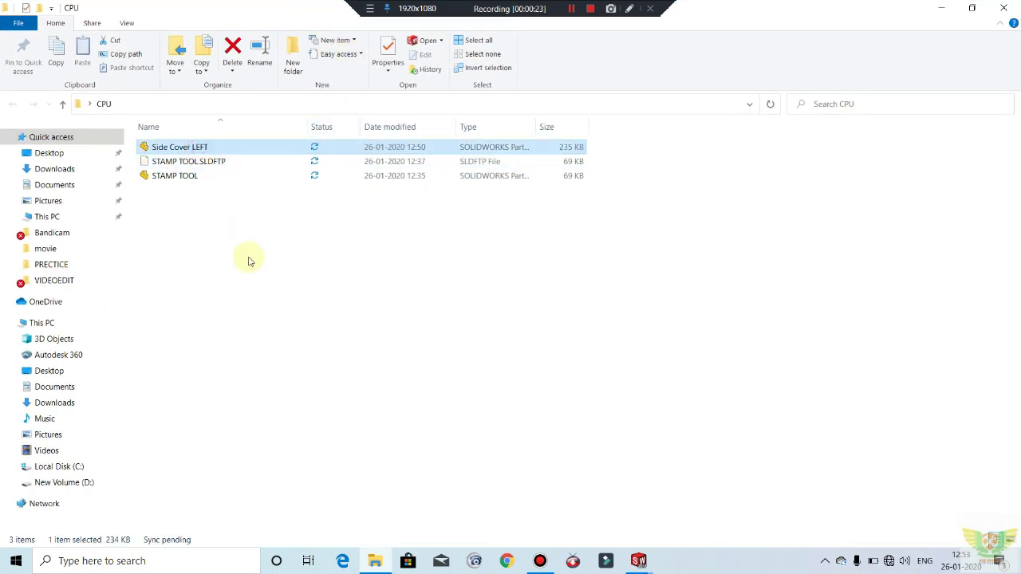
{"action": "key", "text": "ctrl+c"}
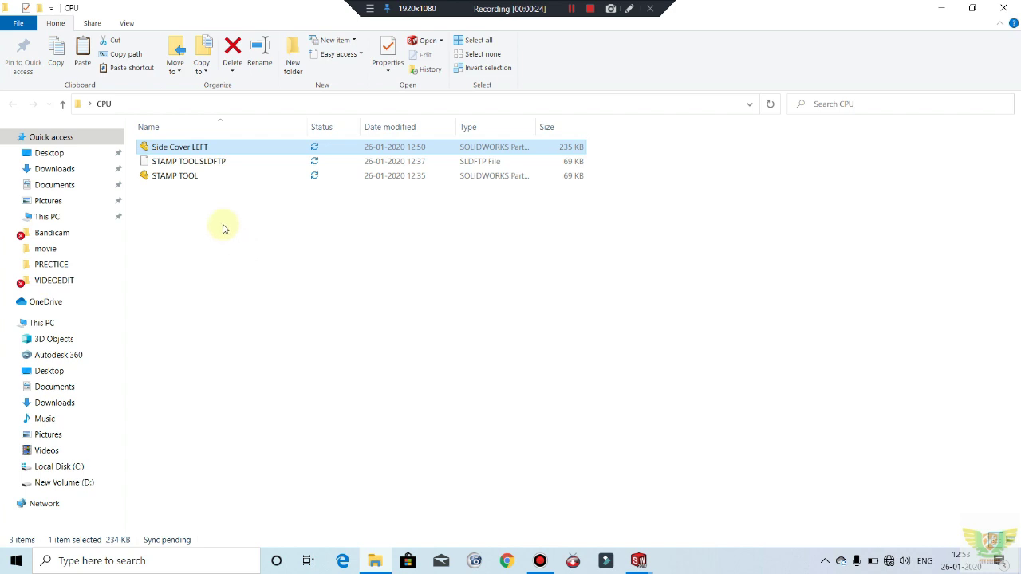
{"action": "key", "text": "ctrl+v"}
{"action": "left_click", "coordinate": [219, 146]}
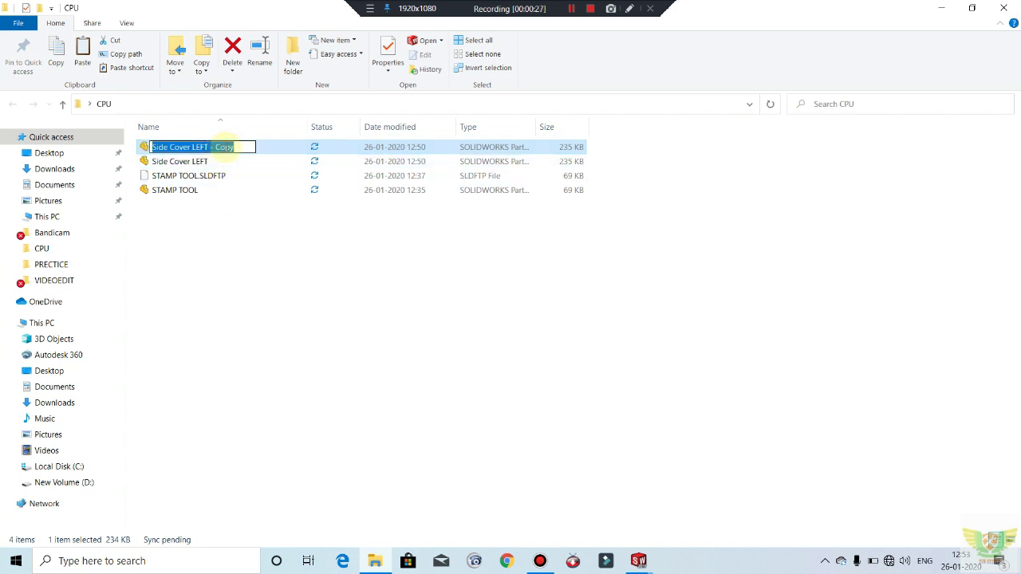
{"action": "left_click", "coordinate": [234, 146]}
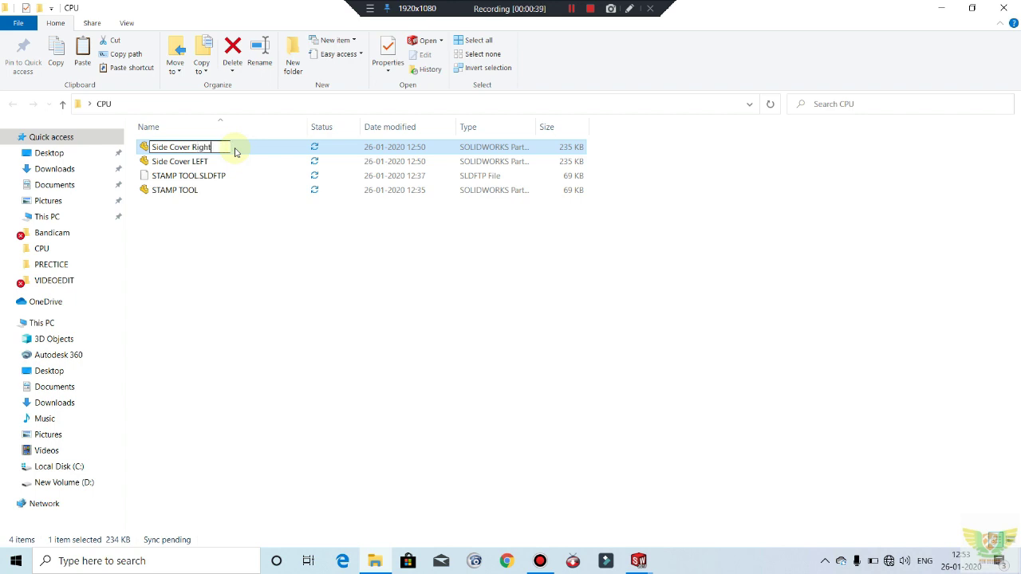
{"action": "key", "text": "Return"}
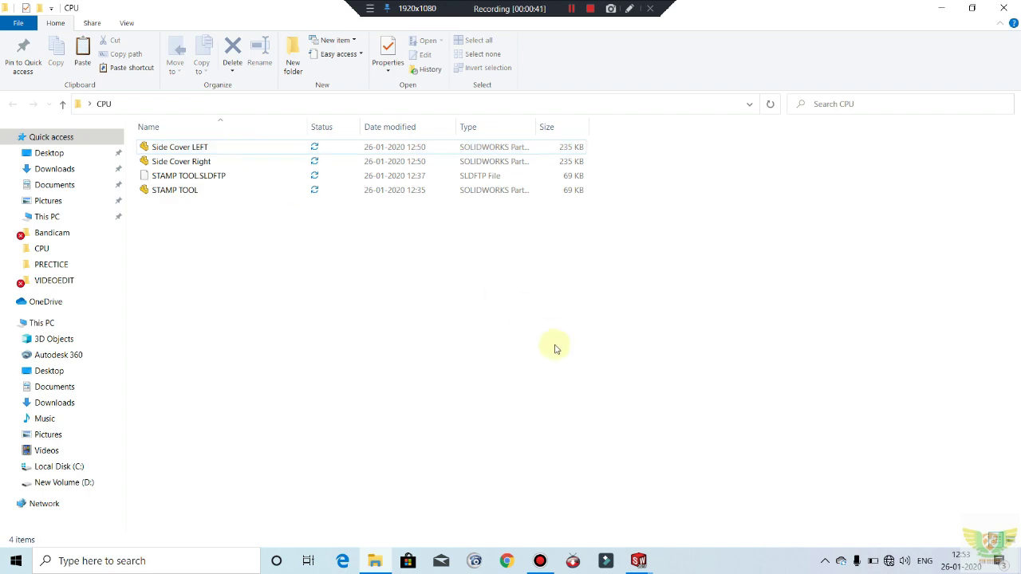
Step: Close the Side Cover LEFT and STAMP TOOL documents in SOLIDWORKS, saving all modified documents
{"action": "mouse_move", "coordinate": [639, 558]}
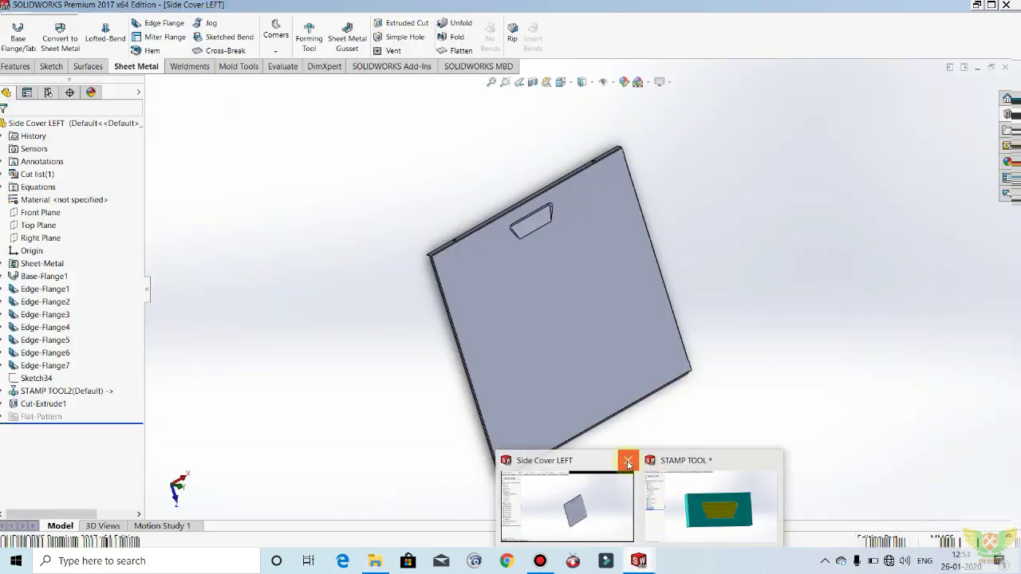
{"action": "left_click", "coordinate": [628, 462]}
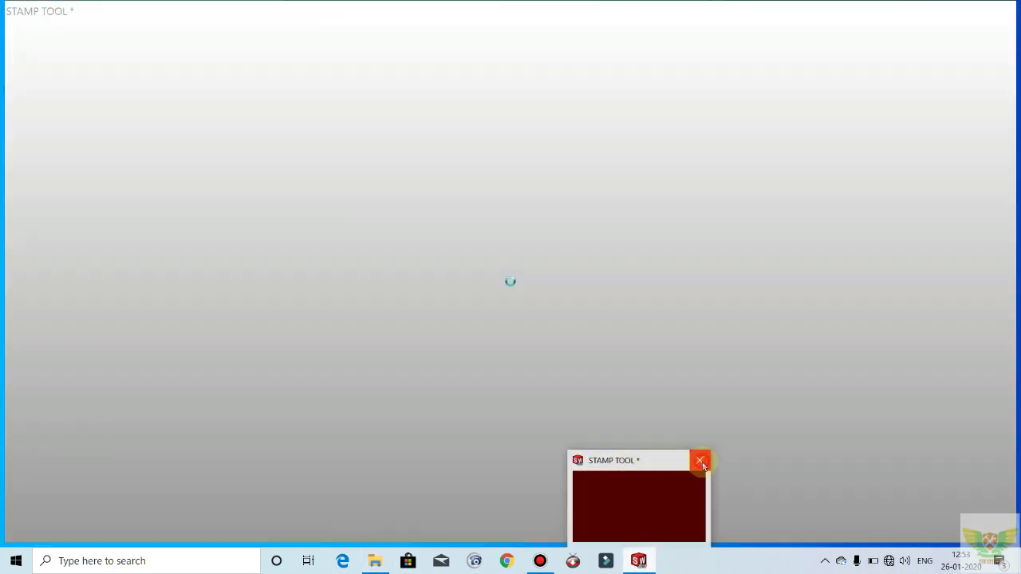
{"action": "left_click", "coordinate": [701, 461]}
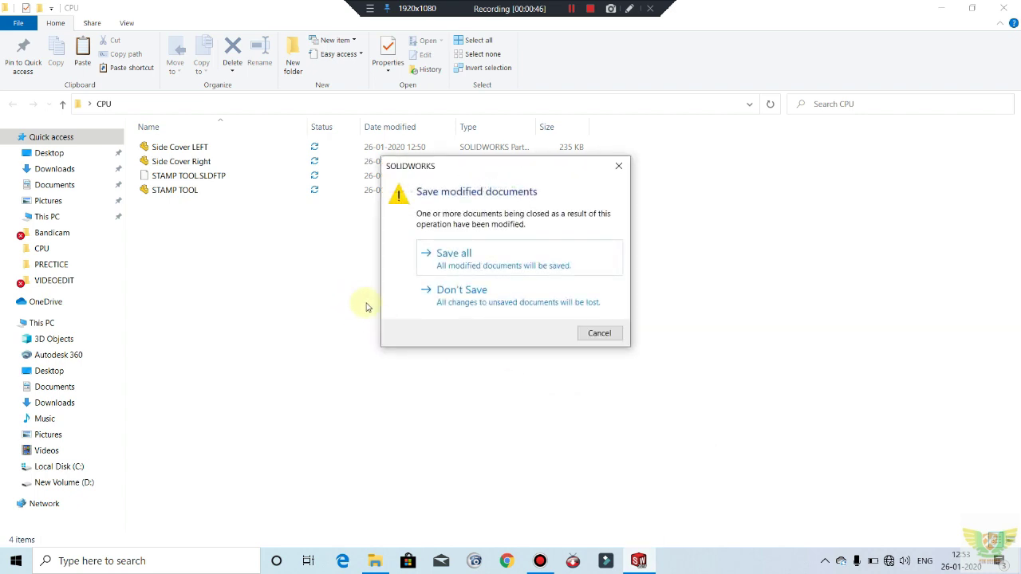
{"action": "left_click", "coordinate": [454, 255]}
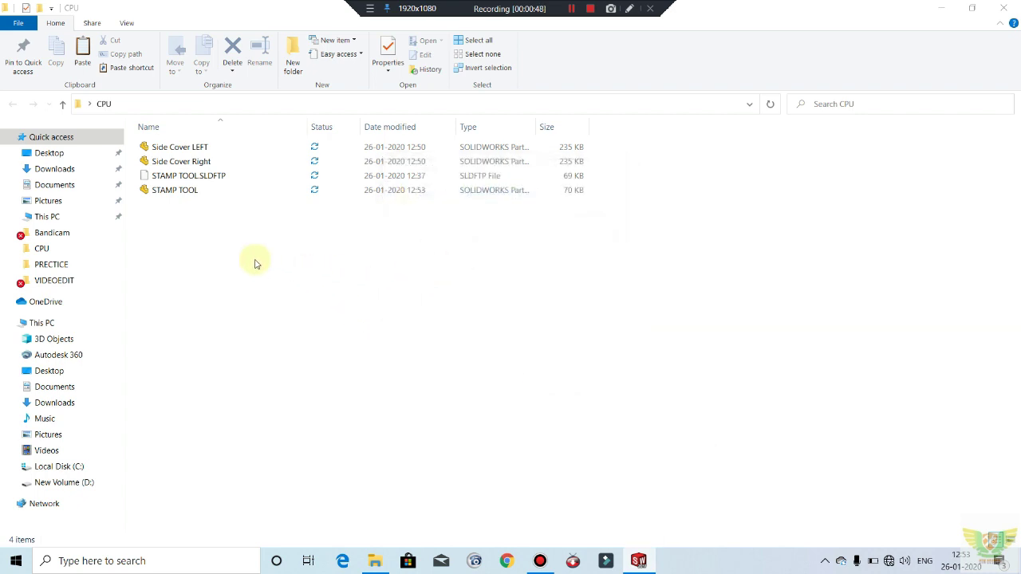
Step: Delete the STAMP TOOL part file from the CPU folder and open Side Cover Right in SOLIDWORKS
{"action": "left_click", "coordinate": [209, 192]}
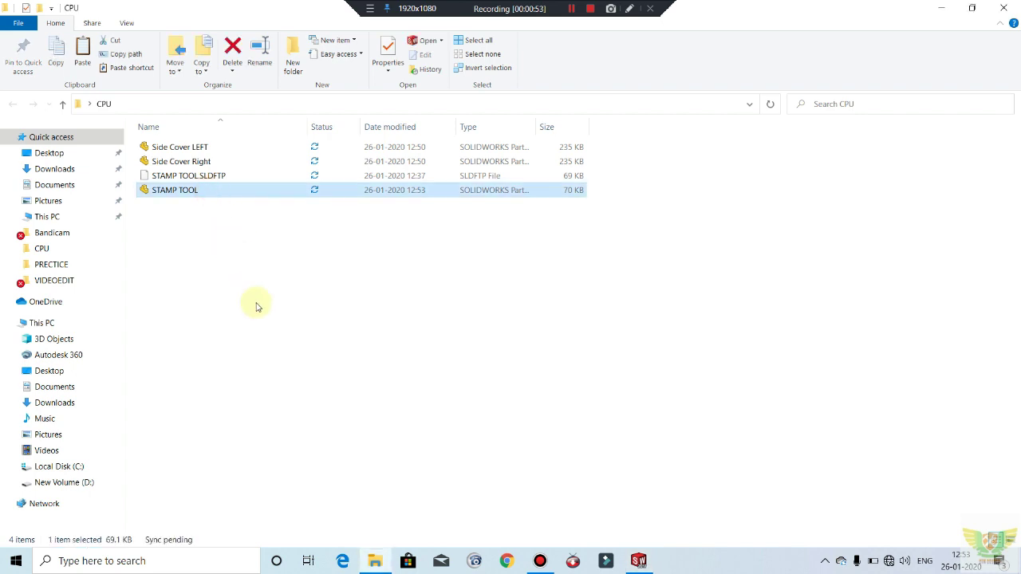
{"action": "key", "text": "Delete"}
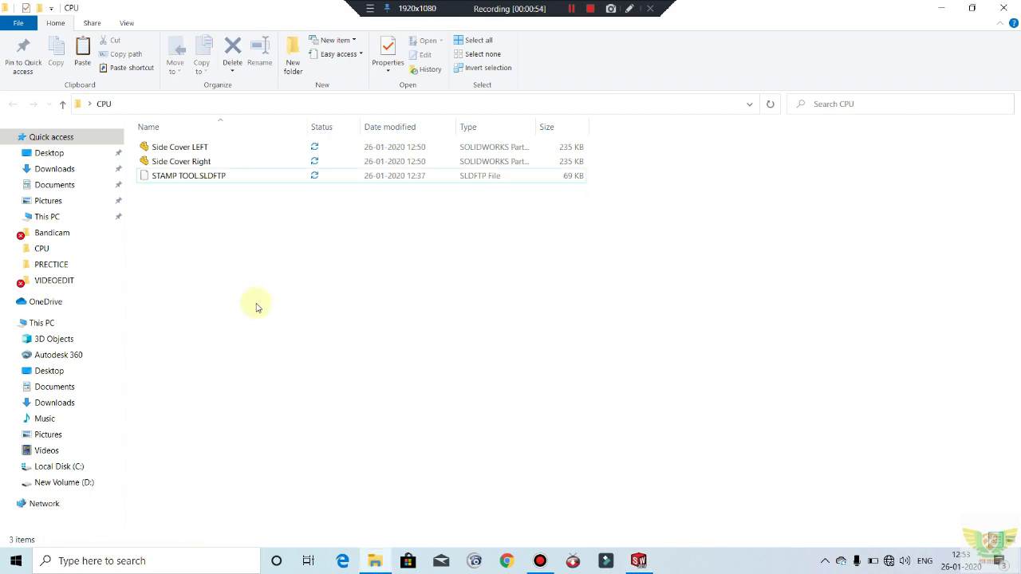
{"action": "left_click", "coordinate": [196, 161]}
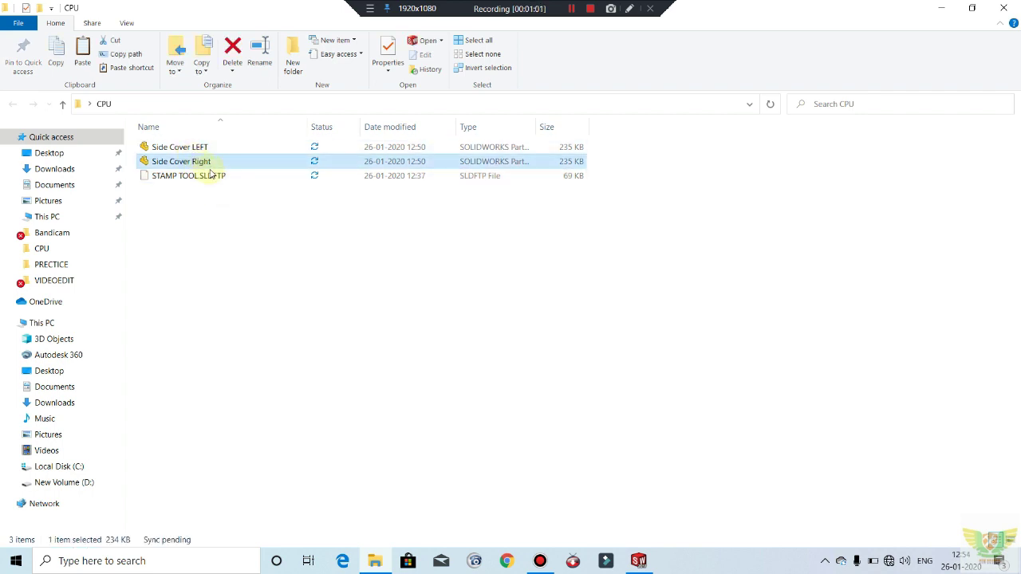
{"action": "double_click", "coordinate": [210, 167]}
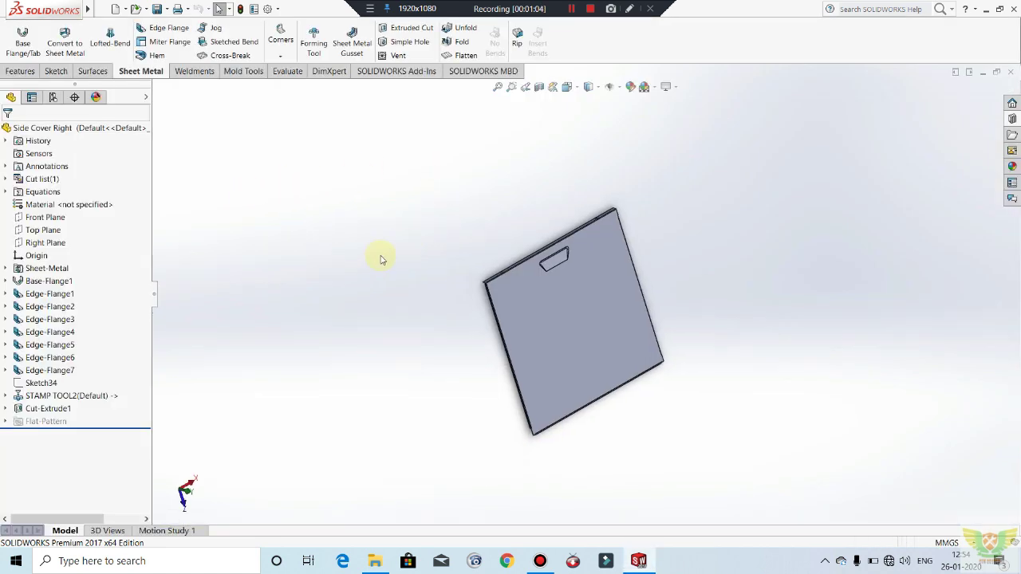
Step: Delete the last edge flange, Edge-Flange7, from Side Cover Right together with its dependent sketch and bend
{"action": "middle_click_drag", "start_coordinate": [402, 256], "coordinate": [604, 230]}
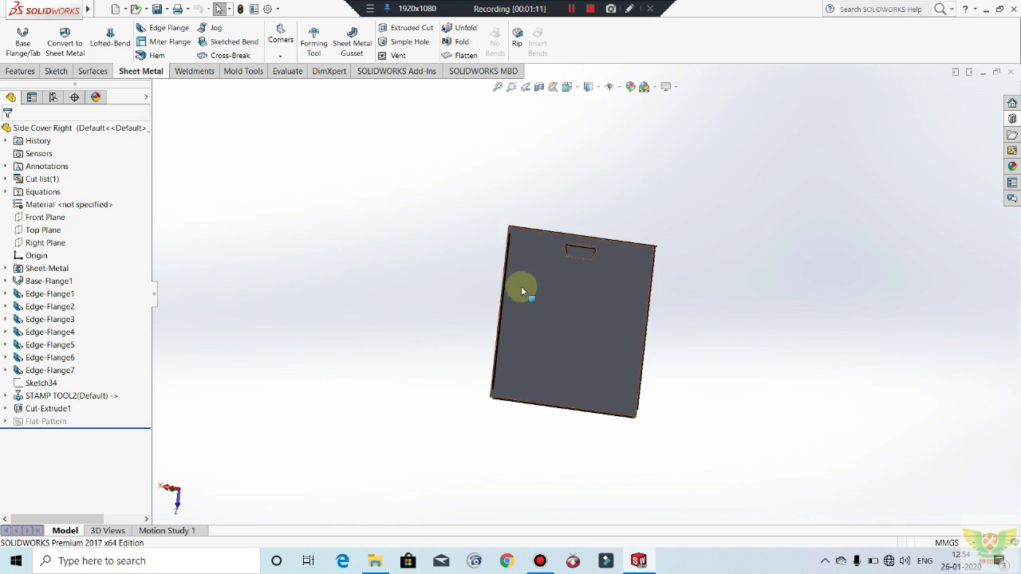
{"action": "middle_click_drag", "start_coordinate": [530, 293], "coordinate": [706, 299]}
{"action": "middle_click_drag", "start_coordinate": [555, 274], "coordinate": [469, 232]}
{"action": "scroll", "coordinate": [554, 260], "scroll_direction": "down", "scroll_amount": 6}
{"action": "middle_click_drag", "start_coordinate": [572, 261], "coordinate": [619, 159]}
{"action": "left_click", "coordinate": [621, 162]}
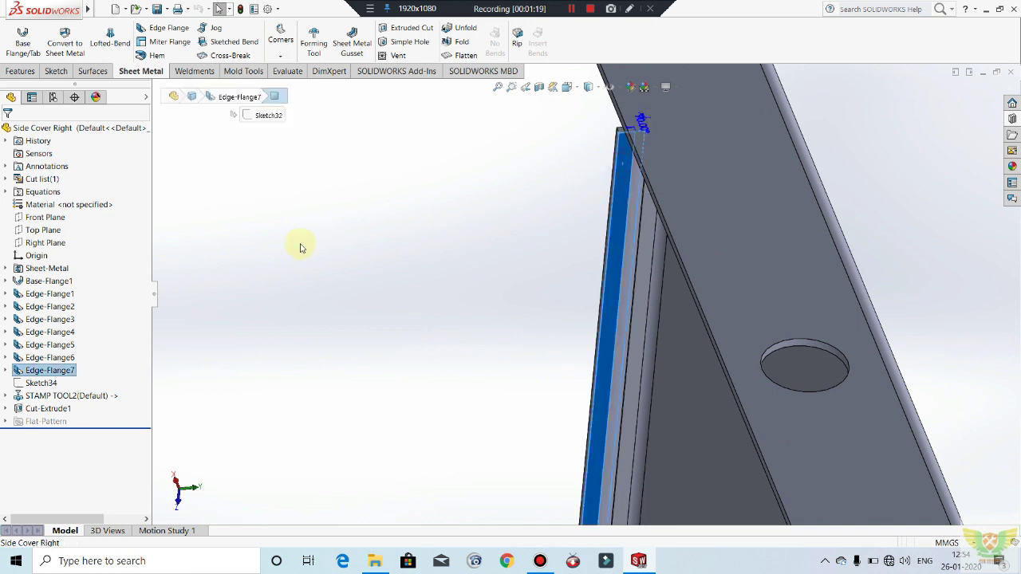
{"action": "right_click", "coordinate": [48, 370]}
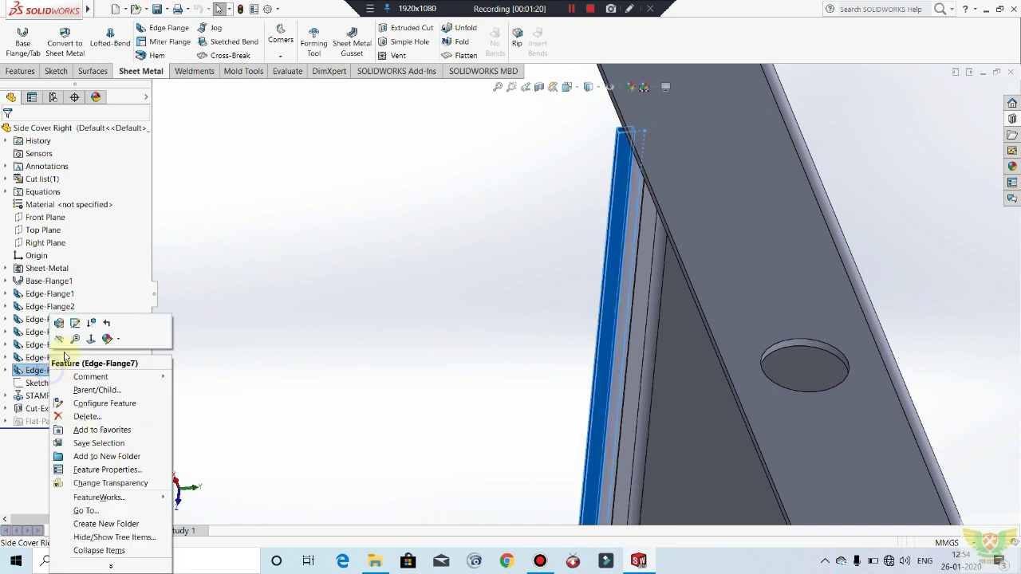
{"action": "left_click", "coordinate": [85, 417]}
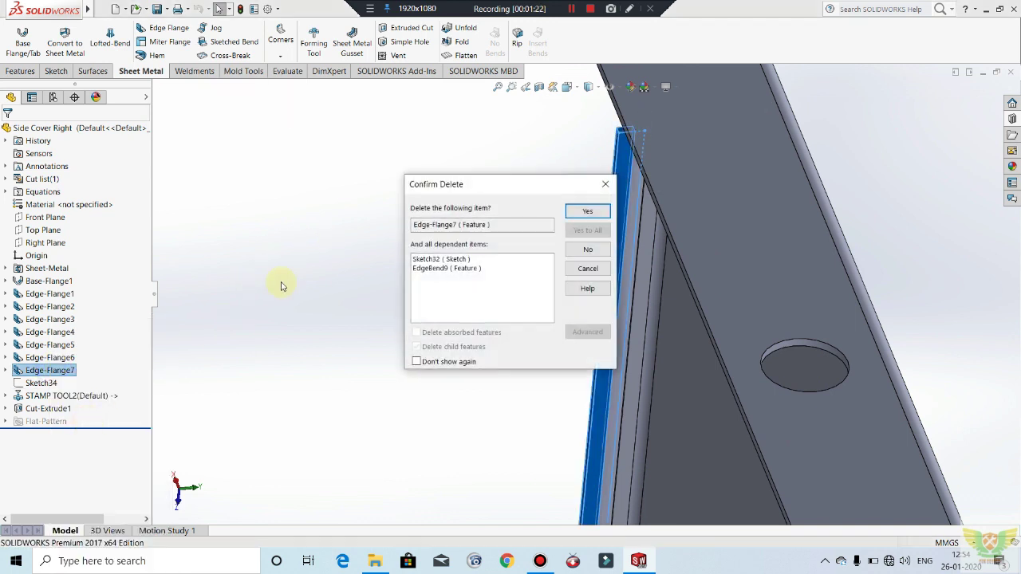
{"action": "left_click", "coordinate": [597, 211]}
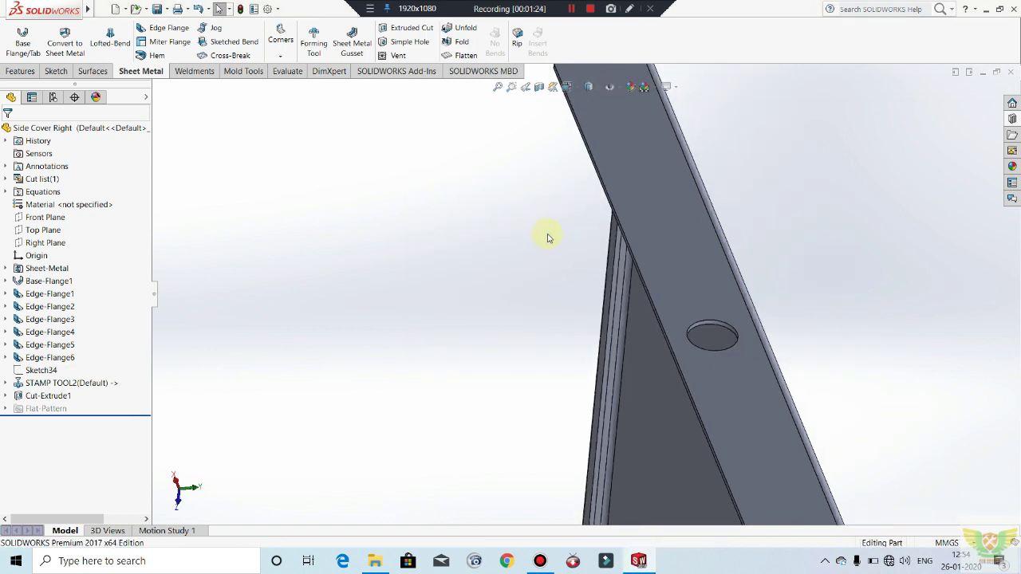
Step: Set the length of the narrow return flange Edge-Flange6 to 2 mm and rebuild the part
{"action": "middle_click_drag", "start_coordinate": [548, 238], "coordinate": [625, 206]}
{"action": "scroll", "coordinate": [700, 233], "scroll_direction": "down", "scroll_amount": 3}
{"action": "left_click", "coordinate": [690, 204]}
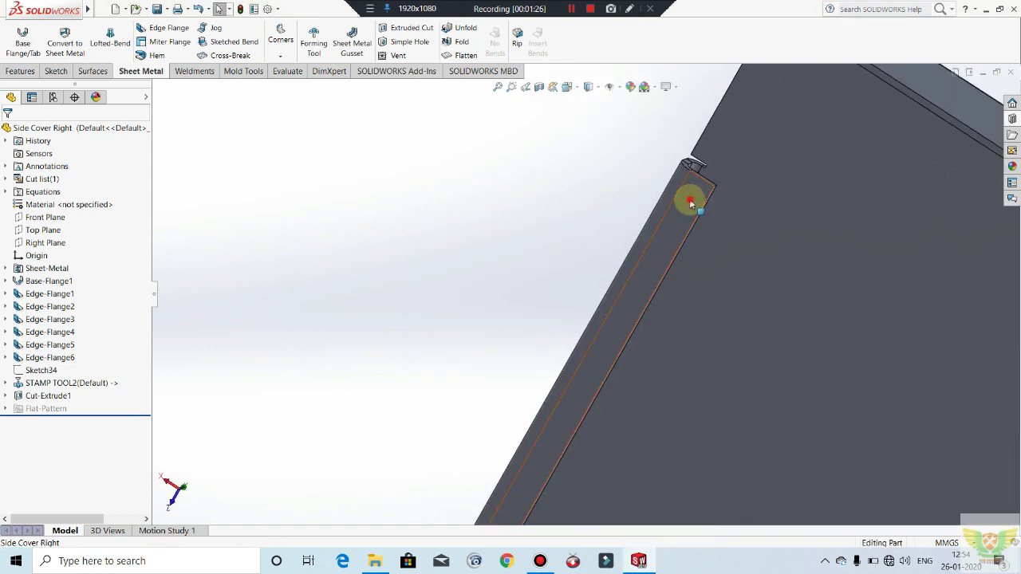
{"action": "left_click", "coordinate": [690, 204]}
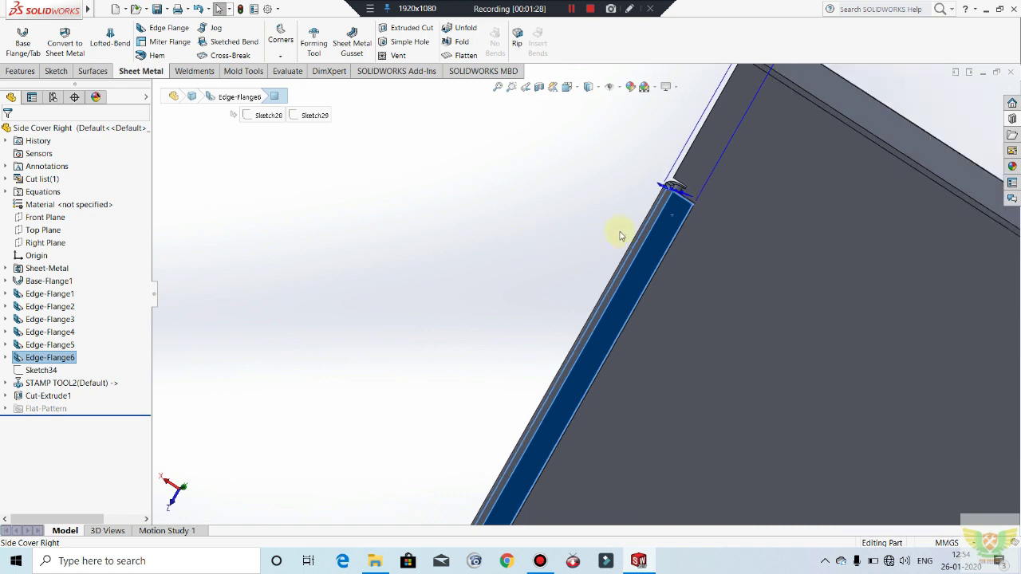
{"action": "middle_click_drag", "start_coordinate": [620, 228], "coordinate": [714, 162]}
{"action": "scroll", "coordinate": [657, 194], "scroll_direction": "down", "scroll_amount": 5}
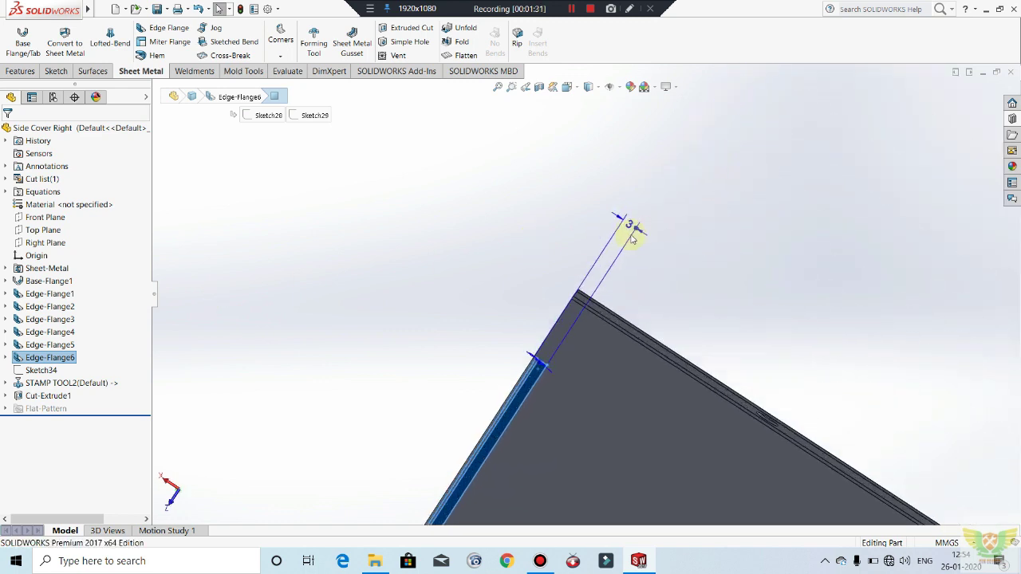
{"action": "double_click", "coordinate": [625, 223]}
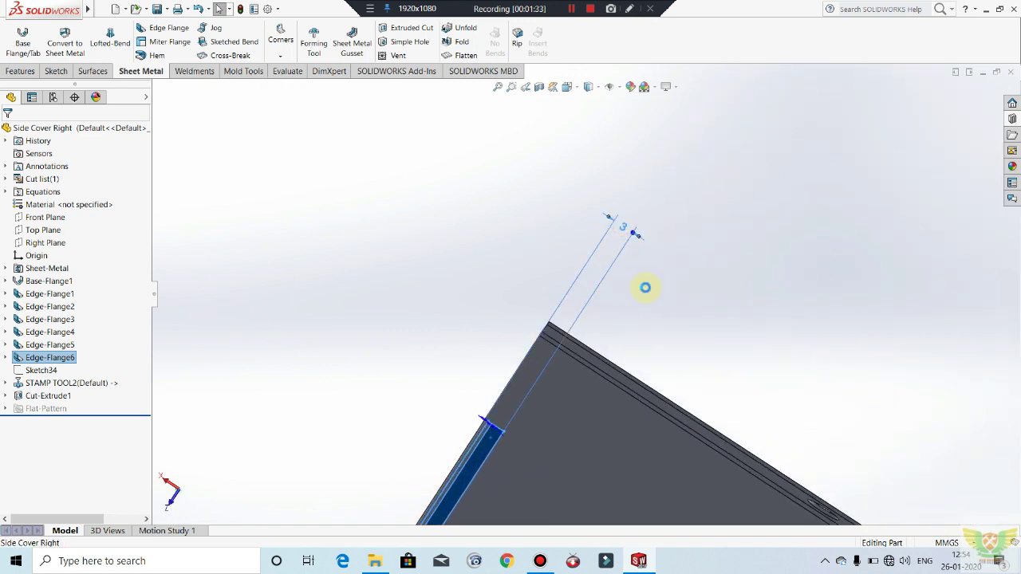
{"action": "type", "text": "2"}
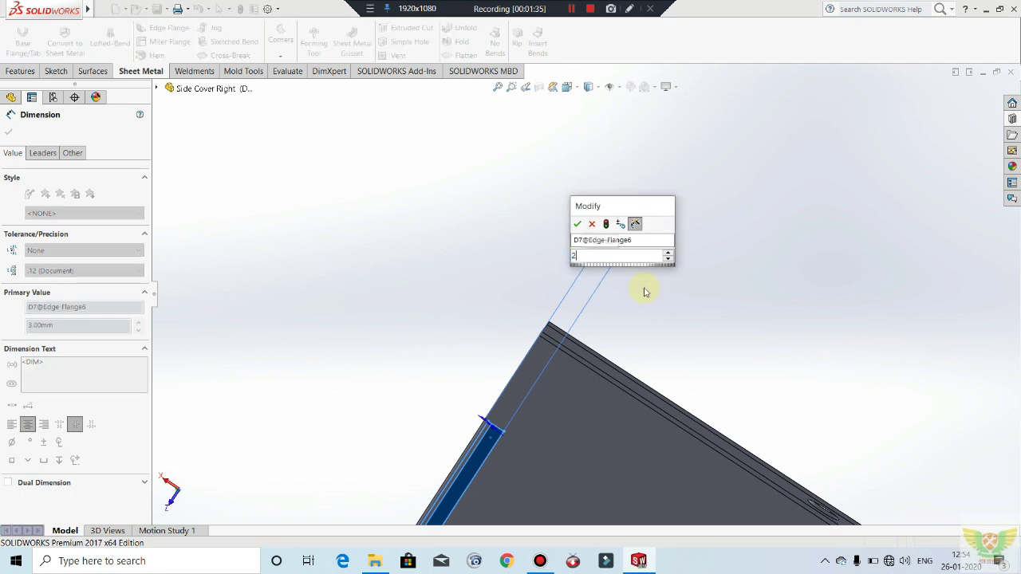
{"action": "key", "text": "Return"}
{"action": "left_click", "coordinate": [9, 133]}
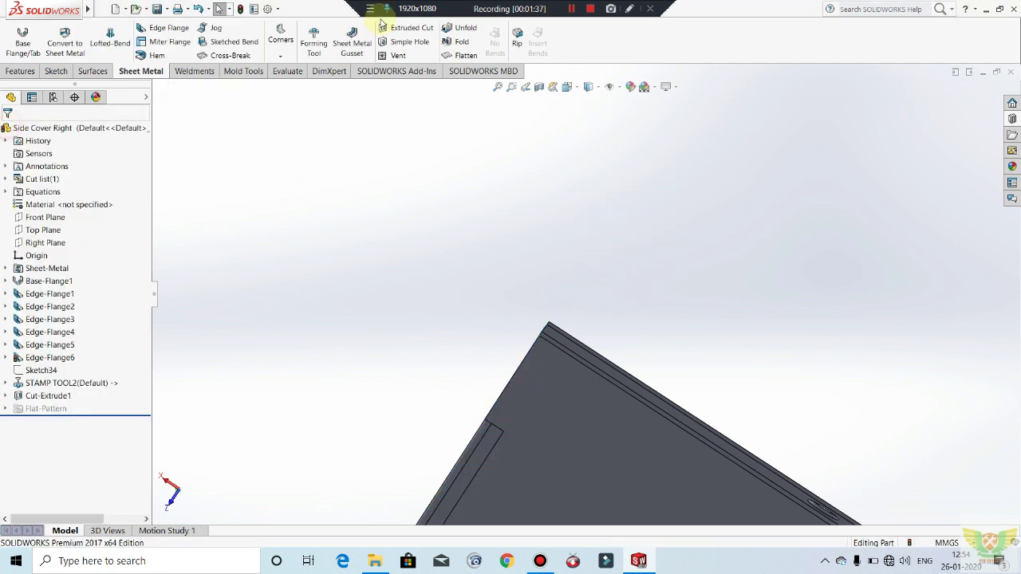
{"action": "left_click", "coordinate": [241, 9]}
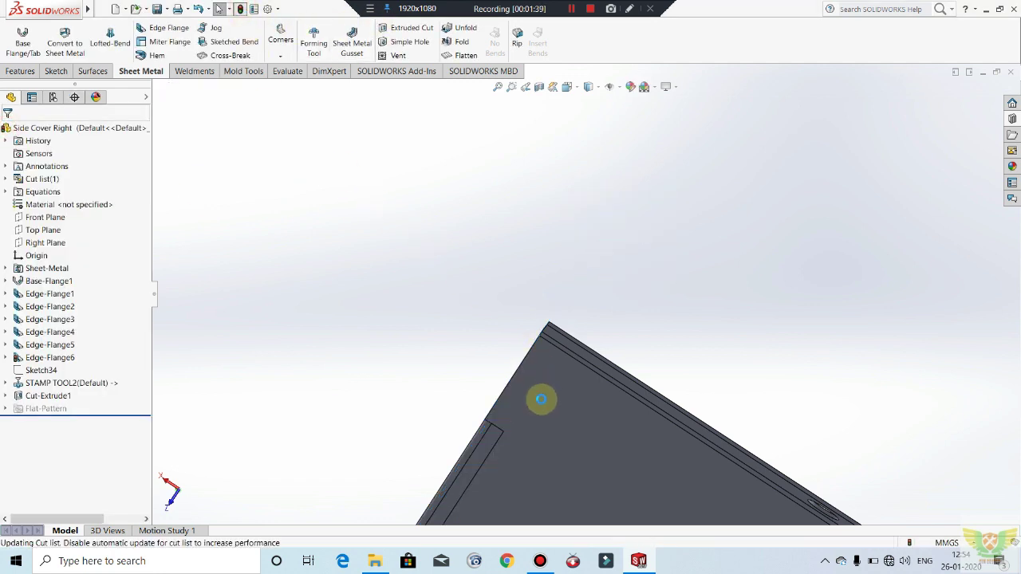
Step: Start a new sketch on the cover's large outer face and view it normal to the sketch plane
{"action": "scroll", "coordinate": [404, 269], "scroll_direction": "up", "scroll_amount": 4}
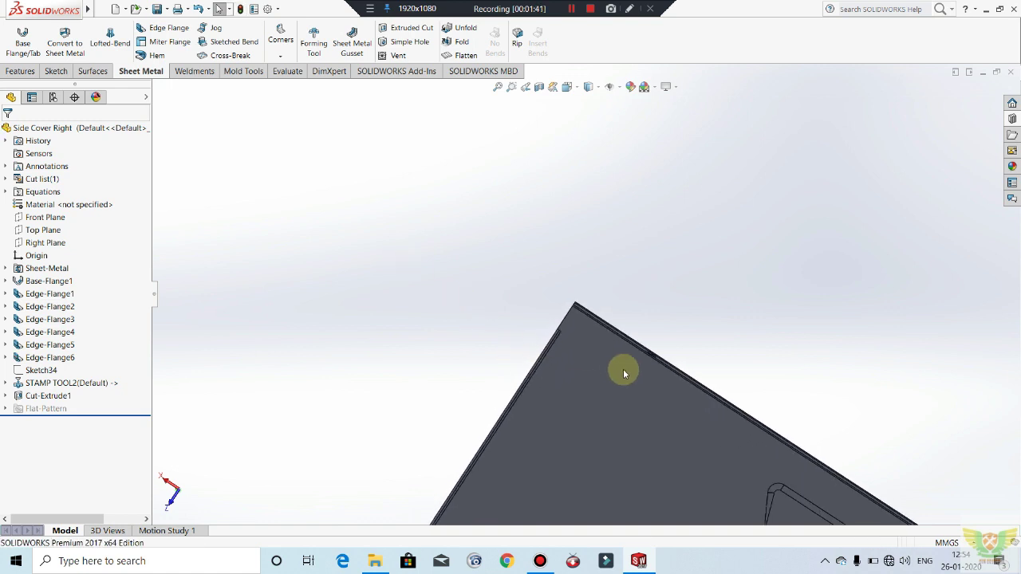
{"action": "scroll", "coordinate": [559, 332], "scroll_direction": "down", "scroll_amount": 6}
{"action": "scroll", "coordinate": [532, 323], "scroll_direction": "down", "scroll_amount": 5}
{"action": "middle_click_drag", "start_coordinate": [529, 324], "coordinate": [507, 353]}
{"action": "scroll", "coordinate": [532, 266], "scroll_direction": "up", "scroll_amount": 8}
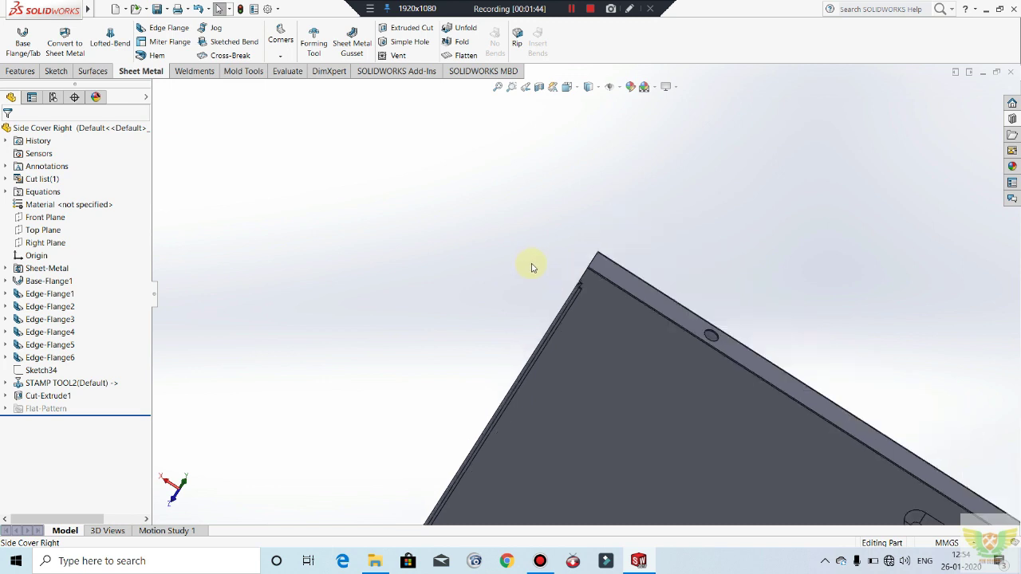
{"action": "middle_click_drag", "start_coordinate": [607, 332], "coordinate": [756, 428]}
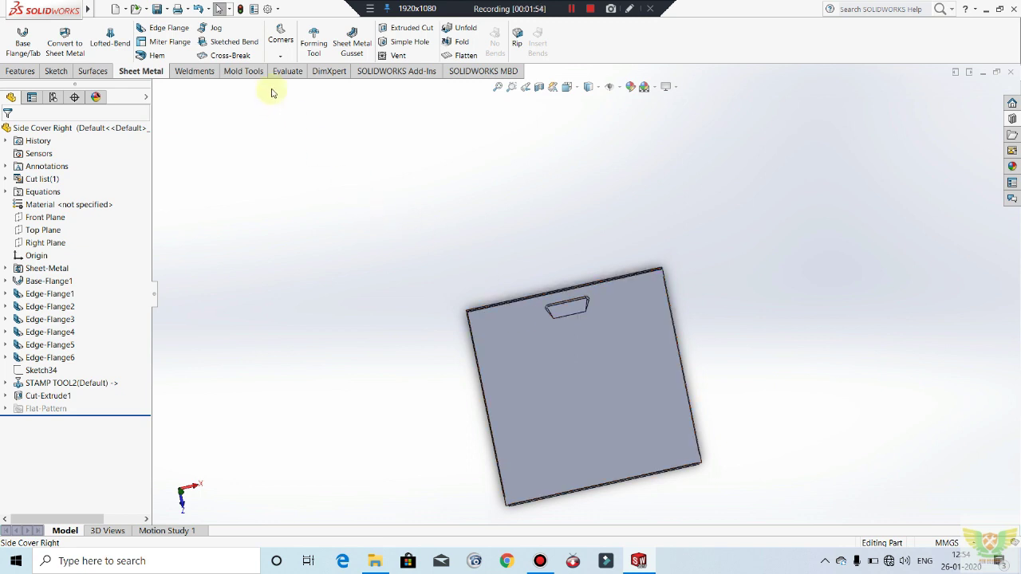
{"action": "left_click", "coordinate": [56, 71]}
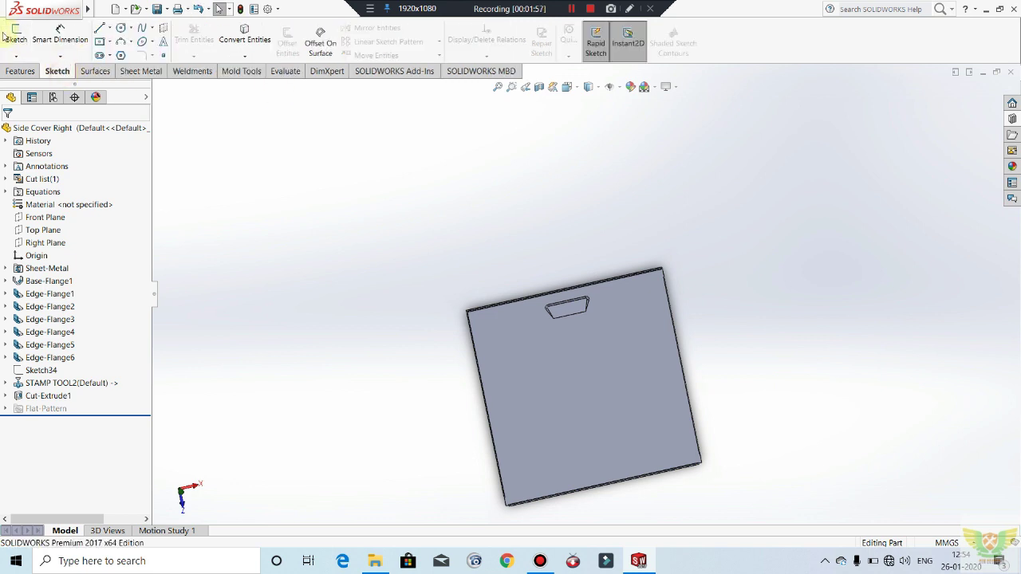
{"action": "left_click", "coordinate": [13, 40]}
{"action": "left_click", "coordinate": [612, 341]}
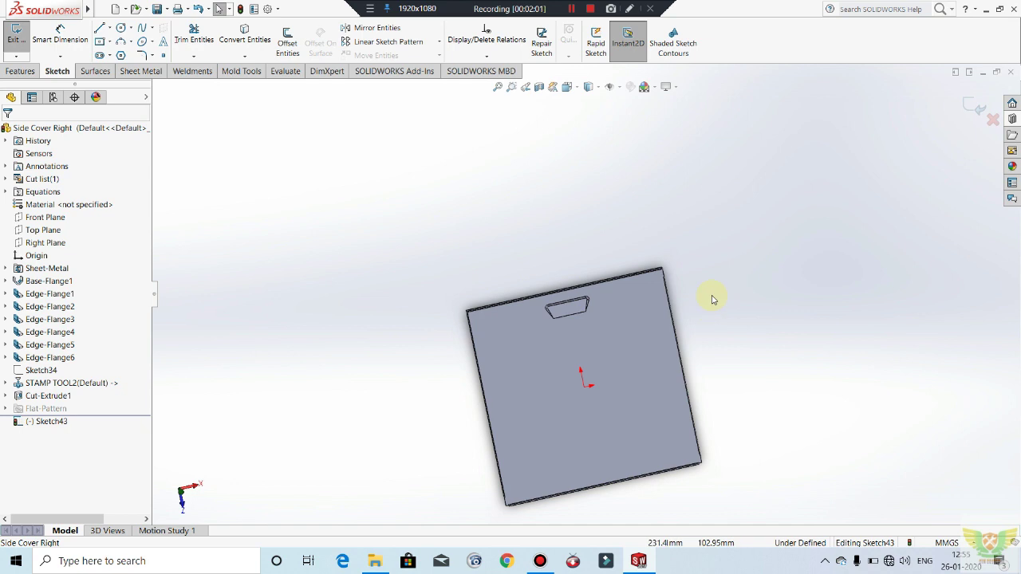
{"action": "key", "text": "ctrl+8"}
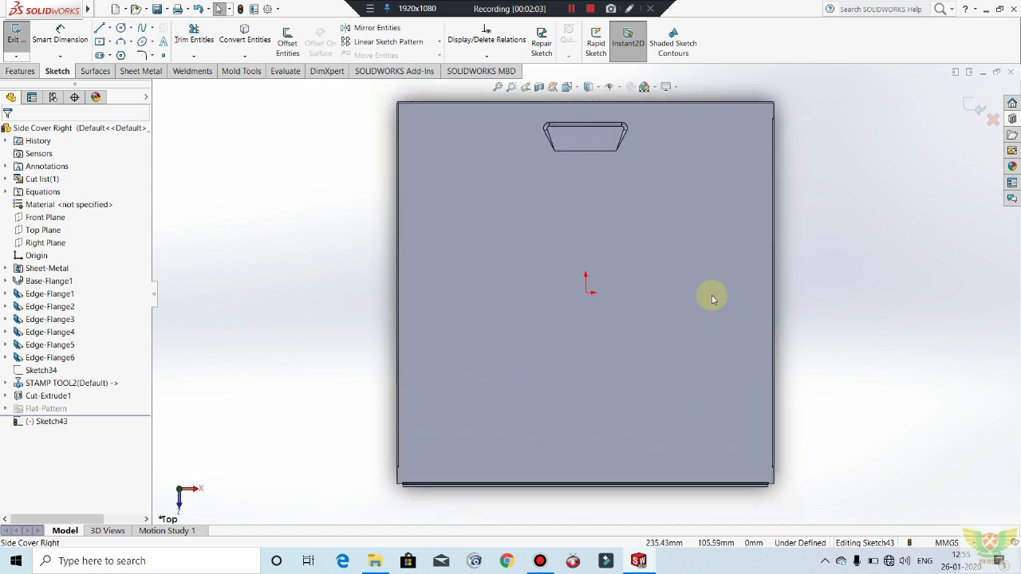
{"action": "left_click", "coordinate": [572, 8]}
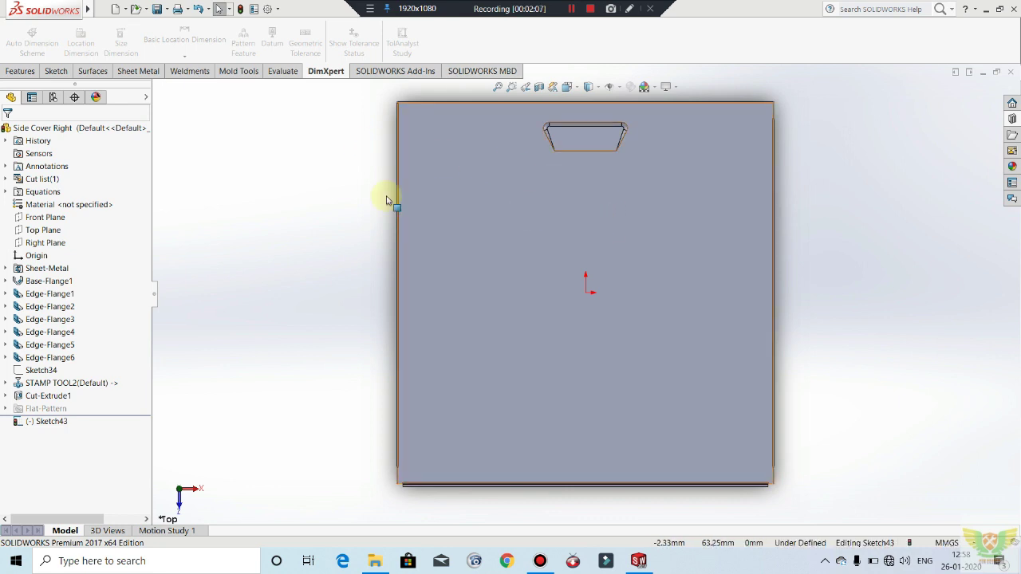
Step: Sketch a 4 mm diameter circle on the panel face, below and to the left of the trapezoidal stamp
{"action": "left_click", "coordinate": [54, 71]}
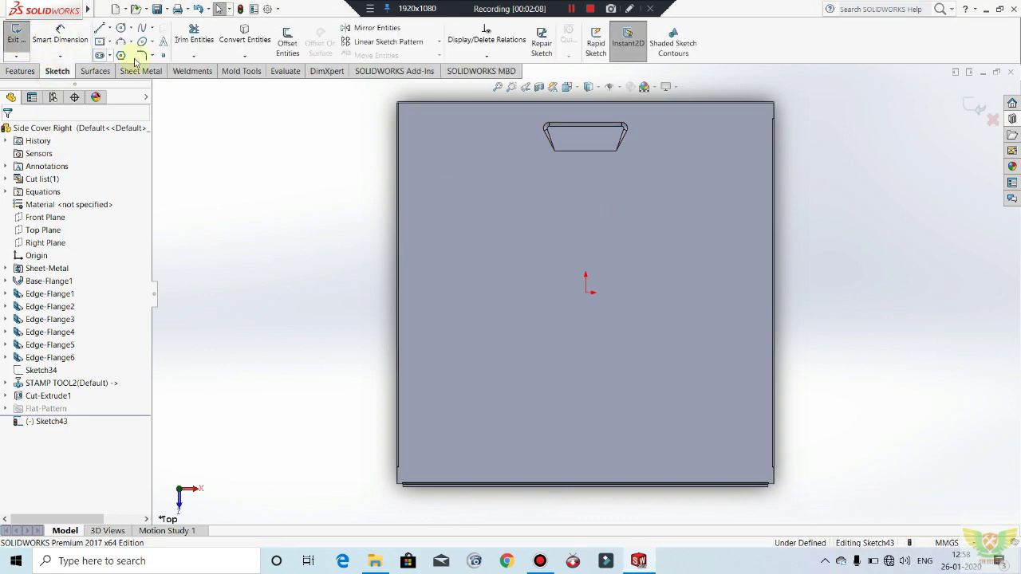
{"action": "left_click", "coordinate": [121, 28]}
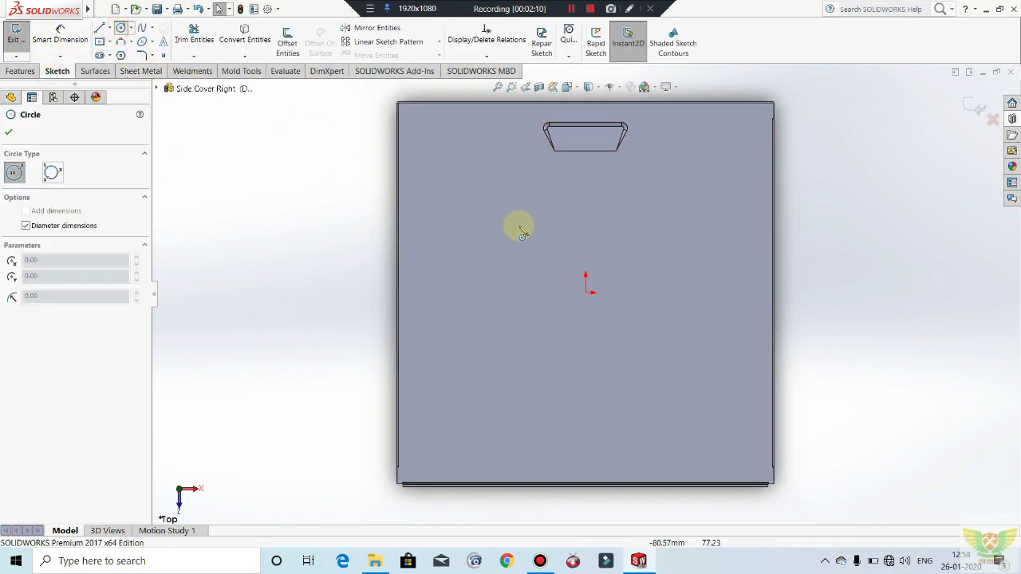
{"action": "left_click", "coordinate": [448, 191]}
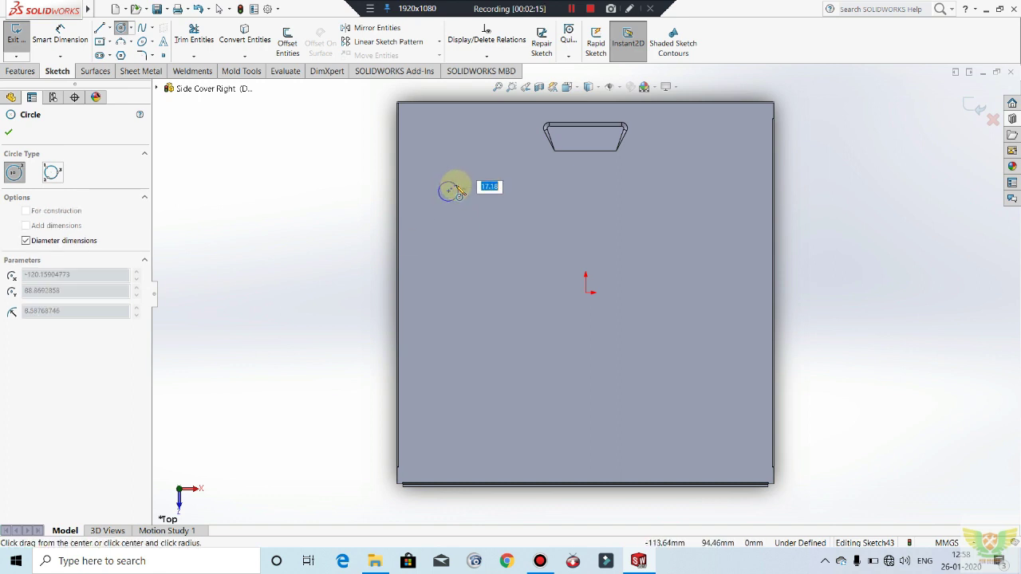
{"action": "type", "text": "4"}
{"action": "key", "text": "Return"}
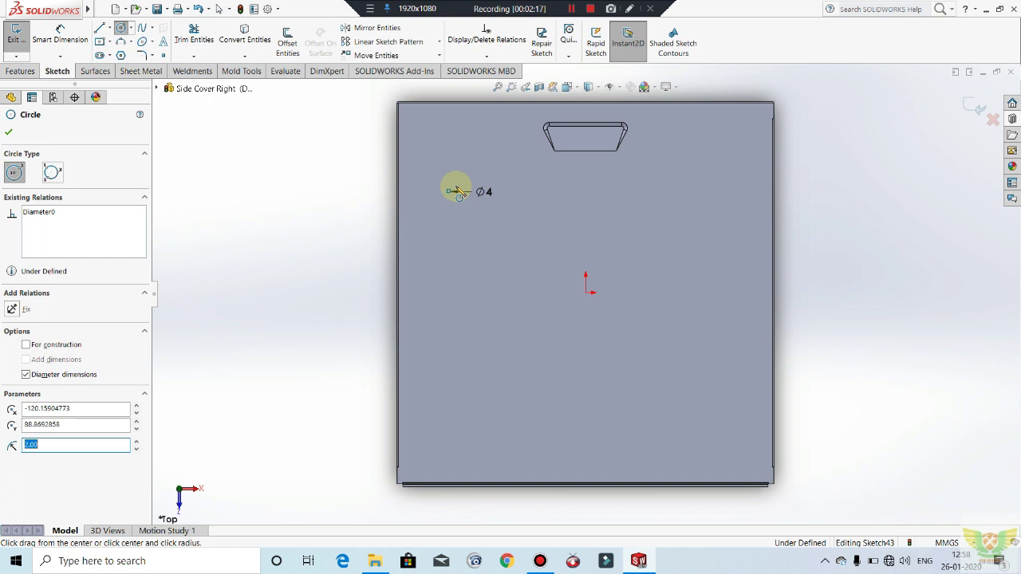
Step: Dimension the circle's centre 45 mm from the panel's upper edge
{"action": "left_click", "coordinate": [60, 35]}
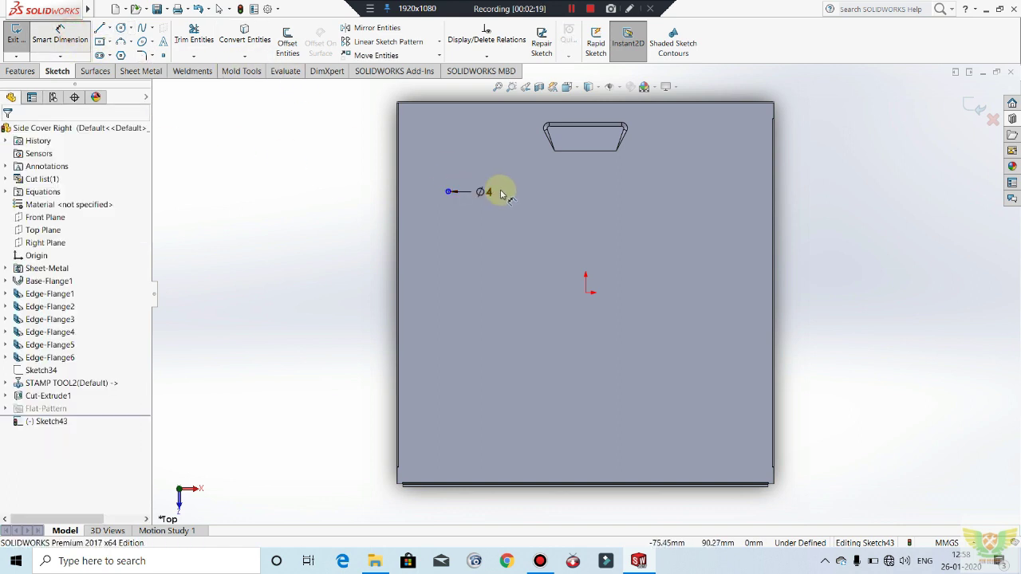
{"action": "scroll", "coordinate": [480, 182], "scroll_direction": "down", "scroll_amount": 3}
{"action": "scroll", "coordinate": [467, 201], "scroll_direction": "up", "scroll_amount": 3}
{"action": "scroll", "coordinate": [507, 197], "scroll_direction": "down", "scroll_amount": 7}
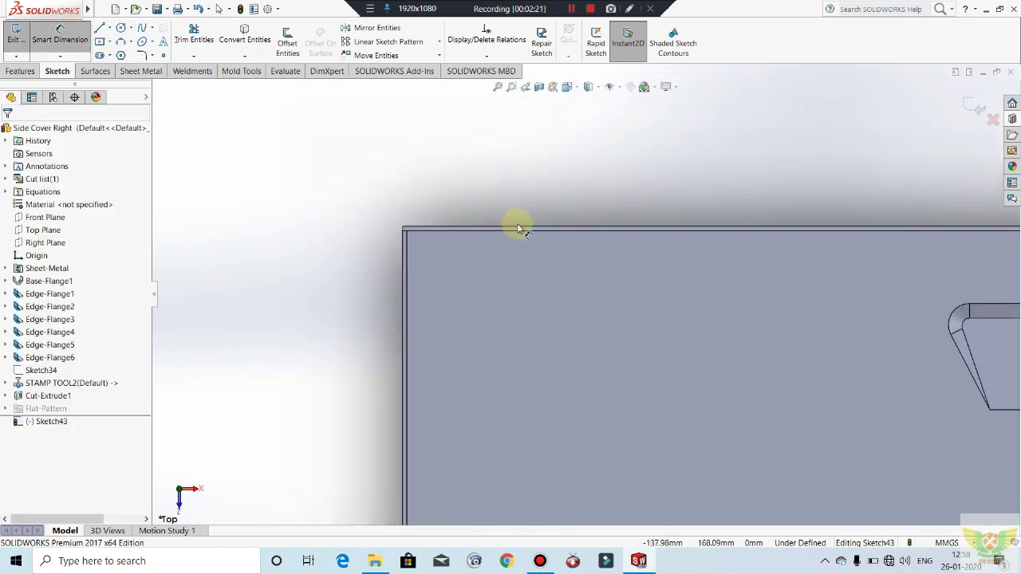
{"action": "left_click", "coordinate": [518, 229]}
{"action": "scroll", "coordinate": [529, 231], "scroll_direction": "up", "scroll_amount": 3}
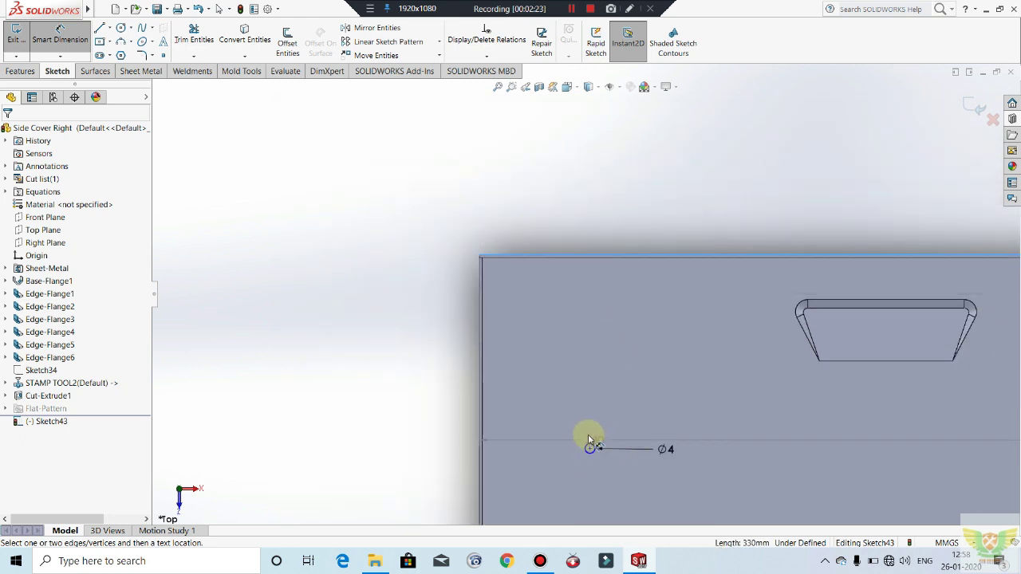
{"action": "left_click", "coordinate": [589, 447]}
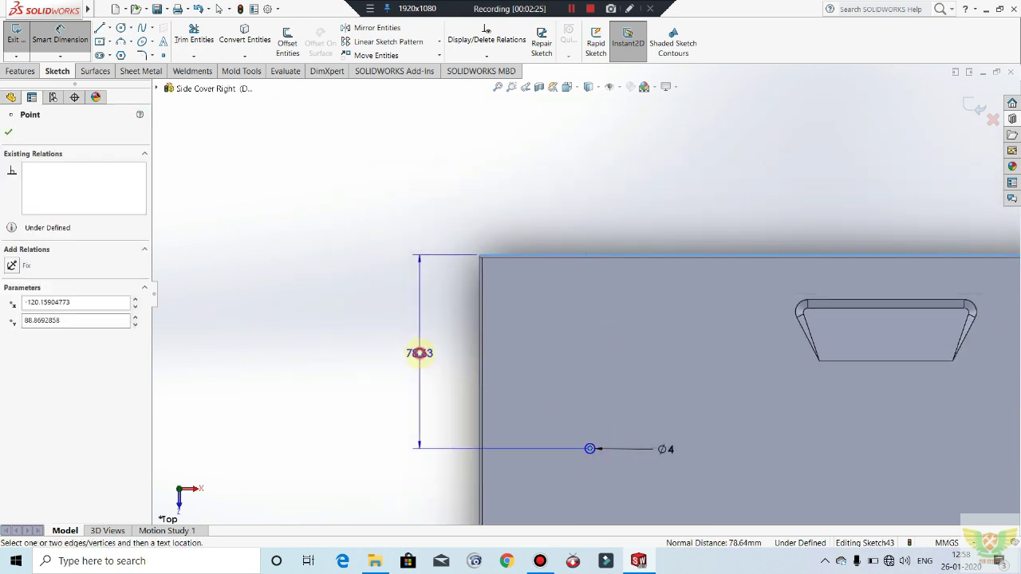
{"action": "left_click", "coordinate": [419, 354]}
{"action": "type", "text": "45"}
{"action": "key", "text": "Return"}
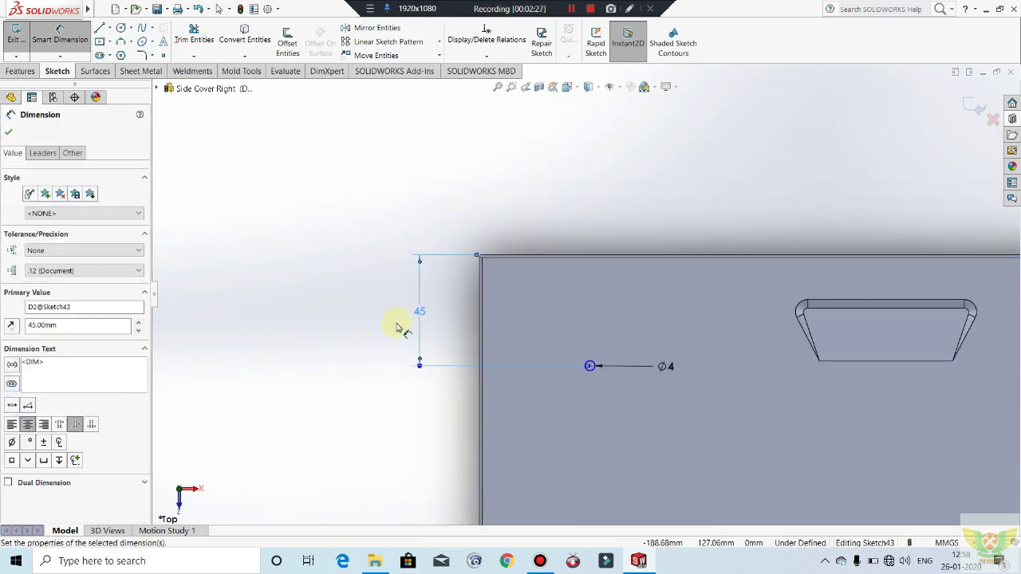
Step: Dimension the circle's centre 35 mm from the panel's left edge
{"action": "left_click", "coordinate": [480, 334]}
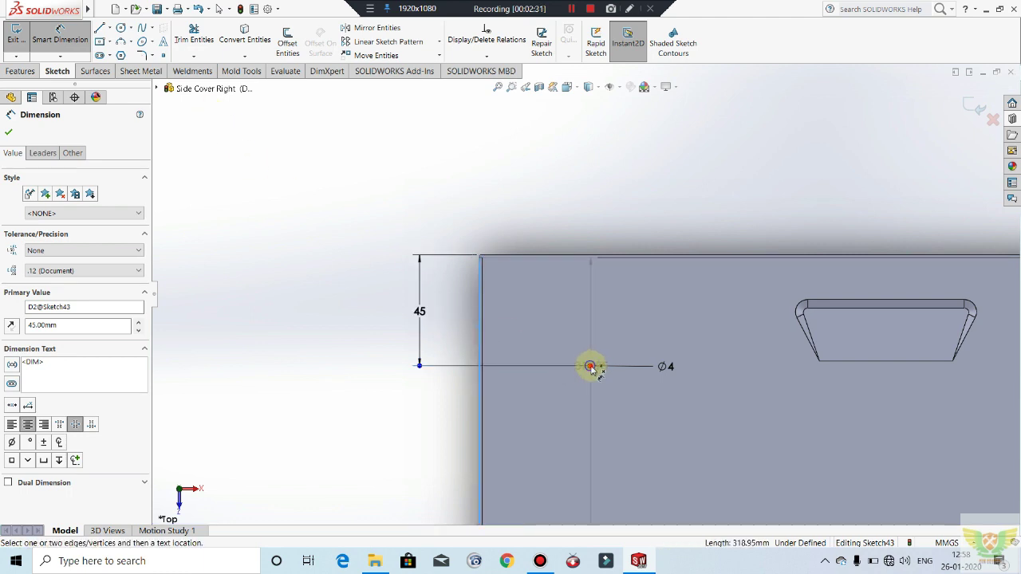
{"action": "left_click", "coordinate": [590, 366]}
{"action": "left_click", "coordinate": [542, 201]}
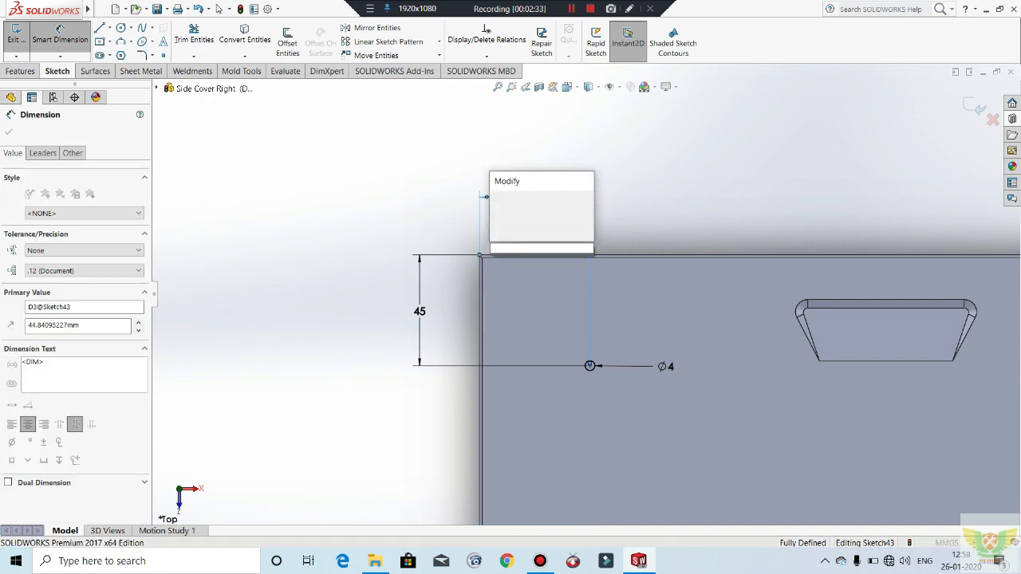
{"action": "type", "text": "35"}
{"action": "key", "text": "Return"}
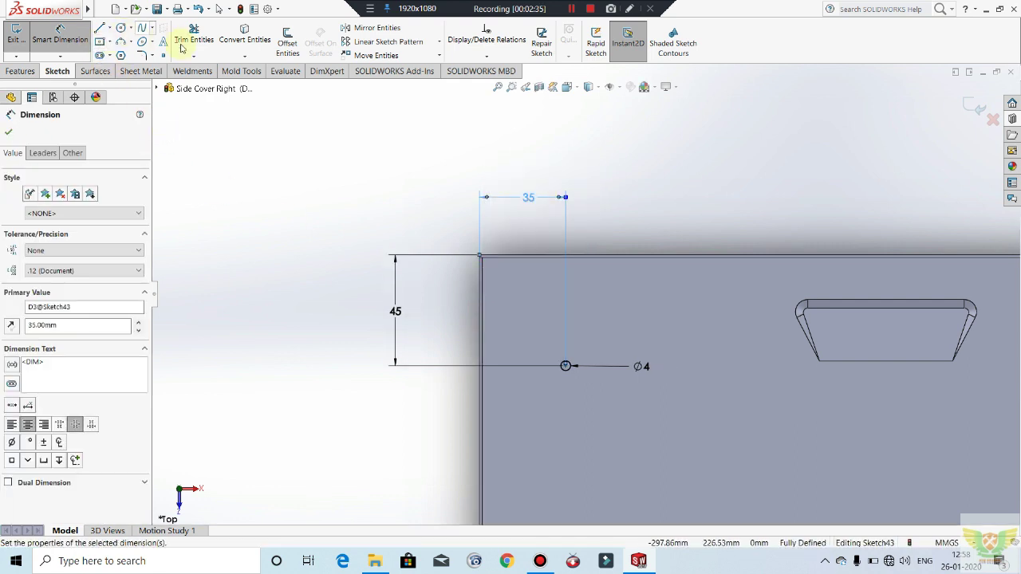
Step: Try to create a linear sketch pattern with 8 instances at 7 mm along X and 18 instances at 10 mm along Y
{"action": "left_click", "coordinate": [371, 41]}
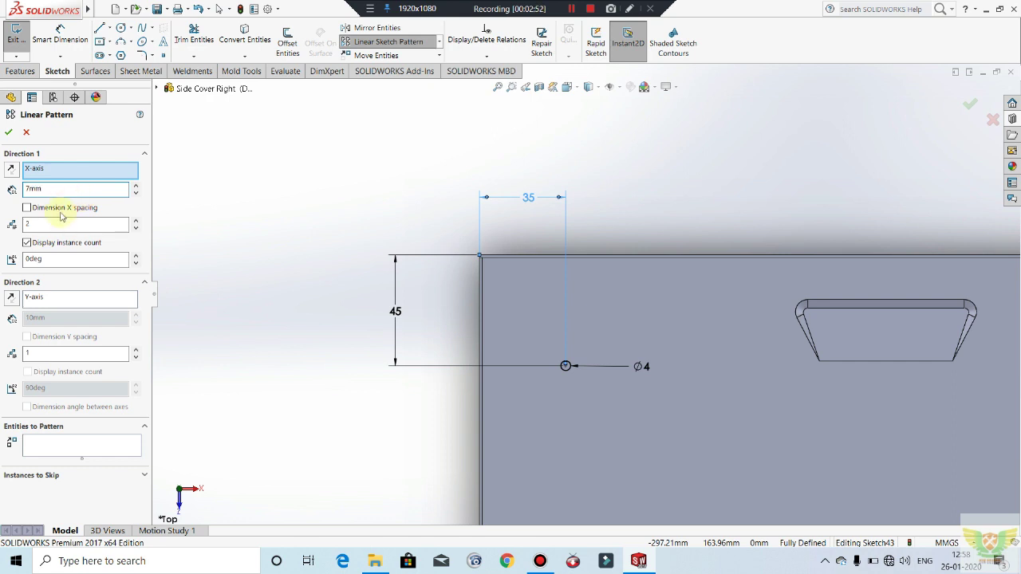
{"action": "double_click", "coordinate": [71, 225]}
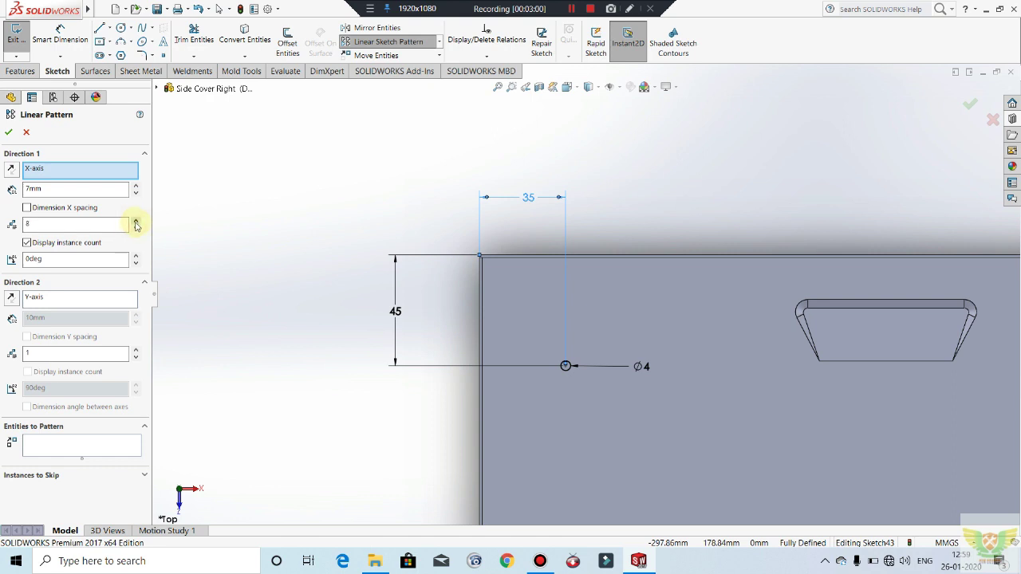
{"action": "left_click", "coordinate": [58, 355]}
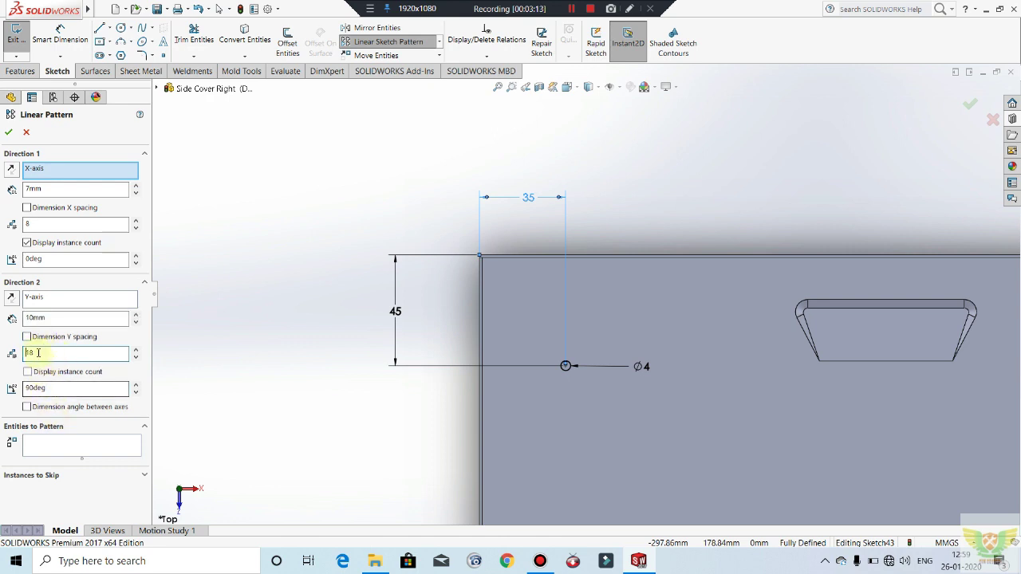
{"action": "left_click", "coordinate": [46, 319]}
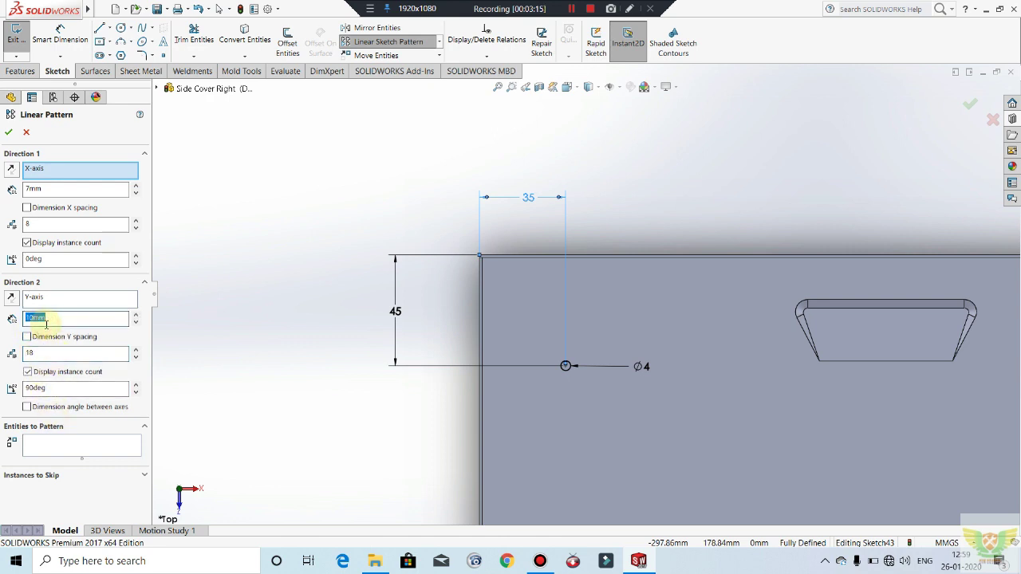
{"action": "left_click", "coordinate": [8, 134]}
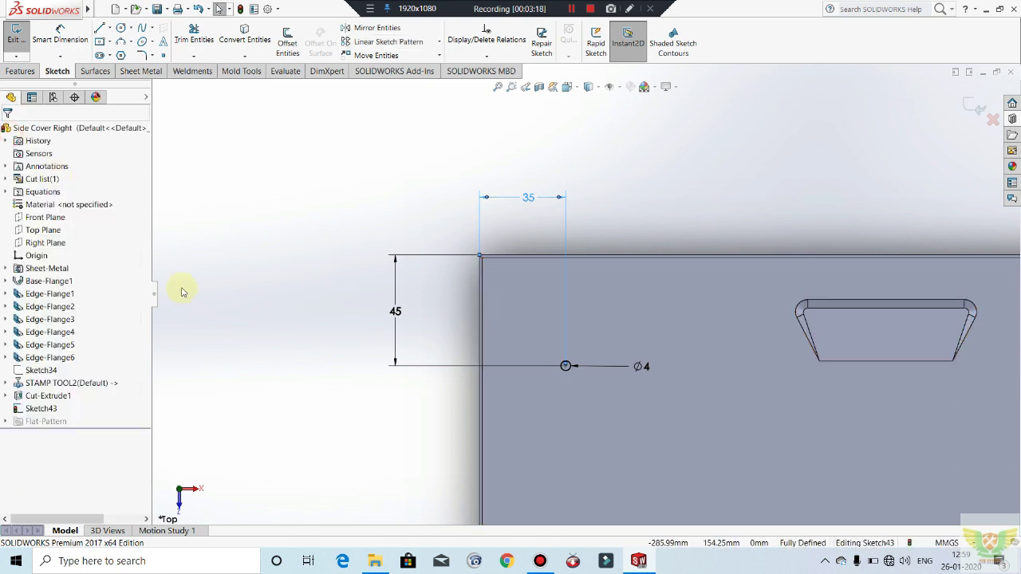
Step: Set up a linear sketch pattern of the 4 mm circle with 8 instances at 7 mm along X and 18 instances along Y
{"action": "scroll", "coordinate": [630, 412], "scroll_direction": "down", "scroll_amount": 2}
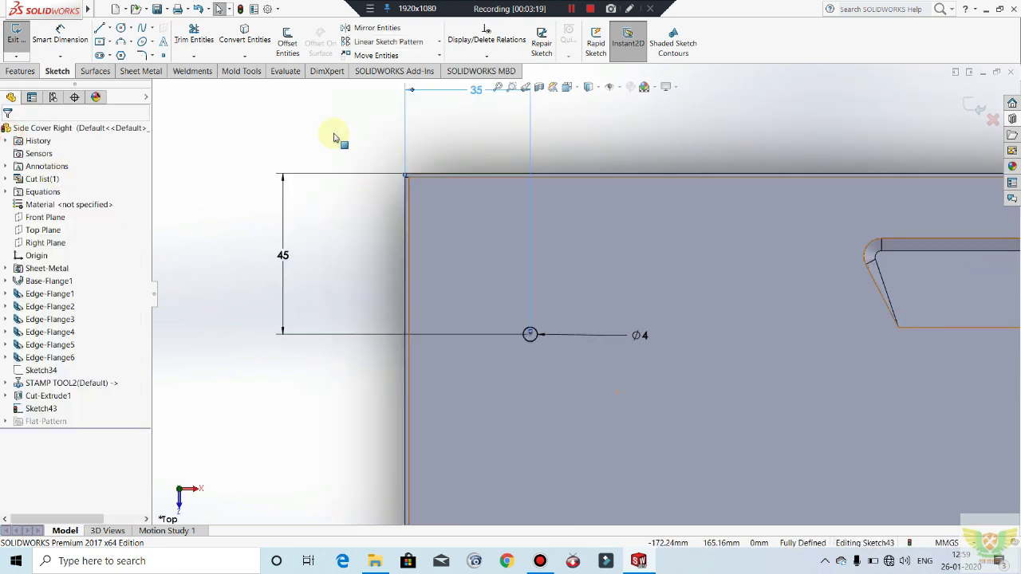
{"action": "left_click", "coordinate": [365, 42]}
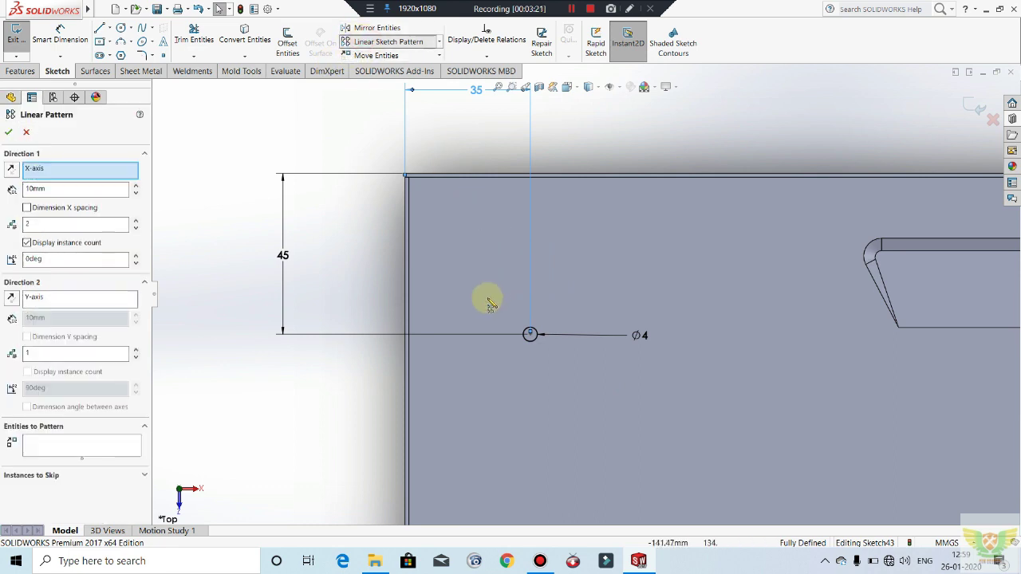
{"action": "left_click", "coordinate": [86, 445]}
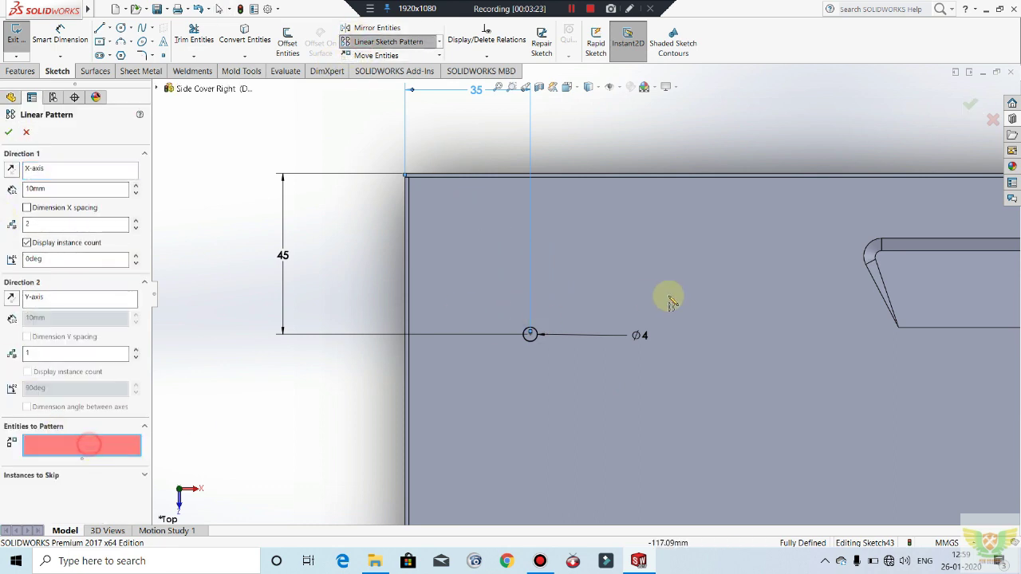
{"action": "left_click", "coordinate": [532, 342]}
{"action": "left_click", "coordinate": [53, 192]}
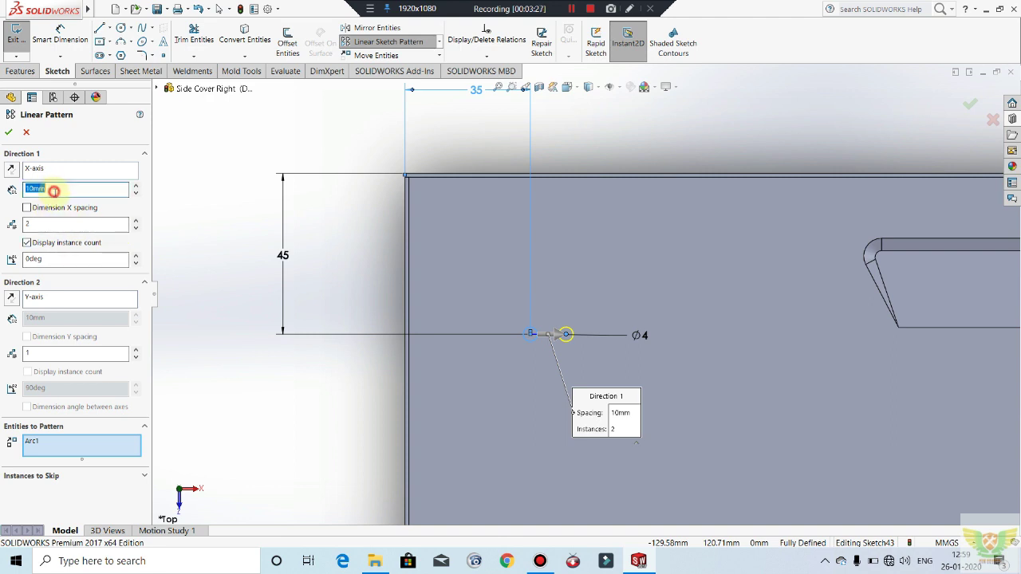
{"action": "type", "text": "7"}
{"action": "key", "text": "Return"}
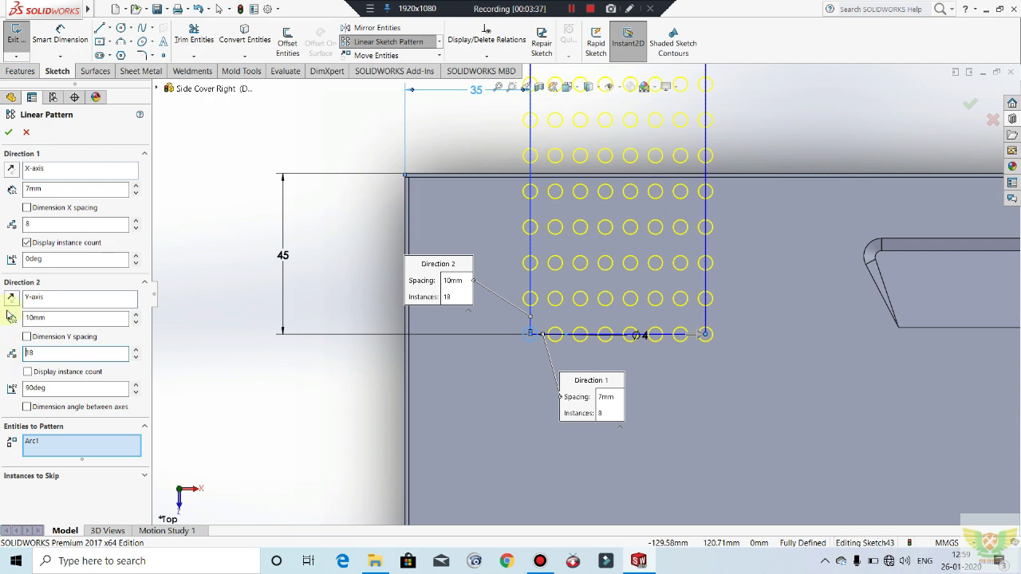
Step: Reverse the pattern's Y direction, set its Y spacing to 7 mm, and finish the pattern and the sketch
{"action": "left_click", "coordinate": [12, 300]}
{"action": "left_click", "coordinate": [90, 371]}
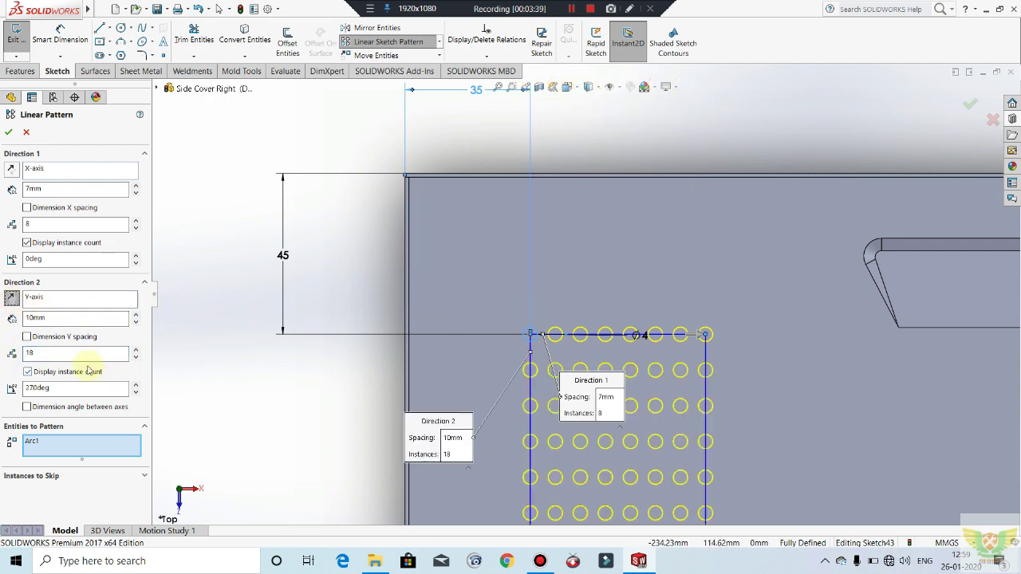
{"action": "double_click", "coordinate": [52, 317]}
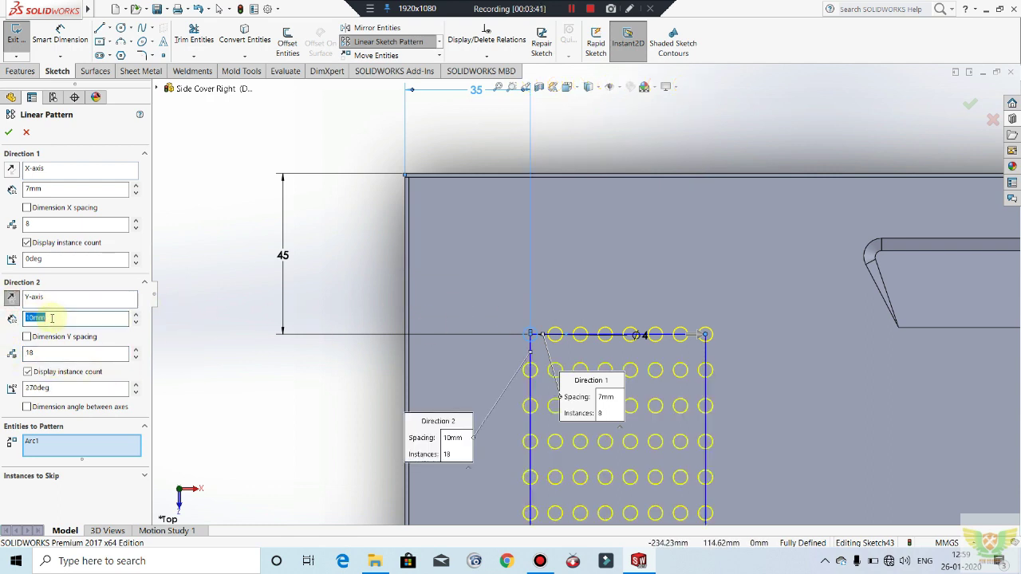
{"action": "type", "text": "7"}
{"action": "key", "text": "Return"}
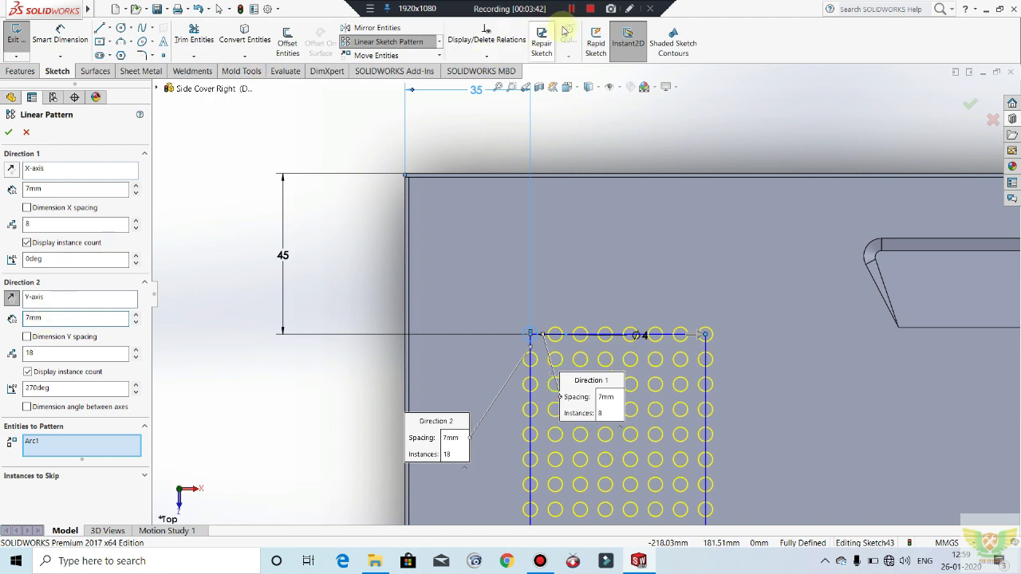
{"action": "scroll", "coordinate": [409, 100], "scroll_direction": "down", "scroll_amount": 3}
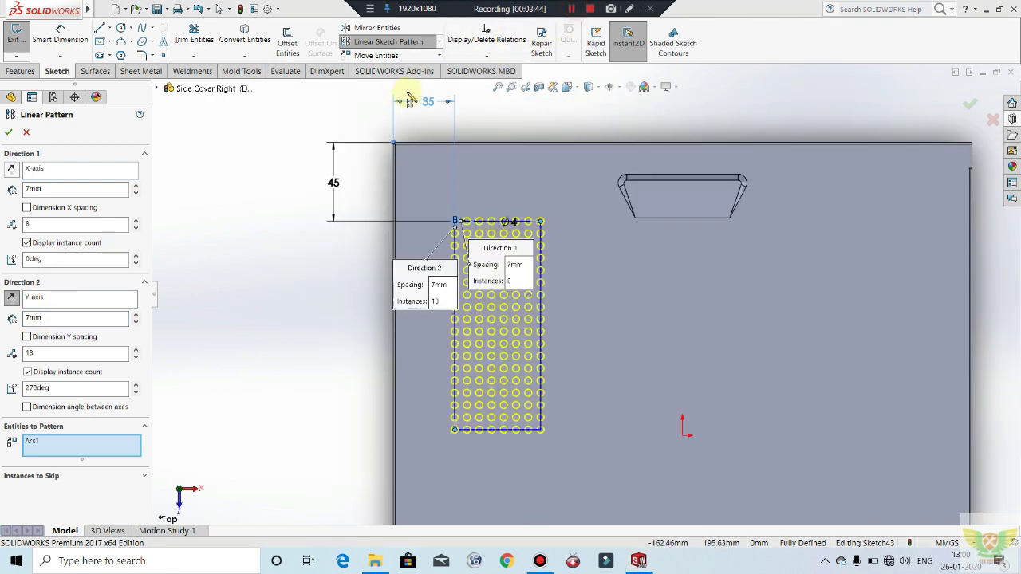
{"action": "left_click", "coordinate": [7, 132]}
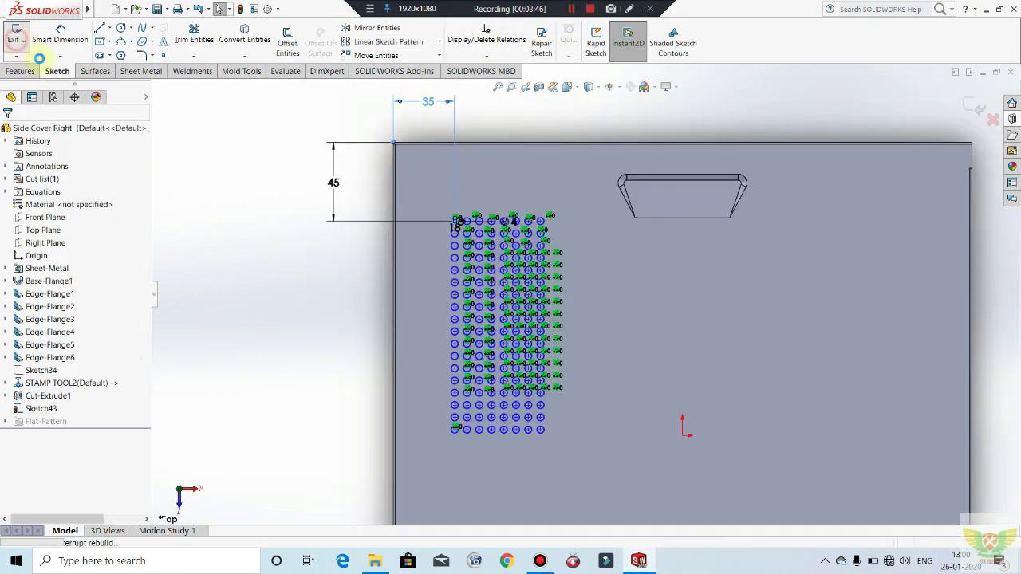
{"action": "left_click", "coordinate": [16, 35]}
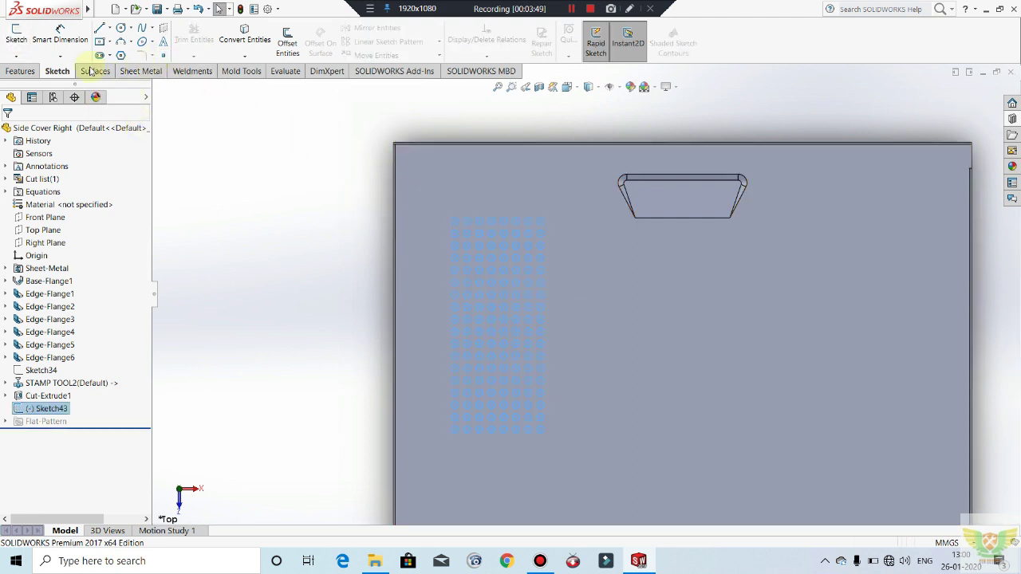
Step: Cut the patterned circles through the sheet-metal panel with a blind 10 mm Extruded Cut, keeping Normal cut enabled
{"action": "left_click", "coordinate": [14, 72]}
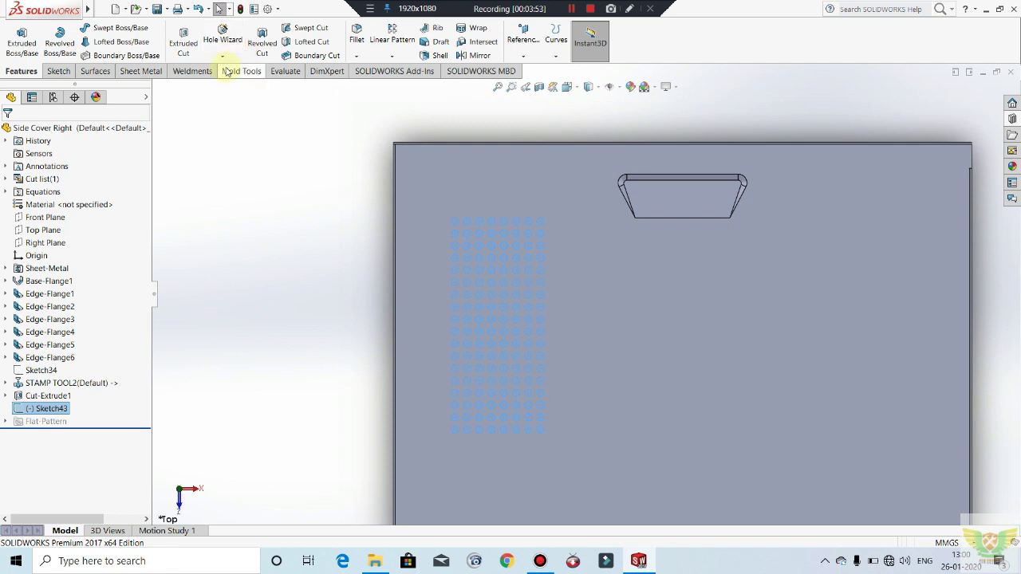
{"action": "left_click", "coordinate": [139, 71]}
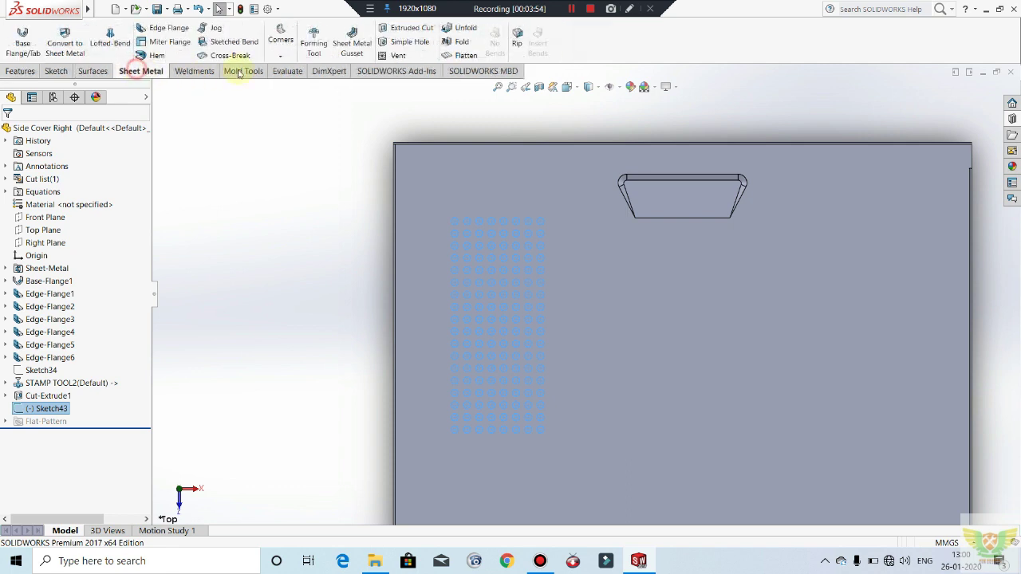
{"action": "left_click", "coordinate": [405, 28]}
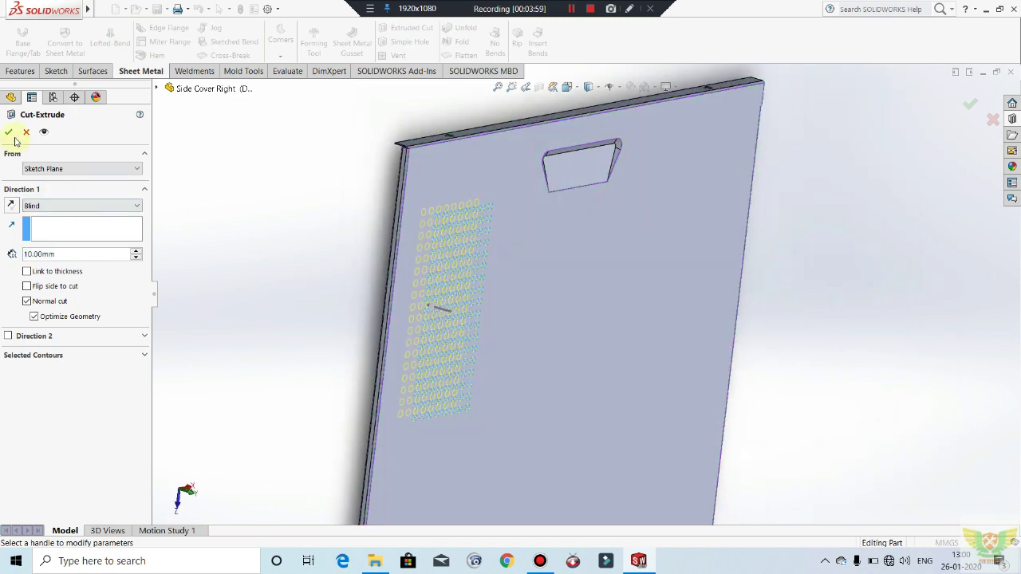
{"action": "left_click", "coordinate": [9, 133]}
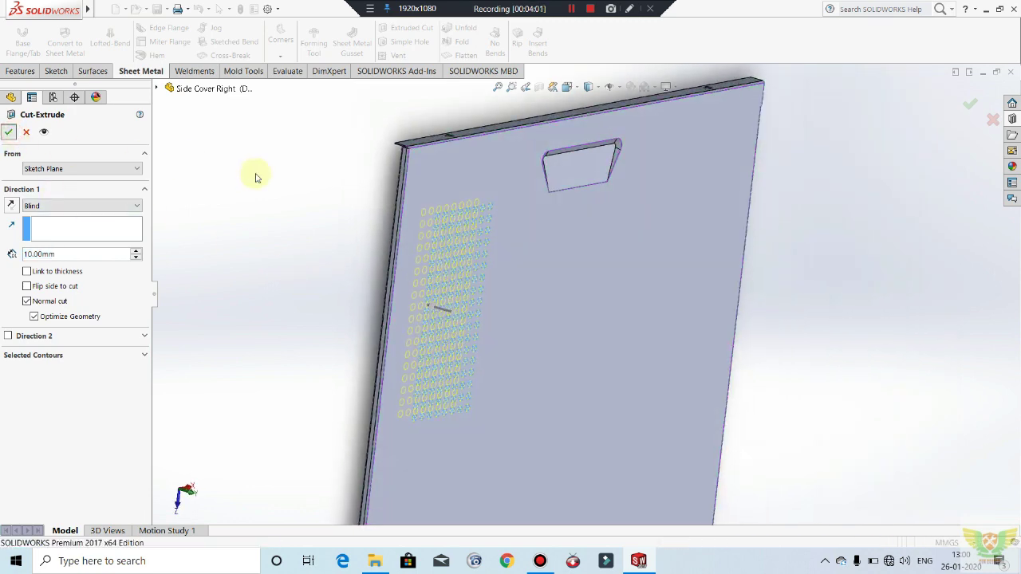
{"action": "left_click", "coordinate": [255, 174]}
{"action": "middle_click_drag", "start_coordinate": [298, 251], "coordinate": [351, 268]}
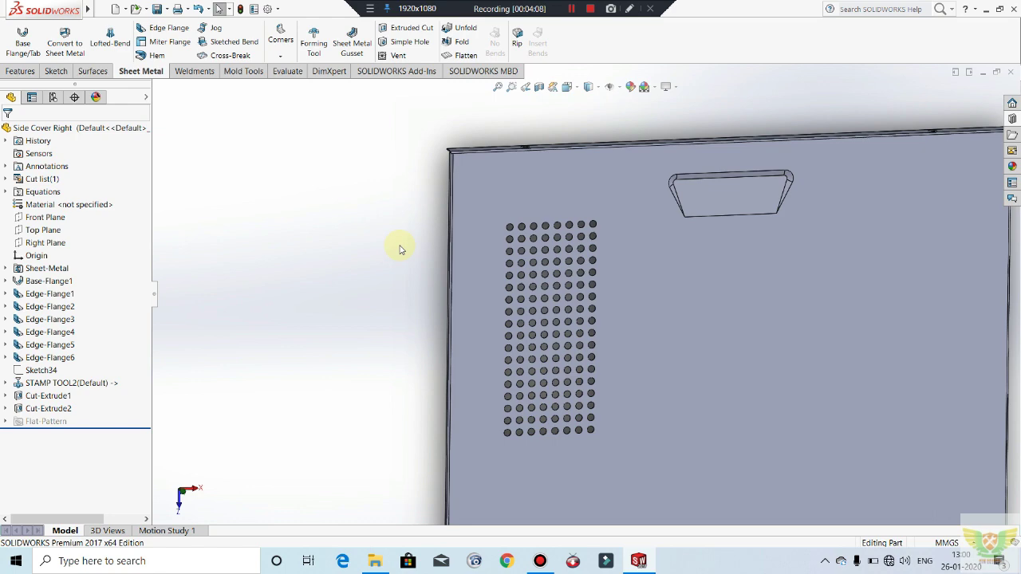
{"action": "scroll", "coordinate": [681, 289], "scroll_direction": "up", "scroll_amount": 3}
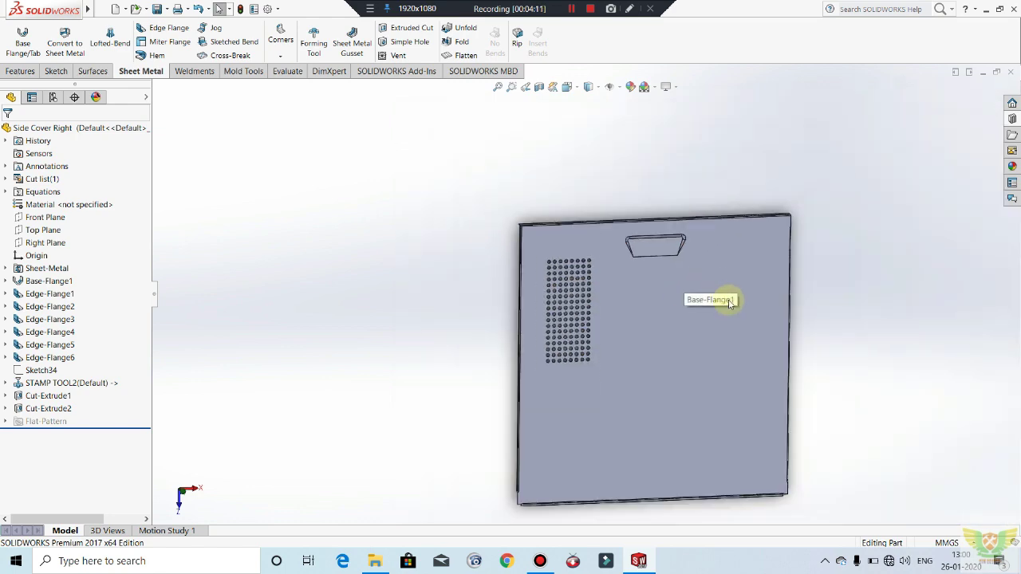
{"action": "scroll", "coordinate": [701, 295], "scroll_direction": "down", "scroll_amount": 1}
{"action": "scroll", "coordinate": [700, 295], "scroll_direction": "down", "scroll_amount": 1}
{"action": "scroll", "coordinate": [405, 285], "scroll_direction": "down", "scroll_amount": 1}
{"action": "scroll", "coordinate": [540, 303], "scroll_direction": "up", "scroll_amount": 1}
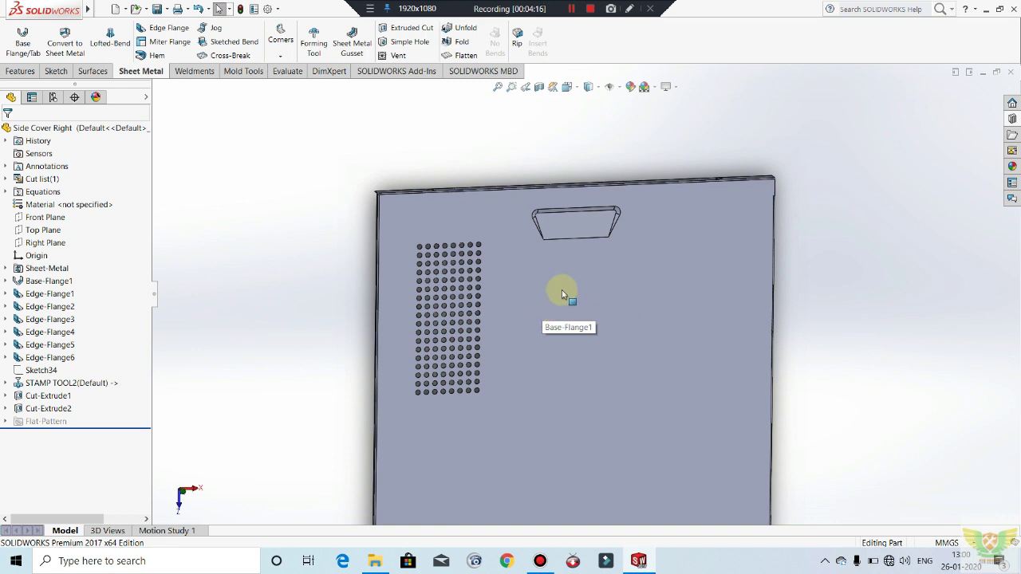
{"action": "scroll", "coordinate": [583, 330], "scroll_direction": "down", "scroll_amount": 1}
{"action": "scroll", "coordinate": [583, 307], "scroll_direction": "up", "scroll_amount": 1}
{"action": "scroll", "coordinate": [583, 310], "scroll_direction": "down", "scroll_amount": 1}
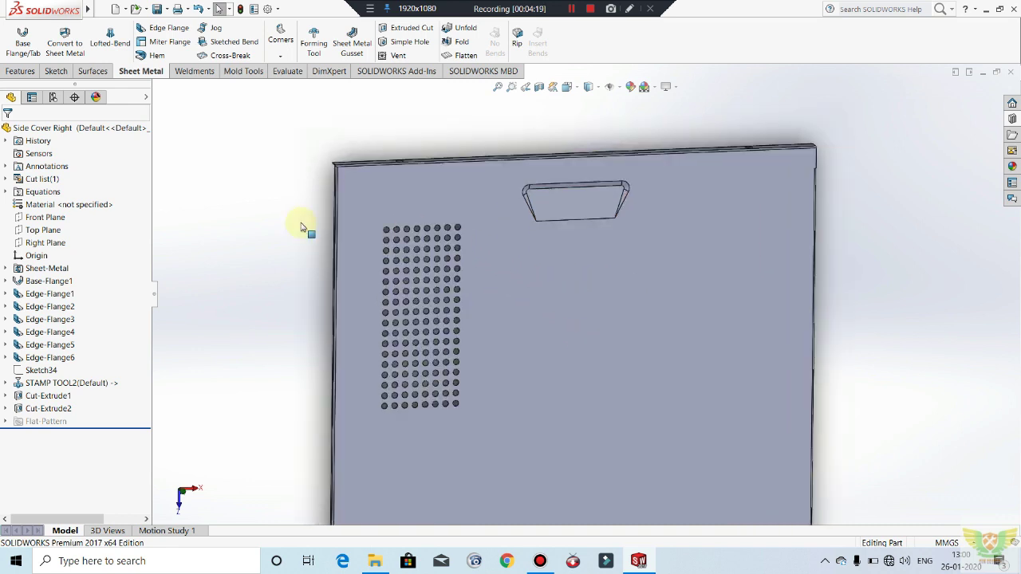
Step: Create a new part document and start a sketch on the Top Plane
{"action": "left_click", "coordinate": [115, 9]}
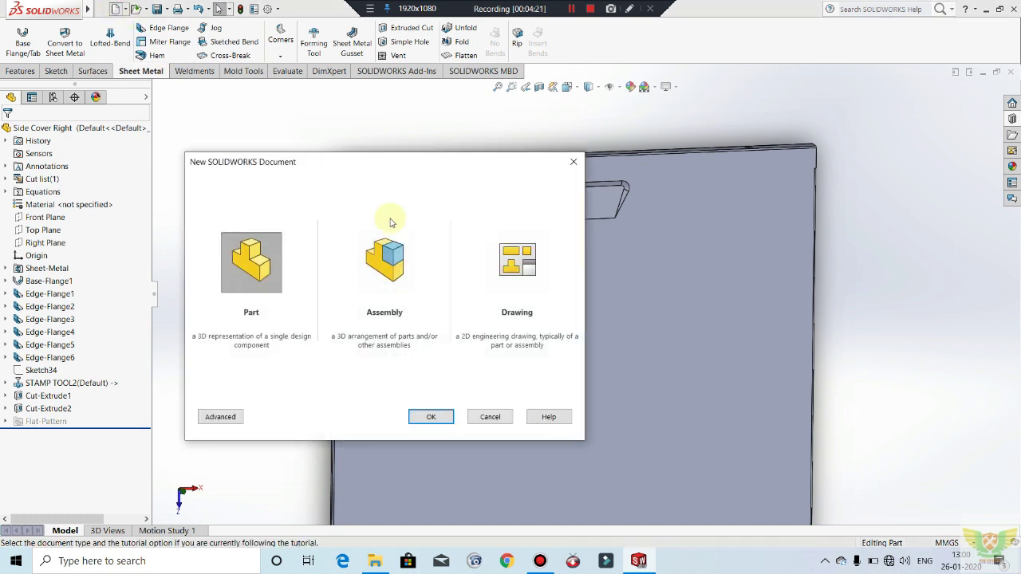
{"action": "left_click", "coordinate": [431, 417]}
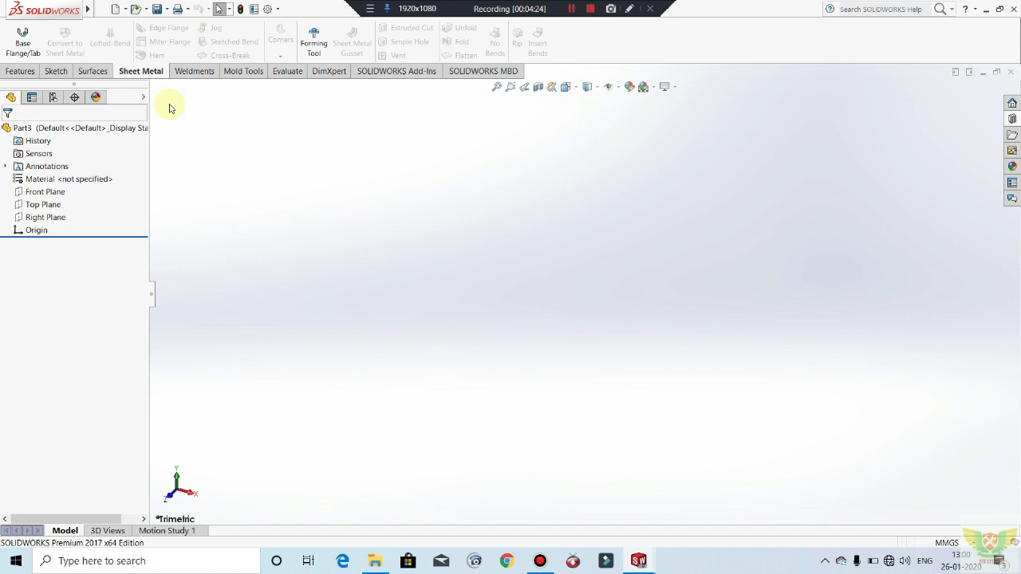
{"action": "left_click", "coordinate": [55, 71]}
{"action": "left_click", "coordinate": [16, 36]}
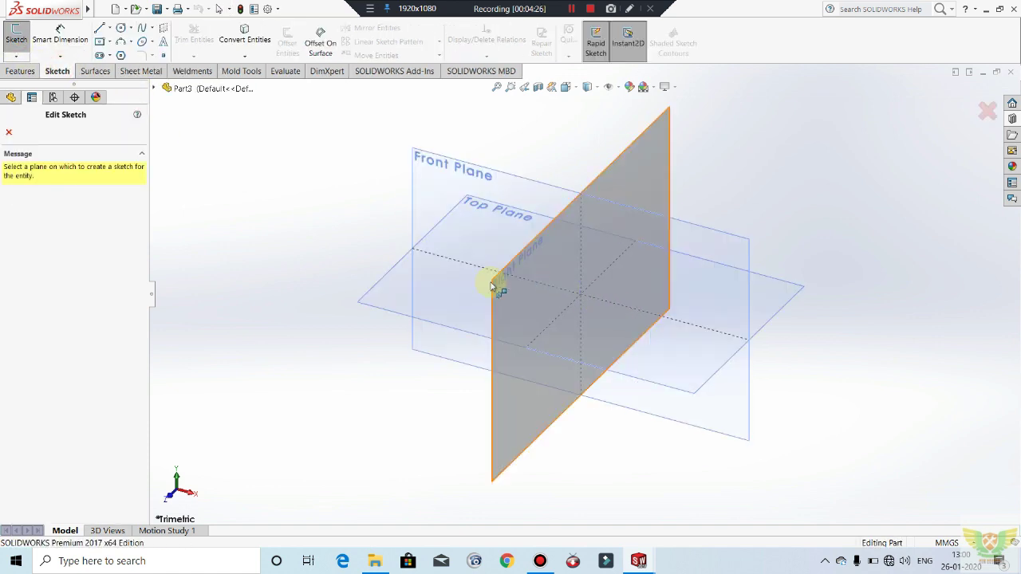
{"action": "left_click", "coordinate": [371, 295]}
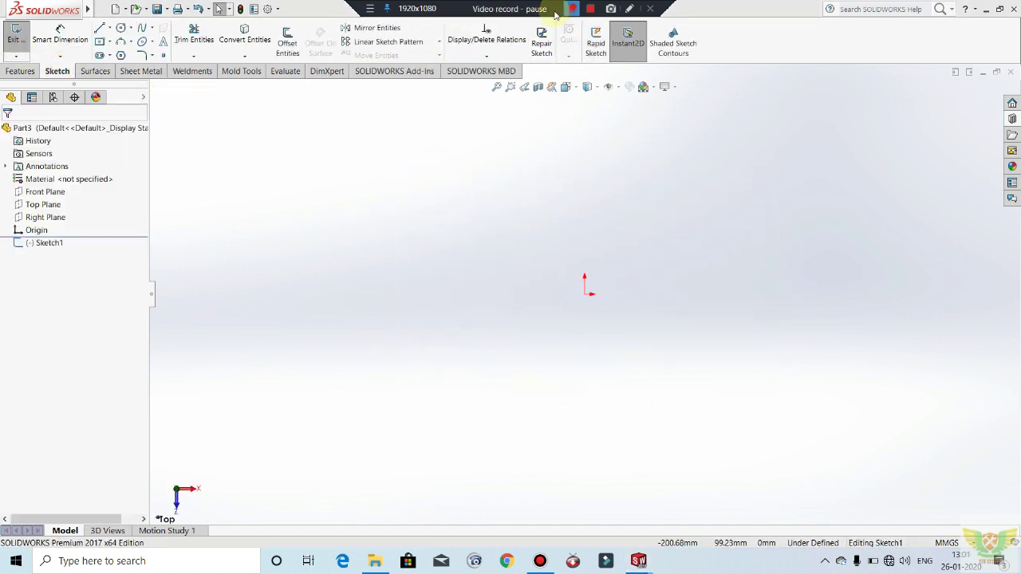
Step: Sketch a center rectangle about 203 mm wide and 149 mm high, centred on the origin
{"action": "left_click", "coordinate": [99, 41]}
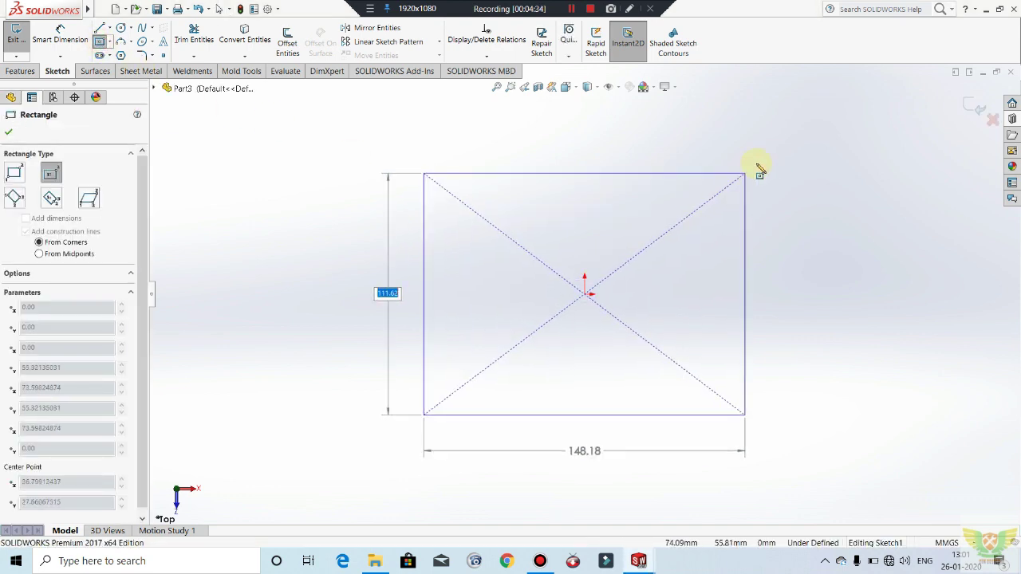
{"action": "left_click", "coordinate": [803, 133]}
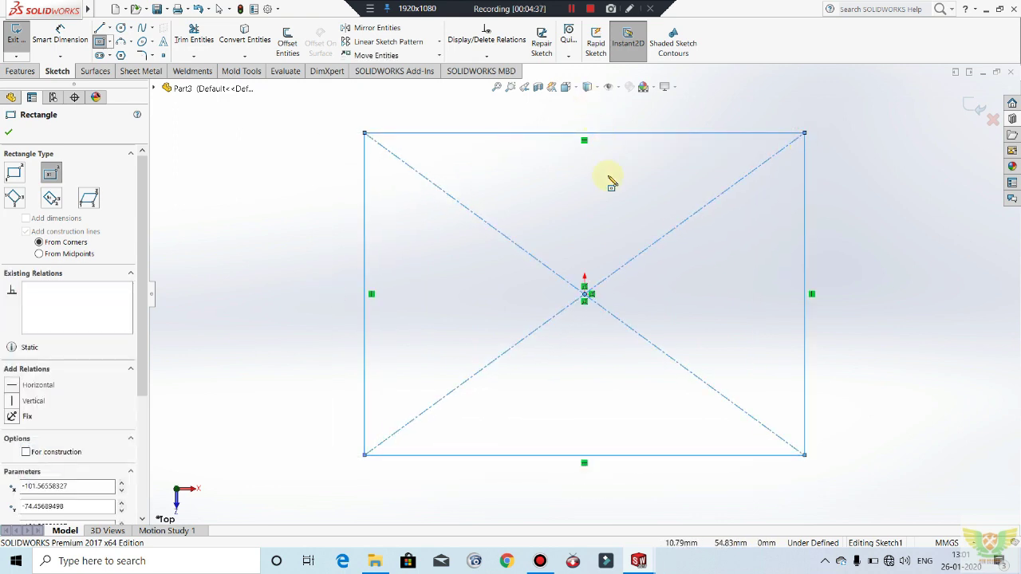
{"action": "left_click", "coordinate": [571, 8]}
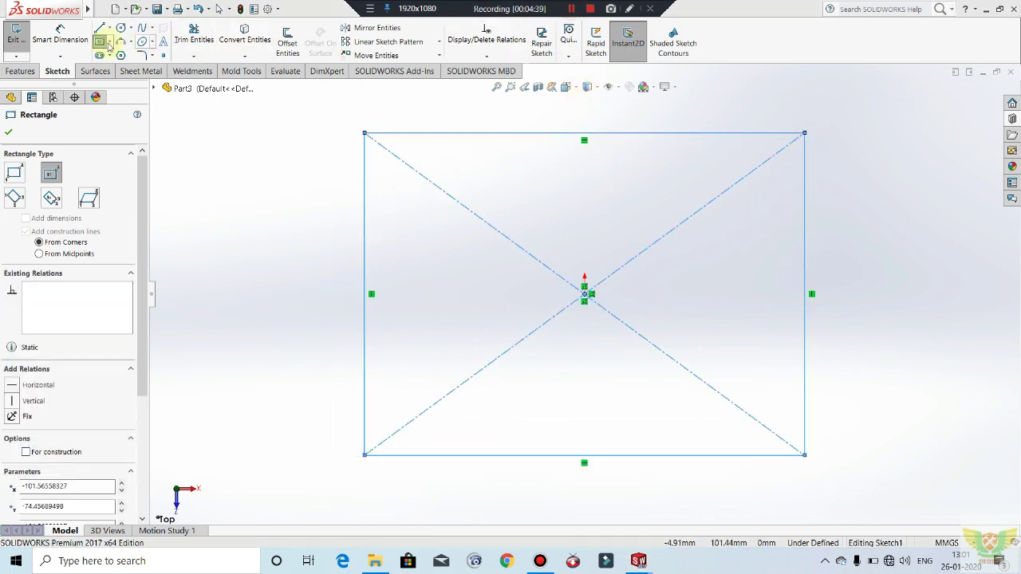
Step: Dimension the rectangle's width and height to 120 mm each
{"action": "left_click", "coordinate": [57, 38]}
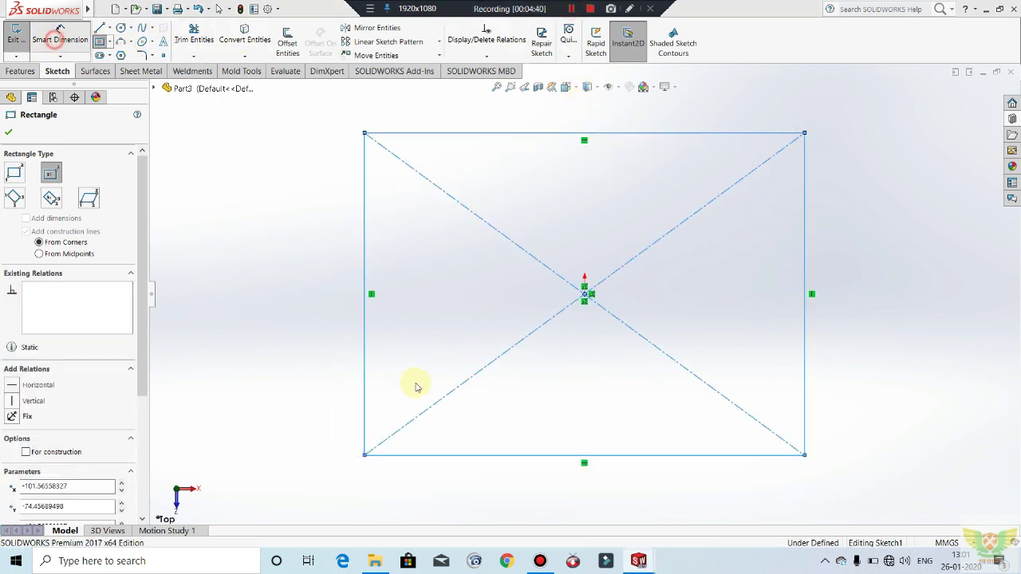
{"action": "left_click", "coordinate": [589, 464]}
{"action": "left_click", "coordinate": [586, 487]}
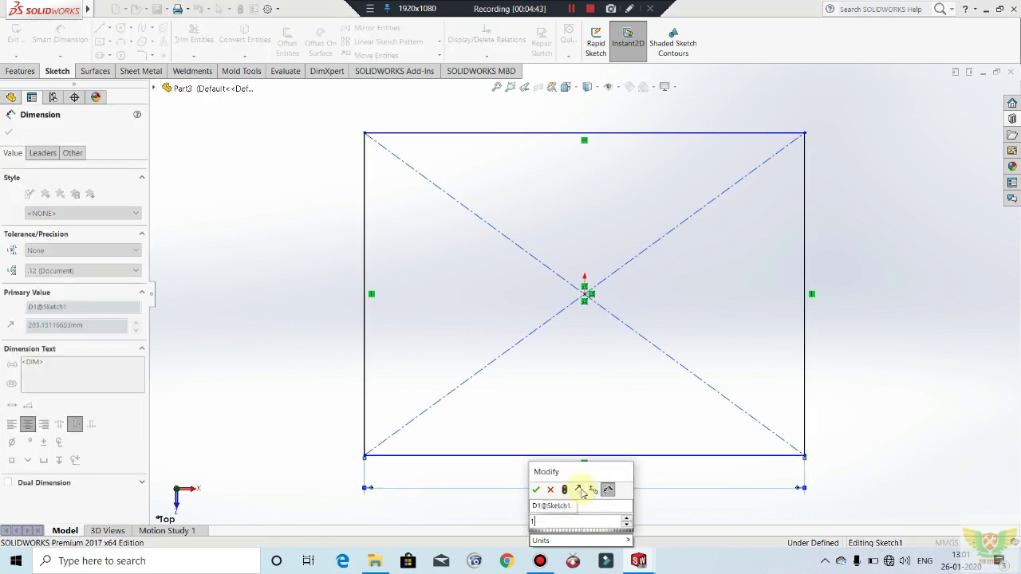
{"action": "type", "text": "120"}
{"action": "key", "text": "Return"}
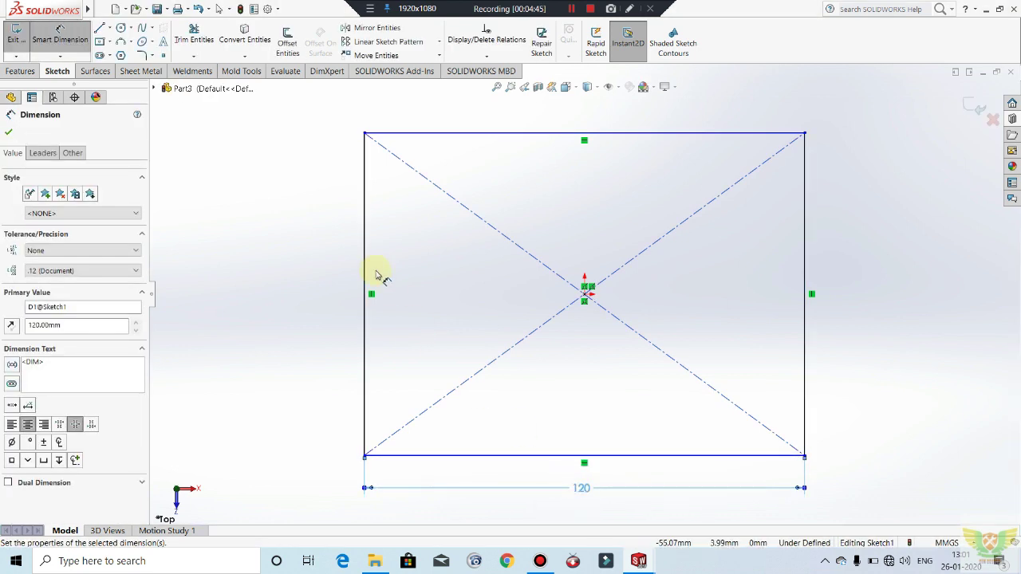
{"action": "left_click", "coordinate": [366, 266]}
{"action": "left_click", "coordinate": [280, 274]}
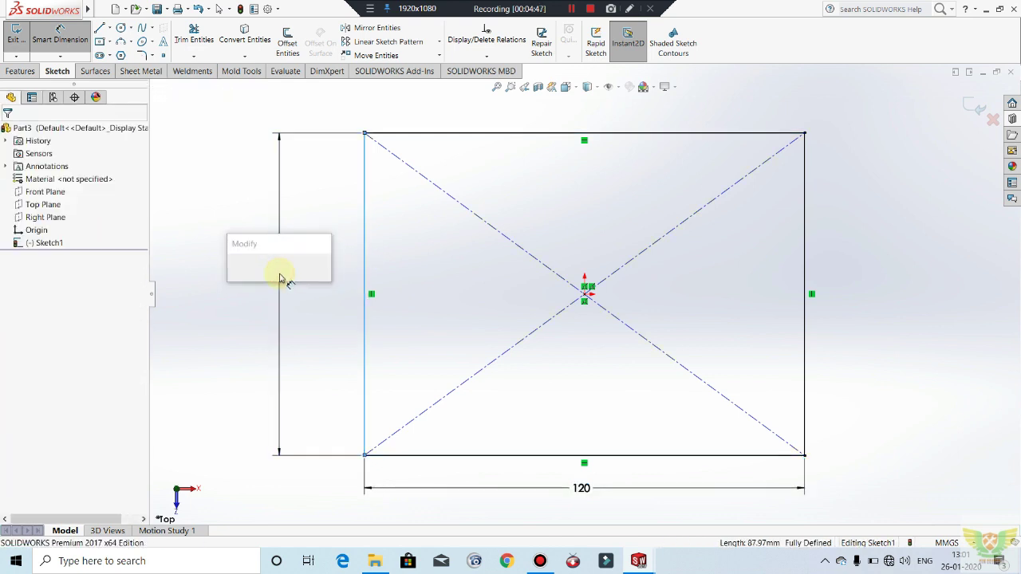
{"action": "type", "text": "120"}
{"action": "key", "text": "Return"}
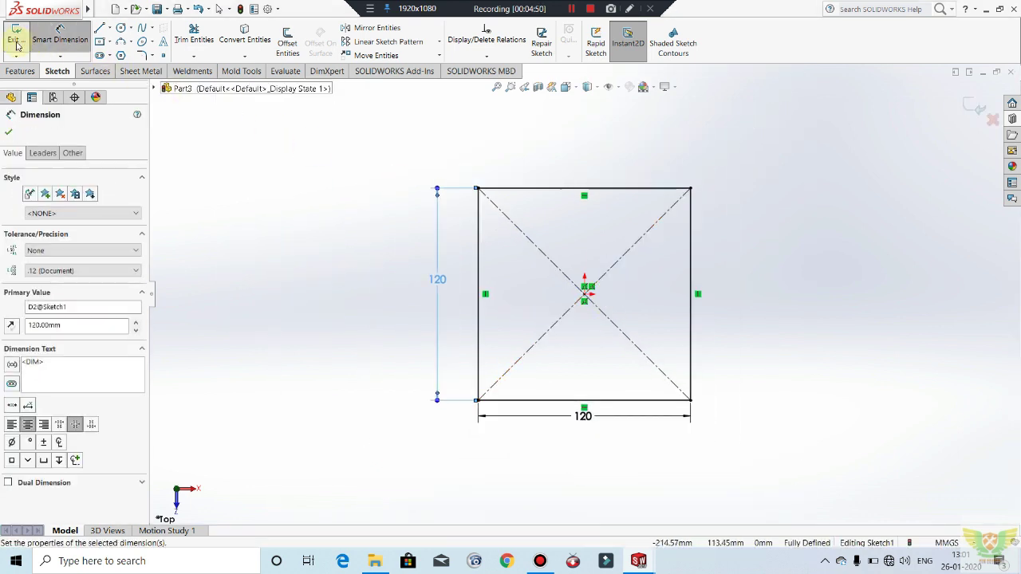
Step: Extrude the 120 mm square into a solid plate with a blind depth of 10 mm
{"action": "left_click", "coordinate": [21, 71]}
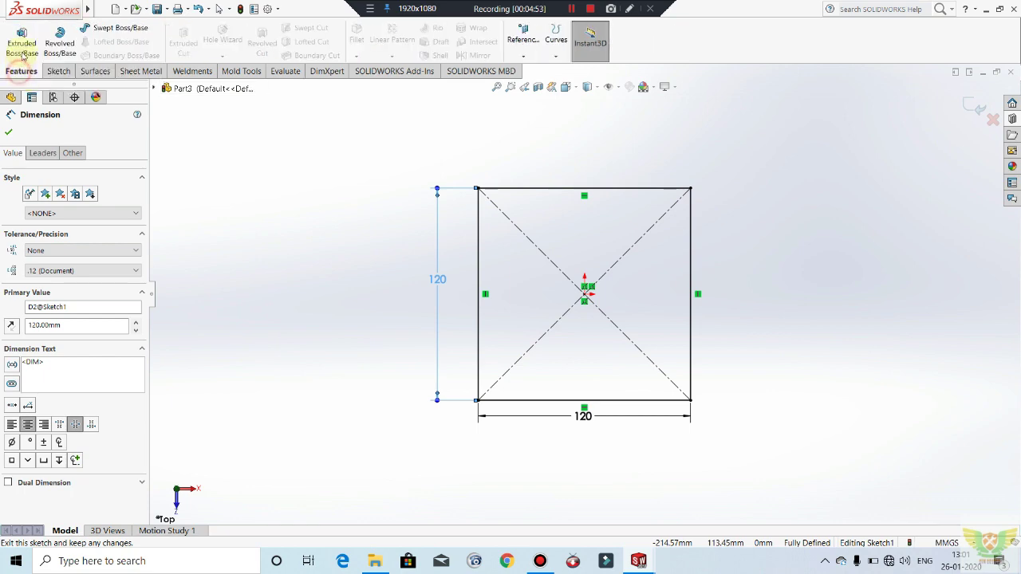
{"action": "left_click", "coordinate": [23, 45]}
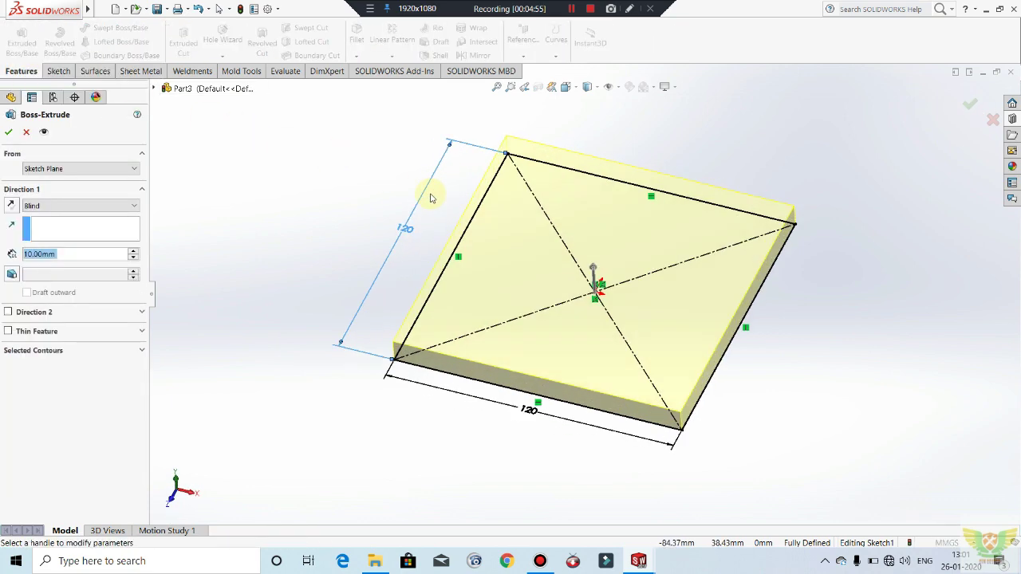
{"action": "left_click", "coordinate": [8, 132]}
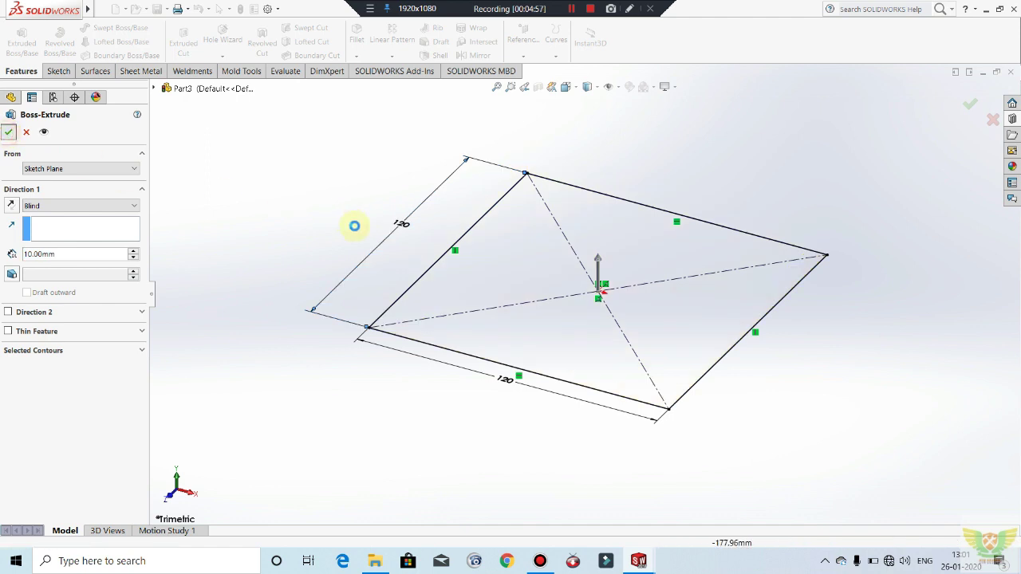
{"action": "left_click", "coordinate": [264, 194]}
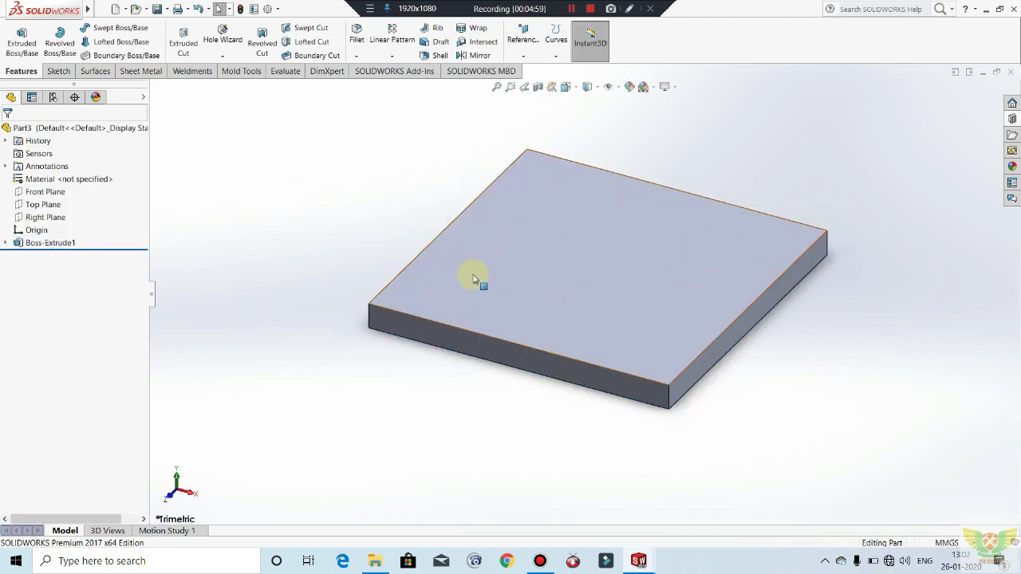
Step: Start a new sketch on the underside face of the square plate
{"action": "middle_click_drag", "start_coordinate": [486, 239], "coordinate": [552, 272]}
{"action": "left_click", "coordinate": [553, 272]}
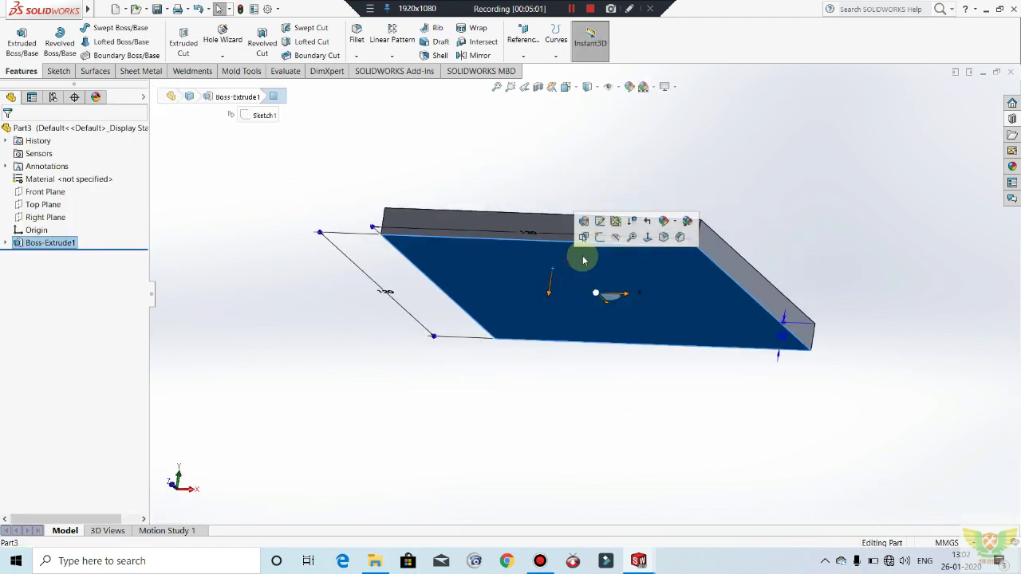
{"action": "left_click", "coordinate": [589, 234]}
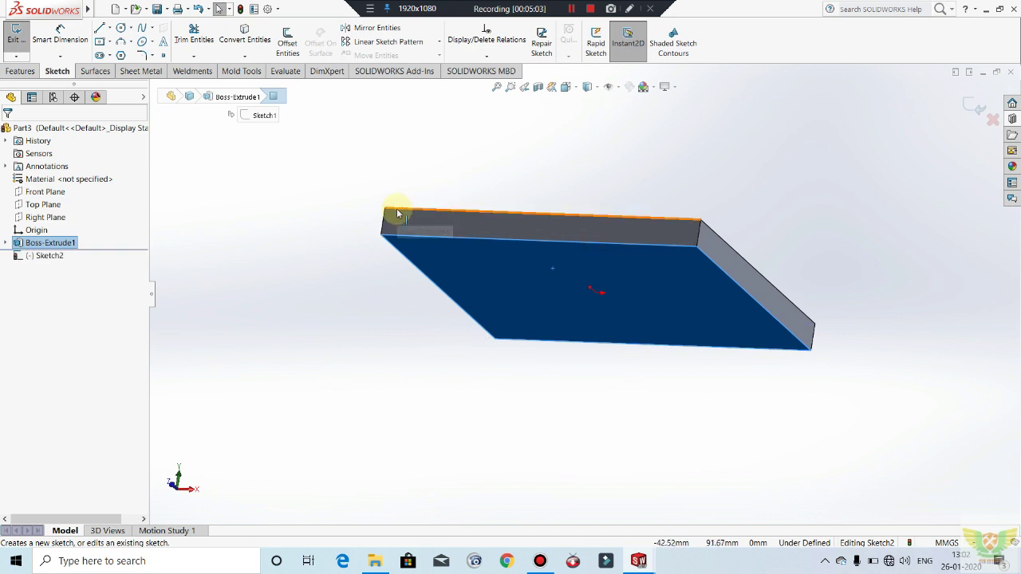
{"action": "key", "text": "ctrl+8"}
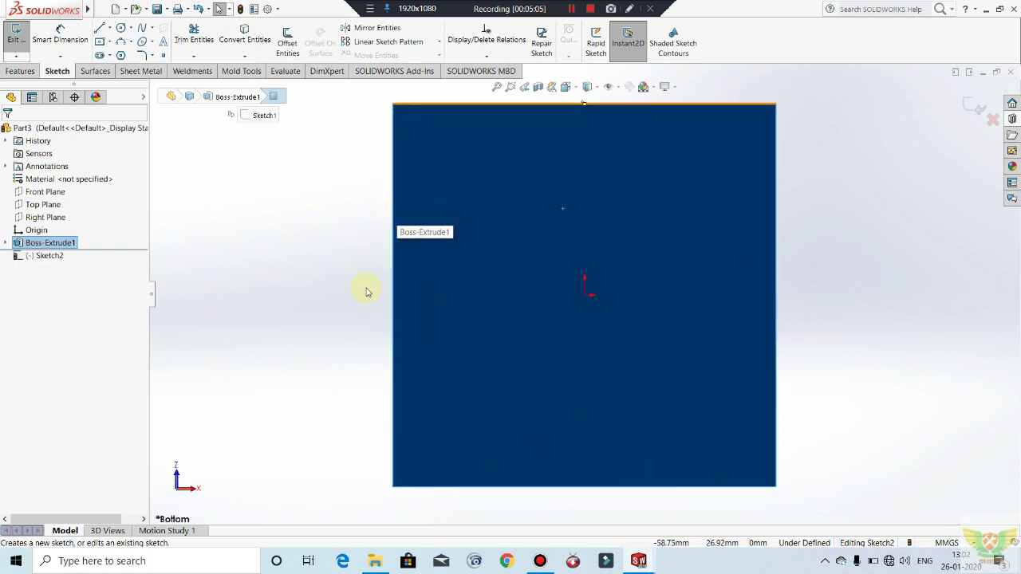
{"action": "left_click", "coordinate": [317, 268]}
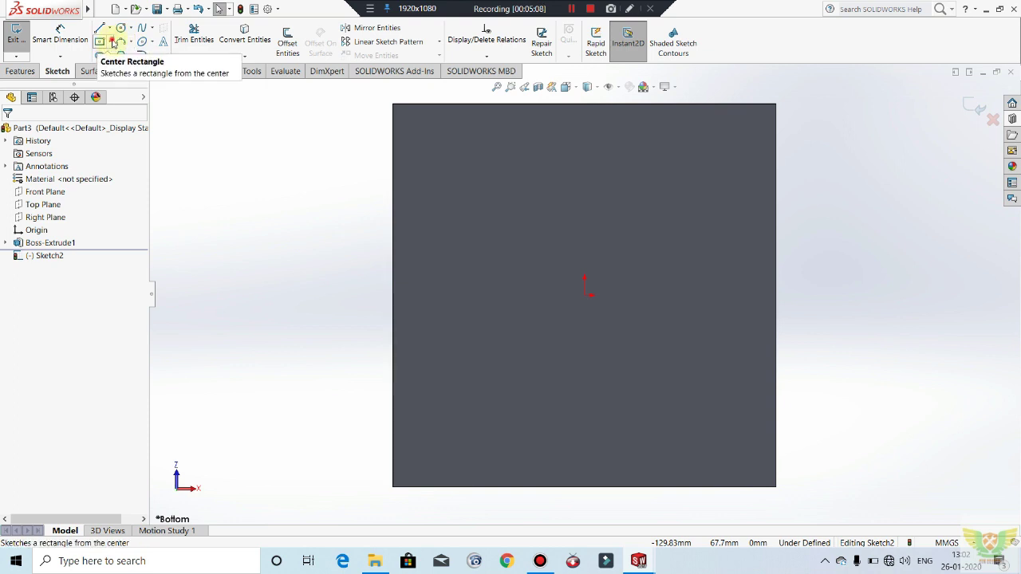
Step: Sketch a dimensioned center rectangle on the origin, 85 mm wide and about 74 mm high
{"action": "left_click", "coordinate": [113, 42]}
{"action": "left_click", "coordinate": [119, 66]}
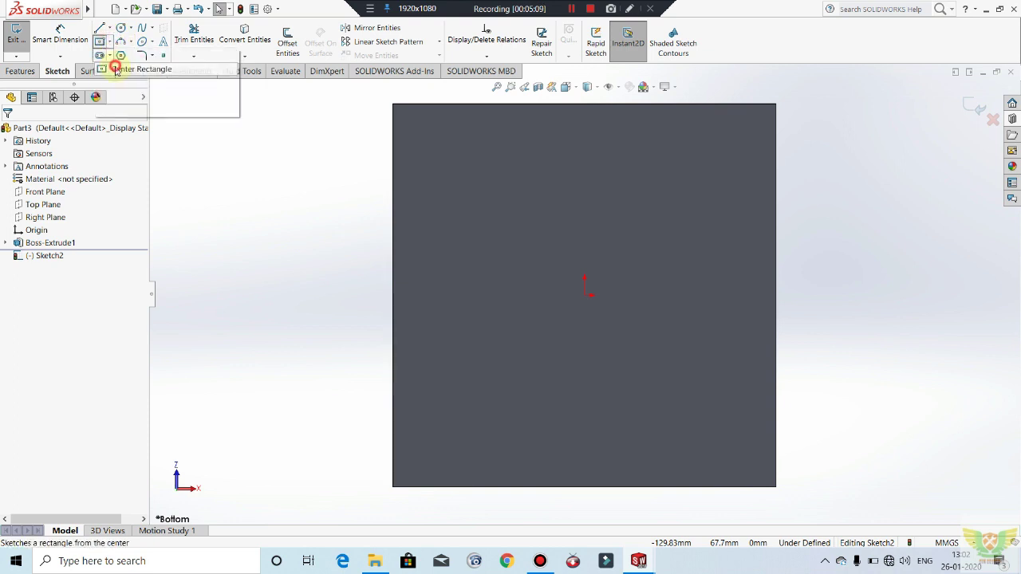
{"action": "left_click", "coordinate": [586, 296]}
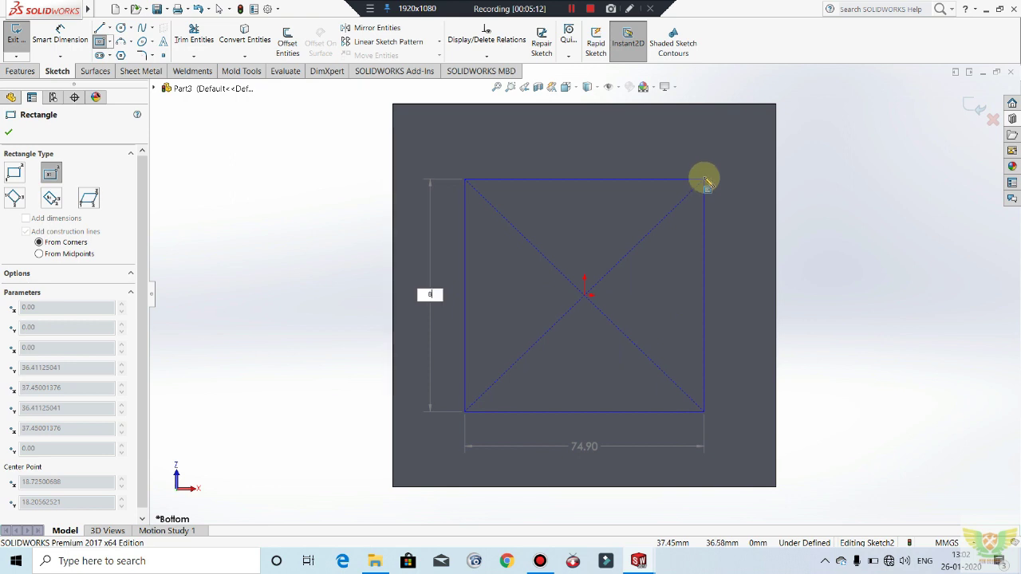
{"action": "left_click", "coordinate": [704, 177]}
{"action": "type", "text": "85"}
{"action": "key", "text": "Return"}
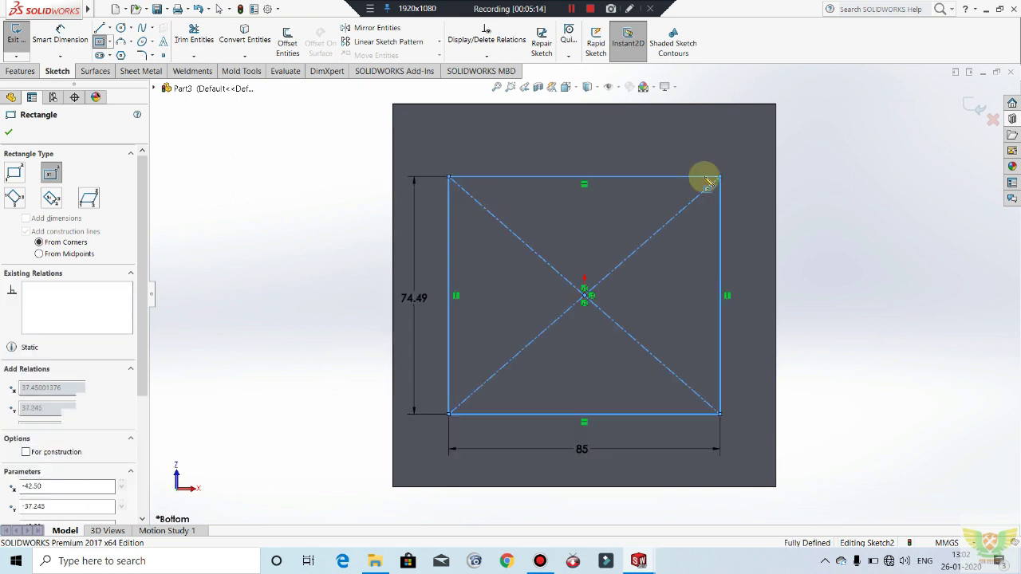
{"action": "key", "text": "Escape"}
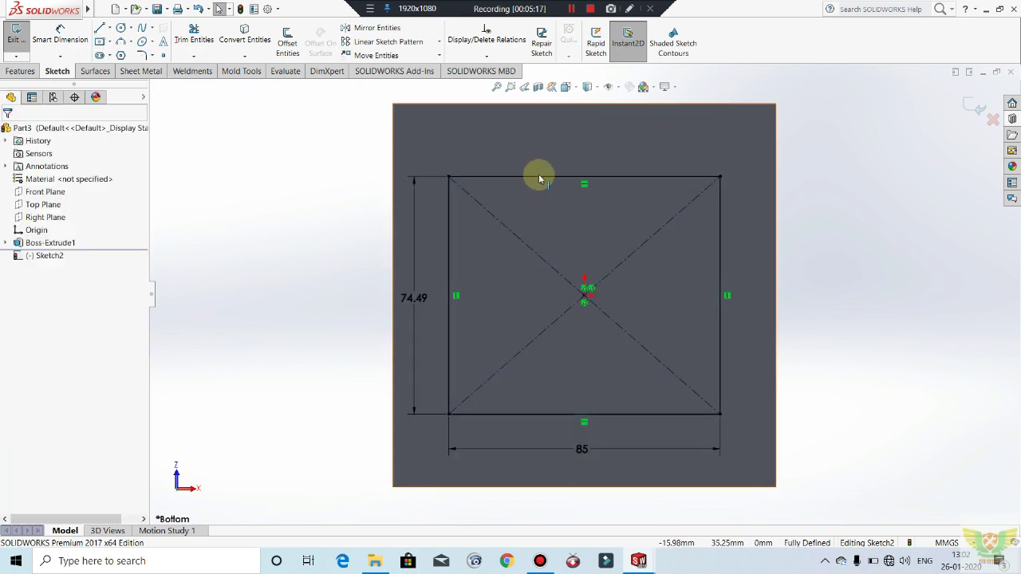
Step: Convert the upper horizontal edge of the inner rectangle to construction geometry
{"action": "left_click", "coordinate": [689, 177]}
{"action": "right_click", "coordinate": [702, 175]}
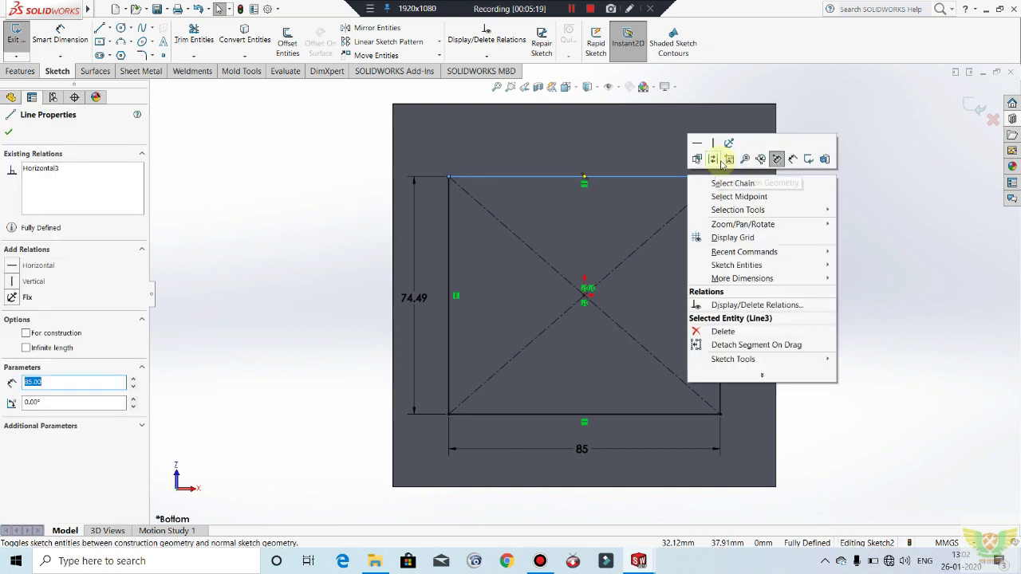
{"action": "left_click", "coordinate": [713, 155]}
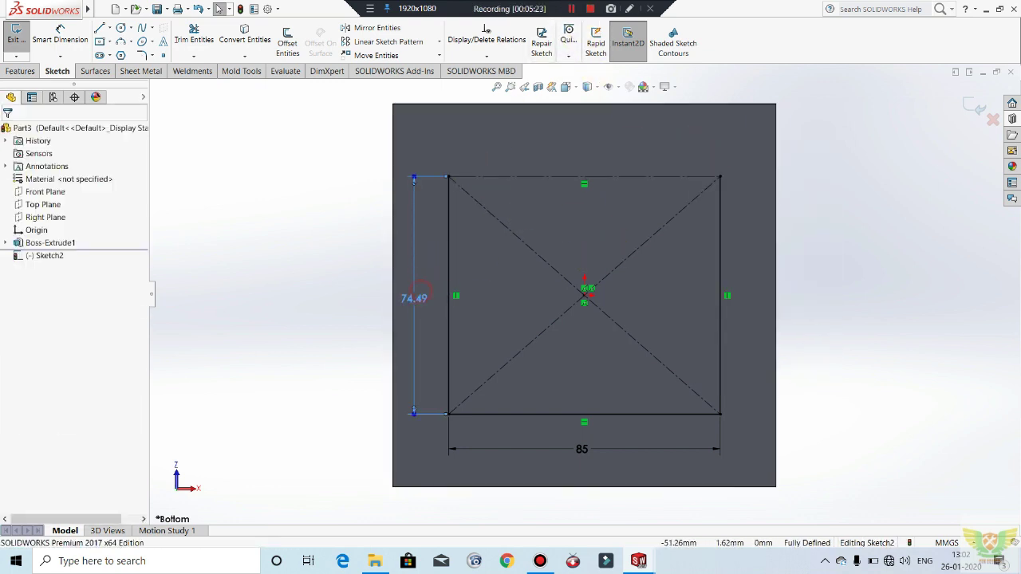
Step: Set the inner rectangle's height to 85 mm
{"action": "double_click", "coordinate": [414, 296]}
{"action": "type", "text": "85"}
{"action": "key", "text": "Return"}
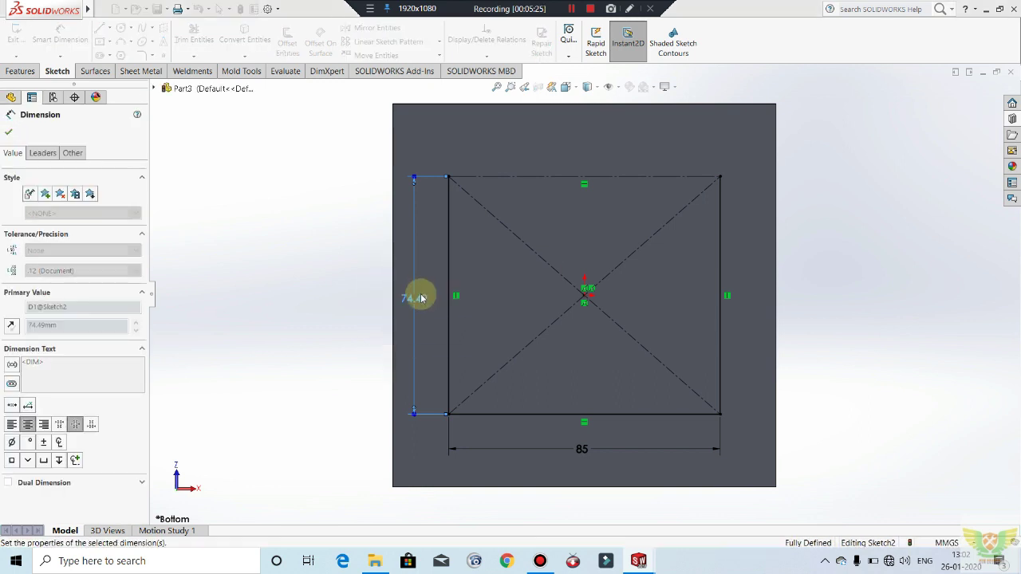
Step: Convert the left vertical edge of the 85 mm square to construction geometry
{"action": "right_click", "coordinate": [449, 267]}
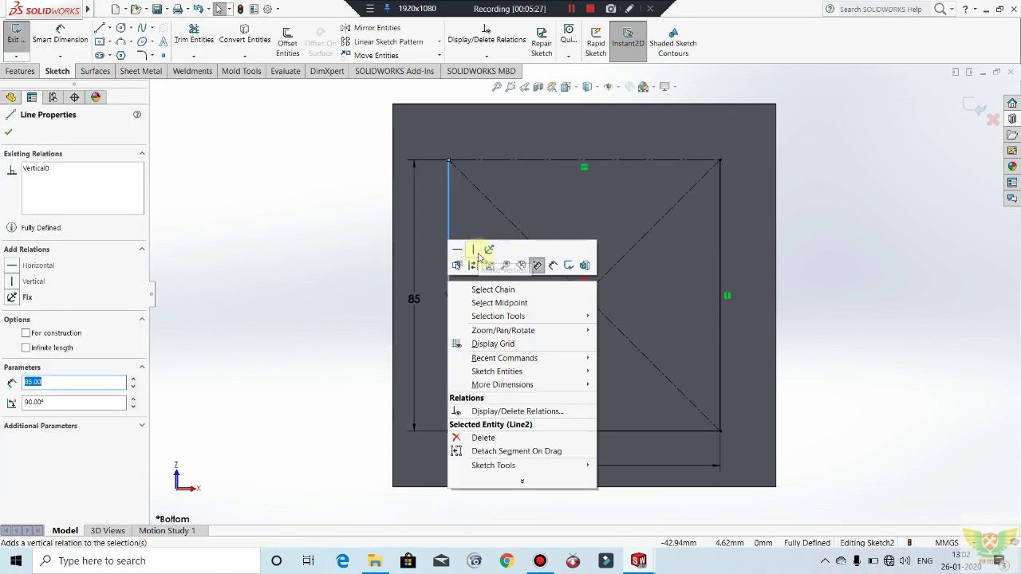
{"action": "key", "text": "Escape"}
{"action": "left_click", "coordinate": [476, 268]}
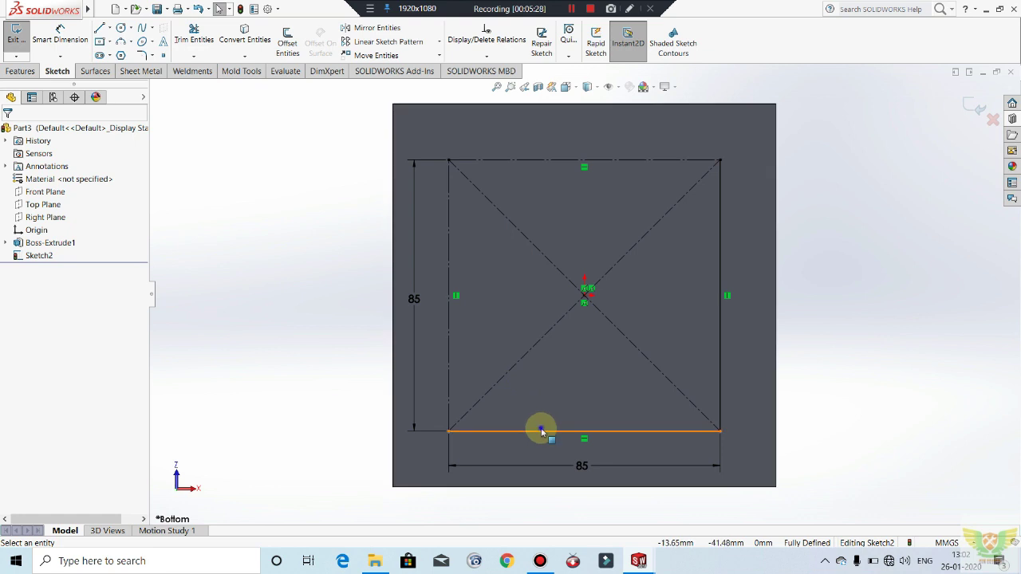
{"action": "right_click", "coordinate": [543, 413]}
{"action": "left_click", "coordinate": [647, 394]}
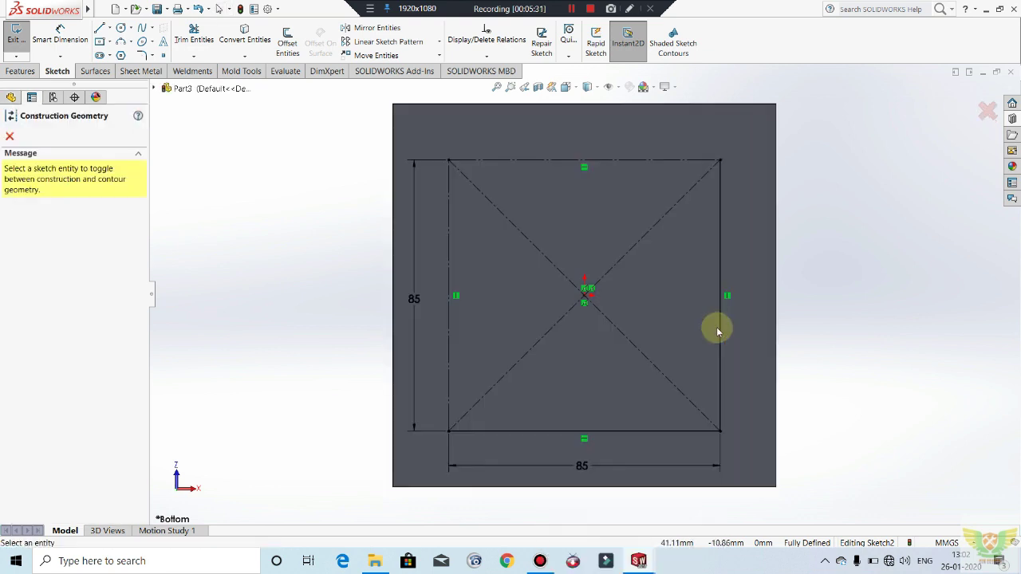
{"action": "right_click", "coordinate": [721, 325]}
{"action": "key", "text": "Escape"}
{"action": "key", "text": "Escape"}
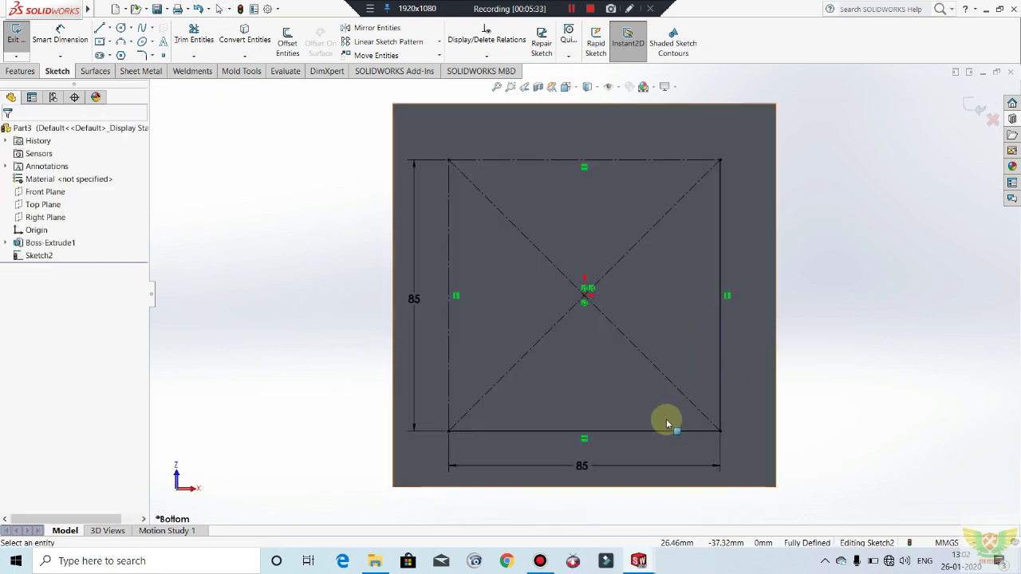
Step: Convert the lower and right edges of the 85 mm square to construction geometry
{"action": "left_click", "coordinate": [665, 421]}
{"action": "right_click", "coordinate": [665, 427]}
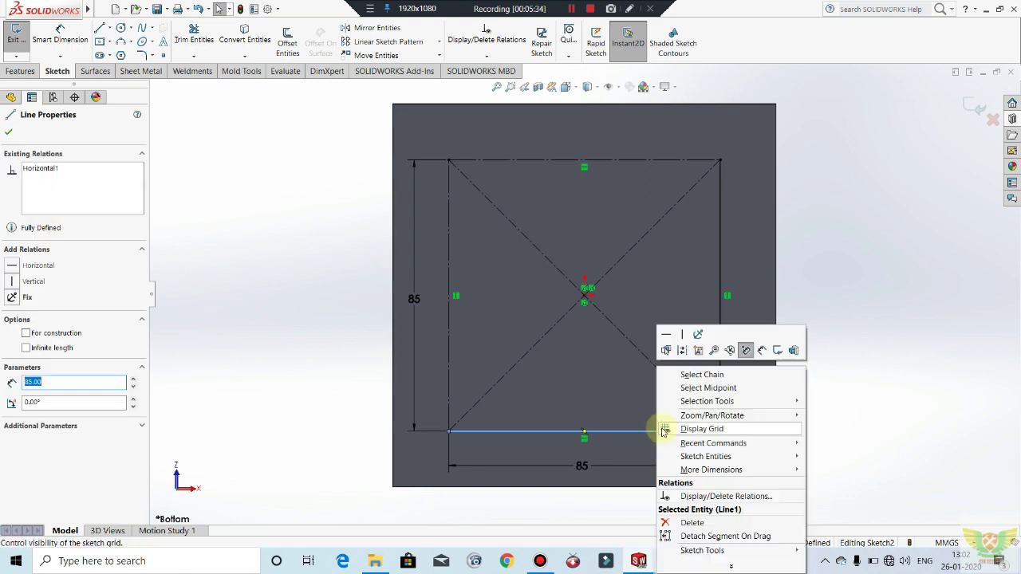
{"action": "left_click", "coordinate": [685, 351]}
{"action": "left_click", "coordinate": [719, 293]}
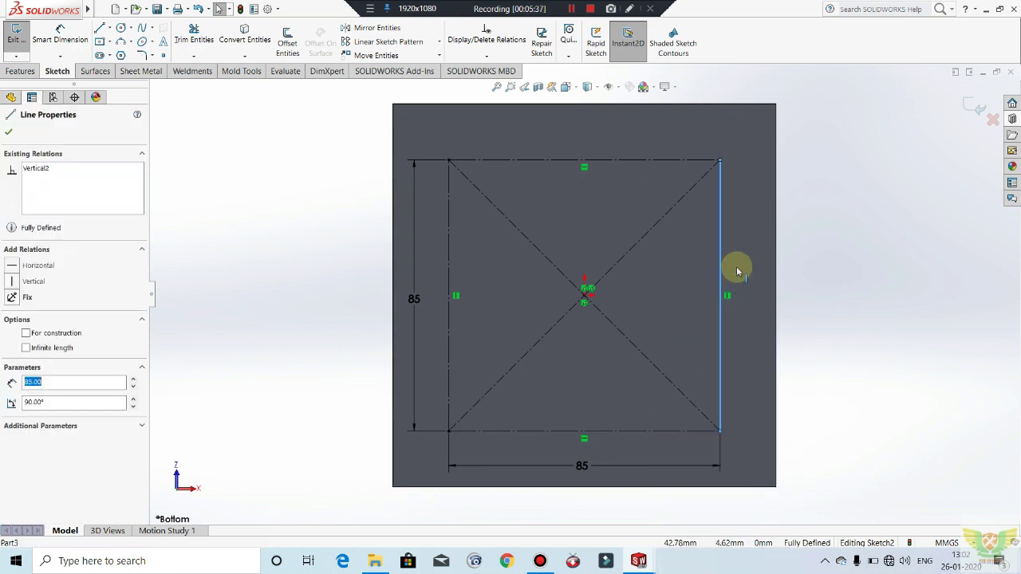
{"action": "right_click", "coordinate": [730, 263]}
{"action": "left_click", "coordinate": [744, 261]}
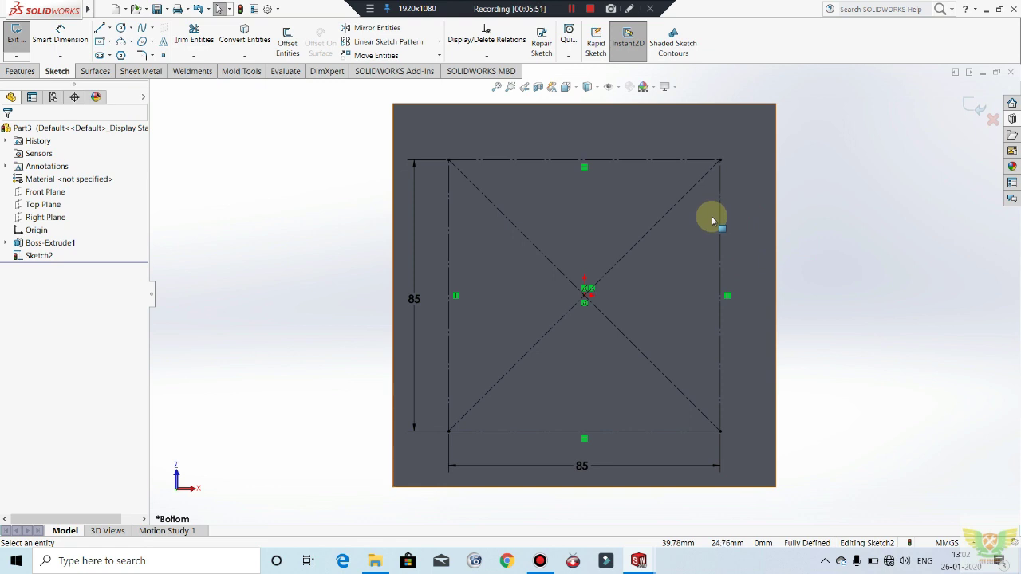
Step: Sketch a 4 mm diameter circle centred on the upper-left corner of the 85 mm construction square
{"action": "left_click", "coordinate": [120, 26]}
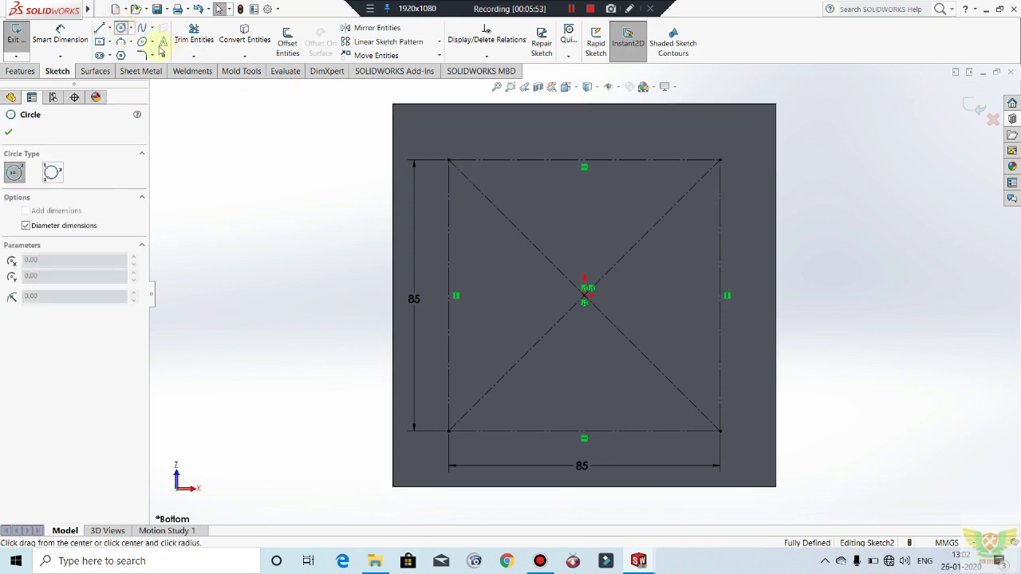
{"action": "left_click", "coordinate": [449, 162]}
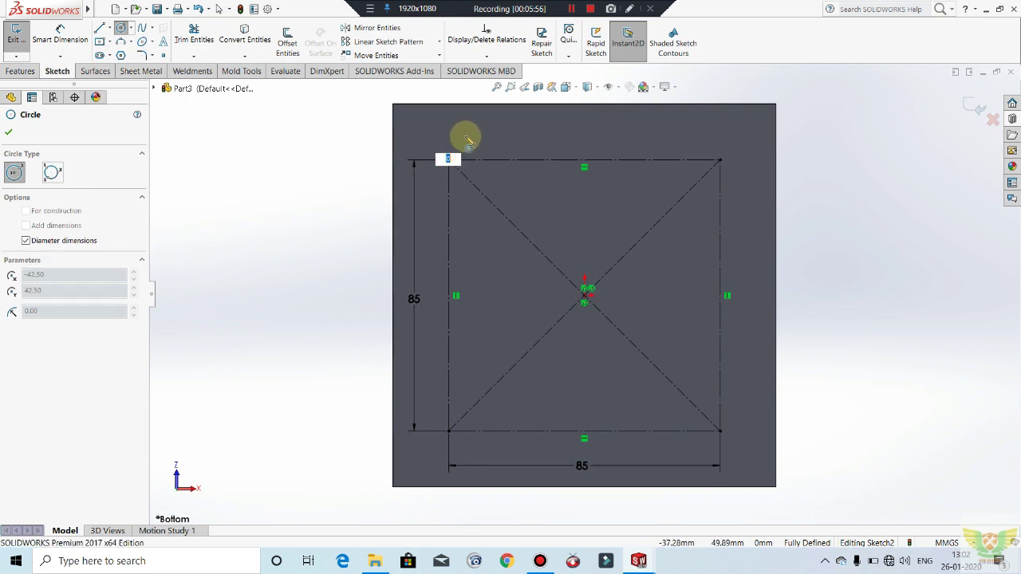
{"action": "key", "text": "Return"}
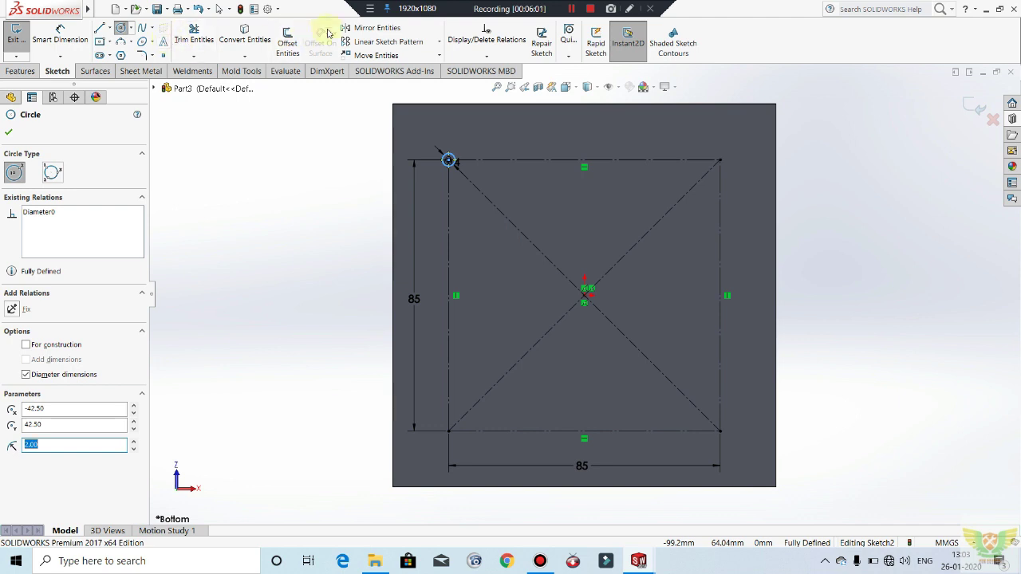
Step: Set up a linear sketch pattern of the 4 mm circle with 13 instances spaced 7 mm along the X-axis
{"action": "left_click", "coordinate": [366, 41]}
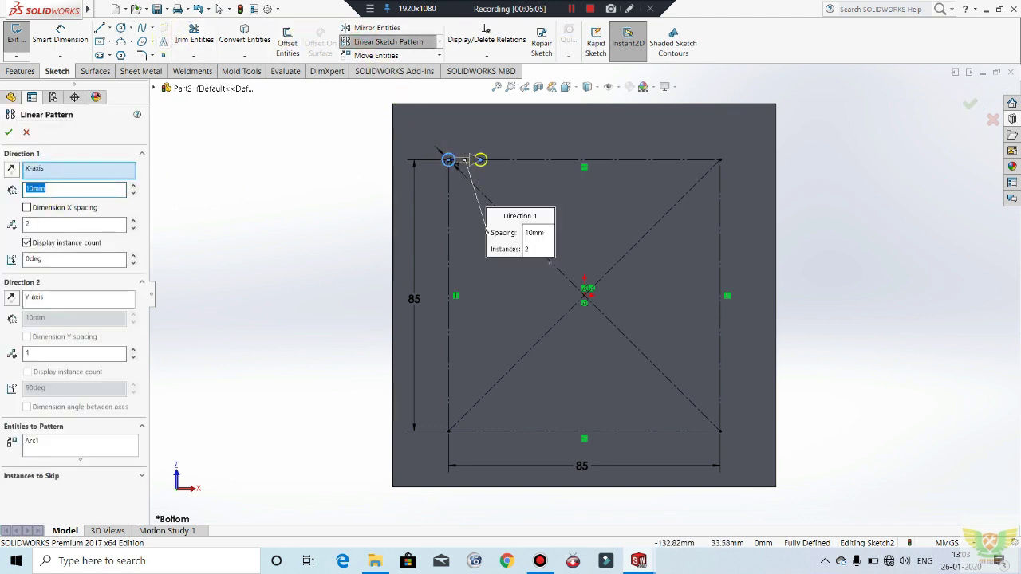
{"action": "type", "text": "7"}
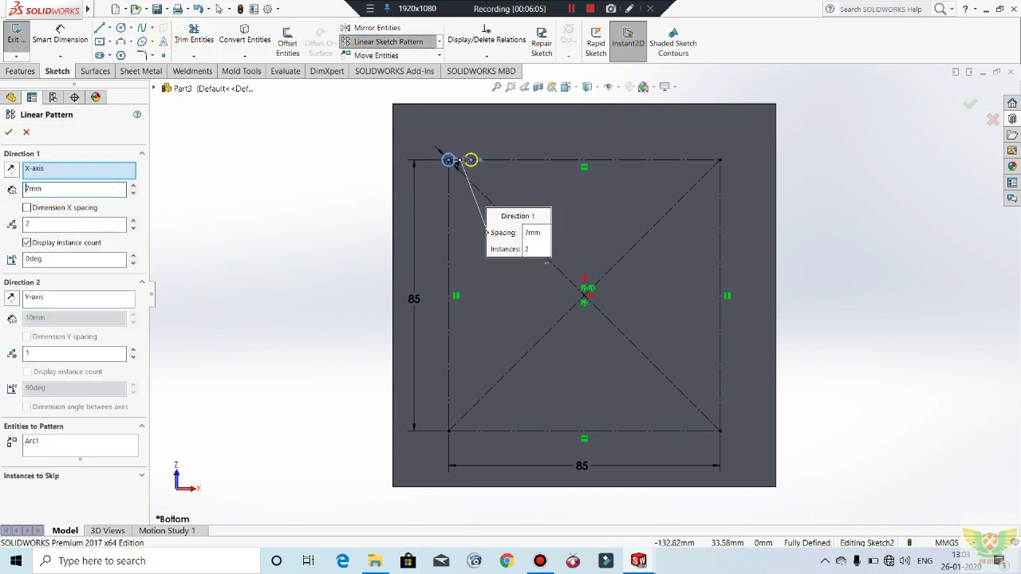
{"action": "left_click", "coordinate": [132, 222]}
{"action": "left_click", "coordinate": [132, 223]}
{"action": "left_click", "coordinate": [132, 223]}
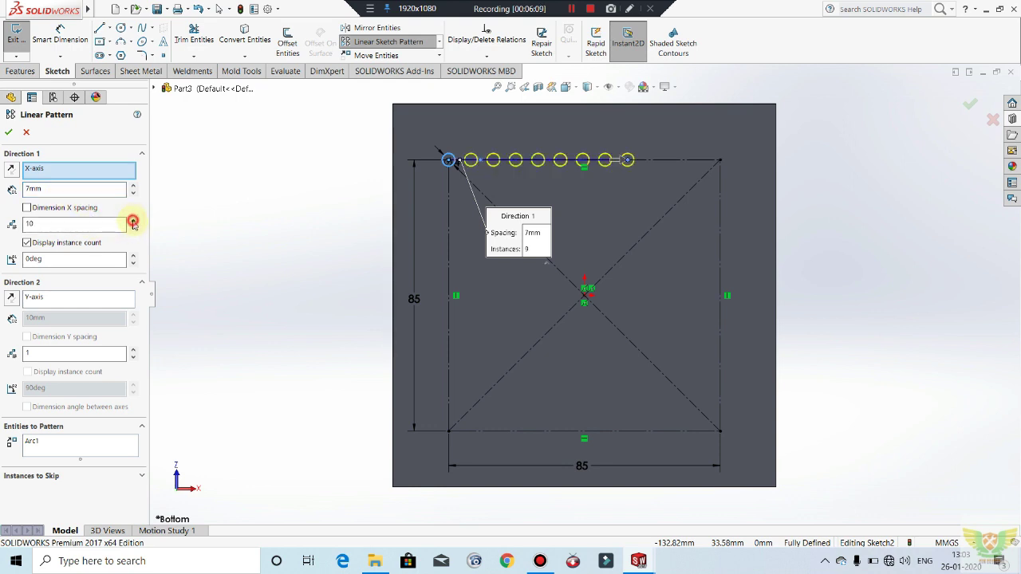
{"action": "left_click", "coordinate": [133, 222]}
{"action": "left_click", "coordinate": [133, 222]}
{"action": "left_click", "coordinate": [132, 222]}
{"action": "left_click", "coordinate": [133, 223]}
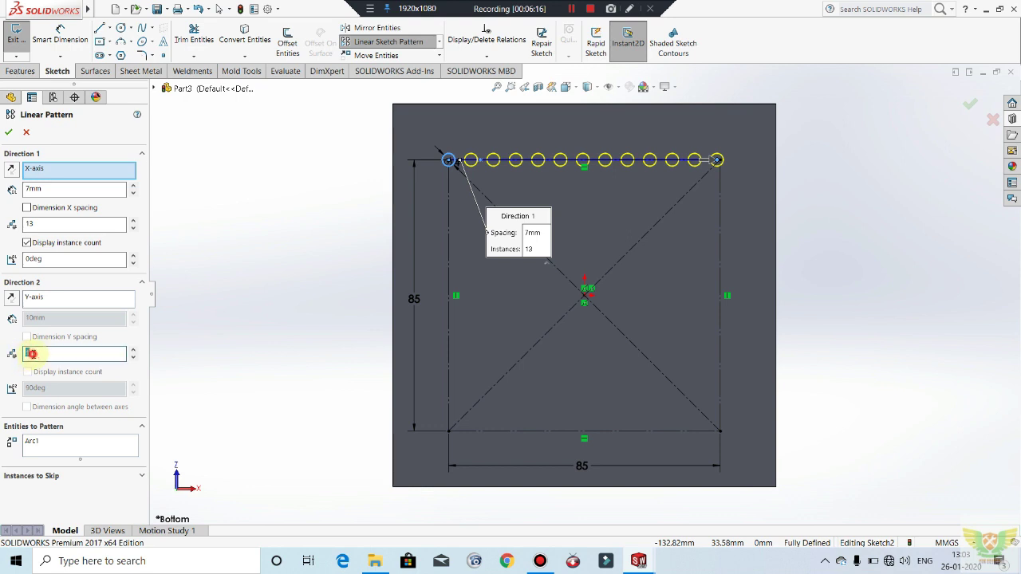
Step: Add a reversed Y-axis direction with 13 instances spaced 7 mm and complete the linear sketch pattern
{"action": "type", "text": "13"}
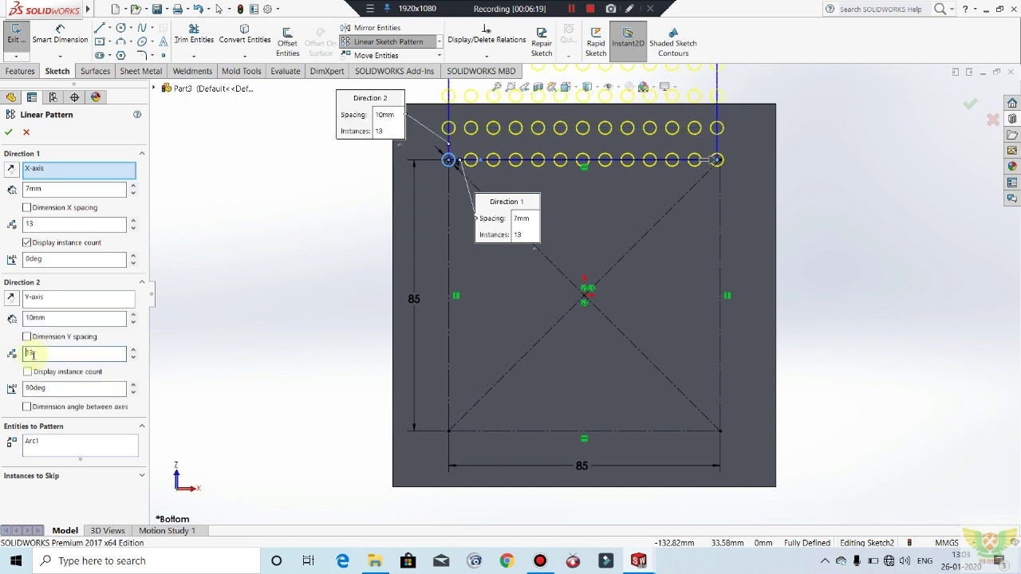
{"action": "left_click", "coordinate": [11, 302]}
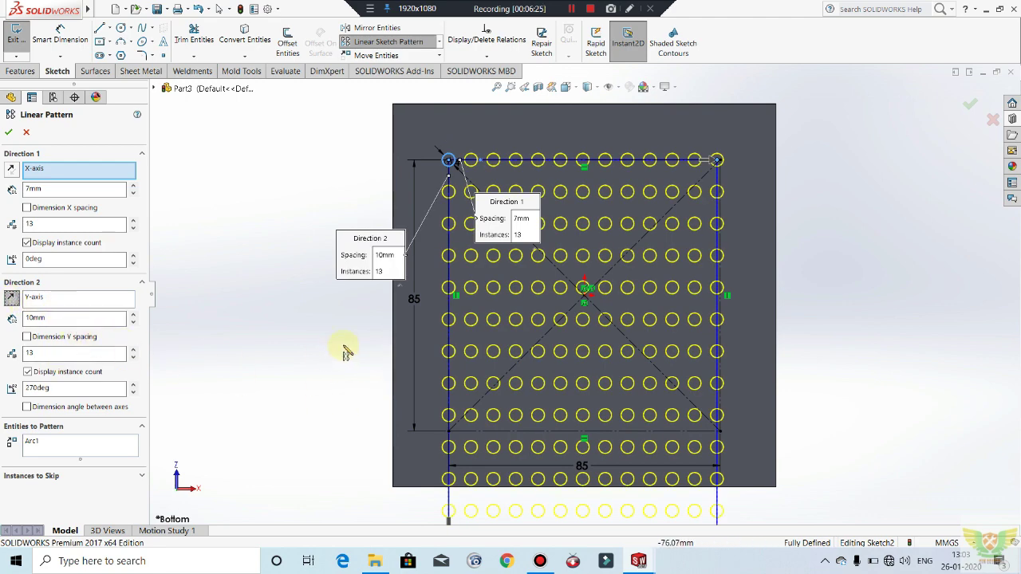
{"action": "scroll", "coordinate": [527, 370], "scroll_direction": "up", "scroll_amount": 1}
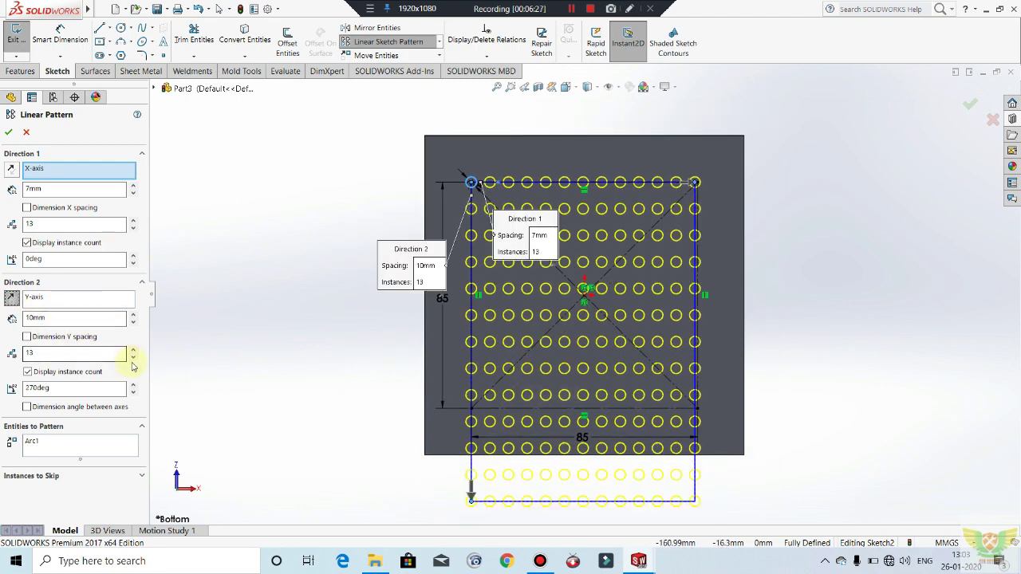
{"action": "left_click", "coordinate": [48, 319]}
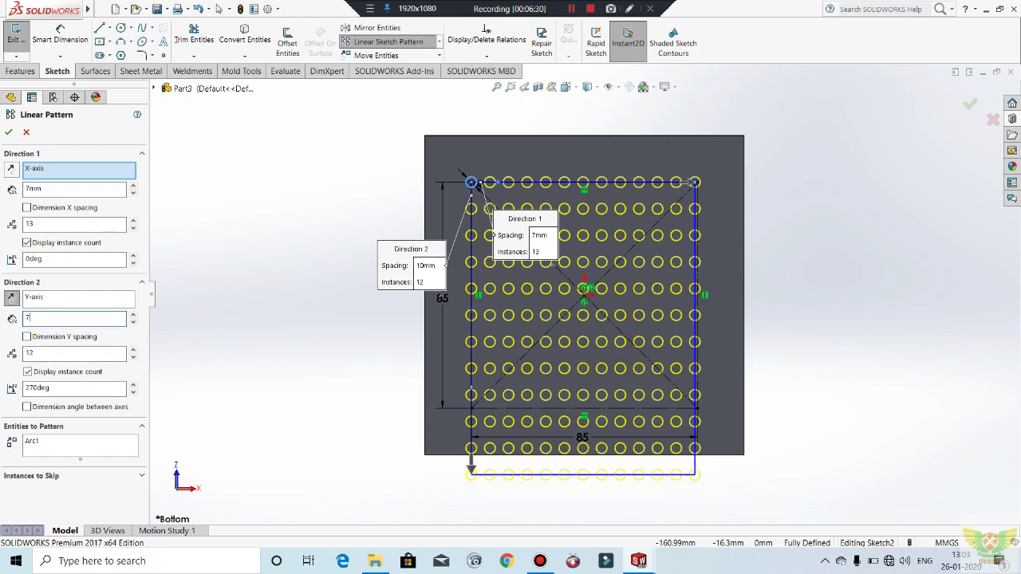
{"action": "type", "text": "7"}
{"action": "key", "text": "Return"}
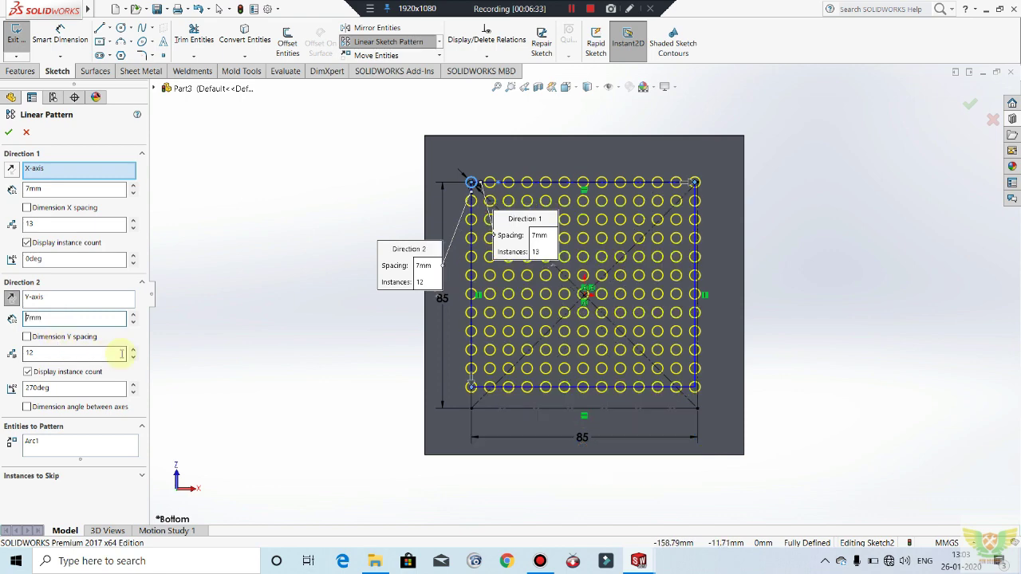
{"action": "left_click", "coordinate": [133, 349]}
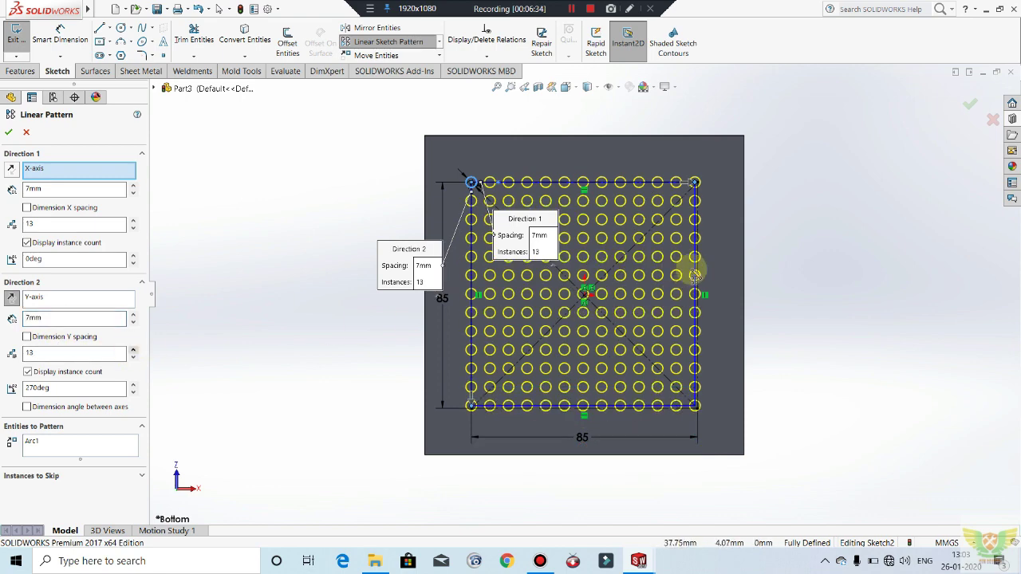
{"action": "key", "text": "z"}
{"action": "scroll", "coordinate": [662, 244], "scroll_direction": "down", "scroll_amount": 2}
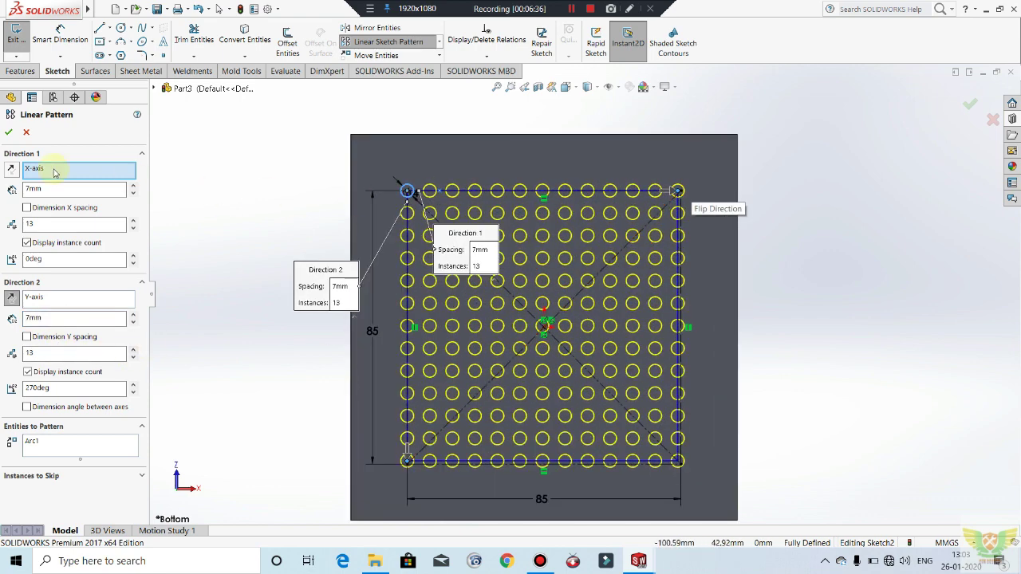
{"action": "left_click", "coordinate": [8, 131]}
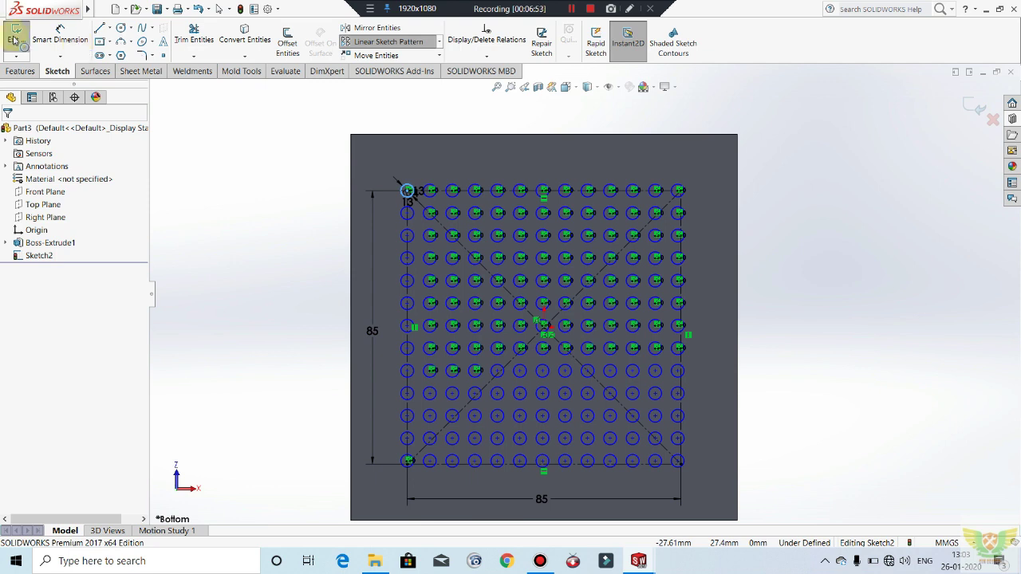
Step: Trim away the two-by-two group of small circles at each corner of the patterned grid
{"action": "left_click", "coordinate": [235, 153]}
{"action": "scroll", "coordinate": [263, 136], "scroll_direction": "down", "scroll_amount": 1}
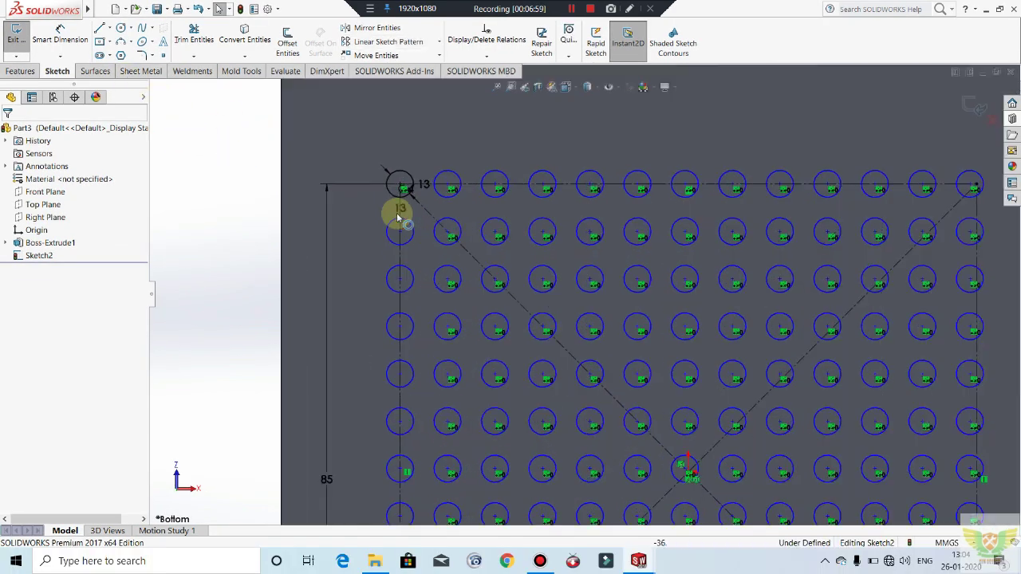
{"action": "scroll", "coordinate": [396, 212], "scroll_direction": "down", "scroll_amount": 2}
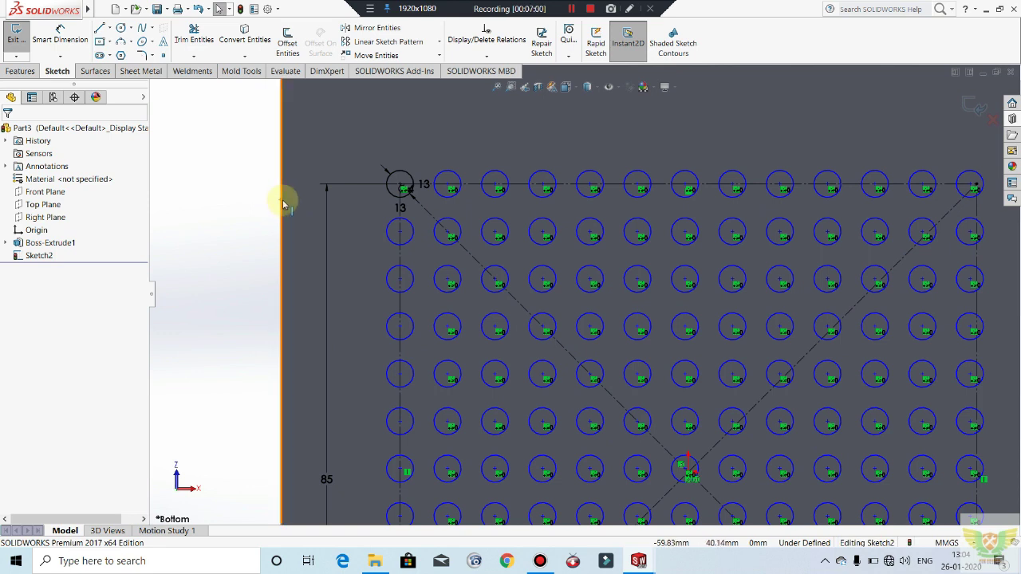
{"action": "left_click", "coordinate": [400, 204]}
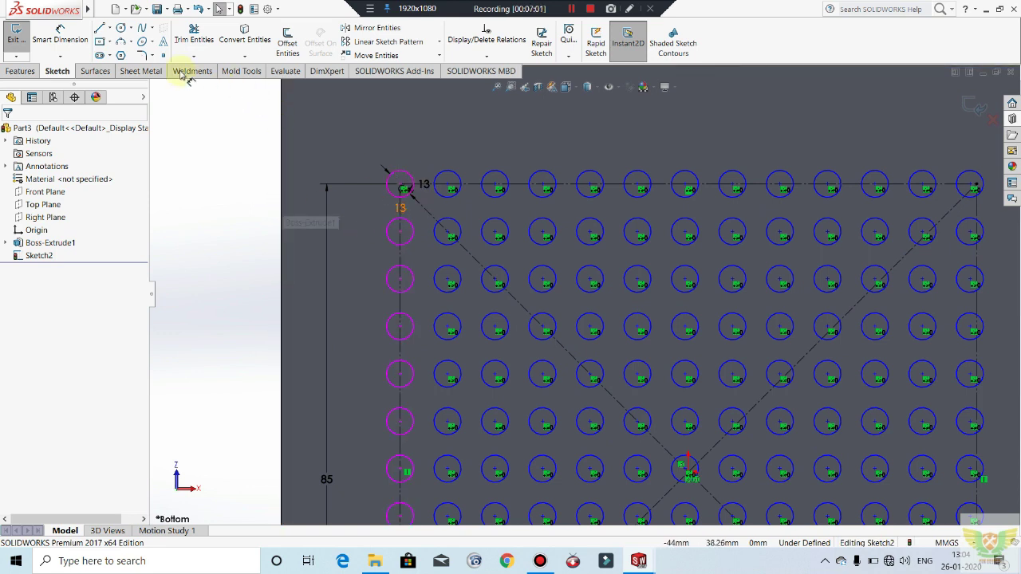
{"action": "left_click", "coordinate": [193, 32]}
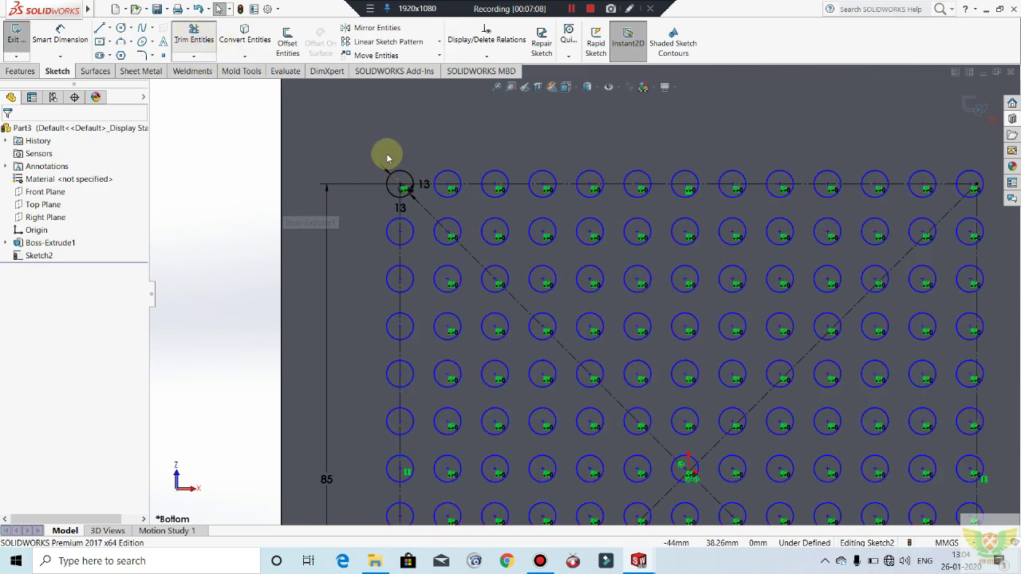
{"action": "left_click", "coordinate": [578, 10]}
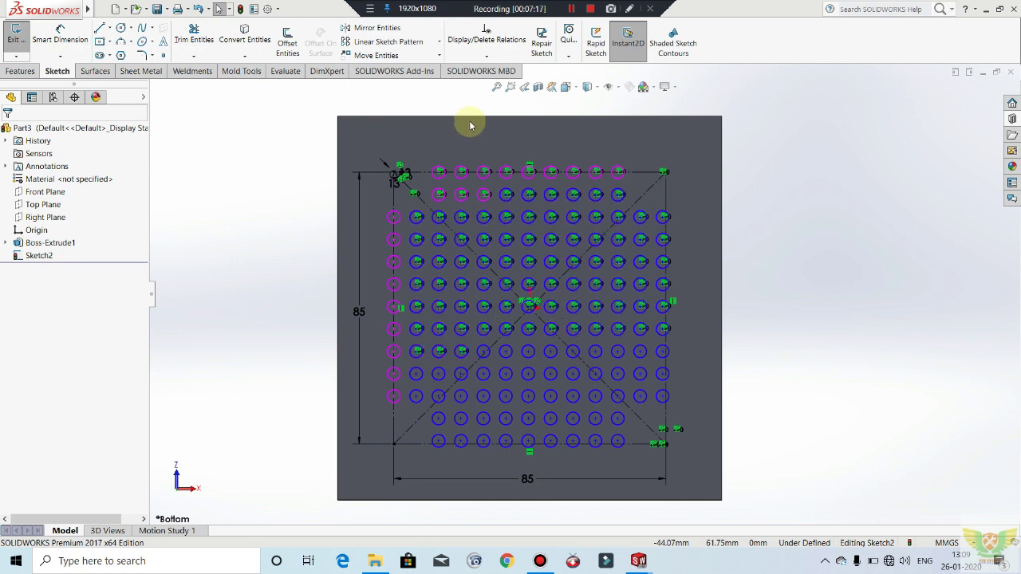
Step: Sketch a 13 mm diameter circle centred on the square's diagonal near its upper-left corner
{"action": "left_click", "coordinate": [121, 28]}
{"action": "scroll", "coordinate": [402, 184], "scroll_direction": "down", "scroll_amount": 2}
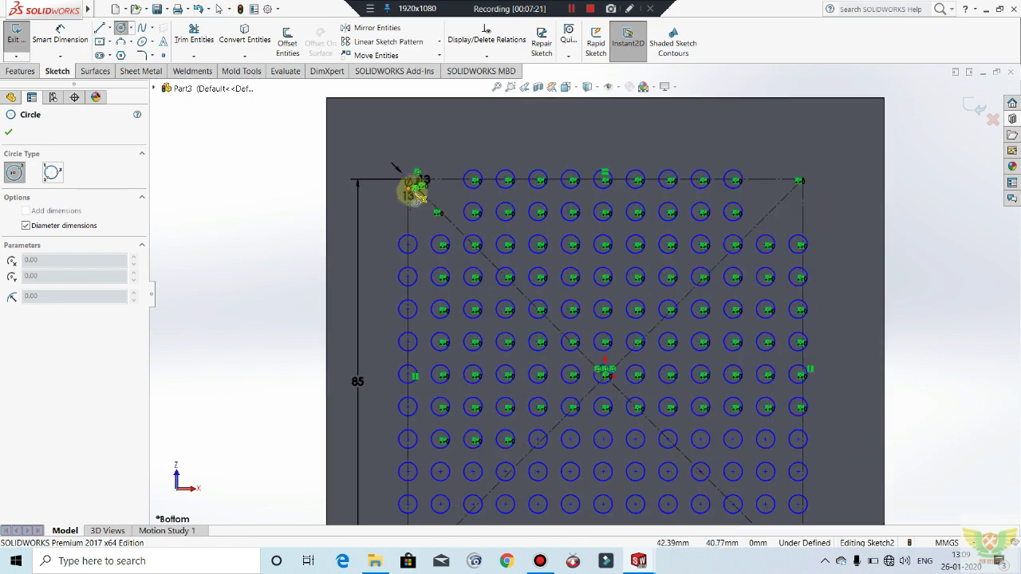
{"action": "left_click", "coordinate": [436, 212]}
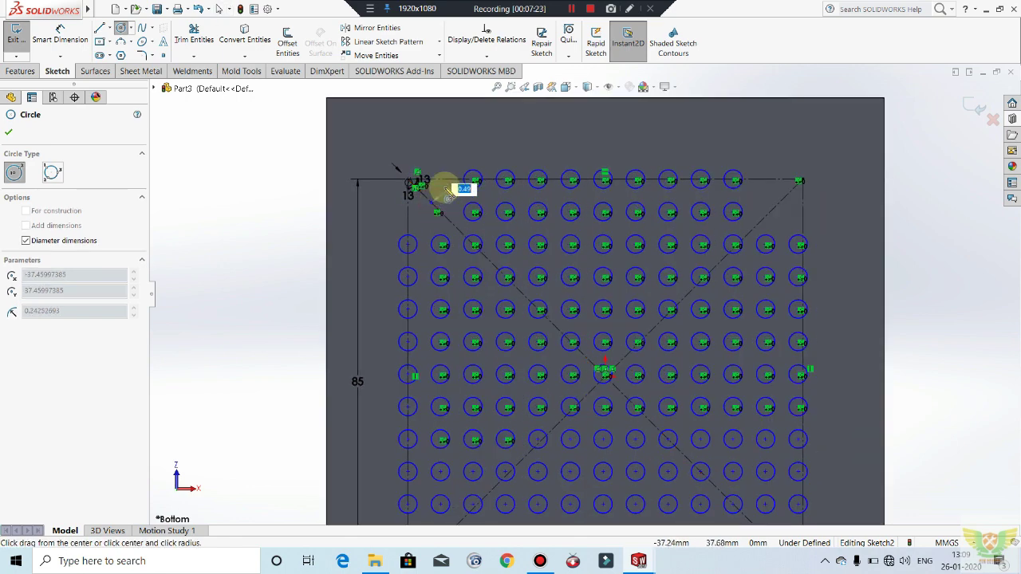
{"action": "type", "text": "13"}
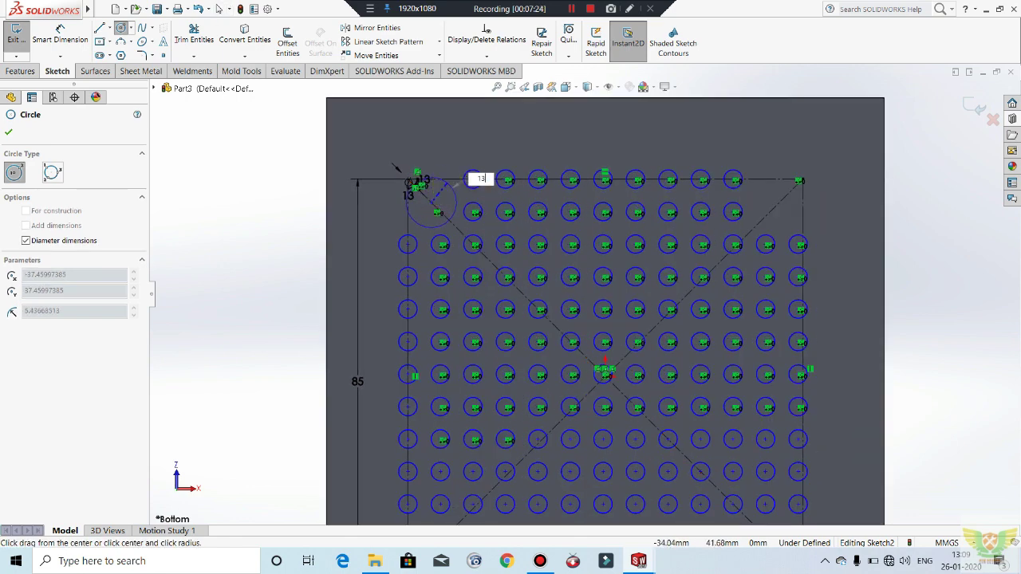
{"action": "key", "text": "Return"}
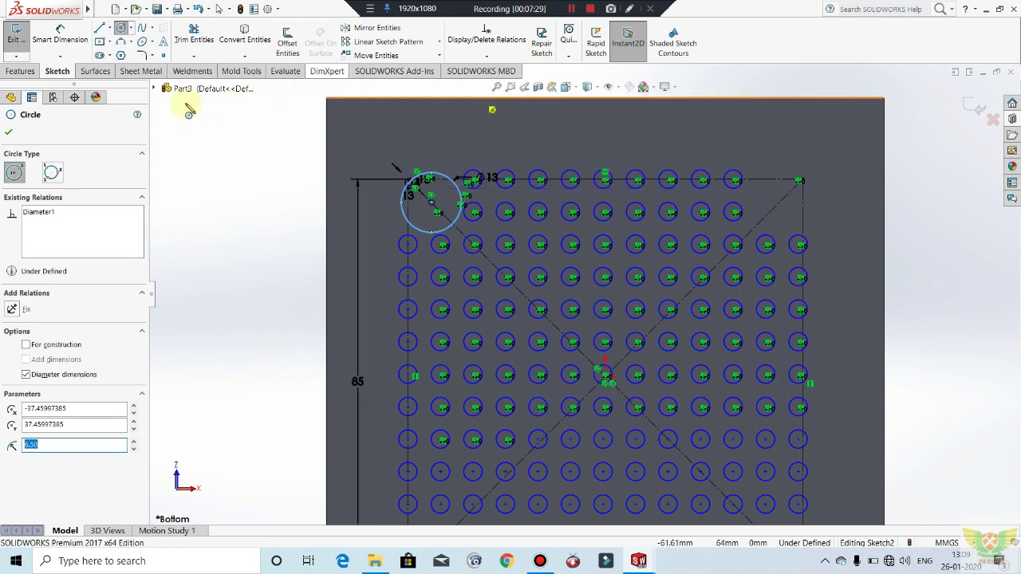
{"action": "key", "text": "Escape"}
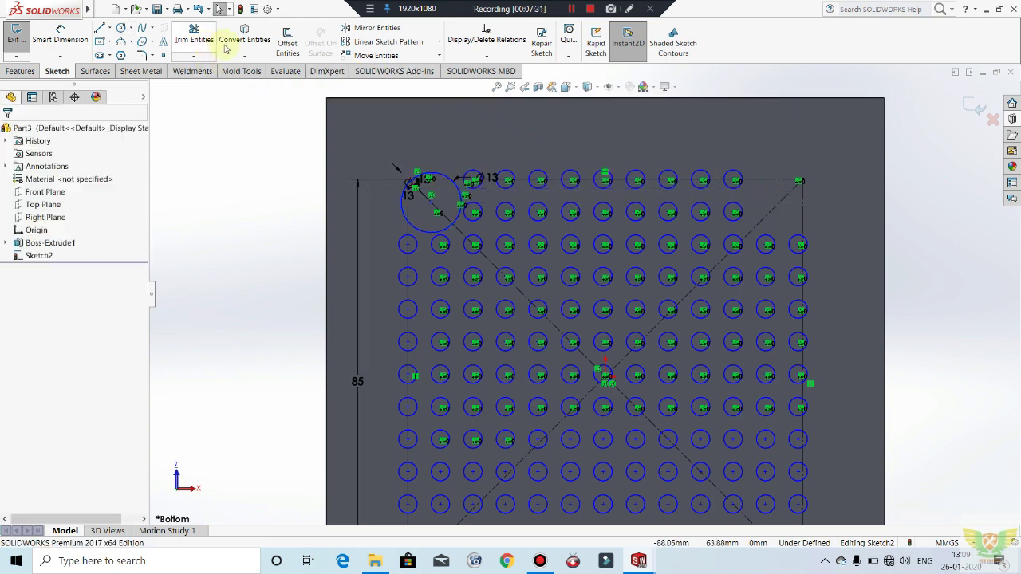
Step: Dimension the 13 mm circle's centre 3 mm below the upper edge of the construction square
{"action": "left_click", "coordinate": [62, 39]}
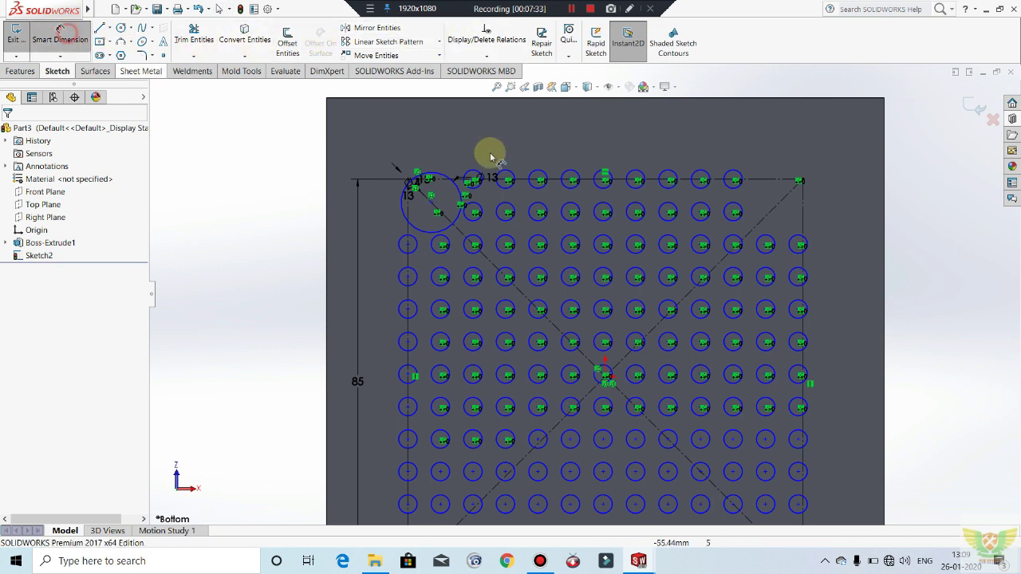
{"action": "left_click", "coordinate": [422, 182]}
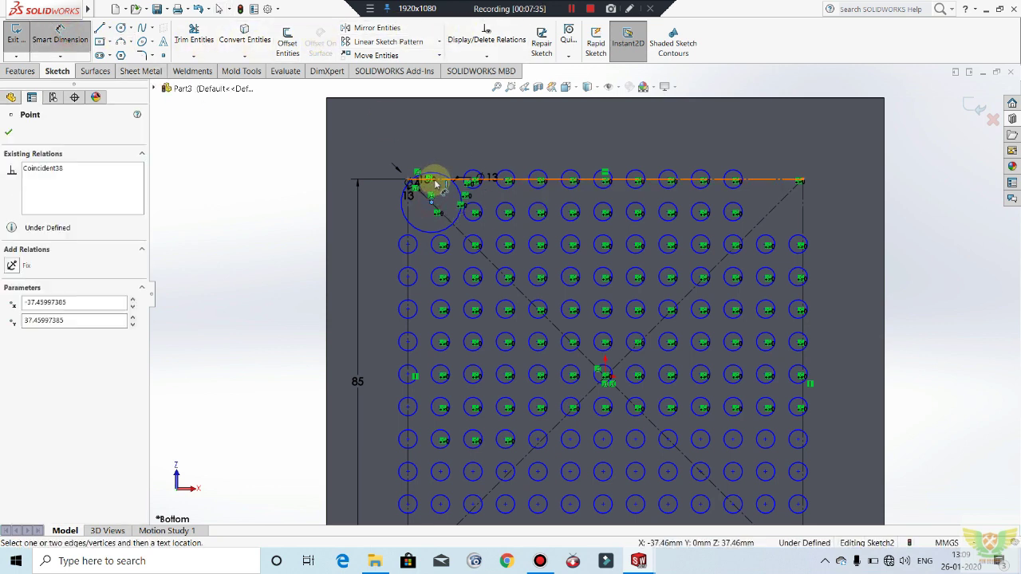
{"action": "left_click", "coordinate": [429, 175]}
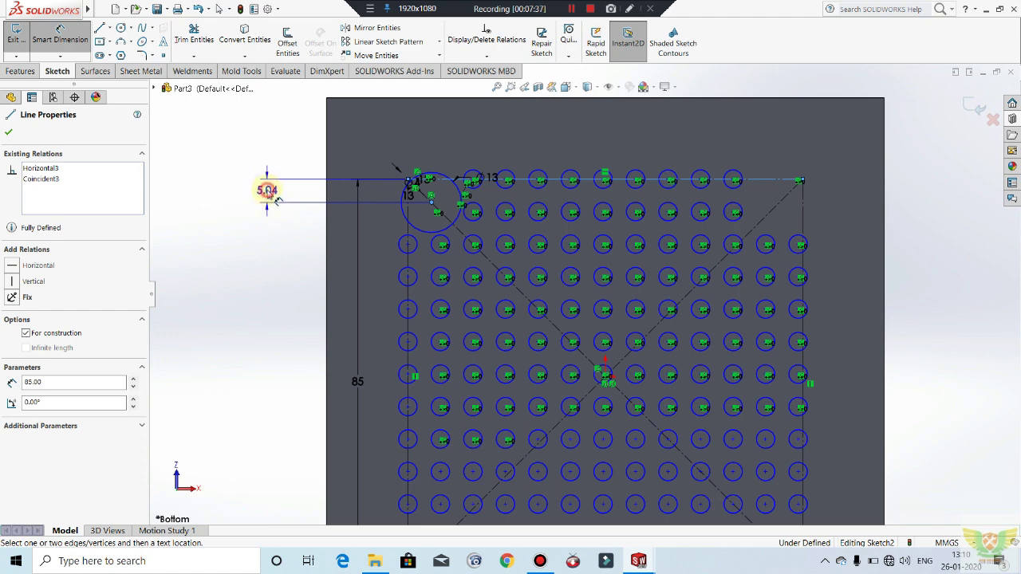
{"action": "left_click", "coordinate": [269, 192]}
{"action": "type", "text": "3"}
{"action": "key", "text": "Return"}
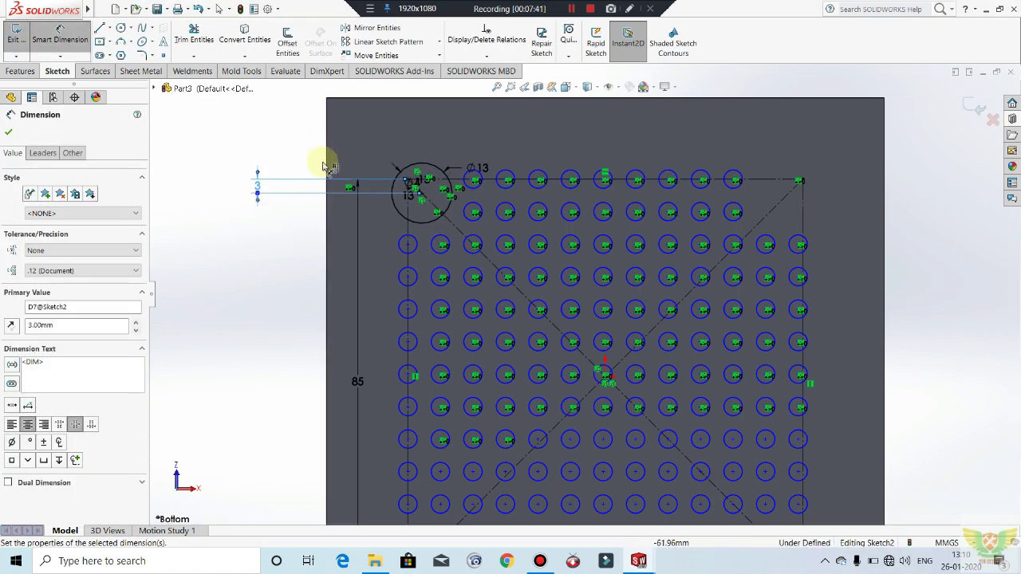
{"action": "left_click", "coordinate": [420, 198]}
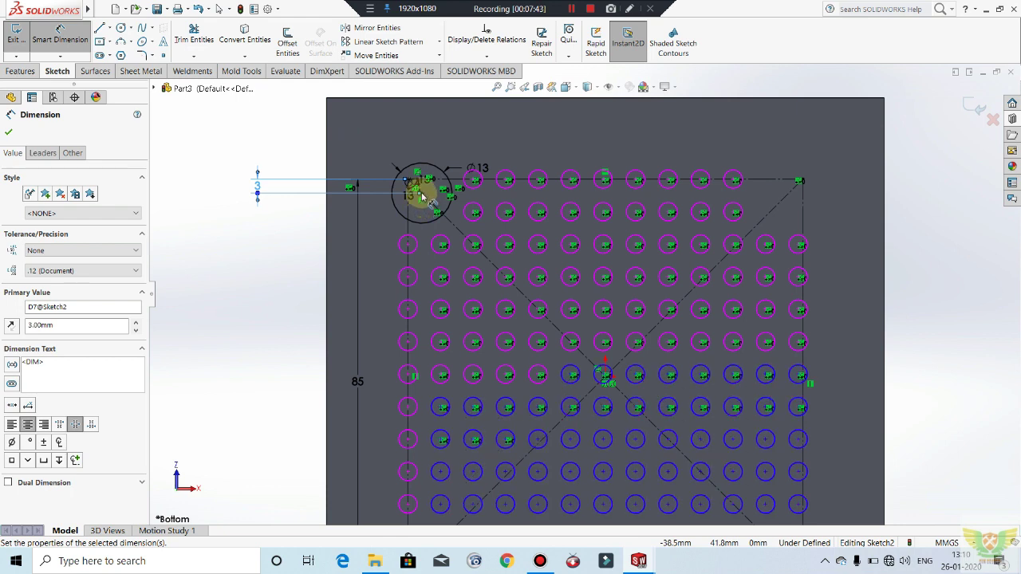
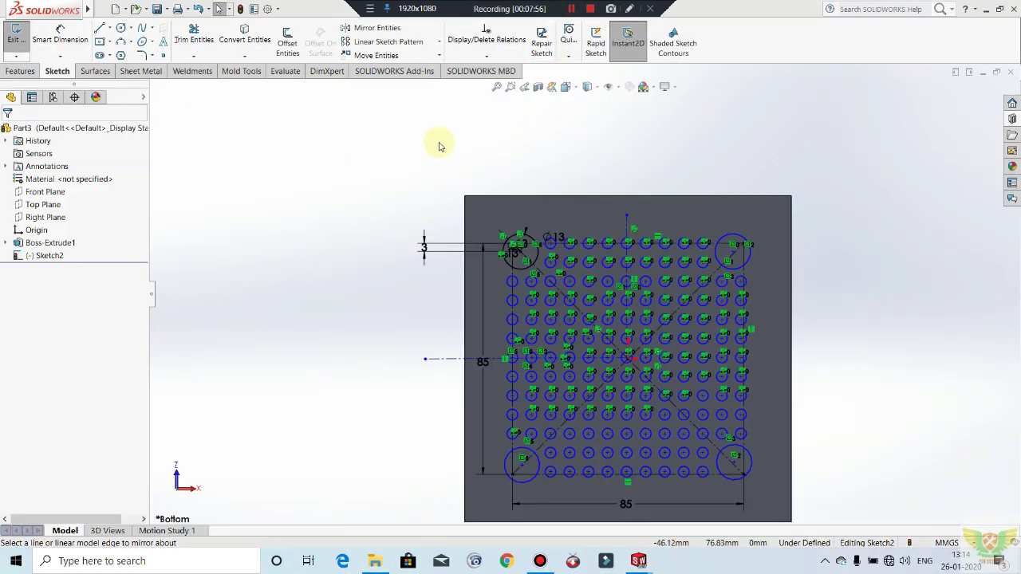
Step: Exit the sketch and start a boss extrusion using the sketch with the patterned and corner circles
{"action": "left_click", "coordinate": [16, 36]}
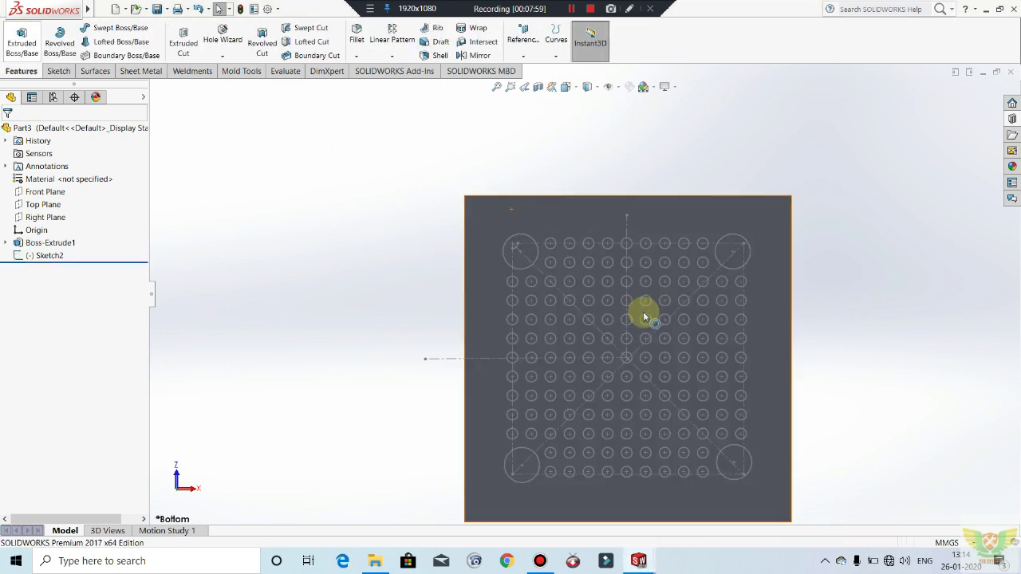
{"action": "mouse_move", "coordinate": [678, 390]}
{"action": "middle_mouse_down"}
{"action": "mouse_move", "coordinate": [694, 189]}
{"action": "mouse_move", "coordinate": [620, 205]}
{"action": "middle_mouse_up"}
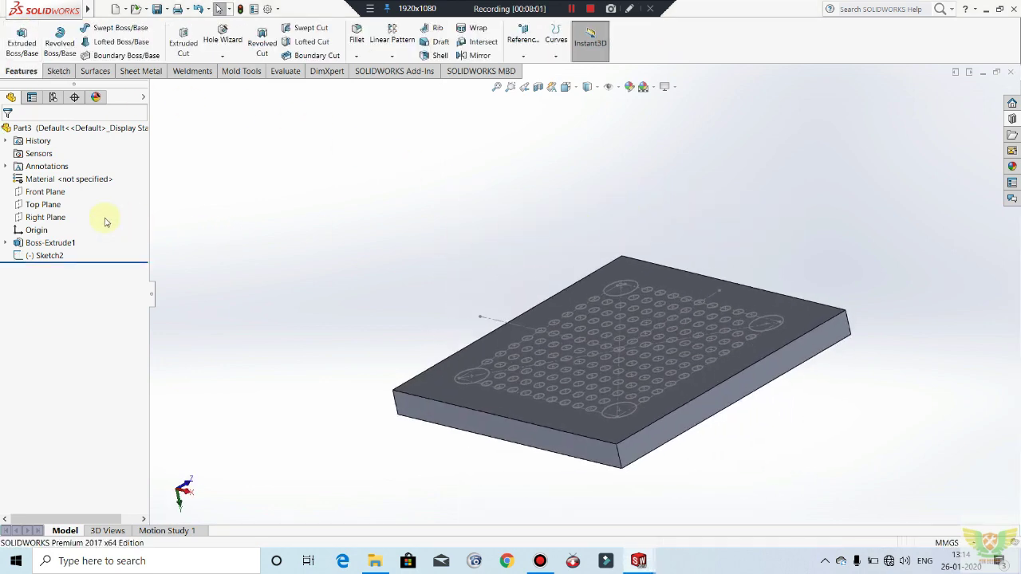
{"action": "left_click", "coordinate": [22, 40]}
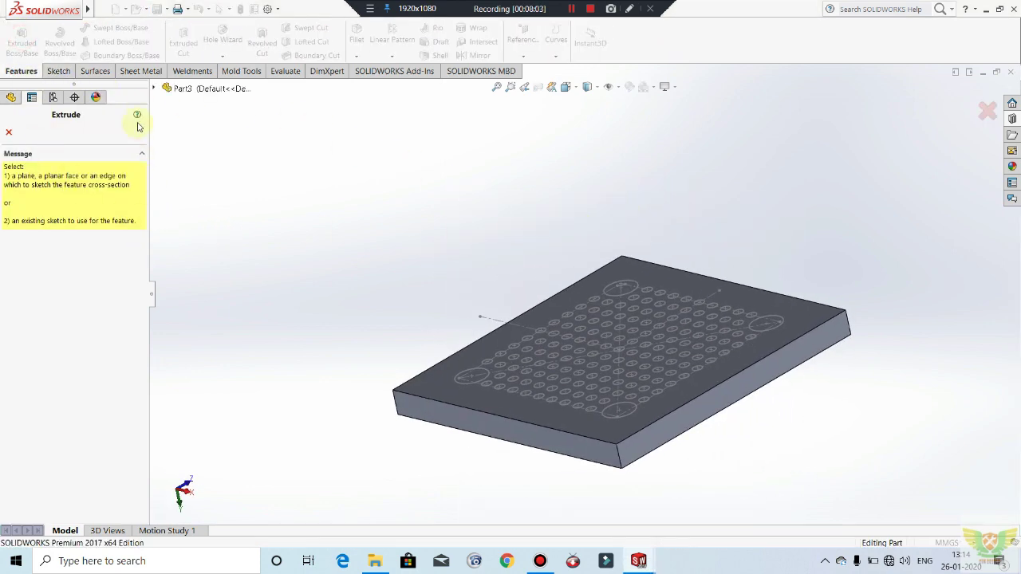
{"action": "left_click", "coordinate": [156, 88]}
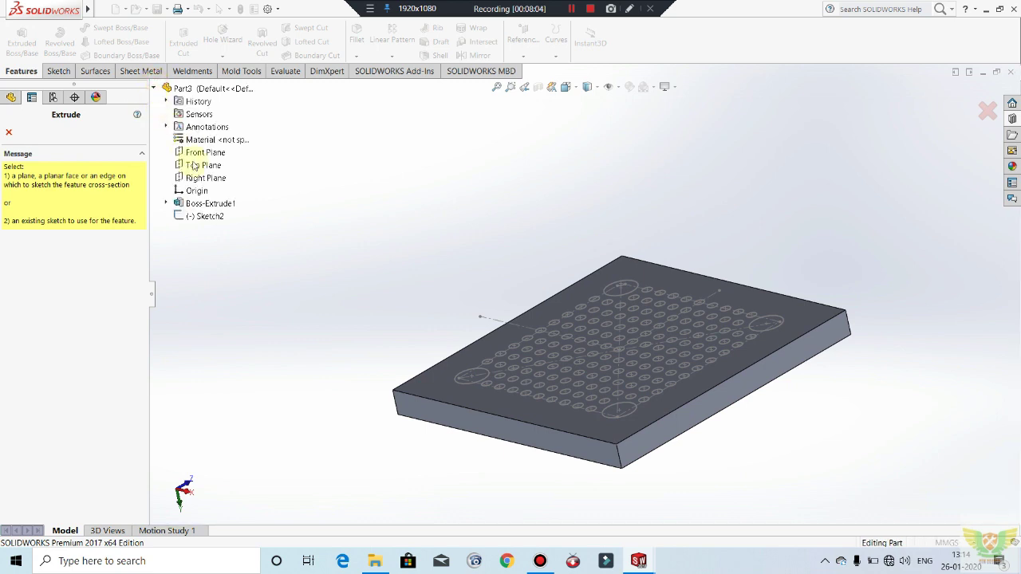
{"action": "left_click", "coordinate": [209, 216]}
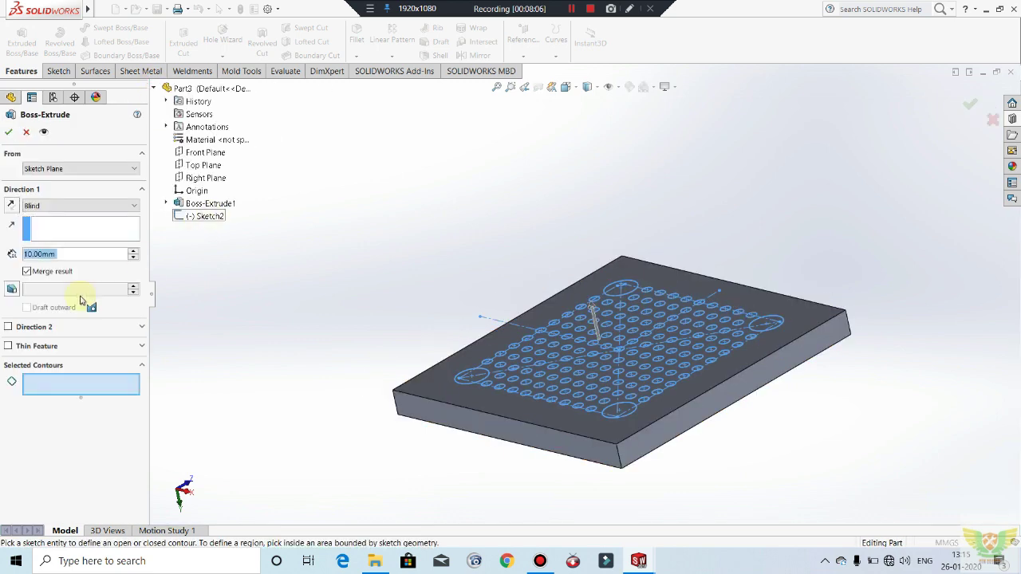
Step: Set the blind extrusion depth to 1.5 mm and try to apply it to the whole sketch
{"action": "type", "text": "2"}
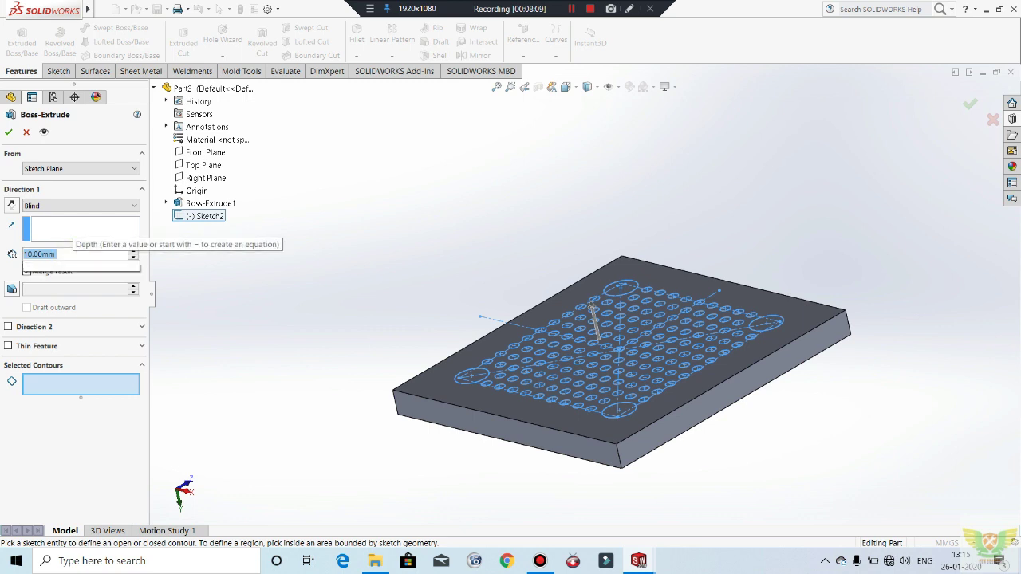
{"action": "key", "text": "Return"}
{"action": "type", "text": "1.5"}
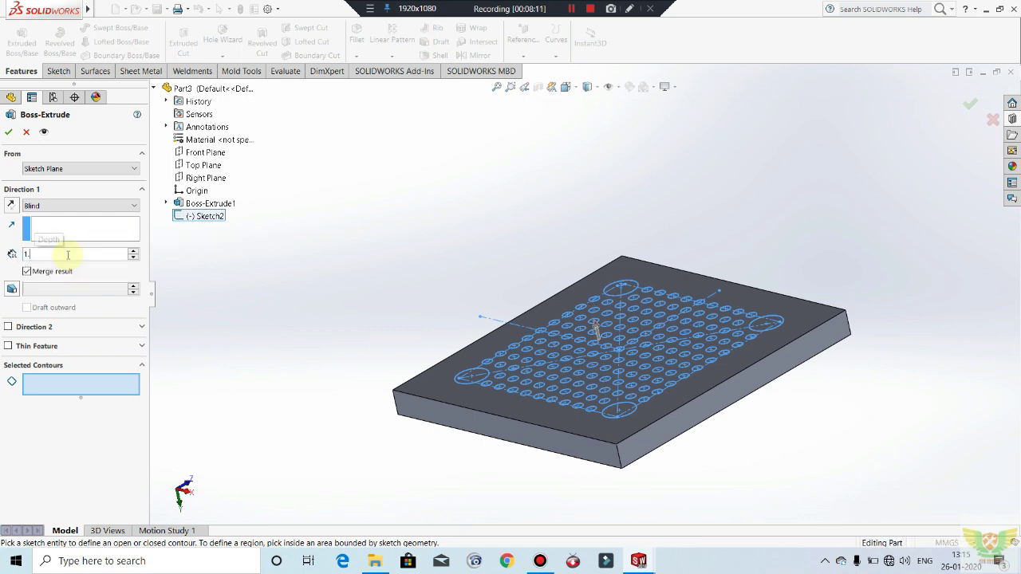
{"action": "key", "text": "Return"}
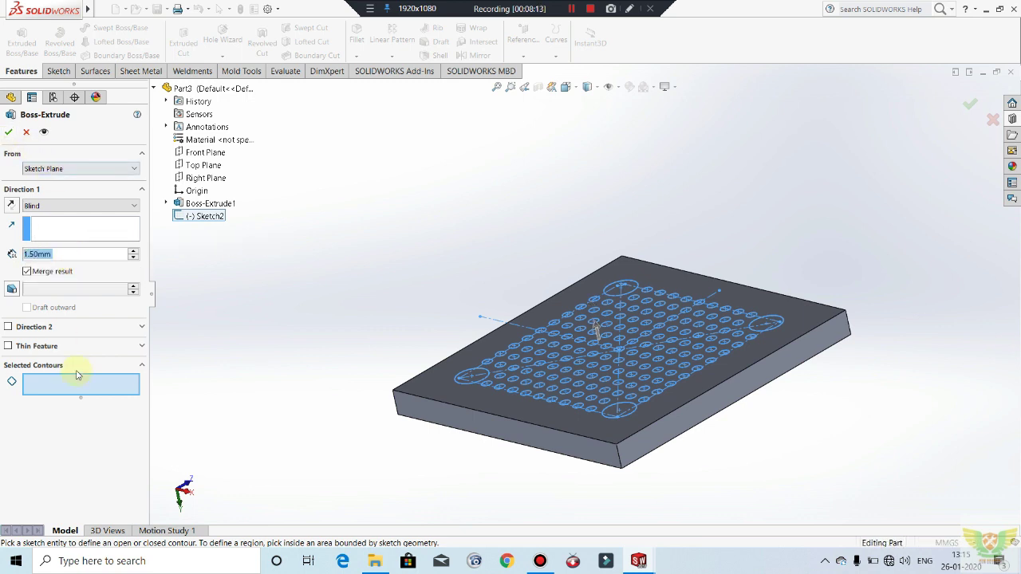
{"action": "left_click", "coordinate": [8, 131]}
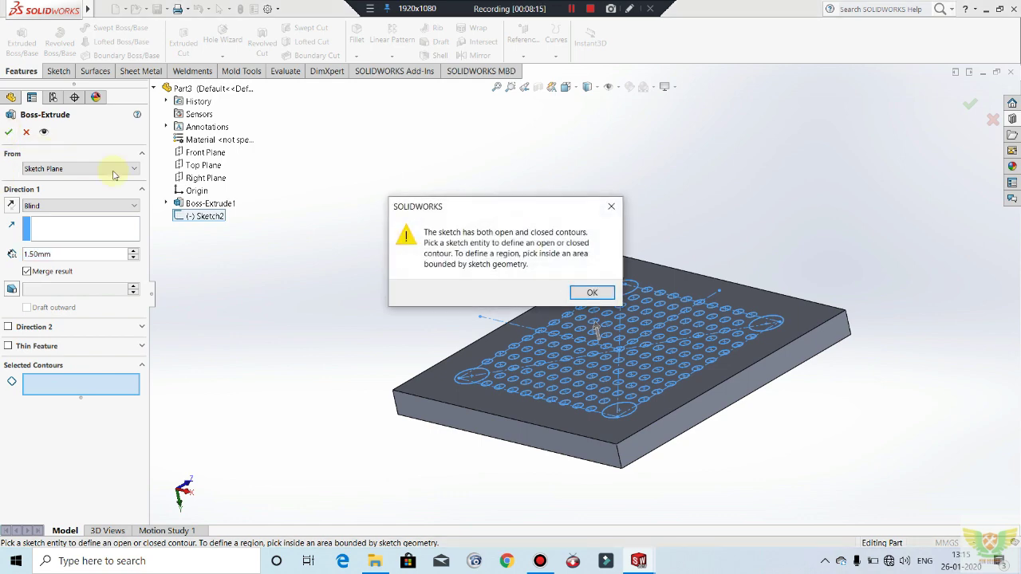
{"action": "left_click", "coordinate": [597, 291]}
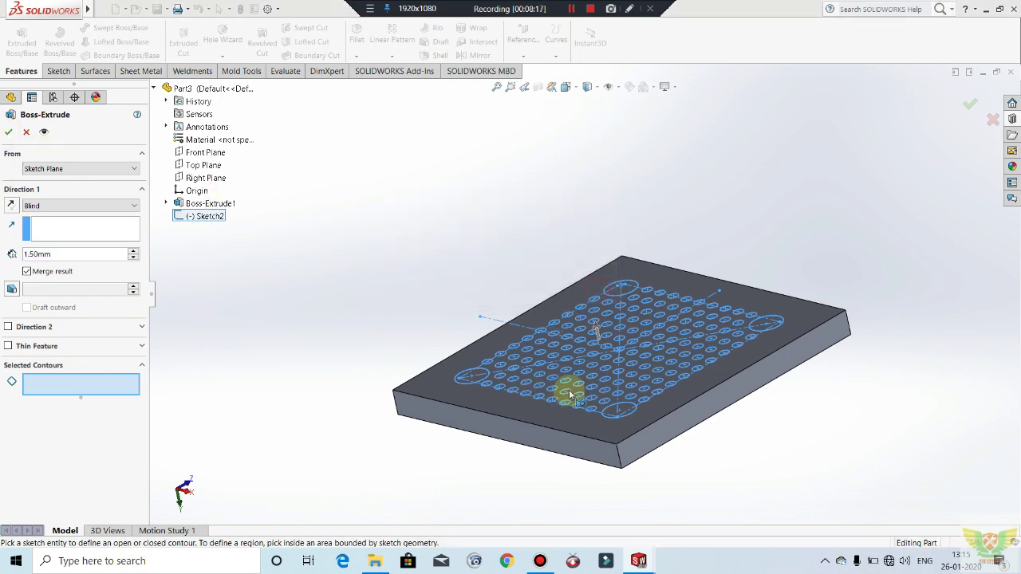
Step: Pick one 13 mm corner circle and the small circle beside it as contours for the 1.5 mm extrusion
{"action": "scroll", "coordinate": [571, 390], "scroll_direction": "down", "scroll_amount": 1}
{"action": "middle_click_drag", "start_coordinate": [590, 391], "coordinate": [635, 417]}
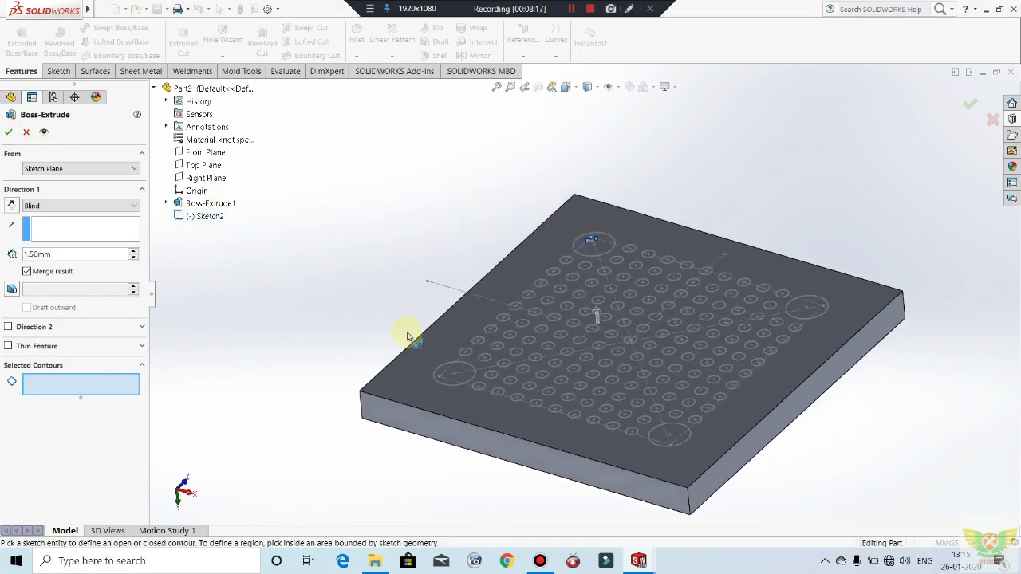
{"action": "left_click", "coordinate": [191, 216]}
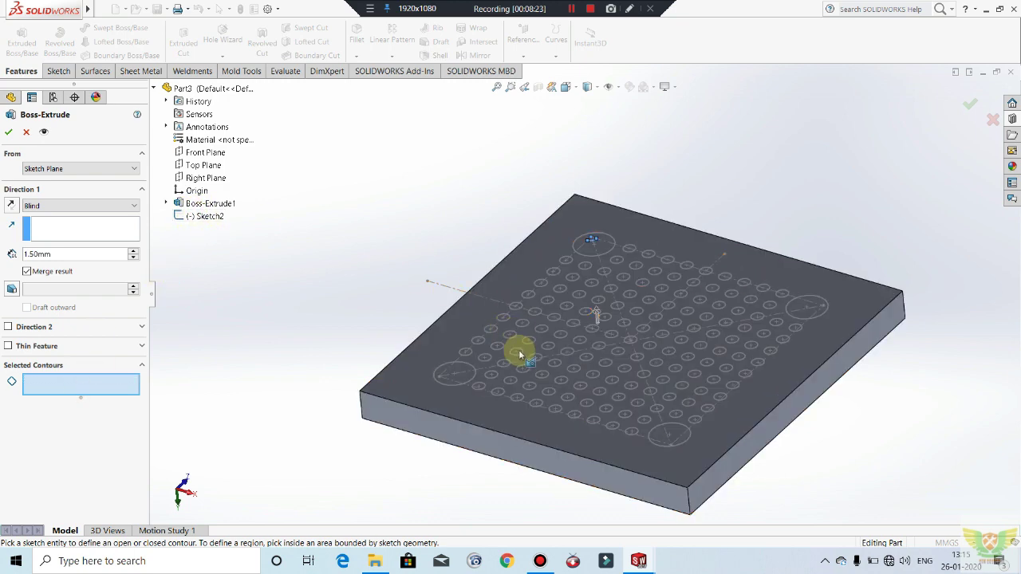
{"action": "middle_click_drag", "start_coordinate": [519, 354], "coordinate": [397, 356]}
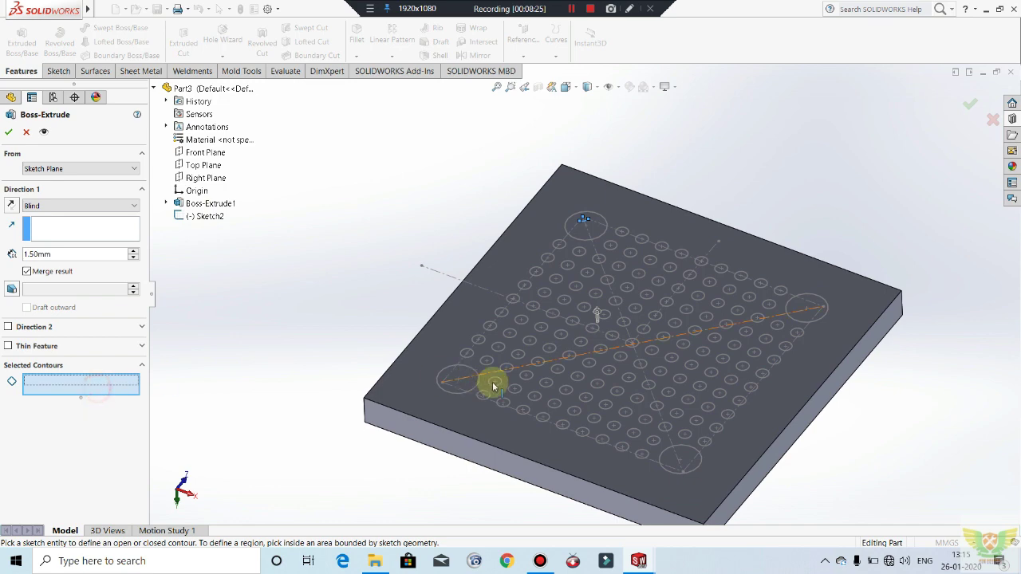
{"action": "scroll", "coordinate": [492, 386], "scroll_direction": "down", "scroll_amount": 4}
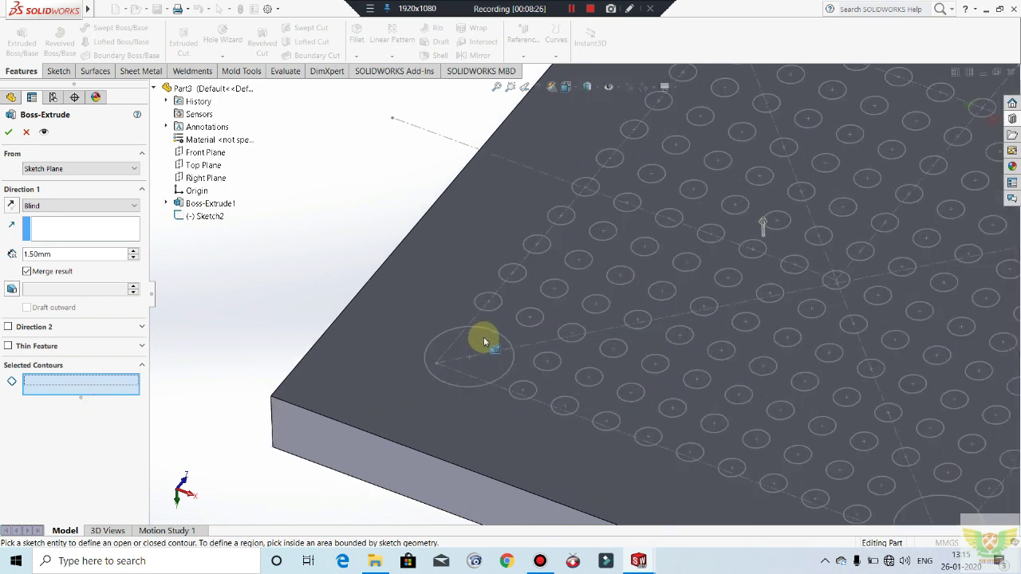
{"action": "left_click", "coordinate": [483, 336]}
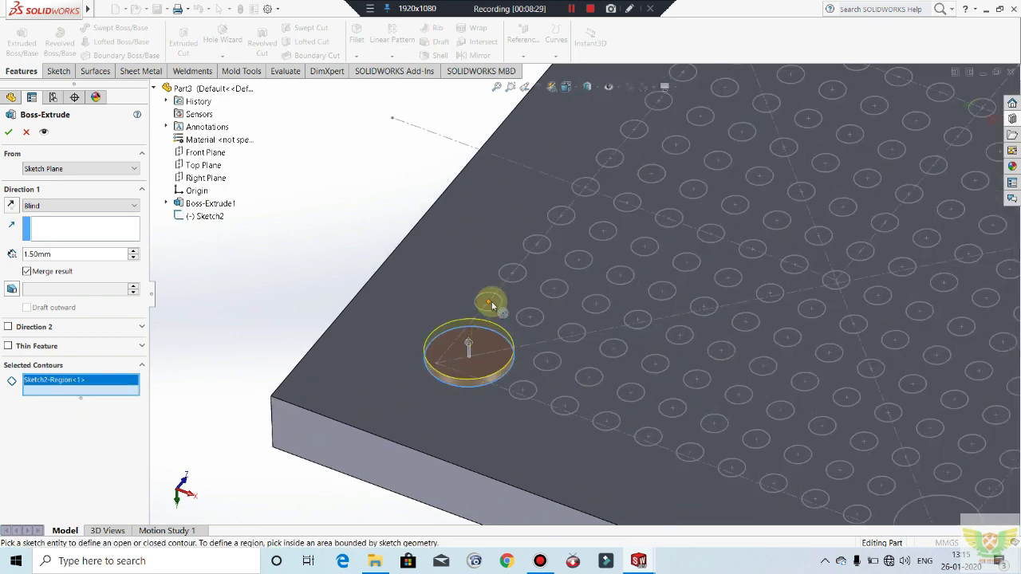
{"action": "left_click", "coordinate": [492, 303]}
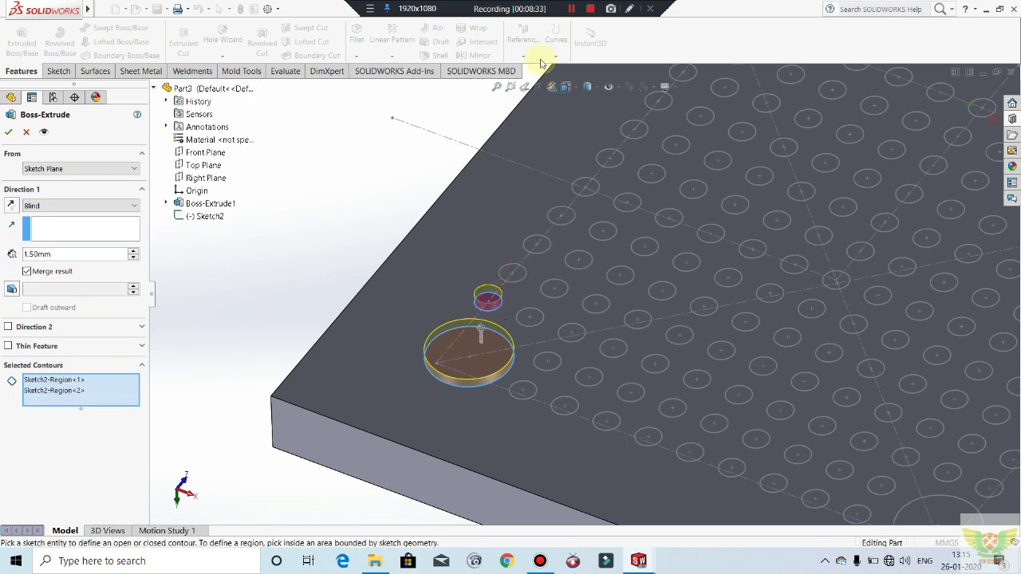
{"action": "left_click", "coordinate": [573, 9]}
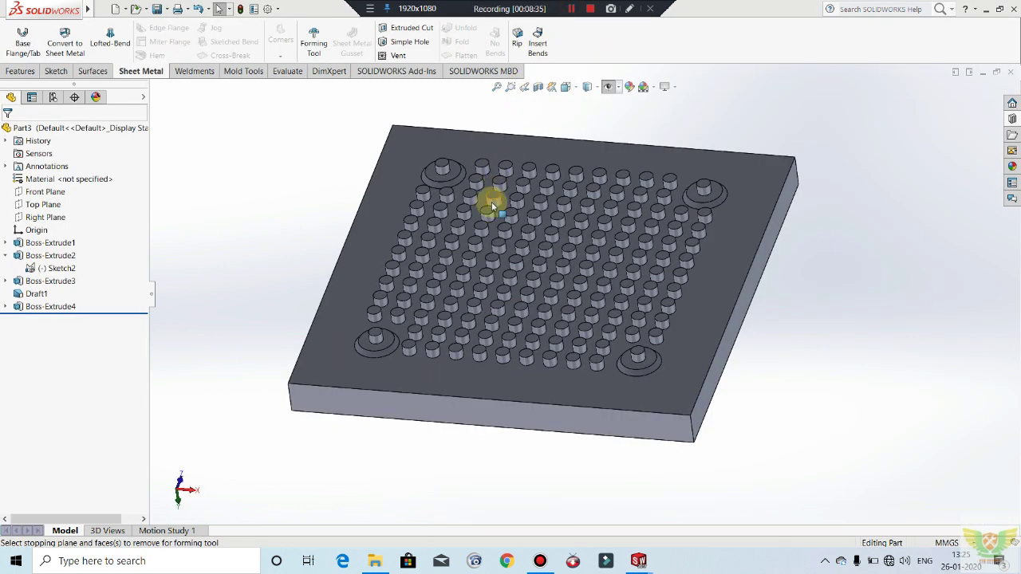
Step: Turn off the hiding of all item types and hide the circle sketch under the second boss extrusion
{"action": "scroll", "coordinate": [373, 338], "scroll_direction": "up", "scroll_amount": 1}
{"action": "scroll", "coordinate": [454, 285], "scroll_direction": "down", "scroll_amount": 2}
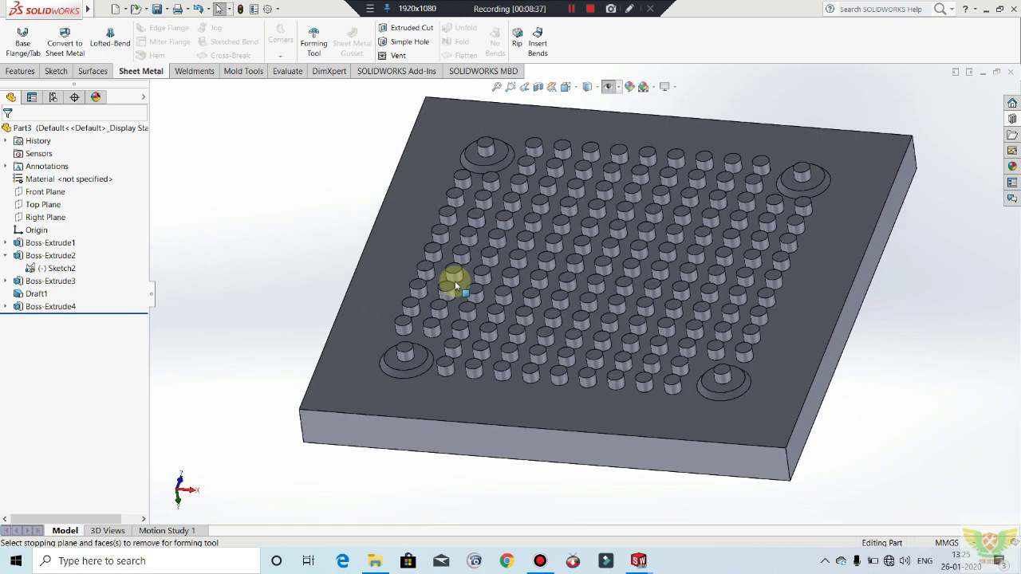
{"action": "scroll", "coordinate": [485, 357], "scroll_direction": "up", "scroll_amount": 1}
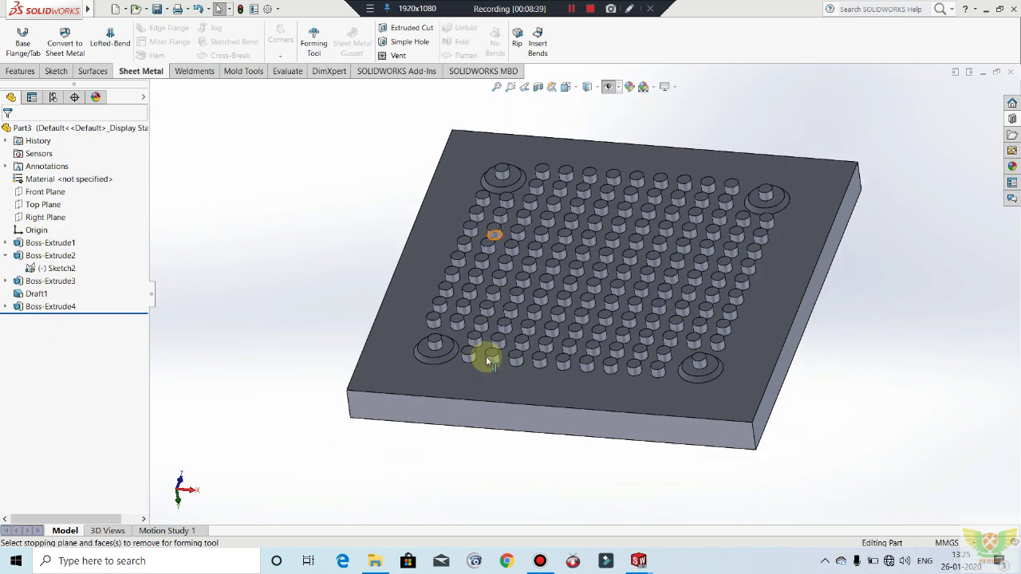
{"action": "scroll", "coordinate": [771, 341], "scroll_direction": "down", "scroll_amount": 1}
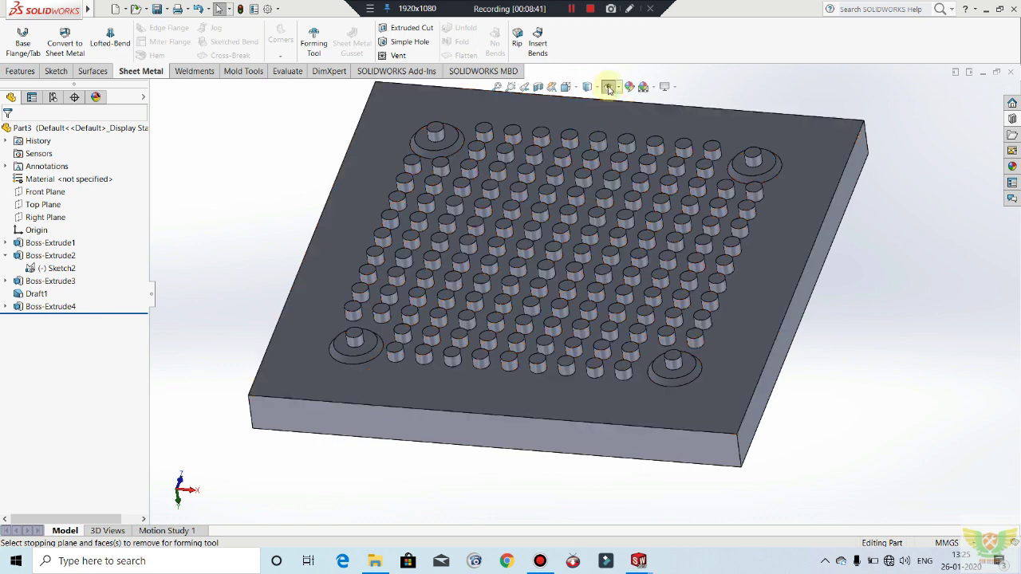
{"action": "left_click", "coordinate": [609, 83]}
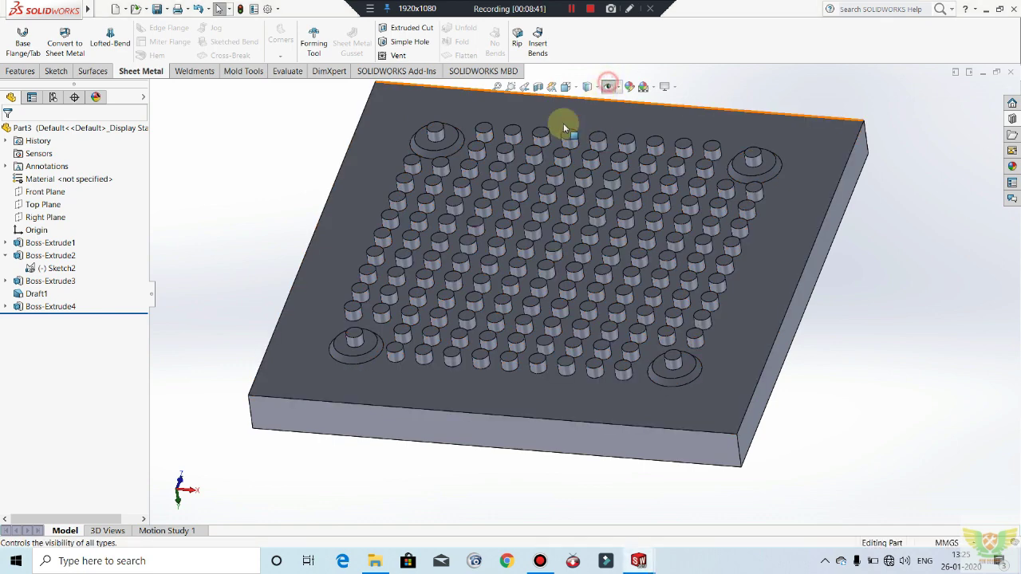
{"action": "right_click", "coordinate": [45, 268]}
{"action": "left_click", "coordinate": [61, 251]}
{"action": "left_click", "coordinate": [208, 162]}
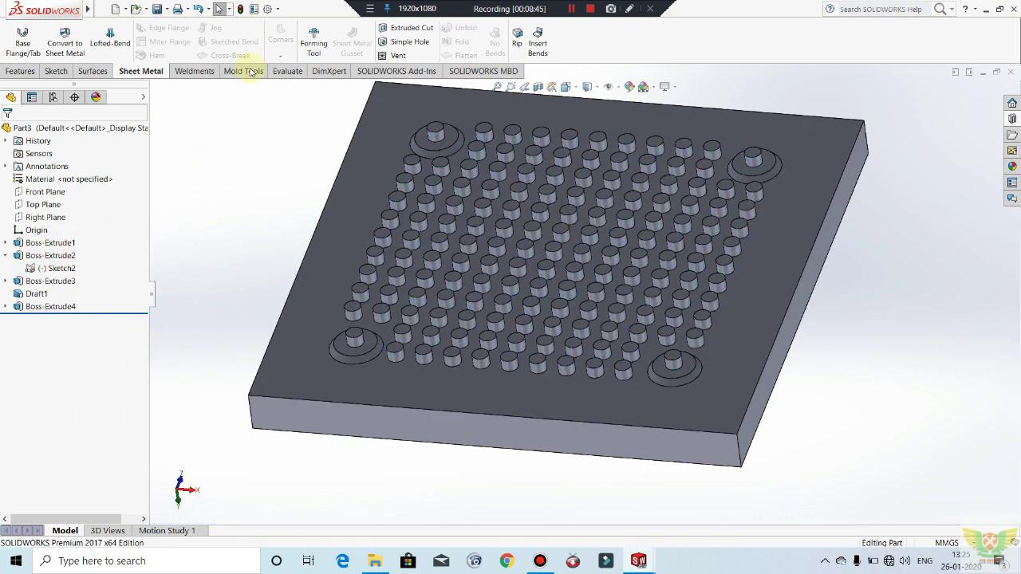
Step: Start a forming tool with the plate's pegged face as stopping face and the peg top on one corner boss as a face to remove
{"action": "left_click", "coordinate": [313, 40]}
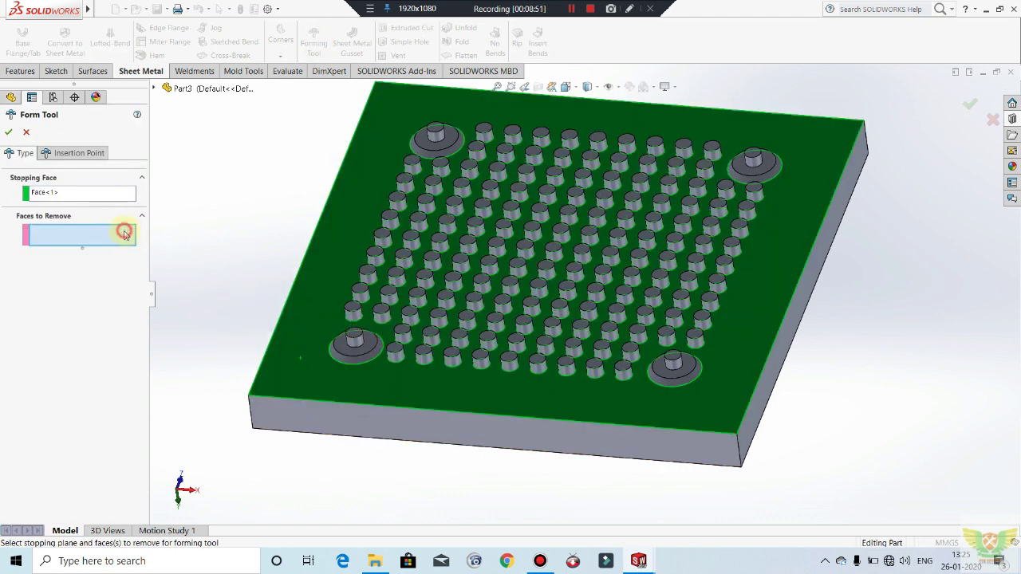
{"action": "scroll", "coordinate": [345, 300], "scroll_direction": "down", "scroll_amount": 6}
{"action": "left_click", "coordinate": [354, 262]}
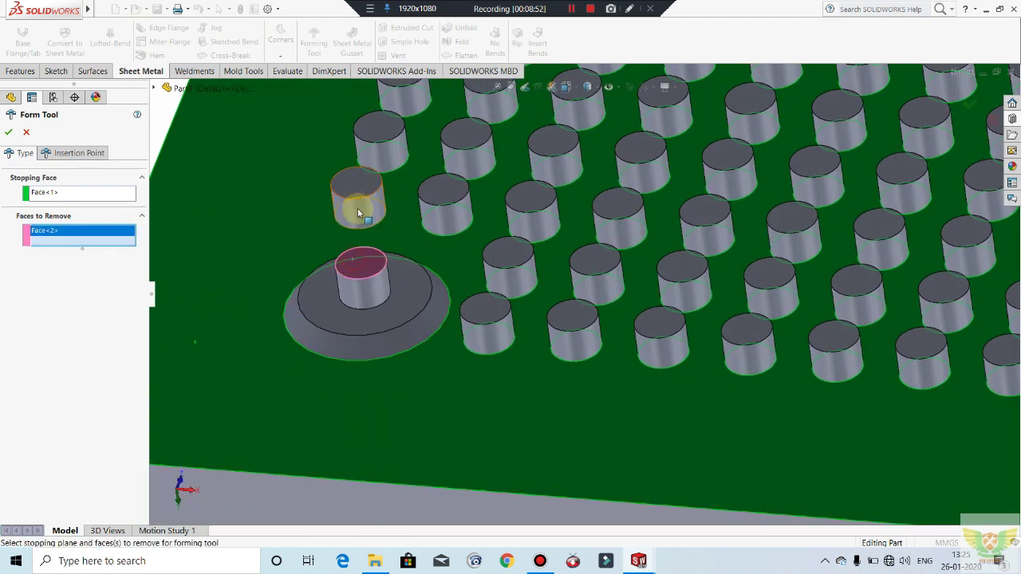
Step: Add the top faces of the small pegs in the four rows nearest that corner boss to the faces to remove
{"action": "left_click", "coordinate": [355, 185]}
{"action": "left_click", "coordinate": [372, 131]}
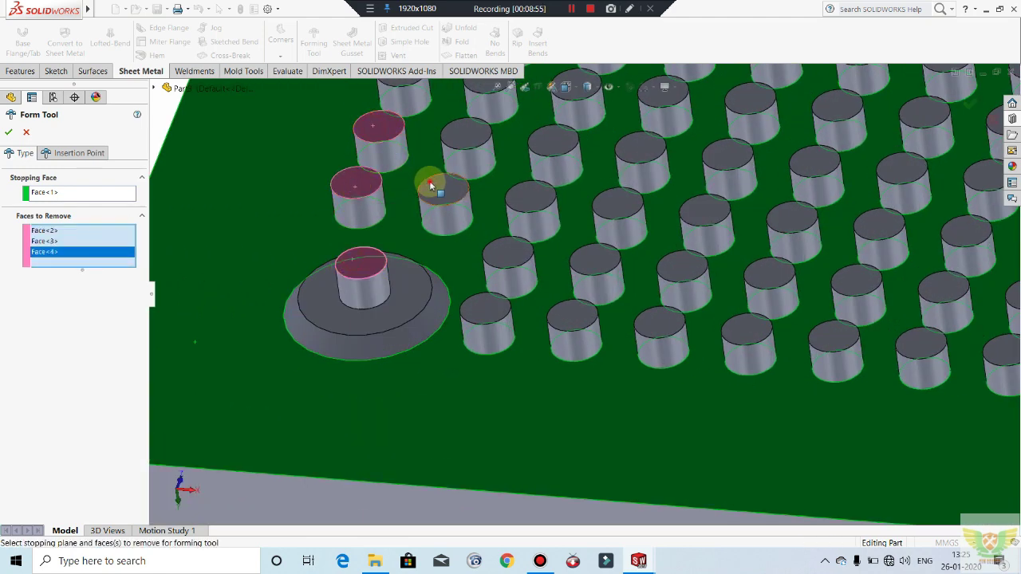
{"action": "left_click", "coordinate": [431, 185]}
{"action": "left_click", "coordinate": [452, 128]}
{"action": "left_click", "coordinate": [549, 161]}
{"action": "left_click", "coordinate": [532, 196]}
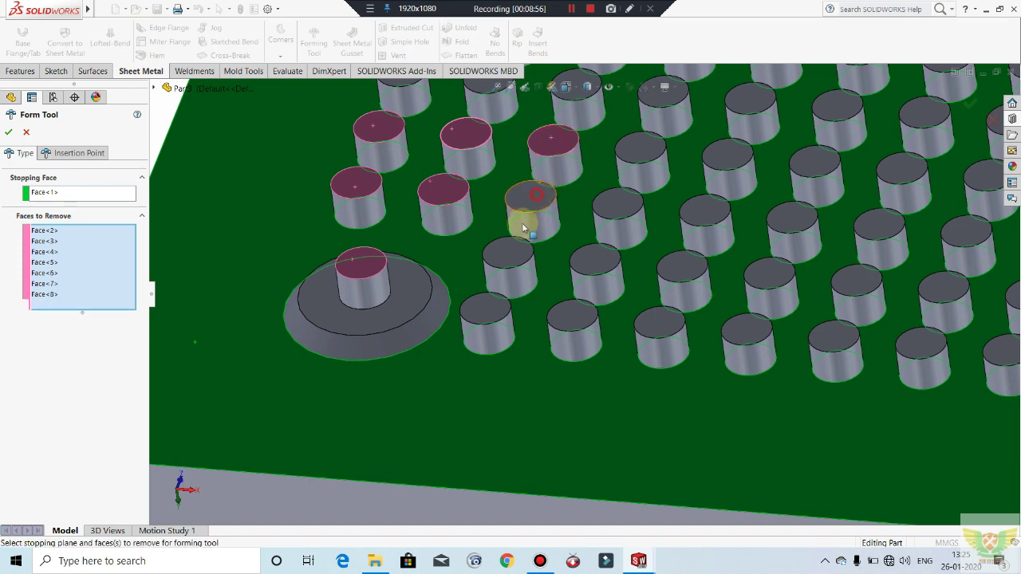
{"action": "left_click", "coordinate": [507, 255]}
{"action": "left_click", "coordinate": [484, 311]}
{"action": "left_click", "coordinate": [595, 263]}
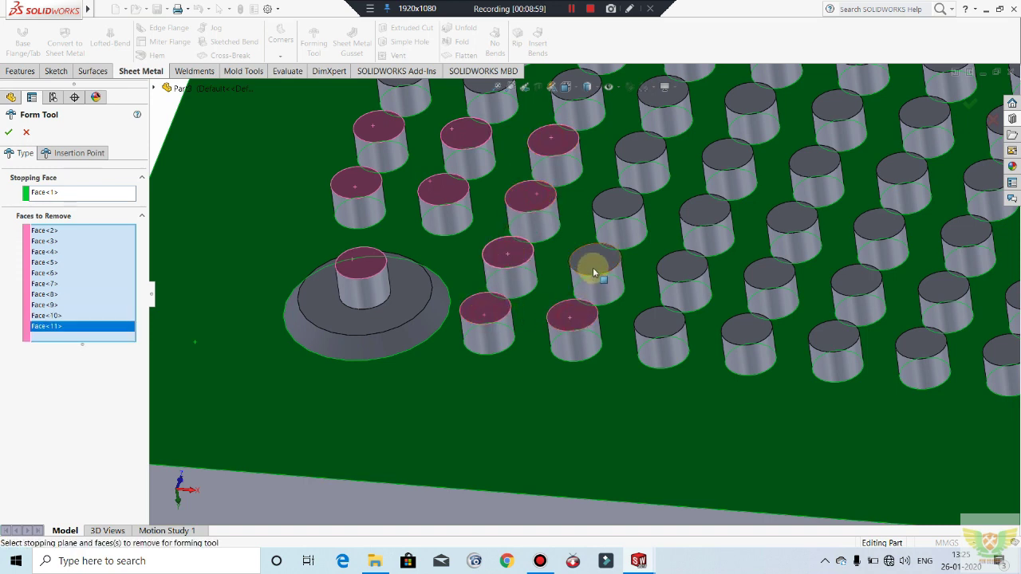
{"action": "left_click", "coordinate": [614, 213]}
{"action": "left_click", "coordinate": [624, 160]}
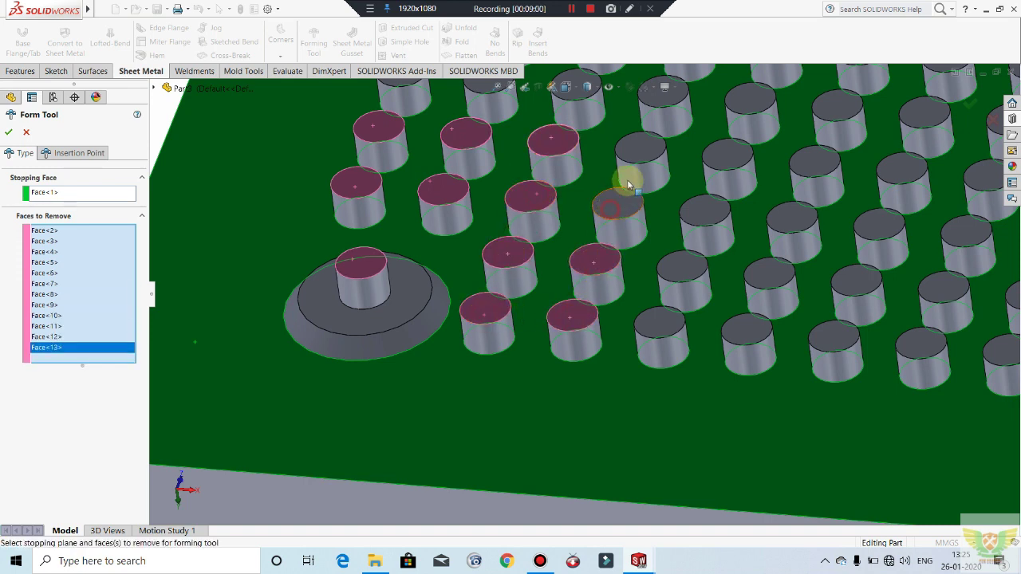
{"action": "left_click", "coordinate": [650, 322]}
{"action": "left_click", "coordinate": [671, 276]}
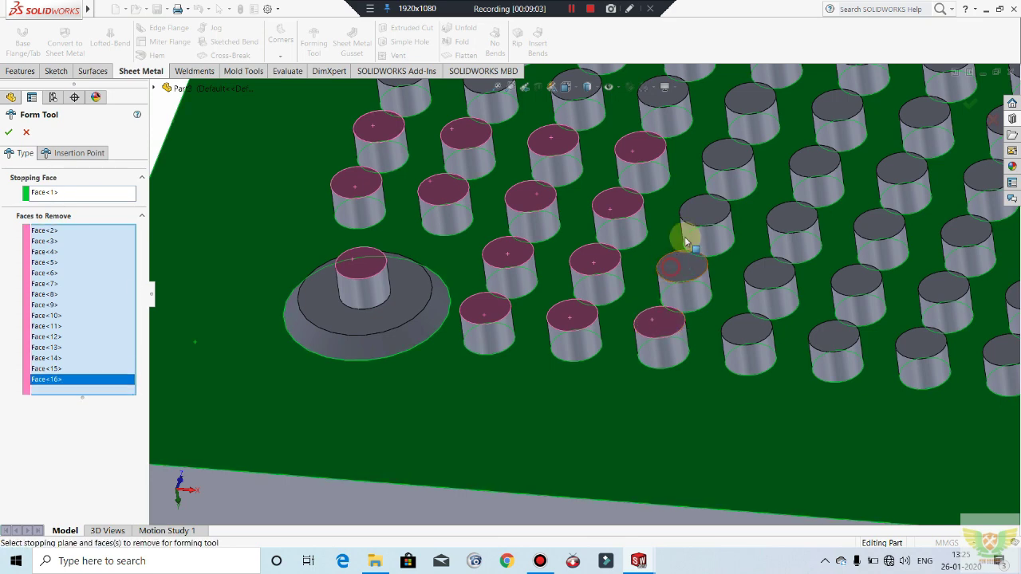
{"action": "left_click", "coordinate": [706, 212]}
{"action": "left_click", "coordinate": [724, 162]}
{"action": "scroll", "coordinate": [732, 337], "scroll_direction": "up", "scroll_amount": 6}
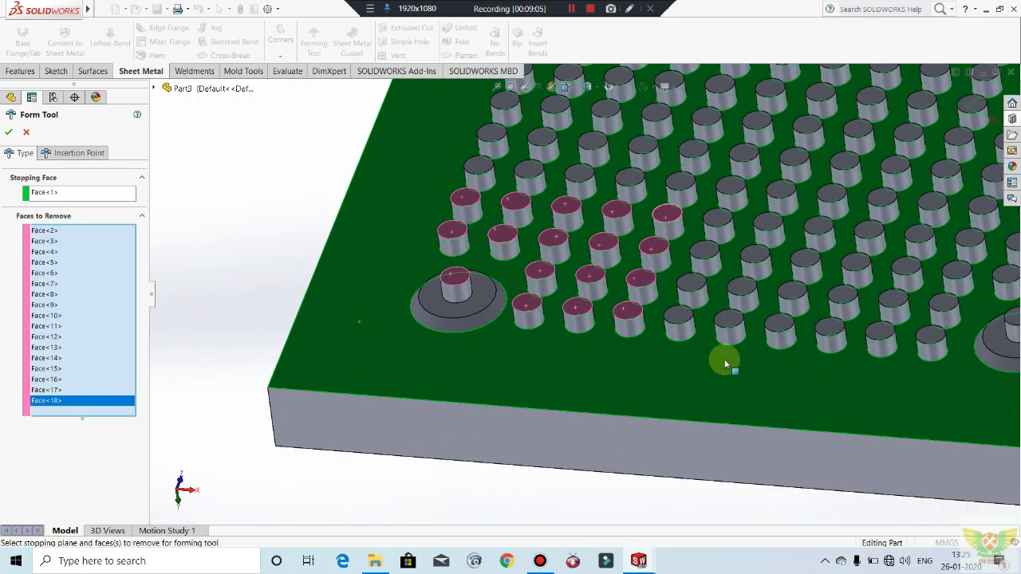
{"action": "scroll", "coordinate": [477, 407], "scroll_direction": "down", "scroll_amount": 2}
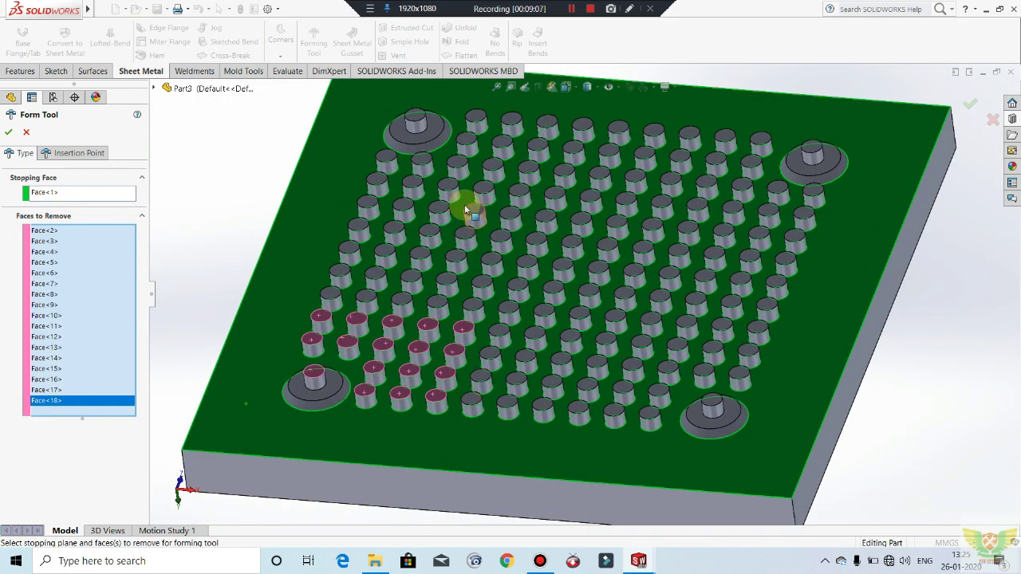
{"action": "left_click", "coordinate": [571, 7]}
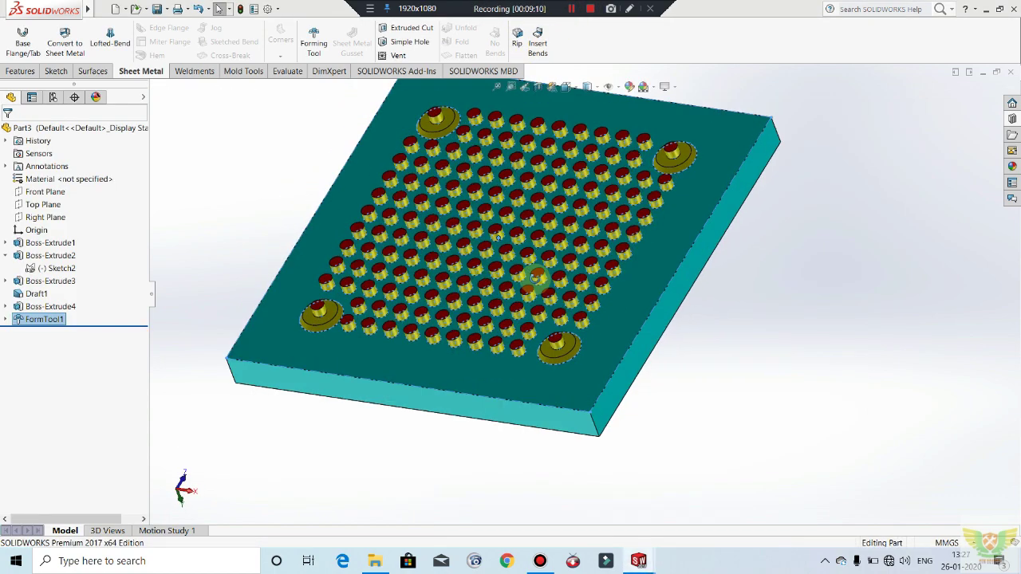
Step: Save the part in the CPU folder as a Form Tool (*.sldftp) file named STAMP TOOL 2
{"action": "mouse_move", "coordinate": [535, 277]}
{"action": "middle_mouse_down"}
{"action": "mouse_move", "coordinate": [550, 313]}
{"action": "mouse_move", "coordinate": [541, 288]}
{"action": "middle_mouse_up"}
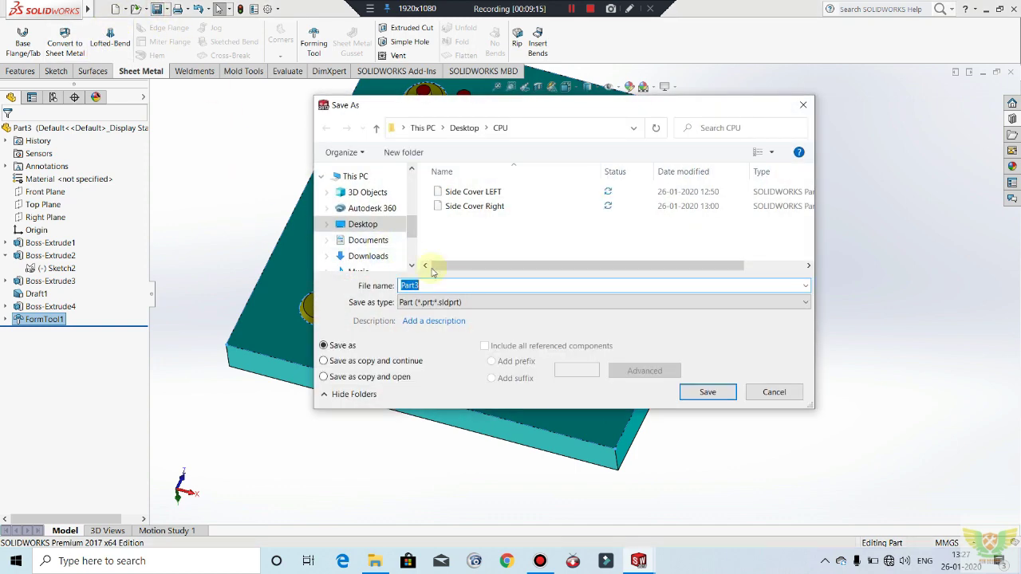
{"action": "left_click", "coordinate": [463, 302]}
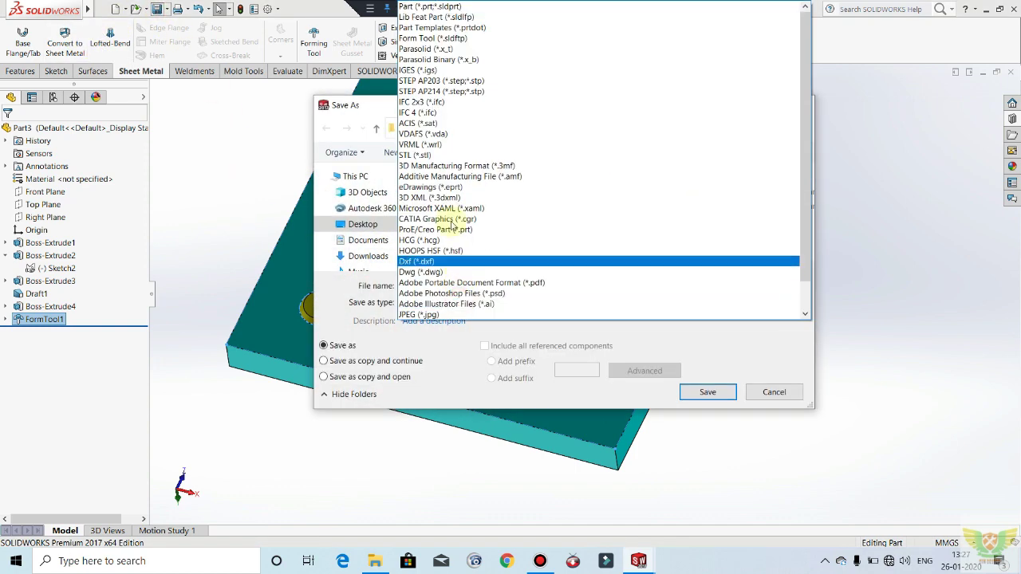
{"action": "left_click", "coordinate": [448, 39]}
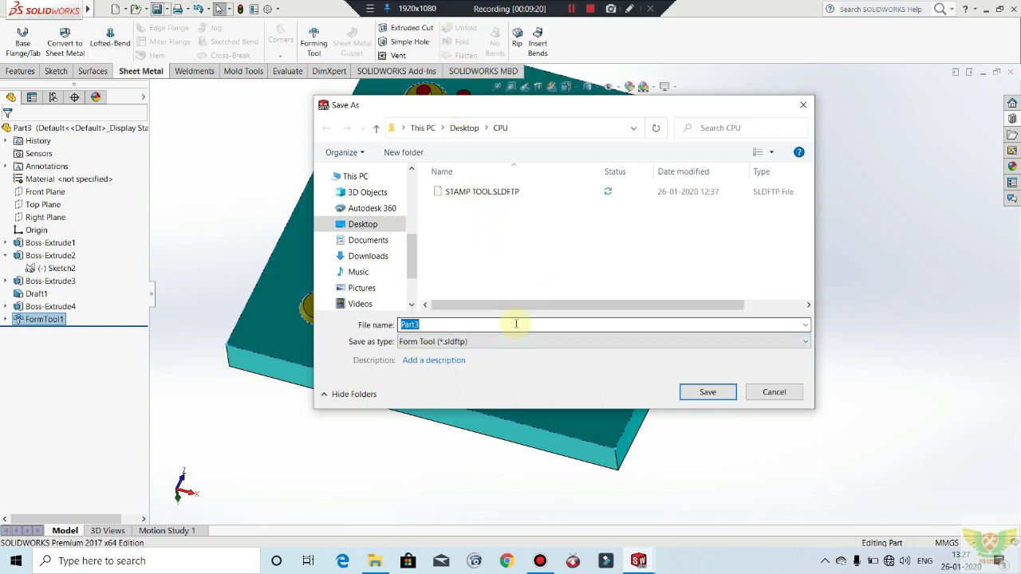
{"action": "key", "text": "s"}
{"action": "key", "text": "m"}
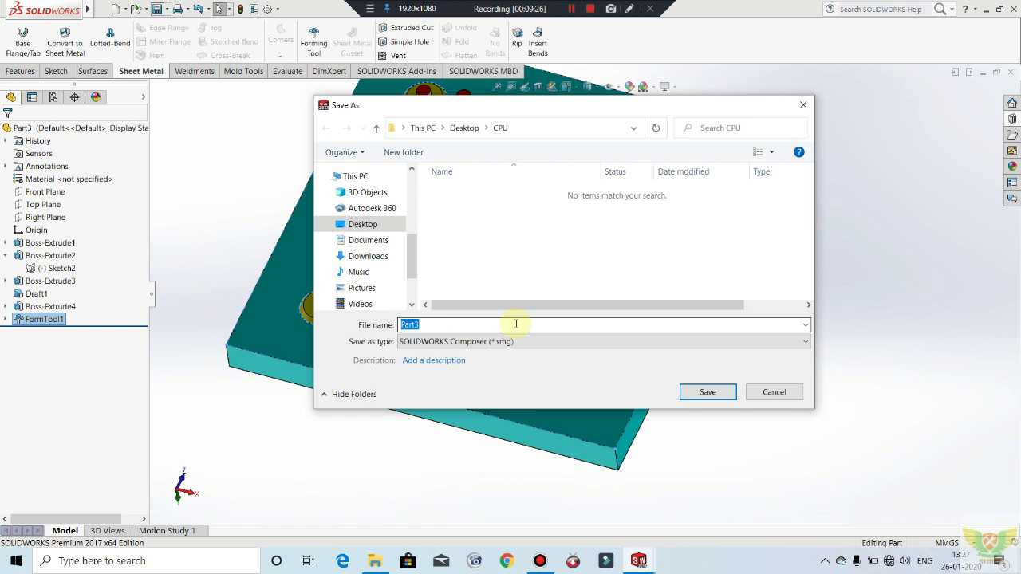
{"action": "left_click", "coordinate": [516, 324]}
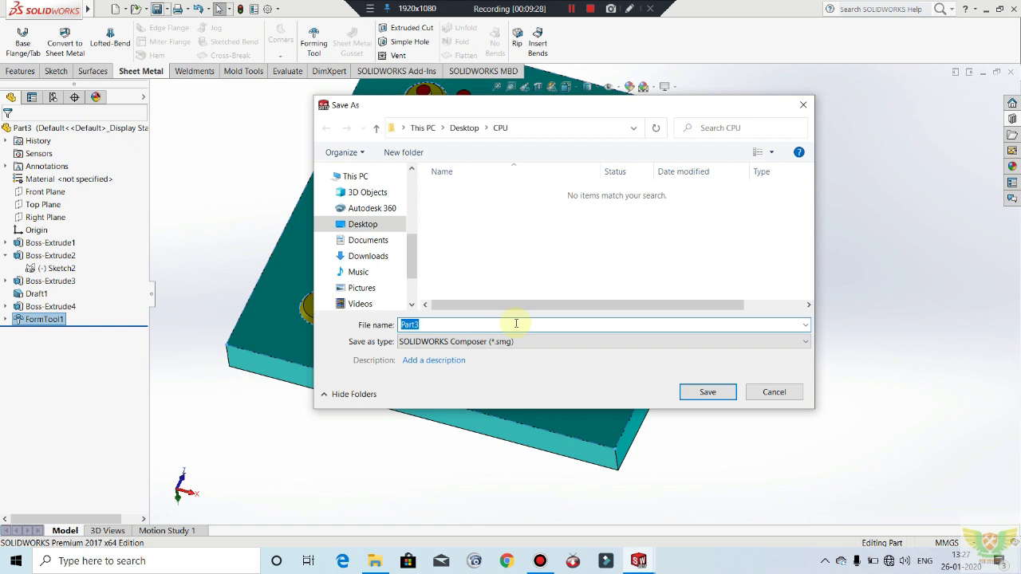
{"action": "type", "text": "STAMP"}
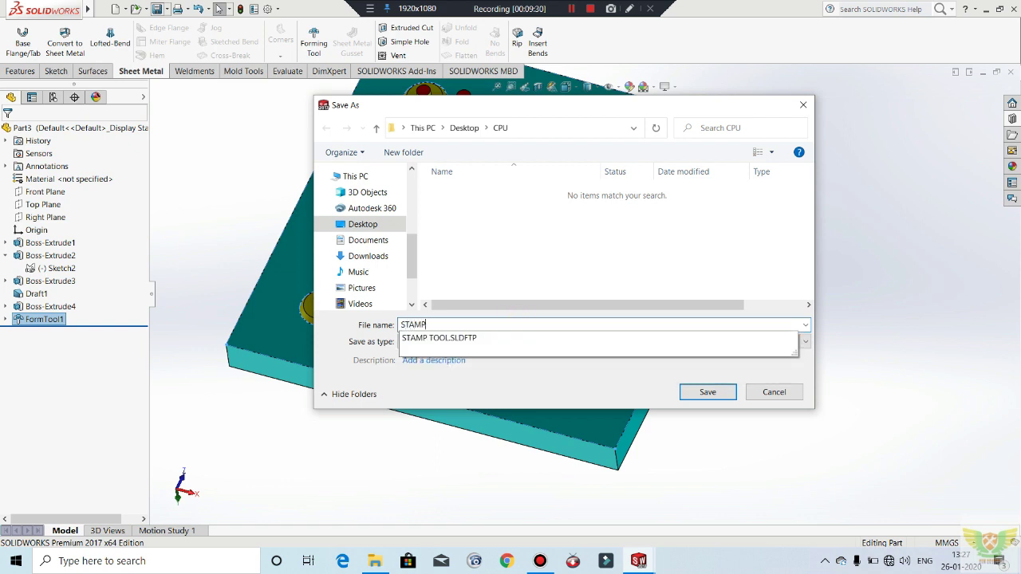
{"action": "type", "text": " TOOL 2"}
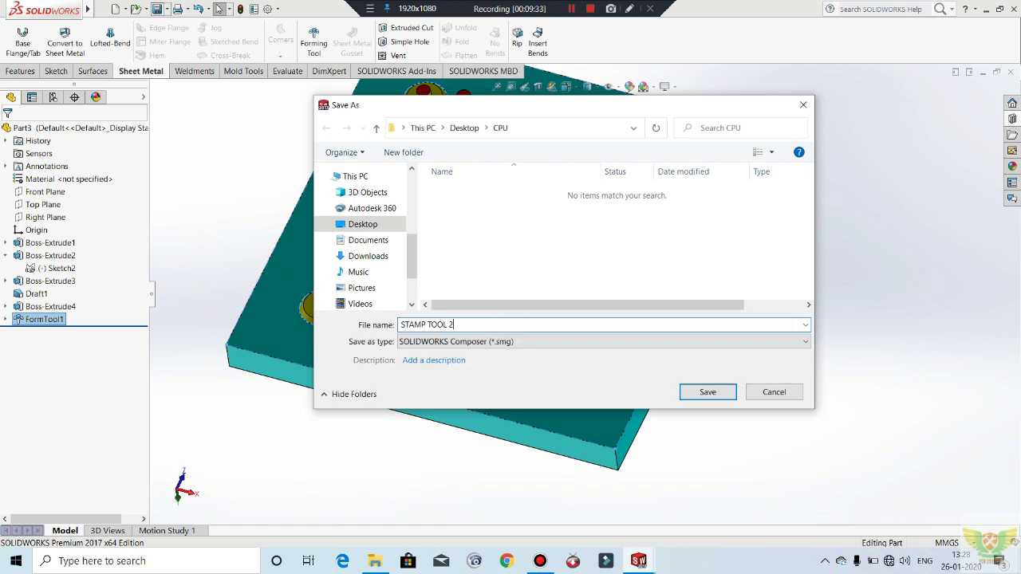
{"action": "left_click", "coordinate": [513, 341]}
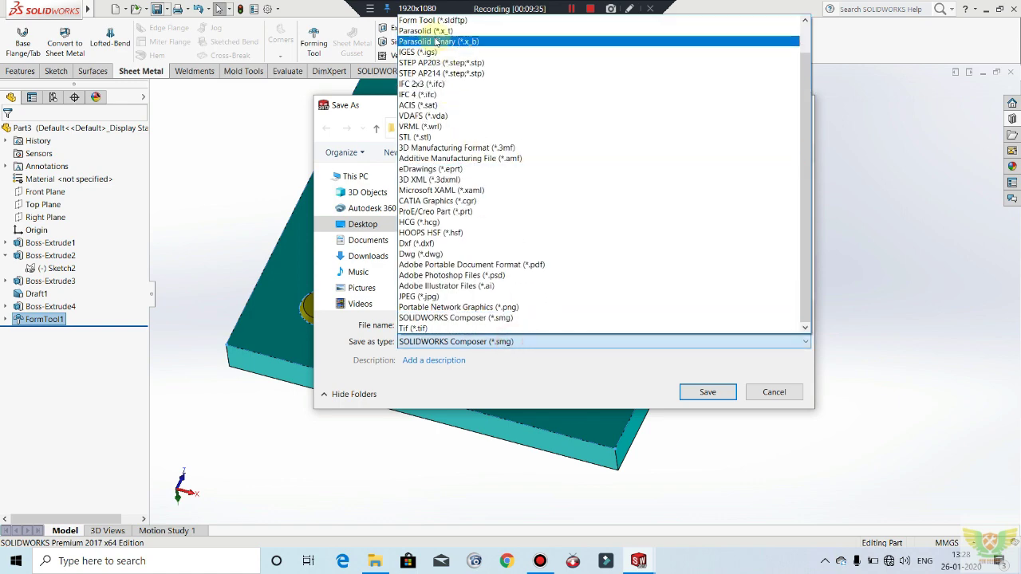
{"action": "scroll", "coordinate": [451, 70], "scroll_direction": "up", "scroll_amount": 2}
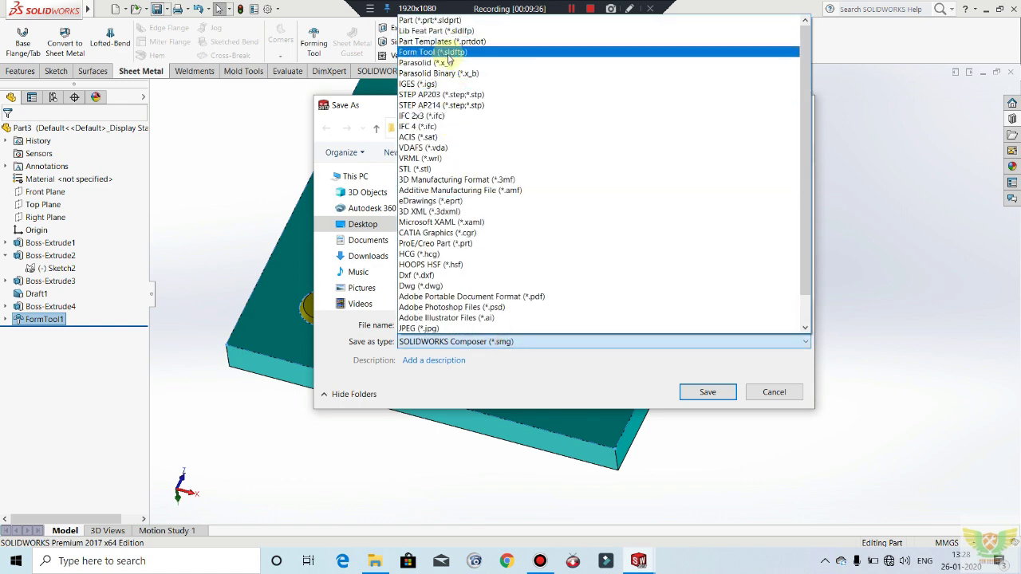
{"action": "left_click", "coordinate": [451, 40]}
{"action": "left_click", "coordinate": [705, 392]}
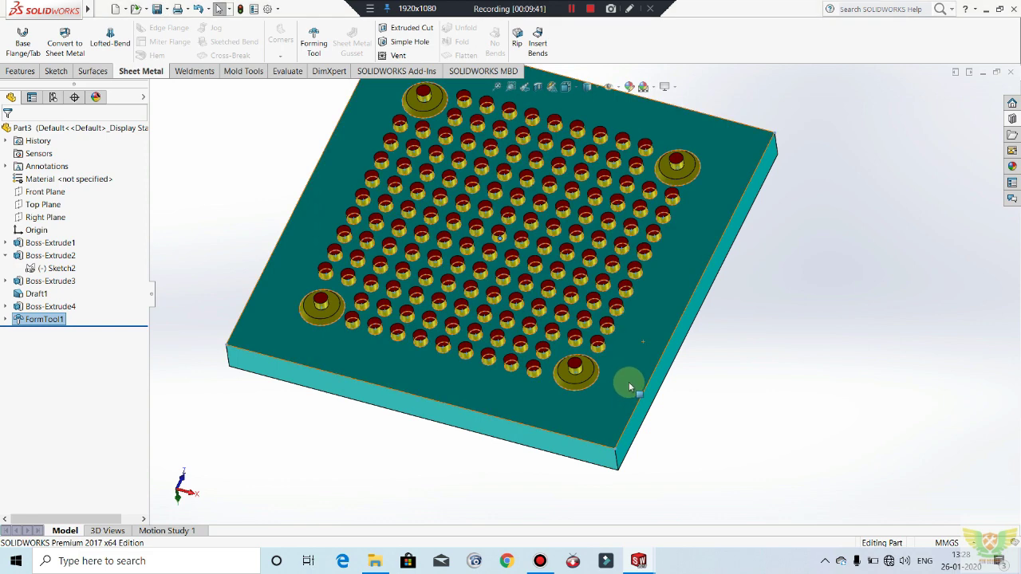
Step: Switch to the Side Cover Right part and orient the view normal to its large base-flange face
{"action": "mouse_move", "coordinate": [643, 559]}
{"action": "left_click", "coordinate": [599, 521]}
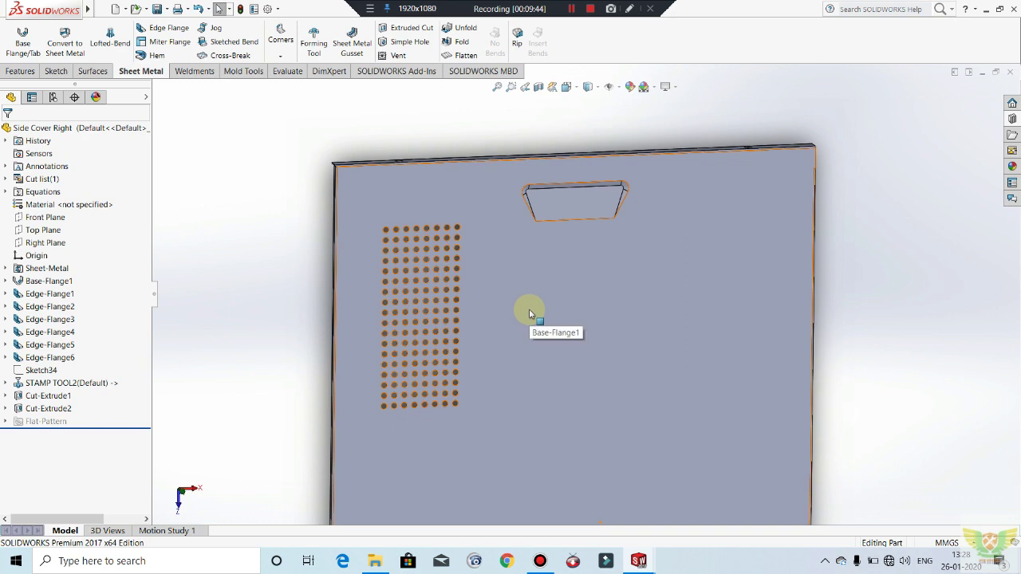
{"action": "mouse_move", "coordinate": [565, 323]}
{"action": "middle_mouse_down"}
{"action": "mouse_move", "coordinate": [593, 349]}
{"action": "mouse_move", "coordinate": [558, 330]}
{"action": "mouse_move", "coordinate": [574, 327]}
{"action": "middle_mouse_up"}
{"action": "middle_click_drag", "start_coordinate": [848, 248], "coordinate": [700, 418]}
{"action": "left_click", "coordinate": [702, 416]}
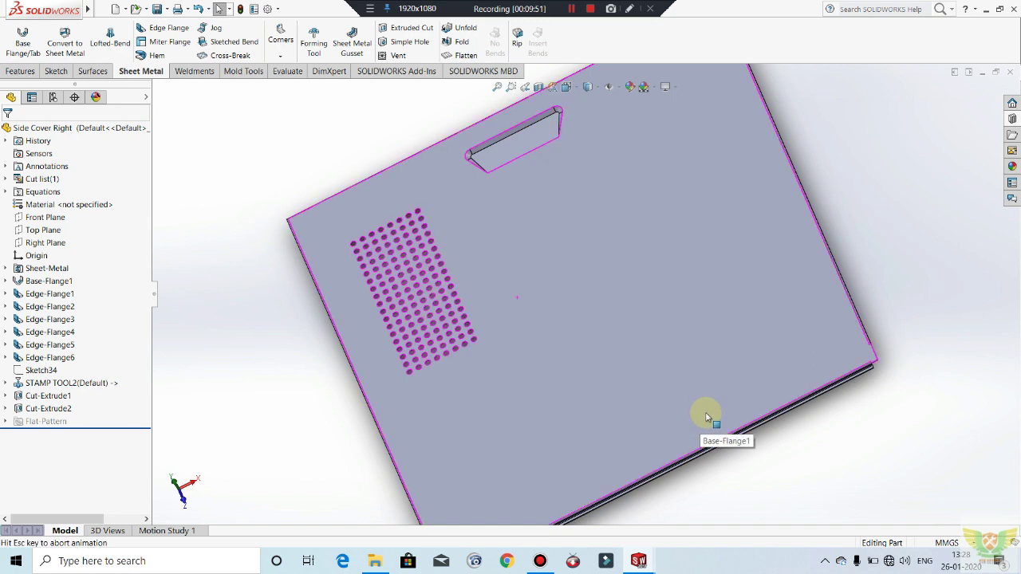
{"action": "key", "text": "ctrl+8"}
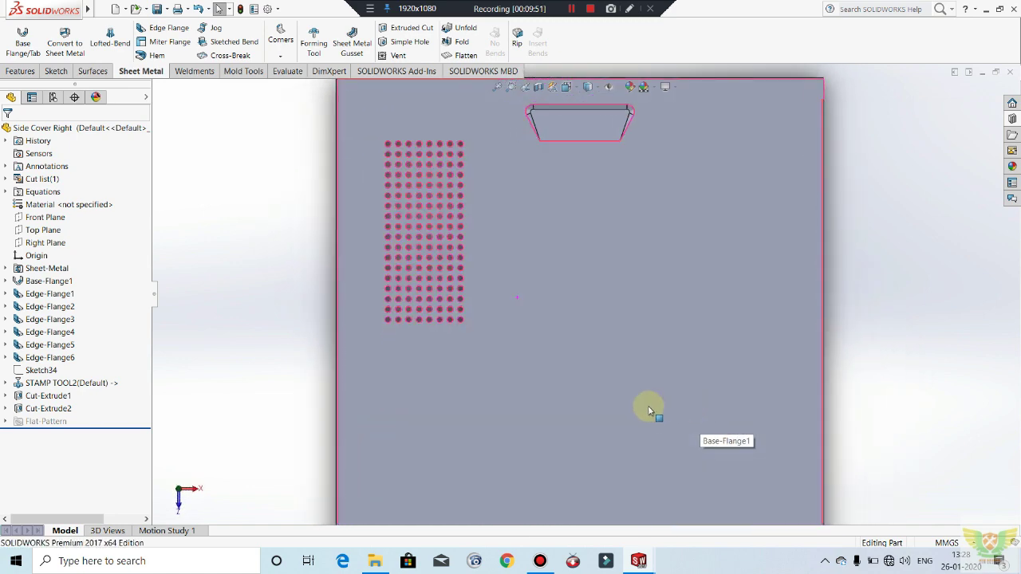
Step: Place STAMP TOOL 2.SLDFTP from the CPU folder onto the cover's large face, beside the existing hole grid and below the handle recess
{"action": "left_click", "coordinate": [1001, 10]}
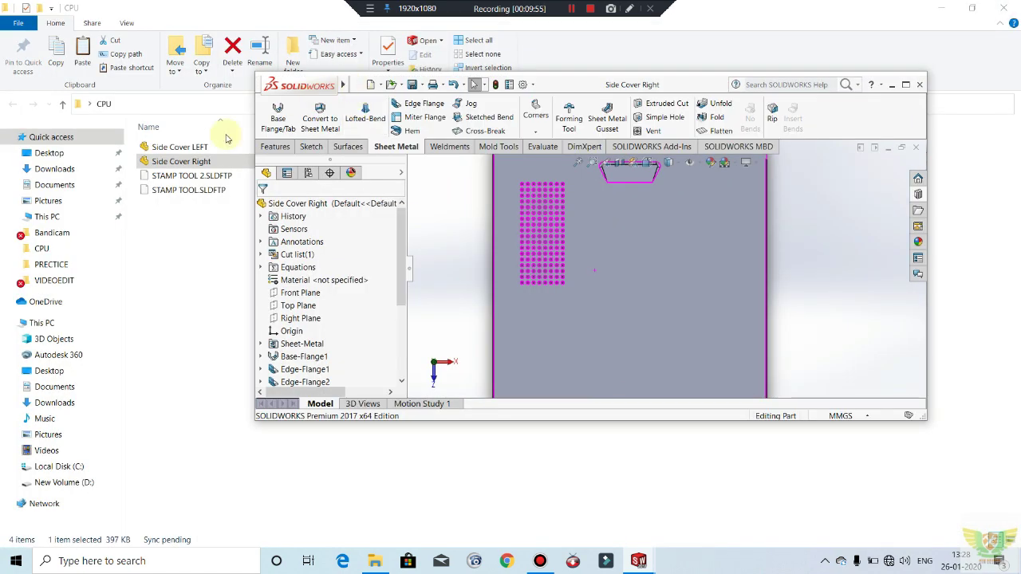
{"action": "left_click", "coordinate": [182, 176]}
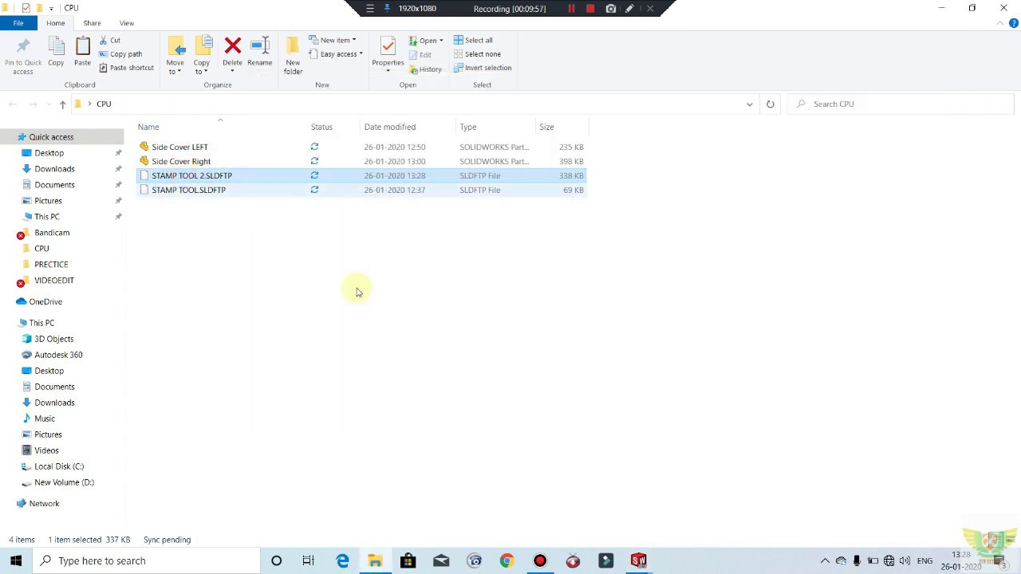
{"action": "mouse_move", "coordinate": [640, 564]}
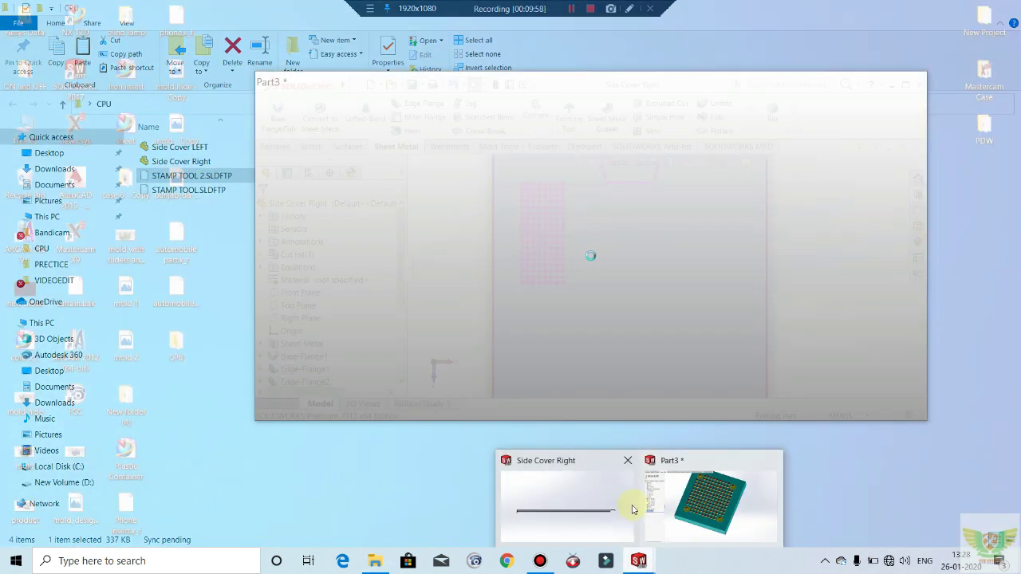
{"action": "left_click", "coordinate": [630, 503]}
{"action": "left_click_drag", "start_coordinate": [205, 177], "coordinate": [660, 268]}
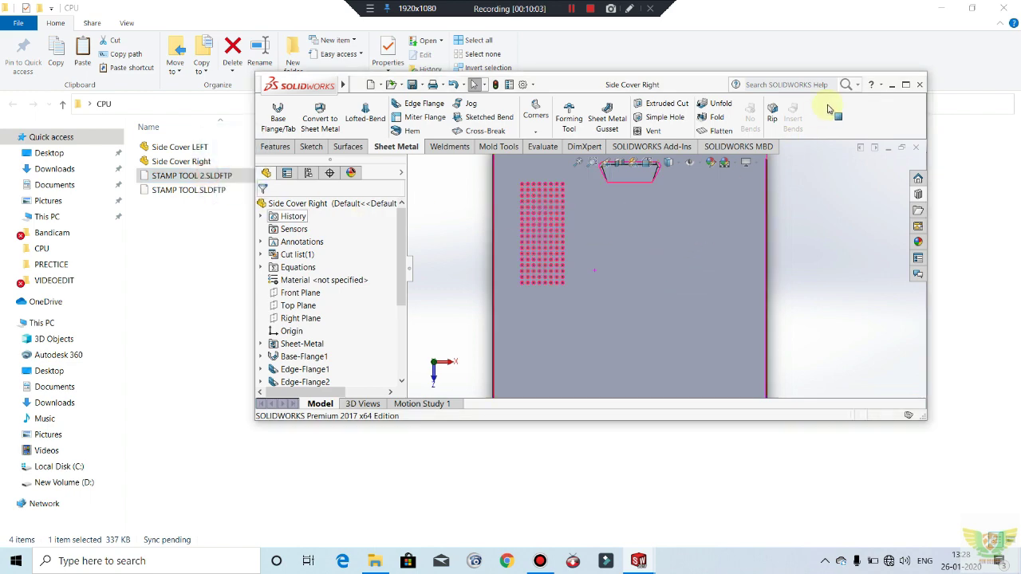
{"action": "left_click", "coordinate": [905, 85]}
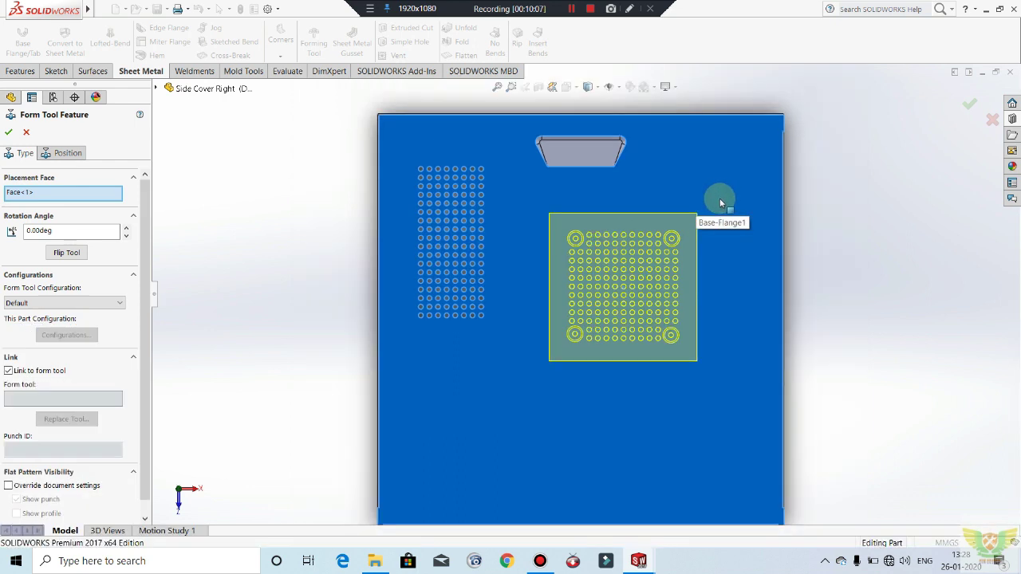
Step: Dimension the form tool's centre point 130 mm from the cover's upper edge in the position sketch
{"action": "left_click", "coordinate": [61, 154]}
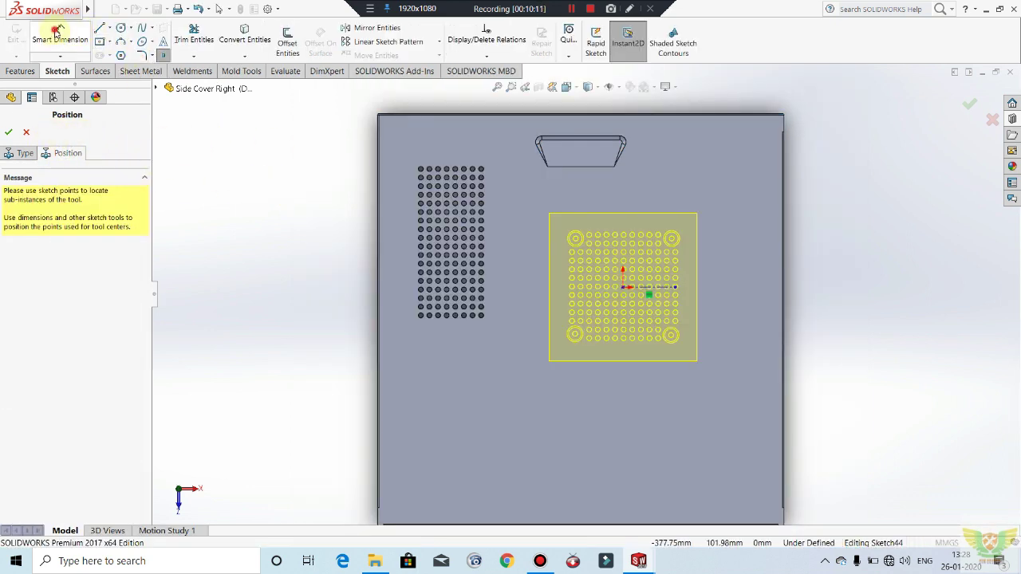
{"action": "left_click", "coordinate": [56, 32]}
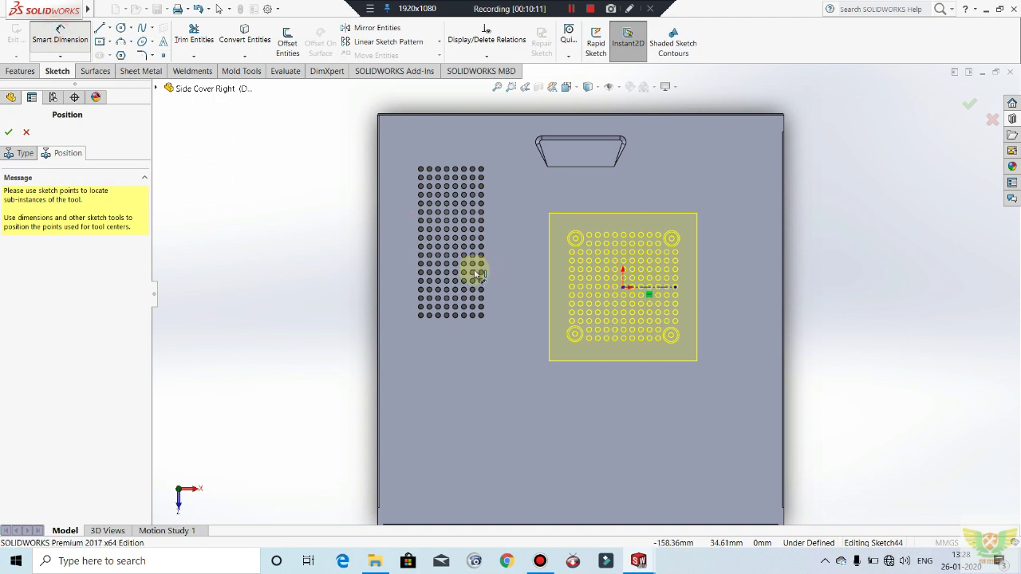
{"action": "left_click", "coordinate": [624, 287]}
{"action": "left_click", "coordinate": [652, 113]}
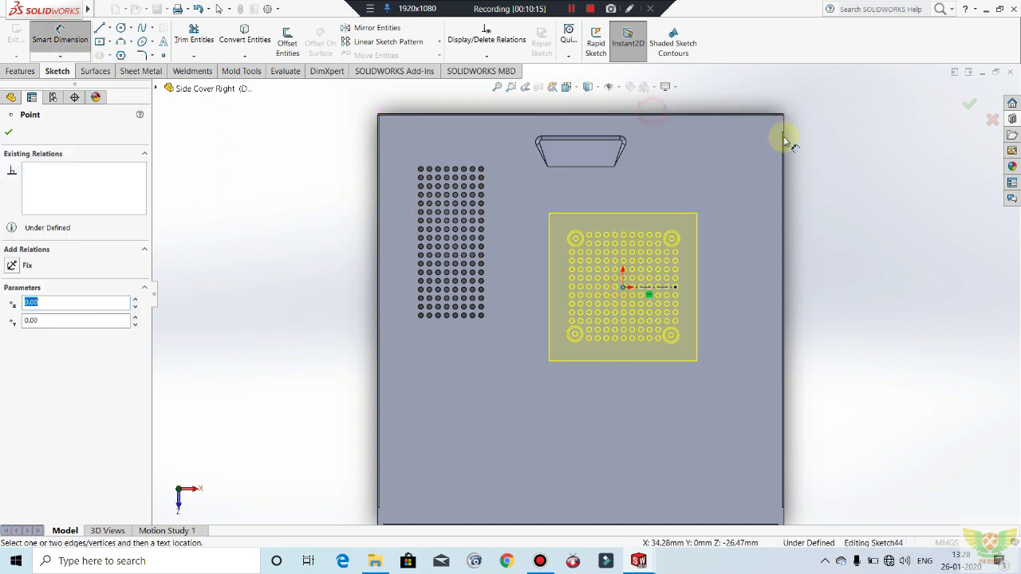
{"action": "left_click", "coordinate": [667, 117]}
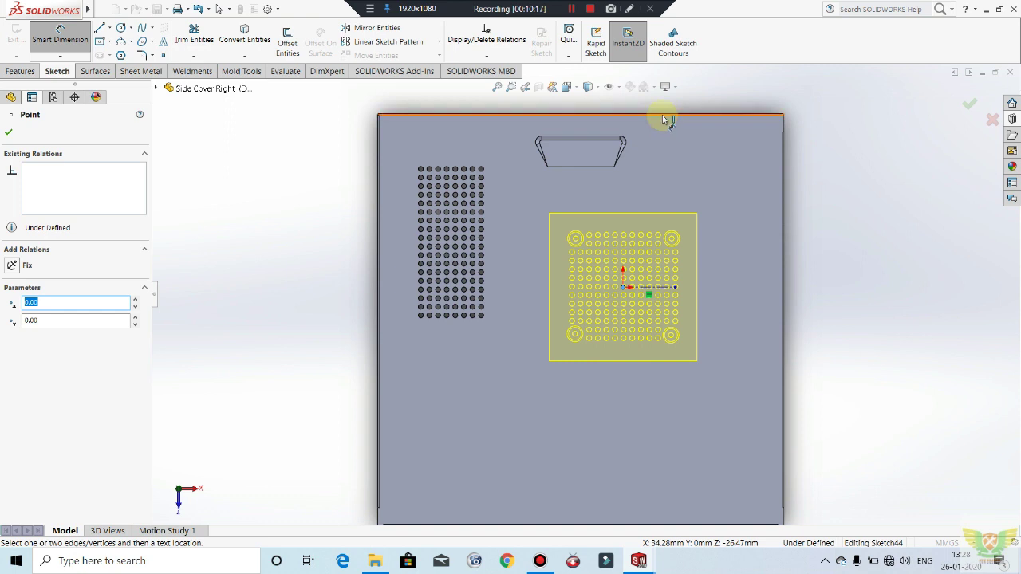
{"action": "left_click", "coordinate": [623, 287]}
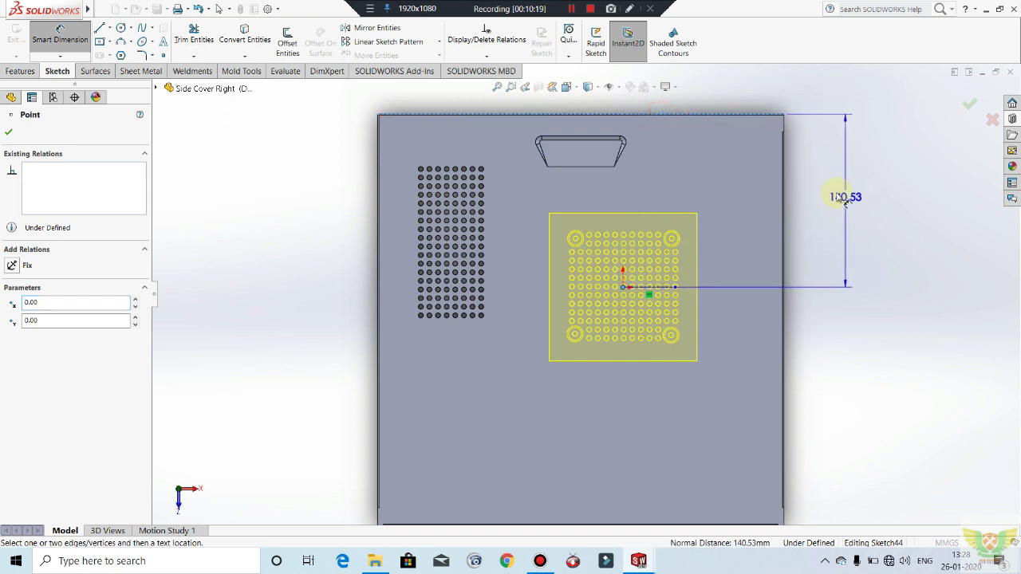
{"action": "left_click", "coordinate": [832, 199]}
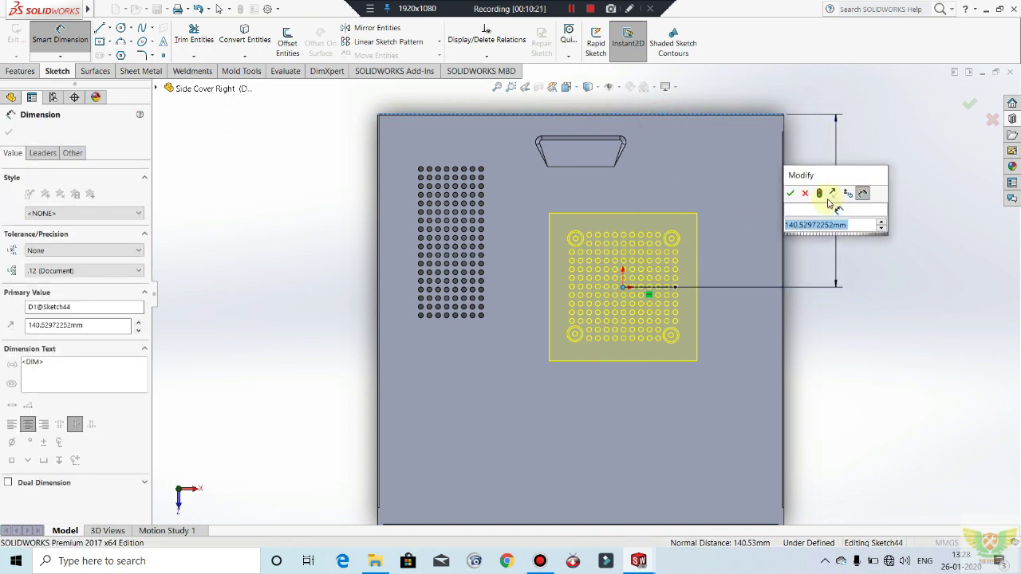
{"action": "type", "text": "130"}
{"action": "key", "text": "Return"}
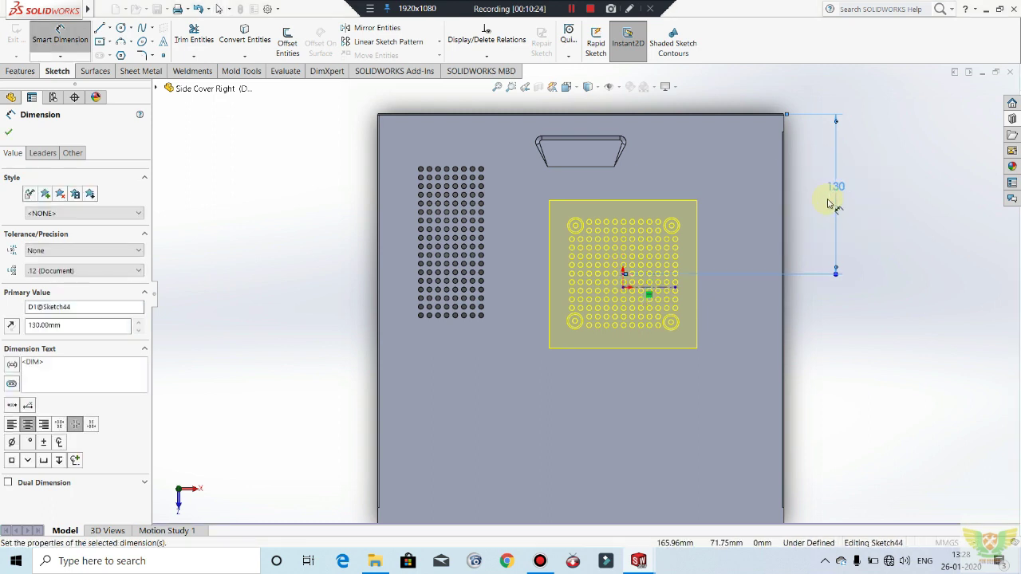
Step: Set the distance between the form tool's centre point and the cover's upper edge to 110 mm
{"action": "double_click", "coordinate": [833, 229]}
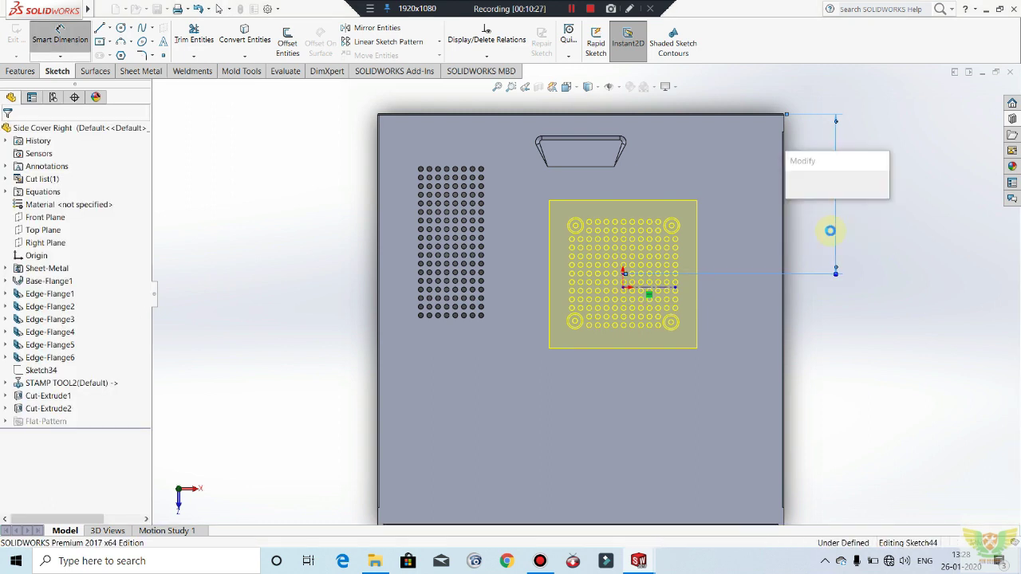
{"action": "type", "text": "1"}
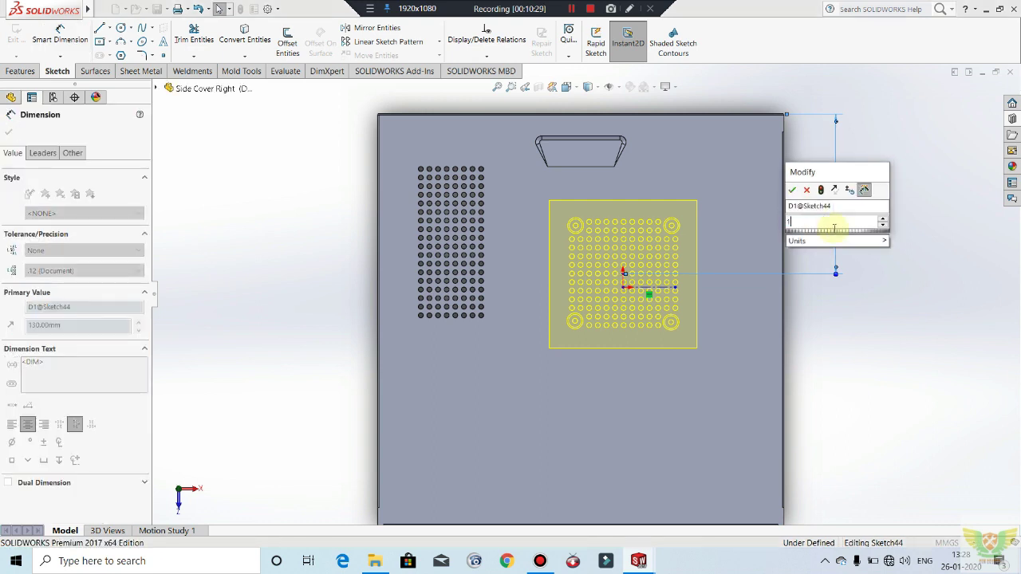
{"action": "type", "text": "10"}
{"action": "key", "text": "Return"}
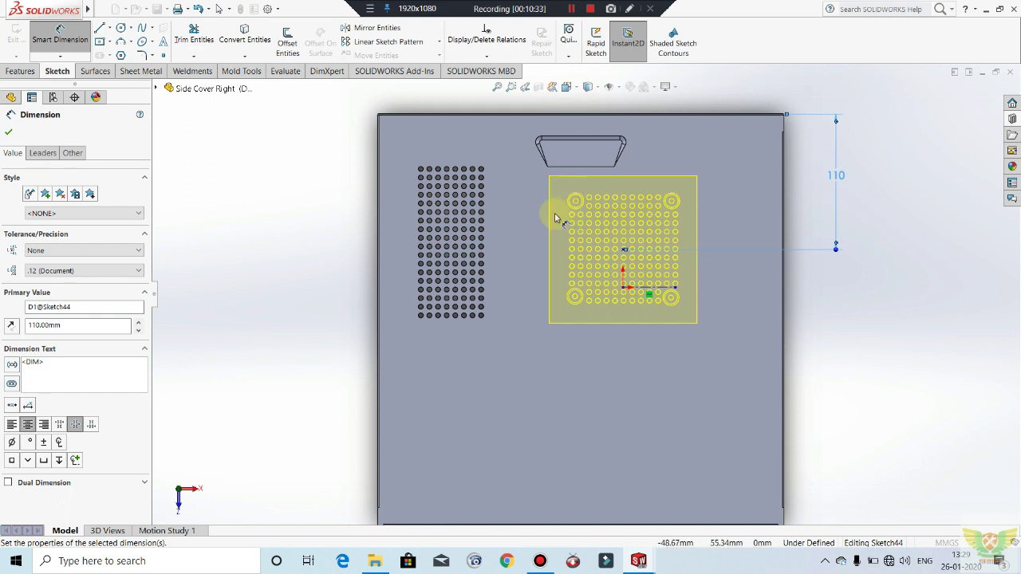
Step: Dimension the tool's centre point 200 mm from the cover's side edge nearest the existing hole grid and complete the form tool feature
{"action": "left_click", "coordinate": [623, 250]}
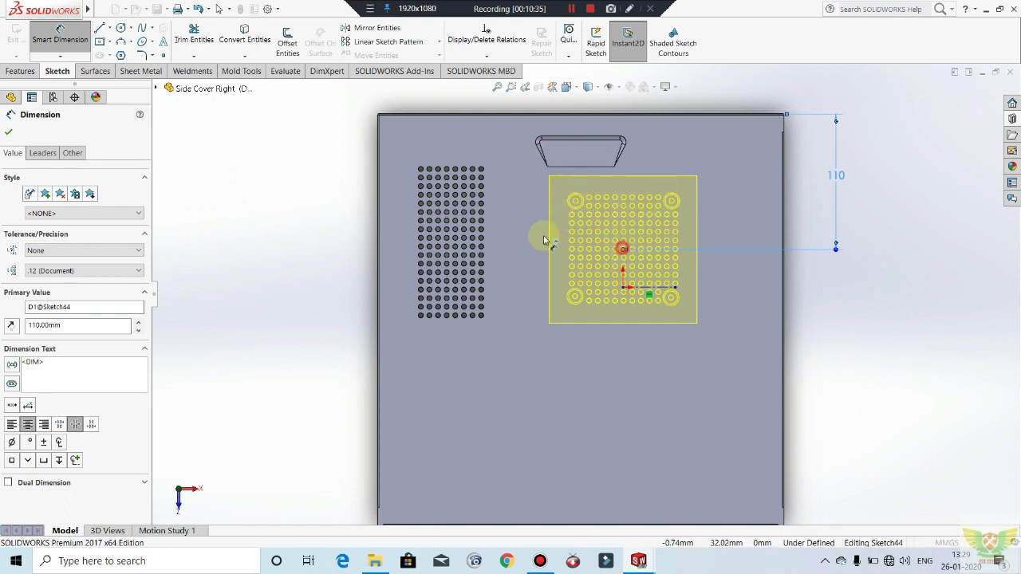
{"action": "left_click", "coordinate": [377, 185]}
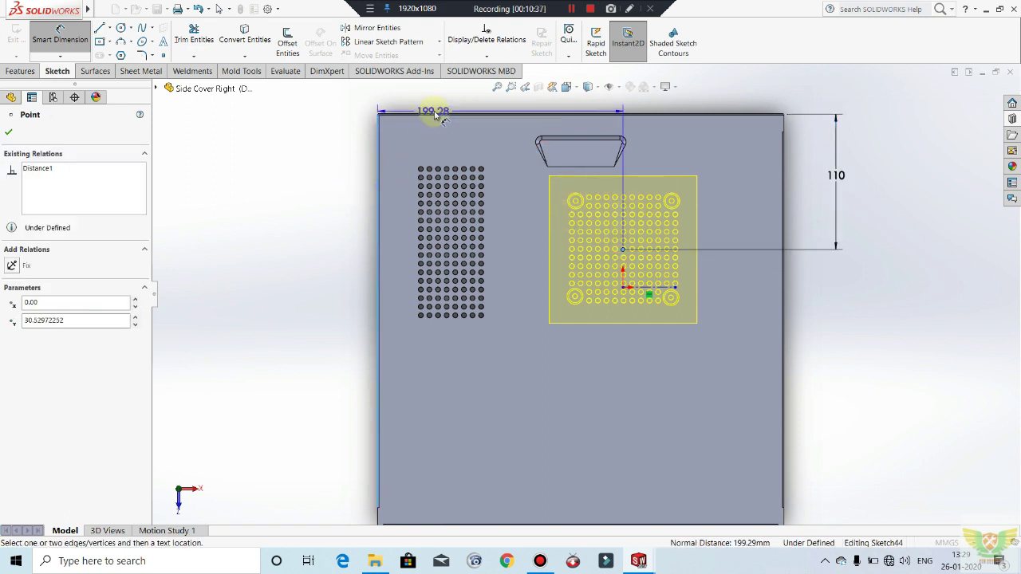
{"action": "left_click", "coordinate": [444, 105]}
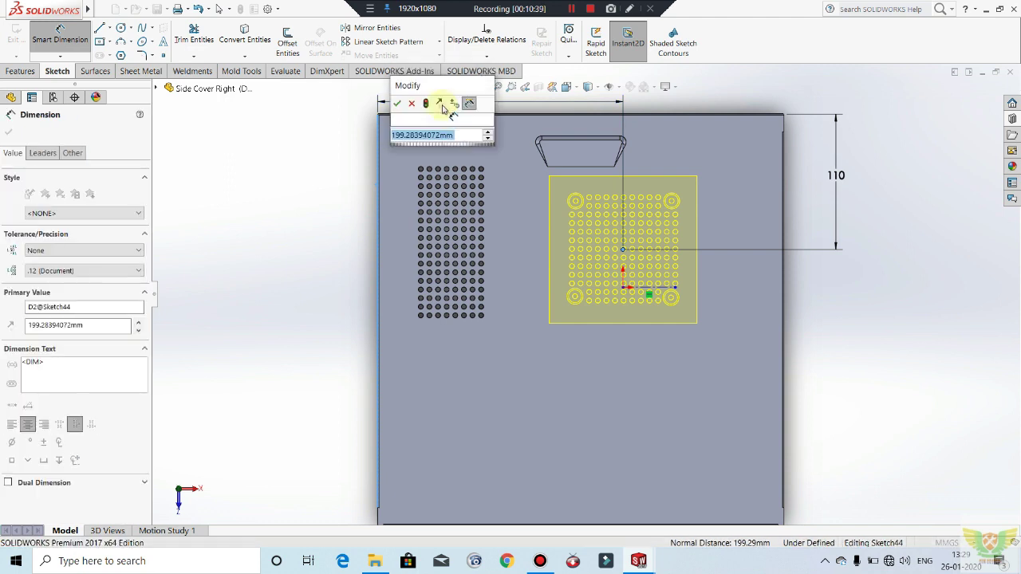
{"action": "type", "text": "200"}
{"action": "key", "text": "Return"}
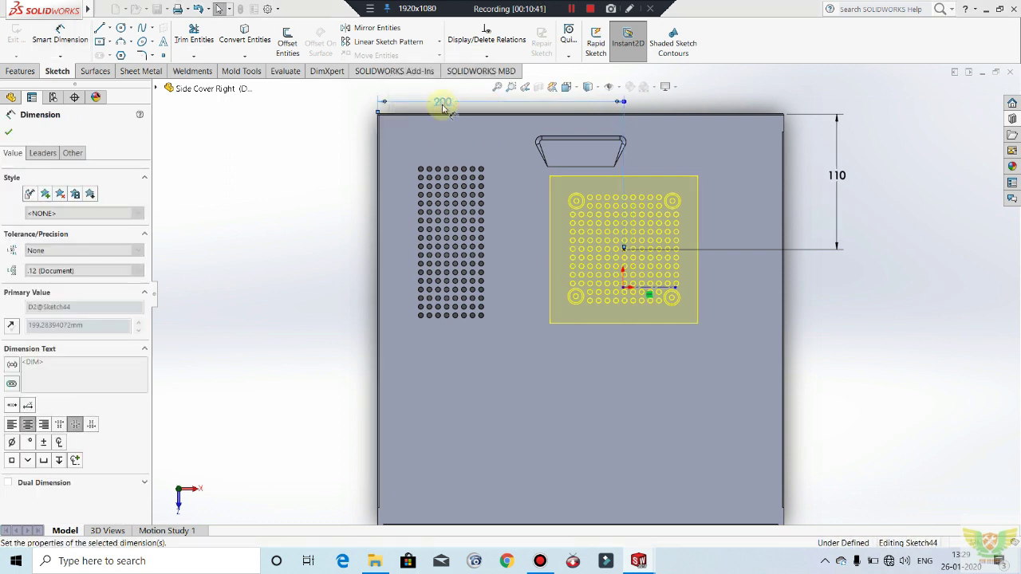
{"action": "left_click", "coordinate": [9, 134]}
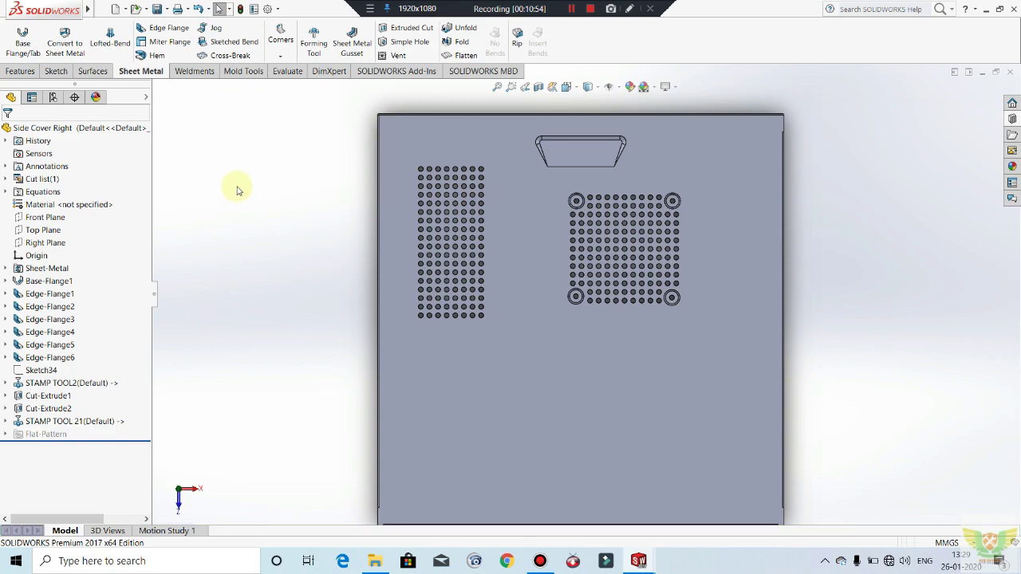
{"action": "middle_click_drag", "start_coordinate": [574, 290], "coordinate": [628, 251]}
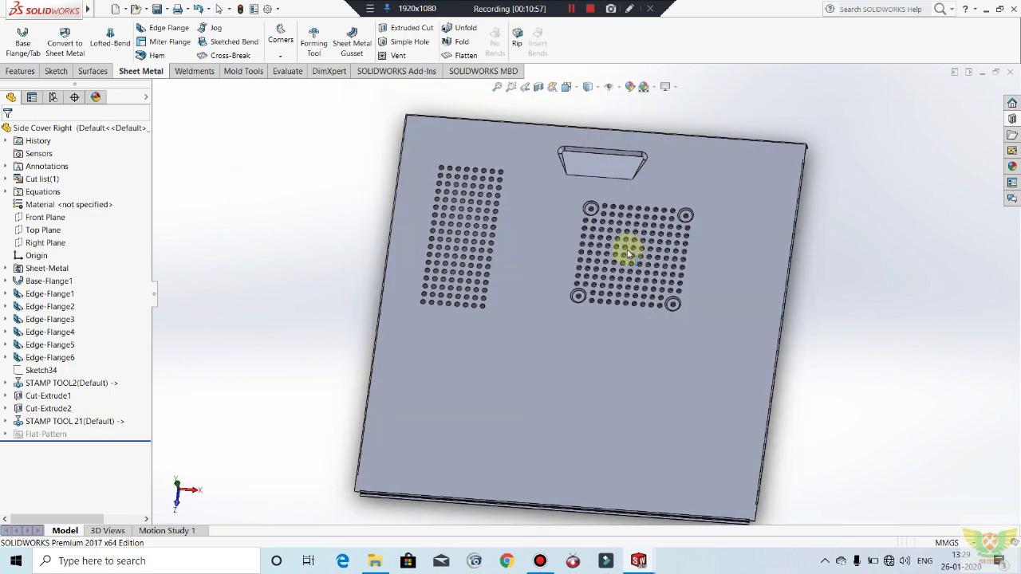
{"action": "scroll", "coordinate": [627, 252], "scroll_direction": "down", "scroll_amount": 5}
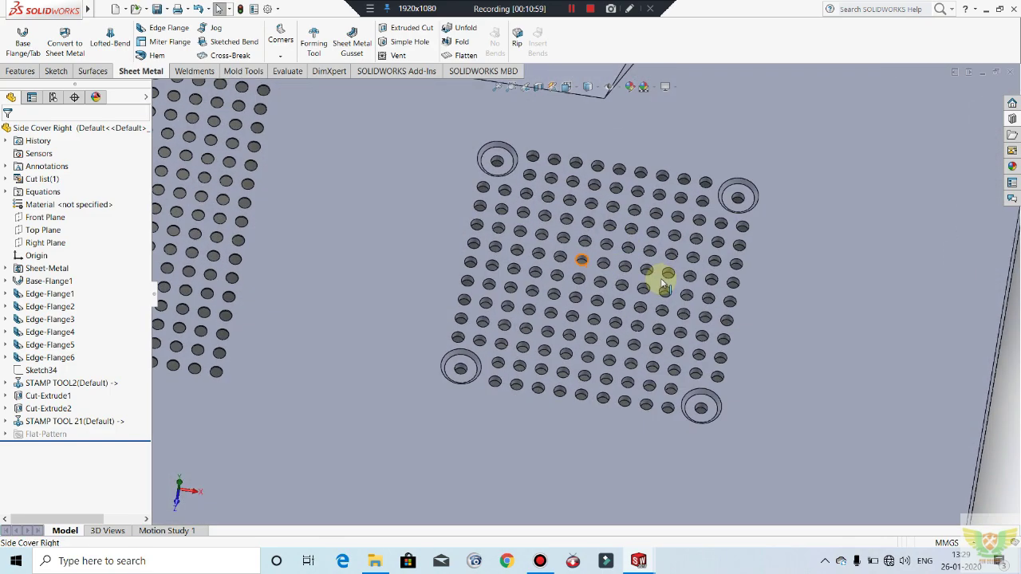
Step: Examine the formed pegs and corner bosses of the new stamp on both sides of the cover
{"action": "scroll", "coordinate": [663, 283], "scroll_direction": "up", "scroll_amount": 5}
{"action": "middle_click_drag", "start_coordinate": [645, 274], "coordinate": [588, 167]}
{"action": "scroll", "coordinate": [619, 292], "scroll_direction": "down", "scroll_amount": 5}
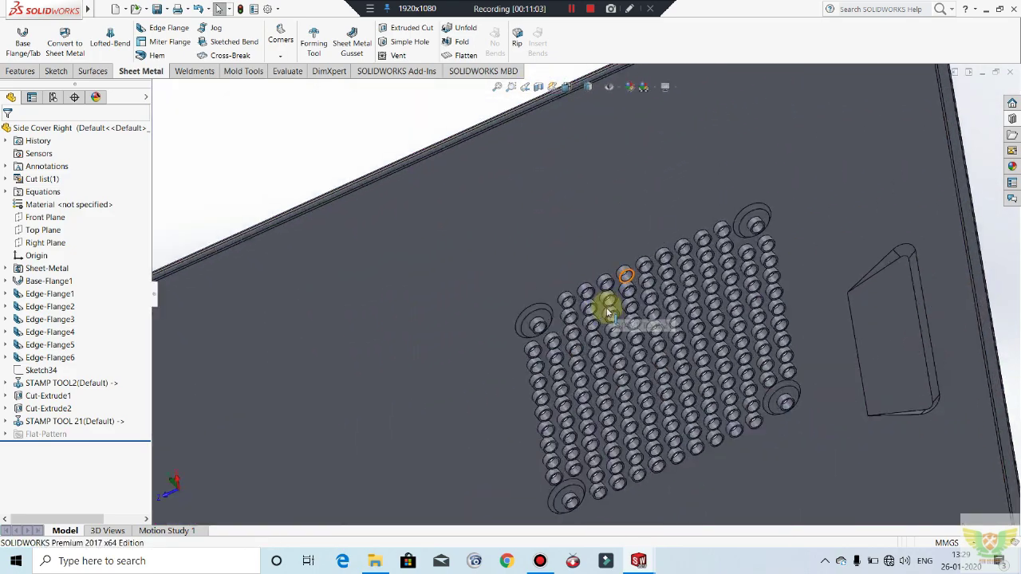
{"action": "scroll", "coordinate": [607, 311], "scroll_direction": "down", "scroll_amount": 4}
{"action": "middle_click_drag", "start_coordinate": [603, 312], "coordinate": [549, 417]}
{"action": "scroll", "coordinate": [524, 311], "scroll_direction": "down", "scroll_amount": 6}
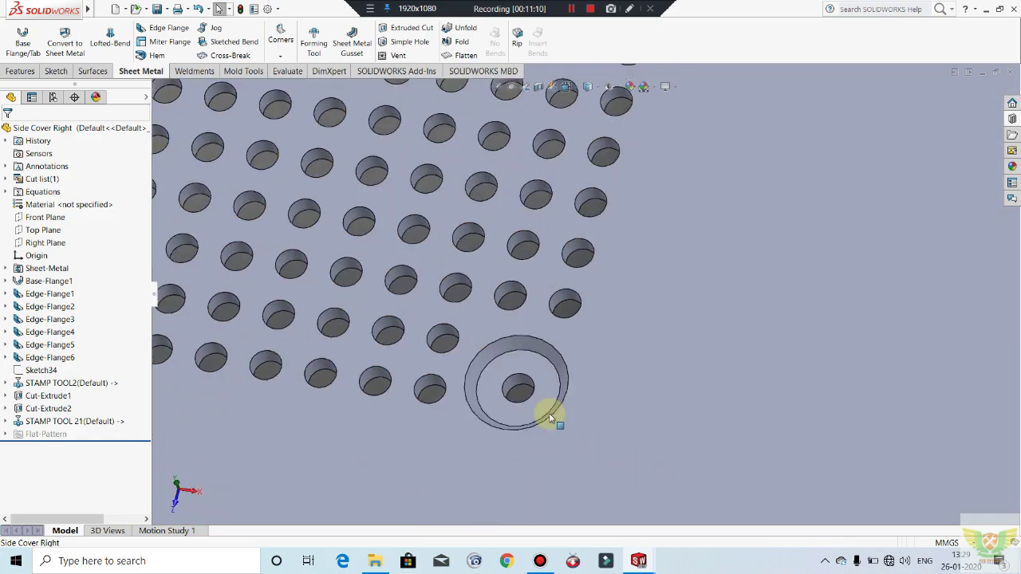
{"action": "scroll", "coordinate": [548, 417], "scroll_direction": "up", "scroll_amount": 5}
{"action": "middle_click_drag", "start_coordinate": [512, 204], "coordinate": [821, 290]}
{"action": "scroll", "coordinate": [573, 317], "scroll_direction": "up", "scroll_amount": 5}
{"action": "left_click", "coordinate": [821, 286]}
{"action": "left_click", "coordinate": [869, 255]}
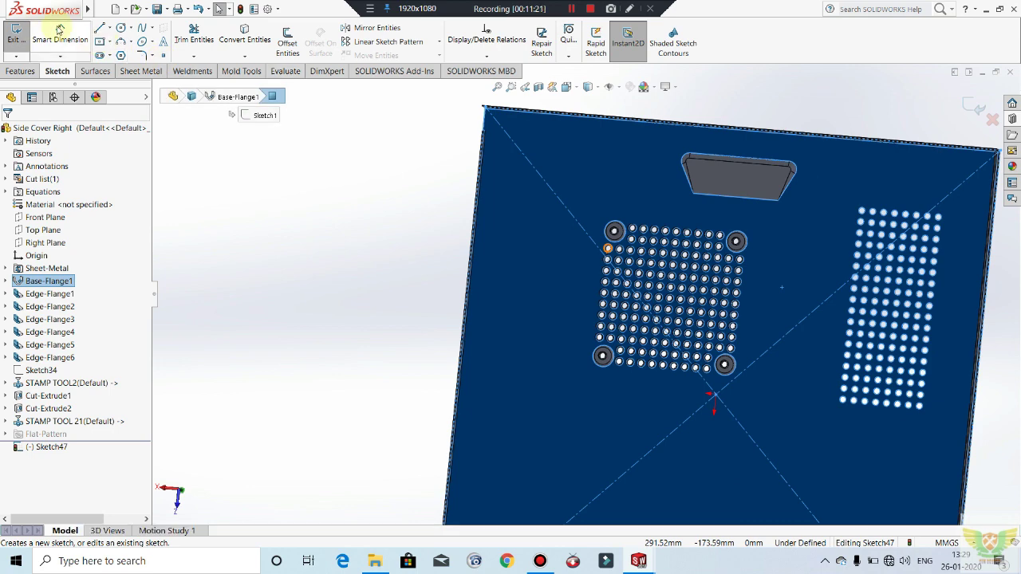
{"action": "scroll", "coordinate": [729, 268], "scroll_direction": "up", "scroll_amount": 1}
{"action": "scroll", "coordinate": [702, 283], "scroll_direction": "down", "scroll_amount": 3}
{"action": "scroll", "coordinate": [478, 228], "scroll_direction": "down", "scroll_amount": 3}
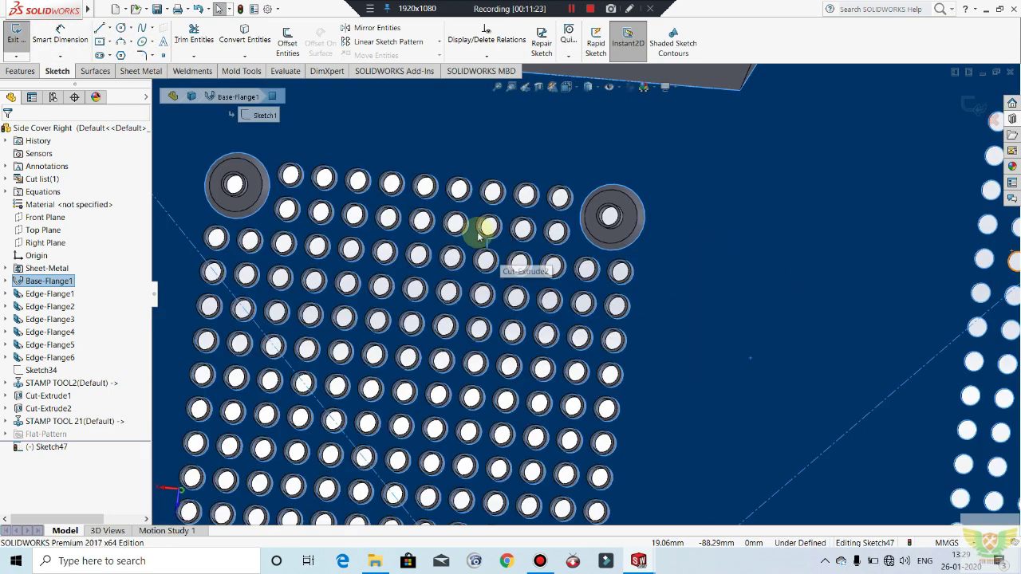
{"action": "left_click", "coordinate": [100, 41]}
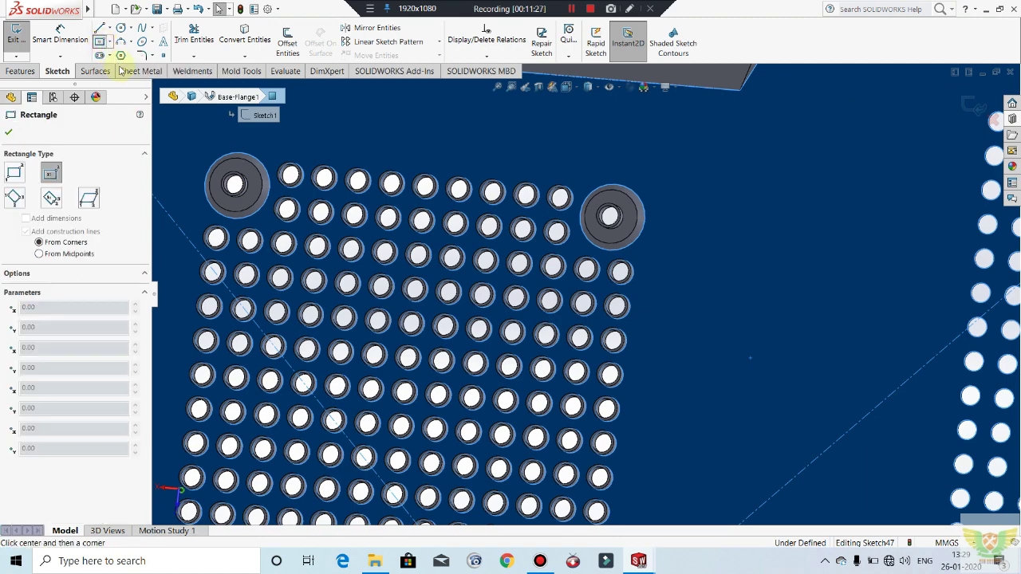
{"action": "left_click", "coordinate": [16, 175]}
{"action": "scroll", "coordinate": [511, 209], "scroll_direction": "up", "scroll_amount": 1}
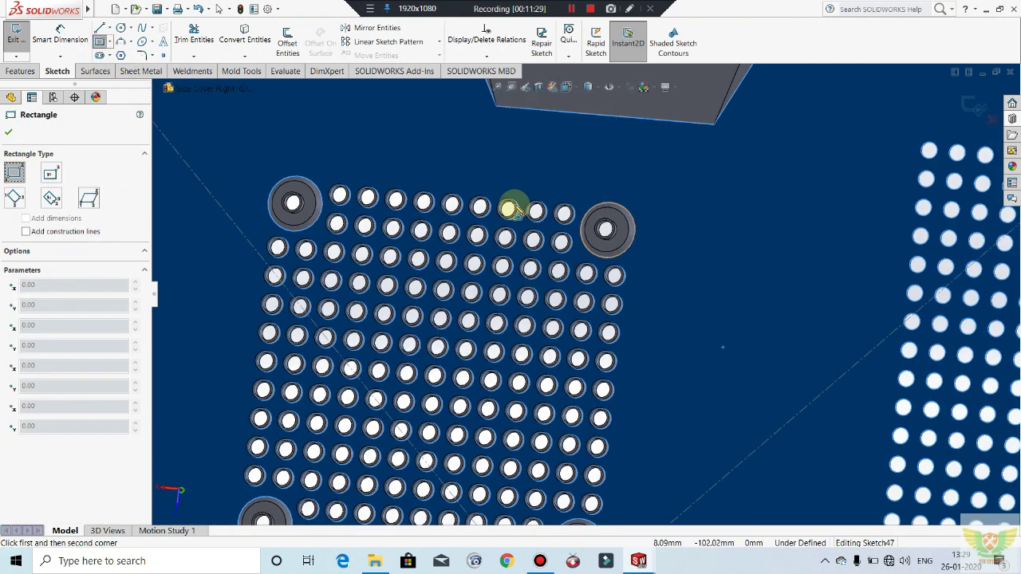
{"action": "scroll", "coordinate": [339, 212], "scroll_direction": "up", "scroll_amount": 5}
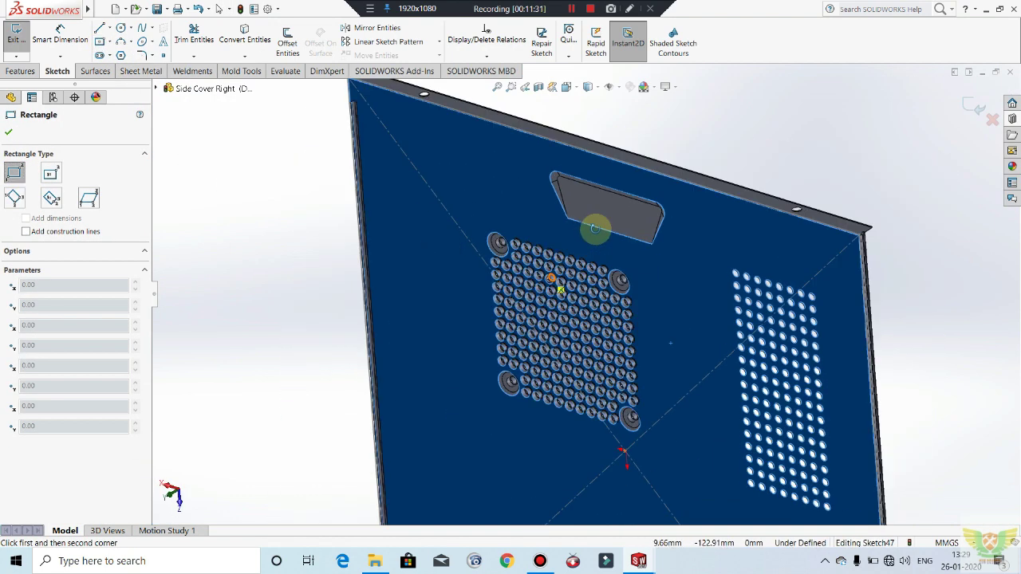
{"action": "middle_click_drag", "start_coordinate": [532, 227], "coordinate": [513, 228]}
{"action": "left_click", "coordinate": [15, 41]}
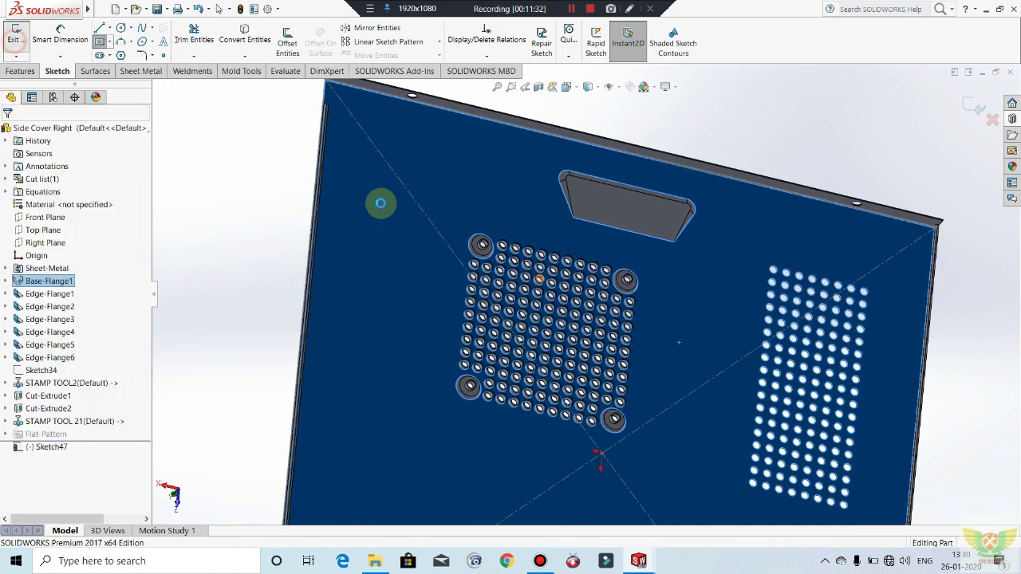
Step: Start a new sketch on the flat top face of a corner boss of the formed stamp
{"action": "scroll", "coordinate": [529, 258], "scroll_direction": "down", "scroll_amount": 3}
{"action": "left_click", "coordinate": [56, 71]}
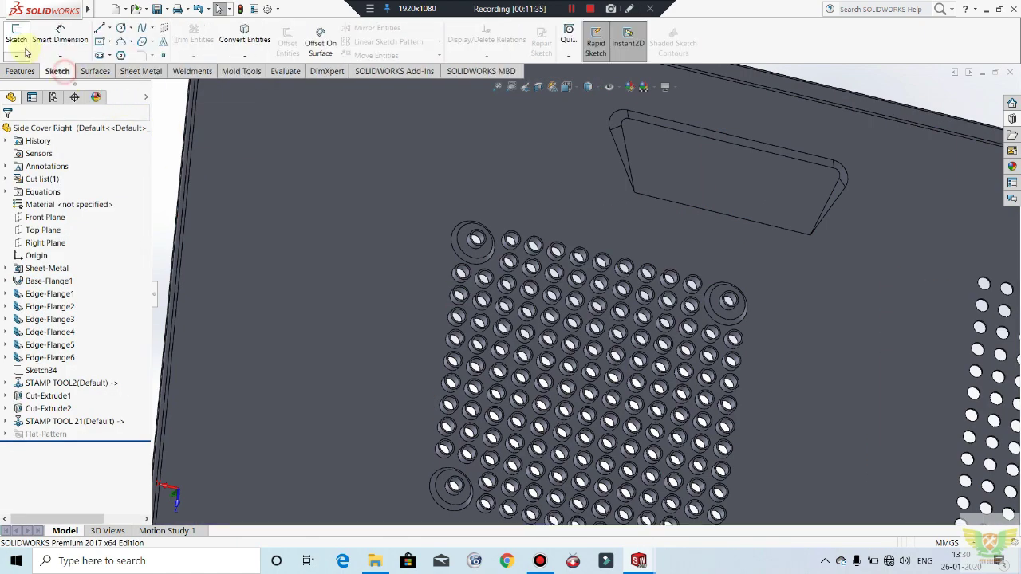
{"action": "left_click", "coordinate": [16, 36]}
{"action": "left_click", "coordinate": [482, 252]}
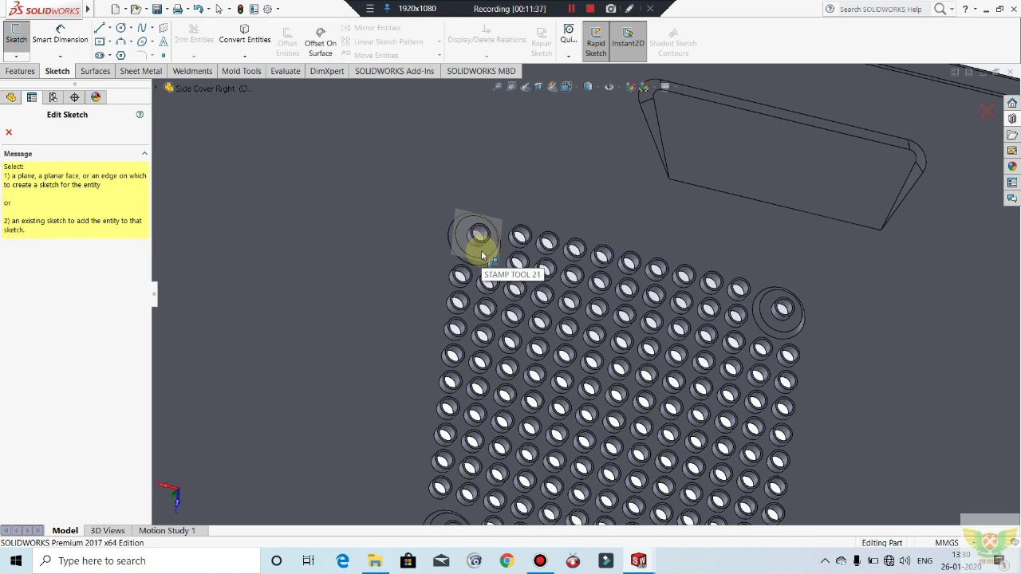
{"action": "scroll", "coordinate": [468, 238], "scroll_direction": "up", "scroll_amount": 2}
{"action": "left_click", "coordinate": [29, 71]}
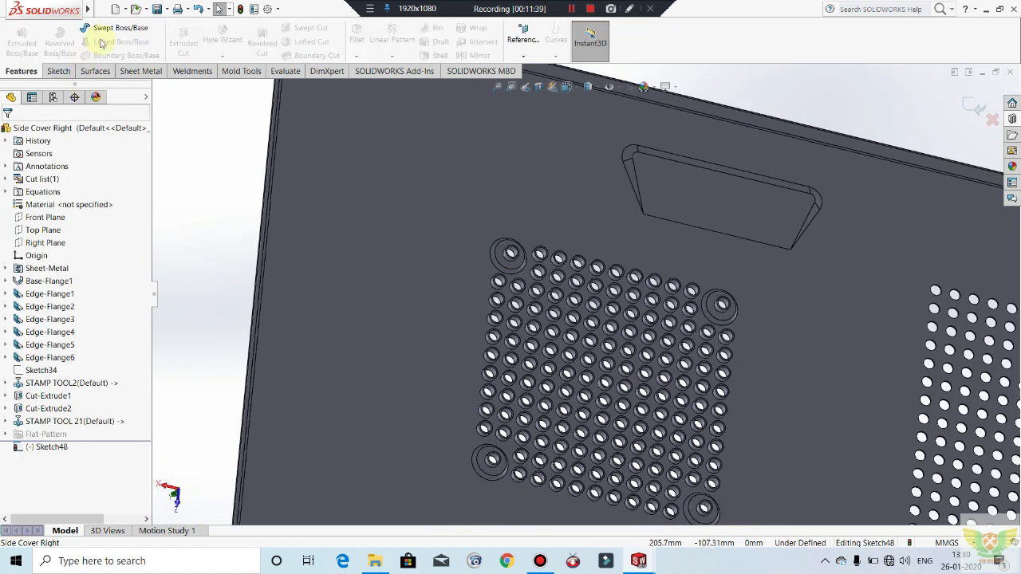
{"action": "left_click", "coordinate": [55, 71]}
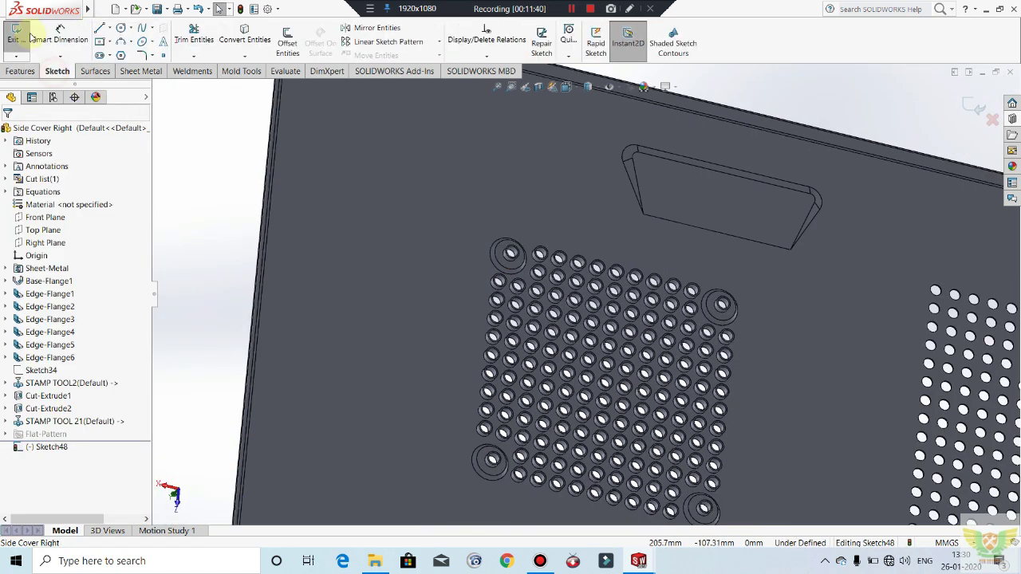
Step: Sketch a corner rectangle enclosing the whole formed grid and its four corner bosses, and exit the sketch
{"action": "left_click", "coordinate": [114, 44]}
{"action": "left_click", "coordinate": [127, 56]}
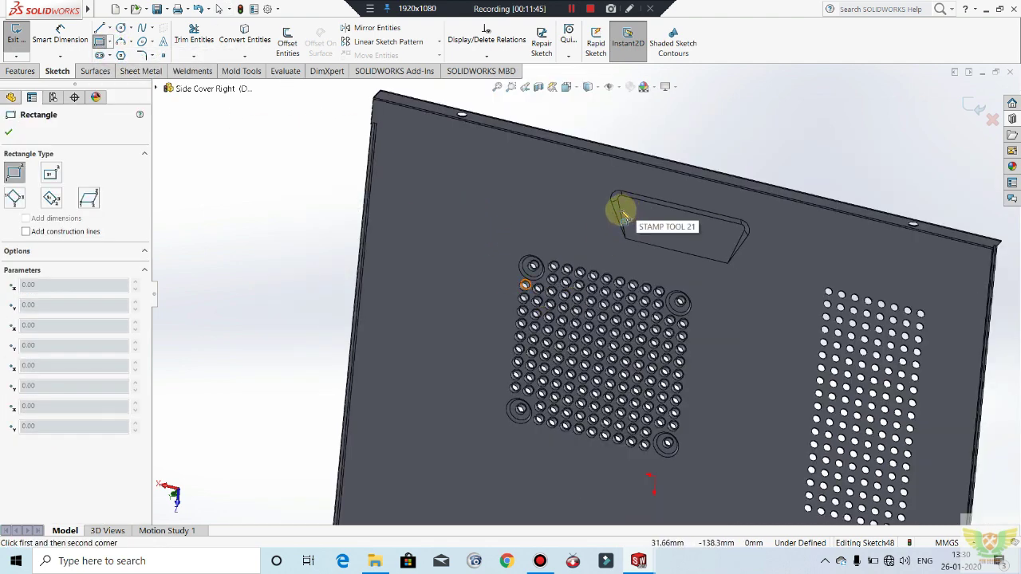
{"action": "key", "text": "ctrl+8"}
{"action": "left_click", "coordinate": [553, 285]}
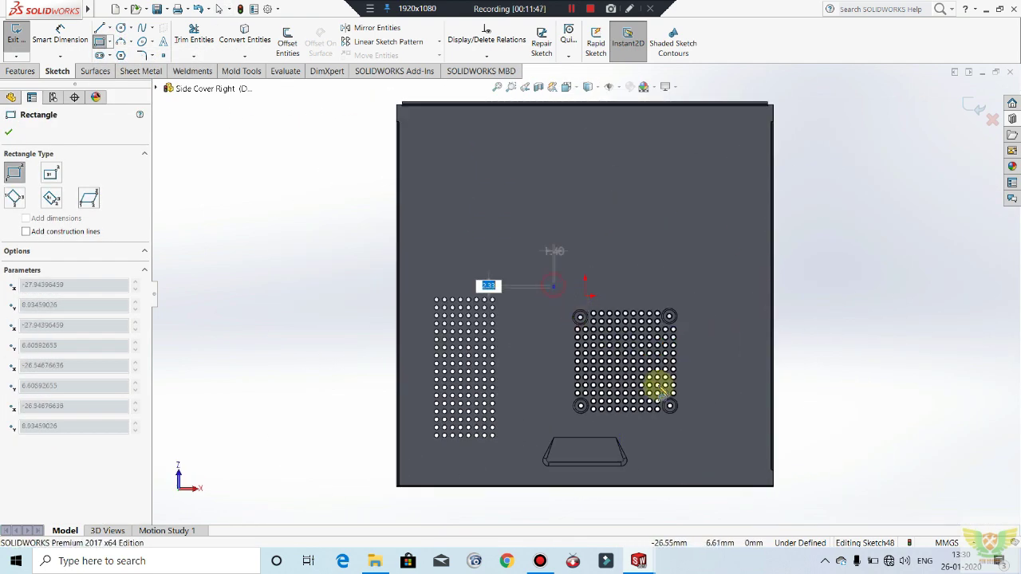
{"action": "left_click", "coordinate": [699, 433]}
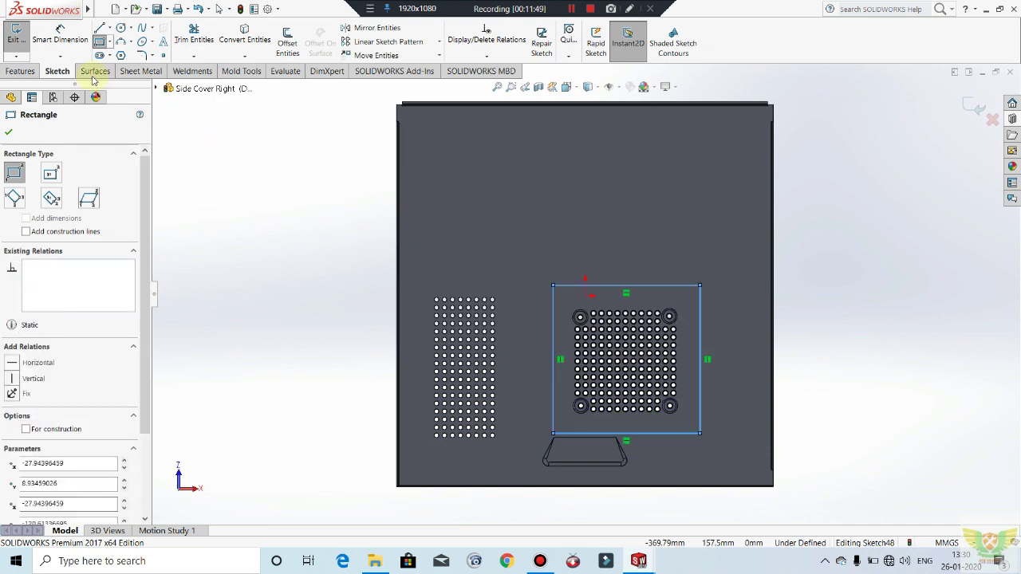
{"action": "left_click", "coordinate": [22, 41]}
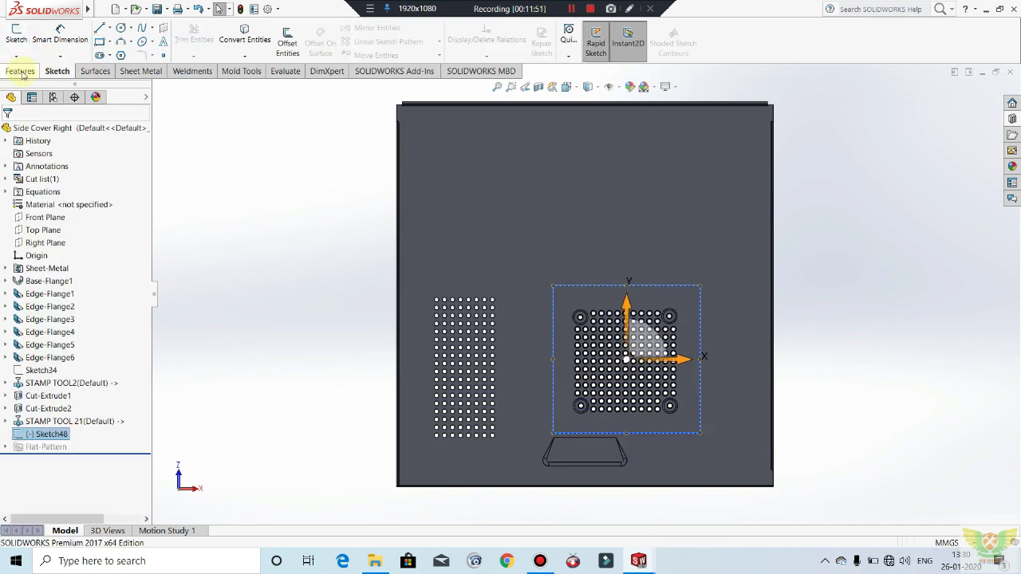
Step: Cut-extrude the rectangle Blind 3 mm in the reversed direction with Normal cut kept on
{"action": "left_click", "coordinate": [20, 71]}
{"action": "left_click", "coordinate": [183, 41]}
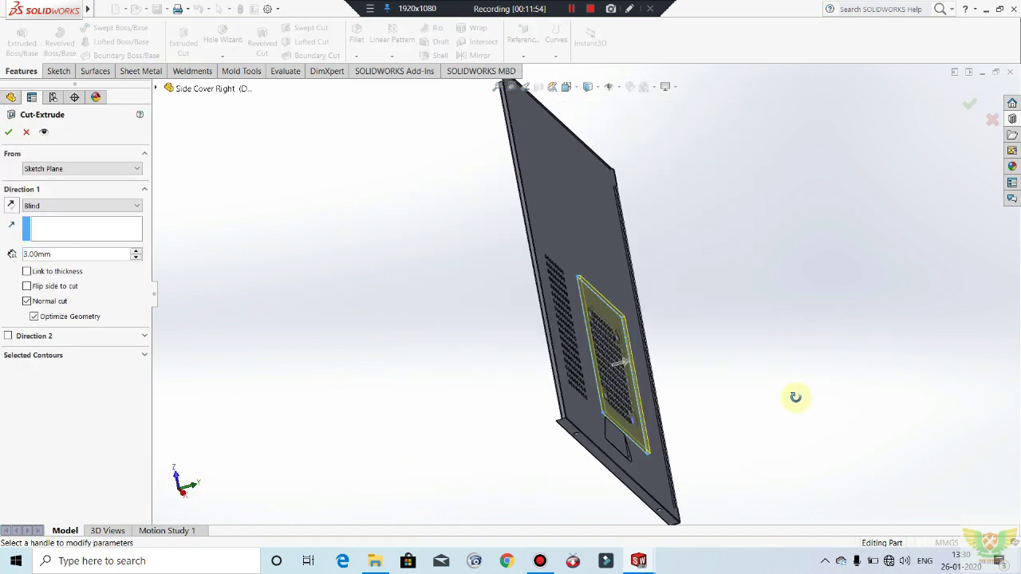
{"action": "left_click", "coordinate": [12, 206]}
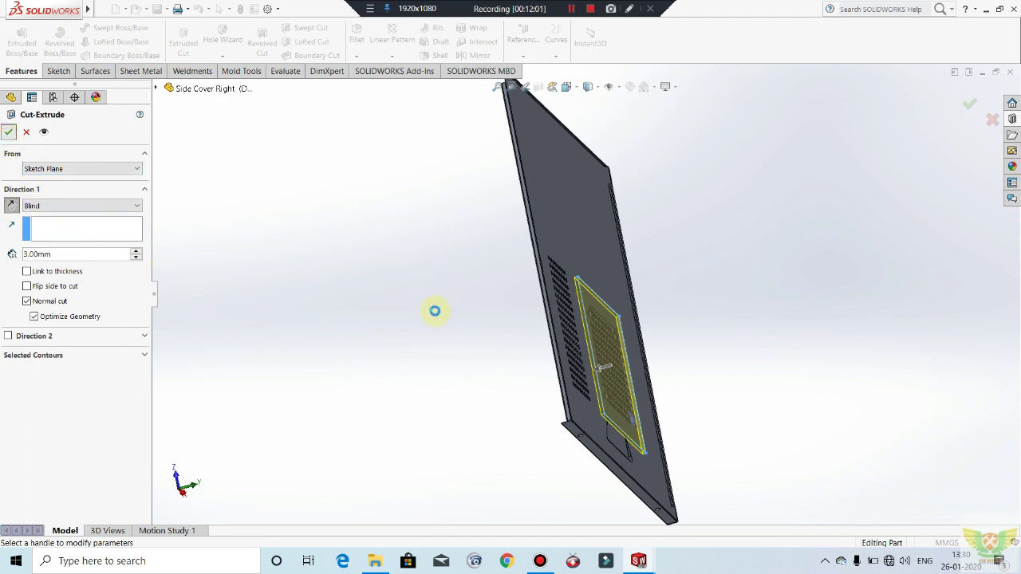
{"action": "key", "text": "Return"}
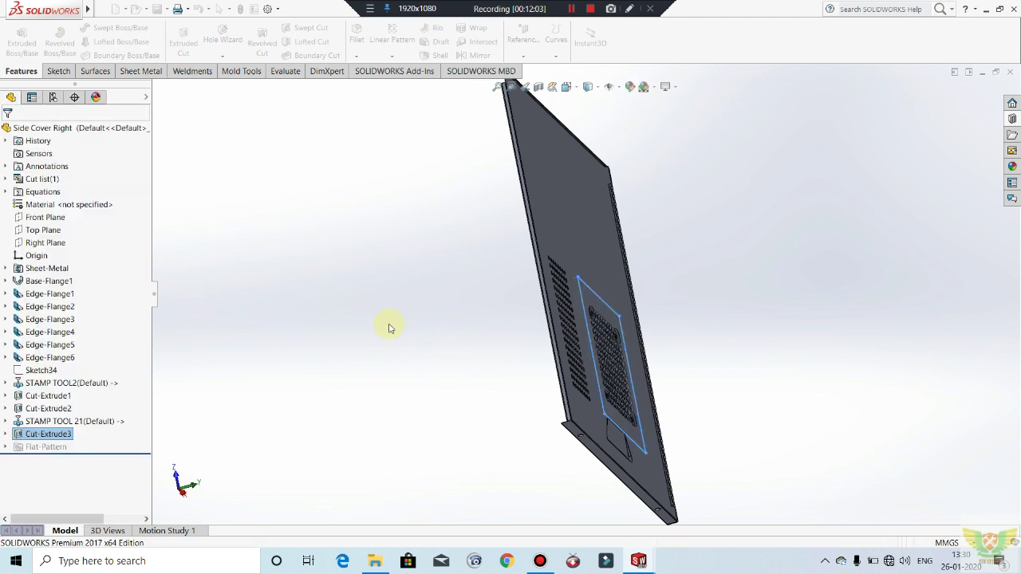
Step: Examine the cut pegs and the open corner bosses from close range
{"action": "middle_click_drag", "start_coordinate": [387, 327], "coordinate": [624, 373]}
{"action": "scroll", "coordinate": [614, 351], "scroll_direction": "down", "scroll_amount": 8}
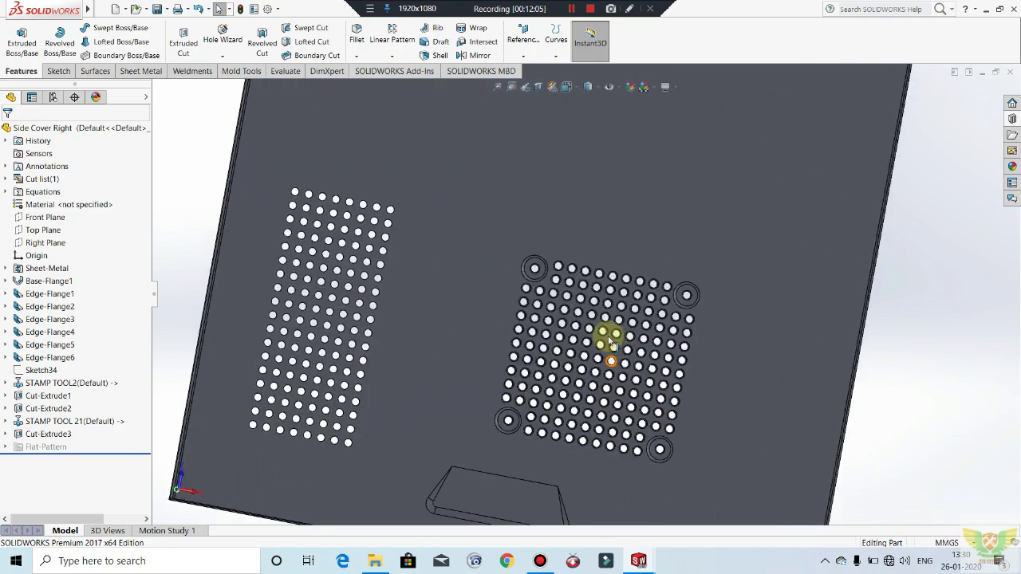
{"action": "scroll", "coordinate": [498, 394], "scroll_direction": "down", "scroll_amount": 3}
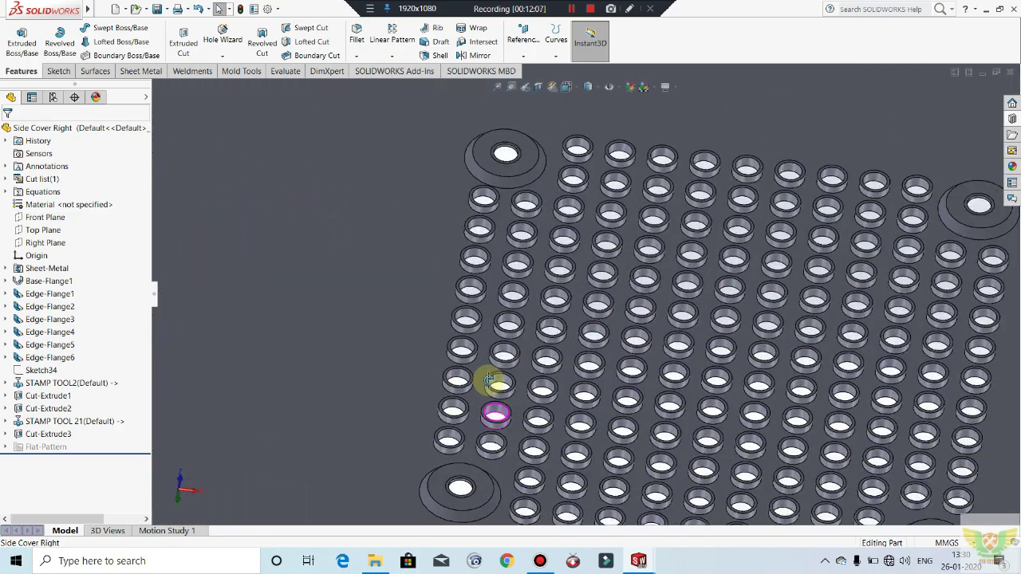
{"action": "middle_click_drag", "start_coordinate": [490, 383], "coordinate": [490, 343]}
{"action": "scroll", "coordinate": [460, 453], "scroll_direction": "down", "scroll_amount": 6}
{"action": "scroll", "coordinate": [457, 438], "scroll_direction": "up", "scroll_amount": 8}
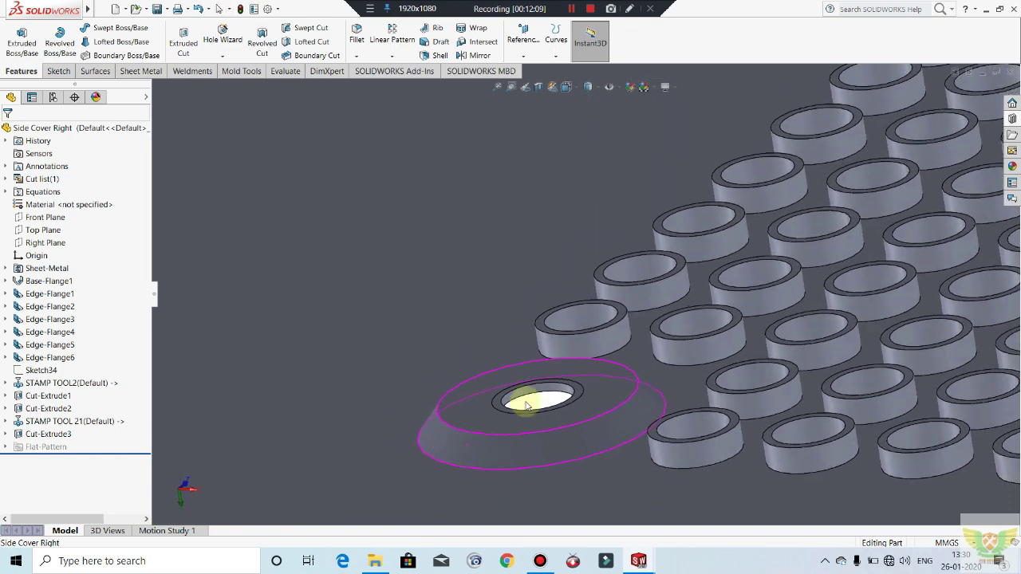
{"action": "scroll", "coordinate": [553, 267], "scroll_direction": "up", "scroll_amount": 5}
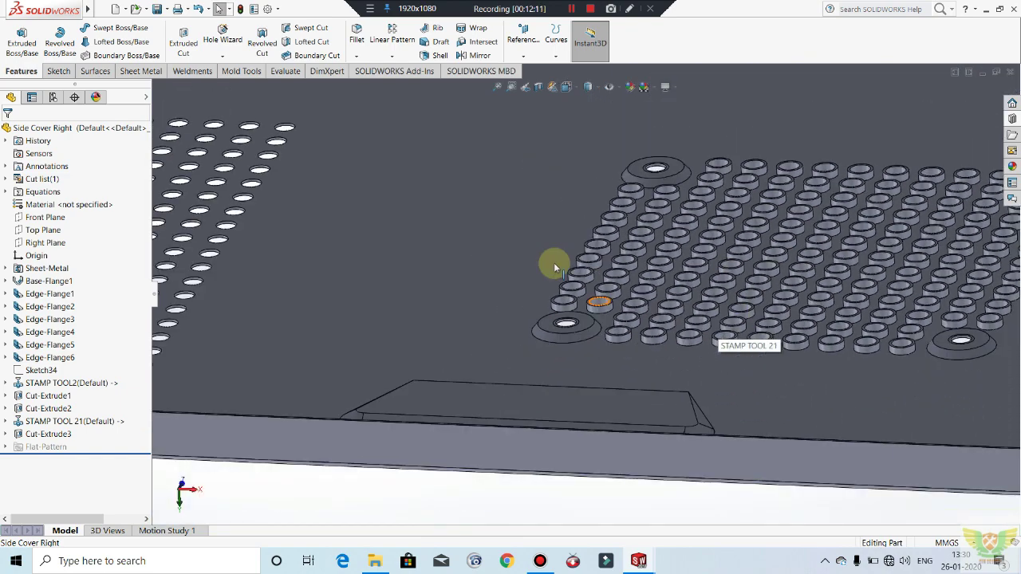
Step: Start a sketch on the cover's large face and draw a corner rectangle enclosing the formed peg grid and its corner bosses
{"action": "left_click", "coordinate": [63, 71]}
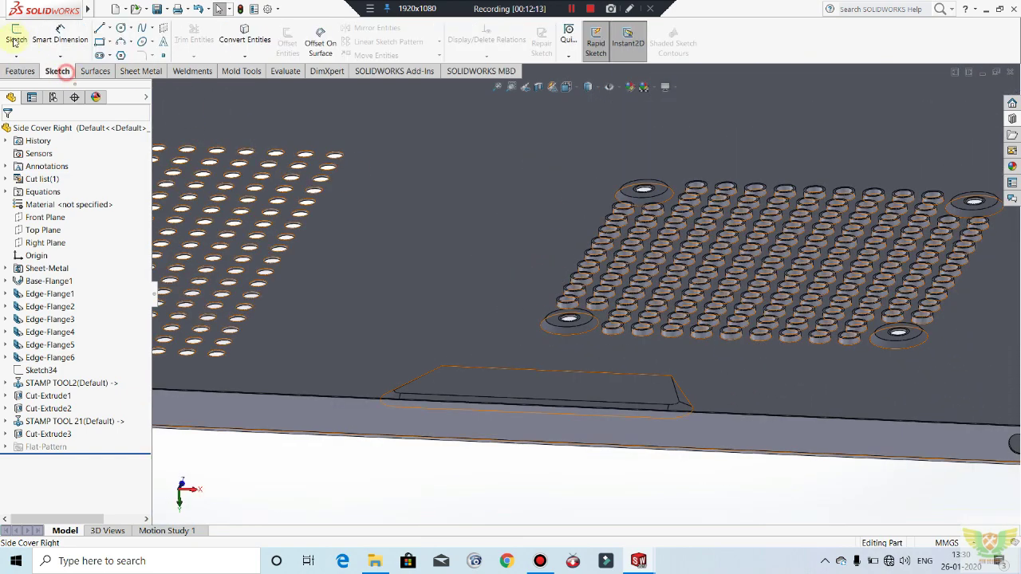
{"action": "left_click", "coordinate": [14, 36]}
{"action": "left_click", "coordinate": [526, 248]}
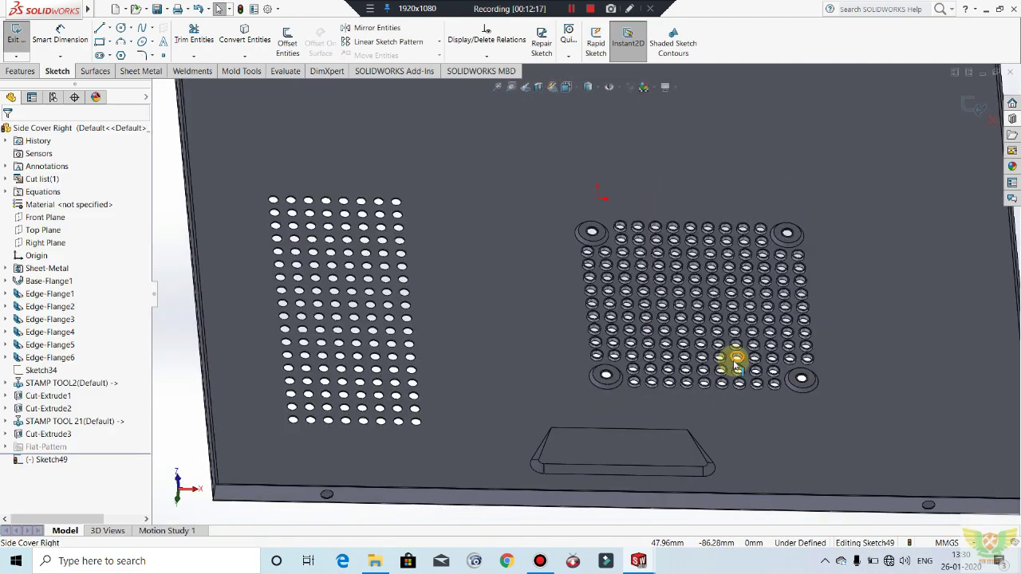
{"action": "scroll", "coordinate": [687, 368], "scroll_direction": "down", "scroll_amount": 5}
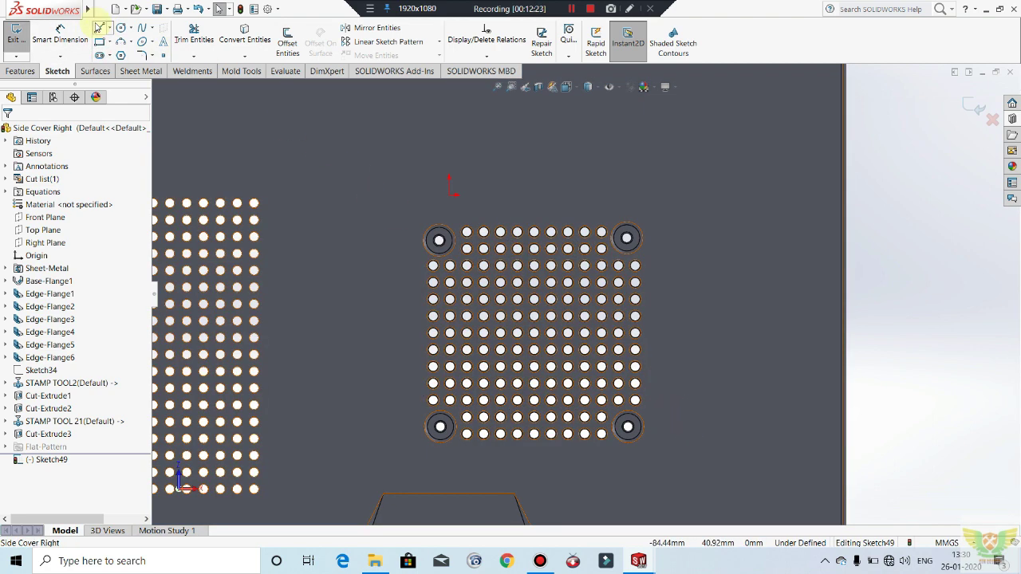
{"action": "left_click", "coordinate": [100, 44]}
{"action": "left_click", "coordinate": [372, 189]}
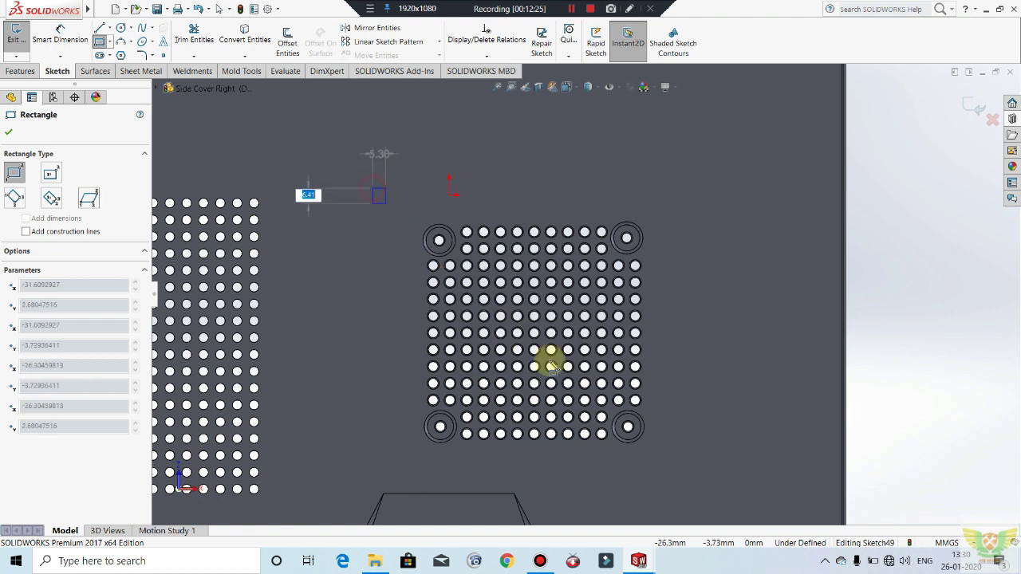
{"action": "left_click", "coordinate": [714, 465]}
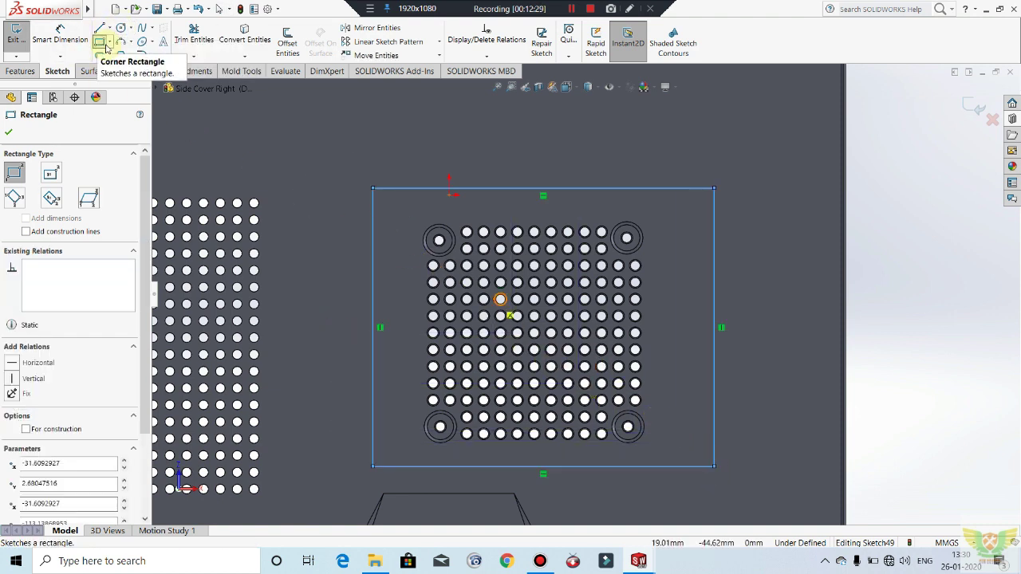
Step: Draw a second rectangle around the corner boss nearest the sketch origin, overlapping the large rectangle's corner, and adjust its inner corner to clear the neighbouring pegs
{"action": "scroll", "coordinate": [467, 251], "scroll_direction": "down", "scroll_amount": 3}
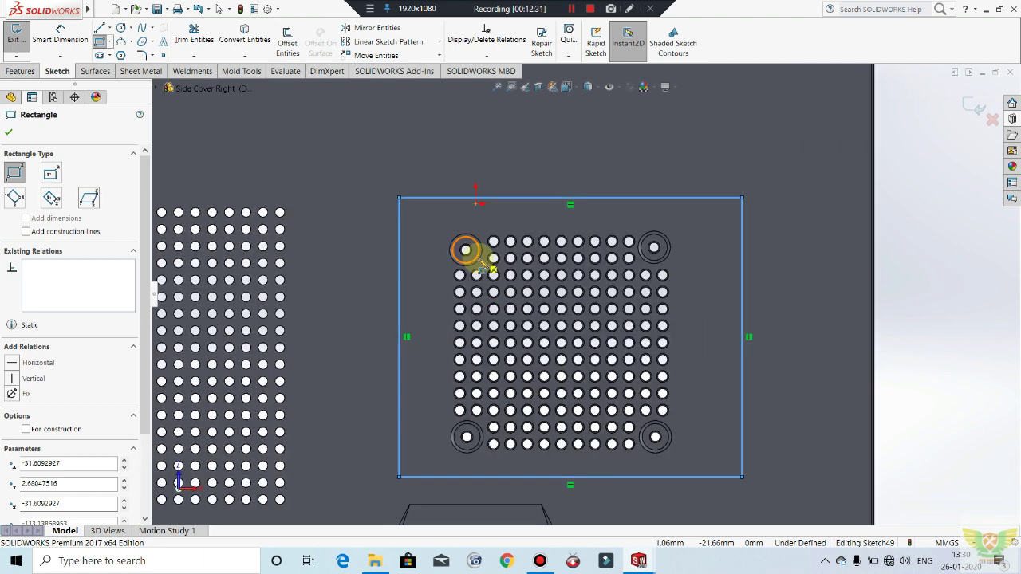
{"action": "left_click", "coordinate": [506, 279]}
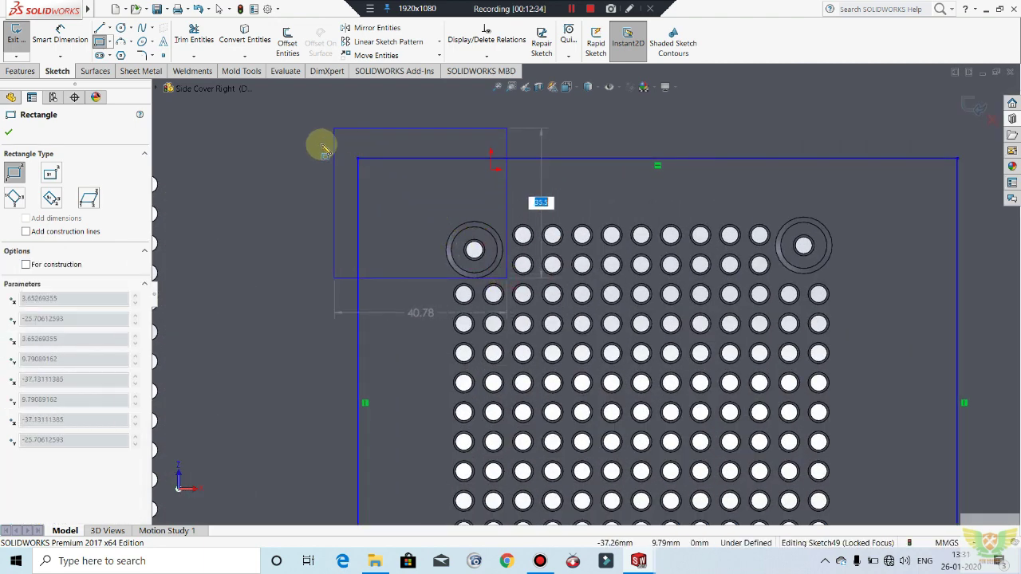
{"action": "left_click", "coordinate": [326, 129]}
{"action": "key", "text": "Escape"}
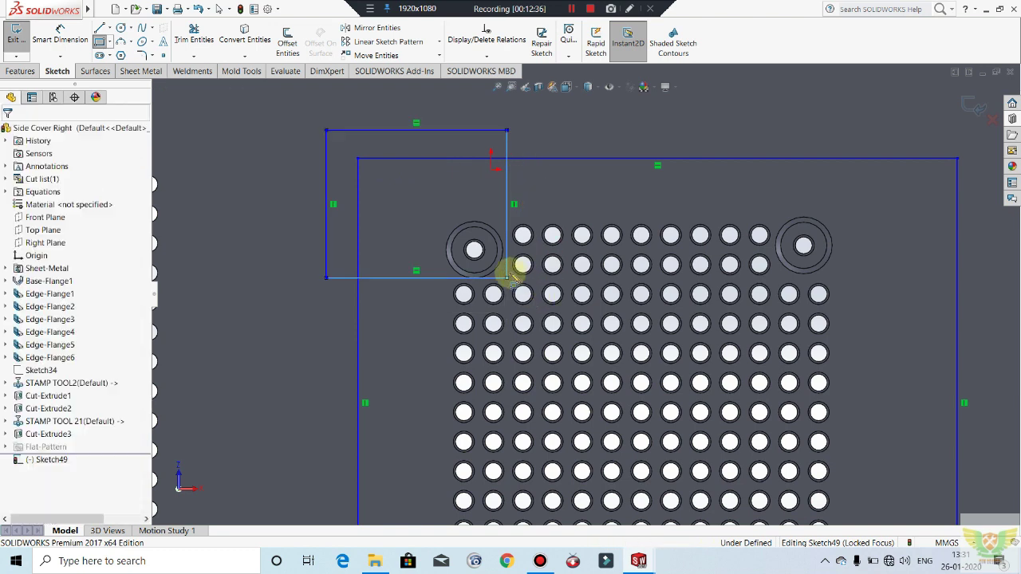
{"action": "left_click", "coordinate": [506, 280]}
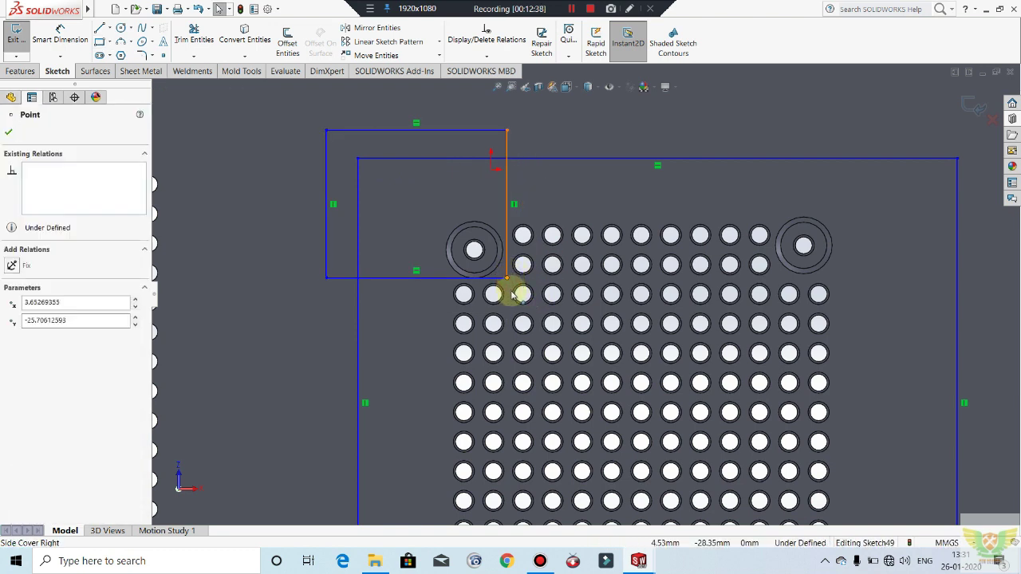
{"action": "mouse_move", "coordinate": [513, 295]}
{"action": "left_mouse_down"}
{"action": "mouse_move", "coordinate": [513, 276]}
{"action": "mouse_move", "coordinate": [504, 287]}
{"action": "left_mouse_up"}
{"action": "left_click", "coordinate": [251, 152]}
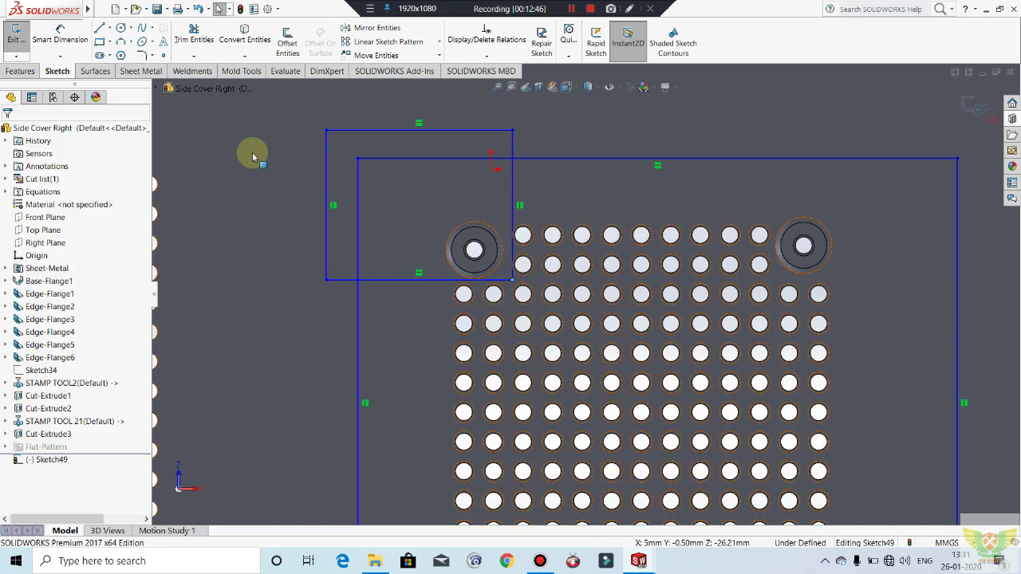
Step: Trim the two overlapping rectangles at the boss nearest the sketch origin so the large outline steps around it as a corner notch
{"action": "left_click", "coordinate": [193, 39]}
{"action": "left_click", "coordinate": [444, 131]}
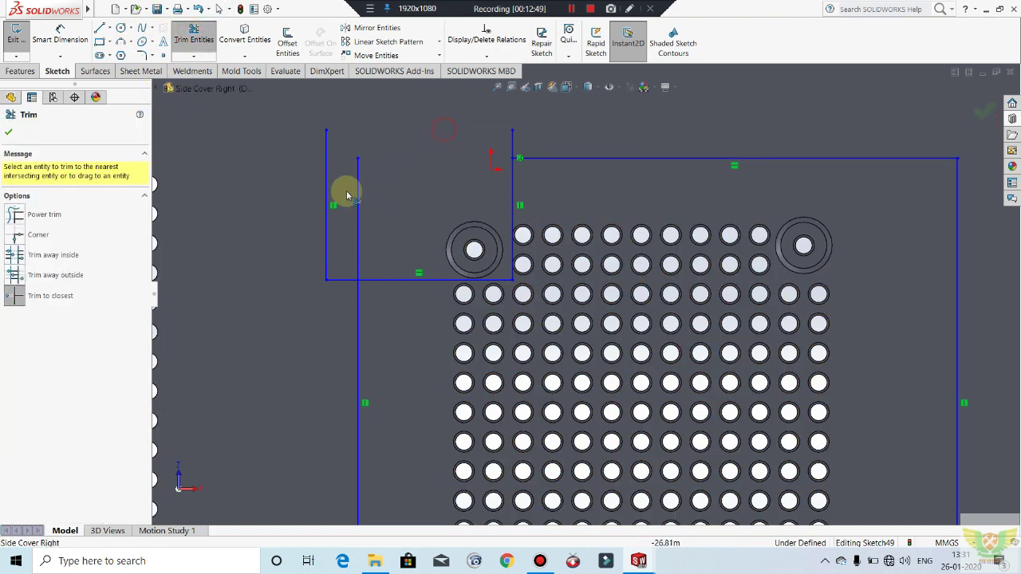
{"action": "left_click", "coordinate": [358, 192]}
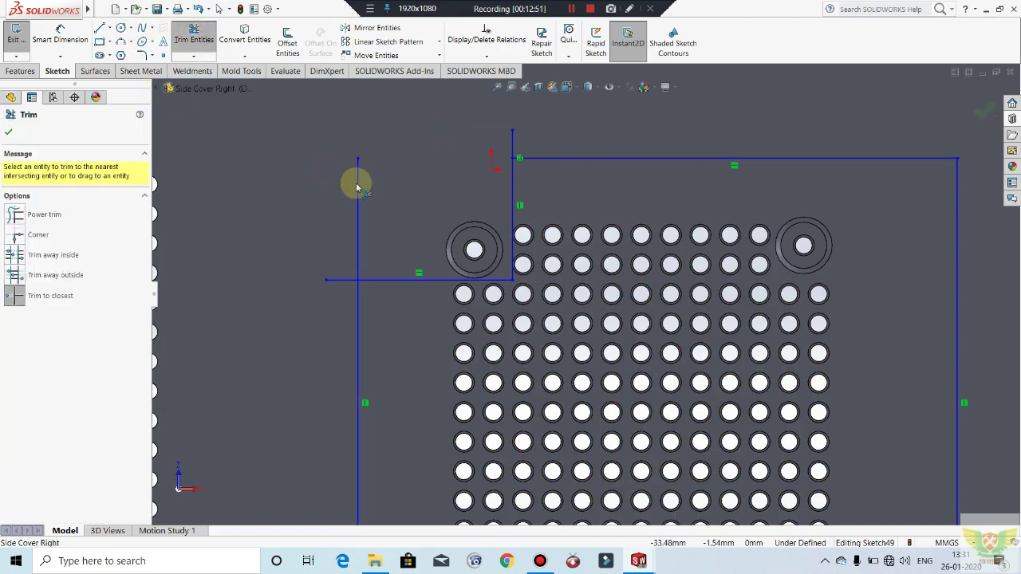
{"action": "left_click", "coordinate": [356, 255]}
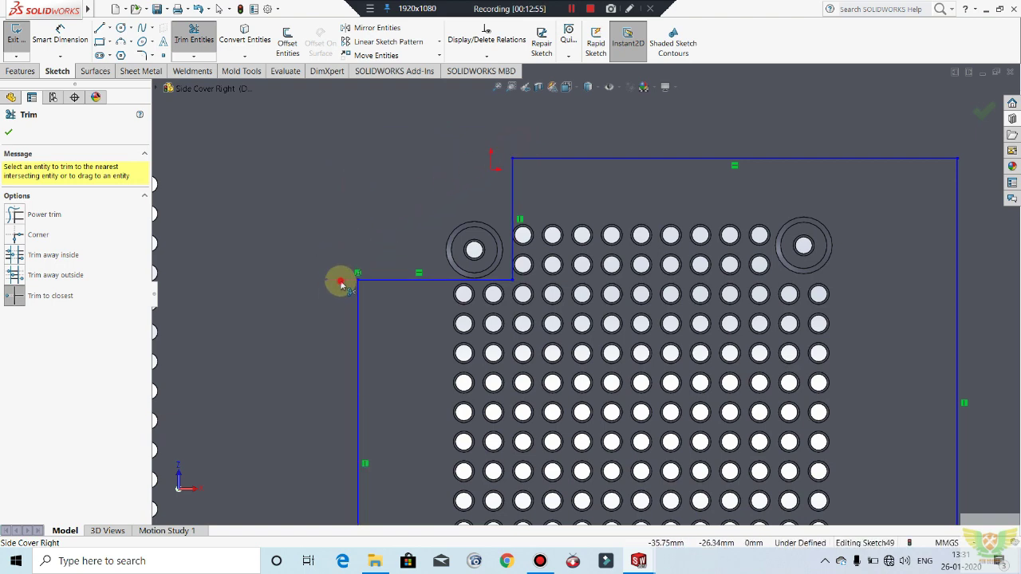
{"action": "key", "text": "Escape"}
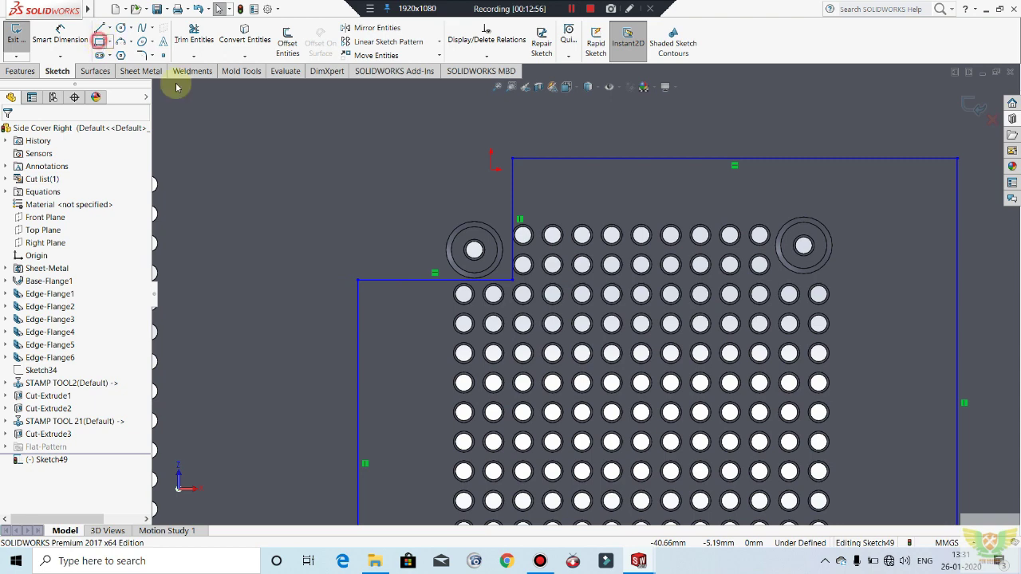
Step: Draw a corner rectangle around the grid's upper-right boss and extend its outer corner past the large outline's upper edge
{"action": "key", "text": "r"}
{"action": "scroll", "coordinate": [833, 247], "scroll_direction": "down", "scroll_amount": 3}
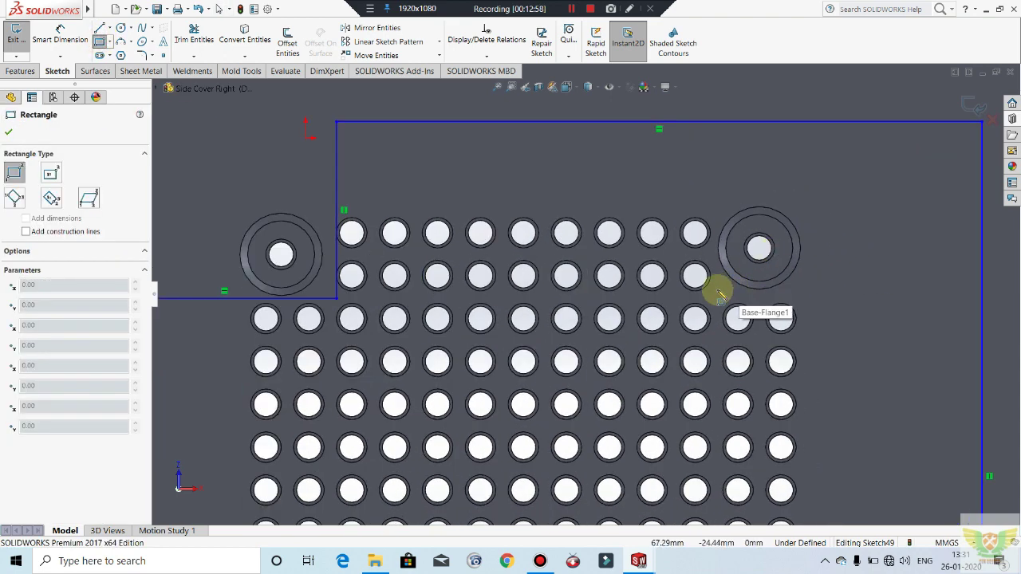
{"action": "left_click", "coordinate": [717, 295]}
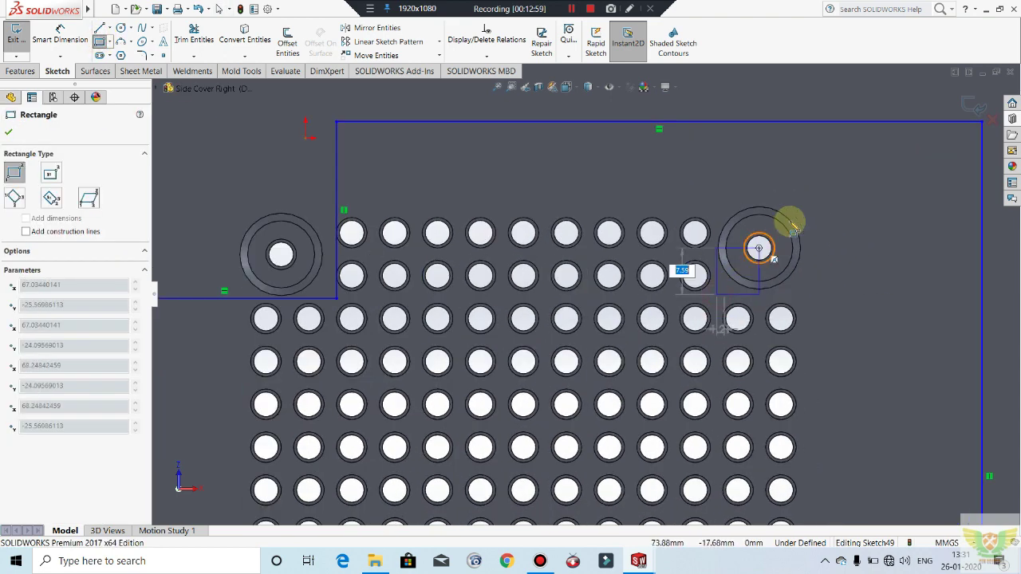
{"action": "left_click", "coordinate": [873, 154]}
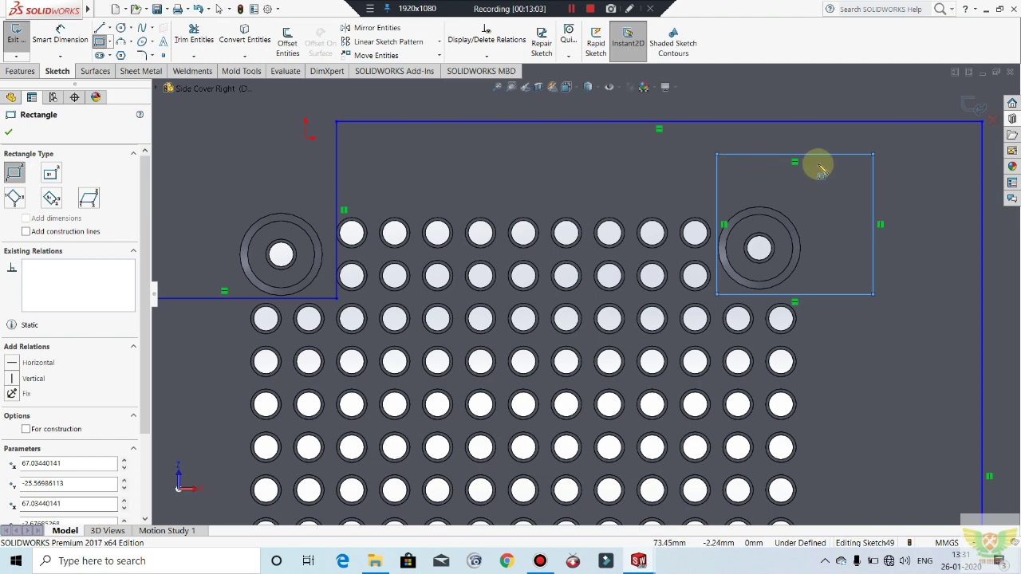
{"action": "key", "text": "Escape"}
{"action": "left_click_drag", "start_coordinate": [874, 154], "coordinate": [910, 88]}
Step: Trim the crossing segments at the upper-right boss so the outline's upper edge forms an open notch around it
{"action": "left_click", "coordinate": [193, 38]}
{"action": "mouse_move", "coordinate": [742, 141]}
{"action": "left_mouse_down"}
{"action": "mouse_move", "coordinate": [768, 93]}
{"action": "mouse_move", "coordinate": [718, 118]}
{"action": "left_mouse_up"}
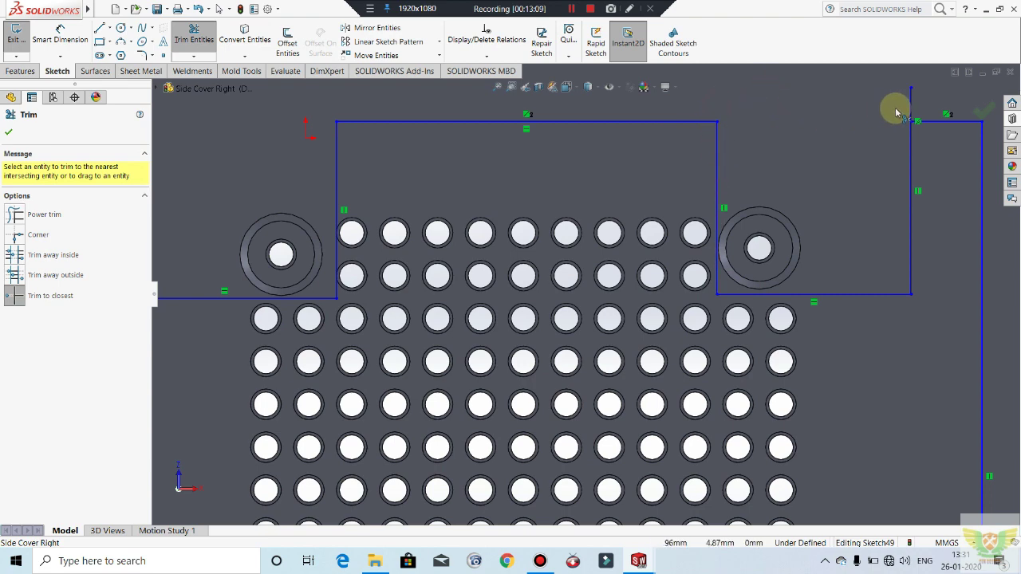
{"action": "scroll", "coordinate": [829, 225], "scroll_direction": "up", "scroll_amount": 7}
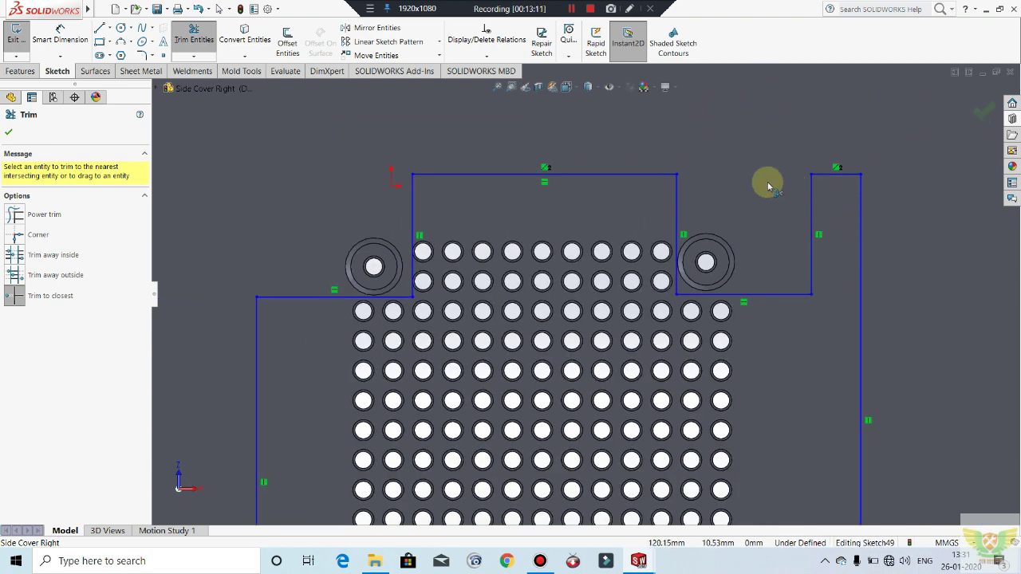
Step: Draw a corner rectangle about 30 mm tall around the grid's lower-left boss, overlapping the large outline's lower-left corner
{"action": "scroll", "coordinate": [622, 435], "scroll_direction": "down", "scroll_amount": 4}
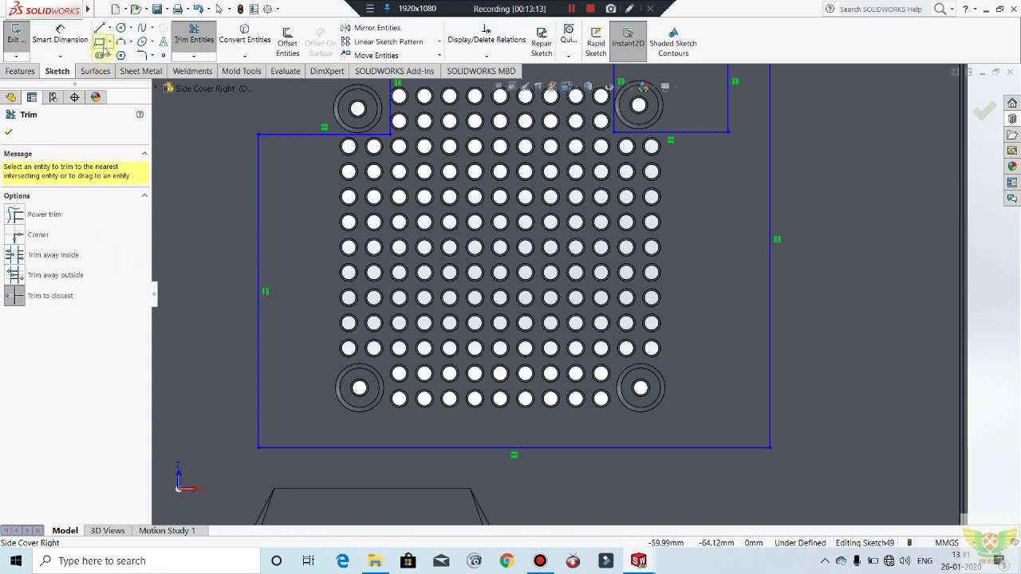
{"action": "left_click", "coordinate": [100, 42]}
{"action": "scroll", "coordinate": [386, 372], "scroll_direction": "up", "scroll_amount": 2}
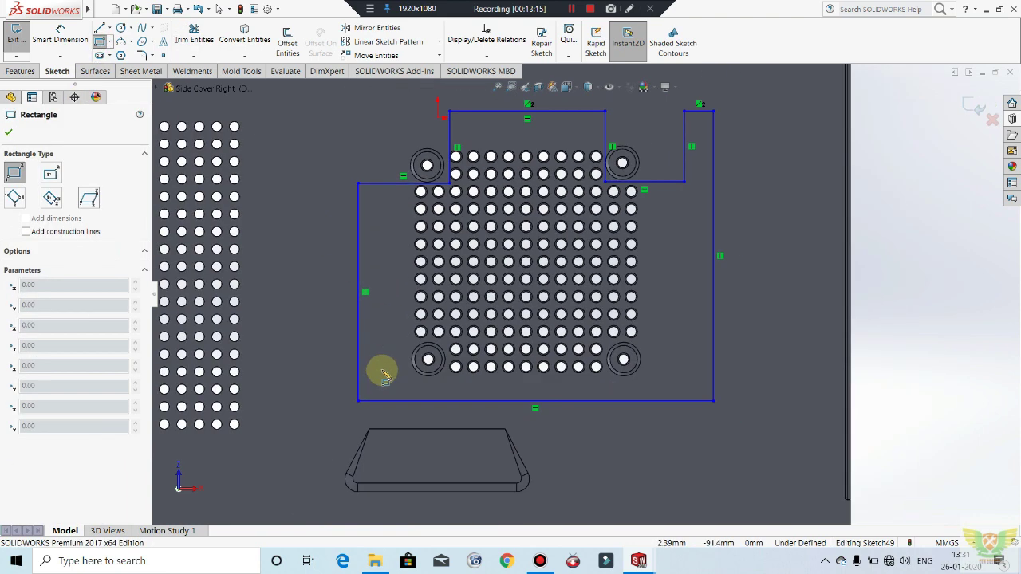
{"action": "scroll", "coordinate": [378, 369], "scroll_direction": "down", "scroll_amount": 4}
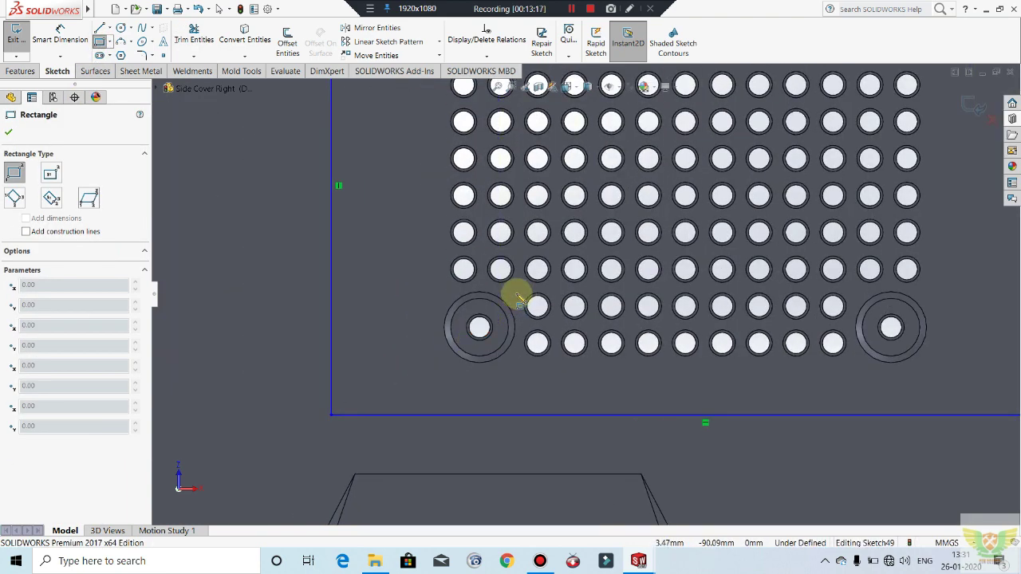
{"action": "left_click", "coordinate": [517, 293]}
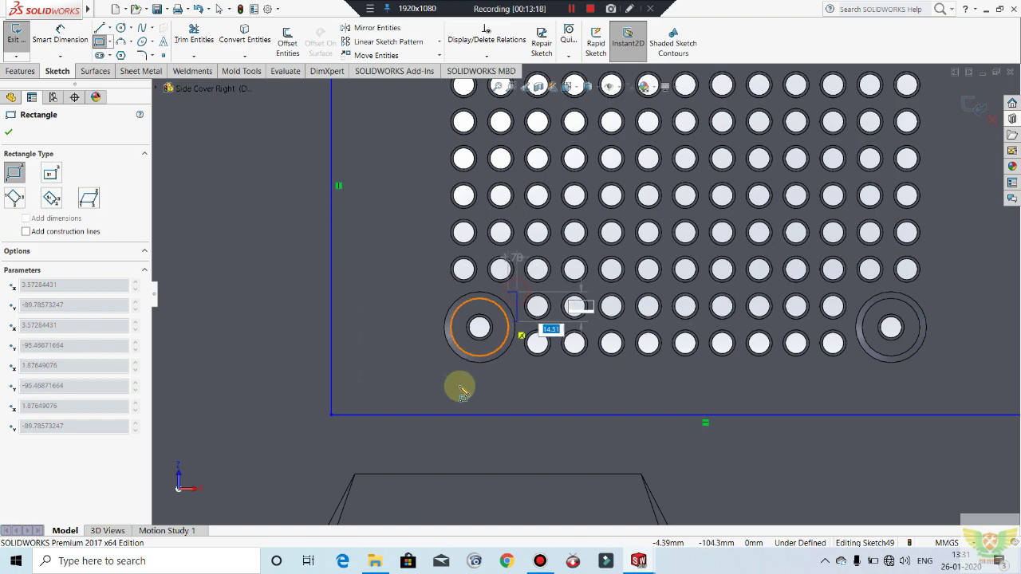
{"action": "left_click", "coordinate": [291, 448]}
{"action": "key", "text": "Escape"}
{"action": "key", "text": "Escape"}
{"action": "scroll", "coordinate": [522, 298], "scroll_direction": "up", "scroll_amount": 2}
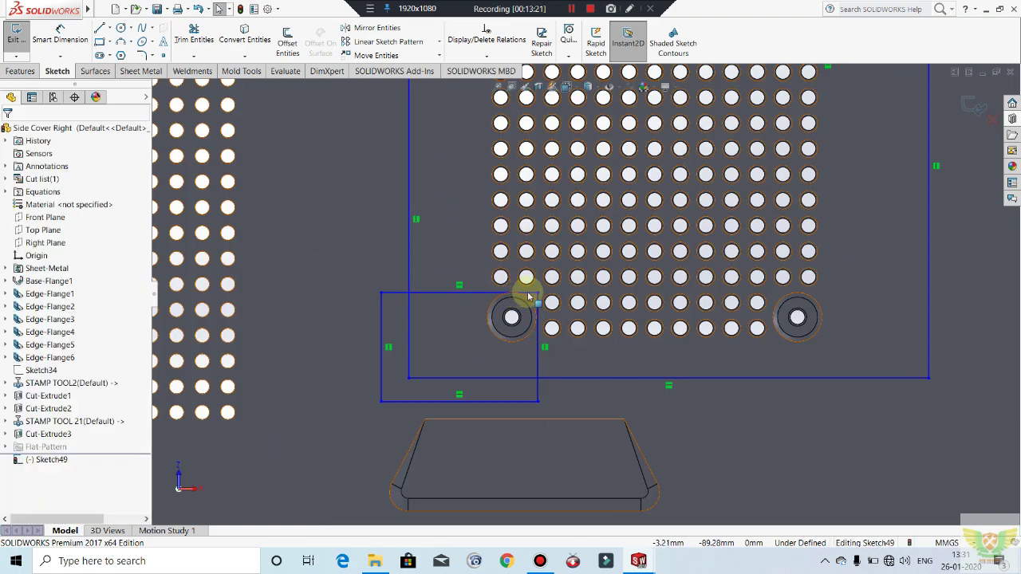
Step: Move the inner corner of the lower-left boss rectangle slightly outward so it clears the boss and the neighbouring pegs
{"action": "scroll", "coordinate": [533, 297], "scroll_direction": "down", "scroll_amount": 3}
{"action": "scroll", "coordinate": [598, 297], "scroll_direction": "down", "scroll_amount": 2}
{"action": "left_click", "coordinate": [627, 302]}
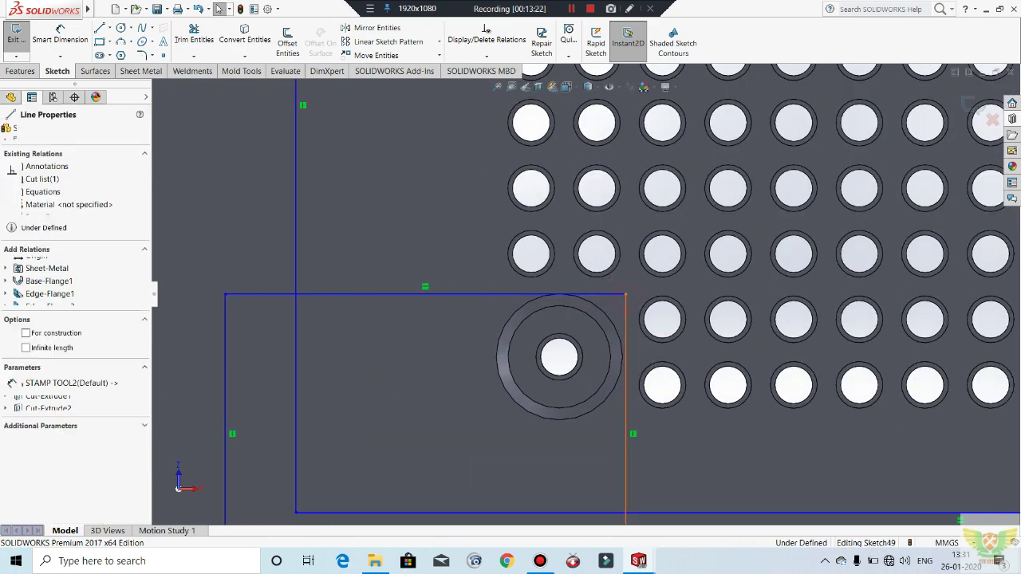
{"action": "left_click", "coordinate": [626, 296]}
{"action": "left_click", "coordinate": [626, 295]}
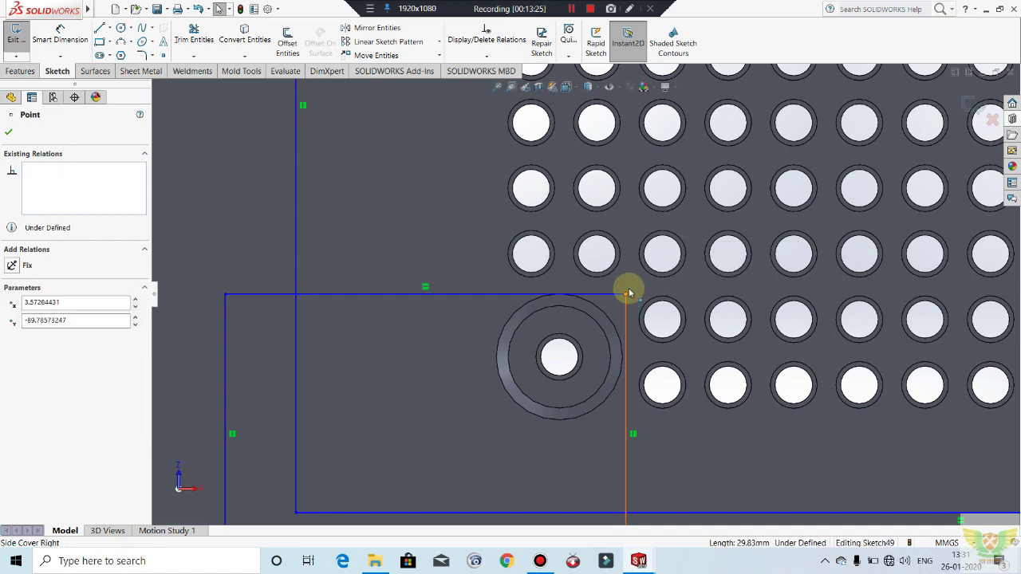
{"action": "left_click_drag", "start_coordinate": [628, 292], "coordinate": [631, 285]}
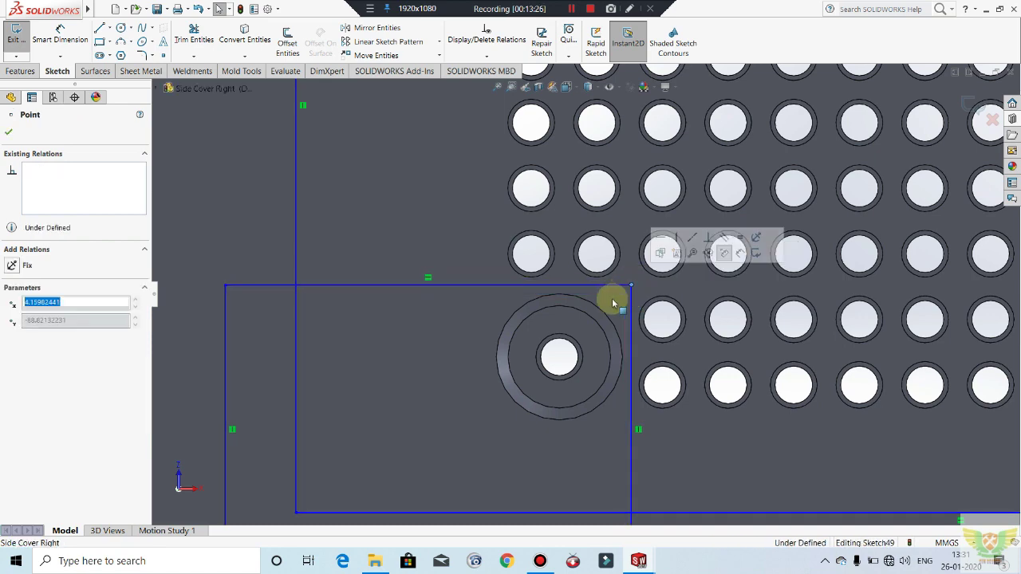
{"action": "scroll", "coordinate": [613, 303], "scroll_direction": "up", "scroll_amount": 3}
Step: Trim the overlapping segments at the lower-left boss so the outline steps around it as a corner notch
{"action": "left_click", "coordinate": [188, 32]}
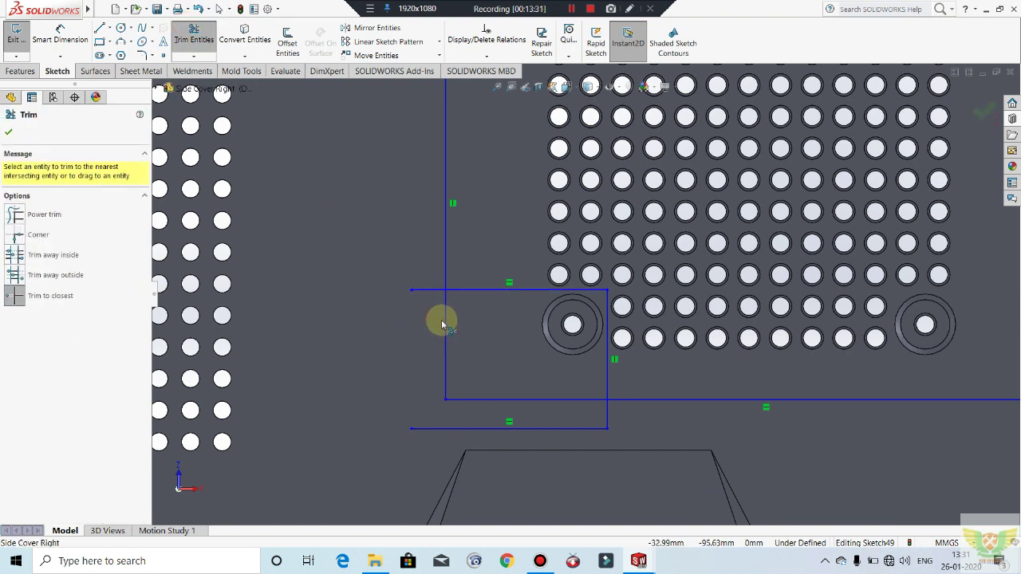
{"action": "left_click", "coordinate": [445, 317]}
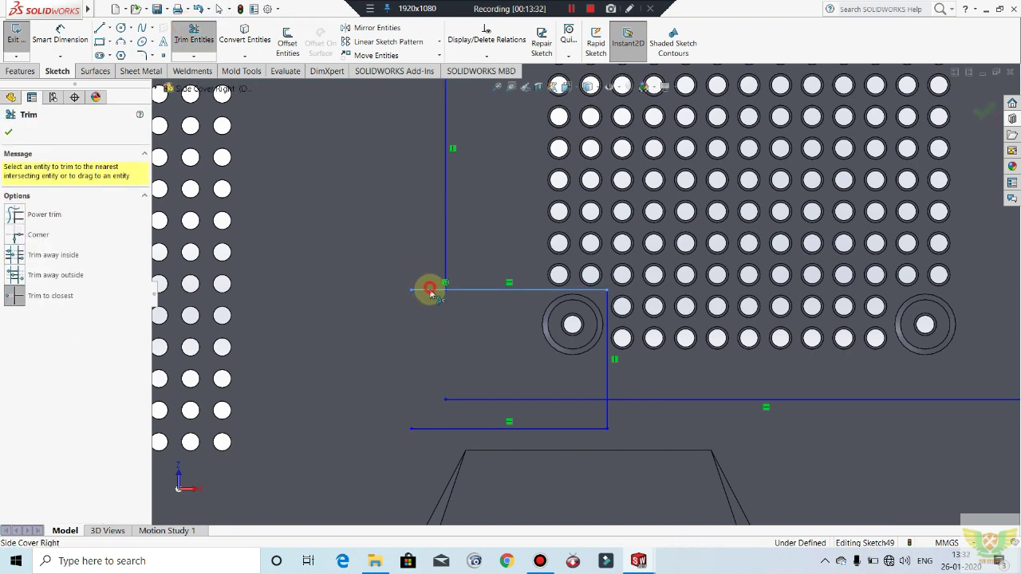
{"action": "left_click", "coordinate": [489, 398]}
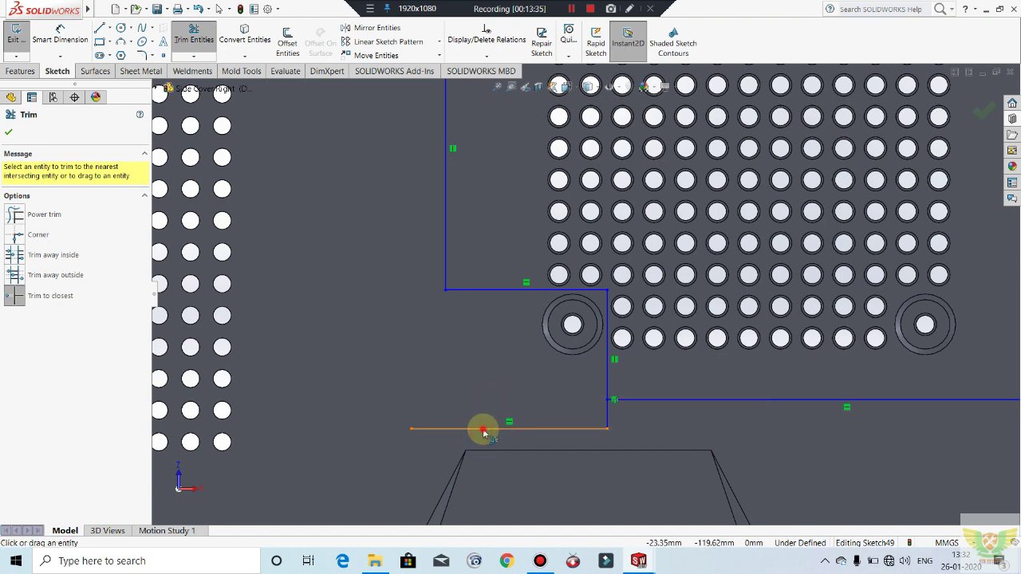
{"action": "left_click", "coordinate": [483, 429]}
{"action": "scroll", "coordinate": [596, 413], "scroll_direction": "up", "scroll_amount": 4}
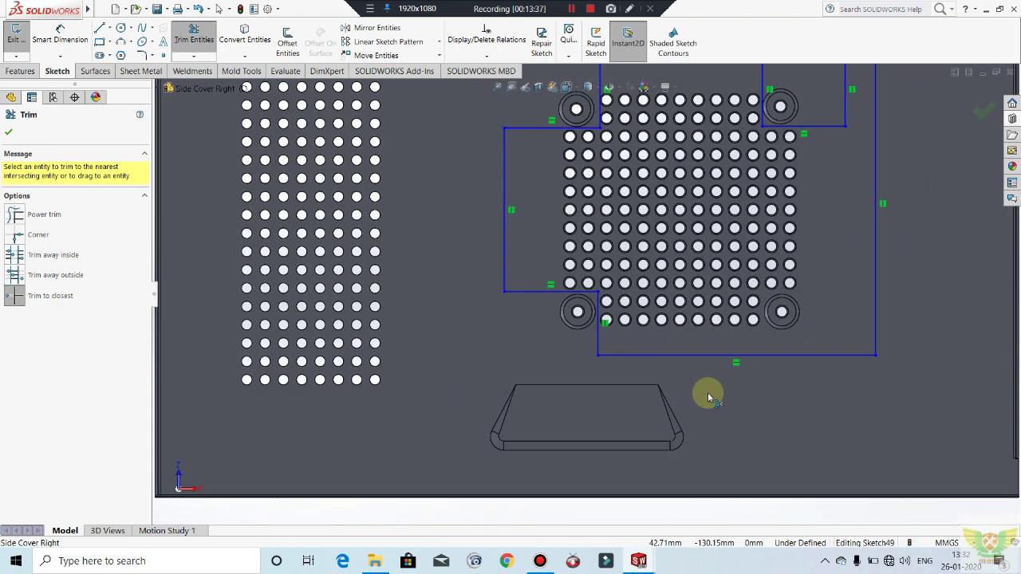
Step: Draw a corner rectangle about 28 mm tall around the grid's lower-right boss, crossing the outline's lower edge
{"action": "scroll", "coordinate": [565, 282], "scroll_direction": "down", "scroll_amount": 1}
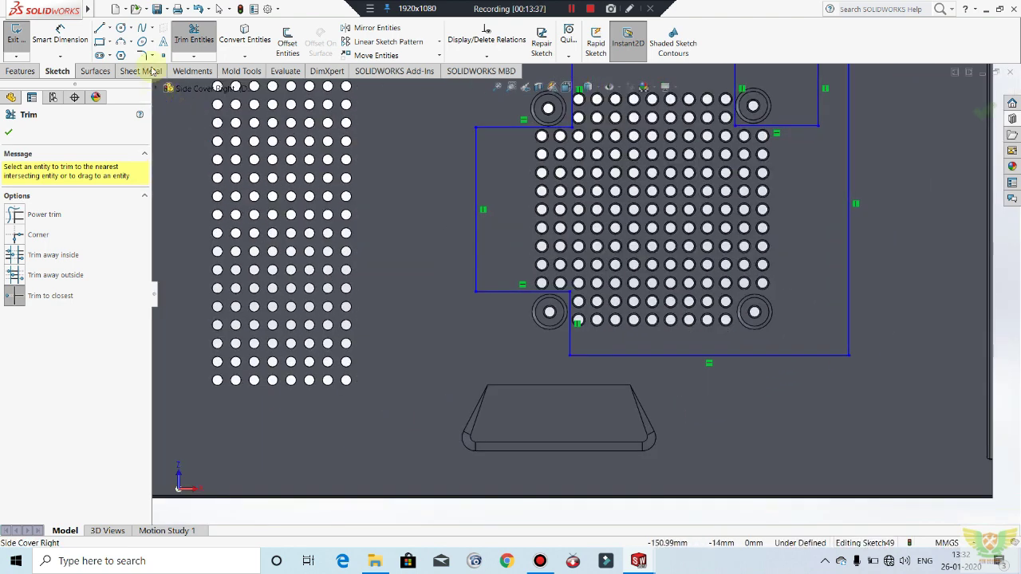
{"action": "left_click", "coordinate": [99, 42]}
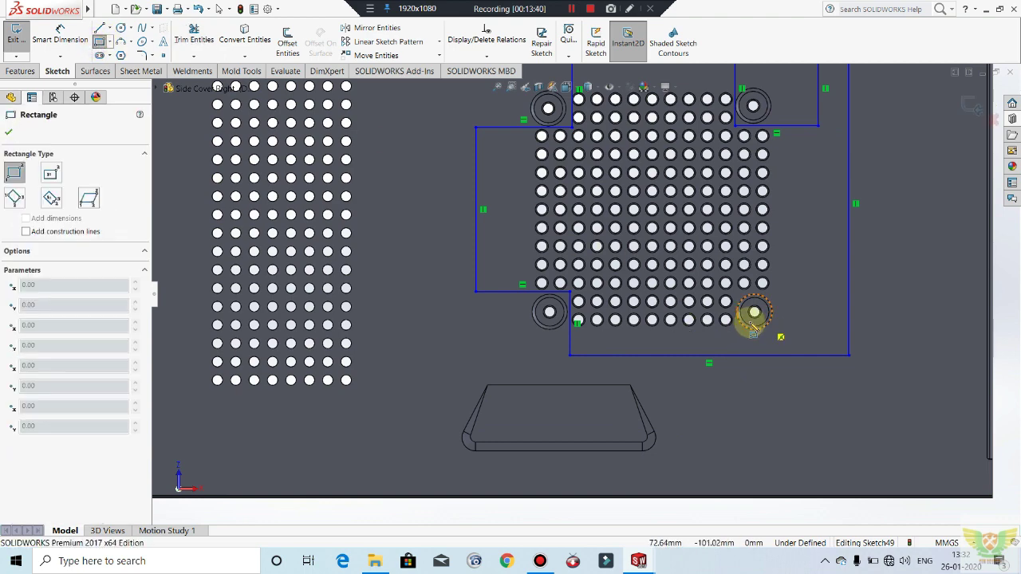
{"action": "scroll", "coordinate": [754, 323], "scroll_direction": "up", "scroll_amount": 5}
{"action": "left_click", "coordinate": [609, 227]}
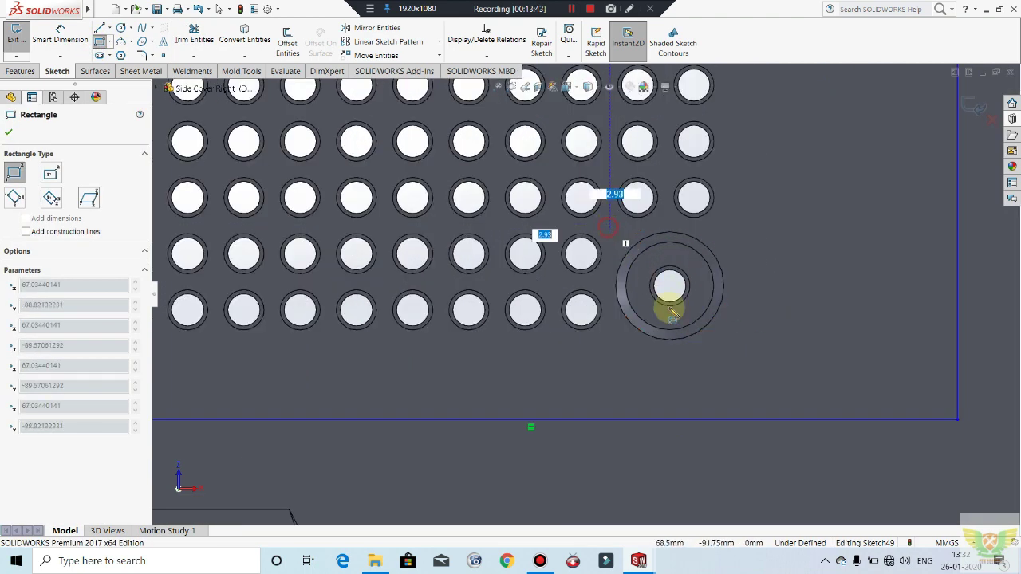
{"action": "left_click", "coordinate": [824, 449]}
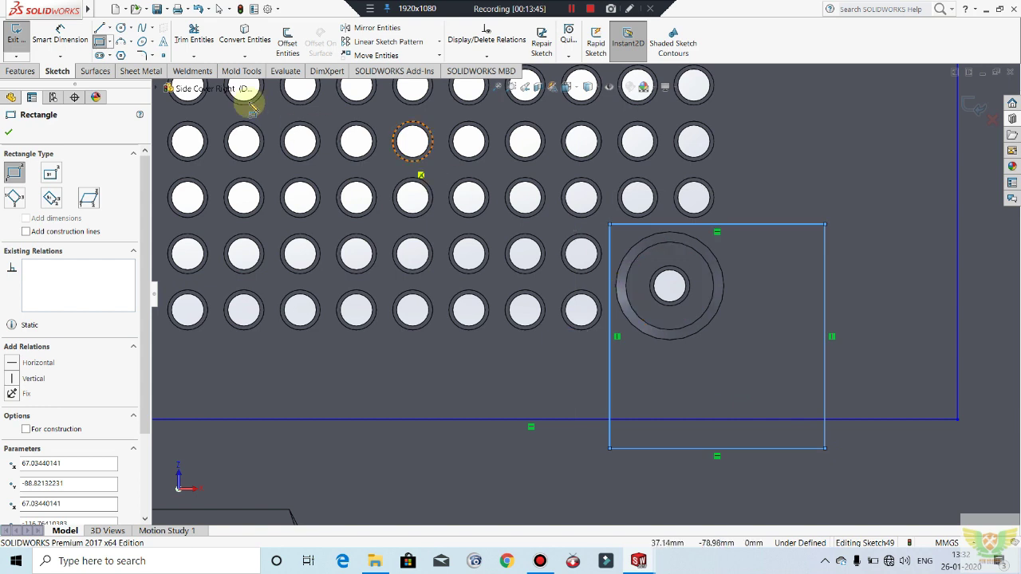
Step: Trim the crossing segments at the lower-right boss so the outline's lower edge forms an open notch around it
{"action": "left_click", "coordinate": [191, 35]}
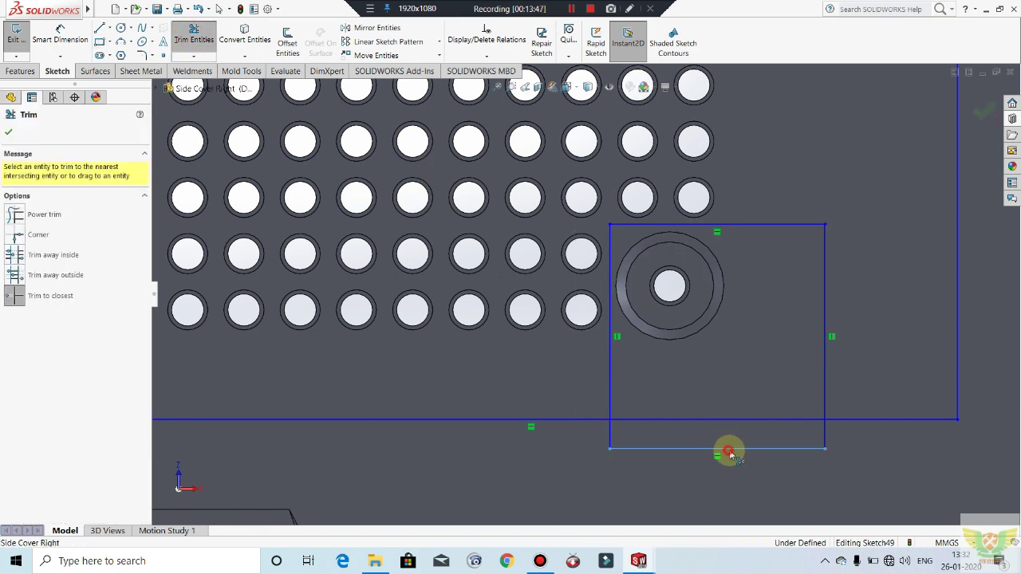
{"action": "left_click", "coordinate": [729, 449]}
{"action": "left_click", "coordinate": [720, 420]}
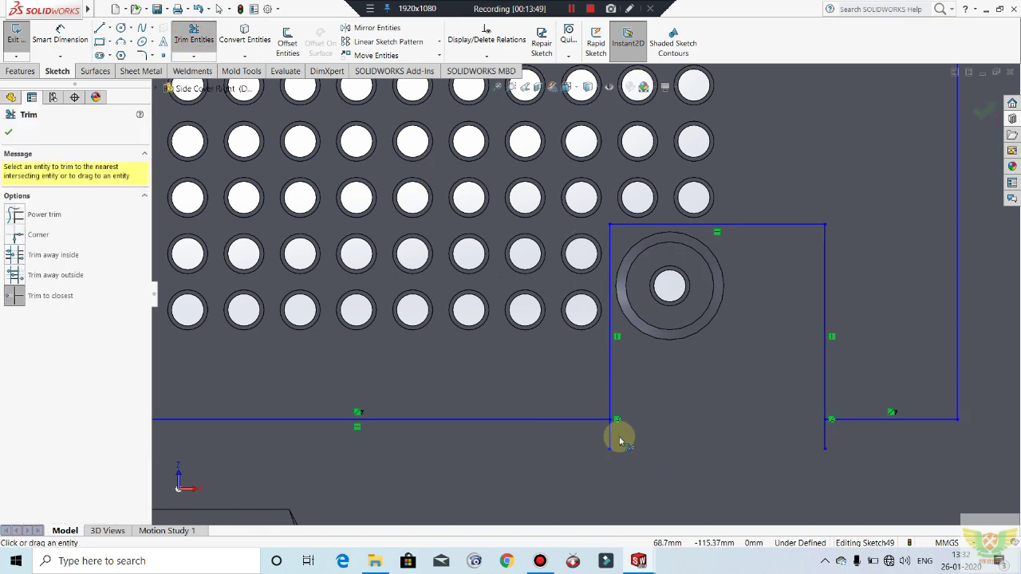
{"action": "left_click", "coordinate": [607, 438]}
{"action": "left_click", "coordinate": [826, 439]}
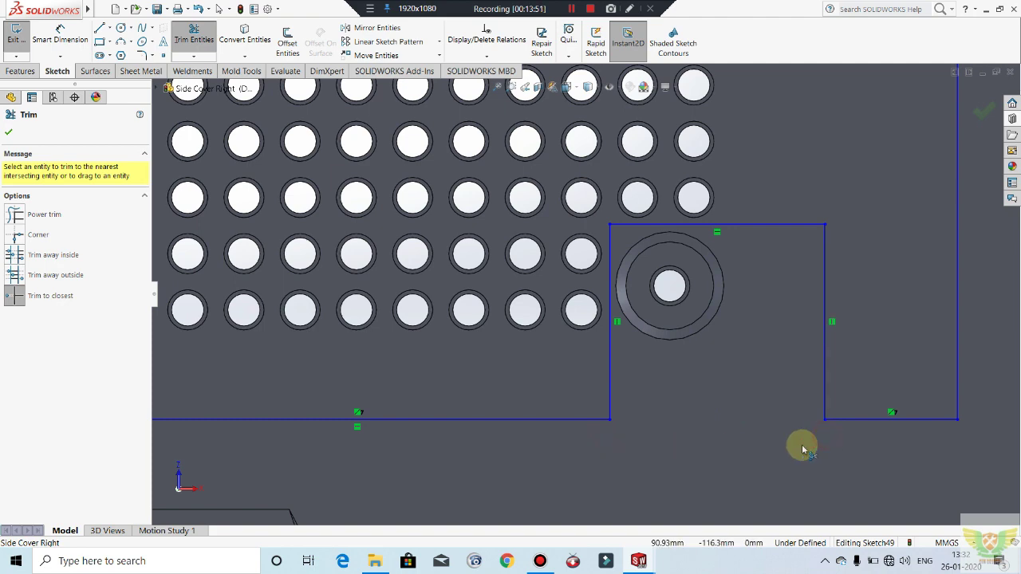
{"action": "scroll", "coordinate": [498, 248], "scroll_direction": "up", "scroll_amount": 4}
{"action": "scroll", "coordinate": [500, 247], "scroll_direction": "up", "scroll_amount": 4}
Step: Finish the notched outline sketch and cut-extrude it Blind 3 mm in the reversed direction with Normal cut and Optimize Geometry on
{"action": "left_click", "coordinate": [16, 35]}
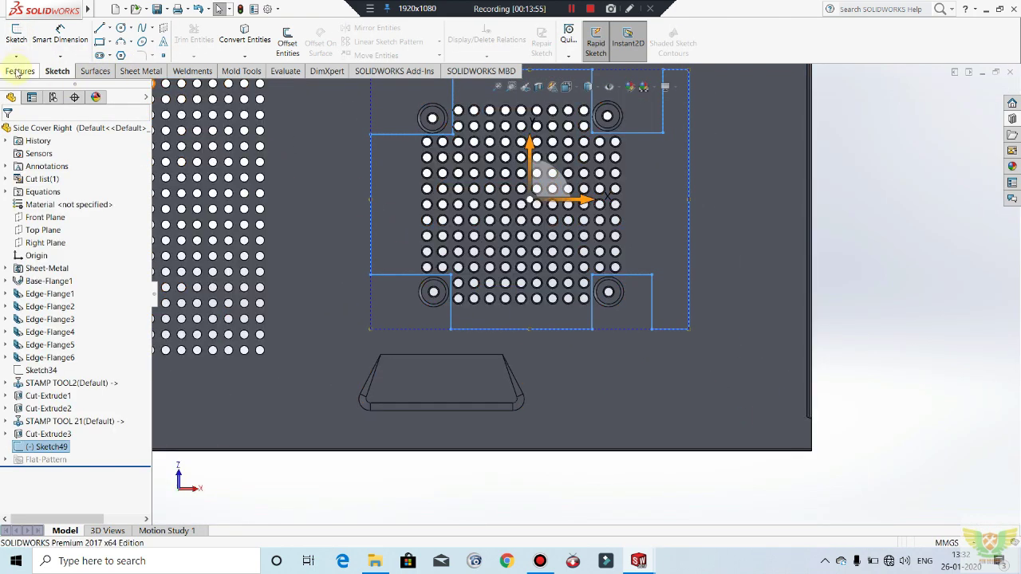
{"action": "left_click", "coordinate": [18, 72]}
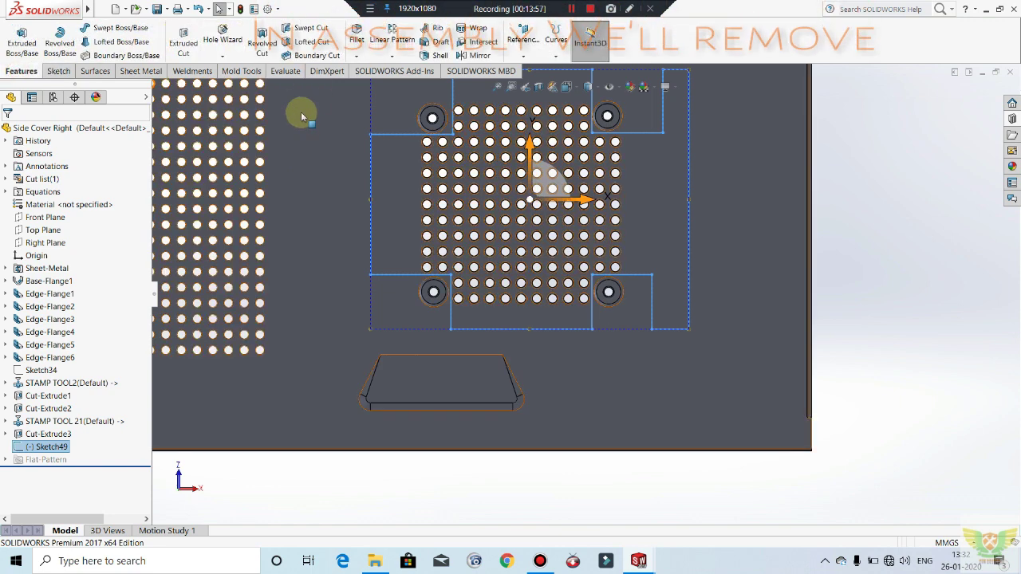
{"action": "scroll", "coordinate": [303, 118], "scroll_direction": "up", "scroll_amount": 2}
{"action": "middle_click_drag", "start_coordinate": [364, 170], "coordinate": [467, 66]}
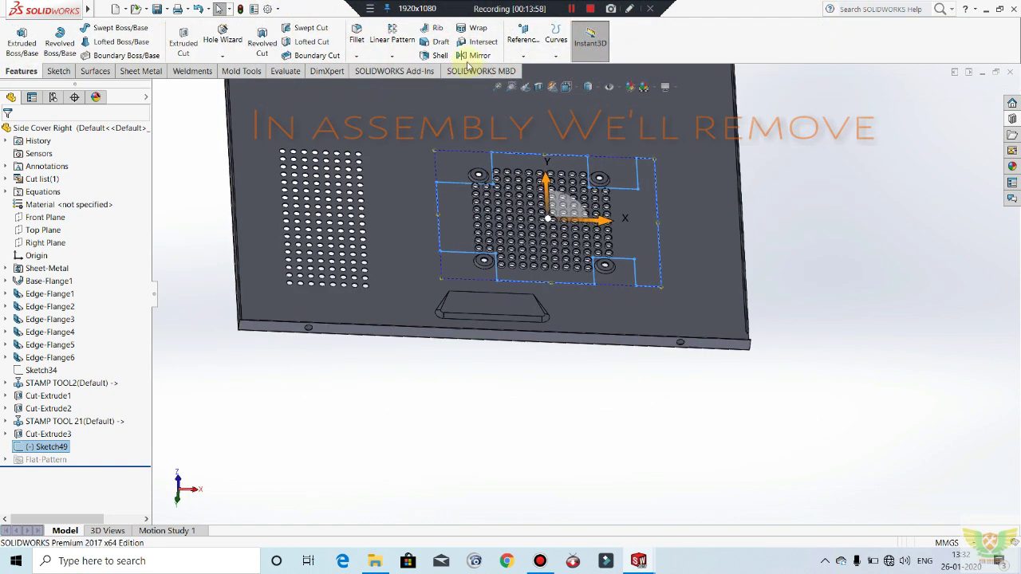
{"action": "left_click", "coordinate": [572, 8]}
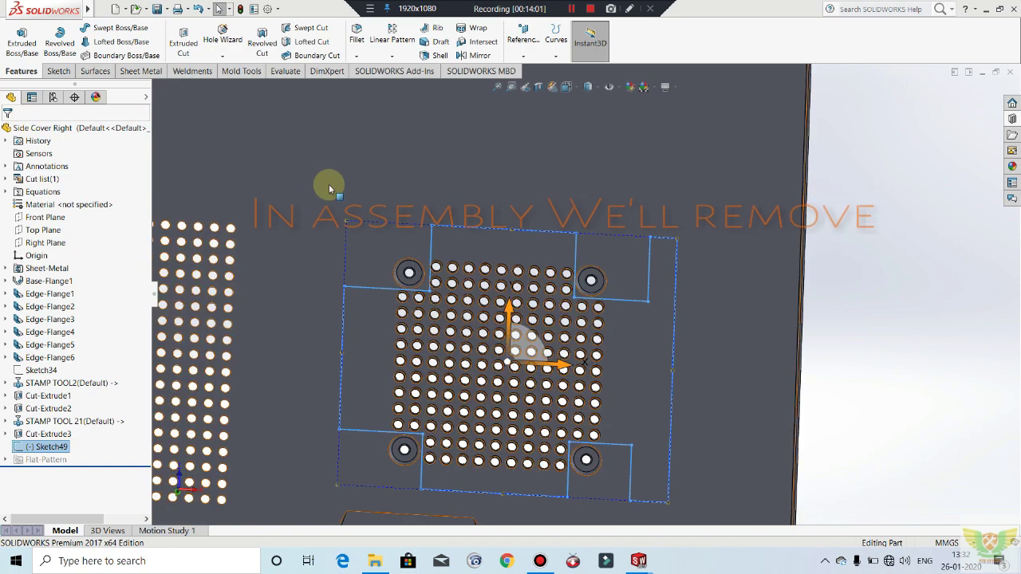
{"action": "scroll", "coordinate": [330, 188], "scroll_direction": "up", "scroll_amount": 3}
{"action": "middle_click_drag", "start_coordinate": [422, 170], "coordinate": [504, 363]}
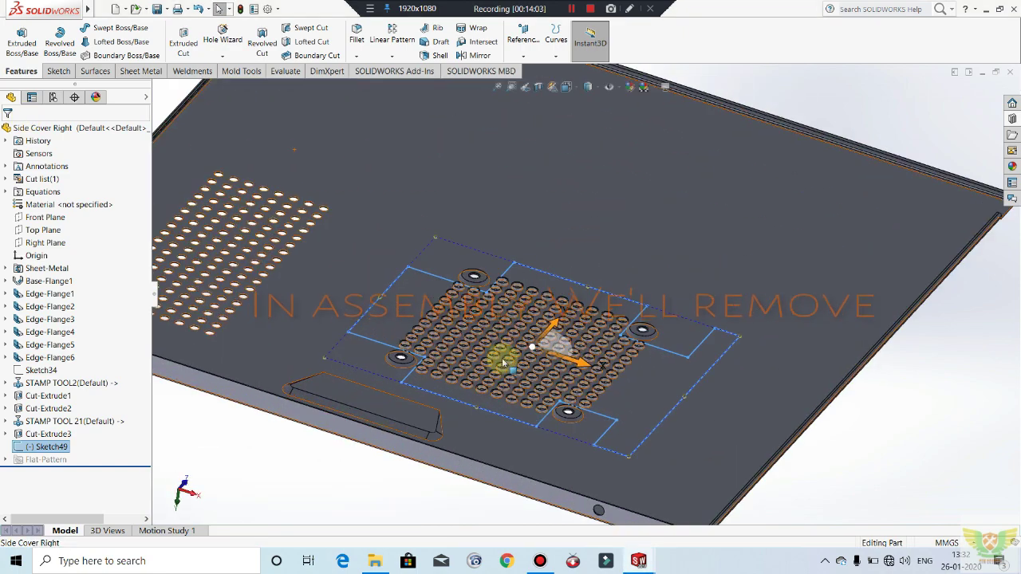
{"action": "left_click", "coordinate": [183, 44]}
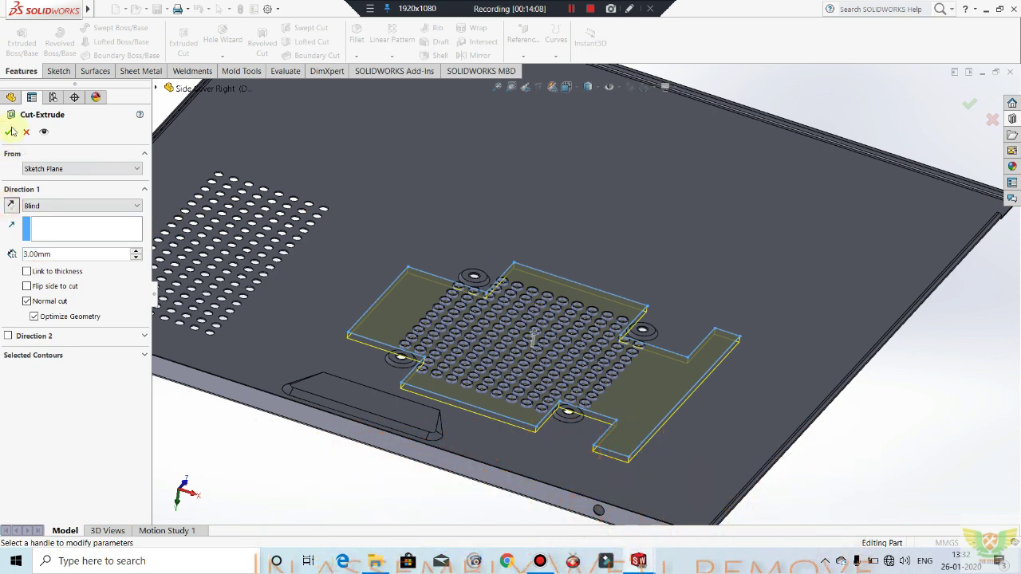
{"action": "left_click", "coordinate": [11, 131]}
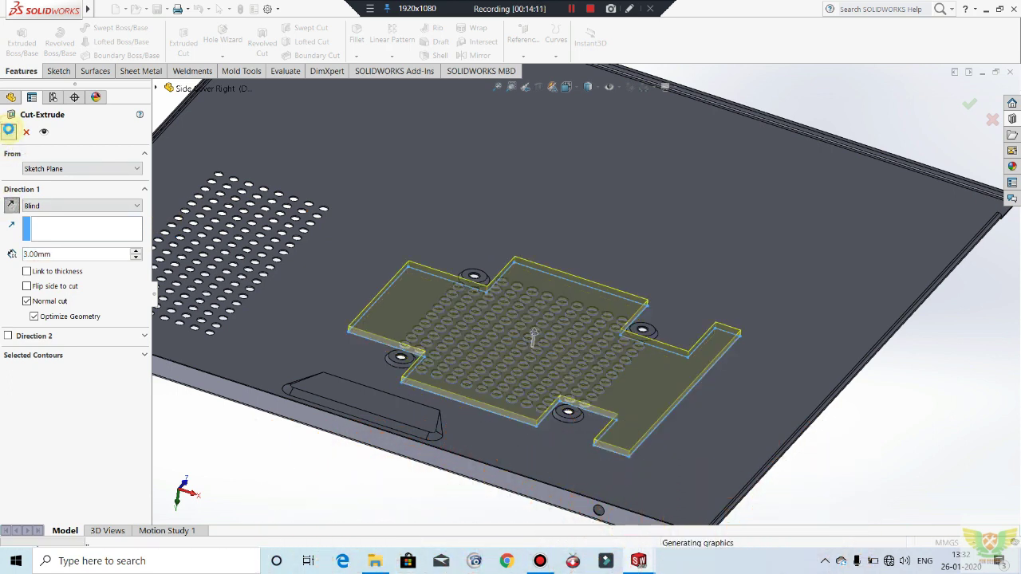
Step: Examine both vent grids, the four corner bosses and the handle recess from both sides of the cover
{"action": "left_click", "coordinate": [391, 274]}
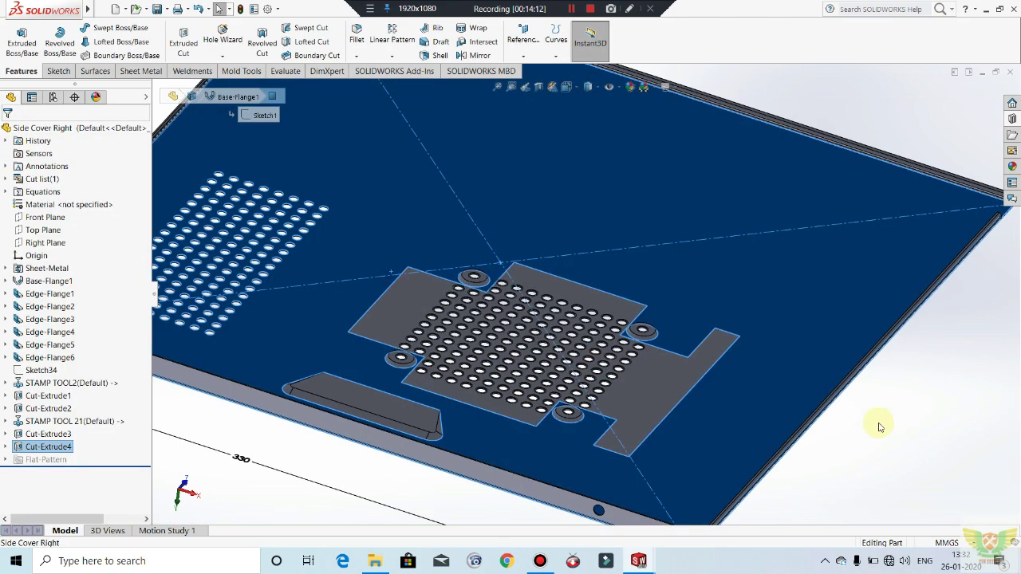
{"action": "left_click", "coordinate": [883, 423]}
{"action": "middle_click_drag", "start_coordinate": [706, 348], "coordinate": [640, 236]}
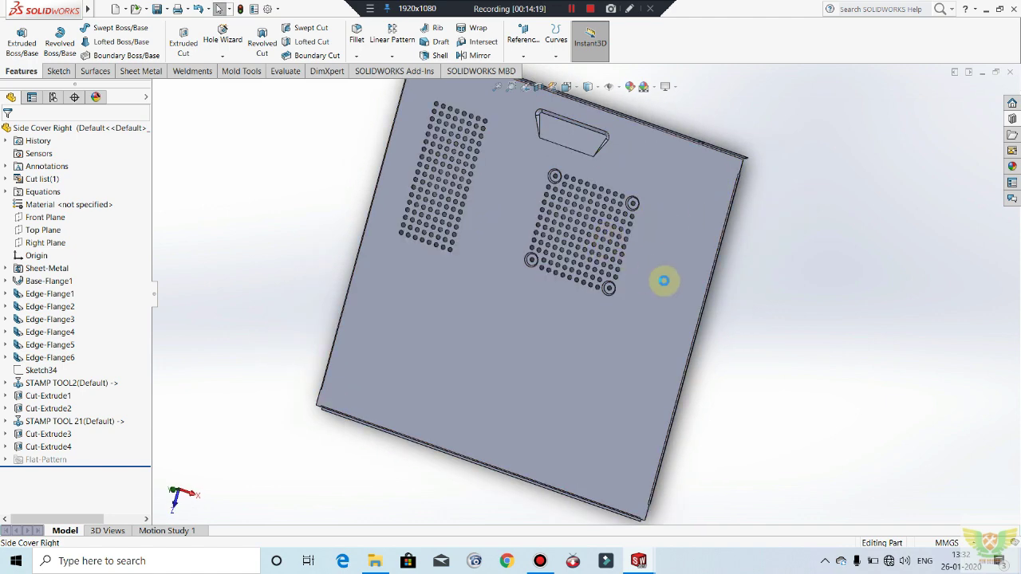
{"action": "middle_click_drag", "start_coordinate": [647, 276], "coordinate": [692, 264]}
{"action": "scroll", "coordinate": [615, 255], "scroll_direction": "down", "scroll_amount": 6}
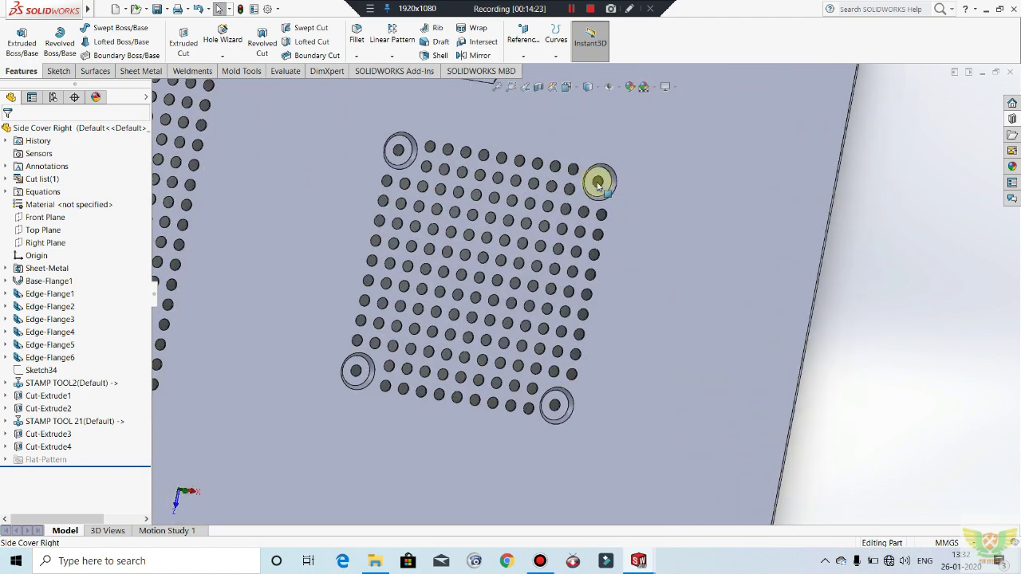
{"action": "scroll", "coordinate": [592, 211], "scroll_direction": "up", "scroll_amount": 5}
{"action": "middle_click_drag", "start_coordinate": [588, 229], "coordinate": [615, 308]}
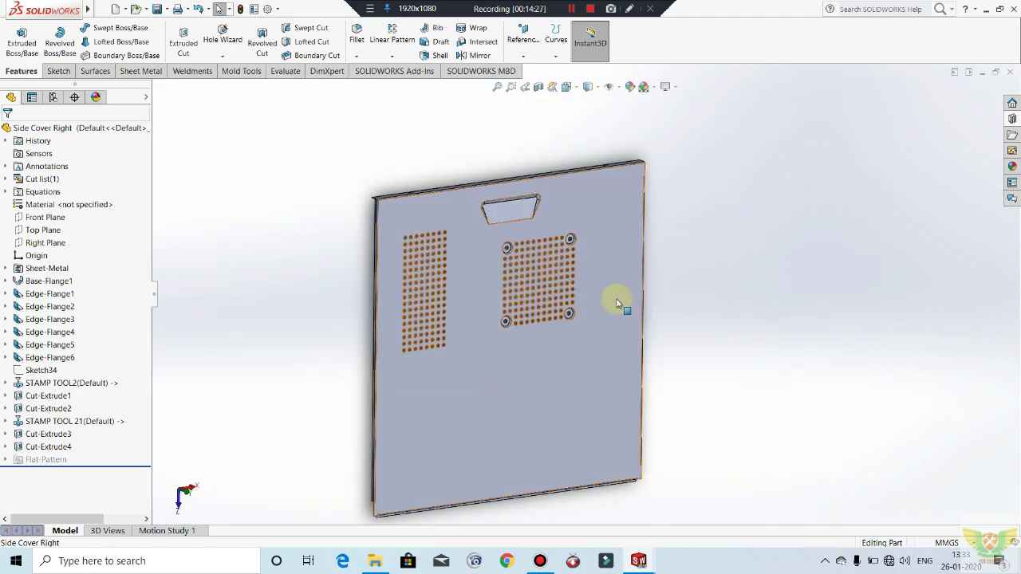
{"action": "scroll", "coordinate": [558, 271], "scroll_direction": "down", "scroll_amount": 6}
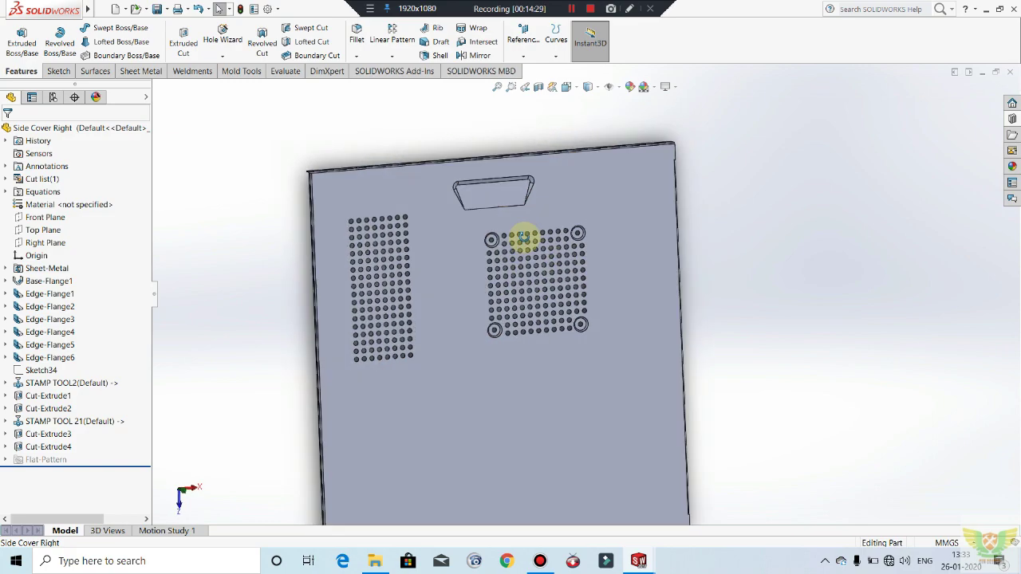
{"action": "scroll", "coordinate": [561, 300], "scroll_direction": "up", "scroll_amount": 5}
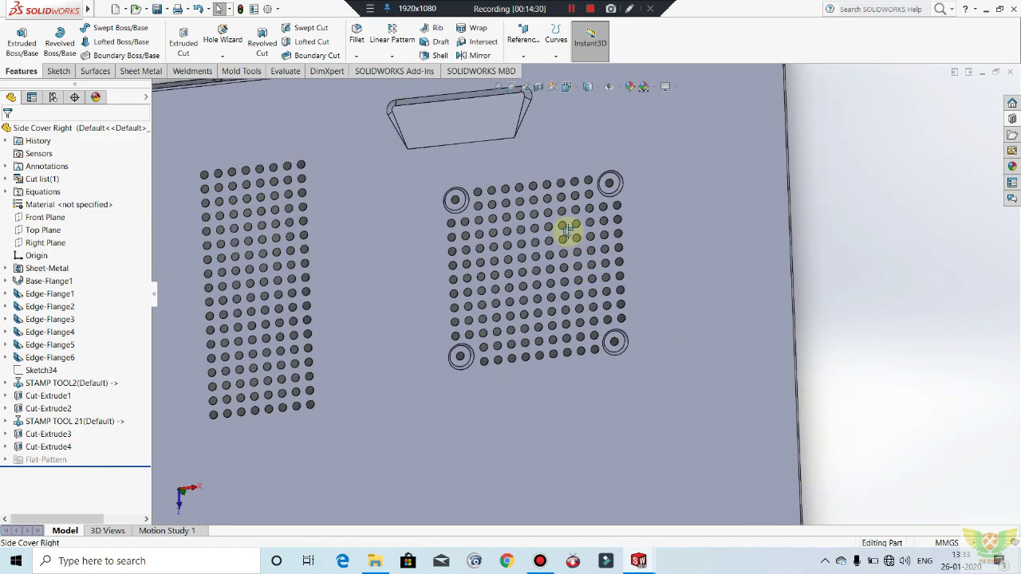
{"action": "middle_click_drag", "start_coordinate": [562, 253], "coordinate": [508, 201]}
{"action": "scroll", "coordinate": [514, 205], "scroll_direction": "down", "scroll_amount": 5}
{"action": "scroll", "coordinate": [533, 233], "scroll_direction": "up", "scroll_amount": 1}
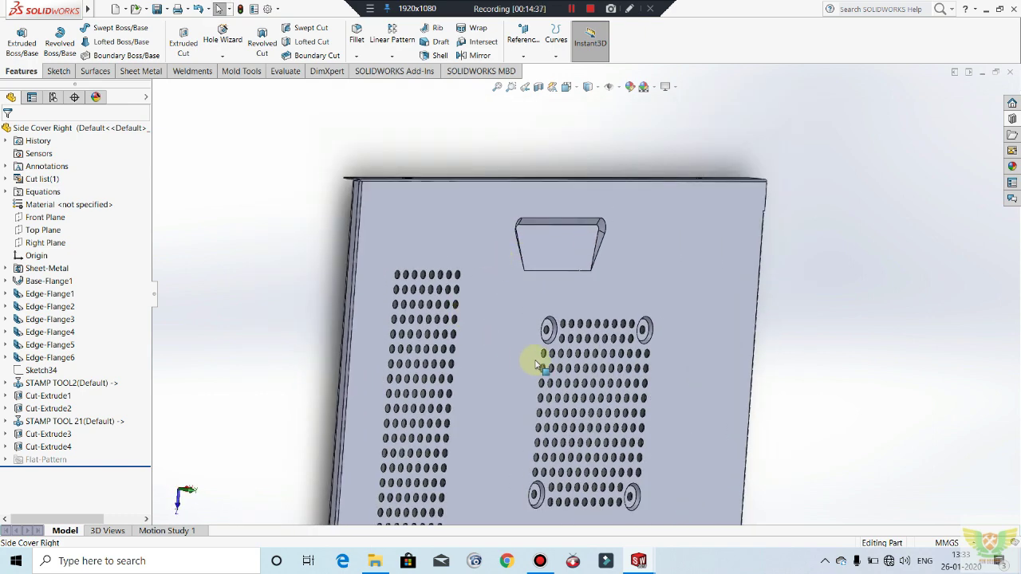
{"action": "scroll", "coordinate": [556, 354], "scroll_direction": "down", "scroll_amount": 2}
{"action": "scroll", "coordinate": [662, 287], "scroll_direction": "up", "scroll_amount": 3}
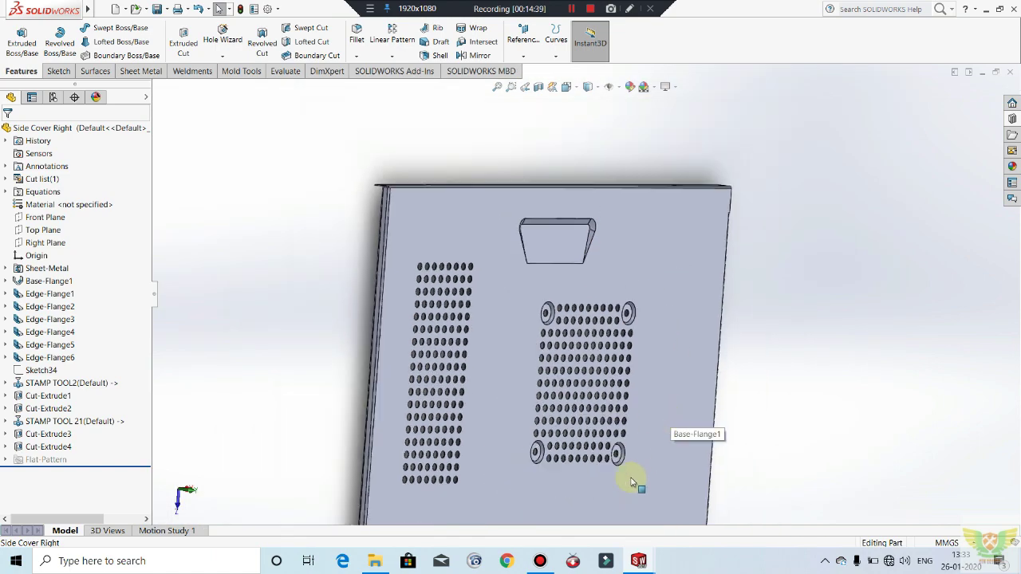
{"action": "scroll", "coordinate": [545, 217], "scroll_direction": "down", "scroll_amount": 2}
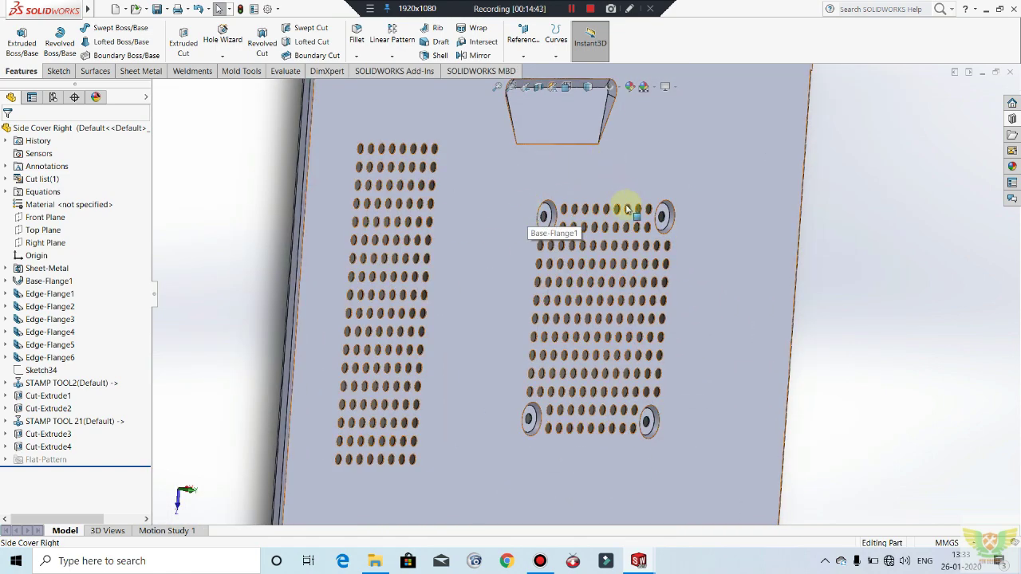
{"action": "scroll", "coordinate": [595, 375], "scroll_direction": "up", "scroll_amount": 1}
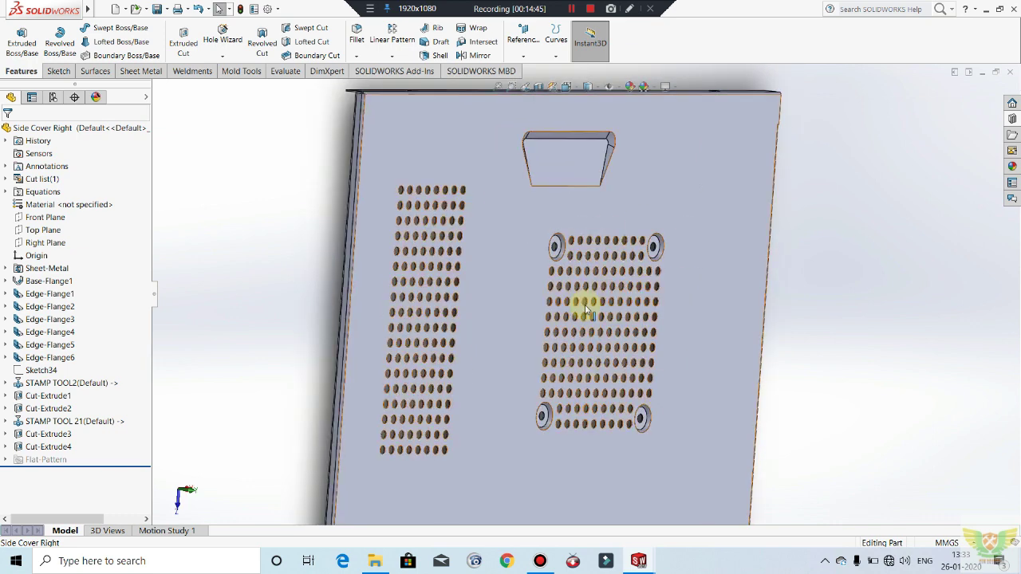
{"action": "scroll", "coordinate": [663, 248], "scroll_direction": "down", "scroll_amount": 4}
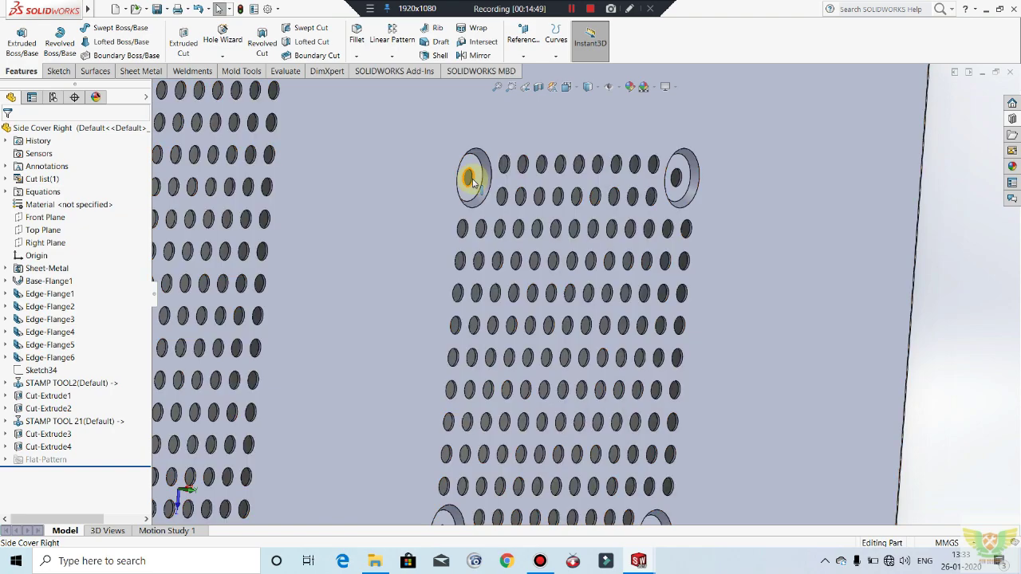
{"action": "scroll", "coordinate": [478, 183], "scroll_direction": "up", "scroll_amount": 6}
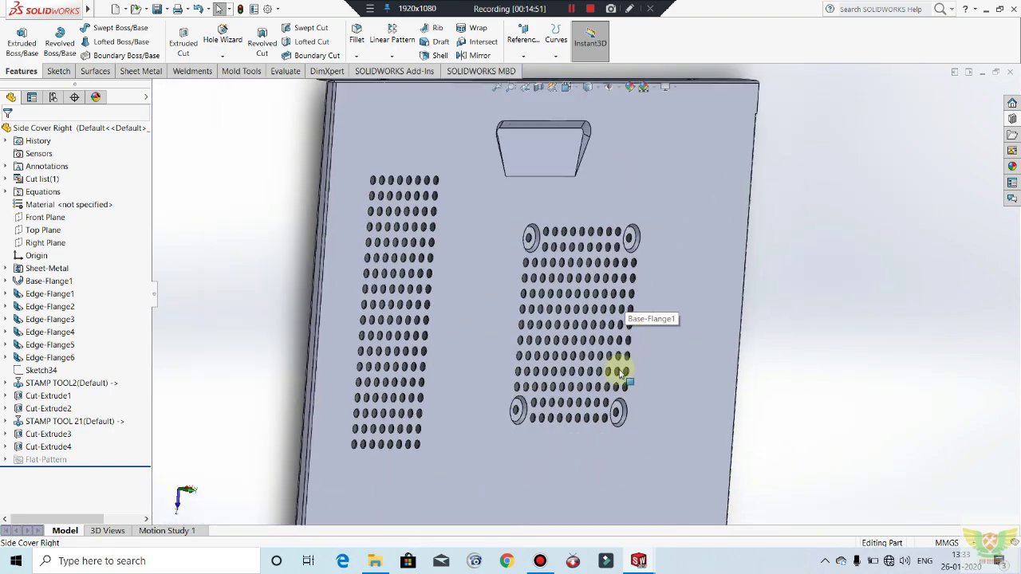
{"action": "scroll", "coordinate": [604, 405], "scroll_direction": "down", "scroll_amount": 5}
{"action": "mouse_move", "coordinate": [604, 409]}
{"action": "middle_mouse_down"}
{"action": "mouse_move", "coordinate": [746, 385]}
{"action": "mouse_move", "coordinate": [569, 392]}
{"action": "mouse_move", "coordinate": [613, 404]}
{"action": "middle_mouse_up"}
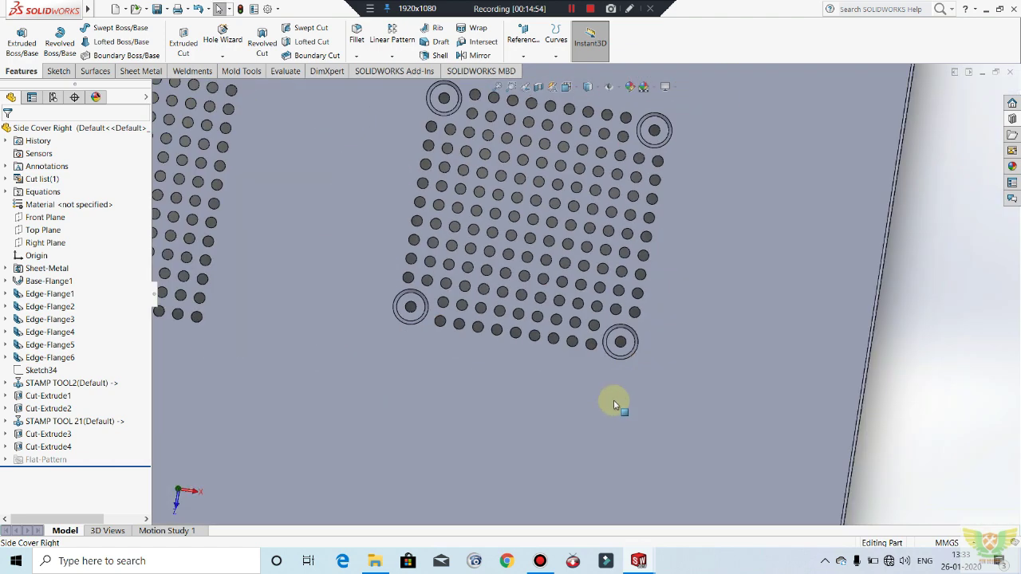
{"action": "scroll", "coordinate": [524, 311], "scroll_direction": "up", "scroll_amount": 4}
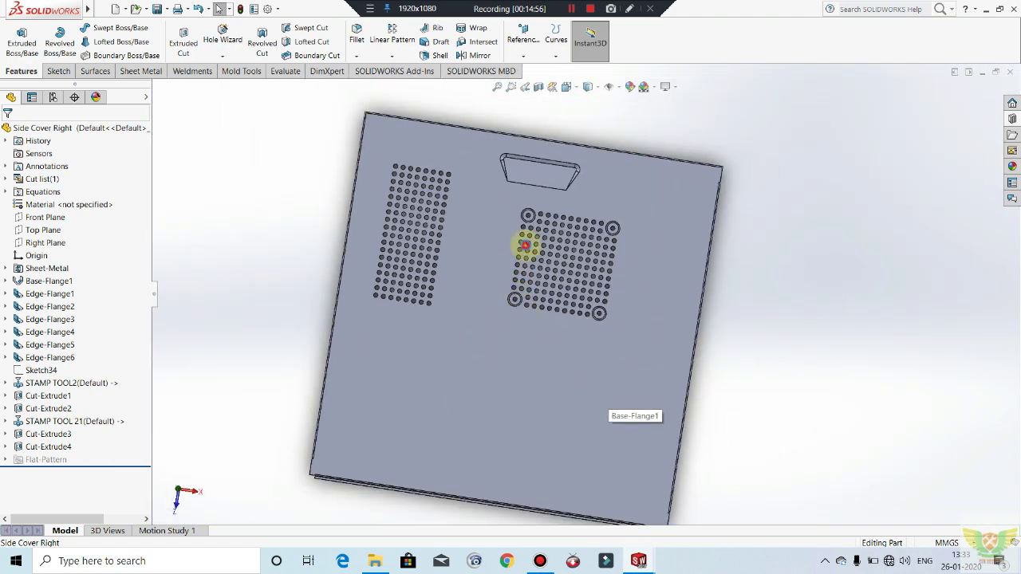
{"action": "left_click", "coordinate": [541, 149]}
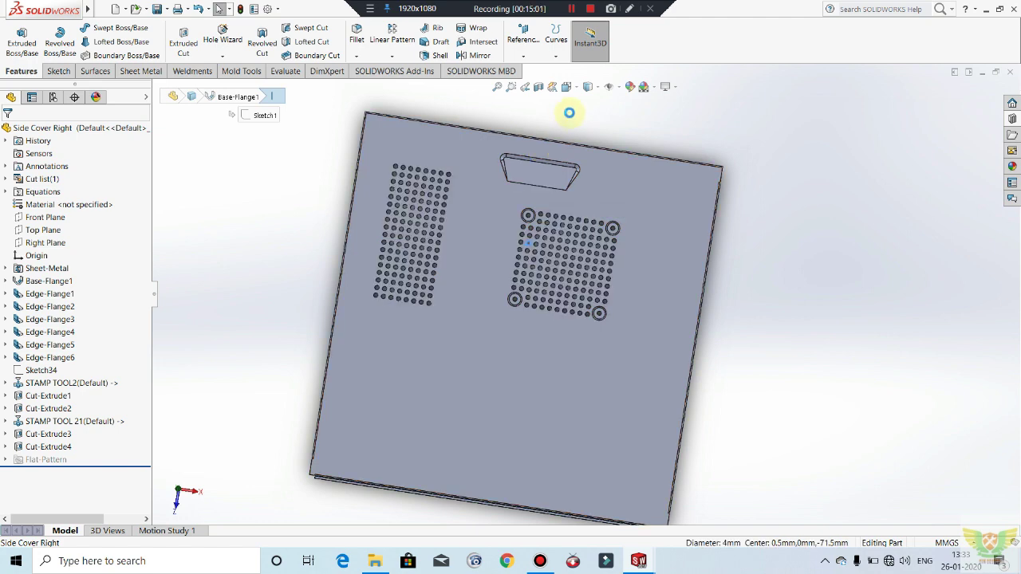
{"action": "scroll", "coordinate": [642, 256], "scroll_direction": "up", "scroll_amount": 2}
{"action": "middle_click_drag", "start_coordinate": [672, 232], "coordinate": [675, 269]}
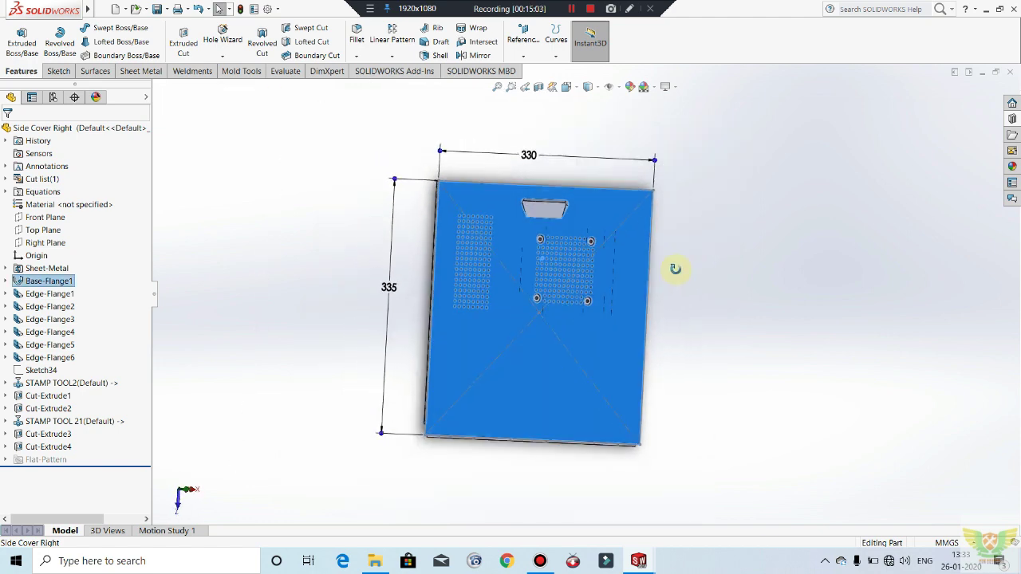
{"action": "left_click", "coordinate": [631, 128]}
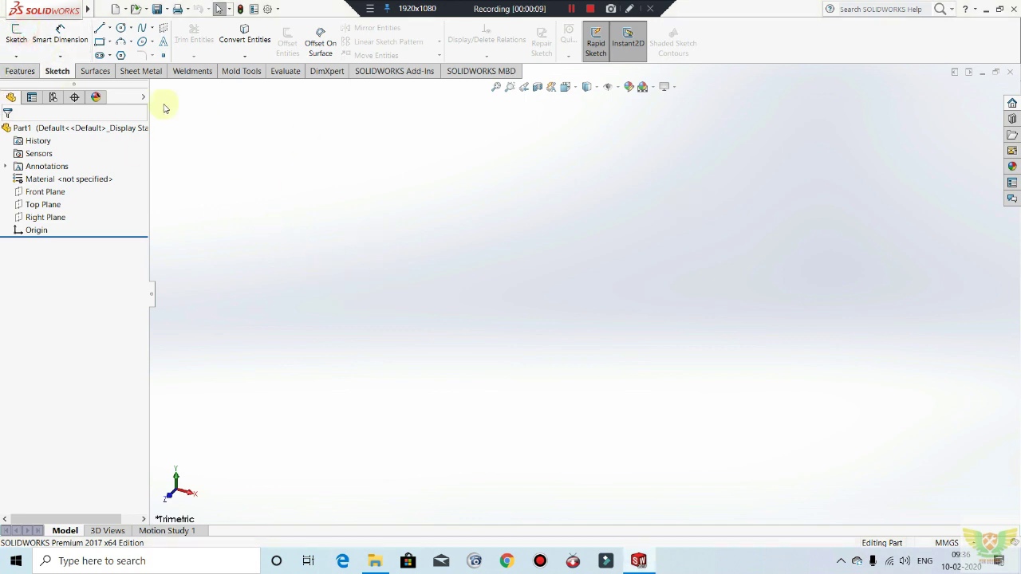
Step: Sketch a center rectangle about 80 mm wide and 139 mm tall on the Top Plane, centred on the origin
{"action": "left_click", "coordinate": [16, 36]}
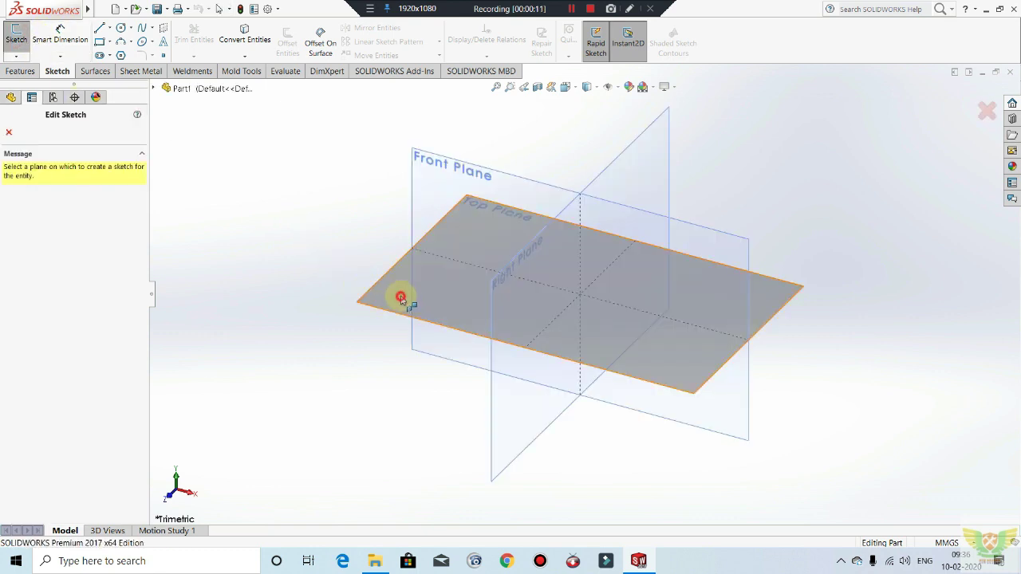
{"action": "left_click", "coordinate": [401, 299]}
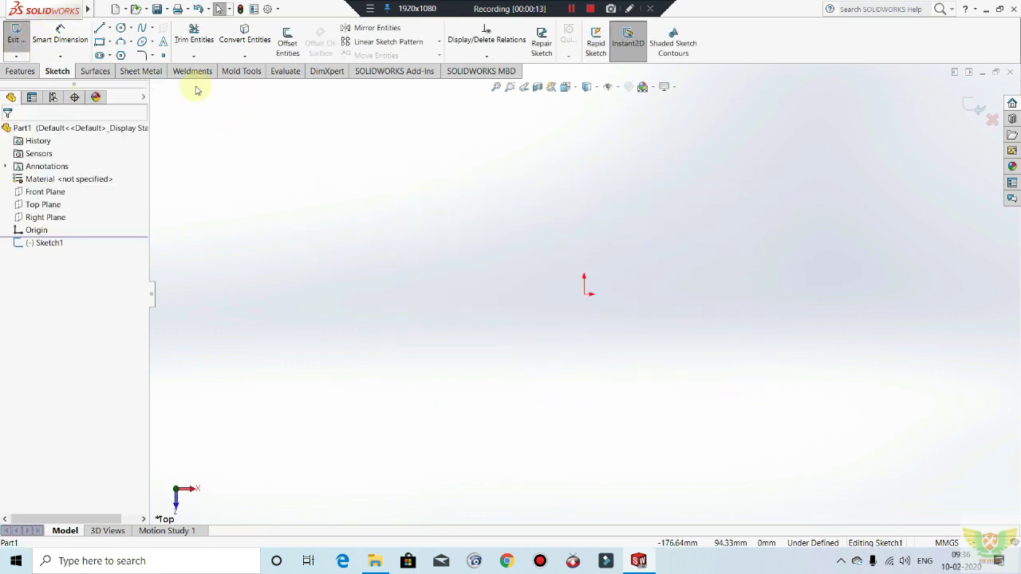
{"action": "left_click", "coordinate": [110, 41]}
{"action": "left_click", "coordinate": [120, 68]}
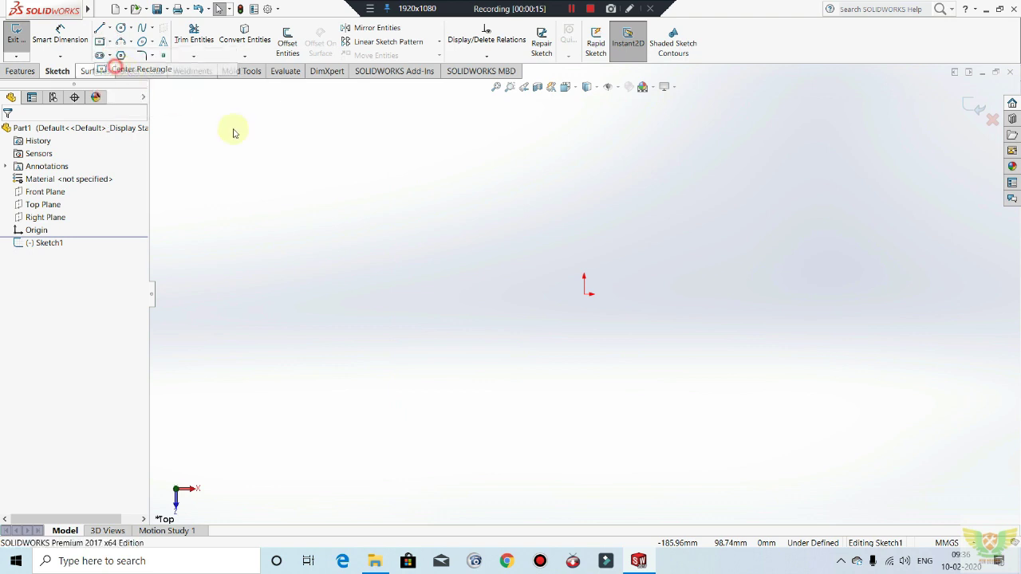
{"action": "left_click", "coordinate": [589, 279]}
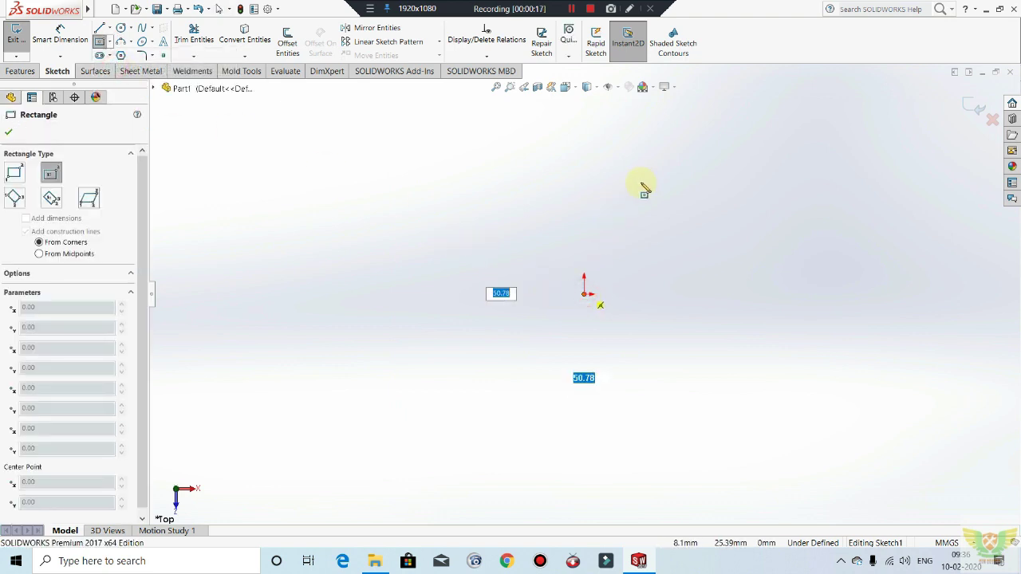
{"action": "left_click", "coordinate": [671, 146]}
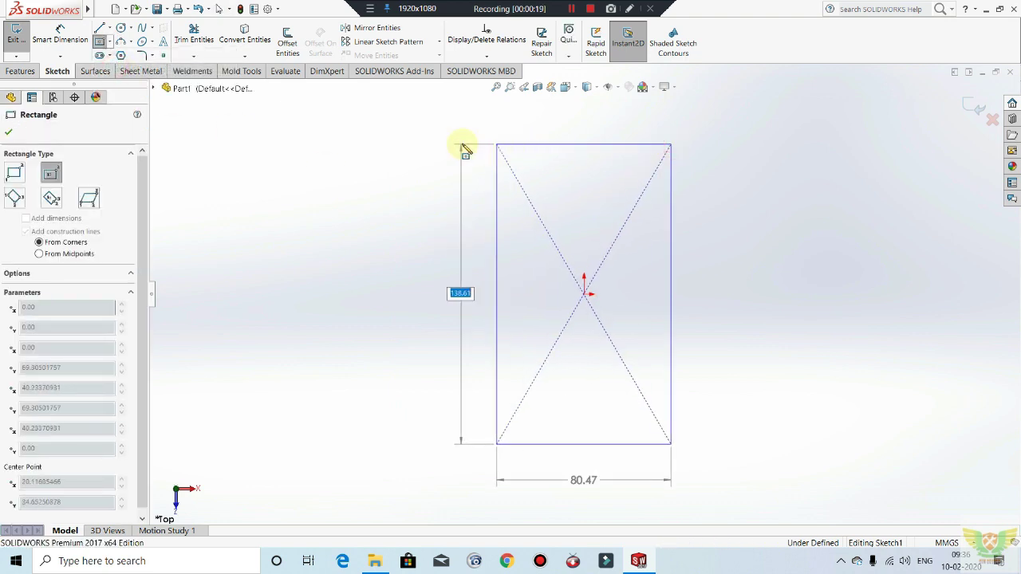
{"action": "key", "text": "Escape"}
Step: Dimension the rectangle's vertical side and set its height to 345 mm
{"action": "left_click", "coordinate": [62, 31]}
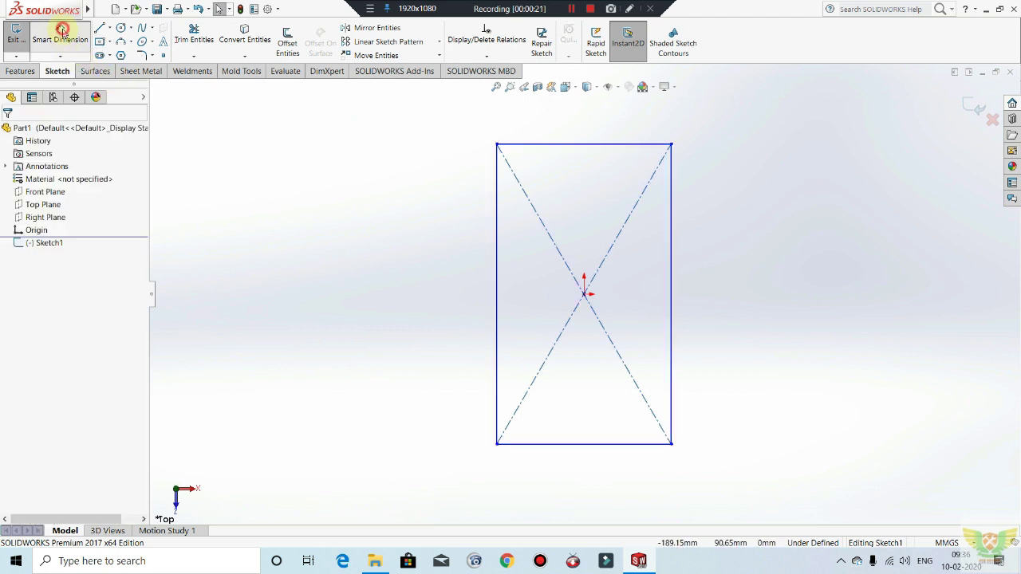
{"action": "left_click", "coordinate": [483, 255]}
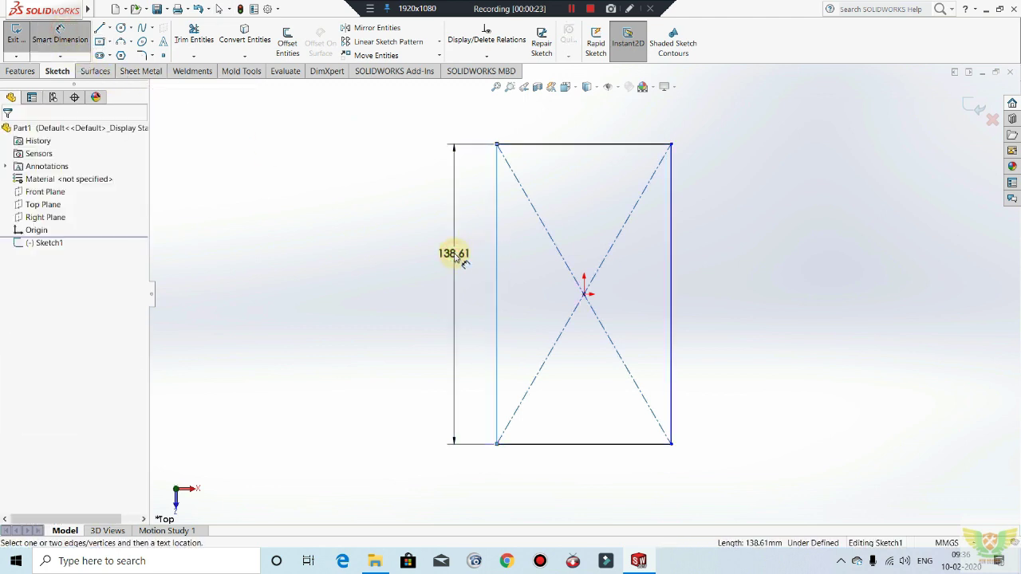
{"action": "left_click", "coordinate": [456, 257]}
{"action": "type", "text": "34.5"}
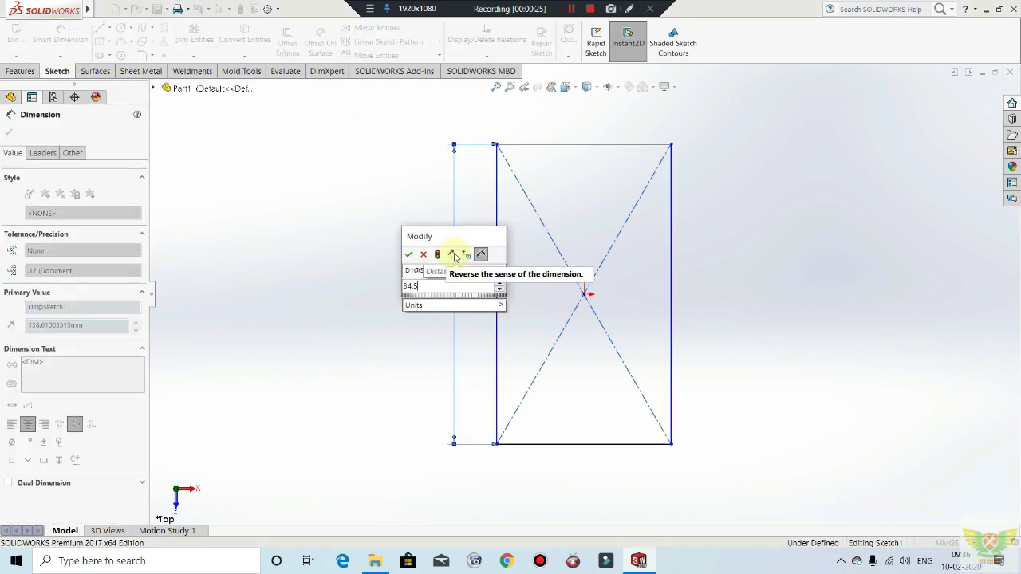
{"action": "key", "text": "BackSpace"}
{"action": "key", "text": "BackSpace"}
{"action": "key", "text": "Return"}
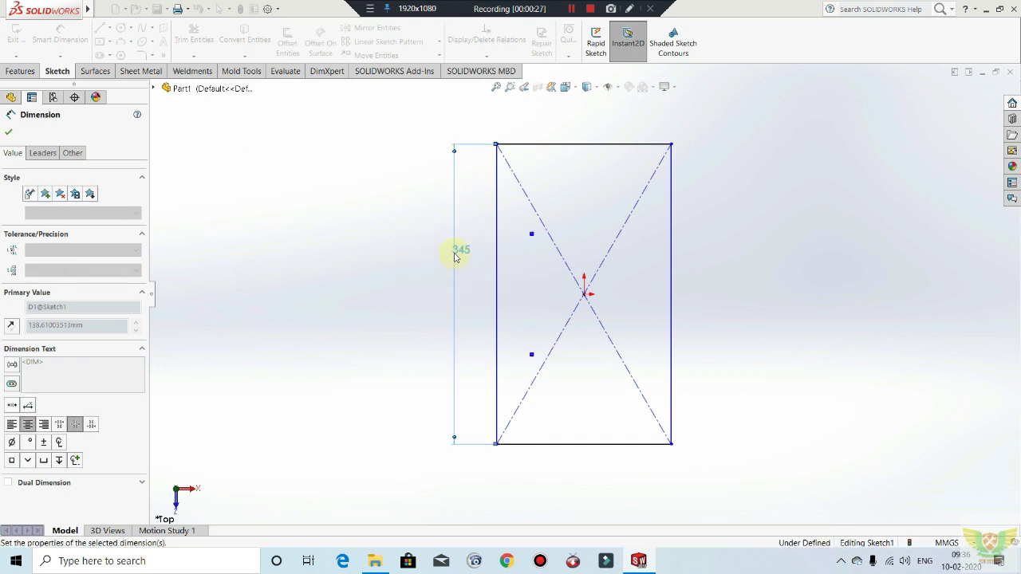
Step: Dimension the rectangle's upper edge and set its width to 17 mm
{"action": "left_click", "coordinate": [587, 152]}
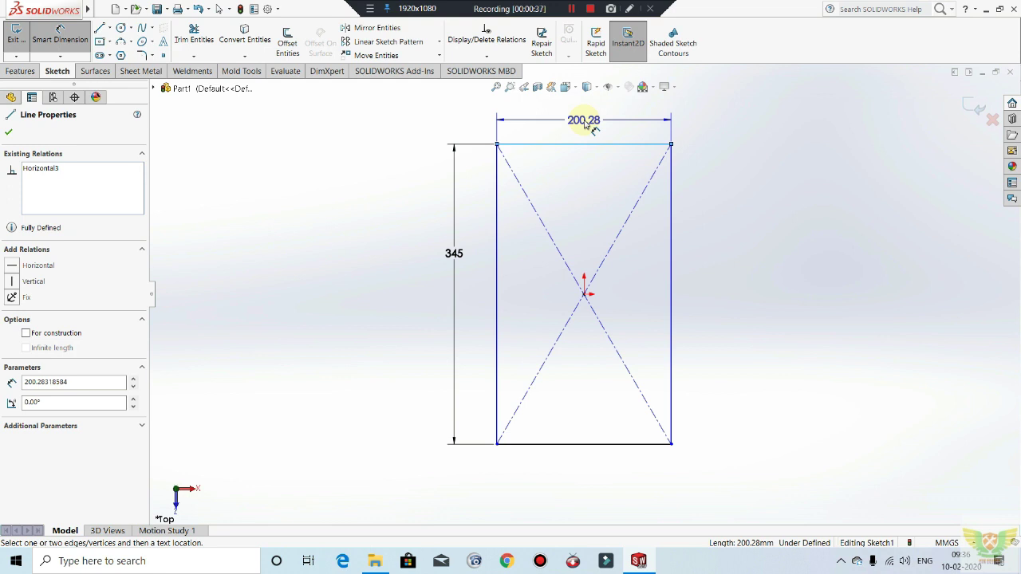
{"action": "left_click", "coordinate": [591, 126]}
{"action": "type", "text": "17"}
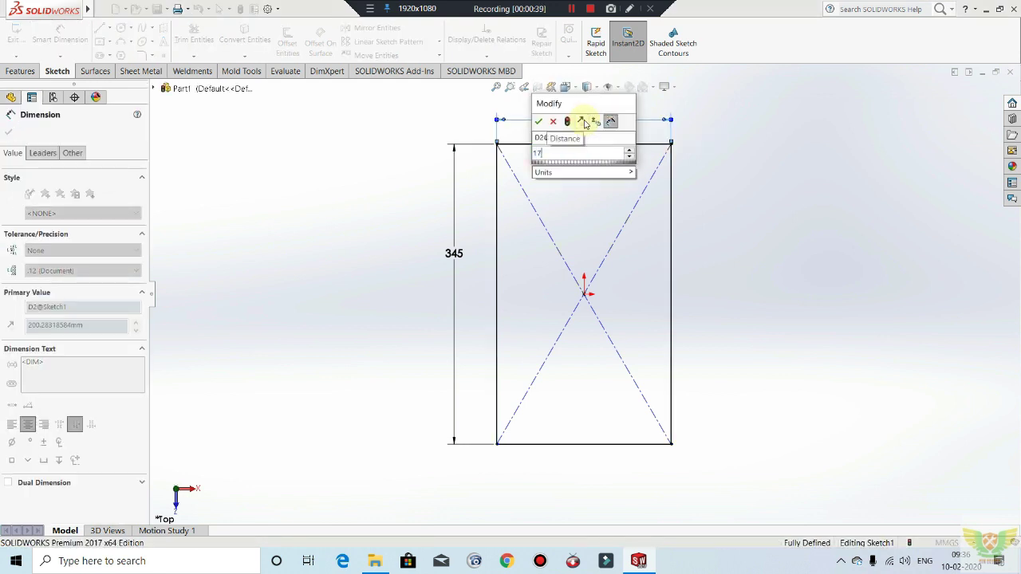
{"action": "key", "text": "Return"}
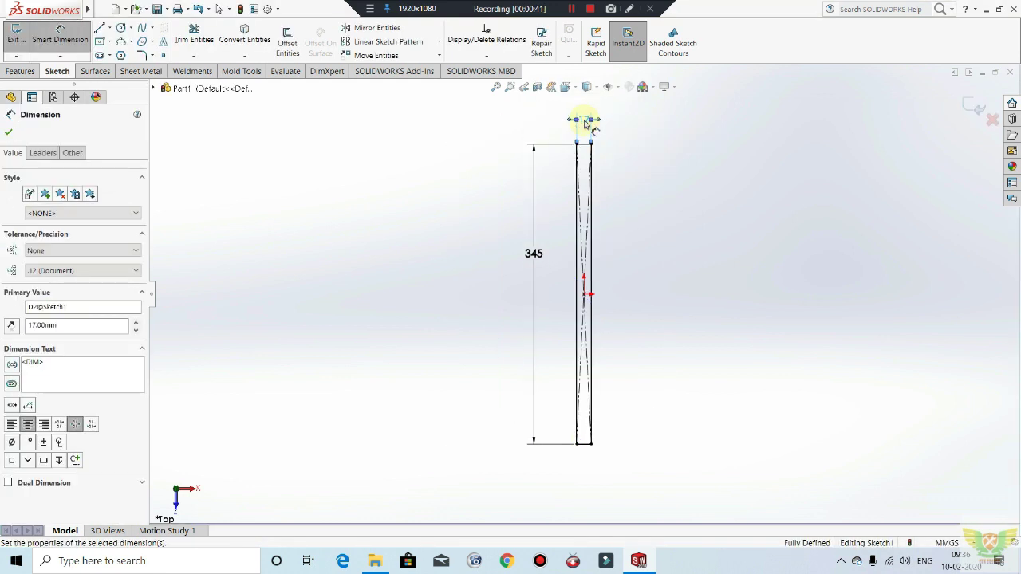
Step: Edit the rectangle's width dimension and set it to 1 mm
{"action": "left_click", "coordinate": [584, 119]}
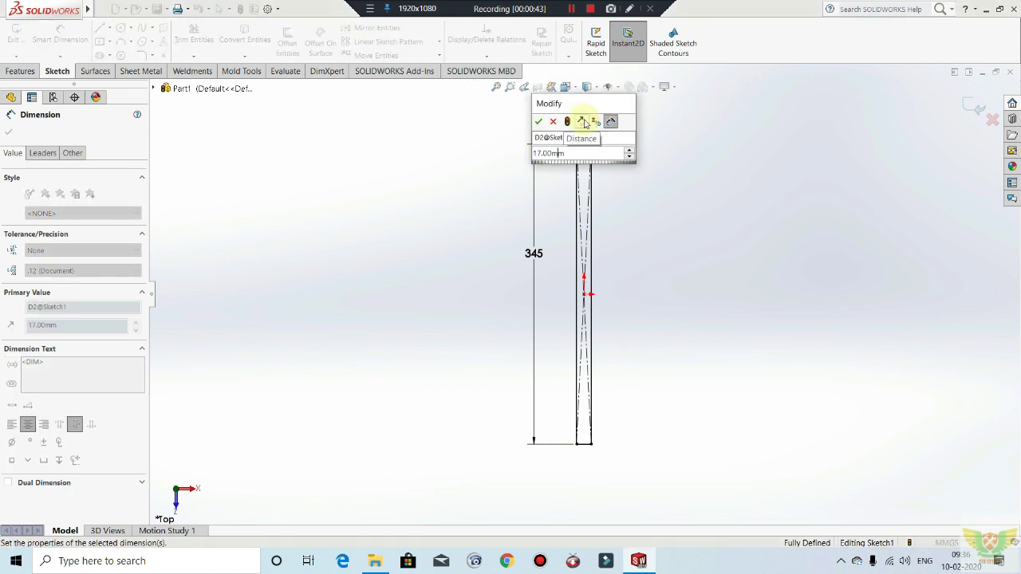
{"action": "key", "text": "BackSpace"}
{"action": "key", "text": "BackSpace"}
{"action": "key", "text": "BackSpace"}
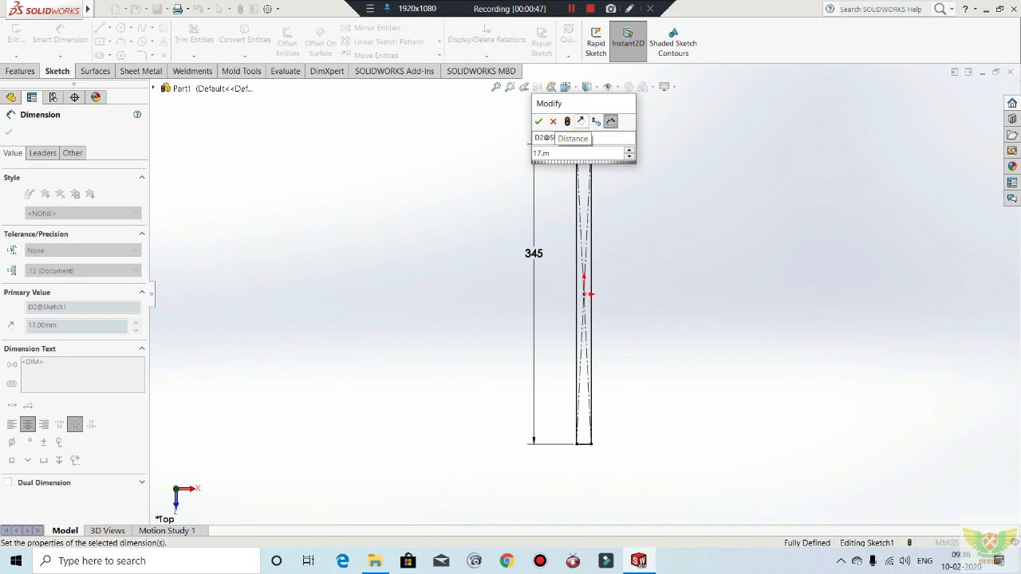
{"action": "key", "text": "BackSpace"}
{"action": "key", "text": "BackSpace"}
{"action": "key", "text": "Return"}
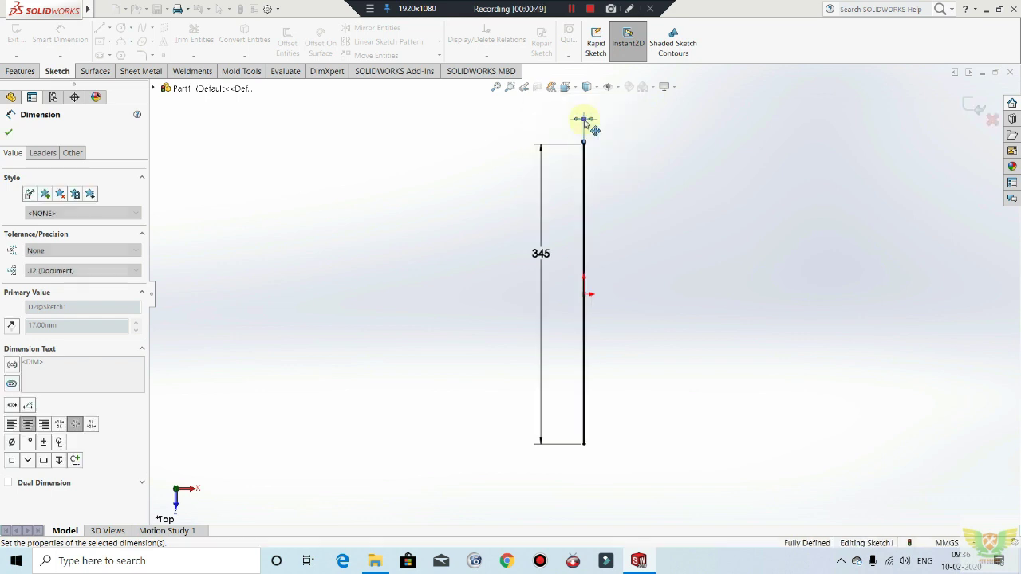
Step: Set the rectangle's width dimension to 170 mm and close the dimension's properties
{"action": "double_click", "coordinate": [584, 118]}
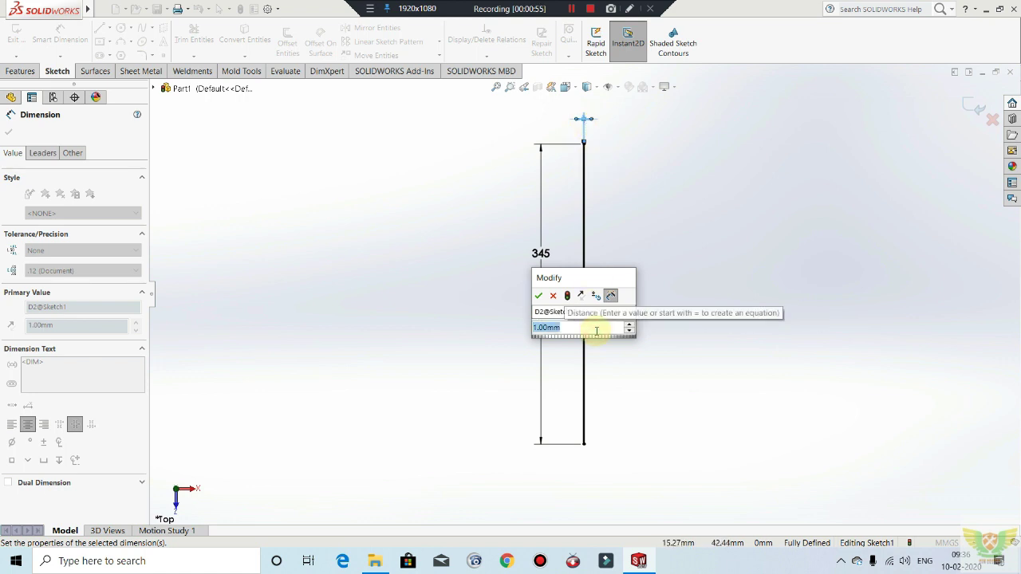
{"action": "type", "text": "170"}
{"action": "key", "text": "Return"}
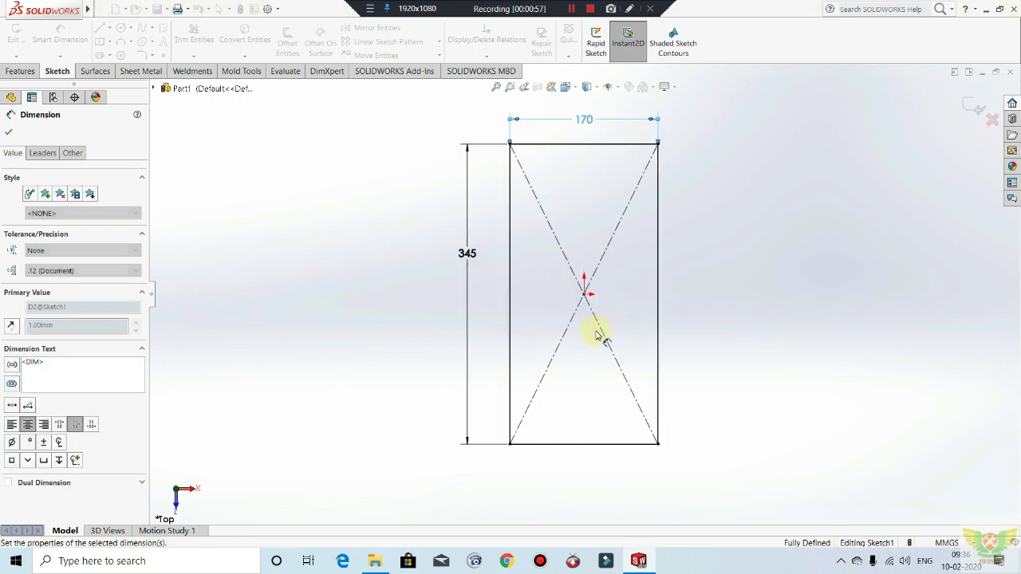
{"action": "left_click", "coordinate": [740, 285]}
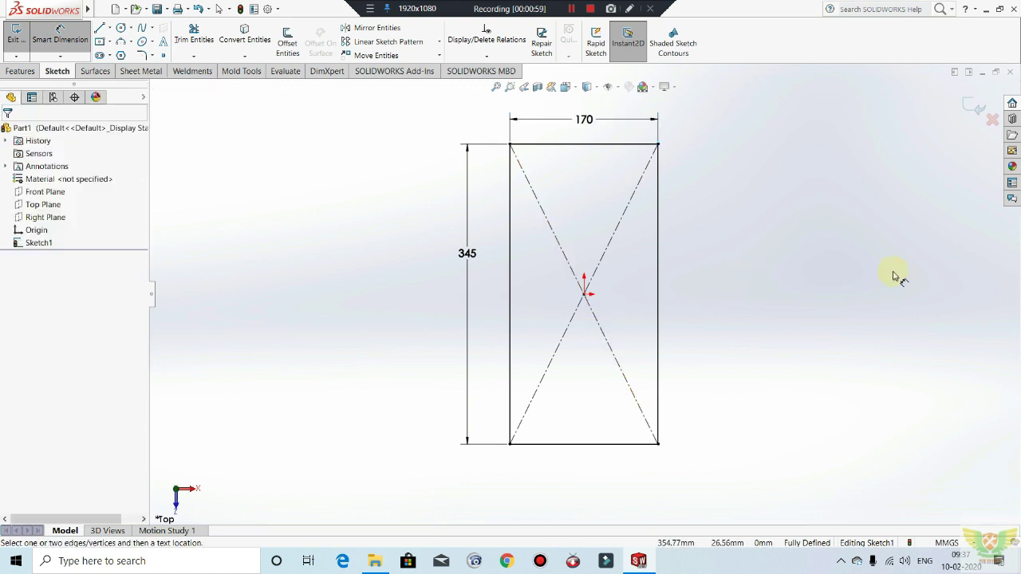
Step: Close the rectangle sketch and extrude it as a blind boss 30 mm deep
{"action": "left_click", "coordinate": [570, 7]}
{"action": "scroll", "coordinate": [679, 189], "scroll_direction": "up", "scroll_amount": 1}
{"action": "scroll", "coordinate": [540, 214], "scroll_direction": "down", "scroll_amount": 2}
{"action": "scroll", "coordinate": [666, 259], "scroll_direction": "up", "scroll_amount": 2}
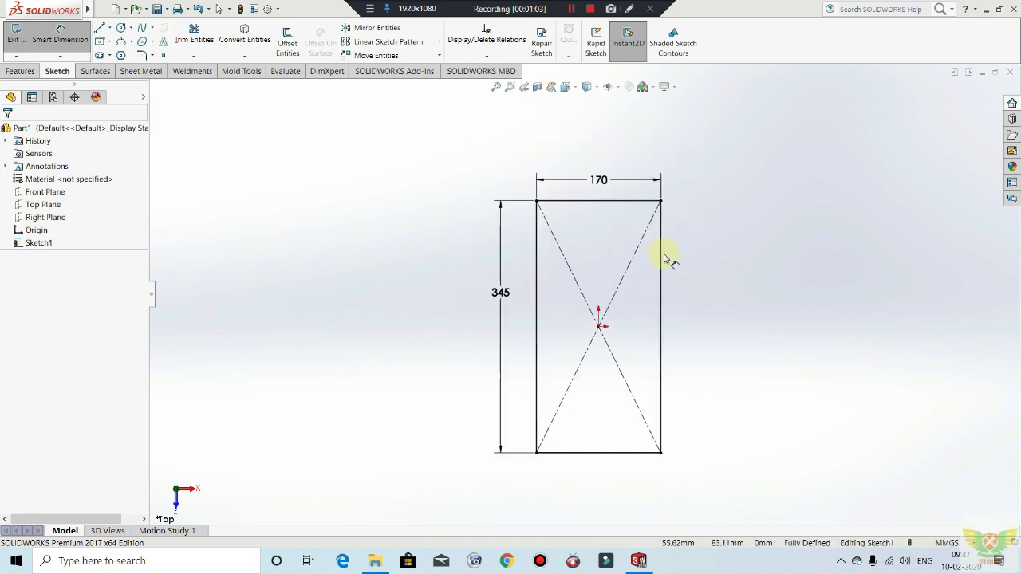
{"action": "scroll", "coordinate": [726, 294], "scroll_direction": "down", "scroll_amount": 2}
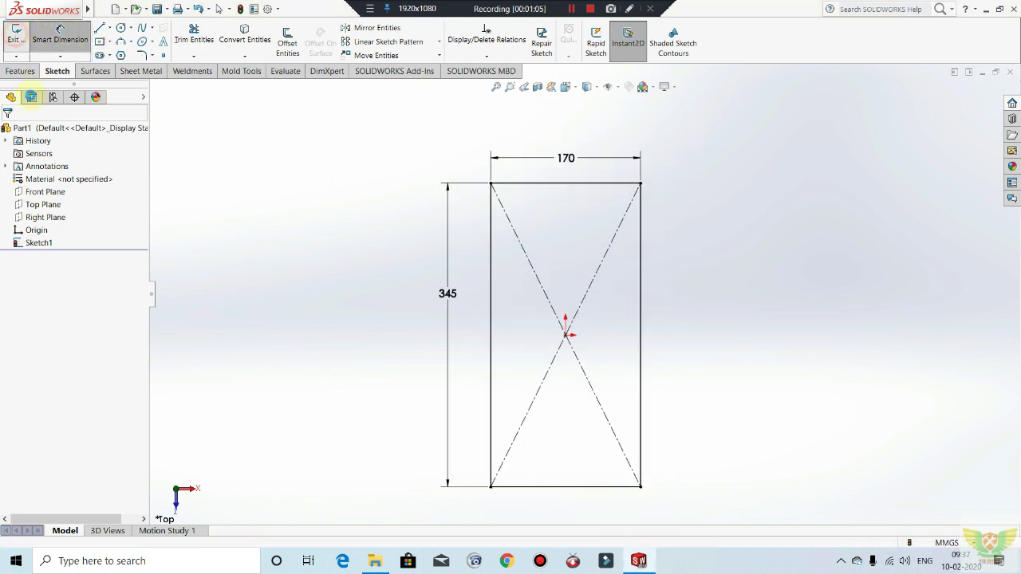
{"action": "left_click", "coordinate": [16, 36]}
{"action": "left_click", "coordinate": [21, 72]}
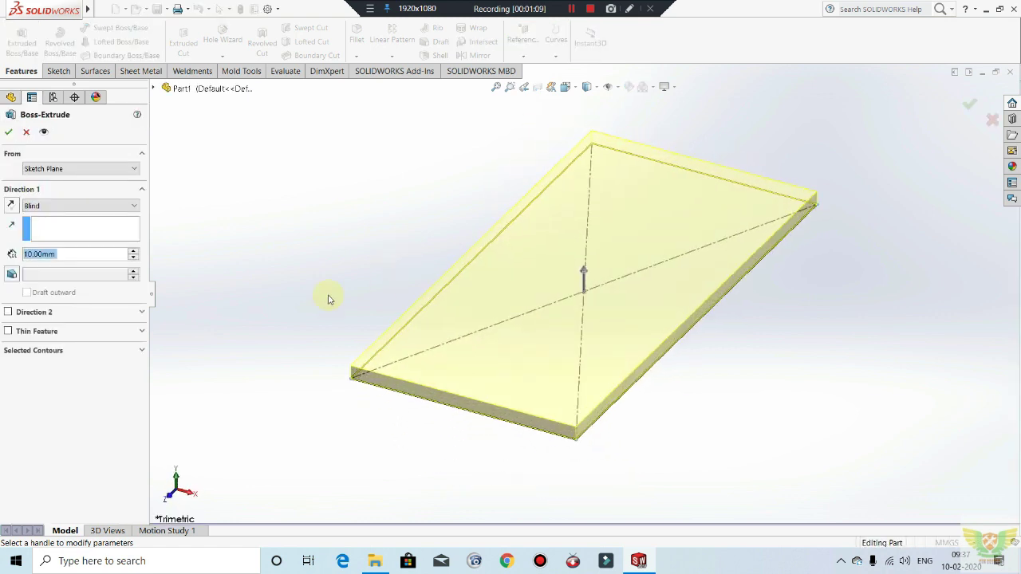
{"action": "double_click", "coordinate": [133, 252]}
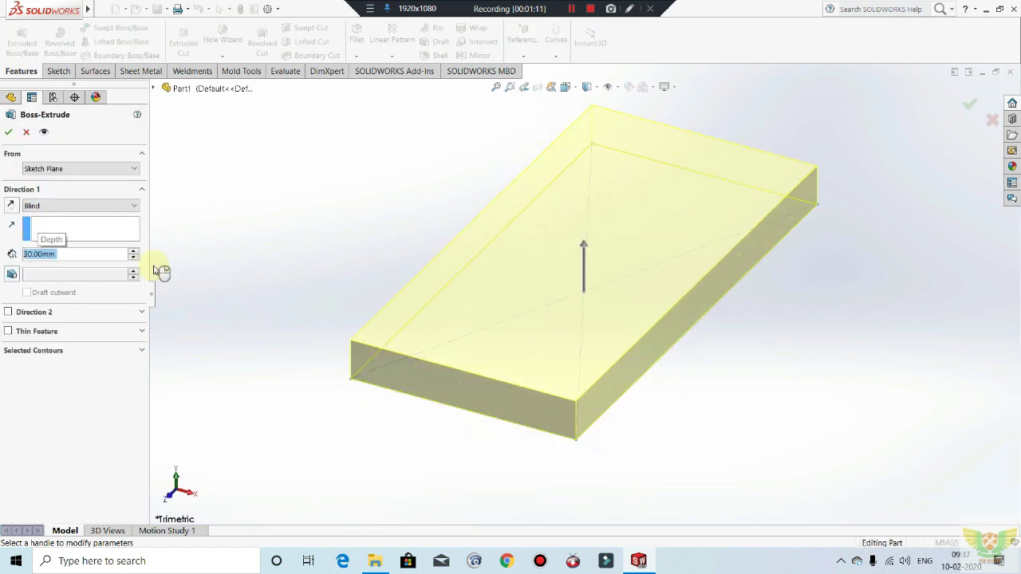
{"action": "left_click", "coordinate": [7, 134]}
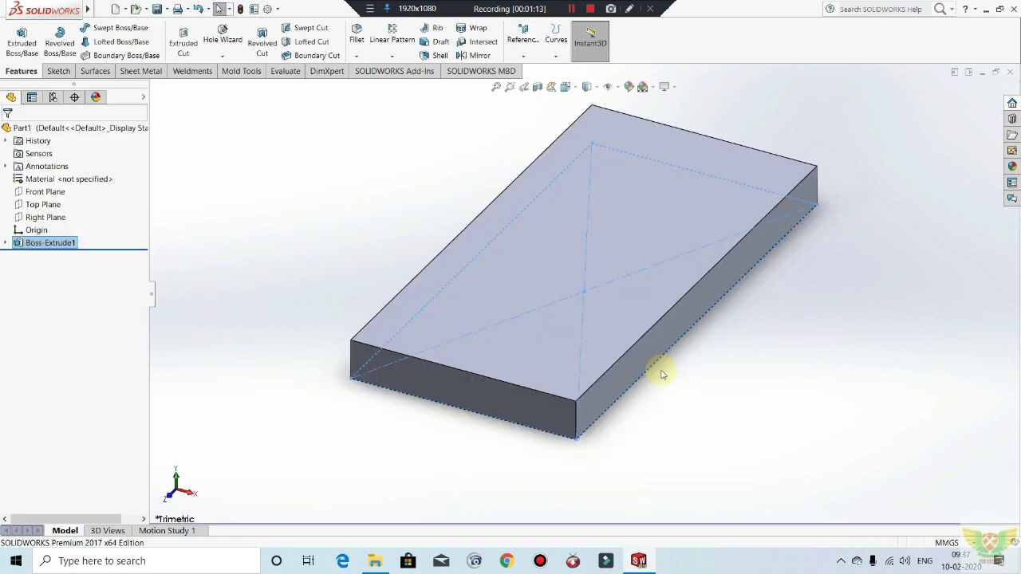
Step: Create a reference plane offset 140 mm inward from the block's narrow end face, with the offset flipped into the body
{"action": "middle_click_drag", "start_coordinate": [766, 415], "coordinate": [568, 266]}
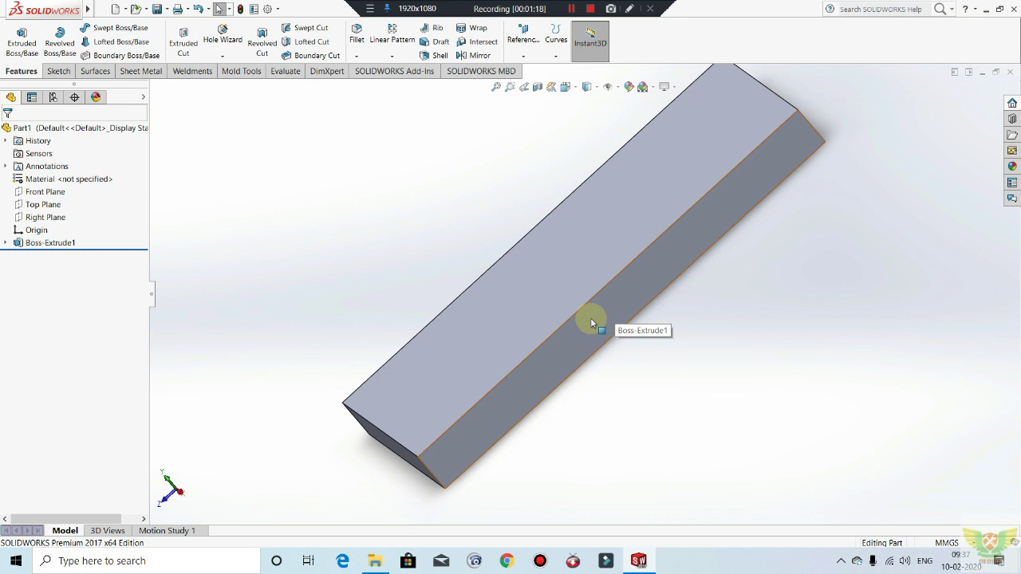
{"action": "middle_click_drag", "start_coordinate": [620, 282], "coordinate": [652, 251]}
{"action": "scroll", "coordinate": [618, 332], "scroll_direction": "up", "scroll_amount": 3}
{"action": "scroll", "coordinate": [647, 252], "scroll_direction": "down", "scroll_amount": 2}
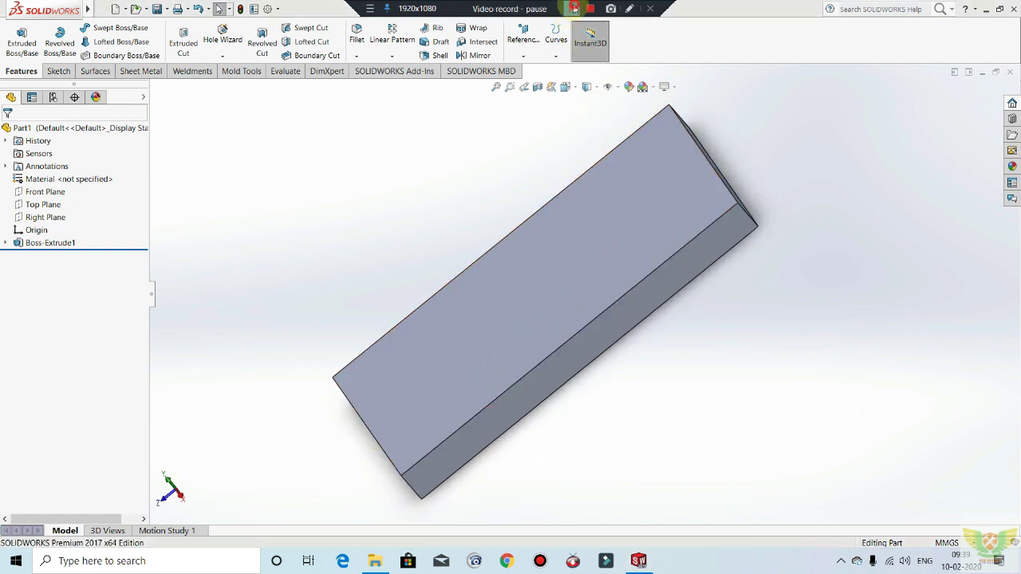
{"action": "scroll", "coordinate": [508, 213], "scroll_direction": "up", "scroll_amount": 2}
{"action": "middle_click_drag", "start_coordinate": [516, 202], "coordinate": [500, 217]}
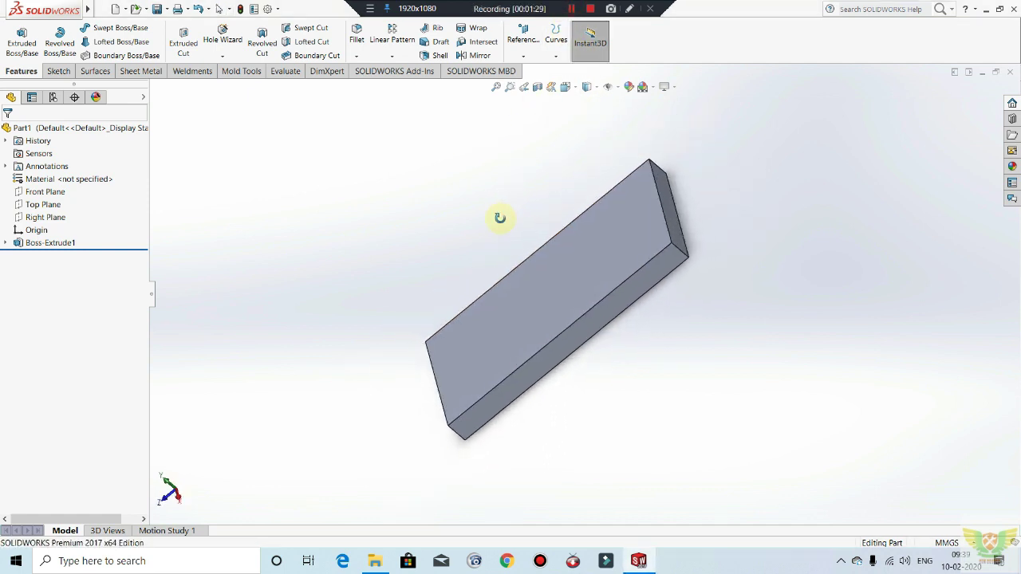
{"action": "left_click", "coordinate": [523, 56]}
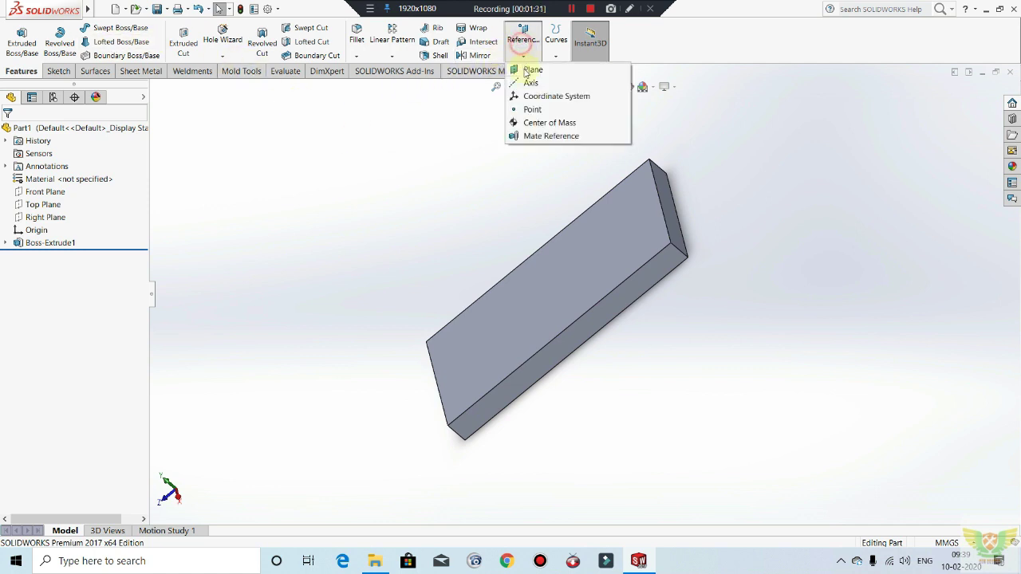
{"action": "left_click", "coordinate": [532, 70]}
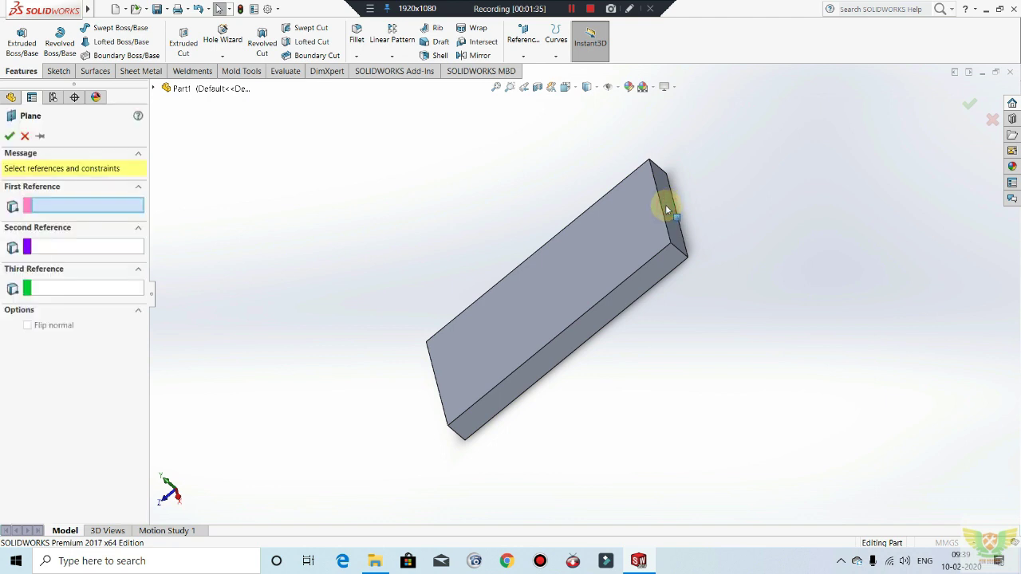
{"action": "left_click", "coordinate": [668, 208]}
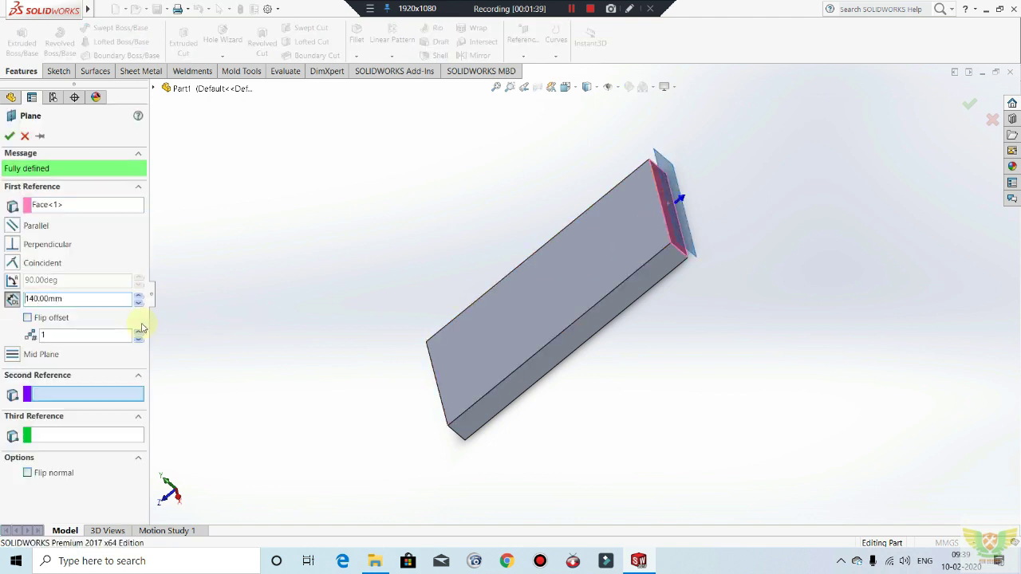
{"action": "left_click", "coordinate": [28, 318]}
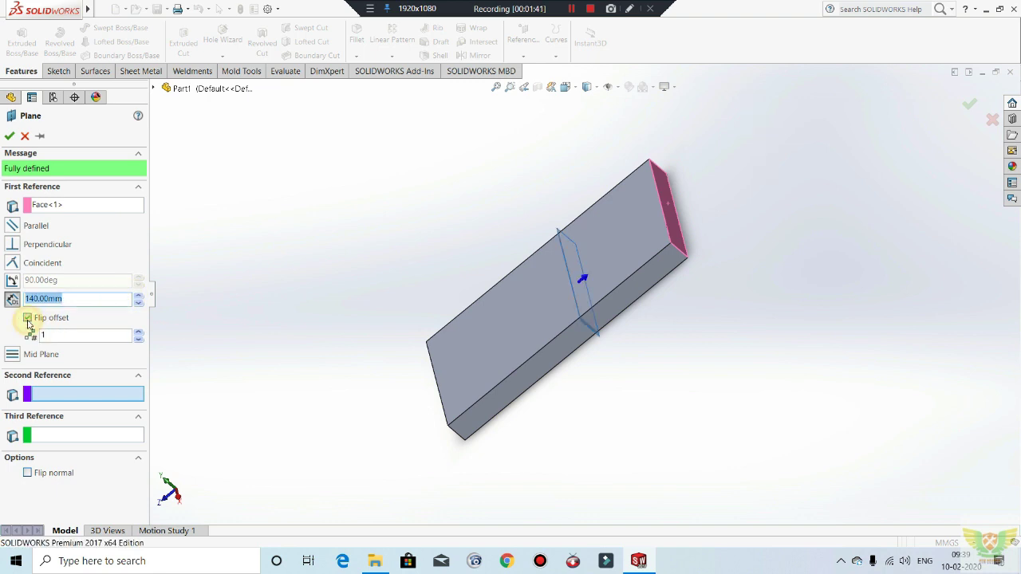
{"action": "left_click", "coordinate": [9, 137]}
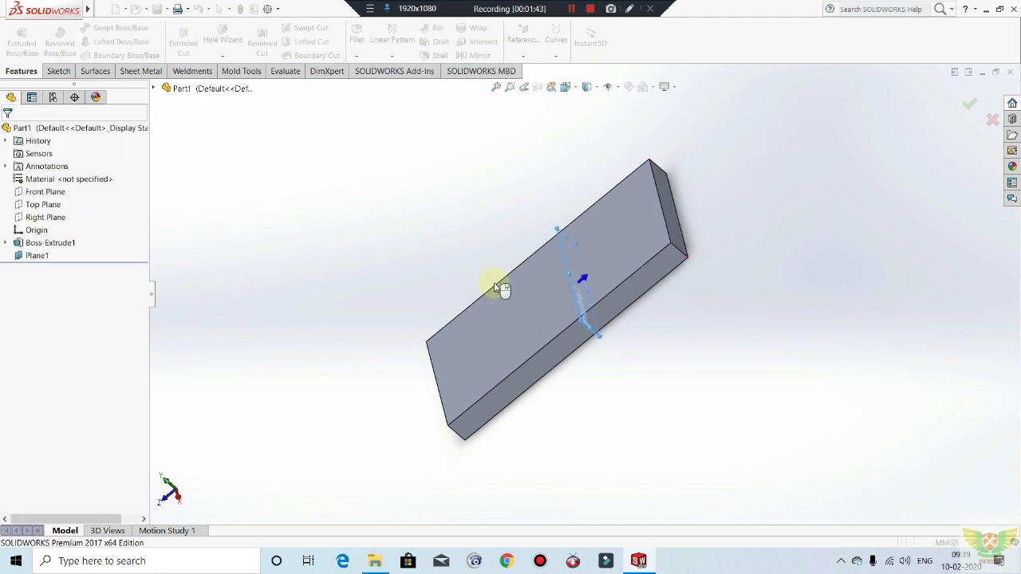
Step: Start a sketch on the new offset plane and convert the block's upper edge into a sketch line
{"action": "left_click", "coordinate": [57, 71]}
{"action": "left_click", "coordinate": [16, 37]}
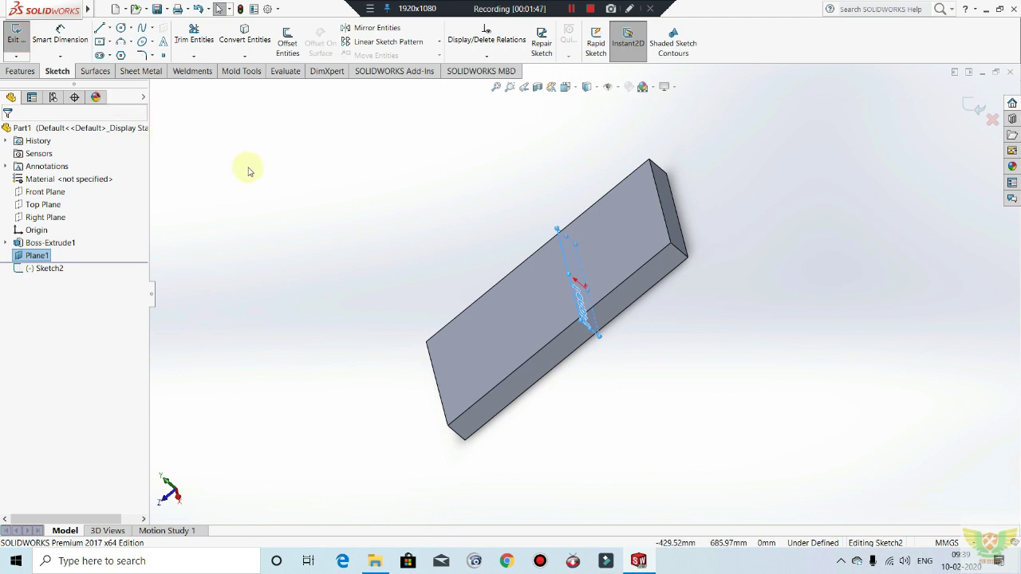
{"action": "key", "text": "ctrl+8"}
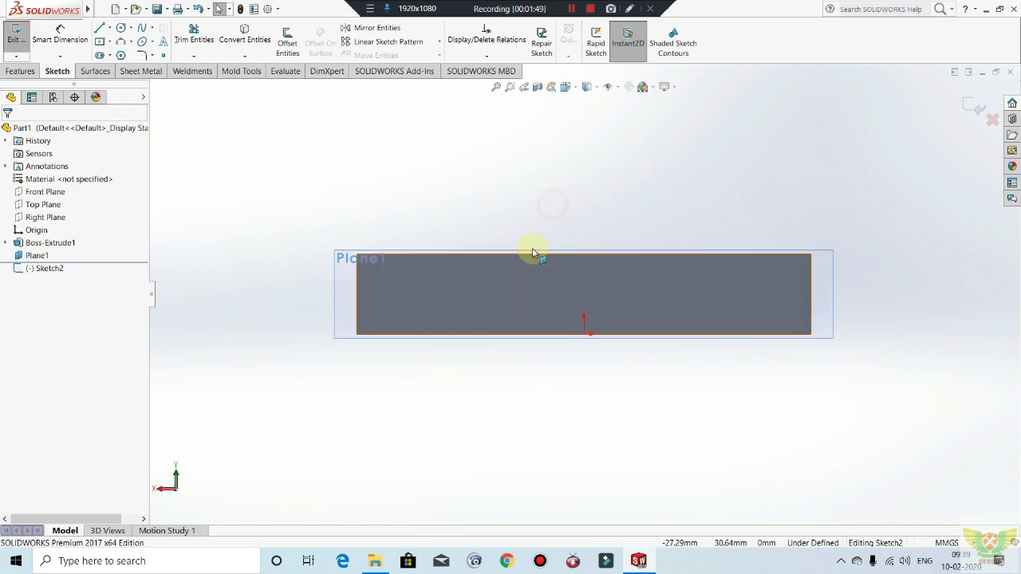
{"action": "left_click", "coordinate": [535, 254]}
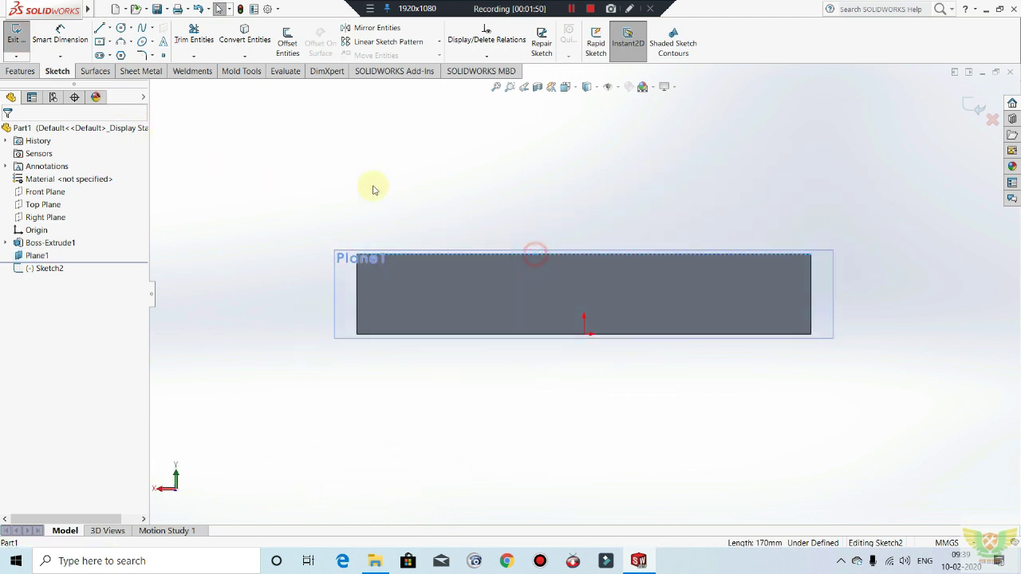
{"action": "left_click", "coordinate": [256, 49]}
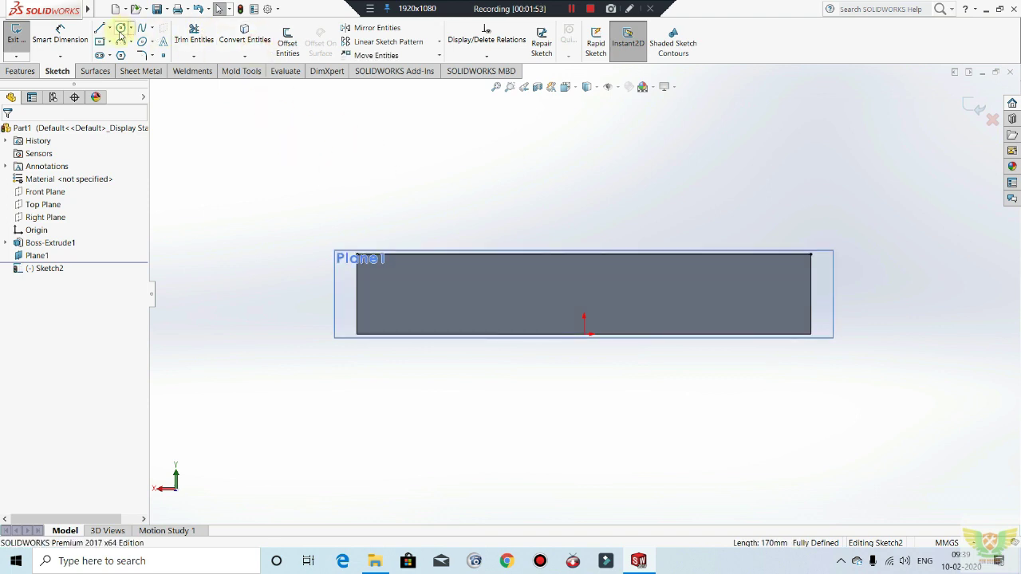
Step: Sketch a three-point arc between the converted line's endpoints, bulging about 6.6 mm above it
{"action": "left_click", "coordinate": [121, 41]}
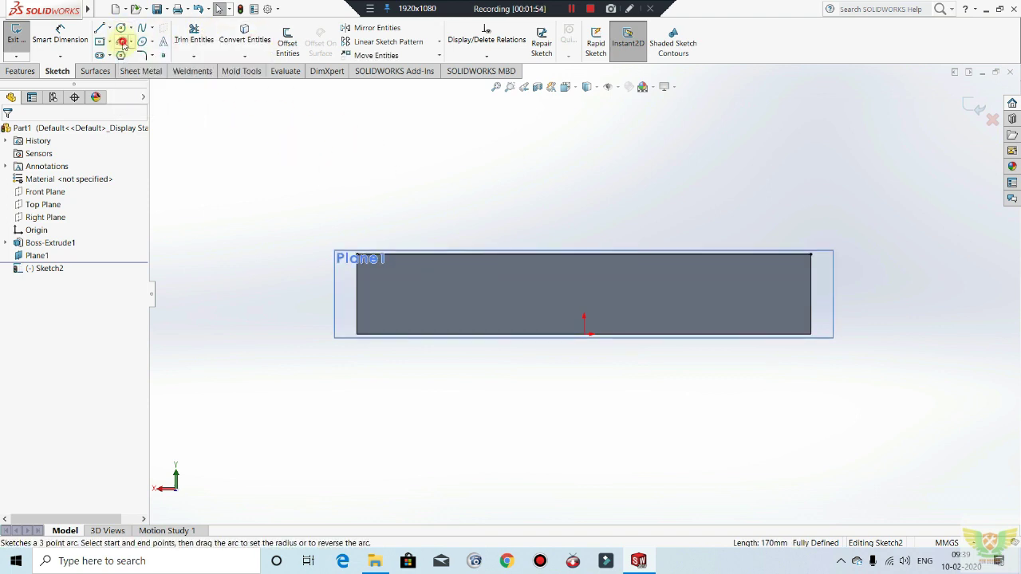
{"action": "left_click", "coordinate": [357, 256]}
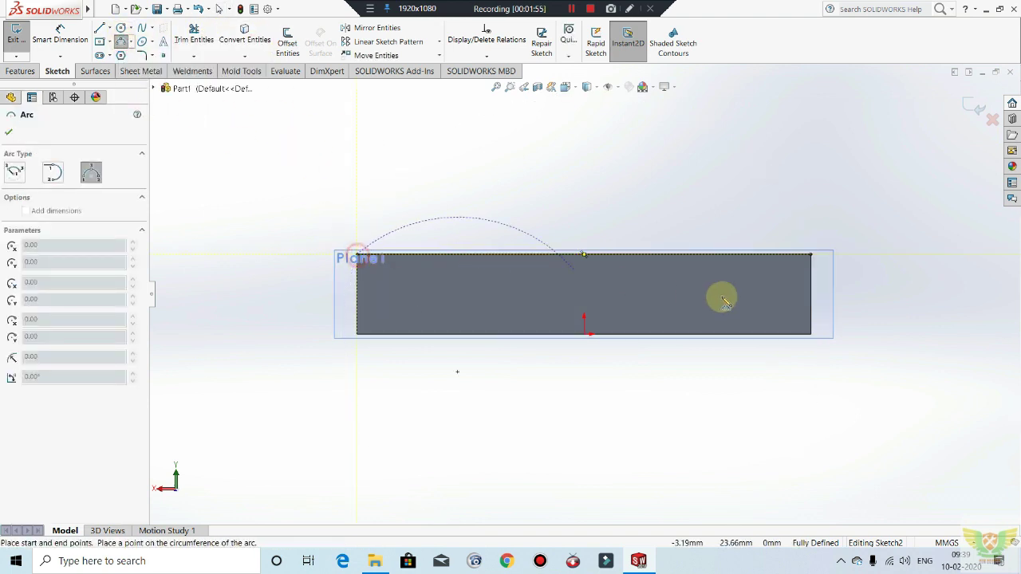
{"action": "left_click", "coordinate": [809, 255]}
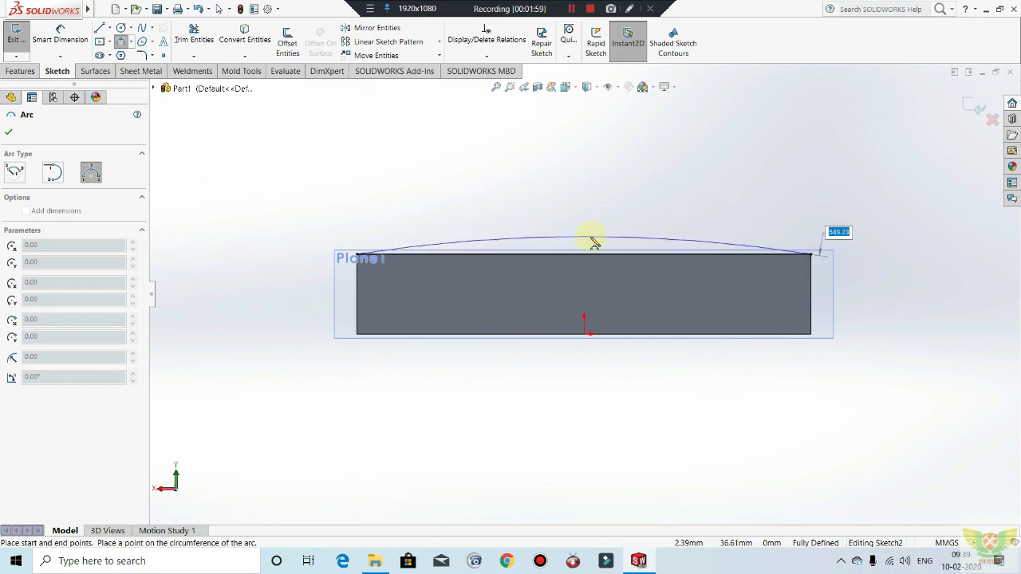
{"action": "left_click", "coordinate": [590, 238]}
{"action": "key", "text": "Escape"}
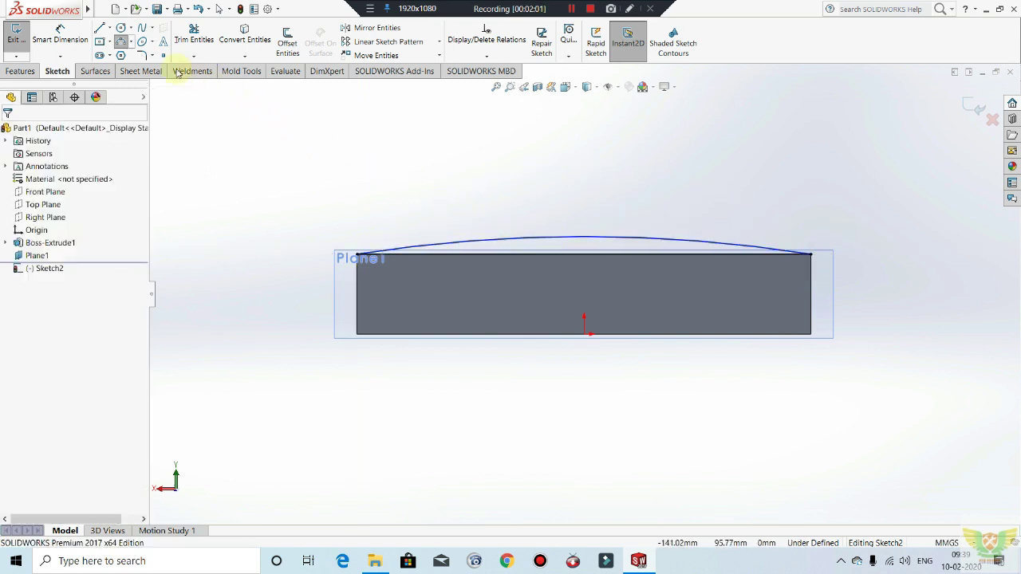
Step: Dimension the arc's midpoint 5 mm above the converted line and close the sketch
{"action": "left_click", "coordinate": [60, 36]}
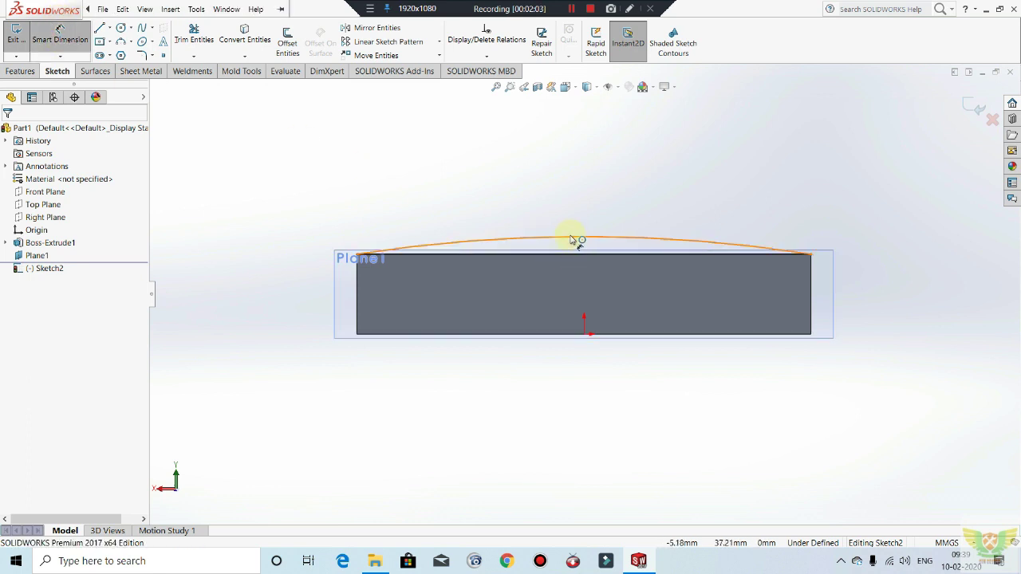
{"action": "left_click", "coordinate": [583, 238]}
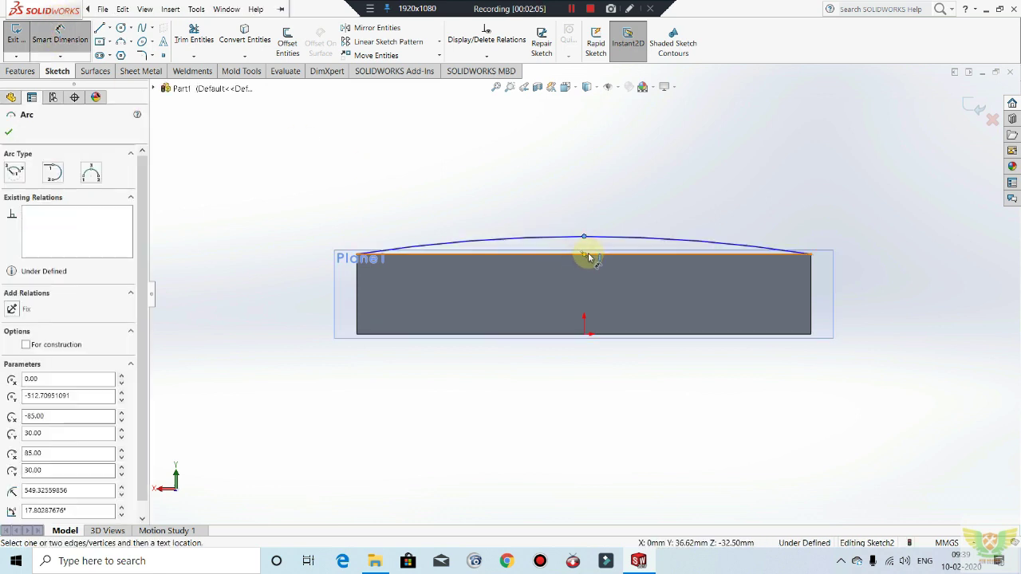
{"action": "left_click", "coordinate": [590, 254]}
{"action": "left_click", "coordinate": [864, 269]}
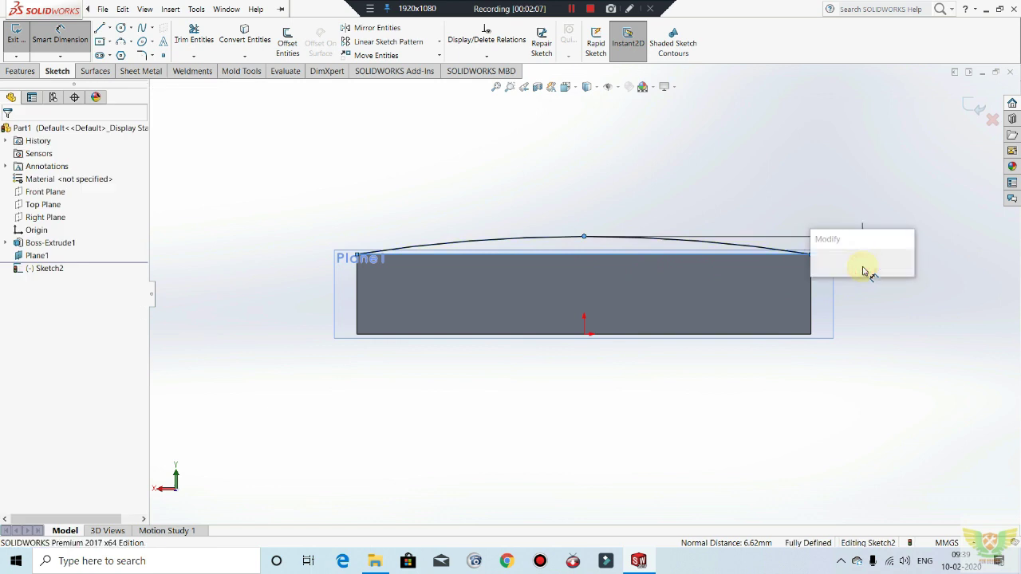
{"action": "key", "text": "Return"}
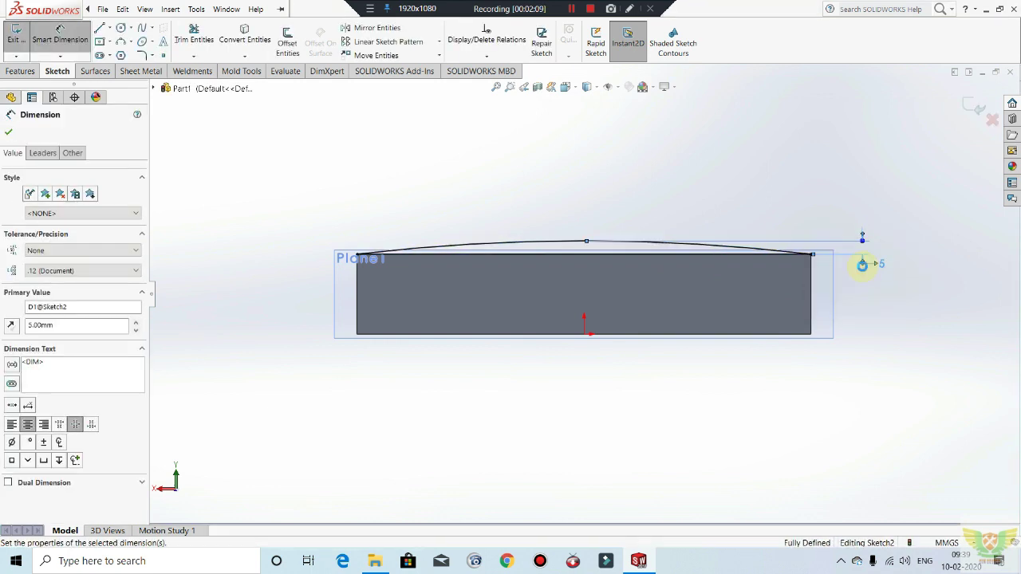
{"action": "key", "text": "Escape"}
{"action": "left_click", "coordinate": [12, 28]}
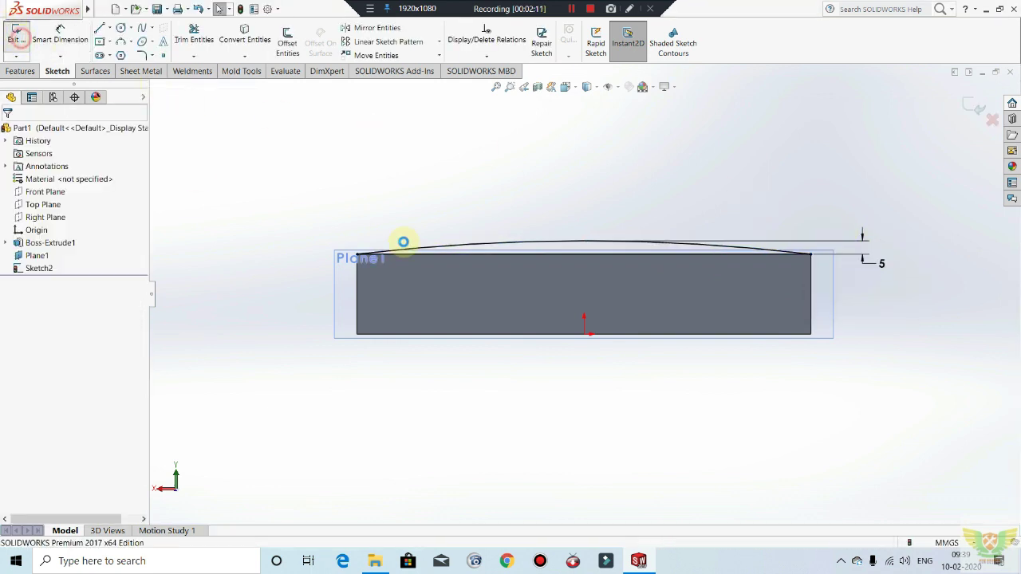
Step: Extrude the arched profile Through All in the reversed direction, over the block's longer portion, with Merge result on
{"action": "middle_click_drag", "start_coordinate": [686, 318], "coordinate": [663, 253]}
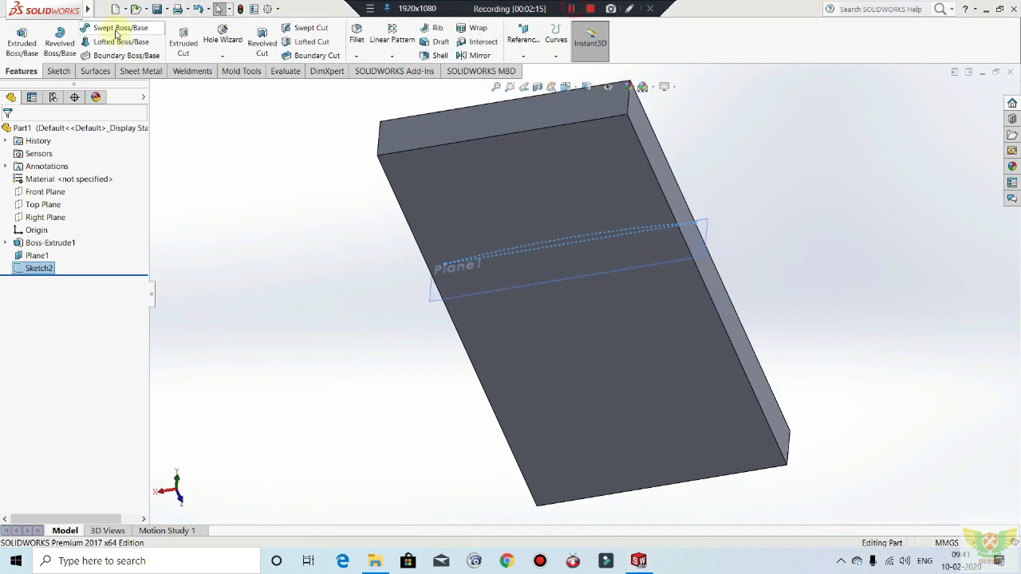
{"action": "left_click", "coordinate": [23, 44]}
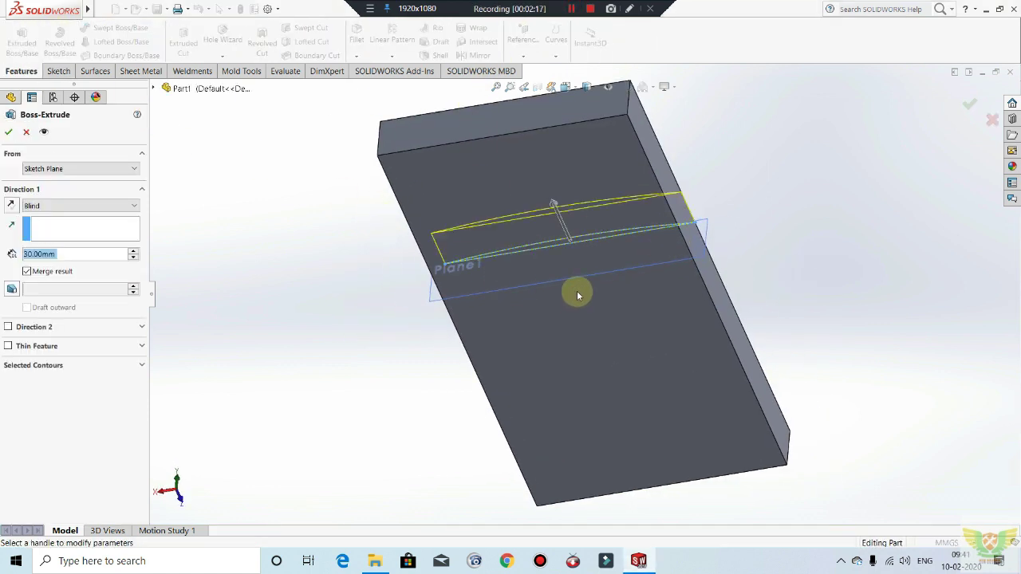
{"action": "middle_click_drag", "start_coordinate": [579, 292], "coordinate": [535, 430]}
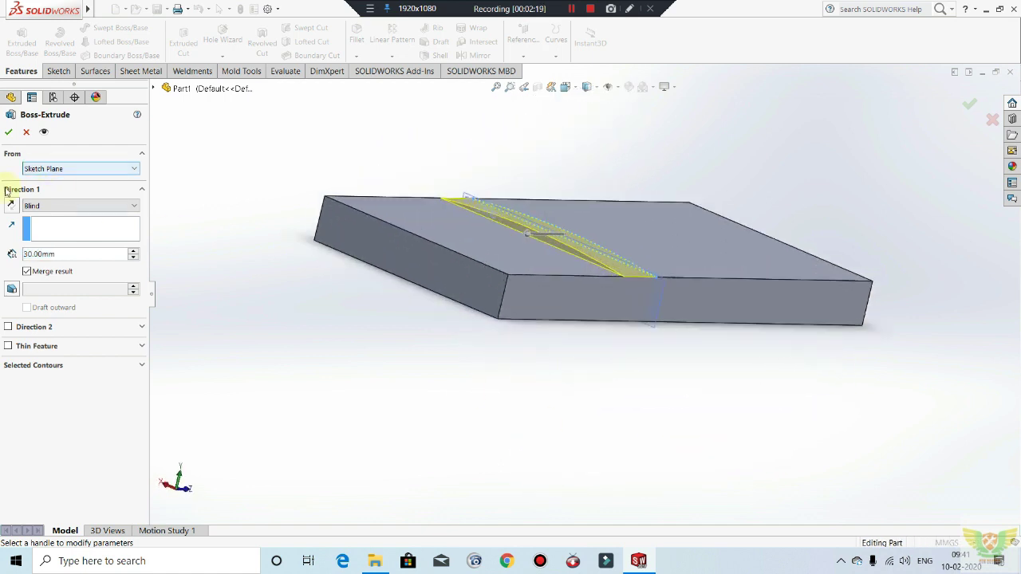
{"action": "left_click", "coordinate": [120, 207]}
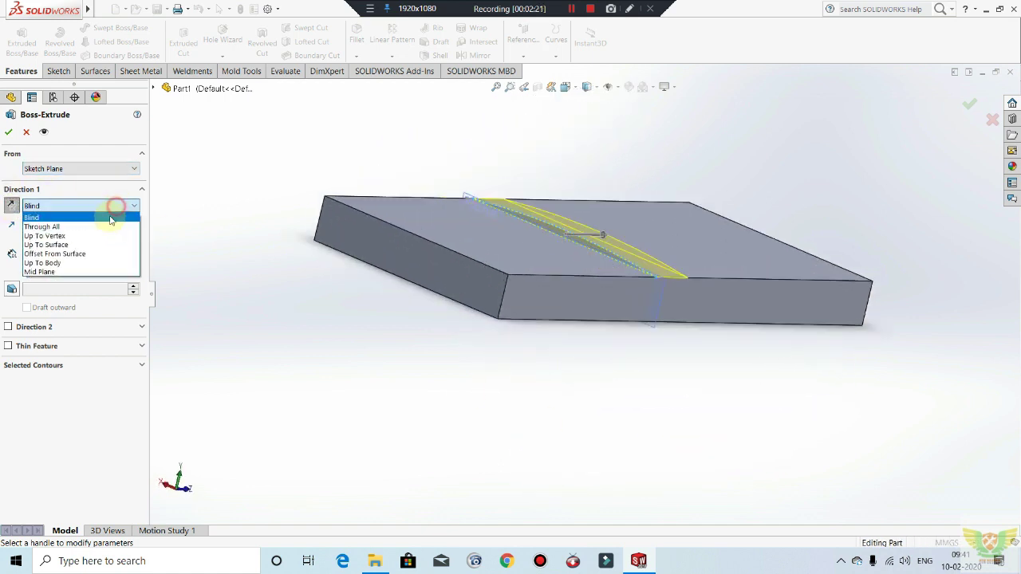
{"action": "left_click", "coordinate": [79, 227]}
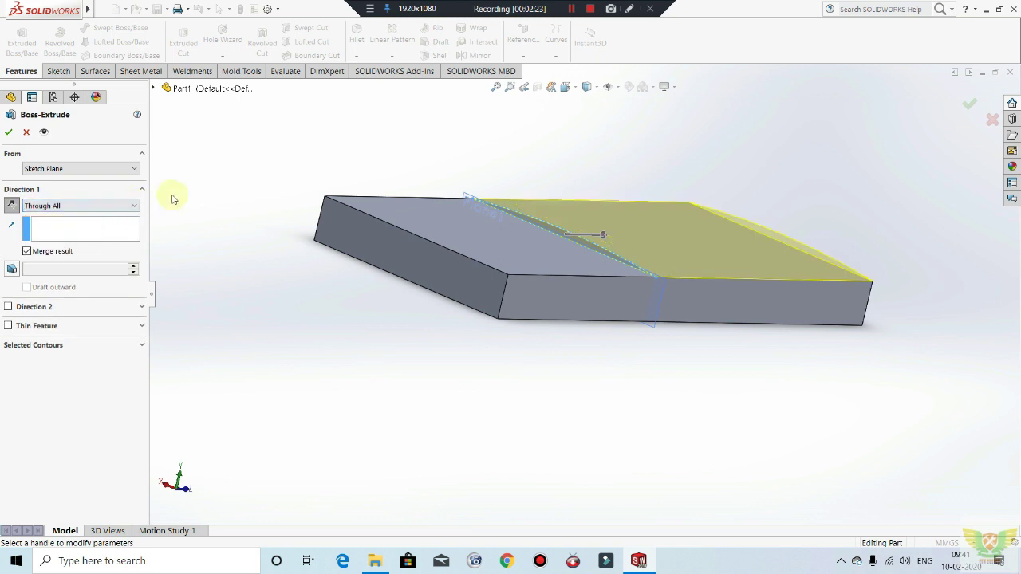
{"action": "middle_click_drag", "start_coordinate": [263, 181], "coordinate": [236, 234]}
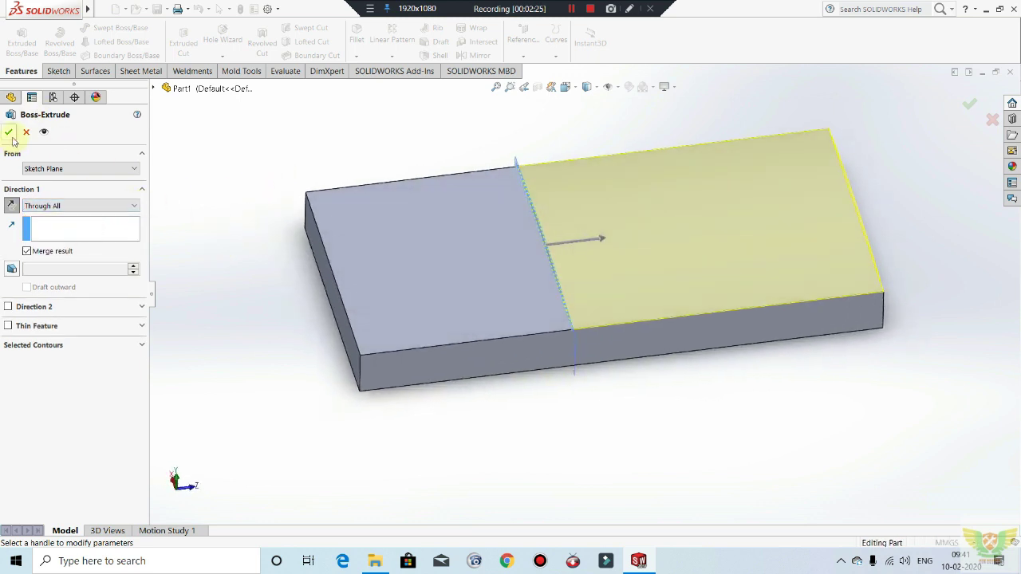
{"action": "left_click", "coordinate": [309, 159]}
Step: Hide the offset reference plane at the start of the arched boss
{"action": "middle_click_drag", "start_coordinate": [310, 159], "coordinate": [496, 170]}
{"action": "right_click", "coordinate": [627, 358]}
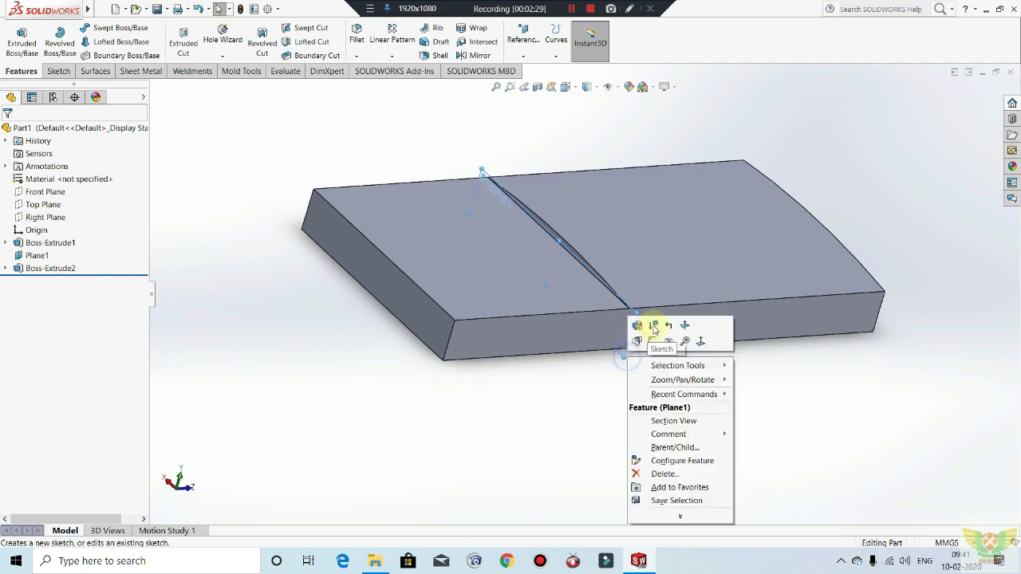
{"action": "left_click", "coordinate": [664, 345]}
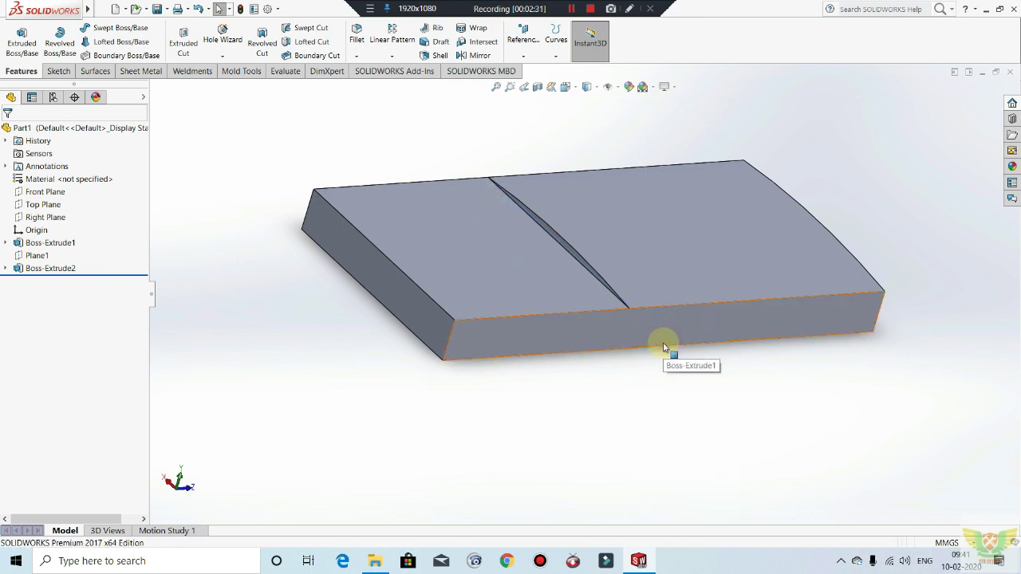
{"action": "middle_click_drag", "start_coordinate": [609, 390], "coordinate": [567, 315]}
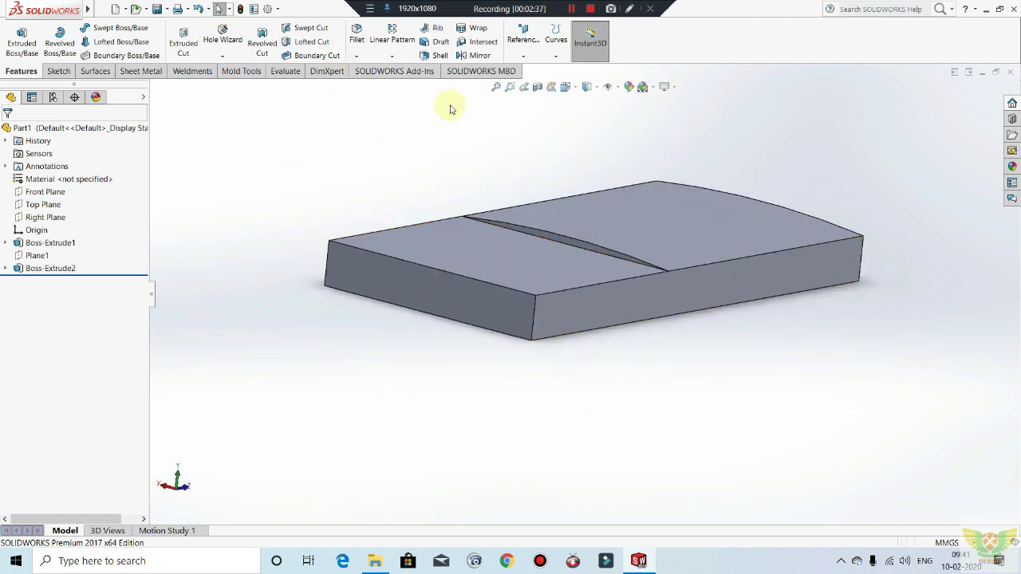
Step: Draft the block's four side faces by 1 degree, using the flat bottom face as the neutral plane
{"action": "left_click", "coordinate": [440, 43]}
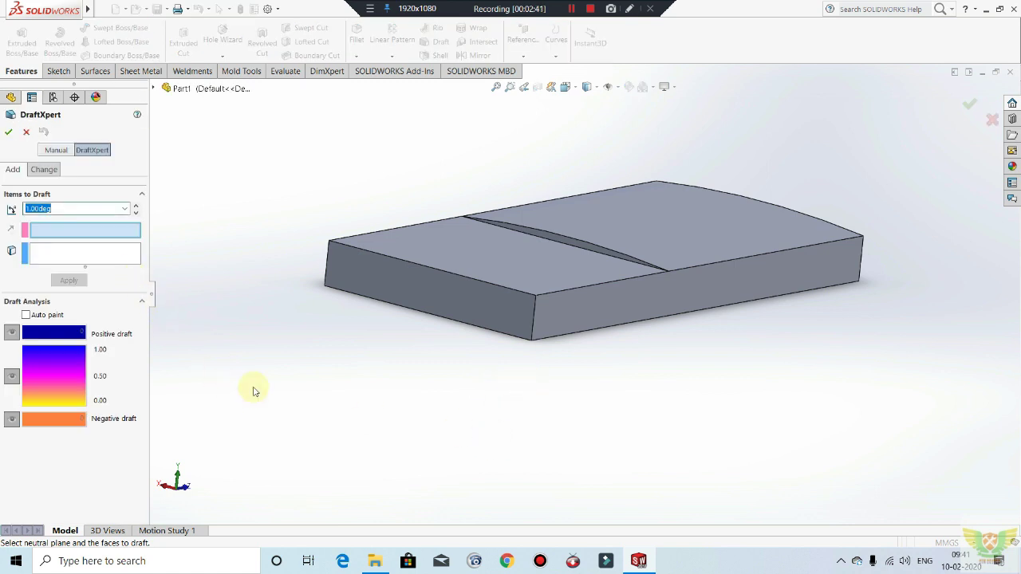
{"action": "middle_click_drag", "start_coordinate": [448, 450], "coordinate": [440, 404]}
{"action": "left_click", "coordinate": [503, 303]}
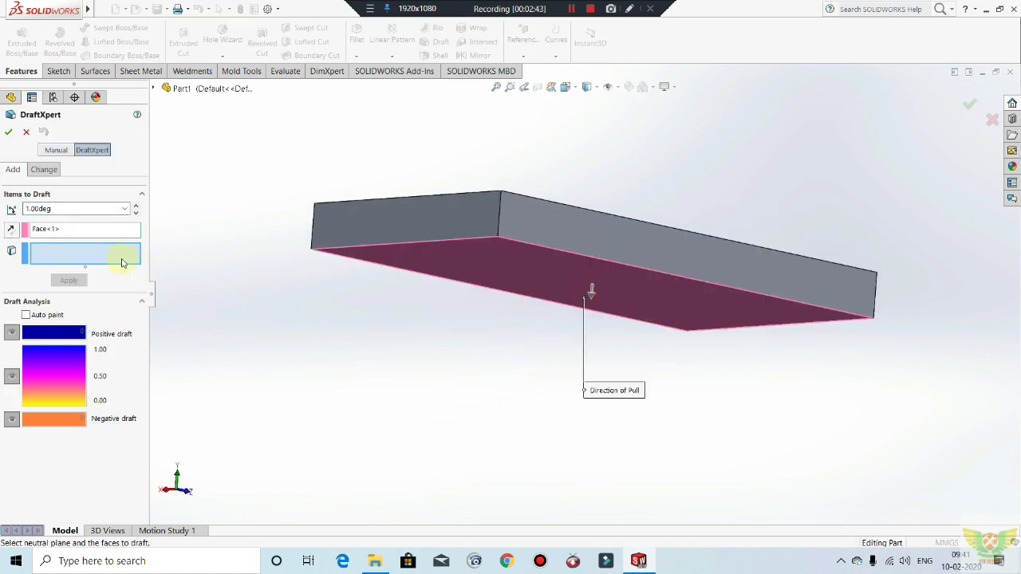
{"action": "left_click", "coordinate": [560, 242]}
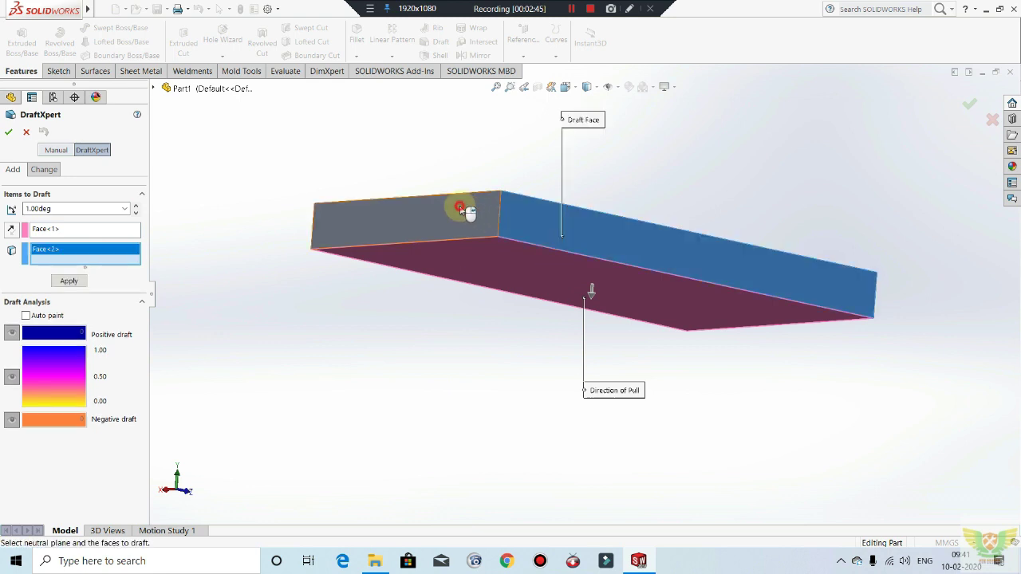
{"action": "left_click", "coordinate": [455, 207]}
{"action": "middle_click_drag", "start_coordinate": [697, 376], "coordinate": [767, 438]}
{"action": "left_click", "coordinate": [829, 311]}
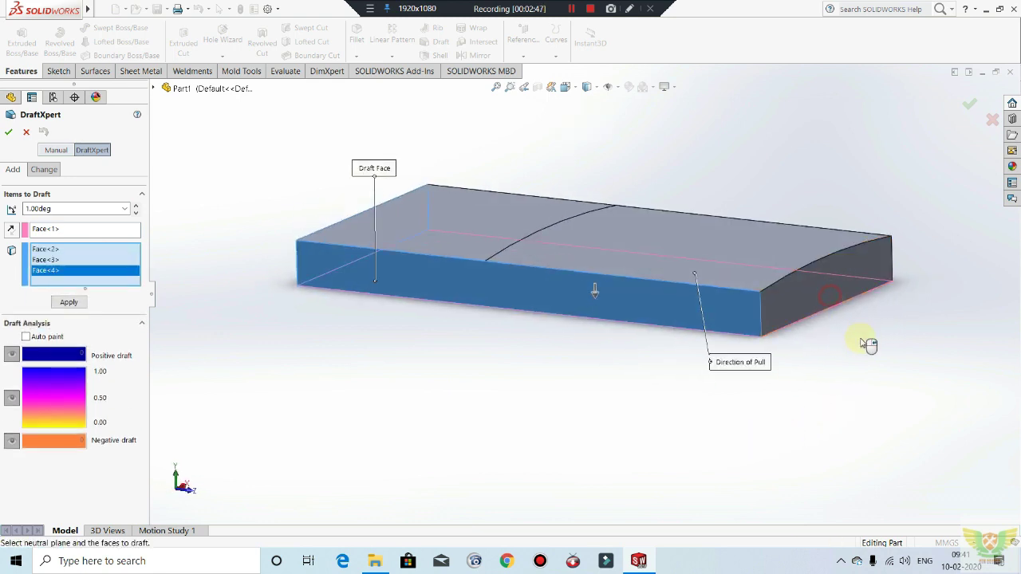
{"action": "middle_click_drag", "start_coordinate": [868, 344], "coordinate": [752, 387]}
{"action": "left_click", "coordinate": [693, 254]}
{"action": "middle_click_drag", "start_coordinate": [749, 351], "coordinate": [901, 399]}
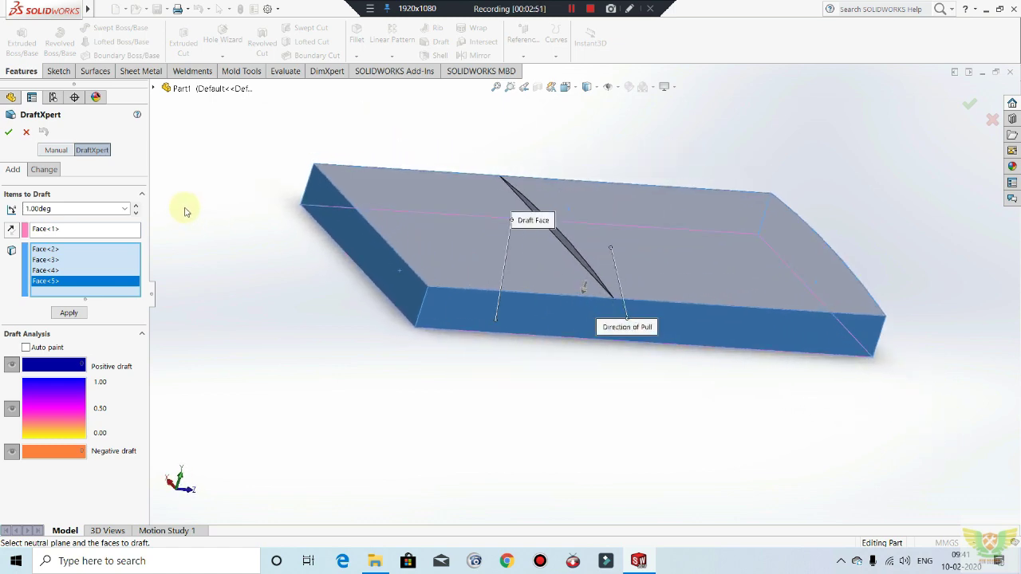
{"action": "middle_click_drag", "start_coordinate": [183, 210], "coordinate": [257, 266]}
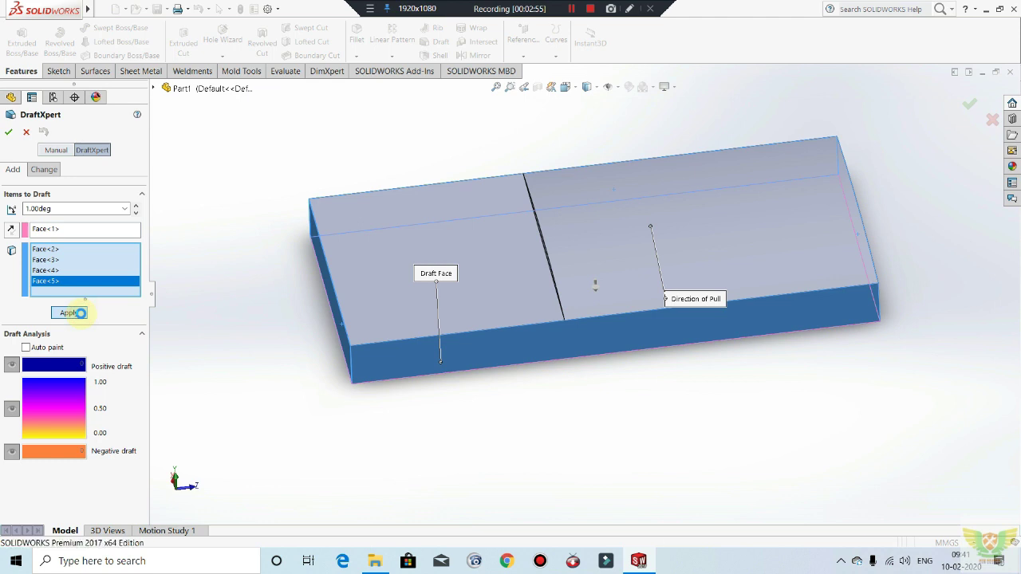
{"action": "left_click", "coordinate": [79, 313]}
{"action": "middle_click_drag", "start_coordinate": [417, 399], "coordinate": [399, 303]}
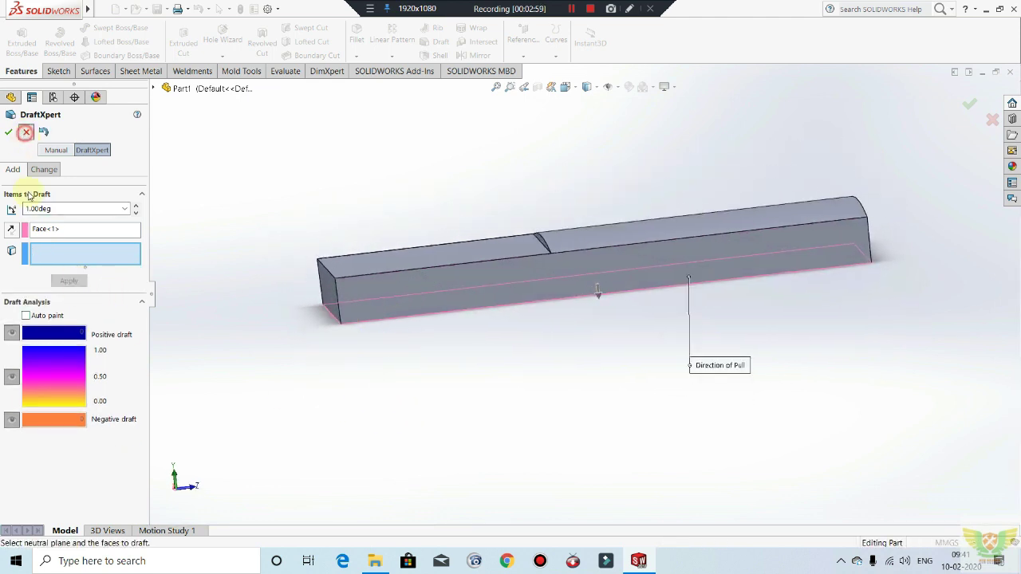
Step: Edit the side-face draft and reverse its direction of pull
{"action": "left_click", "coordinate": [36, 280]}
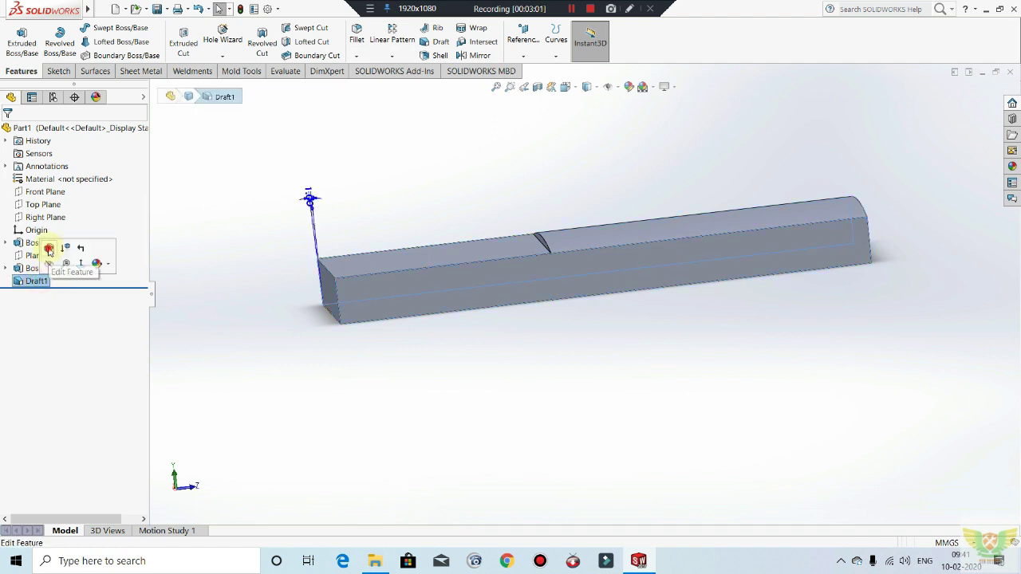
{"action": "left_click", "coordinate": [52, 254]}
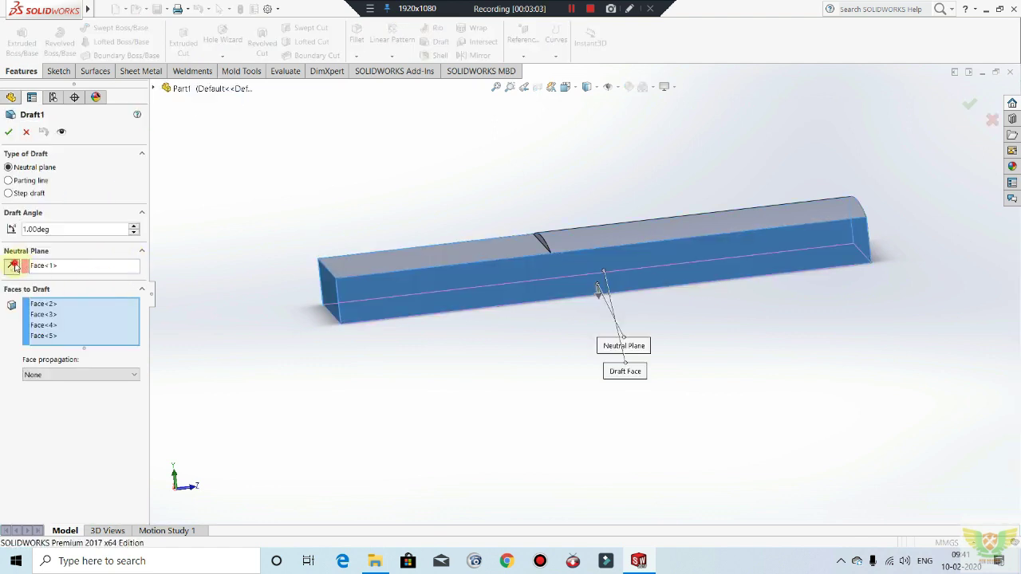
{"action": "left_click", "coordinate": [14, 266]}
{"action": "left_click", "coordinate": [12, 131]}
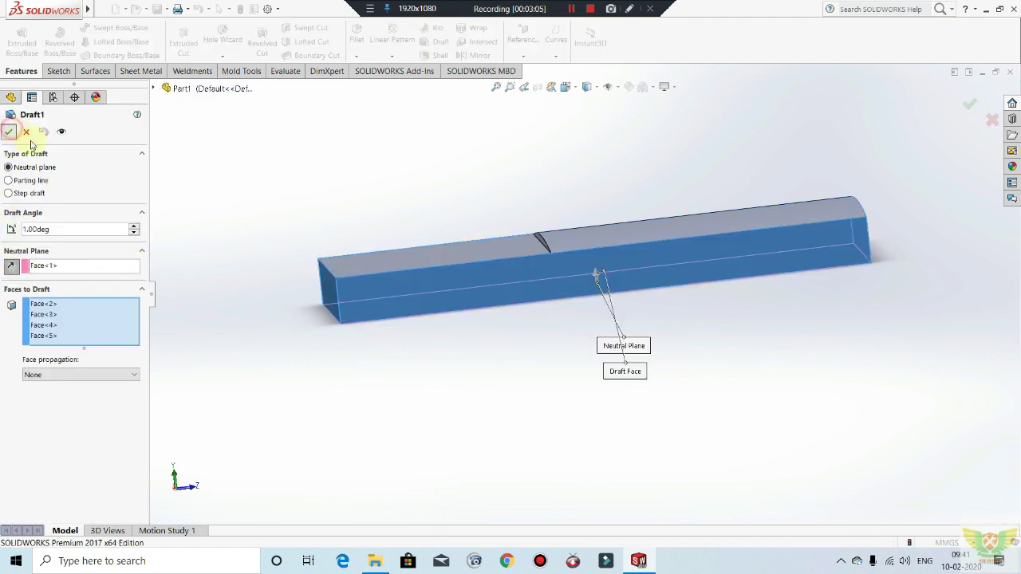
{"action": "key", "text": "ctrl+3"}
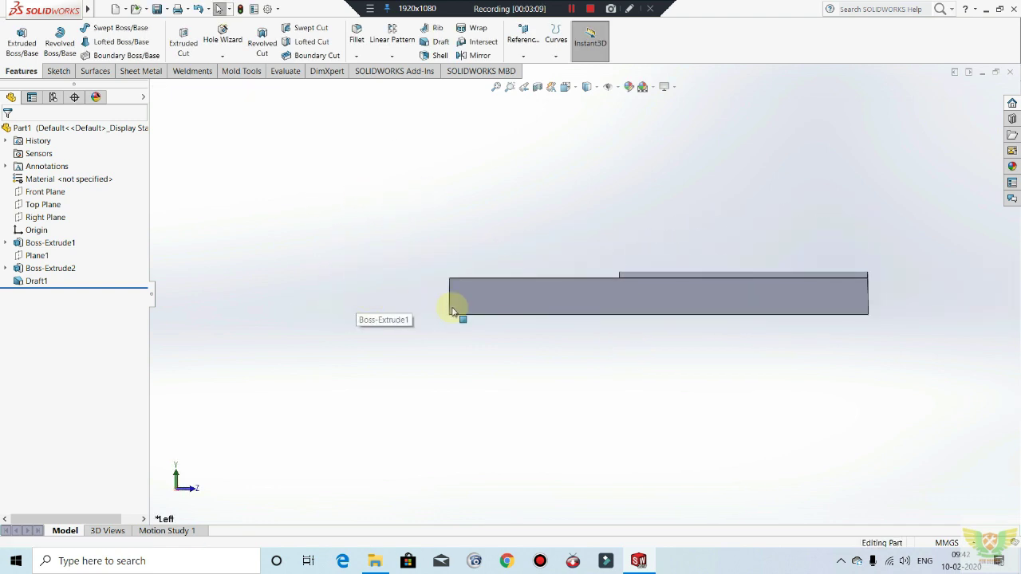
Step: Round the block's four vertical corner edges with a constant-size, symmetric 10 mm fillet
{"action": "middle_click_drag", "start_coordinate": [455, 312], "coordinate": [550, 493]}
{"action": "scroll", "coordinate": [594, 392], "scroll_direction": "up", "scroll_amount": 3}
{"action": "middle_click_drag", "start_coordinate": [595, 393], "coordinate": [773, 297]}
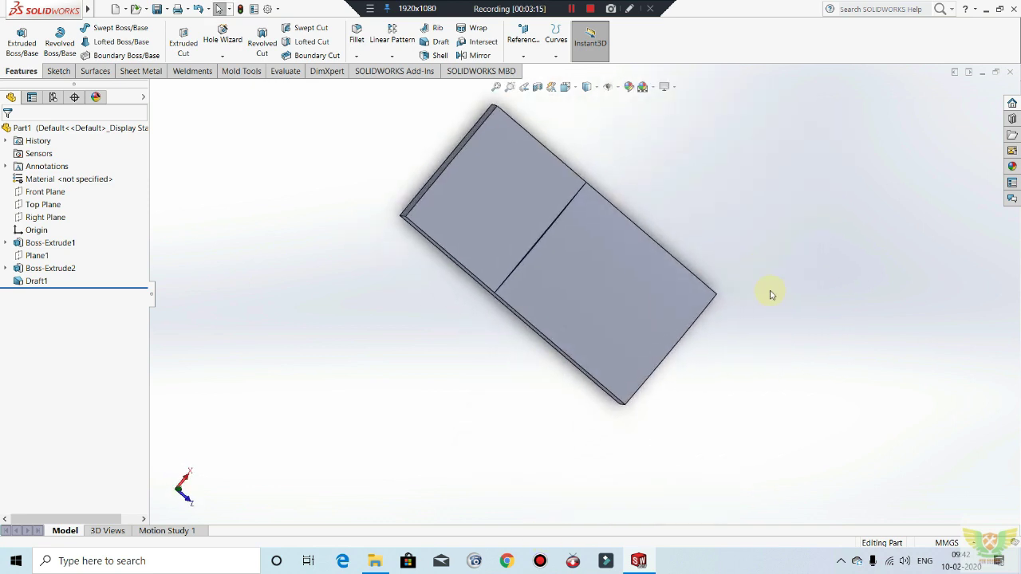
{"action": "middle_click_drag", "start_coordinate": [729, 359], "coordinate": [722, 278]}
{"action": "scroll", "coordinate": [724, 282], "scroll_direction": "down", "scroll_amount": 3}
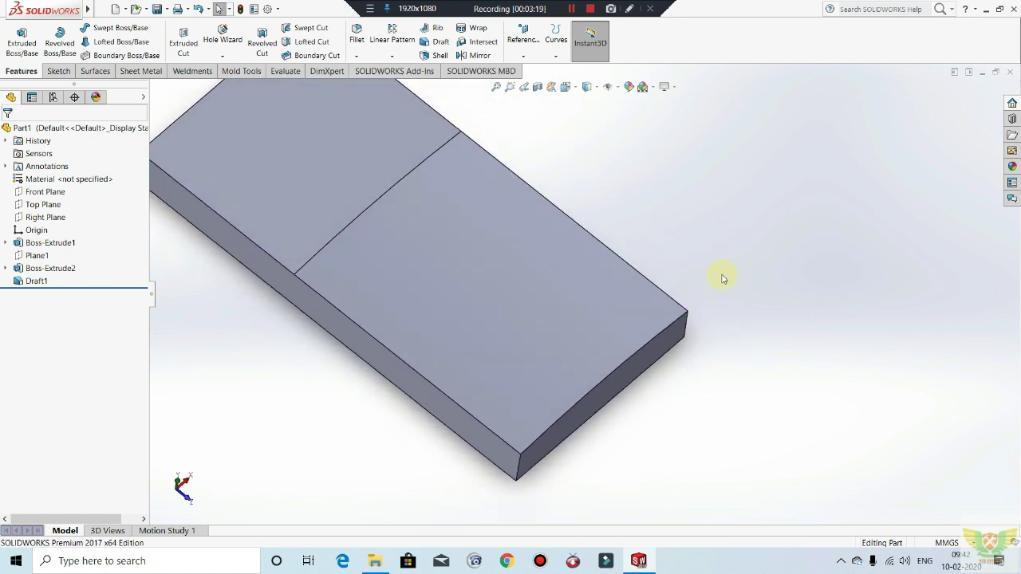
{"action": "middle_click_drag", "start_coordinate": [684, 310], "coordinate": [692, 317]}
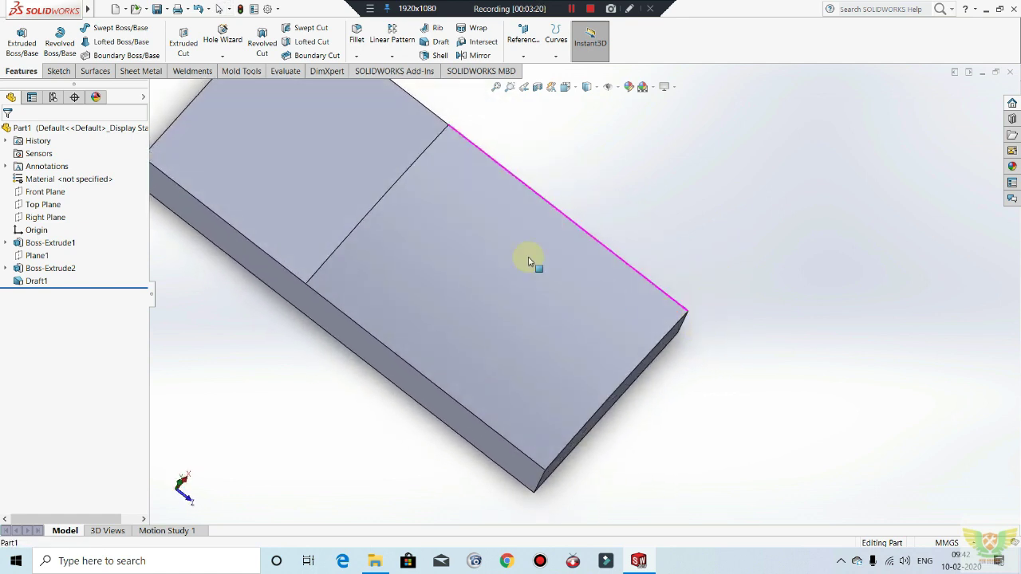
{"action": "left_click", "coordinate": [354, 32]}
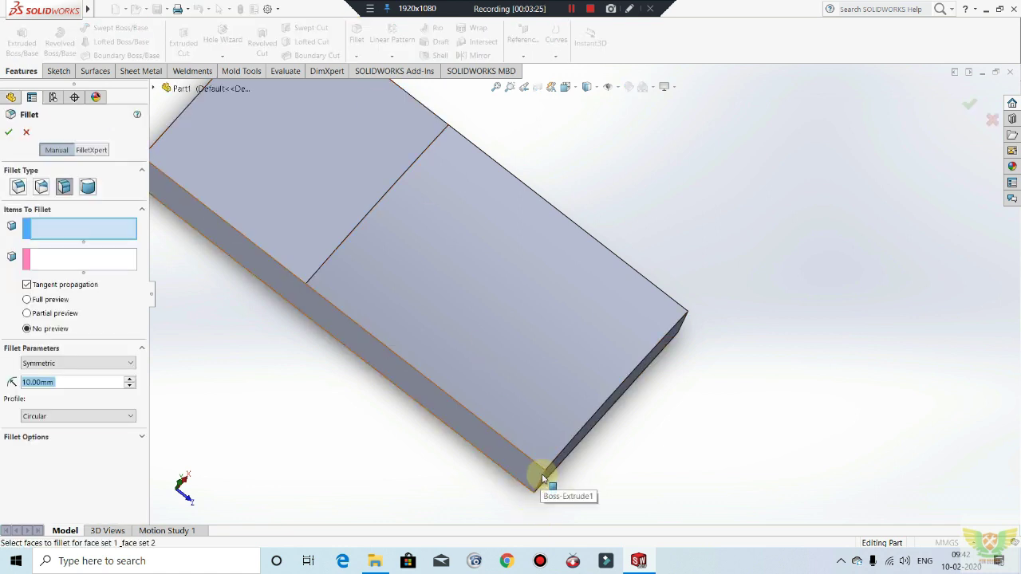
{"action": "left_click", "coordinate": [19, 186]}
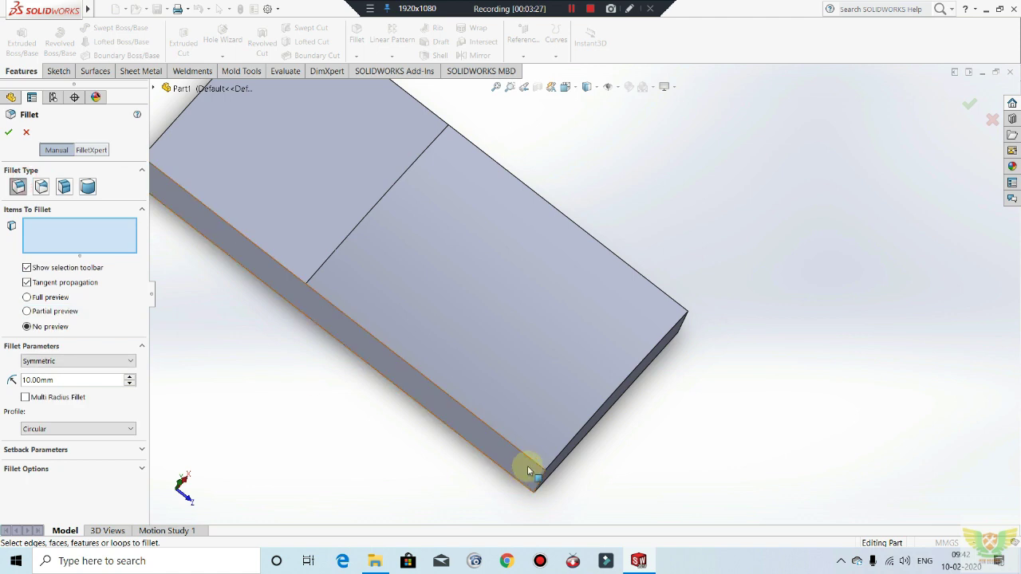
{"action": "left_click", "coordinate": [558, 465]}
{"action": "middle_click_drag", "start_coordinate": [729, 375], "coordinate": [700, 358]}
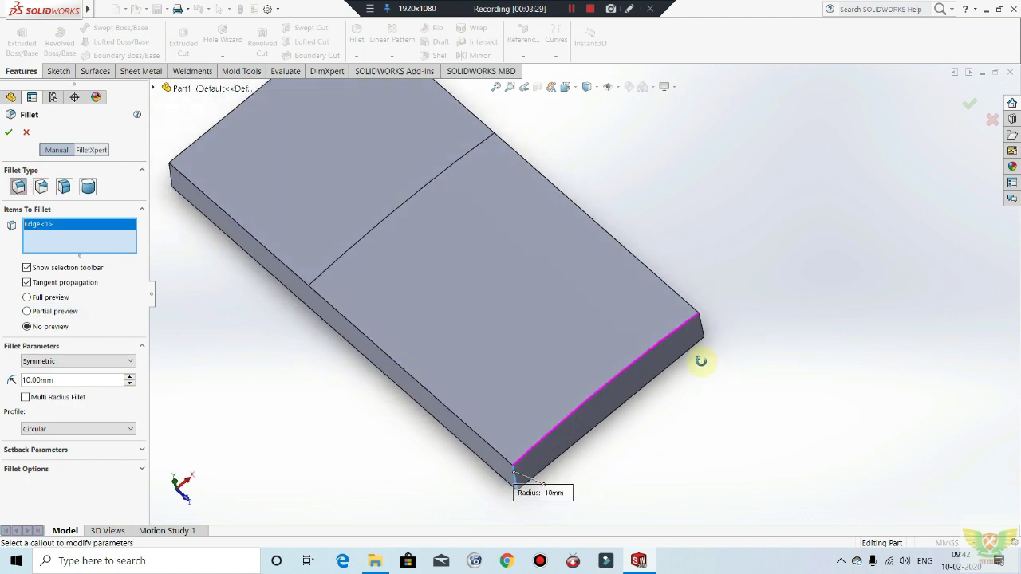
{"action": "left_click", "coordinate": [705, 328]}
{"action": "scroll", "coordinate": [733, 414], "scroll_direction": "up", "scroll_amount": 3}
{"action": "middle_click_drag", "start_coordinate": [733, 413], "coordinate": [643, 388]}
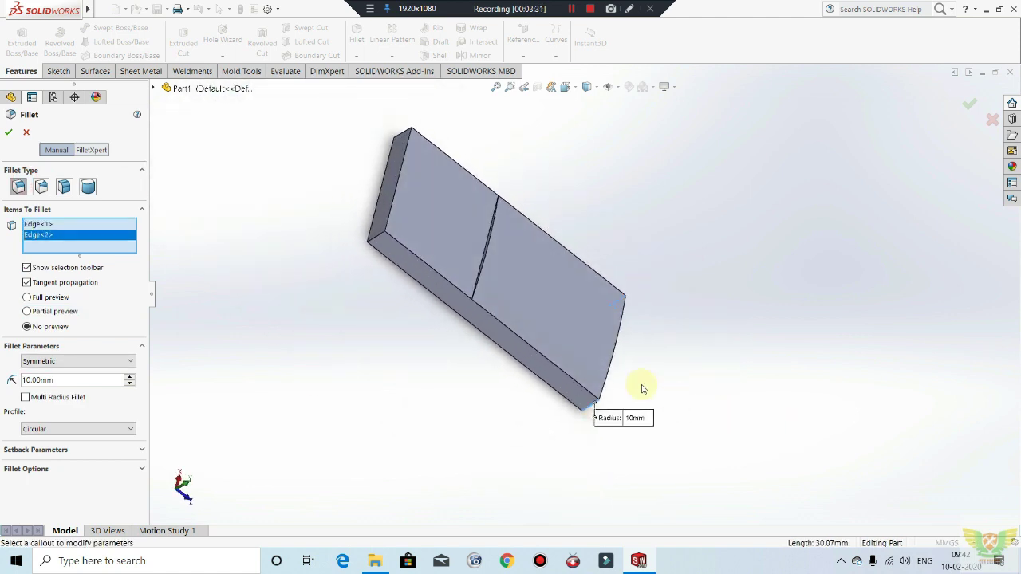
{"action": "left_click", "coordinate": [388, 156]}
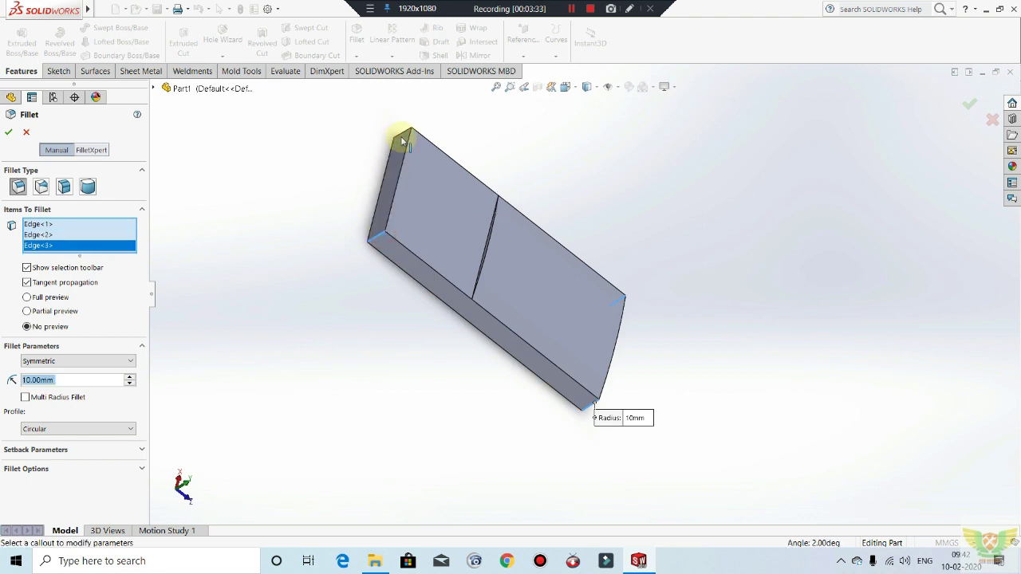
{"action": "left_click", "coordinate": [403, 135]}
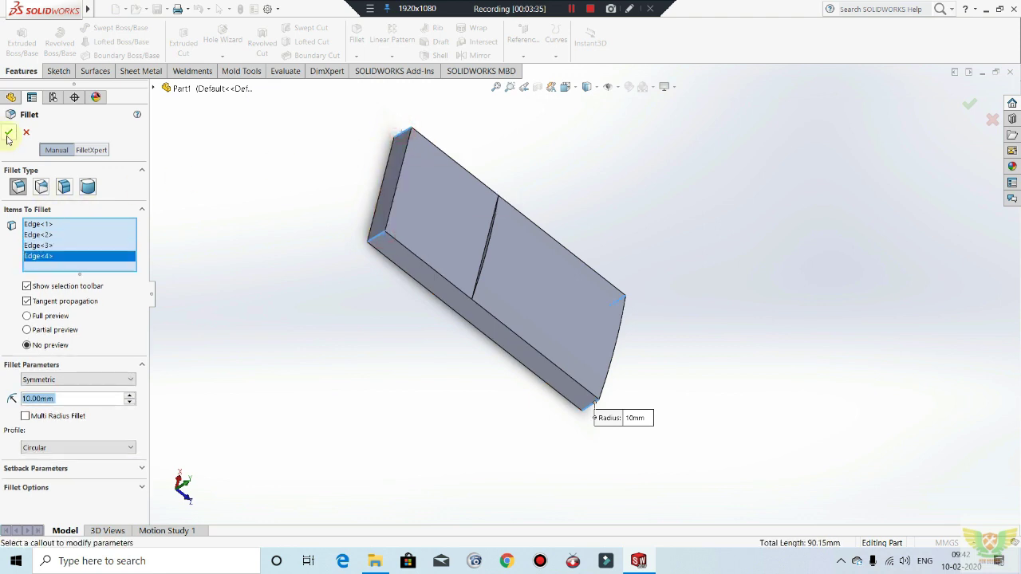
{"action": "key", "text": "Return"}
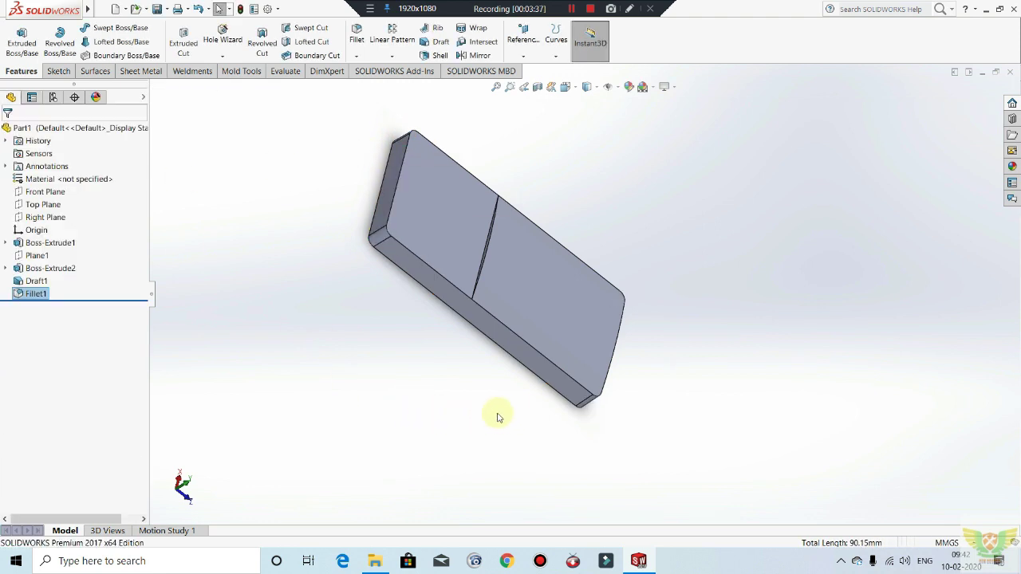
Step: Examine the filleted body from several angles, including the step where the arched boss begins
{"action": "middle_click_drag", "start_coordinate": [497, 414], "coordinate": [433, 476]}
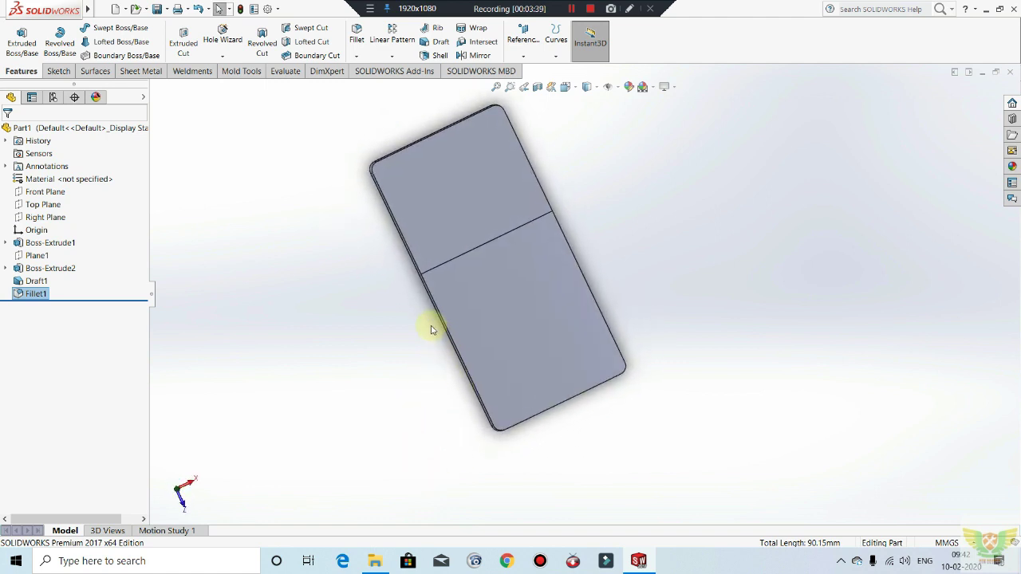
{"action": "middle_click_drag", "start_coordinate": [430, 330], "coordinate": [634, 222]}
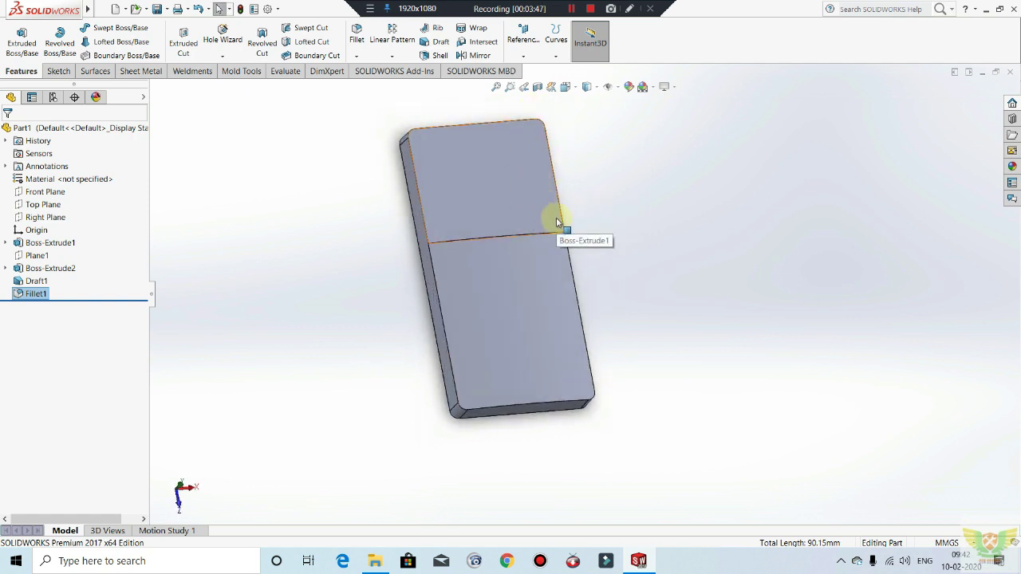
{"action": "scroll", "coordinate": [589, 168], "scroll_direction": "up", "scroll_amount": 3}
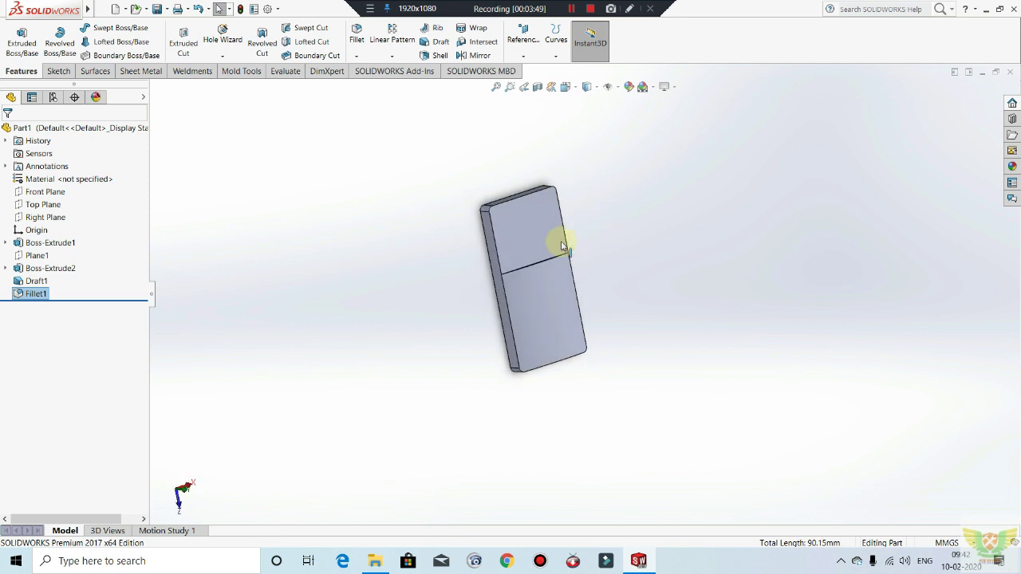
{"action": "scroll", "coordinate": [561, 242], "scroll_direction": "down", "scroll_amount": 4}
{"action": "middle_click_drag", "start_coordinate": [551, 233], "coordinate": [562, 253]}
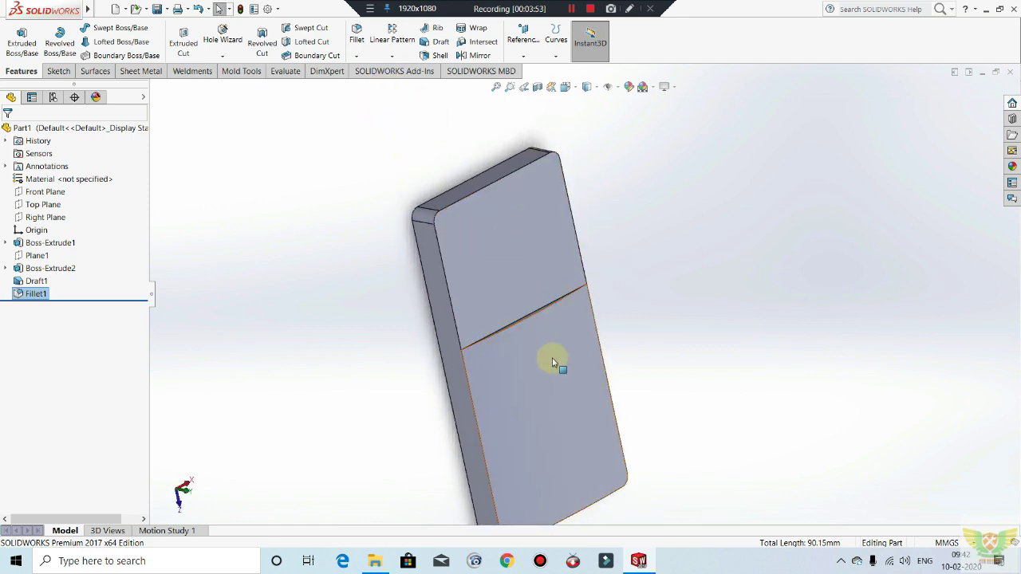
{"action": "middle_click_drag", "start_coordinate": [553, 362], "coordinate": [531, 266]}
{"action": "scroll", "coordinate": [552, 356], "scroll_direction": "down", "scroll_amount": 2}
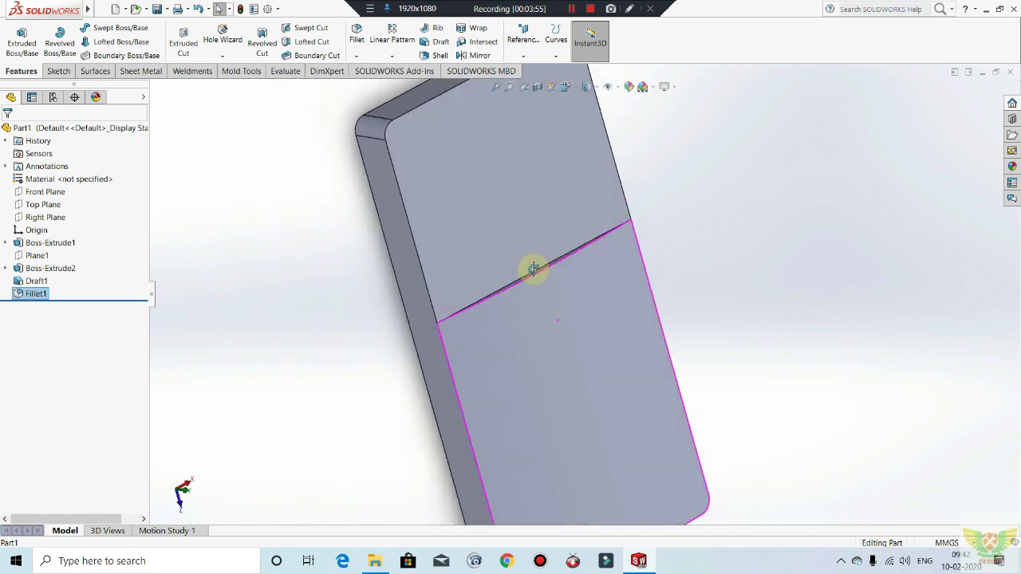
{"action": "scroll", "coordinate": [553, 269], "scroll_direction": "up", "scroll_amount": 3}
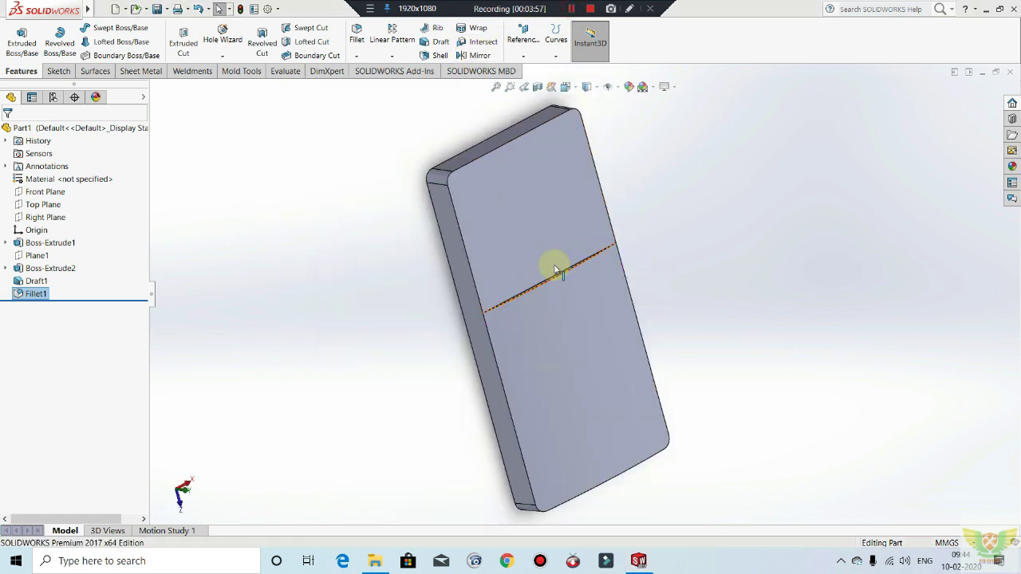
Step: Shell the body to a 2 mm wall thickness, removing the flat bottom face
{"action": "middle_click_drag", "start_coordinate": [547, 315], "coordinate": [702, 255]}
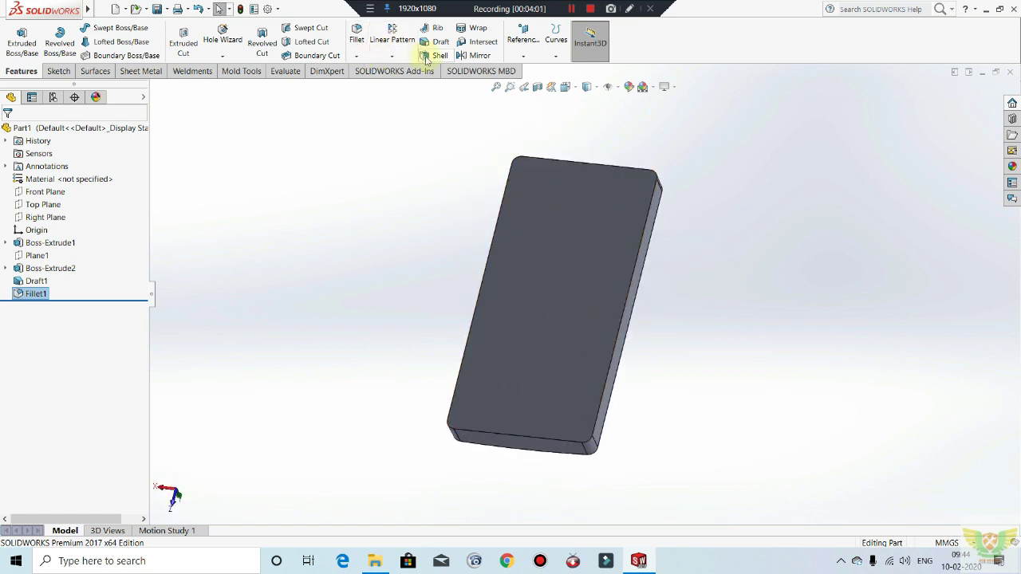
{"action": "left_click", "coordinate": [558, 287]}
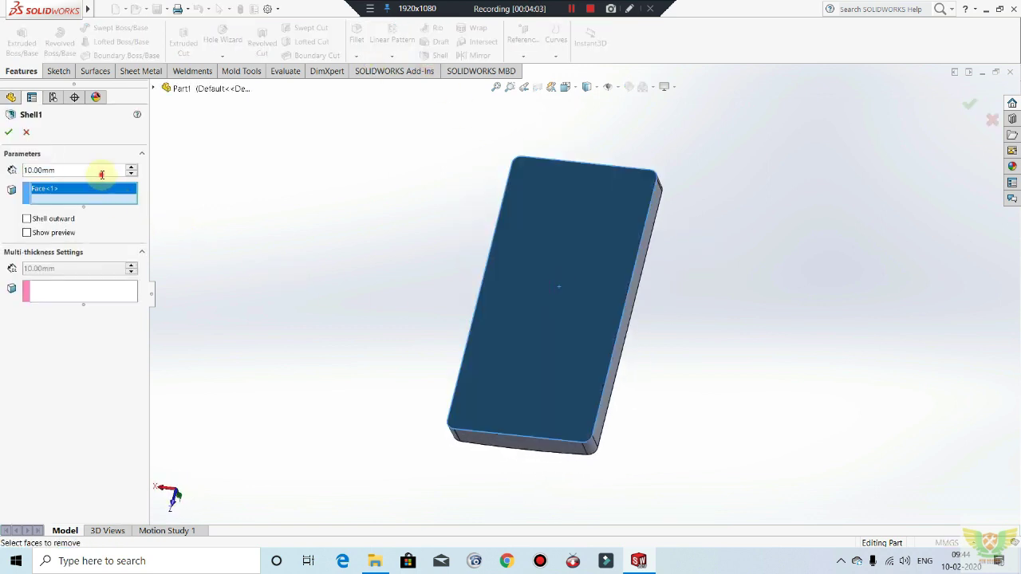
{"action": "type", "text": "2"}
{"action": "key", "text": "Return"}
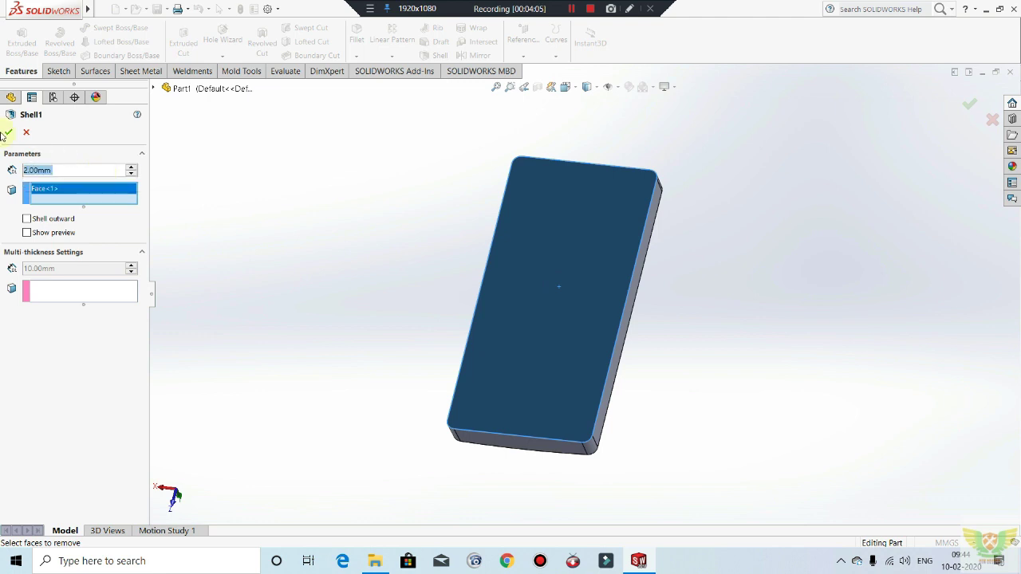
{"action": "left_click", "coordinate": [7, 131]}
Step: Start a sketch on the smaller interior floor face of the shelled body, on one side of the arched step
{"action": "middle_click_drag", "start_coordinate": [439, 266], "coordinate": [539, 209]}
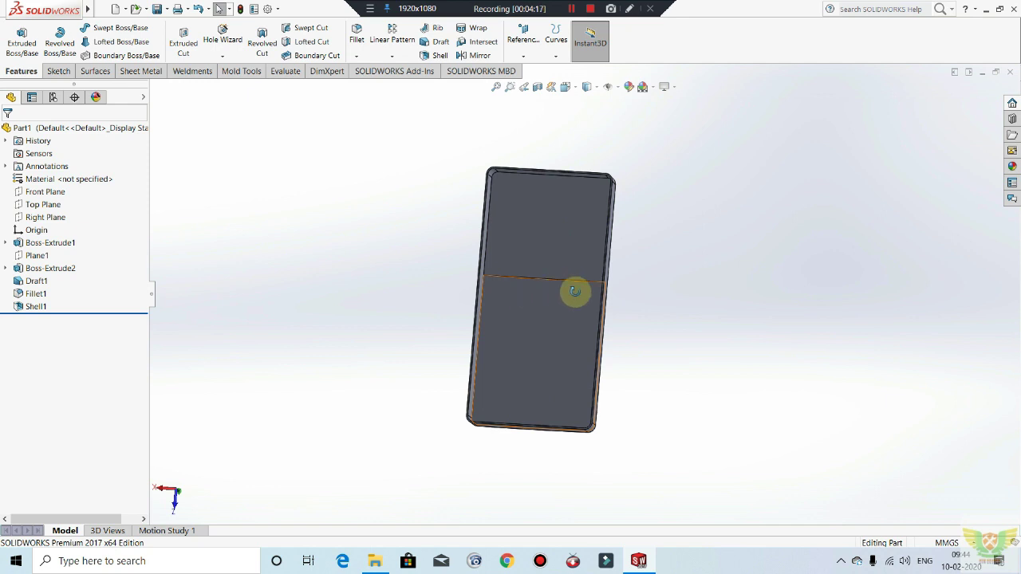
{"action": "middle_click_drag", "start_coordinate": [574, 291], "coordinate": [564, 261]}
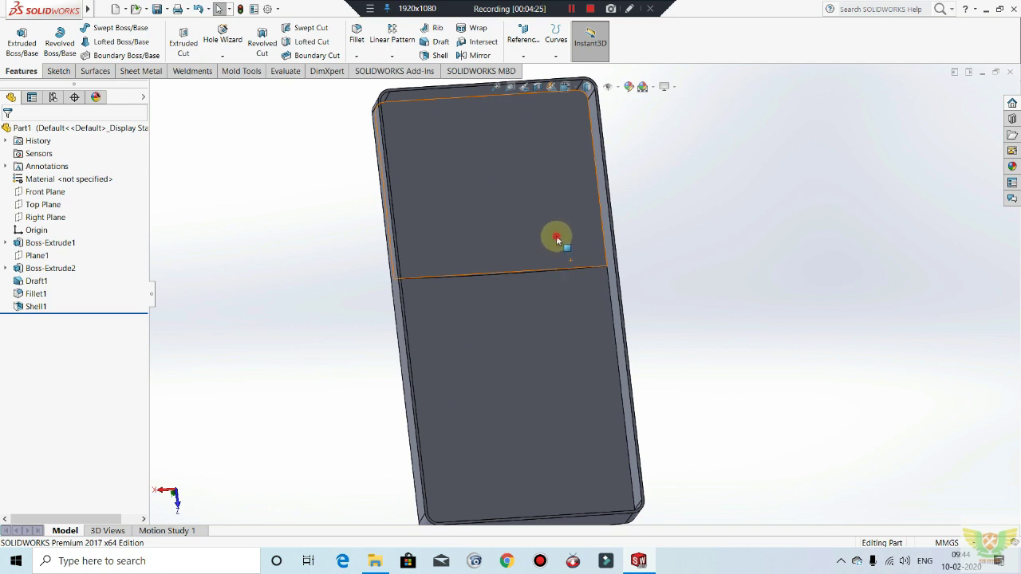
{"action": "left_click", "coordinate": [556, 239]}
{"action": "middle_click_drag", "start_coordinate": [729, 292], "coordinate": [519, 207]}
{"action": "right_click", "coordinate": [540, 235]}
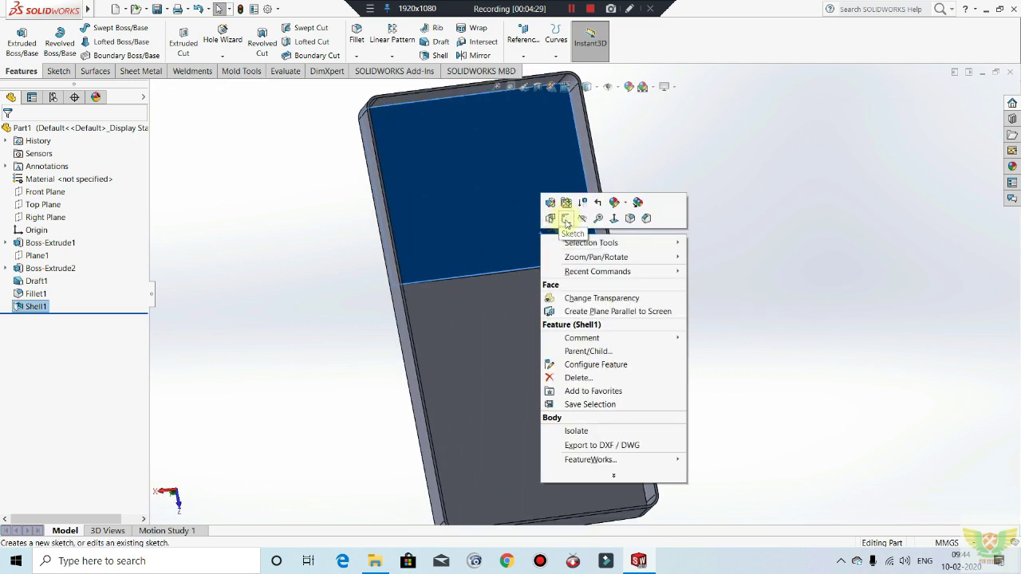
{"action": "left_click", "coordinate": [566, 220]}
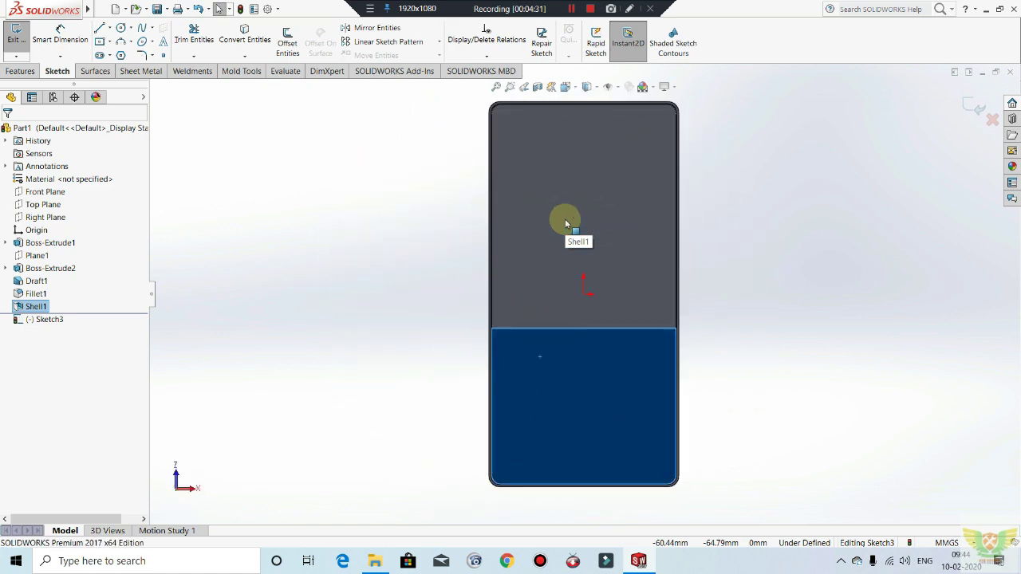
Step: Sketch two corner rectangles about 12 mm high, aligned in a row across the face near the step edge
{"action": "scroll", "coordinate": [595, 477], "scroll_direction": "down", "scroll_amount": 2}
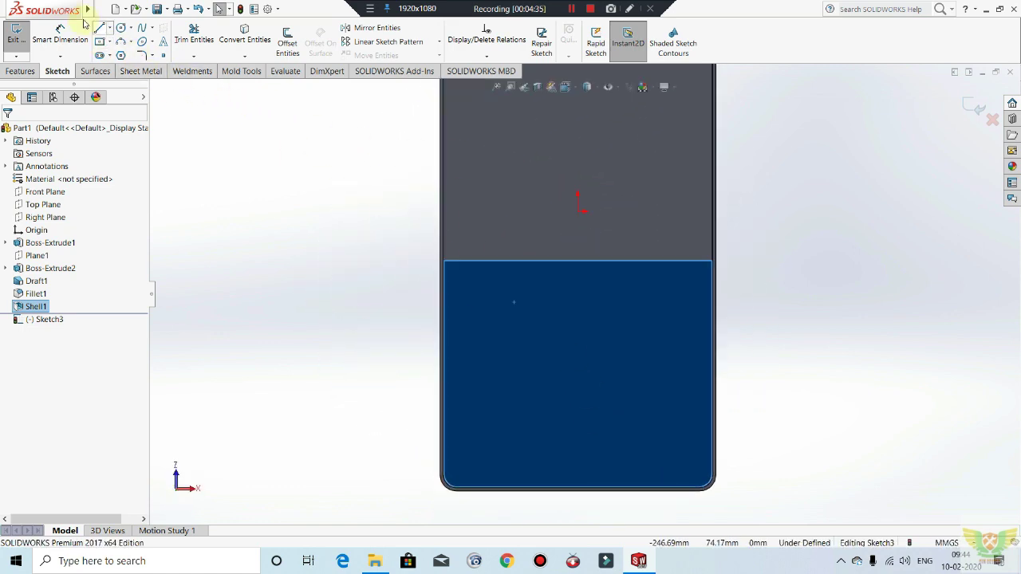
{"action": "left_click", "coordinate": [110, 43]}
{"action": "left_click", "coordinate": [141, 53]}
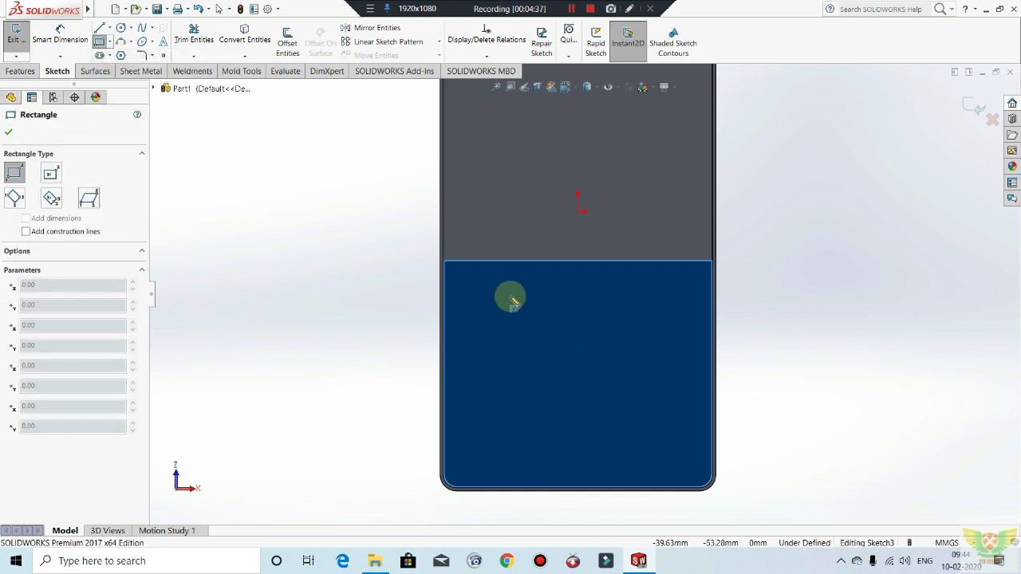
{"action": "left_click", "coordinate": [482, 286]}
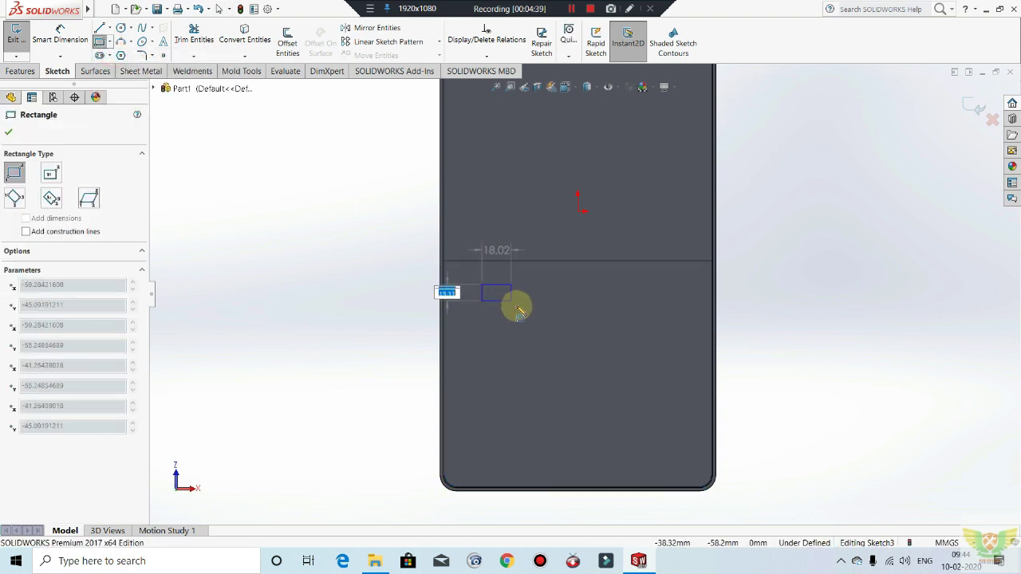
{"action": "left_click", "coordinate": [518, 304]}
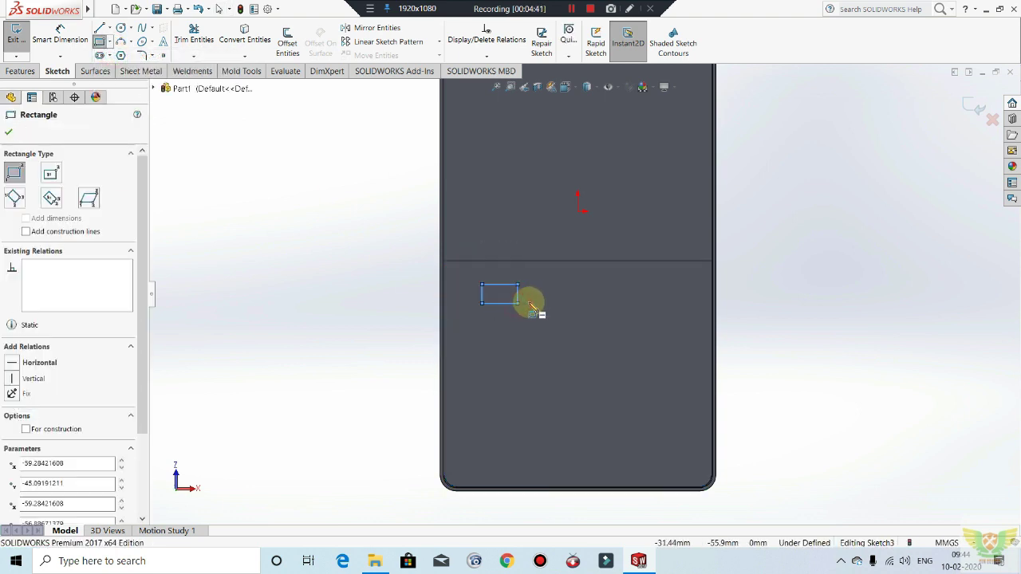
{"action": "left_click", "coordinate": [577, 287]}
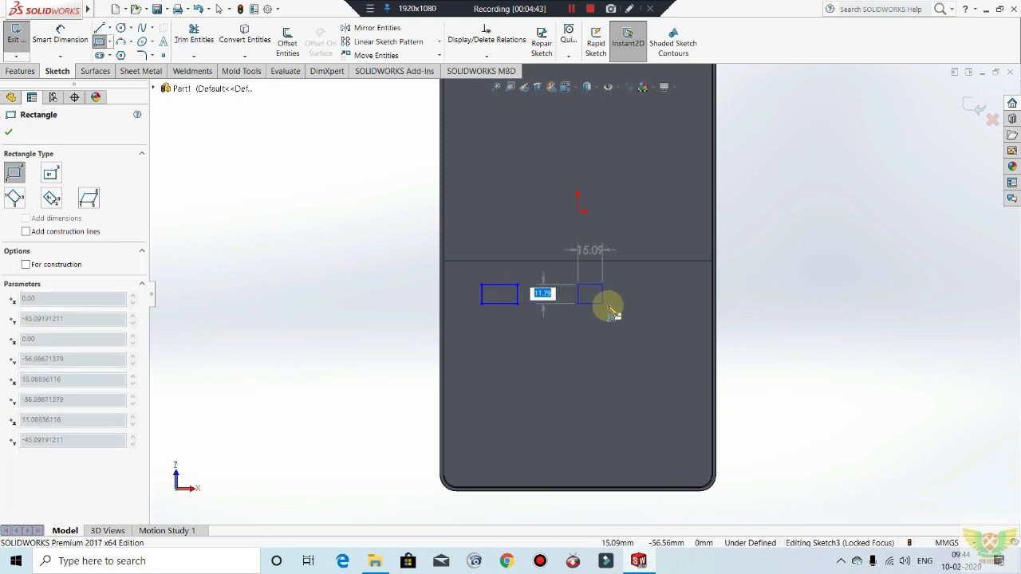
{"action": "left_click", "coordinate": [612, 305]}
{"action": "key", "text": "Escape"}
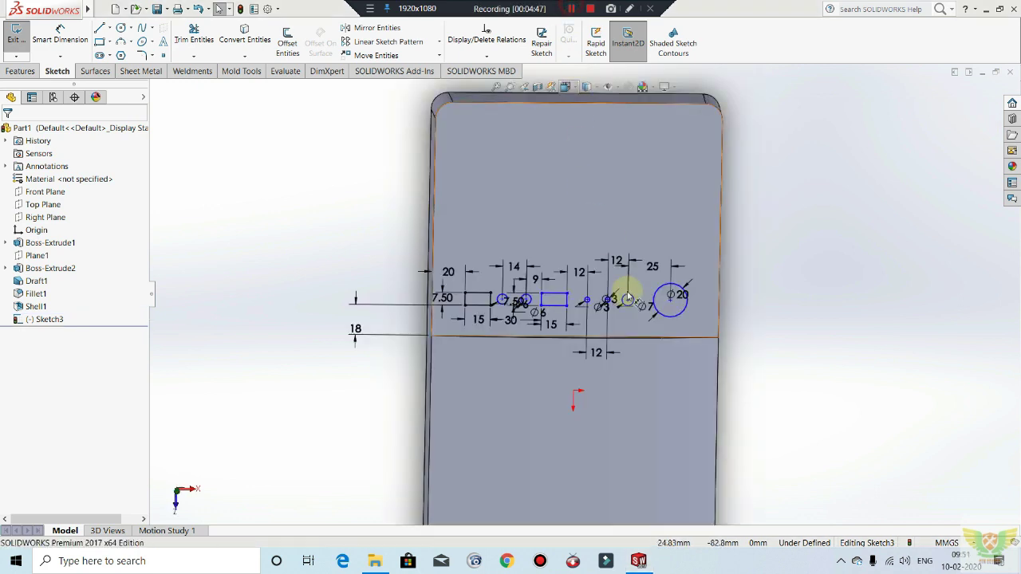
Step: Cut the sketched row of rectangles and circles through the cover wall with a 30 mm blind extruded cut
{"action": "scroll", "coordinate": [559, 317], "scroll_direction": "down", "scroll_amount": 4}
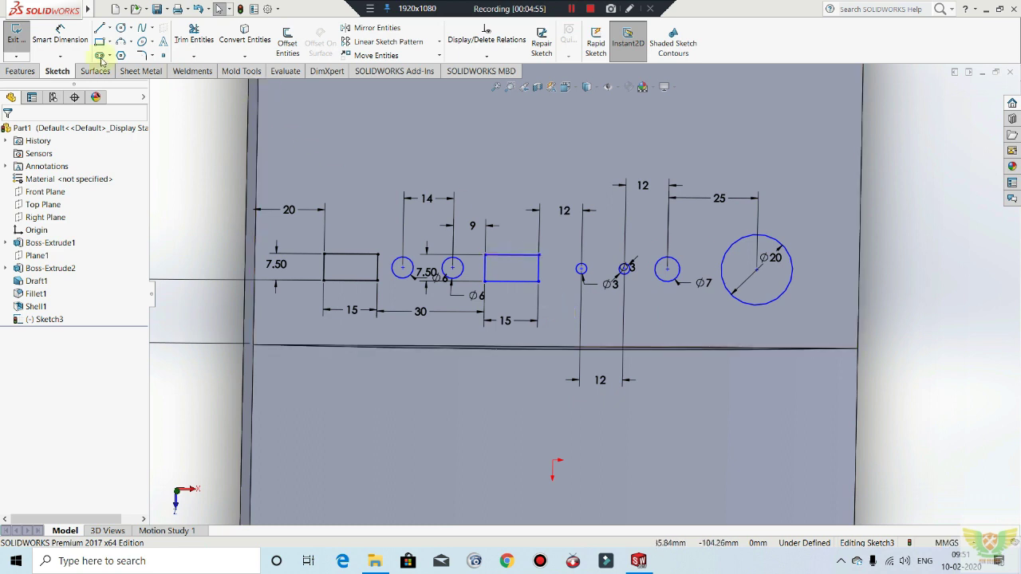
{"action": "left_click", "coordinate": [16, 35]}
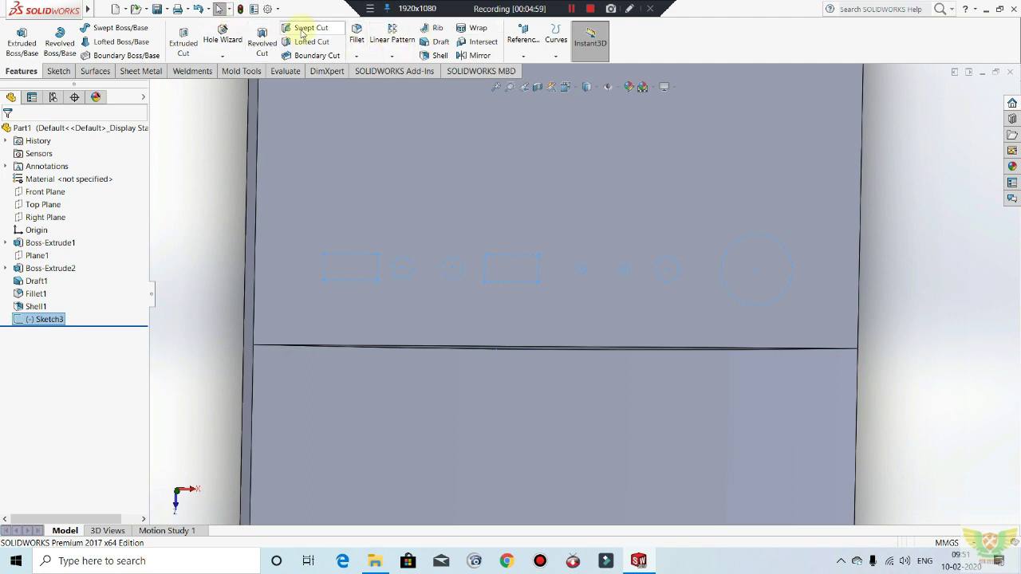
{"action": "left_click", "coordinate": [182, 40]}
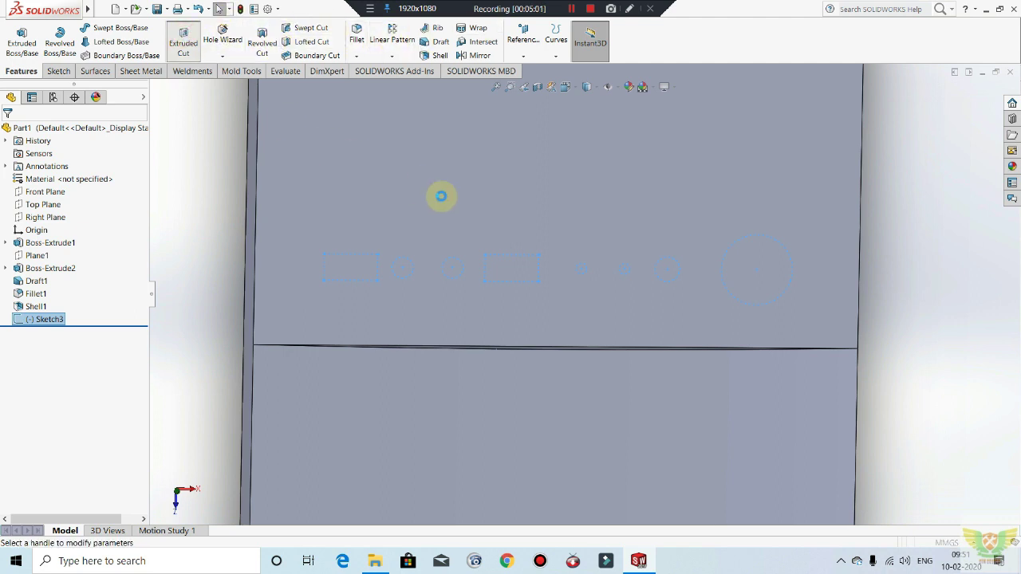
{"action": "middle_click_drag", "start_coordinate": [459, 212], "coordinate": [142, 178]}
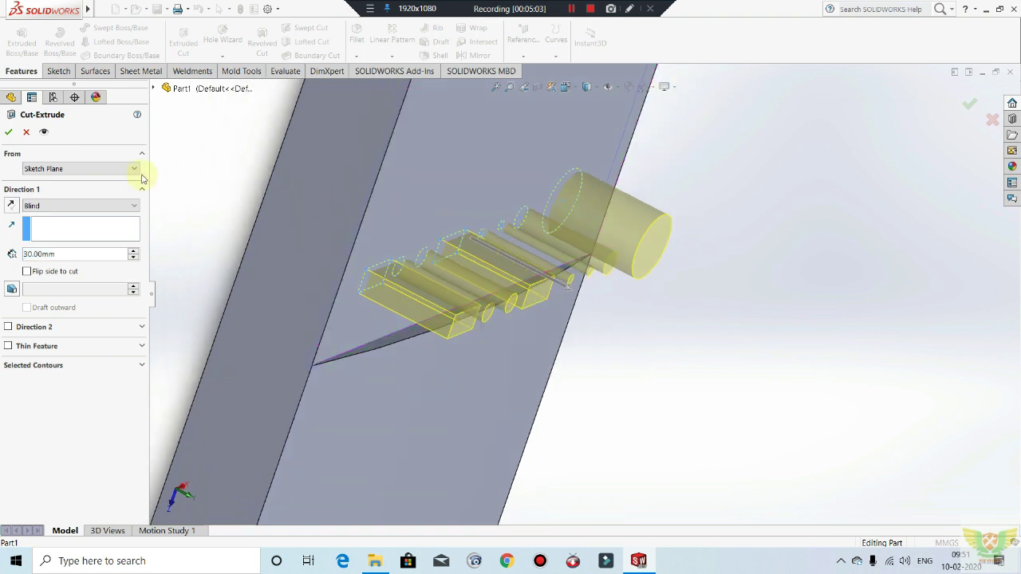
{"action": "left_click", "coordinate": [12, 206]}
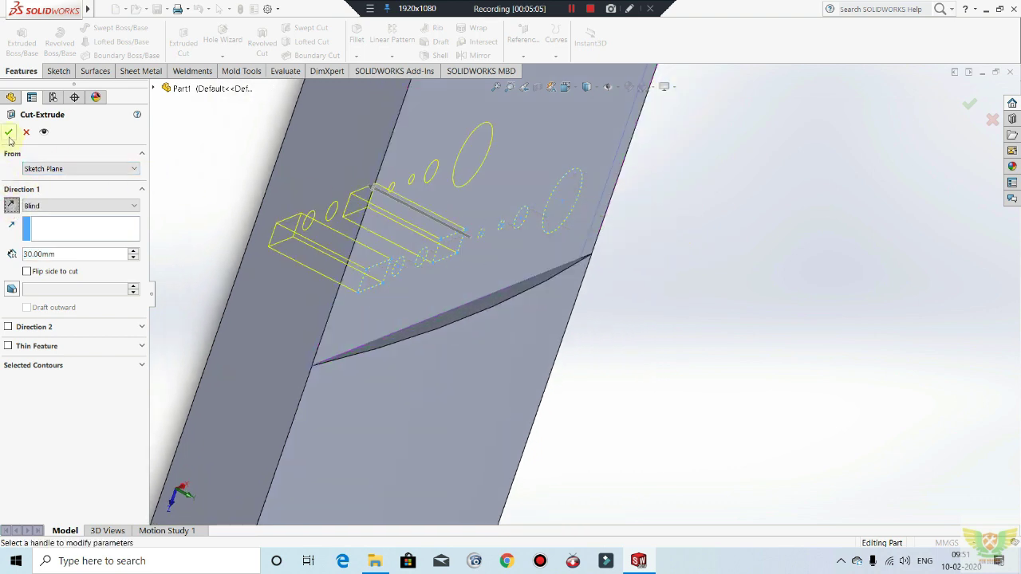
{"action": "left_click", "coordinate": [9, 132]}
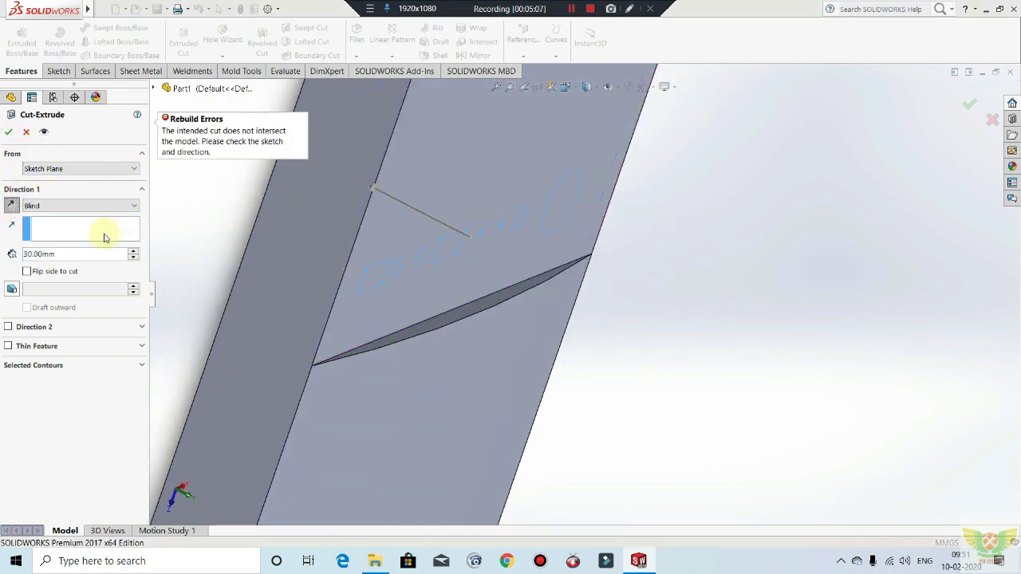
{"action": "middle_click_drag", "start_coordinate": [372, 288], "coordinate": [389, 286]}
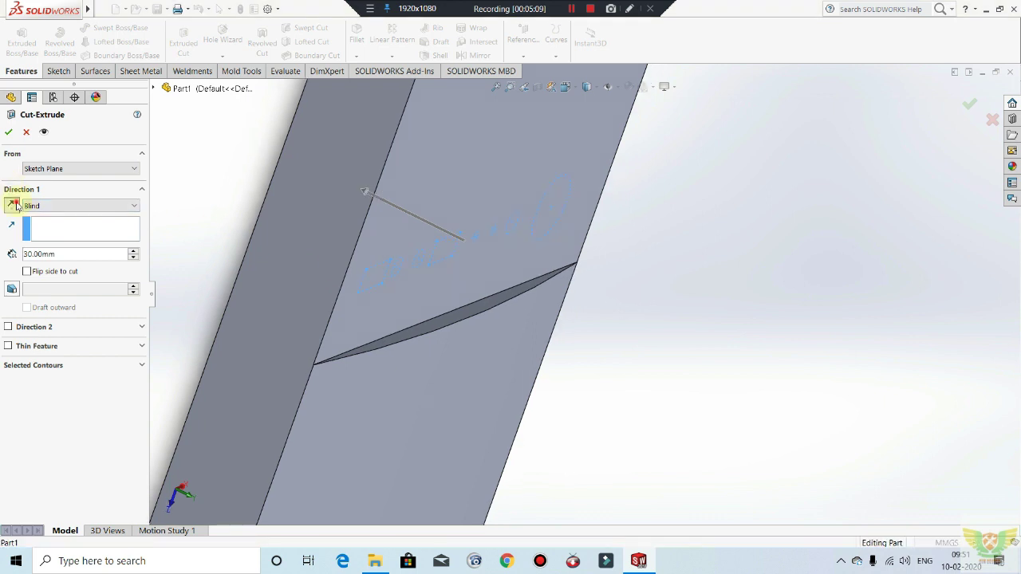
{"action": "left_click", "coordinate": [13, 205]}
{"action": "left_click", "coordinate": [6, 133]}
Step: Examine the row of rectangular and round openings on the cover's outer face from several angles and up close
{"action": "middle_click_drag", "start_coordinate": [276, 232], "coordinate": [855, 341]}
{"action": "left_click", "coordinate": [855, 341]}
{"action": "scroll", "coordinate": [731, 335], "scroll_direction": "up", "scroll_amount": 8}
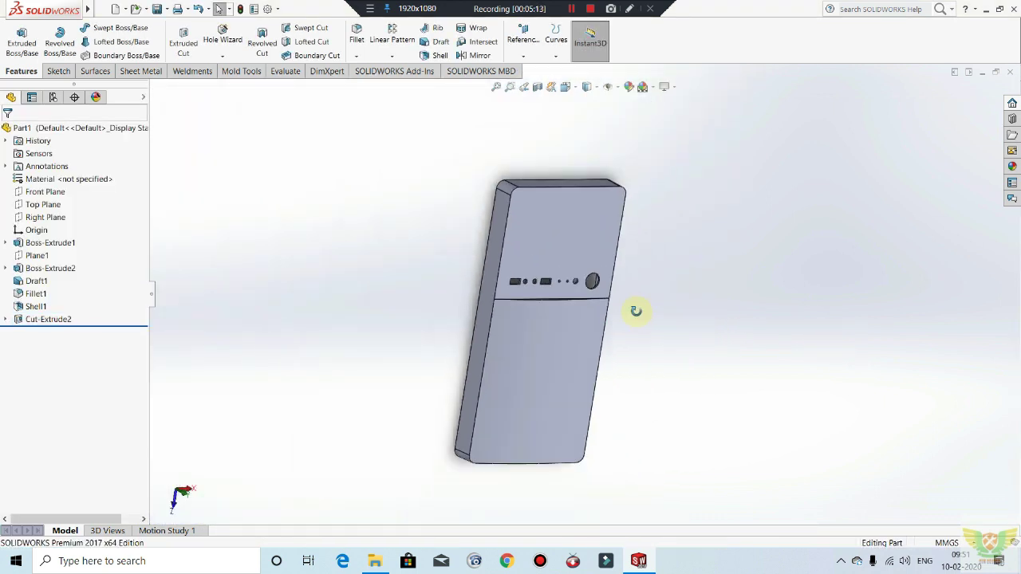
{"action": "mouse_move", "coordinate": [635, 312]}
{"action": "middle_mouse_down"}
{"action": "mouse_move", "coordinate": [773, 317]}
{"action": "mouse_move", "coordinate": [581, 311]}
{"action": "mouse_move", "coordinate": [579, 300]}
{"action": "middle_mouse_up"}
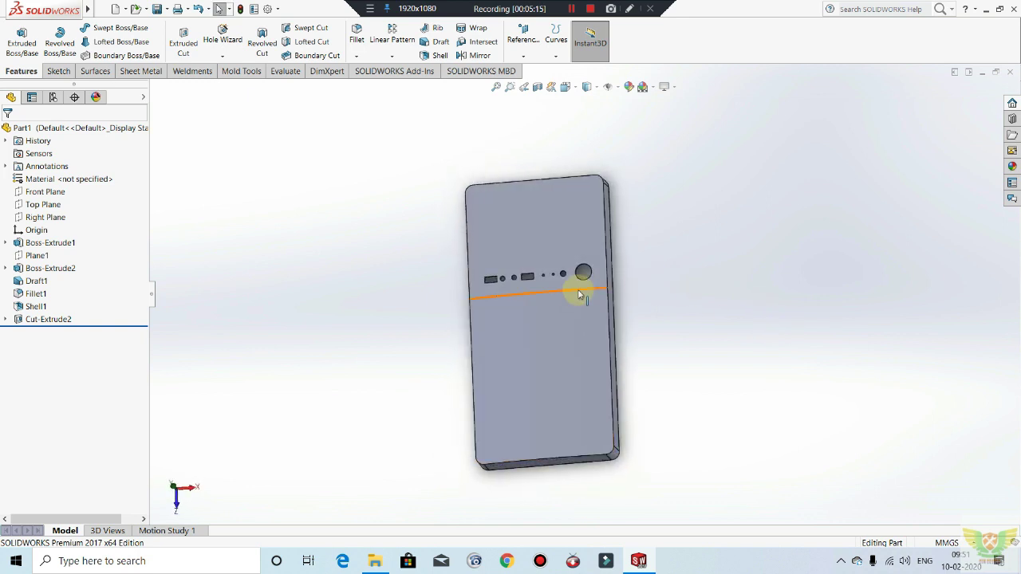
{"action": "scroll", "coordinate": [502, 290], "scroll_direction": "down", "scroll_amount": 2}
{"action": "scroll", "coordinate": [502, 288], "scroll_direction": "down", "scroll_amount": 5}
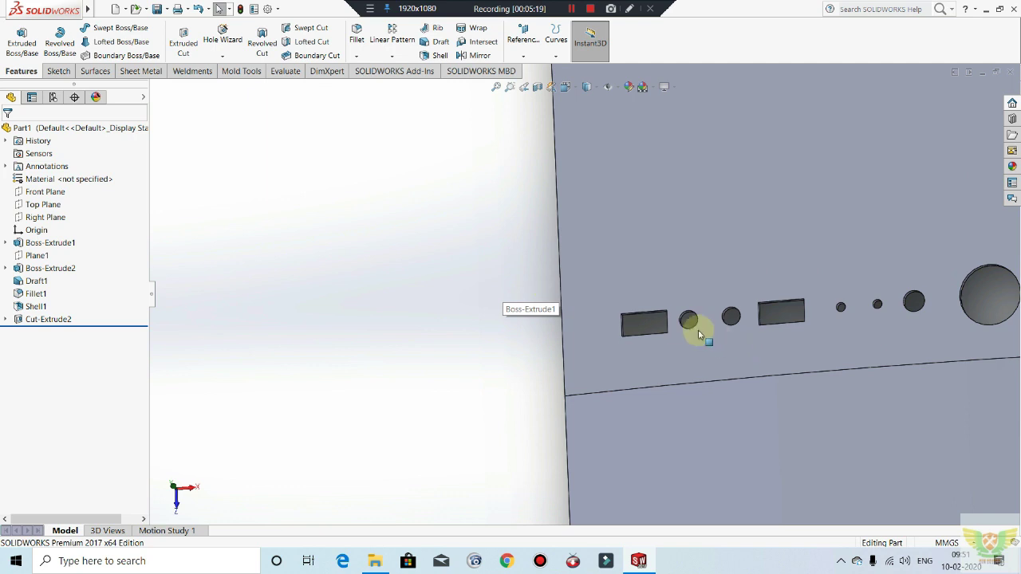
{"action": "scroll", "coordinate": [697, 329], "scroll_direction": "down", "scroll_amount": 3}
{"action": "scroll", "coordinate": [668, 309], "scroll_direction": "up", "scroll_amount": 2}
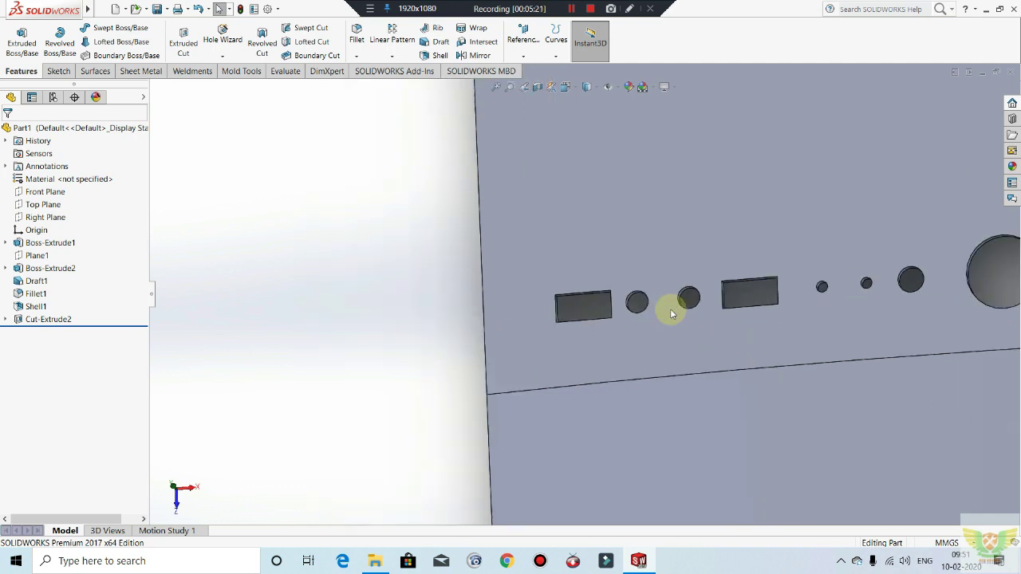
{"action": "scroll", "coordinate": [684, 312], "scroll_direction": "down", "scroll_amount": 3}
{"action": "scroll", "coordinate": [651, 290], "scroll_direction": "up", "scroll_amount": 3}
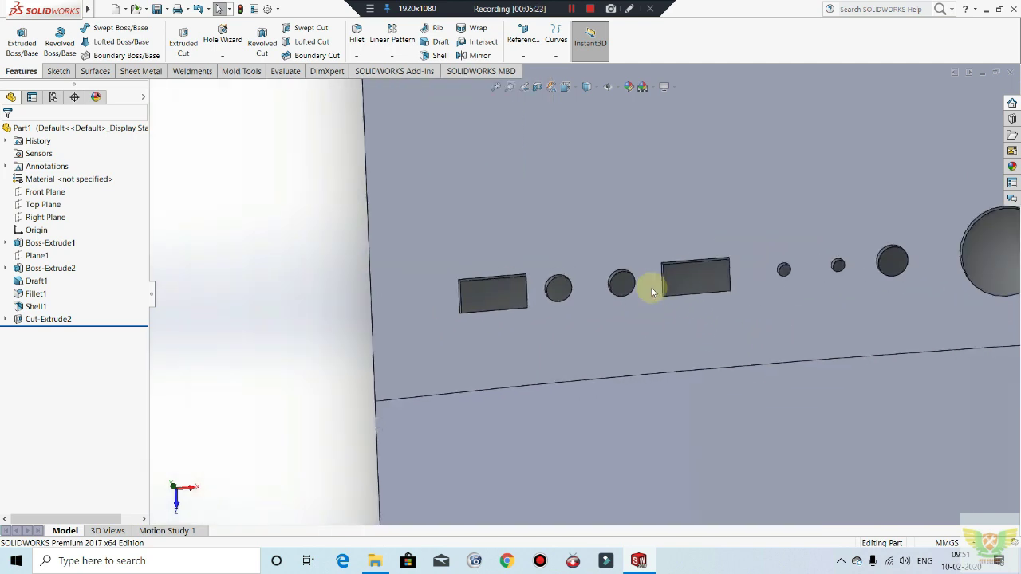
{"action": "scroll", "coordinate": [647, 290], "scroll_direction": "down", "scroll_amount": 4}
{"action": "scroll", "coordinate": [634, 283], "scroll_direction": "up", "scroll_amount": 2}
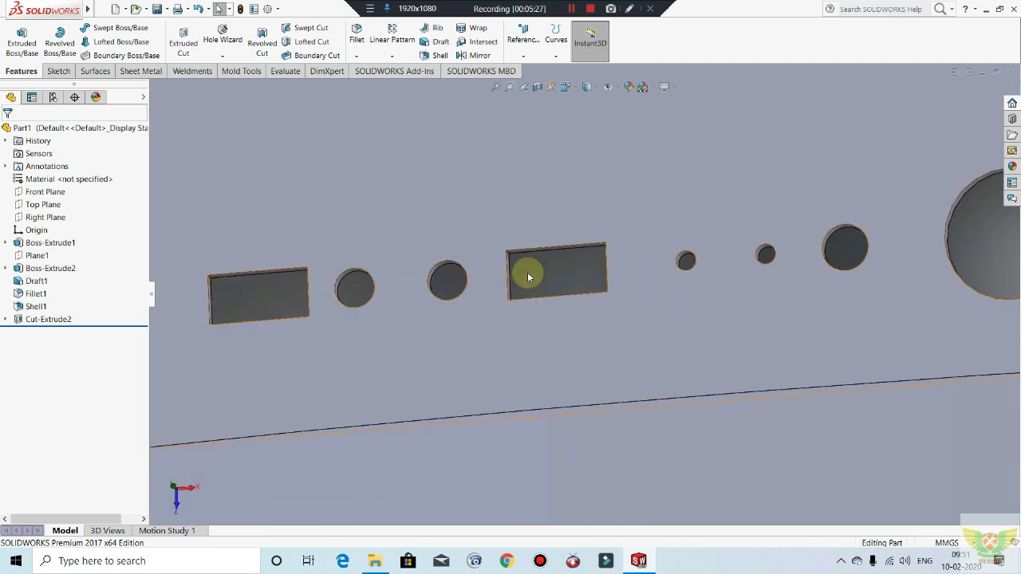
{"action": "scroll", "coordinate": [839, 269], "scroll_direction": "up", "scroll_amount": 4}
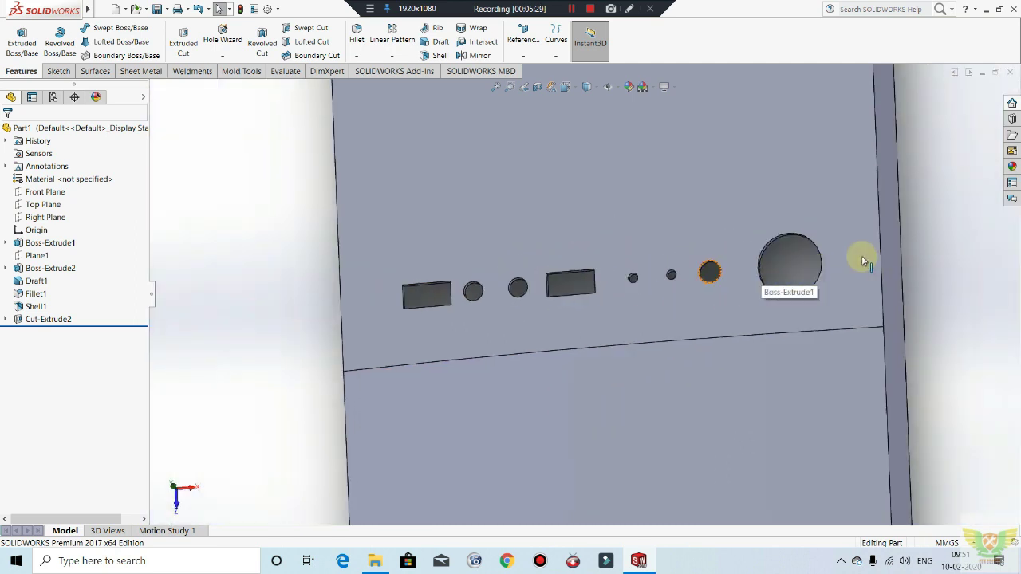
{"action": "scroll", "coordinate": [718, 273], "scroll_direction": "down", "scroll_amount": 3}
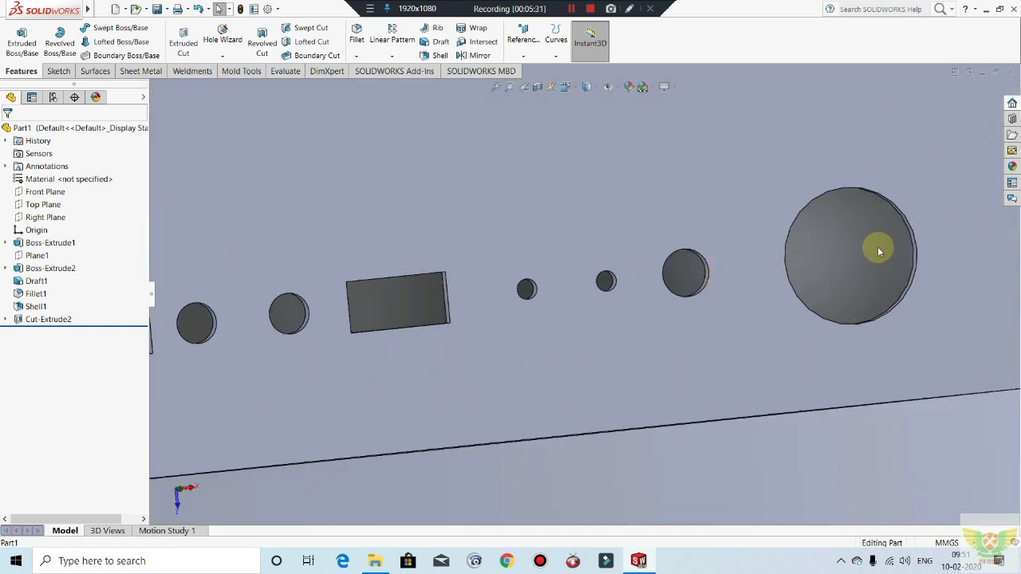
{"action": "scroll", "coordinate": [812, 263], "scroll_direction": "up", "scroll_amount": 2}
{"action": "scroll", "coordinate": [803, 264], "scroll_direction": "up", "scroll_amount": 2}
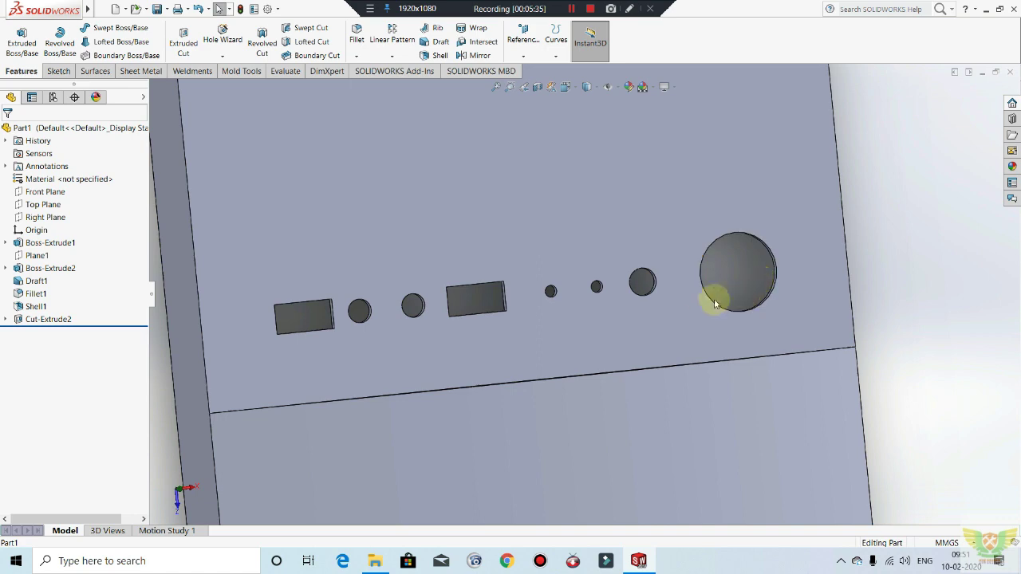
Step: Open a new sketch on the interior floor face that contains the row of openings
{"action": "middle_click_drag", "start_coordinate": [698, 295], "coordinate": [879, 244]}
{"action": "left_click", "coordinate": [725, 223]}
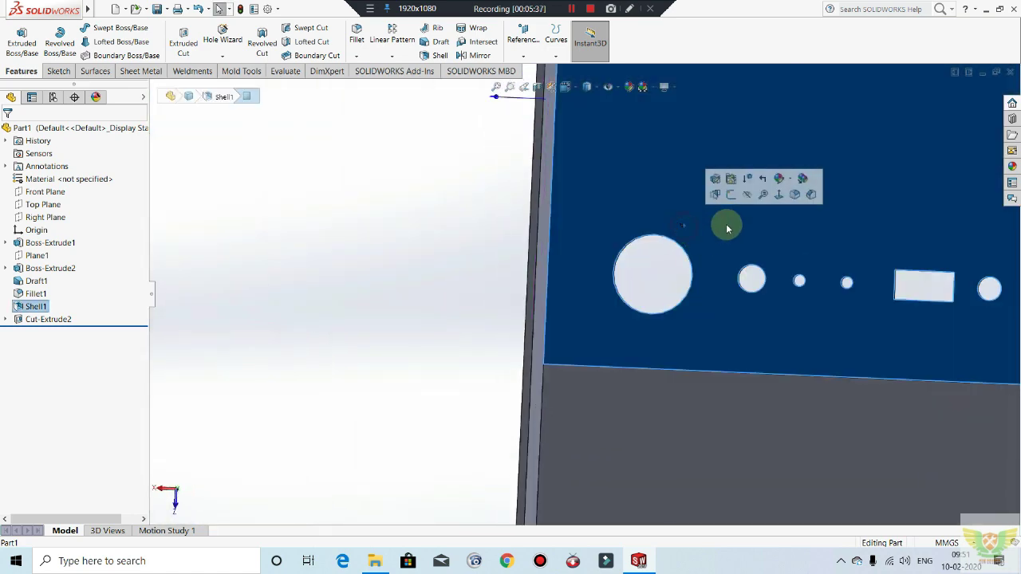
{"action": "left_click", "coordinate": [726, 197]}
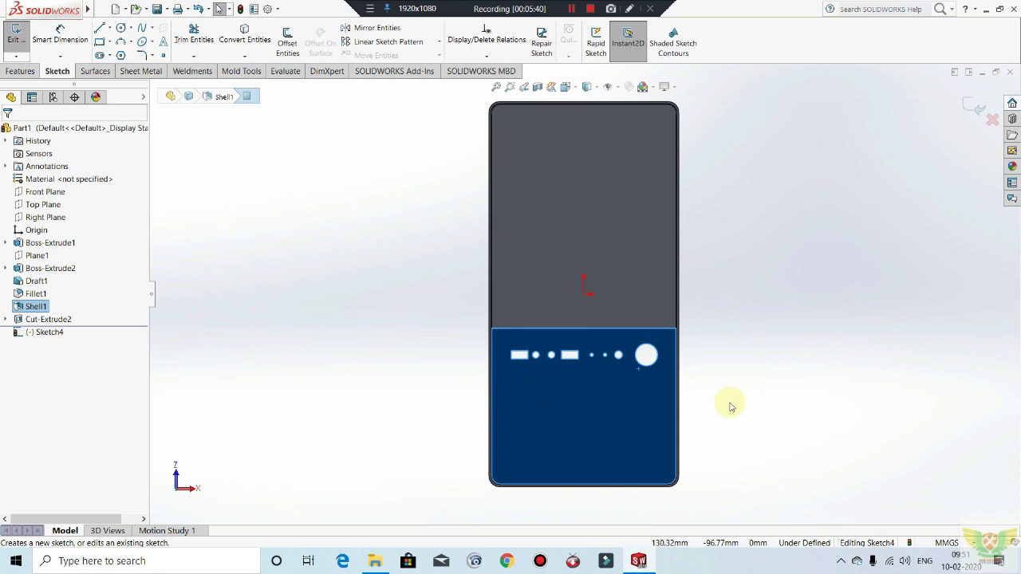
{"action": "scroll", "coordinate": [731, 404], "scroll_direction": "down", "scroll_amount": 4}
{"action": "left_click", "coordinate": [702, 340]}
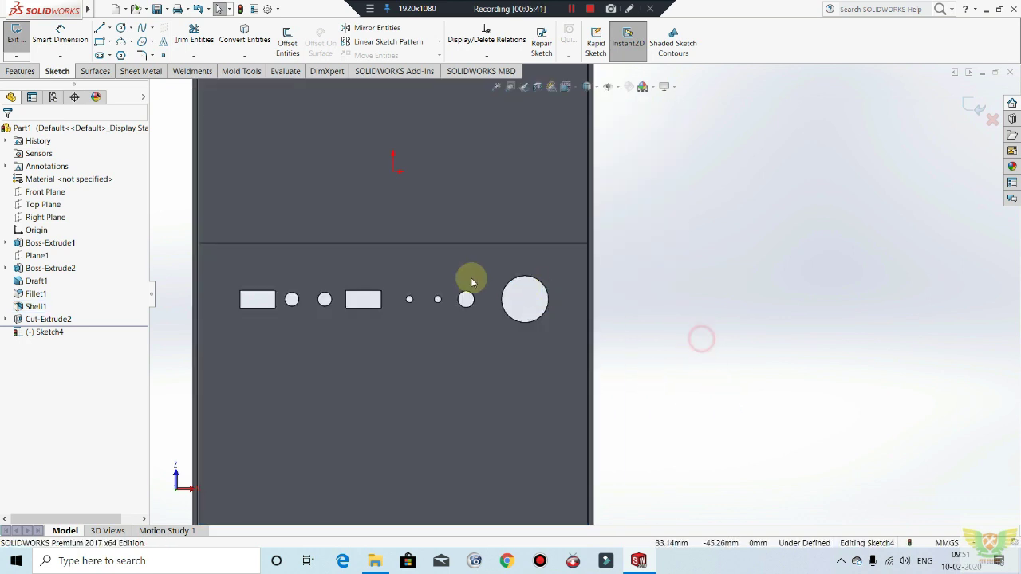
Step: Convert the edges of the 20 mm and 7 mm holes into sketch circles and offset them outward
{"action": "left_click", "coordinate": [604, 278]}
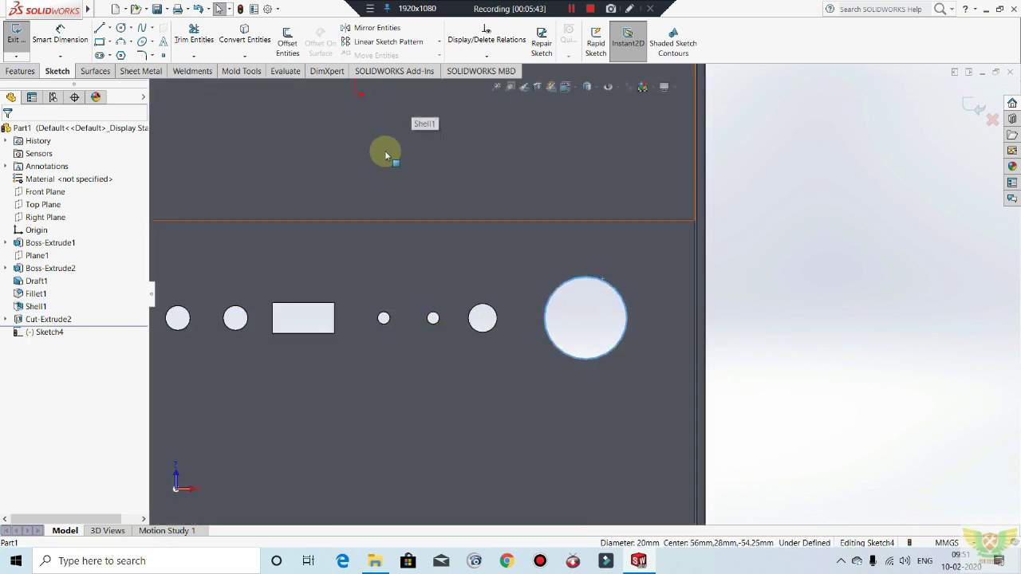
{"action": "left_click", "coordinate": [241, 33]}
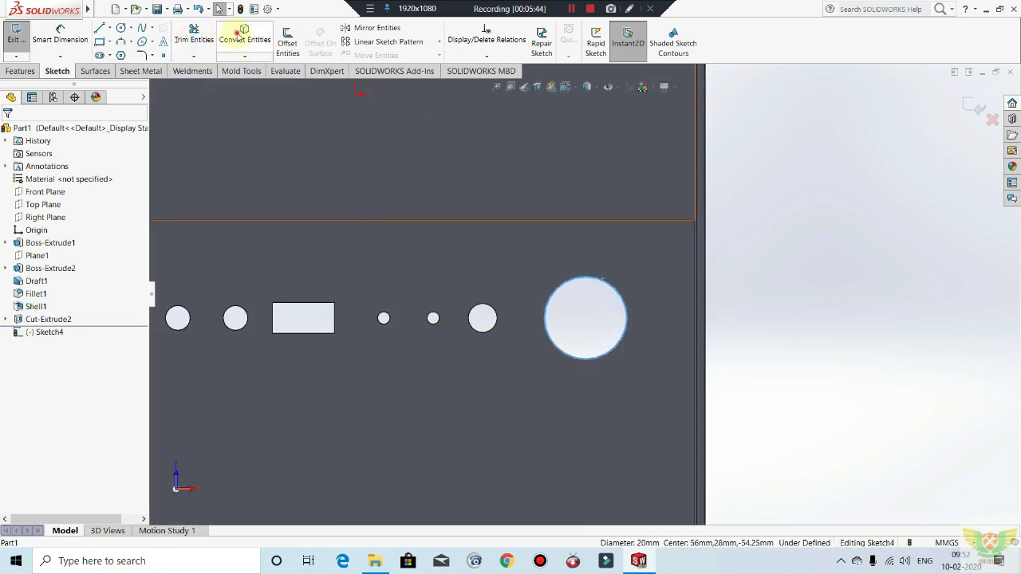
{"action": "left_click", "coordinate": [484, 305]}
{"action": "left_click", "coordinate": [256, 39]}
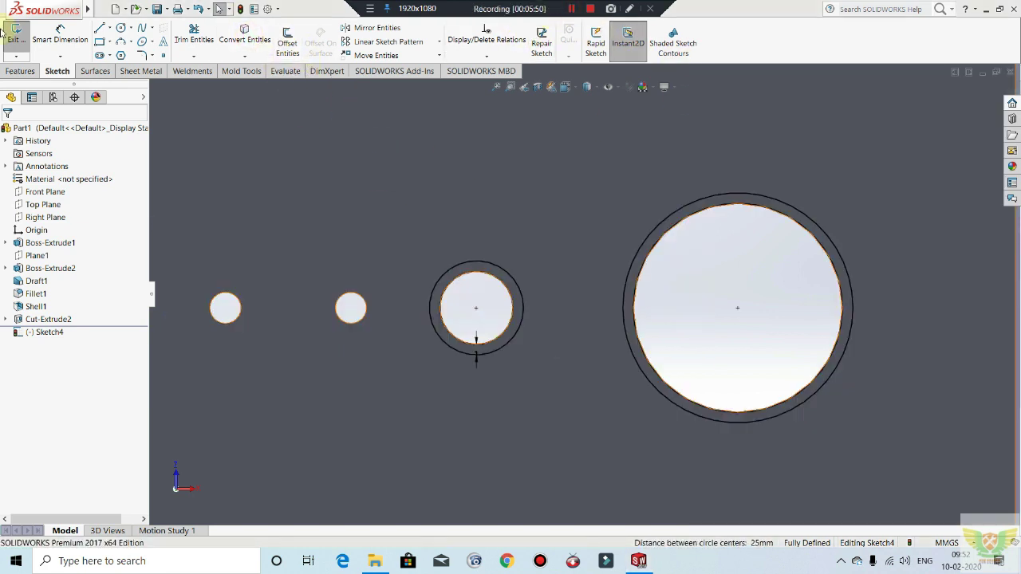
Step: Close the ring sketch and extrude the rings around the two larger round holes 15 mm as a merged boss
{"action": "left_click", "coordinate": [16, 36]}
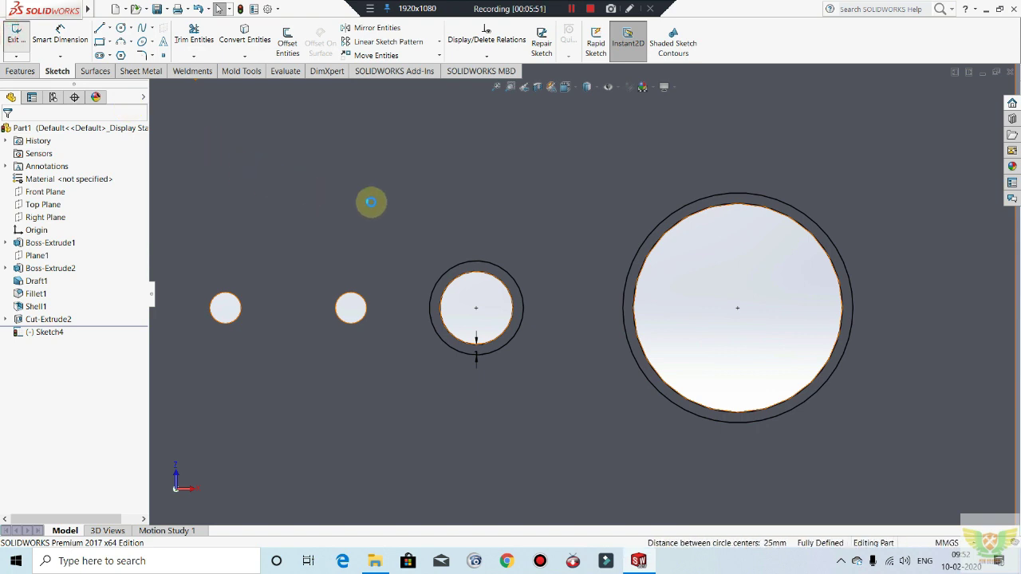
{"action": "scroll", "coordinate": [550, 220], "scroll_direction": "up", "scroll_amount": 1}
{"action": "middle_click_drag", "start_coordinate": [551, 223], "coordinate": [533, 268]}
{"action": "scroll", "coordinate": [756, 287], "scroll_direction": "down", "scroll_amount": 3}
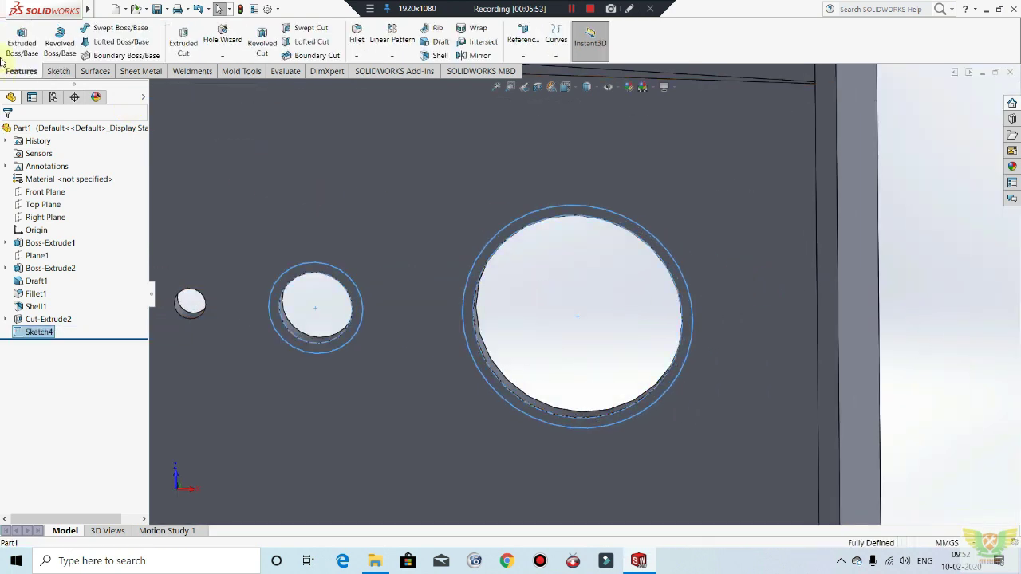
{"action": "left_click", "coordinate": [12, 40]}
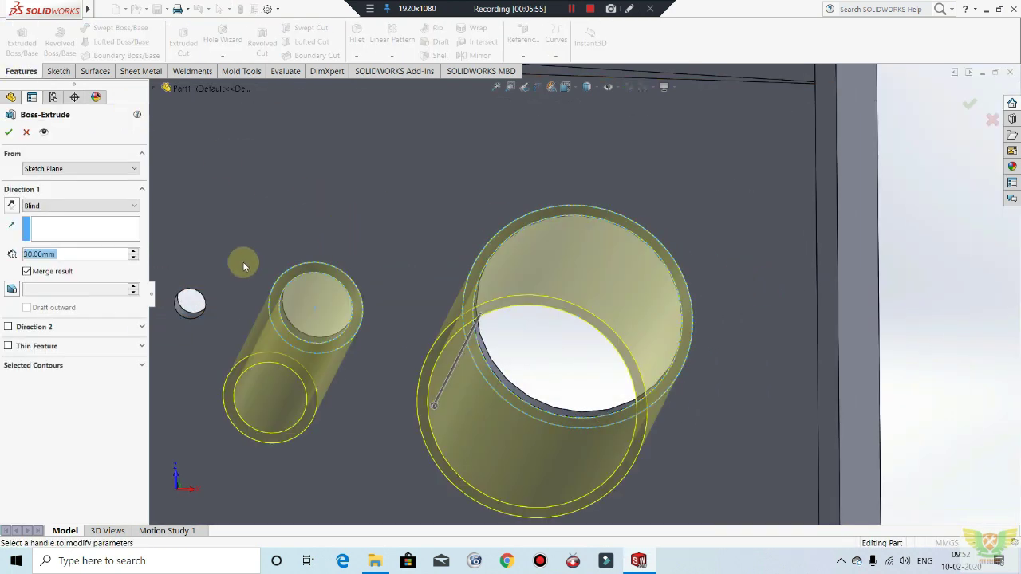
{"action": "left_click", "coordinate": [86, 251]}
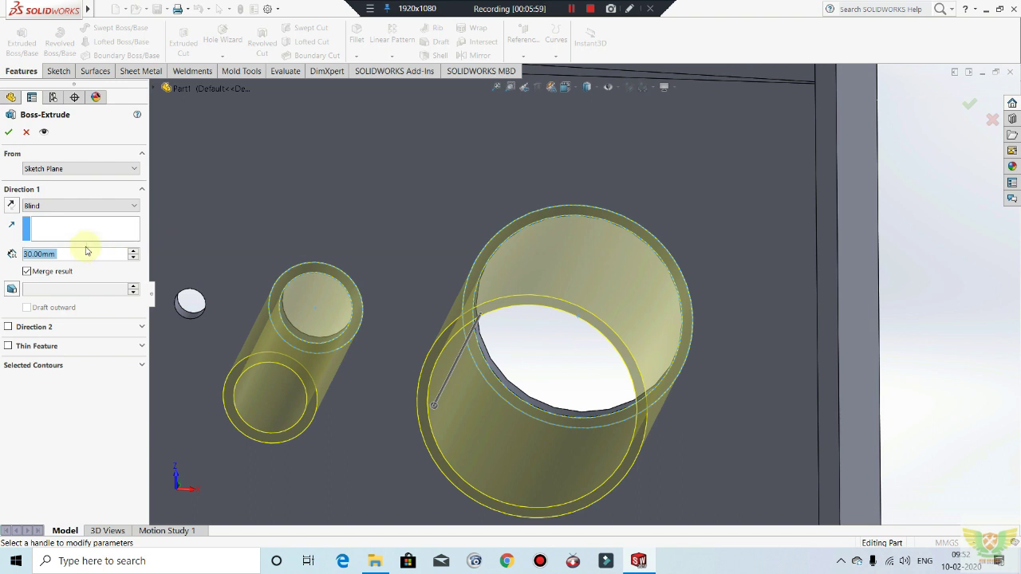
{"action": "type", "text": "20"}
{"action": "key", "text": "Return"}
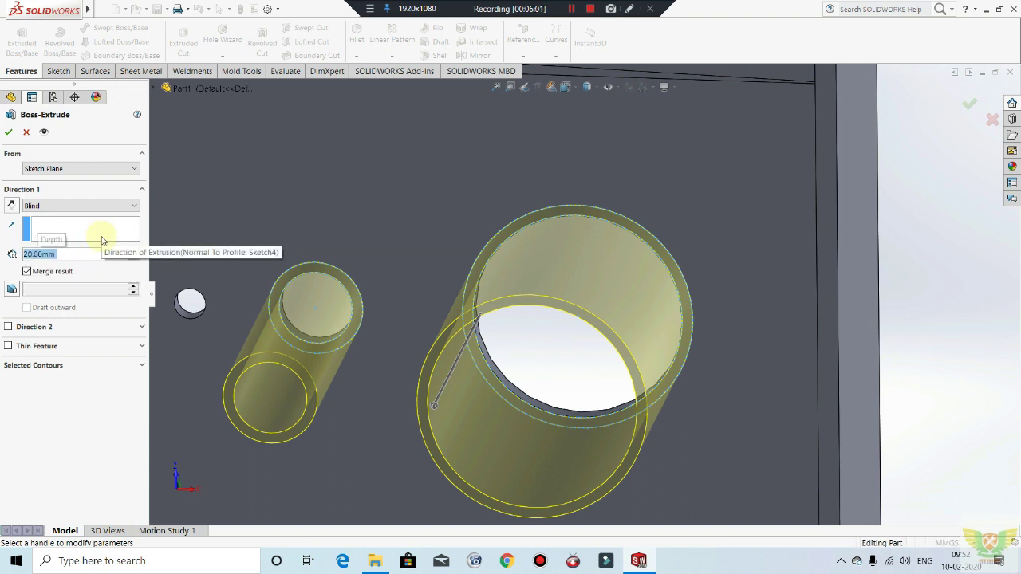
{"action": "type", "text": "15"}
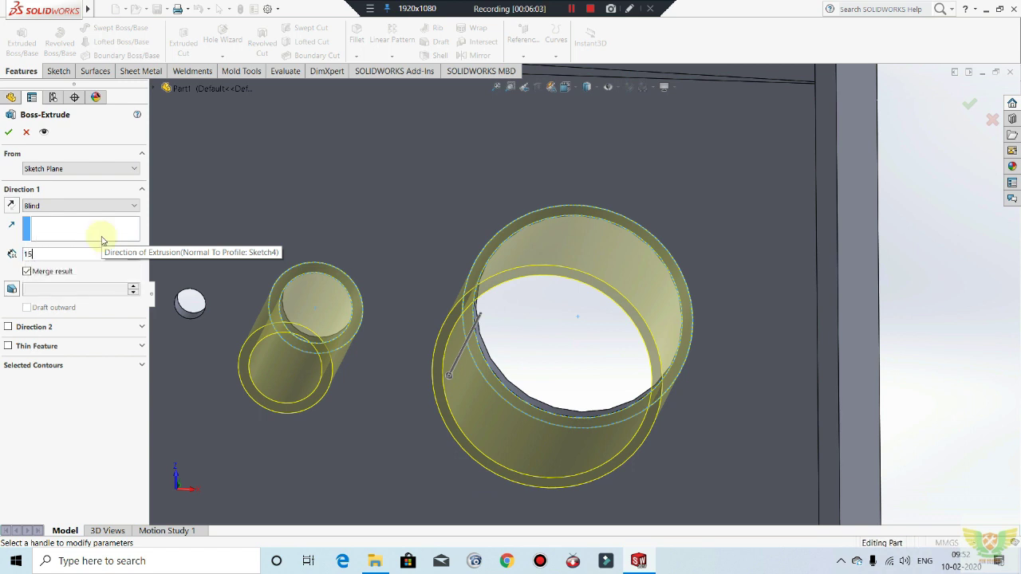
{"action": "key", "text": "Return"}
{"action": "left_click", "coordinate": [7, 132]}
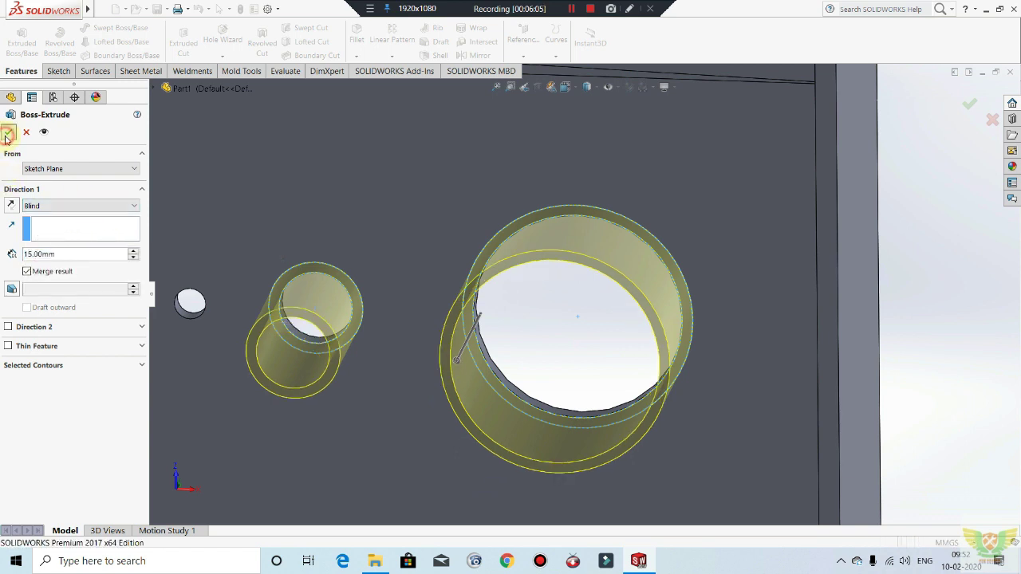
{"action": "middle_click_drag", "start_coordinate": [337, 290], "coordinate": [455, 295]}
{"action": "scroll", "coordinate": [895, 282], "scroll_direction": "up", "scroll_amount": 2}
{"action": "left_click", "coordinate": [901, 273]}
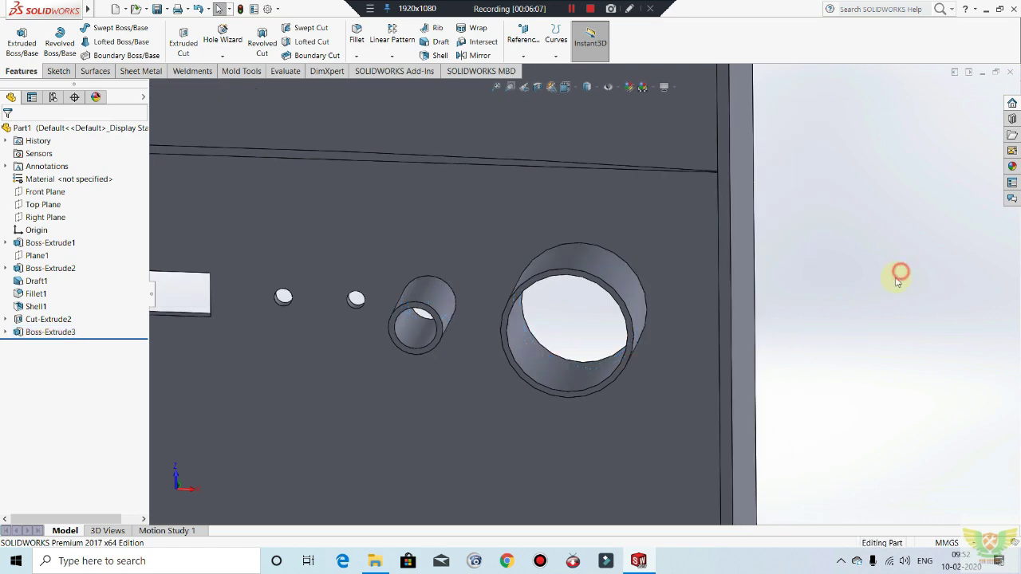
Step: Start a new sketch on the end face of the large hollow cylinder and view it face-on
{"action": "middle_click_drag", "start_coordinate": [742, 283], "coordinate": [783, 234]}
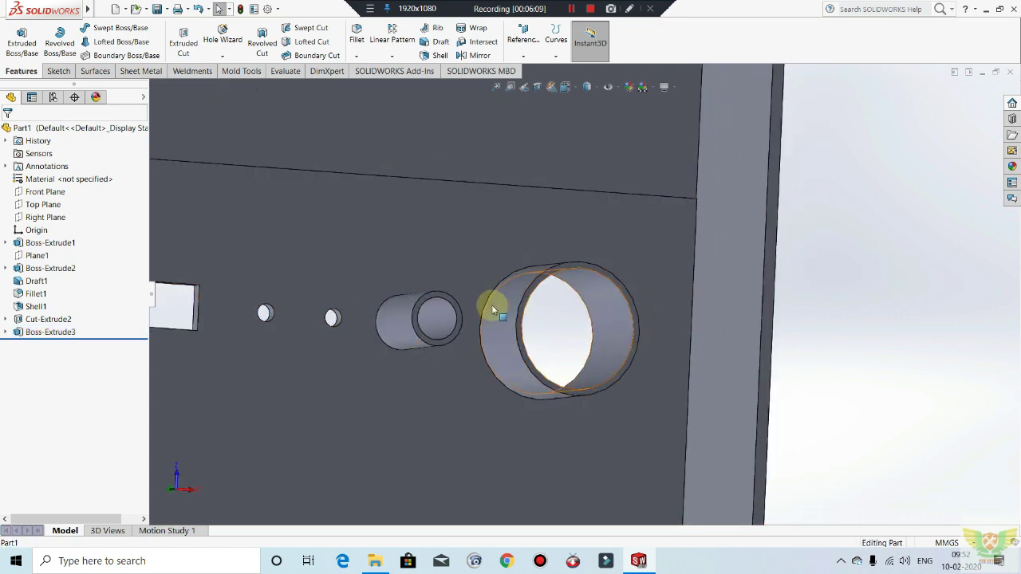
{"action": "middle_click_drag", "start_coordinate": [492, 308], "coordinate": [529, 444]}
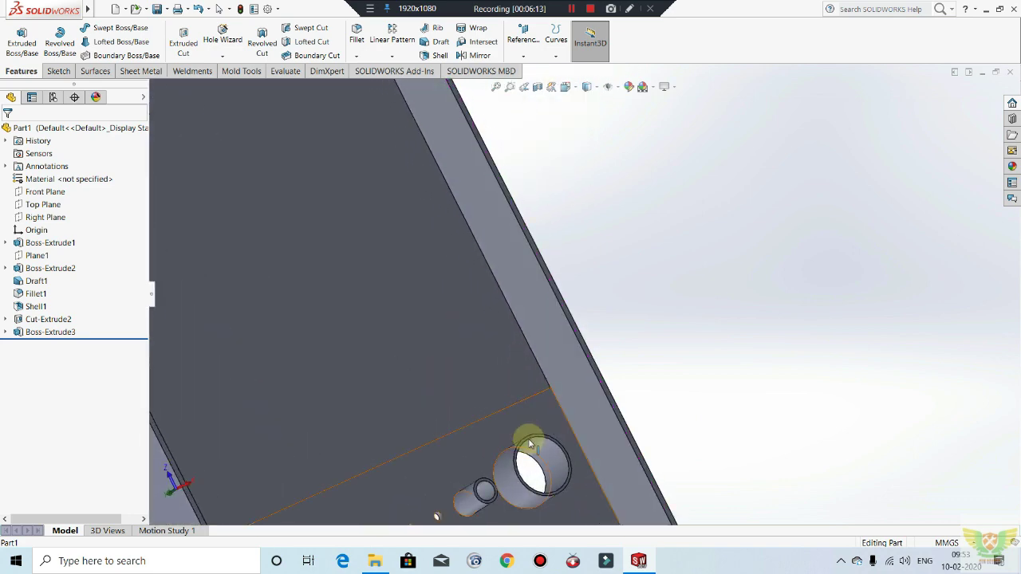
{"action": "scroll", "coordinate": [529, 433], "scroll_direction": "up", "scroll_amount": 3}
{"action": "scroll", "coordinate": [536, 370], "scroll_direction": "down", "scroll_amount": 5}
{"action": "scroll", "coordinate": [581, 312], "scroll_direction": "down", "scroll_amount": 2}
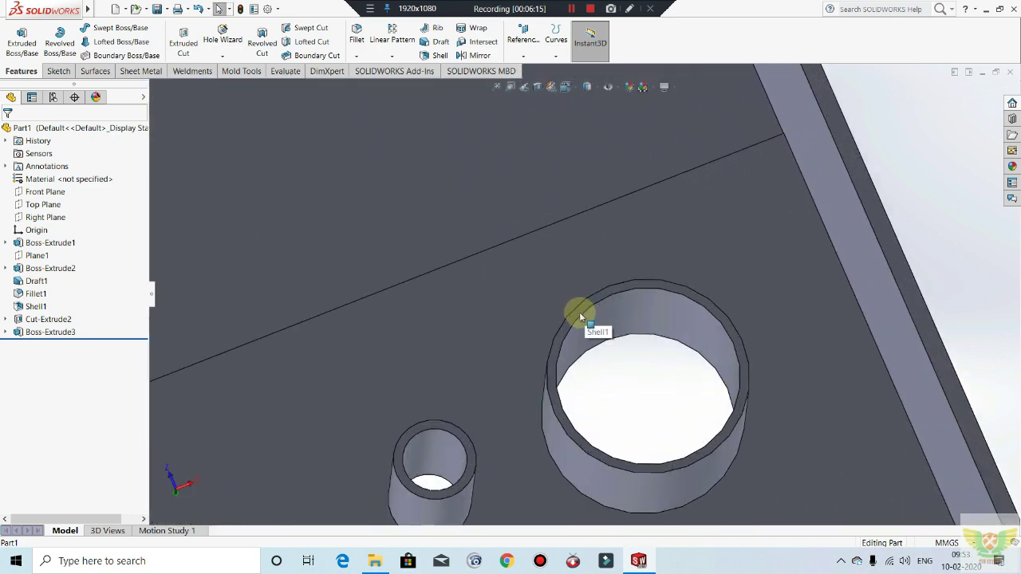
{"action": "left_click", "coordinate": [580, 312]}
{"action": "left_click", "coordinate": [625, 290]}
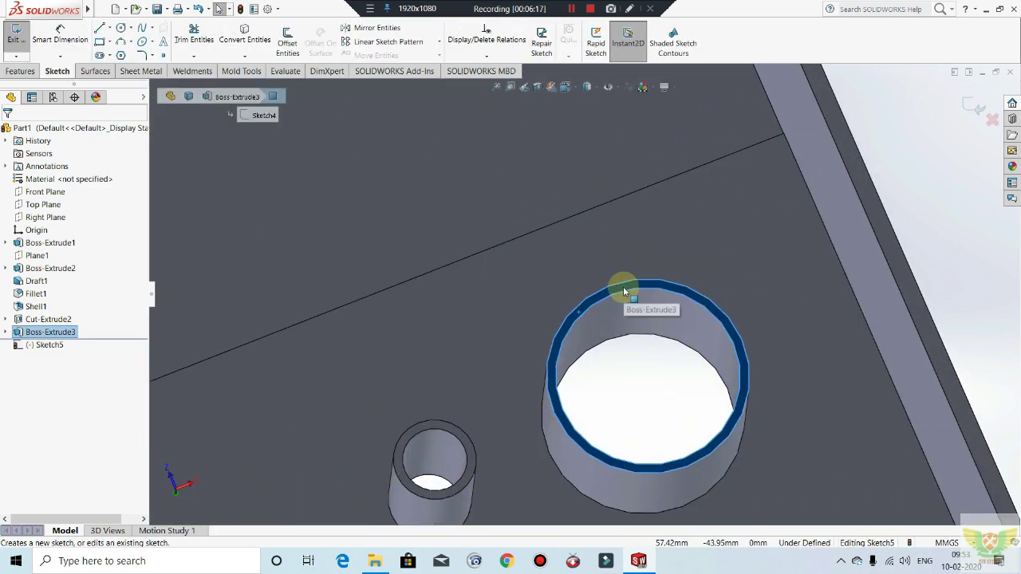
{"action": "key", "text": "ctrl+8"}
{"action": "scroll", "coordinate": [684, 365], "scroll_direction": "down", "scroll_amount": 5}
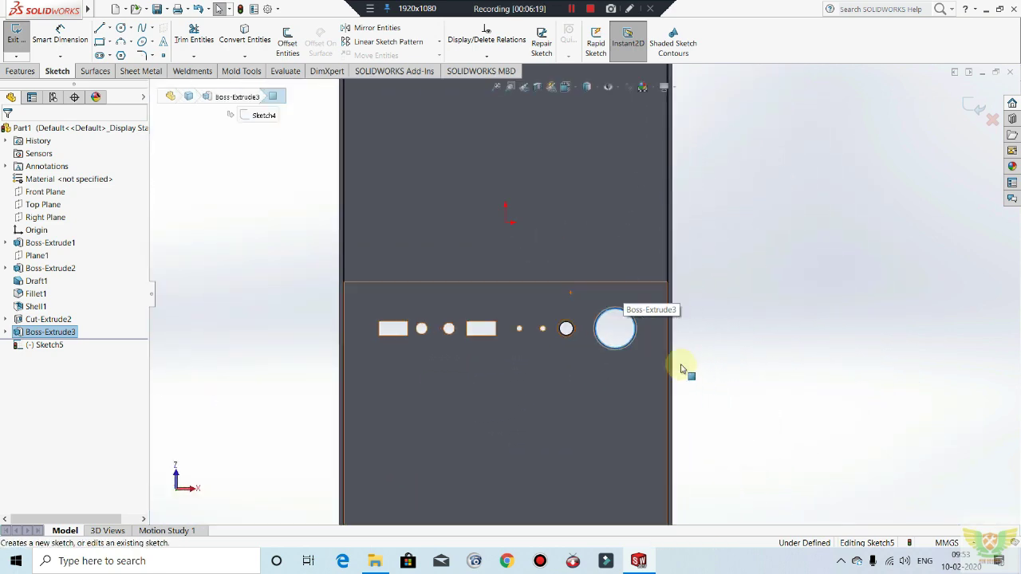
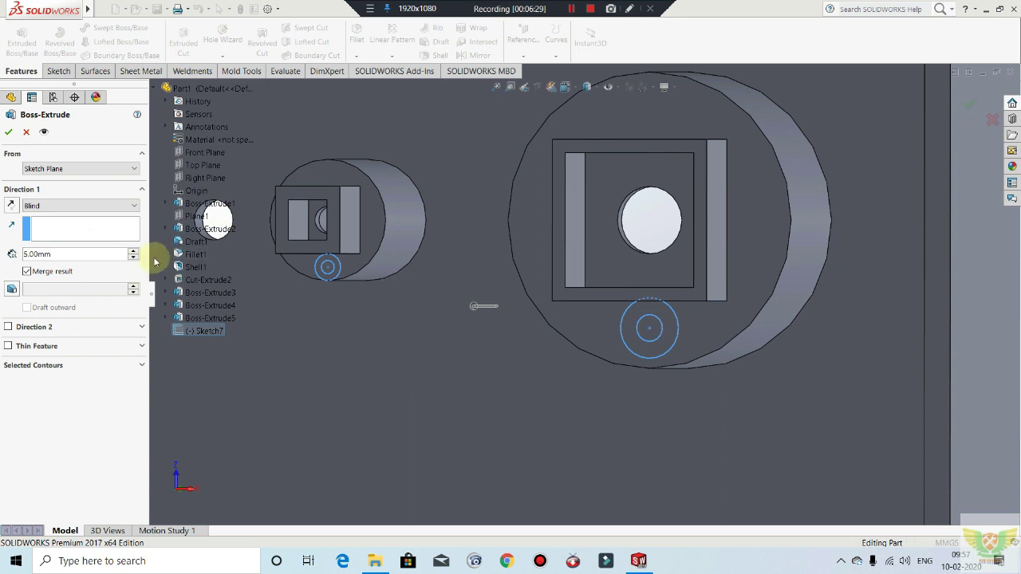
Step: Extrude the small concentric circles below both square frames 5 mm as separate bodies, with merging of the result turned off
{"action": "left_click", "coordinate": [11, 134]}
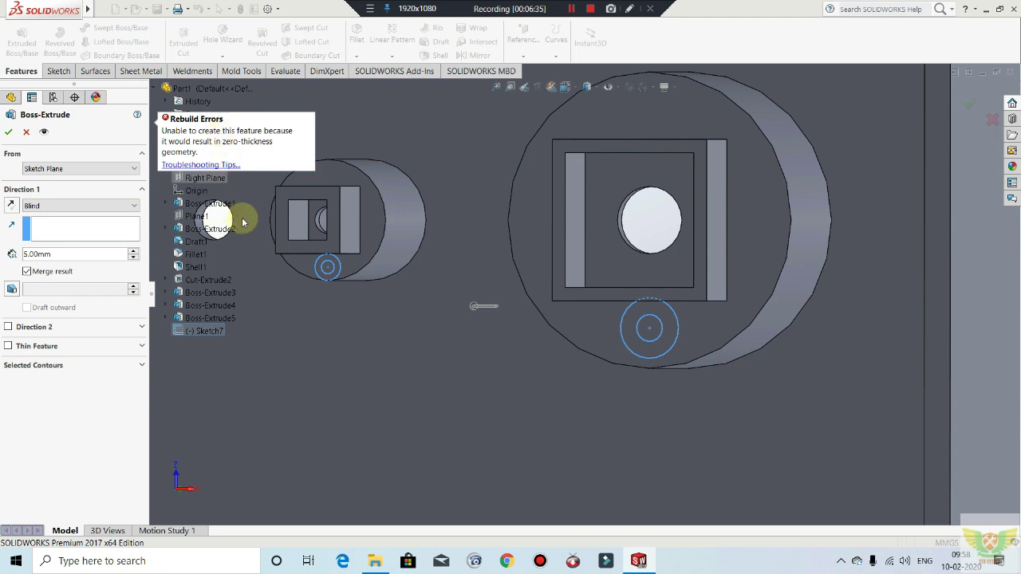
{"action": "left_click", "coordinate": [27, 272]}
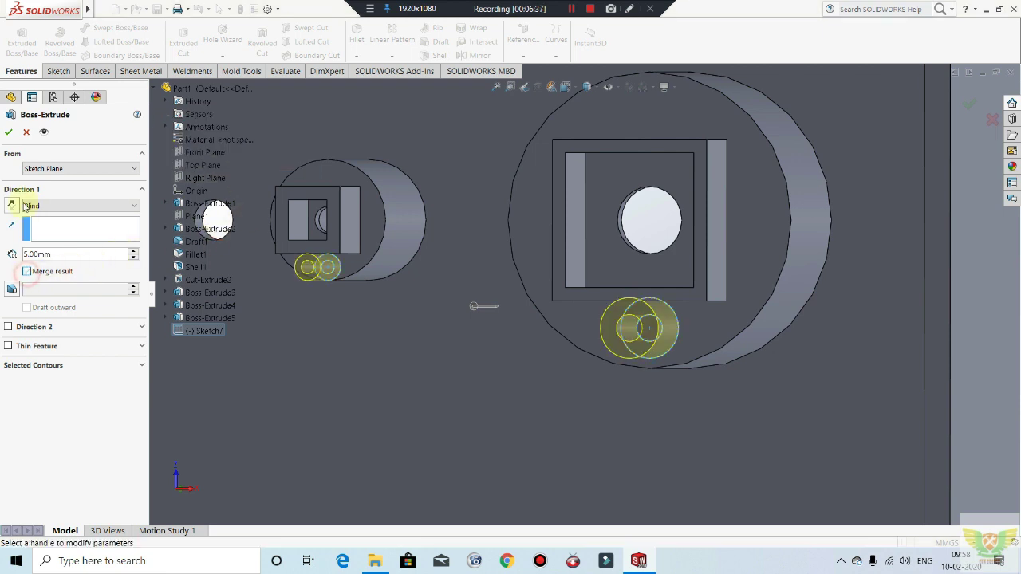
{"action": "left_click", "coordinate": [8, 136]}
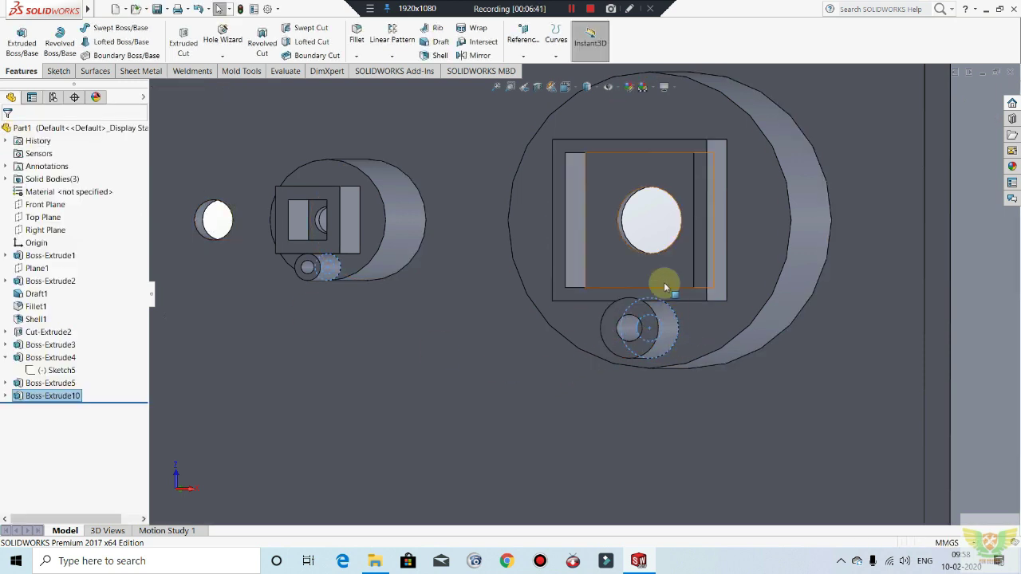
{"action": "left_click", "coordinate": [71, 396]}
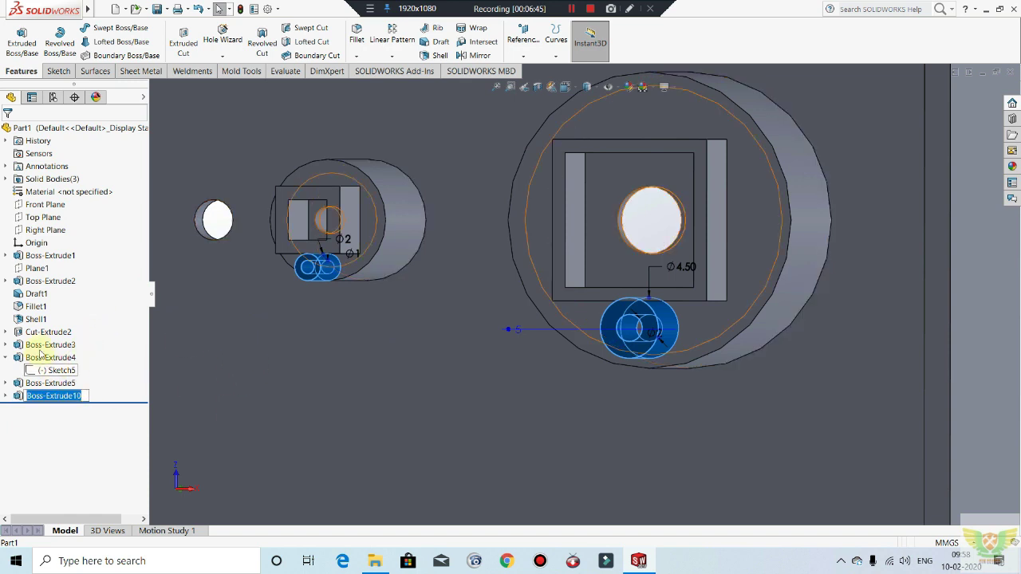
{"action": "left_click", "coordinate": [46, 255]}
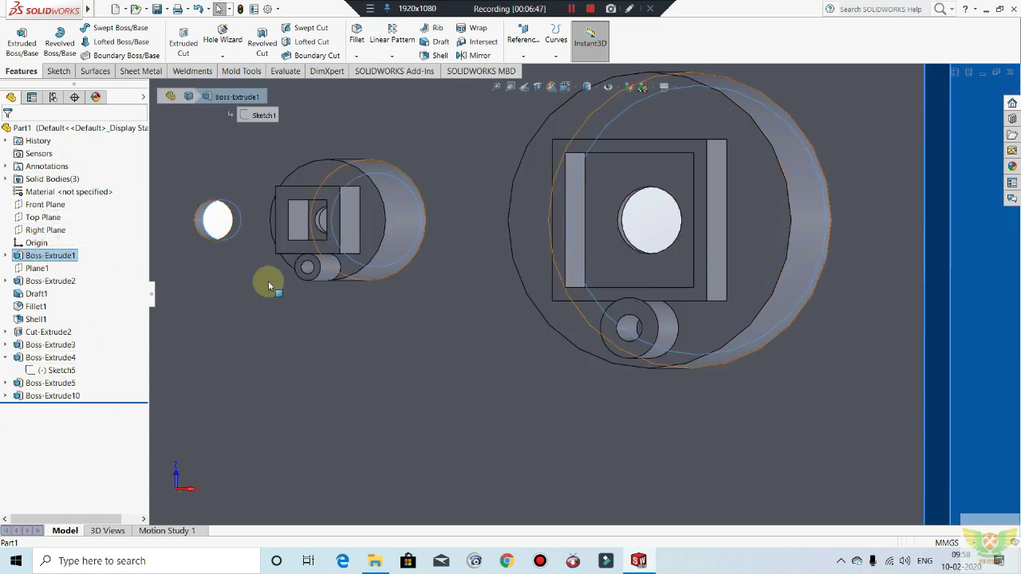
{"action": "key", "text": "Escape"}
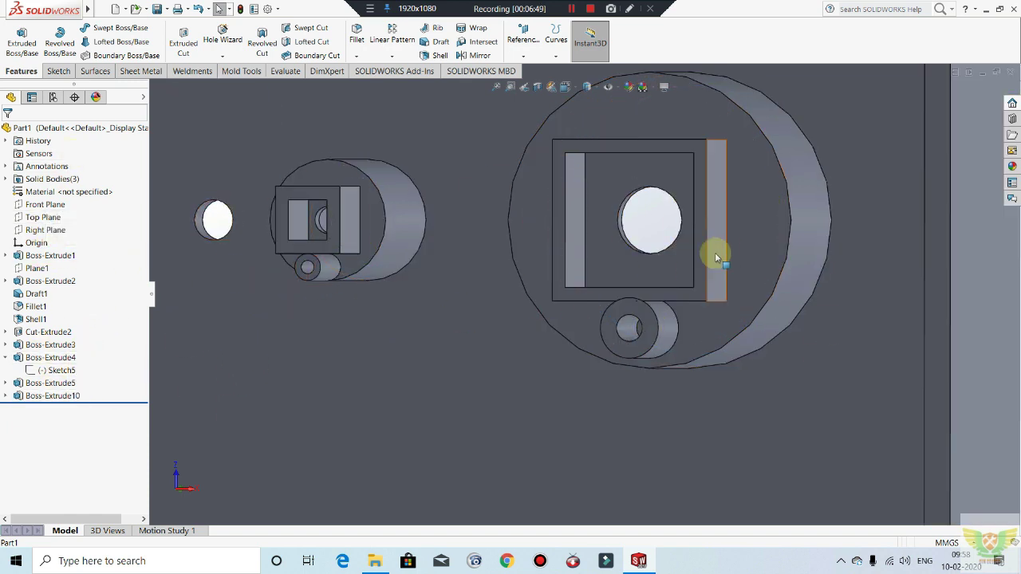
Step: Open the small tube extrusion's sketch for editing and examine the 2 mm circle below the smaller square frame, including its relations
{"action": "right_click", "coordinate": [56, 396]}
{"action": "left_click", "coordinate": [89, 326]}
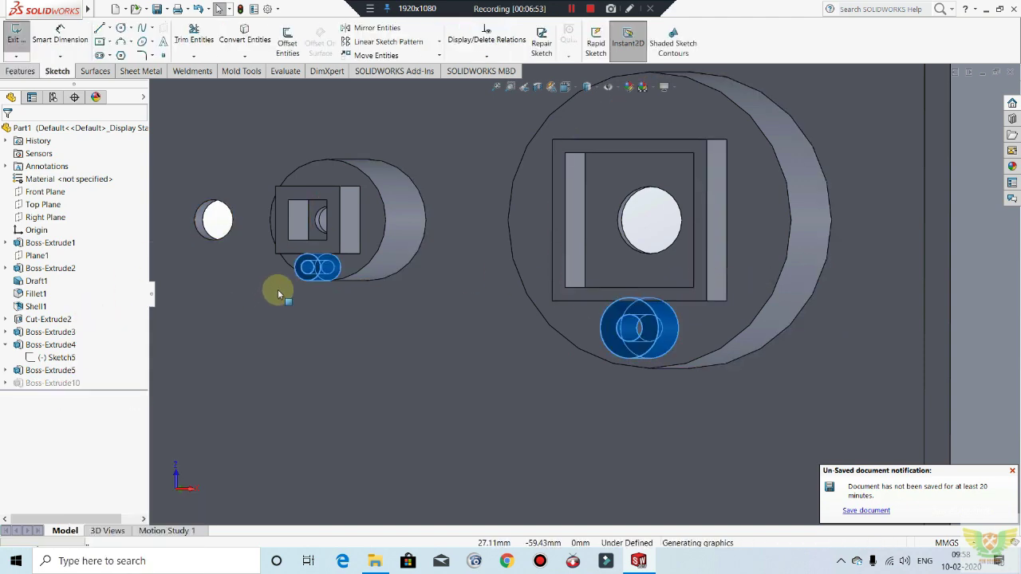
{"action": "scroll", "coordinate": [309, 266], "scroll_direction": "down", "scroll_amount": 8}
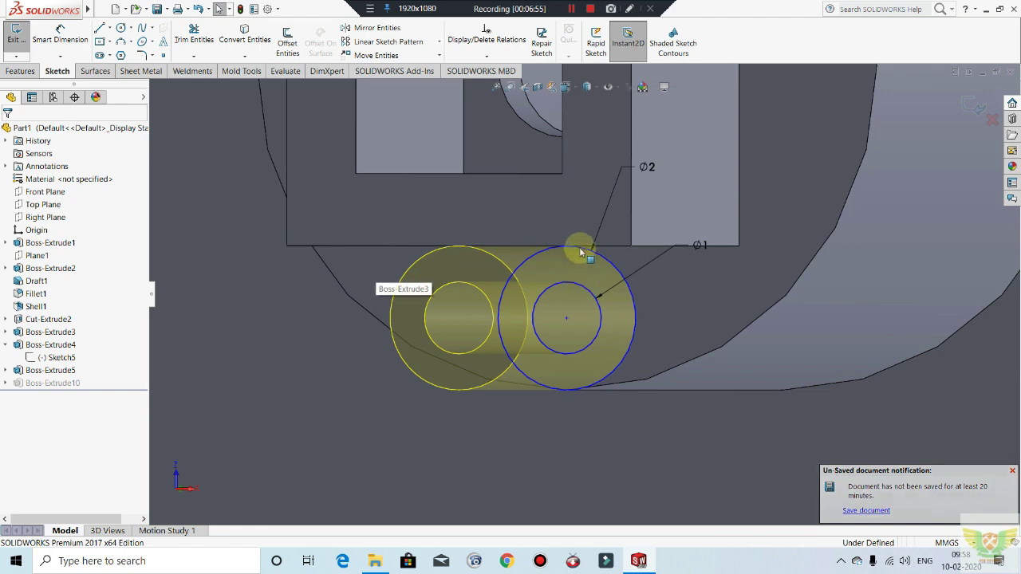
{"action": "middle_click_drag", "start_coordinate": [598, 254], "coordinate": [590, 250]}
{"action": "middle_click_drag", "start_coordinate": [483, 248], "coordinate": [476, 246]}
{"action": "left_click_drag", "start_coordinate": [474, 245], "coordinate": [476, 246]}
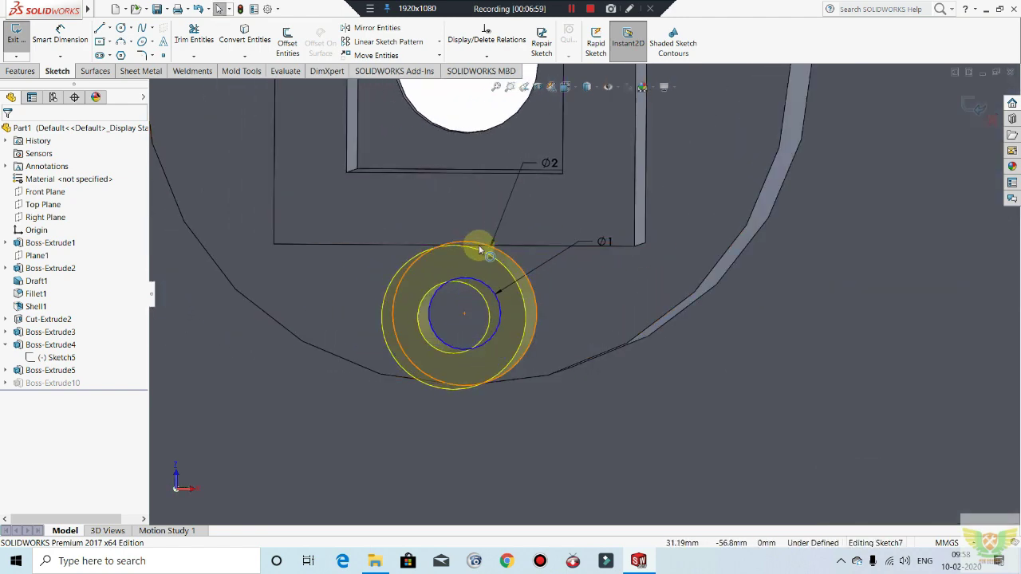
{"action": "scroll", "coordinate": [479, 245], "scroll_direction": "up", "scroll_amount": 4}
{"action": "key", "text": "ctrl+8"}
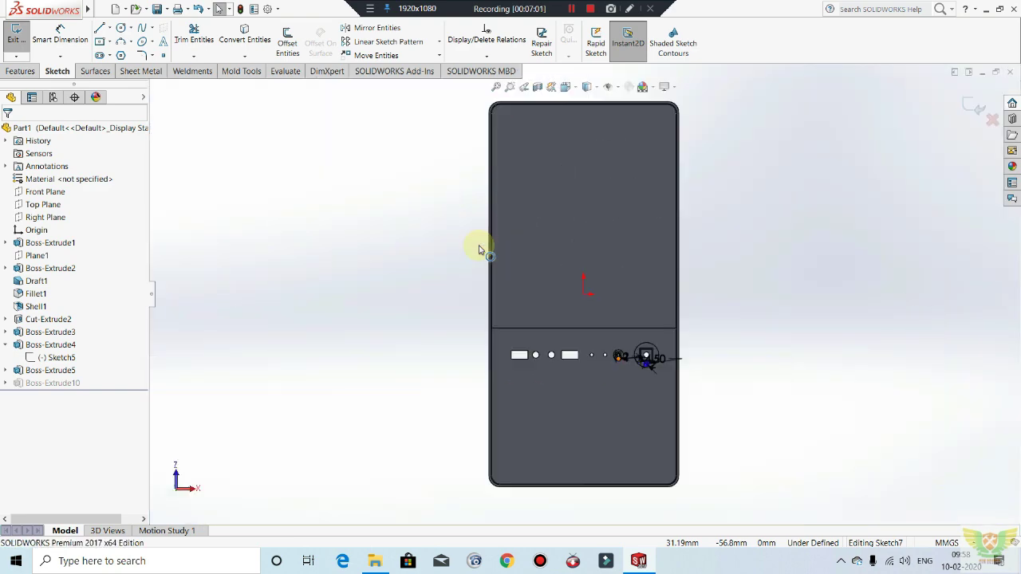
{"action": "scroll", "coordinate": [583, 341], "scroll_direction": "down", "scroll_amount": 5}
{"action": "scroll", "coordinate": [652, 363], "scroll_direction": "down", "scroll_amount": 10}
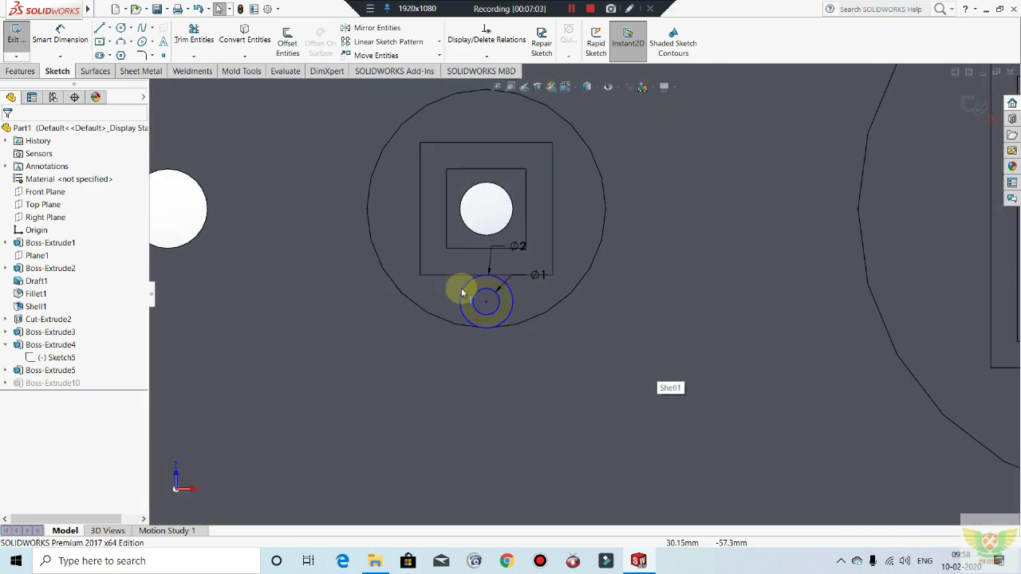
{"action": "left_click", "coordinate": [576, 274]}
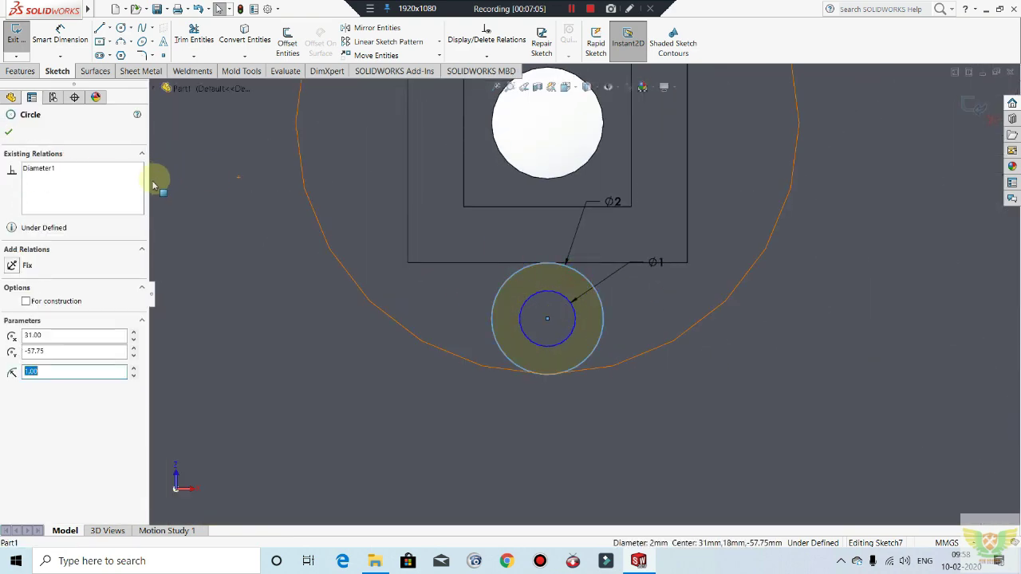
{"action": "key", "text": "Escape"}
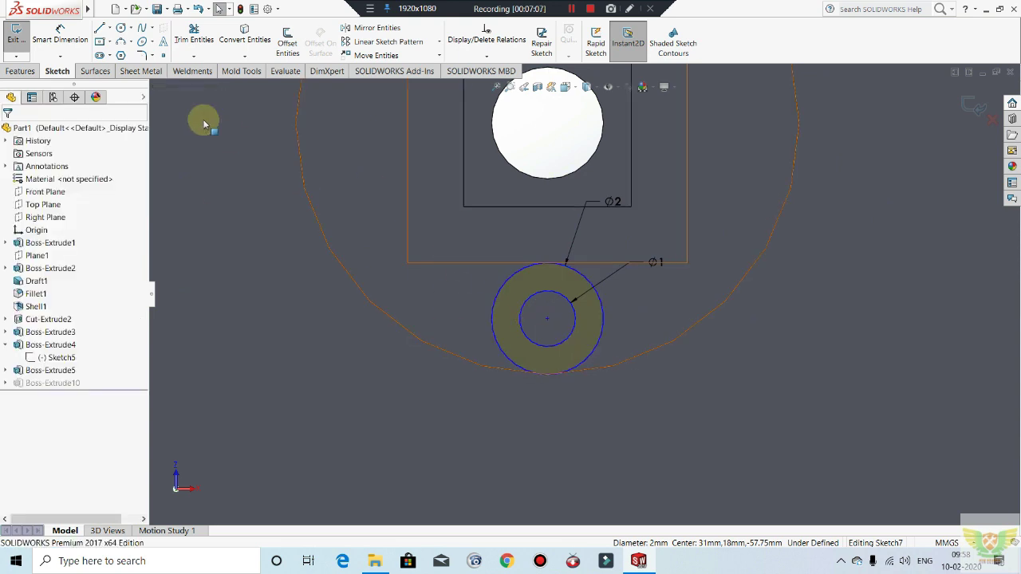
Step: Dimension the small circles' centre 0.9 mm from the smaller square frame's lower edge and close the sketch
{"action": "left_click", "coordinate": [50, 37]}
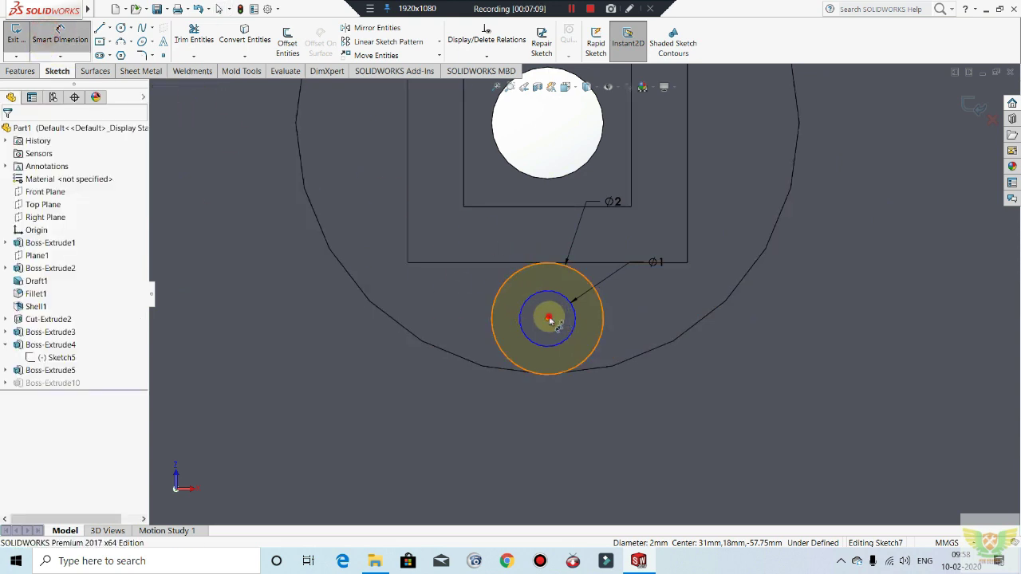
{"action": "left_click", "coordinate": [548, 319]}
{"action": "left_click", "coordinate": [501, 263]}
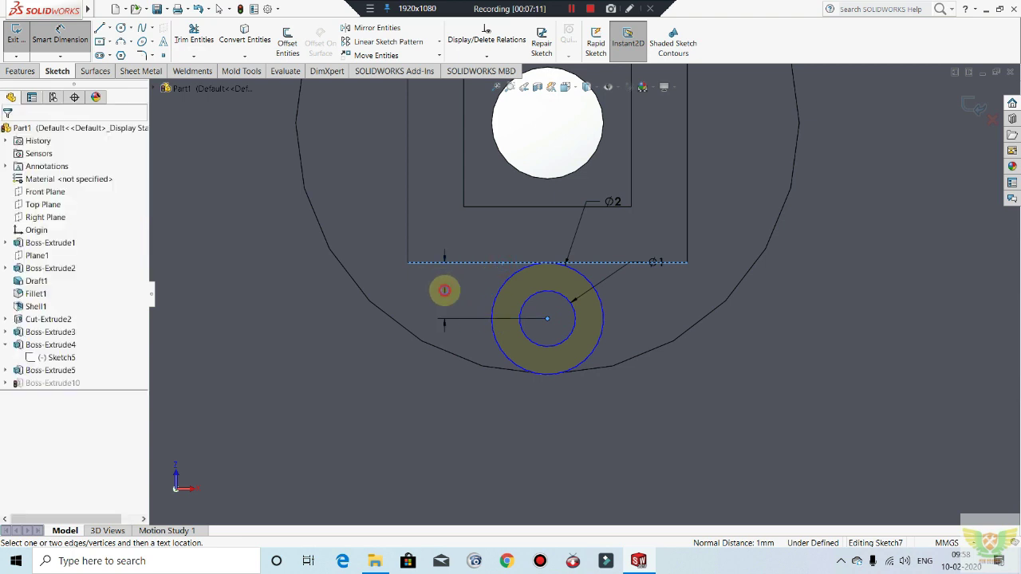
{"action": "left_click", "coordinate": [444, 289]}
{"action": "type", "text": "0."}
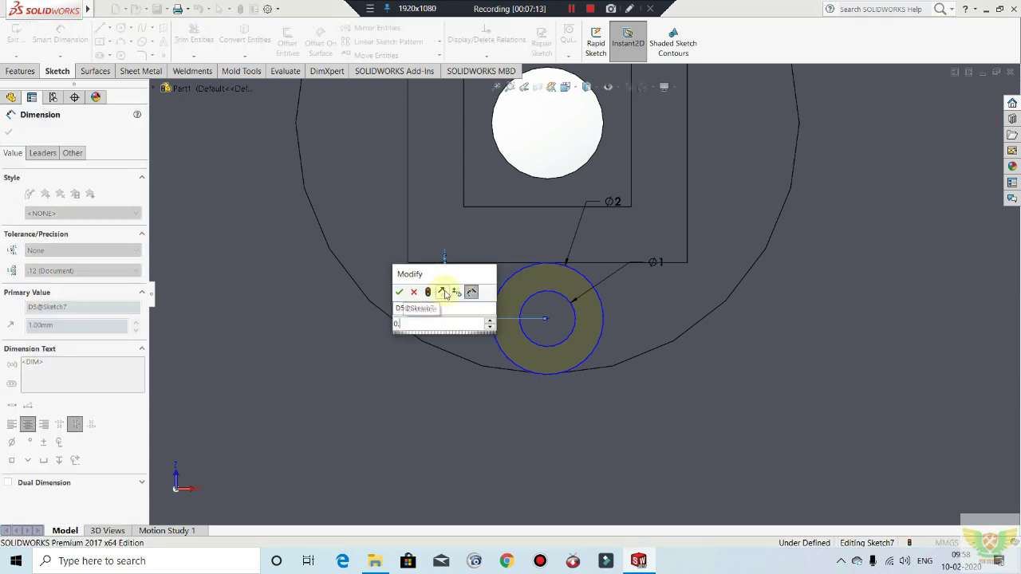
{"action": "type", "text": "9"}
{"action": "key", "text": "Return"}
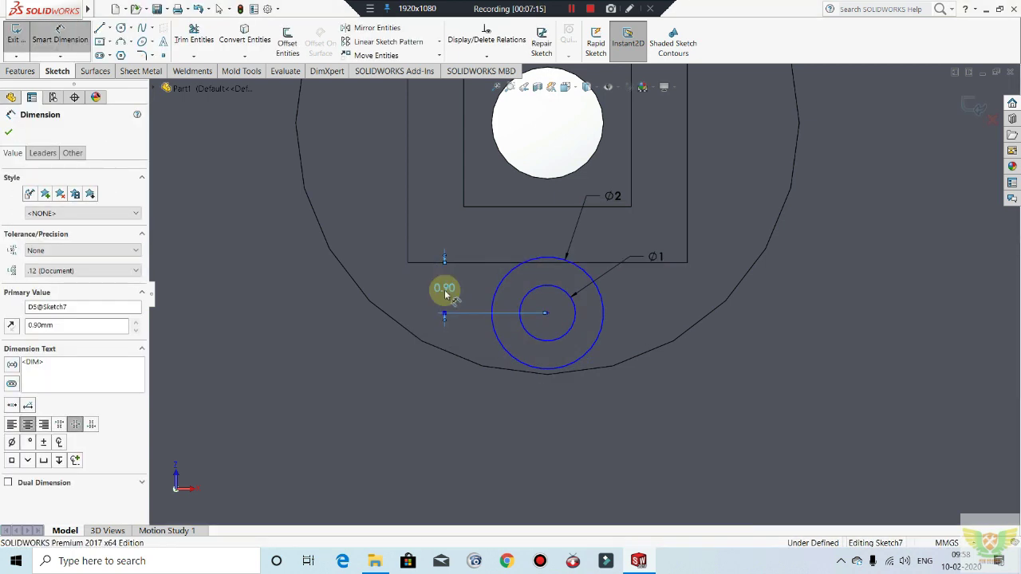
{"action": "key", "text": "Escape"}
{"action": "left_click", "coordinate": [12, 30]}
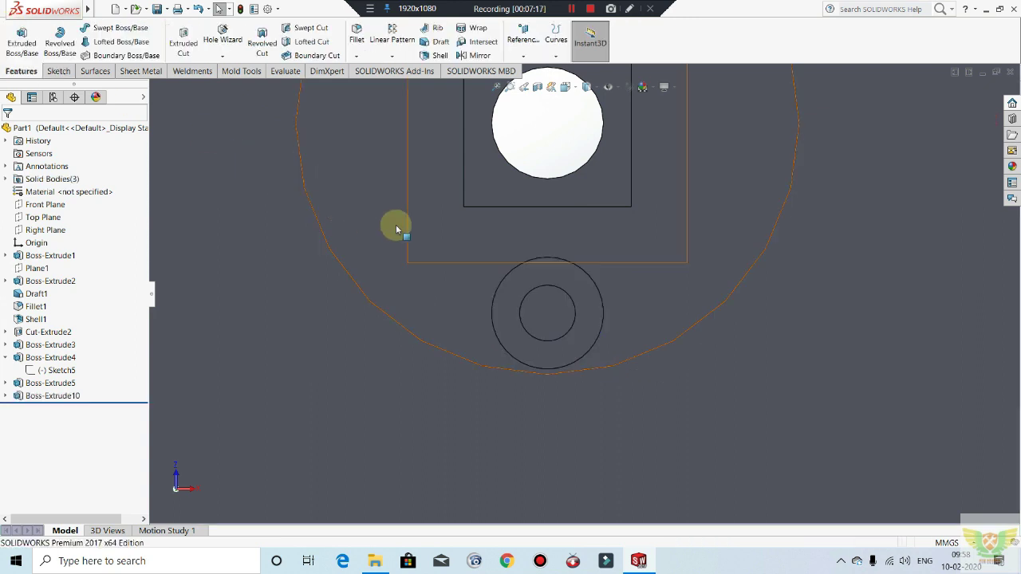
Step: Edit the 5 mm small tube extrusion so that its result merges with the existing body
{"action": "scroll", "coordinate": [391, 226], "scroll_direction": "up", "scroll_amount": 4}
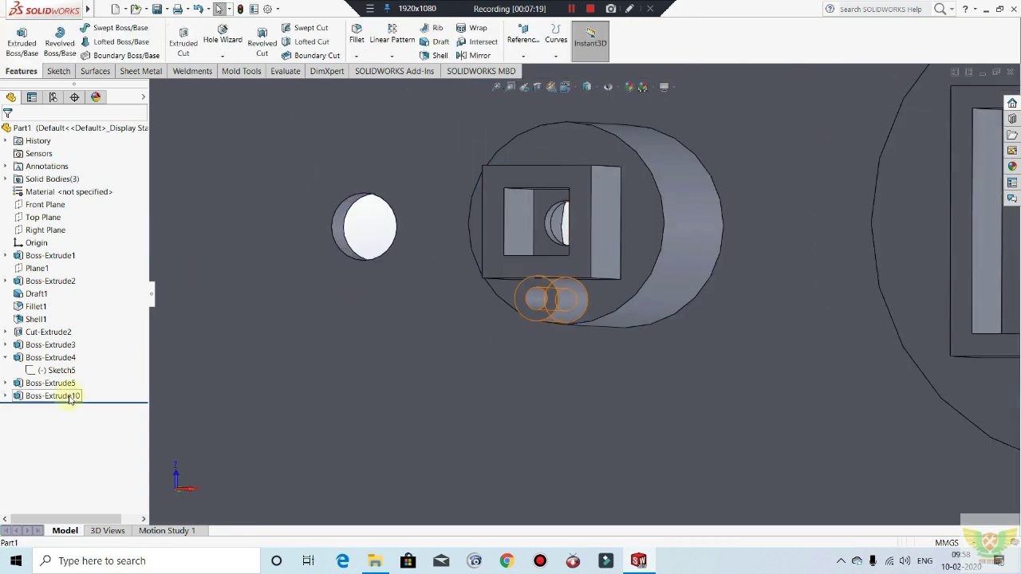
{"action": "right_click", "coordinate": [79, 392]}
{"action": "left_click", "coordinate": [80, 327]}
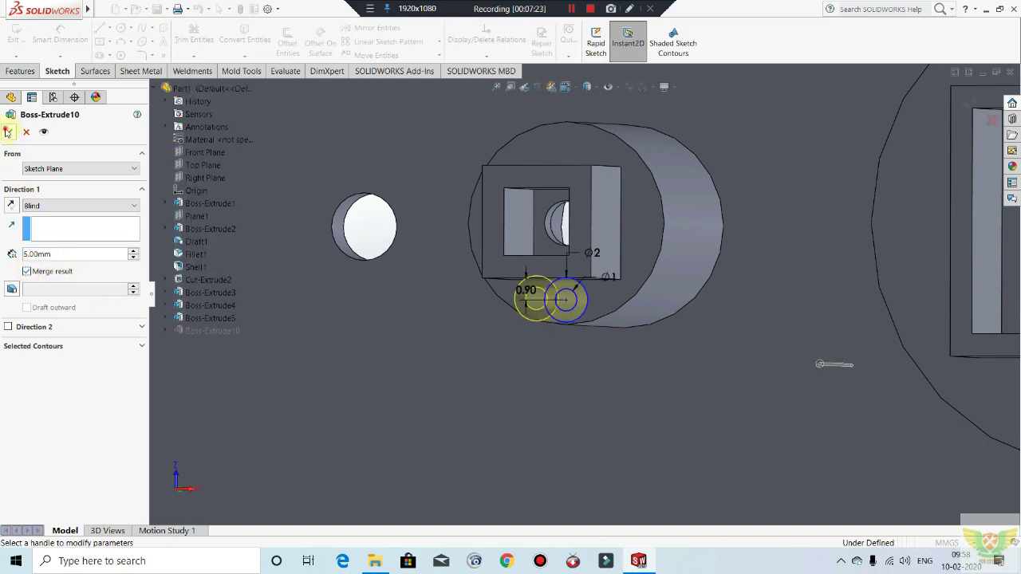
{"action": "left_click", "coordinate": [7, 132]}
{"action": "scroll", "coordinate": [550, 288], "scroll_direction": "up", "scroll_amount": 3}
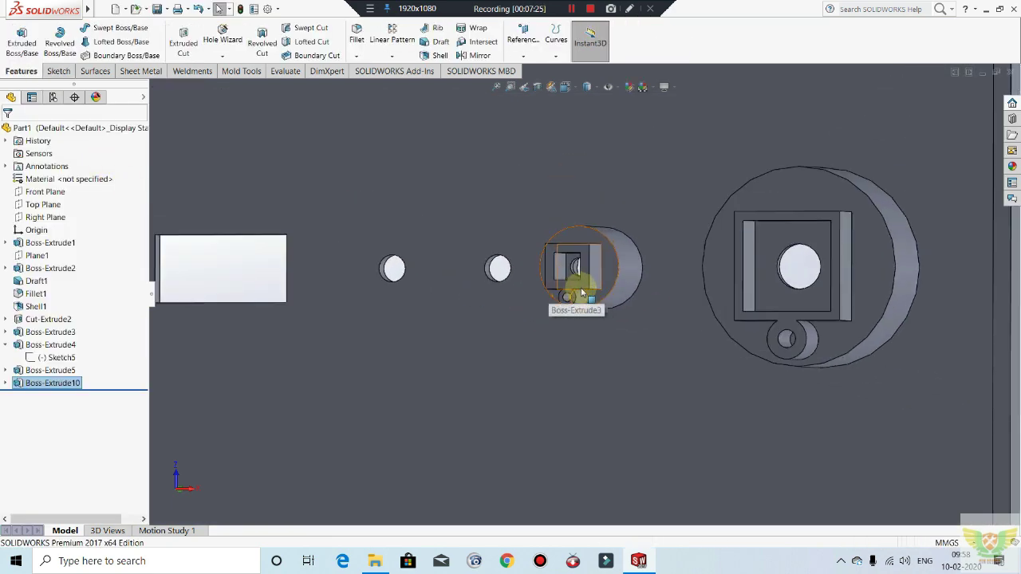
Step: Select the four inner base edges of the larger square frame for a constant-size fillet
{"action": "scroll", "coordinate": [582, 293], "scroll_direction": "down", "scroll_amount": 6}
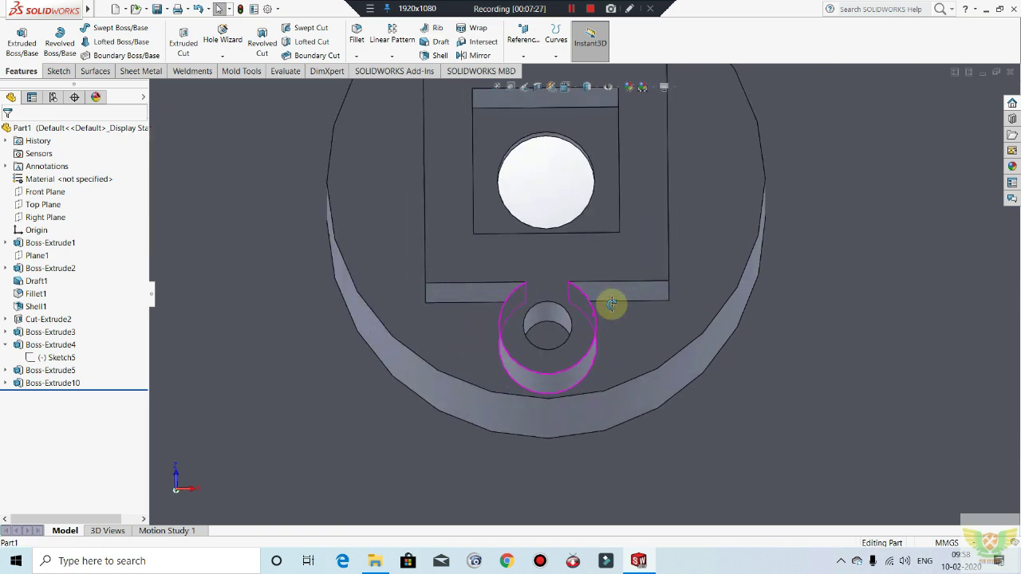
{"action": "scroll", "coordinate": [617, 305], "scroll_direction": "up", "scroll_amount": 6}
{"action": "middle_click_drag", "start_coordinate": [768, 320], "coordinate": [809, 307]}
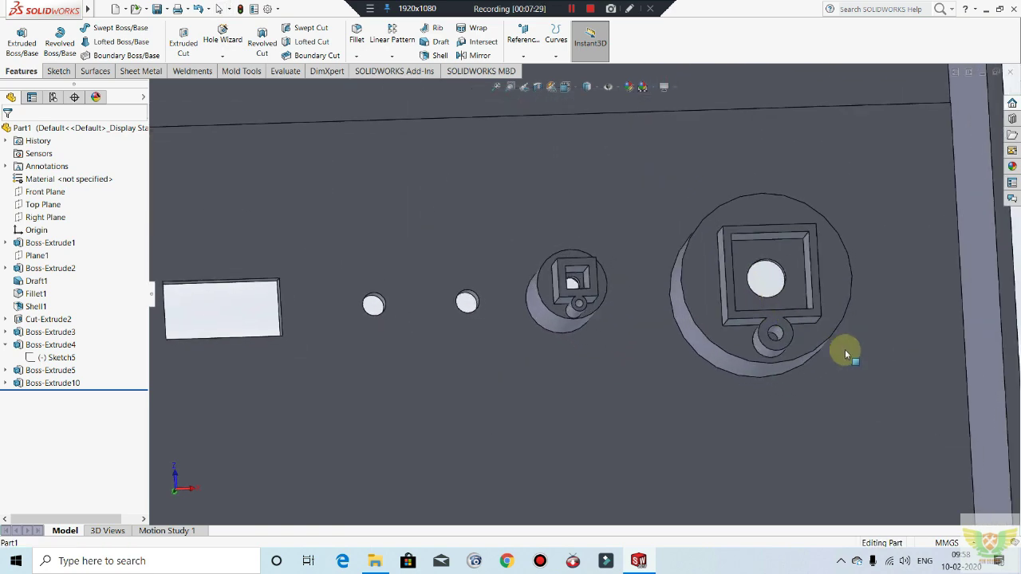
{"action": "middle_click_drag", "start_coordinate": [845, 353], "coordinate": [694, 315]}
{"action": "left_click", "coordinate": [356, 33]}
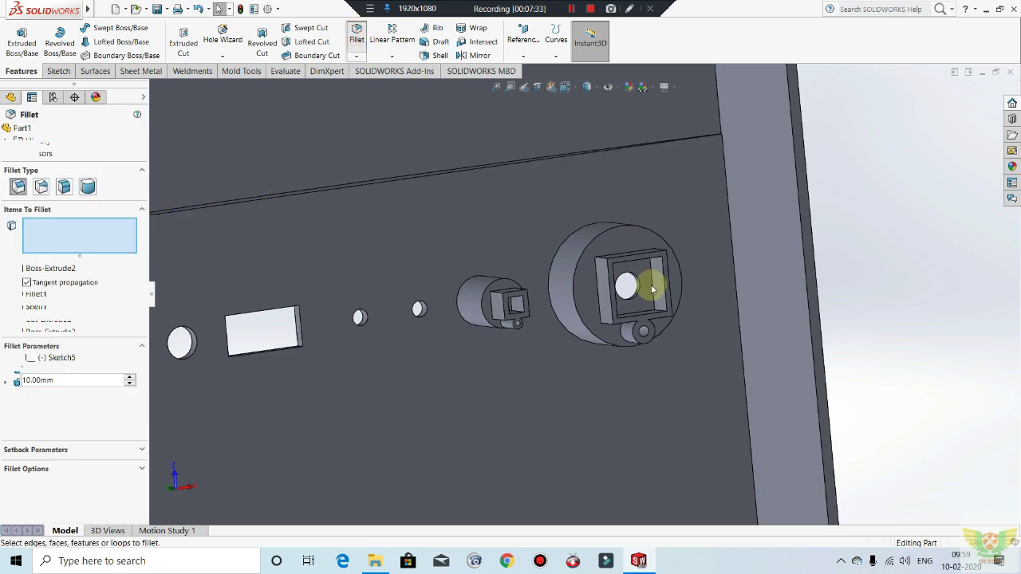
{"action": "scroll", "coordinate": [653, 289], "scroll_direction": "down", "scroll_amount": 4}
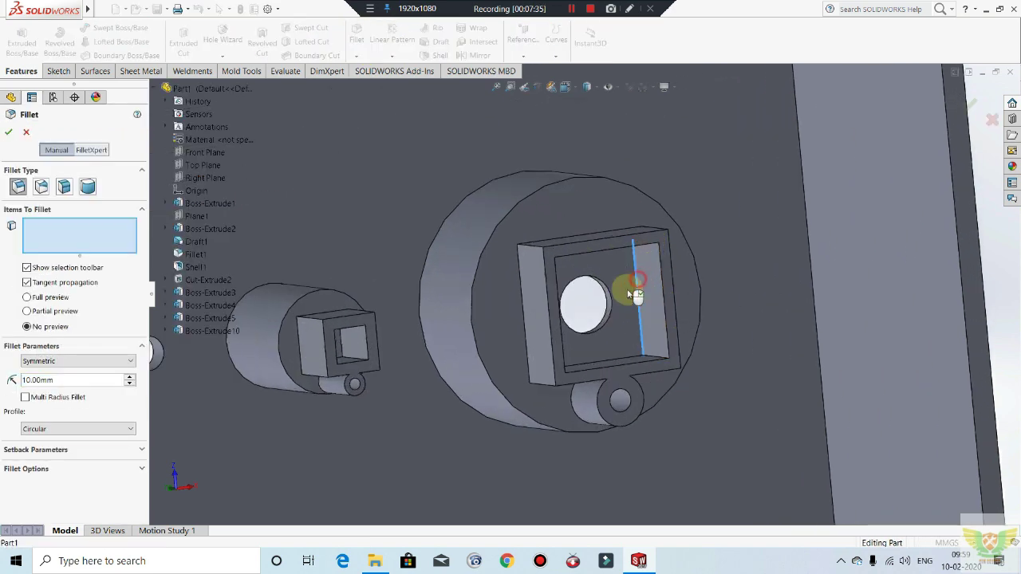
{"action": "left_click", "coordinate": [628, 289]}
{"action": "middle_click_drag", "start_coordinate": [629, 289], "coordinate": [569, 377]}
{"action": "left_click", "coordinate": [569, 268]}
{"action": "left_click", "coordinate": [525, 300]}
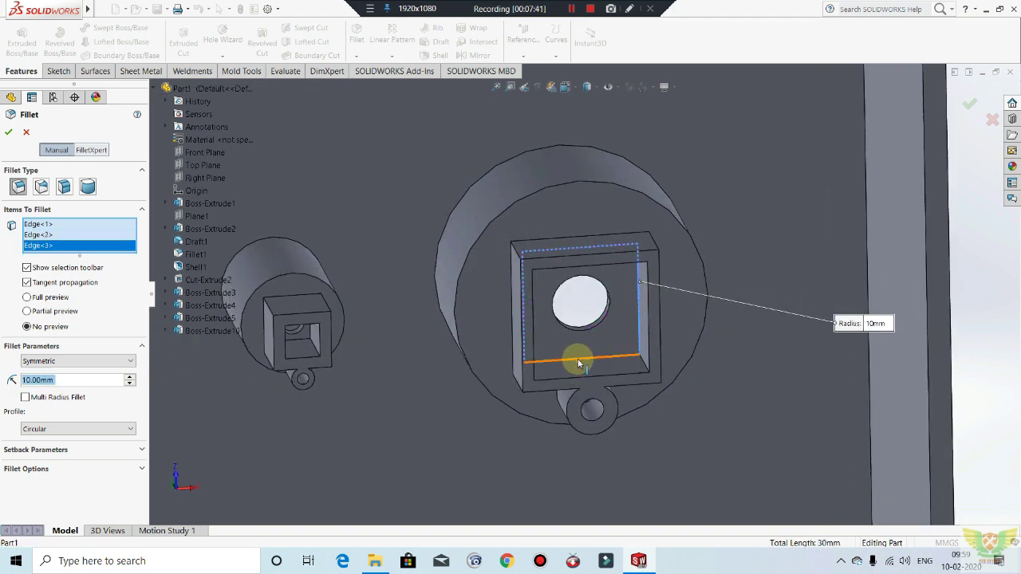
{"action": "left_click", "coordinate": [578, 364]}
Step: Add the outer base edges of the larger square frame, where it meets the cylindrical boss, to the fillet
{"action": "middle_click_drag", "start_coordinate": [444, 364], "coordinate": [509, 167]}
{"action": "left_click", "coordinate": [509, 167]}
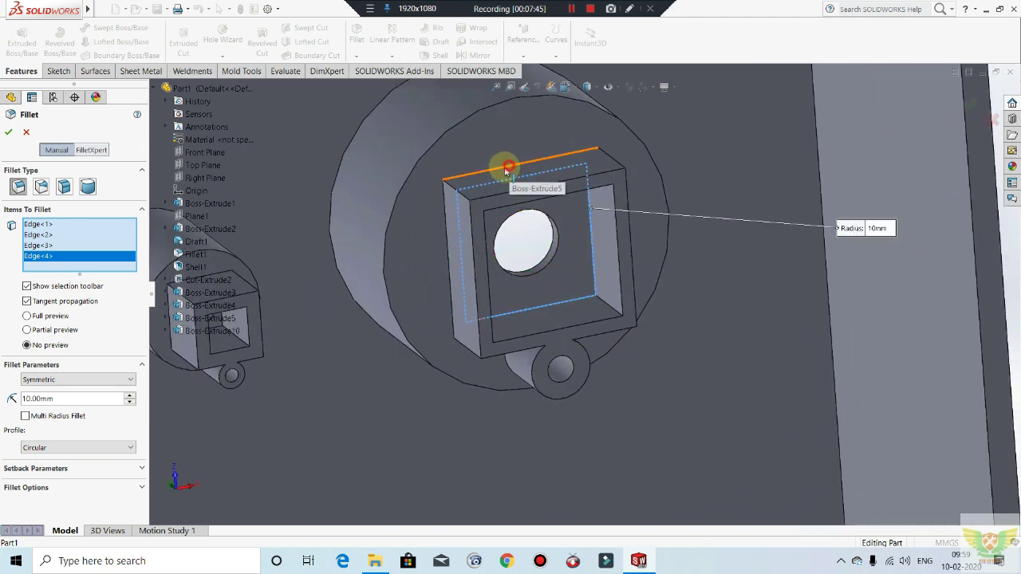
{"action": "left_click", "coordinate": [451, 250]}
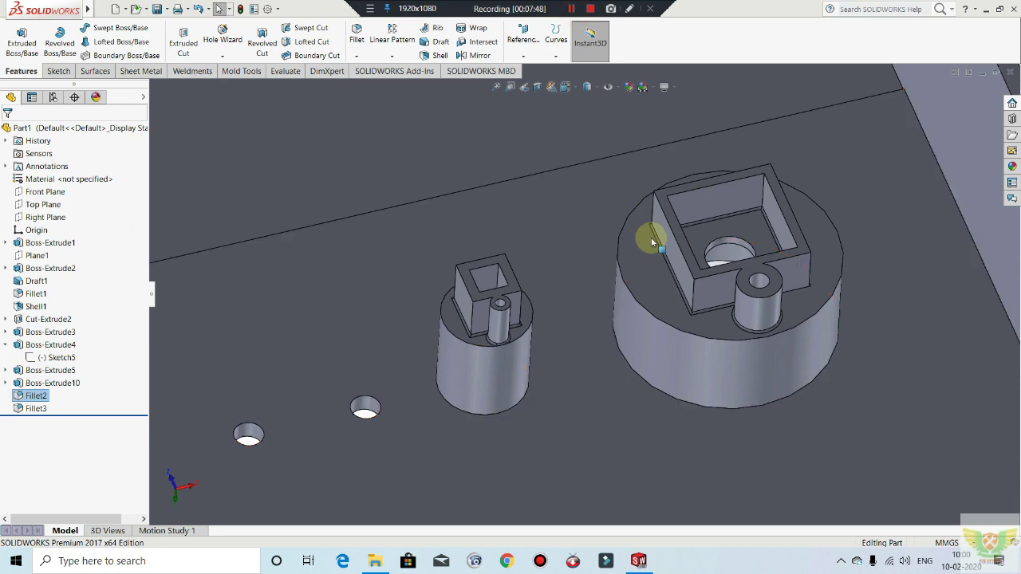
Step: Draft the outer cylindrical faces of both bosses by 0.50 degrees, using the housing's inner face as the neutral plane
{"action": "scroll", "coordinate": [651, 242], "scroll_direction": "up", "scroll_amount": 4}
{"action": "scroll", "coordinate": [729, 286], "scroll_direction": "down", "scroll_amount": 2}
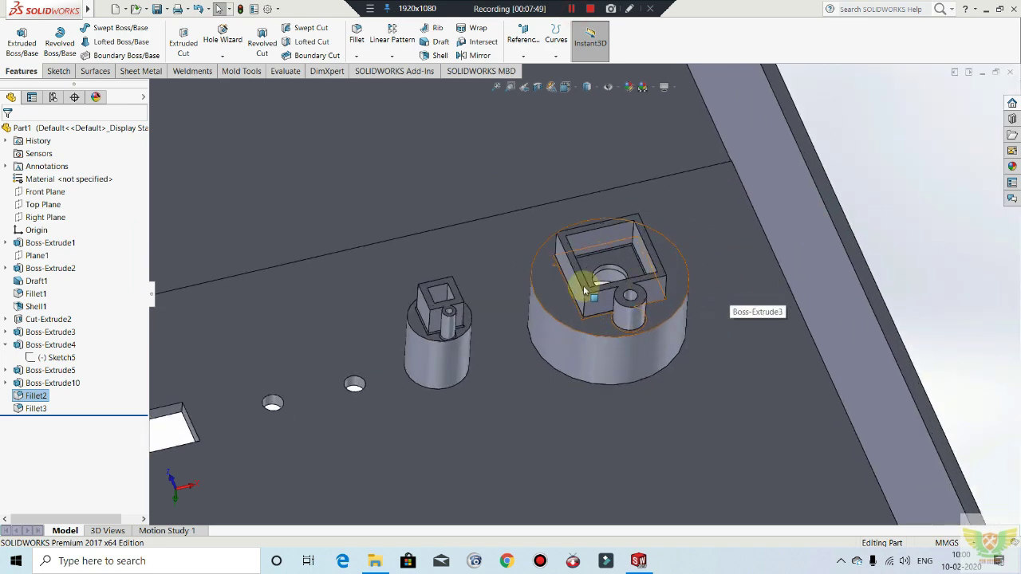
{"action": "left_click", "coordinate": [429, 46]}
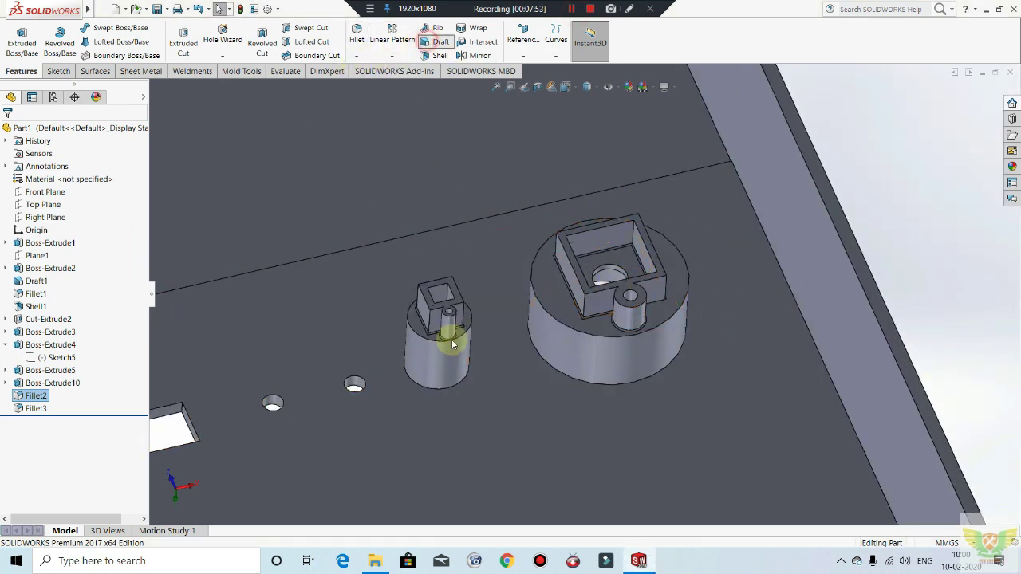
{"action": "left_click", "coordinate": [442, 411]}
{"action": "left_click", "coordinate": [101, 252]}
{"action": "left_click", "coordinate": [410, 366]}
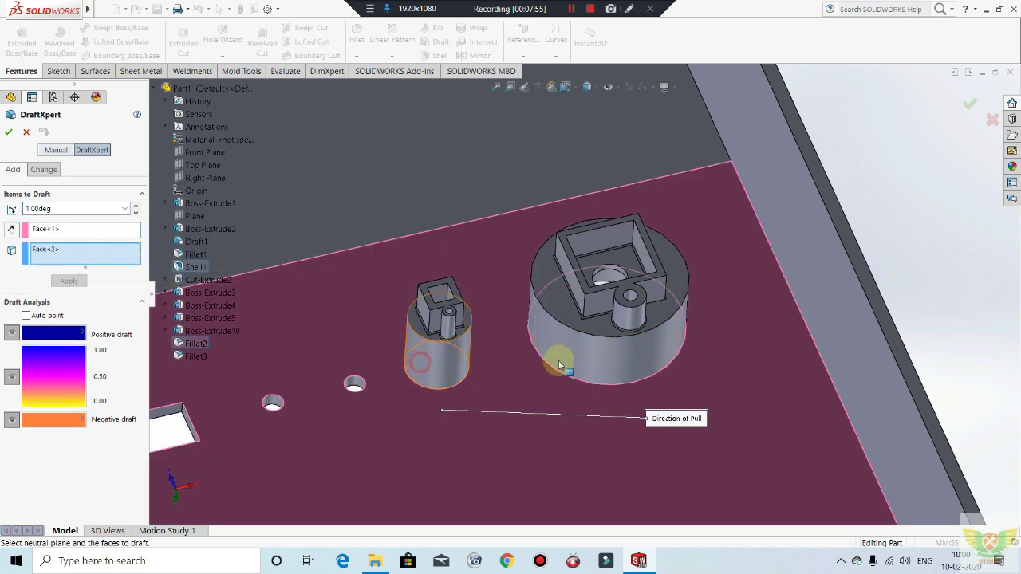
{"action": "left_click", "coordinate": [554, 359]}
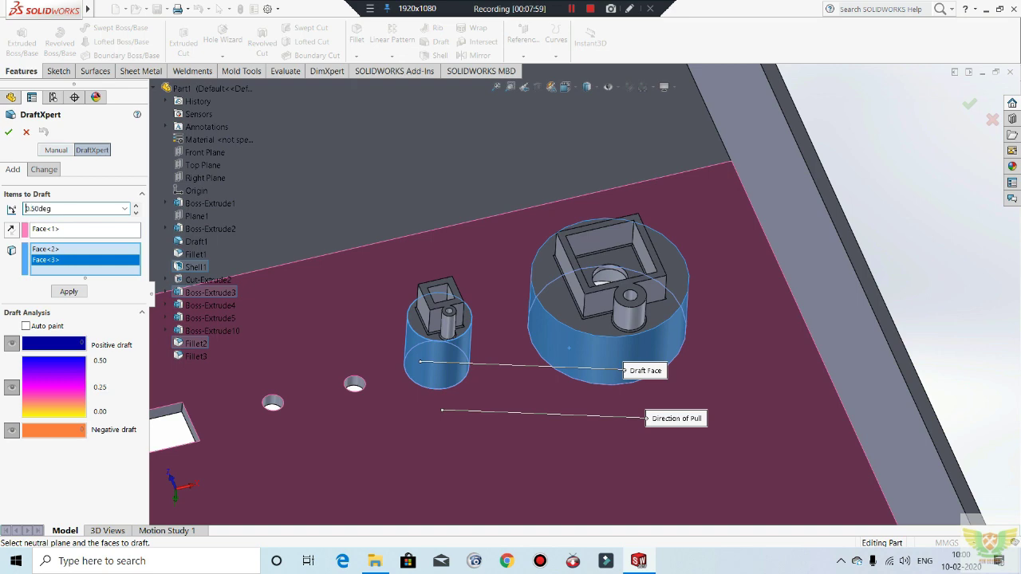
{"action": "left_click", "coordinate": [15, 130]}
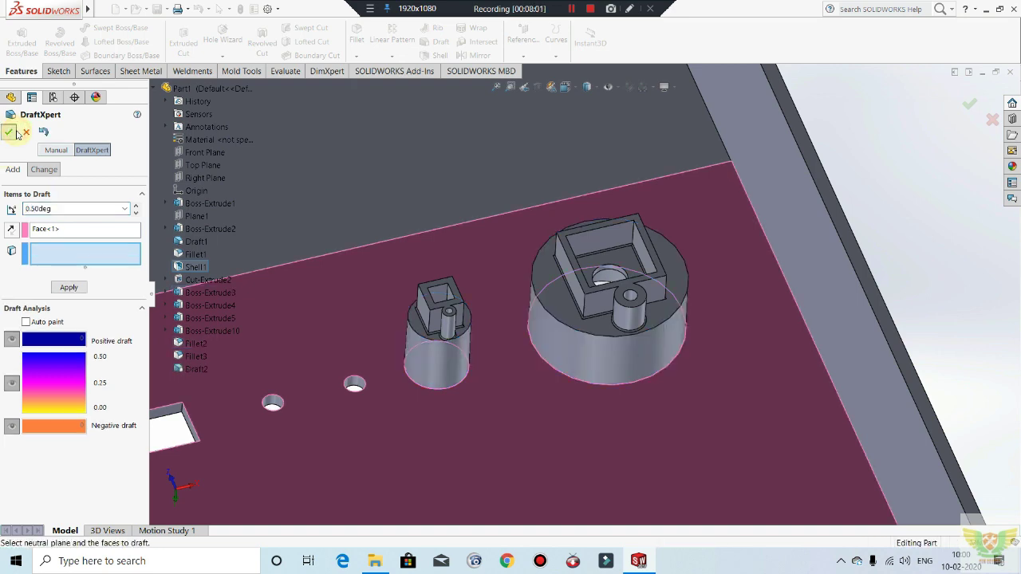
Step: Examine the drafted bosses with their square frames and screw tubes, as well as the housing's outer front with its row of holes
{"action": "scroll", "coordinate": [441, 303], "scroll_direction": "down", "scroll_amount": 3}
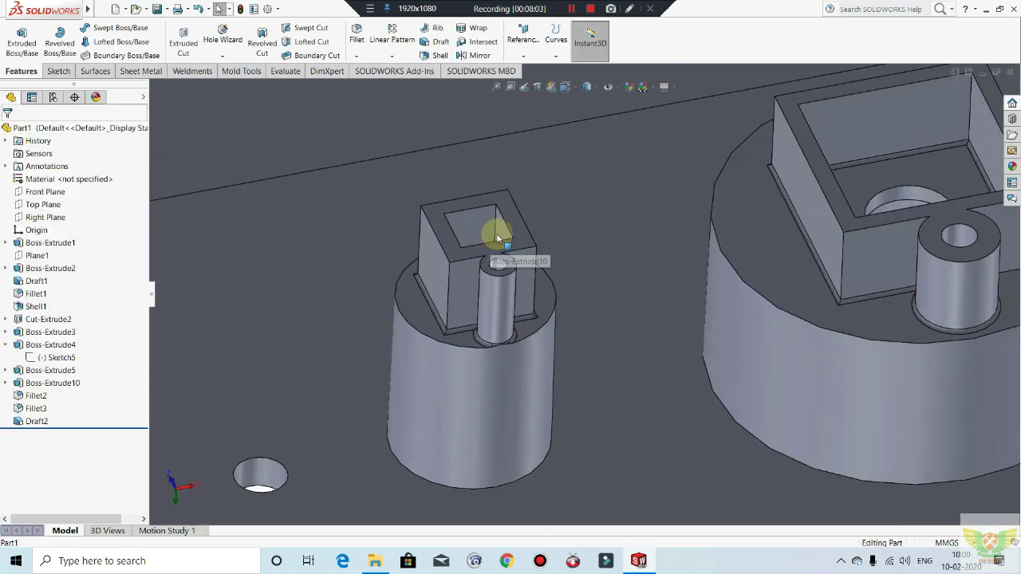
{"action": "scroll", "coordinate": [673, 251], "scroll_direction": "up", "scroll_amount": 4}
{"action": "scroll", "coordinate": [750, 251], "scroll_direction": "down", "scroll_amount": 4}
{"action": "scroll", "coordinate": [750, 214], "scroll_direction": "up", "scroll_amount": 5}
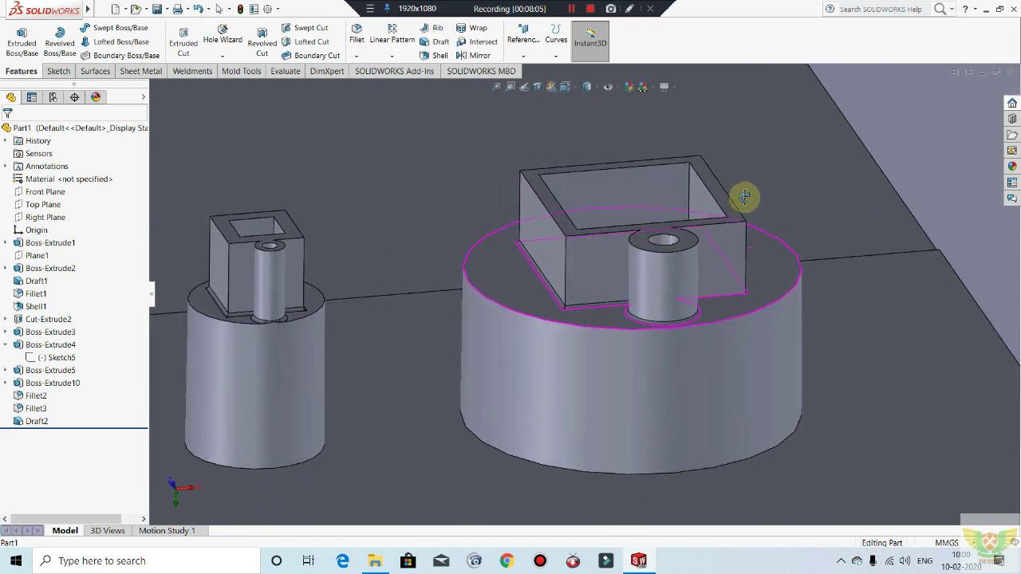
{"action": "middle_click_drag", "start_coordinate": [740, 218], "coordinate": [911, 210]}
{"action": "scroll", "coordinate": [860, 246], "scroll_direction": "up", "scroll_amount": 5}
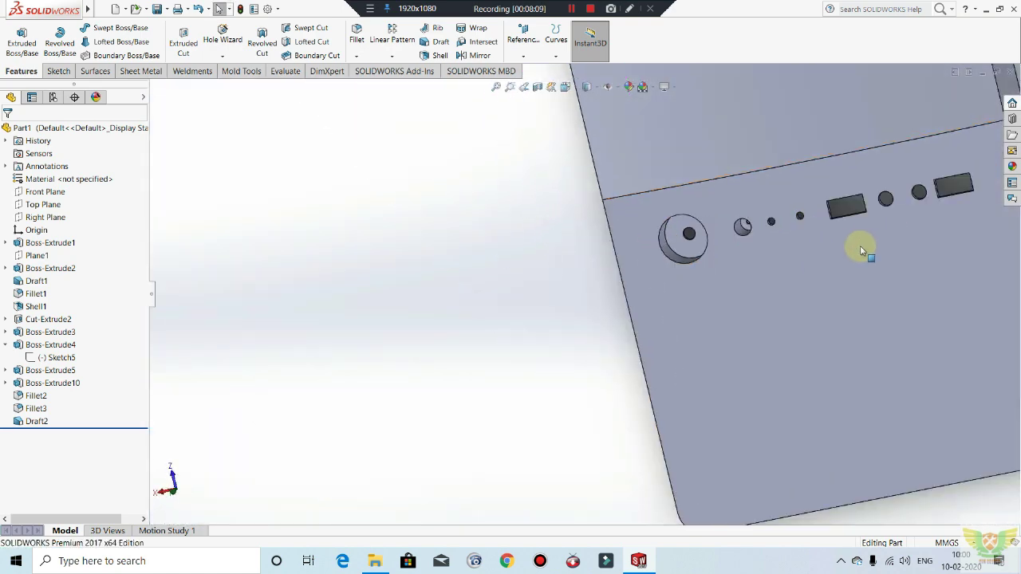
{"action": "middle_click_drag", "start_coordinate": [860, 246], "coordinate": [893, 231]}
{"action": "scroll", "coordinate": [839, 251], "scroll_direction": "down", "scroll_amount": 6}
{"action": "scroll", "coordinate": [803, 249], "scroll_direction": "up", "scroll_amount": 4}
{"action": "scroll", "coordinate": [804, 248], "scroll_direction": "up", "scroll_amount": 4}
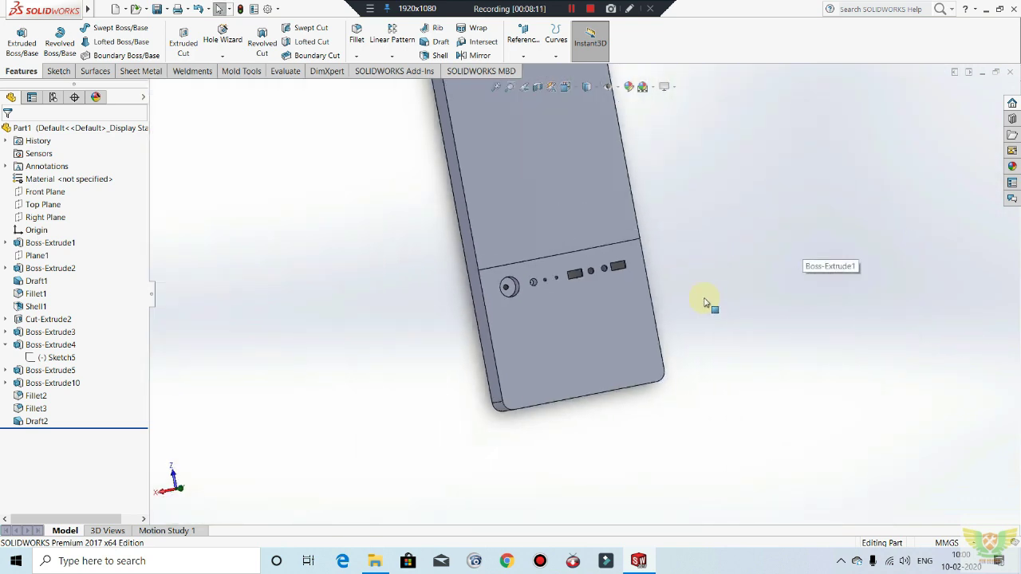
{"action": "middle_click_drag", "start_coordinate": [709, 301], "coordinate": [609, 236]}
{"action": "scroll", "coordinate": [566, 159], "scroll_direction": "down", "scroll_amount": 3}
{"action": "scroll", "coordinate": [569, 160], "scroll_direction": "up", "scroll_amount": 3}
{"action": "scroll", "coordinate": [609, 236], "scroll_direction": "down", "scroll_amount": 3}
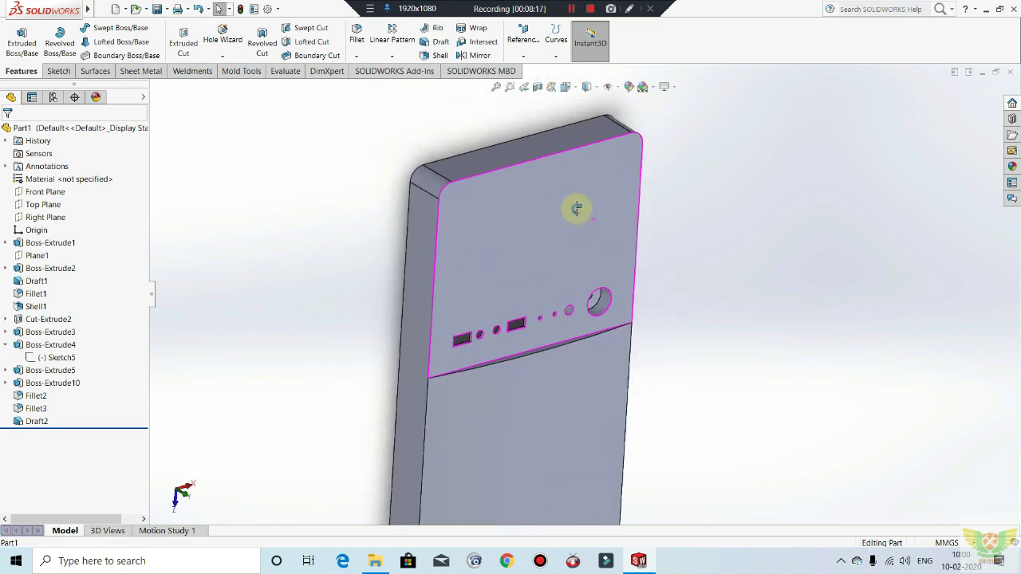
{"action": "scroll", "coordinate": [637, 264], "scroll_direction": "up", "scroll_amount": 5}
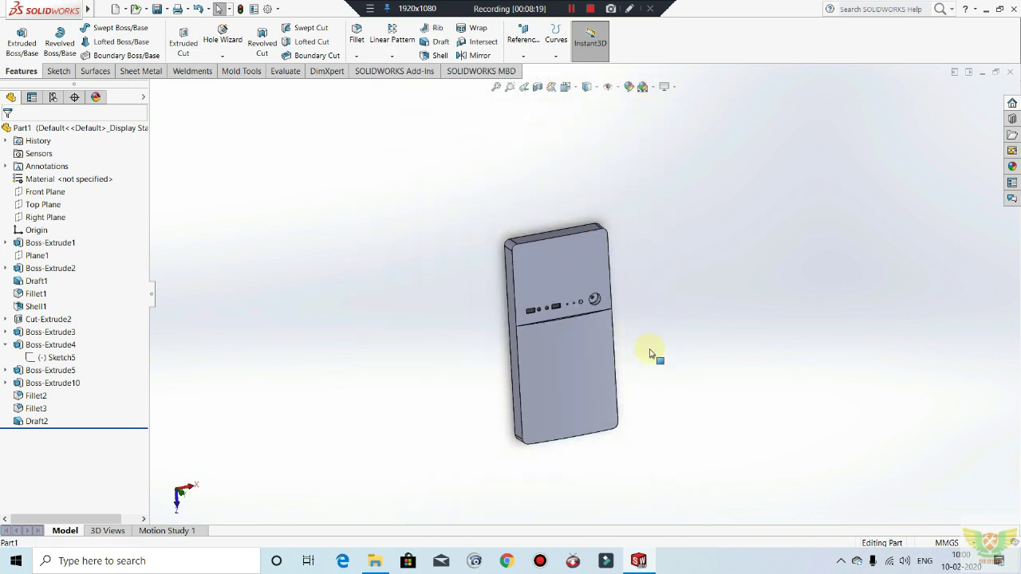
Step: Start a new sketch on the housing's upper front face, which contains the row of round and rectangular holes
{"action": "middle_click_drag", "start_coordinate": [654, 353], "coordinate": [651, 303]}
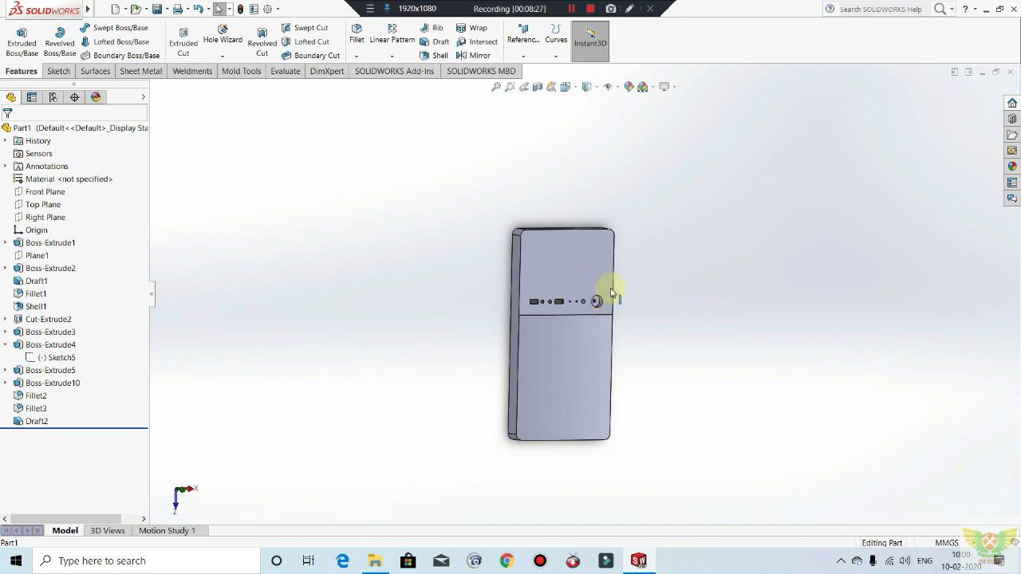
{"action": "left_click", "coordinate": [584, 272]}
{"action": "left_click", "coordinate": [630, 237]}
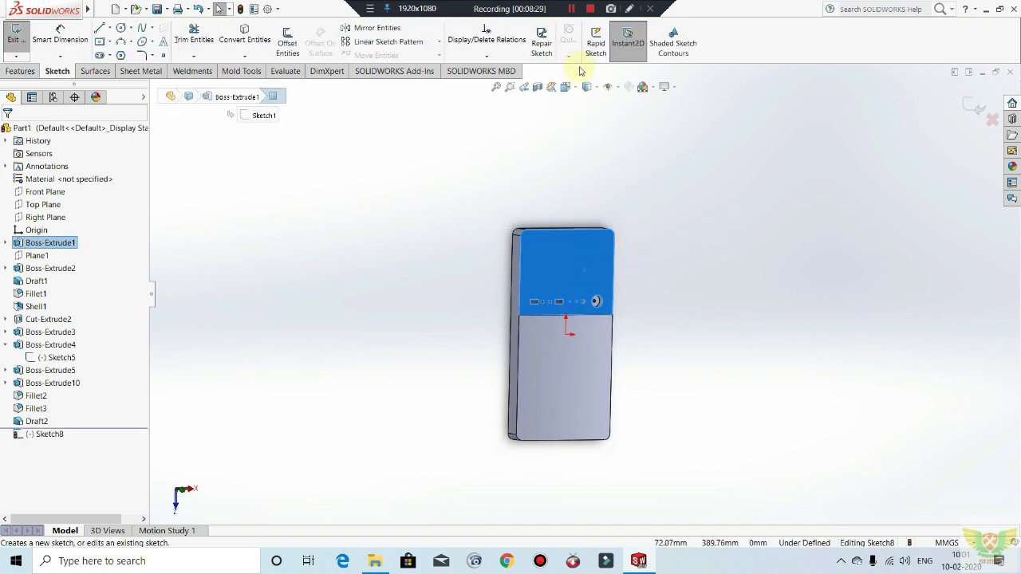
{"action": "left_click", "coordinate": [571, 8]}
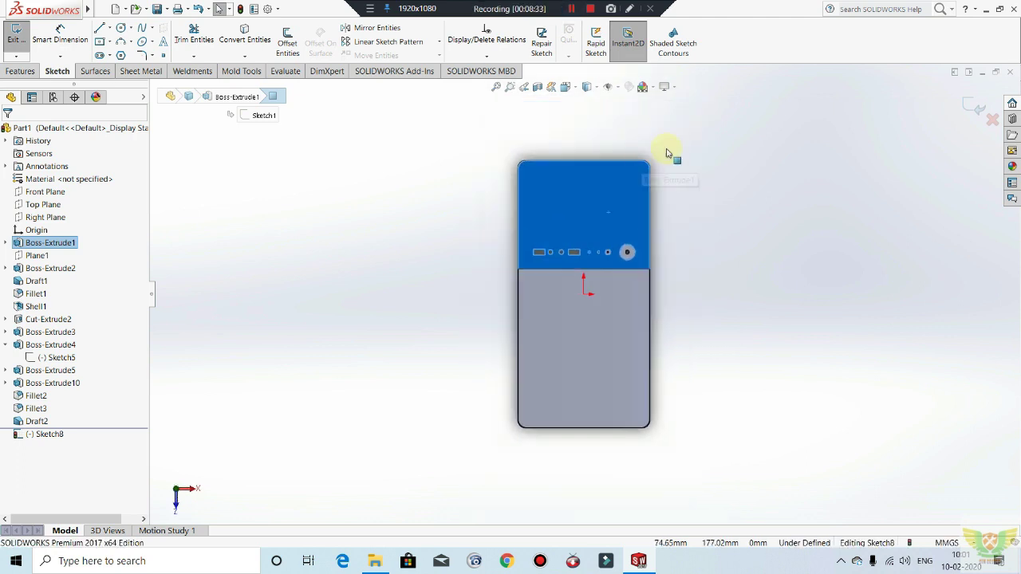
{"action": "scroll", "coordinate": [668, 153], "scroll_direction": "down", "scroll_amount": 5}
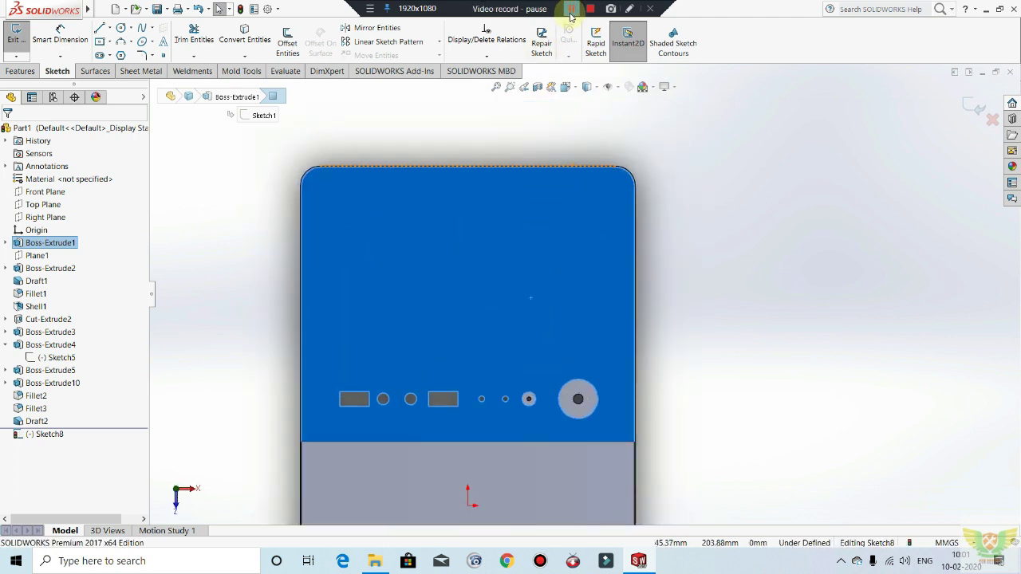
{"action": "left_click", "coordinate": [571, 10]}
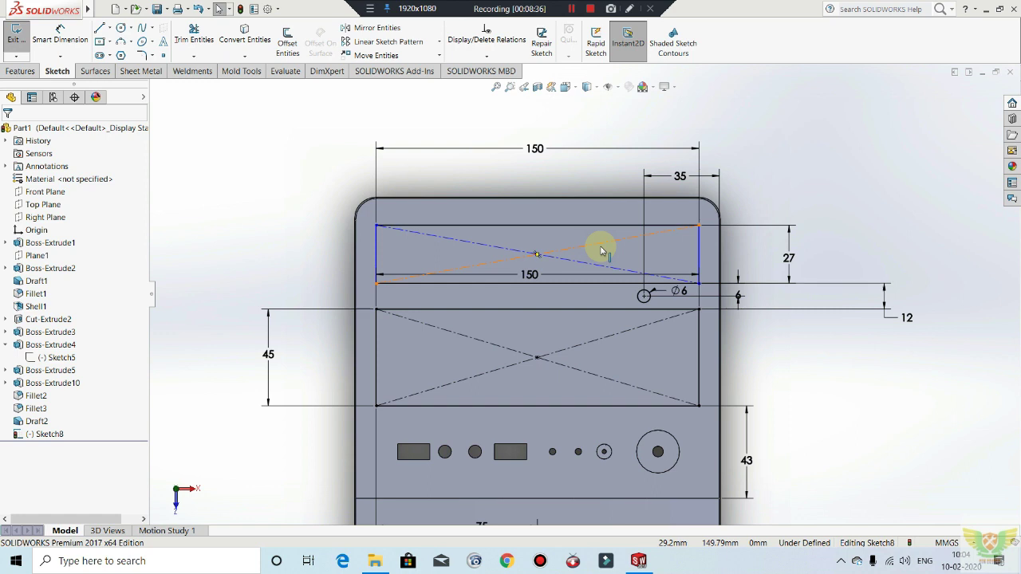
Step: Close the sketch with the two 150 mm wide rectangles and the 6 mm circle, and cut it 5 mm deep into the front wall
{"action": "scroll", "coordinate": [619, 335], "scroll_direction": "up", "scroll_amount": 2}
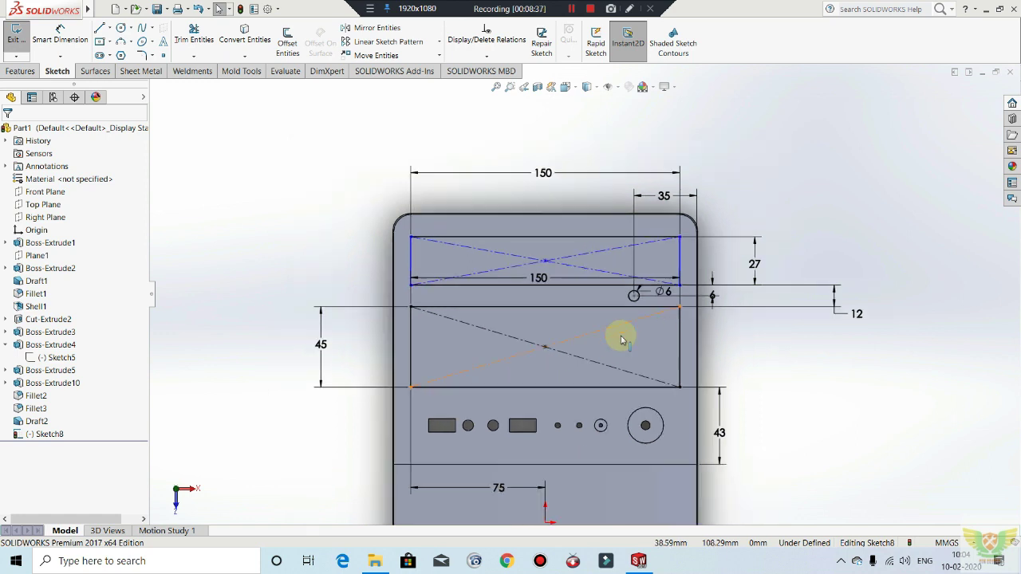
{"action": "left_click", "coordinate": [16, 34]}
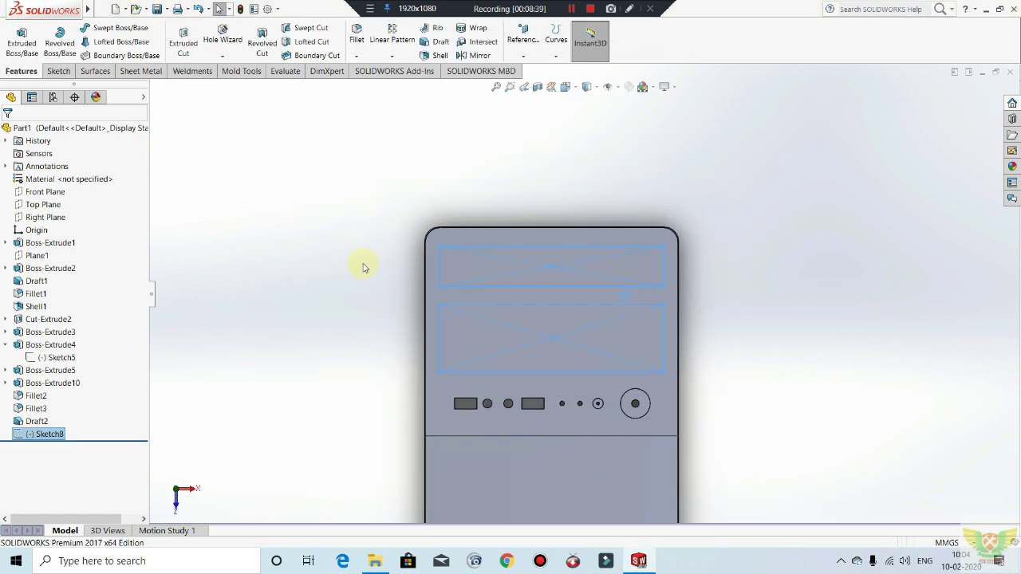
{"action": "middle_click_drag", "start_coordinate": [364, 265], "coordinate": [430, 281]}
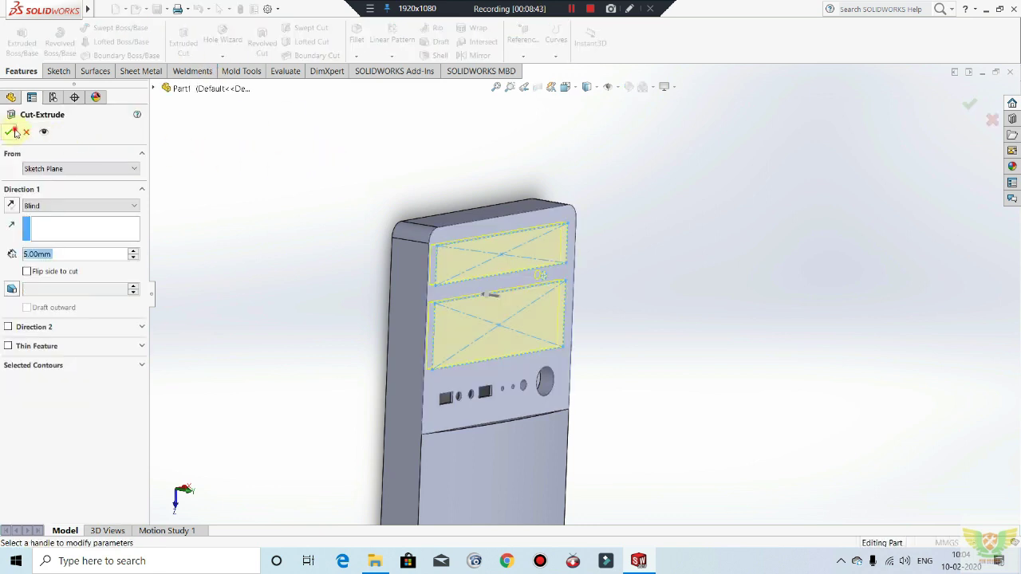
{"action": "left_click", "coordinate": [14, 132]}
Step: Examine the two large rectangular openings and the round hole between them from inside the housing
{"action": "middle_click_drag", "start_coordinate": [346, 266], "coordinate": [639, 304]}
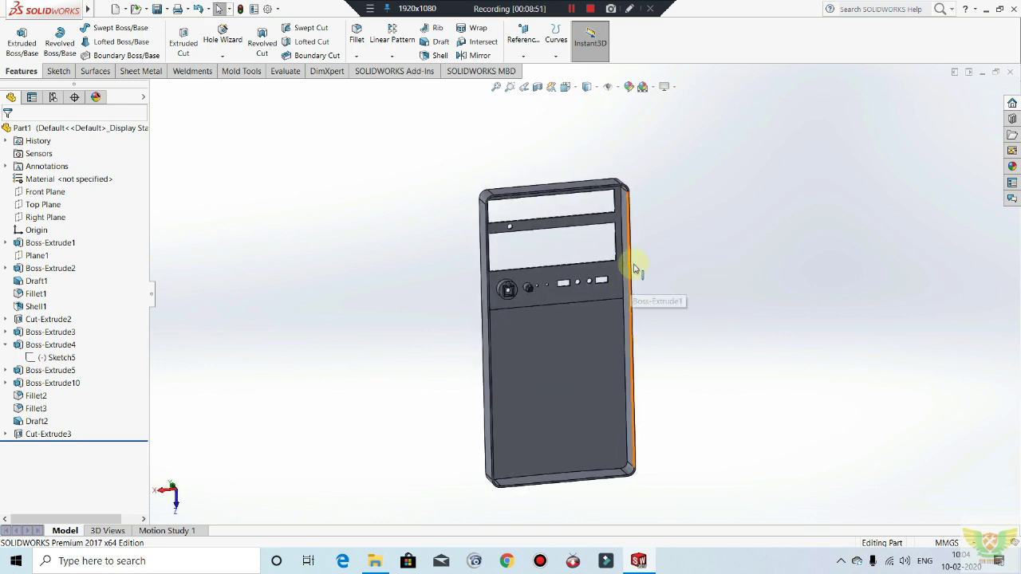
{"action": "scroll", "coordinate": [583, 262], "scroll_direction": "down", "scroll_amount": 2}
{"action": "middle_click_drag", "start_coordinate": [584, 263], "coordinate": [574, 323]}
{"action": "scroll", "coordinate": [554, 223], "scroll_direction": "up", "scroll_amount": 2}
{"action": "scroll", "coordinate": [584, 237], "scroll_direction": "down", "scroll_amount": 1}
{"action": "scroll", "coordinate": [553, 164], "scroll_direction": "up", "scroll_amount": 2}
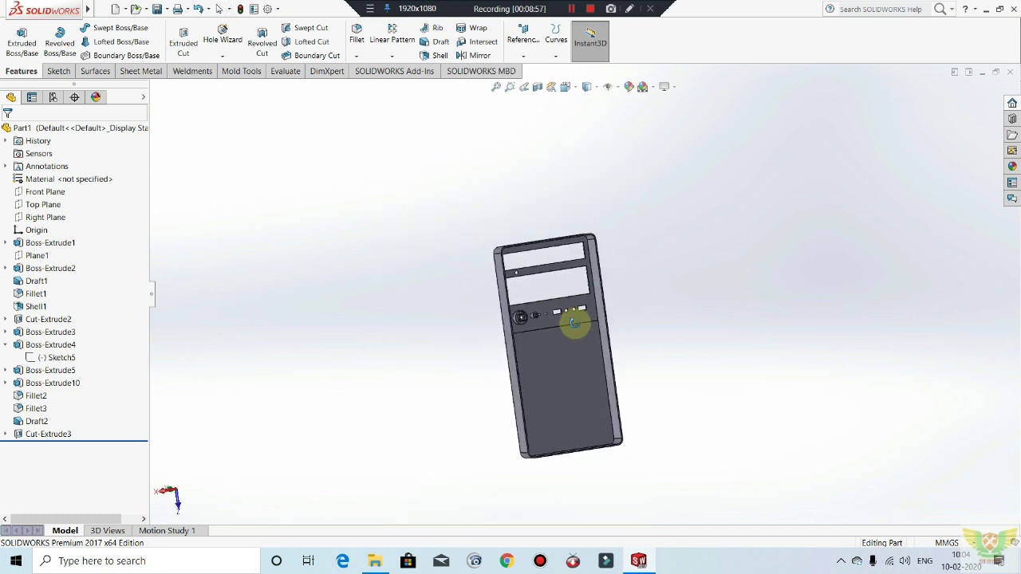
{"action": "scroll", "coordinate": [547, 258], "scroll_direction": "down", "scroll_amount": 5}
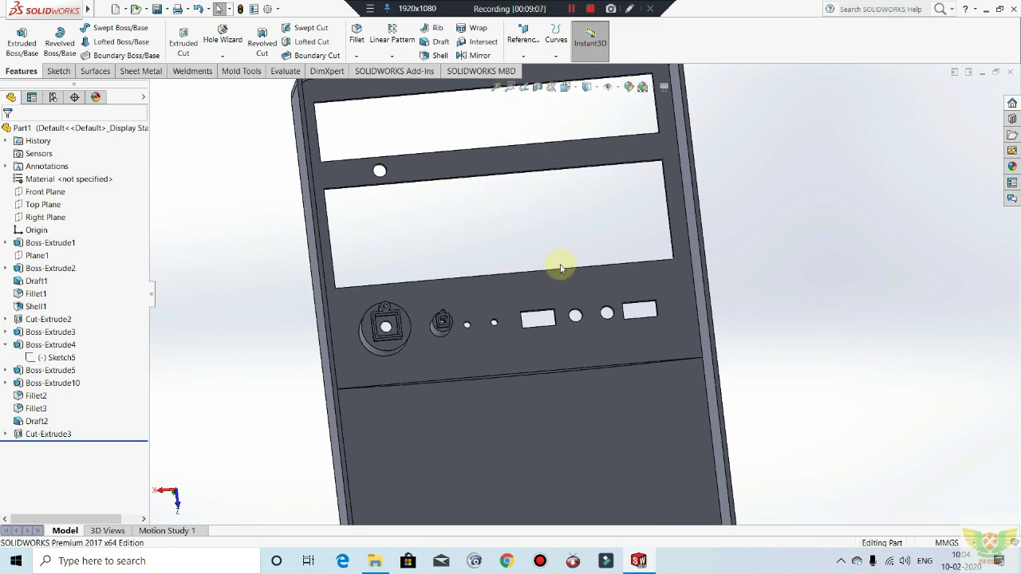
Step: Start a new sketch on the housing's inner face around the large openings, viewed normal to the face
{"action": "left_click", "coordinate": [58, 71]}
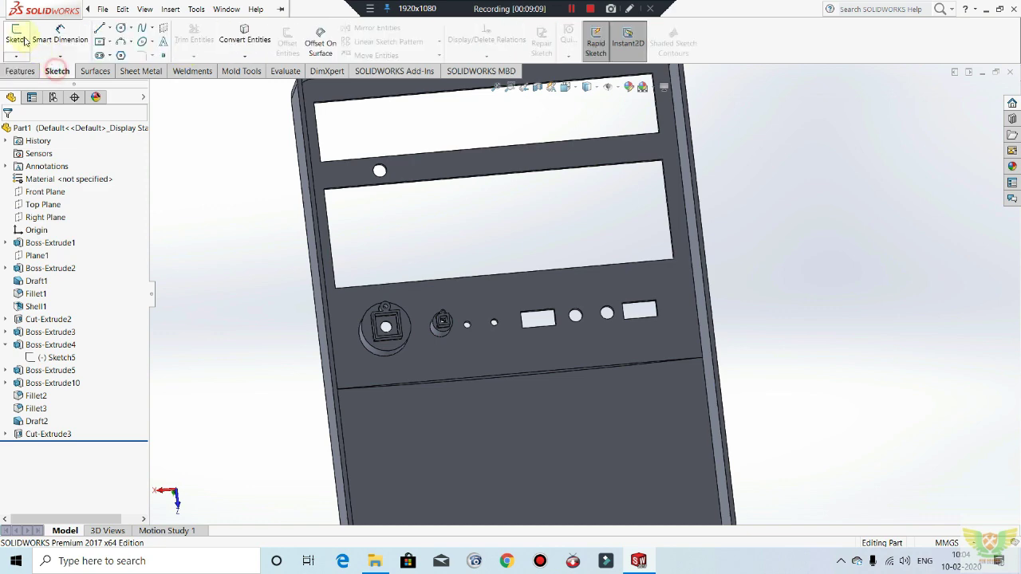
{"action": "left_click", "coordinate": [18, 32]}
{"action": "left_click", "coordinate": [509, 293]}
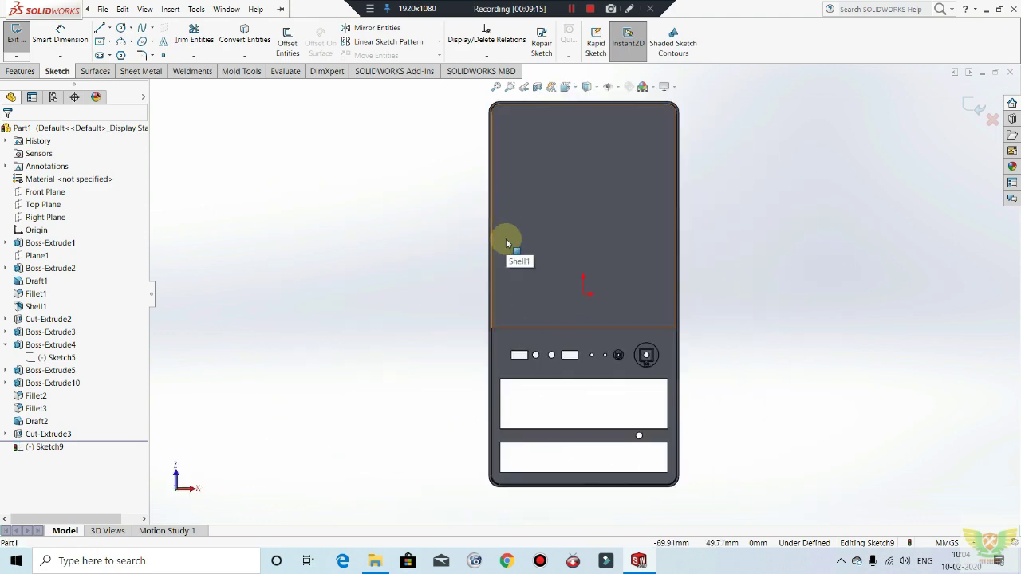
{"action": "key", "text": "ctrl+8"}
{"action": "key", "text": "ctrl+8"}
{"action": "scroll", "coordinate": [610, 488], "scroll_direction": "down", "scroll_amount": 3}
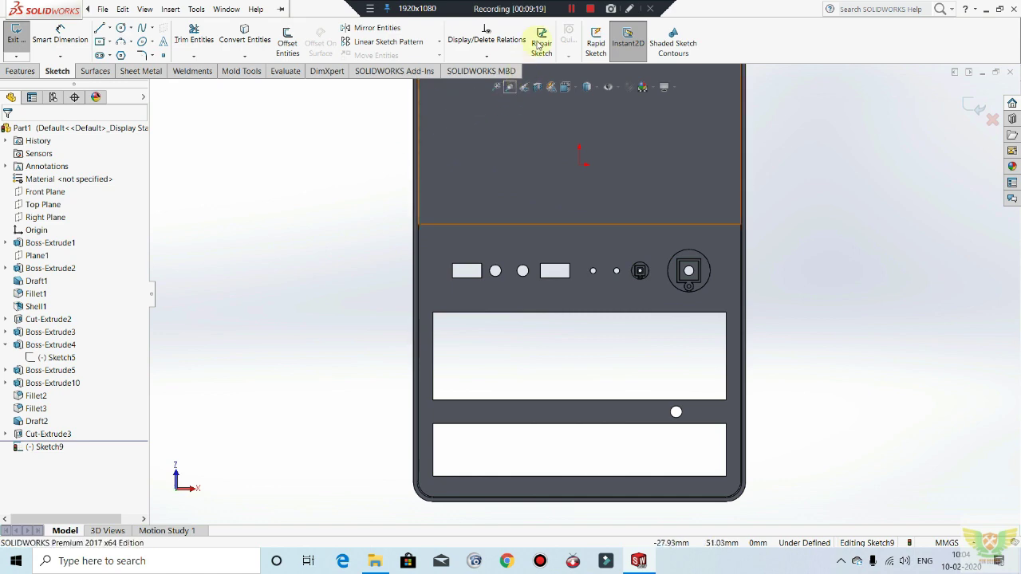
{"action": "left_click", "coordinate": [571, 10]}
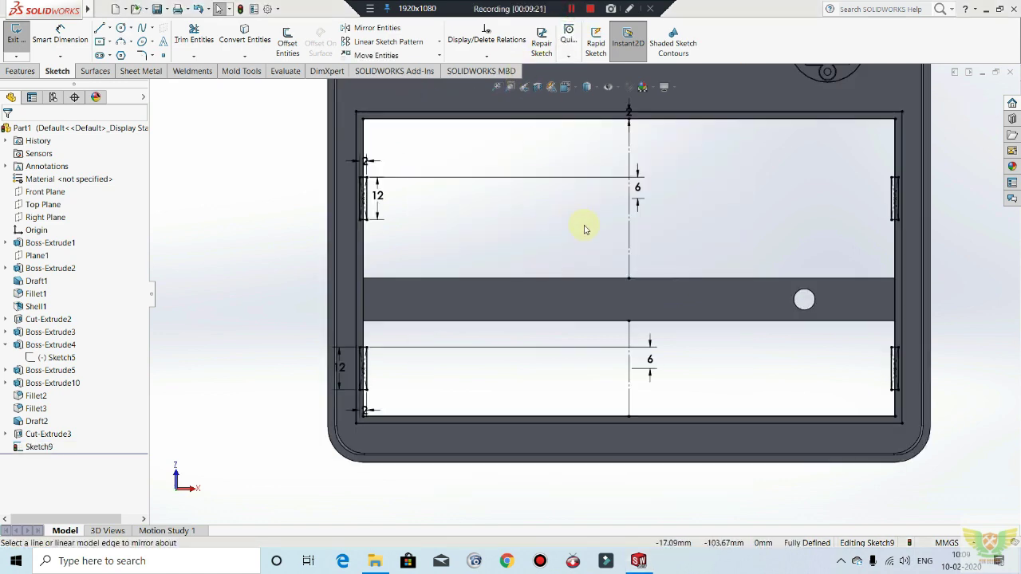
Step: Close the sketch with the 2 mm wide frame outline and the four 2 × 12 mm rectangles around the large openings
{"action": "scroll", "coordinate": [619, 216], "scroll_direction": "up", "scroll_amount": 2}
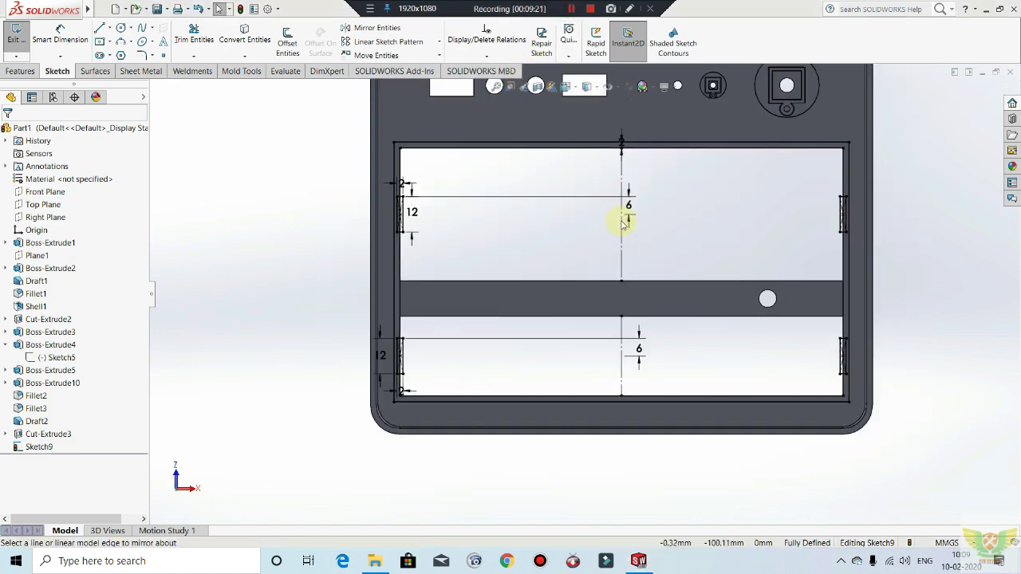
{"action": "middle_click_drag", "start_coordinate": [681, 225], "coordinate": [638, 169]}
{"action": "scroll", "coordinate": [388, 167], "scroll_direction": "down", "scroll_amount": 3}
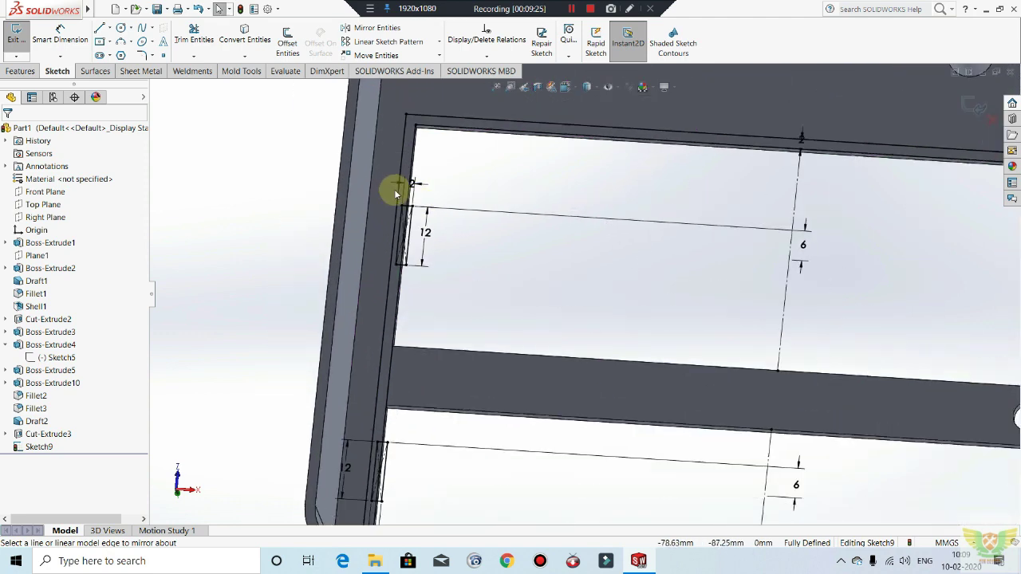
{"action": "middle_click_drag", "start_coordinate": [488, 237], "coordinate": [488, 197]}
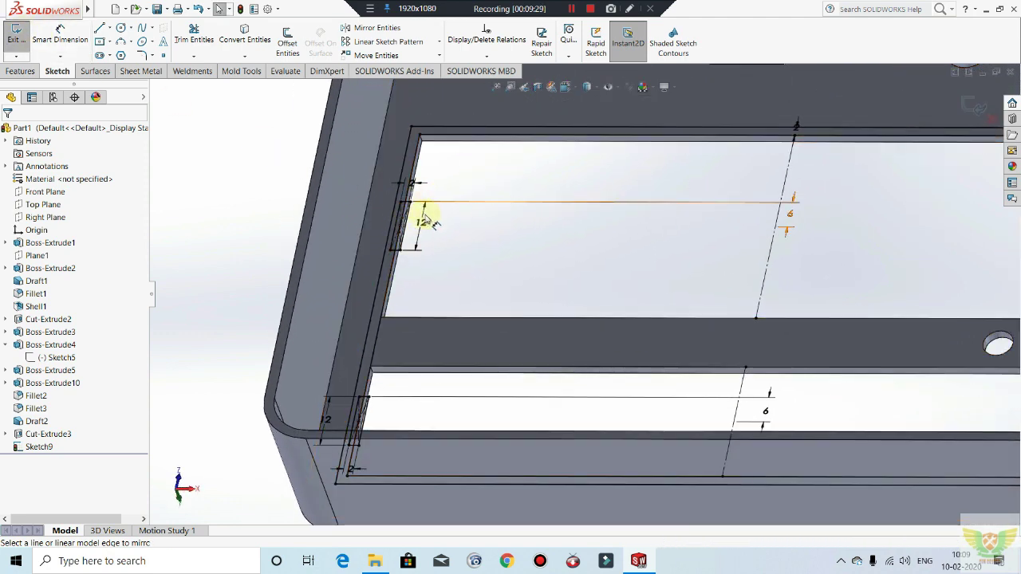
{"action": "scroll", "coordinate": [478, 239], "scroll_direction": "up", "scroll_amount": 2}
{"action": "scroll", "coordinate": [513, 262], "scroll_direction": "down", "scroll_amount": 5}
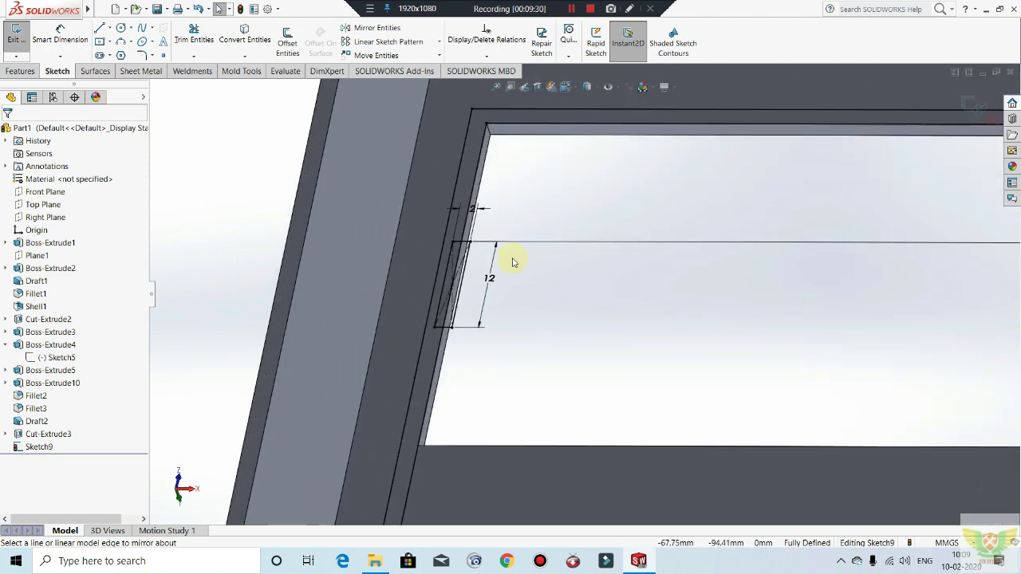
{"action": "left_click", "coordinate": [9, 38]}
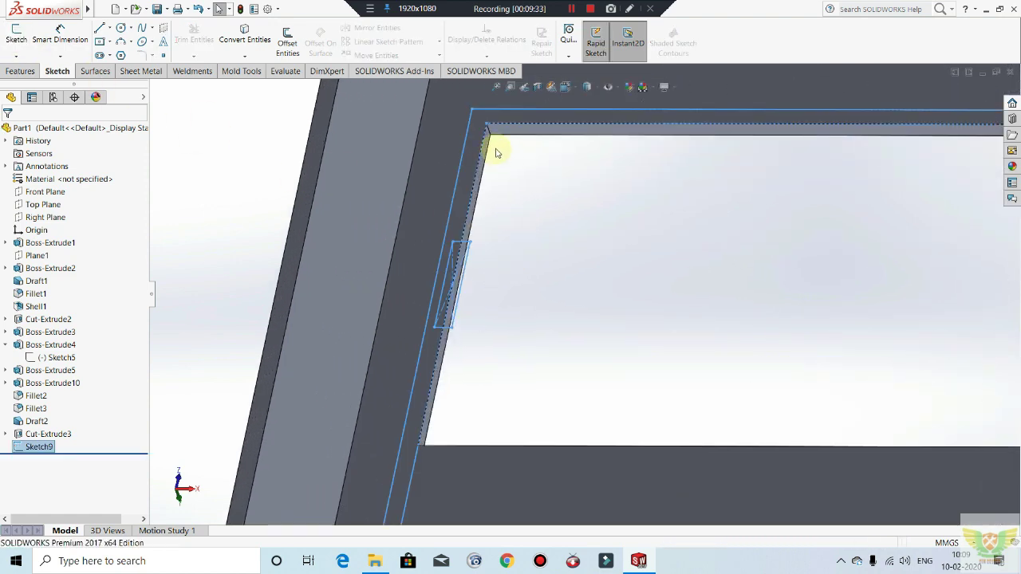
Step: Pick only the narrow frame region around the large openings with the Contour Select Tool and extrude it 5 mm as a merged boss
{"action": "right_click", "coordinate": [568, 199]}
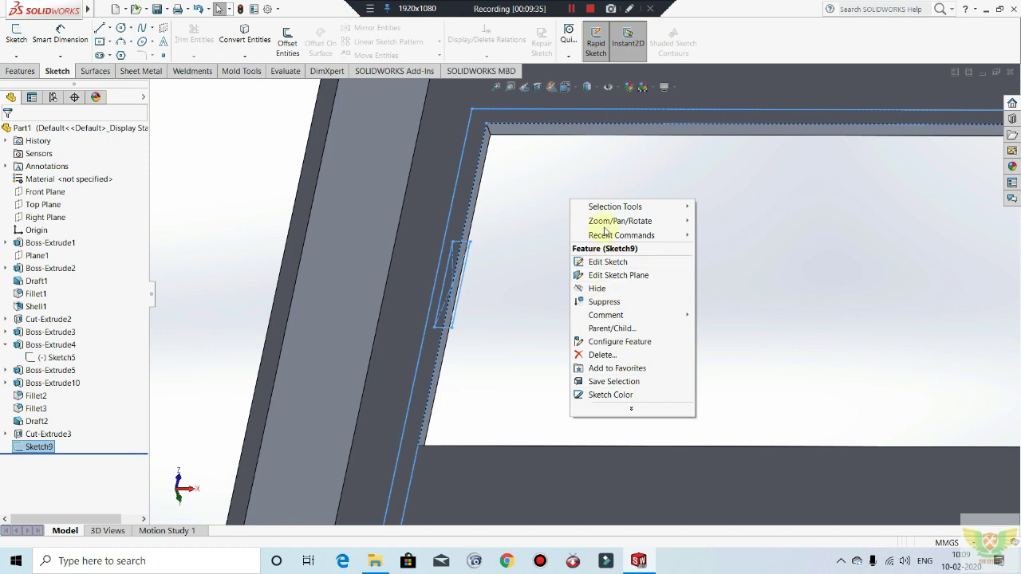
{"action": "left_click", "coordinate": [631, 411]}
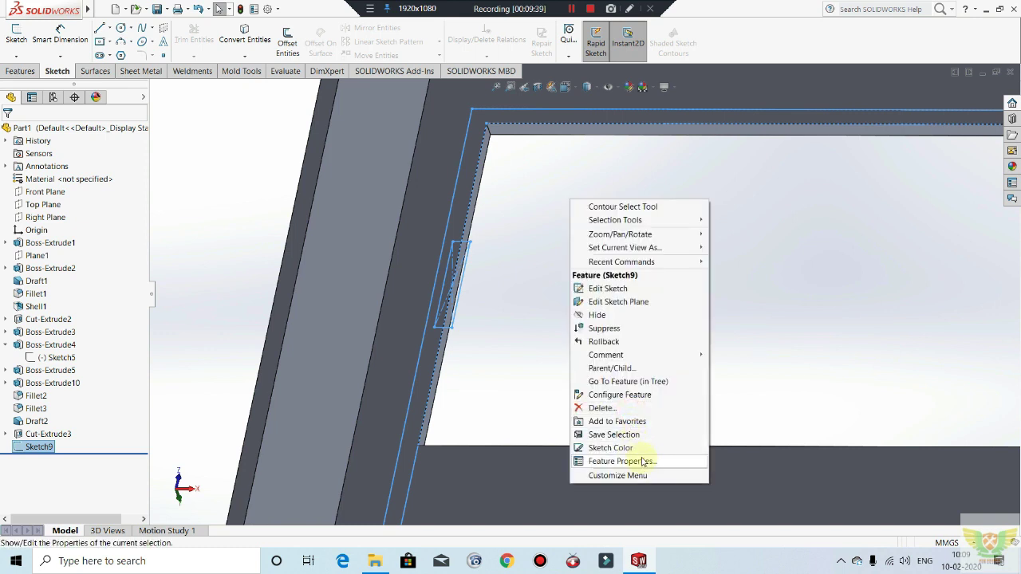
{"action": "left_click", "coordinate": [616, 207]}
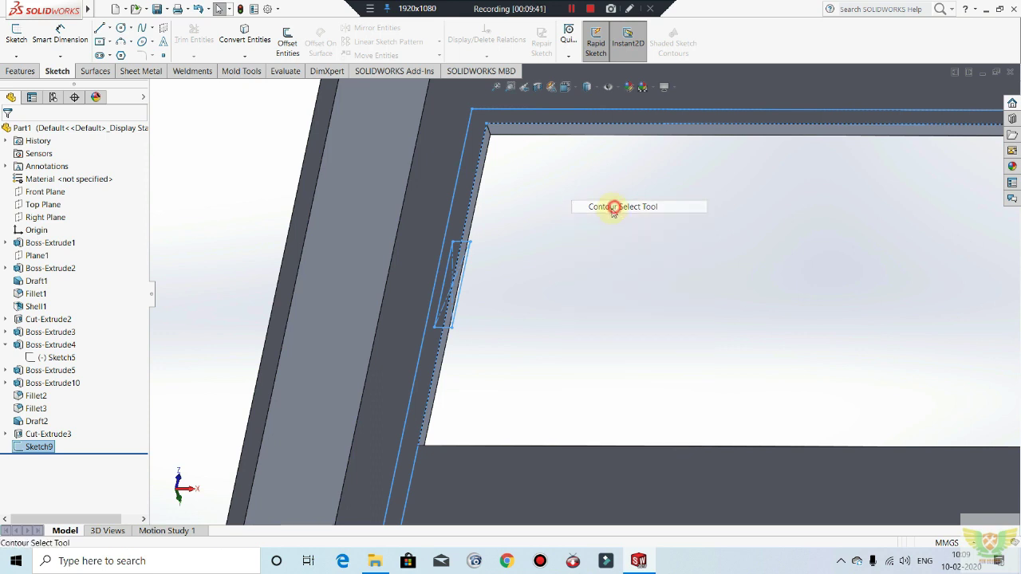
{"action": "left_click", "coordinate": [484, 108]}
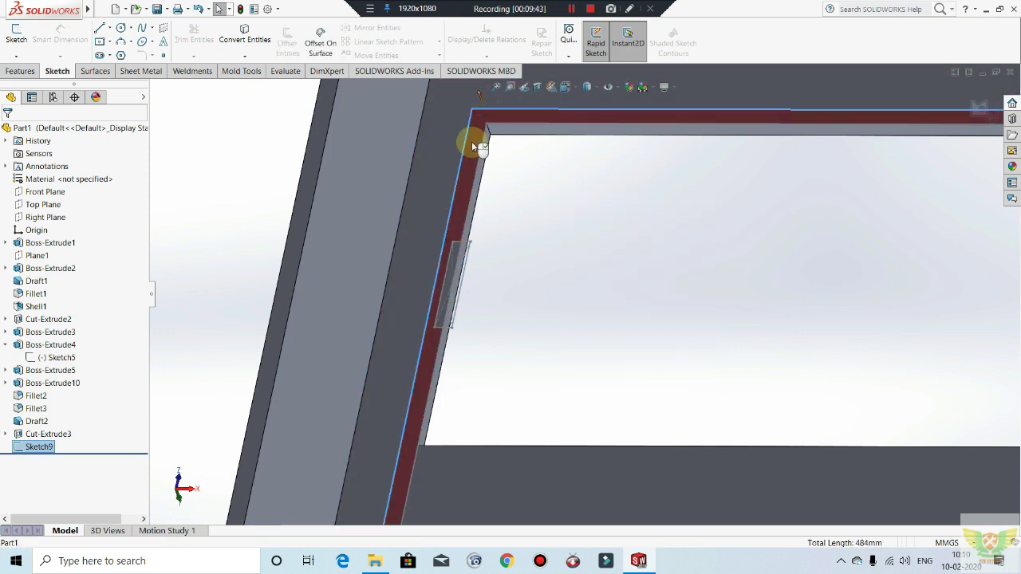
{"action": "scroll", "coordinate": [520, 227], "scroll_direction": "up", "scroll_amount": 5}
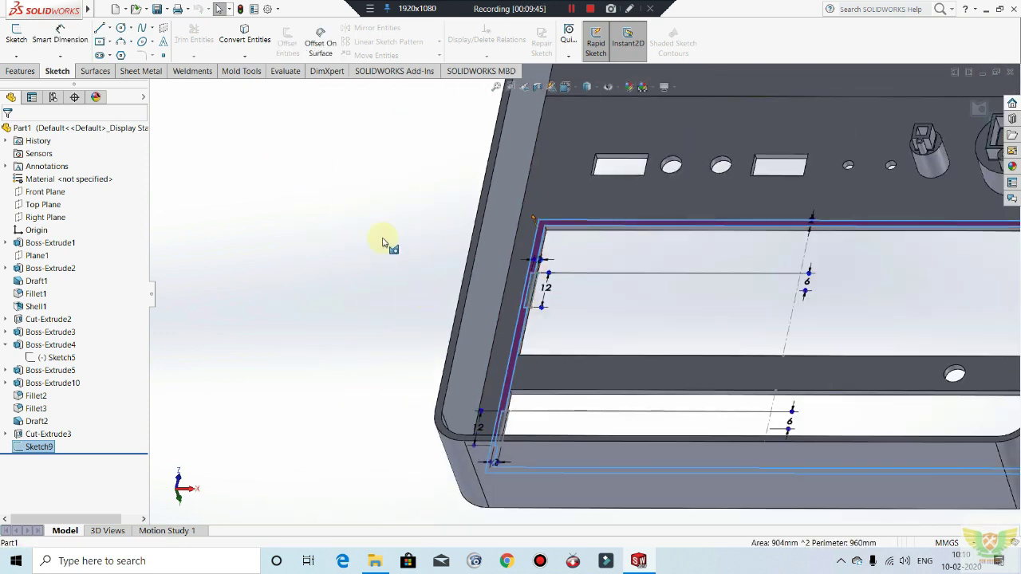
{"action": "left_click", "coordinate": [20, 71]}
{"action": "left_click", "coordinate": [22, 42]}
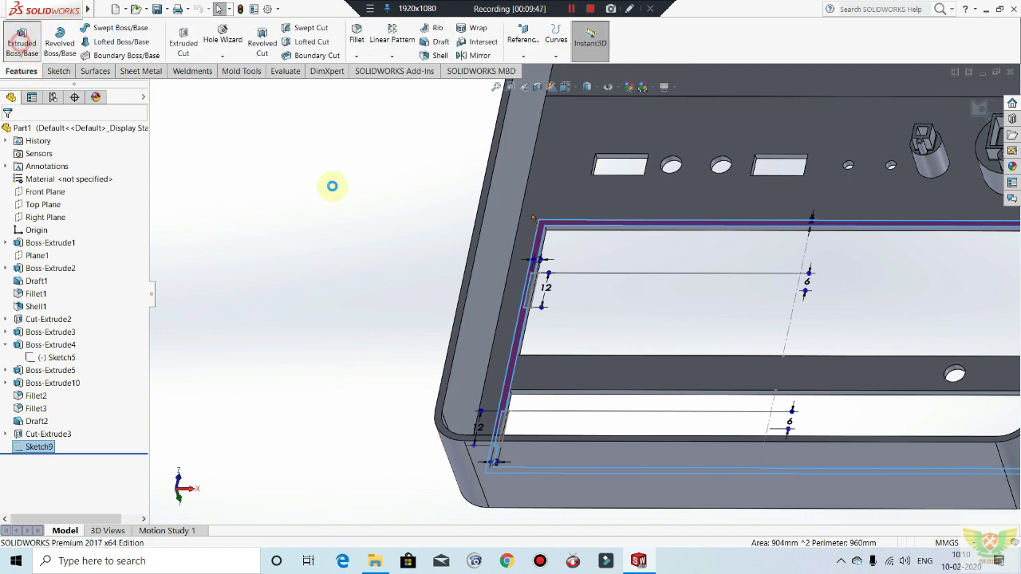
{"action": "scroll", "coordinate": [590, 292], "scroll_direction": "down", "scroll_amount": 8}
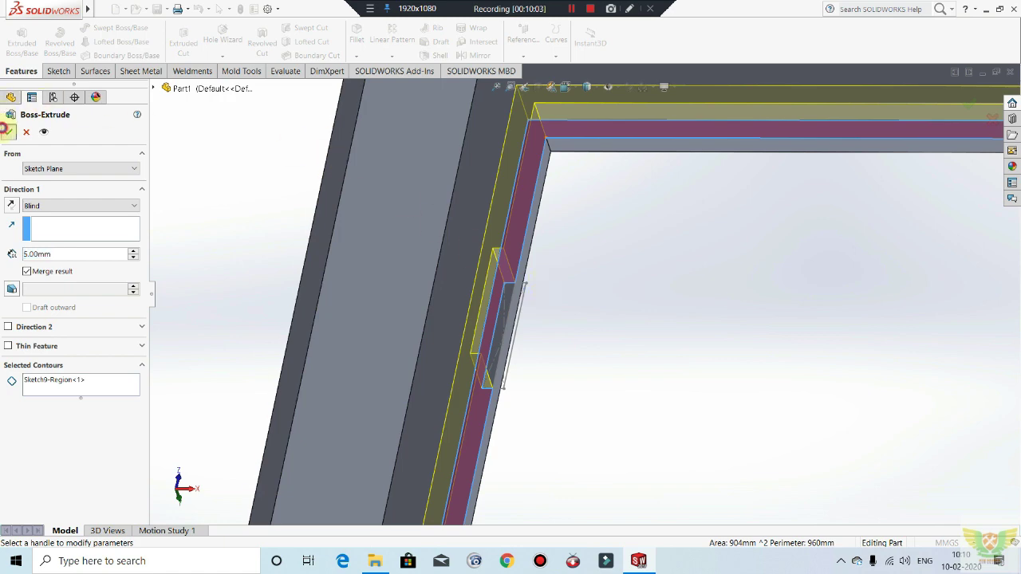
{"action": "left_click", "coordinate": [8, 131]}
Step: Hide the sketch that remains displayed around the extruded frame of the large openings
{"action": "mouse_move", "coordinate": [581, 289]}
{"action": "middle_mouse_down"}
{"action": "mouse_move", "coordinate": [599, 318]}
{"action": "mouse_move", "coordinate": [611, 294]}
{"action": "mouse_move", "coordinate": [648, 324]}
{"action": "mouse_move", "coordinate": [662, 359]}
{"action": "mouse_move", "coordinate": [633, 353]}
{"action": "mouse_move", "coordinate": [576, 278]}
{"action": "middle_mouse_up"}
{"action": "scroll", "coordinate": [599, 318], "scroll_direction": "up", "scroll_amount": 3}
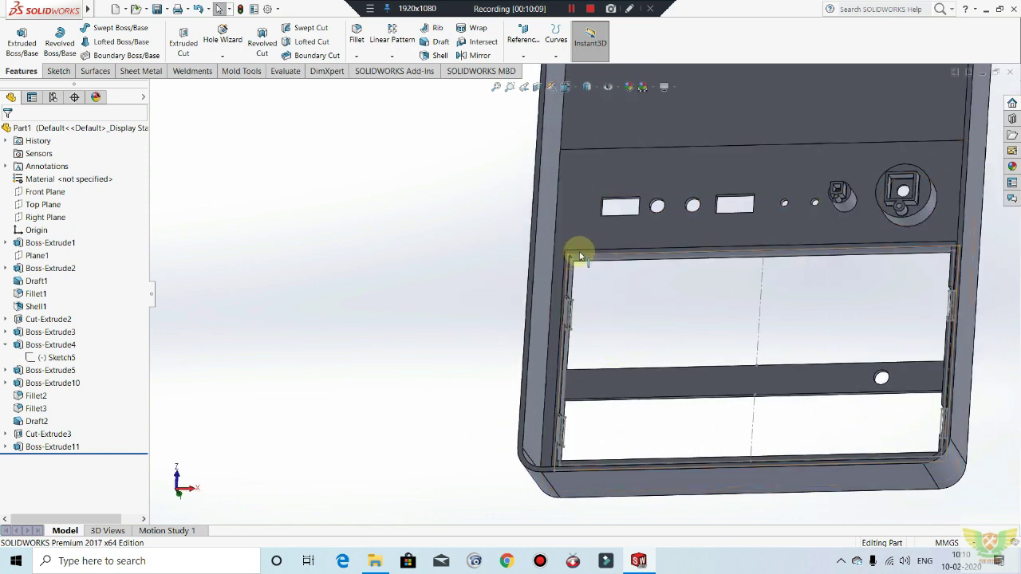
{"action": "right_click", "coordinate": [581, 257]}
{"action": "left_click", "coordinate": [604, 242]}
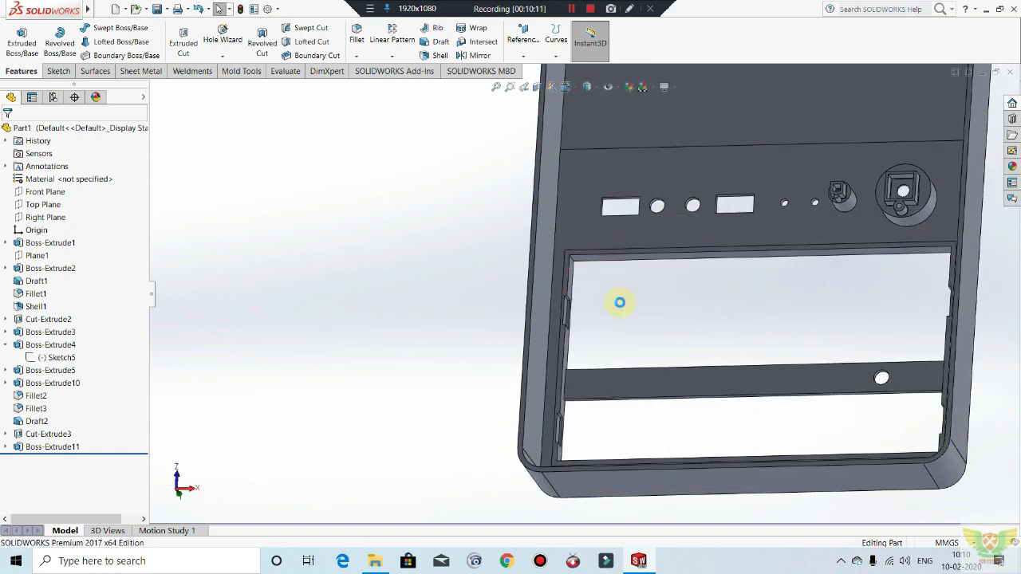
Step: Examine the raised frame and its side notches around the large openings from inside and outside the housing
{"action": "mouse_move", "coordinate": [617, 298]}
{"action": "middle_mouse_down"}
{"action": "mouse_move", "coordinate": [595, 311]}
{"action": "mouse_move", "coordinate": [601, 322]}
{"action": "mouse_move", "coordinate": [615, 274]}
{"action": "middle_mouse_up"}
{"action": "scroll", "coordinate": [615, 274], "scroll_direction": "down", "scroll_amount": 1}
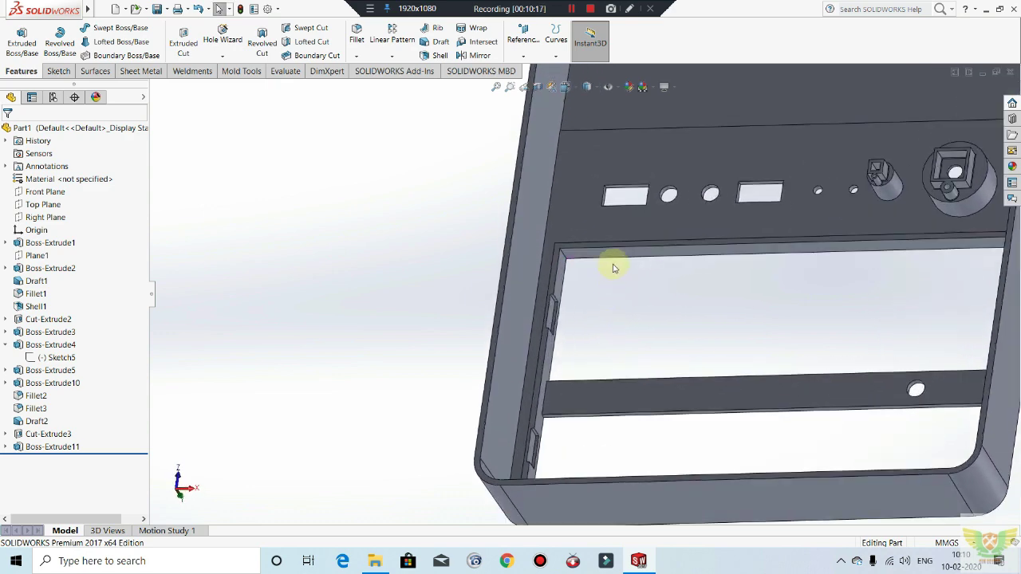
{"action": "middle_click_drag", "start_coordinate": [626, 301], "coordinate": [638, 285]}
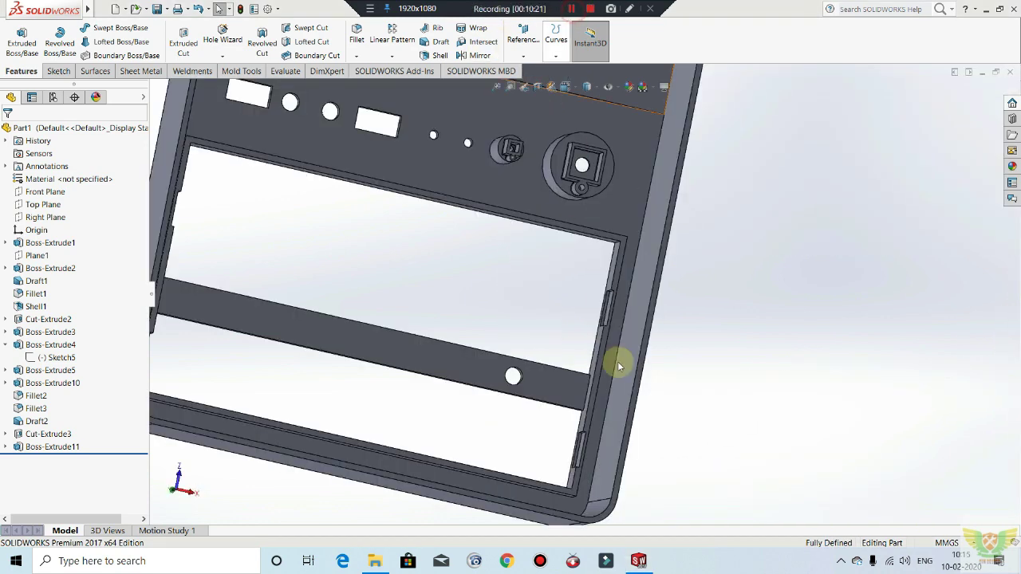
{"action": "middle_click_drag", "start_coordinate": [617, 358], "coordinate": [606, 312]}
{"action": "scroll", "coordinate": [651, 354], "scroll_direction": "down", "scroll_amount": 3}
{"action": "scroll", "coordinate": [591, 296], "scroll_direction": "down", "scroll_amount": 2}
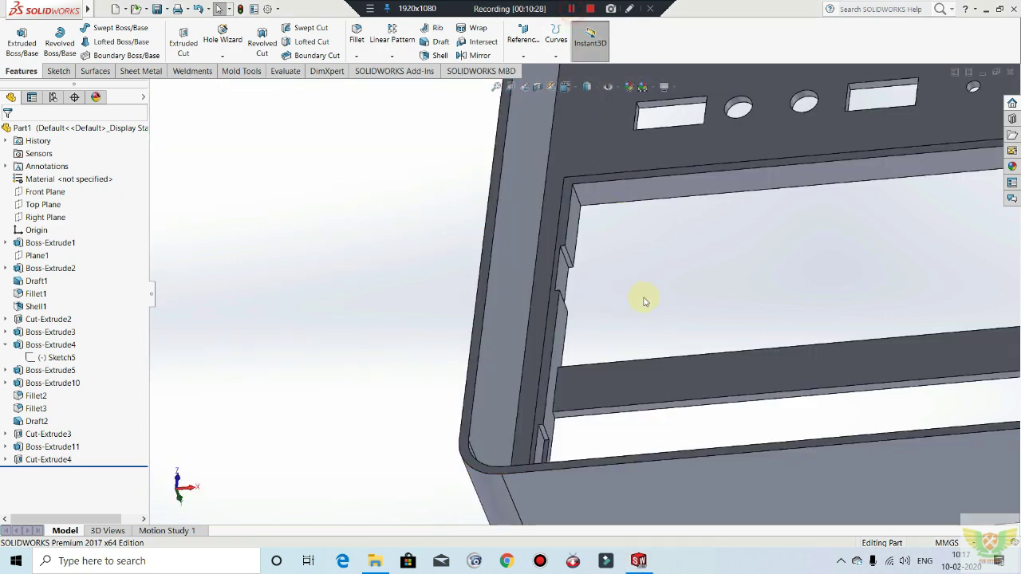
{"action": "middle_click_drag", "start_coordinate": [645, 296], "coordinate": [669, 325]}
{"action": "scroll", "coordinate": [734, 244], "scroll_direction": "down", "scroll_amount": 8}
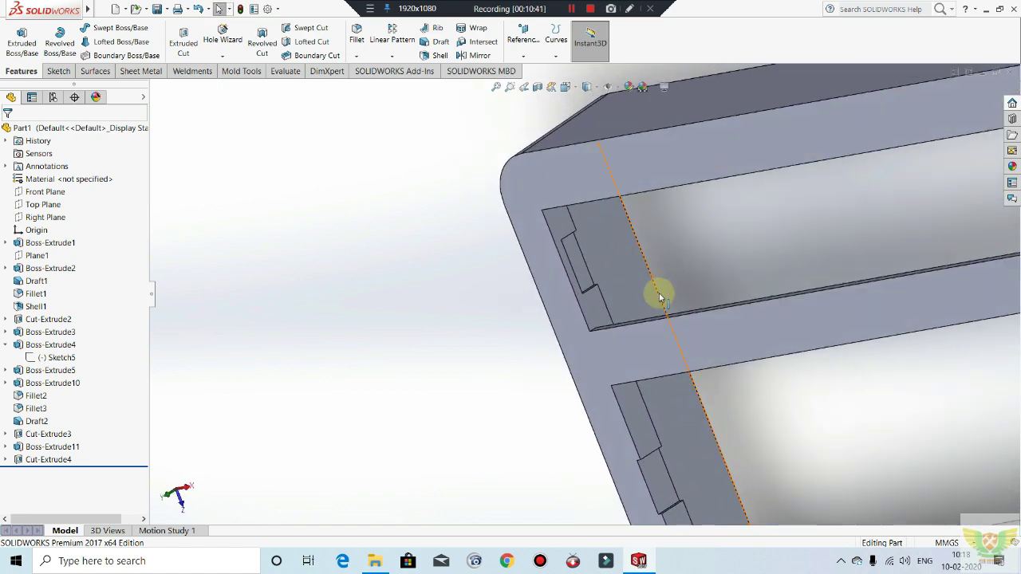
{"action": "middle_click_drag", "start_coordinate": [623, 283], "coordinate": [591, 270]}
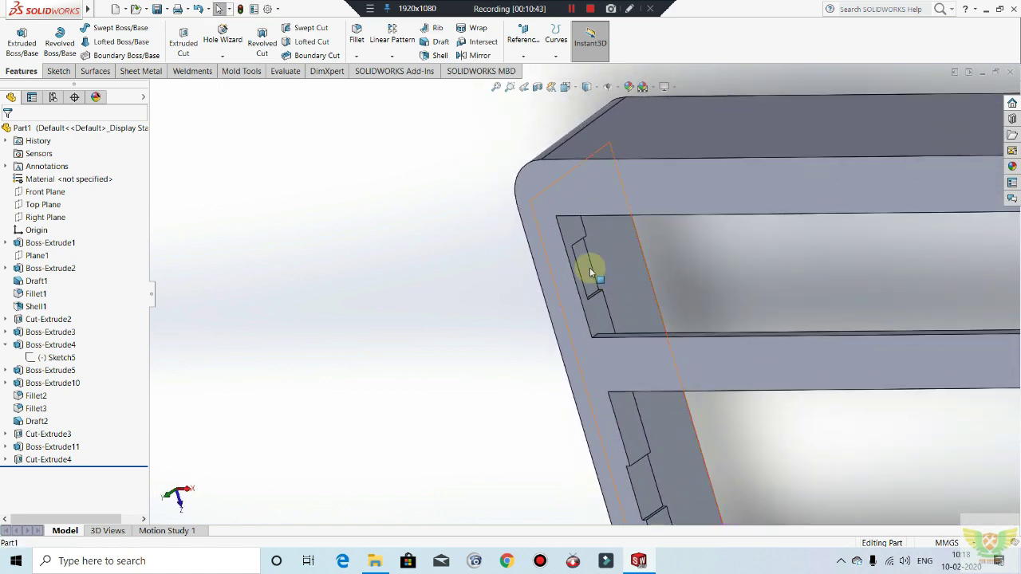
{"action": "scroll", "coordinate": [629, 275], "scroll_direction": "up", "scroll_amount": 3}
{"action": "middle_click_drag", "start_coordinate": [731, 289], "coordinate": [825, 247]}
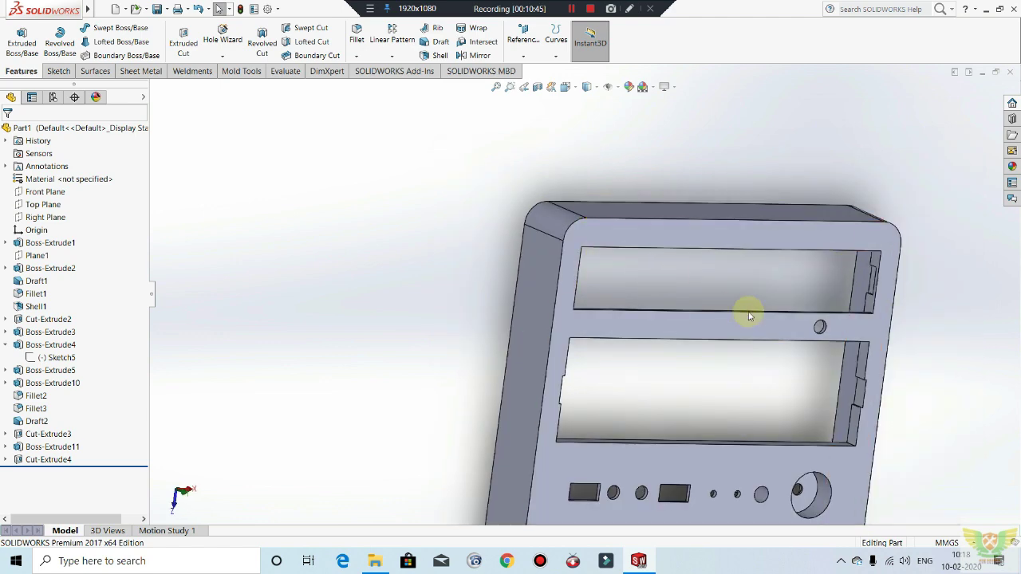
{"action": "middle_click_drag", "start_coordinate": [747, 310], "coordinate": [918, 308]}
{"action": "scroll", "coordinate": [825, 292], "scroll_direction": "down", "scroll_amount": 5}
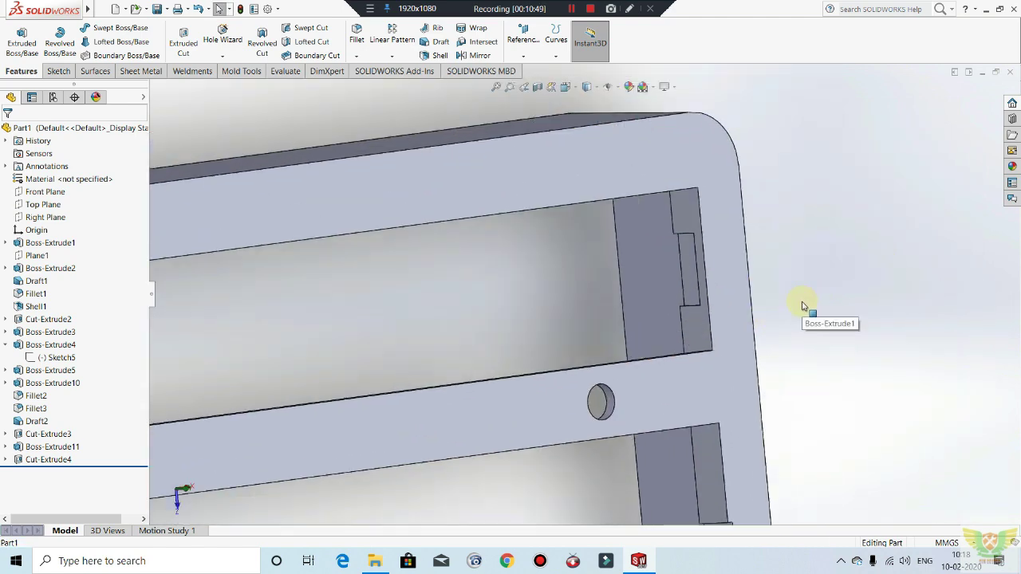
{"action": "middle_click_drag", "start_coordinate": [802, 303], "coordinate": [790, 281]}
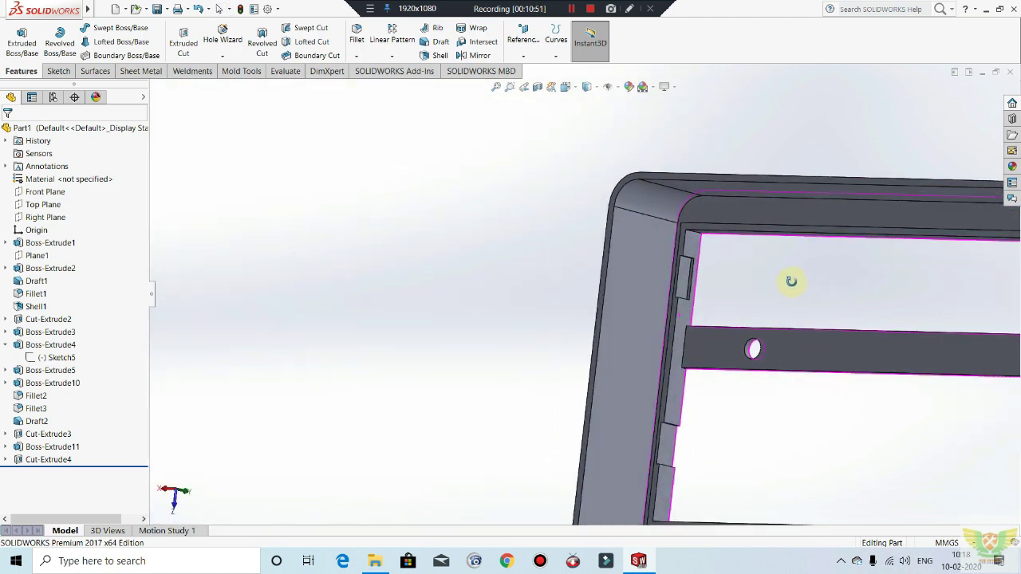
{"action": "scroll", "coordinate": [582, 335], "scroll_direction": "up", "scroll_amount": 3}
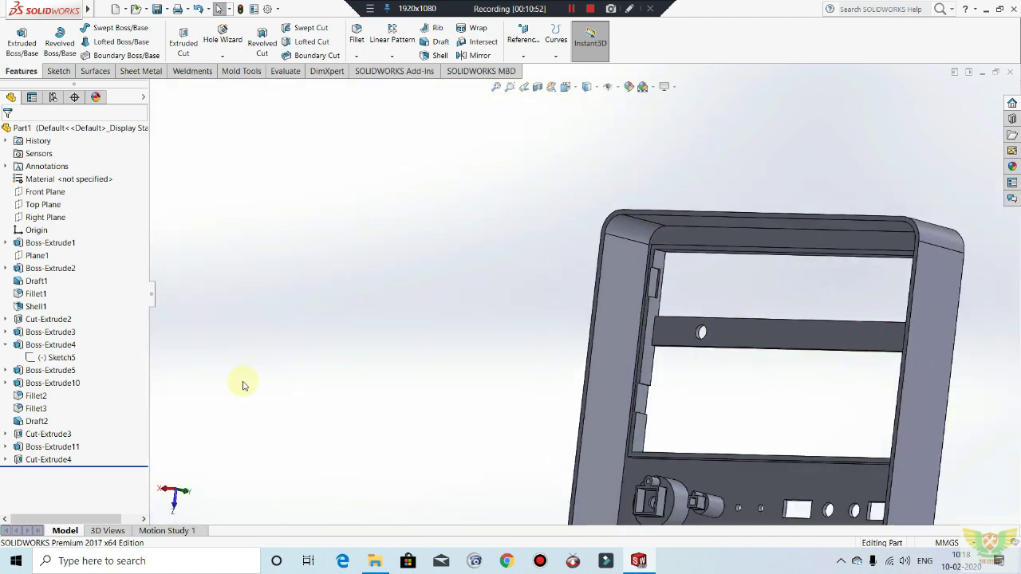
{"action": "right_click", "coordinate": [53, 461]}
{"action": "left_click", "coordinate": [67, 324]}
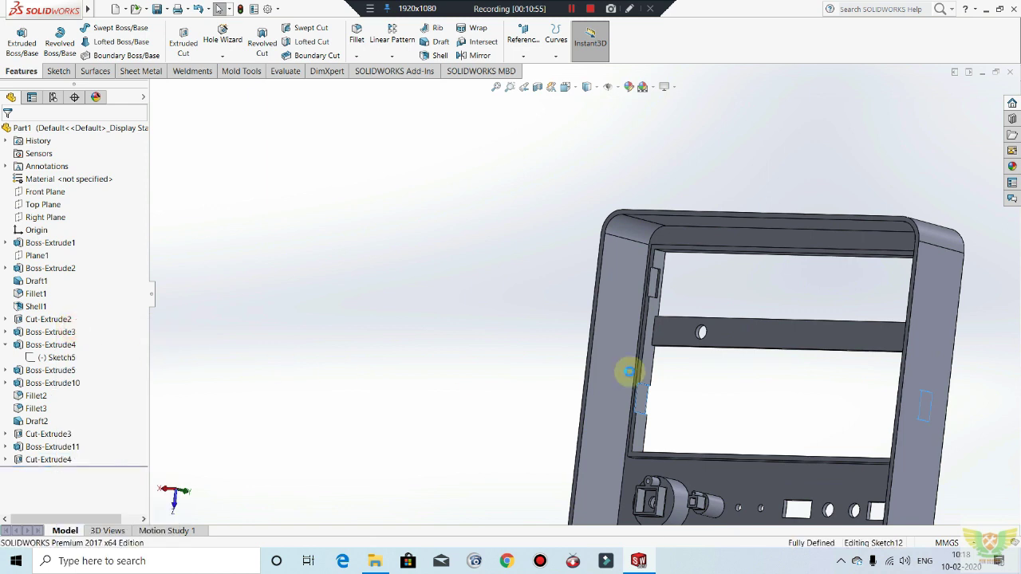
{"action": "scroll", "coordinate": [660, 291], "scroll_direction": "down", "scroll_amount": 2}
{"action": "scroll", "coordinate": [657, 281], "scroll_direction": "down", "scroll_amount": 5}
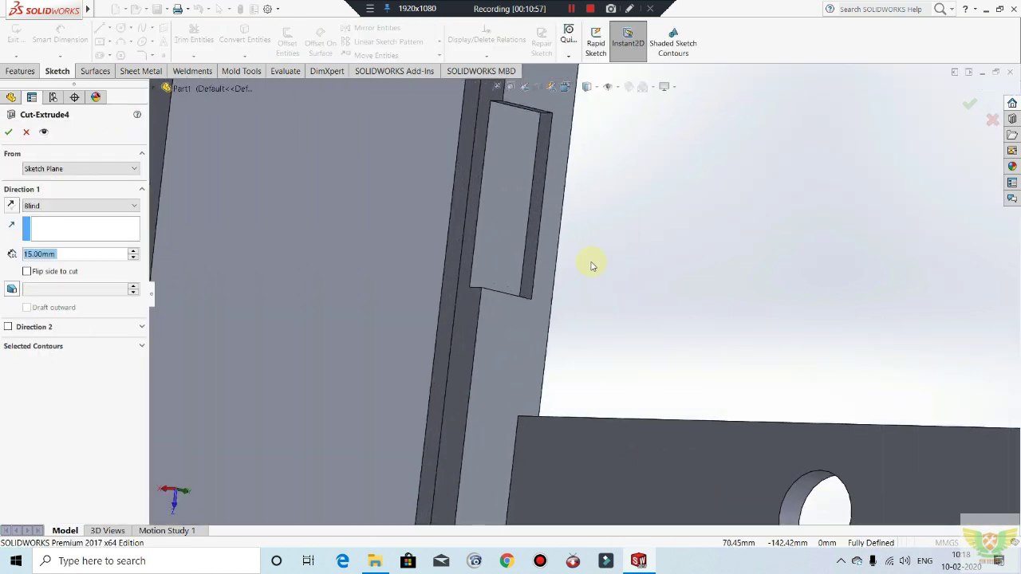
{"action": "left_click", "coordinate": [31, 347]}
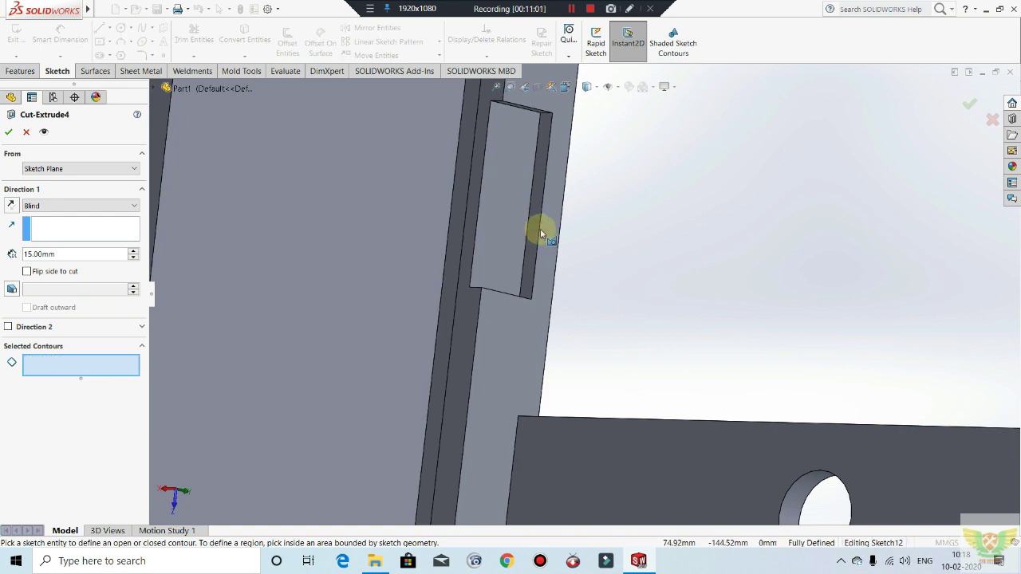
{"action": "scroll", "coordinate": [540, 234], "scroll_direction": "up", "scroll_amount": 3}
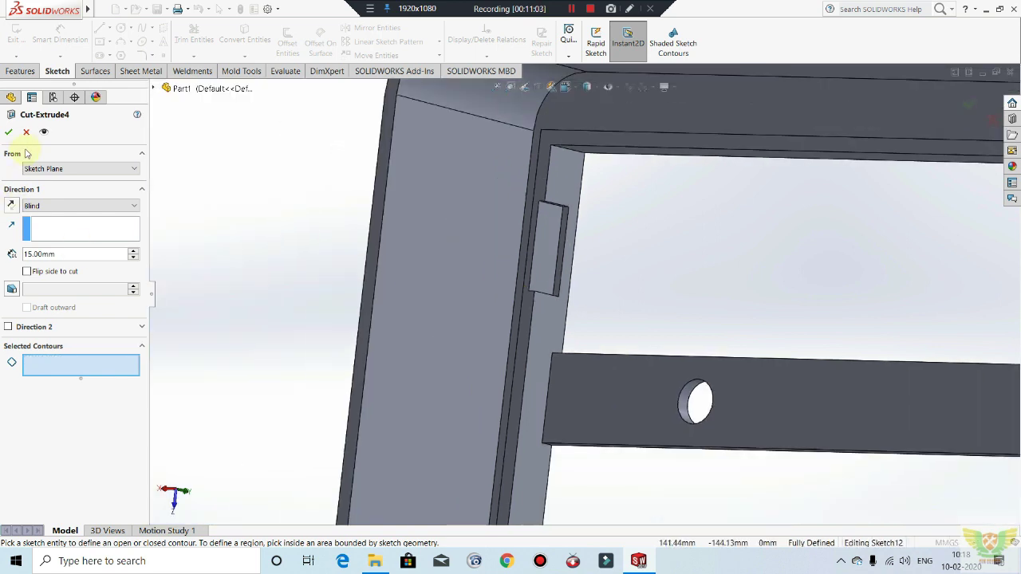
{"action": "left_click", "coordinate": [27, 131]}
Step: Edit the last cut's sketch, convert the narrow step face in the smaller opening's side notch into sketch entities, and rebuild the cut
{"action": "left_click", "coordinate": [57, 460]}
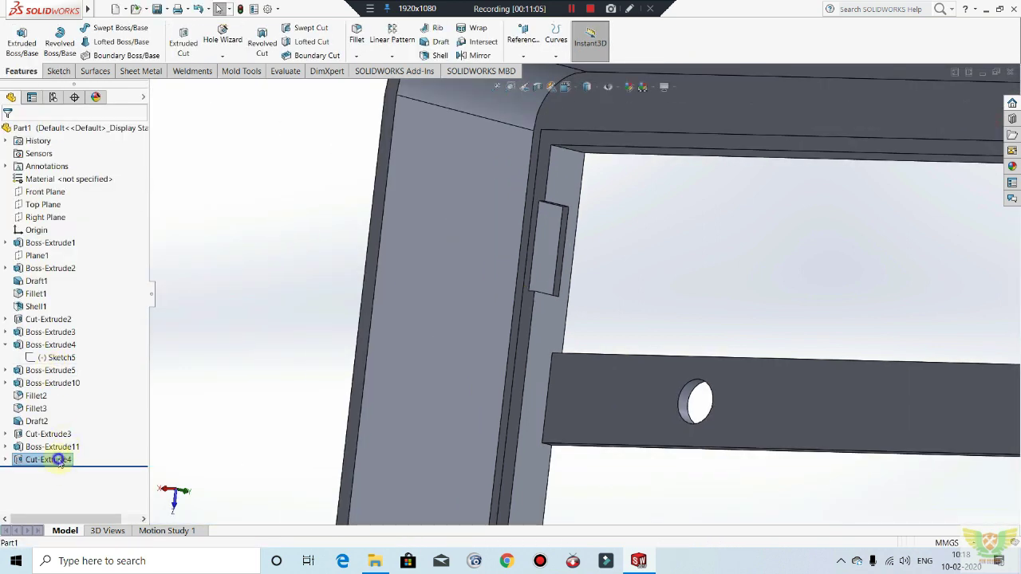
{"action": "right_click", "coordinate": [58, 461]}
{"action": "left_click", "coordinate": [86, 339]}
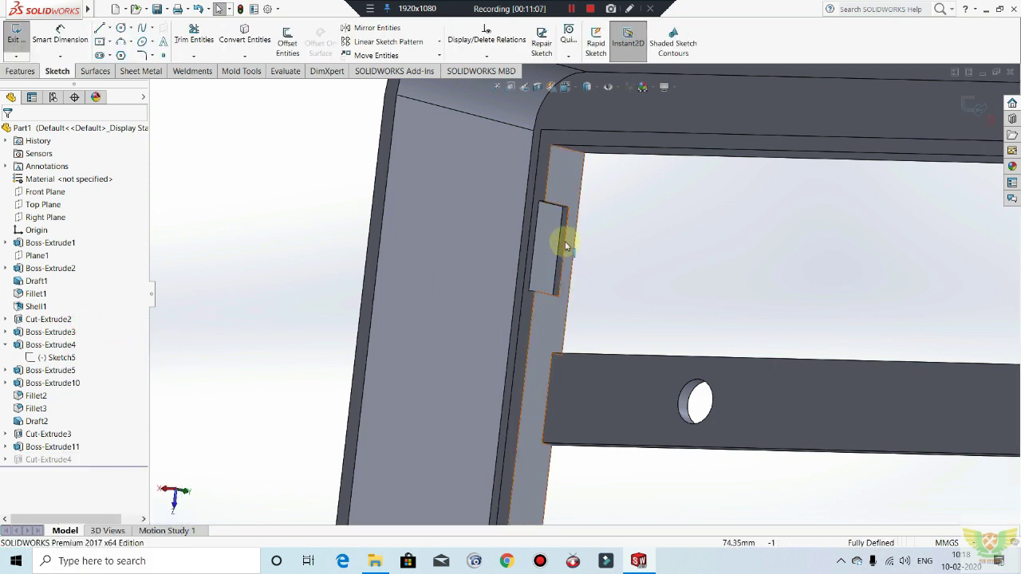
{"action": "scroll", "coordinate": [565, 245], "scroll_direction": "down", "scroll_amount": 5}
{"action": "left_click", "coordinate": [564, 259]}
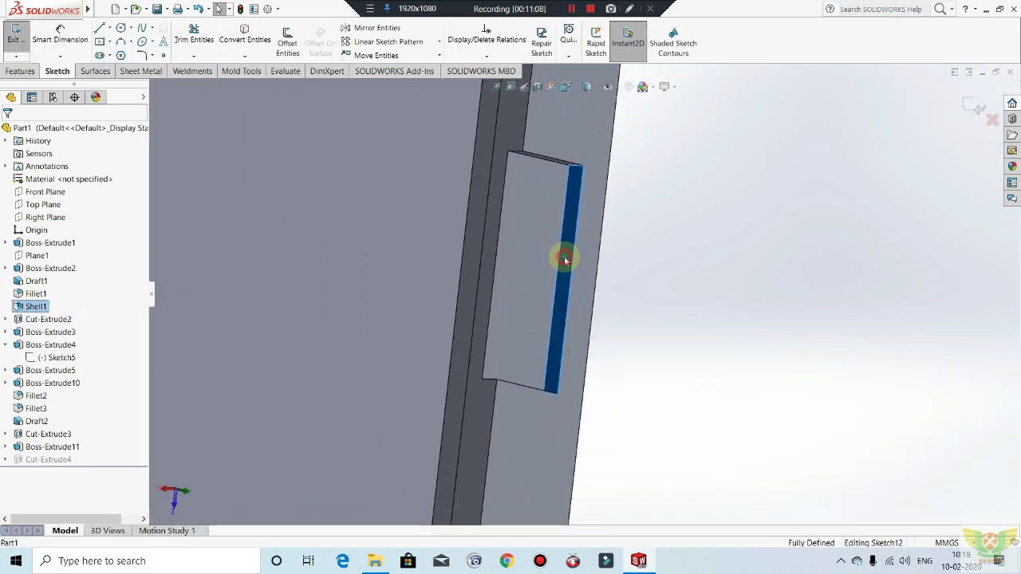
{"action": "left_click", "coordinate": [241, 34]}
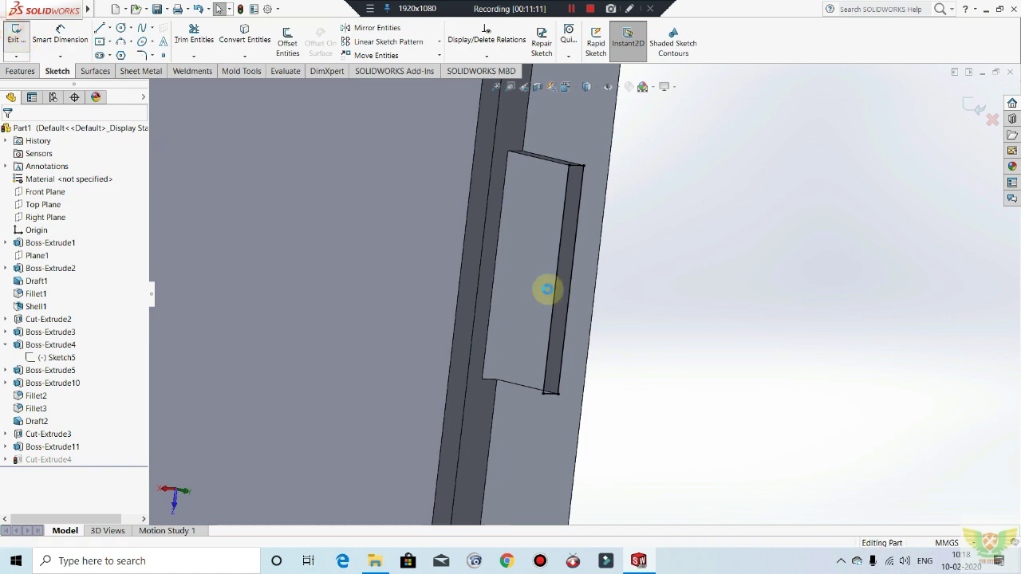
{"action": "scroll", "coordinate": [663, 345], "scroll_direction": "up", "scroll_amount": 8}
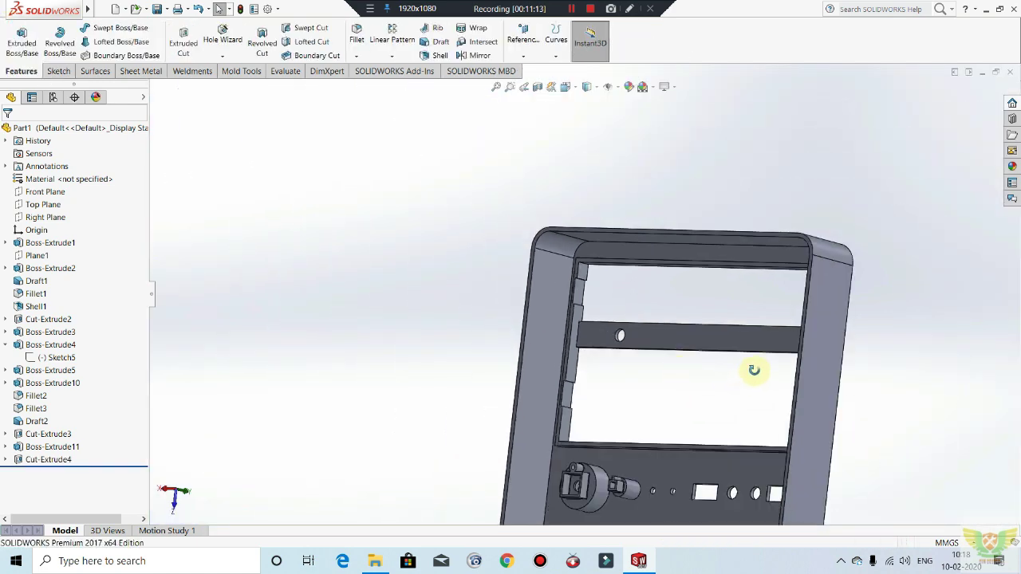
Step: Edit the last cut's sketch, convert the remaining narrow step face at the other end of the smaller opening, and rebuild the cut
{"action": "middle_click_drag", "start_coordinate": [753, 369], "coordinate": [786, 346]}
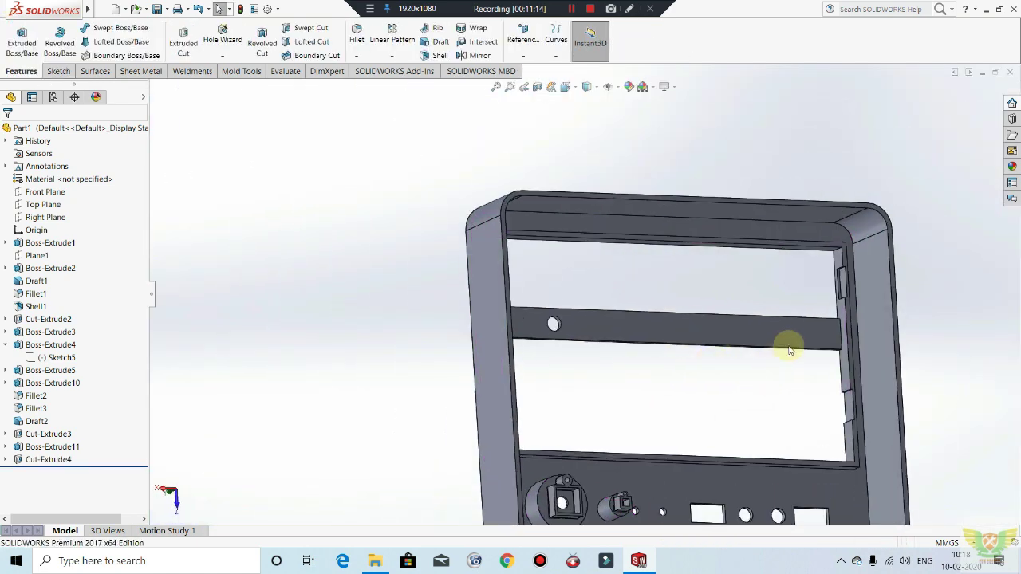
{"action": "right_click", "coordinate": [58, 459]}
{"action": "left_click", "coordinate": [87, 323]}
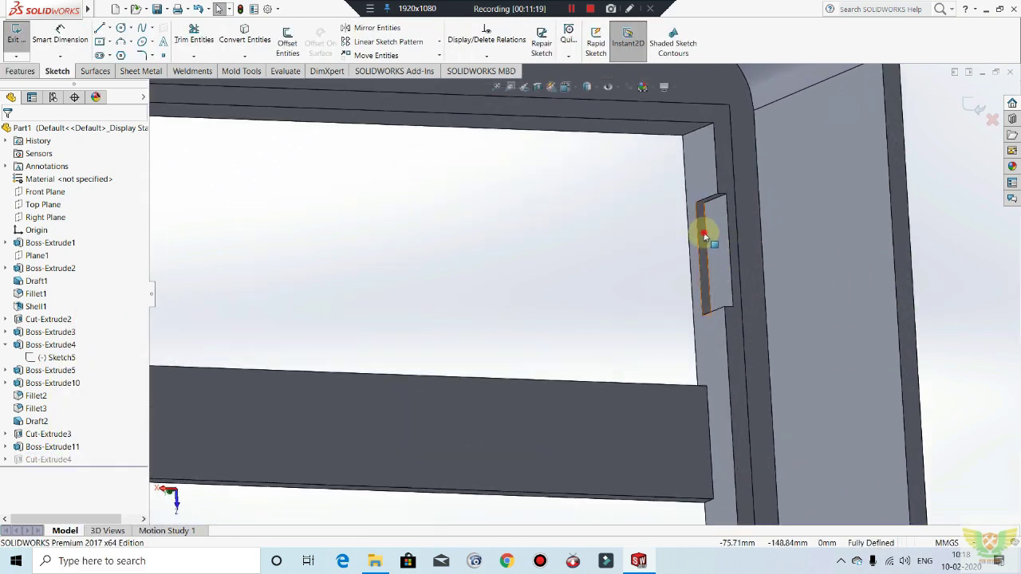
{"action": "left_click", "coordinate": [701, 231]}
{"action": "left_click", "coordinate": [232, 34]}
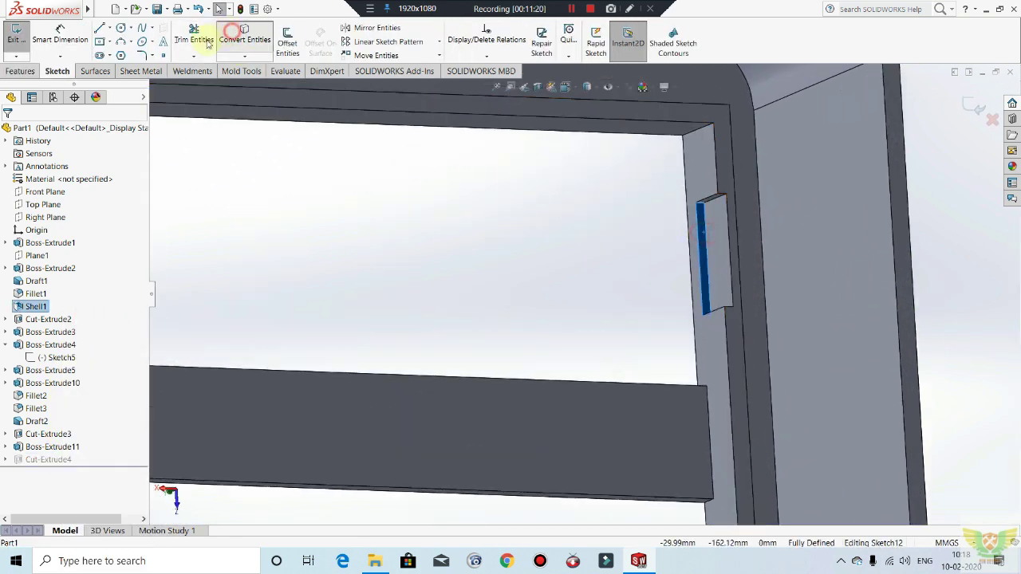
{"action": "left_click", "coordinate": [10, 34]}
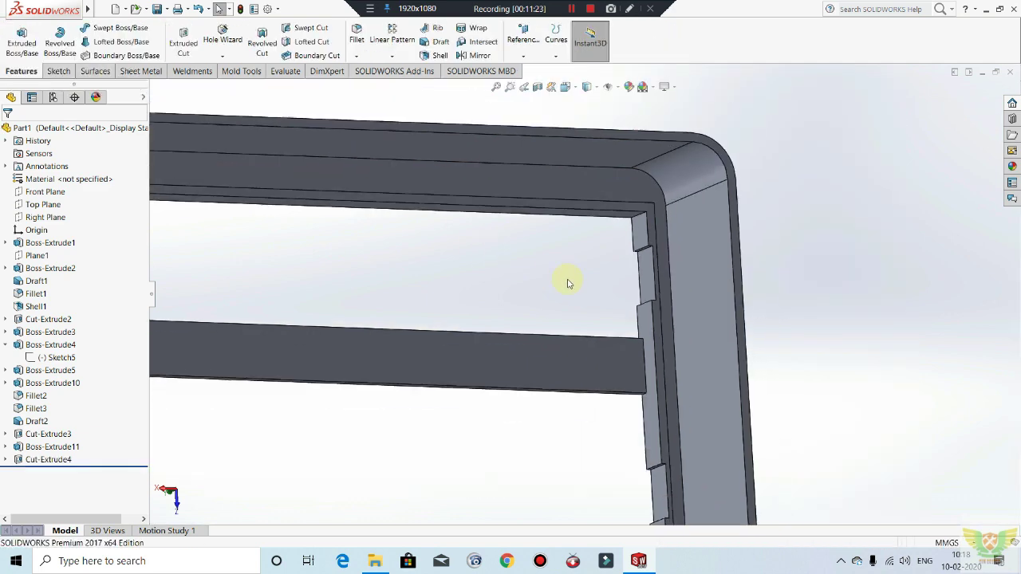
Step: Examine the side notches of both large openings from the front and from inside the housing
{"action": "middle_click_drag", "start_coordinate": [531, 322], "coordinate": [697, 255]}
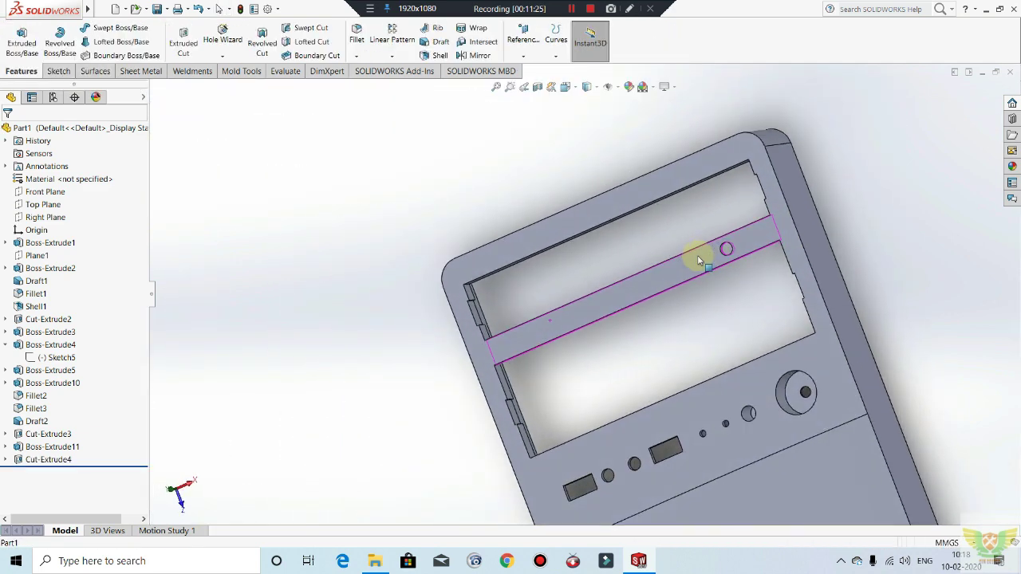
{"action": "left_click", "coordinate": [570, 9]}
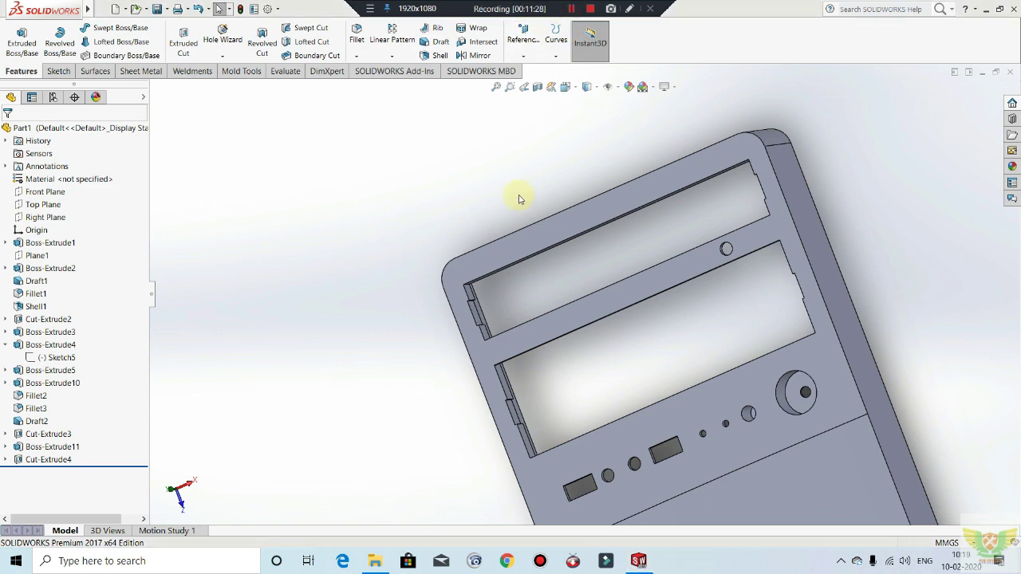
{"action": "middle_click_drag", "start_coordinate": [533, 210], "coordinate": [557, 231]}
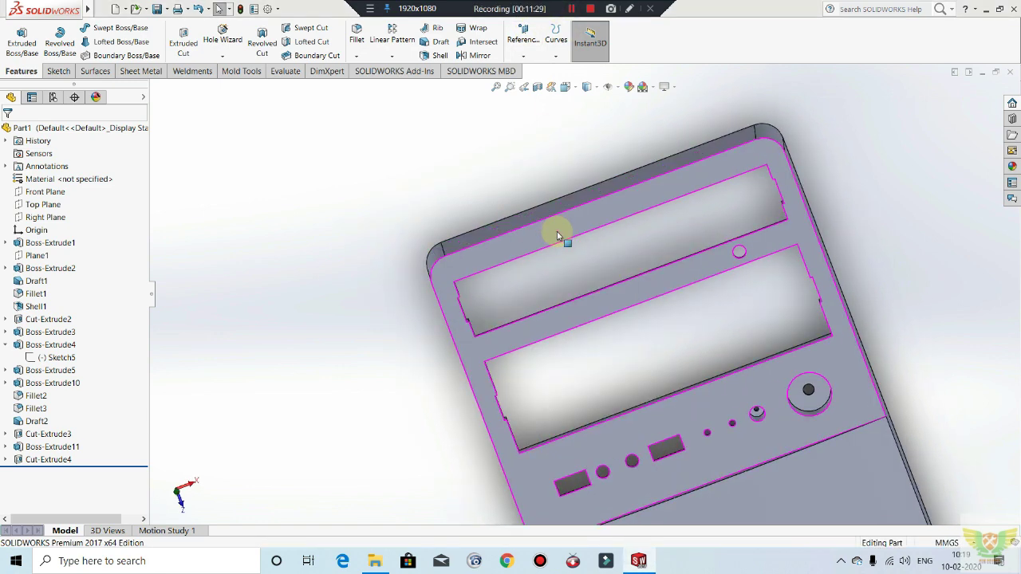
{"action": "scroll", "coordinate": [649, 301], "scroll_direction": "up", "scroll_amount": 3}
{"action": "scroll", "coordinate": [669, 382], "scroll_direction": "down", "scroll_amount": 3}
{"action": "scroll", "coordinate": [454, 248], "scroll_direction": "down", "scroll_amount": 6}
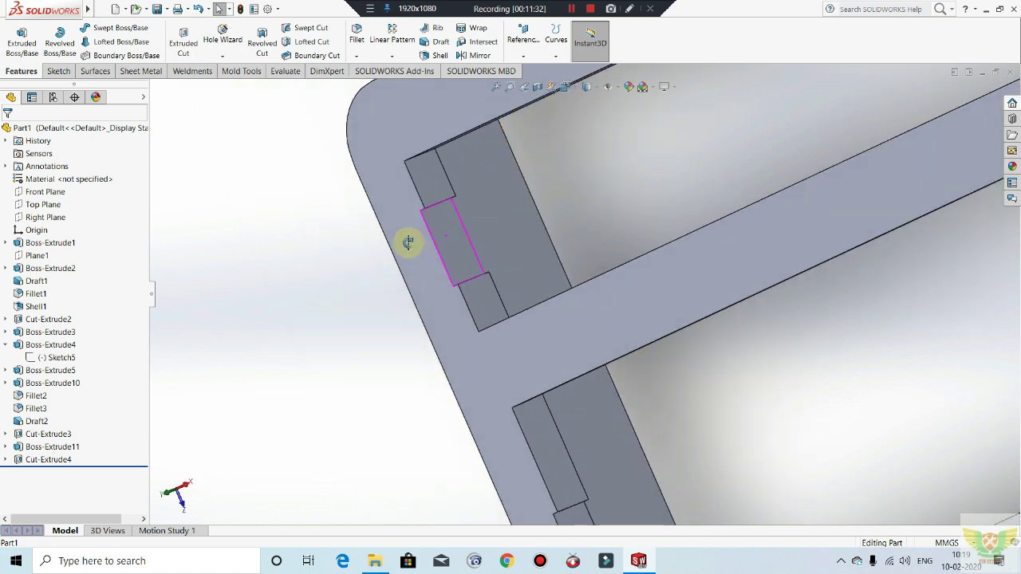
{"action": "middle_click_drag", "start_coordinate": [408, 241], "coordinate": [287, 203]}
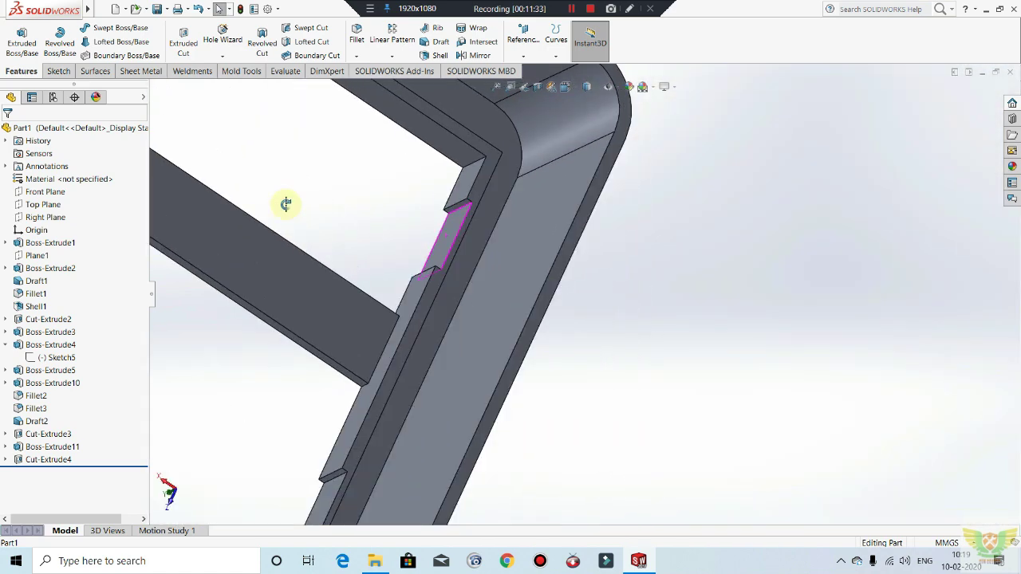
{"action": "middle_click_drag", "start_coordinate": [471, 234], "coordinate": [587, 267]}
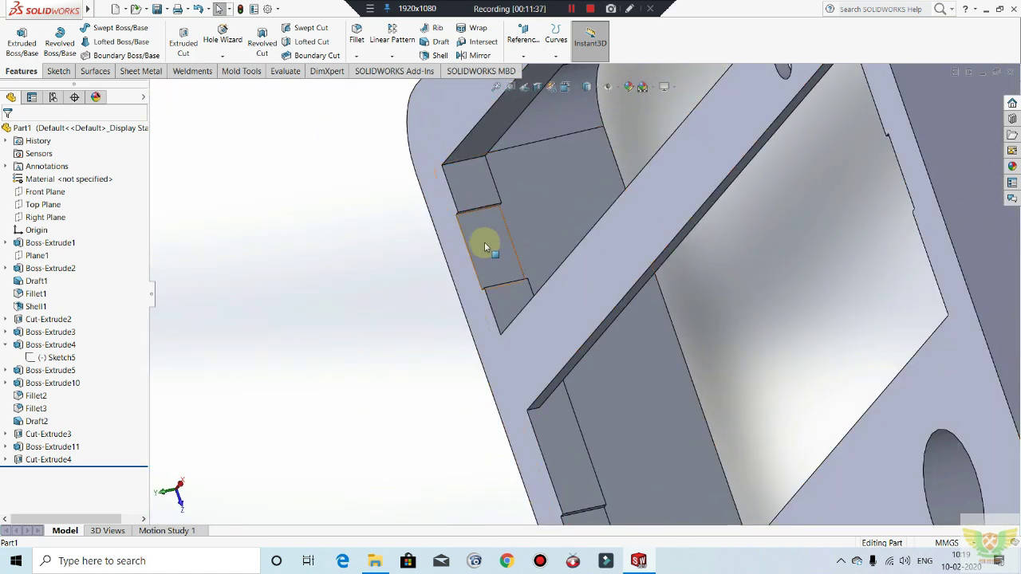
{"action": "scroll", "coordinate": [510, 263], "scroll_direction": "up", "scroll_amount": 3}
{"action": "middle_click_drag", "start_coordinate": [505, 272], "coordinate": [404, 295]}
{"action": "scroll", "coordinate": [558, 275], "scroll_direction": "down", "scroll_amount": 3}
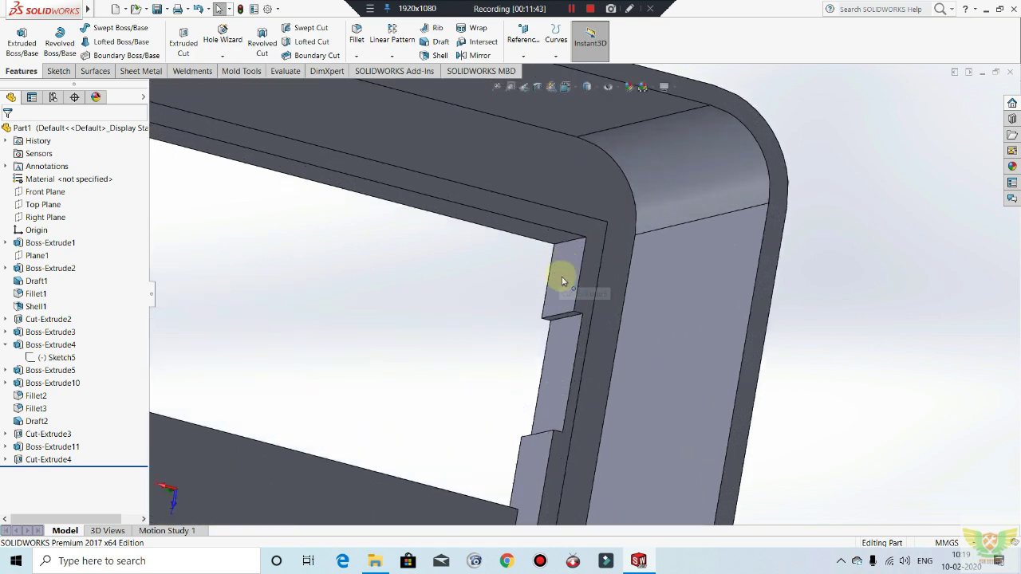
Step: Start a new sketch on the inner rim face of the raised frame around the large openings
{"action": "left_click", "coordinate": [589, 272]}
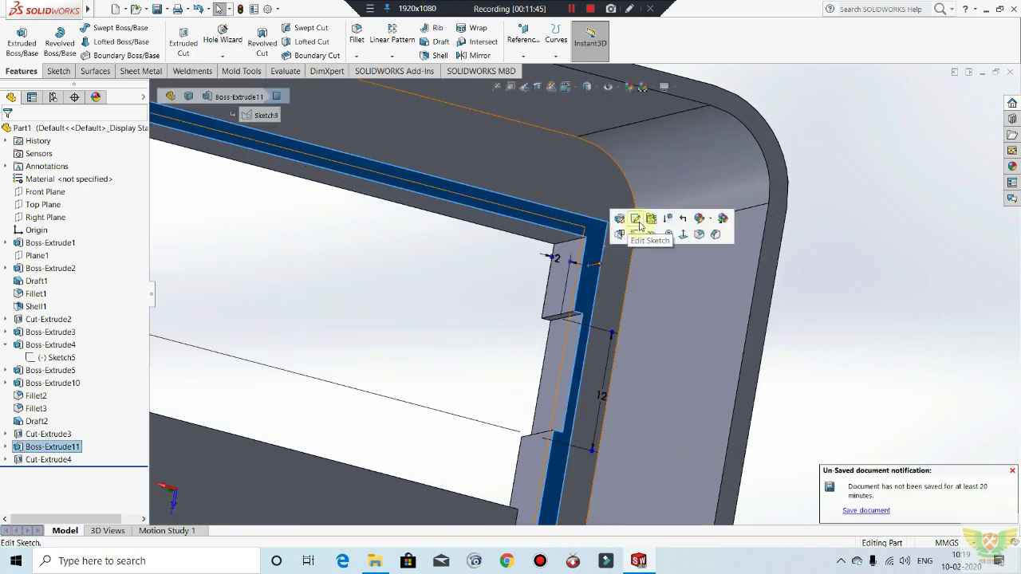
{"action": "left_click", "coordinate": [635, 234]}
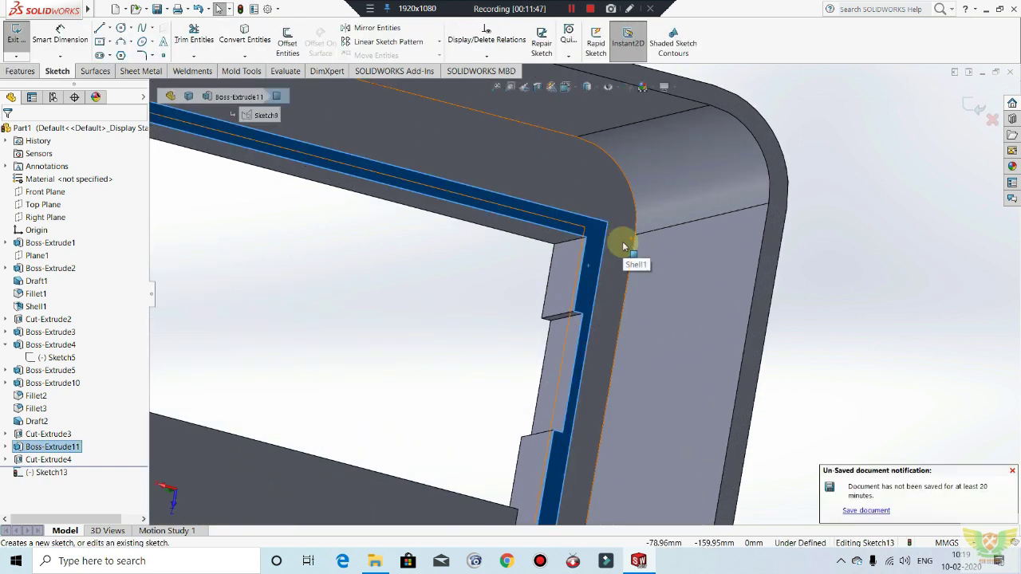
{"action": "scroll", "coordinate": [674, 461], "scroll_direction": "down", "scroll_amount": 3}
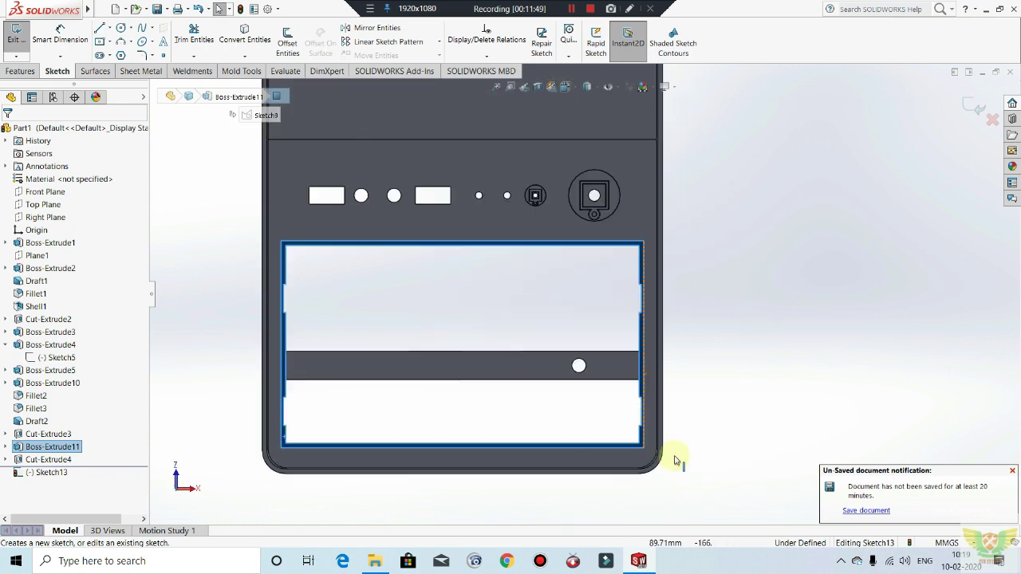
{"action": "scroll", "coordinate": [630, 335], "scroll_direction": "down", "scroll_amount": 3}
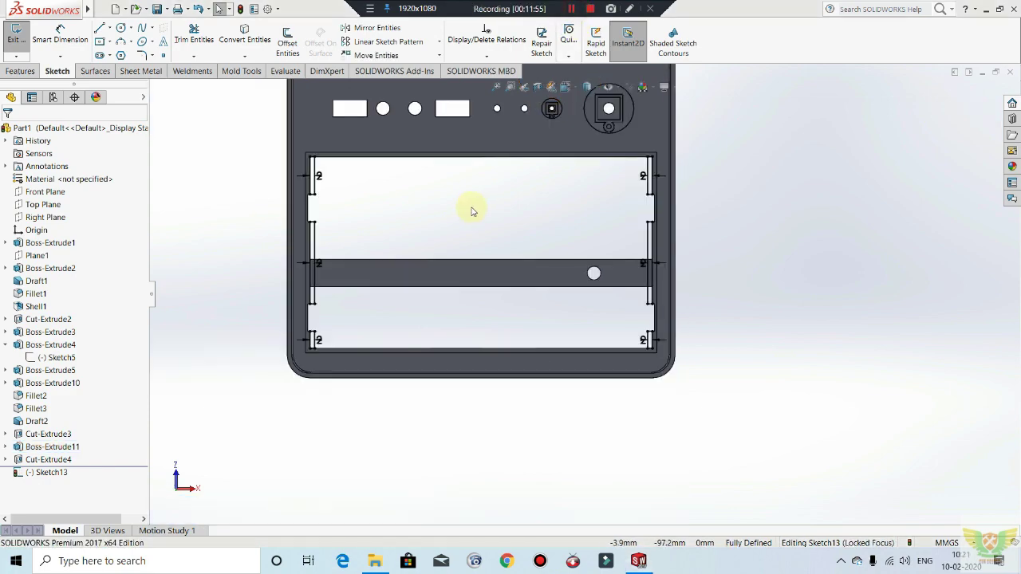
Step: Extrude the 2 mm wide strips beside the side notches 2 mm in the reversed direction as a merged boss
{"action": "scroll", "coordinate": [473, 209], "scroll_direction": "down", "scroll_amount": 5}
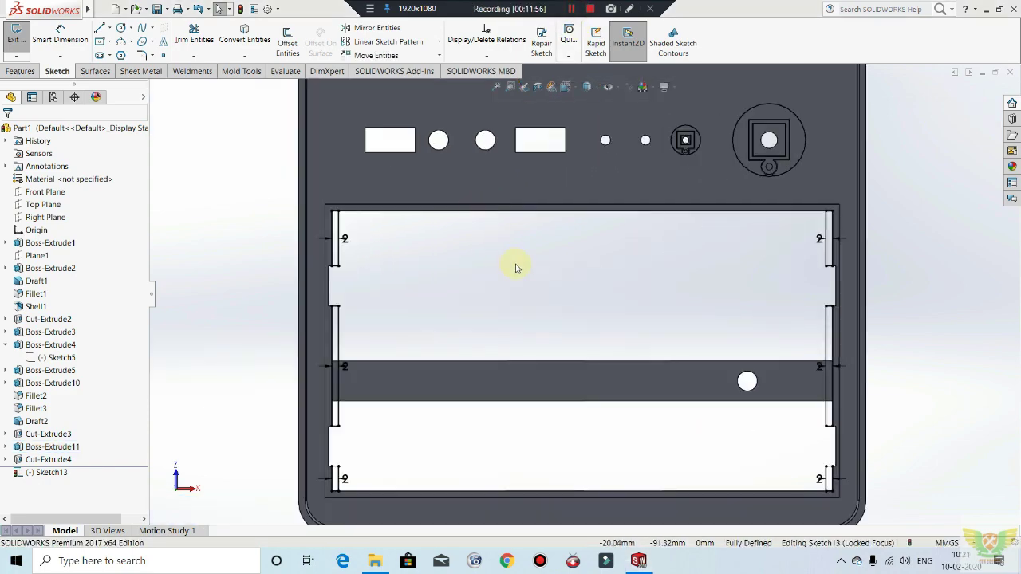
{"action": "mouse_move", "coordinate": [515, 268]}
{"action": "middle_mouse_down"}
{"action": "mouse_move", "coordinate": [549, 267]}
{"action": "mouse_move", "coordinate": [677, 308]}
{"action": "mouse_move", "coordinate": [677, 282]}
{"action": "mouse_move", "coordinate": [654, 264]}
{"action": "mouse_move", "coordinate": [676, 282]}
{"action": "middle_mouse_up"}
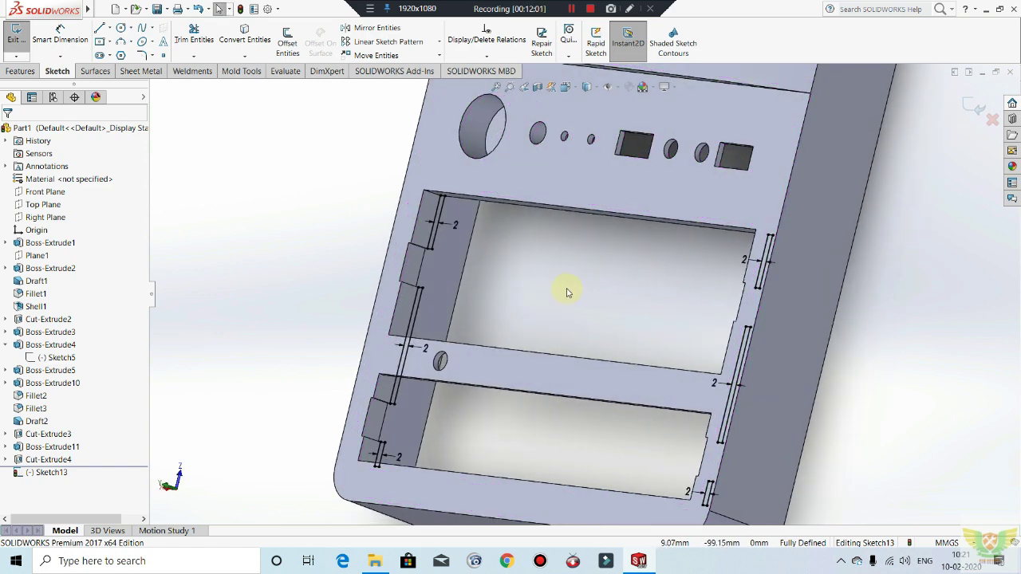
{"action": "scroll", "coordinate": [568, 292], "scroll_direction": "up", "scroll_amount": 5}
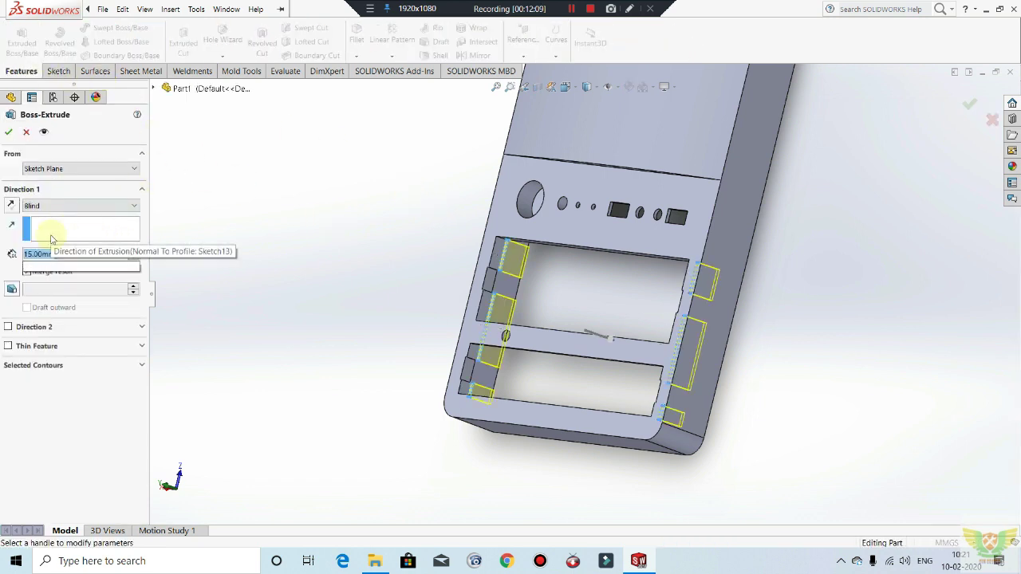
{"action": "type", "text": "5"}
{"action": "key", "text": "Return"}
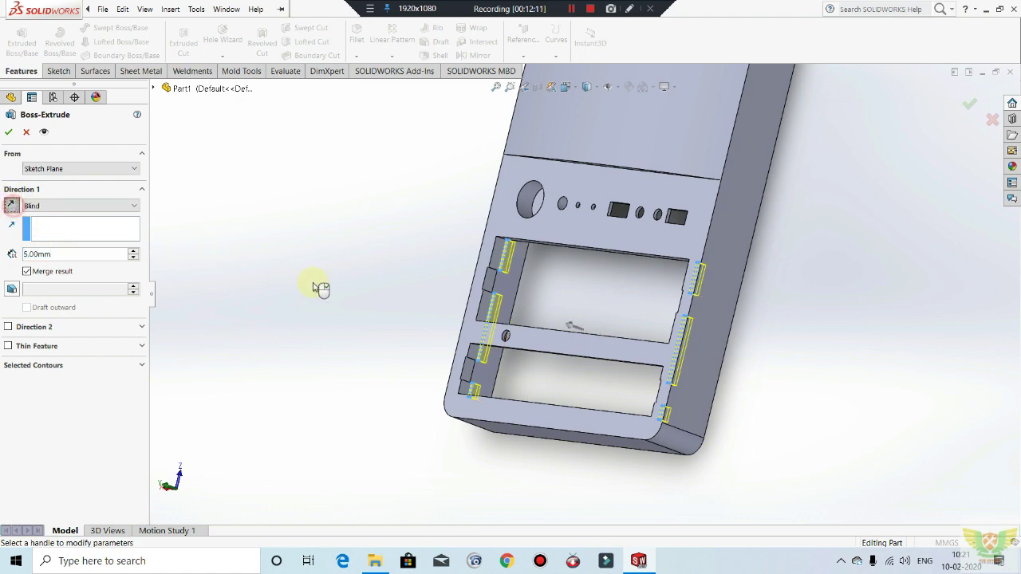
{"action": "scroll", "coordinate": [533, 269], "scroll_direction": "down", "scroll_amount": 6}
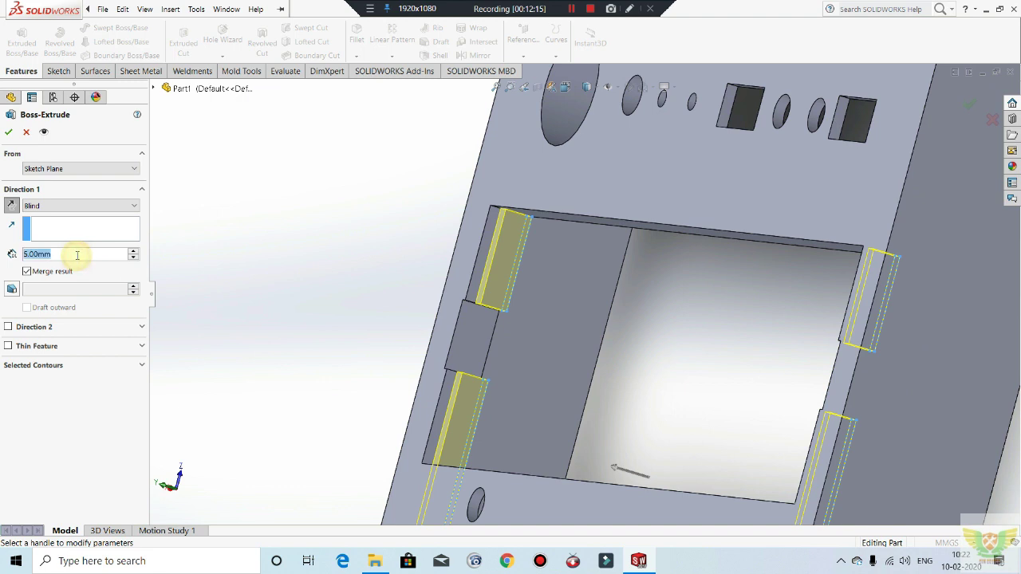
{"action": "type", "text": "3"}
{"action": "key", "text": "Return"}
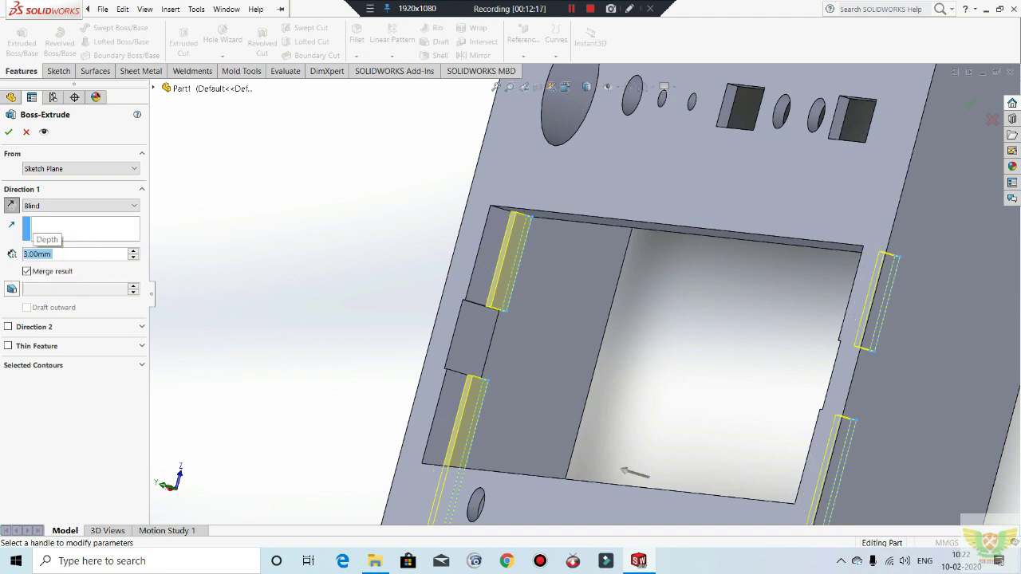
{"action": "type", "text": "2"}
{"action": "key", "text": "Return"}
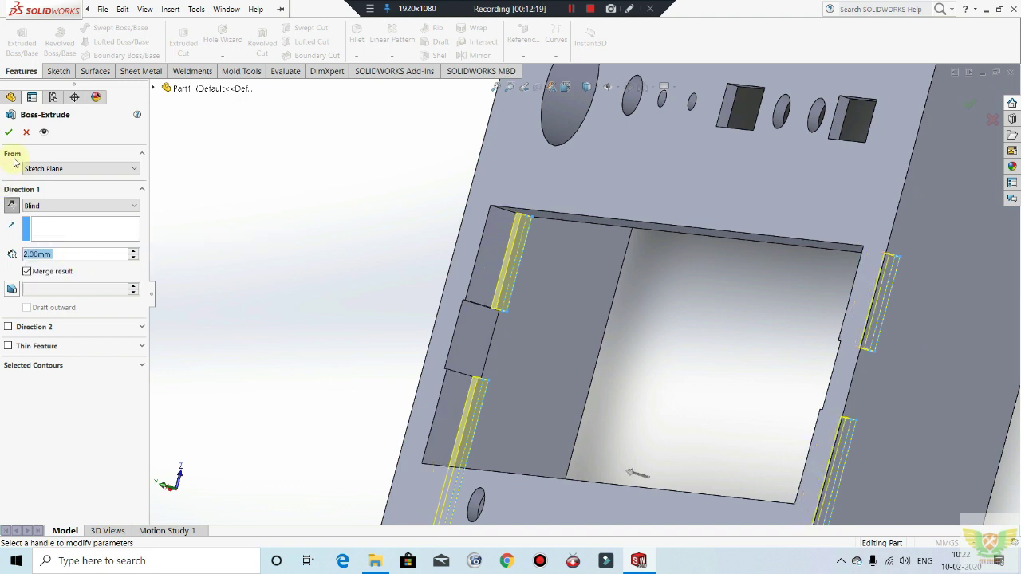
{"action": "key", "text": "Return"}
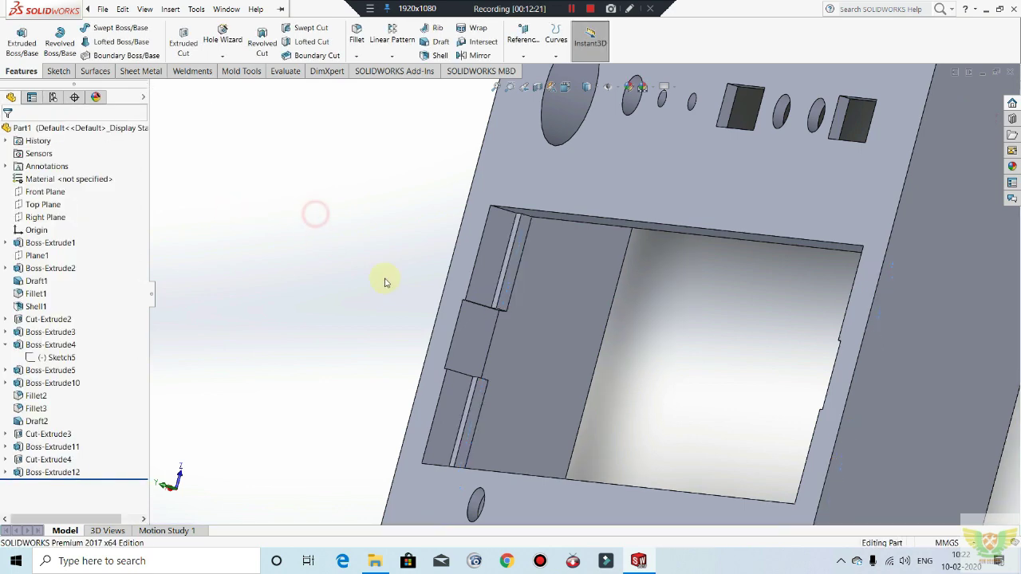
Step: Examine the extruded side strips in both large openings and the front panel's overall shape from several angles
{"action": "middle_click_drag", "start_coordinate": [383, 281], "coordinate": [583, 273]}
{"action": "scroll", "coordinate": [581, 306], "scroll_direction": "down", "scroll_amount": 4}
{"action": "scroll", "coordinate": [550, 289], "scroll_direction": "up", "scroll_amount": 3}
{"action": "scroll", "coordinate": [694, 270], "scroll_direction": "up", "scroll_amount": 5}
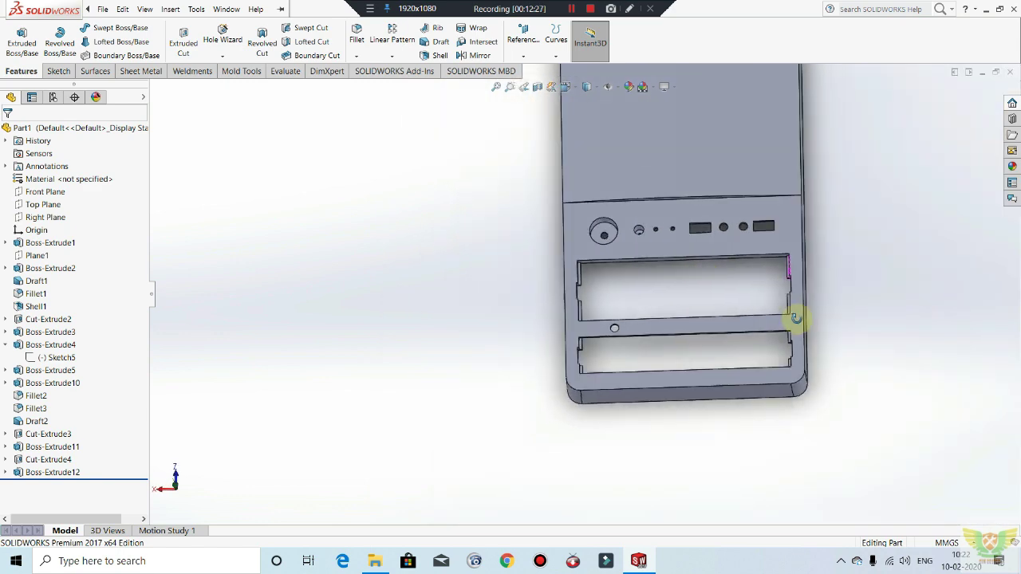
{"action": "middle_click_drag", "start_coordinate": [793, 314], "coordinate": [762, 356]}
{"action": "scroll", "coordinate": [762, 357], "scroll_direction": "down", "scroll_amount": 2}
{"action": "scroll", "coordinate": [528, 342], "scroll_direction": "up", "scroll_amount": 6}
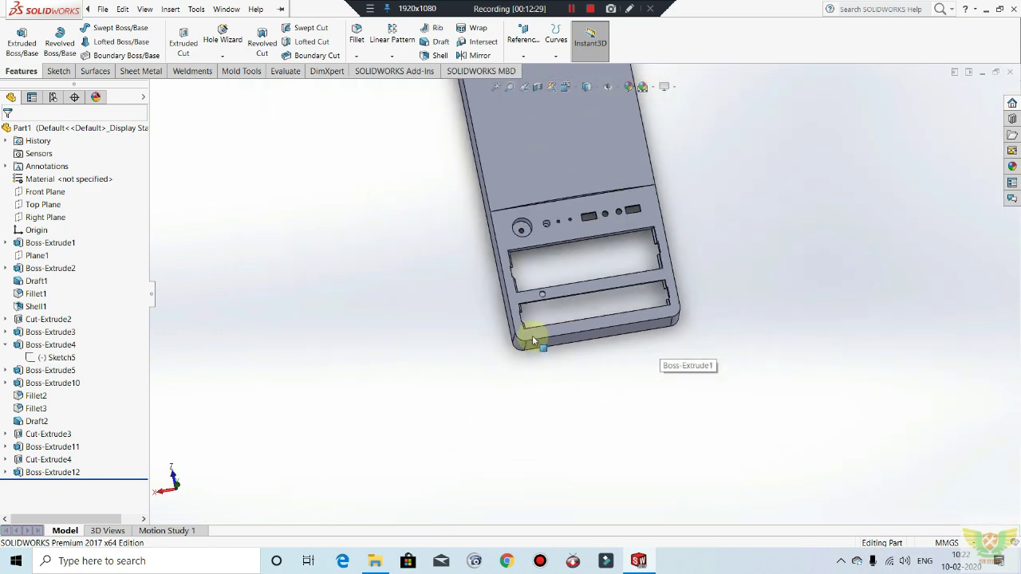
{"action": "middle_click_drag", "start_coordinate": [485, 312], "coordinate": [597, 283]}
{"action": "scroll", "coordinate": [586, 226], "scroll_direction": "down", "scroll_amount": 3}
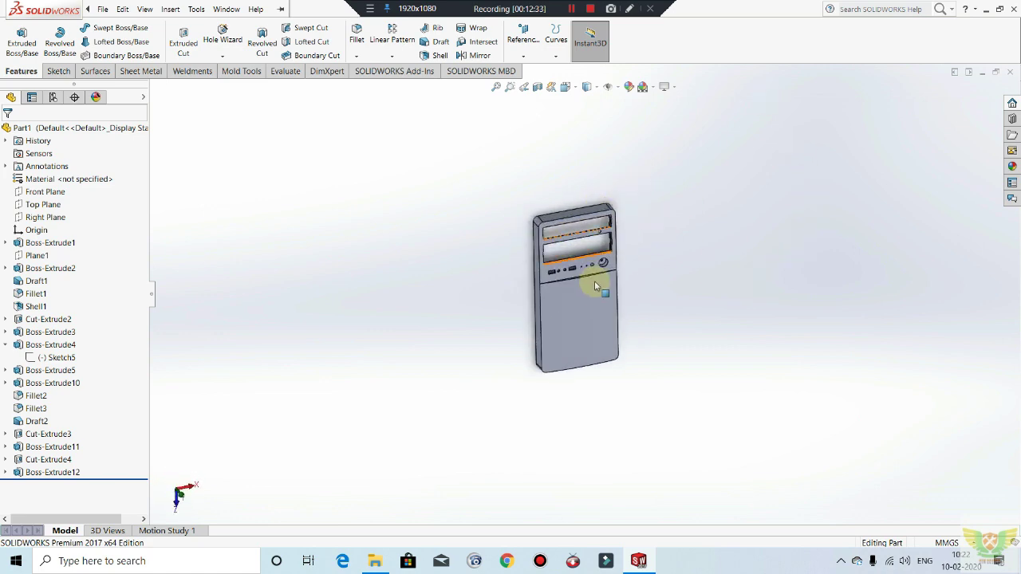
{"action": "scroll", "coordinate": [596, 283], "scroll_direction": "down", "scroll_amount": 3}
{"action": "scroll", "coordinate": [591, 185], "scroll_direction": "down", "scroll_amount": 6}
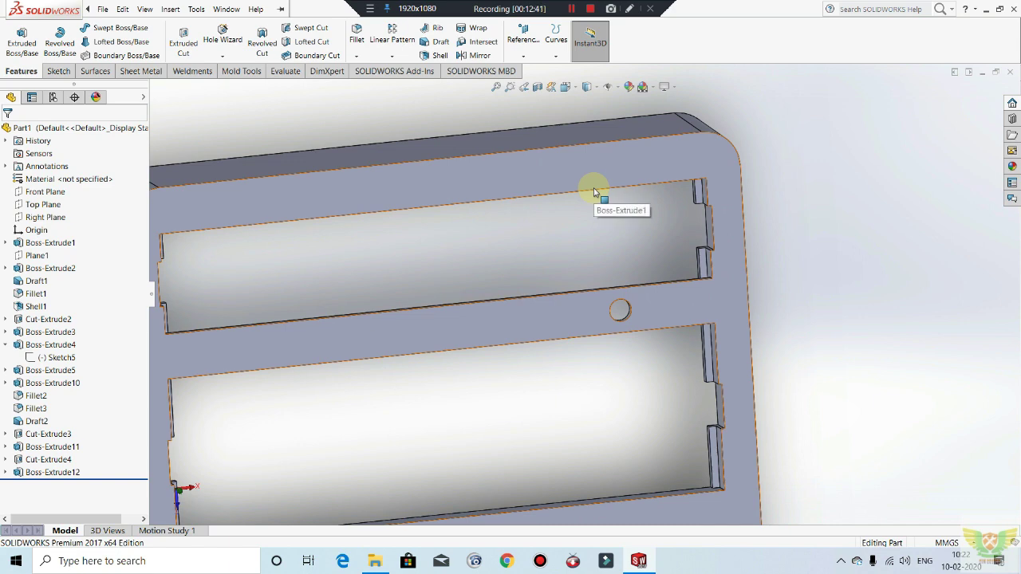
{"action": "scroll", "coordinate": [598, 280], "scroll_direction": "up", "scroll_amount": 5}
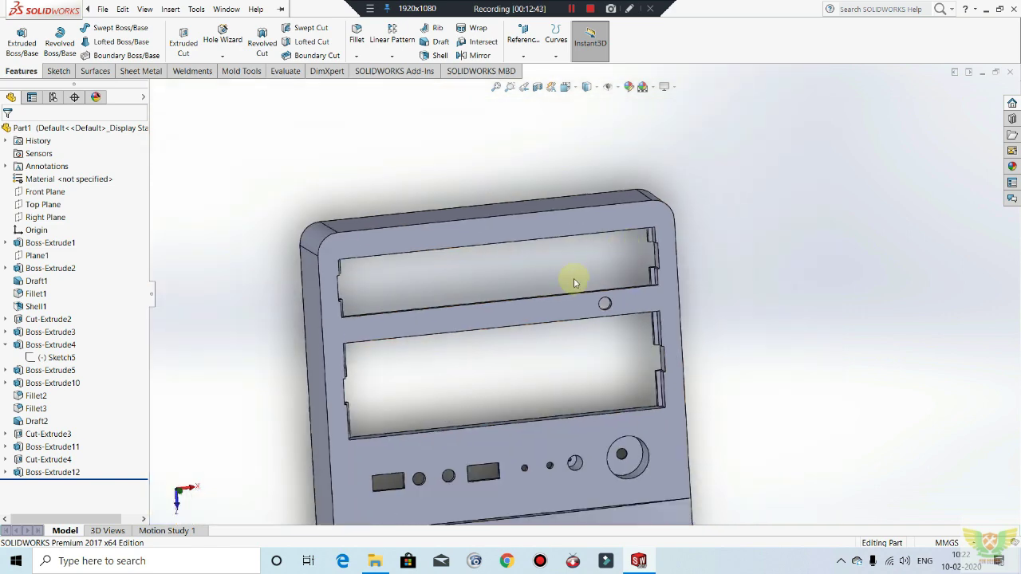
{"action": "scroll", "coordinate": [405, 300], "scroll_direction": "down", "scroll_amount": 3}
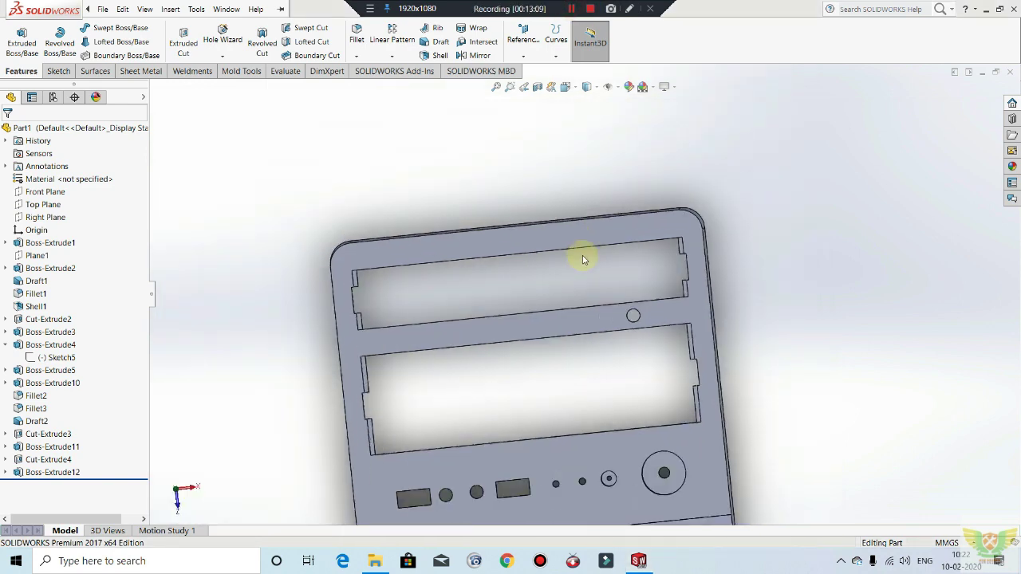
{"action": "scroll", "coordinate": [585, 258], "scroll_direction": "up", "scroll_amount": 5}
{"action": "middle_click_drag", "start_coordinate": [591, 250], "coordinate": [571, 292]}
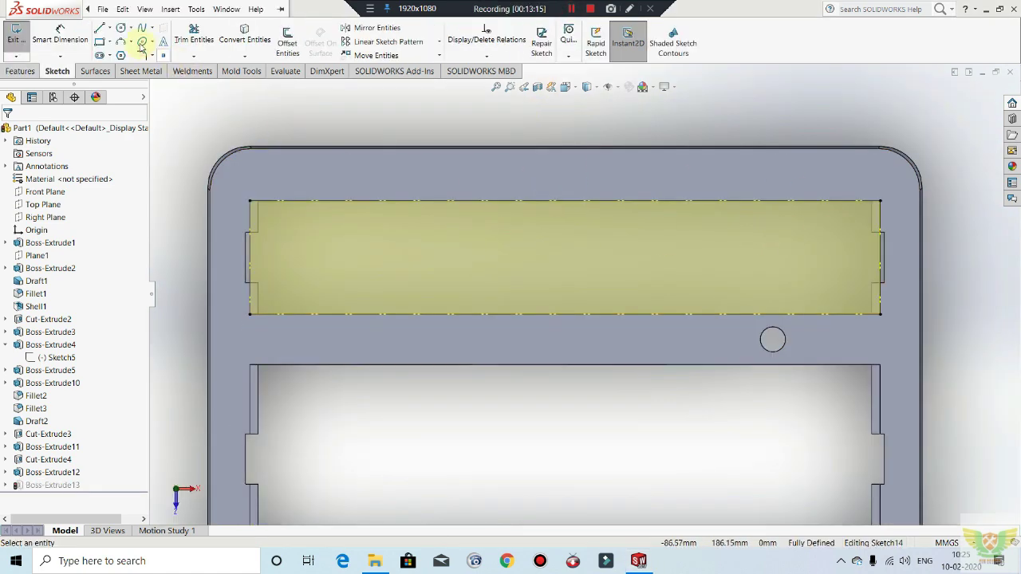
Step: Offset all four edges of the smaller opening's rectangle inward by 0.10 mm in the cover's sketch
{"action": "left_click", "coordinate": [287, 43]}
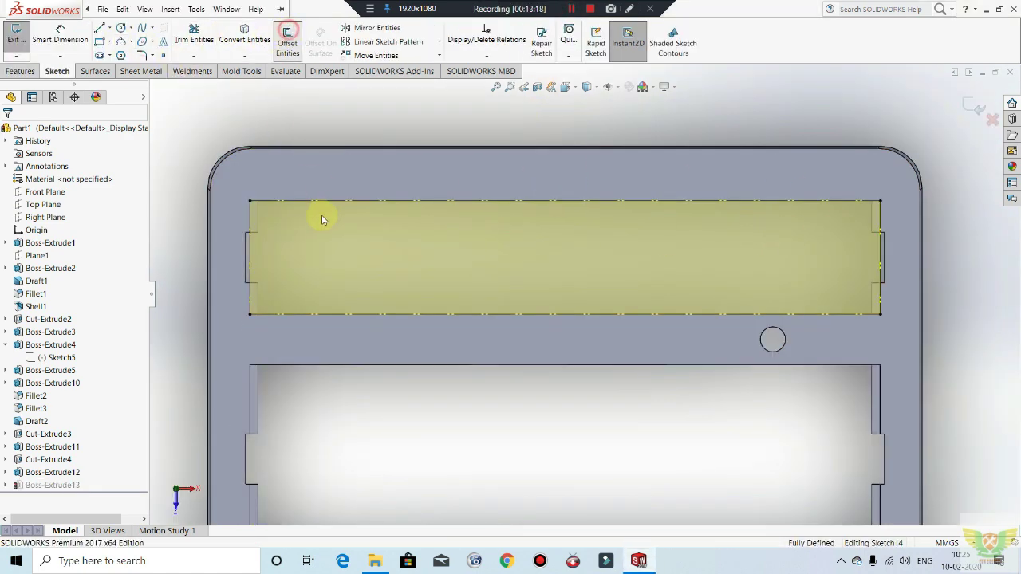
{"action": "left_click", "coordinate": [248, 216]}
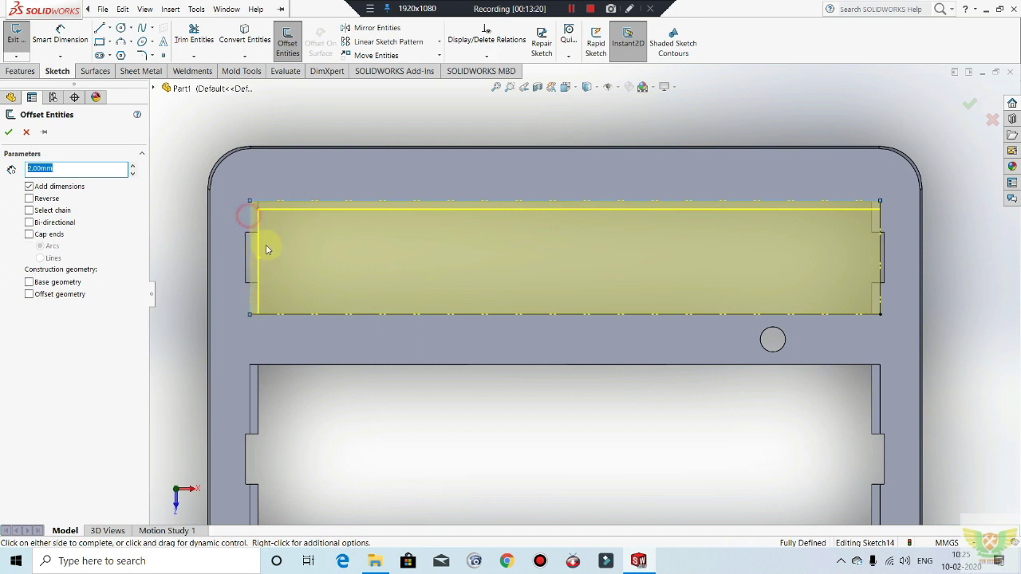
{"action": "left_click", "coordinate": [303, 314]}
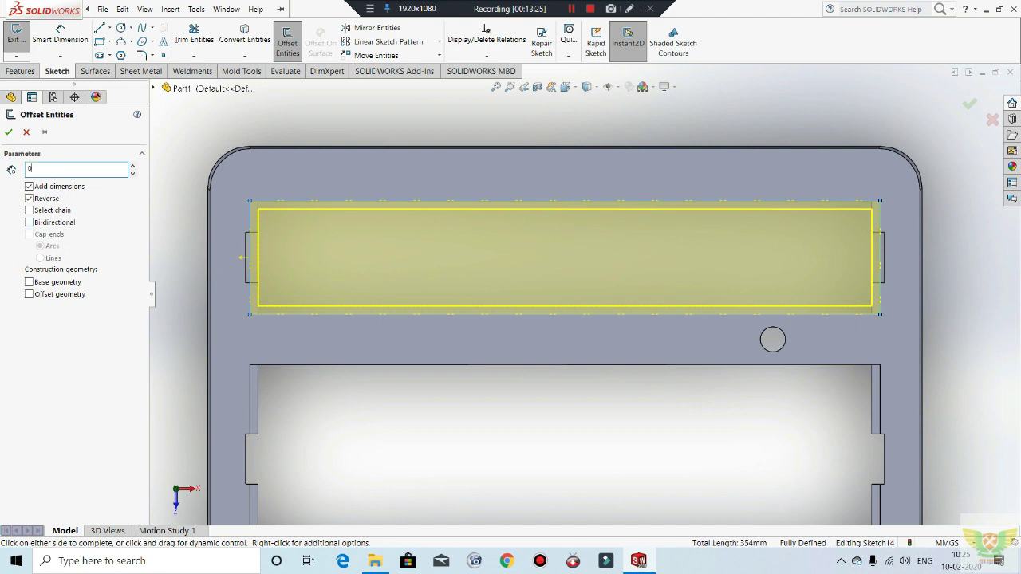
{"action": "key", "text": "Return"}
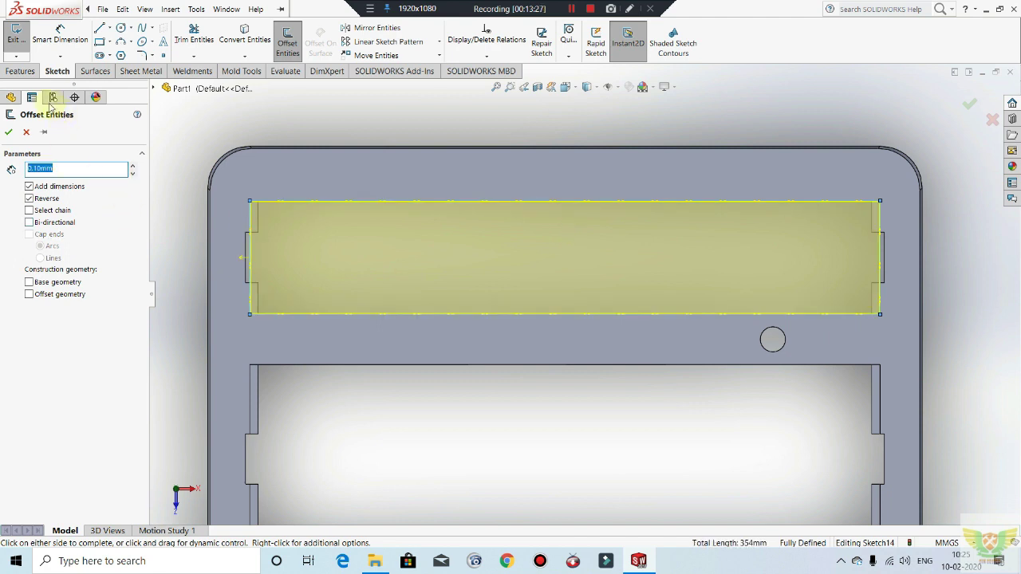
{"action": "left_click", "coordinate": [9, 132]}
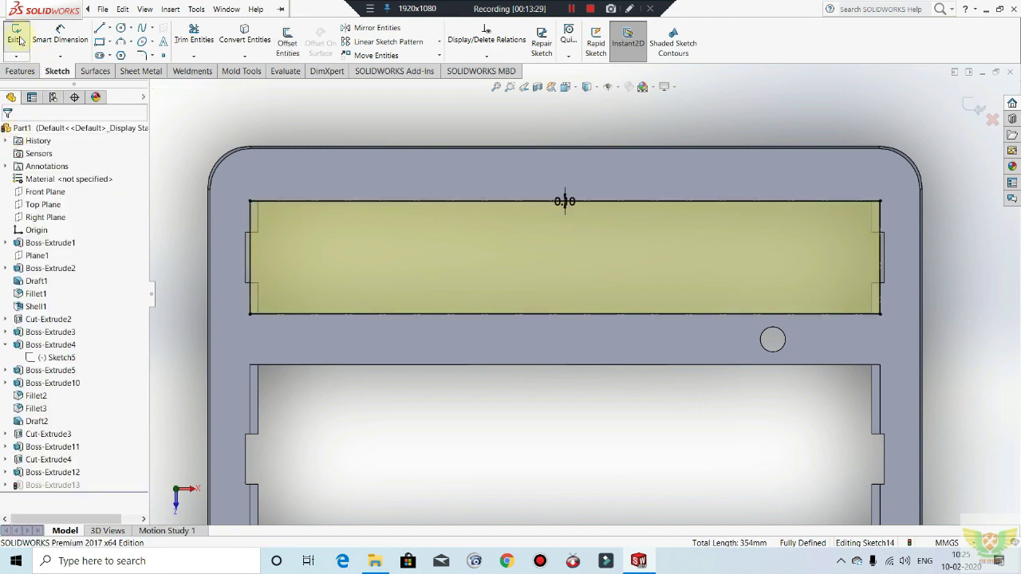
Step: Check the cover's fit in the smaller opening from the front and inside, and review its extrusion settings
{"action": "scroll", "coordinate": [524, 261], "scroll_direction": "up", "scroll_amount": 2}
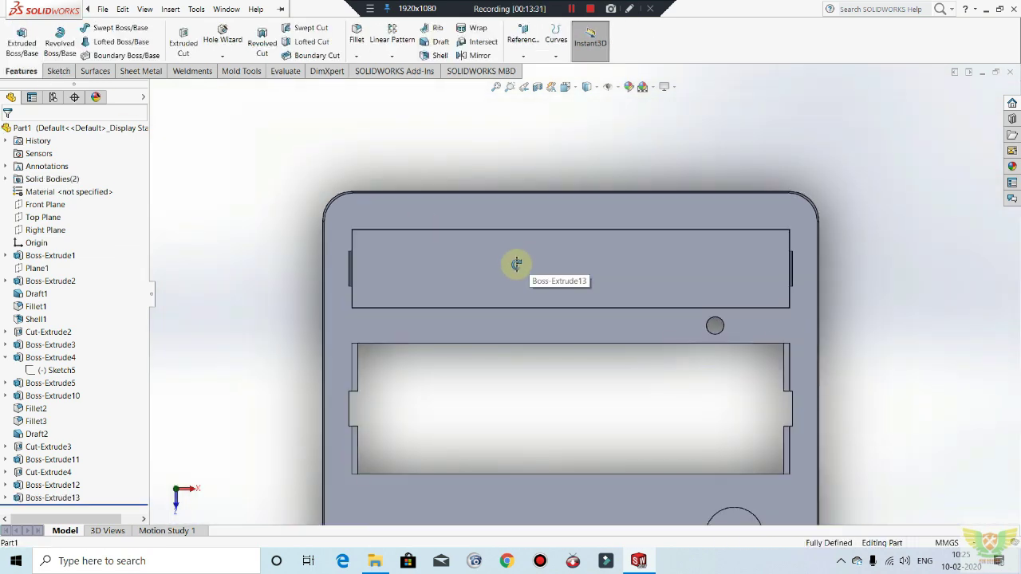
{"action": "middle_click_drag", "start_coordinate": [511, 262], "coordinate": [663, 280]}
{"action": "scroll", "coordinate": [353, 235], "scroll_direction": "down", "scroll_amount": 5}
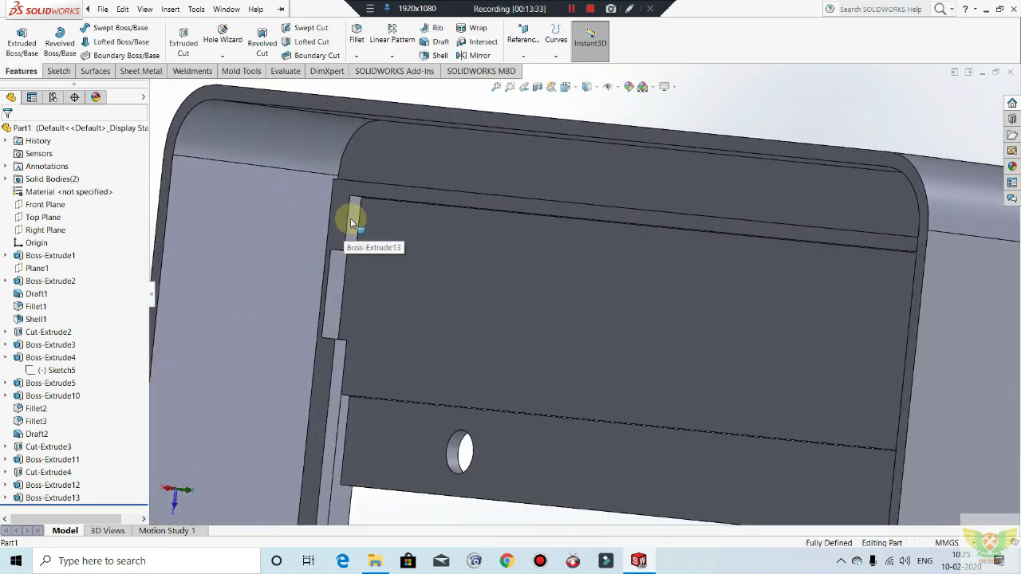
{"action": "middle_click_drag", "start_coordinate": [349, 219], "coordinate": [316, 237]}
{"action": "scroll", "coordinate": [316, 237], "scroll_direction": "up", "scroll_amount": 2}
{"action": "right_click", "coordinate": [316, 237]}
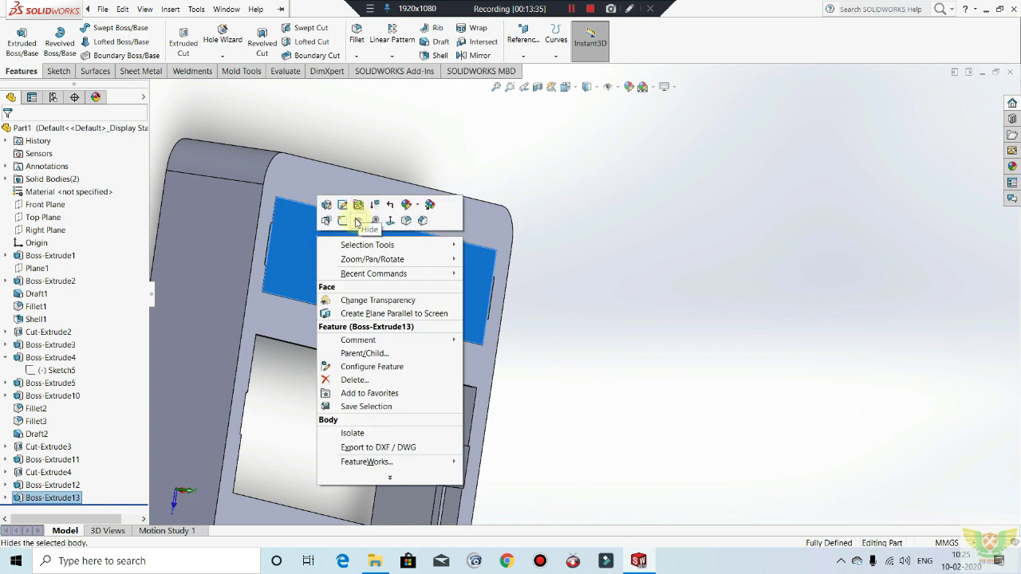
{"action": "left_click", "coordinate": [333, 205]}
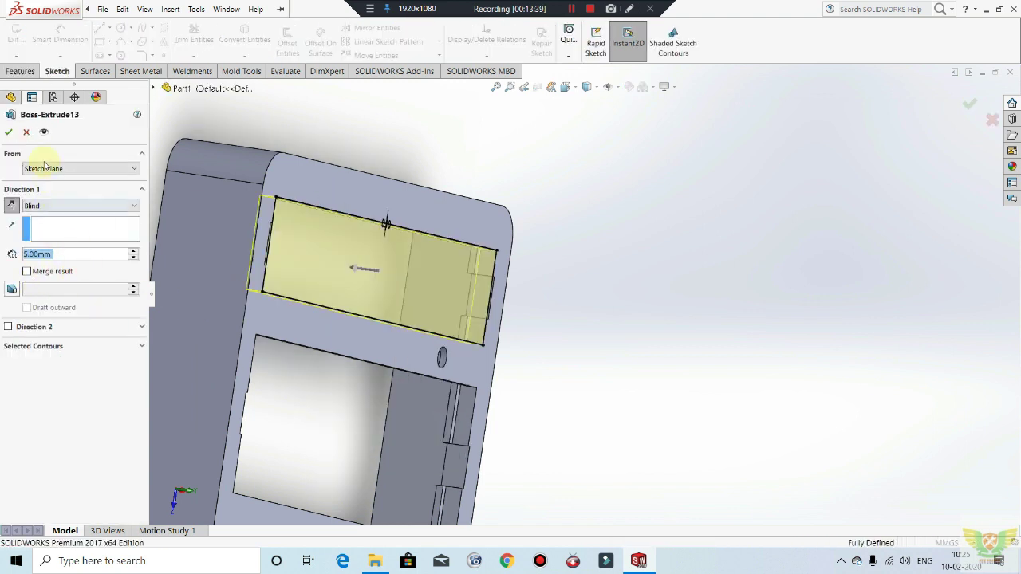
{"action": "left_click", "coordinate": [25, 132]}
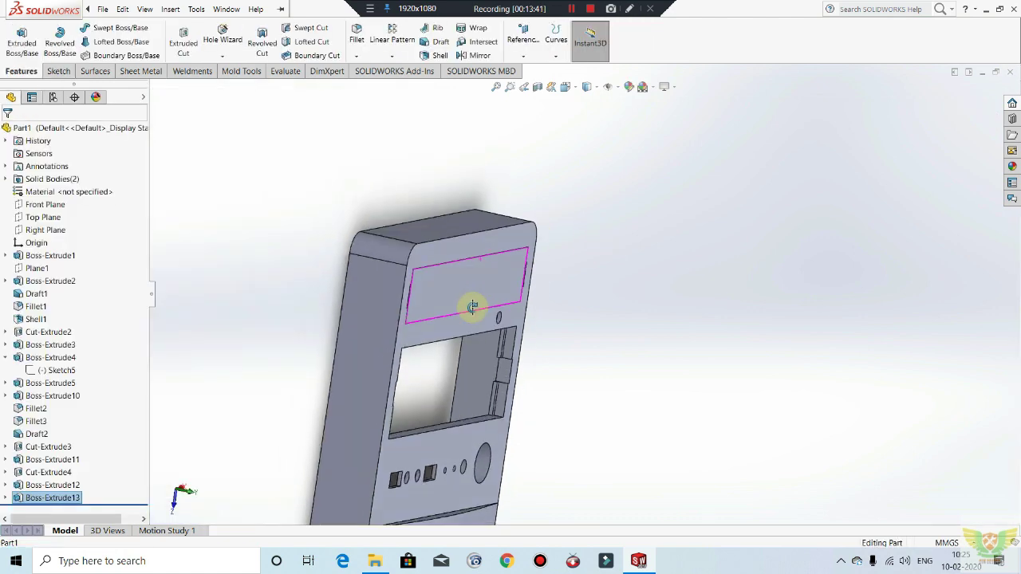
Step: Examine the gap between the cover's short edge and the frame's side notch close up from the front
{"action": "middle_click_drag", "start_coordinate": [419, 300], "coordinate": [583, 274]}
{"action": "scroll", "coordinate": [524, 296], "scroll_direction": "down", "scroll_amount": 8}
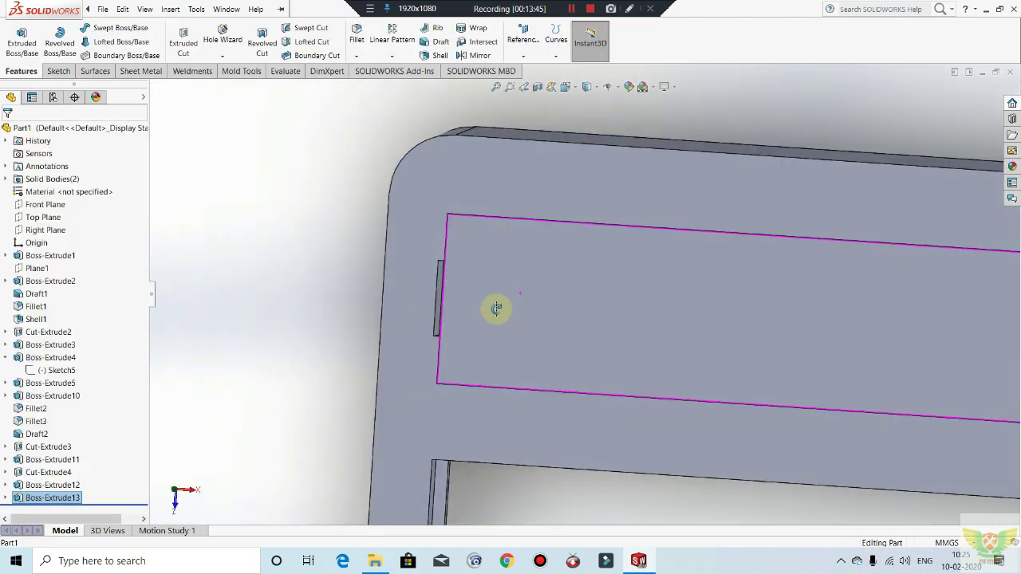
{"action": "middle_click_drag", "start_coordinate": [468, 302], "coordinate": [473, 297]}
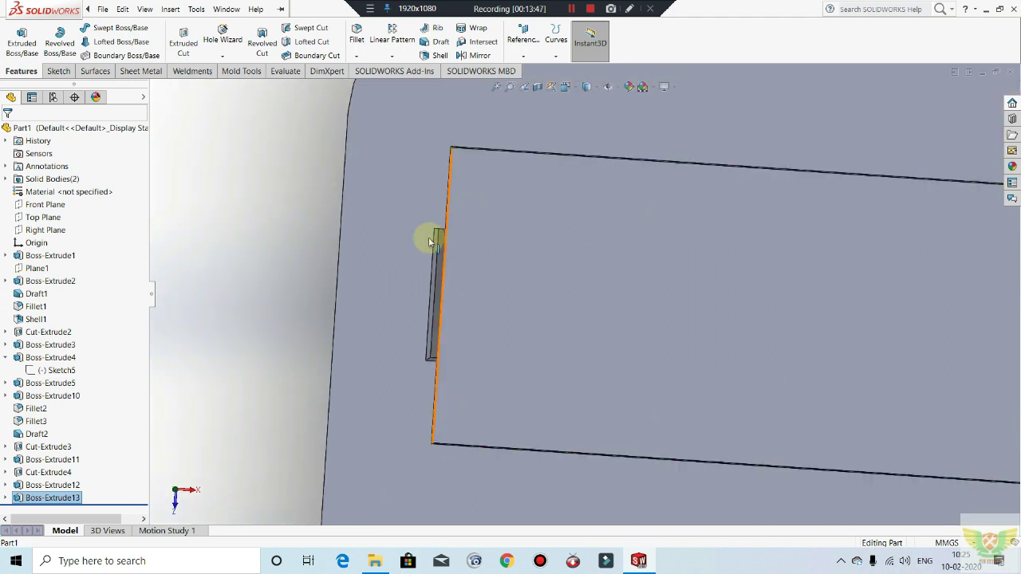
{"action": "scroll", "coordinate": [441, 256], "scroll_direction": "up", "scroll_amount": 1}
{"action": "middle_click_drag", "start_coordinate": [441, 260], "coordinate": [499, 269]}
{"action": "scroll", "coordinate": [474, 257], "scroll_direction": "down", "scroll_amount": 3}
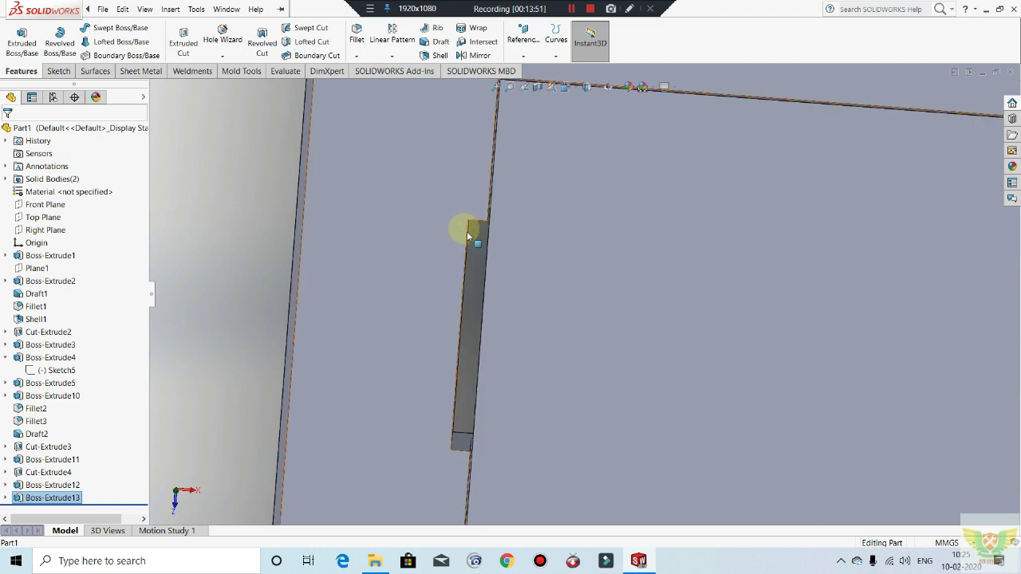
{"action": "scroll", "coordinate": [470, 239], "scroll_direction": "up", "scroll_amount": 4}
{"action": "middle_click_drag", "start_coordinate": [518, 293], "coordinate": [556, 288]}
{"action": "scroll", "coordinate": [563, 288], "scroll_direction": "up", "scroll_amount": 2}
{"action": "scroll", "coordinate": [556, 289], "scroll_direction": "down", "scroll_amount": 4}
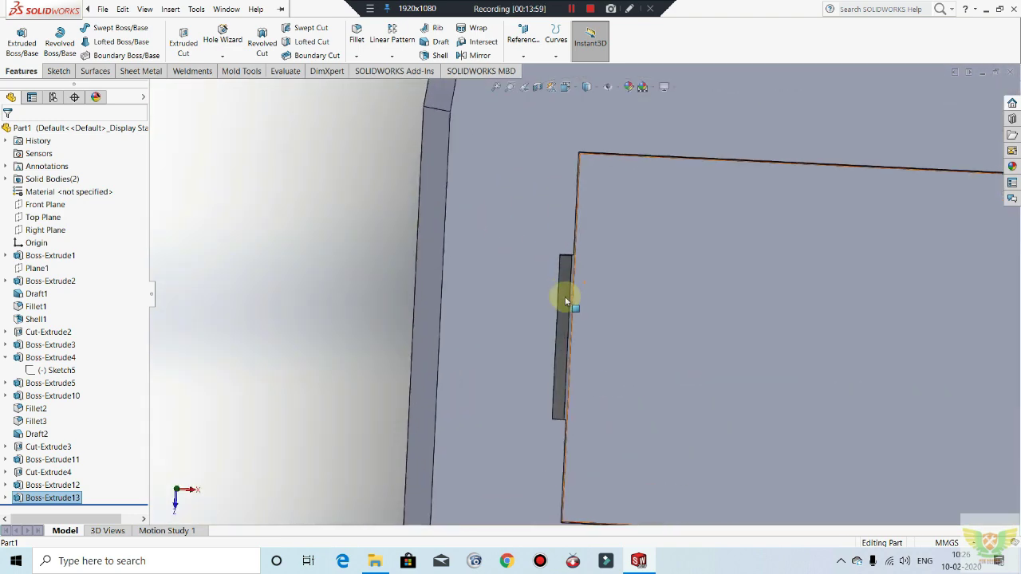
{"action": "scroll", "coordinate": [587, 292], "scroll_direction": "up", "scroll_amount": 8}
{"action": "middle_click_drag", "start_coordinate": [692, 318], "coordinate": [598, 308]}
{"action": "scroll", "coordinate": [563, 278], "scroll_direction": "down", "scroll_amount": 4}
{"action": "scroll", "coordinate": [558, 264], "scroll_direction": "up", "scroll_amount": 8}
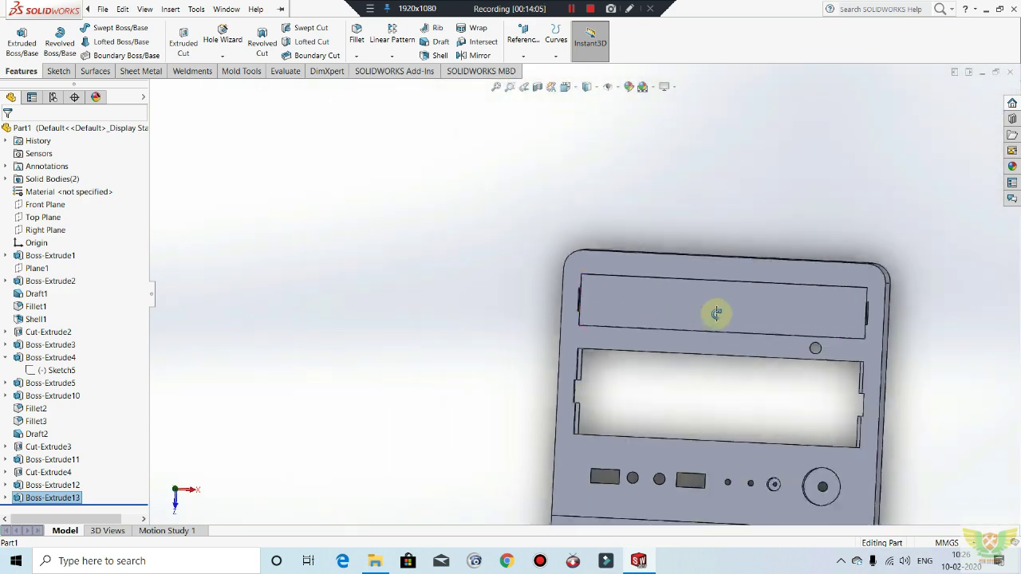
Step: Compare the notch gaps at both ends of the cover with the larger opening on the panel's front
{"action": "middle_click_drag", "start_coordinate": [717, 314], "coordinate": [765, 320]}
{"action": "scroll", "coordinate": [848, 331], "scroll_direction": "down", "scroll_amount": 3}
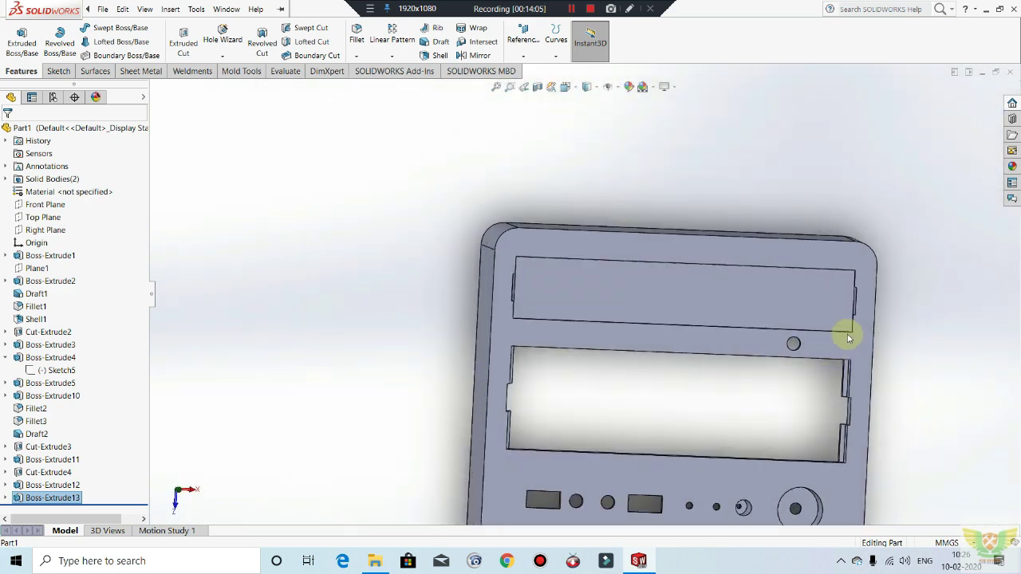
{"action": "scroll", "coordinate": [627, 289], "scroll_direction": "up", "scroll_amount": 2}
{"action": "scroll", "coordinate": [410, 280], "scroll_direction": "down", "scroll_amount": 3}
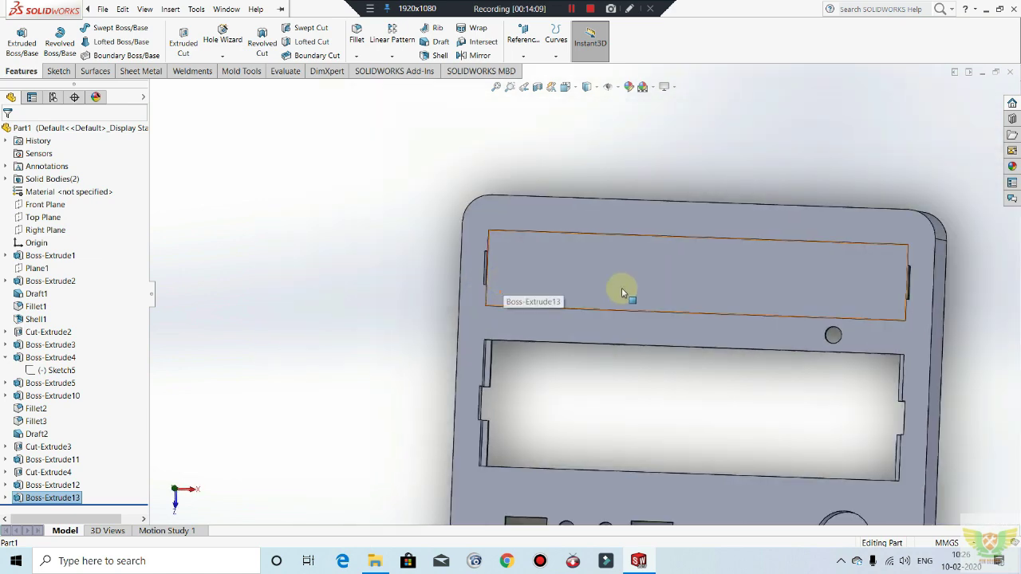
{"action": "scroll", "coordinate": [656, 335], "scroll_direction": "up", "scroll_amount": 3}
{"action": "scroll", "coordinate": [717, 307], "scroll_direction": "down", "scroll_amount": 5}
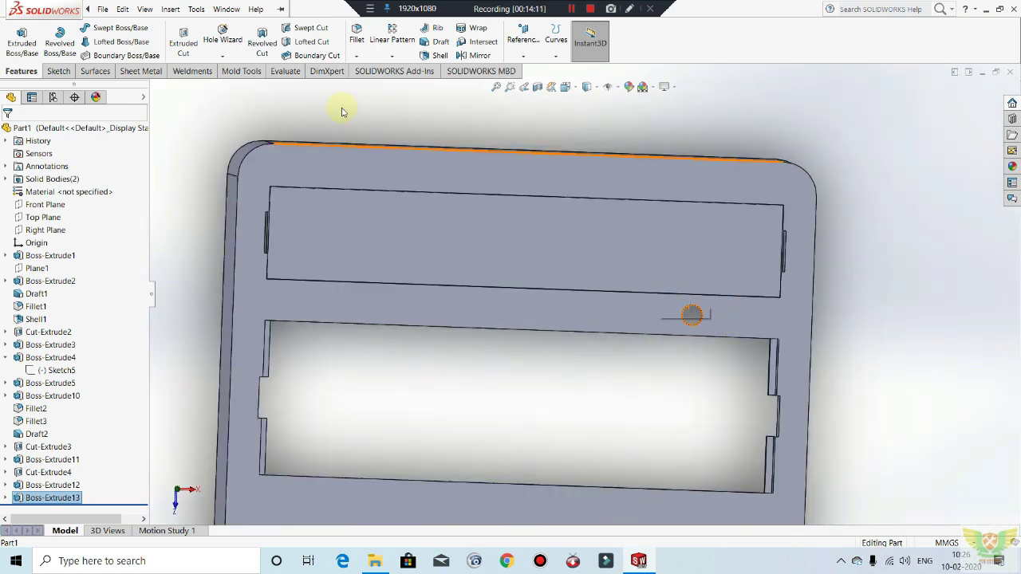
{"action": "scroll", "coordinate": [683, 319], "scroll_direction": "down", "scroll_amount": 5}
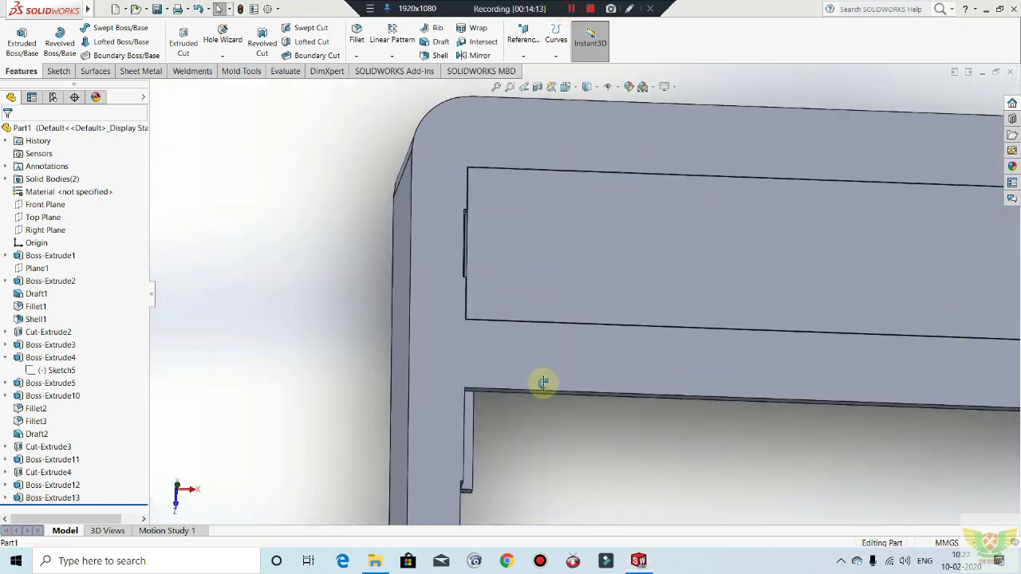
{"action": "scroll", "coordinate": [519, 228], "scroll_direction": "up", "scroll_amount": 5}
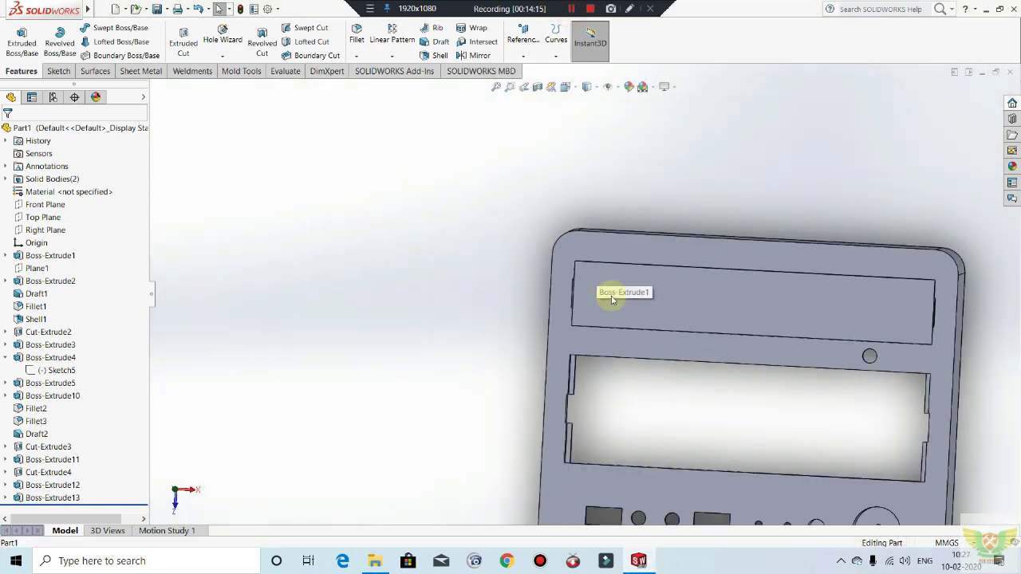
{"action": "scroll", "coordinate": [563, 290], "scroll_direction": "down", "scroll_amount": 5}
{"action": "scroll", "coordinate": [522, 255], "scroll_direction": "up", "scroll_amount": 2}
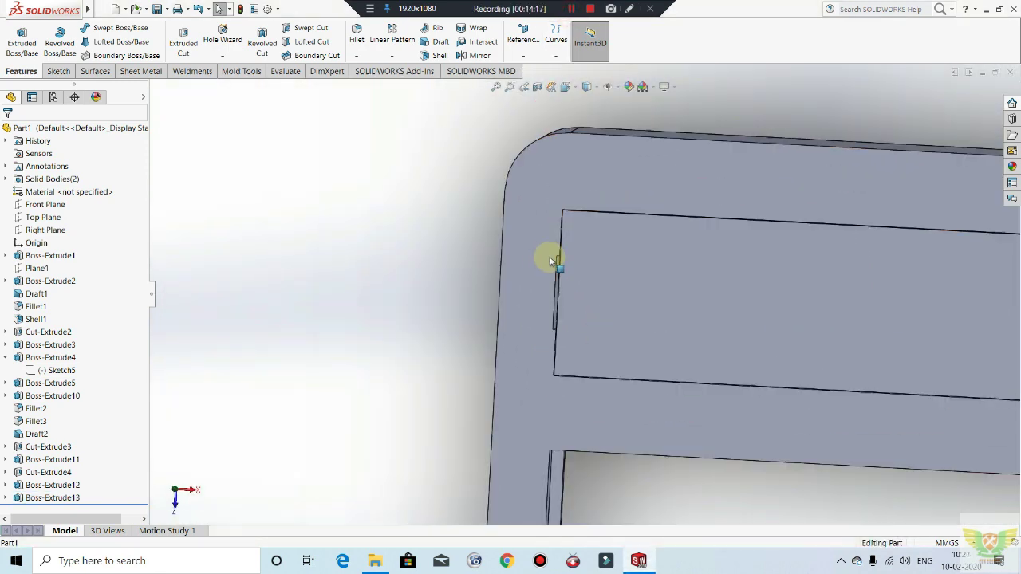
{"action": "scroll", "coordinate": [556, 267], "scroll_direction": "down", "scroll_amount": 4}
{"action": "scroll", "coordinate": [565, 271], "scroll_direction": "up", "scroll_amount": 8}
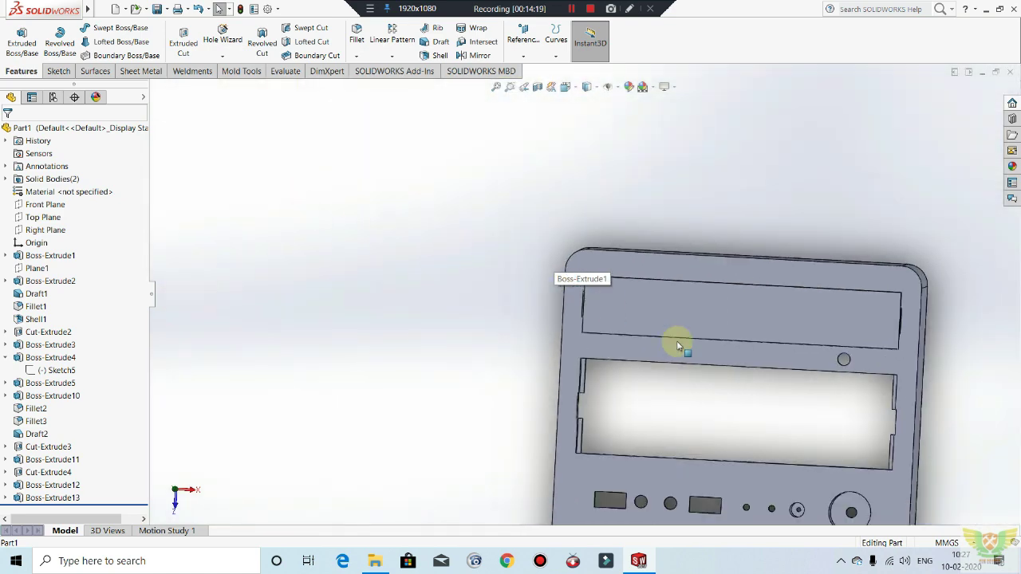
{"action": "scroll", "coordinate": [801, 355], "scroll_direction": "down", "scroll_amount": 8}
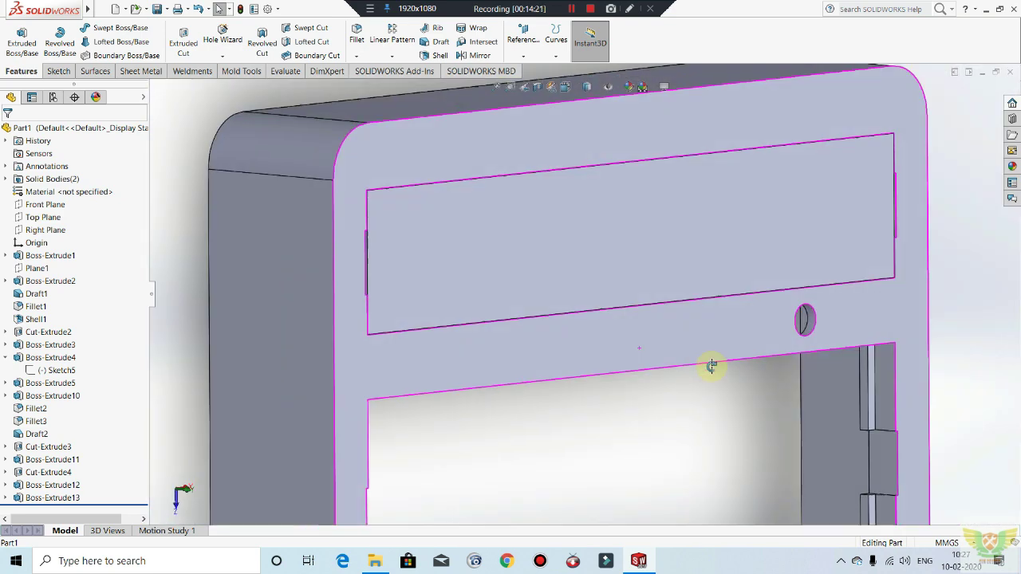
Step: Examine the cover, side strips and notches from inside the front panel
{"action": "middle_click_drag", "start_coordinate": [712, 365], "coordinate": [795, 351]}
{"action": "middle_click_drag", "start_coordinate": [737, 290], "coordinate": [771, 271]}
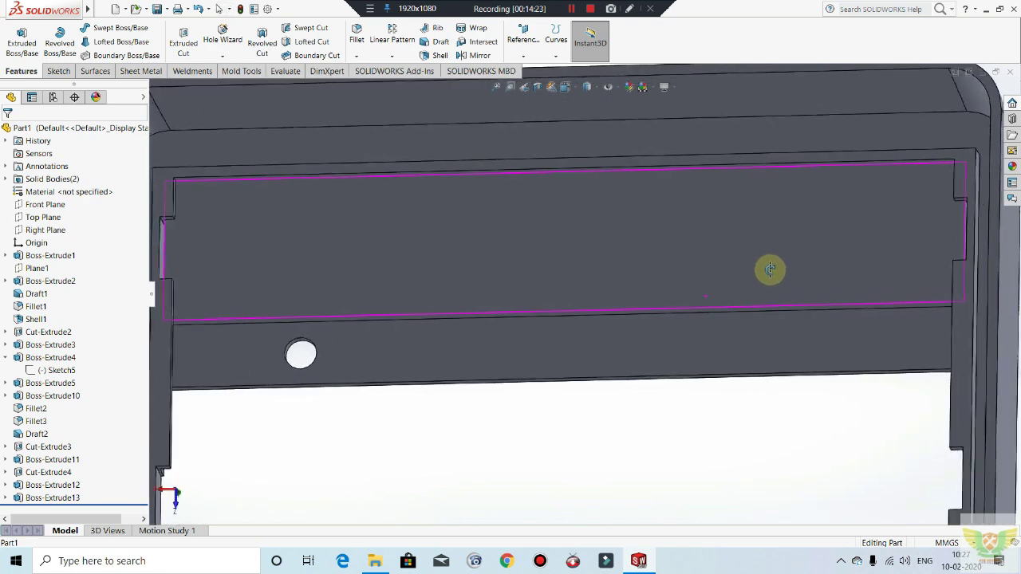
{"action": "scroll", "coordinate": [598, 317], "scroll_direction": "up", "scroll_amount": 2}
{"action": "scroll", "coordinate": [310, 257], "scroll_direction": "down", "scroll_amount": 5}
{"action": "scroll", "coordinate": [326, 261], "scroll_direction": "up", "scroll_amount": 1}
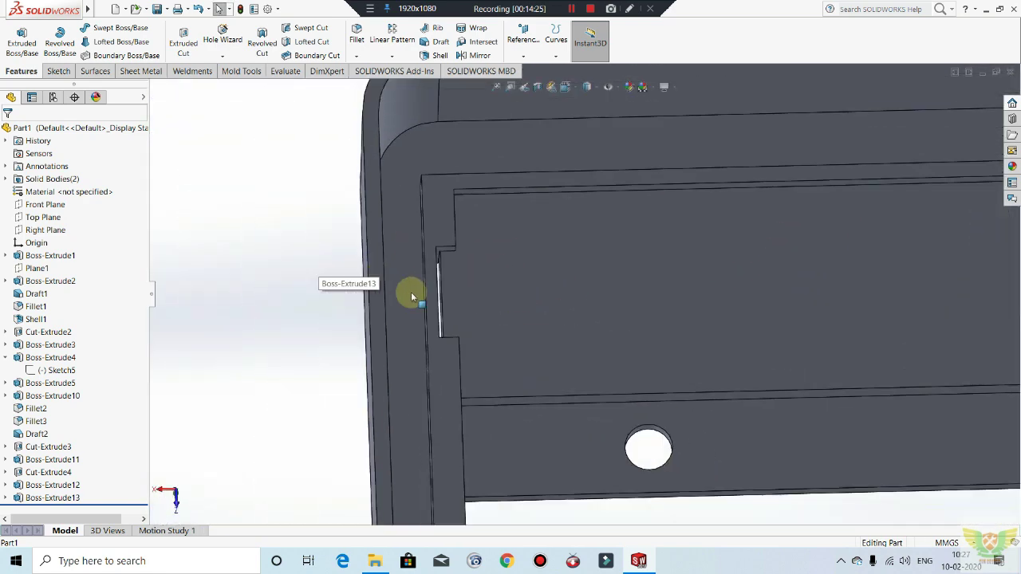
{"action": "middle_click_drag", "start_coordinate": [458, 308], "coordinate": [560, 303]}
{"action": "scroll", "coordinate": [460, 305], "scroll_direction": "down", "scroll_amount": 4}
{"action": "scroll", "coordinate": [486, 296], "scroll_direction": "up", "scroll_amount": 3}
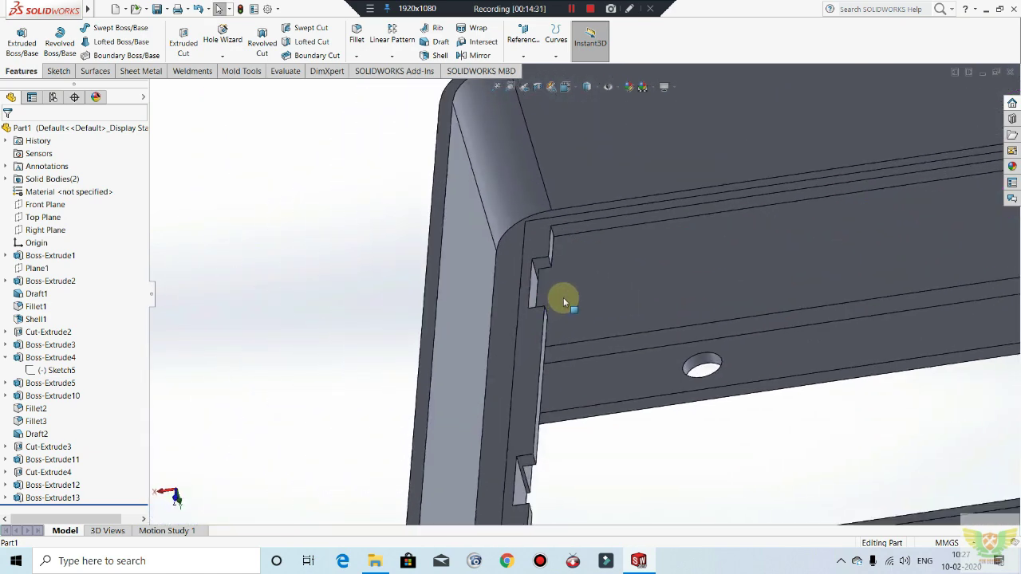
{"action": "left_click", "coordinate": [549, 291]}
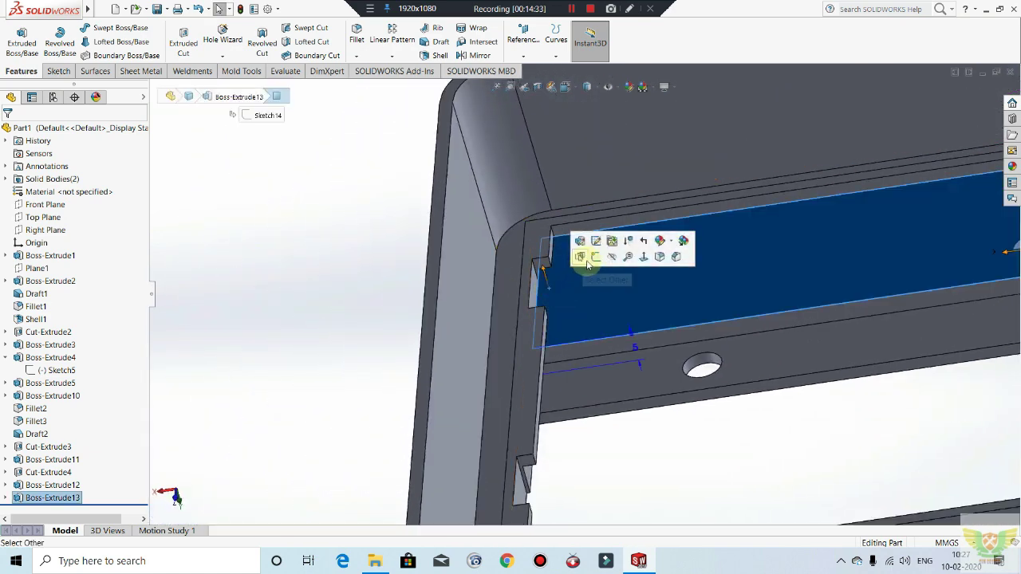
{"action": "left_click", "coordinate": [597, 253]}
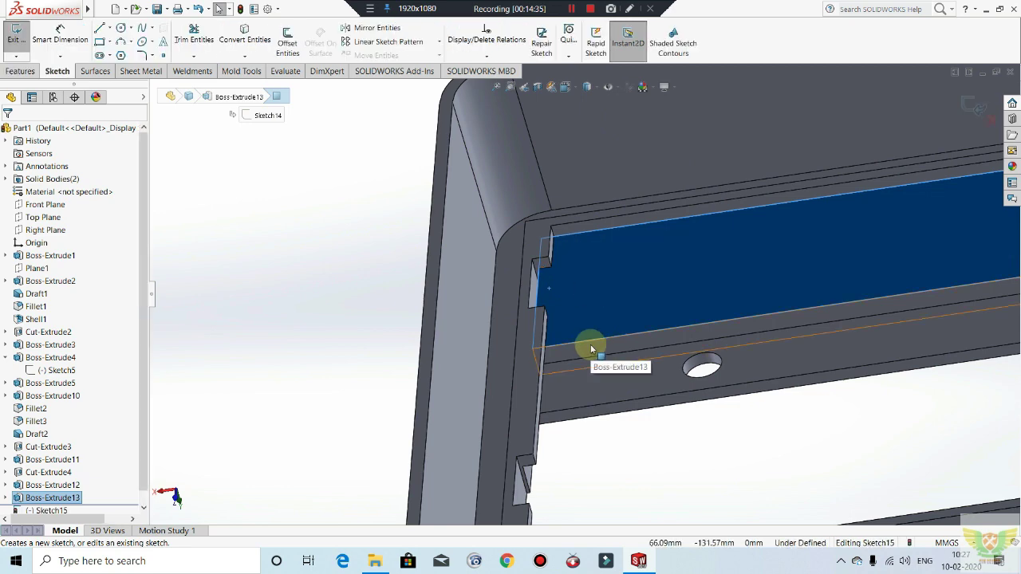
{"action": "scroll", "coordinate": [649, 457], "scroll_direction": "down", "scroll_amount": 10}
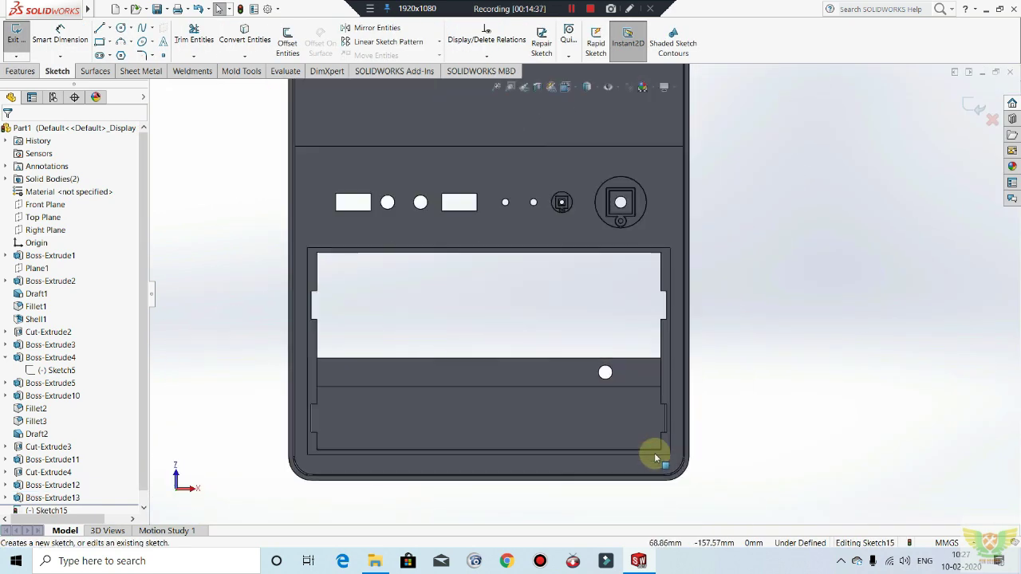
{"action": "left_click", "coordinate": [608, 369]}
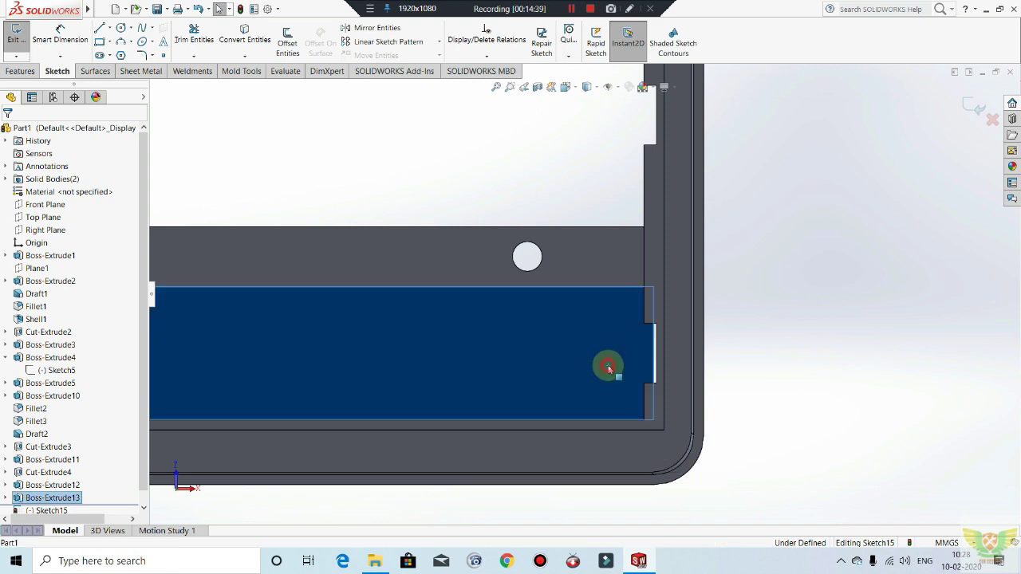
{"action": "right_click", "coordinate": [608, 368]}
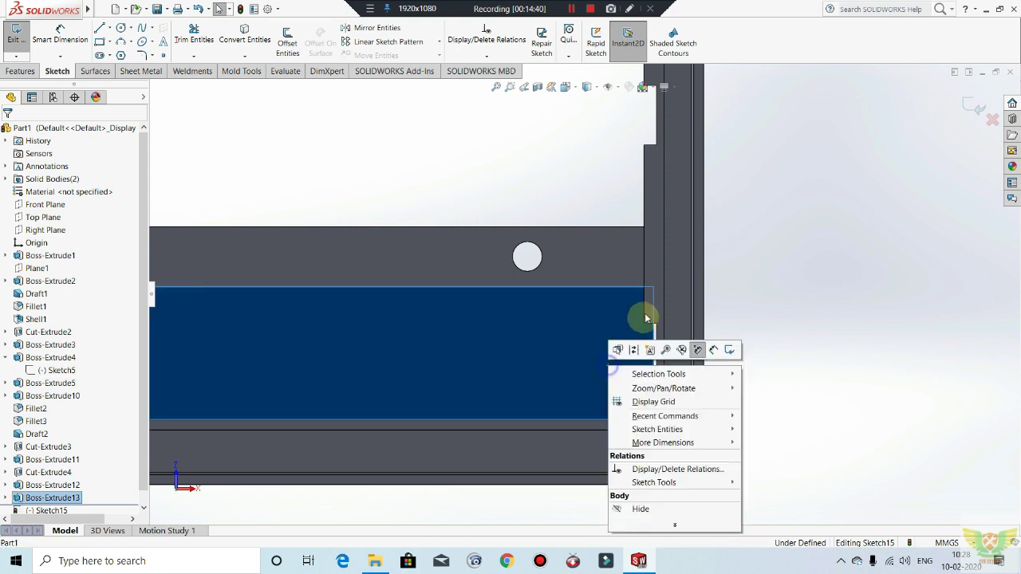
{"action": "left_click", "coordinate": [688, 249]}
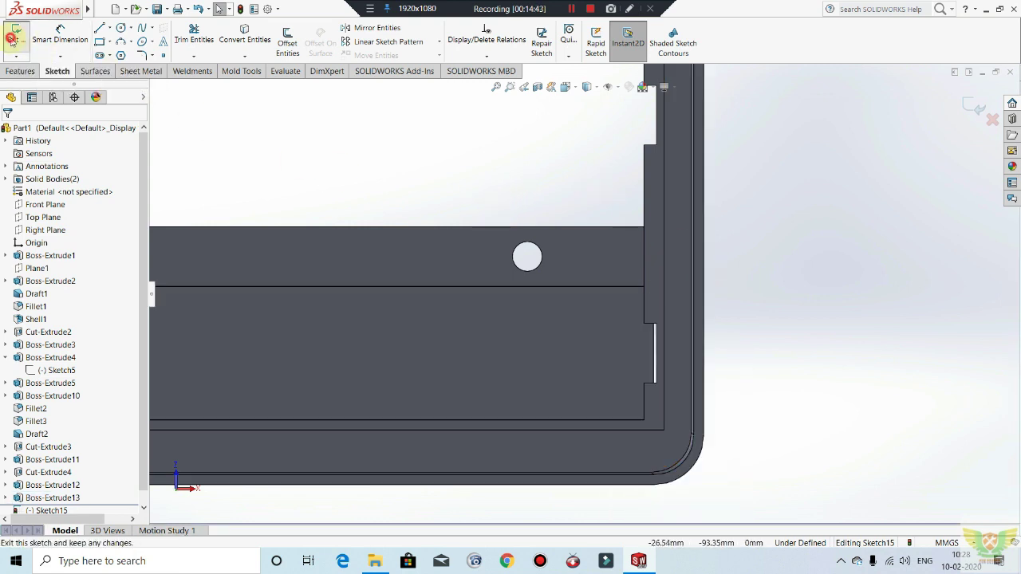
{"action": "left_click", "coordinate": [12, 40]}
Step: Apply a light green color from the standard palette to the cover
{"action": "right_click", "coordinate": [585, 319]}
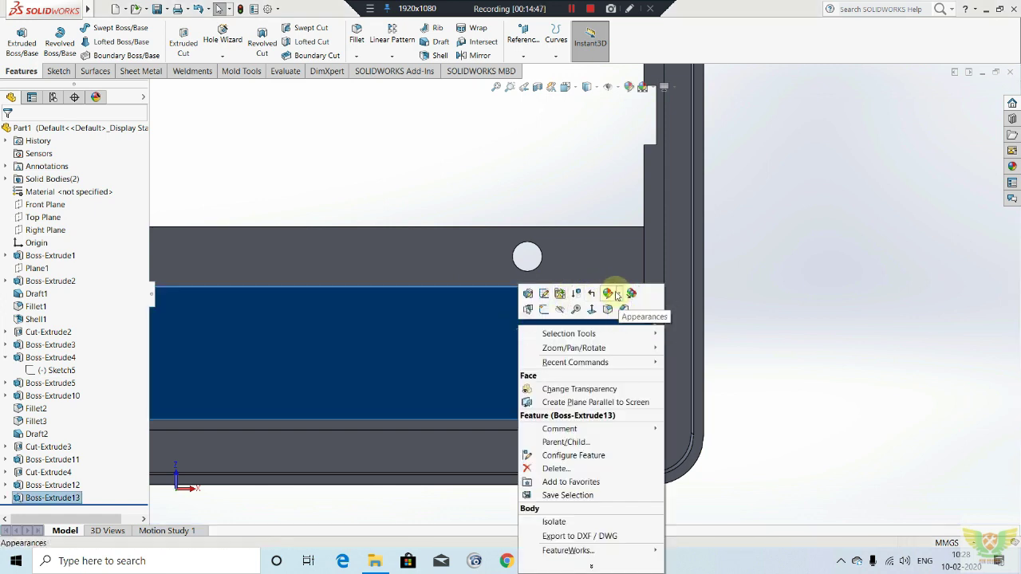
{"action": "mouse_move", "coordinate": [619, 298]}
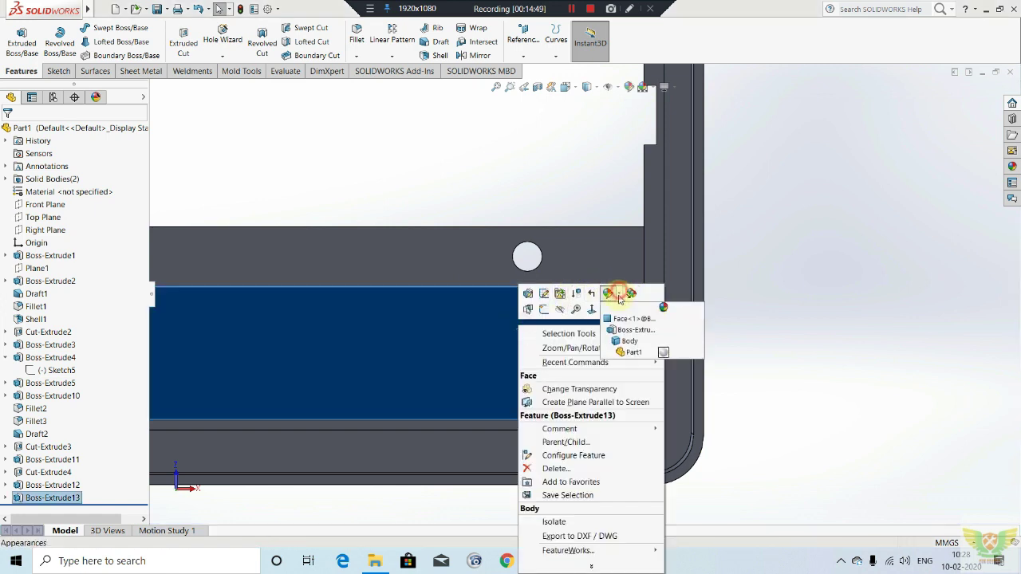
{"action": "left_click", "coordinate": [628, 337]}
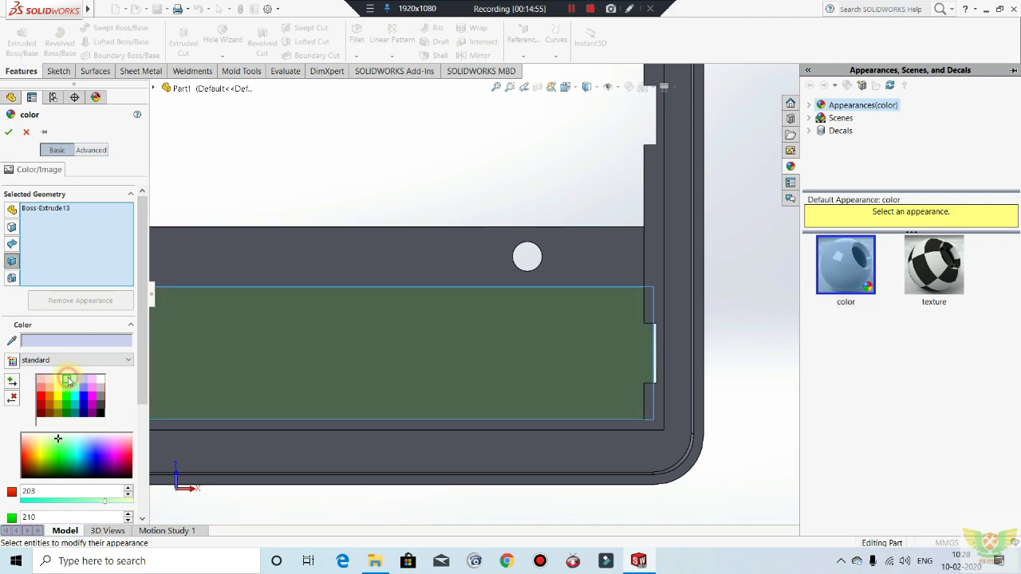
{"action": "left_click", "coordinate": [8, 133]}
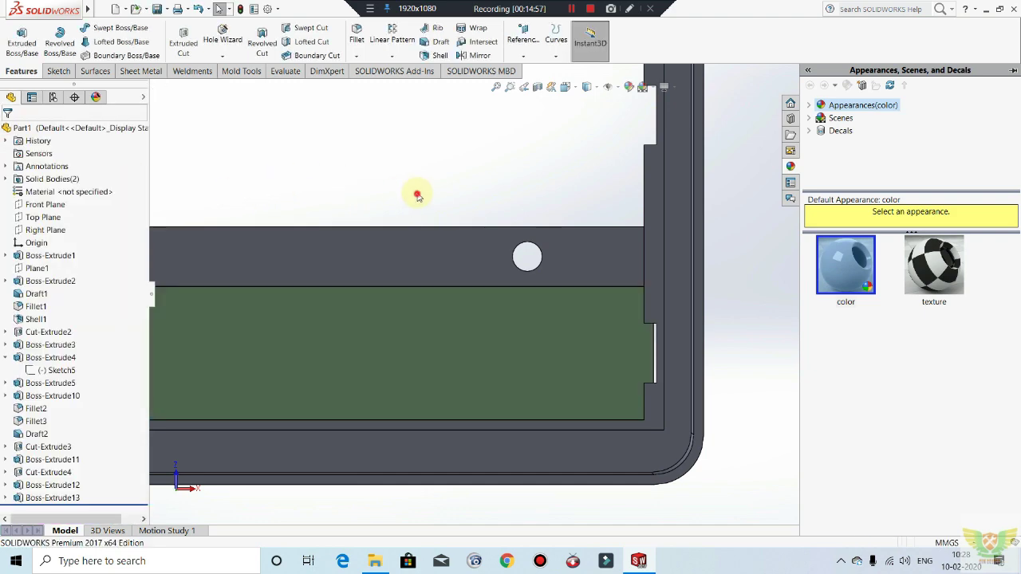
Step: Start a new sketch on the green cover's inner face, at the end that sits in the frame's side notch
{"action": "scroll", "coordinate": [534, 310], "scroll_direction": "up", "scroll_amount": 5}
{"action": "middle_click_drag", "start_coordinate": [539, 331], "coordinate": [562, 329]}
{"action": "left_click", "coordinate": [562, 327]}
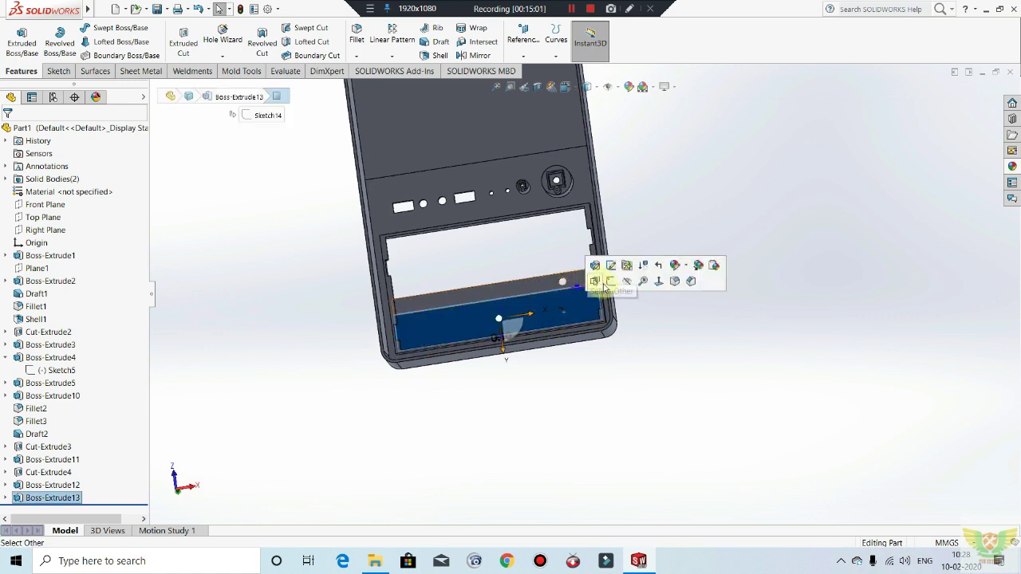
{"action": "left_click", "coordinate": [610, 283]}
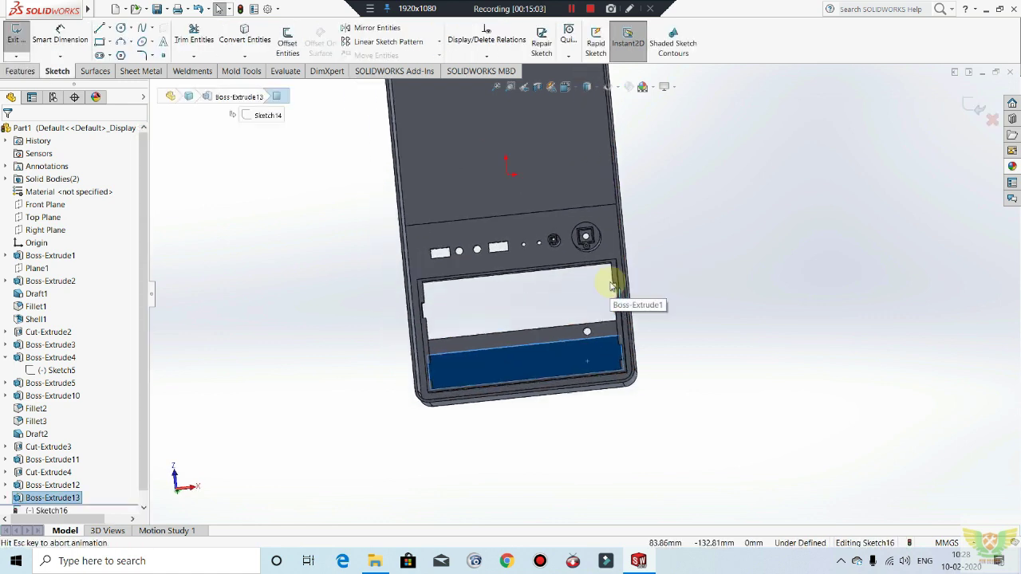
{"action": "scroll", "coordinate": [511, 390], "scroll_direction": "down", "scroll_amount": 5}
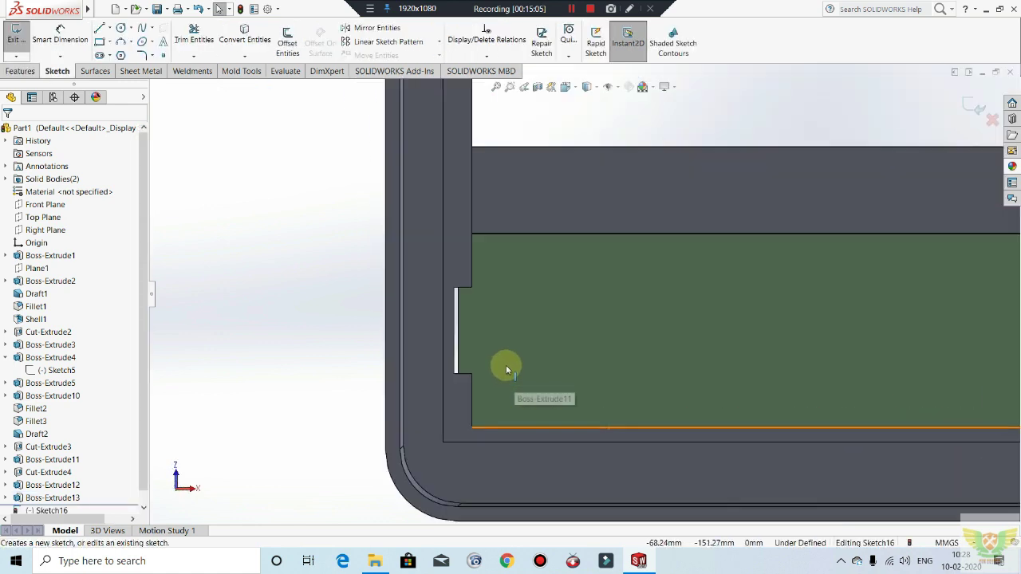
{"action": "left_click", "coordinate": [102, 41]}
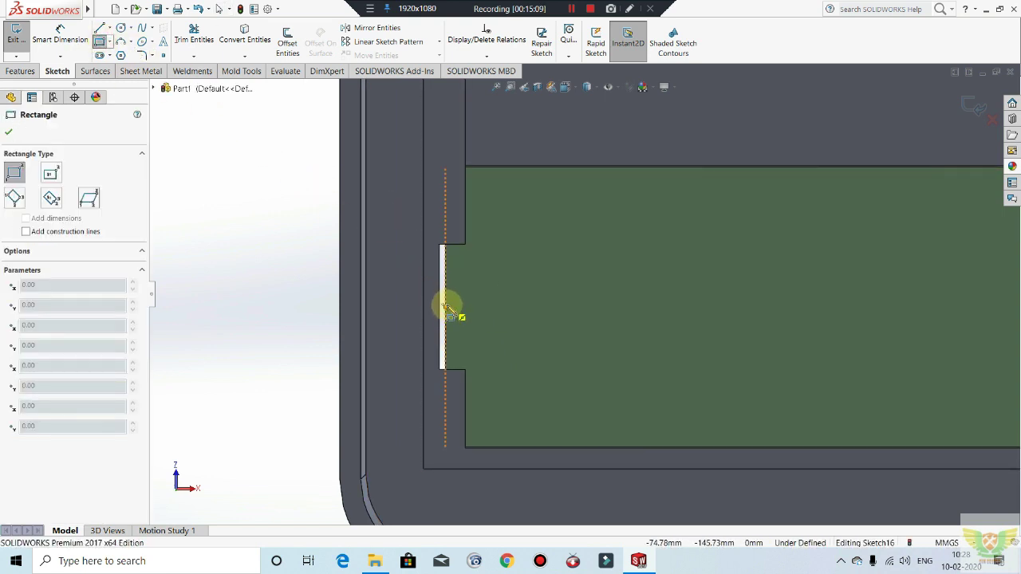
{"action": "left_click", "coordinate": [446, 307]}
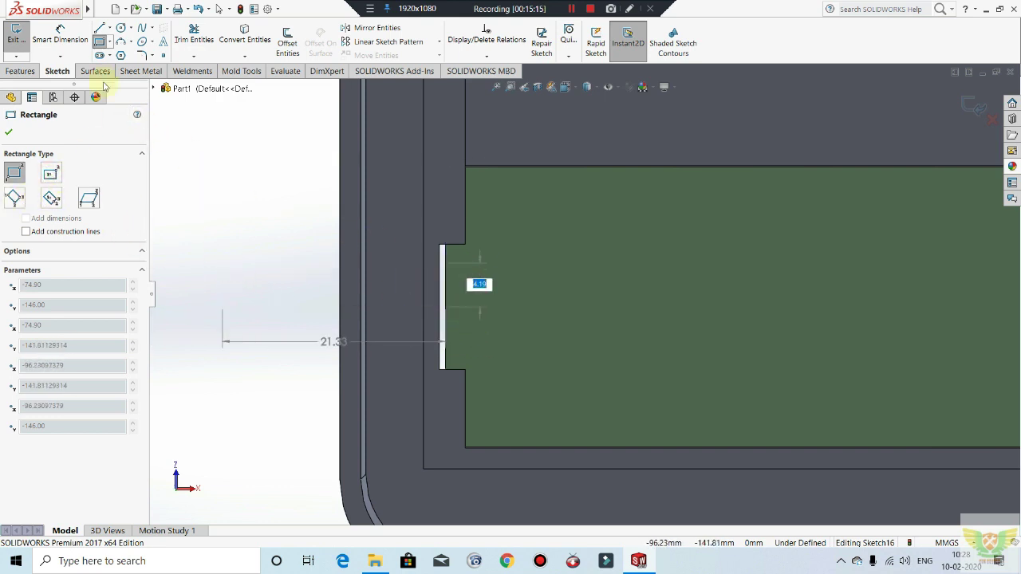
{"action": "left_click", "coordinate": [116, 43]}
{"action": "left_click", "coordinate": [118, 66]}
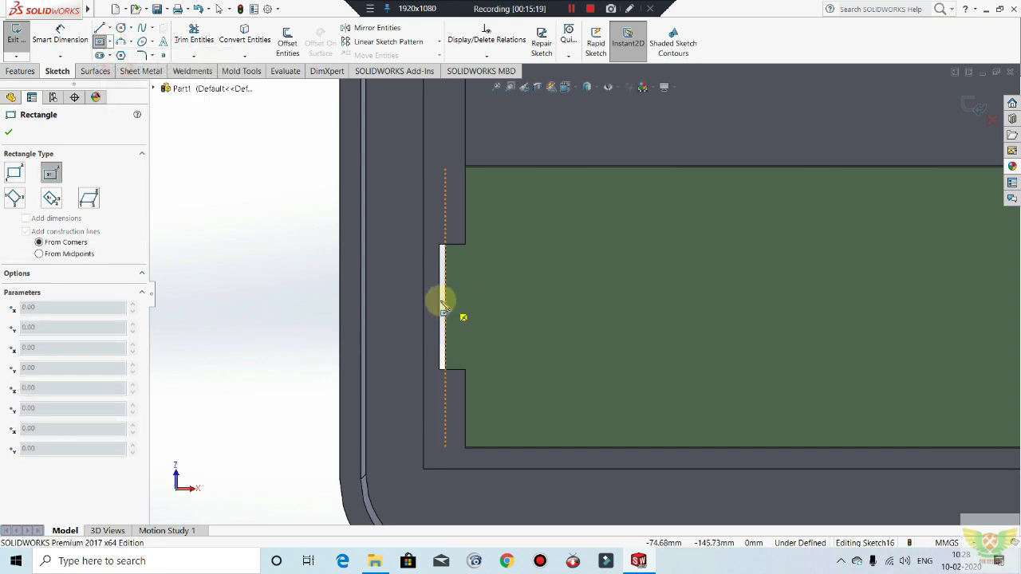
{"action": "left_click", "coordinate": [458, 264]}
{"action": "left_click", "coordinate": [99, 42]}
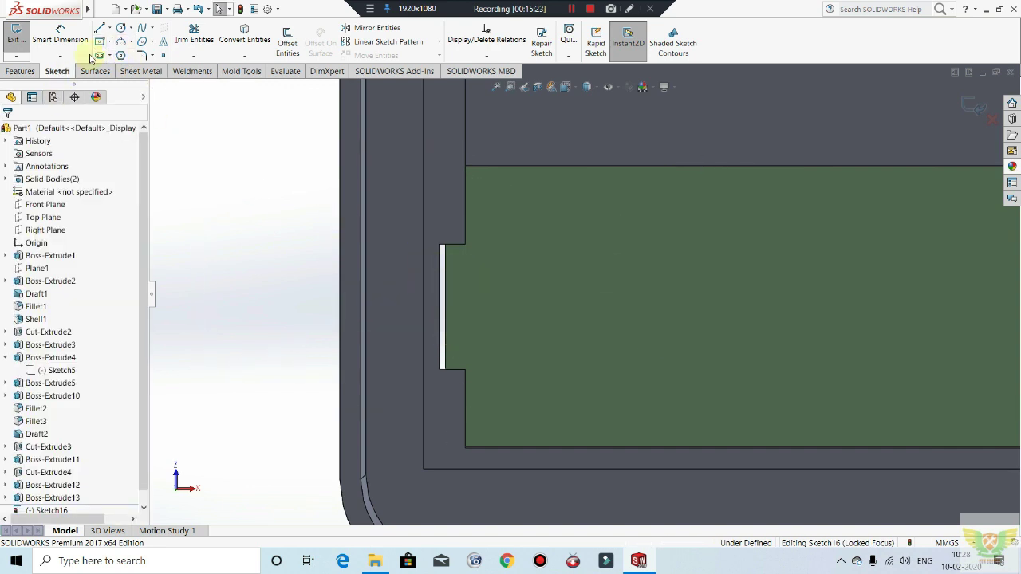
Step: Sketch a narrow corner rectangle about 1.3 by 7.4 mm along the outer edge of the cover's notch tab
{"action": "left_click", "coordinate": [113, 46]}
{"action": "left_click", "coordinate": [121, 53]}
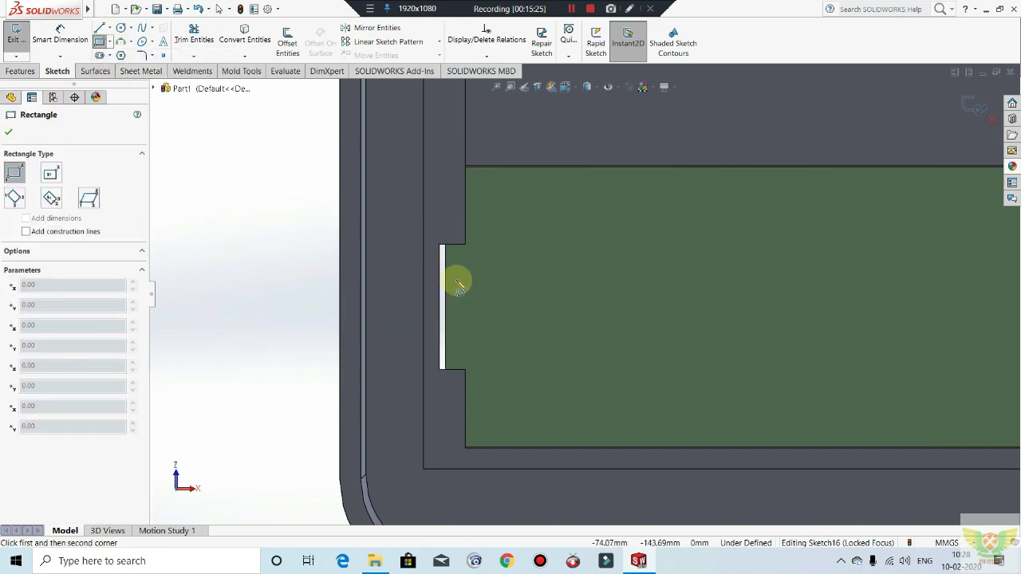
{"action": "left_click", "coordinate": [447, 346]}
Step: Dimension the distance from the midpoint of the rectangle's outer side to its upper end as 4 mm
{"action": "left_click", "coordinate": [68, 32]}
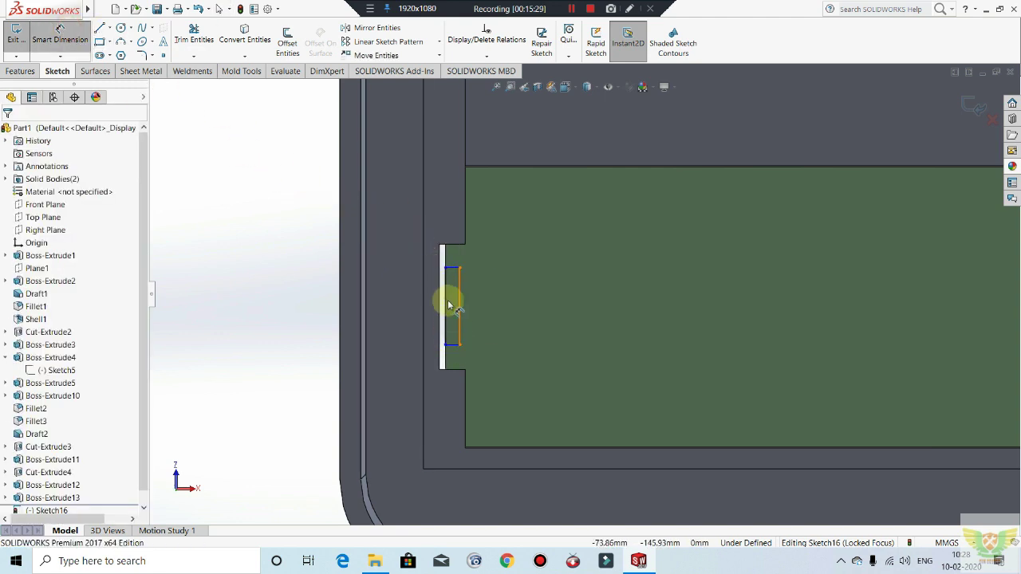
{"action": "left_click", "coordinate": [445, 306]}
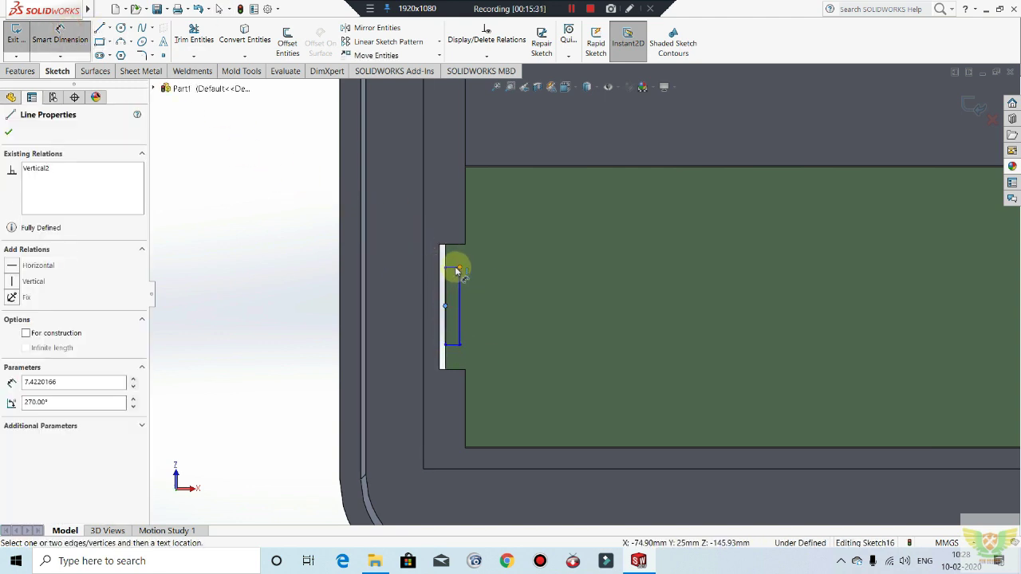
{"action": "left_click", "coordinate": [454, 269]}
{"action": "left_click", "coordinate": [529, 289]}
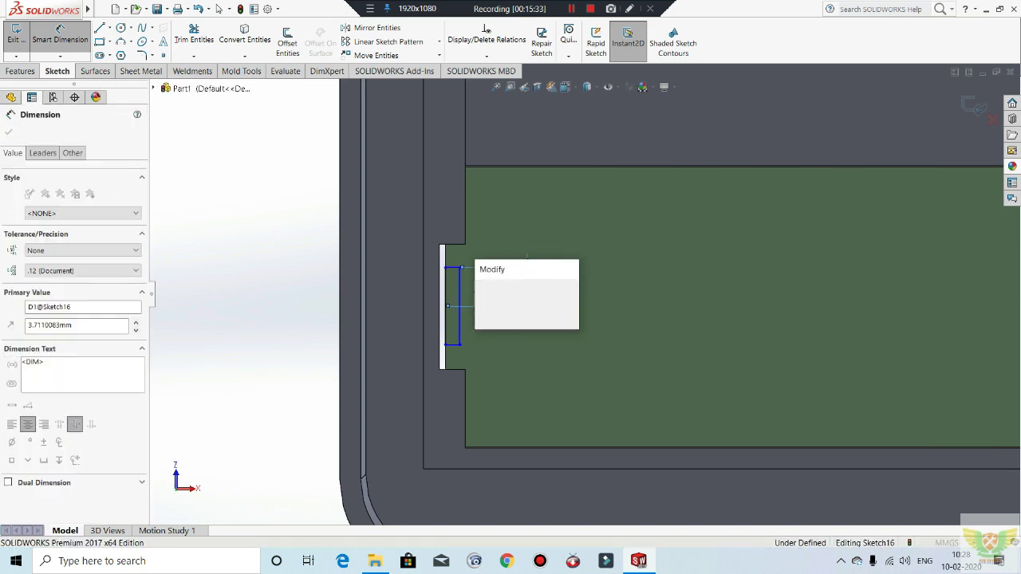
{"action": "type", "text": "4"}
{"action": "key", "text": "Return"}
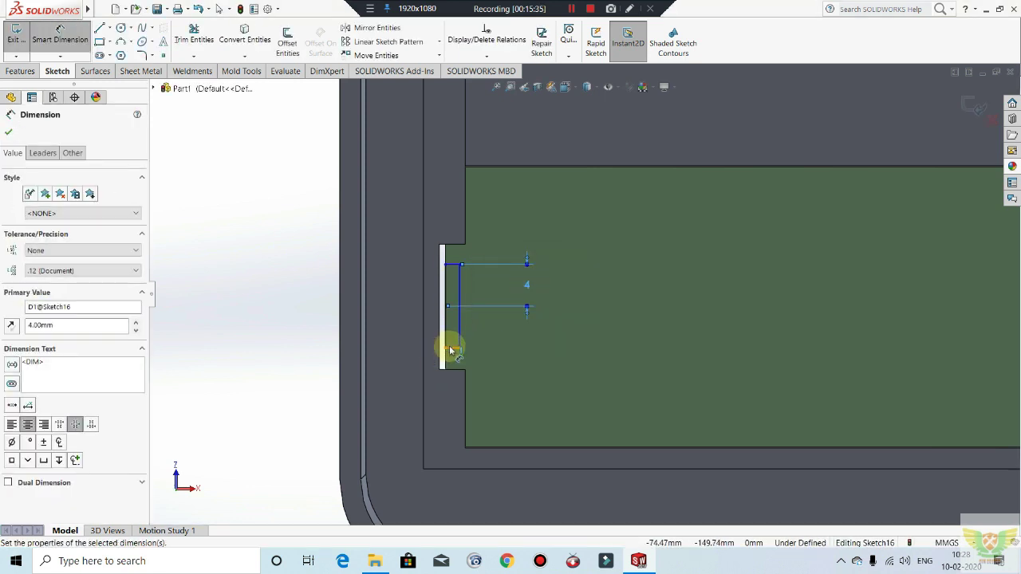
{"action": "left_click", "coordinate": [463, 326]}
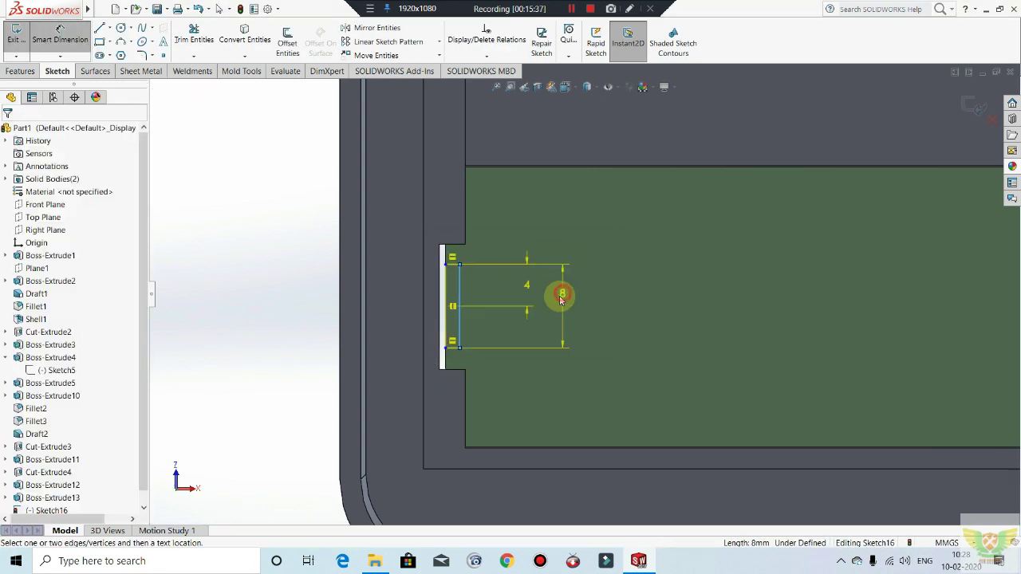
{"action": "left_click", "coordinate": [560, 299]}
{"action": "left_click", "coordinate": [599, 314]}
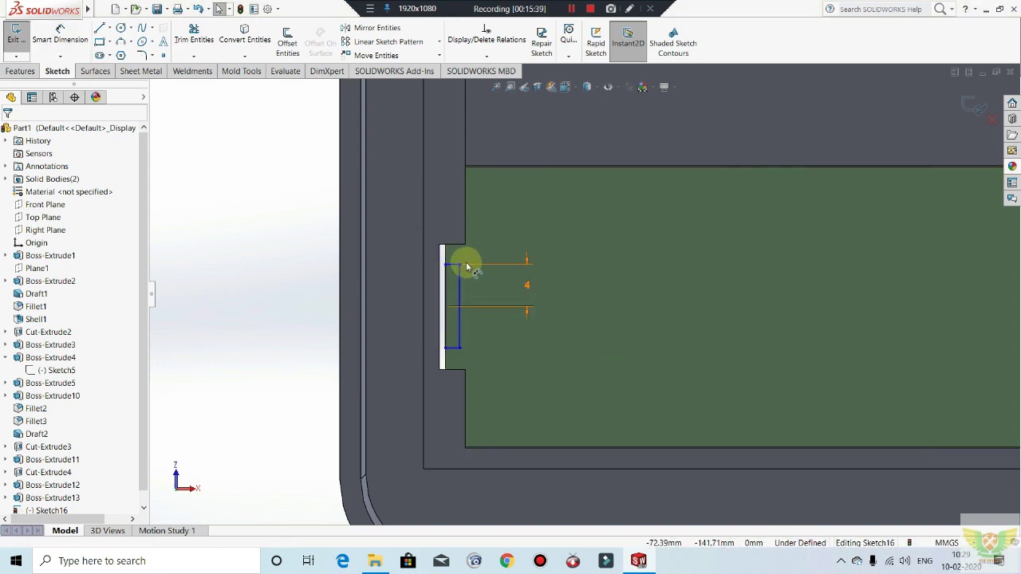
Step: Dimension the rectangle's short side and set its width to 1.5 mm
{"action": "left_click", "coordinate": [62, 37]}
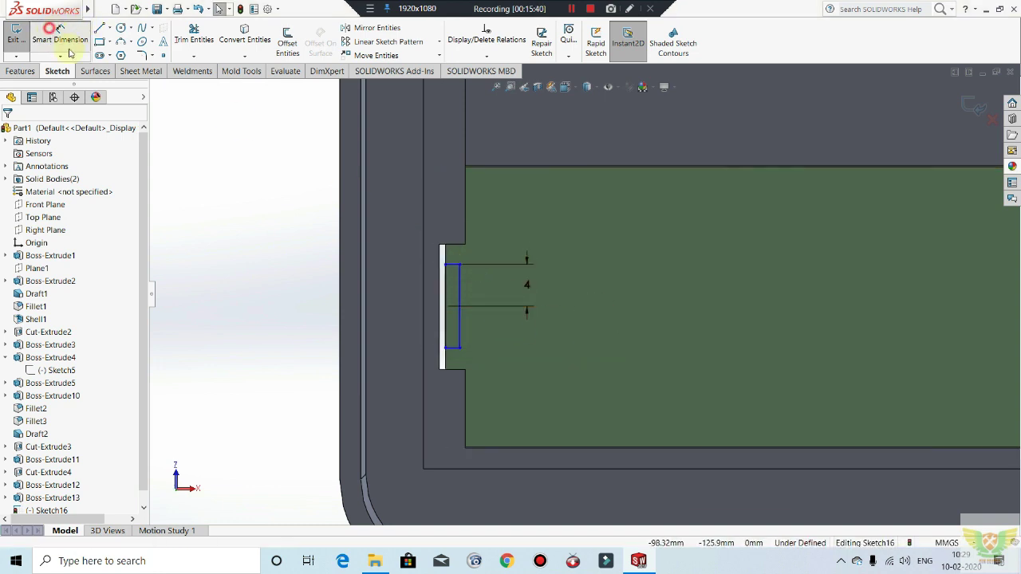
{"action": "left_click", "coordinate": [452, 265]}
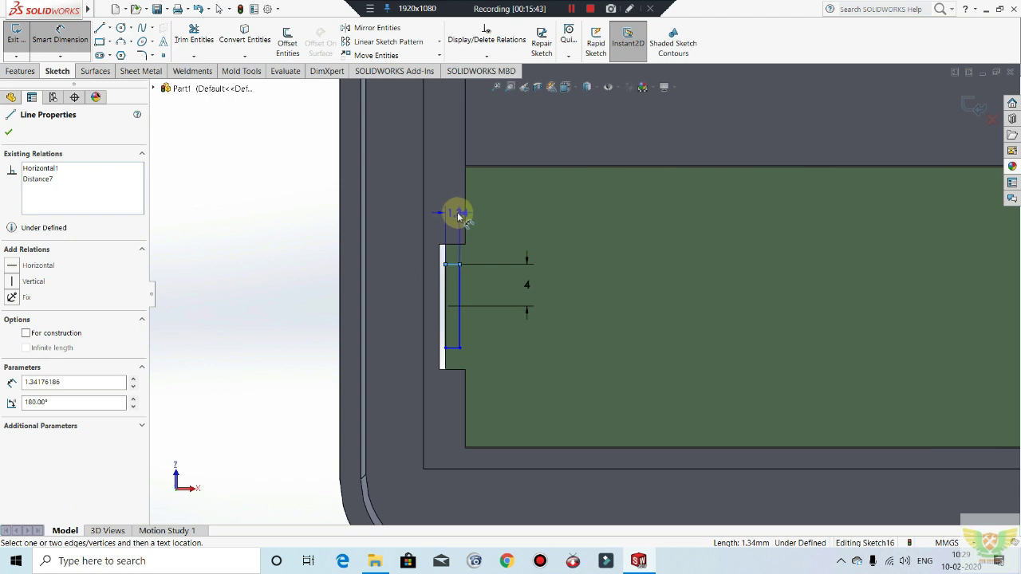
{"action": "left_click", "coordinate": [461, 215]}
{"action": "type", "text": "1.5"}
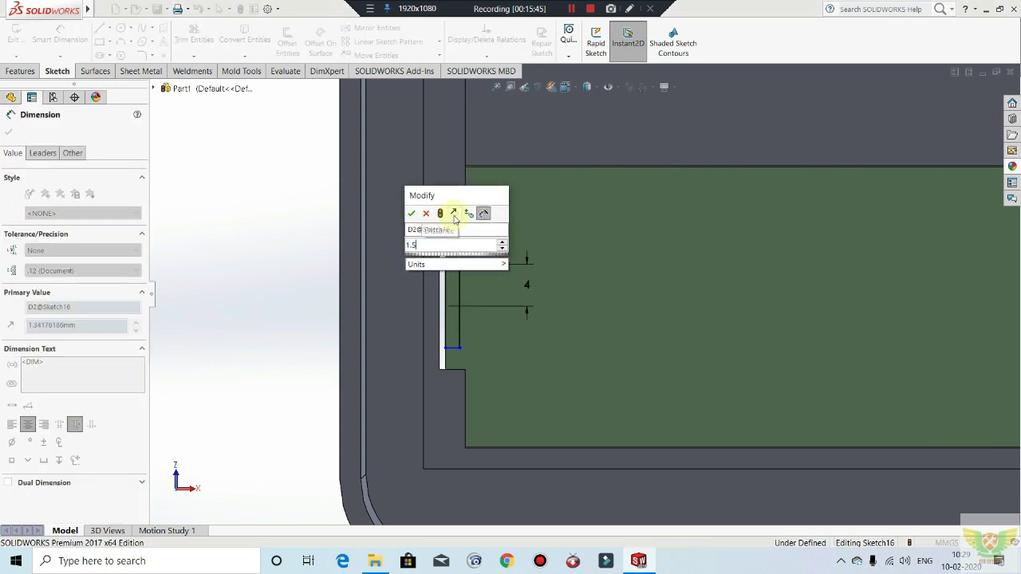
{"action": "key", "text": "Return"}
Step: Draw a vertical centerline down from the midpoint of the cover's upper long edge and finish the sketch
{"action": "scroll", "coordinate": [475, 317], "scroll_direction": "up", "scroll_amount": 2}
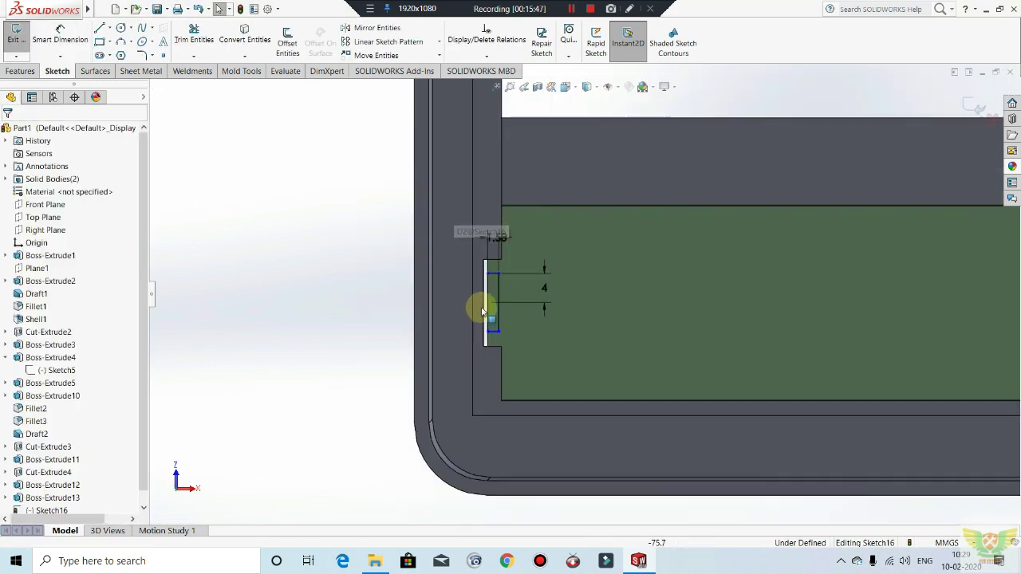
{"action": "scroll", "coordinate": [482, 311], "scroll_direction": "up", "scroll_amount": 4}
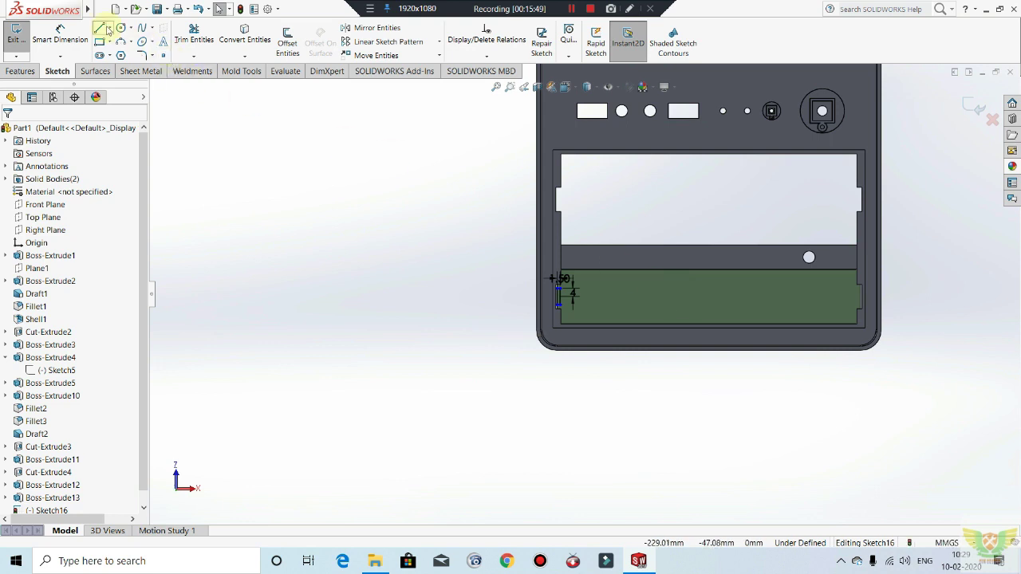
{"action": "left_click", "coordinate": [108, 31]}
{"action": "left_click", "coordinate": [120, 50]}
{"action": "scroll", "coordinate": [734, 301], "scroll_direction": "down", "scroll_amount": 2}
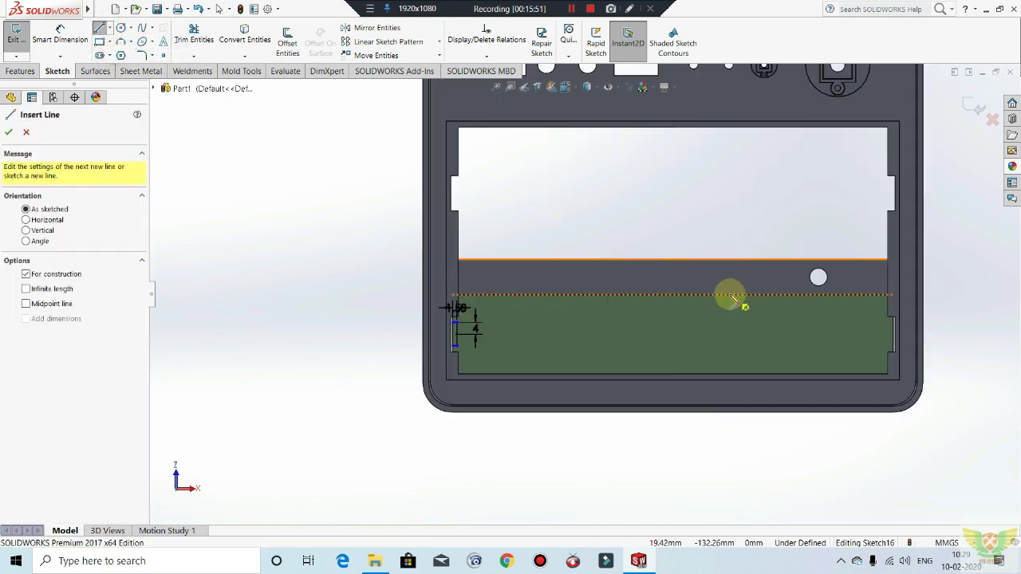
{"action": "scroll", "coordinate": [734, 302], "scroll_direction": "down", "scroll_amount": 1}
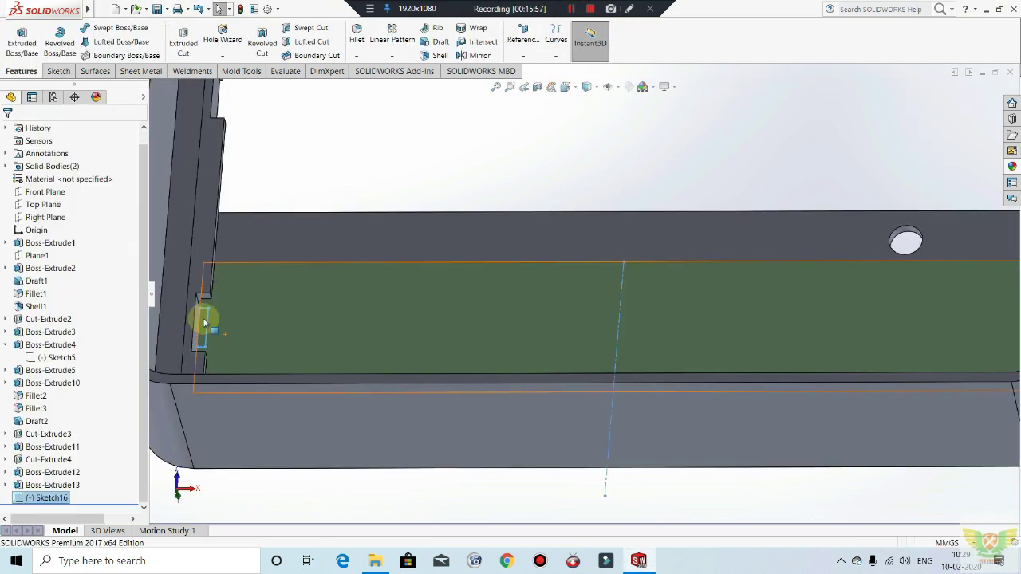
Step: Extrude the tab sketch as a blind 4 mm boss from the cover's inner face, with the result merged
{"action": "scroll", "coordinate": [205, 321], "scroll_direction": "down", "scroll_amount": 1}
{"action": "middle_click_drag", "start_coordinate": [415, 349], "coordinate": [319, 349]}
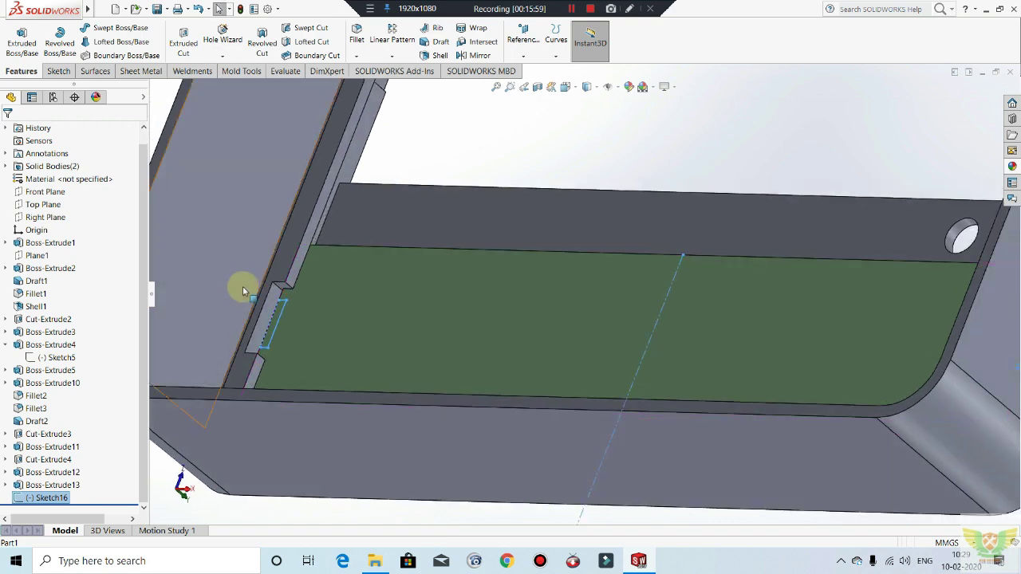
{"action": "scroll", "coordinate": [243, 286], "scroll_direction": "down", "scroll_amount": 5}
{"action": "left_click", "coordinate": [22, 38]}
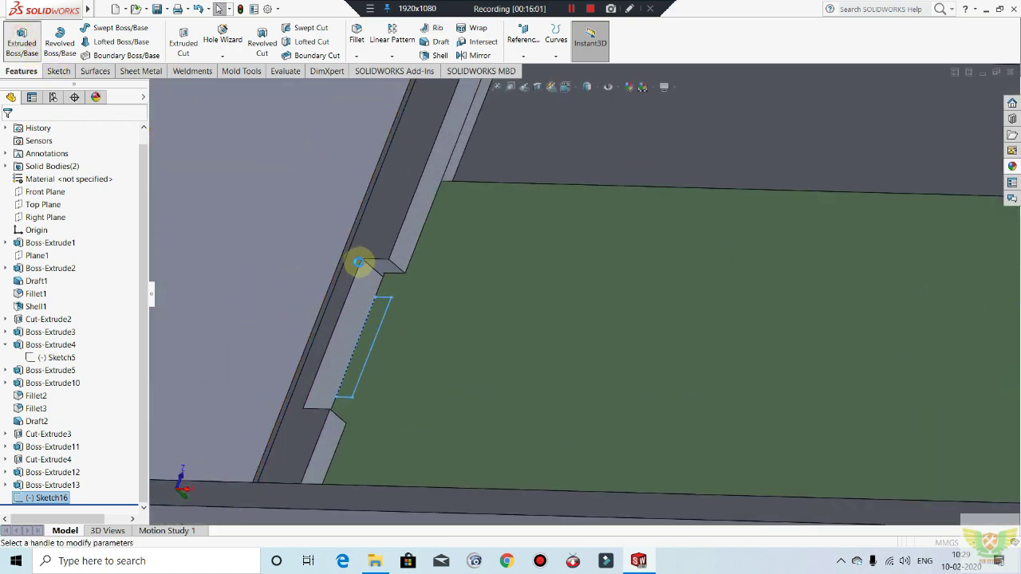
{"action": "middle_click_drag", "start_coordinate": [377, 297], "coordinate": [397, 283]}
{"action": "middle_click_drag", "start_coordinate": [417, 248], "coordinate": [314, 377]}
{"action": "scroll", "coordinate": [345, 310], "scroll_direction": "down", "scroll_amount": 2}
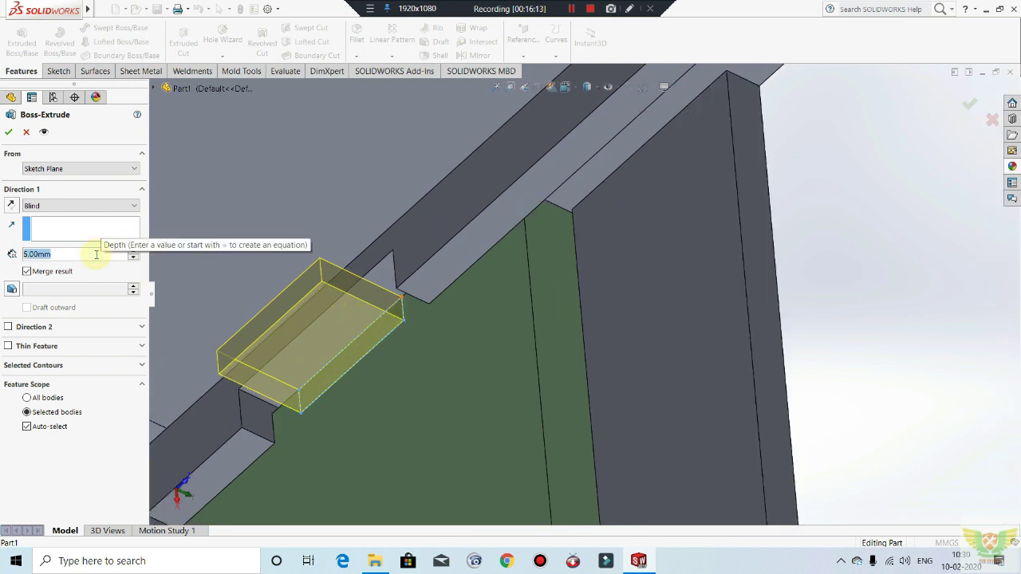
{"action": "type", "text": "4"}
{"action": "key", "text": "Return"}
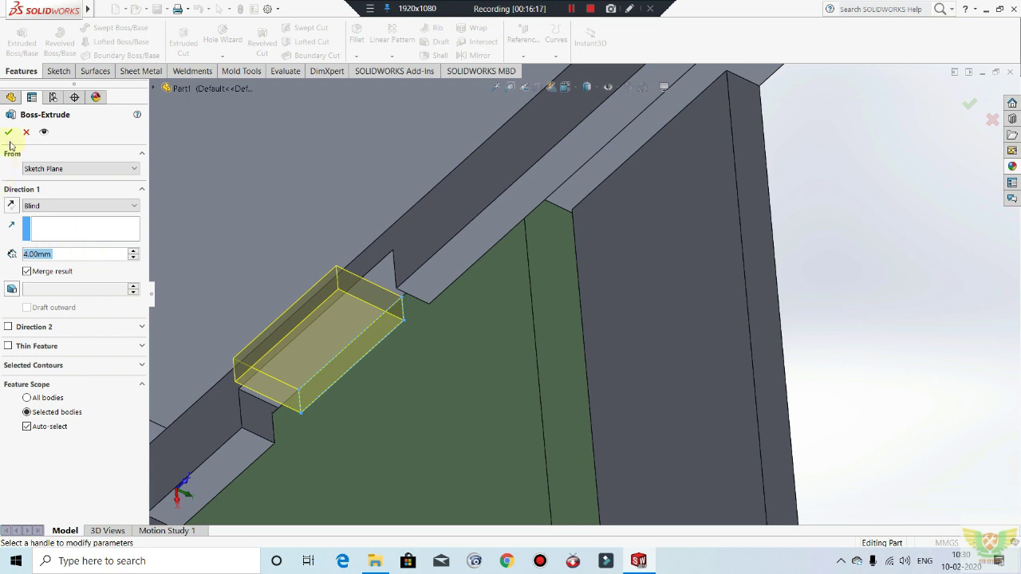
Step: Measure the distance between the new tab's end face and the frame strip's inner face
{"action": "scroll", "coordinate": [457, 292], "scroll_direction": "up", "scroll_amount": 1}
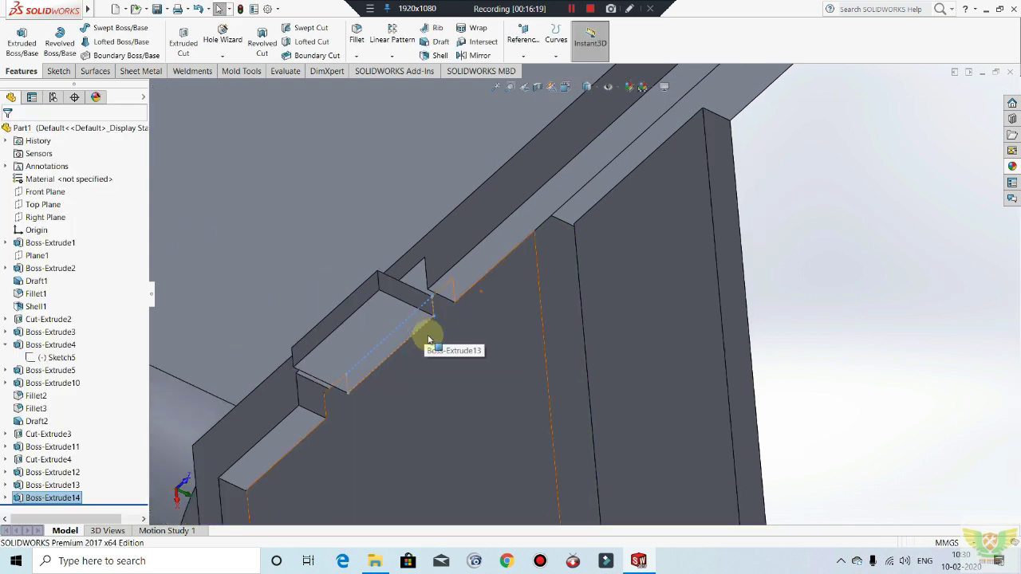
{"action": "middle_click_drag", "start_coordinate": [519, 172], "coordinate": [517, 284]}
{"action": "scroll", "coordinate": [517, 285], "scroll_direction": "down", "scroll_amount": 5}
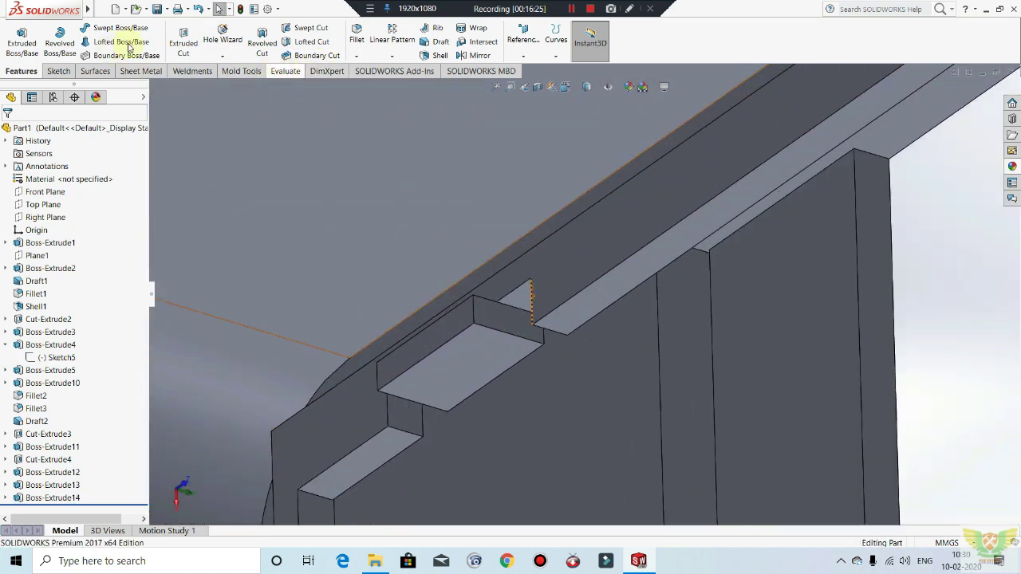
{"action": "left_click", "coordinate": [70, 38]}
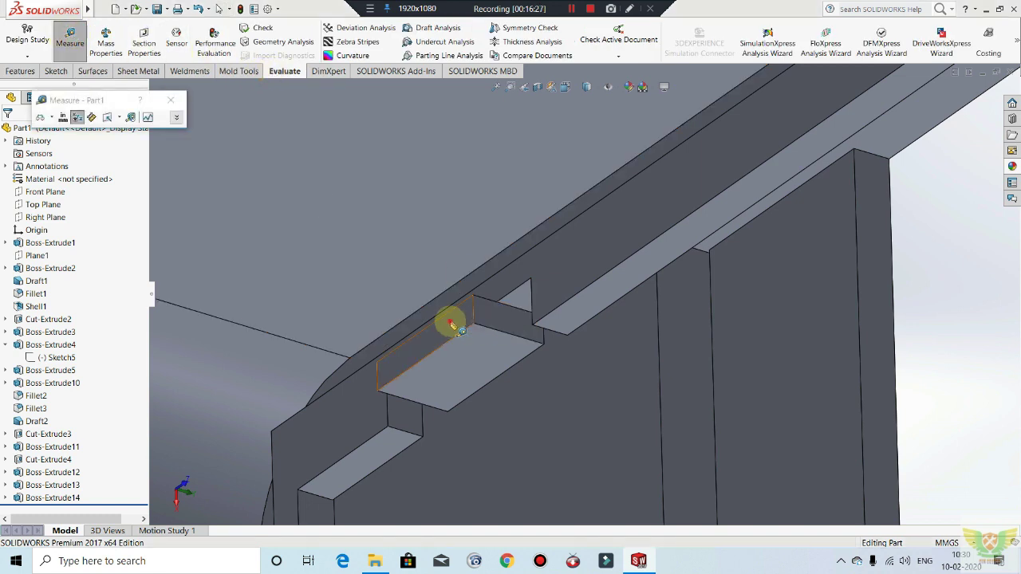
{"action": "left_click", "coordinate": [449, 320]}
{"action": "left_click", "coordinate": [577, 274]}
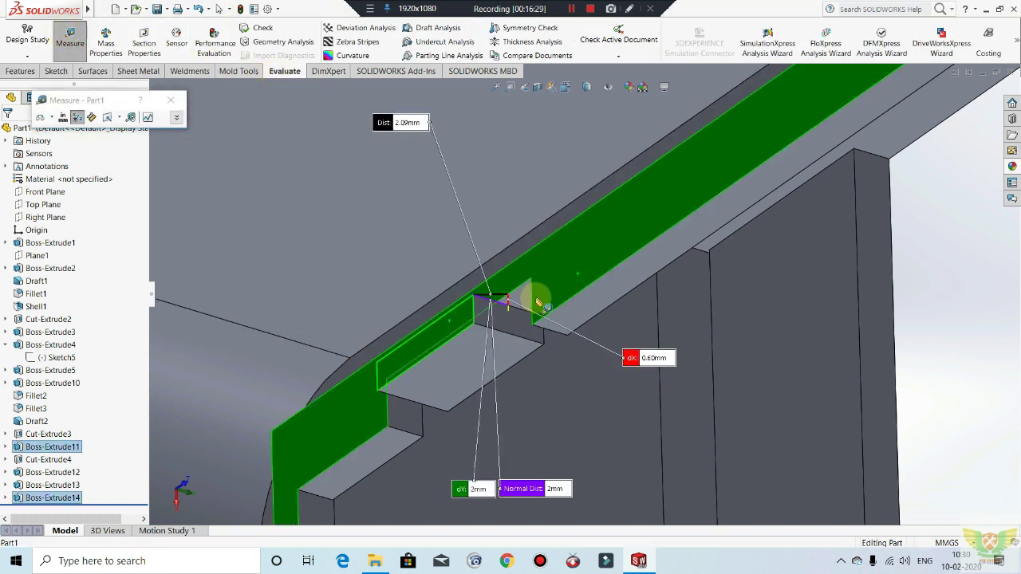
{"action": "key", "text": "Escape"}
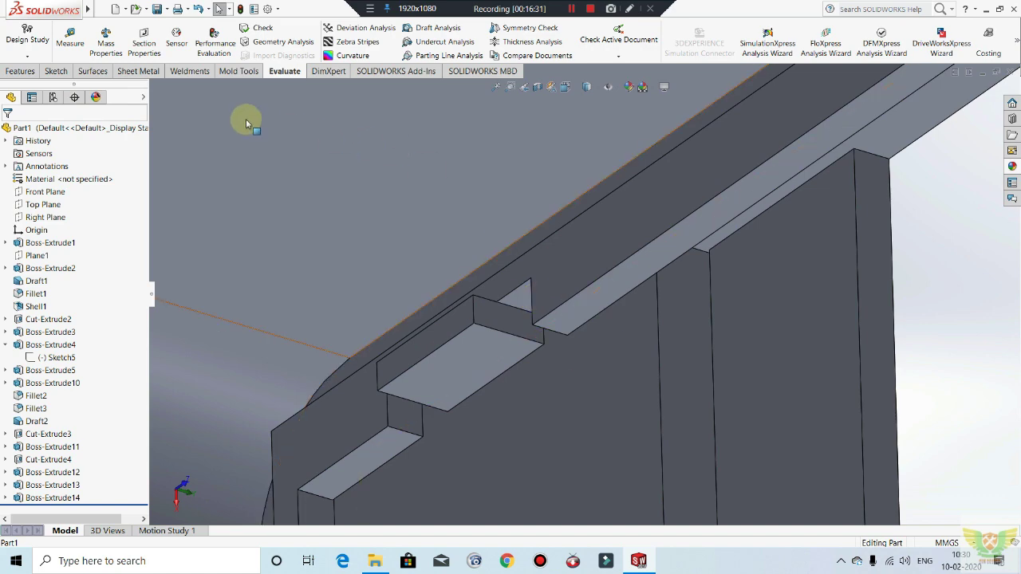
Step: Measure the distance between the cover's short edge face in the notch and the frame strip's outer side face
{"action": "scroll", "coordinate": [566, 332], "scroll_direction": "up", "scroll_amount": 3}
{"action": "middle_click_drag", "start_coordinate": [565, 332], "coordinate": [614, 338]}
{"action": "scroll", "coordinate": [522, 310], "scroll_direction": "down", "scroll_amount": 2}
{"action": "mouse_move", "coordinate": [522, 311]}
{"action": "middle_mouse_down"}
{"action": "mouse_move", "coordinate": [540, 331]}
{"action": "mouse_move", "coordinate": [527, 323]}
{"action": "middle_mouse_up"}
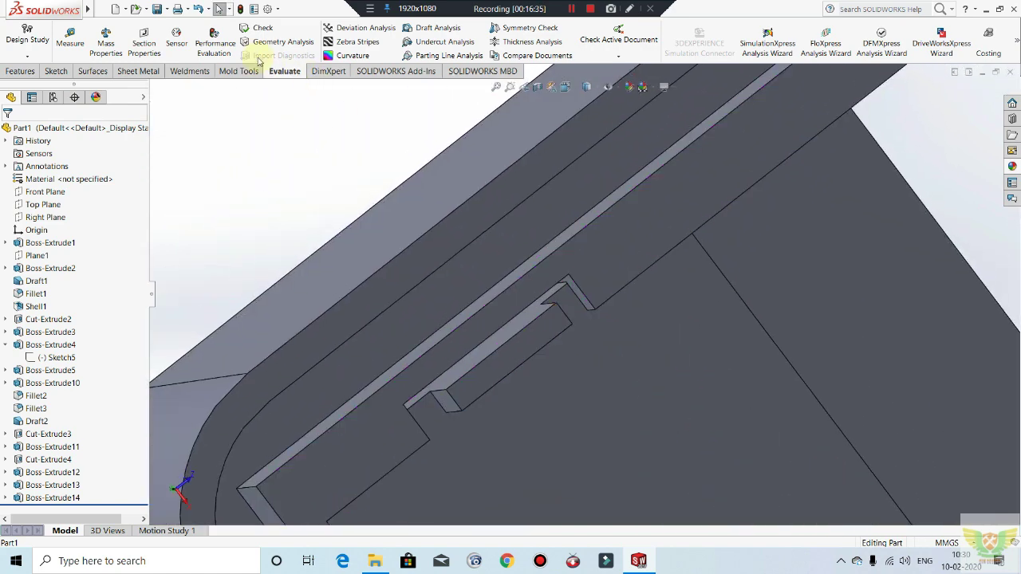
{"action": "left_click", "coordinate": [71, 38]}
{"action": "scroll", "coordinate": [561, 327], "scroll_direction": "down", "scroll_amount": 3}
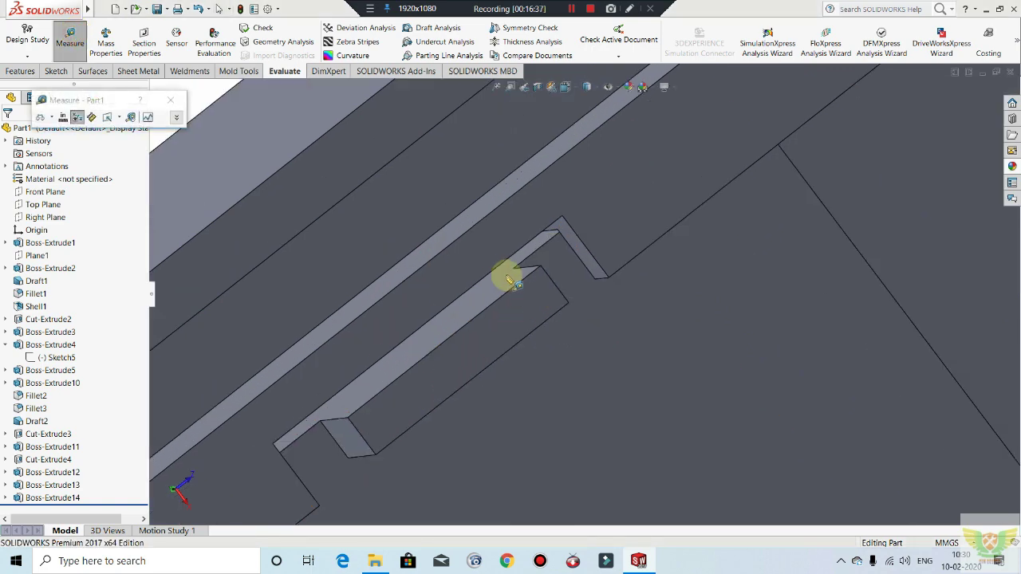
{"action": "left_click", "coordinate": [504, 280]}
{"action": "left_click", "coordinate": [447, 238]}
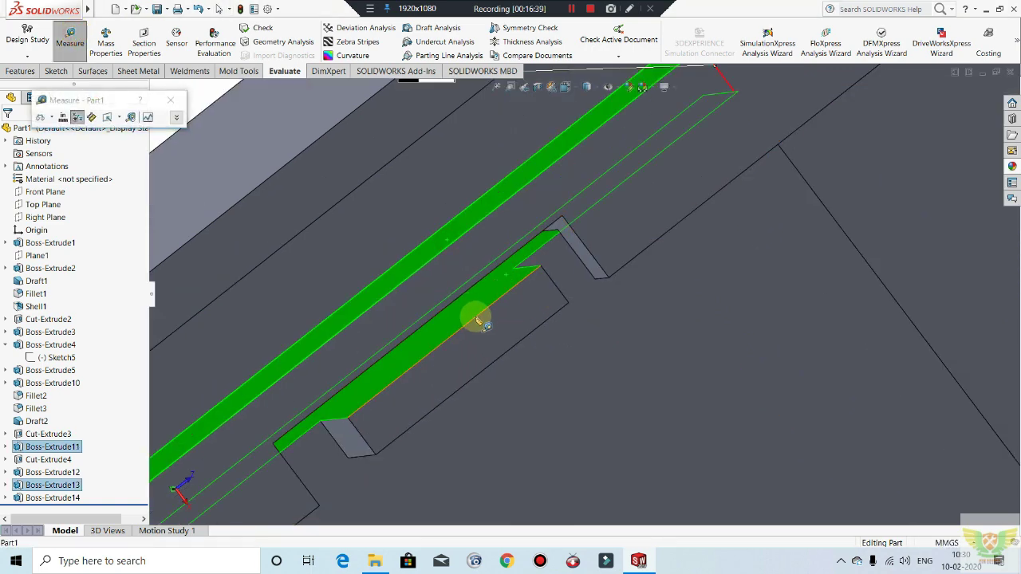
{"action": "scroll", "coordinate": [487, 297], "scroll_direction": "up", "scroll_amount": 4}
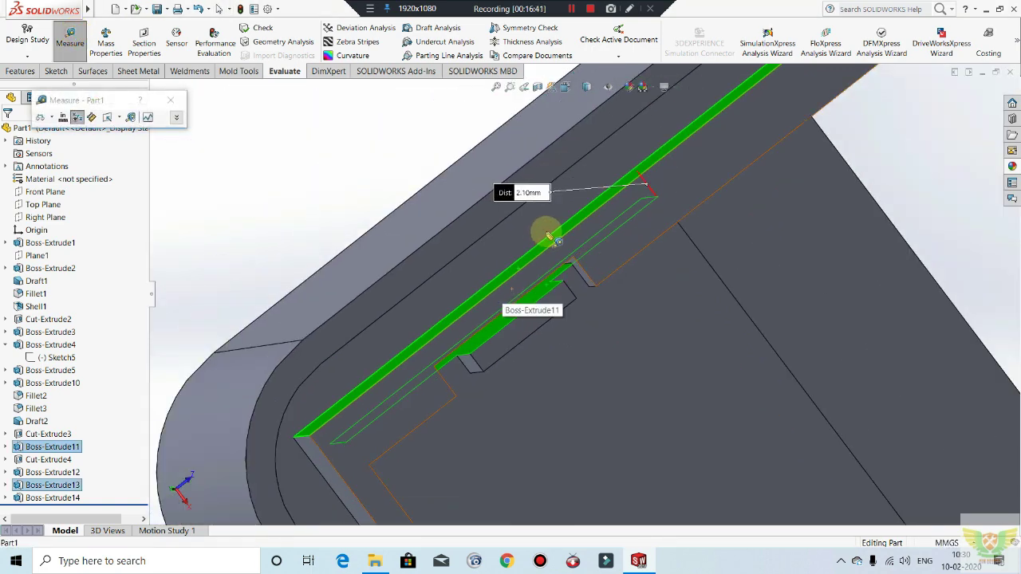
{"action": "key", "text": "Escape"}
{"action": "scroll", "coordinate": [597, 304], "scroll_direction": "up", "scroll_amount": 3}
{"action": "middle_click_drag", "start_coordinate": [597, 305], "coordinate": [308, 200]}
{"action": "left_click", "coordinate": [653, 145]}
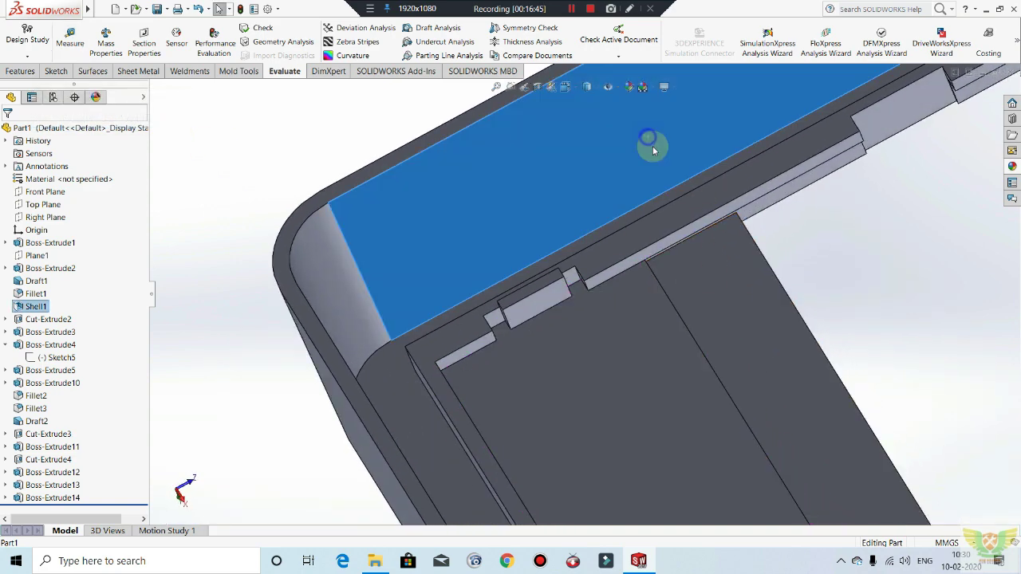
Step: Hide the panel's body and undo the hiding
{"action": "right_click", "coordinate": [653, 143]}
{"action": "left_click", "coordinate": [692, 124]}
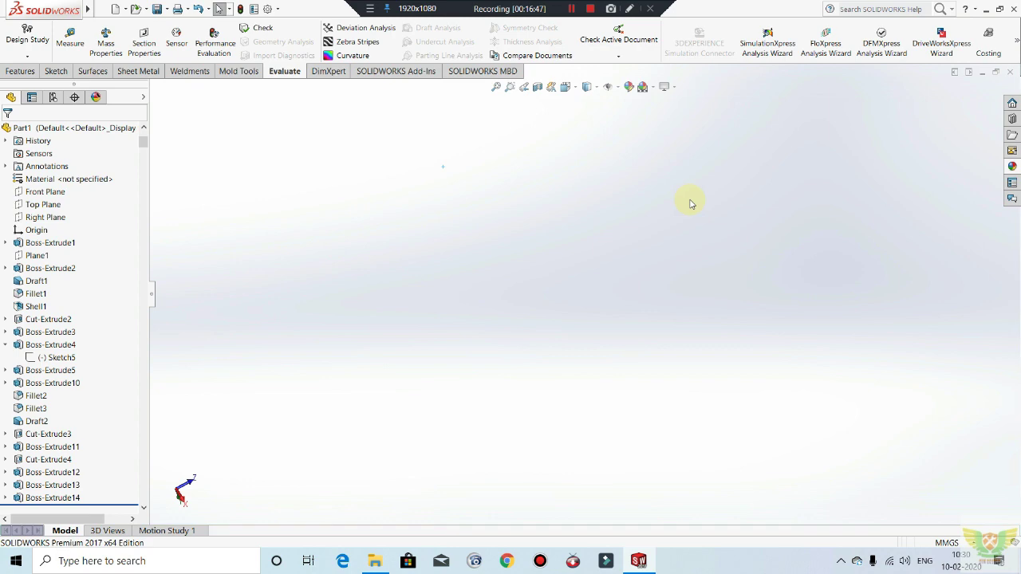
{"action": "key", "text": "ctrl+z"}
{"action": "scroll", "coordinate": [626, 247], "scroll_direction": "up", "scroll_amount": 2}
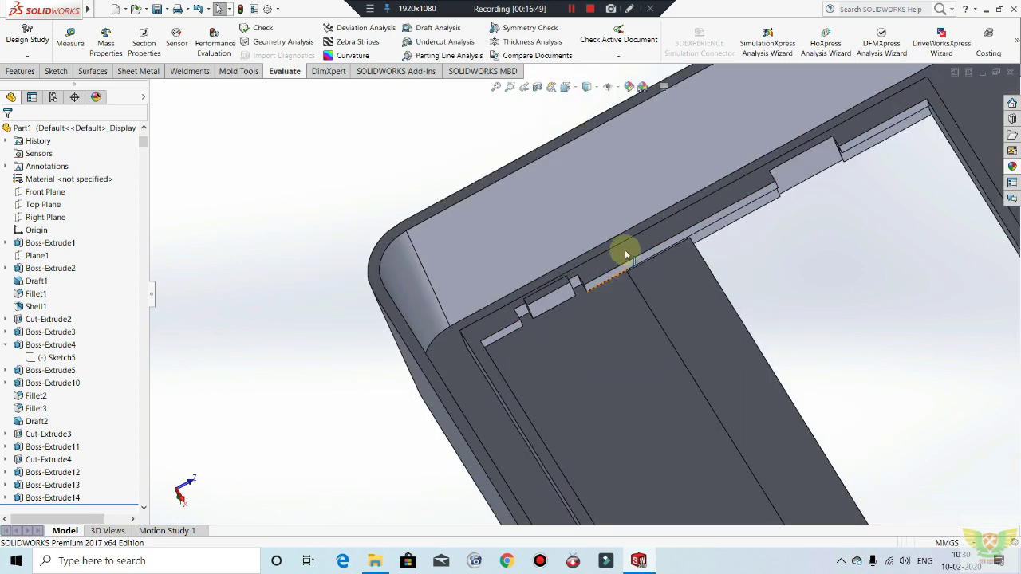
Step: Section the model parallel to the Front Plane at a -150 mm offset, cutting through the cover's end tabs
{"action": "middle_click", "coordinate": [624, 249]}
{"action": "middle_click_drag", "start_coordinate": [624, 249], "coordinate": [585, 347]}
{"action": "scroll", "coordinate": [570, 319], "scroll_direction": "up", "scroll_amount": 5}
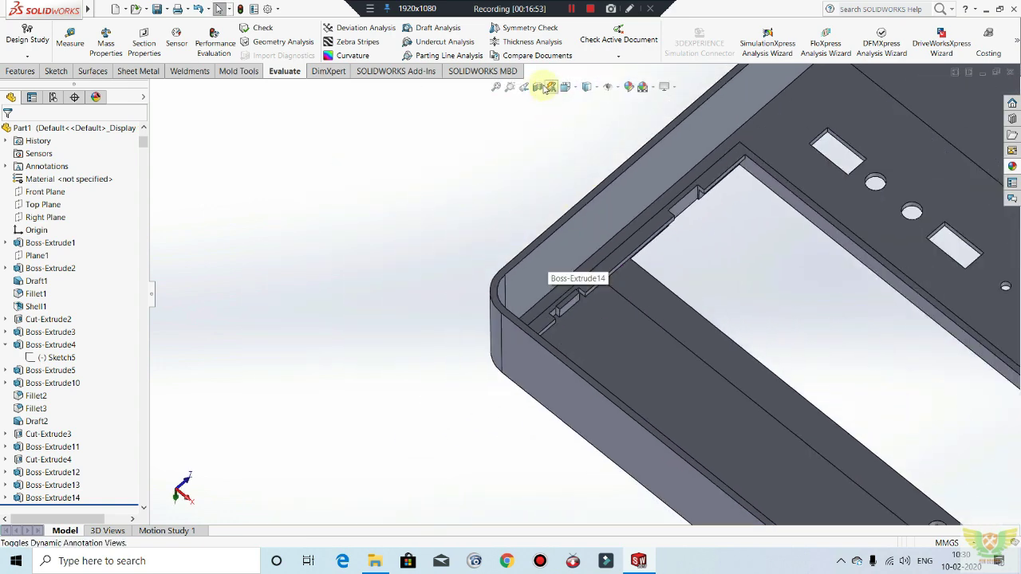
{"action": "left_click", "coordinate": [538, 88]}
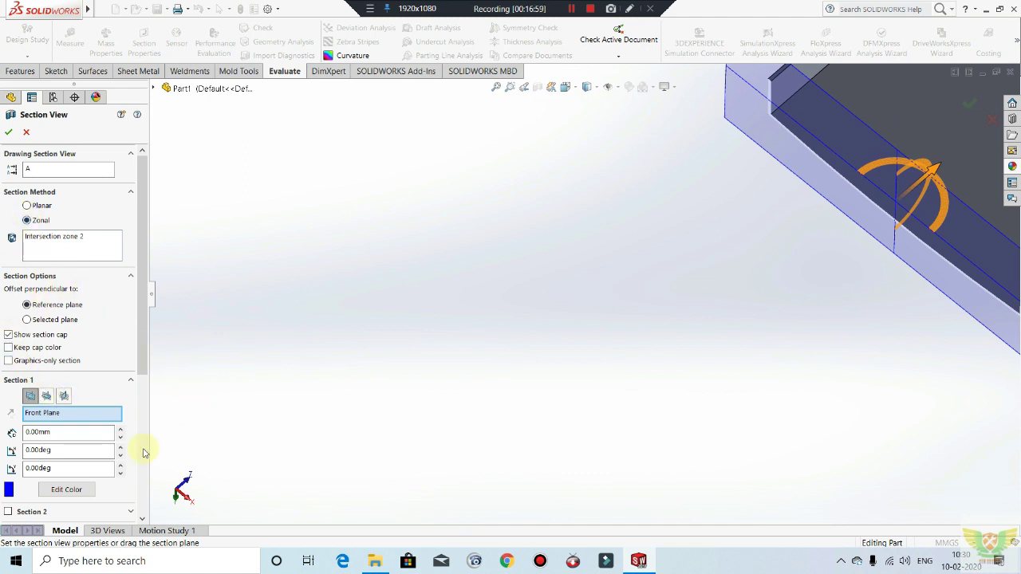
{"action": "scroll", "coordinate": [775, 280], "scroll_direction": "up", "scroll_amount": 3}
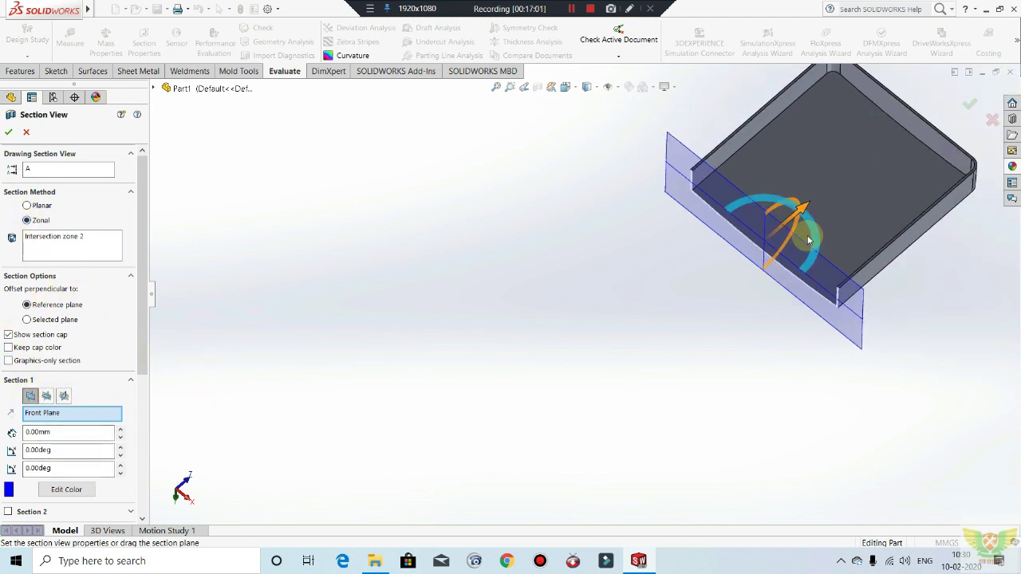
{"action": "left_click_drag", "start_coordinate": [804, 208], "coordinate": [683, 326]}
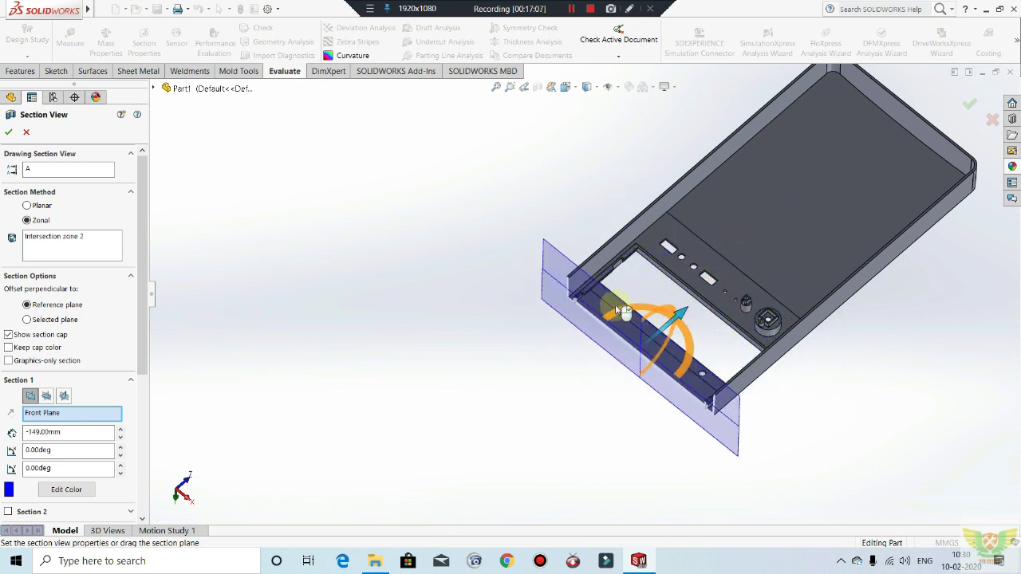
{"action": "scroll", "coordinate": [592, 321], "scroll_direction": "down", "scroll_amount": 9}
{"action": "scroll", "coordinate": [542, 296], "scroll_direction": "up", "scroll_amount": 6}
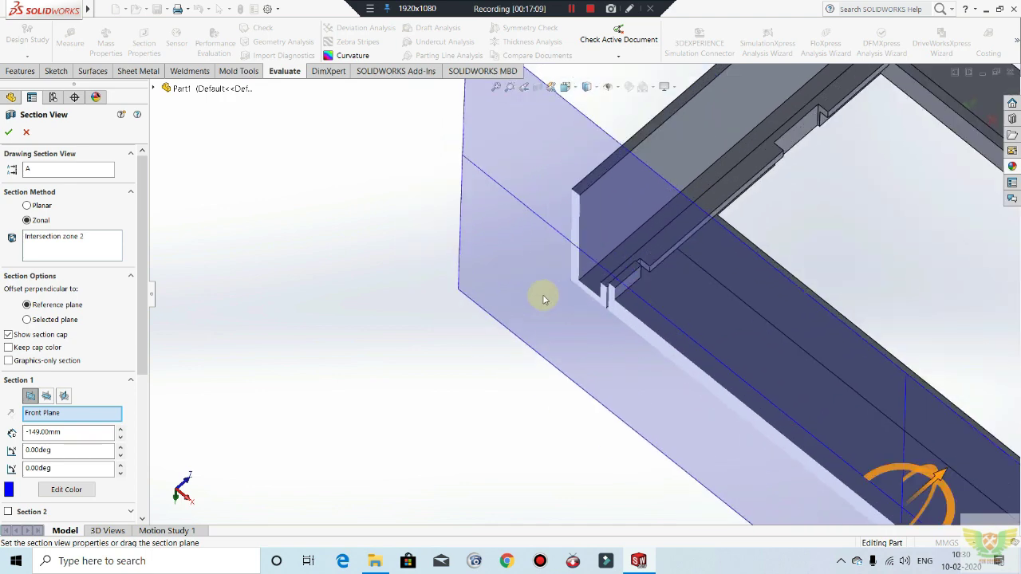
{"action": "left_click_drag", "start_coordinate": [752, 344], "coordinate": [751, 346]}
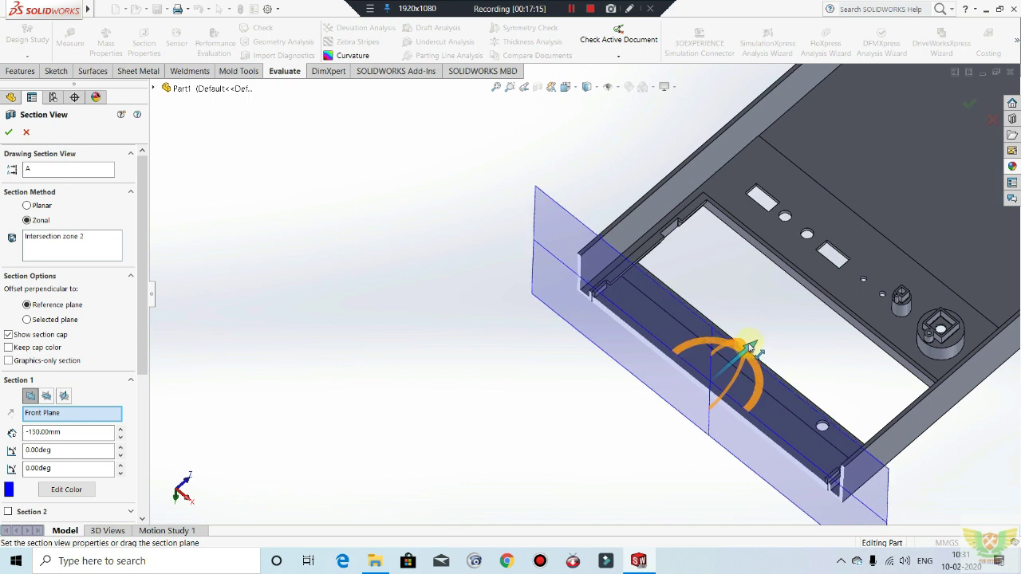
{"action": "left_click", "coordinate": [25, 133]}
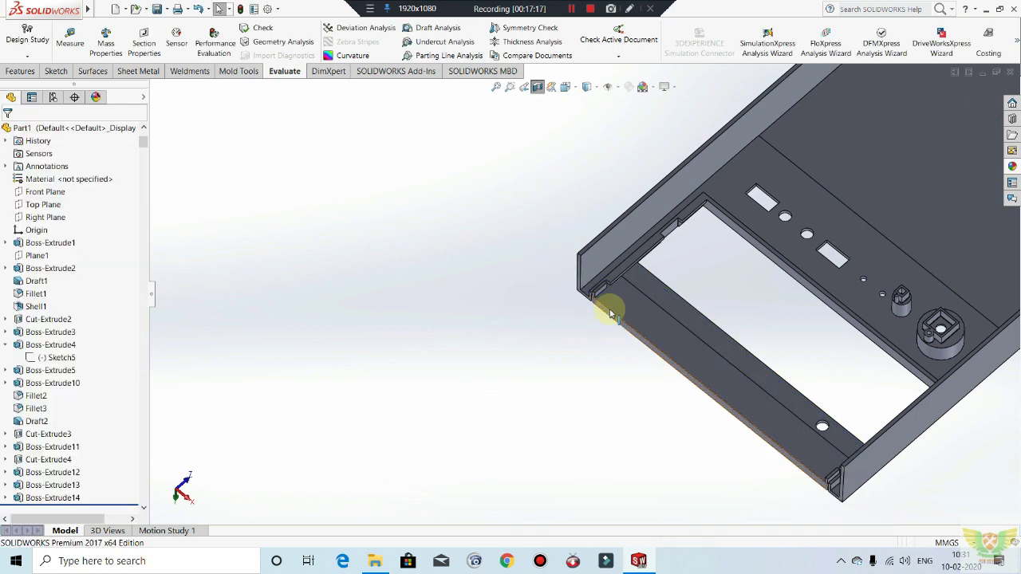
Step: Create a reference plane midway between the two opposite end faces of the cover's snap tab
{"action": "mouse_move", "coordinate": [608, 308]}
{"action": "middle_mouse_down"}
{"action": "mouse_move", "coordinate": [645, 278]}
{"action": "mouse_move", "coordinate": [618, 307]}
{"action": "middle_mouse_up"}
{"action": "scroll", "coordinate": [619, 307], "scroll_direction": "down", "scroll_amount": 8}
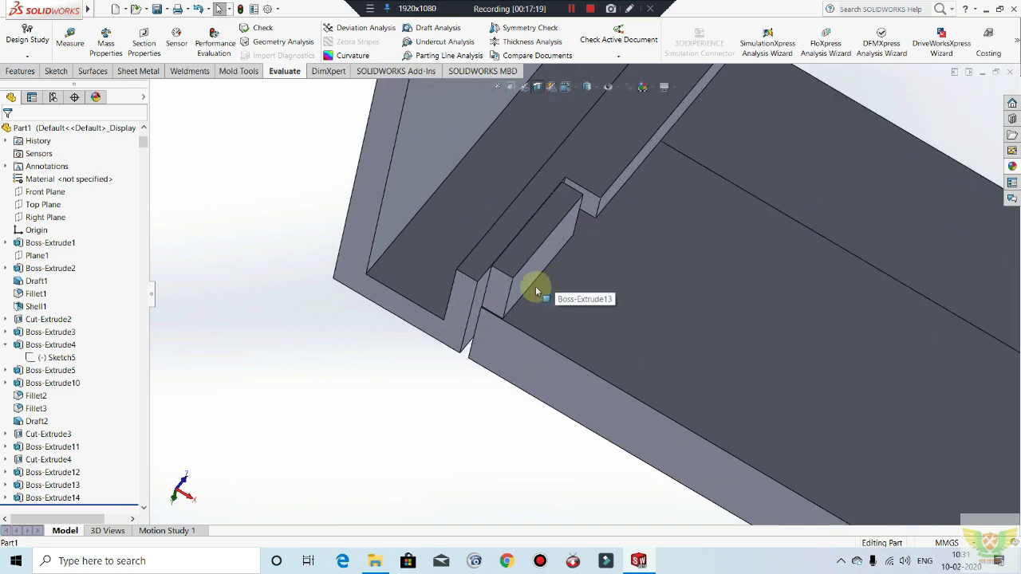
{"action": "left_click", "coordinate": [22, 71]}
{"action": "left_click", "coordinate": [508, 51]}
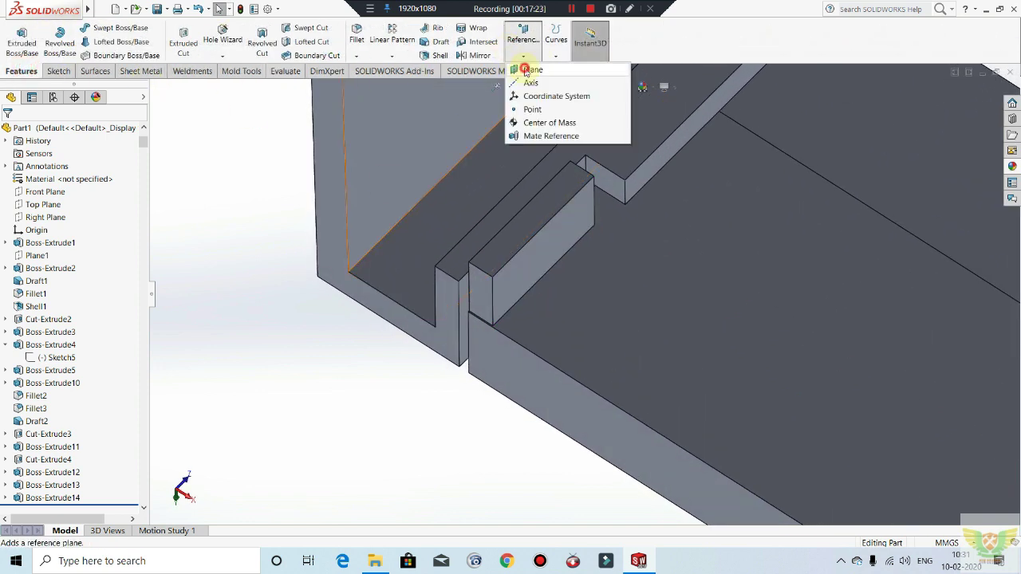
{"action": "left_click", "coordinate": [525, 71]}
{"action": "left_click", "coordinate": [485, 291]}
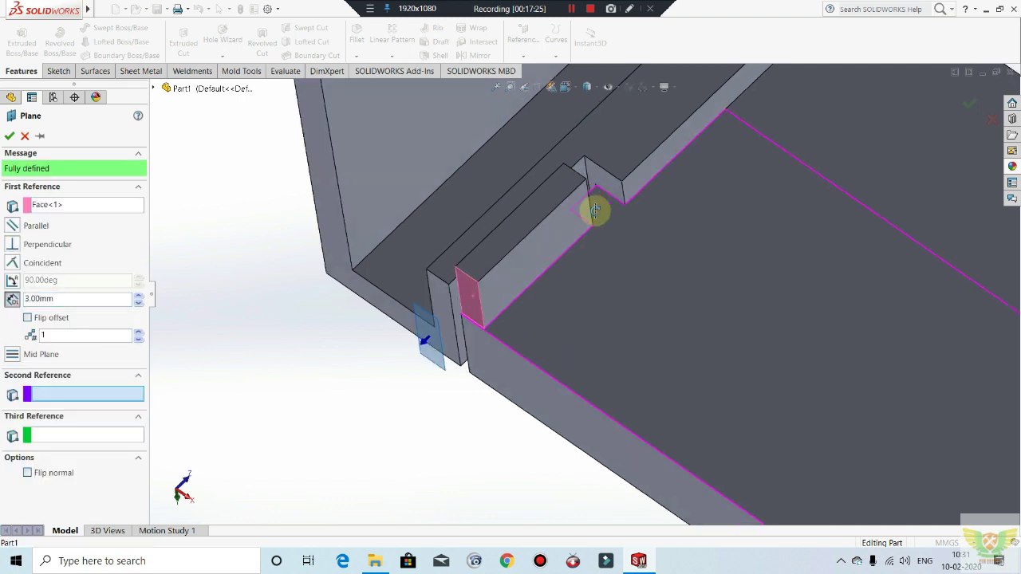
{"action": "middle_click_drag", "start_coordinate": [595, 209], "coordinate": [571, 209]}
{"action": "left_click", "coordinate": [562, 204]}
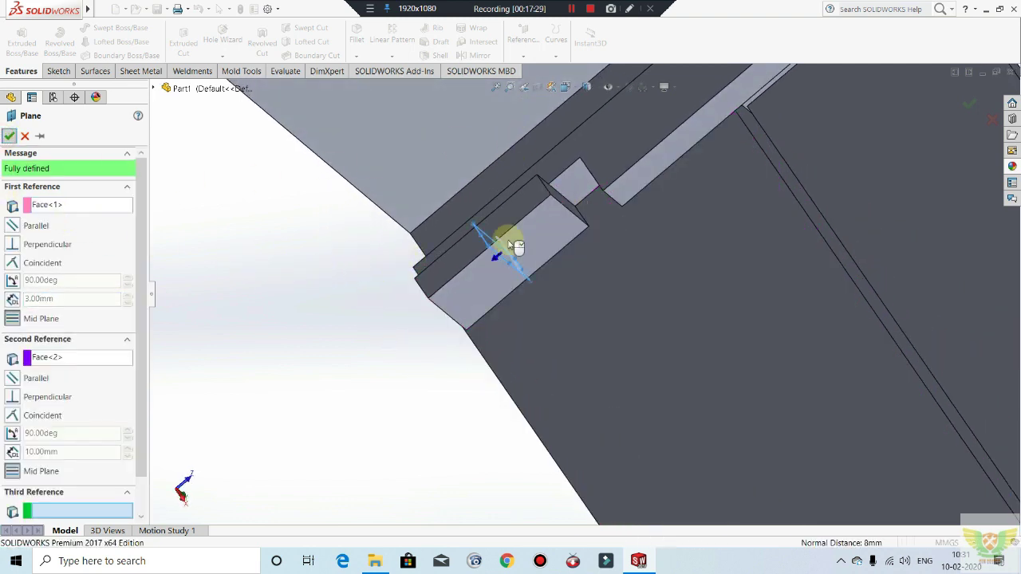
{"action": "key", "text": "Return"}
Step: Sketch small hook profiles with a 2 mm vertical side on both cover end tabs, using the tab's mid-plane, and finish the sketch
{"action": "left_click", "coordinate": [58, 71]}
{"action": "left_click", "coordinate": [17, 39]}
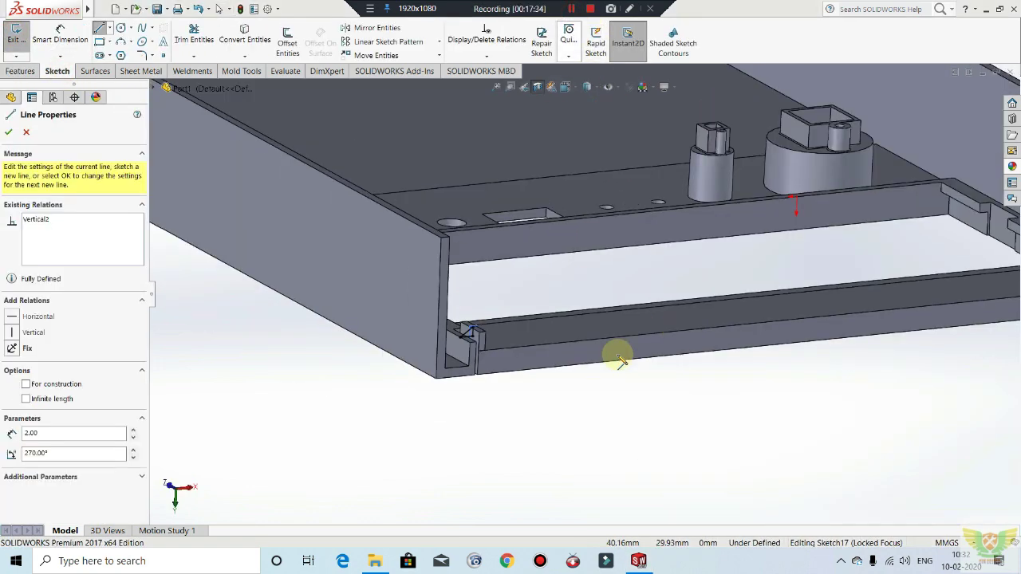
{"action": "scroll", "coordinate": [866, 287], "scroll_direction": "down", "scroll_amount": 6}
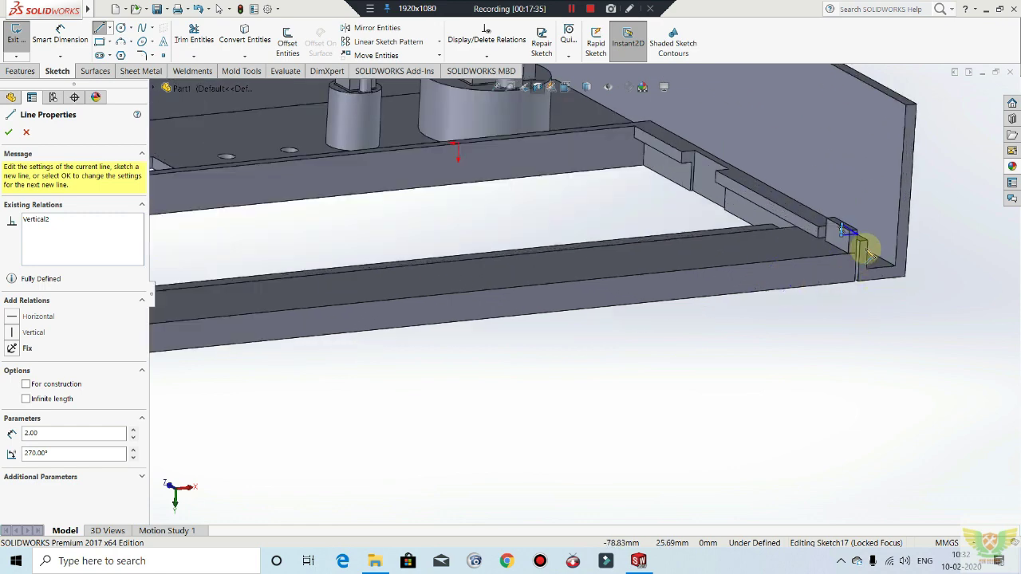
{"action": "left_click", "coordinate": [9, 131]}
{"action": "left_click", "coordinate": [16, 33]}
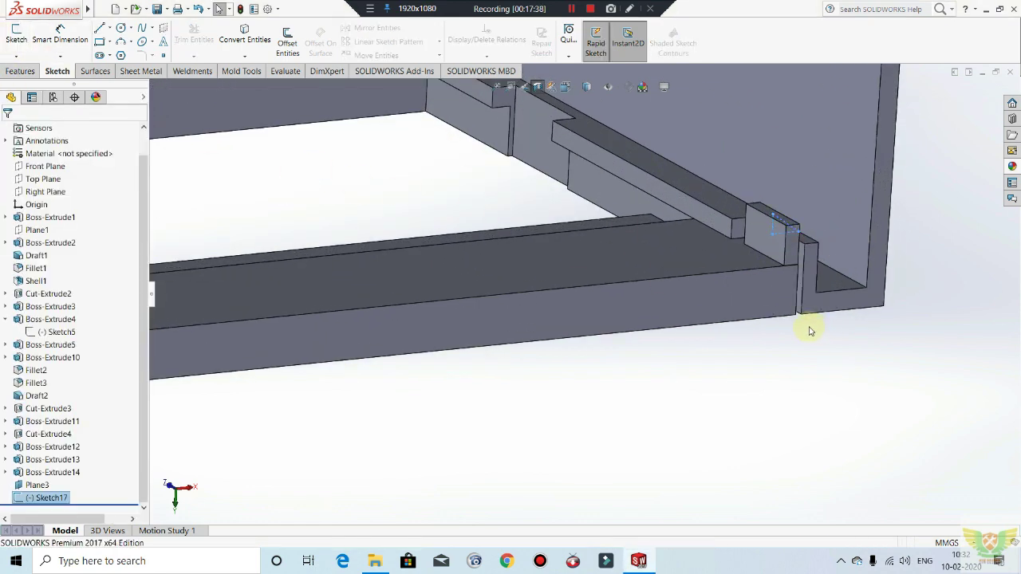
Step: Extrude the hook sketch as a blind boss 4 mm in both directions, with the result merged
{"action": "scroll", "coordinate": [726, 289], "scroll_direction": "up", "scroll_amount": 3}
{"action": "left_click", "coordinate": [21, 72]}
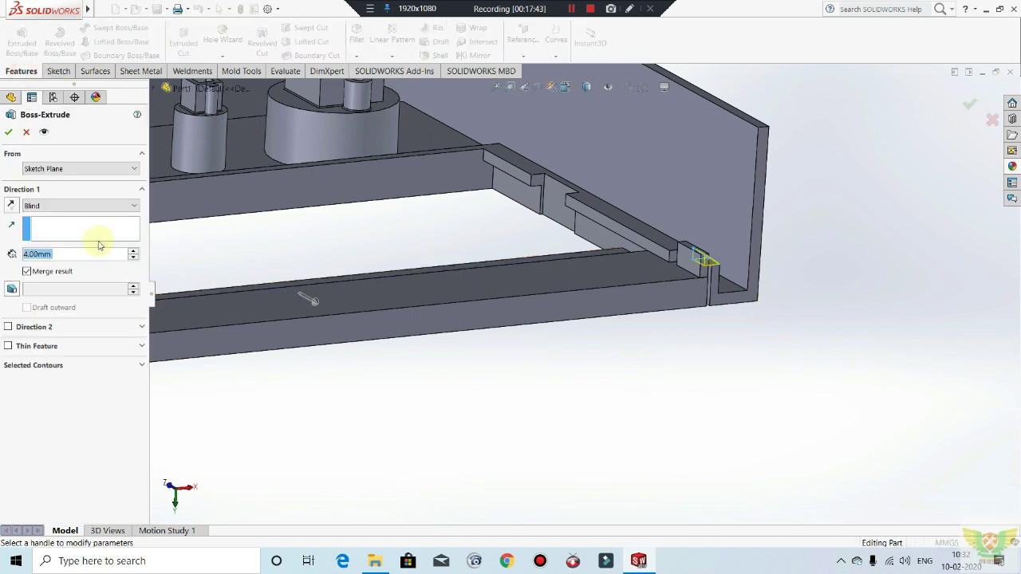
{"action": "left_click", "coordinate": [8, 327]}
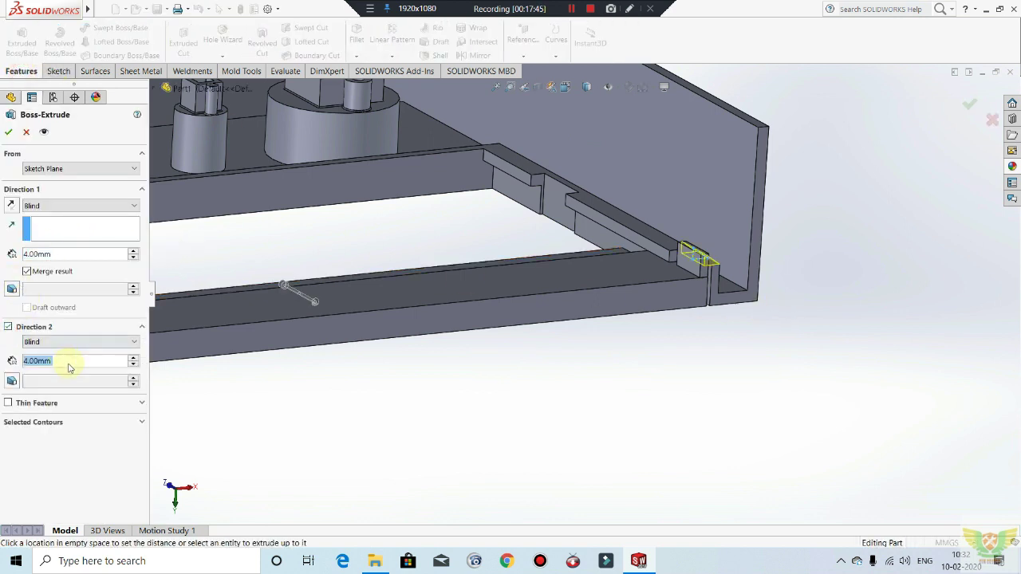
{"action": "scroll", "coordinate": [690, 453], "scroll_direction": "up", "scroll_amount": 1}
{"action": "left_click", "coordinate": [6, 132]}
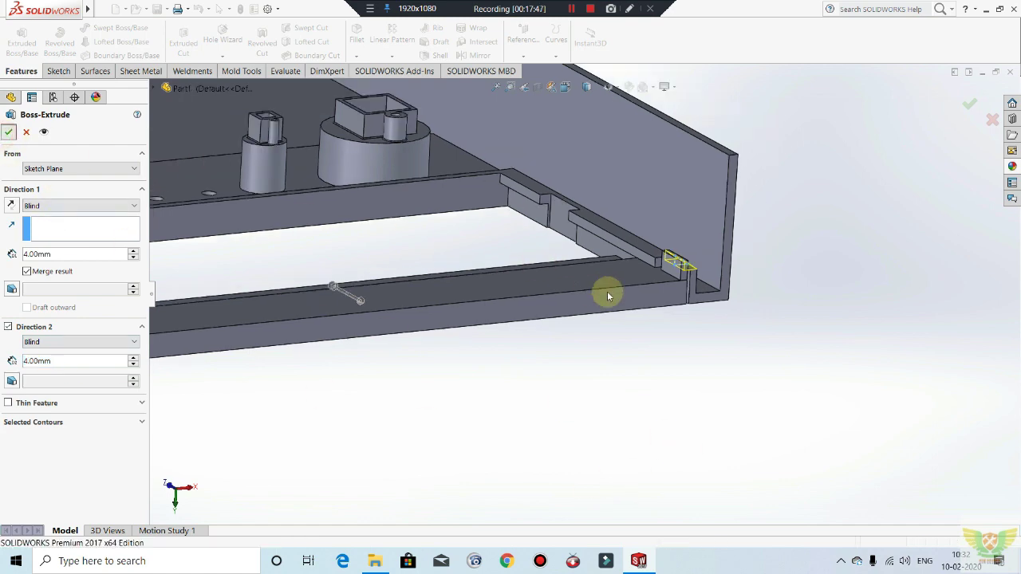
{"action": "middle_click_drag", "start_coordinate": [672, 303], "coordinate": [647, 291]}
{"action": "scroll", "coordinate": [648, 290], "scroll_direction": "down", "scroll_amount": 5}
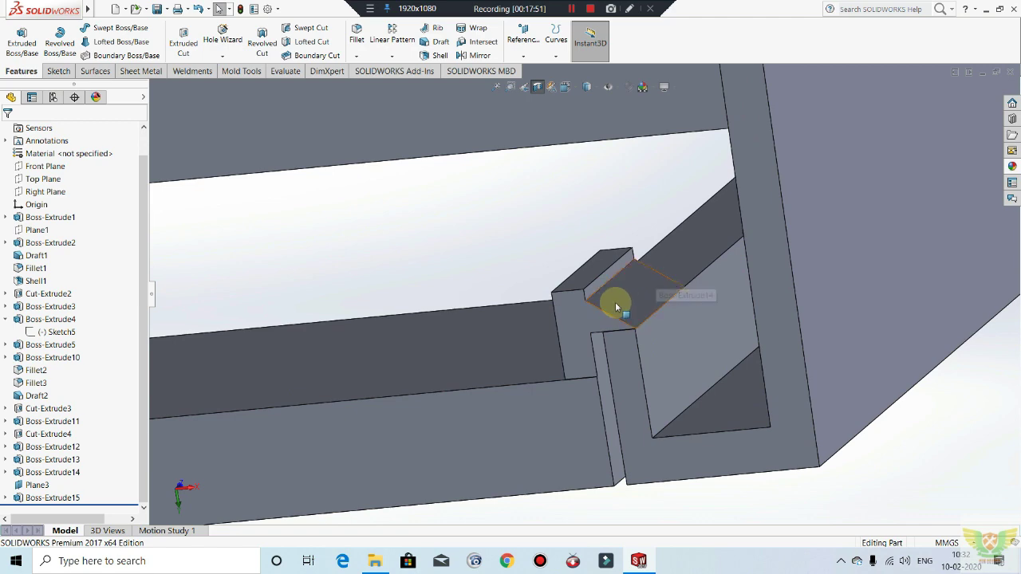
{"action": "scroll", "coordinate": [615, 303], "scroll_direction": "up", "scroll_amount": 3}
{"action": "left_click", "coordinate": [579, 301]}
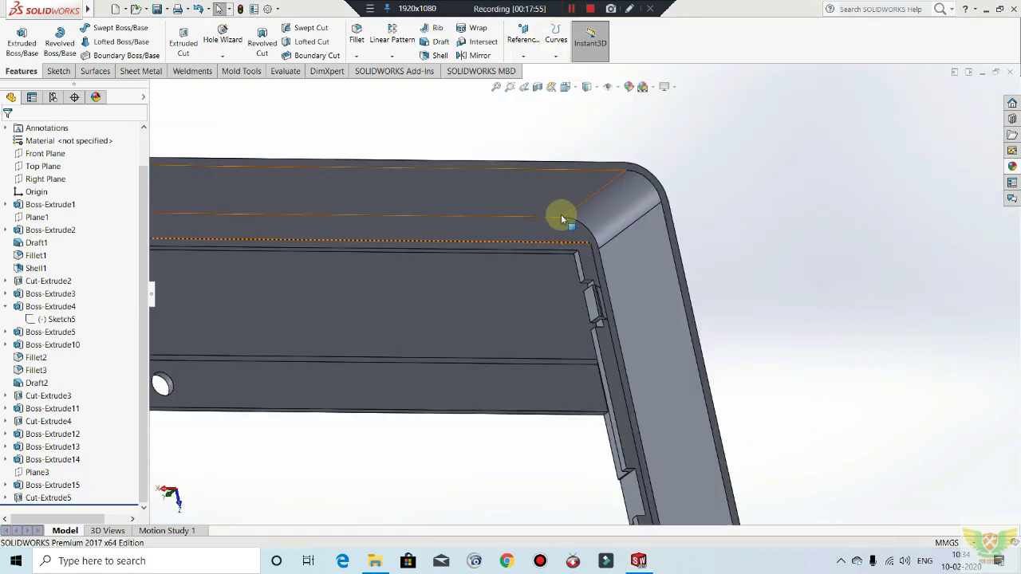
Step: Fillet one long edge of the snap hook at each end of the cover with a 0.1 mm symmetric radius
{"action": "scroll", "coordinate": [584, 322], "scroll_direction": "up", "scroll_amount": 3}
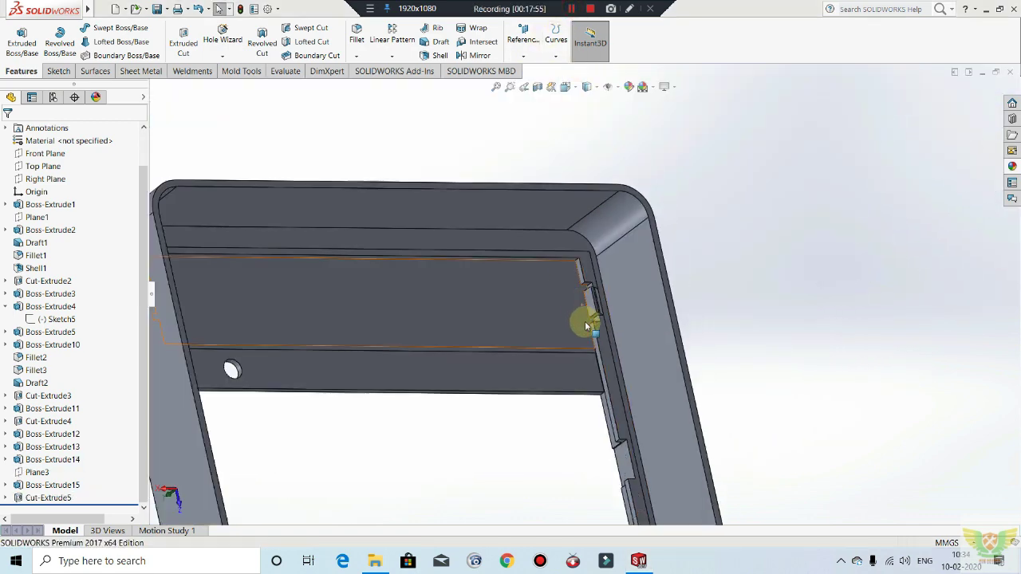
{"action": "middle_click_drag", "start_coordinate": [581, 321], "coordinate": [536, 298]}
{"action": "scroll", "coordinate": [266, 292], "scroll_direction": "down", "scroll_amount": 5}
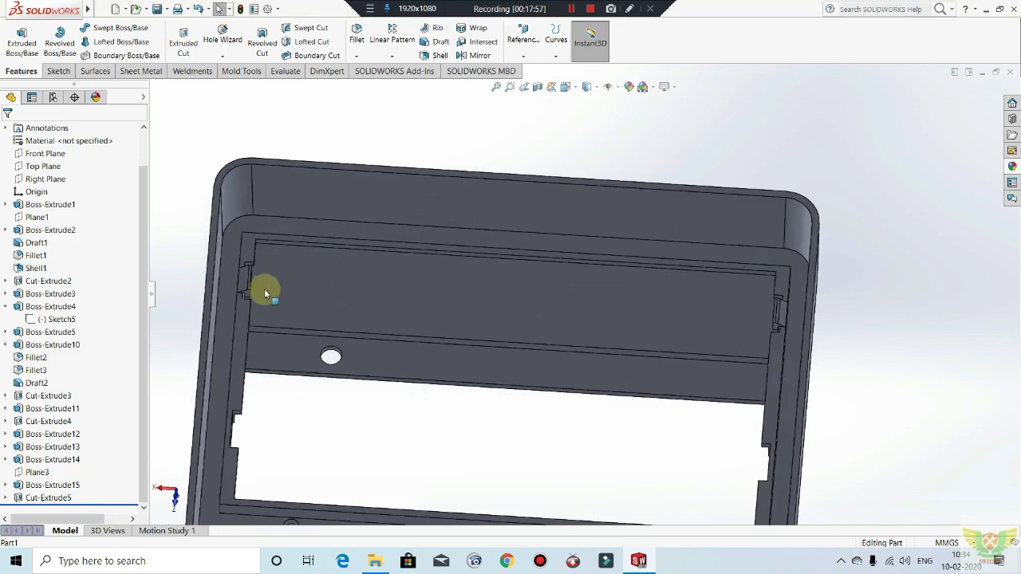
{"action": "middle_click_drag", "start_coordinate": [280, 300], "coordinate": [385, 291]}
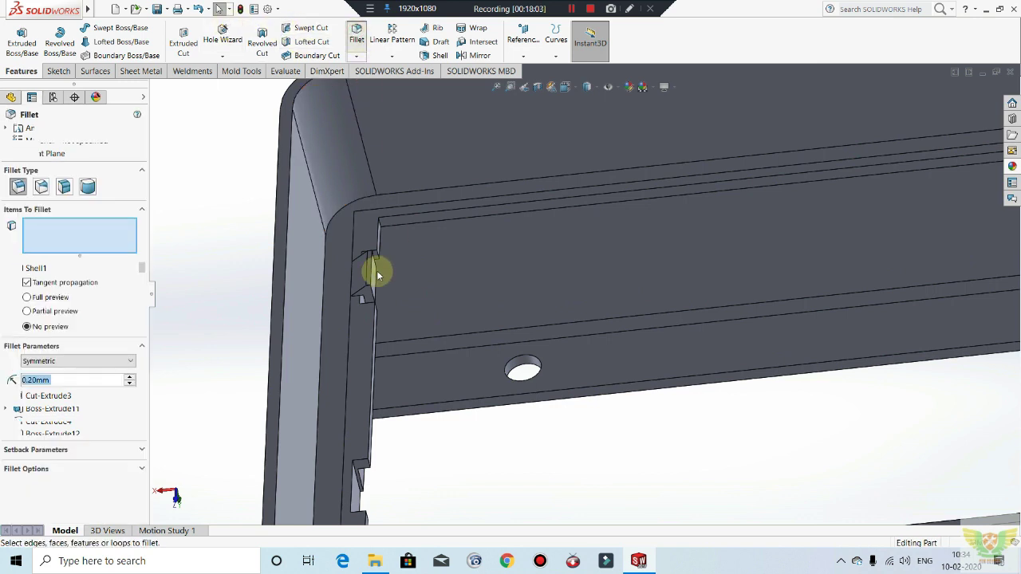
{"action": "scroll", "coordinate": [376, 268], "scroll_direction": "down", "scroll_amount": 5}
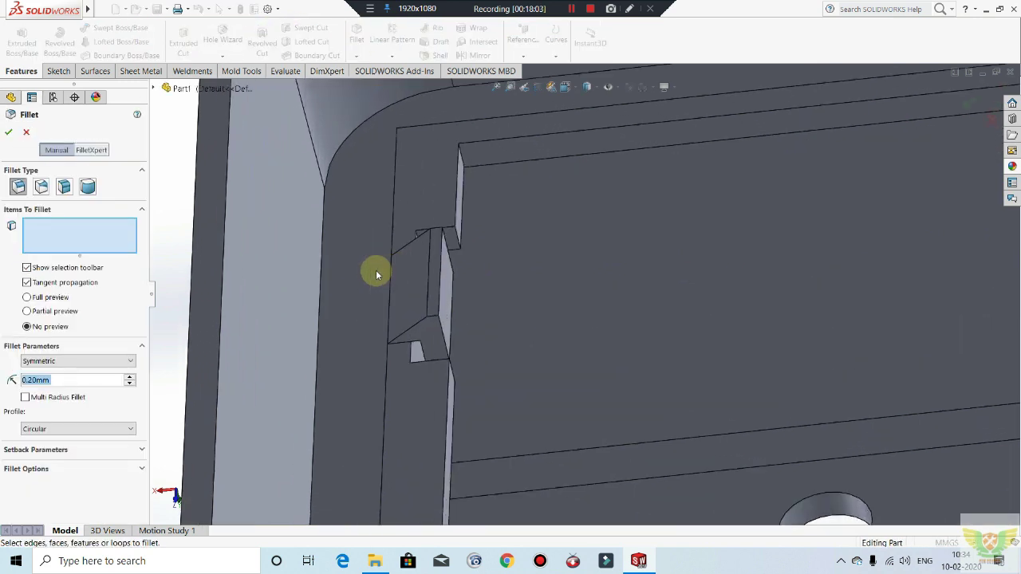
{"action": "left_click", "coordinate": [451, 243]}
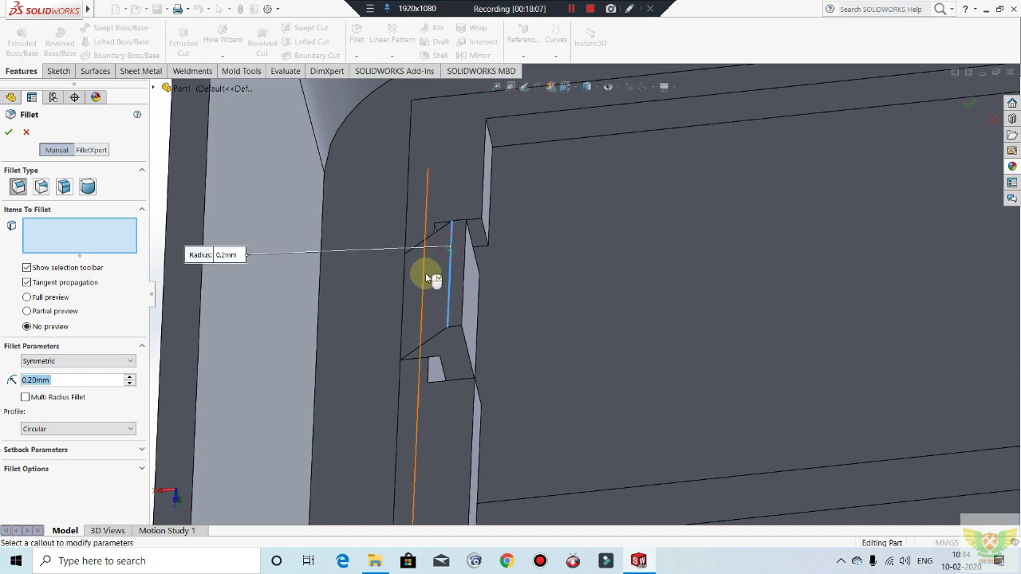
{"action": "scroll", "coordinate": [509, 285], "scroll_direction": "up", "scroll_amount": 4}
{"action": "scroll", "coordinate": [509, 286], "scroll_direction": "up", "scroll_amount": 9}
{"action": "scroll", "coordinate": [514, 255], "scroll_direction": "down", "scroll_amount": 9}
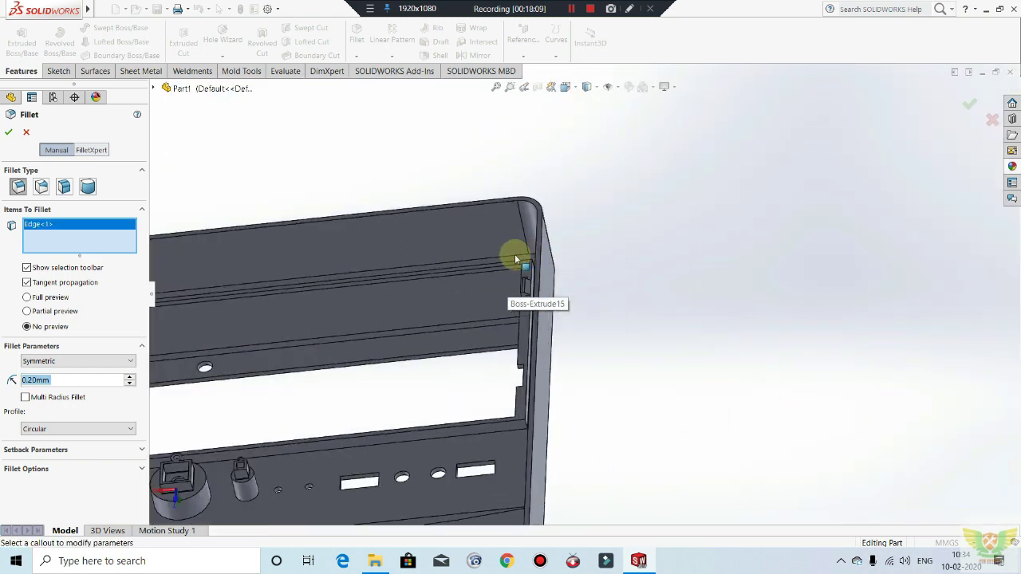
{"action": "scroll", "coordinate": [539, 305], "scroll_direction": "down", "scroll_amount": 3}
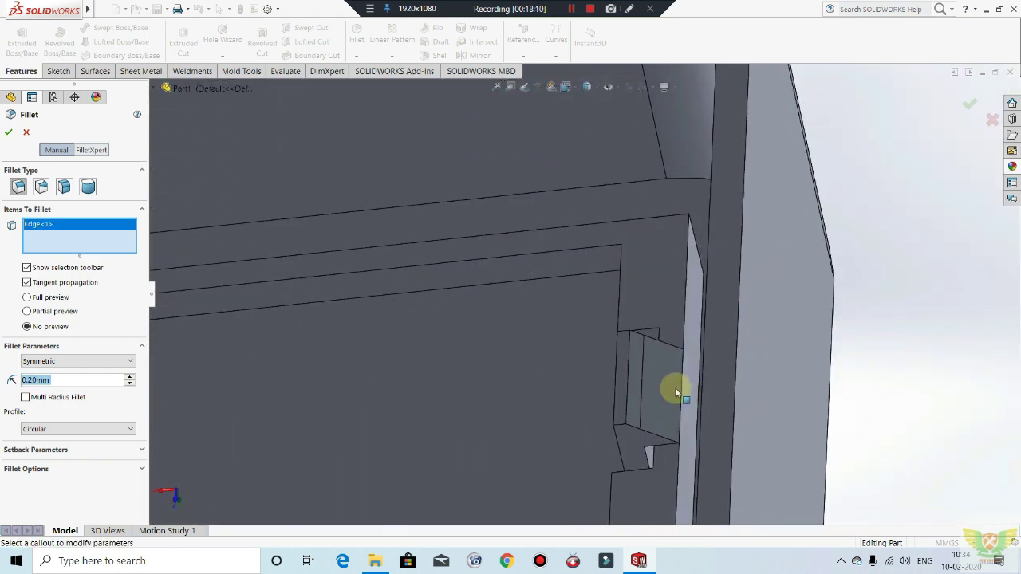
{"action": "left_click", "coordinate": [628, 359]}
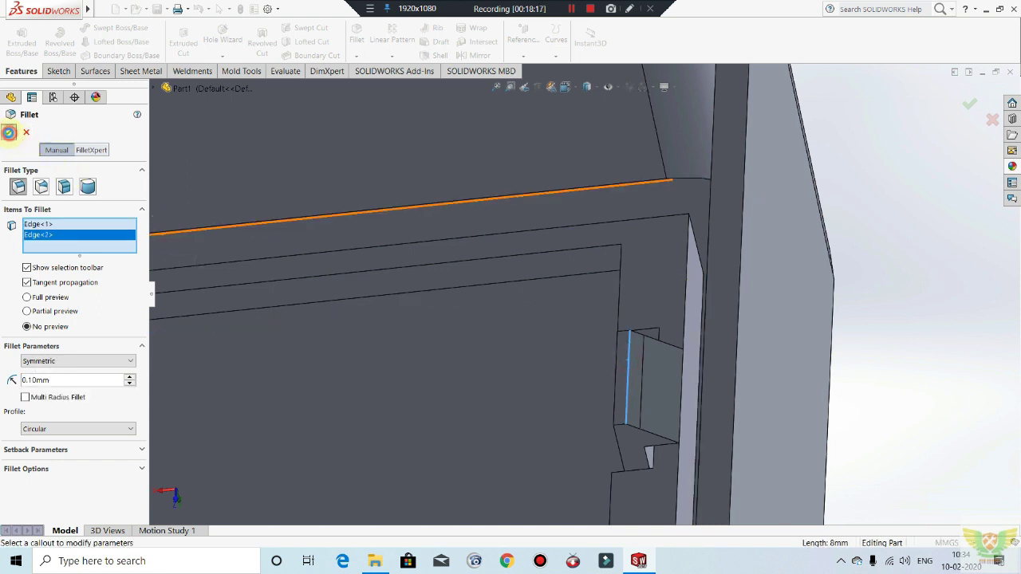
{"action": "left_click", "coordinate": [8, 132]}
Step: Set the hook edge fillet's radius to 0.3 mm
{"action": "scroll", "coordinate": [616, 377], "scroll_direction": "down", "scroll_amount": 2}
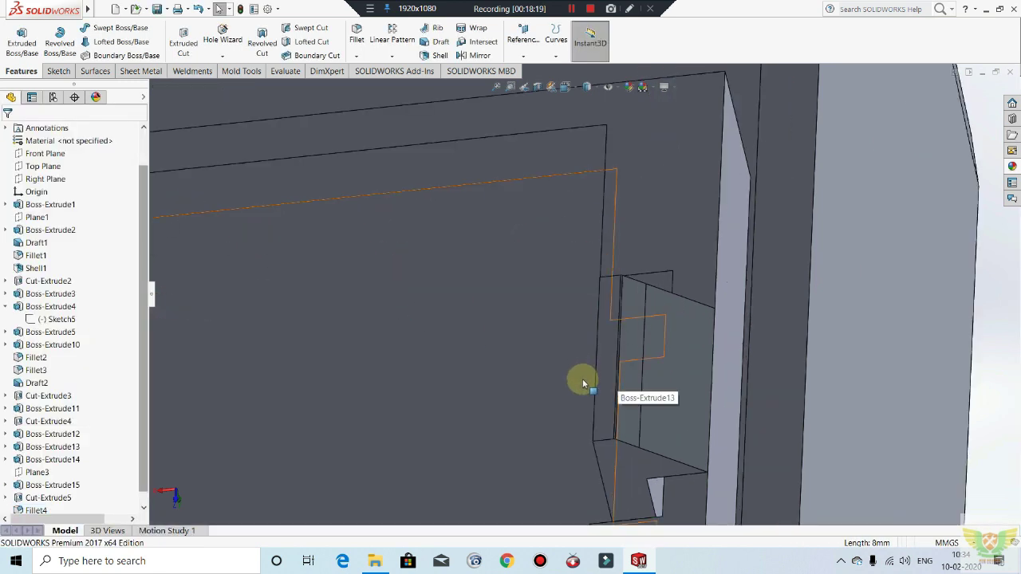
{"action": "scroll", "coordinate": [583, 383], "scroll_direction": "down", "scroll_amount": 1}
{"action": "scroll", "coordinate": [58, 472], "scroll_direction": "down", "scroll_amount": 1}
{"action": "left_click", "coordinate": [42, 499]}
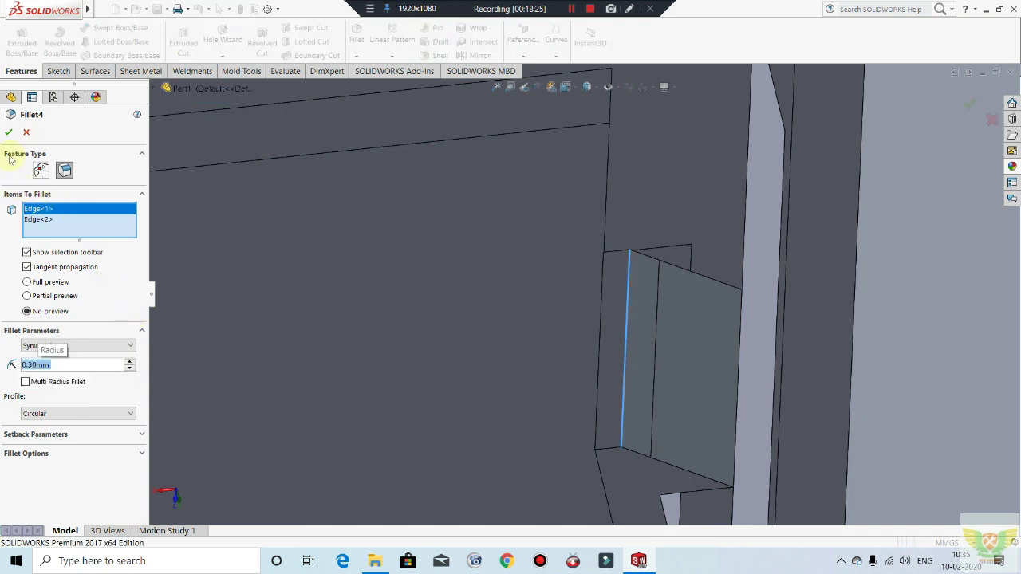
{"action": "key", "text": "Return"}
Step: Examine how the filleted snap hook sits against the frame's notch and side wall
{"action": "scroll", "coordinate": [676, 337], "scroll_direction": "up", "scroll_amount": 5}
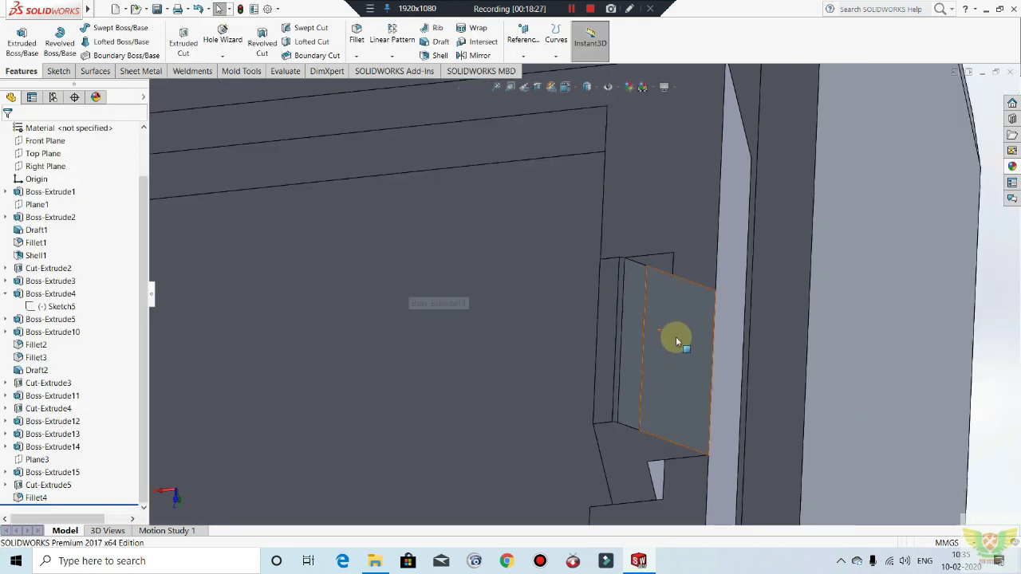
{"action": "mouse_move", "coordinate": [606, 354]}
{"action": "middle_mouse_down"}
{"action": "mouse_move", "coordinate": [627, 267]}
{"action": "mouse_move", "coordinate": [606, 347]}
{"action": "middle_mouse_up"}
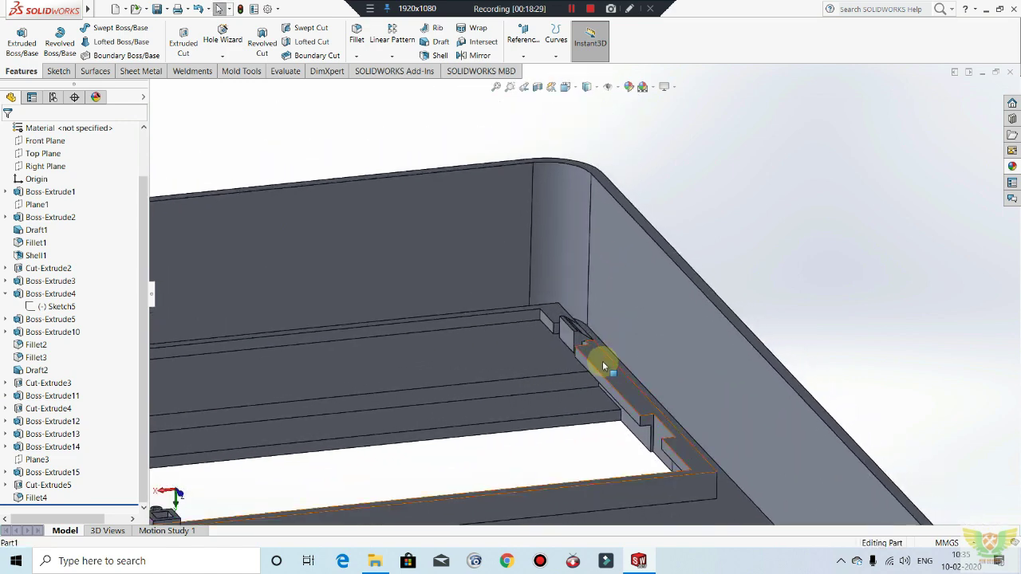
{"action": "scroll", "coordinate": [586, 349], "scroll_direction": "down", "scroll_amount": 4}
{"action": "scroll", "coordinate": [550, 347], "scroll_direction": "up", "scroll_amount": 5}
{"action": "scroll", "coordinate": [574, 335], "scroll_direction": "down", "scroll_amount": 5}
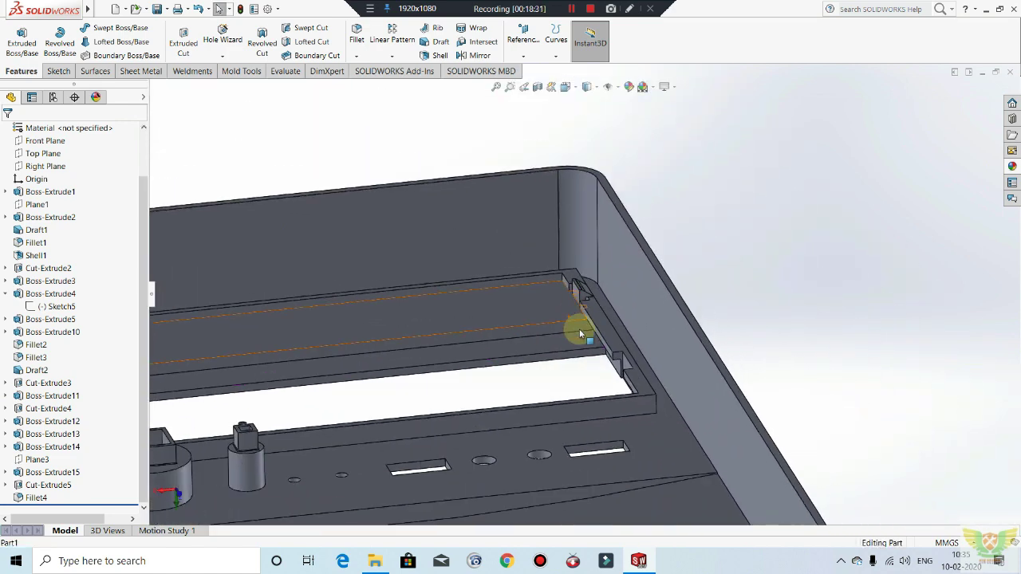
{"action": "scroll", "coordinate": [586, 240], "scroll_direction": "down", "scroll_amount": 6}
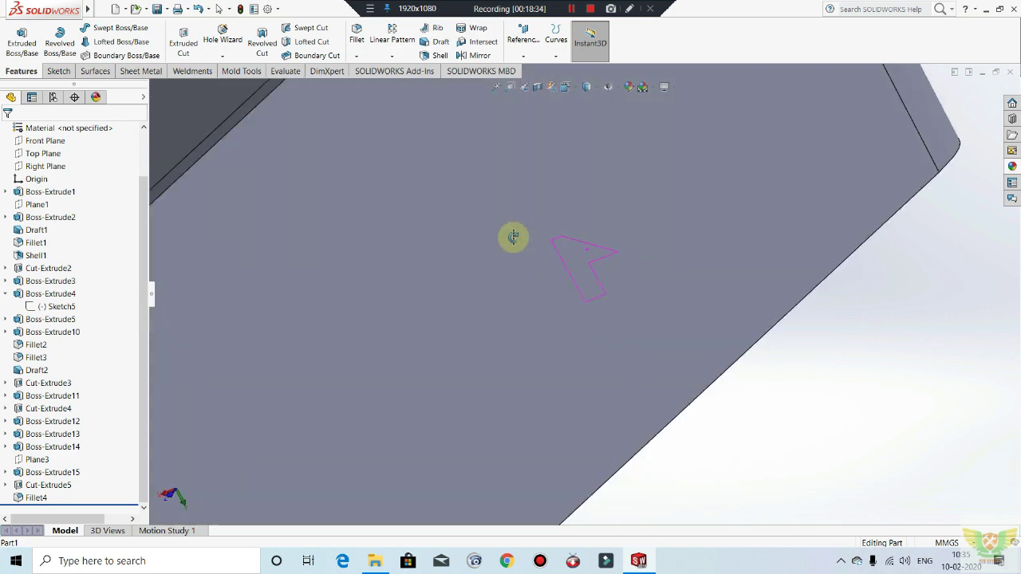
Step: Draft the end face of the smaller opening's cover by 0.50 degrees, using the cover's front face as the neutral plane
{"action": "mouse_move", "coordinate": [512, 237]}
{"action": "middle_mouse_down"}
{"action": "mouse_move", "coordinate": [467, 168]}
{"action": "mouse_move", "coordinate": [458, 46]}
{"action": "middle_mouse_up"}
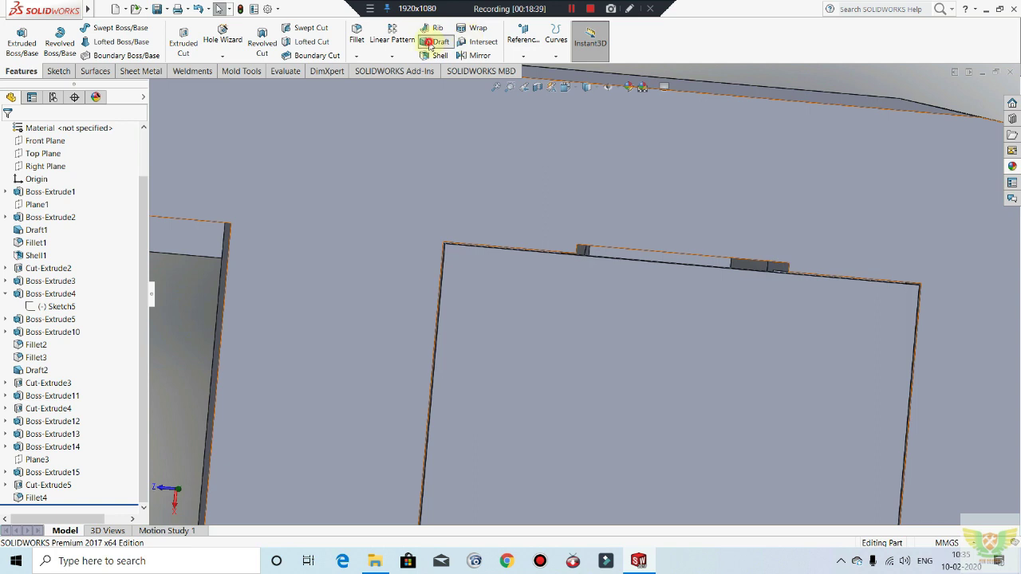
{"action": "left_click", "coordinate": [431, 45]}
{"action": "left_click", "coordinate": [704, 302]}
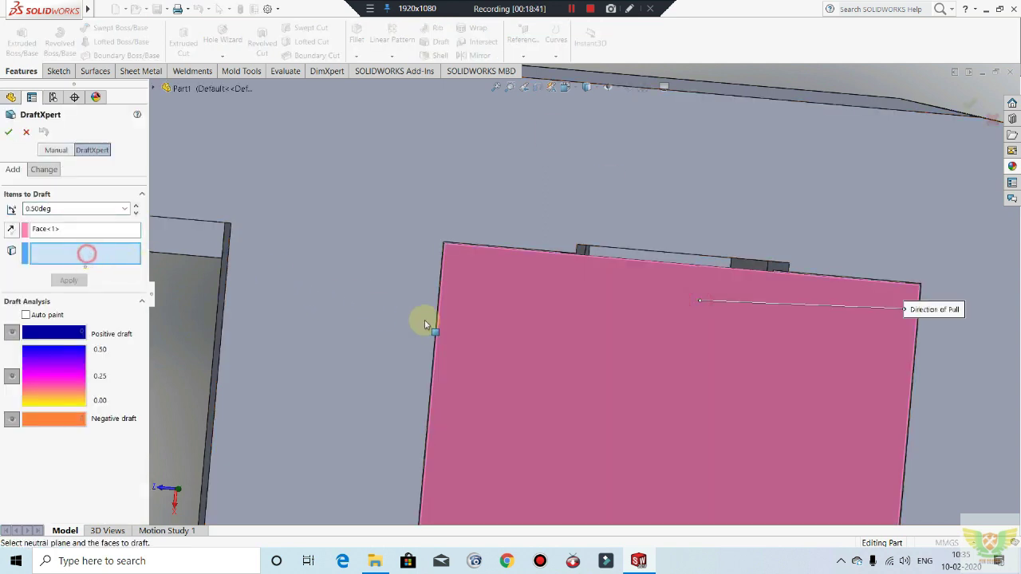
{"action": "middle_click_drag", "start_coordinate": [505, 341], "coordinate": [518, 370]}
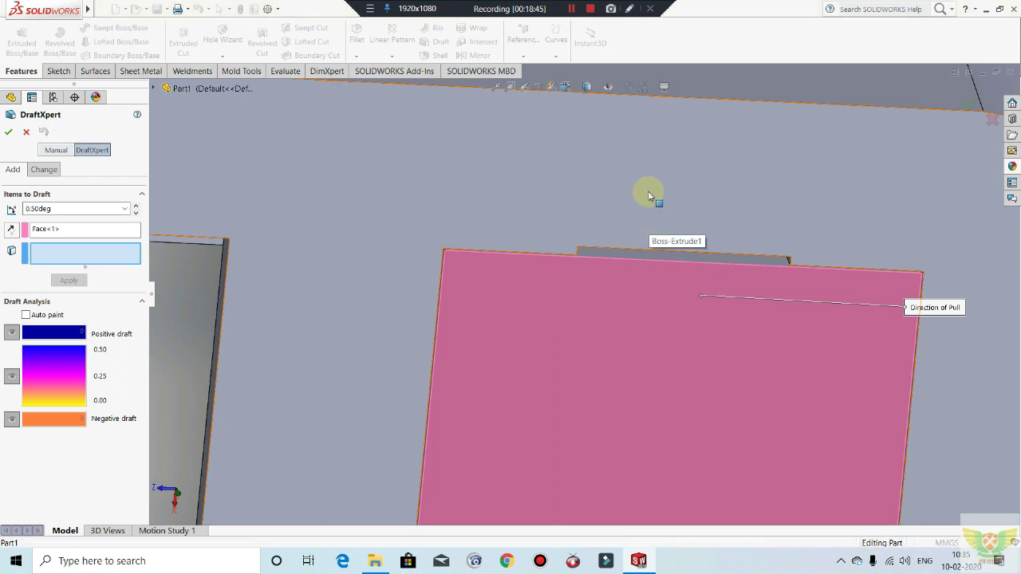
{"action": "middle_click_drag", "start_coordinate": [650, 174], "coordinate": [661, 261]}
{"action": "left_click", "coordinate": [661, 260]}
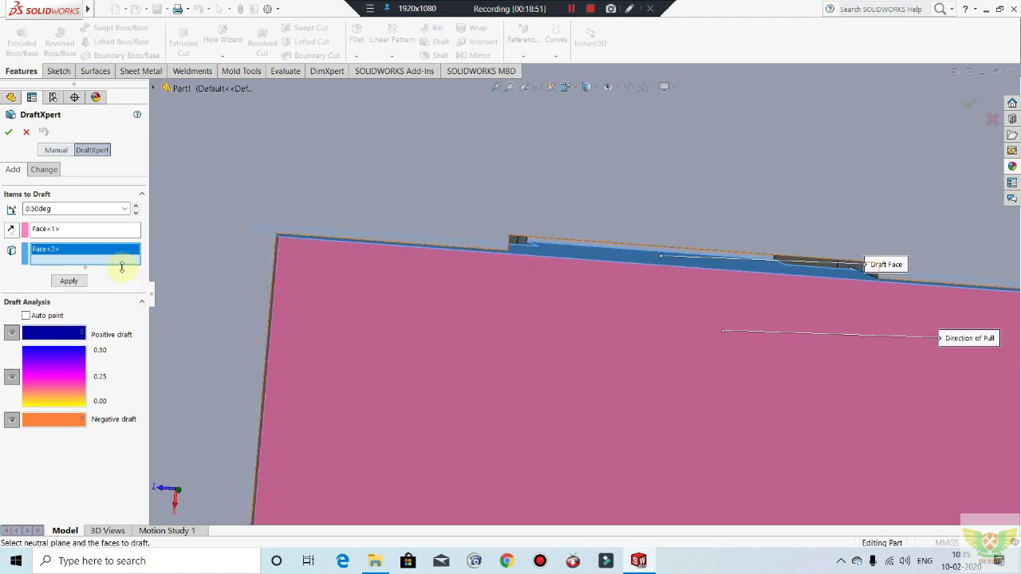
{"action": "left_click", "coordinate": [8, 134]}
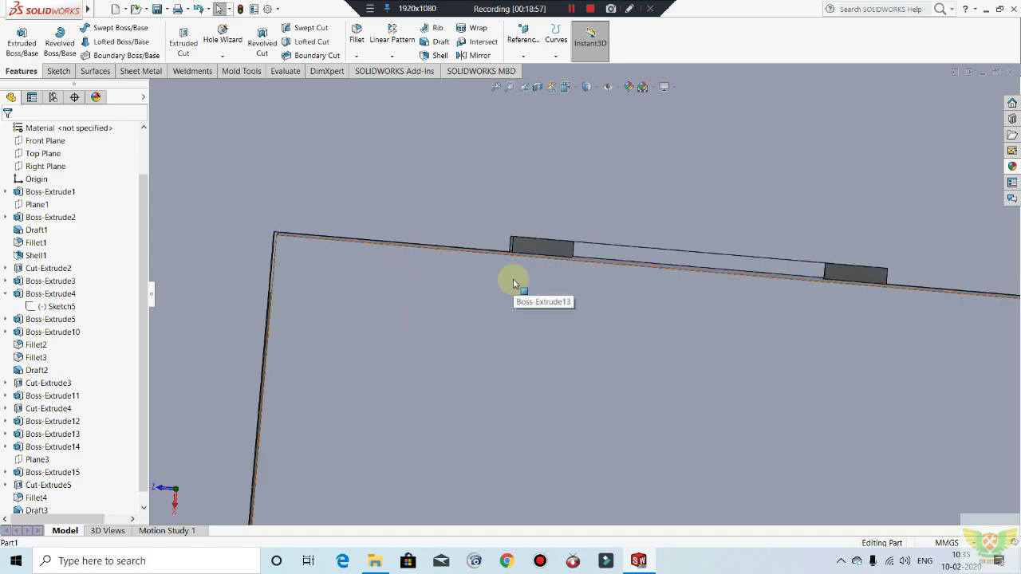
Step: Edit the cover draft to include the cover's opposite end face as well
{"action": "key", "text": "space"}
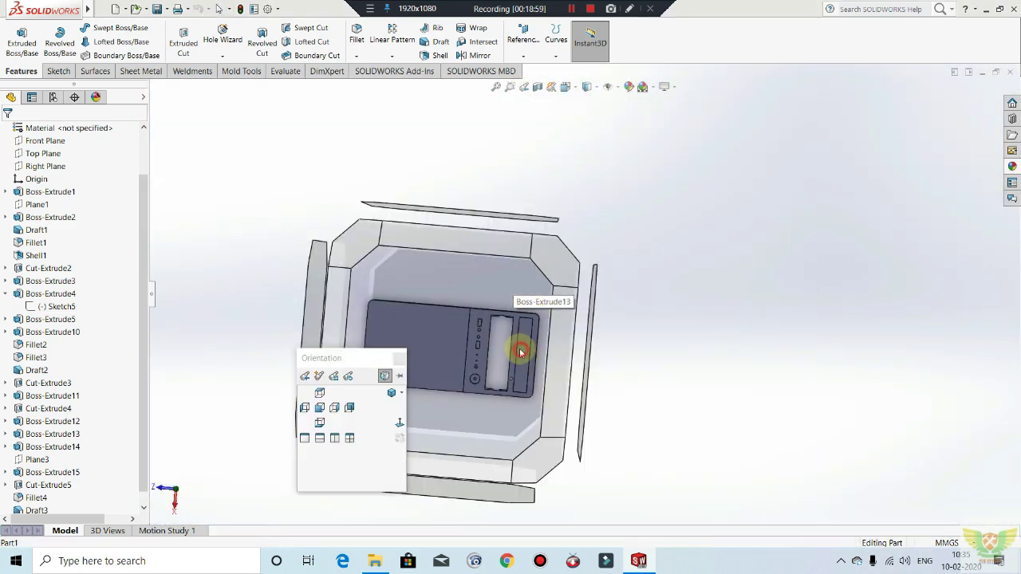
{"action": "scroll", "coordinate": [579, 284], "scroll_direction": "up", "scroll_amount": 6}
{"action": "scroll", "coordinate": [807, 197], "scroll_direction": "down", "scroll_amount": 3}
{"action": "scroll", "coordinate": [734, 190], "scroll_direction": "down", "scroll_amount": 5}
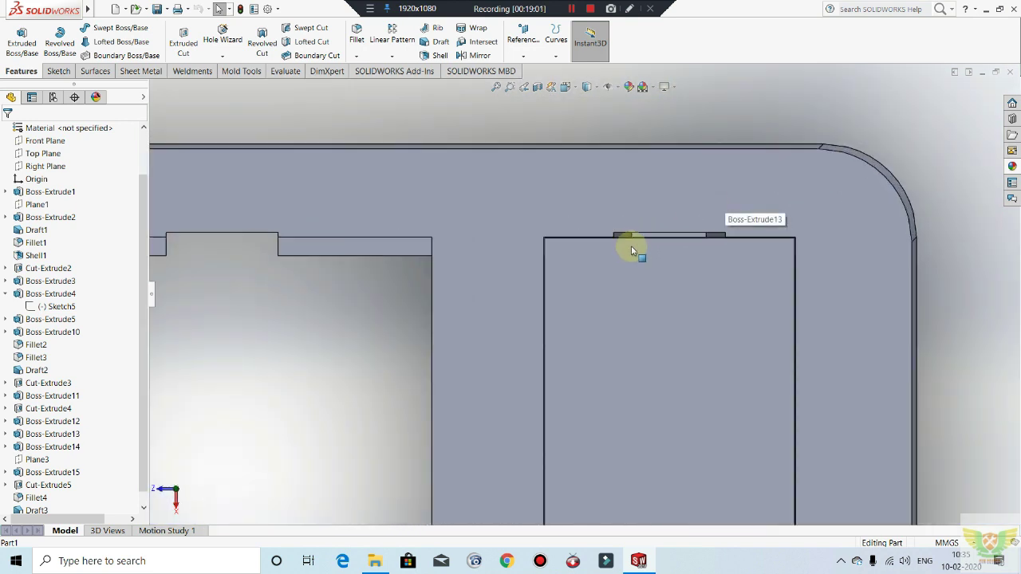
{"action": "scroll", "coordinate": [631, 250], "scroll_direction": "down", "scroll_amount": 8}
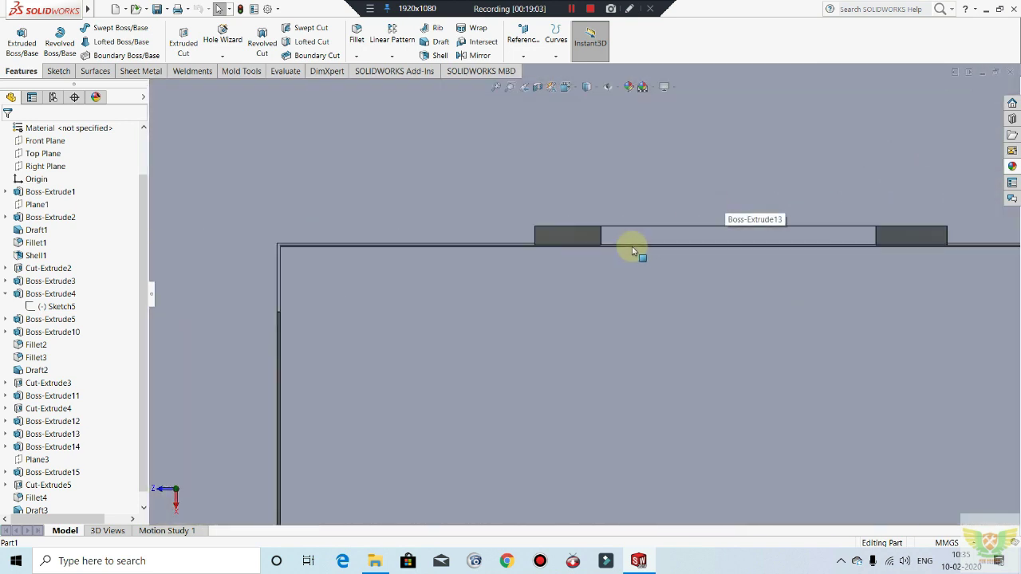
{"action": "scroll", "coordinate": [632, 248], "scroll_direction": "up", "scroll_amount": 6}
{"action": "scroll", "coordinate": [81, 476], "scroll_direction": "down", "scroll_amount": 1}
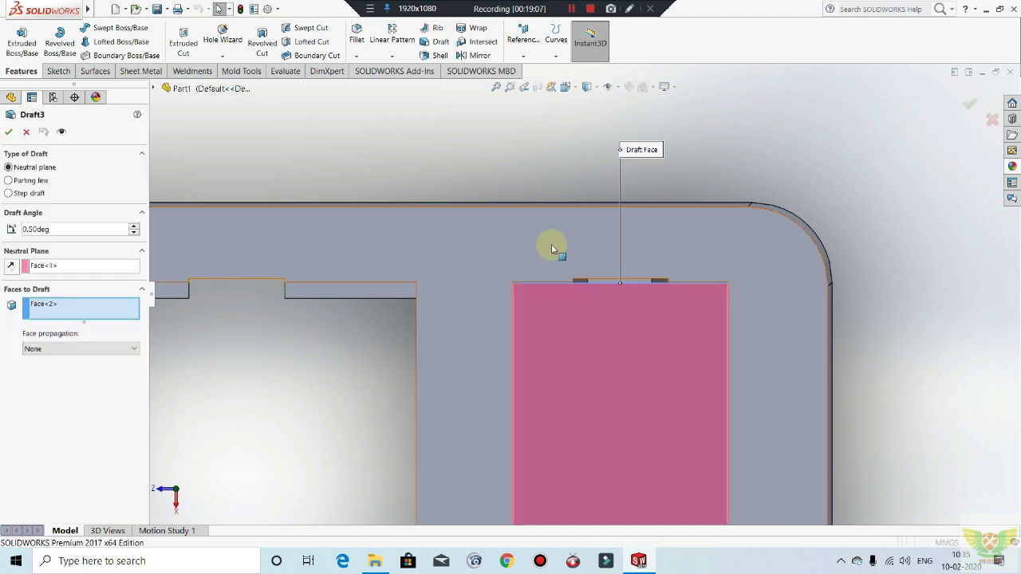
{"action": "scroll", "coordinate": [440, 303], "scroll_direction": "up", "scroll_amount": 5}
{"action": "scroll", "coordinate": [598, 440], "scroll_direction": "up", "scroll_amount": 2}
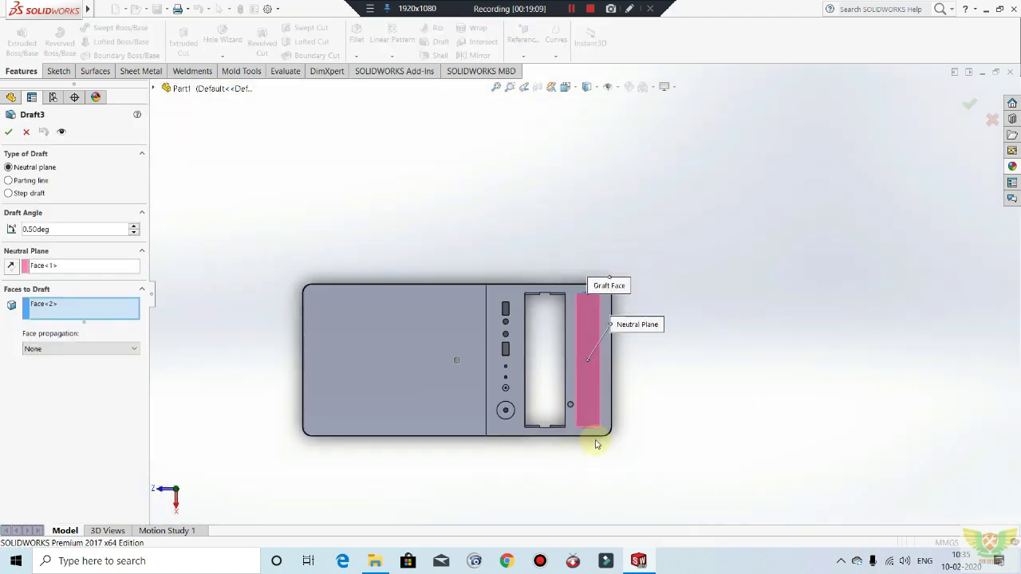
{"action": "scroll", "coordinate": [583, 388], "scroll_direction": "down", "scroll_amount": 10}
{"action": "scroll", "coordinate": [573, 303], "scroll_direction": "down", "scroll_amount": 4}
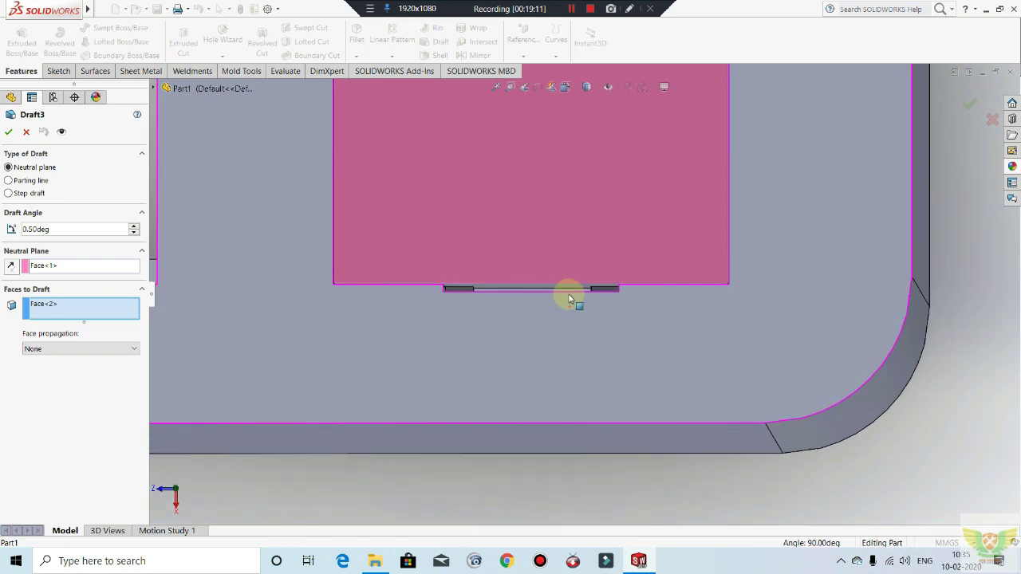
{"action": "left_click", "coordinate": [576, 281]}
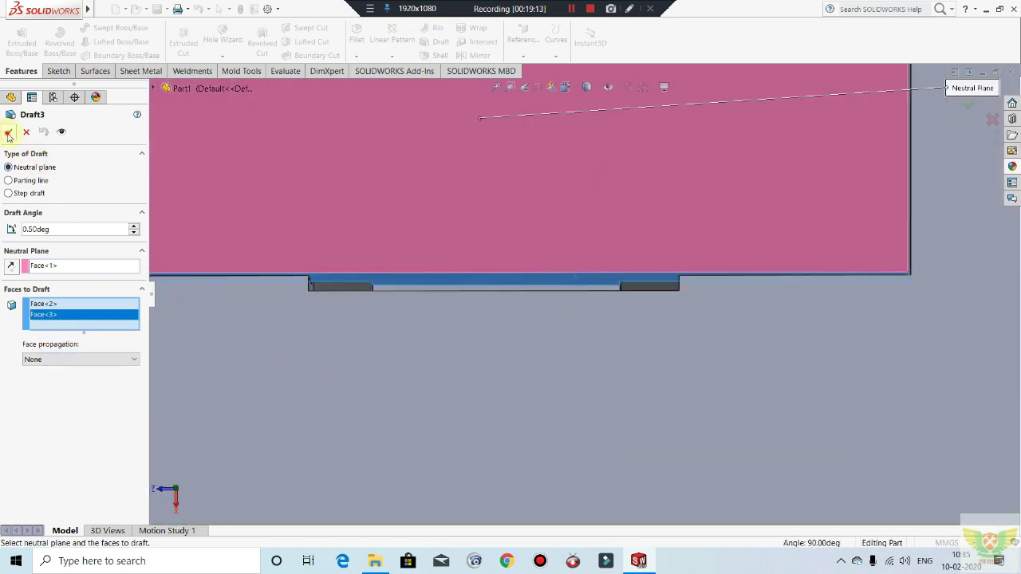
{"action": "left_click", "coordinate": [8, 133]}
Step: Save the part as PLASTIC COVER in the Jublients folder
{"action": "scroll", "coordinate": [620, 372], "scroll_direction": "up", "scroll_amount": 3}
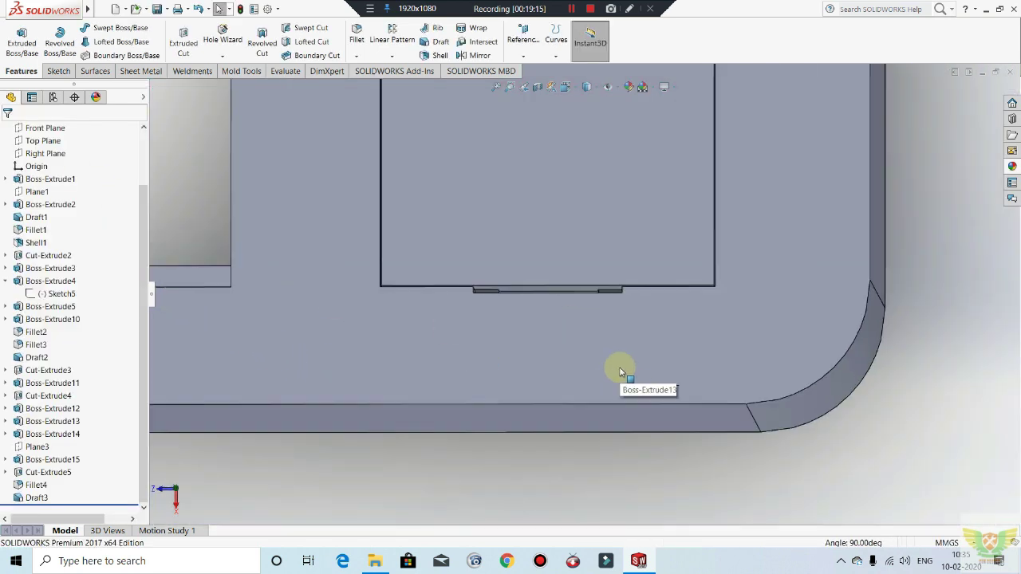
{"action": "scroll", "coordinate": [620, 372], "scroll_direction": "up", "scroll_amount": 4}
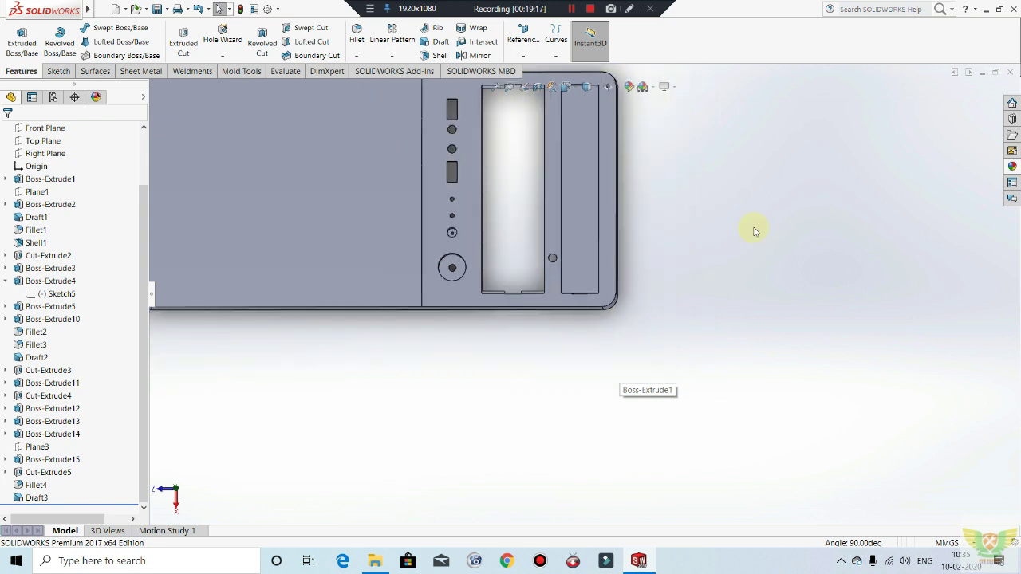
{"action": "key", "text": "ctrl+s"}
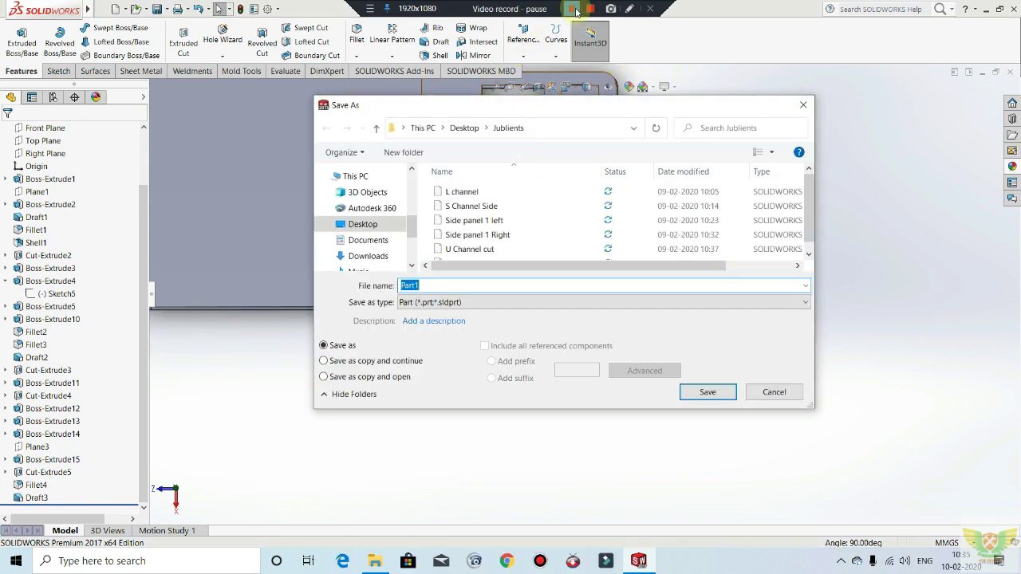
{"action": "left_click", "coordinate": [572, 9]}
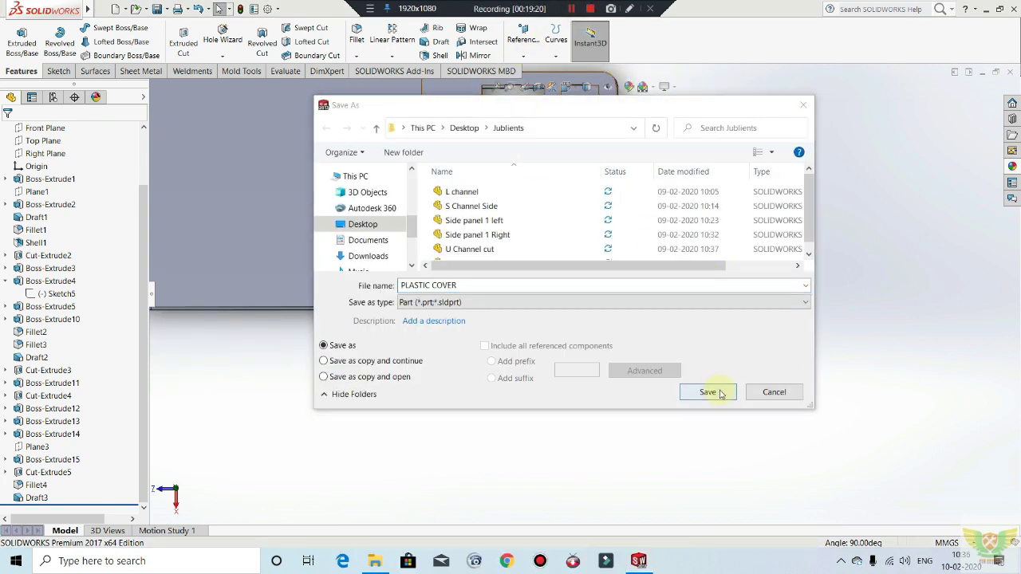
{"action": "left_click", "coordinate": [708, 391]}
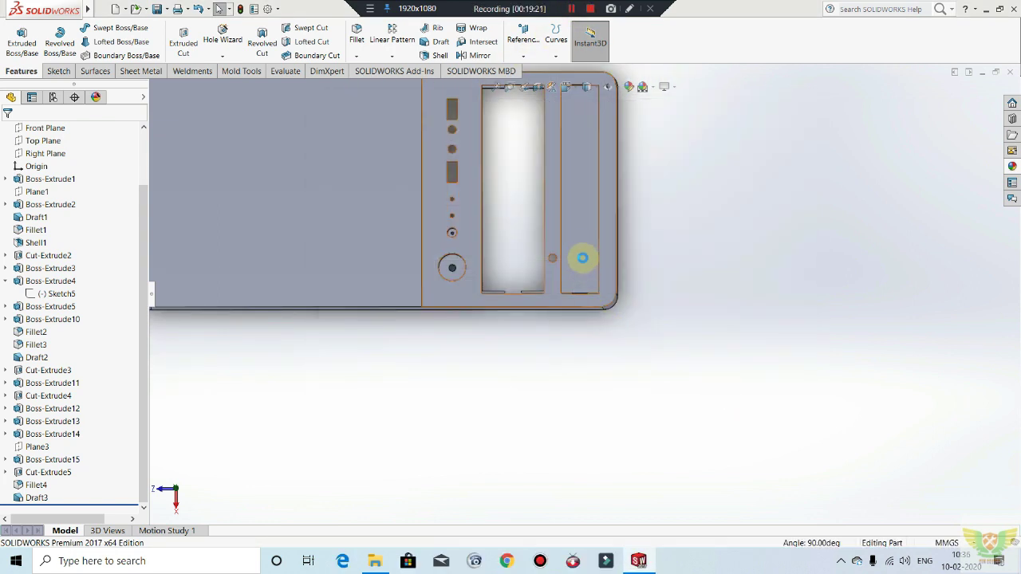
Step: Examine the panel's inner side, including the notched openings, the button bosses and the port holes
{"action": "scroll", "coordinate": [541, 203], "scroll_direction": "up", "scroll_amount": 5}
{"action": "middle_click_drag", "start_coordinate": [547, 228], "coordinate": [353, 64]}
{"action": "scroll", "coordinate": [353, 64], "scroll_direction": "down", "scroll_amount": 2}
{"action": "scroll", "coordinate": [413, 151], "scroll_direction": "down", "scroll_amount": 8}
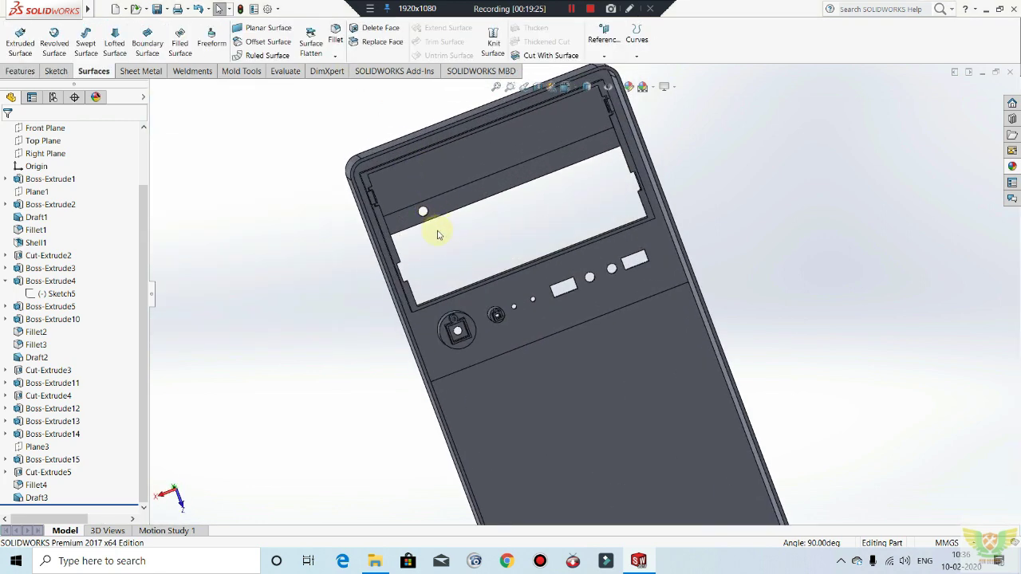
{"action": "middle_click_drag", "start_coordinate": [438, 266], "coordinate": [418, 257]}
{"action": "middle_click_drag", "start_coordinate": [401, 236], "coordinate": [599, 212]}
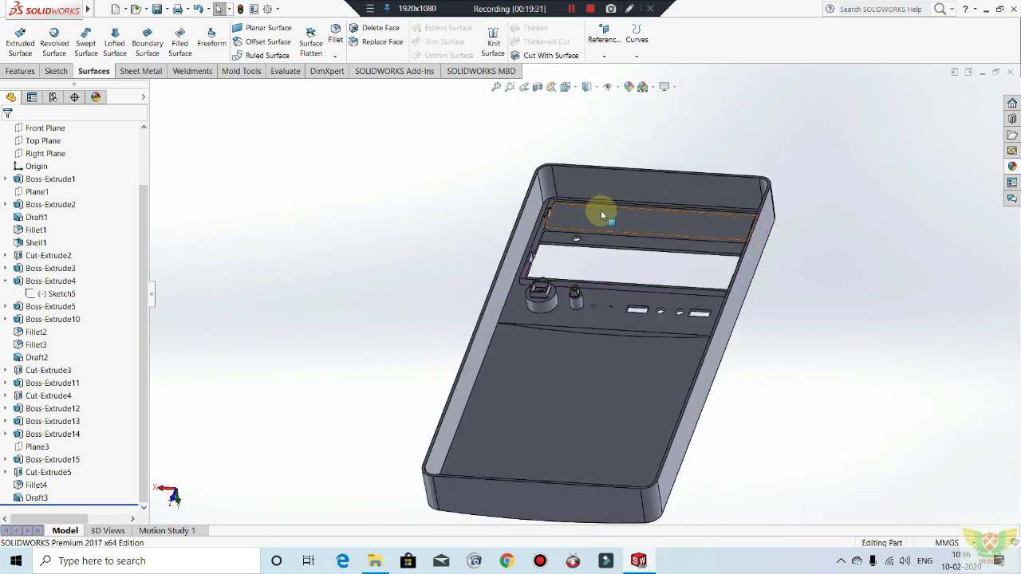
{"action": "middle_click_drag", "start_coordinate": [697, 292], "coordinate": [682, 386]}
{"action": "scroll", "coordinate": [623, 221], "scroll_direction": "down", "scroll_amount": 4}
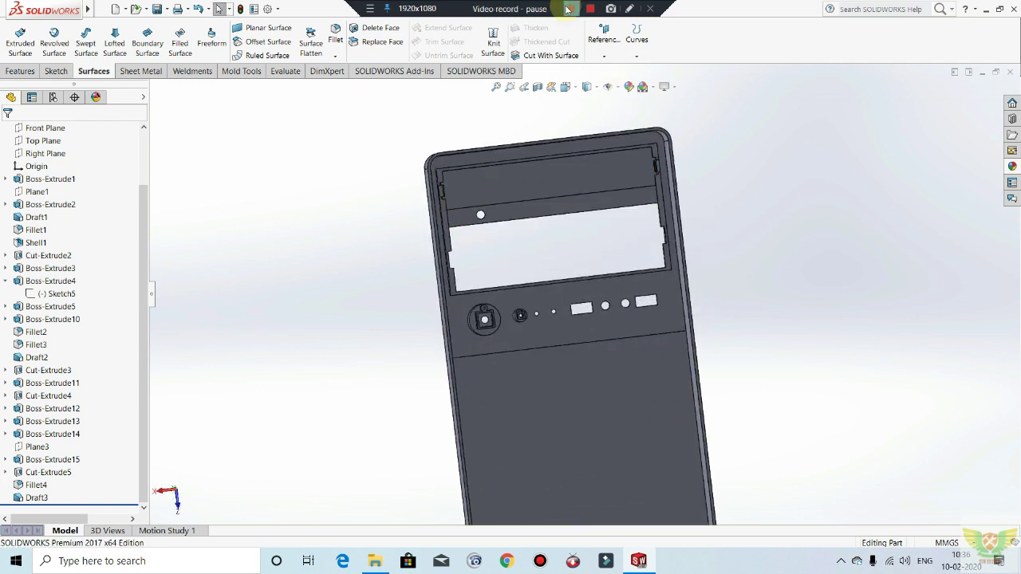
{"action": "left_click", "coordinate": [568, 9]}
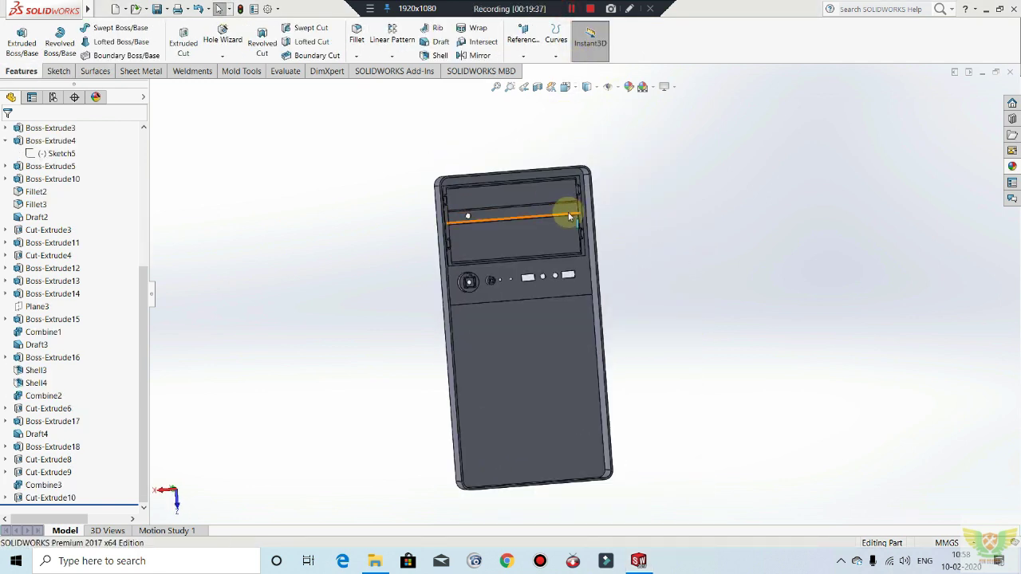
Step: Hide the main panel body to examine the two snap-in covers on their own
{"action": "scroll", "coordinate": [471, 228], "scroll_direction": "down", "scroll_amount": 6}
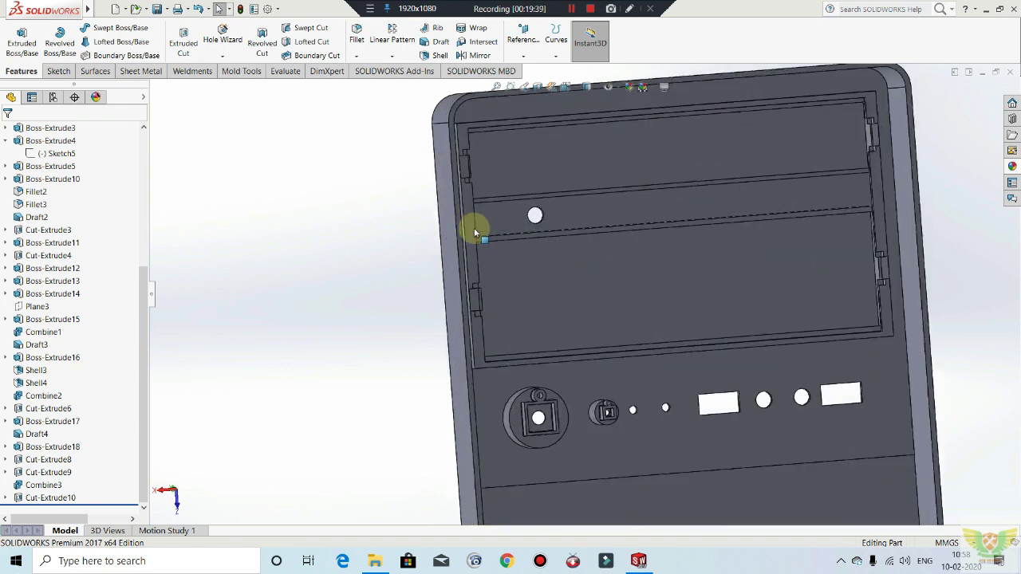
{"action": "scroll", "coordinate": [441, 161], "scroll_direction": "down", "scroll_amount": 2}
{"action": "scroll", "coordinate": [472, 159], "scroll_direction": "up", "scroll_amount": 10}
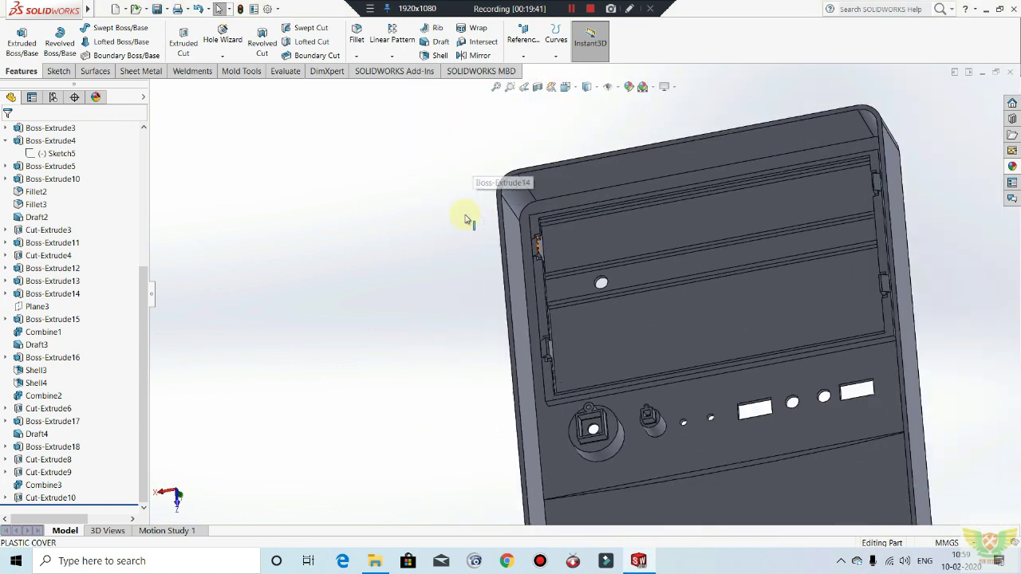
{"action": "middle_click_drag", "start_coordinate": [573, 317], "coordinate": [592, 293]}
{"action": "scroll", "coordinate": [592, 319], "scroll_direction": "down", "scroll_amount": 10}
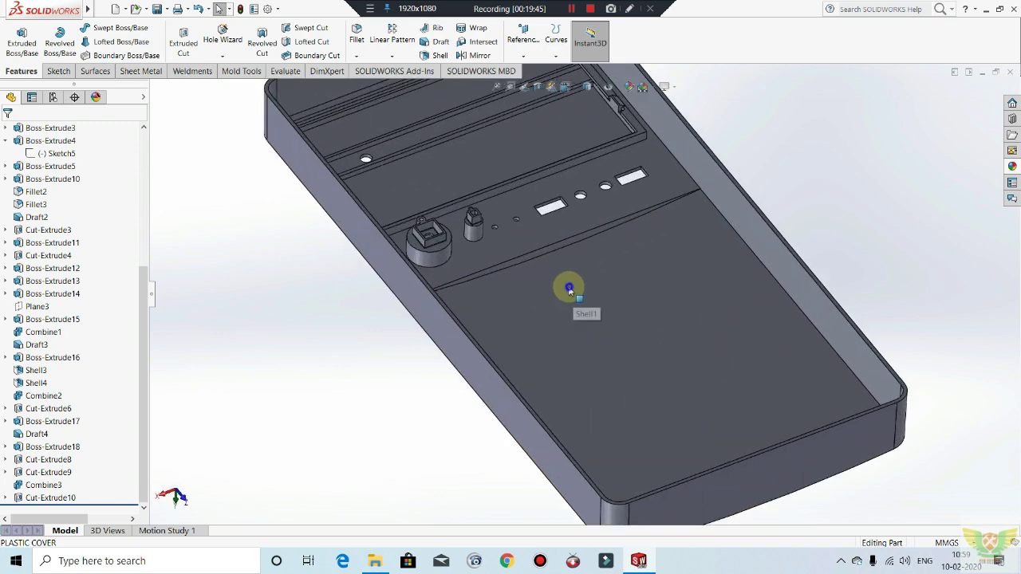
{"action": "right_click", "coordinate": [569, 281]}
{"action": "left_click", "coordinate": [597, 272]}
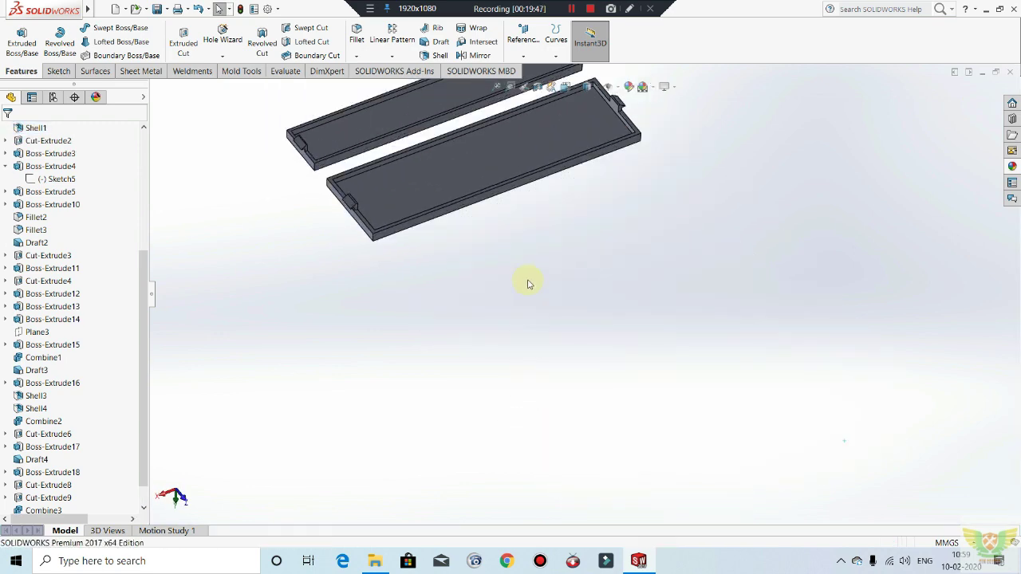
{"action": "scroll", "coordinate": [519, 271], "scroll_direction": "up", "scroll_amount": 3}
{"action": "scroll", "coordinate": [491, 267], "scroll_direction": "down", "scroll_amount": 6}
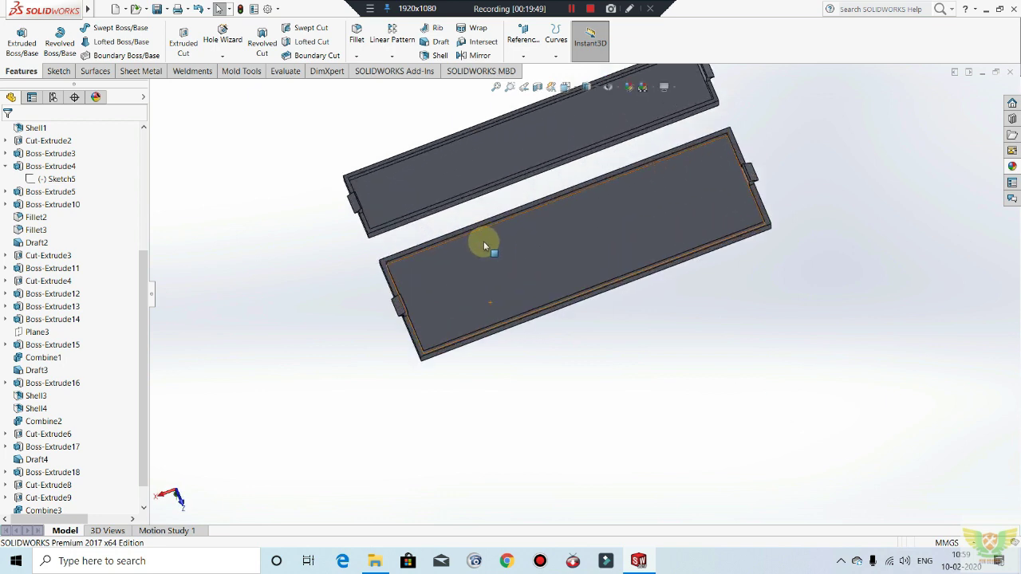
Step: Hide the larger cover and the smaller cover as well
{"action": "right_click", "coordinate": [469, 292]}
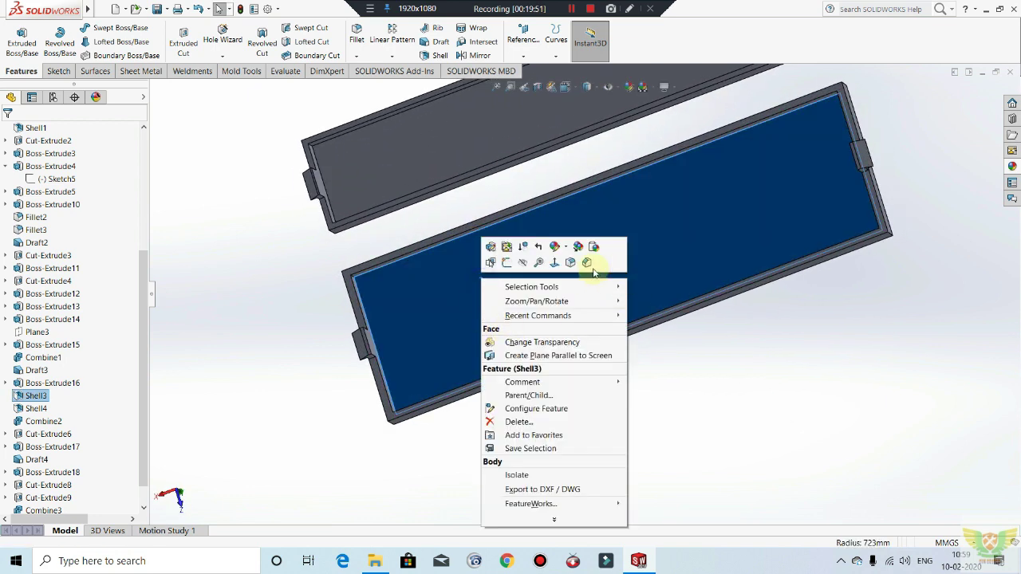
{"action": "left_click", "coordinate": [516, 262]}
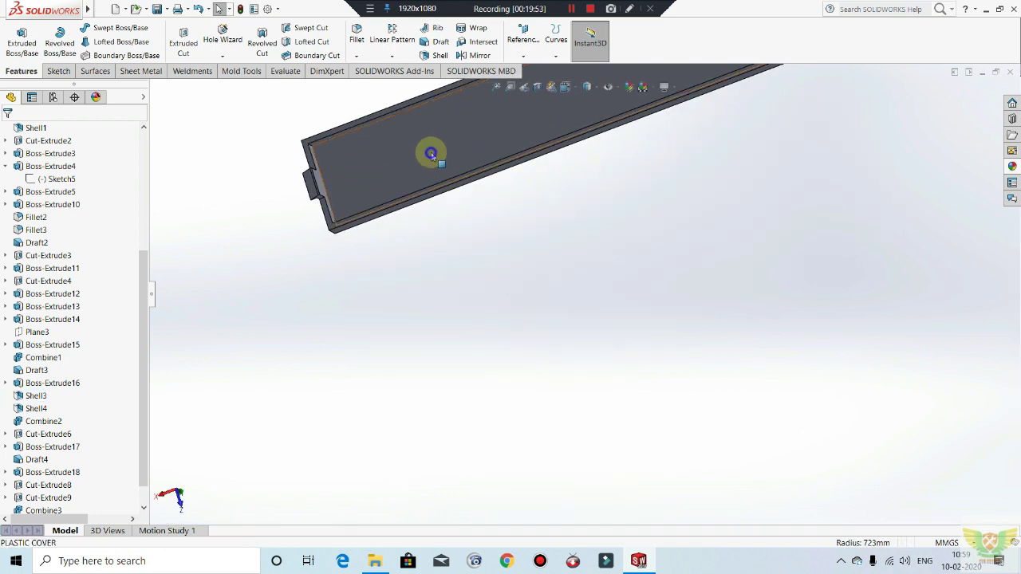
{"action": "right_click", "coordinate": [429, 153]}
{"action": "left_click", "coordinate": [472, 138]}
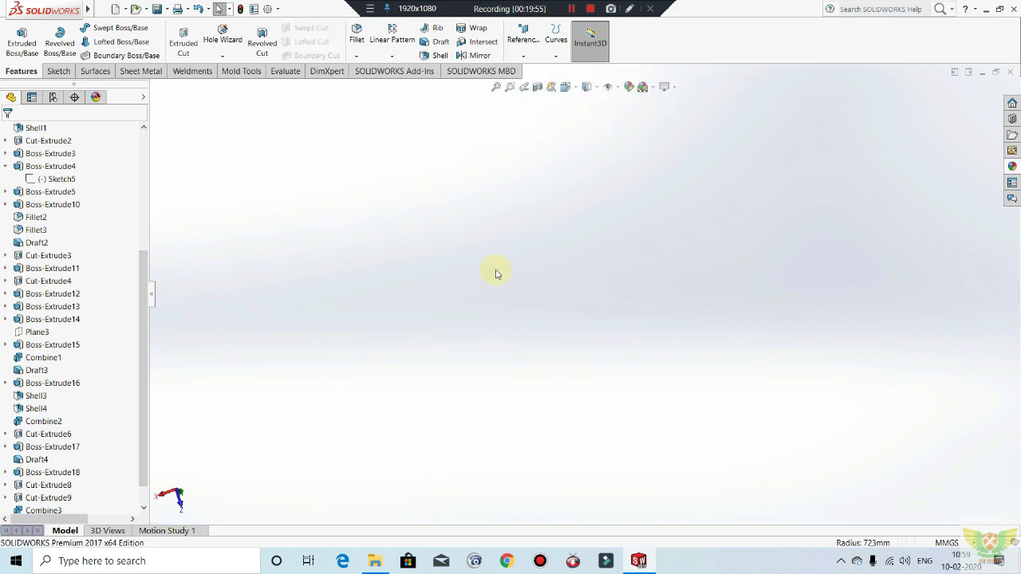
Step: Bring back both hidden covers and show the main panel body again
{"action": "right_click", "coordinate": [62, 193]}
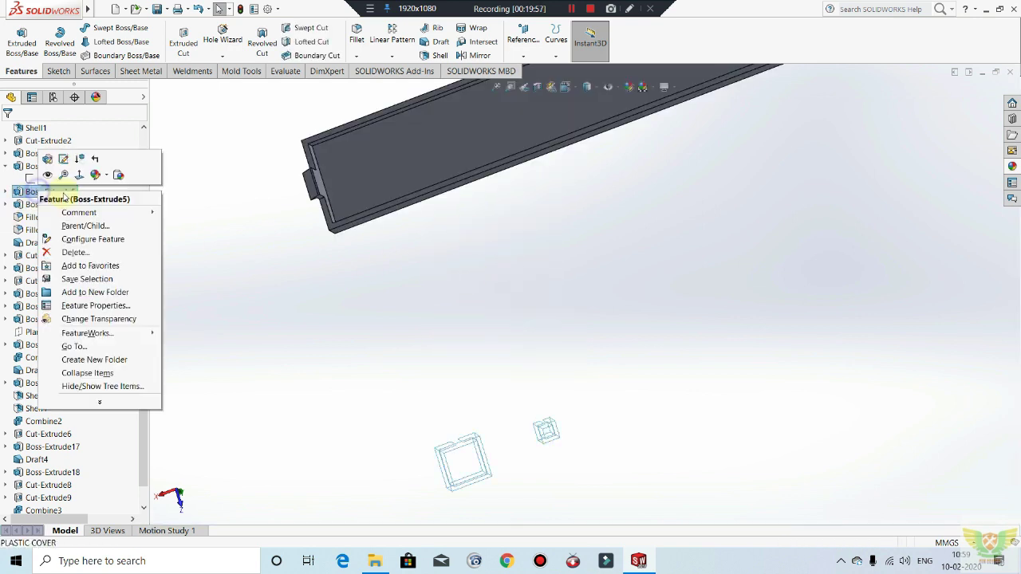
{"action": "left_click", "coordinate": [342, 309]}
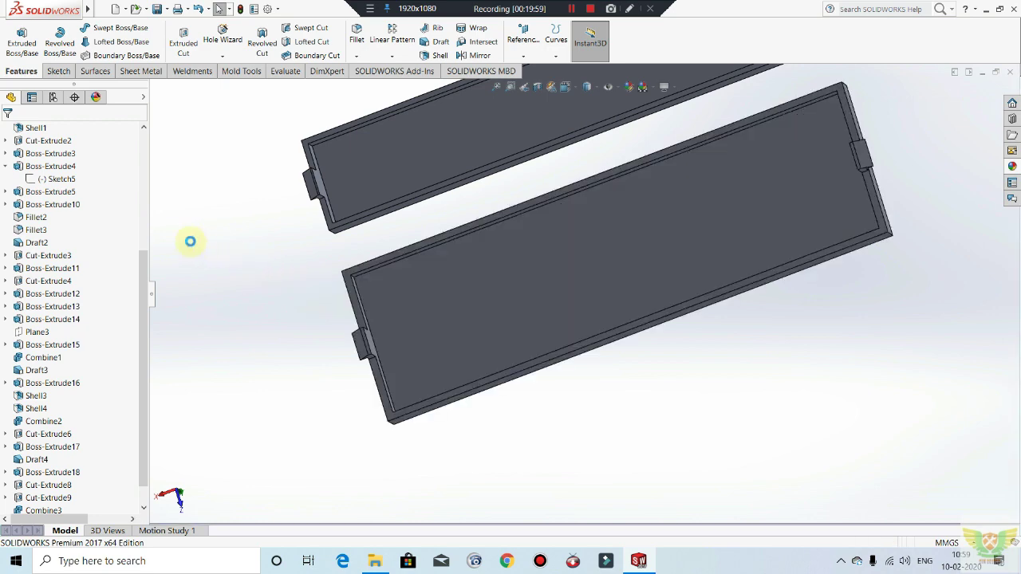
{"action": "right_click", "coordinate": [57, 193]}
{"action": "left_click", "coordinate": [61, 177]}
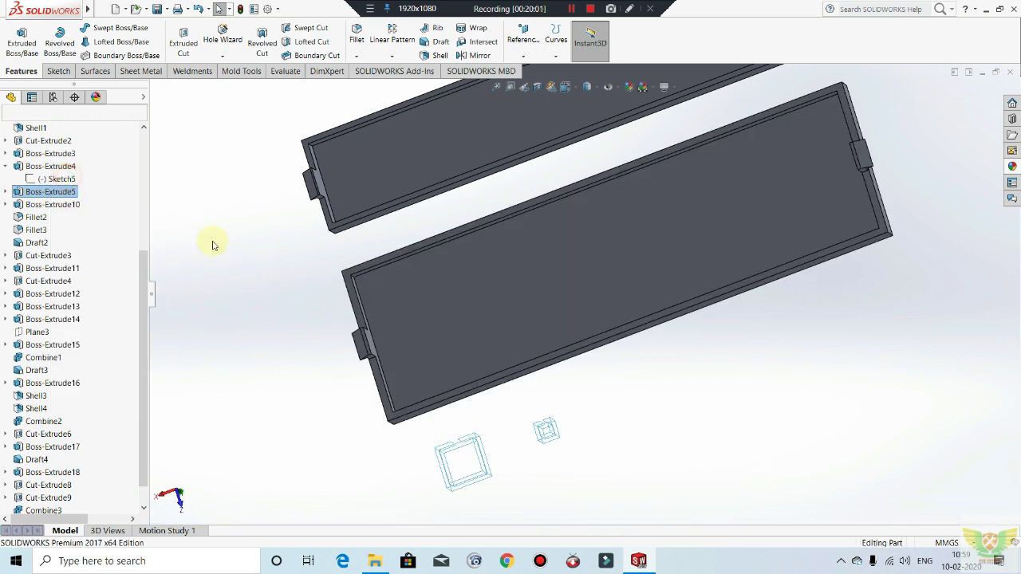
{"action": "scroll", "coordinate": [512, 338], "scroll_direction": "up", "scroll_amount": 5}
{"action": "left_click", "coordinate": [823, 267]}
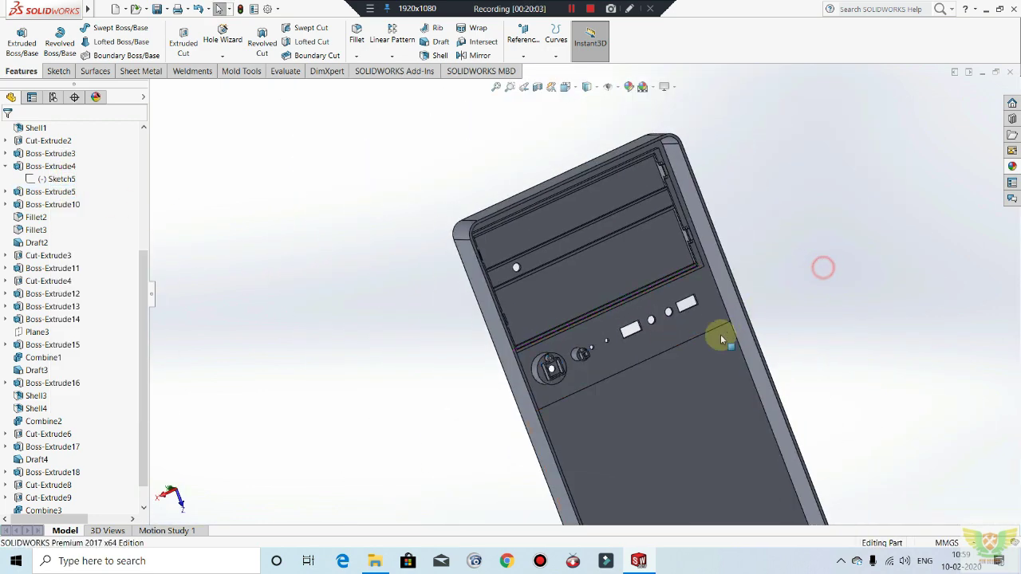
{"action": "mouse_move", "coordinate": [720, 338]}
{"action": "middle_mouse_down"}
{"action": "mouse_move", "coordinate": [675, 266]}
{"action": "mouse_move", "coordinate": [693, 319]}
{"action": "mouse_move", "coordinate": [724, 354]}
{"action": "middle_mouse_up"}
{"action": "scroll", "coordinate": [694, 323], "scroll_direction": "down", "scroll_amount": 3}
{"action": "scroll", "coordinate": [714, 339], "scroll_direction": "up", "scroll_amount": 3}
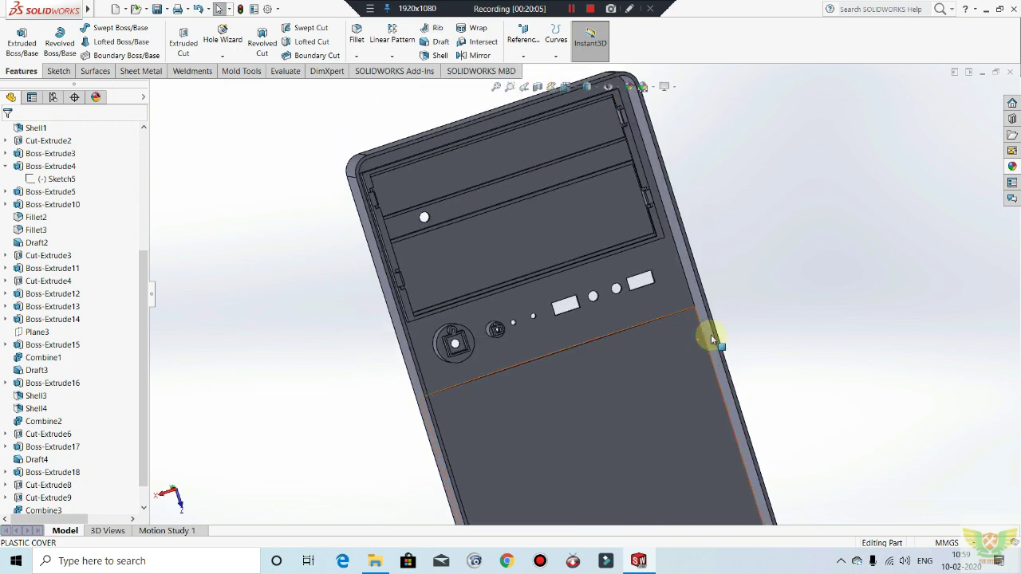
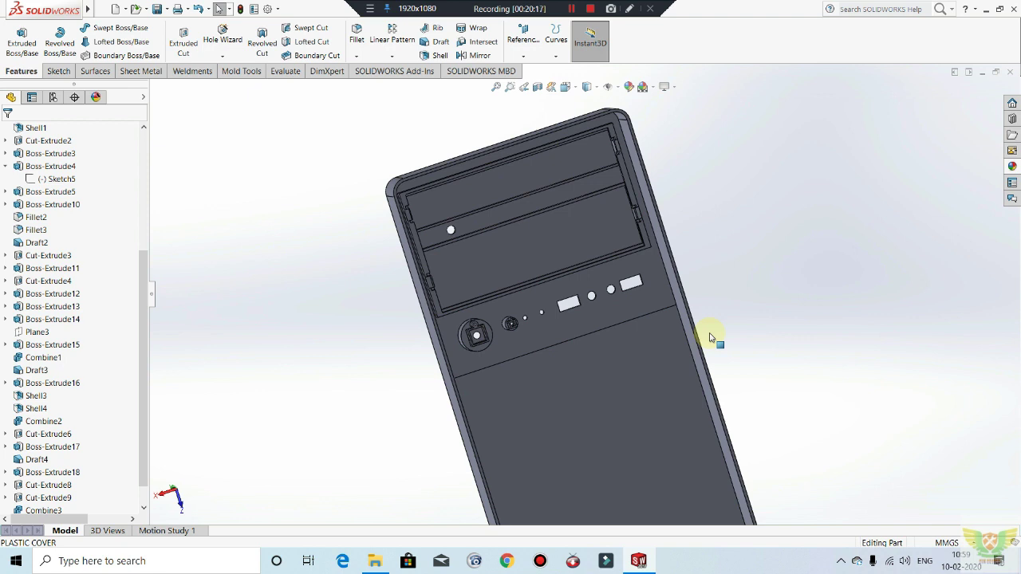
Step: Examine the complete front panel from its inner side and its outer face, including the covers, port holes and button openings
{"action": "middle_click_drag", "start_coordinate": [755, 251], "coordinate": [713, 207]}
{"action": "scroll", "coordinate": [710, 216], "scroll_direction": "down", "scroll_amount": 2}
{"action": "scroll", "coordinate": [704, 230], "scroll_direction": "up", "scroll_amount": 5}
{"action": "middle_click_drag", "start_coordinate": [678, 252], "coordinate": [644, 319]}
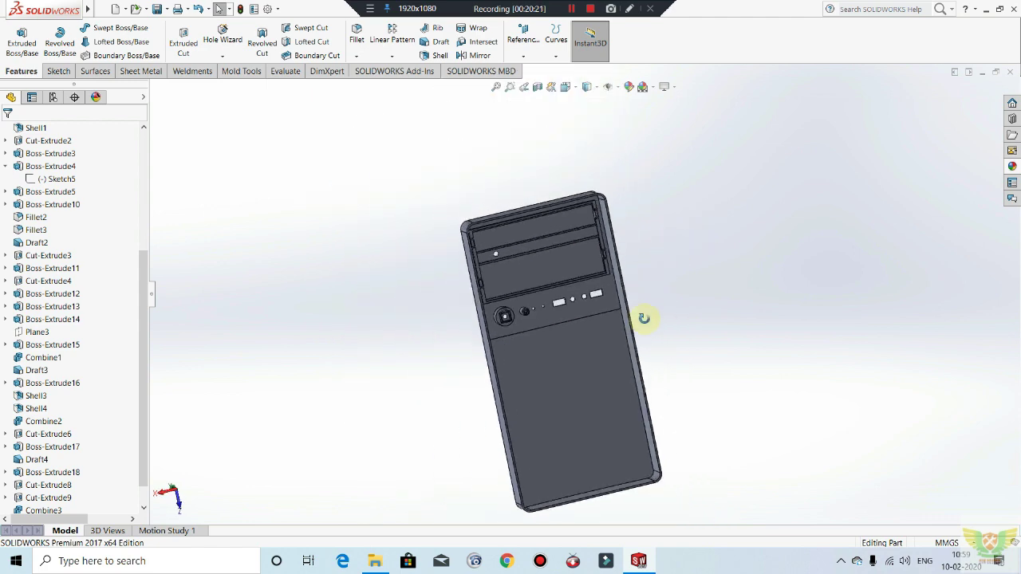
{"action": "middle_click_drag", "start_coordinate": [617, 242], "coordinate": [712, 267]}
{"action": "scroll", "coordinate": [570, 303], "scroll_direction": "up", "scroll_amount": 5}
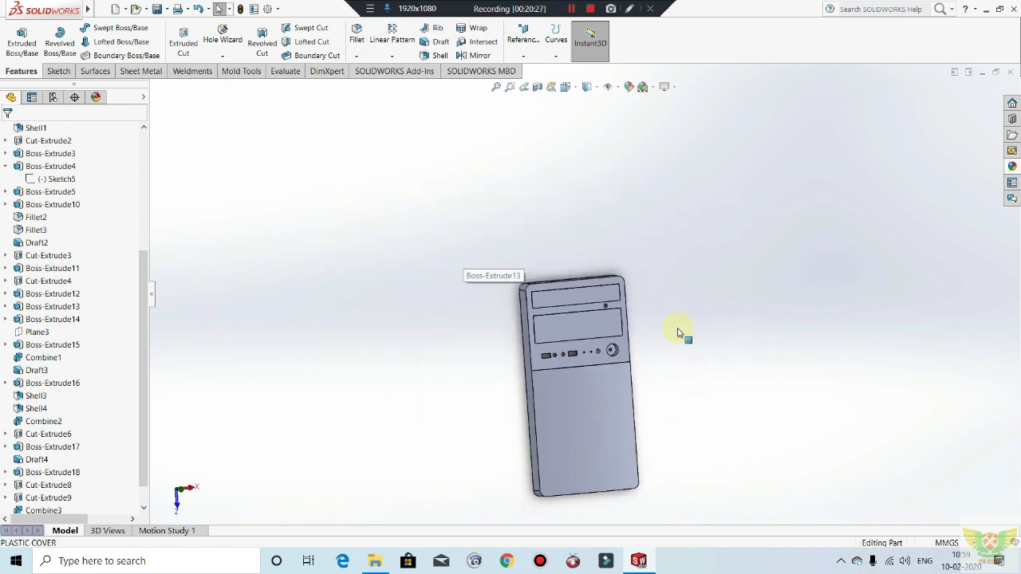
{"action": "middle_click_drag", "start_coordinate": [704, 354], "coordinate": [594, 331]}
{"action": "scroll", "coordinate": [594, 330], "scroll_direction": "down", "scroll_amount": 3}
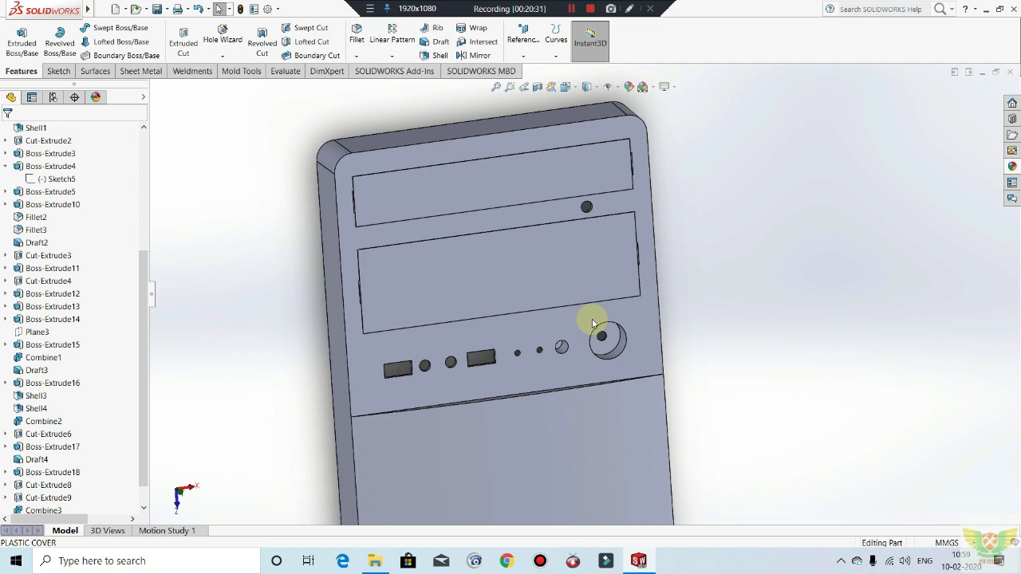
{"action": "scroll", "coordinate": [592, 325], "scroll_direction": "up", "scroll_amount": 3}
{"action": "middle_click_drag", "start_coordinate": [592, 325], "coordinate": [686, 320]}
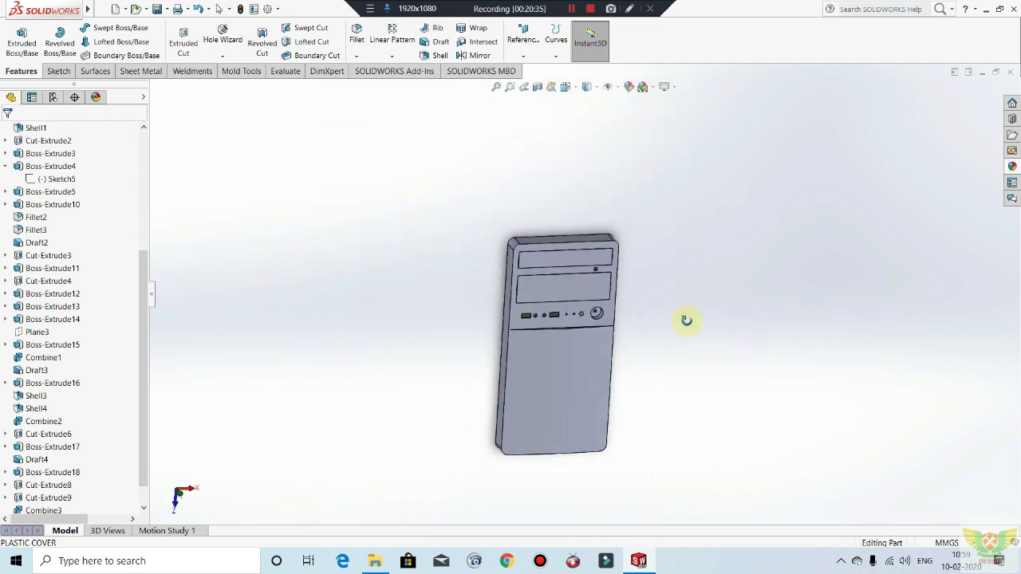
{"action": "scroll", "coordinate": [646, 311], "scroll_direction": "down", "scroll_amount": 2}
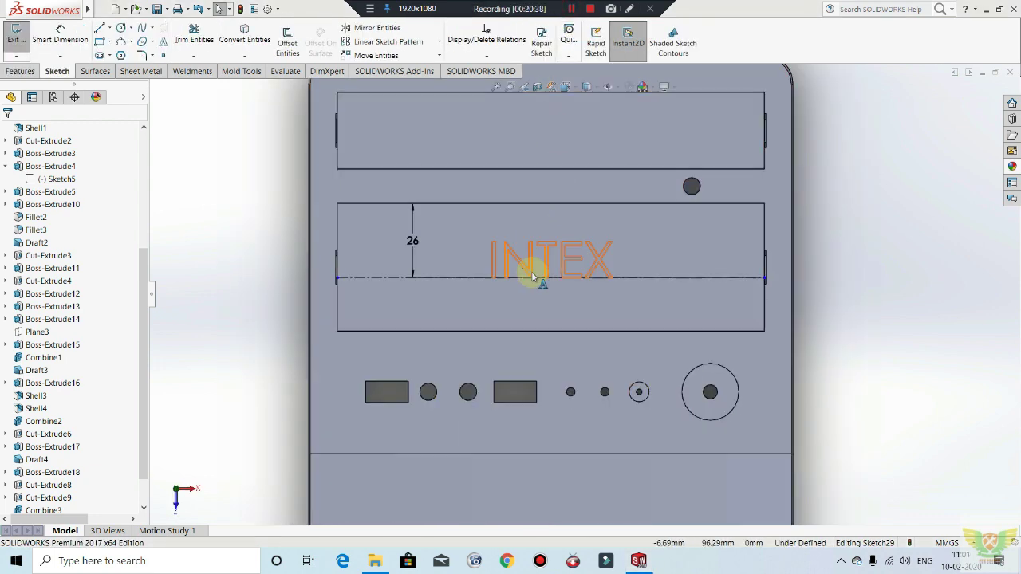
Step: Check the INTEX text sketch on the larger cover's outer face and close the sketch
{"action": "scroll", "coordinate": [533, 277], "scroll_direction": "down", "scroll_amount": 2}
{"action": "middle_click_drag", "start_coordinate": [547, 287], "coordinate": [553, 295]}
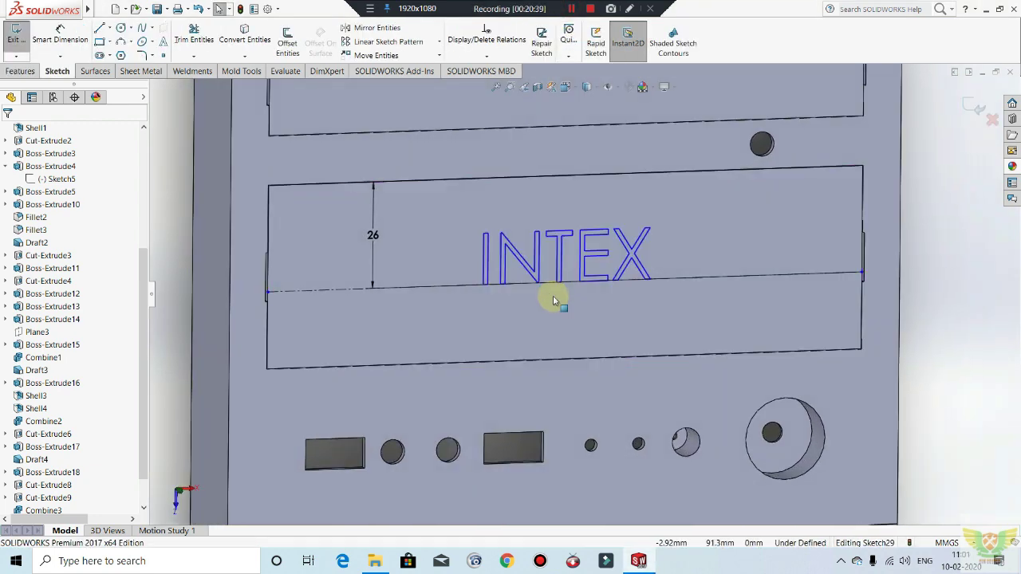
{"action": "scroll", "coordinate": [552, 292], "scroll_direction": "up", "scroll_amount": 3}
{"action": "scroll", "coordinate": [640, 305], "scroll_direction": "up", "scroll_amount": 1}
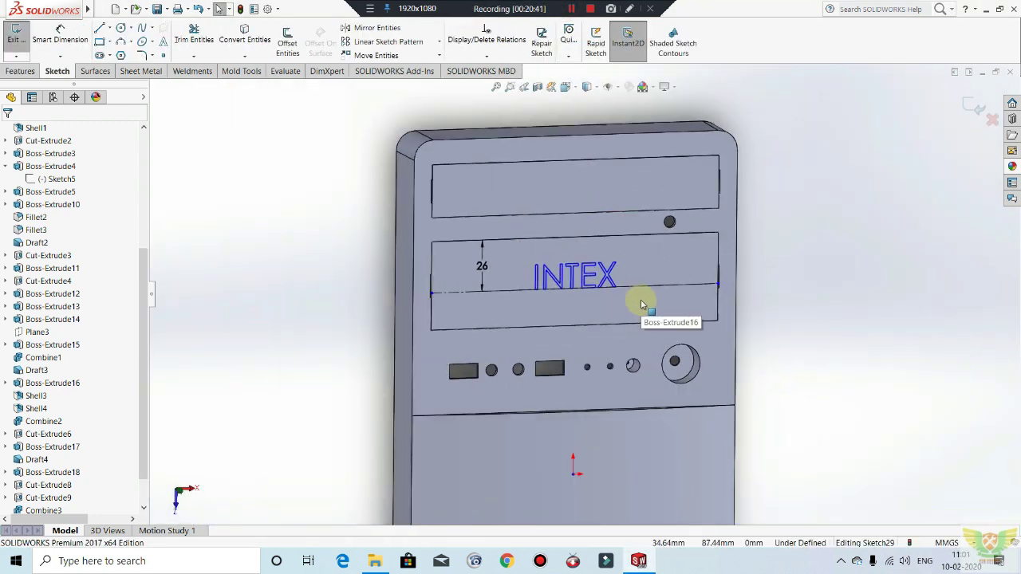
{"action": "scroll", "coordinate": [623, 297], "scroll_direction": "down", "scroll_amount": 2}
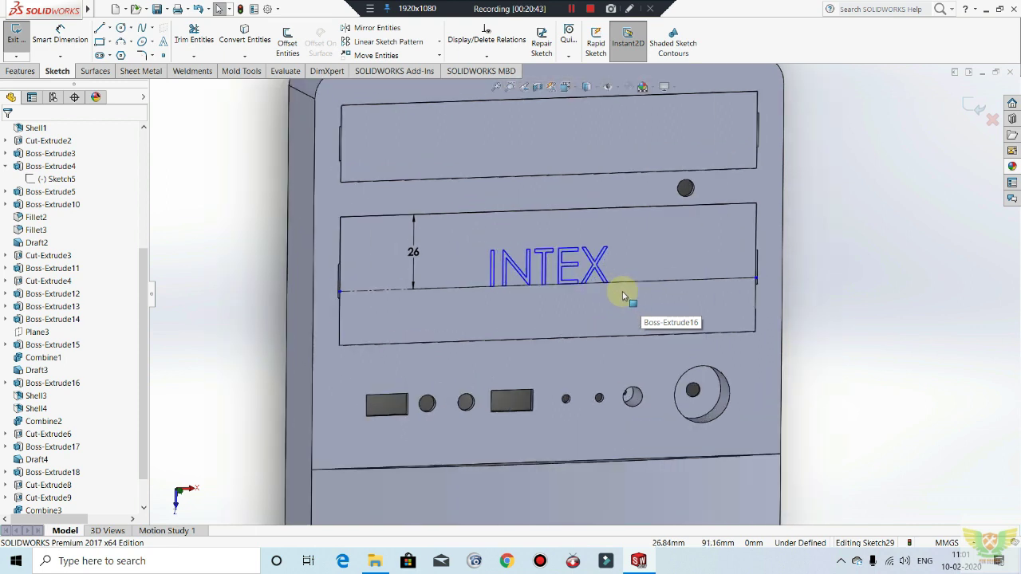
{"action": "left_click", "coordinate": [13, 42]}
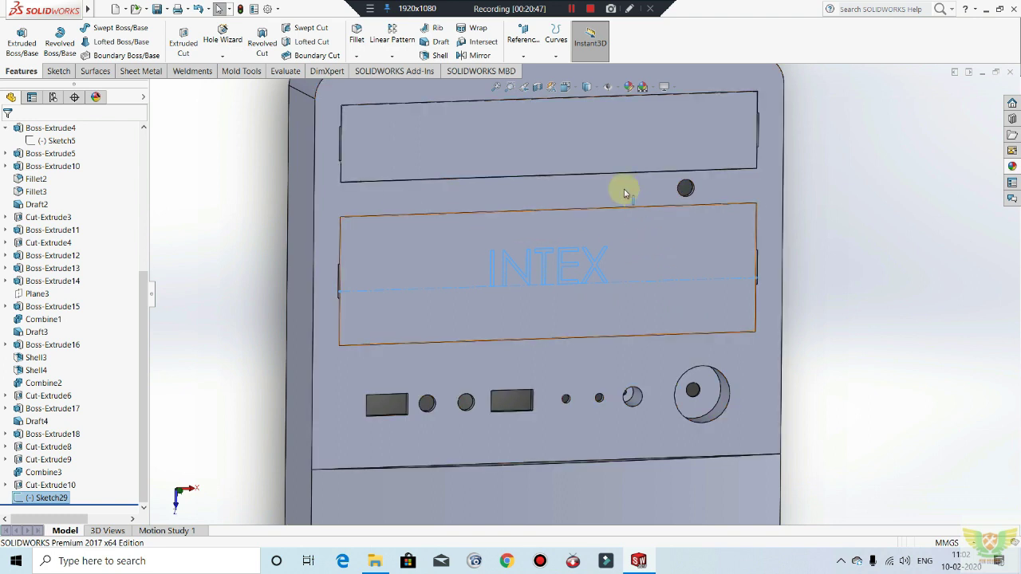
Step: Wrap the INTEX text sketch onto the larger cover's outer face as a scribe
{"action": "left_click", "coordinate": [477, 30]}
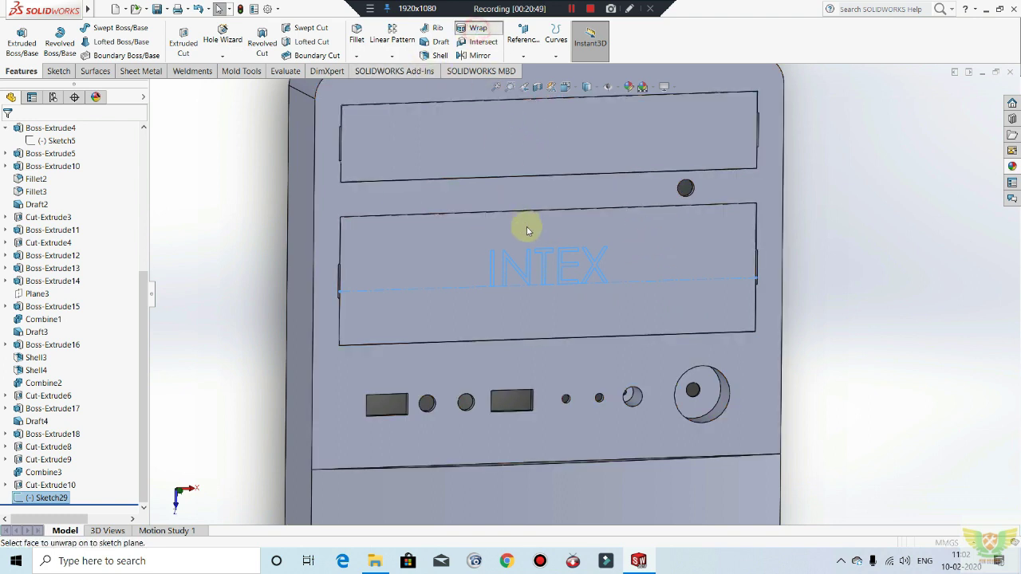
{"action": "left_click", "coordinate": [66, 171]}
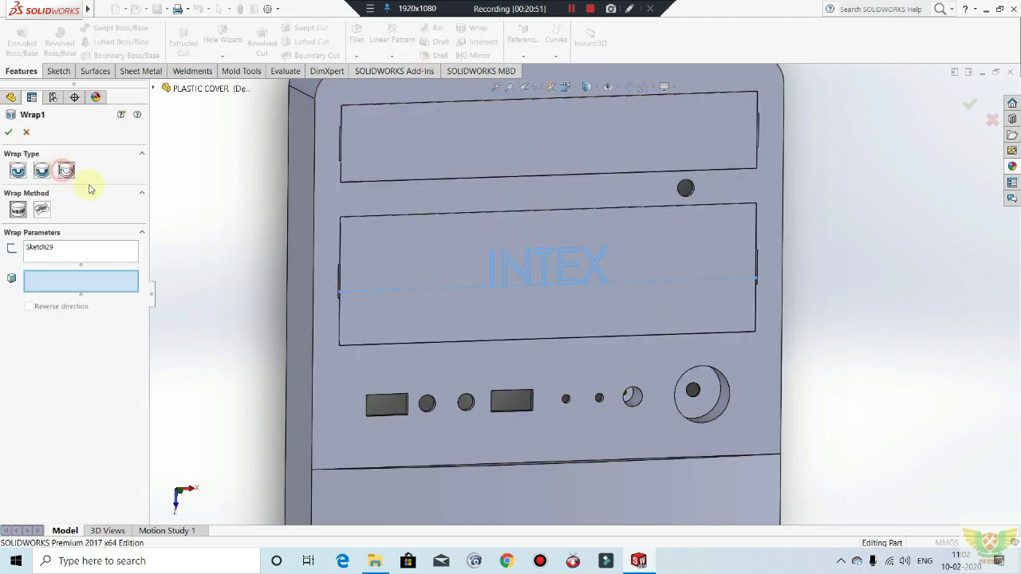
{"action": "left_click", "coordinate": [447, 279]}
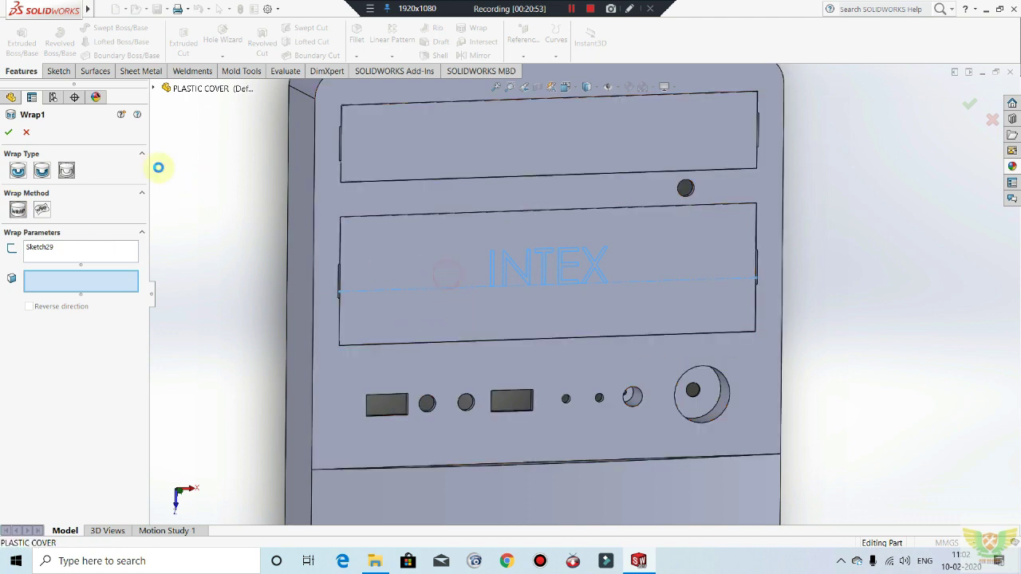
{"action": "left_click", "coordinate": [9, 134]}
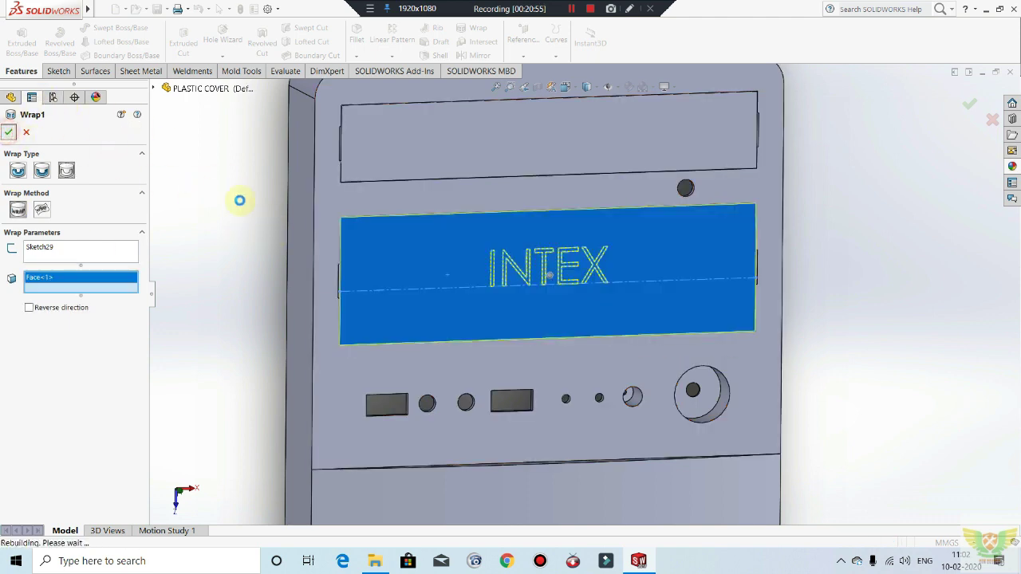
{"action": "left_click", "coordinate": [236, 202]}
{"action": "scroll", "coordinate": [786, 288], "scroll_direction": "up", "scroll_amount": 2}
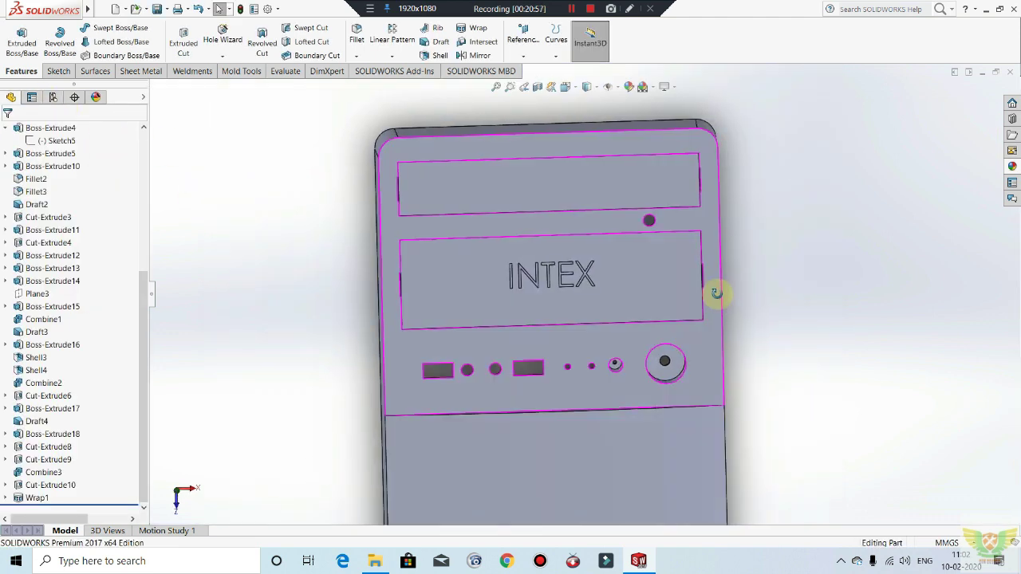
{"action": "scroll", "coordinate": [574, 295], "scroll_direction": "down", "scroll_amount": 5}
{"action": "scroll", "coordinate": [586, 317], "scroll_direction": "up", "scroll_amount": 2}
{"action": "left_click", "coordinate": [867, 301]}
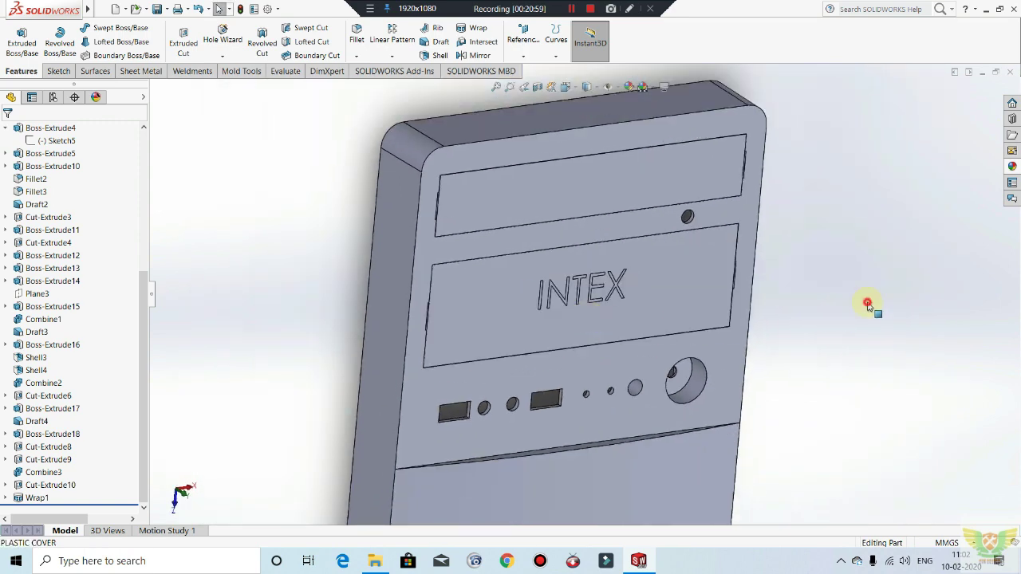
Step: Apply a white colour to the five scribed letter faces of INTEX on the larger cover
{"action": "middle_click_drag", "start_coordinate": [651, 260], "coordinate": [608, 300]}
{"action": "scroll", "coordinate": [609, 300], "scroll_direction": "down", "scroll_amount": 6}
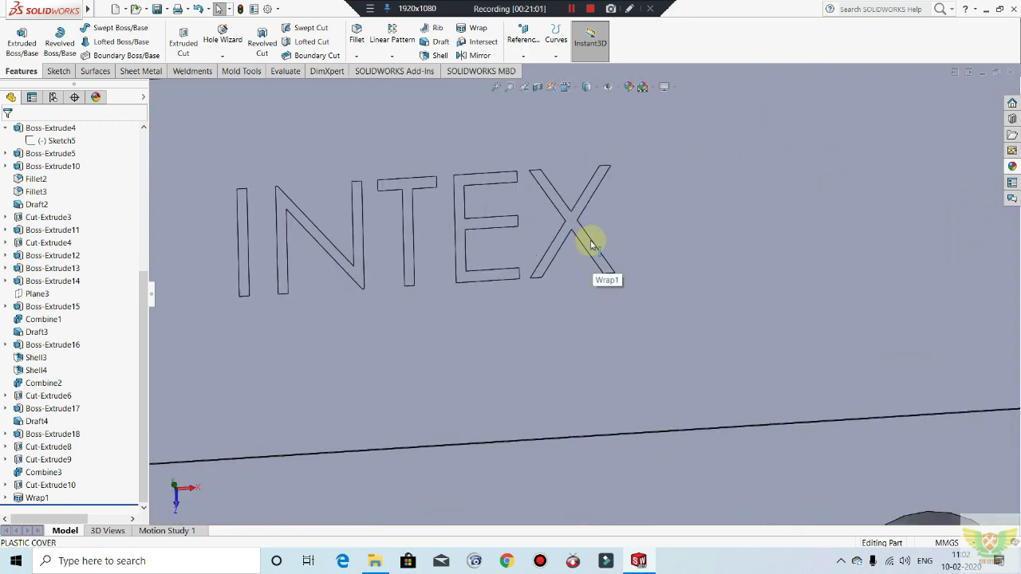
{"action": "left_click", "coordinate": [587, 244]}
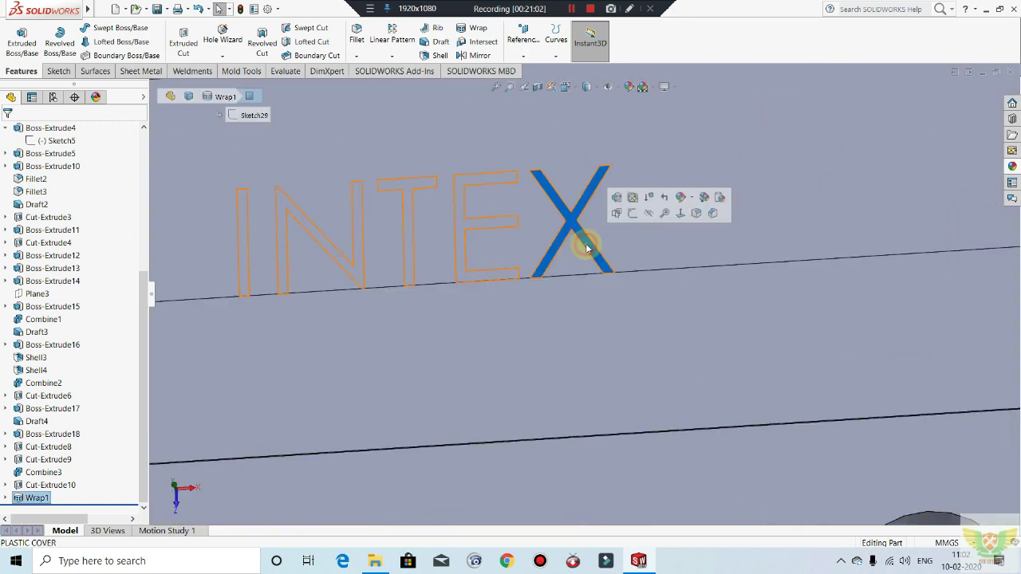
{"action": "left_click", "coordinate": [692, 201]}
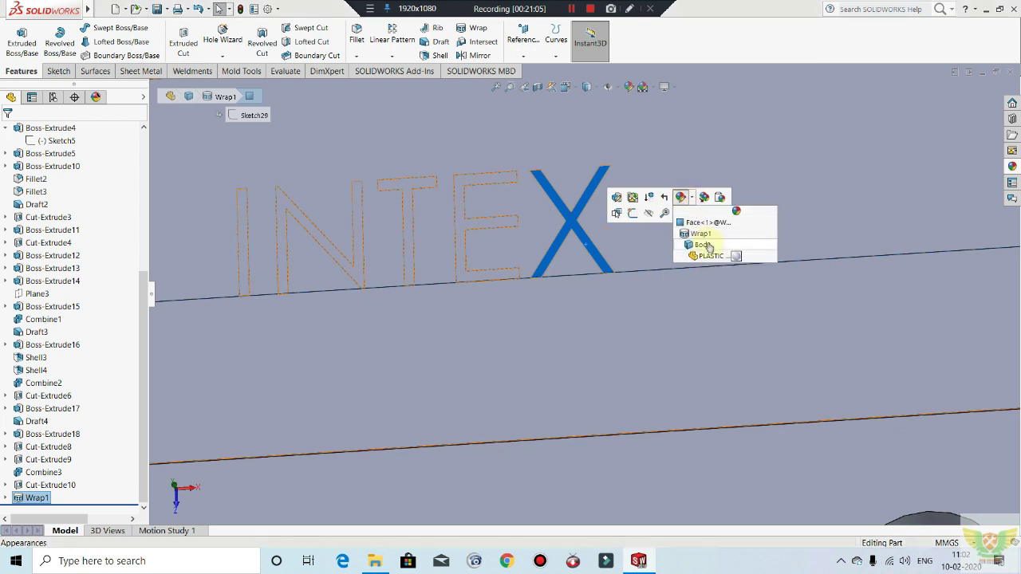
{"action": "left_click", "coordinate": [708, 225]}
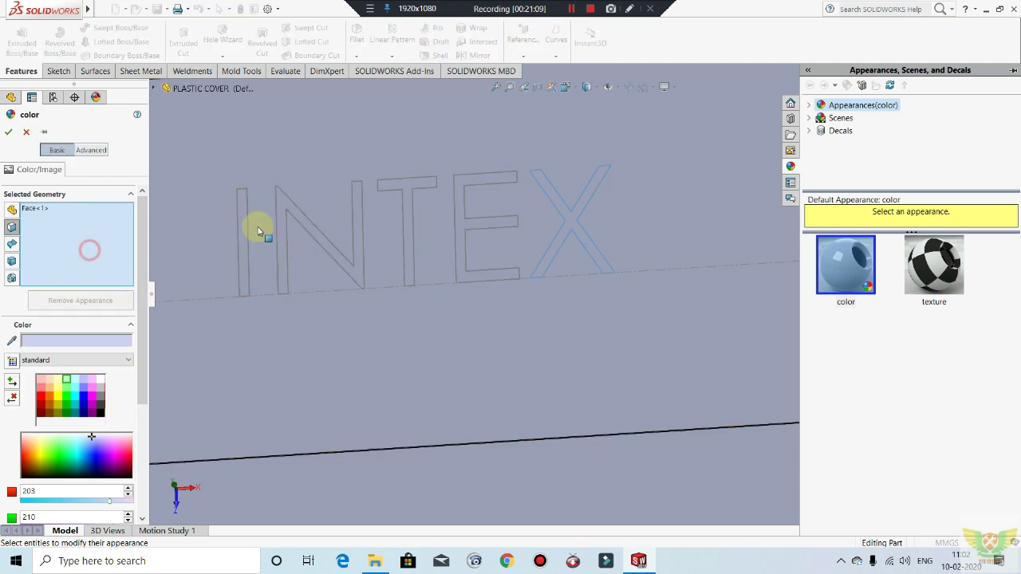
{"action": "left_click", "coordinate": [288, 213]}
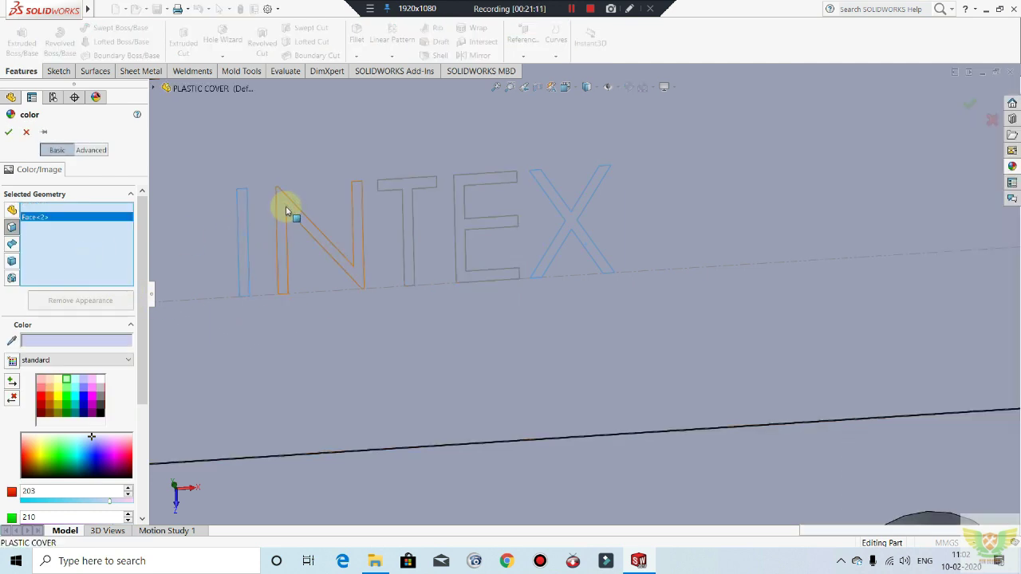
{"action": "left_click", "coordinate": [405, 187]}
{"action": "left_click", "coordinate": [401, 183]}
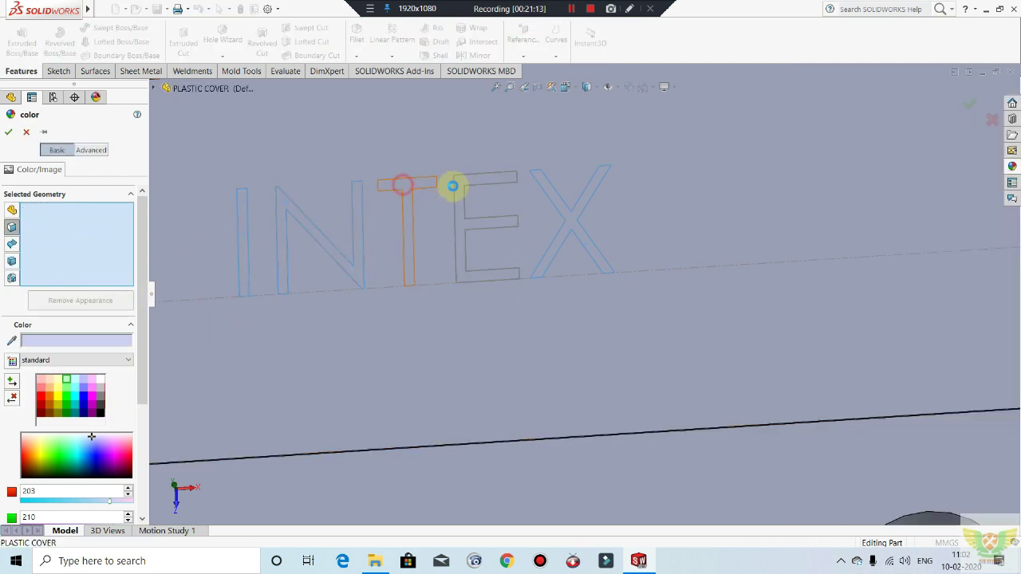
{"action": "left_click", "coordinate": [472, 186]}
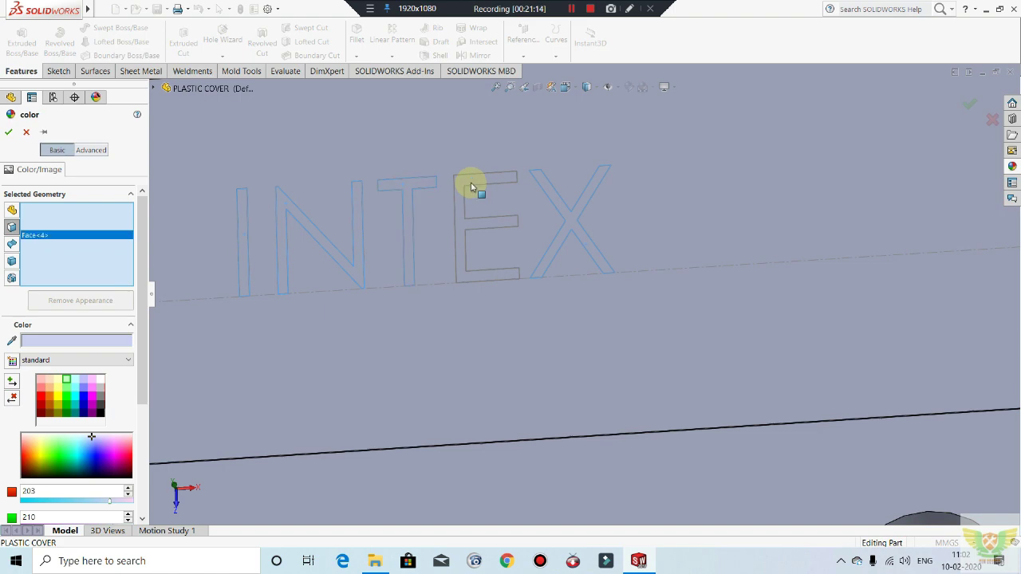
{"action": "left_click", "coordinate": [99, 378]}
{"action": "left_click", "coordinate": [9, 132]}
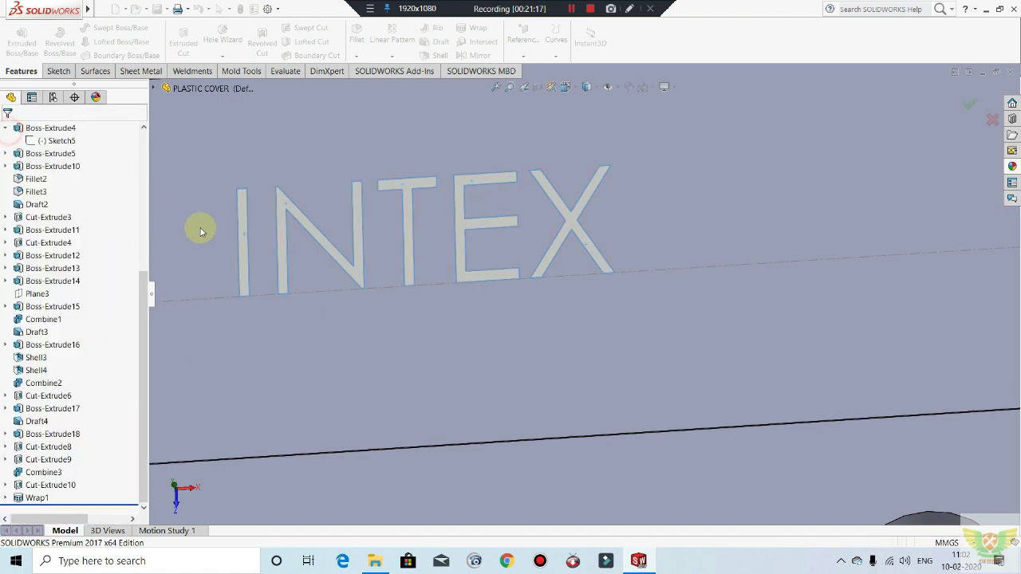
Step: Examine the panel with its coloured INTEX lettering from the outside, and inspect the inner side with the button bosses
{"action": "scroll", "coordinate": [200, 228], "scroll_direction": "up", "scroll_amount": 8}
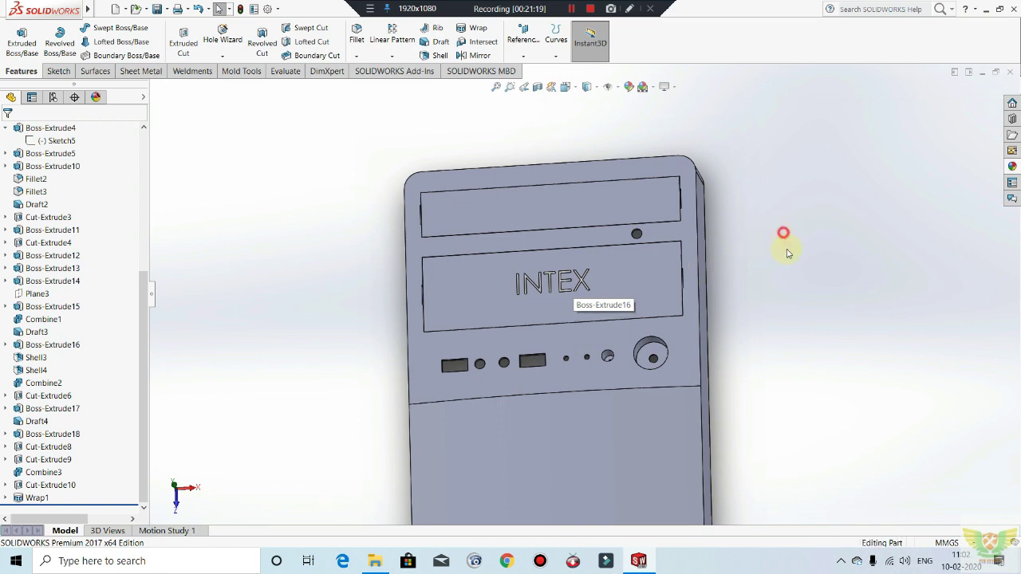
{"action": "middle_click_drag", "start_coordinate": [787, 252], "coordinate": [646, 346]}
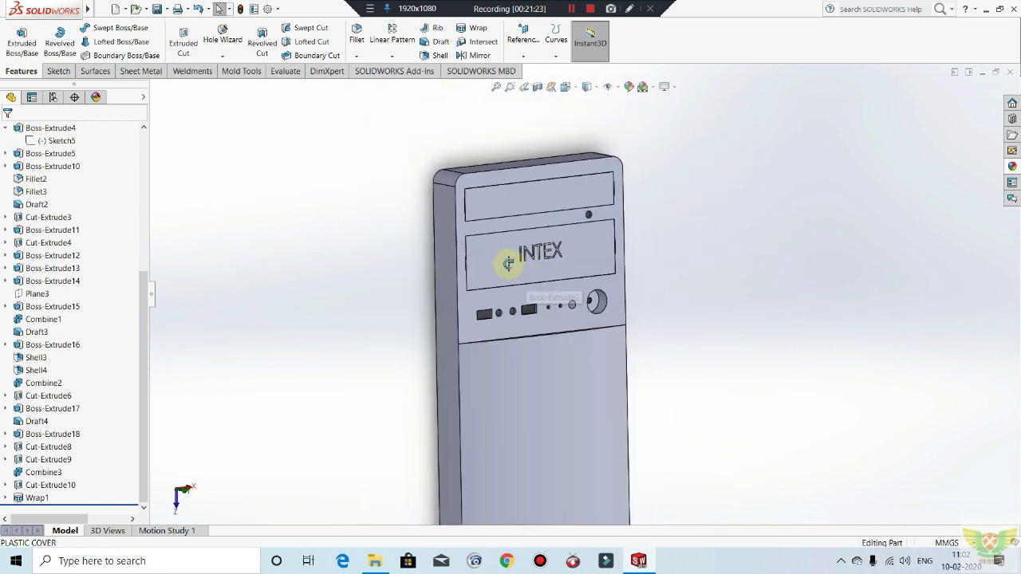
{"action": "middle_click_drag", "start_coordinate": [508, 263], "coordinate": [488, 265]}
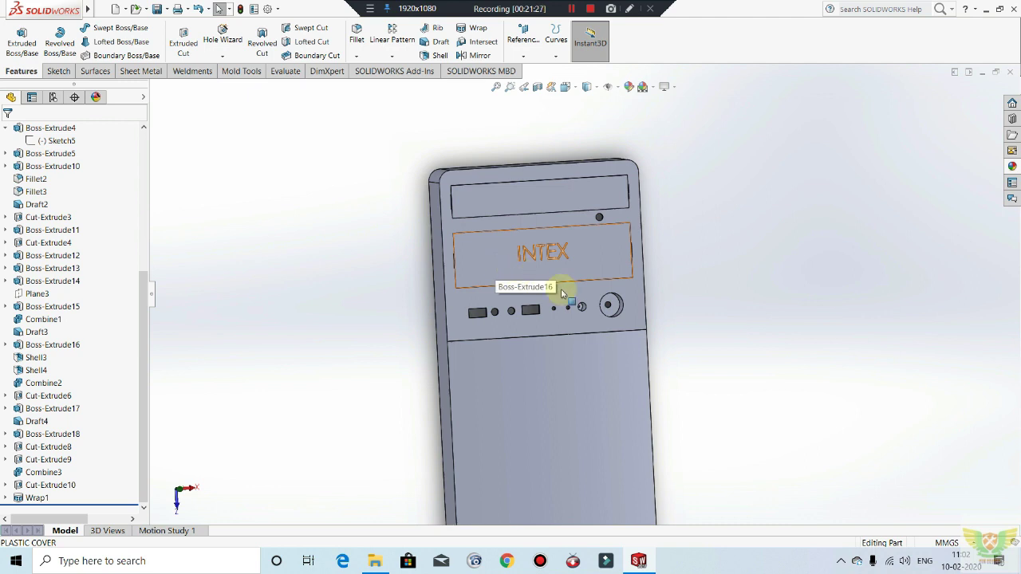
{"action": "scroll", "coordinate": [558, 242], "scroll_direction": "down", "scroll_amount": 5}
{"action": "scroll", "coordinate": [556, 238], "scroll_direction": "up", "scroll_amount": 6}
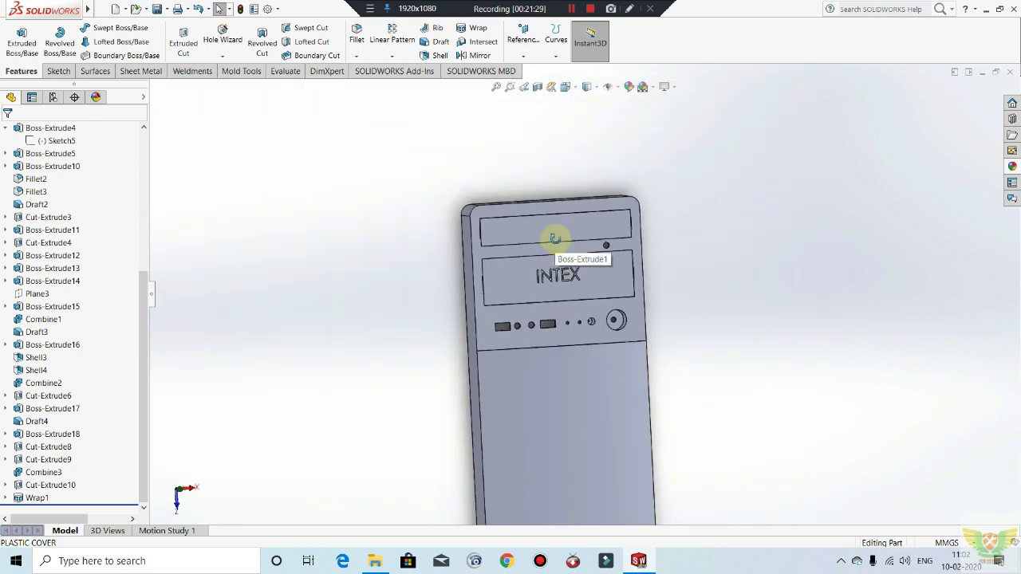
{"action": "middle_click_drag", "start_coordinate": [556, 237], "coordinate": [582, 320]}
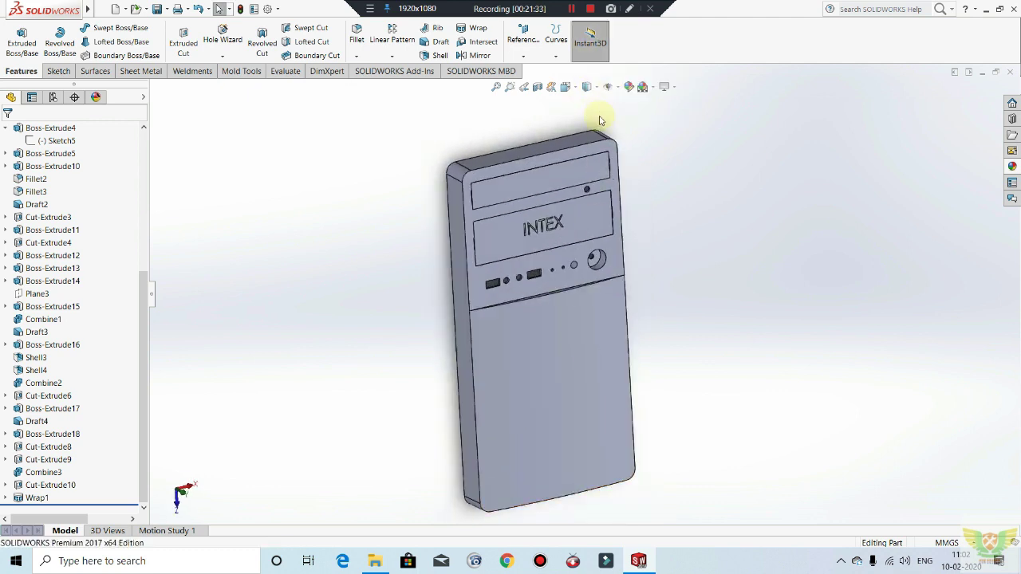
{"action": "middle_click_drag", "start_coordinate": [343, 406], "coordinate": [565, 406]}
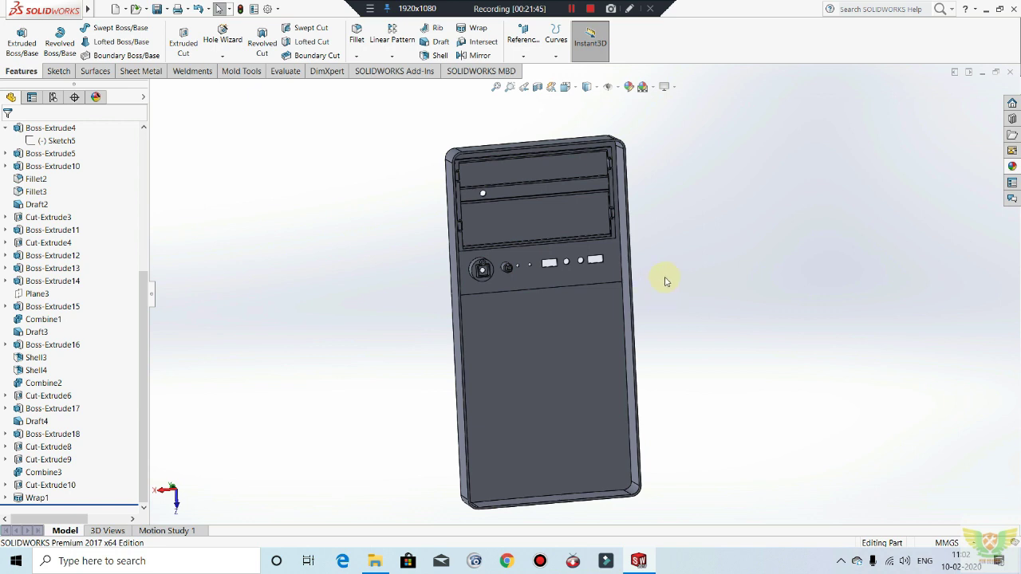
{"action": "middle_click_drag", "start_coordinate": [582, 221], "coordinate": [586, 199]}
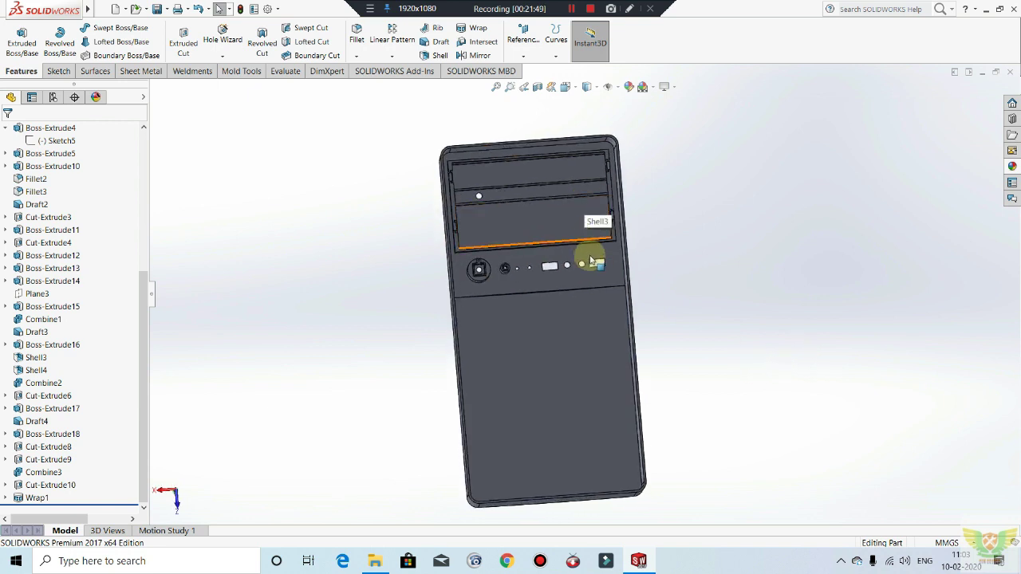
{"action": "middle_click_drag", "start_coordinate": [591, 262], "coordinate": [620, 225]}
{"action": "middle_click_drag", "start_coordinate": [611, 269], "coordinate": [604, 210]}
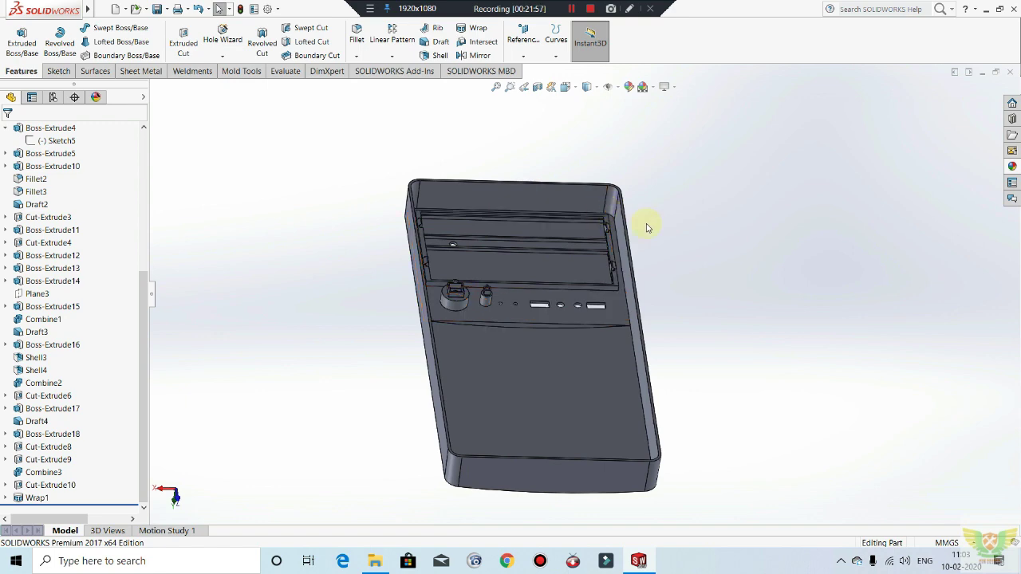
Step: Start a sketch on the panel's inner face around the button bosses and view it face-on
{"action": "middle_click_drag", "start_coordinate": [633, 421], "coordinate": [563, 364]}
{"action": "scroll", "coordinate": [505, 260], "scroll_direction": "down", "scroll_amount": 5}
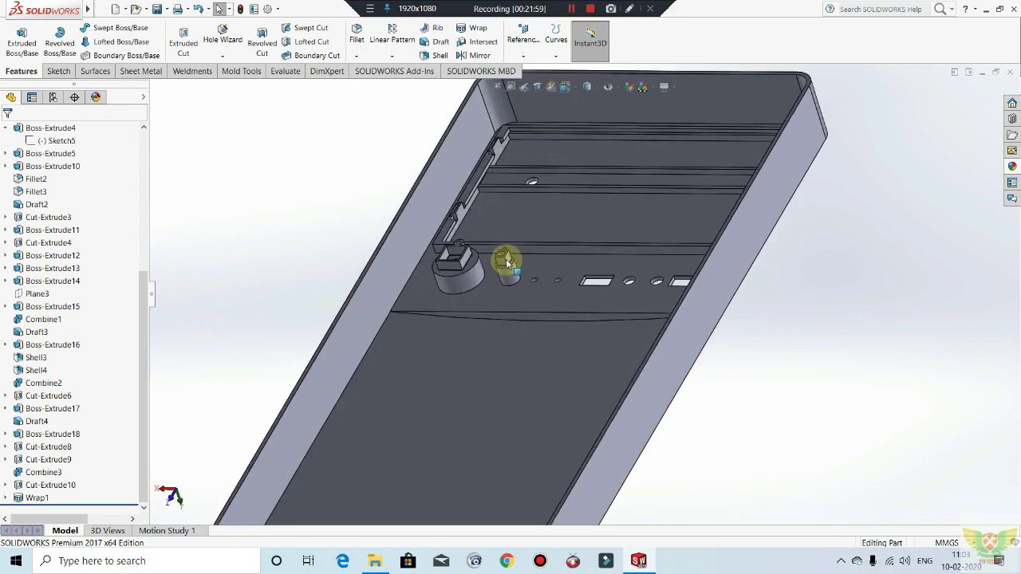
{"action": "left_click", "coordinate": [391, 287]}
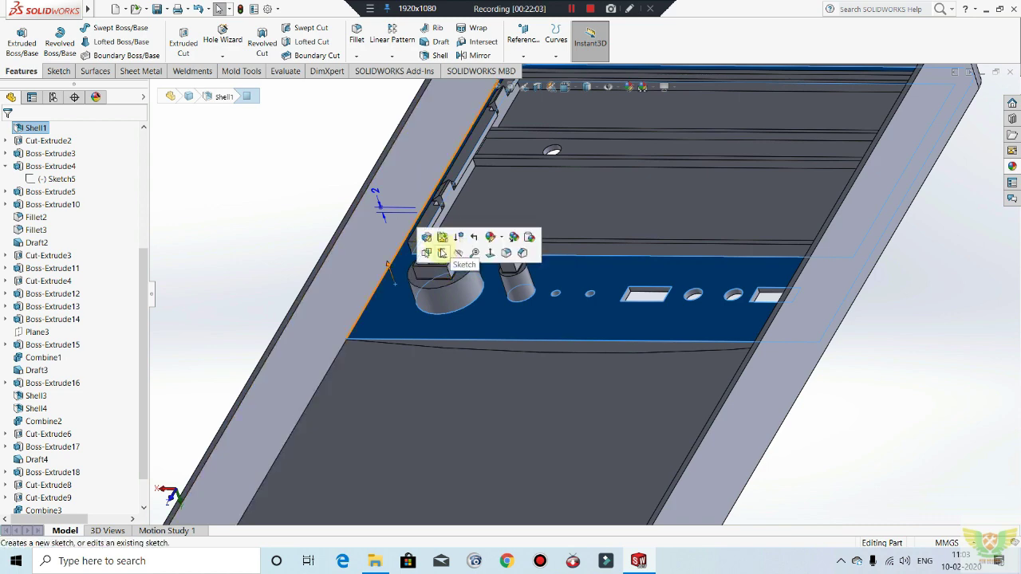
{"action": "left_click", "coordinate": [442, 253]}
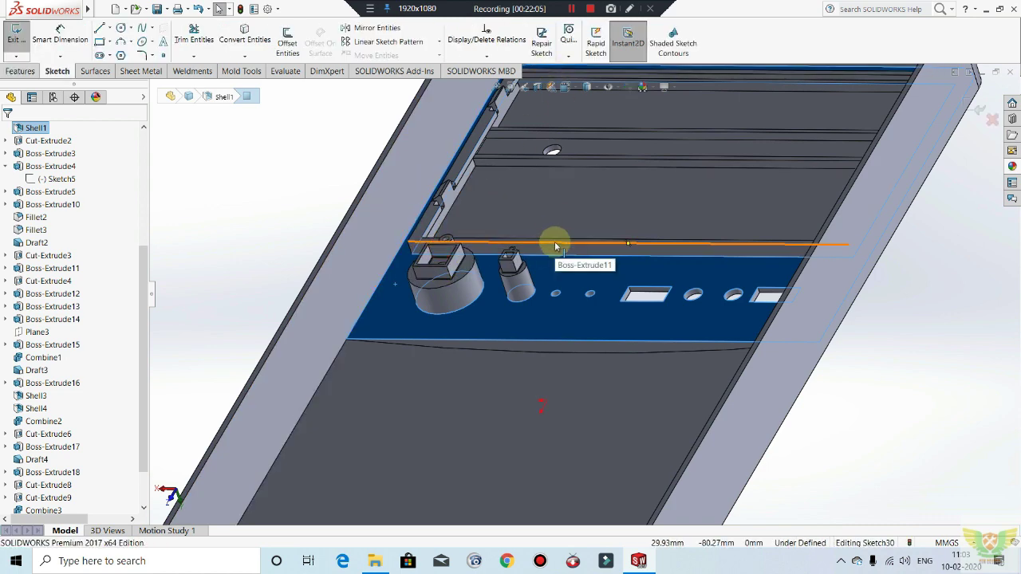
{"action": "key", "text": "ctrl+8"}
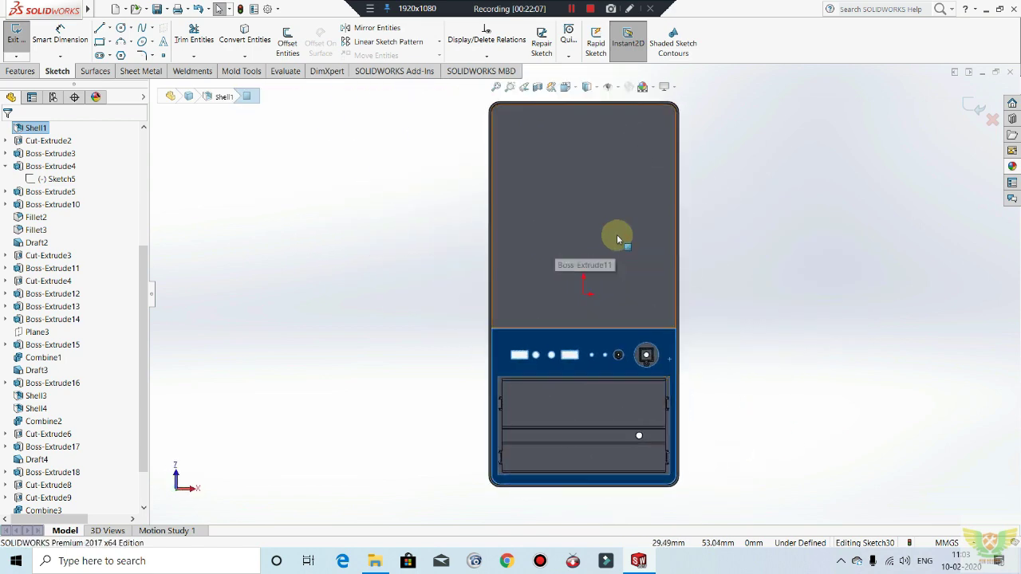
{"action": "left_click", "coordinate": [571, 8]}
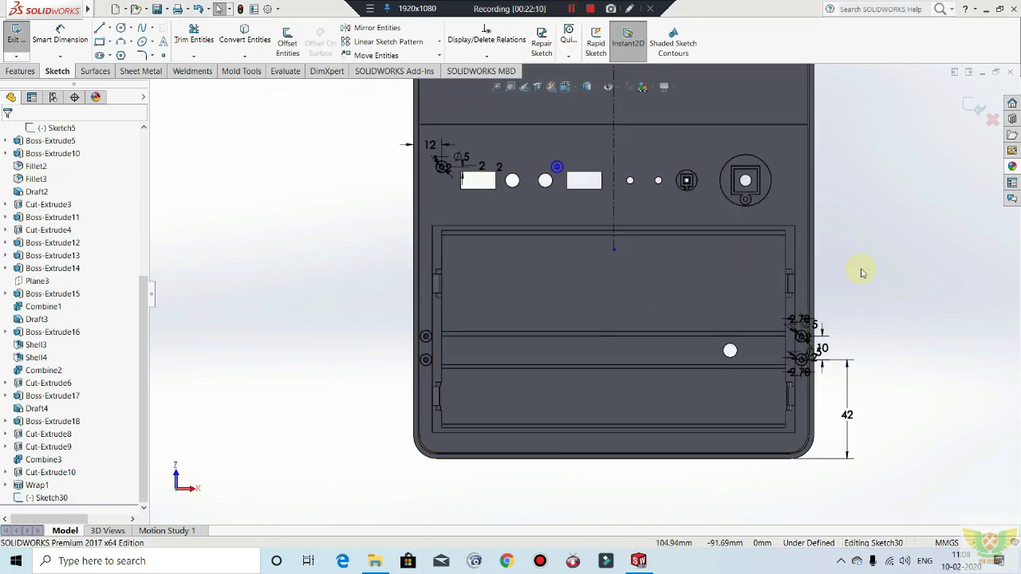
Step: Check the sketch of six concentric-circle pairs for the screw bosses on the inner face and close it
{"action": "scroll", "coordinate": [821, 274], "scroll_direction": "down", "scroll_amount": 1}
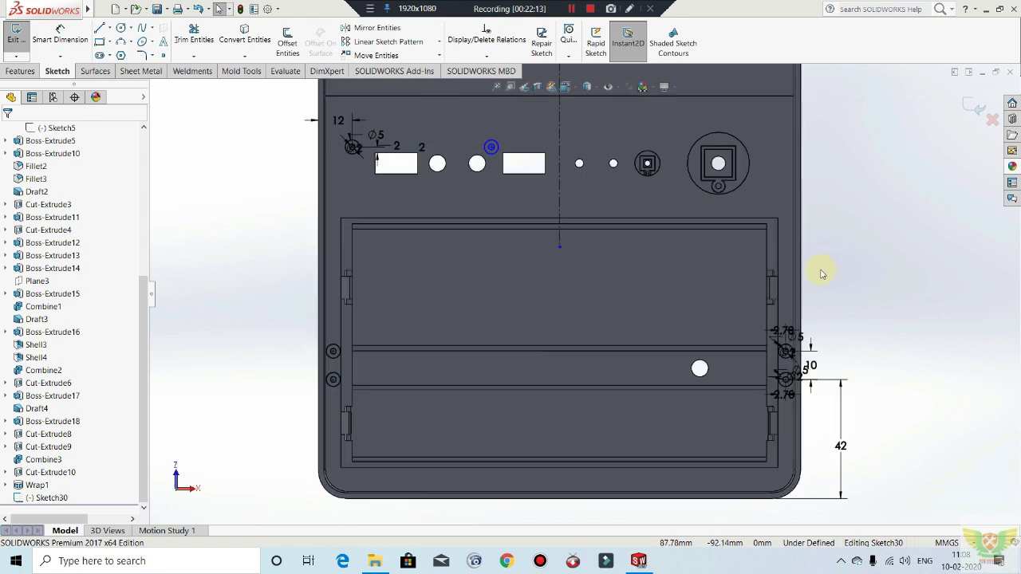
{"action": "scroll", "coordinate": [804, 396], "scroll_direction": "down", "scroll_amount": 1}
{"action": "scroll", "coordinate": [804, 391], "scroll_direction": "up", "scroll_amount": 5}
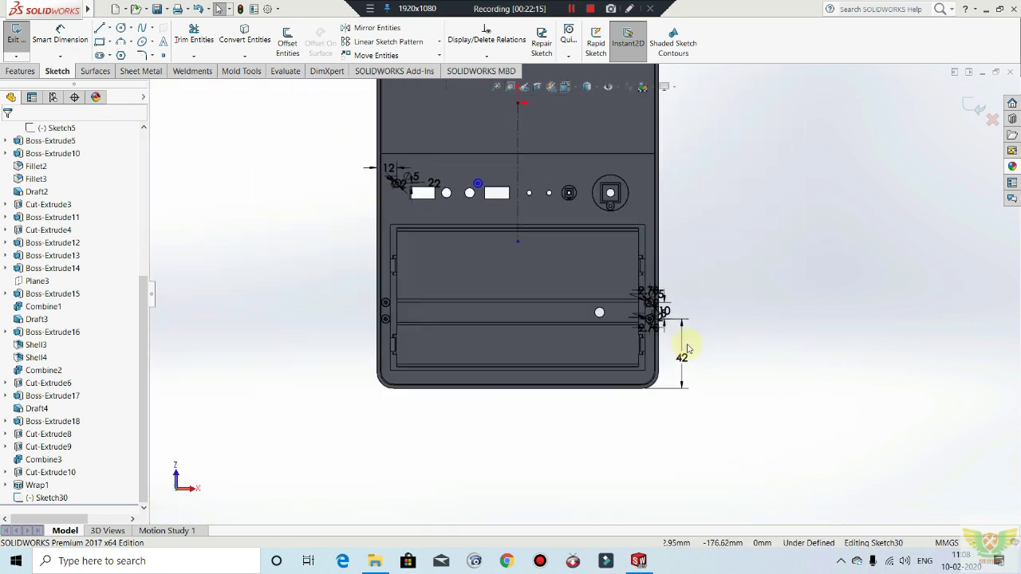
{"action": "left_click", "coordinate": [16, 33]}
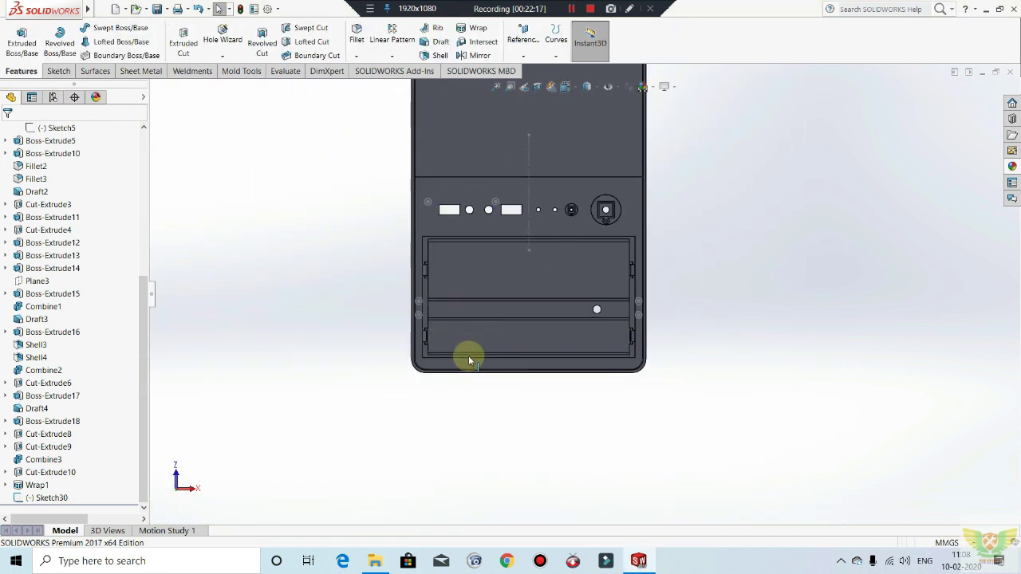
Step: Extrude the concentric-circle sketch 20 mm blind into hollow screw bosses, merged with the panel
{"action": "left_click", "coordinate": [31, 44]}
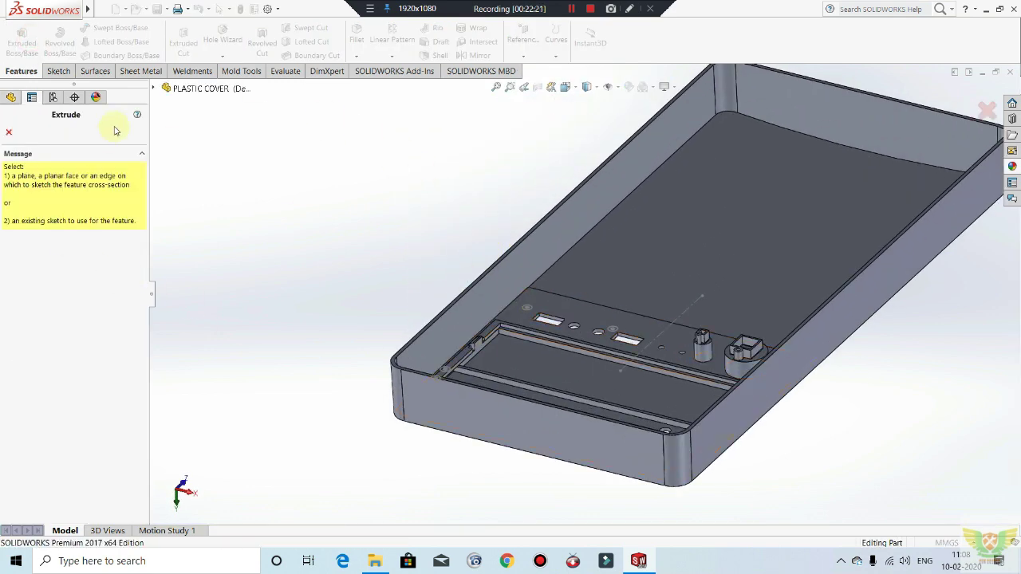
{"action": "left_click", "coordinate": [154, 88]}
{"action": "scroll", "coordinate": [183, 490], "scroll_direction": "down", "scroll_amount": 10}
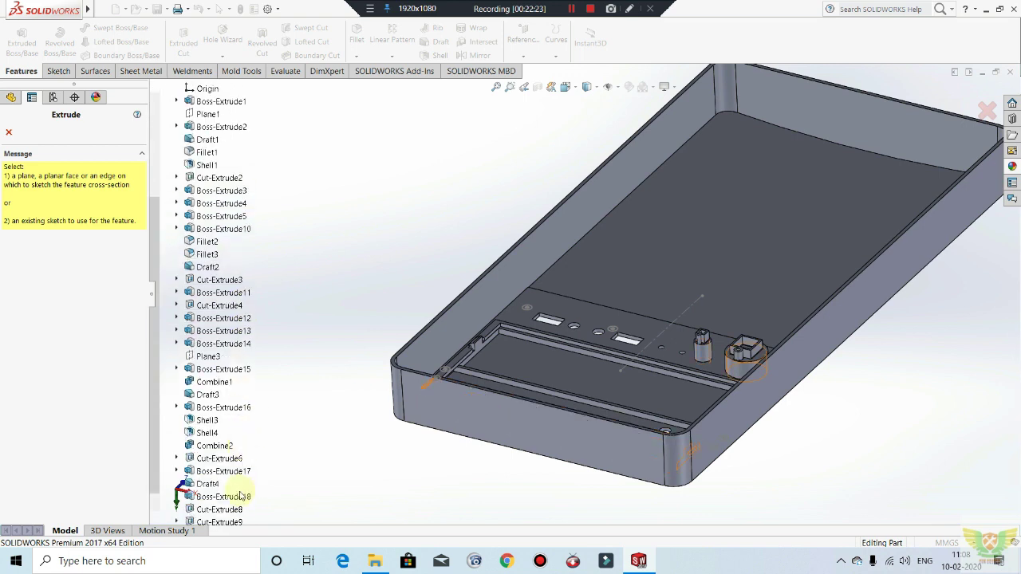
{"action": "left_click", "coordinate": [214, 508]}
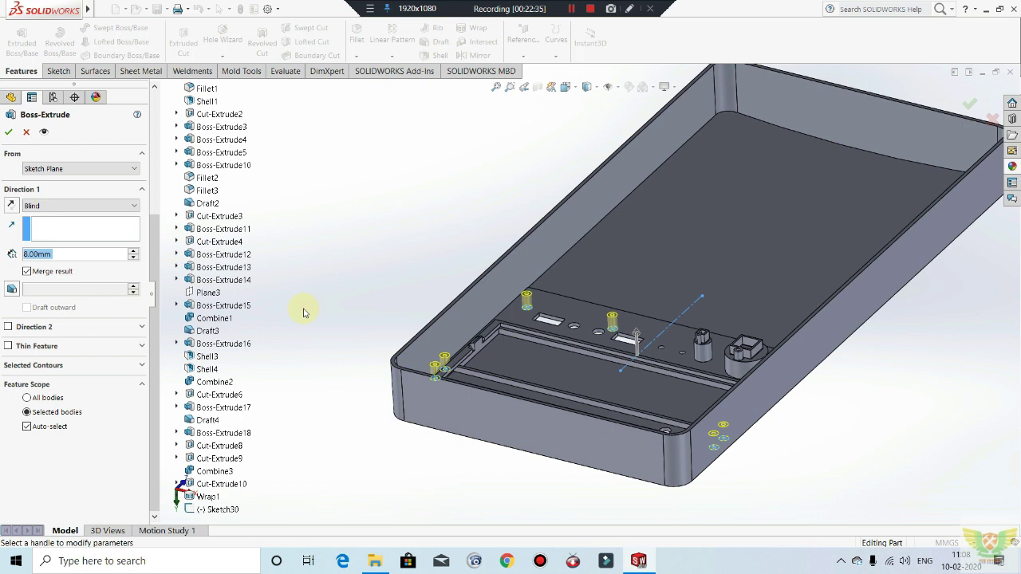
{"action": "type", "text": "20"}
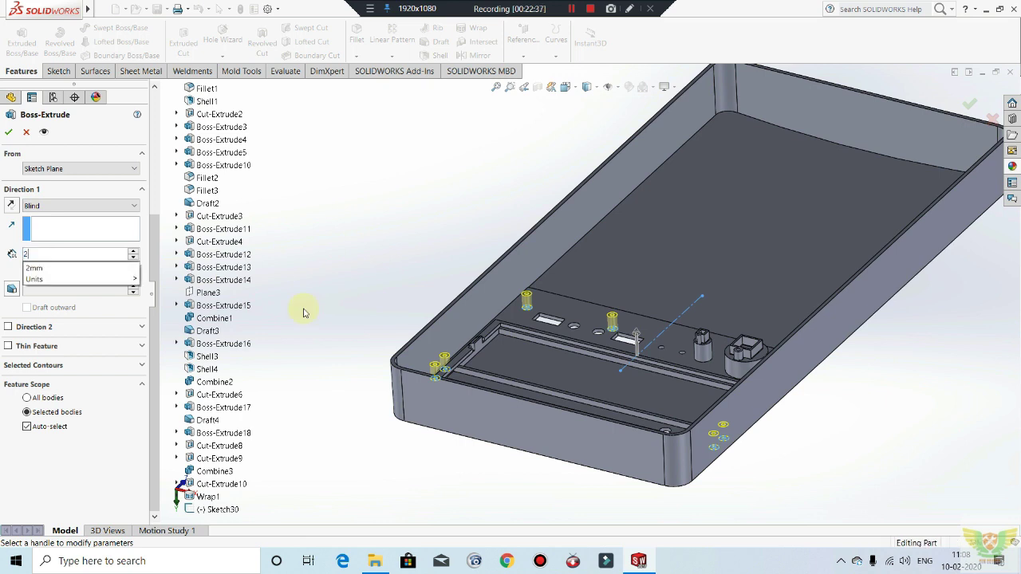
{"action": "key", "text": "Return"}
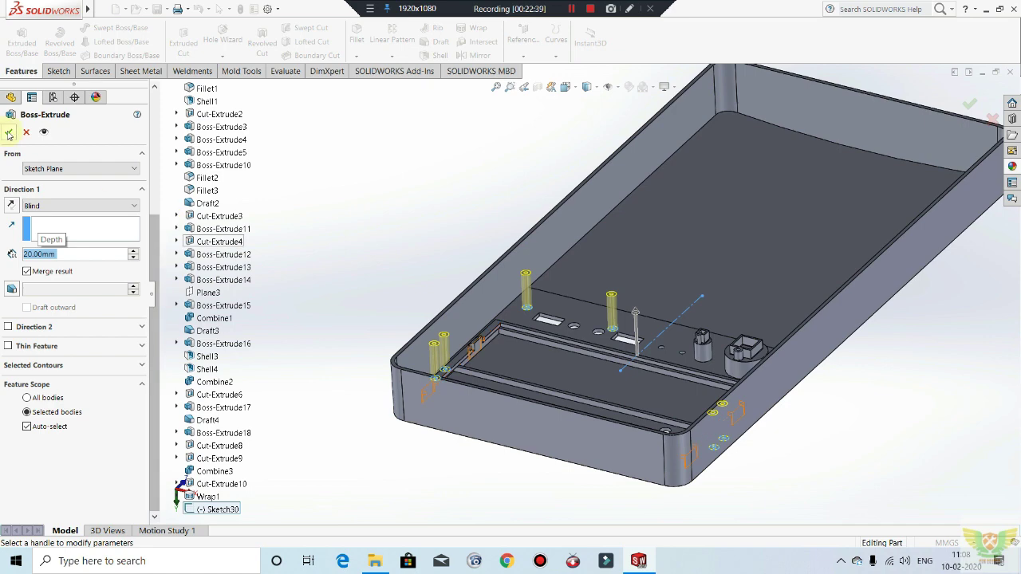
{"action": "left_click", "coordinate": [8, 133]}
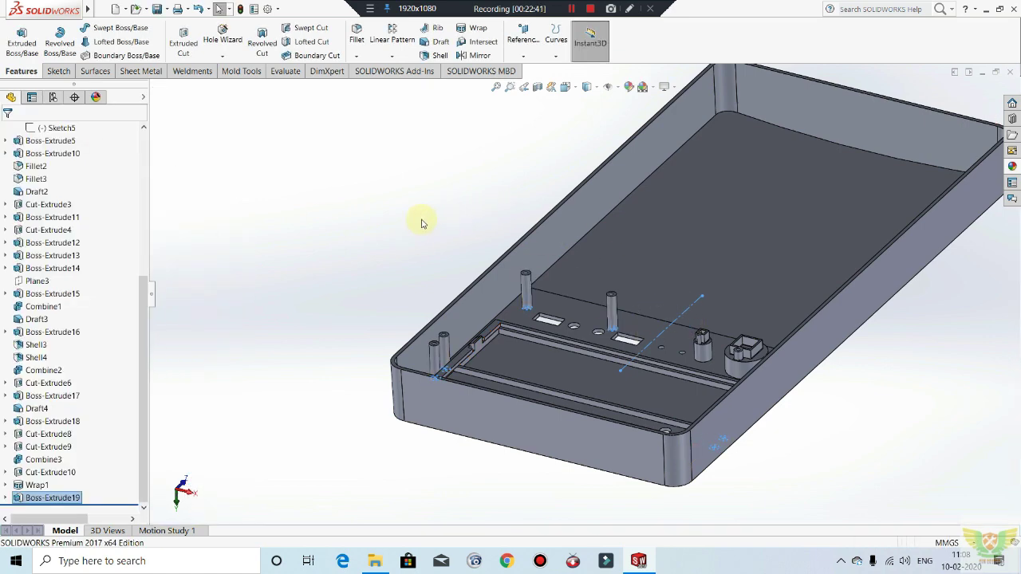
{"action": "left_click", "coordinate": [421, 218]}
Step: Add a 1° draft to the extruded screw bosses on the inner face
{"action": "mouse_move", "coordinate": [421, 218]}
{"action": "middle_mouse_down"}
{"action": "mouse_move", "coordinate": [428, 287]}
{"action": "mouse_move", "coordinate": [447, 320]}
{"action": "mouse_move", "coordinate": [427, 325]}
{"action": "middle_mouse_up"}
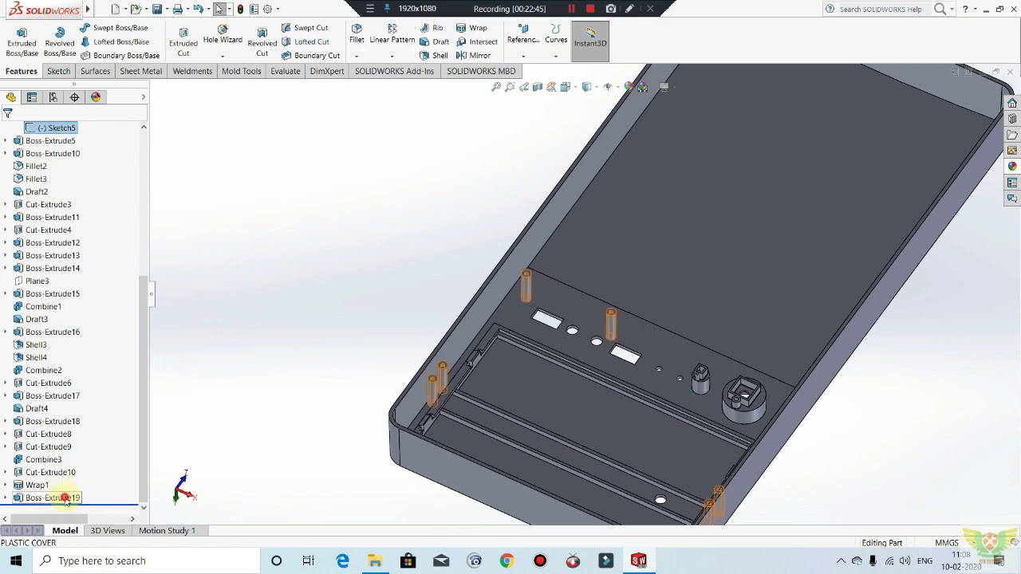
{"action": "left_click", "coordinate": [63, 496]}
{"action": "left_click", "coordinate": [70, 466]}
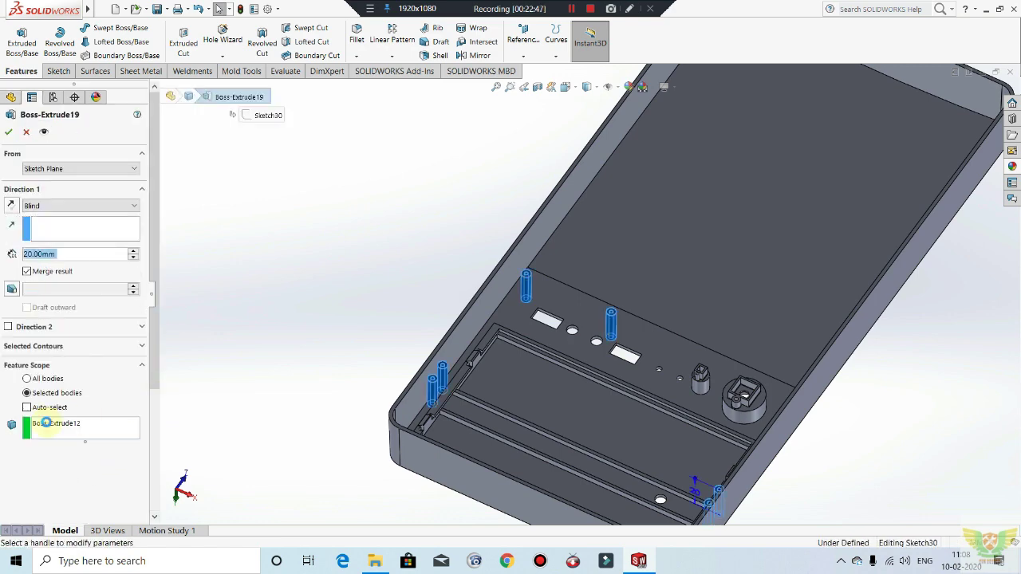
{"action": "left_click", "coordinate": [12, 288]}
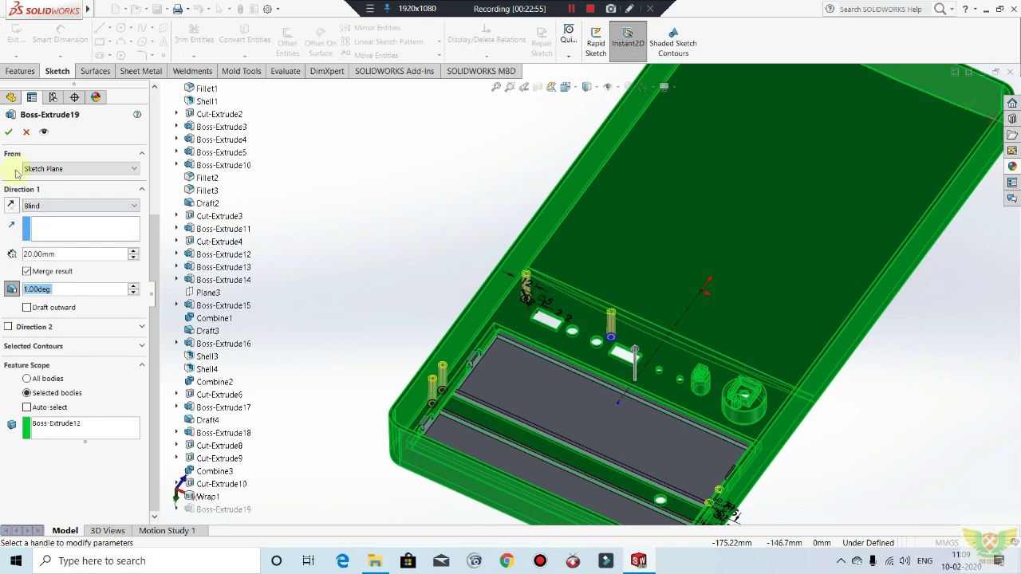
{"action": "left_click", "coordinate": [7, 132]}
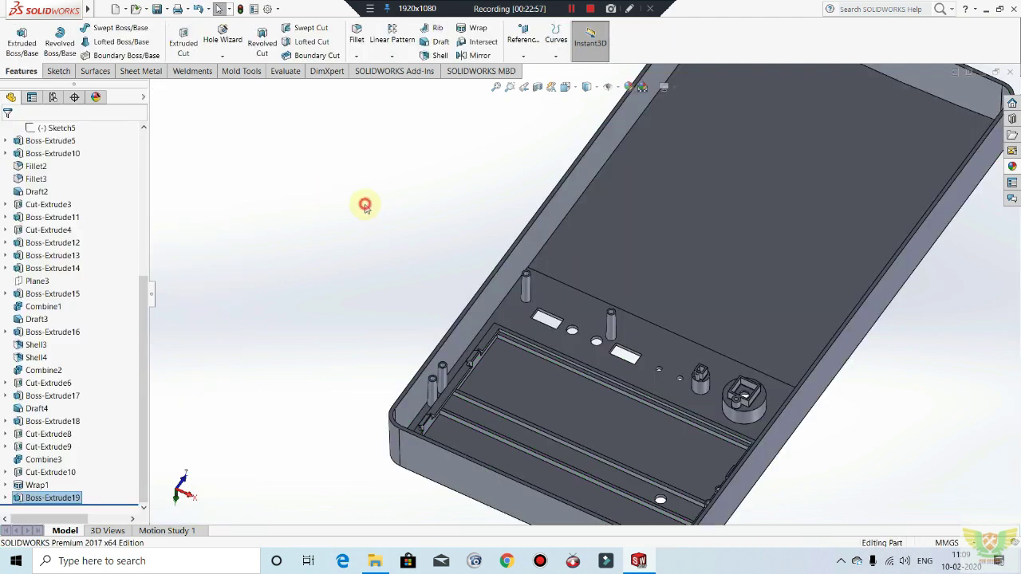
Step: Examine the drafted screw bosses beside the rectangular openings and along the cover recess from several angles
{"action": "middle_click_drag", "start_coordinate": [507, 279], "coordinate": [566, 311]}
{"action": "scroll", "coordinate": [583, 320], "scroll_direction": "down", "scroll_amount": 5}
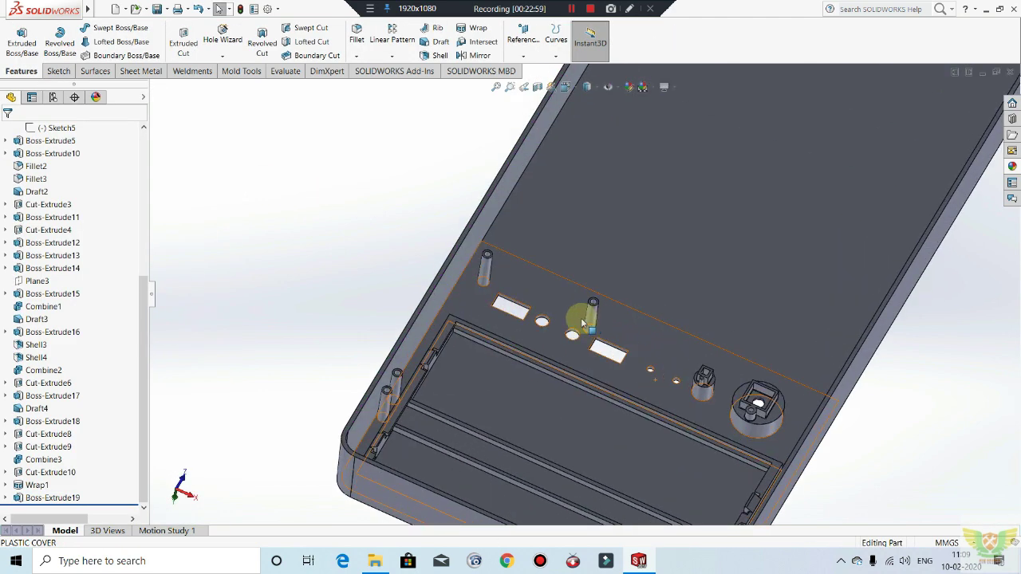
{"action": "middle_click_drag", "start_coordinate": [572, 364], "coordinate": [586, 247]}
{"action": "scroll", "coordinate": [549, 341], "scroll_direction": "up", "scroll_amount": 1}
{"action": "scroll", "coordinate": [552, 332], "scroll_direction": "down", "scroll_amount": 2}
{"action": "scroll", "coordinate": [560, 298], "scroll_direction": "up", "scroll_amount": 4}
{"action": "scroll", "coordinate": [561, 297], "scroll_direction": "up", "scroll_amount": 5}
{"action": "scroll", "coordinate": [566, 212], "scroll_direction": "down", "scroll_amount": 3}
{"action": "scroll", "coordinate": [483, 307], "scroll_direction": "down", "scroll_amount": 5}
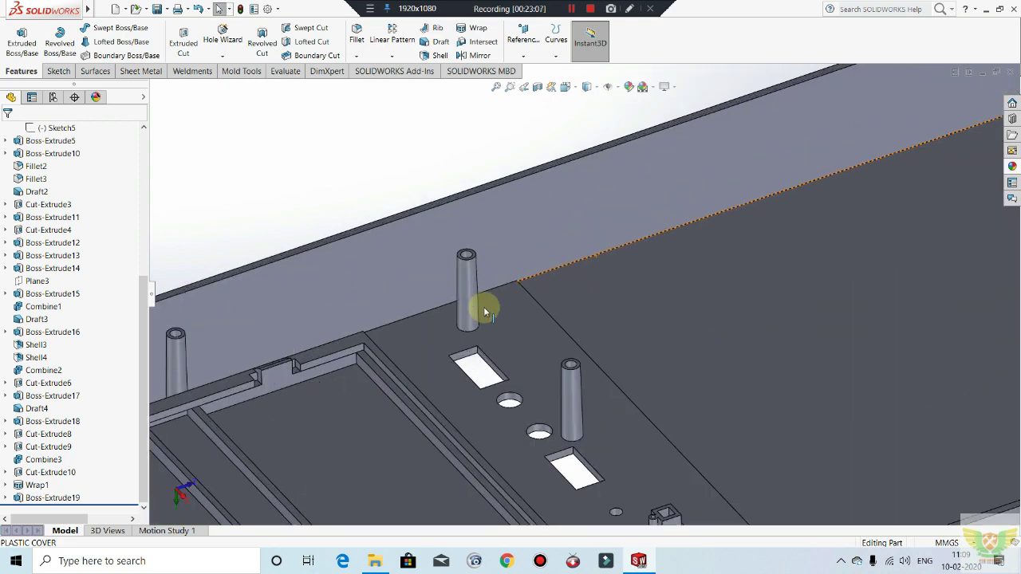
{"action": "scroll", "coordinate": [483, 309], "scroll_direction": "up", "scroll_amount": 2}
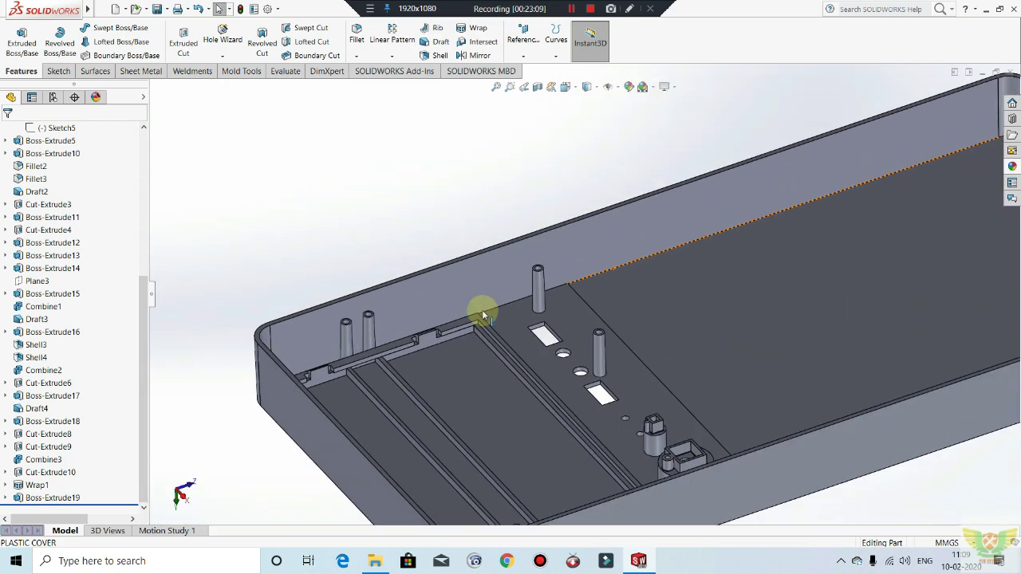
{"action": "scroll", "coordinate": [482, 310], "scroll_direction": "up", "scroll_amount": 4}
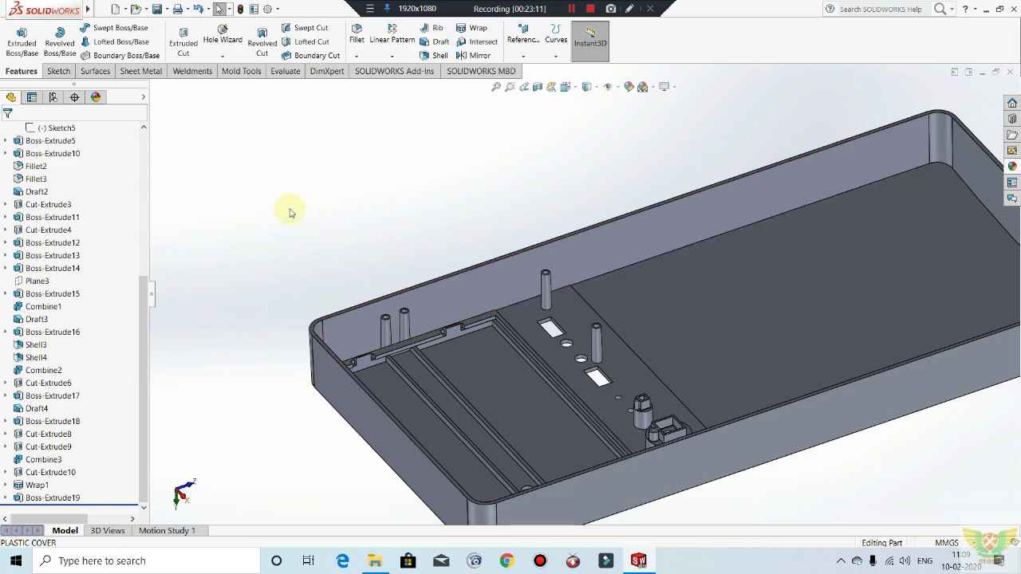
{"action": "scroll", "coordinate": [529, 292], "scroll_direction": "up", "scroll_amount": 1}
Step: Start a sketch on the inner face around the screw bosses and view it face-on
{"action": "middle_click_drag", "start_coordinate": [533, 327], "coordinate": [597, 269]}
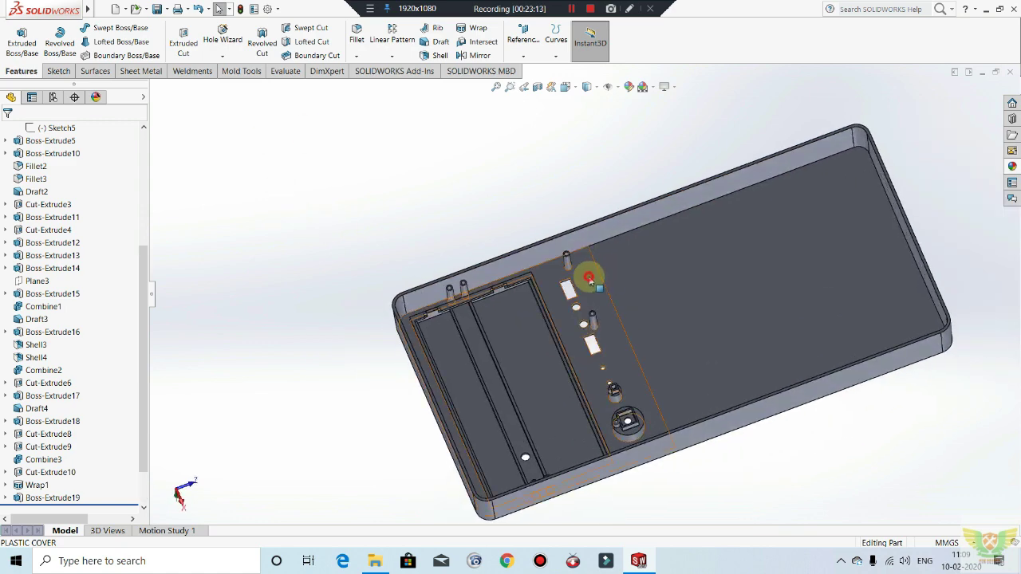
{"action": "left_click", "coordinate": [589, 272]}
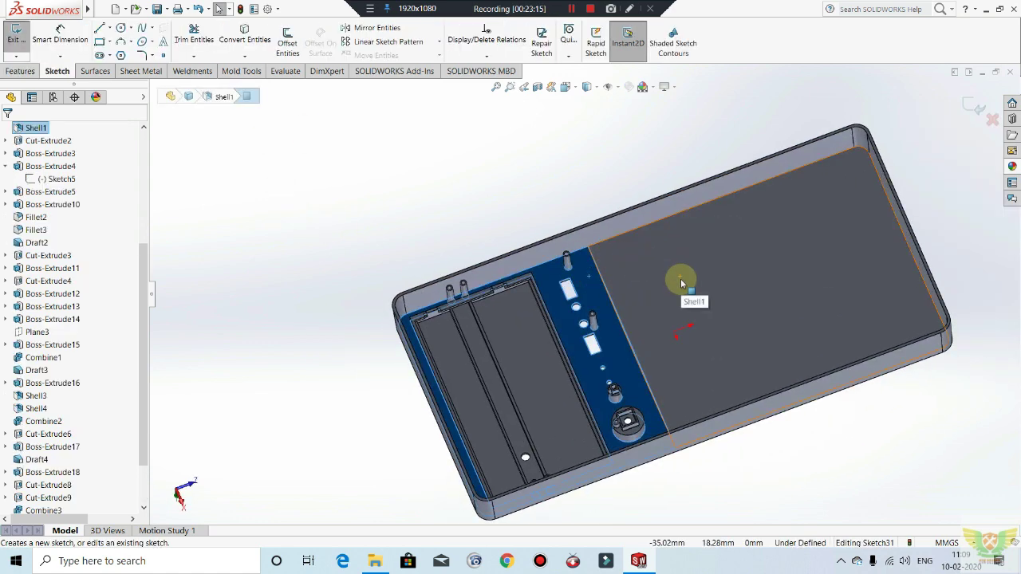
{"action": "key", "text": "ctrl+8"}
{"action": "left_click", "coordinate": [794, 367]}
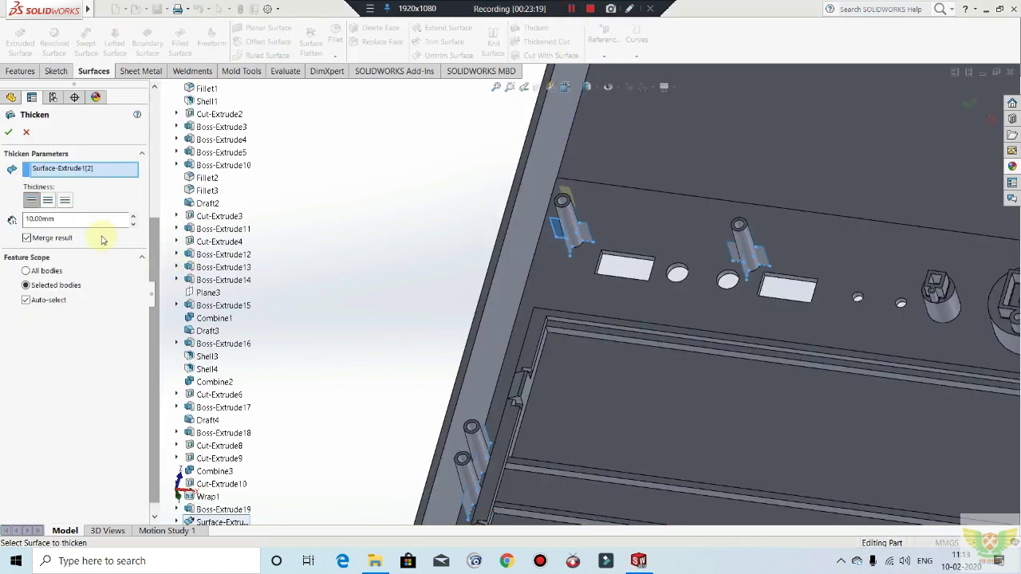
Step: Thicken the rib surface on the side-wall side of the corner screw boss by 0.5 mm to both sides, merging the result
{"action": "double_click", "coordinate": [92, 218]}
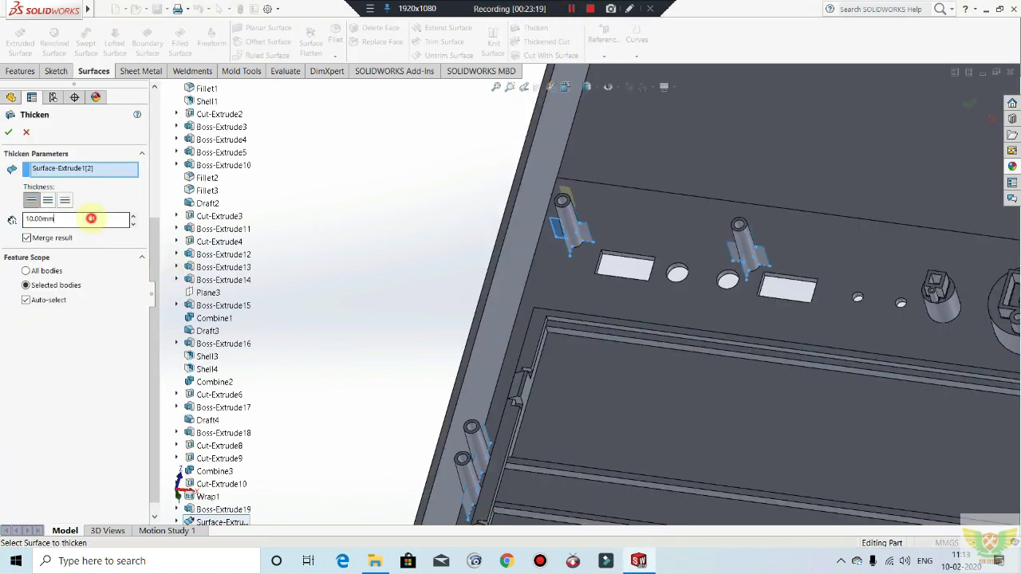
{"action": "left_click", "coordinate": [48, 201]}
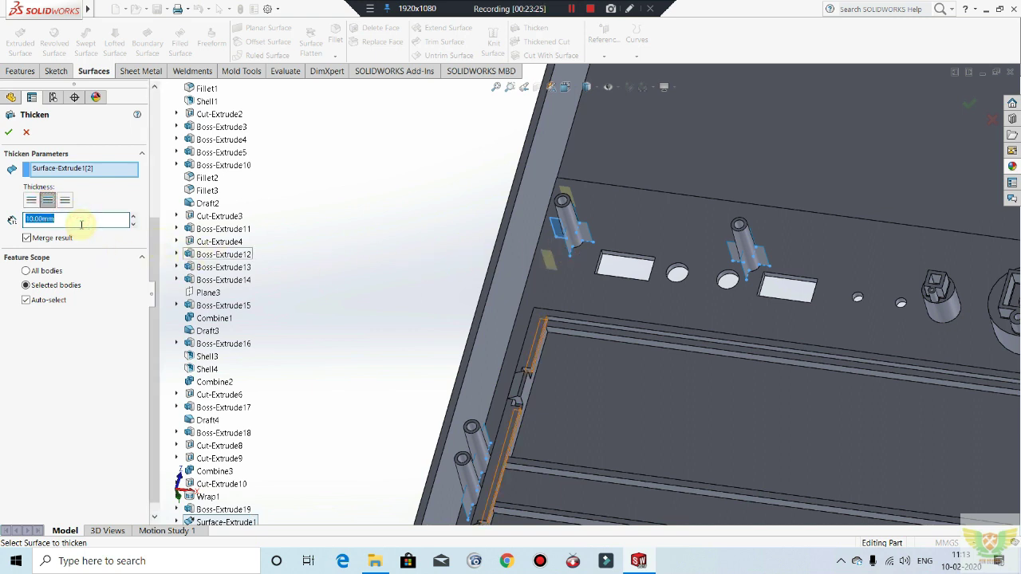
{"action": "type", "text": "1"}
{"action": "key", "text": "Return"}
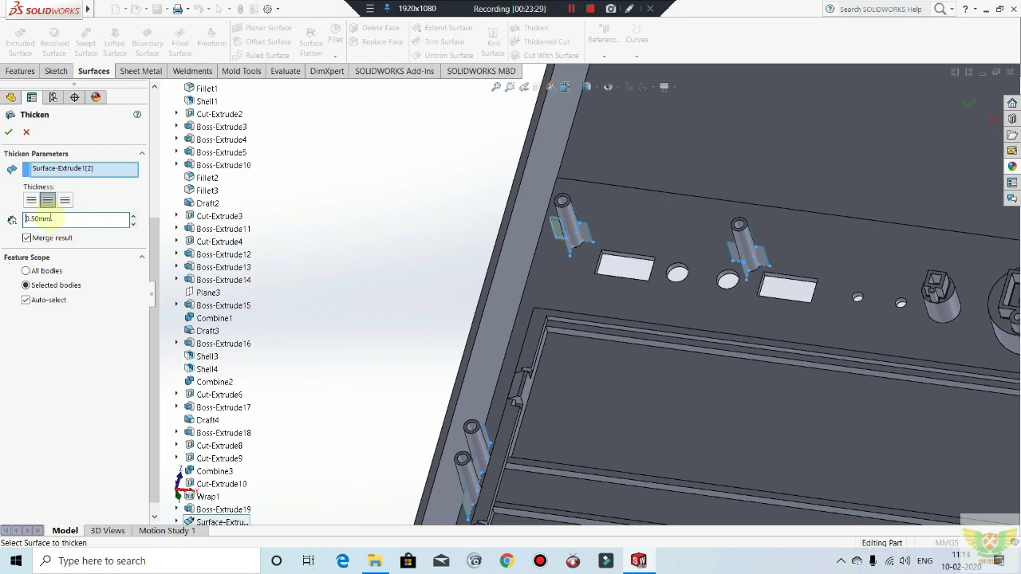
{"action": "left_click", "coordinate": [7, 133]}
Step: Thicken the opposite rib surface of the corner screw boss by 0.5 mm to both sides, merging the result
{"action": "scroll", "coordinate": [586, 241], "scroll_direction": "down", "scroll_amount": 5}
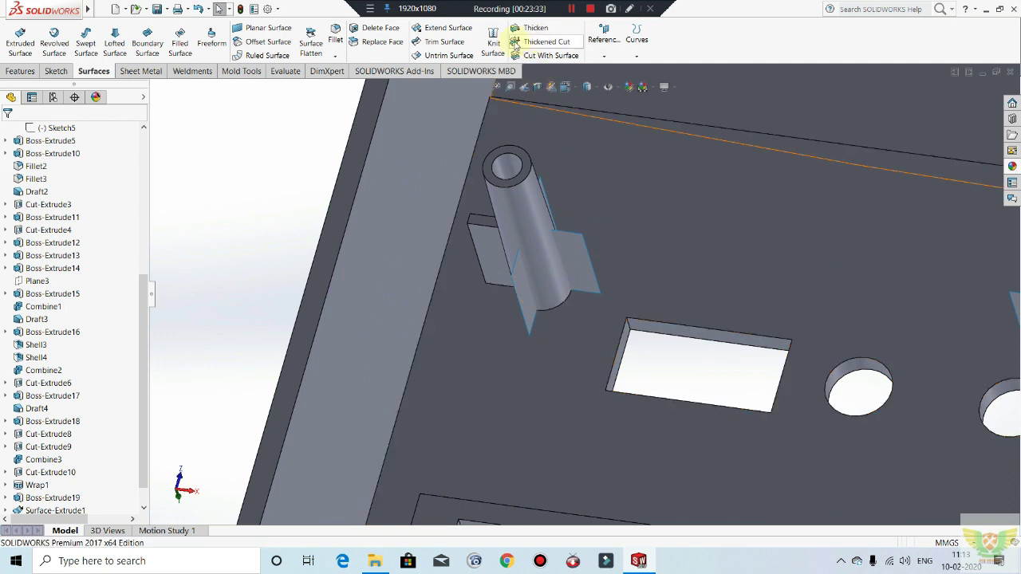
{"action": "left_click", "coordinate": [531, 31]}
{"action": "left_click", "coordinate": [566, 247]}
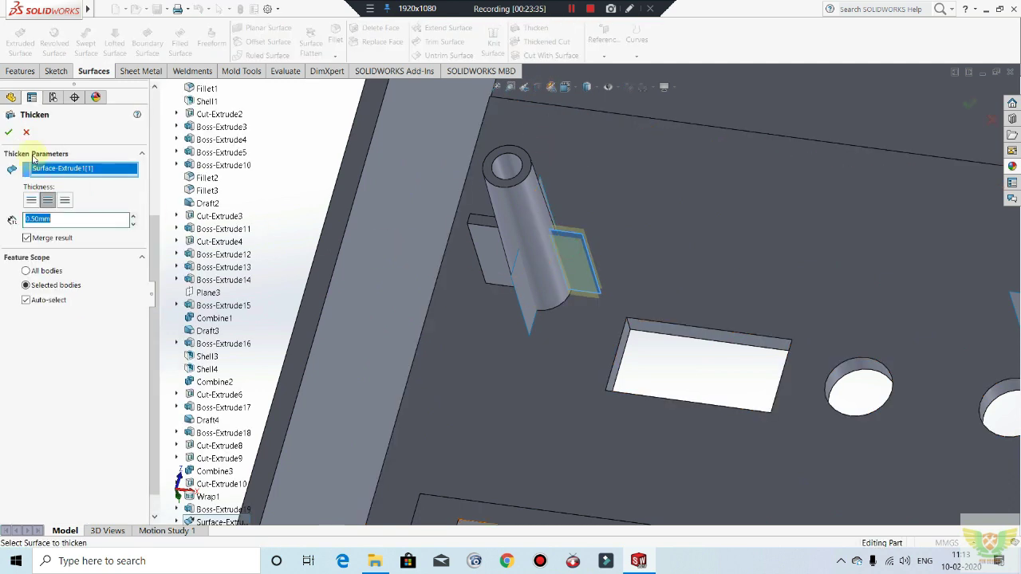
{"action": "left_click", "coordinate": [9, 132]}
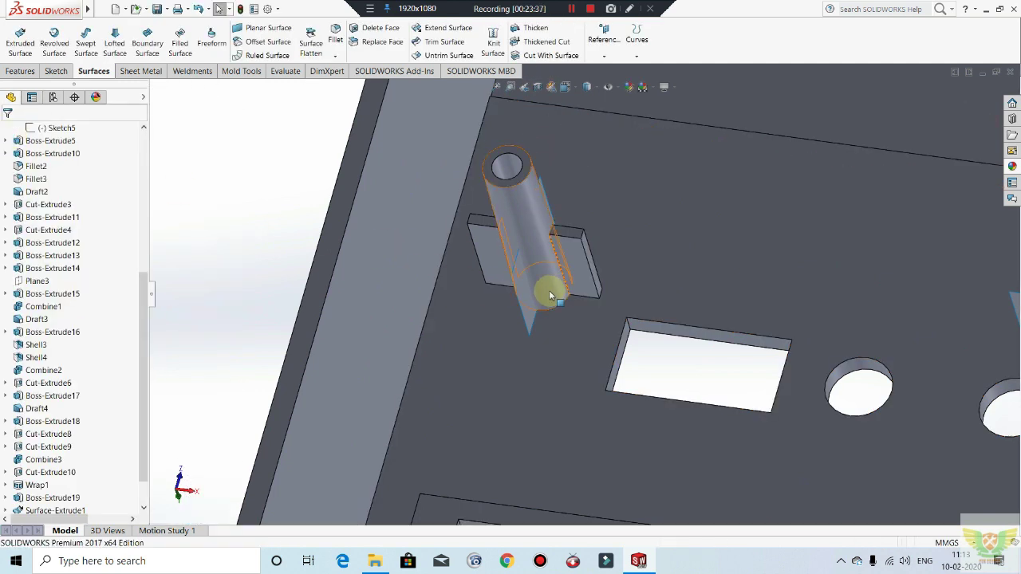
Step: Set the thickness of the two already thickened ribs on the corner screw boss to 0.3 mm
{"action": "middle_click_drag", "start_coordinate": [549, 289], "coordinate": [558, 238]}
{"action": "scroll", "coordinate": [86, 443], "scroll_direction": "down", "scroll_amount": 2}
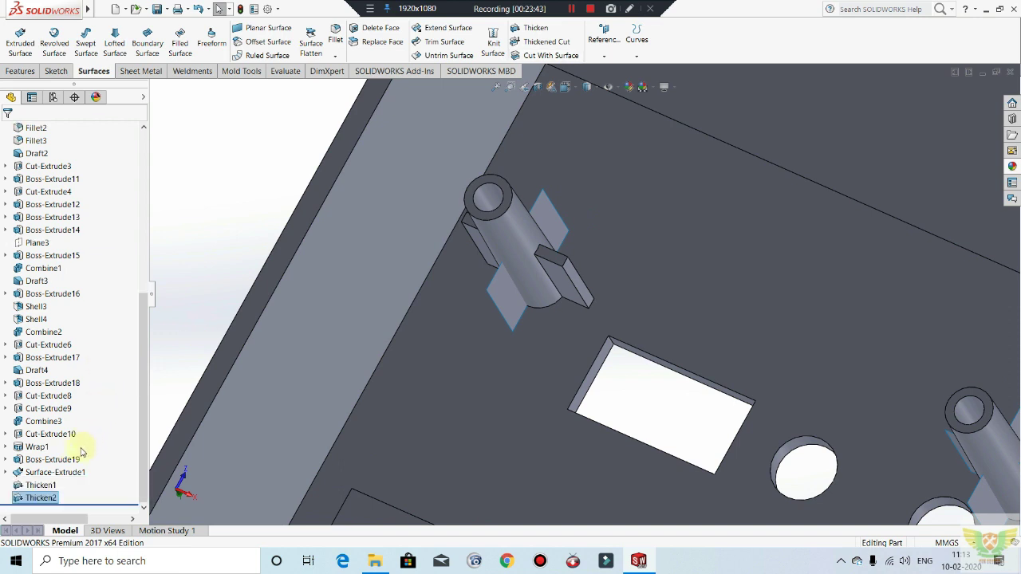
{"action": "left_click", "coordinate": [40, 485]}
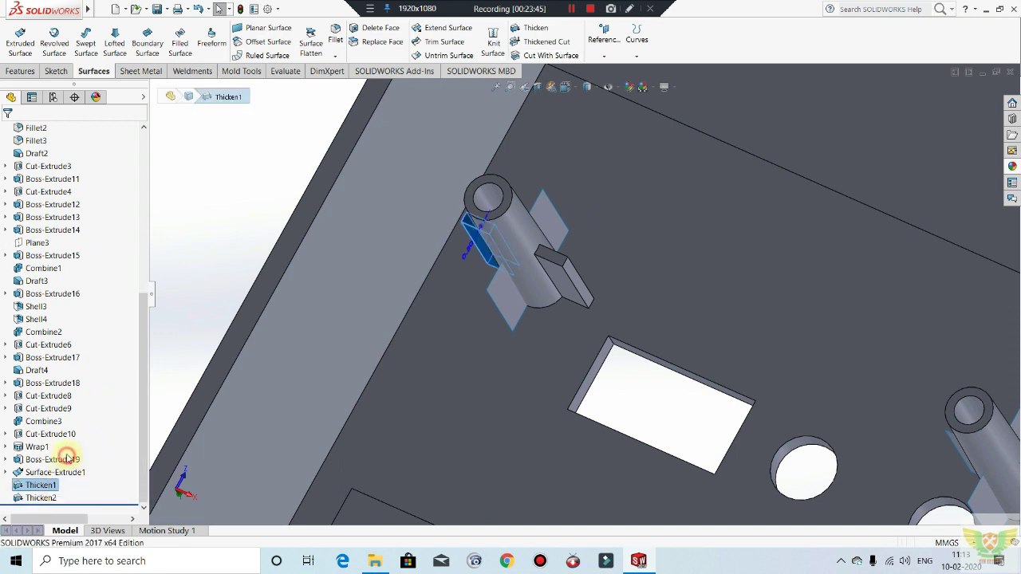
{"action": "left_click", "coordinate": [63, 455]}
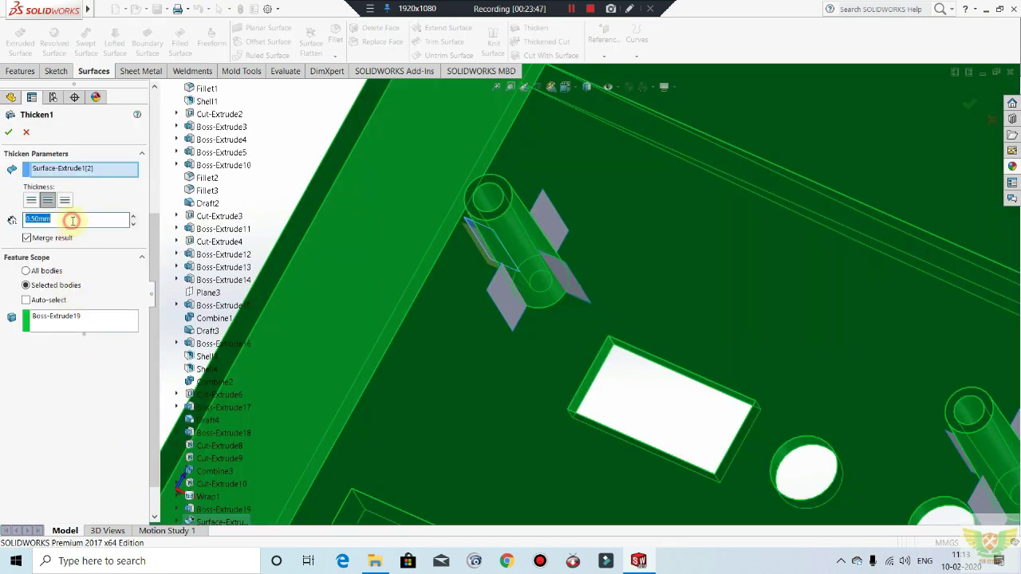
{"action": "left_click", "coordinate": [11, 133]}
{"action": "left_click", "coordinate": [40, 497]}
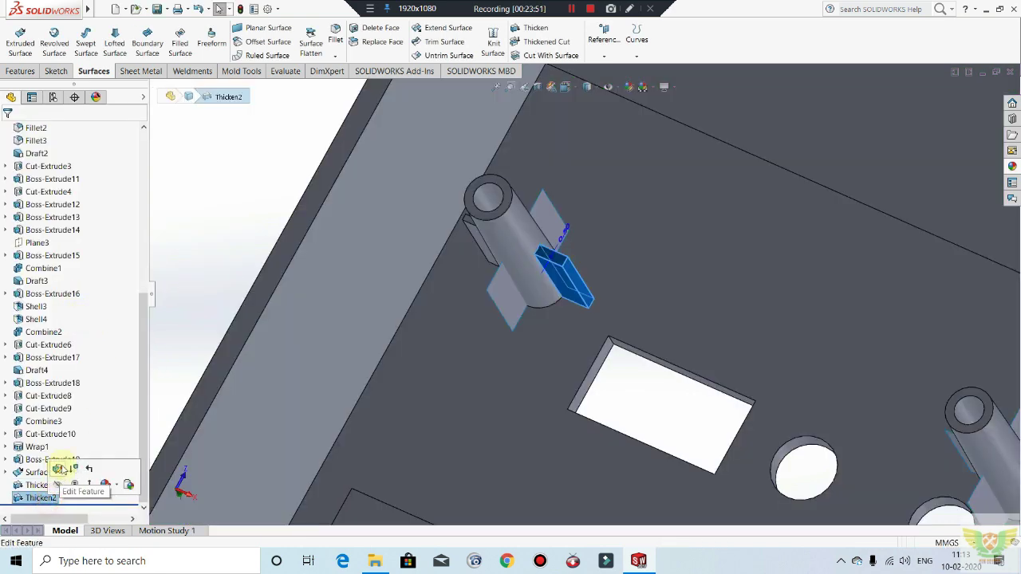
{"action": "left_click", "coordinate": [60, 469]}
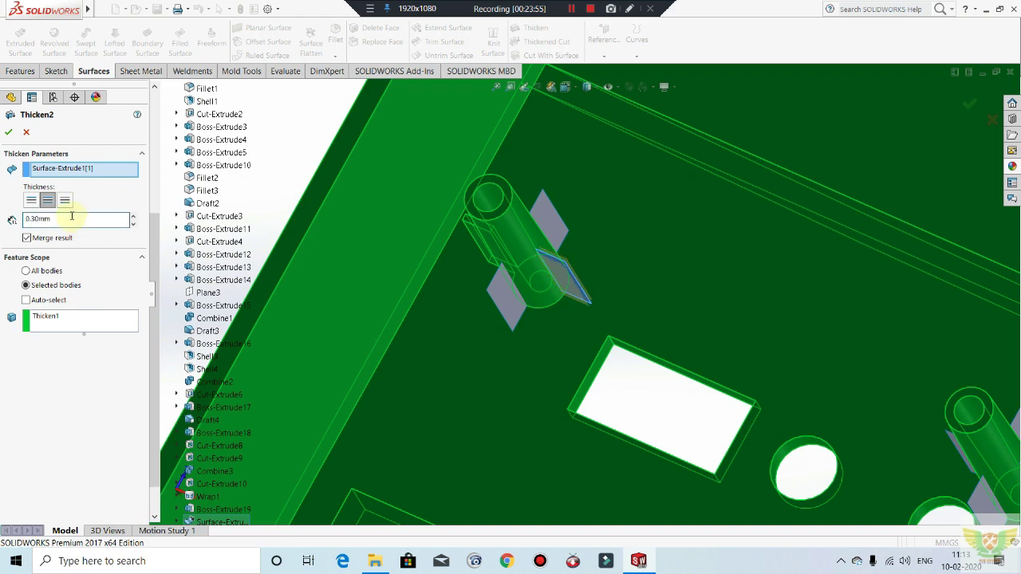
{"action": "left_click", "coordinate": [11, 134]}
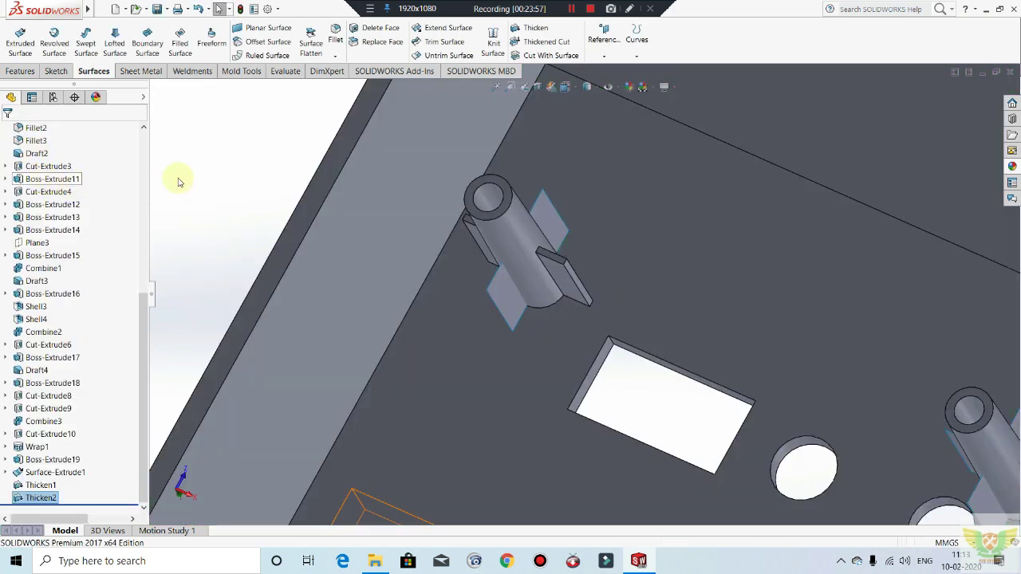
Step: Thicken the two remaining rib surfaces of the corner screw boss by 0.3 mm to both sides, merging the results
{"action": "left_click", "coordinate": [524, 32]}
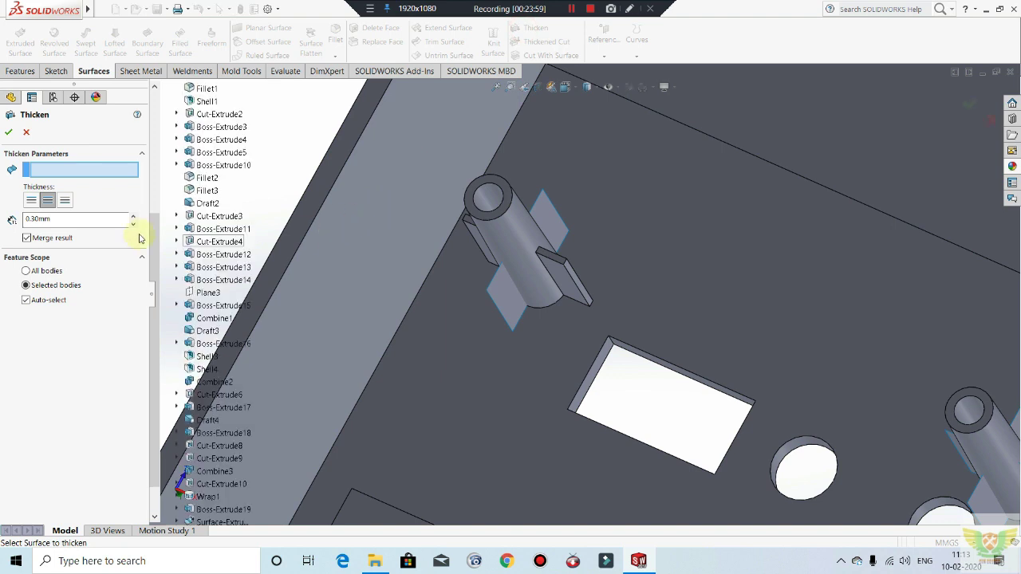
{"action": "left_click", "coordinate": [544, 209]}
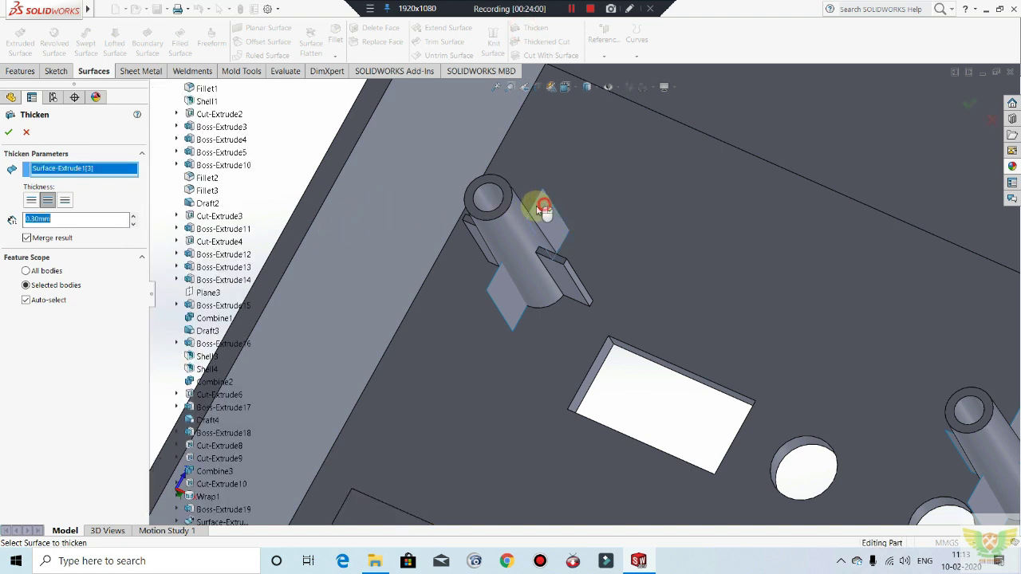
{"action": "left_click", "coordinate": [8, 132]}
{"action": "left_click", "coordinate": [524, 32]}
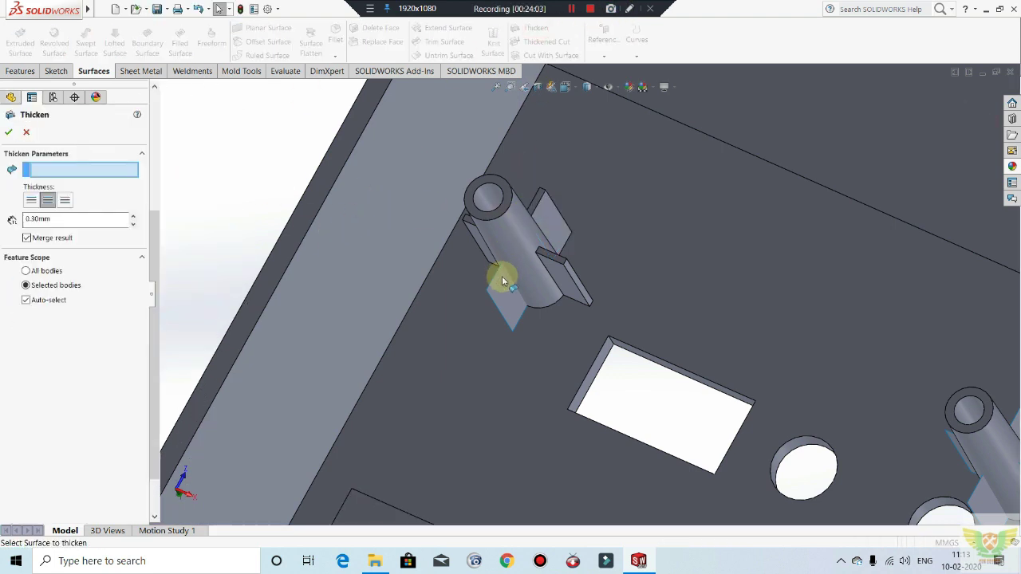
{"action": "left_click", "coordinate": [503, 281]}
{"action": "left_click", "coordinate": [7, 132]}
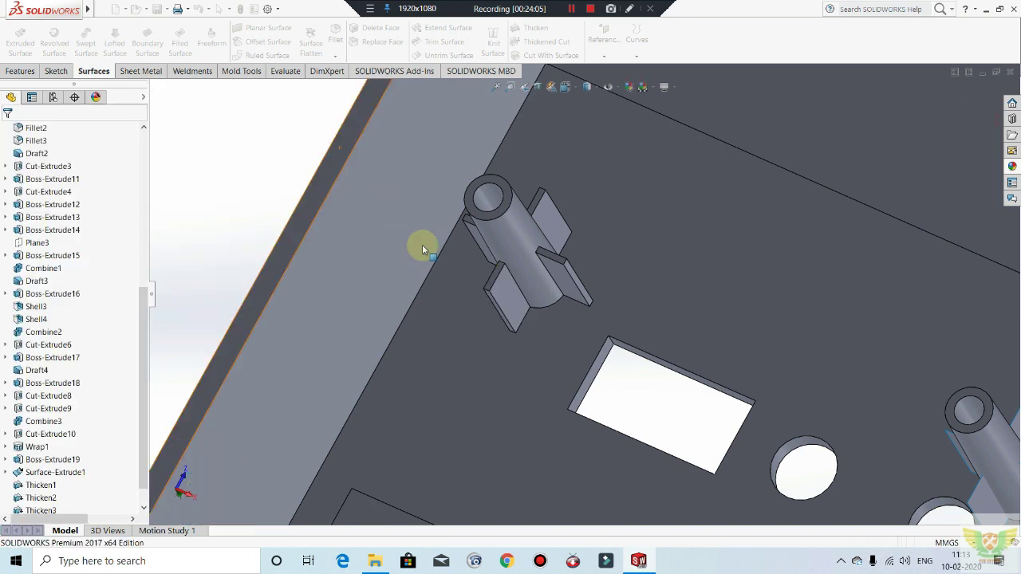
Step: Thicken the first rib surface of the screw boss between the round hole and second rectangular opening by 0.3 mm to both sides
{"action": "scroll", "coordinate": [650, 303], "scroll_direction": "up", "scroll_amount": 2}
{"action": "scroll", "coordinate": [650, 304], "scroll_direction": "up", "scroll_amount": 4}
{"action": "scroll", "coordinate": [756, 352], "scroll_direction": "down", "scroll_amount": 8}
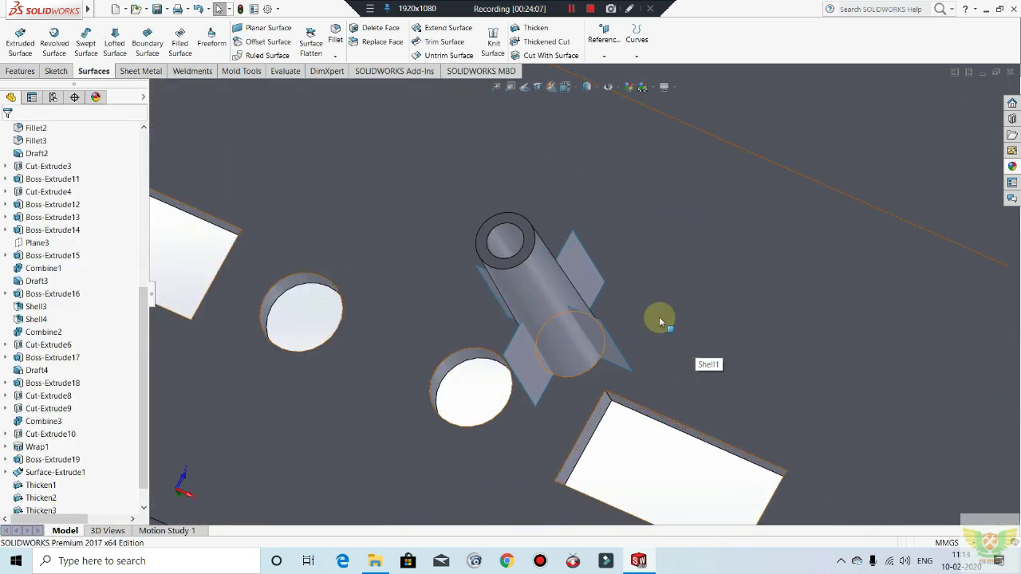
{"action": "key", "text": "space"}
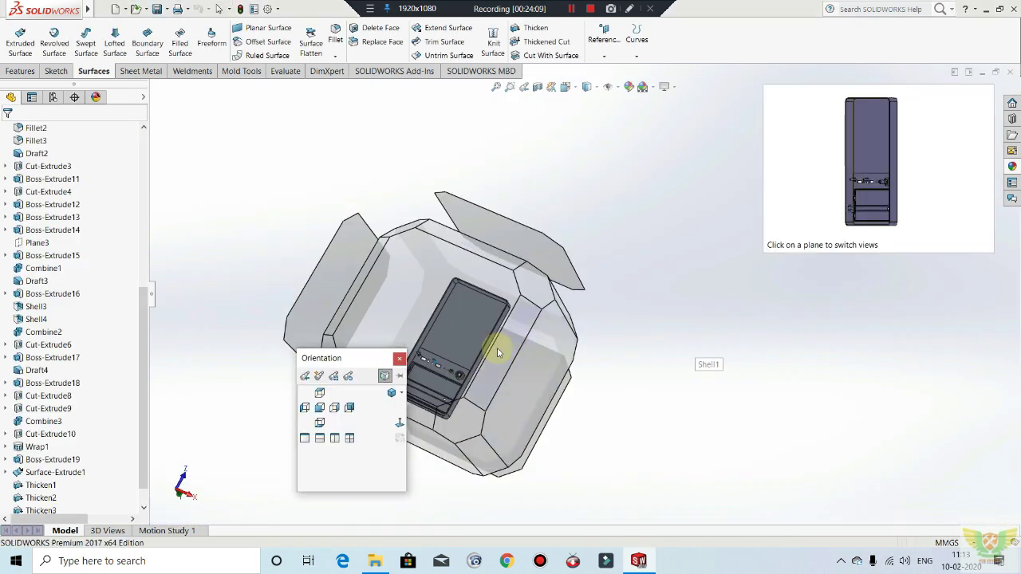
{"action": "key", "text": "Escape"}
{"action": "key", "text": "space"}
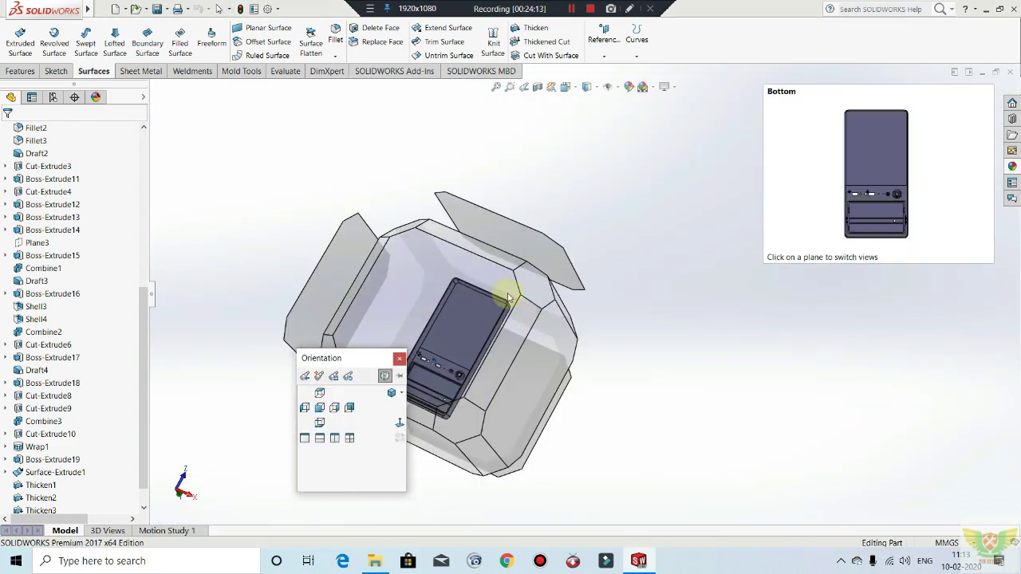
{"action": "key", "text": "Escape"}
{"action": "left_click", "coordinate": [535, 29]}
{"action": "left_click", "coordinate": [583, 274]}
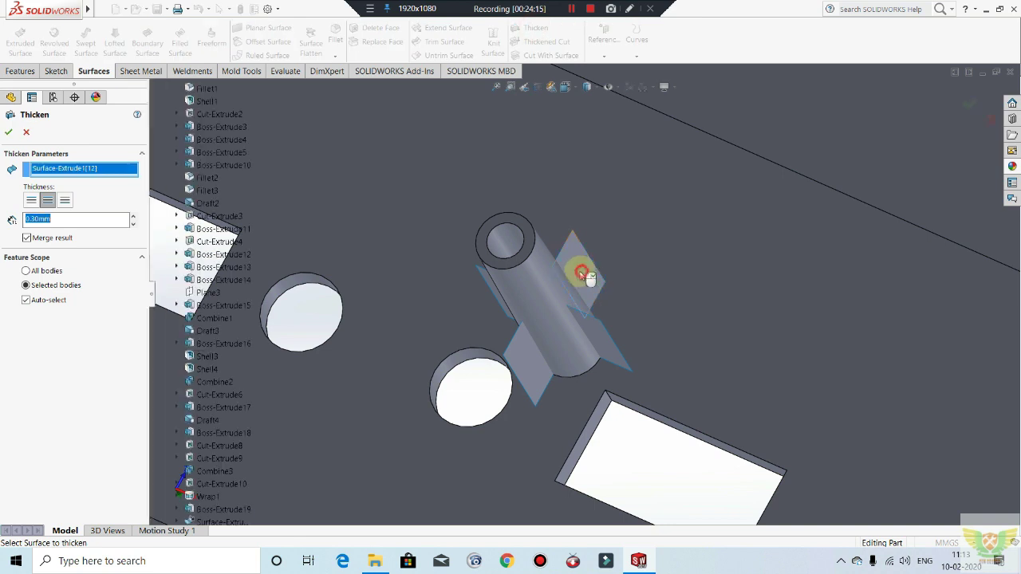
{"action": "left_click", "coordinate": [9, 133]}
Step: Thicken the other three rib surfaces of that screw boss by 0.3 mm to both sides, merging the results
{"action": "key", "text": "Return"}
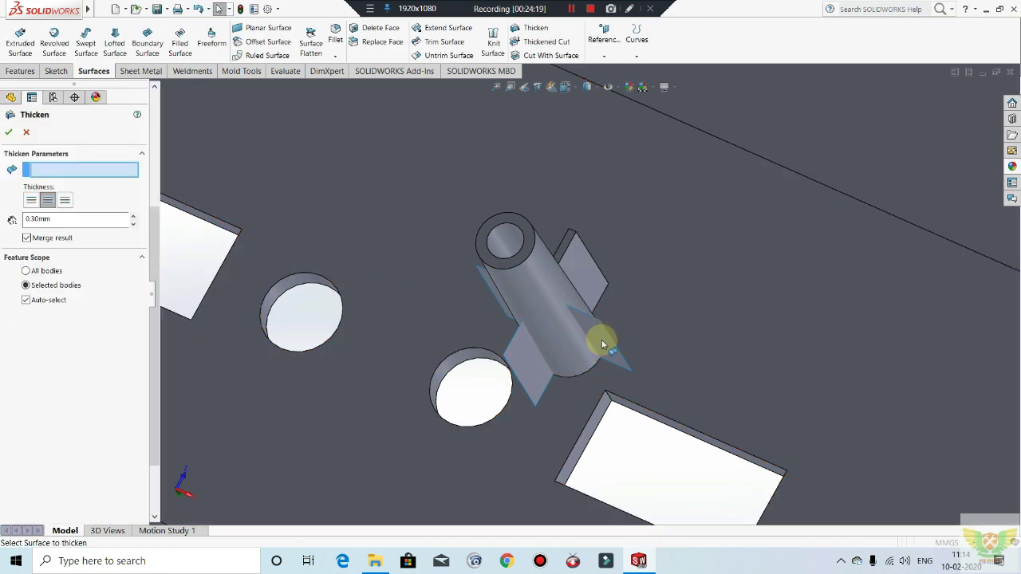
{"action": "left_click", "coordinate": [600, 343]}
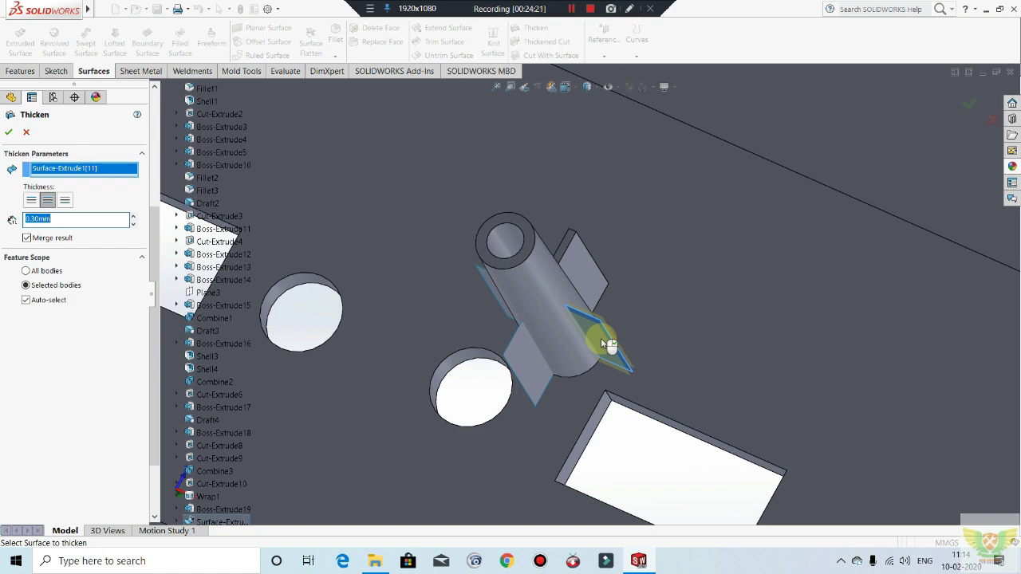
{"action": "right_click", "coordinate": [601, 343]}
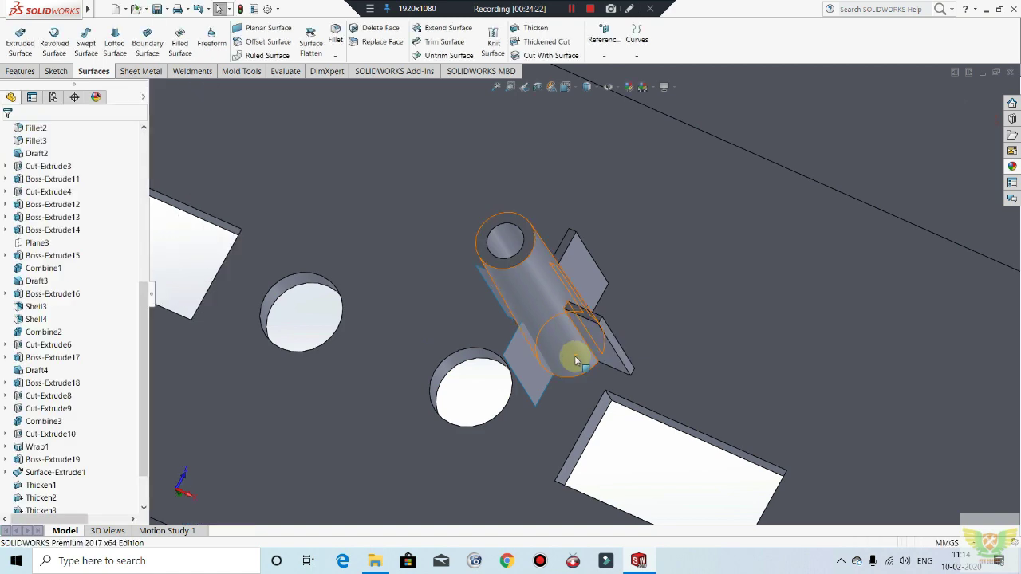
{"action": "key", "text": "Return"}
{"action": "left_click", "coordinate": [518, 366]}
{"action": "key", "text": "Return"}
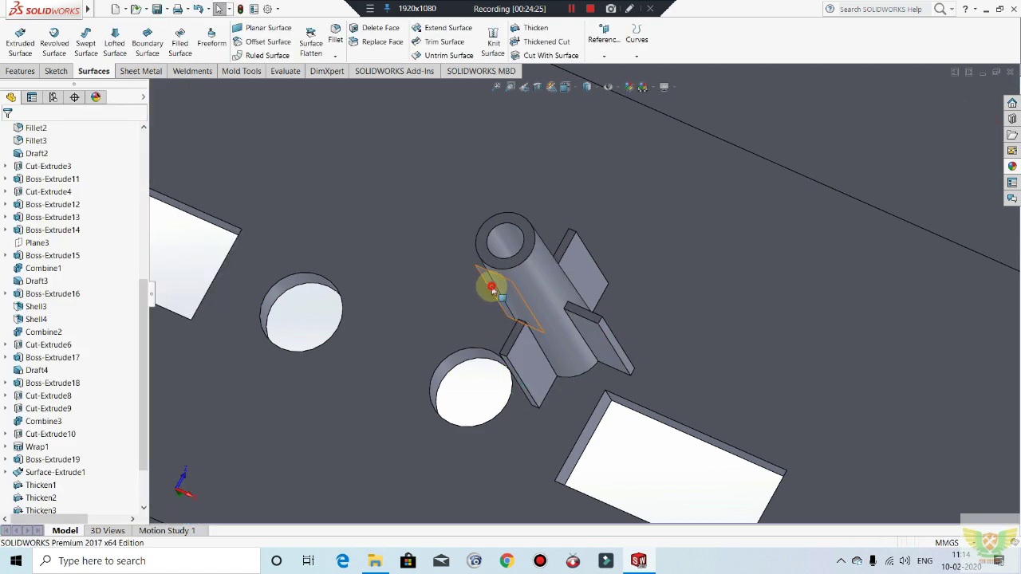
{"action": "left_click", "coordinate": [491, 292]}
{"action": "key", "text": "Return"}
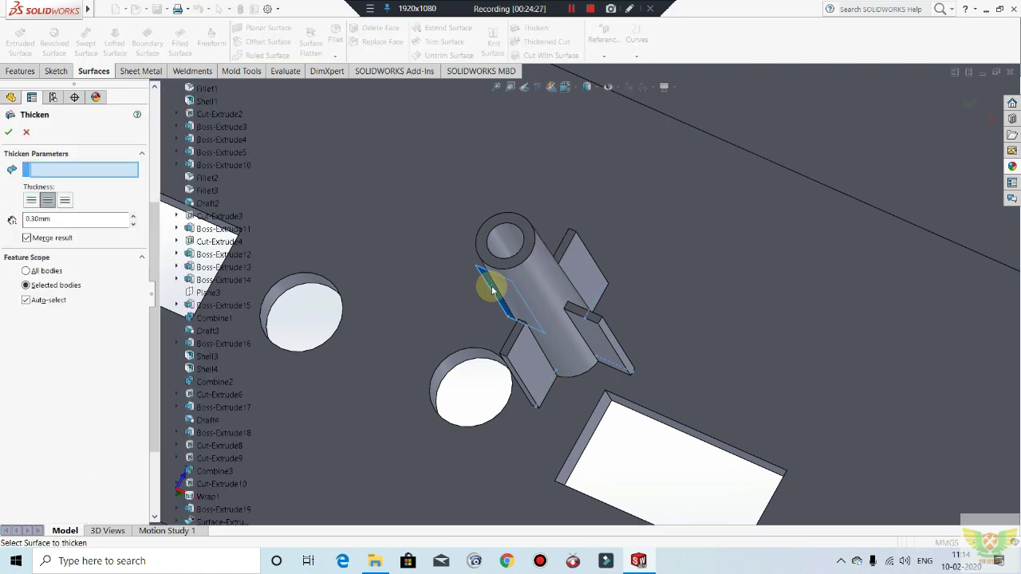
{"action": "left_click", "coordinate": [492, 291]}
{"action": "key", "text": "Return"}
{"action": "scroll", "coordinate": [493, 288], "scroll_direction": "up", "scroll_amount": 3}
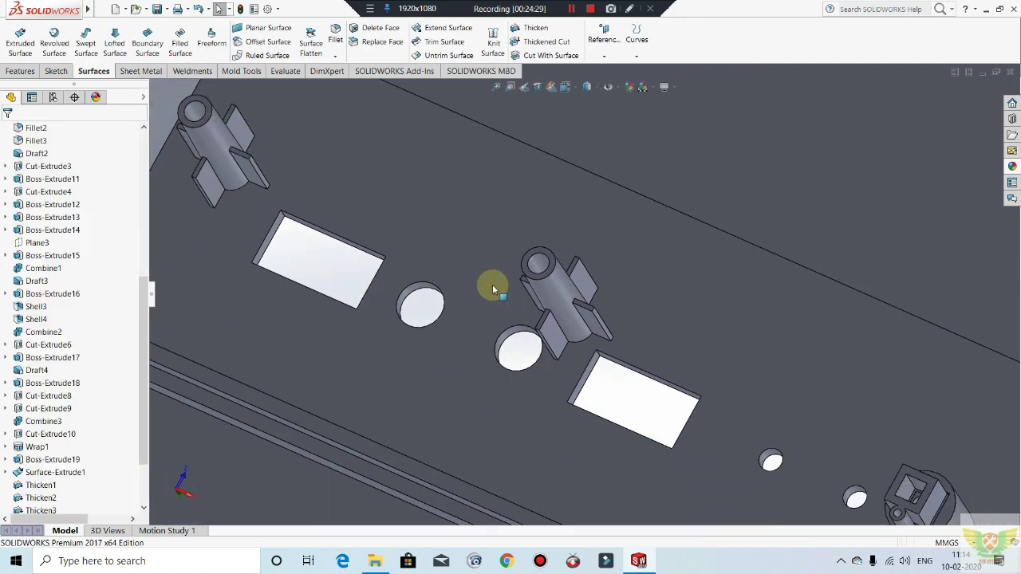
Step: Set up a symmetric distance-distance chamfer on the outer top edge of the end rib beside the cover recess's paired bosses
{"action": "scroll", "coordinate": [493, 288], "scroll_direction": "up", "scroll_amount": 7}
{"action": "scroll", "coordinate": [383, 399], "scroll_direction": "down", "scroll_amount": 7}
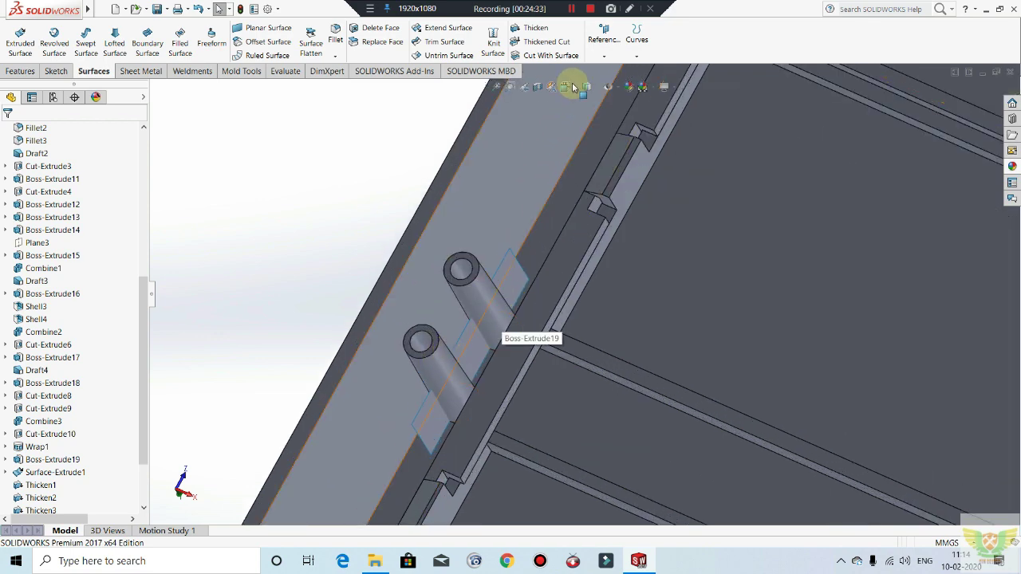
{"action": "left_click", "coordinate": [571, 10]}
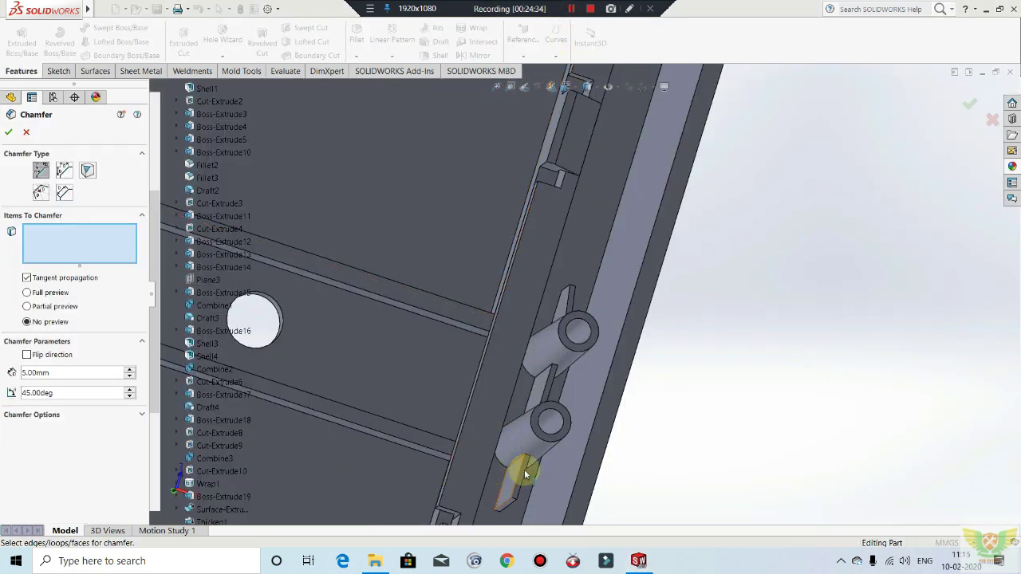
{"action": "scroll", "coordinate": [520, 487], "scroll_direction": "down", "scroll_amount": 6}
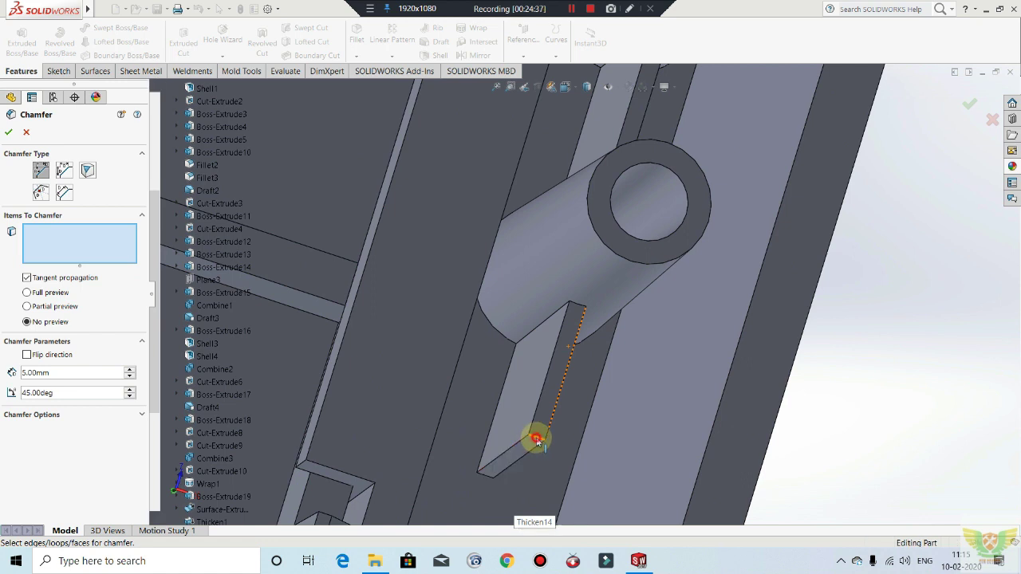
{"action": "left_click", "coordinate": [536, 443]}
{"action": "scroll", "coordinate": [553, 403], "scroll_direction": "up", "scroll_amount": 3}
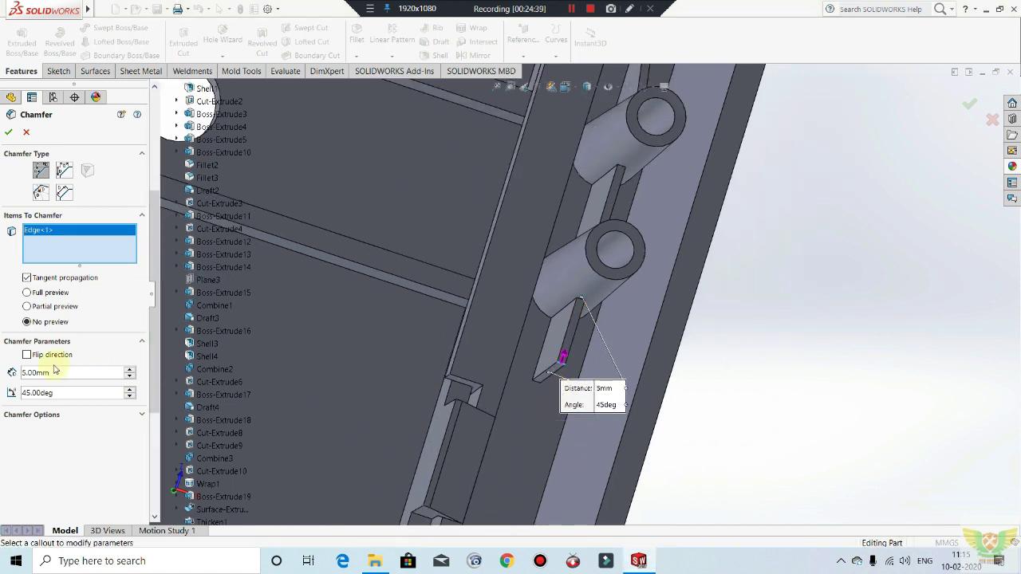
{"action": "left_click", "coordinate": [63, 170]}
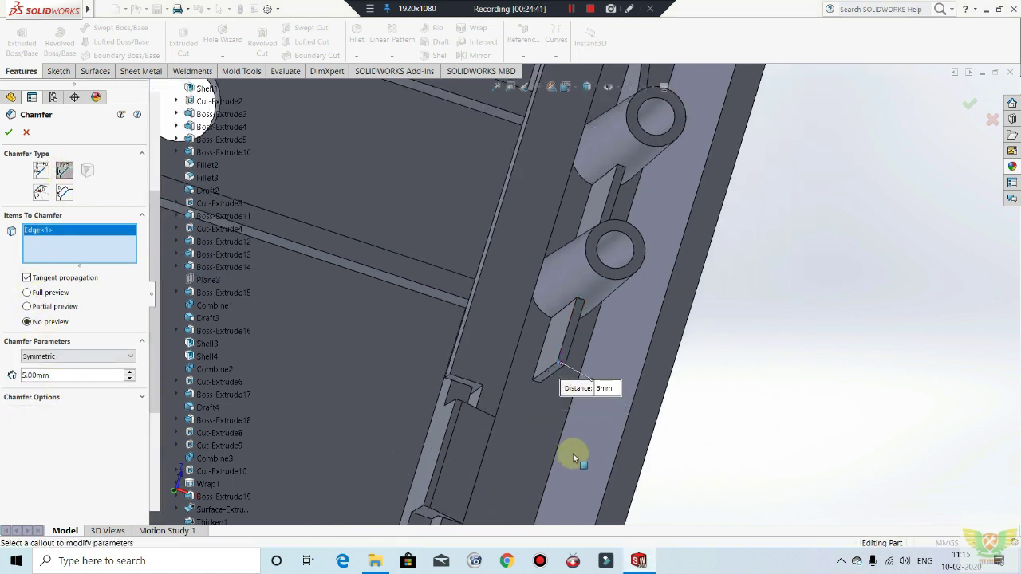
Step: Add the outer top edges of both end ribs on the recess's opposite side and apply the 5 mm symmetric chamfer
{"action": "scroll", "coordinate": [572, 458], "scroll_direction": "up", "scroll_amount": 6}
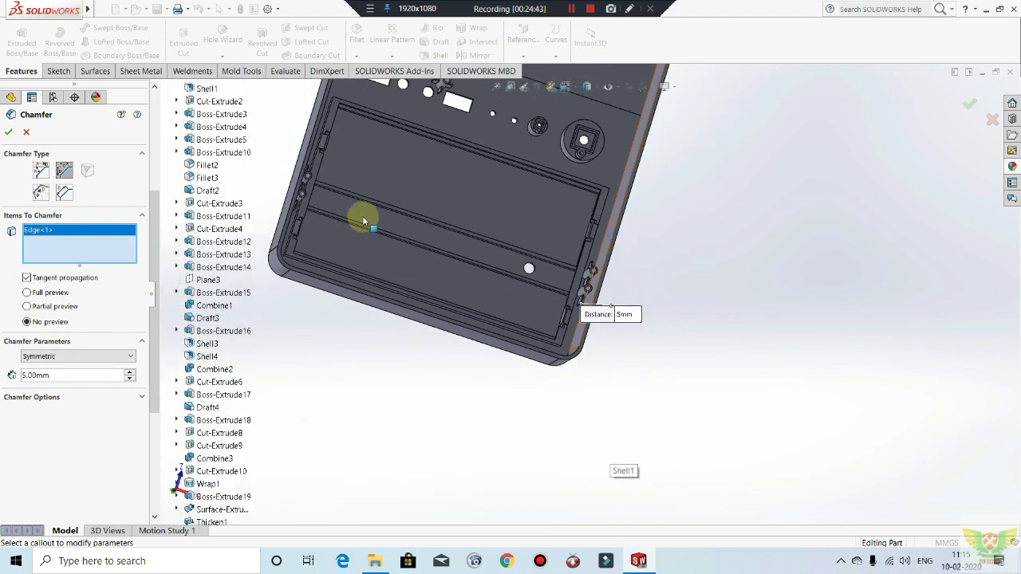
{"action": "scroll", "coordinate": [363, 221], "scroll_direction": "down", "scroll_amount": 8}
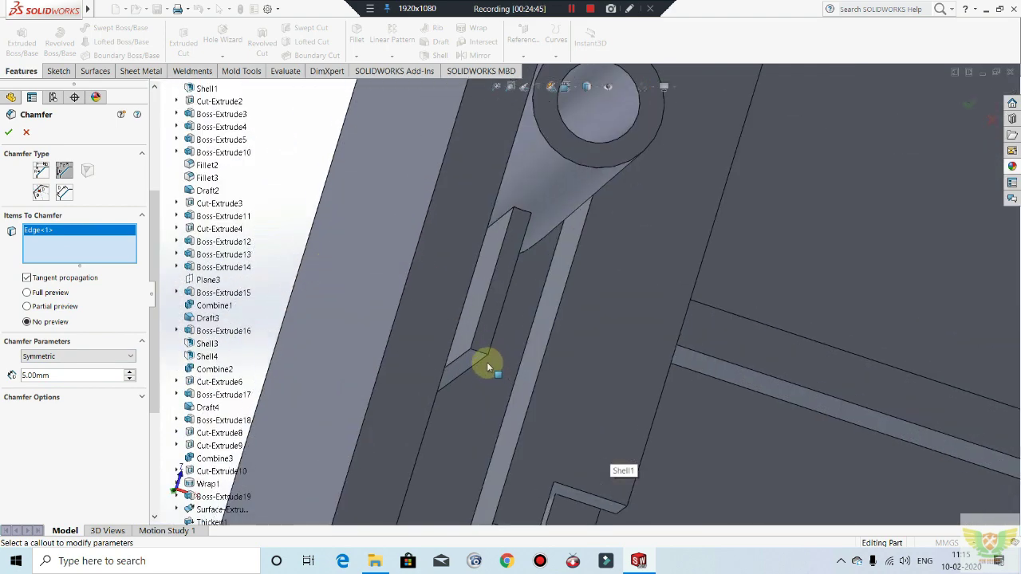
{"action": "left_click", "coordinate": [519, 370]}
{"action": "scroll", "coordinate": [538, 414], "scroll_direction": "up", "scroll_amount": 3}
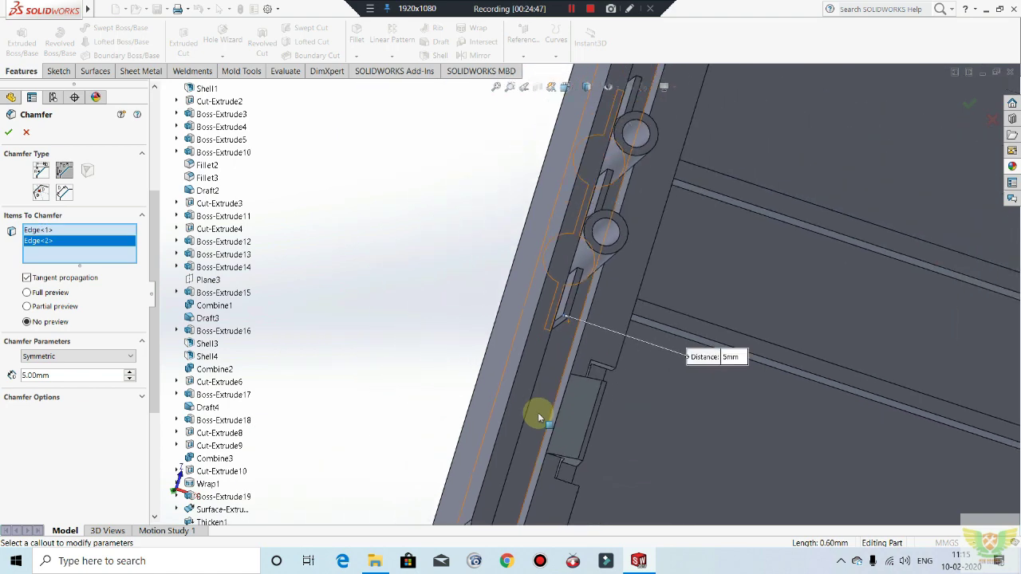
{"action": "scroll", "coordinate": [645, 102], "scroll_direction": "down", "scroll_amount": 4}
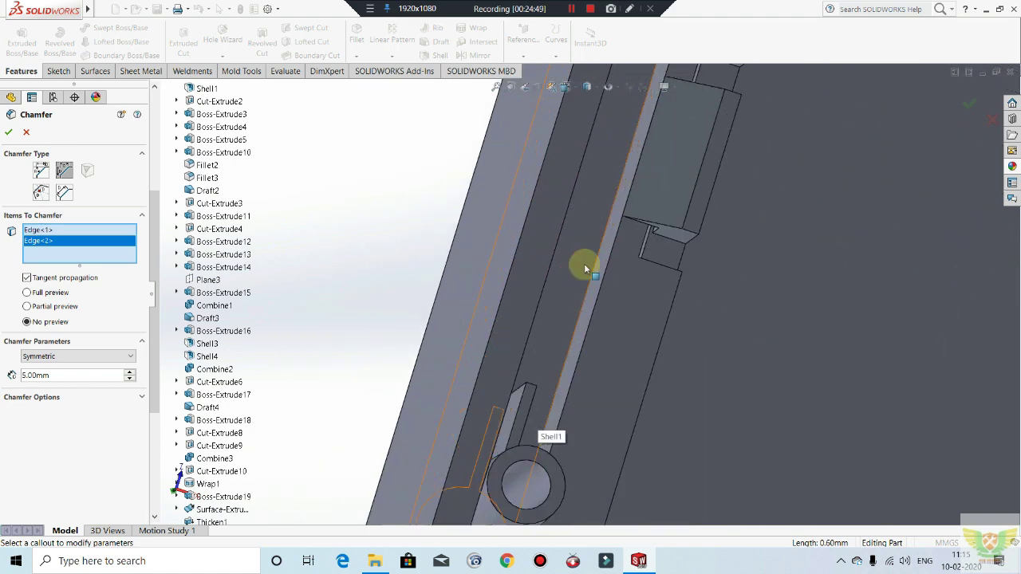
{"action": "scroll", "coordinate": [526, 435], "scroll_direction": "down", "scroll_amount": 2}
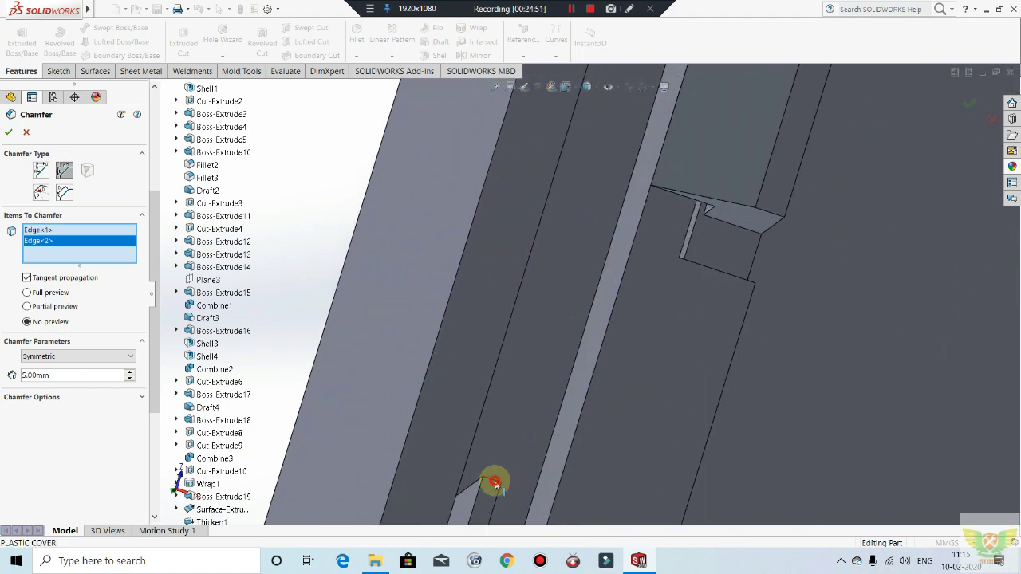
{"action": "left_click", "coordinate": [494, 482]}
{"action": "scroll", "coordinate": [488, 466], "scroll_direction": "up", "scroll_amount": 5}
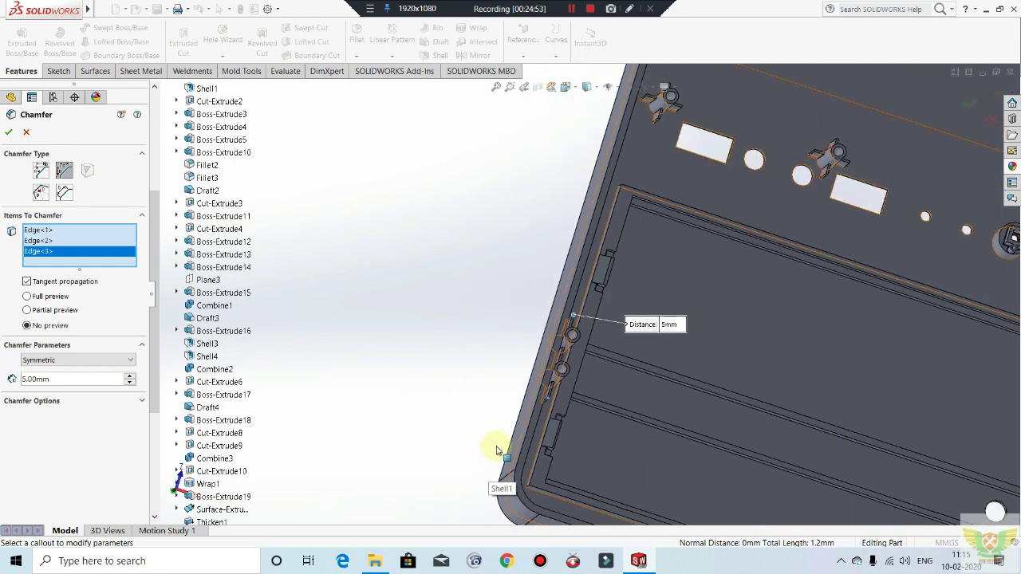
{"action": "scroll", "coordinate": [604, 209], "scroll_direction": "up", "scroll_amount": 2}
{"action": "scroll", "coordinate": [633, 159], "scroll_direction": "down", "scroll_amount": 5}
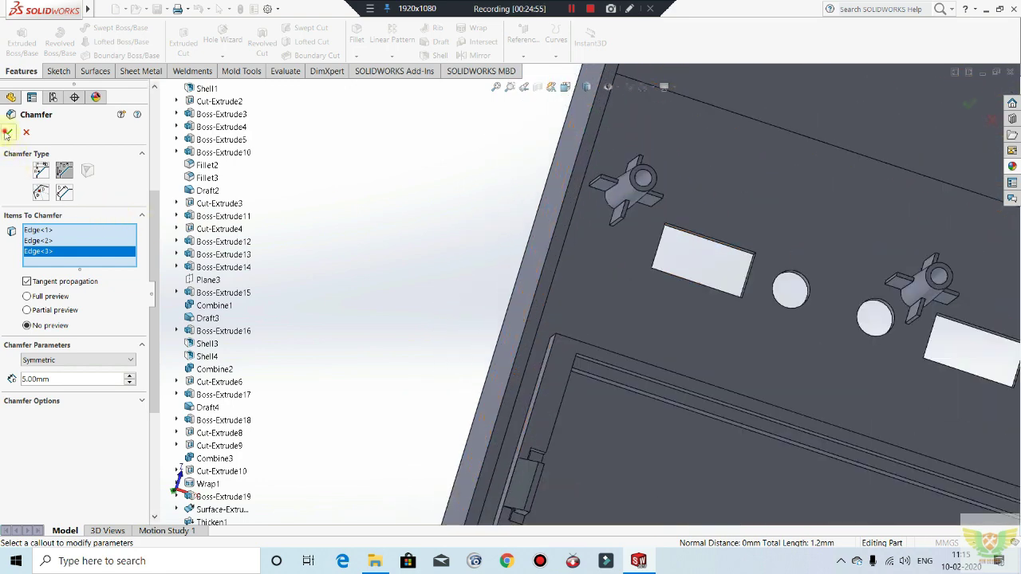
{"action": "left_click", "coordinate": [7, 134]}
Step: Start a chamfer for the ribs of the corner screw boss
{"action": "scroll", "coordinate": [437, 272], "scroll_direction": "up", "scroll_amount": 3}
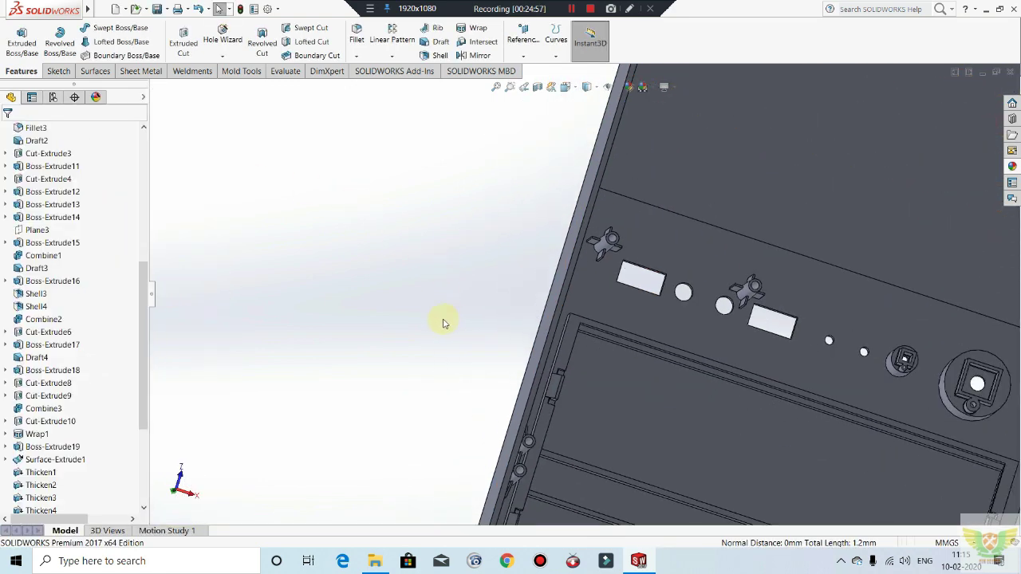
{"action": "scroll", "coordinate": [532, 252], "scroll_direction": "down", "scroll_amount": 5}
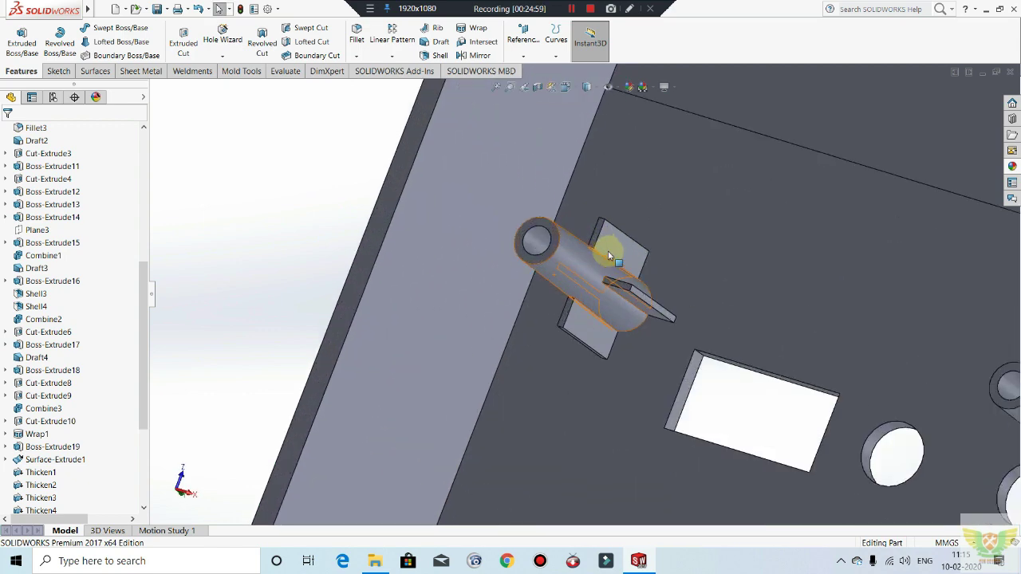
{"action": "scroll", "coordinate": [608, 256], "scroll_direction": "down", "scroll_amount": 2}
{"action": "left_click", "coordinate": [362, 56]}
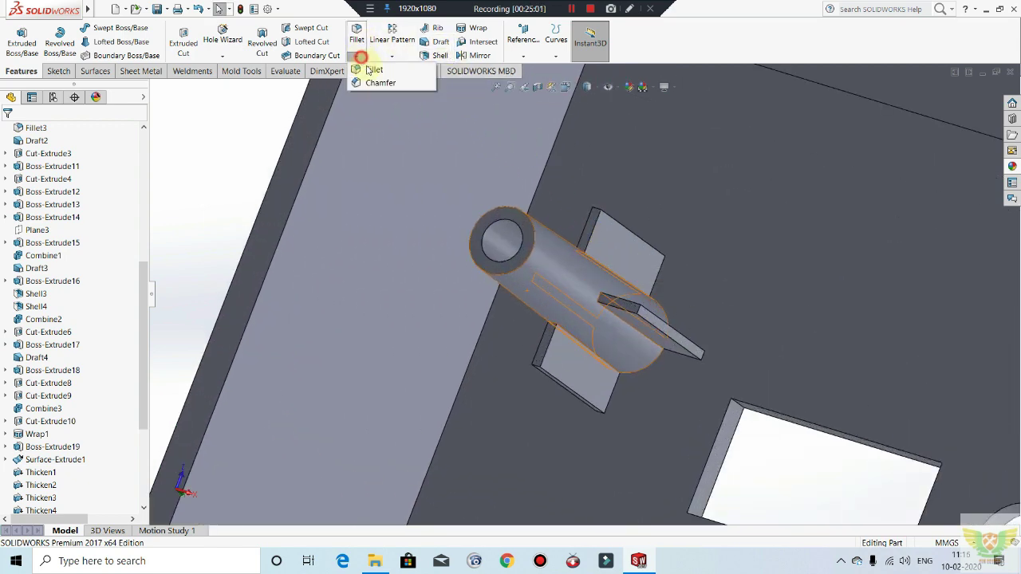
Step: Set up a 2 mm symmetric distance-distance chamfer on the outer top edges of the first screw boss's four ribs
{"action": "left_click", "coordinate": [372, 82]}
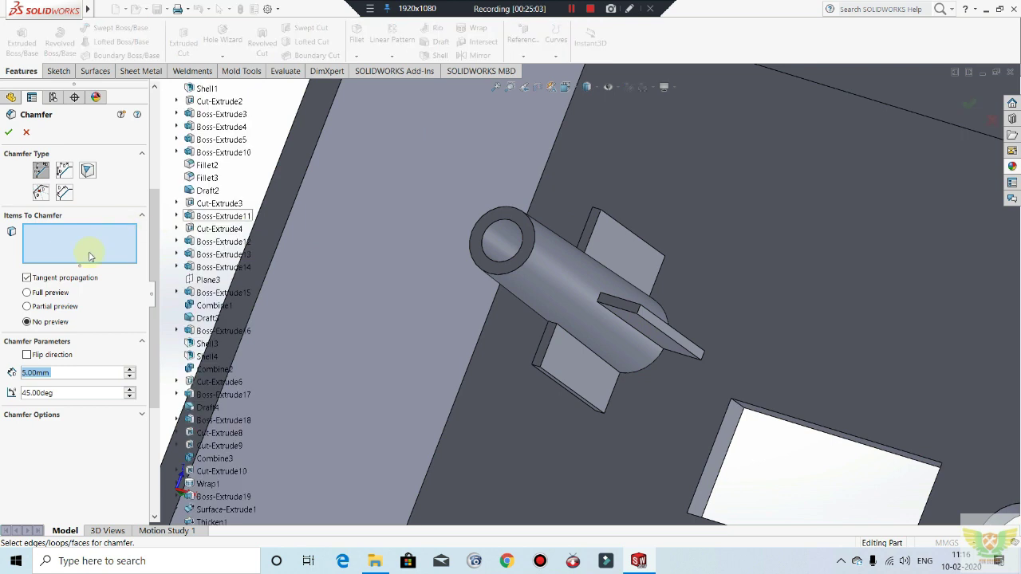
{"action": "type", "text": "2"}
{"action": "key", "text": "Return"}
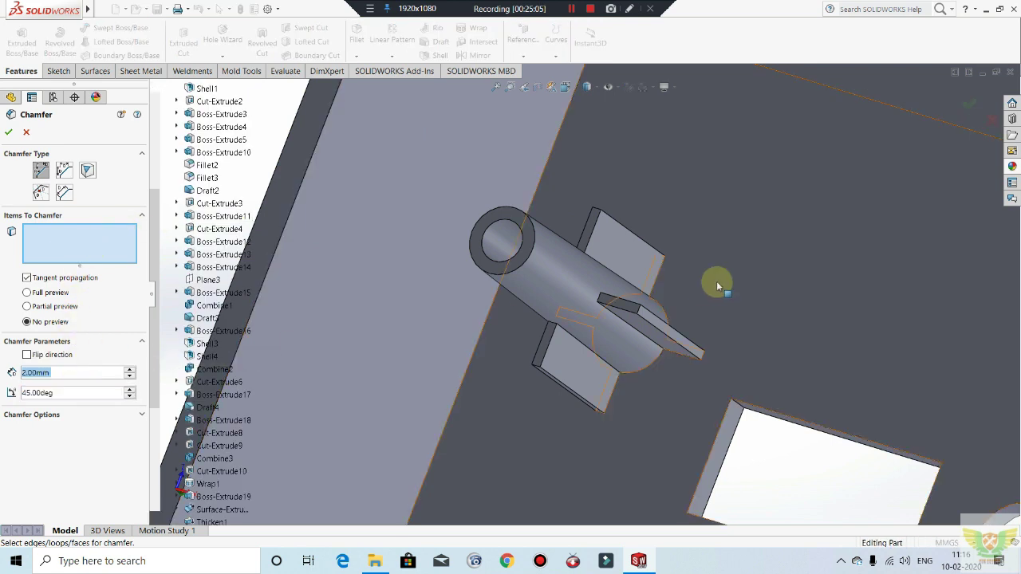
{"action": "left_click", "coordinate": [597, 212]}
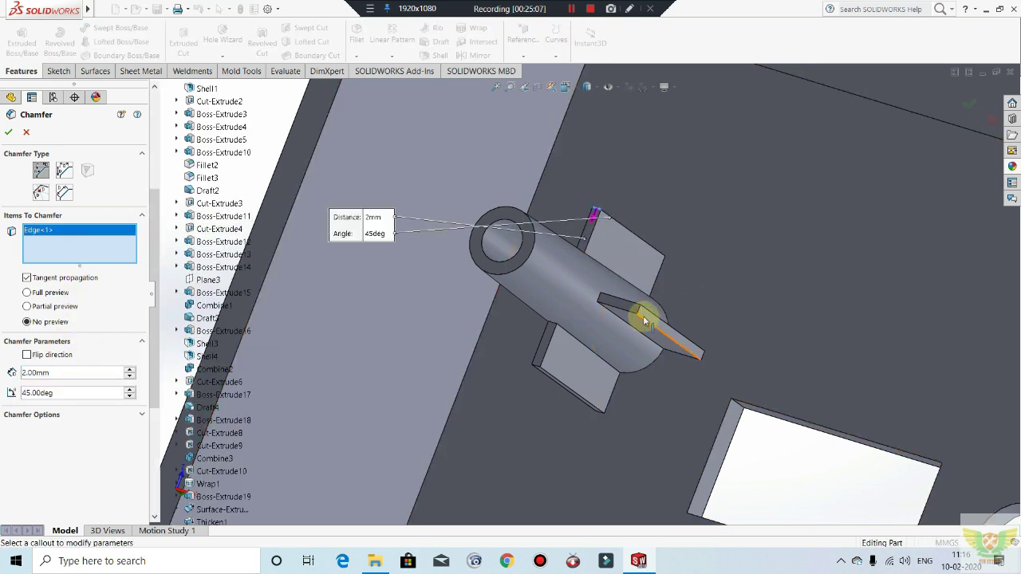
{"action": "left_click", "coordinate": [640, 312]}
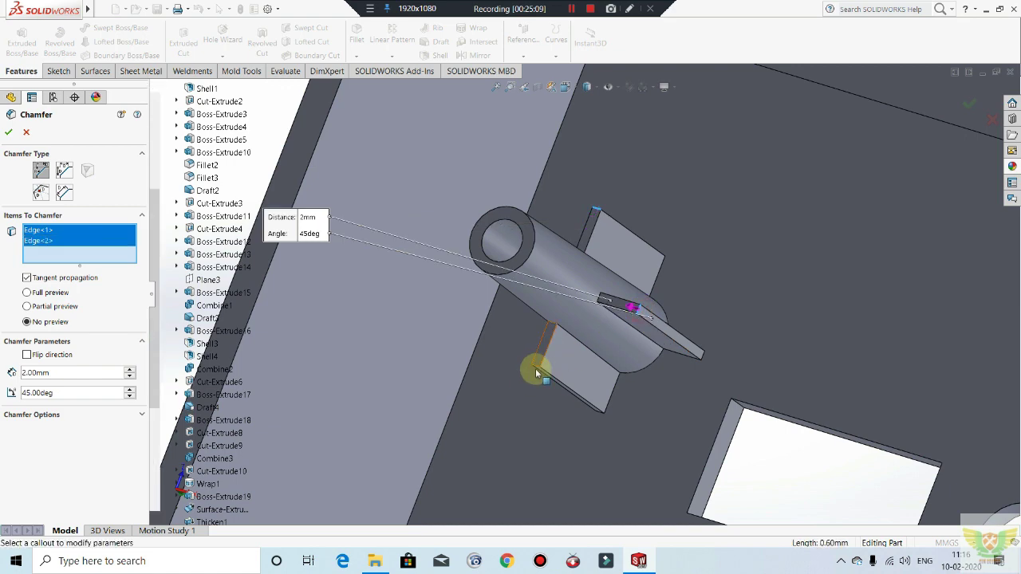
{"action": "left_click", "coordinate": [534, 364]}
{"action": "middle_click_drag", "start_coordinate": [561, 354], "coordinate": [532, 304]}
{"action": "scroll", "coordinate": [512, 270], "scroll_direction": "down", "scroll_amount": 5}
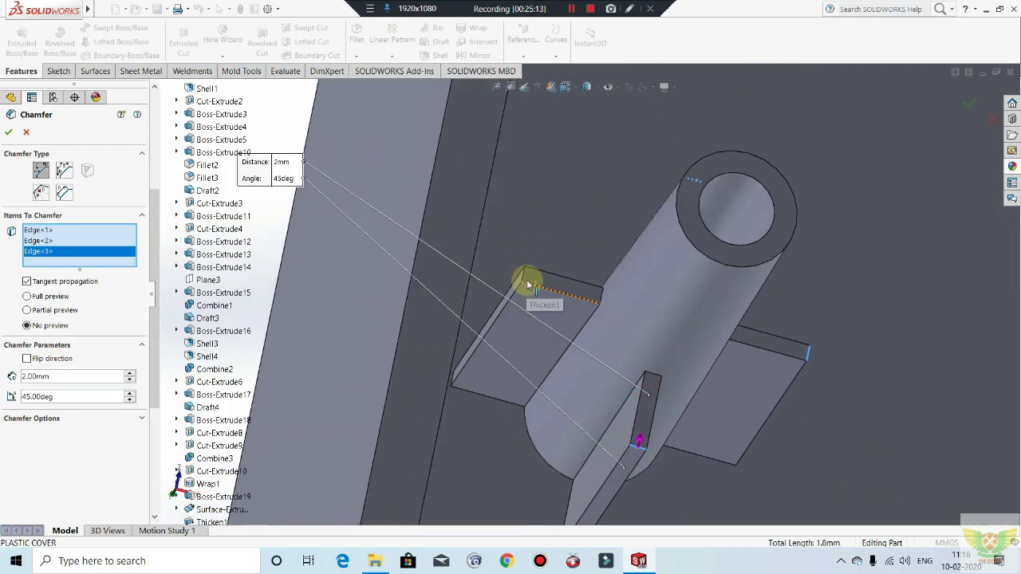
{"action": "left_click", "coordinate": [523, 281]}
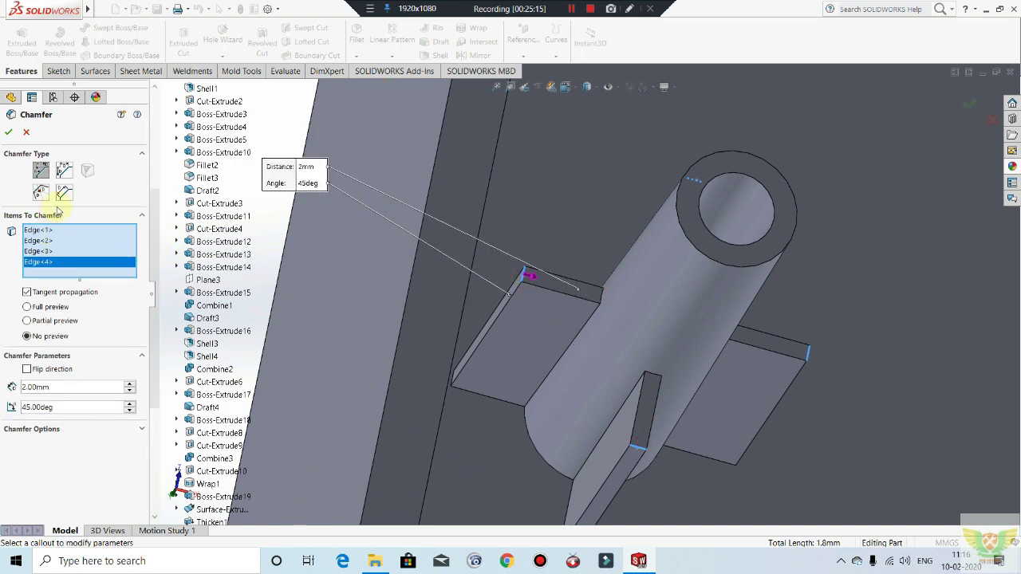
{"action": "left_click", "coordinate": [64, 170]}
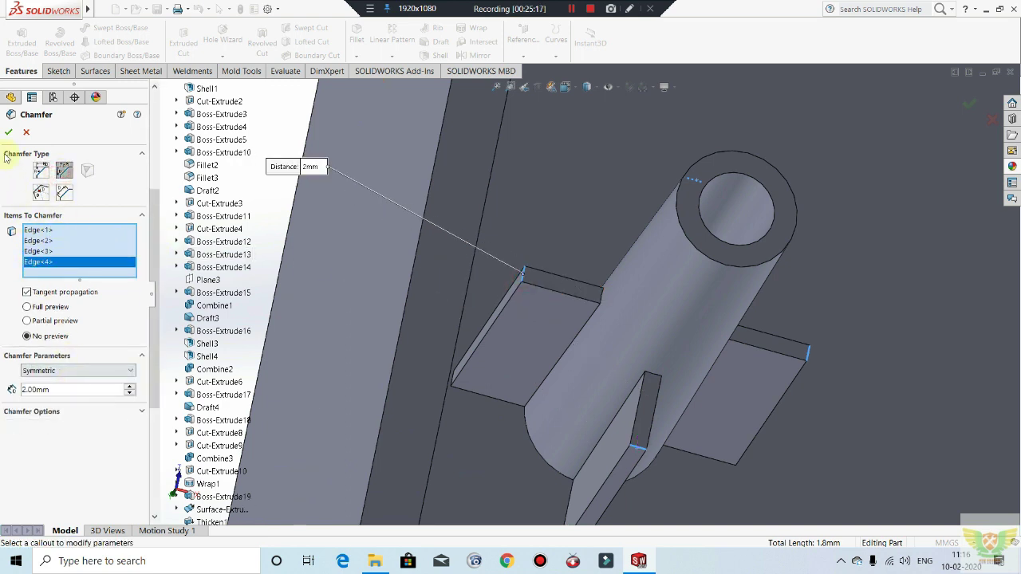
Step: Add the matching outer top edges of the second boss's four ribs and apply the chamfer
{"action": "scroll", "coordinate": [510, 223], "scroll_direction": "up", "scroll_amount": 8}
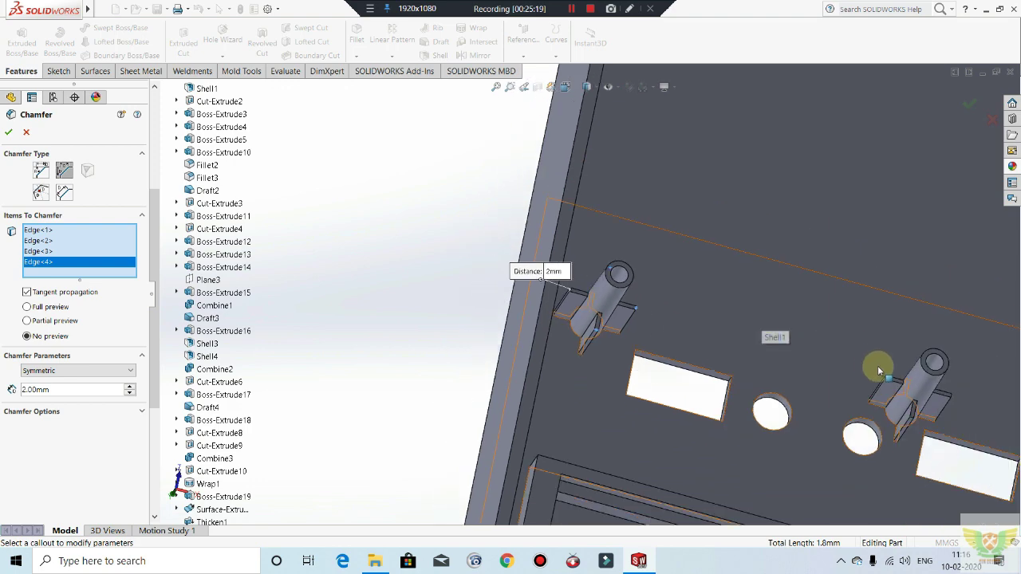
{"action": "scroll", "coordinate": [914, 396], "scroll_direction": "down", "scroll_amount": 6}
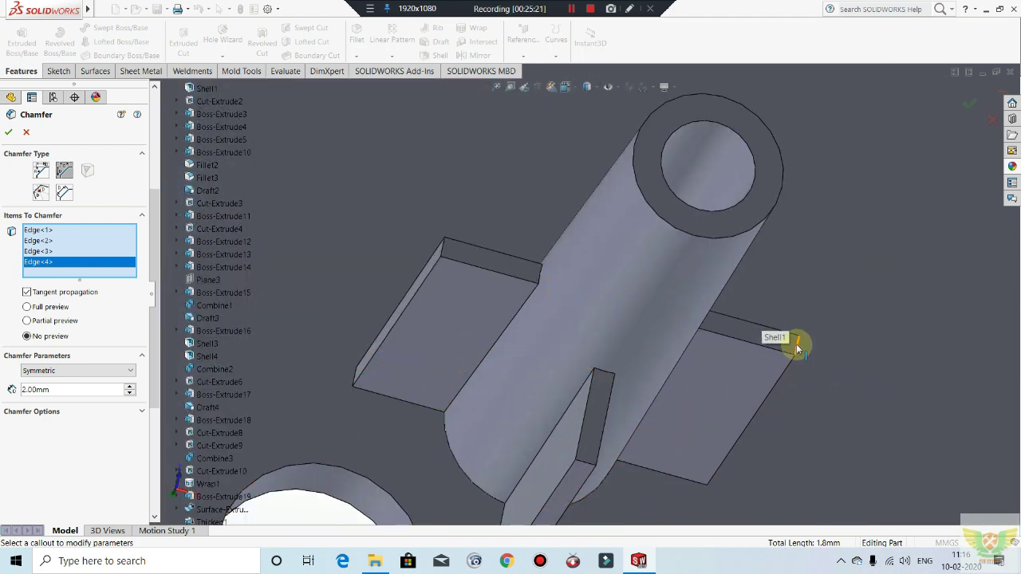
{"action": "left_click", "coordinate": [796, 345]}
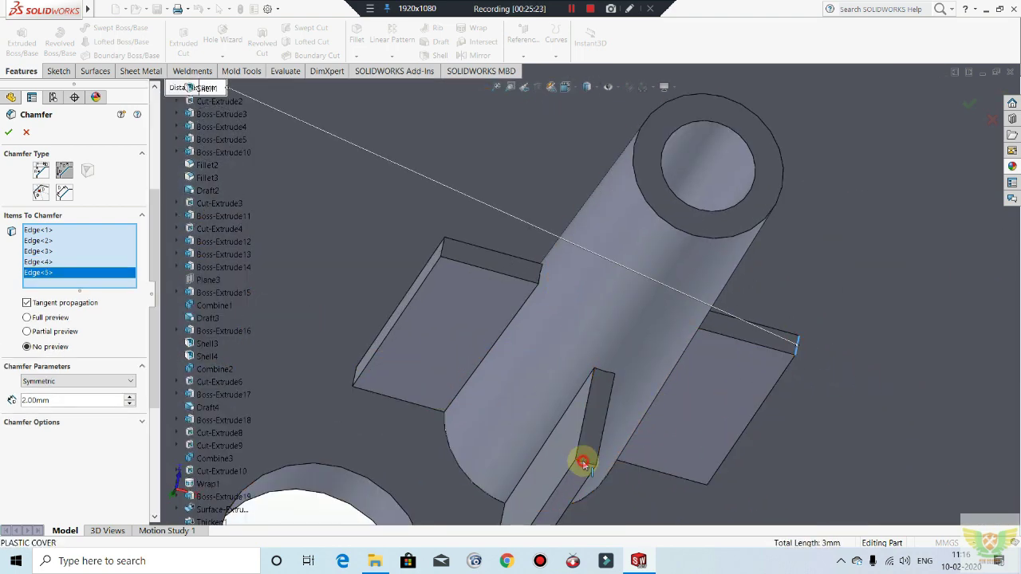
{"action": "left_click", "coordinate": [583, 461]}
{"action": "left_click", "coordinate": [441, 250]}
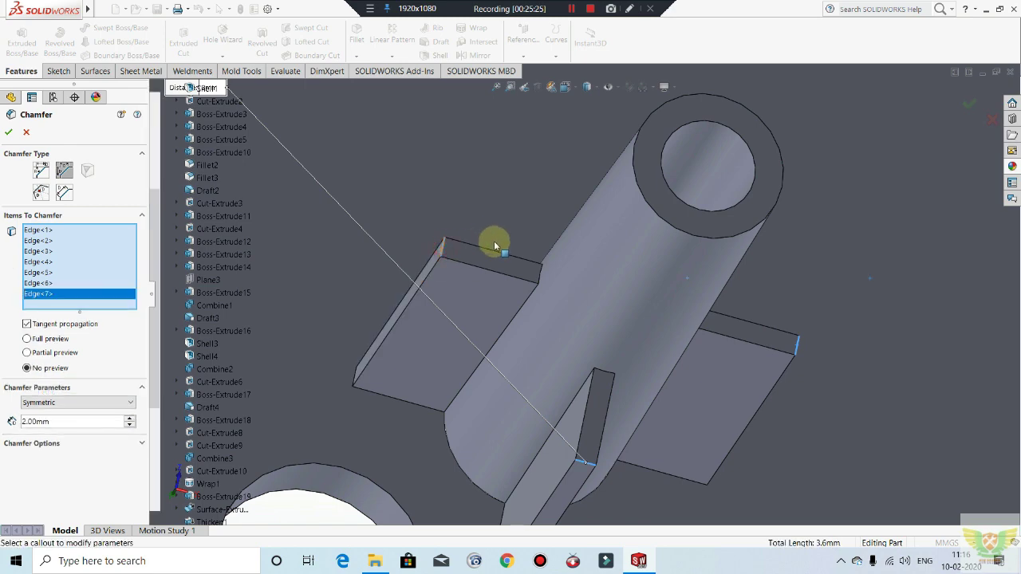
{"action": "middle_click_drag", "start_coordinate": [492, 239], "coordinate": [804, 221]}
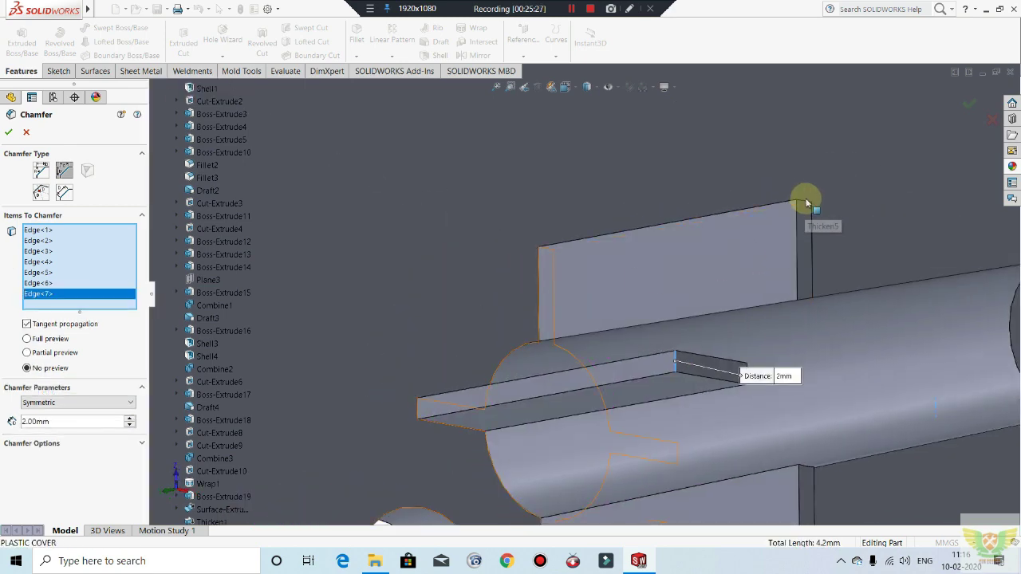
{"action": "left_click", "coordinate": [804, 204]}
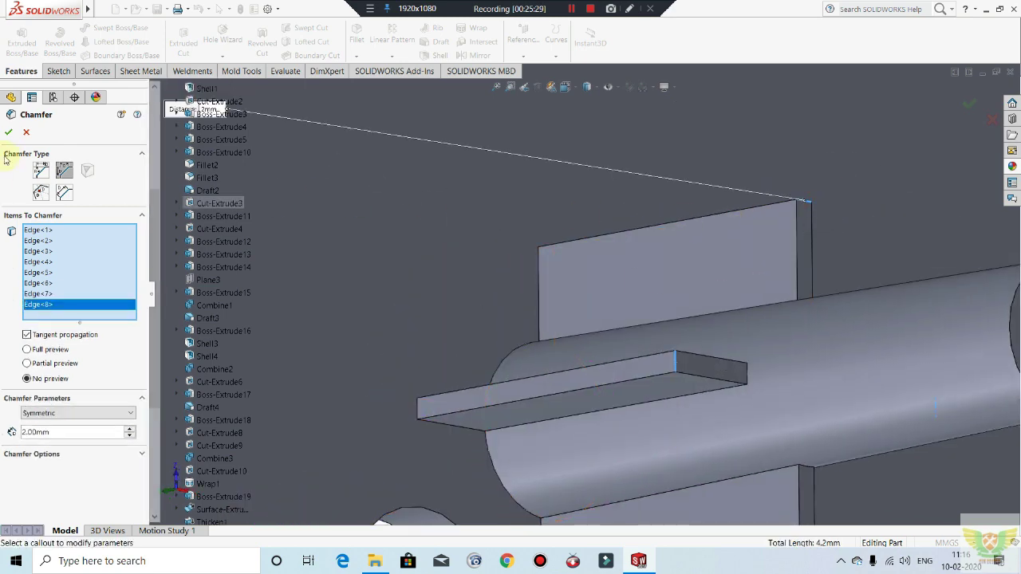
{"action": "key", "text": "Return"}
{"action": "scroll", "coordinate": [546, 227], "scroll_direction": "up", "scroll_amount": 6}
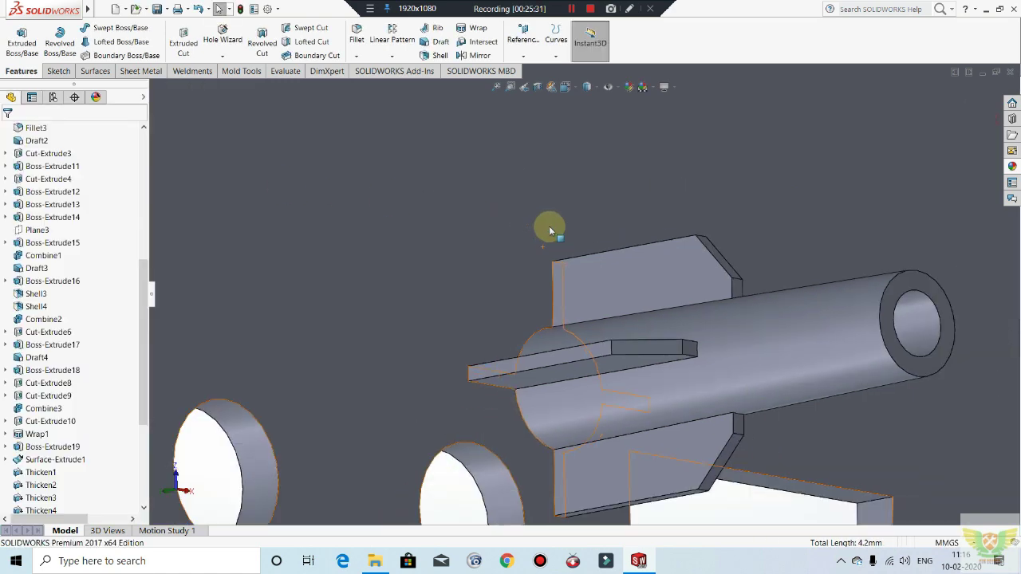
Step: Sketch a 5 mm diameter circle on the cover's inside face, near its upper-left corner
{"action": "middle_click_drag", "start_coordinate": [605, 282], "coordinate": [305, 120]}
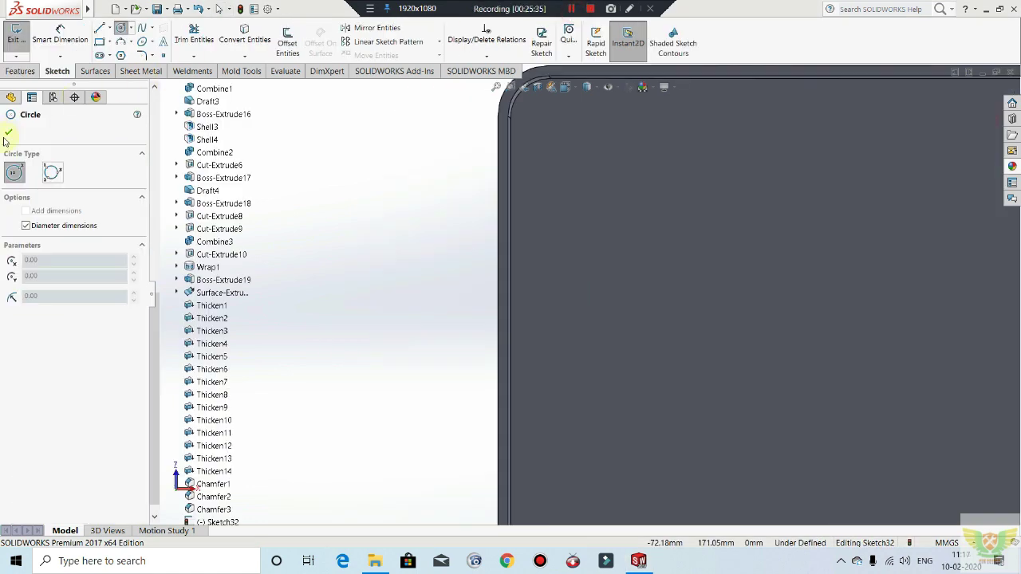
{"action": "left_click", "coordinate": [530, 149]}
{"action": "type", "text": "5"}
{"action": "key", "text": "Return"}
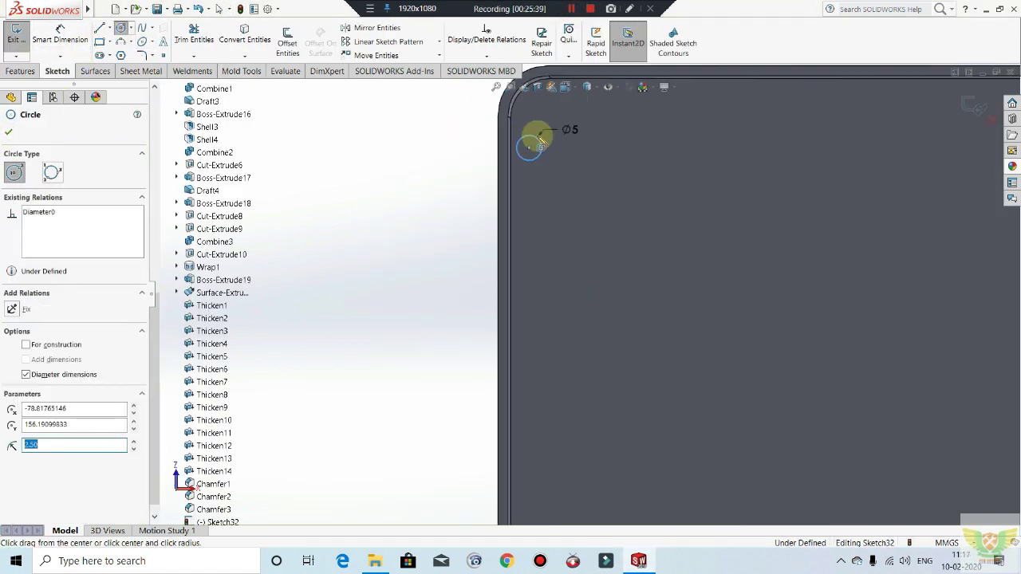
{"action": "key", "text": "Escape"}
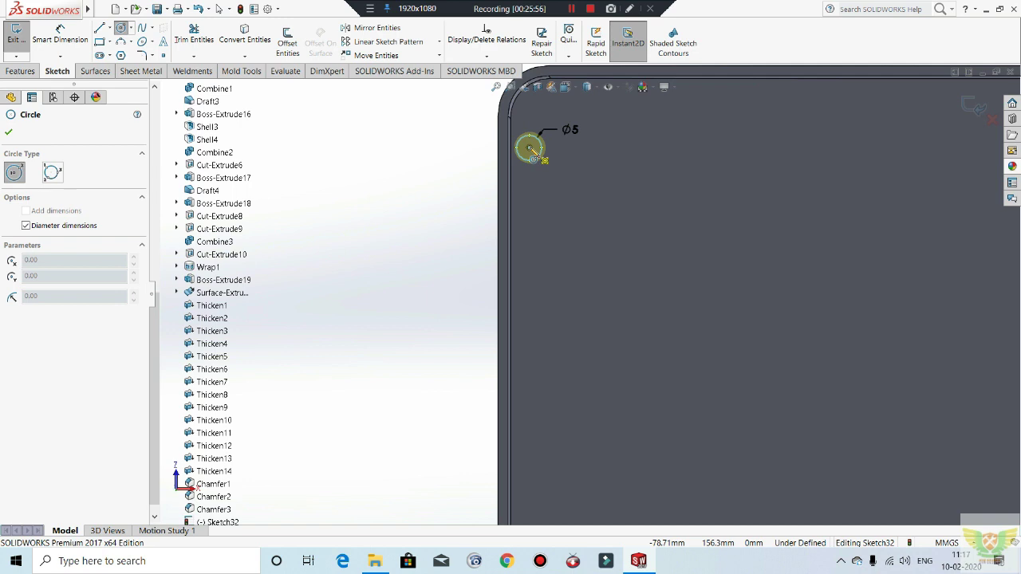
Step: Sketch a concentric 2 mm diameter circle inside the 5 mm circle
{"action": "key", "text": "Escape"}
{"action": "left_click", "coordinate": [121, 28]}
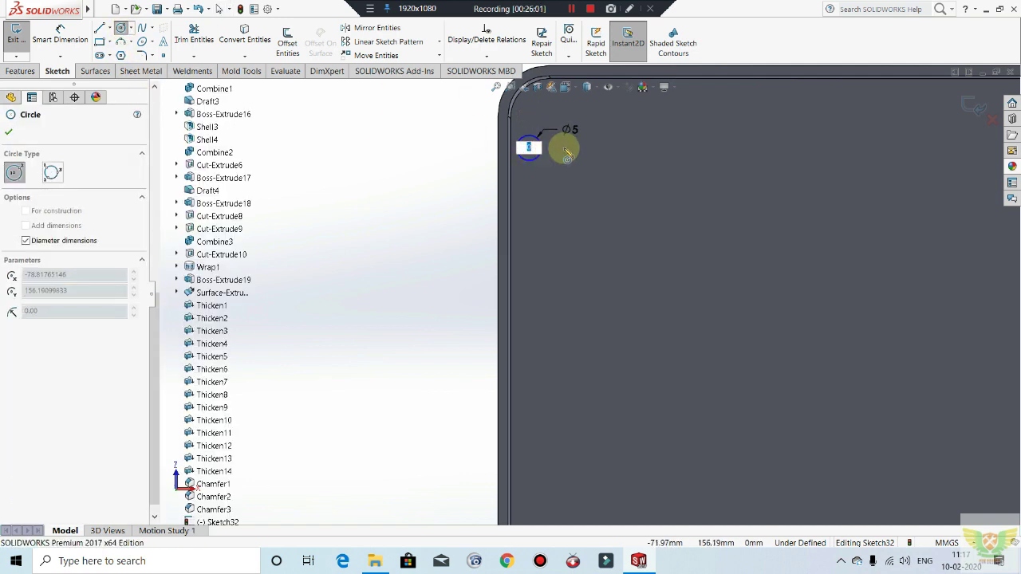
{"action": "key", "text": "Return"}
{"action": "key", "text": "Escape"}
Step: Dimension the circles' center 175 mm below the cover's top outer edge
{"action": "scroll", "coordinate": [423, 218], "scroll_direction": "up", "scroll_amount": 3}
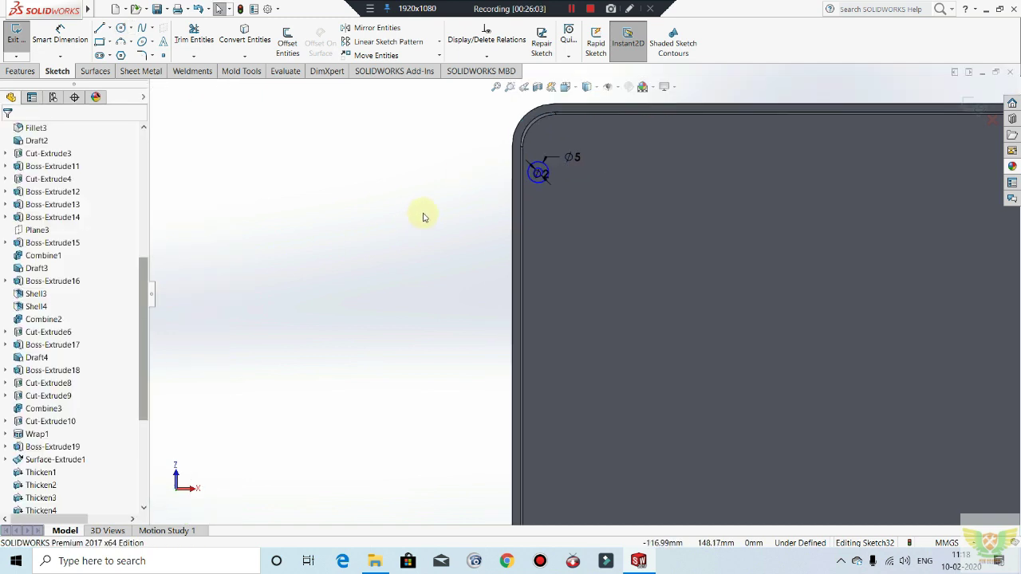
{"action": "scroll", "coordinate": [697, 126], "scroll_direction": "down", "scroll_amount": 4}
{"action": "left_click", "coordinate": [63, 30]}
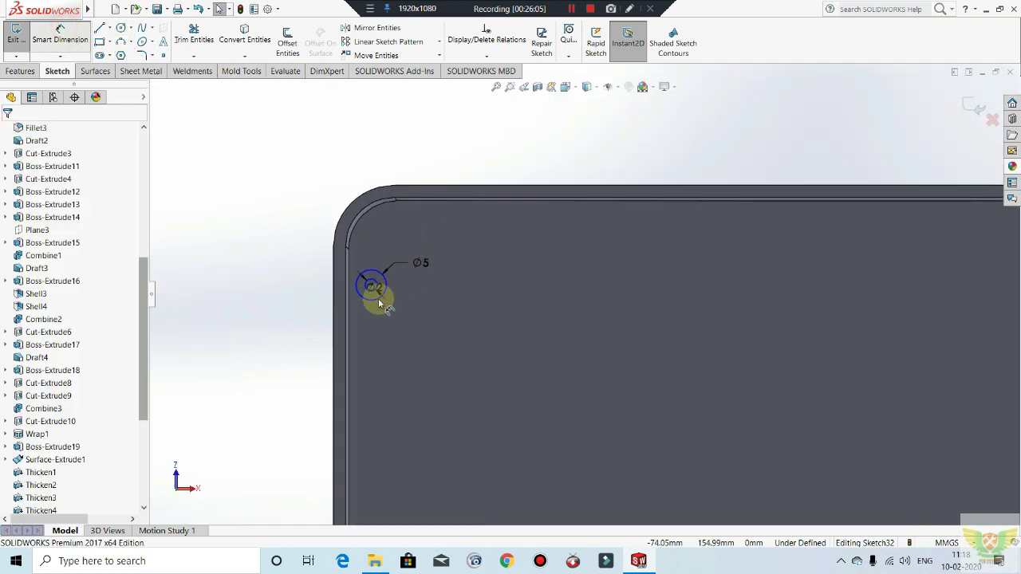
{"action": "left_click", "coordinate": [436, 185]}
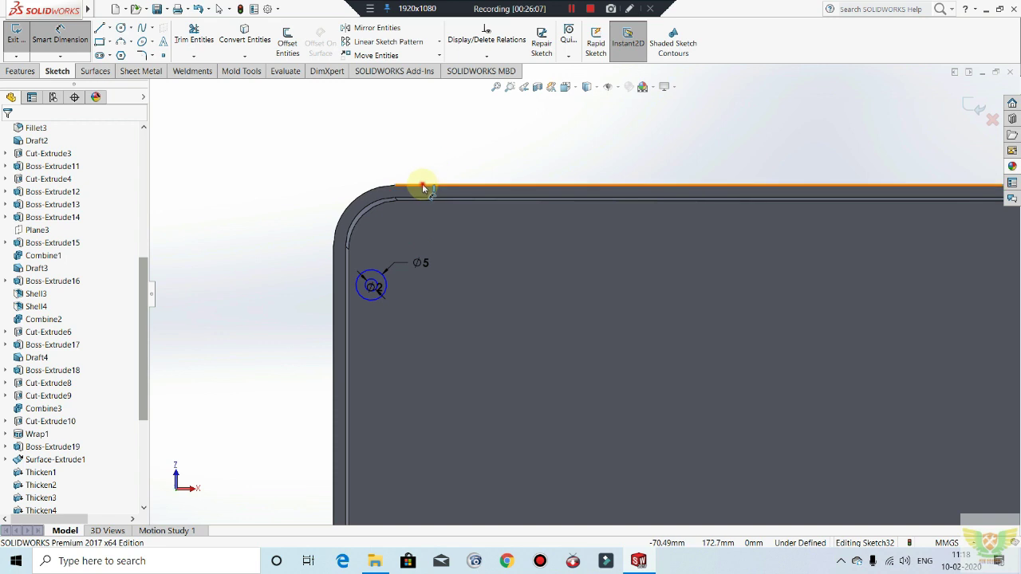
{"action": "scroll", "coordinate": [383, 278], "scroll_direction": "down", "scroll_amount": 3}
{"action": "left_click", "coordinate": [396, 291]}
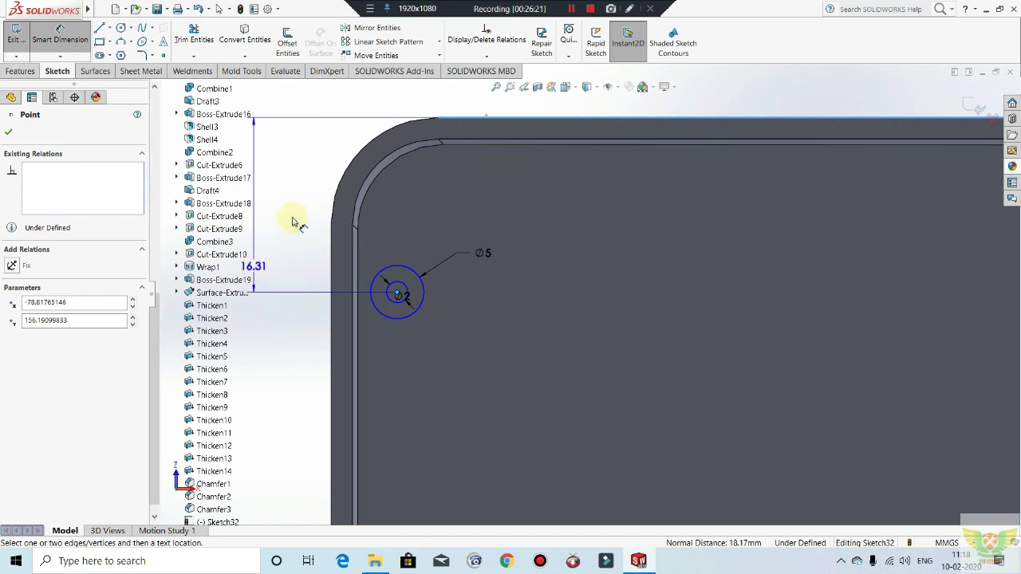
{"action": "left_click", "coordinate": [298, 206]}
{"action": "type", "text": "175"}
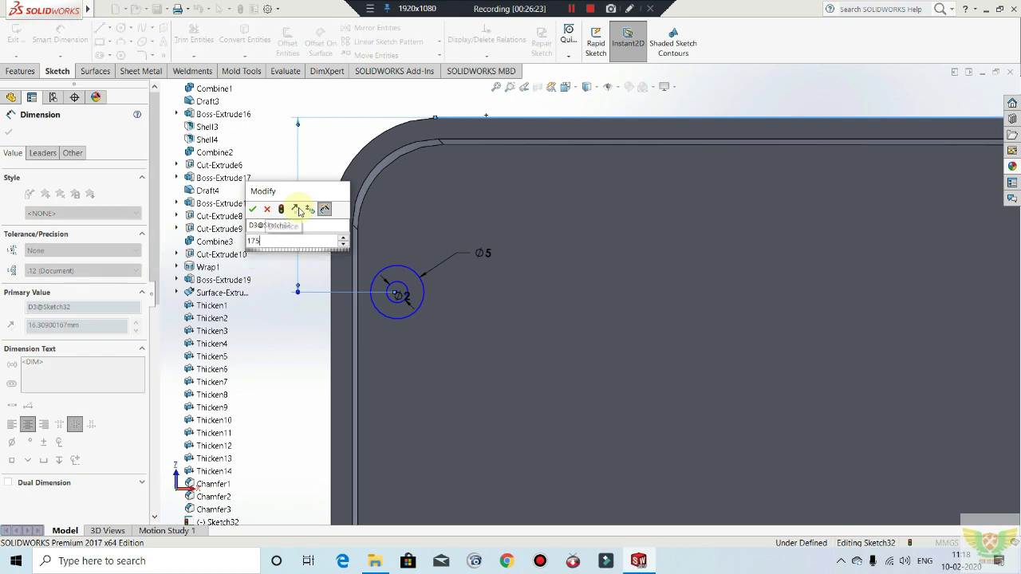
{"action": "key", "text": "Return"}
Step: Dimension the horizontal offset between the circles' center and the lower of the two existing ribbed bosses along the left edge
{"action": "scroll", "coordinate": [425, 244], "scroll_direction": "up", "scroll_amount": 7}
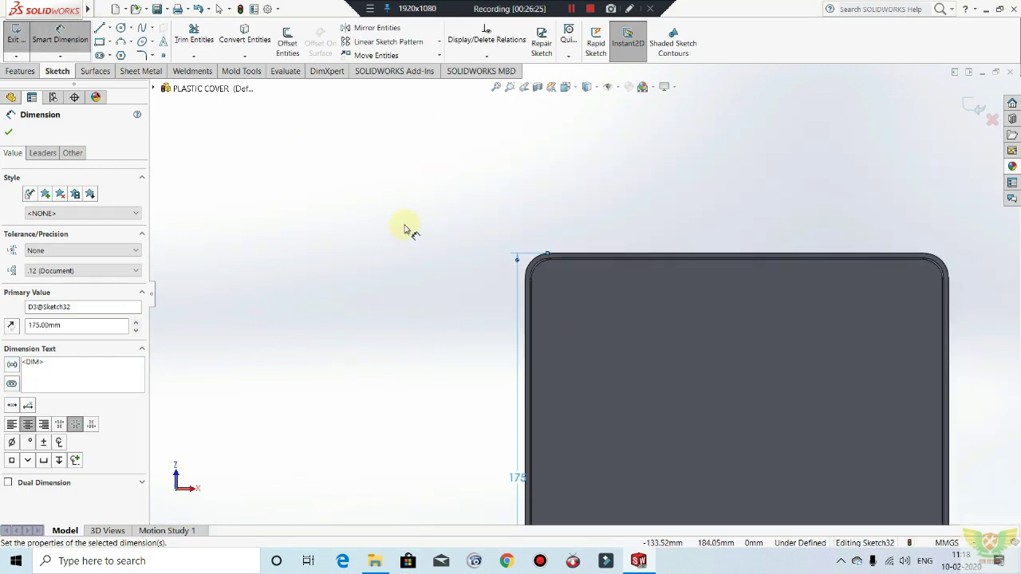
{"action": "scroll", "coordinate": [403, 229], "scroll_direction": "up", "scroll_amount": 6}
{"action": "scroll", "coordinate": [622, 427], "scroll_direction": "down", "scroll_amount": 3}
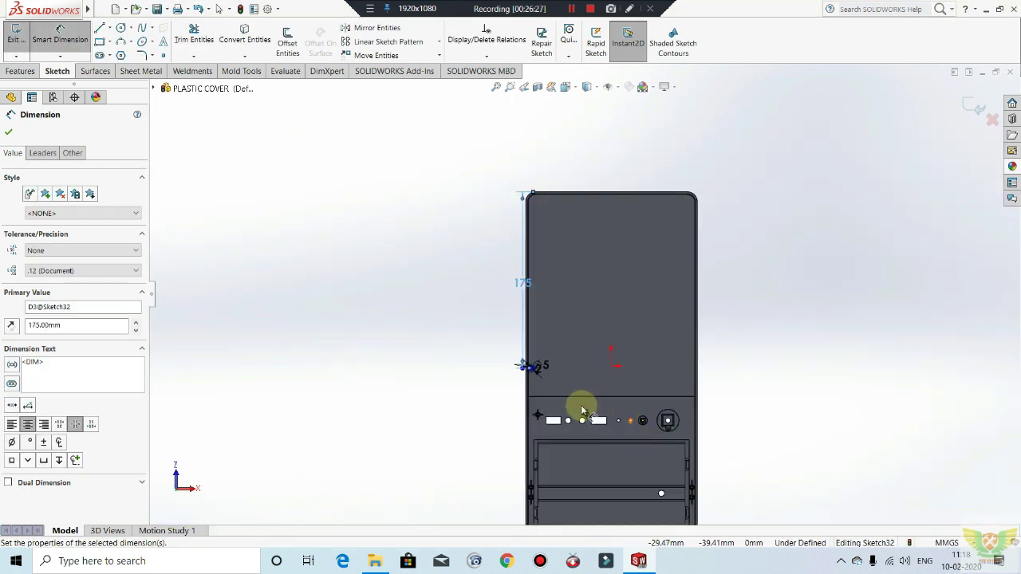
{"action": "scroll", "coordinate": [583, 411], "scroll_direction": "down", "scroll_amount": 5}
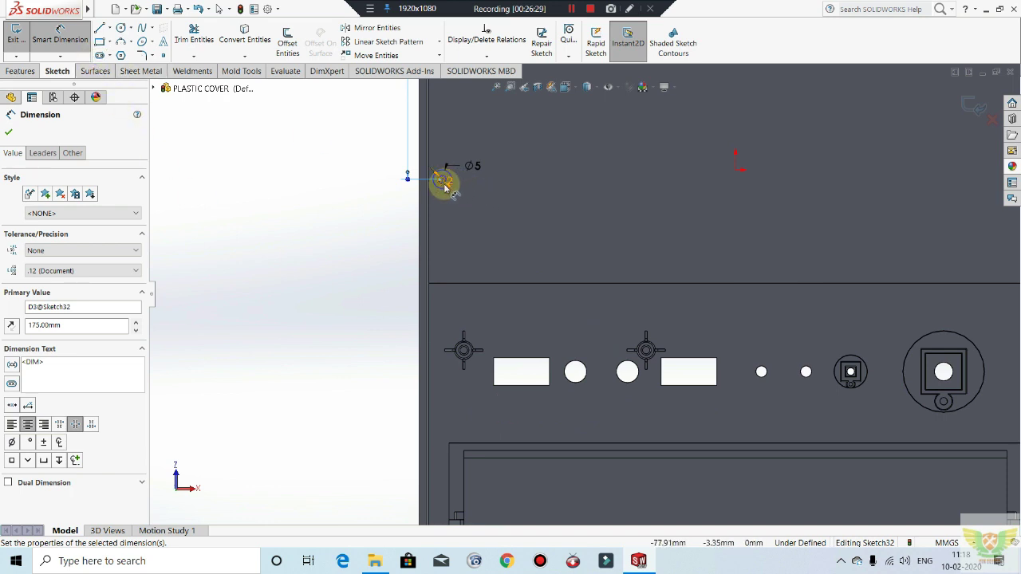
{"action": "scroll", "coordinate": [444, 181], "scroll_direction": "down", "scroll_amount": 5}
{"action": "key", "text": "Escape"}
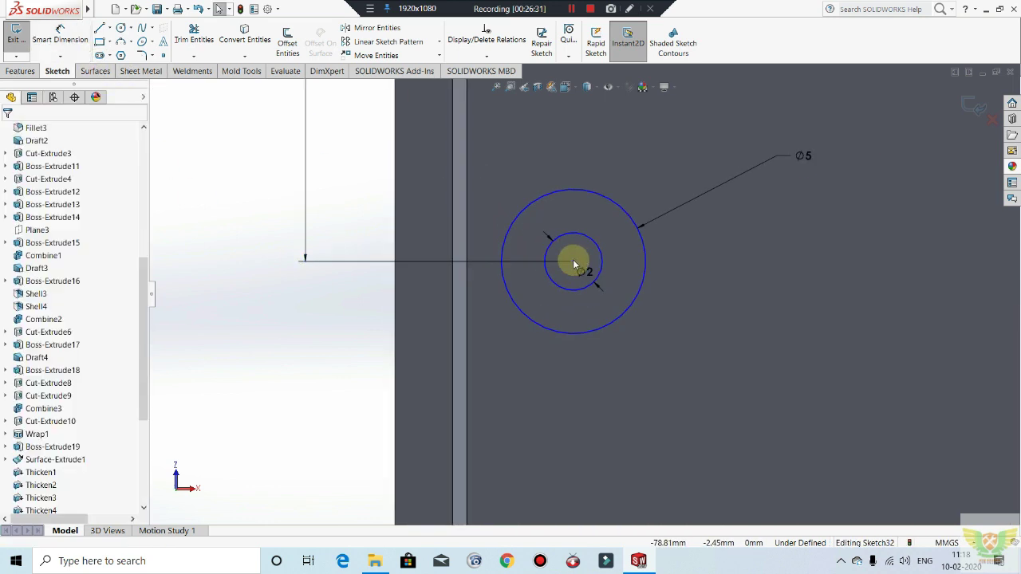
{"action": "left_click", "coordinate": [60, 36]}
{"action": "left_click", "coordinate": [576, 266]}
{"action": "scroll", "coordinate": [478, 189], "scroll_direction": "up", "scroll_amount": 10}
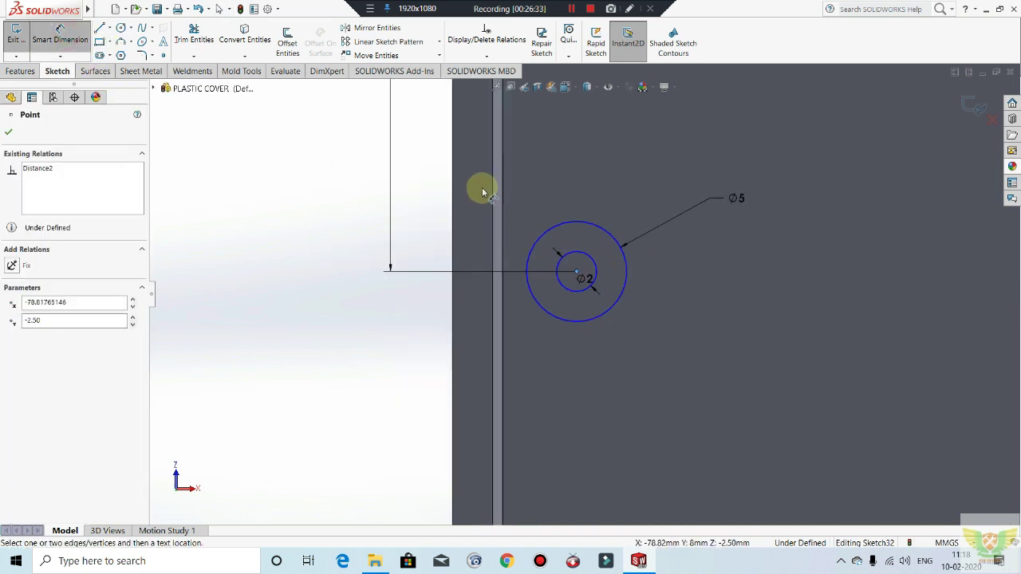
{"action": "scroll", "coordinate": [554, 417], "scroll_direction": "down", "scroll_amount": 10}
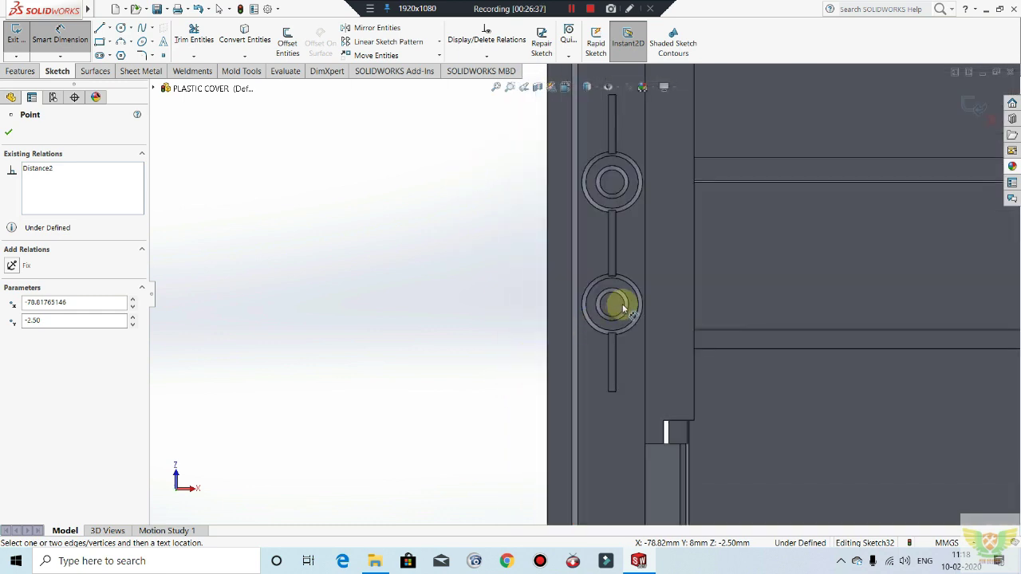
{"action": "left_click", "coordinate": [625, 305]}
{"action": "scroll", "coordinate": [598, 325], "scroll_direction": "up", "scroll_amount": 3}
{"action": "left_click", "coordinate": [600, 364]}
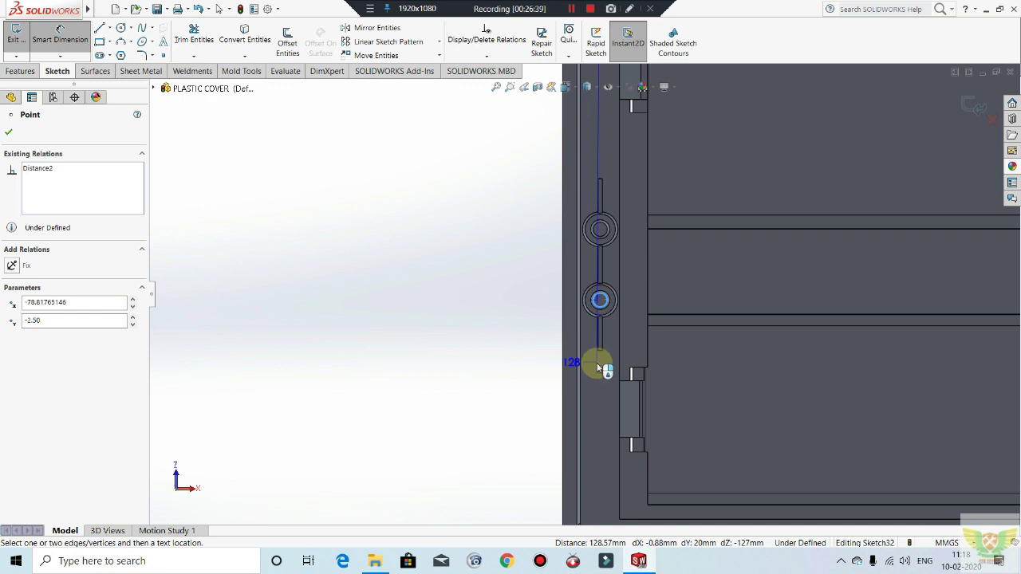
{"action": "left_click", "coordinate": [604, 369]}
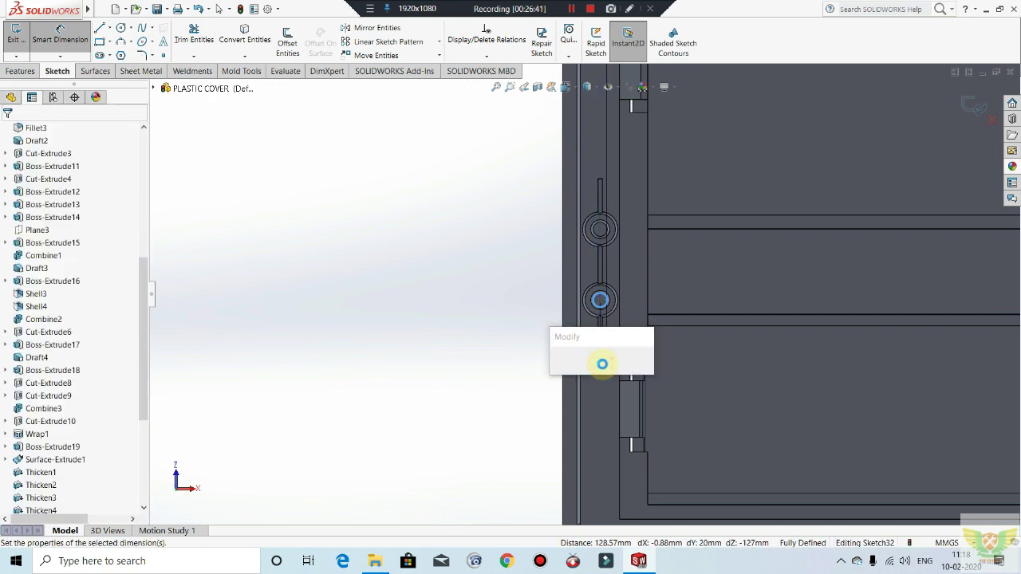
{"action": "key", "text": "Return"}
{"action": "key", "text": "Escape"}
Step: Sketch a vertical construction centerline about 35 mm long, running downward from the origin
{"action": "scroll", "coordinate": [605, 365], "scroll_direction": "up", "scroll_amount": 6}
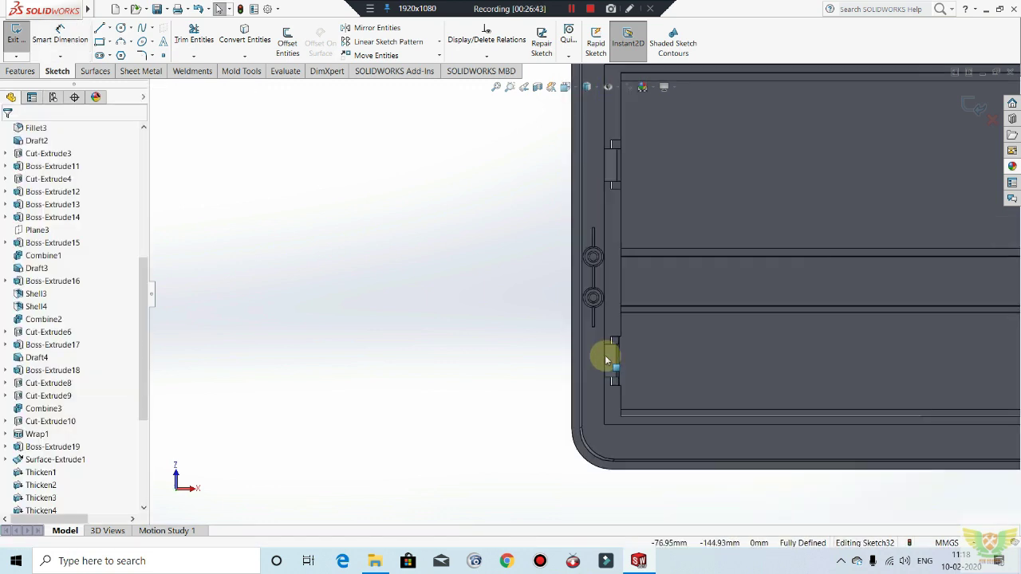
{"action": "scroll", "coordinate": [630, 163], "scroll_direction": "down", "scroll_amount": 5}
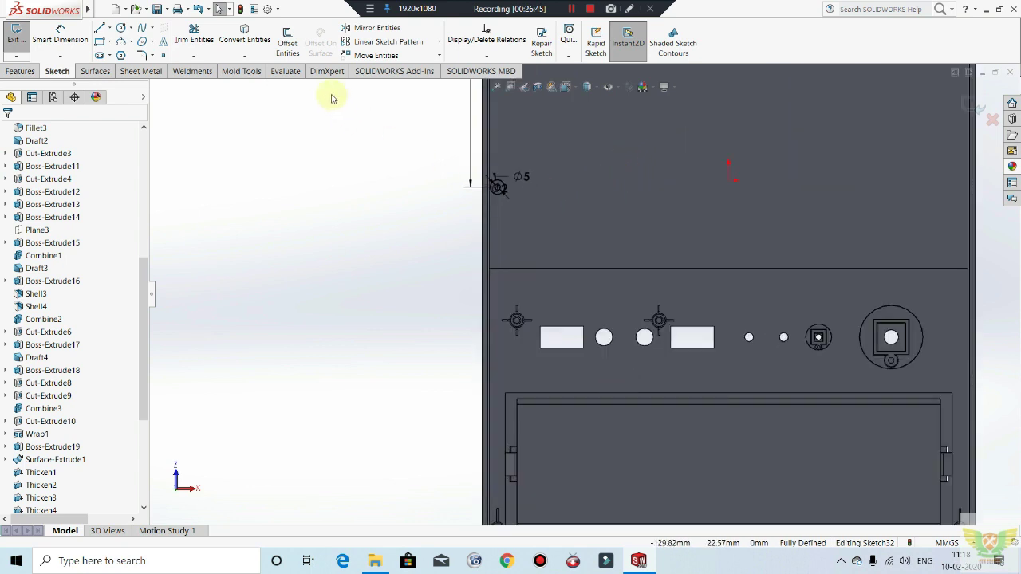
{"action": "scroll", "coordinate": [518, 172], "scroll_direction": "down", "scroll_amount": 4}
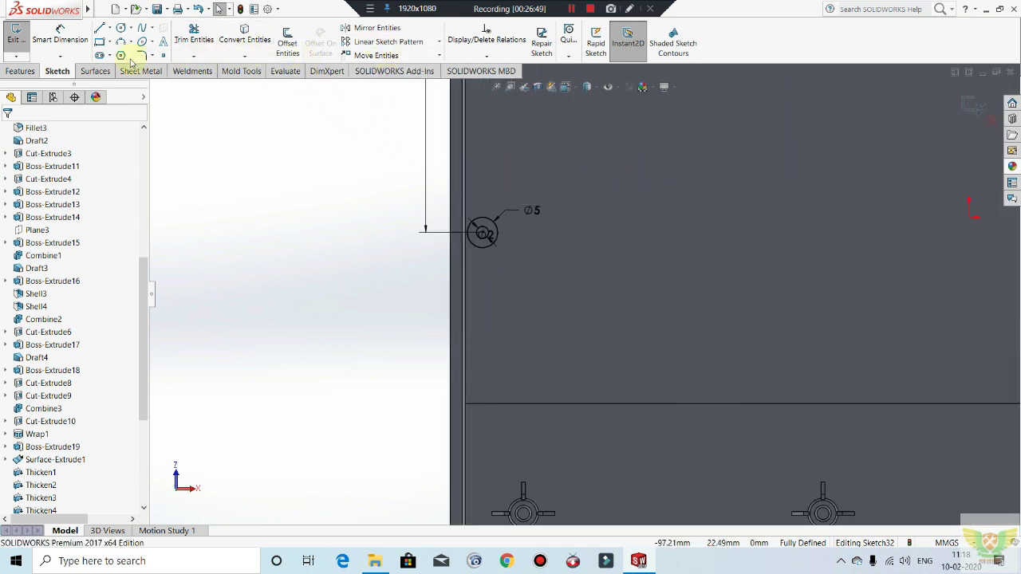
{"action": "left_click", "coordinate": [111, 28]}
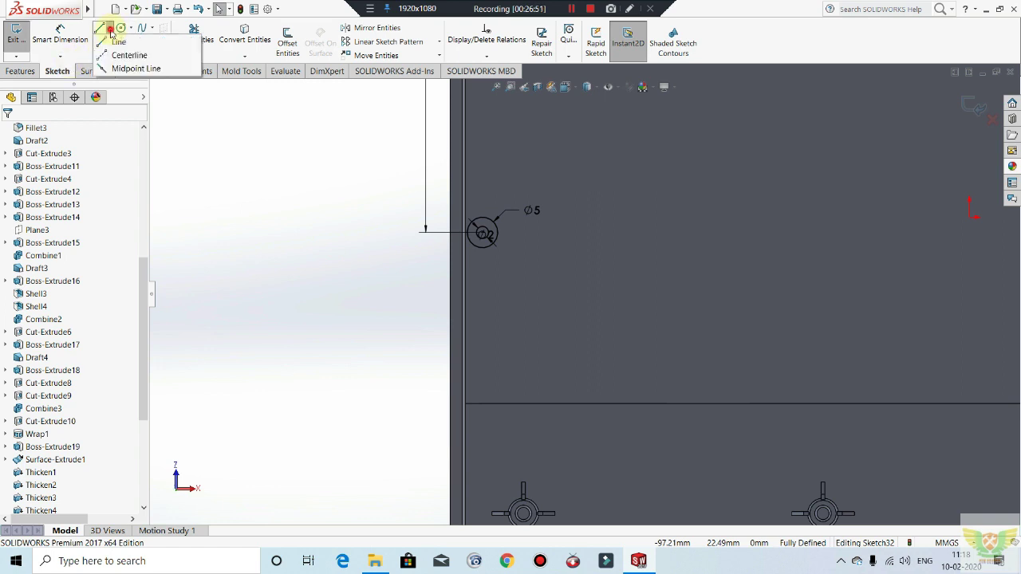
{"action": "left_click", "coordinate": [119, 50]}
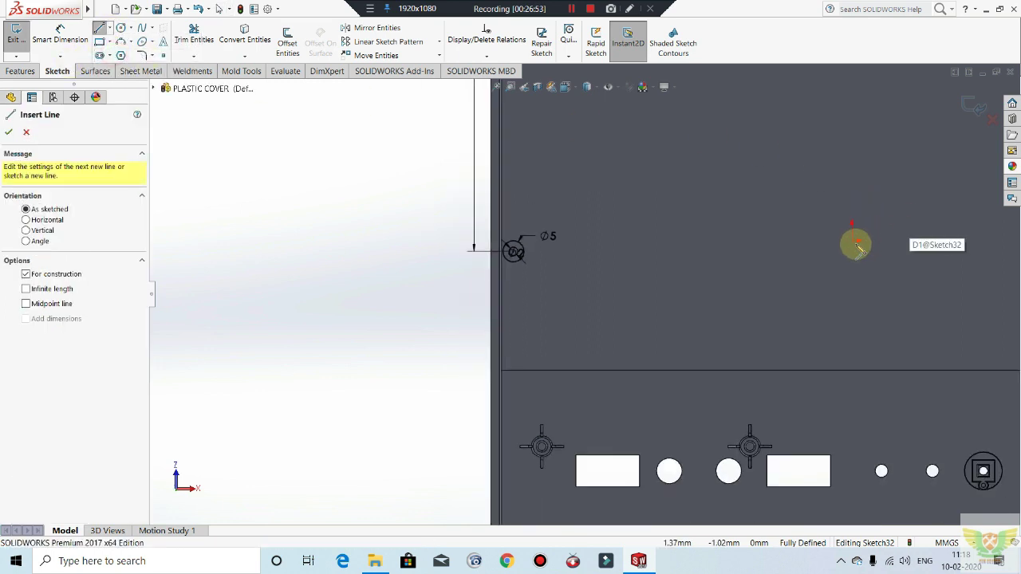
{"action": "left_click", "coordinate": [854, 241]}
{"action": "left_click", "coordinate": [852, 293]}
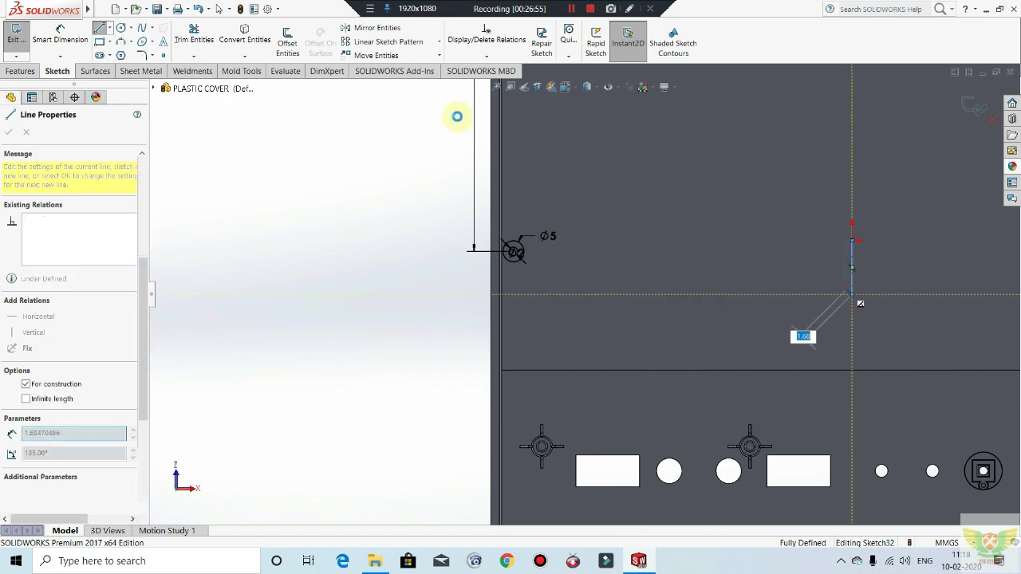
{"action": "key", "text": "Escape"}
Step: Mirror the 5 mm and 2 mm circles about the vertical centerline to the cover's opposite side and exit the sketch
{"action": "left_click", "coordinate": [358, 29]}
{"action": "scroll", "coordinate": [514, 253], "scroll_direction": "down", "scroll_amount": 4}
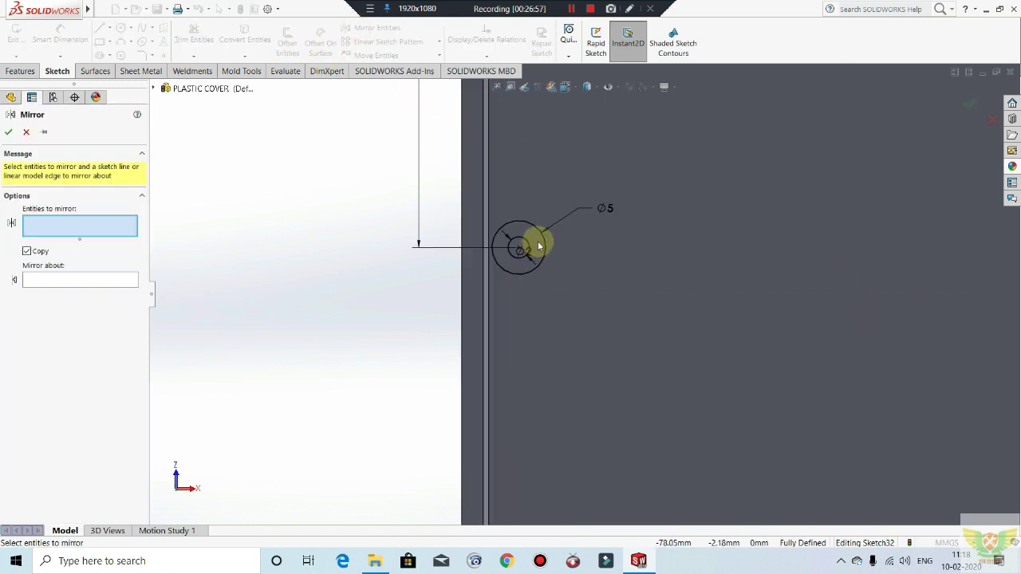
{"action": "left_click", "coordinate": [542, 237]}
{"action": "left_click", "coordinate": [523, 241]}
{"action": "left_click", "coordinate": [87, 289]}
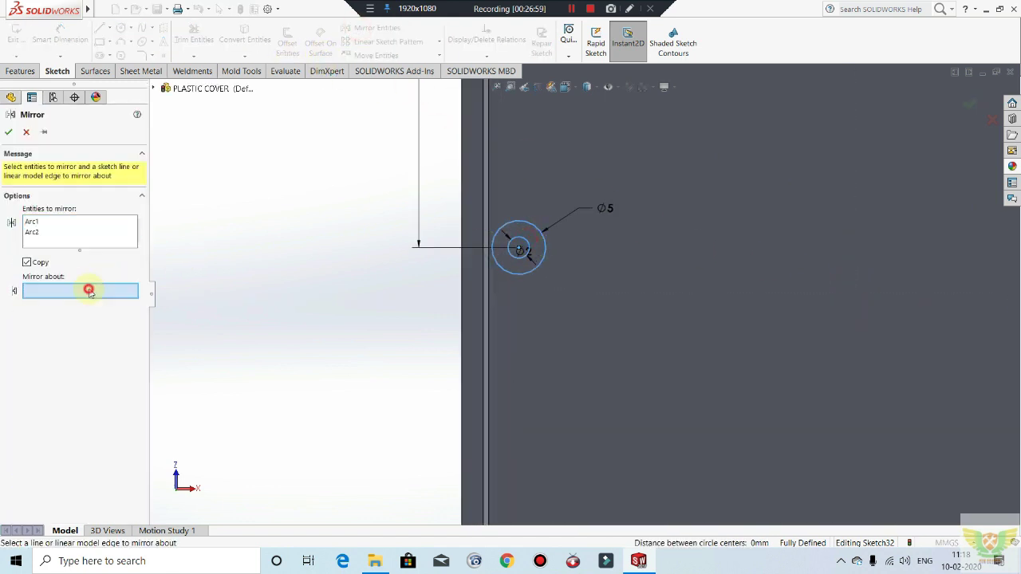
{"action": "scroll", "coordinate": [831, 301], "scroll_direction": "up", "scroll_amount": 2}
{"action": "scroll", "coordinate": [831, 302], "scroll_direction": "up", "scroll_amount": 1}
{"action": "left_click", "coordinate": [903, 280]}
{"action": "scroll", "coordinate": [880, 303], "scroll_direction": "up", "scroll_amount": 3}
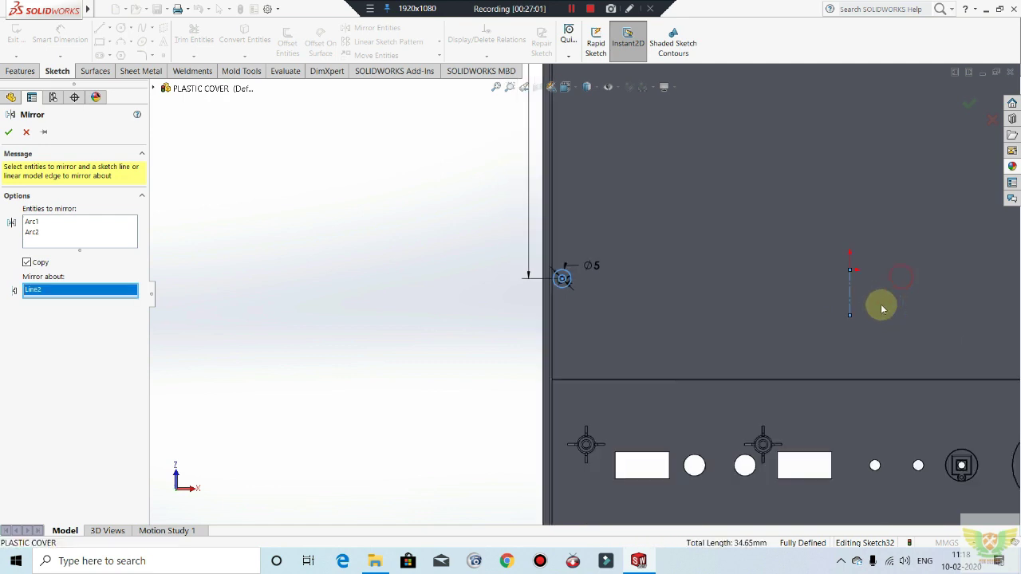
{"action": "scroll", "coordinate": [802, 287], "scroll_direction": "down", "scroll_amount": 2}
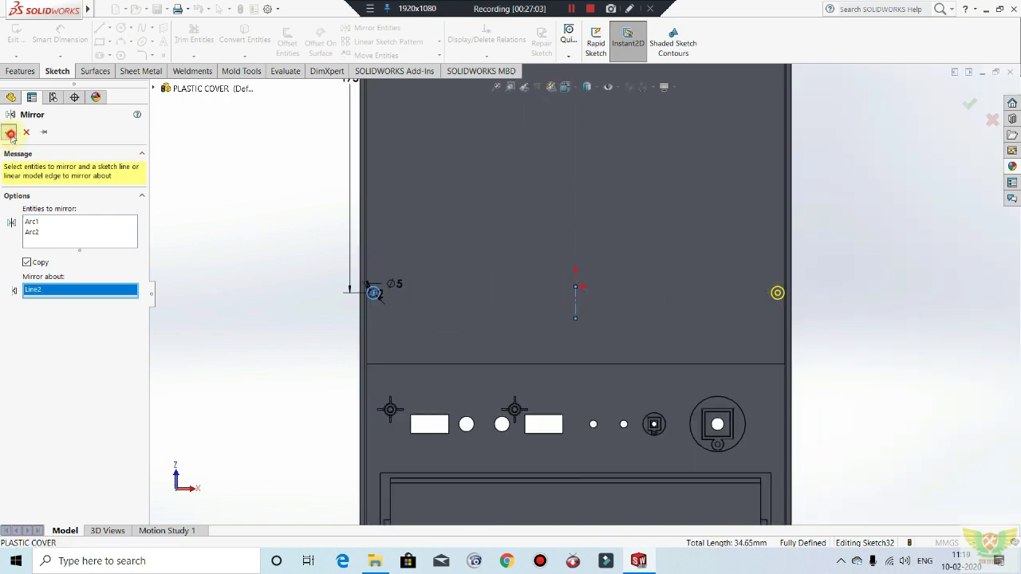
{"action": "key", "text": "Return"}
{"action": "scroll", "coordinate": [745, 296], "scroll_direction": "up", "scroll_amount": 3}
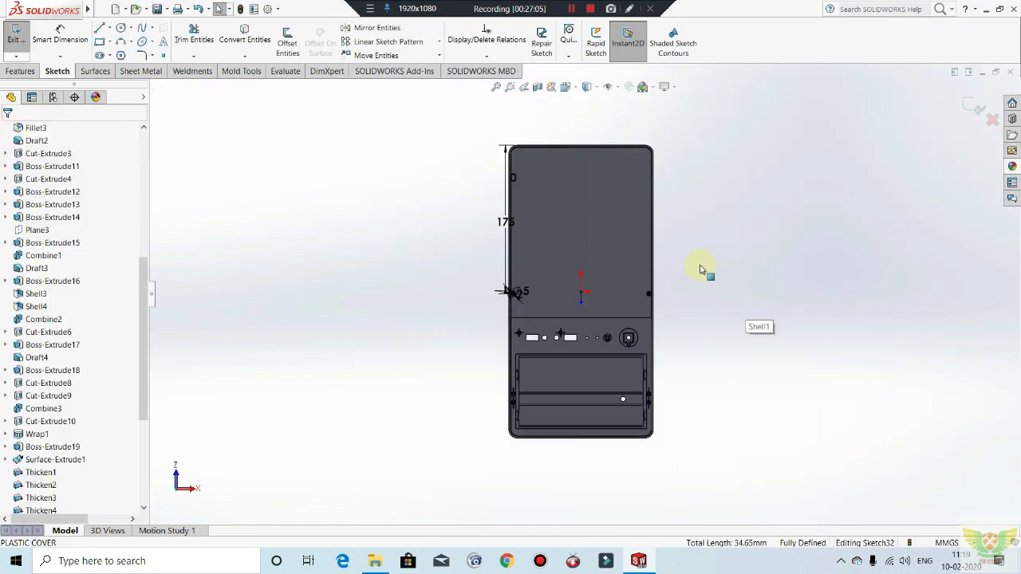
{"action": "scroll", "coordinate": [700, 269], "scroll_direction": "down", "scroll_amount": 2}
{"action": "scroll", "coordinate": [553, 296], "scroll_direction": "down", "scroll_amount": 2}
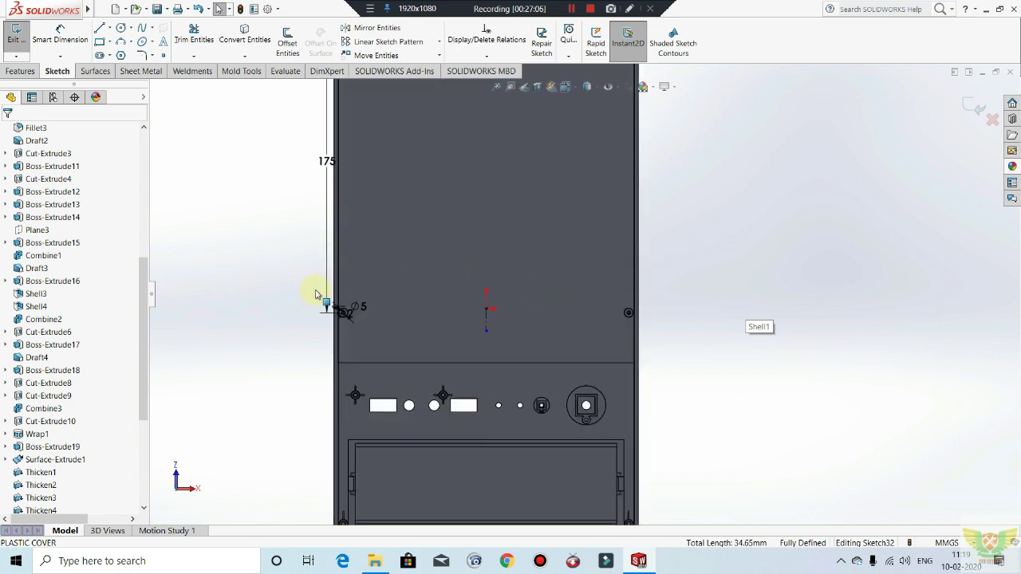
{"action": "left_click", "coordinate": [14, 37]}
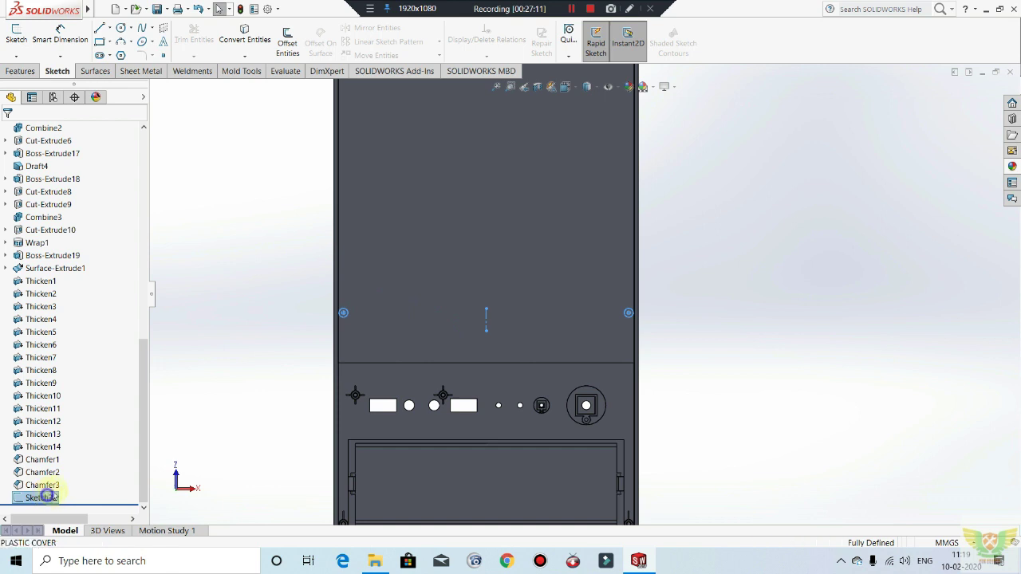
{"action": "right_click", "coordinate": [48, 497]}
{"action": "left_click", "coordinate": [62, 335]}
{"action": "scroll", "coordinate": [388, 300], "scroll_direction": "down", "scroll_amount": 5}
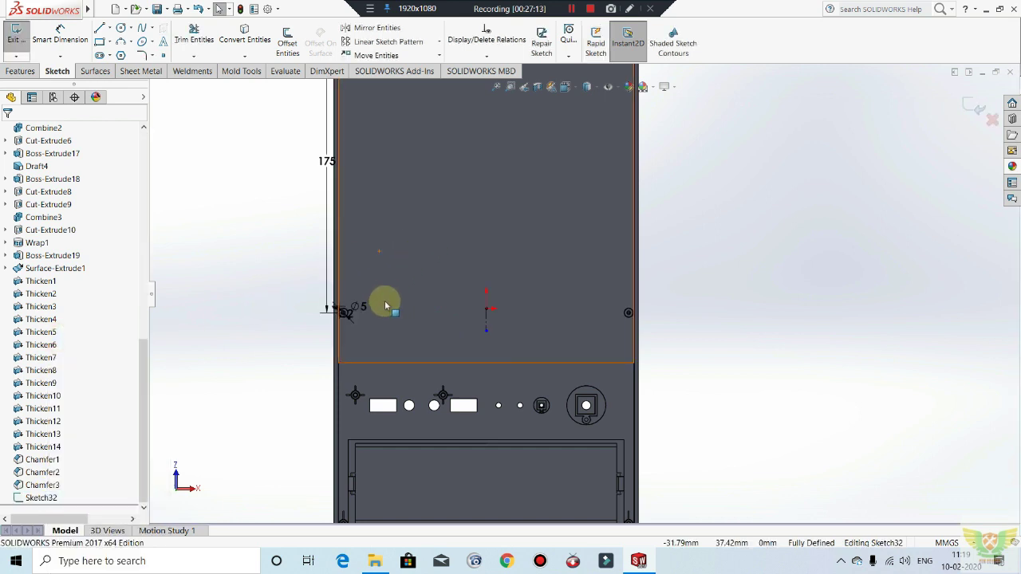
{"action": "left_click", "coordinate": [589, 10]}
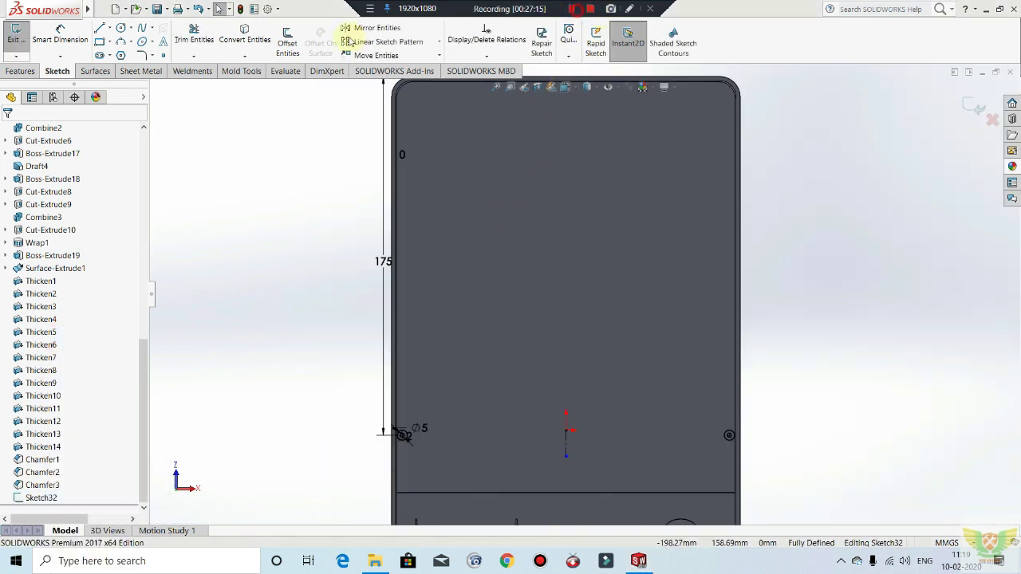
{"action": "left_click", "coordinate": [10, 38]}
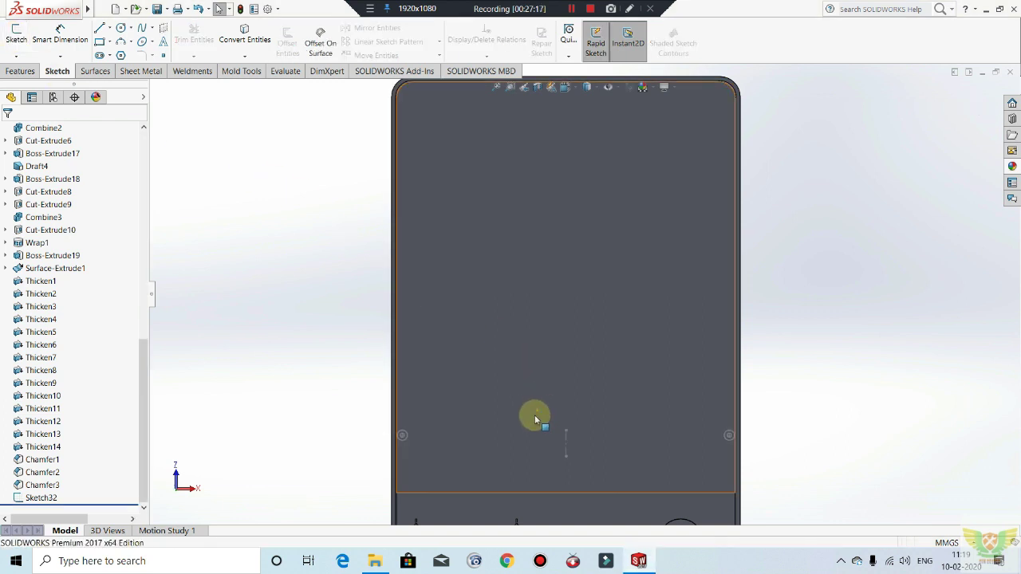
Step: Extrude the sketch of mirrored concentric circles into hollow bosses using the Up To Next end condition
{"action": "left_click", "coordinate": [515, 361]}
{"action": "middle_click_drag", "start_coordinate": [515, 361], "coordinate": [484, 250]}
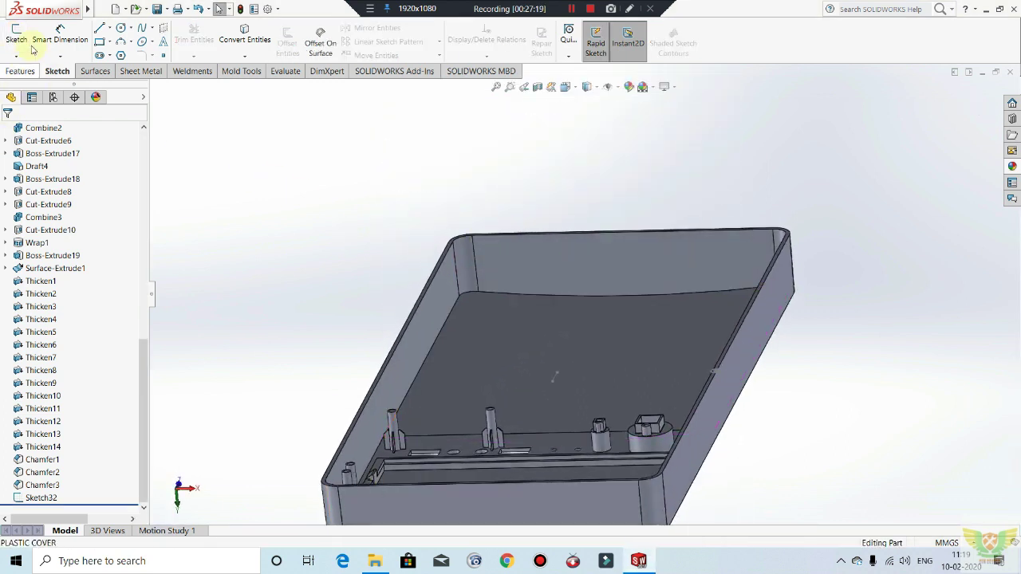
{"action": "left_click", "coordinate": [20, 71]}
{"action": "left_click", "coordinate": [22, 39]}
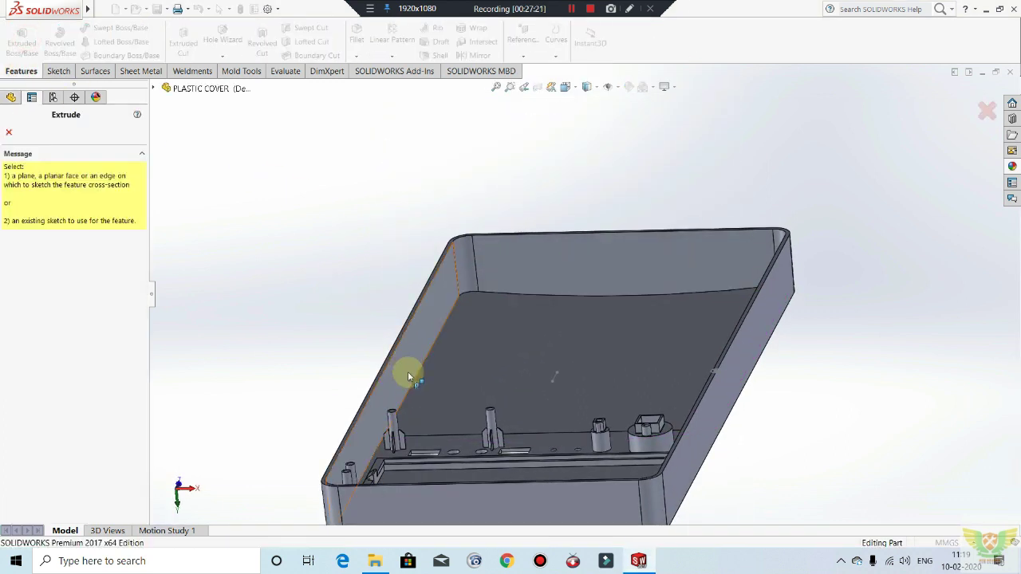
{"action": "left_click", "coordinate": [154, 89]}
{"action": "left_click", "coordinate": [571, 9]}
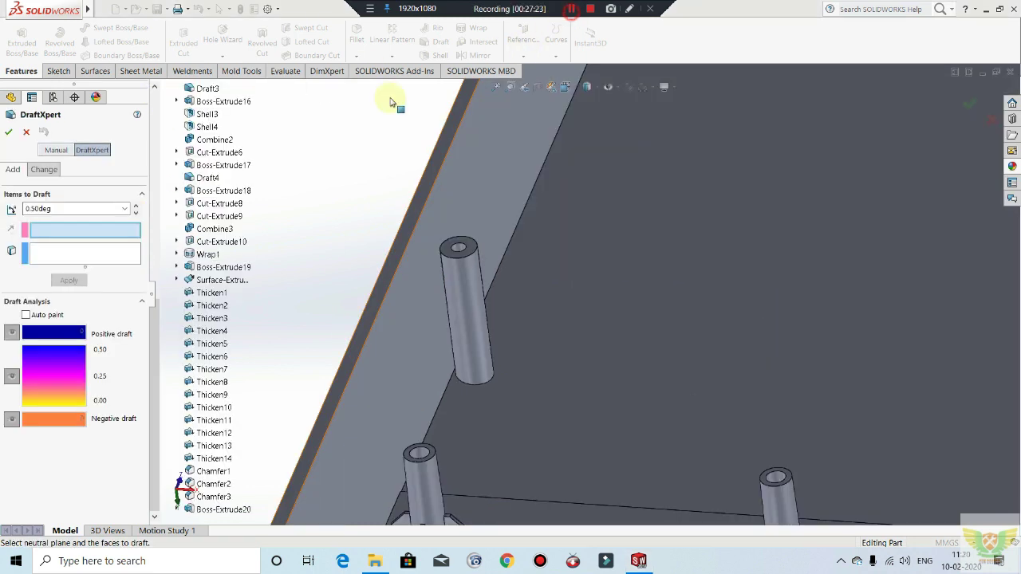
{"action": "scroll", "coordinate": [458, 247], "scroll_direction": "down", "scroll_amount": 3}
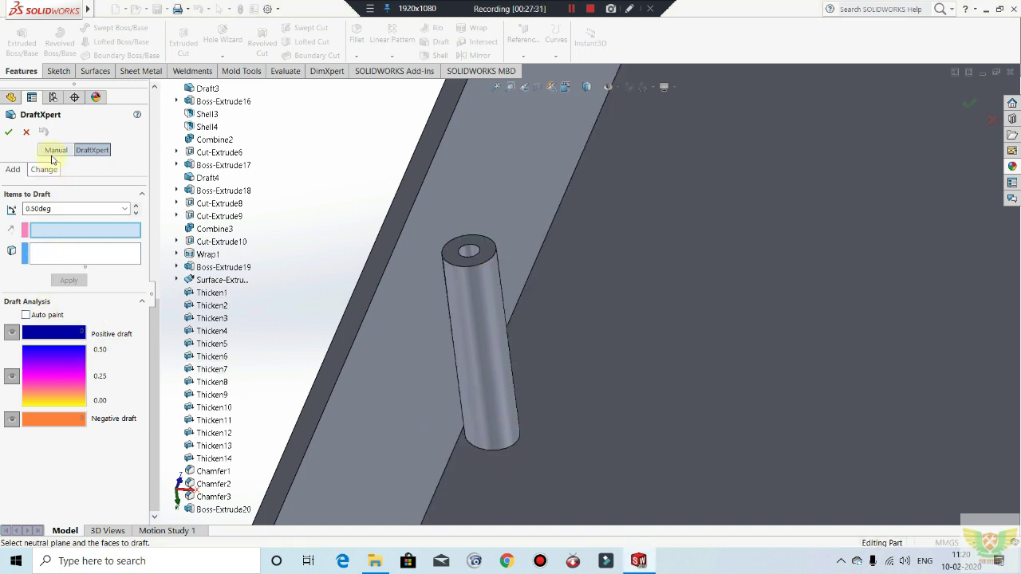
{"action": "left_click", "coordinate": [25, 132]}
{"action": "scroll", "coordinate": [421, 336], "scroll_direction": "up", "scroll_amount": 10}
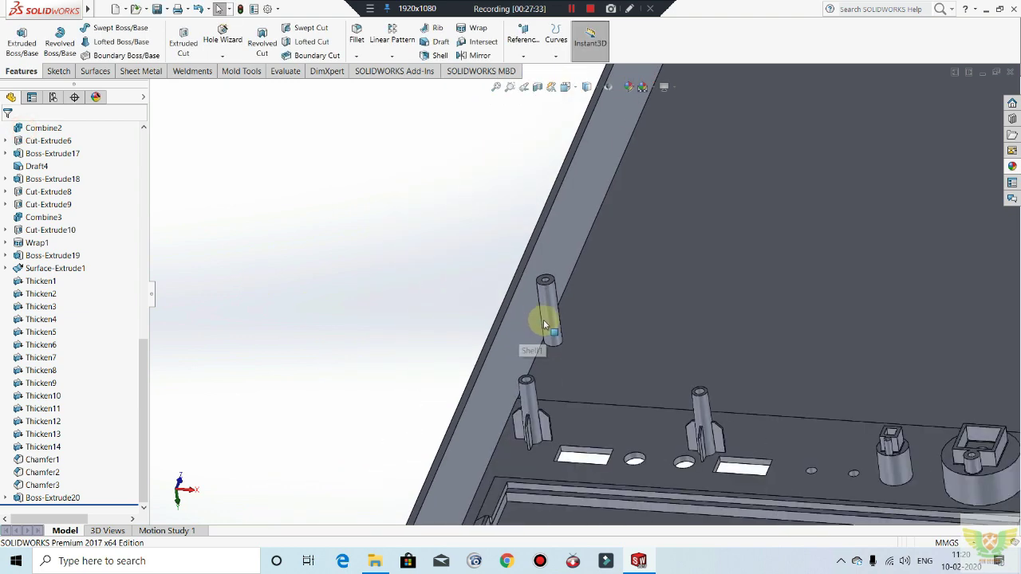
{"action": "middle_click_drag", "start_coordinate": [700, 295], "coordinate": [677, 152]}
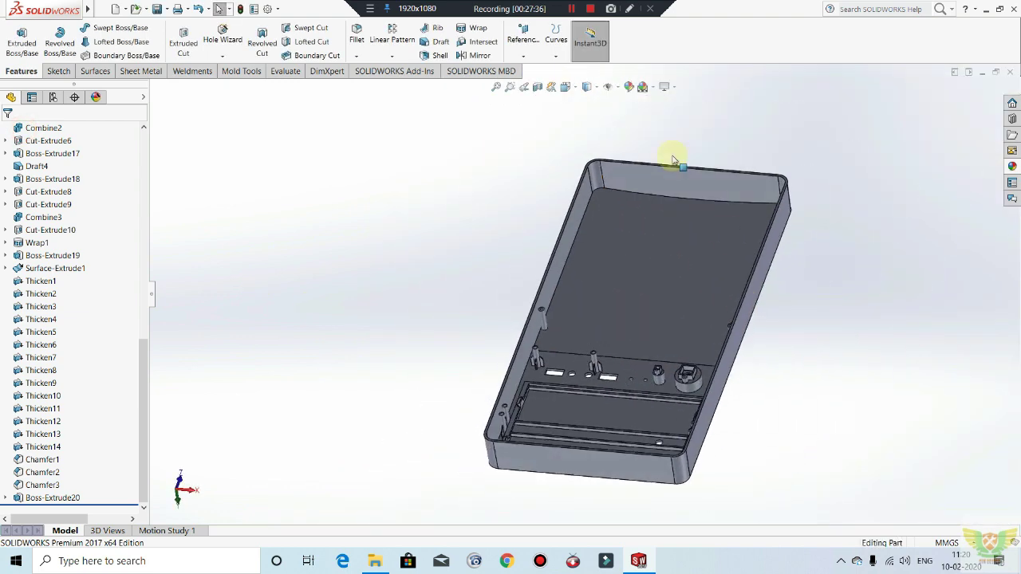
{"action": "left_click", "coordinate": [567, 10]}
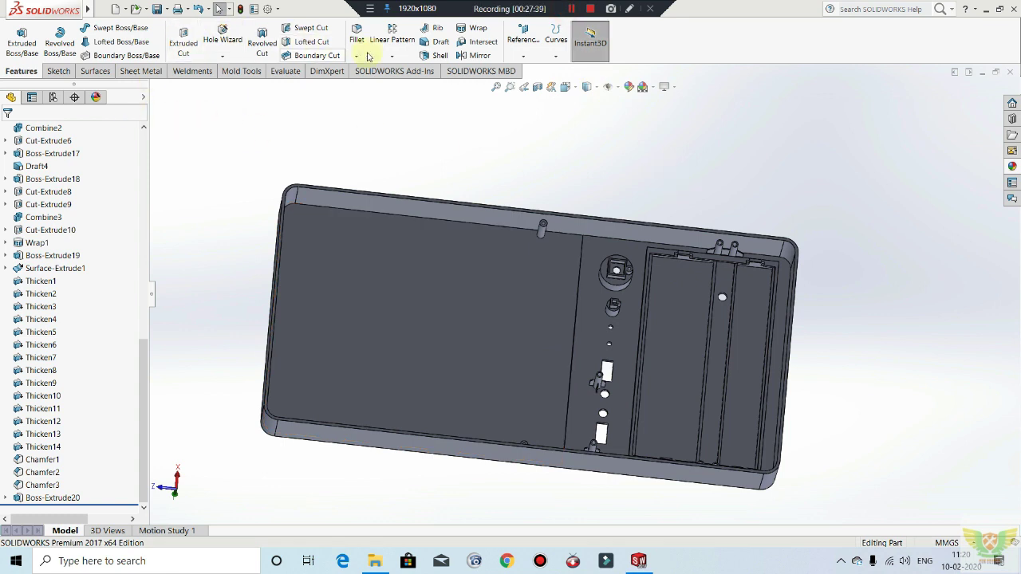
{"action": "left_click", "coordinate": [396, 31]}
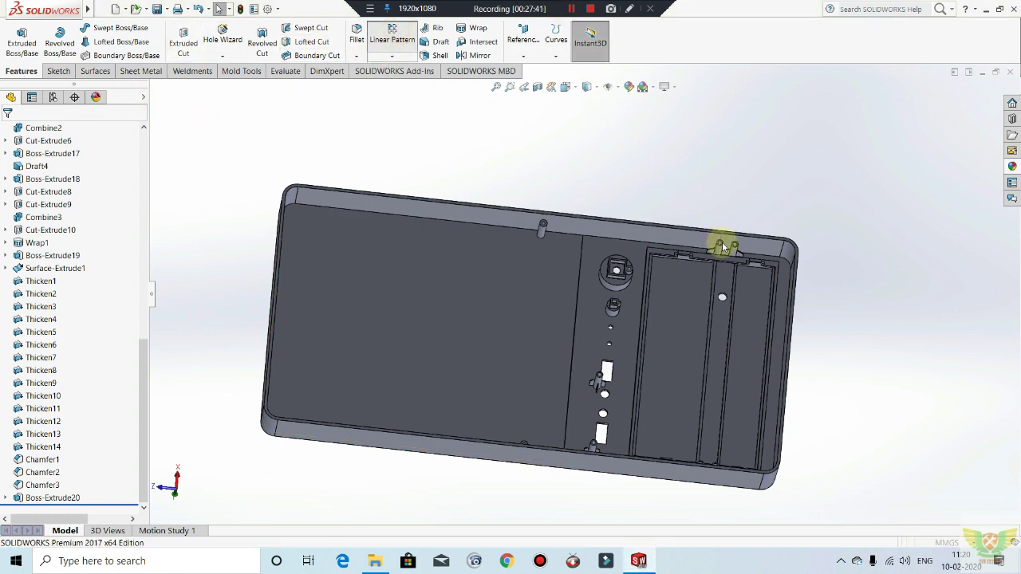
{"action": "scroll", "coordinate": [691, 267], "scroll_direction": "down", "scroll_amount": 3}
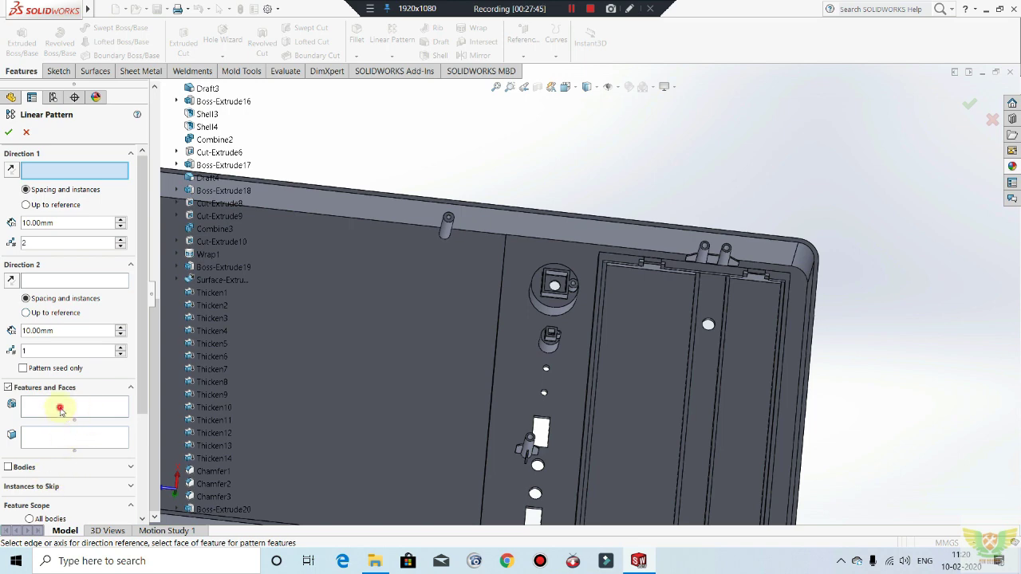
{"action": "left_click", "coordinate": [59, 409]}
{"action": "scroll", "coordinate": [640, 271], "scroll_direction": "down", "scroll_amount": 4}
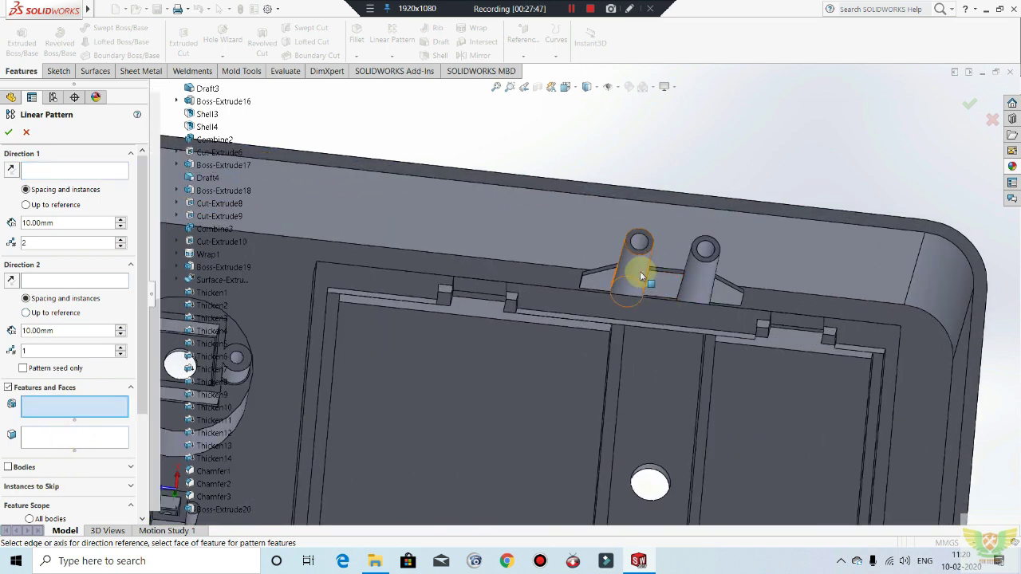
{"action": "left_click", "coordinate": [639, 271]}
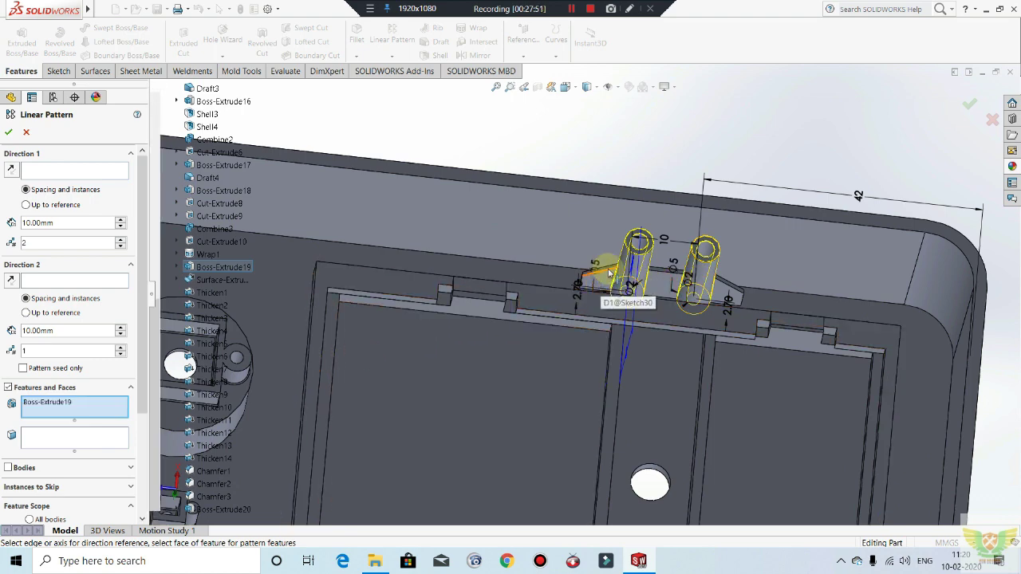
{"action": "scroll", "coordinate": [626, 239], "scroll_direction": "up", "scroll_amount": 9}
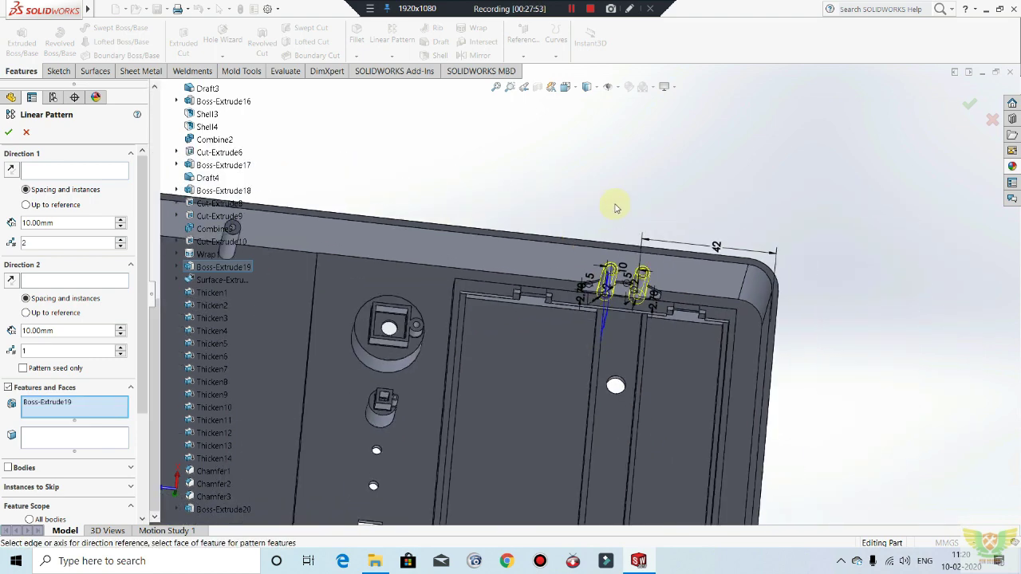
{"action": "scroll", "coordinate": [587, 481], "scroll_direction": "down", "scroll_amount": 3}
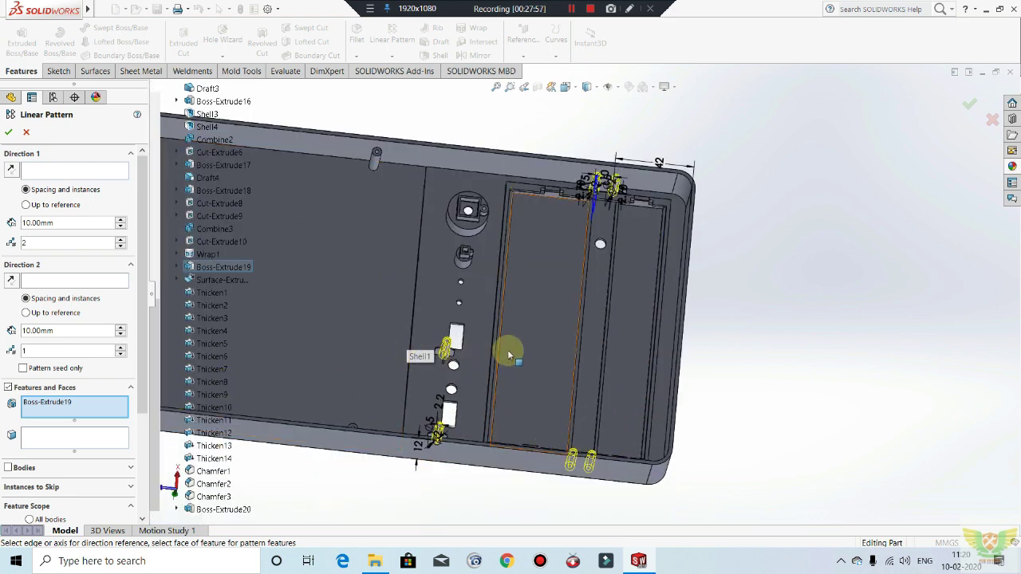
{"action": "scroll", "coordinate": [471, 350], "scroll_direction": "down", "scroll_amount": 5}
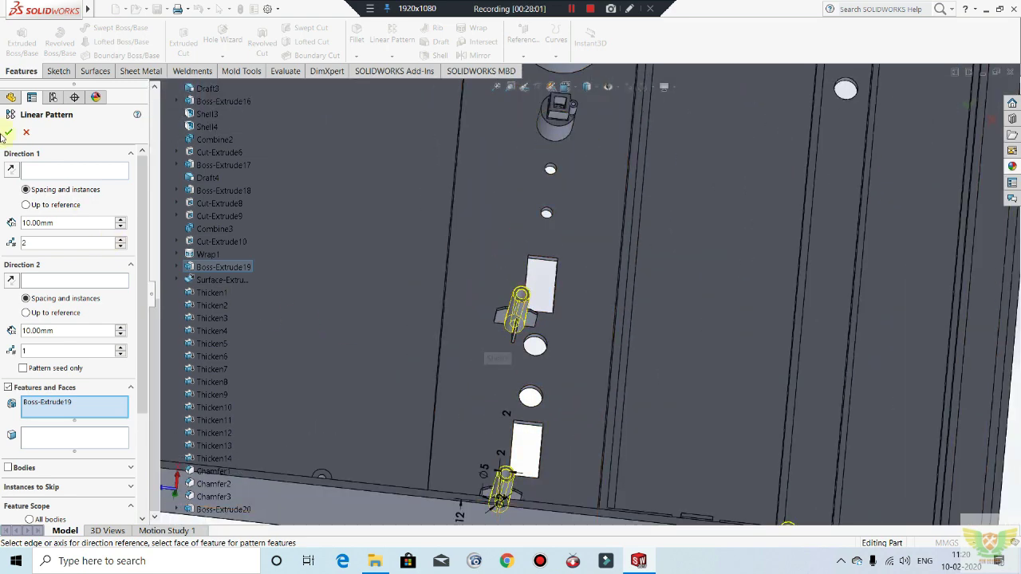
{"action": "scroll", "coordinate": [645, 334], "scroll_direction": "up", "scroll_amount": 5}
{"action": "scroll", "coordinate": [653, 335], "scroll_direction": "up", "scroll_amount": 3}
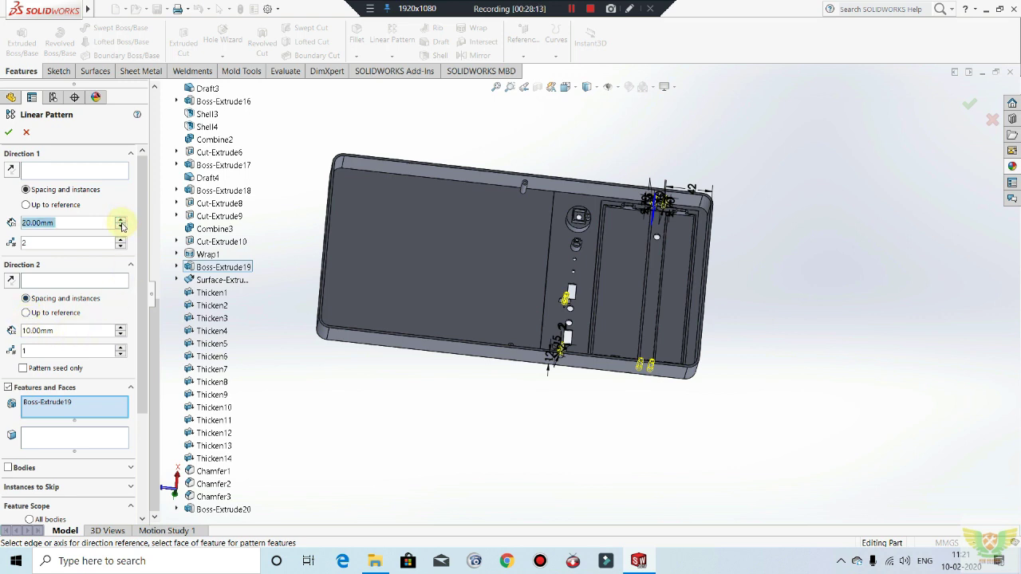
{"action": "key", "text": "Escape"}
Step: Inspect one of the new hollow bosses up close and check its extrusion settings
{"action": "middle_click_drag", "start_coordinate": [588, 358], "coordinate": [571, 373]}
{"action": "scroll", "coordinate": [549, 204], "scroll_direction": "down", "scroll_amount": 4}
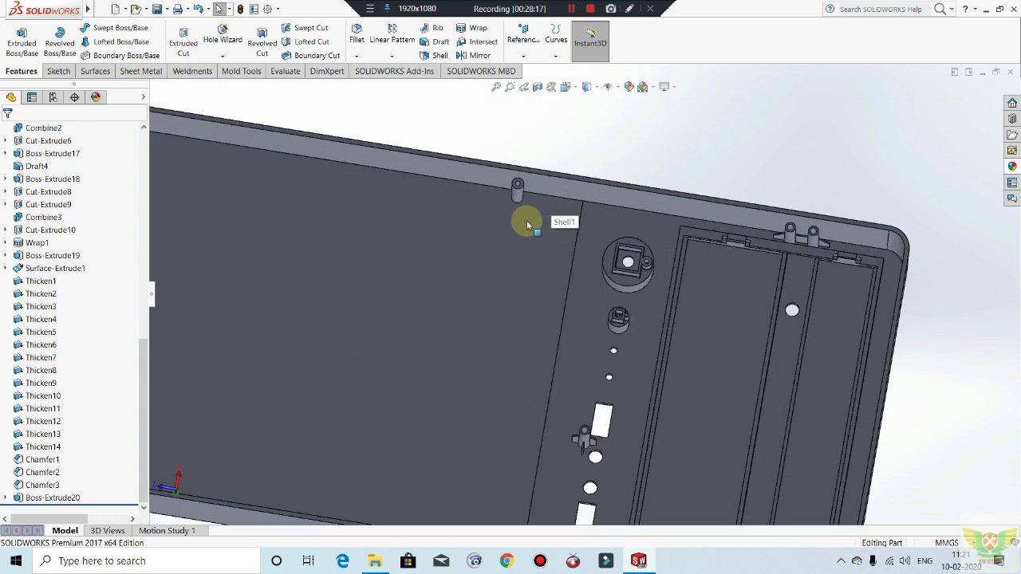
{"action": "middle_click_drag", "start_coordinate": [526, 221], "coordinate": [522, 151]}
{"action": "scroll", "coordinate": [526, 190], "scroll_direction": "down", "scroll_amount": 6}
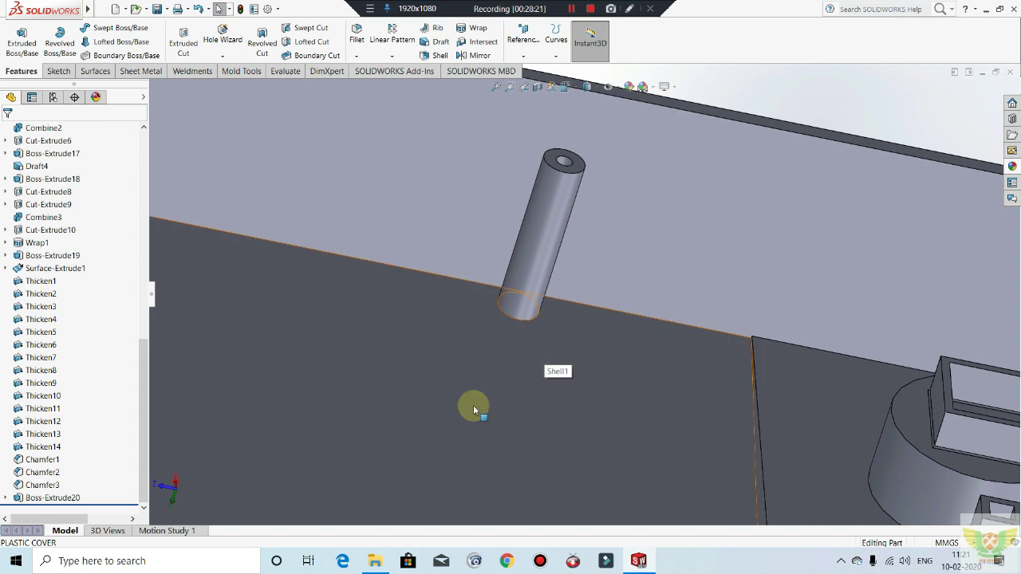
{"action": "left_click", "coordinate": [50, 497]}
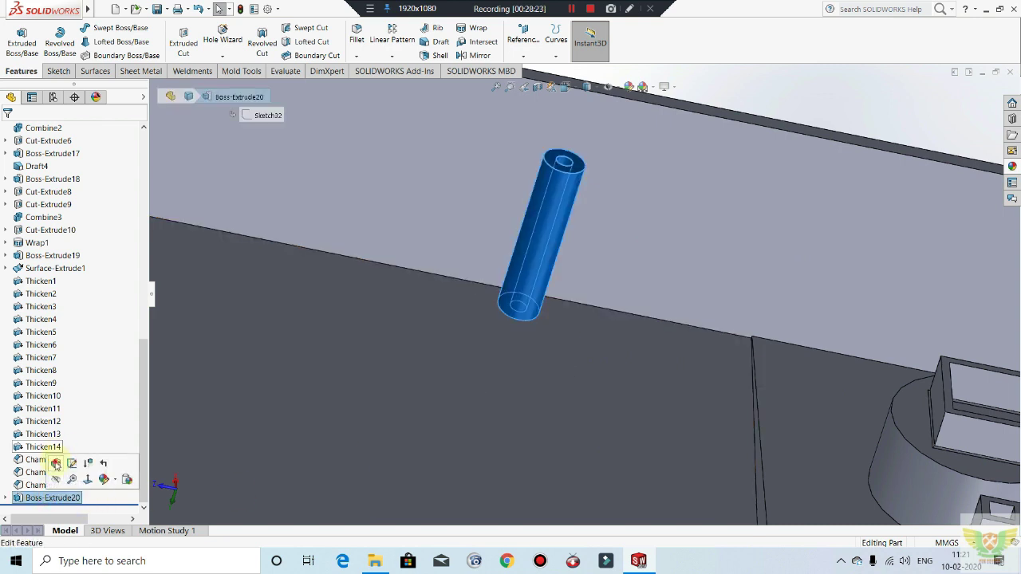
{"action": "left_click", "coordinate": [55, 465]}
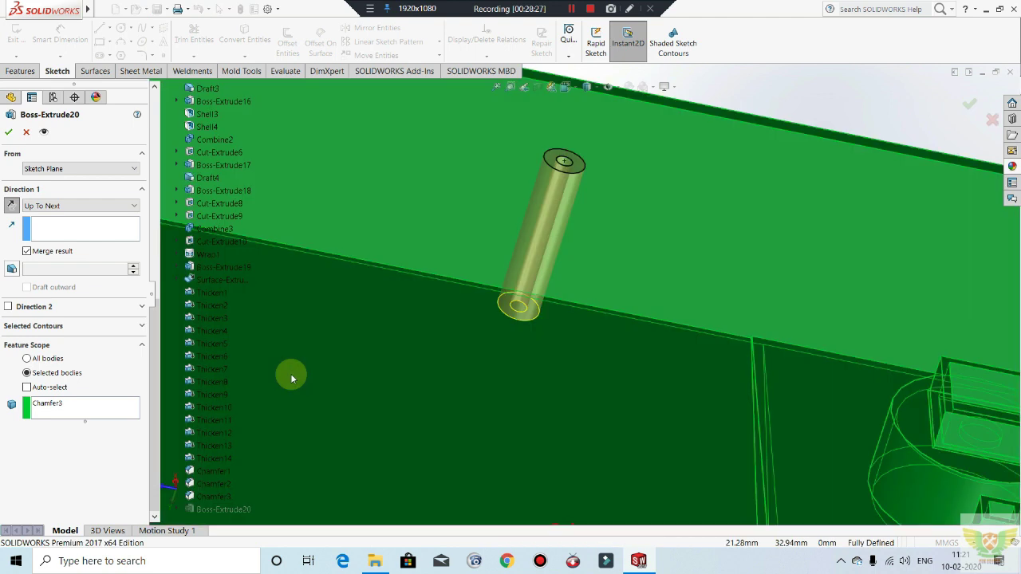
{"action": "key", "text": "Return"}
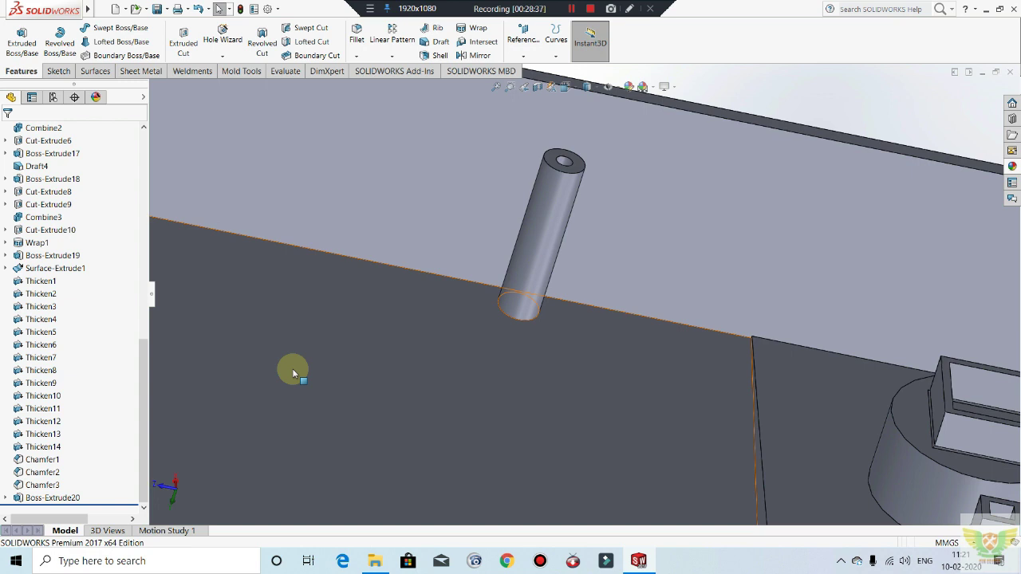
{"action": "scroll", "coordinate": [460, 295], "scroll_direction": "up", "scroll_amount": 3}
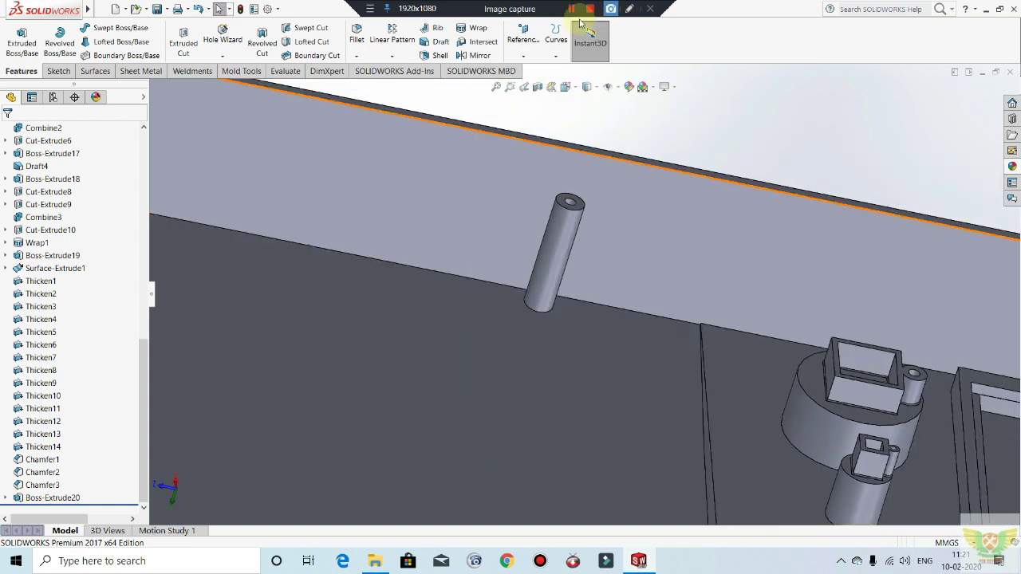
{"action": "left_click", "coordinate": [570, 9]}
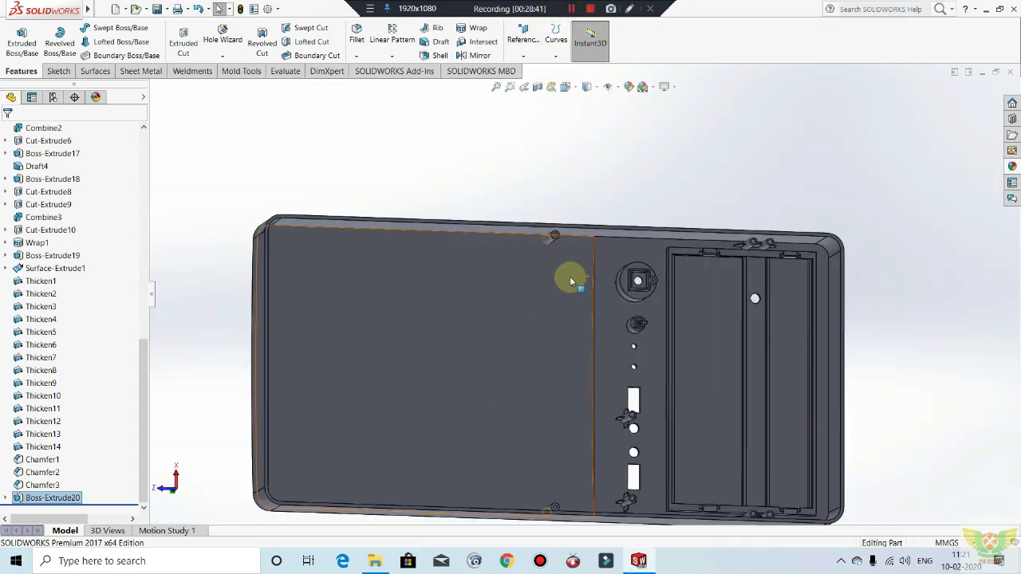
Step: Start a new sketch on the ring-shaped top face of the hollow boss near the side wall
{"action": "middle_click_drag", "start_coordinate": [558, 339], "coordinate": [538, 354]}
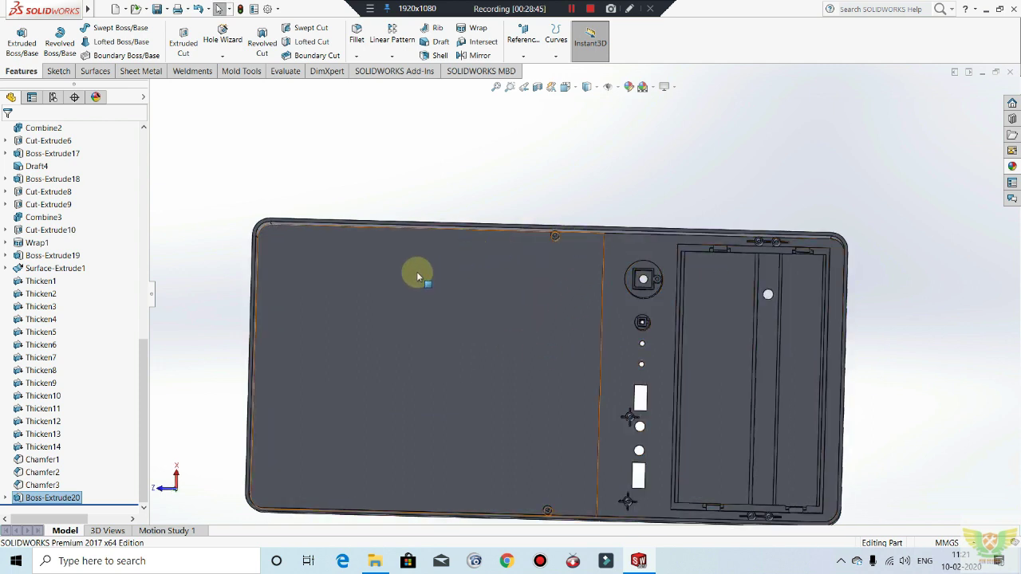
{"action": "scroll", "coordinate": [582, 245], "scroll_direction": "down", "scroll_amount": 8}
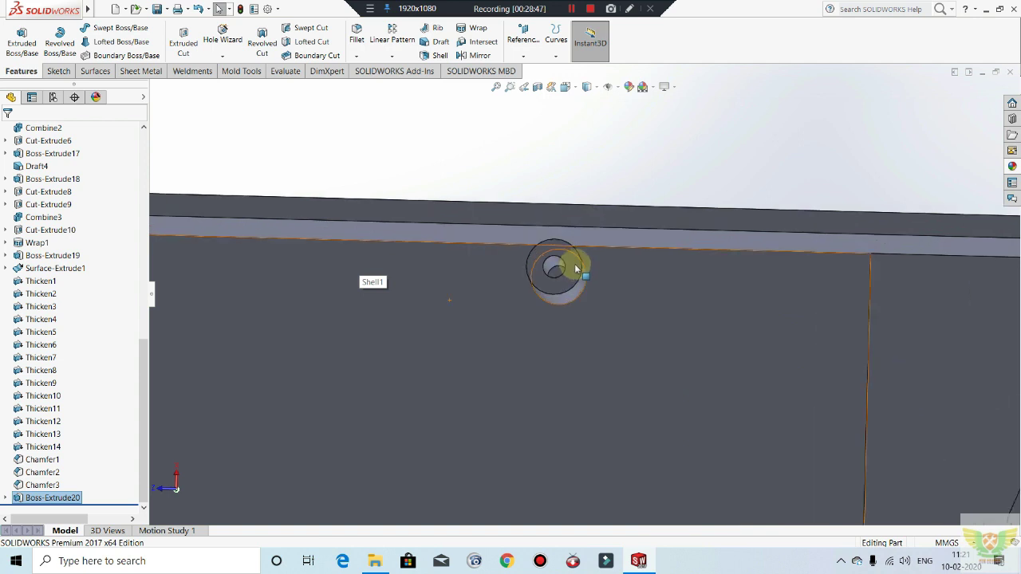
{"action": "left_click", "coordinate": [573, 268]}
{"action": "left_click", "coordinate": [622, 234]}
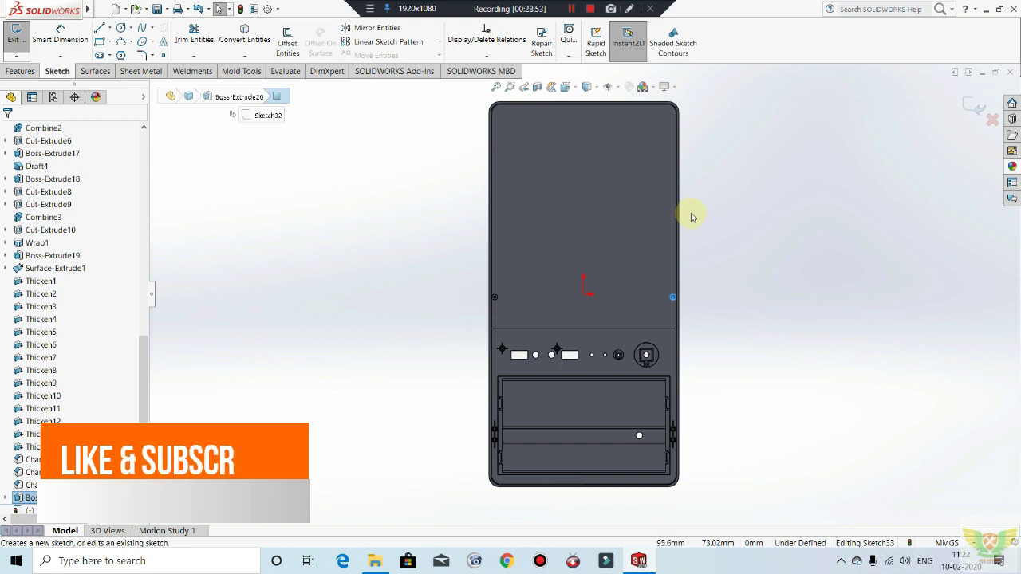
{"action": "scroll", "coordinate": [686, 142], "scroll_direction": "down", "scroll_amount": 5}
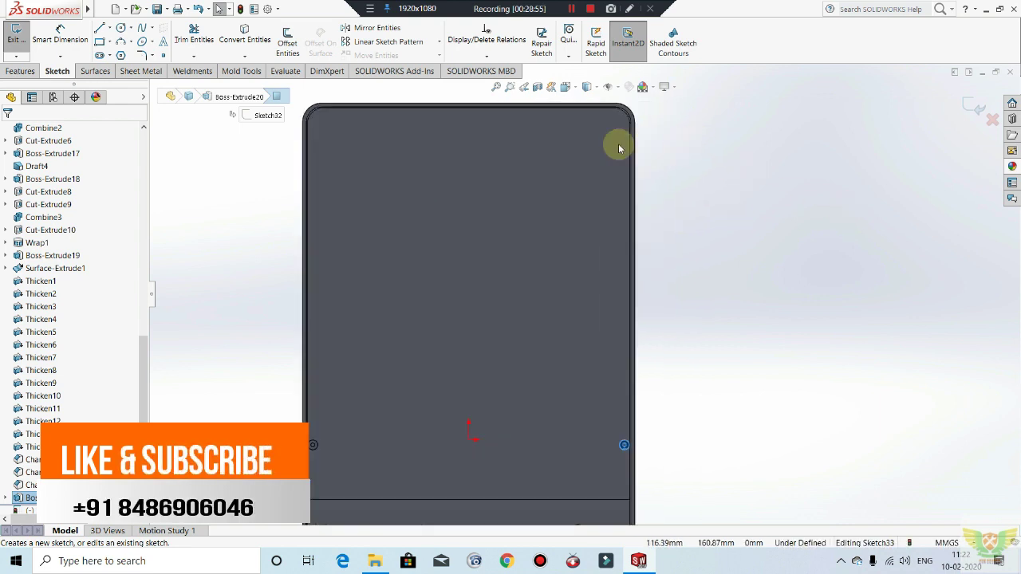
Step: Sketch a 5 mm diameter circle beside the right side wall, vertically aligned with the existing boss and about 86 mm above the origin
{"action": "scroll", "coordinate": [413, 135], "scroll_direction": "up", "scroll_amount": 4}
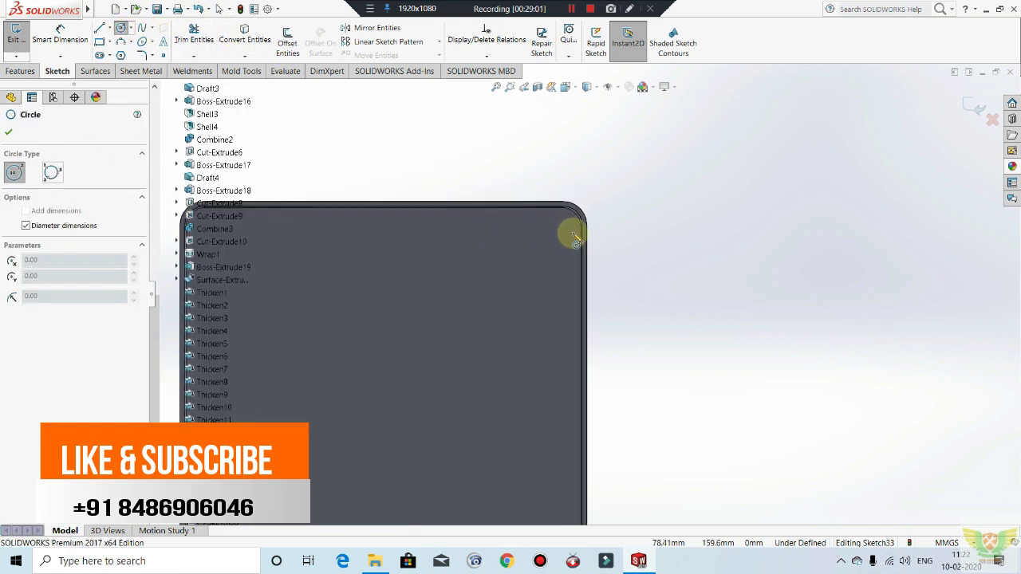
{"action": "scroll", "coordinate": [579, 239], "scroll_direction": "up", "scroll_amount": 3}
{"action": "scroll", "coordinate": [615, 433], "scroll_direction": "down", "scroll_amount": 5}
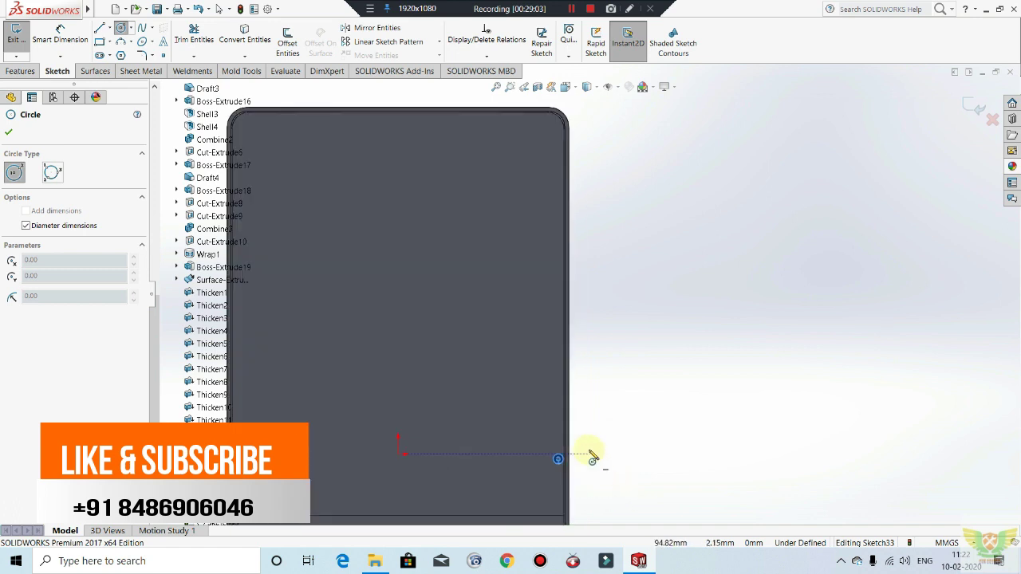
{"action": "left_click", "coordinate": [534, 437]}
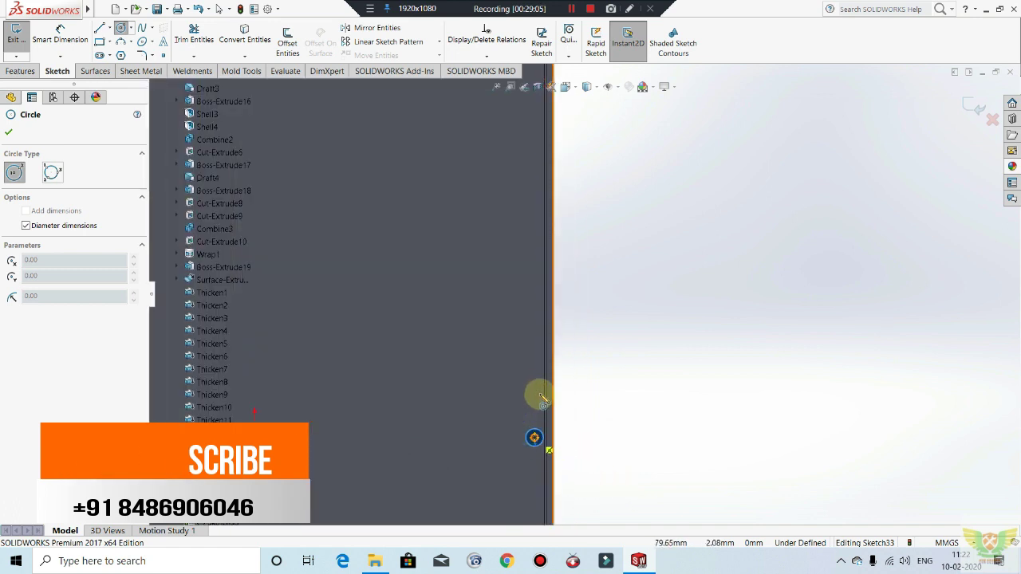
{"action": "left_click", "coordinate": [539, 127]}
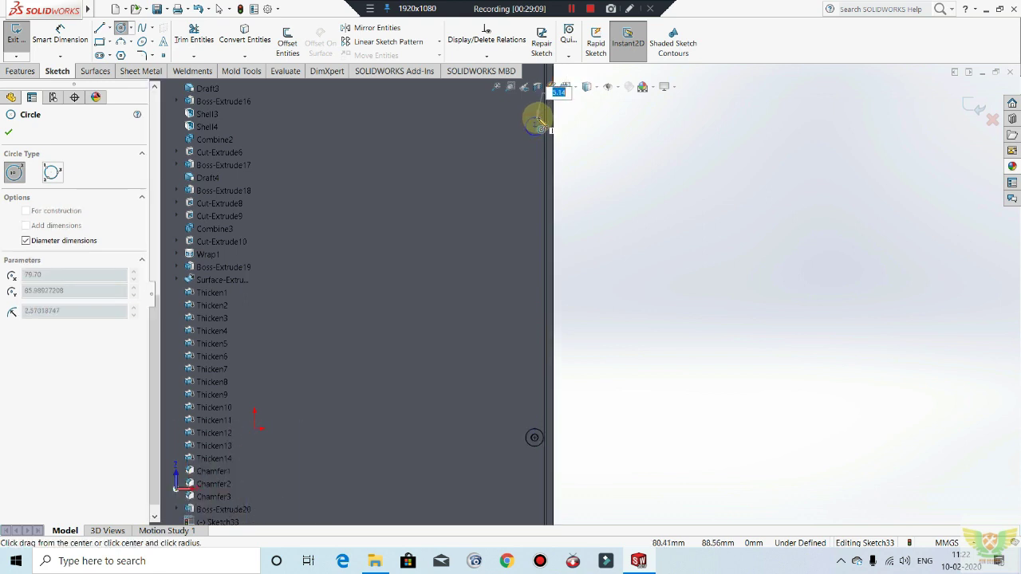
{"action": "type", "text": "5"}
{"action": "key", "text": "Return"}
{"action": "key", "text": "Escape"}
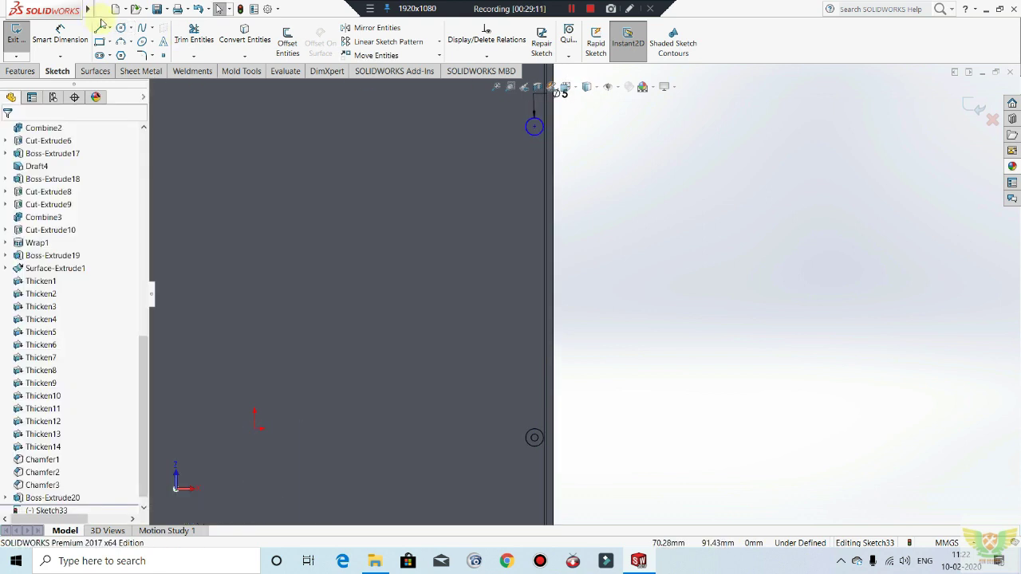
Step: Add a concentric 2 mm diameter circle inside the 5 mm circle
{"action": "left_click", "coordinate": [122, 29]}
{"action": "scroll", "coordinate": [547, 103], "scroll_direction": "down", "scroll_amount": 3}
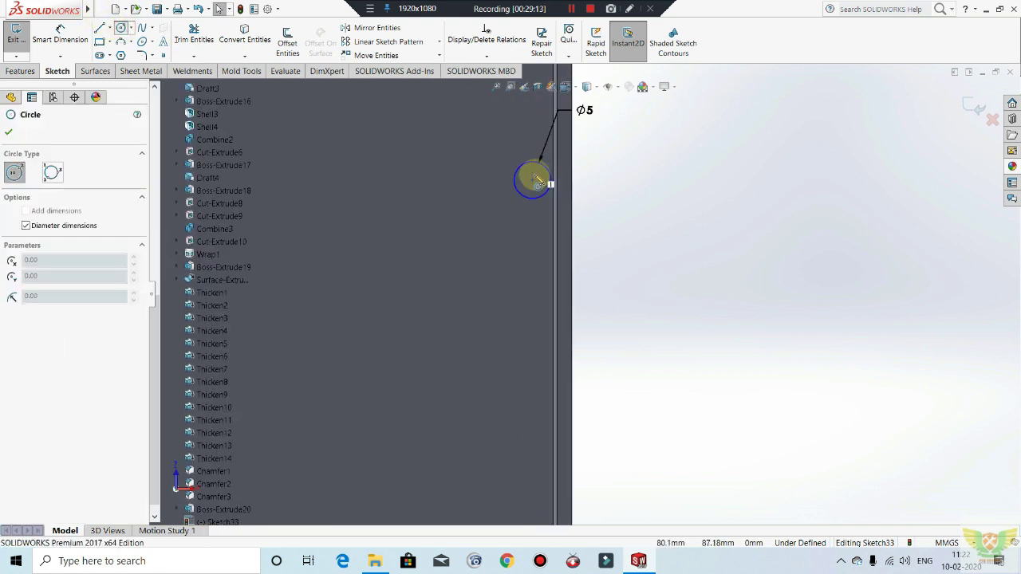
{"action": "left_click", "coordinate": [533, 180]}
{"action": "left_click", "coordinate": [546, 165]}
{"action": "key", "text": "Escape"}
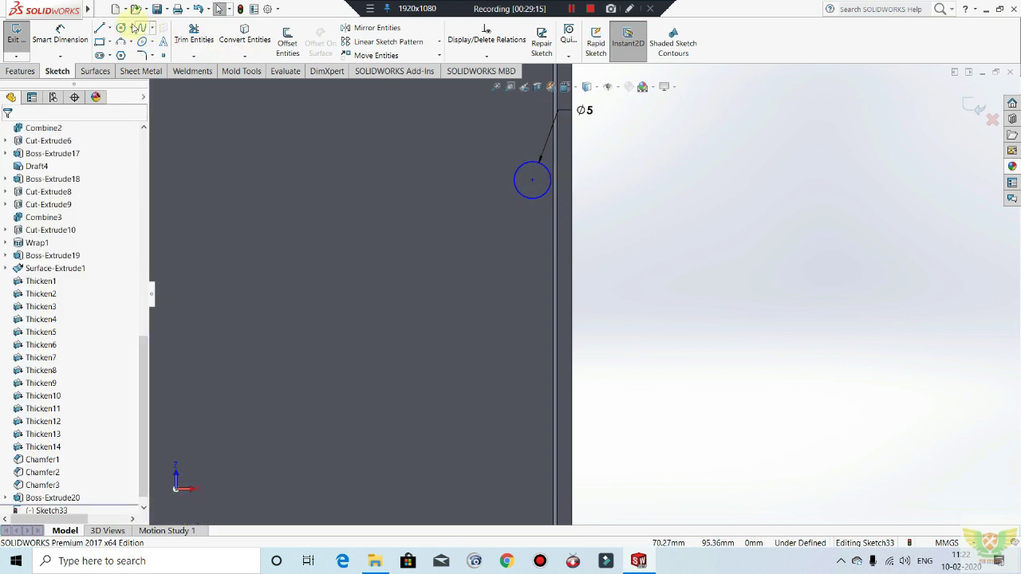
{"action": "left_click", "coordinate": [542, 187]}
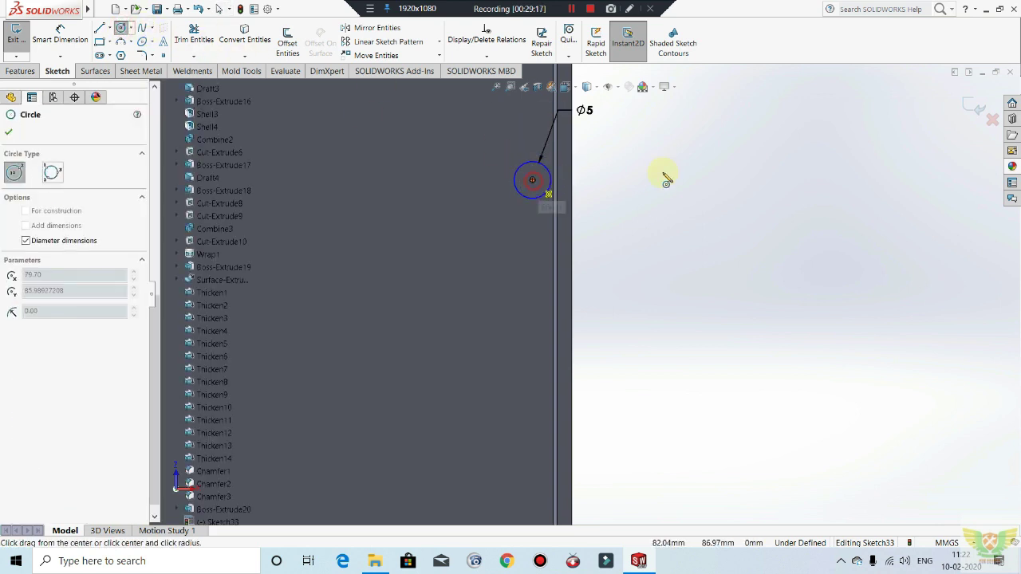
{"action": "key", "text": "Escape"}
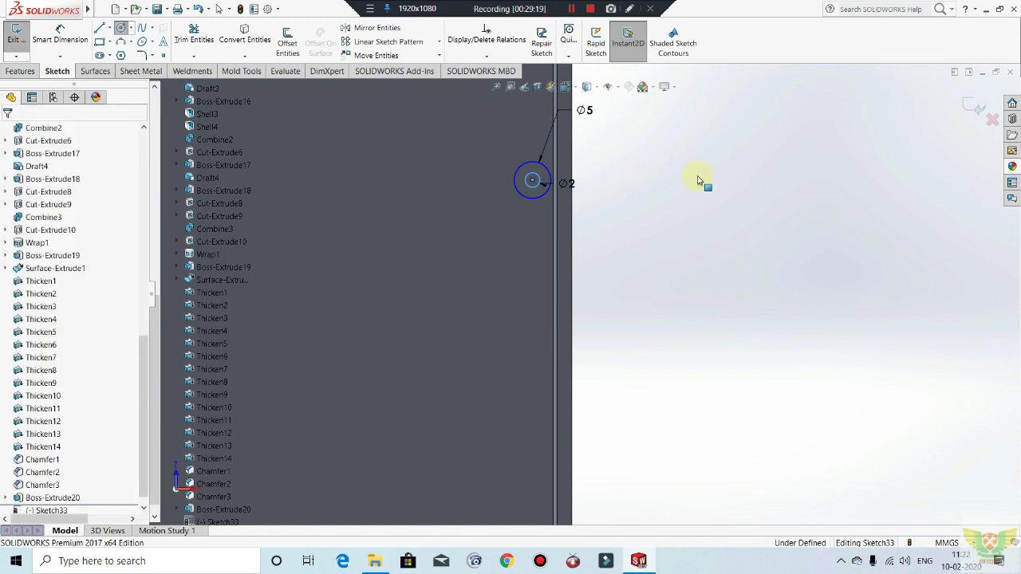
Step: Sketch a second 5 mm diameter circle about 12 mm directly above the first pair of circles
{"action": "scroll", "coordinate": [674, 236], "scroll_direction": "up", "scroll_amount": 3}
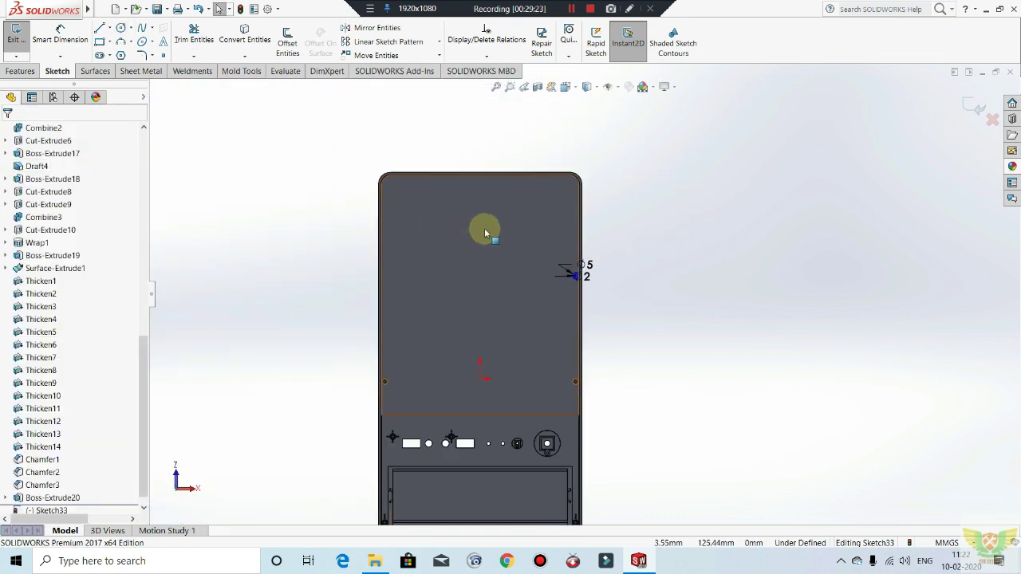
{"action": "scroll", "coordinate": [560, 276], "scroll_direction": "up", "scroll_amount": 1}
{"action": "scroll", "coordinate": [596, 267], "scroll_direction": "down", "scroll_amount": 4}
{"action": "scroll", "coordinate": [597, 267], "scroll_direction": "down", "scroll_amount": 1}
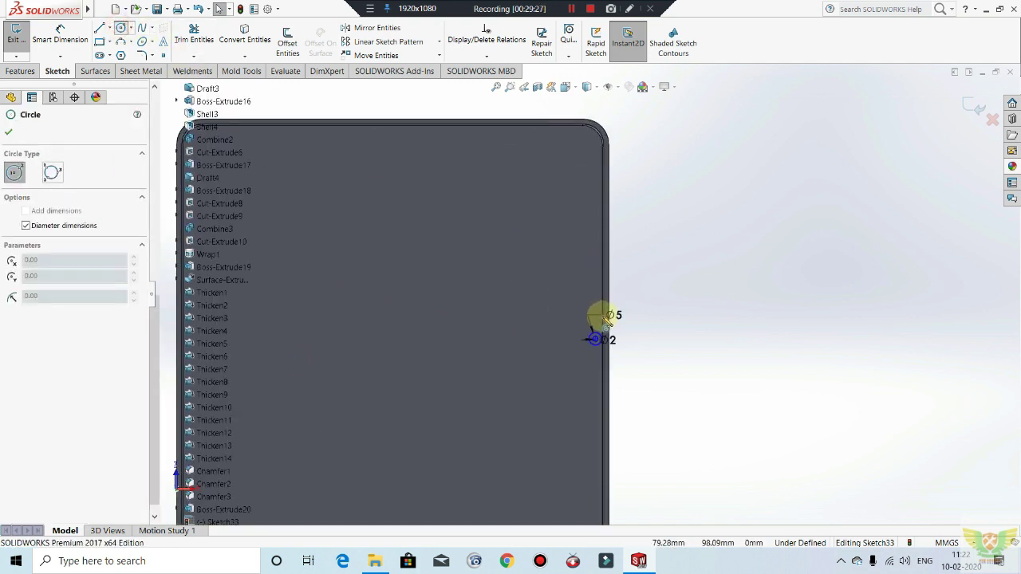
{"action": "scroll", "coordinate": [601, 316], "scroll_direction": "down", "scroll_amount": 3}
{"action": "scroll", "coordinate": [604, 338], "scroll_direction": "down", "scroll_amount": 1}
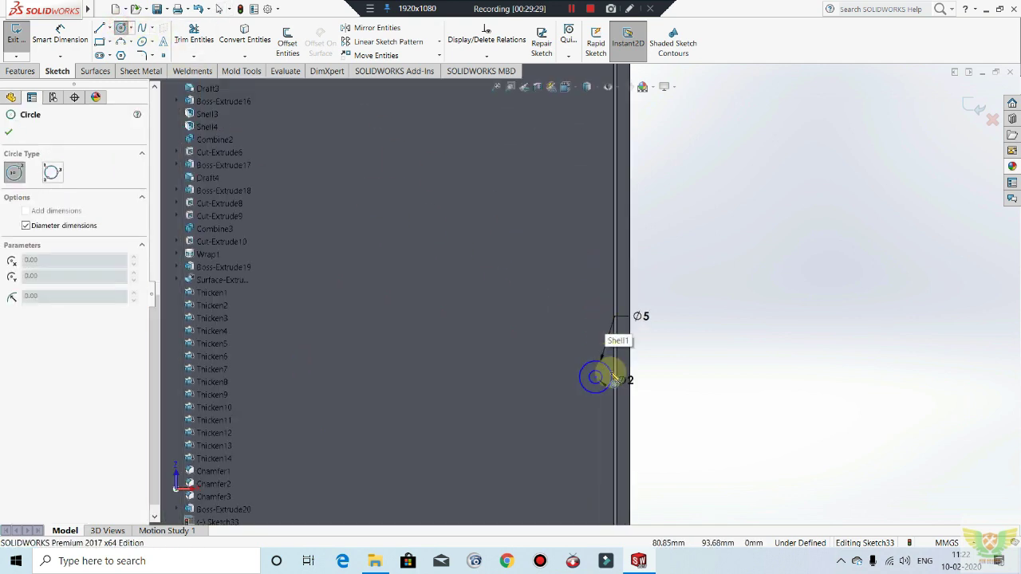
{"action": "left_click", "coordinate": [595, 299]}
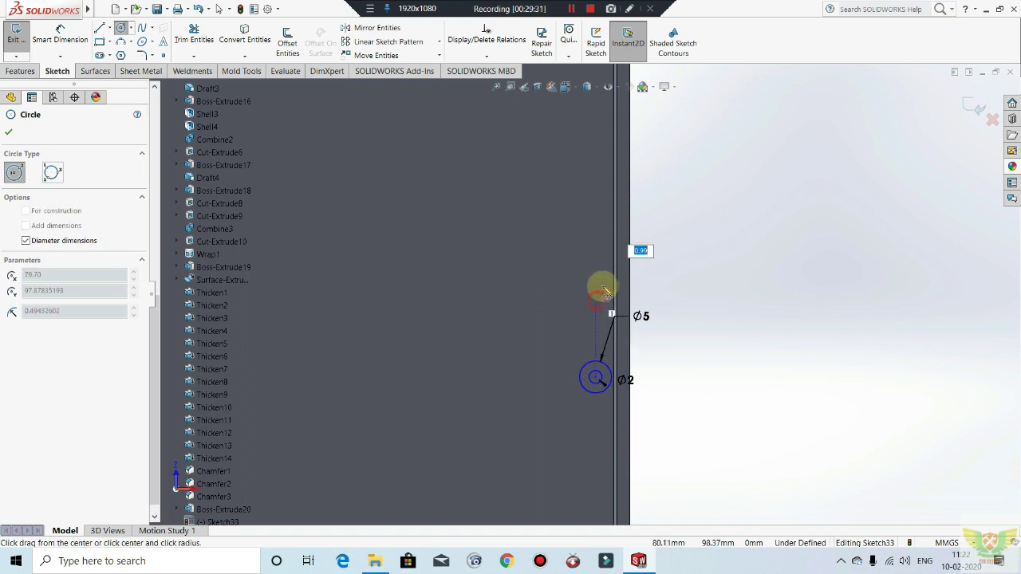
{"action": "type", "text": "5"}
{"action": "key", "text": "Return"}
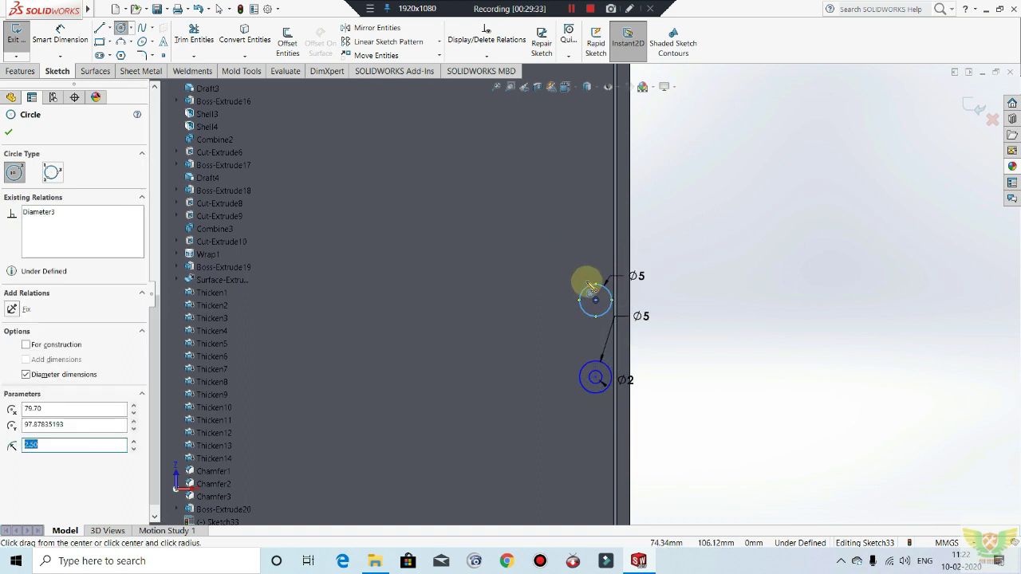
Step: Add a concentric 2 mm diameter circle inside the upper 5 mm circle
{"action": "left_click", "coordinate": [595, 300]}
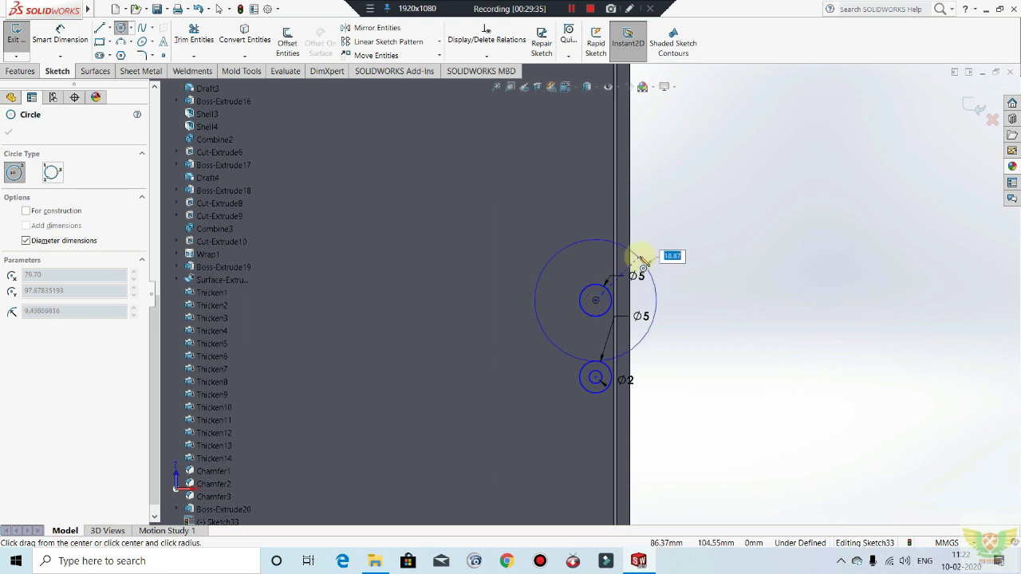
{"action": "type", "text": "2"}
{"action": "key", "text": "Return"}
{"action": "key", "text": "Escape"}
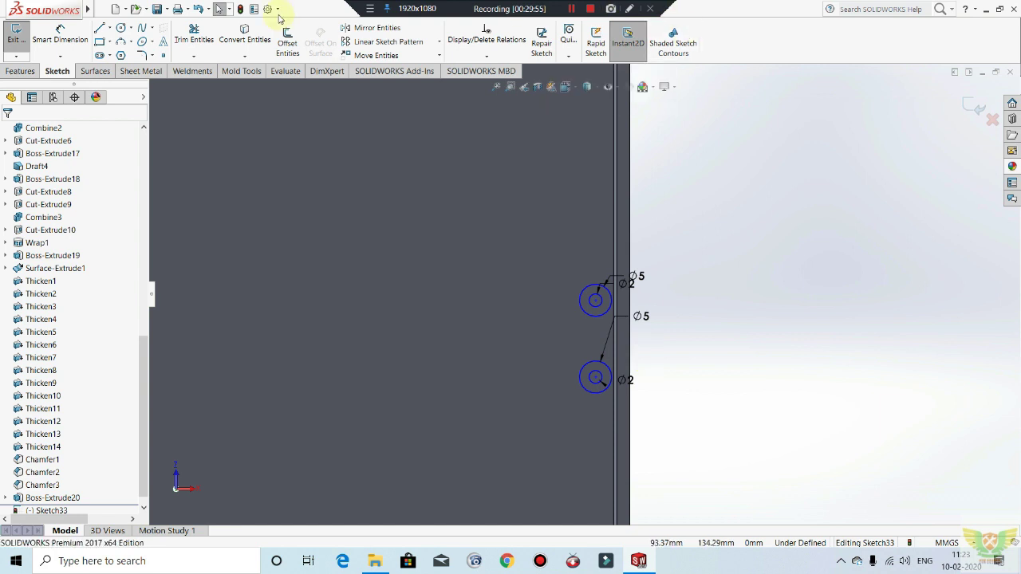
Step: Dimension the vertical spacing between the centers of the two circle pairs as 10 mm
{"action": "left_click", "coordinate": [60, 35]}
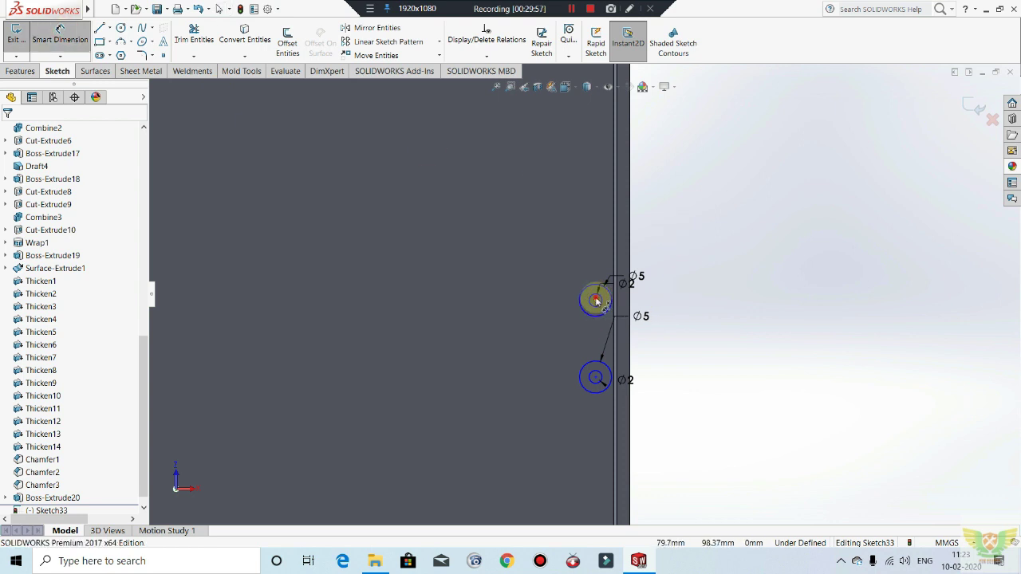
{"action": "left_click", "coordinate": [595, 301]}
{"action": "left_click", "coordinate": [595, 377]}
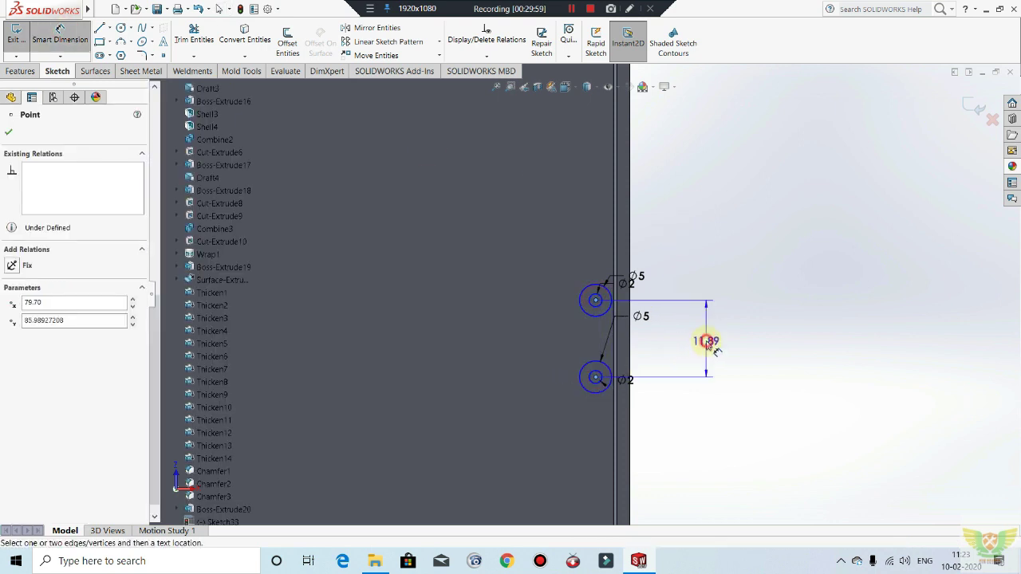
{"action": "left_click", "coordinate": [705, 342]}
{"action": "type", "text": "10"}
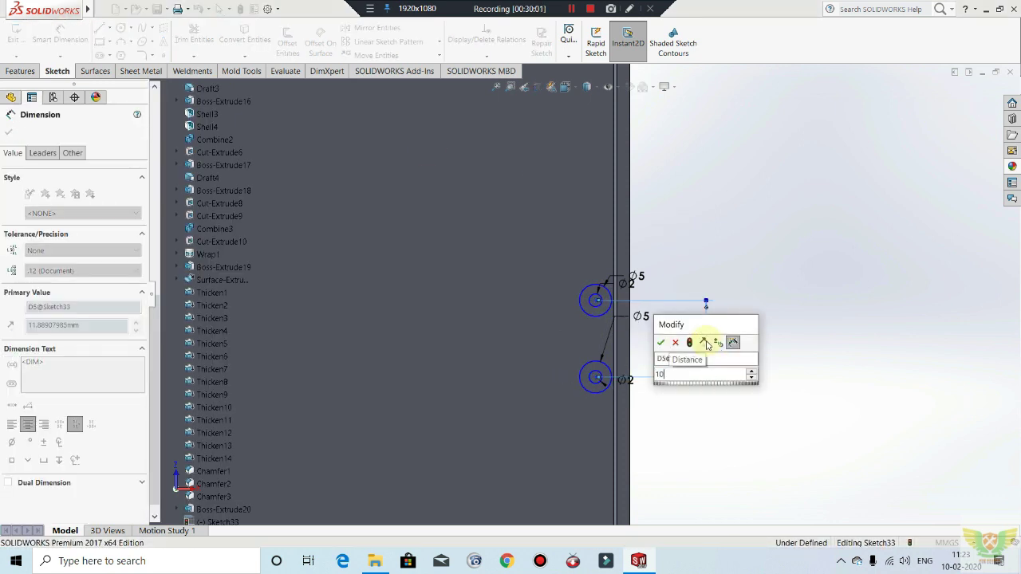
{"action": "key", "text": "Return"}
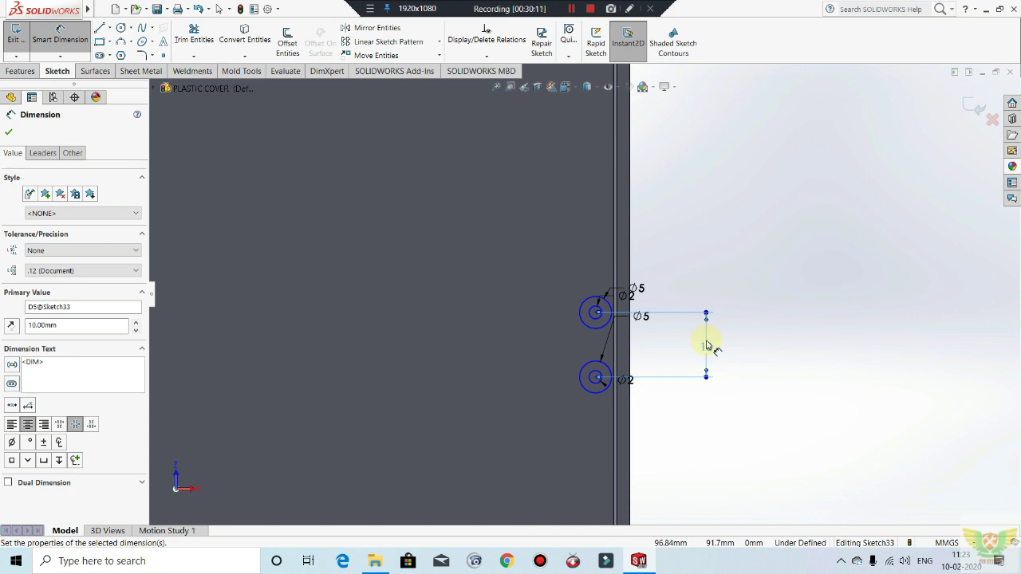
Step: Dimension the upper circle pair's center 28 mm below the cover's top edge
{"action": "left_click", "coordinate": [60, 36]}
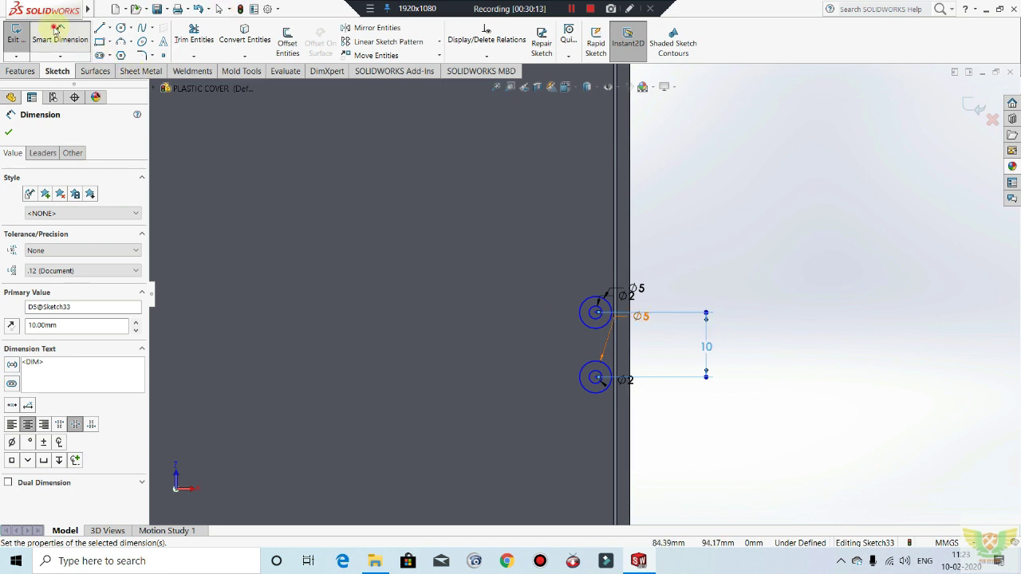
{"action": "left_click", "coordinate": [595, 313]}
{"action": "scroll", "coordinate": [620, 371], "scroll_direction": "up", "scroll_amount": 5}
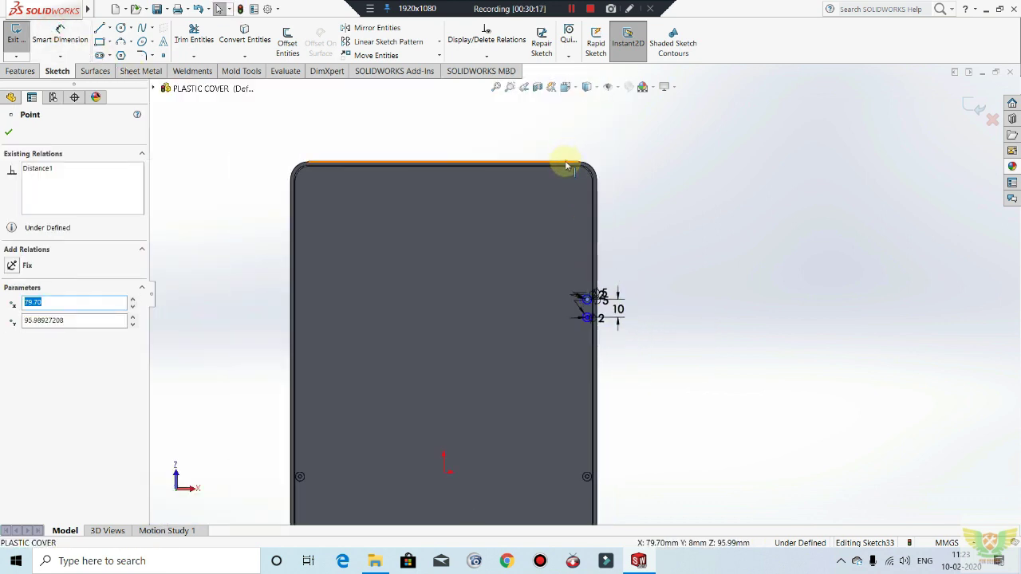
{"action": "left_click", "coordinate": [60, 36]}
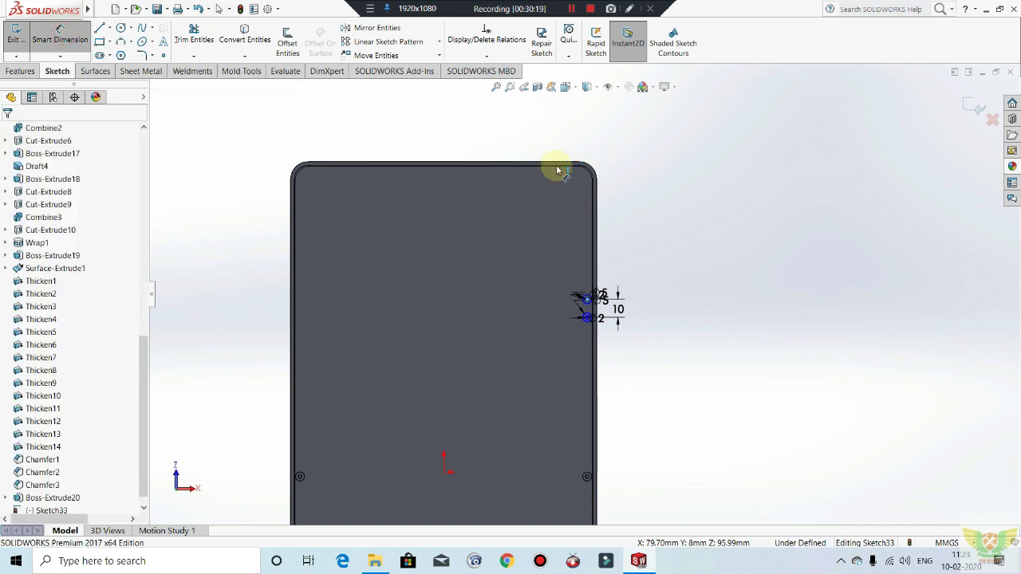
{"action": "left_click", "coordinate": [562, 166]}
{"action": "left_click", "coordinate": [683, 205]}
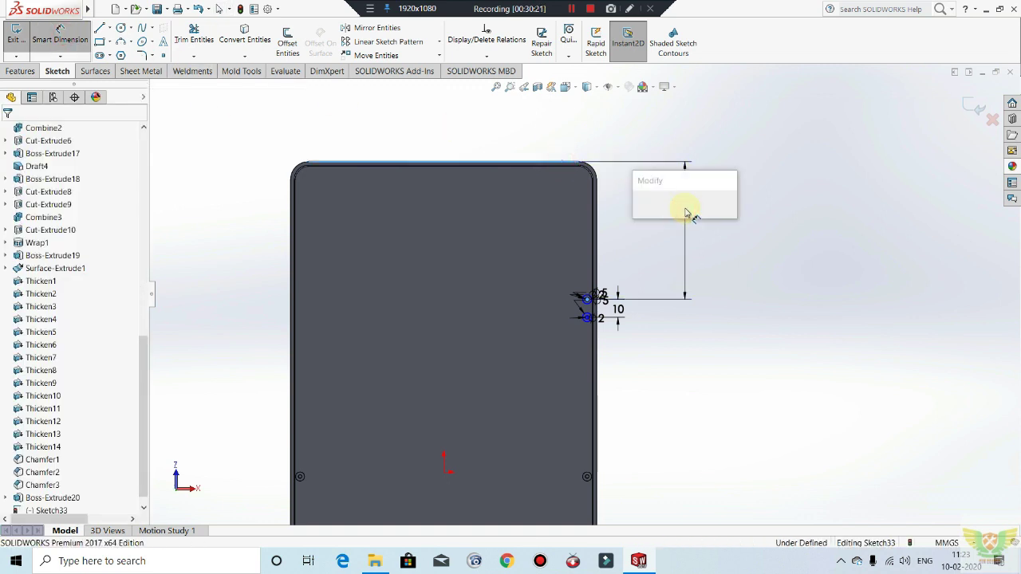
{"action": "type", "text": "280"}
{"action": "key", "text": "Return"}
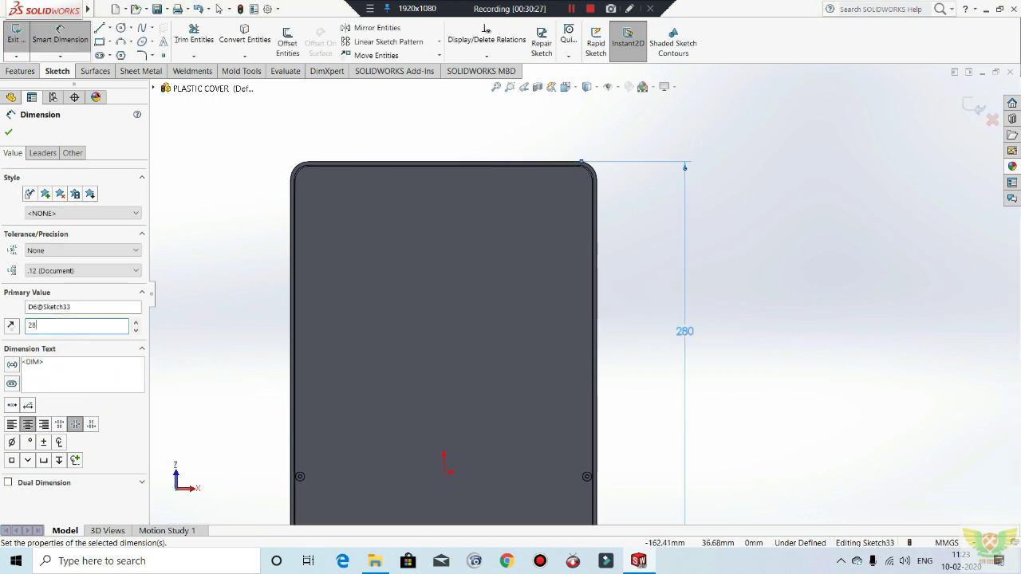
{"action": "key", "text": "Return"}
{"action": "key", "text": "Escape"}
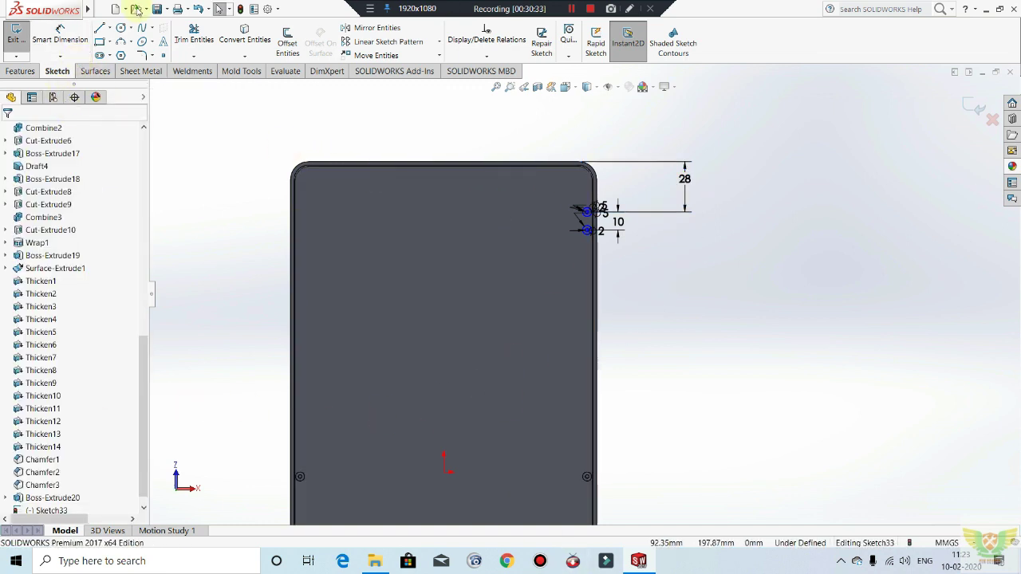
{"action": "left_click", "coordinate": [87, 34]}
{"action": "scroll", "coordinate": [614, 219], "scroll_direction": "down", "scroll_amount": 5}
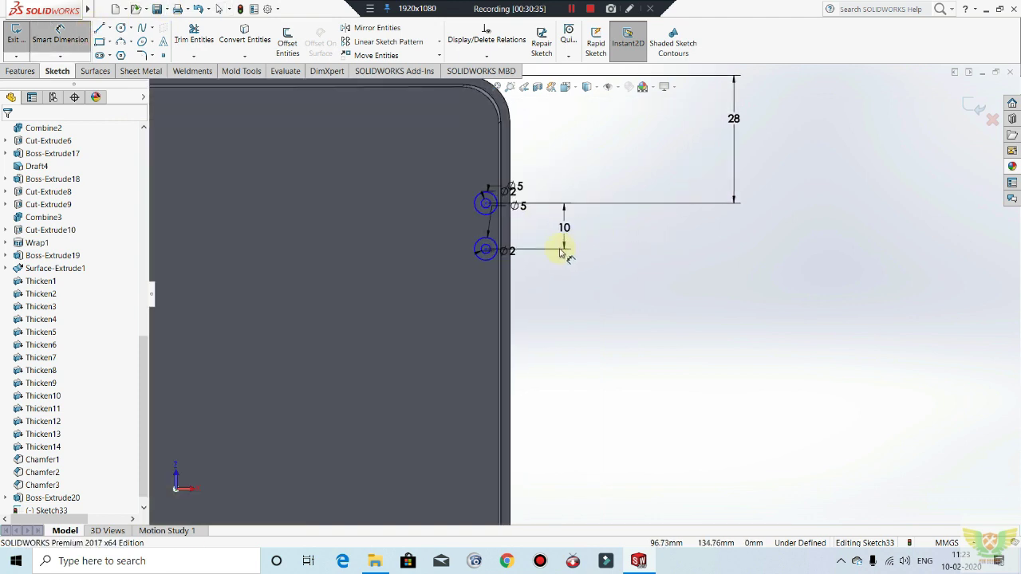
{"action": "left_click", "coordinate": [413, 264]}
{"action": "left_click", "coordinate": [412, 263]}
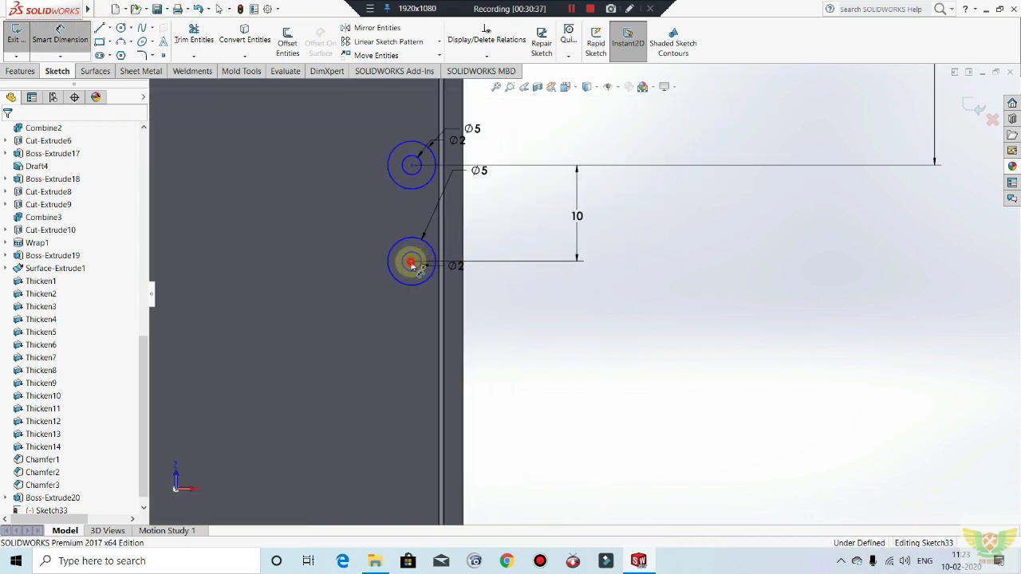
{"action": "scroll", "coordinate": [410, 266], "scroll_direction": "up", "scroll_amount": 4}
{"action": "scroll", "coordinate": [483, 285], "scroll_direction": "up", "scroll_amount": 4}
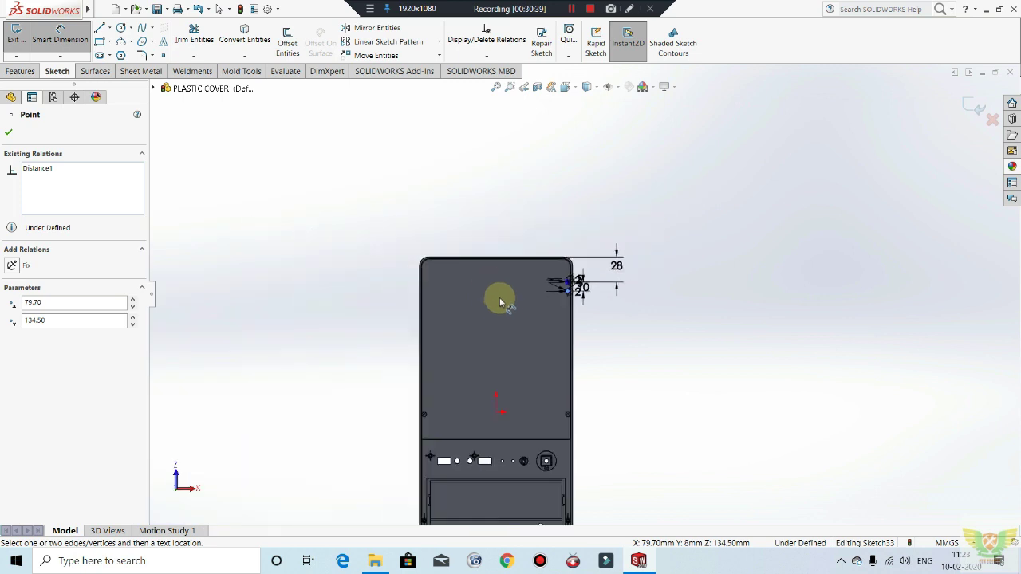
{"action": "scroll", "coordinate": [581, 349], "scroll_direction": "down", "scroll_amount": 5}
{"action": "scroll", "coordinate": [612, 345], "scroll_direction": "down", "scroll_amount": 3}
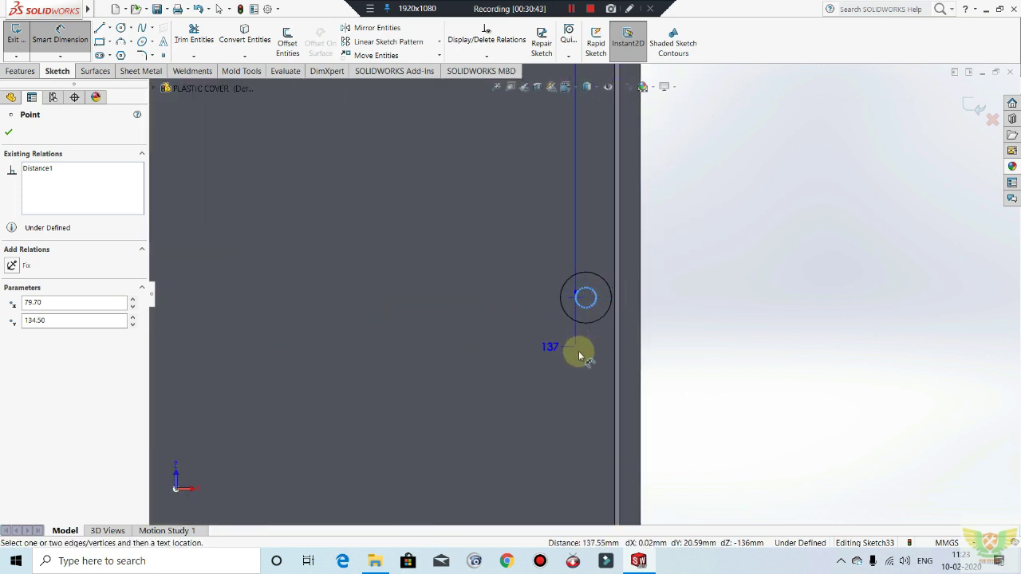
{"action": "key", "text": "Escape"}
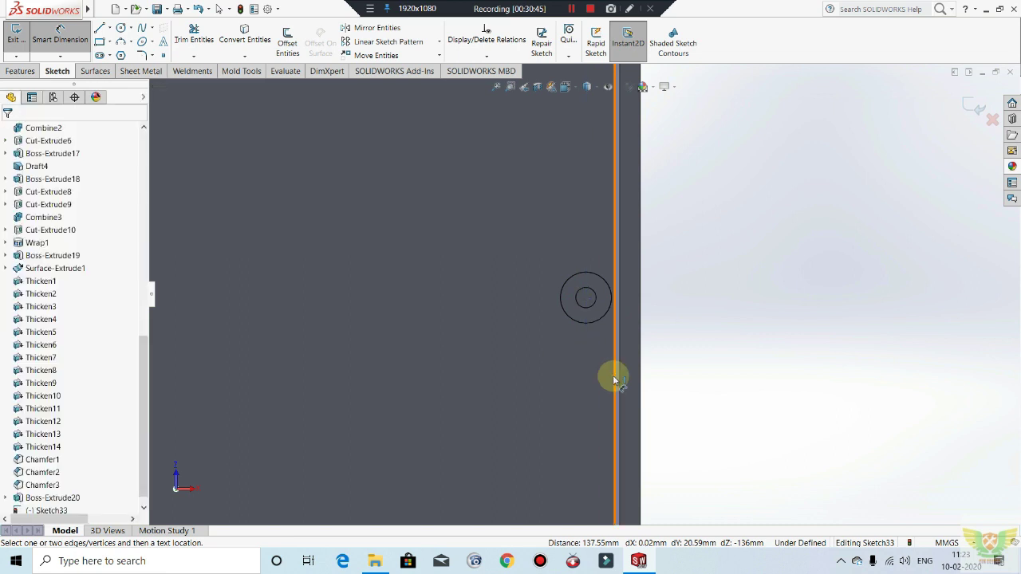
Step: Draw a vertical construction centerline upward from the origin to near the height of the upper circle pair
{"action": "scroll", "coordinate": [613, 375], "scroll_direction": "up", "scroll_amount": 5}
{"action": "scroll", "coordinate": [614, 139], "scroll_direction": "down", "scroll_amount": 4}
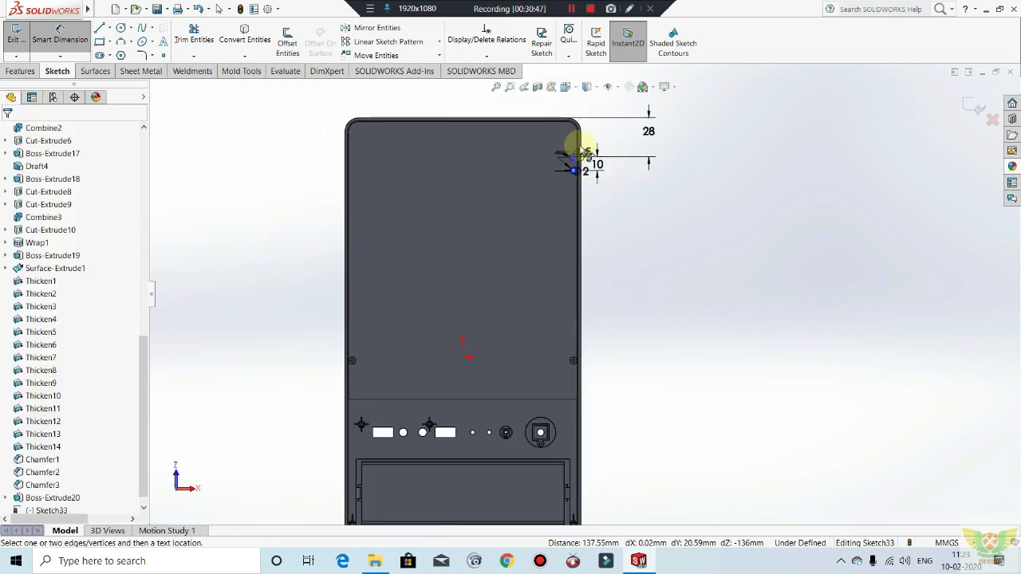
{"action": "left_click", "coordinate": [112, 29]}
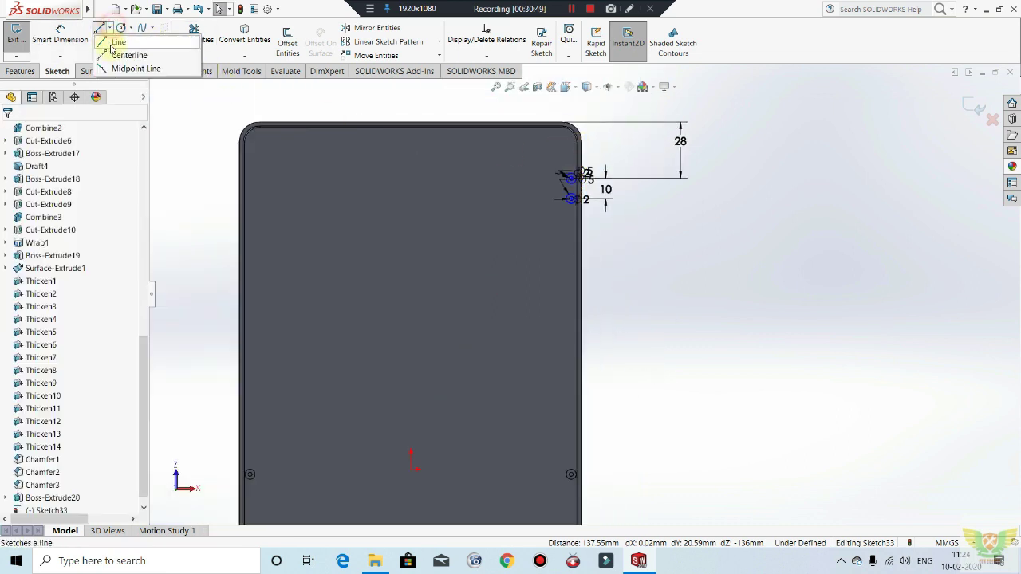
{"action": "left_click", "coordinate": [116, 52]}
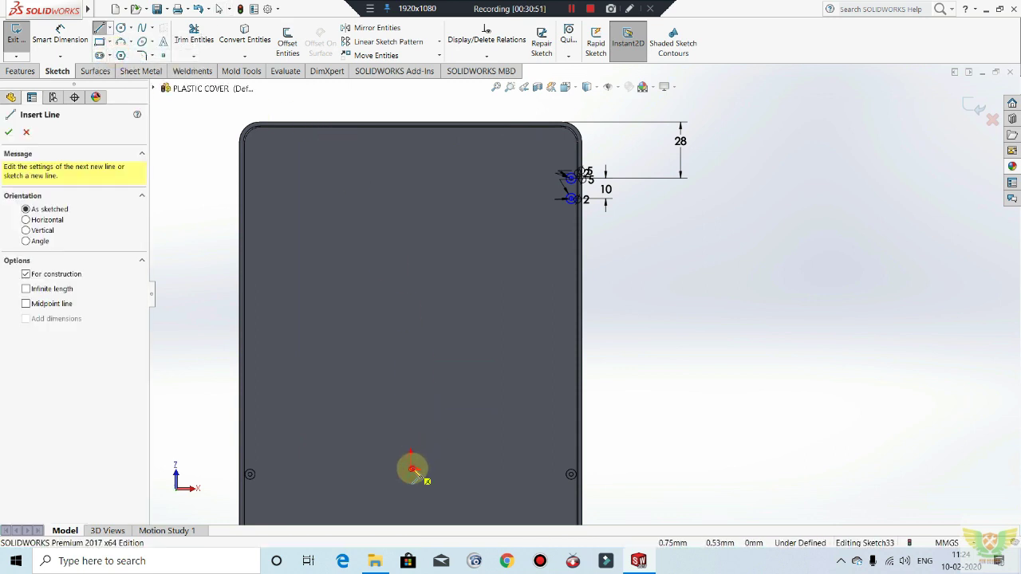
{"action": "left_click_drag", "start_coordinate": [412, 470], "coordinate": [411, 183]}
{"action": "key", "text": "Escape"}
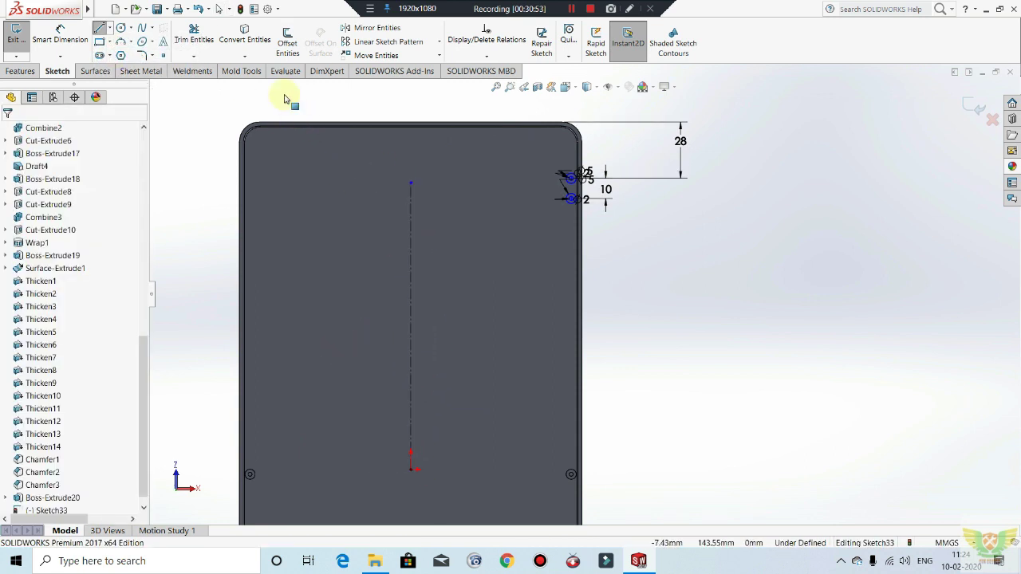
{"action": "key", "text": "Escape"}
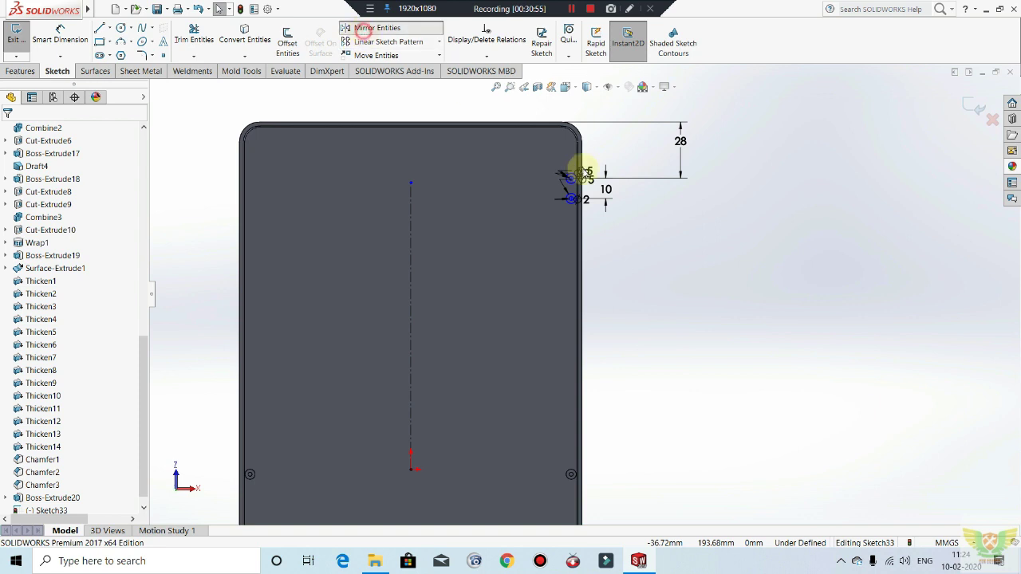
Step: Mirror the four circles about the vertical centerline, keeping the originals
{"action": "left_click", "coordinate": [368, 28]}
{"action": "left_click_drag", "start_coordinate": [629, 154], "coordinate": [554, 221]}
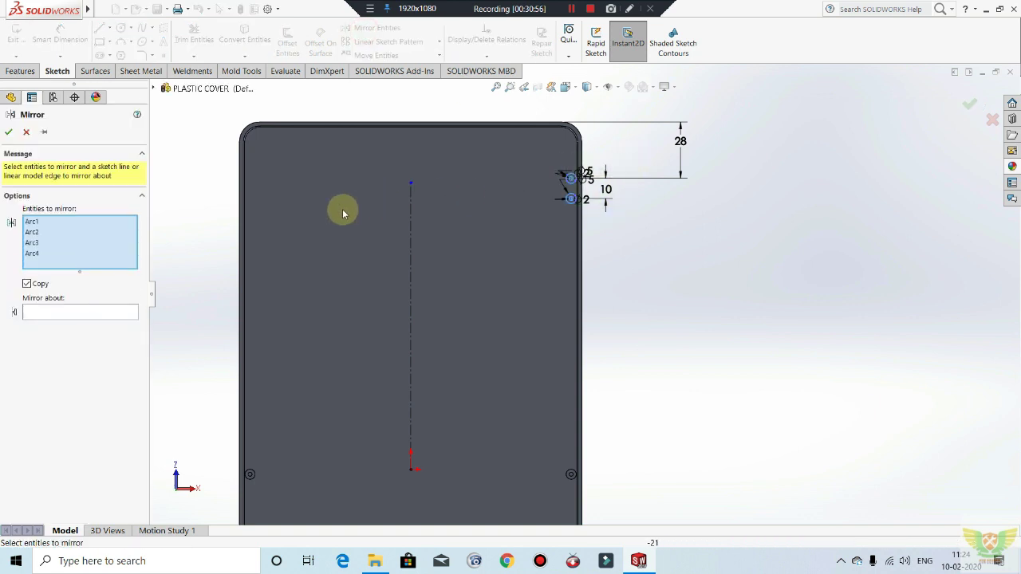
{"action": "left_click", "coordinate": [91, 312]}
{"action": "left_click", "coordinate": [409, 239]}
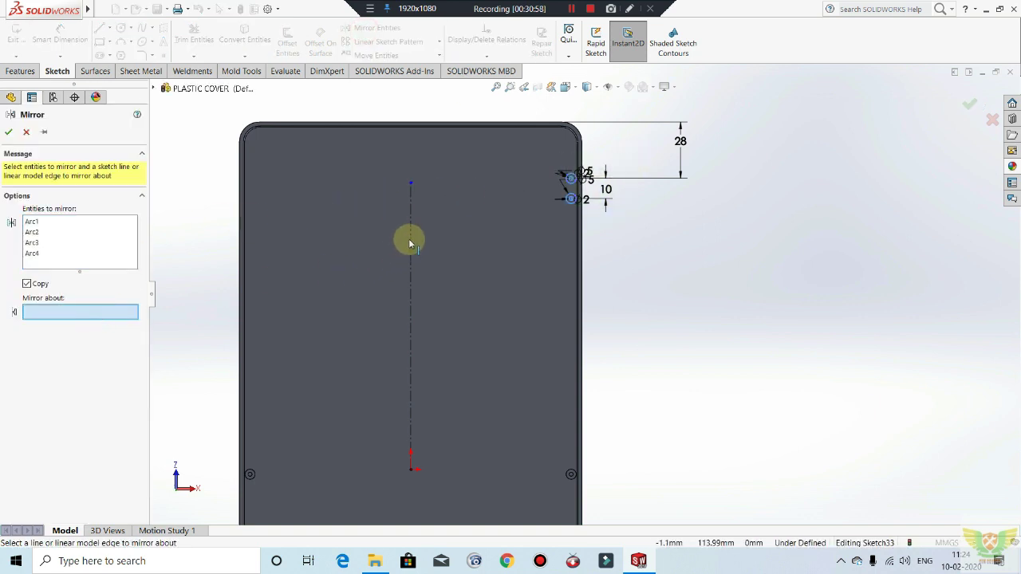
{"action": "left_click", "coordinate": [8, 132]}
{"action": "key", "text": "z"}
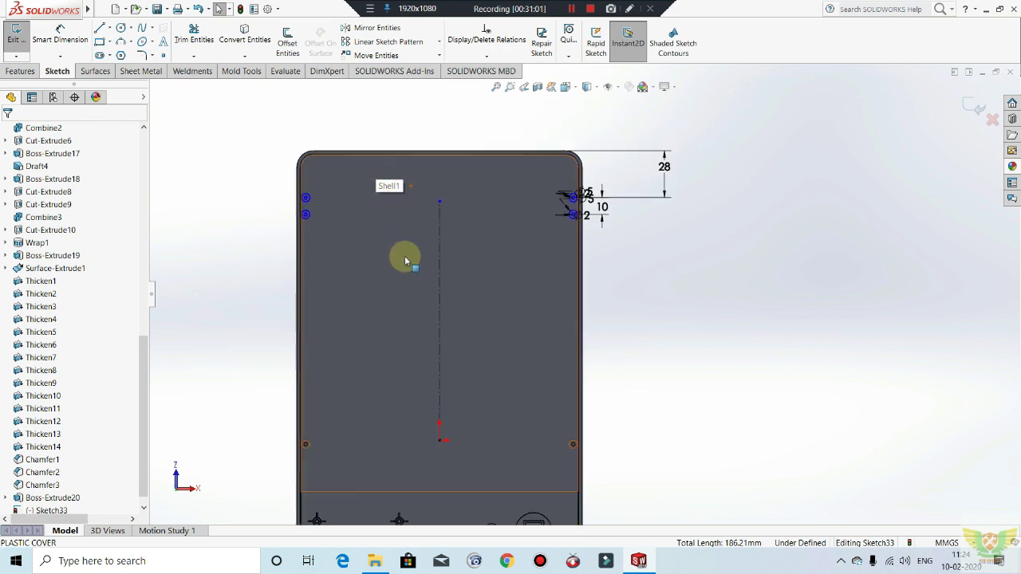
Step: Extrude the circle pairs as hollow bosses toward the cover floor, using reversed direction, Up To Next and merged result
{"action": "scroll", "coordinate": [524, 201], "scroll_direction": "down", "scroll_amount": 2}
{"action": "scroll", "coordinate": [534, 260], "scroll_direction": "up", "scroll_amount": 2}
{"action": "middle_click_drag", "start_coordinate": [517, 255], "coordinate": [520, 114]}
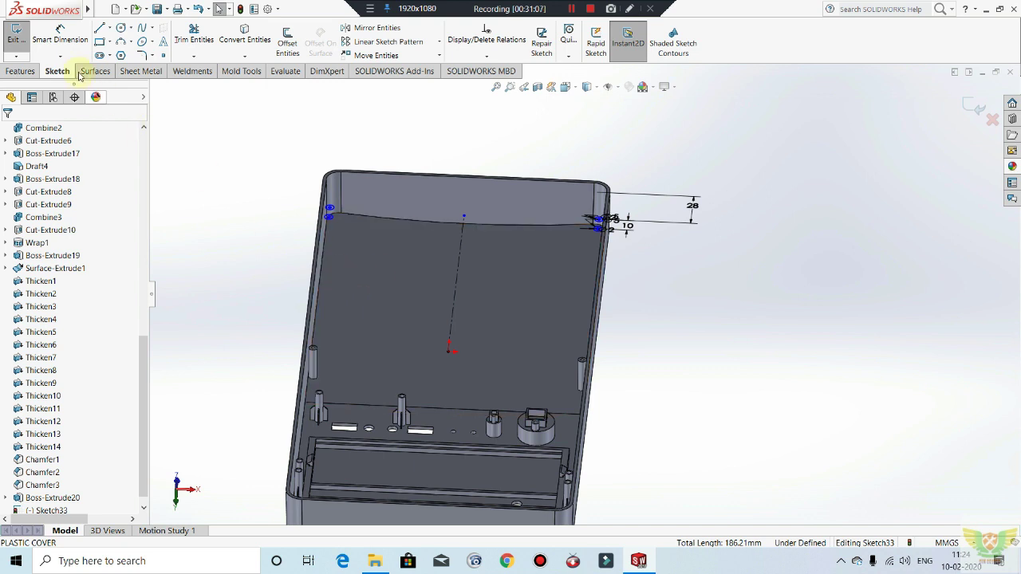
{"action": "left_click", "coordinate": [23, 35]}
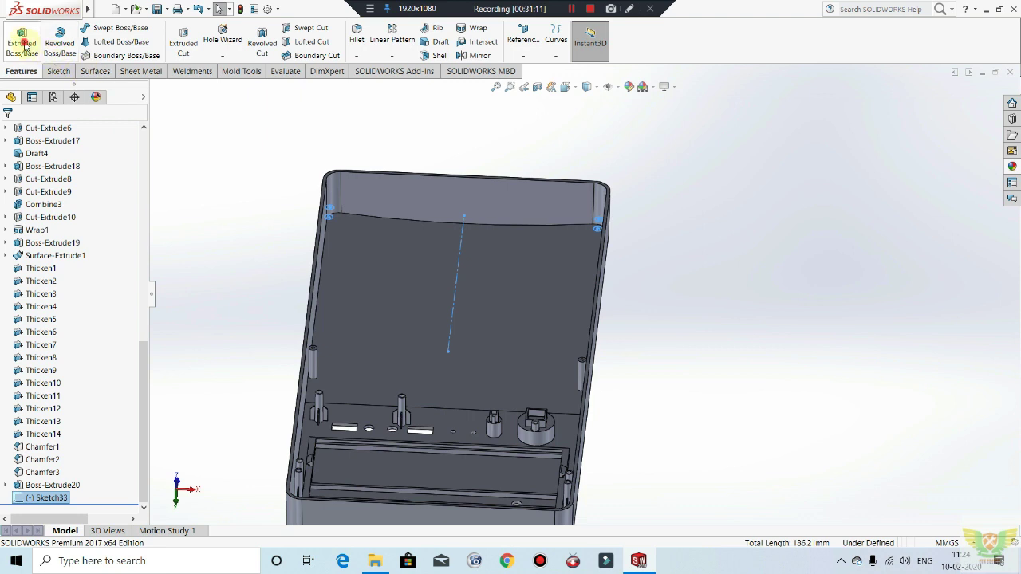
{"action": "left_click", "coordinate": [24, 45]}
{"action": "left_click", "coordinate": [57, 209]}
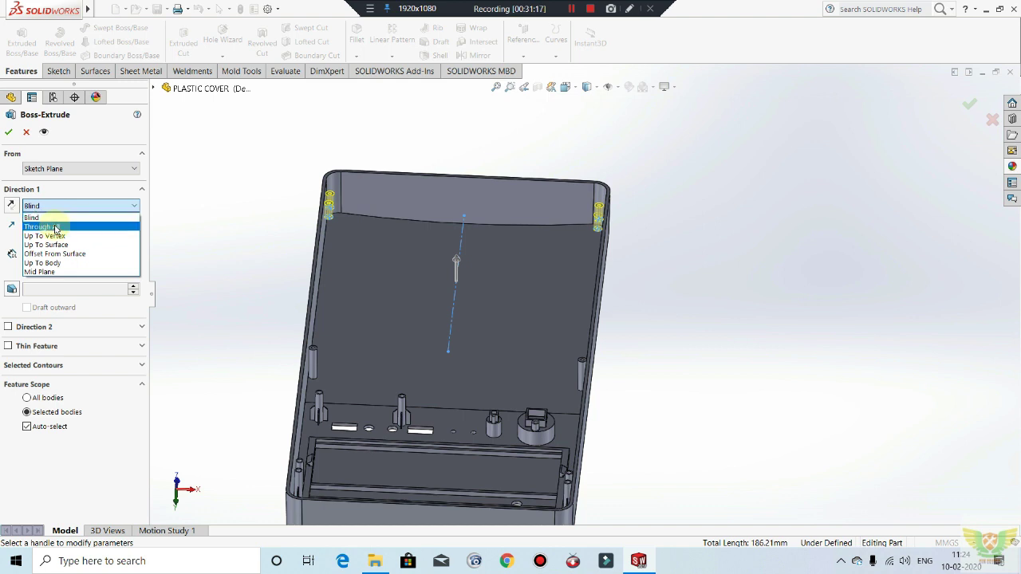
{"action": "left_click", "coordinate": [52, 227]}
{"action": "middle_click_drag", "start_coordinate": [244, 214], "coordinate": [291, 205]}
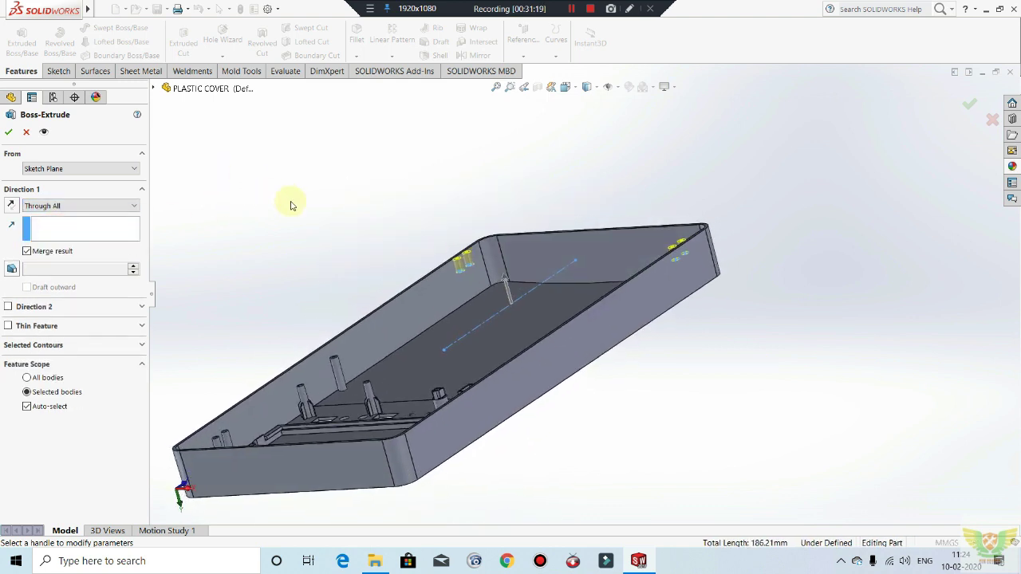
{"action": "left_click", "coordinate": [9, 205]}
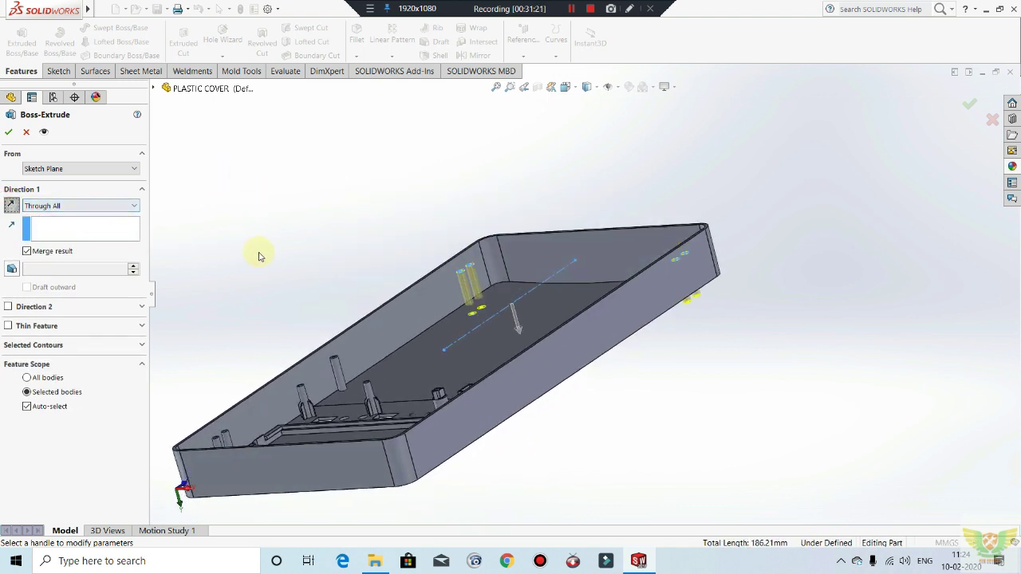
{"action": "left_click", "coordinate": [75, 209]}
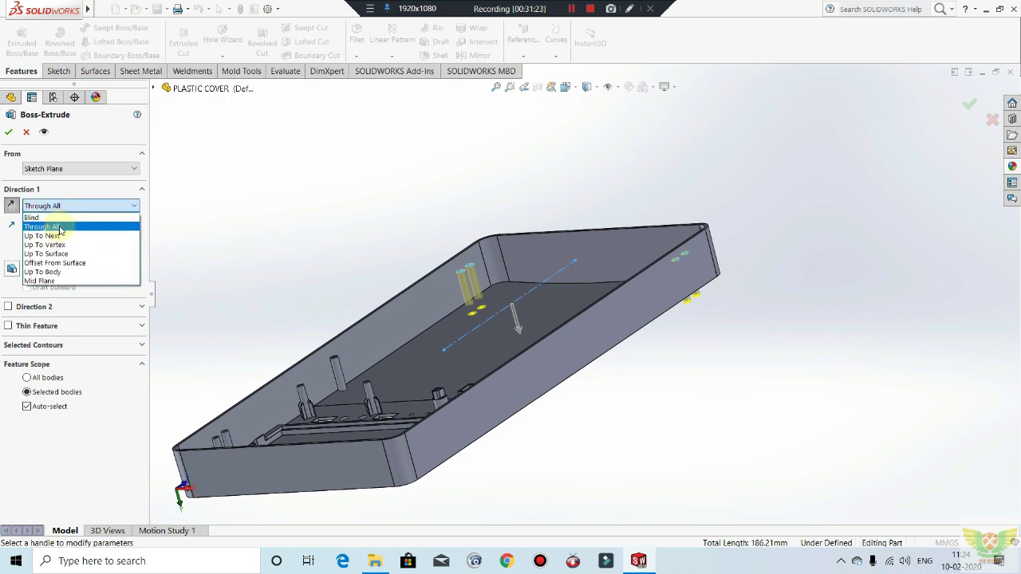
{"action": "left_click", "coordinate": [49, 236]}
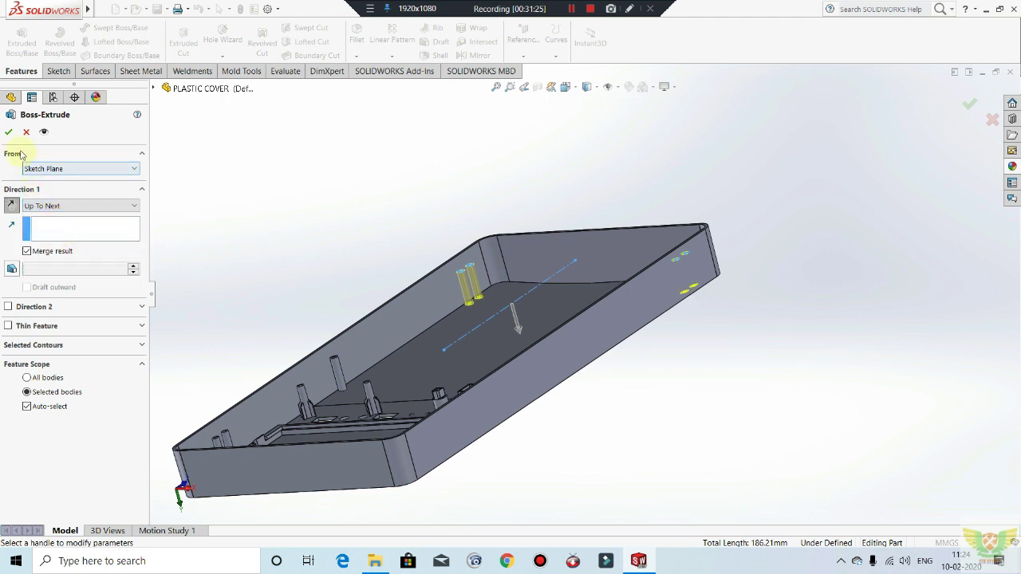
Step: Inspect the new pair of hollow bosses near the cover's corner and select the upper boss's end face
{"action": "middle_click_drag", "start_coordinate": [272, 171], "coordinate": [535, 189]}
{"action": "scroll", "coordinate": [522, 207], "scroll_direction": "up", "scroll_amount": 3}
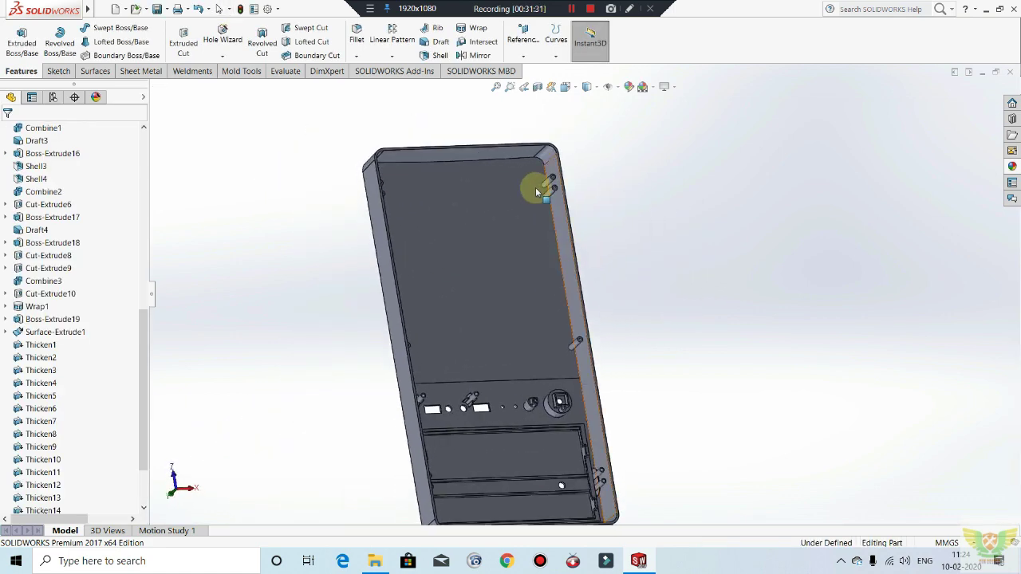
{"action": "scroll", "coordinate": [577, 200], "scroll_direction": "down", "scroll_amount": 5}
{"action": "scroll", "coordinate": [590, 216], "scroll_direction": "down", "scroll_amount": 2}
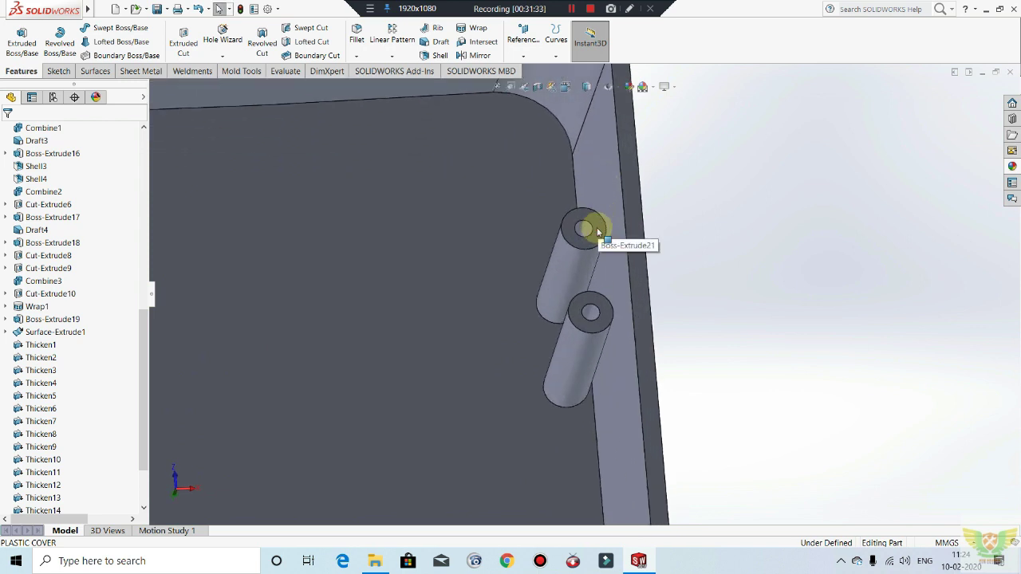
{"action": "left_click", "coordinate": [598, 221]}
{"action": "left_click", "coordinate": [648, 193]}
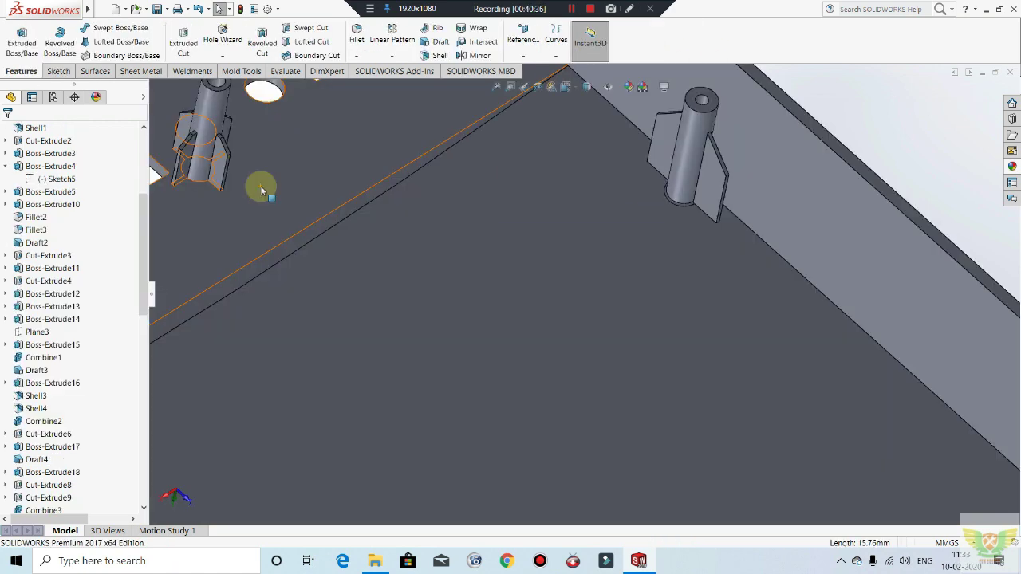
Step: Examine the cover's ribbed bosses inside and the openings and INTEX lettering on its front face
{"action": "scroll", "coordinate": [566, 306], "scroll_direction": "up", "scroll_amount": 6}
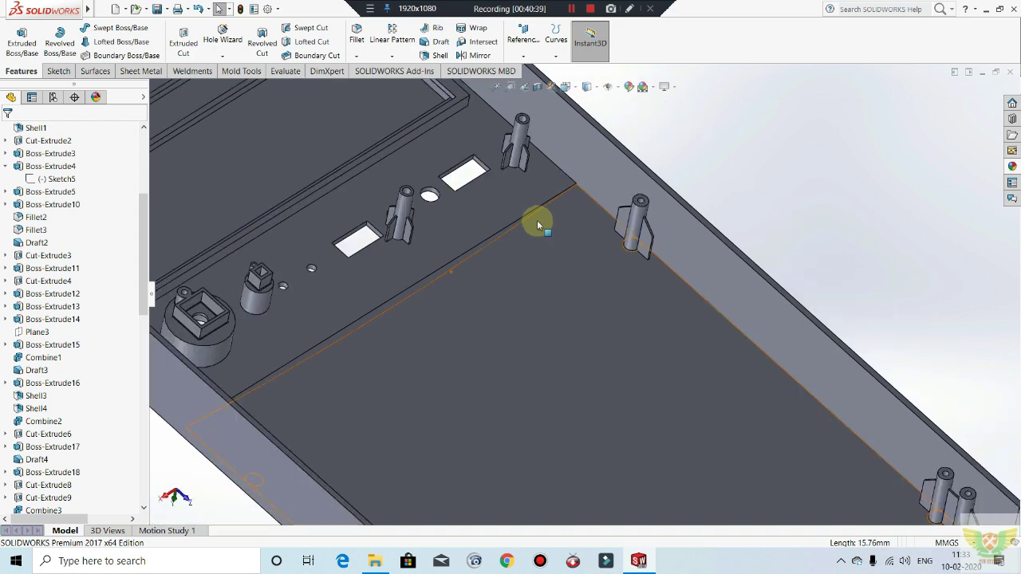
{"action": "scroll", "coordinate": [537, 221], "scroll_direction": "up", "scroll_amount": 3}
{"action": "middle_click_drag", "start_coordinate": [528, 246], "coordinate": [605, 263]}
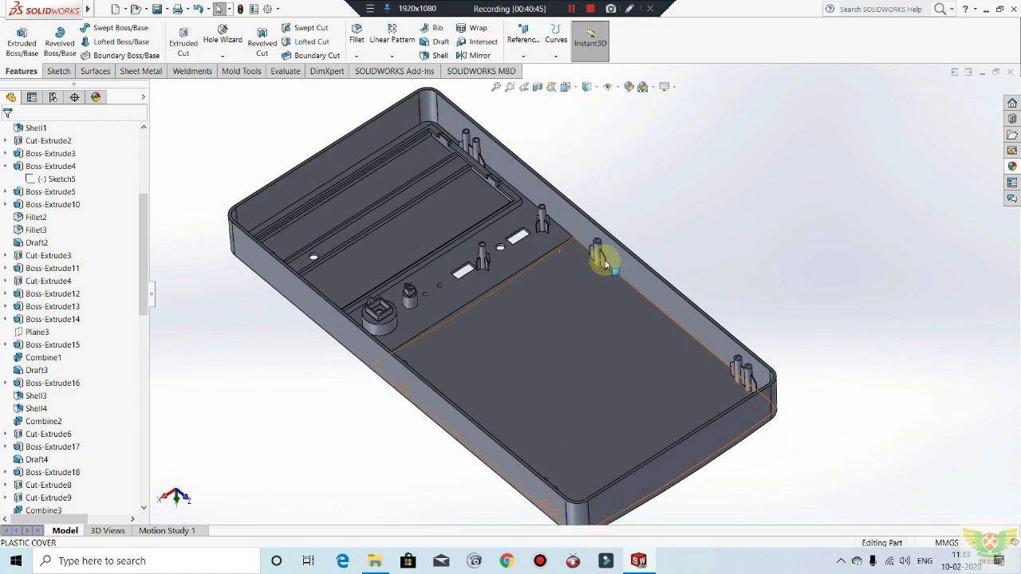
{"action": "scroll", "coordinate": [605, 263], "scroll_direction": "down", "scroll_amount": 2}
{"action": "middle_click_drag", "start_coordinate": [623, 217], "coordinate": [825, 345]}
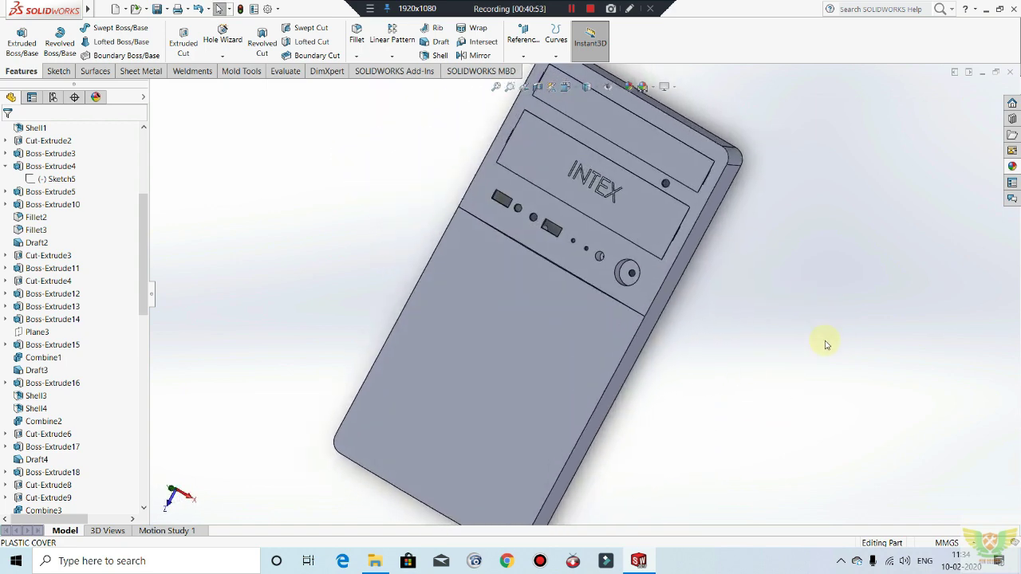
{"action": "middle_click_drag", "start_coordinate": [757, 376], "coordinate": [598, 148]}
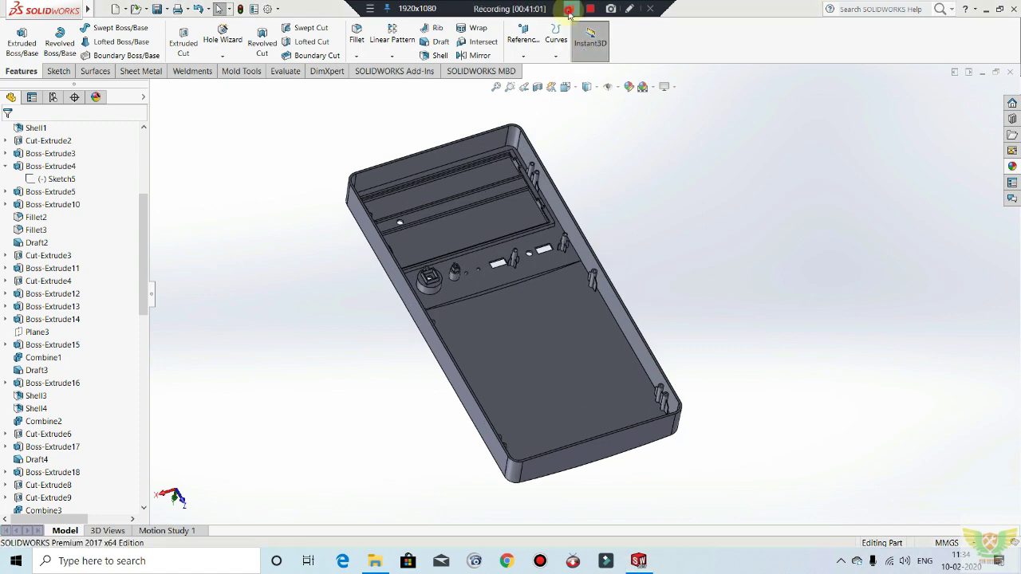
{"action": "middle_click_drag", "start_coordinate": [537, 260], "coordinate": [435, 291]}
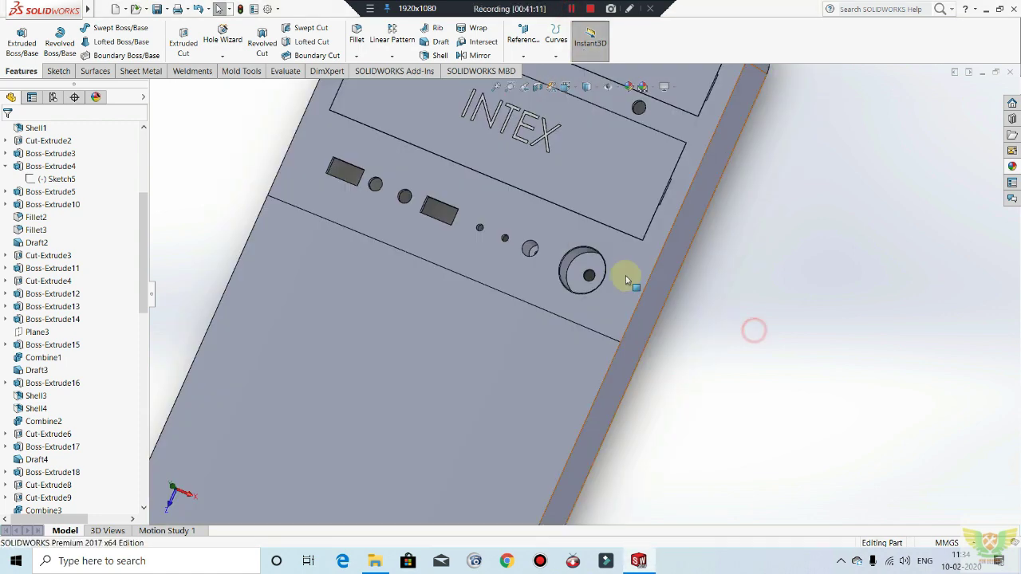
{"action": "scroll", "coordinate": [623, 273], "scroll_direction": "down", "scroll_amount": 2}
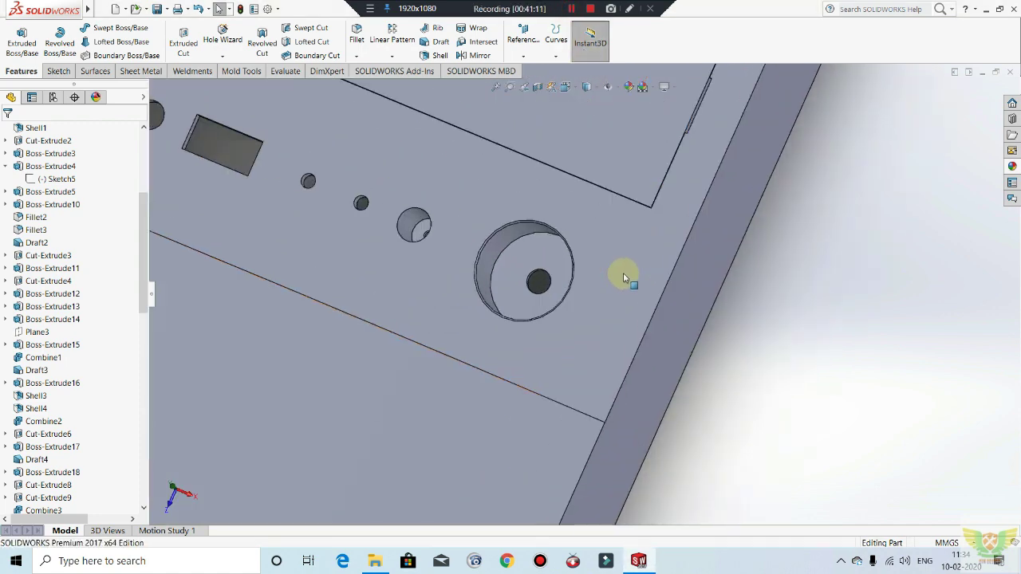
Step: Hide the main cover body temporarily to check which rib and panel bodies are still separate, and restore it
{"action": "scroll", "coordinate": [619, 275], "scroll_direction": "up", "scroll_amount": 8}
{"action": "middle_click_drag", "start_coordinate": [620, 283], "coordinate": [689, 228]}
{"action": "scroll", "coordinate": [691, 224], "scroll_direction": "down", "scroll_amount": 2}
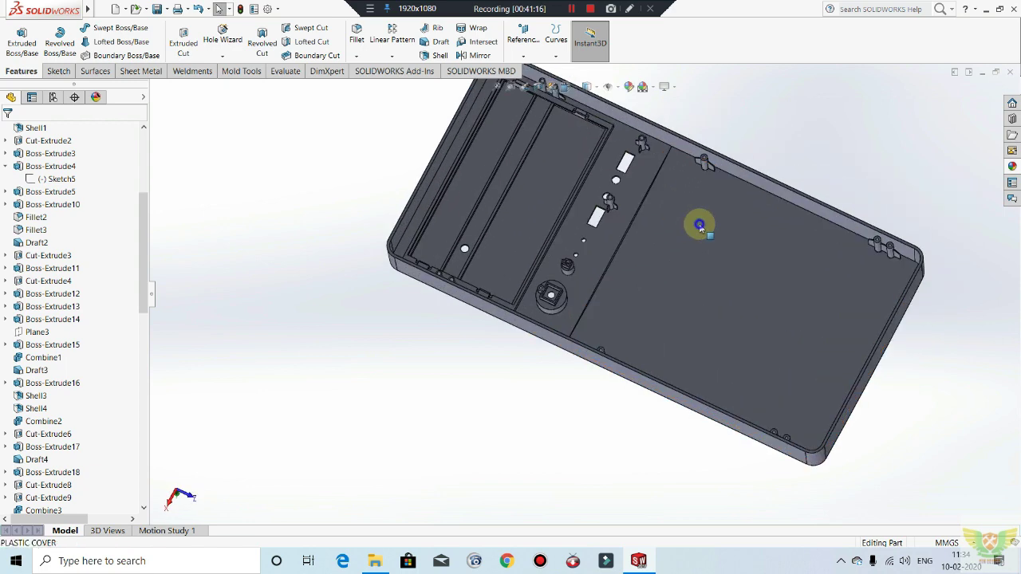
{"action": "right_click", "coordinate": [699, 224]}
{"action": "left_click", "coordinate": [726, 206]}
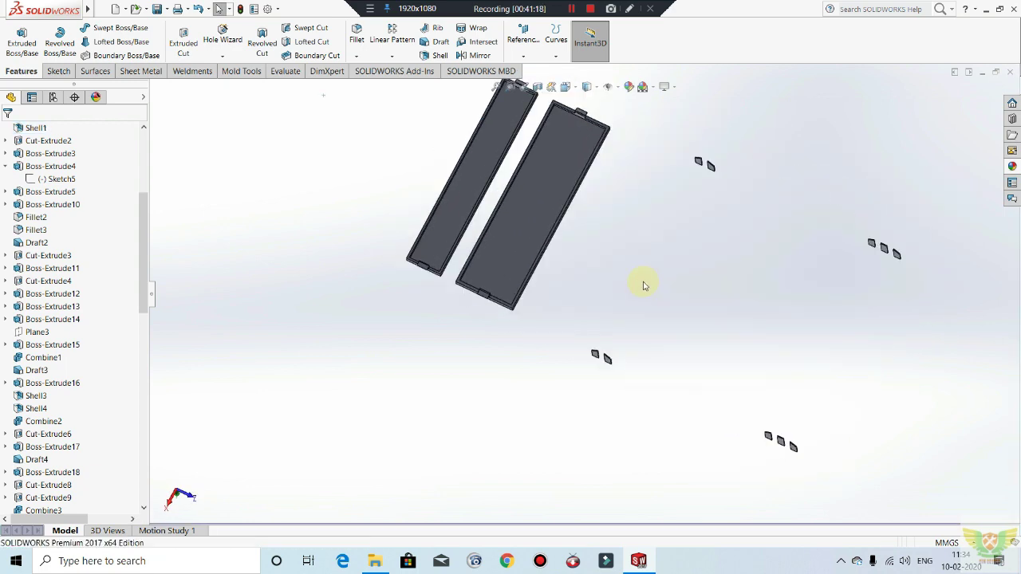
{"action": "middle_click_drag", "start_coordinate": [644, 285], "coordinate": [651, 236]}
{"action": "scroll", "coordinate": [907, 286], "scroll_direction": "down", "scroll_amount": 2}
{"action": "scroll", "coordinate": [907, 285], "scroll_direction": "up", "scroll_amount": 2}
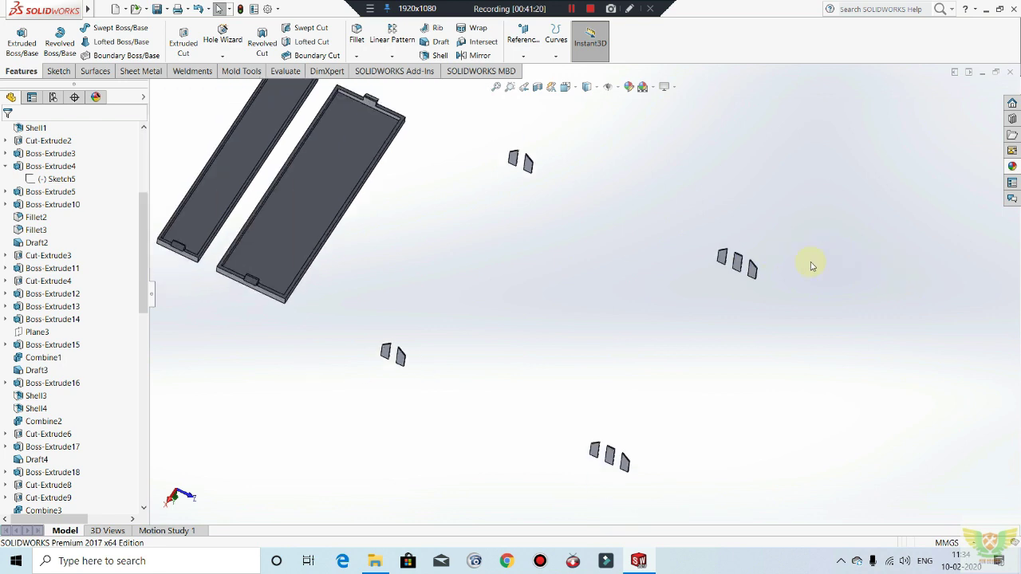
{"action": "scroll", "coordinate": [762, 280], "scroll_direction": "up", "scroll_amount": 2}
{"action": "key", "text": "ctrl+z"}
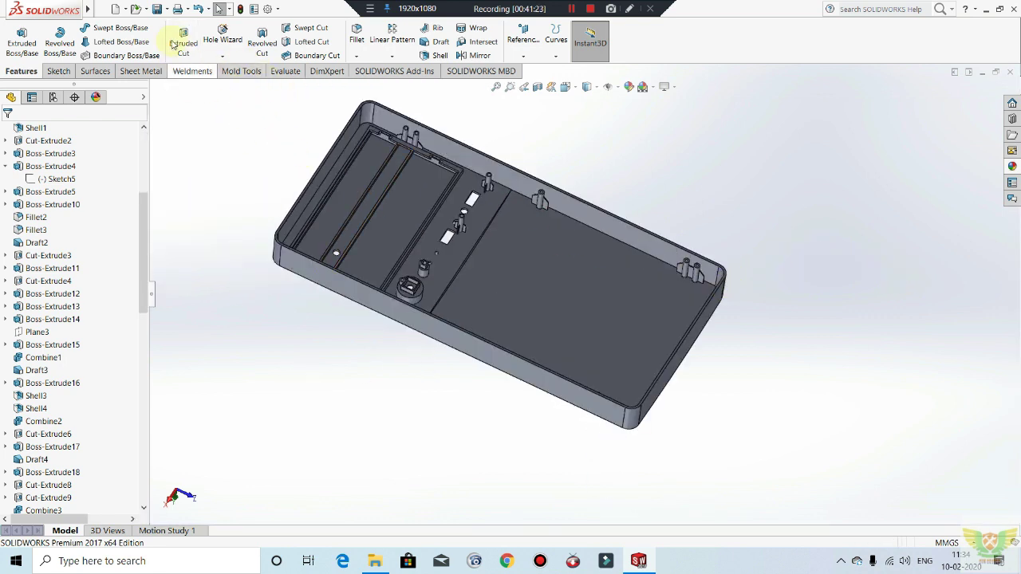
Step: Start a Combine with the Add operation and select the main cover body and the rib bodies along one long side wall
{"action": "mouse_move", "coordinate": [89, 11]}
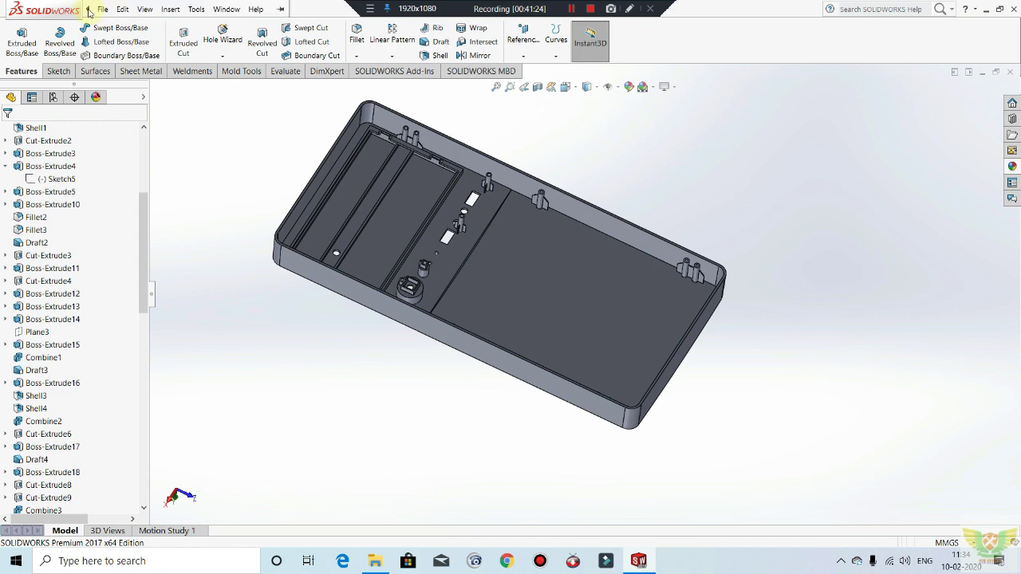
{"action": "left_click", "coordinate": [170, 9]}
{"action": "left_click", "coordinate": [239, 53]}
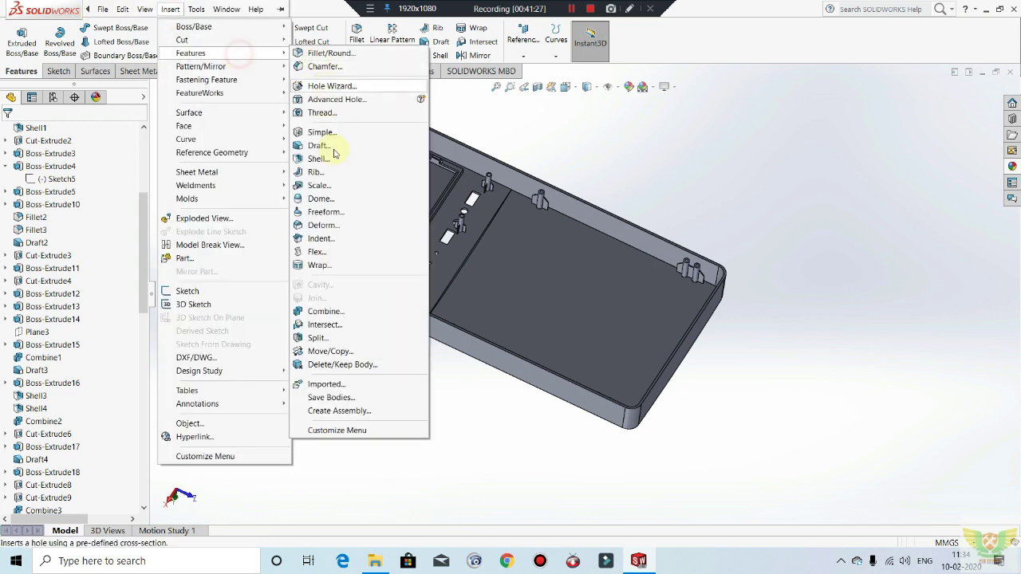
{"action": "left_click", "coordinate": [328, 311]}
{"action": "left_click", "coordinate": [527, 314]}
{"action": "scroll", "coordinate": [548, 216], "scroll_direction": "down", "scroll_amount": 2}
{"action": "scroll", "coordinate": [546, 215], "scroll_direction": "down", "scroll_amount": 3}
{"action": "left_click", "coordinate": [543, 209]}
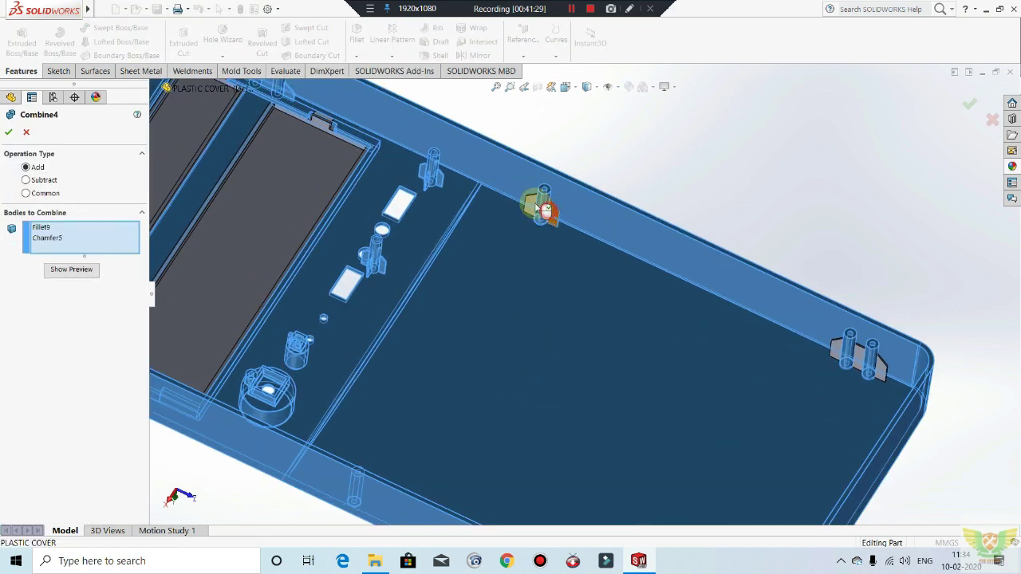
{"action": "left_click", "coordinate": [554, 221]}
{"action": "left_click", "coordinate": [872, 361]}
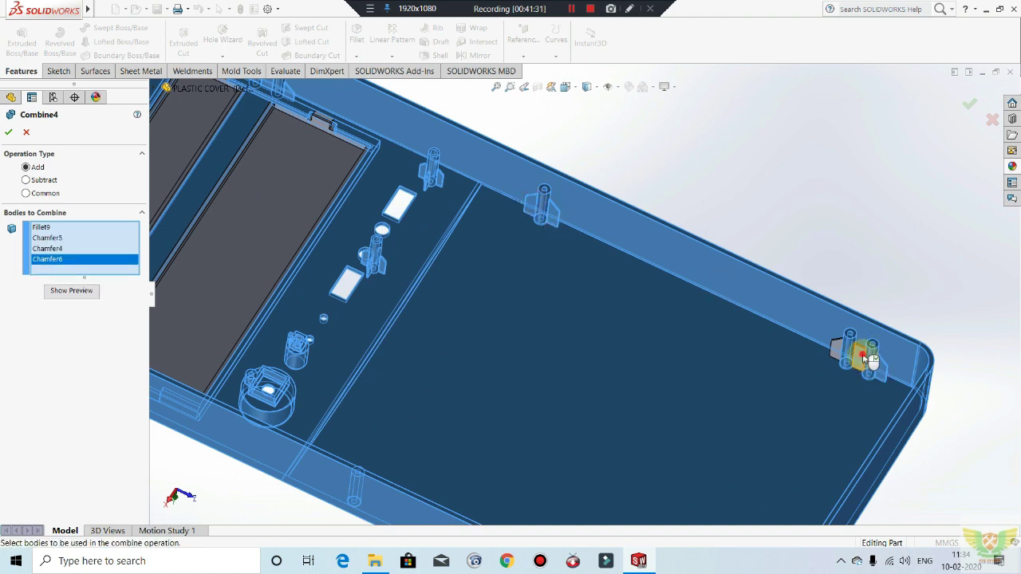
{"action": "left_click", "coordinate": [849, 351]}
{"action": "left_click", "coordinate": [837, 351]}
Step: Add the rib bodies on the opposite side wall to the selection and try to combine them all with the cover
{"action": "middle_click_drag", "start_coordinate": [779, 335], "coordinate": [715, 404]}
{"action": "scroll", "coordinate": [714, 404], "scroll_direction": "up", "scroll_amount": 3}
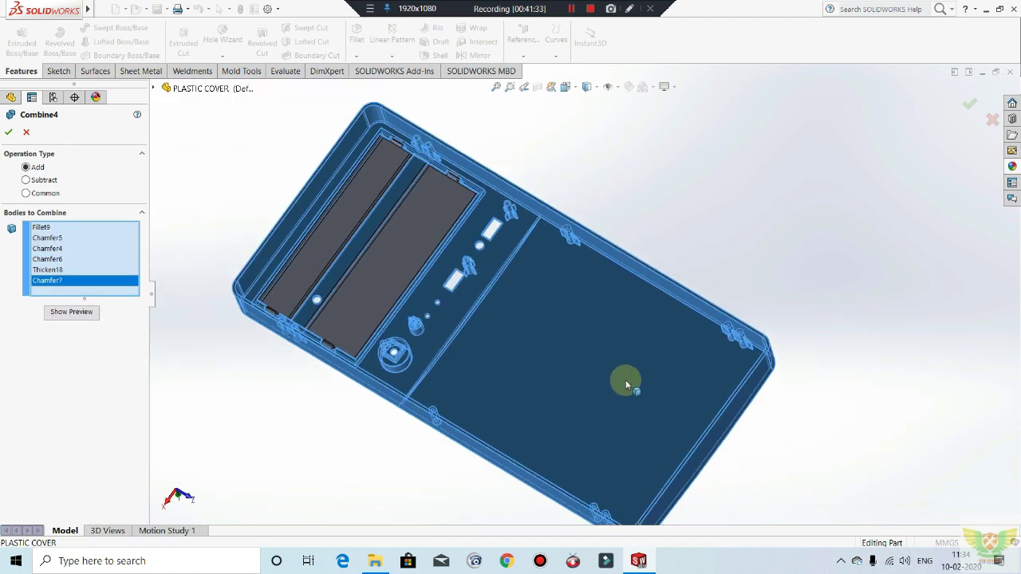
{"action": "middle_click_drag", "start_coordinate": [626, 382], "coordinate": [574, 462]}
{"action": "scroll", "coordinate": [449, 409], "scroll_direction": "down", "scroll_amount": 4}
{"action": "left_click", "coordinate": [449, 363]}
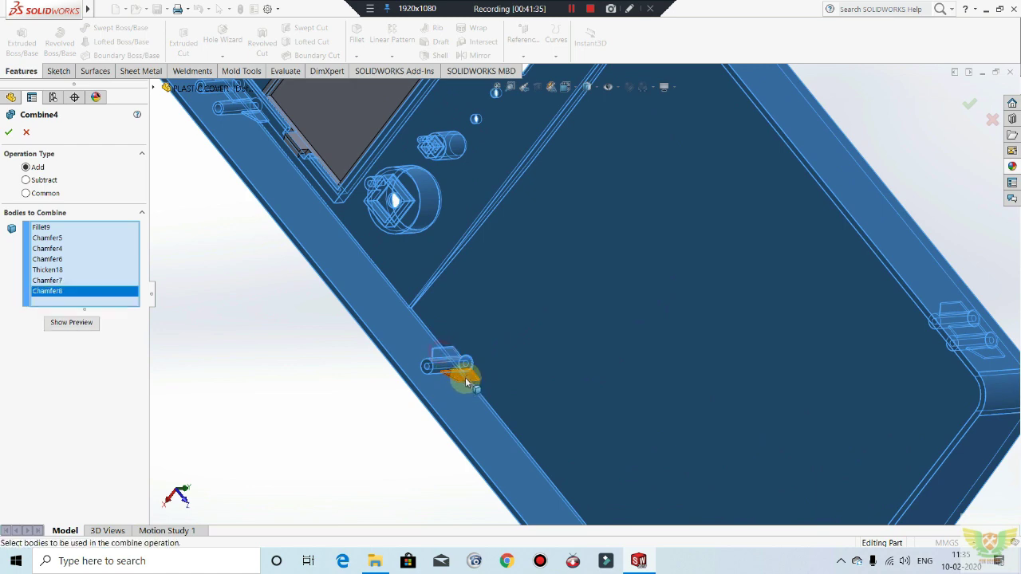
{"action": "left_click", "coordinate": [458, 350]}
{"action": "scroll", "coordinate": [771, 502], "scroll_direction": "up", "scroll_amount": 5}
{"action": "scroll", "coordinate": [533, 333], "scroll_direction": "down", "scroll_amount": 5}
{"action": "scroll", "coordinate": [526, 327], "scroll_direction": "down", "scroll_amount": 2}
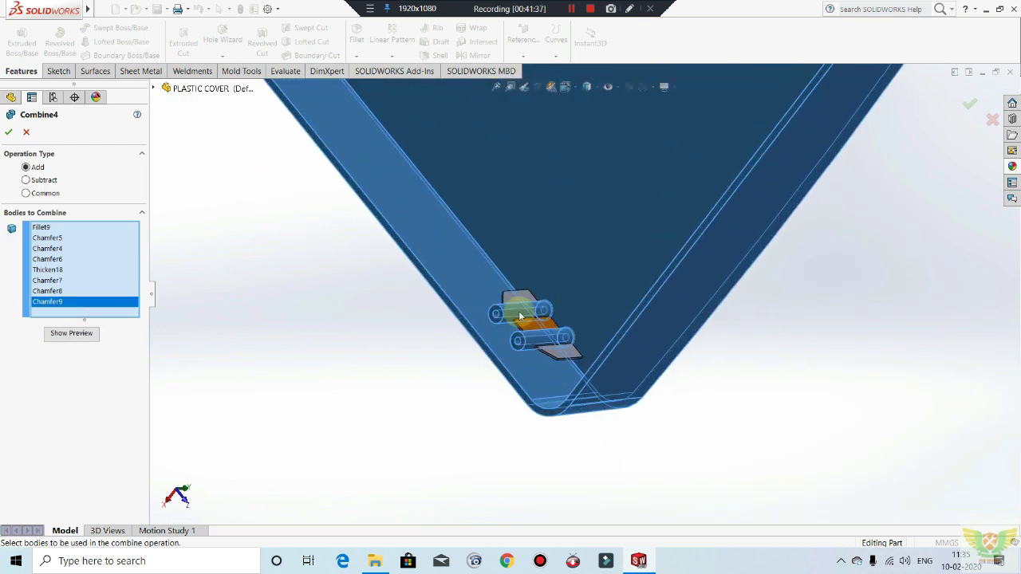
{"action": "left_click", "coordinate": [527, 317]}
{"action": "left_click", "coordinate": [552, 351]}
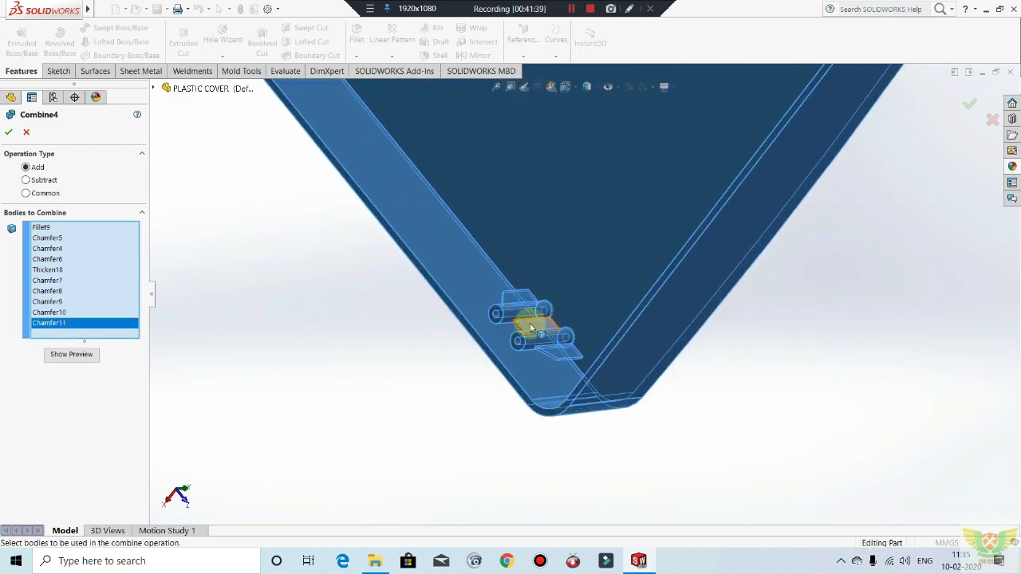
{"action": "left_click", "coordinate": [532, 326]}
{"action": "left_click", "coordinate": [8, 133]}
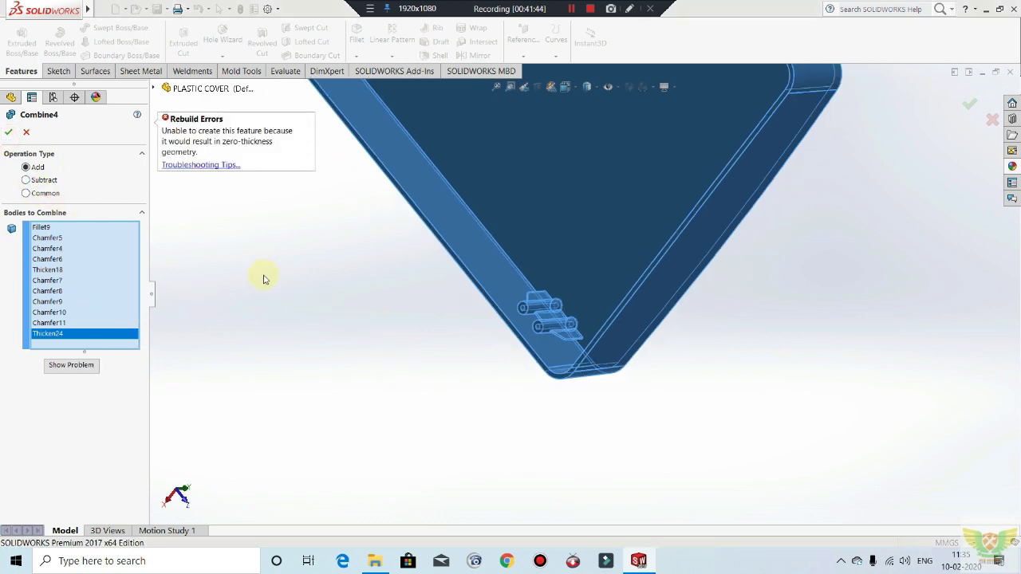
Step: Examine where the corner ribs and hollow bosses meet the cover floor, abandon the Combine, and look over the whole cover
{"action": "scroll", "coordinate": [529, 327], "scroll_direction": "down", "scroll_amount": 4}
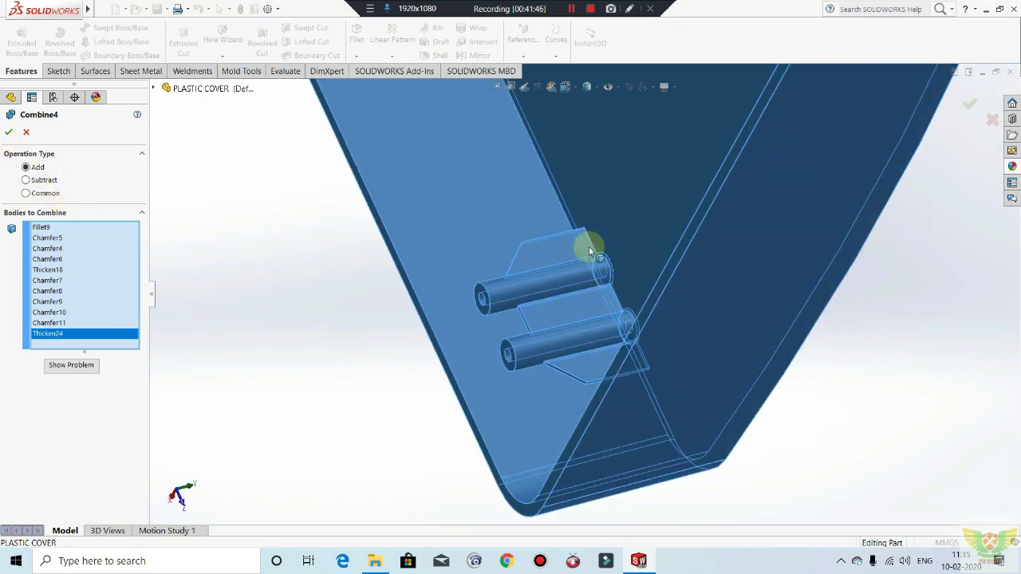
{"action": "middle_click_drag", "start_coordinate": [596, 235], "coordinate": [378, 337]}
{"action": "scroll", "coordinate": [491, 315], "scroll_direction": "down", "scroll_amount": 5}
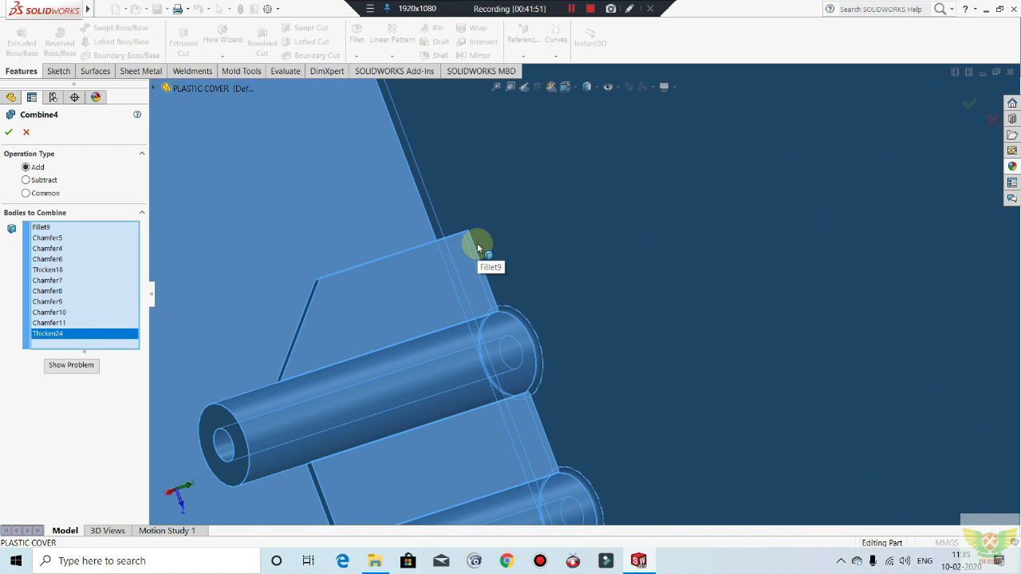
{"action": "scroll", "coordinate": [478, 249], "scroll_direction": "up", "scroll_amount": 4}
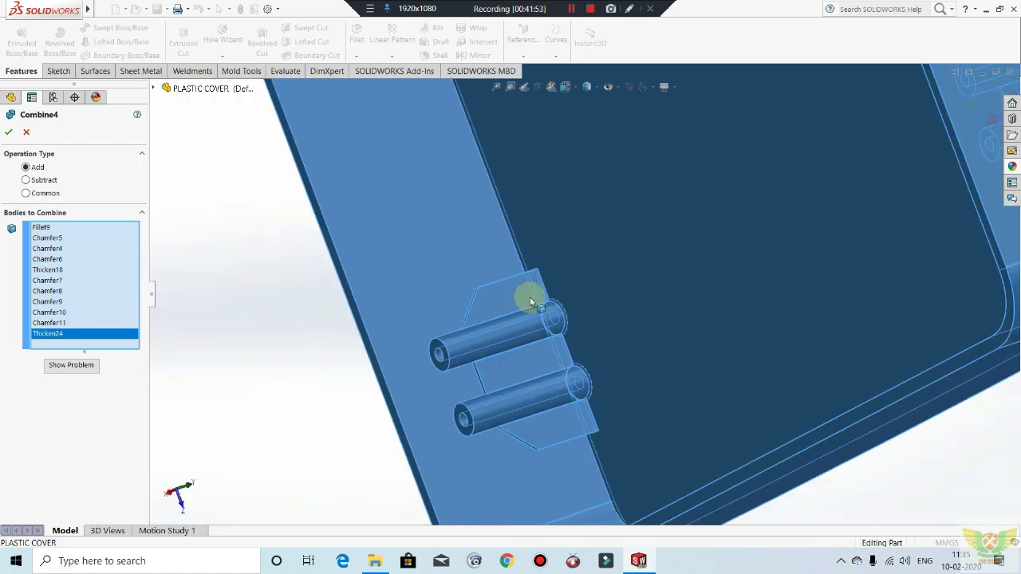
{"action": "middle_click_drag", "start_coordinate": [589, 302], "coordinate": [207, 234]}
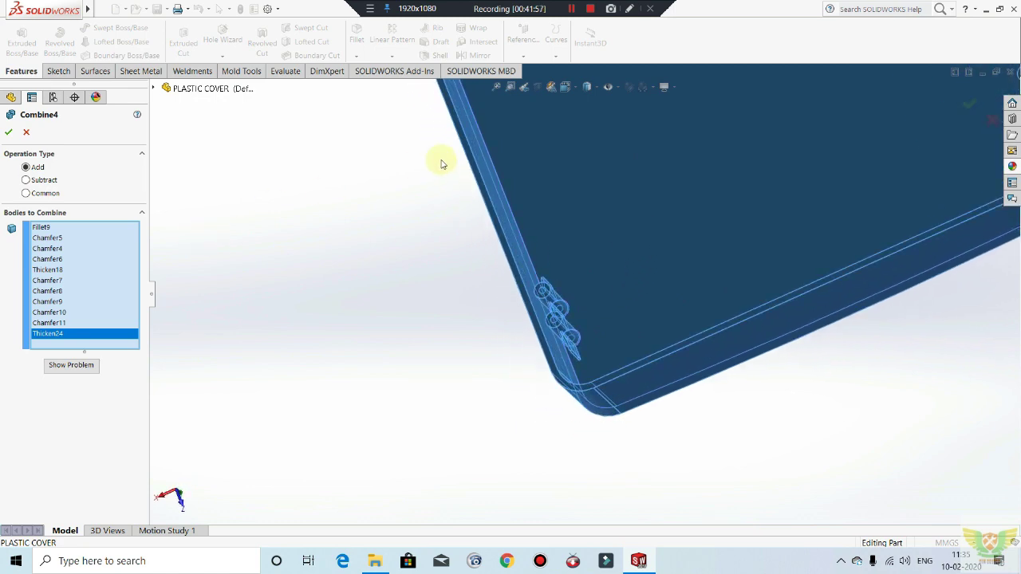
{"action": "middle_click_drag", "start_coordinate": [440, 162], "coordinate": [513, 209]}
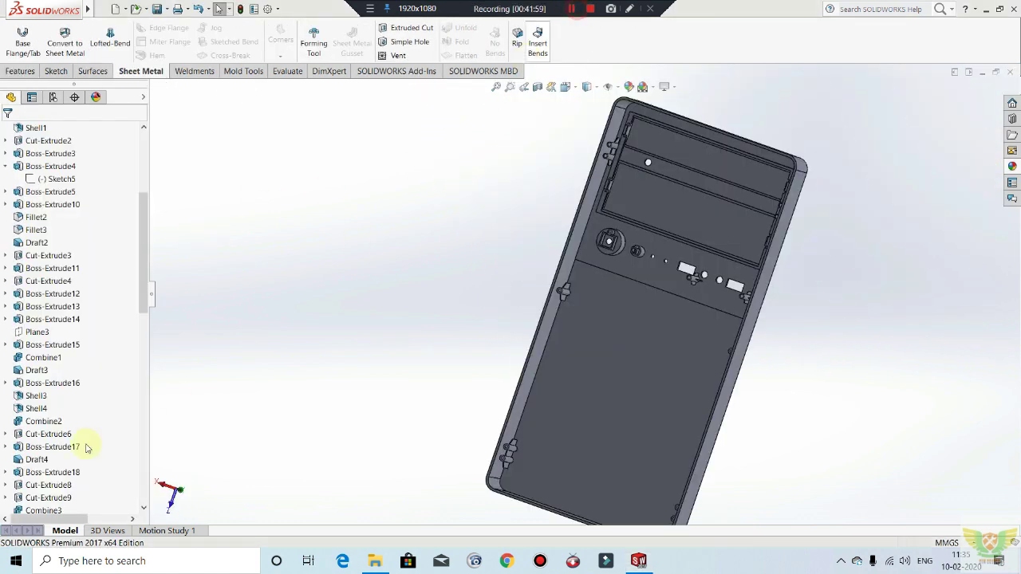
{"action": "middle_click_drag", "start_coordinate": [449, 383], "coordinate": [523, 242]}
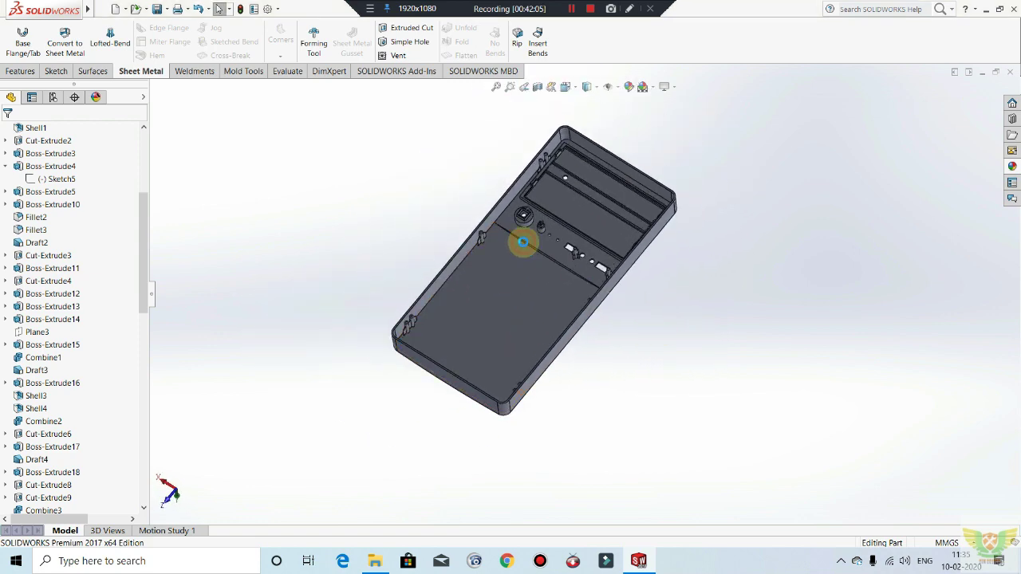
{"action": "left_click", "coordinate": [523, 242]}
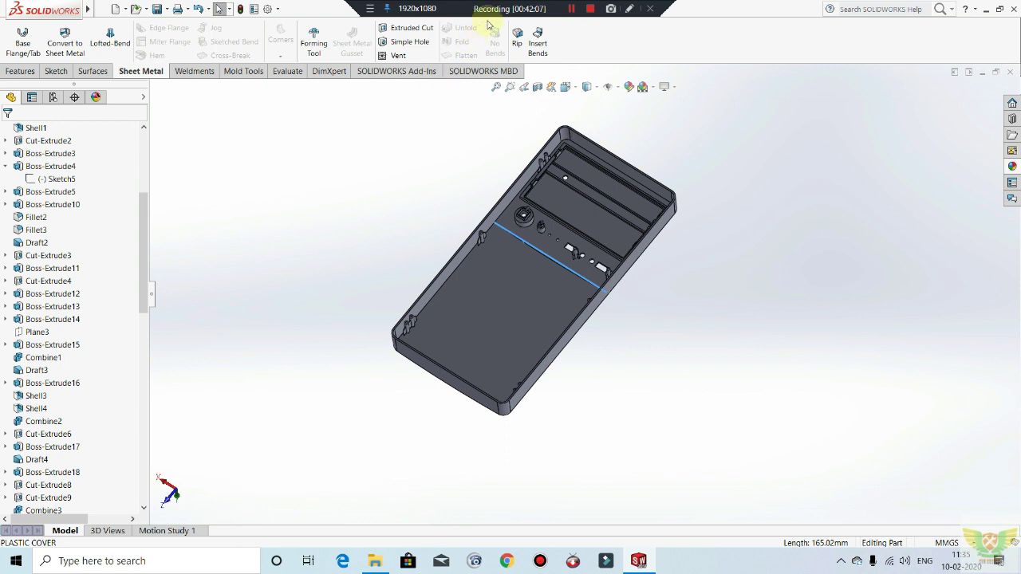
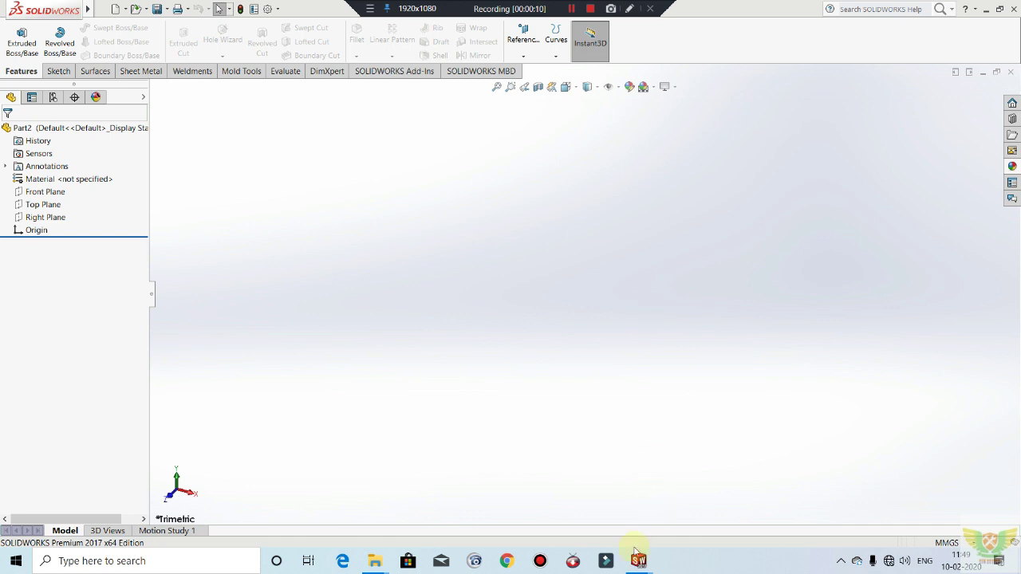
Step: Switch to the empty Part2 document and open a new sketch on the Top Plane
{"action": "mouse_move", "coordinate": [635, 561]}
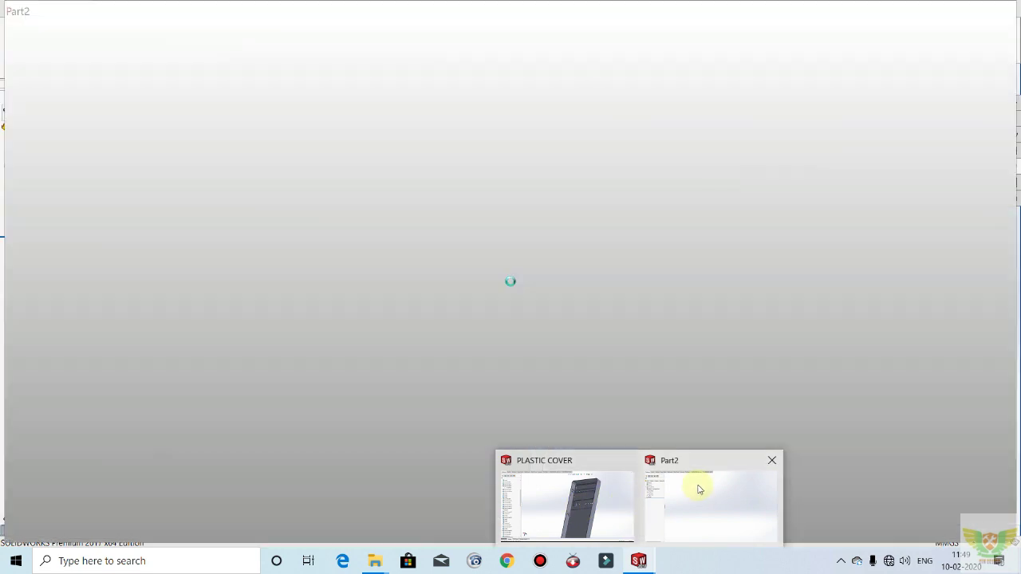
{"action": "left_click", "coordinate": [697, 487]}
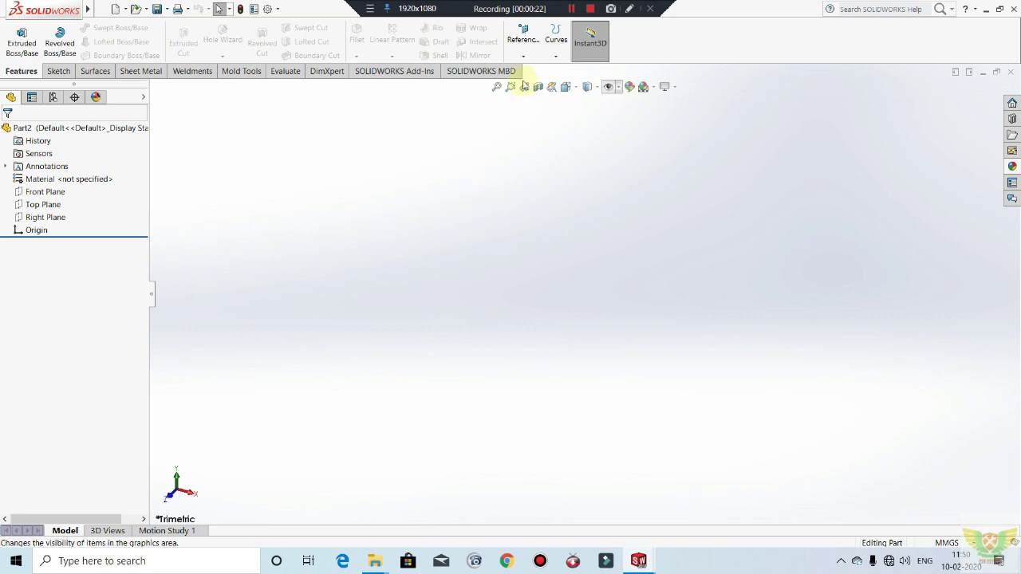
{"action": "left_click", "coordinate": [56, 71]}
{"action": "left_click", "coordinate": [25, 37]}
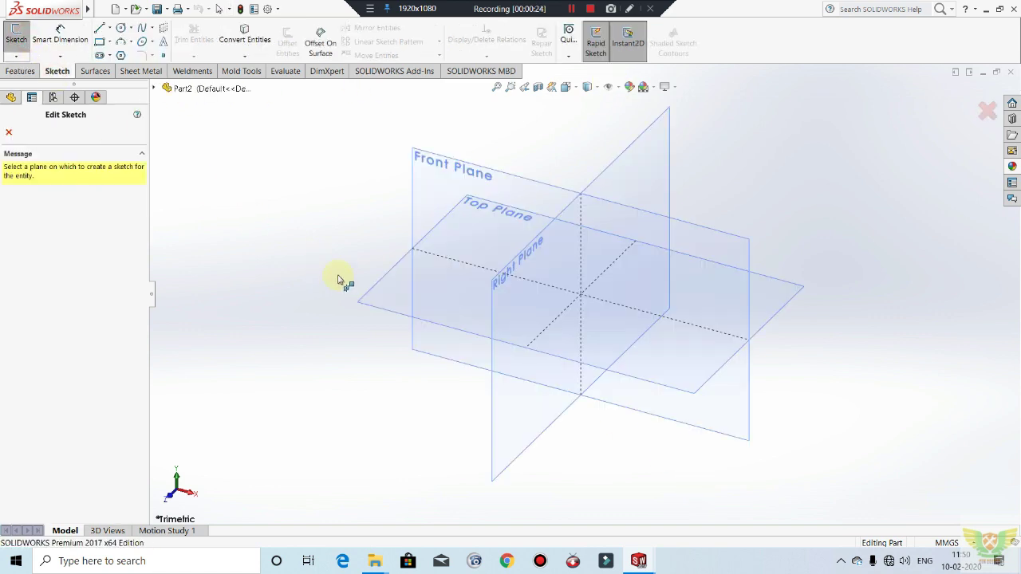
{"action": "left_click", "coordinate": [359, 297]}
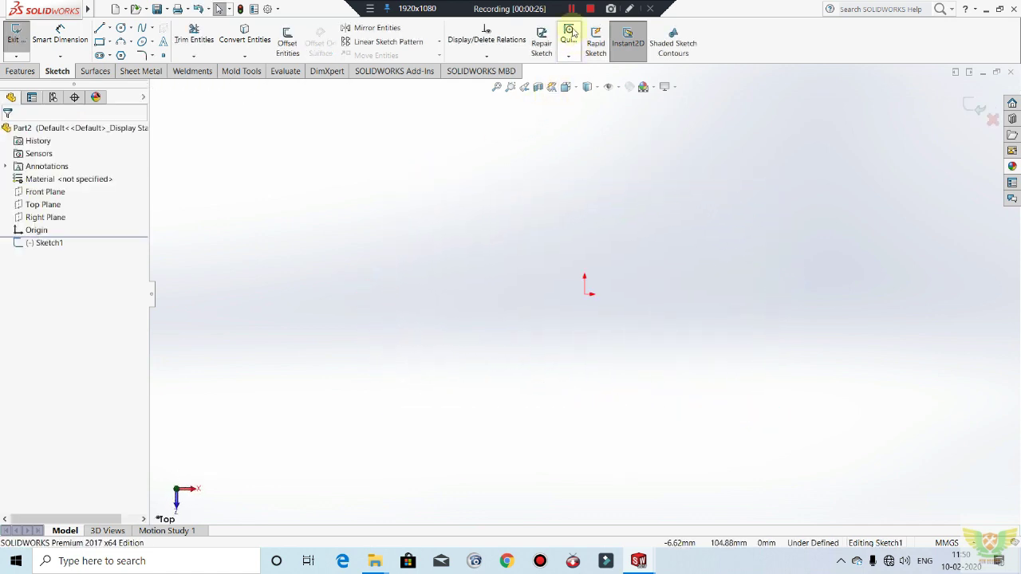
Step: Draw a center rectangle on the origin, about 75 mm wide and 160 mm high
{"action": "left_click", "coordinate": [109, 41]}
{"action": "left_click", "coordinate": [130, 69]}
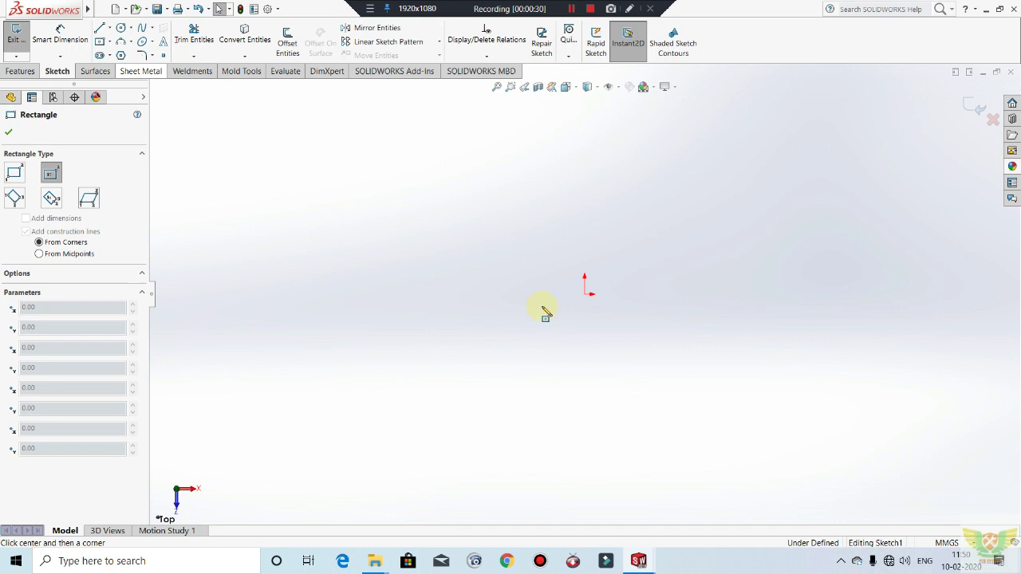
{"action": "left_click", "coordinate": [584, 294]}
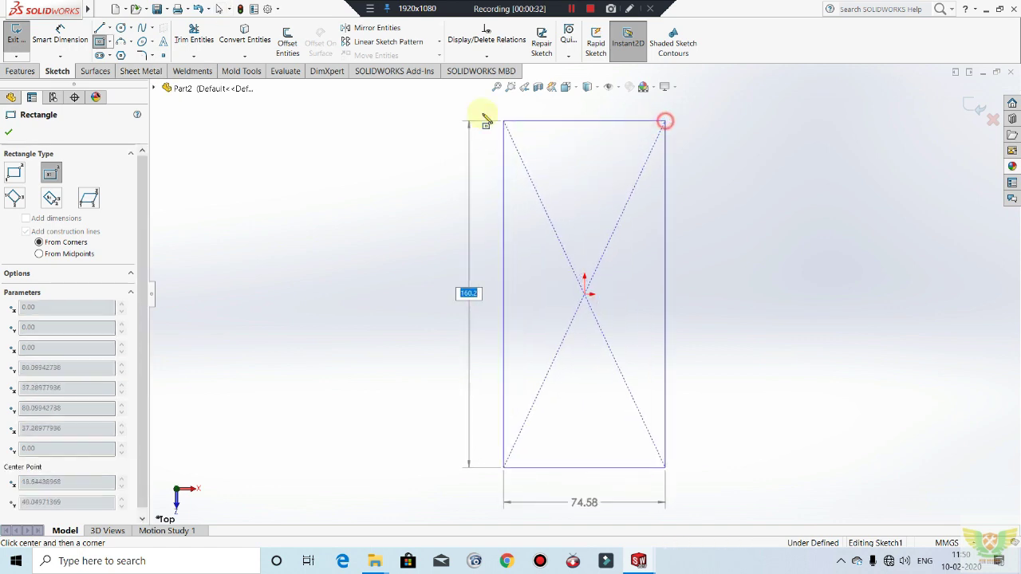
{"action": "left_click", "coordinate": [665, 120]}
Step: Dimension the rectangle to 335 mm high and 170 mm wide, and exit the sketch
{"action": "left_click", "coordinate": [99, 38]}
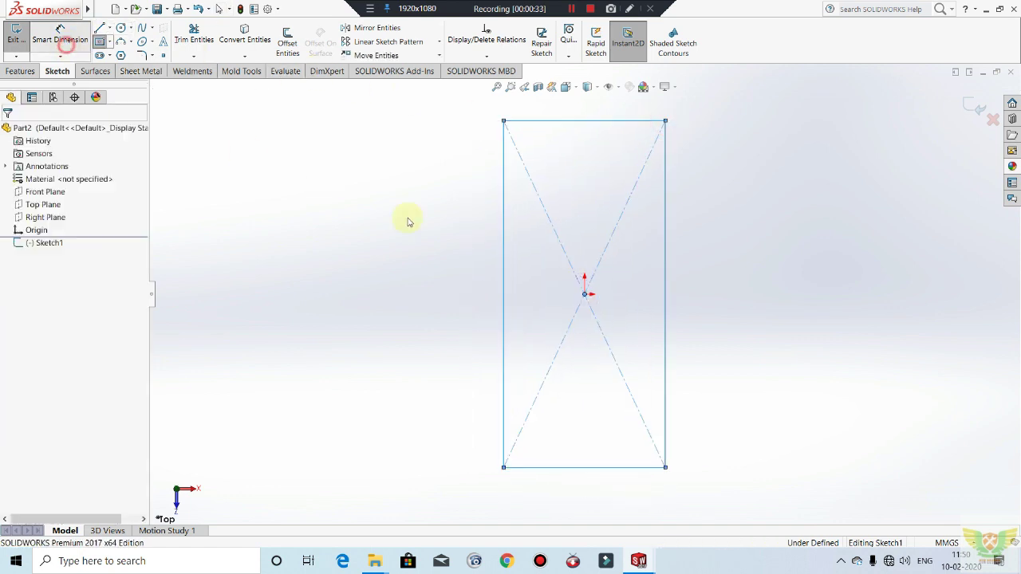
{"action": "left_click", "coordinate": [505, 250]}
{"action": "left_click", "coordinate": [445, 267]}
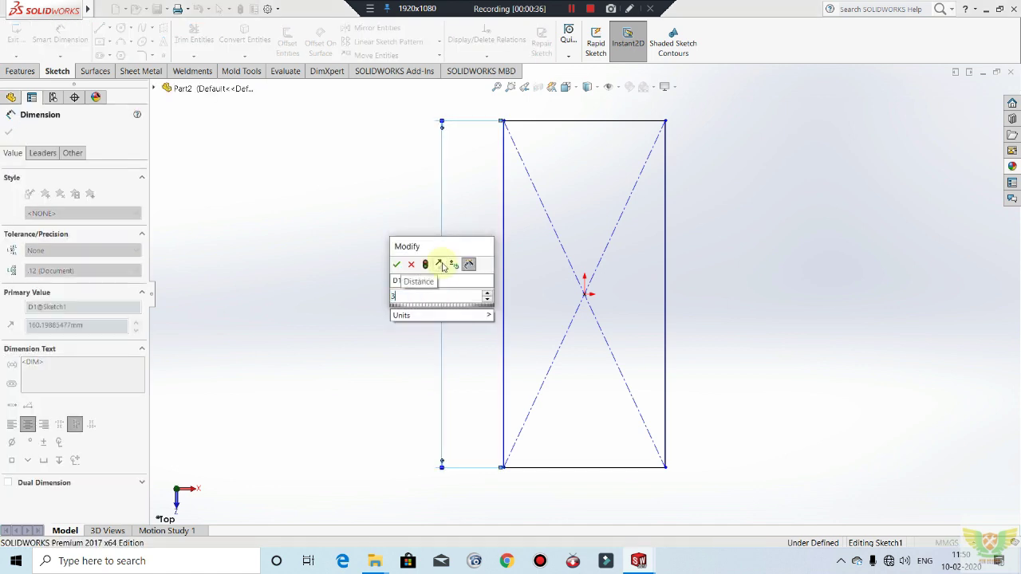
{"action": "type", "text": "335"}
{"action": "key", "text": "Return"}
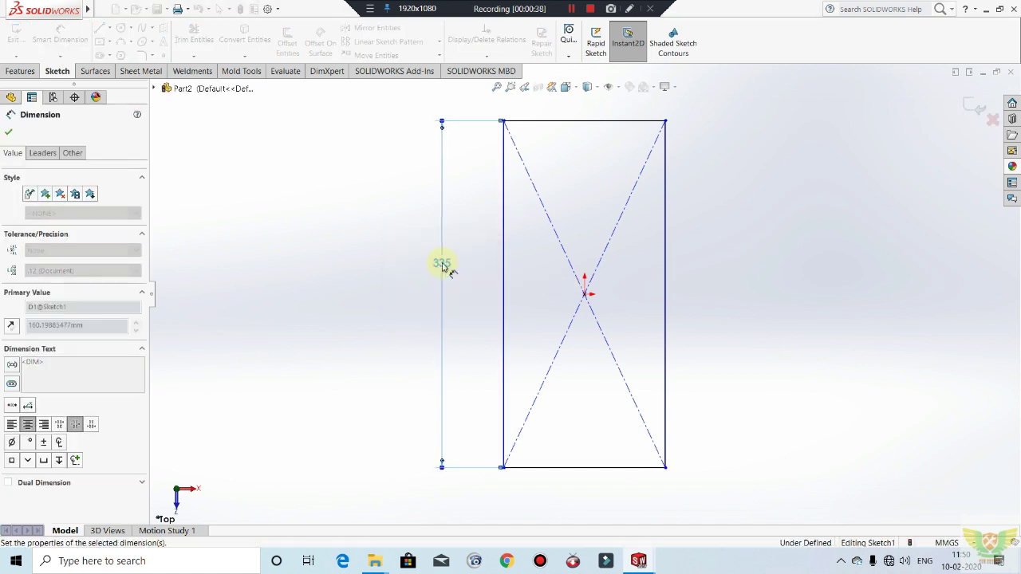
{"action": "left_click", "coordinate": [576, 121]}
{"action": "left_click", "coordinate": [579, 109]}
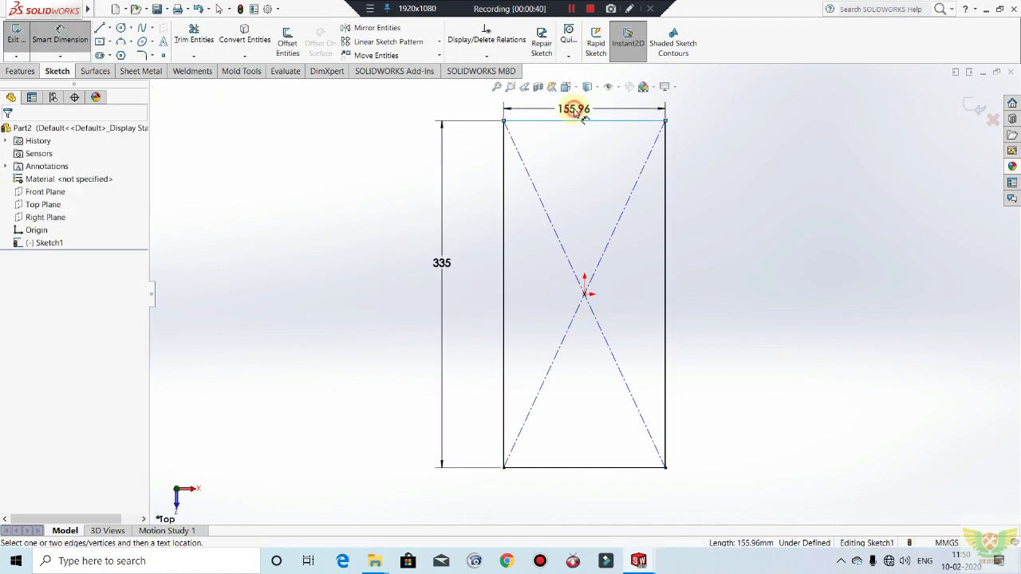
{"action": "type", "text": "170"}
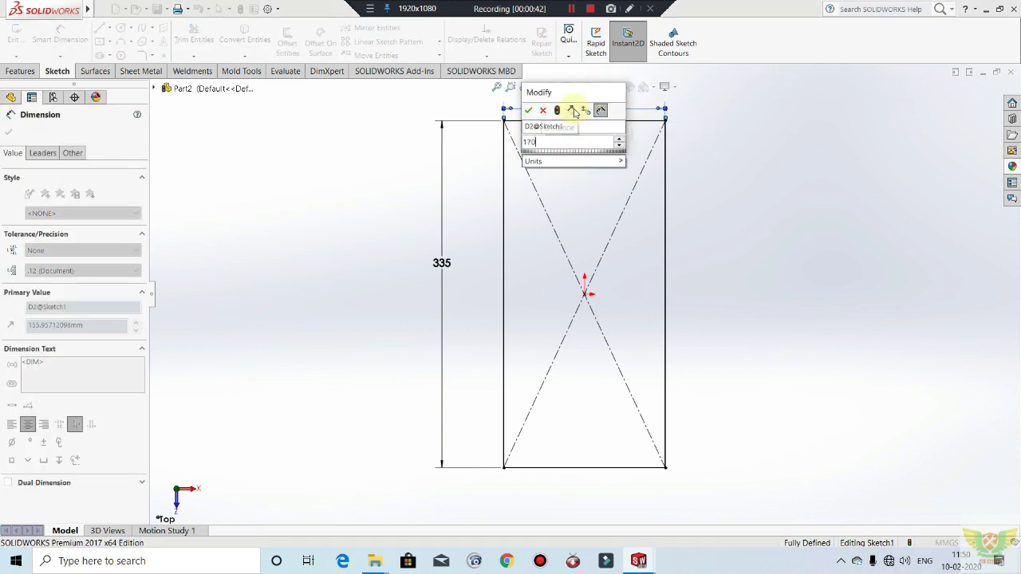
{"action": "key", "text": "Return"}
{"action": "scroll", "coordinate": [667, 274], "scroll_direction": "up", "scroll_amount": 3}
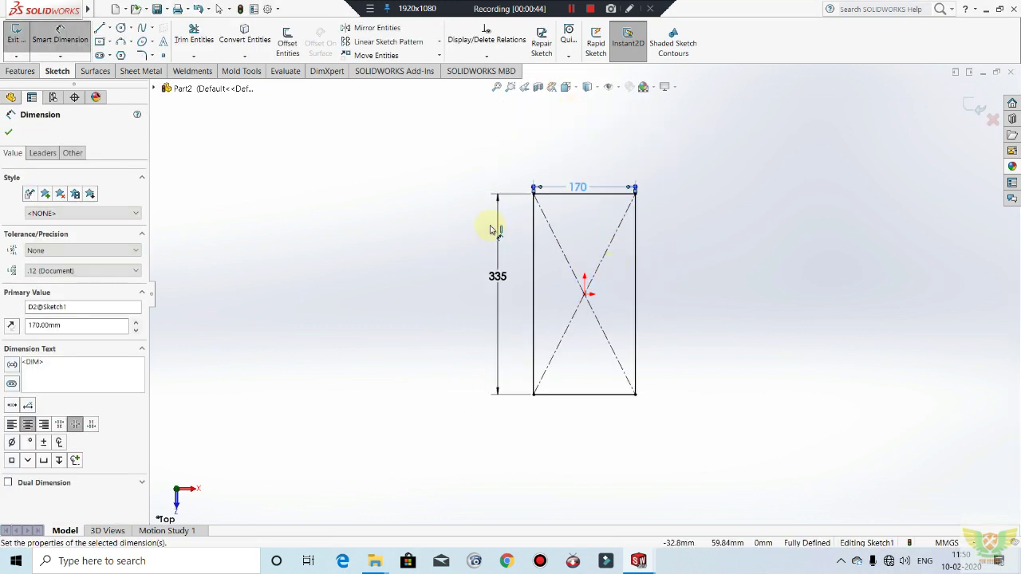
{"action": "left_click", "coordinate": [14, 49]}
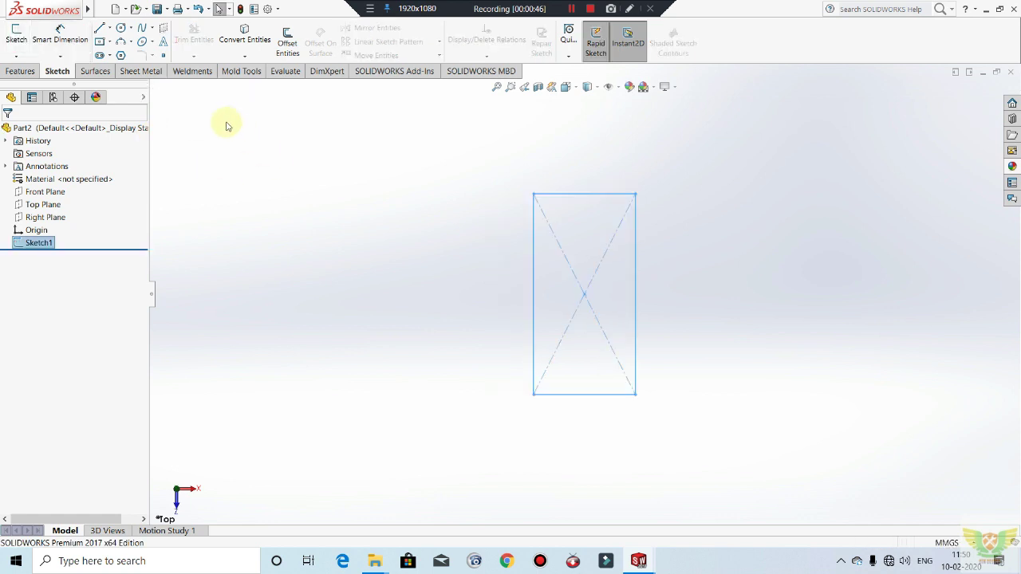
Step: Create a sheet metal base flange from the rectangle sketch with a 0.5 mm thickness
{"action": "left_click", "coordinate": [142, 70]}
{"action": "left_click", "coordinate": [20, 40]}
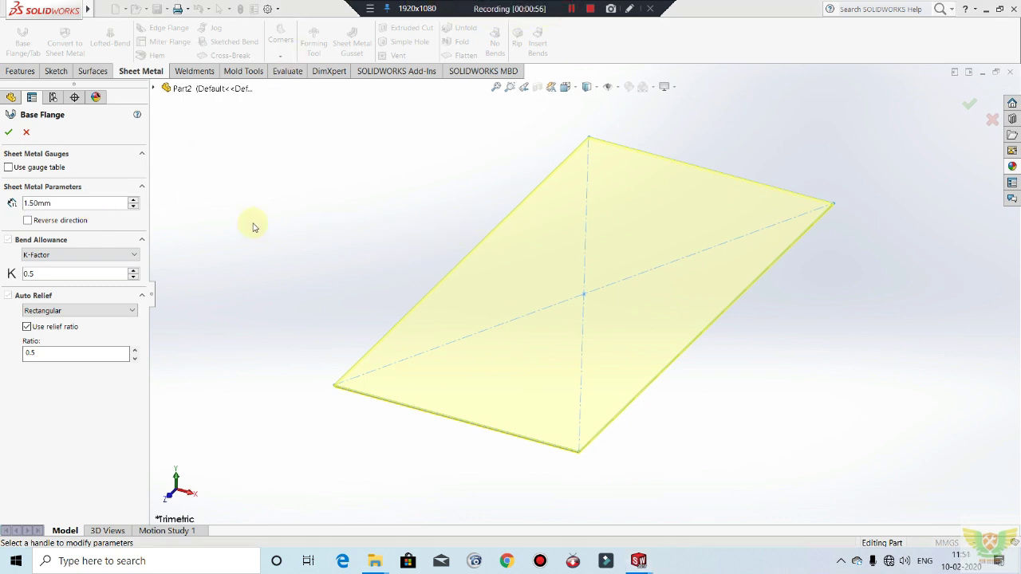
{"action": "double_click", "coordinate": [88, 206]}
{"action": "type", "text": "0.5"}
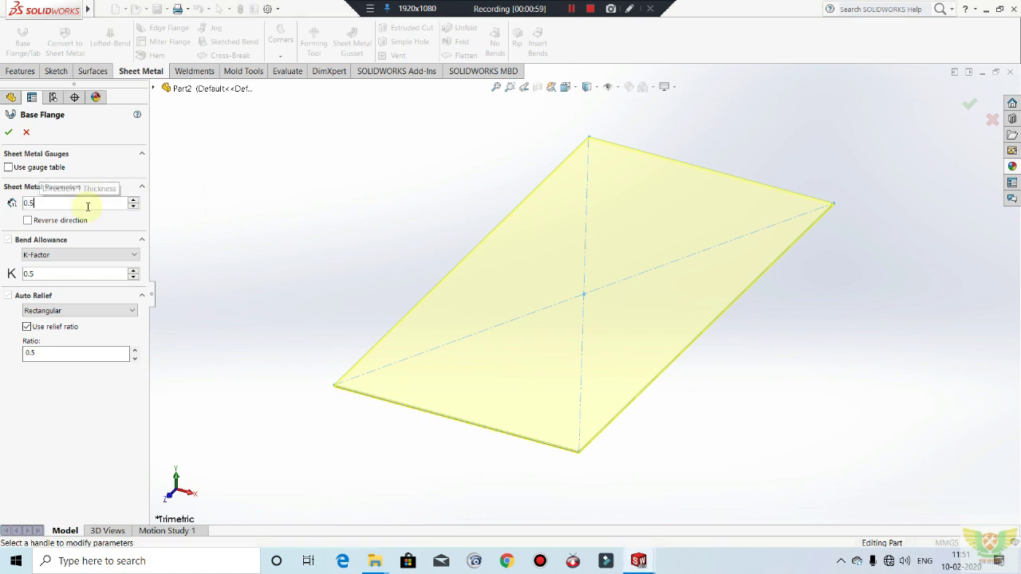
{"action": "key", "text": "Return"}
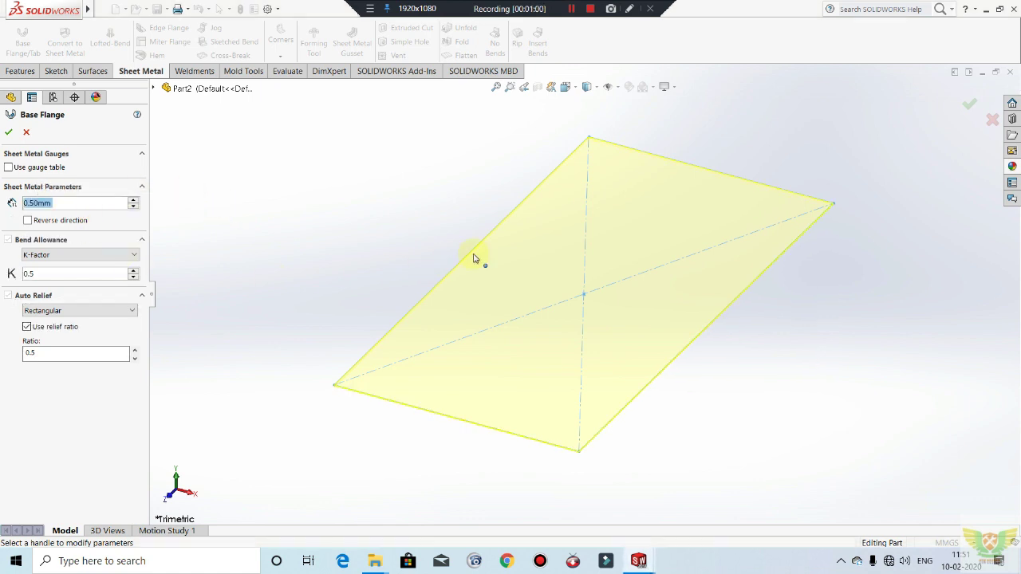
{"action": "left_click", "coordinate": [9, 131]}
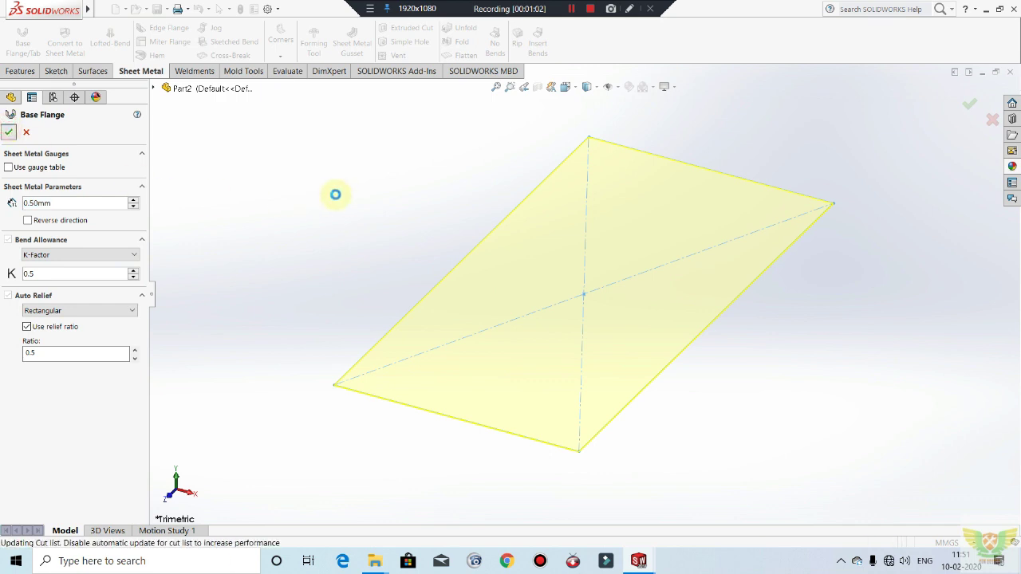
{"action": "left_click", "coordinate": [303, 225]}
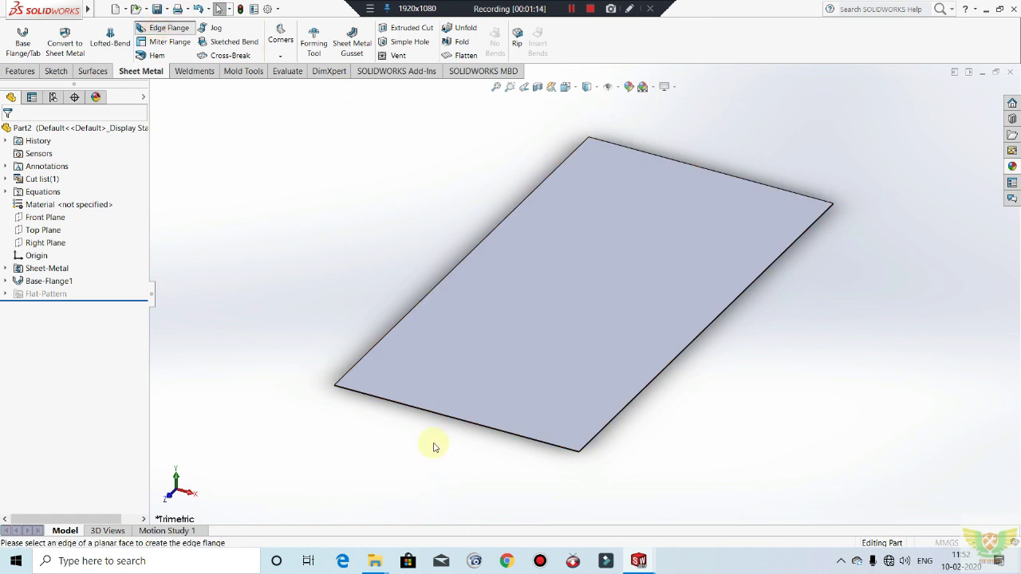
{"action": "scroll", "coordinate": [437, 422], "scroll_direction": "down", "scroll_amount": 5}
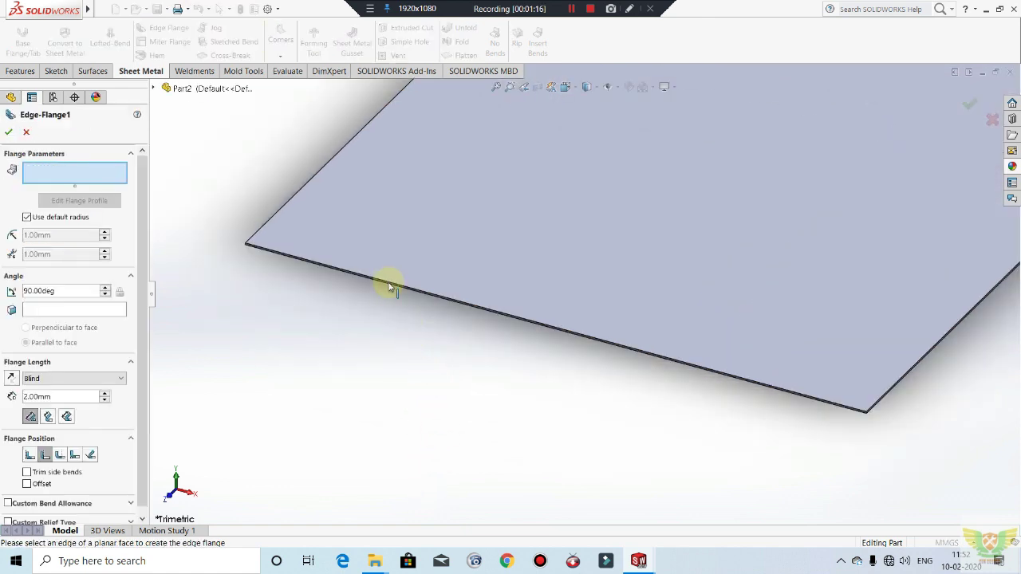
{"action": "left_click", "coordinate": [390, 285]}
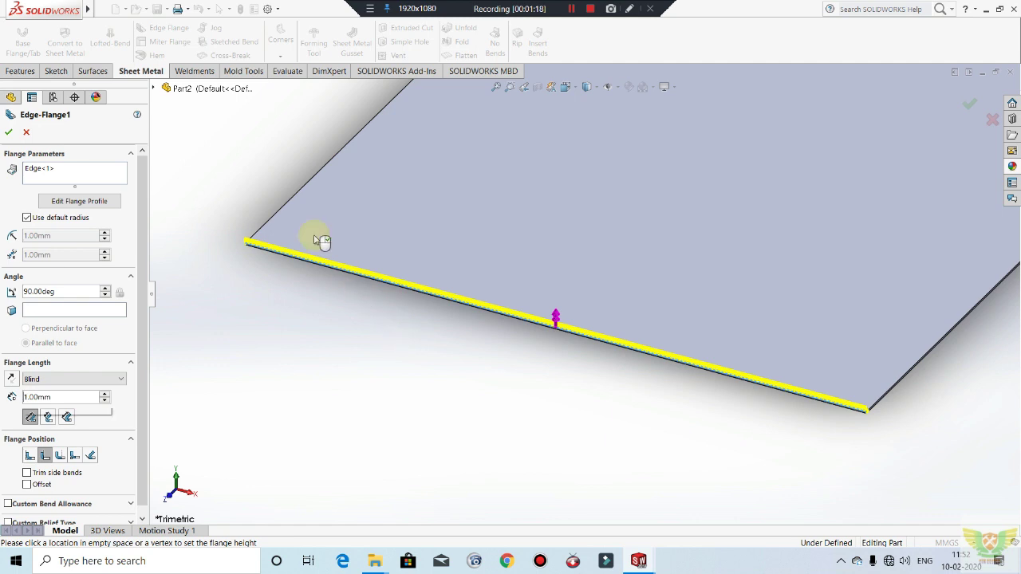
{"action": "key", "text": "Escape"}
Step: Start a downward edge flange about 102 mm long on both long edges of the plate, with a custom 0.7 mm bend radius
{"action": "left_click", "coordinate": [165, 28]}
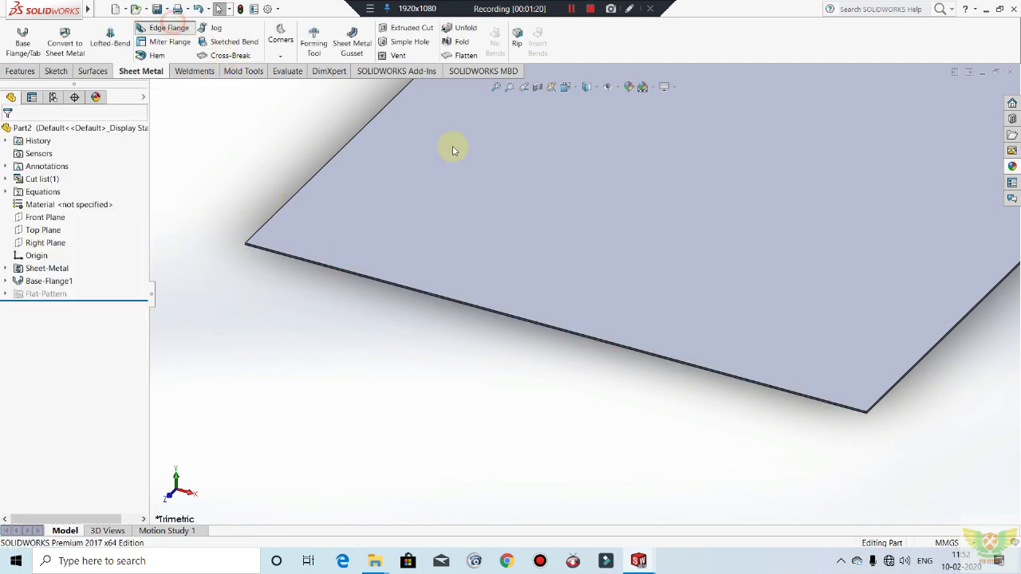
{"action": "left_click", "coordinate": [912, 371]}
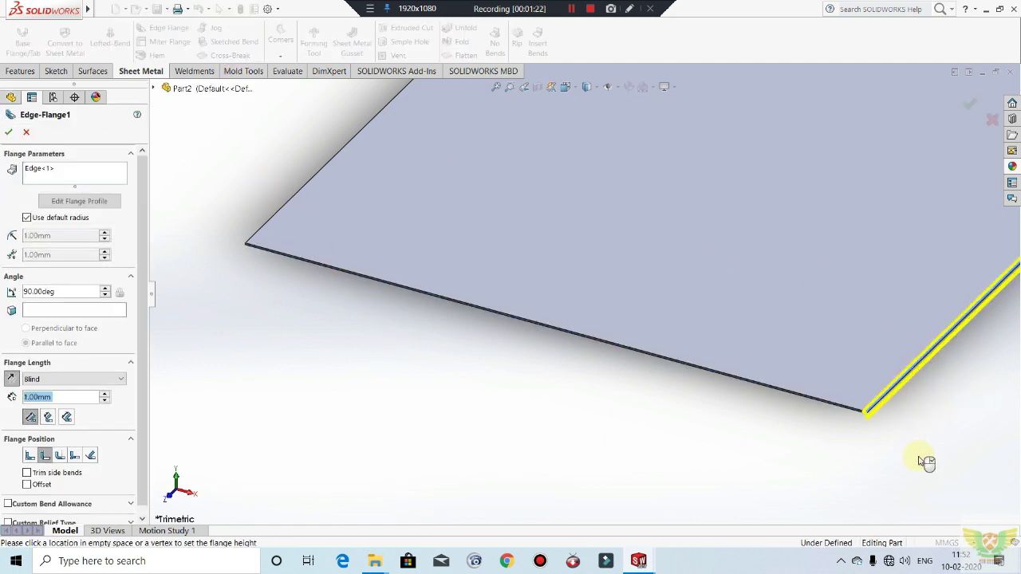
{"action": "left_click", "coordinate": [291, 199]}
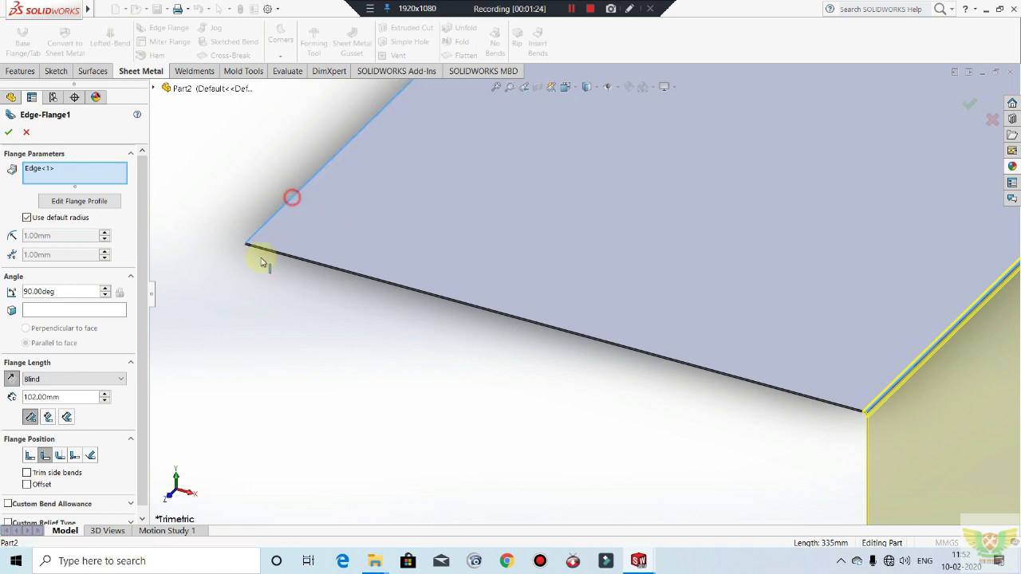
{"action": "left_click", "coordinate": [27, 230]}
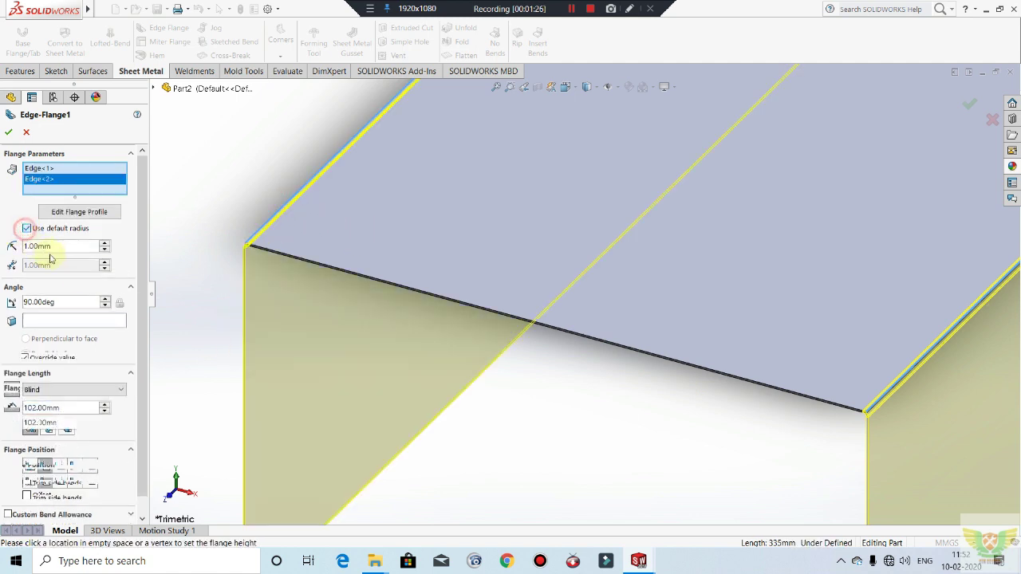
{"action": "left_click", "coordinate": [60, 248]}
{"action": "type", "text": "0.7"}
{"action": "key", "text": "Return"}
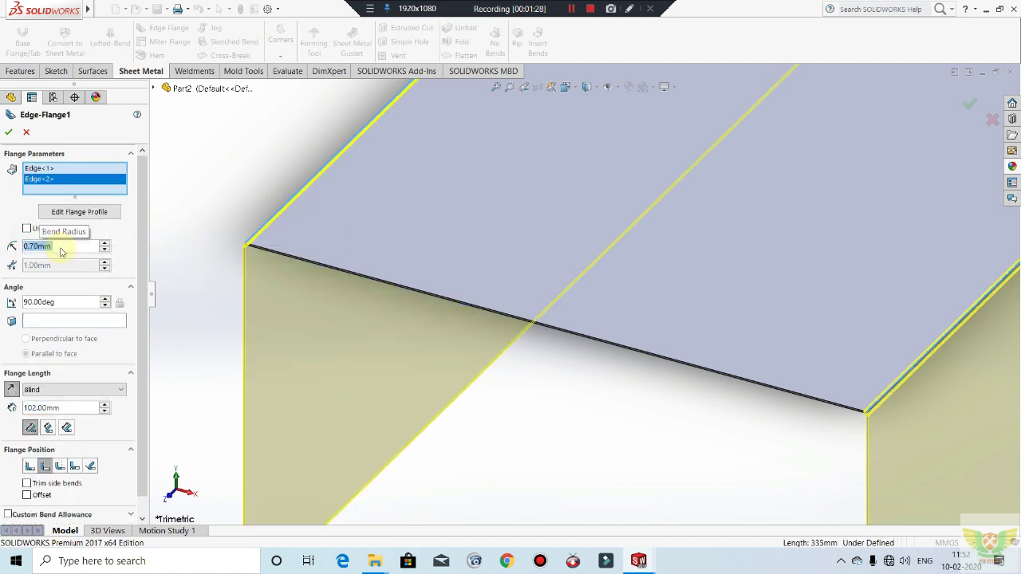
Step: Set the length of the two long side flanges to 15 mm and accept the edge flange
{"action": "scroll", "coordinate": [406, 274], "scroll_direction": "up", "scroll_amount": 5}
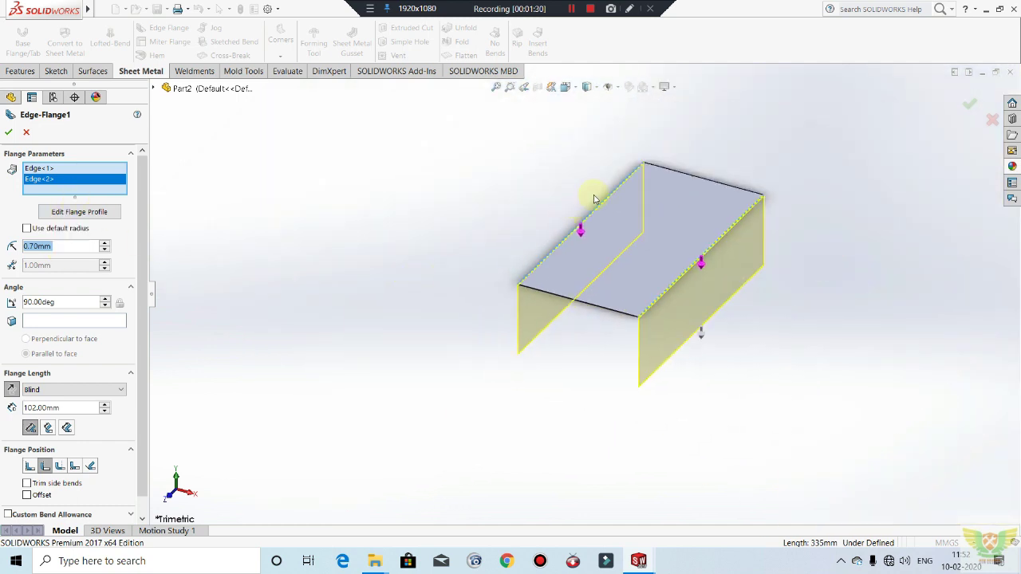
{"action": "scroll", "coordinate": [884, 314], "scroll_direction": "down", "scroll_amount": 3}
{"action": "scroll", "coordinate": [501, 445], "scroll_direction": "down", "scroll_amount": 2}
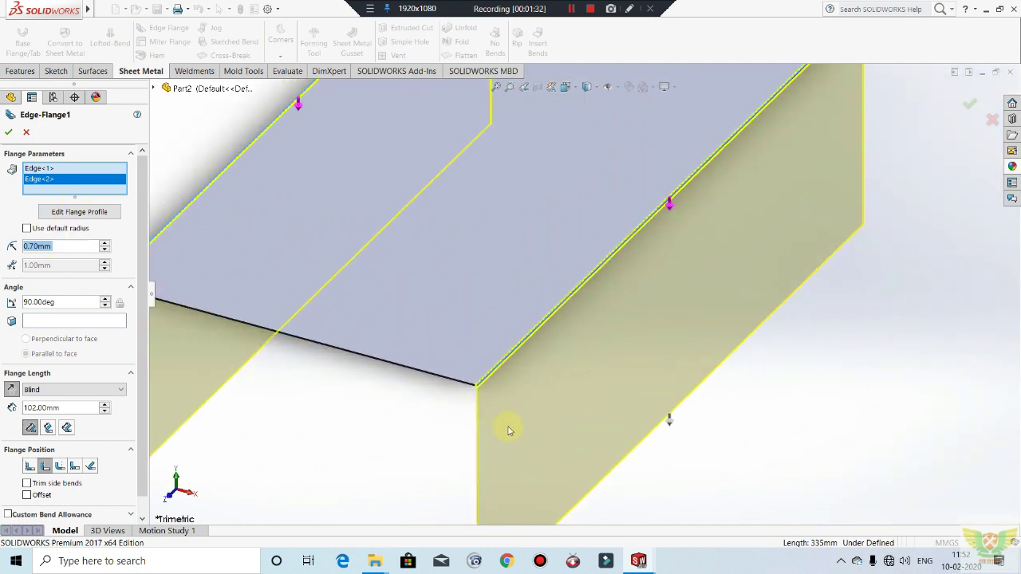
{"action": "scroll", "coordinate": [525, 413], "scroll_direction": "up", "scroll_amount": 2}
{"action": "double_click", "coordinate": [74, 407]}
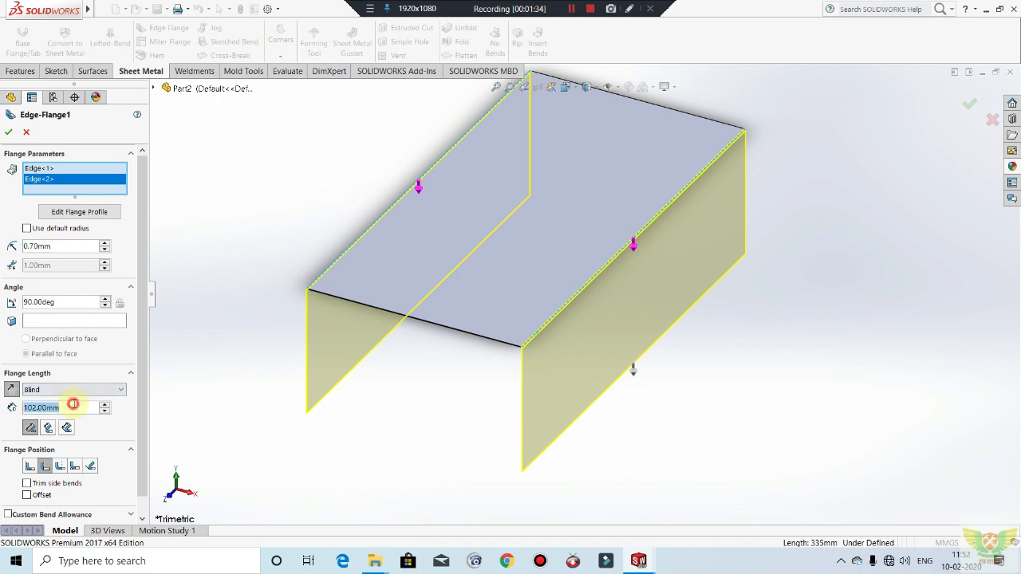
{"action": "type", "text": "15"}
{"action": "key", "text": "Return"}
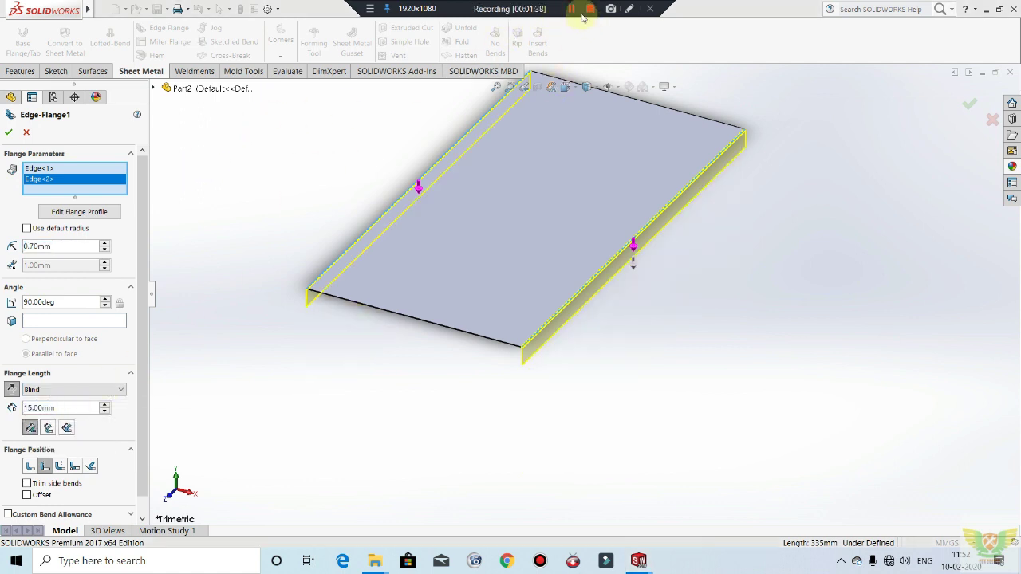
{"action": "scroll", "coordinate": [563, 25], "scroll_direction": "down", "scroll_amount": 2}
{"action": "scroll", "coordinate": [566, 32], "scroll_direction": "up", "scroll_amount": 2}
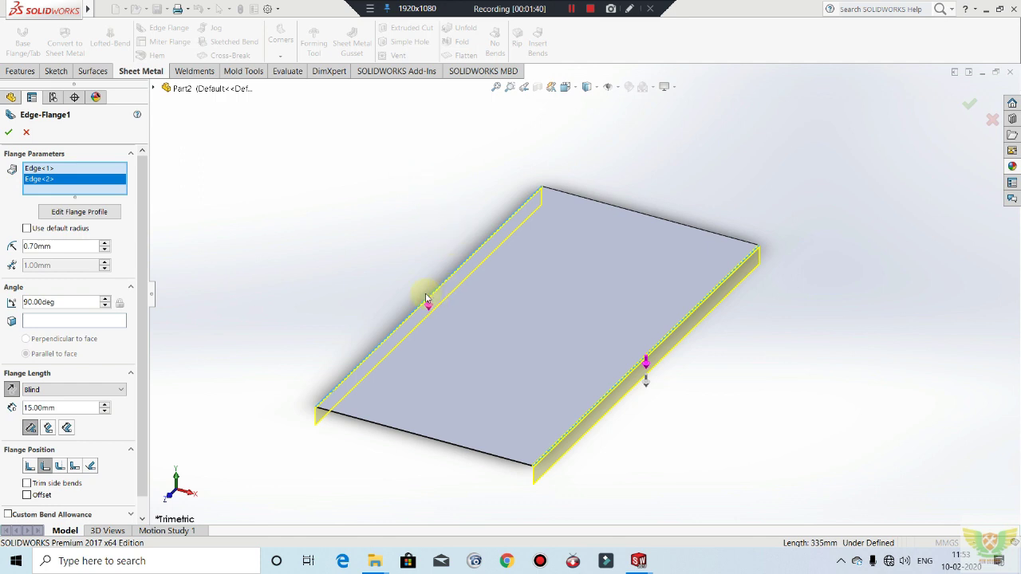
{"action": "left_click", "coordinate": [8, 133]}
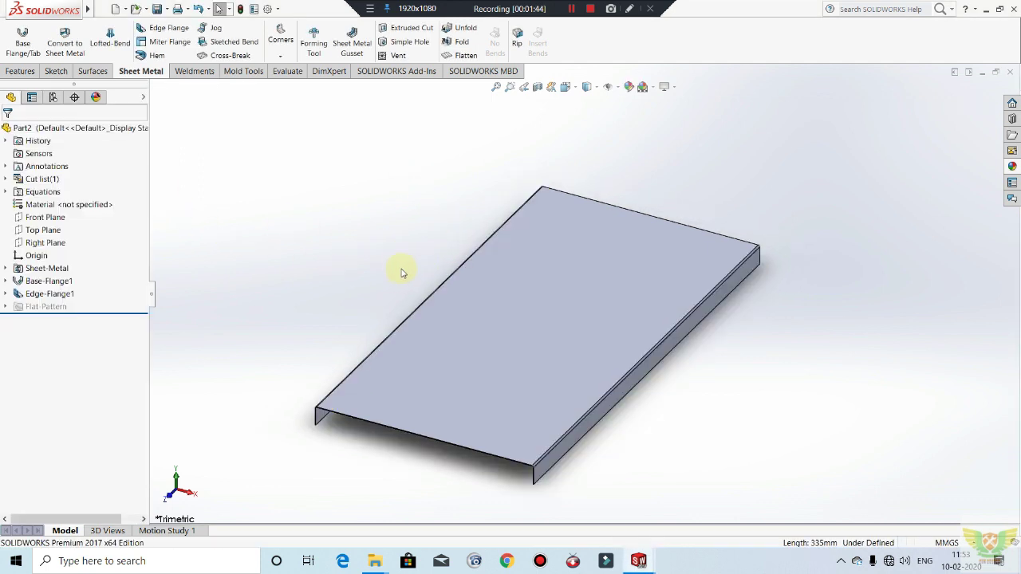
Step: Start an inward edge flange about 96 mm long on the lower outer edges of both side flanges
{"action": "middle_click_drag", "start_coordinate": [401, 272], "coordinate": [502, 231]}
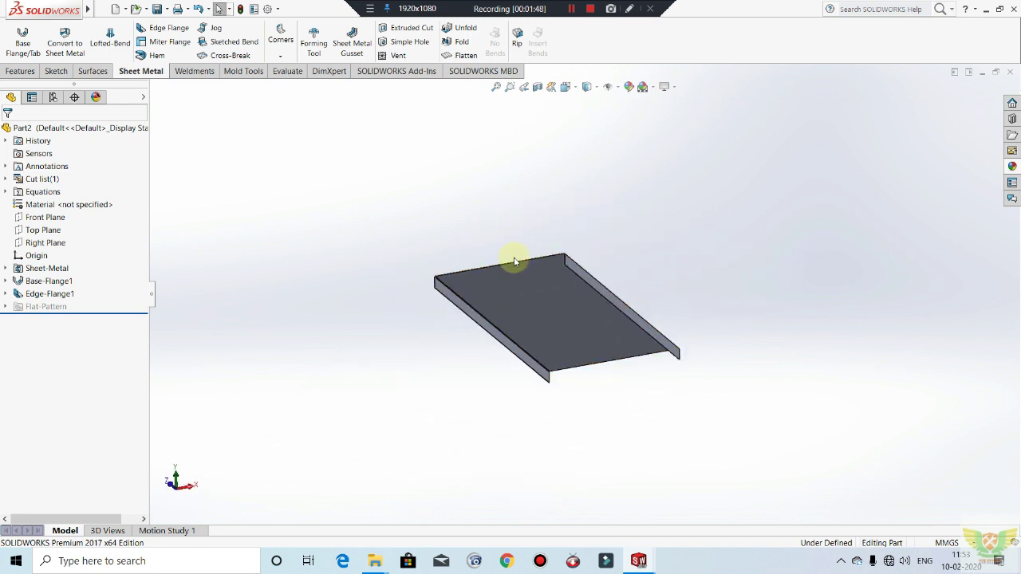
{"action": "middle_click_drag", "start_coordinate": [529, 364], "coordinate": [633, 401]}
{"action": "scroll", "coordinate": [529, 296], "scroll_direction": "down", "scroll_amount": 6}
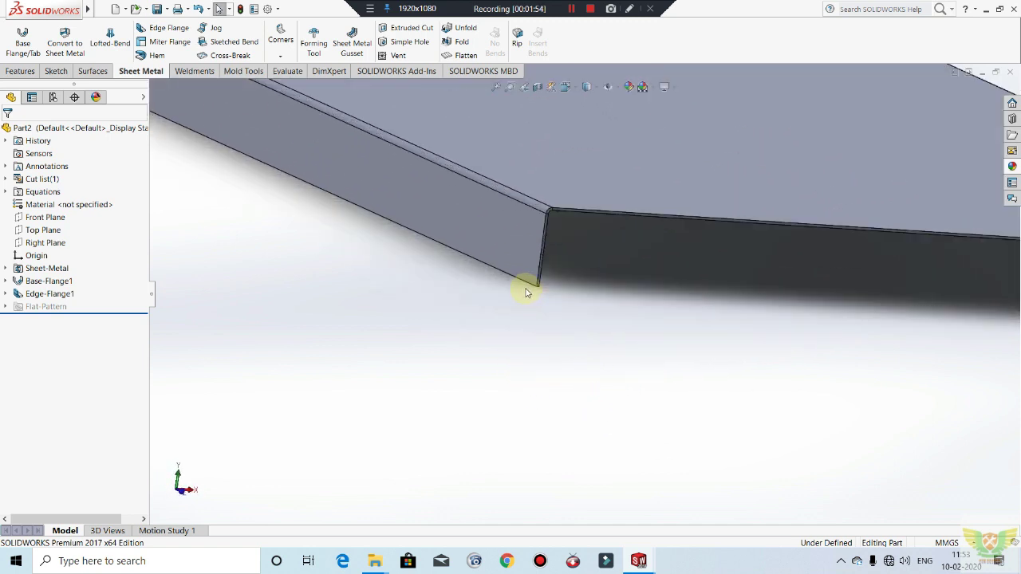
{"action": "scroll", "coordinate": [497, 303], "scroll_direction": "down", "scroll_amount": 1}
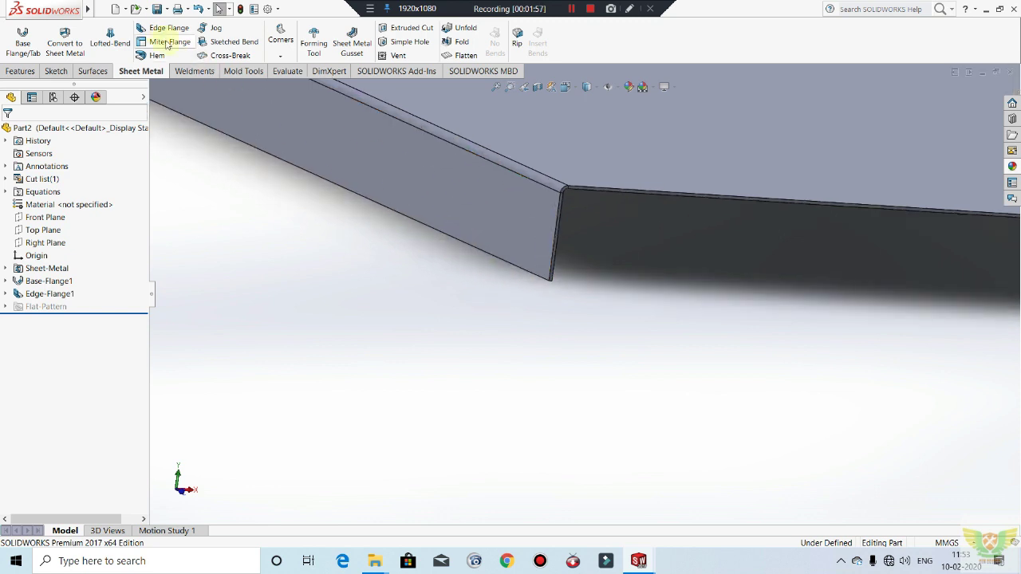
{"action": "left_click", "coordinate": [161, 27]}
{"action": "left_click", "coordinate": [515, 266]}
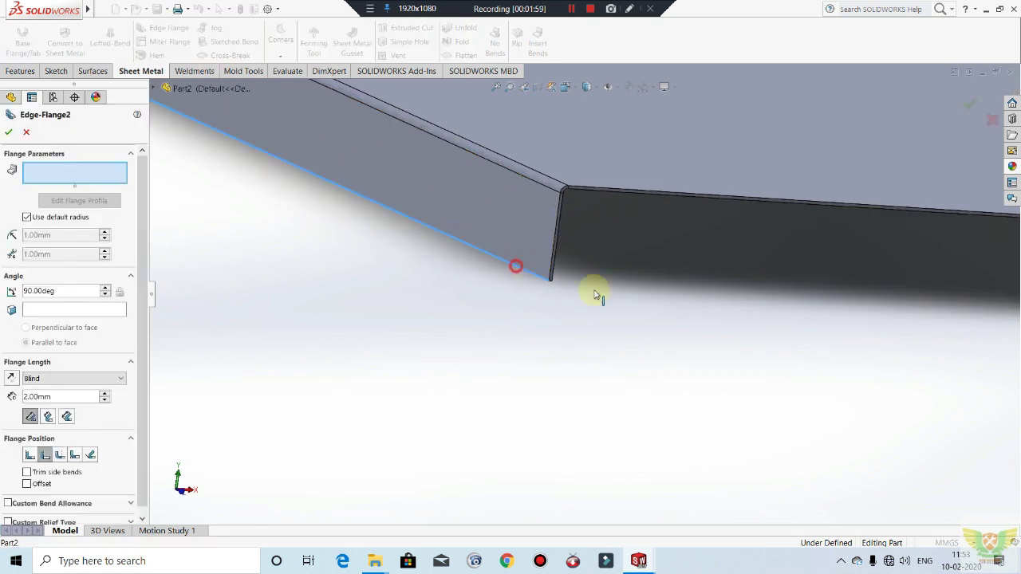
{"action": "left_click", "coordinate": [670, 285]}
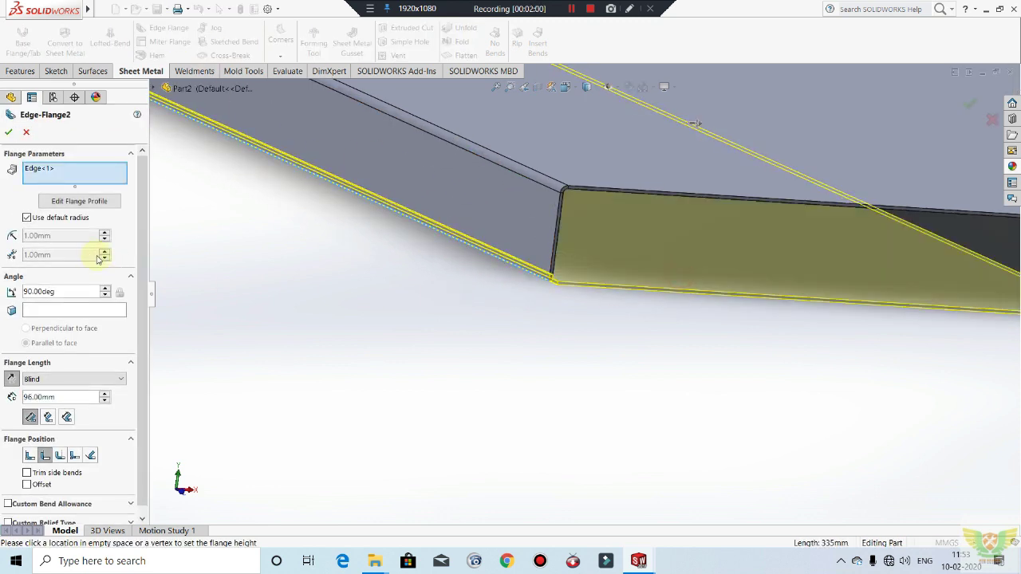
{"action": "scroll", "coordinate": [554, 337], "scroll_direction": "up", "scroll_amount": 4}
{"action": "scroll", "coordinate": [654, 323], "scroll_direction": "up", "scroll_amount": 2}
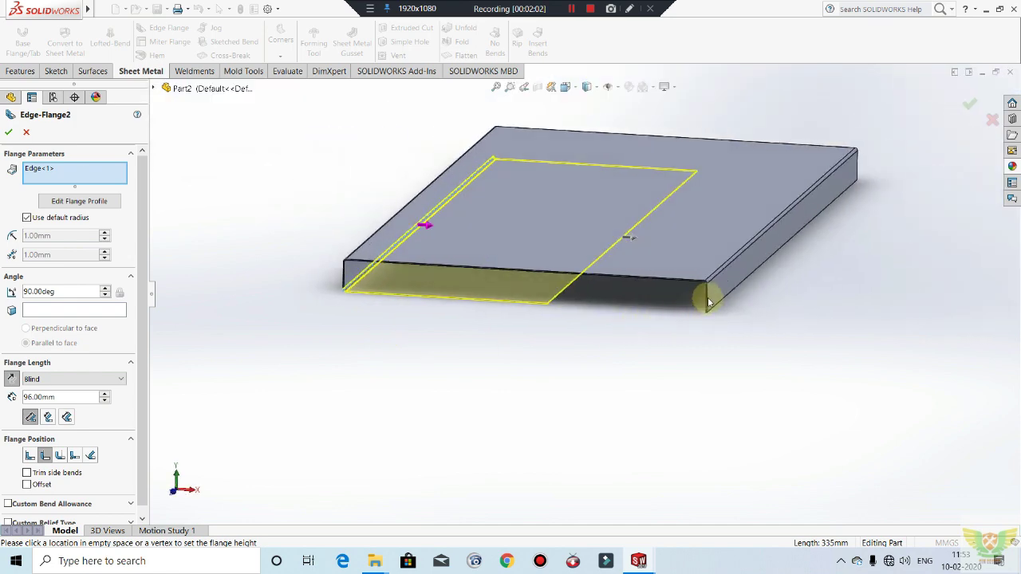
{"action": "scroll", "coordinate": [708, 301], "scroll_direction": "down", "scroll_amount": 3}
{"action": "left_click", "coordinate": [710, 299]}
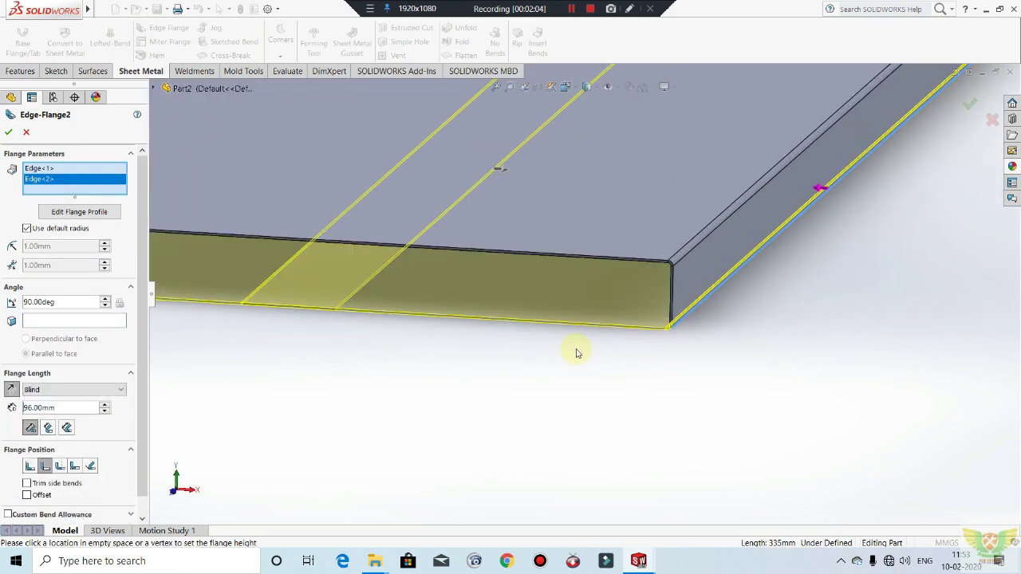
Step: Give the inward flanges a custom 0.7 mm bend radius and a 7 mm length, and accept the edge flange
{"action": "scroll", "coordinate": [550, 347], "scroll_direction": "up", "scroll_amount": 3}
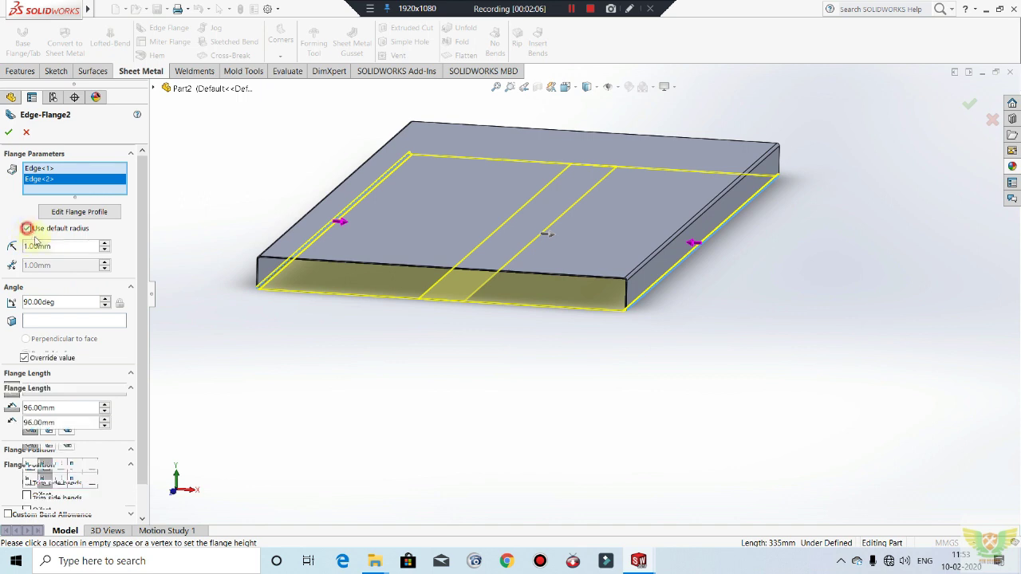
{"action": "left_click", "coordinate": [27, 228]}
{"action": "left_click", "coordinate": [56, 247]}
{"action": "type", "text": "0.7"}
{"action": "key", "text": "Return"}
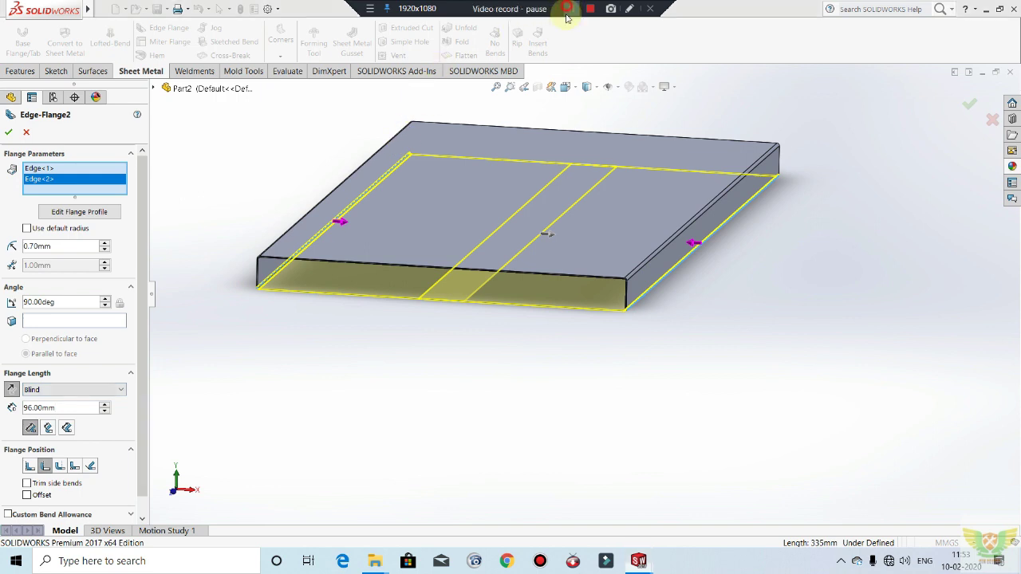
{"action": "double_click", "coordinate": [59, 407]}
{"action": "type", "text": "7"}
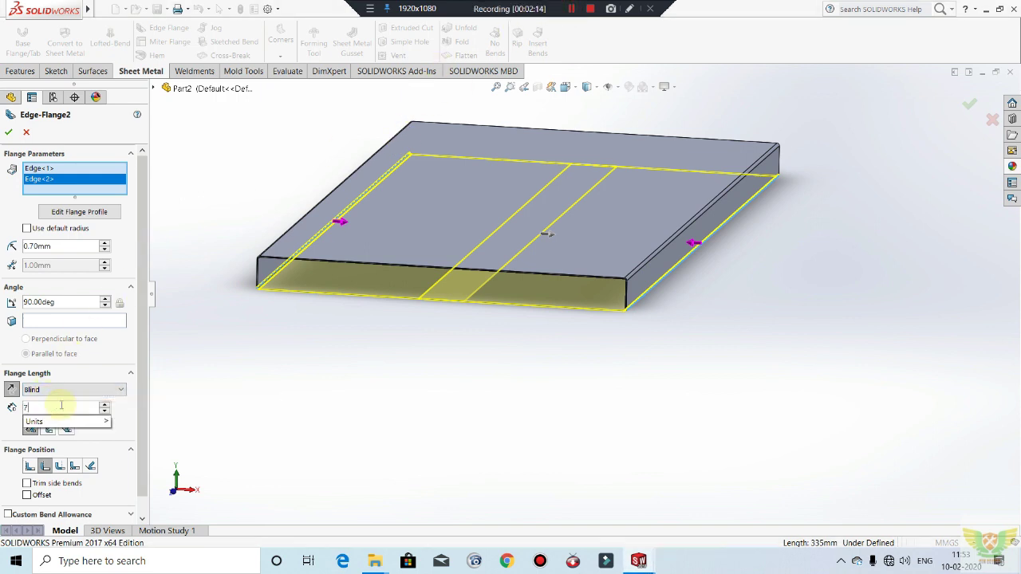
{"action": "key", "text": "Return"}
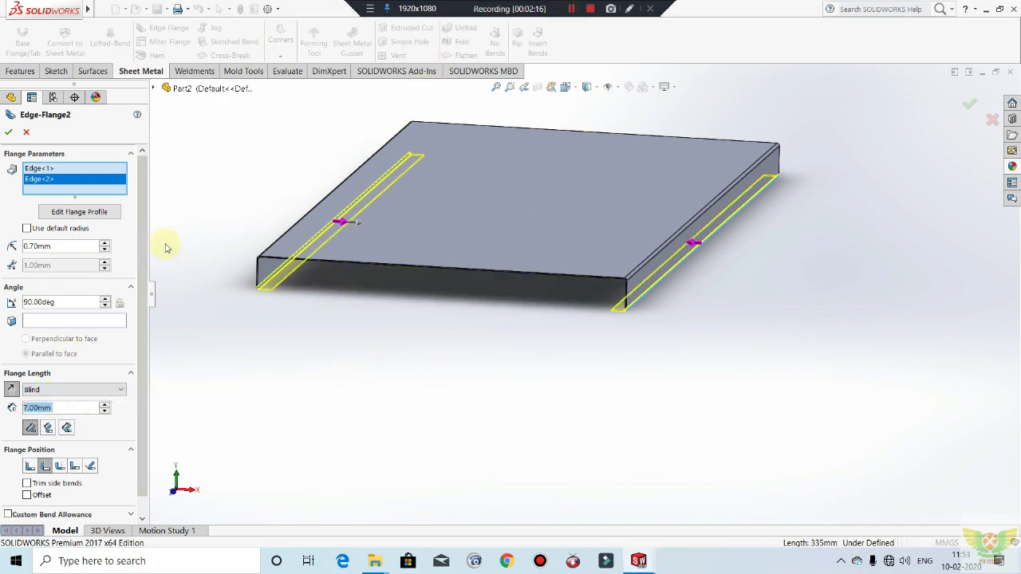
{"action": "left_click", "coordinate": [14, 134]}
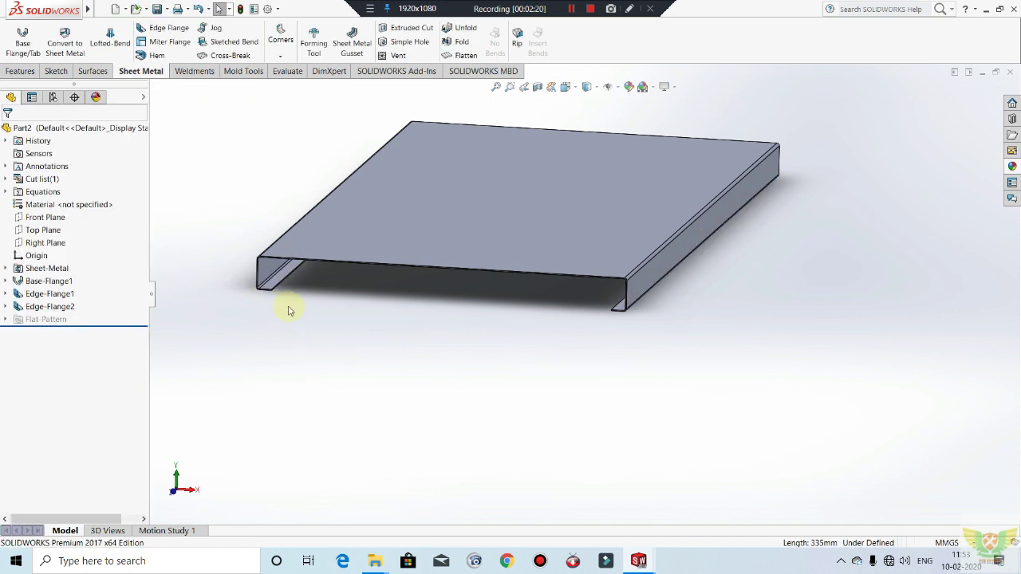
Step: Start a downward edge flange about 44 mm long on the free inner edges of both inward flanges
{"action": "scroll", "coordinate": [292, 287], "scroll_direction": "down", "scroll_amount": 5}
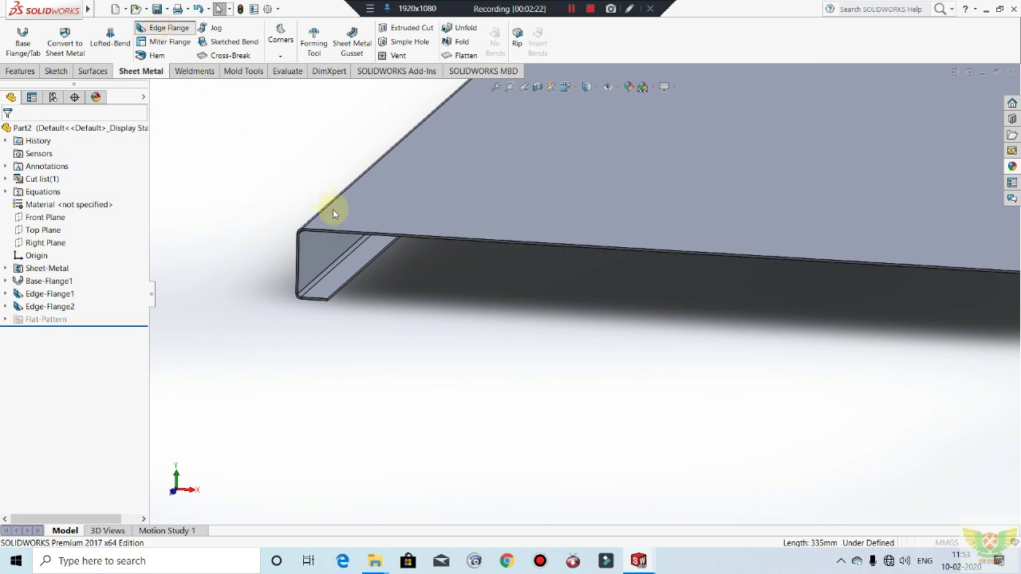
{"action": "left_click", "coordinate": [359, 278]}
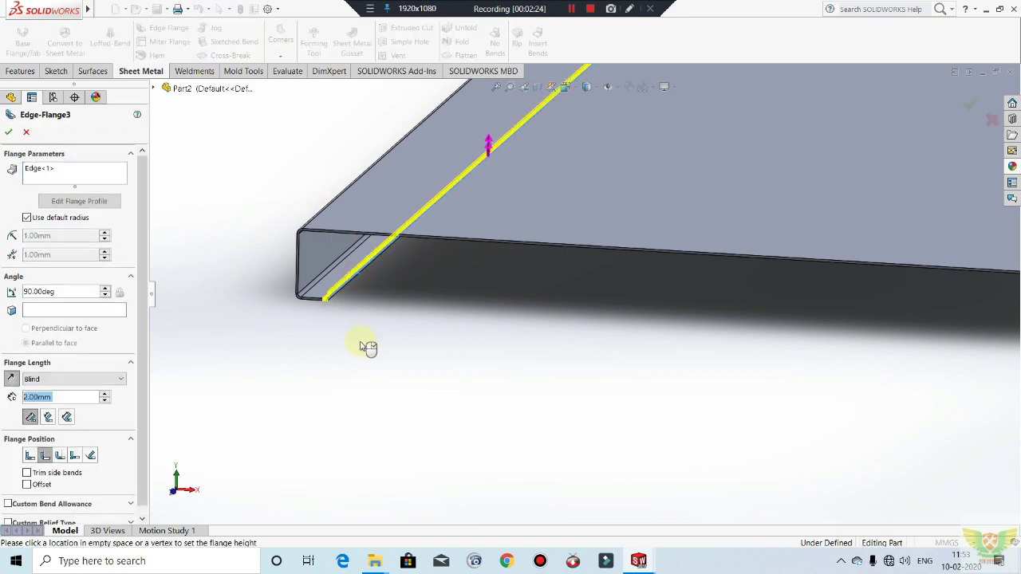
{"action": "scroll", "coordinate": [545, 383], "scroll_direction": "up", "scroll_amount": 1}
{"action": "scroll", "coordinate": [545, 383], "scroll_direction": "up", "scroll_amount": 1}
{"action": "scroll", "coordinate": [814, 319], "scroll_direction": "down", "scroll_amount": 5}
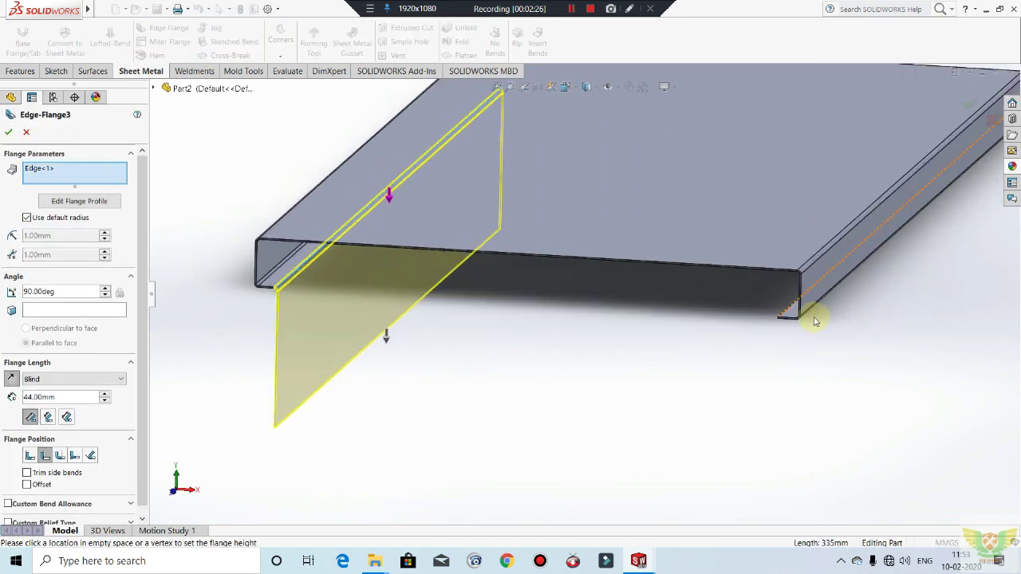
{"action": "scroll", "coordinate": [876, 327], "scroll_direction": "down", "scroll_amount": 2}
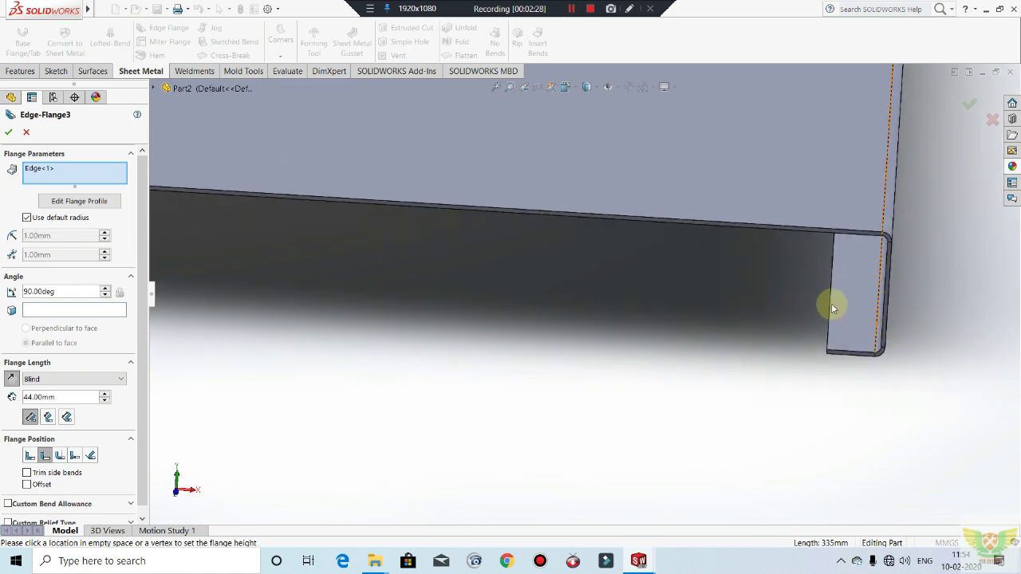
{"action": "left_click", "coordinate": [832, 308]}
{"action": "scroll", "coordinate": [795, 398], "scroll_direction": "up", "scroll_amount": 3}
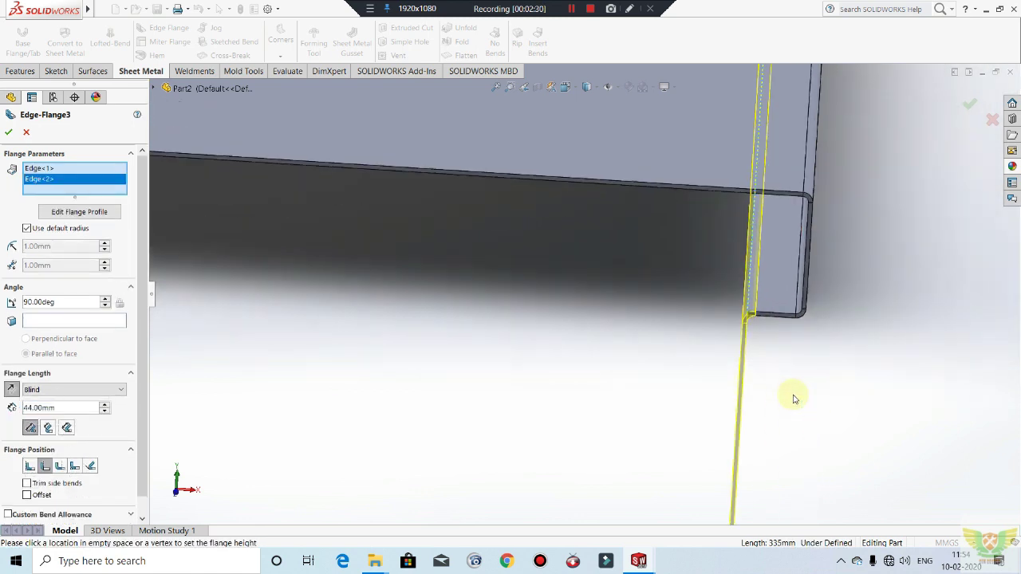
{"action": "scroll", "coordinate": [606, 392], "scroll_direction": "up", "scroll_amount": 3}
{"action": "middle_click_drag", "start_coordinate": [569, 380], "coordinate": [306, 269]}
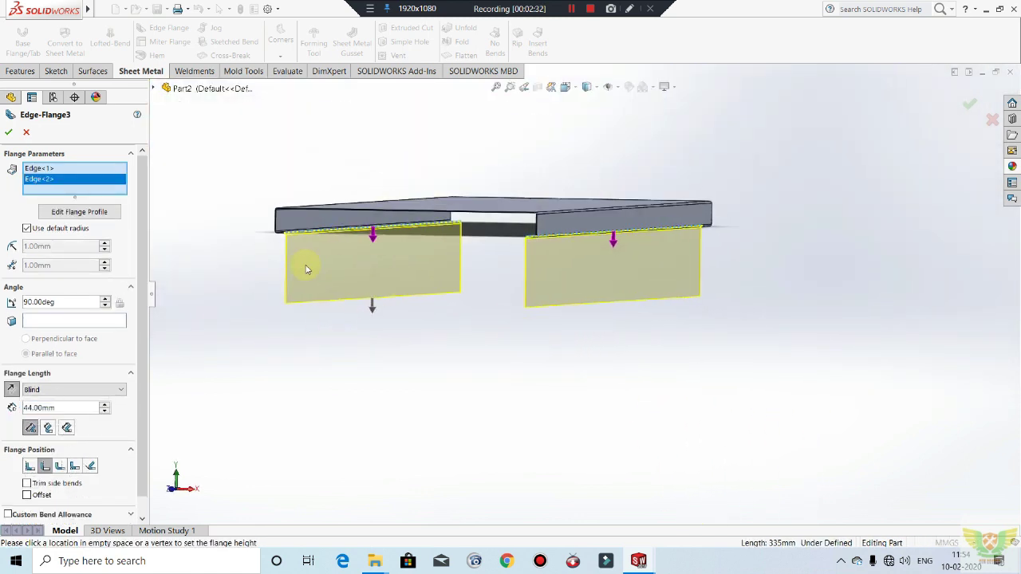
Step: Give the two downward flanges a custom 0.7 mm bend radius and a 10 mm length, and accept the edge flange
{"action": "left_click", "coordinate": [27, 229]}
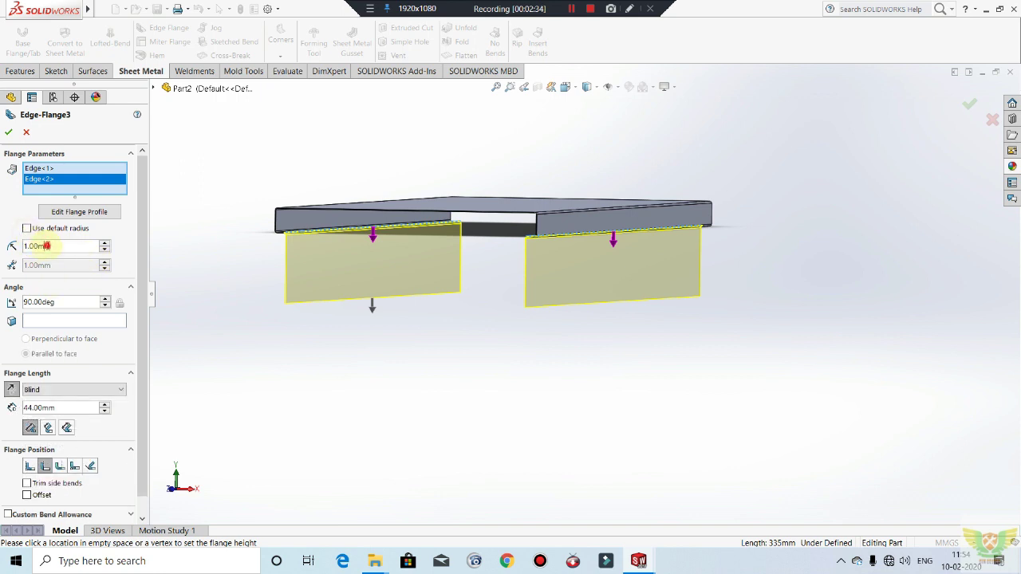
{"action": "type", "text": "0.7"}
{"action": "key", "text": "Return"}
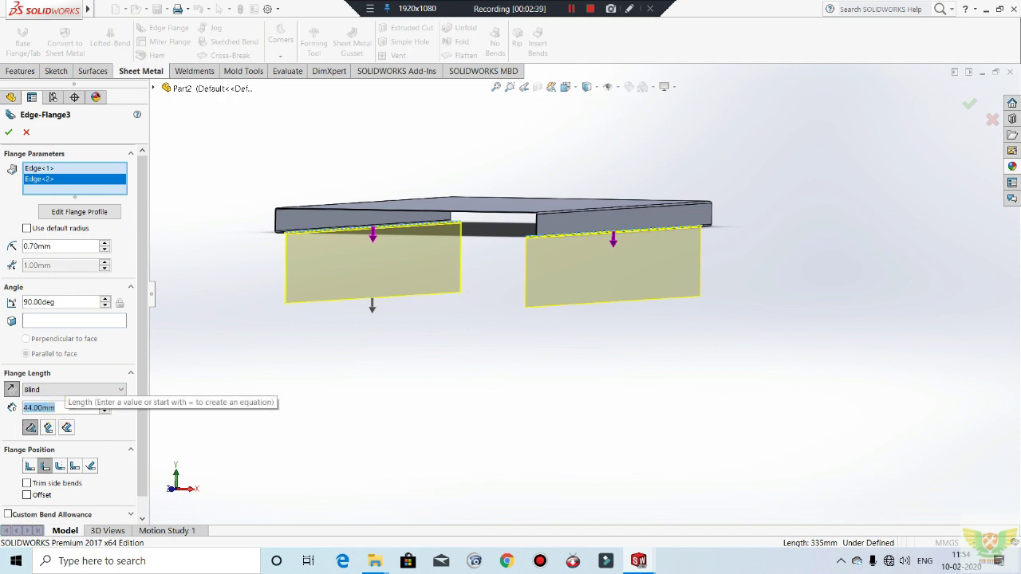
{"action": "type", "text": "10"}
{"action": "key", "text": "Return"}
{"action": "middle_click_drag", "start_coordinate": [208, 274], "coordinate": [450, 235]}
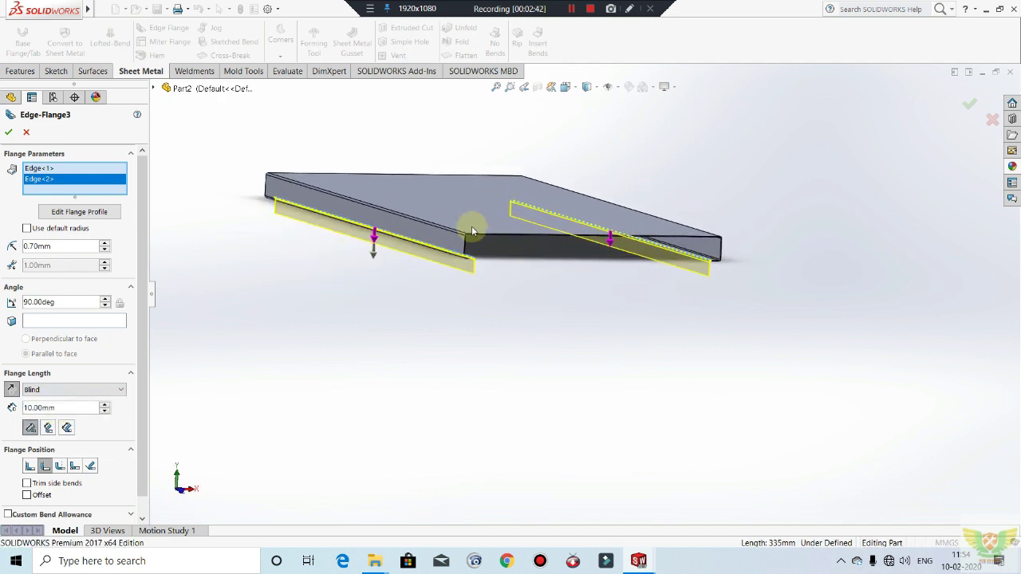
{"action": "left_click", "coordinate": [13, 133]}
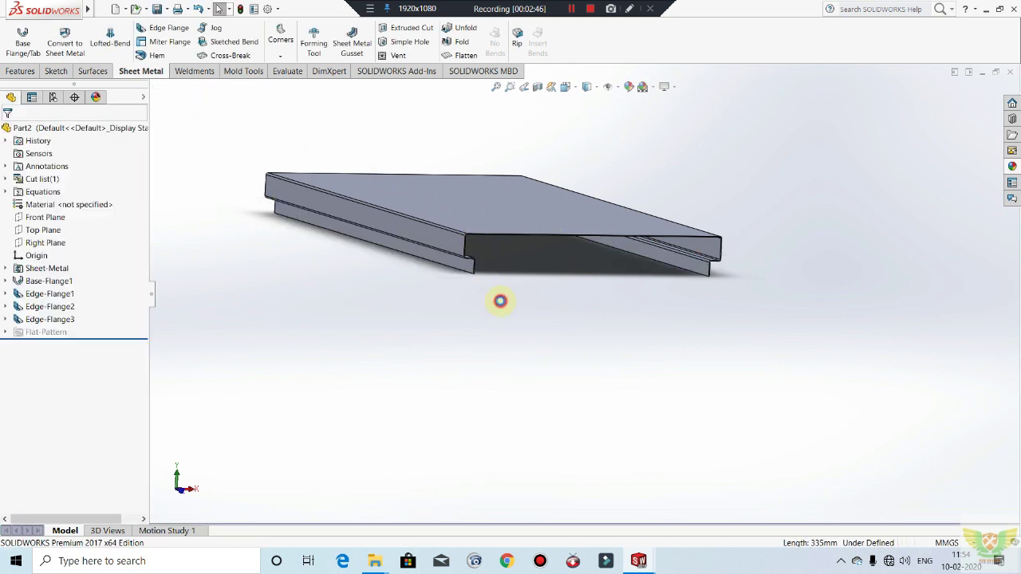
Step: Start a downward edge flange about 25 mm long on one short end edge of the plate
{"action": "middle_click_drag", "start_coordinate": [497, 298], "coordinate": [633, 287]}
{"action": "mouse_move", "coordinate": [472, 288]}
{"action": "middle_mouse_down"}
{"action": "mouse_move", "coordinate": [524, 230]}
{"action": "mouse_move", "coordinate": [517, 264]}
{"action": "mouse_move", "coordinate": [468, 285]}
{"action": "middle_mouse_up"}
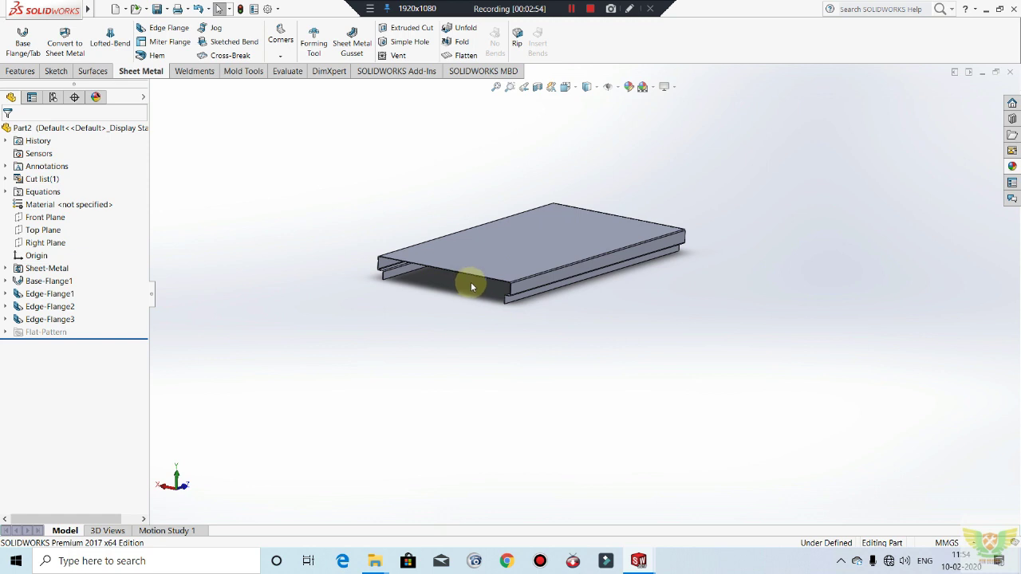
{"action": "scroll", "coordinate": [498, 280], "scroll_direction": "down", "scroll_amount": 3}
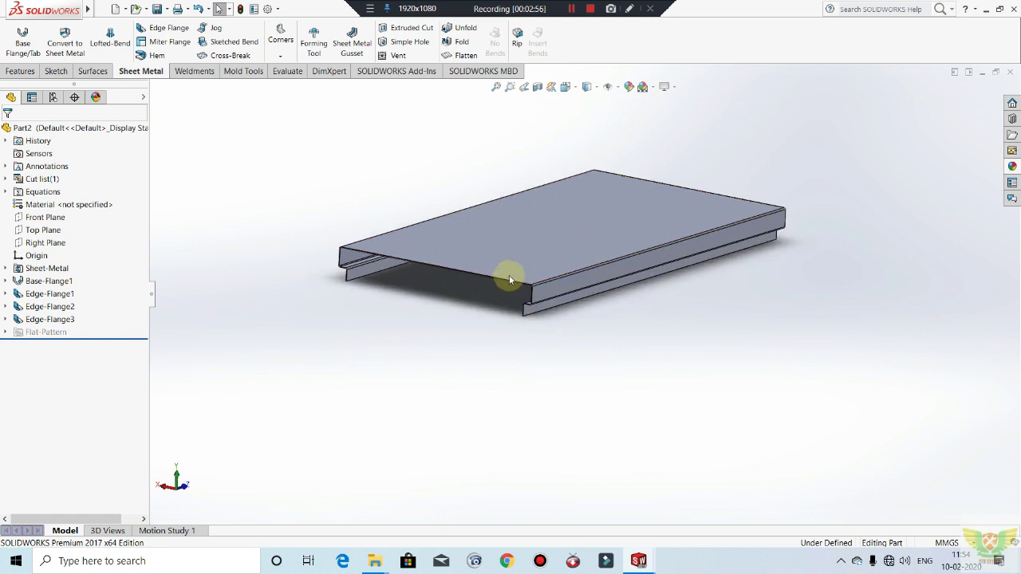
{"action": "scroll", "coordinate": [400, 198], "scroll_direction": "down", "scroll_amount": 4}
{"action": "left_click", "coordinate": [153, 34]}
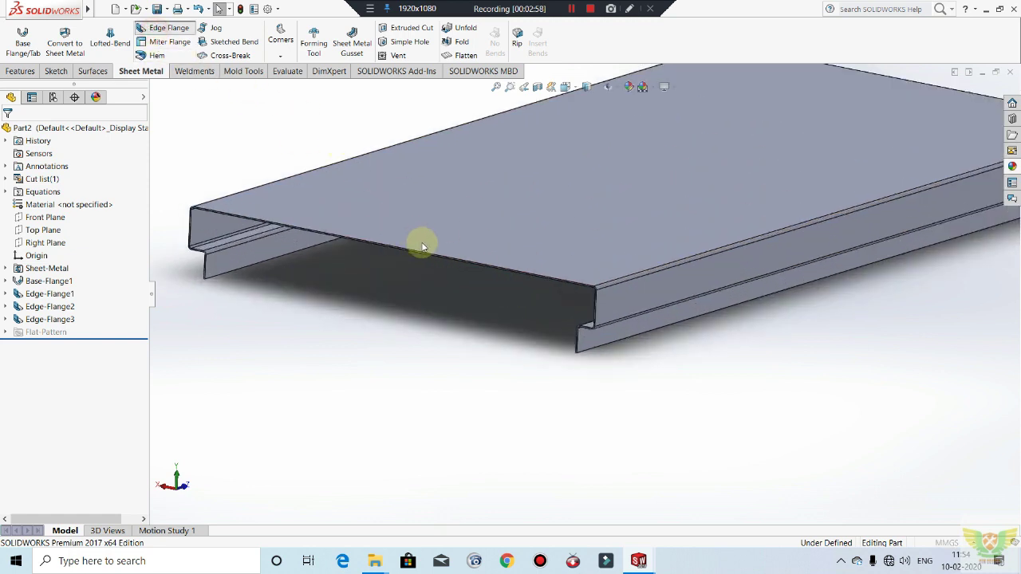
{"action": "left_click", "coordinate": [441, 255]}
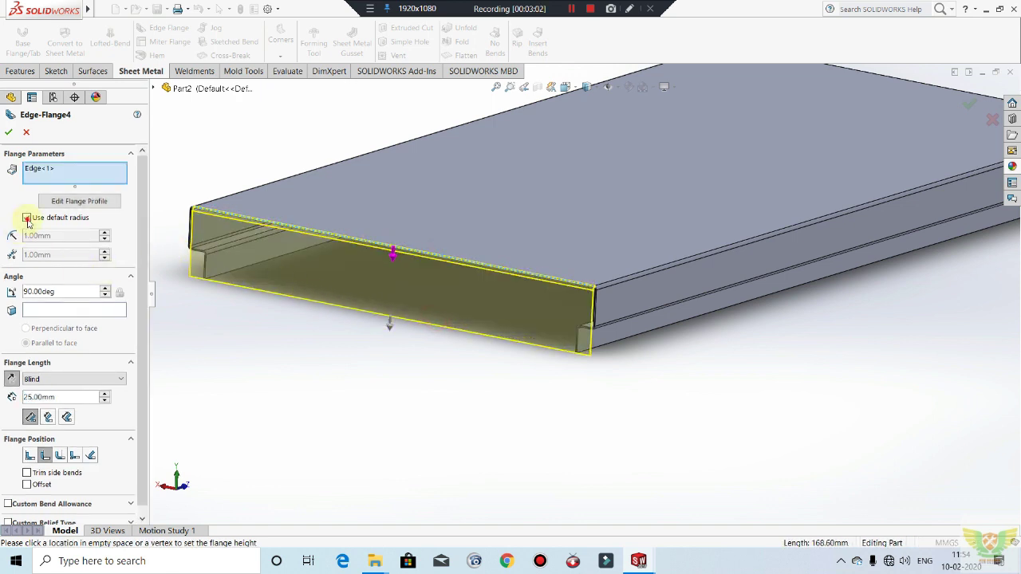
Step: Set the end flange to a custom 0.7 mm bend radius and 10 mm length, and add the plate's opposite short edge
{"action": "type", "text": "0.7"}
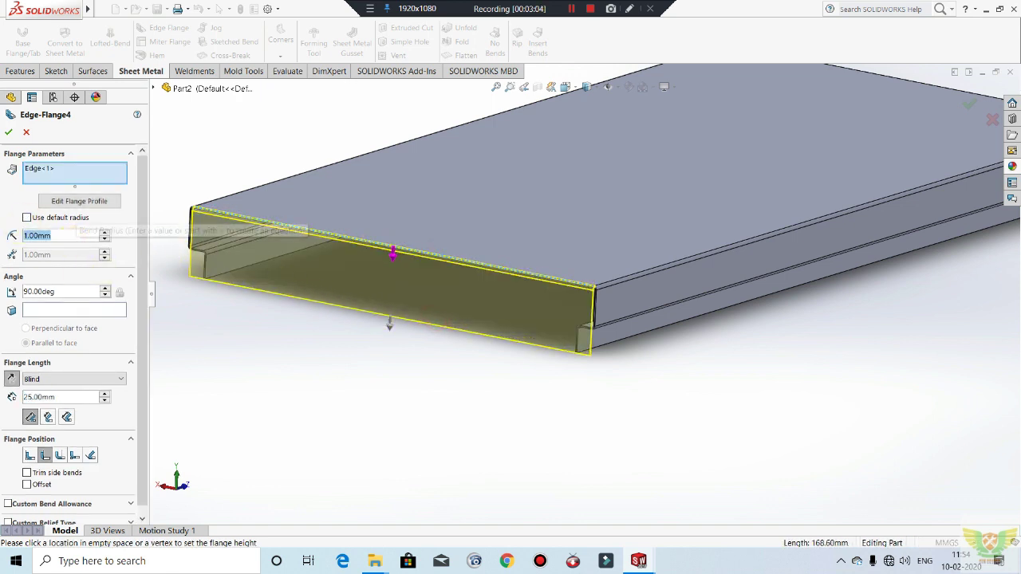
{"action": "key", "text": "Return"}
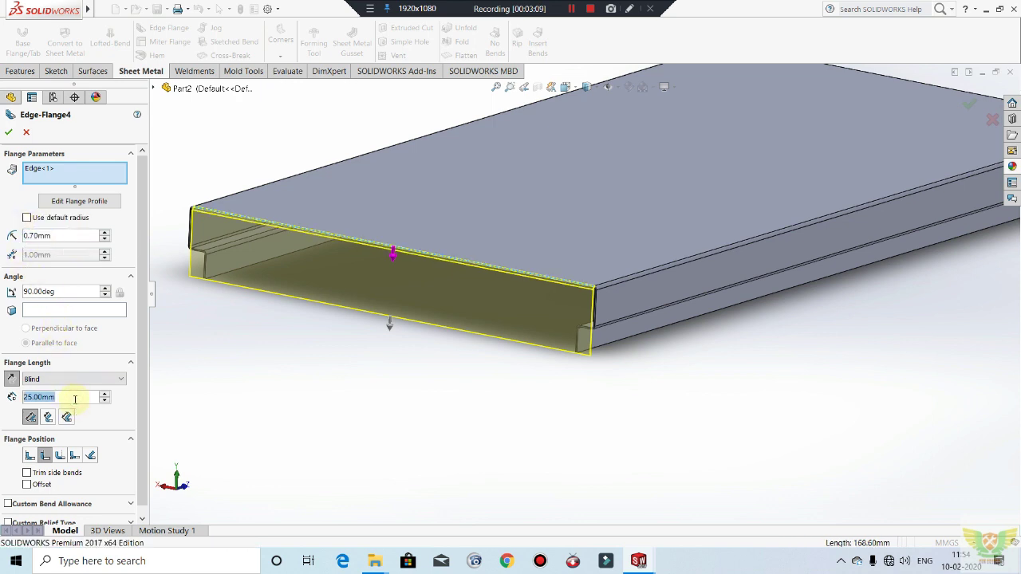
{"action": "type", "text": "10"}
{"action": "key", "text": "Return"}
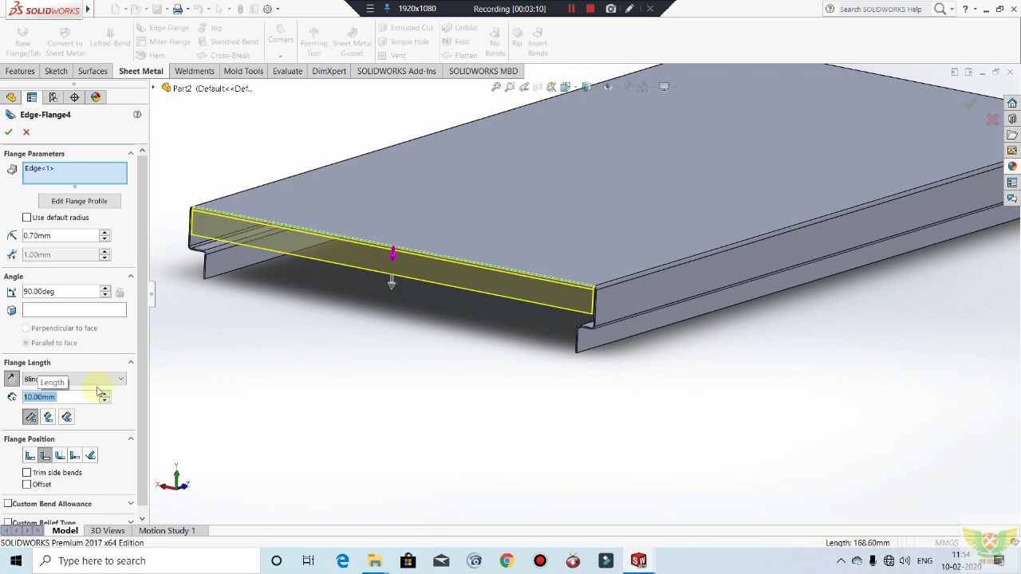
{"action": "scroll", "coordinate": [586, 291], "scroll_direction": "up", "scroll_amount": 2}
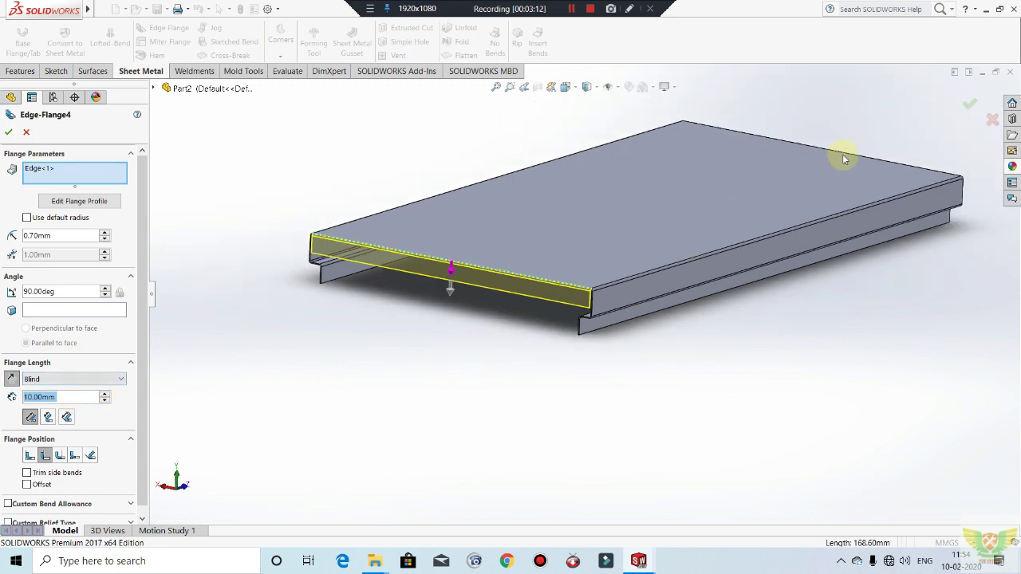
{"action": "left_click", "coordinate": [848, 154]}
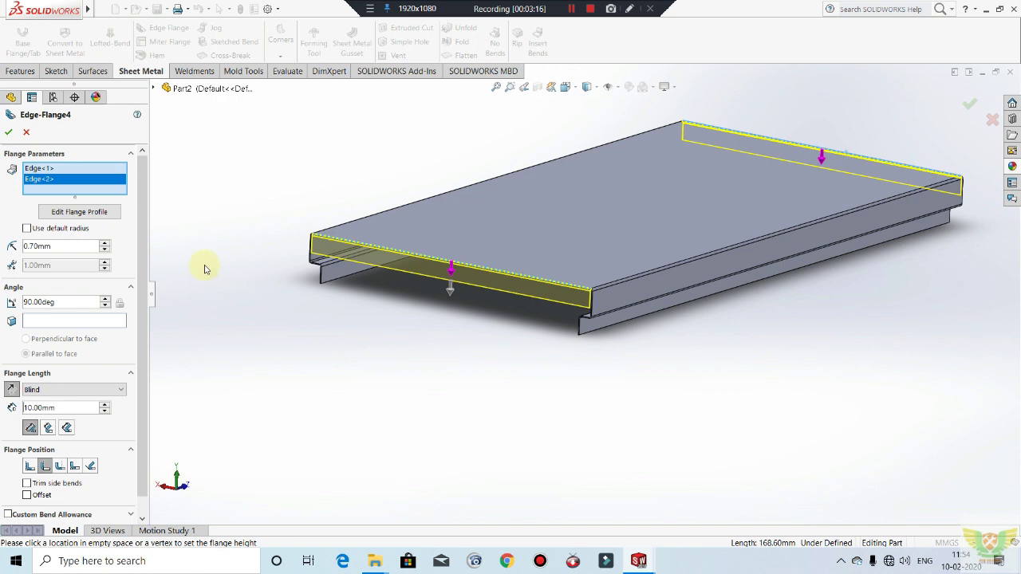
Step: Open the flange profile of the second short edge for editing and pull one end line about 1.9 mm inward from the plate corner
{"action": "scroll", "coordinate": [549, 289], "scroll_direction": "down", "scroll_amount": 3}
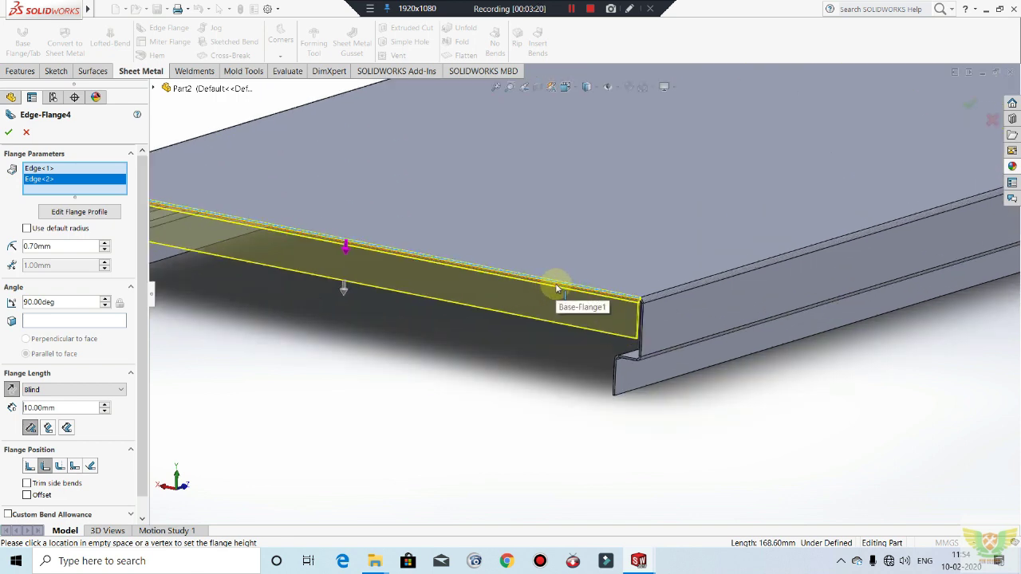
{"action": "scroll", "coordinate": [656, 323], "scroll_direction": "up", "scroll_amount": 1}
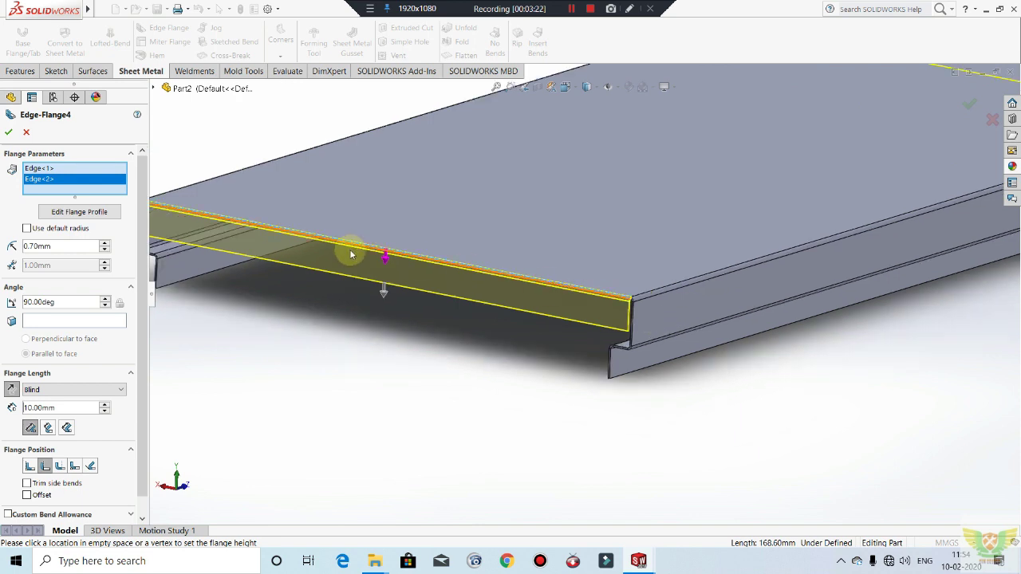
{"action": "left_click", "coordinate": [86, 213]}
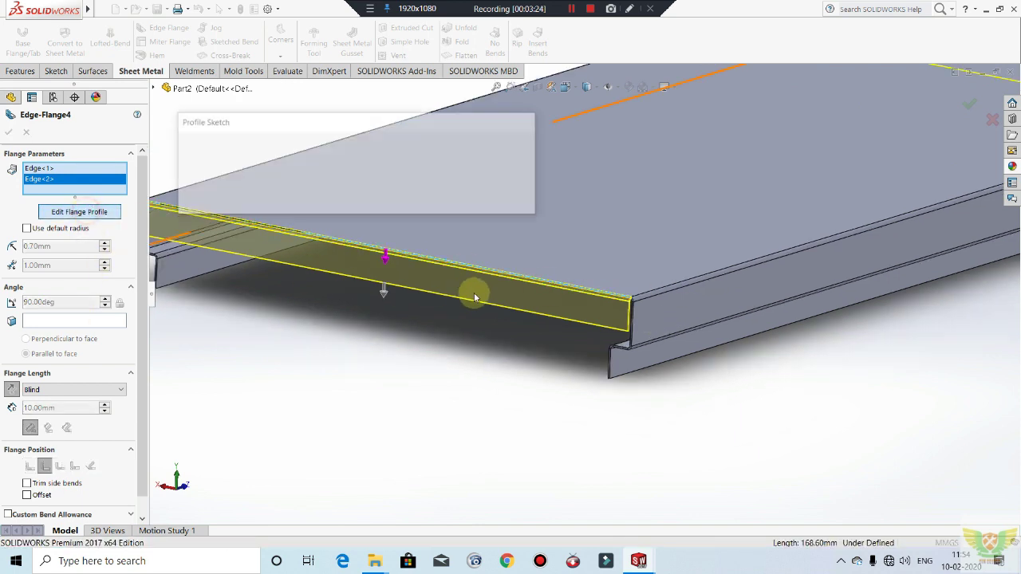
{"action": "left_click", "coordinate": [47, 177]}
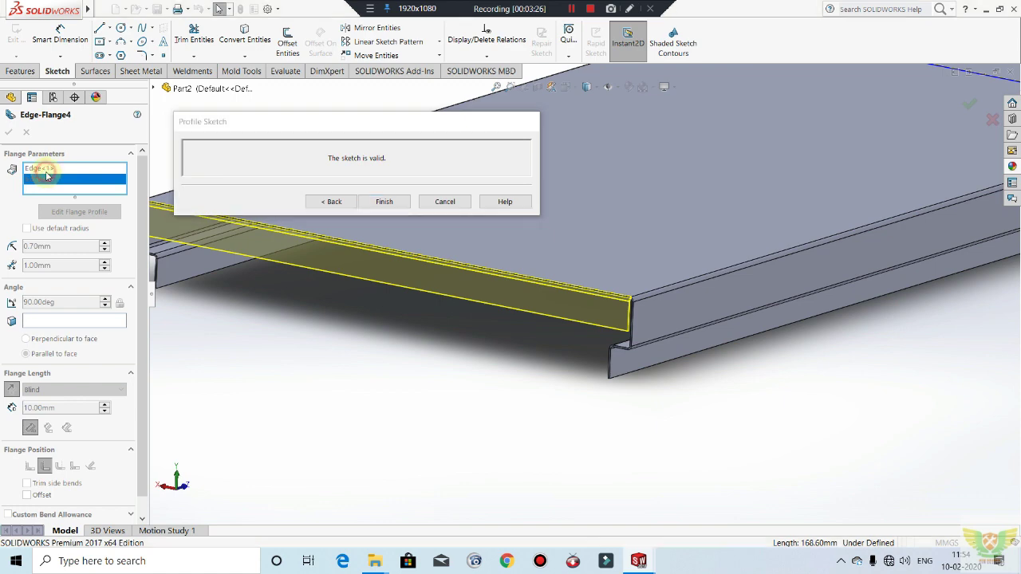
{"action": "scroll", "coordinate": [594, 319], "scroll_direction": "up", "scroll_amount": 5}
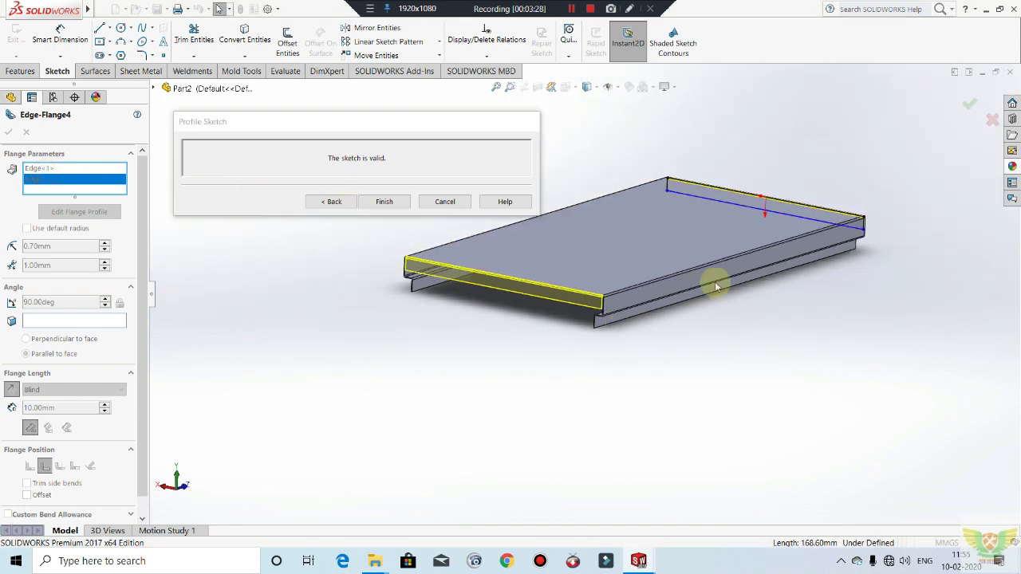
{"action": "mouse_move", "coordinate": [795, 244]}
{"action": "middle_mouse_down"}
{"action": "mouse_move", "coordinate": [688, 257]}
{"action": "mouse_move", "coordinate": [645, 292]}
{"action": "middle_mouse_up"}
{"action": "scroll", "coordinate": [588, 298], "scroll_direction": "down", "scroll_amount": 5}
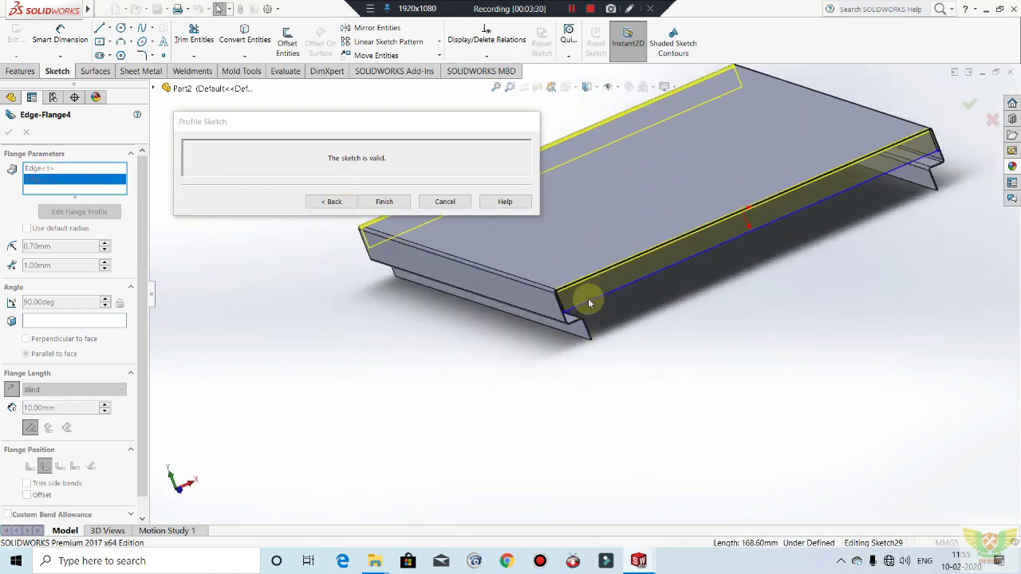
{"action": "scroll", "coordinate": [570, 293], "scroll_direction": "down", "scroll_amount": 2}
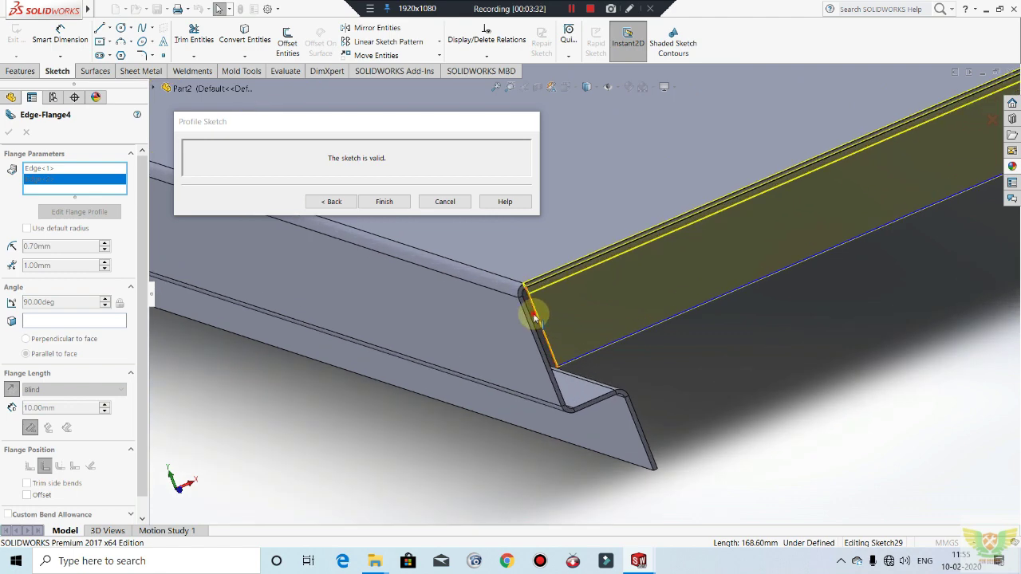
{"action": "left_click", "coordinate": [539, 312]}
{"action": "left_click", "coordinate": [384, 201]}
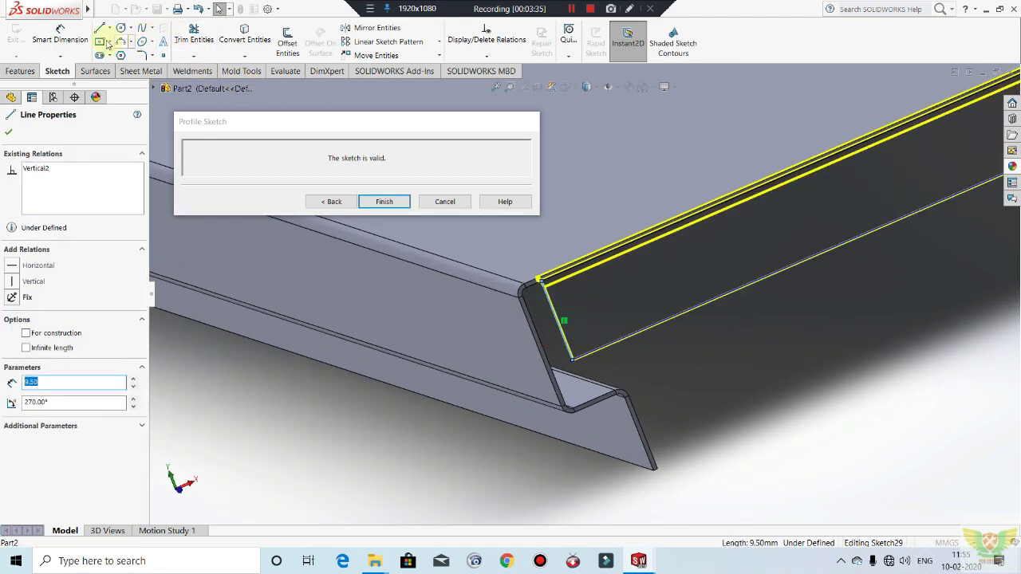
Step: Dimension the moved end line of the flange profile to 5 mm from the plate corner
{"action": "left_click", "coordinate": [60, 36]}
{"action": "scroll", "coordinate": [534, 295], "scroll_direction": "down", "scroll_amount": 3}
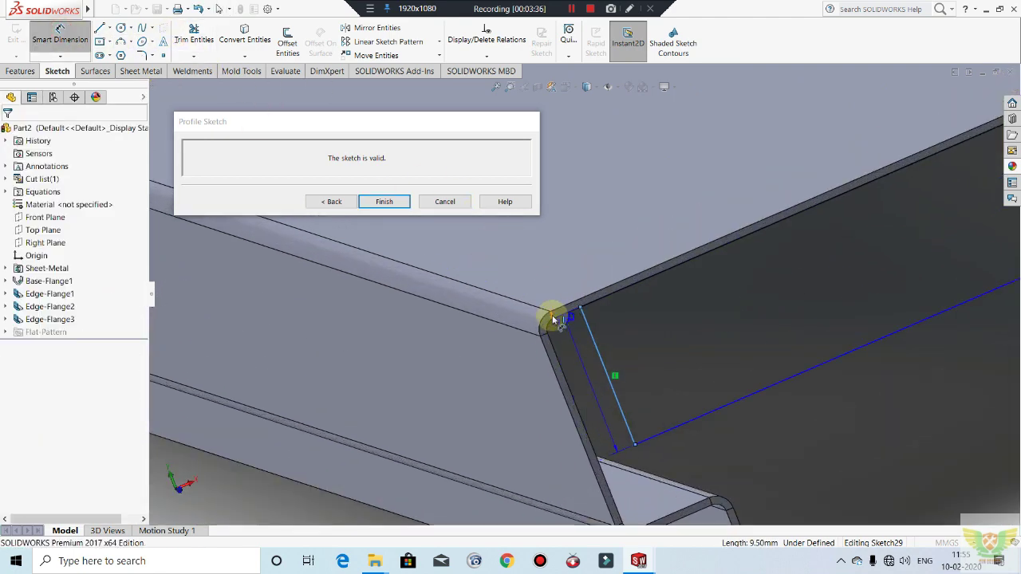
{"action": "left_click", "coordinate": [552, 319]}
{"action": "left_click", "coordinate": [579, 349]}
{"action": "left_click", "coordinate": [580, 355]}
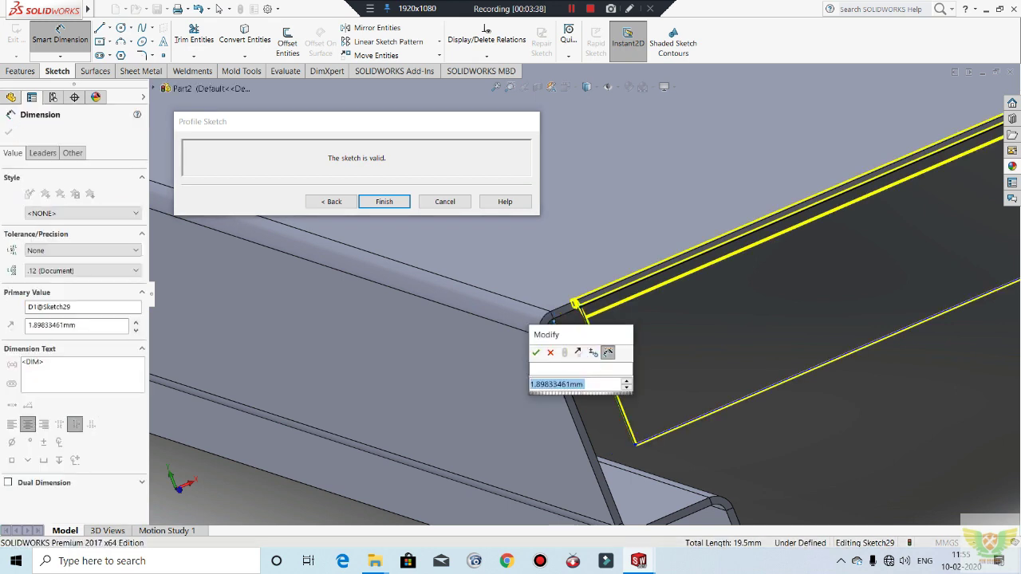
{"action": "type", "text": "5"}
{"action": "key", "text": "Return"}
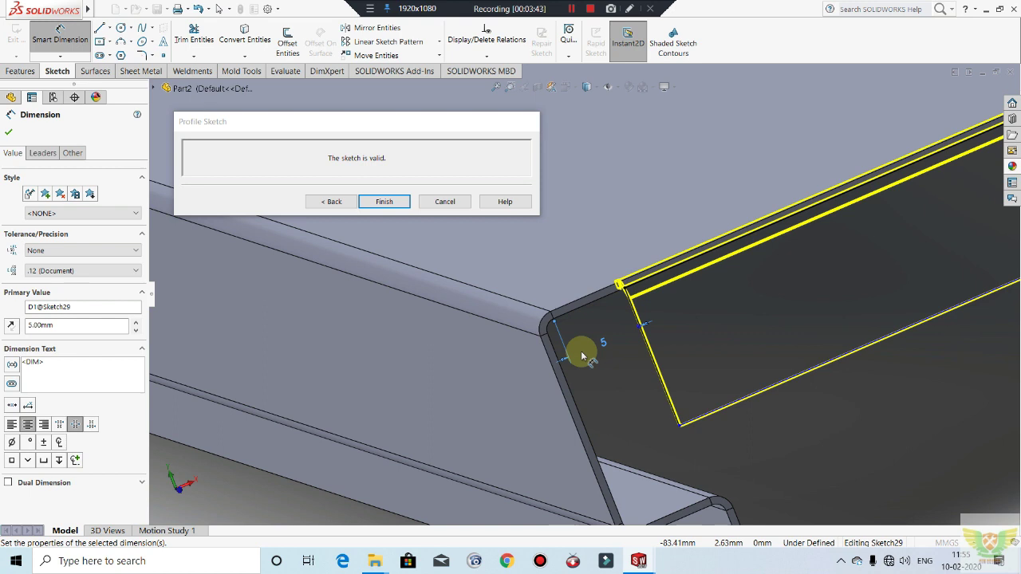
Step: Pull the profile's other end line inward, dimension it 5 mm from the plate corner, and complete the end flanges
{"action": "scroll", "coordinate": [581, 351], "scroll_direction": "up", "scroll_amount": 4}
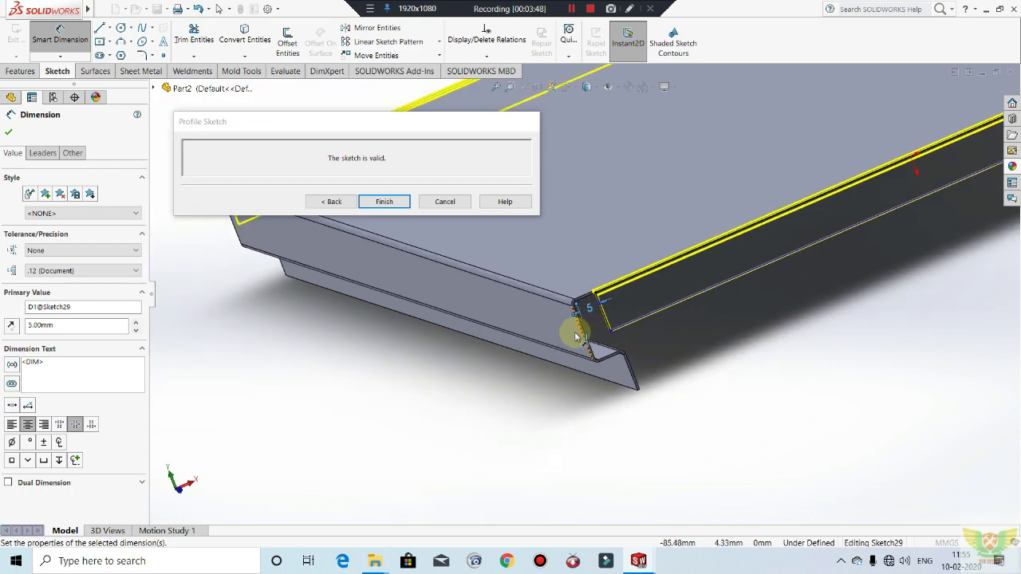
{"action": "scroll", "coordinate": [581, 329], "scroll_direction": "up", "scroll_amount": 5}
{"action": "scroll", "coordinate": [780, 217], "scroll_direction": "down", "scroll_amount": 8}
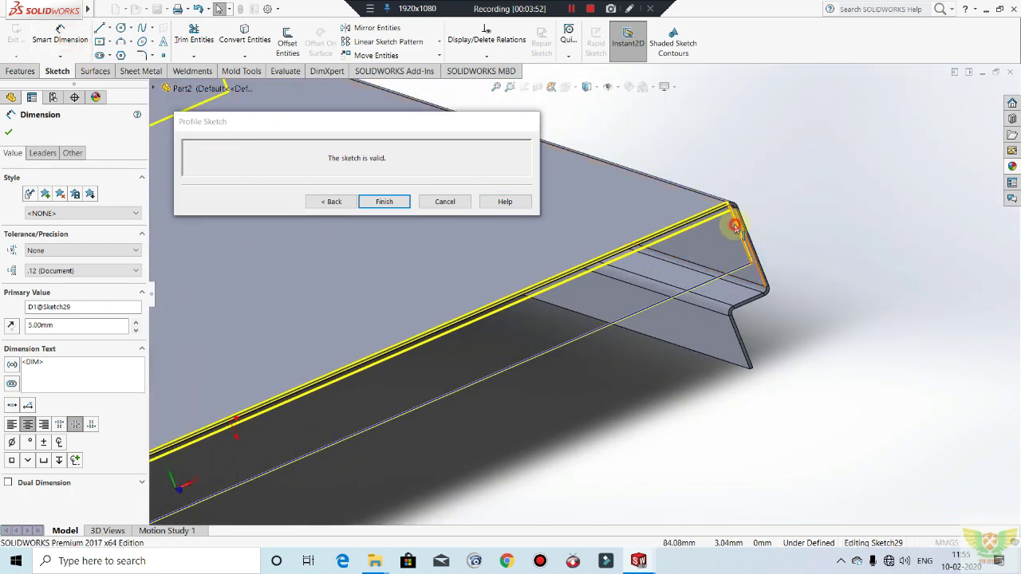
{"action": "left_click", "coordinate": [717, 246]}
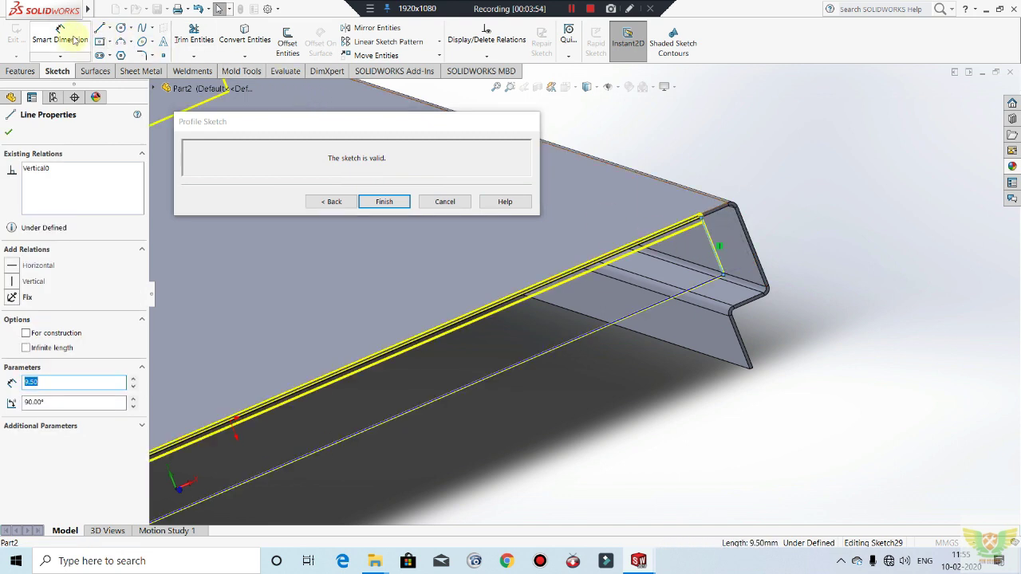
{"action": "left_click", "coordinate": [74, 40]}
{"action": "left_click", "coordinate": [740, 222]}
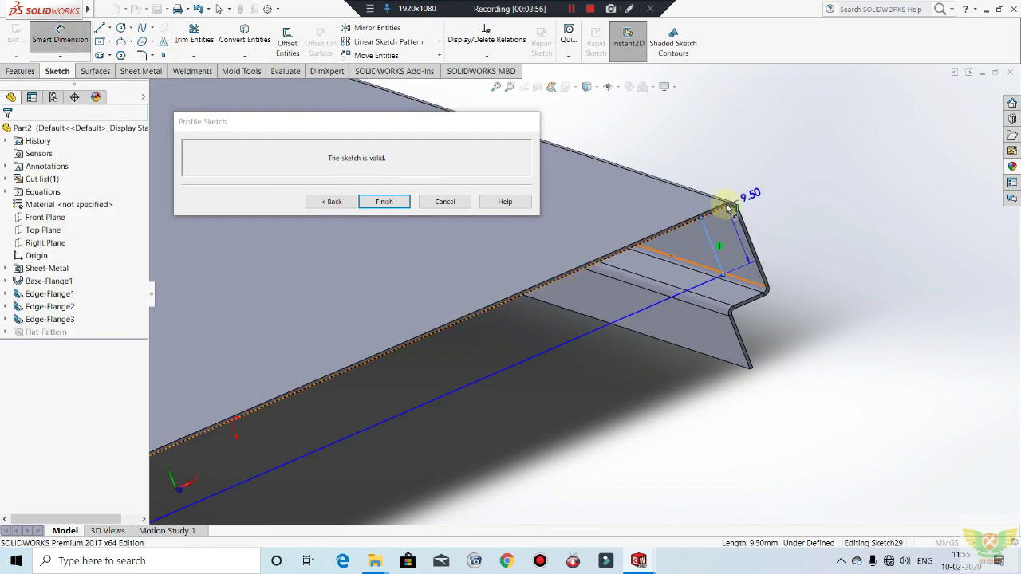
{"action": "left_click", "coordinate": [729, 206]}
{"action": "left_click", "coordinate": [697, 164]}
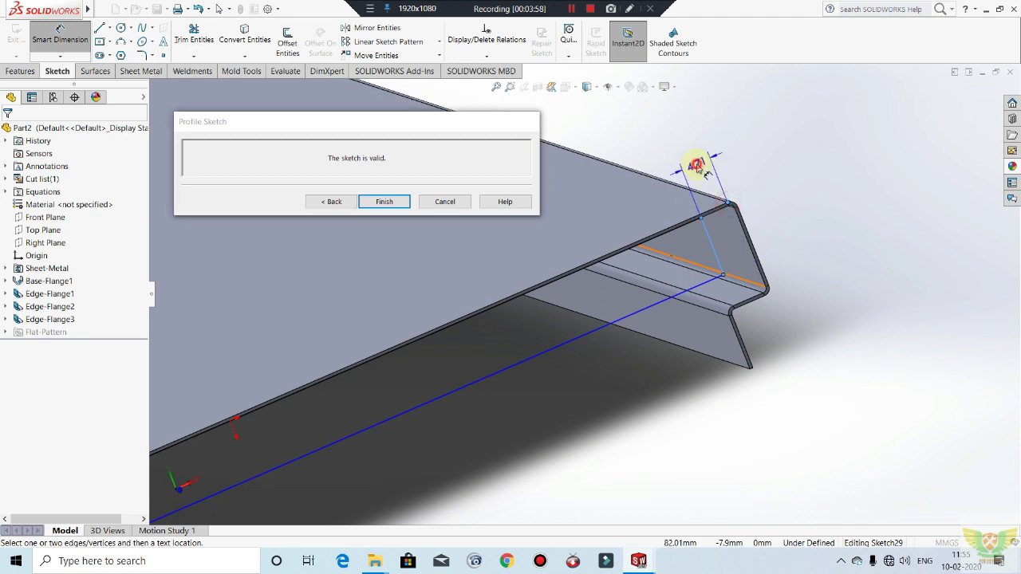
{"action": "key", "text": "Return"}
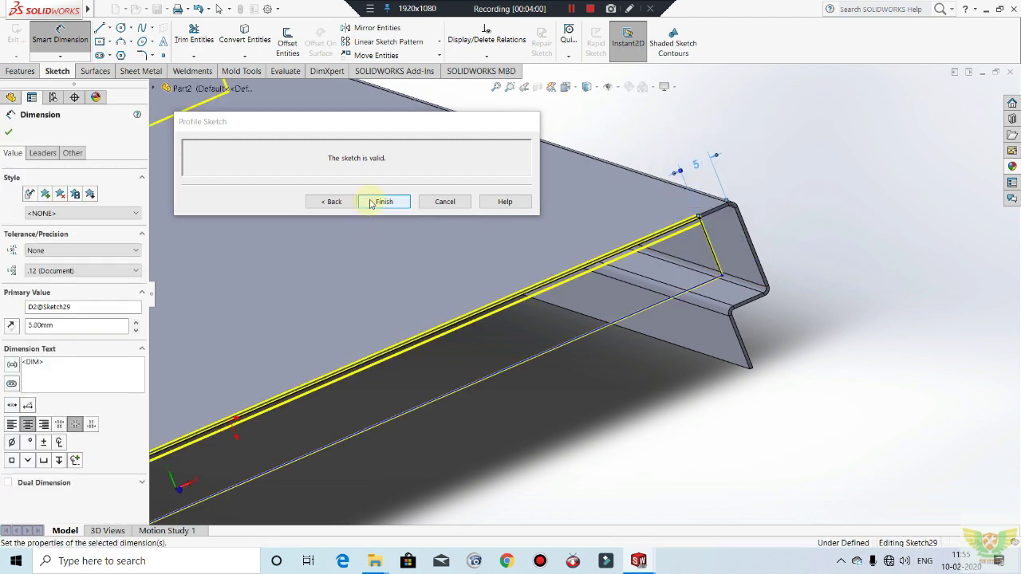
{"action": "left_click", "coordinate": [384, 202]}
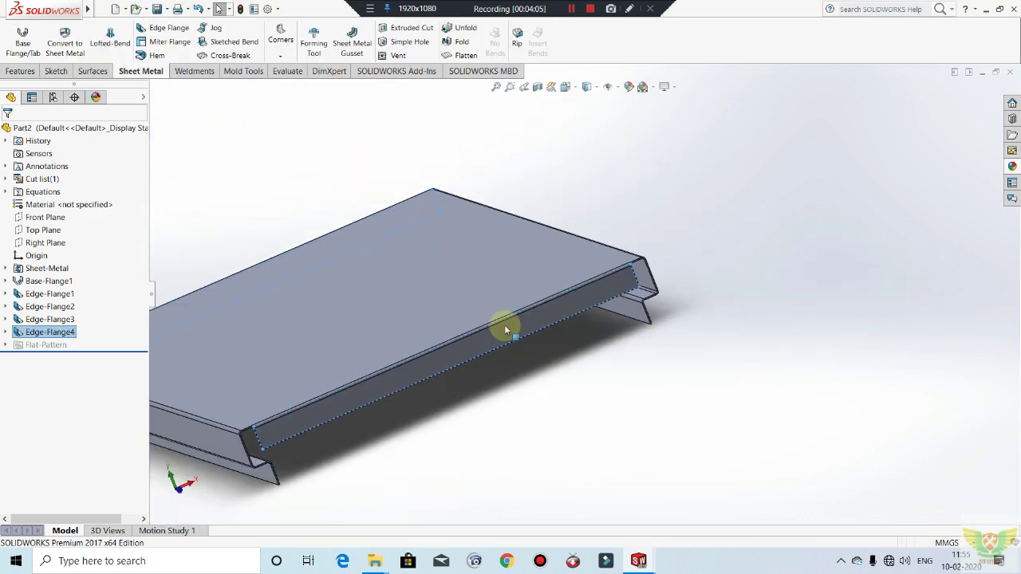
Step: Reopen the end flange feature and open the flange profile of its first short edge for editing
{"action": "scroll", "coordinate": [463, 390], "scroll_direction": "down", "scroll_amount": 3}
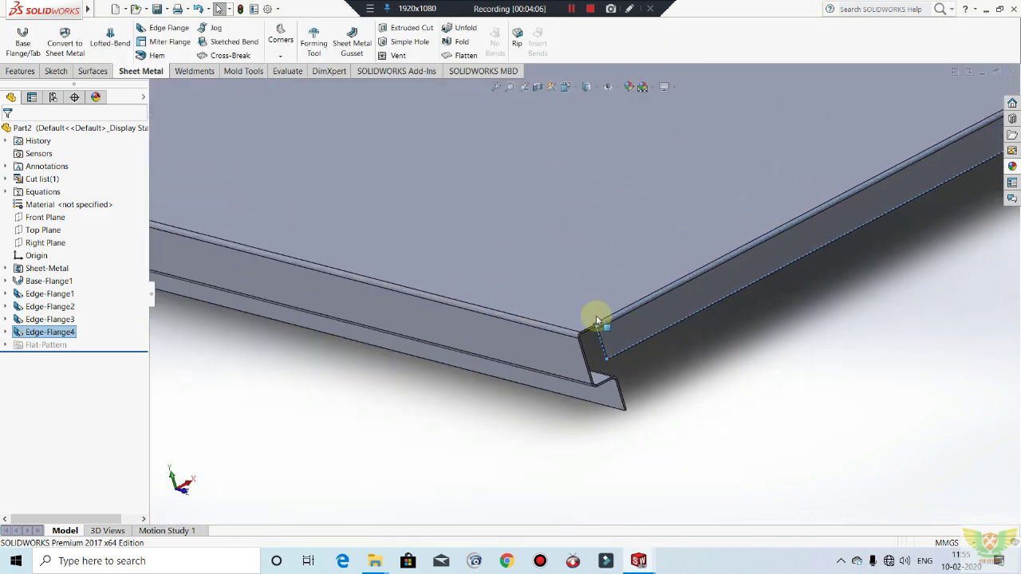
{"action": "left_click", "coordinate": [52, 331]}
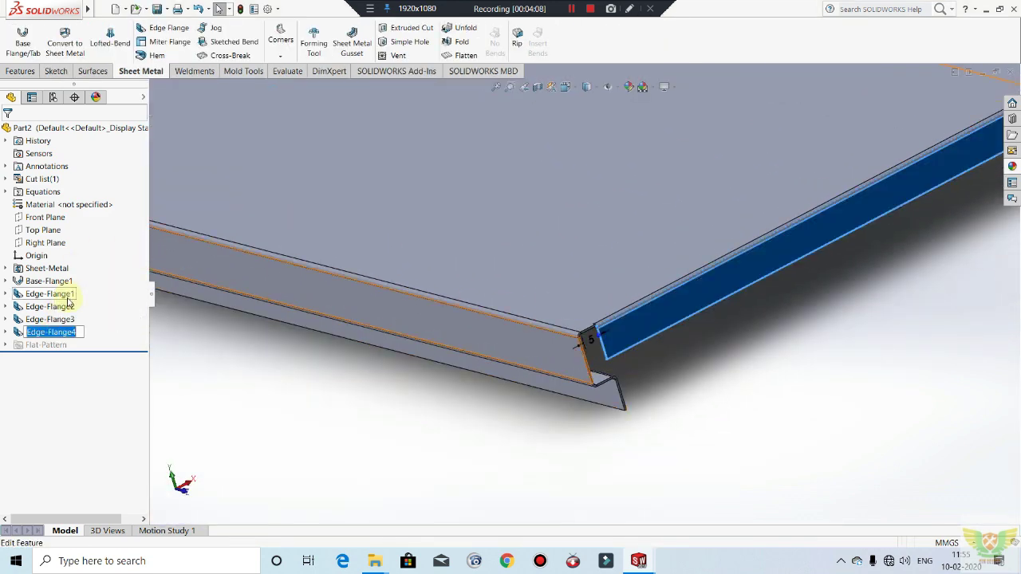
{"action": "right_click", "coordinate": [70, 339]}
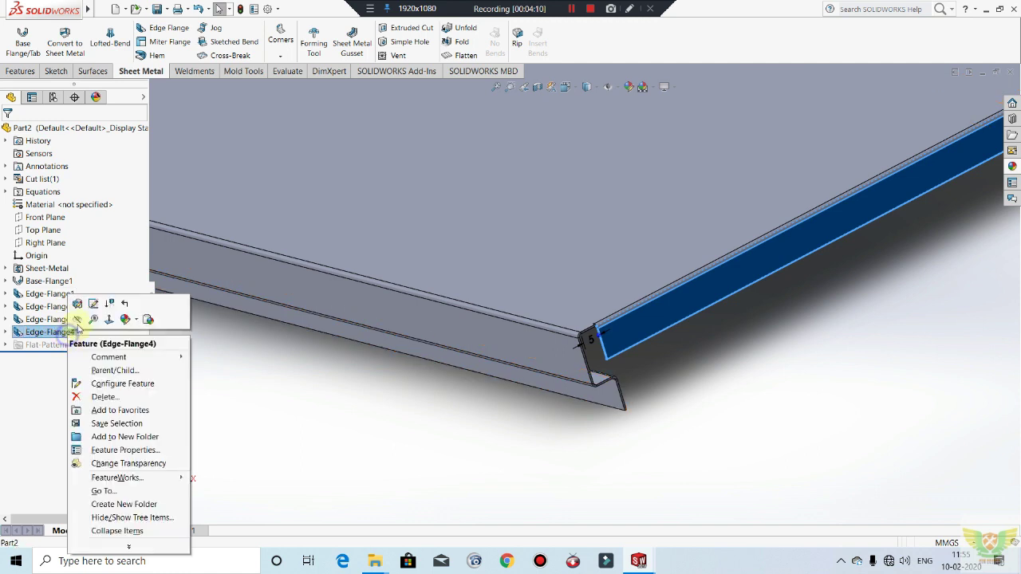
{"action": "left_click", "coordinate": [78, 305]}
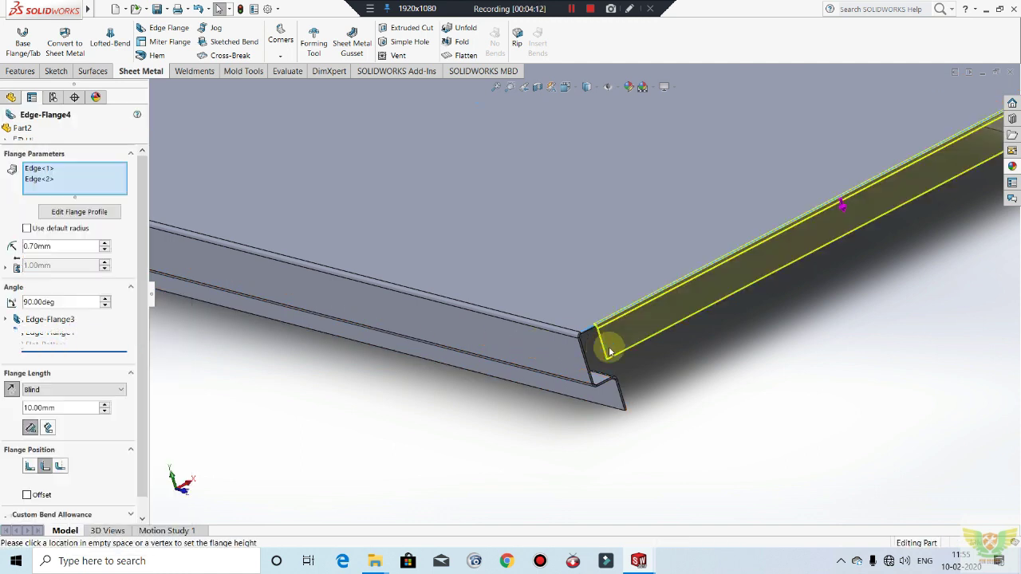
{"action": "scroll", "coordinate": [625, 347], "scroll_direction": "up", "scroll_amount": 4}
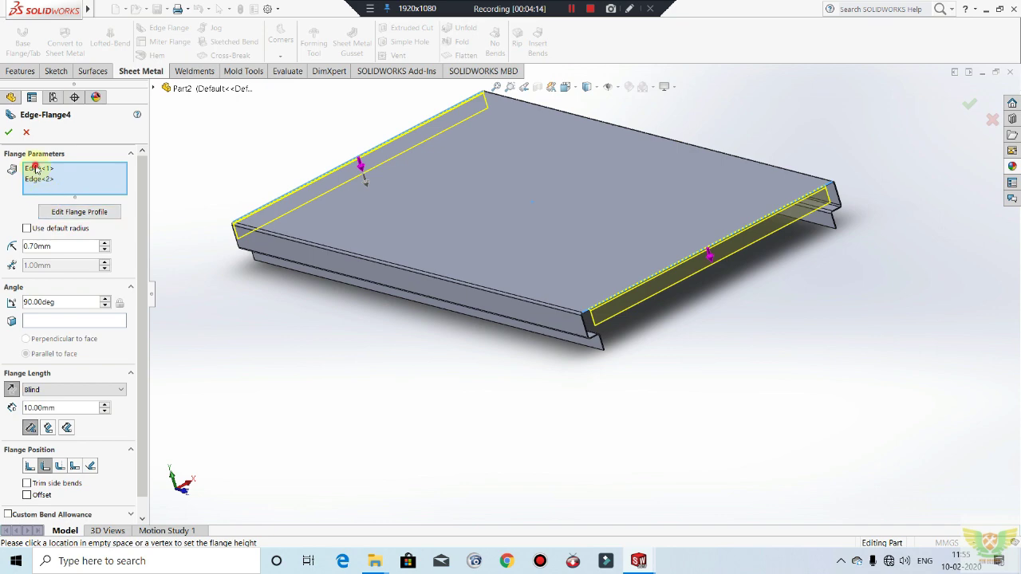
{"action": "left_click", "coordinate": [36, 168]}
{"action": "left_click", "coordinate": [76, 212]}
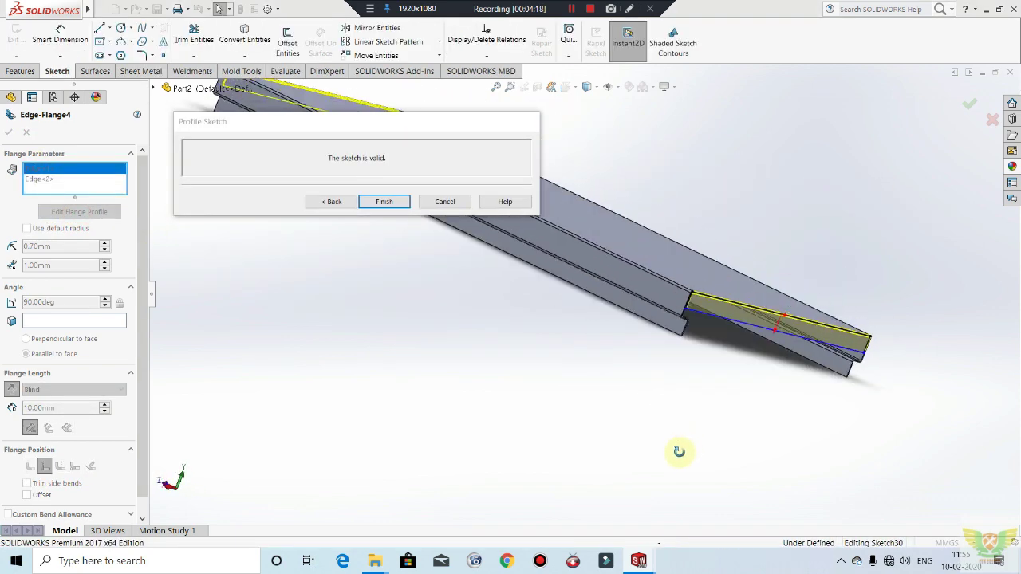
Step: Pull both end lines of the flange profile inward, one about 4.3 mm and the other about 3.6 mm from the plate corners
{"action": "scroll", "coordinate": [593, 372], "scroll_direction": "down", "scroll_amount": 8}
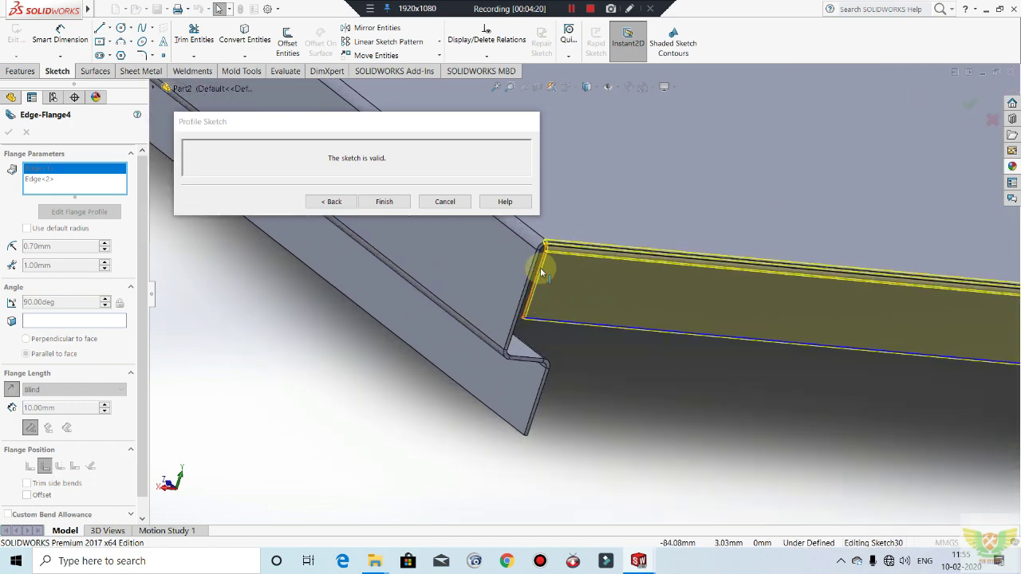
{"action": "left_click", "coordinate": [567, 283]}
{"action": "scroll", "coordinate": [566, 286], "scroll_direction": "up", "scroll_amount": 3}
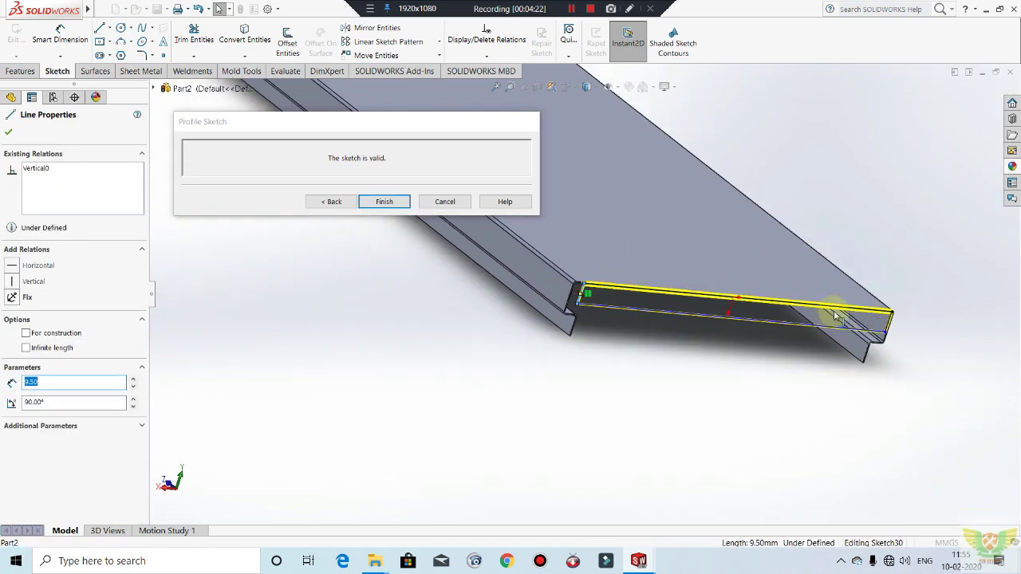
{"action": "scroll", "coordinate": [849, 317], "scroll_direction": "down", "scroll_amount": 4}
{"action": "scroll", "coordinate": [862, 326], "scroll_direction": "up", "scroll_amount": 1}
{"action": "scroll", "coordinate": [832, 319], "scroll_direction": "down", "scroll_amount": 4}
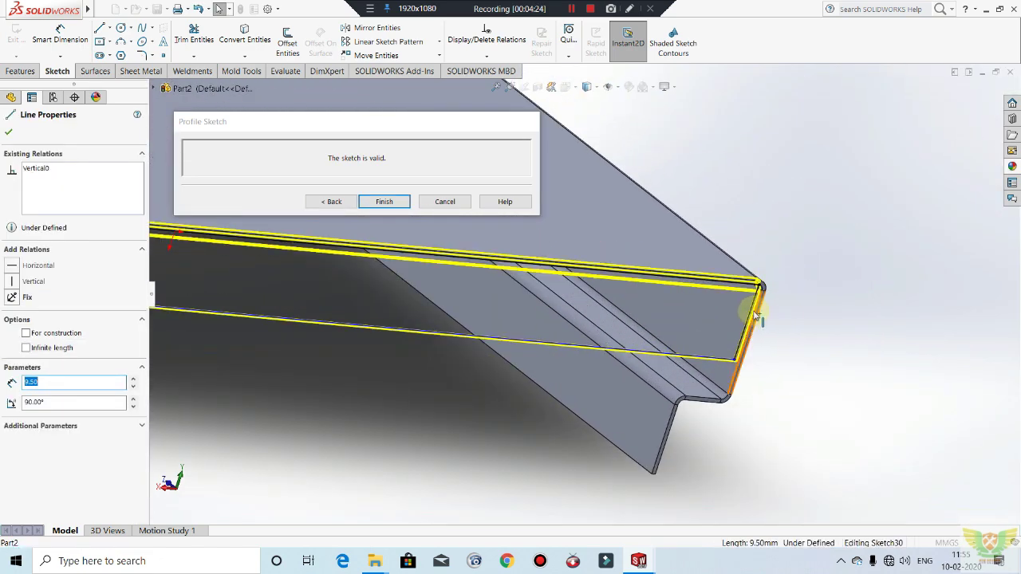
{"action": "mouse_move", "coordinate": [756, 316]}
{"action": "left_mouse_down"}
{"action": "mouse_move", "coordinate": [752, 305]}
{"action": "mouse_move", "coordinate": [726, 308]}
{"action": "left_mouse_up"}
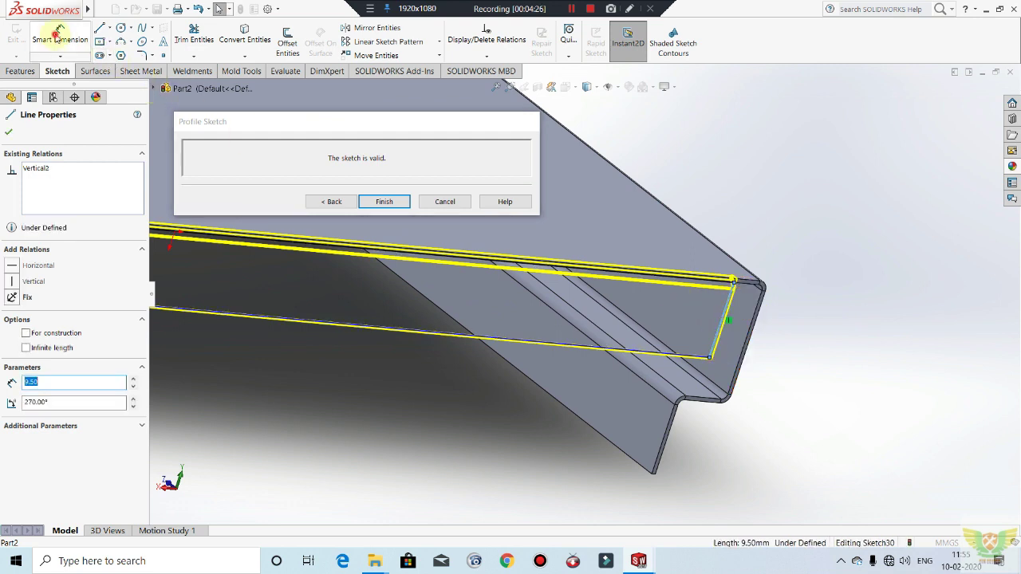
Step: Dimension the second moved end line to 5 mm from its nearest plate corner
{"action": "left_click", "coordinate": [56, 36]}
{"action": "scroll", "coordinate": [843, 392], "scroll_direction": "up", "scroll_amount": 4}
{"action": "scroll", "coordinate": [622, 292], "scroll_direction": "down", "scroll_amount": 4}
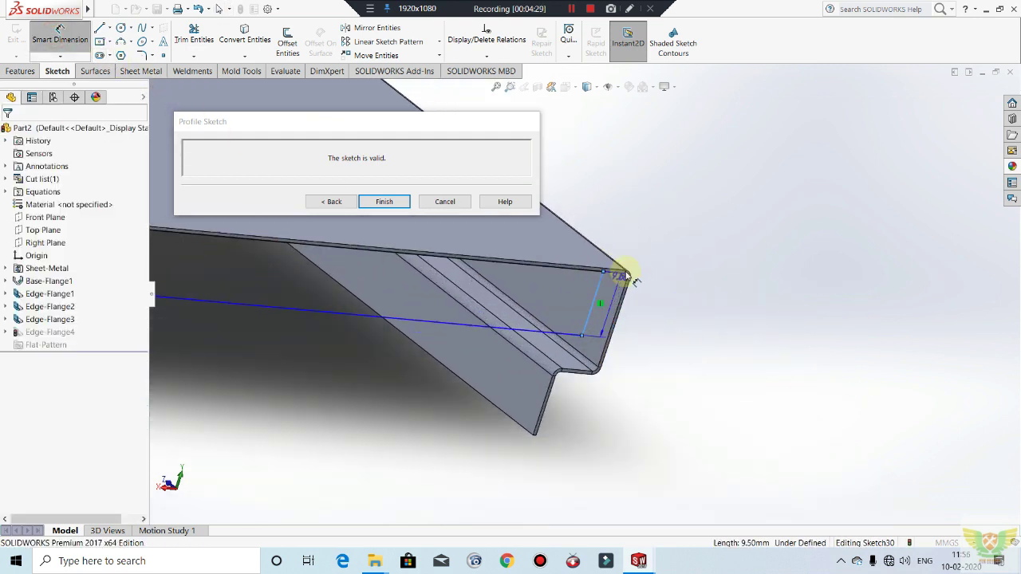
{"action": "scroll", "coordinate": [627, 277], "scroll_direction": "down", "scroll_amount": 3}
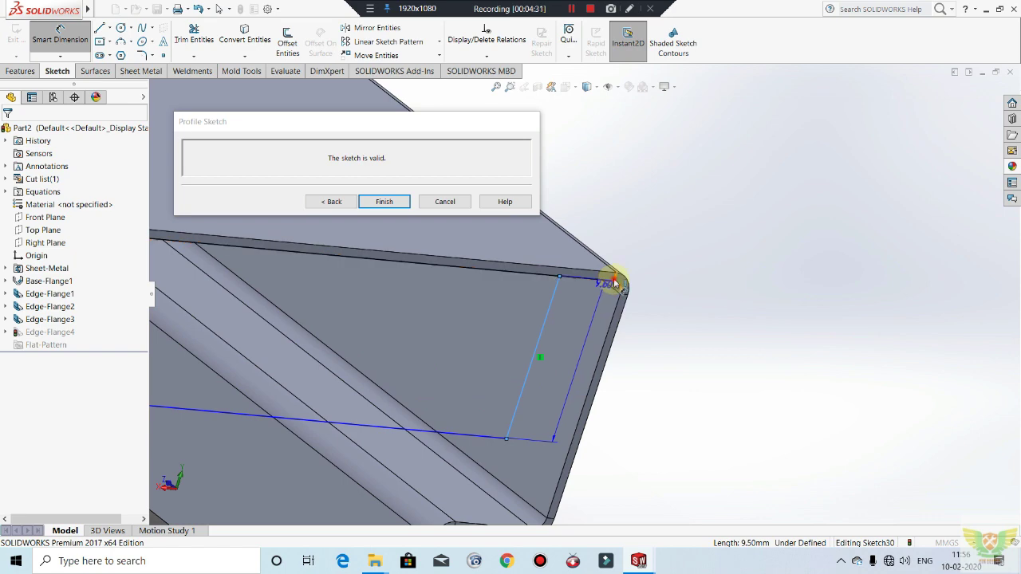
{"action": "left_click", "coordinate": [614, 280]}
{"action": "left_click", "coordinate": [616, 228]}
{"action": "type", "text": "5"}
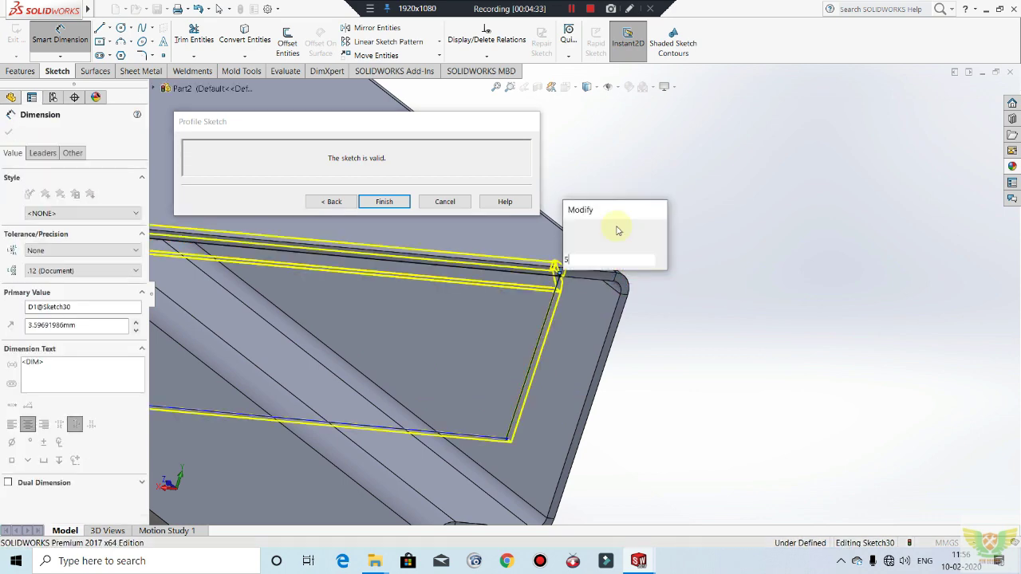
{"action": "key", "text": "Return"}
Step: Dimension the opposite end line of the profile to 5 mm from its plate corner and finish the profile edit
{"action": "scroll", "coordinate": [779, 341], "scroll_direction": "up", "scroll_amount": 5}
{"action": "scroll", "coordinate": [469, 306], "scroll_direction": "up", "scroll_amount": 1}
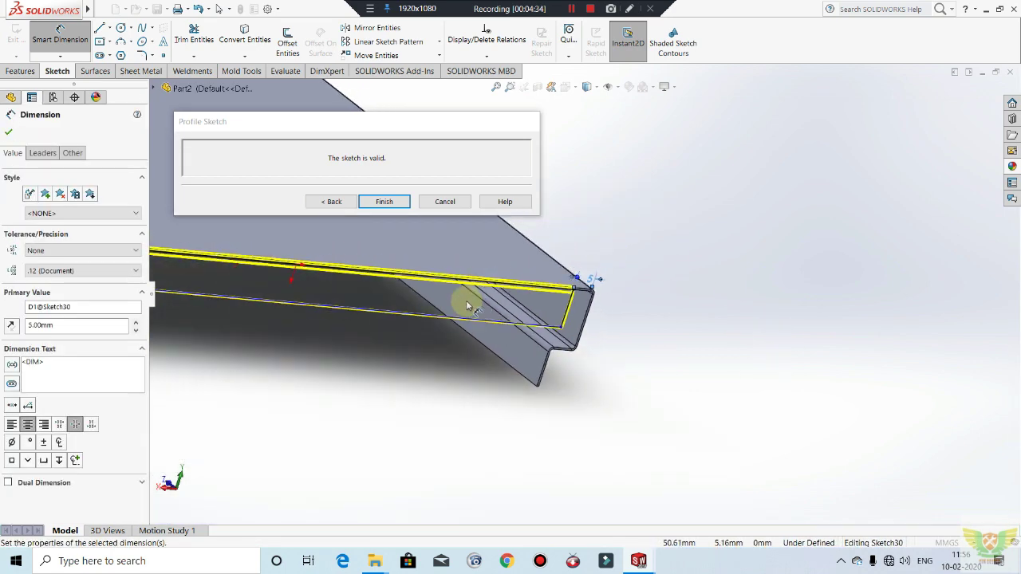
{"action": "scroll", "coordinate": [467, 306], "scroll_direction": "up", "scroll_amount": 4}
{"action": "scroll", "coordinate": [354, 249], "scroll_direction": "down", "scroll_amount": 4}
{"action": "scroll", "coordinate": [426, 360], "scroll_direction": "down", "scroll_amount": 5}
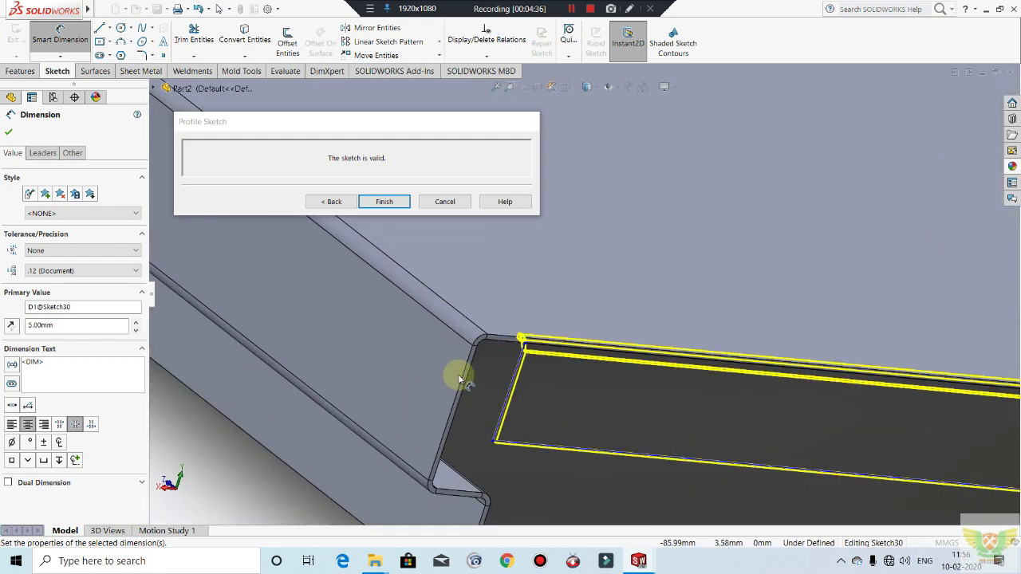
{"action": "left_click", "coordinate": [488, 335]}
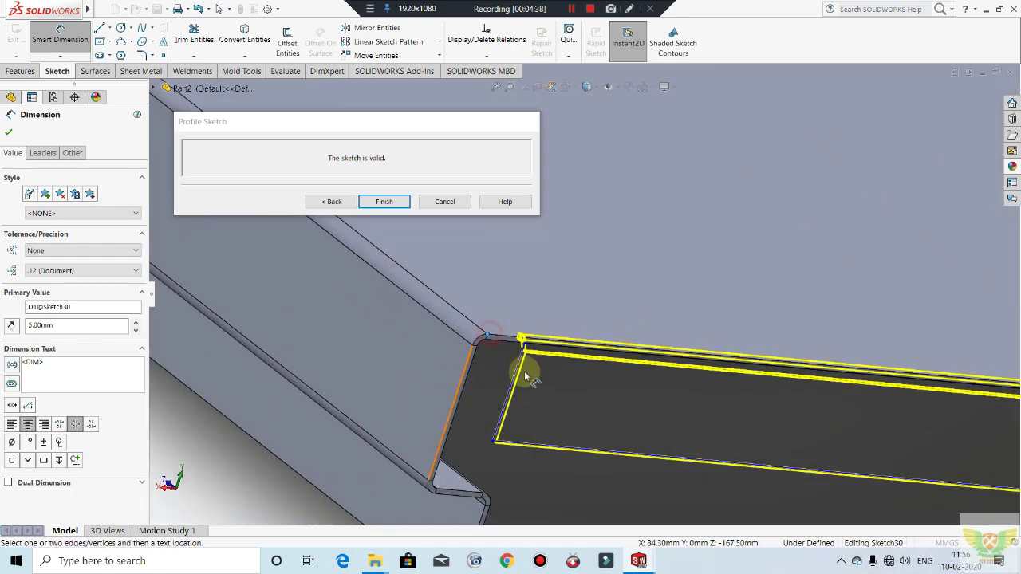
{"action": "left_click", "coordinate": [517, 366]}
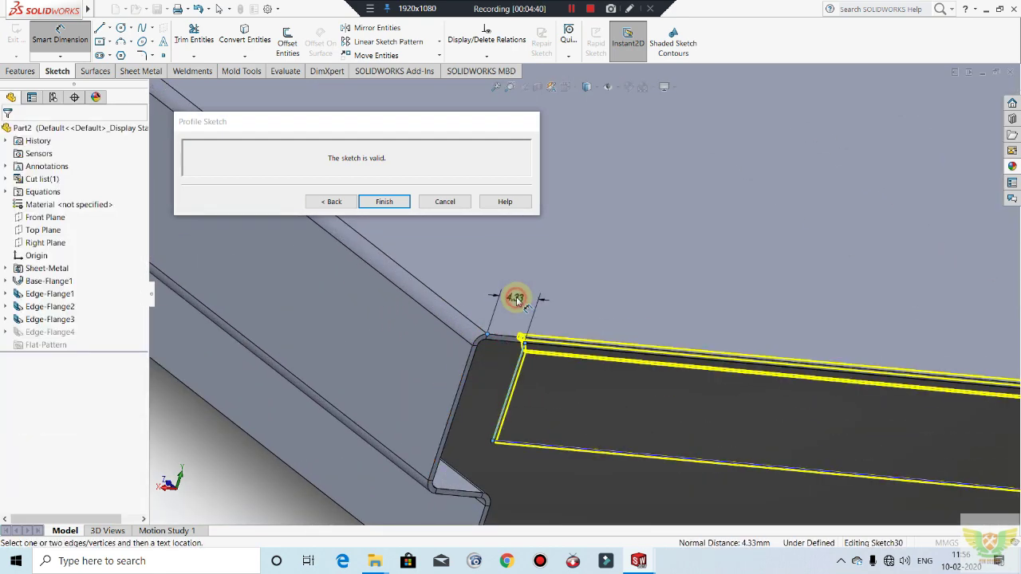
{"action": "left_click", "coordinate": [517, 301]}
{"action": "type", "text": "5"}
{"action": "key", "text": "Return"}
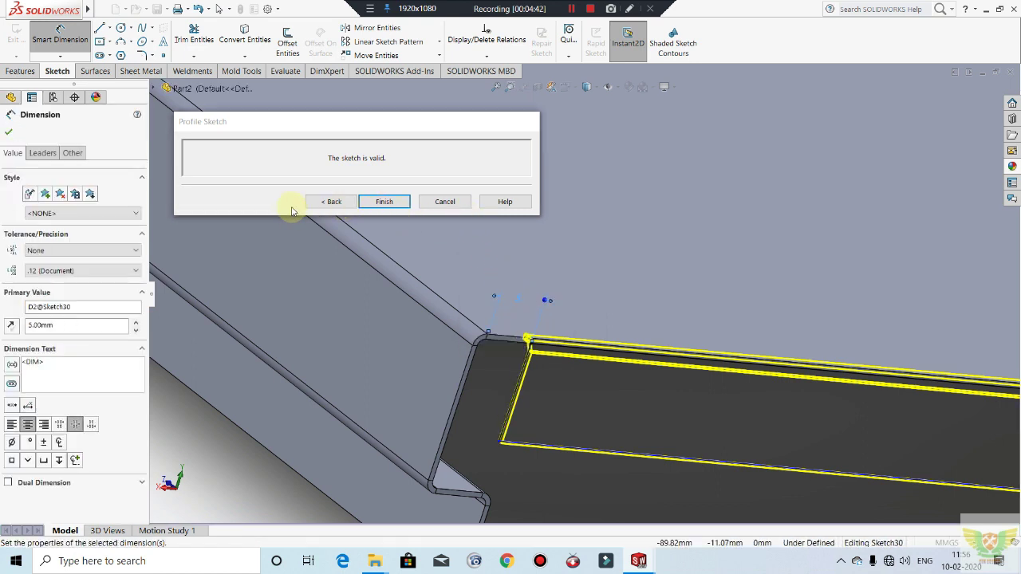
{"action": "left_click", "coordinate": [385, 201]}
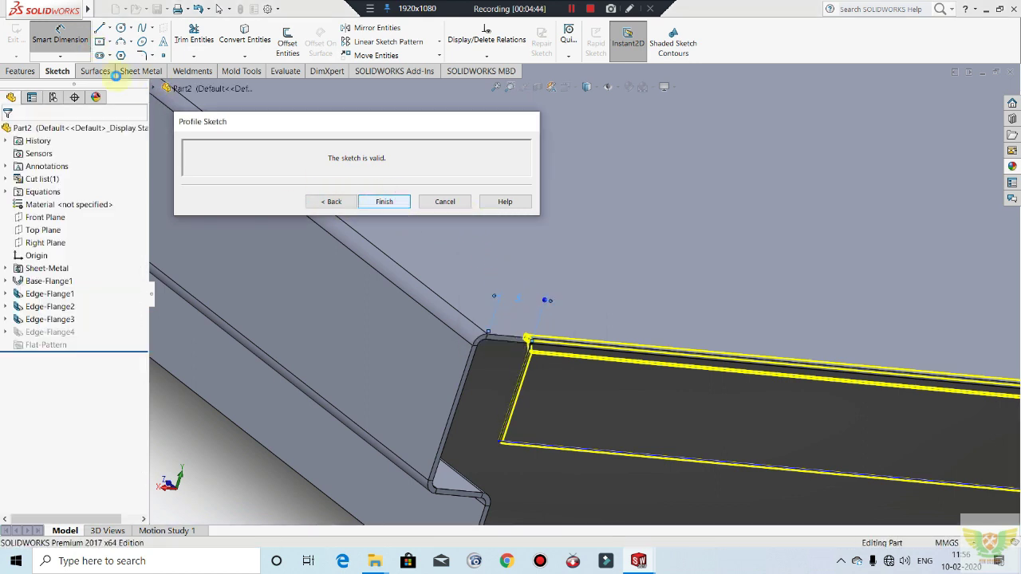
Step: Start an inward 3 mm edge flange on the vertical end edge of one stepped side flange, with a custom 0.7 mm bend radius
{"action": "mouse_move", "coordinate": [477, 206]}
{"action": "middle_mouse_down"}
{"action": "mouse_move", "coordinate": [531, 303]}
{"action": "mouse_move", "coordinate": [547, 375]}
{"action": "mouse_move", "coordinate": [513, 389]}
{"action": "mouse_move", "coordinate": [474, 360]}
{"action": "mouse_move", "coordinate": [493, 303]}
{"action": "middle_mouse_up"}
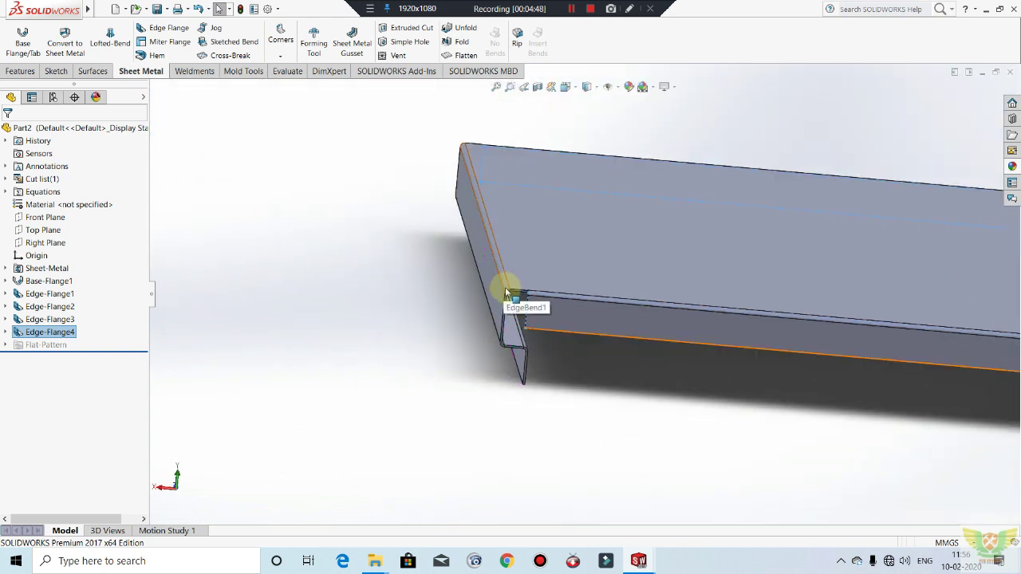
{"action": "scroll", "coordinate": [533, 327], "scroll_direction": "down", "scroll_amount": 5}
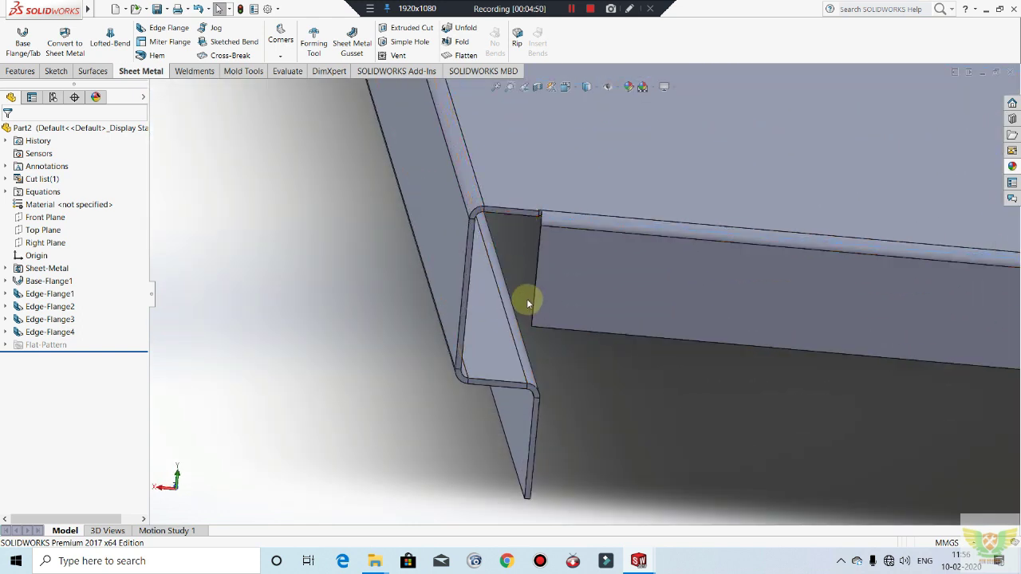
{"action": "left_click", "coordinate": [464, 250]}
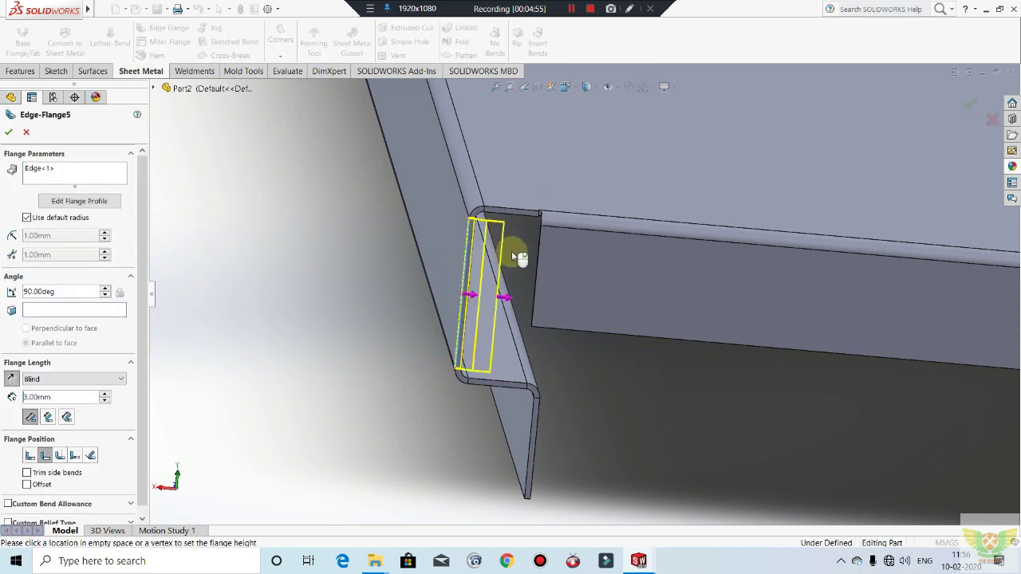
{"action": "left_click", "coordinate": [519, 256]}
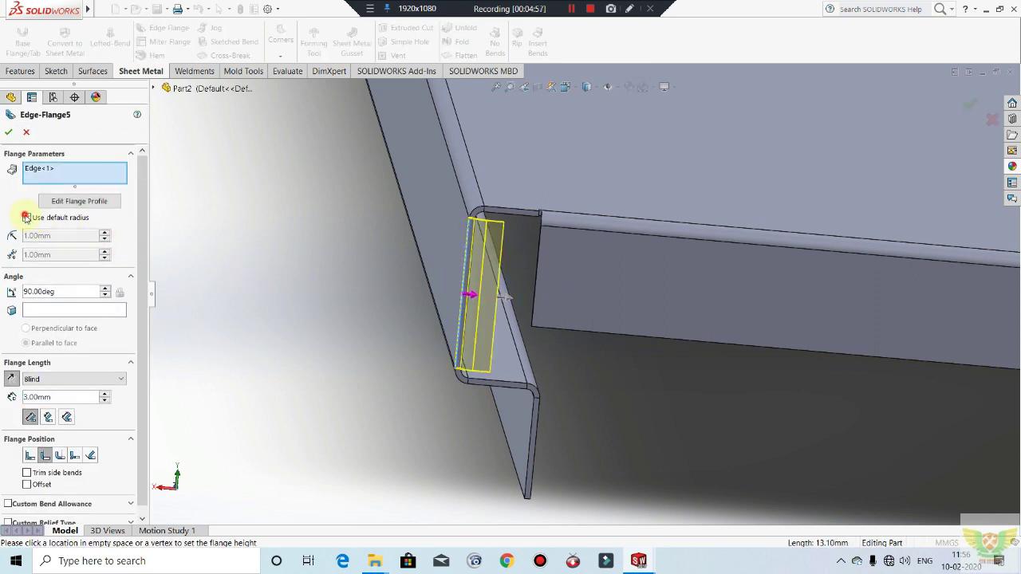
{"action": "type", "text": "0.7"}
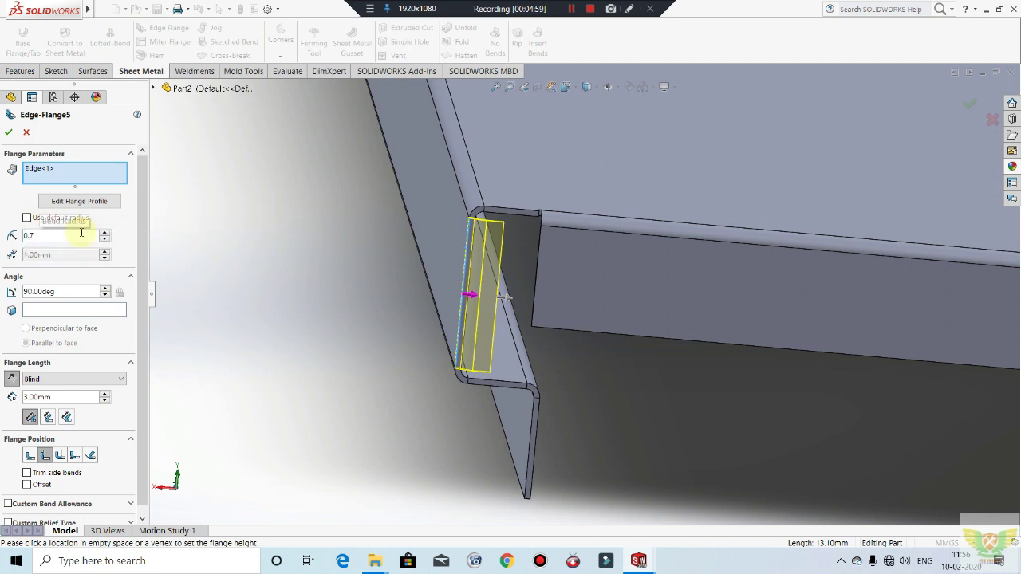
{"action": "key", "text": "Return"}
Step: Add the matching vertical end edge of the opposite side flange to the new edge flange
{"action": "key", "text": "f"}
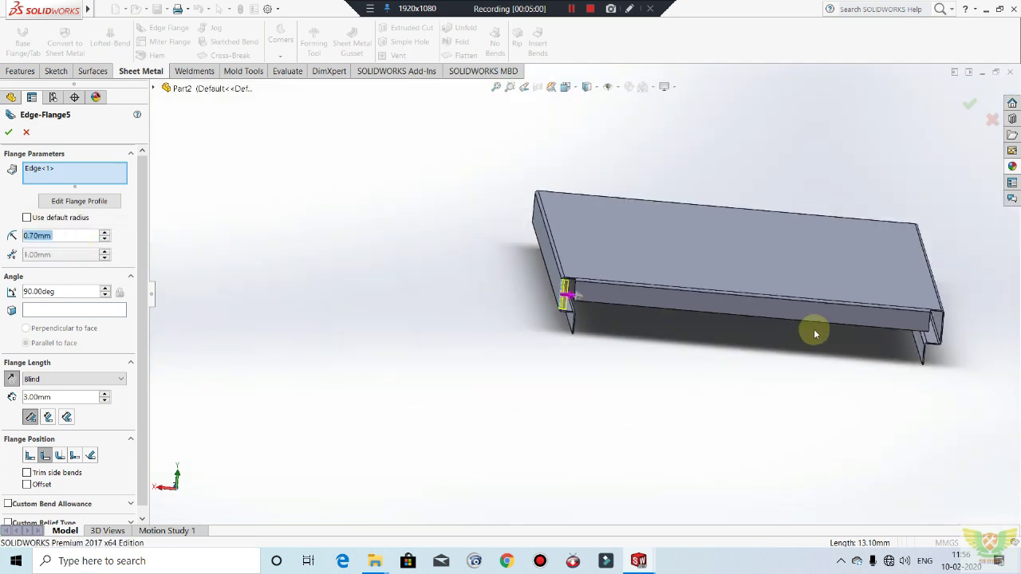
{"action": "scroll", "coordinate": [878, 327], "scroll_direction": "down", "scroll_amount": 6}
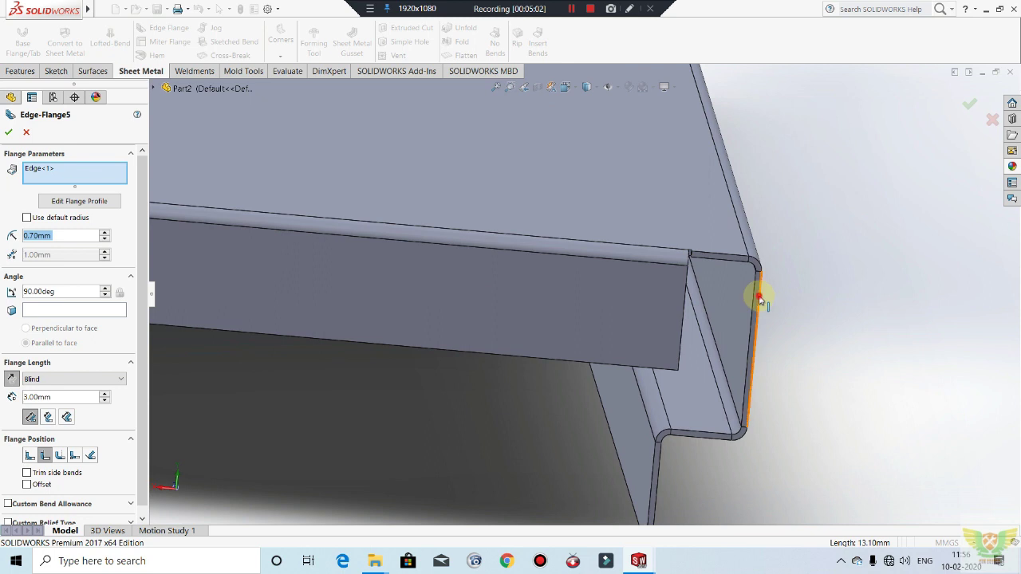
{"action": "left_click", "coordinate": [757, 359]}
{"action": "scroll", "coordinate": [808, 324], "scroll_direction": "up", "scroll_amount": 5}
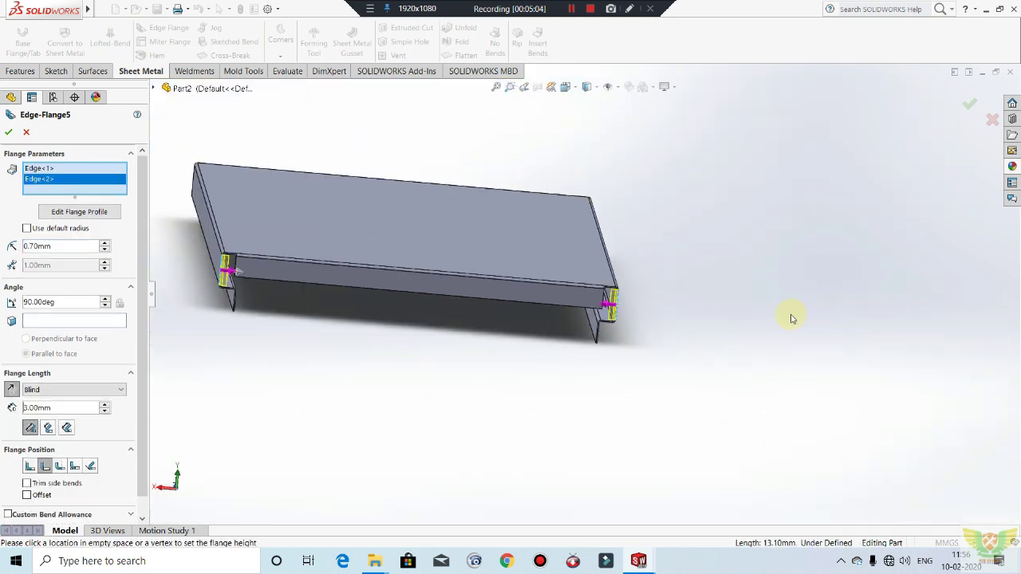
{"action": "scroll", "coordinate": [791, 319], "scroll_direction": "up", "scroll_amount": 3}
{"action": "middle_click_drag", "start_coordinate": [789, 319], "coordinate": [656, 327]}
{"action": "scroll", "coordinate": [715, 266], "scroll_direction": "down", "scroll_amount": 5}
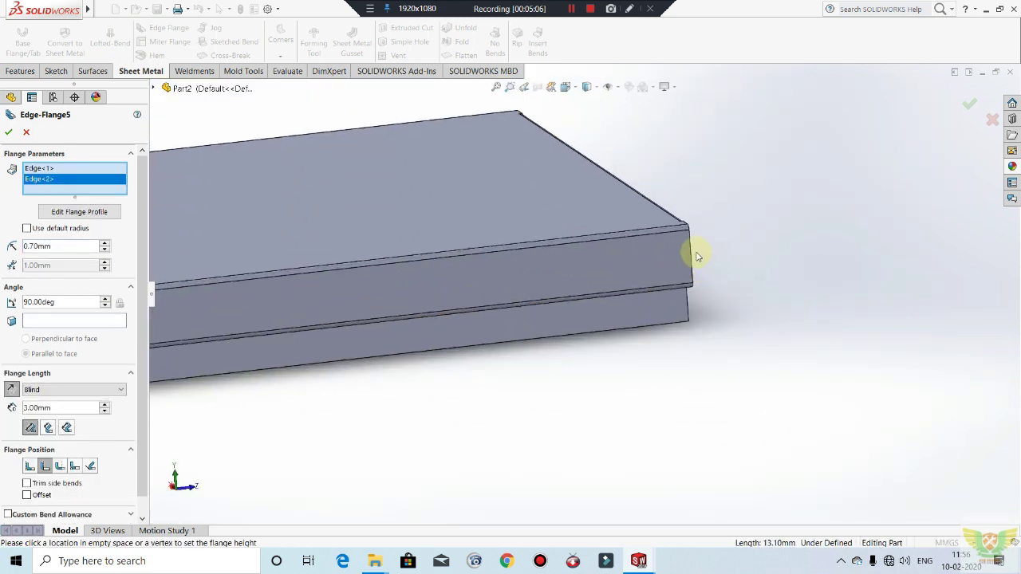
Step: Add the vertical end edges at the two far ends of the stepped side flanges to the edge flange
{"action": "scroll", "coordinate": [696, 256], "scroll_direction": "down", "scroll_amount": 1}
{"action": "left_click", "coordinate": [667, 233]}
{"action": "scroll", "coordinate": [778, 290], "scroll_direction": "up", "scroll_amount": 1}
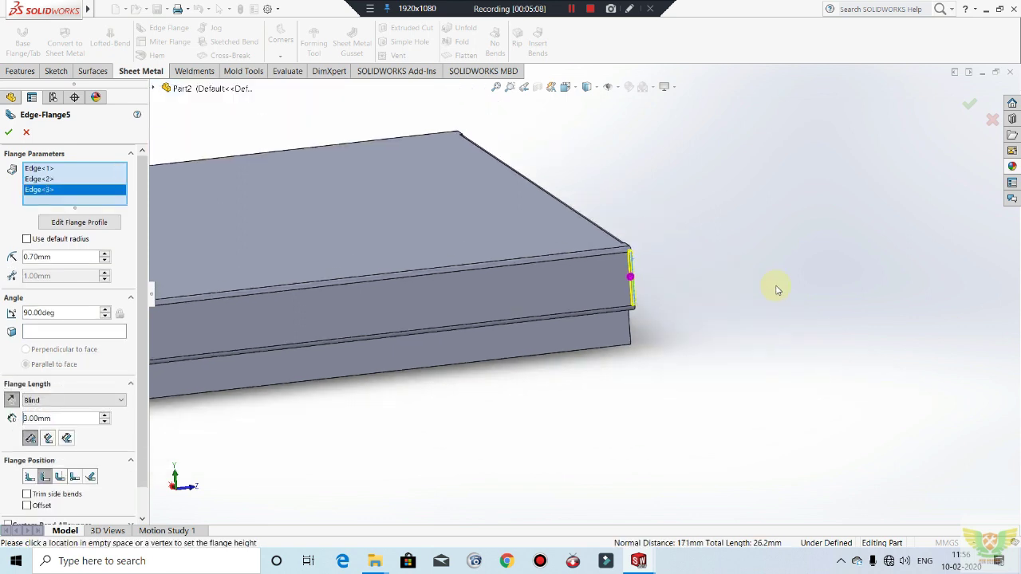
{"action": "scroll", "coordinate": [775, 291], "scroll_direction": "up", "scroll_amount": 3}
{"action": "middle_click_drag", "start_coordinate": [763, 294], "coordinate": [586, 355]}
{"action": "scroll", "coordinate": [929, 158], "scroll_direction": "down", "scroll_amount": 3}
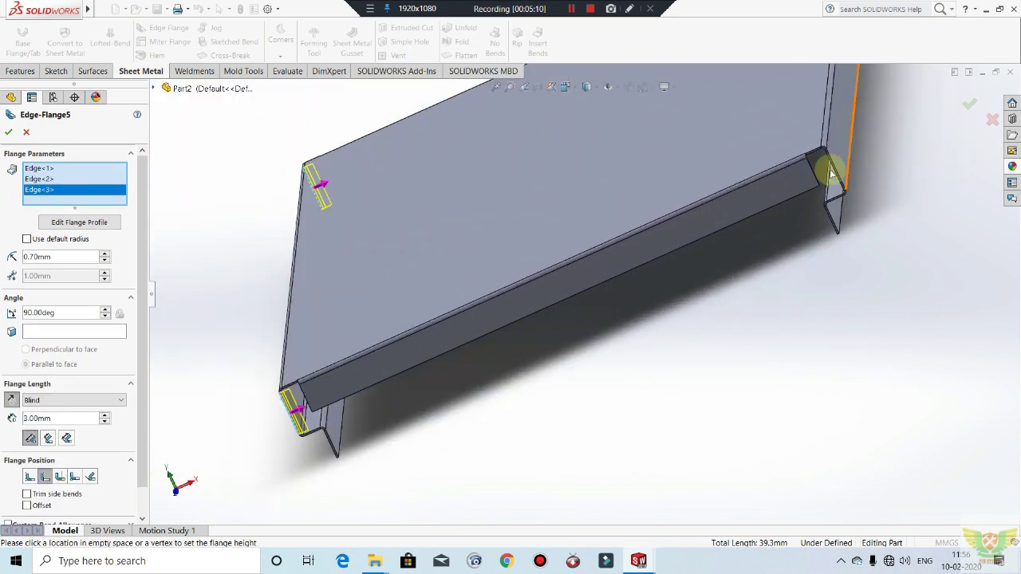
{"action": "scroll", "coordinate": [801, 175], "scroll_direction": "down", "scroll_amount": 3}
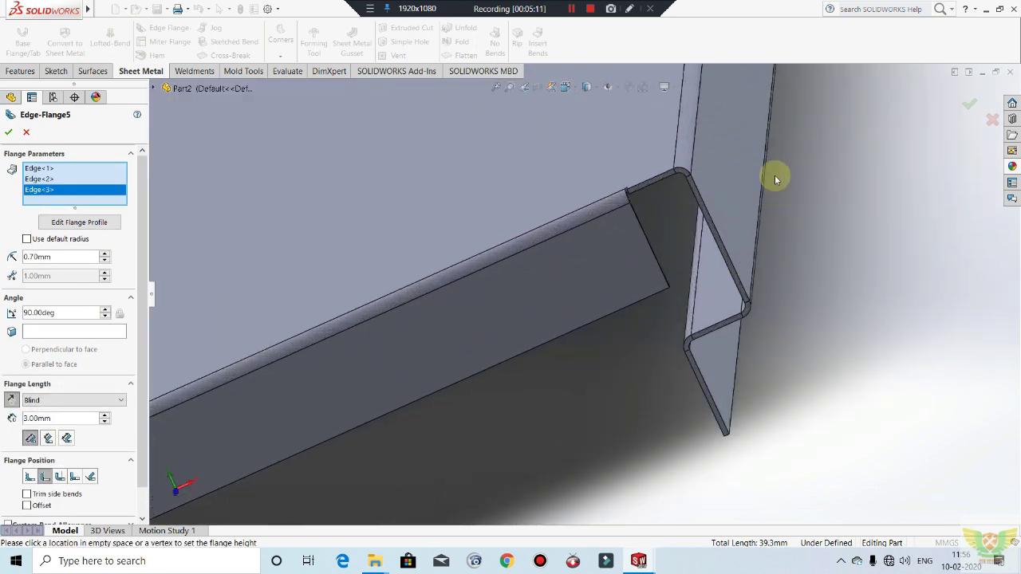
{"action": "left_click", "coordinate": [702, 204]}
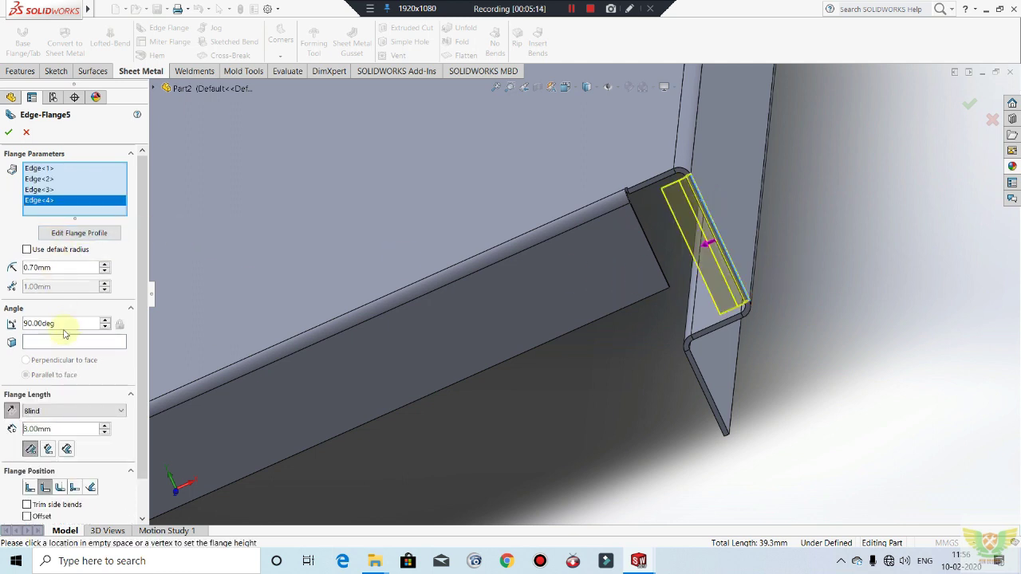
Step: Set the length of the four corner flanges to 5 mm and finish the edge flange
{"action": "type", "text": "5"}
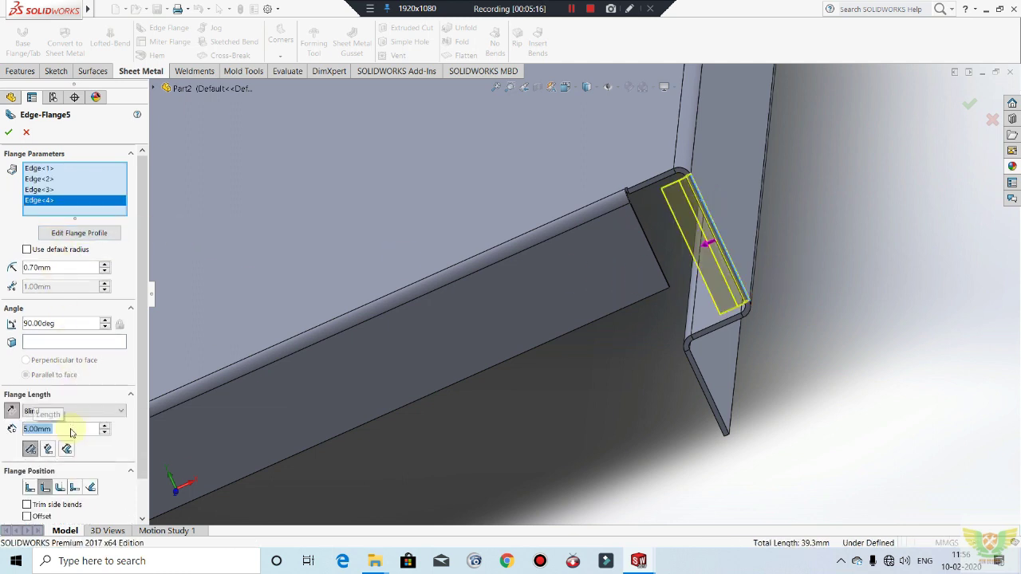
{"action": "key", "text": "Return"}
{"action": "scroll", "coordinate": [610, 394], "scroll_direction": "up", "scroll_amount": 8}
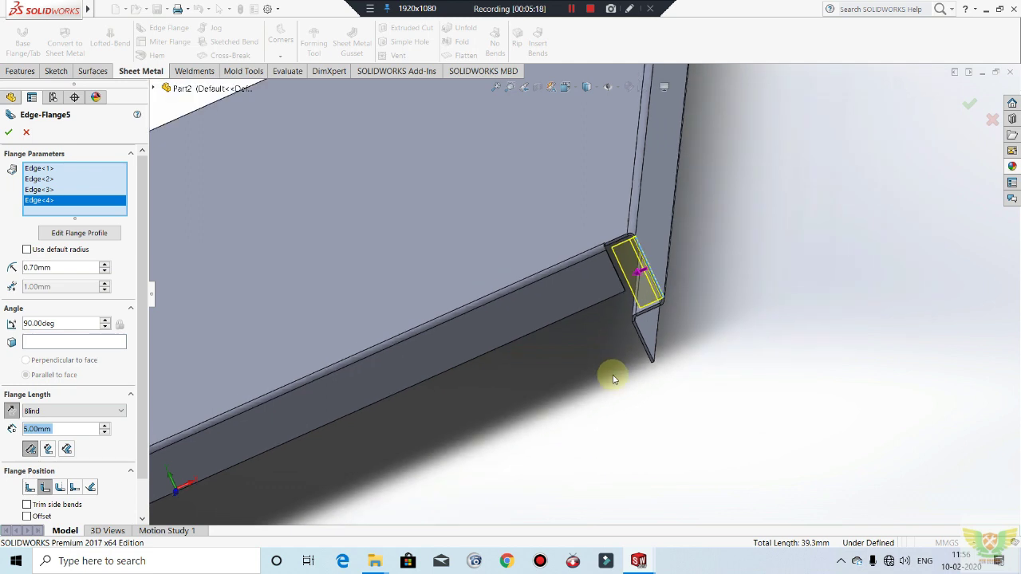
{"action": "middle_click_drag", "start_coordinate": [695, 297], "coordinate": [816, 276]}
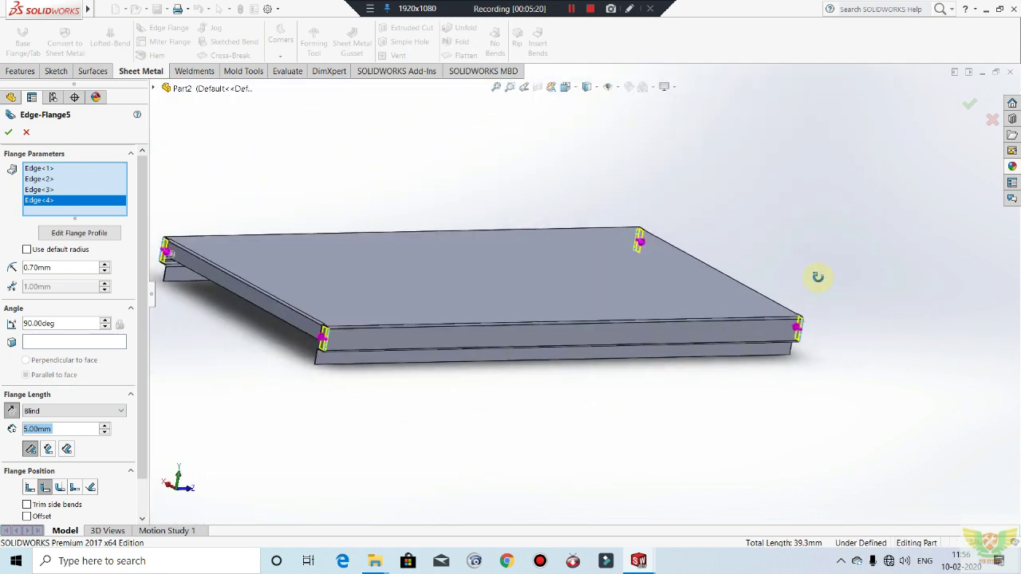
{"action": "scroll", "coordinate": [125, 282], "scroll_direction": "down", "scroll_amount": 1}
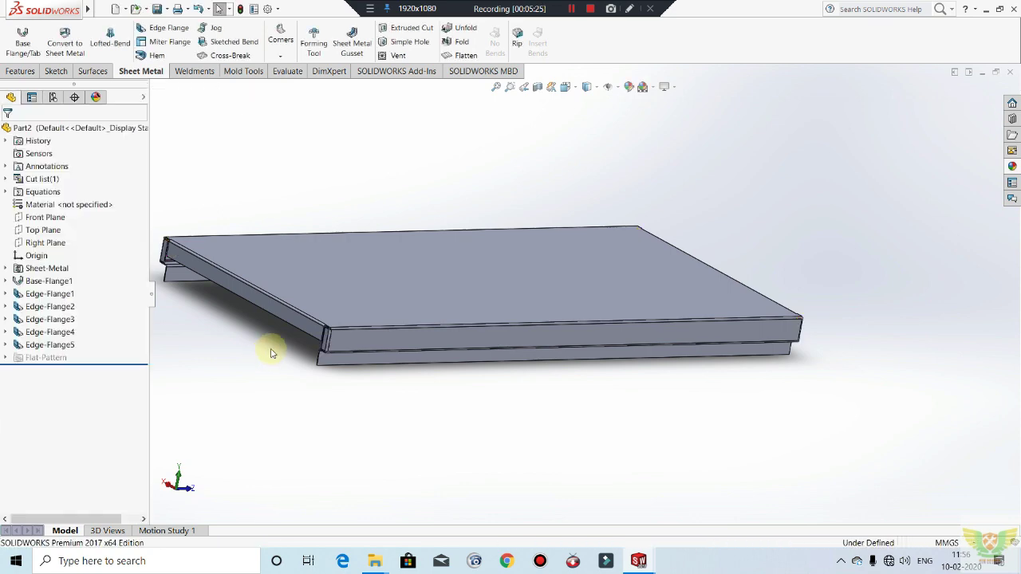
Step: Examine a plate corner up close, where the small corner flange meets the end flange and the side flange
{"action": "scroll", "coordinate": [297, 336], "scroll_direction": "up", "scroll_amount": 2}
{"action": "middle_click_drag", "start_coordinate": [299, 335], "coordinate": [353, 289]}
{"action": "scroll", "coordinate": [314, 263], "scroll_direction": "down", "scroll_amount": 3}
{"action": "scroll", "coordinate": [314, 263], "scroll_direction": "down", "scroll_amount": 4}
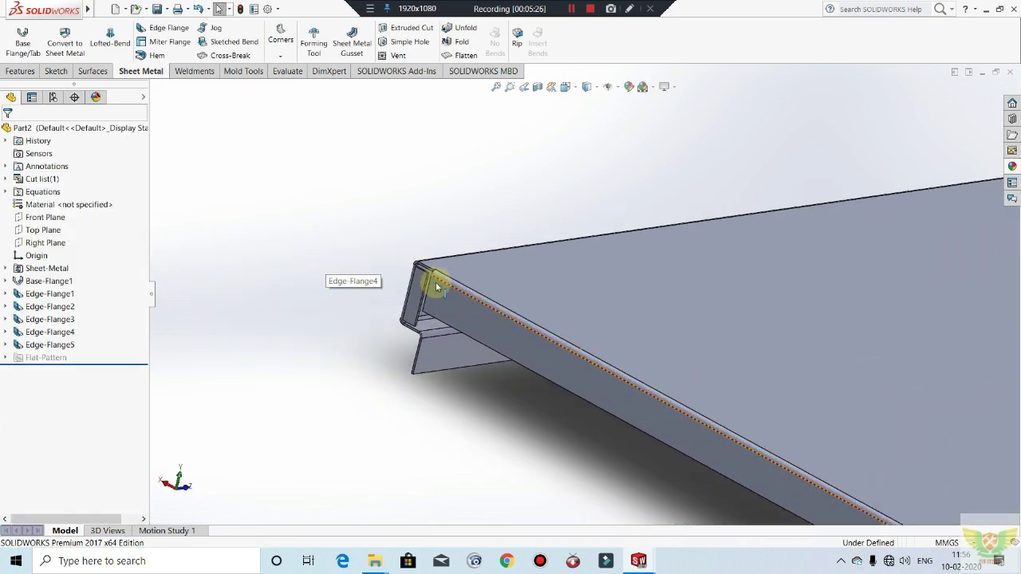
{"action": "middle_click_drag", "start_coordinate": [459, 295], "coordinate": [438, 323]}
{"action": "scroll", "coordinate": [438, 275], "scroll_direction": "down", "scroll_amount": 3}
{"action": "scroll", "coordinate": [454, 263], "scroll_direction": "up", "scroll_amount": 6}
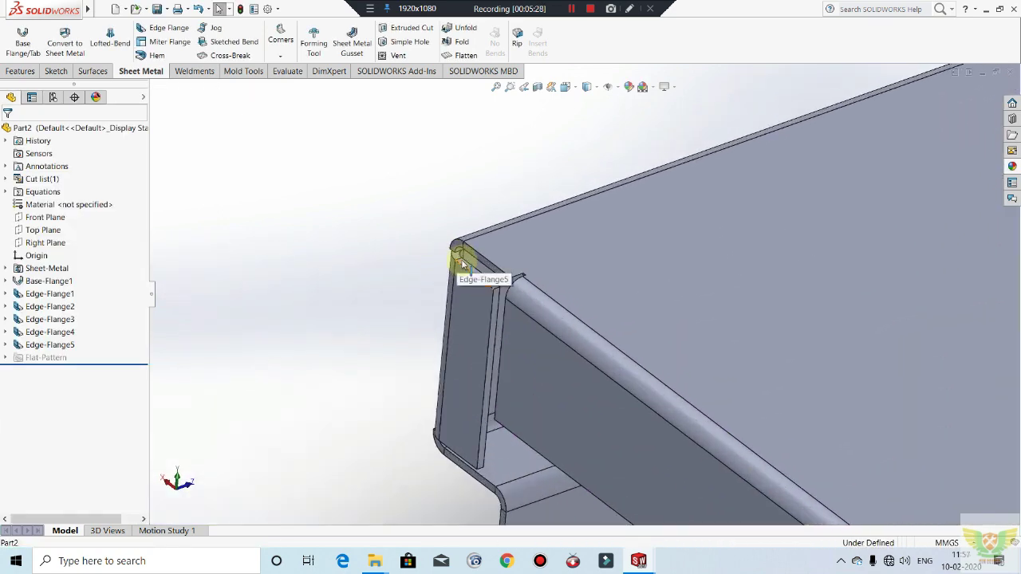
{"action": "scroll", "coordinate": [401, 302], "scroll_direction": "up", "scroll_amount": 3}
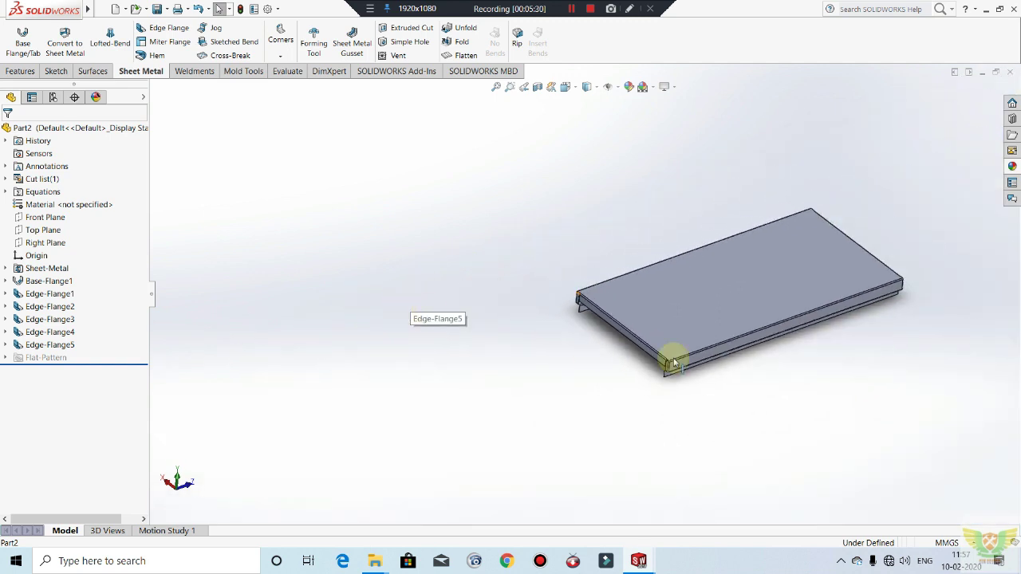
Step: Inspect the folded part from several sides, checking the stepped side flanges, end flanges and remaining corners
{"action": "middle_click_drag", "start_coordinate": [673, 358], "coordinate": [798, 207]}
{"action": "middle_click_drag", "start_coordinate": [680, 405], "coordinate": [581, 398]}
{"action": "scroll", "coordinate": [279, 290], "scroll_direction": "down", "scroll_amount": 5}
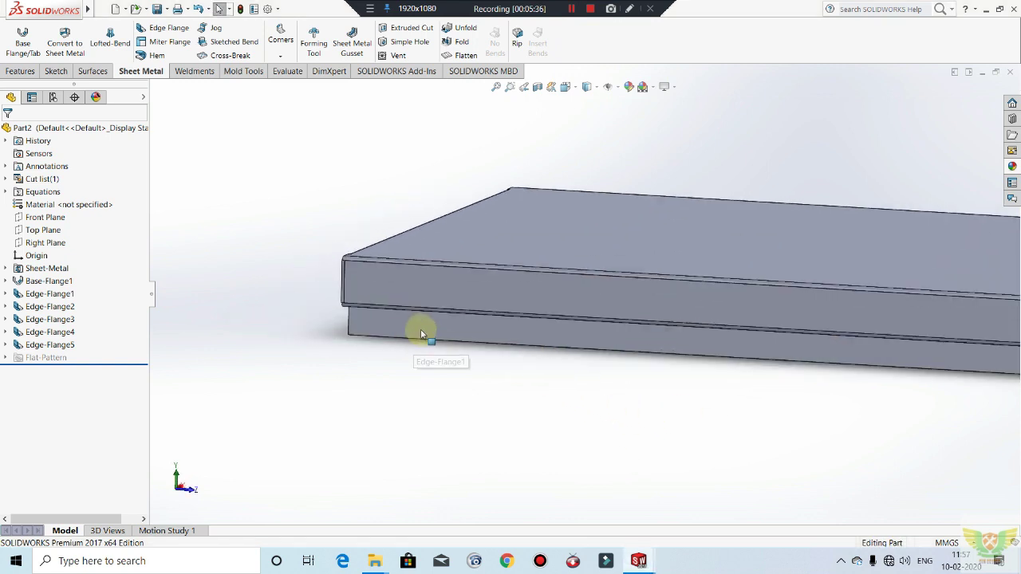
{"action": "scroll", "coordinate": [708, 354], "scroll_direction": "up", "scroll_amount": 4}
{"action": "middle_click_drag", "start_coordinate": [698, 352], "coordinate": [629, 312]}
{"action": "scroll", "coordinate": [678, 306], "scroll_direction": "down", "scroll_amount": 3}
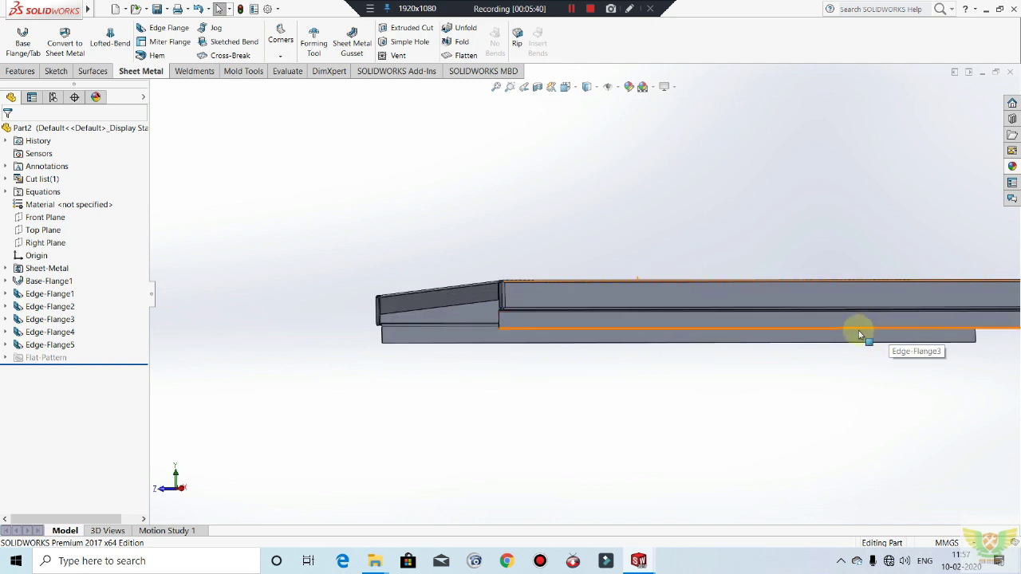
{"action": "scroll", "coordinate": [736, 333], "scroll_direction": "up", "scroll_amount": 3}
{"action": "middle_click_drag", "start_coordinate": [737, 332], "coordinate": [710, 335]}
{"action": "scroll", "coordinate": [709, 335], "scroll_direction": "down", "scroll_amount": 3}
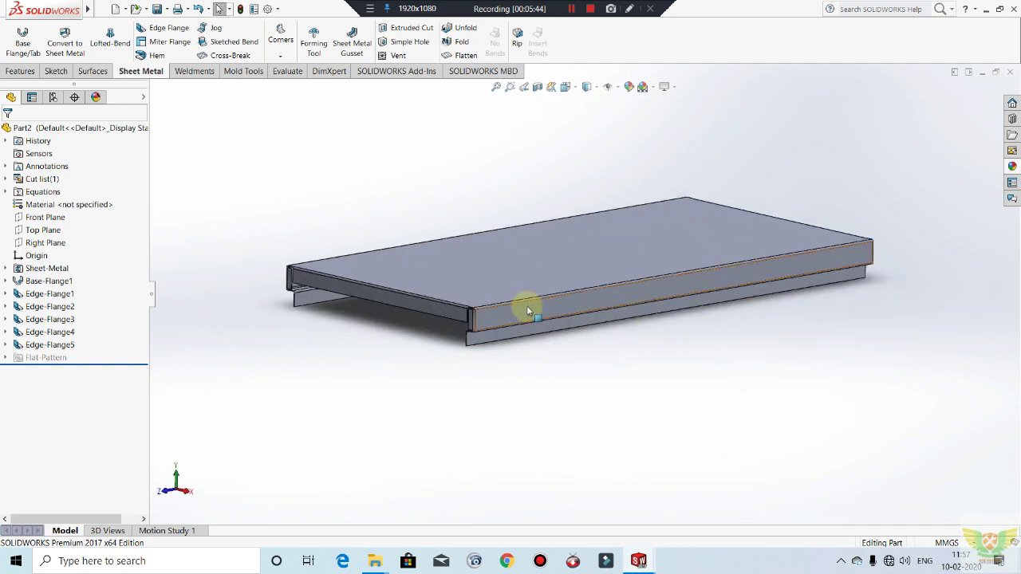
{"action": "middle_click_drag", "start_coordinate": [527, 307], "coordinate": [542, 334]}
{"action": "scroll", "coordinate": [727, 350], "scroll_direction": "up", "scroll_amount": 2}
{"action": "middle_click_drag", "start_coordinate": [676, 324], "coordinate": [662, 303]}
{"action": "scroll", "coordinate": [662, 303], "scroll_direction": "down", "scroll_amount": 3}
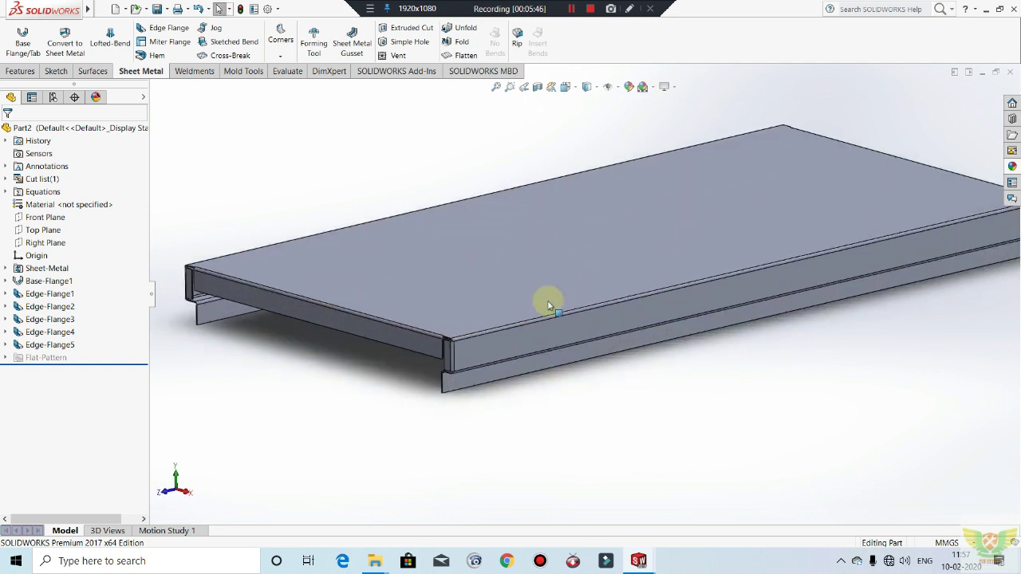
Step: Flatten the sheet metal part to show its flat pattern with all four notched corners
{"action": "scroll", "coordinate": [426, 353], "scroll_direction": "down", "scroll_amount": 4}
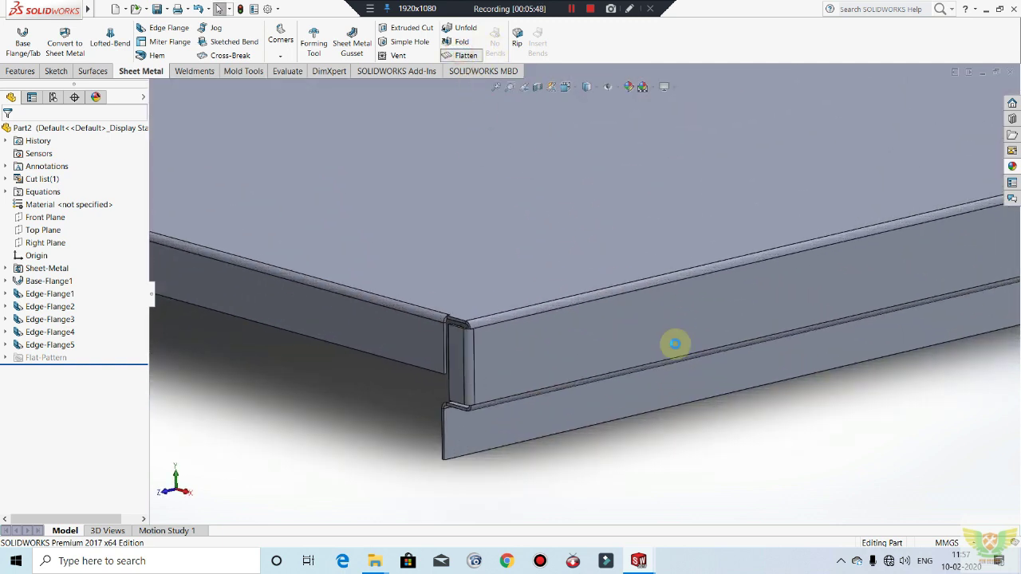
{"action": "scroll", "coordinate": [677, 346], "scroll_direction": "up", "scroll_amount": 8}
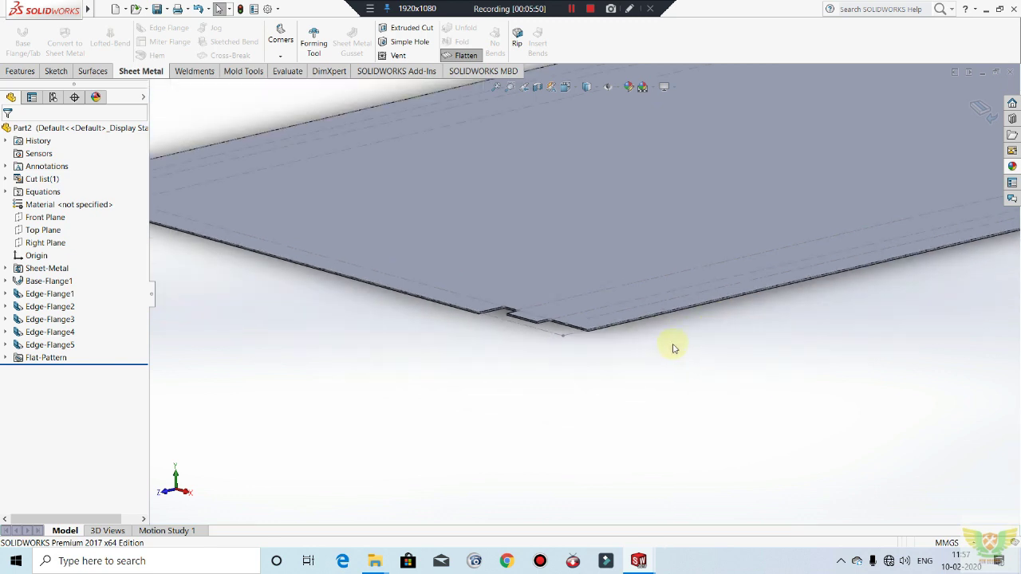
{"action": "middle_click_drag", "start_coordinate": [721, 222], "coordinate": [715, 250]}
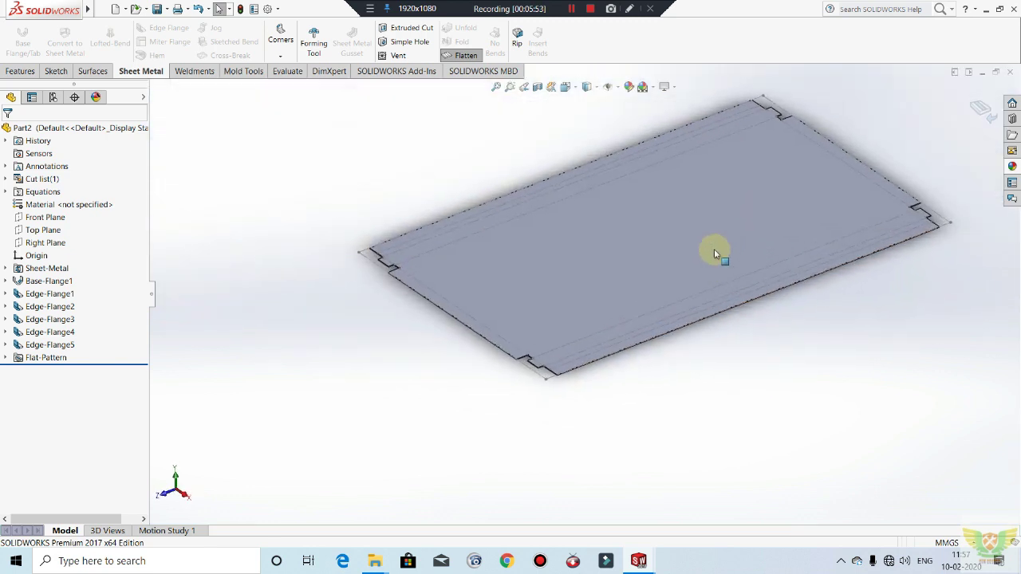
{"action": "scroll", "coordinate": [713, 255], "scroll_direction": "down", "scroll_amount": 1}
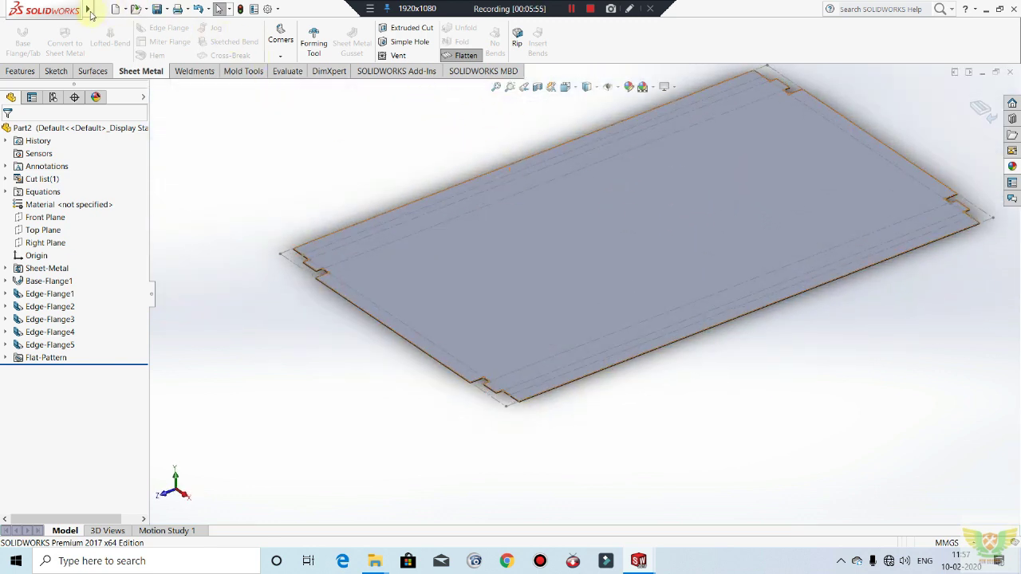
Step: Apply a corner trim to all collected corners of the flat pattern, using circular relief with a 1 mm radius
{"action": "left_click", "coordinate": [180, 11]}
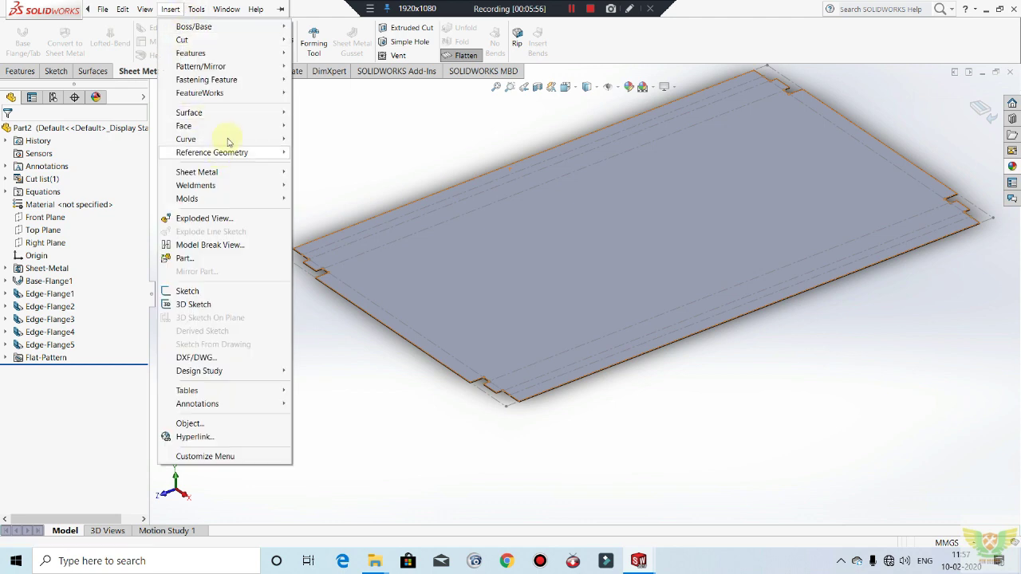
{"action": "mouse_move", "coordinate": [238, 88]}
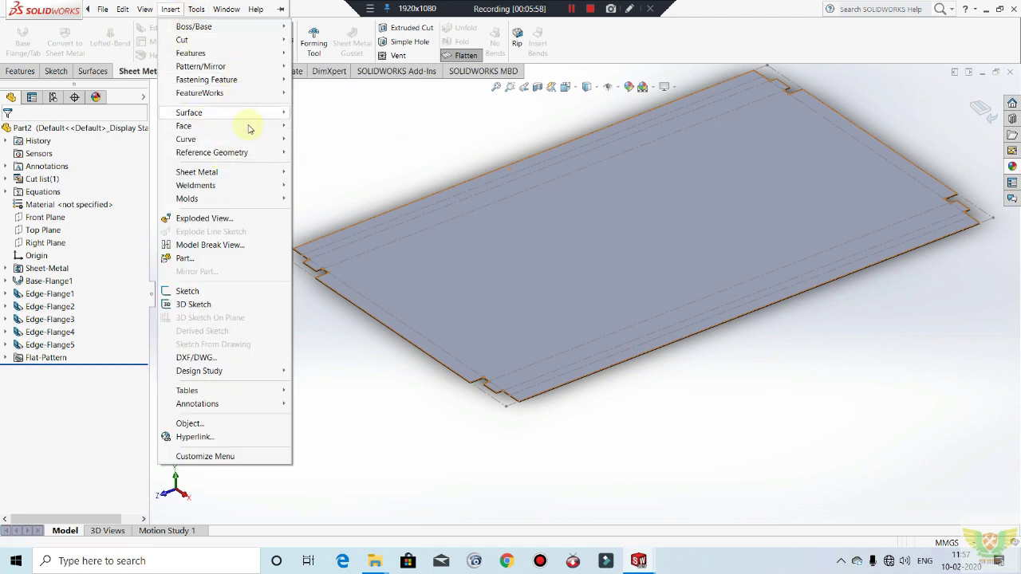
{"action": "mouse_move", "coordinate": [248, 129]}
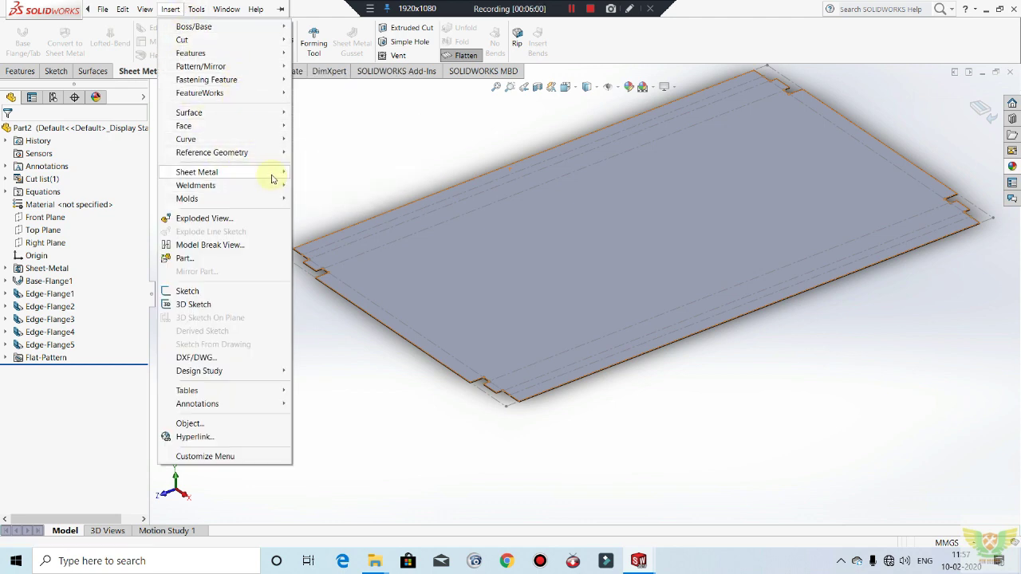
{"action": "mouse_move", "coordinate": [271, 171]}
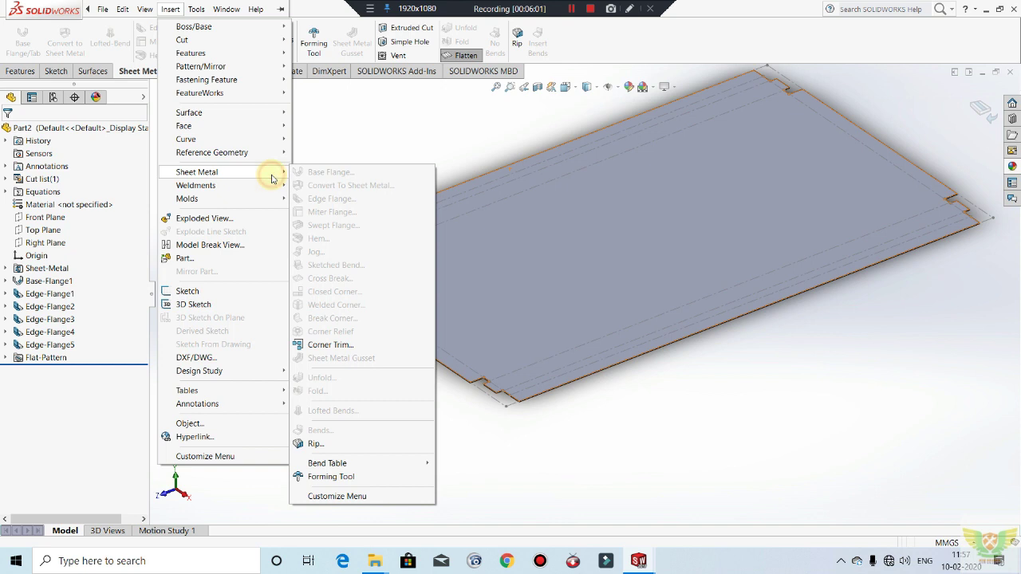
{"action": "left_click", "coordinate": [344, 344]}
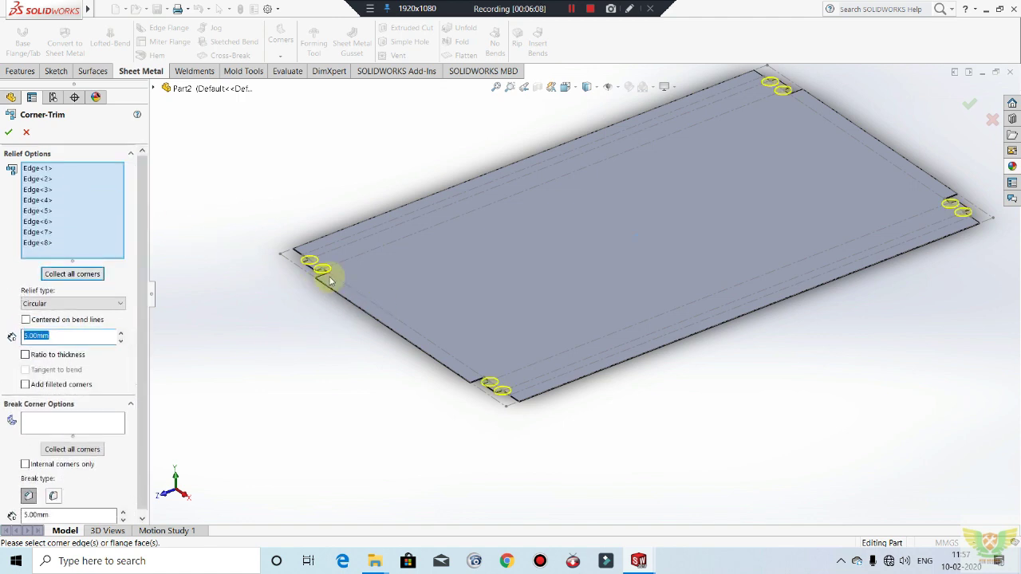
{"action": "scroll", "coordinate": [329, 279], "scroll_direction": "down", "scroll_amount": 6}
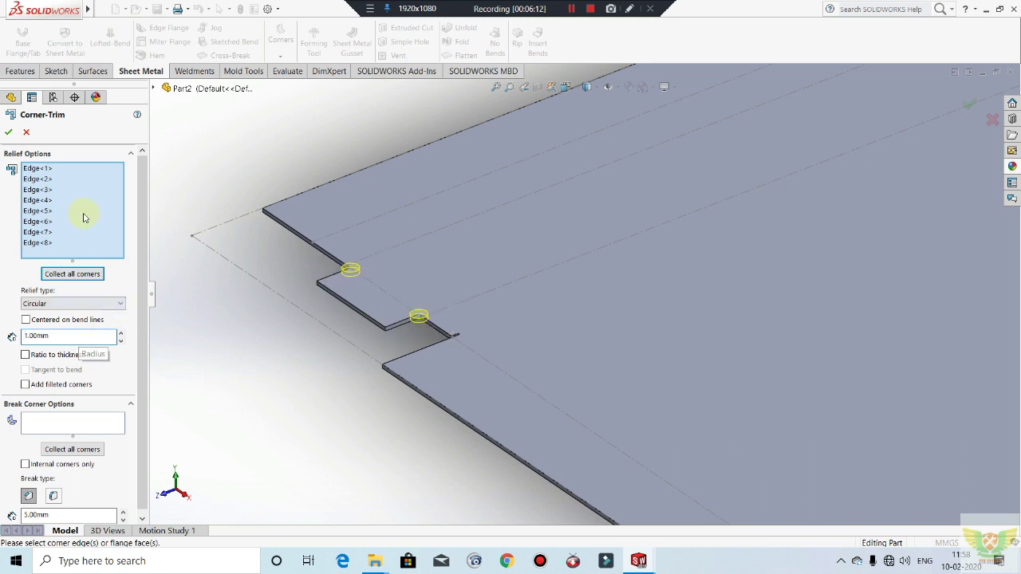
{"action": "left_click", "coordinate": [10, 131]}
Step: Return the part to its folded state and inspect the trimmed corner
{"action": "scroll", "coordinate": [380, 265], "scroll_direction": "up", "scroll_amount": 2}
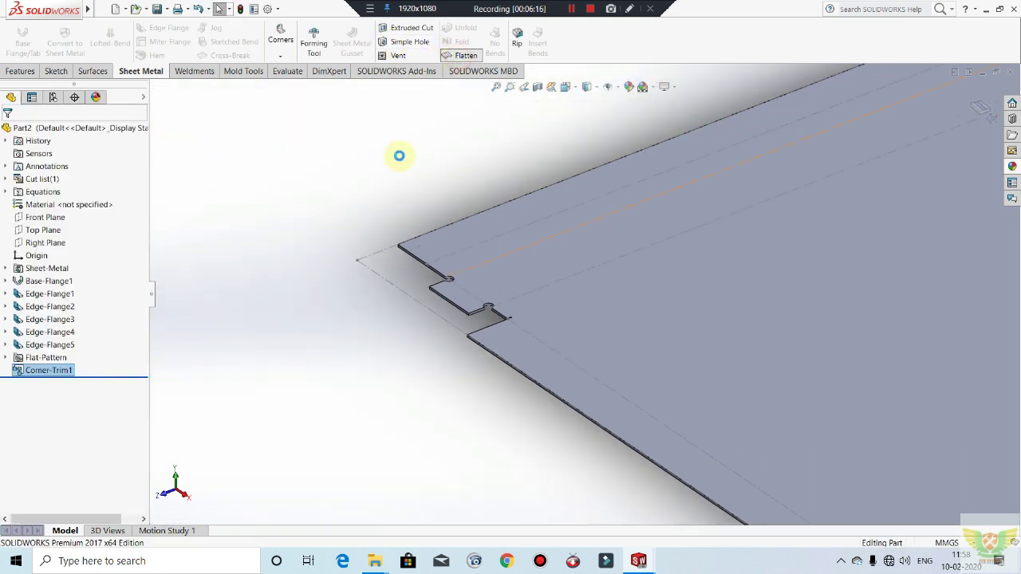
{"action": "scroll", "coordinate": [552, 341], "scroll_direction": "down", "scroll_amount": 3}
{"action": "mouse_move", "coordinate": [520, 319]}
{"action": "middle_mouse_down"}
{"action": "mouse_move", "coordinate": [588, 342]}
{"action": "mouse_move", "coordinate": [529, 316]}
{"action": "middle_mouse_up"}
{"action": "scroll", "coordinate": [478, 318], "scroll_direction": "up", "scroll_amount": 5}
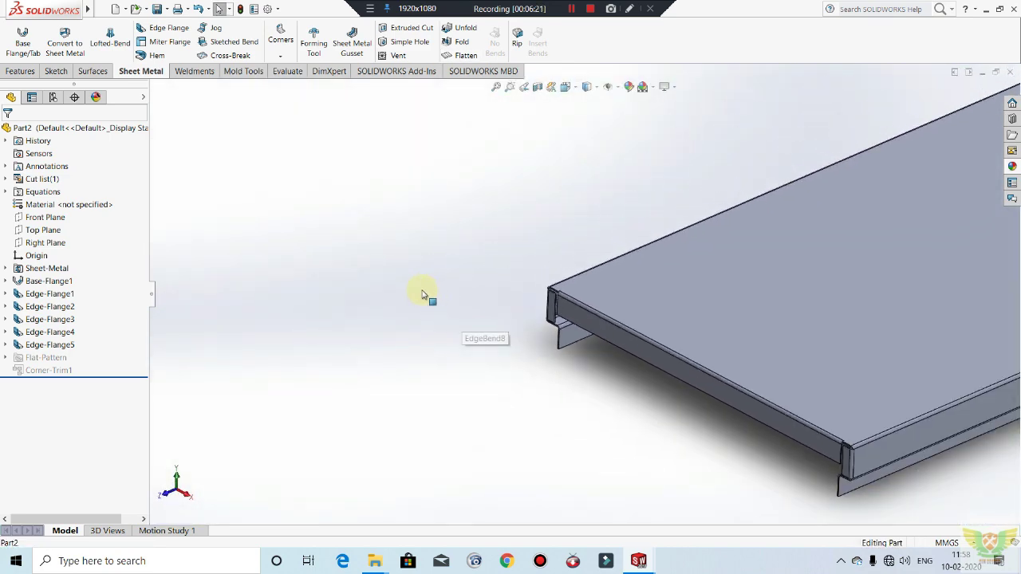
{"action": "scroll", "coordinate": [423, 295], "scroll_direction": "up", "scroll_amount": 5}
{"action": "scroll", "coordinate": [889, 245], "scroll_direction": "down", "scroll_amount": 3}
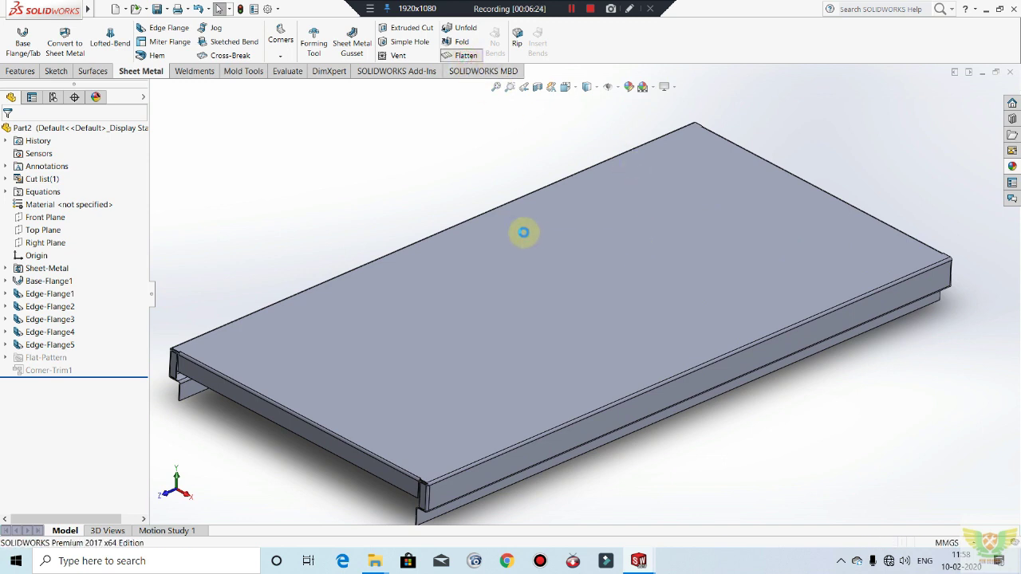
Step: Flatten the part again to check the corner reliefs and fold it back
{"action": "left_click", "coordinate": [465, 55]}
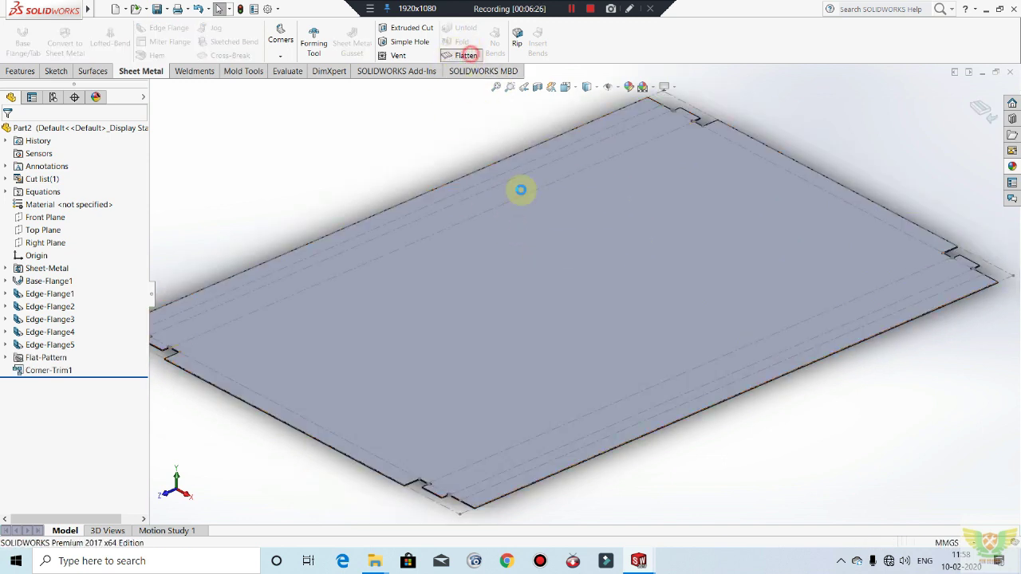
{"action": "scroll", "coordinate": [772, 288], "scroll_direction": "down", "scroll_amount": 3}
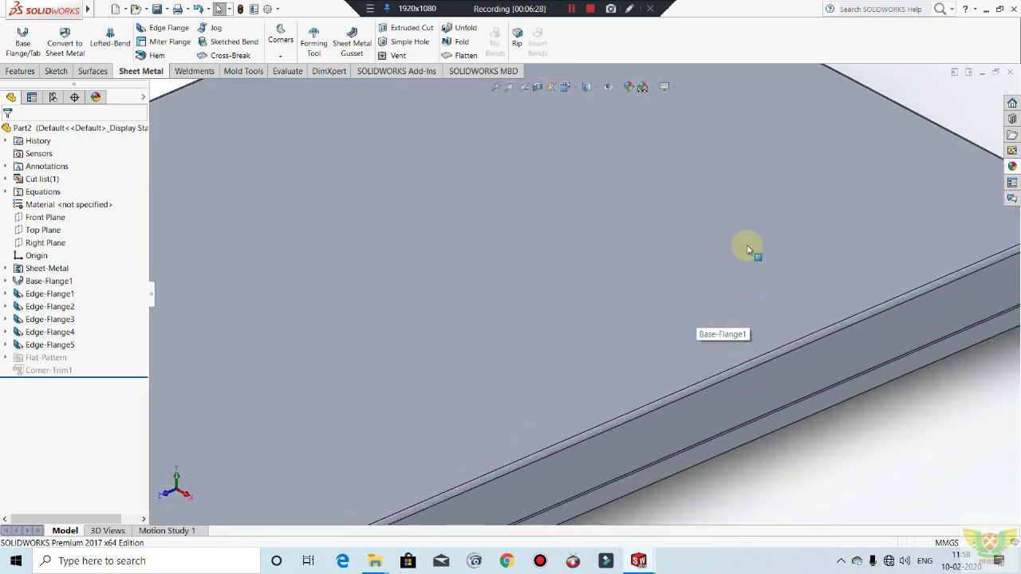
{"action": "scroll", "coordinate": [753, 251], "scroll_direction": "up", "scroll_amount": 5}
{"action": "scroll", "coordinate": [372, 292], "scroll_direction": "up", "scroll_amount": 1}
{"action": "scroll", "coordinate": [373, 292], "scroll_direction": "down", "scroll_amount": 2}
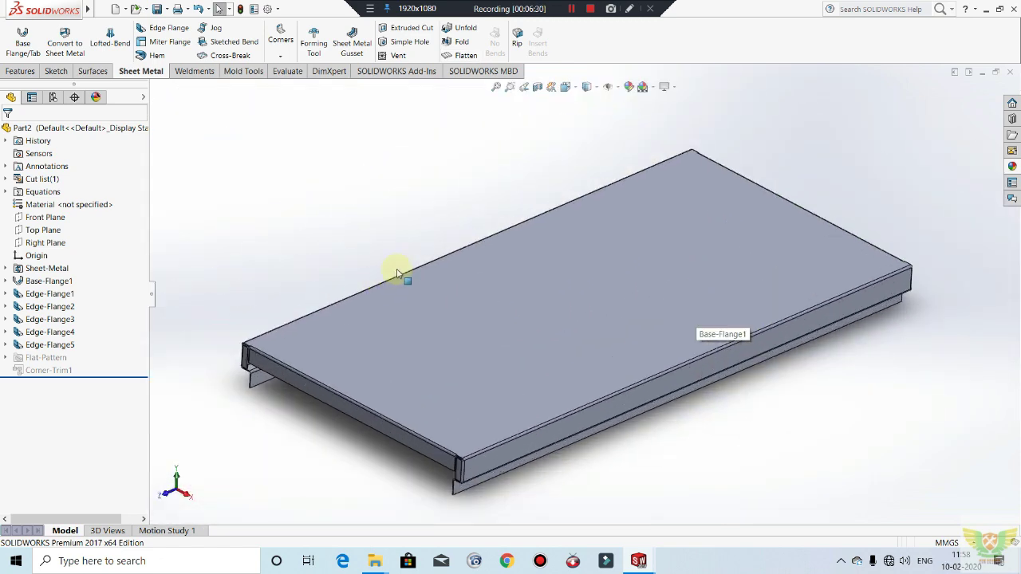
Step: Save the part as TOP PLATE in the Jublients folder on the desktop
{"action": "key", "text": "ctrl+s"}
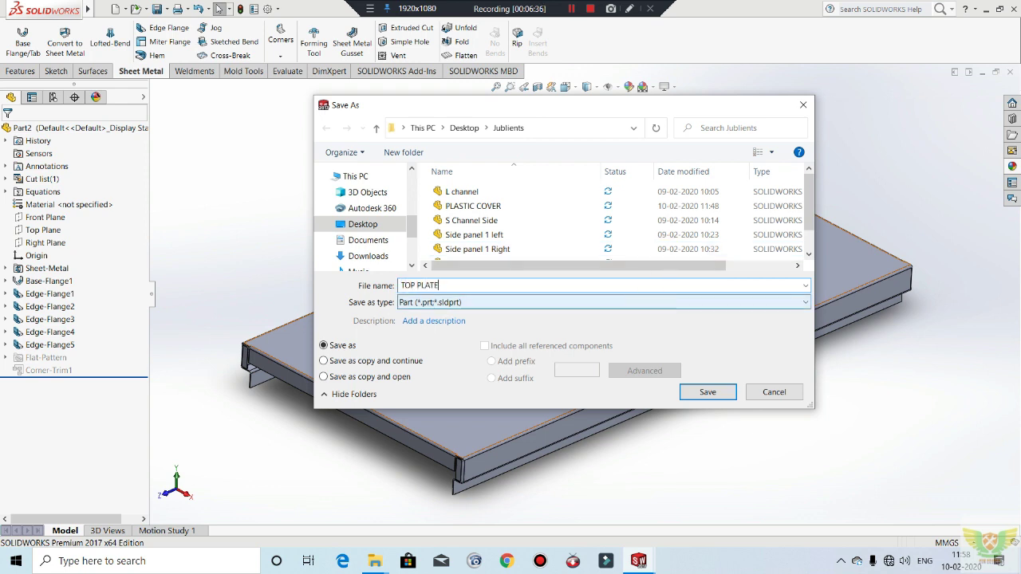
{"action": "left_click", "coordinate": [708, 389]}
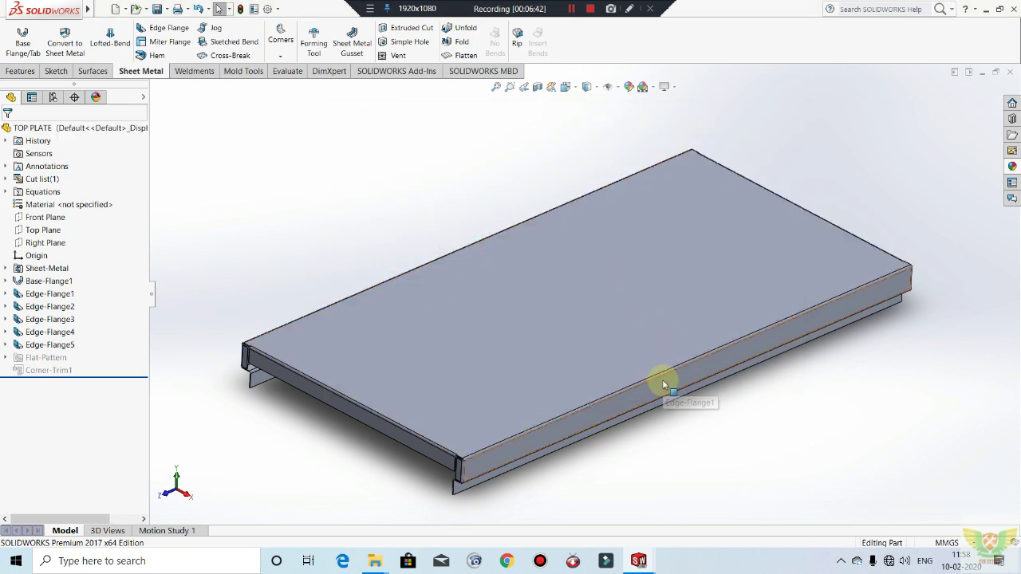
{"action": "middle_click_drag", "start_coordinate": [664, 386], "coordinate": [561, 407]}
{"action": "scroll", "coordinate": [458, 418], "scroll_direction": "down", "scroll_amount": 4}
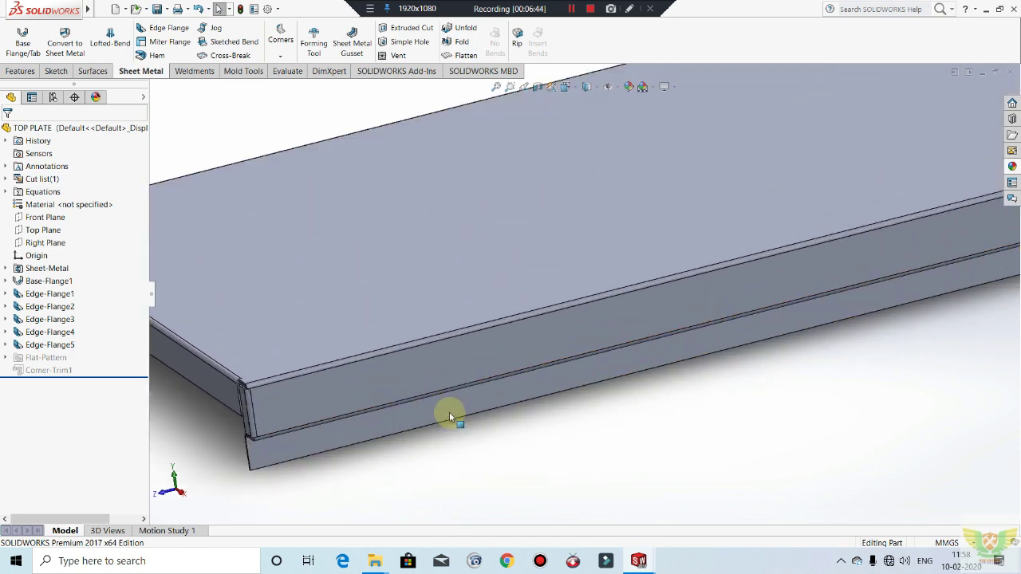
{"action": "scroll", "coordinate": [449, 411], "scroll_direction": "up", "scroll_amount": 3}
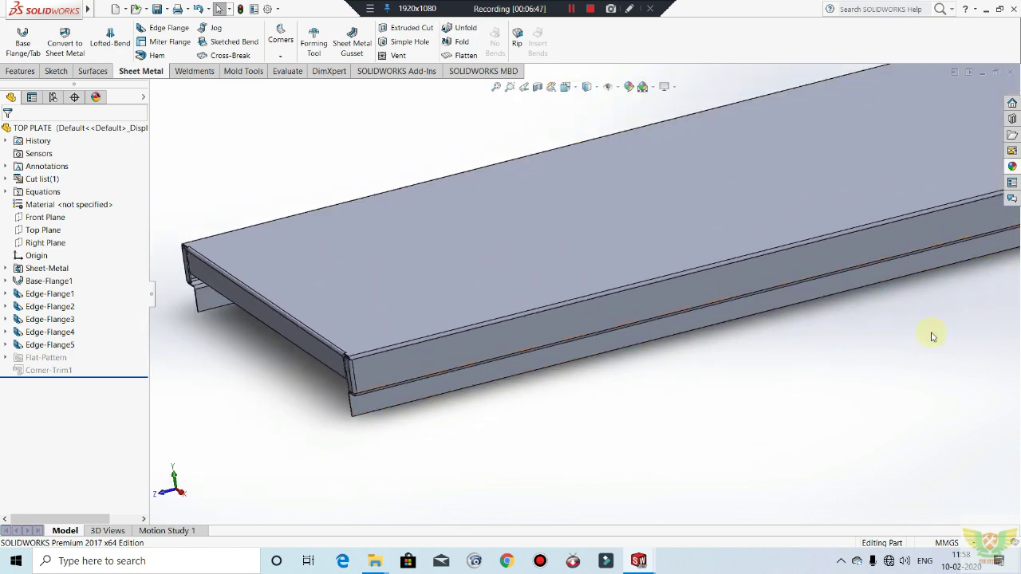
Step: Examine the finished top plate from several angles, checking its side flanges, end flanges and trimmed corners
{"action": "scroll", "coordinate": [664, 311], "scroll_direction": "up", "scroll_amount": 3}
{"action": "mouse_move", "coordinate": [663, 311]}
{"action": "middle_mouse_down"}
{"action": "mouse_move", "coordinate": [569, 268]}
{"action": "mouse_move", "coordinate": [712, 270]}
{"action": "mouse_move", "coordinate": [941, 312]}
{"action": "mouse_move", "coordinate": [813, 338]}
{"action": "mouse_move", "coordinate": [534, 228]}
{"action": "mouse_move", "coordinate": [439, 244]}
{"action": "mouse_move", "coordinate": [444, 268]}
{"action": "mouse_move", "coordinate": [529, 296]}
{"action": "mouse_move", "coordinate": [669, 299]}
{"action": "middle_mouse_up"}
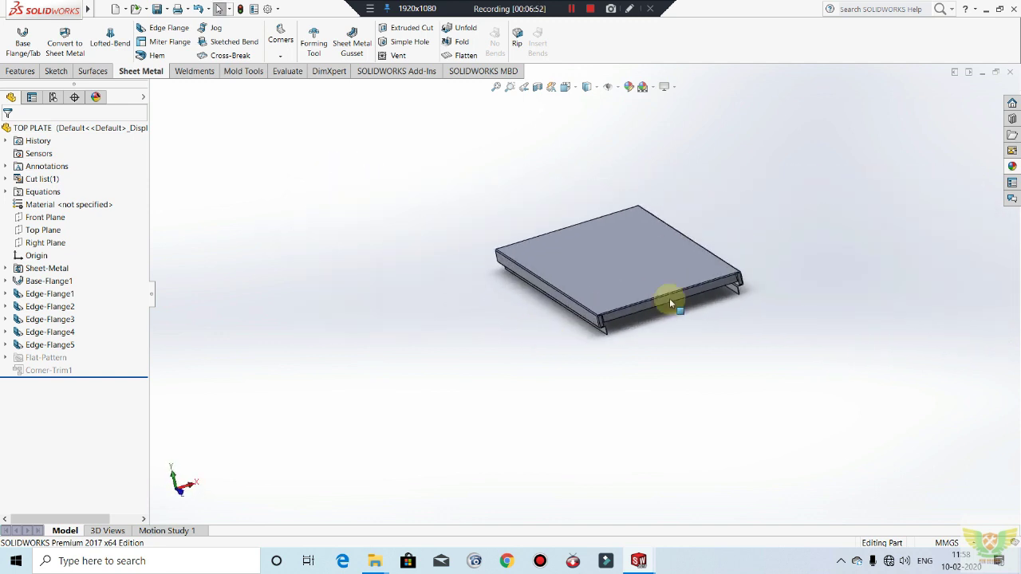
{"action": "scroll", "coordinate": [669, 298], "scroll_direction": "down", "scroll_amount": 5}
{"action": "scroll", "coordinate": [662, 283], "scroll_direction": "up", "scroll_amount": 3}
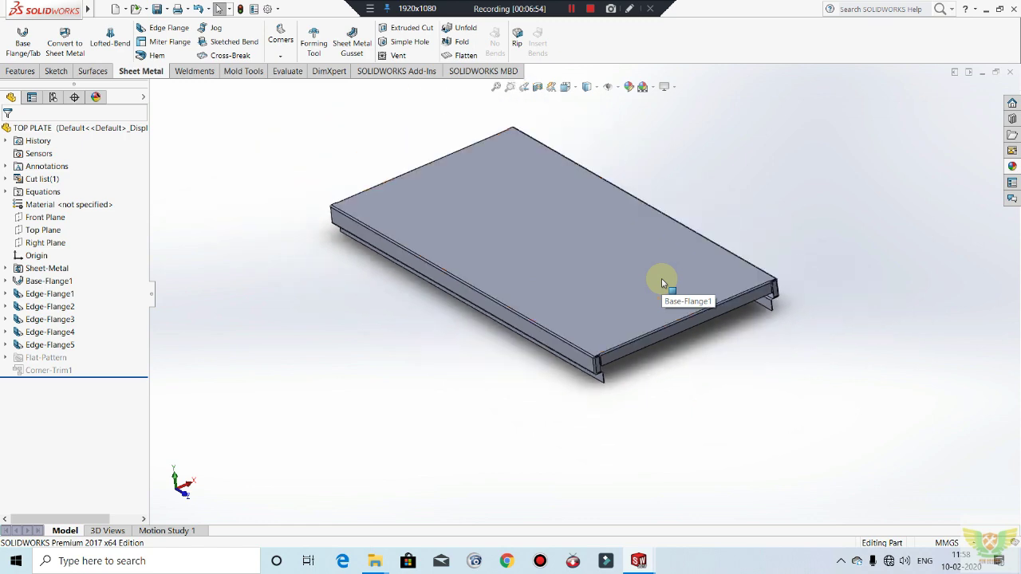
{"action": "scroll", "coordinate": [656, 214], "scroll_direction": "down", "scroll_amount": 2}
{"action": "middle_click_drag", "start_coordinate": [646, 255], "coordinate": [694, 353]}
{"action": "scroll", "coordinate": [820, 363], "scroll_direction": "up", "scroll_amount": 2}
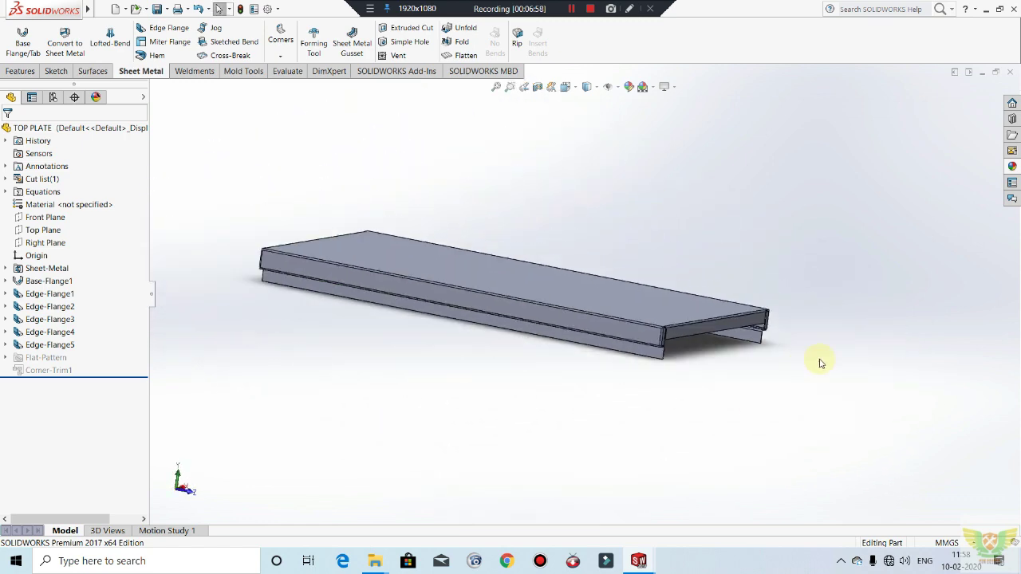
{"action": "middle_click_drag", "start_coordinate": [566, 318], "coordinate": [318, 288]}
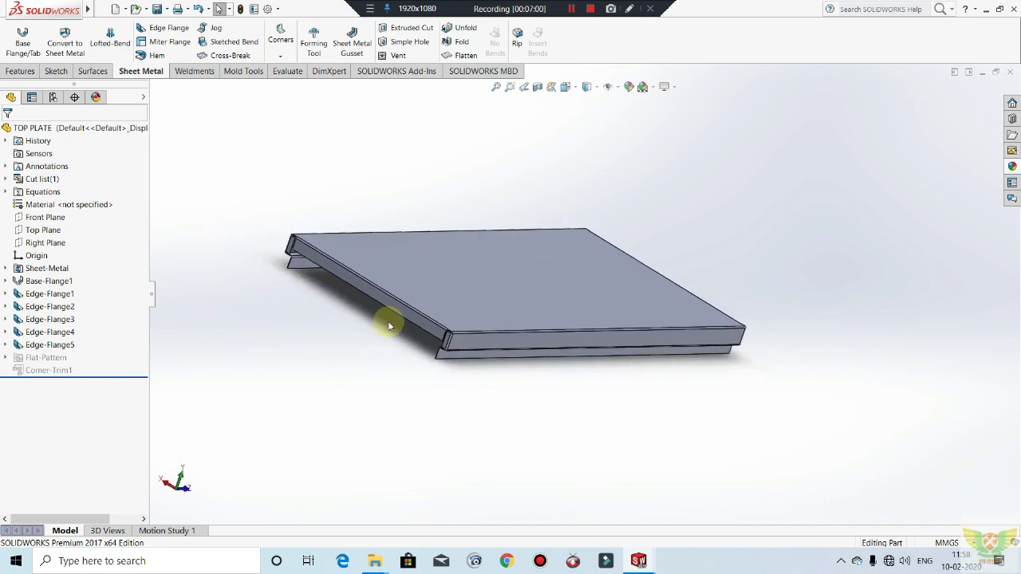
{"action": "middle_click_drag", "start_coordinate": [389, 325], "coordinate": [704, 284]}
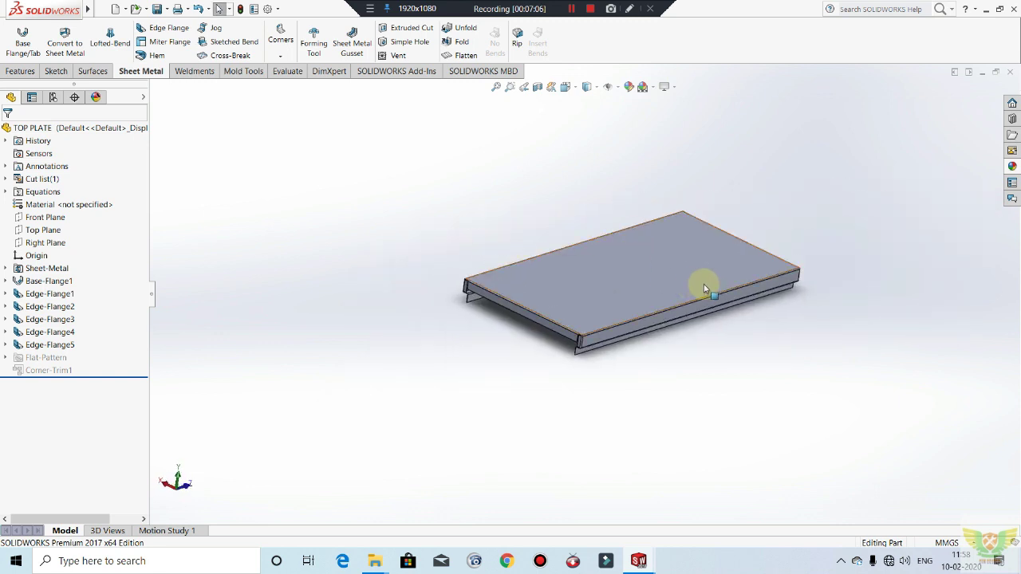
{"action": "scroll", "coordinate": [703, 285], "scroll_direction": "down", "scroll_amount": 4}
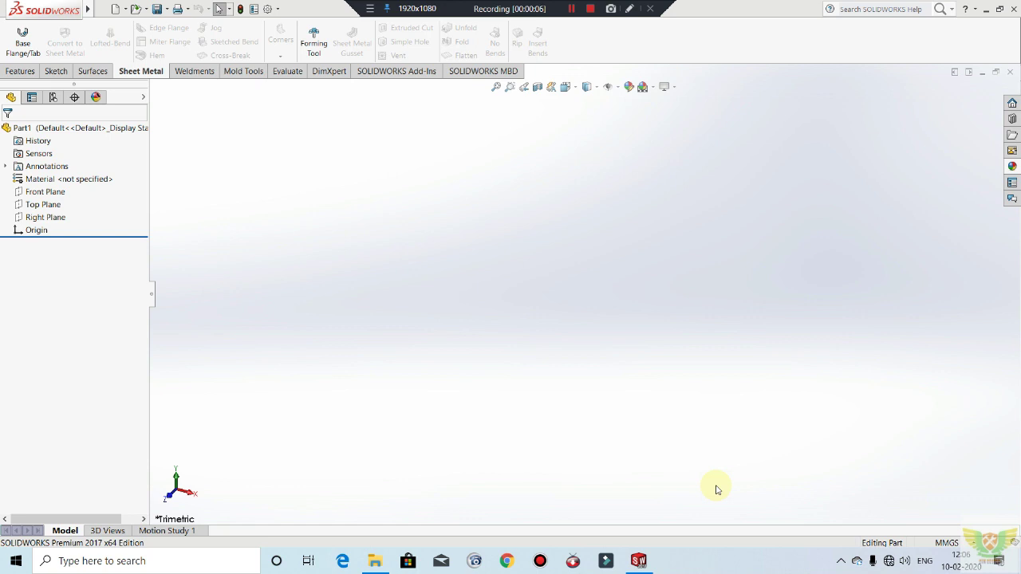
Step: Sketch a center rectangle about 87 mm wide and 155 mm tall on the Top Plane, centered on the origin
{"action": "left_click", "coordinate": [56, 71]}
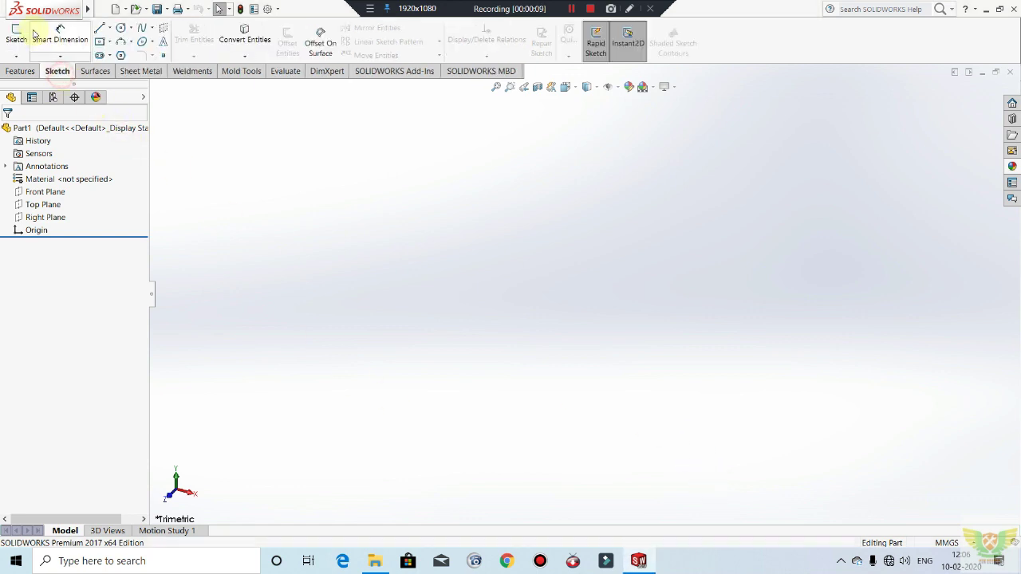
{"action": "left_click", "coordinate": [16, 36]}
{"action": "left_click", "coordinate": [375, 294]}
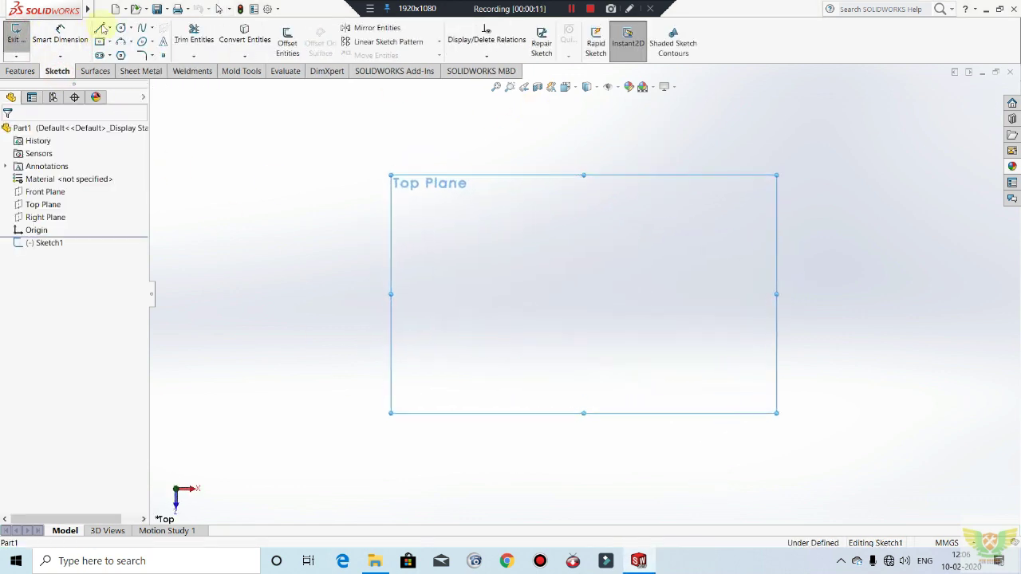
{"action": "left_click", "coordinate": [99, 42]}
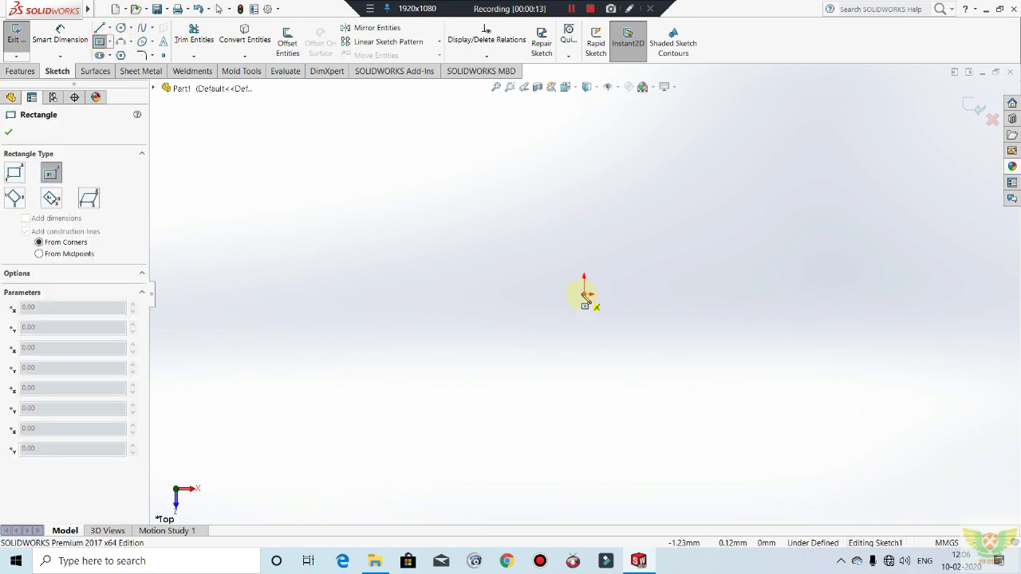
{"action": "left_click", "coordinate": [585, 294]}
{"action": "left_click", "coordinate": [678, 125]}
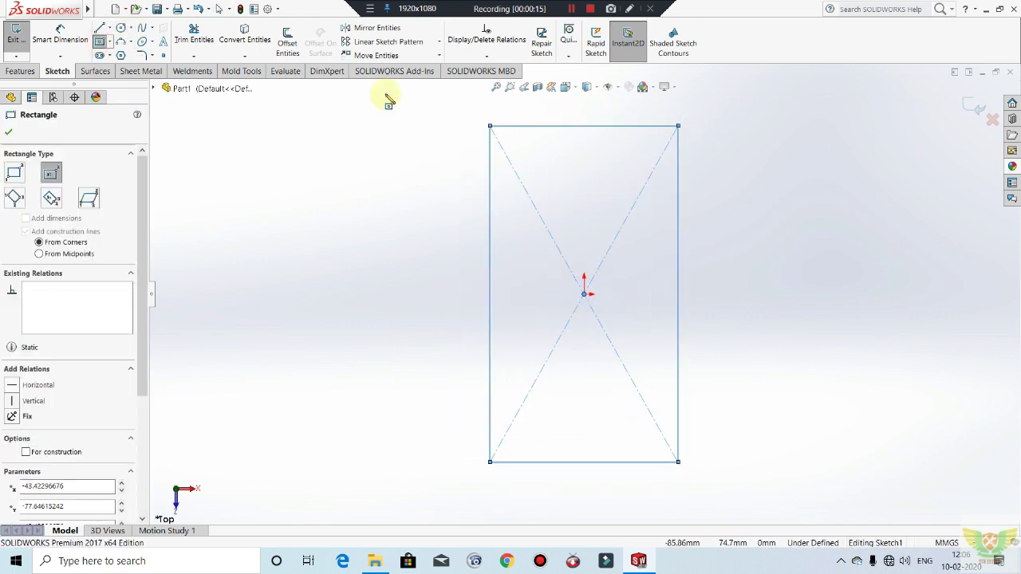
{"action": "left_click", "coordinate": [568, 8]}
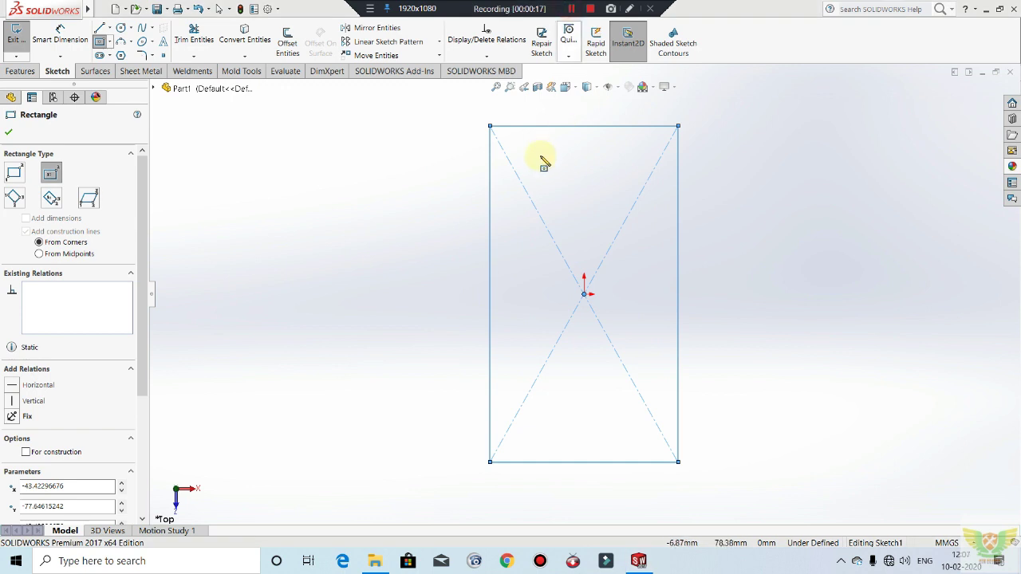
Step: Dimension the rectangle to 335 mm long and 160 mm wide, and finish the sketch
{"action": "left_click", "coordinate": [60, 36]}
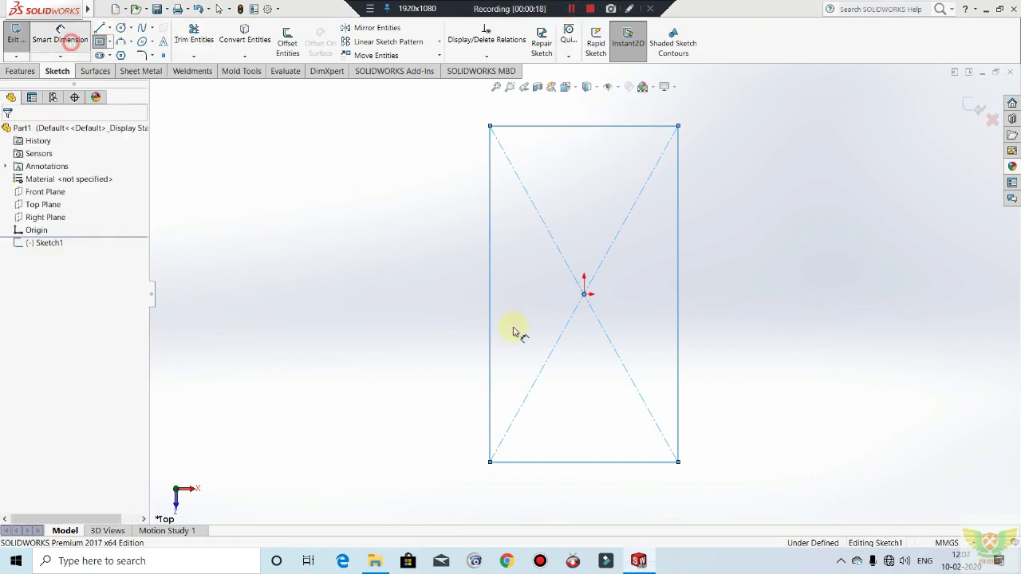
{"action": "left_click", "coordinate": [489, 283]}
{"action": "left_click", "coordinate": [435, 285]}
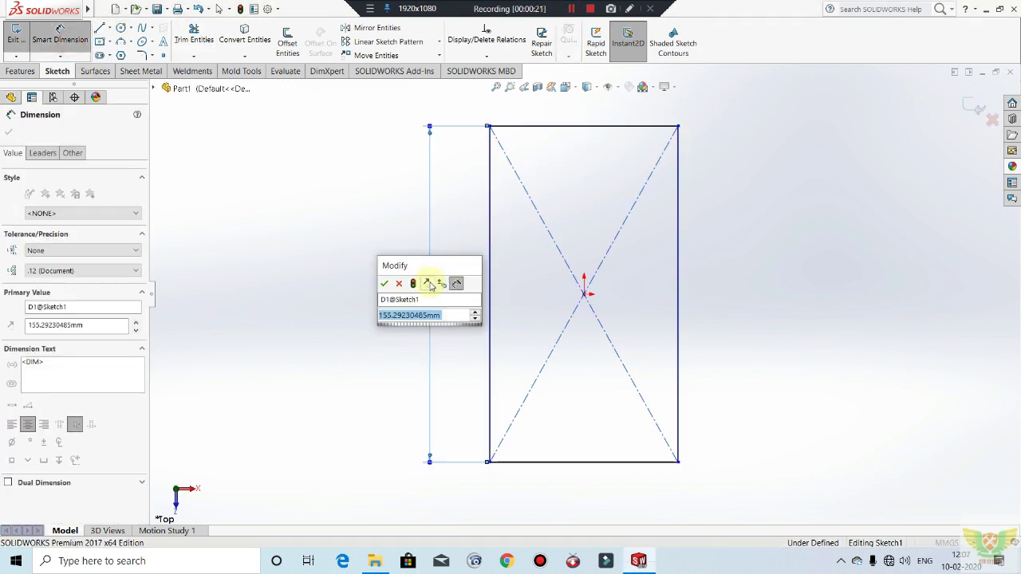
{"action": "type", "text": "335"}
{"action": "key", "text": "Return"}
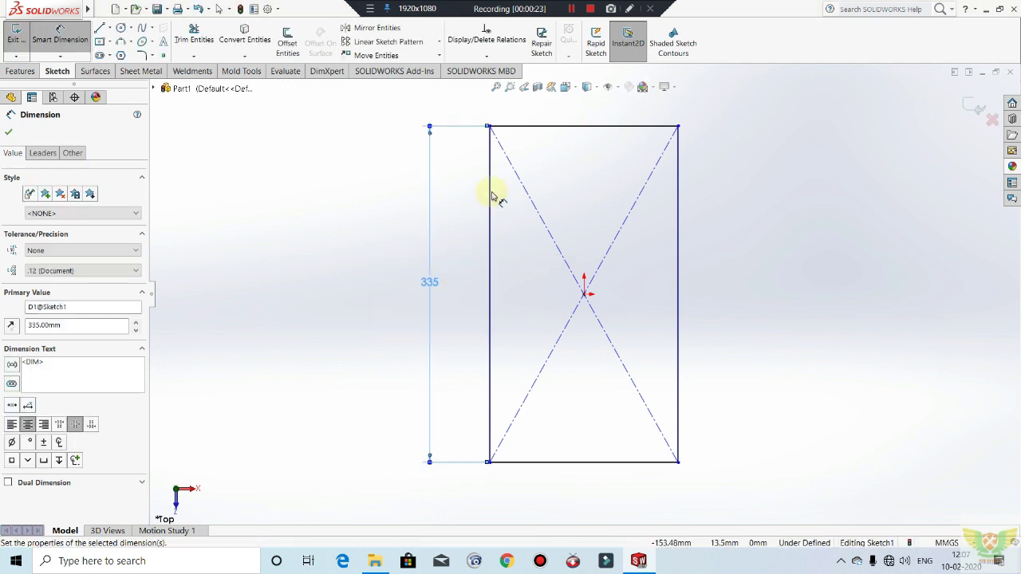
{"action": "left_click", "coordinate": [568, 124]}
{"action": "left_click", "coordinate": [570, 112]}
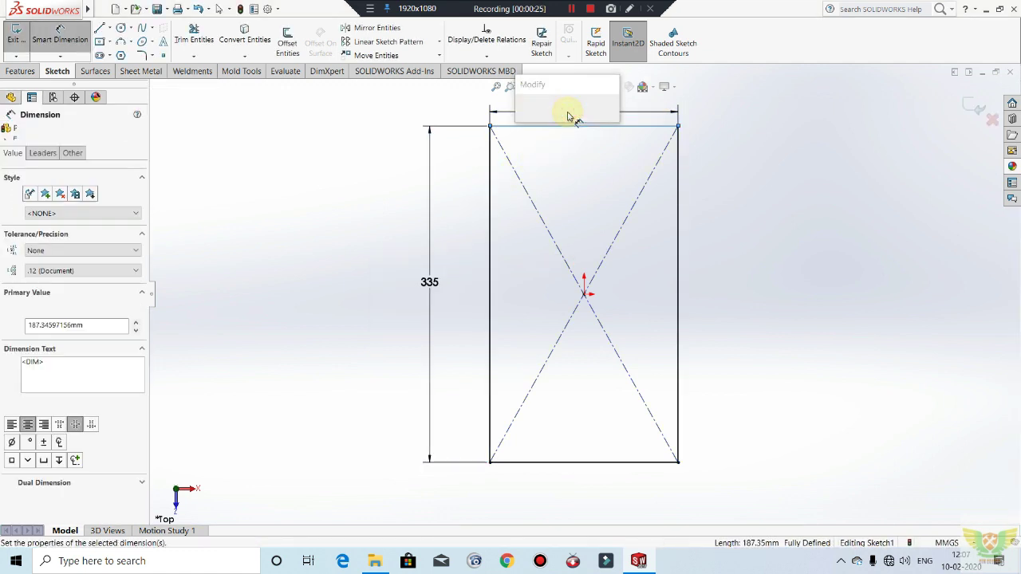
{"action": "type", "text": "160"}
{"action": "key", "text": "Return"}
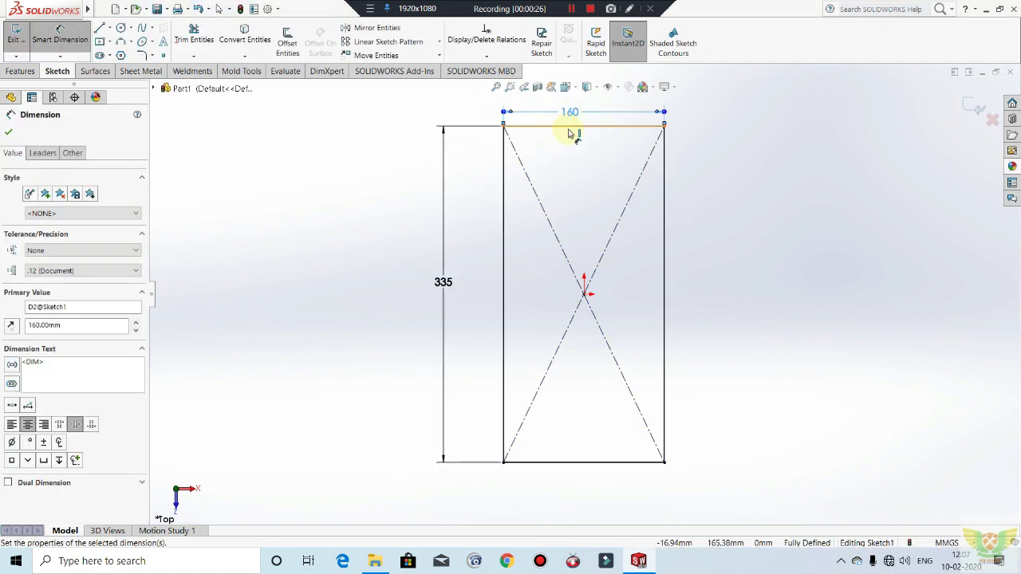
{"action": "left_click", "coordinate": [16, 35]}
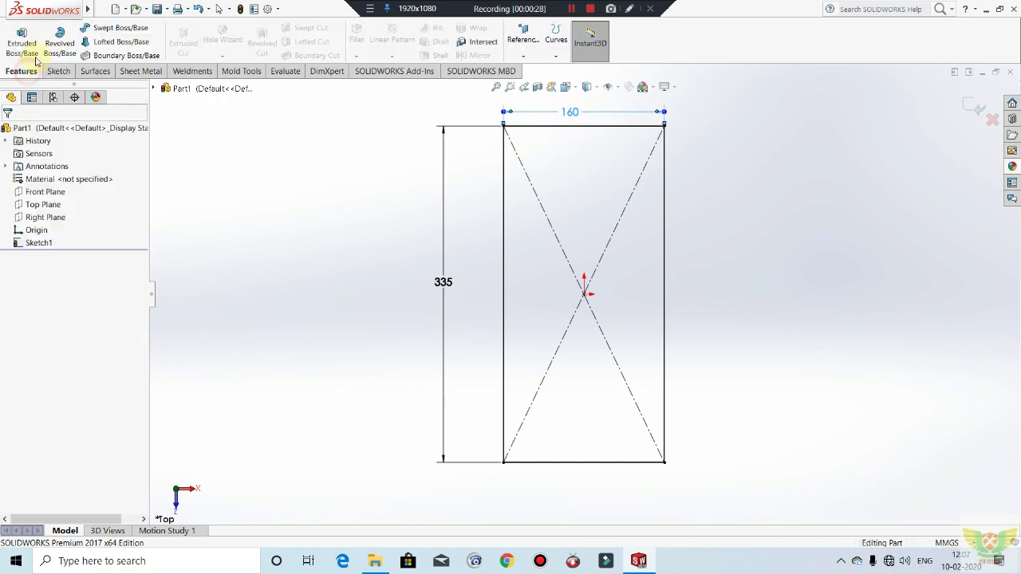
Step: Create a sheet metal base flange 0.5 mm thick from the rectangle sketch, with a K-factor of 0.5
{"action": "left_click", "coordinate": [135, 74]}
{"action": "left_click", "coordinate": [22, 40]}
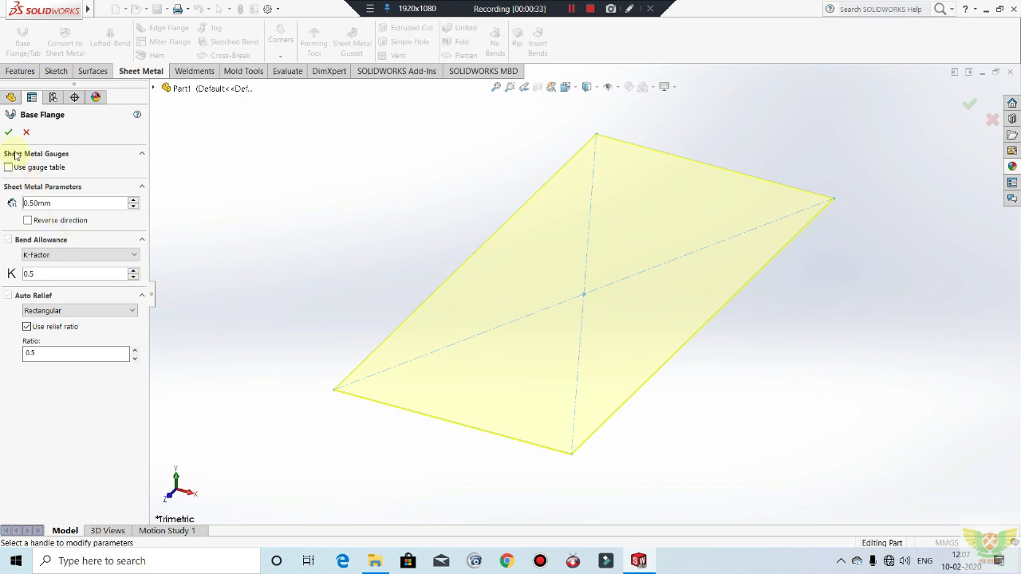
{"action": "left_click", "coordinate": [9, 132]}
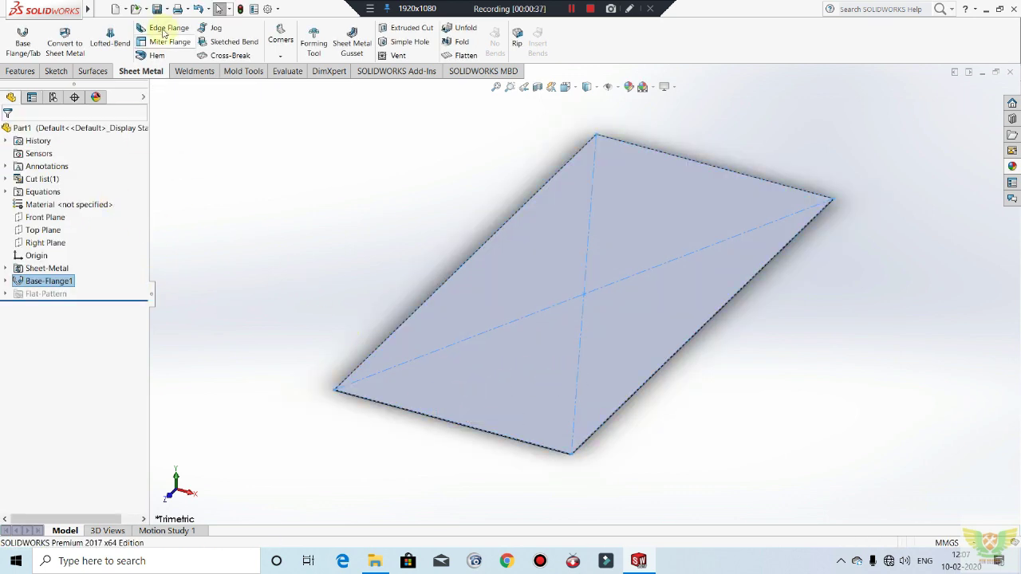
Step: Begin an edge flange on both short edges of the plate, pointing upward and about 21 mm high
{"action": "scroll", "coordinate": [452, 428], "scroll_direction": "down", "scroll_amount": 5}
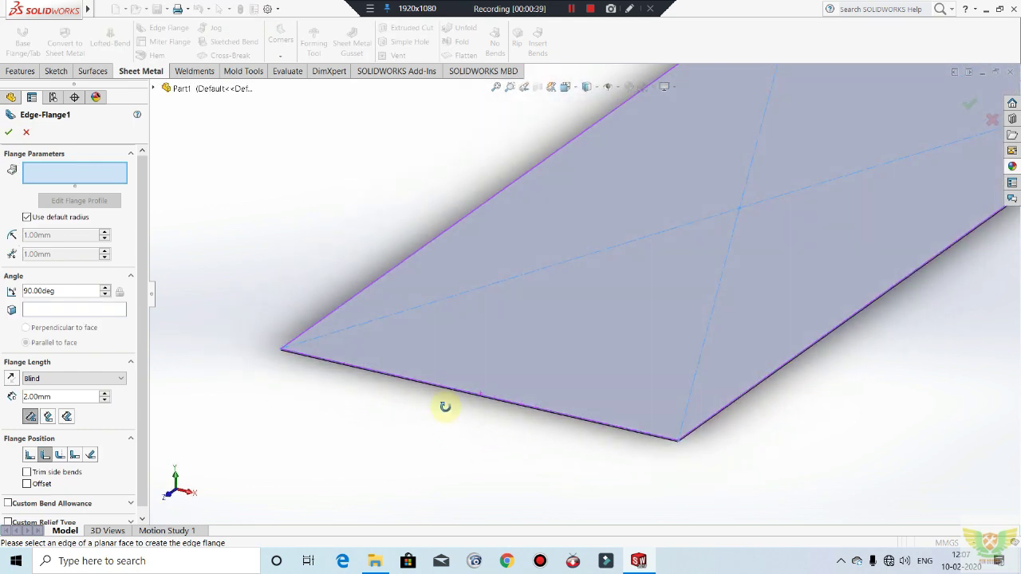
{"action": "scroll", "coordinate": [479, 312], "scroll_direction": "down", "scroll_amount": 3}
{"action": "left_click", "coordinate": [479, 310]}
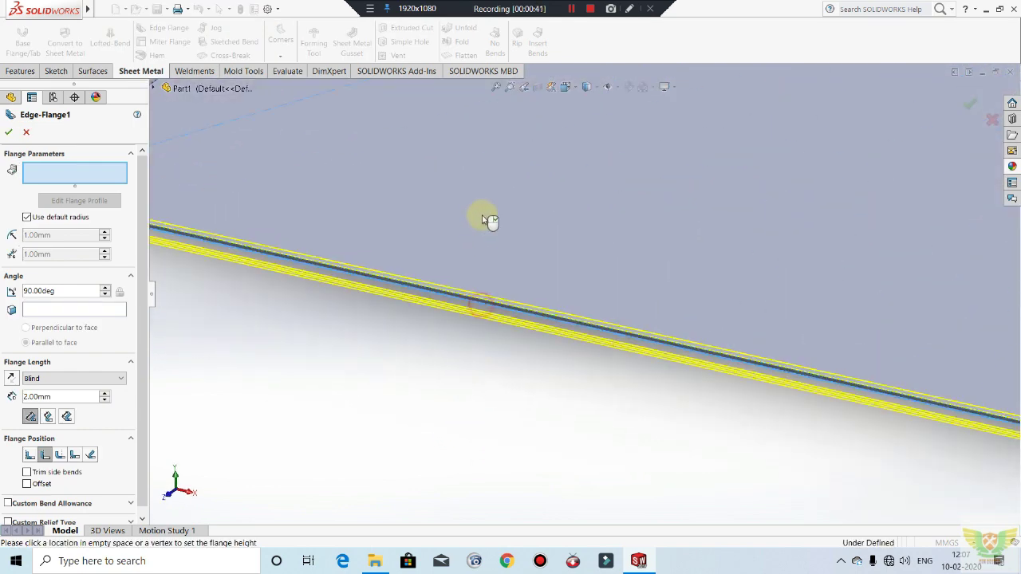
{"action": "scroll", "coordinate": [495, 259], "scroll_direction": "up", "scroll_amount": 8}
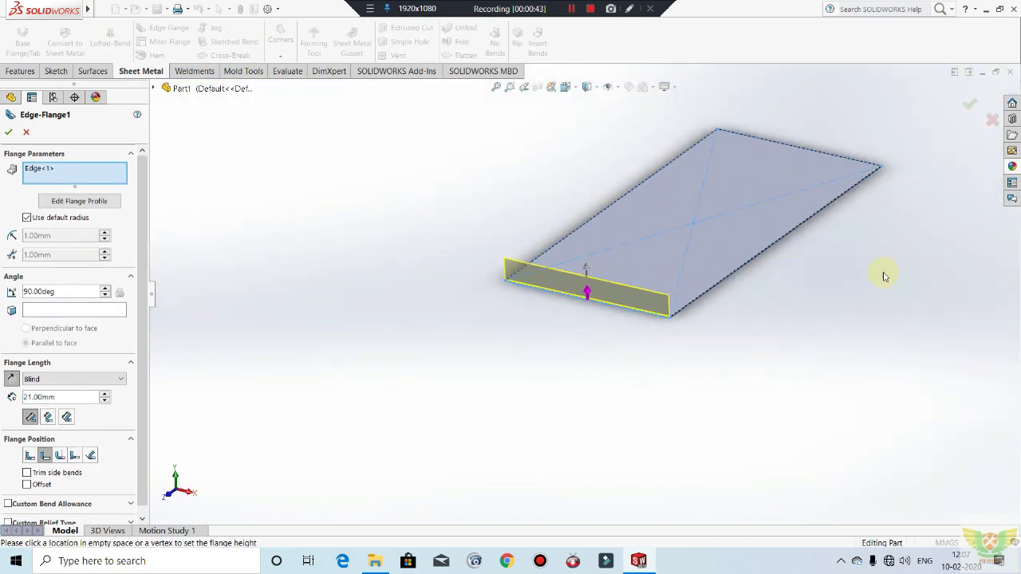
{"action": "middle_click_drag", "start_coordinate": [885, 274], "coordinate": [846, 185]}
{"action": "scroll", "coordinate": [585, 274], "scroll_direction": "down", "scroll_amount": 5}
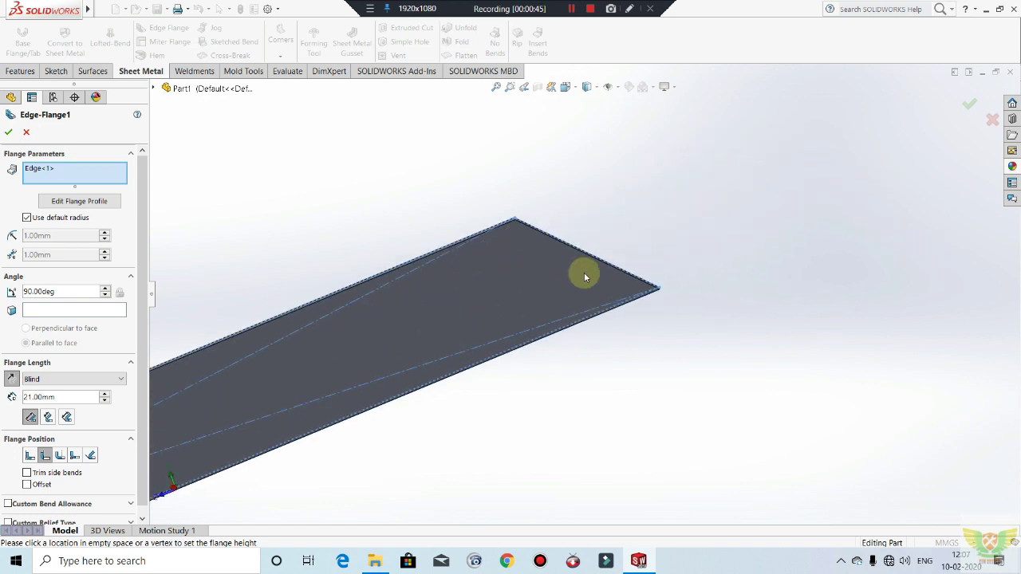
{"action": "left_click", "coordinate": [587, 251]}
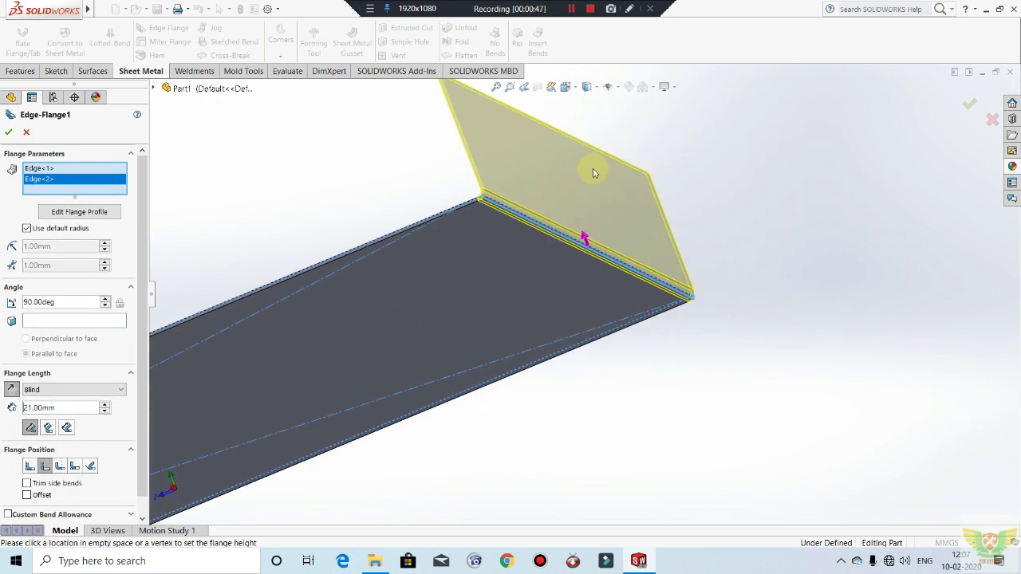
{"action": "scroll", "coordinate": [713, 312], "scroll_direction": "up", "scroll_amount": 5}
{"action": "scroll", "coordinate": [590, 391], "scroll_direction": "up", "scroll_amount": 3}
{"action": "middle_click_drag", "start_coordinate": [591, 391], "coordinate": [610, 375]}
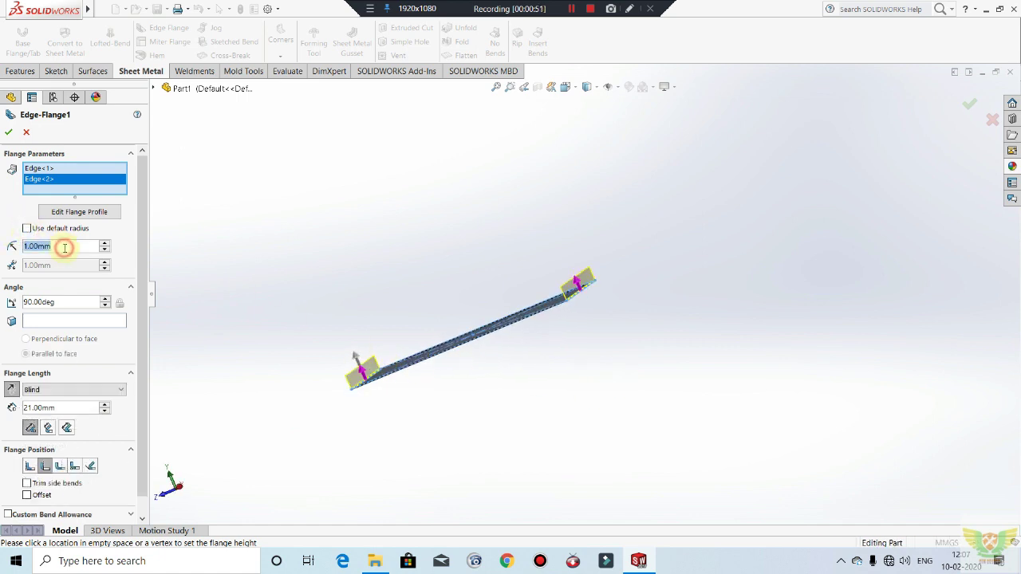
Step: Give the short-edge flanges a custom bend radius of 0.7 mm and a length of 15 mm, and create them
{"action": "type", "text": "0.7"}
{"action": "key", "text": "Return"}
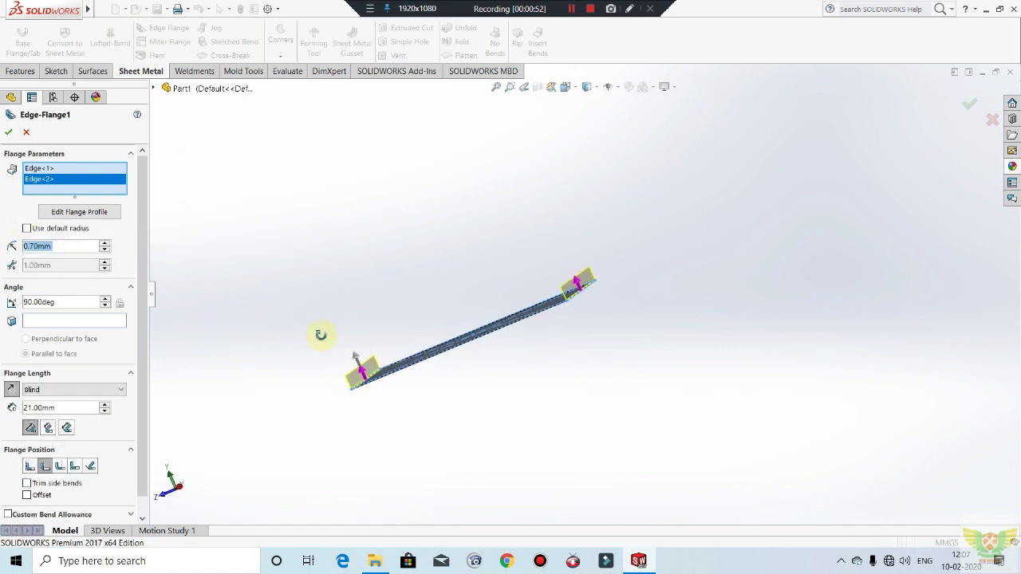
{"action": "middle_click_drag", "start_coordinate": [321, 335], "coordinate": [398, 354]}
{"action": "scroll", "coordinate": [482, 385], "scroll_direction": "down", "scroll_amount": 5}
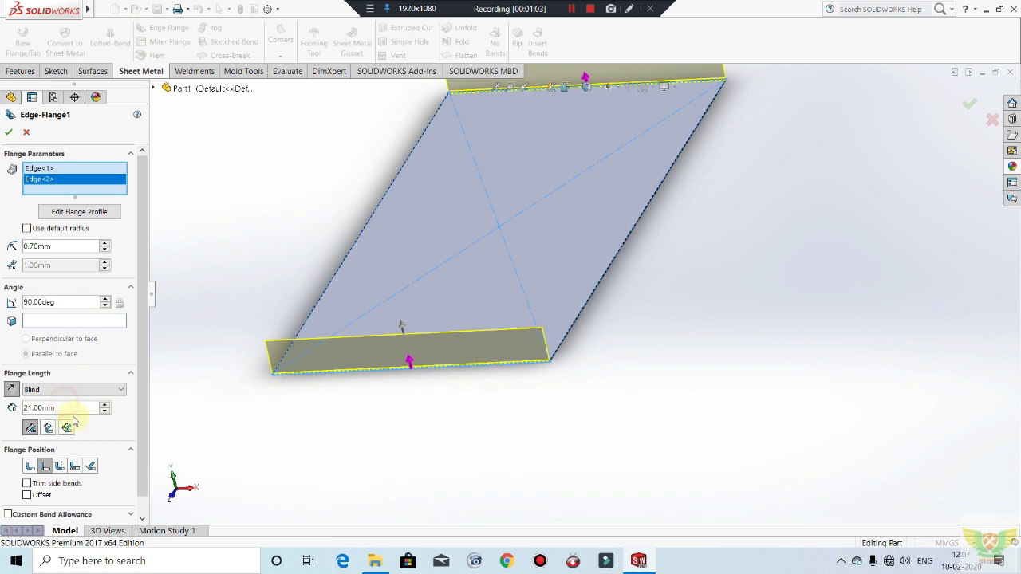
{"action": "type", "text": "15"}
{"action": "key", "text": "Return"}
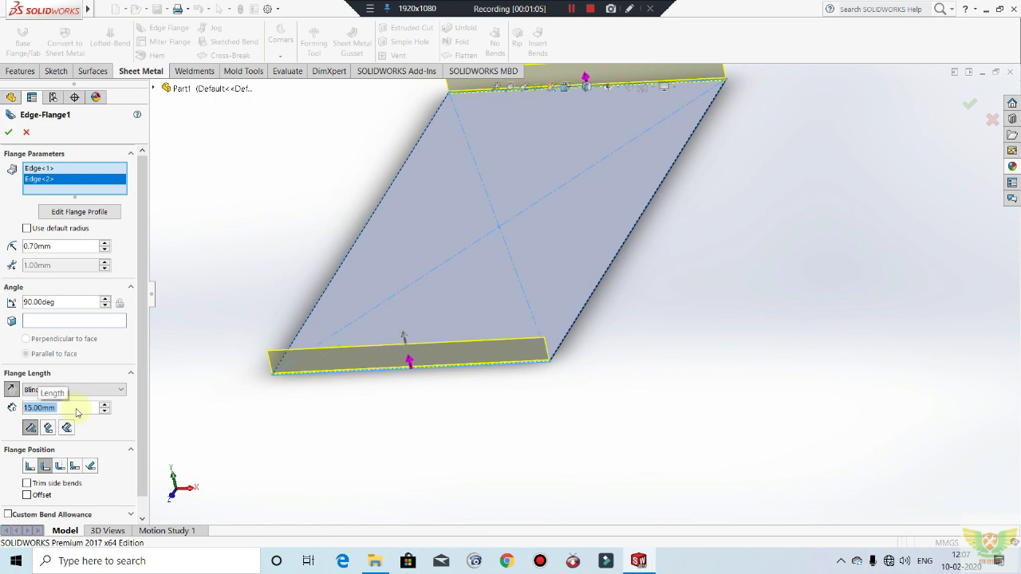
{"action": "left_click", "coordinate": [8, 133]}
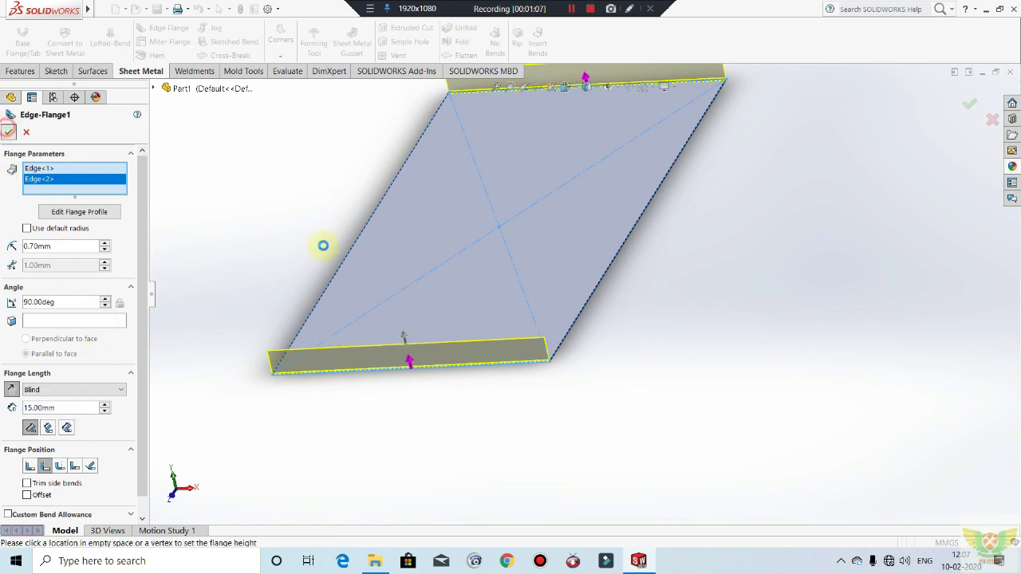
Step: Begin an edge flange on both long edges of the plate, pointing upward and about 13 mm high
{"action": "middle_click_drag", "start_coordinate": [414, 260], "coordinate": [415, 162]}
{"action": "left_click", "coordinate": [146, 27]}
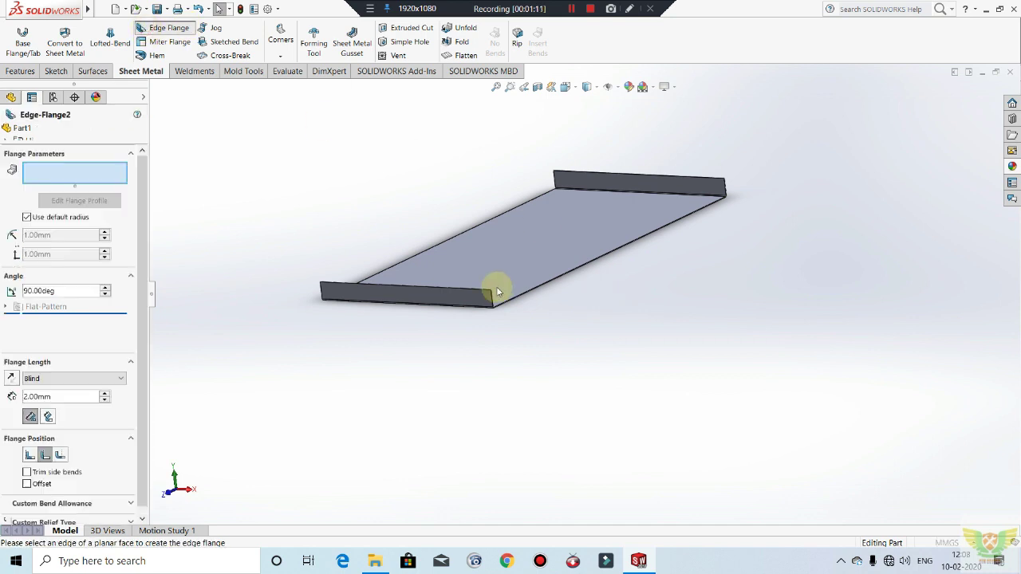
{"action": "scroll", "coordinate": [494, 290], "scroll_direction": "down", "scroll_amount": 7}
{"action": "left_click", "coordinate": [510, 341]}
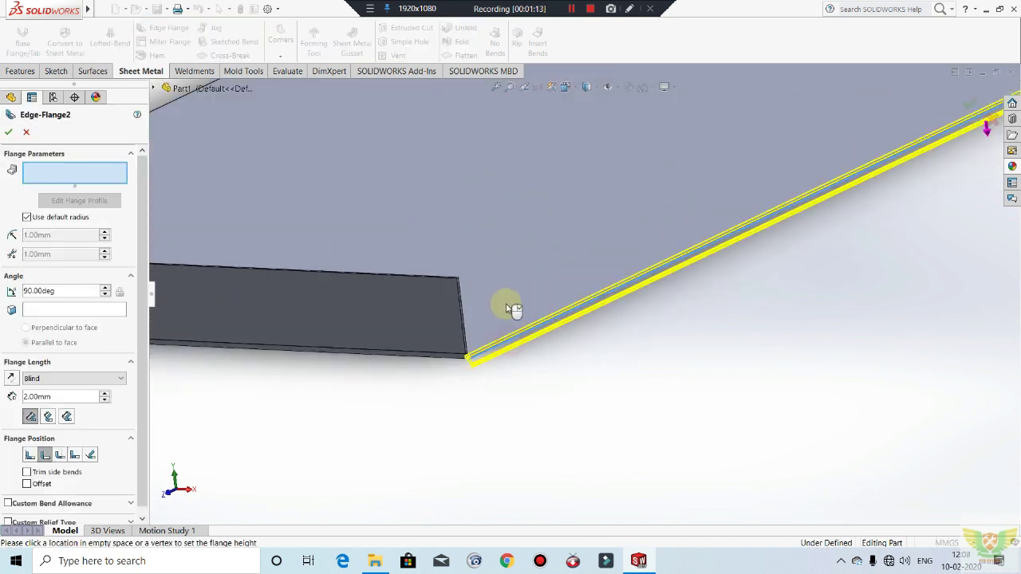
{"action": "left_click", "coordinate": [378, 112]}
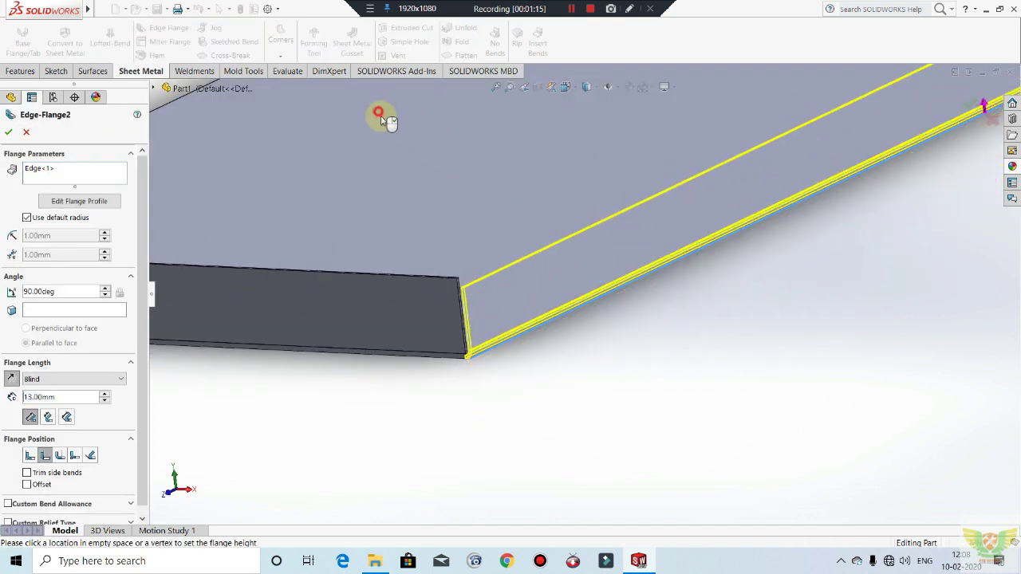
{"action": "scroll", "coordinate": [677, 435], "scroll_direction": "up", "scroll_amount": 5}
{"action": "middle_click_drag", "start_coordinate": [648, 396], "coordinate": [668, 404]}
{"action": "scroll", "coordinate": [562, 335], "scroll_direction": "down", "scroll_amount": 3}
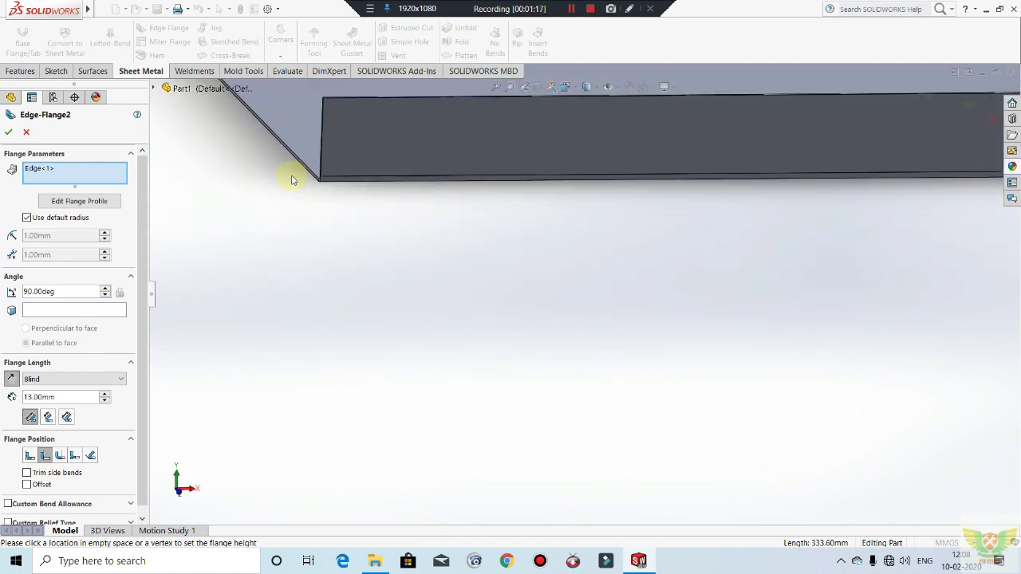
{"action": "left_click", "coordinate": [296, 165]}
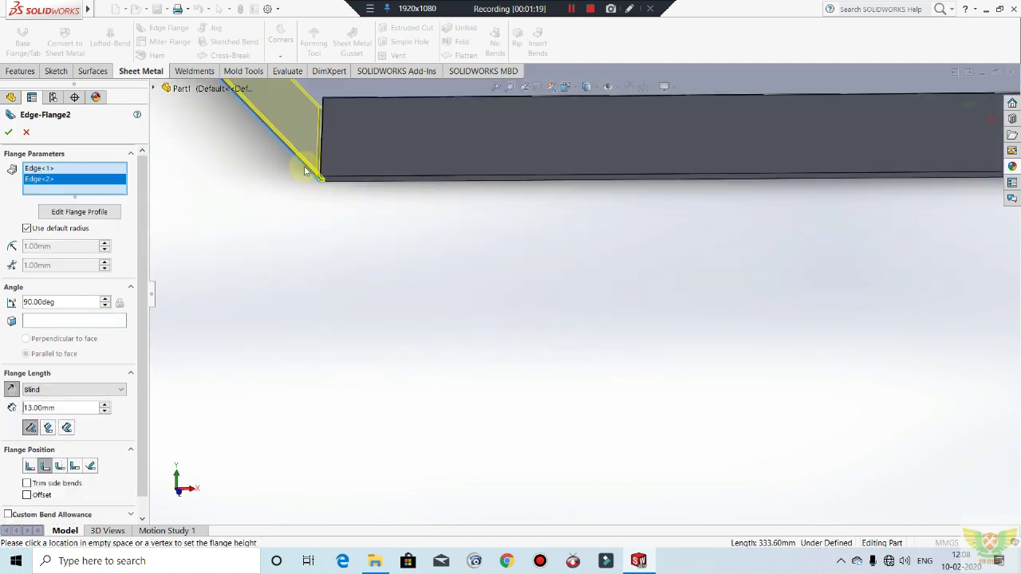
{"action": "scroll", "coordinate": [335, 320], "scroll_direction": "up", "scroll_amount": 2}
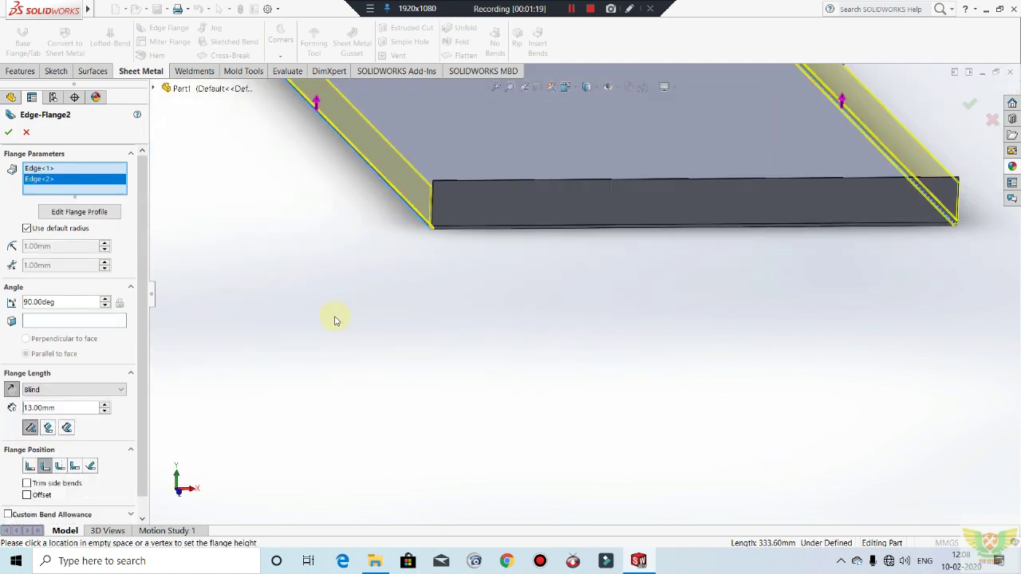
Step: Give the long-edge flanges a custom bend radius of 0.7 mm and a length of 5 mm, and create them
{"action": "left_click", "coordinate": [27, 228]}
{"action": "type", "text": "0.7"}
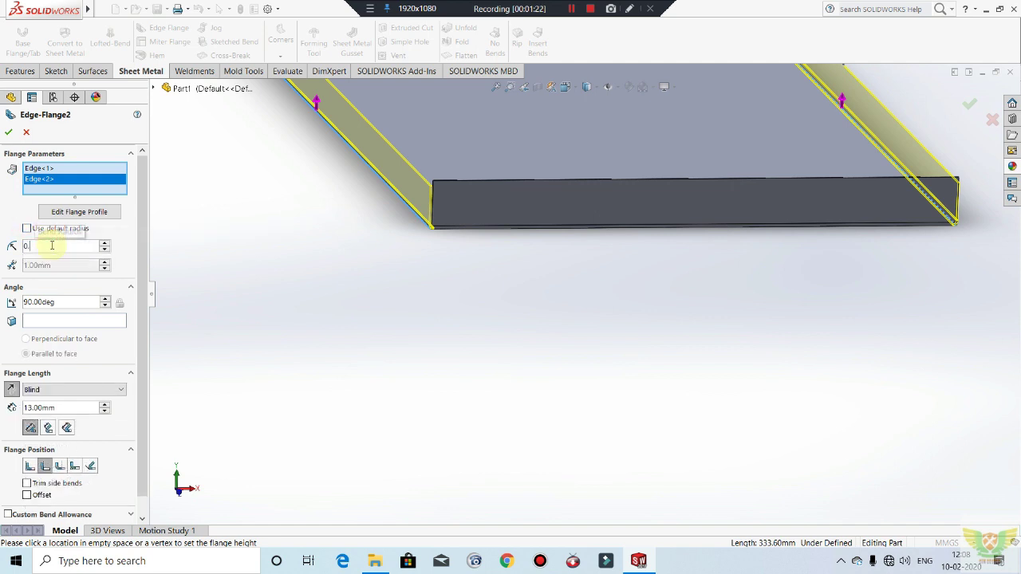
{"action": "key", "text": "Return"}
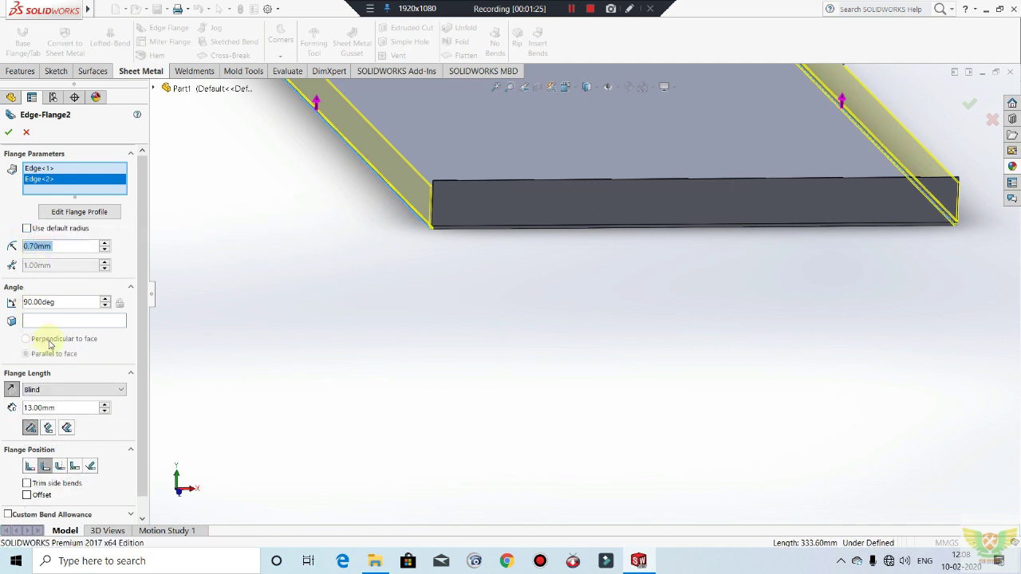
{"action": "type", "text": "5"}
{"action": "key", "text": "Return"}
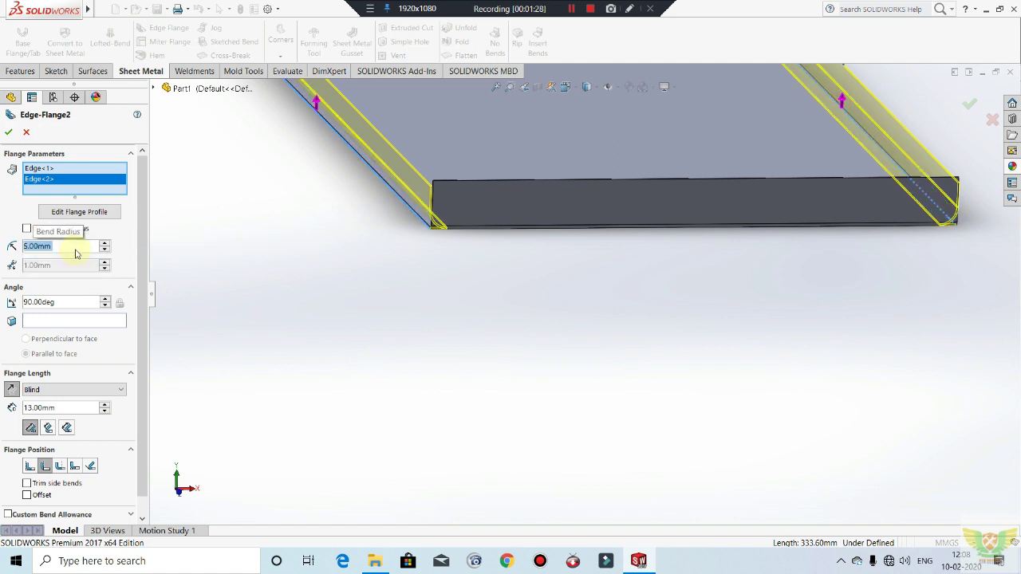
{"action": "type", "text": "0.7"}
{"action": "key", "text": "Return"}
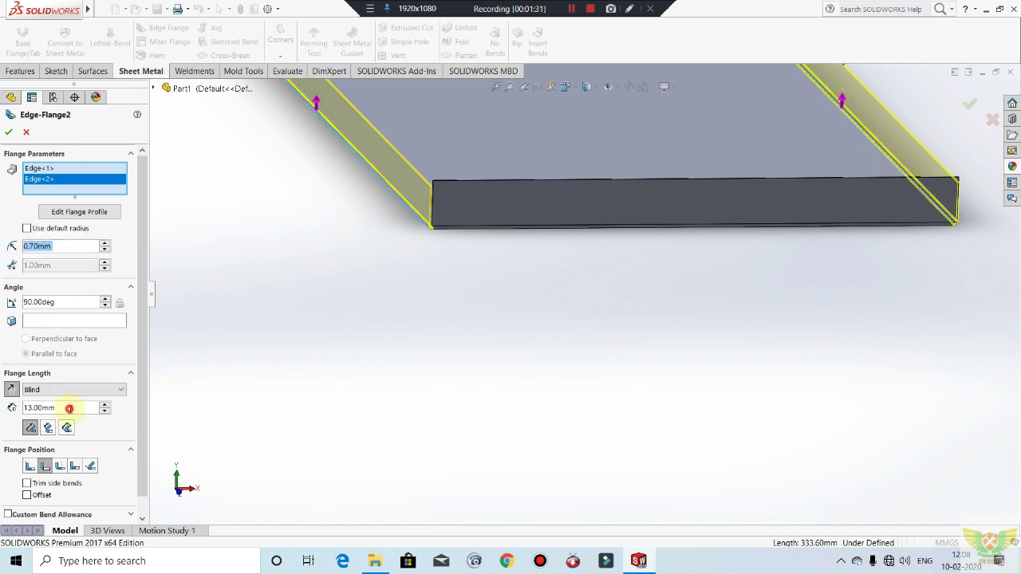
{"action": "type", "text": "5"}
{"action": "key", "text": "Return"}
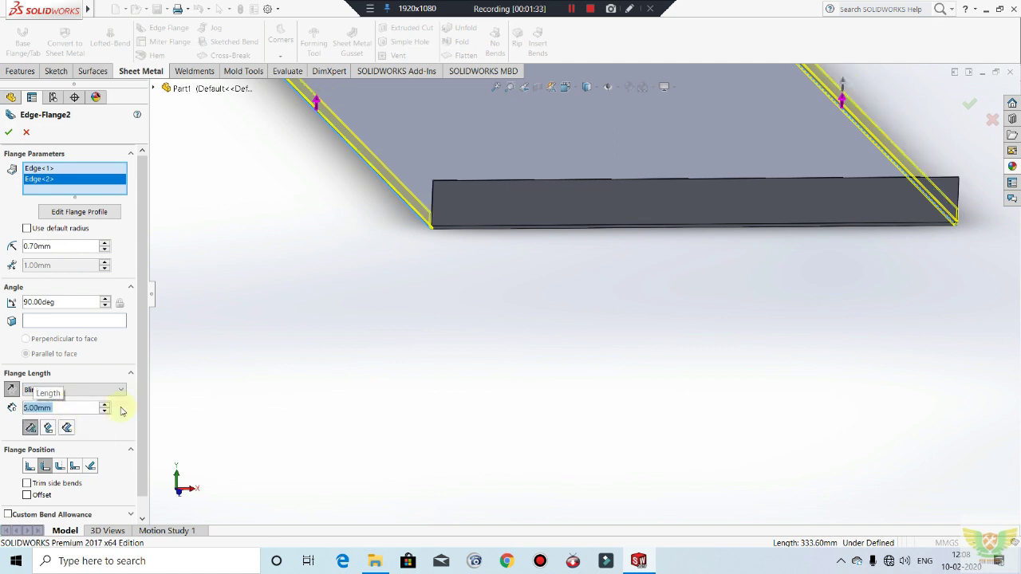
{"action": "scroll", "coordinate": [383, 381], "scroll_direction": "up", "scroll_amount": 4}
{"action": "scroll", "coordinate": [528, 219], "scroll_direction": "down", "scroll_amount": 2}
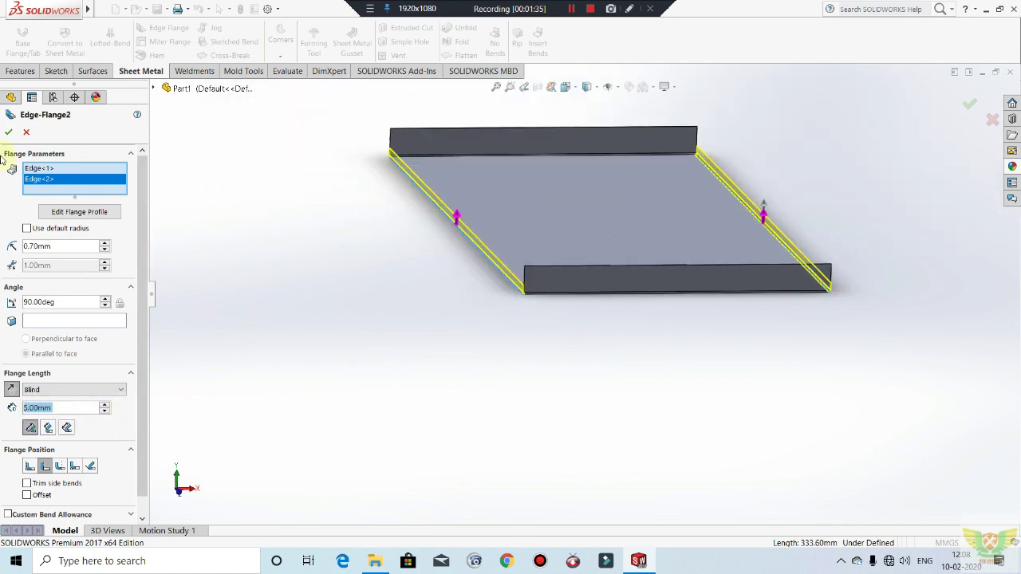
{"action": "left_click", "coordinate": [11, 132]}
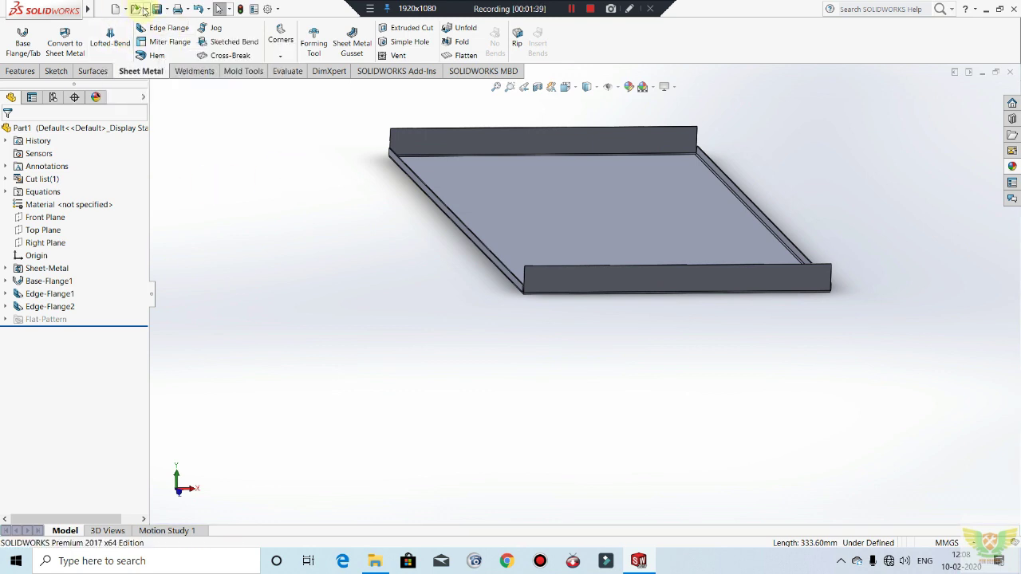
Step: Begin an edge flange on the upper edges of both 5 mm long-side flanges, pointing inward and about 47 mm long
{"action": "scroll", "coordinate": [519, 245], "scroll_direction": "down", "scroll_amount": 5}
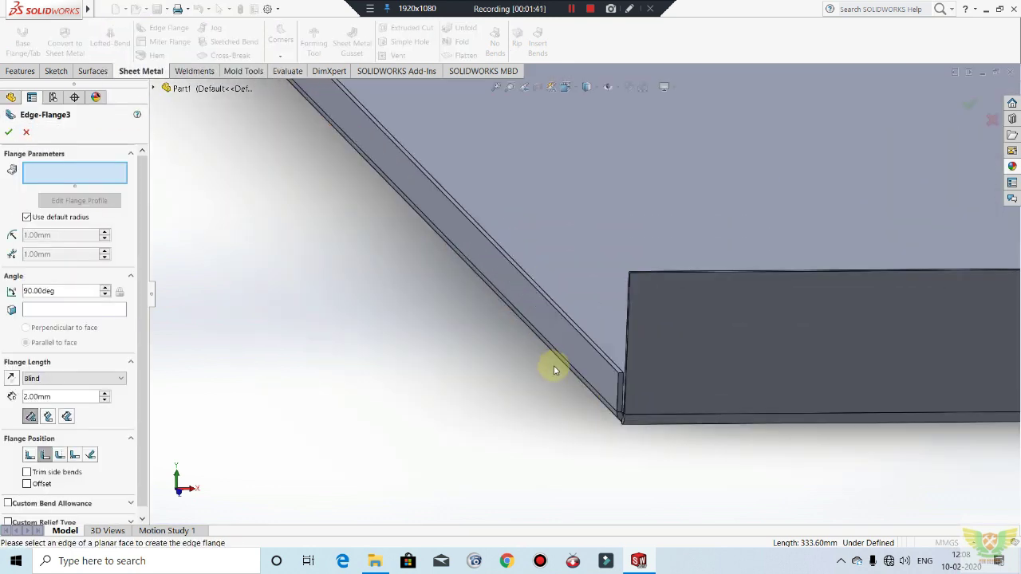
{"action": "left_click", "coordinate": [566, 327]}
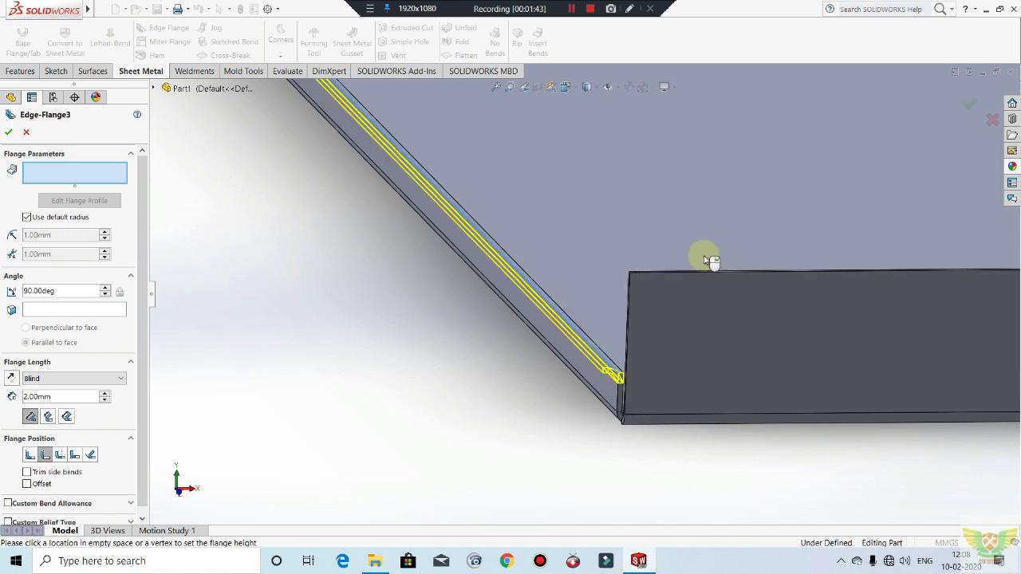
{"action": "scroll", "coordinate": [717, 256], "scroll_direction": "up", "scroll_amount": 6}
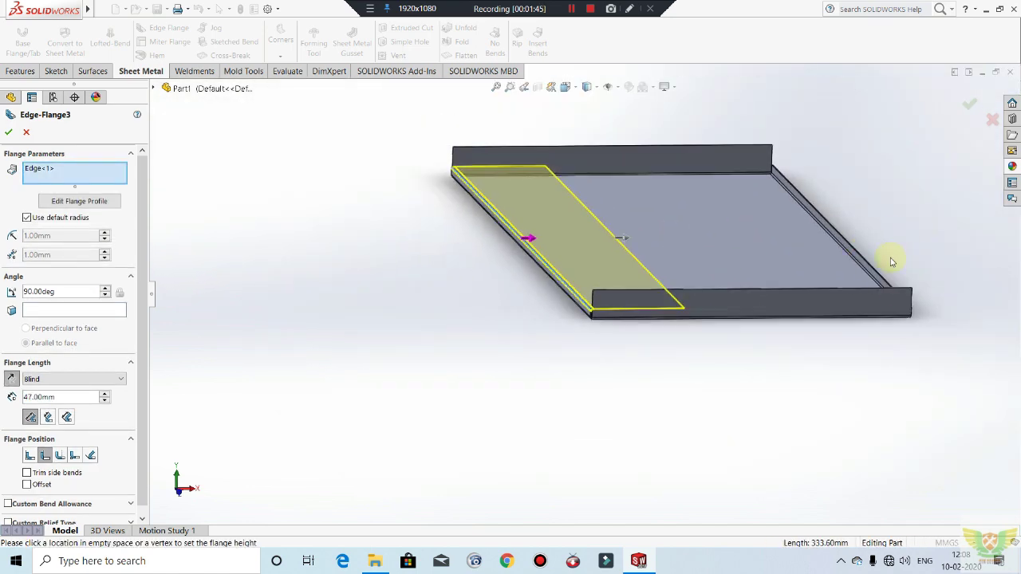
{"action": "scroll", "coordinate": [792, 332], "scroll_direction": "down", "scroll_amount": 8}
{"action": "scroll", "coordinate": [792, 331], "scroll_direction": "down", "scroll_amount": 2}
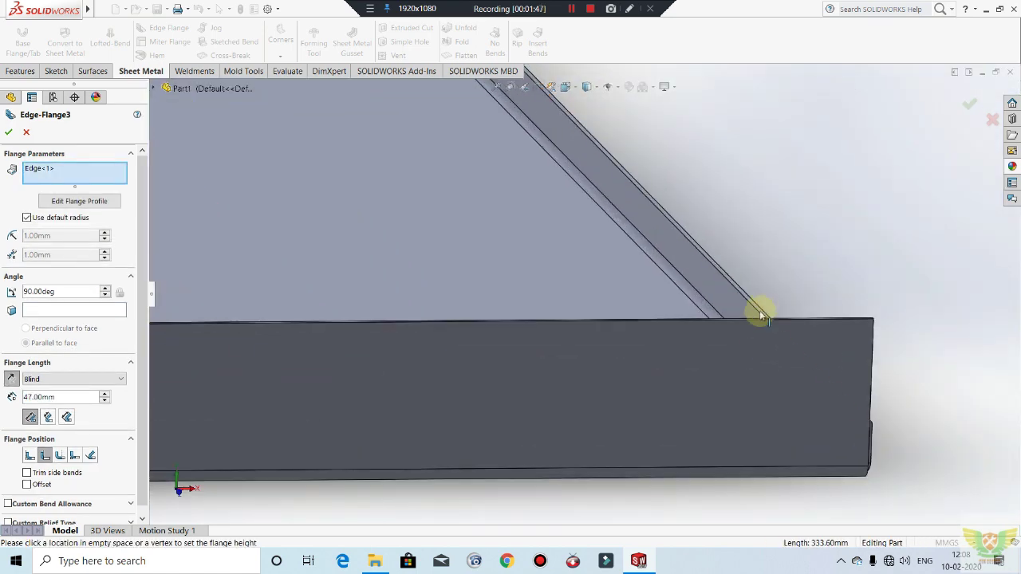
{"action": "left_click", "coordinate": [759, 310]}
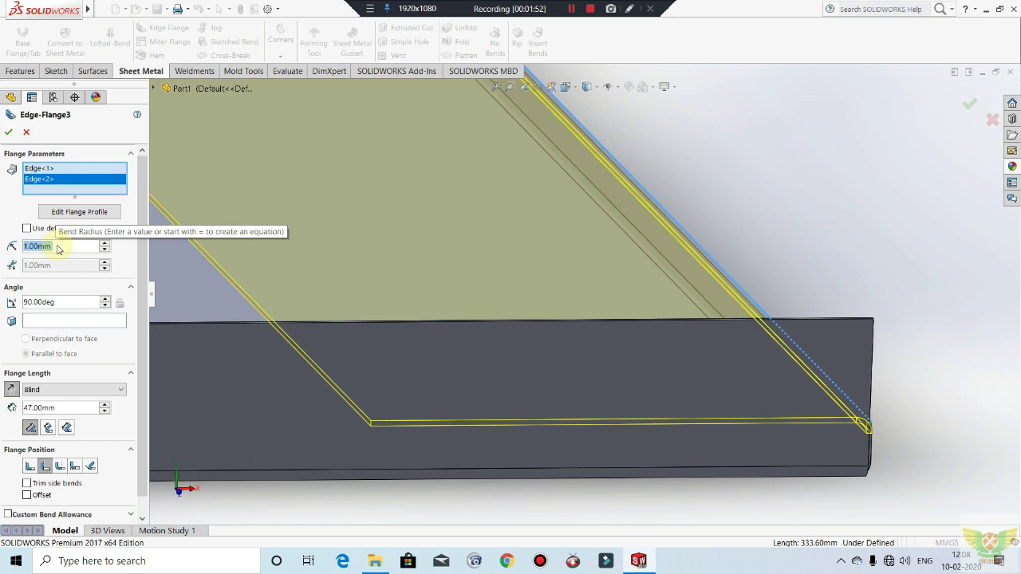
Step: Give the inward flanges a custom bend radius of 0.7 mm and a length of 3 mm, and create them
{"action": "type", "text": "0.7"}
{"action": "key", "text": "Return"}
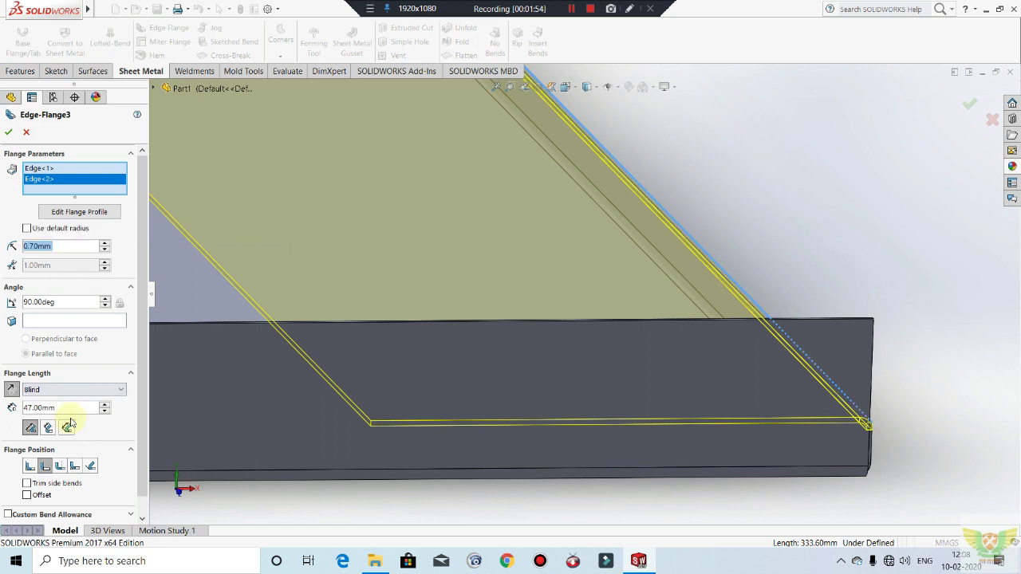
{"action": "type", "text": "3"}
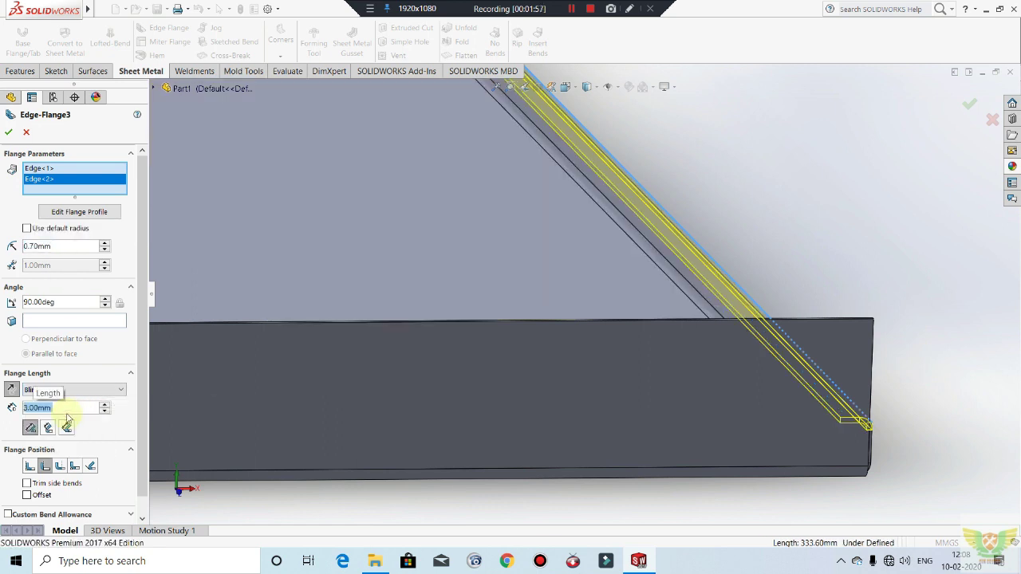
{"action": "key", "text": "Return"}
{"action": "scroll", "coordinate": [656, 374], "scroll_direction": "up", "scroll_amount": 5}
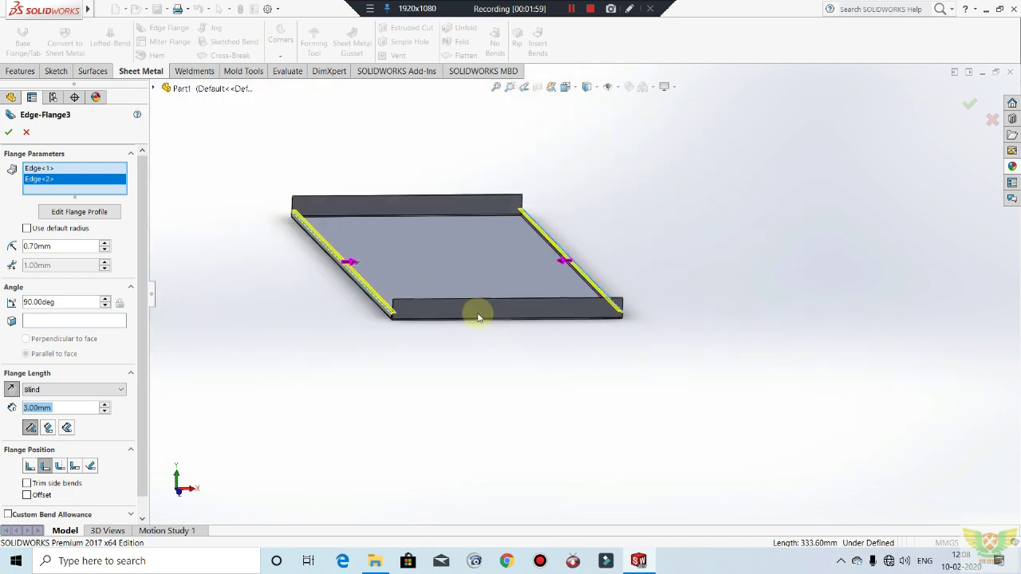
{"action": "left_click", "coordinate": [8, 134]}
Step: Begin an edge flange on the inner edge of one 3 mm inward flange, pointing upward and about 15 mm high
{"action": "left_click", "coordinate": [174, 28]}
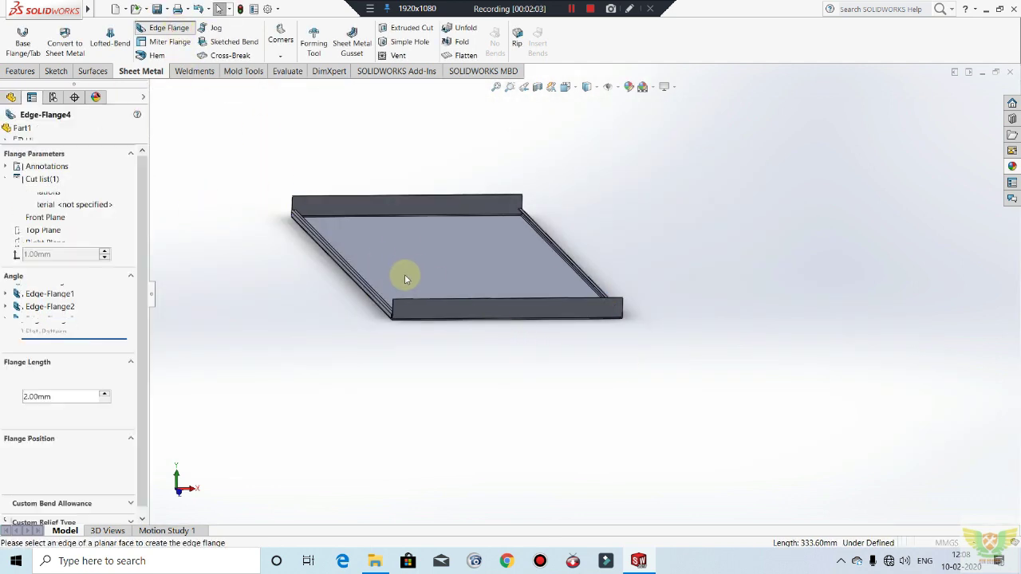
{"action": "scroll", "coordinate": [405, 275], "scroll_direction": "down", "scroll_amount": 10}
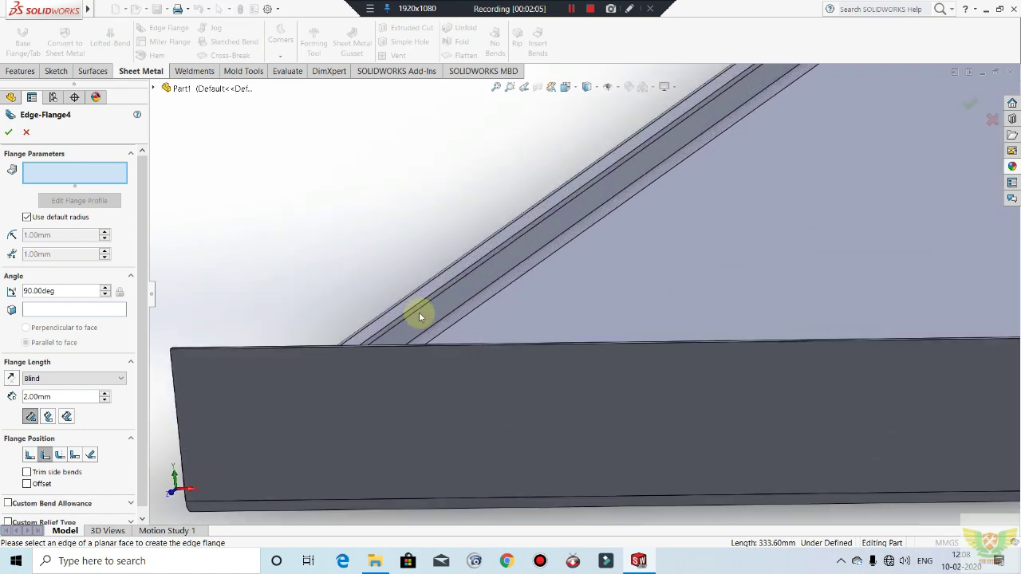
{"action": "left_click", "coordinate": [418, 312]}
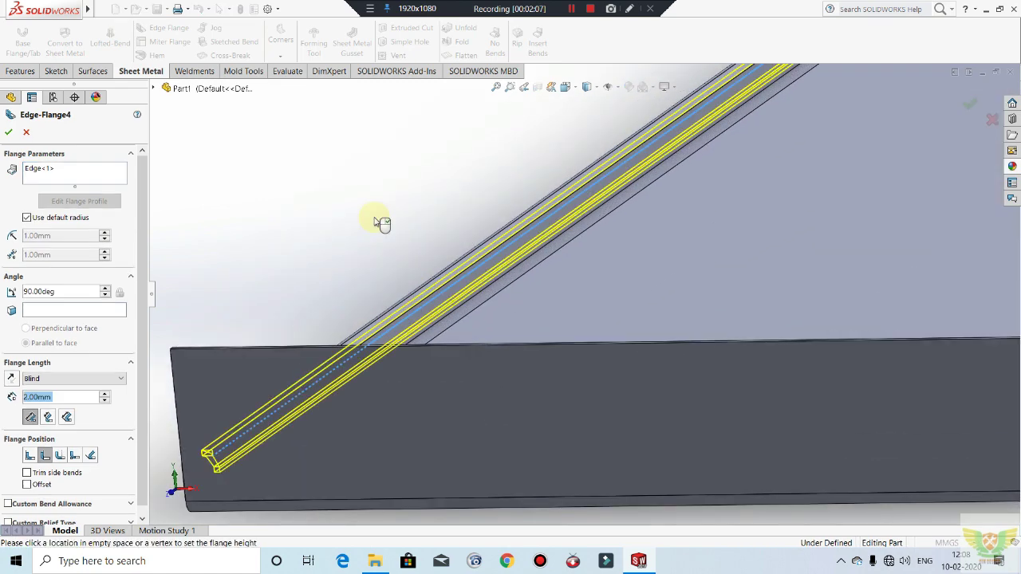
{"action": "scroll", "coordinate": [351, 191], "scroll_direction": "up", "scroll_amount": 5}
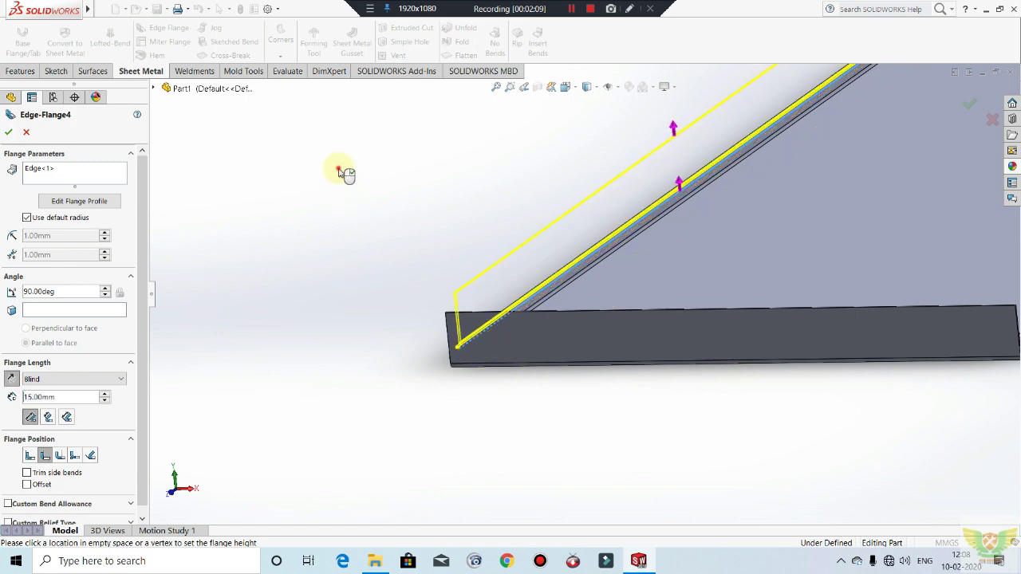
{"action": "left_click", "coordinate": [339, 169]}
{"action": "scroll", "coordinate": [485, 322], "scroll_direction": "up", "scroll_amount": 3}
Step: Add the matching edge of the opposite inward flange, set the flange length to 10 mm, and create both upward flanges
{"action": "middle_click_drag", "start_coordinate": [489, 325], "coordinate": [698, 366]}
{"action": "scroll", "coordinate": [898, 259], "scroll_direction": "down", "scroll_amount": 8}
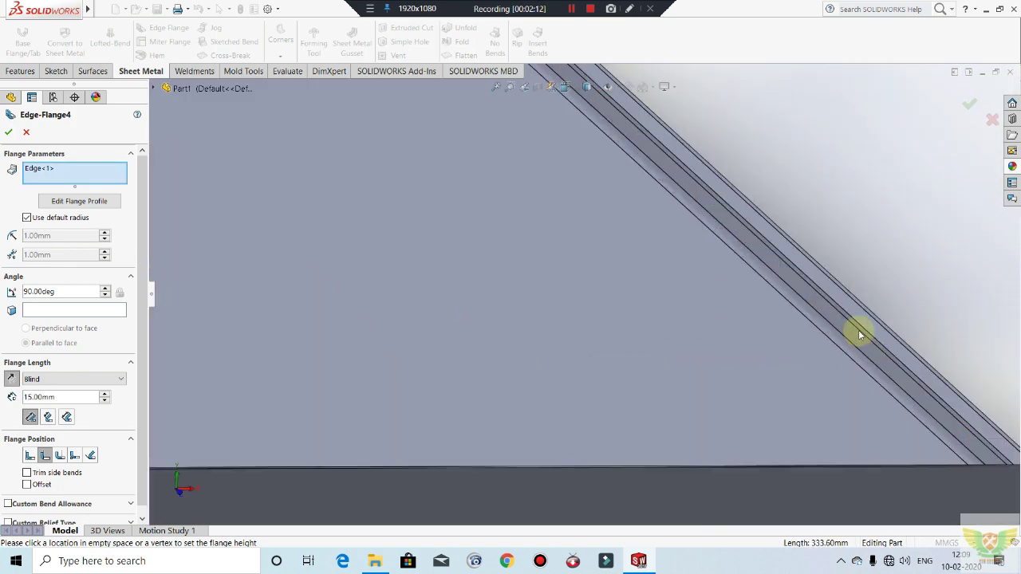
{"action": "left_click", "coordinate": [858, 330]}
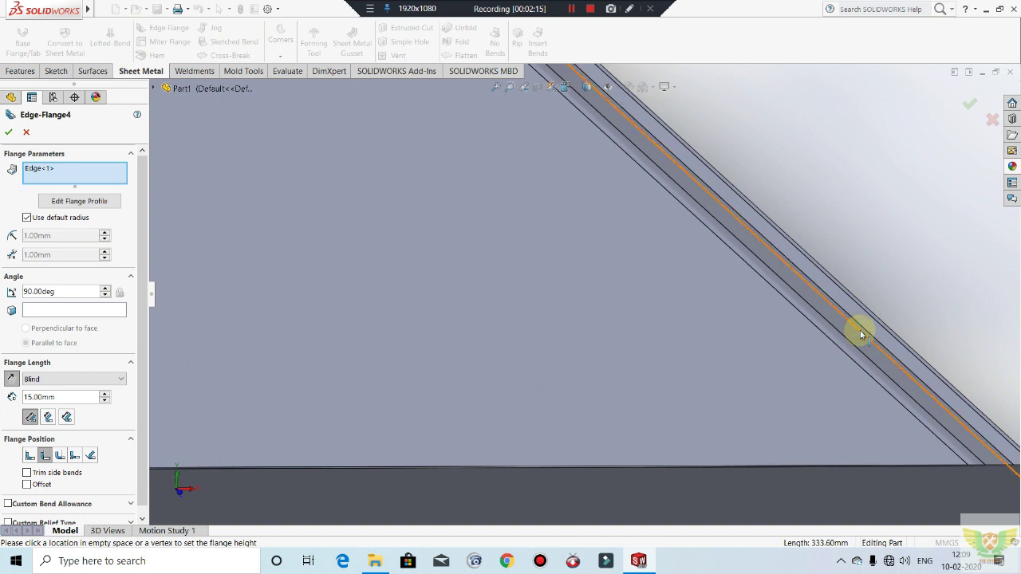
{"action": "left_click", "coordinate": [790, 261]}
{"action": "scroll", "coordinate": [795, 263], "scroll_direction": "up", "scroll_amount": 7}
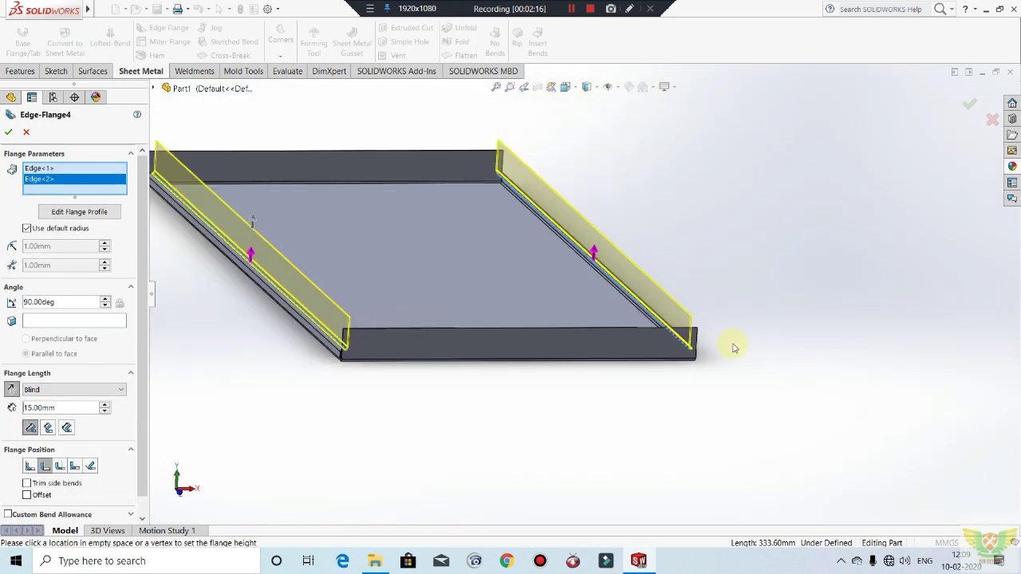
{"action": "scroll", "coordinate": [733, 348], "scroll_direction": "up", "scroll_amount": 3}
{"action": "middle_click_drag", "start_coordinate": [685, 315], "coordinate": [576, 304]}
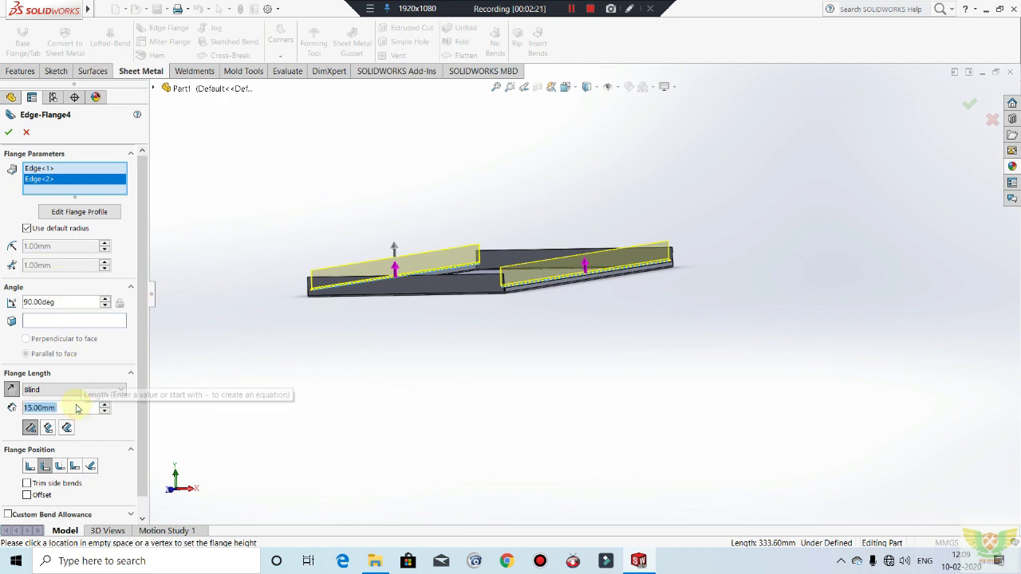
{"action": "type", "text": "10"}
{"action": "key", "text": "Return"}
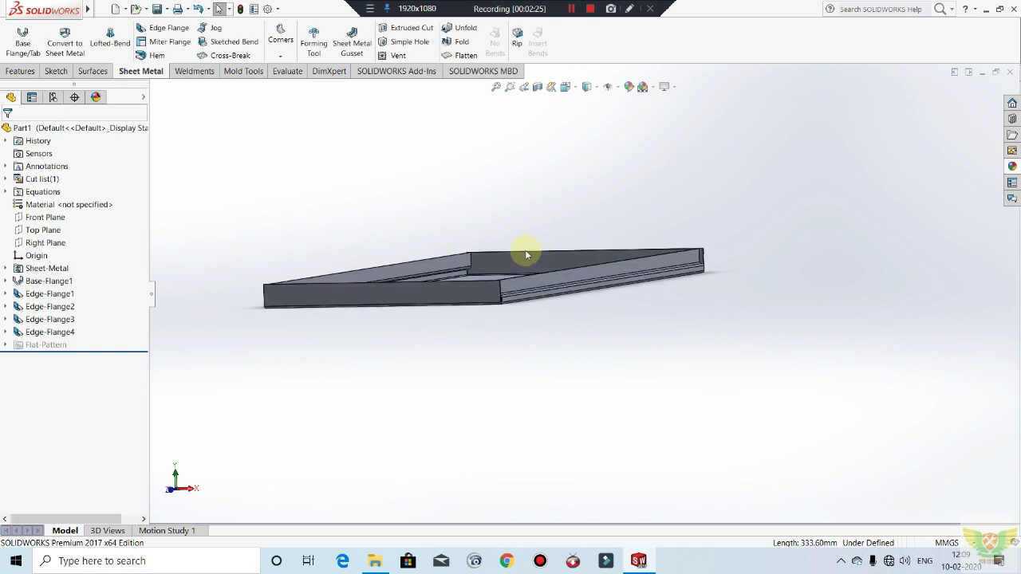
Step: Examine the stepped long-side flanges, the corners and the underside of the part from several angles
{"action": "middle_click_drag", "start_coordinate": [525, 250], "coordinate": [567, 305]}
{"action": "scroll", "coordinate": [339, 194], "scroll_direction": "down", "scroll_amount": 3}
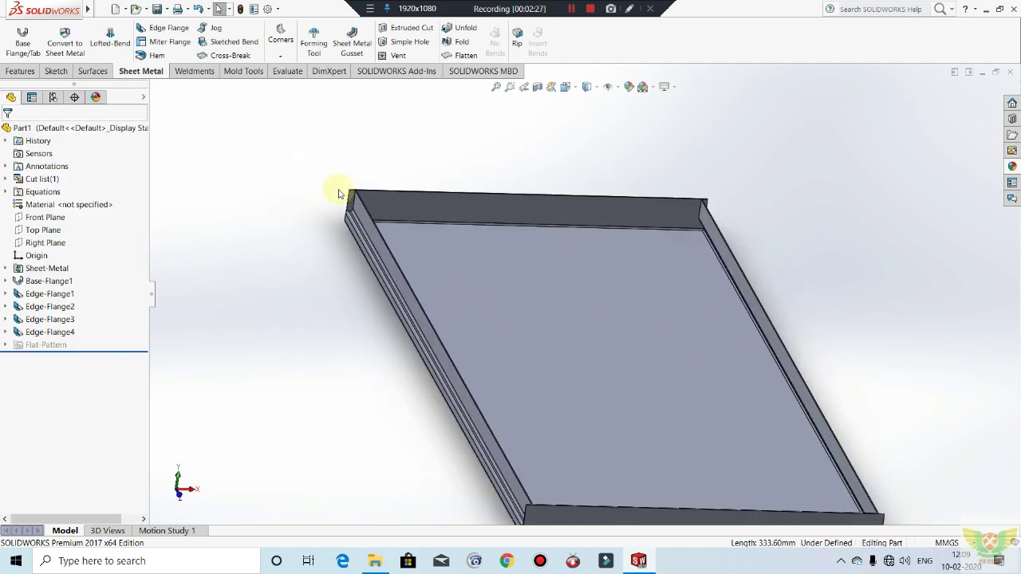
{"action": "scroll", "coordinate": [339, 194], "scroll_direction": "down", "scroll_amount": 2}
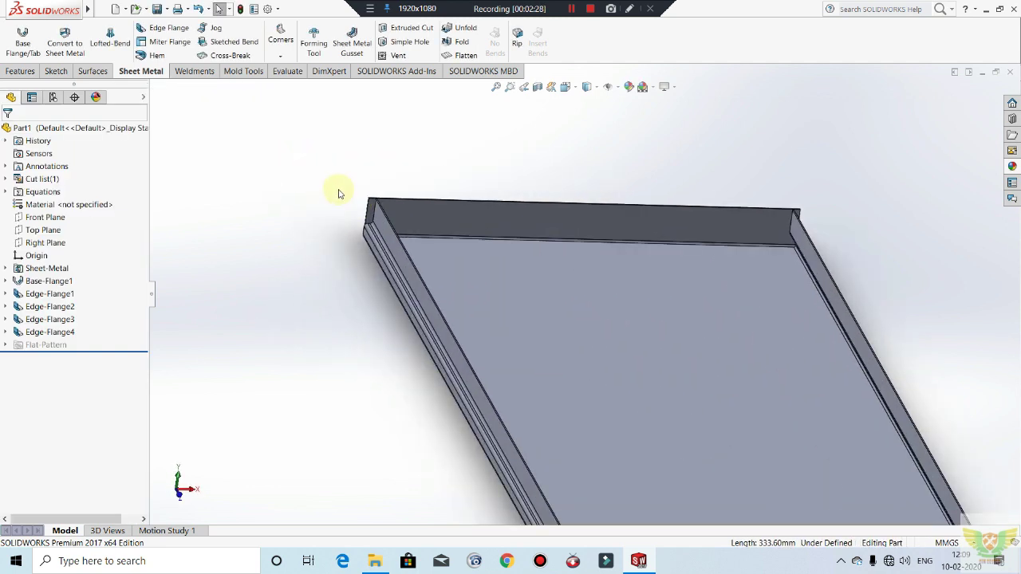
{"action": "middle_click_drag", "start_coordinate": [370, 209], "coordinate": [401, 206]}
{"action": "scroll", "coordinate": [463, 249], "scroll_direction": "up", "scroll_amount": 3}
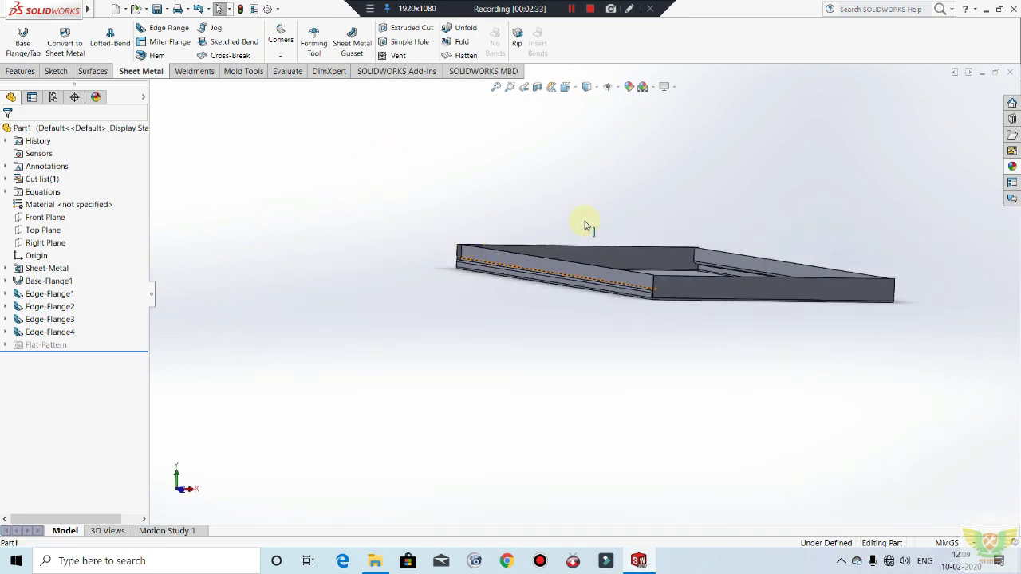
{"action": "middle_click_drag", "start_coordinate": [587, 224], "coordinate": [598, 166]}
{"action": "scroll", "coordinate": [677, 189], "scroll_direction": "down", "scroll_amount": 5}
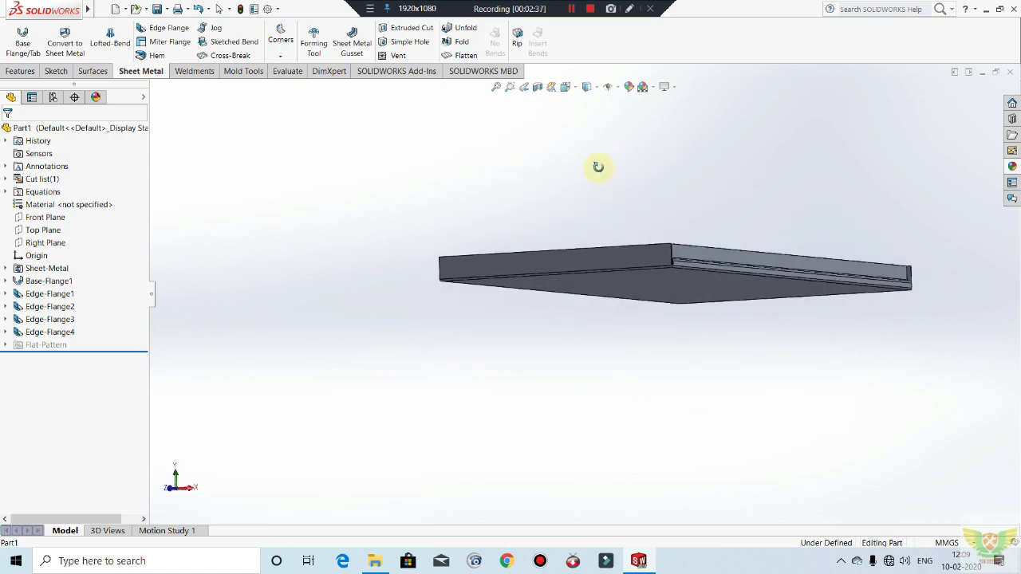
{"action": "scroll", "coordinate": [688, 273], "scroll_direction": "down", "scroll_amount": 5}
{"action": "middle_click_drag", "start_coordinate": [686, 282], "coordinate": [632, 286]}
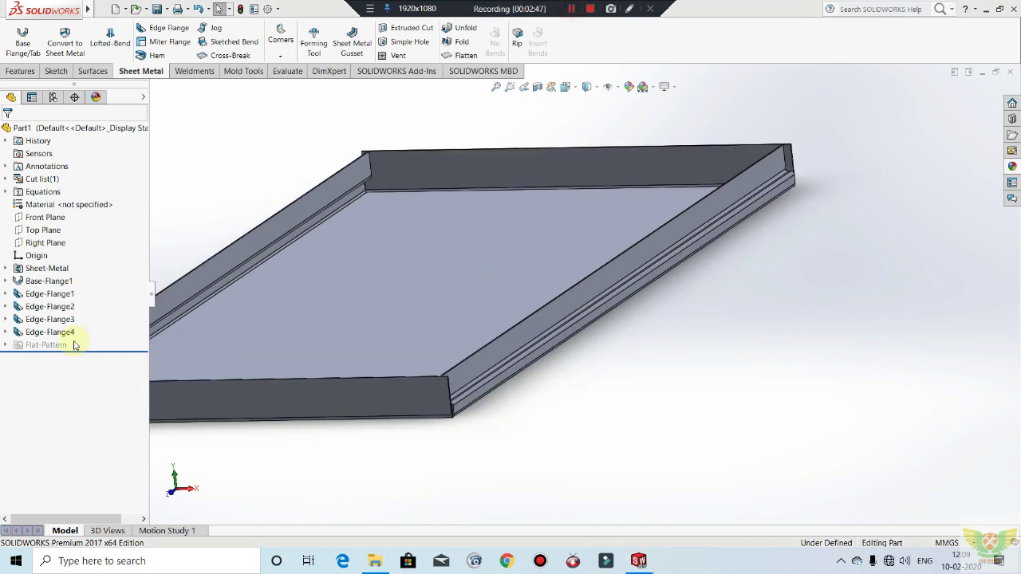
{"action": "left_click", "coordinate": [43, 332]}
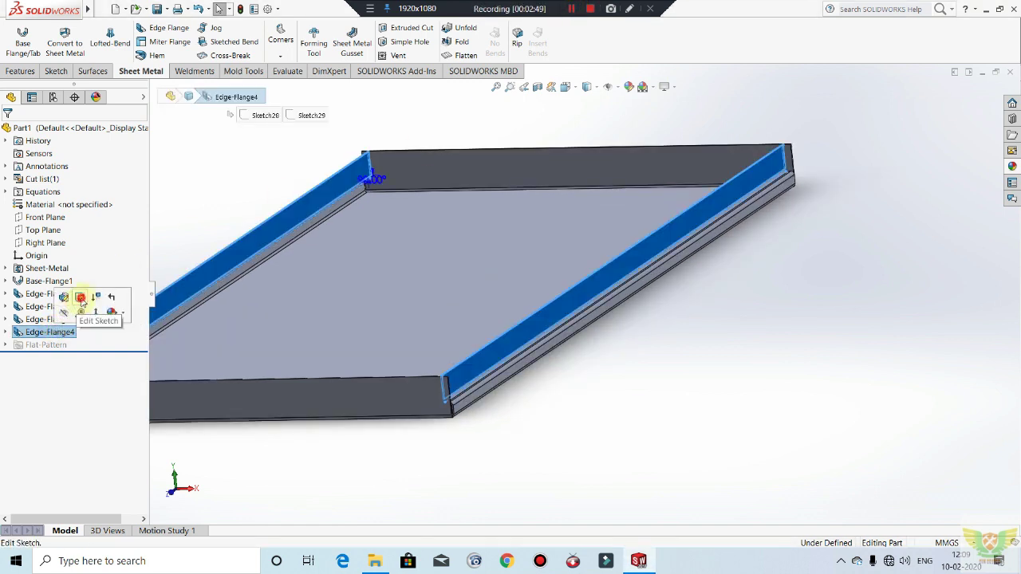
{"action": "left_click", "coordinate": [81, 299]}
{"action": "middle_click_drag", "start_coordinate": [672, 360], "coordinate": [639, 392]}
{"action": "left_click", "coordinate": [16, 37]}
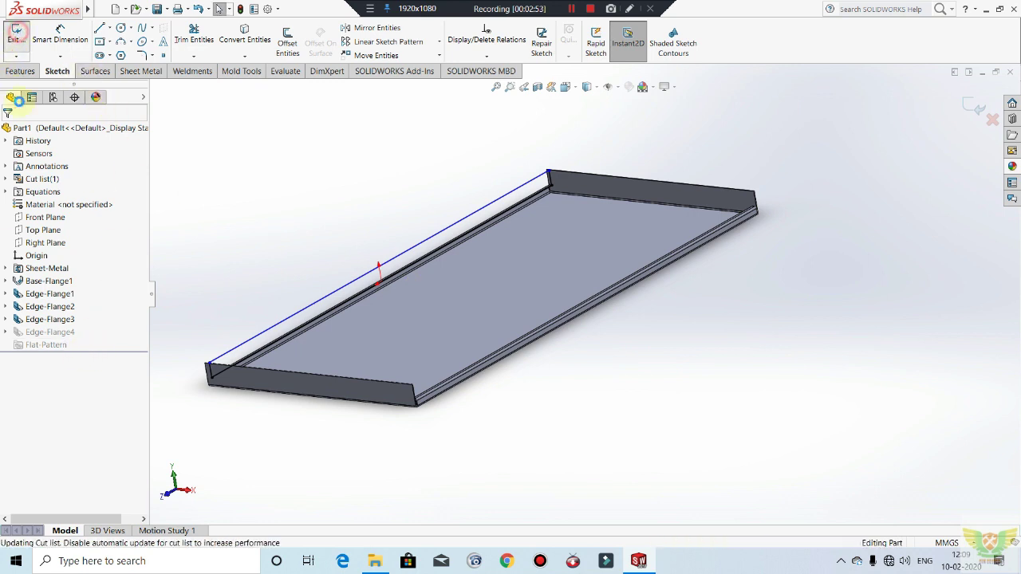
Step: Edit the flange profile of the upward edge flange's first edge and pull one end line inward from the short-side flange
{"action": "left_click", "coordinate": [48, 332]}
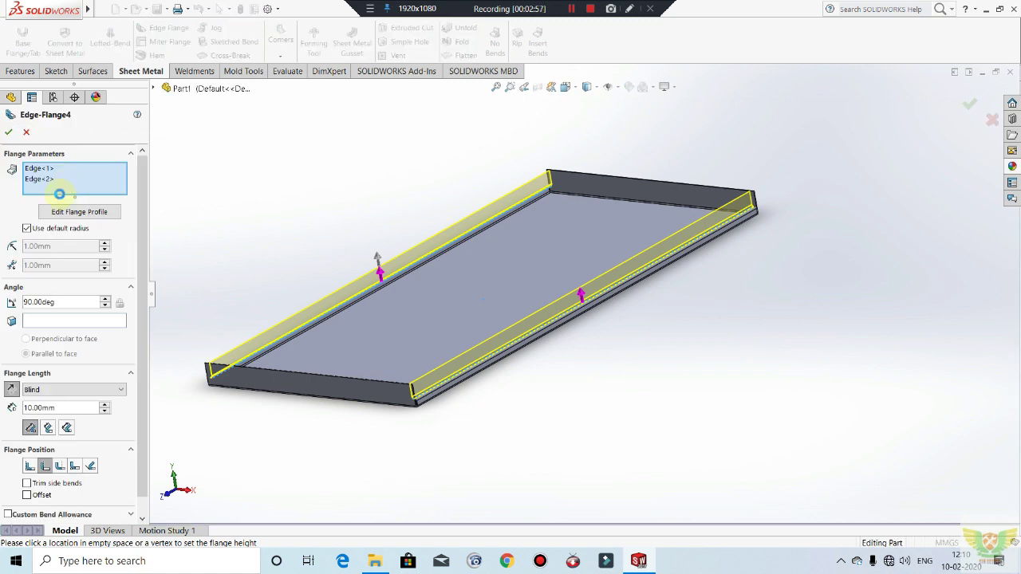
{"action": "left_click", "coordinate": [45, 169]}
{"action": "left_click", "coordinate": [77, 211]}
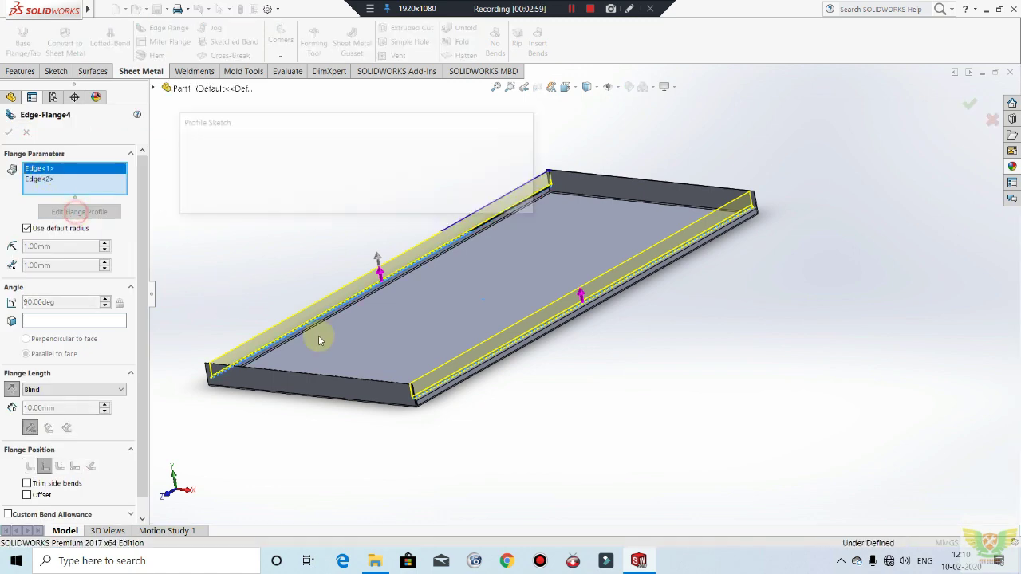
{"action": "scroll", "coordinate": [310, 345], "scroll_direction": "down", "scroll_amount": 2}
{"action": "scroll", "coordinate": [309, 344], "scroll_direction": "down", "scroll_amount": 2}
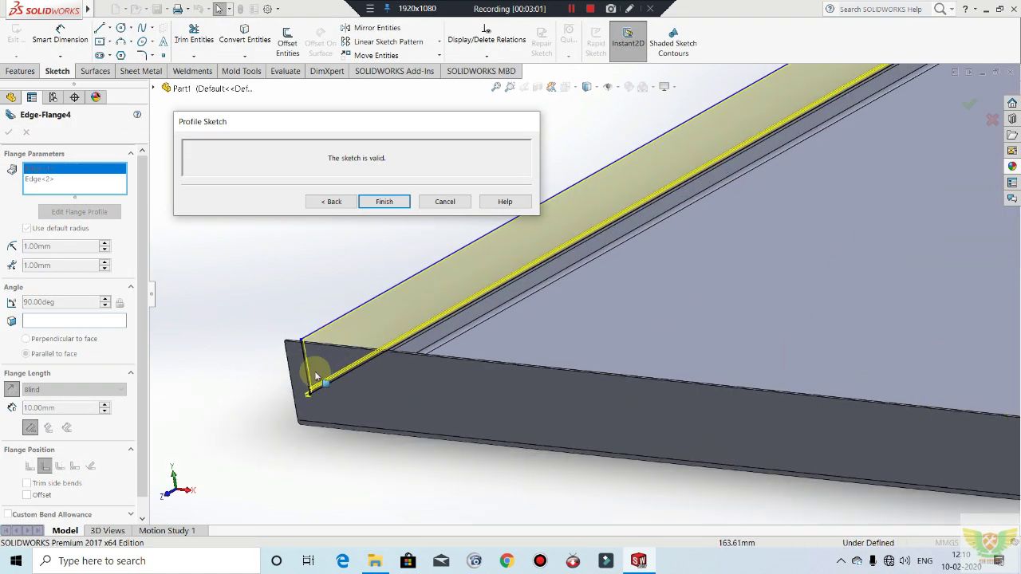
{"action": "left_click_drag", "start_coordinate": [308, 369], "coordinate": [332, 346]}
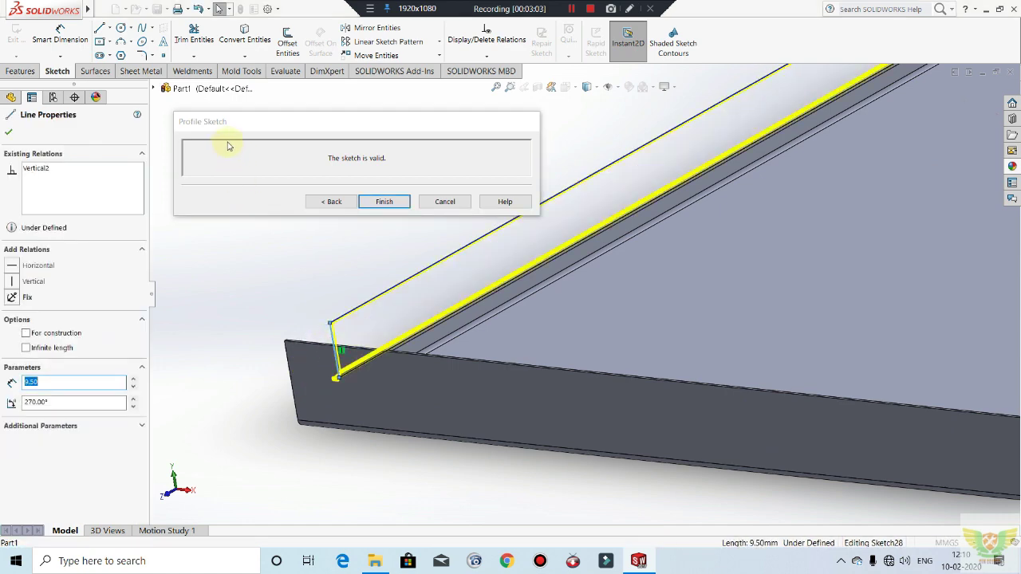
Step: Dimension the distance from the moved end line to the end point of the flange's bend edge as 5 mm
{"action": "left_click", "coordinate": [75, 32]}
{"action": "middle_click_drag", "start_coordinate": [415, 388], "coordinate": [346, 417]}
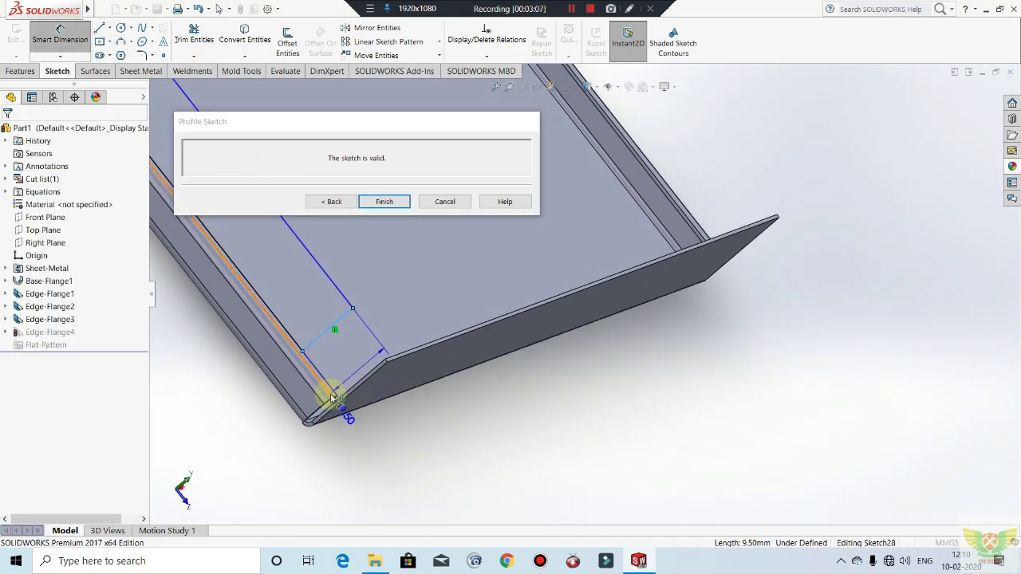
{"action": "left_click", "coordinate": [335, 399]}
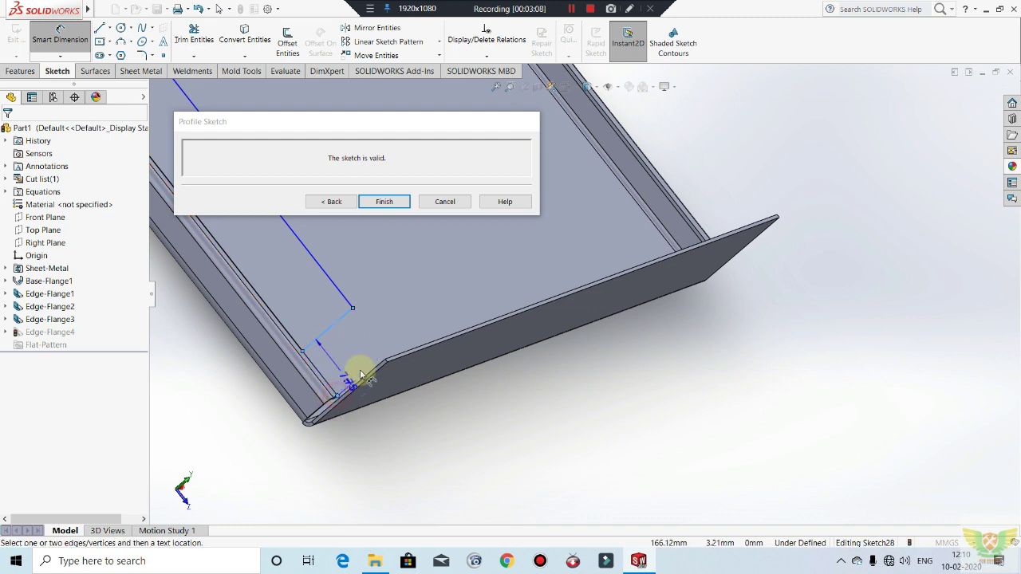
{"action": "left_click", "coordinate": [392, 327]}
{"action": "type", "text": "5"}
{"action": "key", "text": "Return"}
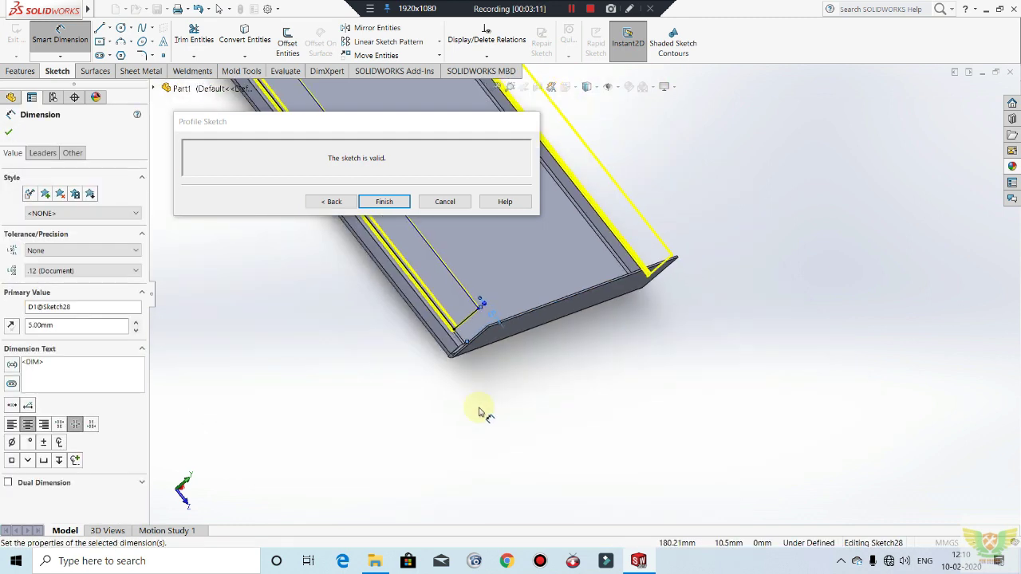
Step: Pull the end line at the opposite end of the same flange profile inward from the other short-side flange
{"action": "scroll", "coordinate": [645, 456], "scroll_direction": "up", "scroll_amount": 6}
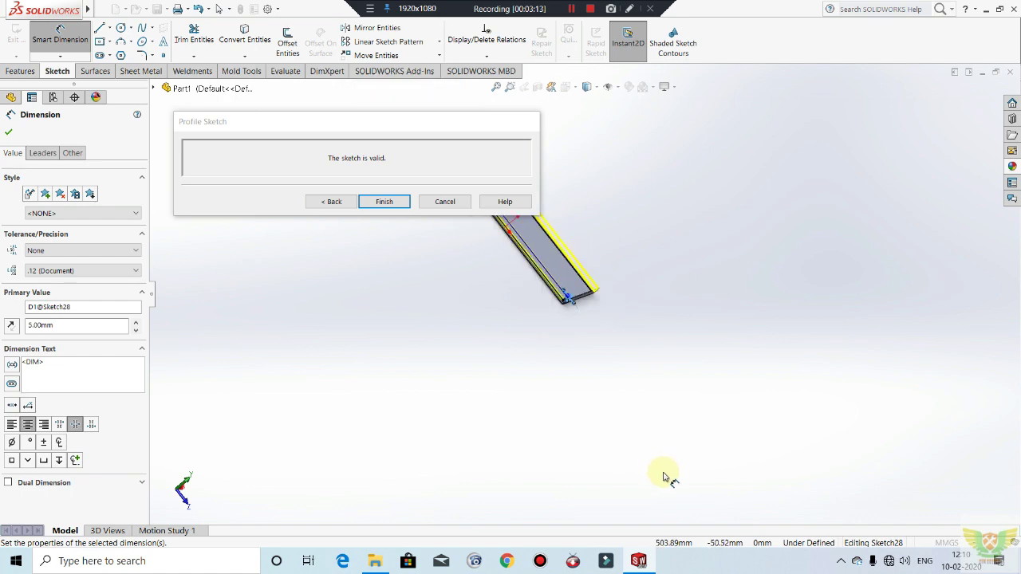
{"action": "scroll", "coordinate": [539, 255], "scroll_direction": "down", "scroll_amount": 8}
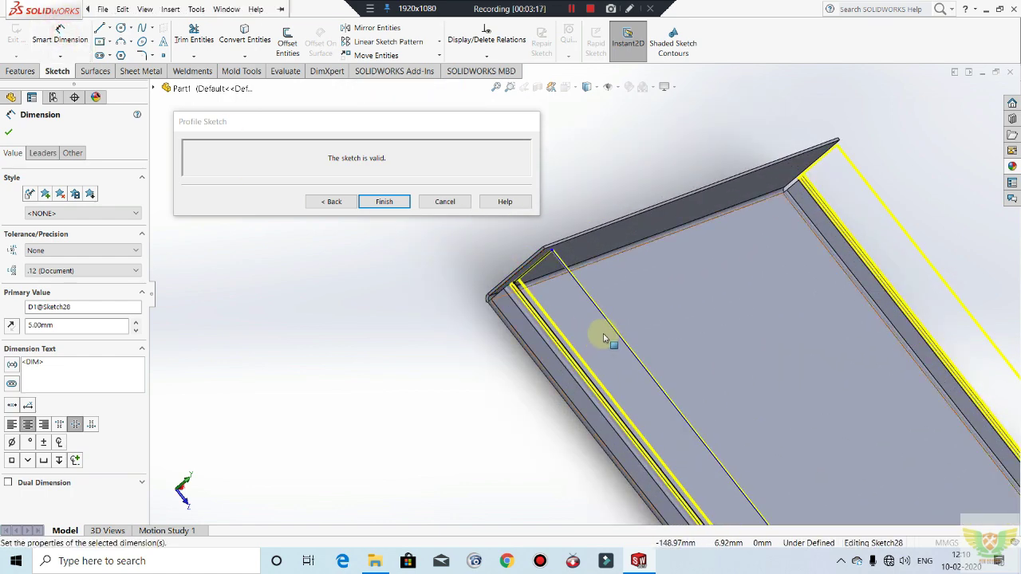
{"action": "left_click", "coordinate": [513, 268]}
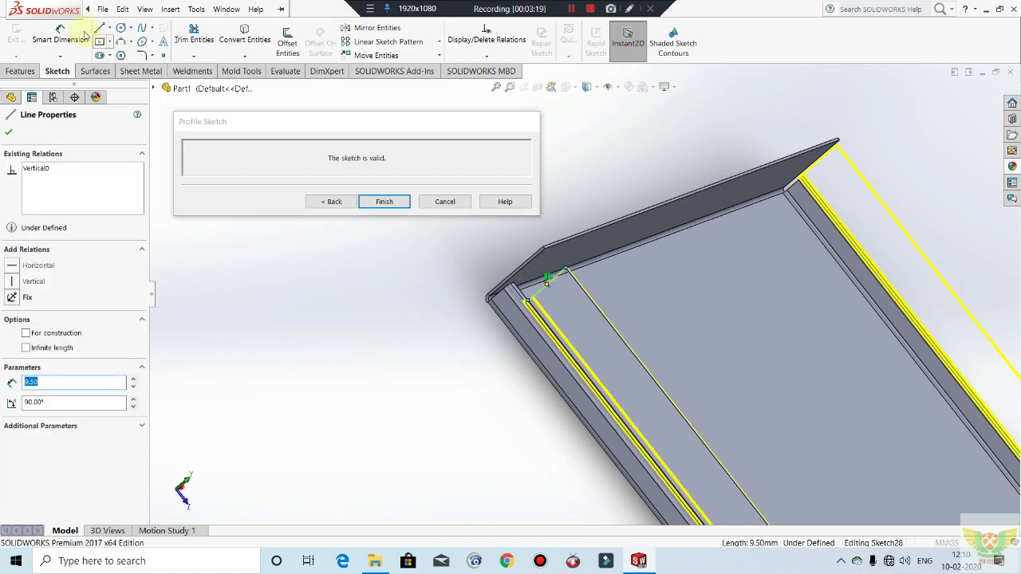
Step: Dimension the end line of the first edge's flange profile 5 mm from the flange corner and finish the profile
{"action": "left_click", "coordinate": [60, 33]}
{"action": "scroll", "coordinate": [519, 274], "scroll_direction": "down", "scroll_amount": 5}
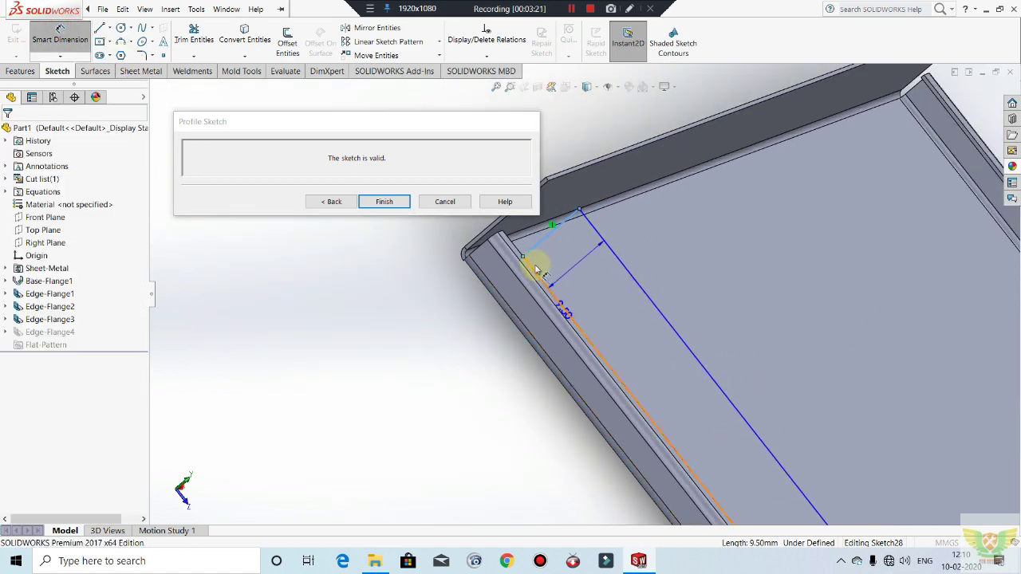
{"action": "scroll", "coordinate": [547, 319], "scroll_direction": "up", "scroll_amount": 2}
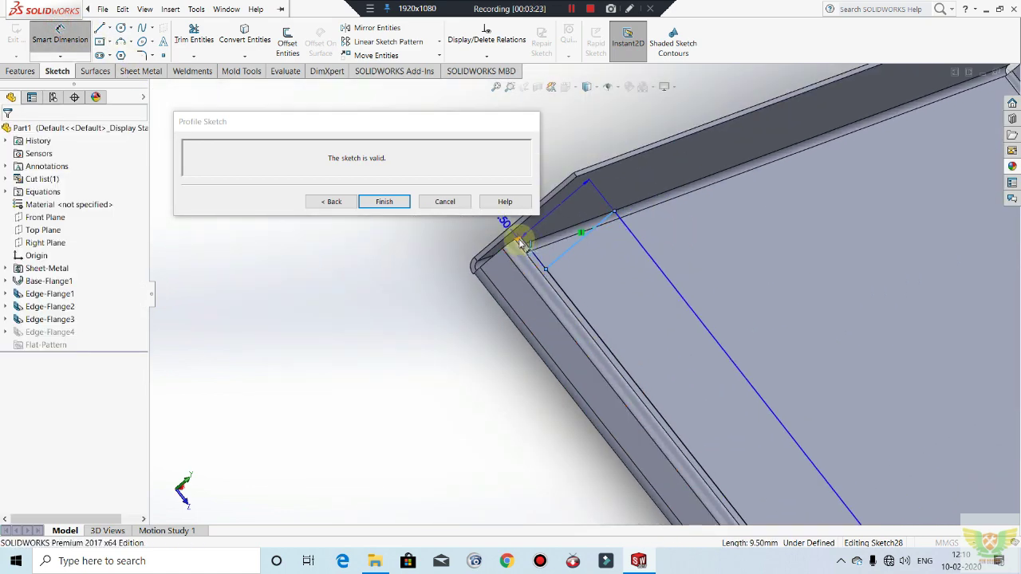
{"action": "left_click", "coordinate": [520, 243]}
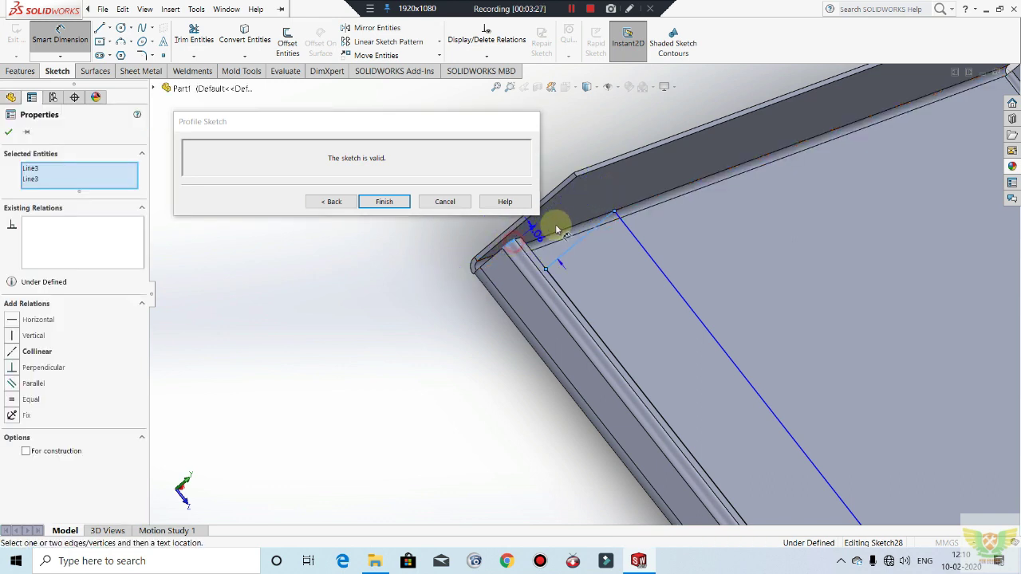
{"action": "left_click", "coordinate": [619, 185]}
{"action": "key", "text": "Return"}
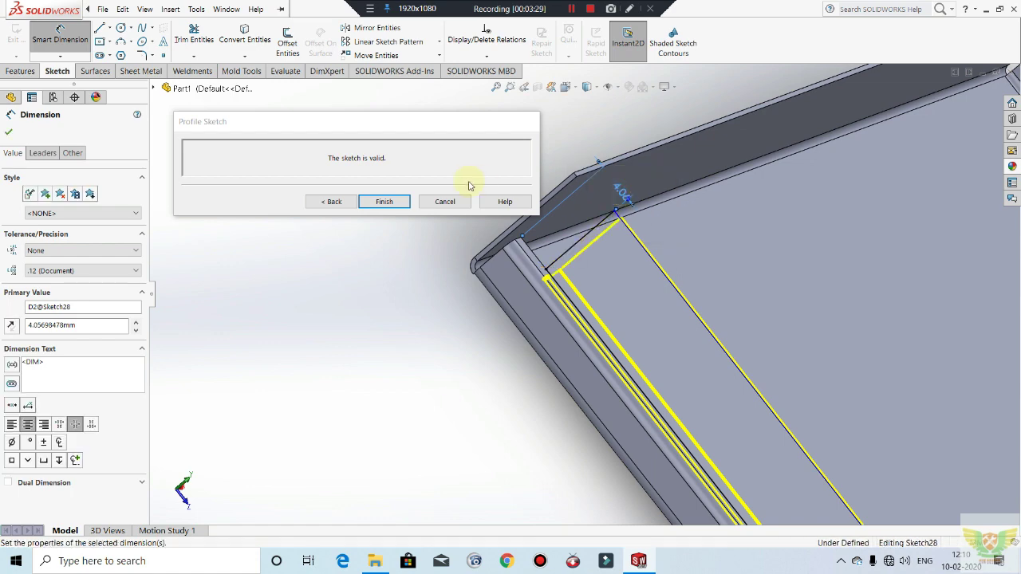
{"action": "left_click", "coordinate": [383, 201]}
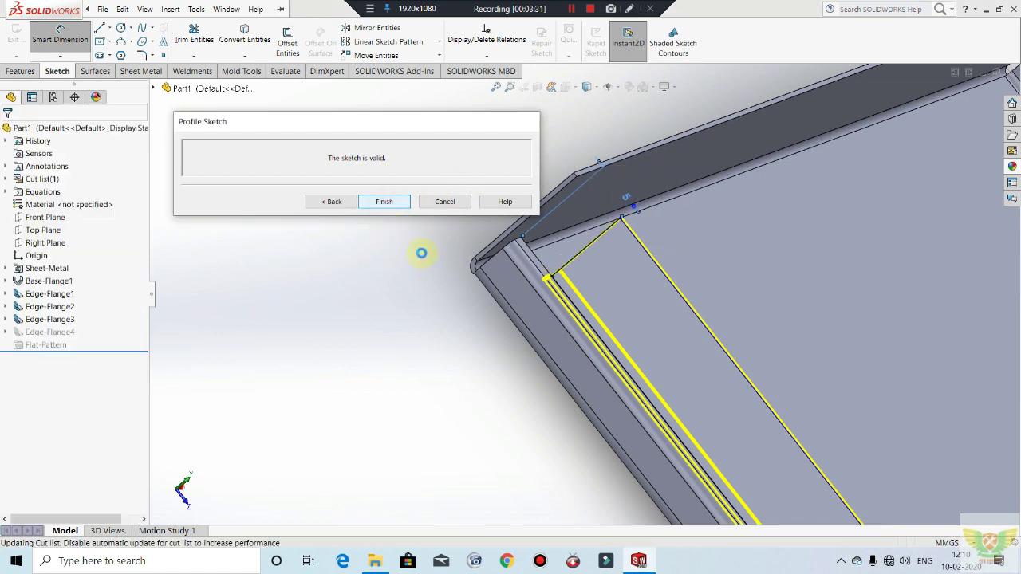
Step: Edit Edge-Flange4 and open the flange profile of its second edge, Edge<2>, for editing
{"action": "mouse_move", "coordinate": [417, 250]}
{"action": "middle_mouse_down"}
{"action": "mouse_move", "coordinate": [337, 200]}
{"action": "mouse_move", "coordinate": [631, 276]}
{"action": "mouse_move", "coordinate": [547, 251]}
{"action": "middle_mouse_up"}
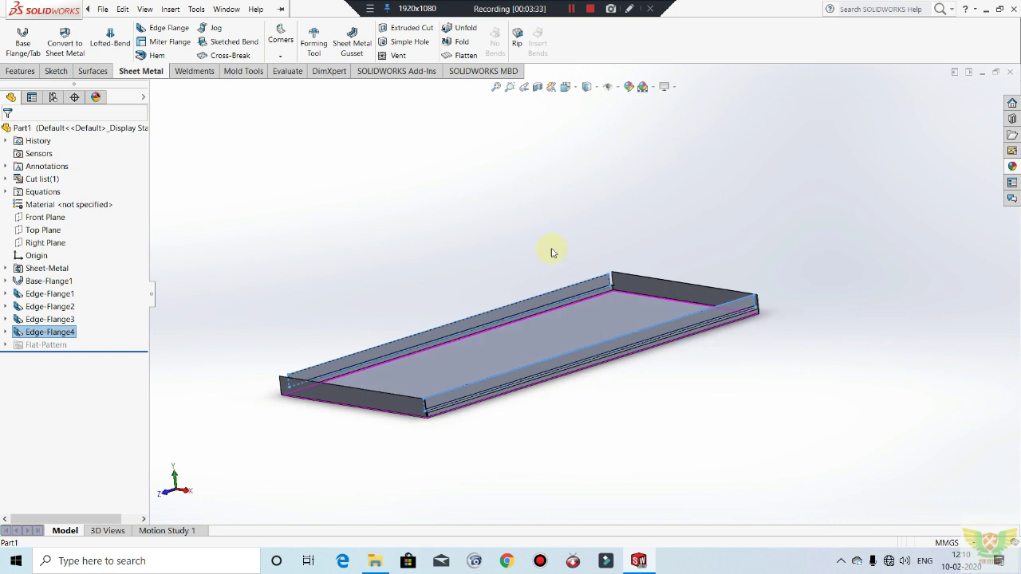
{"action": "right_click", "coordinate": [55, 335]}
{"action": "left_click", "coordinate": [65, 302]}
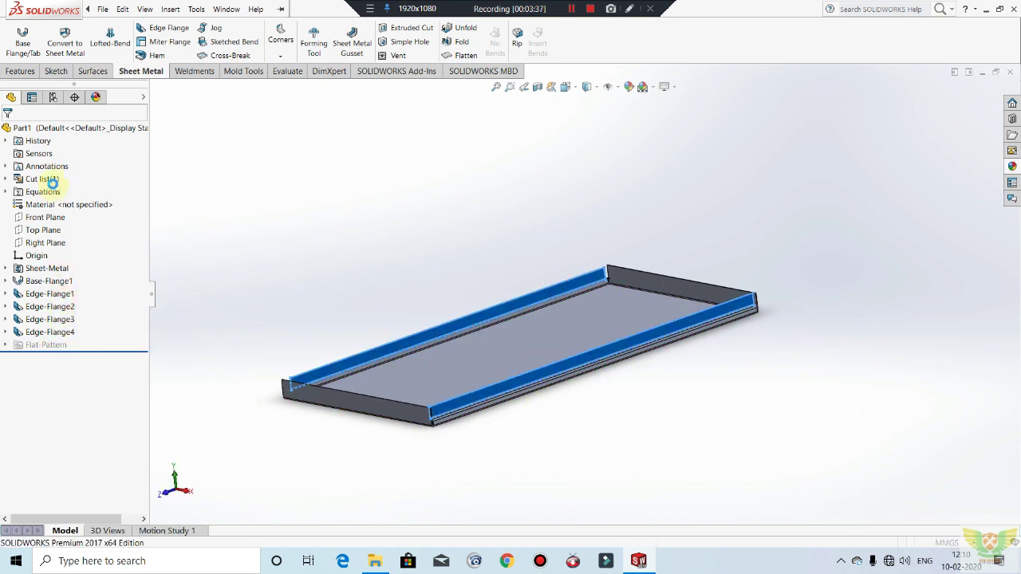
{"action": "left_click", "coordinate": [41, 179]}
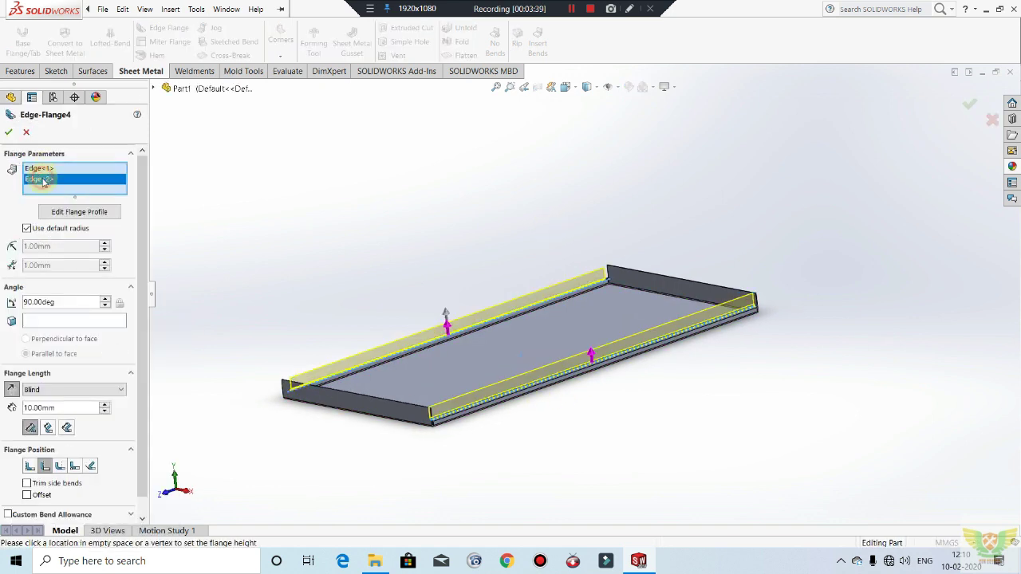
{"action": "left_click", "coordinate": [79, 213]}
Step: Pull both vertical end lines of the second edge's flange profile inward, away from the end flanges
{"action": "scroll", "coordinate": [447, 382], "scroll_direction": "down", "scroll_amount": 6}
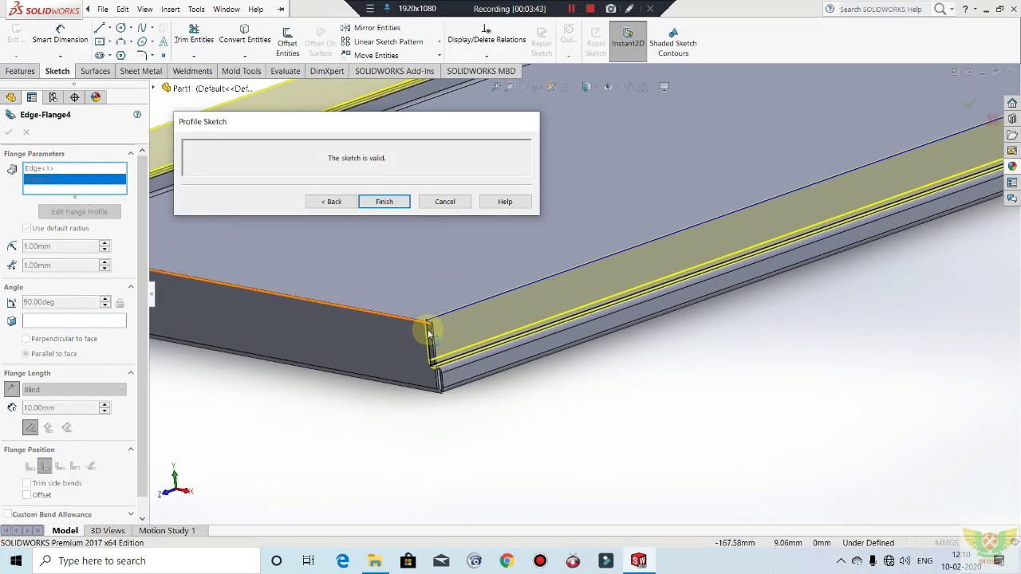
{"action": "left_click", "coordinate": [470, 323]}
{"action": "scroll", "coordinate": [468, 323], "scroll_direction": "up", "scroll_amount": 4}
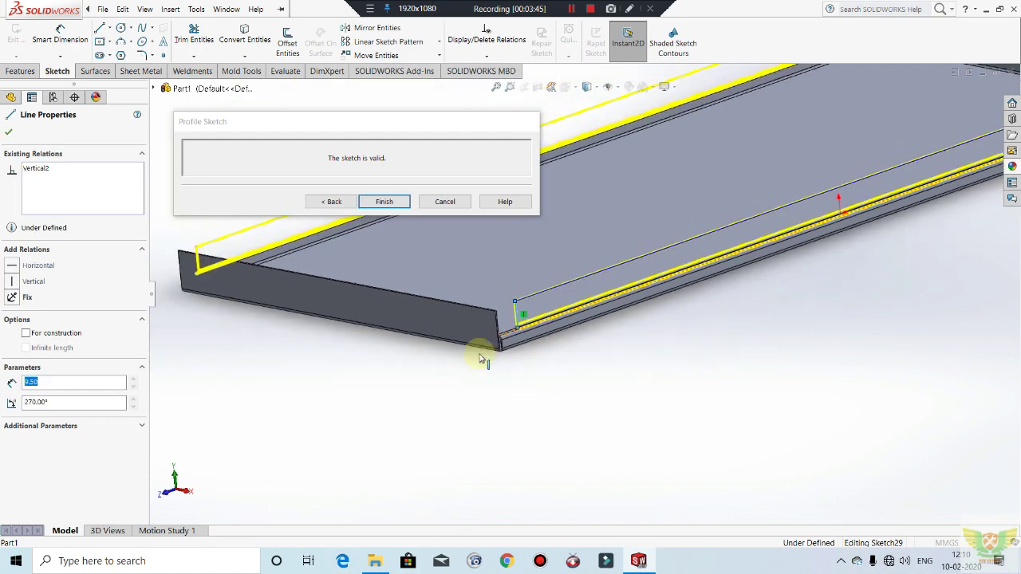
{"action": "scroll", "coordinate": [481, 359], "scroll_direction": "up", "scroll_amount": 1}
{"action": "scroll", "coordinate": [867, 220], "scroll_direction": "up", "scroll_amount": 3}
{"action": "scroll", "coordinate": [873, 201], "scroll_direction": "down", "scroll_amount": 4}
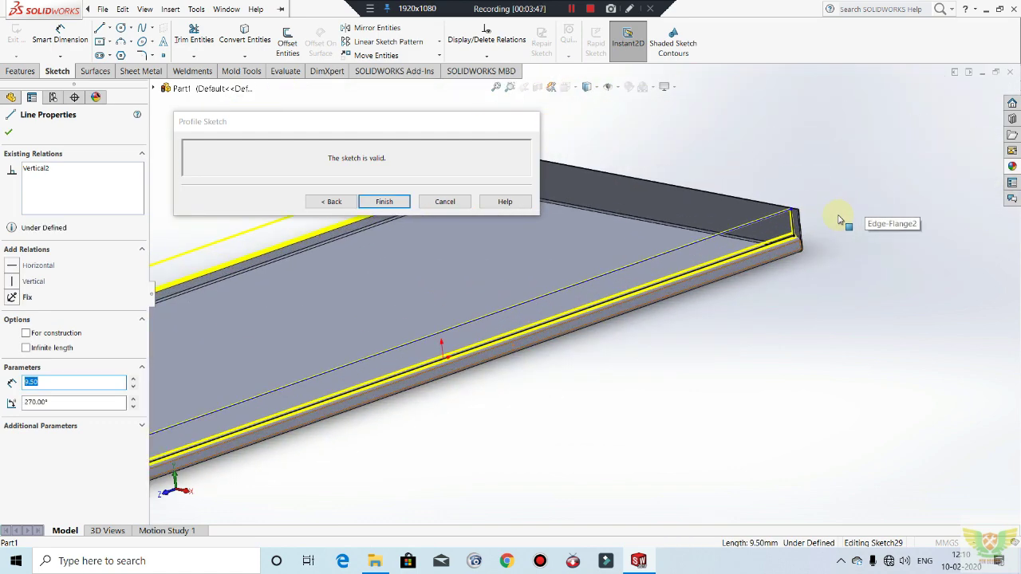
{"action": "scroll", "coordinate": [758, 215], "scroll_direction": "down", "scroll_amount": 3}
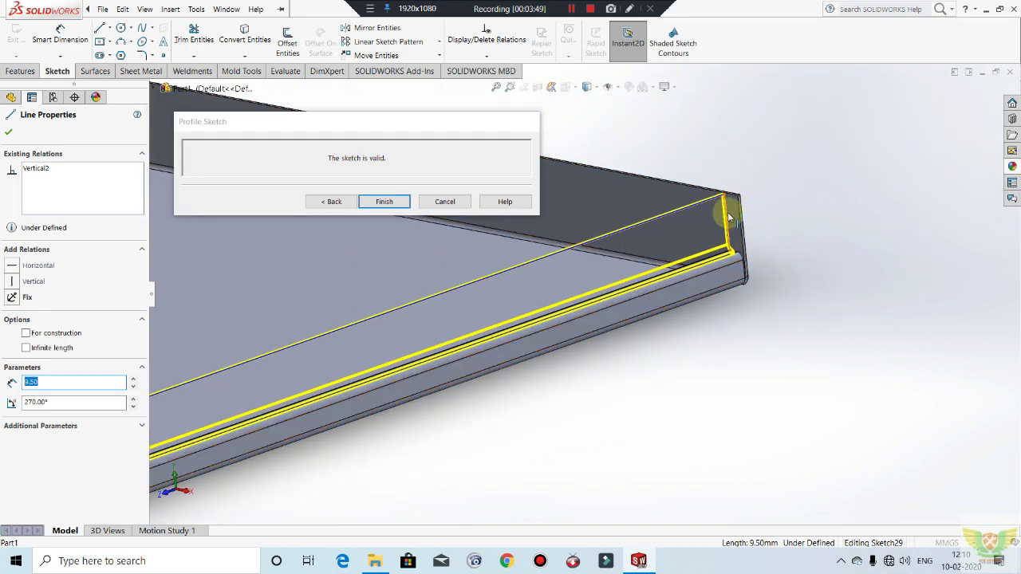
{"action": "left_click_drag", "start_coordinate": [726, 218], "coordinate": [697, 230]}
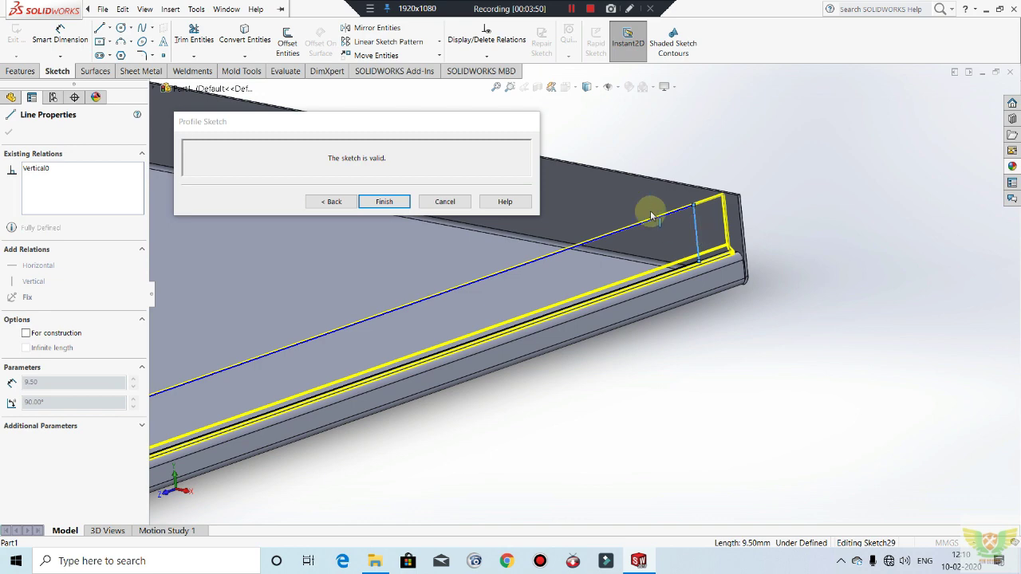
{"action": "left_click", "coordinate": [60, 39]}
{"action": "scroll", "coordinate": [844, 294], "scroll_direction": "down", "scroll_amount": 2}
{"action": "left_click", "coordinate": [836, 287]}
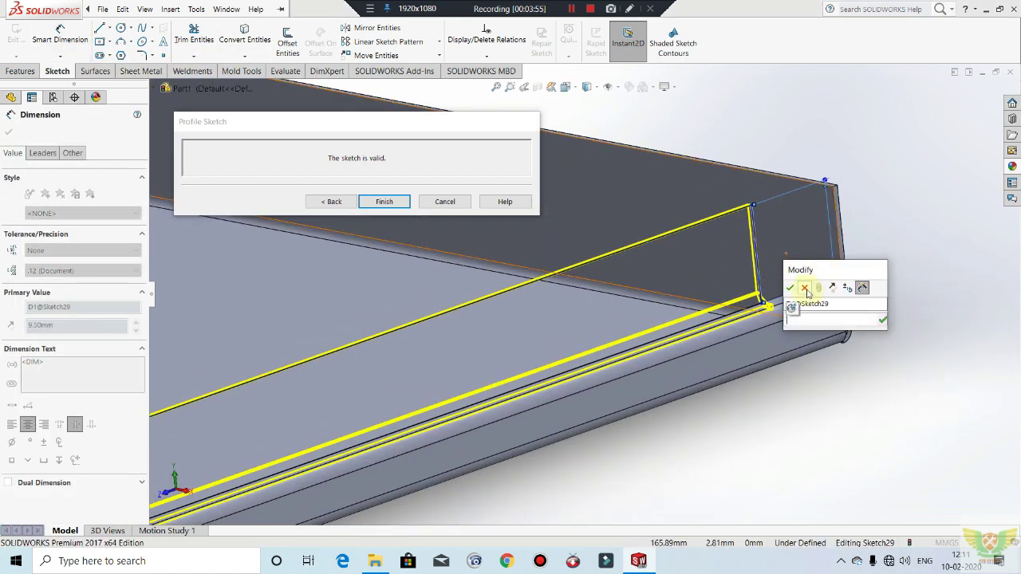
{"action": "left_click", "coordinate": [893, 223]}
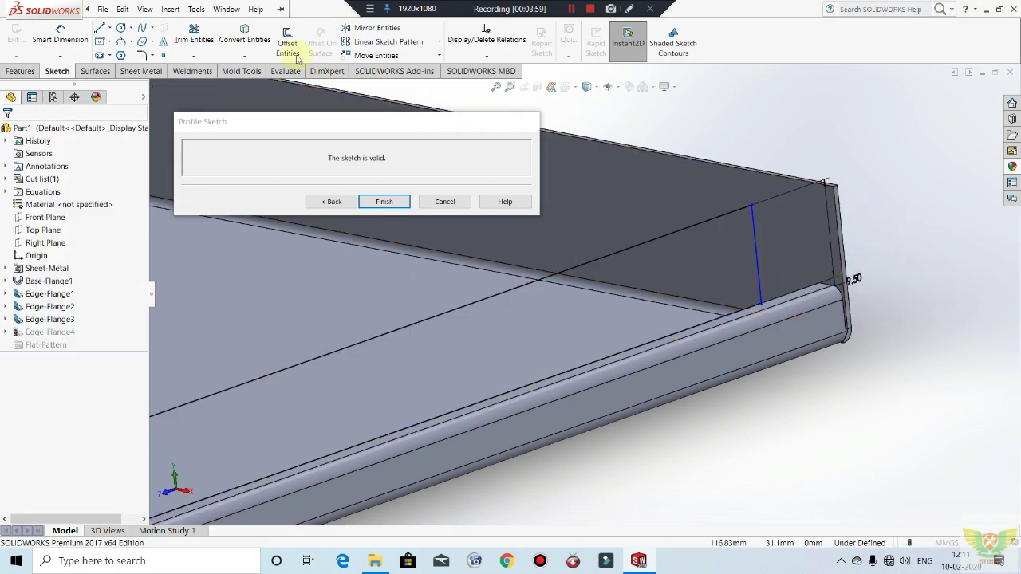
{"action": "key", "text": "ctrl+z"}
{"action": "left_click", "coordinate": [103, 9]}
Step: Dimension the profile's far vertical end line 5 mm from the corner point of the side flange's edge
{"action": "left_click", "coordinate": [67, 34]}
{"action": "scroll", "coordinate": [860, 342], "scroll_direction": "down", "scroll_amount": 4}
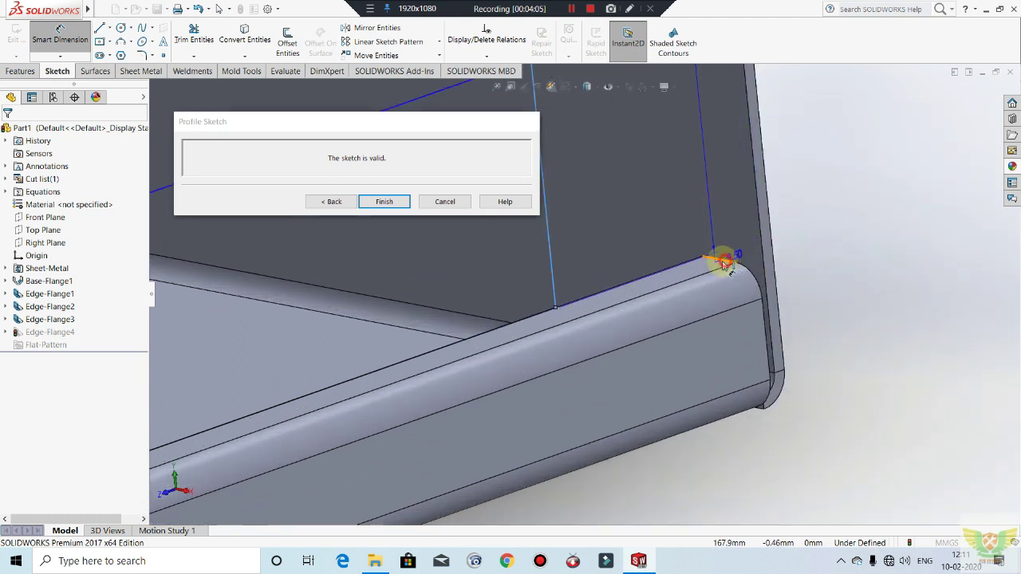
{"action": "left_click", "coordinate": [722, 262]}
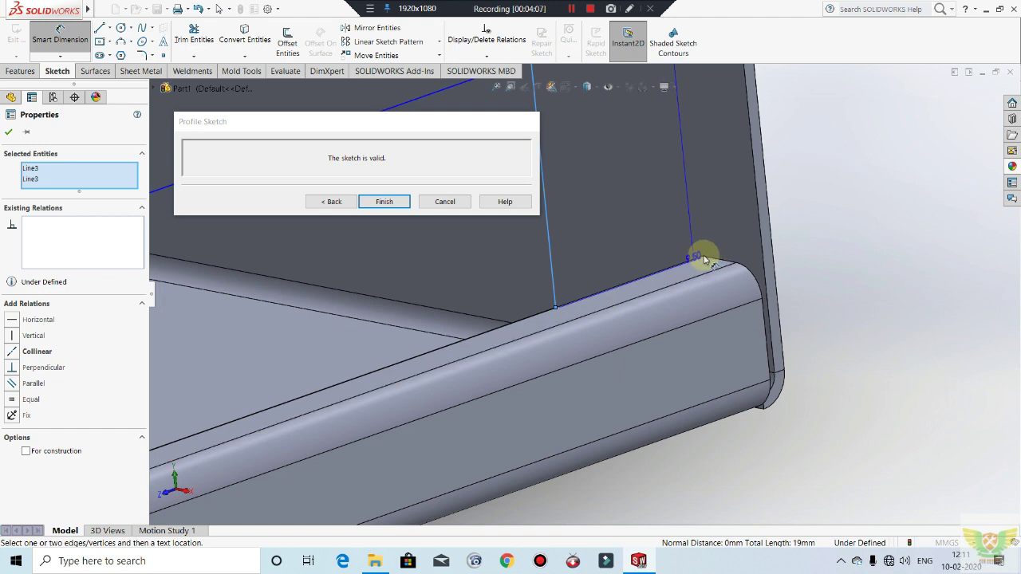
{"action": "scroll", "coordinate": [702, 296], "scroll_direction": "down", "scroll_amount": 2}
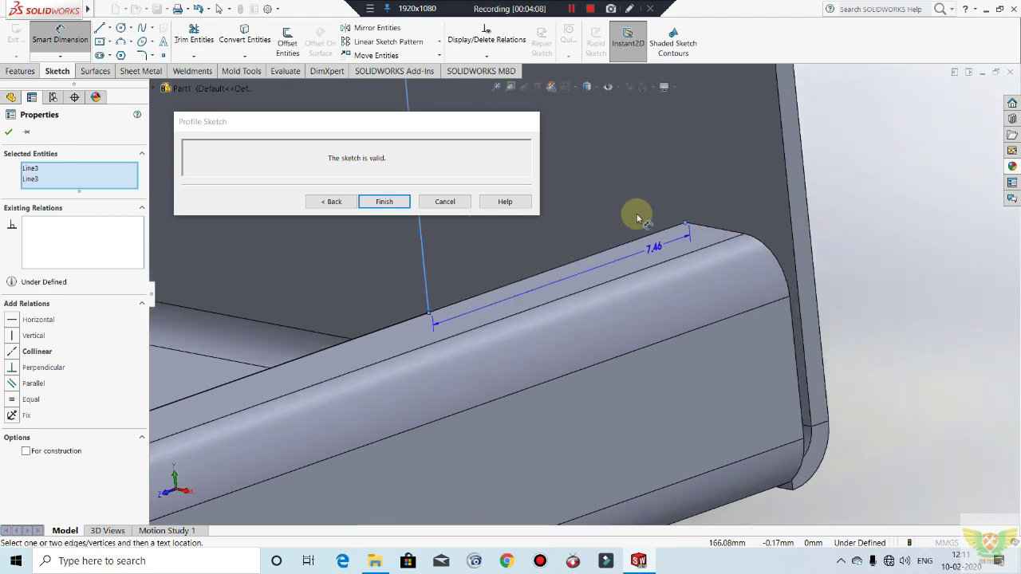
{"action": "left_click", "coordinate": [600, 169]}
{"action": "type", "text": "5"}
{"action": "key", "text": "Return"}
Step: Dimension the profile's opposite end line 5 mm from the side flange's corner point and finish the flange profile
{"action": "scroll", "coordinate": [827, 324], "scroll_direction": "up", "scroll_amount": 3}
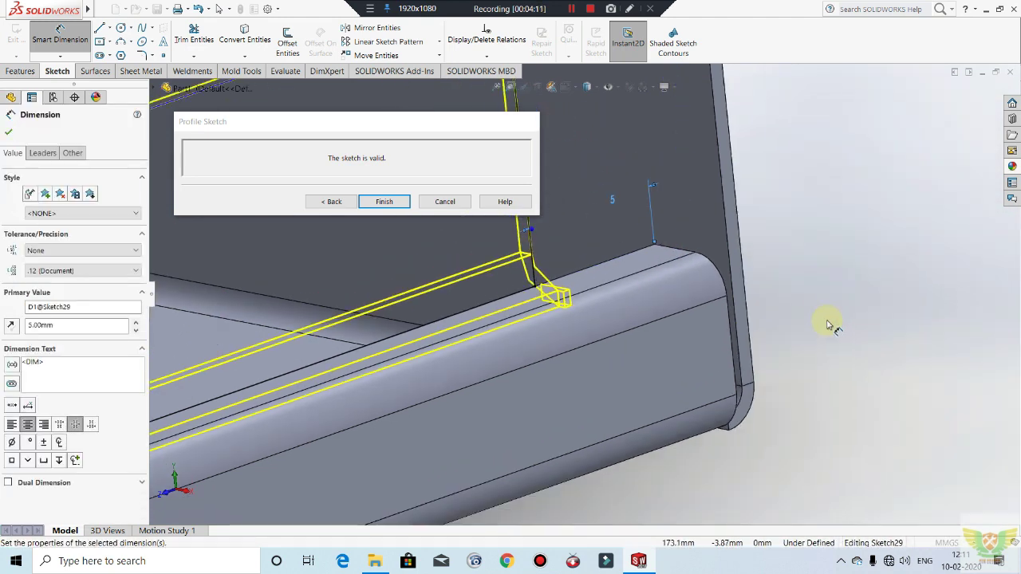
{"action": "scroll", "coordinate": [887, 366], "scroll_direction": "up", "scroll_amount": 5}
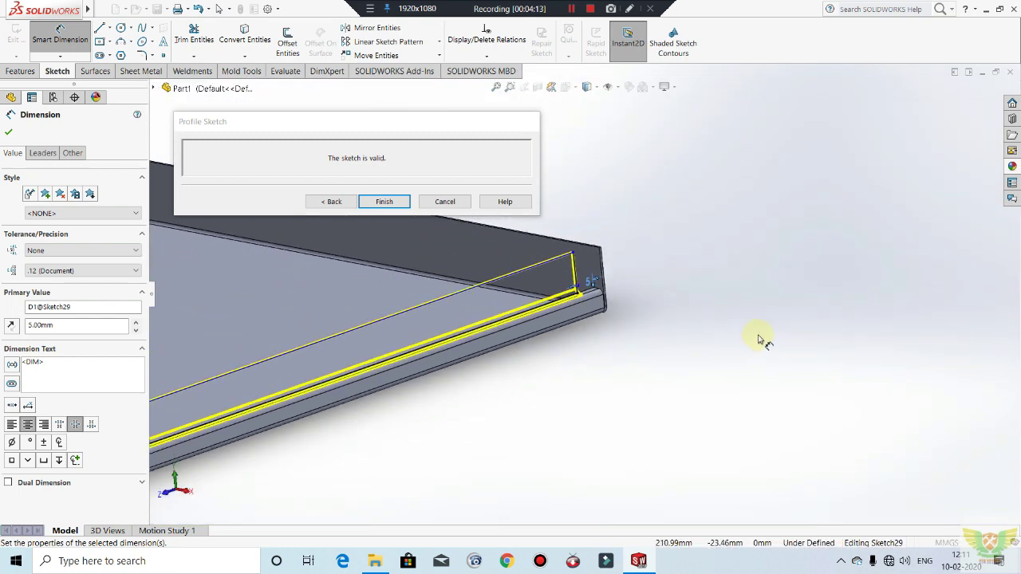
{"action": "scroll", "coordinate": [615, 319], "scroll_direction": "up", "scroll_amount": 3}
{"action": "scroll", "coordinate": [433, 327], "scroll_direction": "down", "scroll_amount": 6}
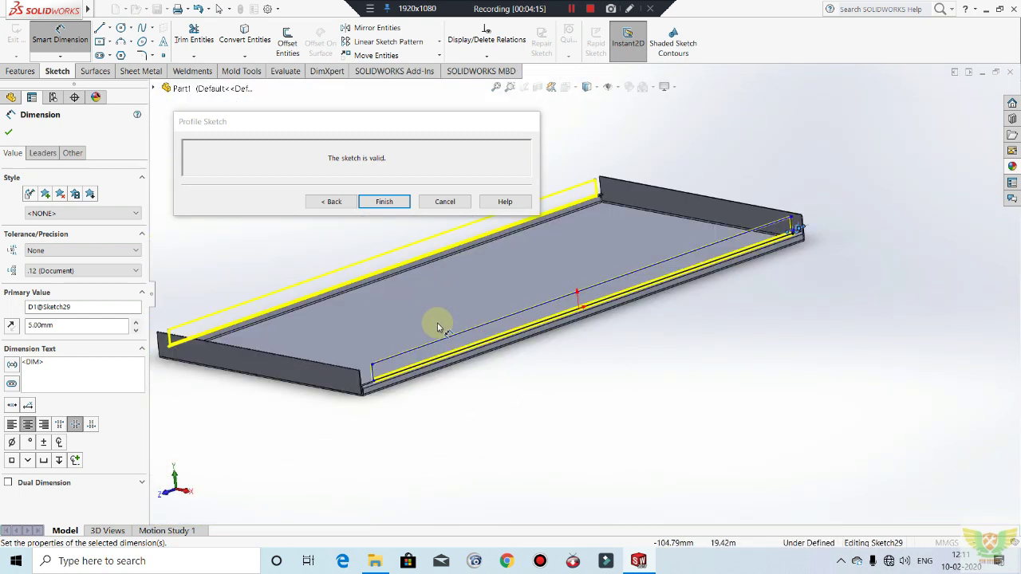
{"action": "scroll", "coordinate": [367, 415], "scroll_direction": "down", "scroll_amount": 2}
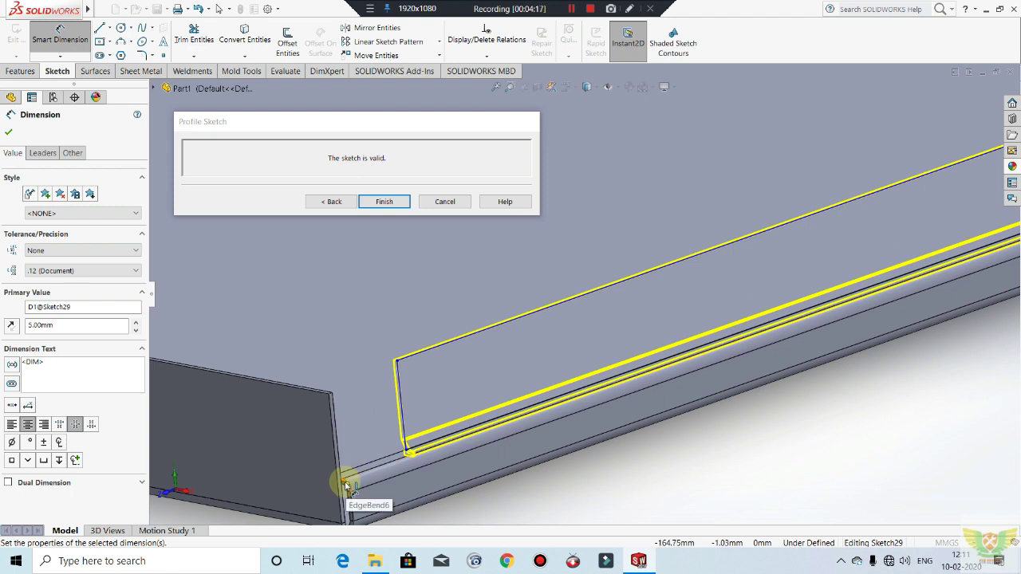
{"action": "left_click", "coordinate": [342, 479]}
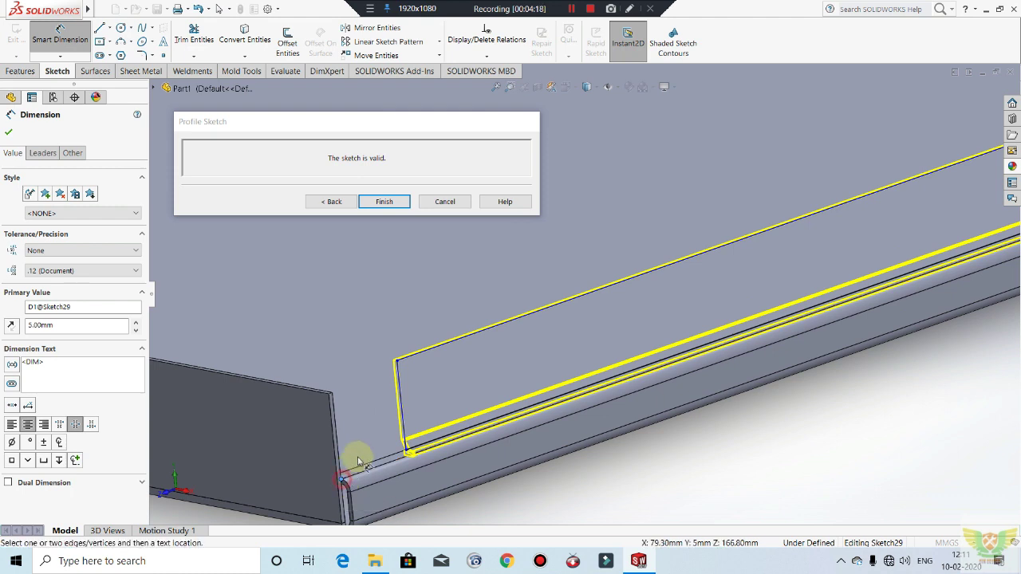
{"action": "left_click", "coordinate": [403, 391]}
{"action": "left_click", "coordinate": [352, 340]}
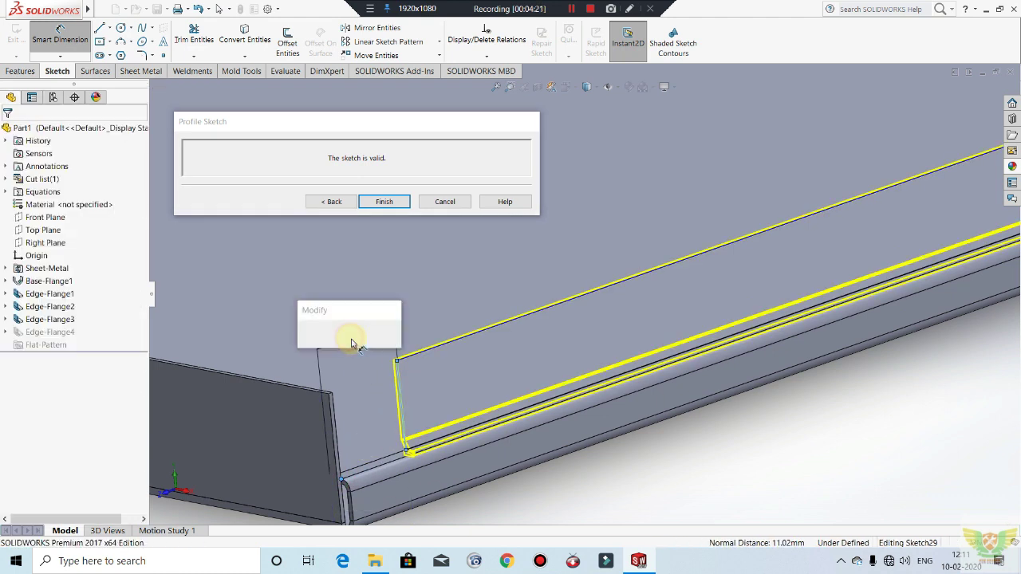
{"action": "type", "text": "5"}
{"action": "key", "text": "Return"}
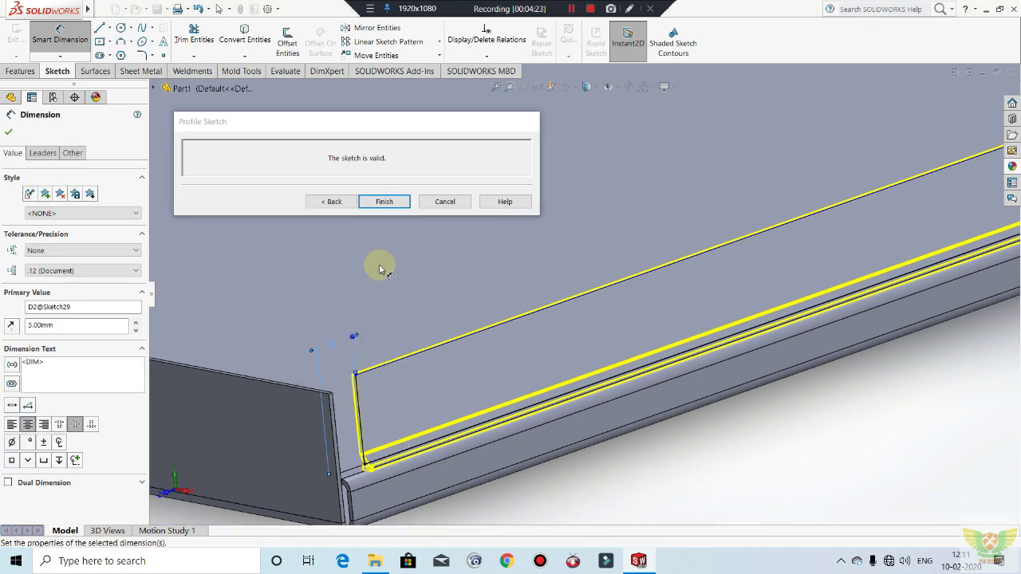
{"action": "scroll", "coordinate": [449, 299], "scroll_direction": "down", "scroll_amount": 5}
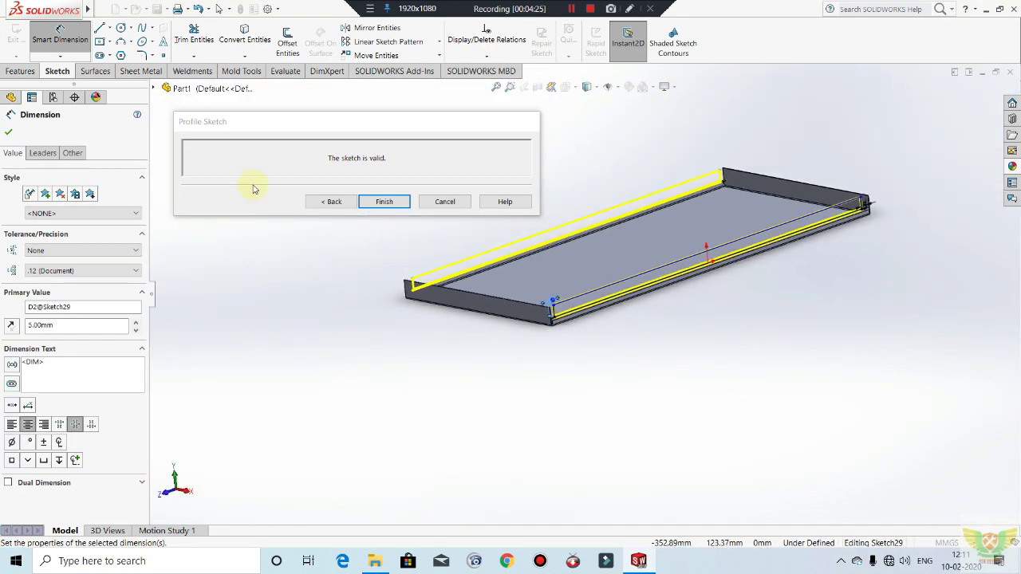
{"action": "left_click", "coordinate": [396, 202]}
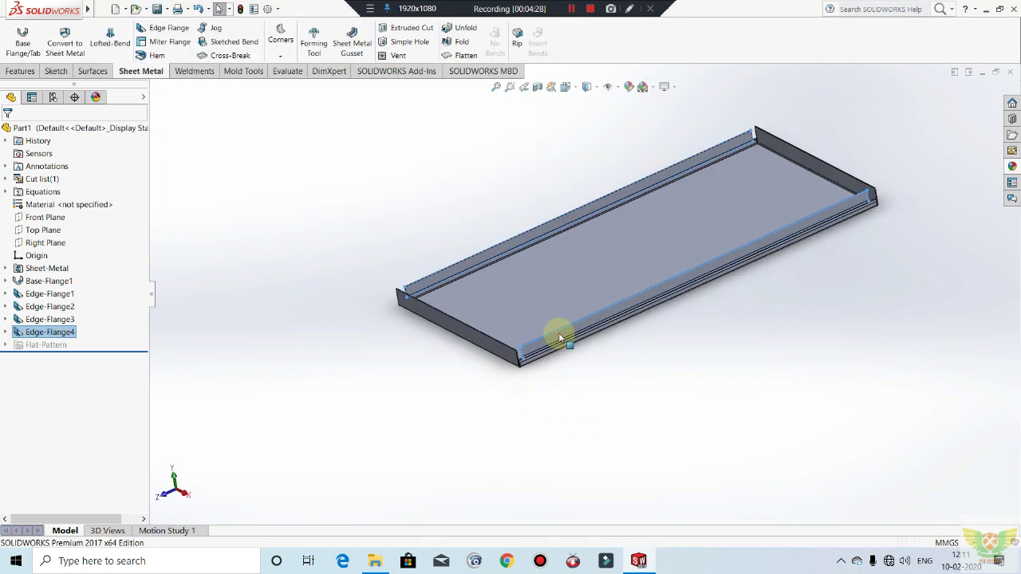
Step: Examine the shortened upper flanges and their corner clearances from several sides of the tray
{"action": "scroll", "coordinate": [546, 371], "scroll_direction": "down", "scroll_amount": 8}
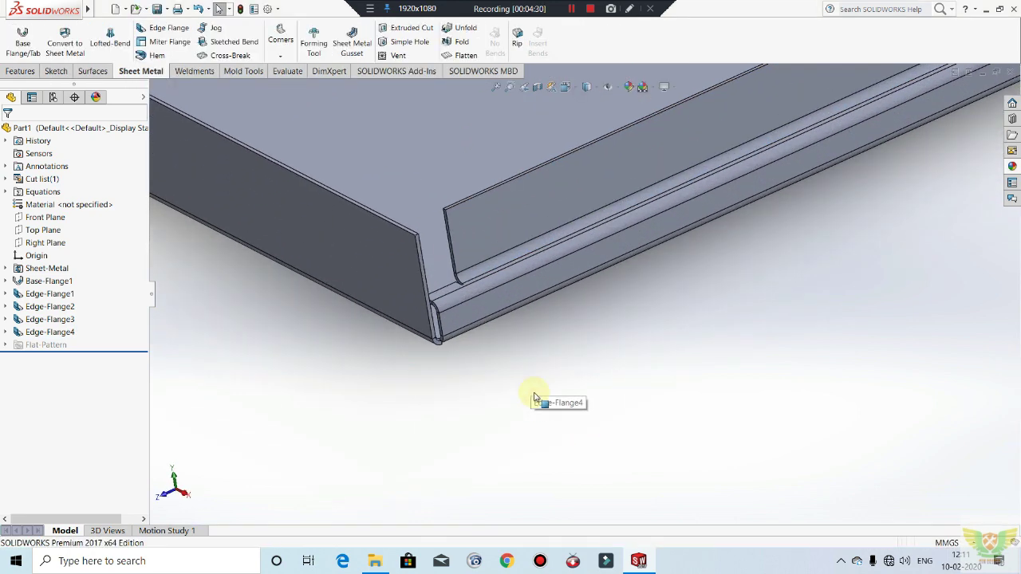
{"action": "scroll", "coordinate": [535, 397], "scroll_direction": "up", "scroll_amount": 10}
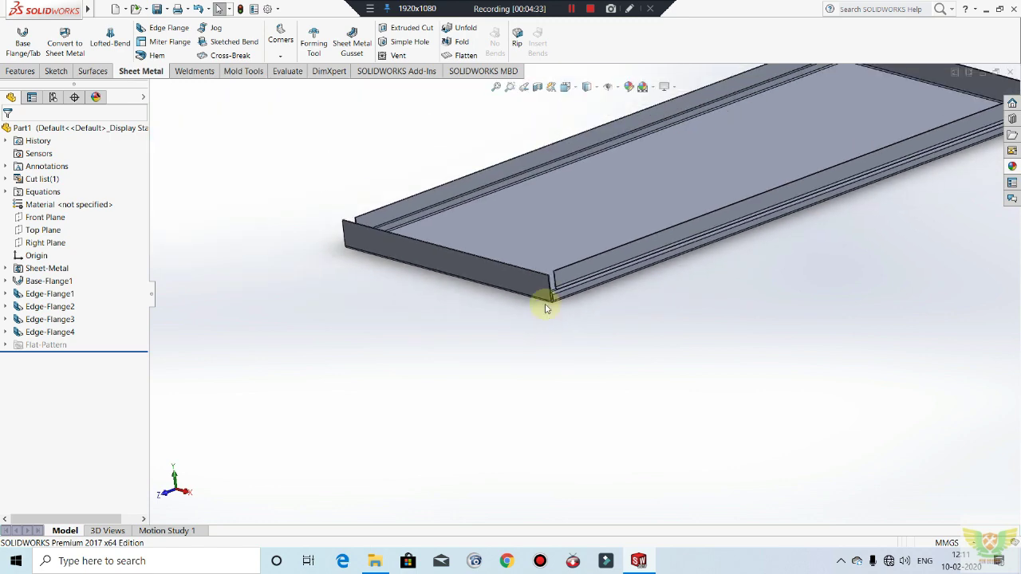
{"action": "scroll", "coordinate": [547, 308], "scroll_direction": "up", "scroll_amount": 5}
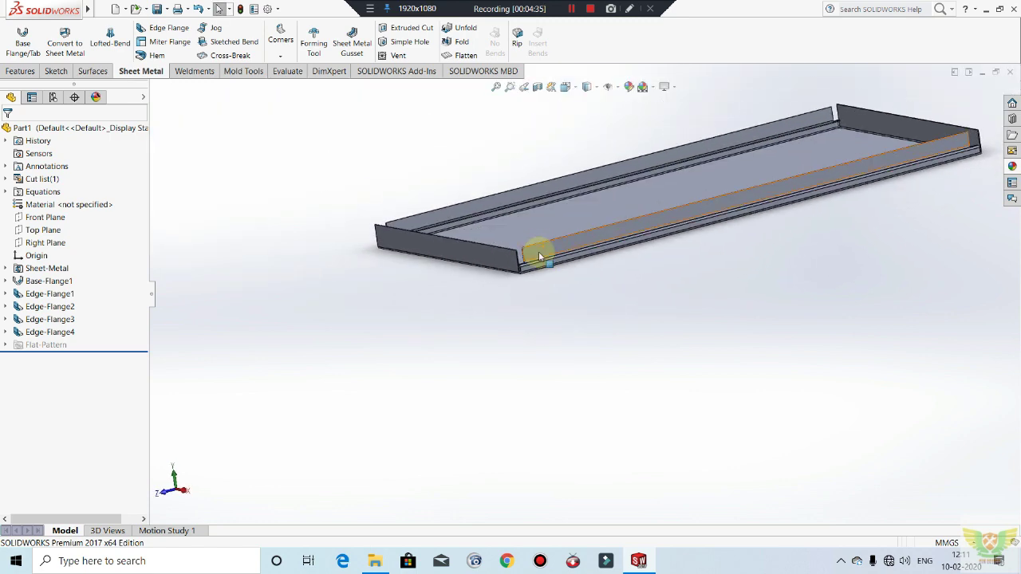
{"action": "scroll", "coordinate": [558, 266], "scroll_direction": "down", "scroll_amount": 5}
{"action": "middle_click_drag", "start_coordinate": [559, 267], "coordinate": [643, 266]}
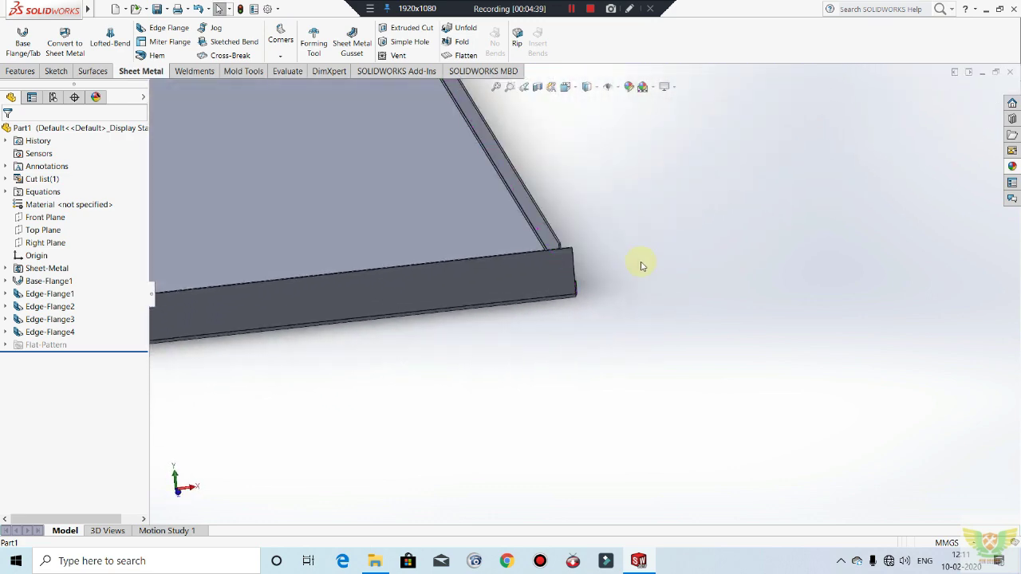
{"action": "scroll", "coordinate": [643, 265], "scroll_direction": "up", "scroll_amount": 5}
{"action": "middle_click_drag", "start_coordinate": [567, 285], "coordinate": [473, 237]}
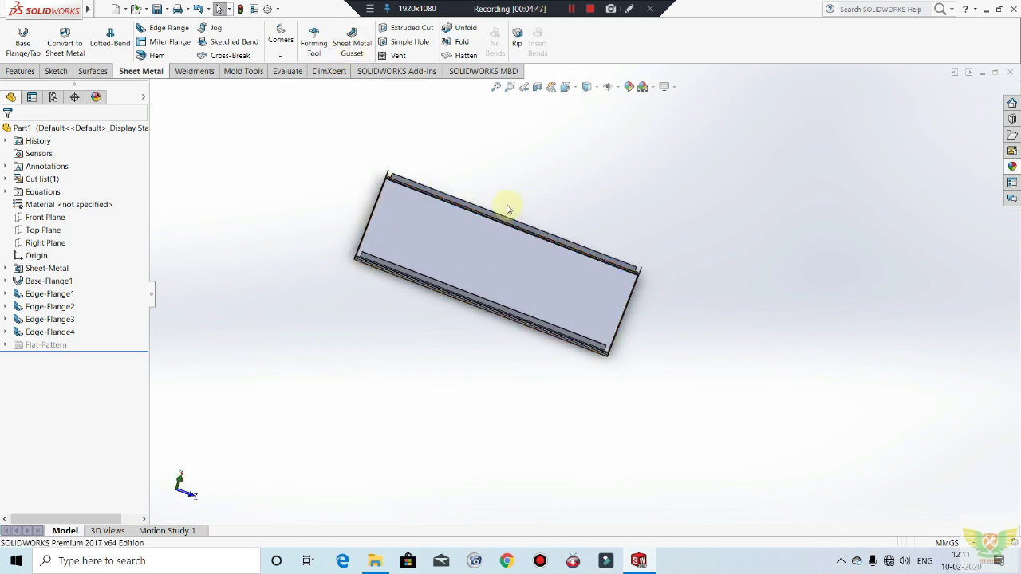
{"action": "middle_click_drag", "start_coordinate": [491, 220], "coordinate": [490, 167]}
{"action": "left_click", "coordinate": [569, 14]}
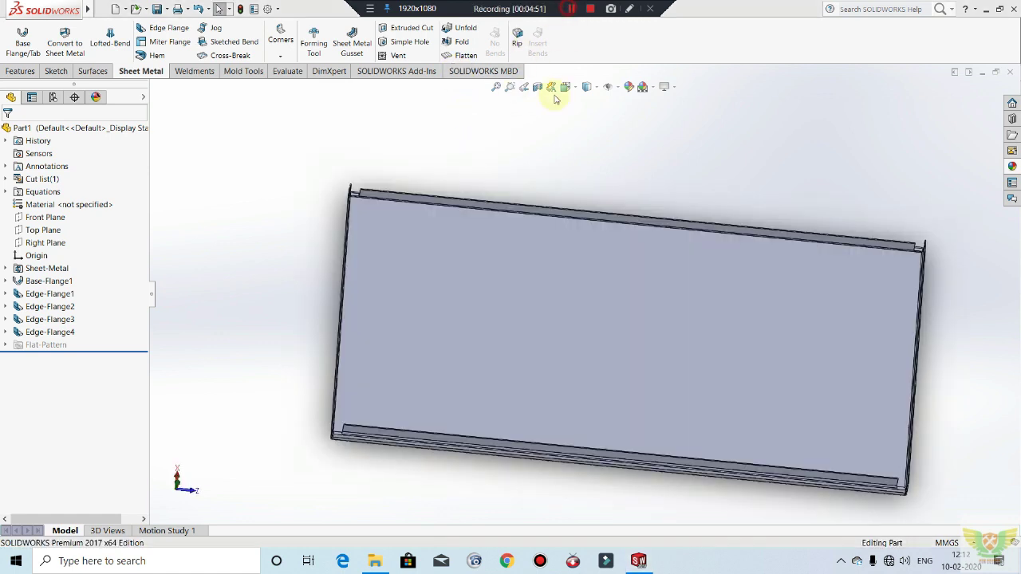
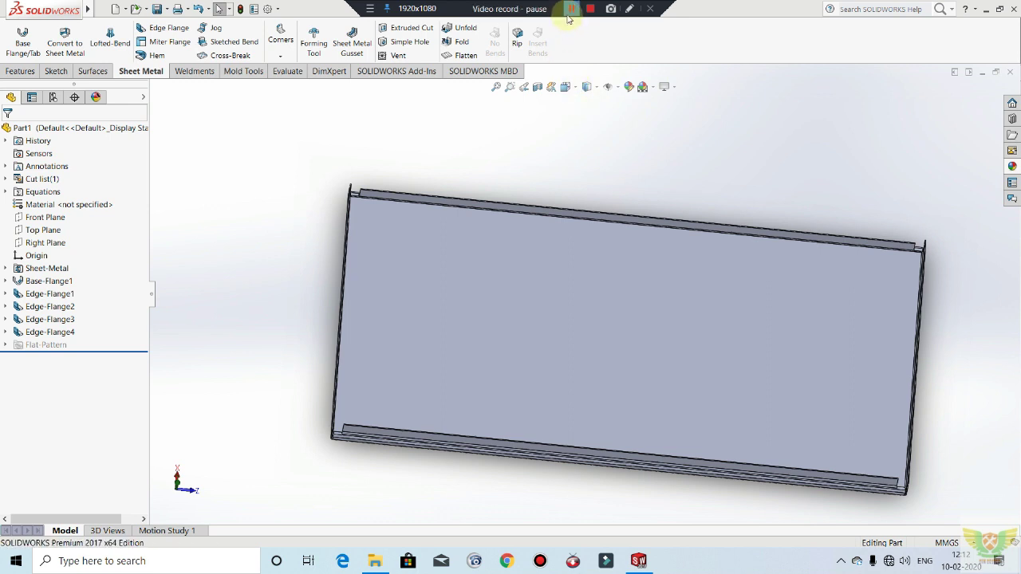
Step: Create a new part document and start a sketch on the Top Plane
{"action": "left_click", "coordinate": [117, 10]}
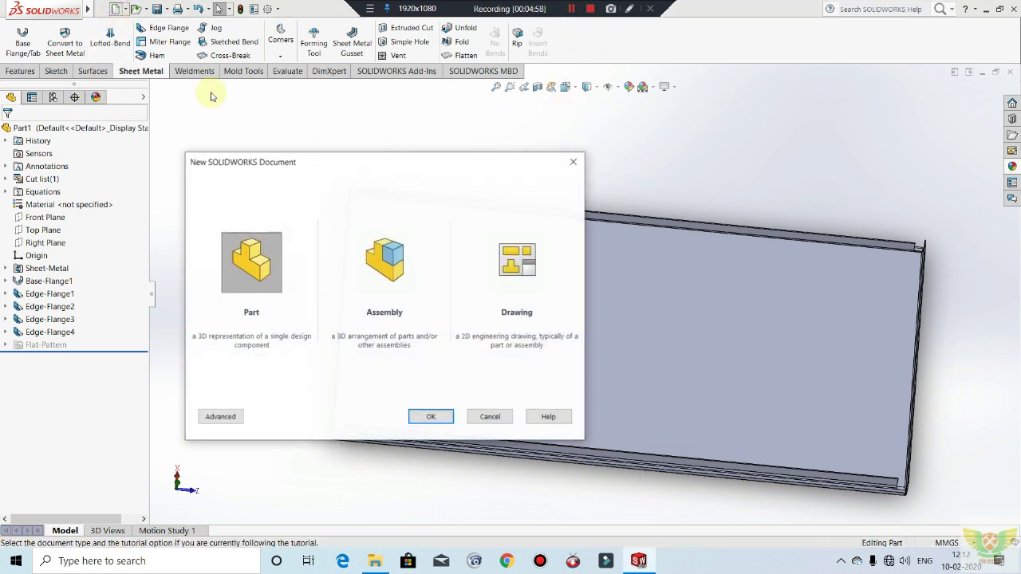
{"action": "left_click", "coordinate": [431, 417]}
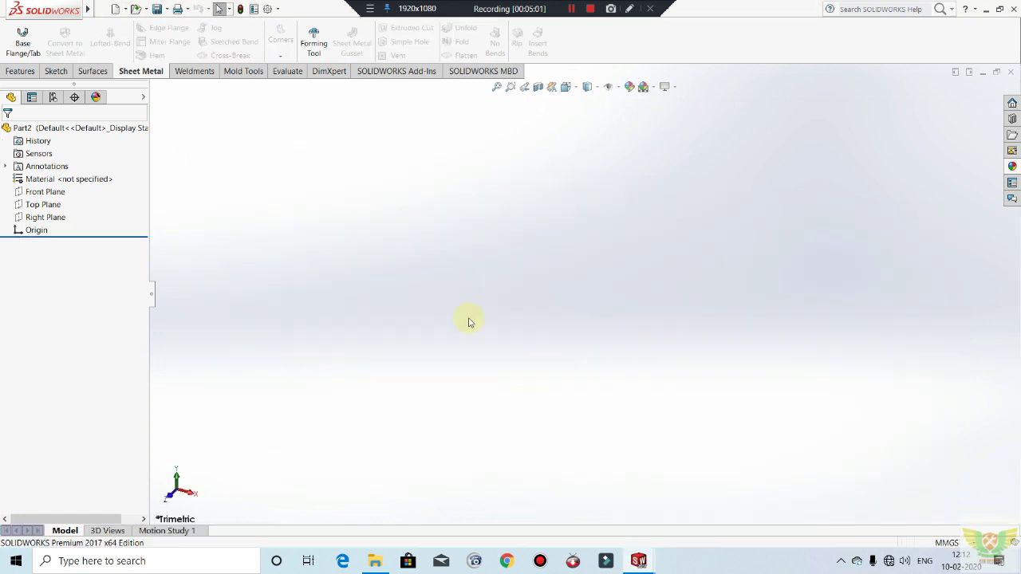
{"action": "left_click", "coordinate": [57, 71]}
{"action": "left_click", "coordinate": [16, 33]}
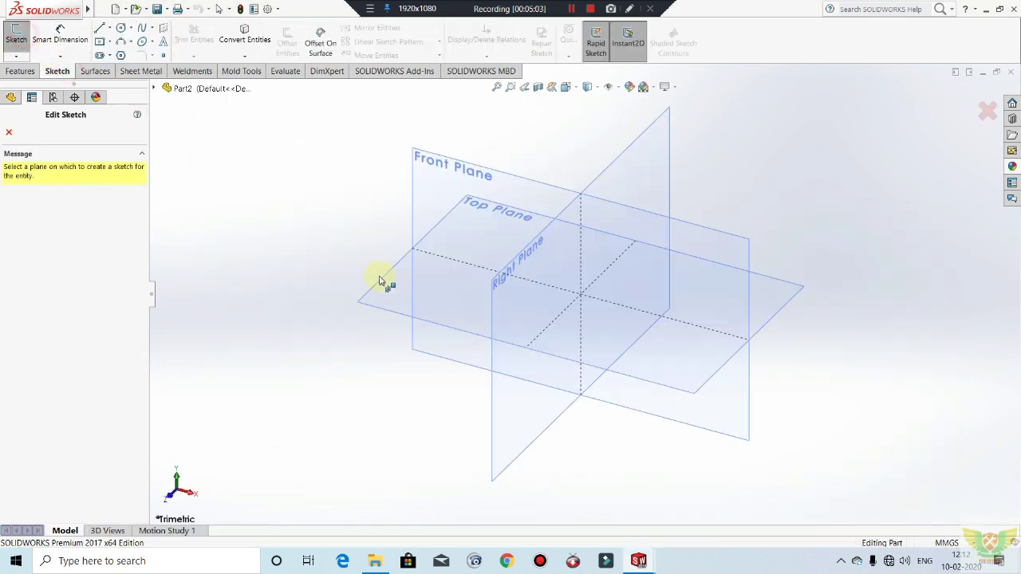
{"action": "left_click", "coordinate": [389, 286]}
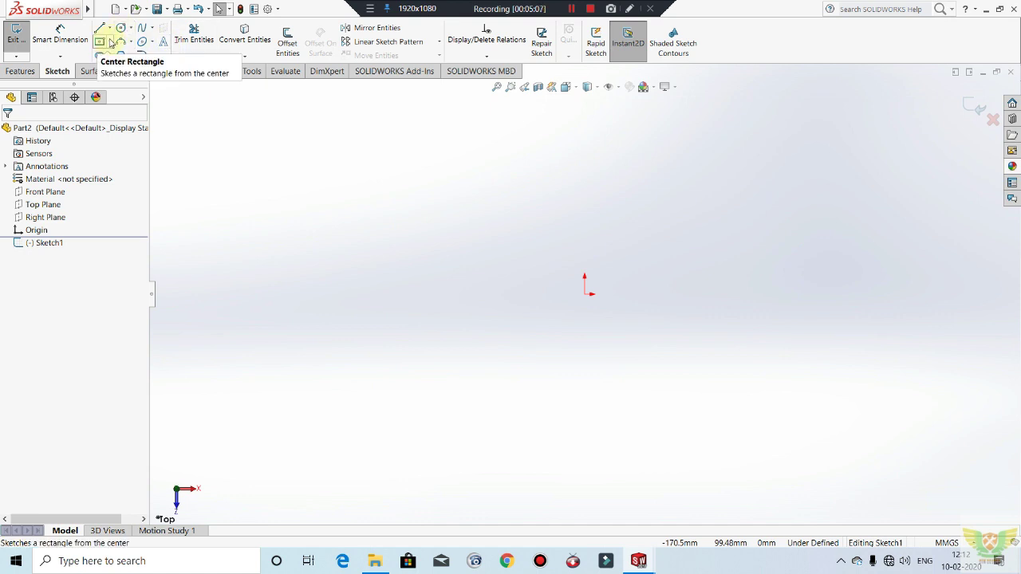
Step: Sketch a center rectangle about 239 mm wide and 88 mm high, centred on the origin
{"action": "left_click", "coordinate": [103, 44]}
{"action": "left_click", "coordinate": [584, 293]}
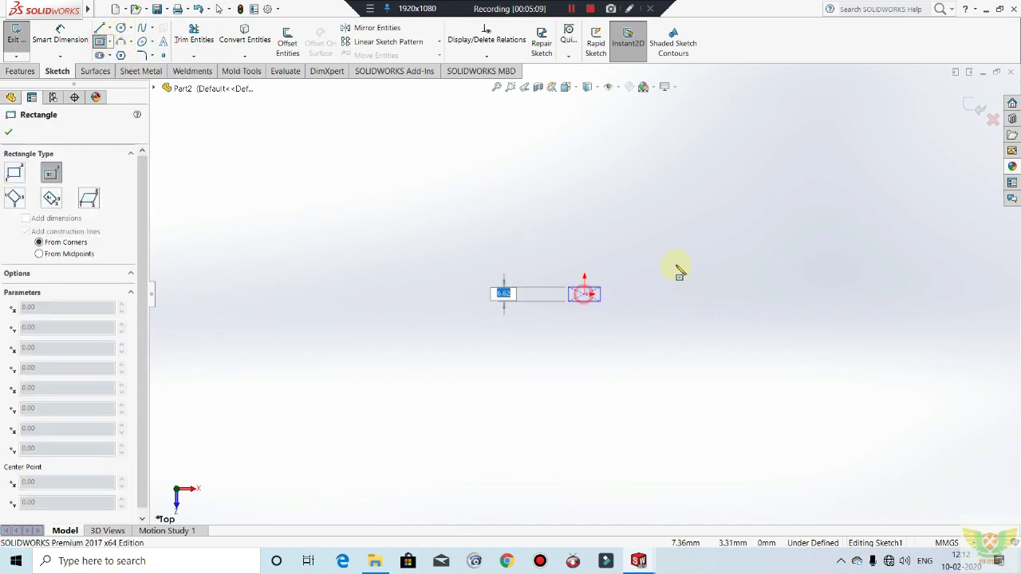
{"action": "left_click", "coordinate": [766, 199]}
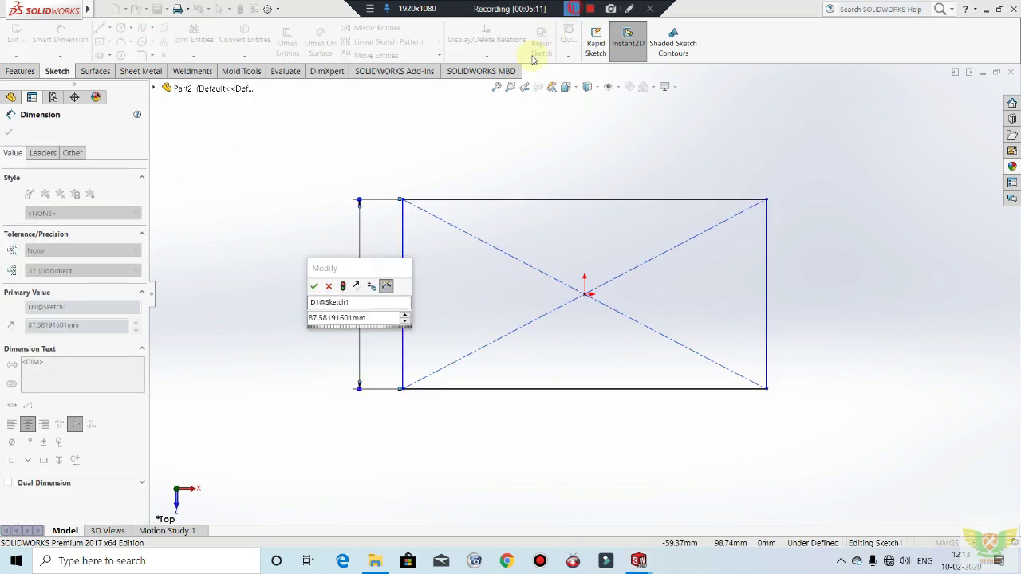
Step: Dimension the rectangle 125 mm high and 300 mm wide
{"action": "double_click", "coordinate": [354, 318]}
{"action": "type", "text": "1"}
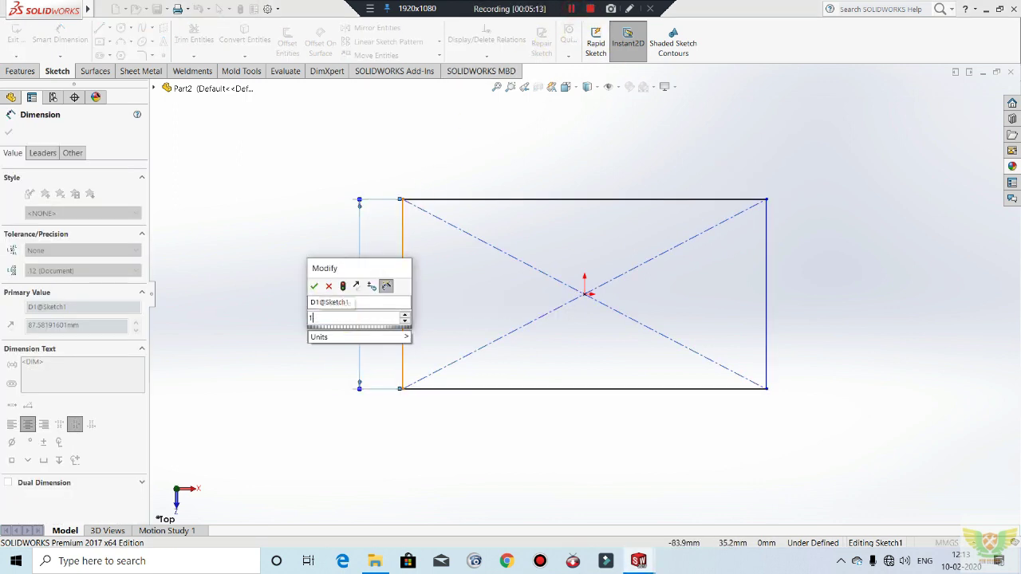
{"action": "type", "text": "25"}
{"action": "key", "text": "Return"}
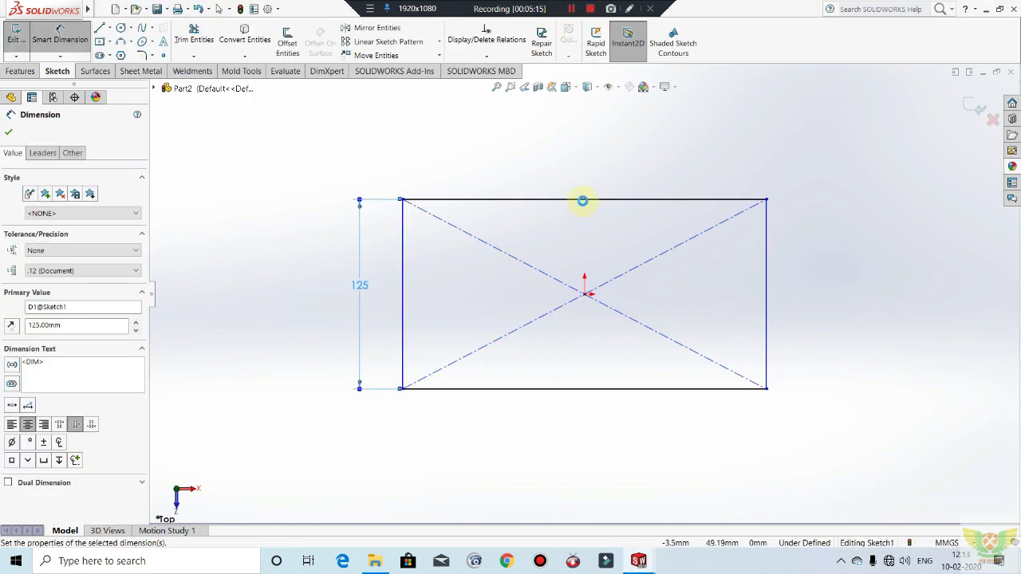
{"action": "left_click", "coordinate": [580, 145]}
{"action": "type", "text": "300"}
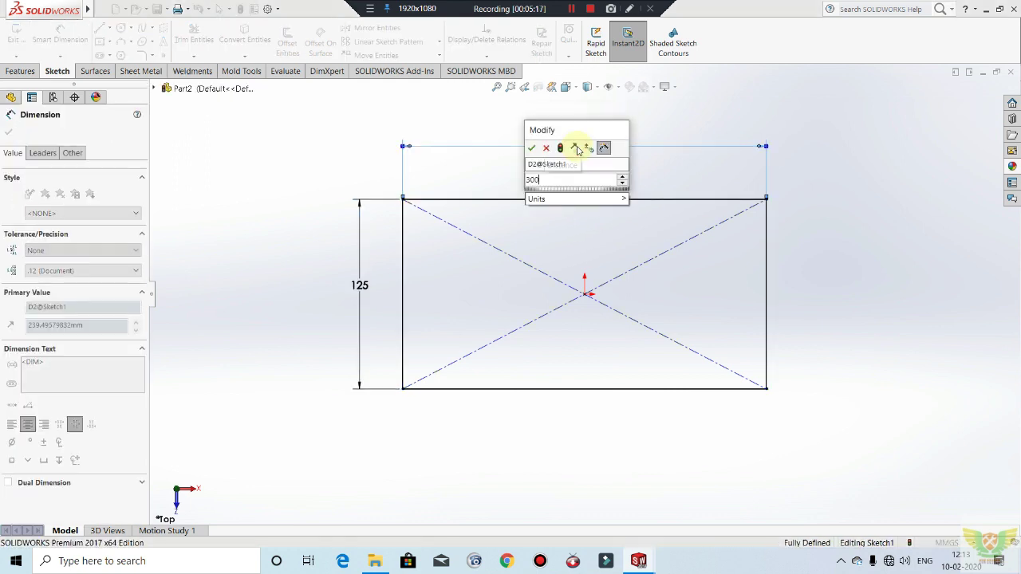
{"action": "key", "text": "Return"}
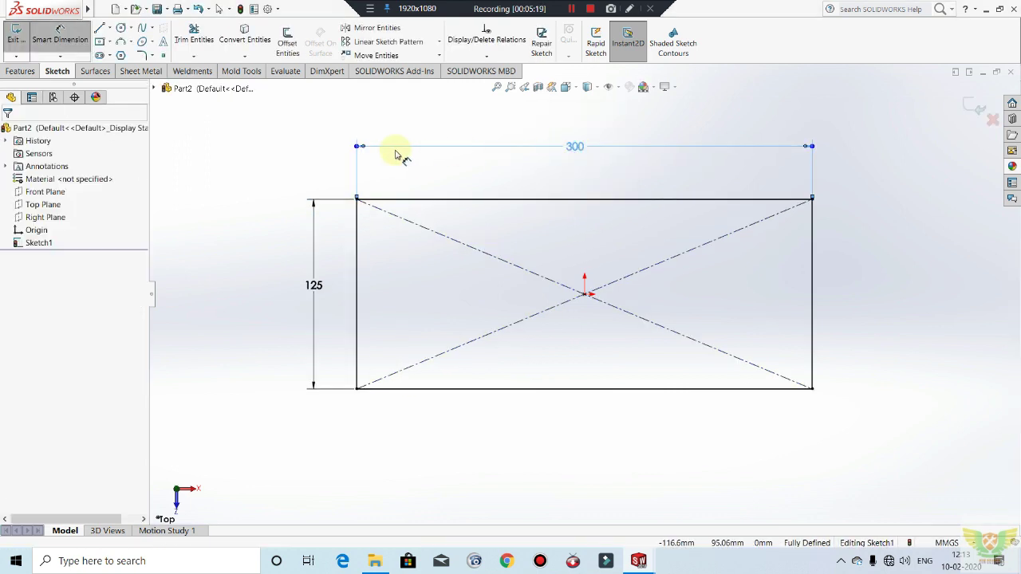
{"action": "key", "text": "Escape"}
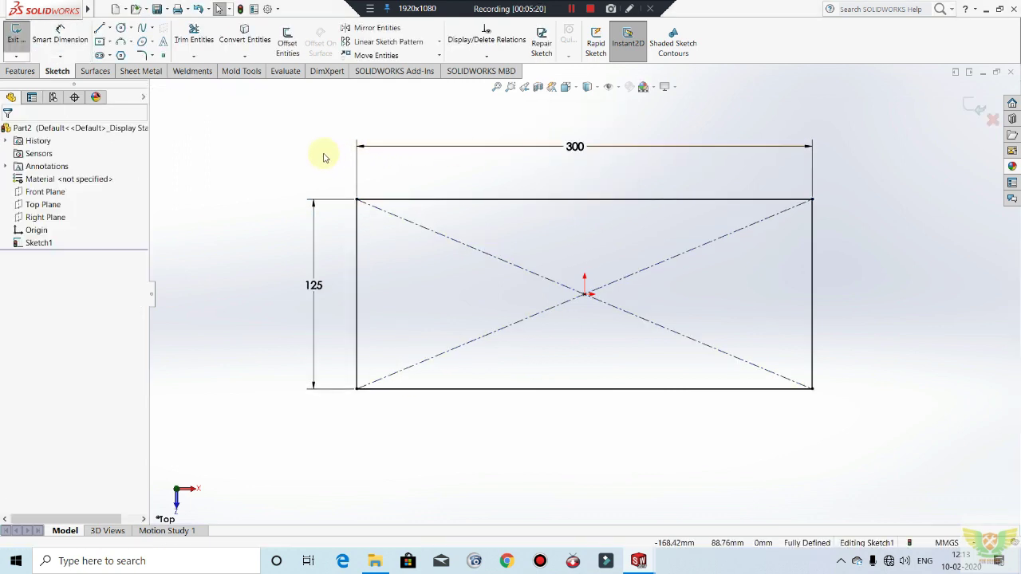
Step: Sketch a 30 mm diameter circle centred on each of the rectangle's four corners
{"action": "left_click", "coordinate": [119, 30]}
{"action": "left_click", "coordinate": [357, 200]}
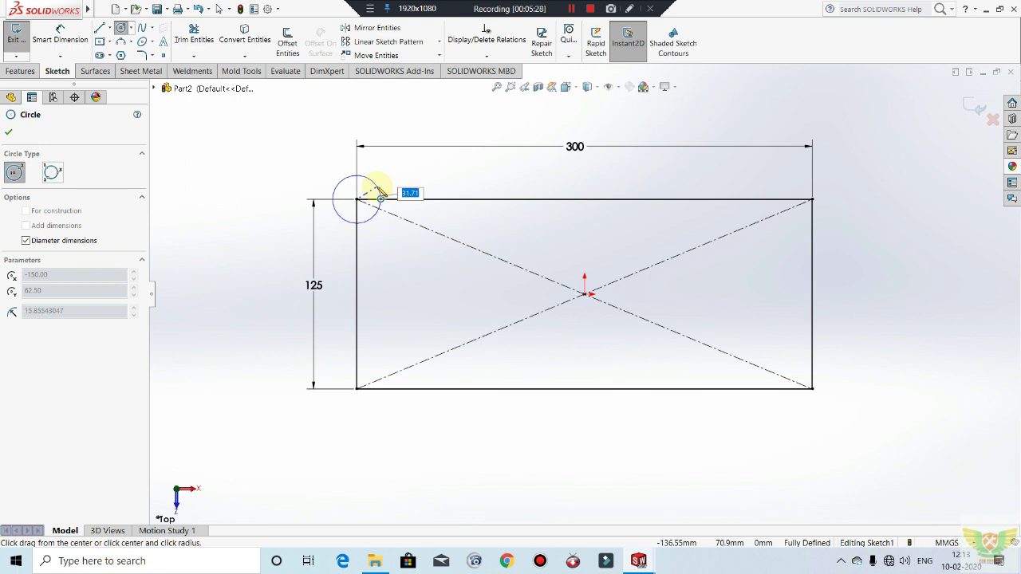
{"action": "key", "text": "Return"}
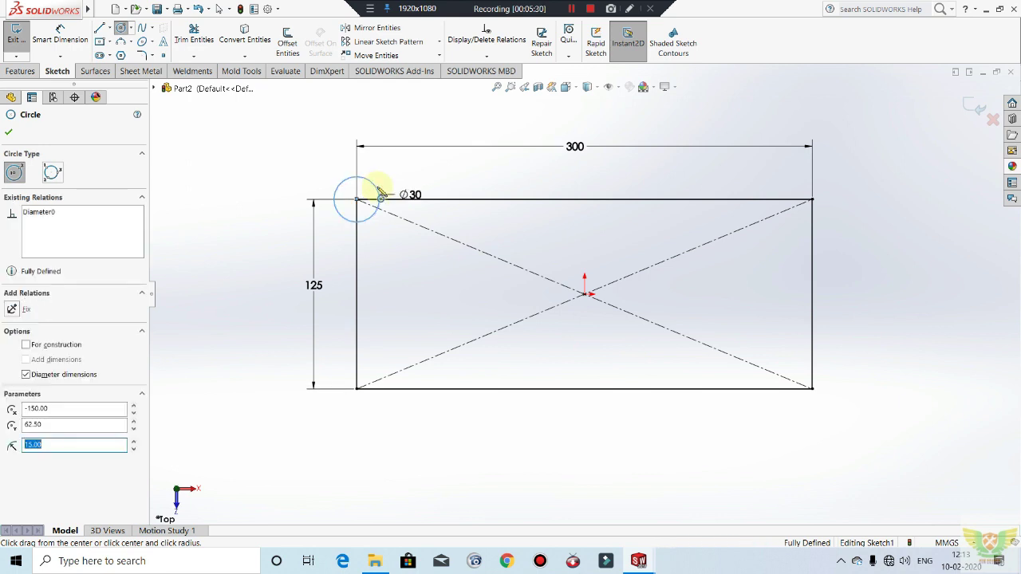
{"action": "left_click", "coordinate": [813, 198]}
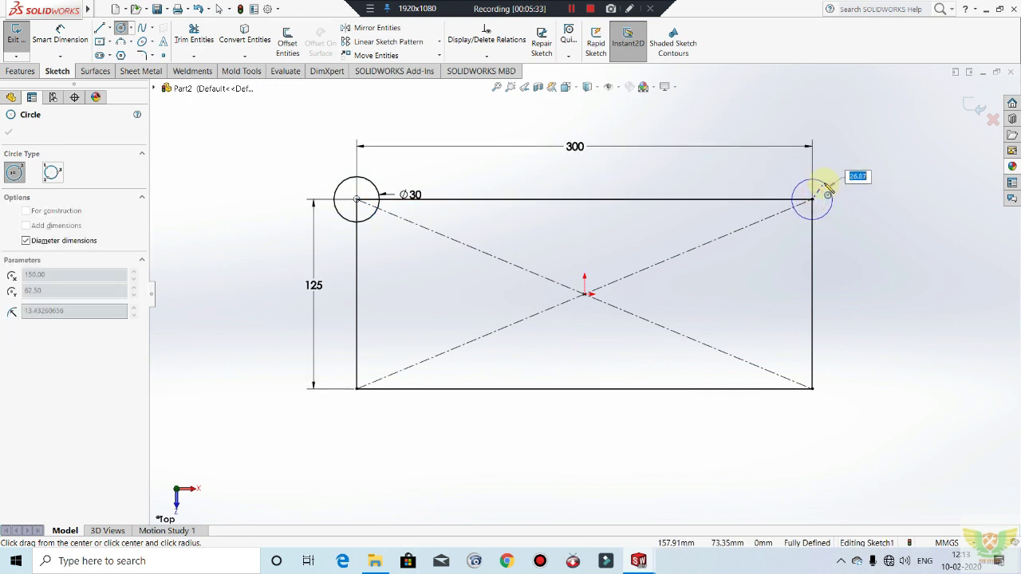
{"action": "key", "text": "Return"}
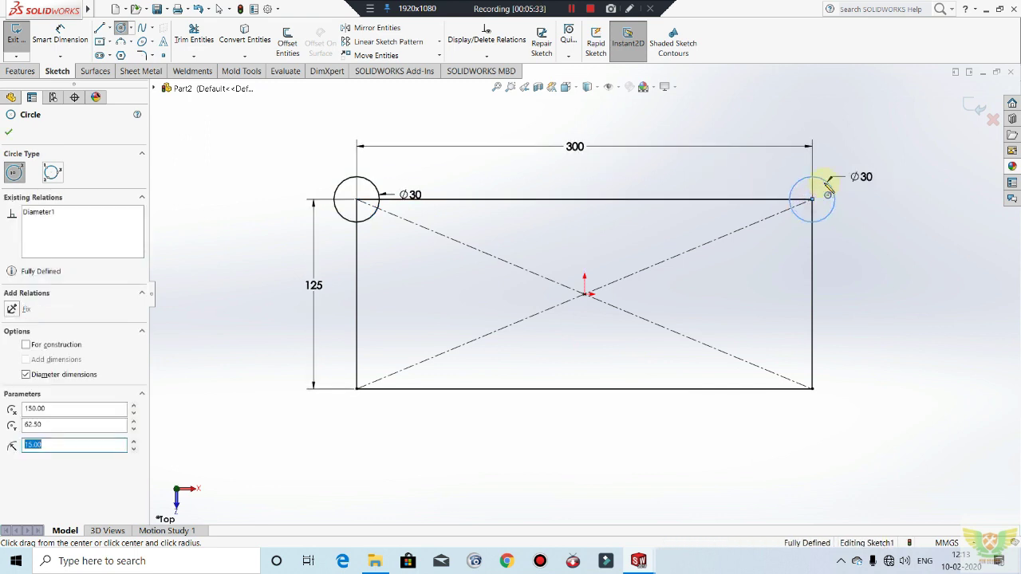
{"action": "left_click", "coordinate": [812, 389]}
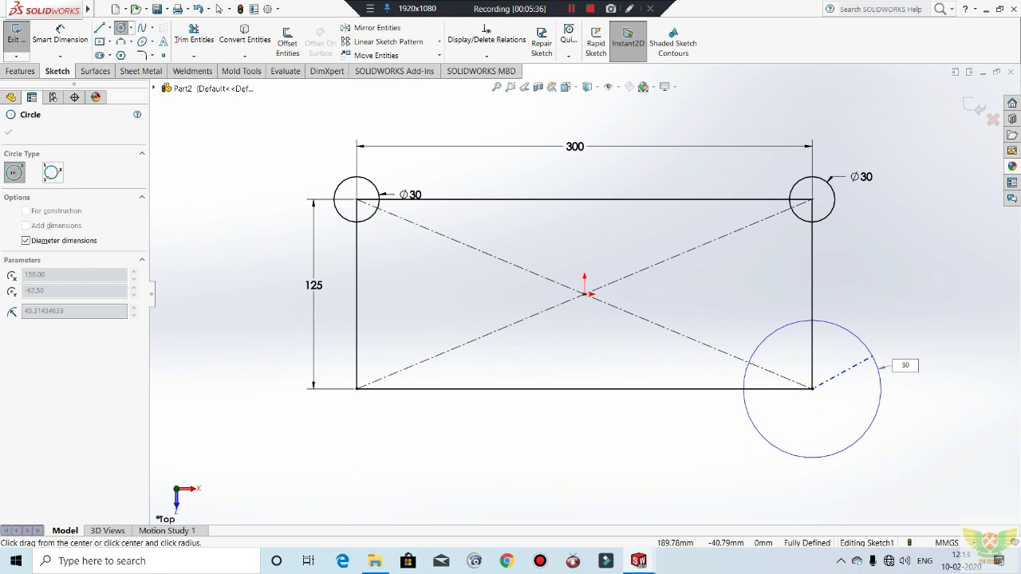
{"action": "key", "text": "Return"}
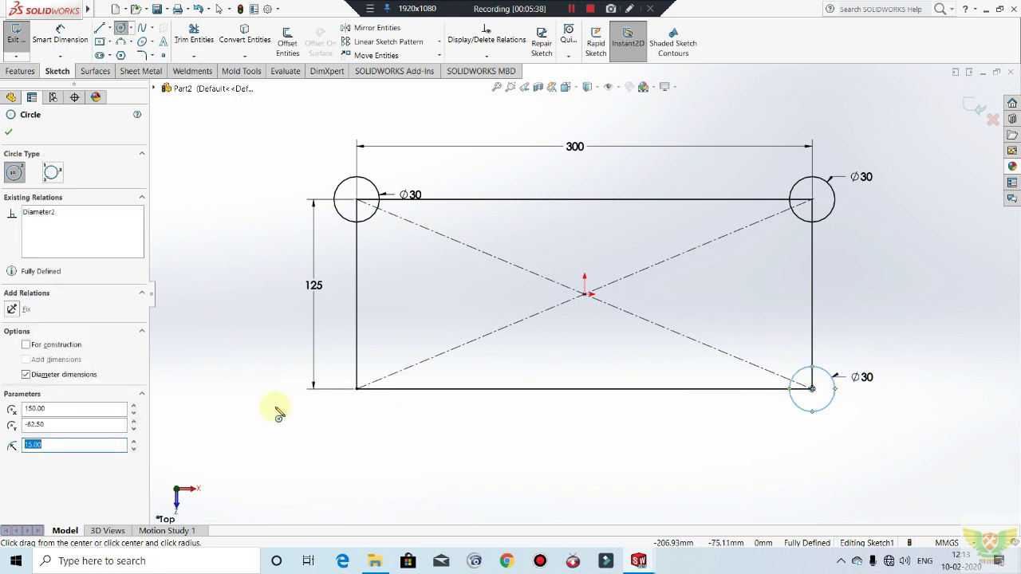
{"action": "left_click", "coordinate": [357, 388]}
{"action": "key", "text": "Return"}
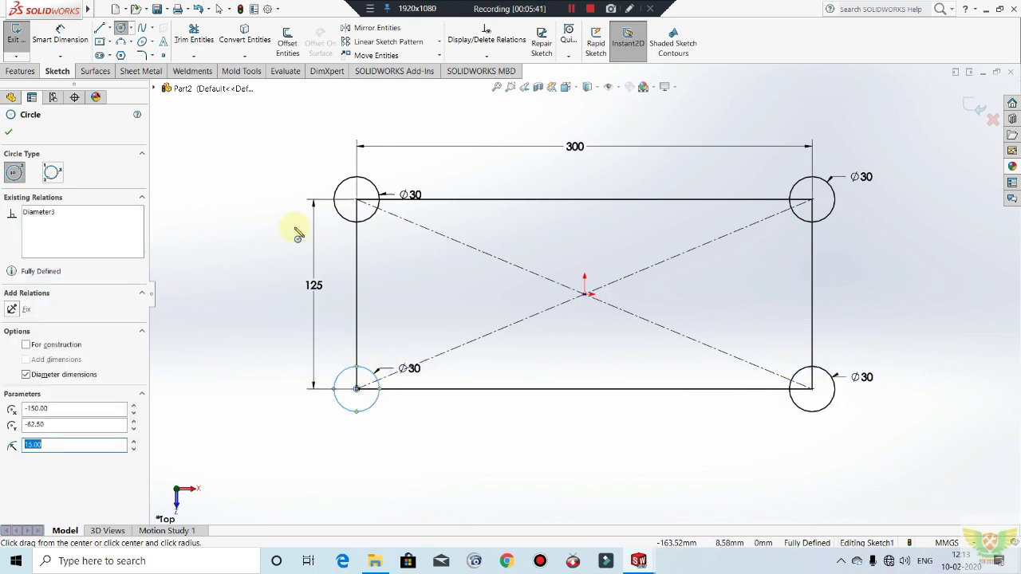
{"action": "key", "text": "Escape"}
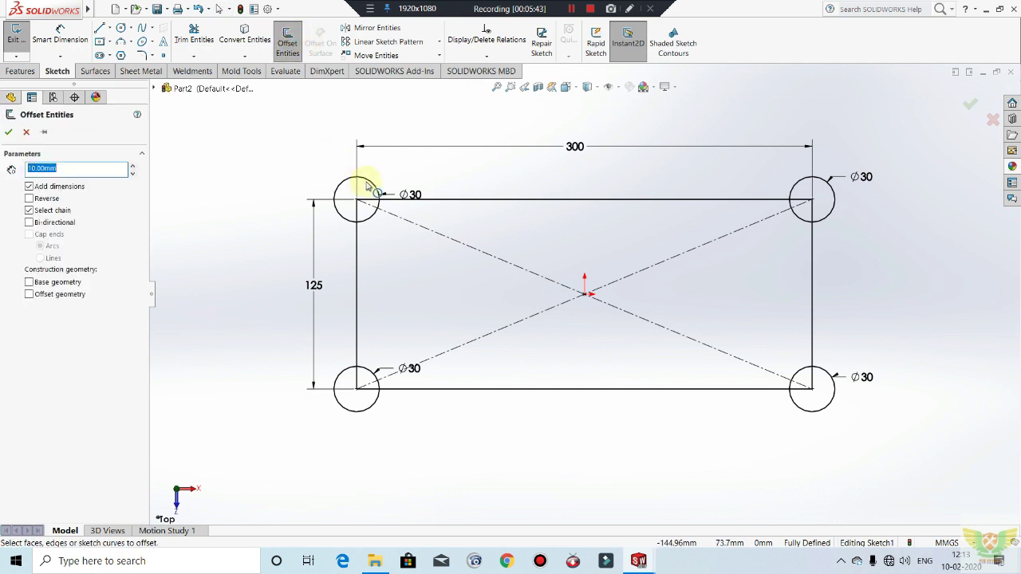
{"action": "left_click", "coordinate": [367, 182]}
{"action": "left_click", "coordinate": [364, 369]}
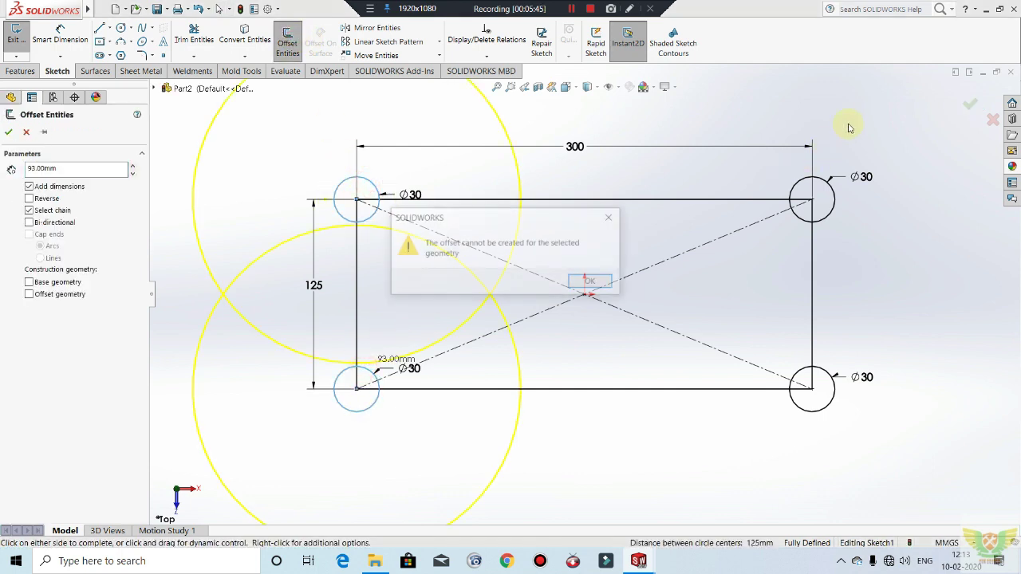
{"action": "left_click", "coordinate": [604, 281]}
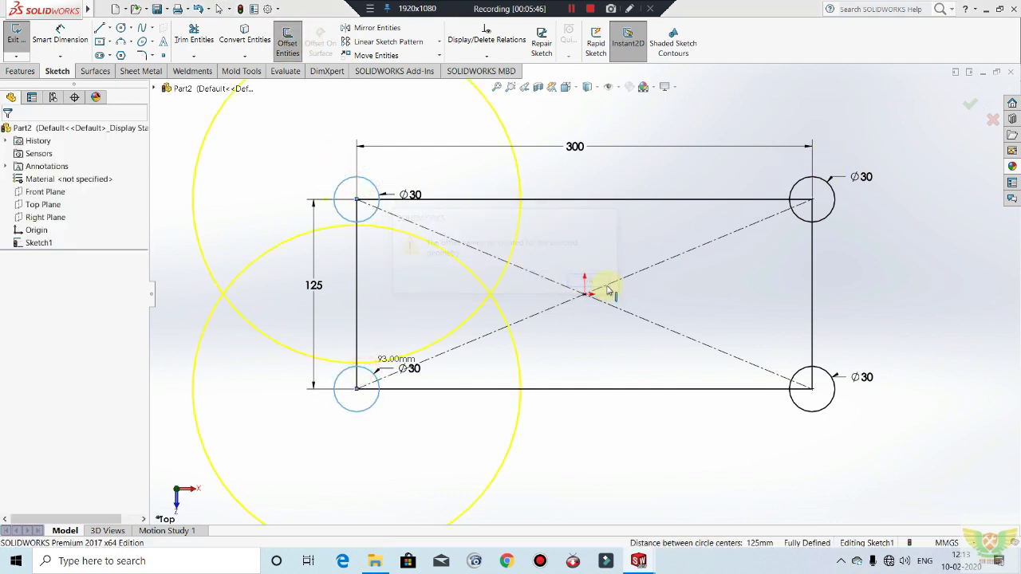
Step: Offset all four corner circles outward by 15 mm
{"action": "left_click", "coordinate": [286, 47]}
{"action": "left_click", "coordinate": [371, 188]}
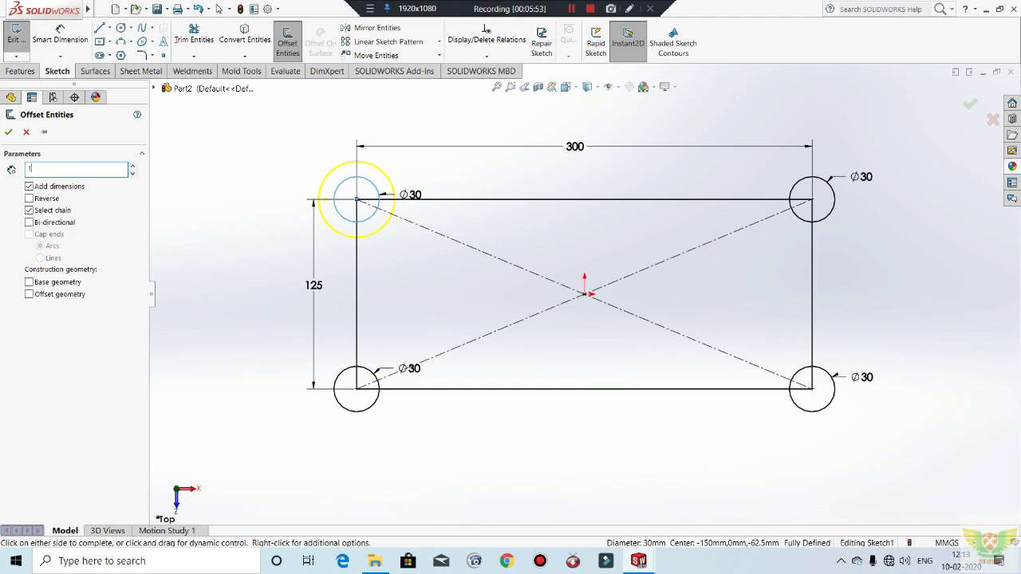
{"action": "type", "text": "5"}
{"action": "key", "text": "Return"}
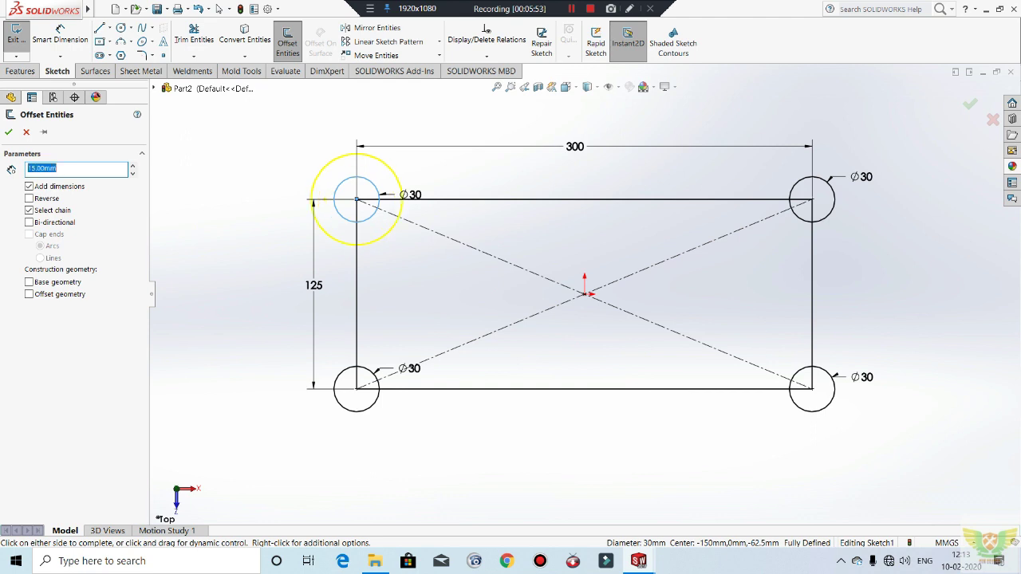
{"action": "left_click", "coordinate": [341, 377]}
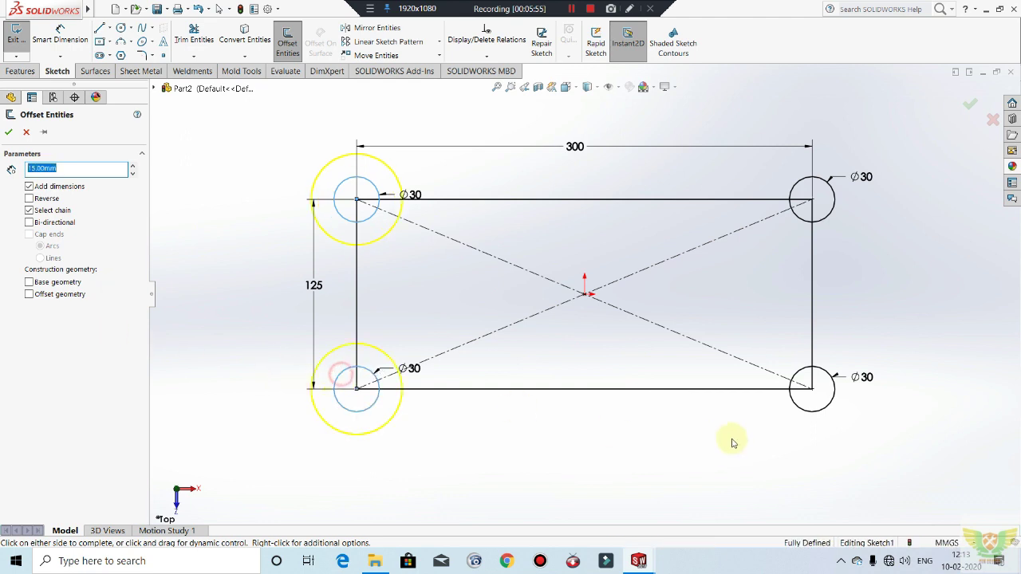
{"action": "left_click", "coordinate": [804, 375]}
{"action": "left_click", "coordinate": [834, 209]}
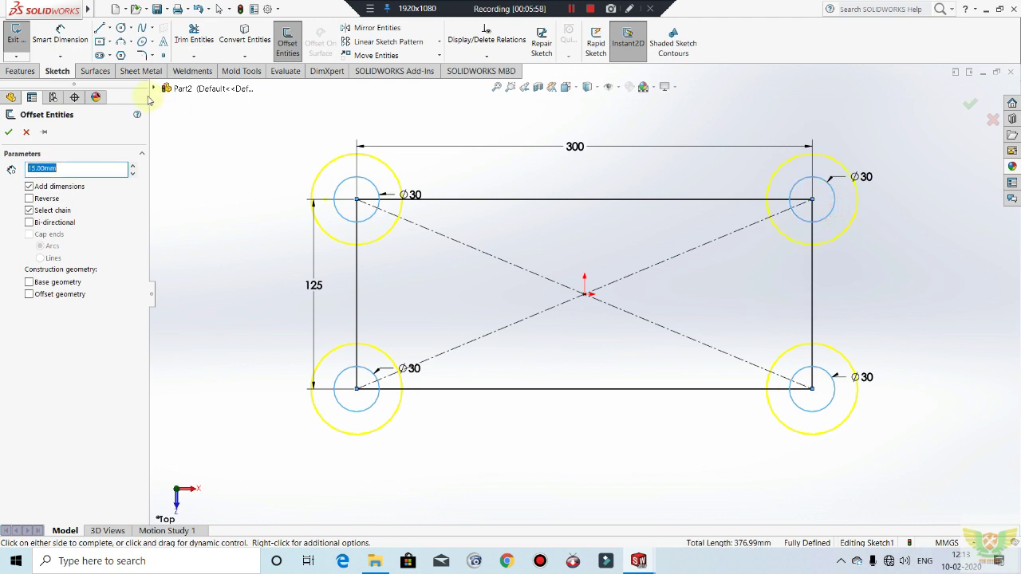
{"action": "left_click", "coordinate": [9, 132]}
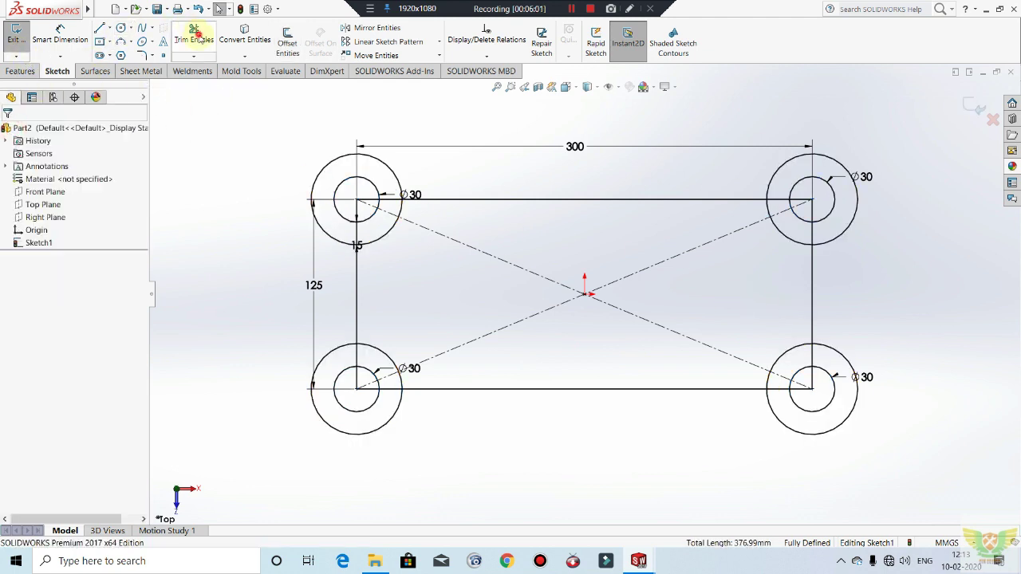
Step: Trim the rectangle's two left corners and the outer parts of their offset circles, leaving concave corner arcs
{"action": "left_click", "coordinate": [197, 37]}
{"action": "left_click", "coordinate": [390, 199]}
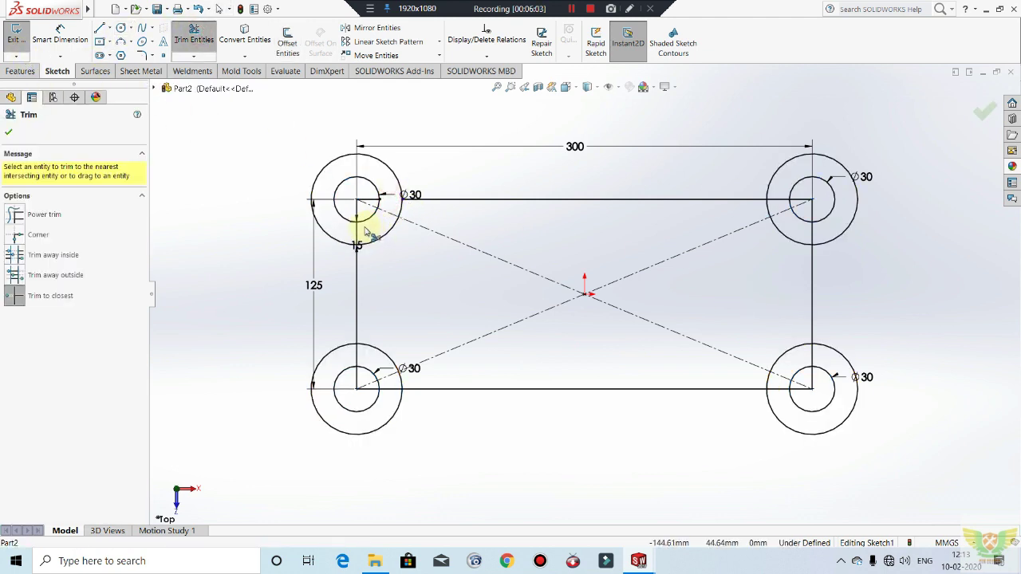
{"action": "left_click", "coordinate": [359, 232]}
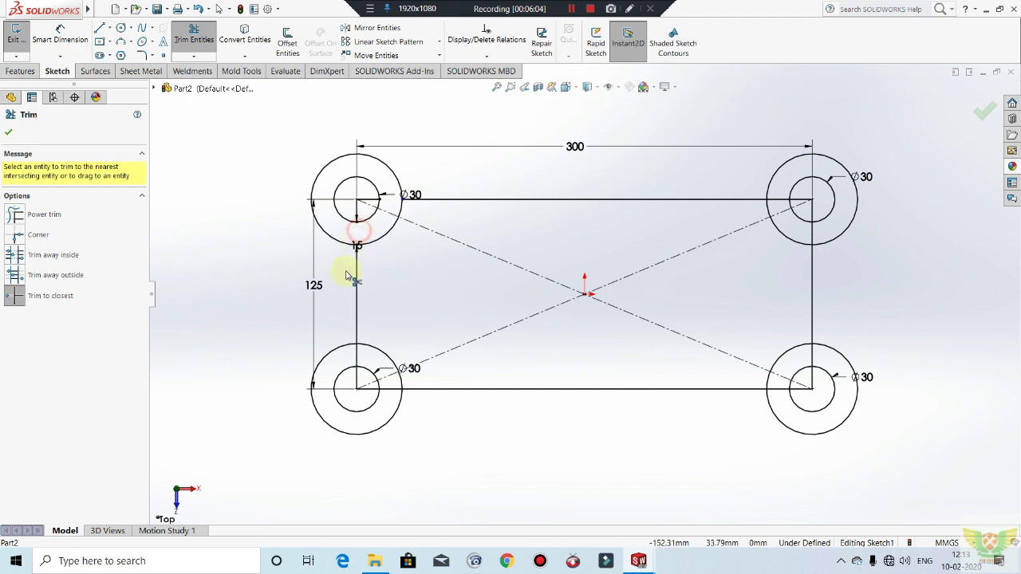
{"action": "left_click", "coordinate": [358, 214]}
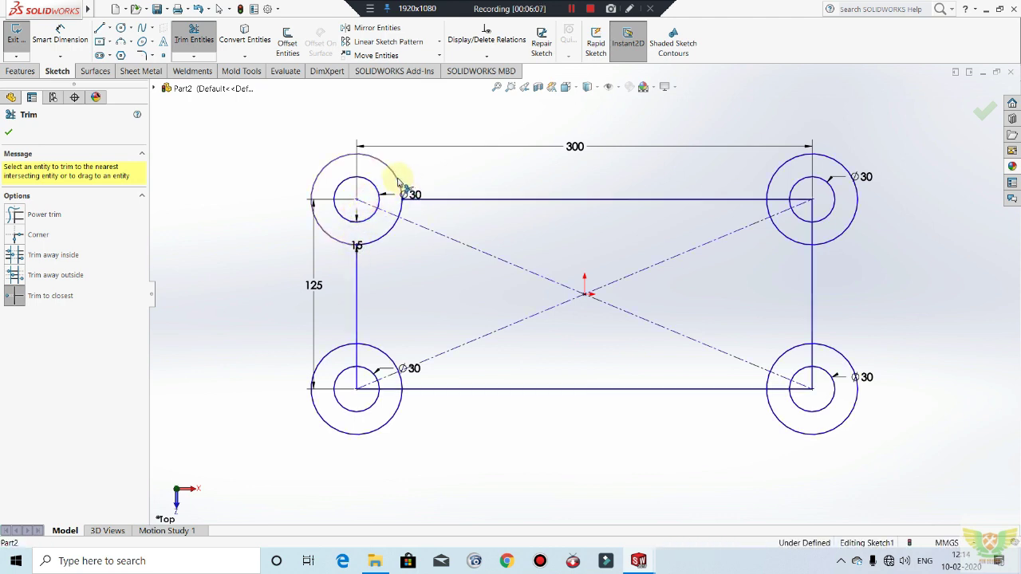
{"action": "left_click", "coordinate": [399, 181]}
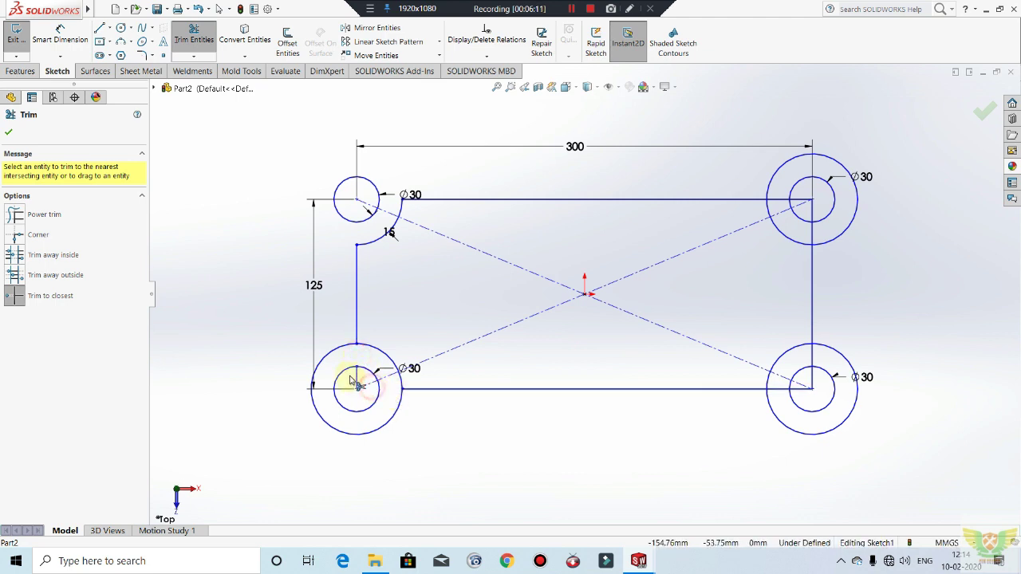
{"action": "left_click", "coordinate": [341, 350]}
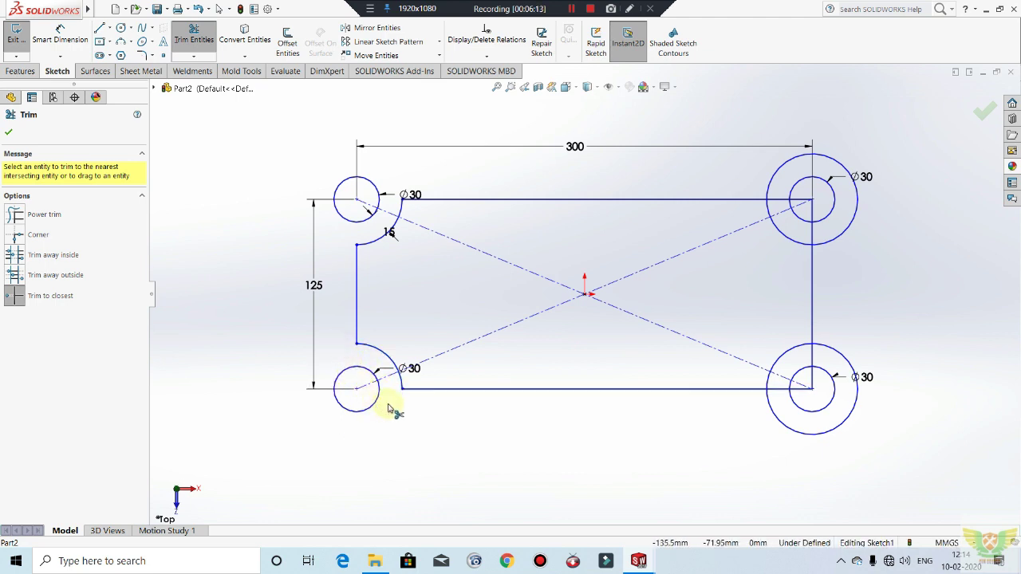
Step: Trim the rectangle's two right corners and the outer parts of their offset circles, leaving concave corner arcs
{"action": "left_click", "coordinate": [784, 389]}
{"action": "left_click", "coordinate": [830, 352]}
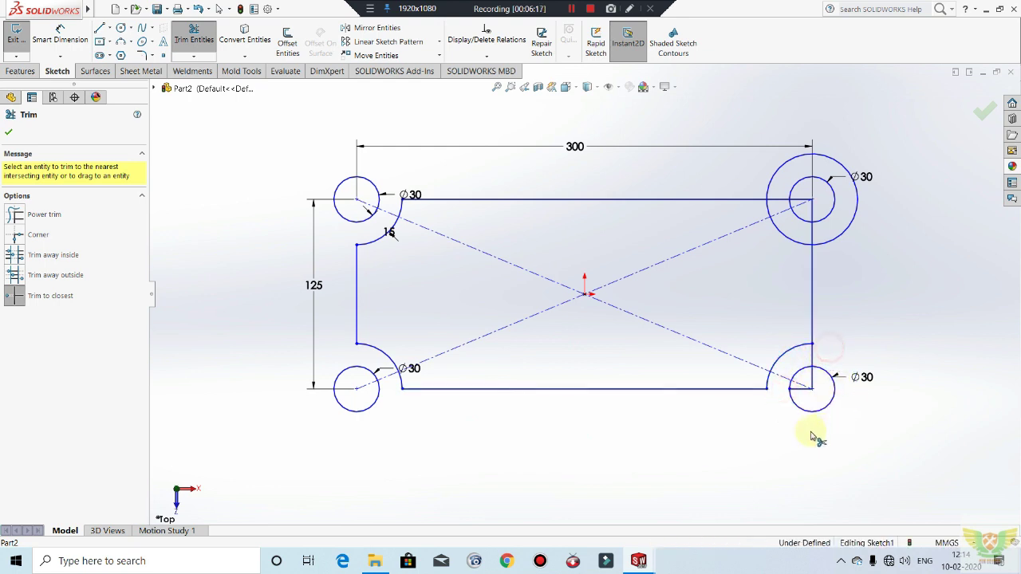
{"action": "left_click", "coordinate": [813, 381]}
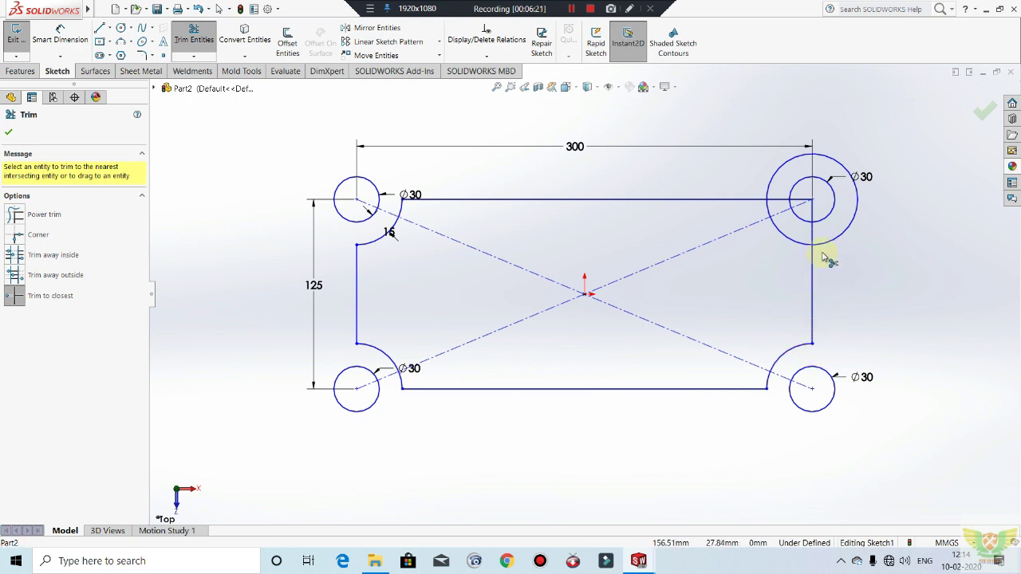
{"action": "left_click", "coordinate": [804, 200]}
{"action": "left_click", "coordinate": [788, 198]}
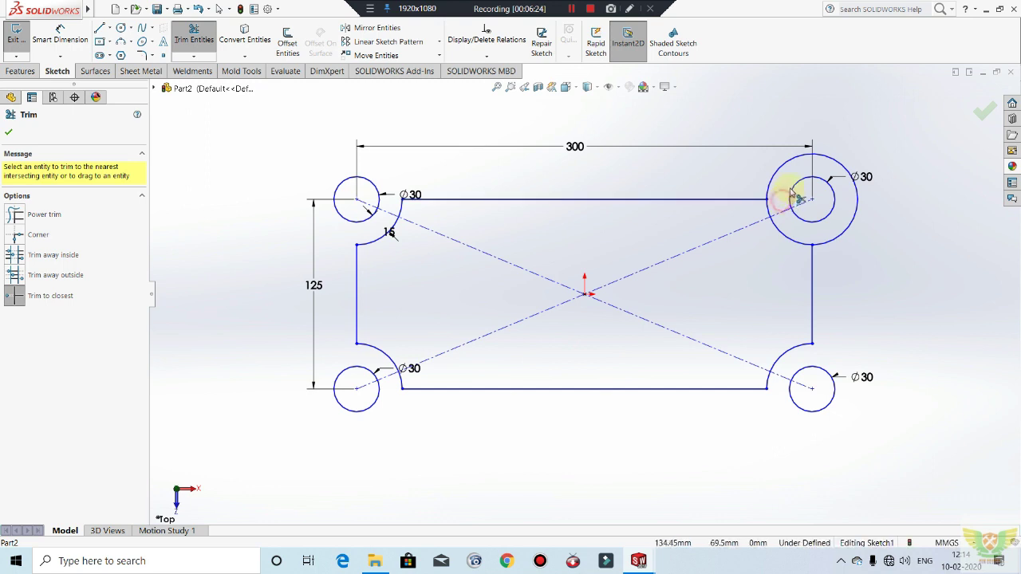
{"action": "left_click", "coordinate": [796, 157]}
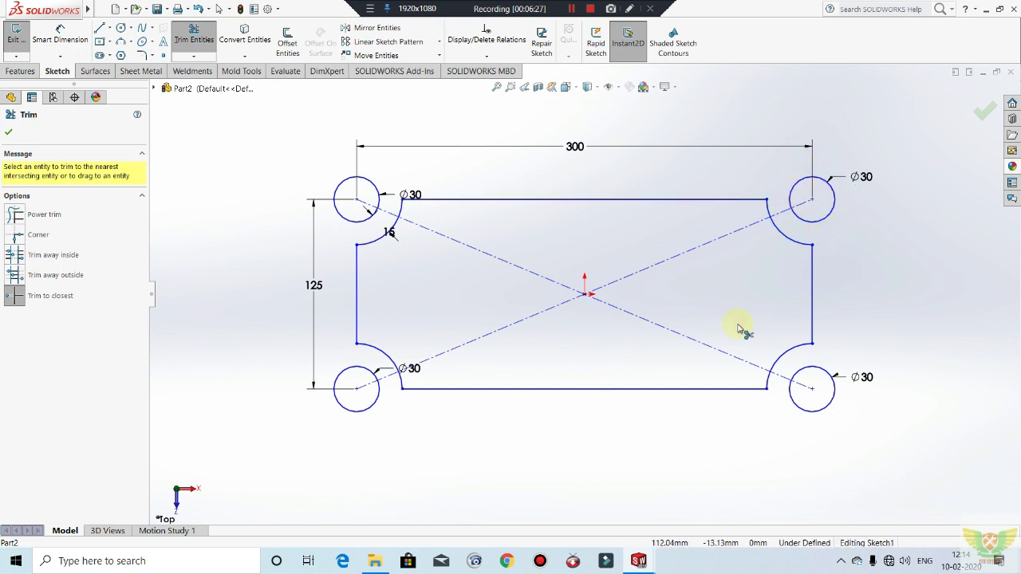
Step: Finish the base profile sketch and extrude the notched plate and its four corner circles 10 mm
{"action": "mouse_move", "coordinate": [725, 364]}
{"action": "middle_mouse_down"}
{"action": "mouse_move", "coordinate": [725, 246]}
{"action": "mouse_move", "coordinate": [686, 240]}
{"action": "middle_mouse_up"}
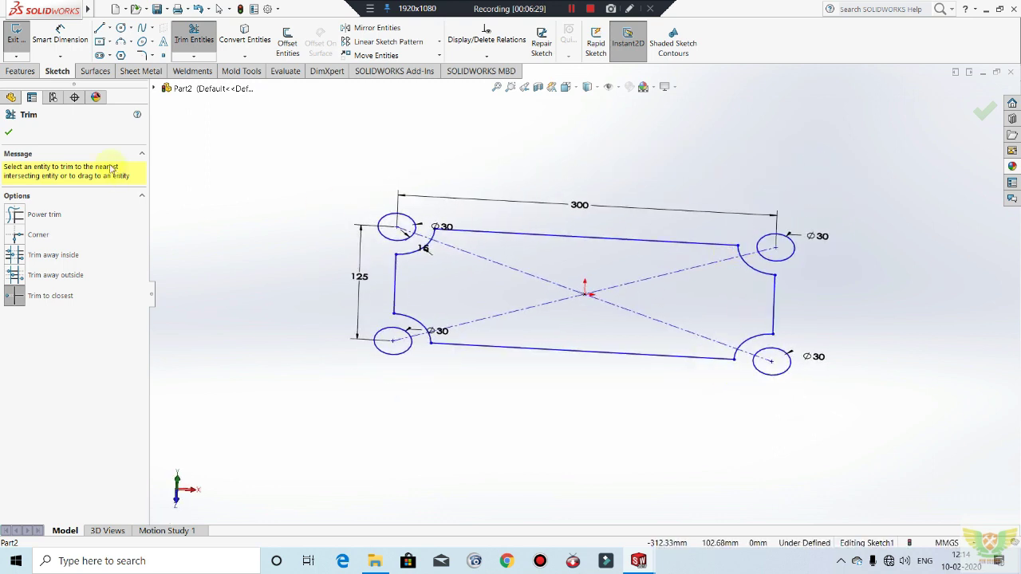
{"action": "left_click", "coordinate": [16, 35]}
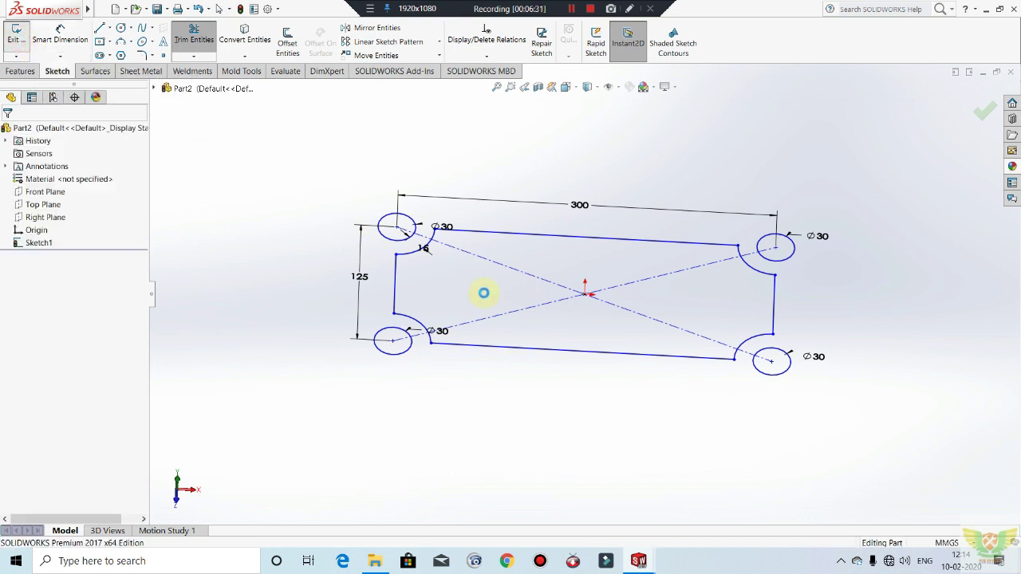
{"action": "left_click", "coordinate": [20, 71]}
{"action": "left_click", "coordinate": [21, 40]}
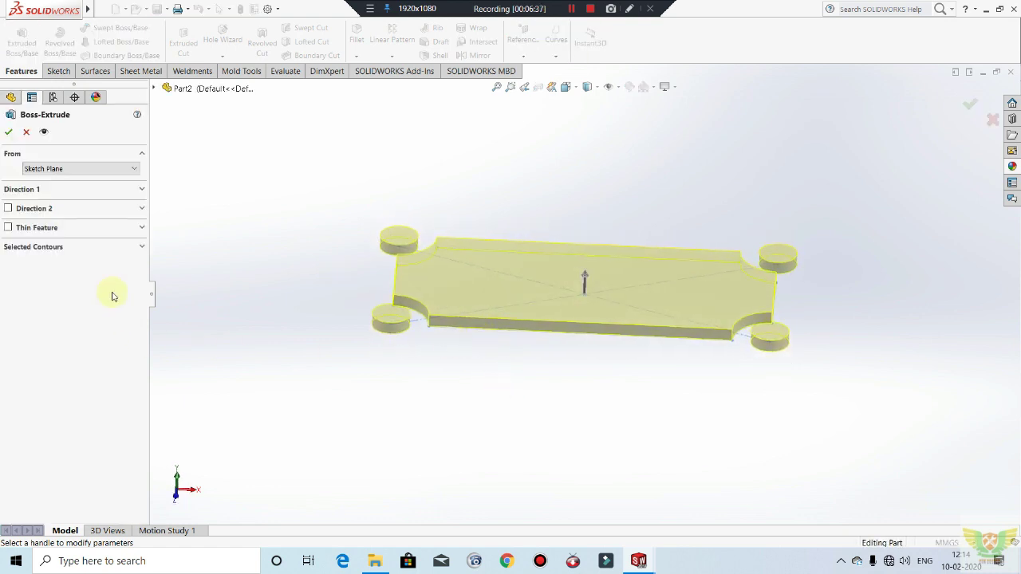
{"action": "left_click", "coordinate": [13, 191]}
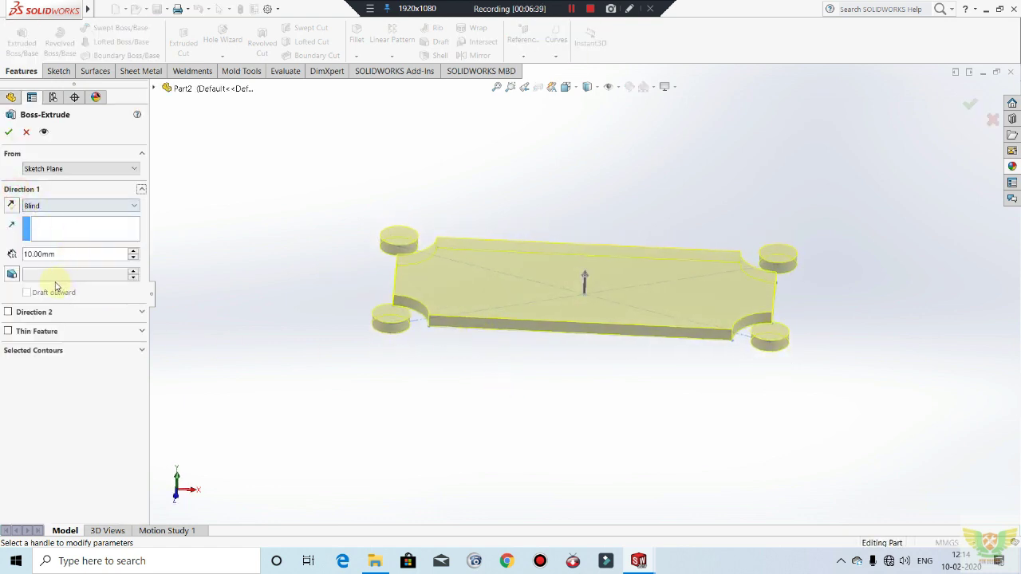
{"action": "left_click", "coordinate": [11, 132]}
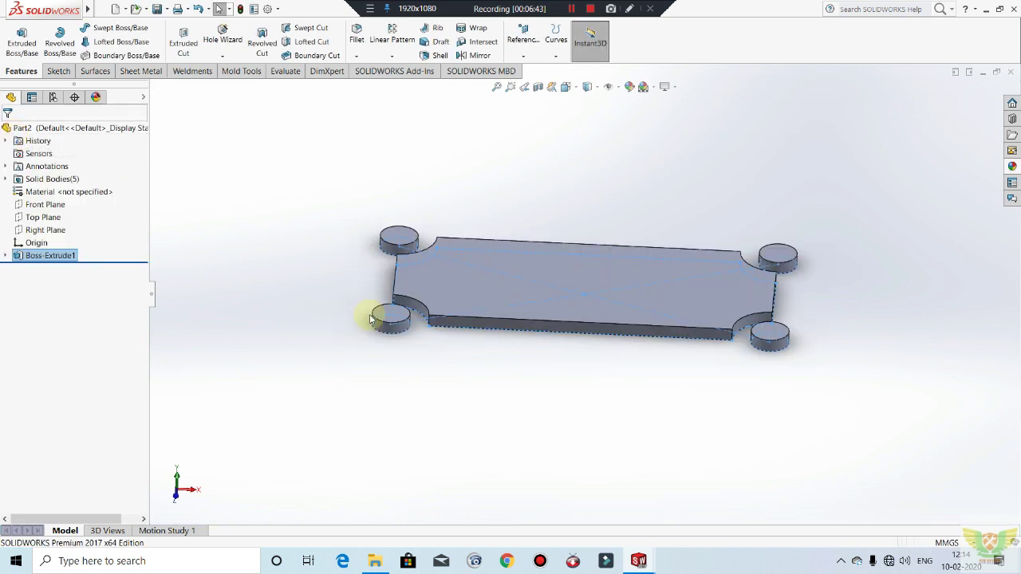
Step: Sketch a centre rectangle about 427 x 227 mm around the origin on the notched plate's underside, enclosing all four cylinders
{"action": "mouse_move", "coordinate": [369, 315]}
{"action": "middle_mouse_down"}
{"action": "mouse_move", "coordinate": [536, 312]}
{"action": "mouse_move", "coordinate": [531, 296]}
{"action": "middle_mouse_up"}
{"action": "left_click", "coordinate": [534, 296]}
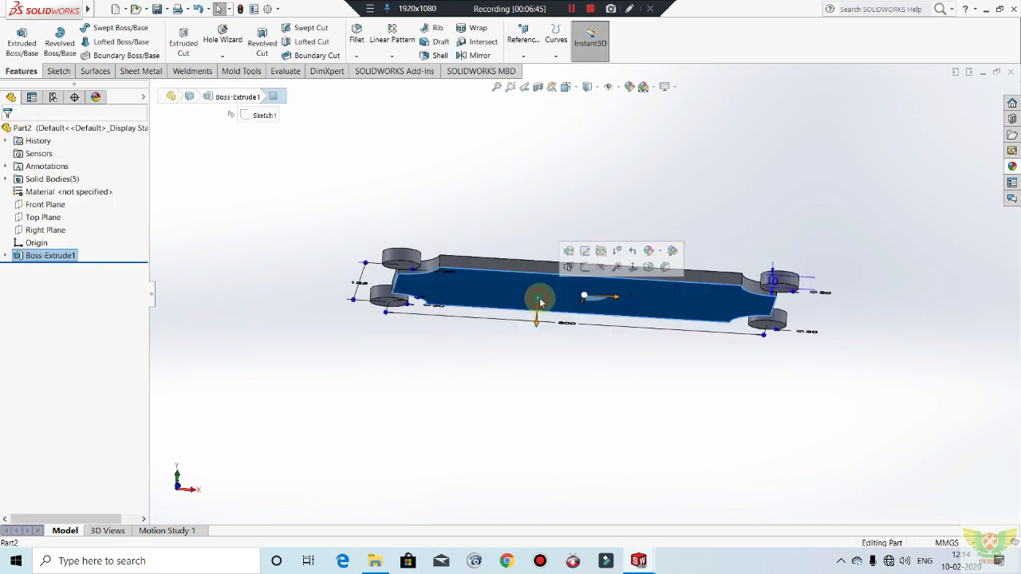
{"action": "left_click", "coordinate": [586, 274]}
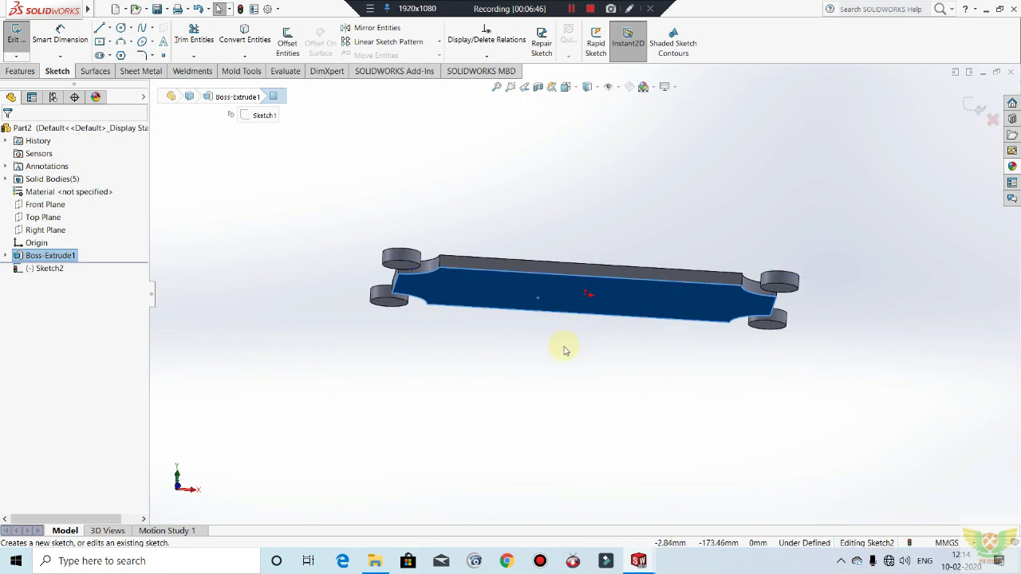
{"action": "left_click", "coordinate": [101, 42]}
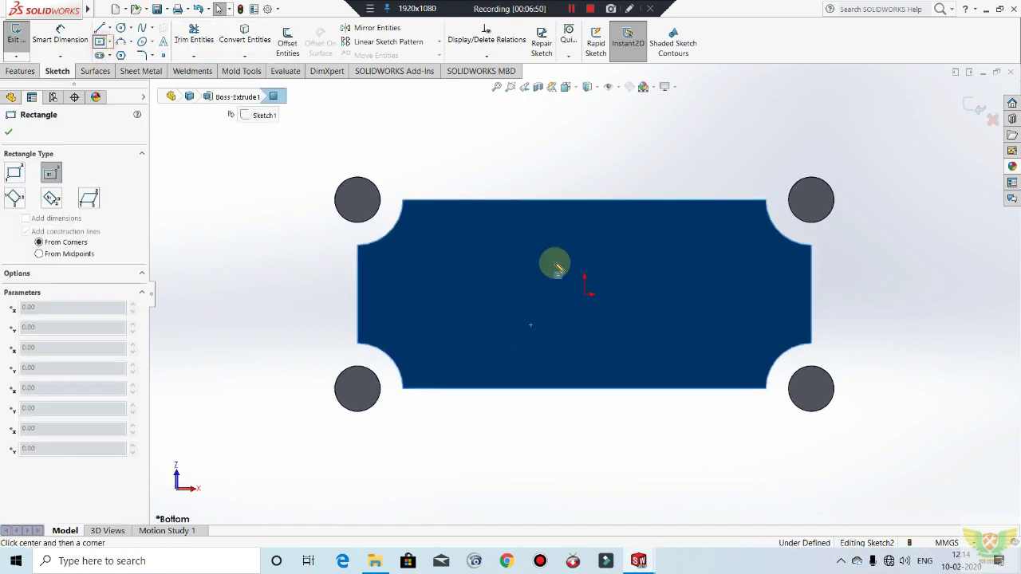
{"action": "left_click", "coordinate": [585, 293]}
{"action": "left_click", "coordinate": [907, 124]}
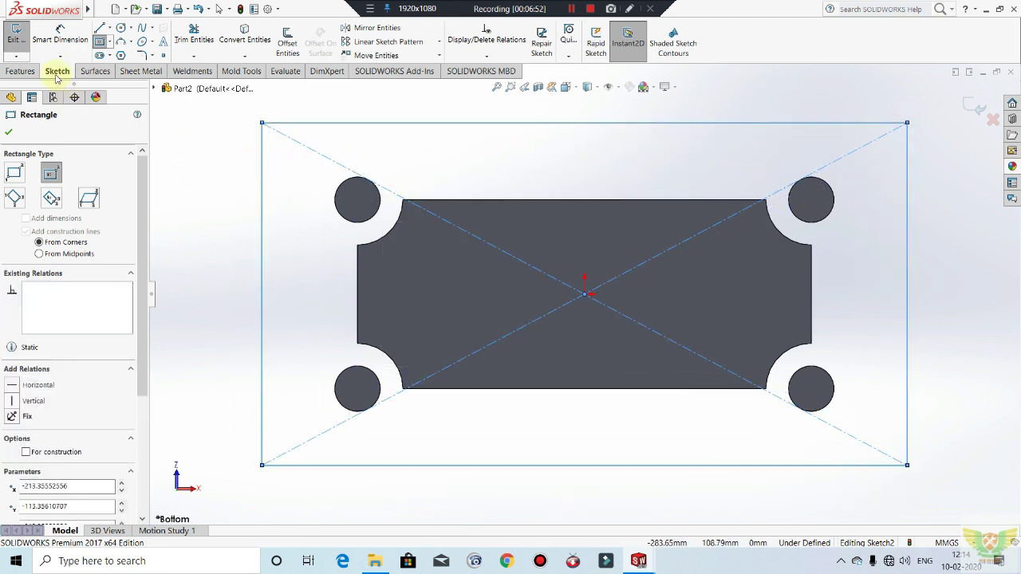
{"action": "left_click", "coordinate": [16, 35]}
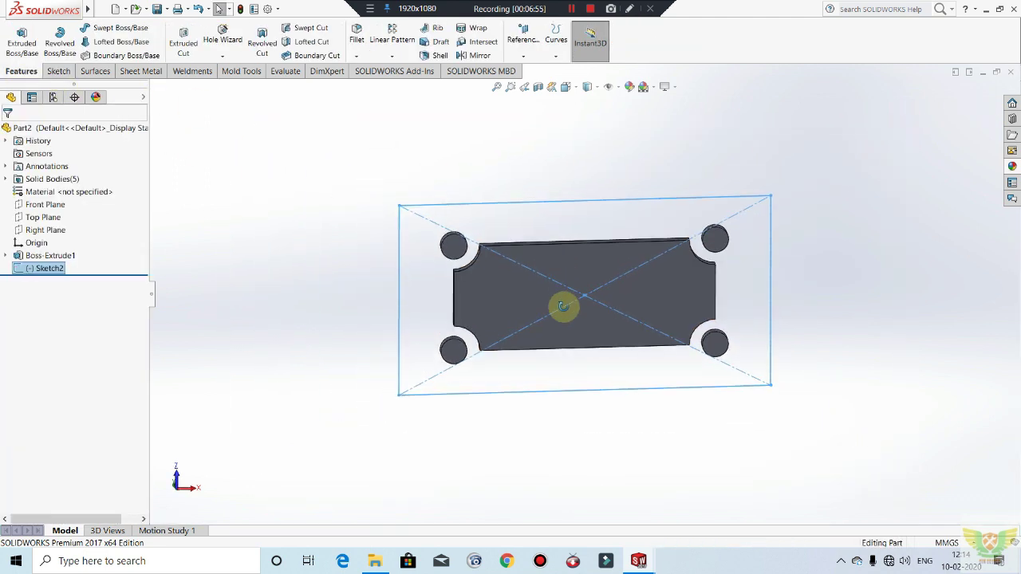
Step: Extrude the large rectangle 10 mm as a base plate beneath the notched plate and cylinders, merging the result
{"action": "left_click", "coordinate": [21, 43]}
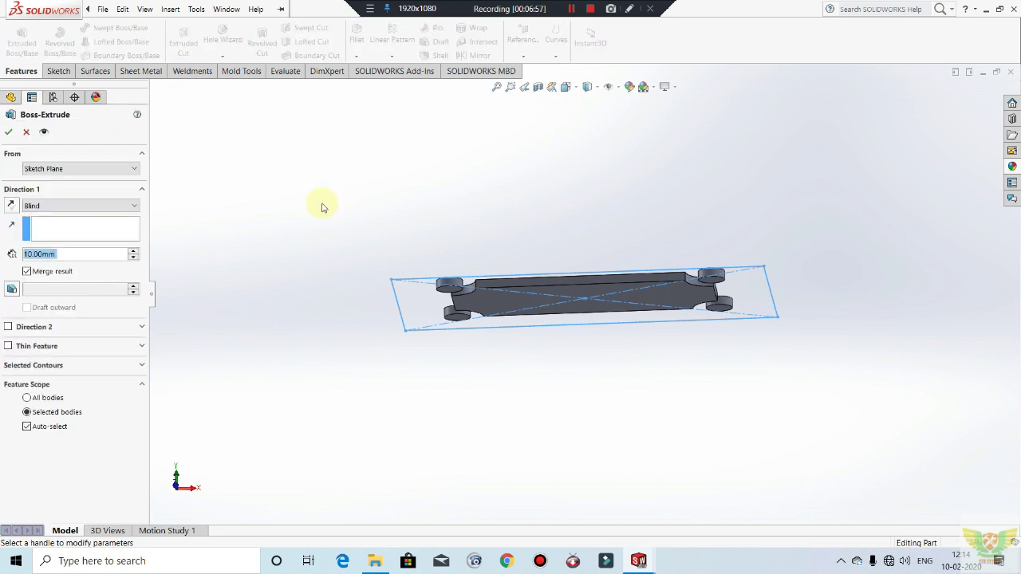
{"action": "left_click", "coordinate": [8, 134]}
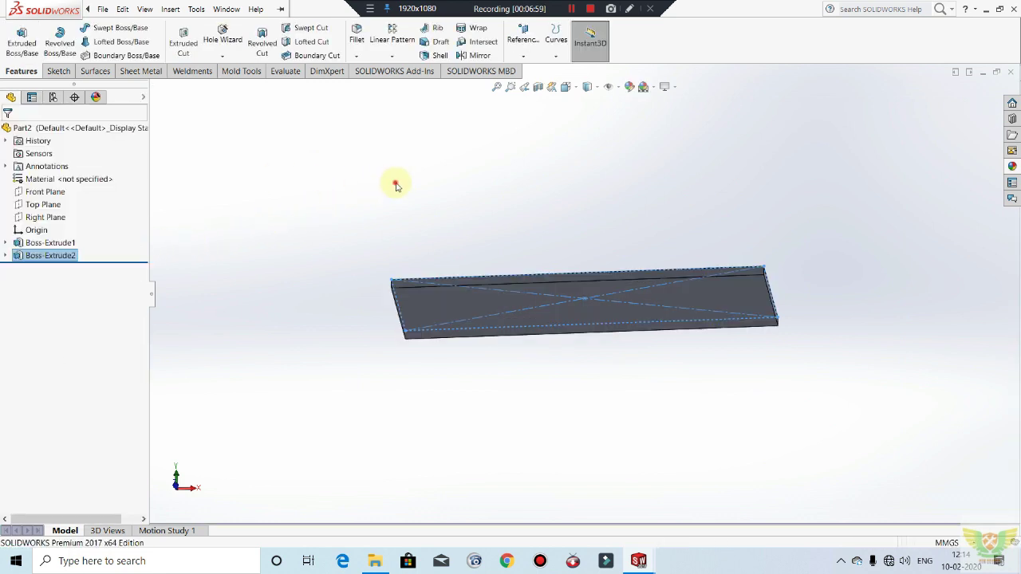
{"action": "middle_click_drag", "start_coordinate": [478, 262], "coordinate": [344, 189]}
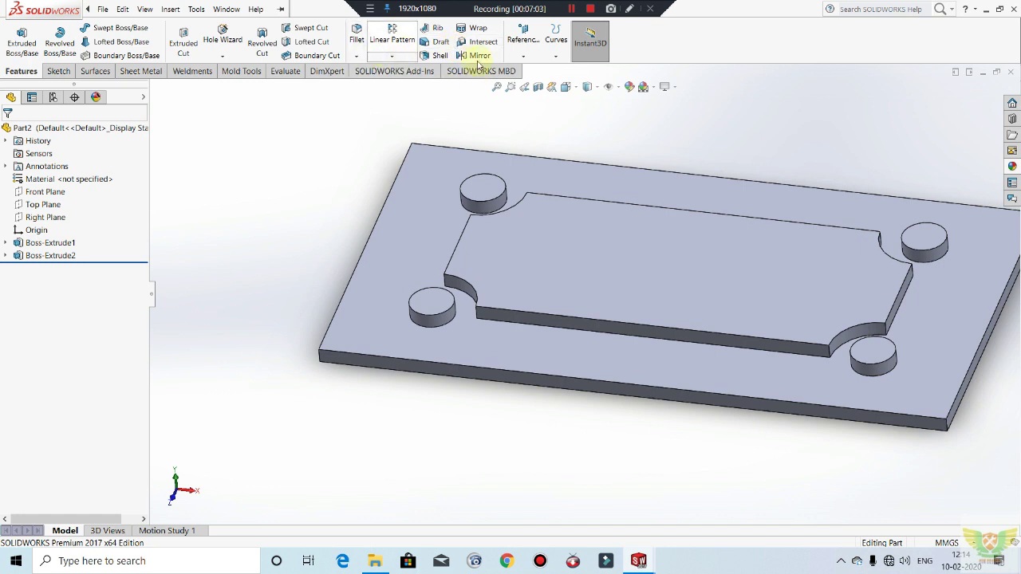
Step: Try a 50-degree draft on the four cylinders' side faces from the base plate's upper face, and undo it
{"action": "left_click", "coordinate": [436, 41]}
{"action": "left_click", "coordinate": [440, 333]}
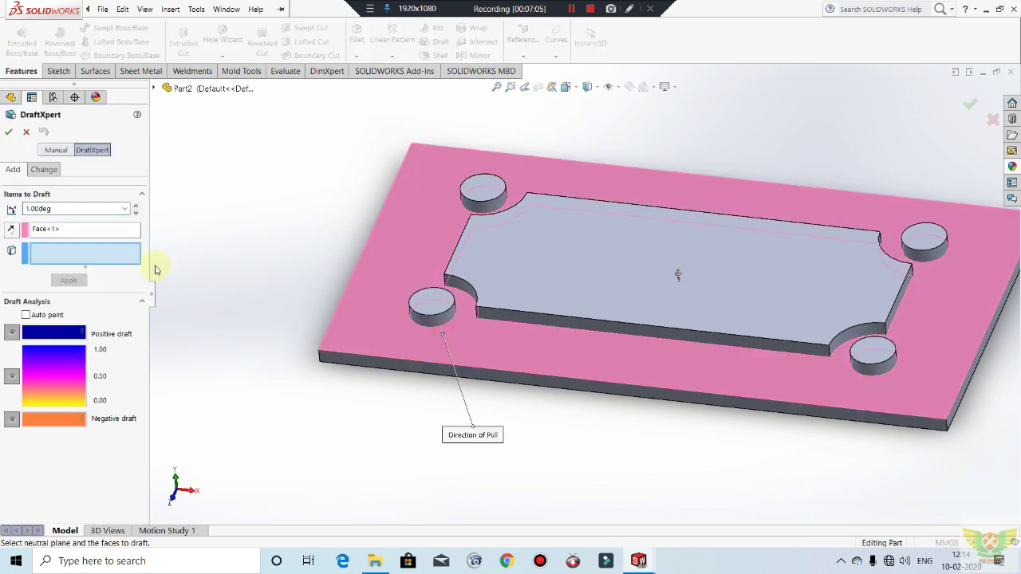
{"action": "left_click", "coordinate": [445, 310]}
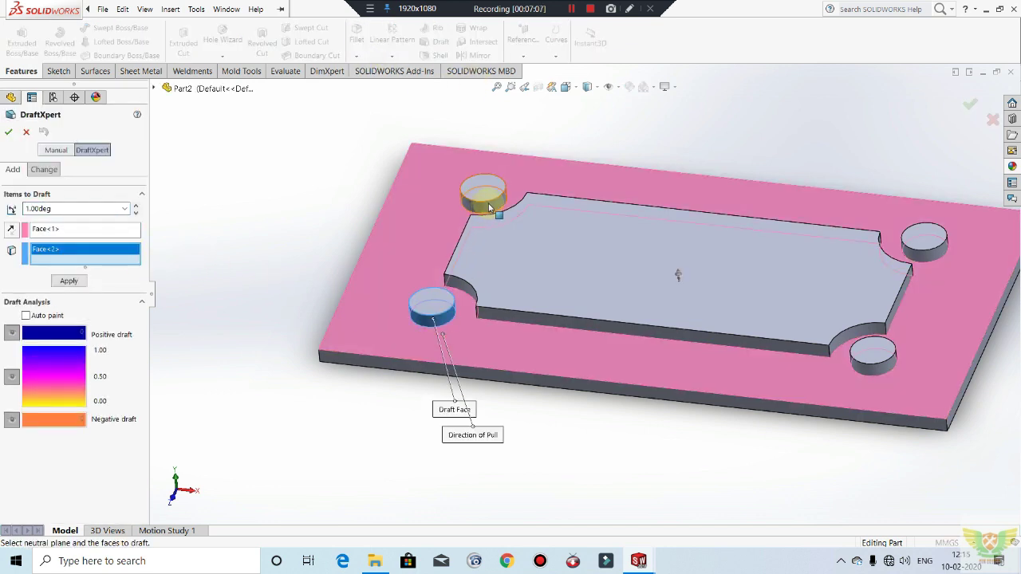
{"action": "left_click", "coordinate": [488, 207]}
{"action": "left_click", "coordinate": [866, 360]}
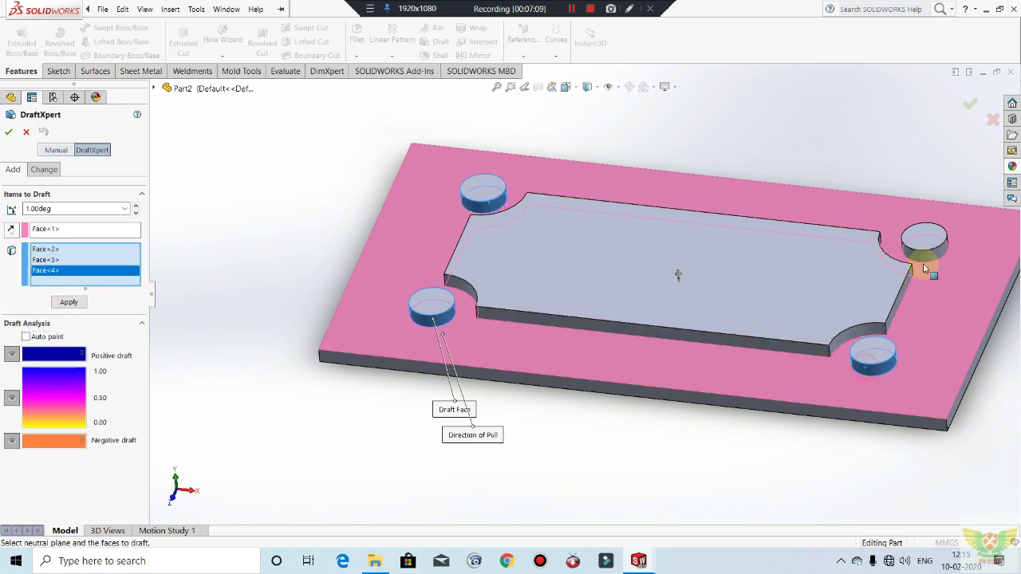
{"action": "left_click", "coordinate": [928, 258]}
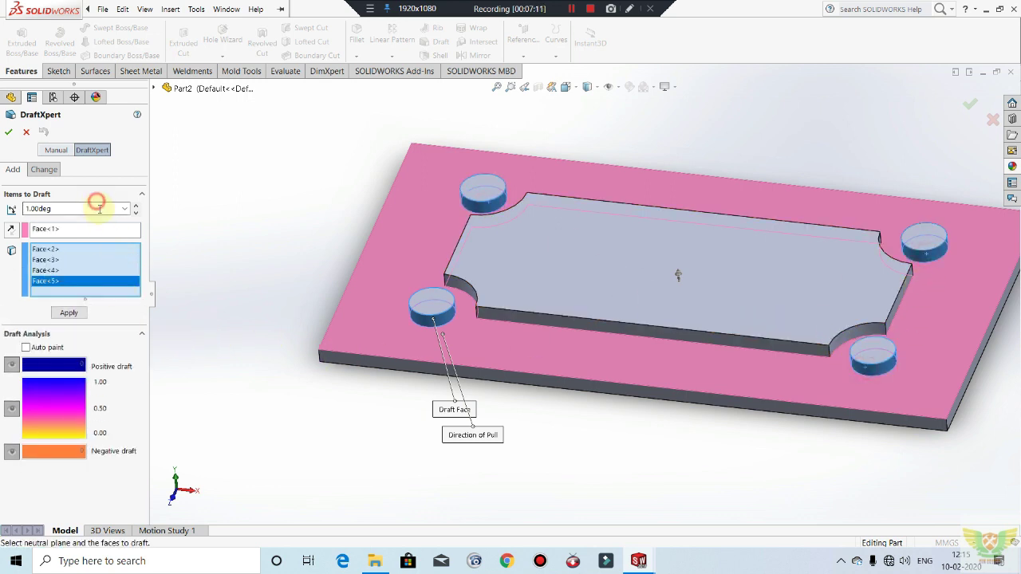
{"action": "left_click", "coordinate": [9, 131]}
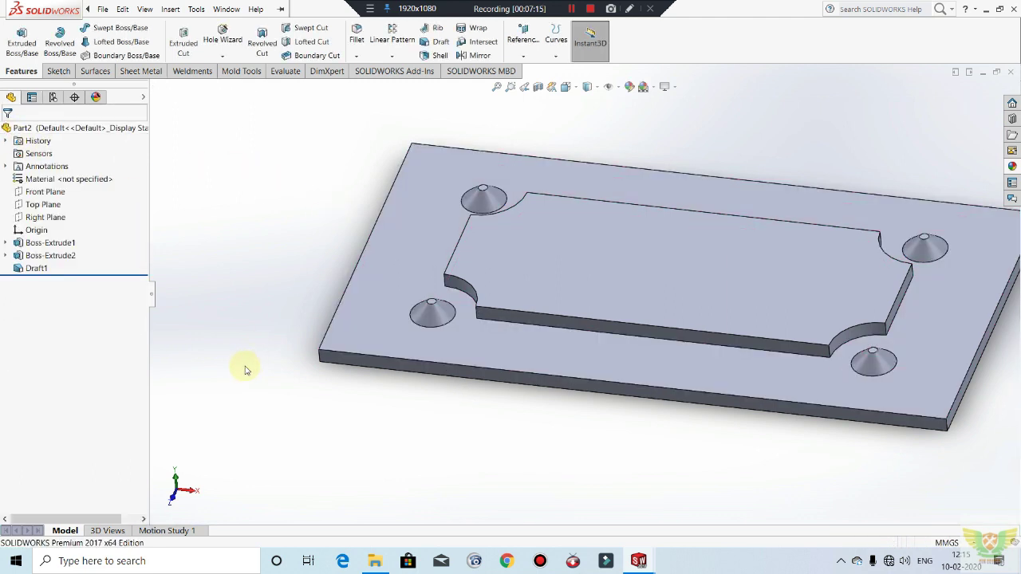
{"action": "key", "text": "ctrl+z"}
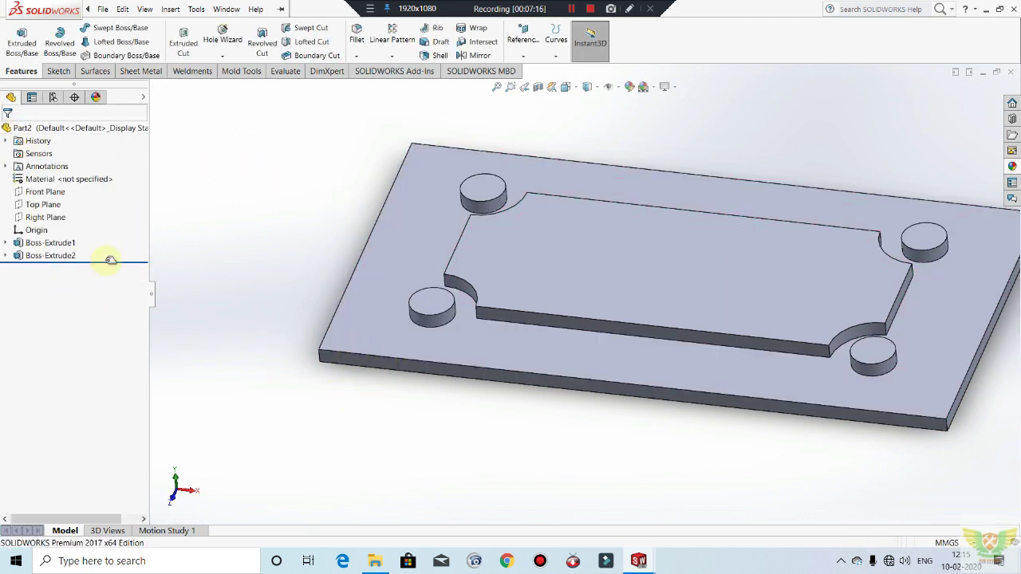
Step: Draft the side faces of all four corner cylinders by 30 degrees, using one cylinder's flat end face as the neutral plane
{"action": "scroll", "coordinate": [451, 307], "scroll_direction": "down", "scroll_amount": 3}
{"action": "middle_click_drag", "start_coordinate": [469, 336], "coordinate": [468, 342]}
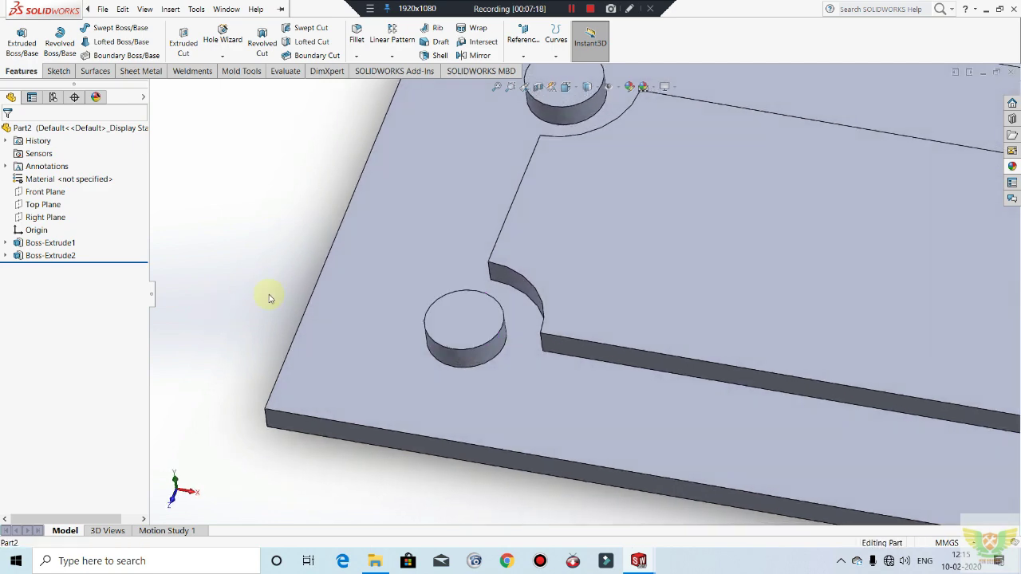
{"action": "middle_click_drag", "start_coordinate": [417, 294], "coordinate": [506, 292]}
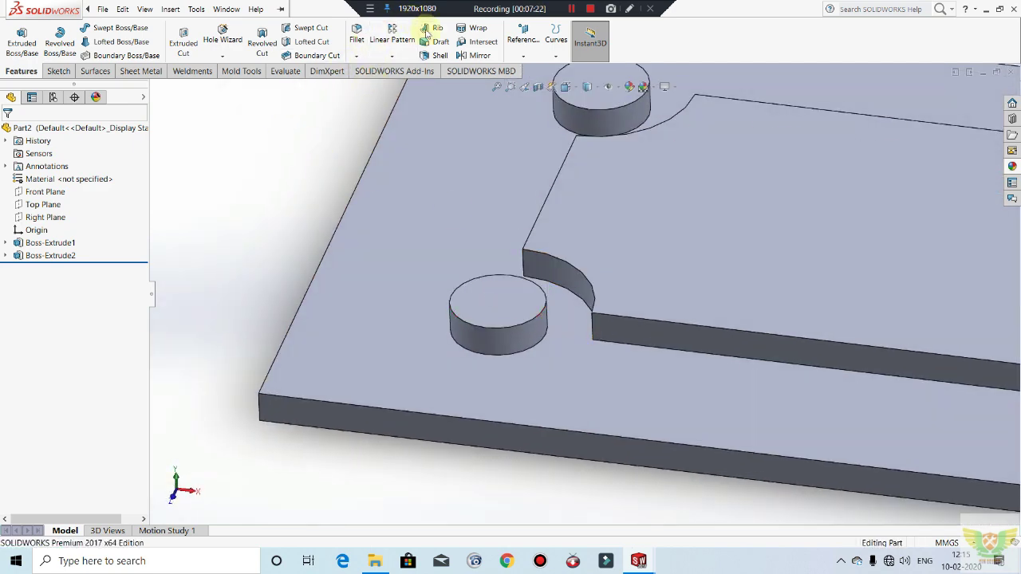
{"action": "left_click", "coordinate": [431, 41]}
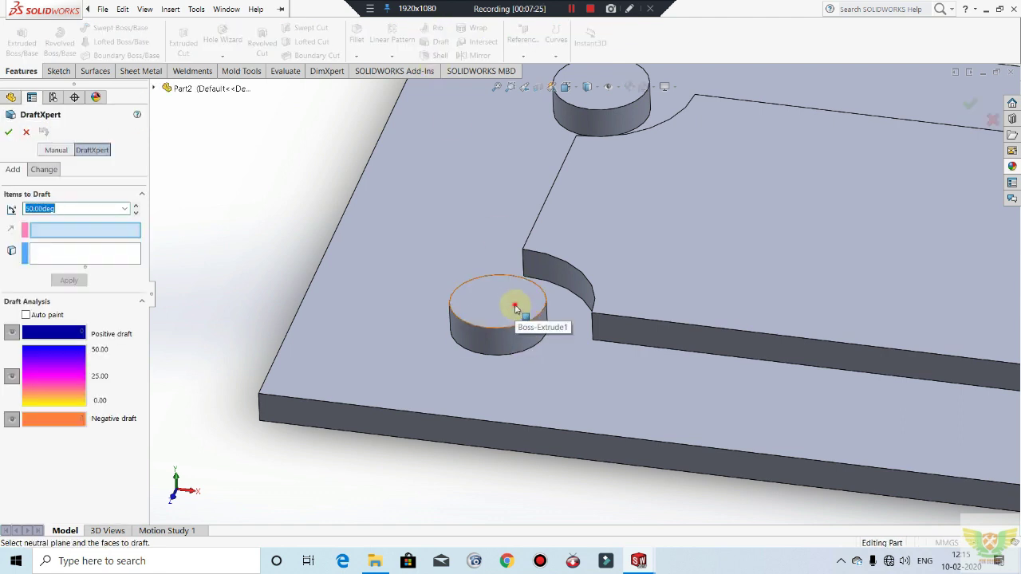
{"action": "left_click", "coordinate": [516, 307]}
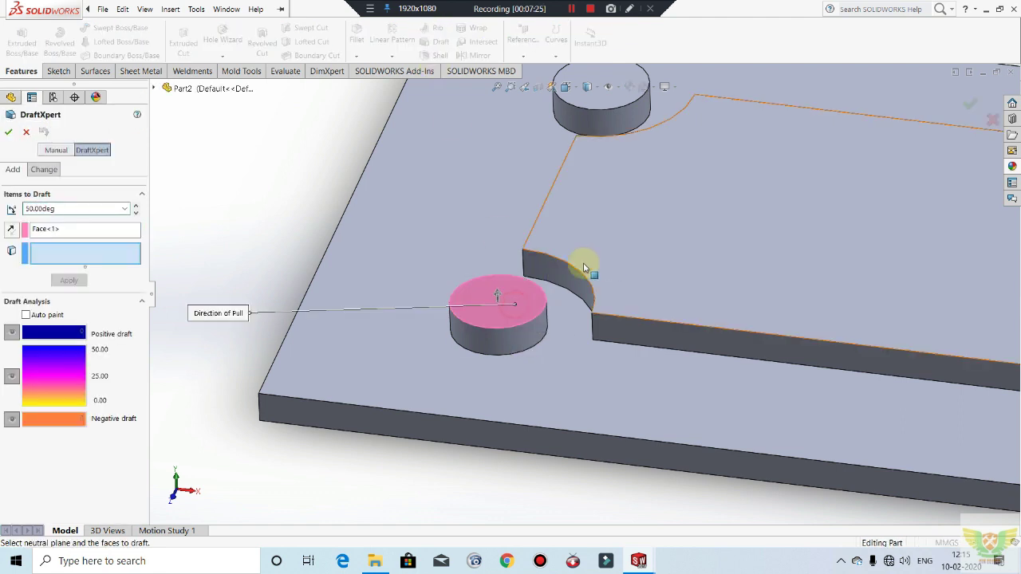
{"action": "left_click", "coordinate": [508, 344]}
{"action": "left_click", "coordinate": [588, 116]}
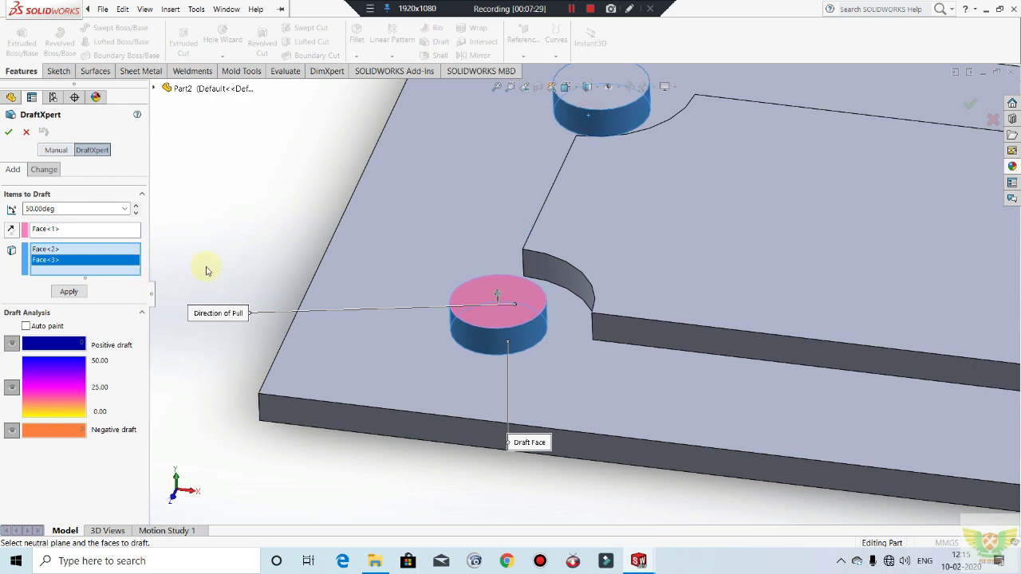
{"action": "scroll", "coordinate": [303, 296], "scroll_direction": "up", "scroll_amount": 8}
{"action": "left_click", "coordinate": [785, 274]}
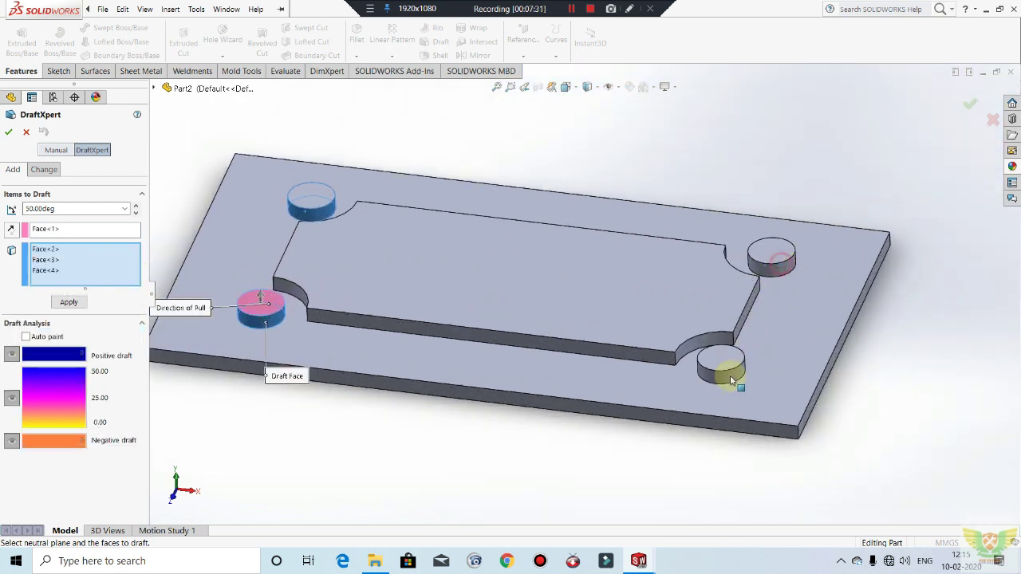
{"action": "left_click", "coordinate": [726, 368]}
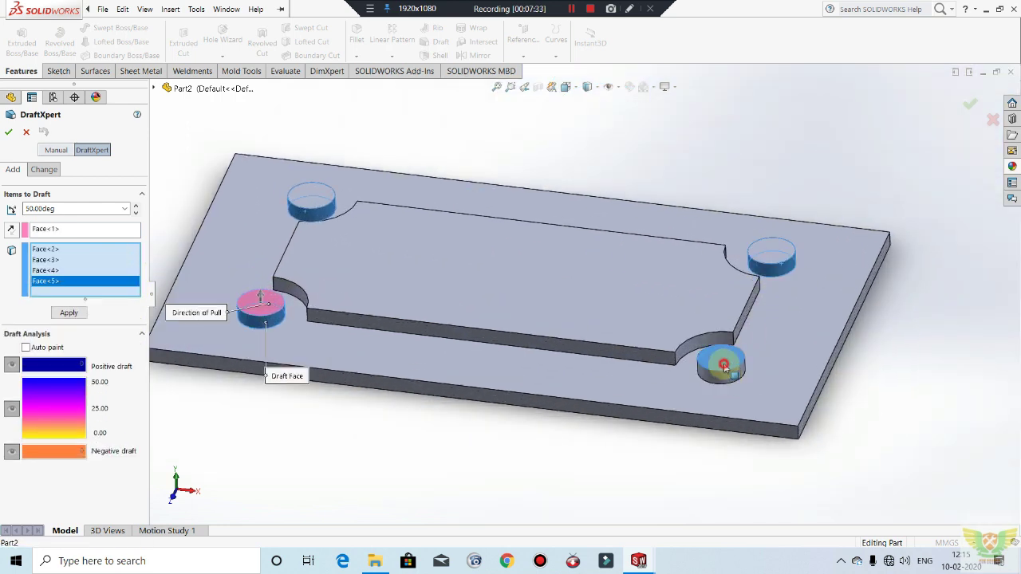
{"action": "left_click", "coordinate": [724, 367]}
{"action": "left_click", "coordinate": [727, 379]}
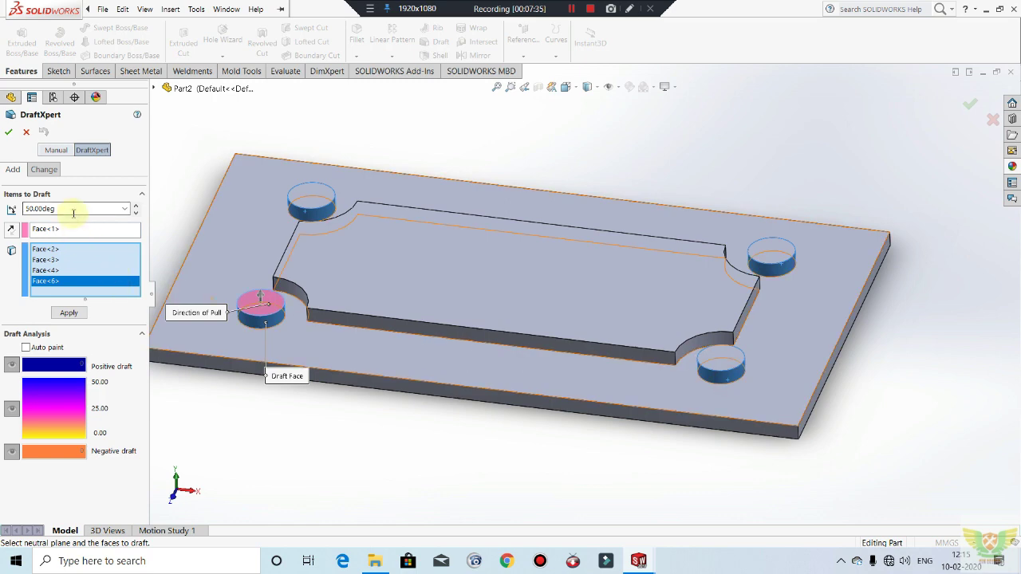
{"action": "left_click", "coordinate": [11, 132]}
{"action": "middle_click_drag", "start_coordinate": [376, 300], "coordinate": [386, 319]}
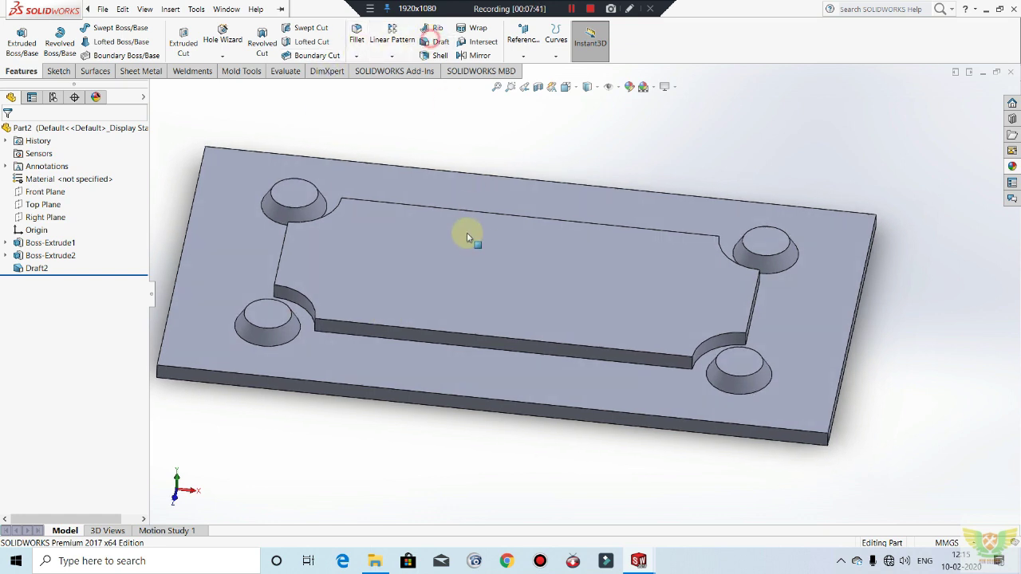
Step: Set up a 30-degree draft from the raised plate's upper face, including its front side, three adjoining corner arcs and right end
{"action": "left_click", "coordinate": [330, 290]}
{"action": "key", "text": "Escape"}
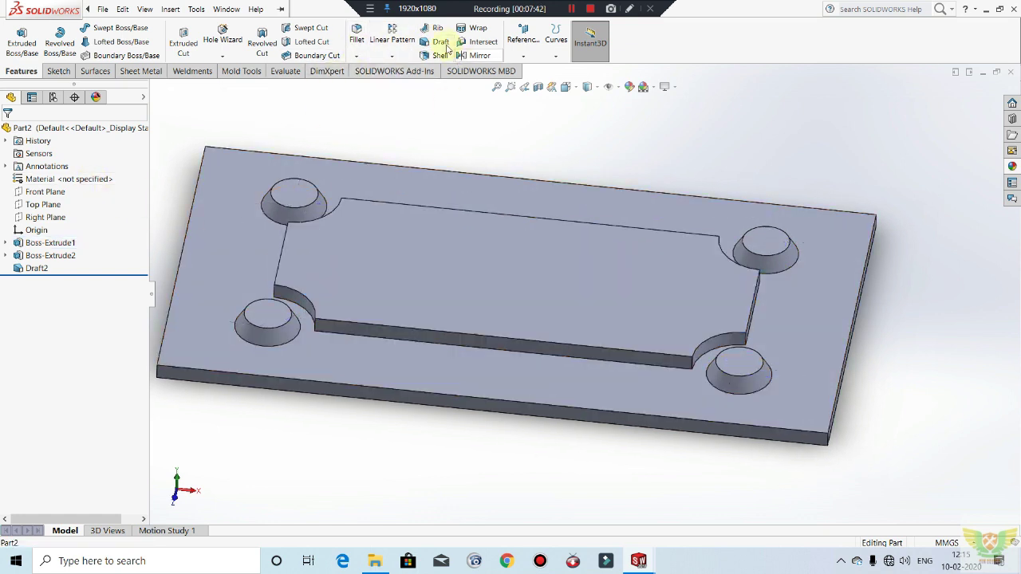
{"action": "left_click", "coordinate": [441, 42]}
{"action": "left_click", "coordinate": [442, 272]}
{"action": "left_click", "coordinate": [126, 258]}
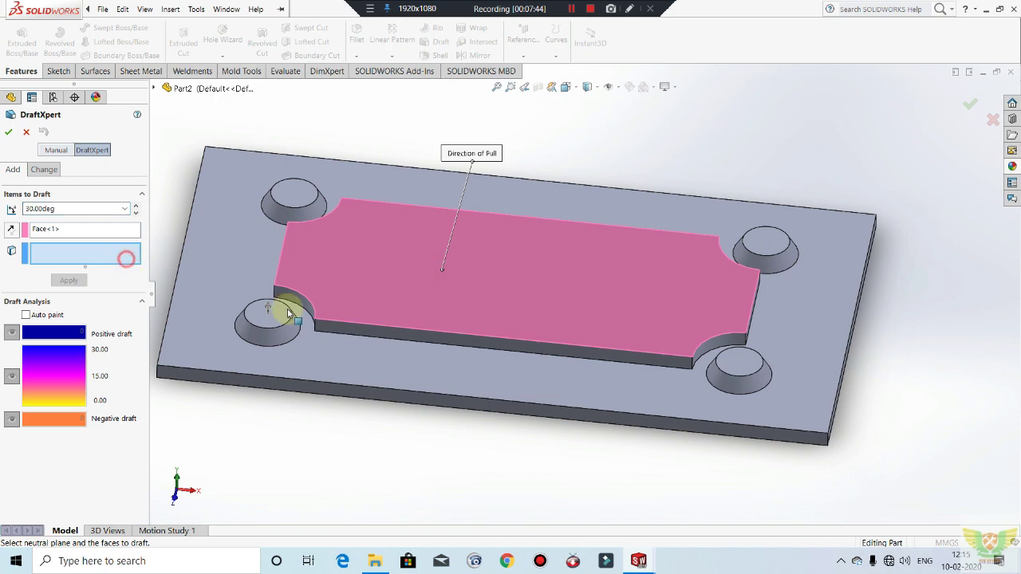
{"action": "left_click", "coordinate": [363, 329]}
{"action": "left_click", "coordinate": [309, 312]}
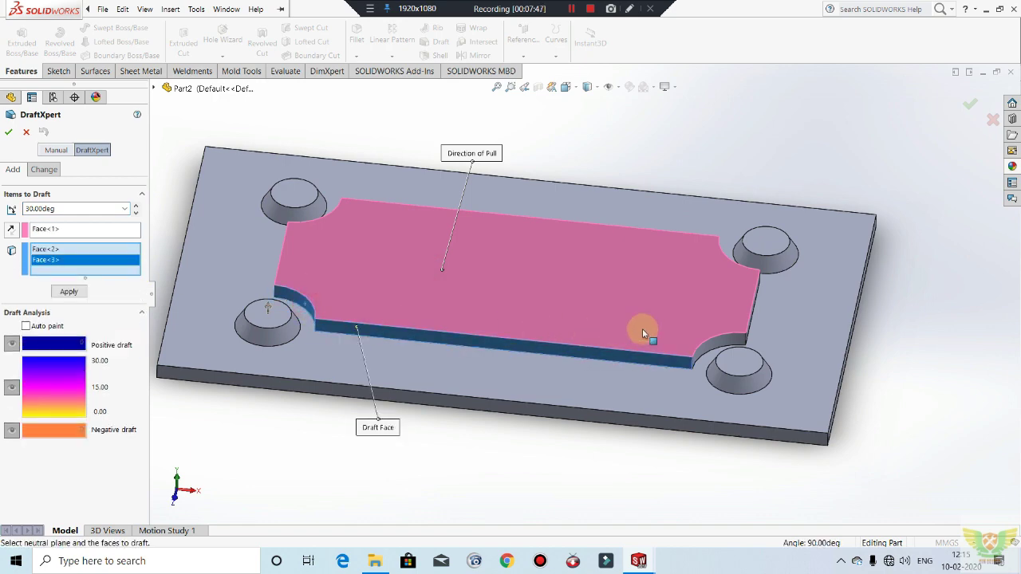
{"action": "middle_click_drag", "start_coordinate": [642, 331], "coordinate": [628, 358]}
{"action": "left_click", "coordinate": [718, 335]}
{"action": "left_click", "coordinate": [736, 308]}
{"action": "left_click", "coordinate": [663, 326]}
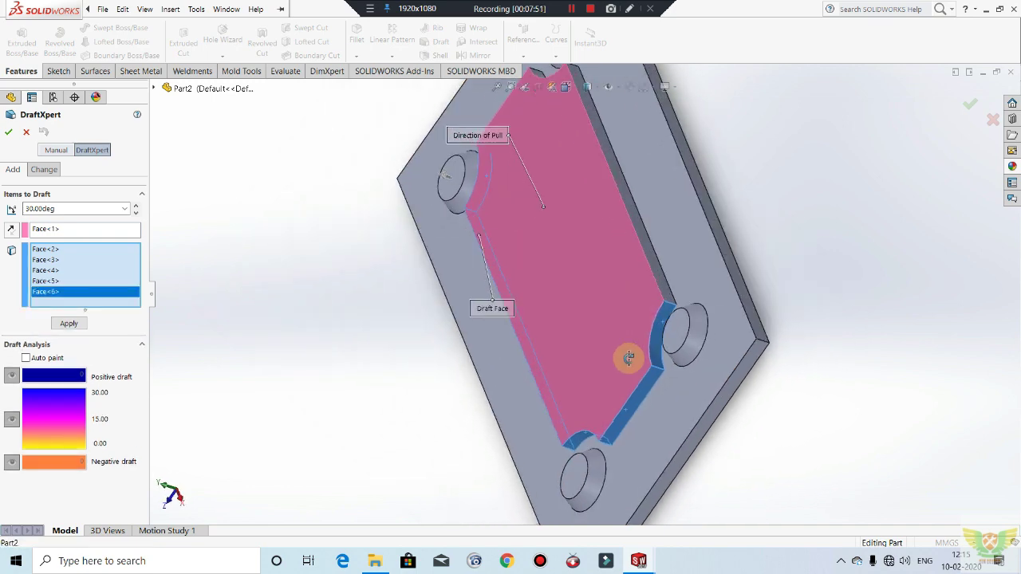
Step: Add the raised plate's rear long side, the remaining corner arc and the left end to the 30-degree draft, and apply it
{"action": "left_click", "coordinate": [658, 267]}
{"action": "middle_click_drag", "start_coordinate": [658, 267], "coordinate": [746, 453]}
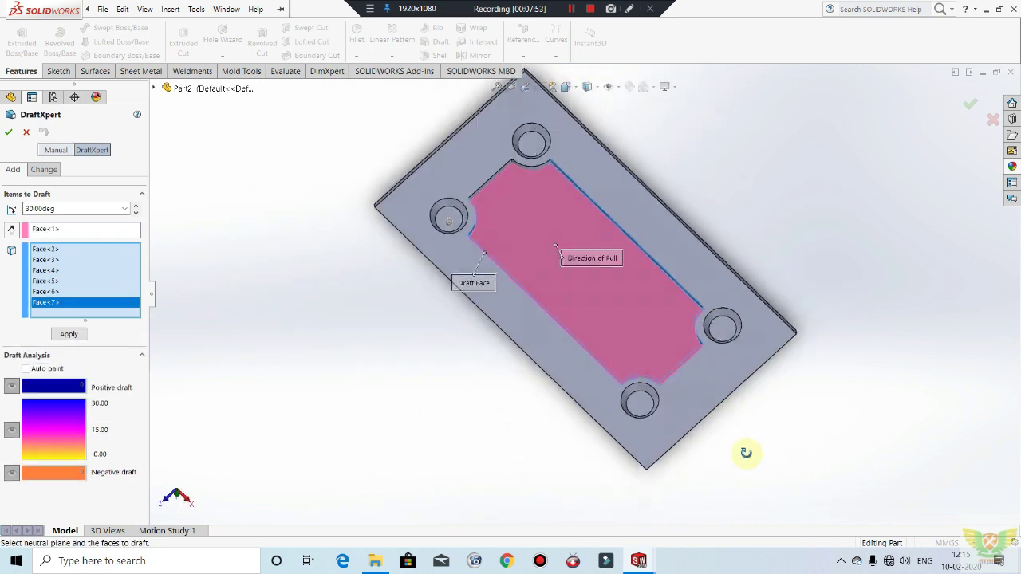
{"action": "scroll", "coordinate": [479, 160], "scroll_direction": "down", "scroll_amount": 8}
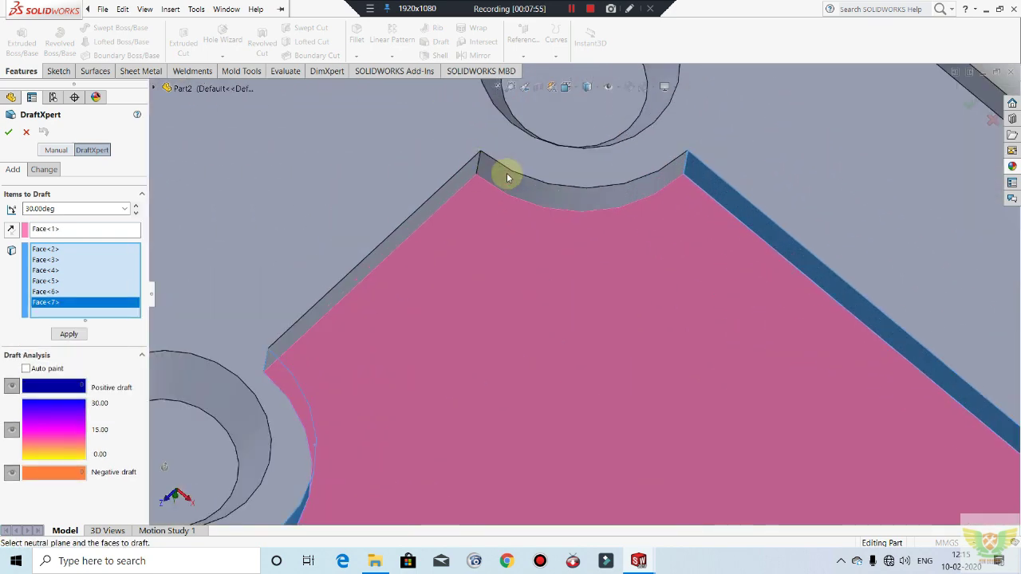
{"action": "left_click", "coordinate": [506, 176]}
{"action": "left_click", "coordinate": [476, 170]}
{"action": "scroll", "coordinate": [546, 328], "scroll_direction": "up", "scroll_amount": 8}
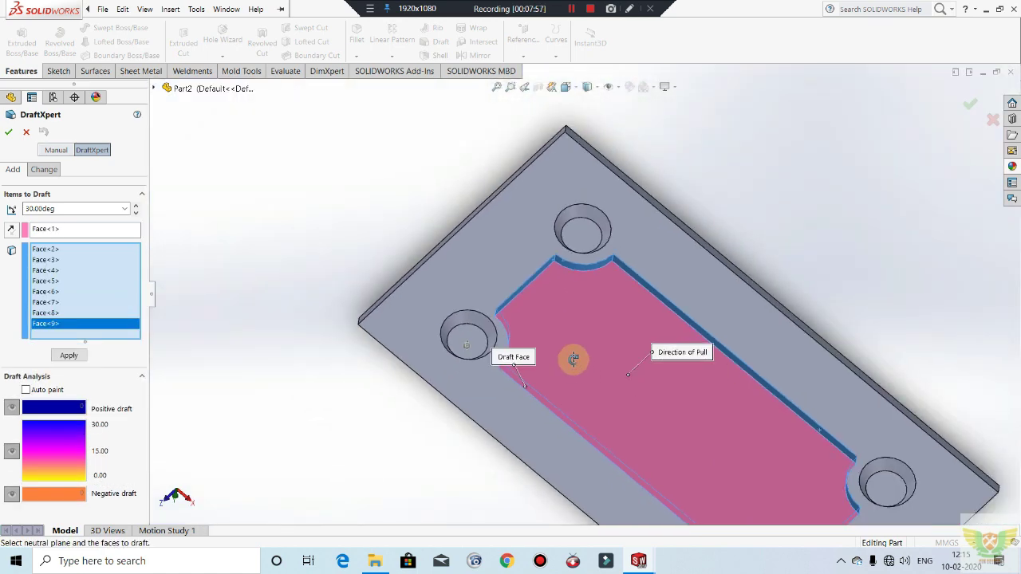
{"action": "middle_click_drag", "start_coordinate": [573, 359], "coordinate": [588, 170]}
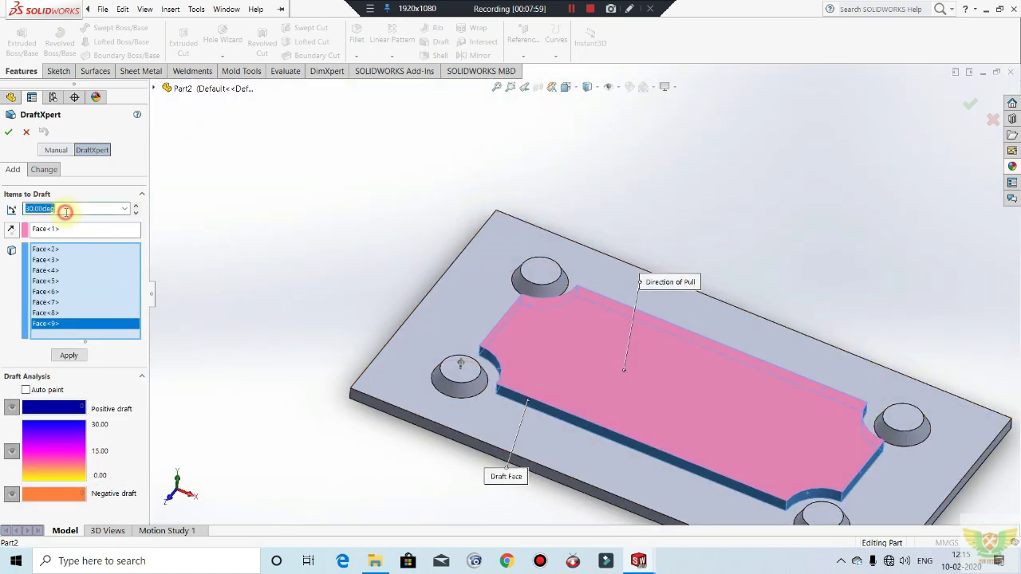
{"action": "left_click", "coordinate": [8, 133]}
{"action": "middle_click_drag", "start_coordinate": [392, 201], "coordinate": [435, 190]}
{"action": "scroll", "coordinate": [593, 311], "scroll_direction": "down", "scroll_amount": 3}
{"action": "scroll", "coordinate": [592, 309], "scroll_direction": "up", "scroll_amount": 7}
{"action": "scroll", "coordinate": [717, 331], "scroll_direction": "down", "scroll_amount": 2}
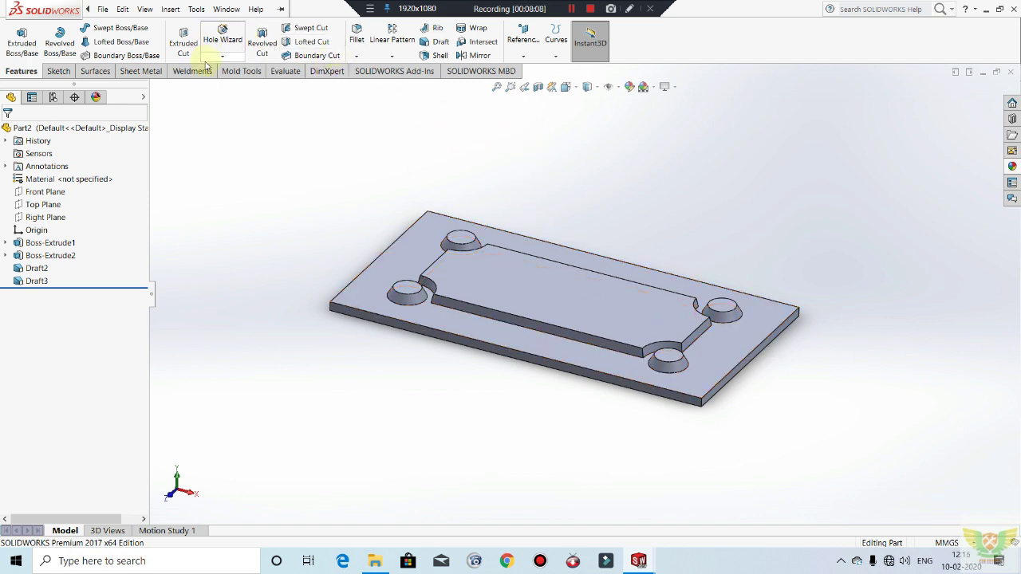
Step: Turn the part into a forming tool, with the base plate's upper face as the stopping face and no faces to remove
{"action": "left_click", "coordinate": [152, 71]}
{"action": "left_click", "coordinate": [313, 44]}
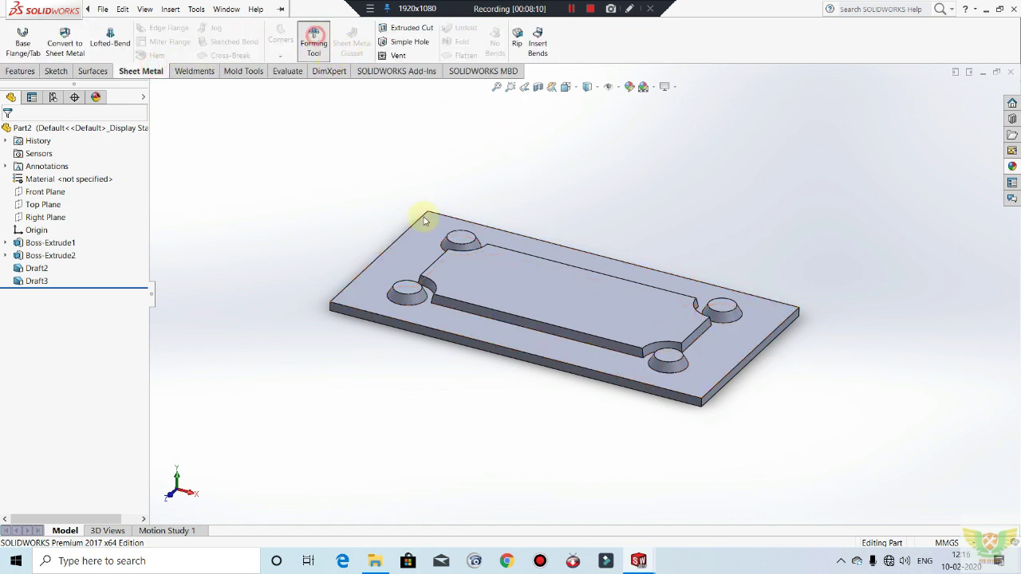
{"action": "left_click", "coordinate": [380, 311]}
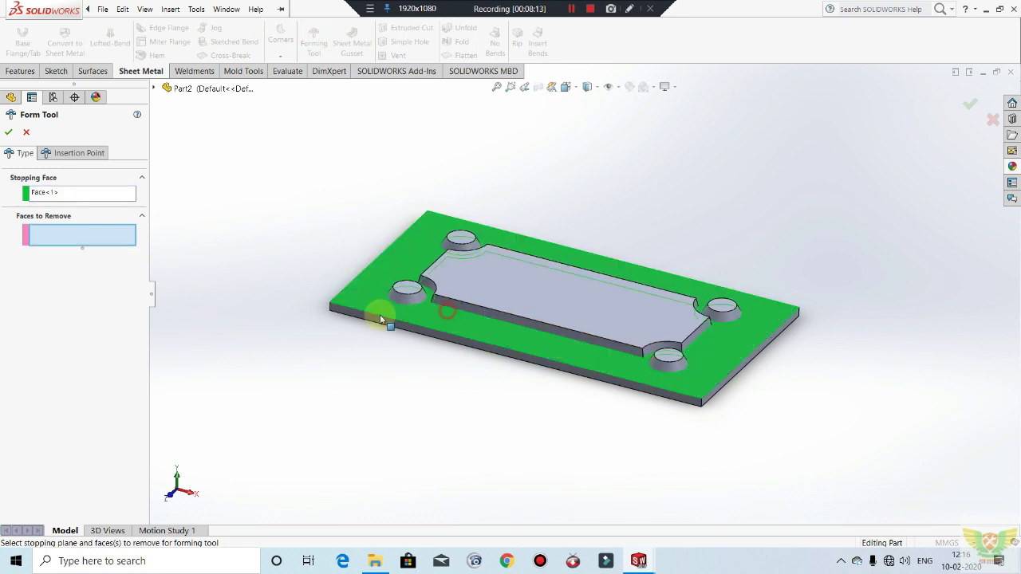
{"action": "left_click", "coordinate": [9, 134]}
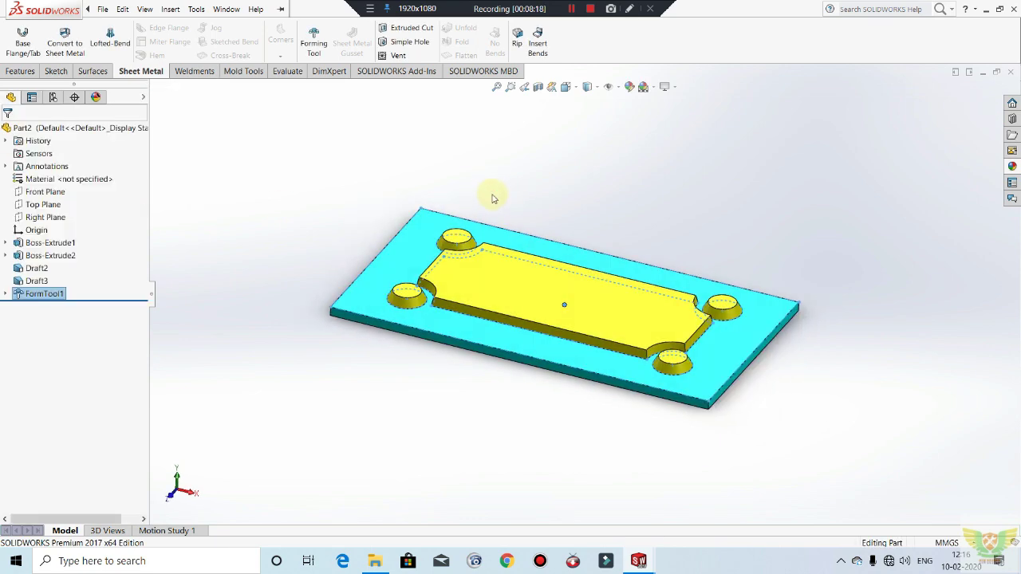
Step: Save the part as a Form Tool (*.sldftp) named LOWER FORM TOOL in the CPU folder on the Desktop
{"action": "key", "text": "ctrl+s"}
{"action": "left_click", "coordinate": [469, 303]}
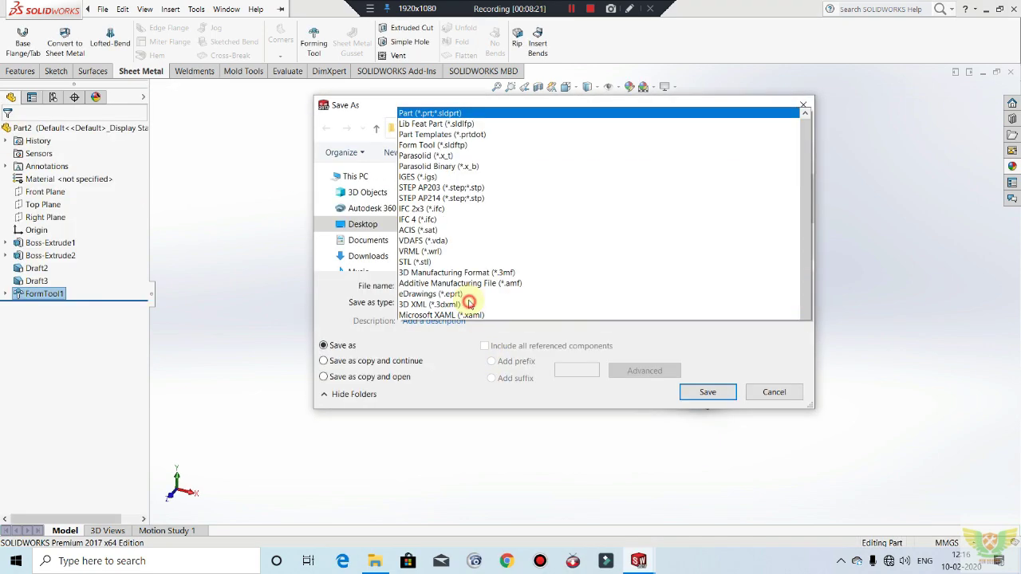
{"action": "left_click", "coordinate": [439, 43]}
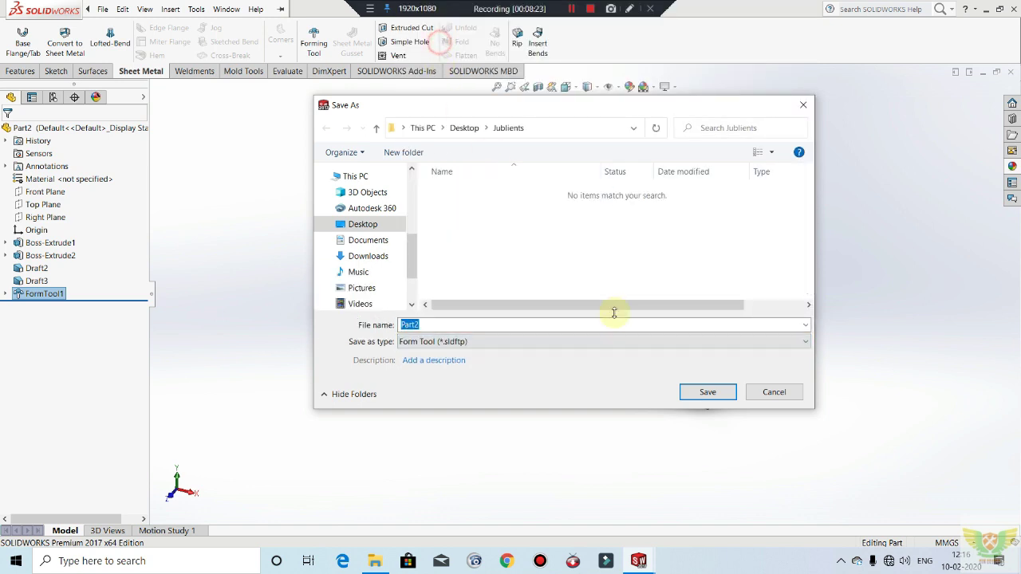
{"action": "left_click", "coordinate": [469, 129]}
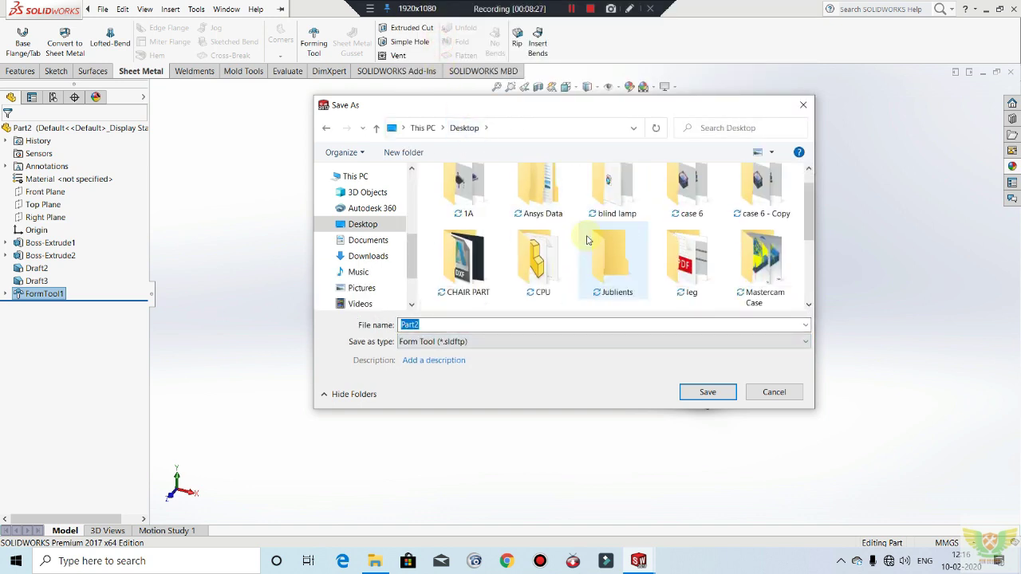
{"action": "double_click", "coordinate": [548, 261]}
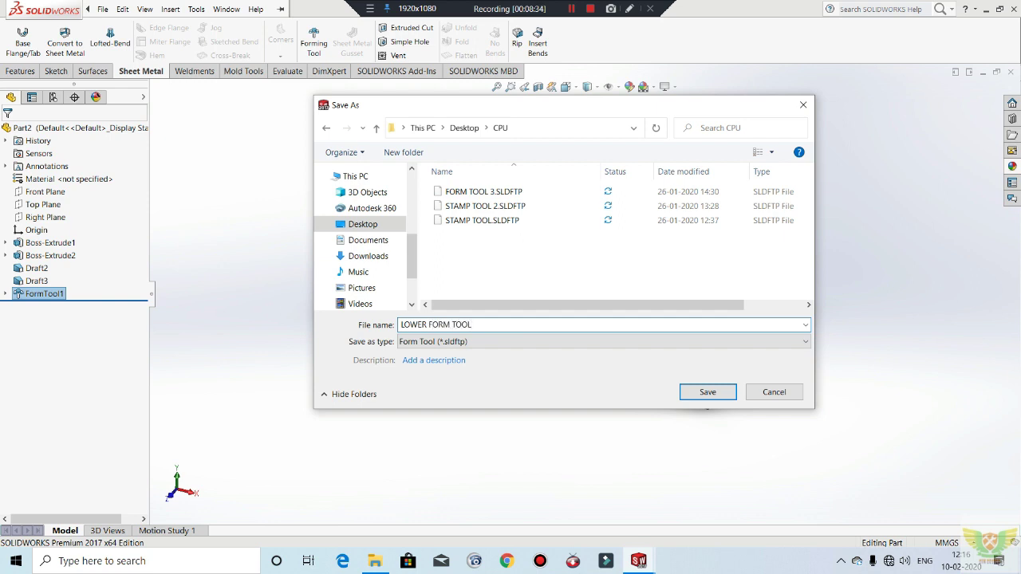
{"action": "left_click", "coordinate": [708, 391]}
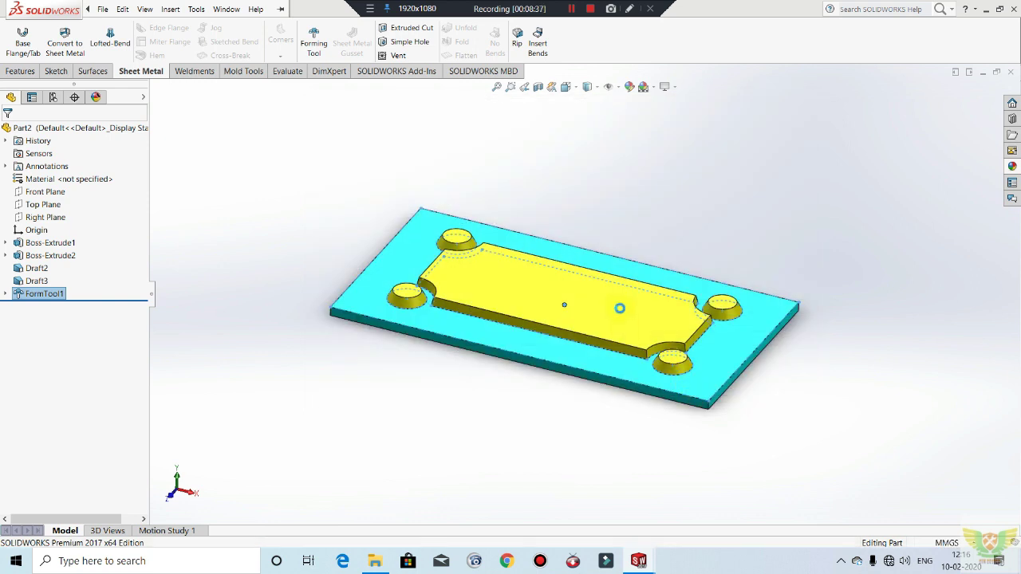
Step: Switch to the flanged sheet metal tray in Part1 and orient it with its inner floor in view
{"action": "mouse_move", "coordinate": [635, 564]}
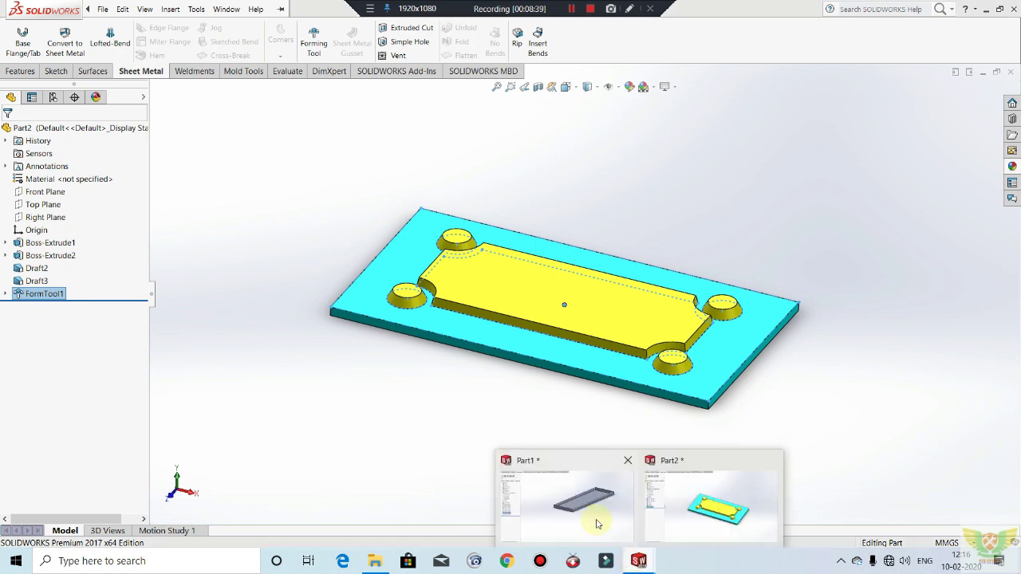
{"action": "left_click", "coordinate": [598, 524]}
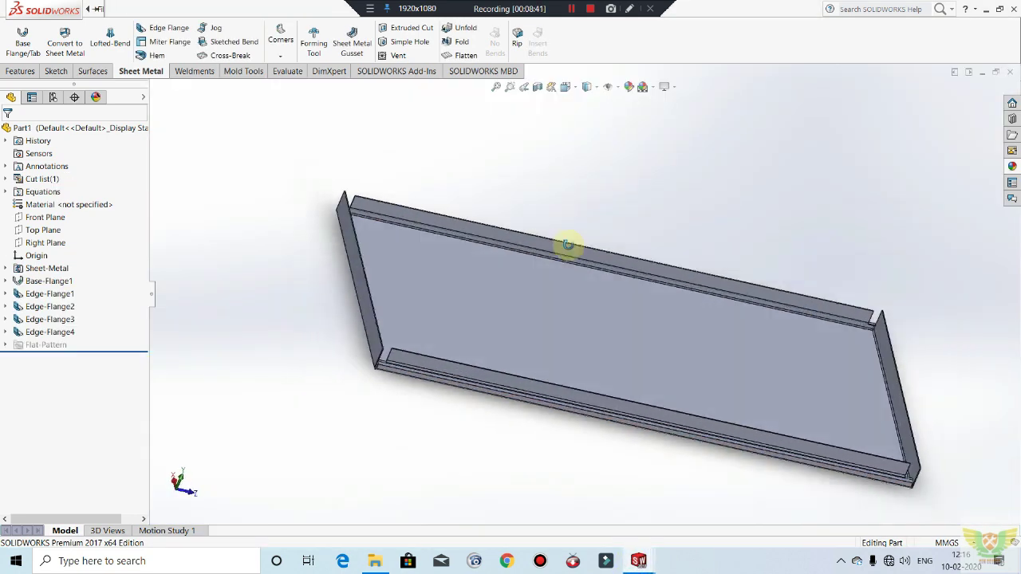
{"action": "middle_click_drag", "start_coordinate": [567, 245], "coordinate": [524, 244]}
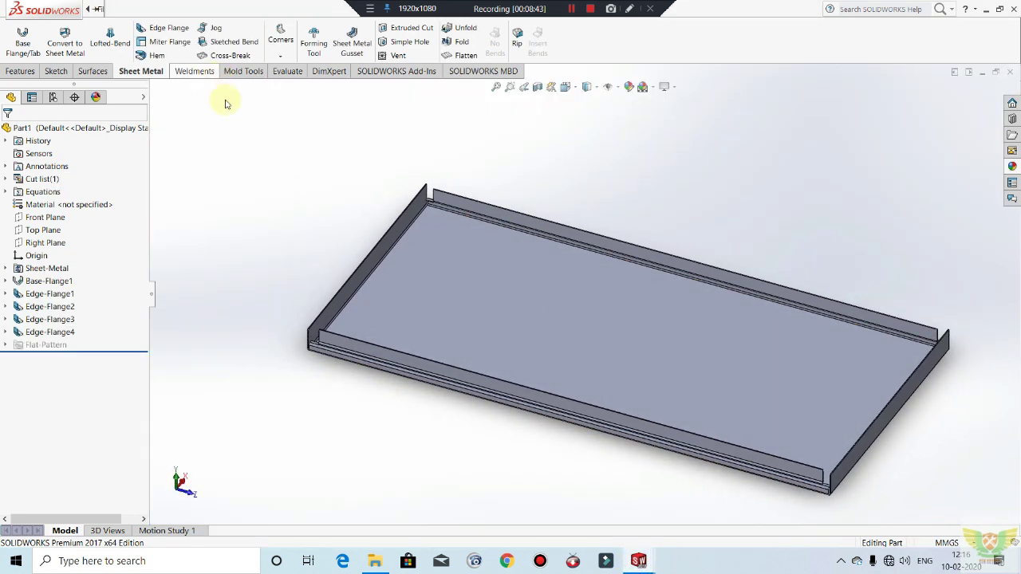
Step: Open the CPU folder from the desktop and arrange its window beside the reduced Part1 window
{"action": "left_click", "coordinate": [999, 9]}
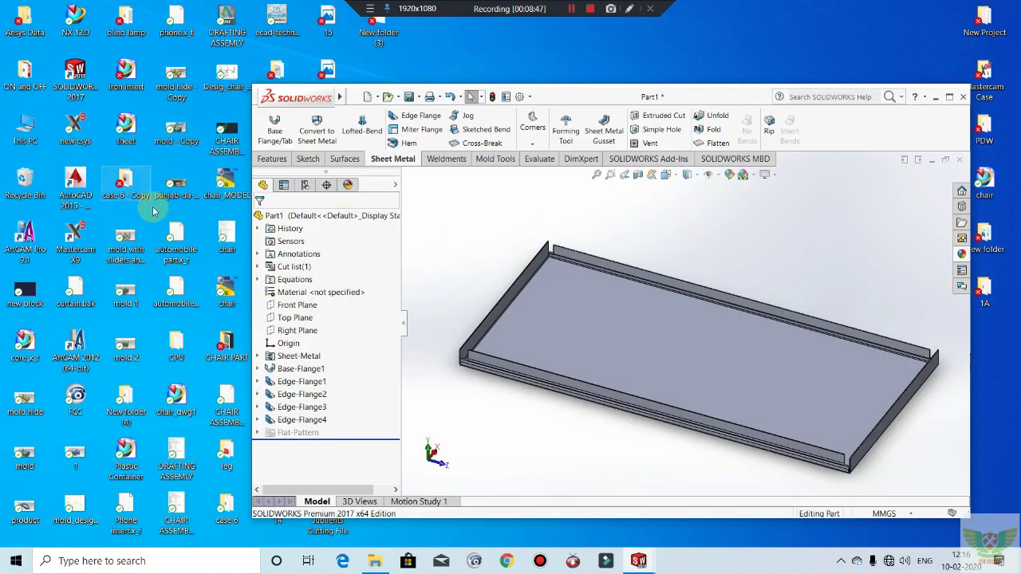
{"action": "left_click", "coordinate": [173, 354]}
{"action": "double_click", "coordinate": [173, 354]}
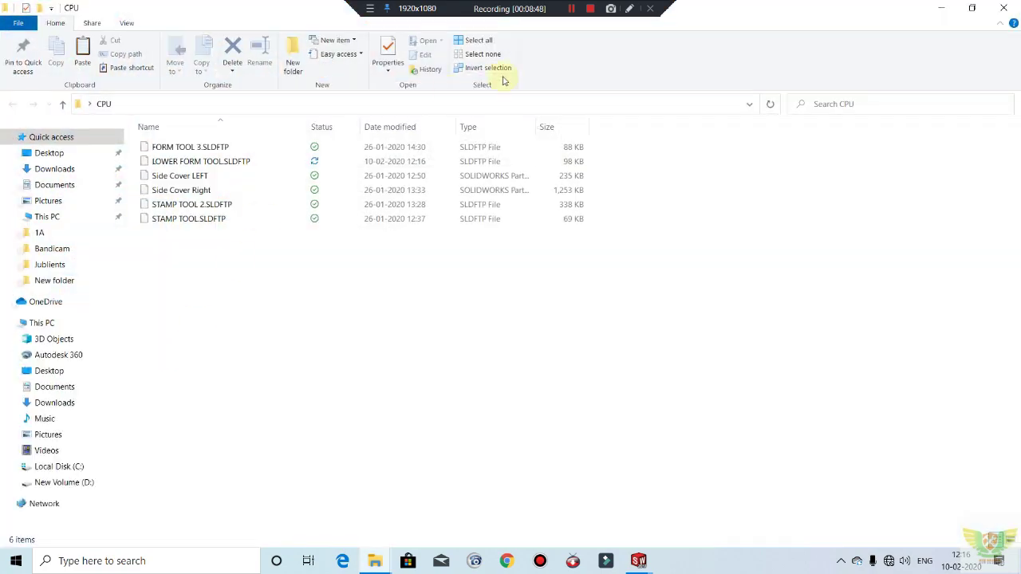
{"action": "left_click", "coordinate": [977, 9]}
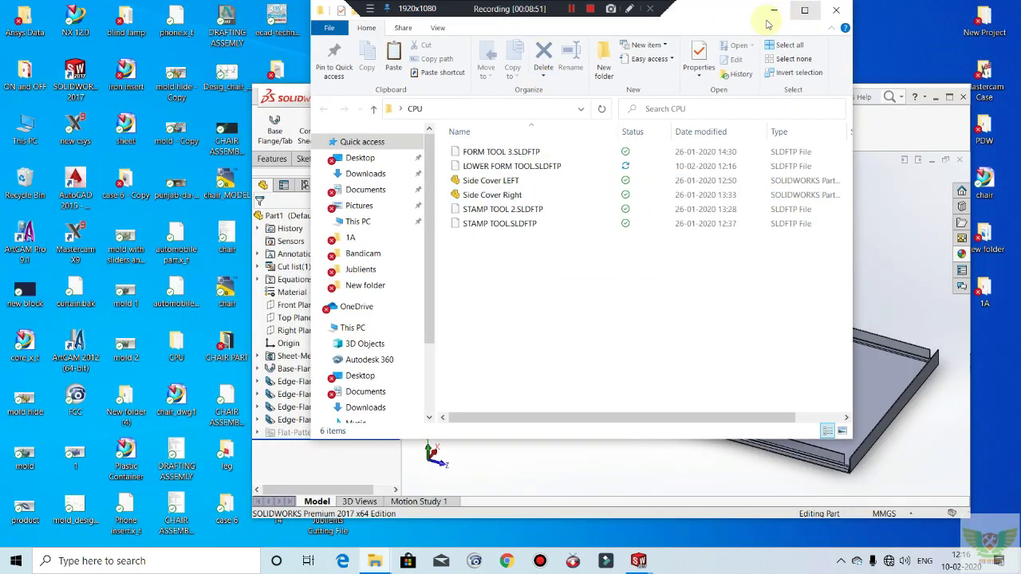
{"action": "left_click_drag", "start_coordinate": [762, 14], "coordinate": [479, 70]}
{"action": "left_click_drag", "start_coordinate": [693, 96], "coordinate": [743, 58]}
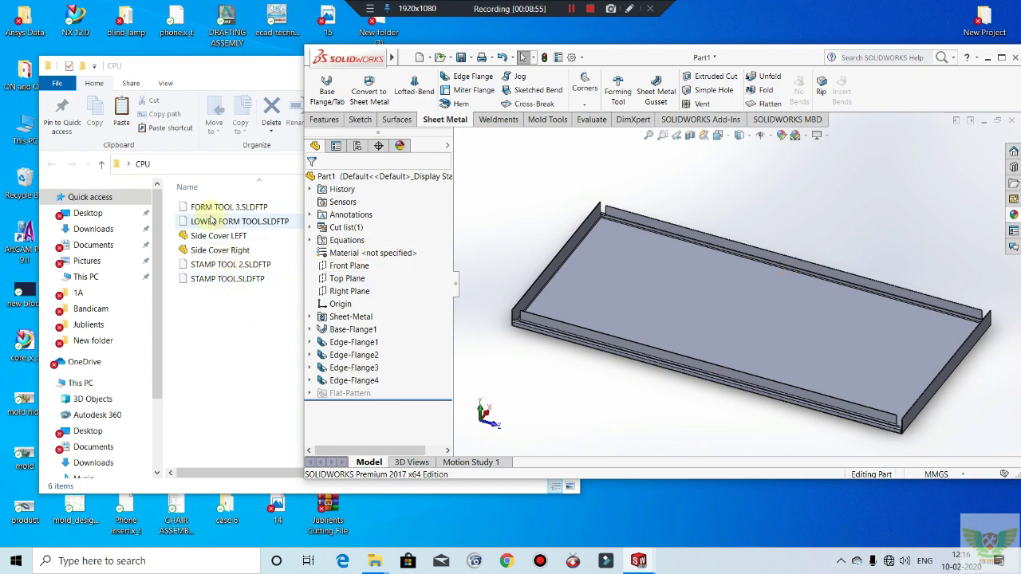
Step: Try to place LOWER FORM TOOL on the tray's floor face with a 90-degree rotation, and start positioning it
{"action": "left_click_drag", "start_coordinate": [214, 228], "coordinate": [551, 406]}
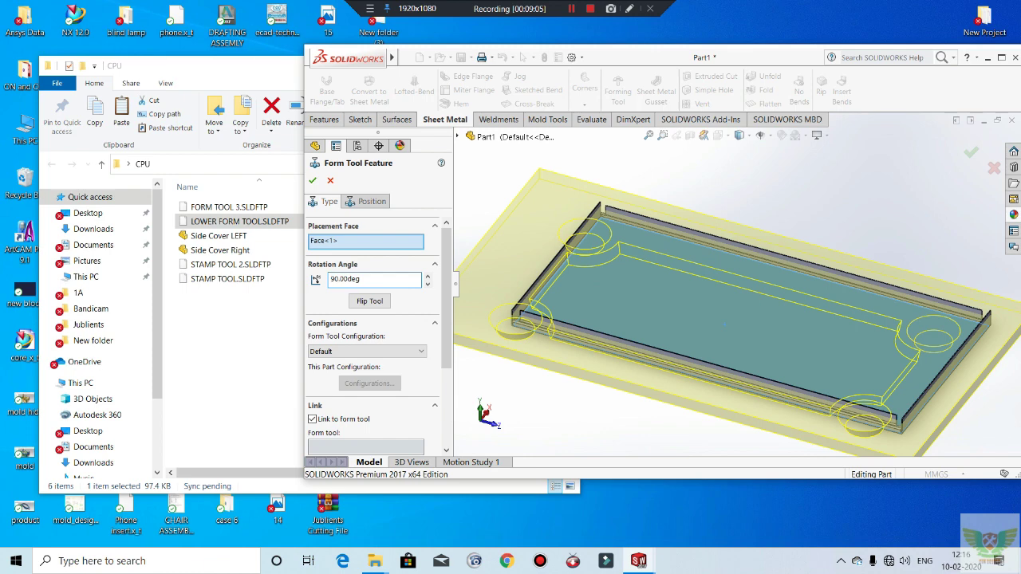
{"action": "scroll", "coordinate": [794, 308], "scroll_direction": "up", "scroll_amount": 2}
{"action": "left_click", "coordinate": [364, 201]}
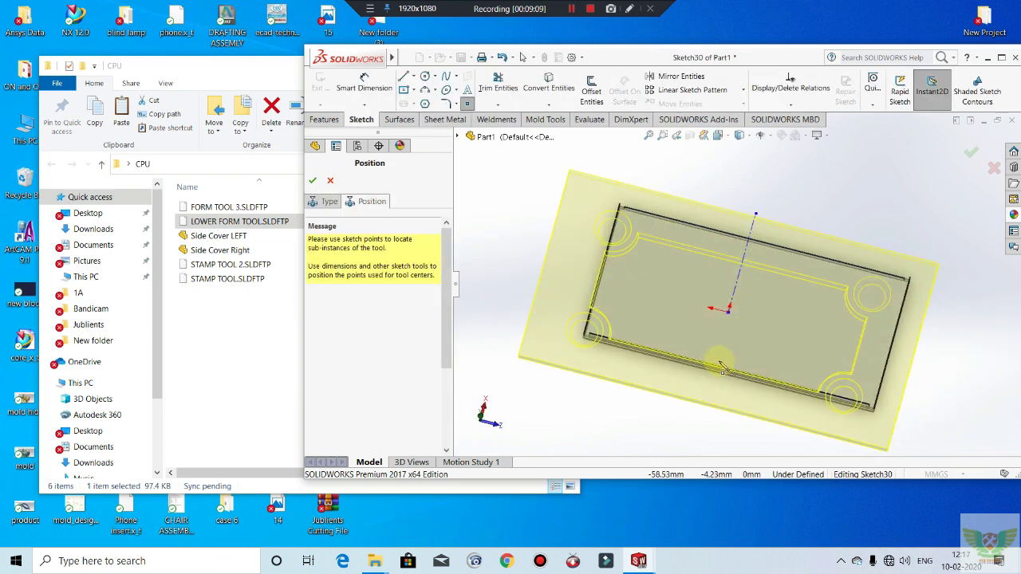
Step: Compare the form tool's preview outline with the tray's edges in plan view, and cancel the placement
{"action": "key", "text": "ctrl+8"}
{"action": "scroll", "coordinate": [774, 264], "scroll_direction": "down", "scroll_amount": 3}
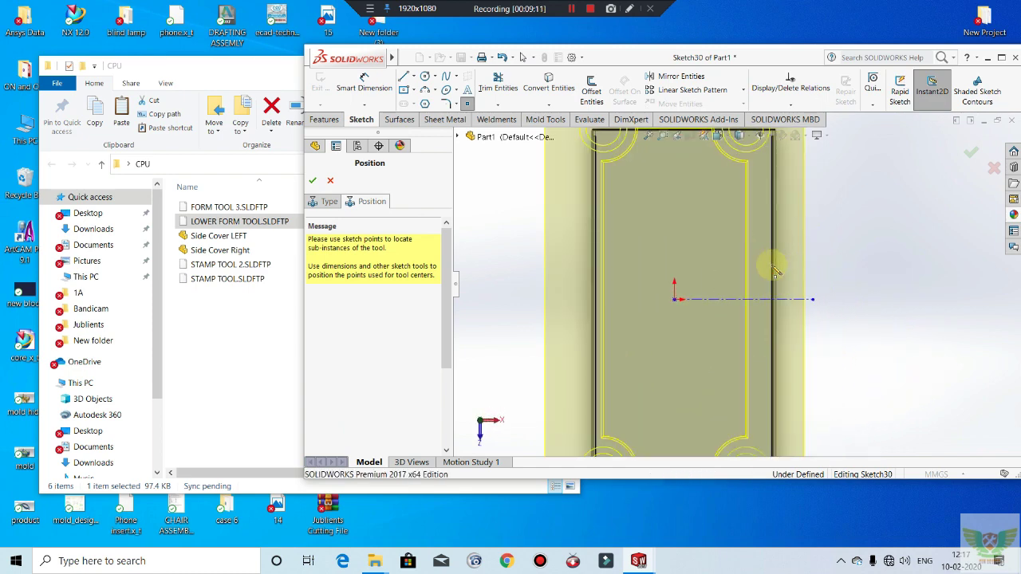
{"action": "scroll", "coordinate": [751, 272], "scroll_direction": "up", "scroll_amount": 4}
{"action": "scroll", "coordinate": [758, 263], "scroll_direction": "down", "scroll_amount": 2}
{"action": "scroll", "coordinate": [728, 241], "scroll_direction": "down", "scroll_amount": 1}
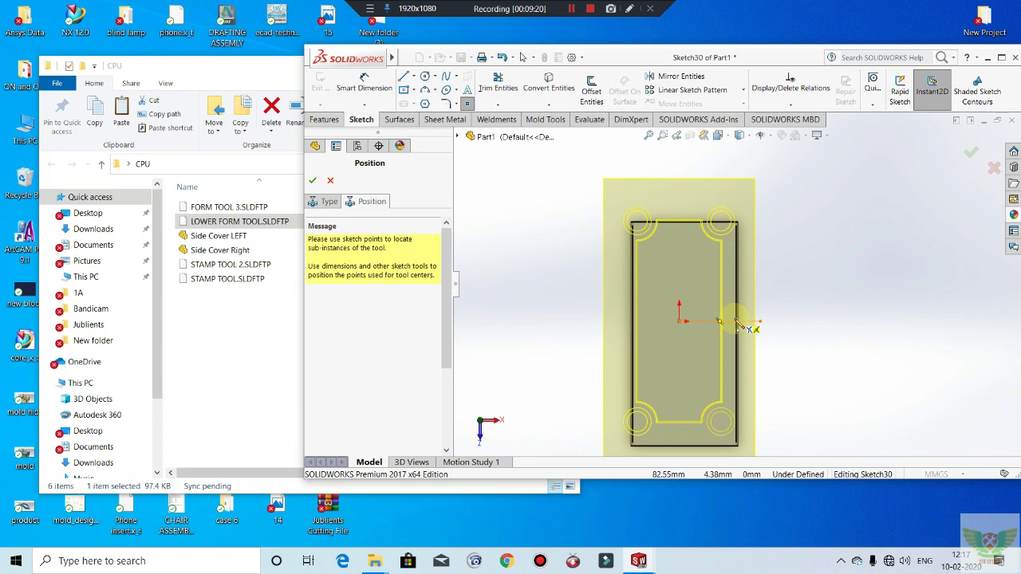
{"action": "scroll", "coordinate": [775, 296], "scroll_direction": "down", "scroll_amount": 3}
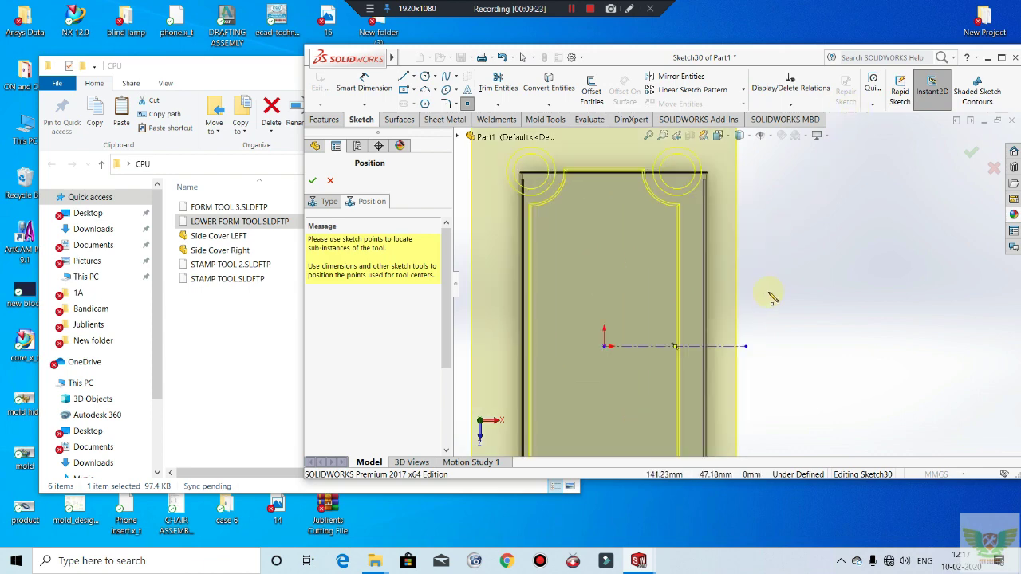
{"action": "scroll", "coordinate": [739, 280], "scroll_direction": "up", "scroll_amount": 3}
{"action": "scroll", "coordinate": [768, 309], "scroll_direction": "down", "scroll_amount": 2}
{"action": "scroll", "coordinate": [733, 264], "scroll_direction": "up", "scroll_amount": 3}
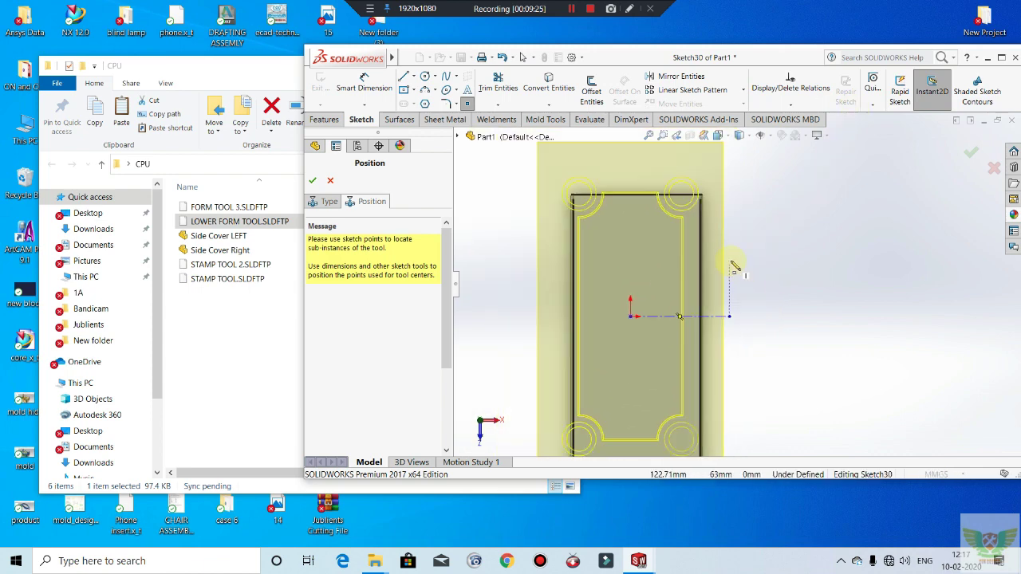
{"action": "scroll", "coordinate": [698, 289], "scroll_direction": "down", "scroll_amount": 1}
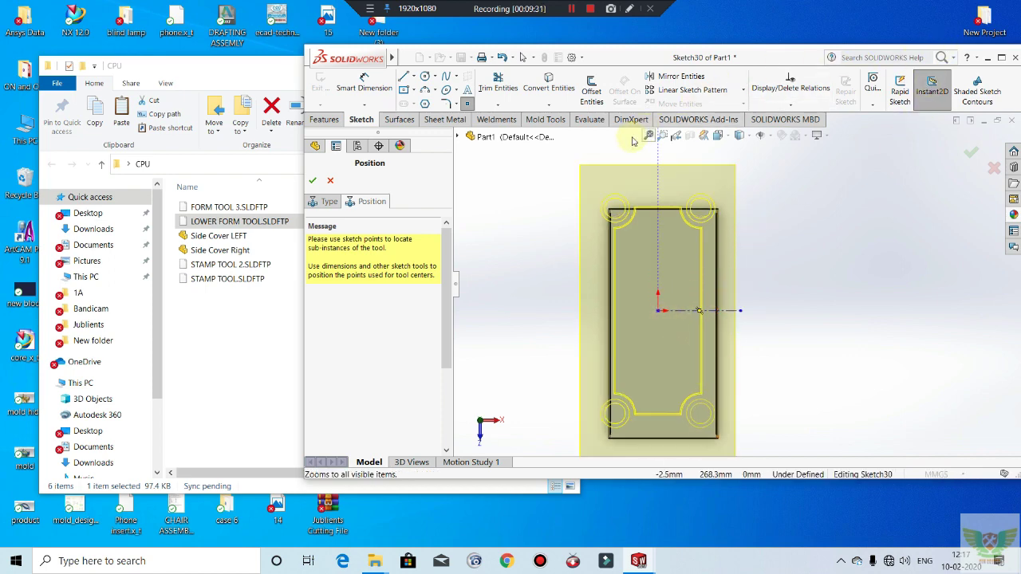
{"action": "key", "text": "Escape"}
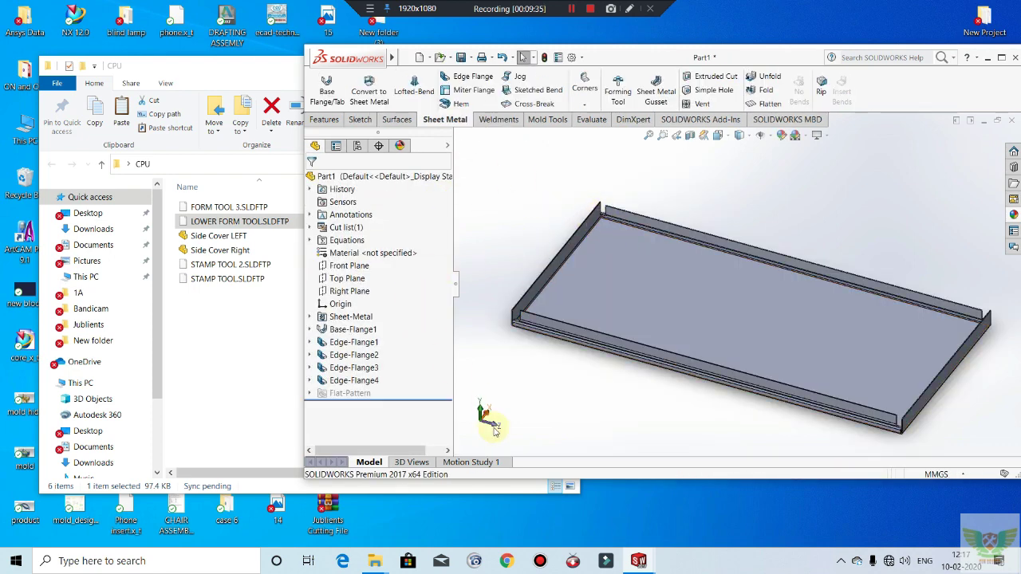
Step: Maximize the part window, switch to the forming tool in Part2, and open the first extrusion's sketch for editing
{"action": "left_click", "coordinate": [1004, 59]}
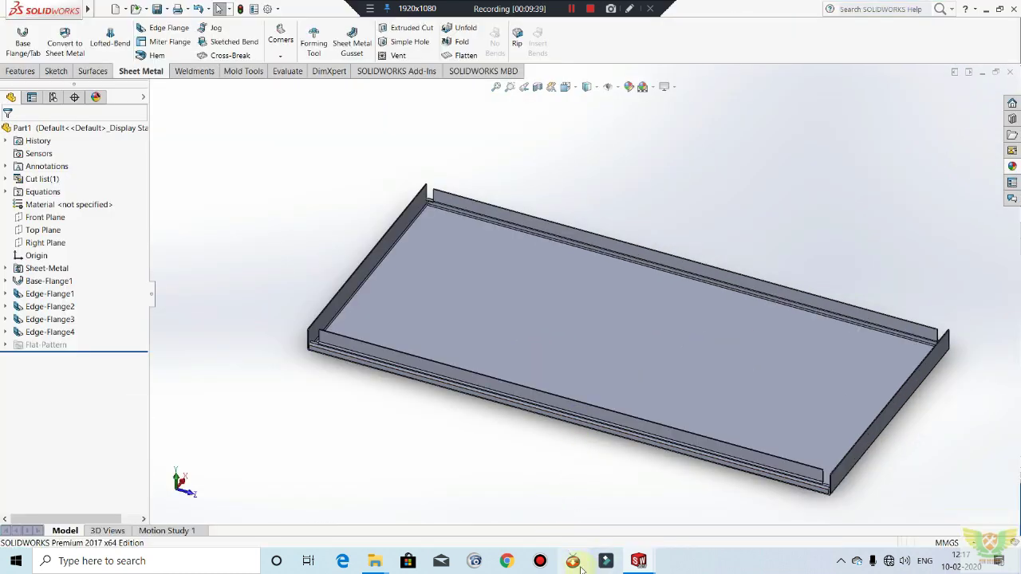
{"action": "mouse_move", "coordinate": [630, 563]}
{"action": "left_click", "coordinate": [678, 458]}
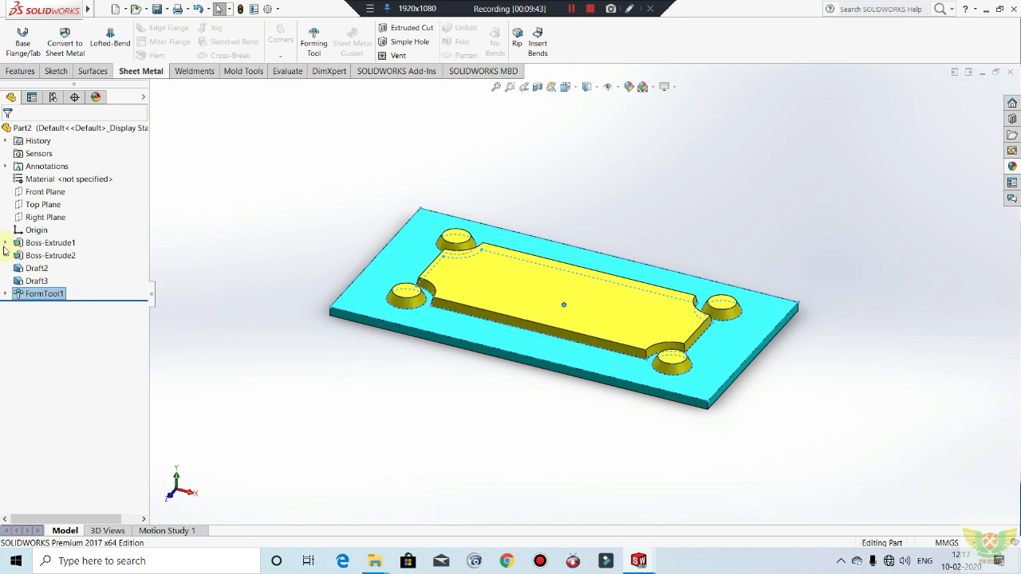
{"action": "left_click", "coordinate": [6, 243]}
{"action": "left_click", "coordinate": [55, 256]}
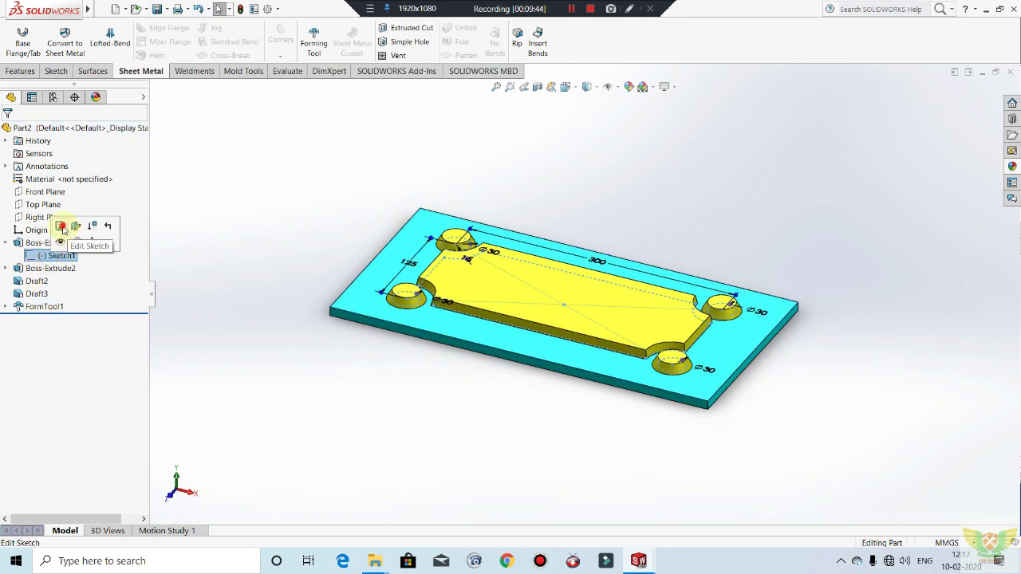
{"action": "left_click", "coordinate": [61, 226]}
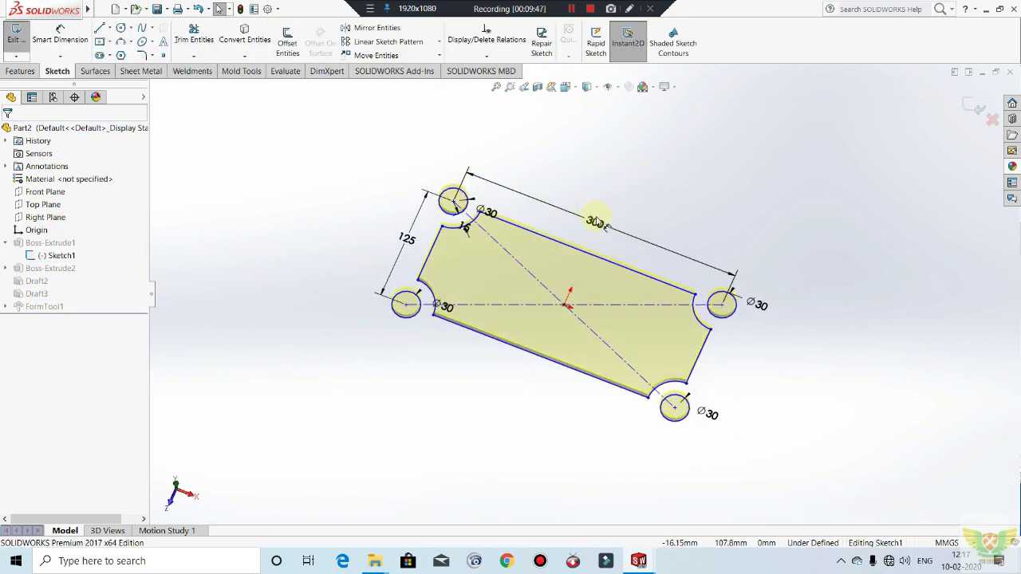
Step: Set the 300 mm centre distance between the corner circles along the plate's length to 250 mm
{"action": "double_click", "coordinate": [596, 222]}
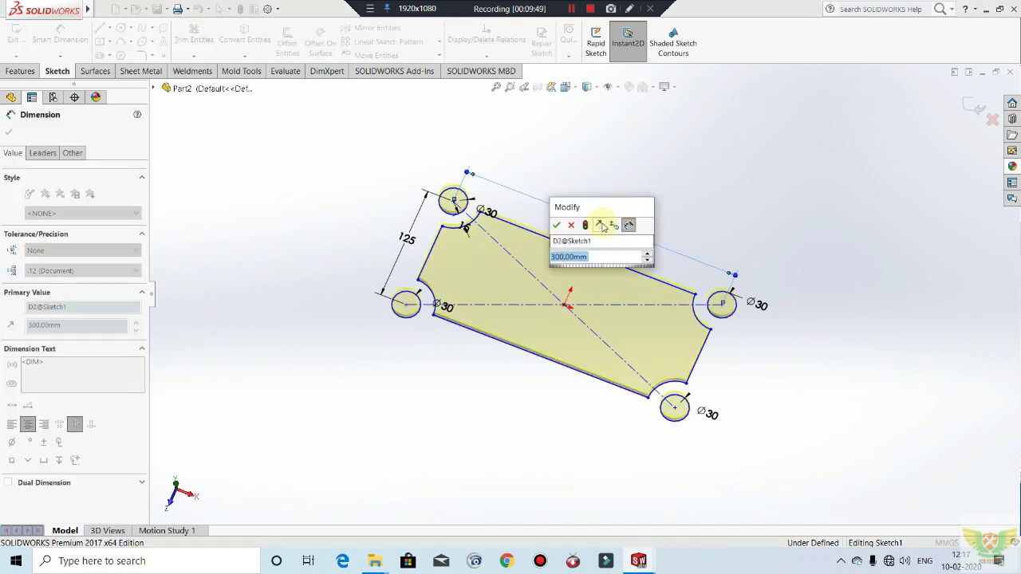
{"action": "type", "text": "250"}
{"action": "key", "text": "Return"}
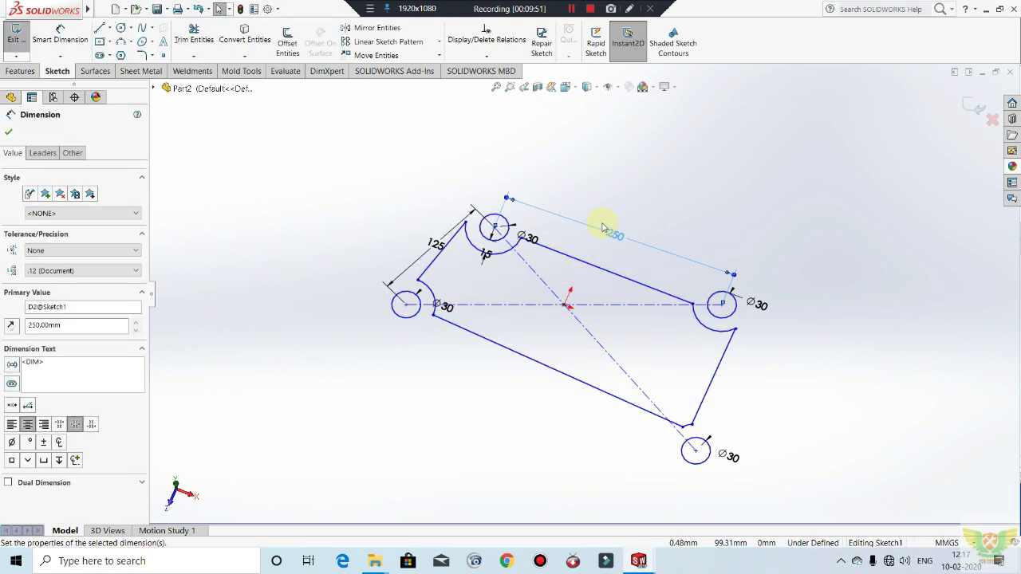
{"action": "scroll", "coordinate": [717, 410], "scroll_direction": "down", "scroll_amount": 1}
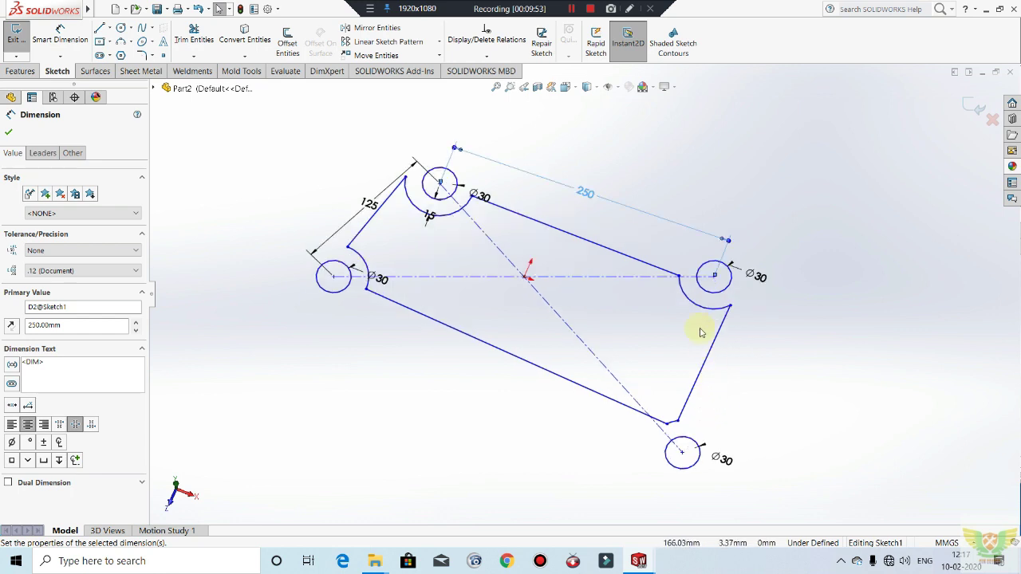
Step: Undo the last change to the corner circles' centre distance and reorient the sketch to a plan view
{"action": "scroll", "coordinate": [688, 284], "scroll_direction": "up", "scroll_amount": 2}
{"action": "key", "text": "ctrl+z"}
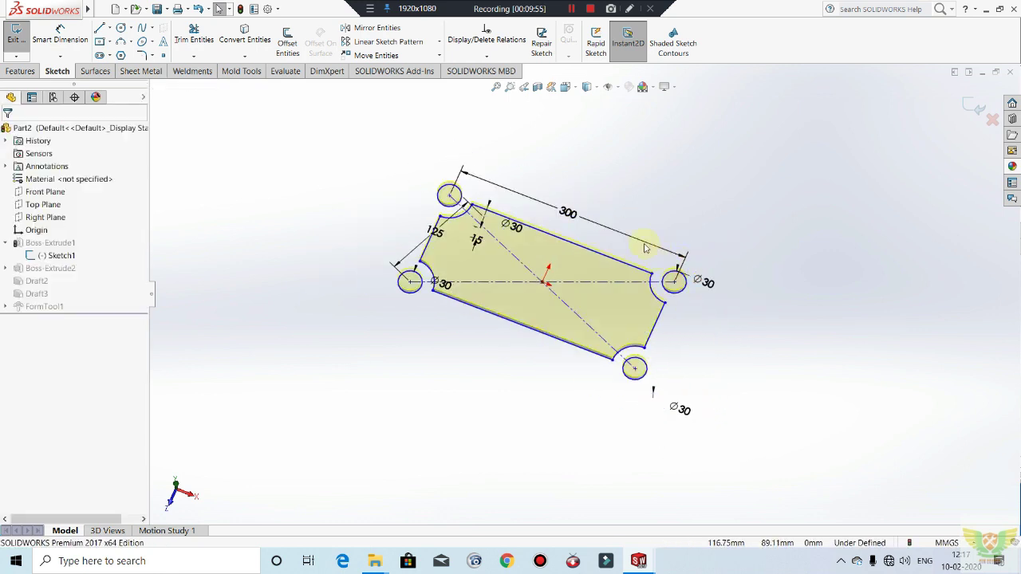
{"action": "right_click", "coordinate": [736, 163]}
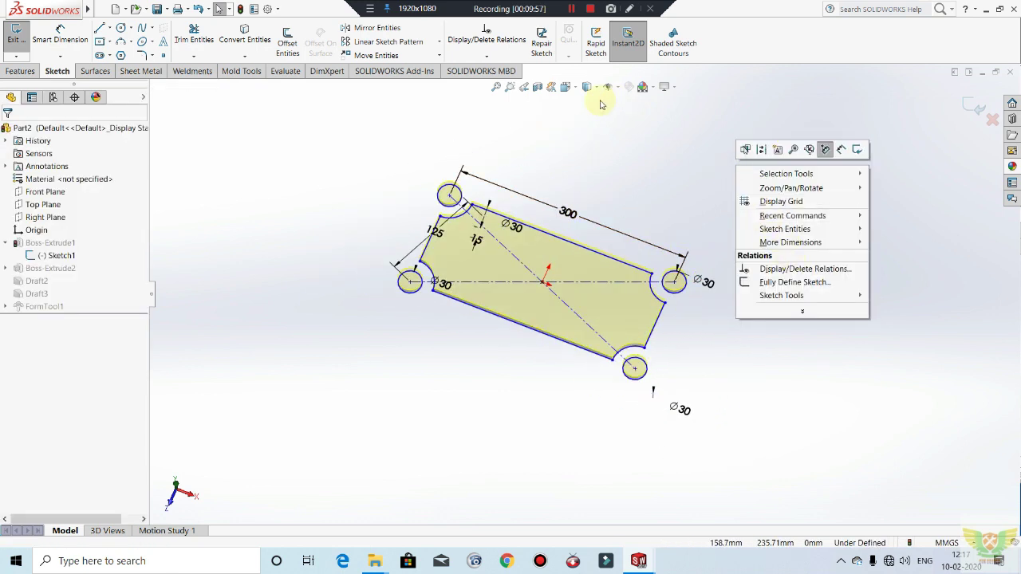
{"action": "left_click", "coordinate": [594, 159]}
{"action": "key", "text": "space"}
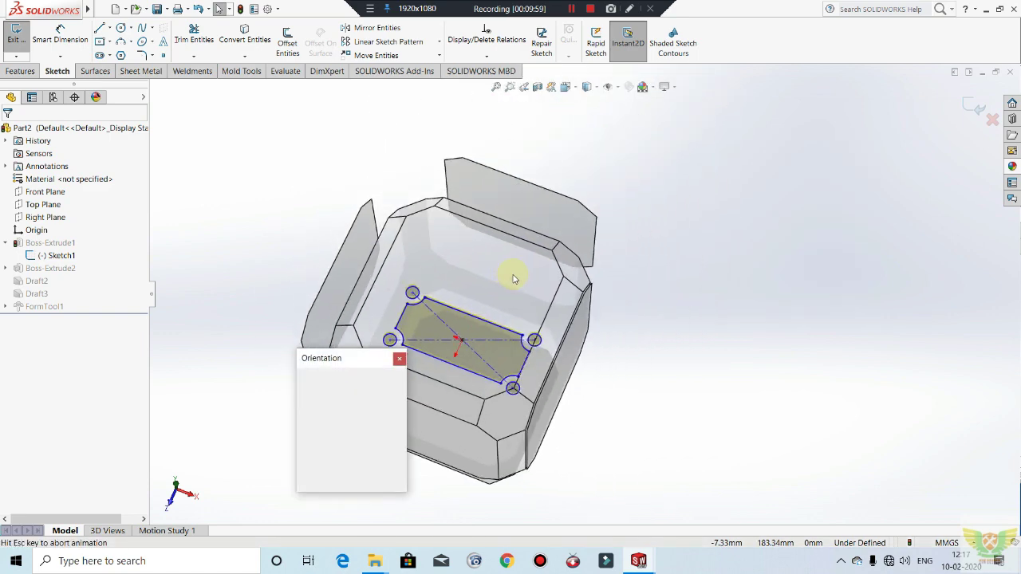
{"action": "left_click", "coordinate": [486, 296]}
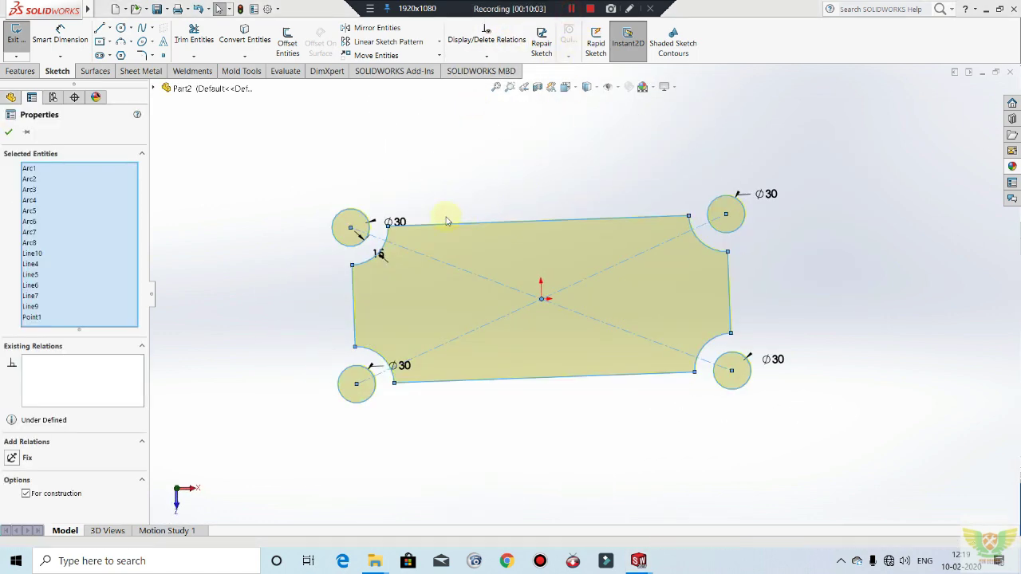
{"action": "left_click", "coordinate": [295, 125]}
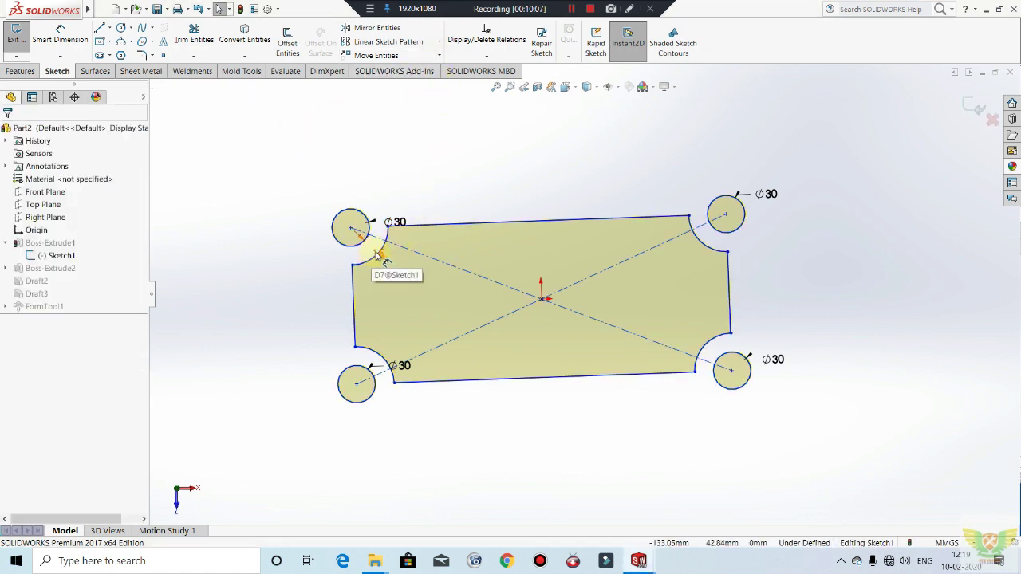
Step: Set the gap between the corner circle and the plate's notch arc to 20 mm, and increase it to 25 mm
{"action": "double_click", "coordinate": [406, 278]}
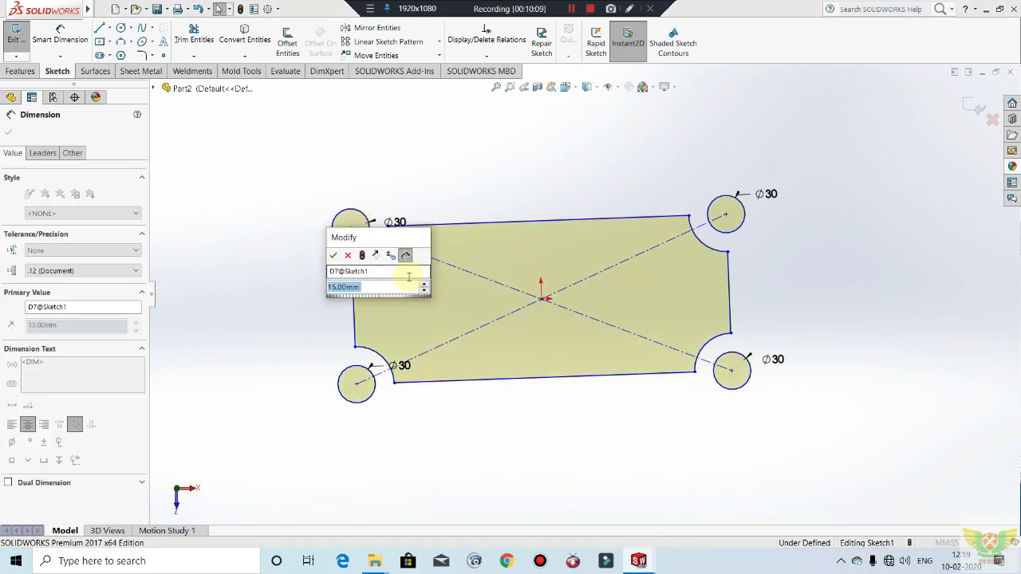
{"action": "type", "text": "20"}
{"action": "key", "text": "Return"}
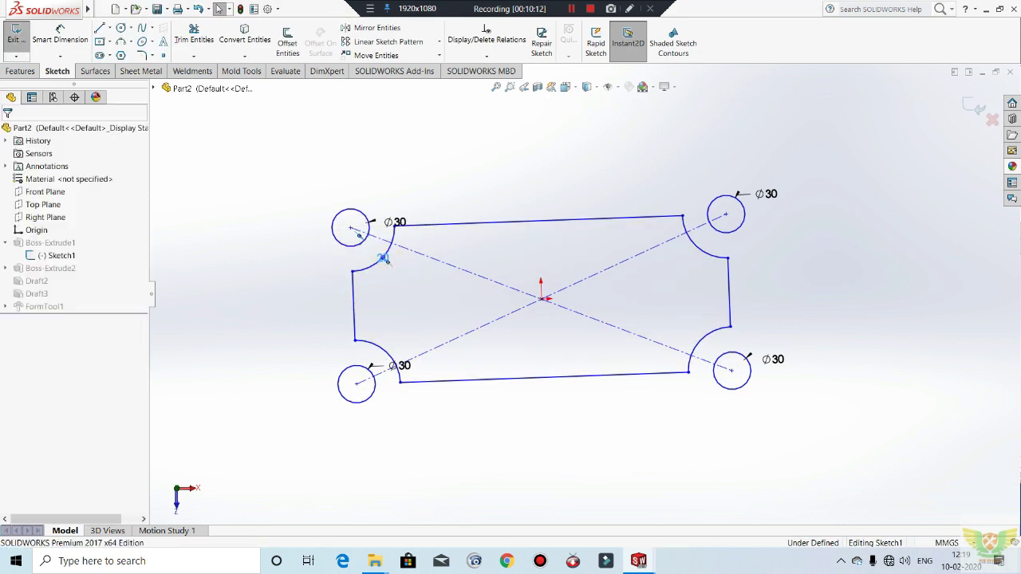
{"action": "double_click", "coordinate": [386, 261]}
{"action": "type", "text": "25"}
{"action": "key", "text": "Return"}
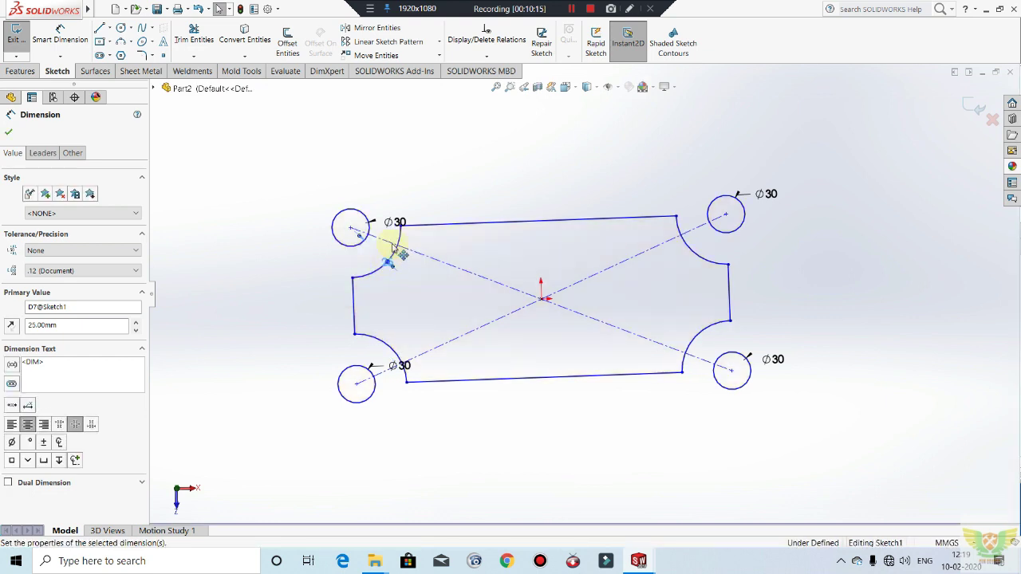
Step: Scale all entities of the sketch by a factor of 0.8 about the origin, and rebuild the forming tool
{"action": "key", "text": "Escape"}
{"action": "left_click", "coordinate": [440, 55]}
{"action": "left_click", "coordinate": [399, 110]}
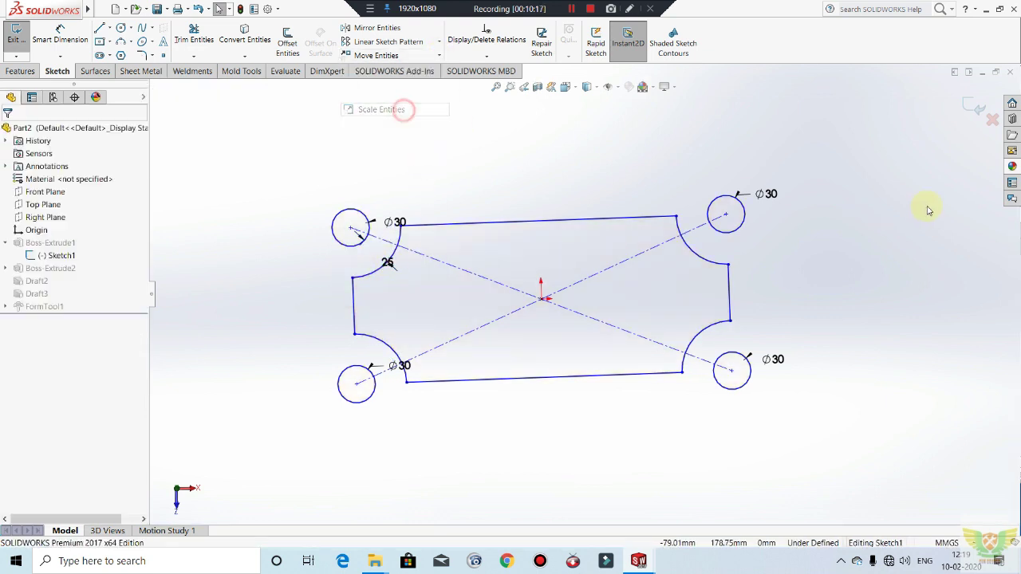
{"action": "left_click_drag", "start_coordinate": [280, 492], "coordinate": [263, 474]}
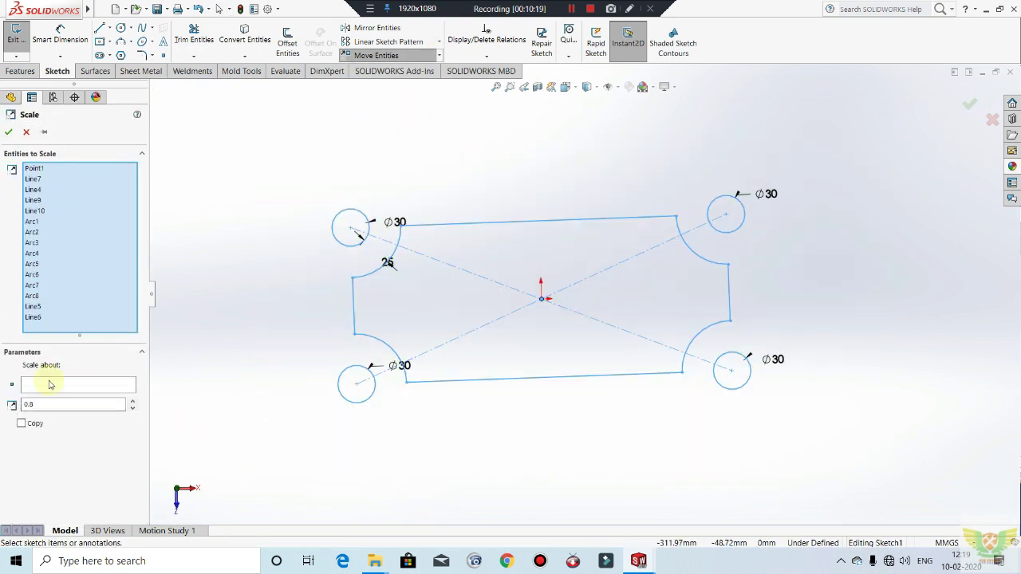
{"action": "left_click", "coordinate": [63, 391]}
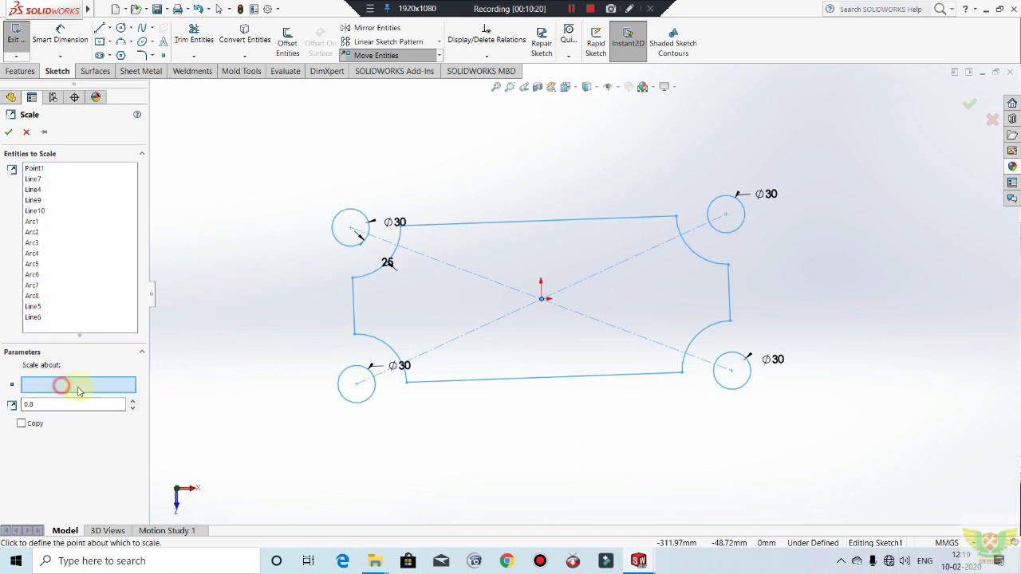
{"action": "left_click", "coordinate": [541, 300]}
{"action": "left_click", "coordinate": [9, 133]}
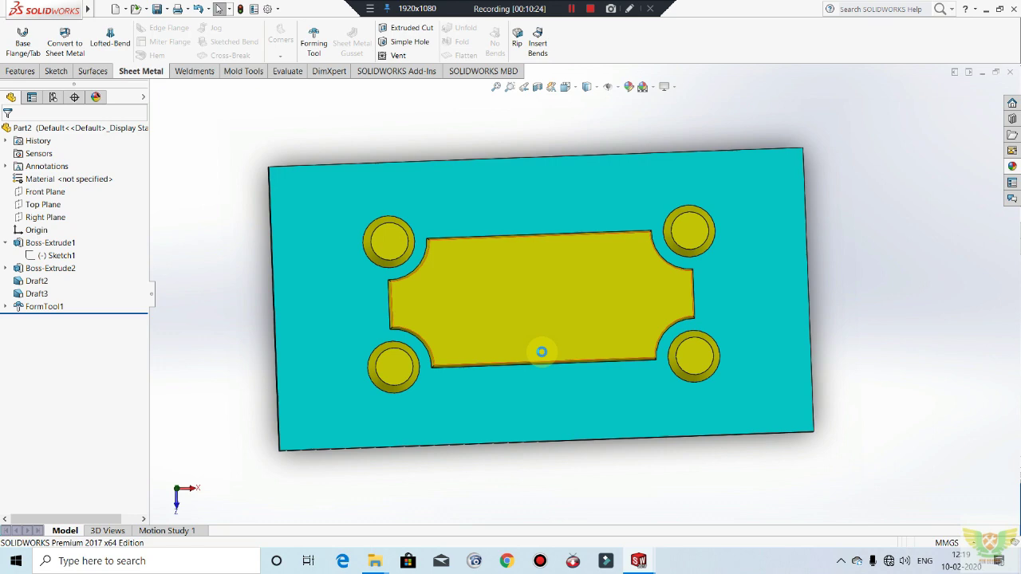
Step: Save the resized part in the CPU folder as a Form Tool (*.sldftp) file named FORM TOOL BOTTOM
{"action": "middle_click_drag", "start_coordinate": [542, 351], "coordinate": [519, 277]}
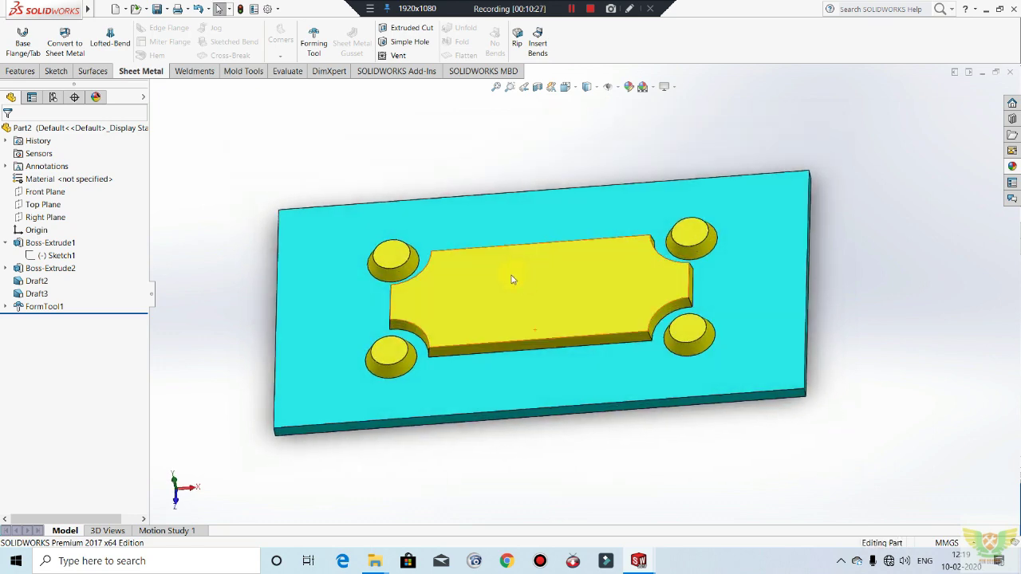
{"action": "key", "text": "ctrl+s"}
{"action": "left_click", "coordinate": [468, 301]}
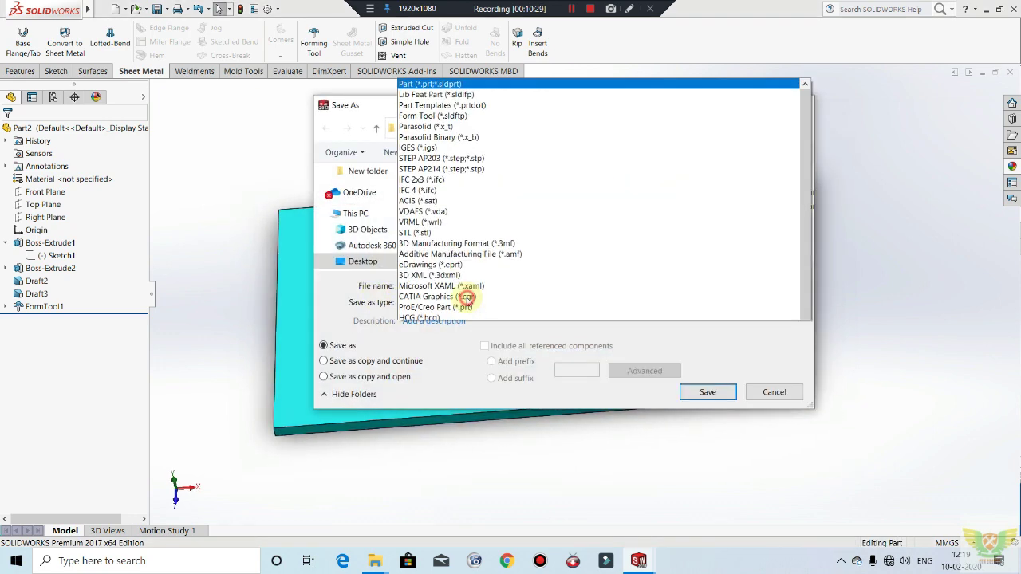
{"action": "left_click", "coordinate": [423, 39]}
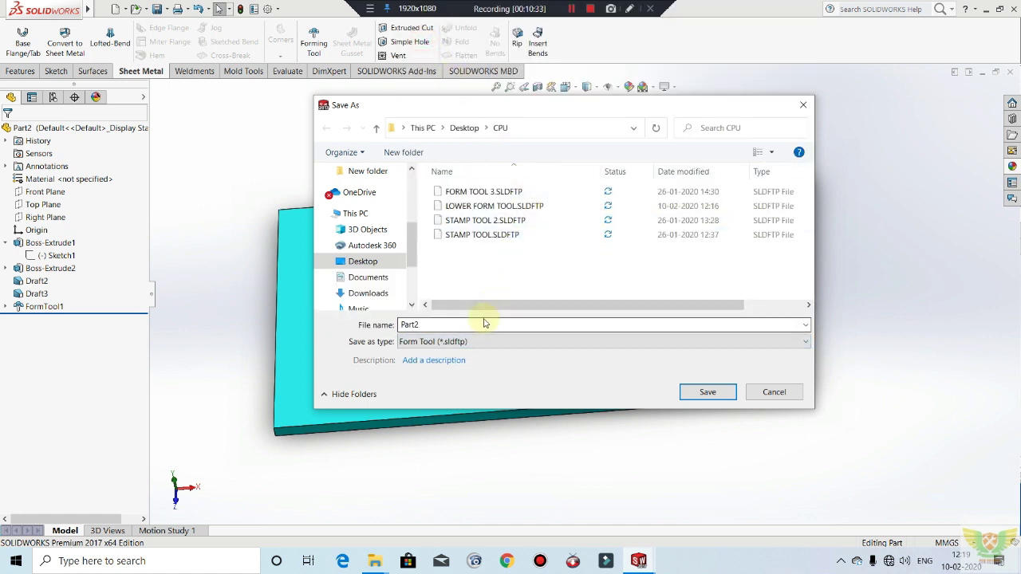
{"action": "key", "text": "m"}
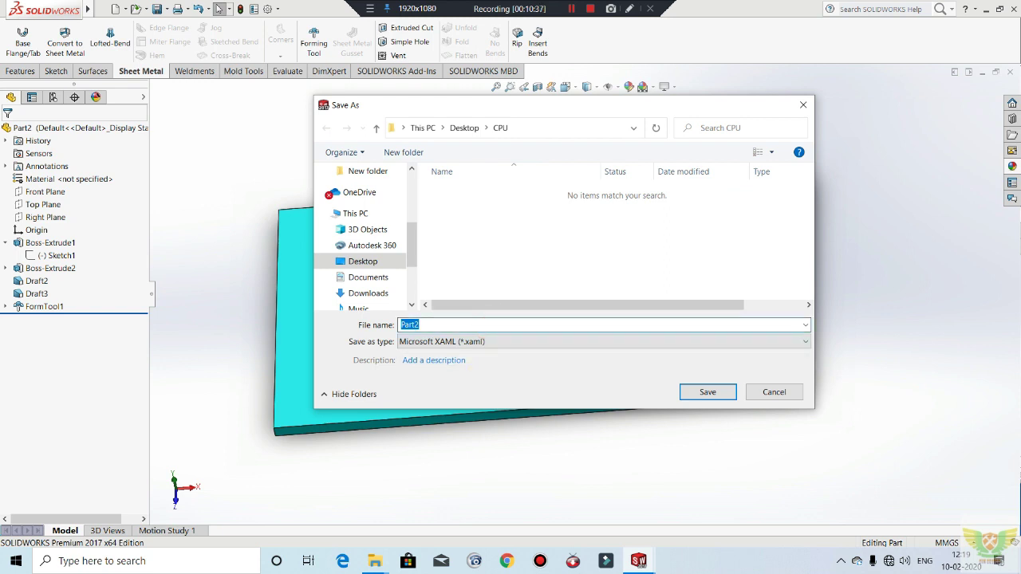
{"action": "type", "text": "FORM TOOL"}
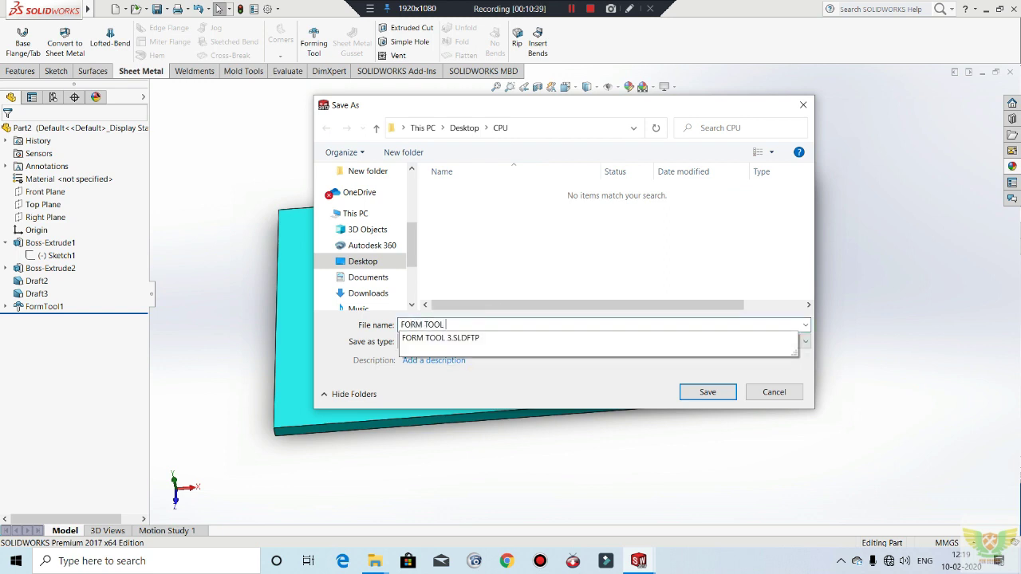
{"action": "type", "text": " BOTTOM"}
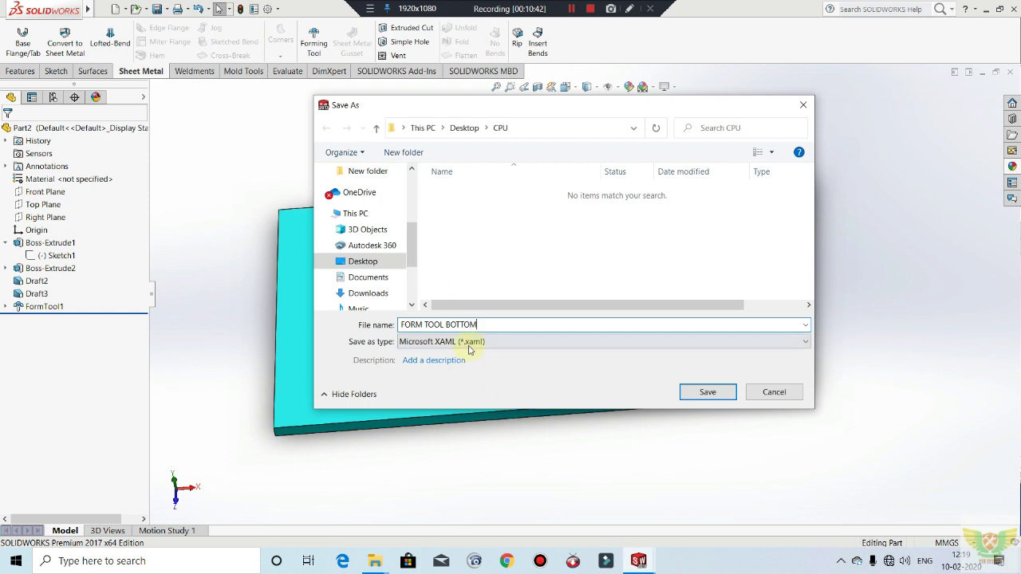
{"action": "left_click", "coordinate": [470, 341]}
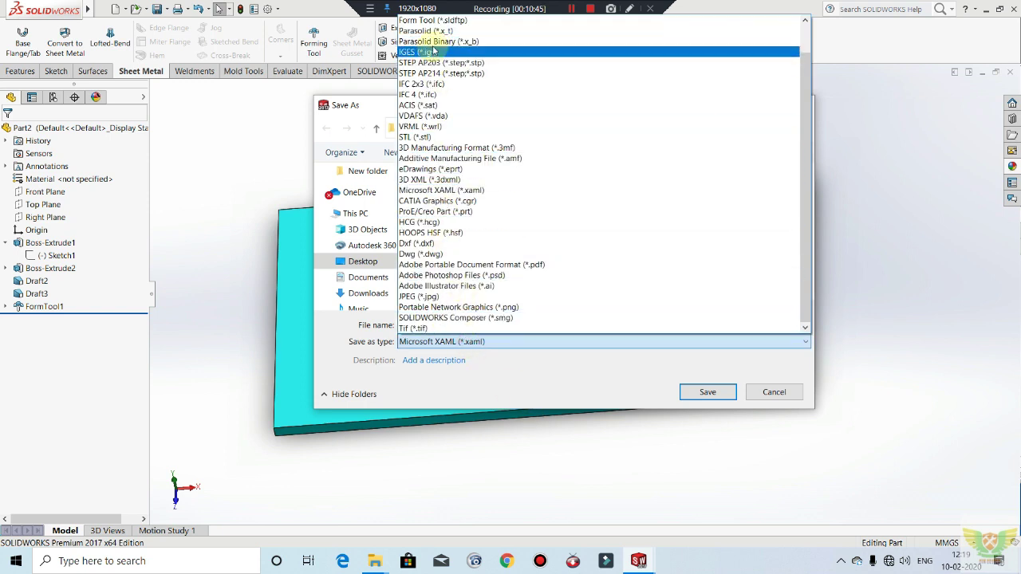
{"action": "left_click", "coordinate": [430, 20]}
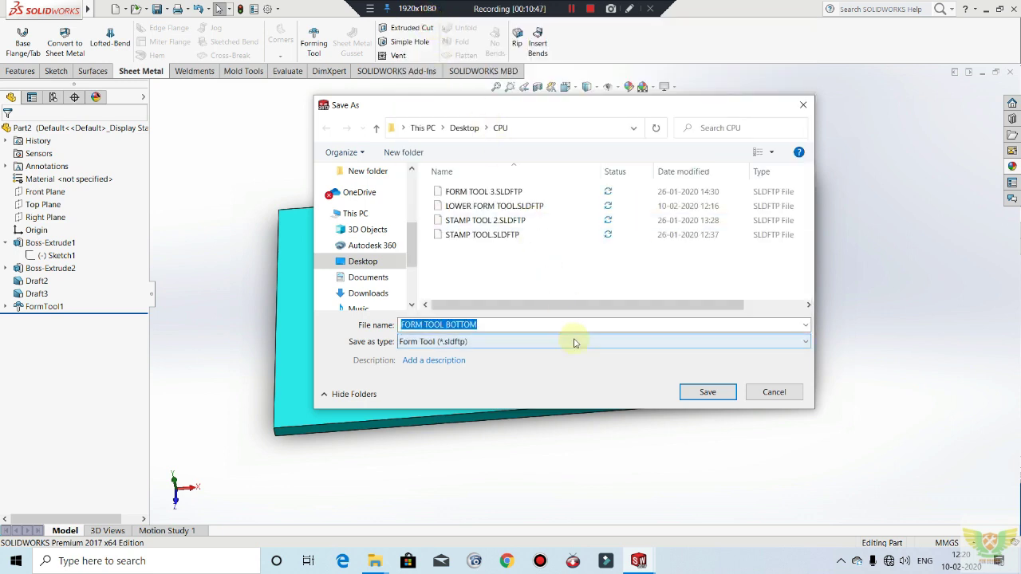
{"action": "left_click", "coordinate": [702, 393]}
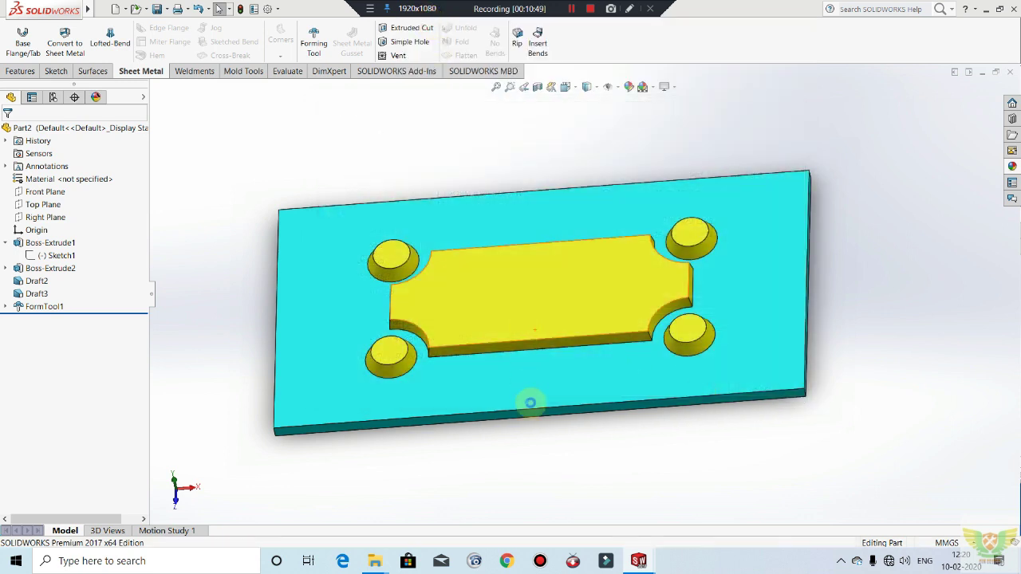
Step: Switch to the tray in Part1, restore its window beside the CPU folder, and drop FORM TOOL BOTTOM.SLDFTP onto the tray's floor face
{"action": "mouse_move", "coordinate": [638, 561]}
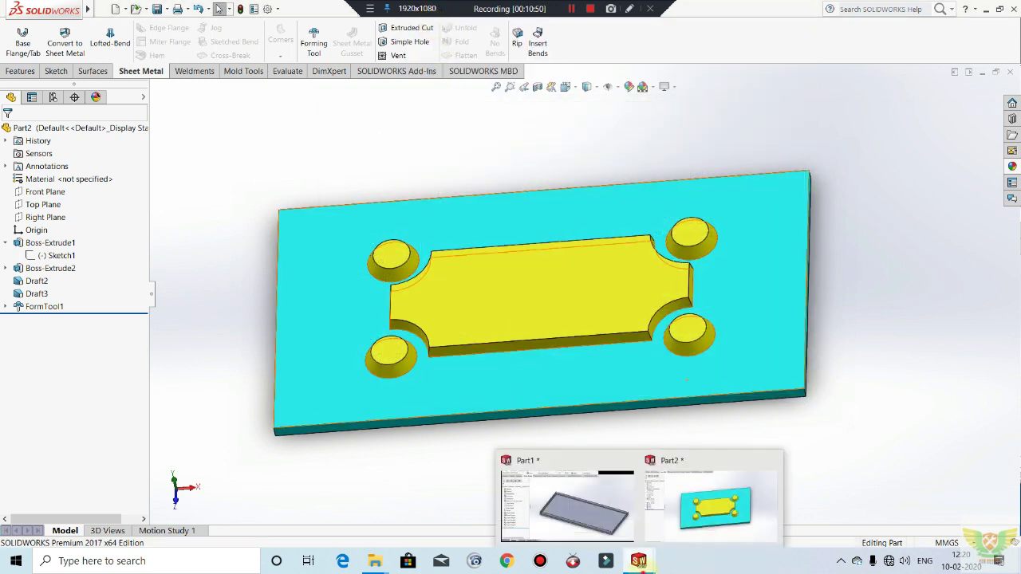
{"action": "left_click", "coordinate": [627, 509]}
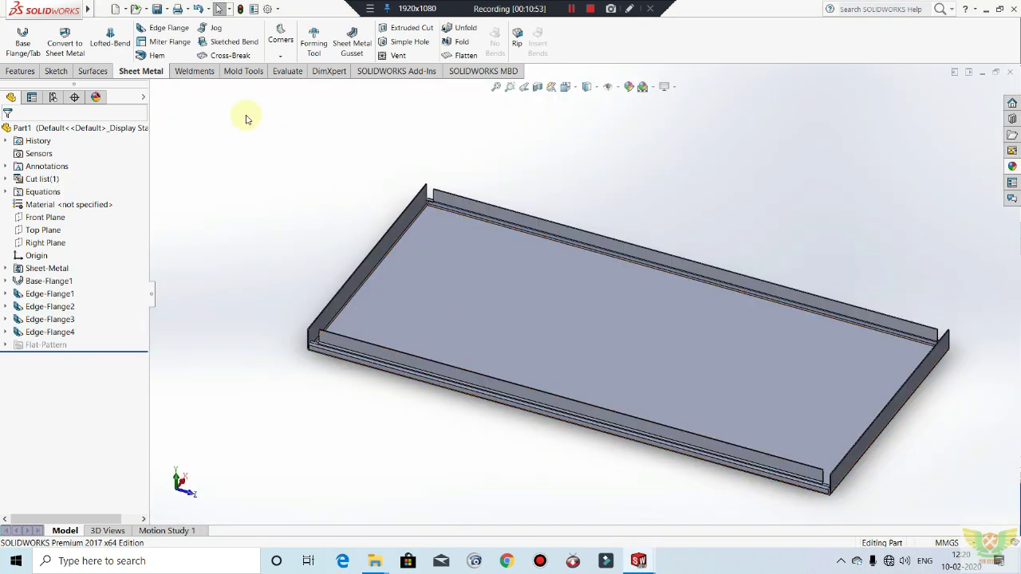
{"action": "left_click", "coordinate": [998, 8]}
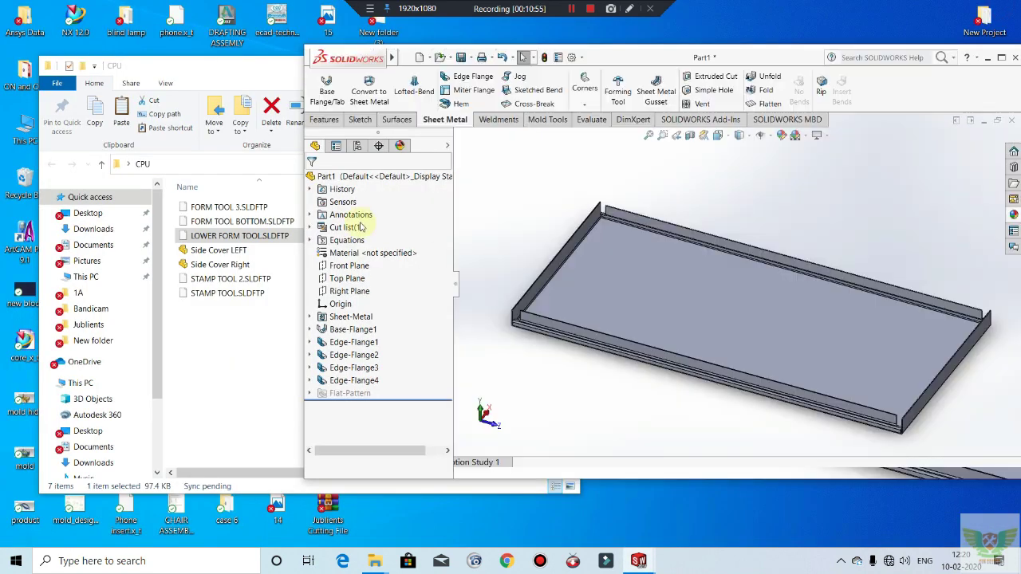
{"action": "left_click_drag", "start_coordinate": [239, 222], "coordinate": [706, 391]}
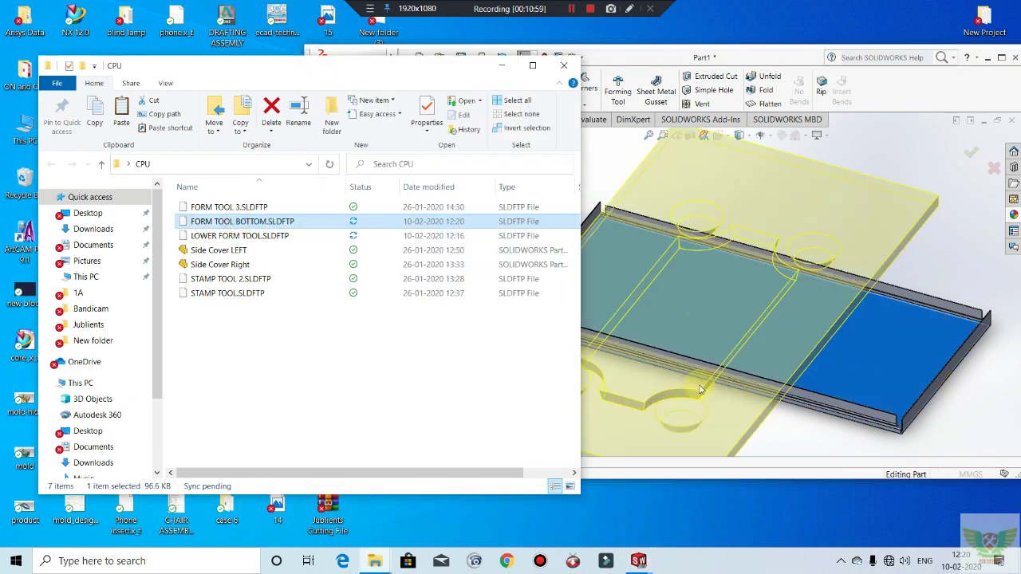
Step: Rotate the form tool a quarter turn to run along the tray's length, and begin positioning it in the maximized part window
{"action": "scroll", "coordinate": [758, 327], "scroll_direction": "up", "scroll_amount": 5}
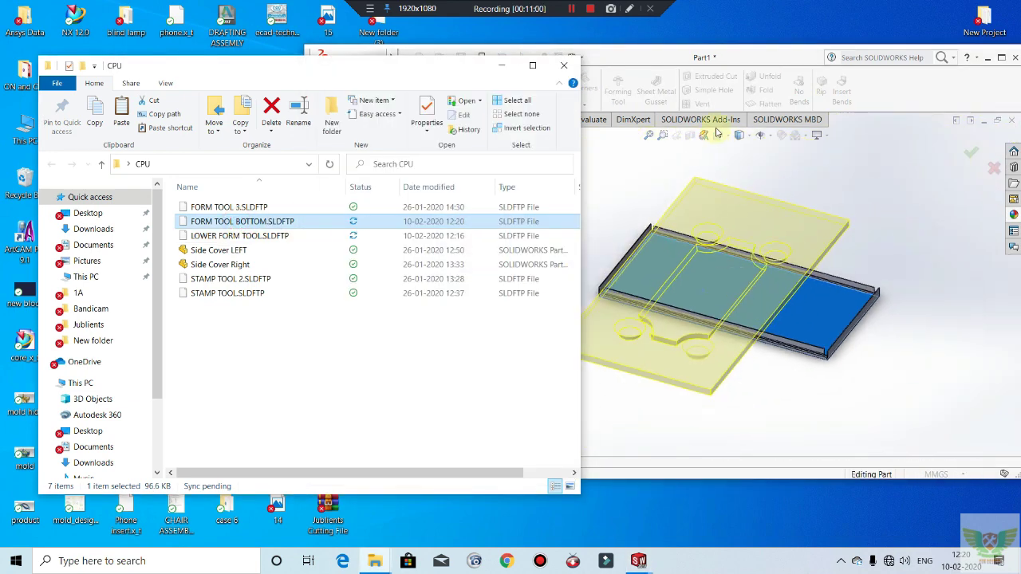
{"action": "left_click", "coordinate": [759, 61]}
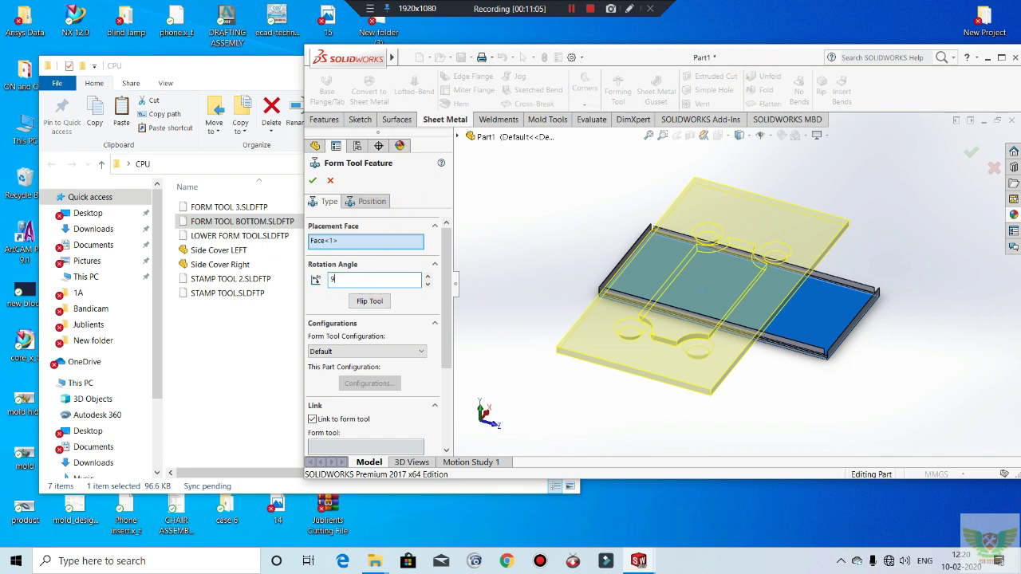
{"action": "left_click", "coordinate": [370, 201]}
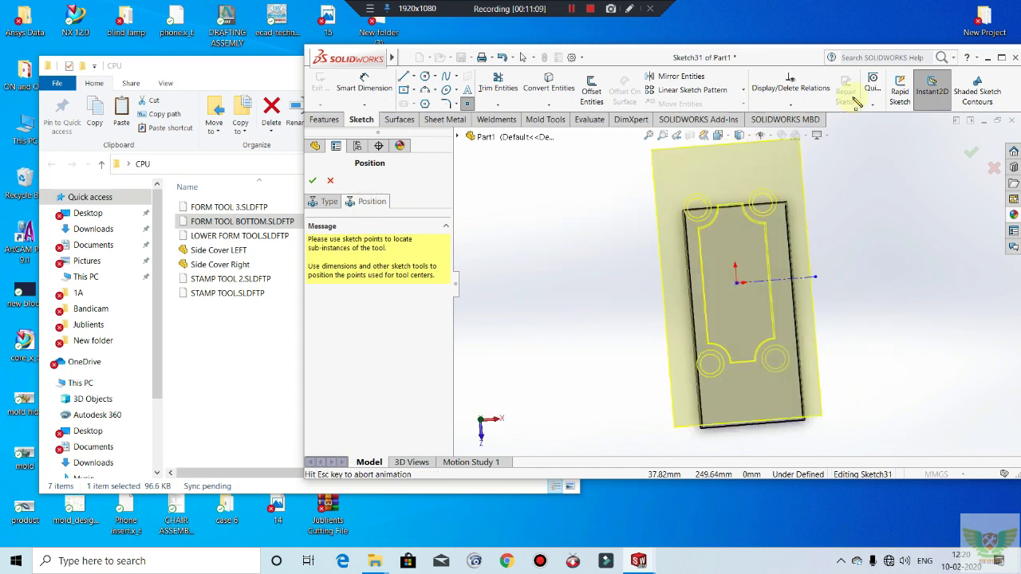
{"action": "left_click", "coordinate": [1001, 58]}
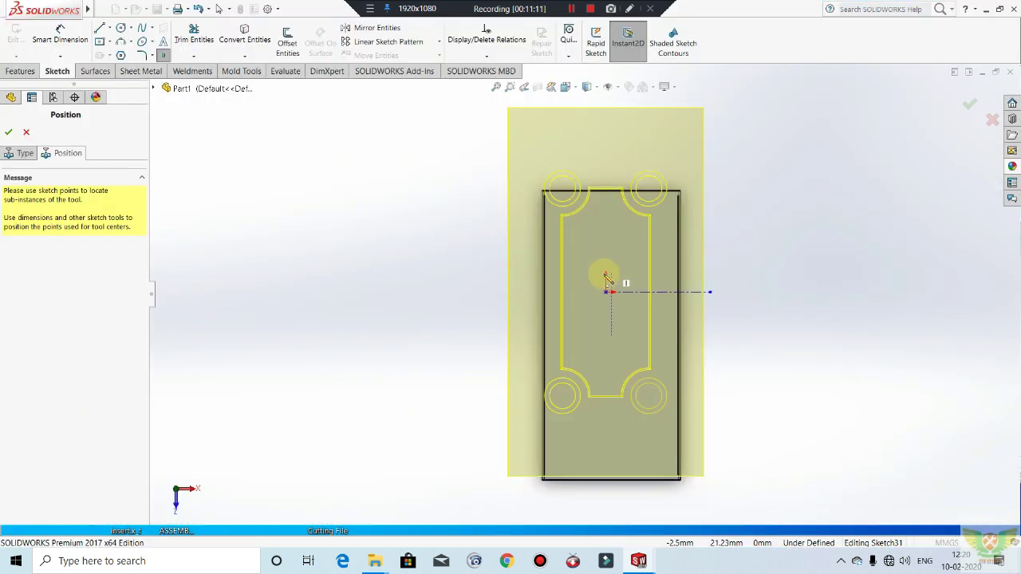
Step: Dimension the tool's centre point from the tray's lower short edge in plan view at 200 mm, and reduce the distance to 180 mm
{"action": "left_click", "coordinate": [60, 36]}
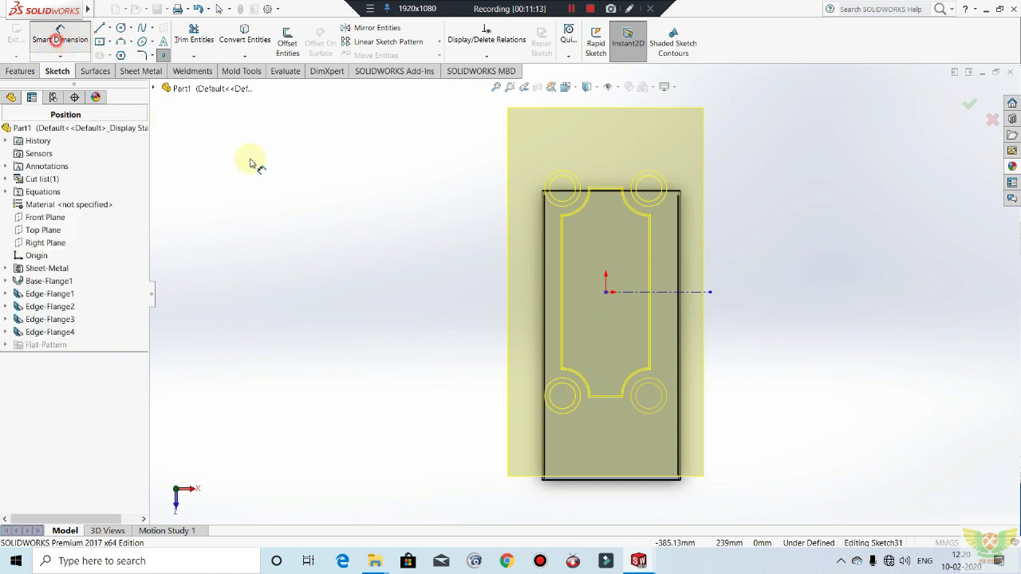
{"action": "left_click", "coordinate": [607, 293]}
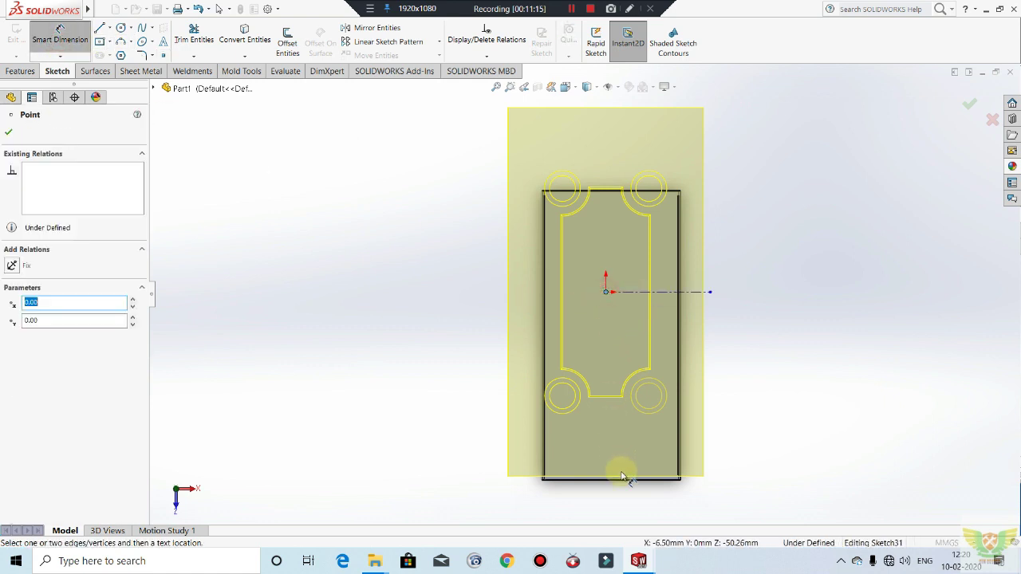
{"action": "left_click", "coordinate": [613, 481]}
{"action": "left_click", "coordinate": [749, 392]}
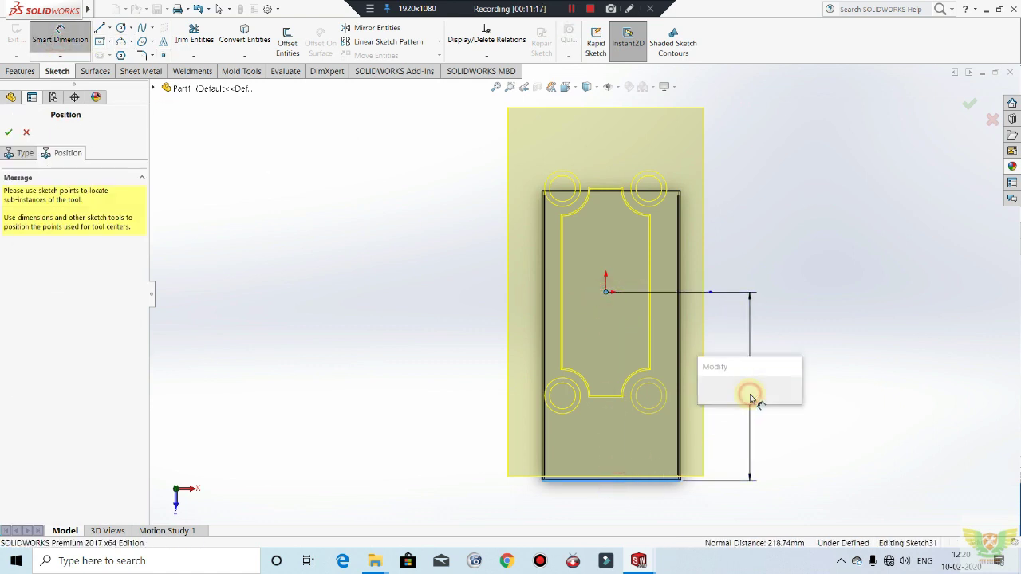
{"action": "type", "text": "200"}
{"action": "key", "text": "Return"}
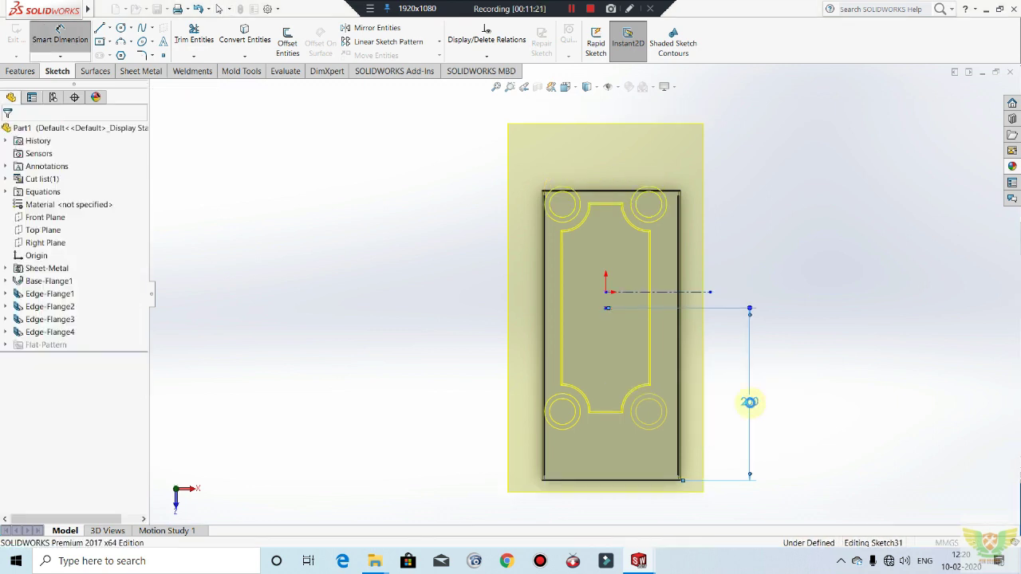
{"action": "double_click", "coordinate": [749, 402]}
{"action": "type", "text": "180"}
{"action": "key", "text": "Return"}
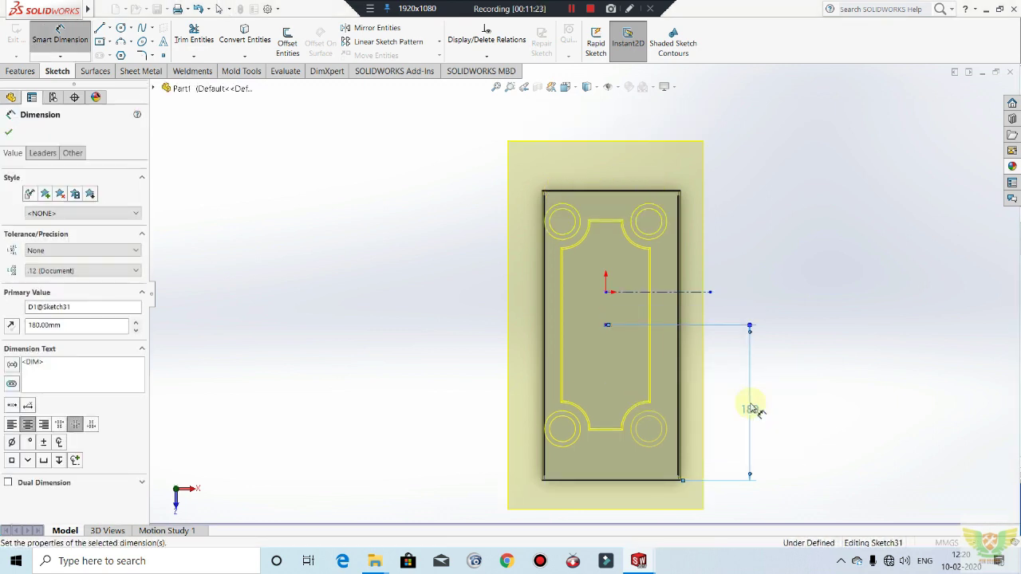
Step: Dimension the tool's centre point from the tray's right long edge at 70 mm, and increase the distance to 75 mm
{"action": "left_click", "coordinate": [605, 326]}
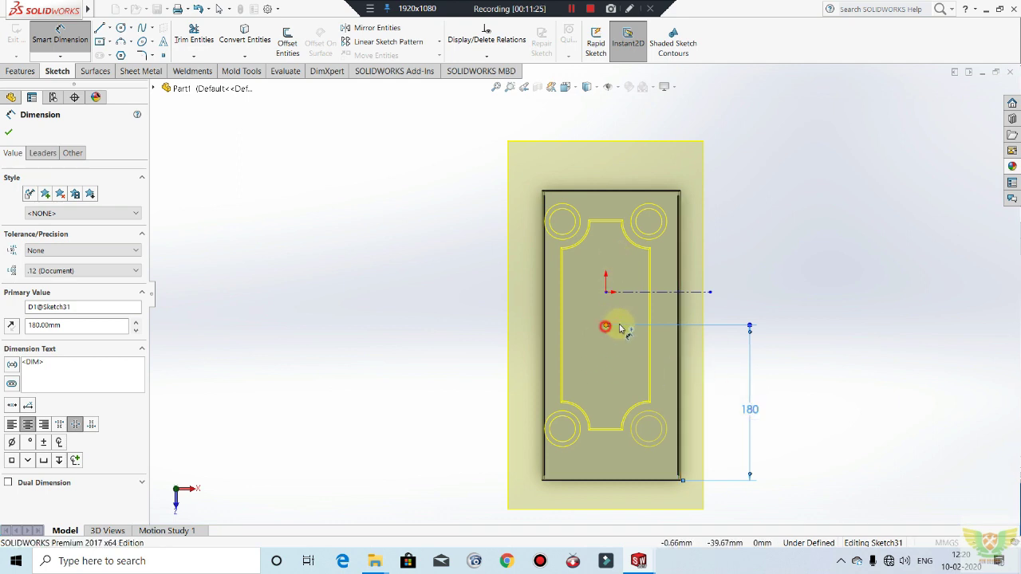
{"action": "left_click", "coordinate": [681, 281]}
{"action": "left_click", "coordinate": [653, 127]}
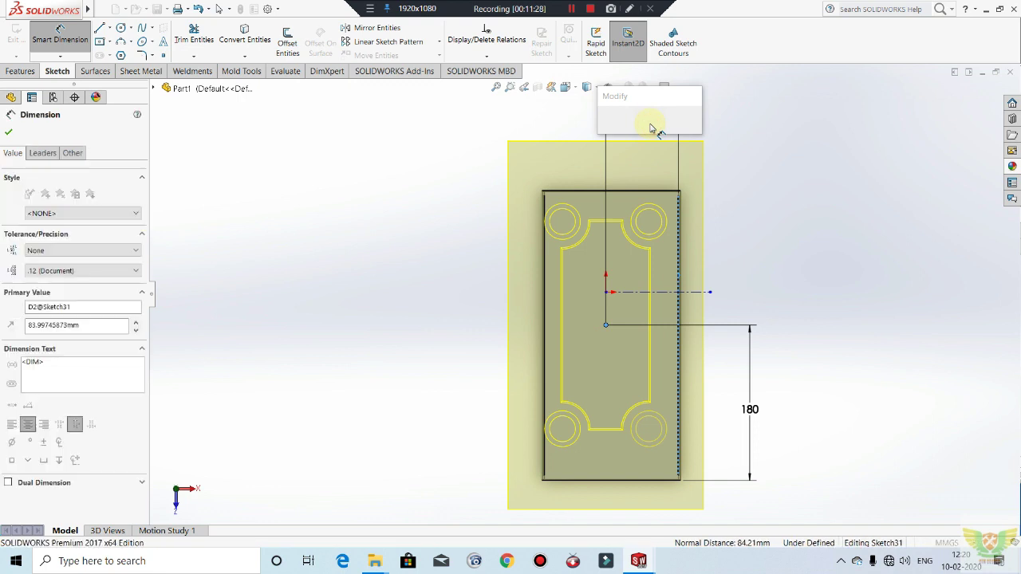
{"action": "type", "text": "70"}
{"action": "key", "text": "Return"}
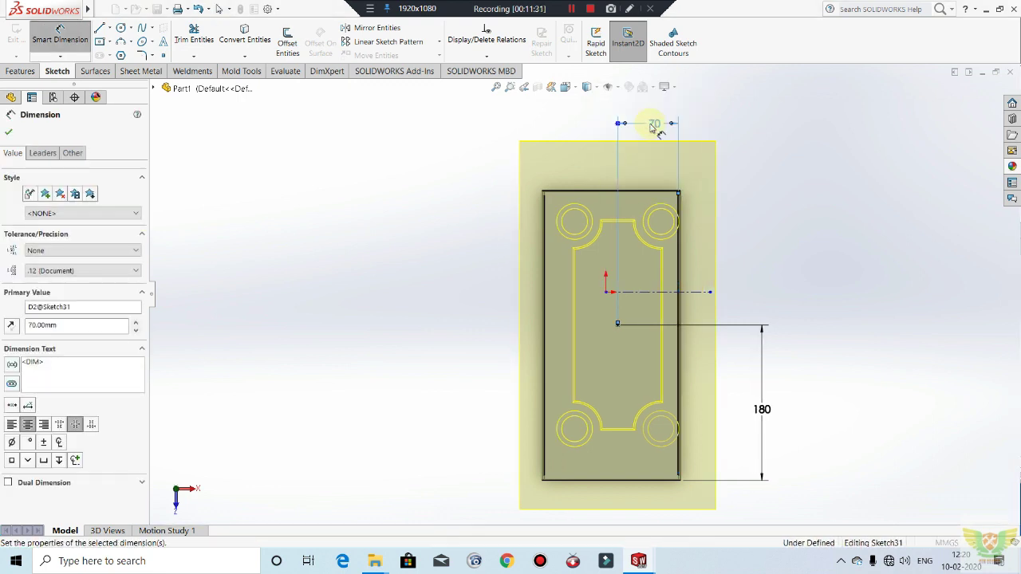
{"action": "double_click", "coordinate": [653, 124]}
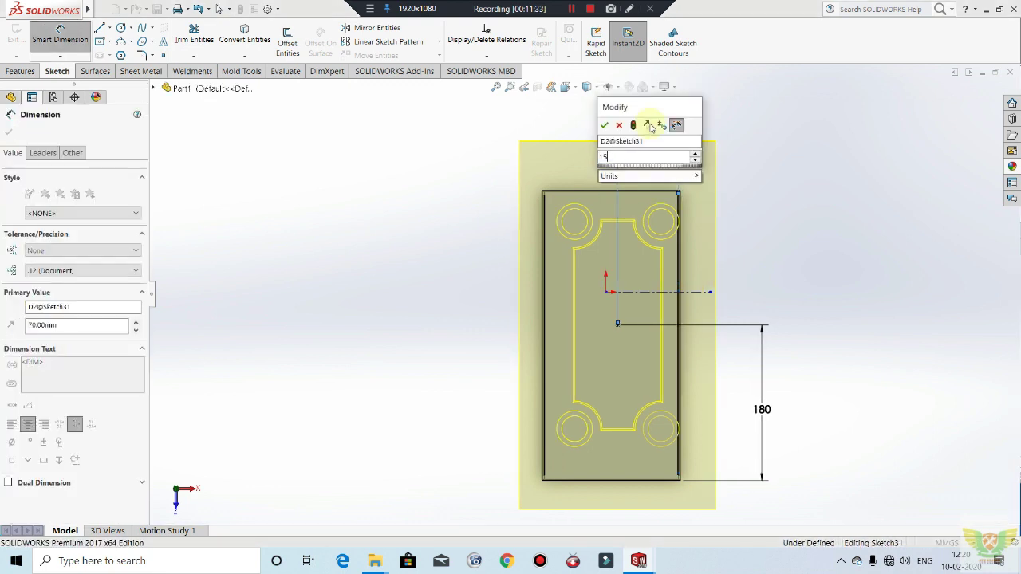
{"action": "type", "text": "75"}
{"action": "key", "text": "Return"}
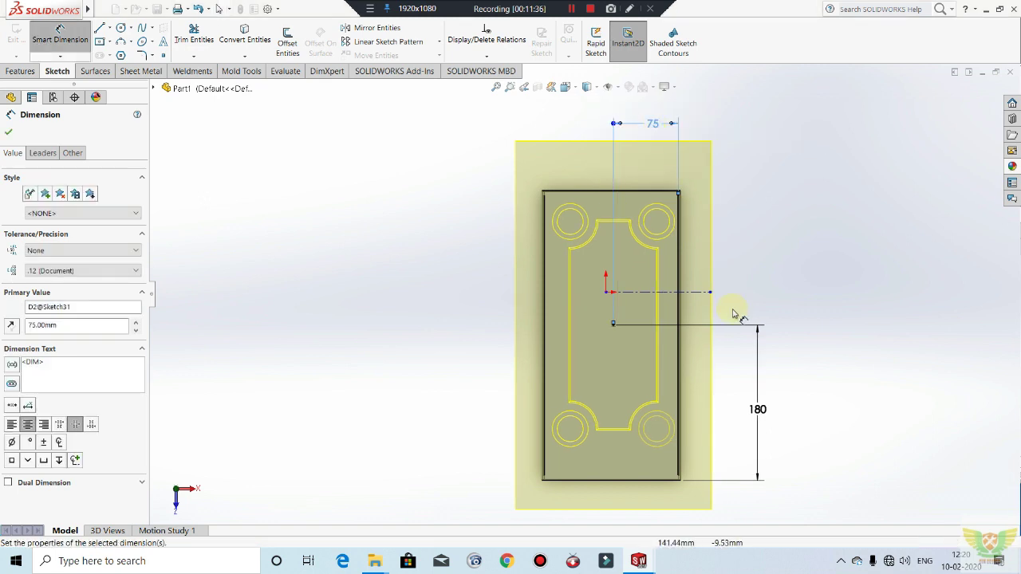
Step: Set the centre point's distance to 175 mm from the lower short edge and to 77 mm from the right long edge
{"action": "double_click", "coordinate": [758, 409]}
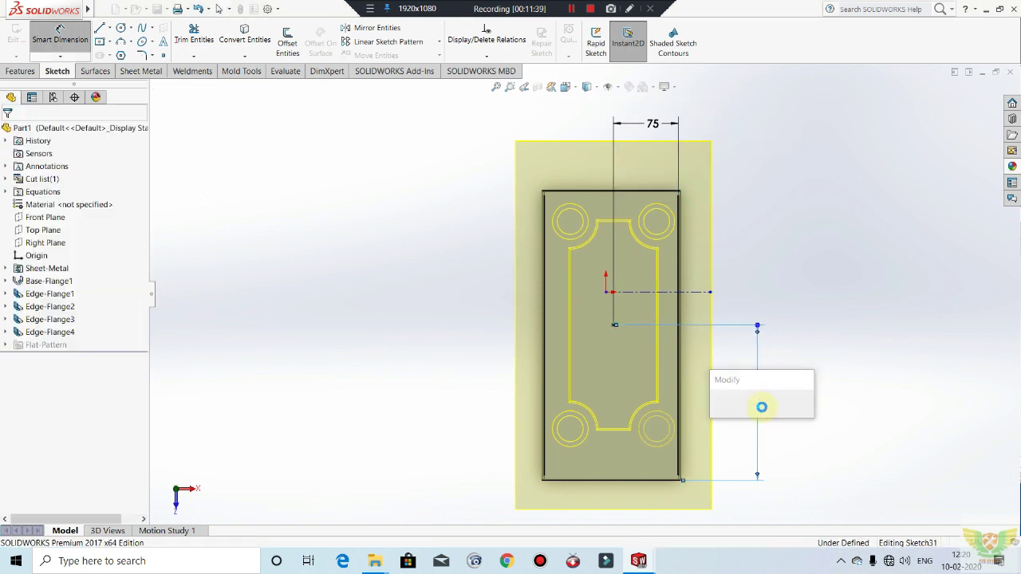
{"action": "type", "text": "175"}
{"action": "key", "text": "Return"}
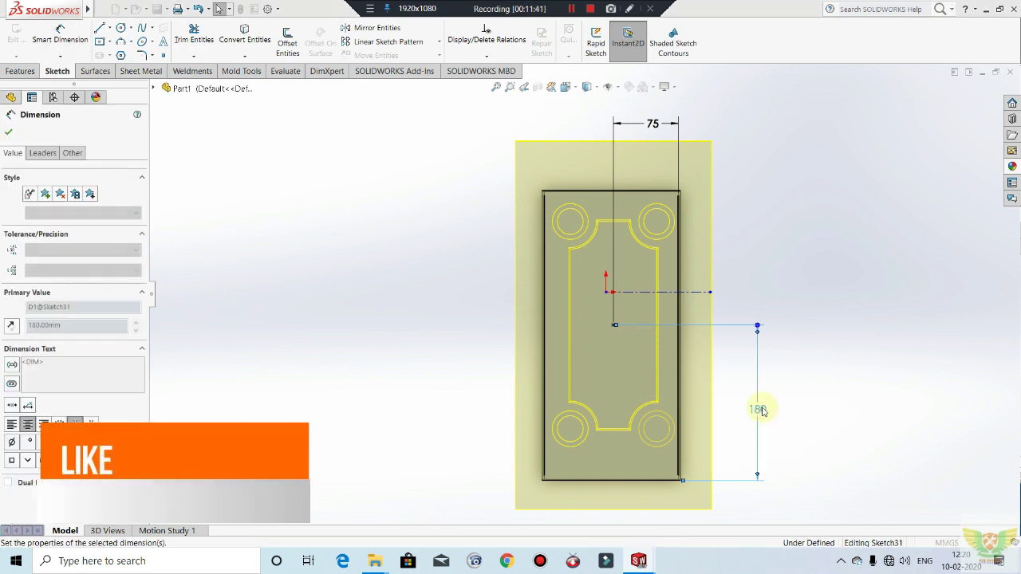
{"action": "left_click", "coordinate": [652, 128]}
{"action": "double_click", "coordinate": [683, 201]}
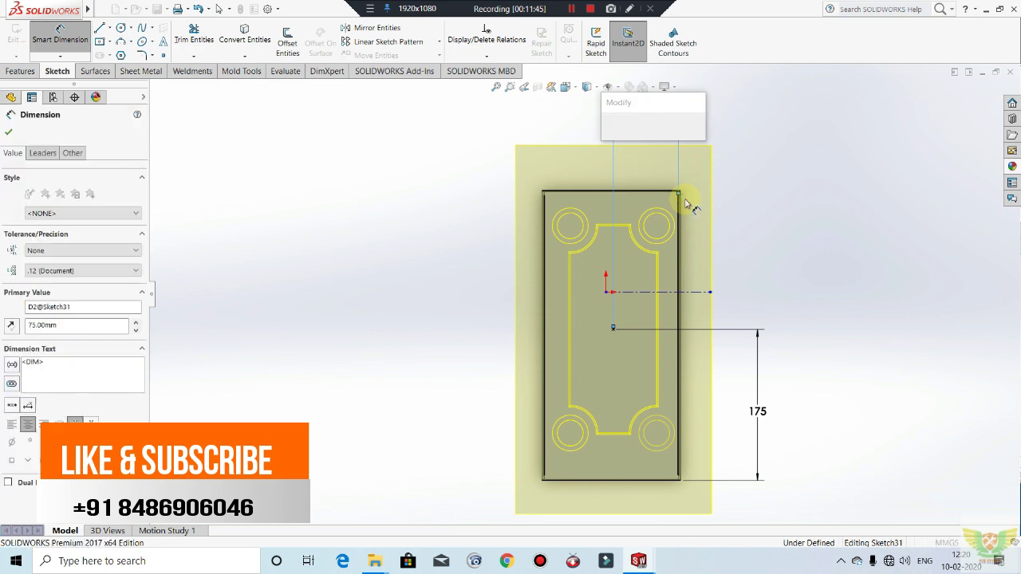
{"action": "type", "text": "77"}
{"action": "key", "text": "Return"}
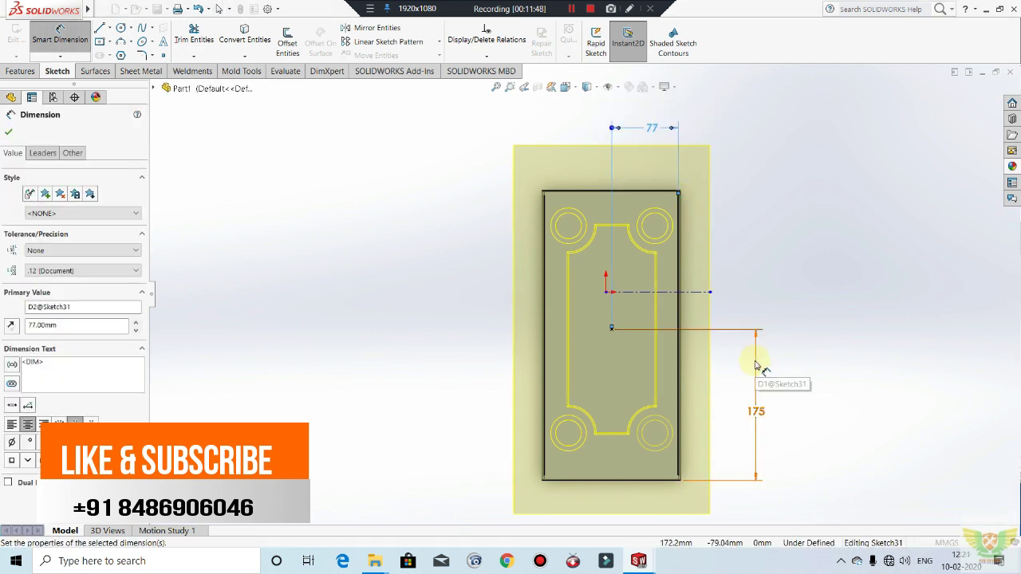
Step: Set the centre point's distance from the lower short edge to 172 mm, and accept the form tool placement
{"action": "double_click", "coordinate": [756, 413]}
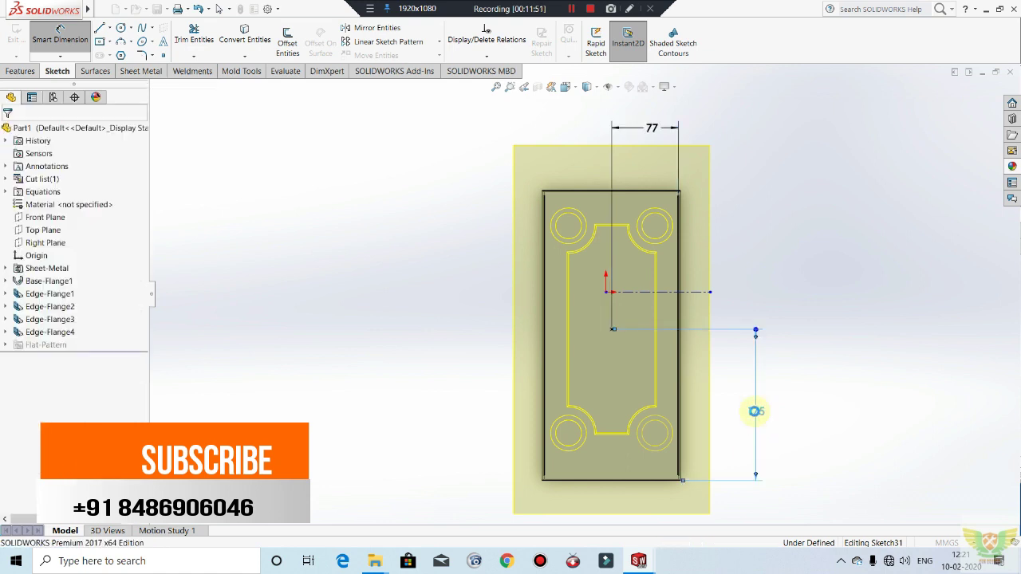
{"action": "type", "text": "172"}
{"action": "key", "text": "Return"}
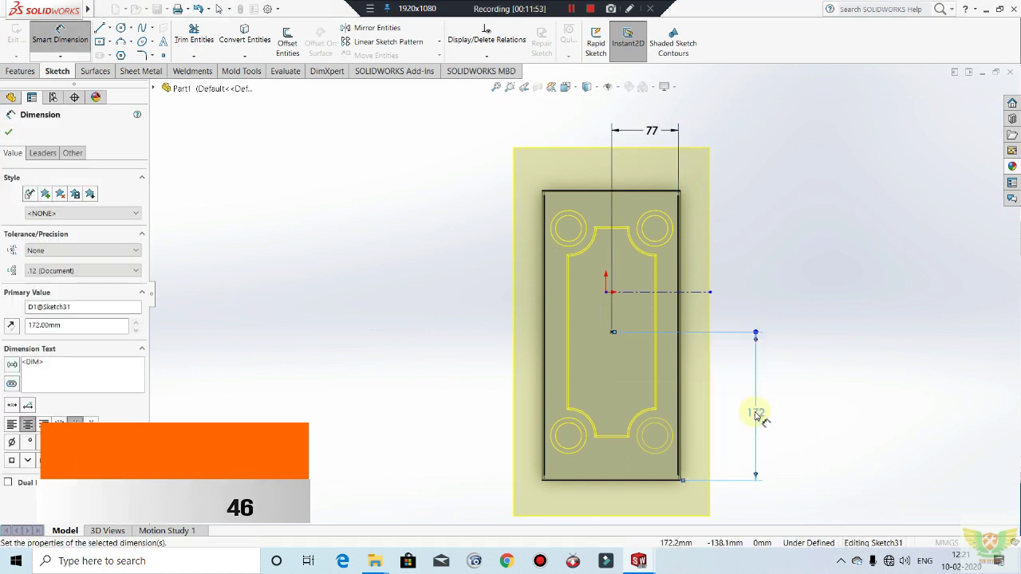
{"action": "middle_click_drag", "start_coordinate": [372, 262], "coordinate": [506, 166]}
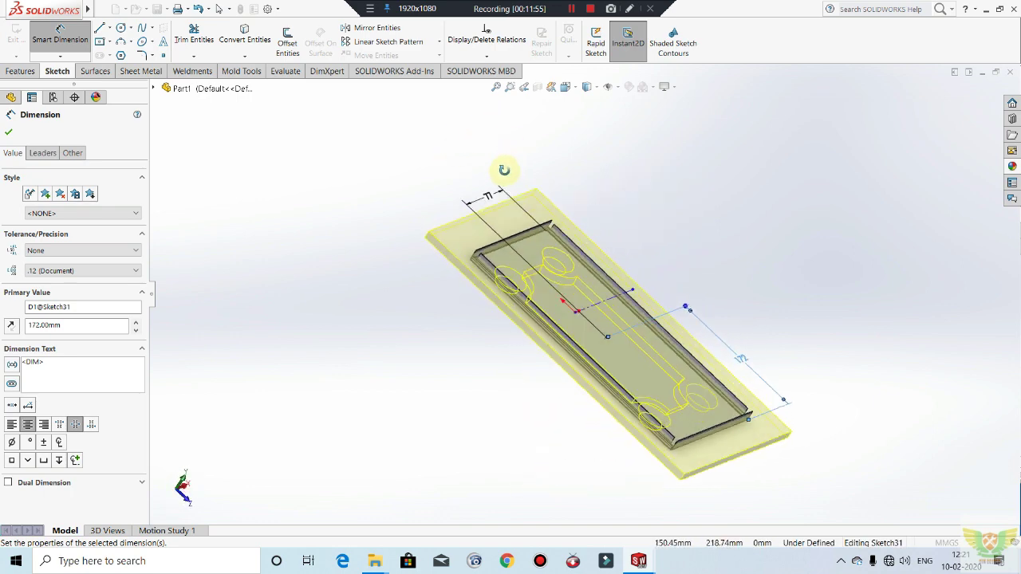
{"action": "left_click", "coordinate": [12, 132]}
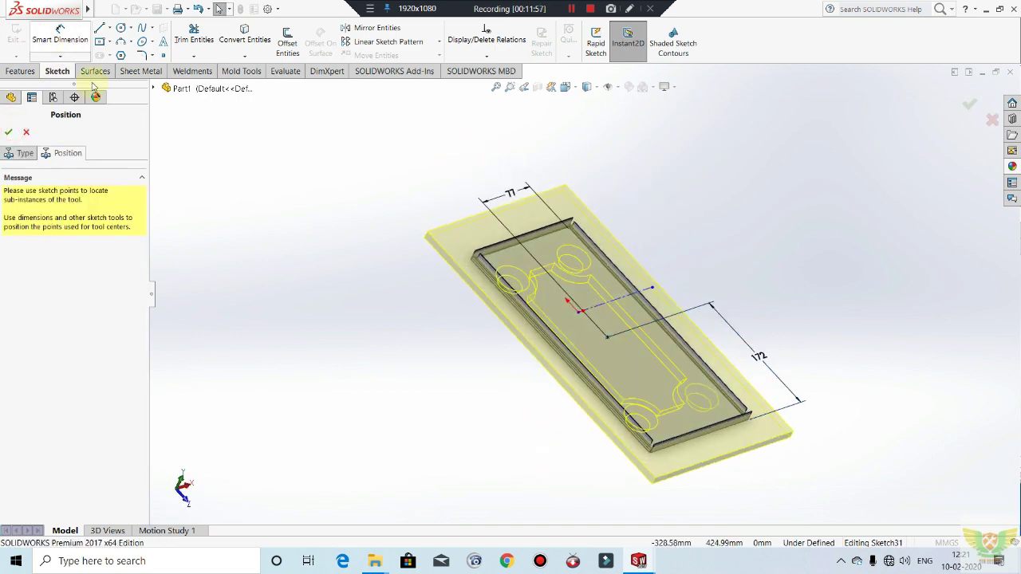
{"action": "left_click", "coordinate": [9, 134]}
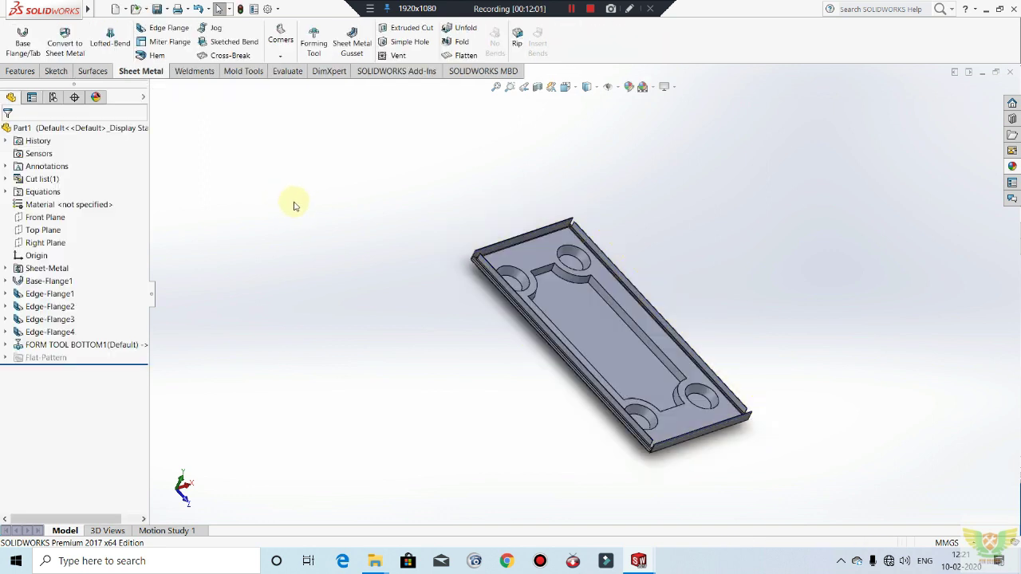
{"action": "middle_click_drag", "start_coordinate": [296, 200], "coordinate": [655, 190]}
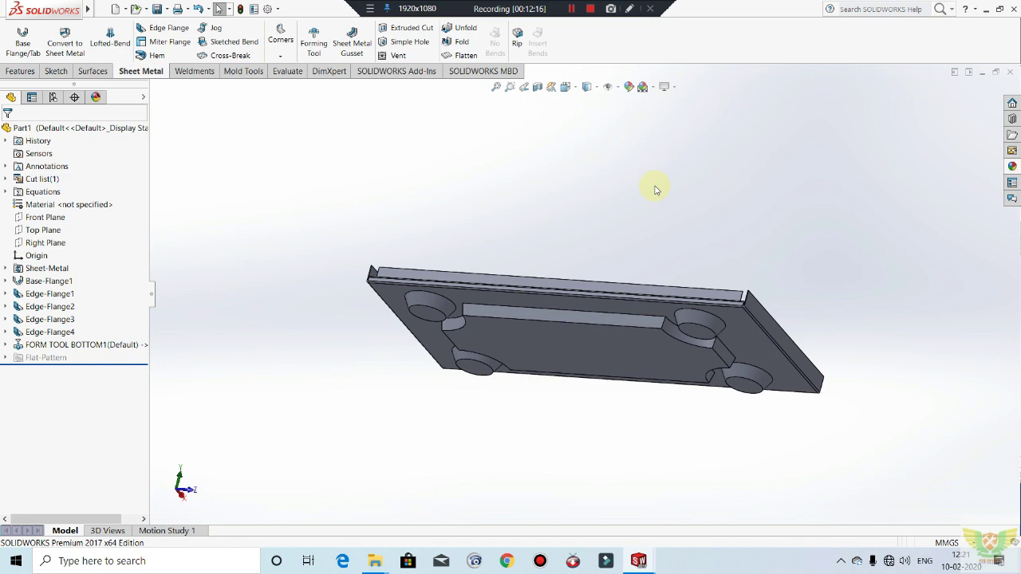
{"action": "middle_click_drag", "start_coordinate": [667, 342], "coordinate": [709, 339]}
{"action": "scroll", "coordinate": [708, 339], "scroll_direction": "down", "scroll_amount": 3}
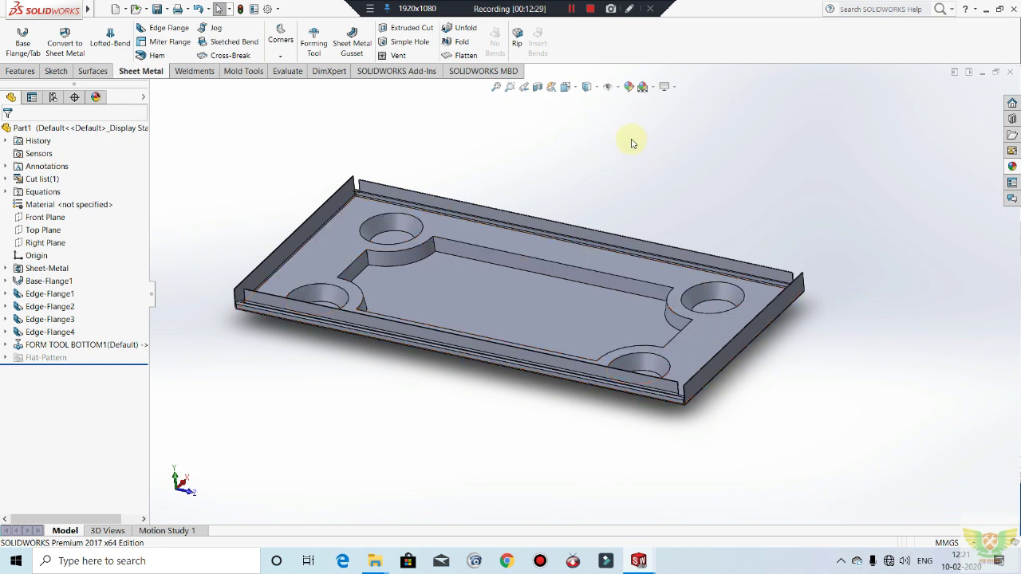
{"action": "left_click", "coordinate": [591, 9]}
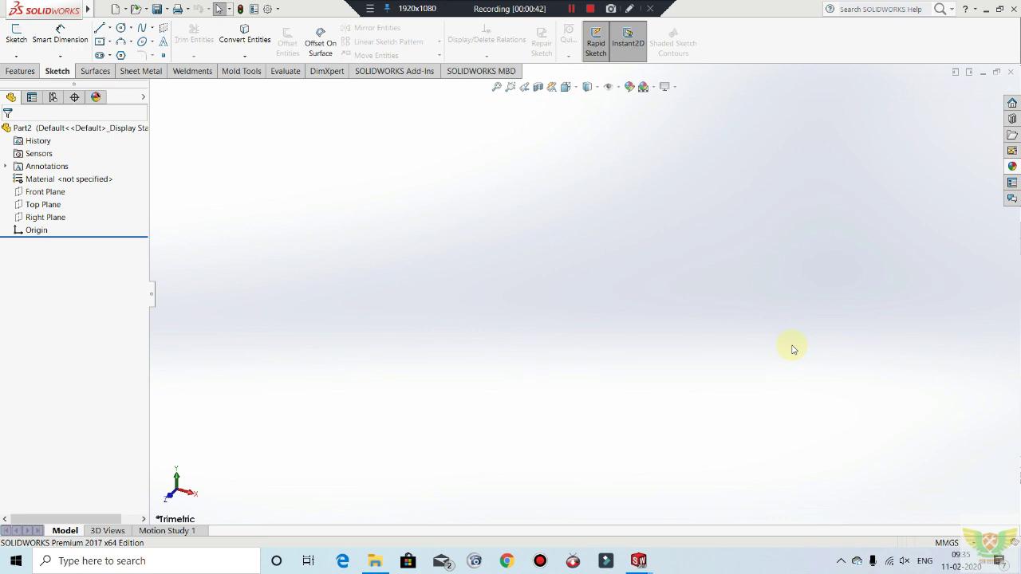
Step: Sketch a centre rectangle about 225 mm by 113 mm on the Top plane of Part2, centred on the origin
{"action": "left_click", "coordinate": [15, 34]}
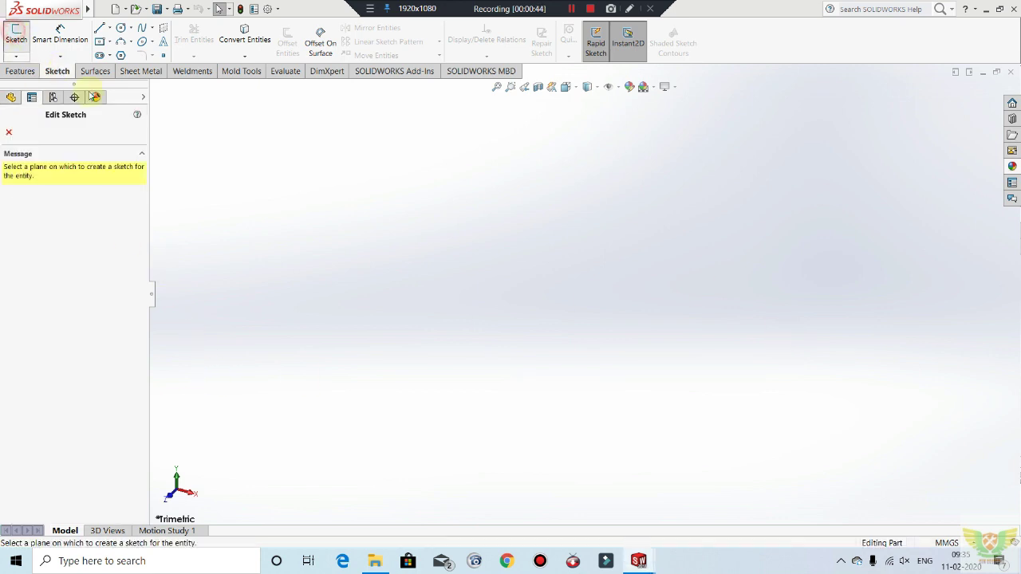
{"action": "left_click", "coordinate": [364, 298]}
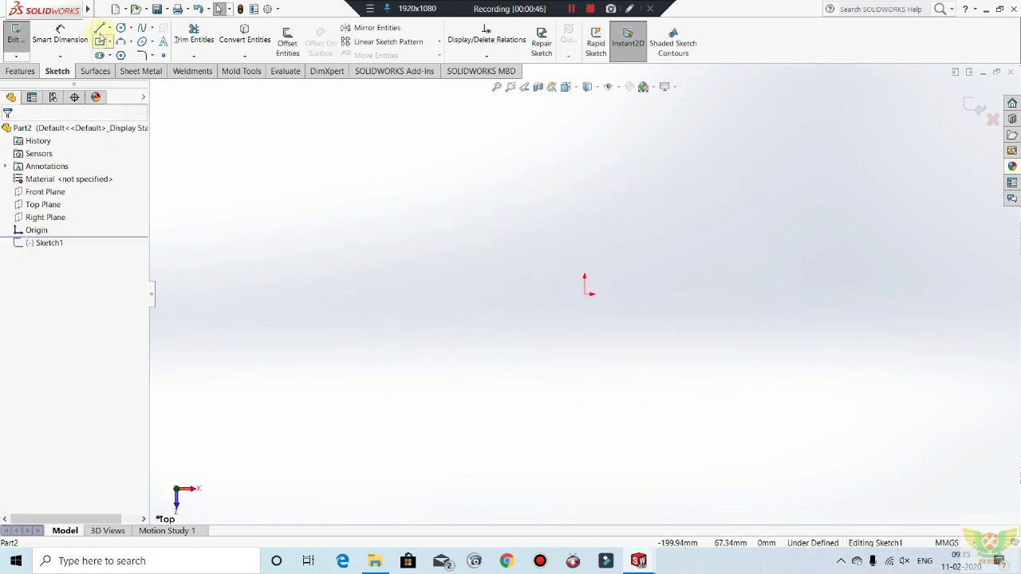
{"action": "left_click", "coordinate": [99, 42]}
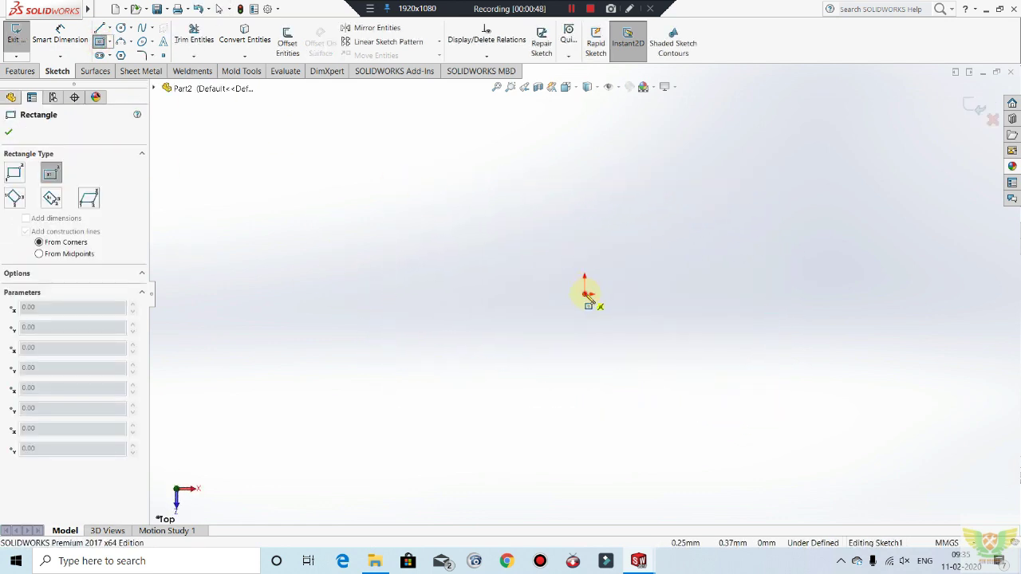
{"action": "left_click", "coordinate": [586, 294]}
{"action": "left_click", "coordinate": [828, 171]}
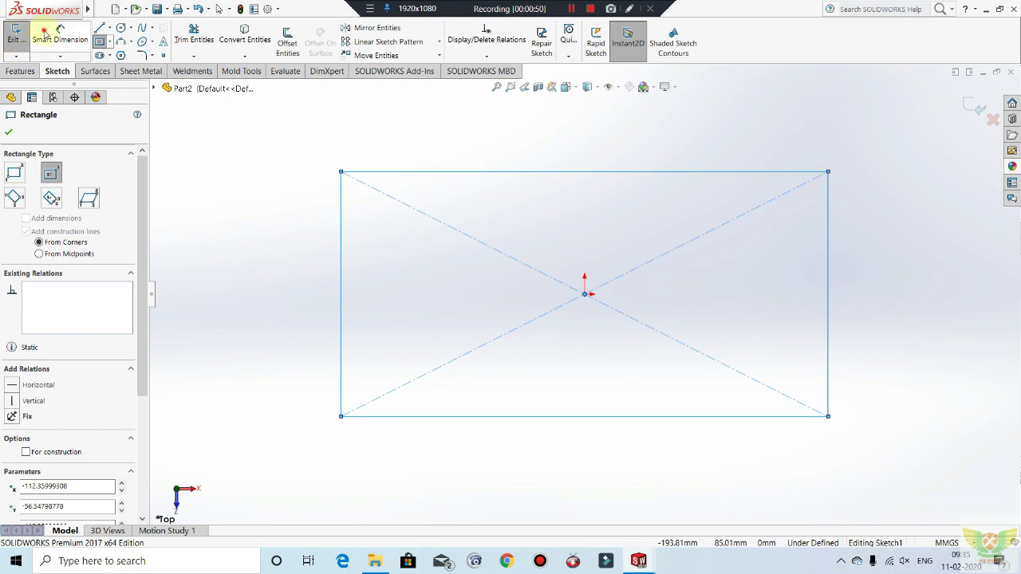
Step: Dimension the rectangle's upper horizontal edge at 335 mm
{"action": "left_click", "coordinate": [44, 32]}
{"action": "left_click", "coordinate": [542, 171]}
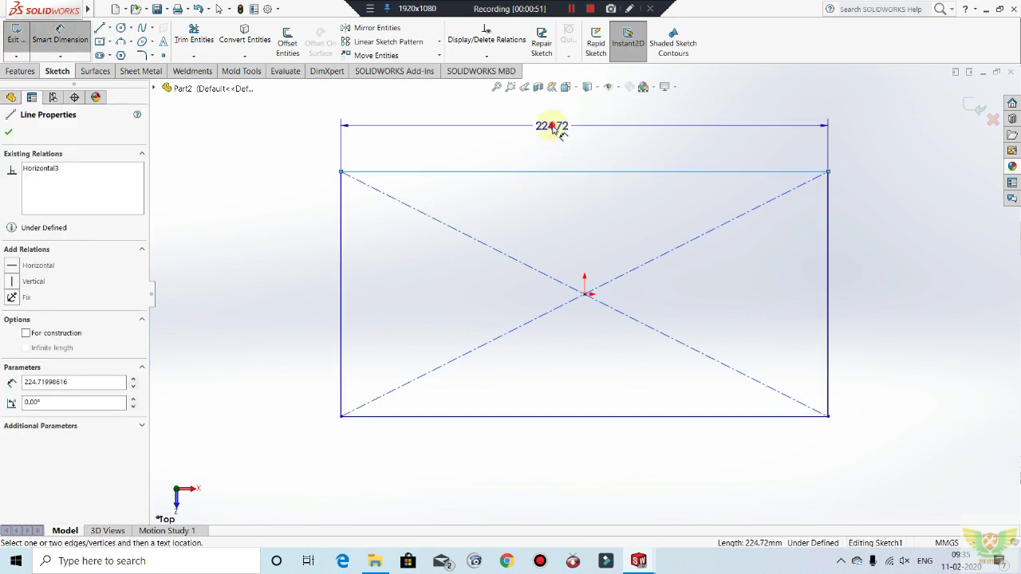
{"action": "left_click", "coordinate": [553, 129]}
{"action": "type", "text": "33"}
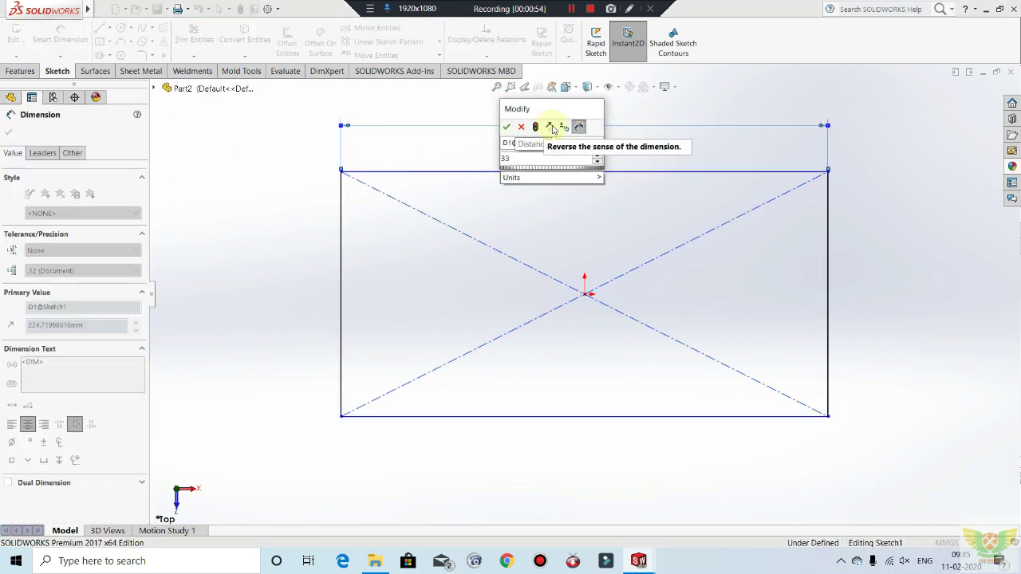
{"action": "type", "text": "."}
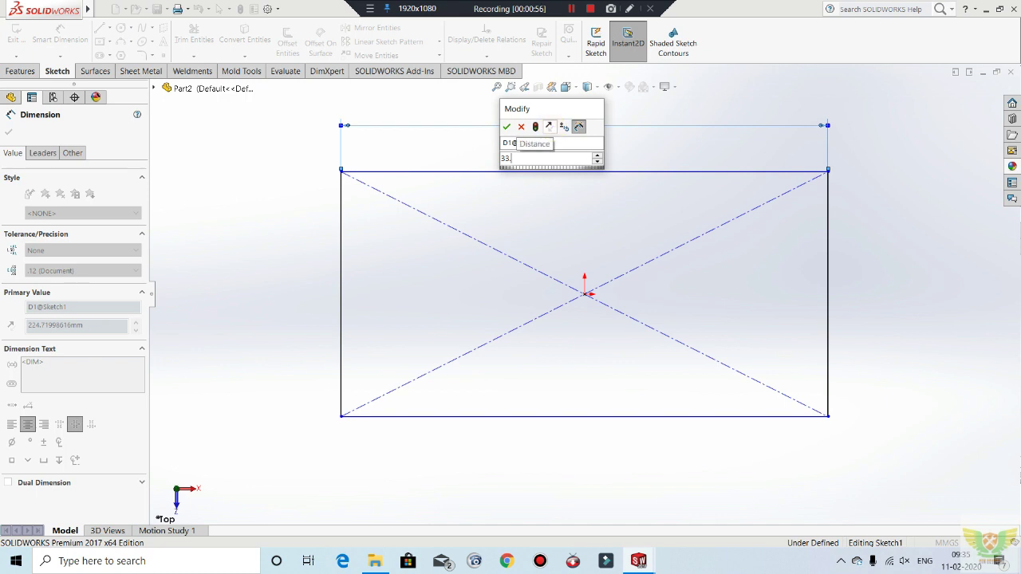
{"action": "key", "text": "BackSpace"}
{"action": "type", "text": "5"}
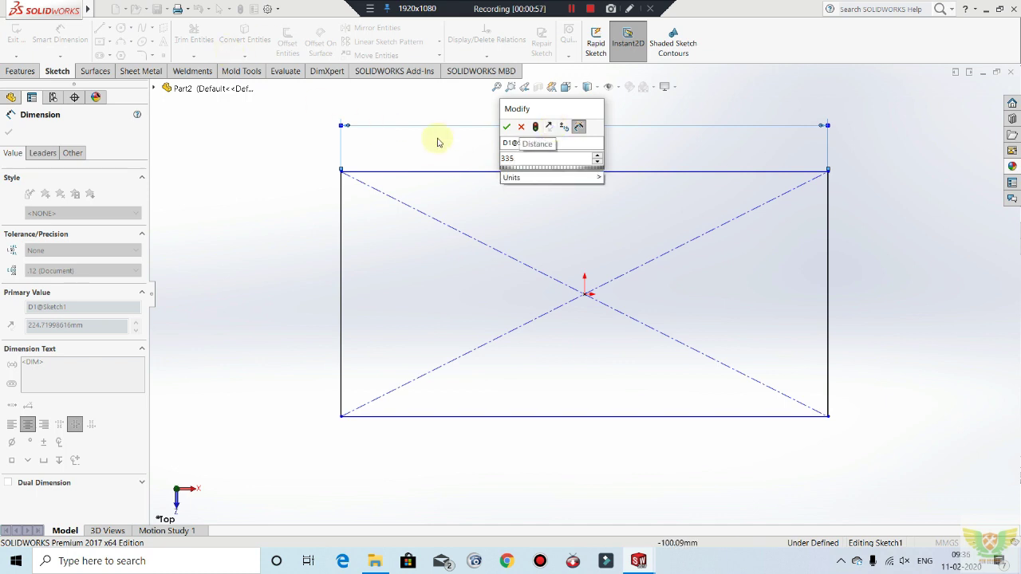
{"action": "left_click", "coordinate": [506, 128]}
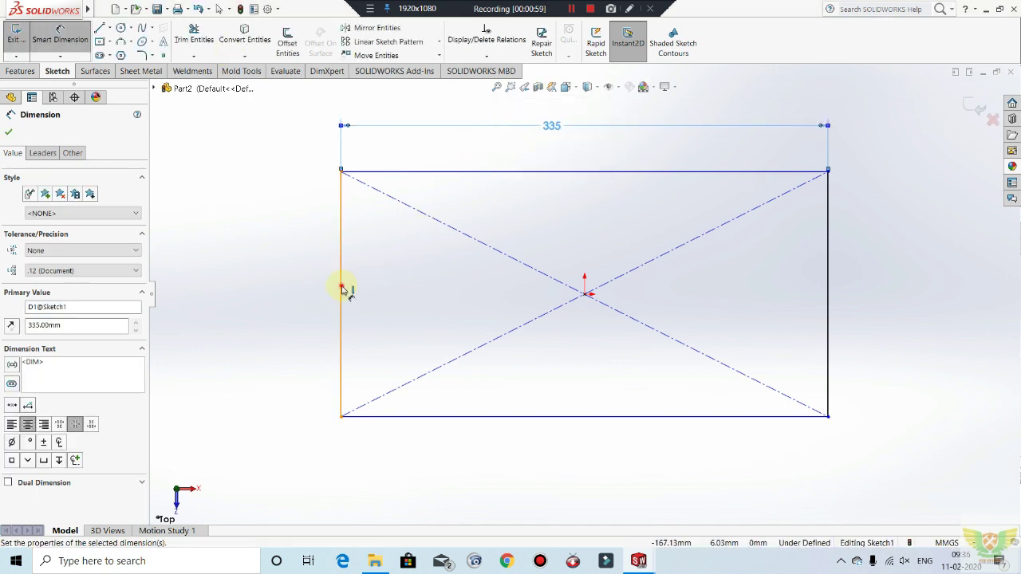
Step: Dimension the rectangle's left vertical edge at 330 mm, and leave the Smart Dimension command
{"action": "left_click", "coordinate": [342, 284]}
{"action": "left_click", "coordinate": [289, 279]}
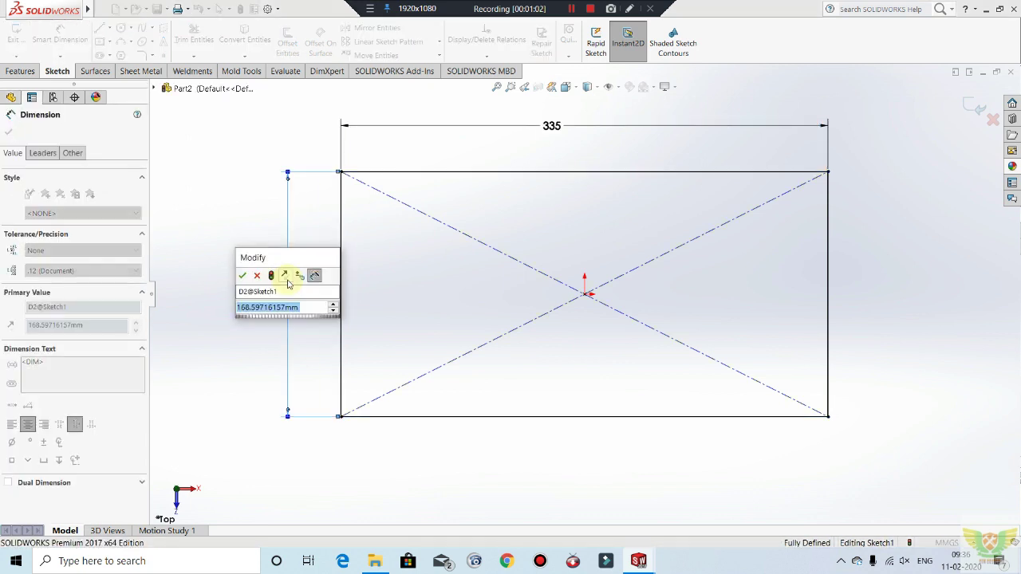
{"action": "type", "text": "330"}
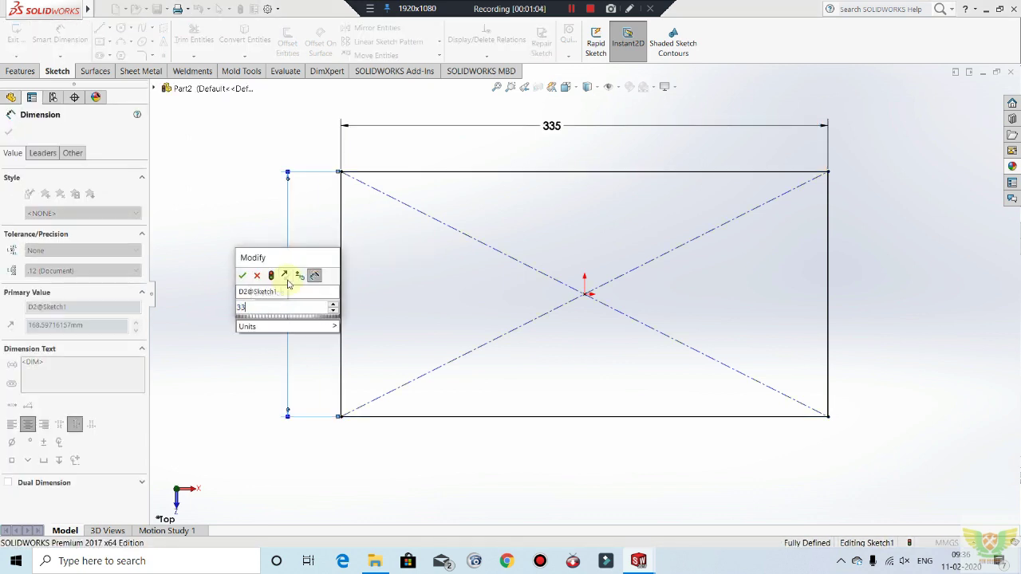
{"action": "key", "text": "Return"}
{"action": "key", "text": "f"}
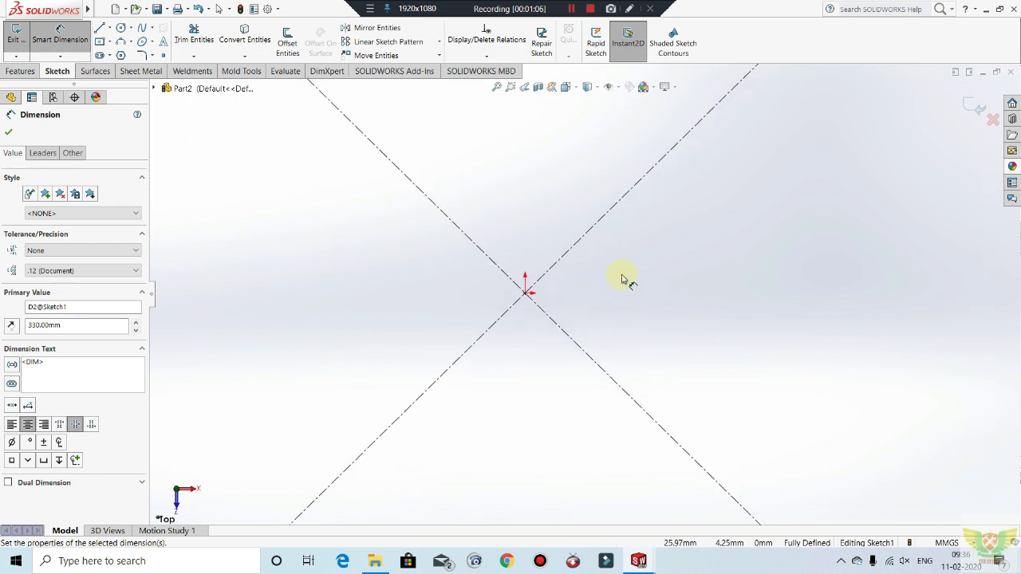
{"action": "scroll", "coordinate": [561, 279], "scroll_direction": "down", "scroll_amount": 1}
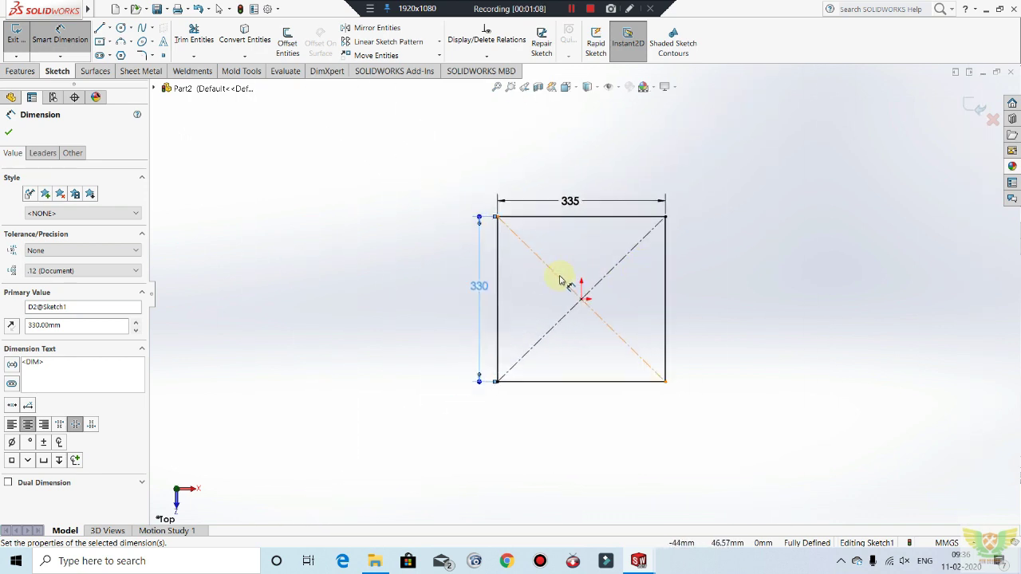
{"action": "key", "text": "Escape"}
{"action": "scroll", "coordinate": [638, 177], "scroll_direction": "down", "scroll_amount": 1}
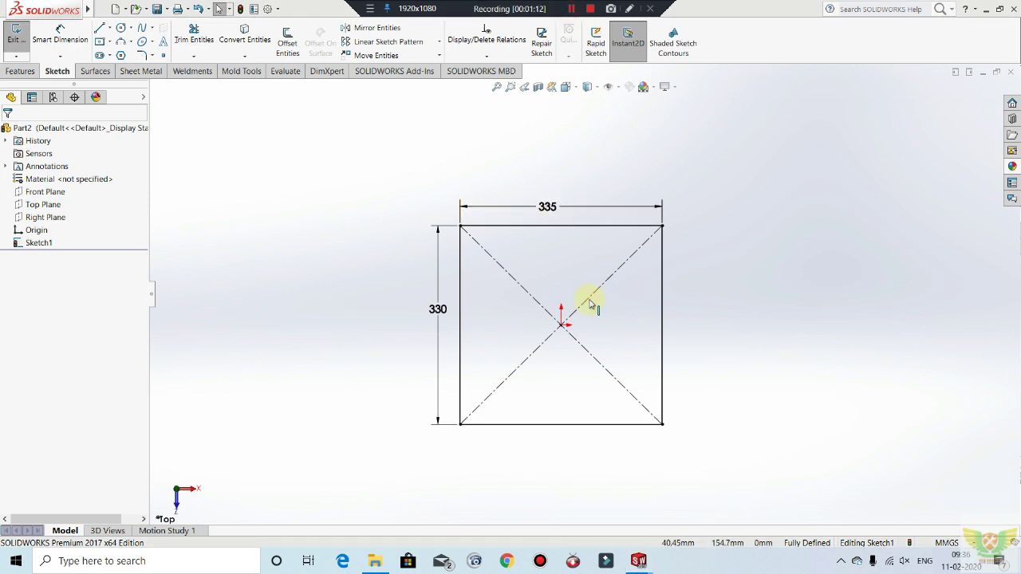
{"action": "scroll", "coordinate": [580, 309], "scroll_direction": "down", "scroll_amount": 1}
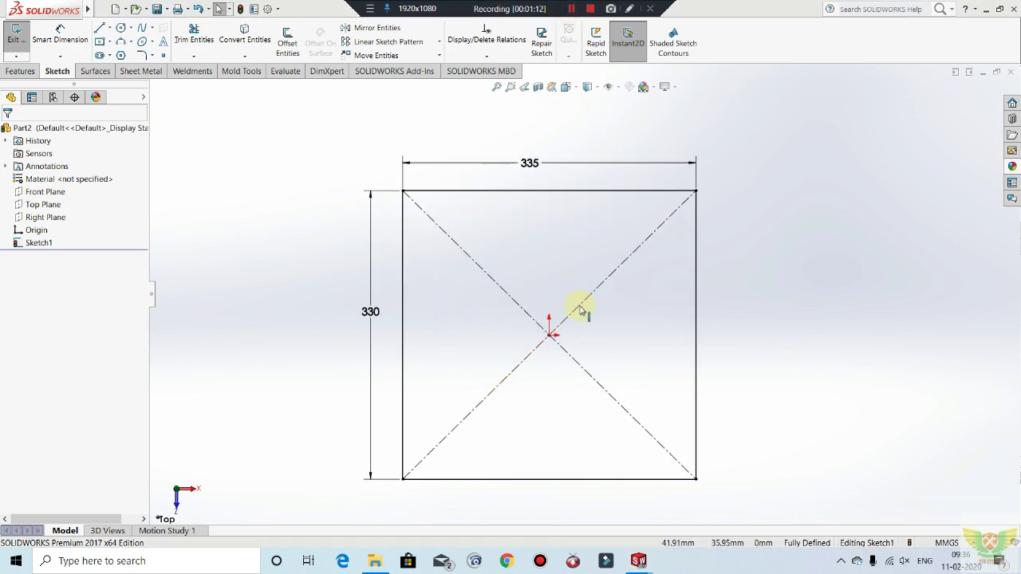
Step: Sketch a second centre rectangle about 254 mm by 91 mm inside the first, centred on the origin
{"action": "left_click", "coordinate": [100, 41]}
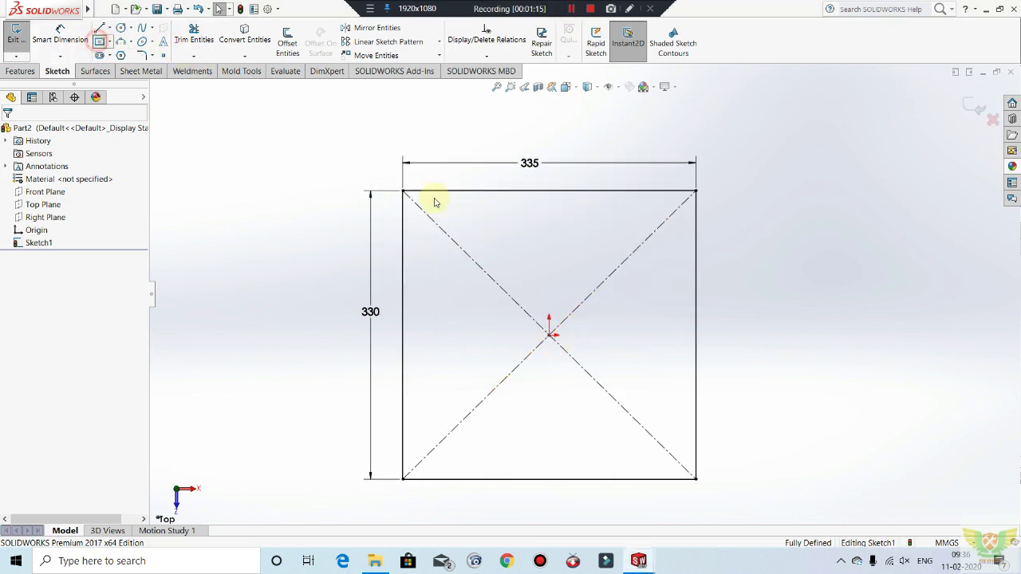
{"action": "left_click", "coordinate": [549, 335]}
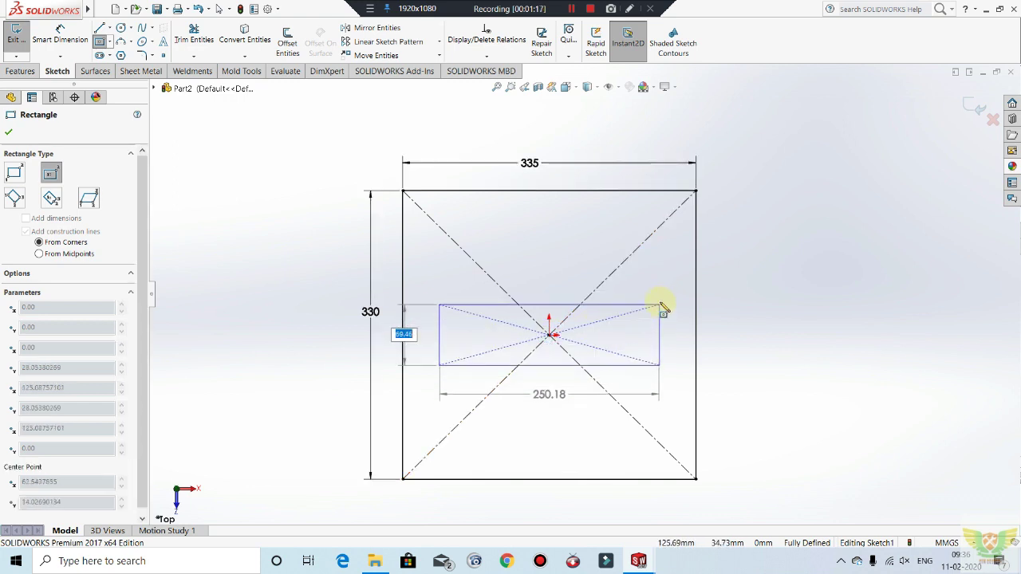
{"action": "left_click", "coordinate": [660, 296]}
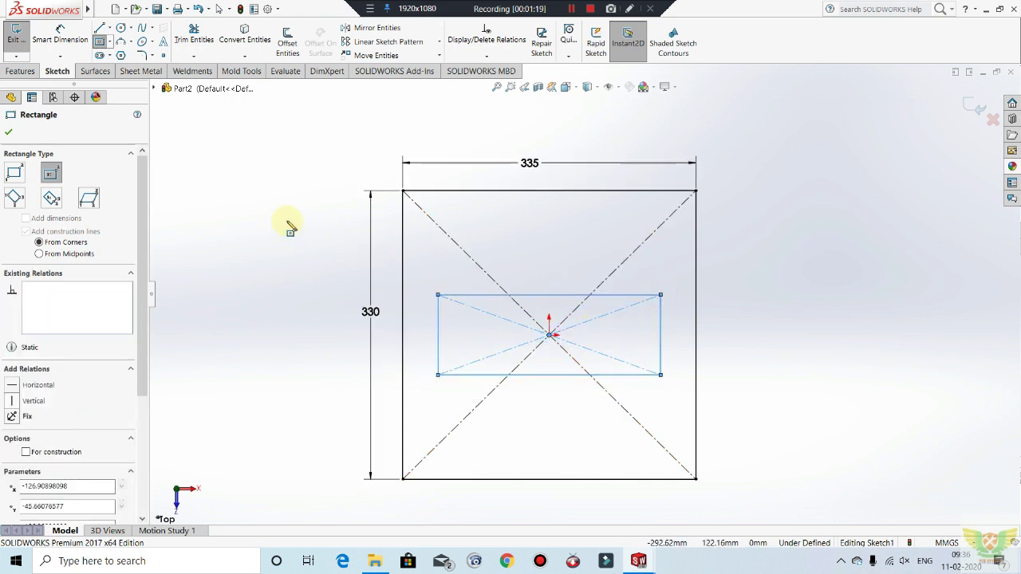
Step: Dimension the inner rectangle's upper horizontal edge at 250 mm
{"action": "left_click", "coordinate": [60, 35]}
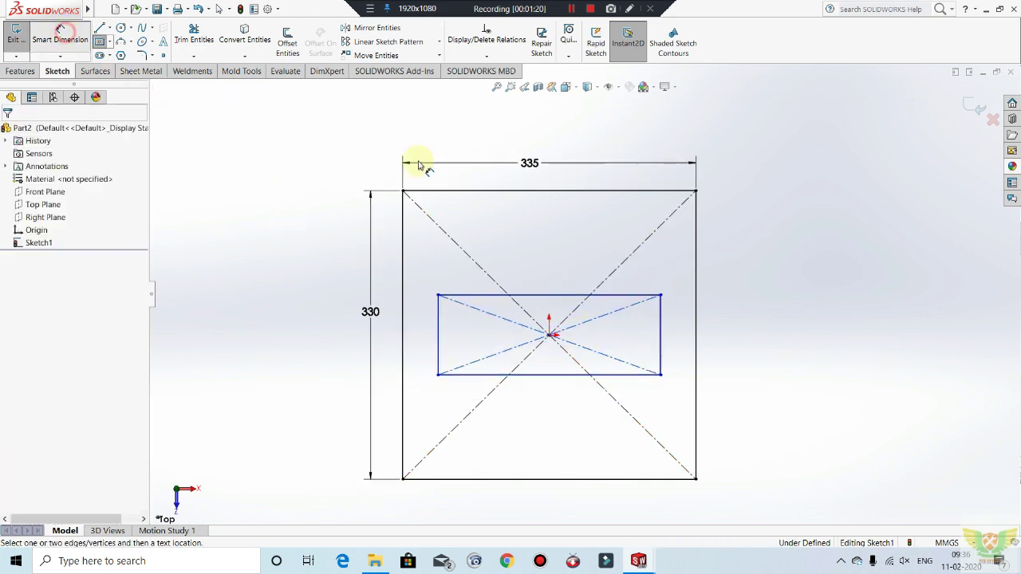
{"action": "left_click", "coordinate": [541, 293]}
{"action": "left_click", "coordinate": [550, 269]}
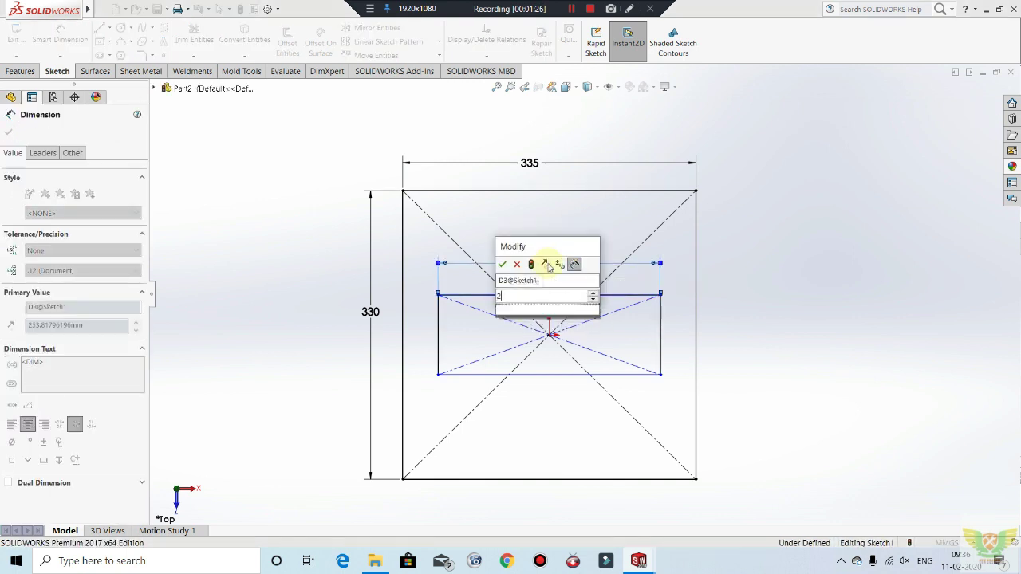
{"action": "type", "text": "250"}
{"action": "key", "text": "Return"}
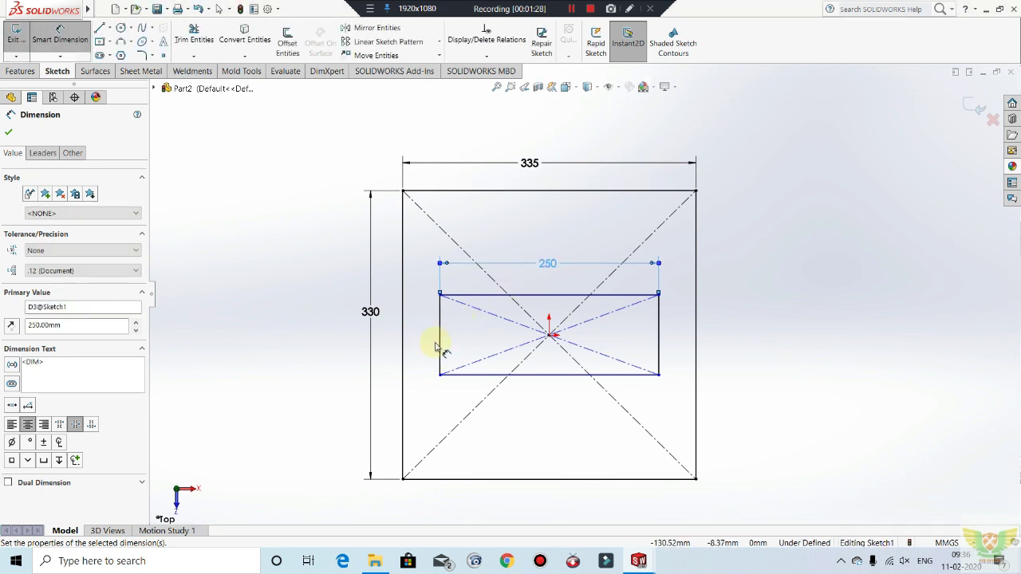
Step: Dimension the inner rectangle's left vertical edge at 90 mm, and leave the Smart Dimension command
{"action": "left_click", "coordinate": [440, 339]}
{"action": "left_click", "coordinate": [423, 330]}
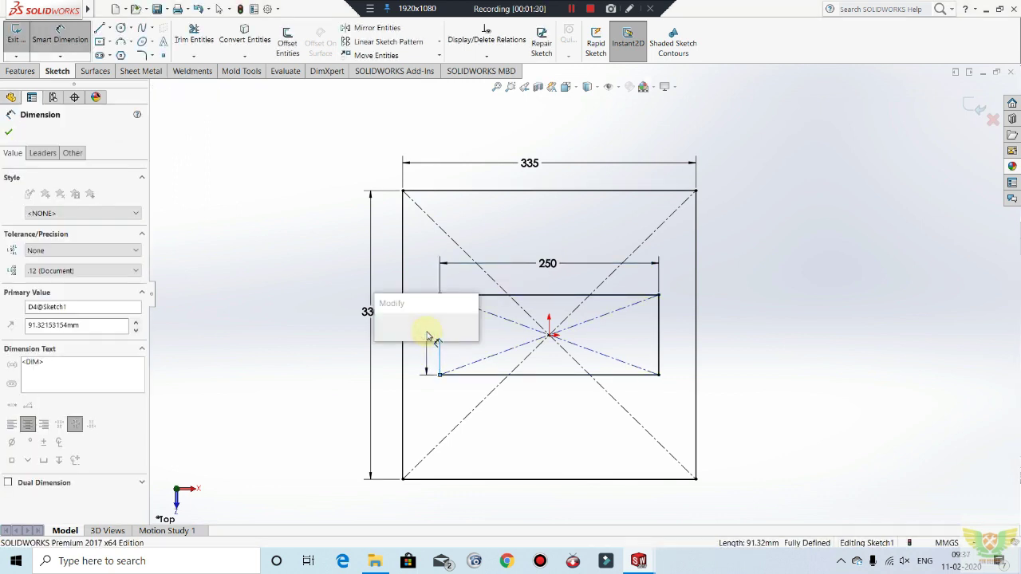
{"action": "type", "text": "90"}
{"action": "key", "text": "Return"}
{"action": "key", "text": "Escape"}
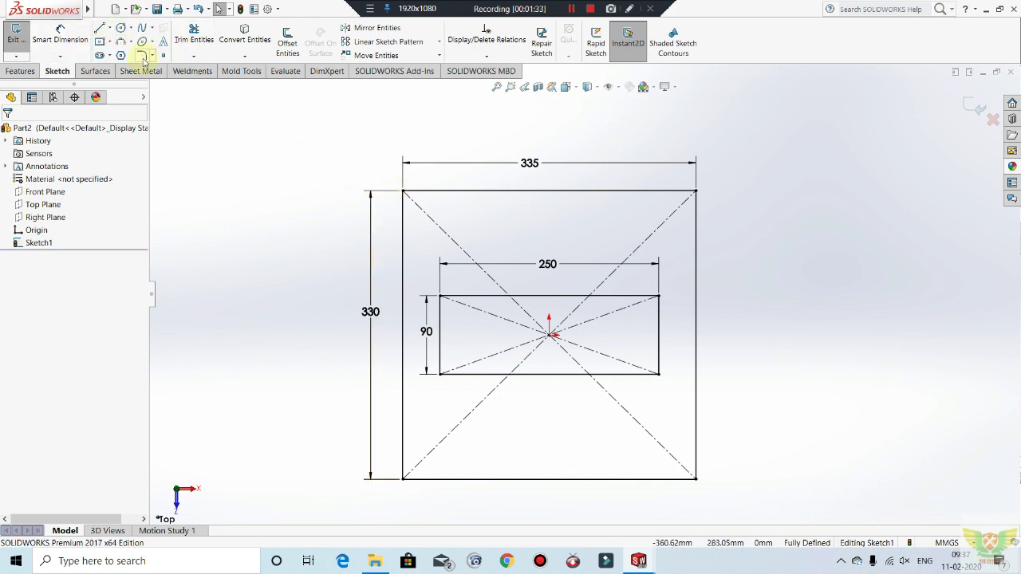
Step: Fillet all four corners of the 250 by 90 mm rectangle with a 10 mm radius
{"action": "left_click", "coordinate": [464, 296]}
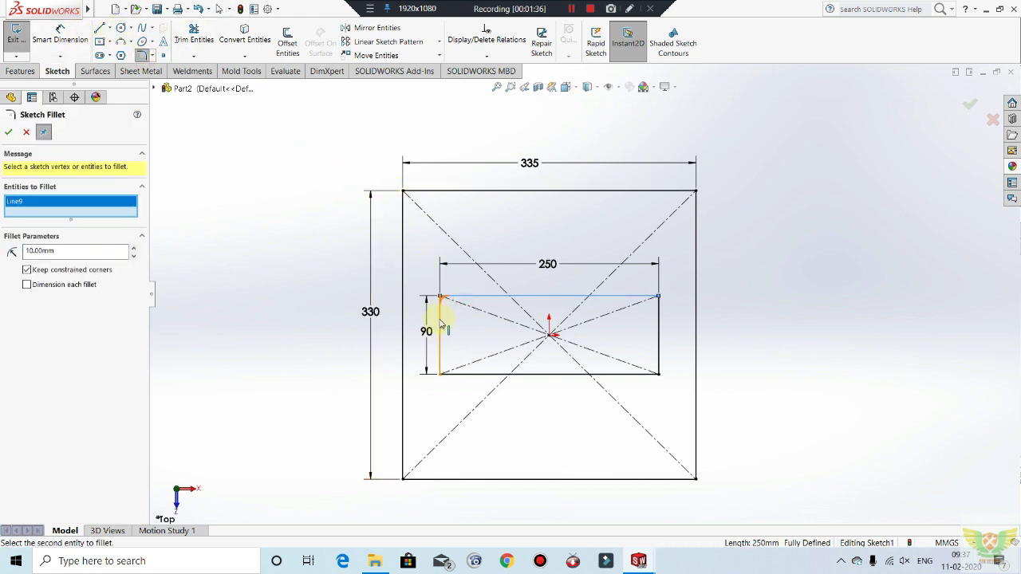
{"action": "left_click", "coordinate": [441, 320]}
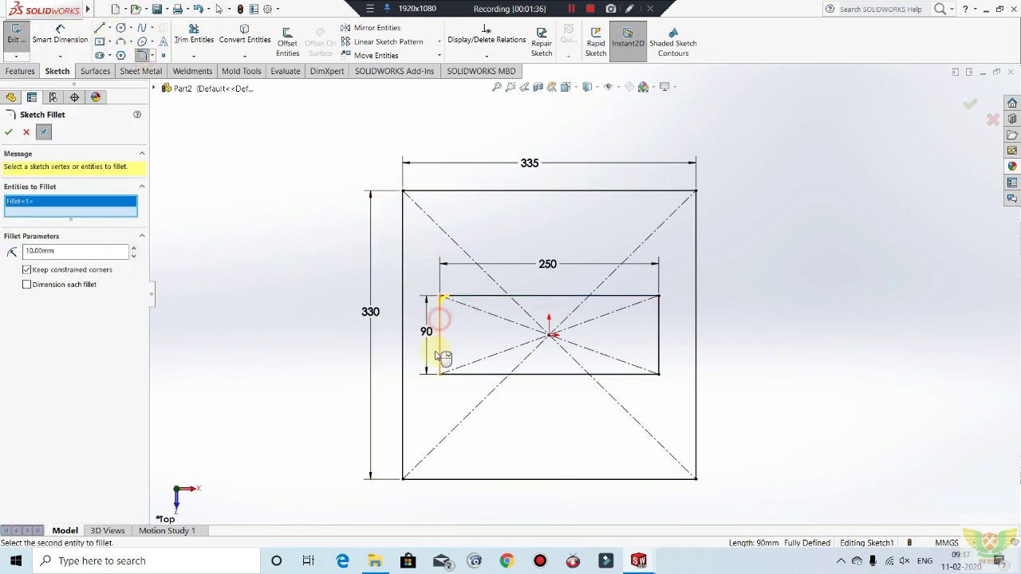
{"action": "left_click", "coordinate": [472, 374]}
{"action": "left_click", "coordinate": [654, 368]}
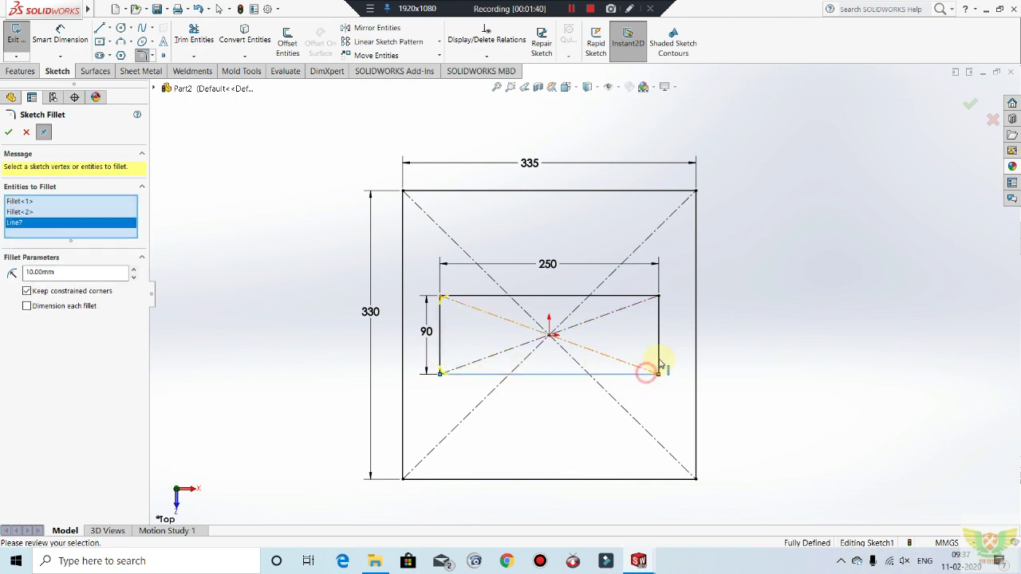
{"action": "left_click", "coordinate": [643, 297]}
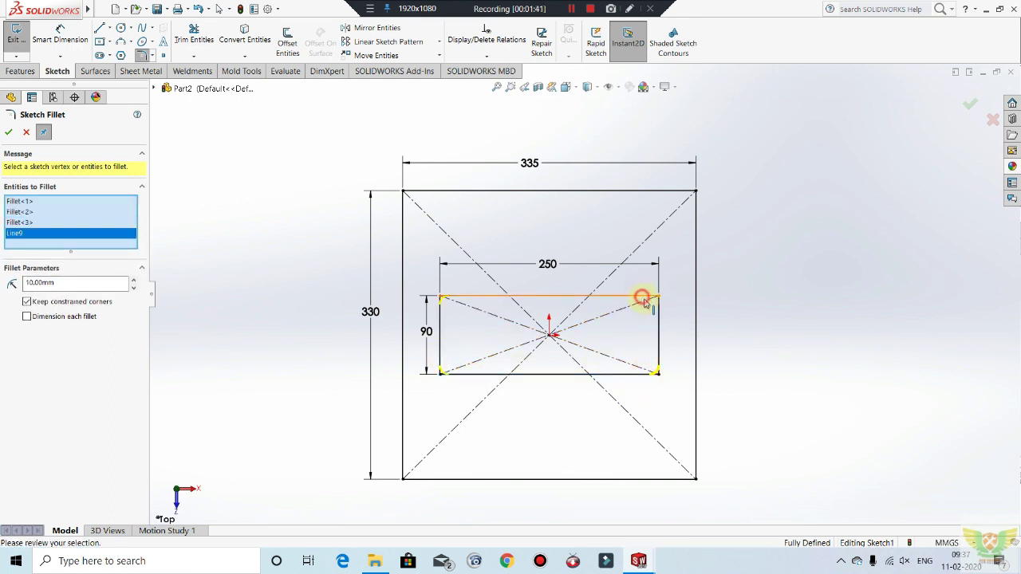
{"action": "left_click", "coordinate": [10, 133]}
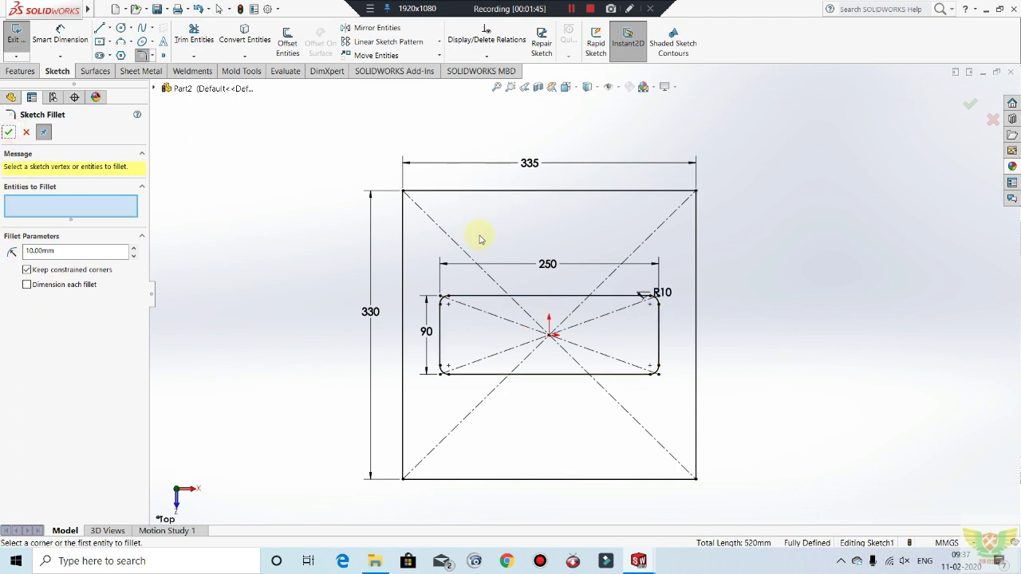
Step: Sketch a small centre rectangle about 62 mm by 11 mm near the outer rectangle's upper-left corner
{"action": "scroll", "coordinate": [474, 235], "scroll_direction": "down", "scroll_amount": 3}
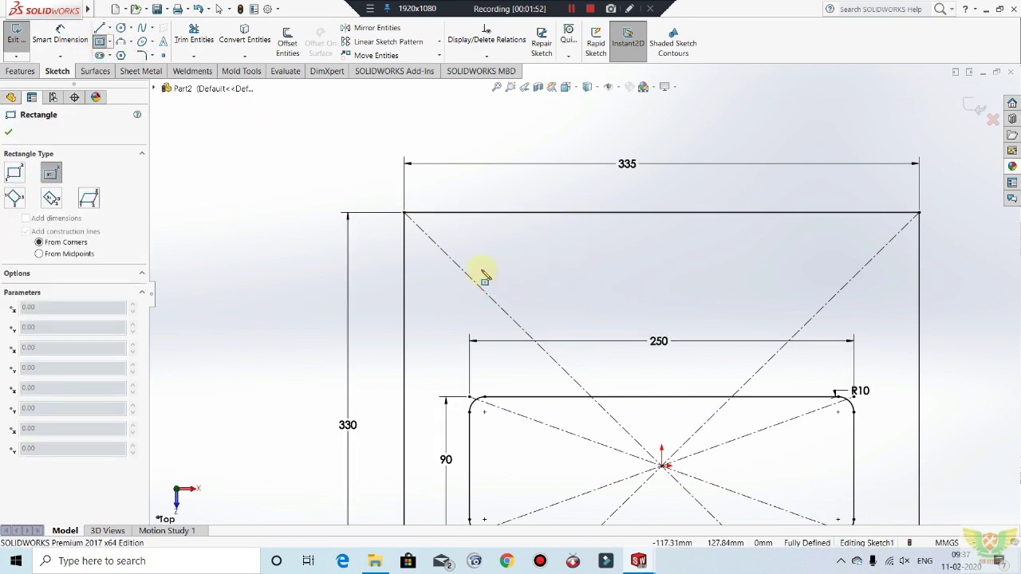
{"action": "left_click_drag", "start_coordinate": [433, 277], "coordinate": [529, 260]}
{"action": "key", "text": "Escape"}
Step: Dimension the small rectangle's lower horizontal edge at 50 mm
{"action": "left_click", "coordinate": [60, 36]}
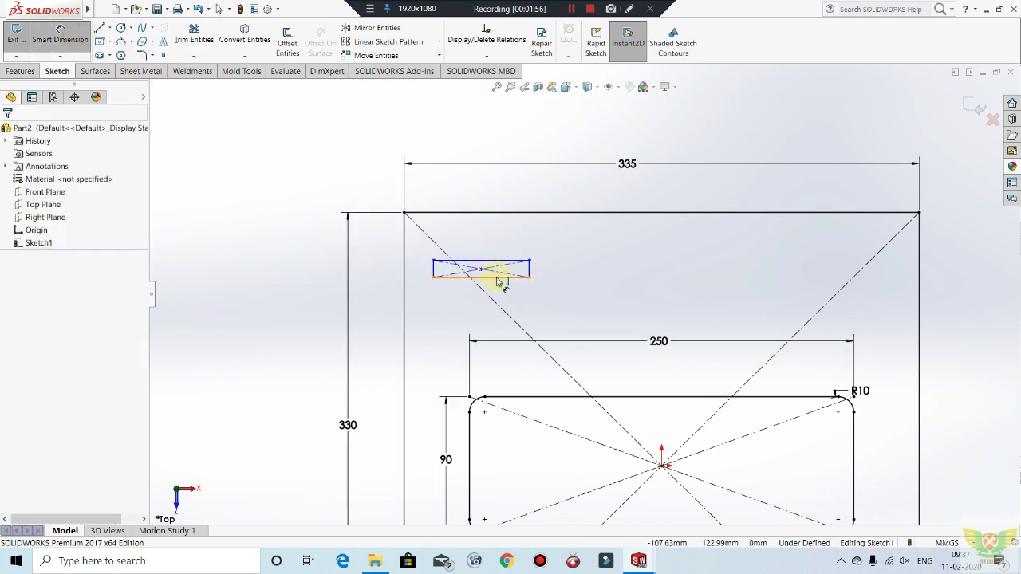
{"action": "left_click", "coordinate": [500, 278]}
{"action": "left_click", "coordinate": [482, 311]}
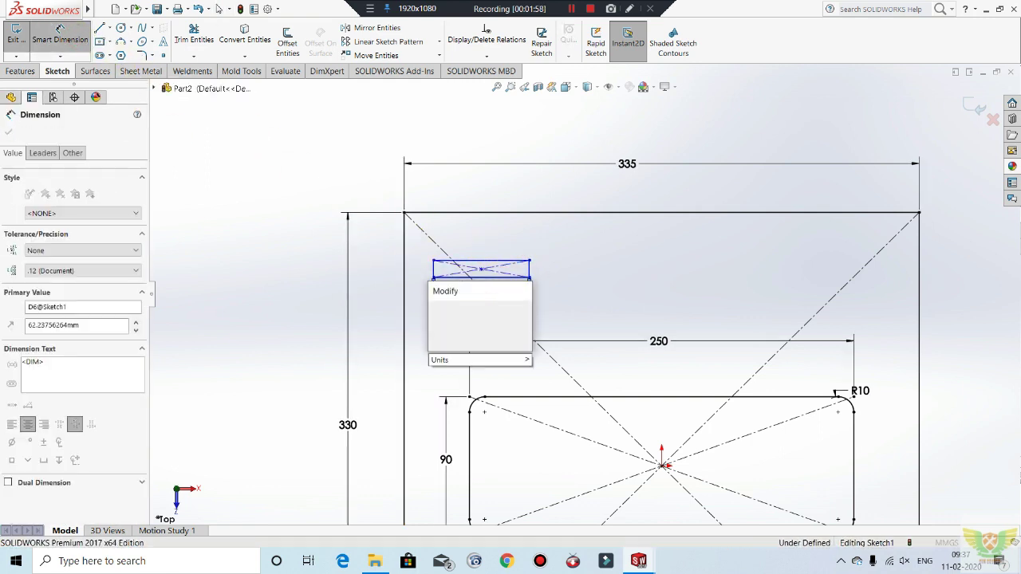
{"action": "type", "text": "50"}
{"action": "key", "text": "Return"}
{"action": "key", "text": "Escape"}
Step: Dimension the small rectangle's left vertical edge at 10 mm
{"action": "scroll", "coordinate": [452, 276], "scroll_direction": "down", "scroll_amount": 3}
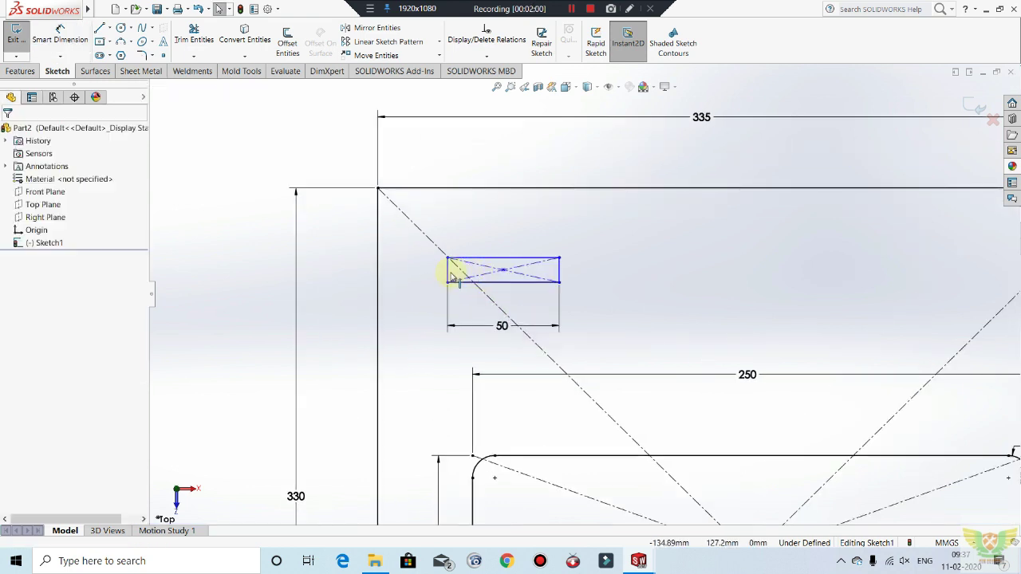
{"action": "left_click", "coordinate": [446, 269]}
{"action": "left_click", "coordinate": [54, 38]}
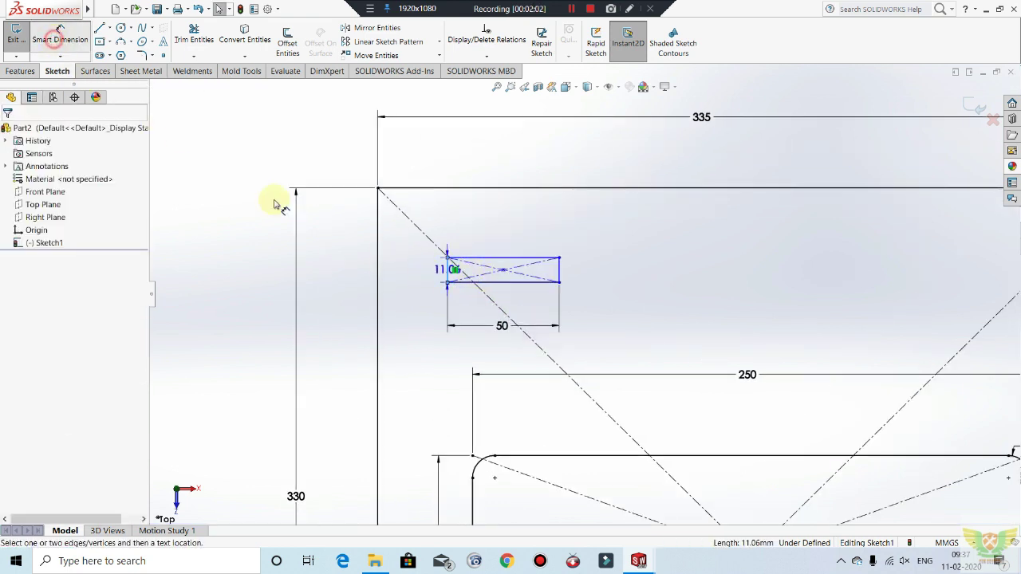
{"action": "left_click", "coordinate": [410, 272]}
{"action": "type", "text": "10"}
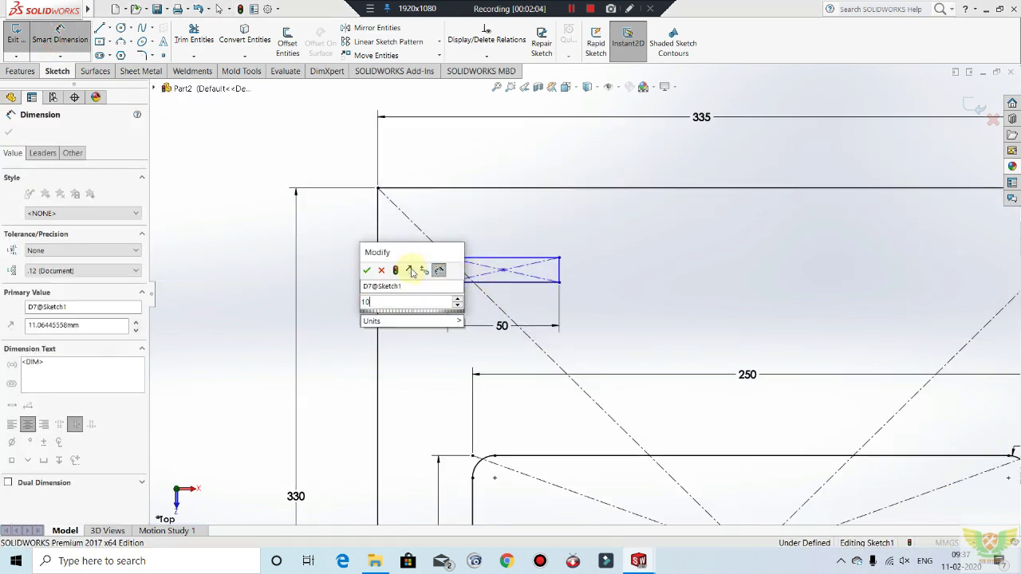
{"action": "key", "text": "Return"}
{"action": "key", "text": "Escape"}
Step: Try to fillet all corners of the 50 by 10 mm rectangle at once with a 10 mm radius
{"action": "left_click", "coordinate": [141, 56]}
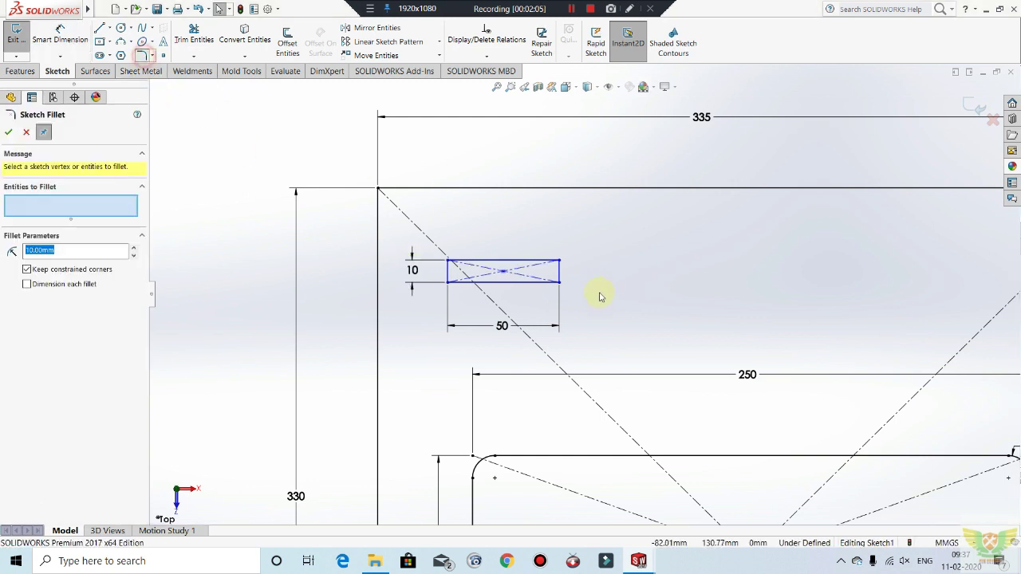
{"action": "scroll", "coordinate": [601, 297], "scroll_direction": "down", "scroll_amount": 2}
{"action": "left_click_drag", "start_coordinate": [569, 220], "coordinate": [330, 332]}
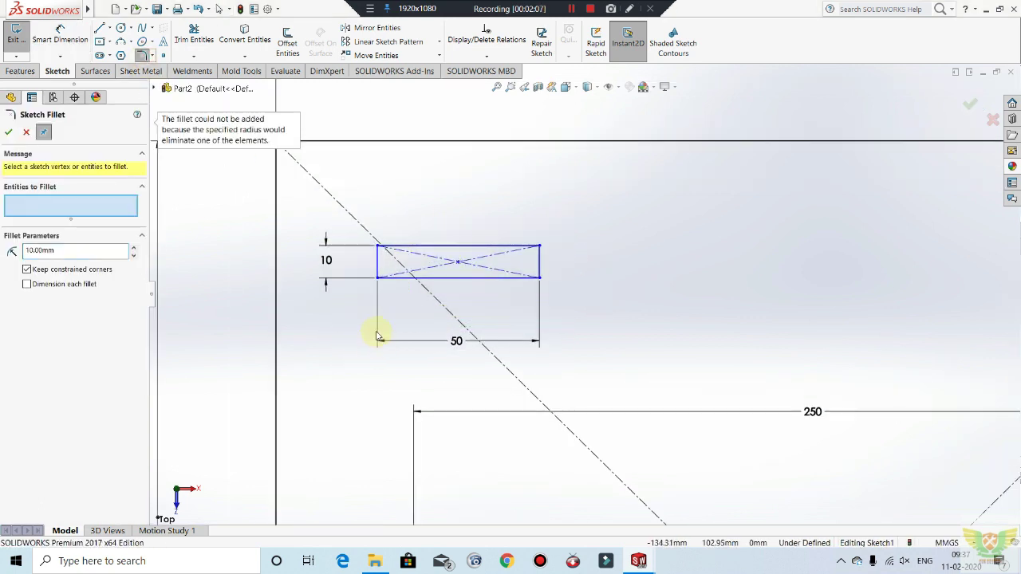
Step: Set the sketch fillet radius to 2 mm, clear the stray edge selection, and round all four corners of the 50 by 10 mm rectangle
{"action": "left_click", "coordinate": [531, 246]}
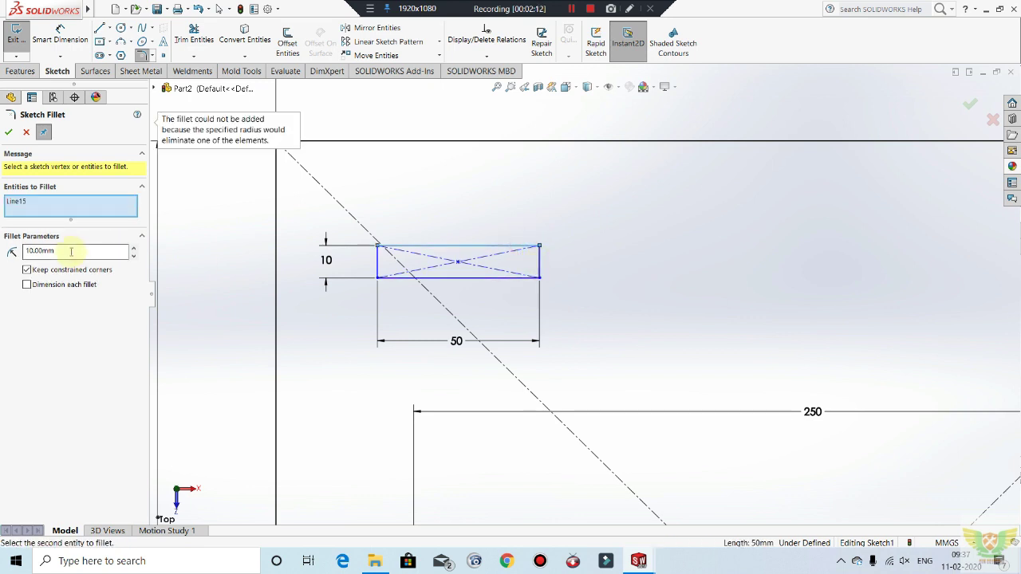
{"action": "type", "text": "2"}
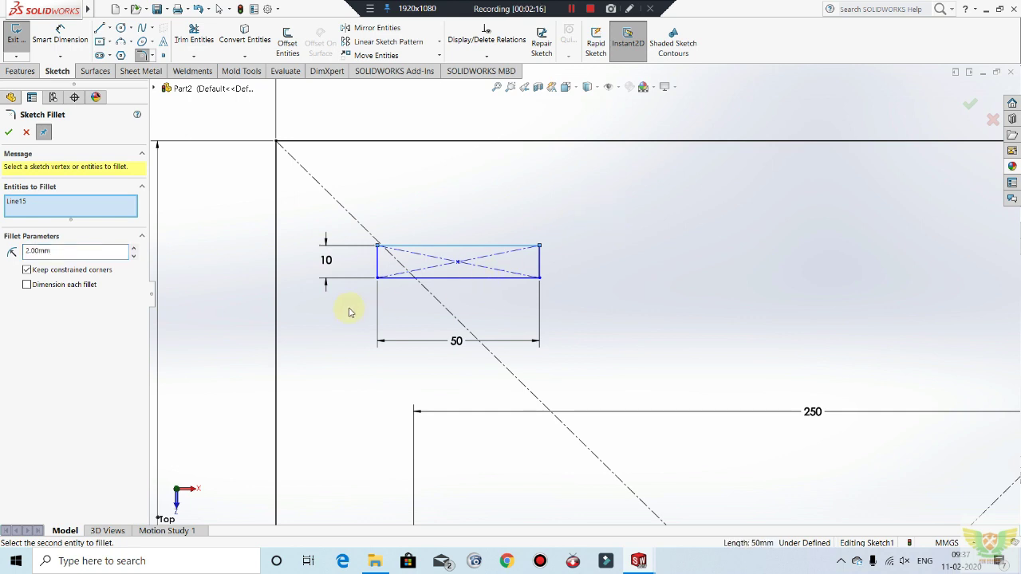
{"action": "right_click", "coordinate": [70, 201]}
{"action": "left_click", "coordinate": [93, 214]}
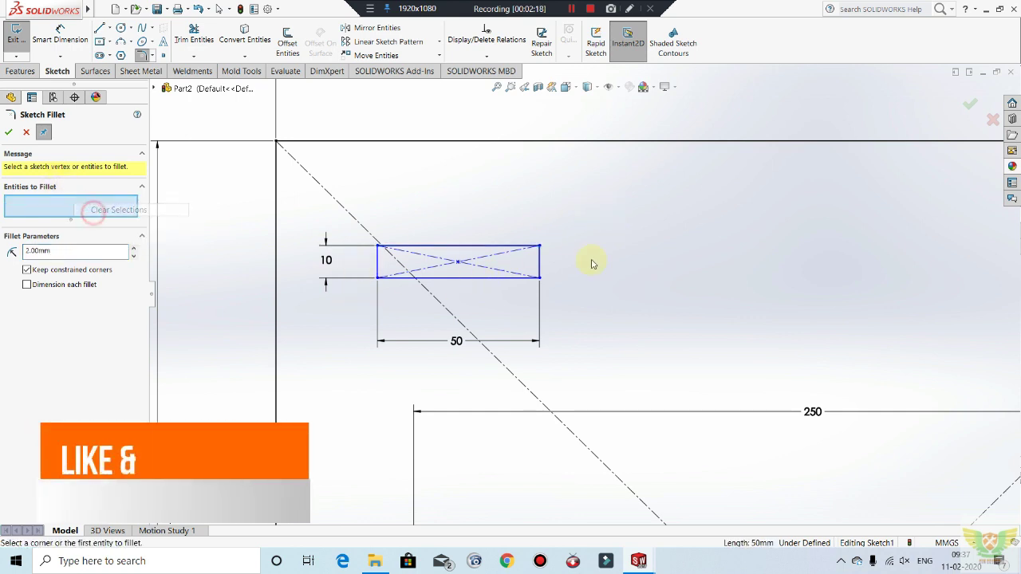
{"action": "left_click_drag", "start_coordinate": [586, 222], "coordinate": [354, 322]}
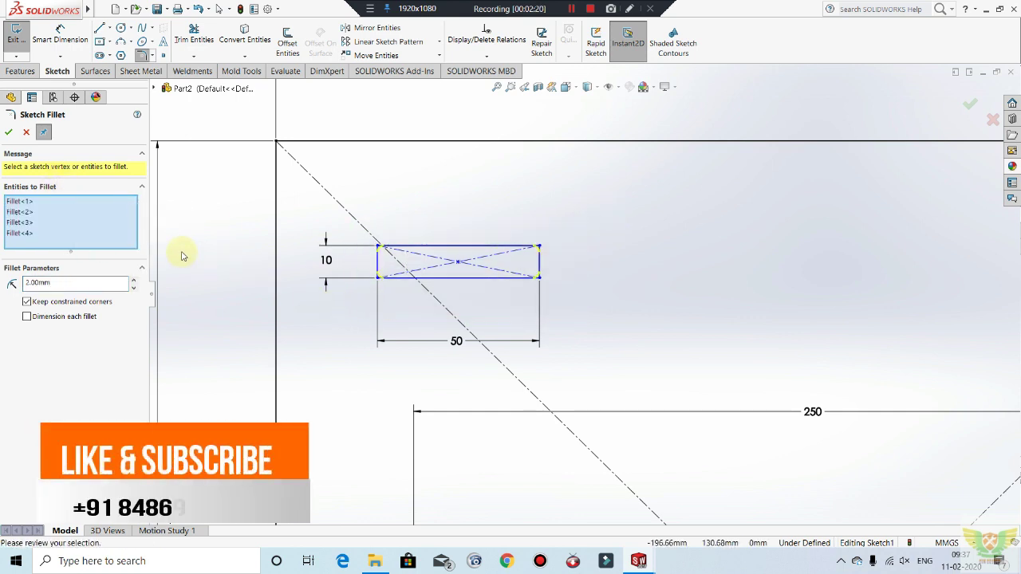
{"action": "left_click", "coordinate": [10, 132]}
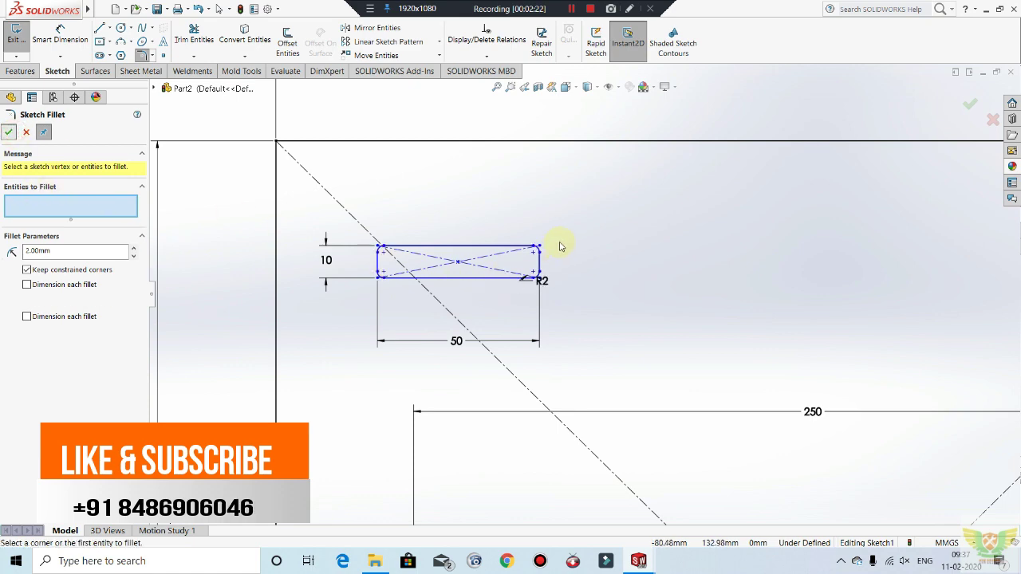
Step: Move the small rounded rectangle slightly down, away from the outer rectangle's upper edge
{"action": "scroll", "coordinate": [606, 259], "scroll_direction": "up", "scroll_amount": 4}
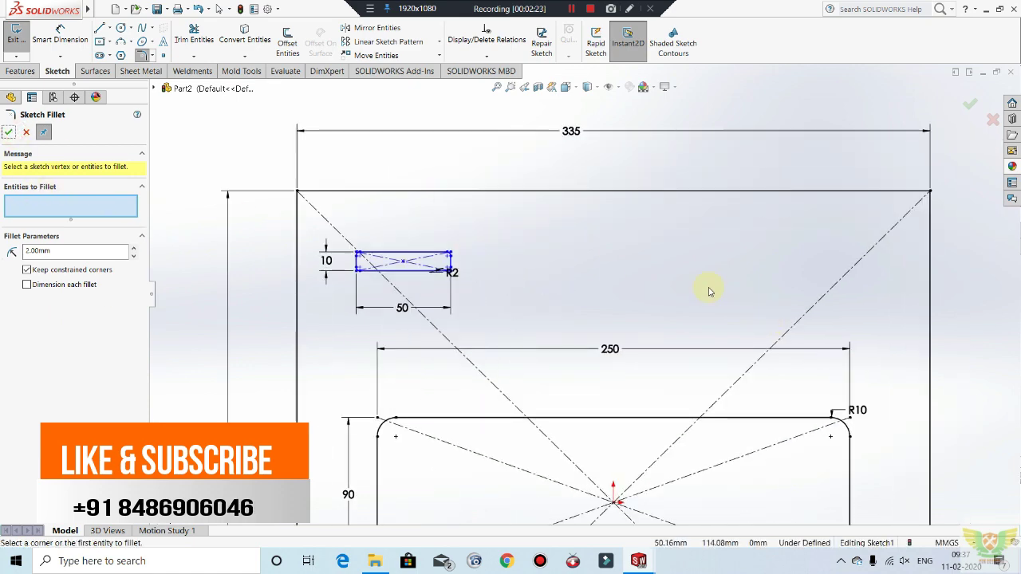
{"action": "scroll", "coordinate": [434, 221], "scroll_direction": "down", "scroll_amount": 2}
{"action": "scroll", "coordinate": [462, 239], "scroll_direction": "up", "scroll_amount": 3}
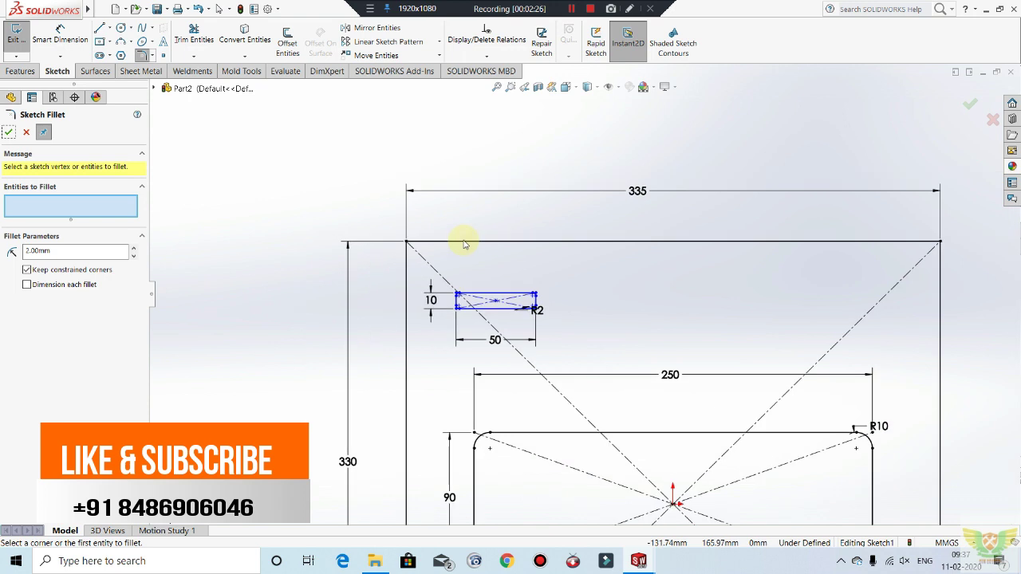
{"action": "scroll", "coordinate": [504, 278], "scroll_direction": "down", "scroll_amount": 3}
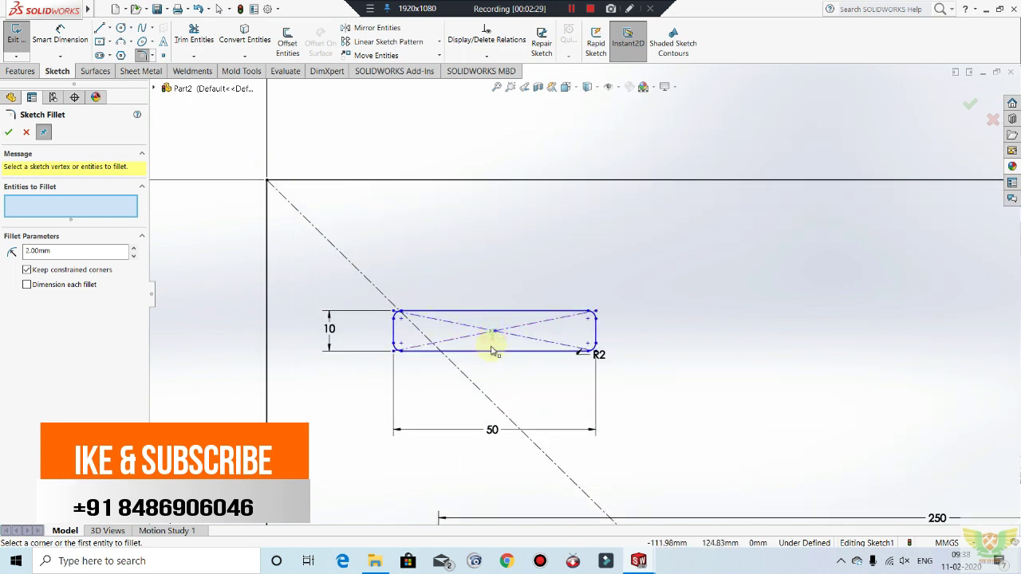
{"action": "key", "text": "Escape"}
{"action": "left_click", "coordinate": [495, 330]}
{"action": "left_click_drag", "start_coordinate": [495, 356], "coordinate": [496, 362]}
{"action": "scroll", "coordinate": [524, 320], "scroll_direction": "up", "scroll_amount": 4}
{"action": "scroll", "coordinate": [602, 302], "scroll_direction": "down", "scroll_amount": 2}
{"action": "key", "text": "Escape"}
{"action": "scroll", "coordinate": [601, 306], "scroll_direction": "down", "scroll_amount": 1}
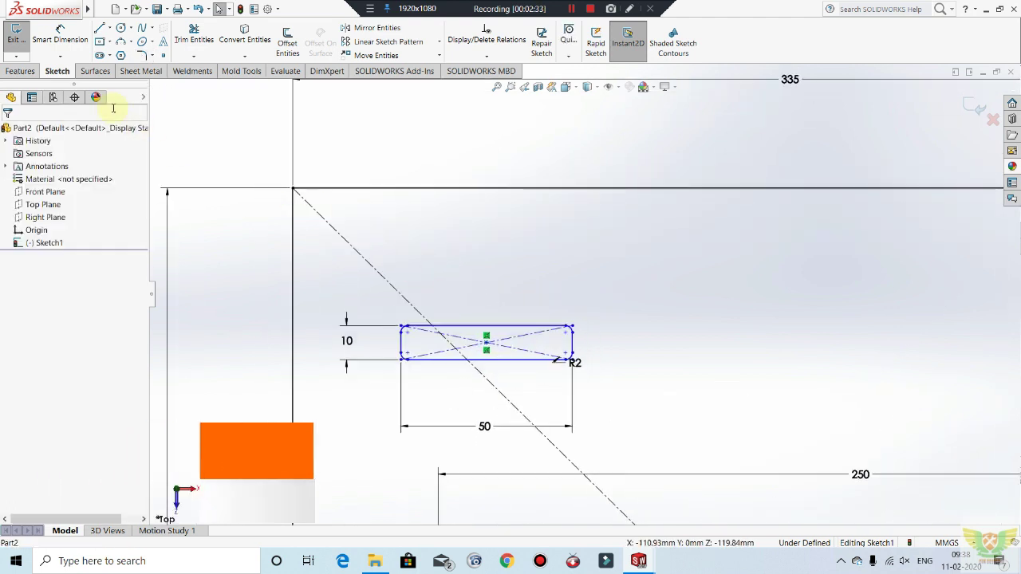
Step: Sketch two thin centre rectangles side by side above the small rounded rectangle, the left about 25 mm long and the right about 30 mm long
{"action": "left_click", "coordinate": [100, 40]}
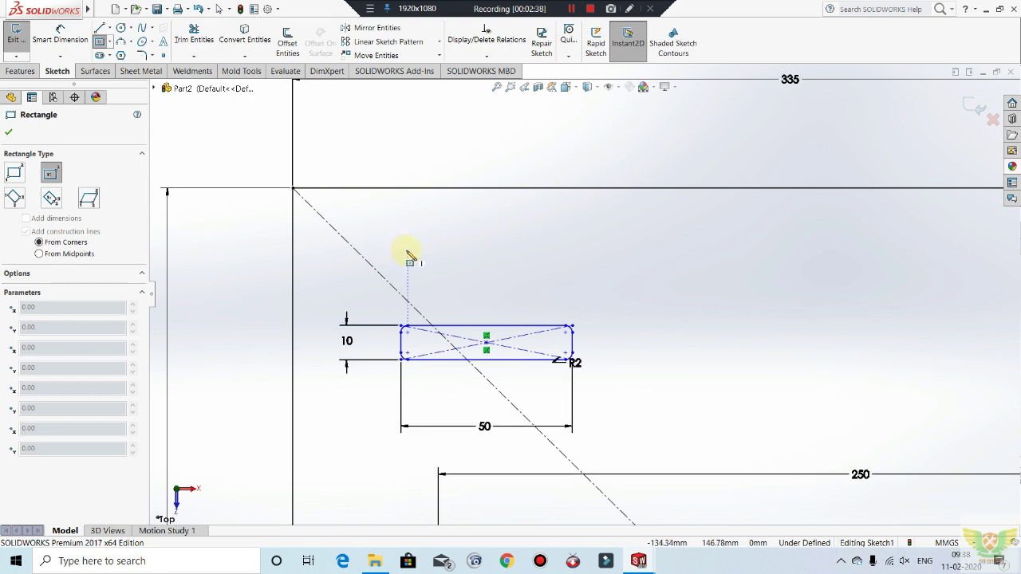
{"action": "left_click", "coordinate": [391, 241]}
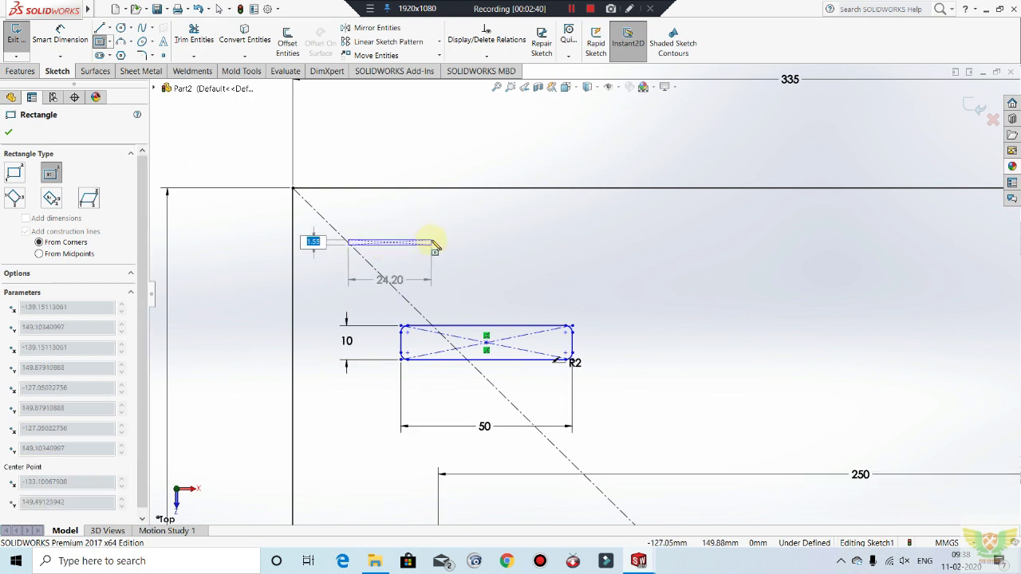
{"action": "left_click", "coordinate": [433, 247]}
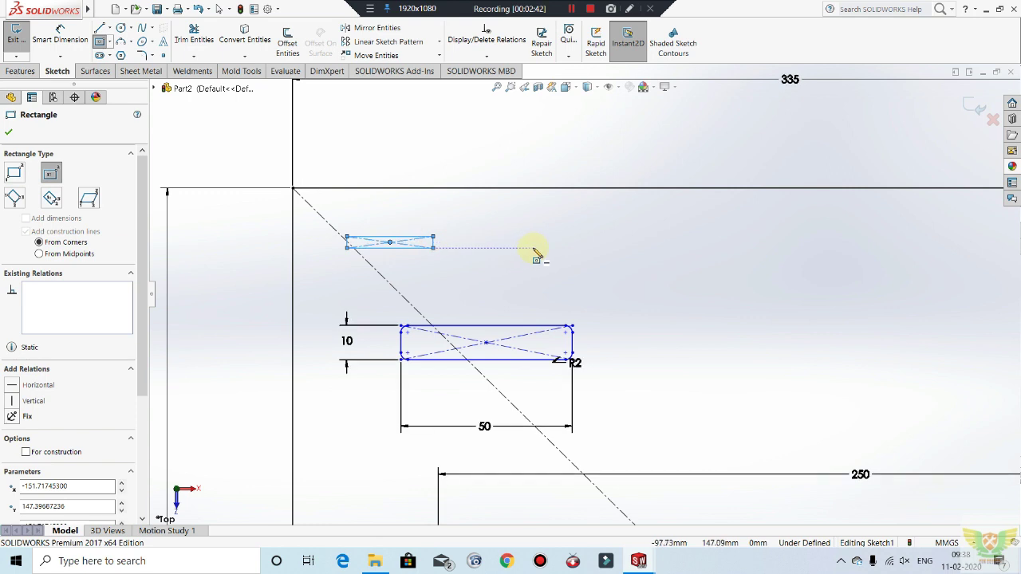
{"action": "left_click", "coordinate": [537, 243]}
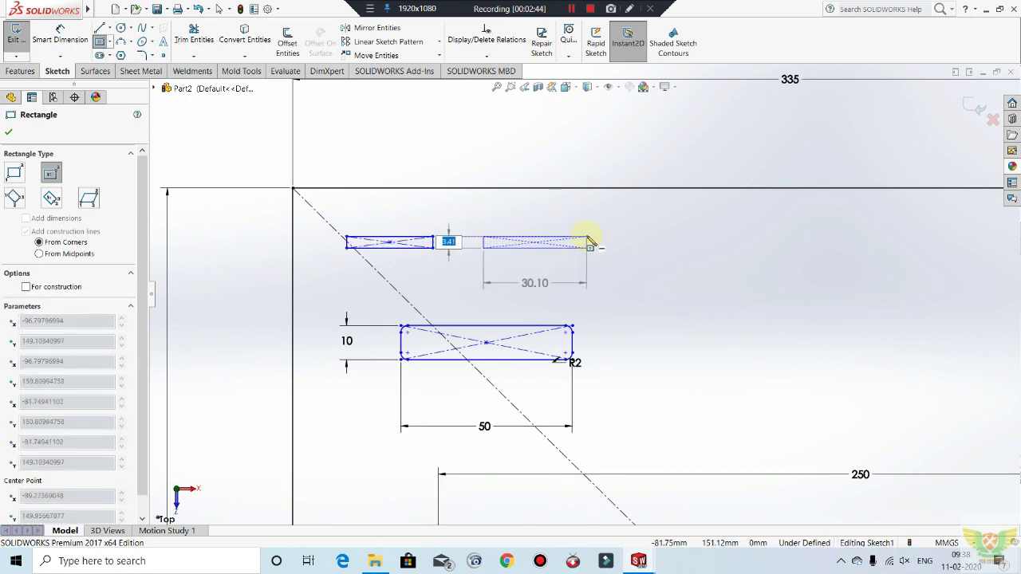
{"action": "left_click", "coordinate": [587, 240]}
{"action": "key", "text": "Escape"}
Step: Dimension the left thin rectangle's upper horizontal edge at 25 mm
{"action": "left_click", "coordinate": [59, 34]}
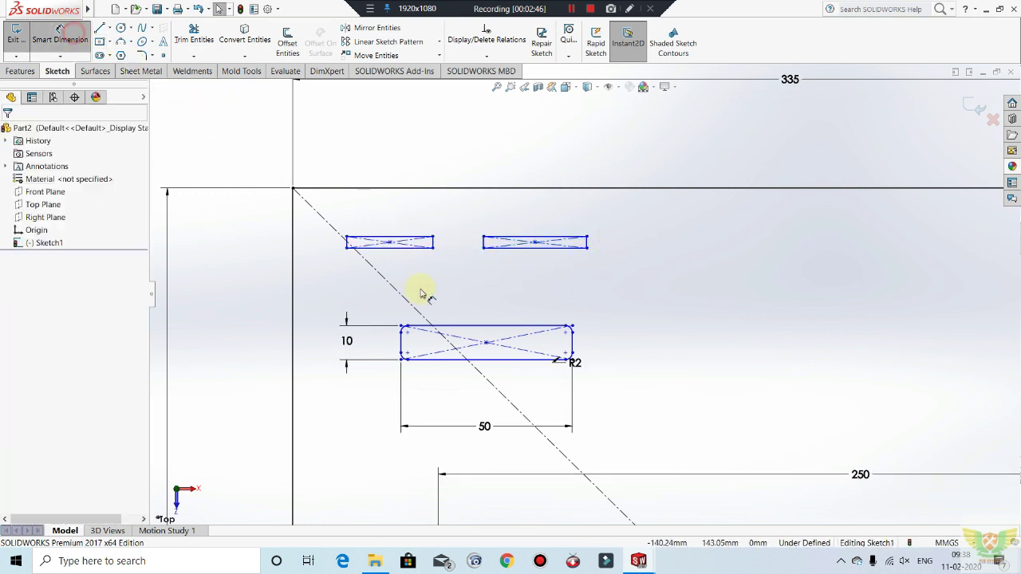
{"action": "left_click", "coordinate": [391, 239]}
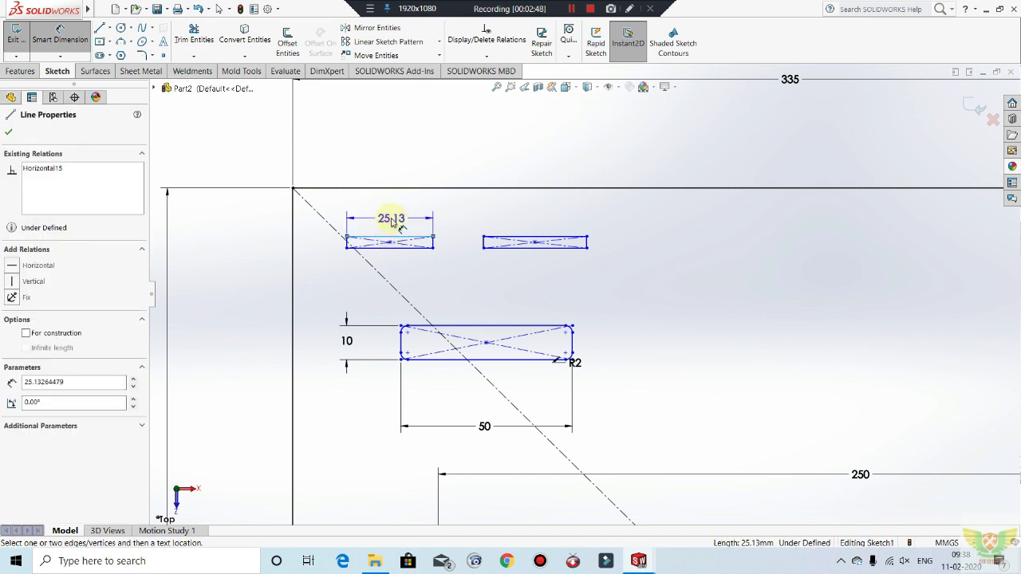
{"action": "left_click", "coordinate": [391, 222]}
{"action": "type", "text": "25"}
{"action": "key", "text": "Return"}
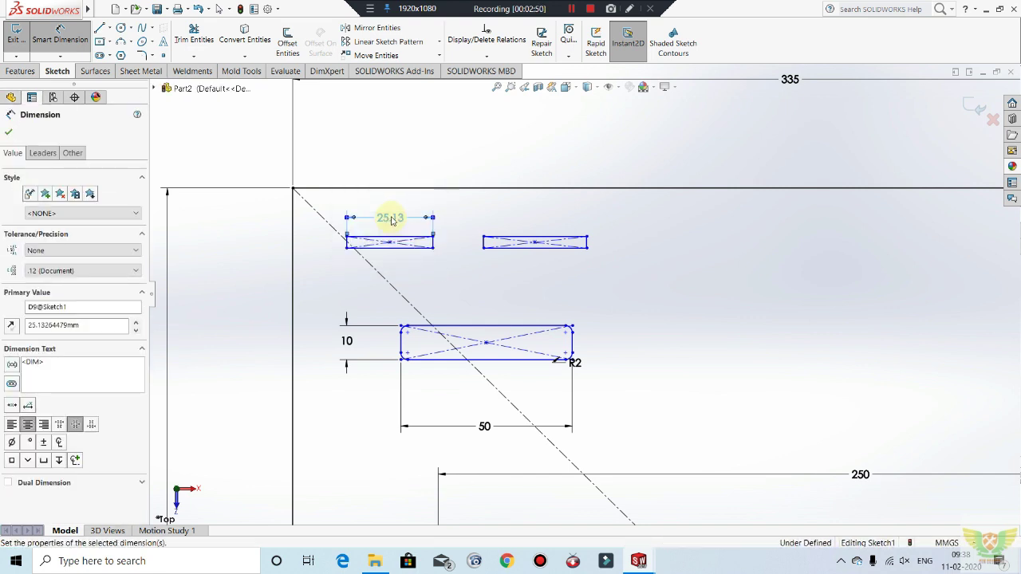
Step: Dimension the upper horizontal edge of the right thin rectangle at 25 mm
{"action": "left_click", "coordinate": [539, 223]}
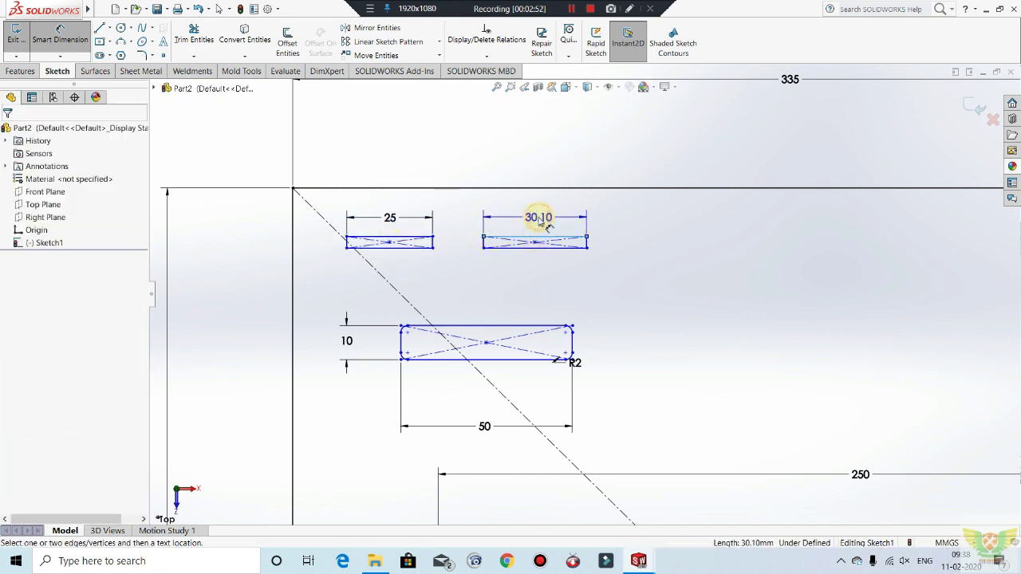
{"action": "left_click", "coordinate": [538, 219]}
{"action": "type", "text": "25"}
{"action": "key", "text": "Return"}
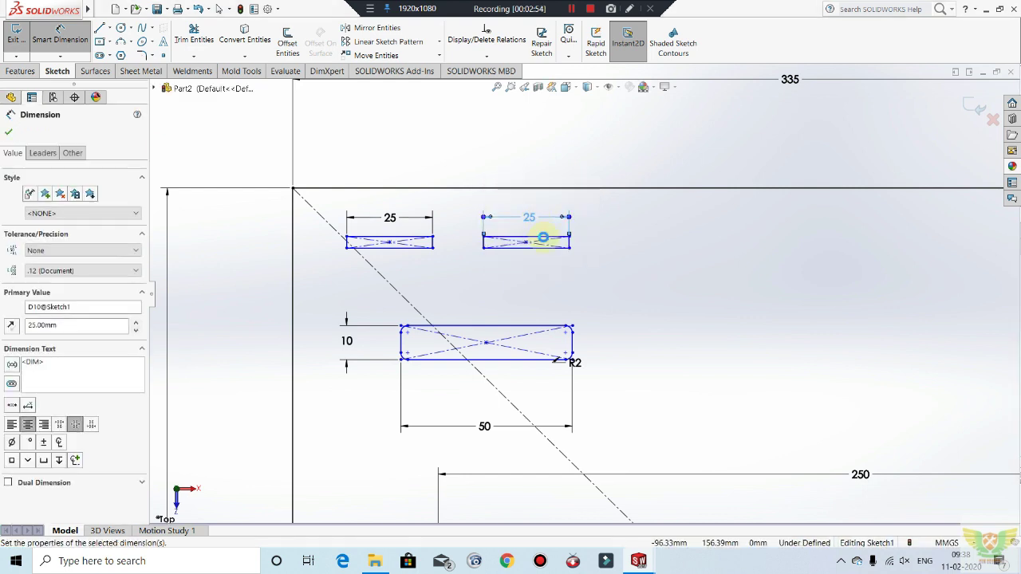
Step: Dimension the gap between the facing short edges of the two thin rectangles at 25 mm
{"action": "left_click", "coordinate": [59, 36]}
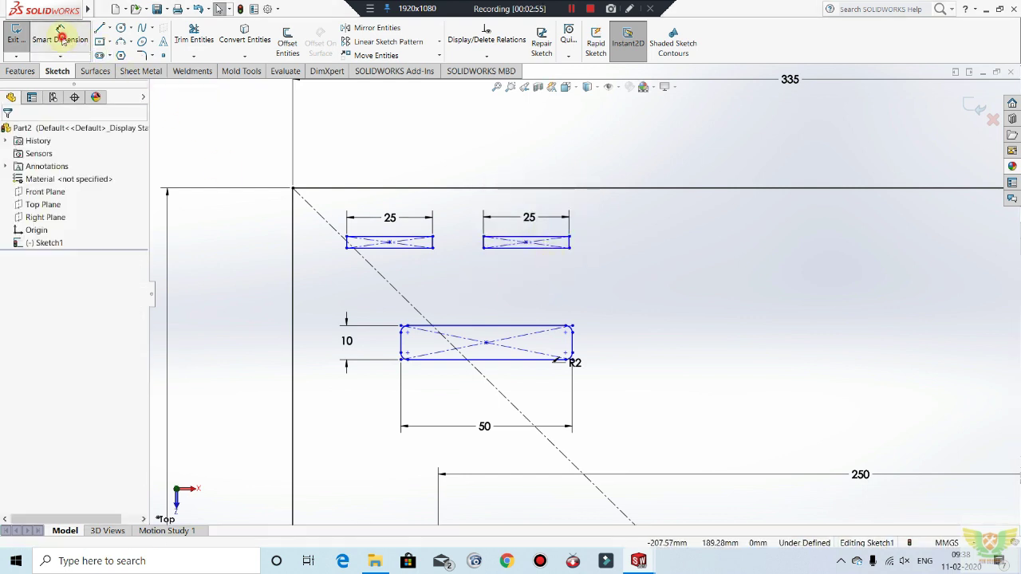
{"action": "left_click", "coordinate": [435, 242]}
{"action": "left_click", "coordinate": [483, 242]}
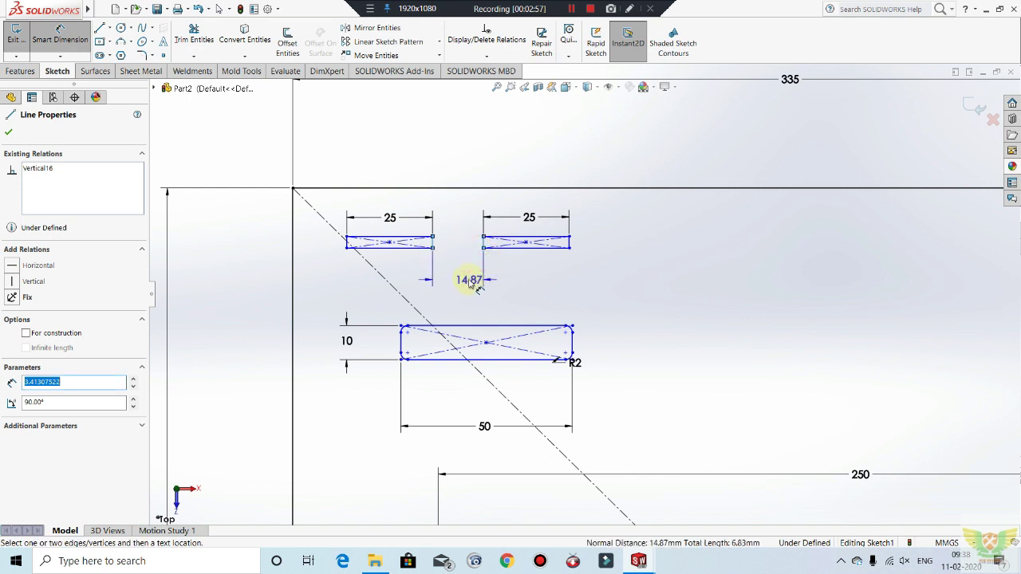
{"action": "left_click", "coordinate": [469, 281]}
{"action": "type", "text": "25"}
{"action": "key", "text": "Return"}
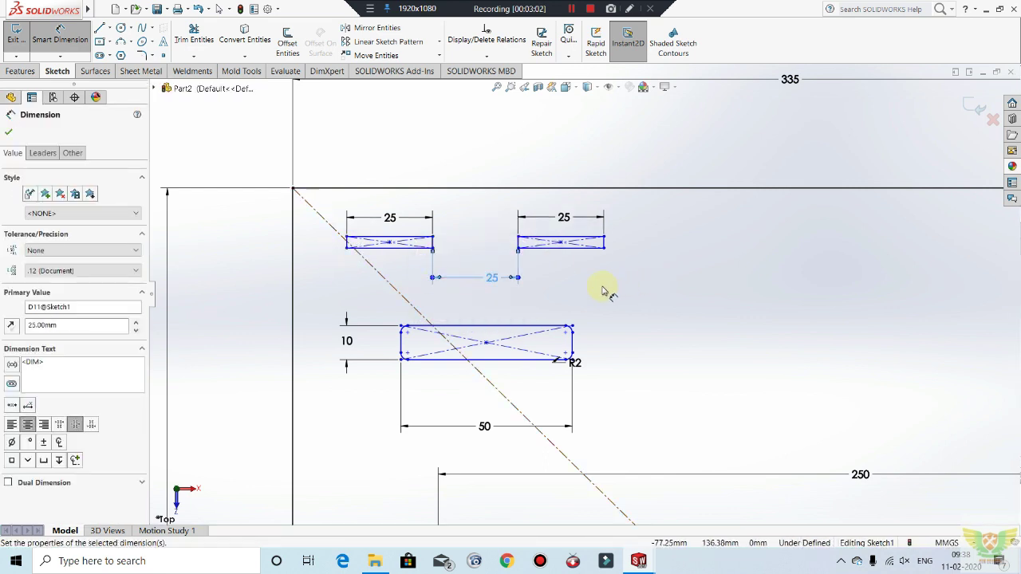
Step: Dimension the horizontal offset between the right thin rectangle's lower-right corner and the rounded rectangle's right edge at 10 mm
{"action": "left_click", "coordinate": [603, 249]}
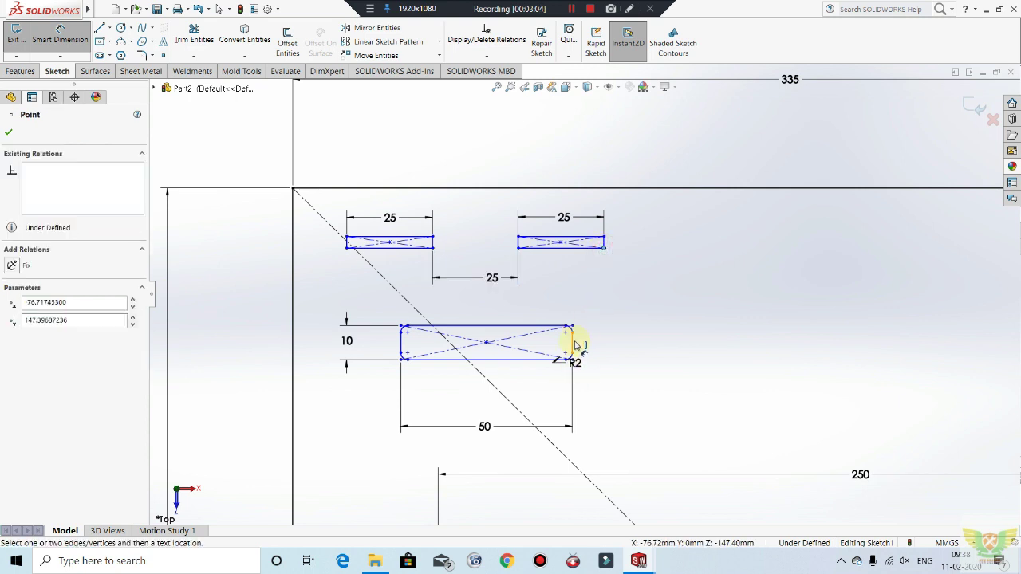
{"action": "left_click", "coordinate": [572, 344]}
{"action": "left_click", "coordinate": [583, 283]}
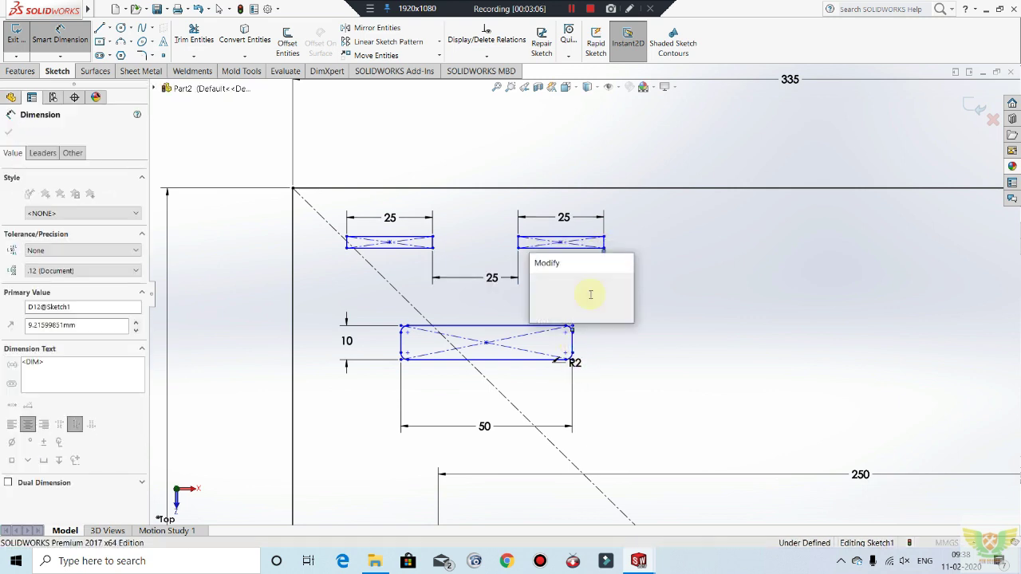
{"action": "type", "text": "10"}
{"action": "key", "text": "Return"}
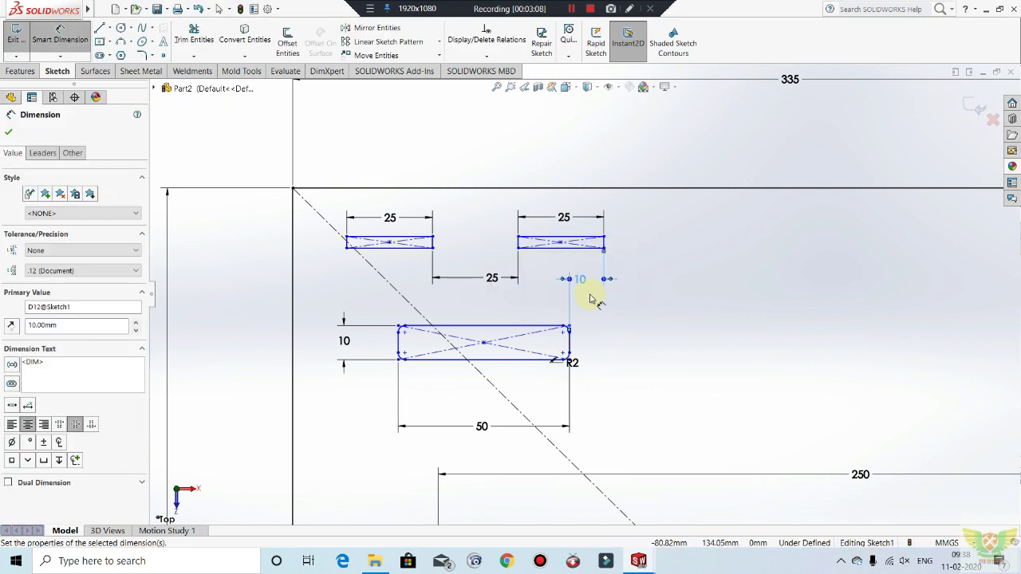
{"action": "key", "text": "Escape"}
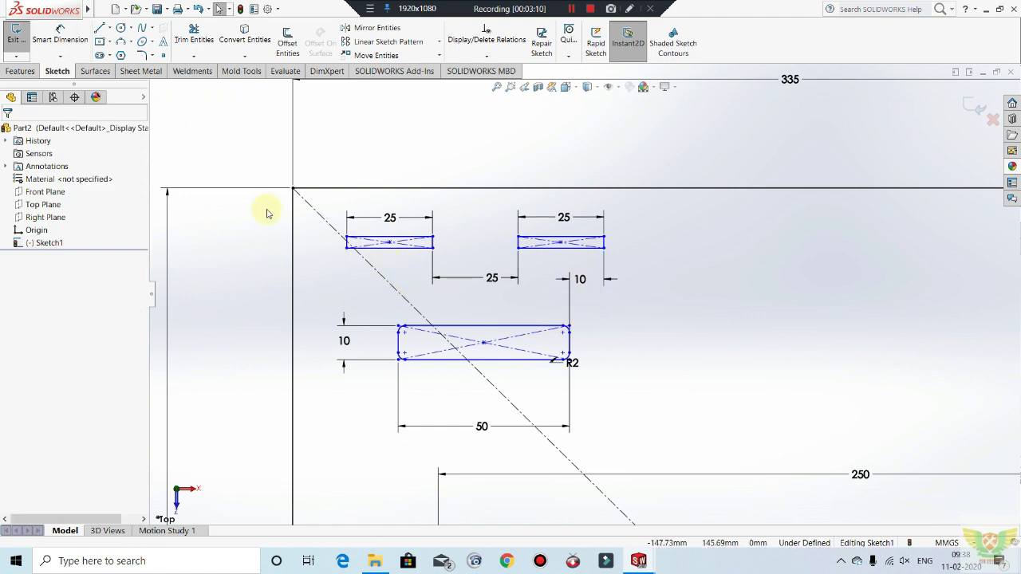
{"action": "left_click", "coordinate": [59, 36]}
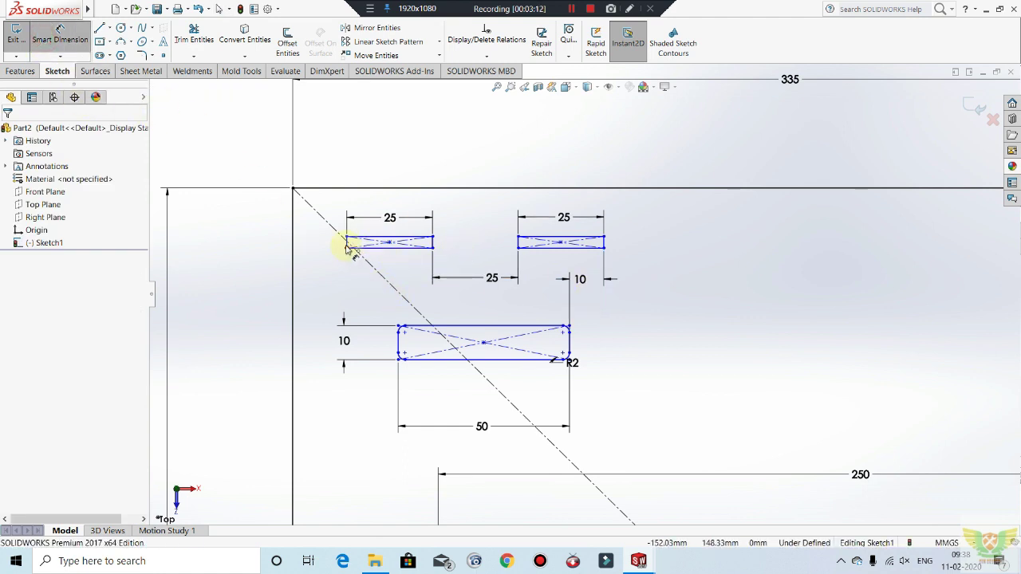
{"action": "left_click", "coordinate": [346, 244]}
{"action": "left_click", "coordinate": [401, 345]}
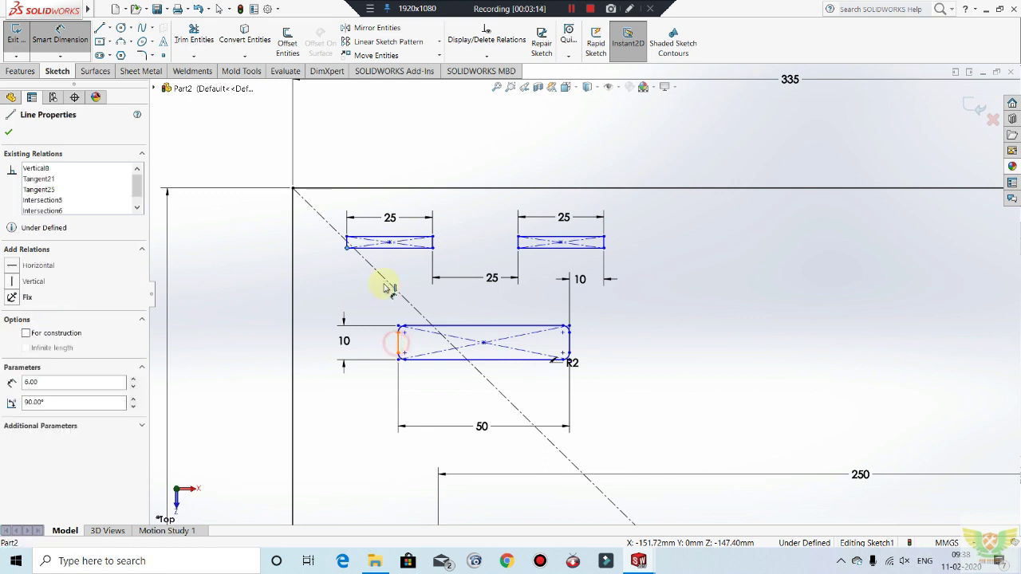
{"action": "key", "text": "Escape"}
{"action": "key", "text": "Escape"}
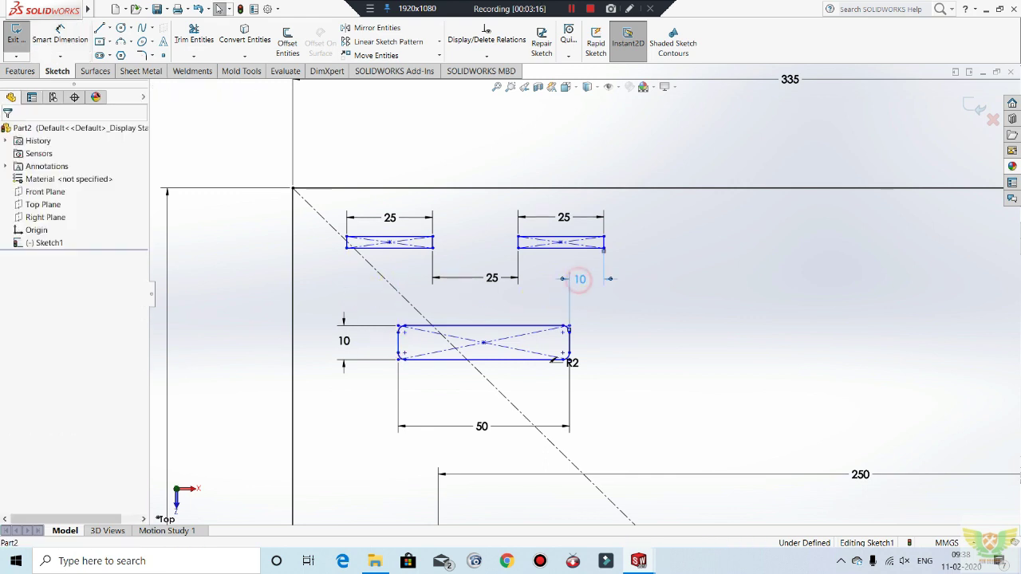
Step: Set the horizontal offset between the right thin rectangle and the rounded rectangle's right edge to 12.5 mm
{"action": "left_click", "coordinate": [626, 283]}
{"action": "type", "text": "12.5"}
{"action": "key", "text": "Return"}
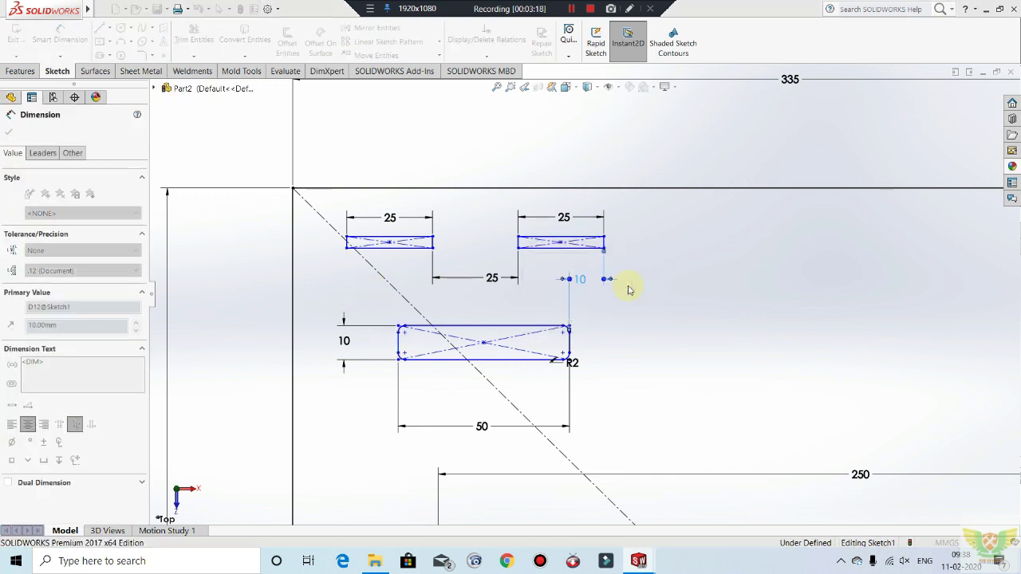
{"action": "key", "text": "Escape"}
{"action": "scroll", "coordinate": [652, 313], "scroll_direction": "up", "scroll_amount": 3}
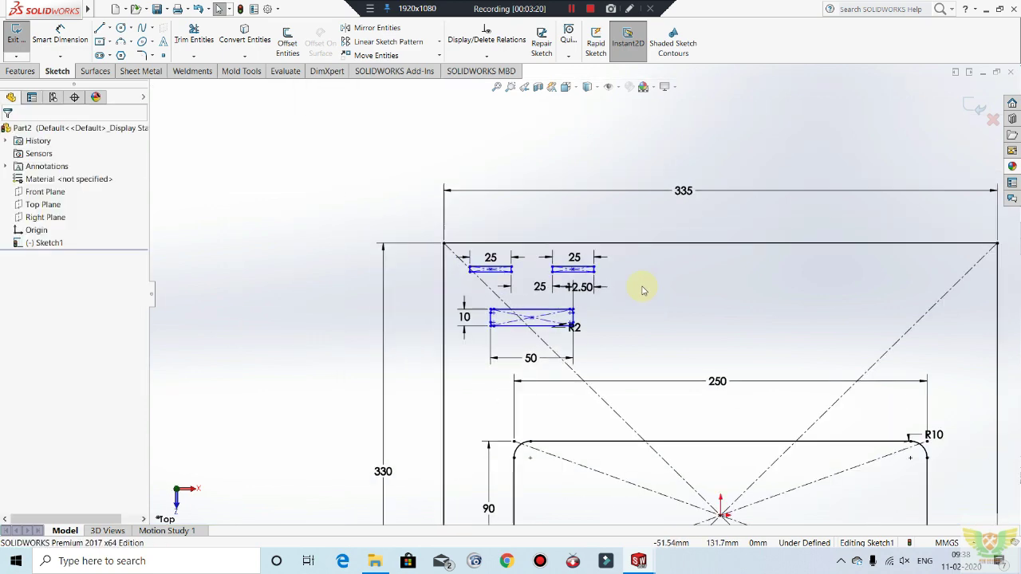
{"action": "scroll", "coordinate": [736, 310], "scroll_direction": "down", "scroll_amount": 2}
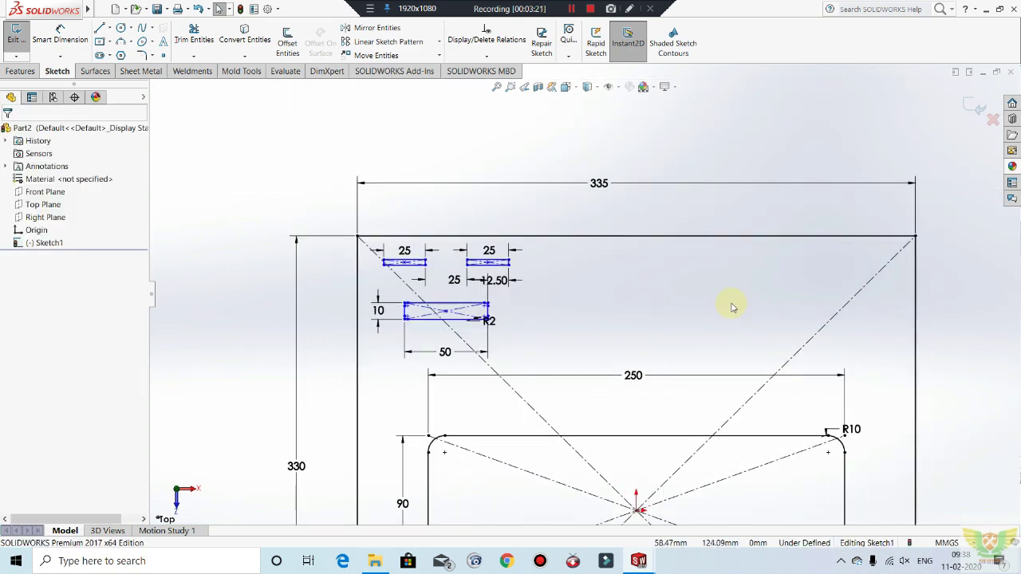
{"action": "scroll", "coordinate": [665, 260], "scroll_direction": "up", "scroll_amount": 3}
{"action": "scroll", "coordinate": [831, 315], "scroll_direction": "down", "scroll_amount": 2}
{"action": "scroll", "coordinate": [740, 272], "scroll_direction": "up", "scroll_amount": 3}
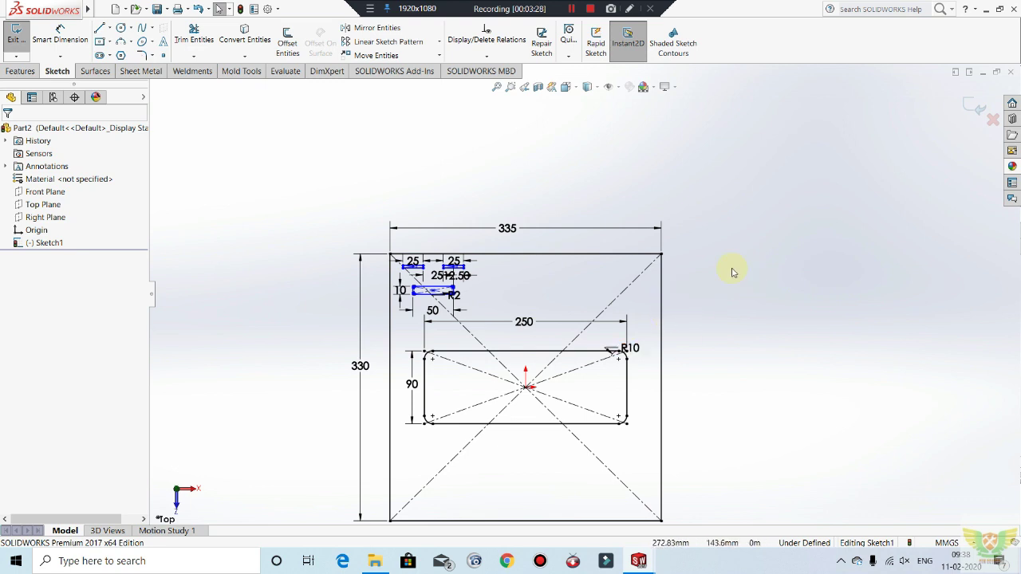
{"action": "scroll", "coordinate": [677, 273], "scroll_direction": "up", "scroll_amount": 1}
{"action": "scroll", "coordinate": [604, 318], "scroll_direction": "up", "scroll_amount": 2}
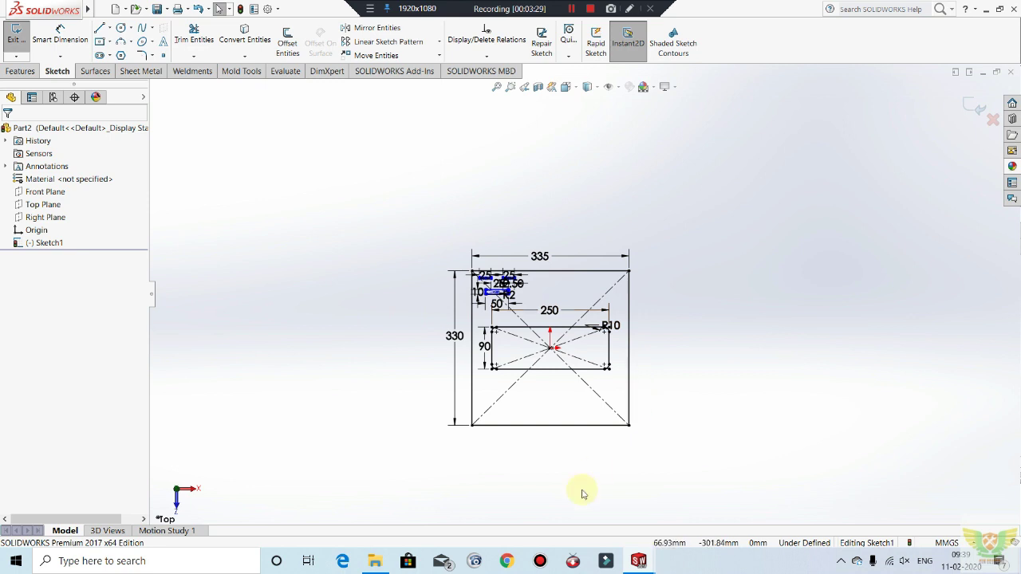
Step: Sketch two 20 mm diameter circles level with each other below the central opening, one towards each side of the base
{"action": "scroll", "coordinate": [553, 398], "scroll_direction": "down", "scroll_amount": 5}
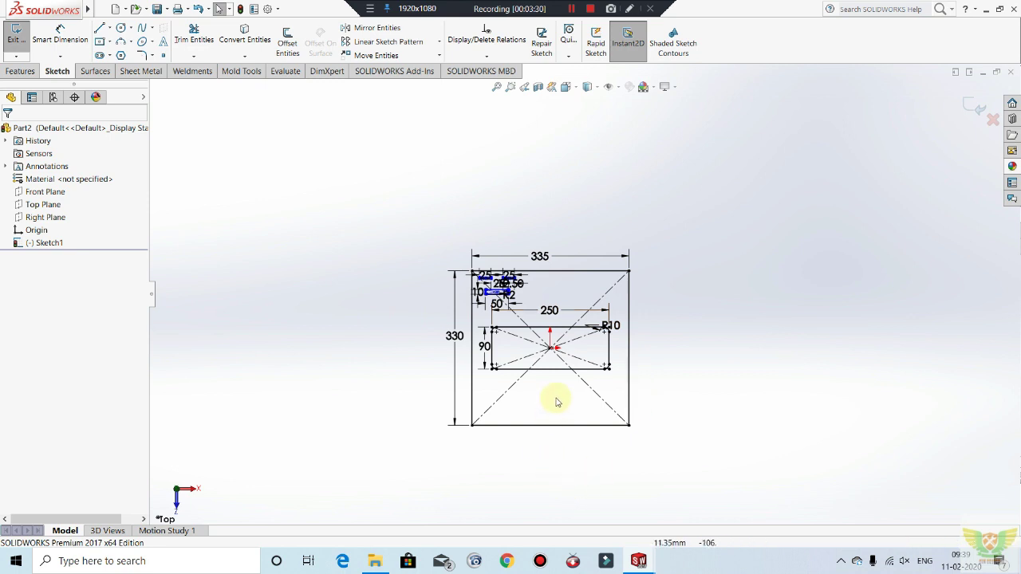
{"action": "left_click", "coordinate": [120, 28]}
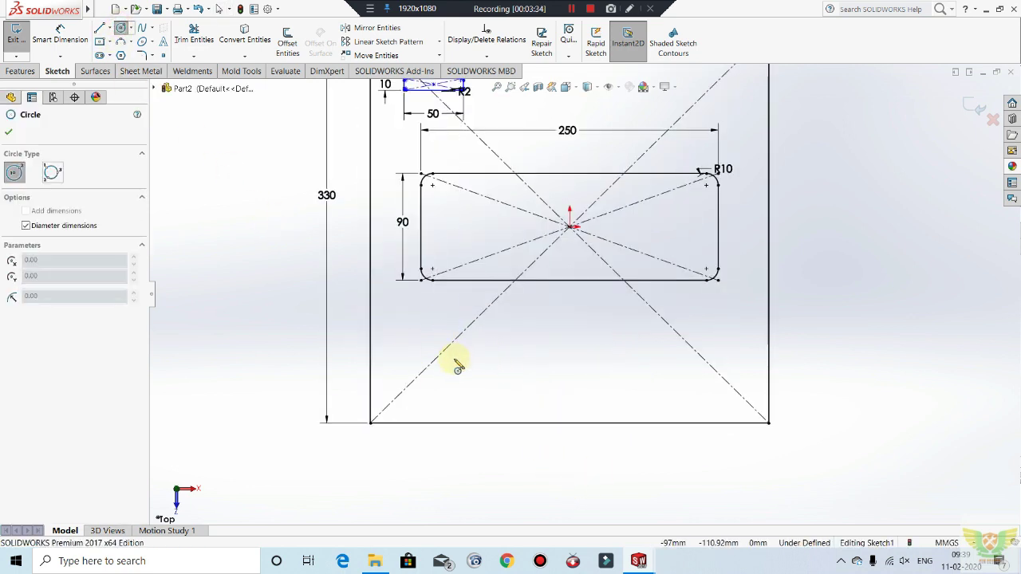
{"action": "left_click", "coordinate": [458, 364]}
{"action": "type", "text": "20"}
{"action": "key", "text": "Return"}
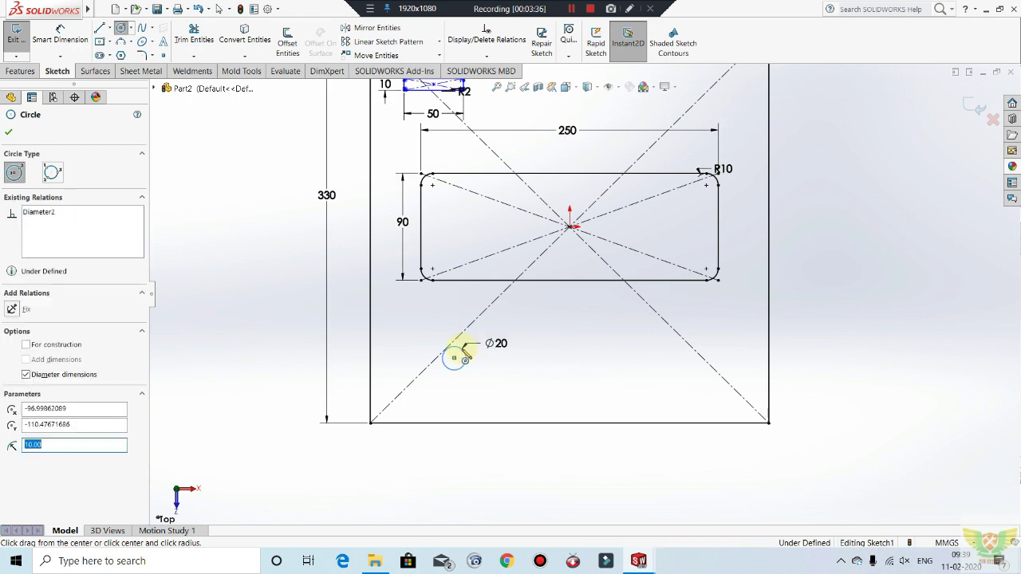
{"action": "left_click", "coordinate": [670, 359]}
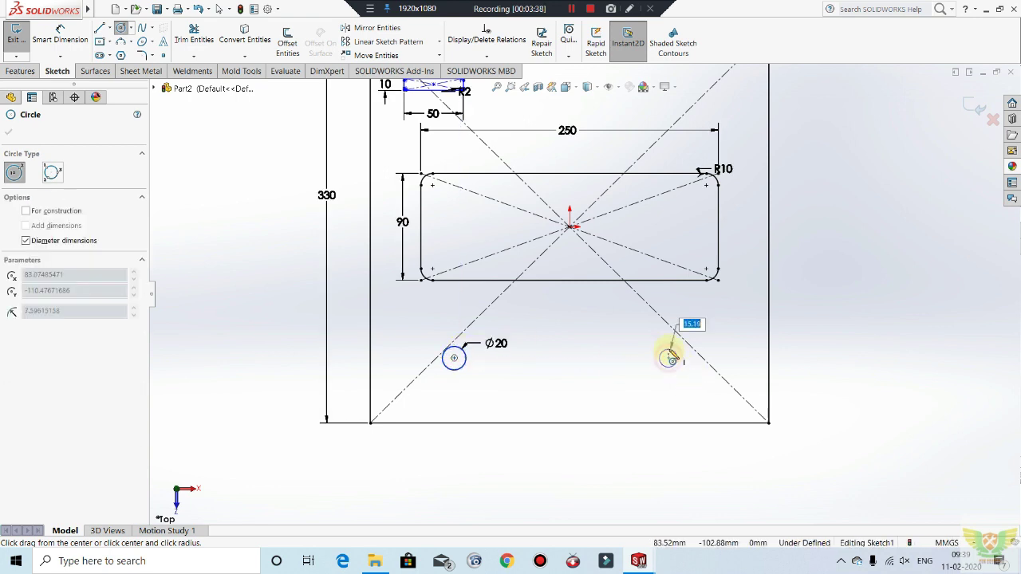
{"action": "type", "text": "20"}
{"action": "key", "text": "Return"}
Step: Dimension the horizontal distance between the centres of the two circles at 180 mm
{"action": "left_click", "coordinate": [60, 36]}
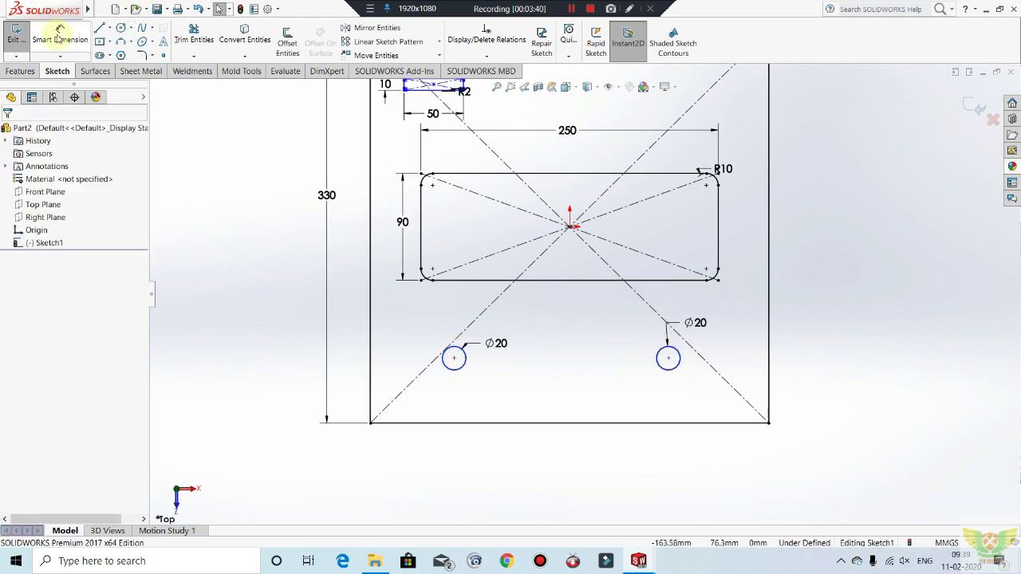
{"action": "left_click", "coordinate": [453, 358]}
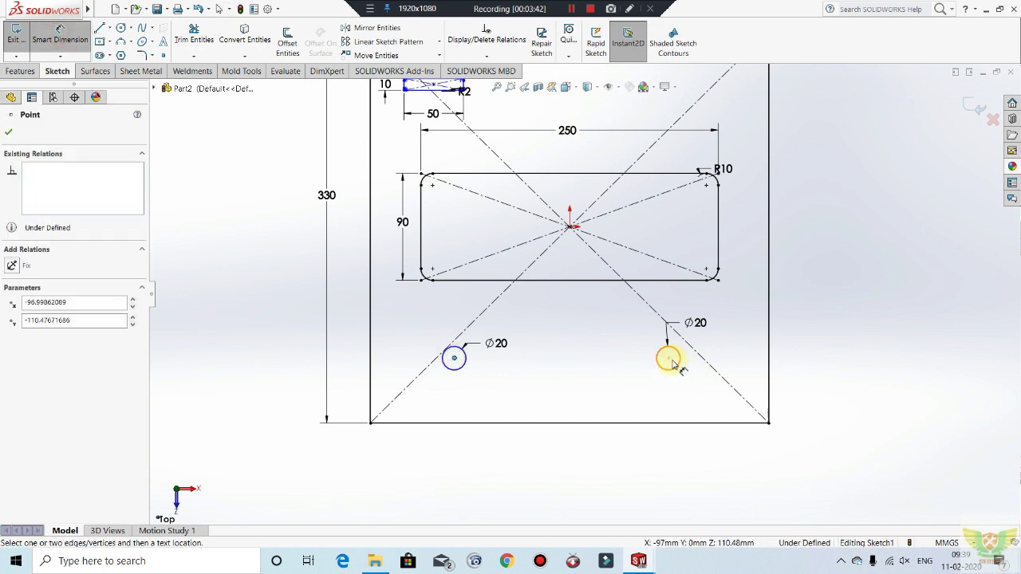
{"action": "left_click", "coordinate": [669, 358]}
{"action": "left_click", "coordinate": [558, 373]}
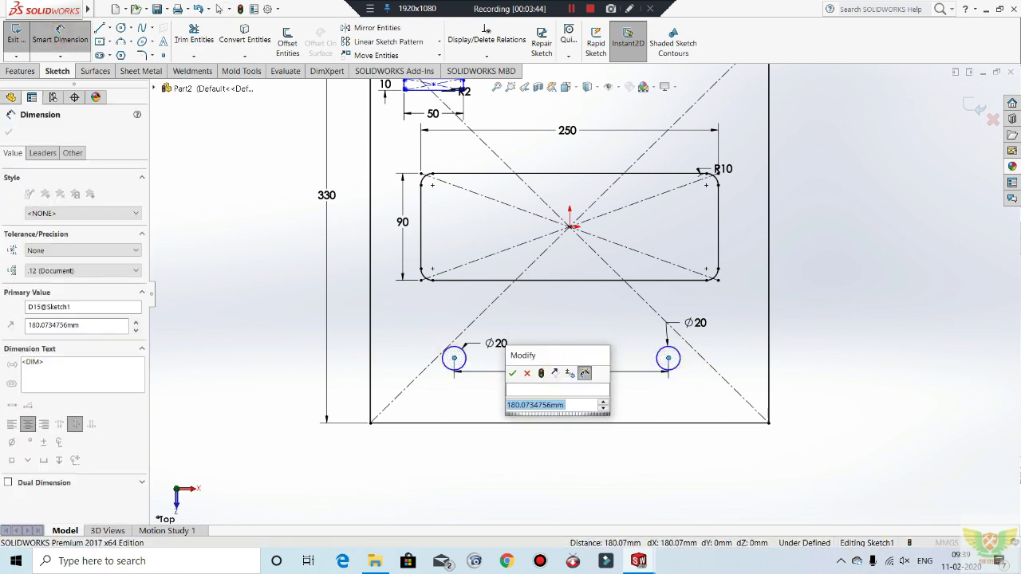
{"action": "type", "text": "180"}
{"action": "key", "text": "Return"}
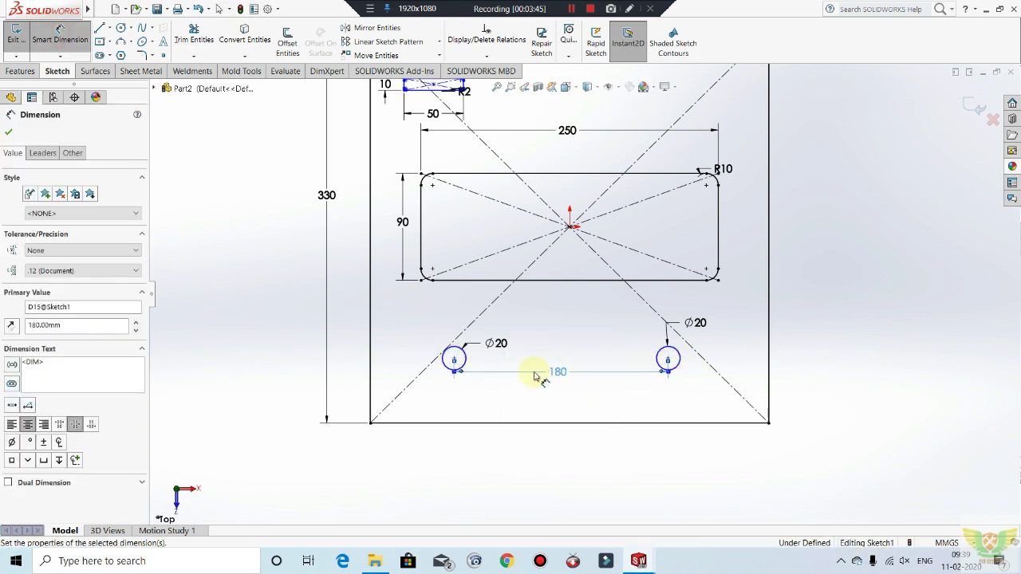
Step: Dimension the left circle's centre at 70 mm from the left edge of the base outline
{"action": "left_click", "coordinate": [370, 354]}
{"action": "left_click", "coordinate": [453, 358]}
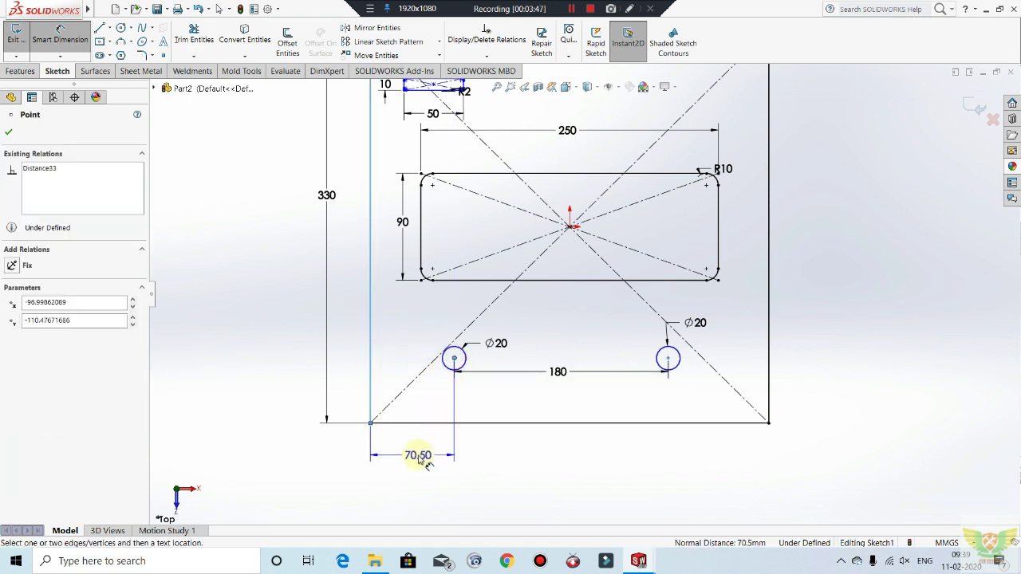
{"action": "left_click", "coordinate": [420, 453]}
{"action": "type", "text": "70.50137911mm"}
{"action": "key", "text": "Return"}
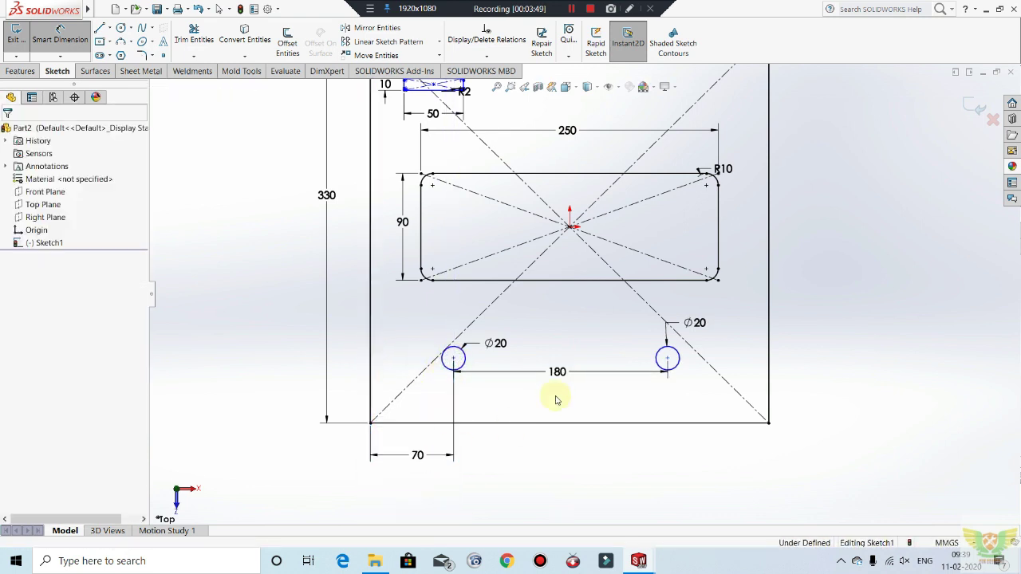
Step: Exit the sketch and create a 0.50 mm thick sheet-metal base flange from it
{"action": "scroll", "coordinate": [712, 335], "scroll_direction": "up", "scroll_amount": 5}
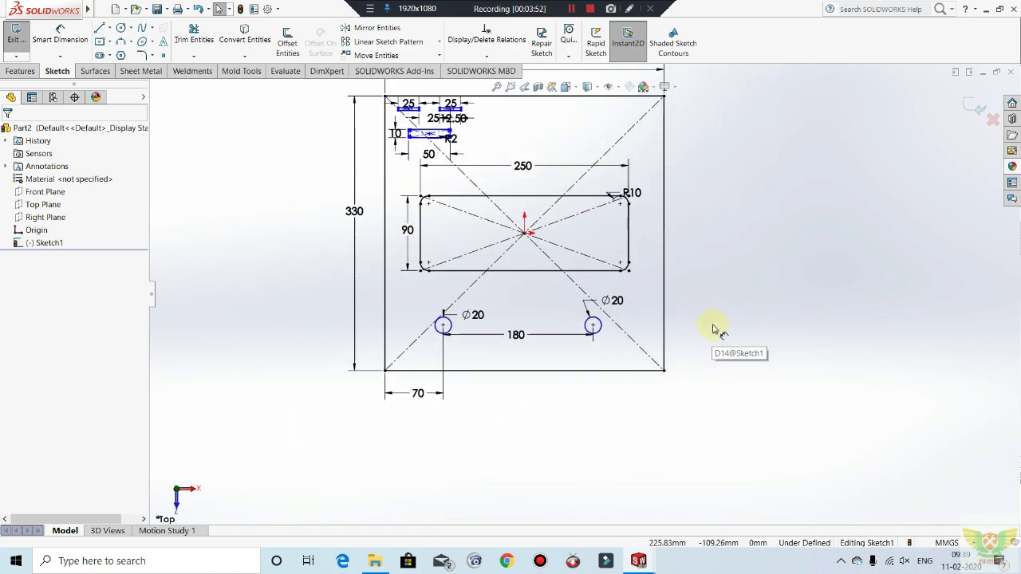
{"action": "left_click", "coordinate": [14, 35]}
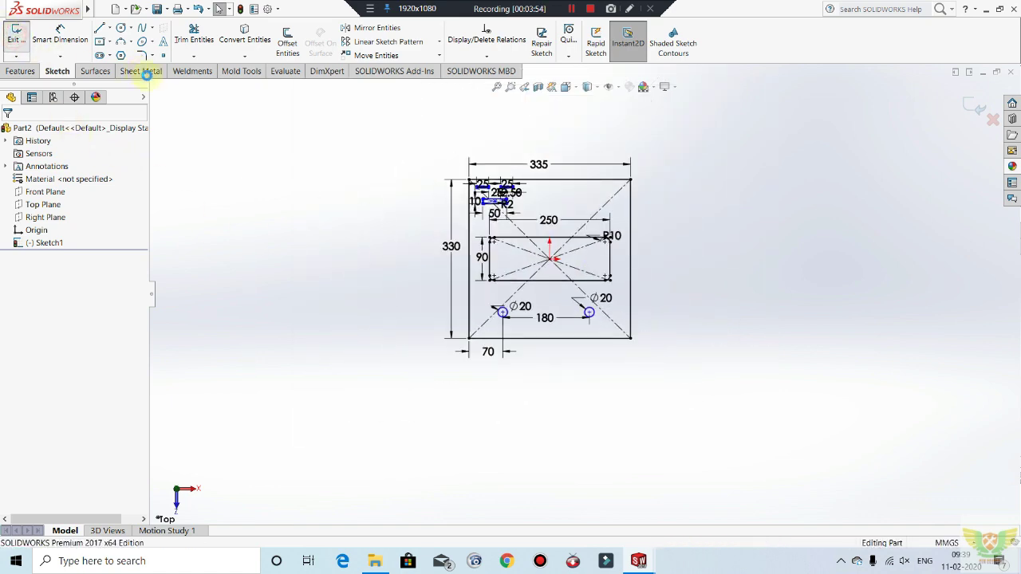
{"action": "left_click", "coordinate": [140, 71]}
{"action": "left_click", "coordinate": [39, 38]}
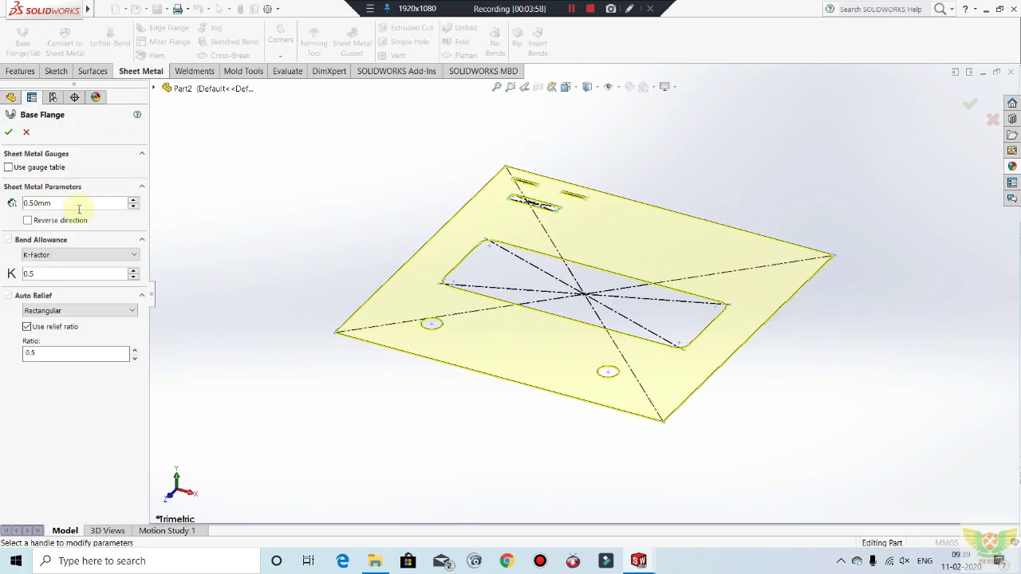
{"action": "left_click", "coordinate": [7, 134]}
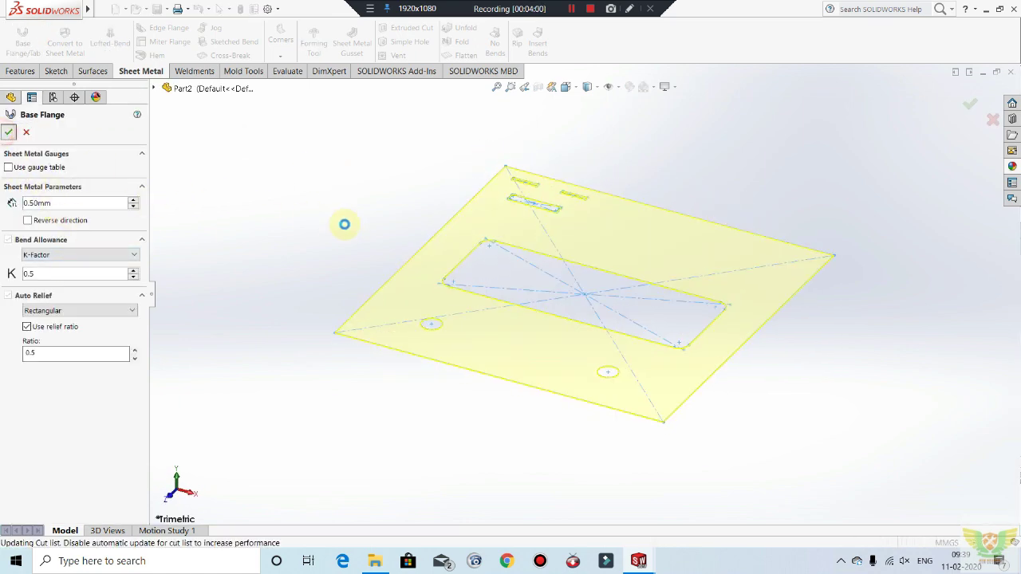
Step: Start a hem on the central opening, selecting the long edge nearest the slots, the adjoining corner arc and the neighbouring short edge
{"action": "middle_click_drag", "start_coordinate": [345, 227], "coordinate": [356, 329]}
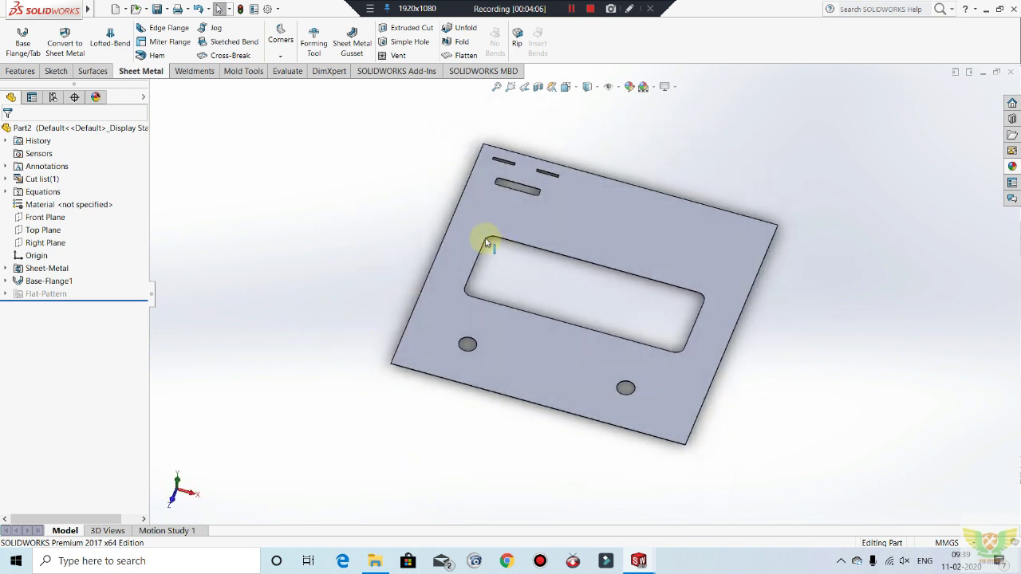
{"action": "middle_click_drag", "start_coordinate": [565, 200], "coordinate": [526, 148]}
{"action": "scroll", "coordinate": [609, 285], "scroll_direction": "down", "scroll_amount": 4}
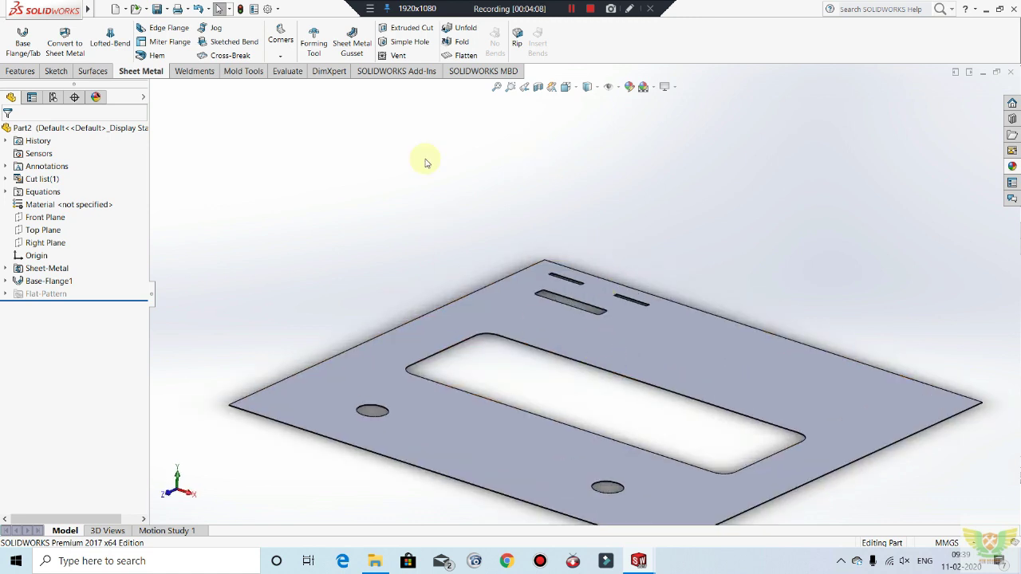
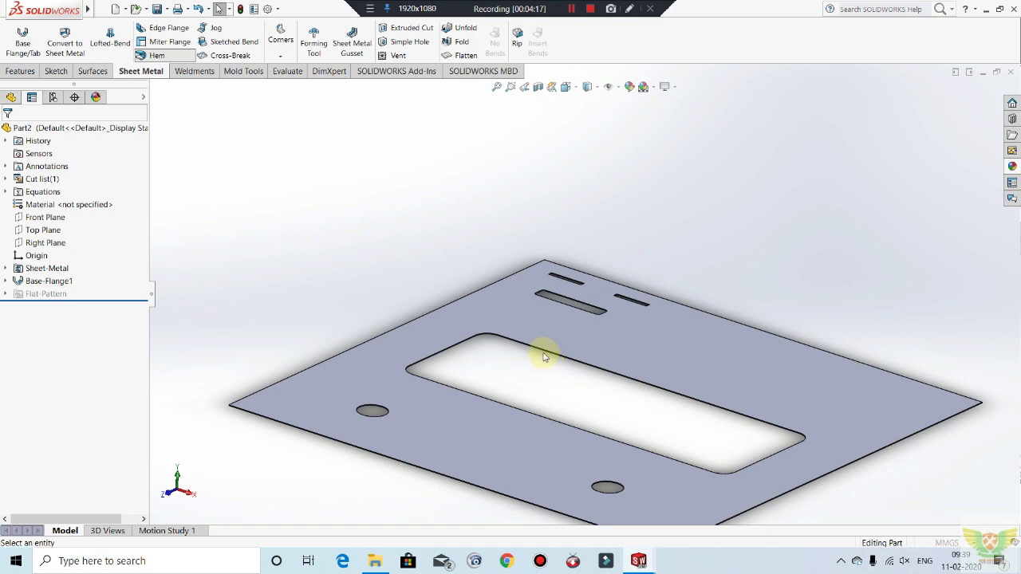
{"action": "scroll", "coordinate": [544, 356], "scroll_direction": "down", "scroll_amount": 3}
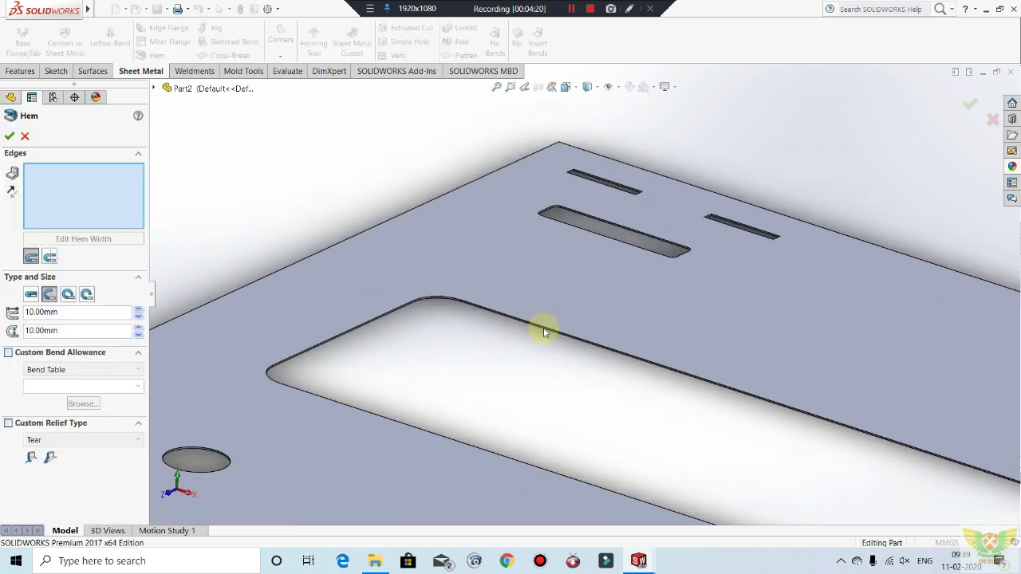
{"action": "scroll", "coordinate": [544, 332], "scroll_direction": "down", "scroll_amount": 3}
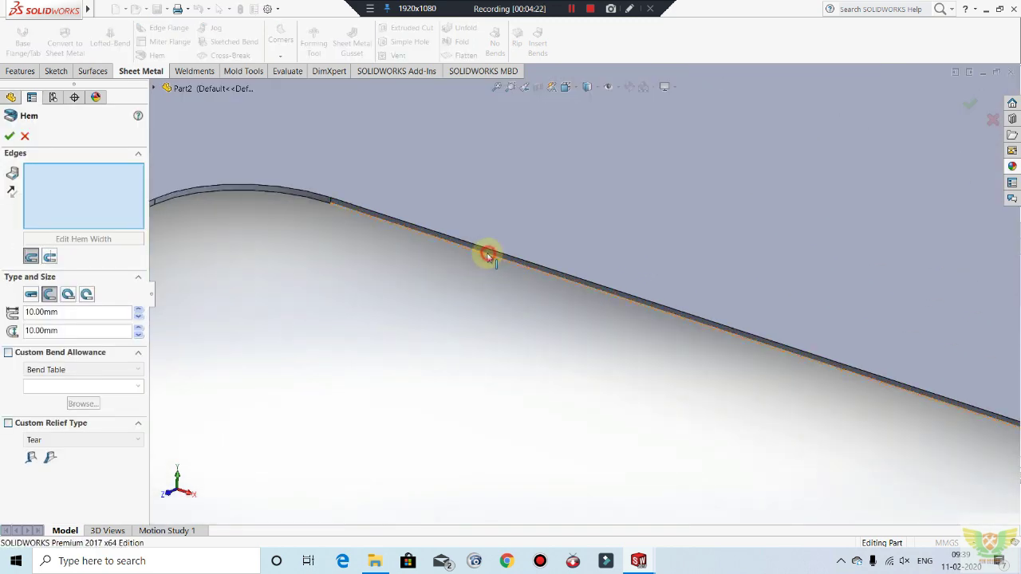
{"action": "left_click", "coordinate": [488, 253]}
{"action": "left_click", "coordinate": [307, 200]}
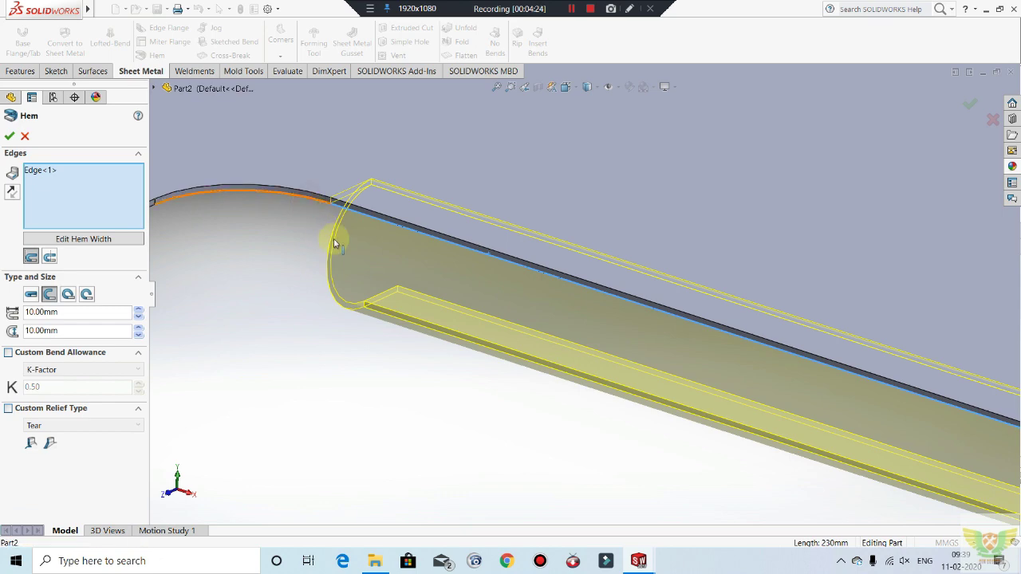
{"action": "scroll", "coordinate": [346, 246], "scroll_direction": "up", "scroll_amount": 3}
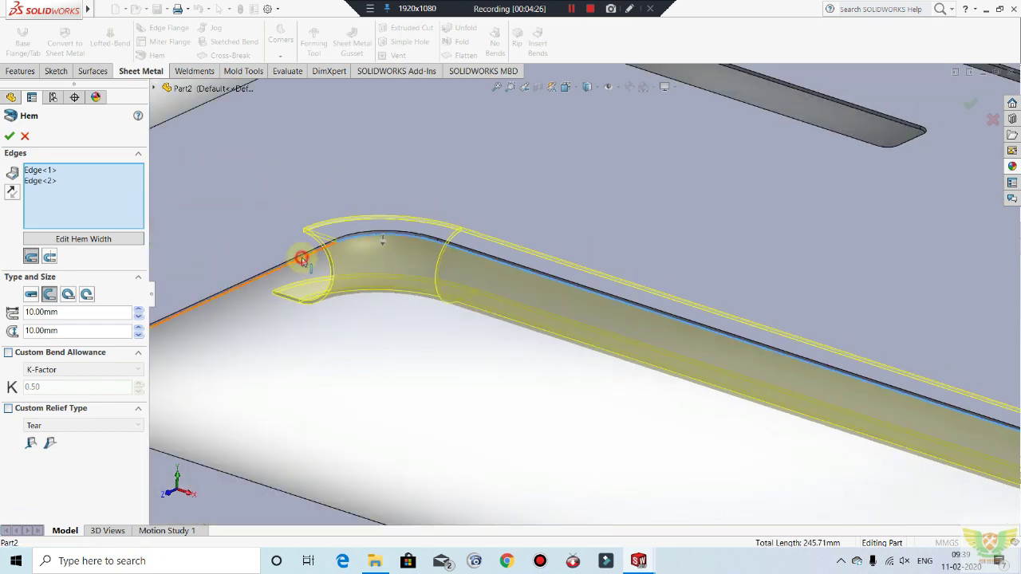
{"action": "left_click", "coordinate": [302, 259]}
{"action": "scroll", "coordinate": [331, 307], "scroll_direction": "up", "scroll_amount": 2}
{"action": "scroll", "coordinate": [285, 360], "scroll_direction": "down", "scroll_amount": 3}
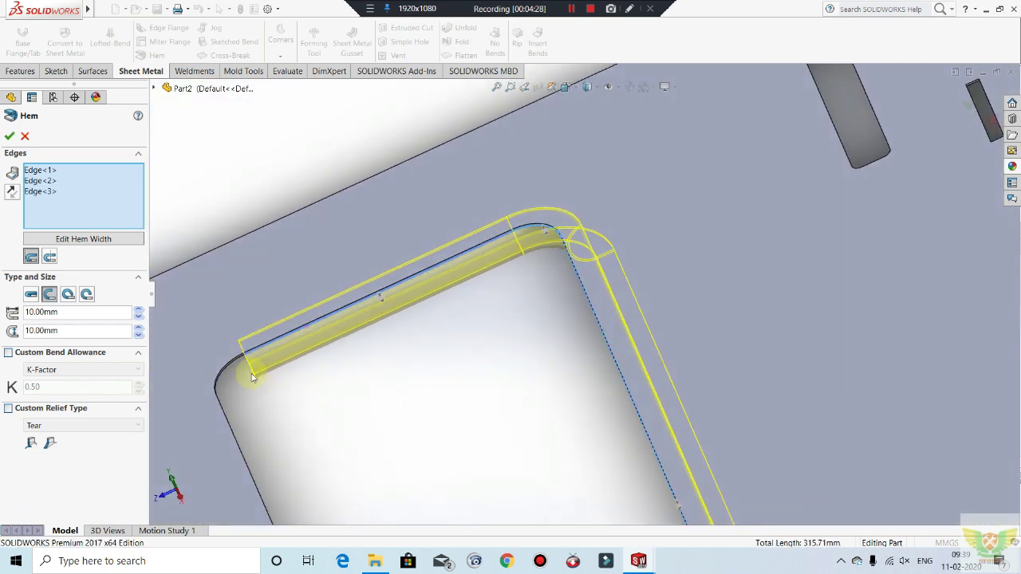
Step: Reverse the hem direction and add the next corner arc and the long opening edge nearest the round holes
{"action": "scroll", "coordinate": [239, 365], "scroll_direction": "down", "scroll_amount": 5}
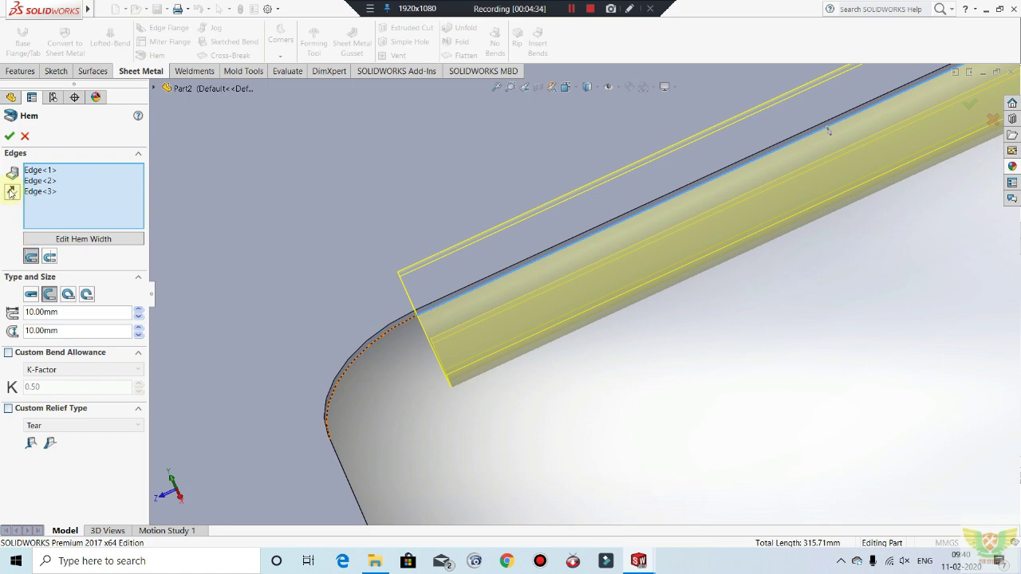
{"action": "left_click", "coordinate": [12, 192]}
{"action": "left_click", "coordinate": [400, 339]}
{"action": "scroll", "coordinate": [410, 351], "scroll_direction": "up", "scroll_amount": 8}
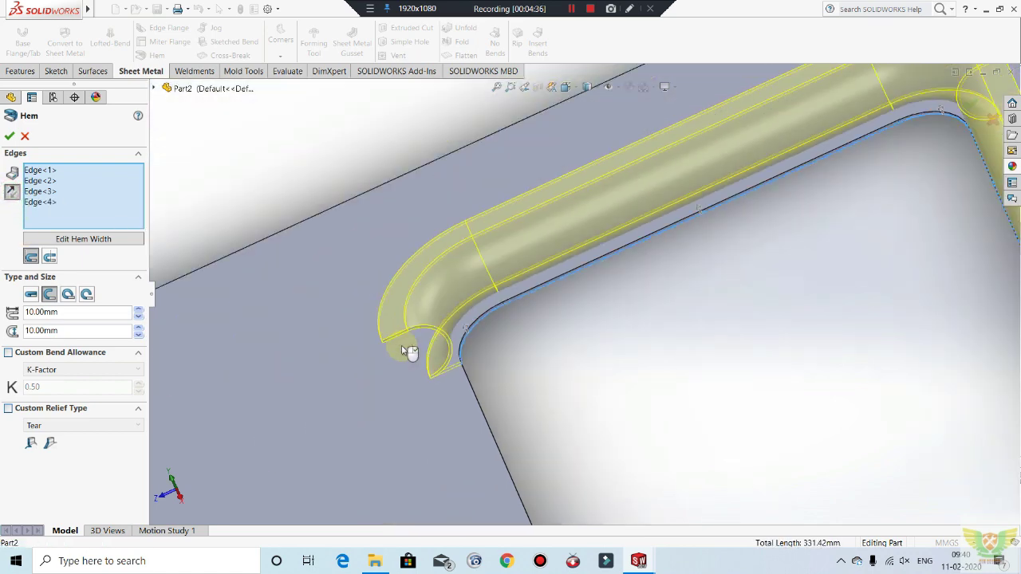
{"action": "scroll", "coordinate": [563, 363], "scroll_direction": "down", "scroll_amount": 6}
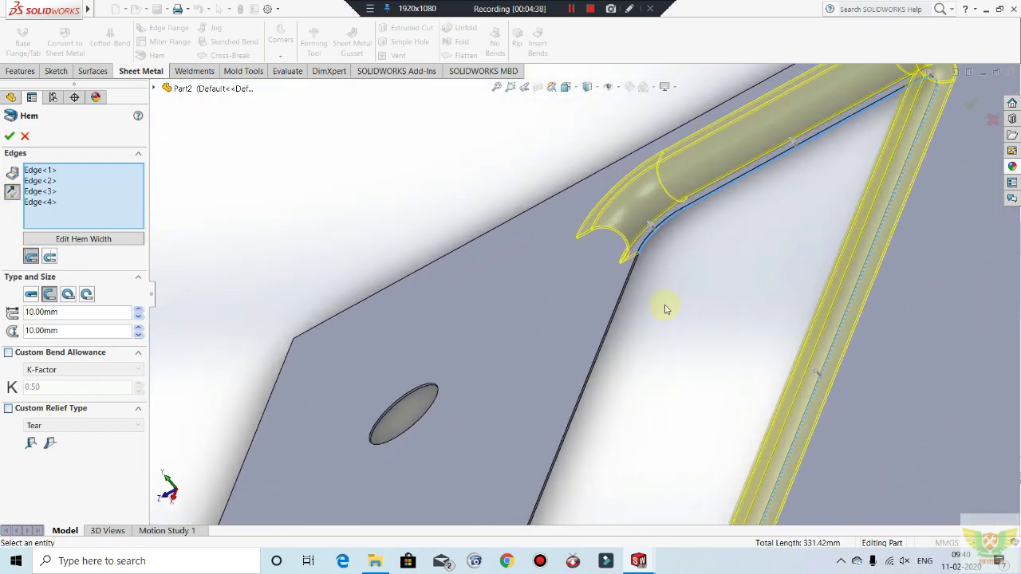
{"action": "left_click", "coordinate": [602, 239]}
{"action": "scroll", "coordinate": [599, 268], "scroll_direction": "up", "scroll_amount": 8}
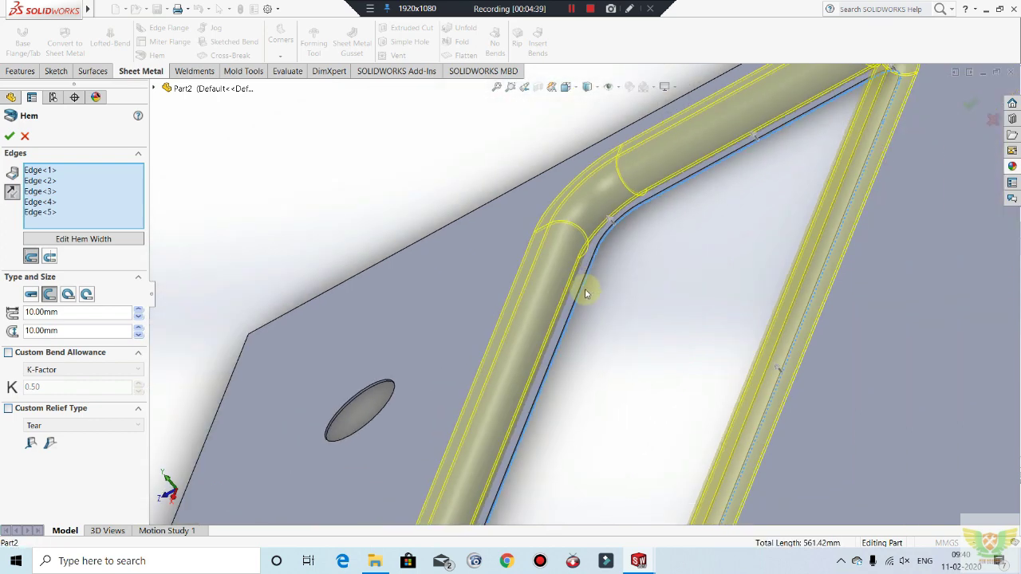
Step: Add the remaining short edge and the last two corner arcs to close the hem loop around the opening
{"action": "middle_click_drag", "start_coordinate": [582, 346], "coordinate": [731, 372]}
{"action": "scroll", "coordinate": [706, 354], "scroll_direction": "down", "scroll_amount": 6}
{"action": "scroll", "coordinate": [707, 353], "scroll_direction": "down", "scroll_amount": 3}
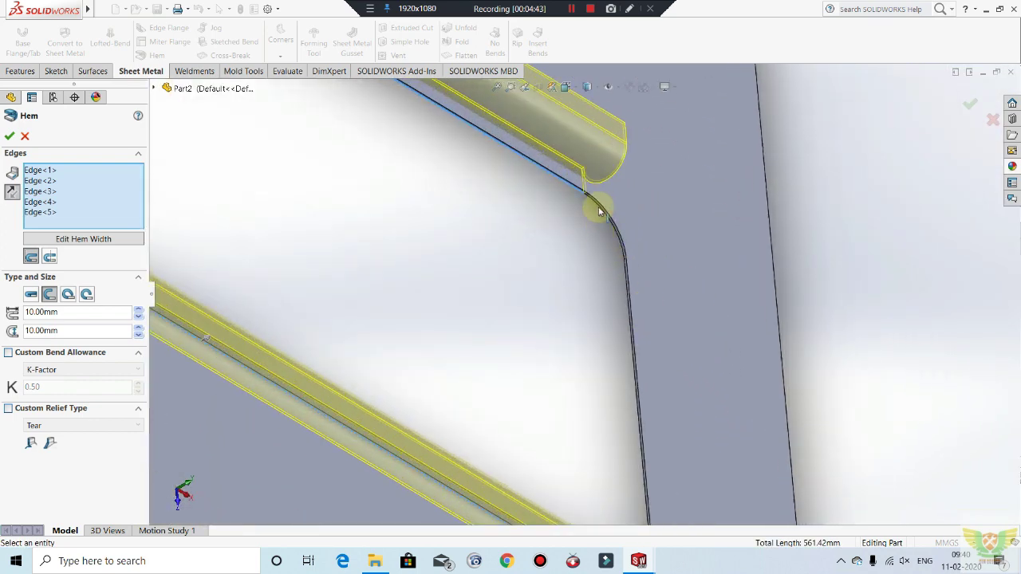
{"action": "left_click", "coordinate": [598, 219]}
{"action": "left_click", "coordinate": [627, 290]}
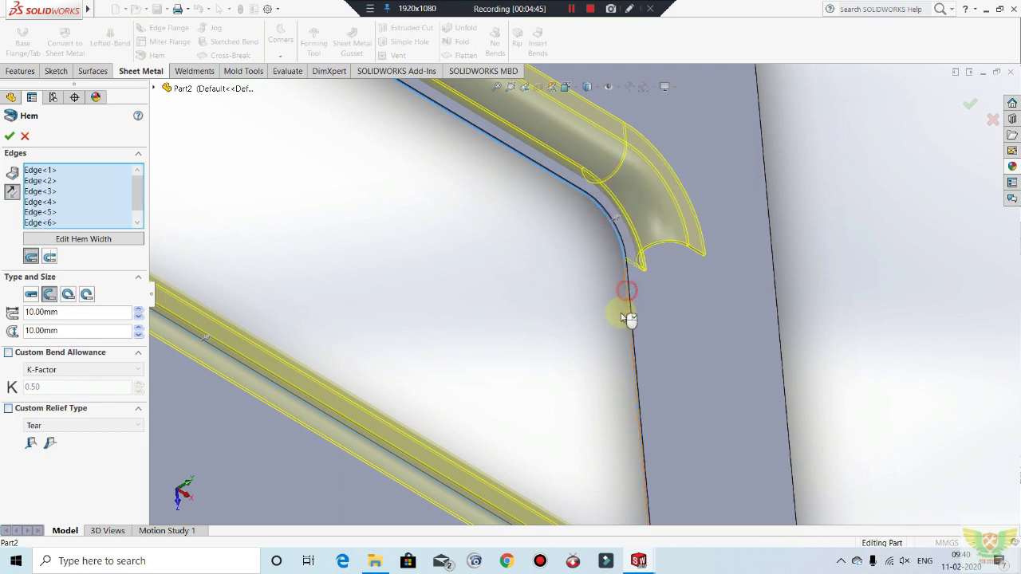
{"action": "scroll", "coordinate": [613, 338], "scroll_direction": "up", "scroll_amount": 6}
{"action": "middle_click_drag", "start_coordinate": [614, 389], "coordinate": [616, 534]}
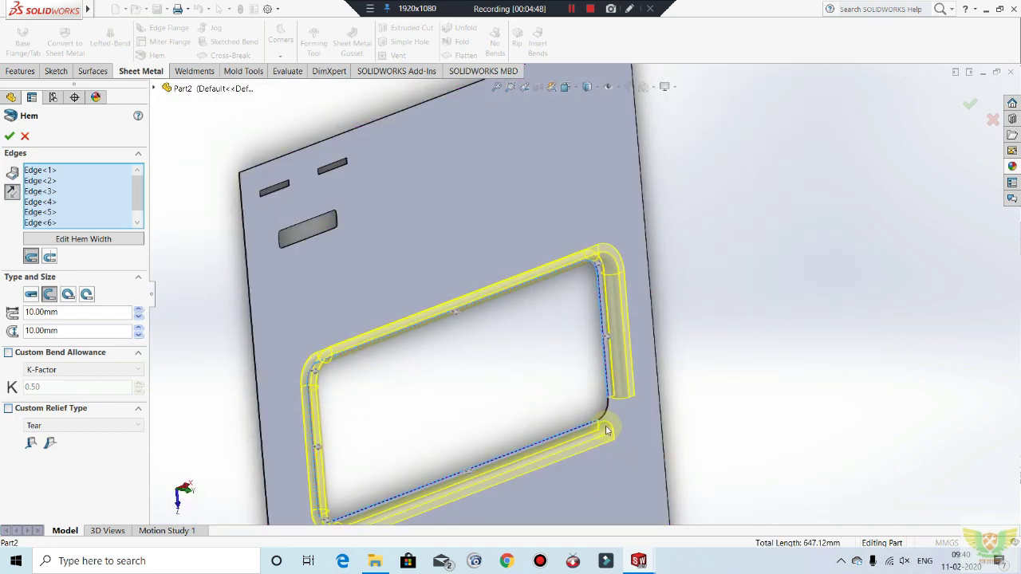
{"action": "scroll", "coordinate": [606, 431], "scroll_direction": "down", "scroll_amount": 5}
{"action": "scroll", "coordinate": [627, 359], "scroll_direction": "up", "scroll_amount": 8}
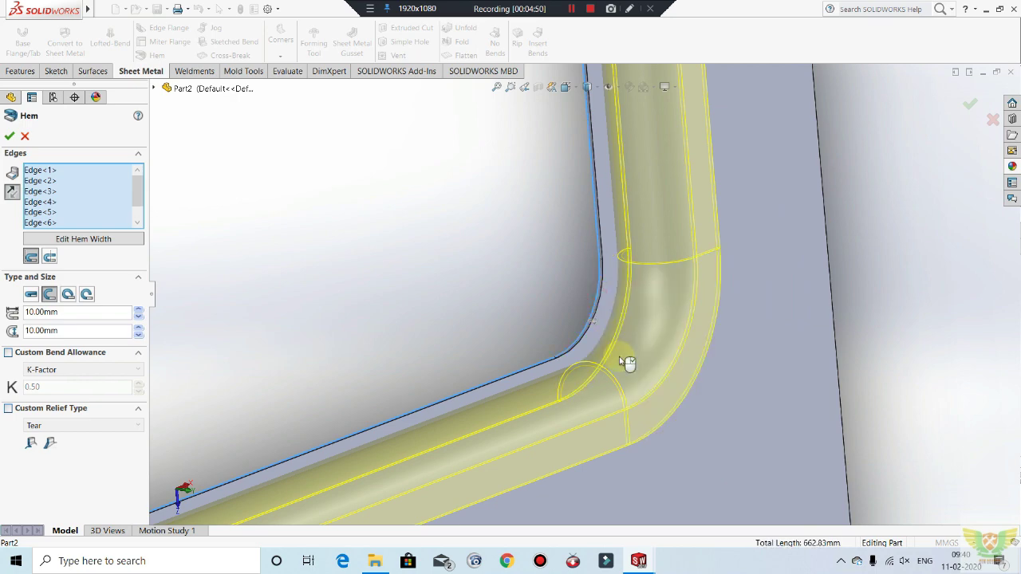
Step: Set the open hem's length and gap distance to 5 mm each
{"action": "middle_click_drag", "start_coordinate": [543, 367], "coordinate": [156, 357]}
{"action": "scroll", "coordinate": [472, 274], "scroll_direction": "down", "scroll_amount": 4}
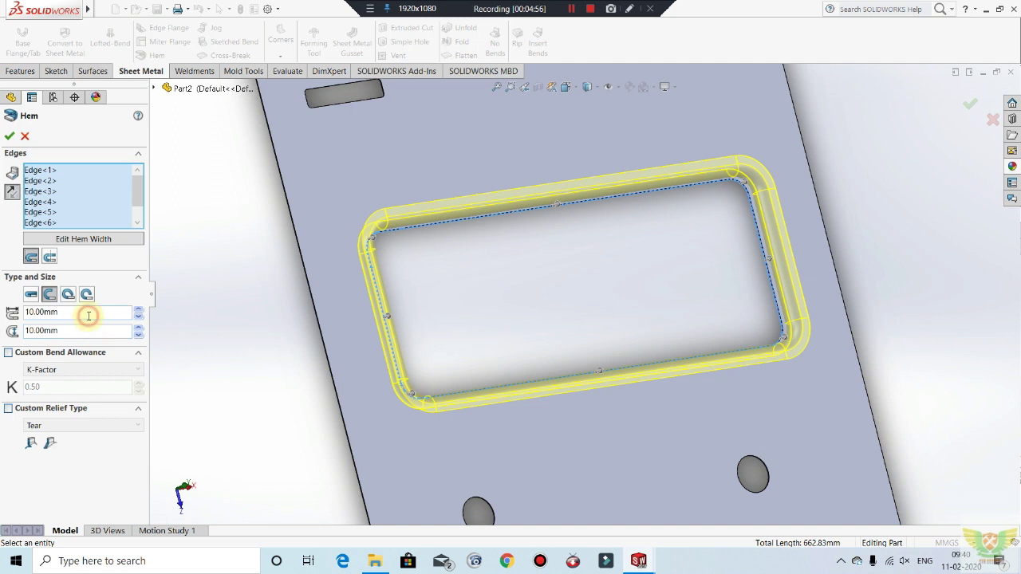
{"action": "type", "text": "5"}
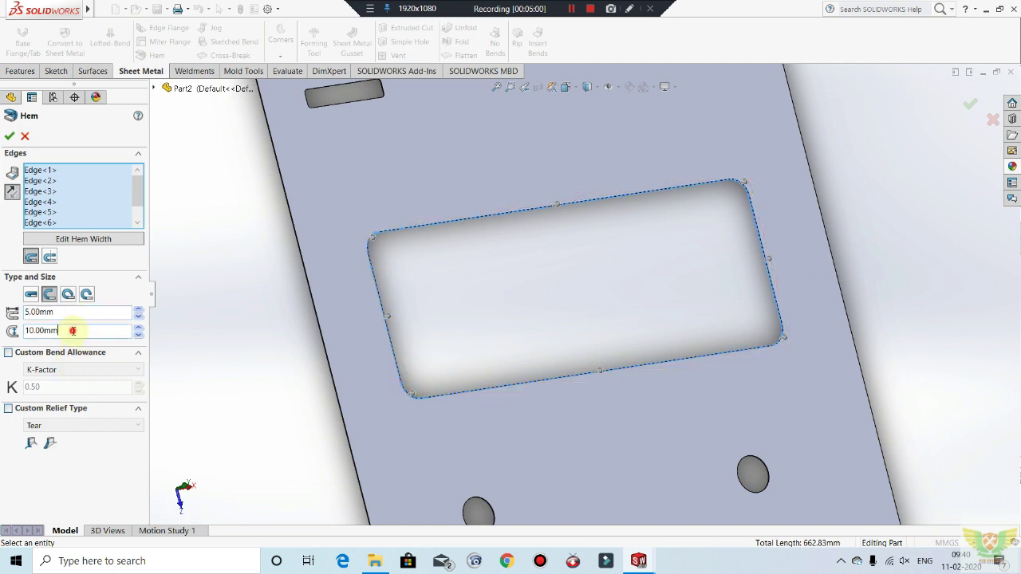
{"action": "key", "text": "Return"}
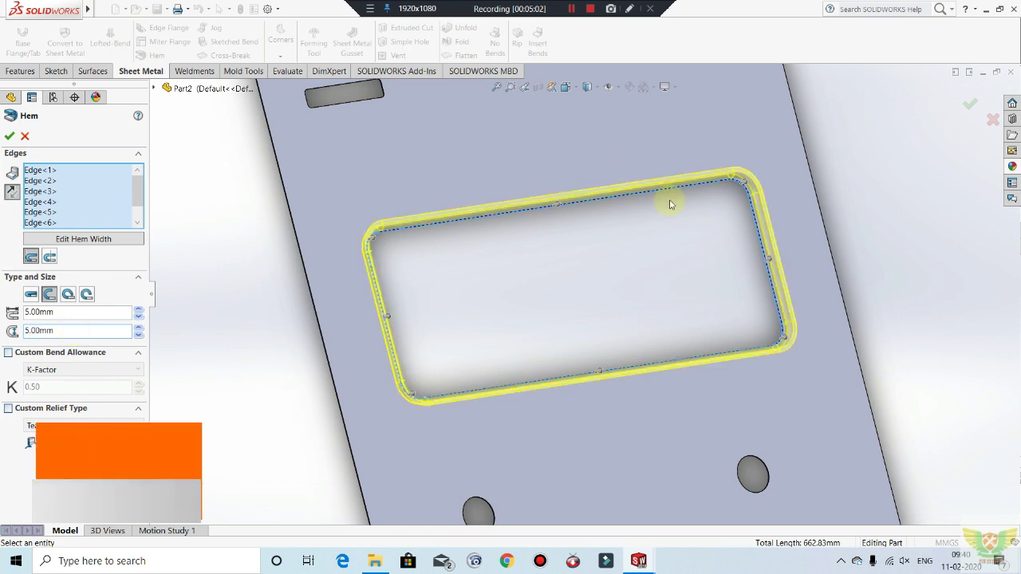
Step: Try the closed hem type on the opening and switch back to the open type
{"action": "middle_click_drag", "start_coordinate": [677, 250], "coordinate": [649, 241]}
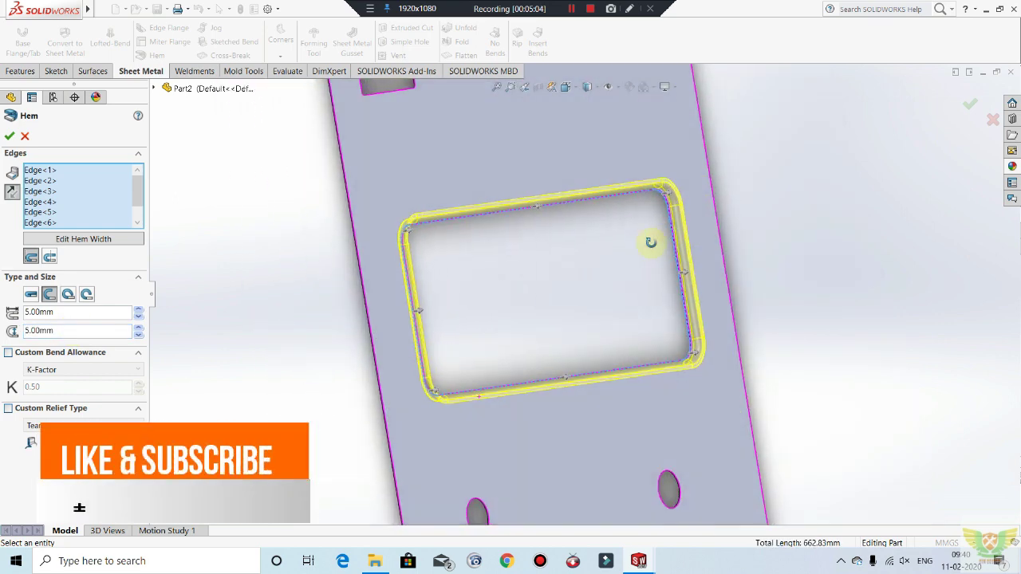
{"action": "left_click", "coordinate": [30, 294]}
{"action": "middle_click_drag", "start_coordinate": [499, 239], "coordinate": [526, 230]}
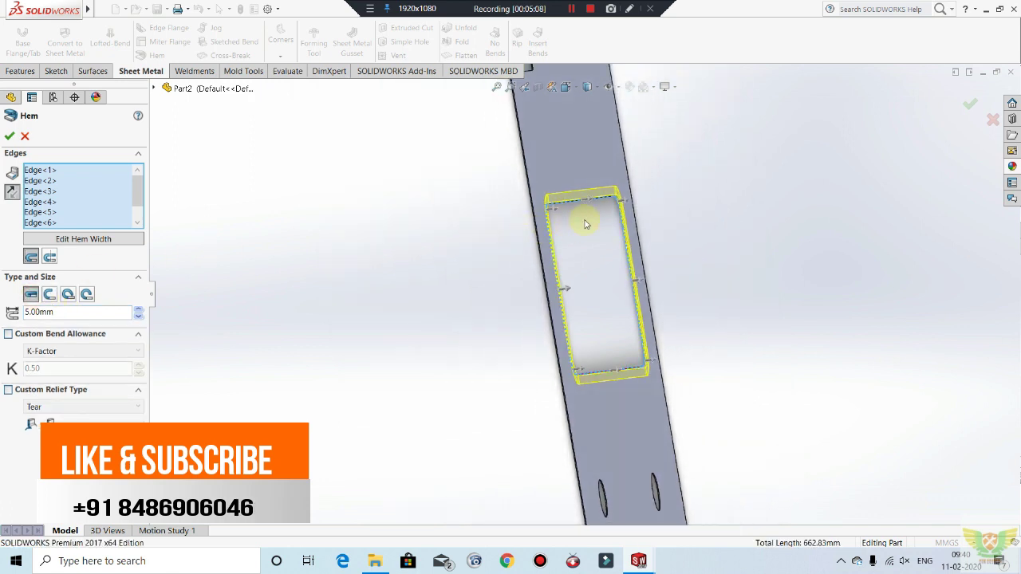
{"action": "scroll", "coordinate": [584, 224], "scroll_direction": "down", "scroll_amount": 5}
{"action": "left_click", "coordinate": [49, 294]}
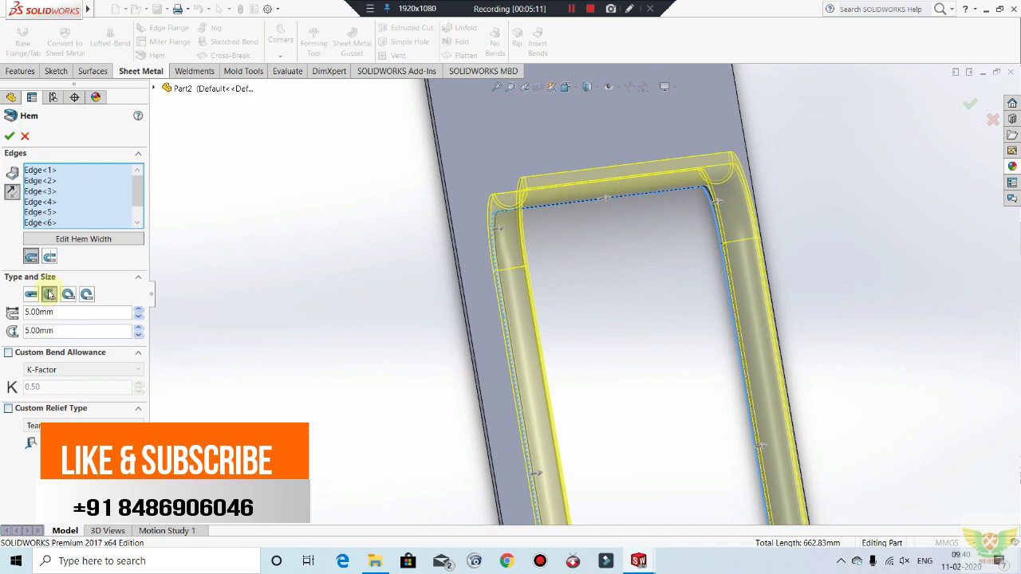
Step: Try the teardrop hem type with a radius of 1 mm and of 0.50 mm
{"action": "left_click", "coordinate": [69, 295]}
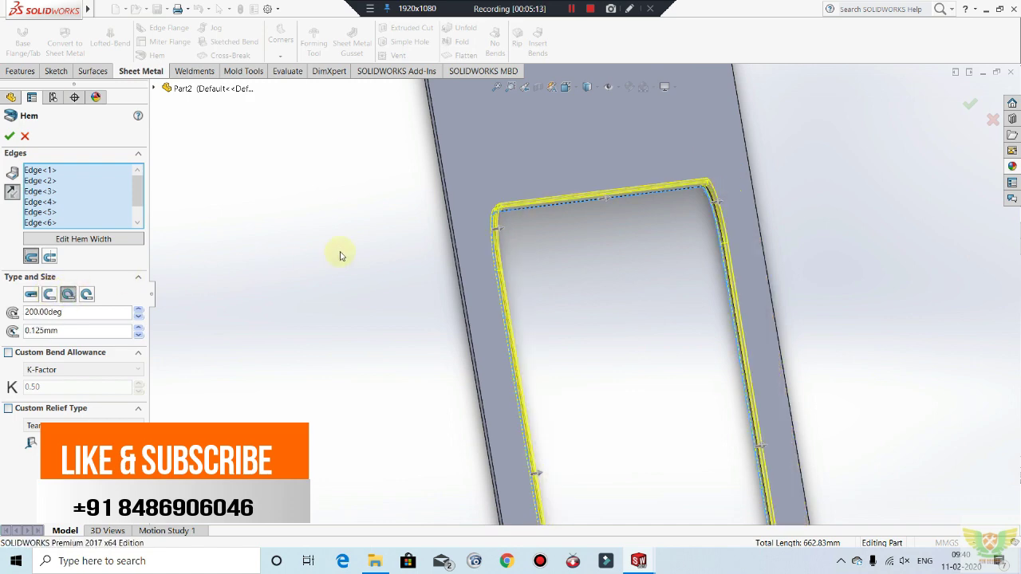
{"action": "middle_click_drag", "start_coordinate": [520, 195], "coordinate": [479, 239]}
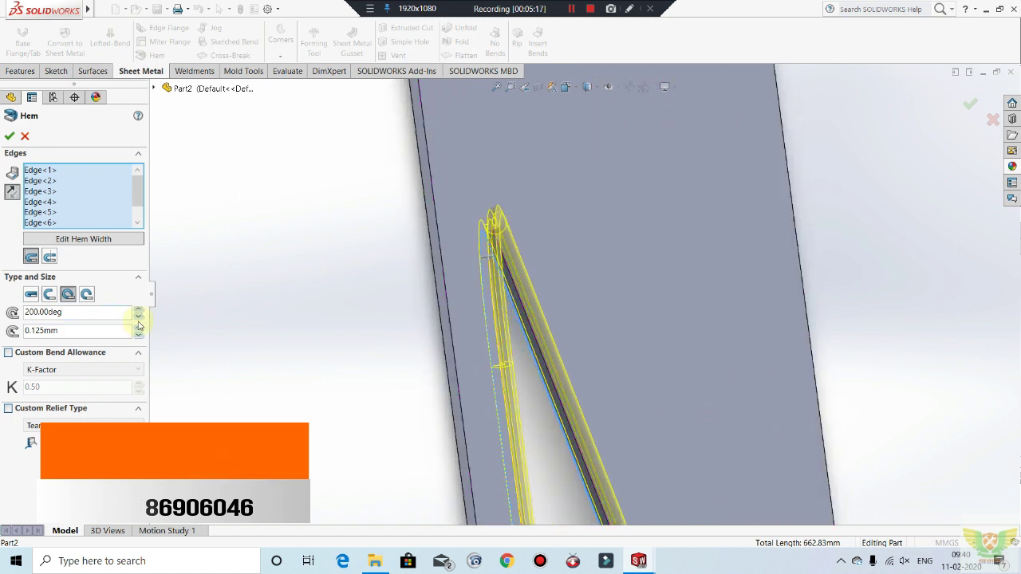
{"action": "double_click", "coordinate": [75, 332]}
{"action": "type", "text": "1"}
{"action": "key", "text": "Return"}
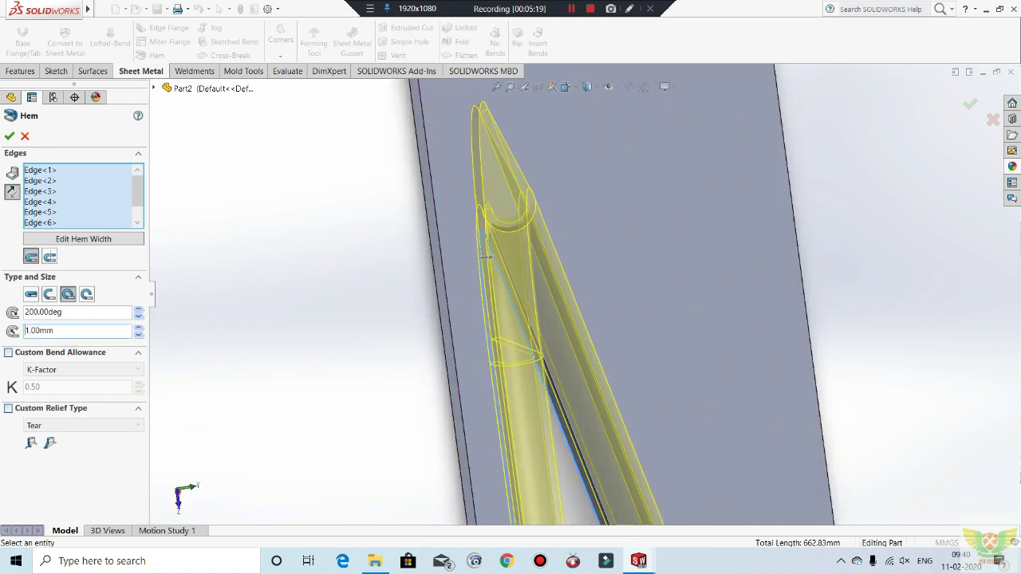
{"action": "mouse_move", "coordinate": [479, 292]}
{"action": "middle_mouse_down"}
{"action": "mouse_move", "coordinate": [433, 285]}
{"action": "mouse_move", "coordinate": [452, 279]}
{"action": "mouse_move", "coordinate": [477, 298]}
{"action": "middle_mouse_up"}
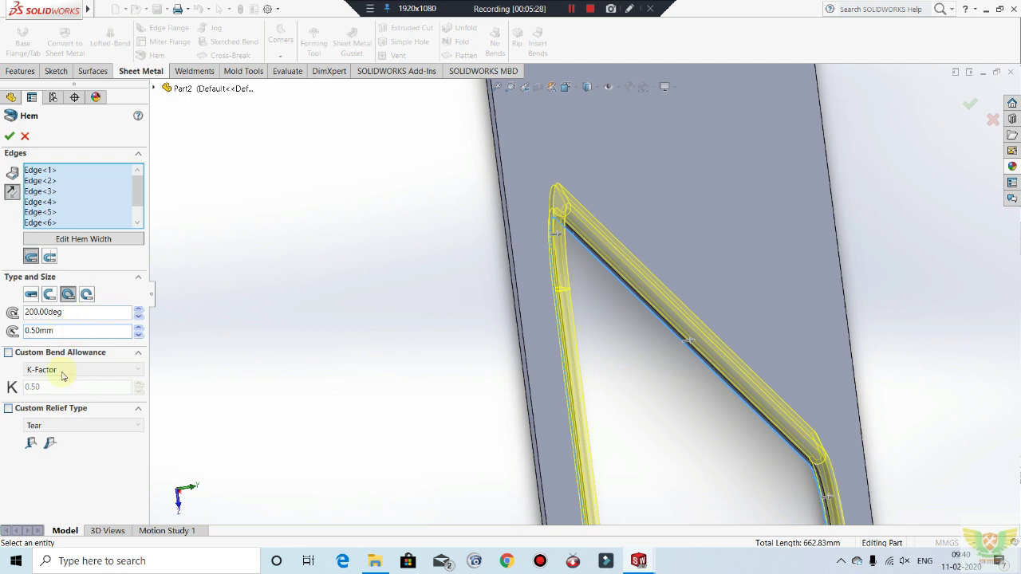
Step: Change the hem to the rolled type and set its radius to 1 mm
{"action": "left_click", "coordinate": [85, 294]}
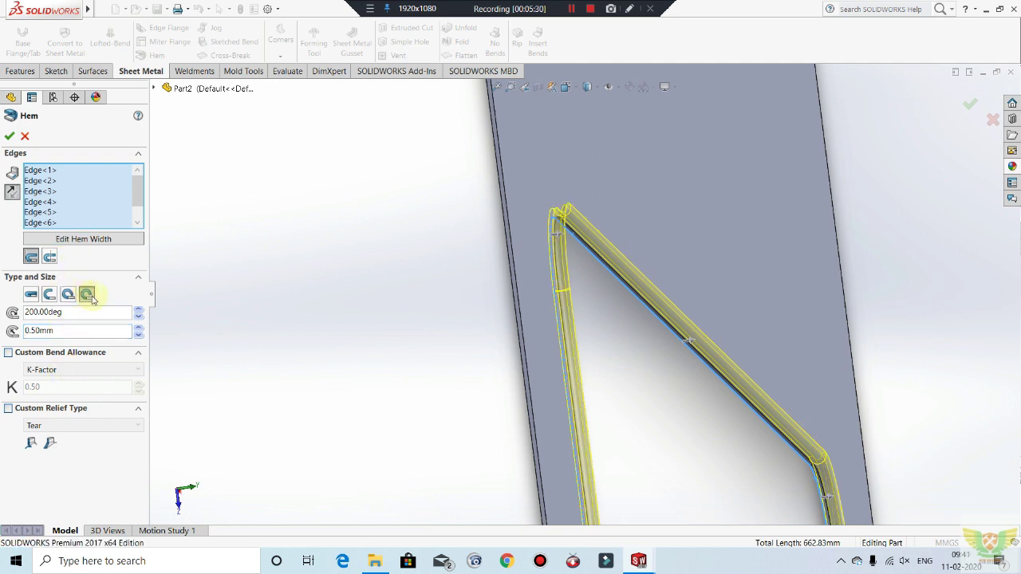
{"action": "middle_click_drag", "start_coordinate": [441, 287], "coordinate": [449, 311]}
{"action": "scroll", "coordinate": [590, 169], "scroll_direction": "up", "scroll_amount": 4}
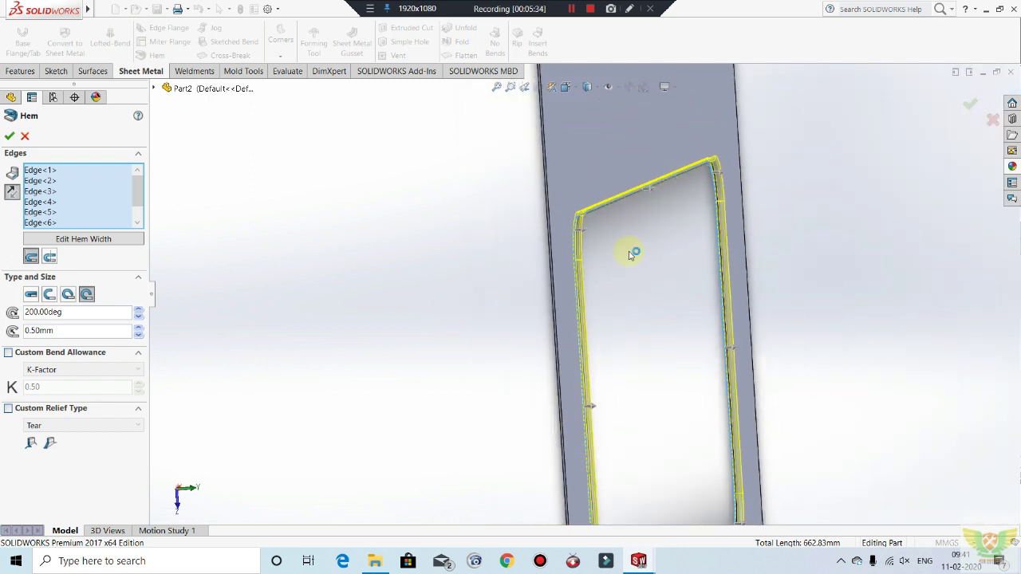
{"action": "middle_click_drag", "start_coordinate": [632, 253], "coordinate": [243, 350]}
{"action": "left_click", "coordinate": [73, 330]}
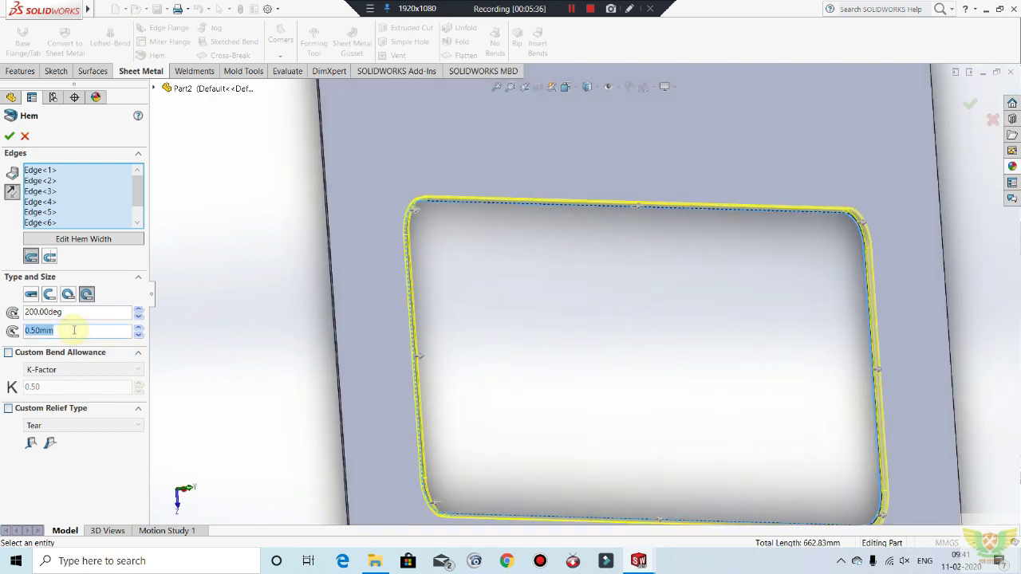
{"action": "type", "text": "1"}
{"action": "key", "text": "Return"}
{"action": "middle_click_drag", "start_coordinate": [537, 311], "coordinate": [563, 296]}
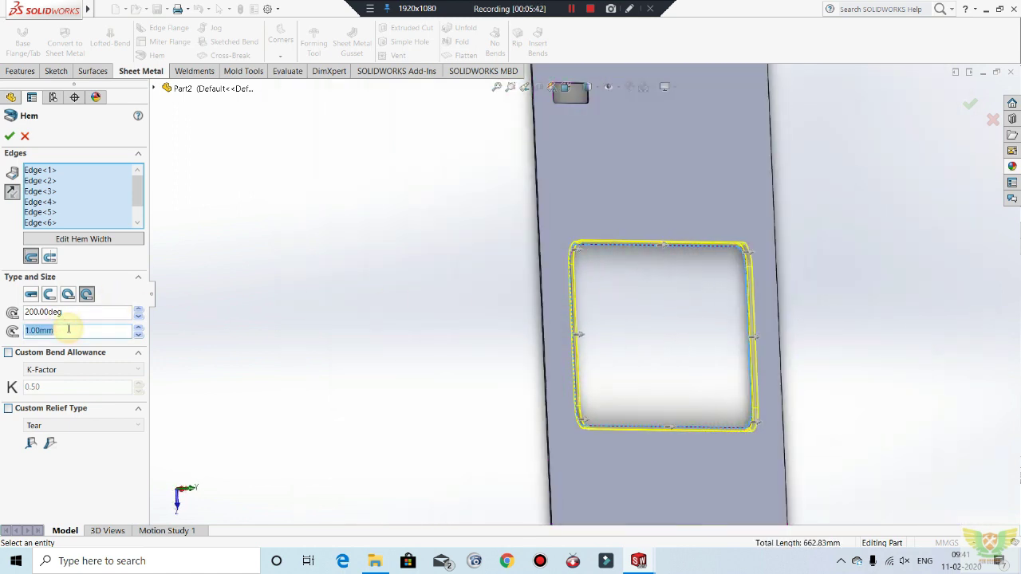
Step: Set the rolled hem's radius to 2 mm and accept the hem
{"action": "key", "text": "Return"}
{"action": "middle_click_drag", "start_coordinate": [449, 347], "coordinate": [478, 302]}
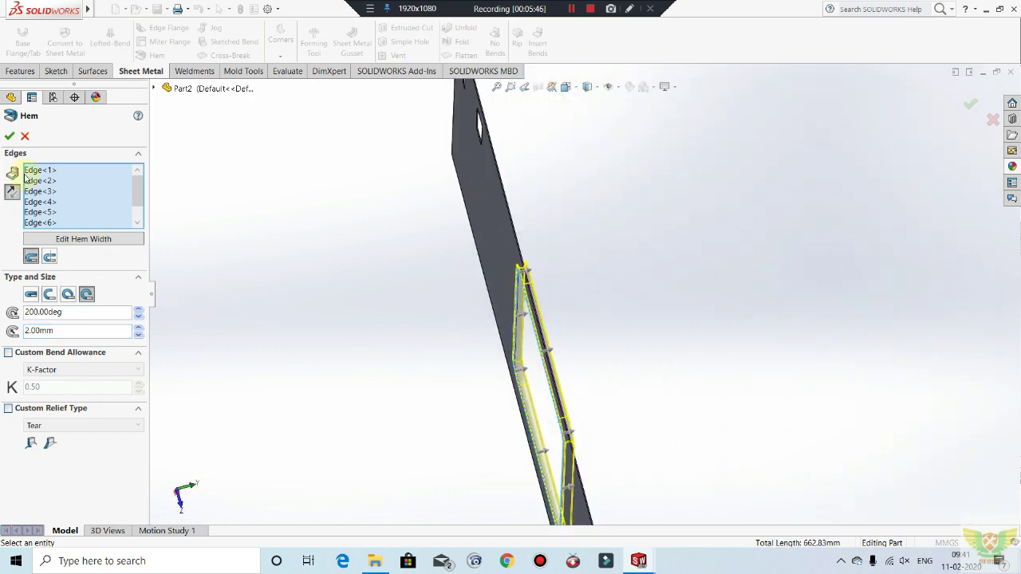
{"action": "right_click", "coordinate": [365, 196]}
{"action": "middle_click_drag", "start_coordinate": [393, 235], "coordinate": [369, 263]}
{"action": "scroll", "coordinate": [370, 263], "scroll_direction": "up", "scroll_amount": 5}
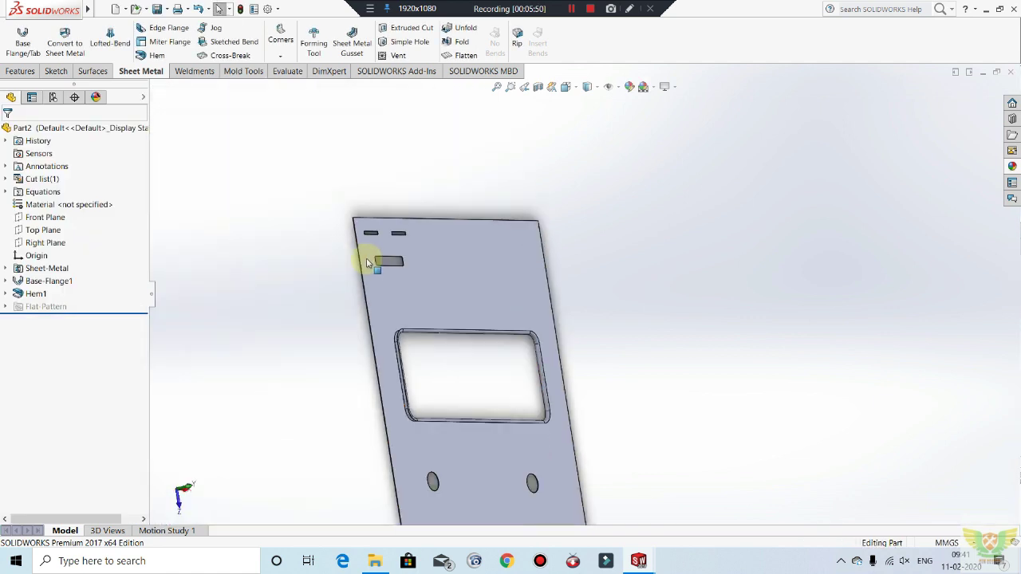
{"action": "middle_click_drag", "start_coordinate": [462, 298], "coordinate": [481, 368]}
{"action": "scroll", "coordinate": [548, 344], "scroll_direction": "down", "scroll_amount": 2}
{"action": "middle_click_drag", "start_coordinate": [548, 345], "coordinate": [537, 301]}
{"action": "scroll", "coordinate": [519, 353], "scroll_direction": "down", "scroll_amount": 1}
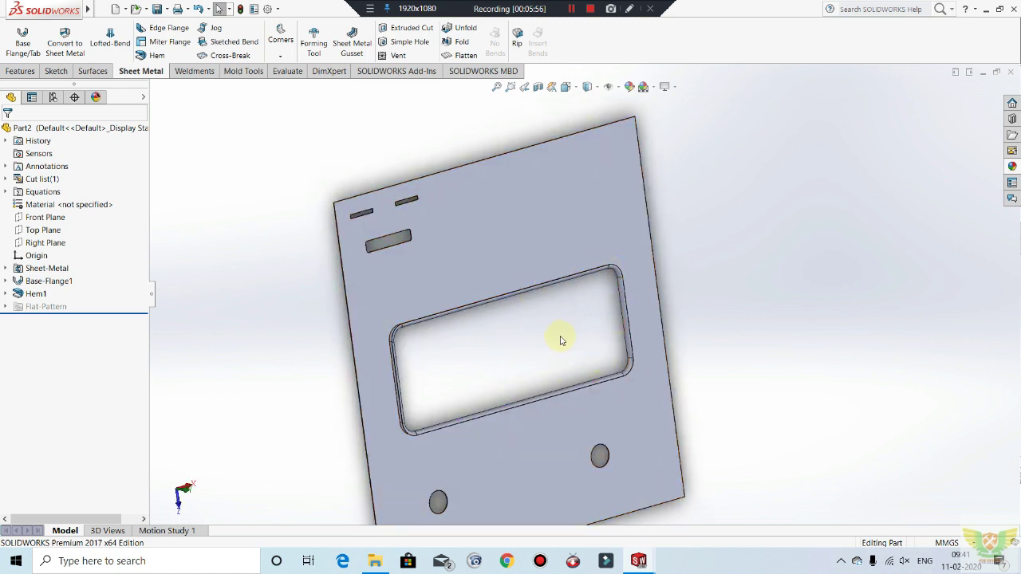
{"action": "middle_click_drag", "start_coordinate": [562, 350], "coordinate": [441, 304]}
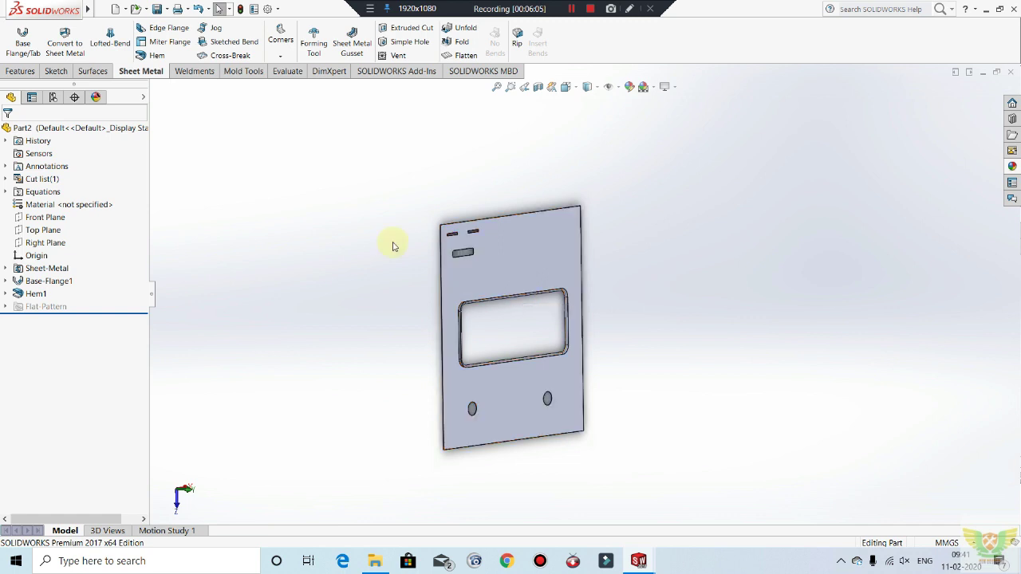
{"action": "scroll", "coordinate": [431, 230], "scroll_direction": "down", "scroll_amount": 5}
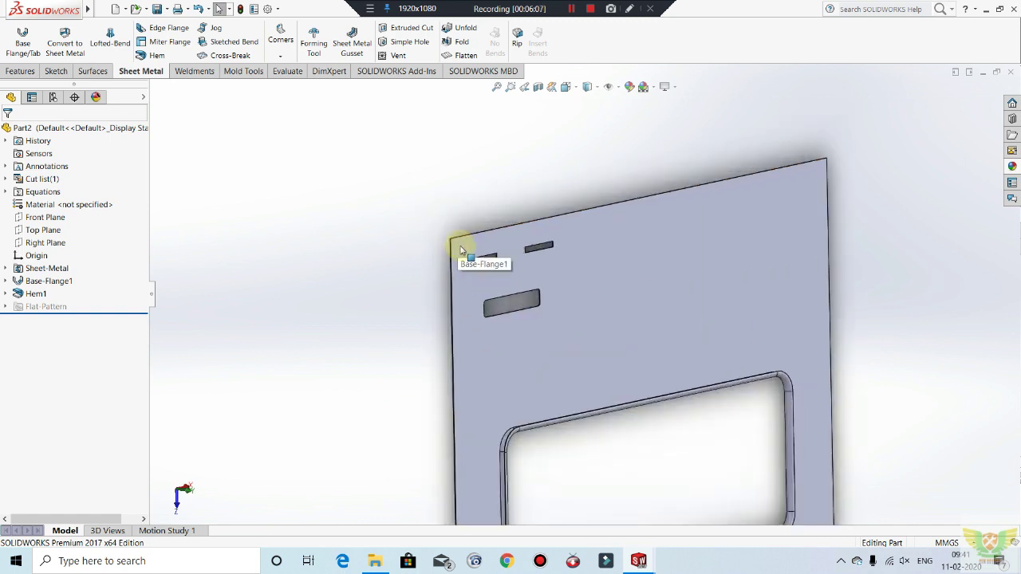
{"action": "scroll", "coordinate": [491, 253], "scroll_direction": "down", "scroll_amount": 3}
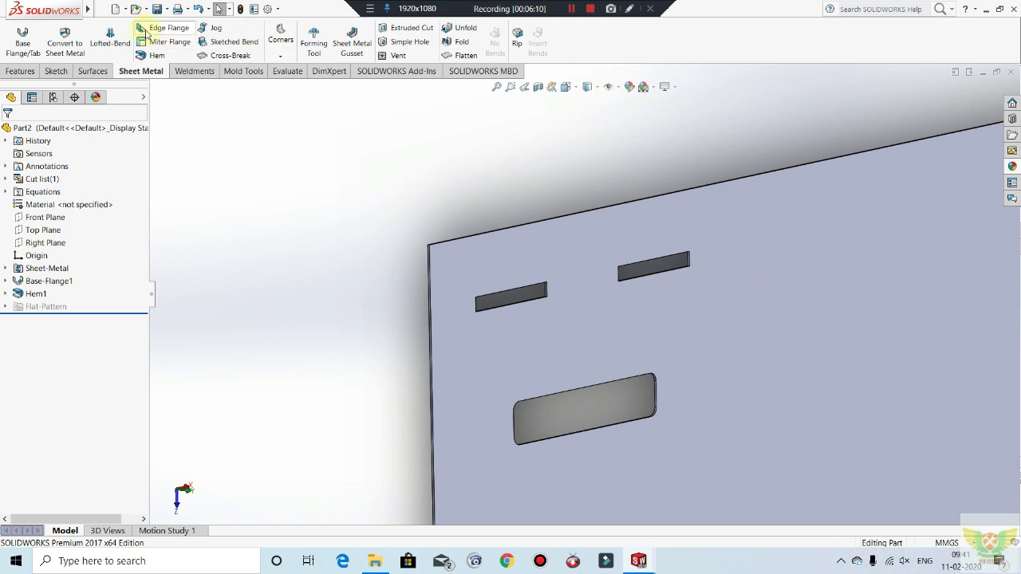
{"action": "left_click", "coordinate": [164, 28]}
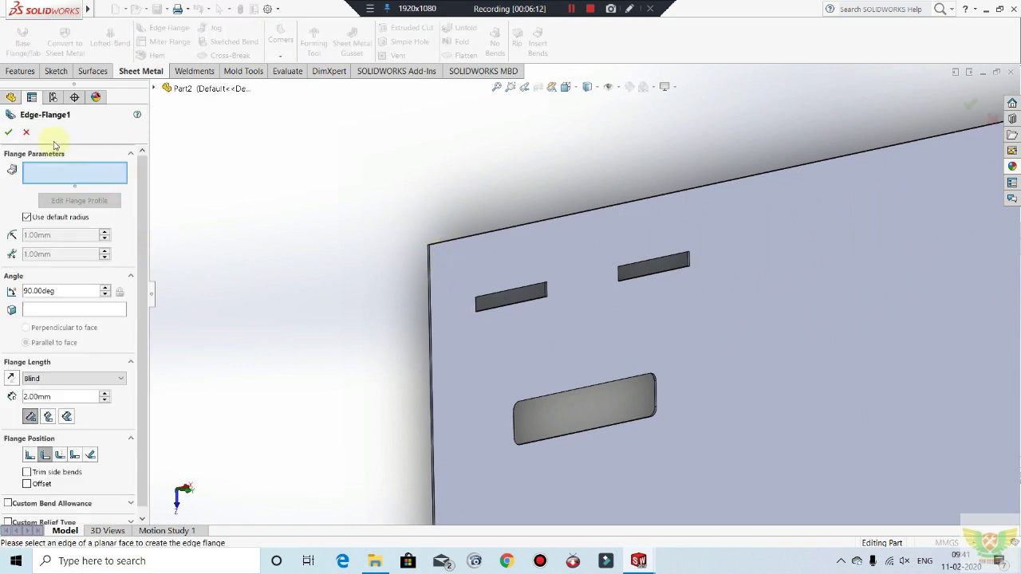
{"action": "left_click", "coordinate": [27, 132]}
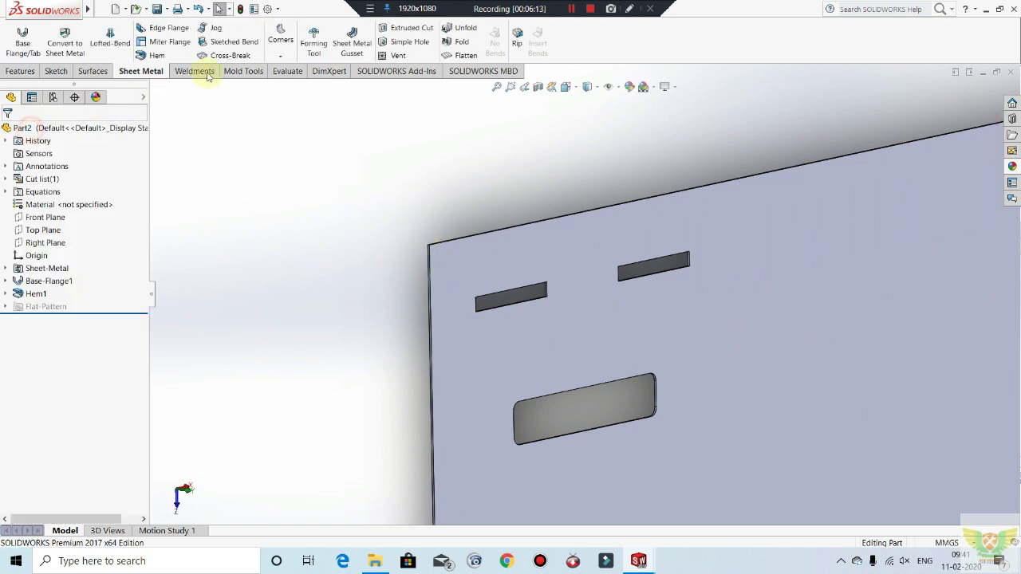
Step: Start a Break Corner on the sheet's outer corner nearest the slots, using the rounded break type with a 5 mm radius
{"action": "left_click", "coordinate": [279, 59]}
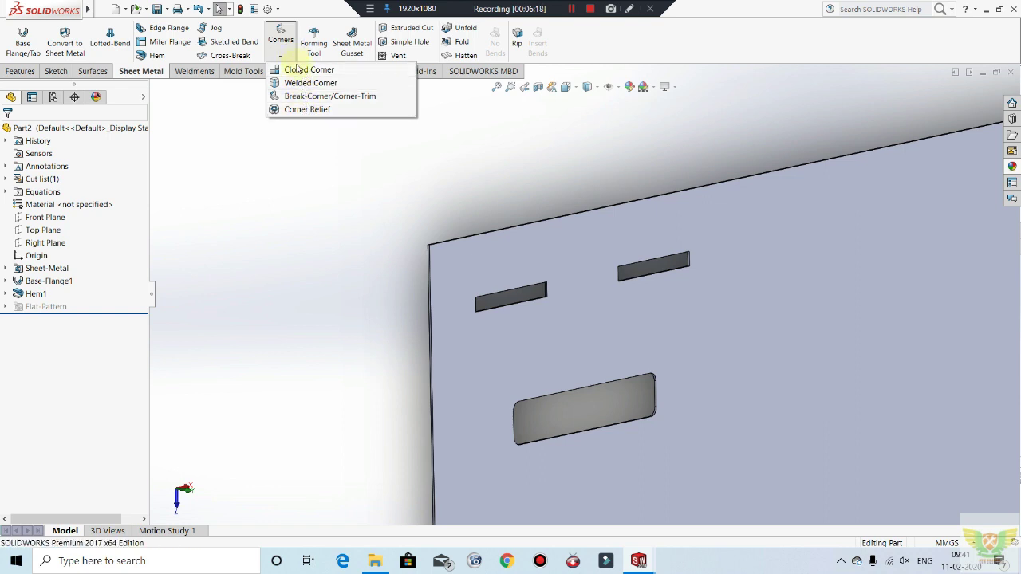
{"action": "left_click", "coordinate": [297, 95]}
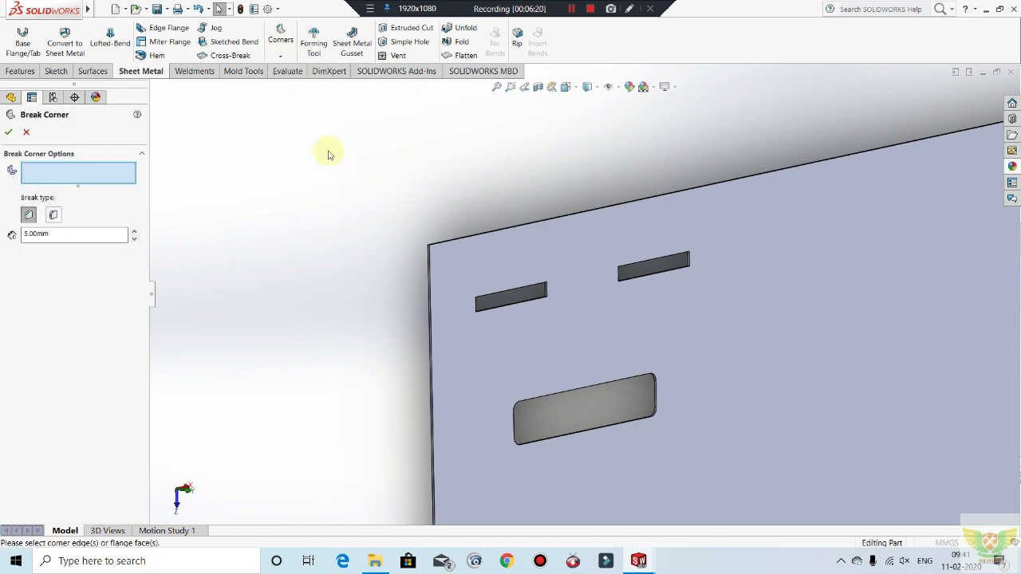
{"action": "scroll", "coordinate": [491, 263], "scroll_direction": "down", "scroll_amount": 5}
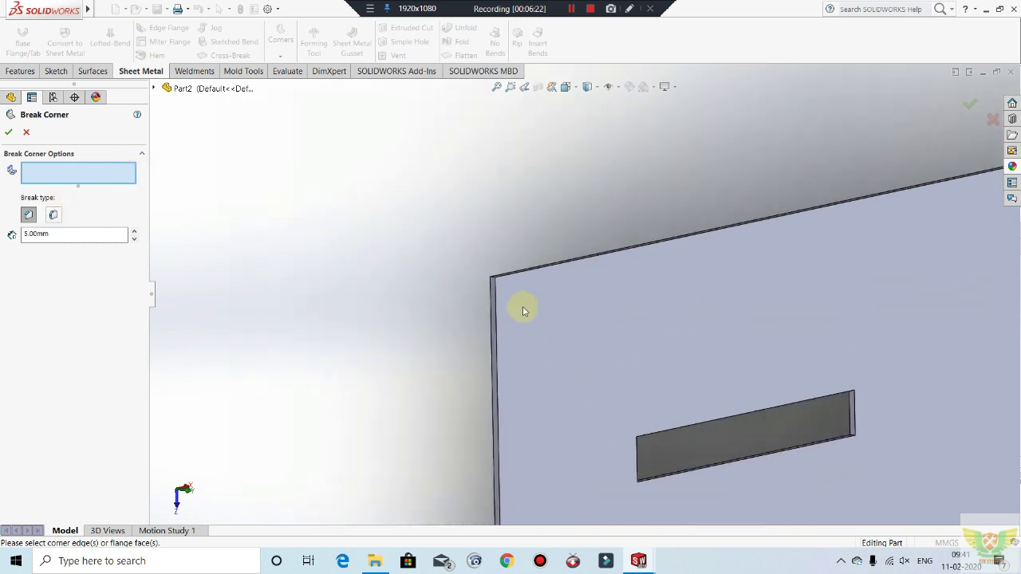
{"action": "left_click", "coordinate": [496, 260]}
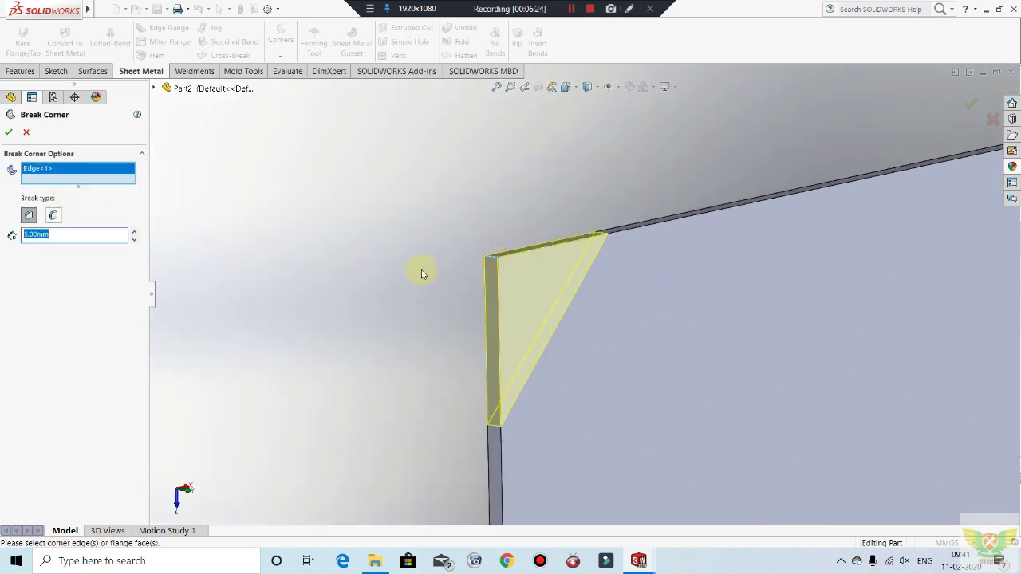
{"action": "scroll", "coordinate": [422, 268], "scroll_direction": "up", "scroll_amount": 3}
{"action": "left_click", "coordinate": [54, 215]}
{"action": "scroll", "coordinate": [369, 229], "scroll_direction": "up", "scroll_amount": 5}
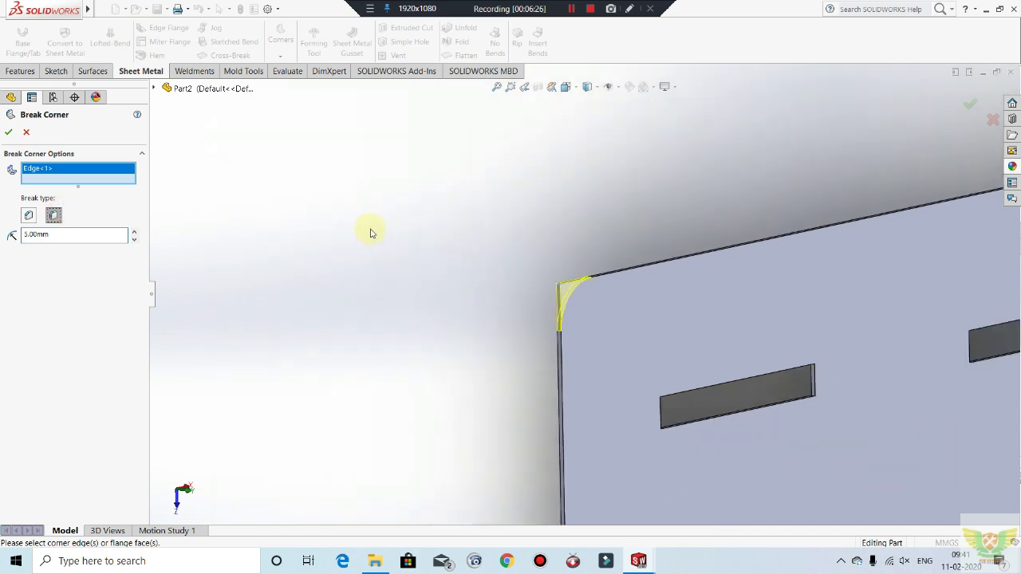
Step: Add the other outer corner at the slotted end of the sheet to the corner break
{"action": "scroll", "coordinate": [678, 207], "scroll_direction": "up", "scroll_amount": 2}
{"action": "middle_click_drag", "start_coordinate": [864, 215], "coordinate": [586, 203]}
{"action": "scroll", "coordinate": [810, 257], "scroll_direction": "down", "scroll_amount": 6}
{"action": "left_click", "coordinate": [543, 217]}
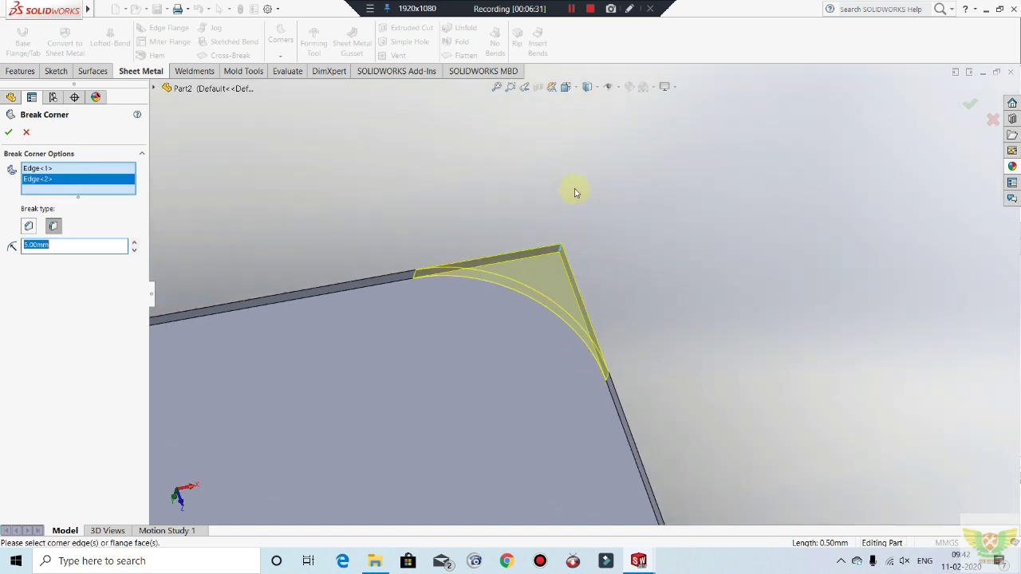
Step: Add the first outer corner at the end with the two round holes to the corner break
{"action": "scroll", "coordinate": [577, 195], "scroll_direction": "up", "scroll_amount": 3}
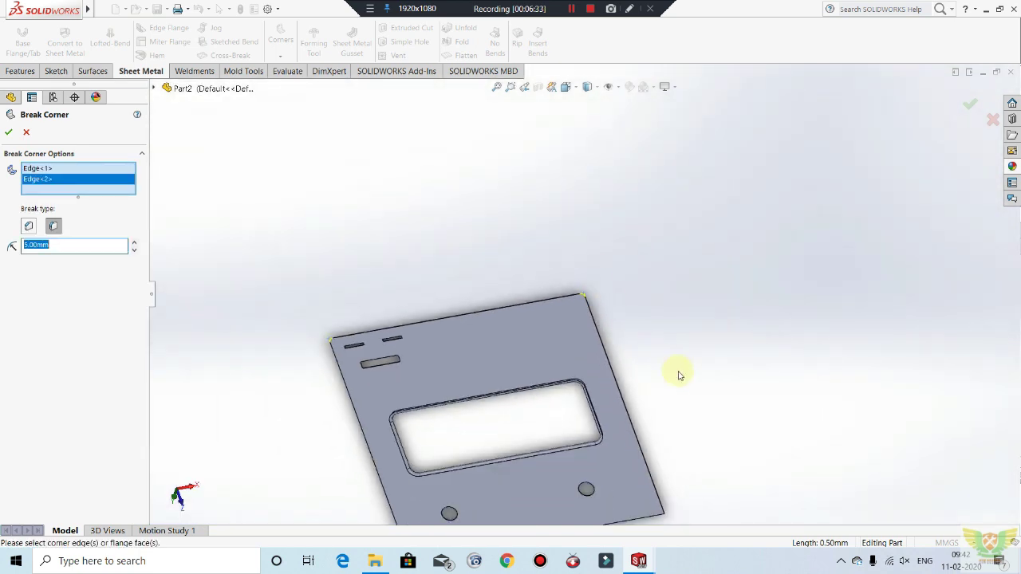
{"action": "scroll", "coordinate": [679, 375], "scroll_direction": "up", "scroll_amount": 4}
{"action": "middle_click_drag", "start_coordinate": [686, 394], "coordinate": [631, 435]}
{"action": "scroll", "coordinate": [603, 389], "scroll_direction": "down", "scroll_amount": 8}
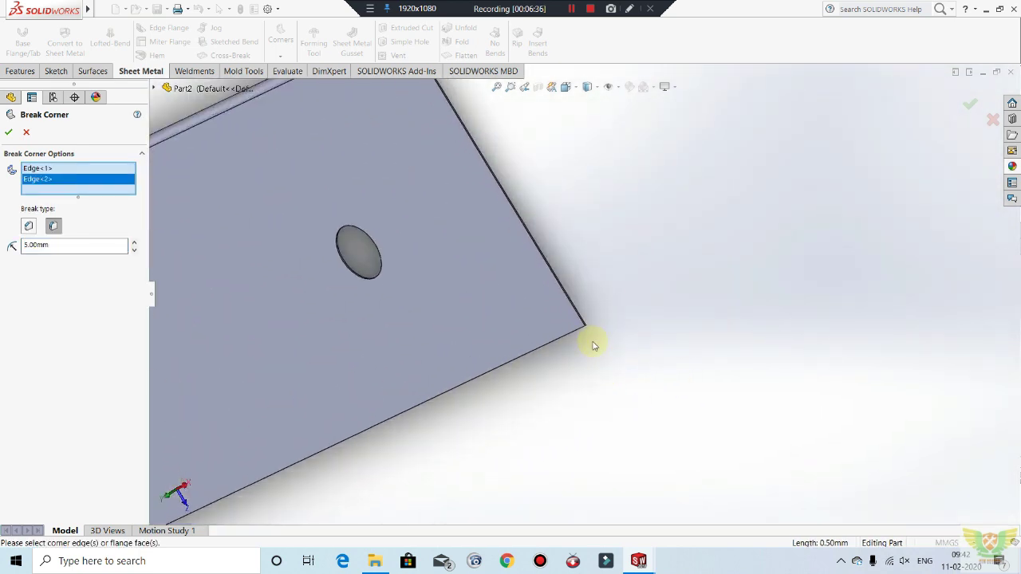
{"action": "mouse_move", "coordinate": [592, 345]}
{"action": "middle_mouse_down"}
{"action": "mouse_move", "coordinate": [581, 296]}
{"action": "mouse_move", "coordinate": [606, 348]}
{"action": "middle_mouse_up"}
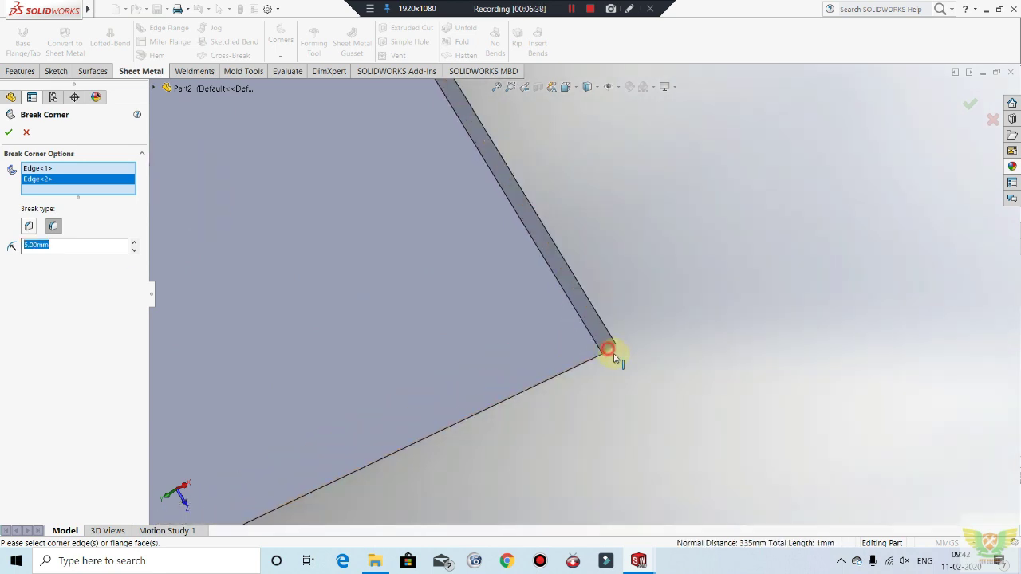
{"action": "left_click", "coordinate": [612, 355]}
Step: Add the remaining outer corner at the round-hole end and accept the corner break
{"action": "scroll", "coordinate": [636, 367], "scroll_direction": "up", "scroll_amount": 5}
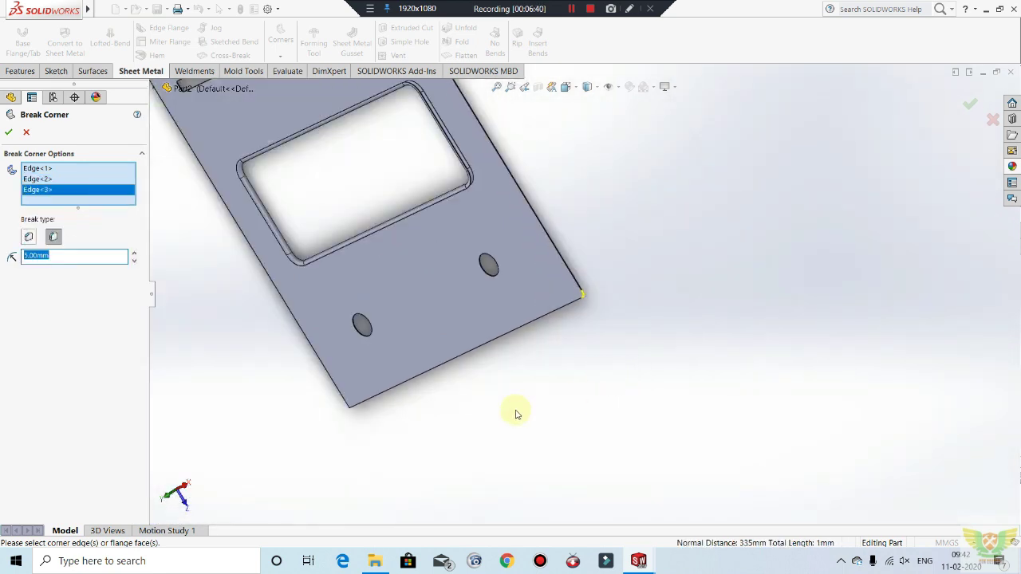
{"action": "middle_click_drag", "start_coordinate": [515, 414], "coordinate": [358, 375]}
{"action": "scroll", "coordinate": [393, 422], "scroll_direction": "down", "scroll_amount": 6}
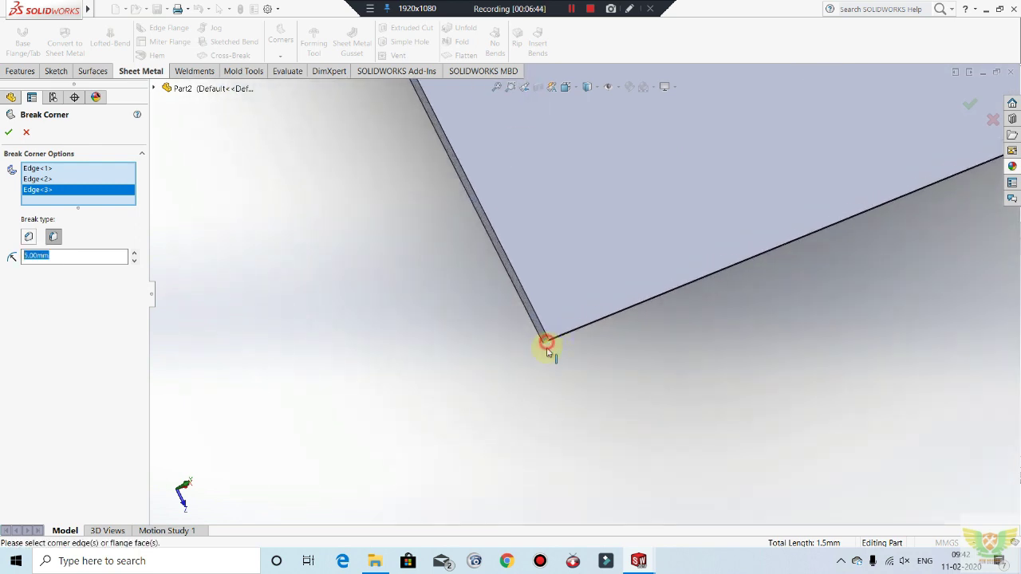
{"action": "left_click", "coordinate": [546, 345]}
{"action": "scroll", "coordinate": [550, 395], "scroll_direction": "up", "scroll_amount": 8}
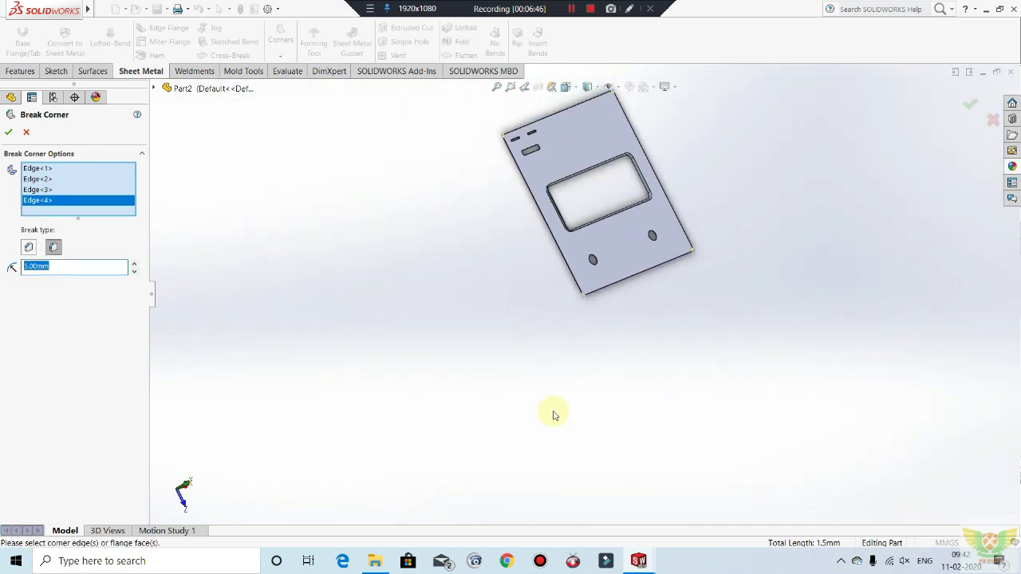
{"action": "scroll", "coordinate": [605, 257], "scroll_direction": "down", "scroll_amount": 2}
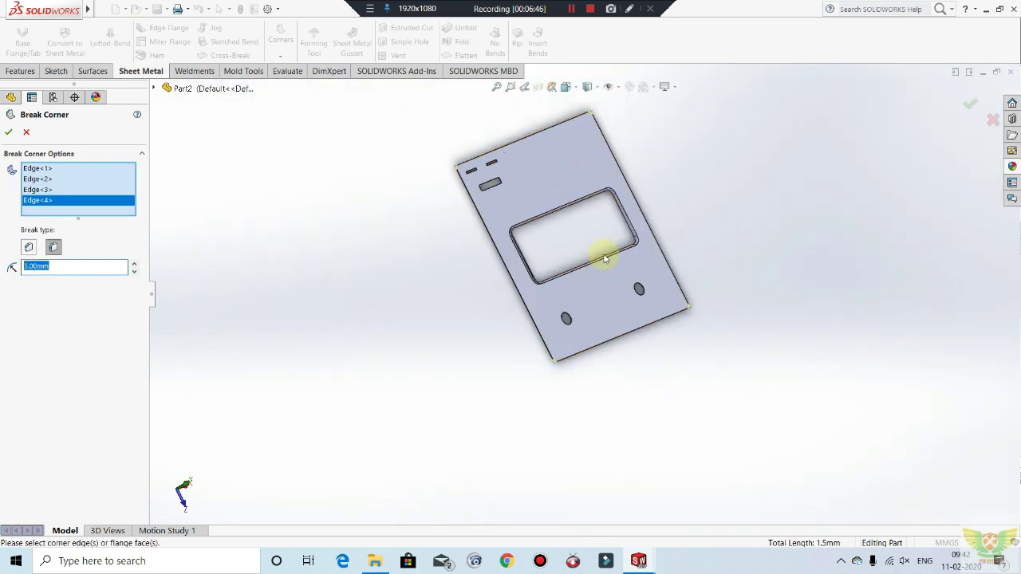
{"action": "left_click", "coordinate": [6, 133]}
Step: Start an edge flange on the side edge beside the slots with a custom bend radius of 0.70 mm and a length of 10 mm
{"action": "middle_click_drag", "start_coordinate": [381, 168], "coordinate": [402, 177]}
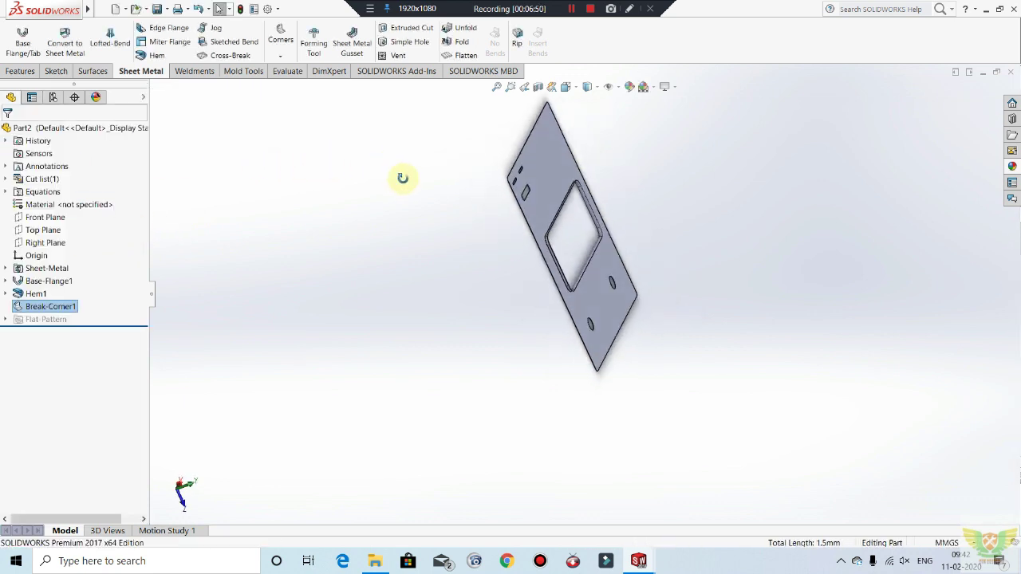
{"action": "left_click", "coordinate": [168, 32]}
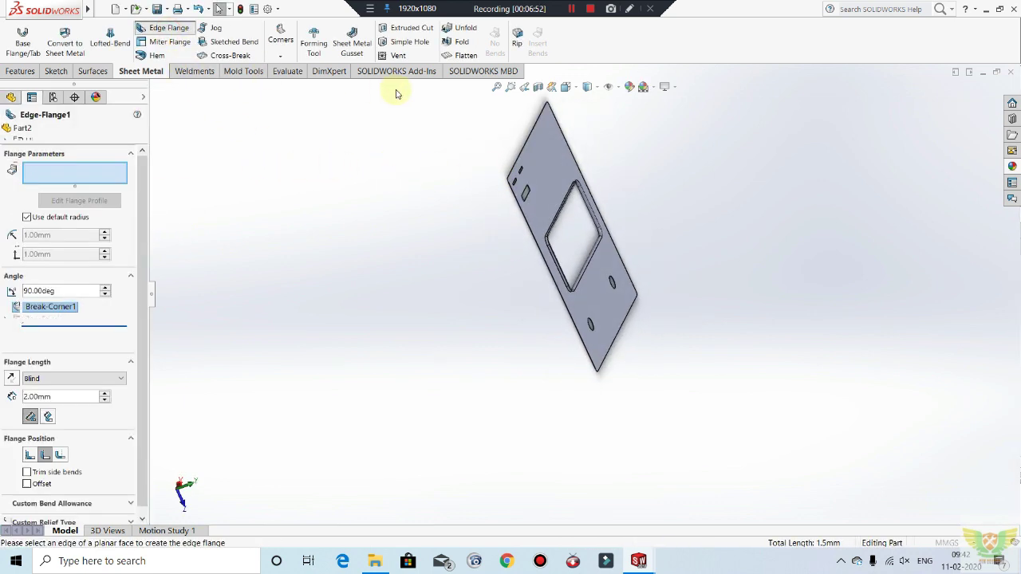
{"action": "scroll", "coordinate": [580, 169], "scroll_direction": "down", "scroll_amount": 8}
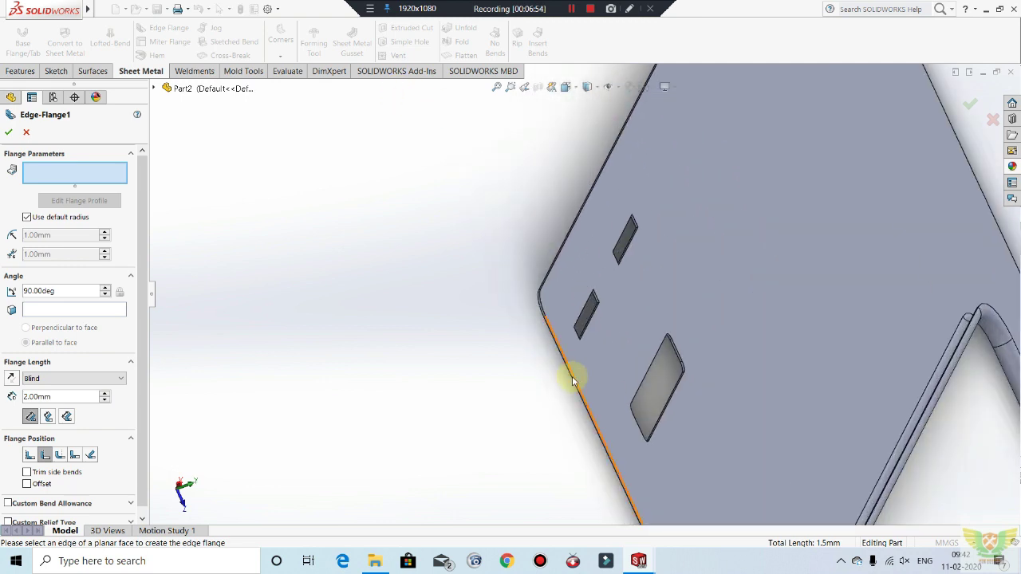
{"action": "left_click", "coordinate": [539, 292]}
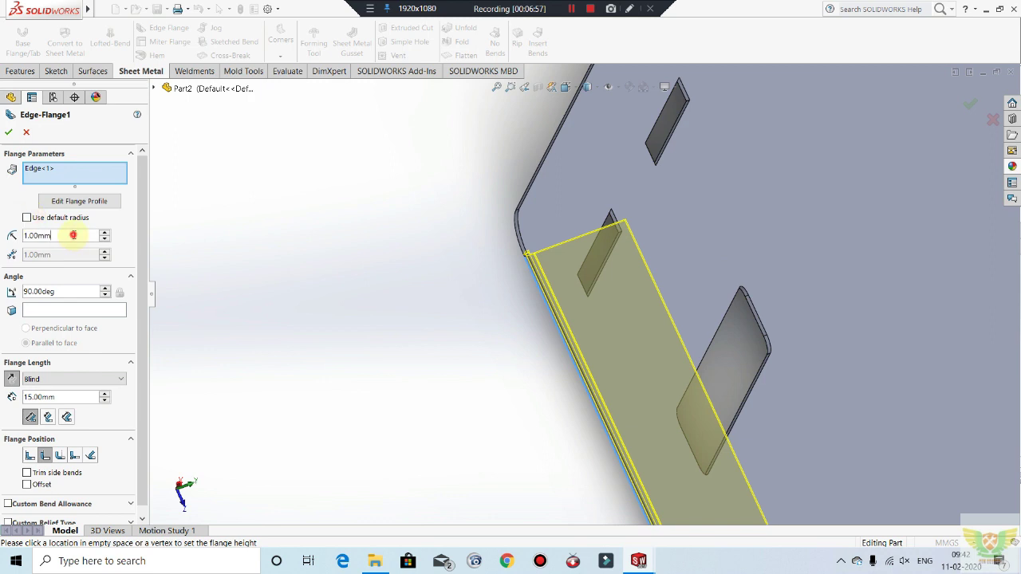
{"action": "type", "text": "0.7"}
{"action": "key", "text": "Return"}
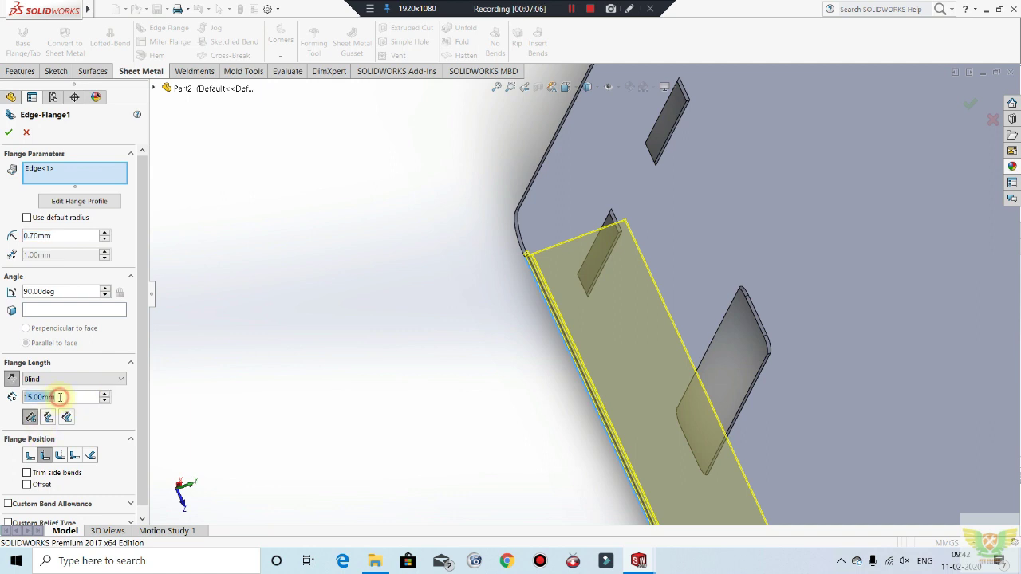
{"action": "type", "text": "10"}
{"action": "key", "text": "Return"}
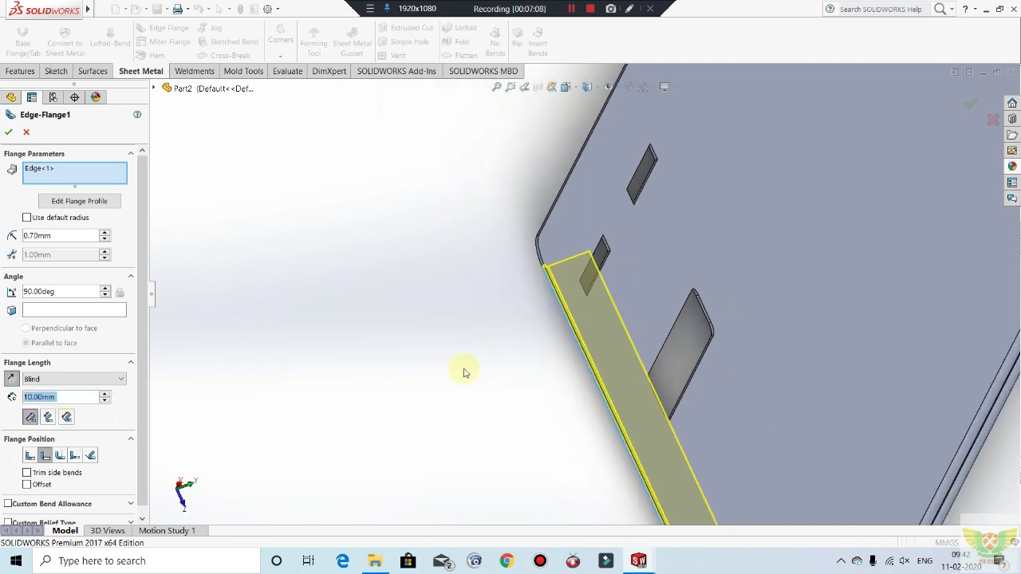
Step: Add the opposite side edge of the sheet to the edge flange
{"action": "scroll", "coordinate": [466, 369], "scroll_direction": "up", "scroll_amount": 9}
{"action": "middle_click_drag", "start_coordinate": [788, 329], "coordinate": [629, 321]}
{"action": "scroll", "coordinate": [603, 210], "scroll_direction": "up", "scroll_amount": 10}
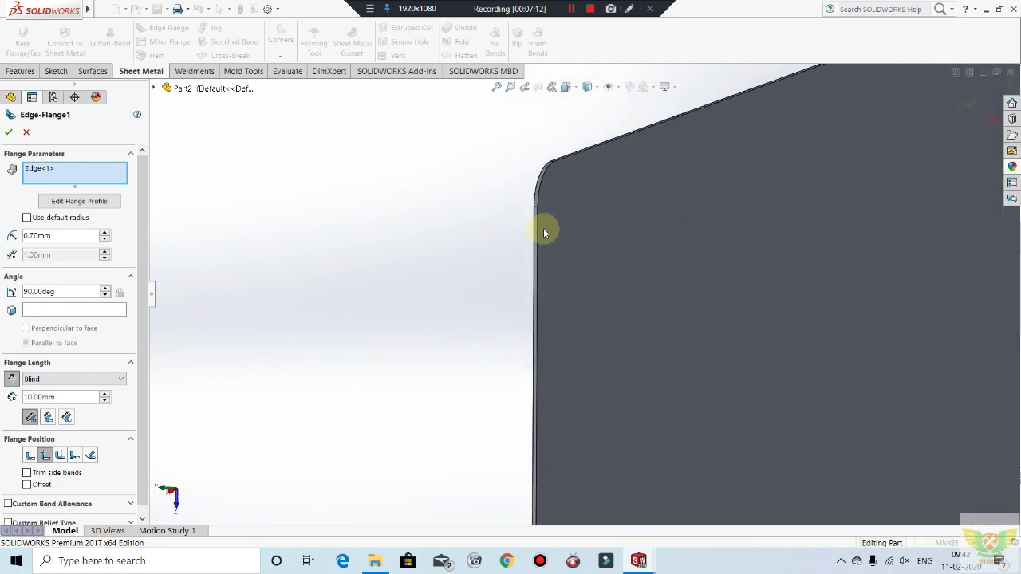
{"action": "left_click", "coordinate": [540, 230]}
{"action": "middle_click_drag", "start_coordinate": [438, 228], "coordinate": [606, 379]}
{"action": "scroll", "coordinate": [448, 267], "scroll_direction": "down", "scroll_amount": 10}
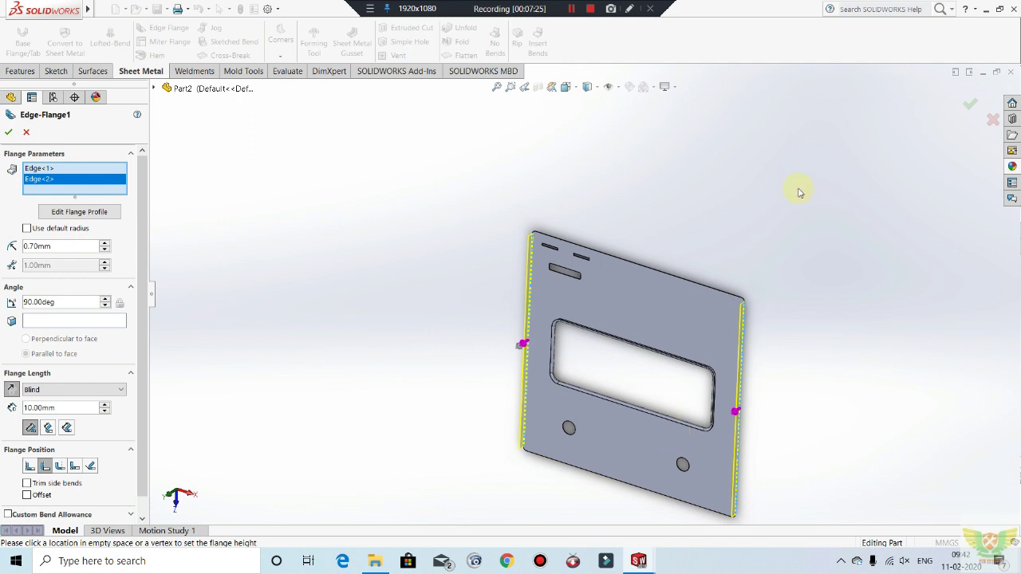
Step: Add the end edge near the two round holes to the edge flange and accept the feature
{"action": "middle_click_drag", "start_coordinate": [611, 319], "coordinate": [647, 452]}
{"action": "scroll", "coordinate": [647, 451], "scroll_direction": "down", "scroll_amount": 5}
{"action": "middle_click_drag", "start_coordinate": [600, 354], "coordinate": [705, 334]}
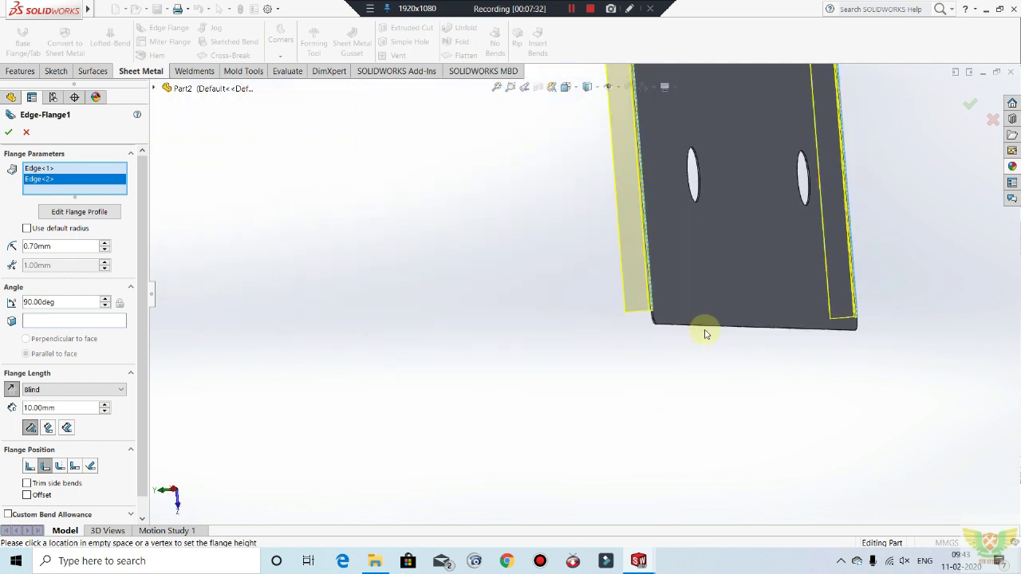
{"action": "scroll", "coordinate": [705, 334], "scroll_direction": "up", "scroll_amount": 2}
{"action": "left_click", "coordinate": [683, 307]}
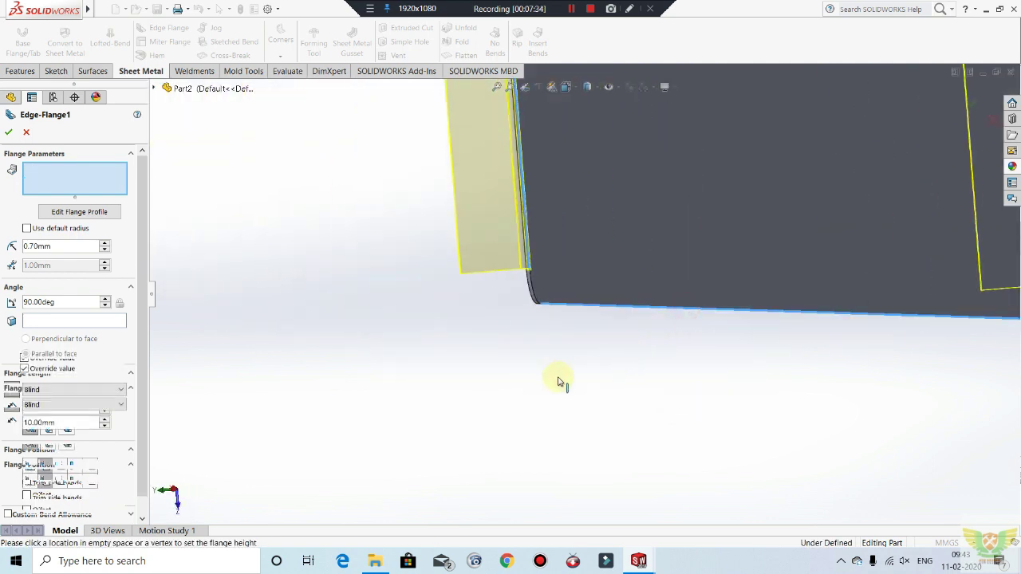
{"action": "middle_click_drag", "start_coordinate": [529, 337], "coordinate": [642, 349]}
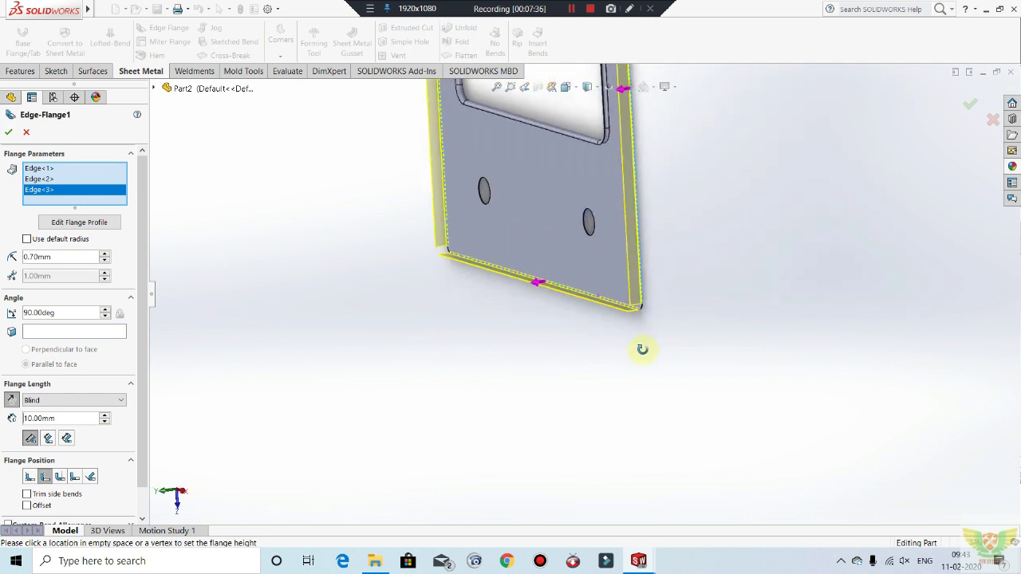
{"action": "scroll", "coordinate": [642, 350], "scroll_direction": "down", "scroll_amount": 1}
{"action": "scroll", "coordinate": [528, 310], "scroll_direction": "up", "scroll_amount": 7}
{"action": "scroll", "coordinate": [610, 171], "scroll_direction": "down", "scroll_amount": 2}
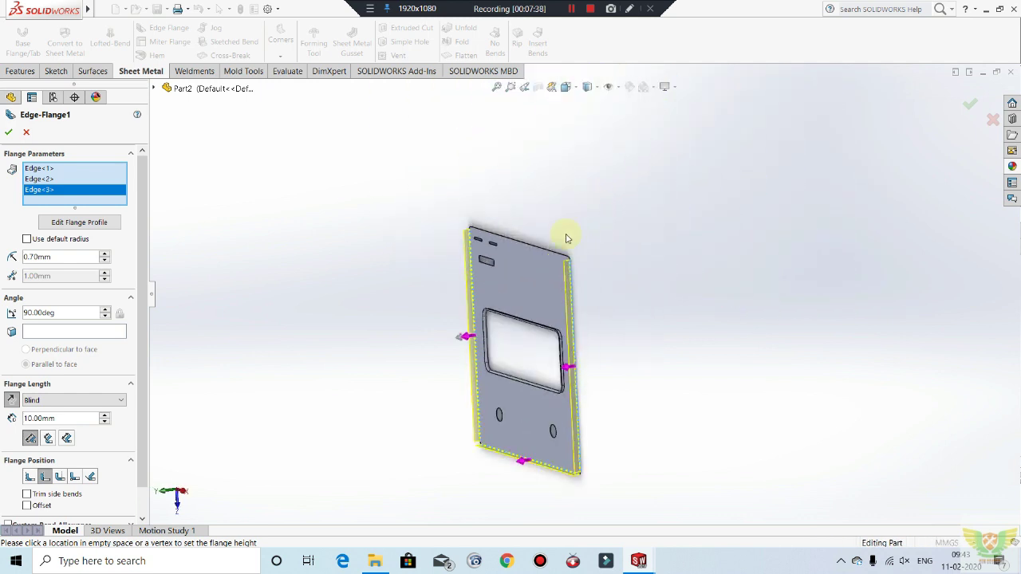
{"action": "scroll", "coordinate": [469, 492], "scroll_direction": "up", "scroll_amount": 2}
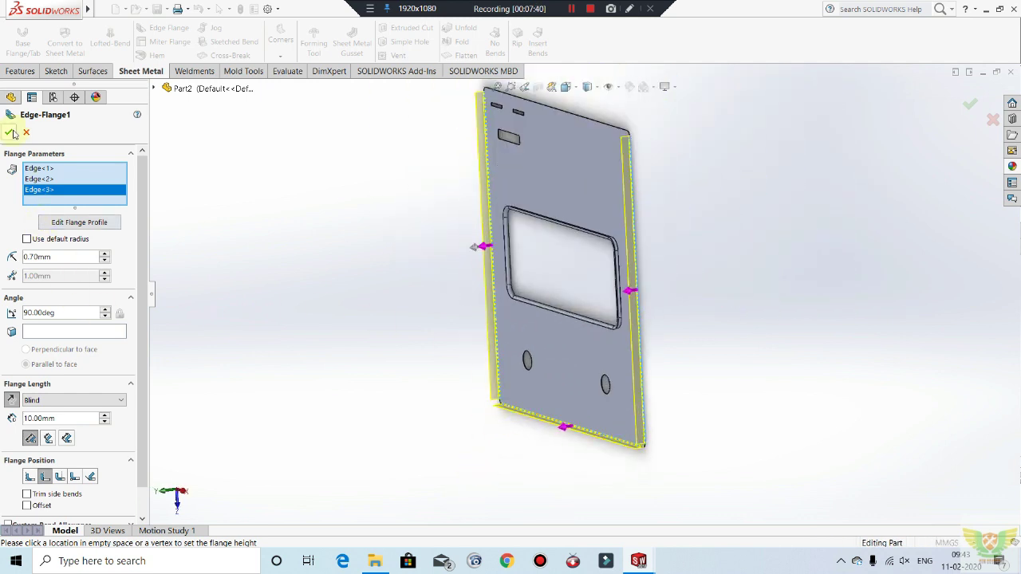
{"action": "right_click", "coordinate": [291, 208]}
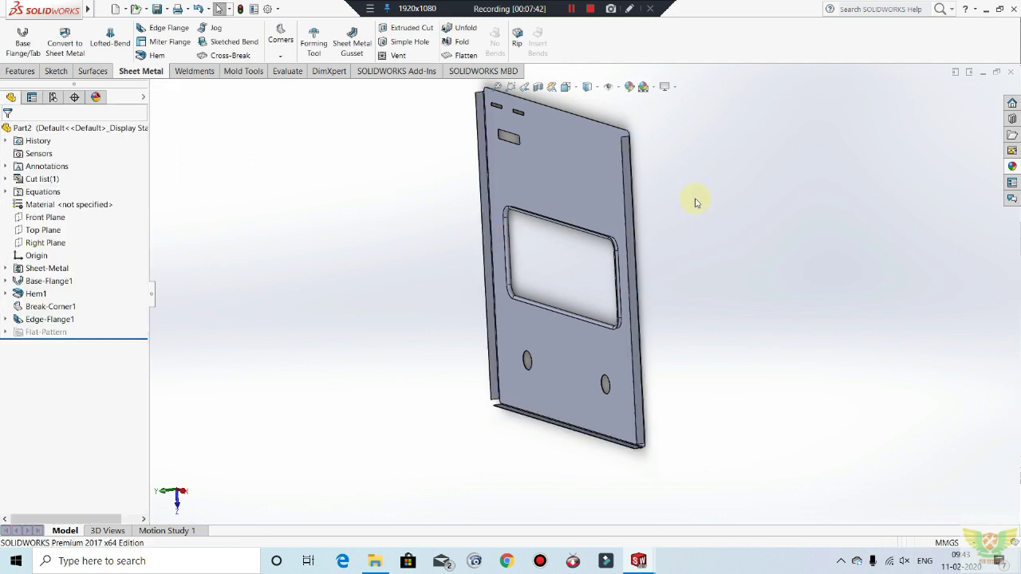
Step: Start an edge flange on the free edge of the side flange away from the slots with a custom bend radius of 0.70 mm
{"action": "middle_click_drag", "start_coordinate": [695, 200], "coordinate": [526, 191]}
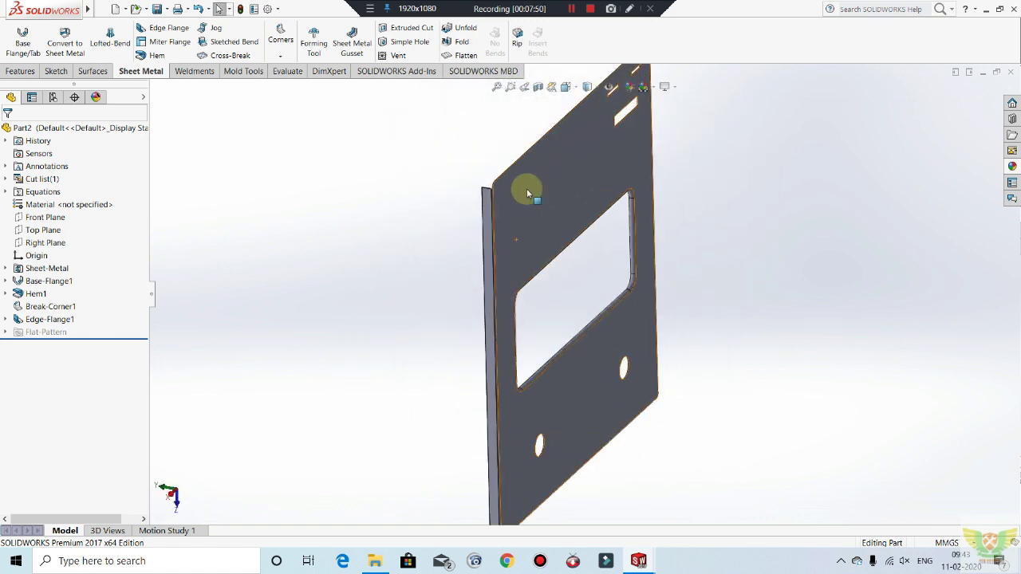
{"action": "scroll", "coordinate": [526, 191], "scroll_direction": "down", "scroll_amount": 2}
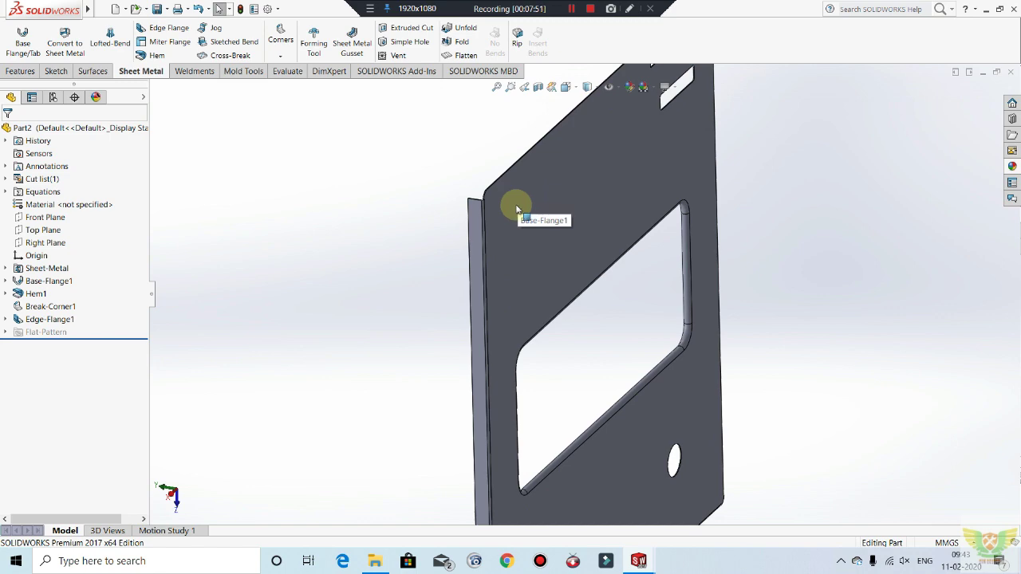
{"action": "middle_click_drag", "start_coordinate": [557, 200], "coordinate": [753, 282]}
{"action": "middle_click_drag", "start_coordinate": [688, 297], "coordinate": [642, 294]}
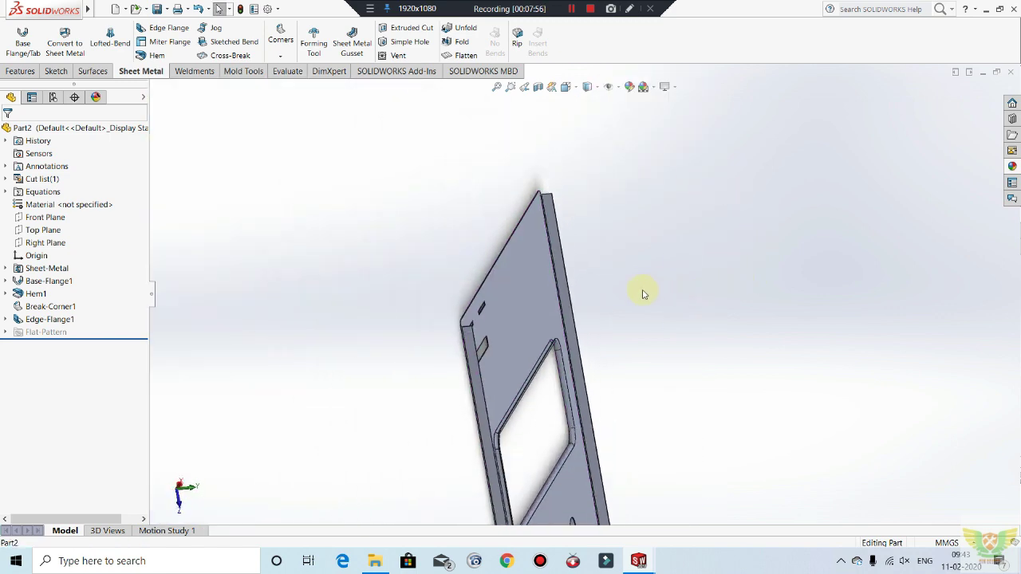
{"action": "middle_click_drag", "start_coordinate": [544, 345], "coordinate": [502, 365]}
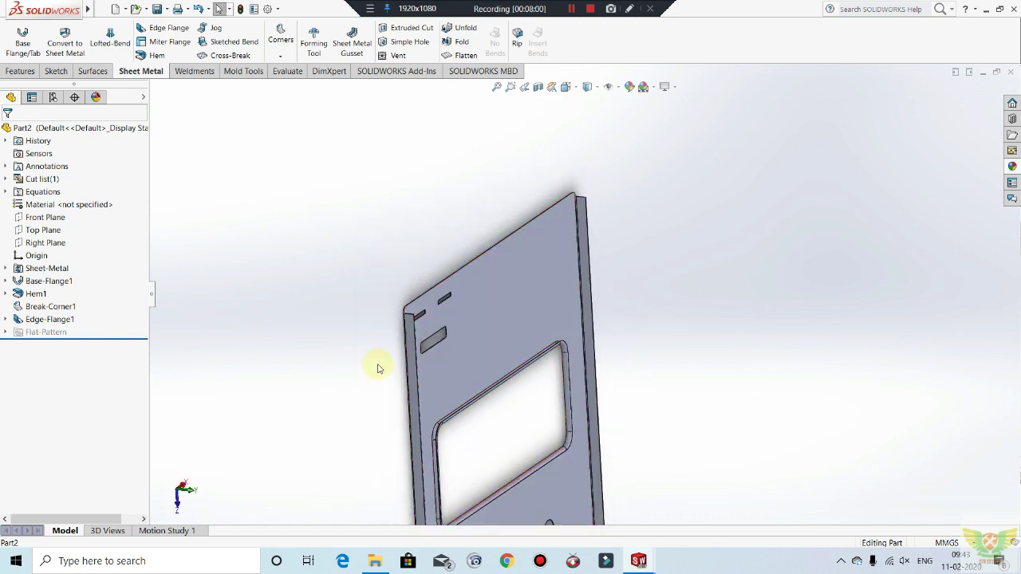
{"action": "left_click", "coordinate": [182, 38]}
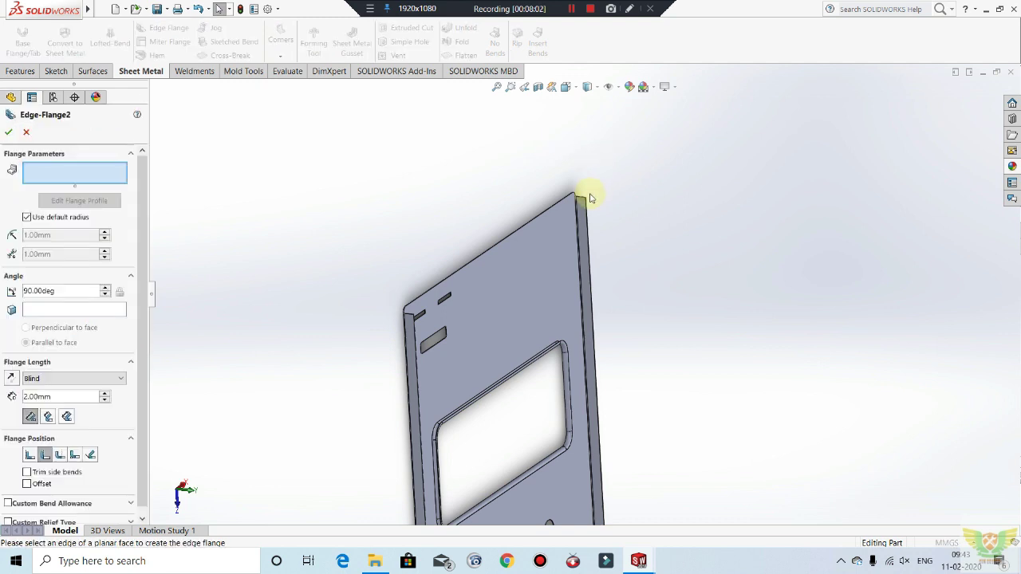
{"action": "scroll", "coordinate": [587, 194], "scroll_direction": "down", "scroll_amount": 5}
{"action": "scroll", "coordinate": [630, 240], "scroll_direction": "down", "scroll_amount": 4}
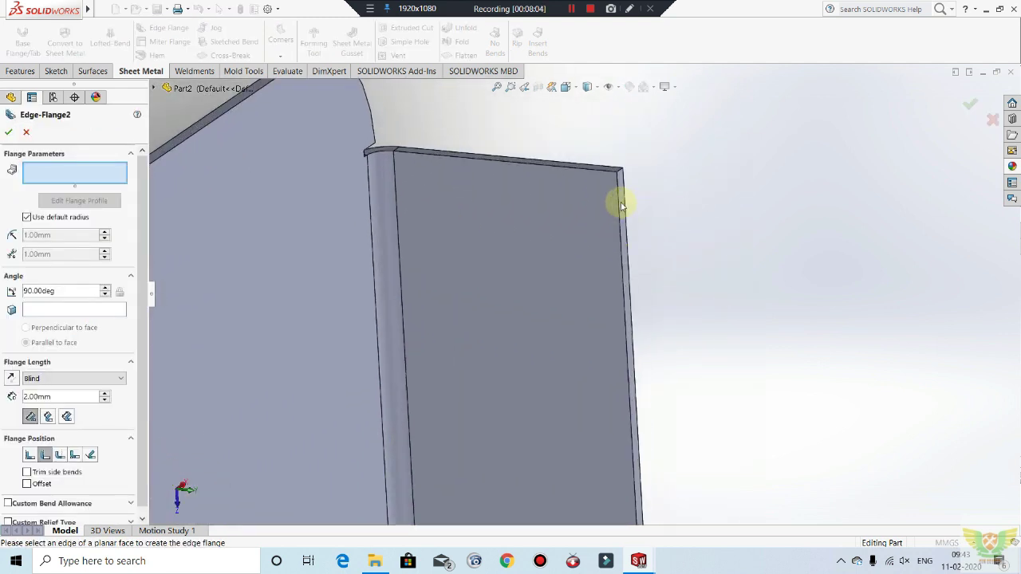
{"action": "left_click", "coordinate": [622, 206]}
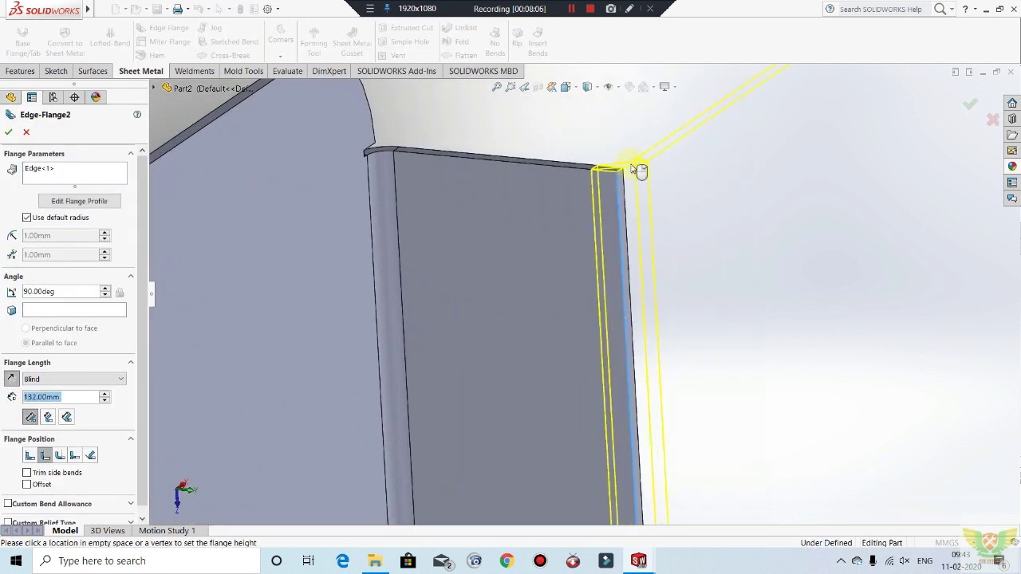
{"action": "left_click", "coordinate": [775, 118]}
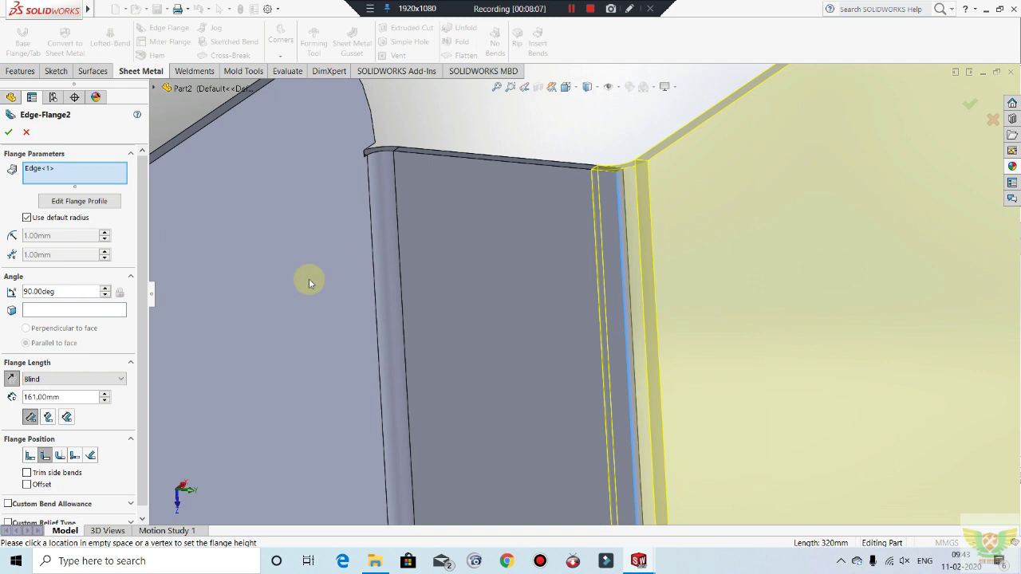
{"action": "left_click", "coordinate": [27, 218]}
{"action": "type", "text": "0.7"}
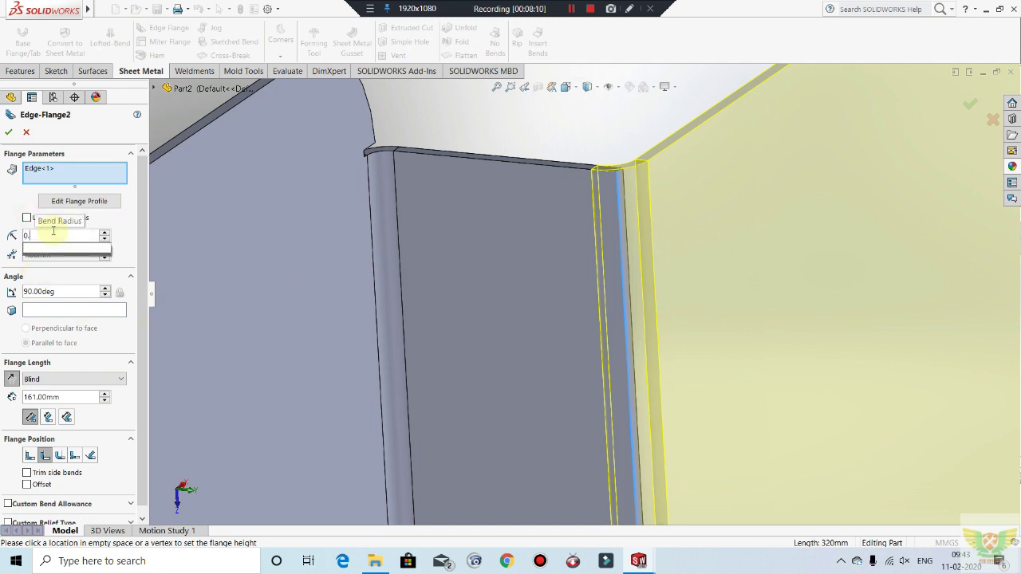
{"action": "key", "text": "Return"}
Step: Add the free edge of the side flange beside the slots and accept the edge flange with a length of 5 mm
{"action": "scroll", "coordinate": [502, 151], "scroll_direction": "up", "scroll_amount": 10}
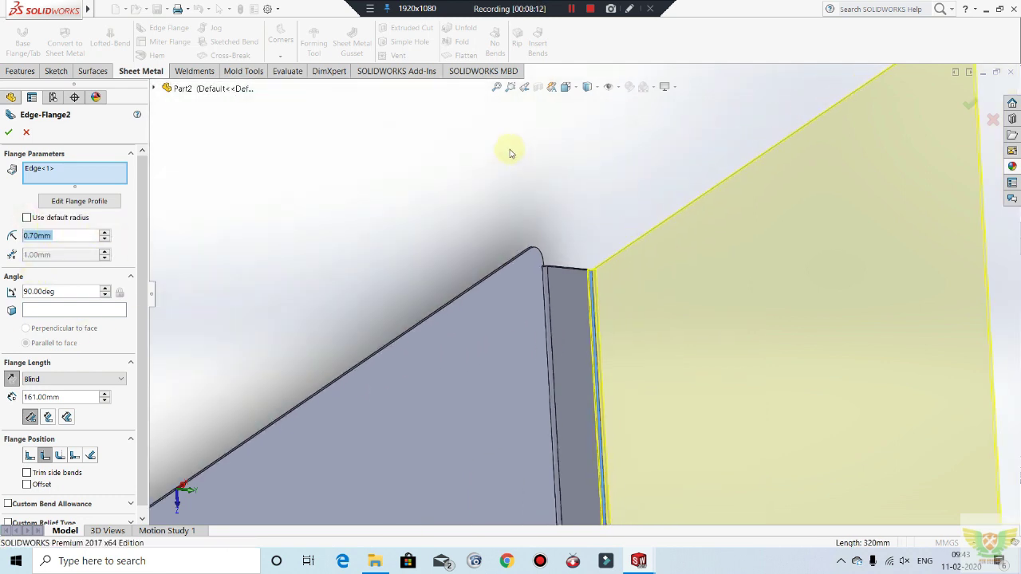
{"action": "mouse_move", "coordinate": [416, 428]}
{"action": "middle_mouse_down"}
{"action": "mouse_move", "coordinate": [330, 470]}
{"action": "mouse_move", "coordinate": [418, 423]}
{"action": "middle_mouse_up"}
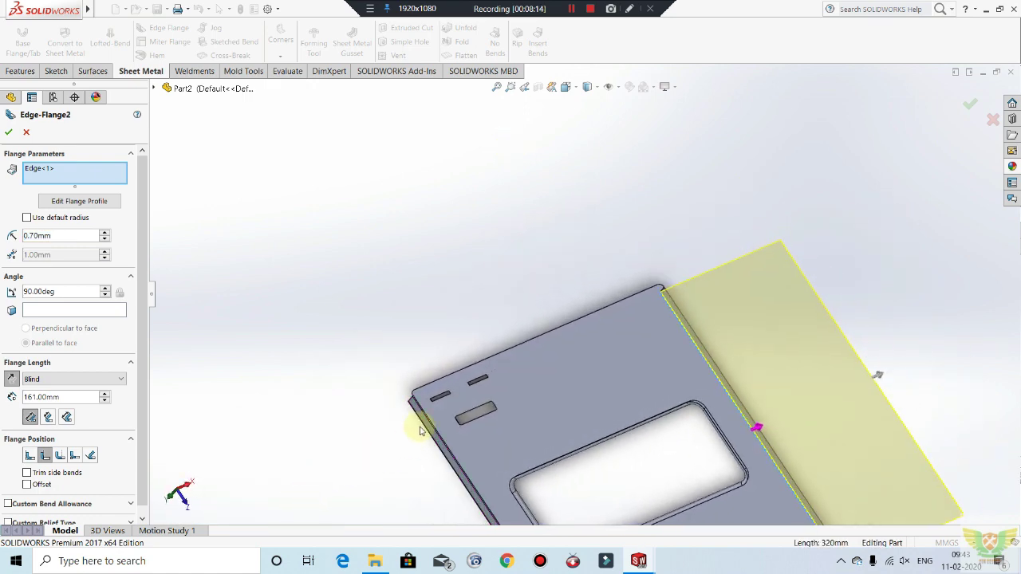
{"action": "scroll", "coordinate": [435, 344], "scroll_direction": "down", "scroll_amount": 8}
{"action": "scroll", "coordinate": [489, 318], "scroll_direction": "down", "scroll_amount": 3}
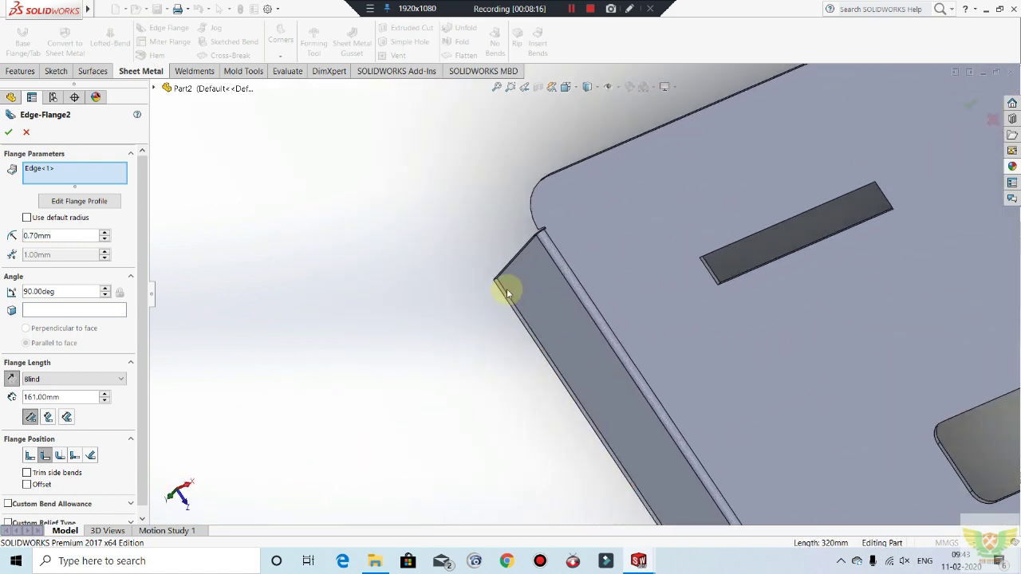
{"action": "left_click", "coordinate": [507, 291]}
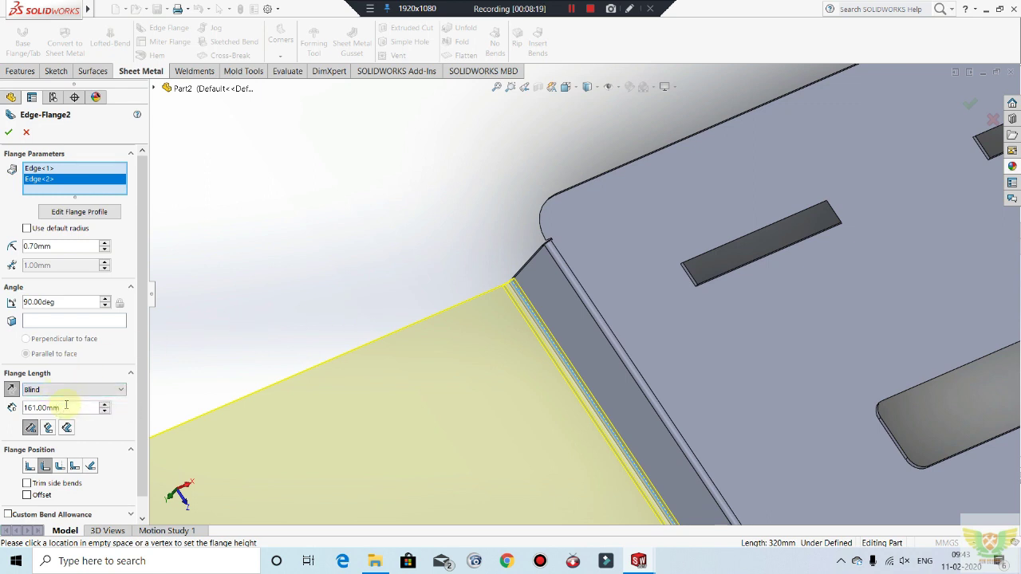
{"action": "type", "text": "5"}
{"action": "key", "text": "Return"}
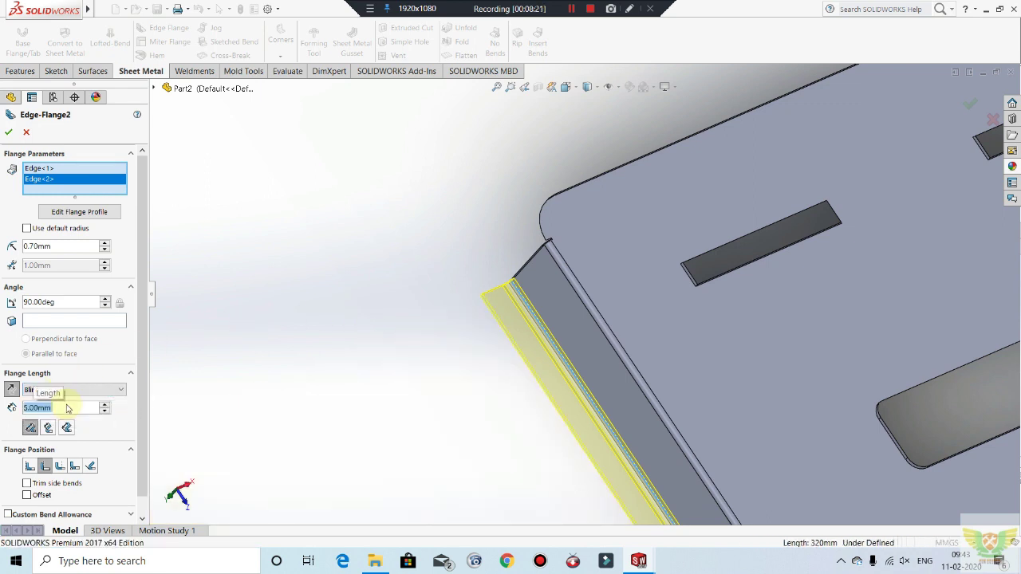
{"action": "left_click", "coordinate": [8, 133]}
Step: Examine the new return flanges along both sides of the panel and the hem around the opening
{"action": "middle_click_drag", "start_coordinate": [335, 218], "coordinate": [421, 283]}
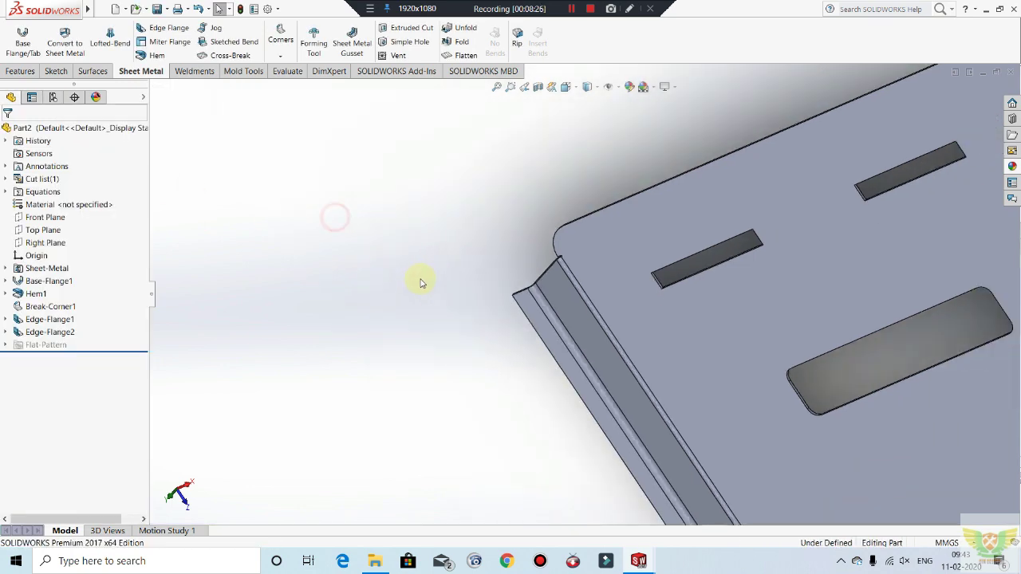
{"action": "scroll", "coordinate": [425, 280], "scroll_direction": "up", "scroll_amount": 10}
{"action": "middle_click_drag", "start_coordinate": [510, 291], "coordinate": [616, 308]}
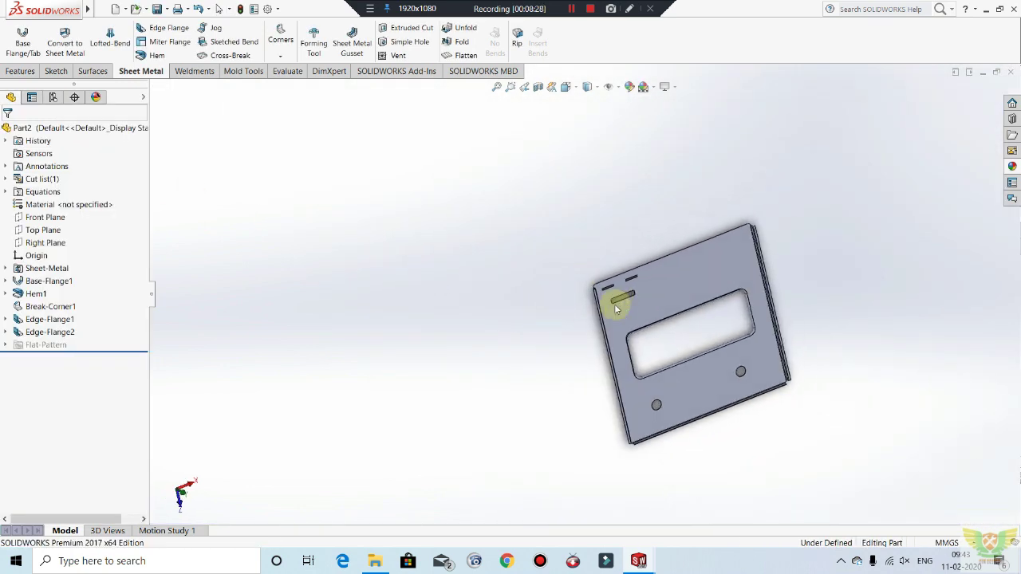
{"action": "scroll", "coordinate": [616, 310], "scroll_direction": "down", "scroll_amount": 10}
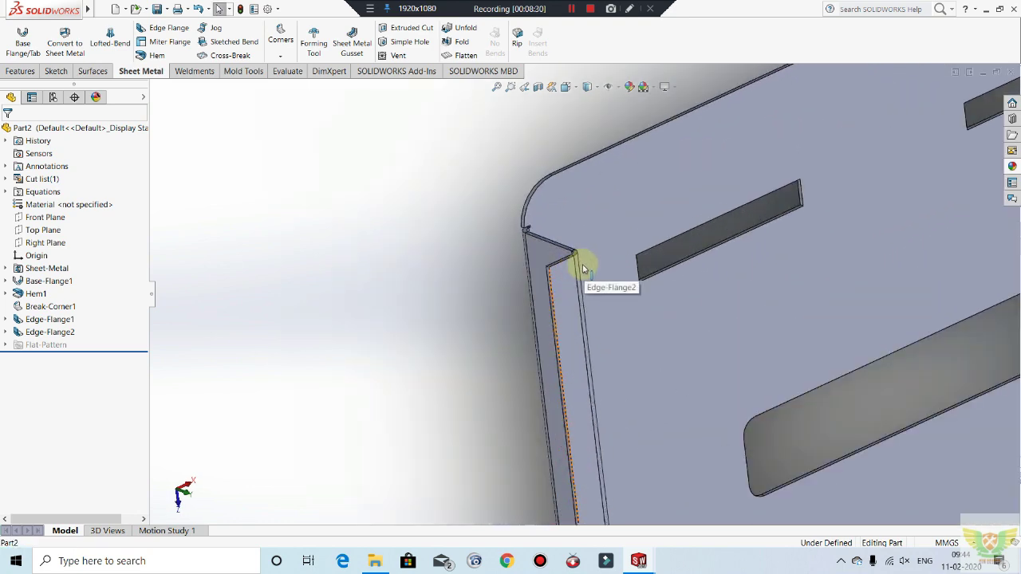
{"action": "scroll", "coordinate": [582, 268], "scroll_direction": "down", "scroll_amount": 2}
{"action": "scroll", "coordinate": [582, 268], "scroll_direction": "up", "scroll_amount": 8}
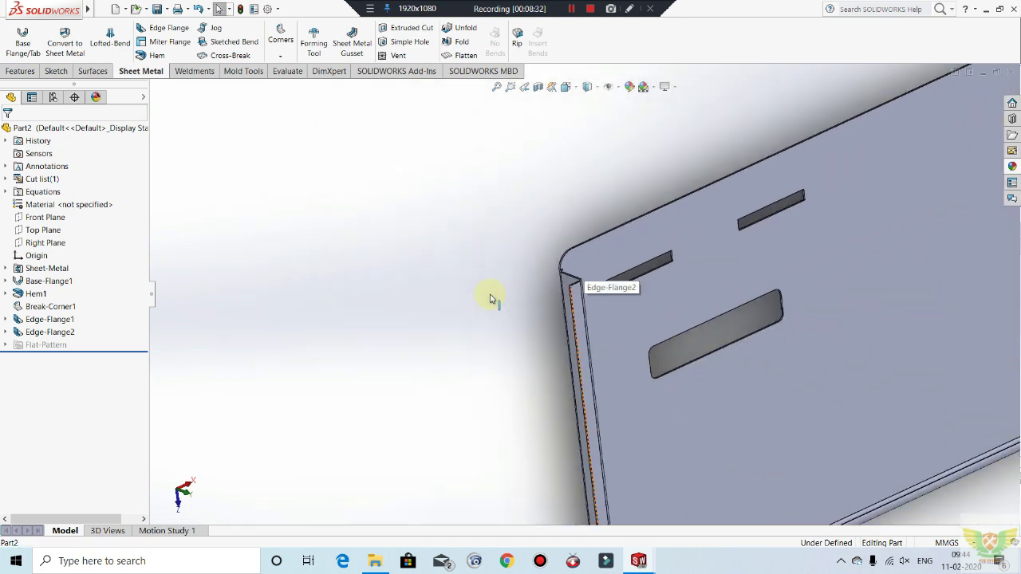
{"action": "scroll", "coordinate": [602, 344], "scroll_direction": "up", "scroll_amount": 4}
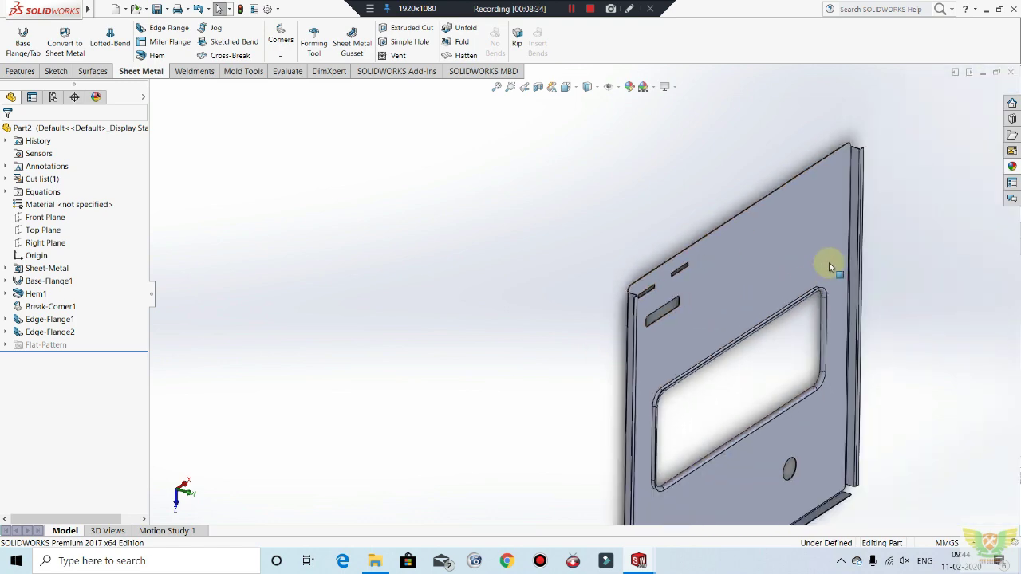
{"action": "scroll", "coordinate": [727, 386], "scroll_direction": "down", "scroll_amount": 6}
{"action": "scroll", "coordinate": [587, 267], "scroll_direction": "down", "scroll_amount": 2}
{"action": "middle_click_drag", "start_coordinate": [586, 267], "coordinate": [547, 233]}
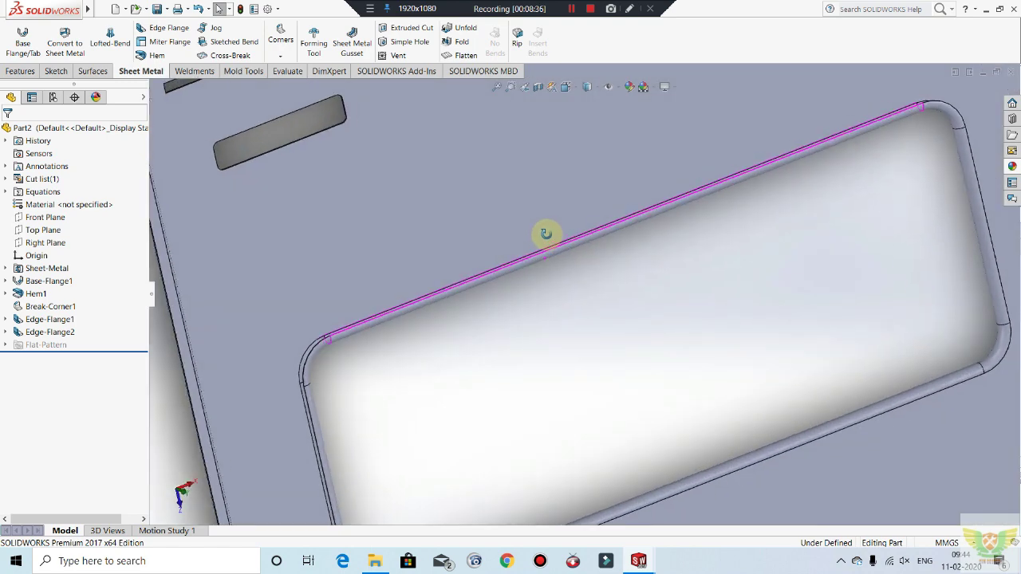
{"action": "scroll", "coordinate": [558, 247], "scroll_direction": "up", "scroll_amount": 6}
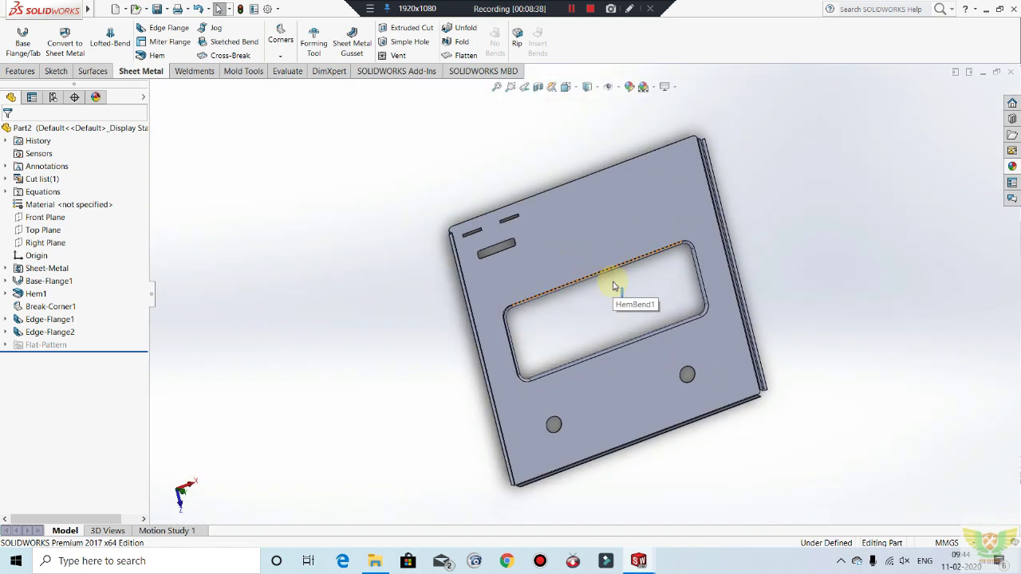
{"action": "middle_click_drag", "start_coordinate": [741, 212], "coordinate": [758, 232]}
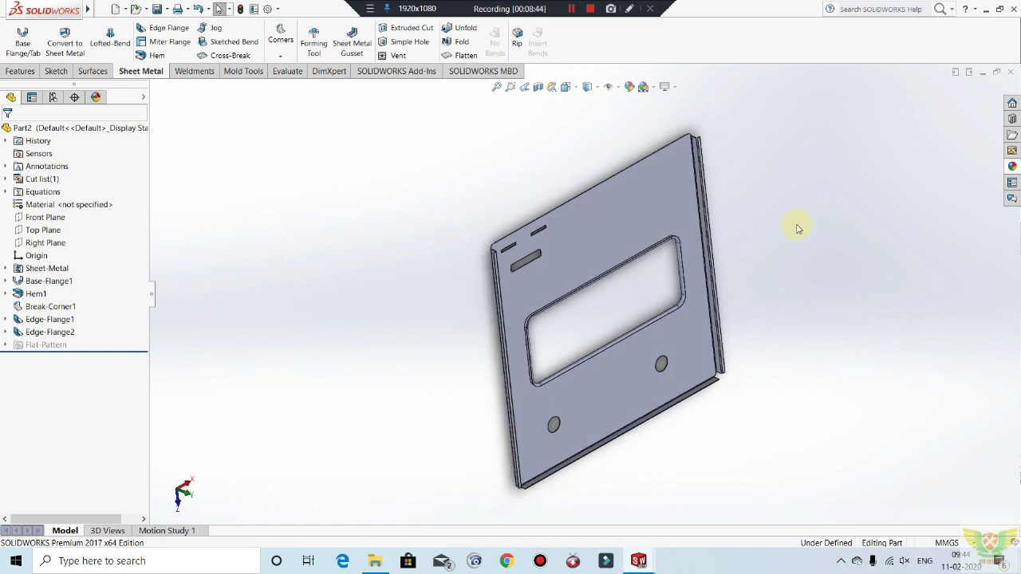
{"action": "mouse_move", "coordinate": [797, 229]}
{"action": "middle_mouse_down"}
{"action": "mouse_move", "coordinate": [764, 210]}
{"action": "mouse_move", "coordinate": [814, 218]}
{"action": "middle_mouse_up"}
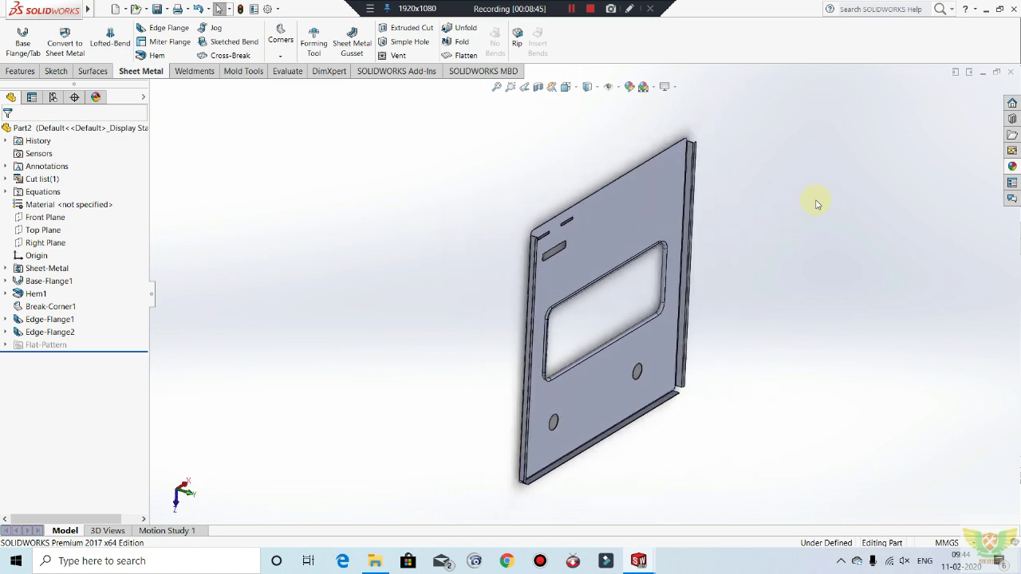
{"action": "scroll", "coordinate": [704, 191], "scroll_direction": "down", "scroll_amount": 6}
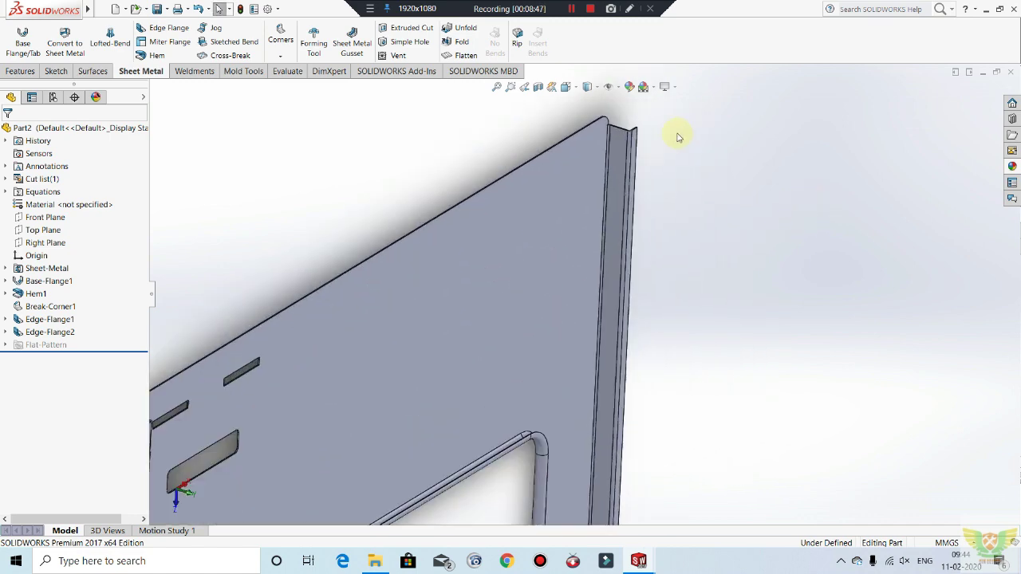
{"action": "scroll", "coordinate": [626, 184], "scroll_direction": "up", "scroll_amount": 4}
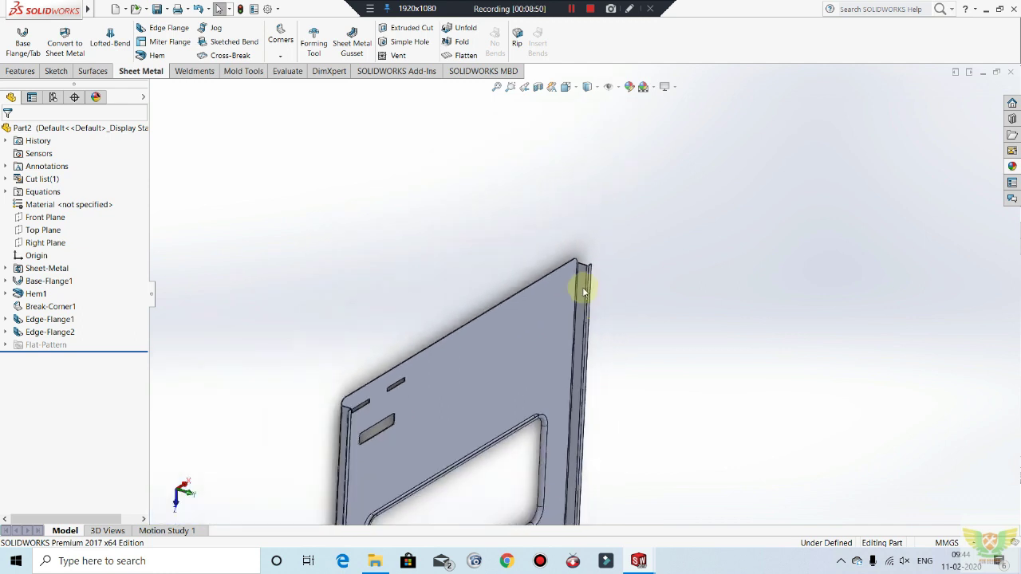
Step: Edit the 5 mm edge flange to remove the edge on the side away from the slots, and accept the change
{"action": "scroll", "coordinate": [590, 271], "scroll_direction": "down", "scroll_amount": 5}
{"action": "left_click", "coordinate": [623, 217]}
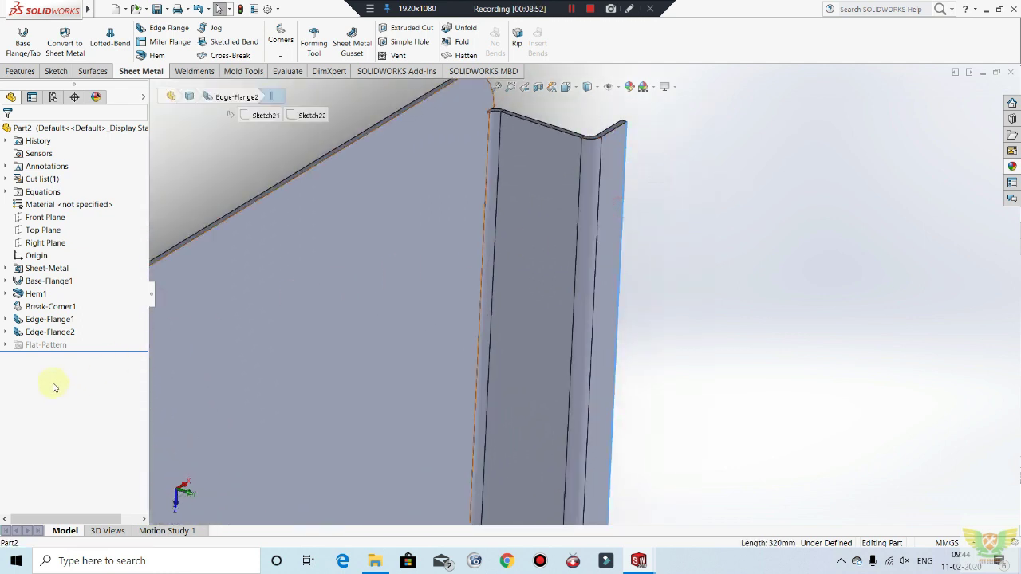
{"action": "left_click", "coordinate": [59, 334]}
{"action": "left_click", "coordinate": [70, 302]}
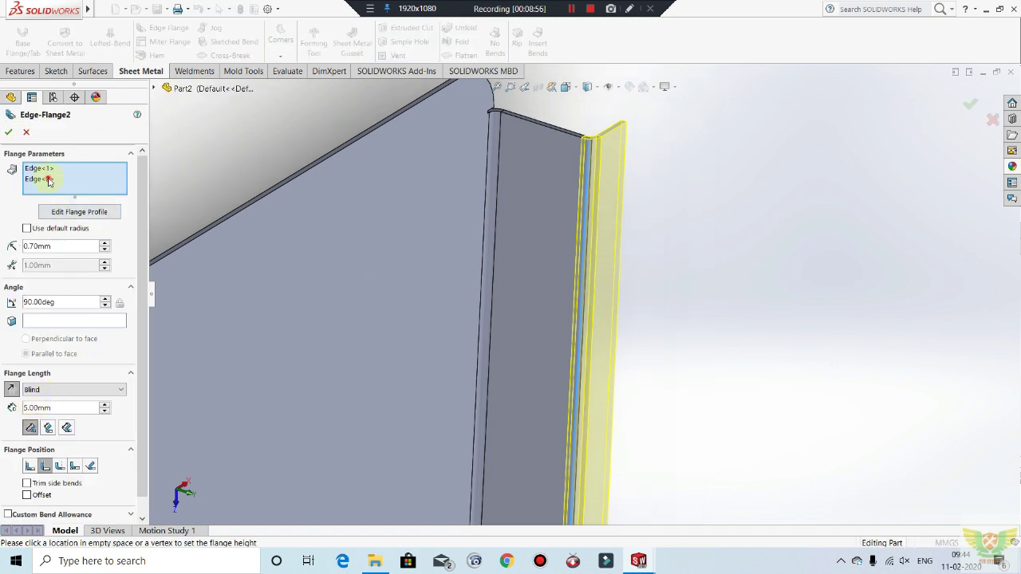
{"action": "left_click", "coordinate": [48, 180]}
{"action": "left_click", "coordinate": [42, 169]}
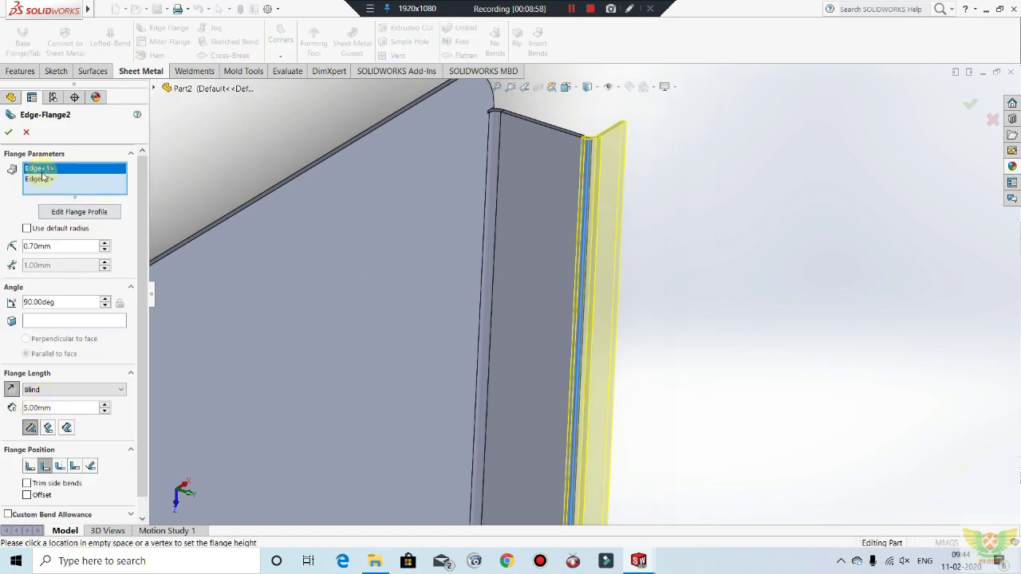
{"action": "right_click", "coordinate": [44, 176]}
{"action": "left_click", "coordinate": [68, 191]}
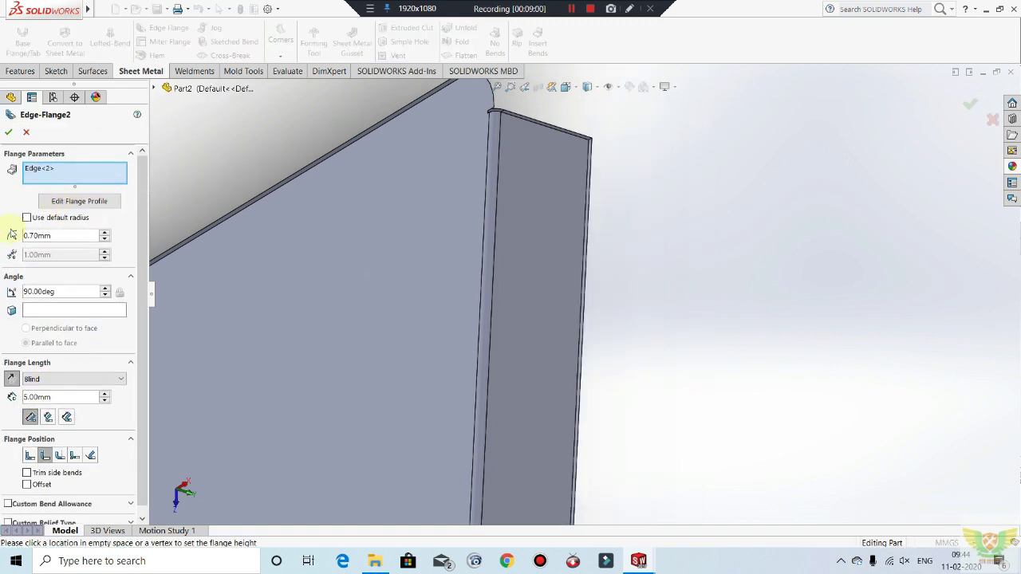
{"action": "left_click", "coordinate": [15, 134]}
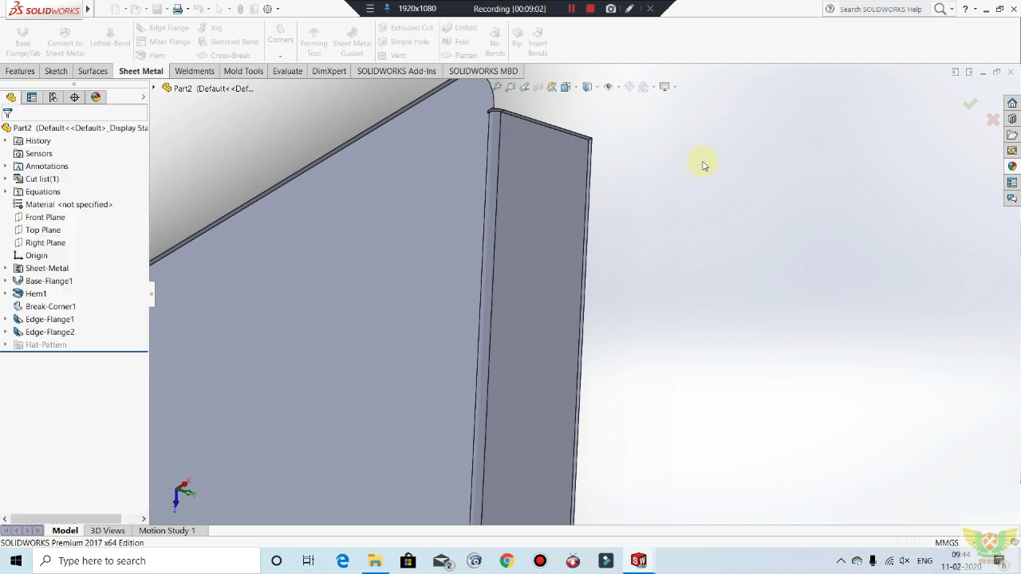
Step: Save the part in the CPU folder under the name "left side inside panel"
{"action": "middle_click_drag", "start_coordinate": [707, 164], "coordinate": [609, 196]}
{"action": "scroll", "coordinate": [612, 191], "scroll_direction": "down", "scroll_amount": 6}
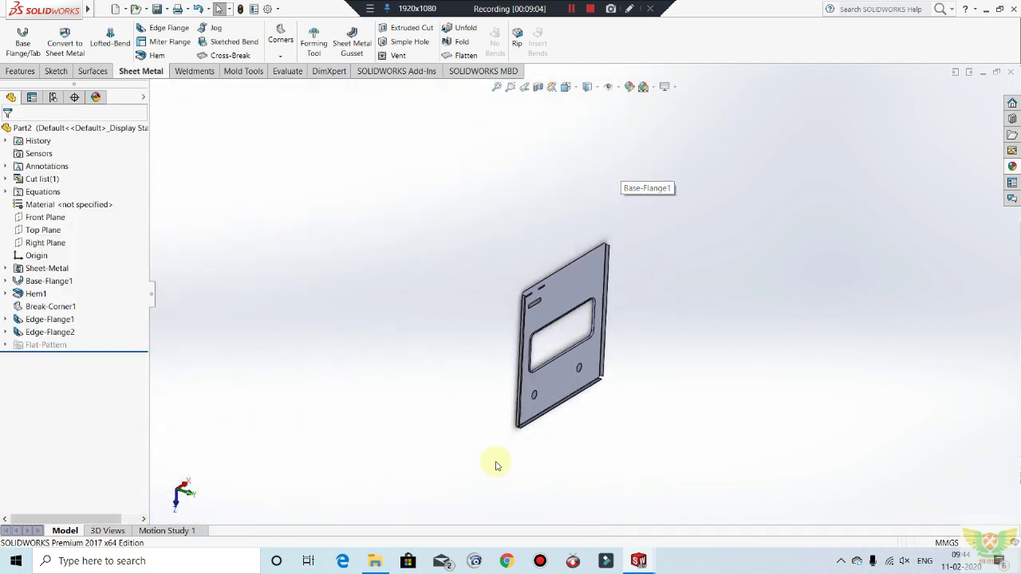
{"action": "scroll", "coordinate": [588, 358], "scroll_direction": "up", "scroll_amount": 3}
{"action": "key", "text": "ctrl+s"}
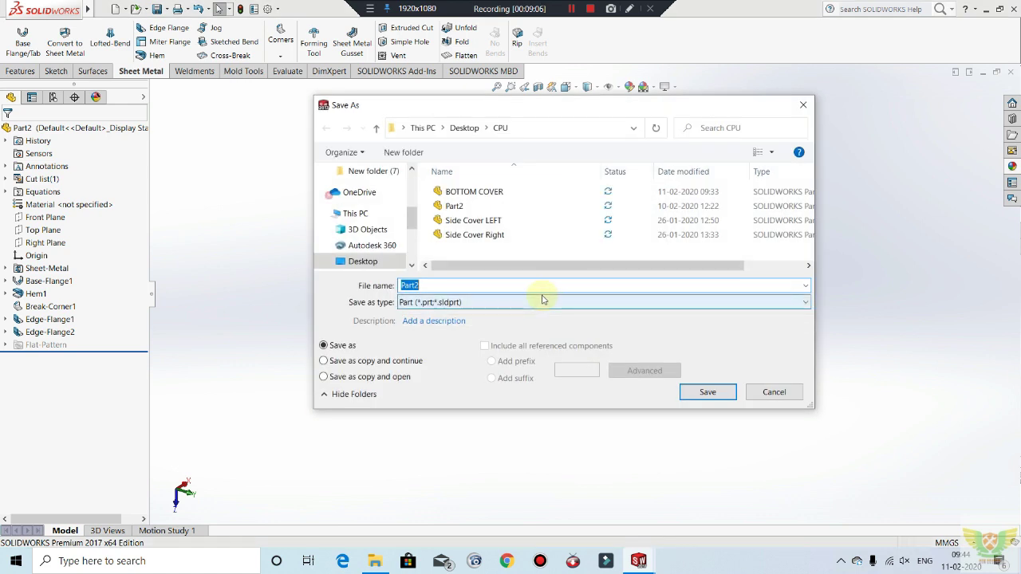
{"action": "type", "text": "left side inside panel"}
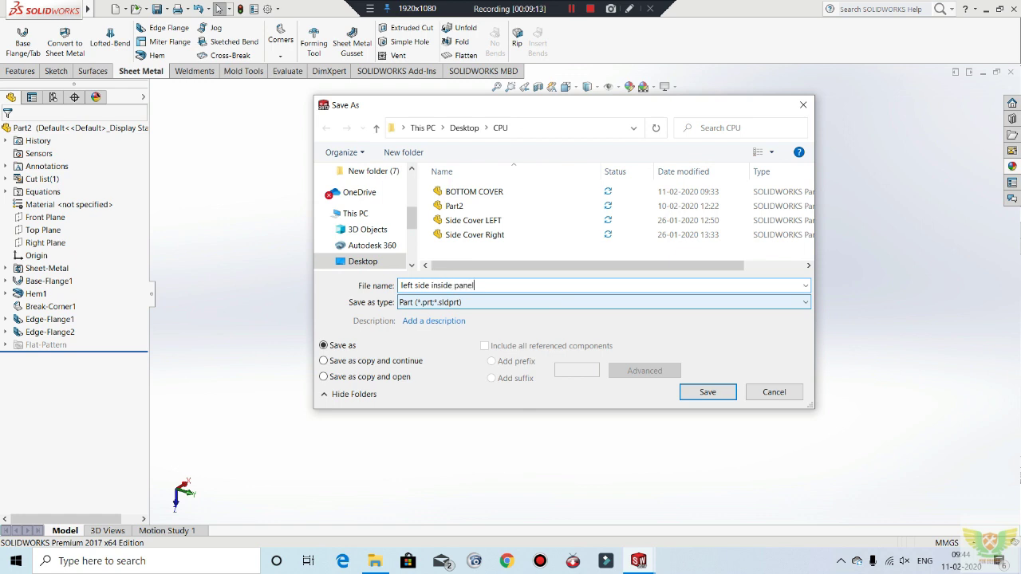
{"action": "left_click", "coordinate": [687, 391]}
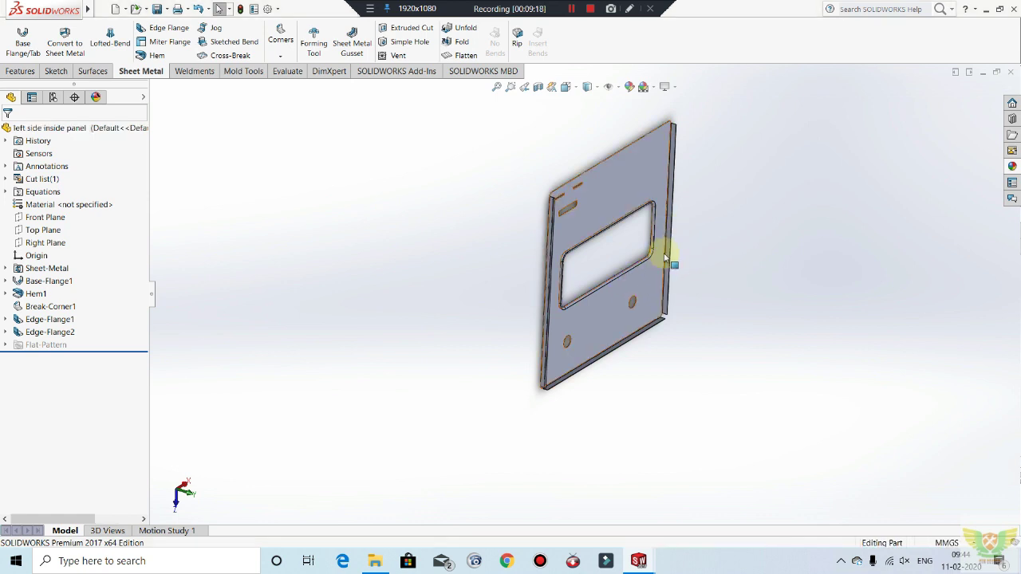
Step: Examine the finished left side inside panel from several angles, including its flanges, slots, holes and large rounded opening
{"action": "middle_click_drag", "start_coordinate": [660, 245], "coordinate": [627, 228]}
{"action": "scroll", "coordinate": [640, 208], "scroll_direction": "down", "scroll_amount": 3}
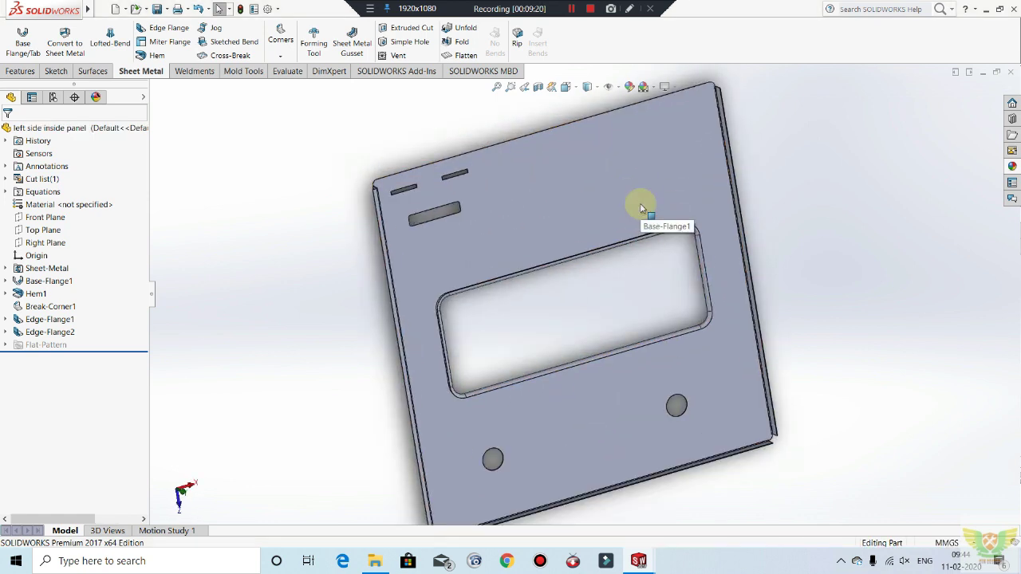
{"action": "scroll", "coordinate": [638, 222], "scroll_direction": "down", "scroll_amount": 5}
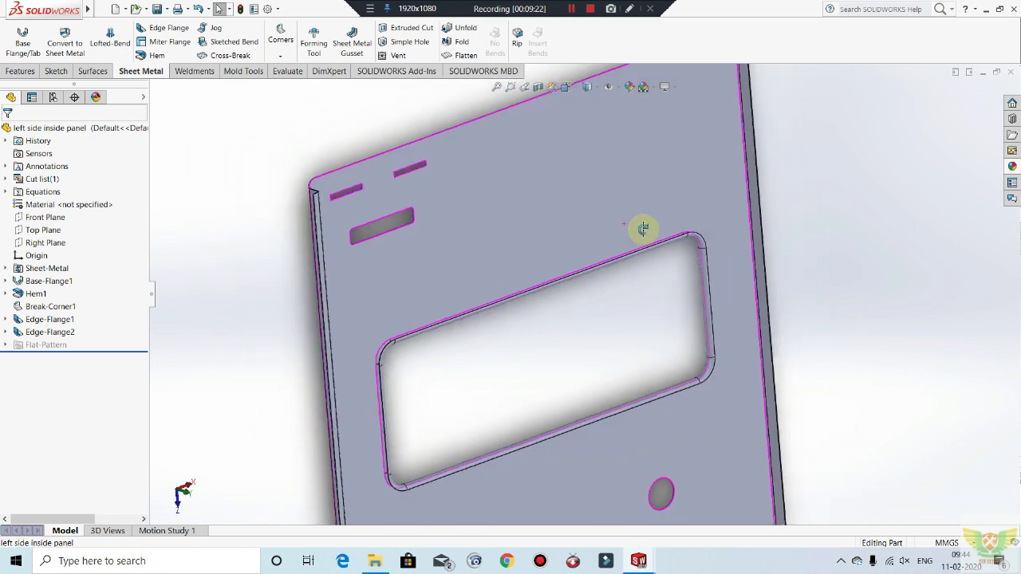
{"action": "scroll", "coordinate": [613, 216], "scroll_direction": "up", "scroll_amount": 5}
{"action": "middle_click_drag", "start_coordinate": [601, 212], "coordinate": [643, 271]}
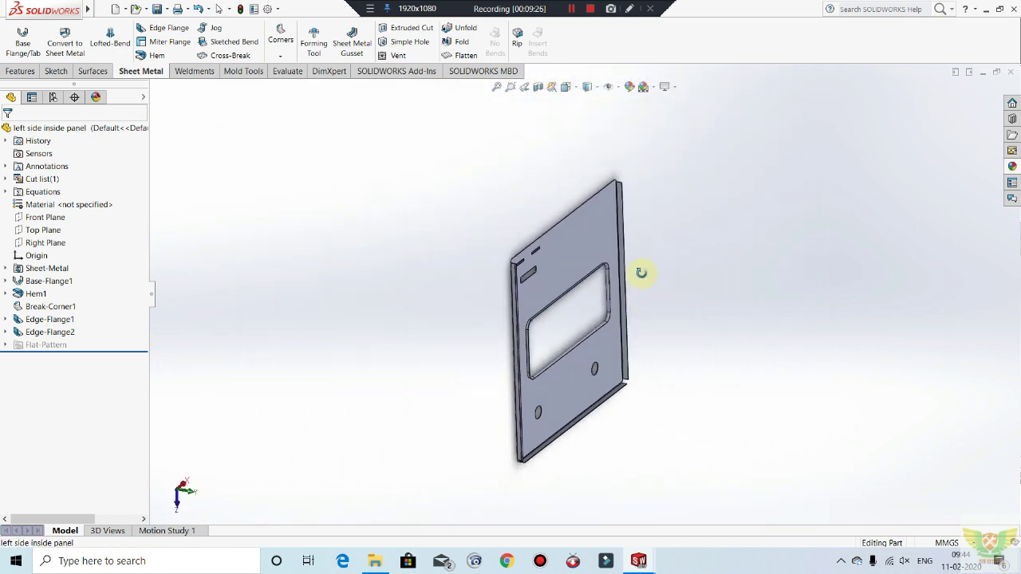
{"action": "scroll", "coordinate": [596, 371], "scroll_direction": "down", "scroll_amount": 4}
{"action": "middle_click_drag", "start_coordinate": [597, 371], "coordinate": [570, 233]}
{"action": "scroll", "coordinate": [596, 231], "scroll_direction": "down", "scroll_amount": 3}
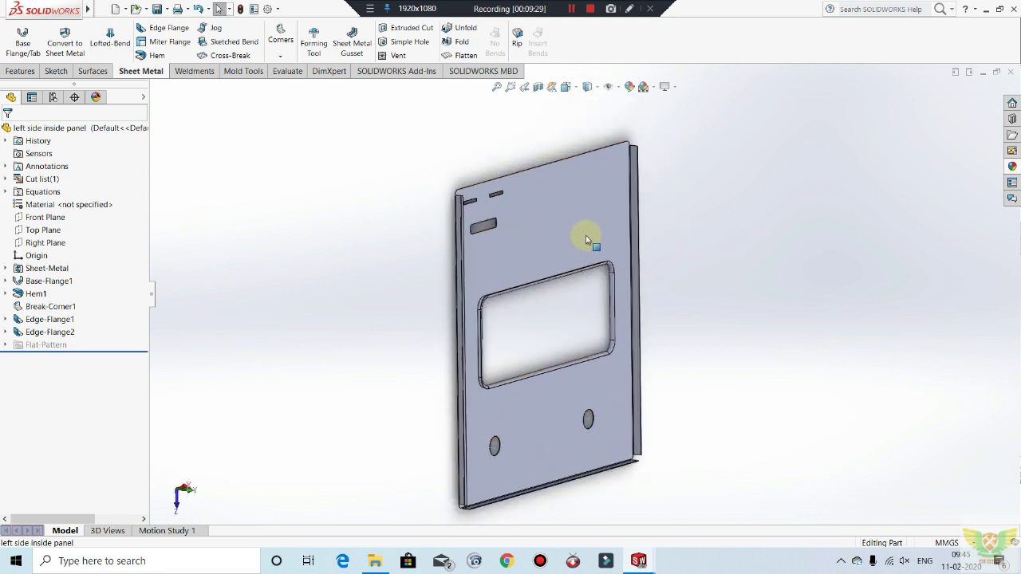
{"action": "middle_click_drag", "start_coordinate": [634, 318], "coordinate": [616, 250]}
{"action": "scroll", "coordinate": [587, 253], "scroll_direction": "down", "scroll_amount": 3}
{"action": "middle_click", "coordinate": [594, 250]}
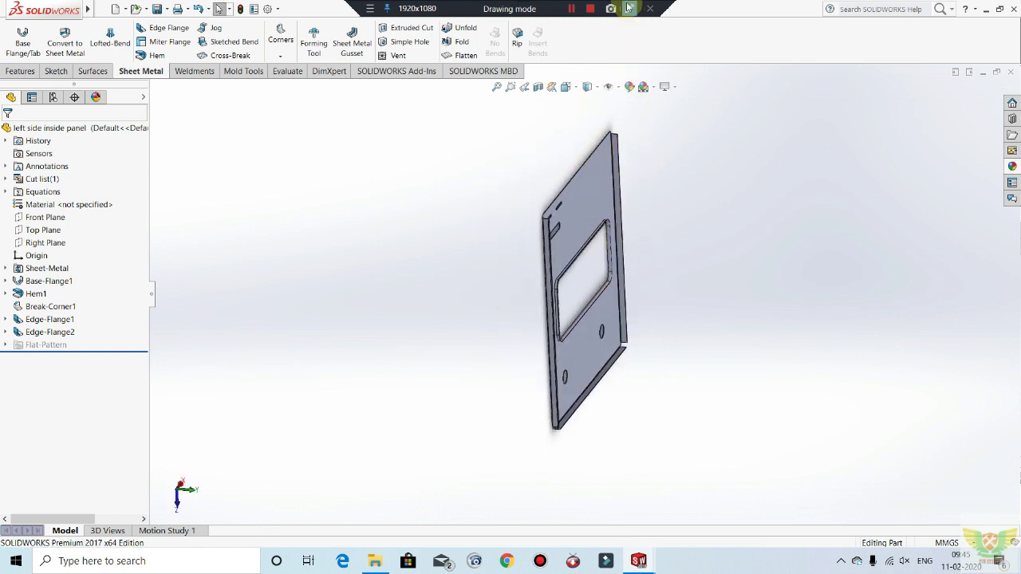
{"action": "left_click", "coordinate": [592, 12]}
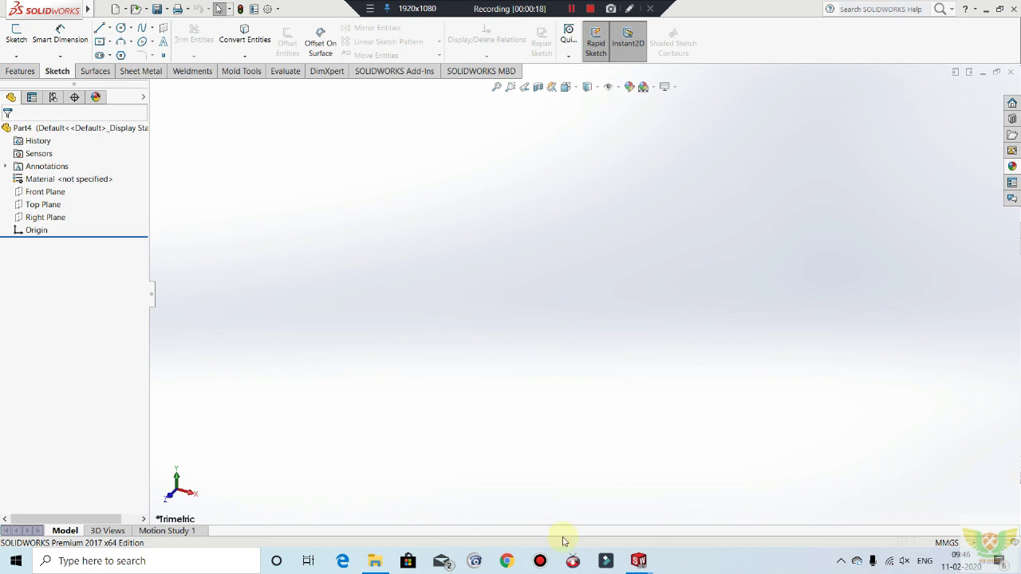
Step: Start a sketch on the Top Plane and draw a center rectangle about 54 by 148 mm centred on the origin
{"action": "left_click", "coordinate": [15, 47]}
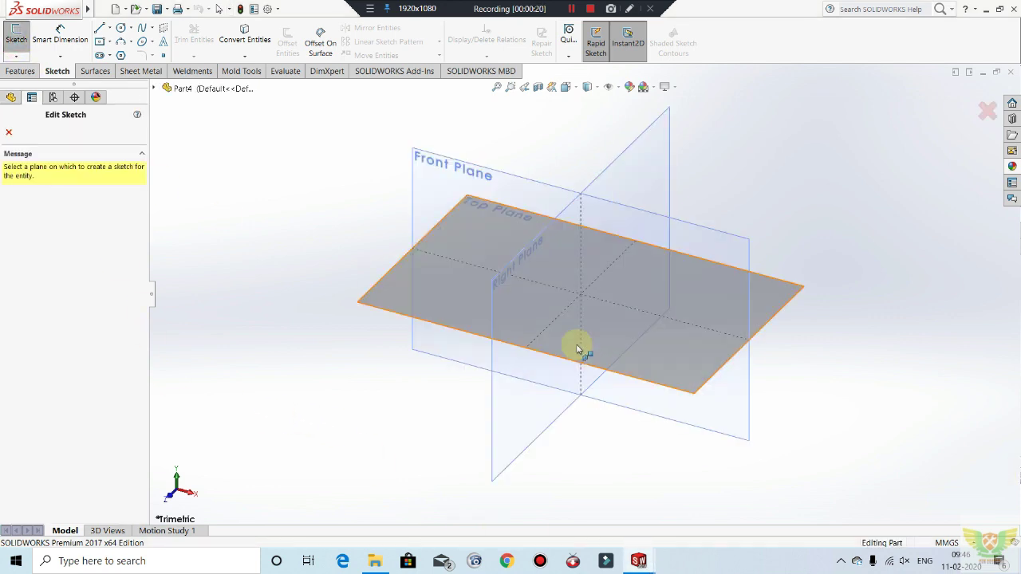
{"action": "left_click", "coordinate": [401, 306]}
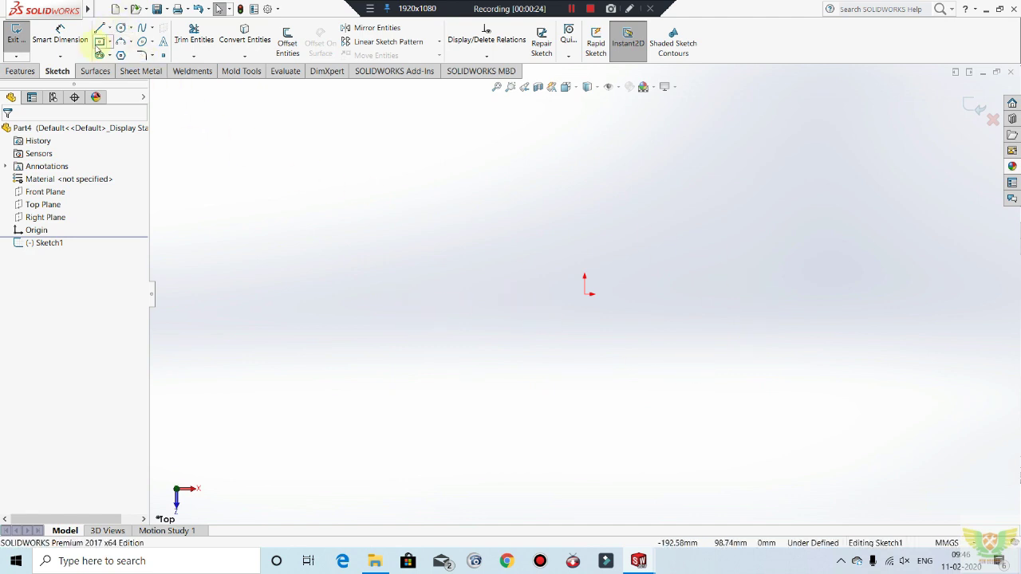
{"action": "left_click", "coordinate": [97, 42]}
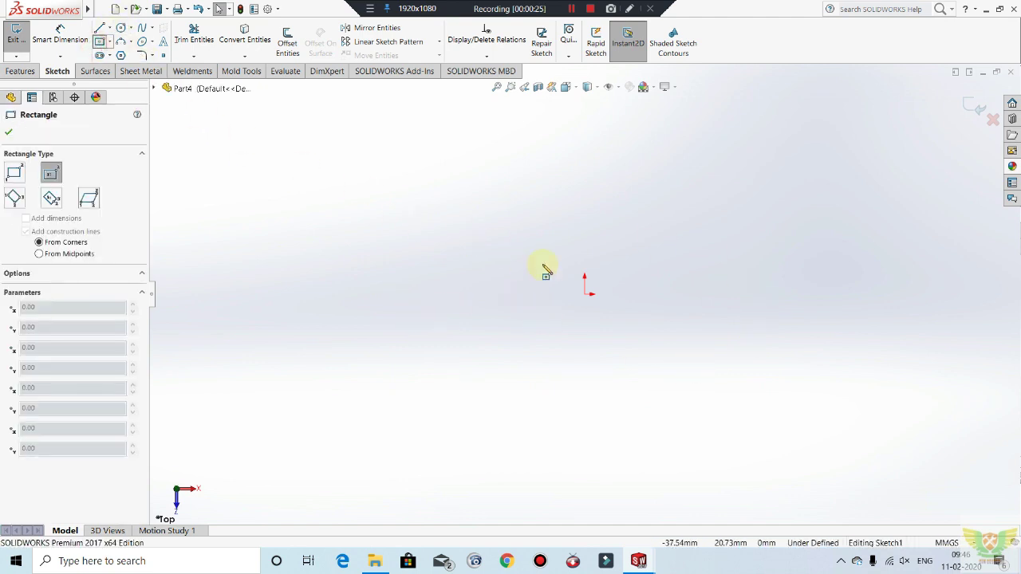
{"action": "left_click", "coordinate": [587, 296]}
{"action": "left_click", "coordinate": [644, 133]}
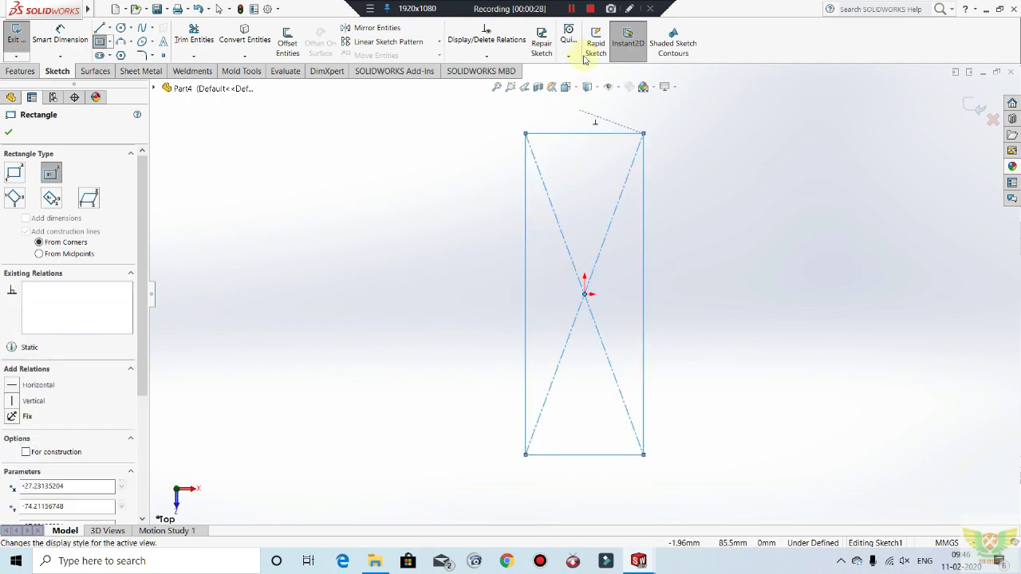
Step: Dimension the rectangle's vertical side as 800 mm and its horizontal side as 330 mm
{"action": "left_click", "coordinate": [60, 35]}
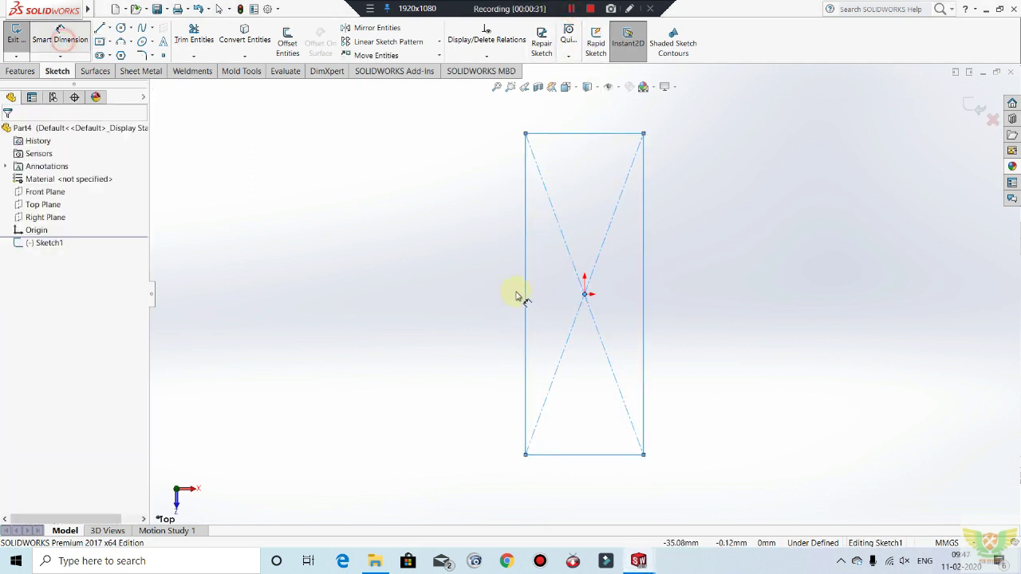
{"action": "left_click", "coordinate": [511, 278]}
{"action": "left_click", "coordinate": [456, 278]}
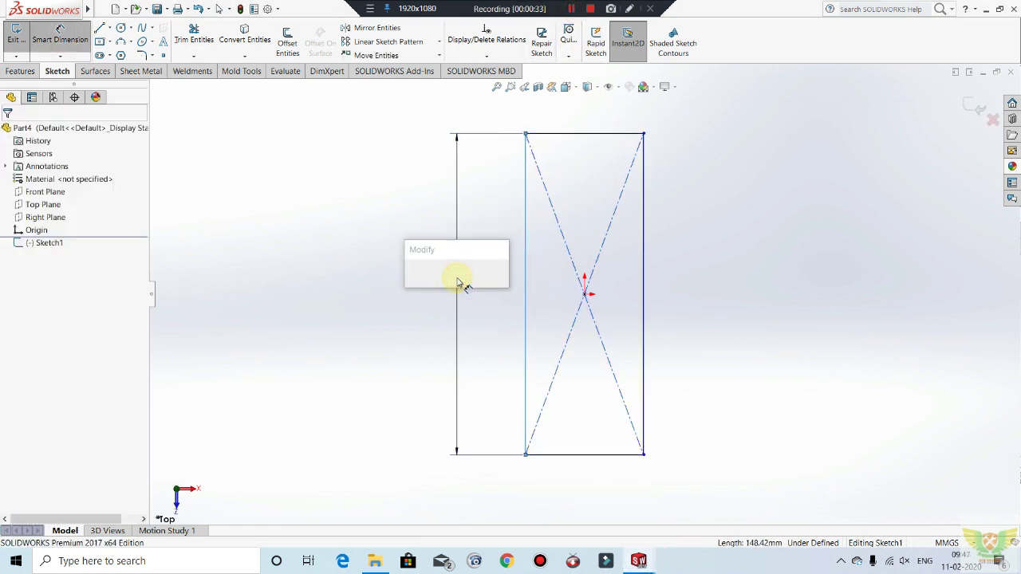
{"action": "type", "text": "800"}
{"action": "key", "text": "Return"}
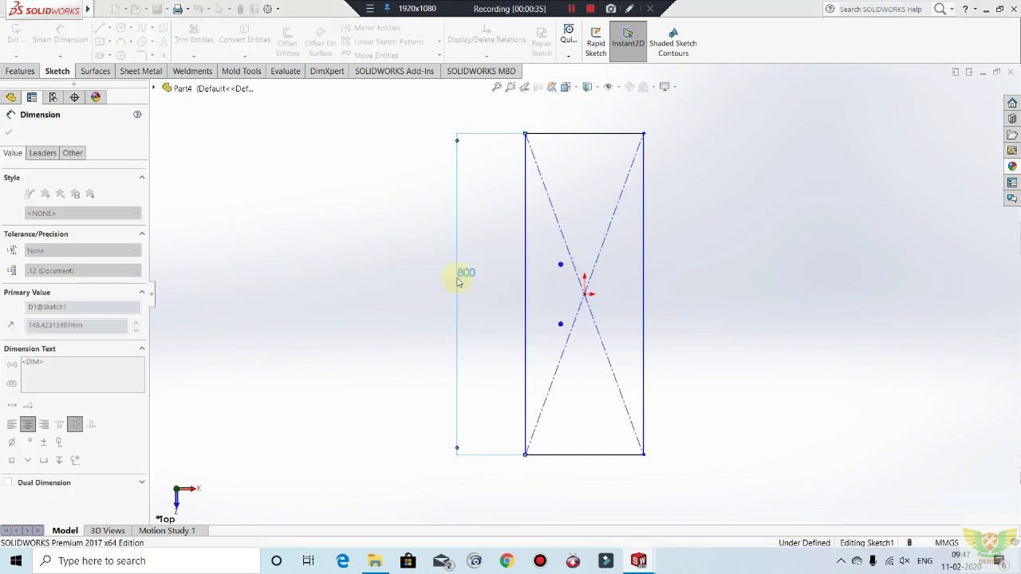
{"action": "left_click", "coordinate": [573, 133]}
{"action": "left_click", "coordinate": [576, 114]}
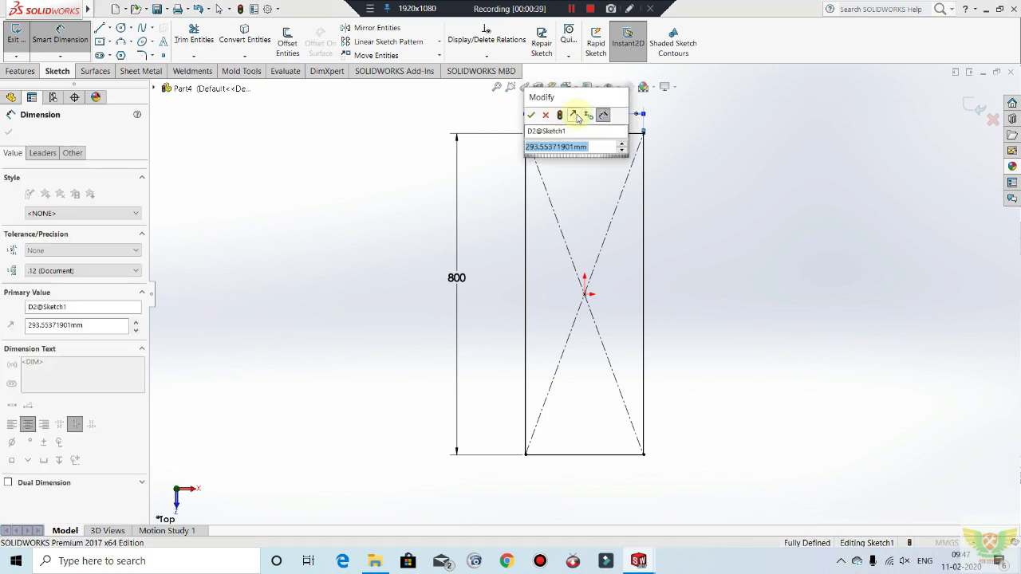
{"action": "type", "text": "330"}
{"action": "key", "text": "Return"}
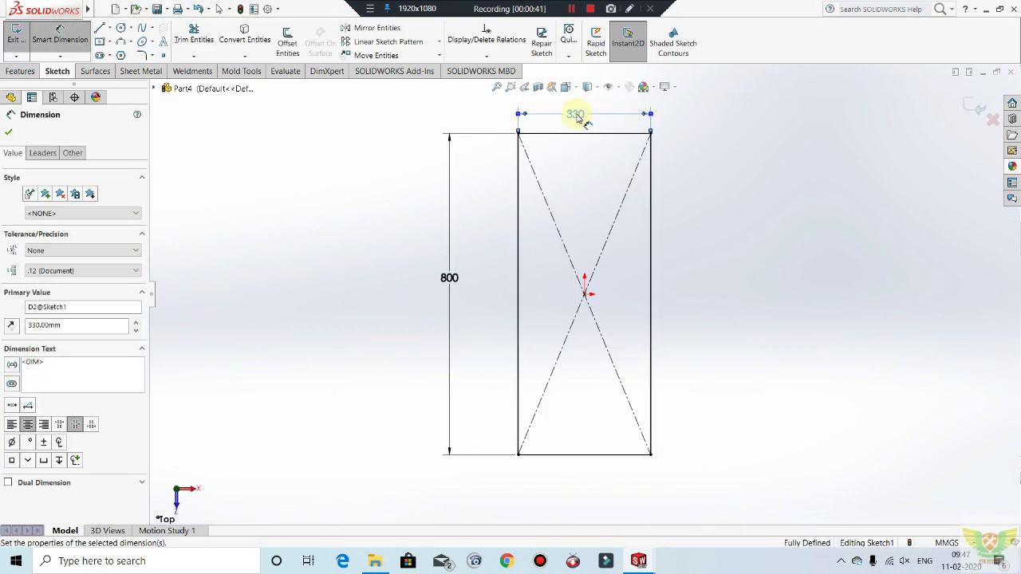
Step: Change the rectangle's vertical dimension to 330 mm and its horizontal dimension to 80 mm
{"action": "key", "text": "Escape"}
{"action": "left_click", "coordinate": [446, 280]}
{"action": "double_click", "coordinate": [447, 278]}
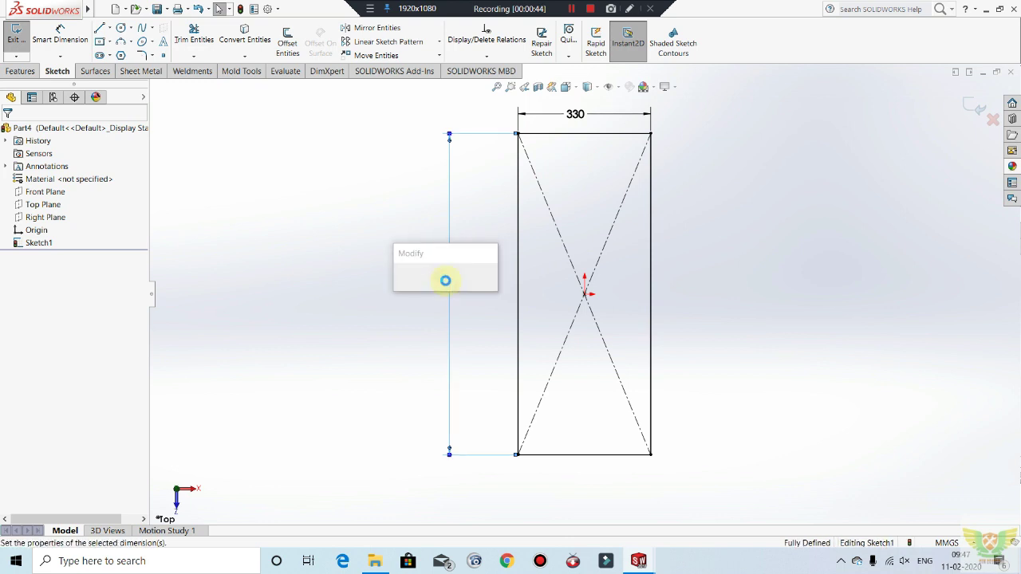
{"action": "type", "text": "330"}
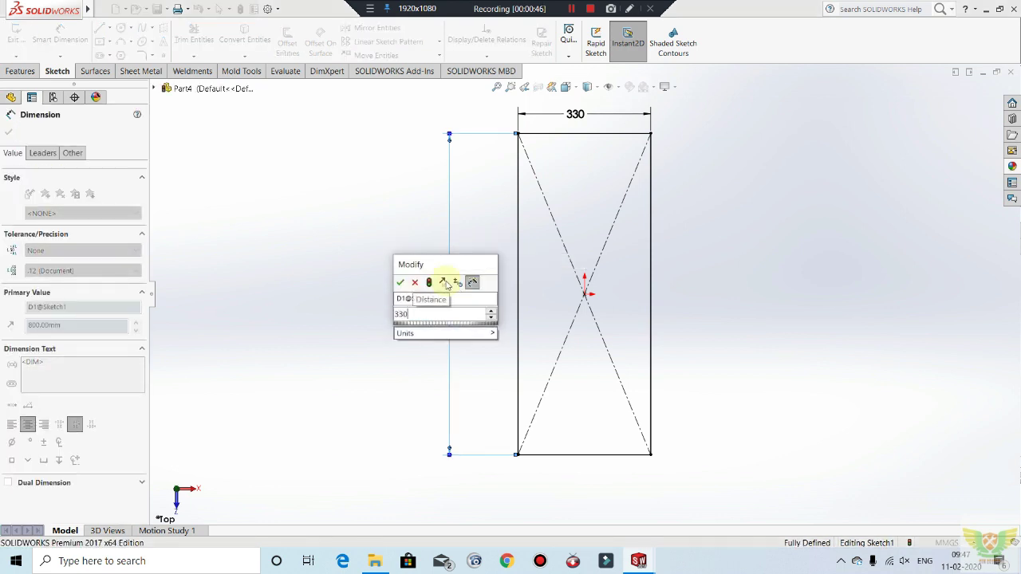
{"action": "key", "text": "Return"}
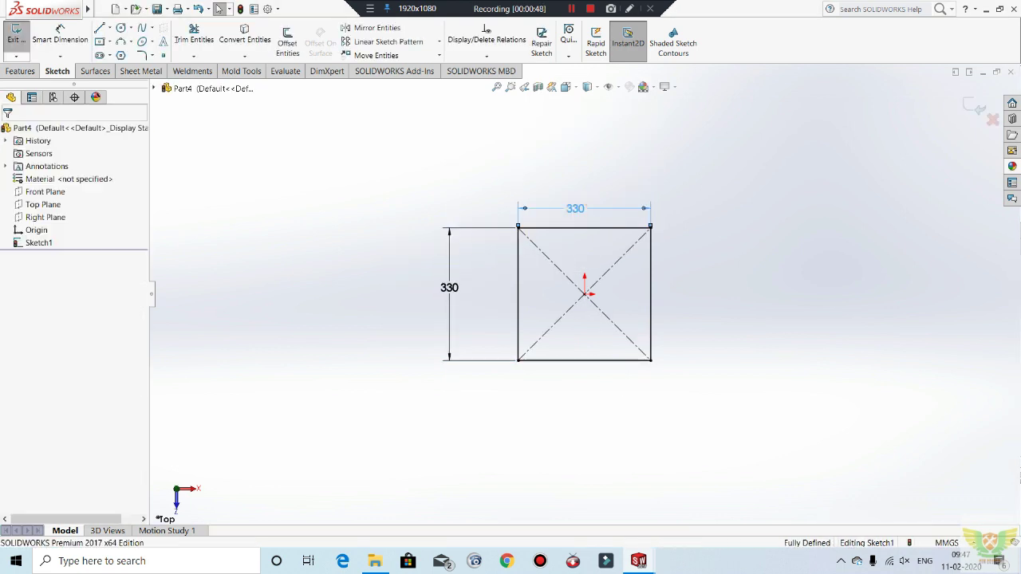
{"action": "double_click", "coordinate": [577, 209]}
{"action": "type", "text": "80"}
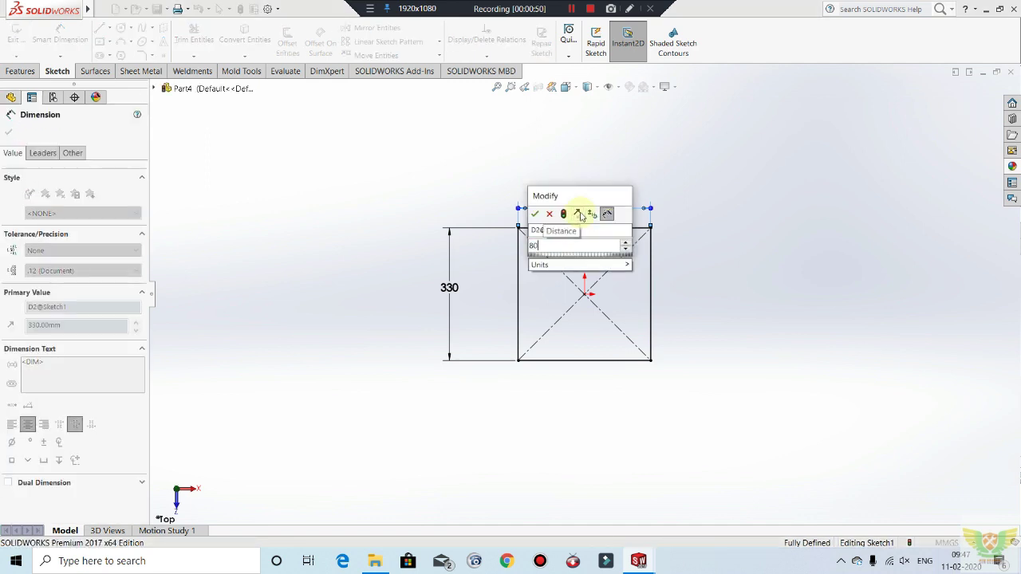
{"action": "key", "text": "Return"}
Step: Sketch a small center rectangle about 35 by 16 mm inside the upper half of the large rectangle
{"action": "scroll", "coordinate": [610, 244], "scroll_direction": "down", "scroll_amount": 5}
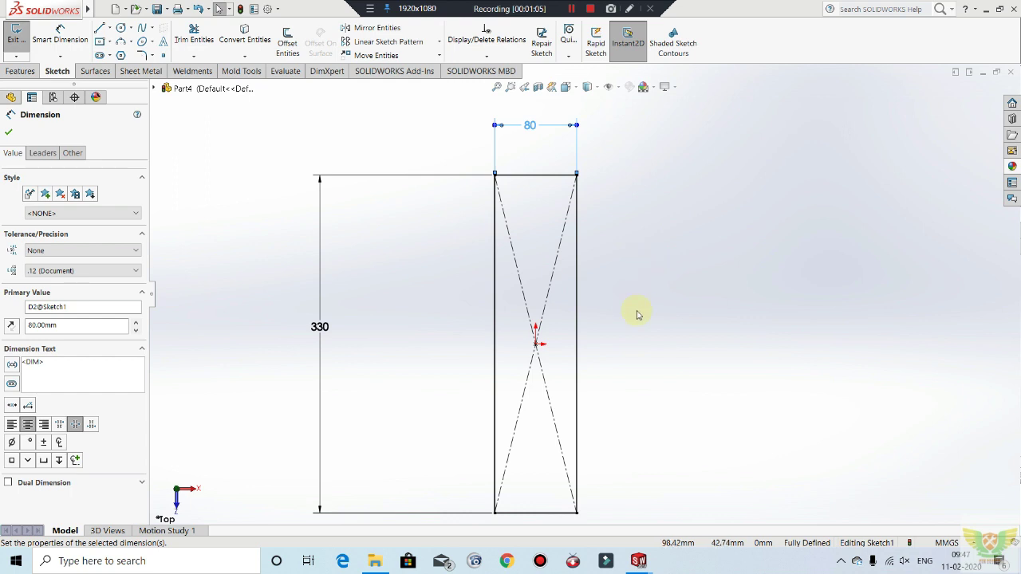
{"action": "scroll", "coordinate": [607, 352], "scroll_direction": "down", "scroll_amount": 1}
{"action": "scroll", "coordinate": [606, 351], "scroll_direction": "up", "scroll_amount": 2}
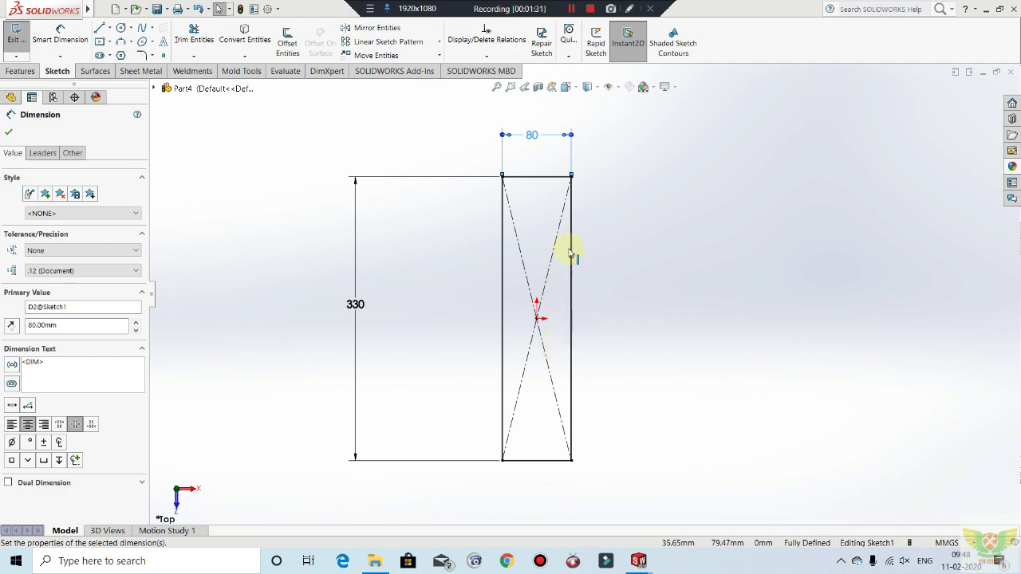
{"action": "scroll", "coordinate": [582, 223], "scroll_direction": "down", "scroll_amount": 2}
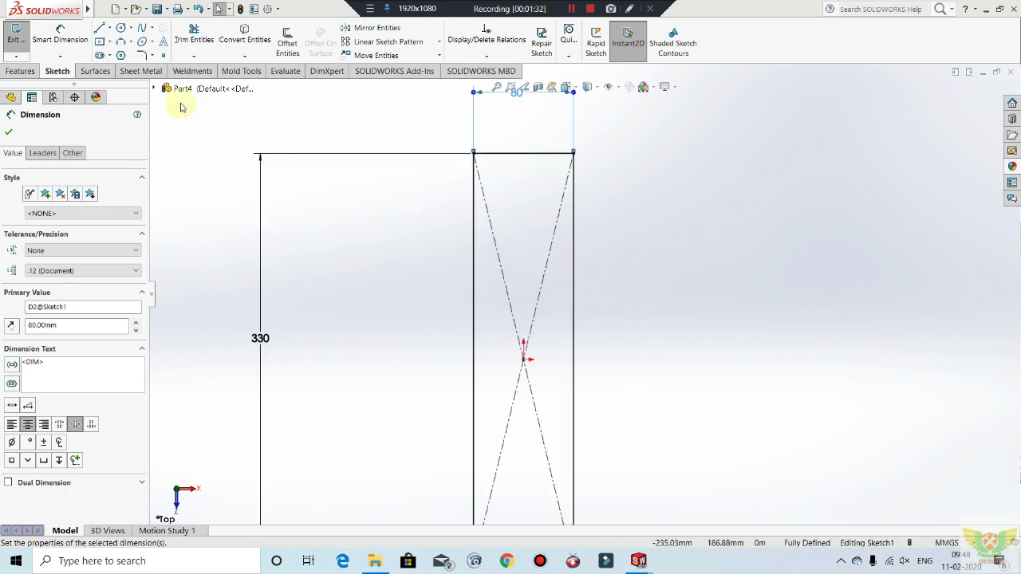
{"action": "left_click", "coordinate": [509, 263]}
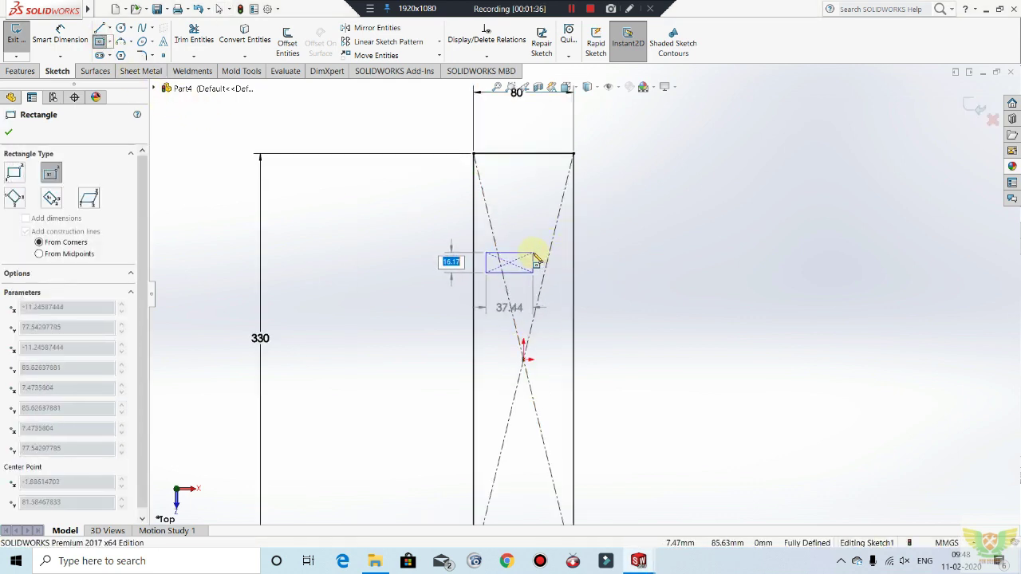
{"action": "left_click", "coordinate": [532, 255]}
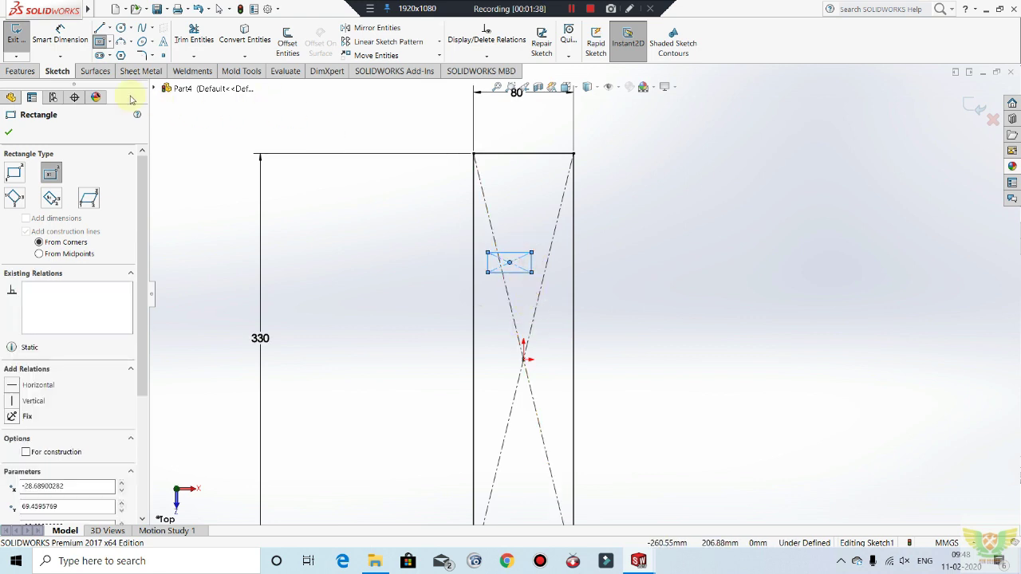
Step: Dimension the small rectangle 30 mm wide and 15 mm high
{"action": "left_click", "coordinate": [58, 34]}
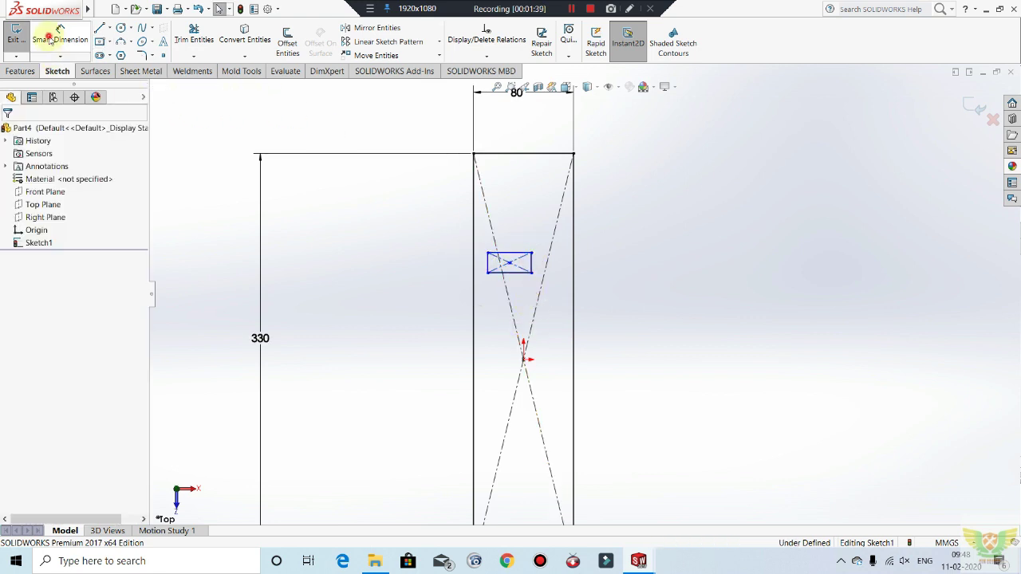
{"action": "left_click", "coordinate": [507, 254]}
{"action": "left_click", "coordinate": [511, 236]}
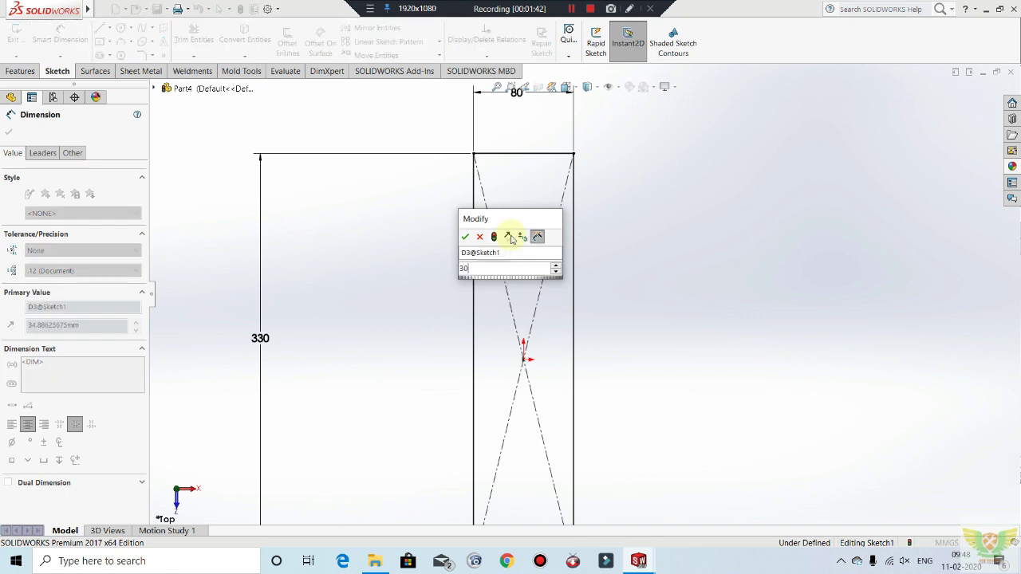
{"action": "type", "text": "30"}
{"action": "key", "text": "Return"}
{"action": "scroll", "coordinate": [515, 264], "scroll_direction": "down", "scroll_amount": 1}
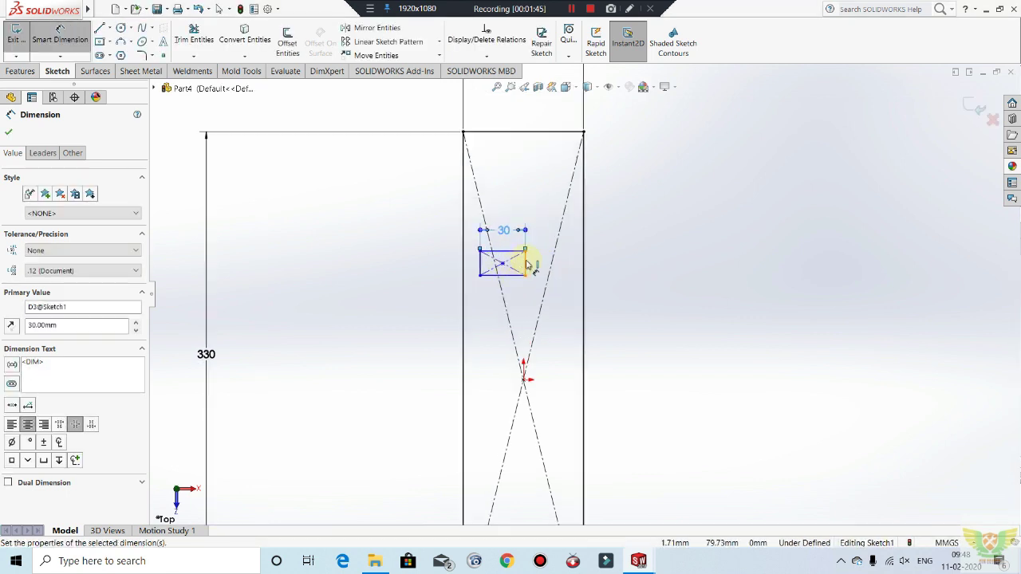
{"action": "left_click", "coordinate": [528, 264]}
{"action": "left_click", "coordinate": [540, 260]}
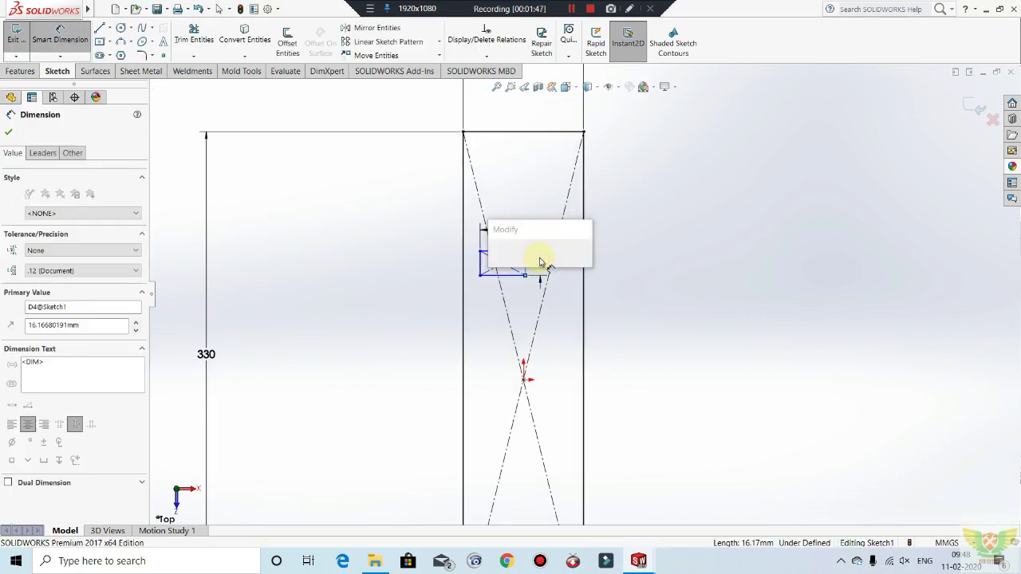
{"action": "type", "text": "15"}
{"action": "key", "text": "Return"}
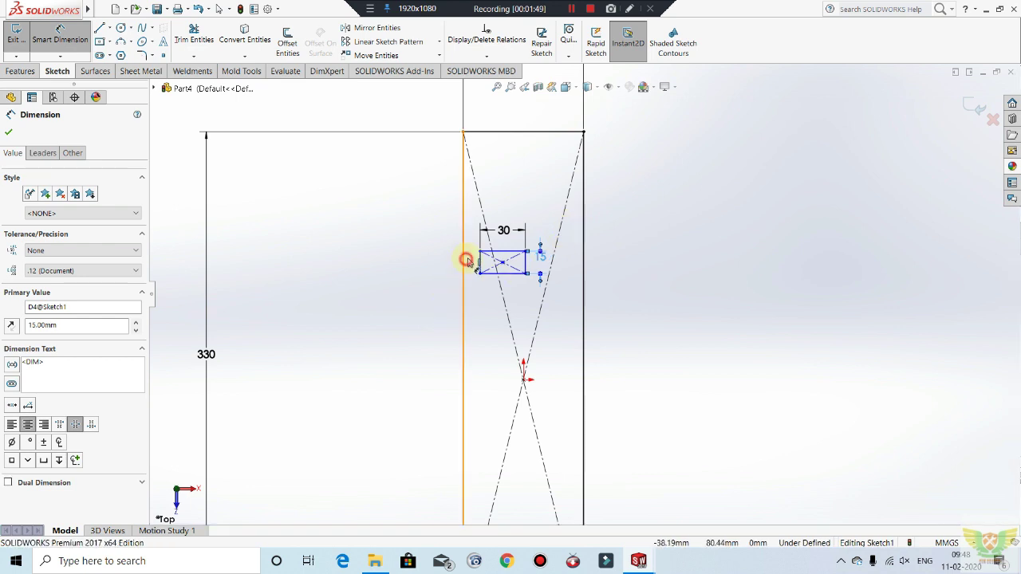
Step: Dimension the gap between the large rectangle's left edge and the small rectangle's left edge as 15 mm
{"action": "left_click", "coordinate": [466, 260]}
{"action": "left_click", "coordinate": [425, 269]}
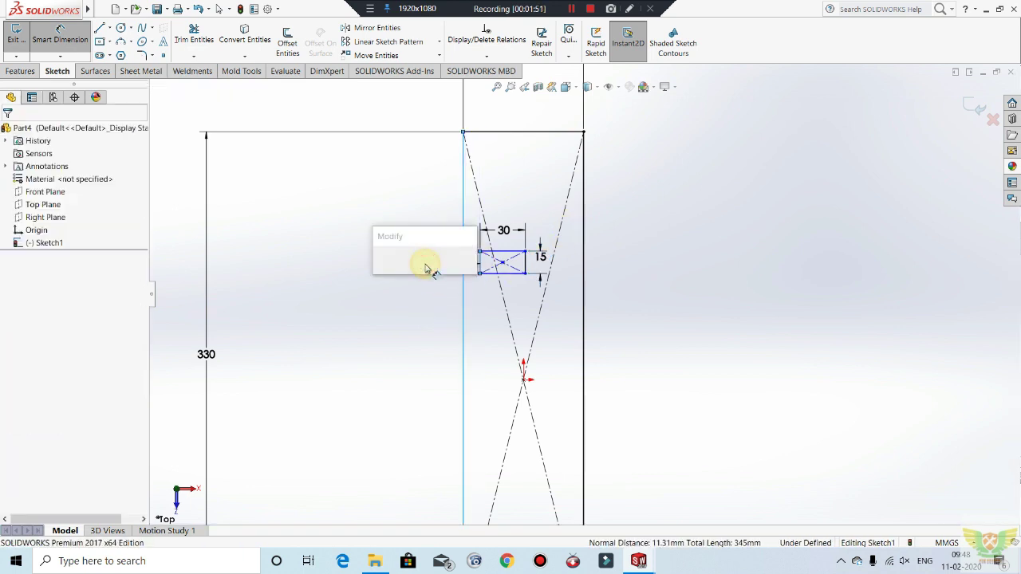
{"action": "type", "text": "15"}
{"action": "key", "text": "Return"}
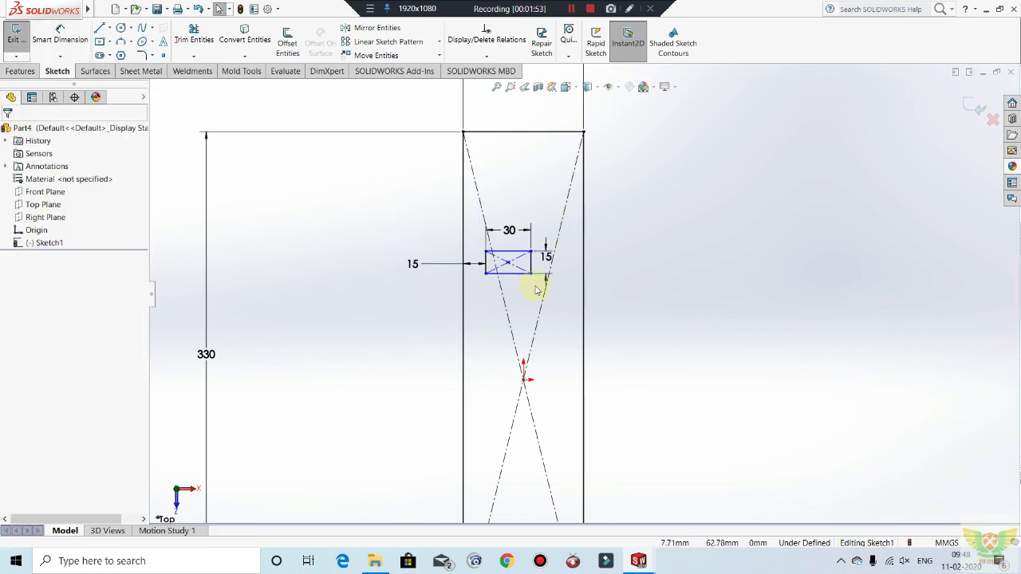
Step: Fillet all four corners of the small rectangle with a 5 mm radius
{"action": "scroll", "coordinate": [530, 280], "scroll_direction": "down", "scroll_amount": 5}
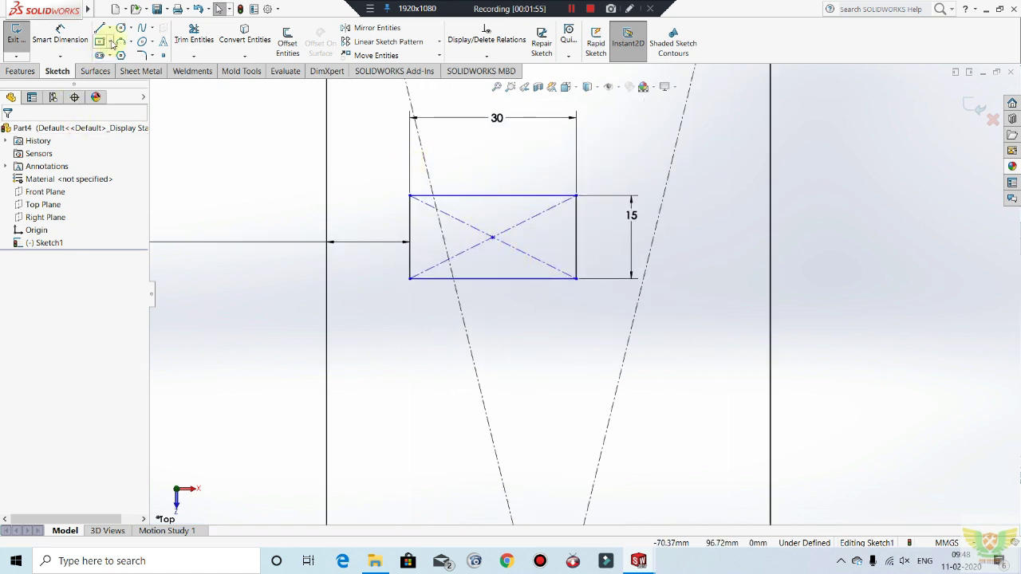
{"action": "mouse_move", "coordinate": [590, 169]}
{"action": "left_mouse_down"}
{"action": "mouse_move", "coordinate": [528, 266]}
{"action": "mouse_move", "coordinate": [431, 326]}
{"action": "mouse_move", "coordinate": [335, 173]}
{"action": "left_mouse_up"}
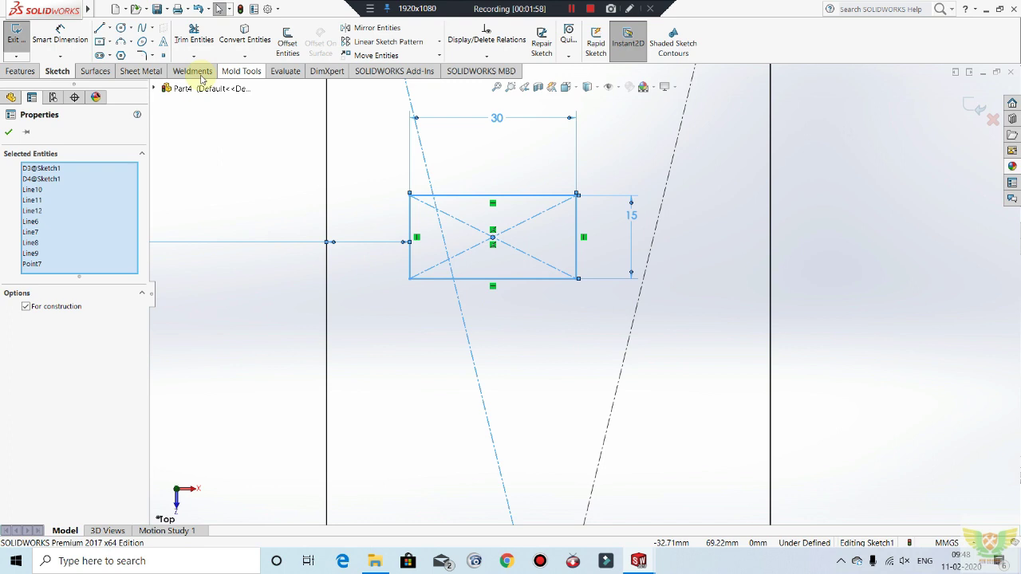
{"action": "left_click", "coordinate": [141, 56]}
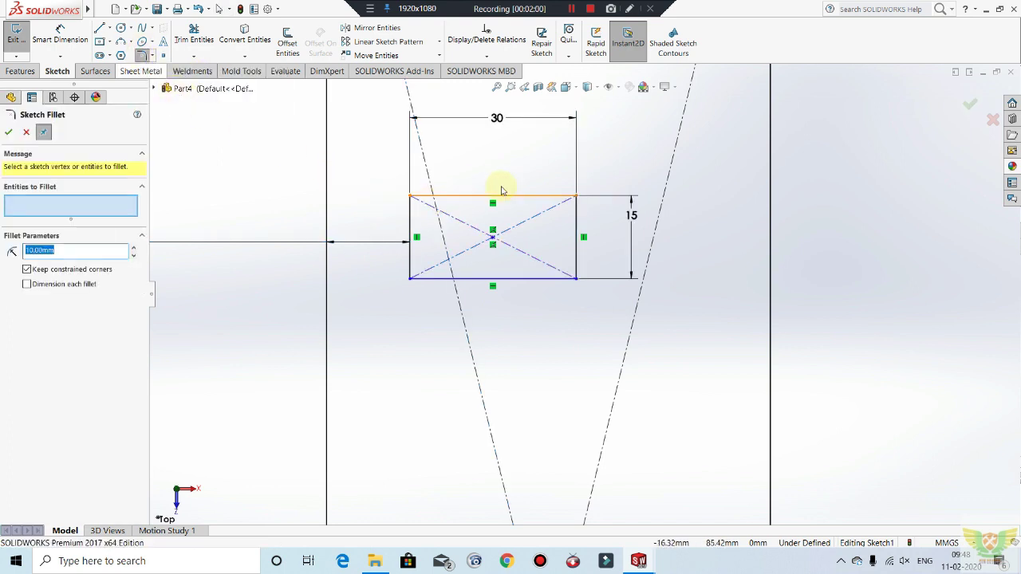
{"action": "left_click_drag", "start_coordinate": [602, 170], "coordinate": [374, 324]}
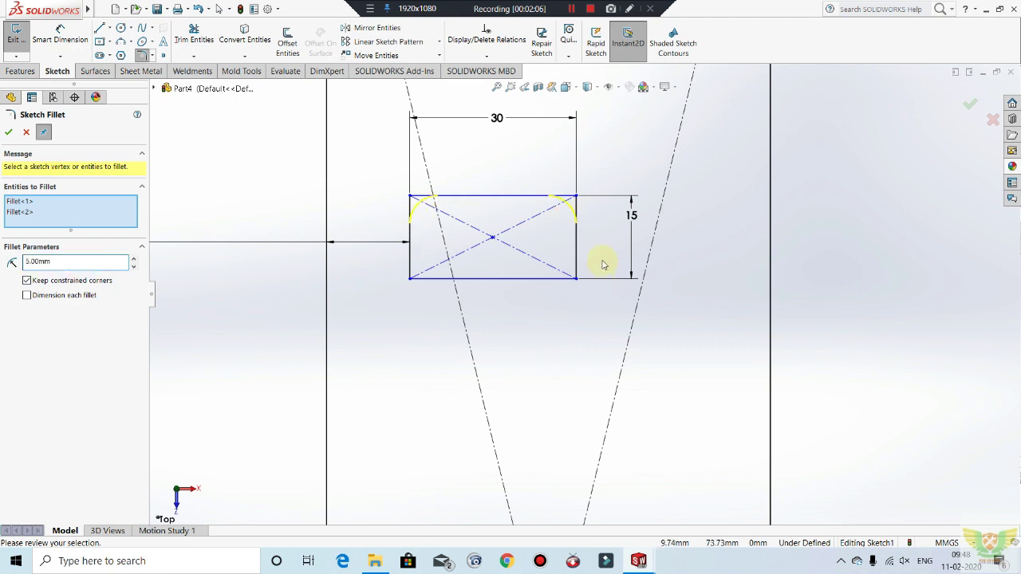
{"action": "left_click_drag", "start_coordinate": [603, 260], "coordinate": [342, 367]}
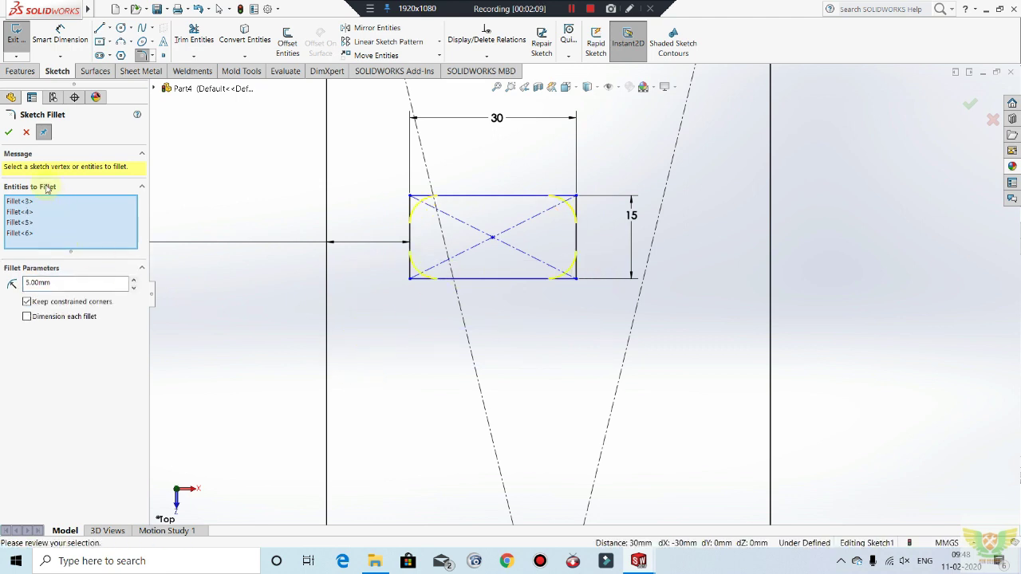
{"action": "left_click", "coordinate": [8, 137]}
{"action": "scroll", "coordinate": [588, 200], "scroll_direction": "up", "scroll_amount": 5}
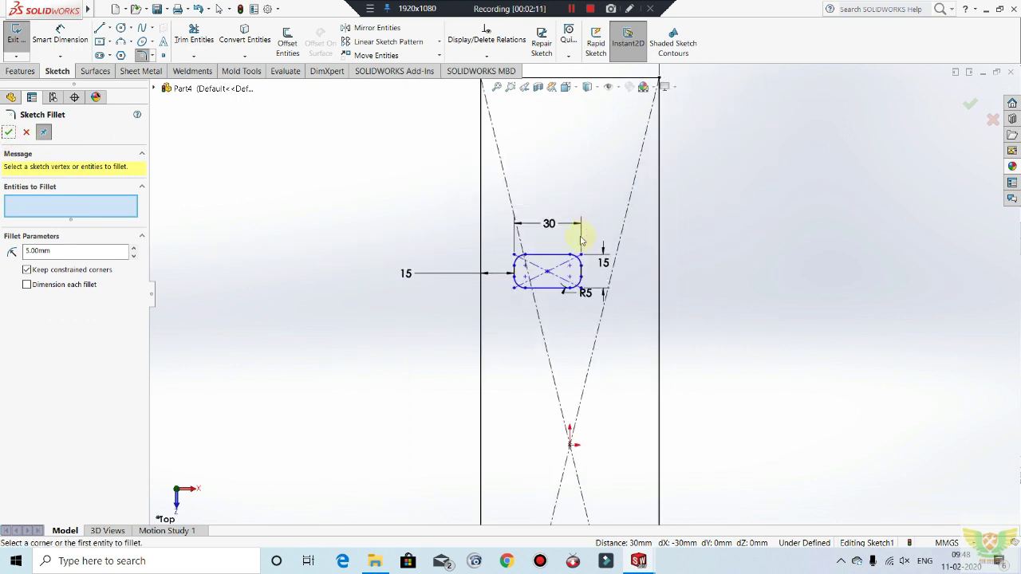
{"action": "scroll", "coordinate": [558, 343], "scroll_direction": "up", "scroll_amount": 1}
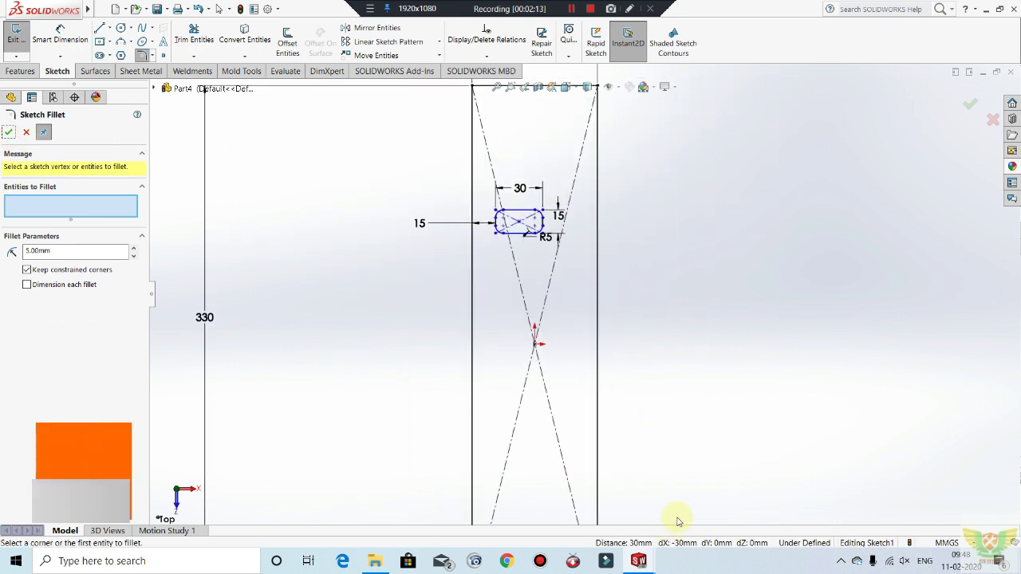
{"action": "scroll", "coordinate": [680, 520], "scroll_direction": "down", "scroll_amount": 1}
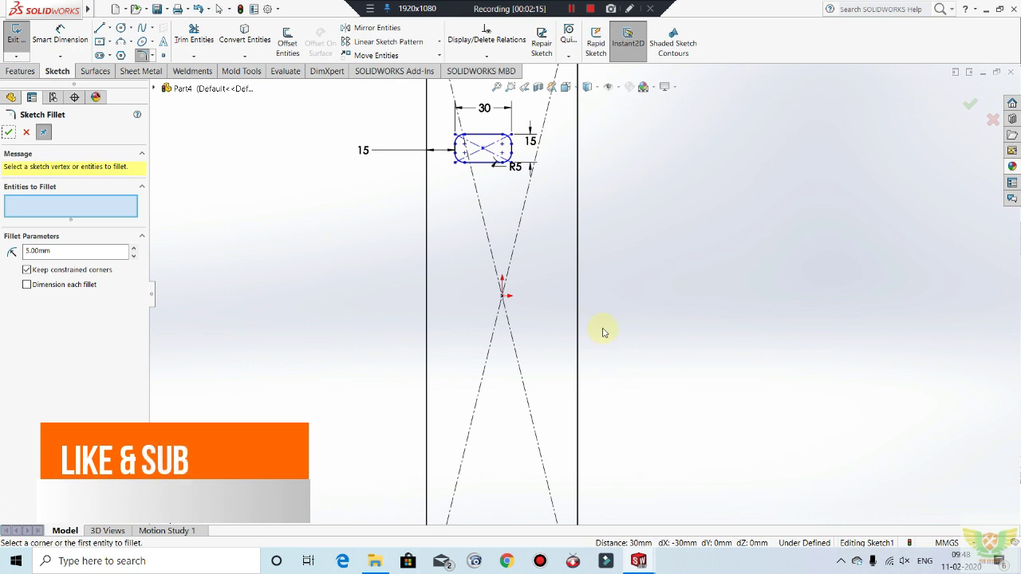
{"action": "scroll", "coordinate": [603, 330], "scroll_direction": "up", "scroll_amount": 1}
{"action": "scroll", "coordinate": [611, 199], "scroll_direction": "down", "scroll_amount": 2}
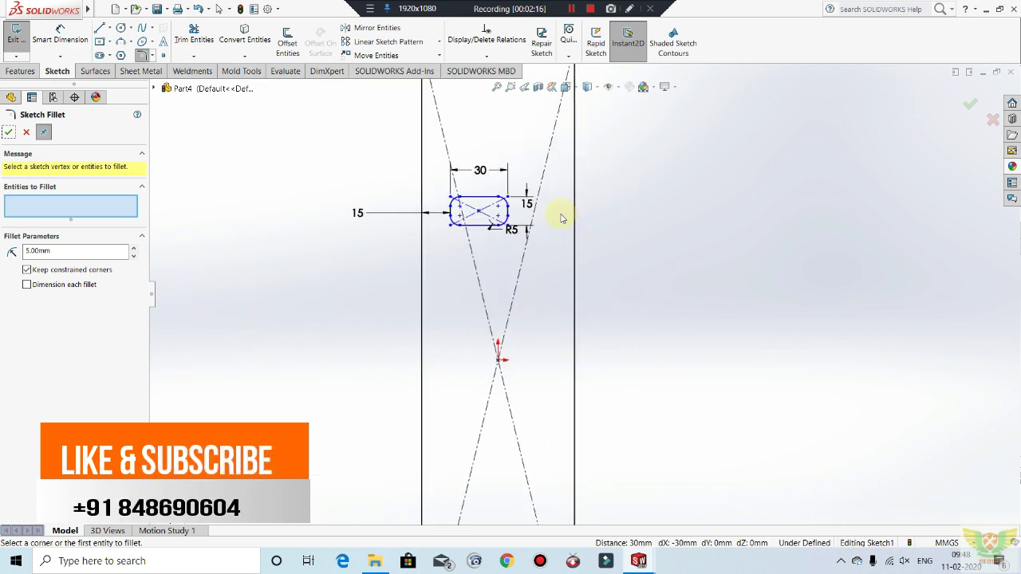
{"action": "scroll", "coordinate": [543, 342], "scroll_direction": "up", "scroll_amount": 3}
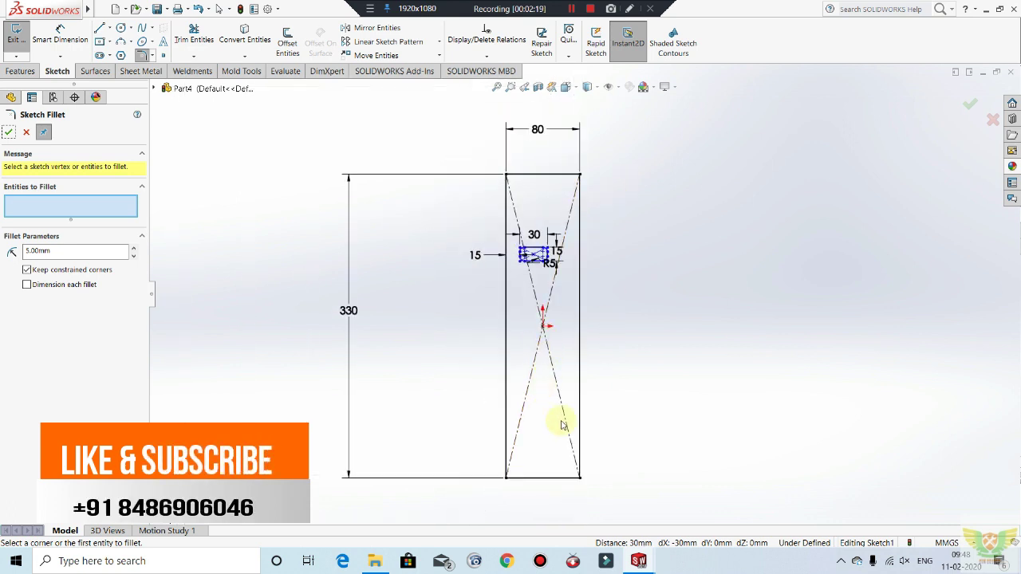
{"action": "scroll", "coordinate": [558, 498], "scroll_direction": "down", "scroll_amount": 2}
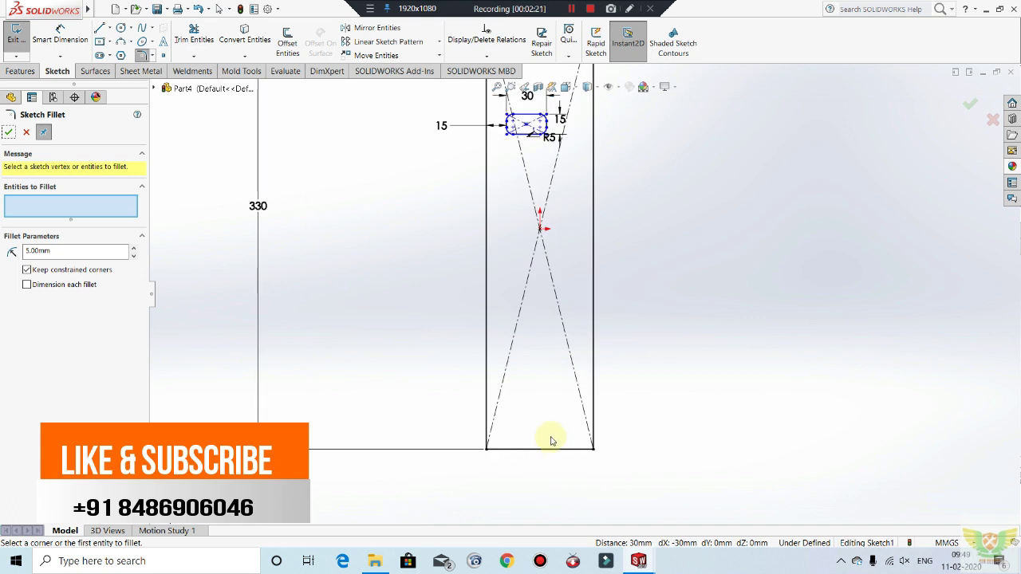
{"action": "scroll", "coordinate": [583, 290], "scroll_direction": "up", "scroll_amount": 2}
{"action": "scroll", "coordinate": [634, 62], "scroll_direction": "down", "scroll_amount": 2}
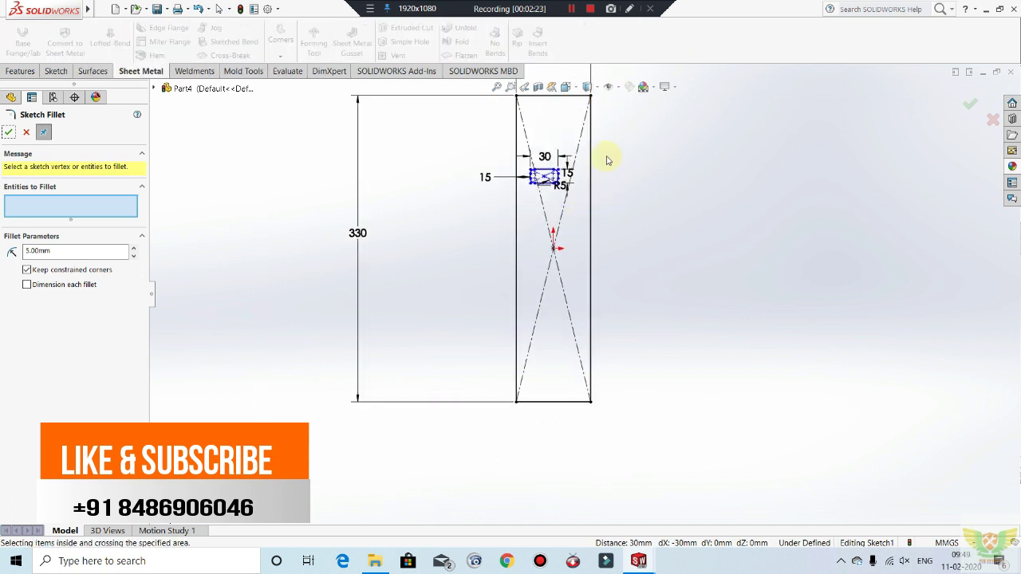
{"action": "scroll", "coordinate": [608, 157], "scroll_direction": "up", "scroll_amount": 1}
{"action": "scroll", "coordinate": [620, 147], "scroll_direction": "down", "scroll_amount": 1}
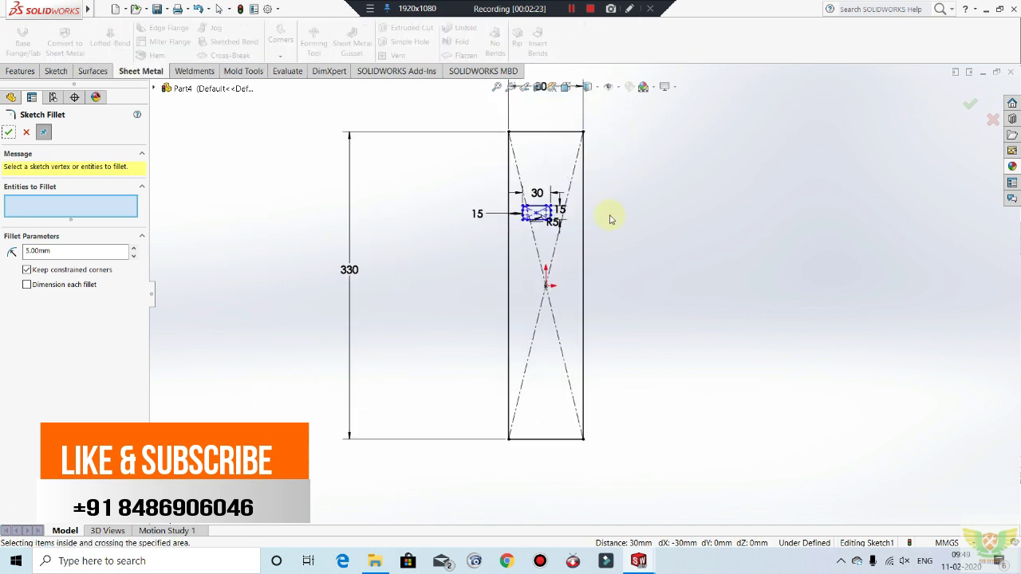
Step: Sketch a 5 mm diameter circle inside the large rectangle near its upper-right corner
{"action": "left_click", "coordinate": [56, 71]}
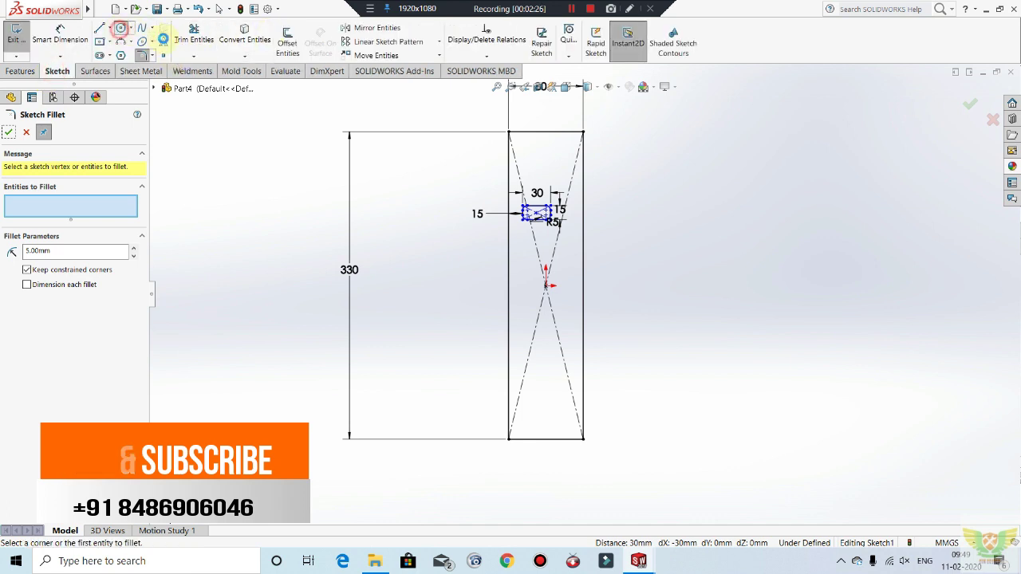
{"action": "left_click", "coordinate": [120, 31]}
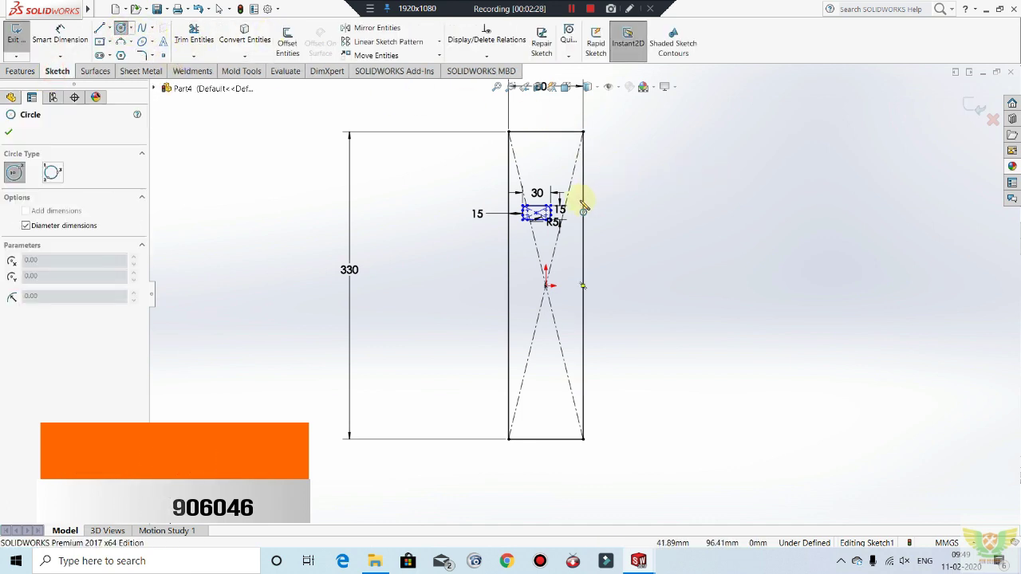
{"action": "scroll", "coordinate": [581, 184], "scroll_direction": "down", "scroll_amount": 5}
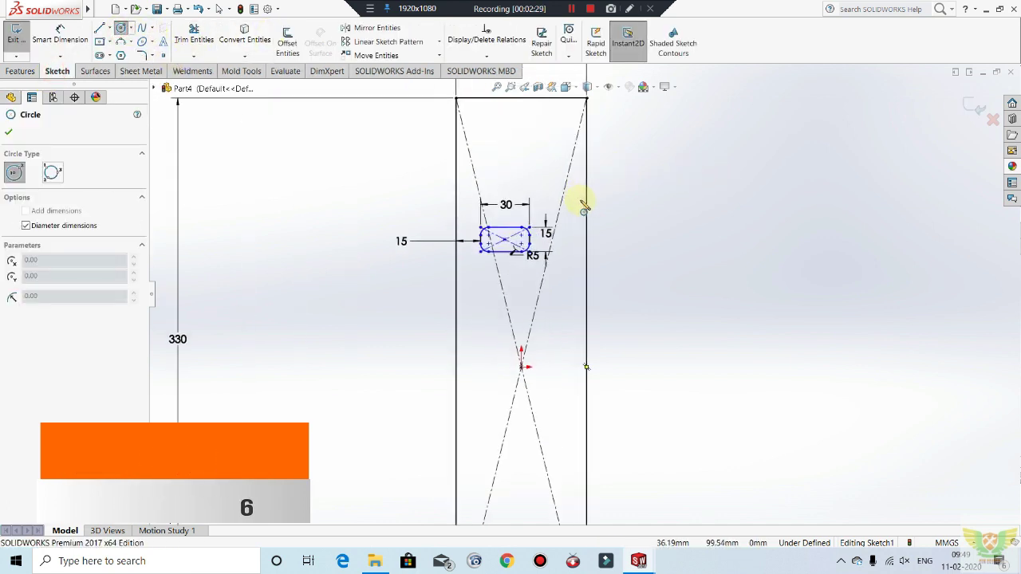
{"action": "left_click", "coordinate": [576, 137]}
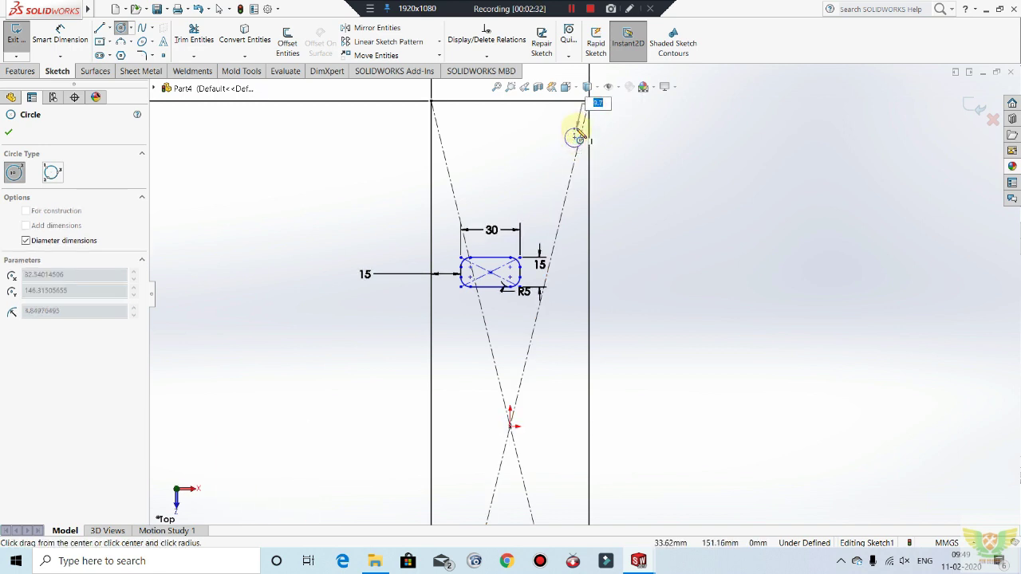
{"action": "left_click", "coordinate": [580, 135]}
{"action": "key", "text": "Escape"}
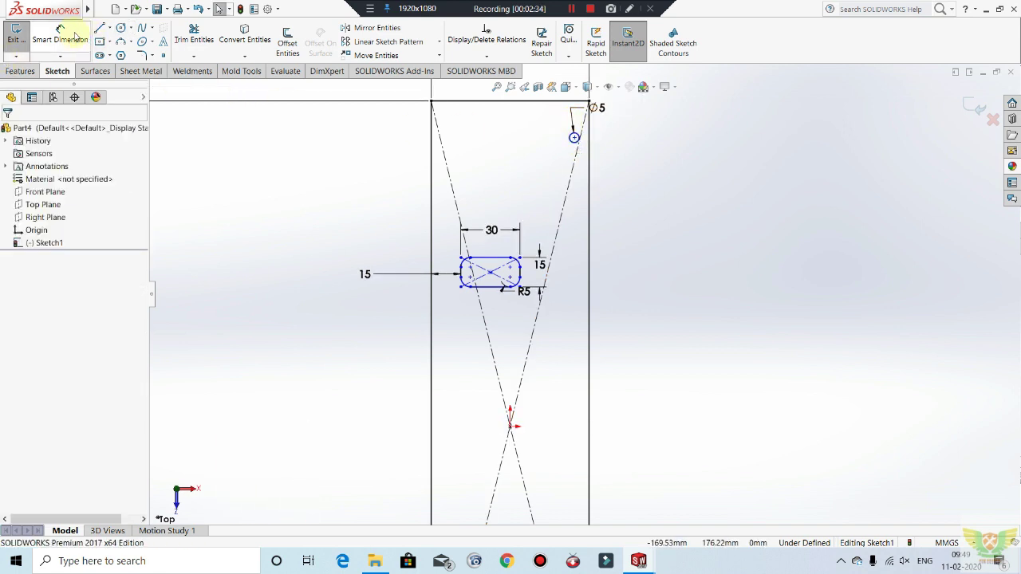
Step: Dimension the circle's centre 15 mm below the large rectangle's top edge
{"action": "left_click", "coordinate": [74, 36]}
{"action": "left_click", "coordinate": [567, 101]}
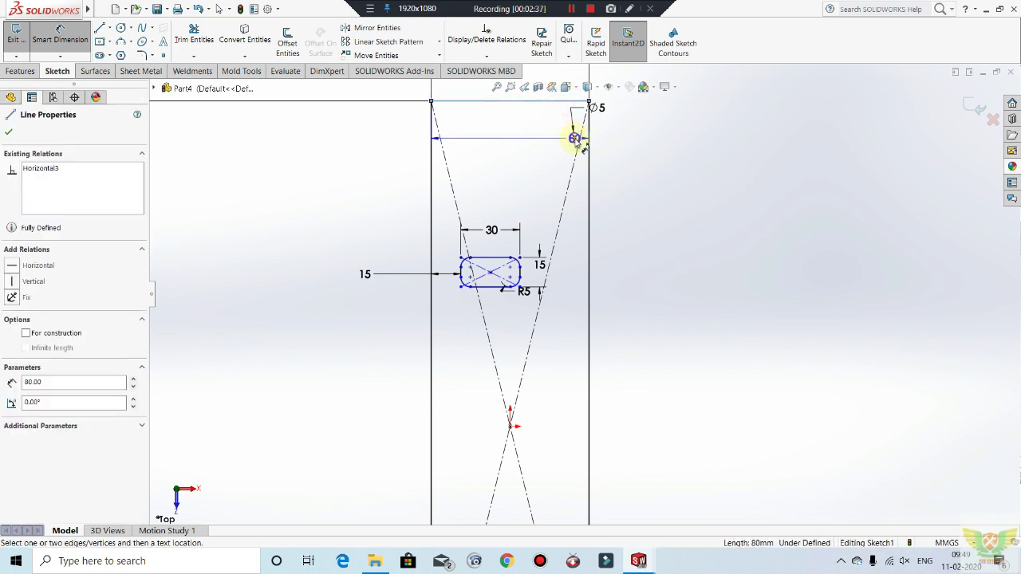
{"action": "left_click", "coordinate": [575, 138]}
{"action": "left_click", "coordinate": [647, 118]}
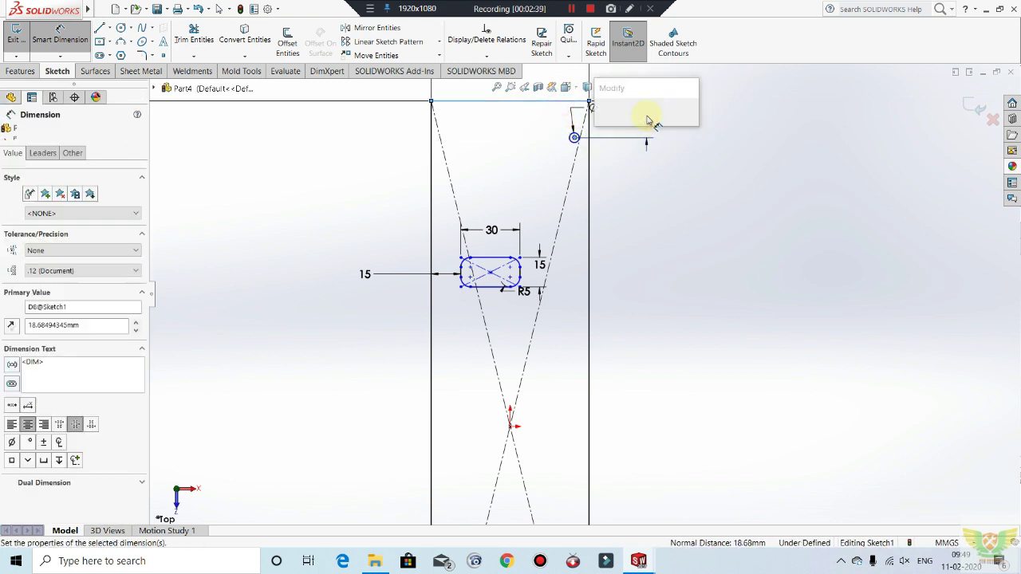
{"action": "type", "text": "15"}
{"action": "key", "text": "Return"}
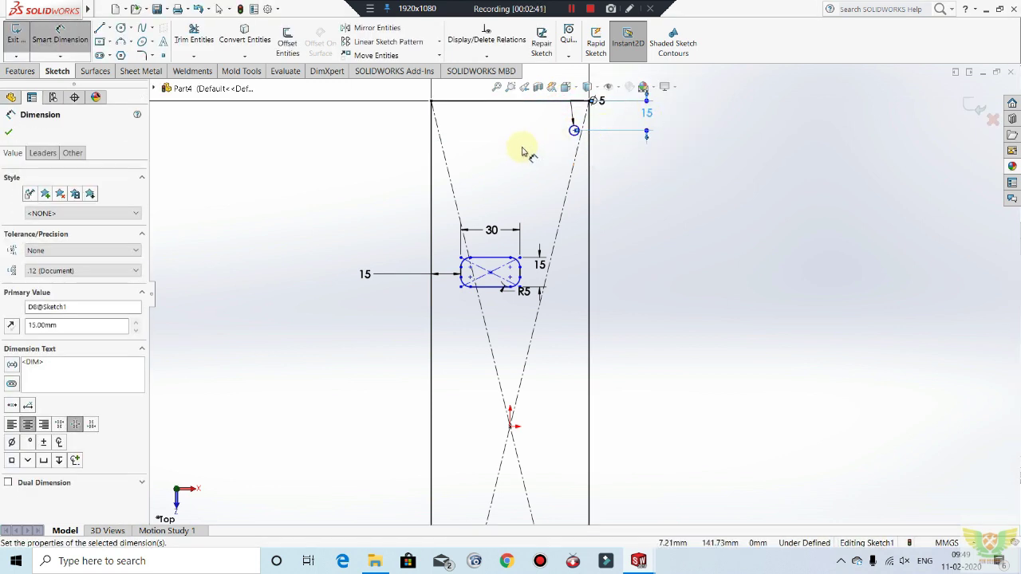
Step: Dimension the circle's centre 5 mm from the large rectangle's right edge
{"action": "scroll", "coordinate": [547, 146], "scroll_direction": "down", "scroll_amount": 5}
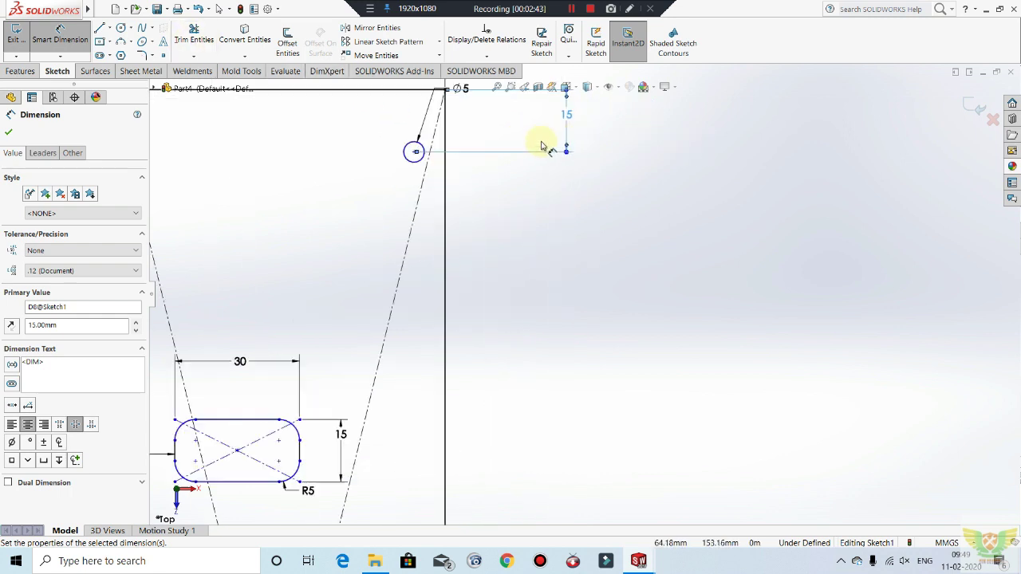
{"action": "left_click", "coordinate": [361, 175]}
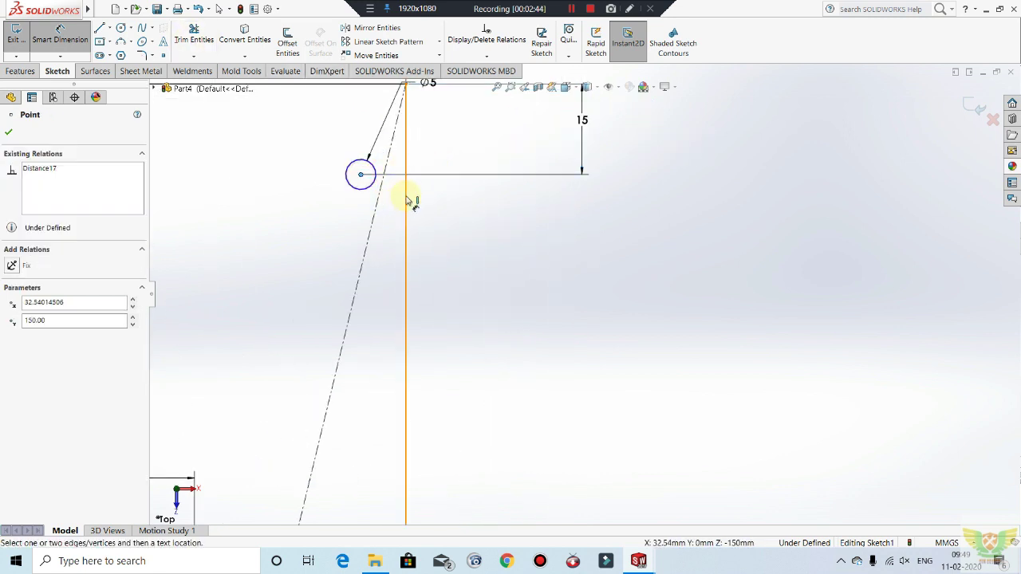
{"action": "left_click", "coordinate": [405, 199]}
{"action": "left_click", "coordinate": [441, 233]}
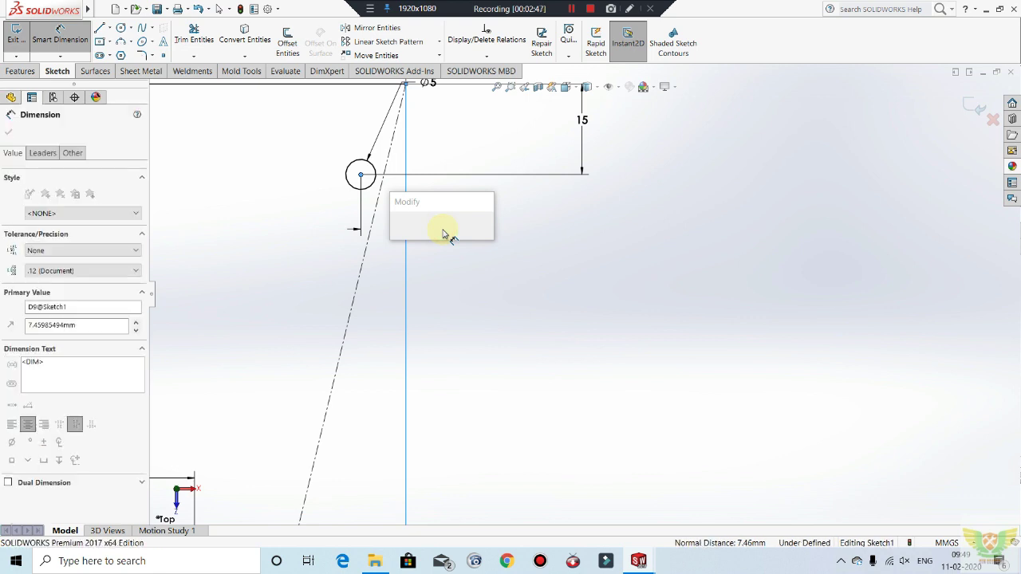
{"action": "type", "text": "5"}
{"action": "key", "text": "Return"}
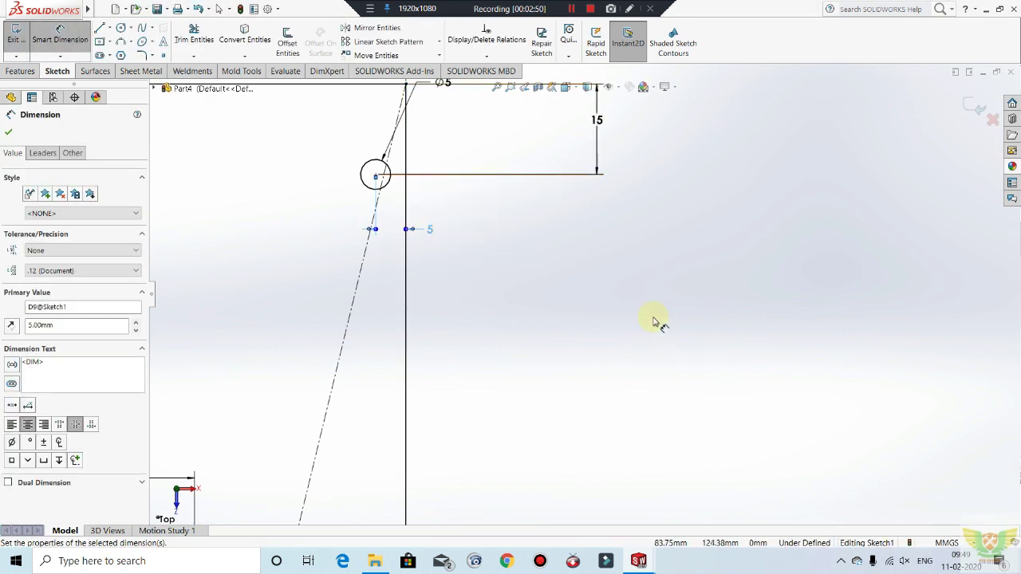
{"action": "scroll", "coordinate": [596, 297], "scroll_direction": "up", "scroll_amount": 3}
{"action": "key", "text": "Escape"}
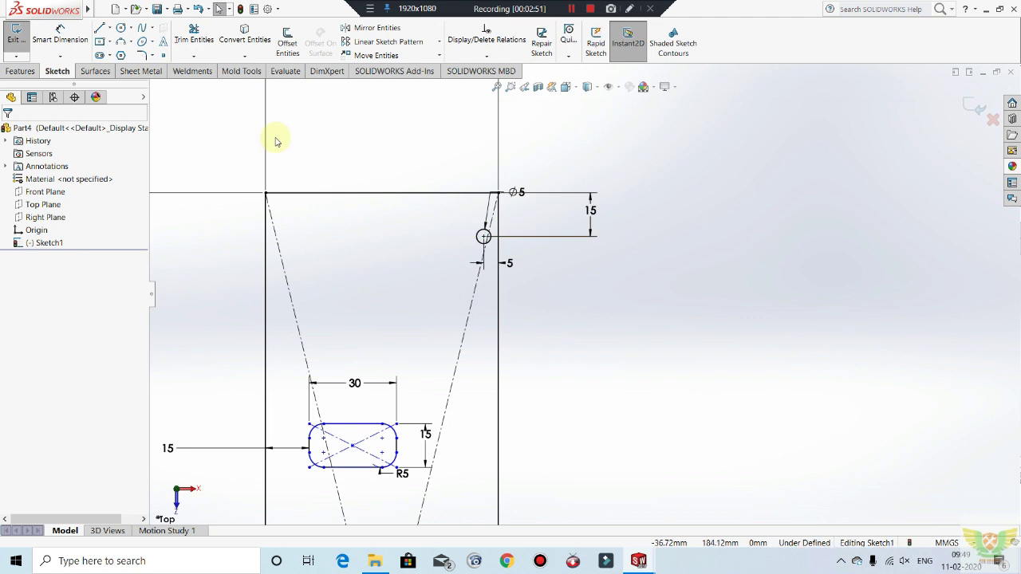
Step: Start a linear sketch pattern of the 5 mm circle and clear the X-axis reference from Direction 1
{"action": "left_click", "coordinate": [387, 42]}
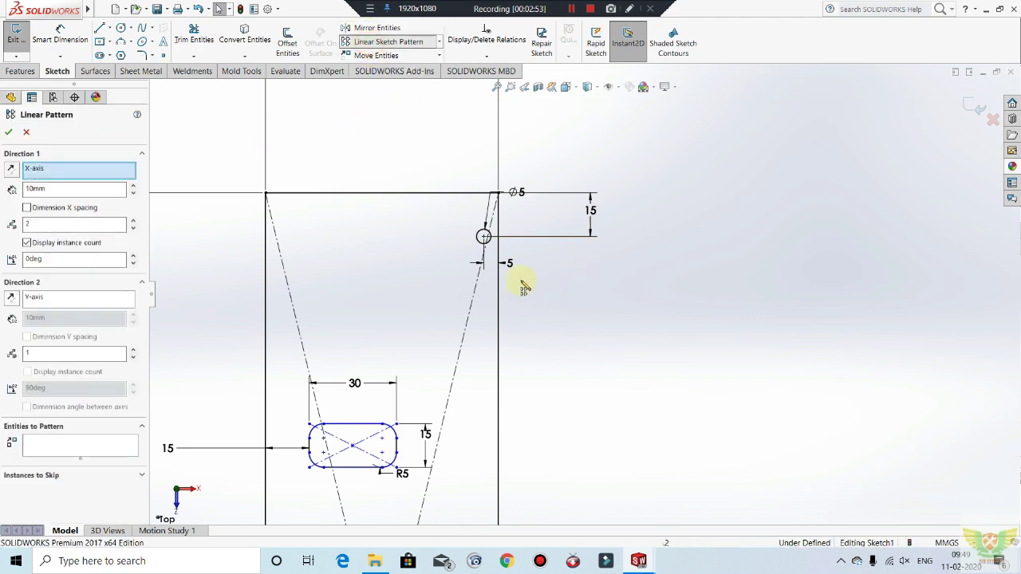
{"action": "left_click", "coordinate": [484, 236]}
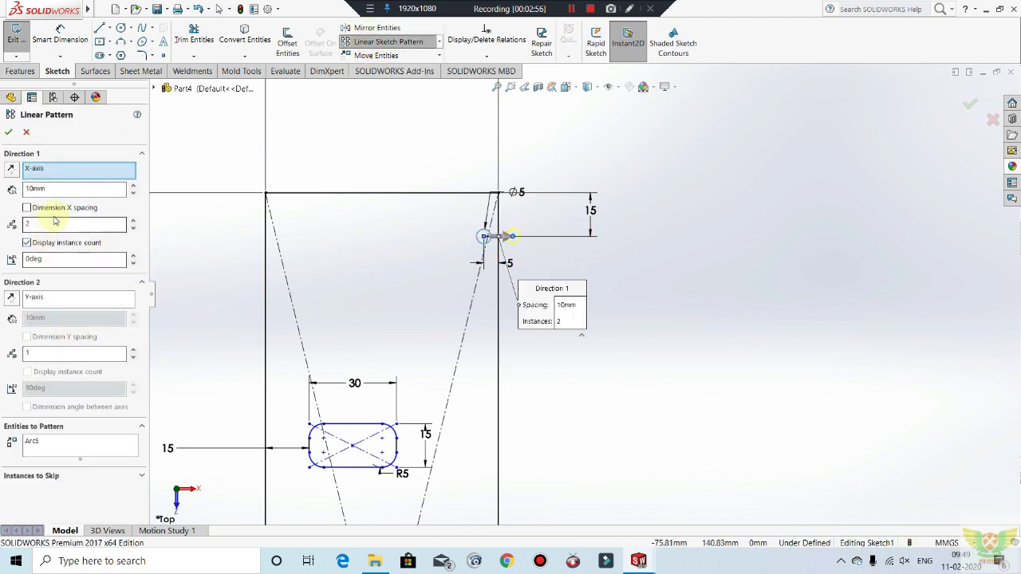
{"action": "right_click", "coordinate": [63, 169]}
{"action": "left_click", "coordinate": [81, 191]}
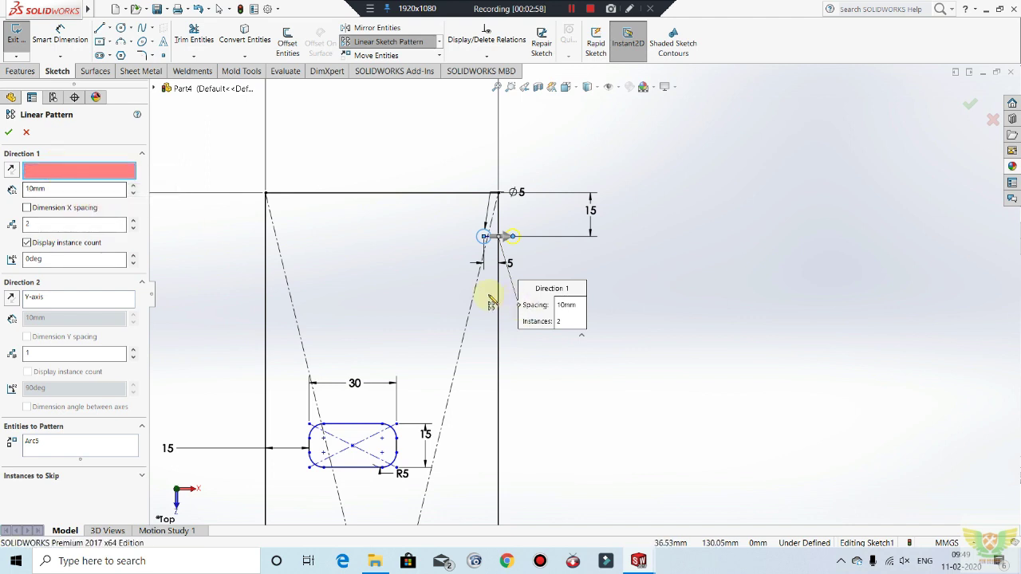
Step: Try to use the large rectangle's right edge as the pattern's first direction, and remove that line from the entities to pattern
{"action": "left_click", "coordinate": [500, 291]}
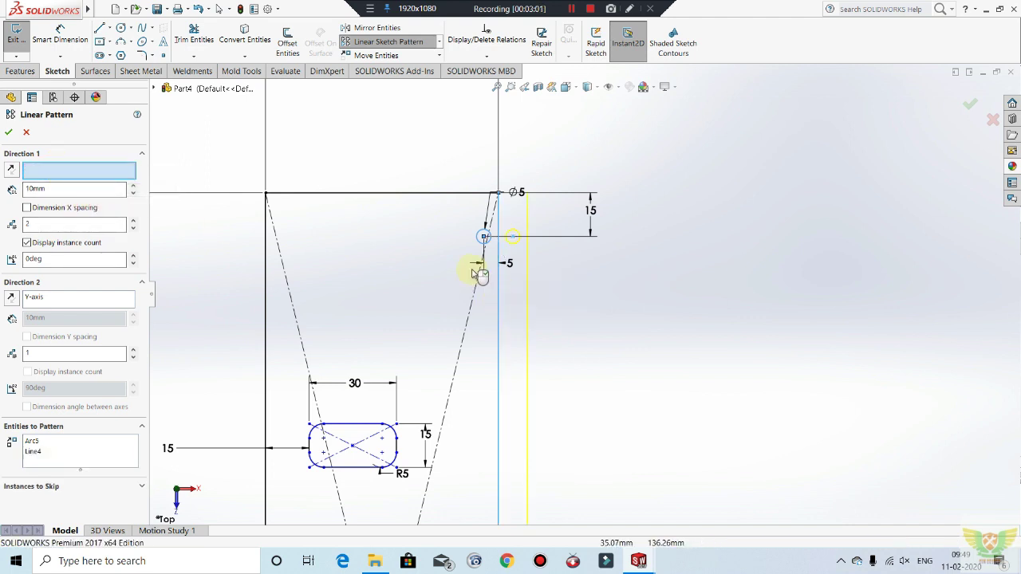
{"action": "right_click", "coordinate": [37, 452]}
{"action": "left_click", "coordinate": [68, 472]}
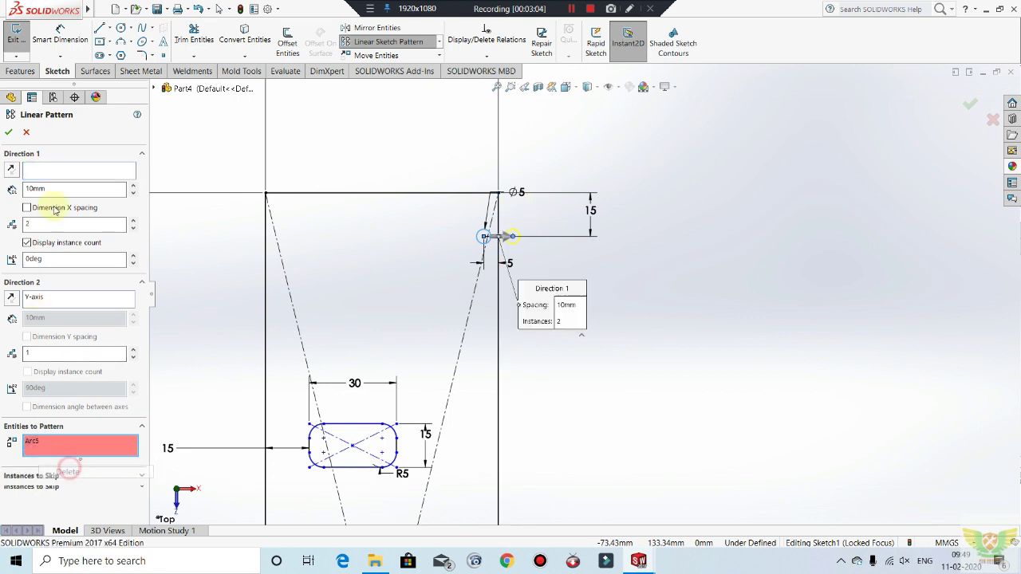
{"action": "left_click", "coordinate": [68, 170]}
{"action": "left_click", "coordinate": [500, 293]}
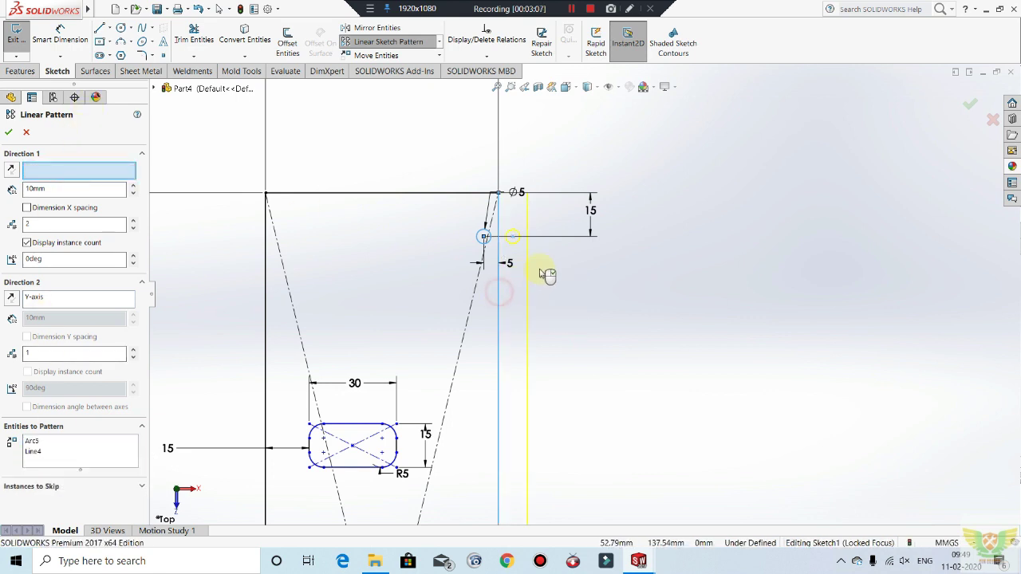
{"action": "left_click", "coordinate": [45, 449]}
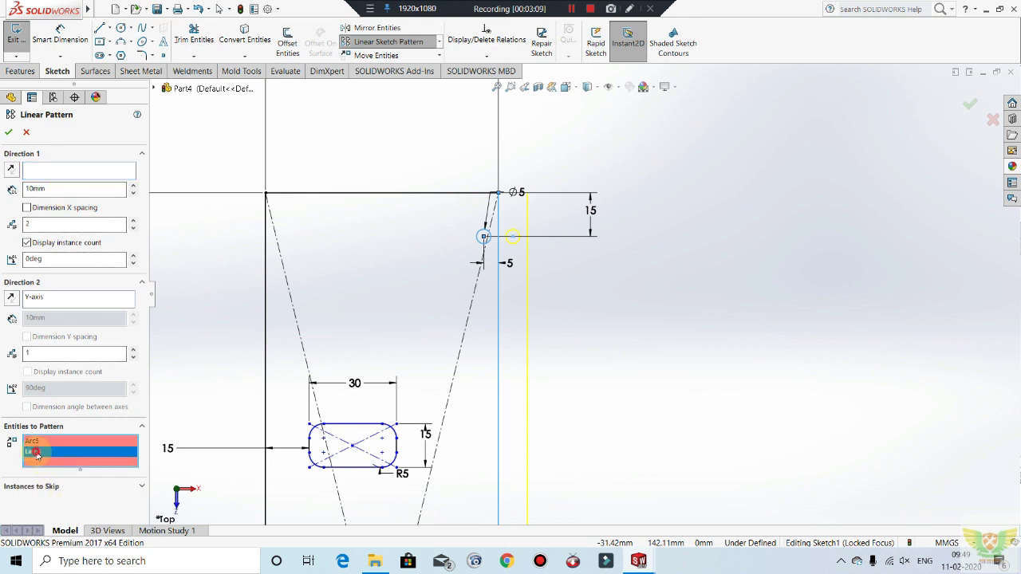
{"action": "right_click", "coordinate": [38, 452]}
{"action": "left_click", "coordinate": [67, 473]}
{"action": "left_click", "coordinate": [45, 170]}
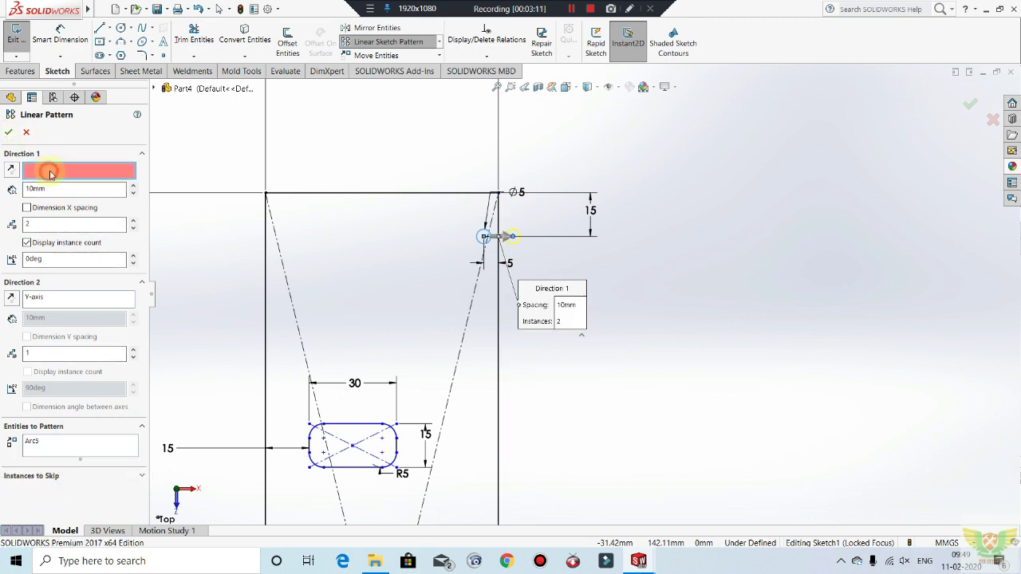
{"action": "left_click", "coordinate": [498, 225]}
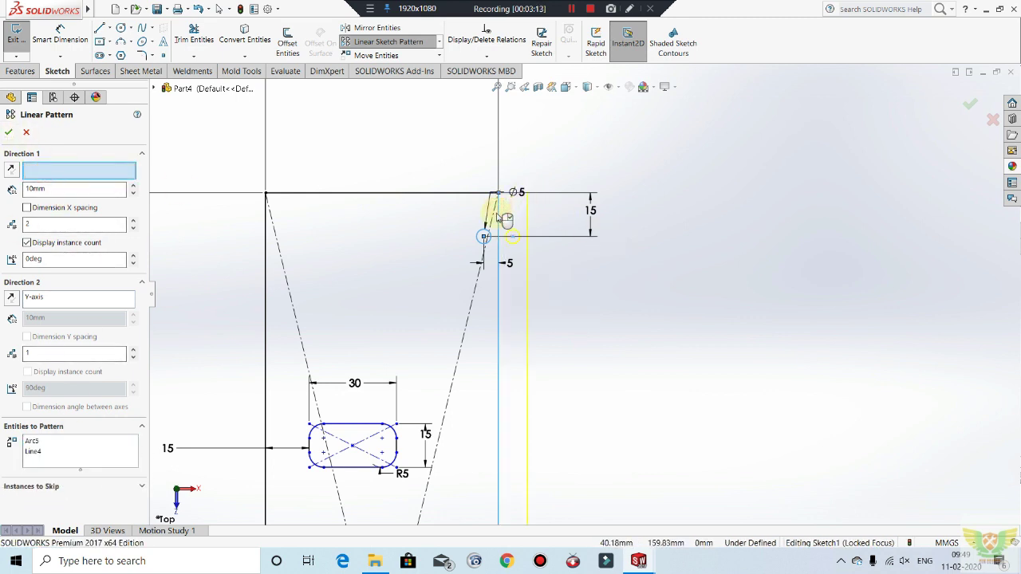
{"action": "scroll", "coordinate": [636, 263], "scroll_direction": "up", "scroll_amount": 2}
{"action": "scroll", "coordinate": [534, 353], "scroll_direction": "down", "scroll_amount": 6}
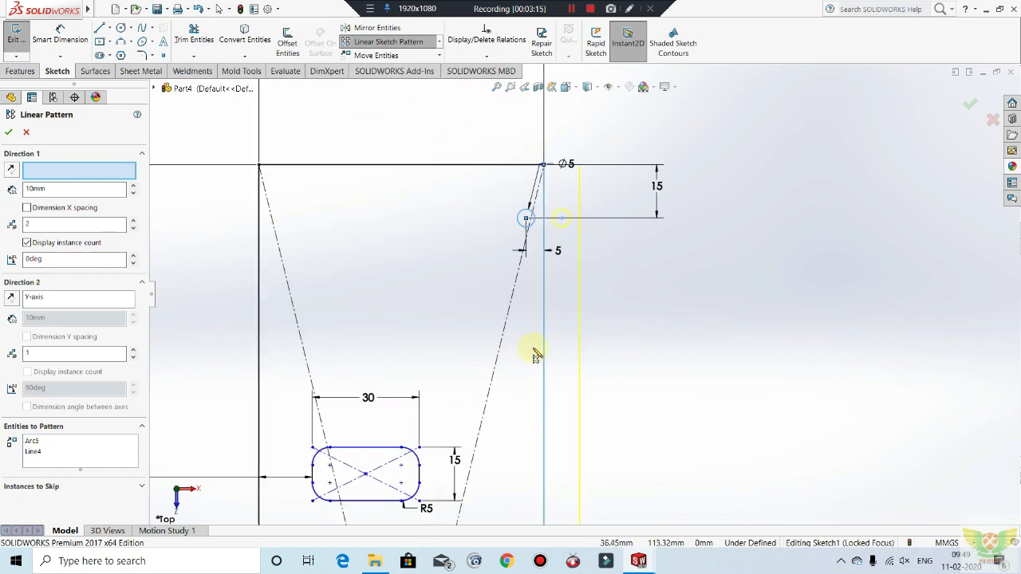
{"action": "left_click", "coordinate": [50, 453]}
{"action": "right_click", "coordinate": [53, 453]}
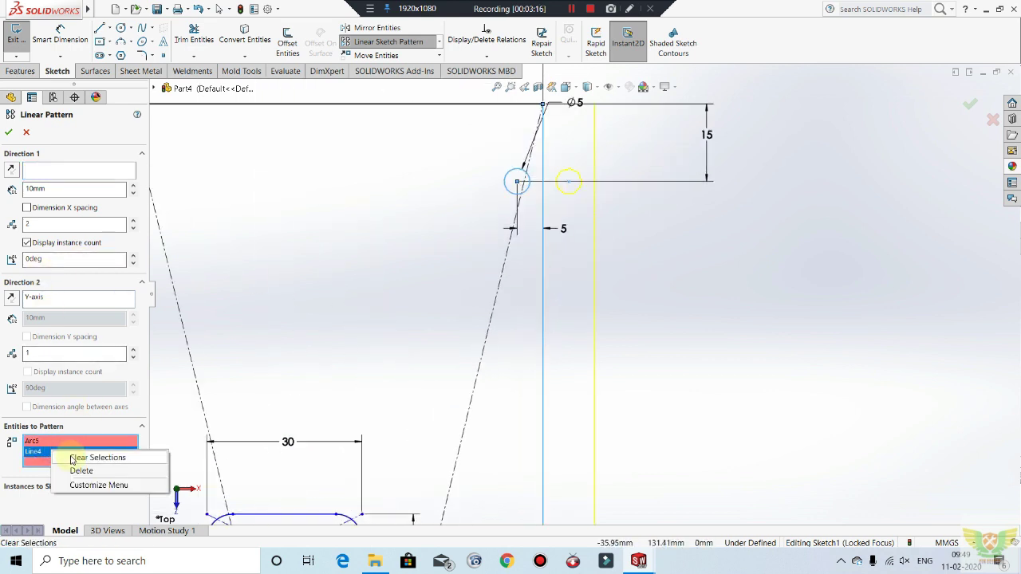
{"action": "left_click", "coordinate": [88, 458]}
{"action": "left_click", "coordinate": [78, 169]}
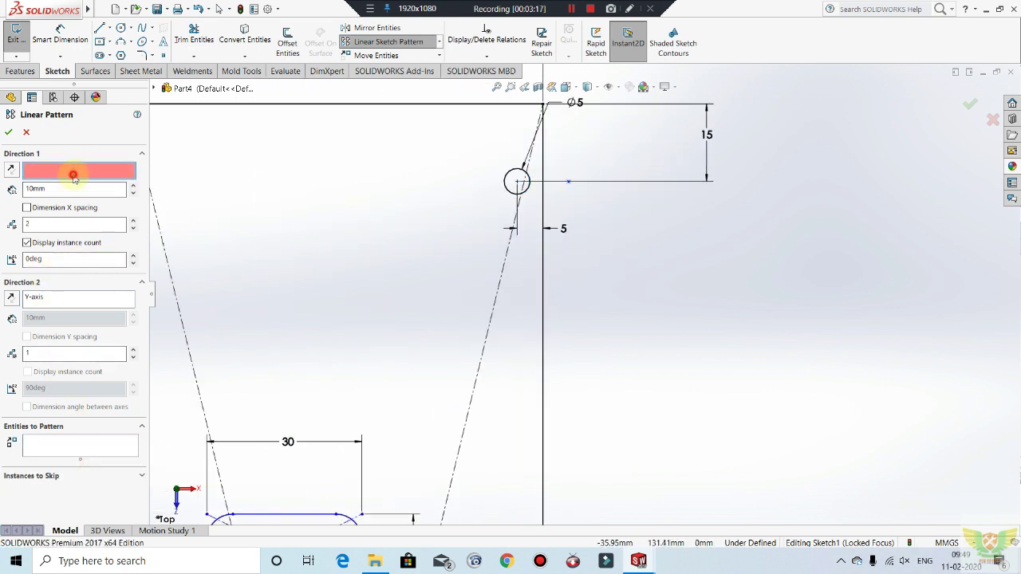
{"action": "right_click", "coordinate": [545, 272]}
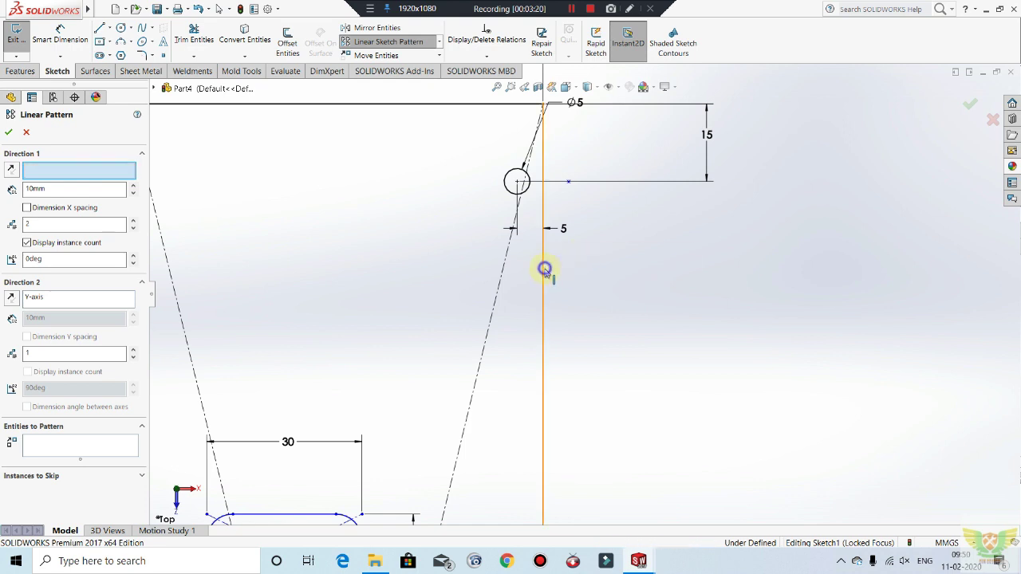
{"action": "left_click", "coordinate": [544, 273]}
{"action": "left_click", "coordinate": [544, 274]}
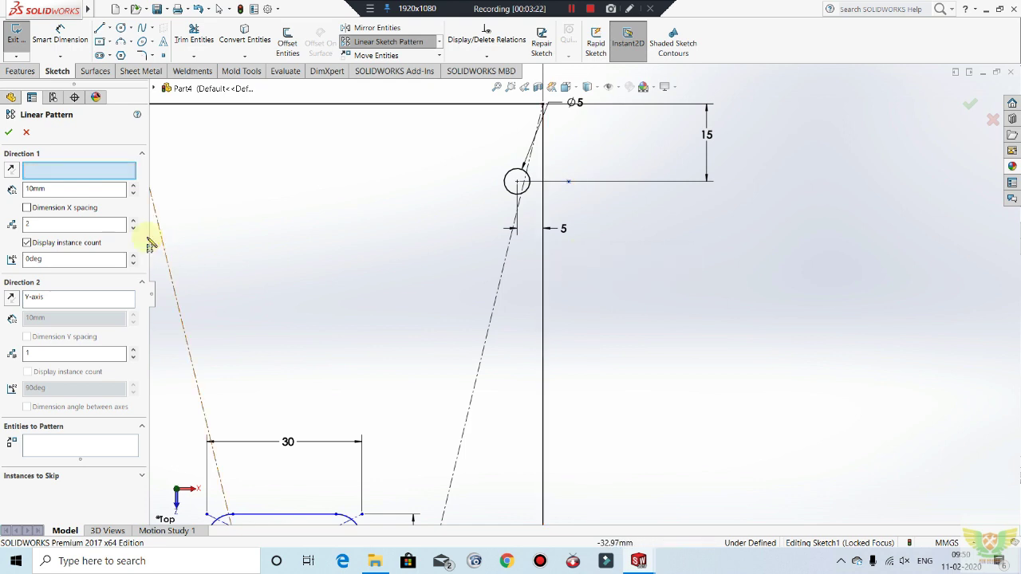
{"action": "key", "text": "Escape"}
{"action": "left_click", "coordinate": [577, 11]}
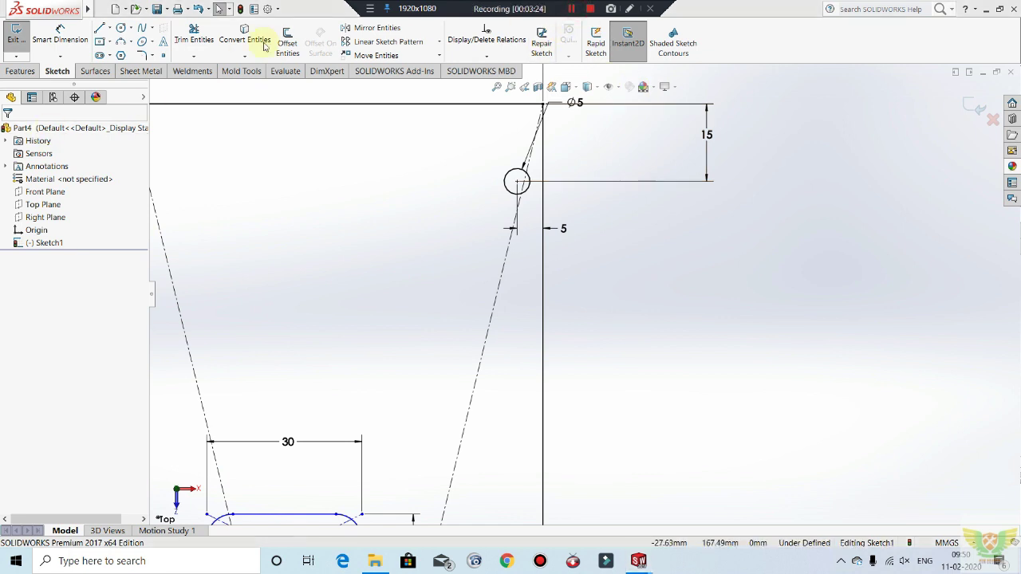
Step: Start a linear sketch pattern of the 5 mm circle with 1 instance along X and 2 along Y
{"action": "left_click", "coordinate": [381, 41]}
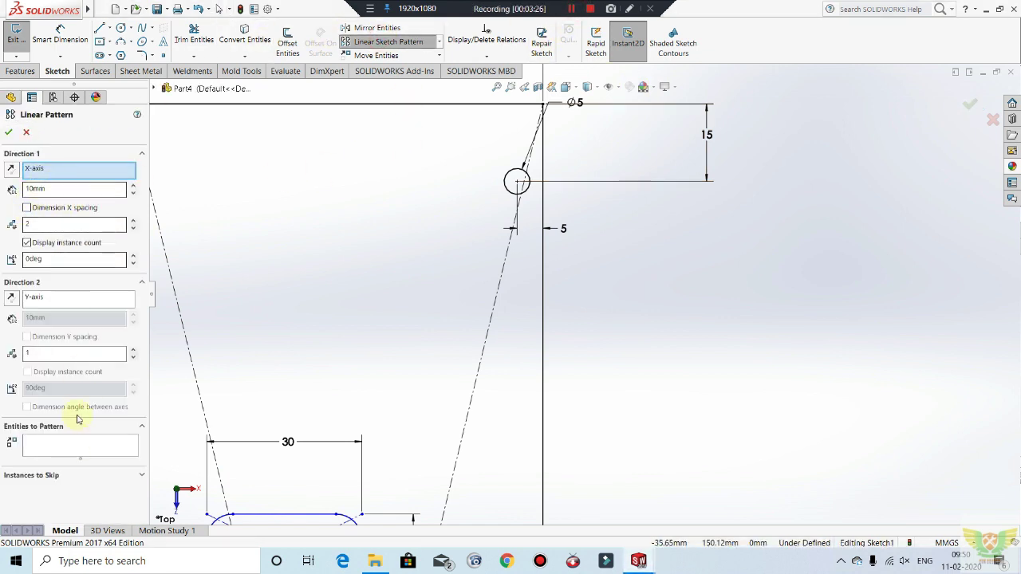
{"action": "left_click", "coordinate": [56, 303]}
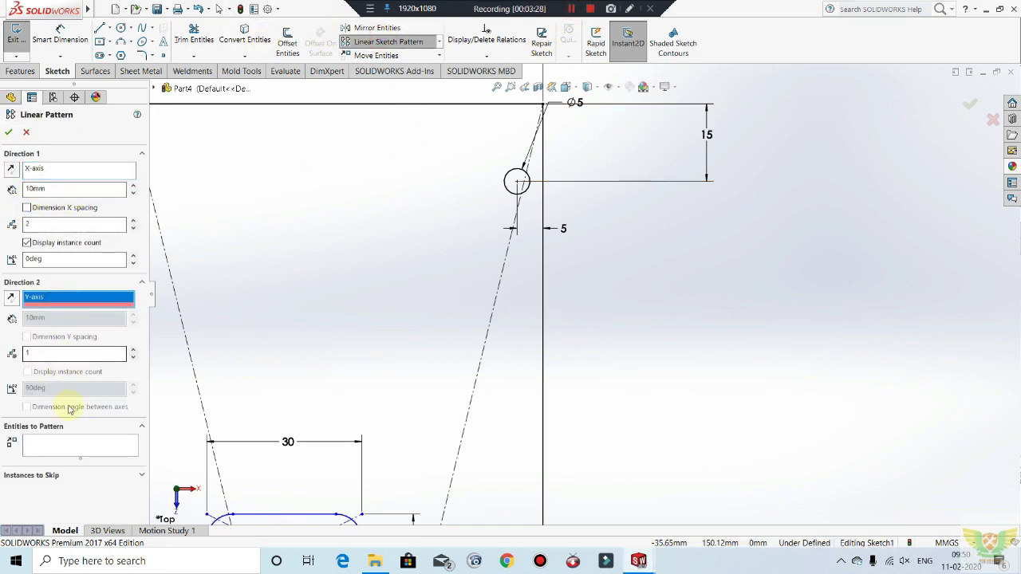
{"action": "left_click", "coordinate": [63, 448]}
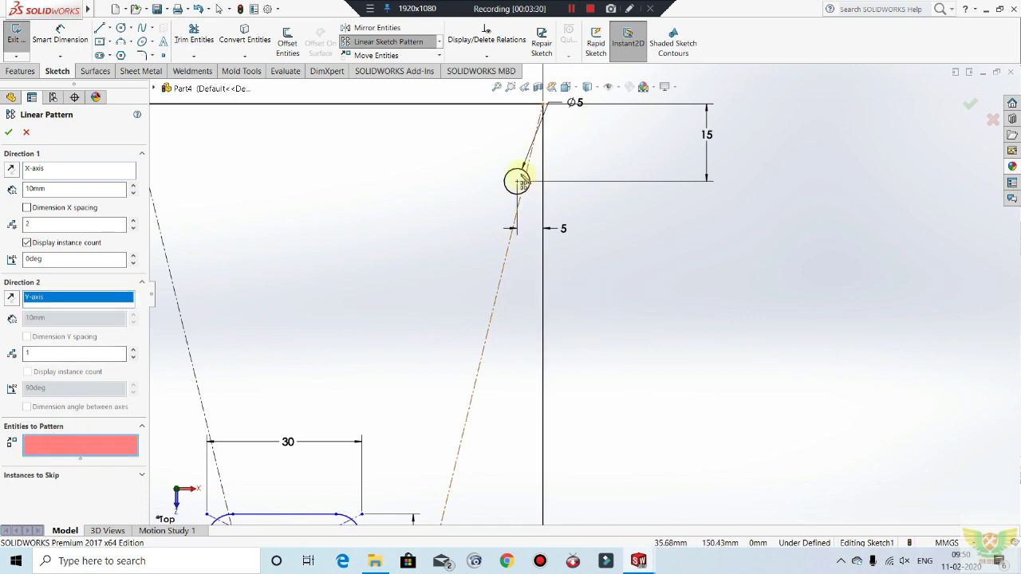
{"action": "left_click", "coordinate": [525, 192]}
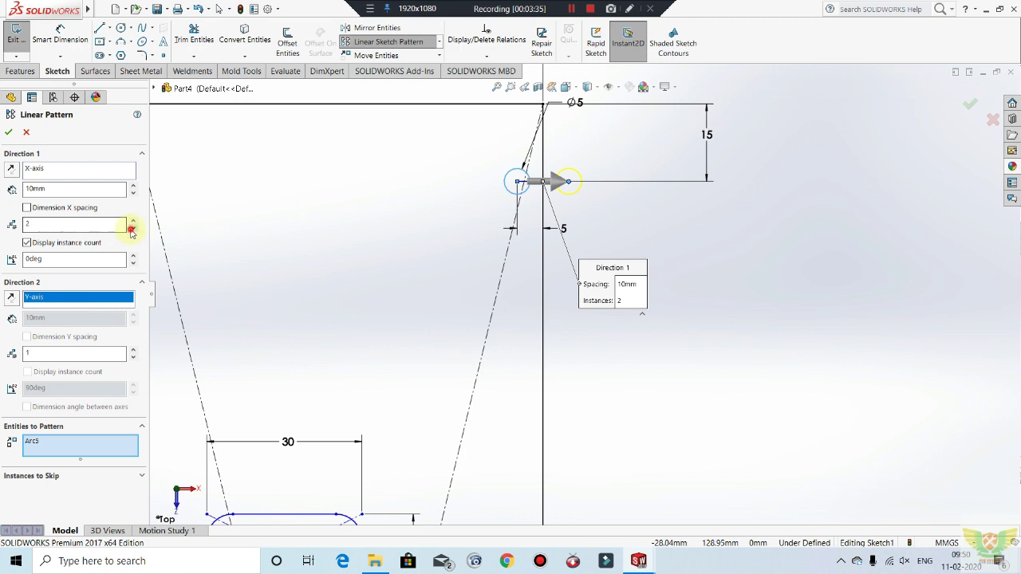
{"action": "left_click", "coordinate": [131, 228]}
{"action": "left_click", "coordinate": [132, 348]}
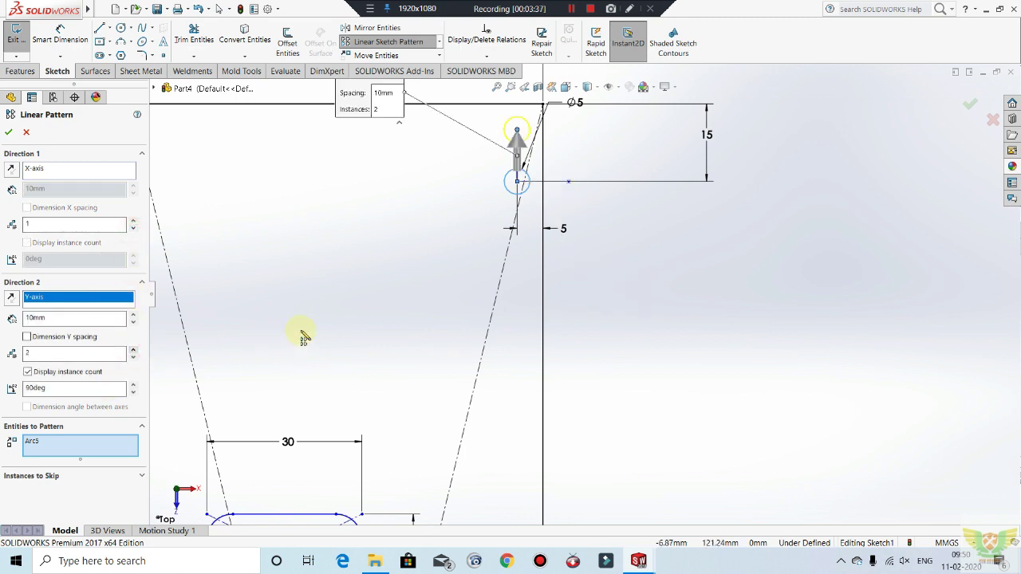
Step: Reverse the pattern's Y direction so it runs down the large rectangle, and set its spacing to 60 mm
{"action": "scroll", "coordinate": [401, 260], "scroll_direction": "up", "scroll_amount": 3}
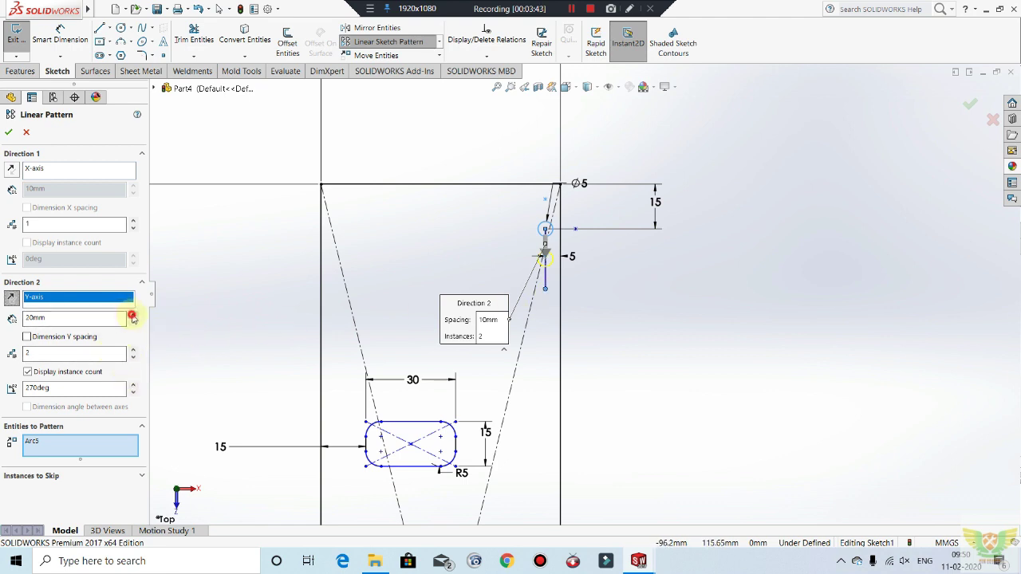
{"action": "left_click", "coordinate": [132, 316]}
{"action": "left_click", "coordinate": [133, 316]}
{"action": "left_click", "coordinate": [133, 316]}
{"action": "left_click", "coordinate": [134, 316]}
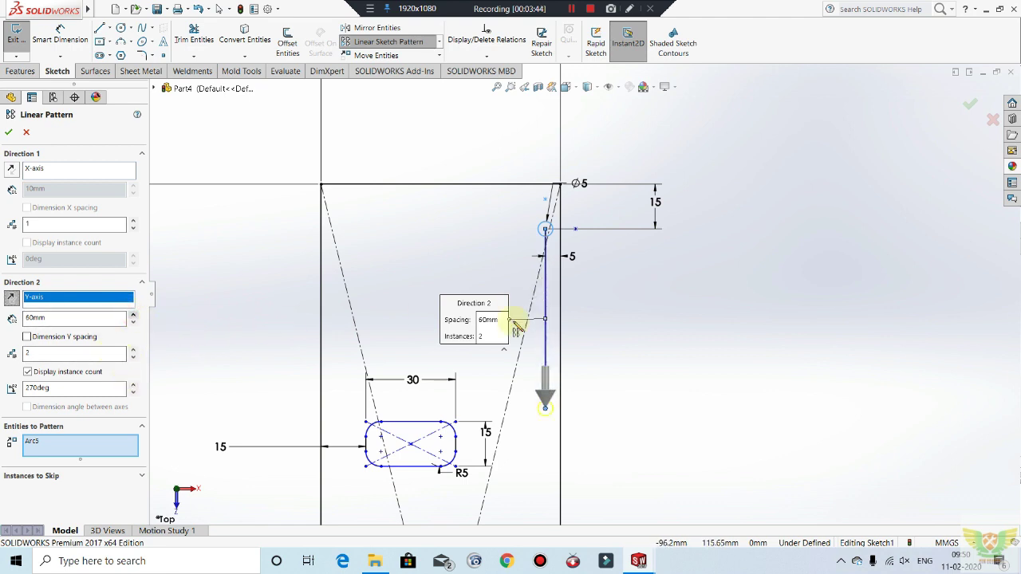
Step: Set the number of instances along Y to 6 and accept the linear pattern
{"action": "scroll", "coordinate": [734, 319], "scroll_direction": "up", "scroll_amount": 5}
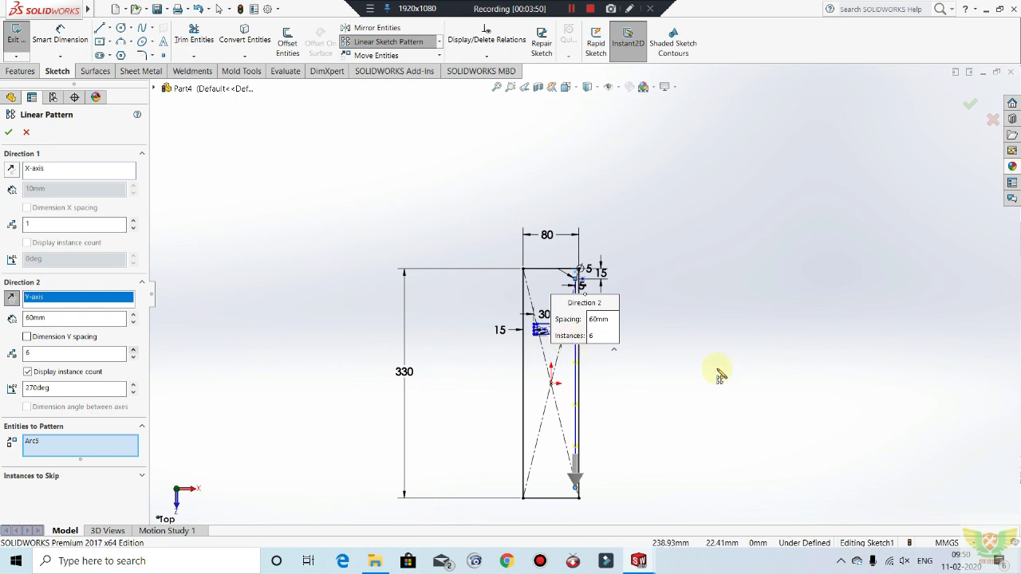
{"action": "scroll", "coordinate": [721, 379], "scroll_direction": "down", "scroll_amount": 2}
{"action": "scroll", "coordinate": [579, 503], "scroll_direction": "up", "scroll_amount": 2}
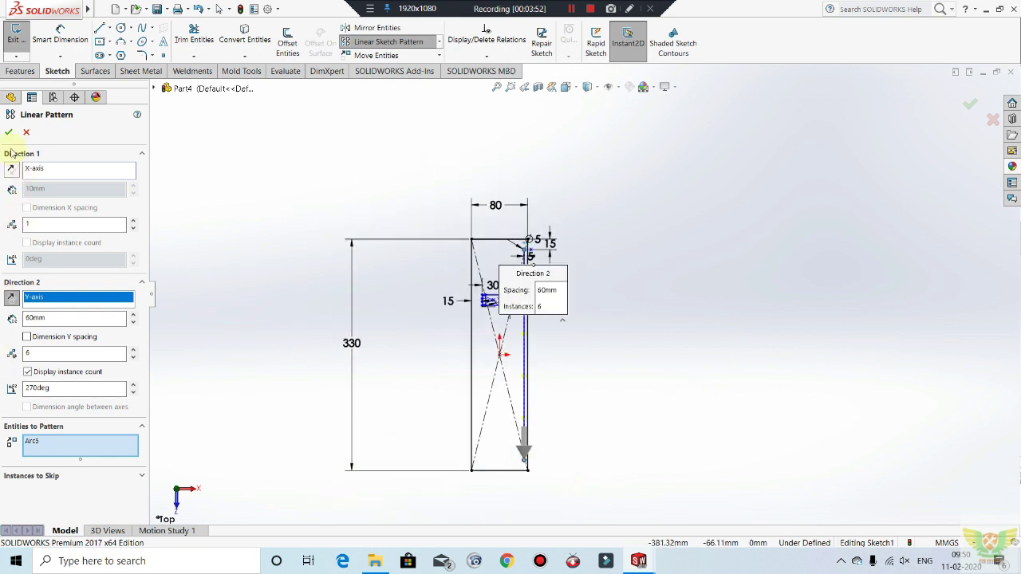
{"action": "key", "text": "Return"}
{"action": "scroll", "coordinate": [519, 427], "scroll_direction": "down", "scroll_amount": 2}
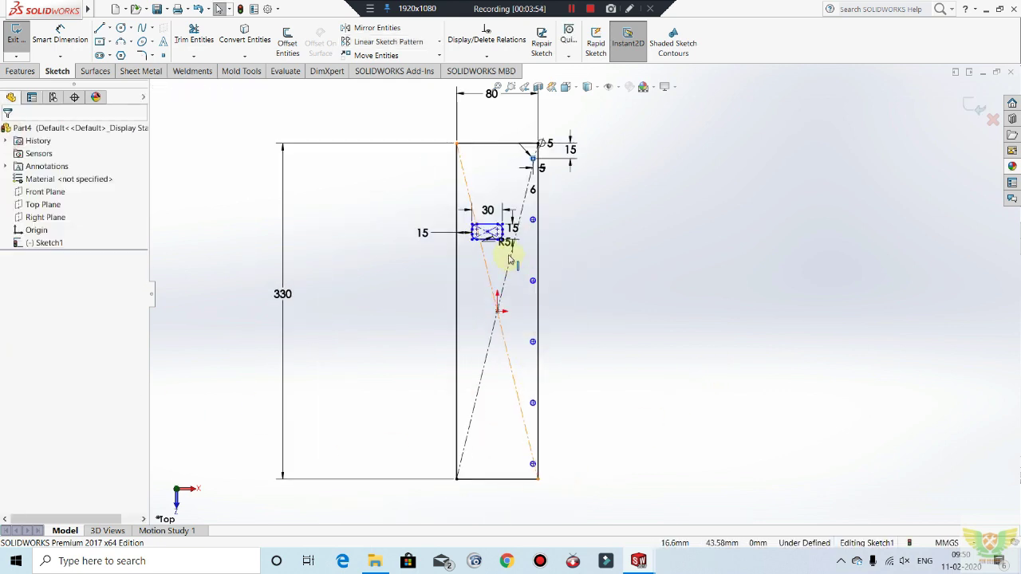
Step: Draw a vertical centerline from the origin down toward the large rectangle's lower edge
{"action": "left_click", "coordinate": [110, 28]}
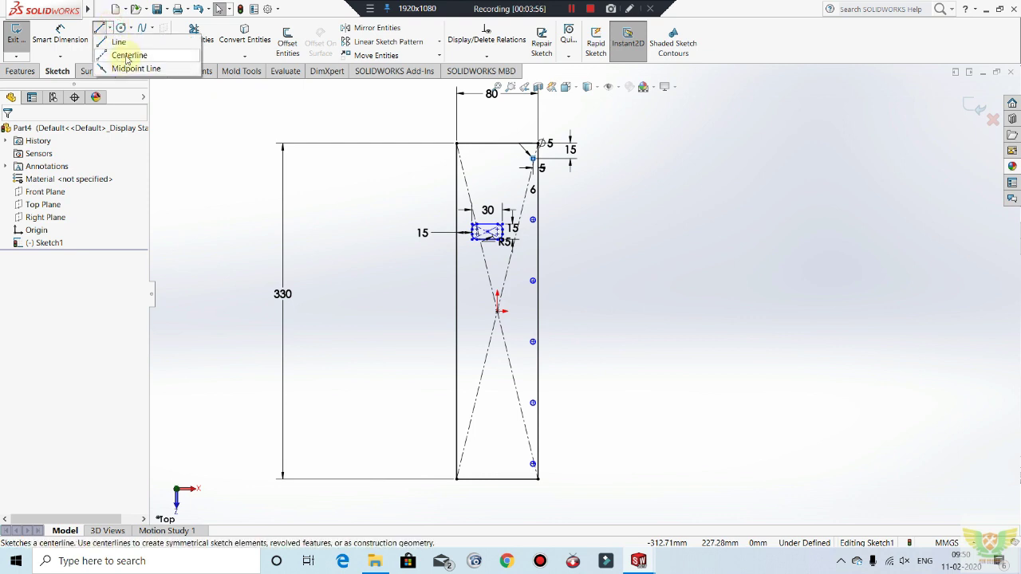
{"action": "left_click", "coordinate": [124, 51]}
{"action": "left_click", "coordinate": [497, 311]}
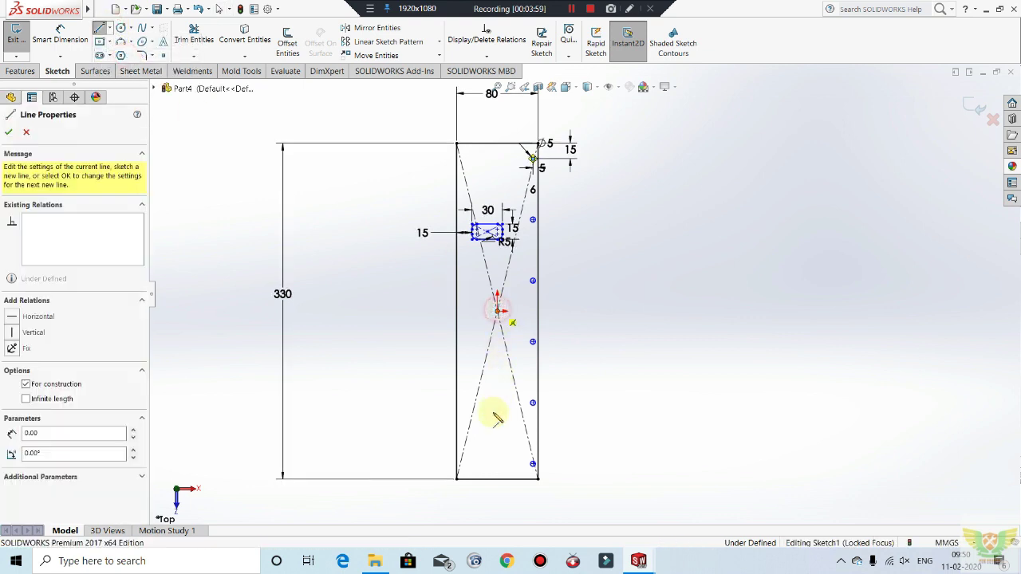
{"action": "double_click", "coordinate": [496, 423]}
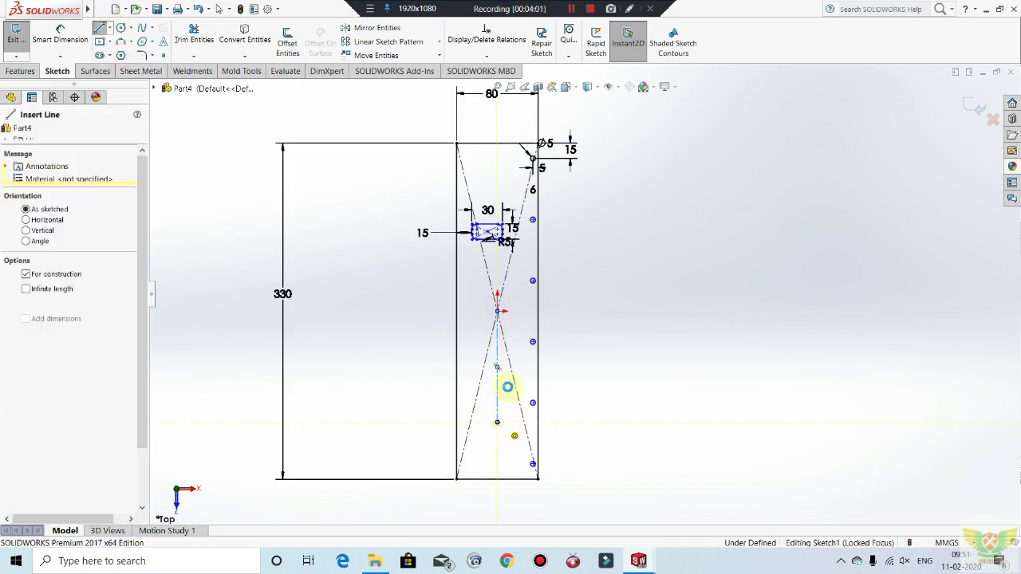
{"action": "key", "text": "Escape"}
Step: Start Mirror Entities and select the upper three 5 mm circles along the large rectangle's right edge
{"action": "left_click", "coordinate": [361, 40]}
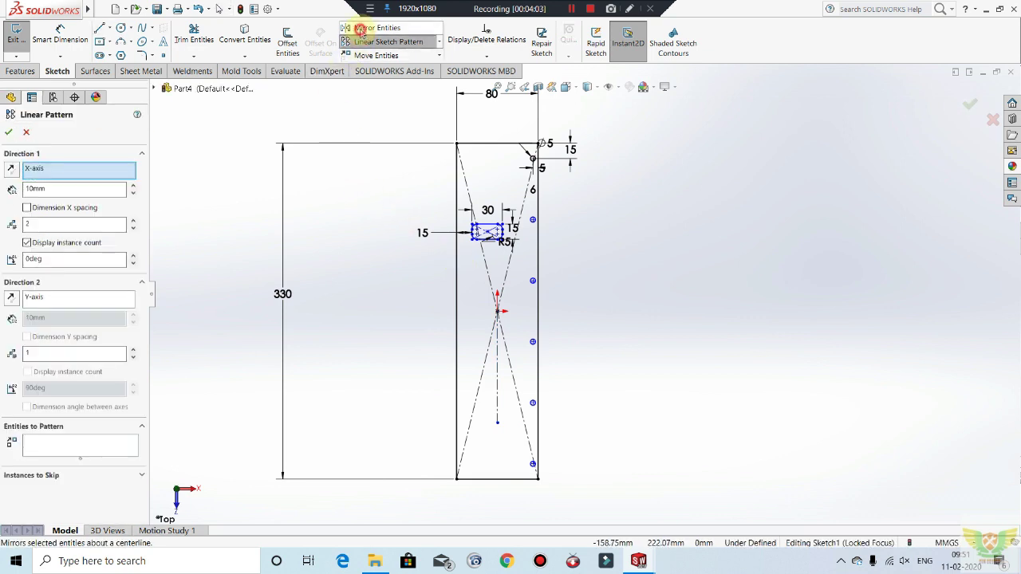
{"action": "left_click", "coordinate": [363, 28]}
{"action": "left_click", "coordinate": [533, 221]}
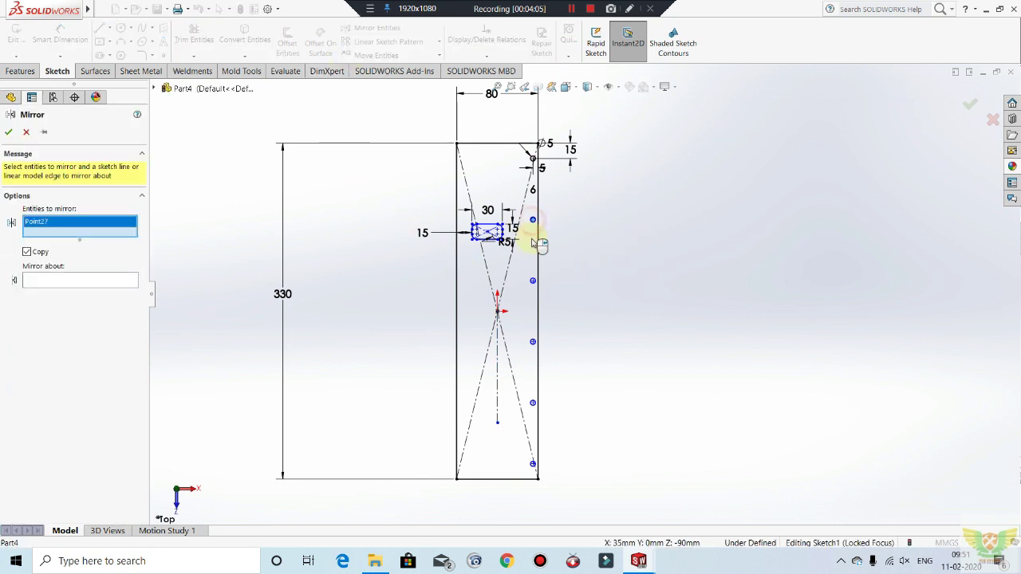
{"action": "scroll", "coordinate": [535, 223], "scroll_direction": "down", "scroll_amount": 4}
{"action": "scroll", "coordinate": [544, 227], "scroll_direction": "down", "scroll_amount": 2}
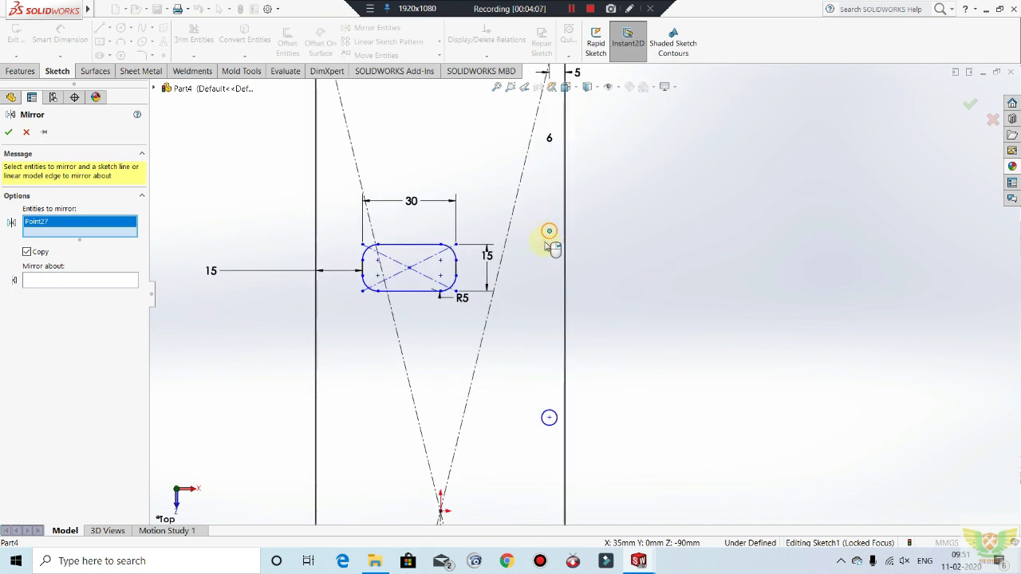
{"action": "left_click", "coordinate": [549, 231]}
{"action": "left_click", "coordinate": [549, 413]}
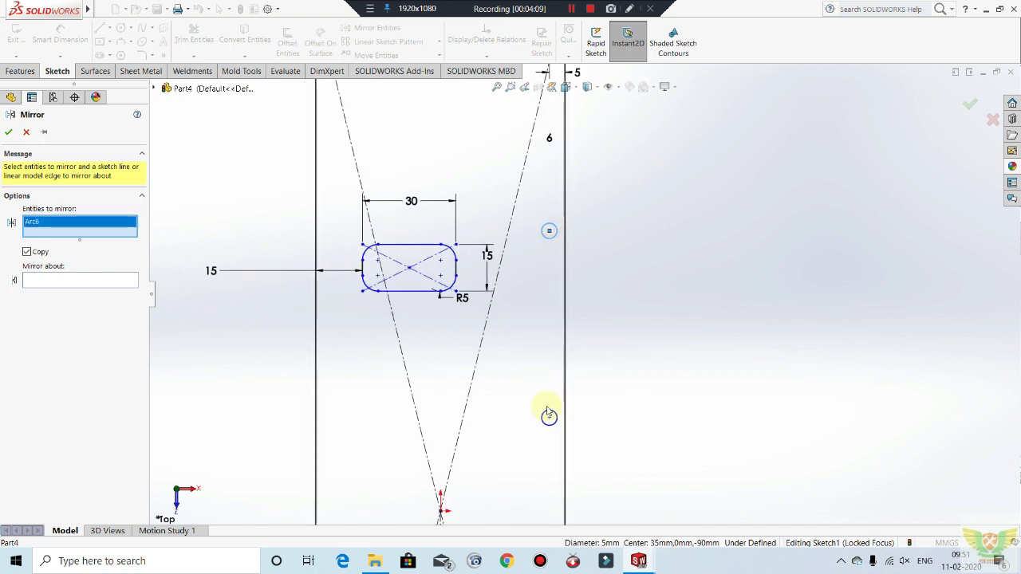
{"action": "left_click", "coordinate": [550, 416]}
{"action": "scroll", "coordinate": [541, 203], "scroll_direction": "up", "scroll_amount": 3}
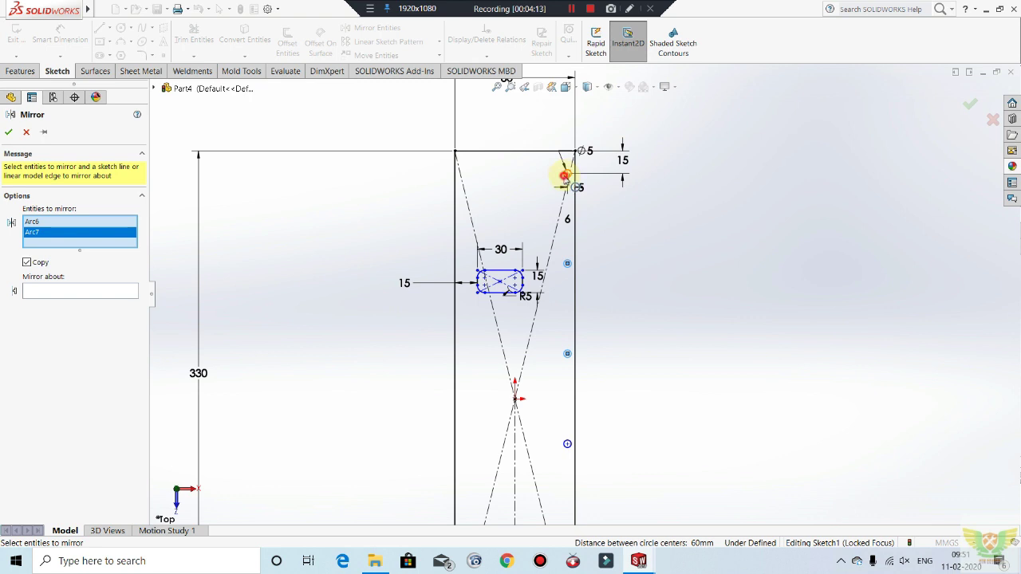
{"action": "left_click", "coordinate": [563, 176]}
Step: Add the lower three 5 mm circles to the selection and mirror all six about the vertical centerline
{"action": "scroll", "coordinate": [567, 354], "scroll_direction": "down", "scroll_amount": 4}
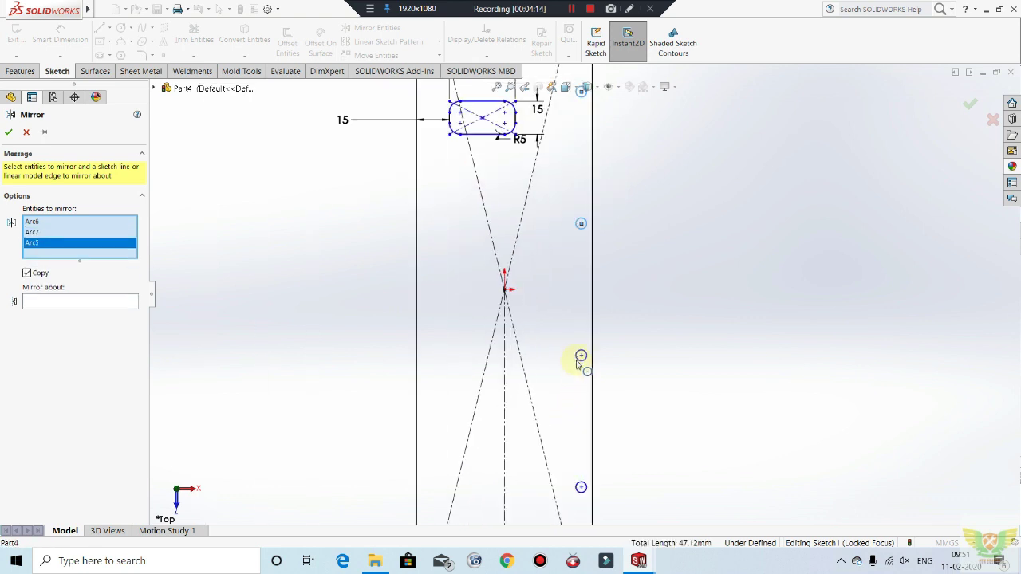
{"action": "left_click", "coordinate": [578, 362]}
{"action": "left_click", "coordinate": [582, 488]}
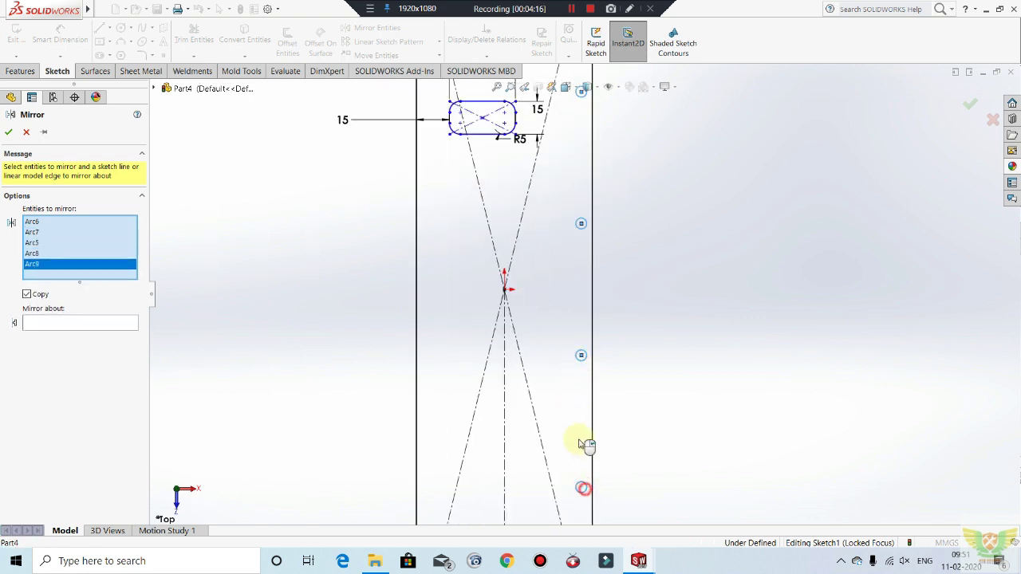
{"action": "scroll", "coordinate": [565, 485], "scroll_direction": "up", "scroll_amount": 3}
{"action": "scroll", "coordinate": [583, 478], "scroll_direction": "down", "scroll_amount": 6}
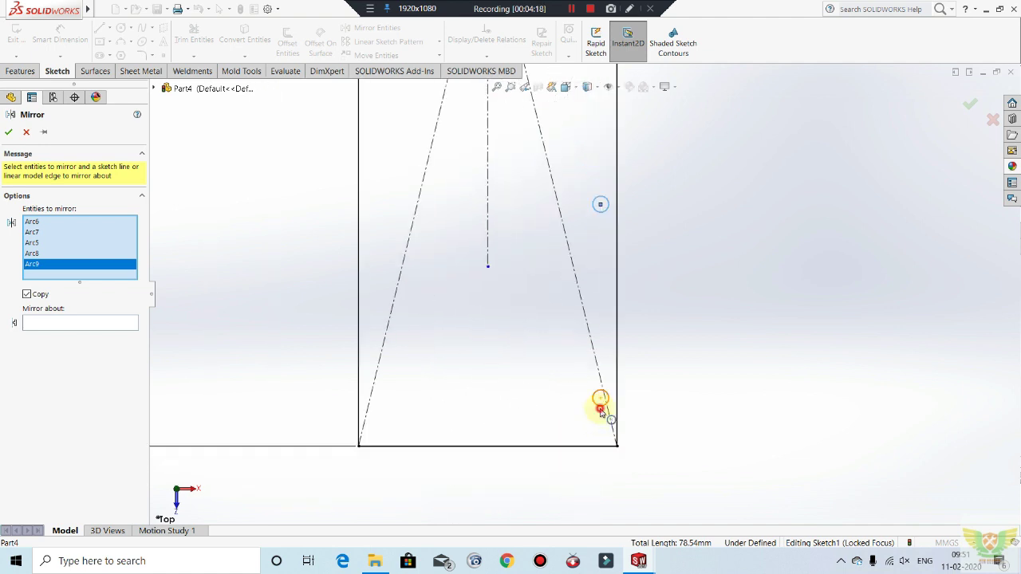
{"action": "left_click", "coordinate": [601, 408]}
{"action": "left_click", "coordinate": [82, 335]}
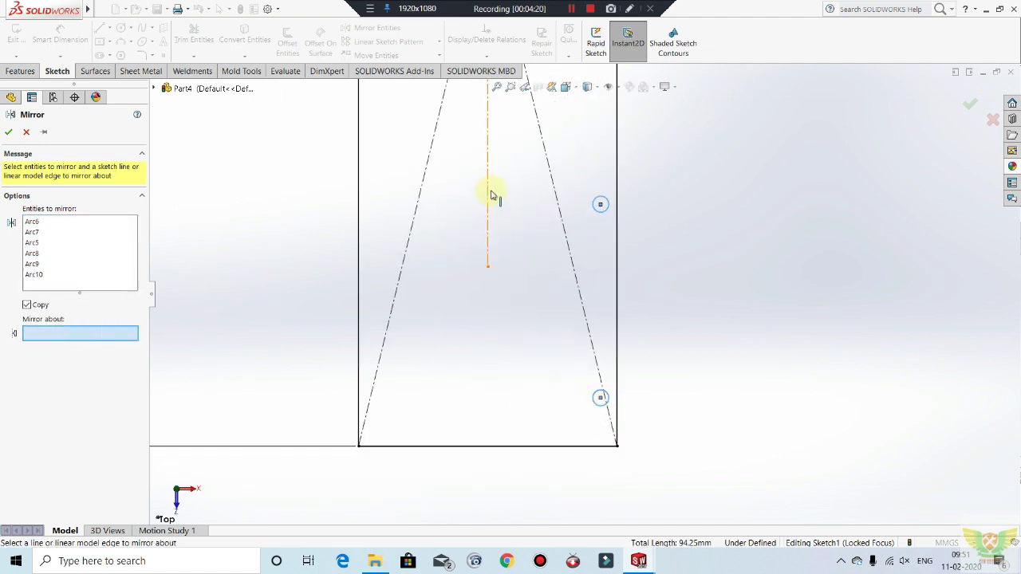
{"action": "left_click", "coordinate": [490, 194]}
{"action": "left_click", "coordinate": [12, 132]}
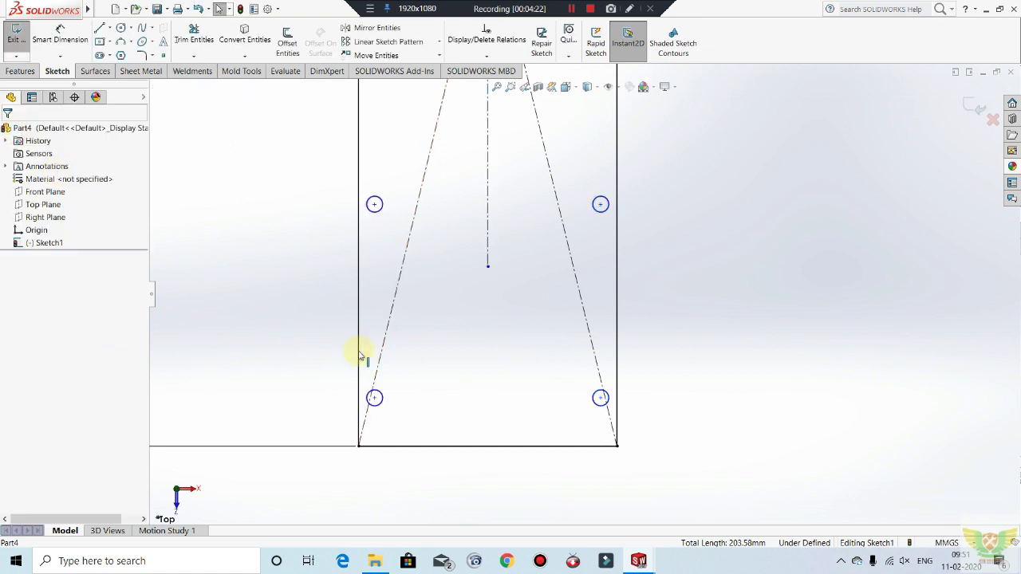
Step: Exit the sketch and create a sheet metal base flange from it with a thickness of 0.50 mm
{"action": "scroll", "coordinate": [360, 353], "scroll_direction": "up", "scroll_amount": 8}
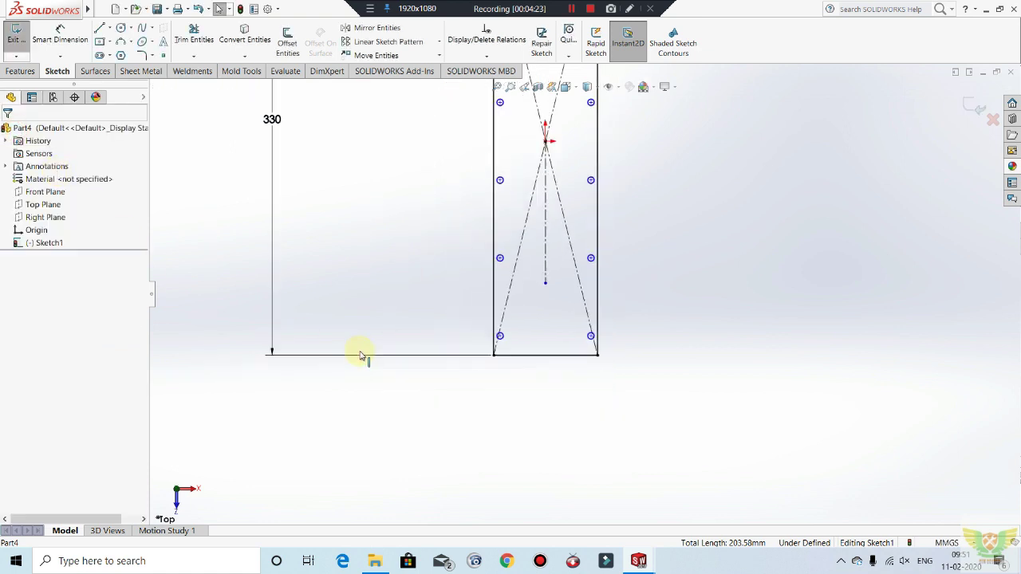
{"action": "left_click", "coordinate": [16, 42]}
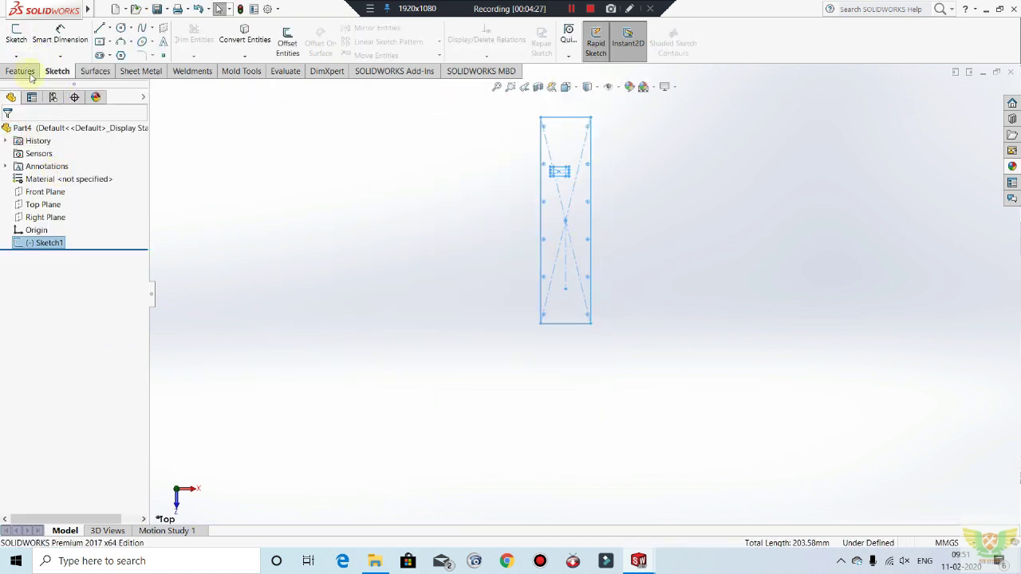
{"action": "left_click", "coordinate": [21, 71]}
{"action": "left_click", "coordinate": [151, 72]}
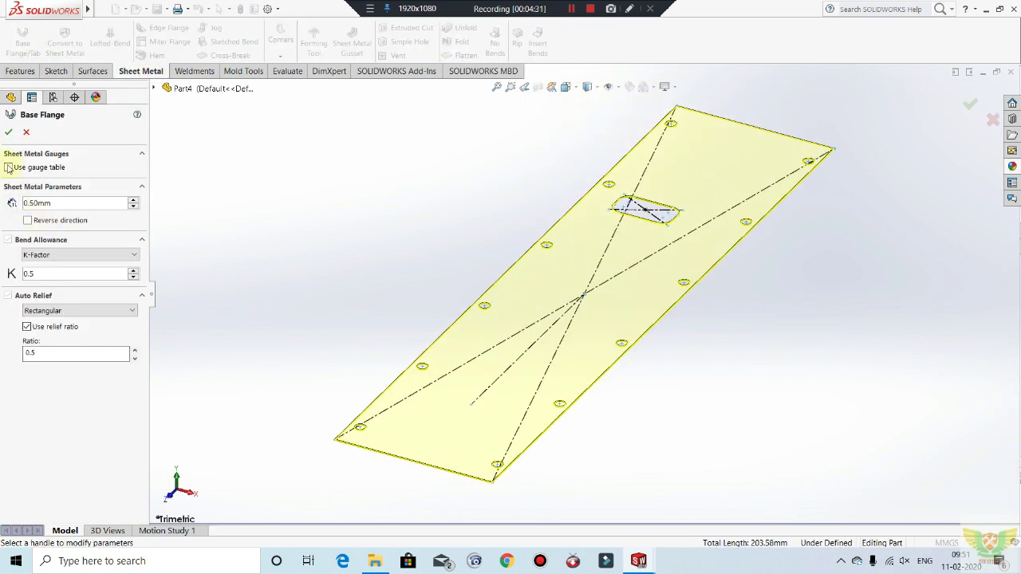
{"action": "left_click", "coordinate": [9, 134]}
{"action": "left_click", "coordinate": [8, 134]}
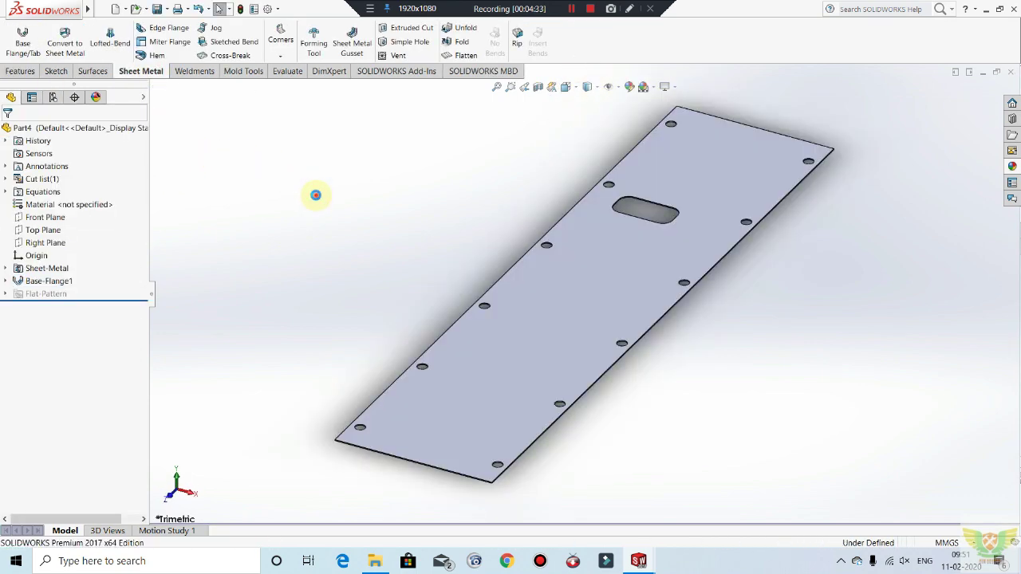
Step: Start an edge flange on the plate's long right edge and place it upward at about 35 mm
{"action": "middle_click_drag", "start_coordinate": [422, 224], "coordinate": [424, 193]}
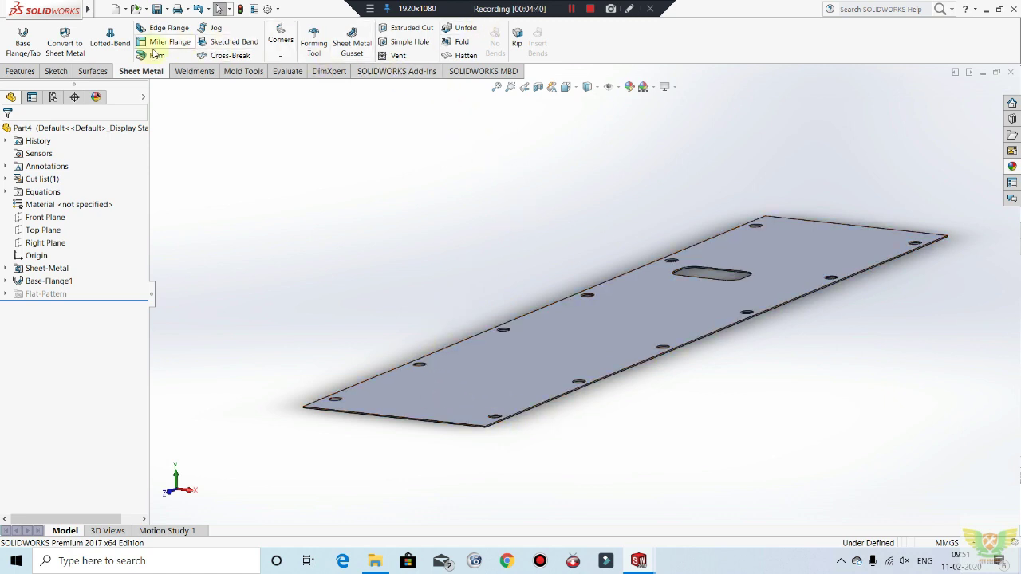
{"action": "left_click", "coordinate": [169, 28]}
{"action": "scroll", "coordinate": [519, 398], "scroll_direction": "down", "scroll_amount": 5}
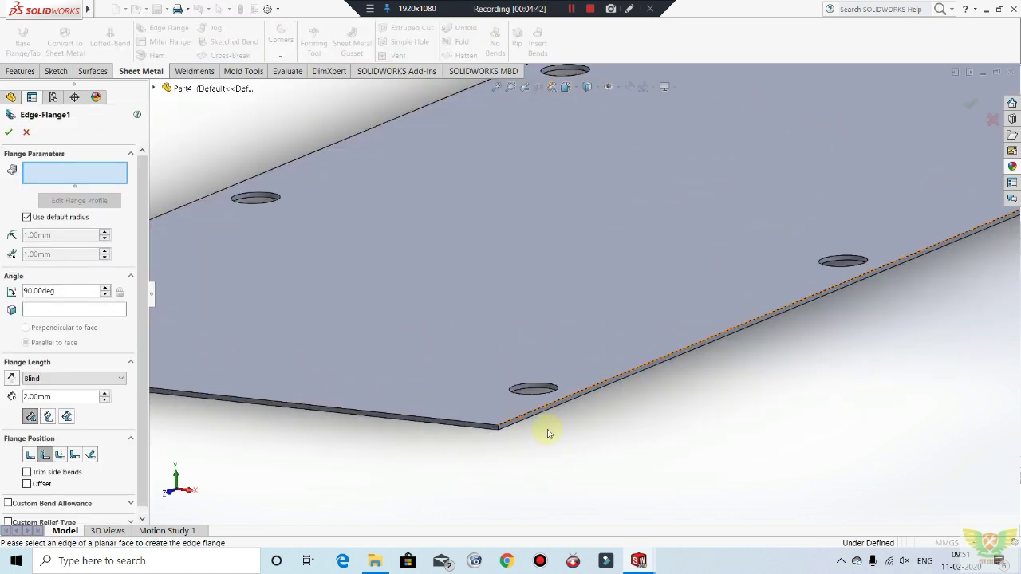
{"action": "left_click", "coordinate": [553, 407]}
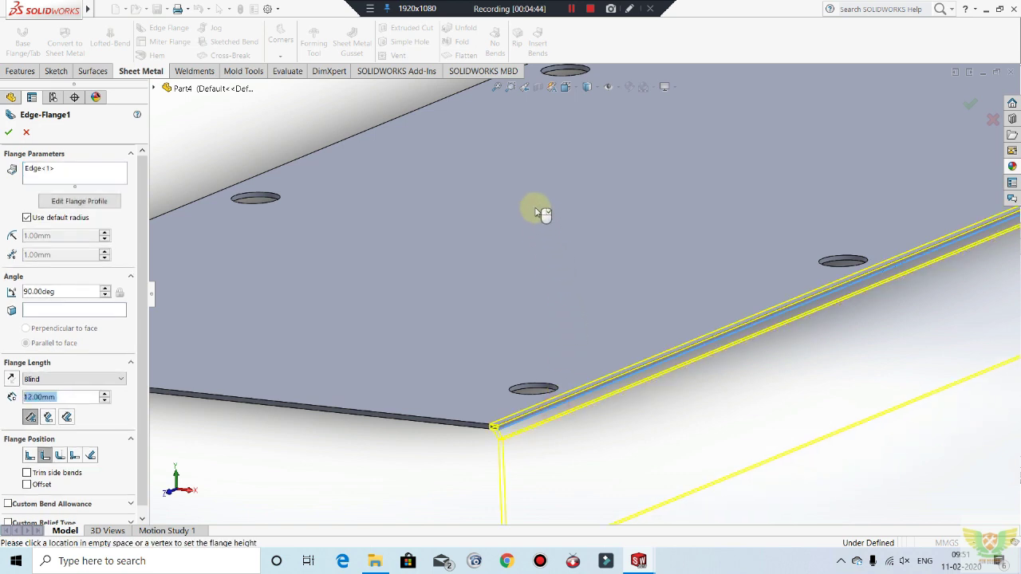
{"action": "scroll", "coordinate": [476, 319], "scroll_direction": "up", "scroll_amount": 8}
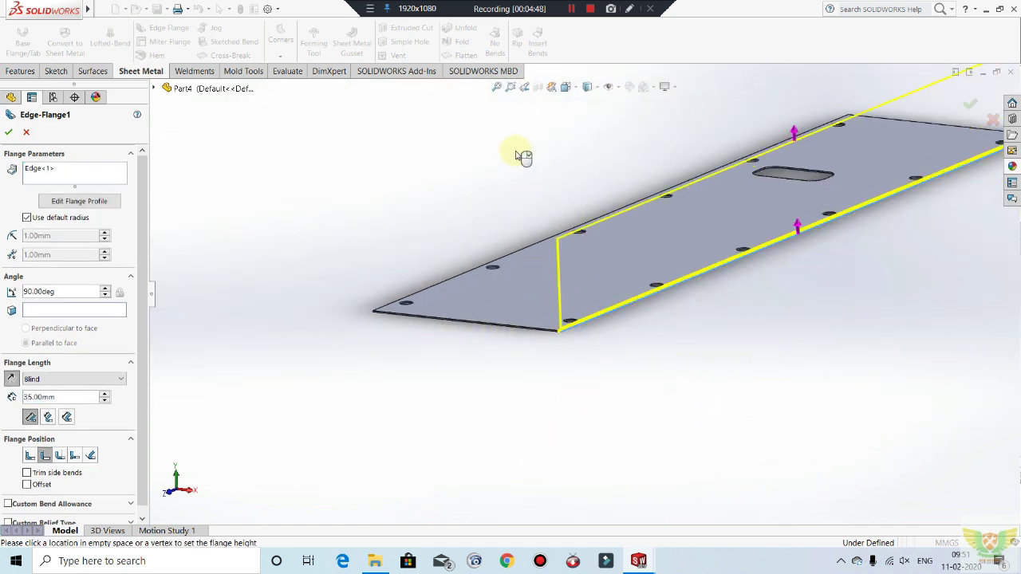
{"action": "left_click", "coordinate": [516, 151]}
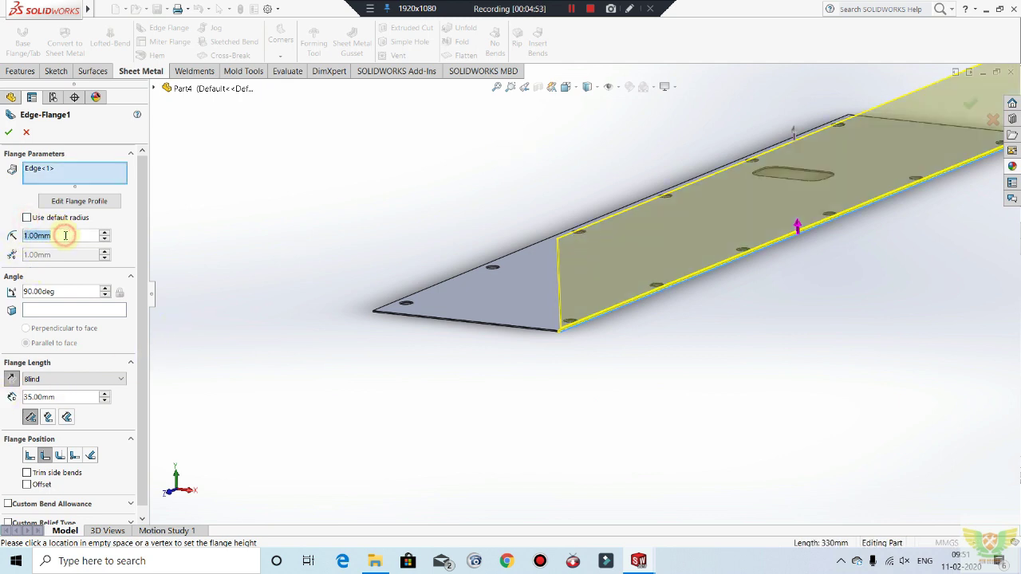
Step: Override the default bend radius with 0.7 mm, set the flange length to 5 mm, and create the edge flange
{"action": "type", "text": "0.7"}
{"action": "key", "text": "Return"}
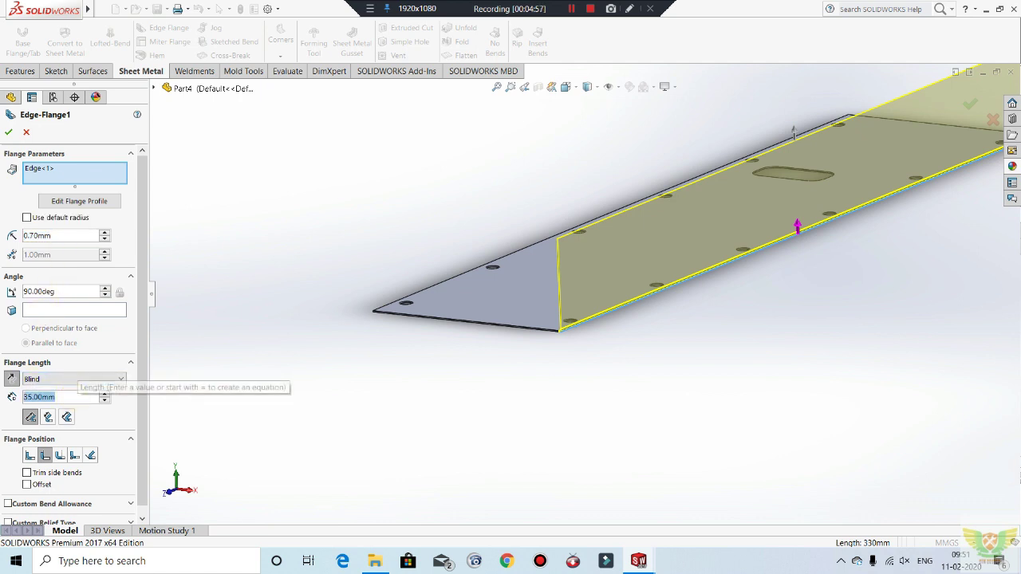
{"action": "type", "text": "5"}
{"action": "key", "text": "Return"}
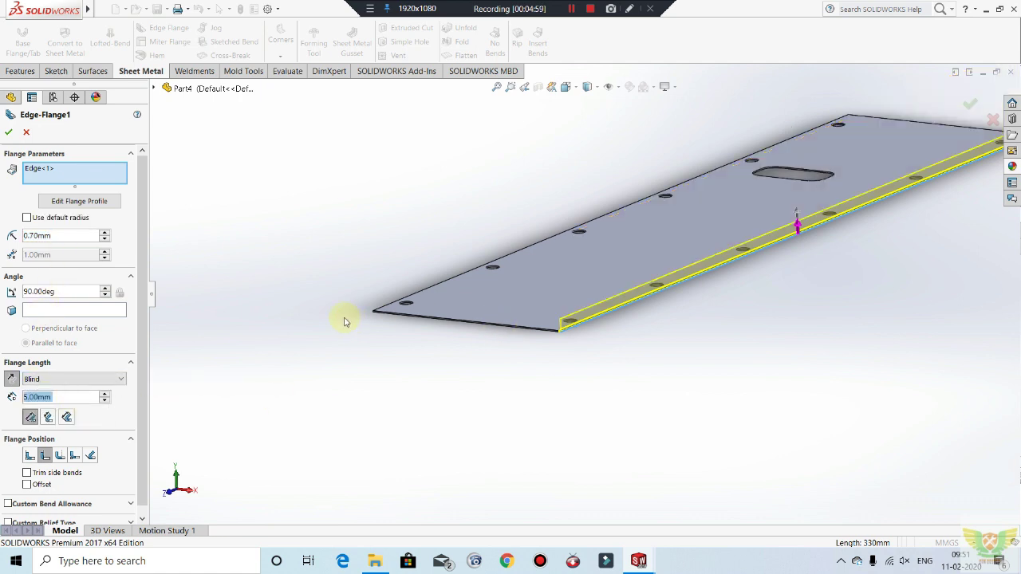
{"action": "left_click", "coordinate": [11, 132]}
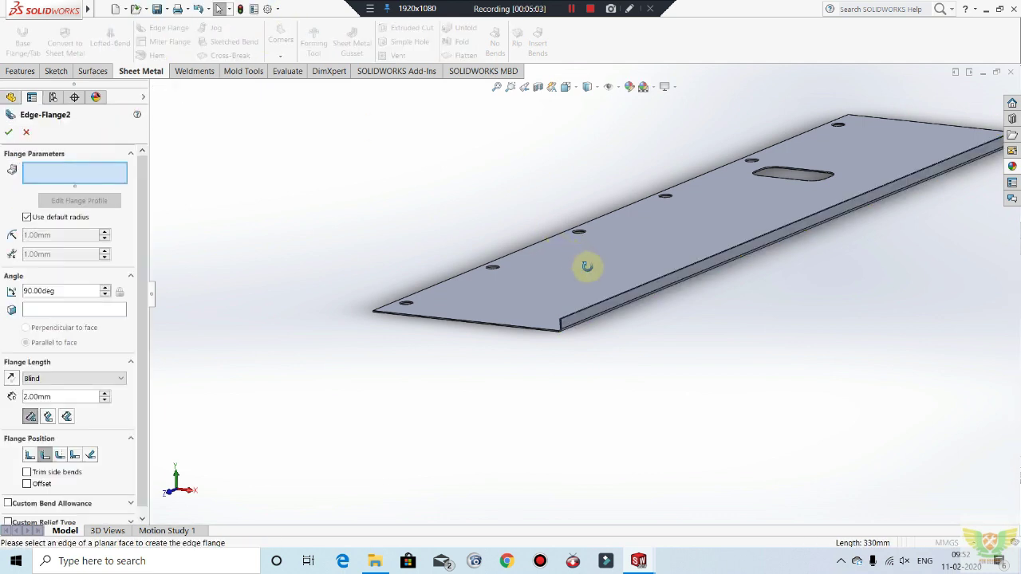
Step: Add a 3 mm outward edge flange with a 0.7 mm bend radius along the upper edge of the first flange
{"action": "middle_click_drag", "start_coordinate": [586, 267], "coordinate": [763, 303]}
{"action": "scroll", "coordinate": [876, 426], "scroll_direction": "down", "scroll_amount": 6}
{"action": "scroll", "coordinate": [505, 256], "scroll_direction": "down", "scroll_amount": 1}
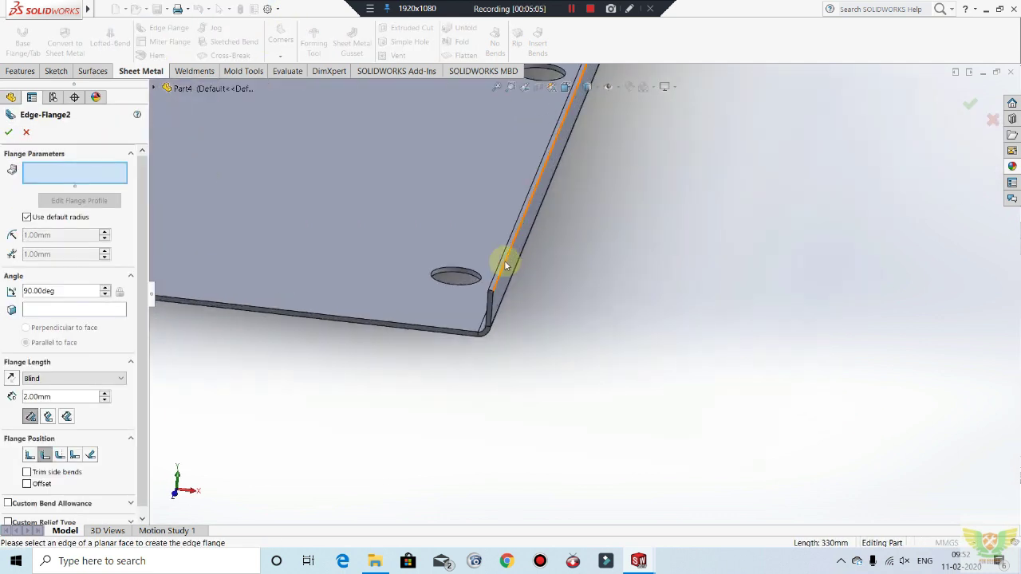
{"action": "left_click", "coordinate": [506, 256]}
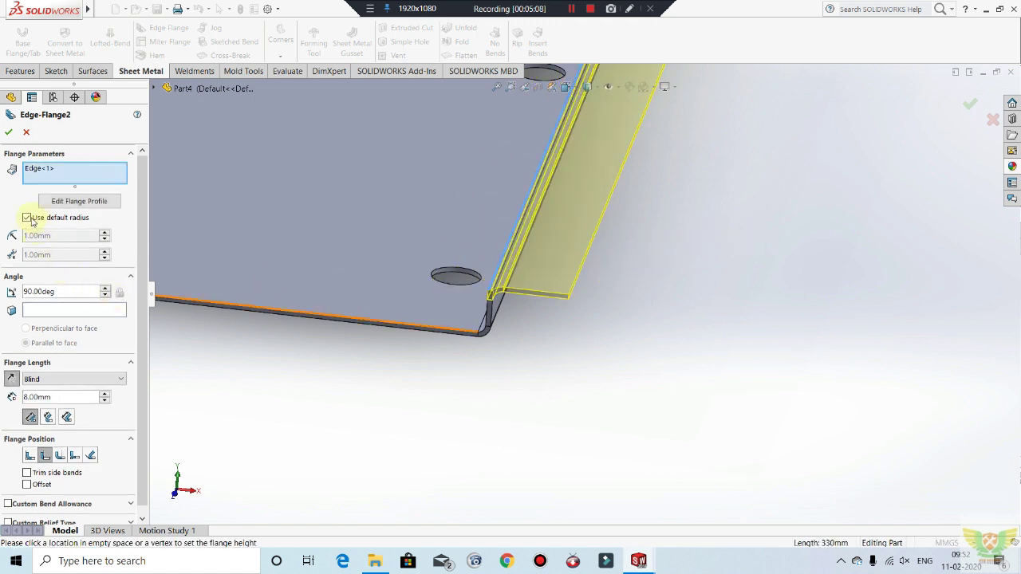
{"action": "type", "text": "0.7"}
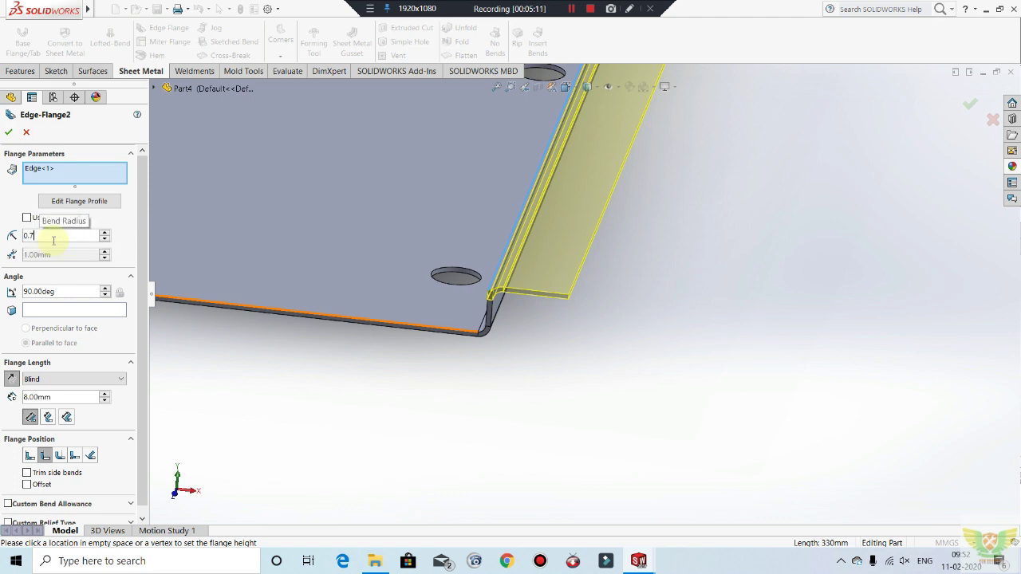
{"action": "key", "text": "Return"}
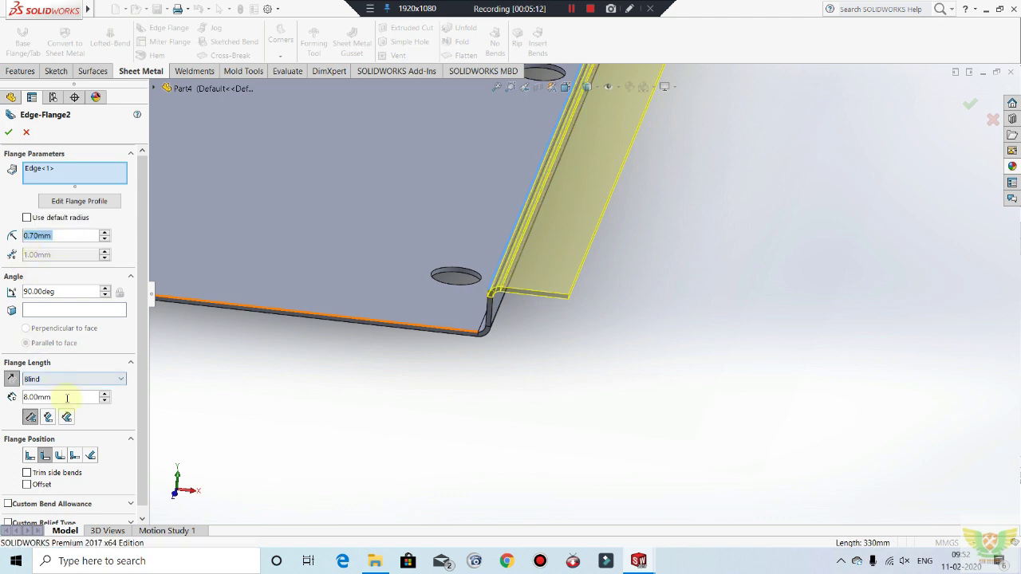
{"action": "type", "text": "3"}
{"action": "key", "text": "Return"}
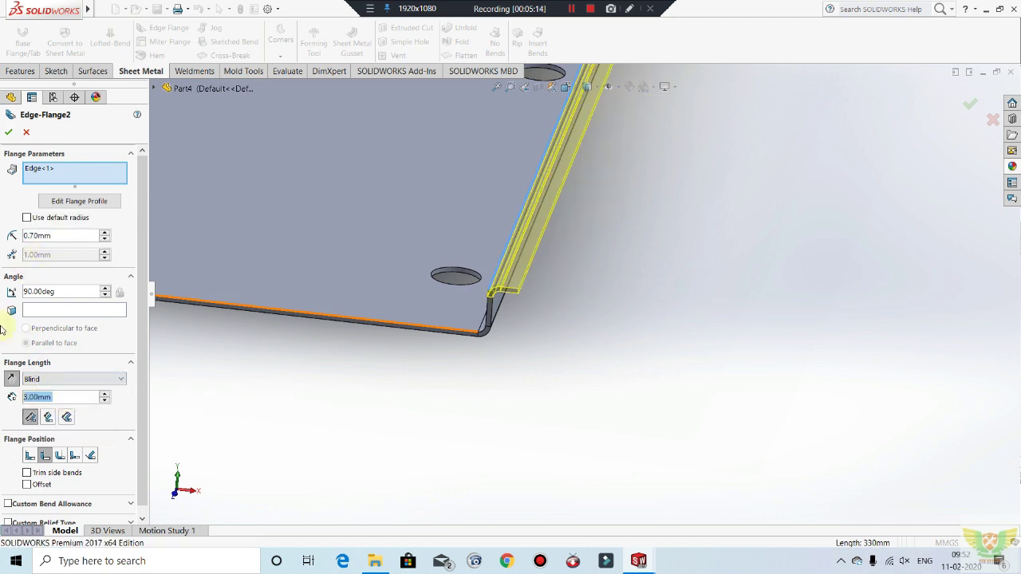
{"action": "left_click", "coordinate": [8, 133]}
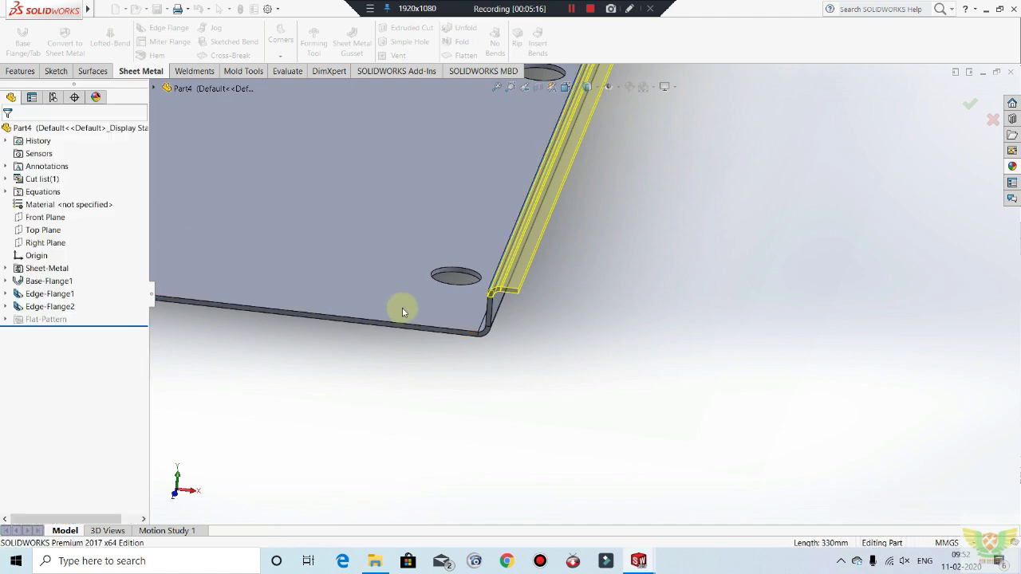
Step: Start a hem and select the plate's long left edge for it
{"action": "scroll", "coordinate": [543, 283], "scroll_direction": "up", "scroll_amount": 3}
{"action": "middle_click_drag", "start_coordinate": [553, 283], "coordinate": [454, 333]}
{"action": "middle_click_drag", "start_coordinate": [556, 302], "coordinate": [741, 306]}
{"action": "scroll", "coordinate": [742, 303], "scroll_direction": "up", "scroll_amount": 4}
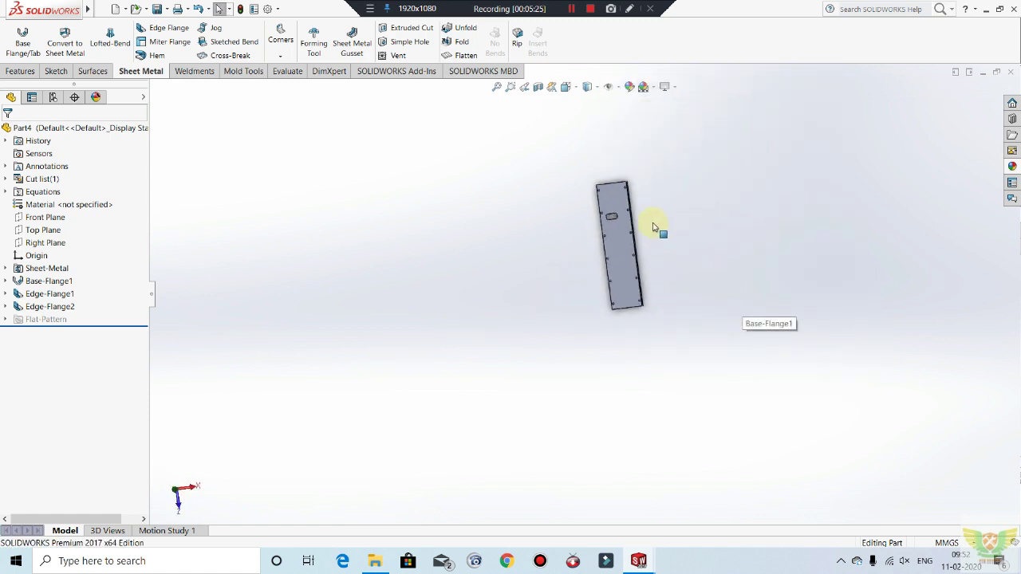
{"action": "middle_click_drag", "start_coordinate": [654, 225], "coordinate": [679, 199]}
{"action": "scroll", "coordinate": [621, 320], "scroll_direction": "down", "scroll_amount": 5}
{"action": "middle_click_drag", "start_coordinate": [586, 267], "coordinate": [614, 184]}
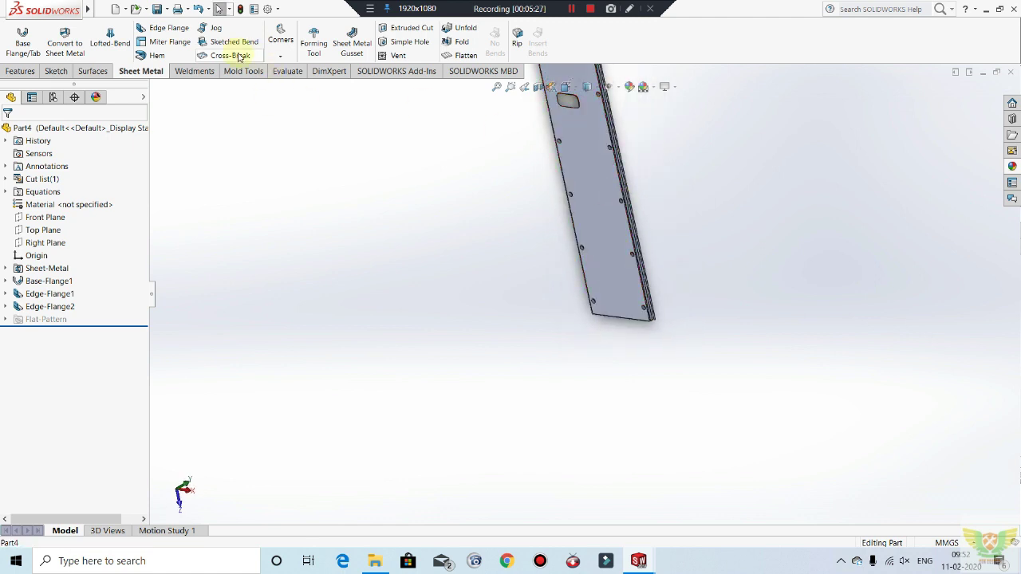
{"action": "left_click", "coordinate": [157, 56]}
{"action": "scroll", "coordinate": [559, 258], "scroll_direction": "down", "scroll_amount": 5}
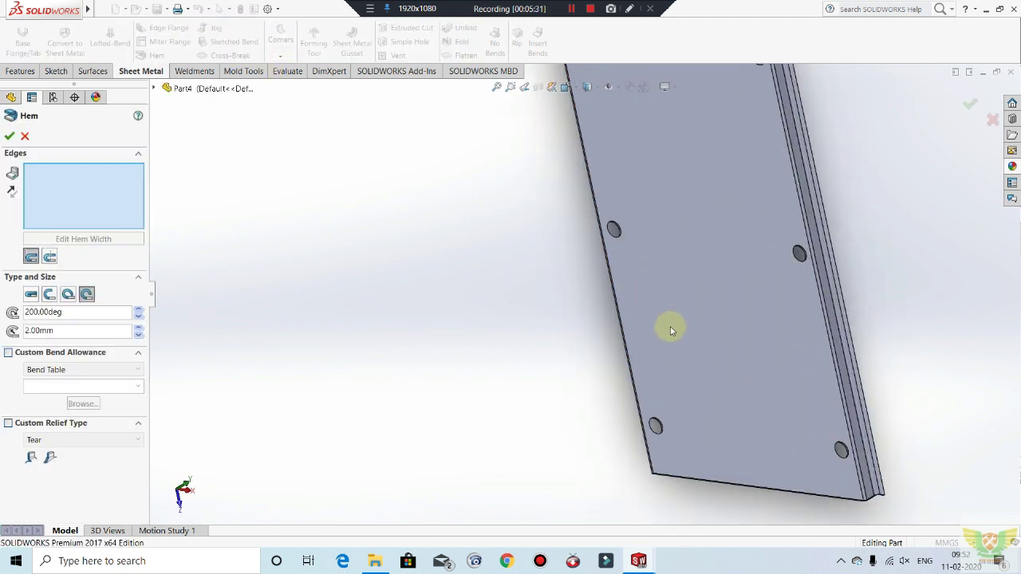
{"action": "scroll", "coordinate": [621, 321], "scroll_direction": "down", "scroll_amount": 5}
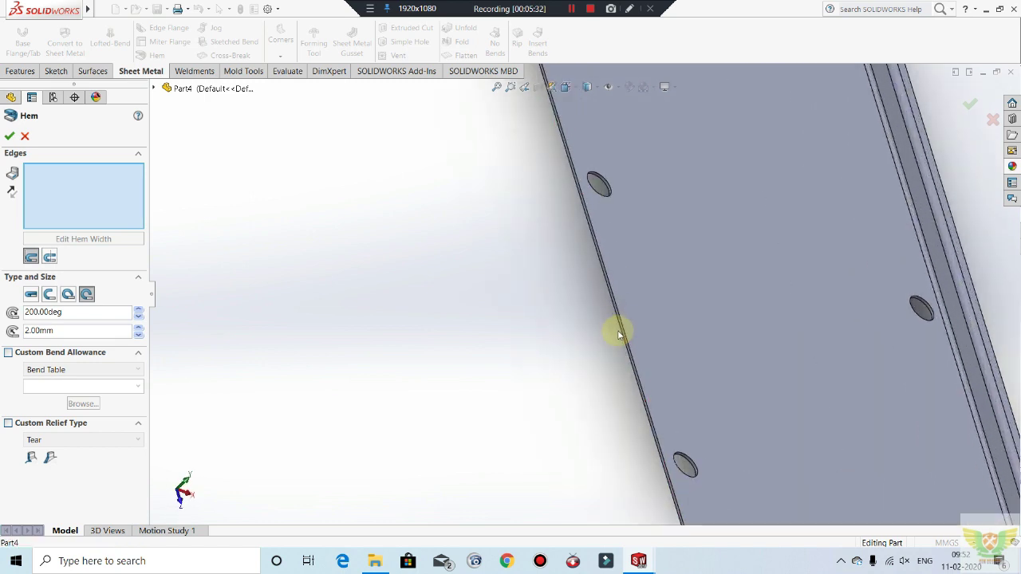
{"action": "left_click", "coordinate": [619, 323]}
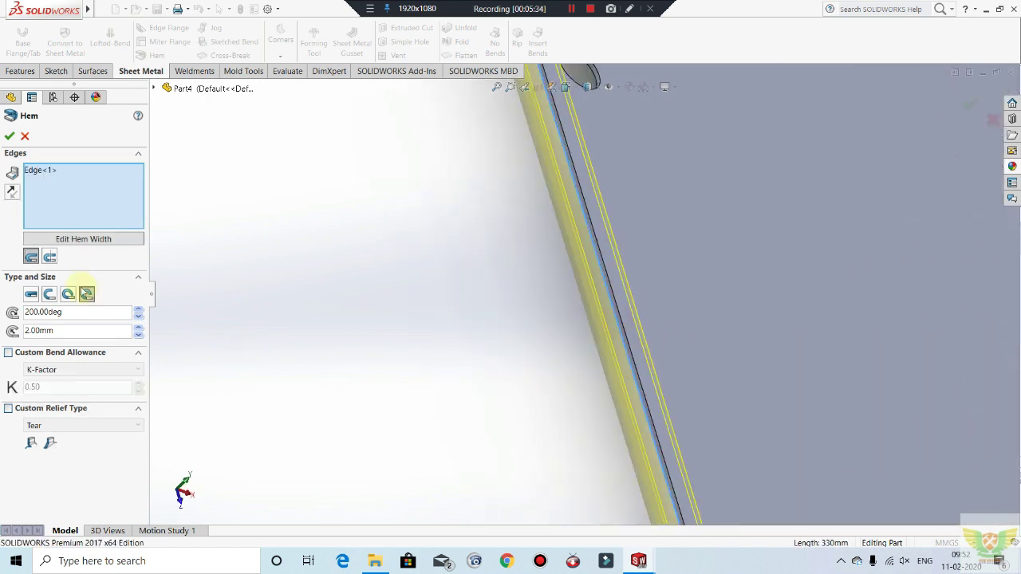
Step: Reverse the hem direction, make it a teardrop hem with a 0.5 mm radius, and create it
{"action": "left_click", "coordinate": [9, 193]}
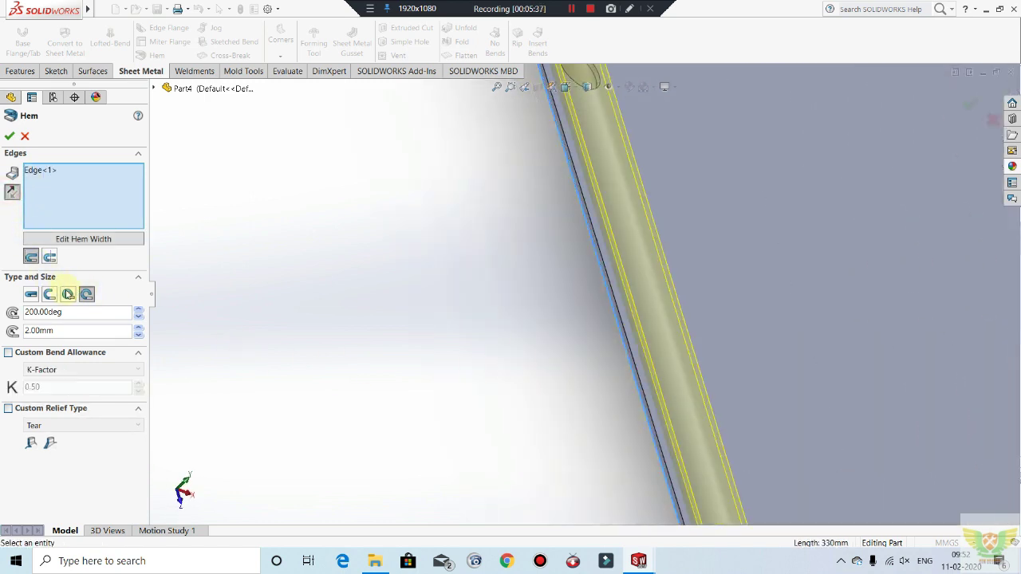
{"action": "left_click", "coordinate": [68, 294]}
{"action": "middle_click_drag", "start_coordinate": [518, 335], "coordinate": [487, 230]}
{"action": "left_click", "coordinate": [58, 332]}
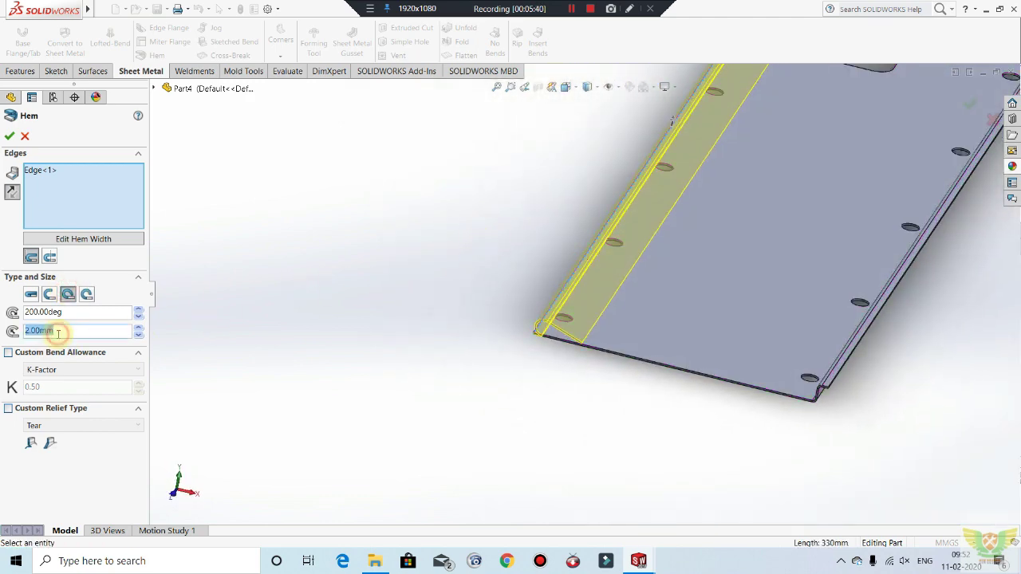
{"action": "type", "text": "0.5"}
{"action": "key", "text": "Return"}
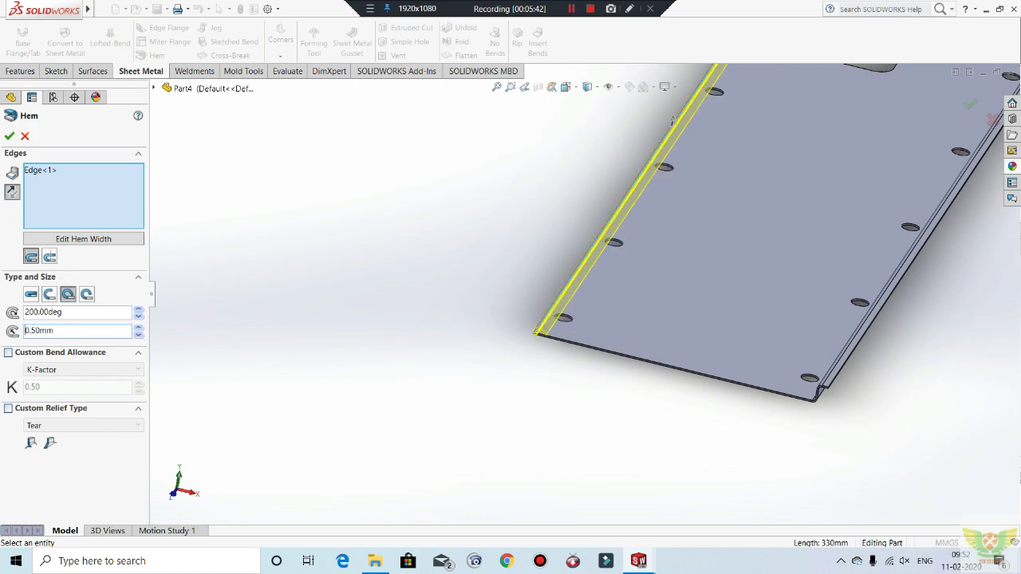
{"action": "middle_click_drag", "start_coordinate": [512, 419], "coordinate": [499, 337]}
{"action": "middle_click_drag", "start_coordinate": [568, 313], "coordinate": [541, 355]}
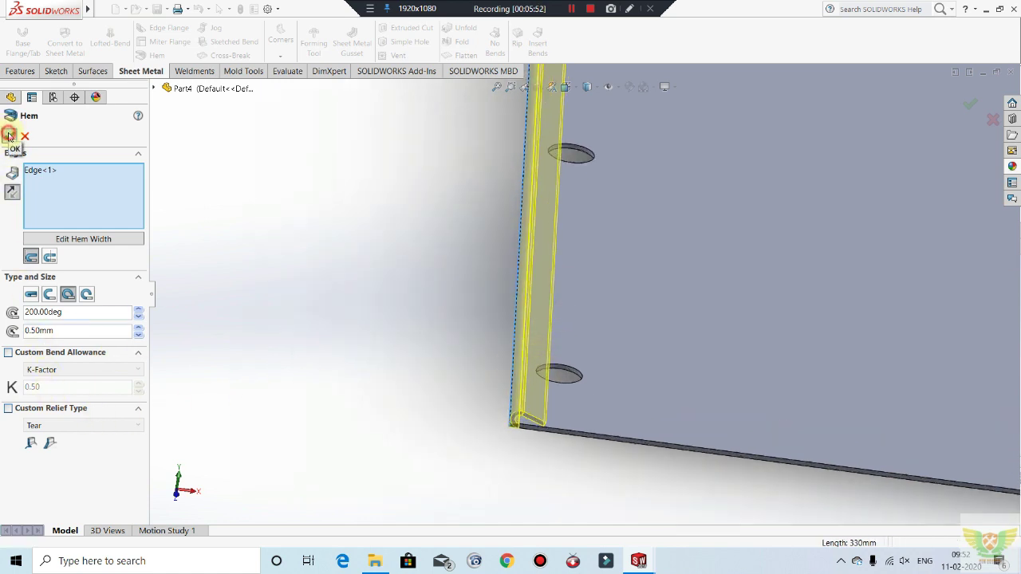
{"action": "left_click", "coordinate": [9, 138]}
Step: Open the base flange's sketch for editing
{"action": "middle_click_drag", "start_coordinate": [397, 279], "coordinate": [554, 210]}
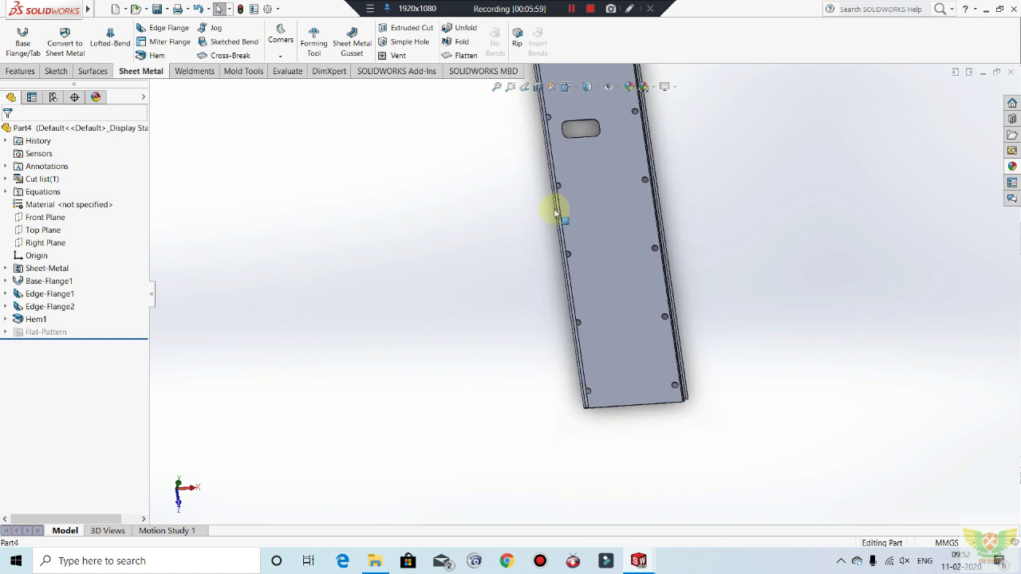
{"action": "left_click", "coordinate": [44, 307]}
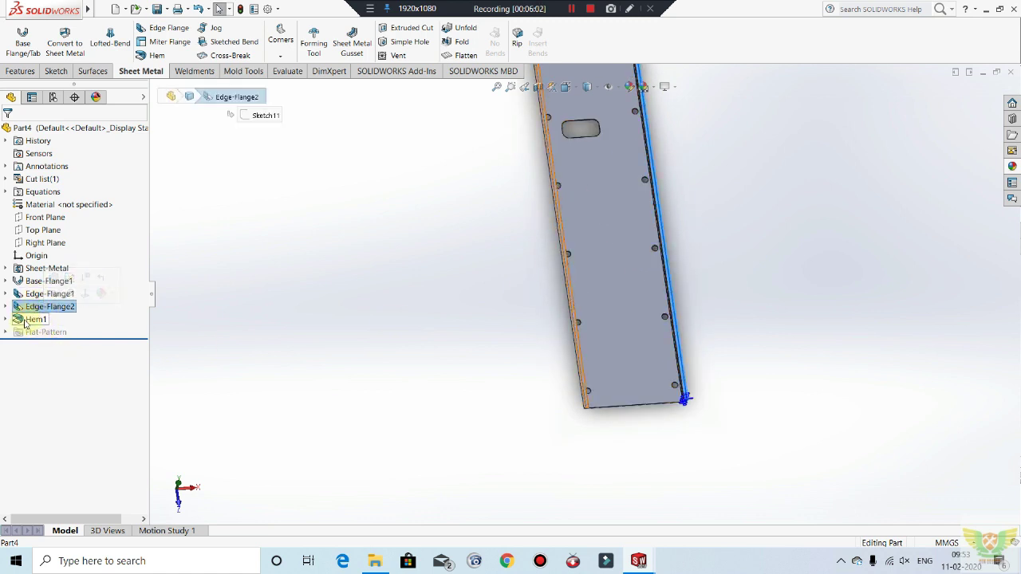
{"action": "left_click", "coordinate": [44, 280]}
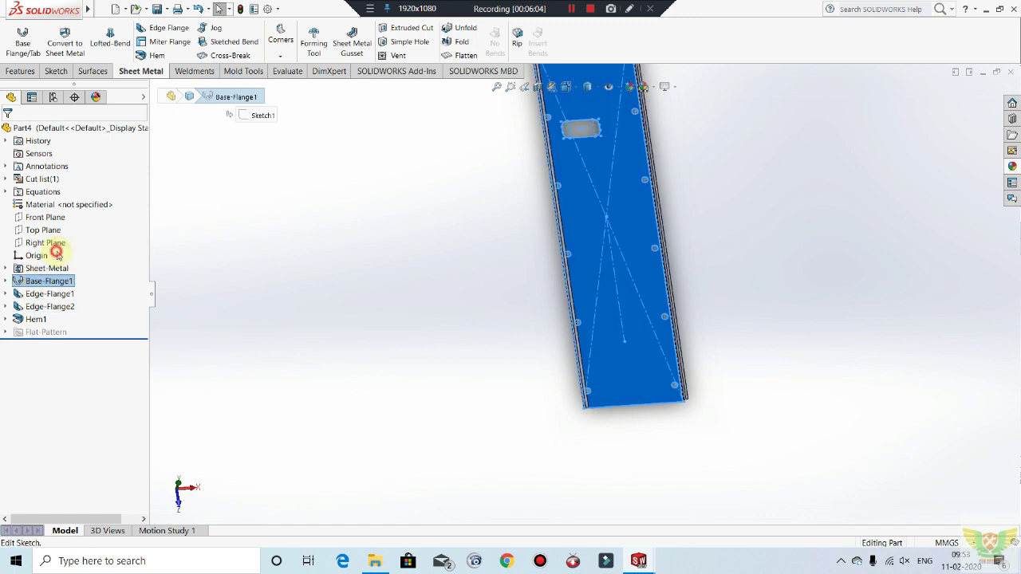
{"action": "left_click", "coordinate": [61, 247]}
Step: Delete the vertical centerline that runs down from the origin in the base flange sketch
{"action": "scroll", "coordinate": [591, 278], "scroll_direction": "down", "scroll_amount": 2}
{"action": "scroll", "coordinate": [607, 254], "scroll_direction": "down", "scroll_amount": 2}
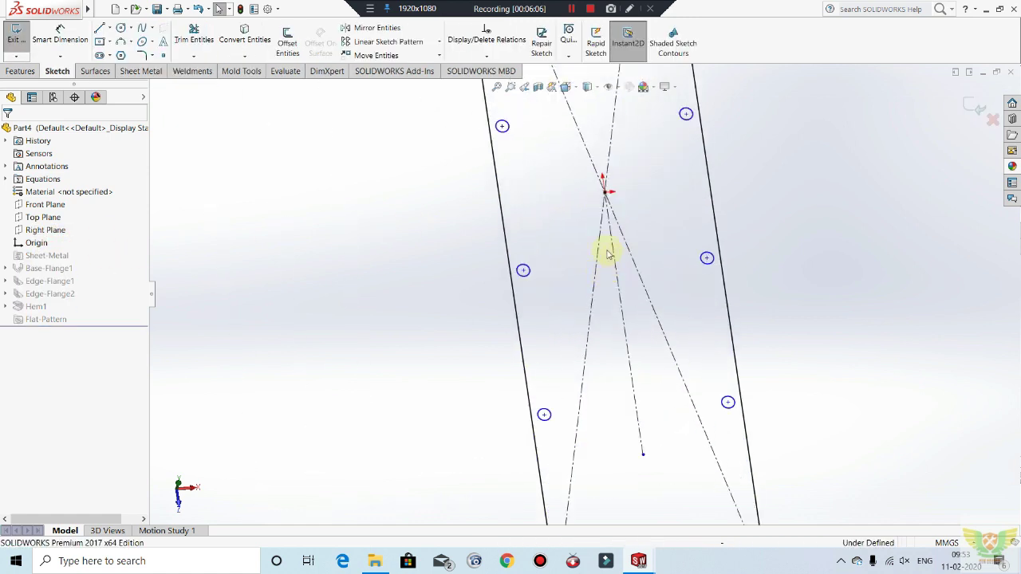
{"action": "scroll", "coordinate": [551, 242], "scroll_direction": "up", "scroll_amount": 4}
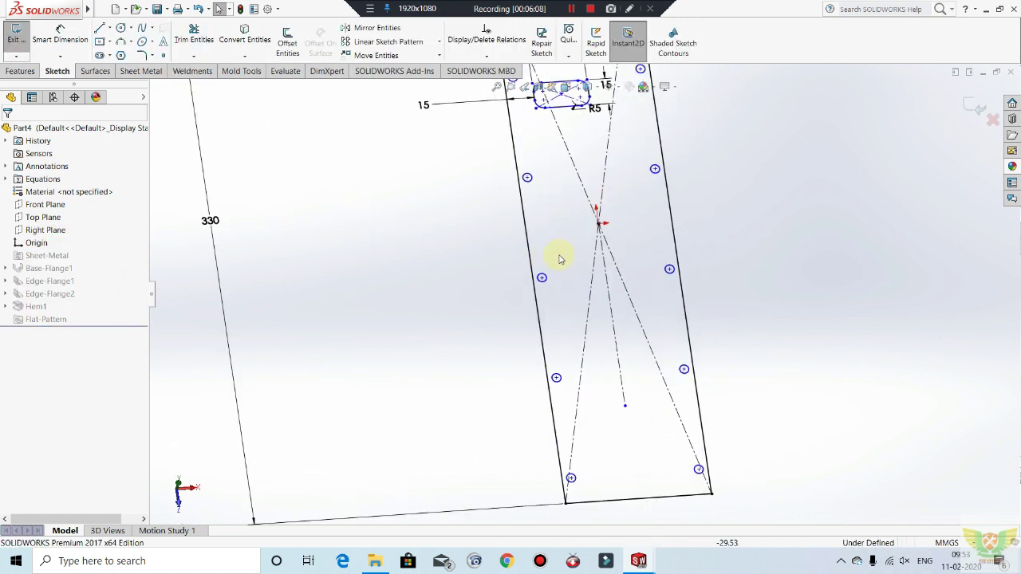
{"action": "scroll", "coordinate": [609, 327], "scroll_direction": "down", "scroll_amount": 1}
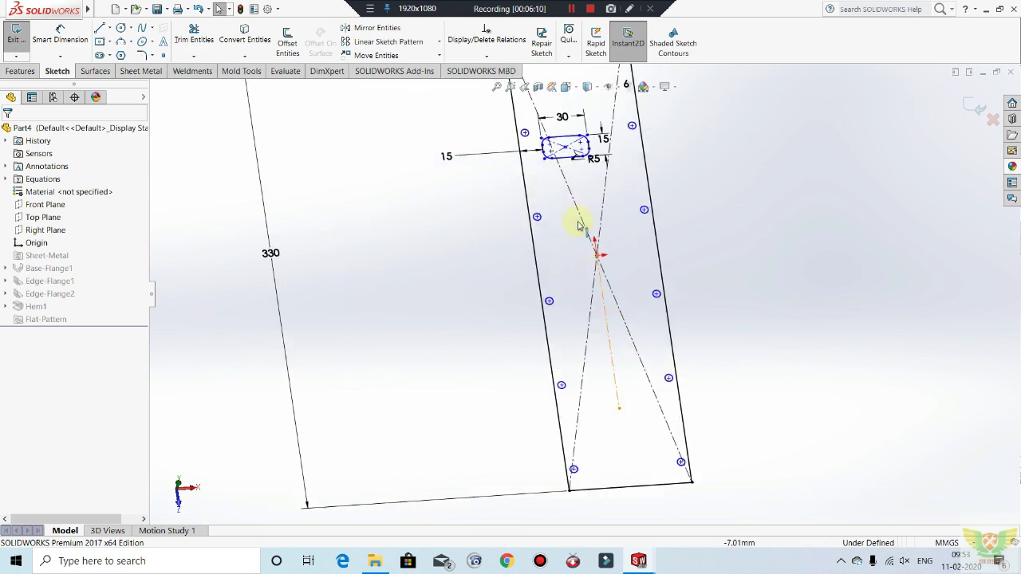
{"action": "scroll", "coordinate": [587, 319], "scroll_direction": "up", "scroll_amount": 2}
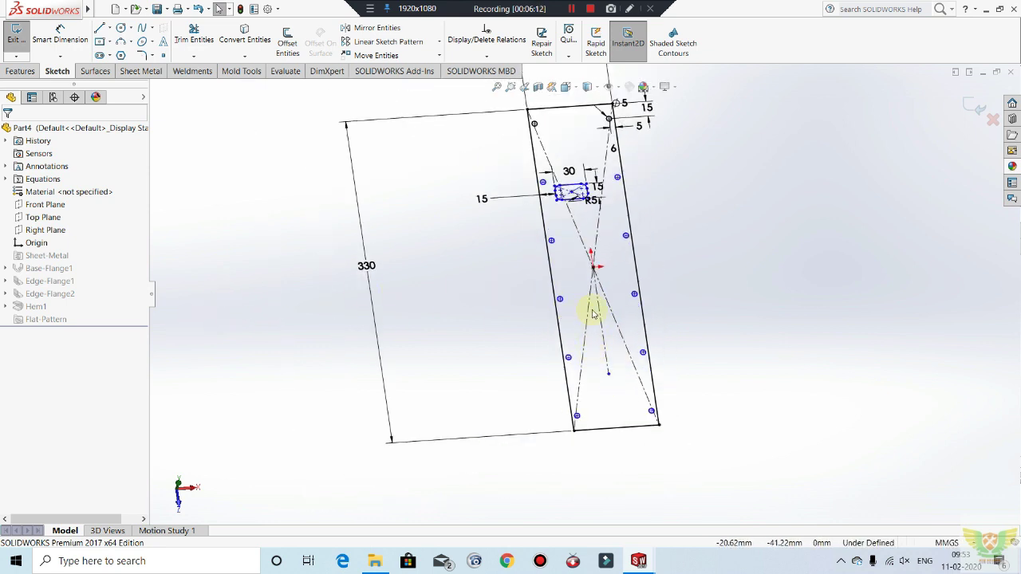
{"action": "scroll", "coordinate": [545, 160], "scroll_direction": "down", "scroll_amount": 3}
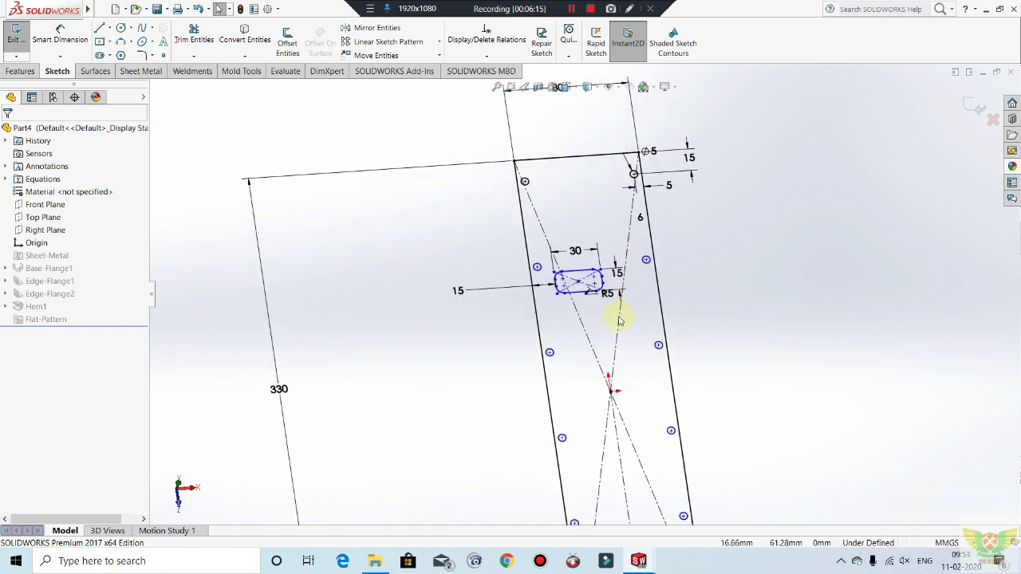
{"action": "scroll", "coordinate": [588, 342], "scroll_direction": "up", "scroll_amount": 3}
{"action": "scroll", "coordinate": [603, 406], "scroll_direction": "down", "scroll_amount": 2}
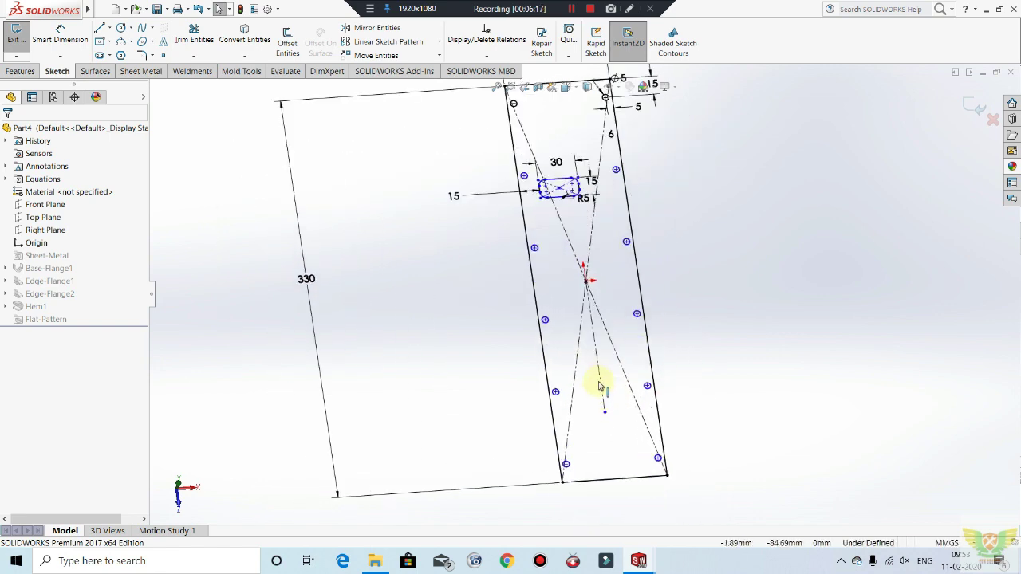
{"action": "right_click", "coordinate": [600, 374]}
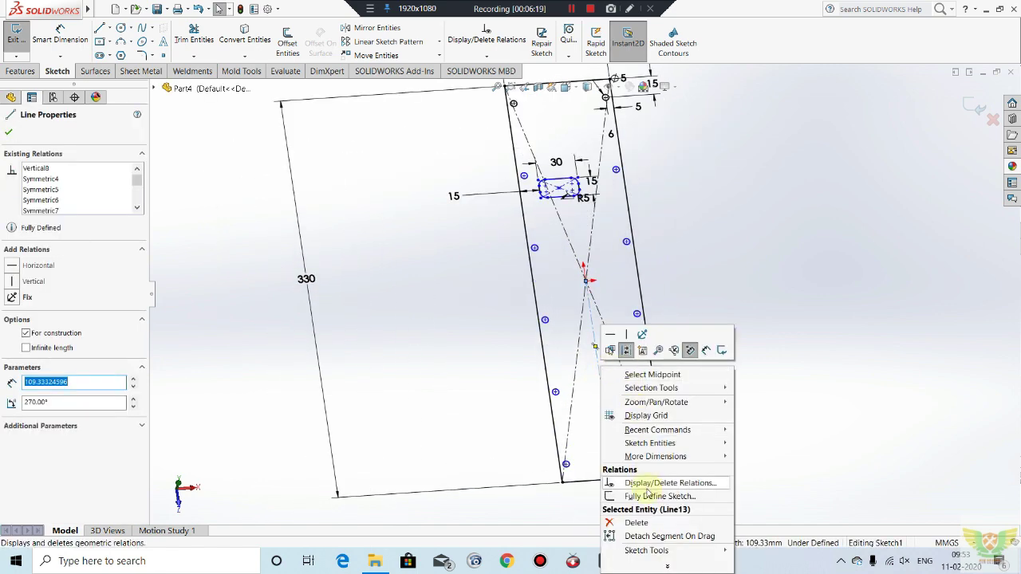
{"action": "left_click", "coordinate": [638, 522]}
Step: Dimension the uppermost hole of the left row 8 mm from the plate's long left edge
{"action": "scroll", "coordinate": [538, 202], "scroll_direction": "up", "scroll_amount": 3}
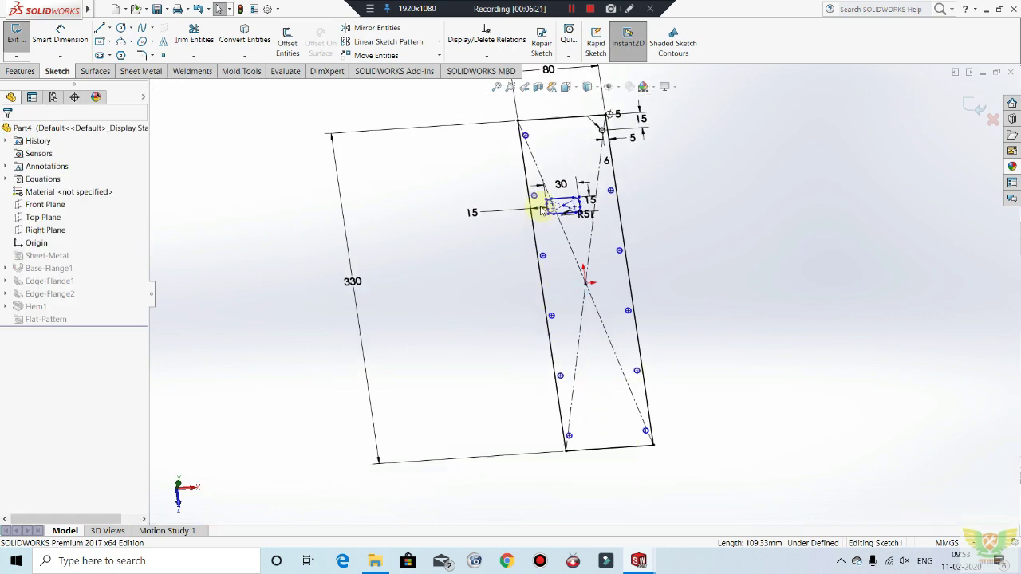
{"action": "left_click", "coordinate": [61, 46]}
{"action": "scroll", "coordinate": [657, 200], "scroll_direction": "down", "scroll_amount": 6}
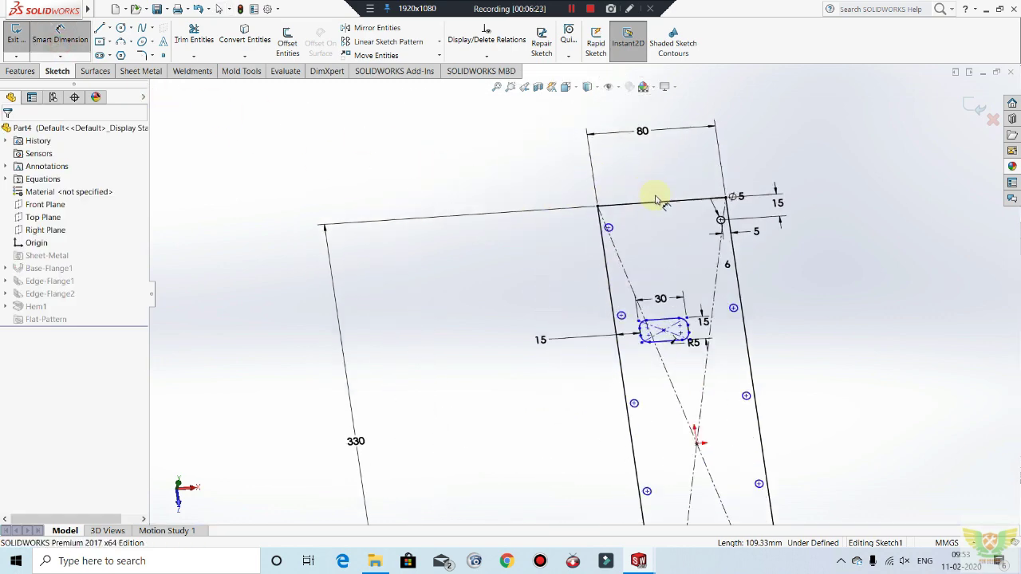
{"action": "left_click", "coordinate": [532, 256]}
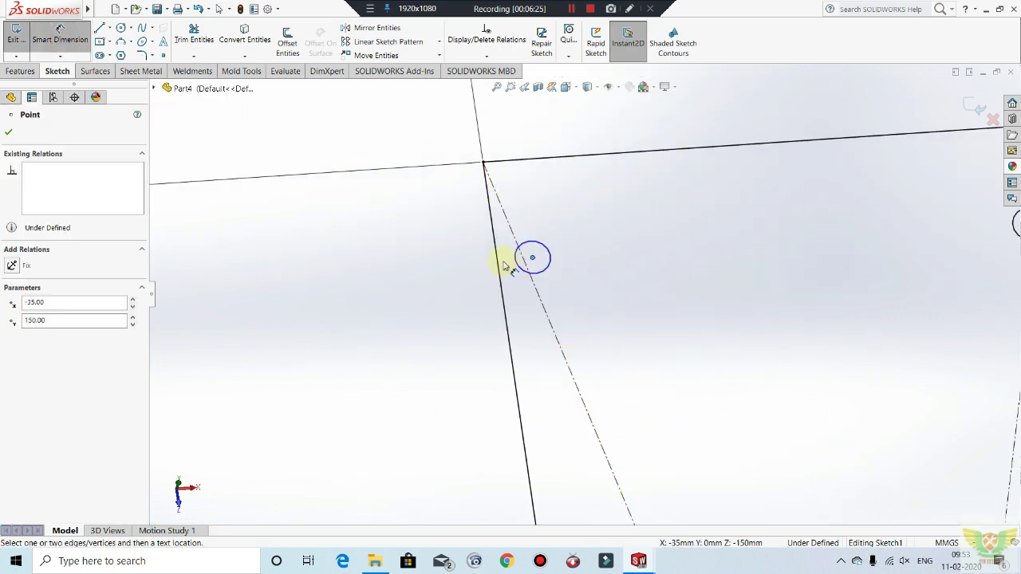
{"action": "left_click", "coordinate": [496, 254]}
{"action": "left_click", "coordinate": [504, 188]}
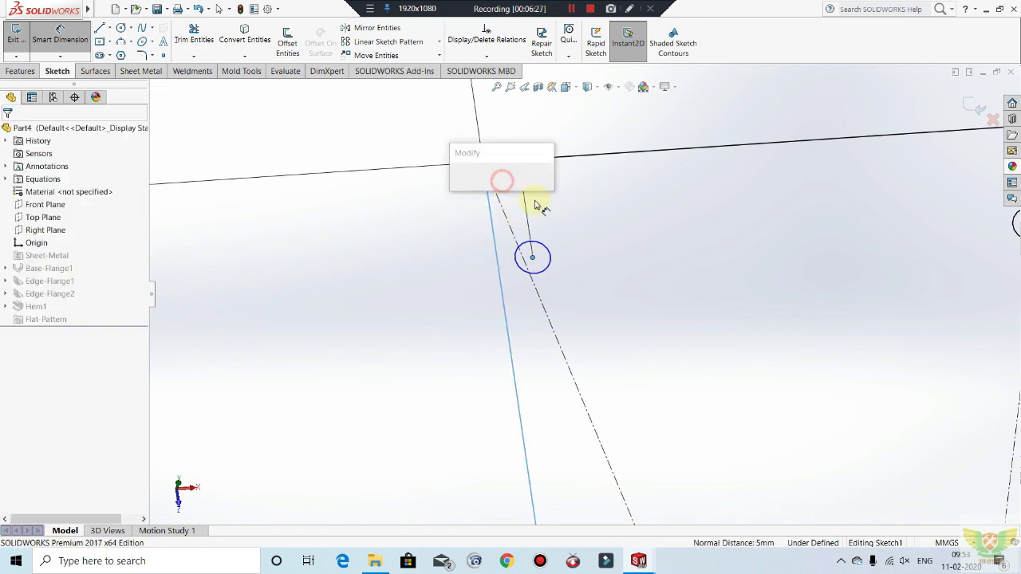
{"action": "type", "text": "8"}
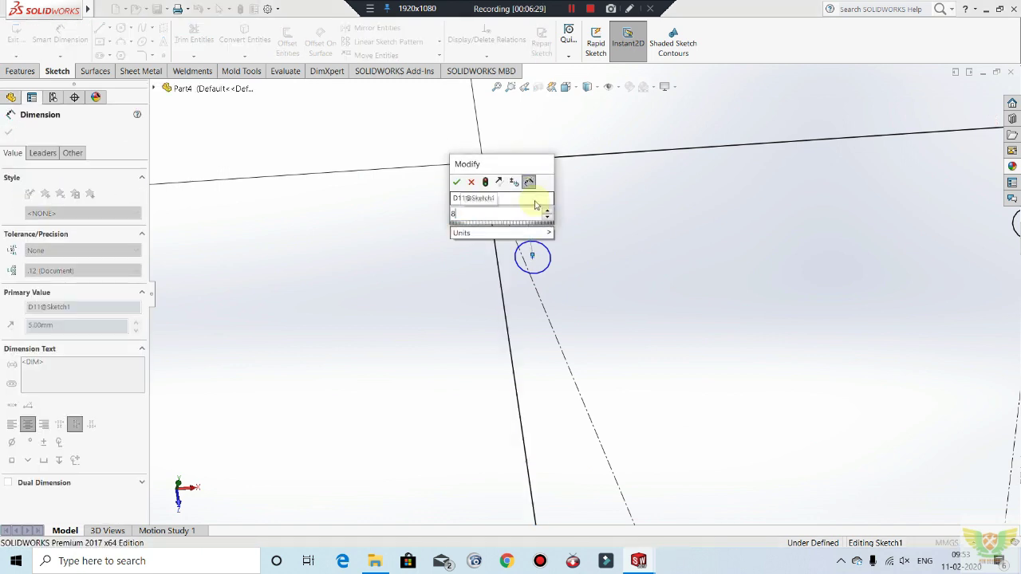
{"action": "key", "text": "Return"}
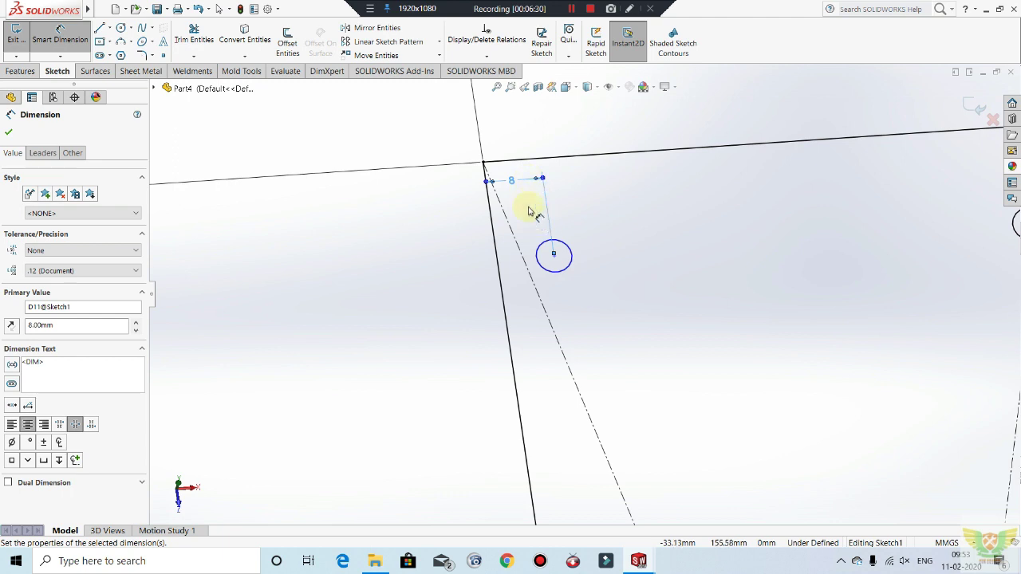
Step: Set the uppermost left hole's distance from the plate's left edge to 10 mm
{"action": "scroll", "coordinate": [525, 192], "scroll_direction": "up", "scroll_amount": 4}
{"action": "scroll", "coordinate": [550, 236], "scroll_direction": "down", "scroll_amount": 4}
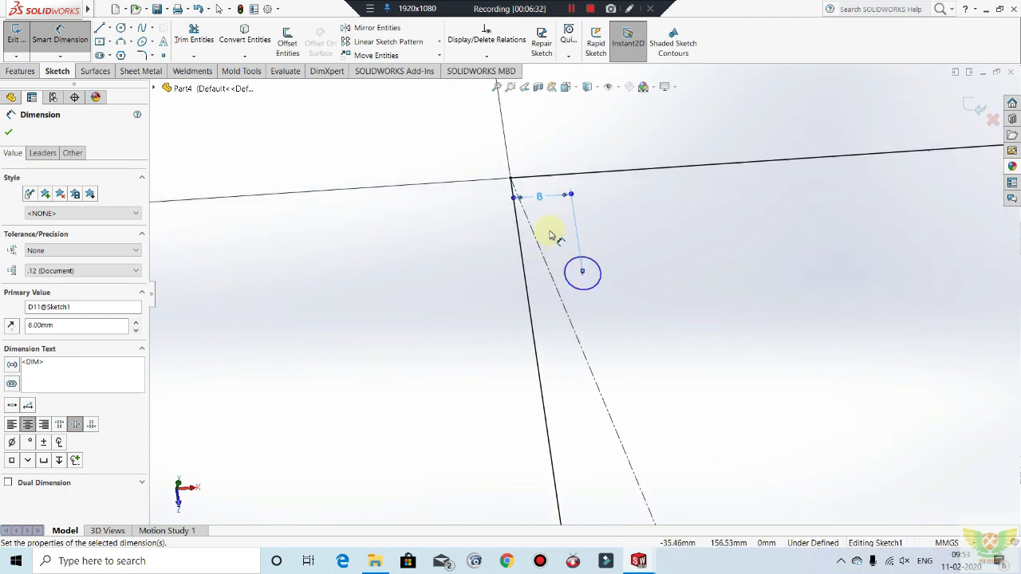
{"action": "key", "text": "Escape"}
{"action": "double_click", "coordinate": [538, 199]}
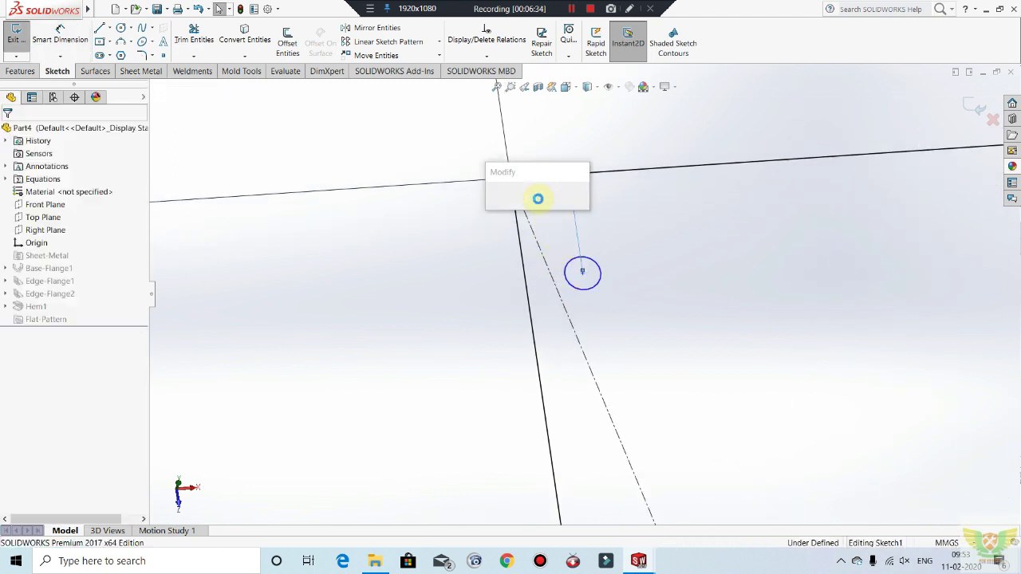
{"action": "type", "text": "5"}
{"action": "key", "text": "Return"}
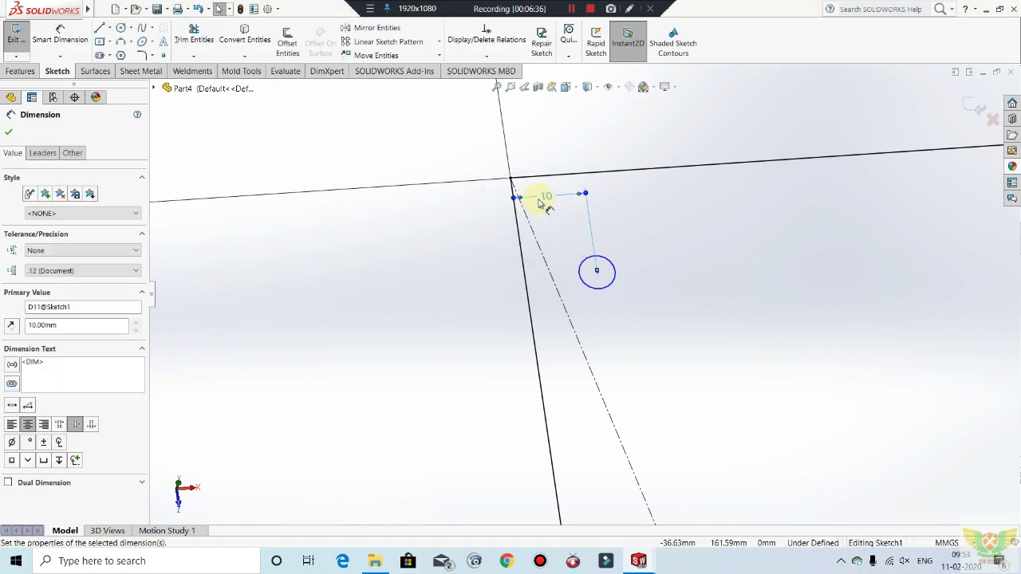
Step: Dimension the second hole of the left row, beside the rounded cutout, 10 mm from the plate's left edge
{"action": "scroll", "coordinate": [534, 231], "scroll_direction": "up", "scroll_amount": 4}
{"action": "scroll", "coordinate": [594, 407], "scroll_direction": "down", "scroll_amount": 3}
{"action": "scroll", "coordinate": [594, 407], "scroll_direction": "down", "scroll_amount": 3}
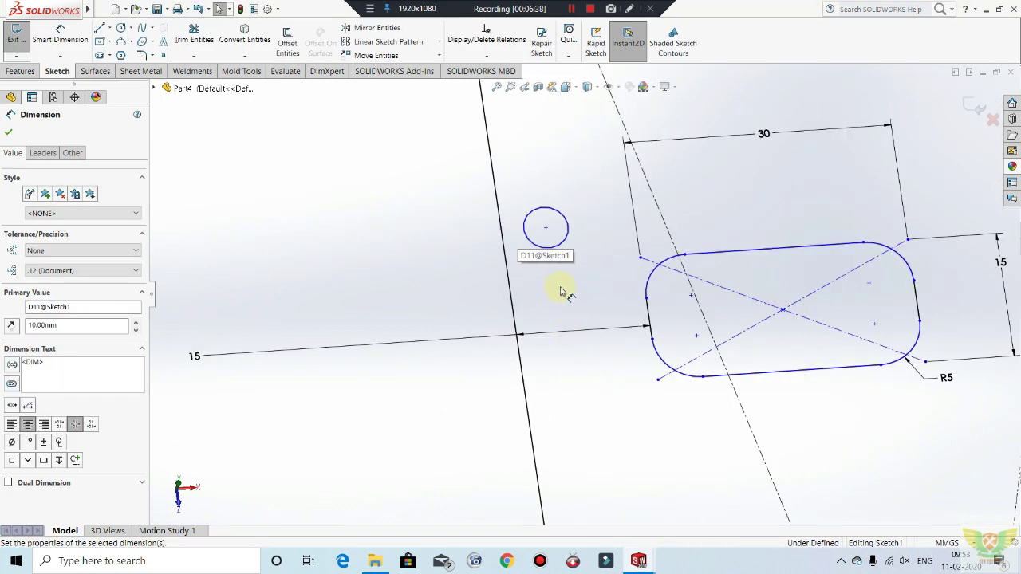
{"action": "left_click", "coordinate": [545, 228]}
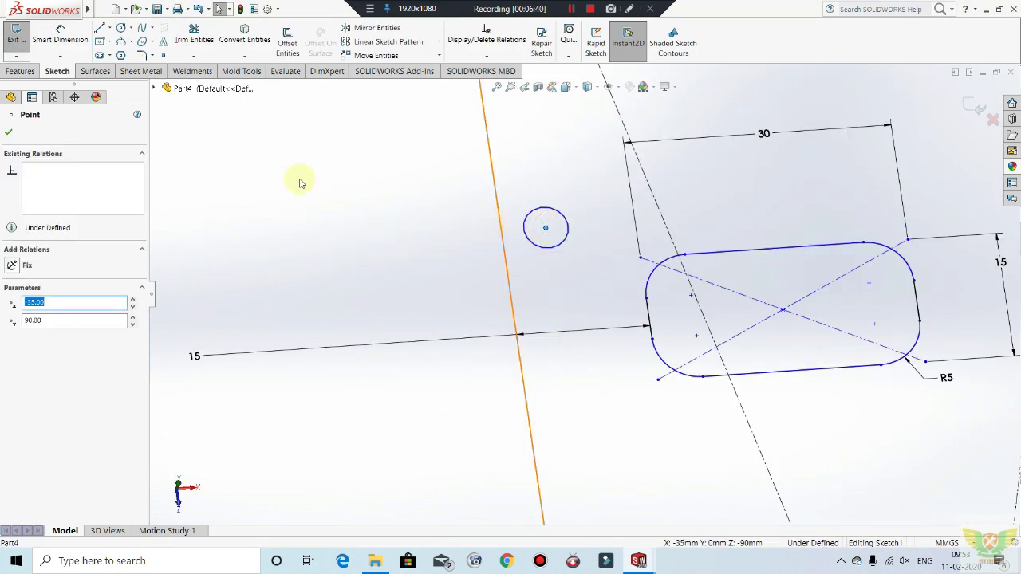
{"action": "left_click", "coordinate": [60, 34]}
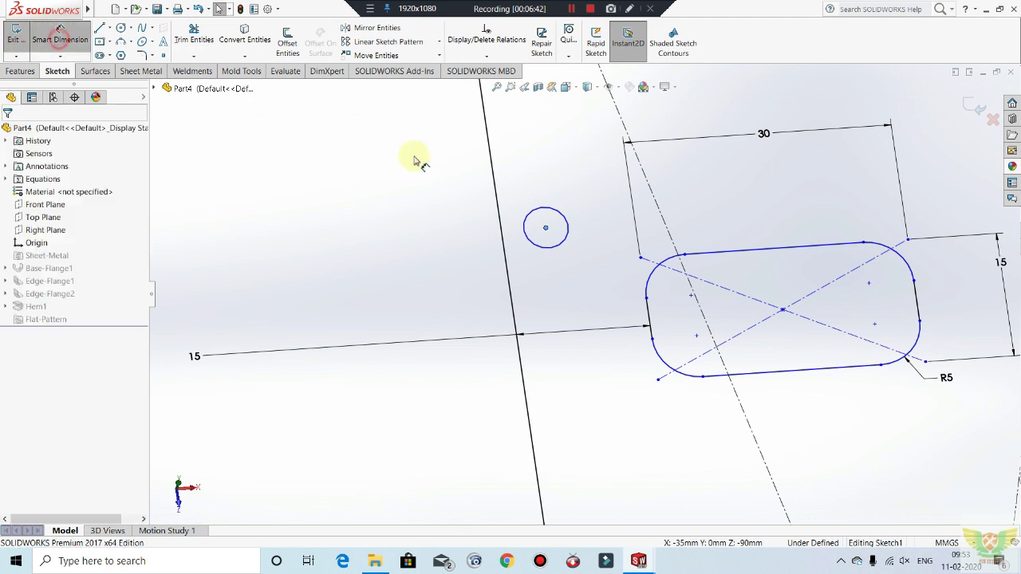
{"action": "left_click", "coordinate": [501, 229]}
{"action": "left_click", "coordinate": [513, 149]}
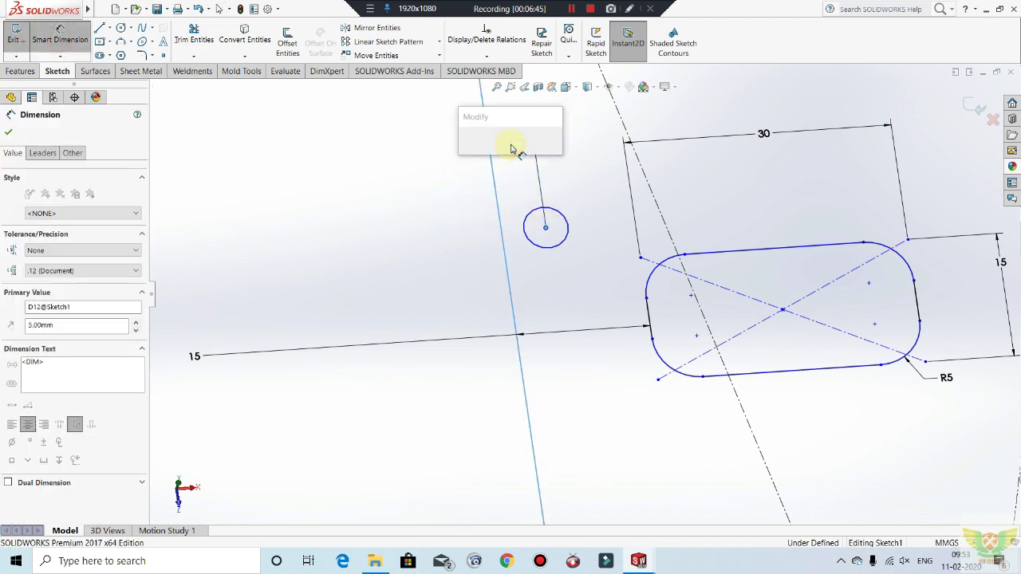
{"action": "key", "text": "Return"}
Step: Dimension the third hole from the top of the left row 10 mm from the plate's left edge
{"action": "scroll", "coordinate": [609, 219], "scroll_direction": "up", "scroll_amount": 7}
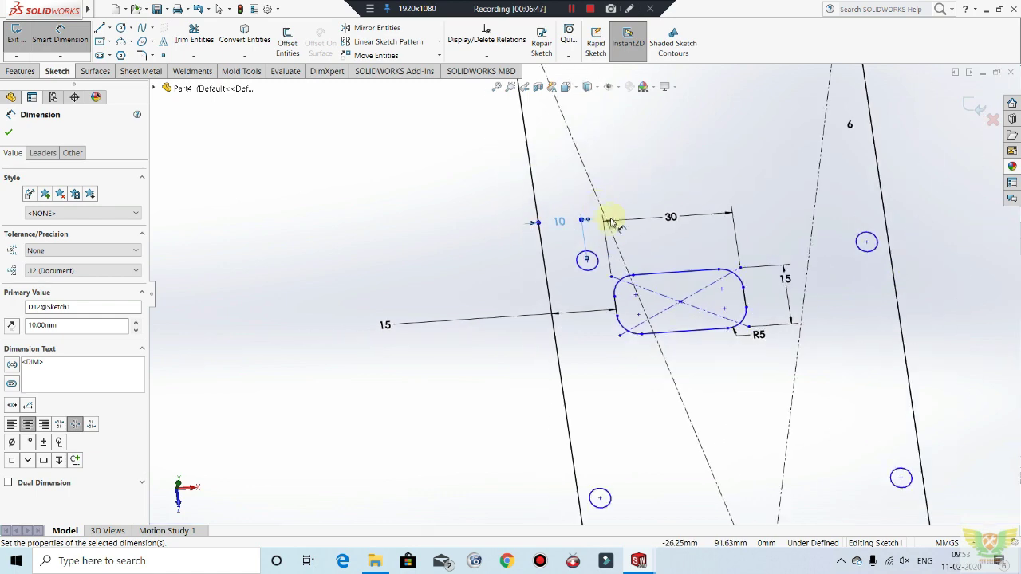
{"action": "scroll", "coordinate": [602, 410], "scroll_direction": "down", "scroll_amount": 5}
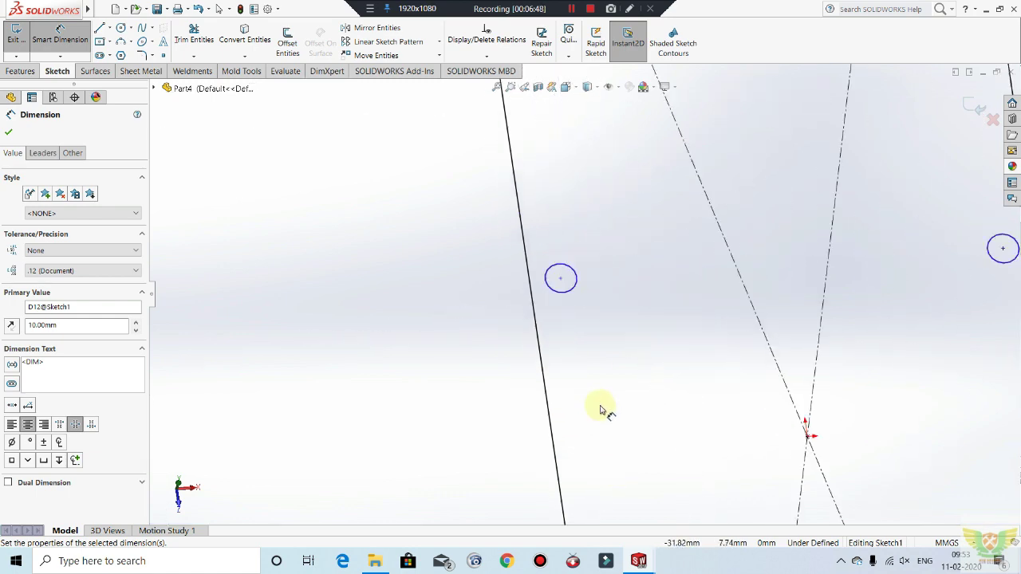
{"action": "left_click", "coordinate": [561, 281]}
{"action": "left_click", "coordinate": [529, 264]}
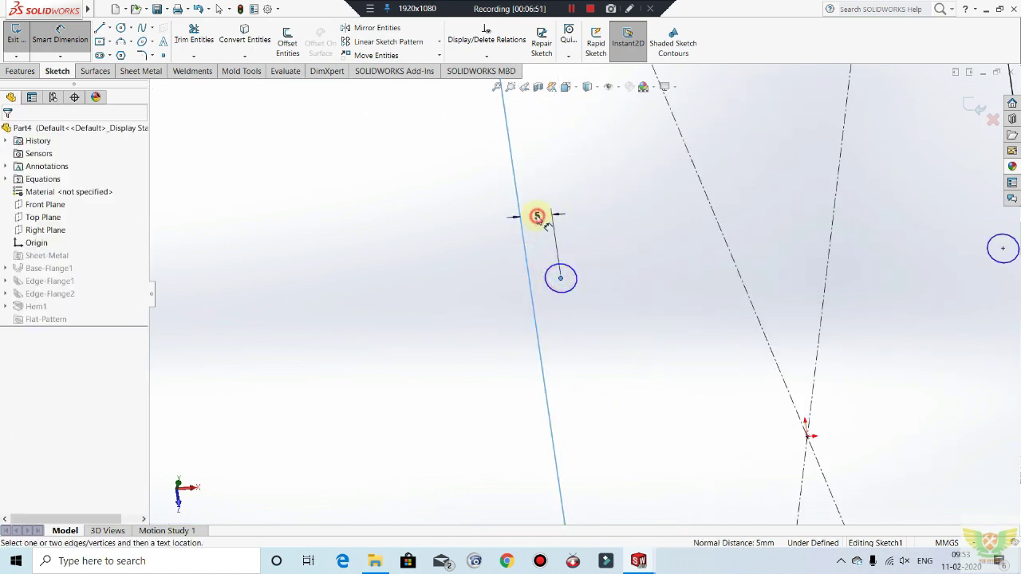
{"action": "left_click", "coordinate": [545, 223]}
{"action": "type", "text": "10"}
{"action": "key", "text": "Return"}
Step: Dimension the fourth hole of the left row, just below the origin, 10 mm from the plate's left edge
{"action": "scroll", "coordinate": [538, 222], "scroll_direction": "up", "scroll_amount": 2}
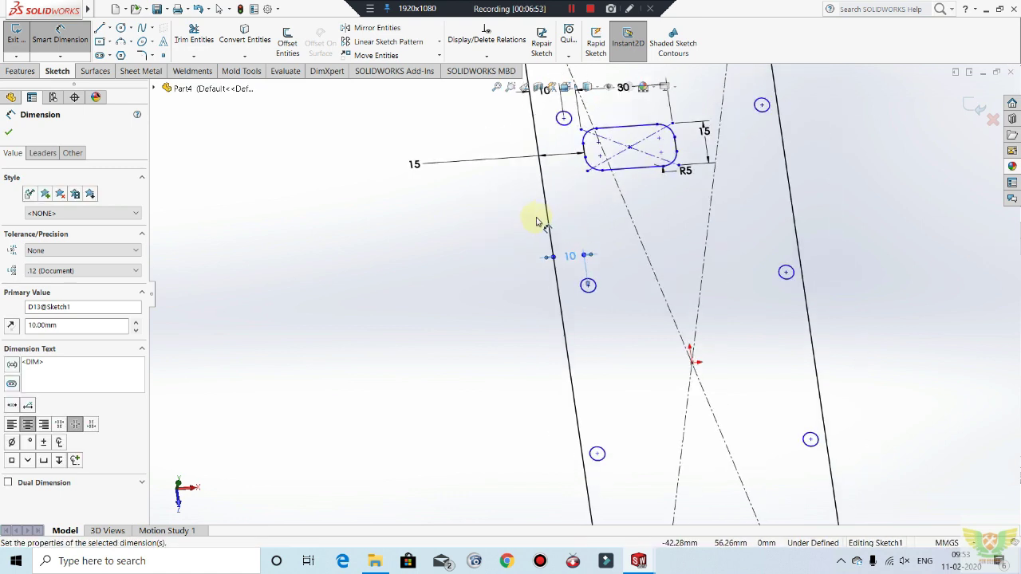
{"action": "scroll", "coordinate": [623, 413], "scroll_direction": "down", "scroll_amount": 3}
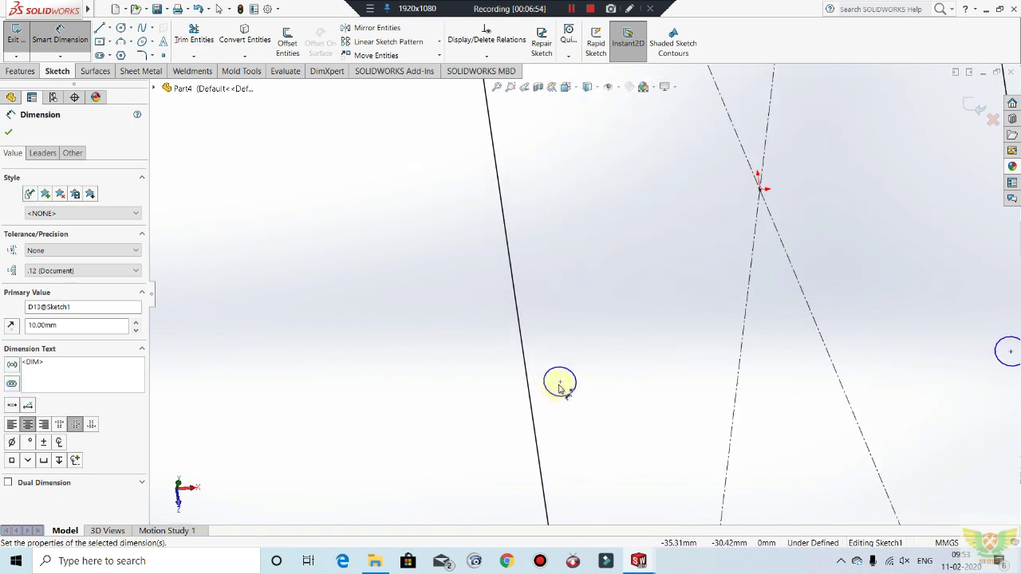
{"action": "left_click", "coordinate": [560, 383]}
{"action": "left_click", "coordinate": [521, 337]}
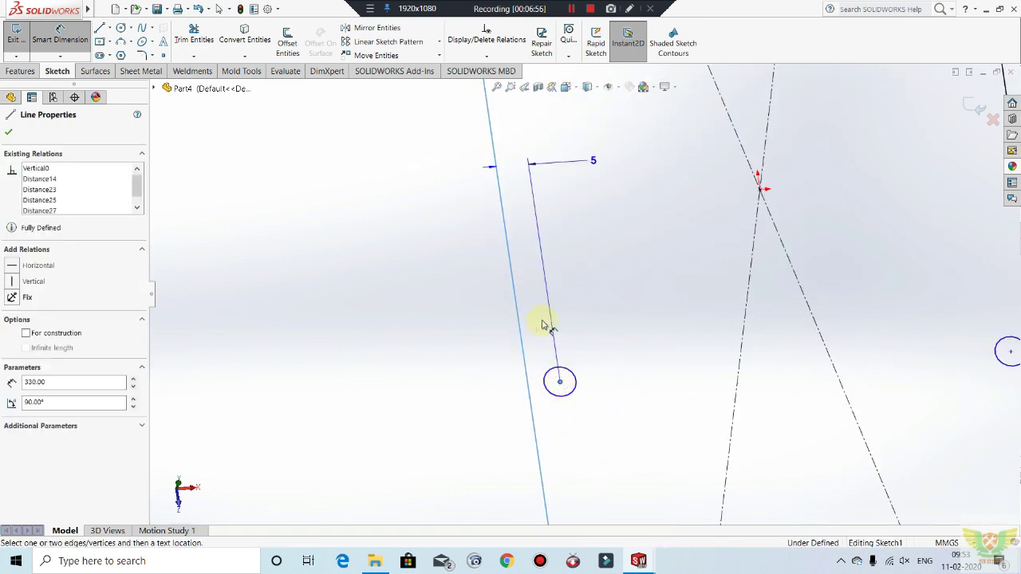
{"action": "left_click", "coordinate": [541, 323]}
{"action": "key", "text": "Return"}
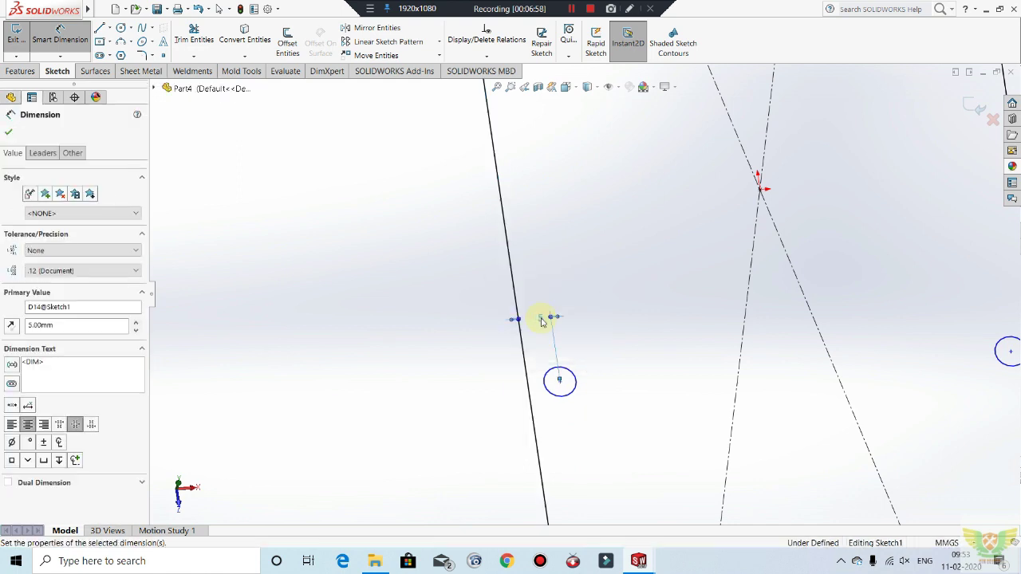
Step: Dimension the fifth hole from the top of the left row 10 mm from the plate's left edge
{"action": "scroll", "coordinate": [549, 317], "scroll_direction": "up", "scroll_amount": 6}
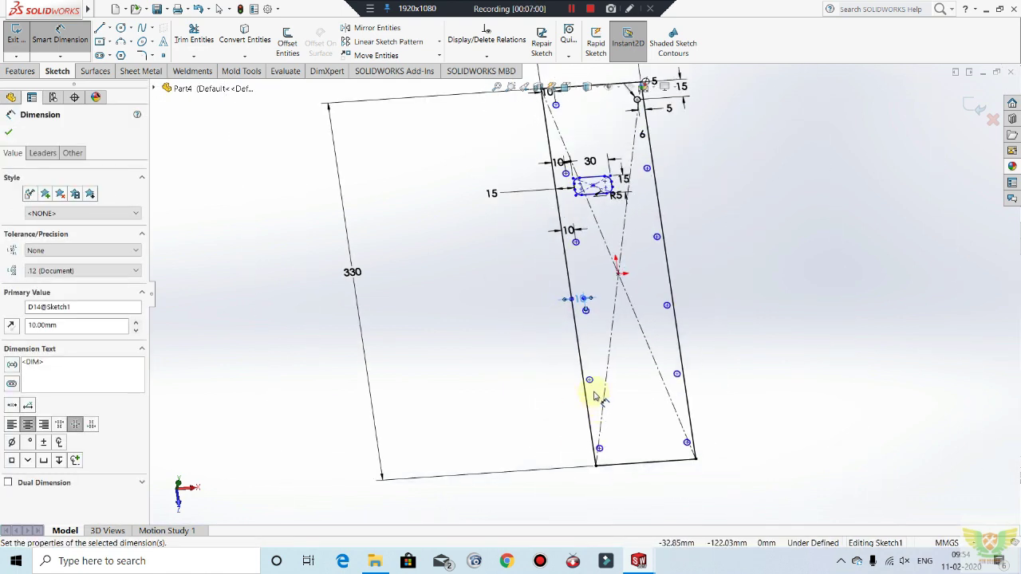
{"action": "scroll", "coordinate": [594, 396], "scroll_direction": "down", "scroll_amount": 6}
{"action": "left_click", "coordinate": [570, 297]}
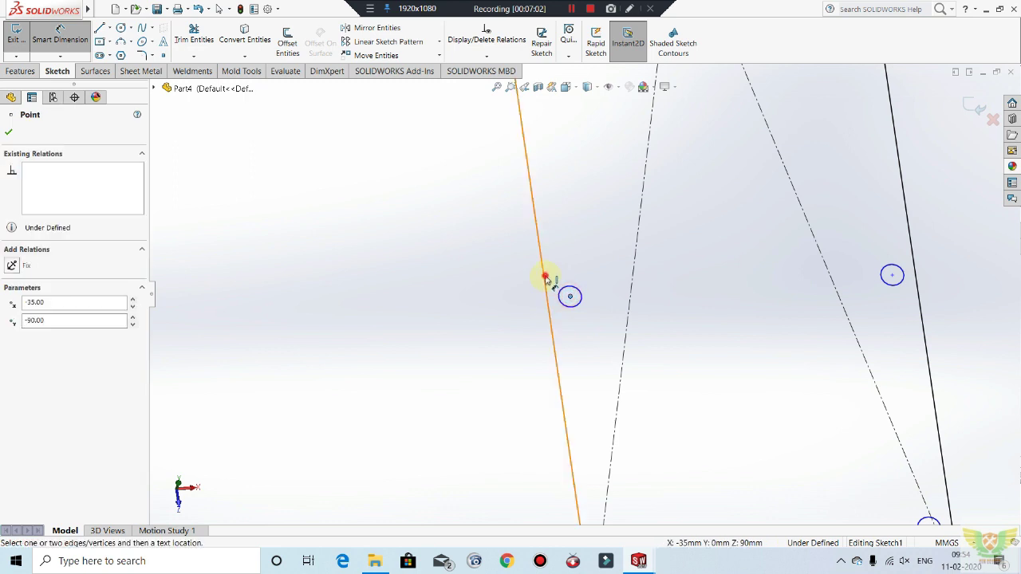
{"action": "left_click", "coordinate": [545, 273]}
{"action": "left_click", "coordinate": [561, 246]}
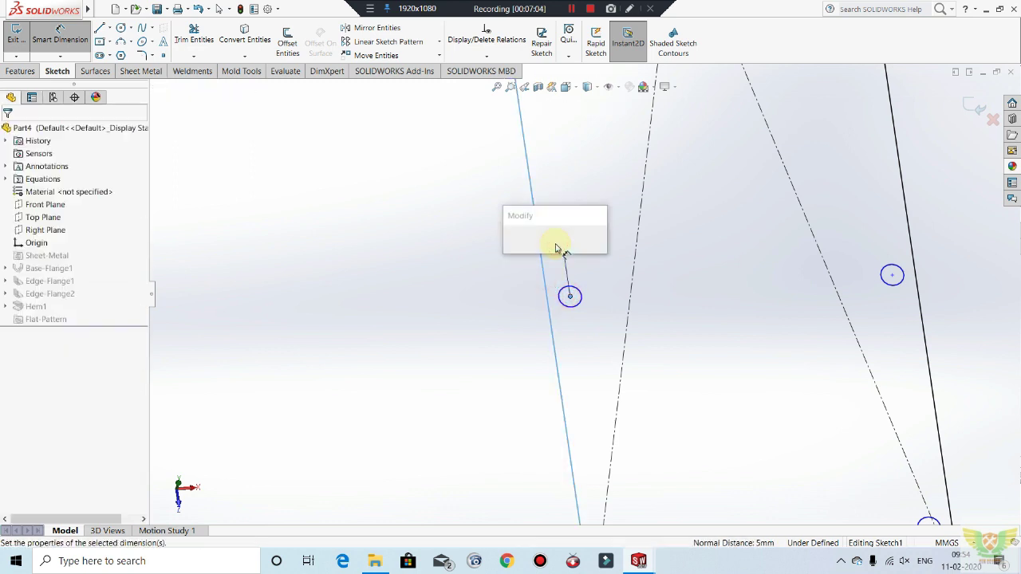
{"action": "type", "text": "10"}
{"action": "key", "text": "Return"}
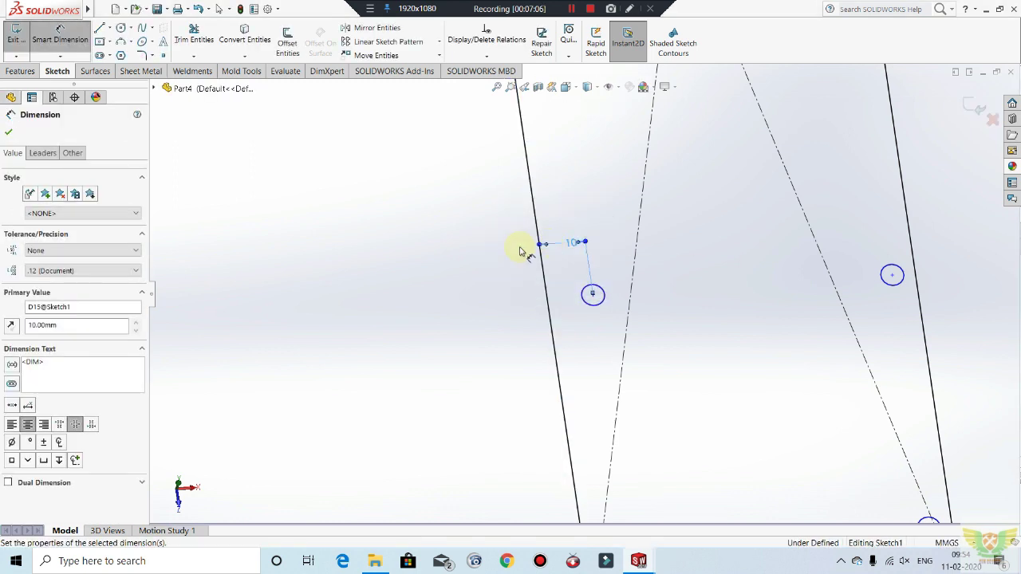
Step: Dimension the lowest hole of the left row 10 mm from the plate's left edge
{"action": "scroll", "coordinate": [609, 394], "scroll_direction": "up", "scroll_amount": 5}
{"action": "scroll", "coordinate": [610, 399], "scroll_direction": "down", "scroll_amount": 5}
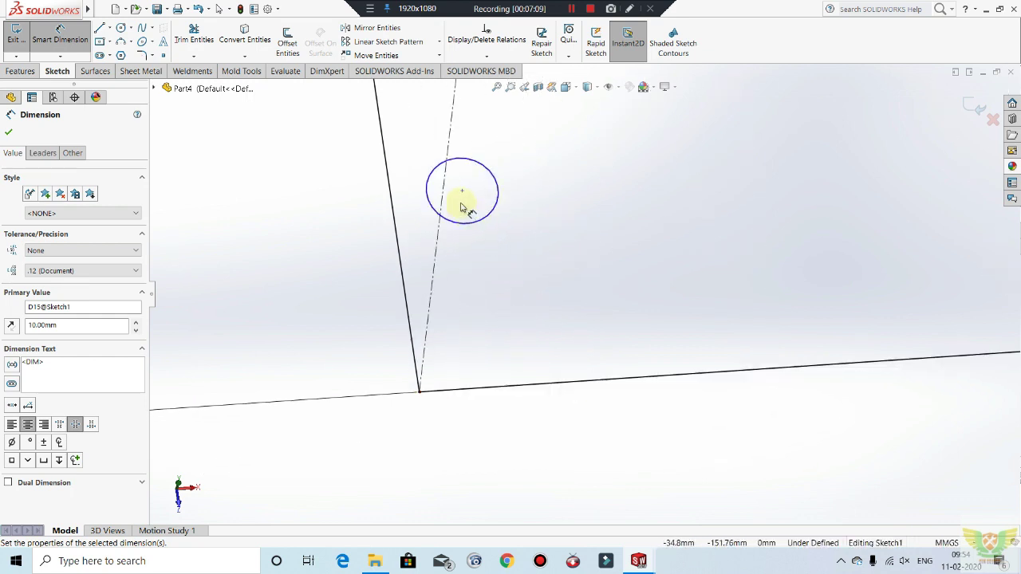
{"action": "left_click", "coordinate": [462, 191]}
{"action": "left_click", "coordinate": [390, 195]}
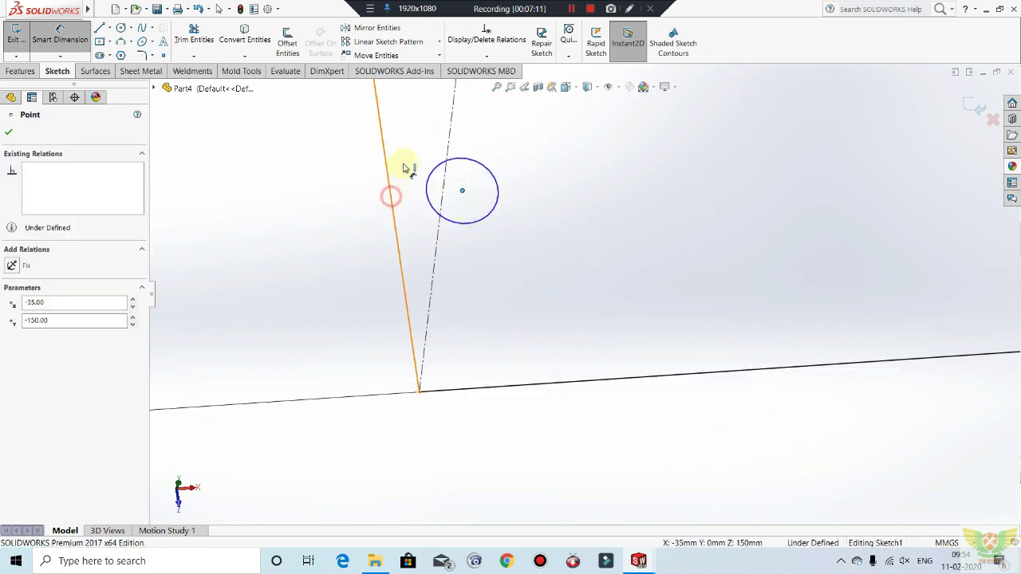
{"action": "left_click", "coordinate": [403, 155]}
{"action": "type", "text": "10"}
{"action": "key", "text": "Return"}
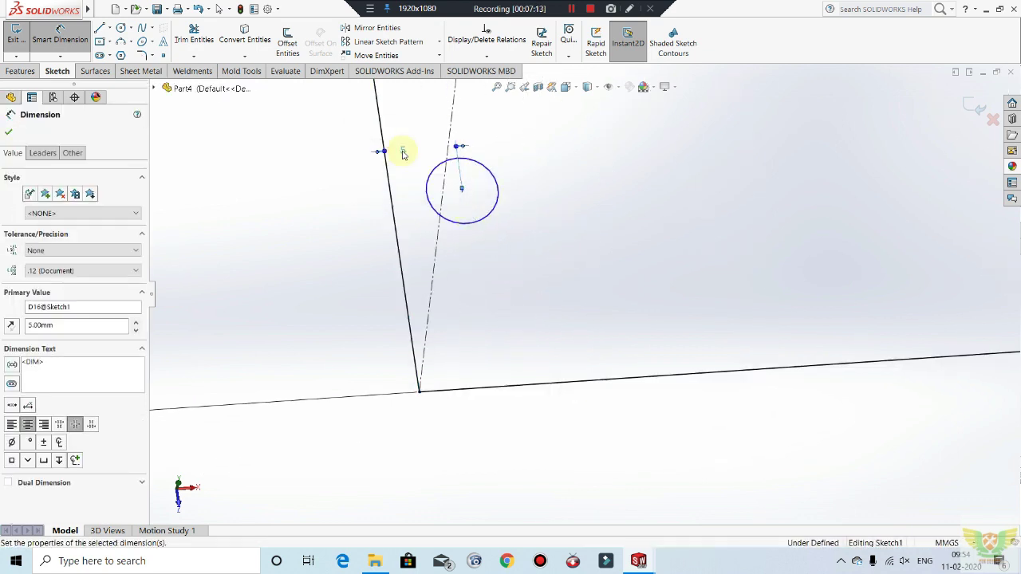
Step: Finish editing the base flange sketch and rebuild the sheet metal part
{"action": "scroll", "coordinate": [514, 316], "scroll_direction": "up", "scroll_amount": 3}
{"action": "scroll", "coordinate": [527, 303], "scroll_direction": "up", "scroll_amount": 4}
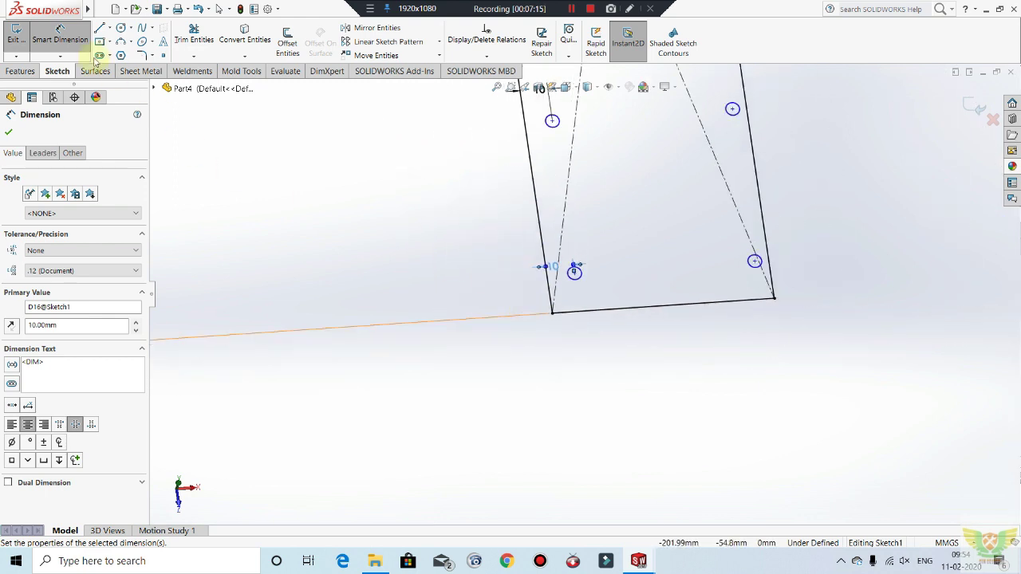
{"action": "key", "text": "Escape"}
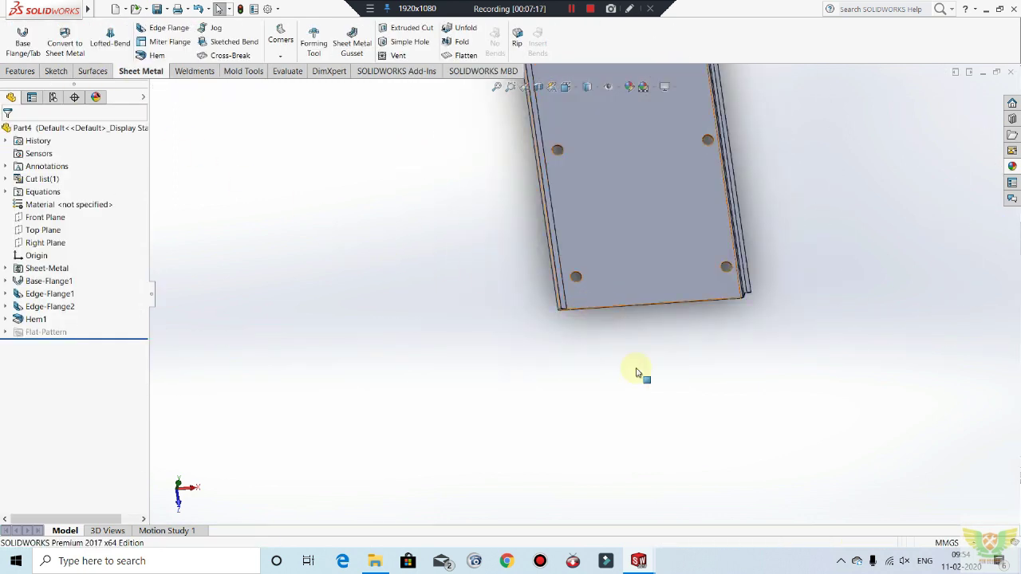
Step: Place an edge flange about 36 mm long on the plate's lower short edge, extending behind the plate
{"action": "scroll", "coordinate": [660, 320], "scroll_direction": "up", "scroll_amount": 5}
{"action": "middle_click_drag", "start_coordinate": [624, 191], "coordinate": [619, 226]}
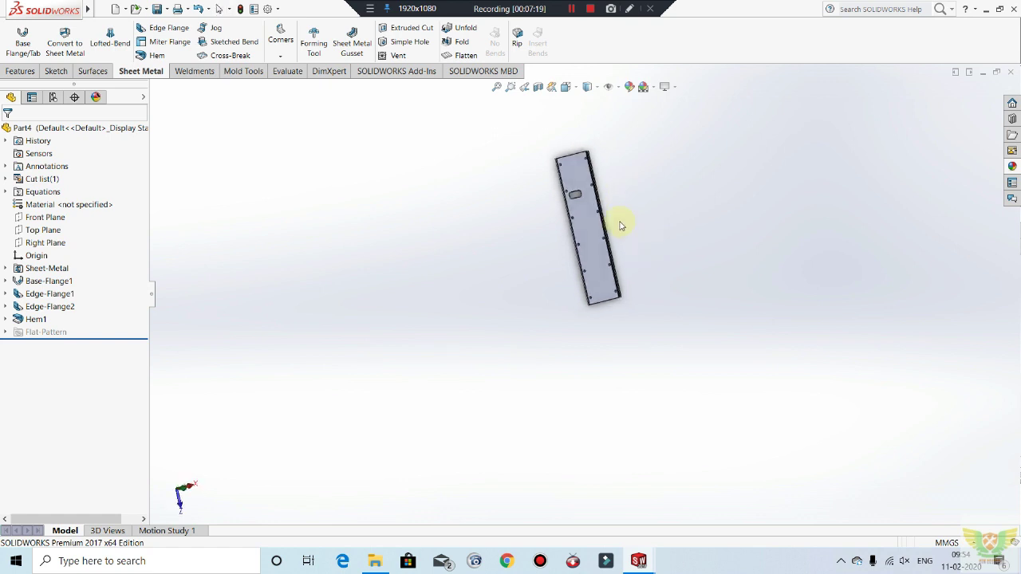
{"action": "scroll", "coordinate": [580, 201], "scroll_direction": "down", "scroll_amount": 2}
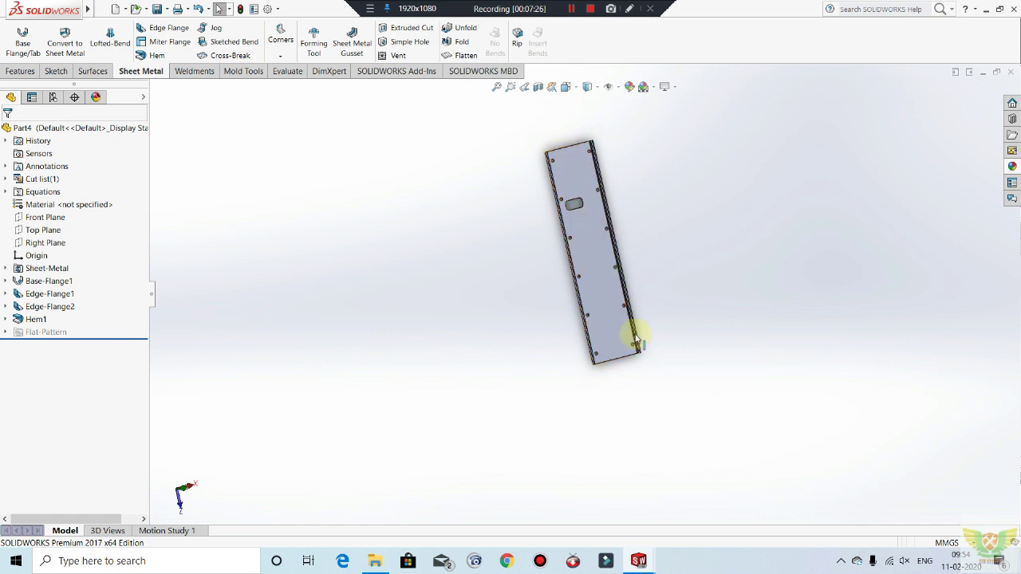
{"action": "mouse_move", "coordinate": [631, 334]}
{"action": "middle_mouse_down"}
{"action": "mouse_move", "coordinate": [734, 372]}
{"action": "mouse_move", "coordinate": [632, 350]}
{"action": "middle_mouse_up"}
{"action": "scroll", "coordinate": [622, 348], "scroll_direction": "down", "scroll_amount": 9}
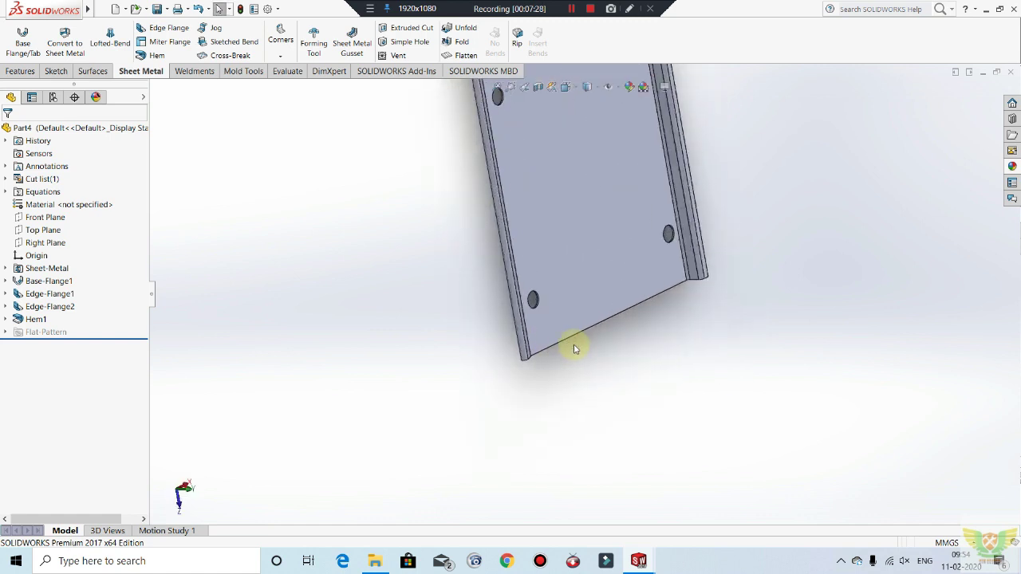
{"action": "scroll", "coordinate": [484, 282], "scroll_direction": "up", "scroll_amount": 3}
{"action": "scroll", "coordinate": [478, 283], "scroll_direction": "up", "scroll_amount": 4}
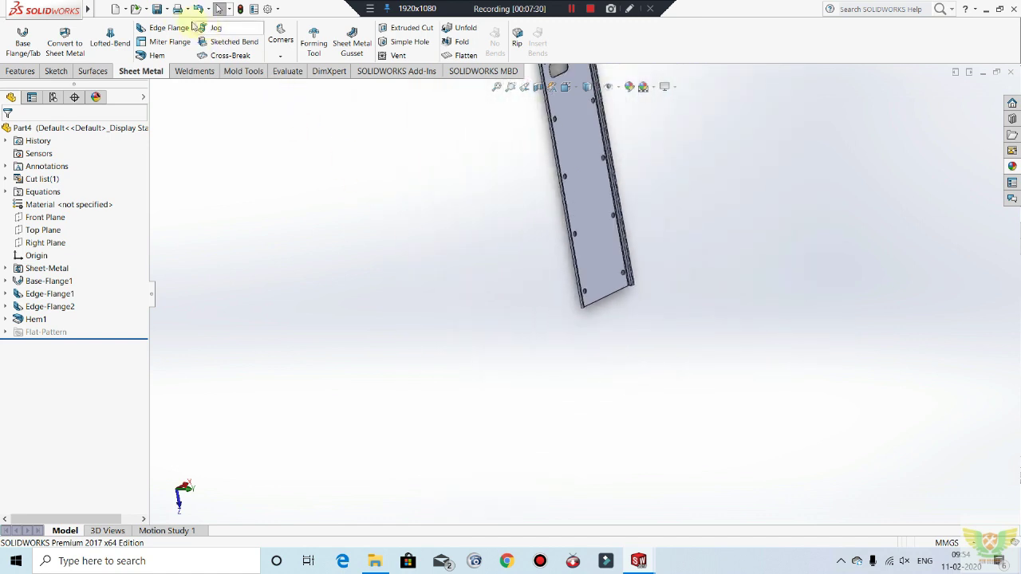
{"action": "scroll", "coordinate": [597, 295], "scroll_direction": "down", "scroll_amount": 5}
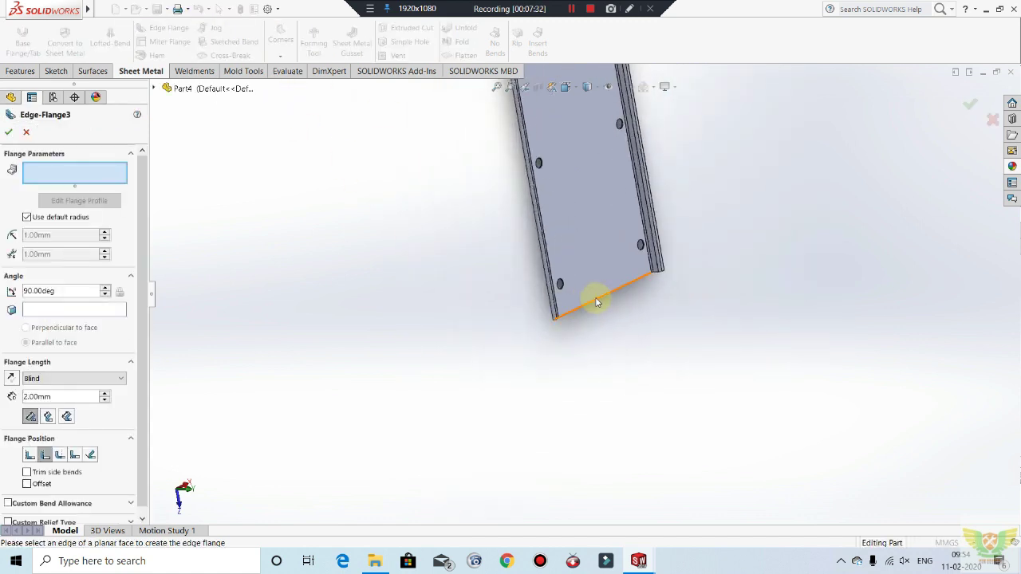
{"action": "left_click", "coordinate": [591, 301]}
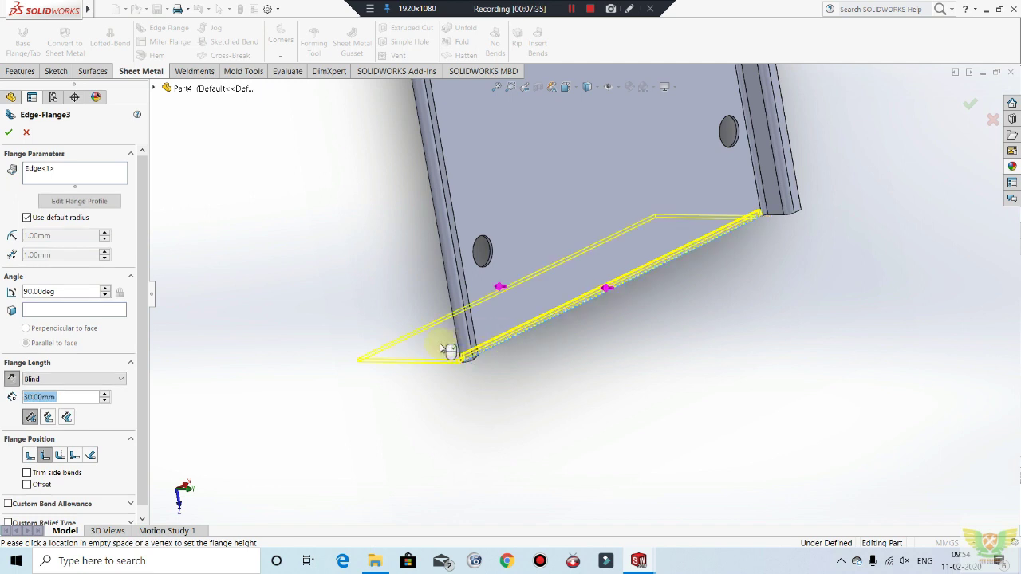
Step: Give the lower edge flange a custom 0.7 mm bend radius and a 10 mm length, and create it
{"action": "left_click", "coordinate": [28, 217]}
{"action": "double_click", "coordinate": [61, 235]}
{"action": "type", "text": "0.7"}
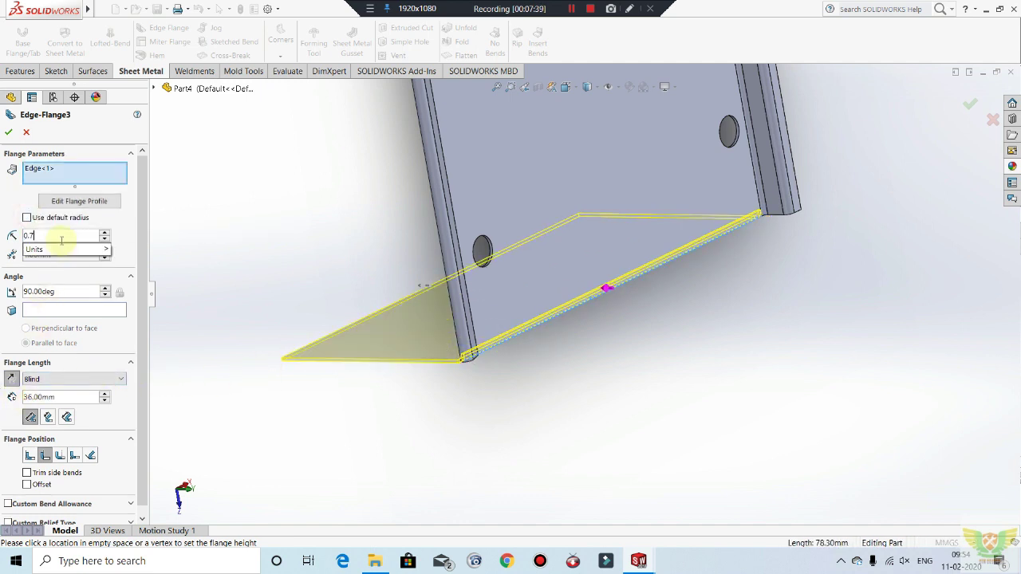
{"action": "key", "text": "Return"}
{"action": "double_click", "coordinate": [57, 397]}
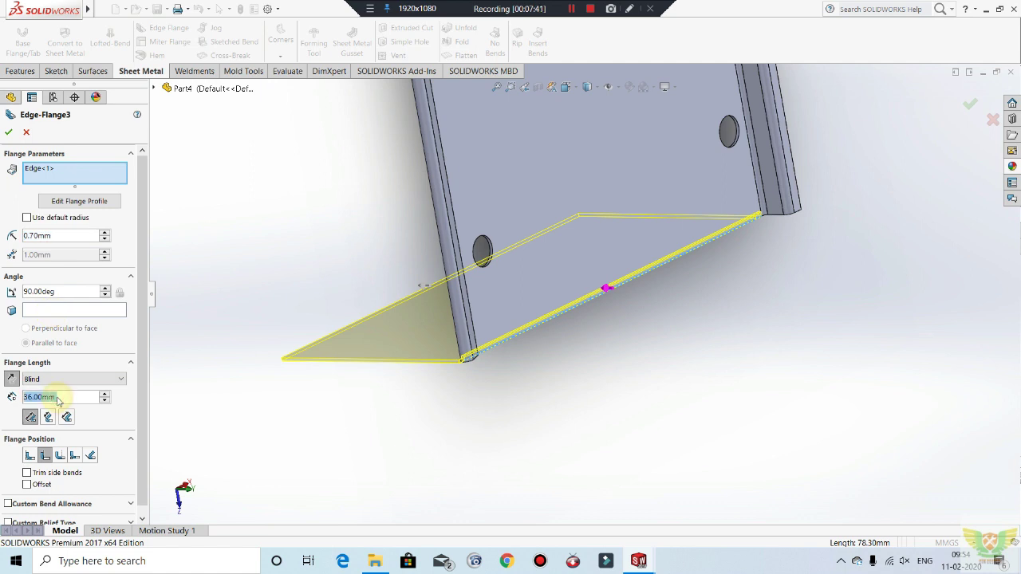
{"action": "type", "text": "10"}
{"action": "key", "text": "Return"}
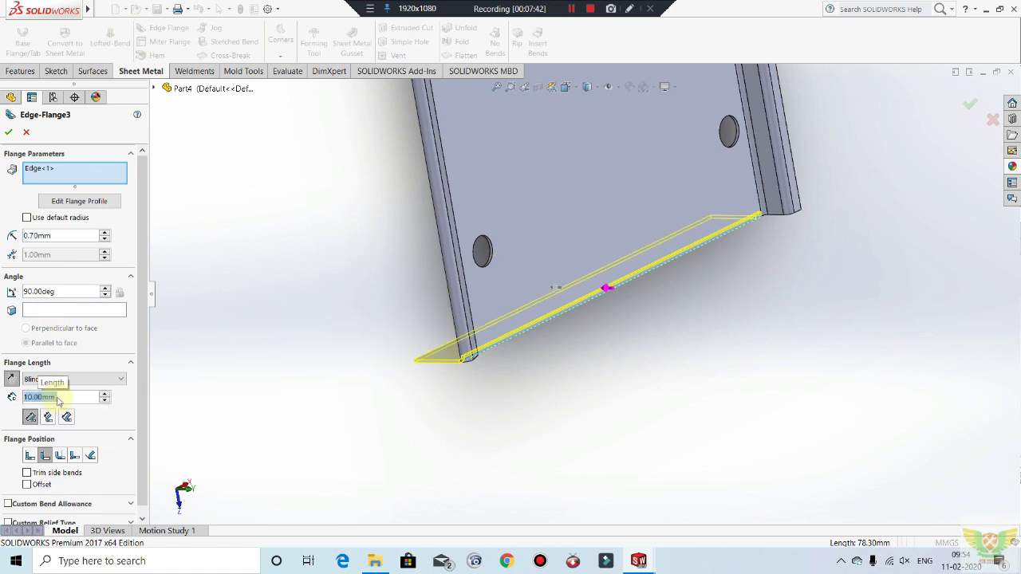
{"action": "left_click", "coordinate": [9, 133]}
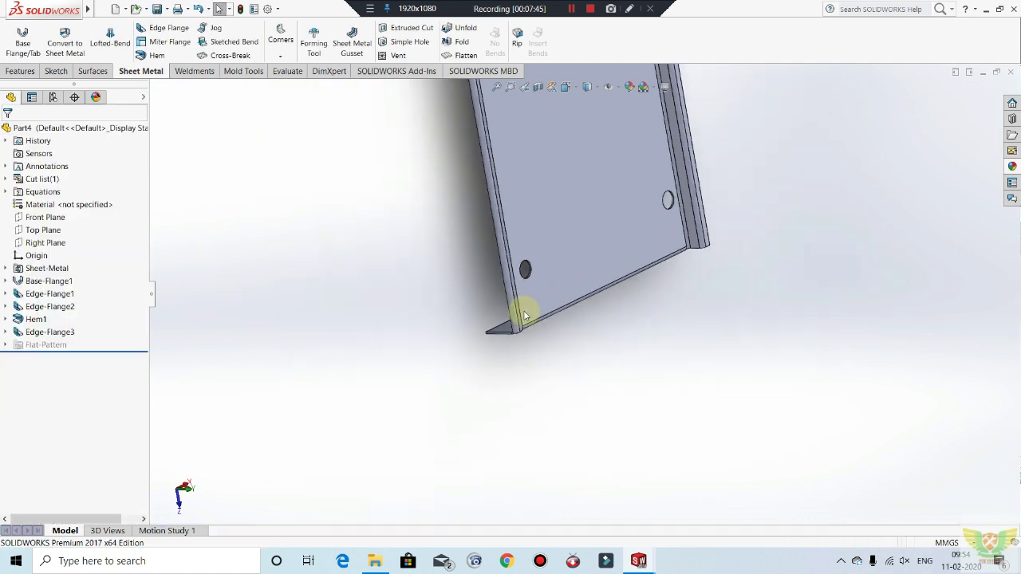
{"action": "scroll", "coordinate": [524, 315], "scroll_direction": "up", "scroll_amount": 8}
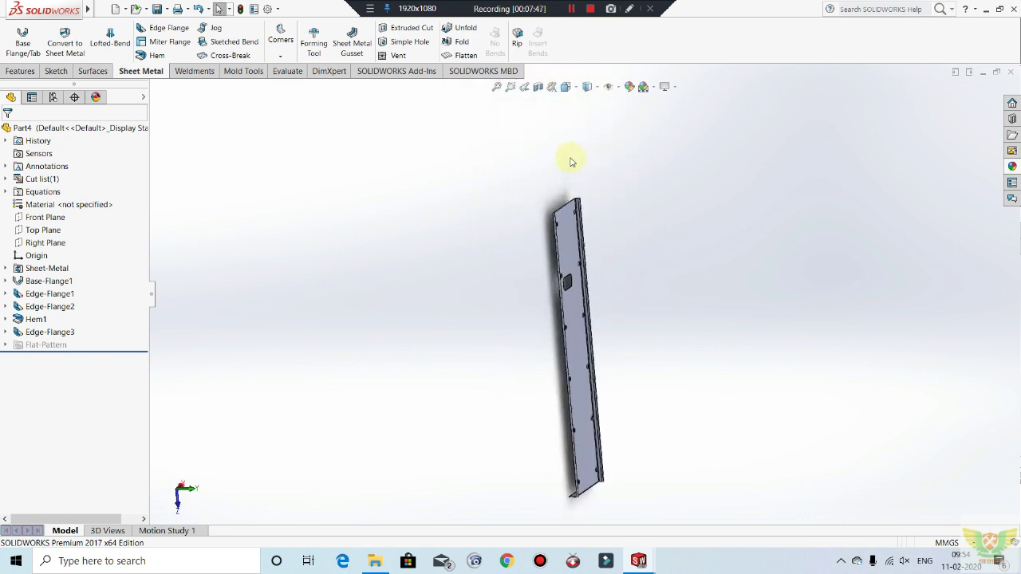
{"action": "scroll", "coordinate": [571, 162], "scroll_direction": "down", "scroll_amount": 2}
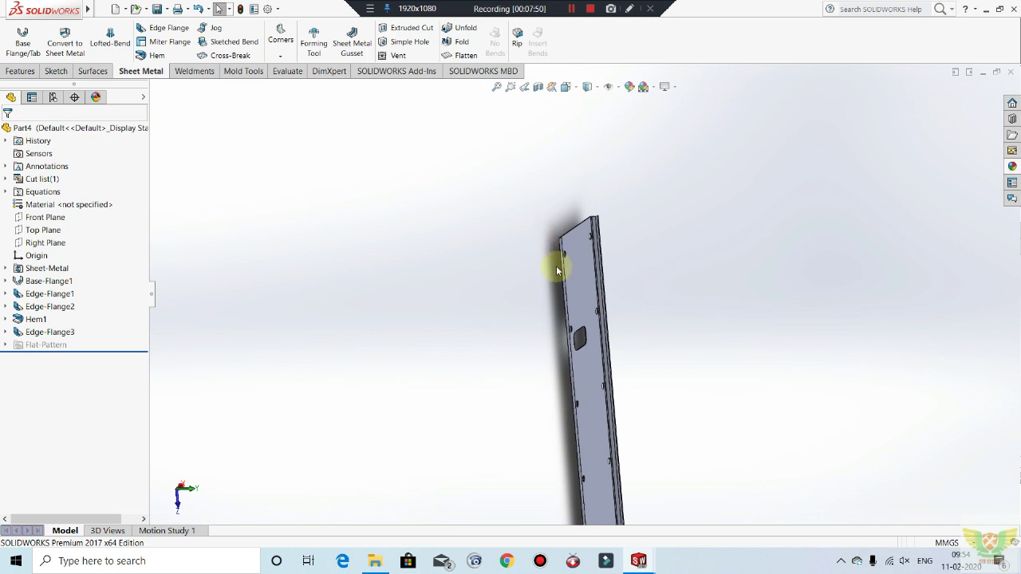
{"action": "scroll", "coordinate": [594, 207], "scroll_direction": "down", "scroll_amount": 5}
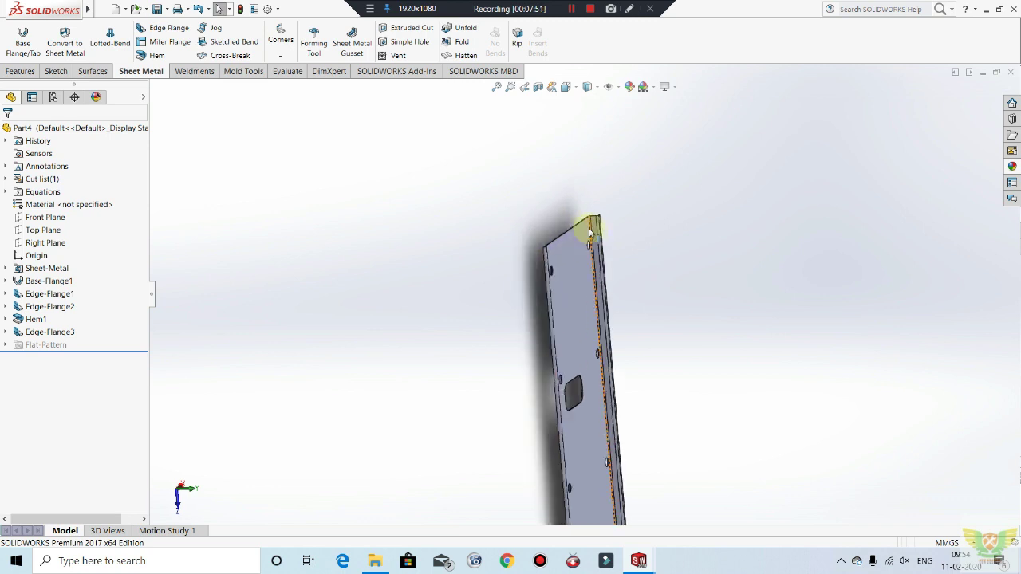
{"action": "left_click", "coordinate": [164, 30]}
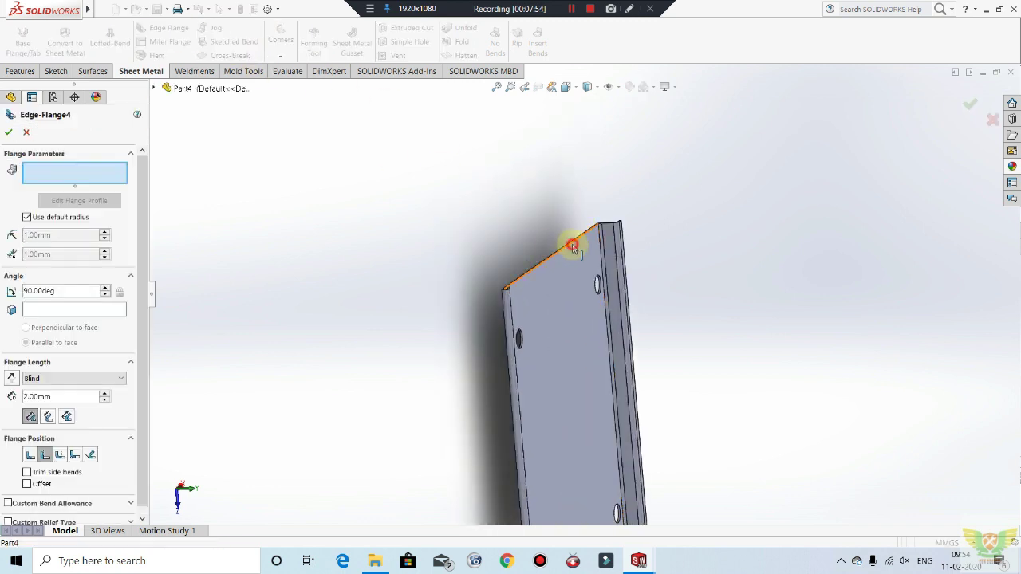
{"action": "left_click", "coordinate": [572, 243]}
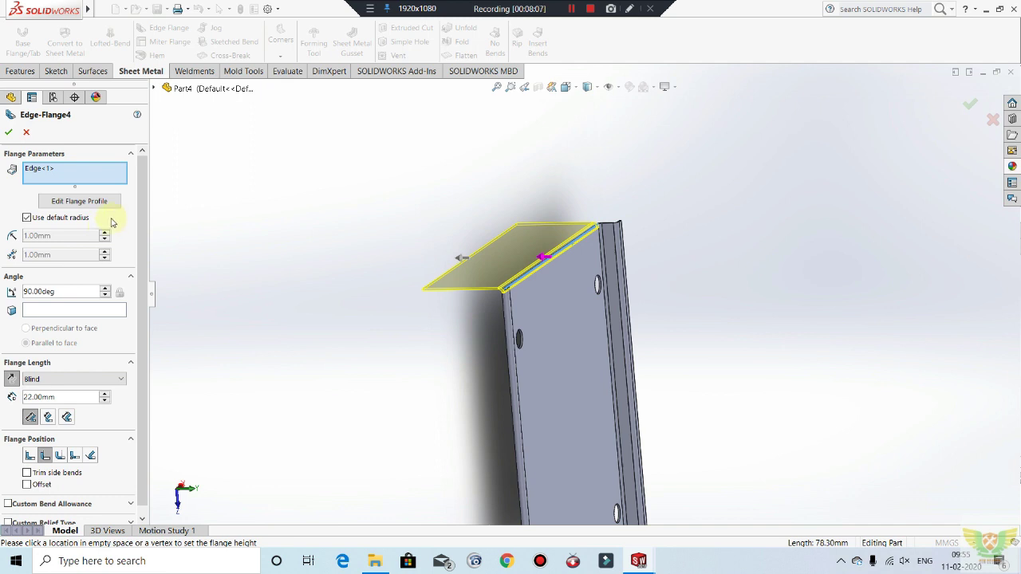
{"action": "scroll", "coordinate": [519, 305], "scroll_direction": "down", "scroll_amount": 3}
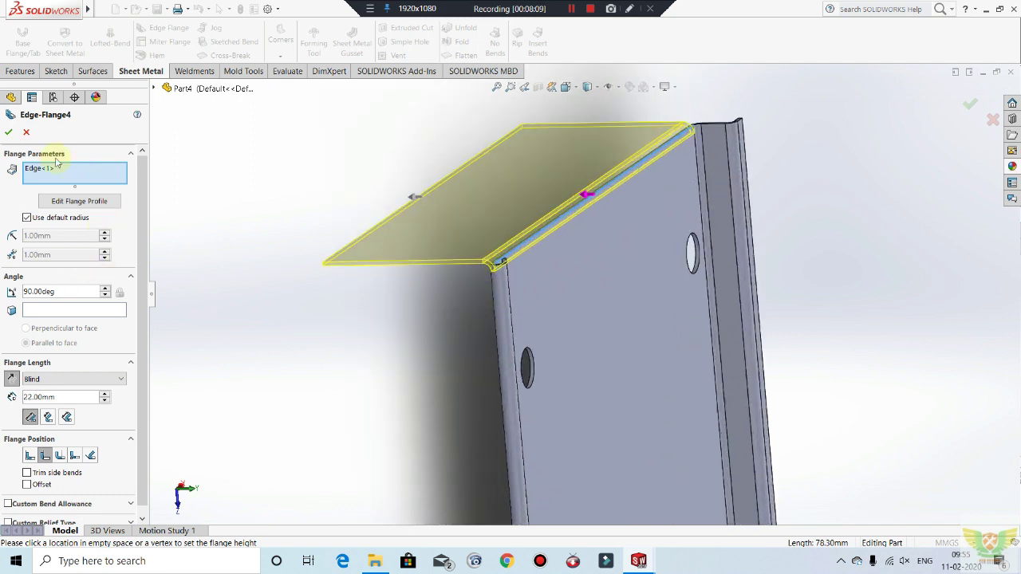
{"action": "left_click", "coordinate": [26, 133]}
{"action": "scroll", "coordinate": [390, 208], "scroll_direction": "up", "scroll_amount": 2}
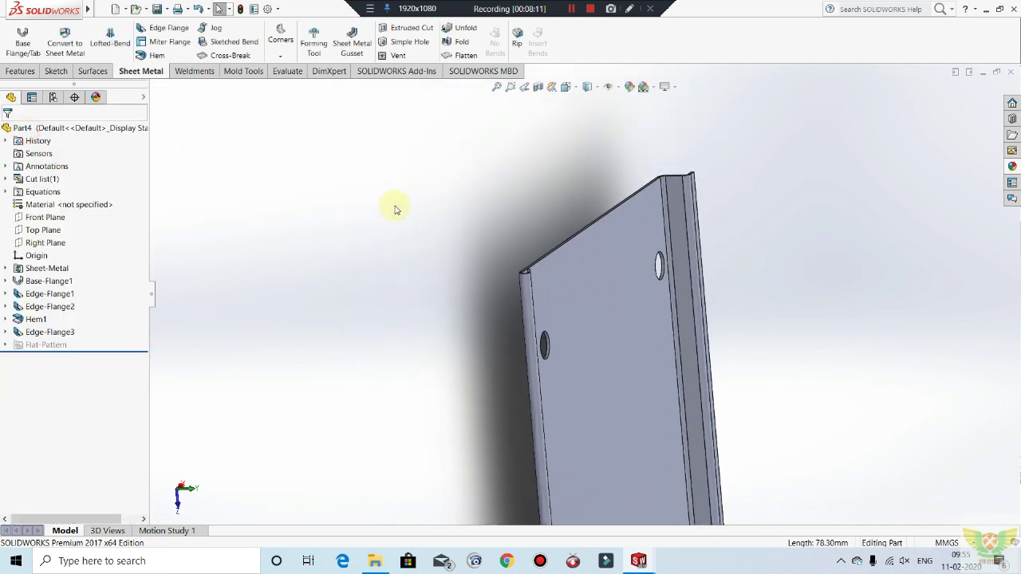
Step: Save the part as "right side inside panel" in the CPU folder, rebuilding it before saving
{"action": "key", "text": "ctrl+s"}
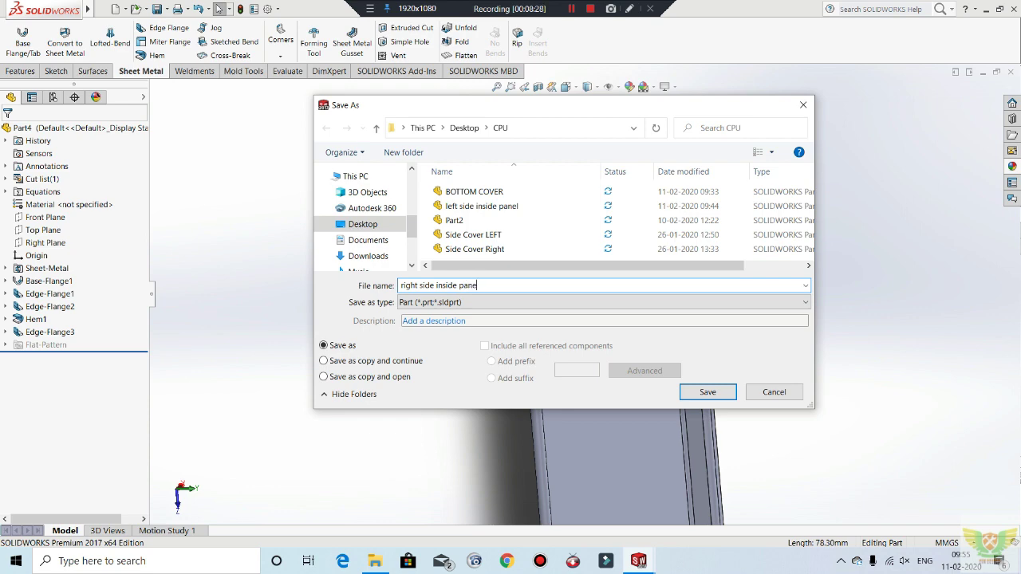
{"action": "left_click", "coordinate": [707, 392]}
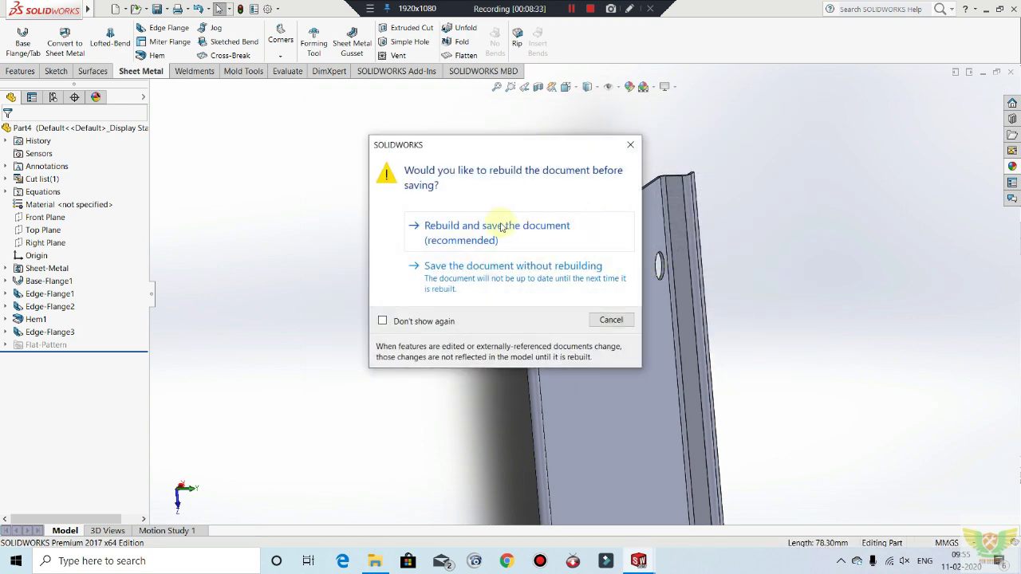
{"action": "left_click", "coordinate": [501, 228]}
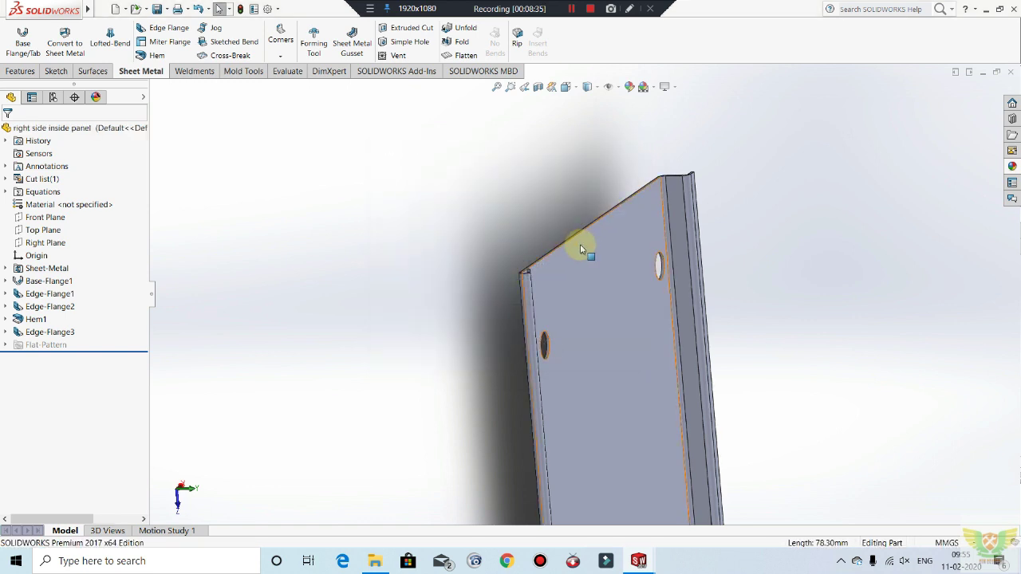
{"action": "scroll", "coordinate": [612, 312], "scroll_direction": "up", "scroll_amount": 11}
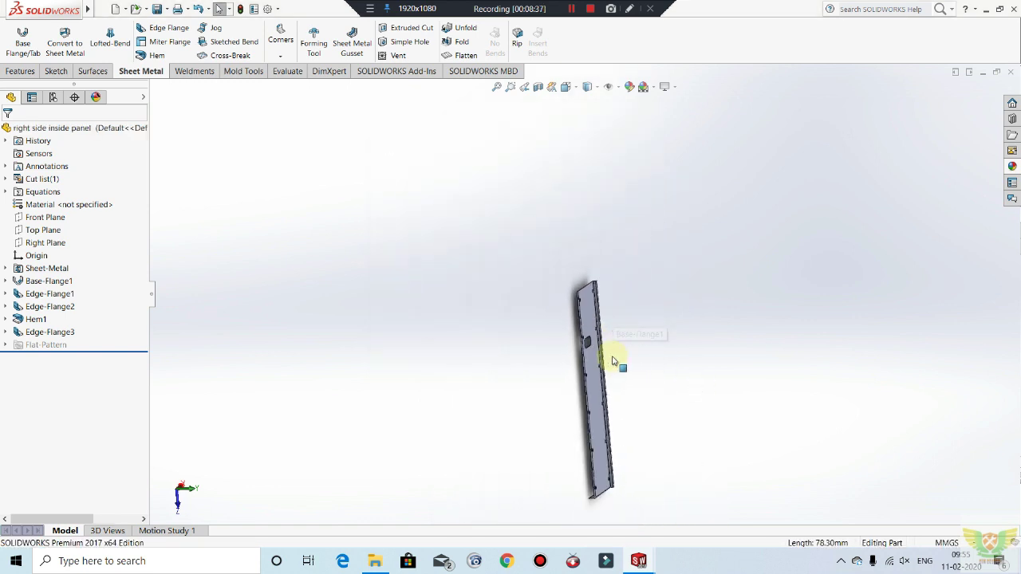
{"action": "middle_click_drag", "start_coordinate": [598, 403], "coordinate": [569, 272]}
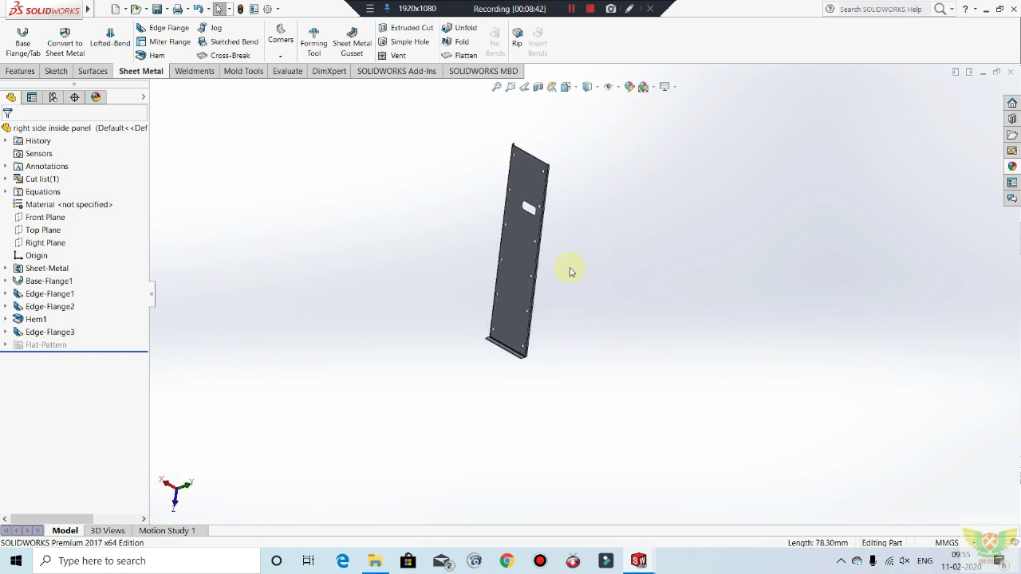
{"action": "middle_click_drag", "start_coordinate": [538, 200], "coordinate": [611, 92]}
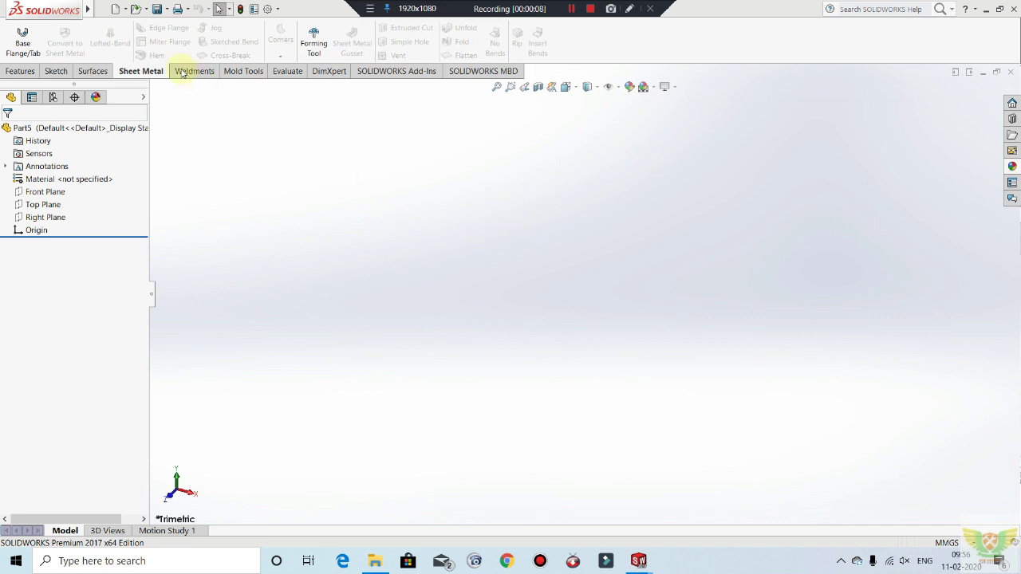
Step: Sketch a center rectangle about 89 by 126 mm on the Top Plane of the new part, centred on the origin
{"action": "left_click", "coordinate": [57, 71]}
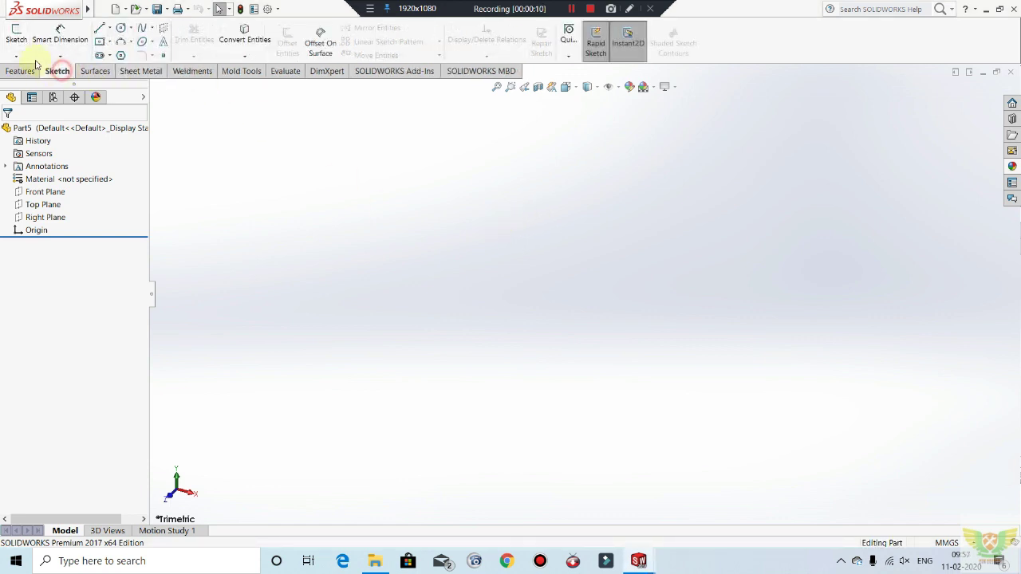
{"action": "left_click", "coordinate": [16, 35]}
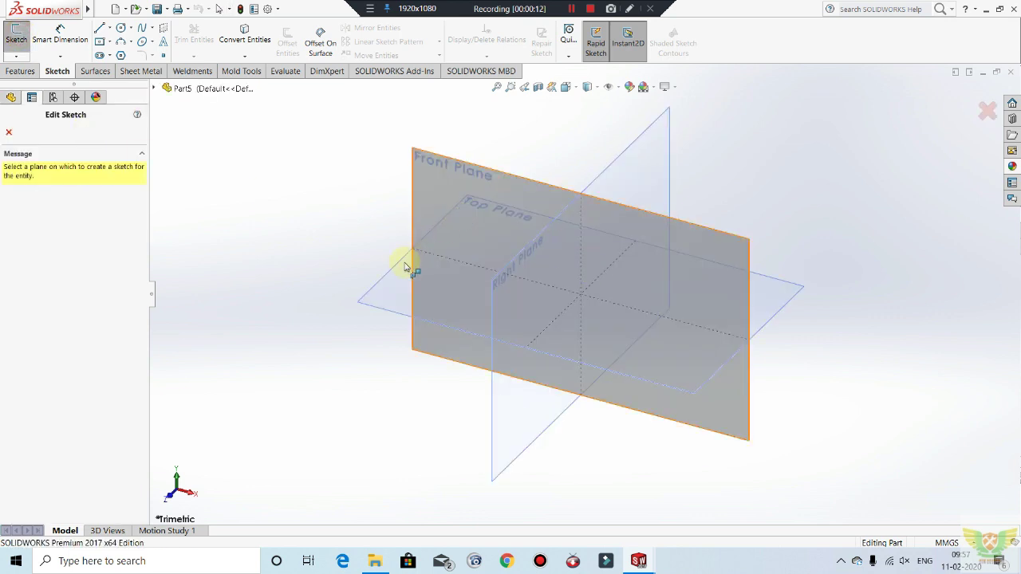
{"action": "left_click", "coordinate": [389, 274]}
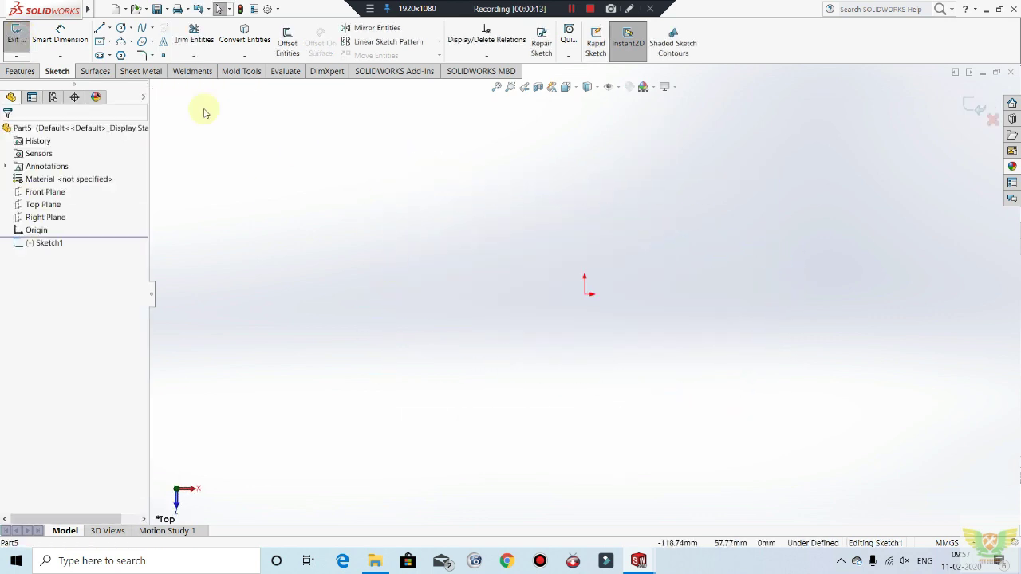
{"action": "left_click", "coordinate": [99, 40]}
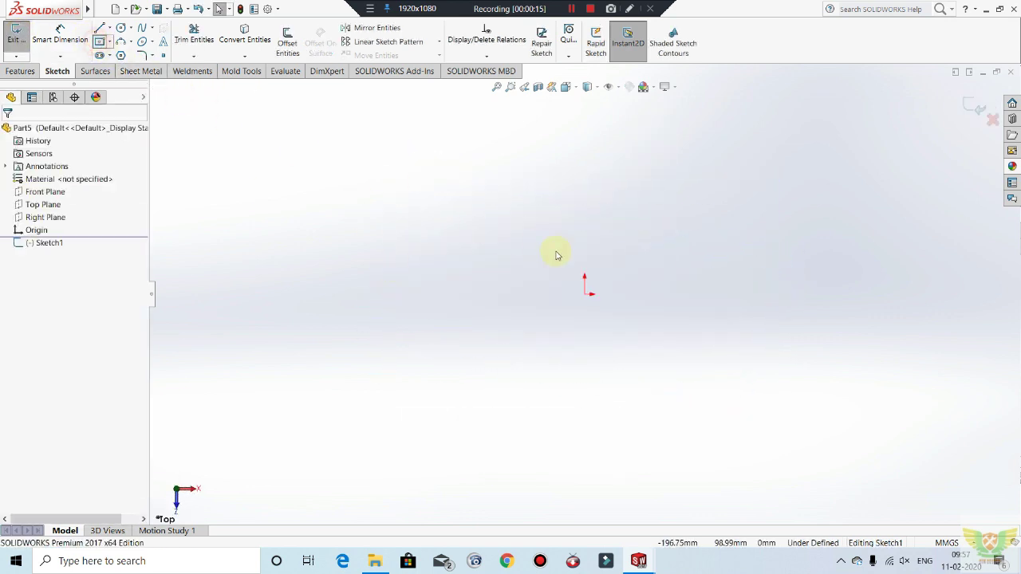
{"action": "left_click", "coordinate": [585, 294]}
{"action": "left_click", "coordinate": [680, 157]}
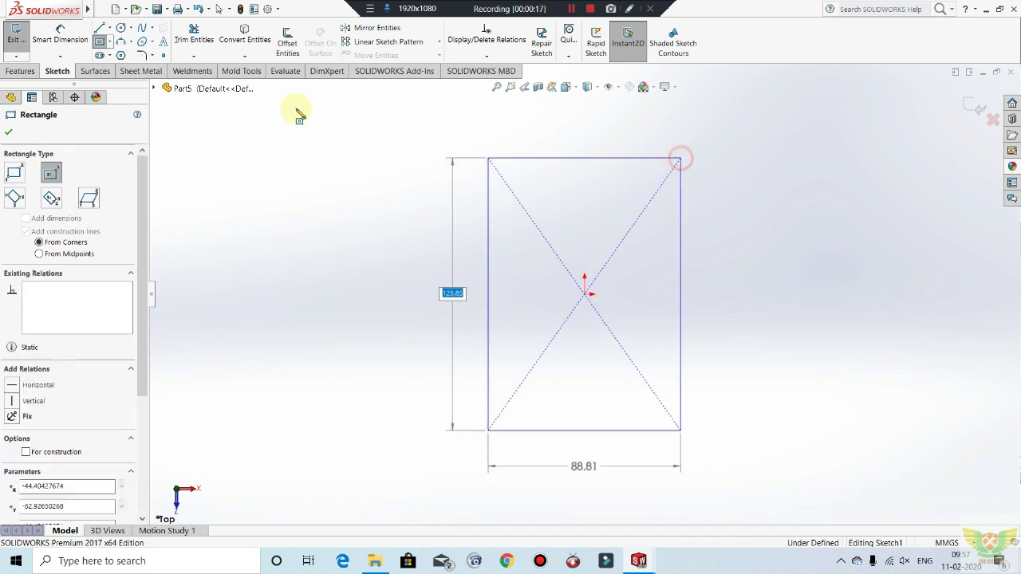
Step: Dimension the rectangle's upper horizontal edge to 165 mm
{"action": "left_click", "coordinate": [62, 51]}
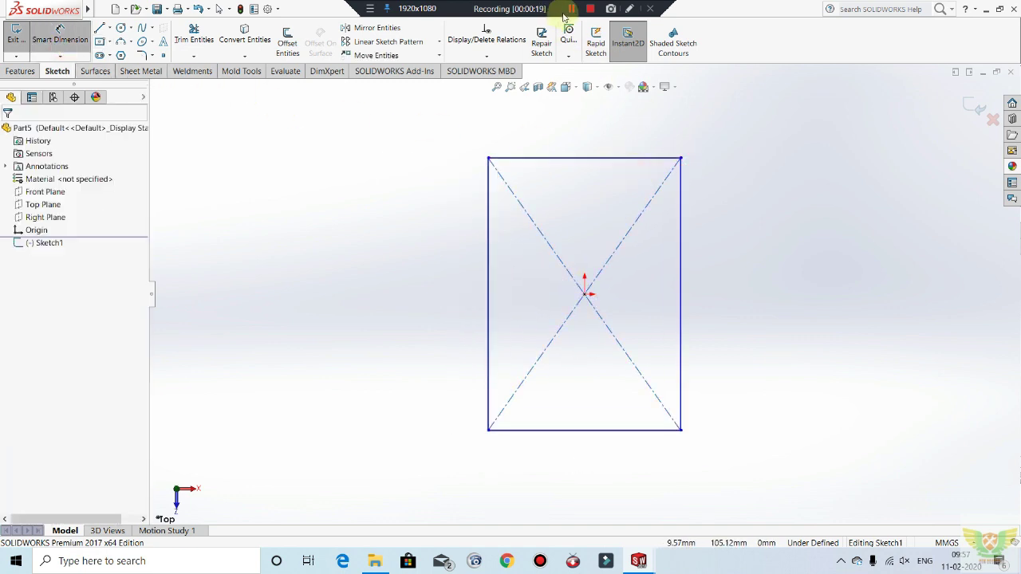
{"action": "left_click", "coordinate": [570, 157]}
{"action": "left_click", "coordinate": [566, 135]}
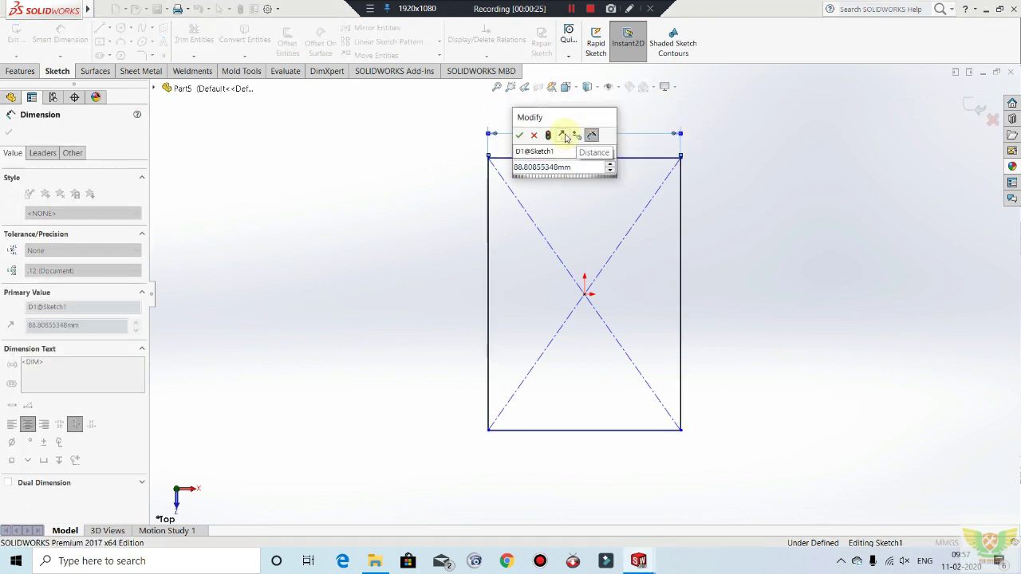
{"action": "double_click", "coordinate": [575, 168]}
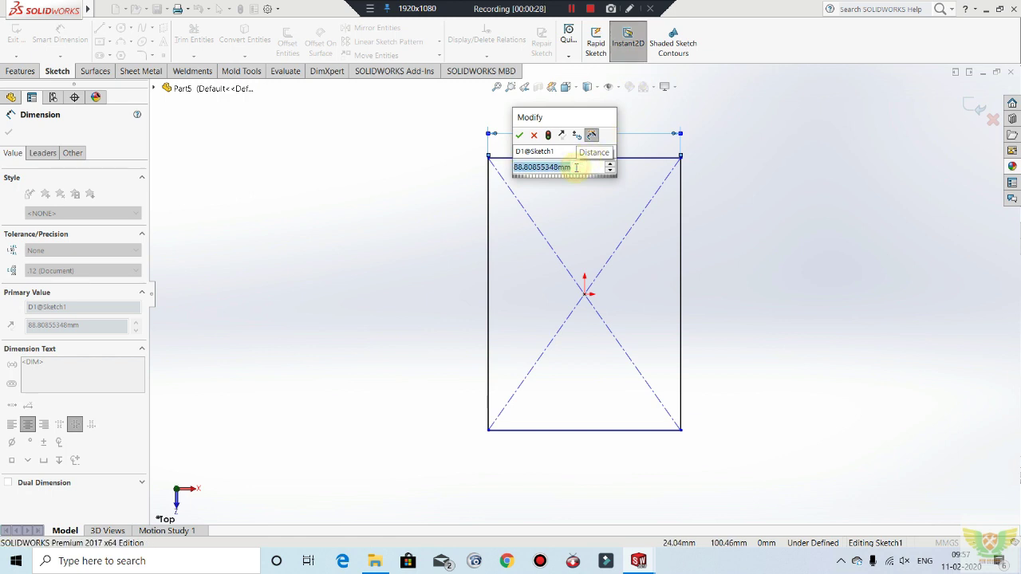
{"action": "left_click", "coordinate": [575, 168]}
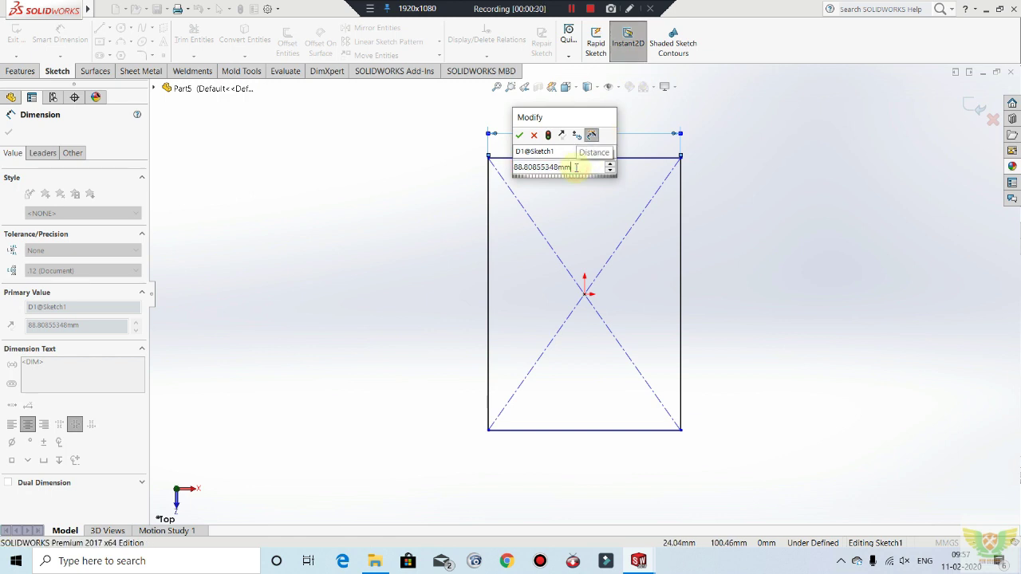
{"action": "double_click", "coordinate": [576, 168]}
{"action": "type", "text": "16"}
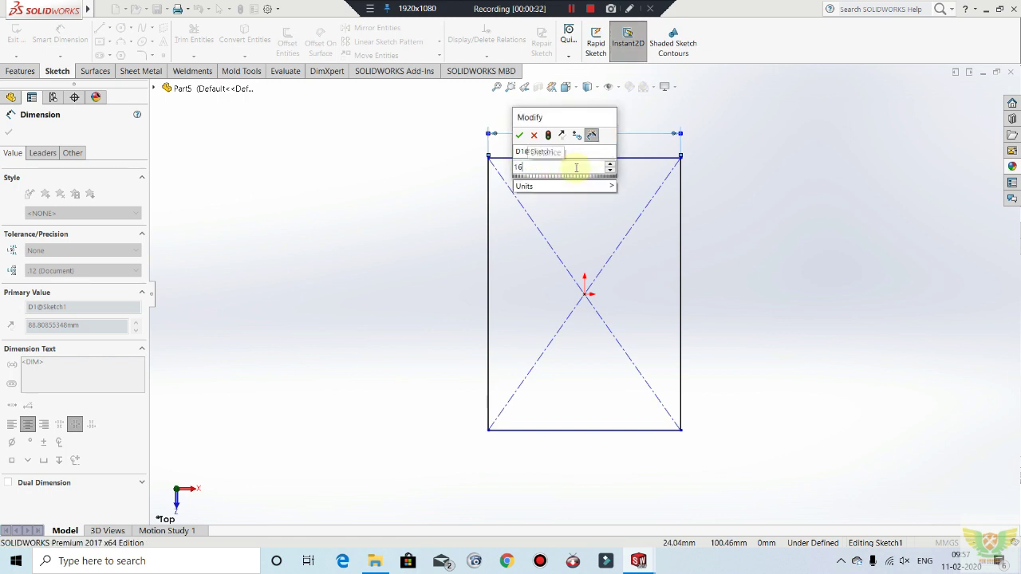
{"action": "type", "text": "5"}
{"action": "key", "text": "Return"}
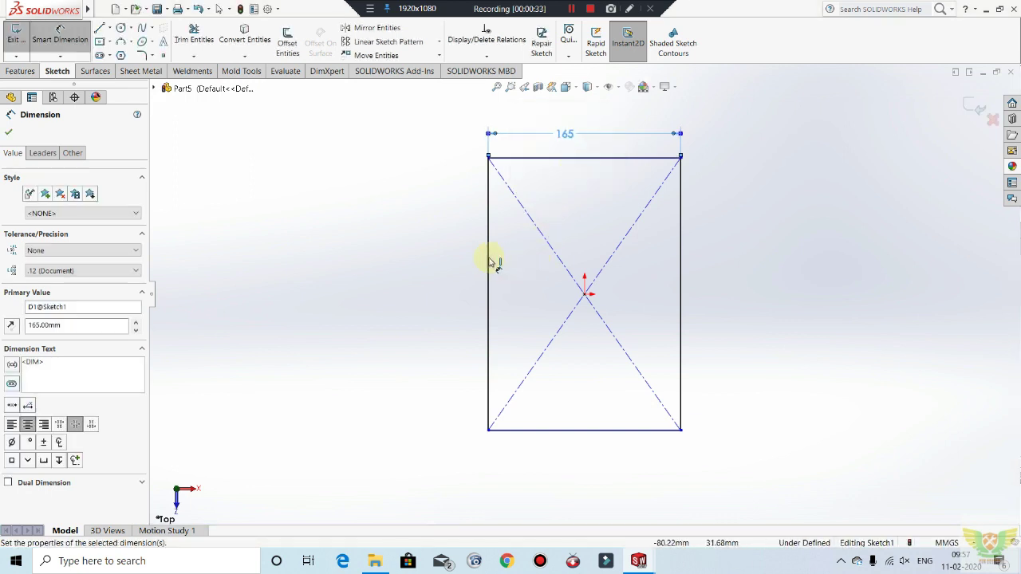
Step: Dimension the rectangle's left vertical edge to 334.5 mm
{"action": "left_click", "coordinate": [490, 264]}
{"action": "left_click", "coordinate": [392, 270]}
{"action": "type", "text": "33"}
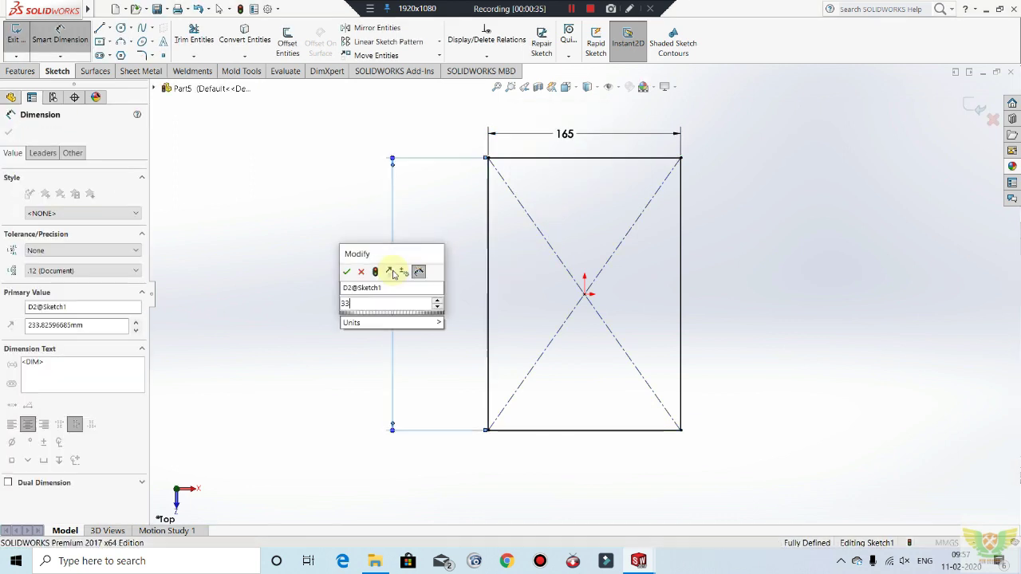
{"action": "type", "text": "4"}
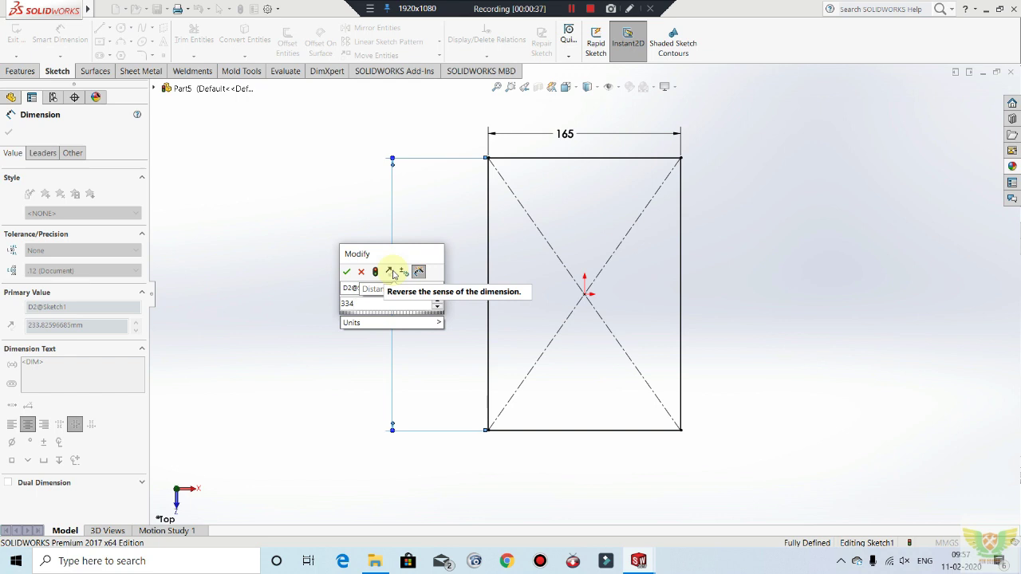
{"action": "type", "text": ".5"}
{"action": "key", "text": "Return"}
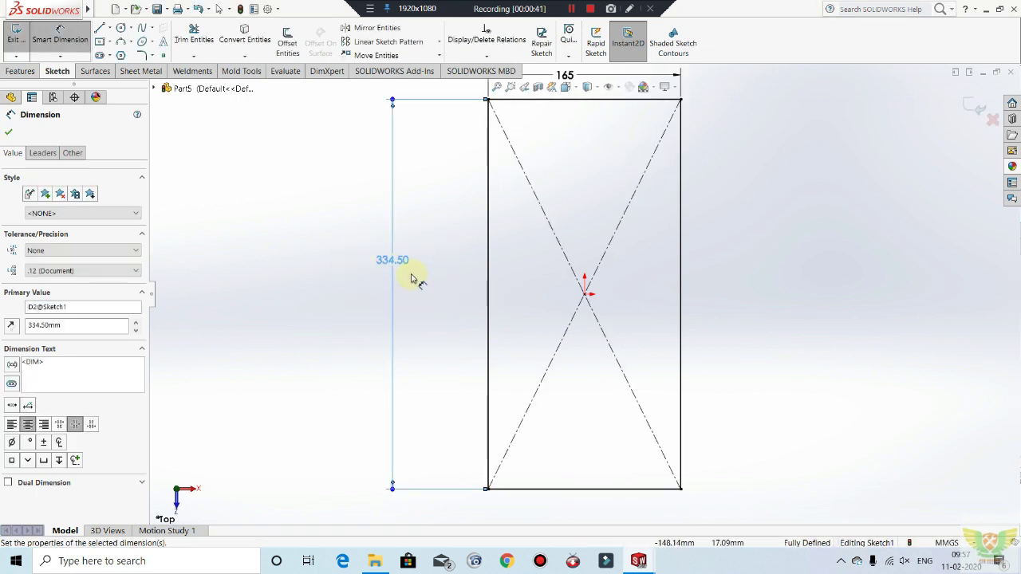
{"action": "key", "text": "Escape"}
{"action": "key", "text": "f"}
{"action": "scroll", "coordinate": [670, 239], "scroll_direction": "up", "scroll_amount": 1}
{"action": "scroll", "coordinate": [679, 236], "scroll_direction": "down", "scroll_amount": 2}
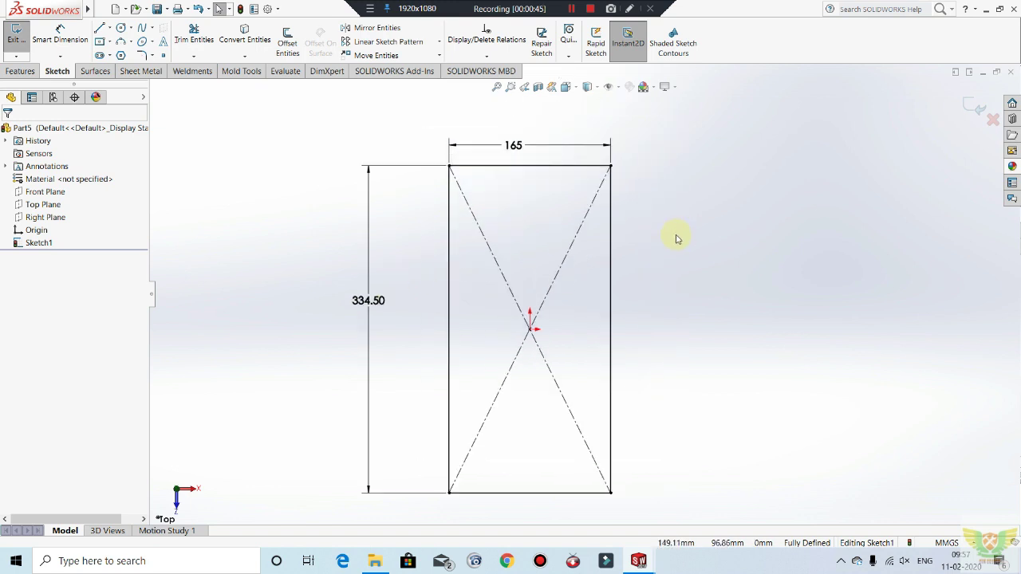
{"action": "scroll", "coordinate": [588, 276], "scroll_direction": "up", "scroll_amount": 1}
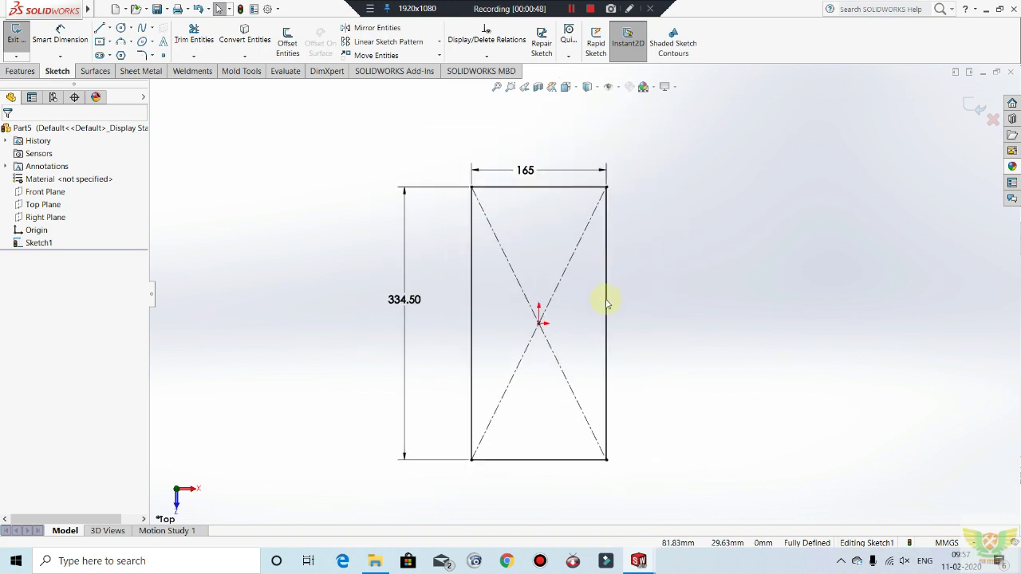
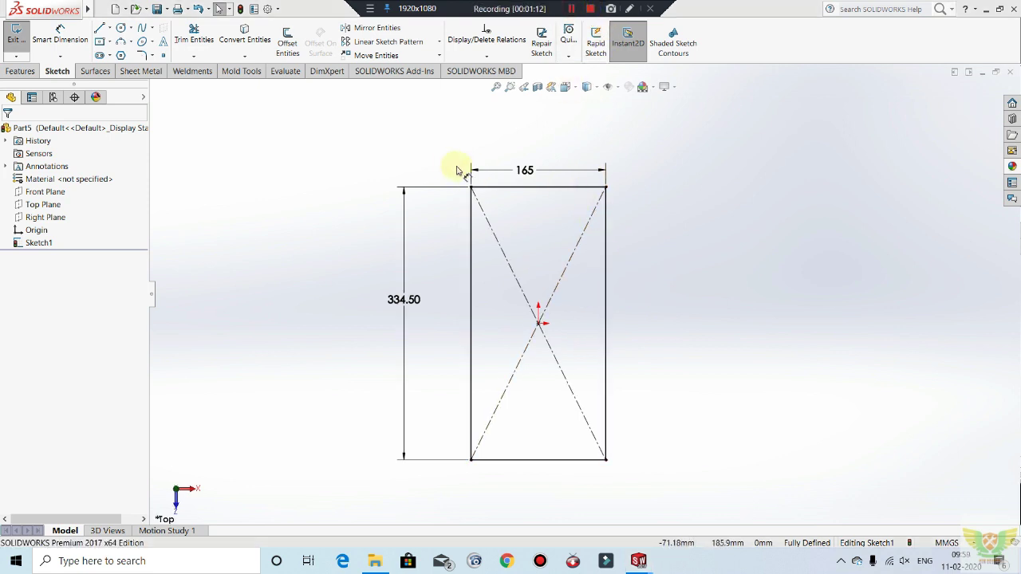
Step: Exit the sketch and create a 0.5 mm thick sheet metal base flange from it
{"action": "left_click", "coordinate": [15, 34]}
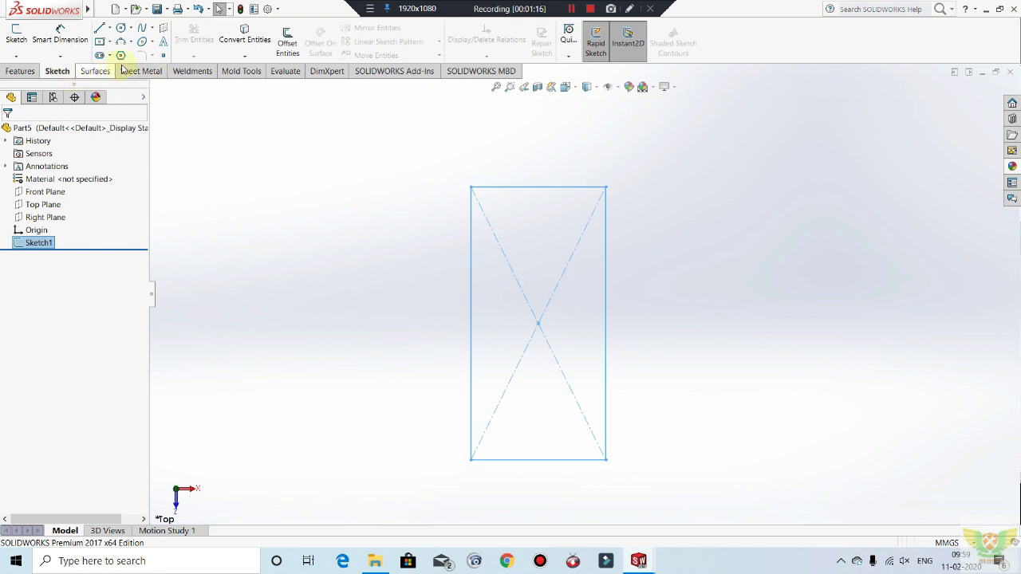
{"action": "left_click", "coordinate": [139, 71]}
{"action": "left_click", "coordinate": [10, 47]}
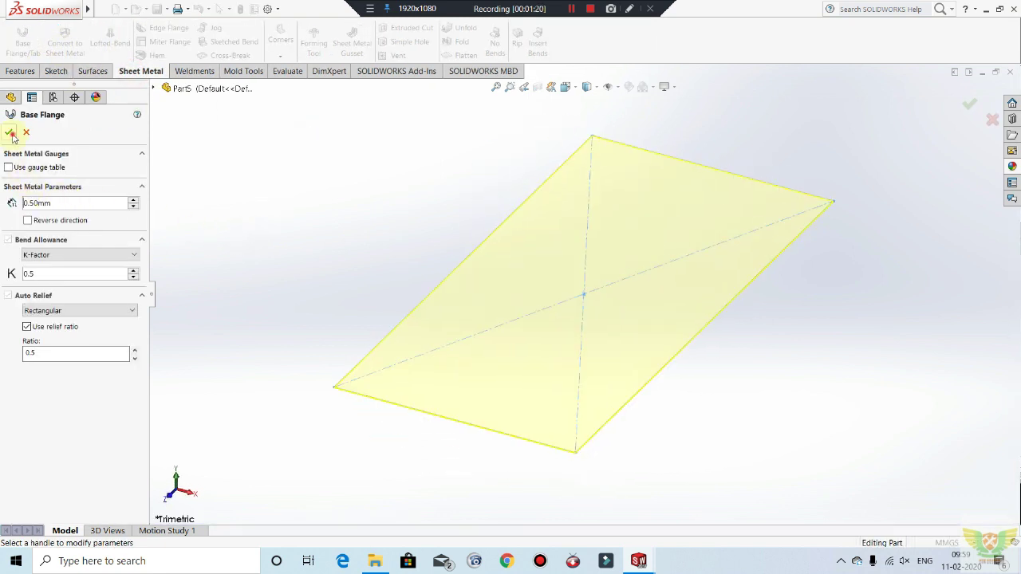
{"action": "left_click", "coordinate": [9, 133]}
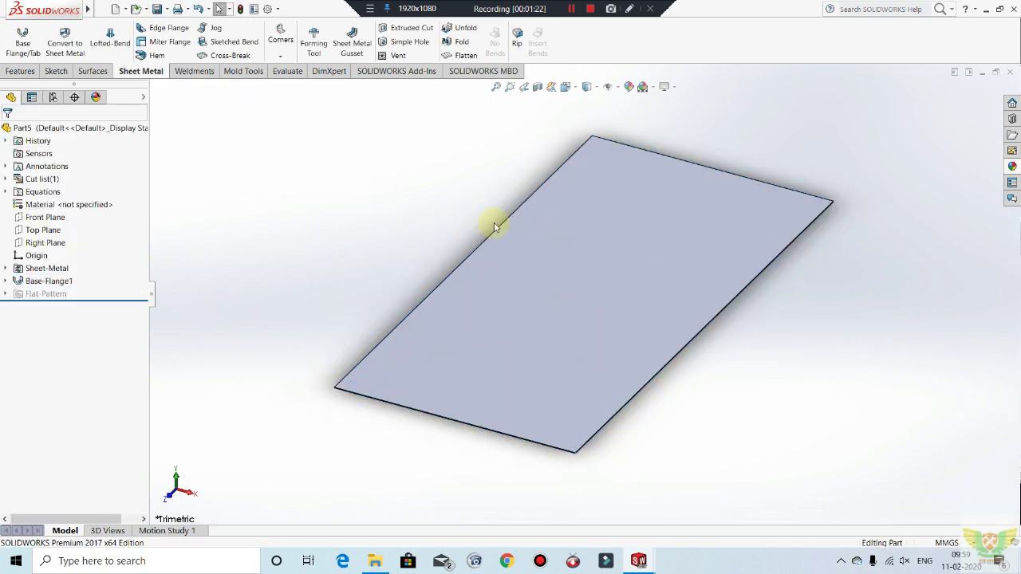
Step: Insert the STAMP TOOL 2 forming tool from the CPU folder in File Explorer onto the panel's large upper face
{"action": "middle_click_drag", "start_coordinate": [494, 227], "coordinate": [606, 310]}
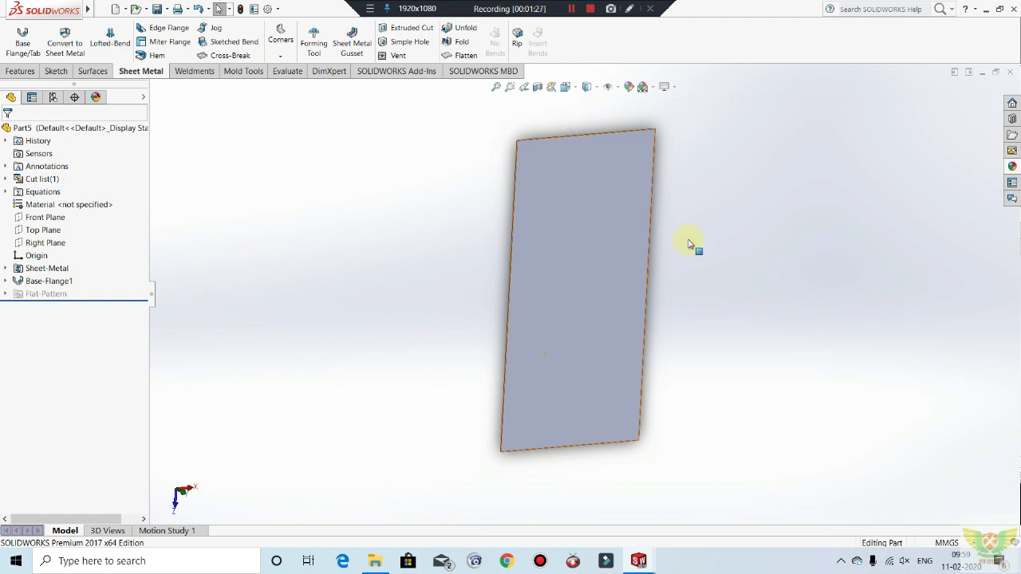
{"action": "middle_click_drag", "start_coordinate": [644, 273], "coordinate": [613, 274]}
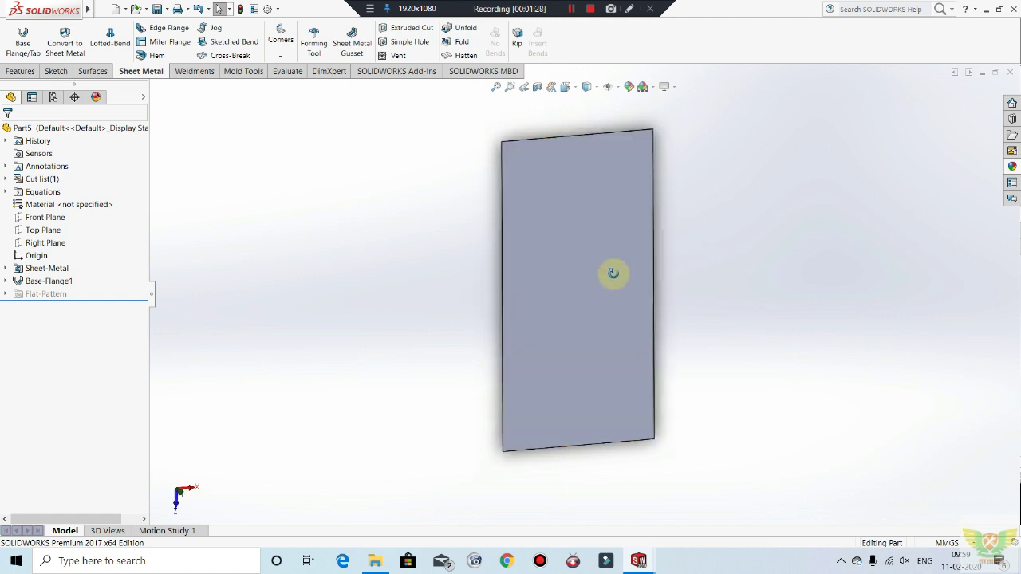
{"action": "left_click", "coordinate": [999, 9]}
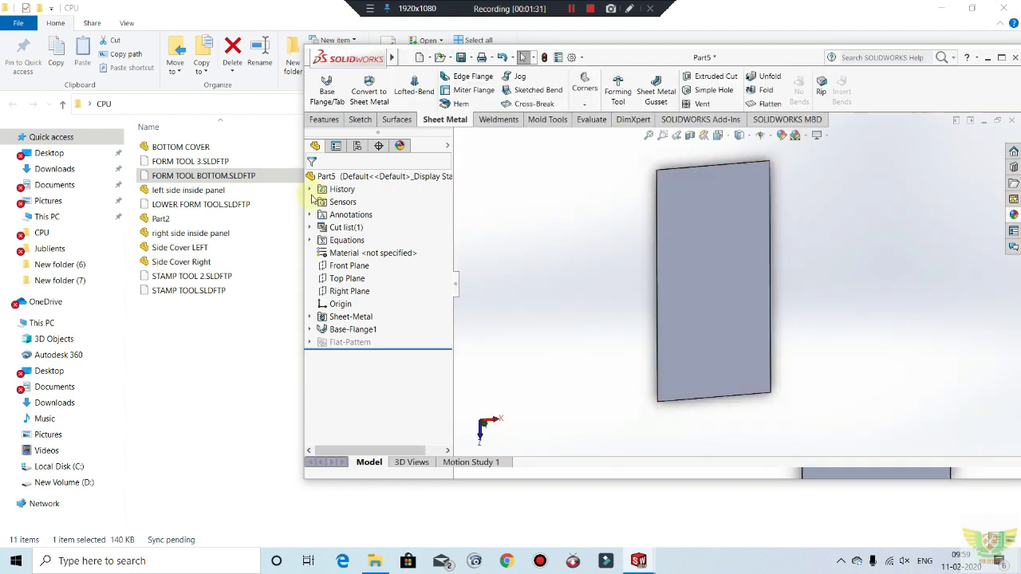
{"action": "left_click", "coordinate": [191, 278]}
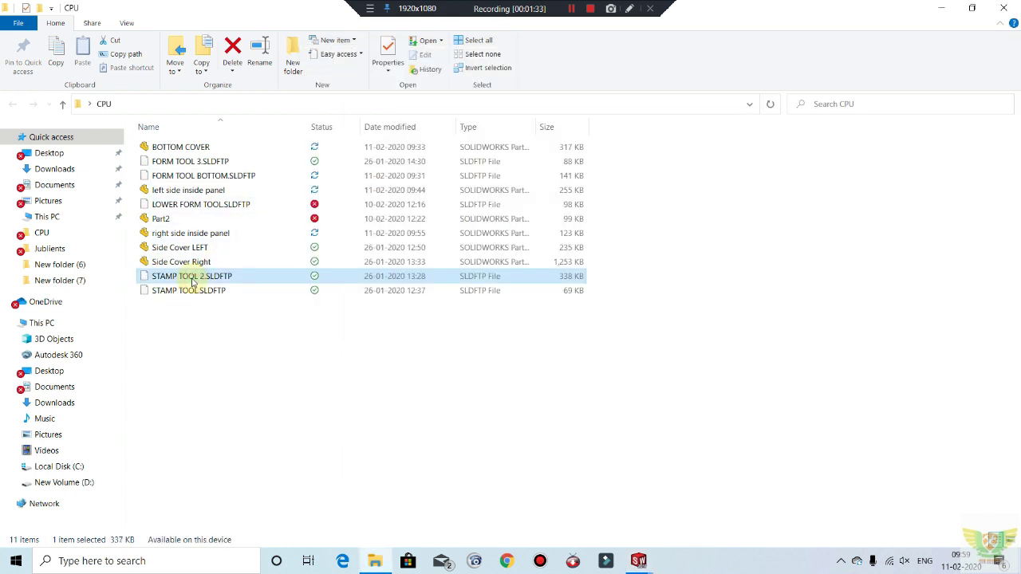
{"action": "left_click", "coordinate": [638, 560]}
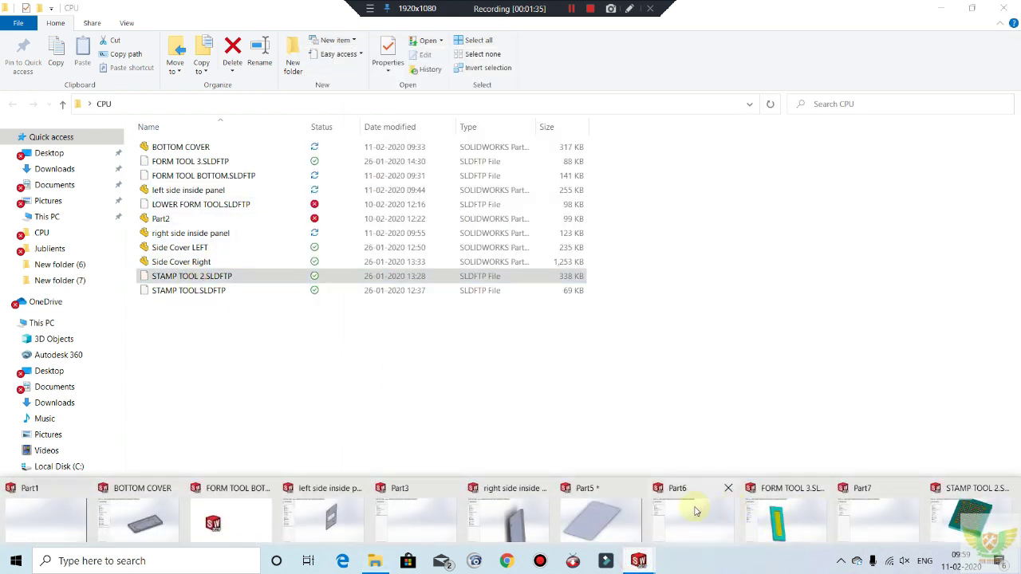
{"action": "left_click", "coordinate": [583, 530]}
{"action": "left_click_drag", "start_coordinate": [201, 279], "coordinate": [746, 285]}
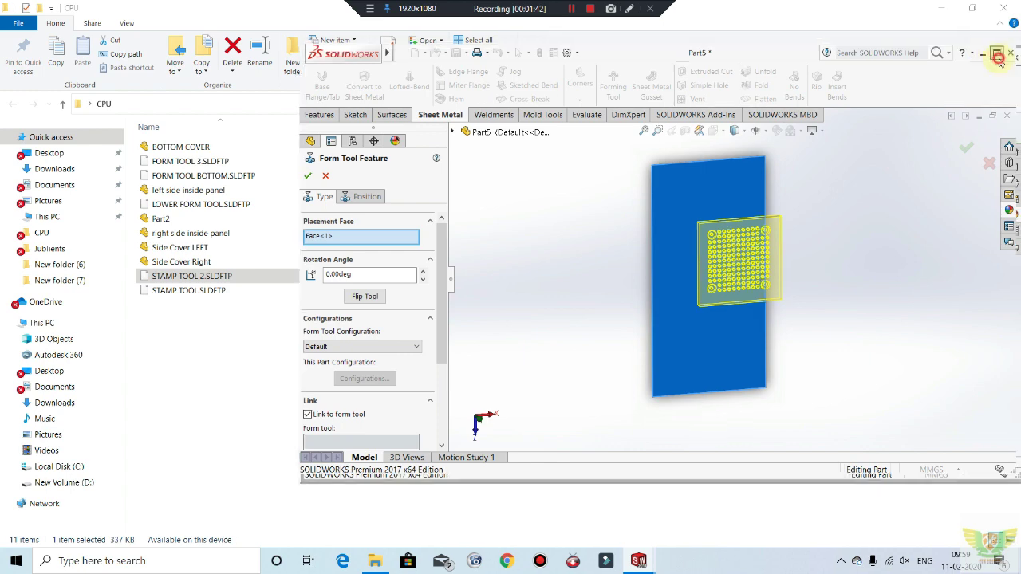
{"action": "left_click", "coordinate": [1001, 57]}
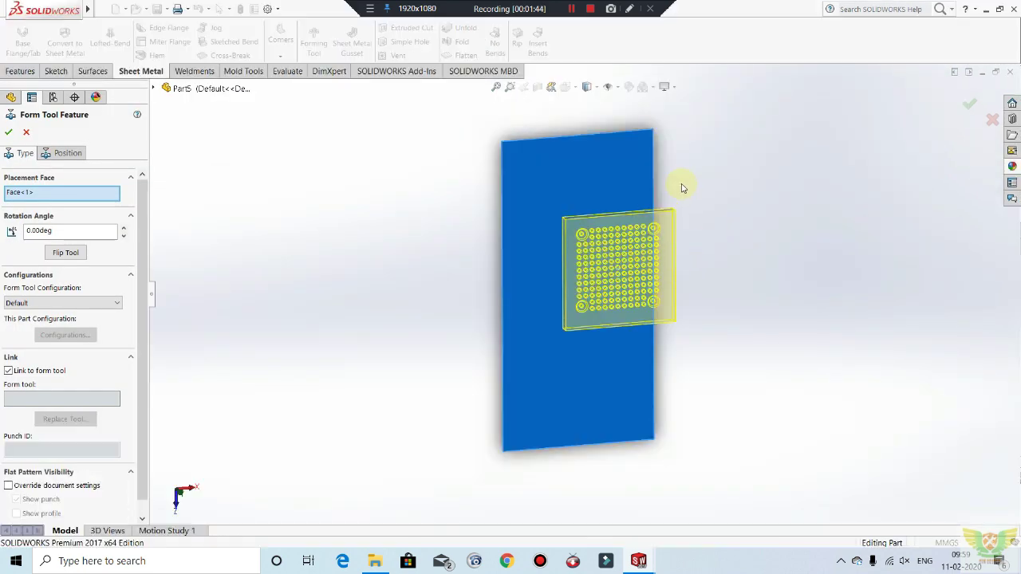
Step: In the form tool's position sketch, dimension its centre point 50 mm from the panel's right long edge, viewing the part from the top
{"action": "key", "text": "space"}
{"action": "mouse_move", "coordinate": [490, 349]}
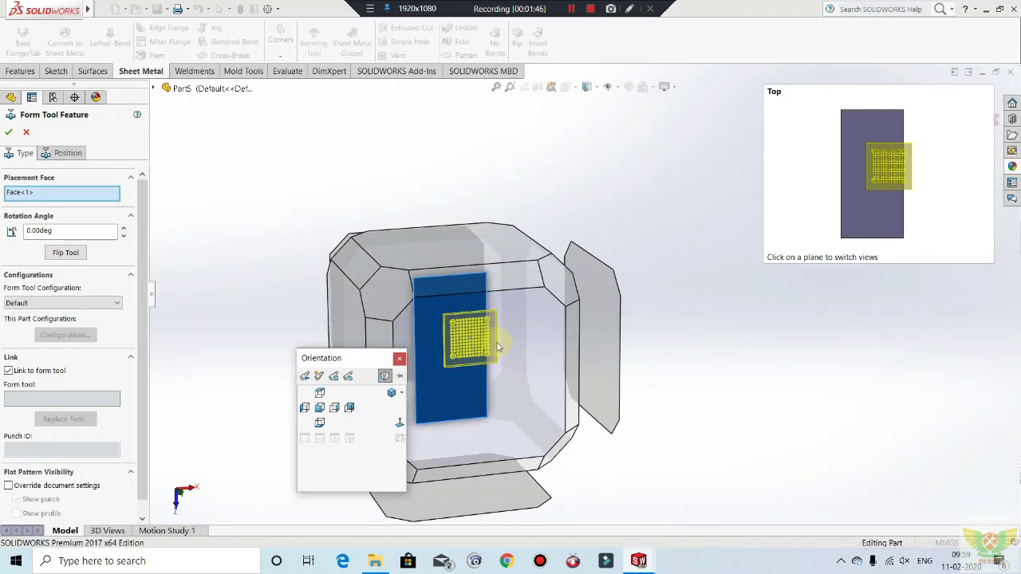
{"action": "left_click", "coordinate": [515, 322]}
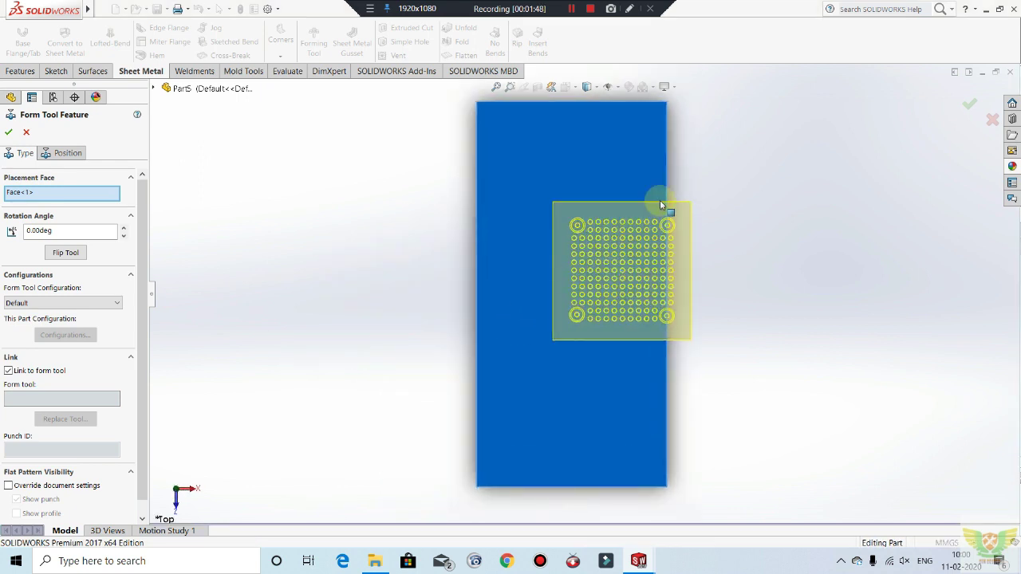
{"action": "left_click", "coordinate": [54, 153]}
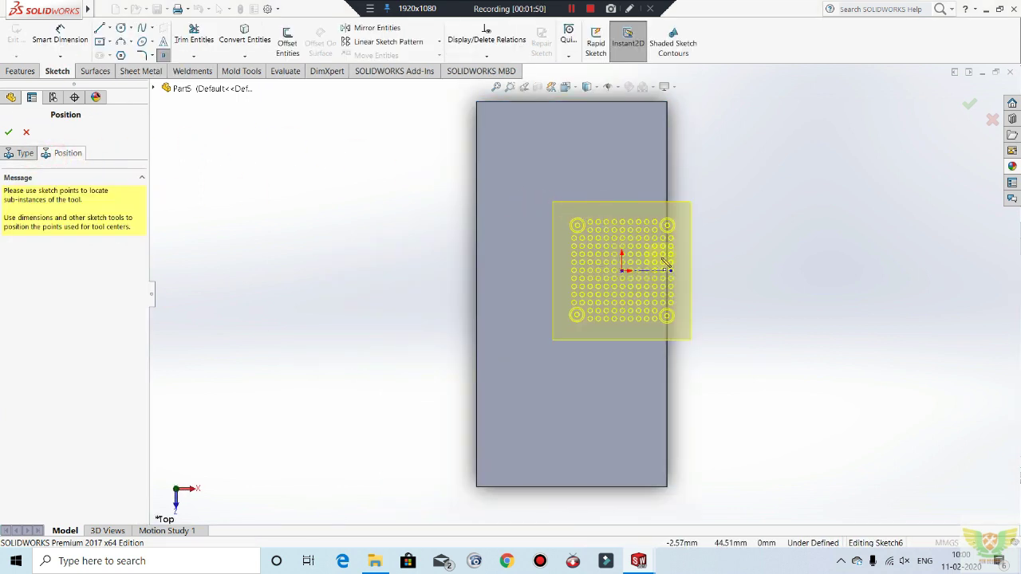
{"action": "left_click", "coordinate": [553, 284]}
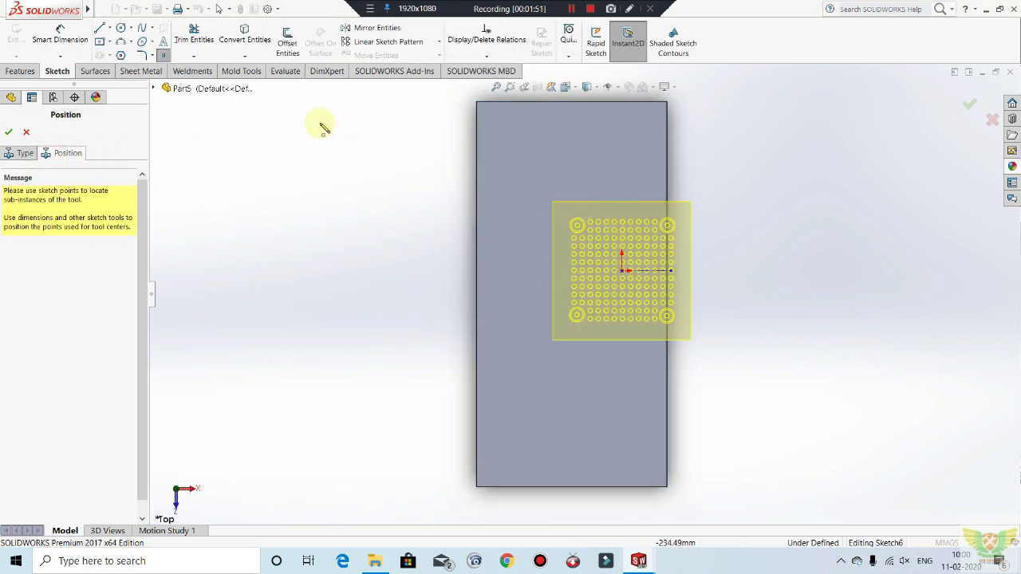
{"action": "left_click", "coordinate": [62, 36]}
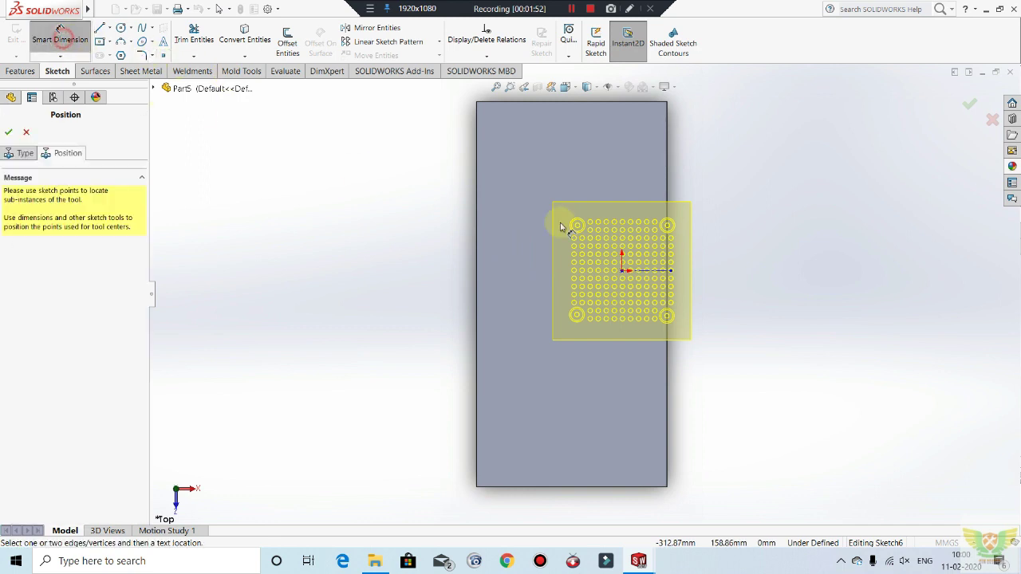
{"action": "left_click", "coordinate": [621, 272]}
{"action": "left_click", "coordinate": [668, 159]}
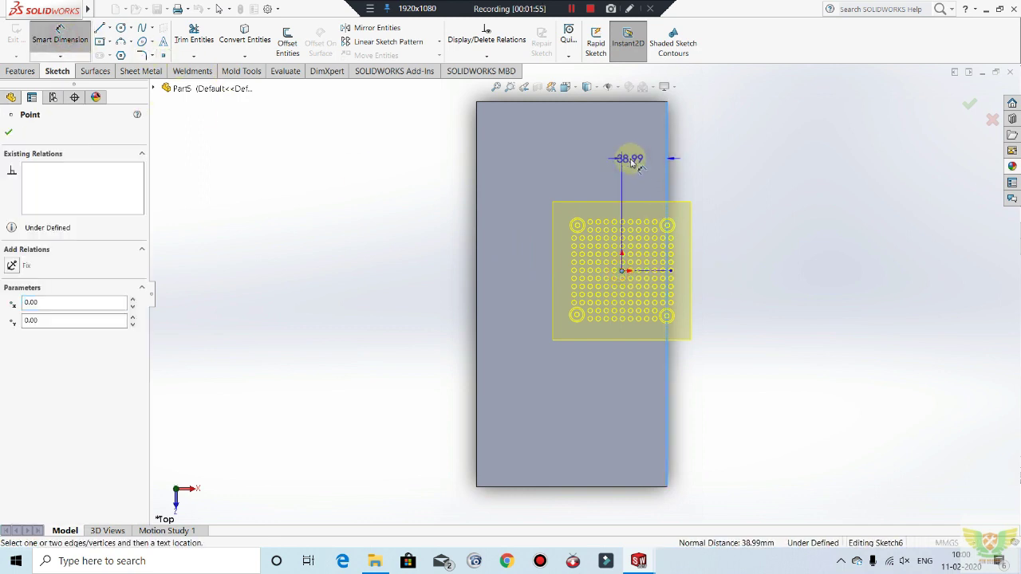
{"action": "left_click", "coordinate": [630, 160]}
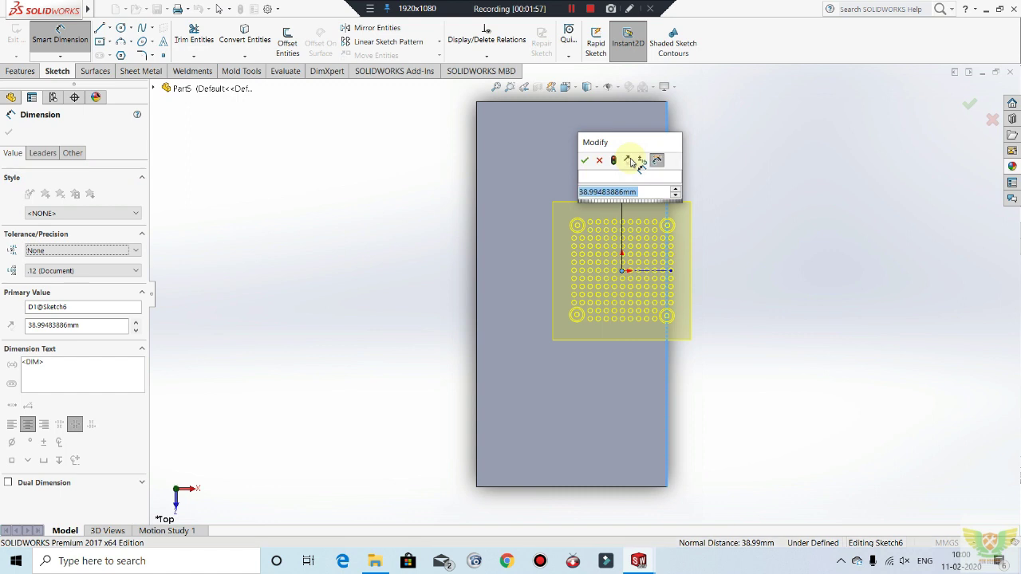
{"action": "type", "text": "50"}
{"action": "key", "text": "Return"}
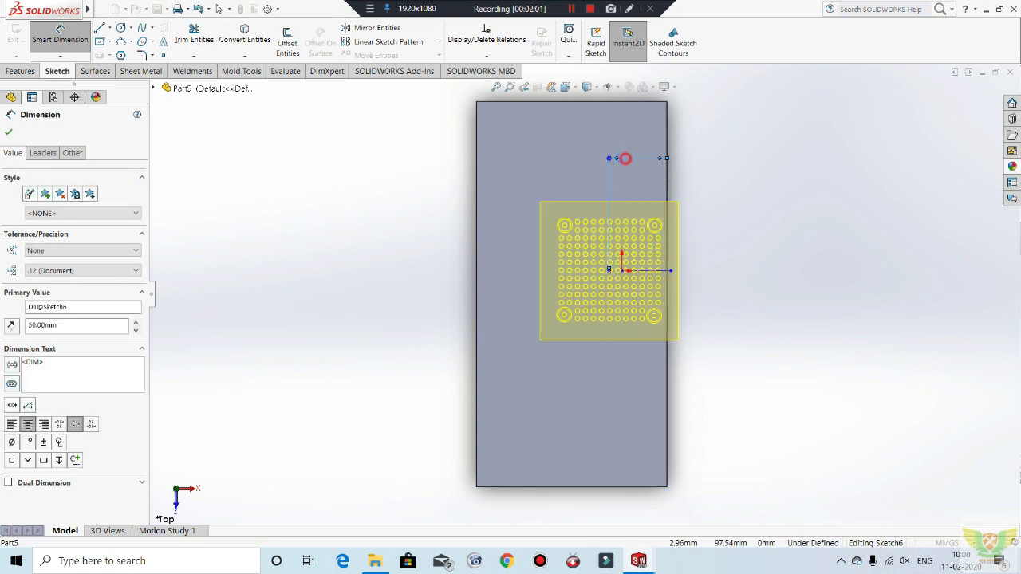
Step: Set the form tool centre's distance from the panel's right long edge to 60 mm
{"action": "double_click", "coordinate": [626, 159]}
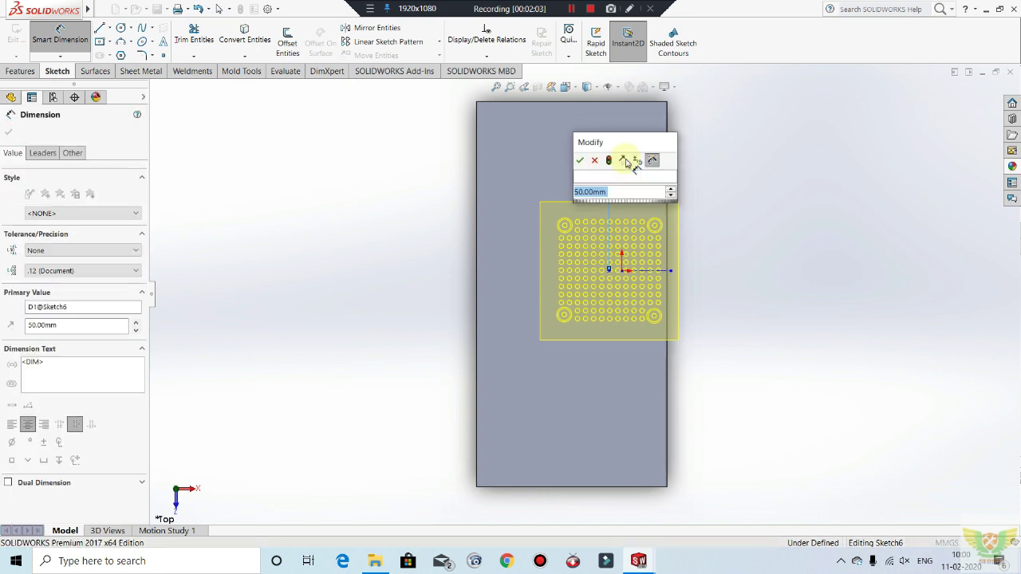
{"action": "type", "text": "60"}
{"action": "key", "text": "Return"}
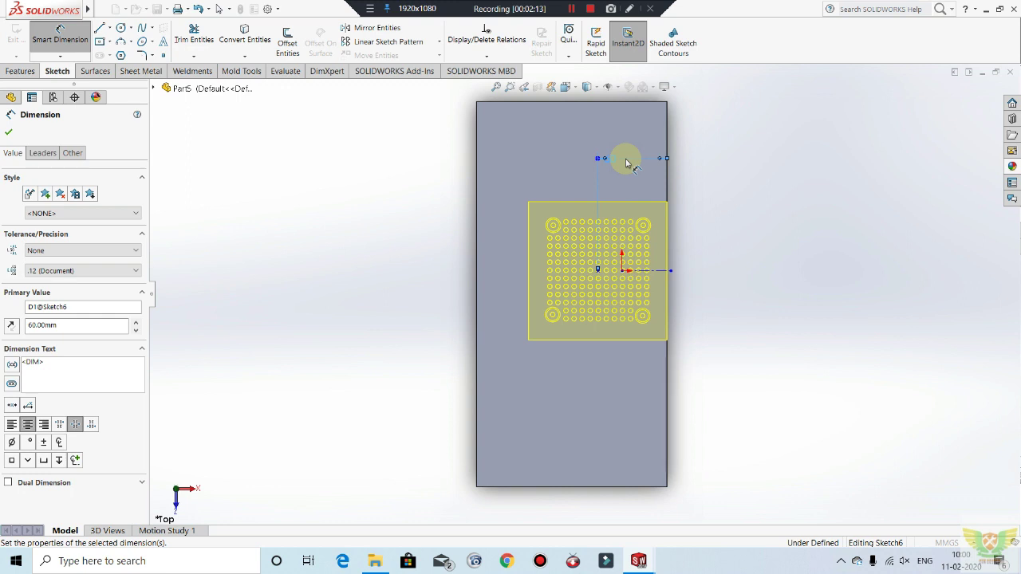
Step: Dimension the form tool's centre 160 mm from the panel's upper short edge and create the form tool feature
{"action": "left_click", "coordinate": [591, 103]}
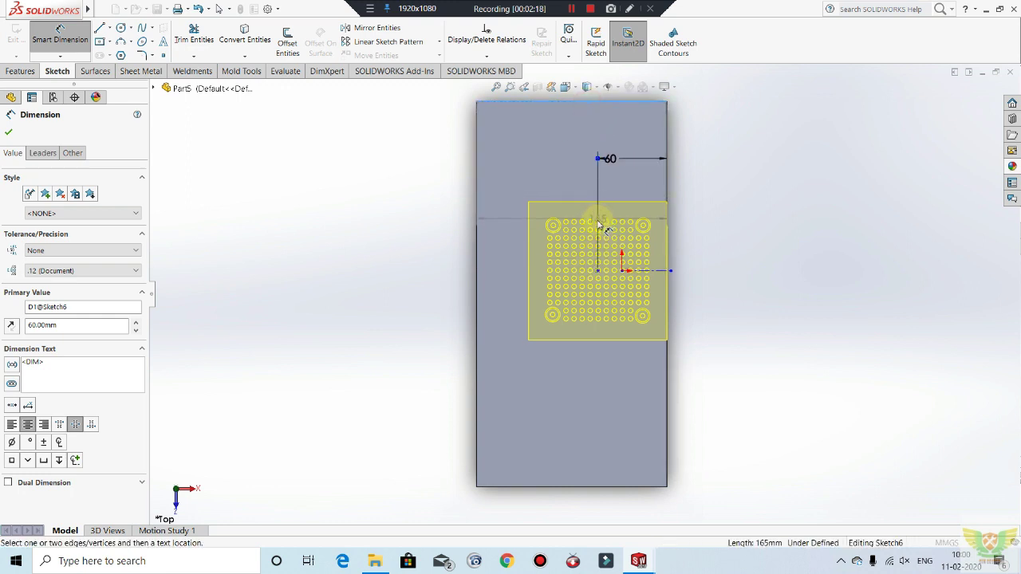
{"action": "left_click", "coordinate": [600, 273]}
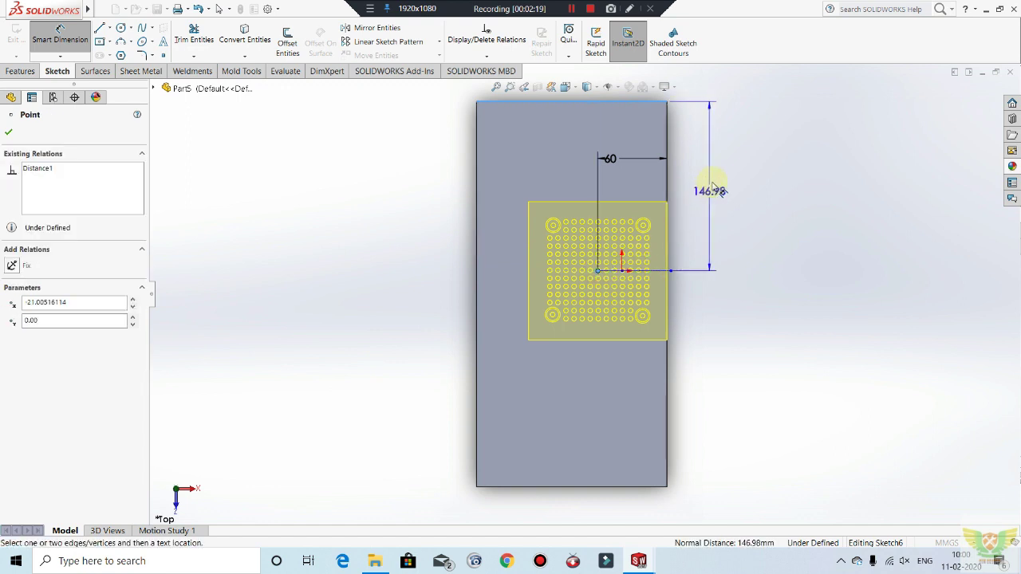
{"action": "left_click", "coordinate": [712, 201]}
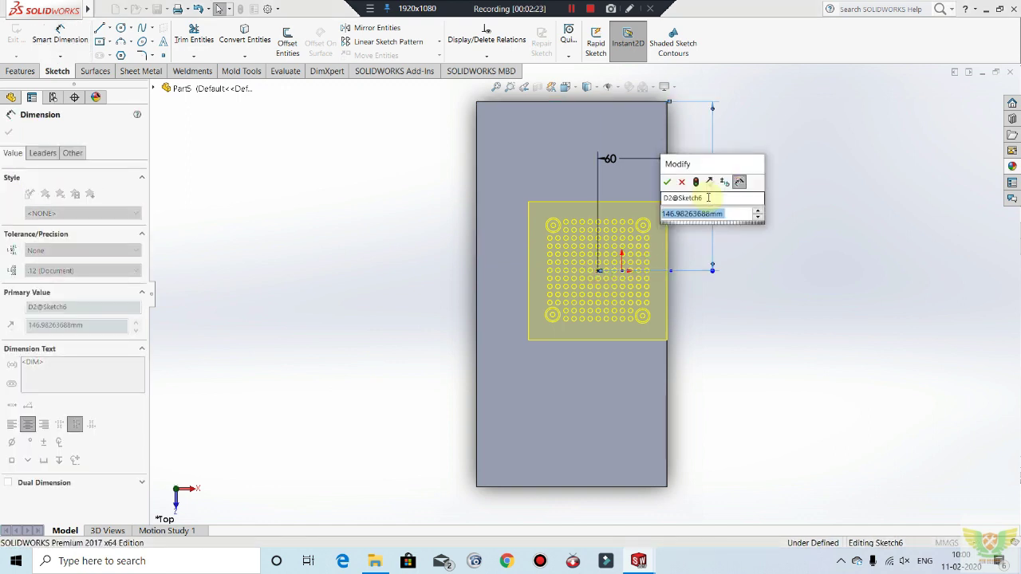
{"action": "type", "text": "160"}
{"action": "key", "text": "Return"}
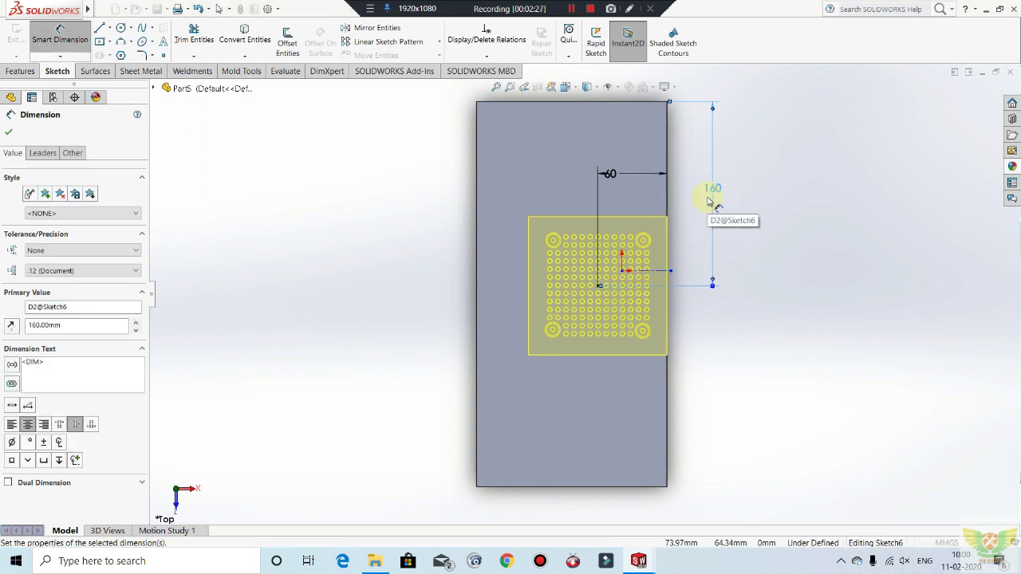
{"action": "left_click", "coordinate": [5, 133]}
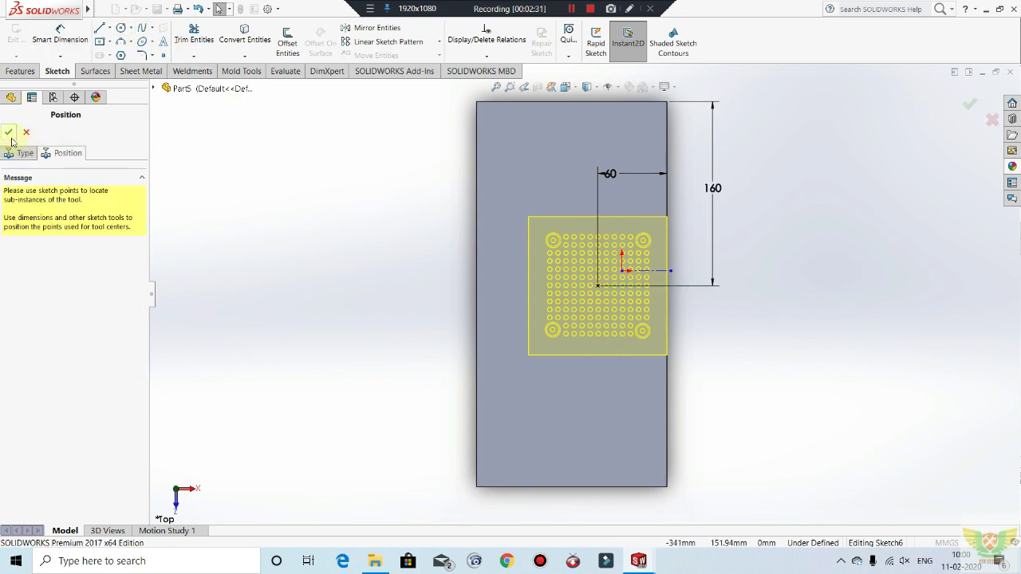
{"action": "right_click", "coordinate": [354, 201]}
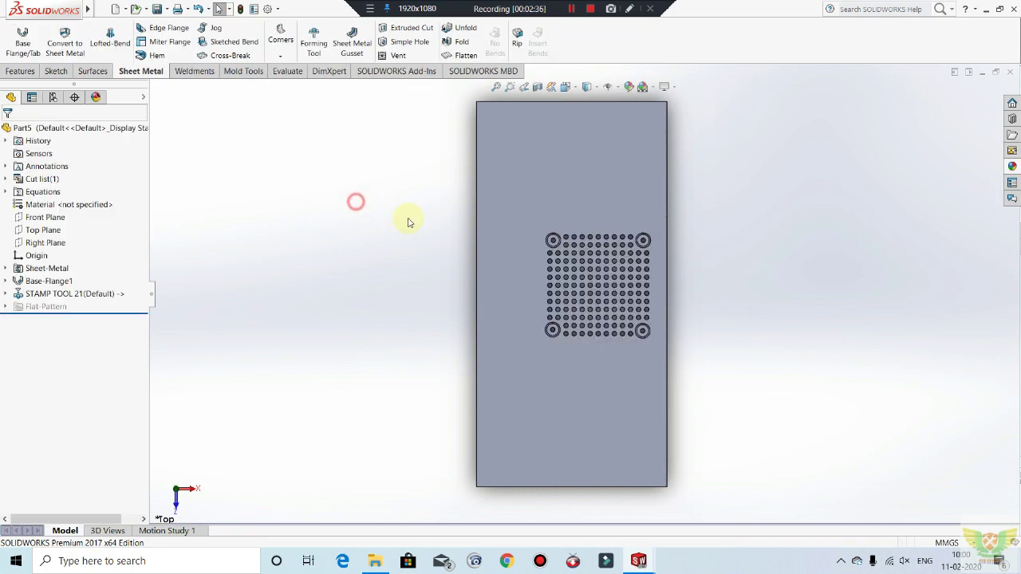
{"action": "middle_click_drag", "start_coordinate": [407, 222], "coordinate": [593, 273]}
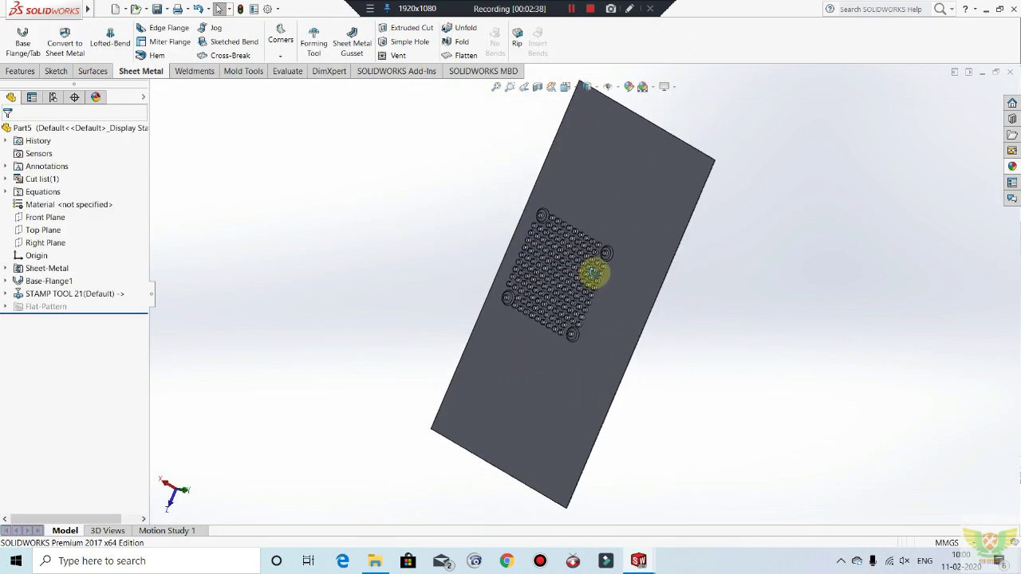
{"action": "scroll", "coordinate": [592, 272], "scroll_direction": "down", "scroll_amount": 5}
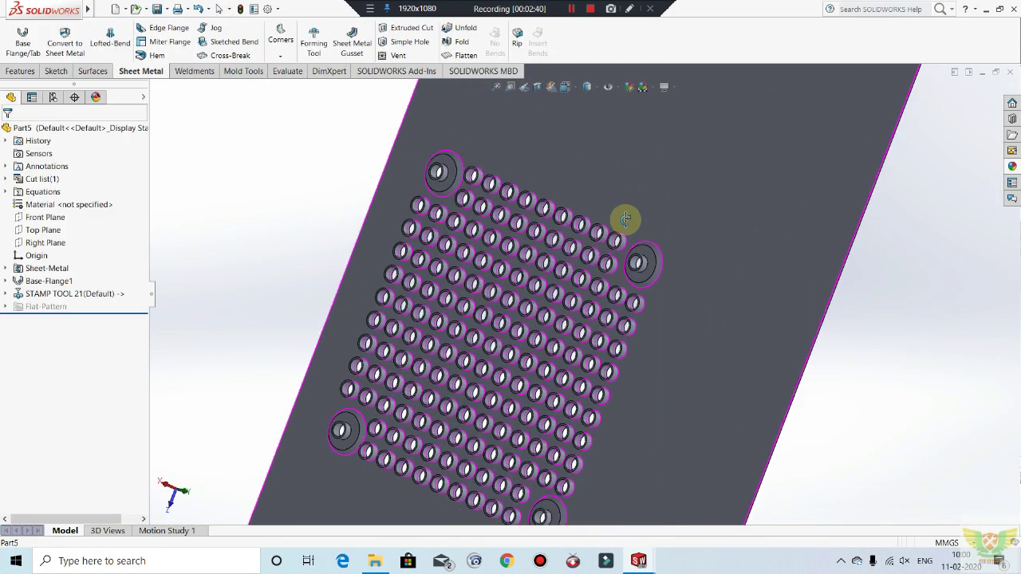
{"action": "mouse_move", "coordinate": [626, 217]}
{"action": "middle_mouse_down"}
{"action": "mouse_move", "coordinate": [667, 176]}
{"action": "mouse_move", "coordinate": [677, 213]}
{"action": "mouse_move", "coordinate": [624, 234]}
{"action": "middle_mouse_up"}
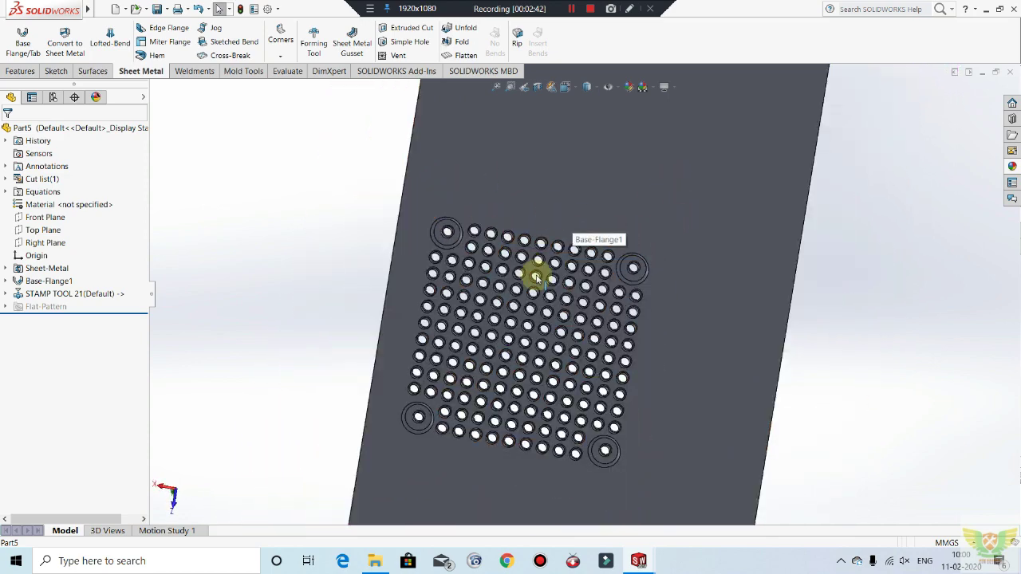
Step: Review the feature definition of the extruded cut across the stamped hole grid and close it without changes
{"action": "left_click", "coordinate": [571, 9]}
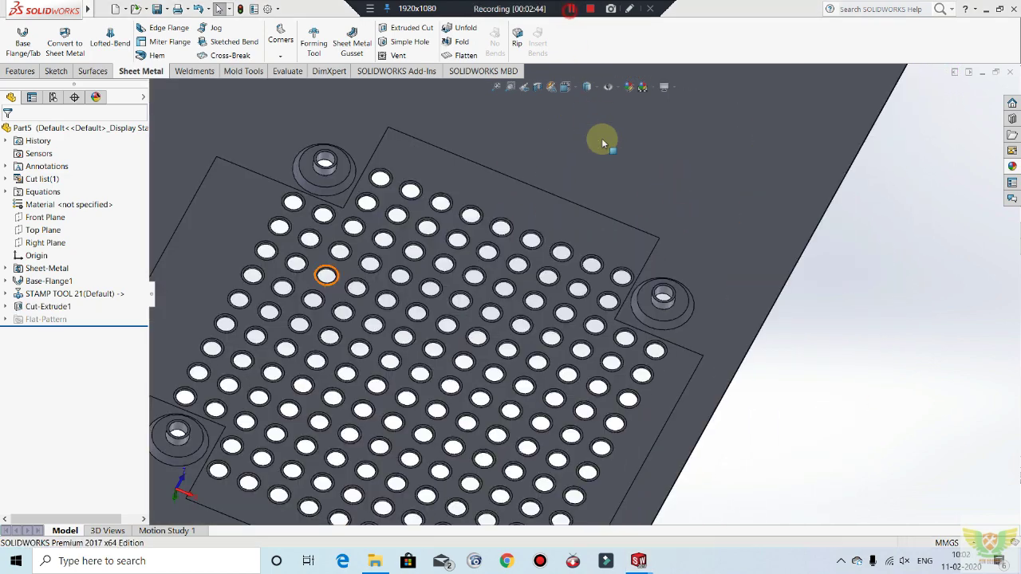
{"action": "scroll", "coordinate": [627, 171], "scroll_direction": "up", "scroll_amount": 4}
{"action": "left_click", "coordinate": [739, 336]}
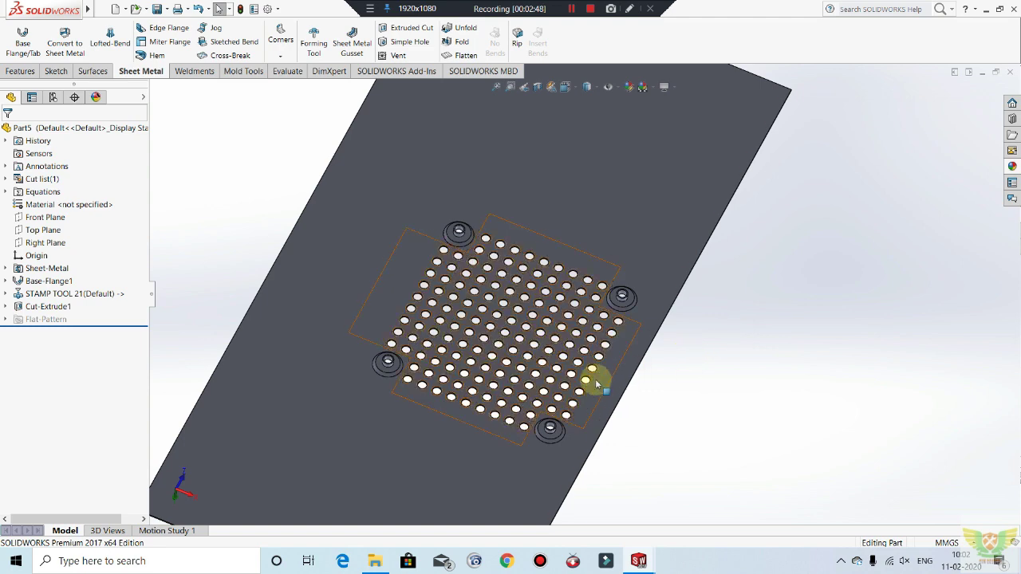
{"action": "scroll", "coordinate": [597, 265], "scroll_direction": "down", "scroll_amount": 2}
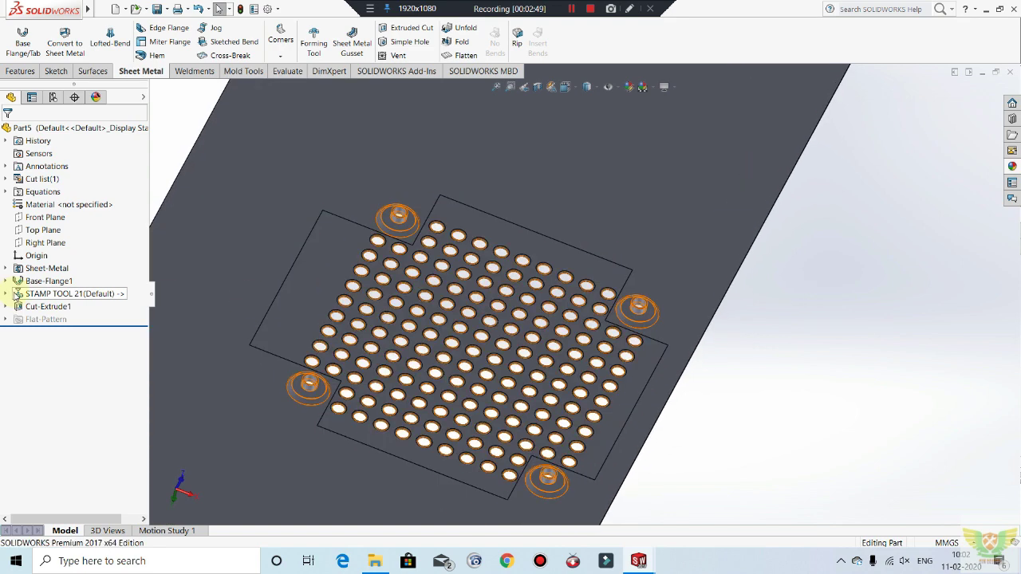
{"action": "left_click", "coordinate": [48, 306]}
{"action": "left_click", "coordinate": [66, 280]}
{"action": "right_click", "coordinate": [189, 303]}
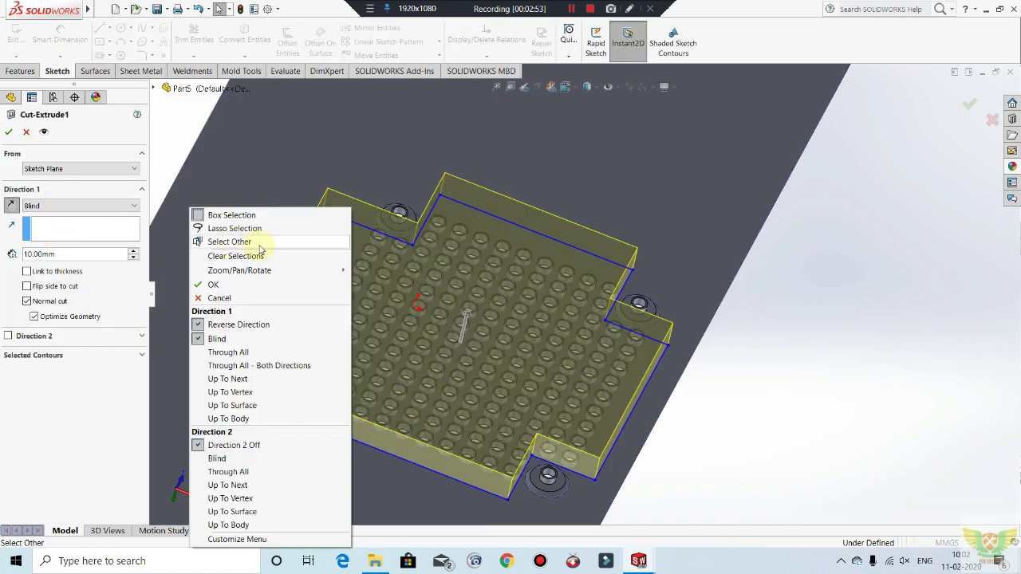
{"action": "left_click", "coordinate": [173, 157]}
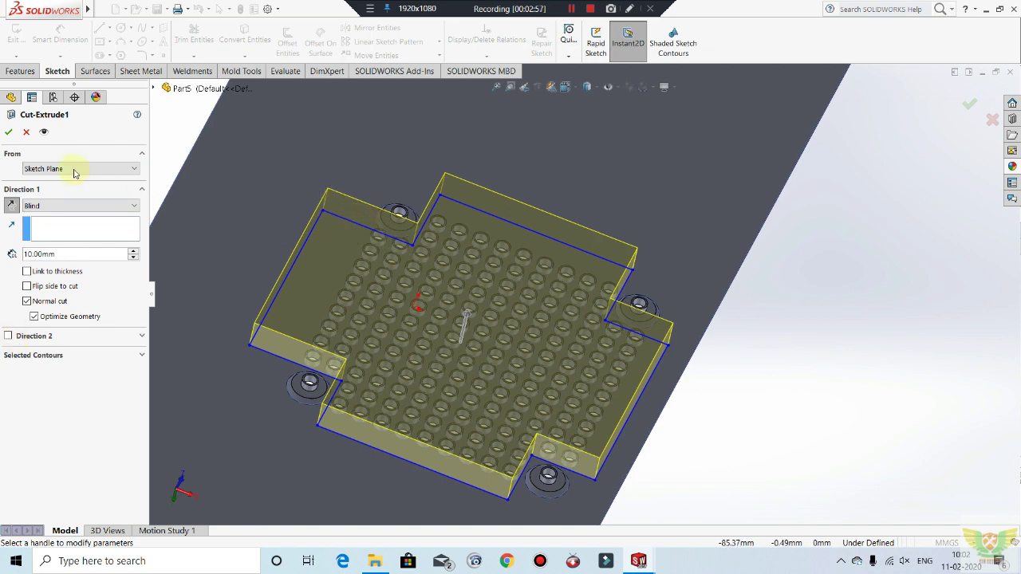
{"action": "left_click", "coordinate": [9, 133]}
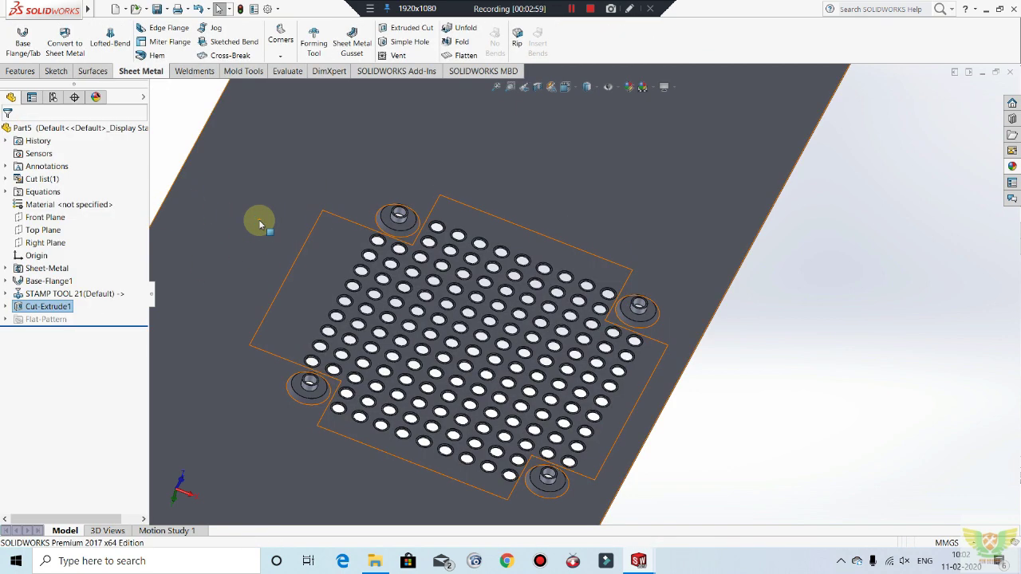
{"action": "left_click", "coordinate": [228, 214]}
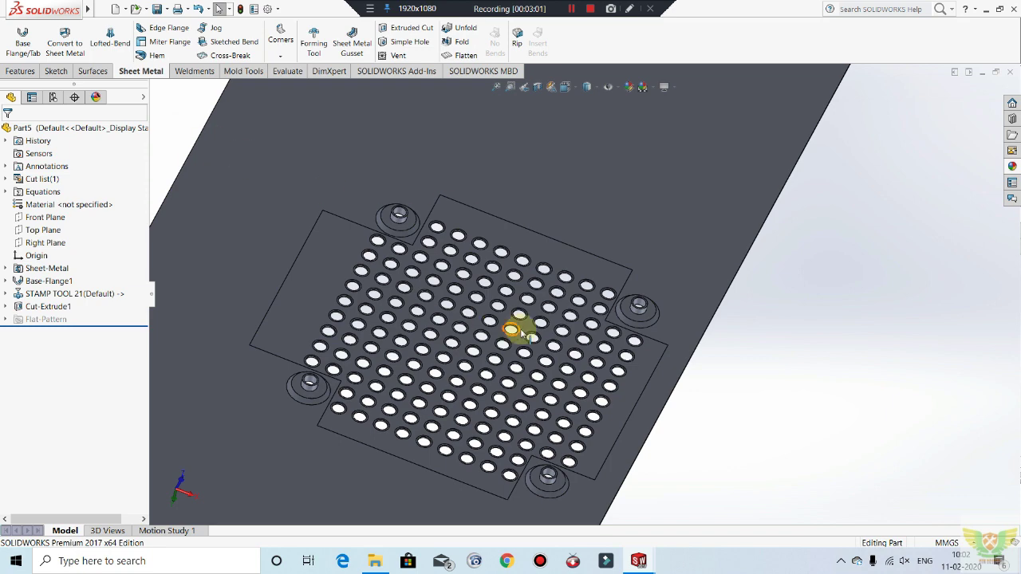
{"action": "left_click", "coordinate": [542, 267]}
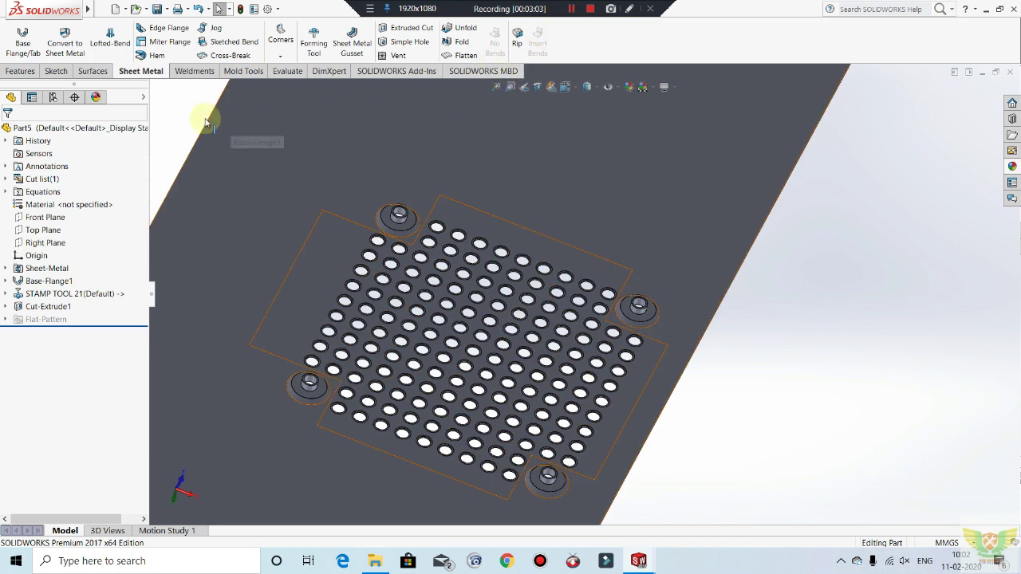
Step: Edit the extruded cut across the stamped hole grid and turn off its Optimize geometry option
{"action": "left_click", "coordinate": [48, 307]}
{"action": "right_click", "coordinate": [50, 307]}
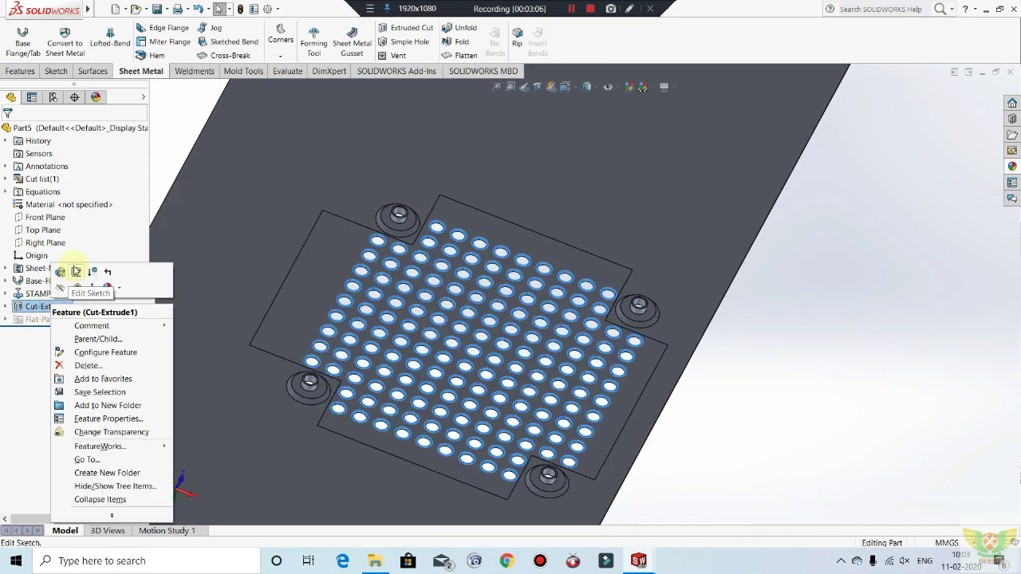
{"action": "left_click", "coordinate": [74, 271]}
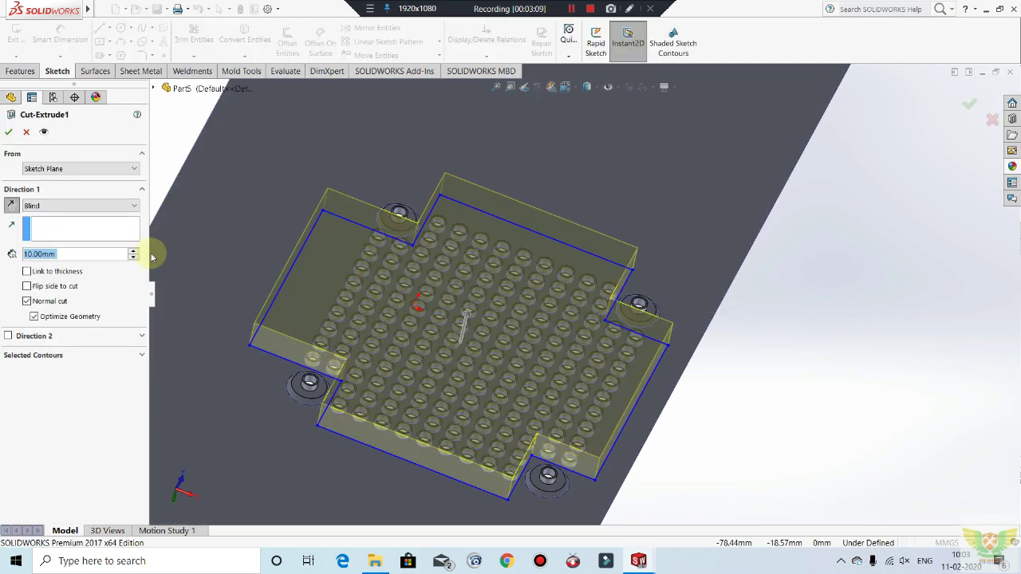
{"action": "left_click", "coordinate": [34, 316]}
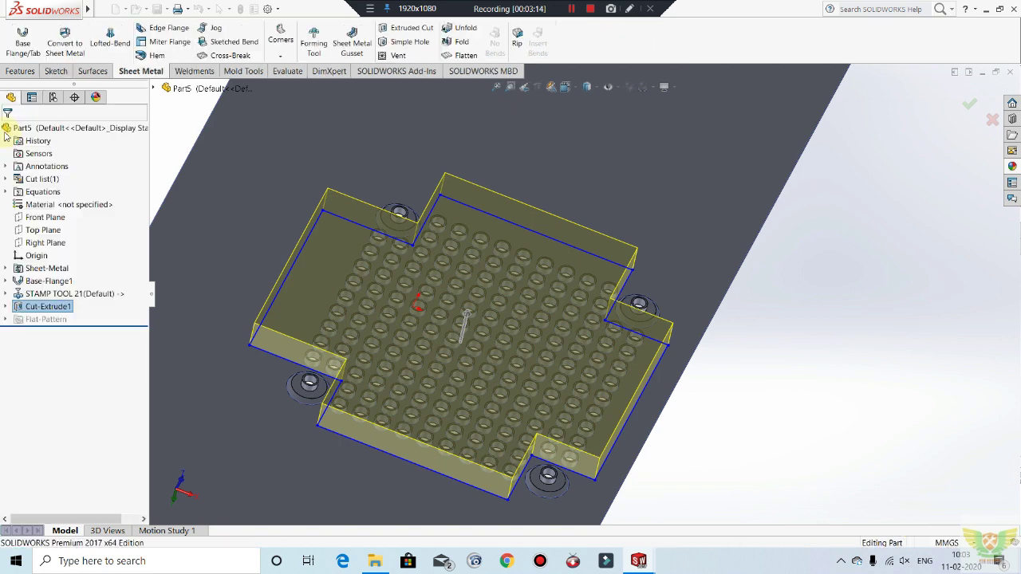
Step: Examine the ventilation hole grid, its four corner bosses and the whole panel from several angles
{"action": "scroll", "coordinate": [574, 223], "scroll_direction": "up", "scroll_amount": 3}
{"action": "scroll", "coordinate": [566, 233], "scroll_direction": "down", "scroll_amount": 2}
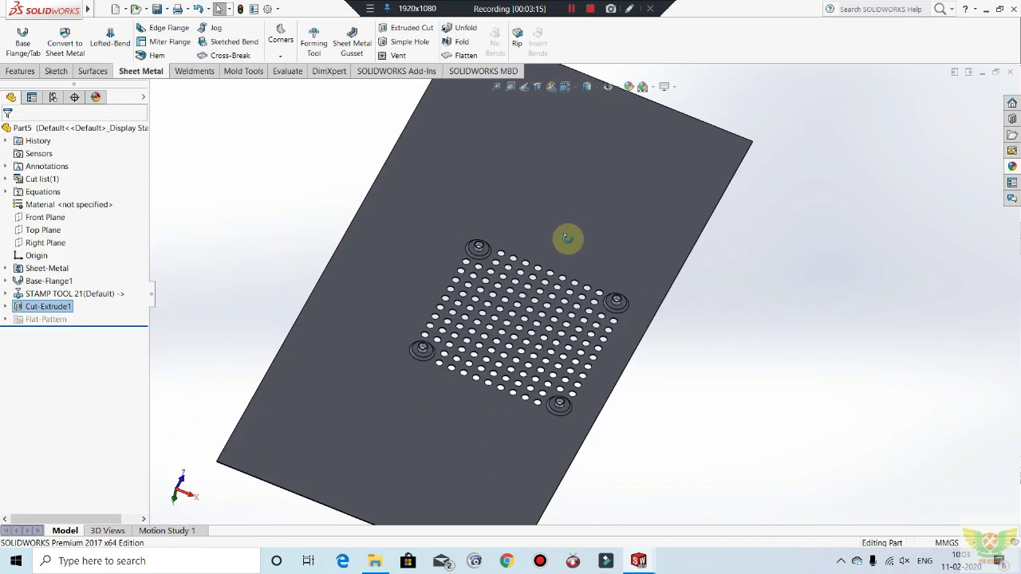
{"action": "scroll", "coordinate": [431, 339], "scroll_direction": "down", "scroll_amount": 3}
{"action": "scroll", "coordinate": [431, 339], "scroll_direction": "down", "scroll_amount": 2}
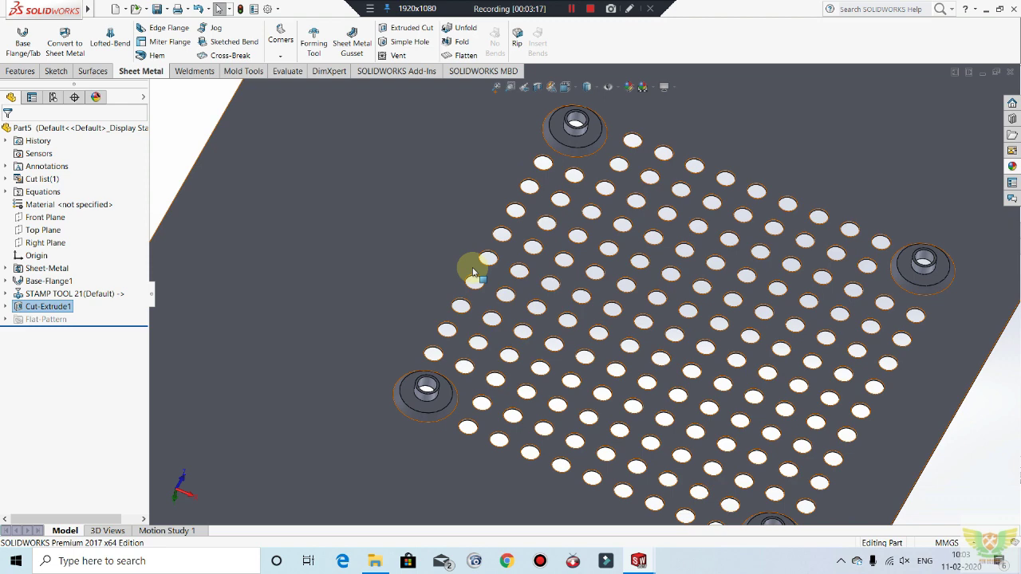
{"action": "scroll", "coordinate": [553, 255], "scroll_direction": "up", "scroll_amount": 3}
{"action": "scroll", "coordinate": [715, 278], "scroll_direction": "down", "scroll_amount": 2}
{"action": "scroll", "coordinate": [667, 316], "scroll_direction": "up", "scroll_amount": 2}
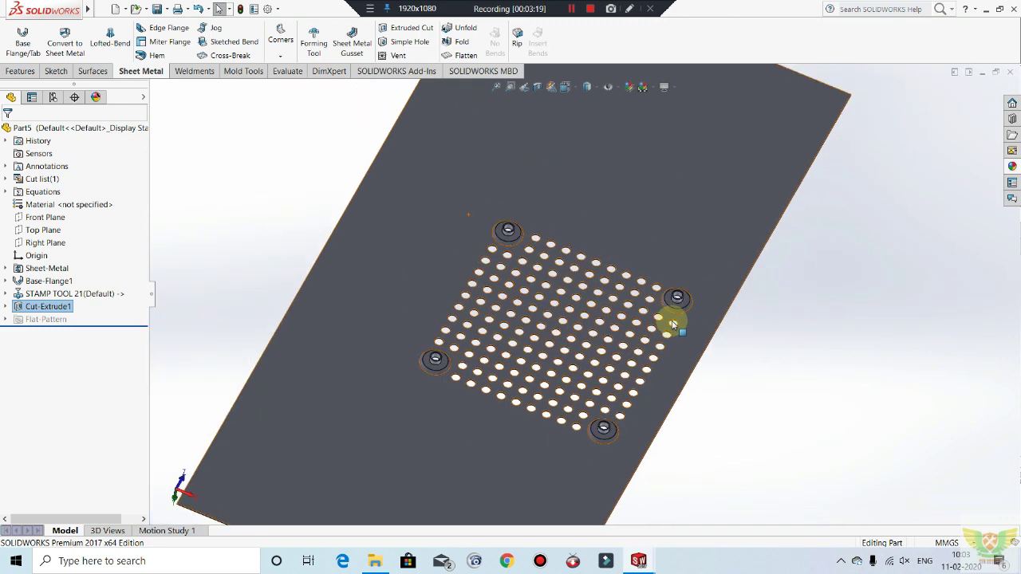
{"action": "scroll", "coordinate": [644, 311], "scroll_direction": "down", "scroll_amount": 2}
{"action": "scroll", "coordinate": [645, 311], "scroll_direction": "up", "scroll_amount": 3}
{"action": "scroll", "coordinate": [558, 312], "scroll_direction": "down", "scroll_amount": 2}
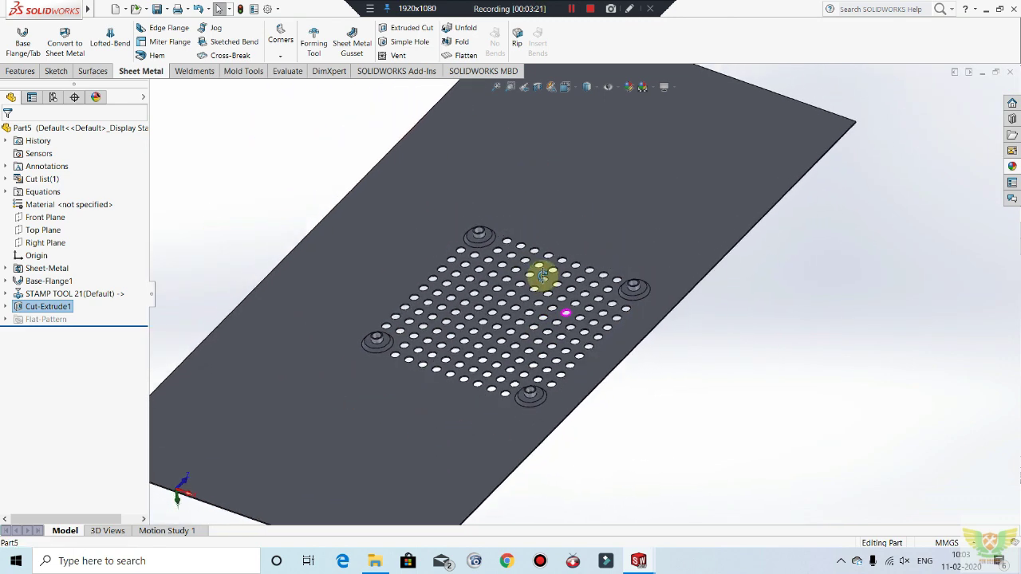
{"action": "middle_click_drag", "start_coordinate": [552, 305], "coordinate": [607, 272]}
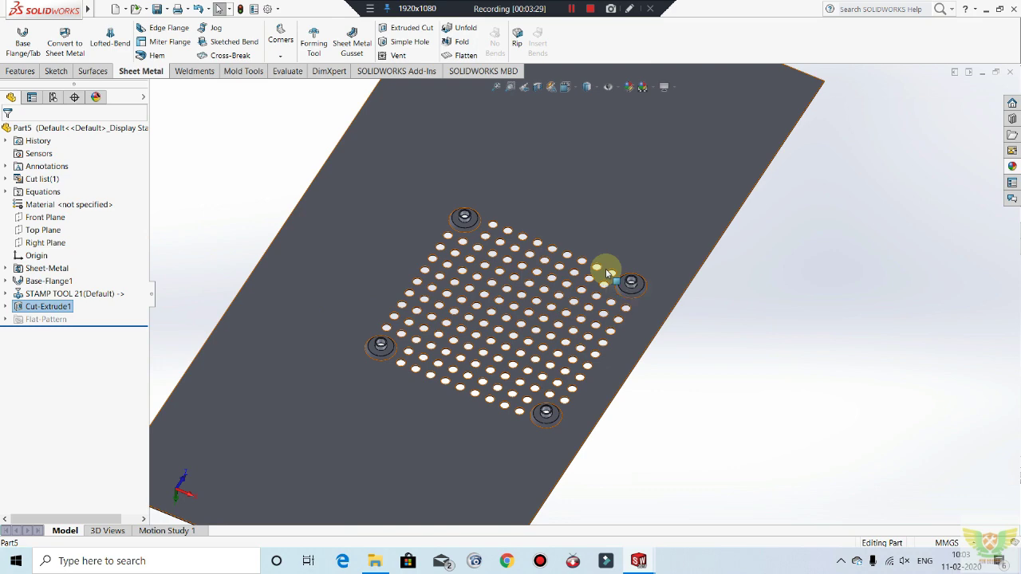
{"action": "middle_click_drag", "start_coordinate": [606, 273], "coordinate": [564, 342]}
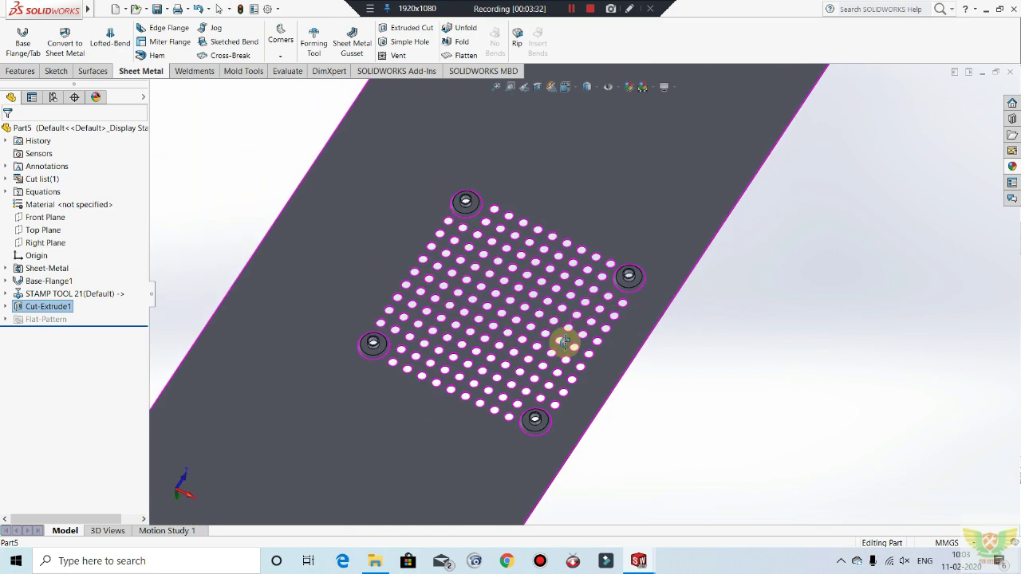
{"action": "left_click", "coordinate": [571, 9]}
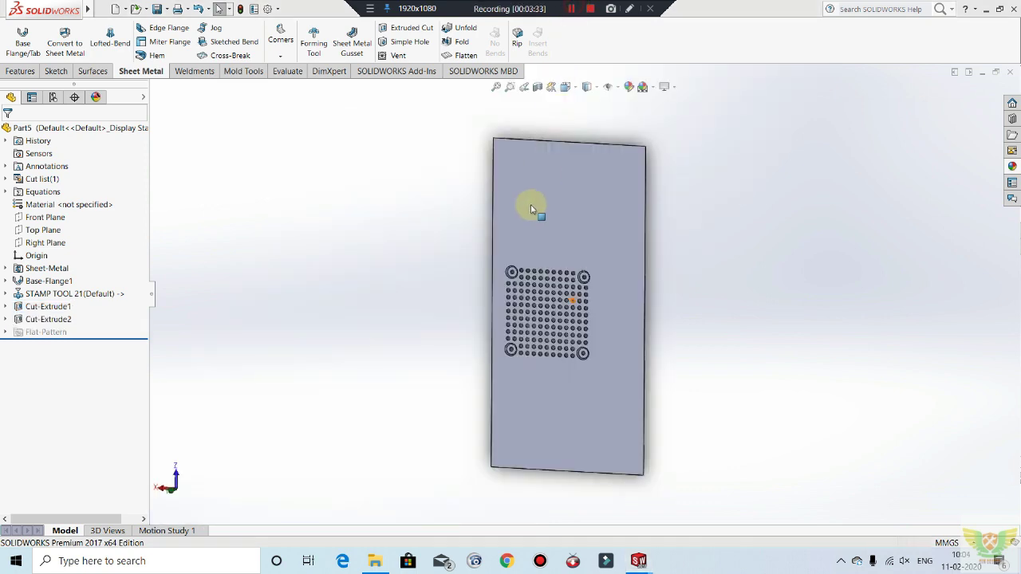
{"action": "middle_click_drag", "start_coordinate": [531, 209], "coordinate": [622, 250]}
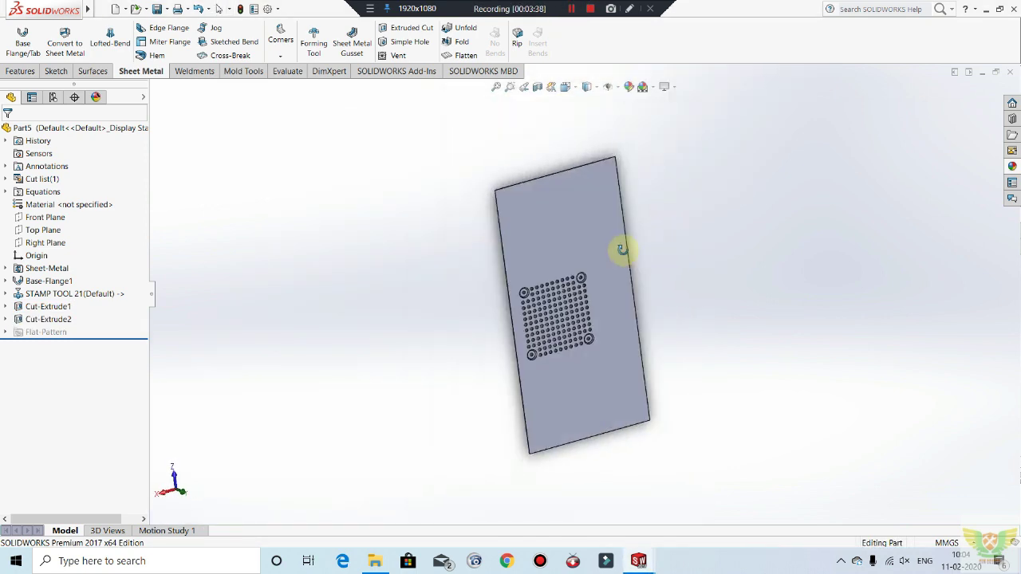
{"action": "scroll", "coordinate": [602, 208], "scroll_direction": "down", "scroll_amount": 3}
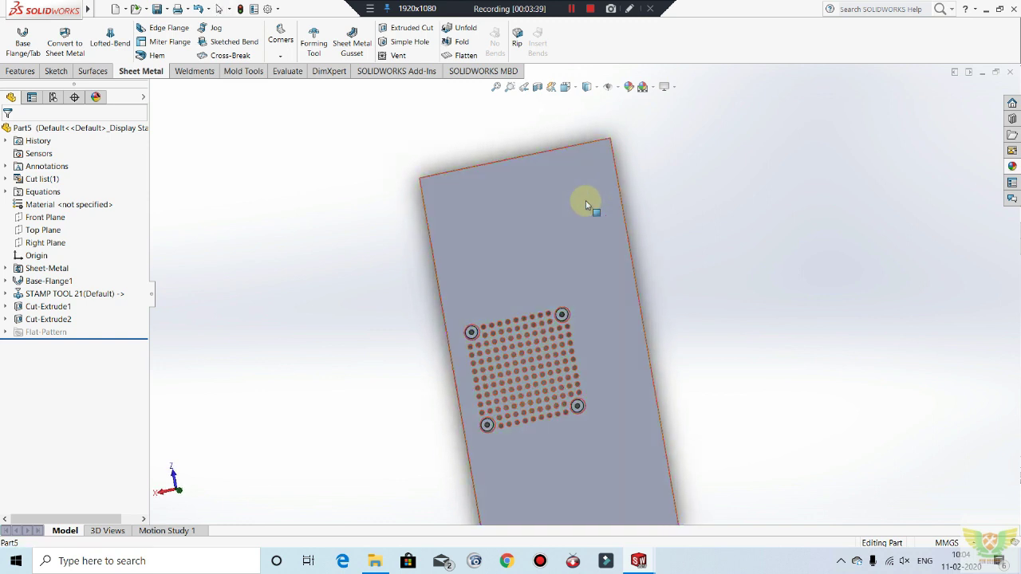
{"action": "scroll", "coordinate": [481, 308], "scroll_direction": "up", "scroll_amount": 3}
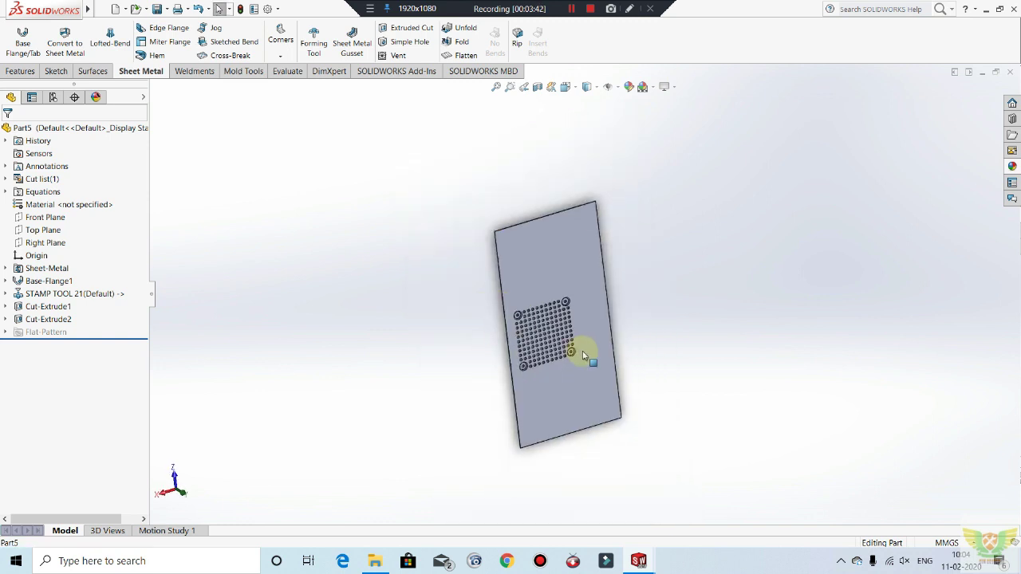
{"action": "middle_click_drag", "start_coordinate": [582, 356], "coordinate": [609, 337]}
{"action": "scroll", "coordinate": [588, 377], "scroll_direction": "down", "scroll_amount": 3}
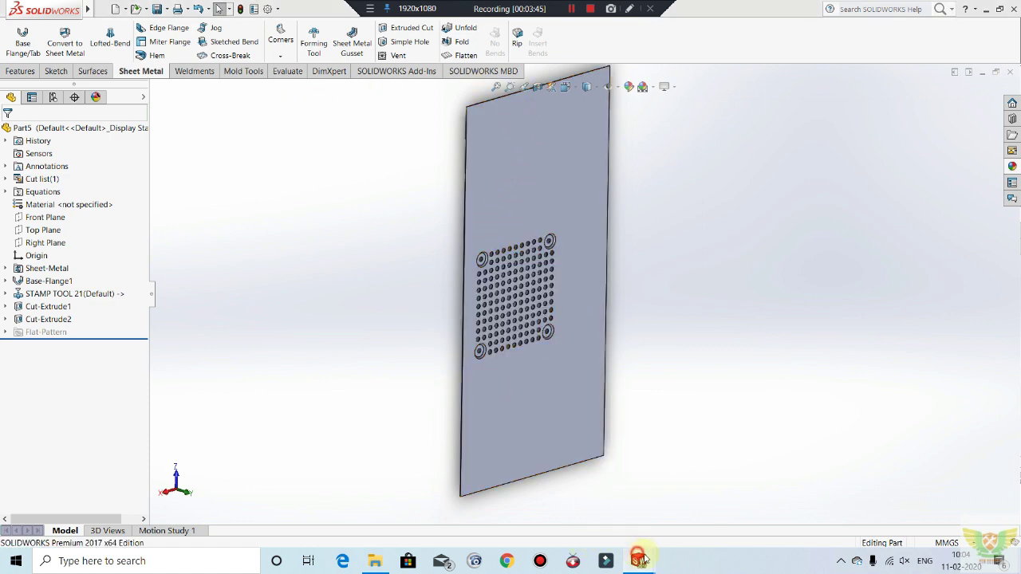
Step: Try to insert the FORM TOOL 3 forming tool from the CPU folder in File Explorer onto the panel's large face
{"action": "mouse_move", "coordinate": [636, 559]}
{"action": "mouse_move", "coordinate": [790, 533]}
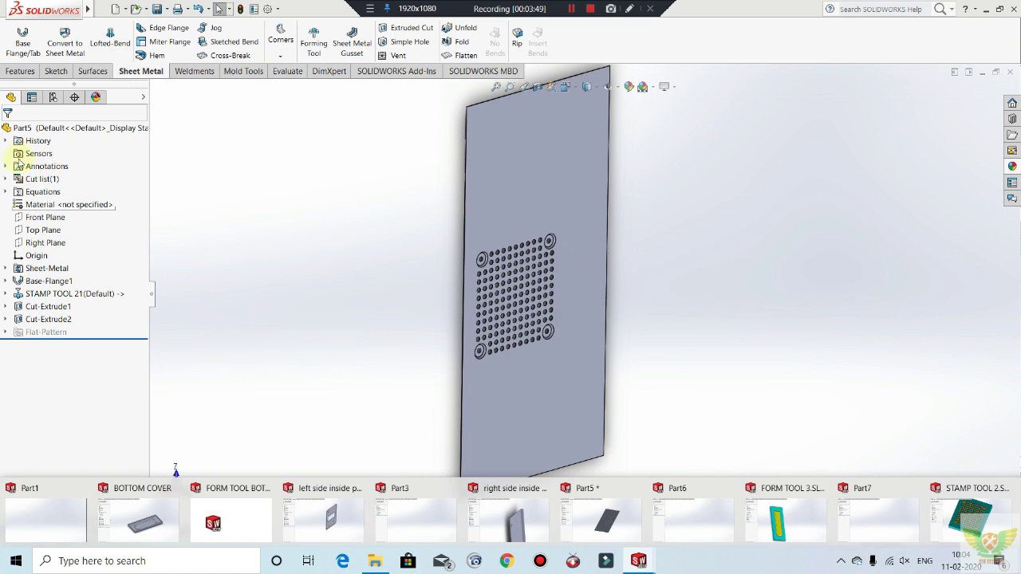
{"action": "left_click", "coordinate": [1000, 9]}
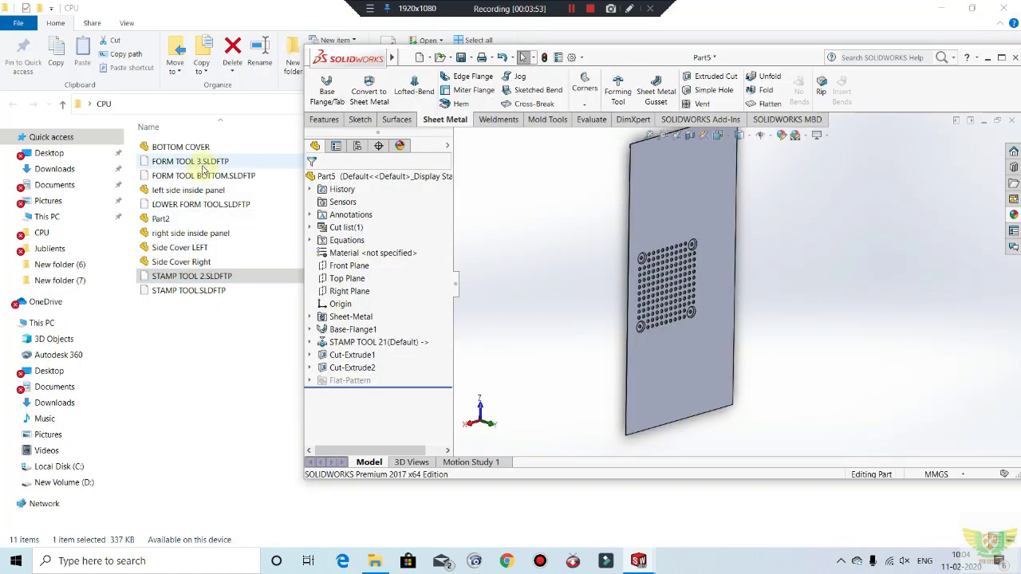
{"action": "left_click", "coordinate": [203, 166]}
{"action": "left_click", "coordinate": [638, 561]}
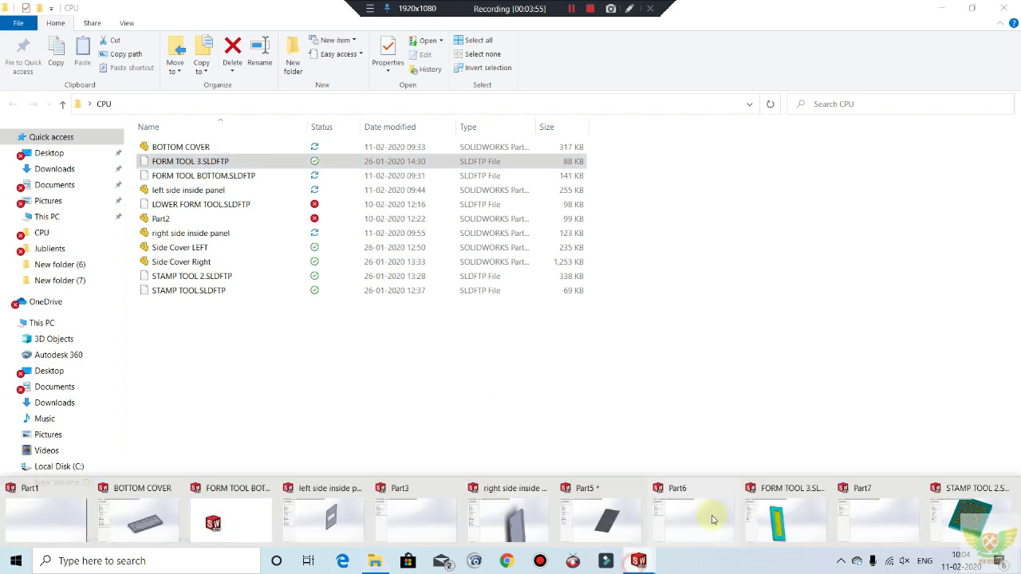
{"action": "left_click", "coordinate": [603, 533]}
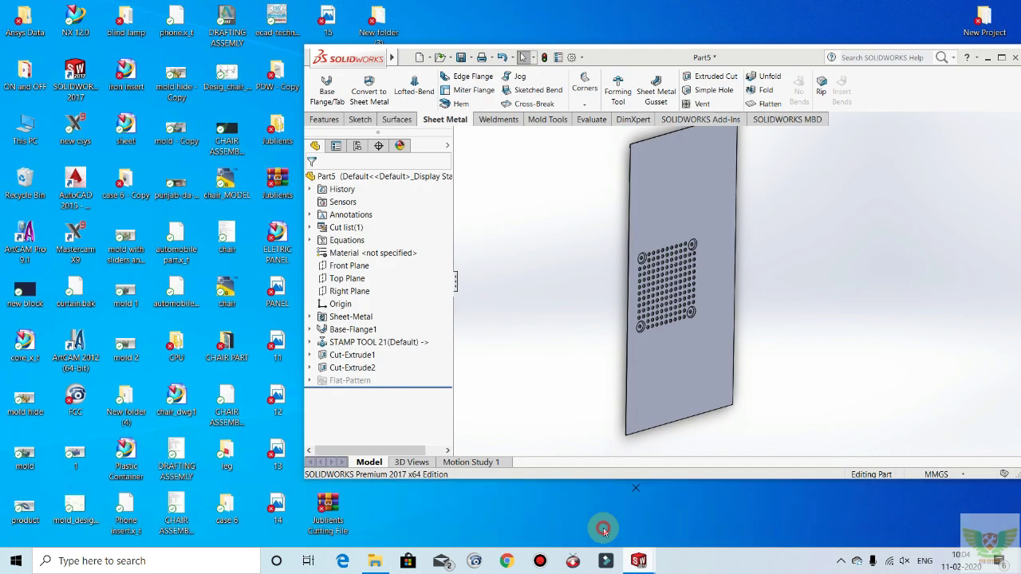
{"action": "left_click_drag", "start_coordinate": [197, 163], "coordinate": [646, 236]}
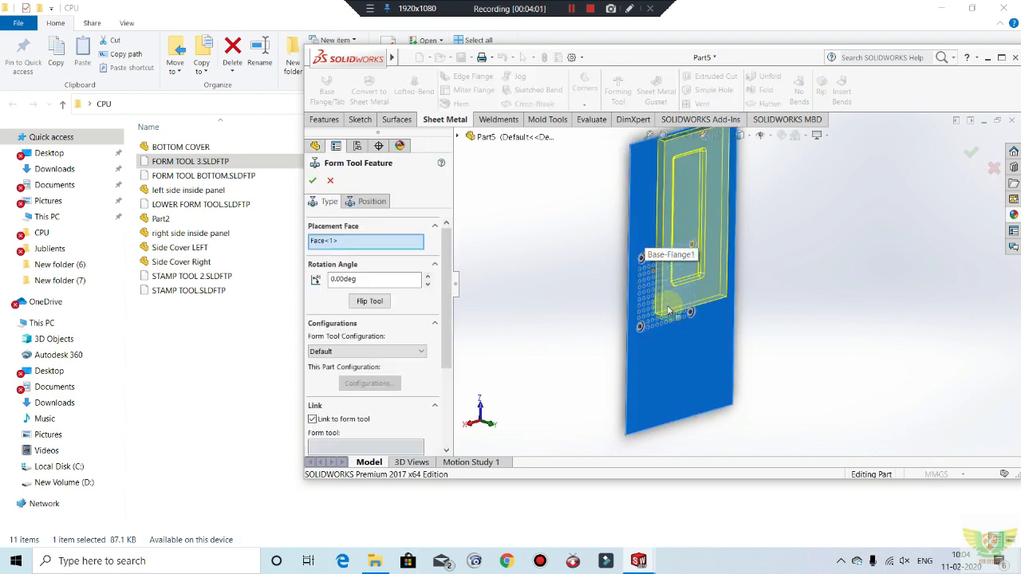
Step: View the panel face-on in the maximized window and open the position sketch of the form tool feature
{"action": "scroll", "coordinate": [673, 312], "scroll_direction": "up", "scroll_amount": 2}
{"action": "middle_click_drag", "start_coordinate": [676, 294], "coordinate": [645, 273]}
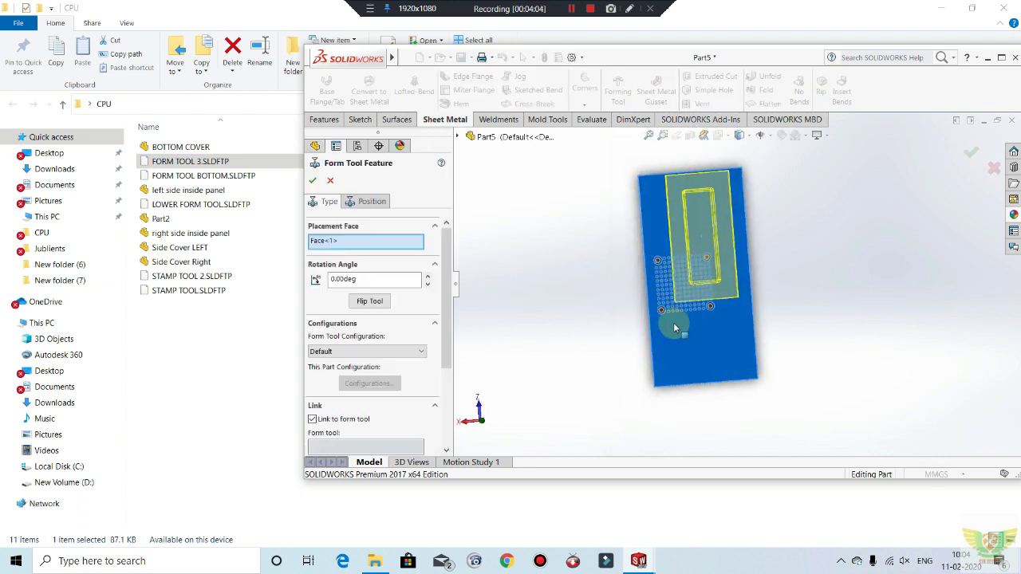
{"action": "left_click", "coordinate": [1003, 58]}
{"action": "scroll", "coordinate": [713, 219], "scroll_direction": "down", "scroll_amount": 3}
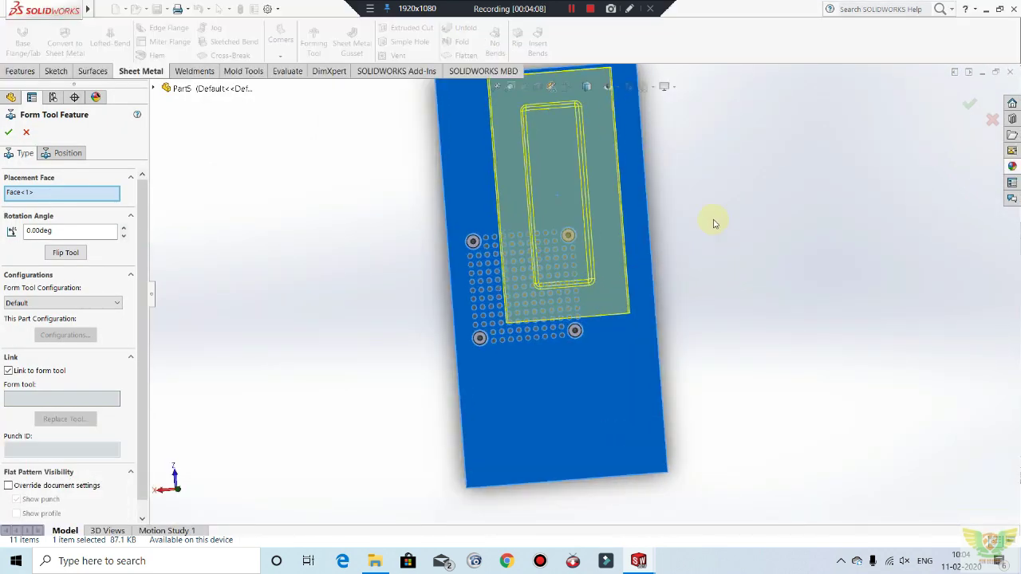
{"action": "scroll", "coordinate": [799, 233], "scroll_direction": "up", "scroll_amount": 1}
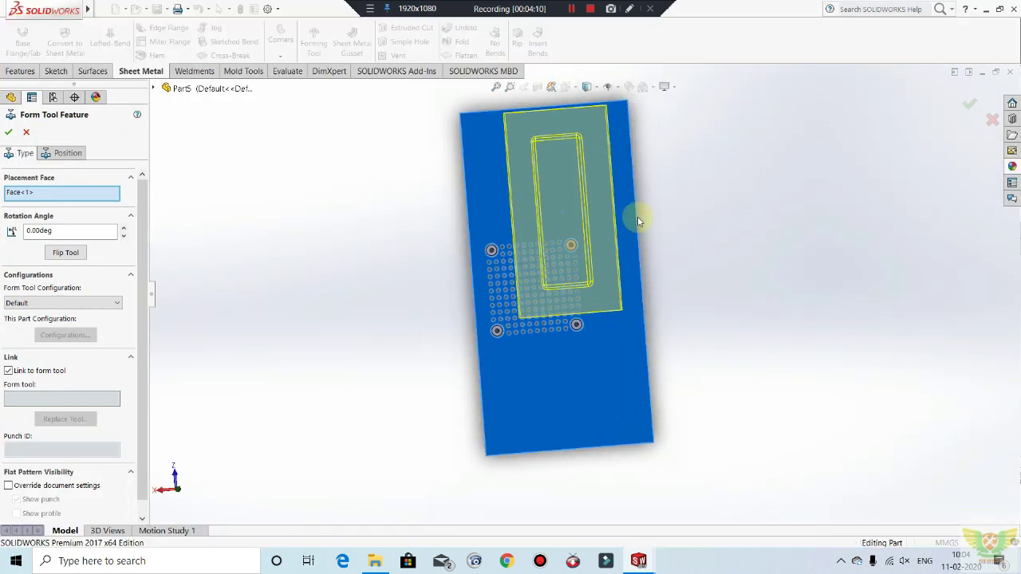
{"action": "key", "text": "space"}
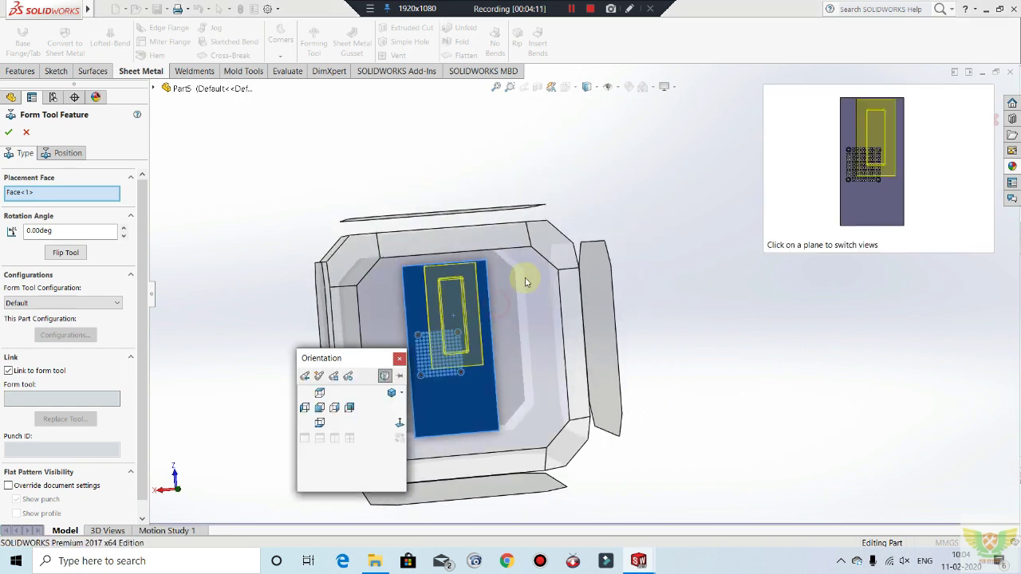
{"action": "left_click", "coordinate": [527, 284]}
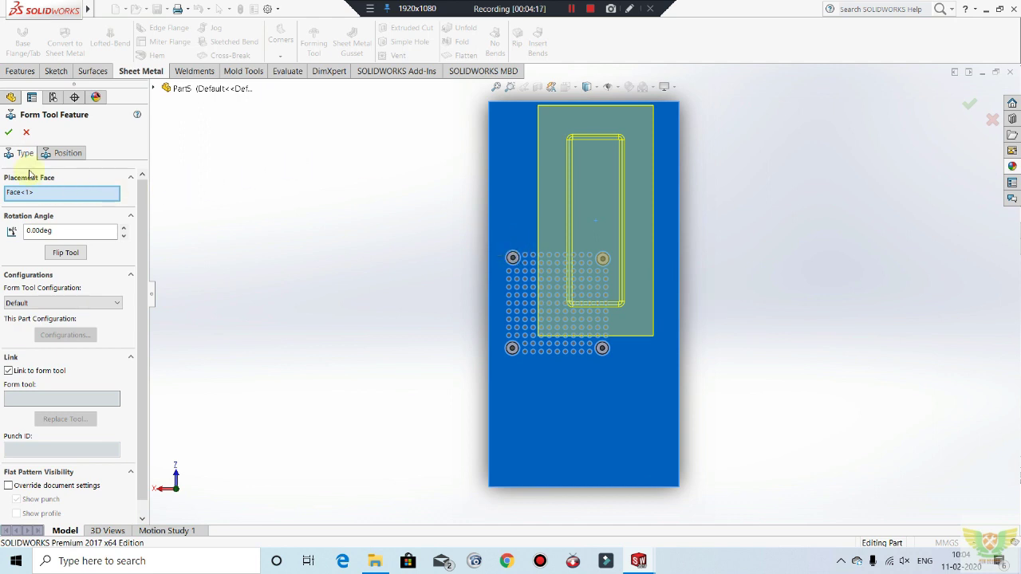
{"action": "left_click", "coordinate": [61, 154]}
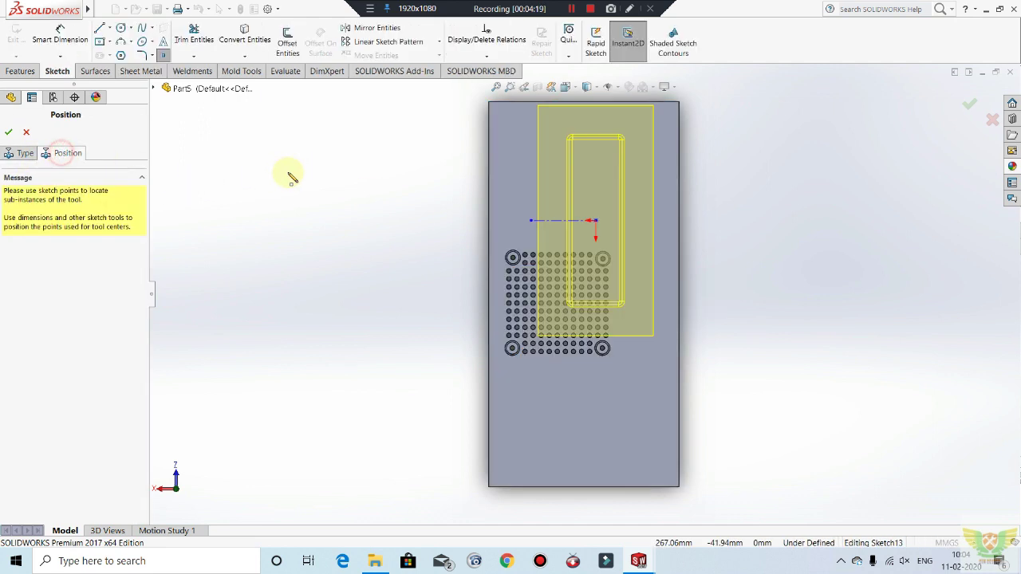
{"action": "left_click", "coordinate": [571, 8]}
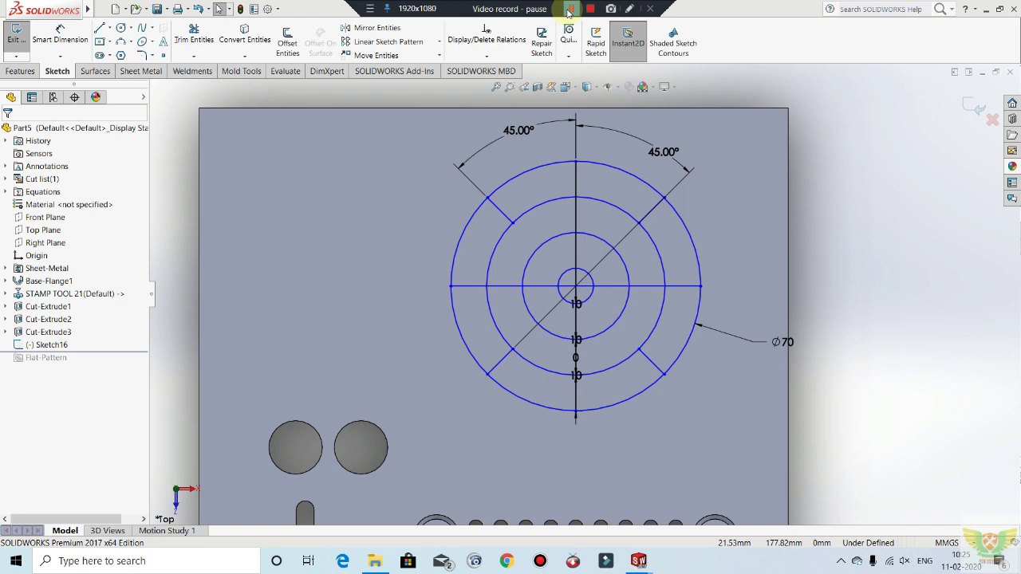
{"action": "left_click", "coordinate": [588, 6]}
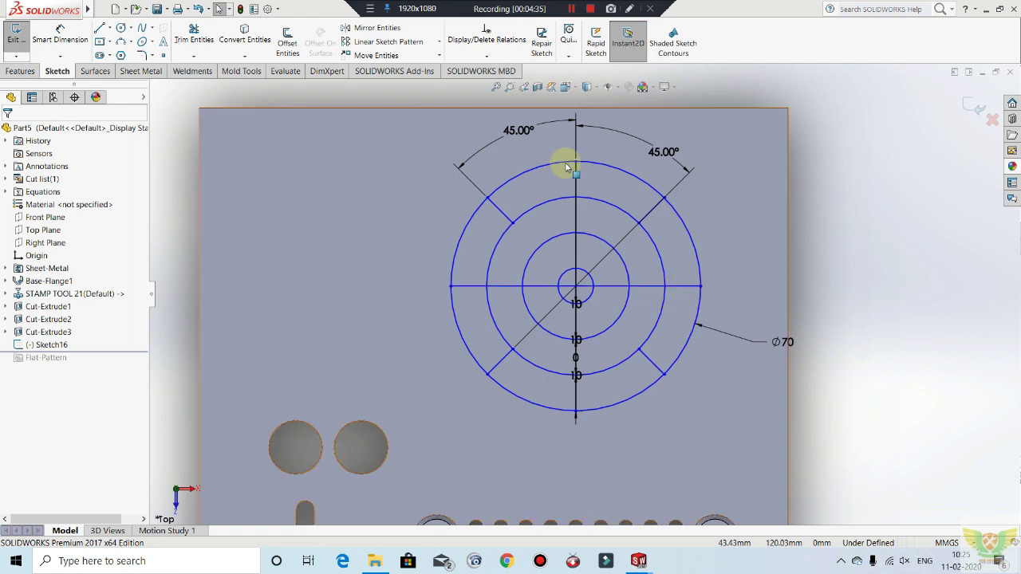
Step: Close the vent sketch and start a Vent with the 70 mm circle as boundary and the crossing and diagonal lines as ribs
{"action": "left_click", "coordinate": [16, 36]}
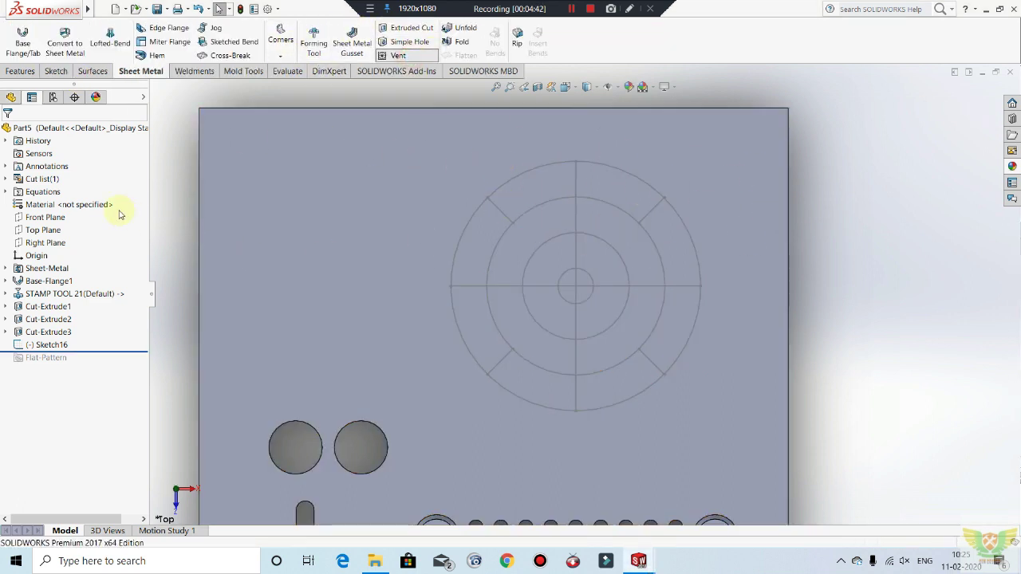
{"action": "left_click", "coordinate": [549, 161]}
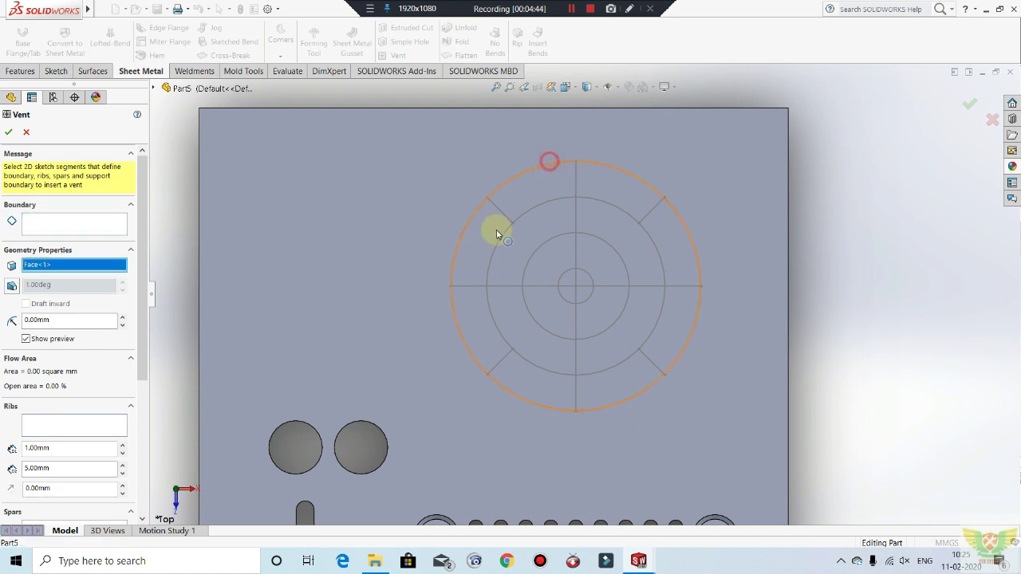
{"action": "left_click", "coordinate": [63, 420]}
{"action": "left_click", "coordinate": [577, 172]}
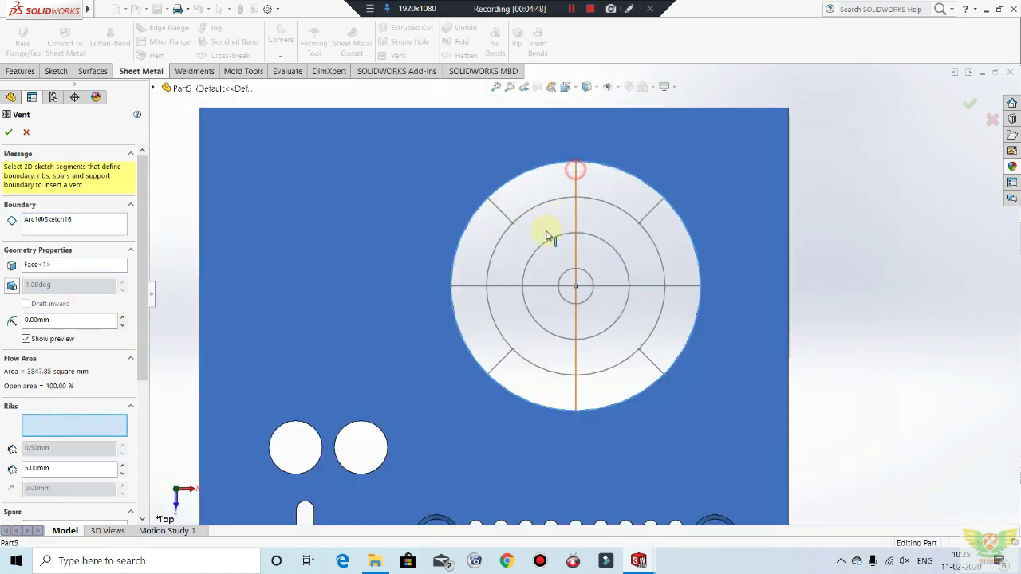
{"action": "left_click", "coordinate": [465, 288]}
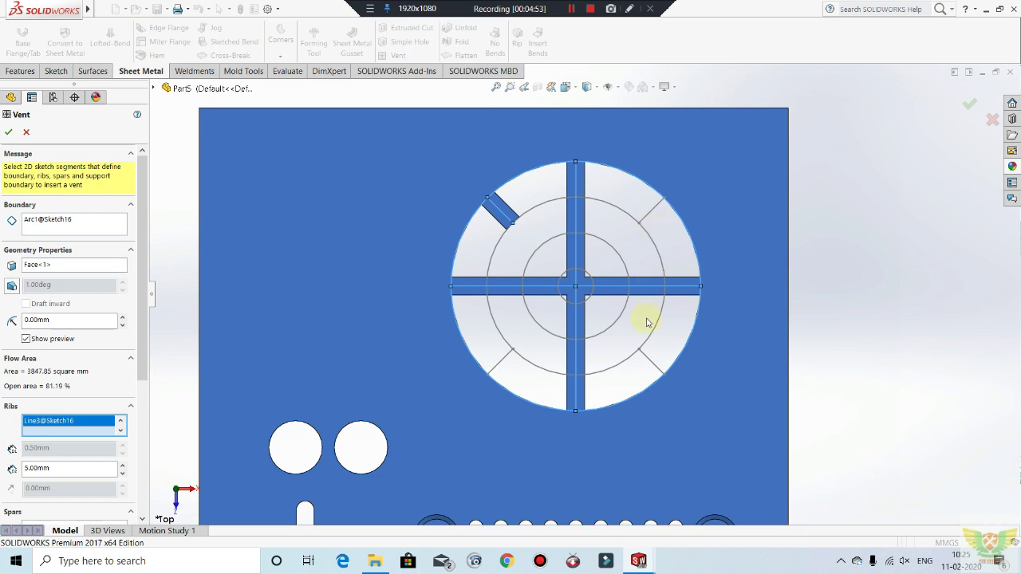
{"action": "left_click", "coordinate": [653, 365]}
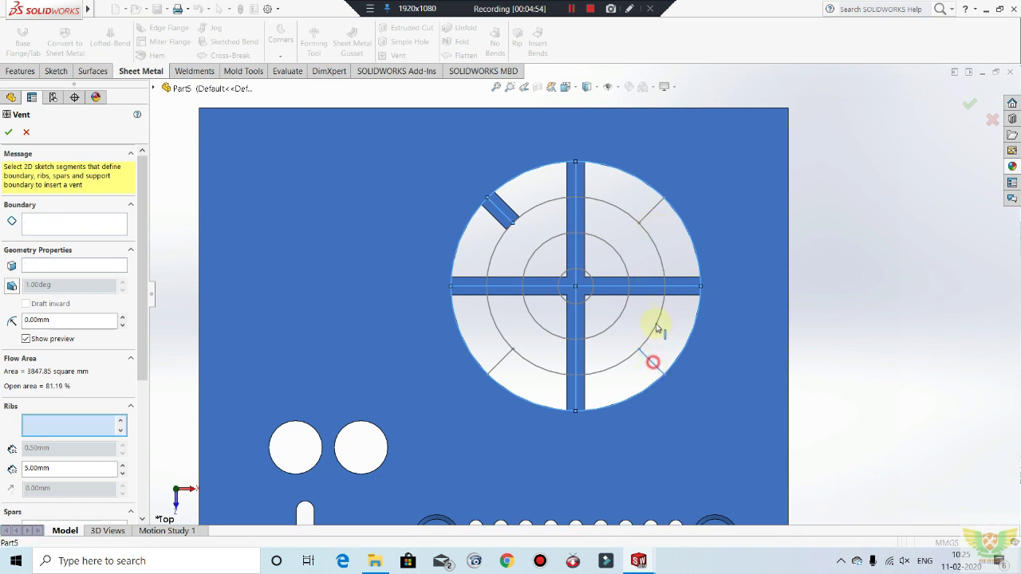
{"action": "left_click", "coordinate": [655, 208]}
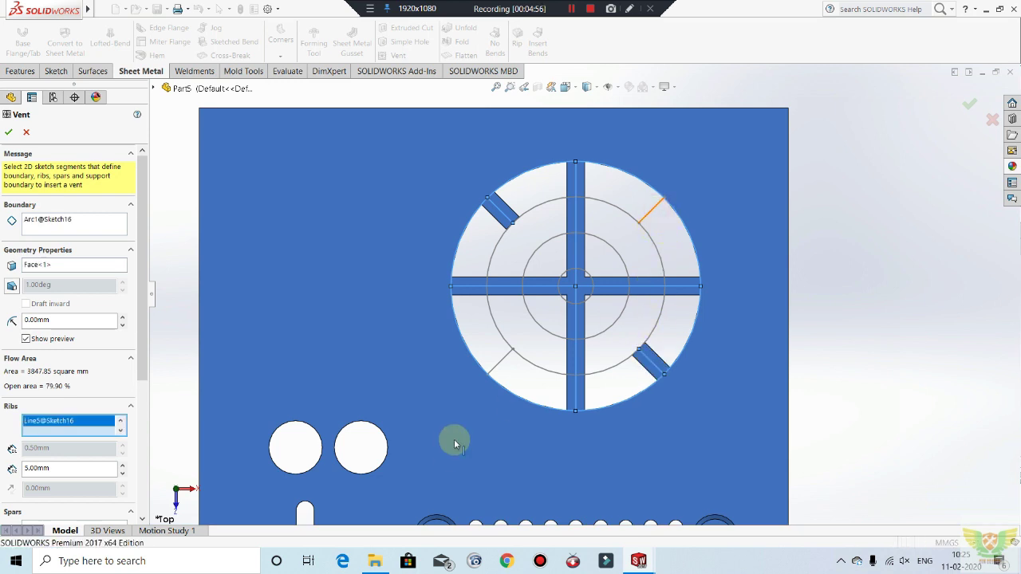
{"action": "left_click", "coordinate": [502, 360]}
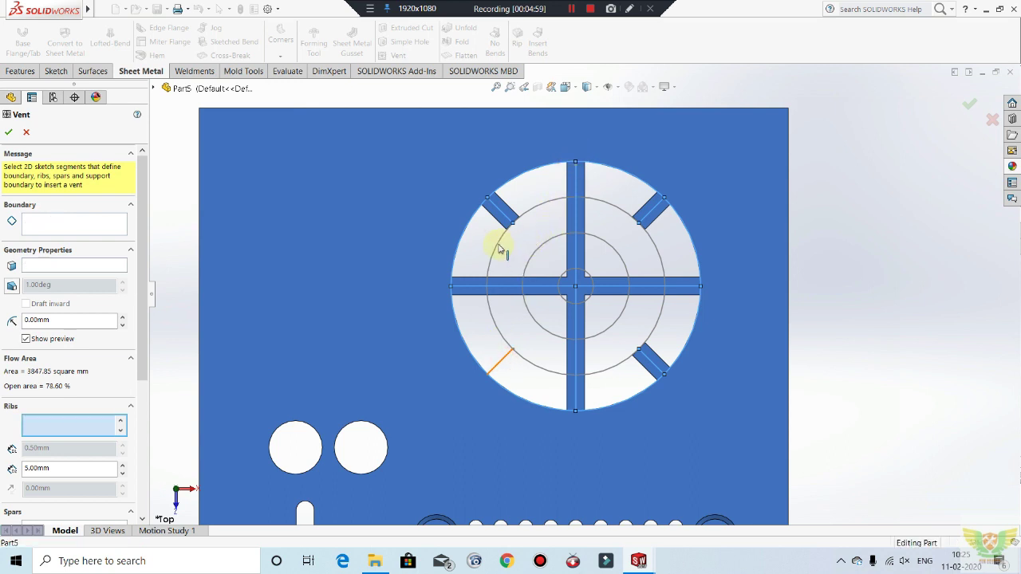
Step: Add the inner concentric circles to the vent's ribs and set the rib width to 3 mm
{"action": "left_click", "coordinate": [622, 256]}
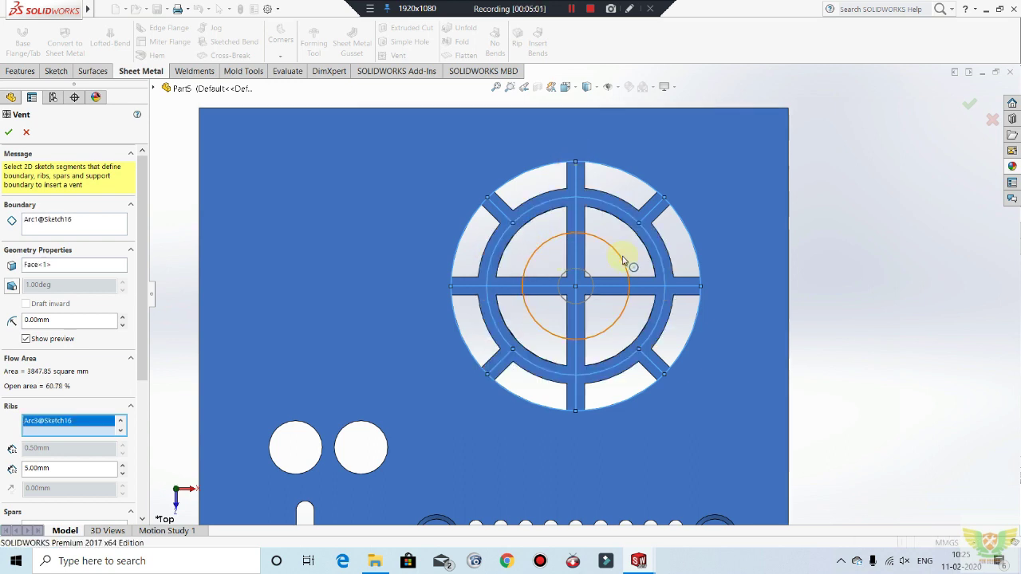
{"action": "left_click", "coordinate": [597, 275]}
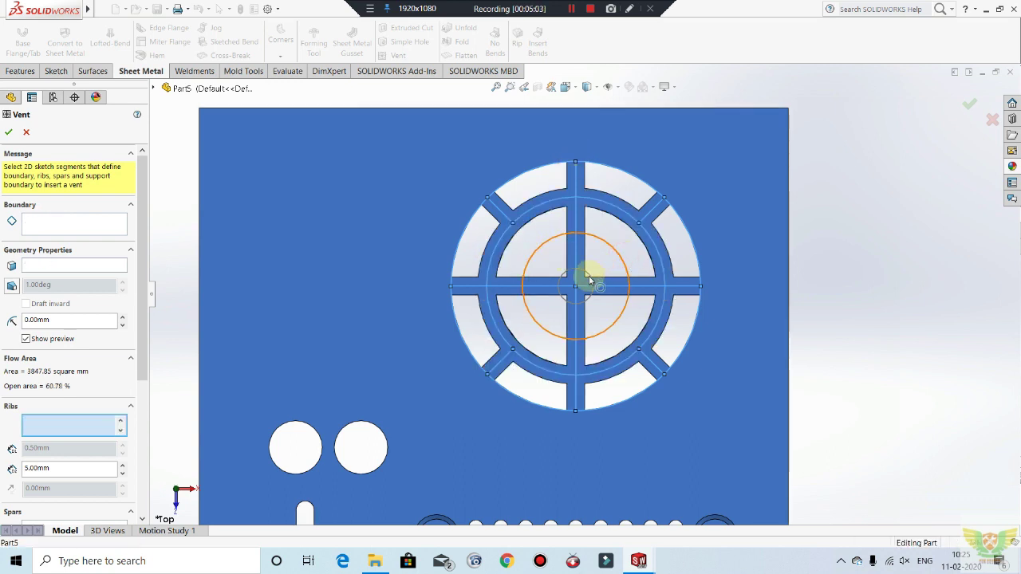
{"action": "left_click", "coordinate": [590, 280]}
{"action": "left_click", "coordinate": [347, 402]}
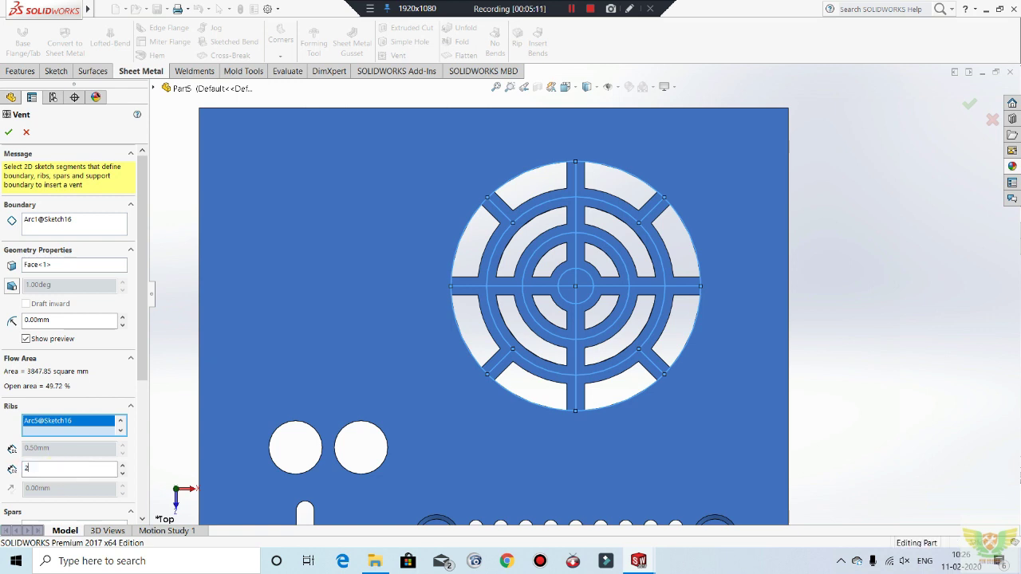
{"action": "type", "text": "2"}
{"action": "key", "text": "Return"}
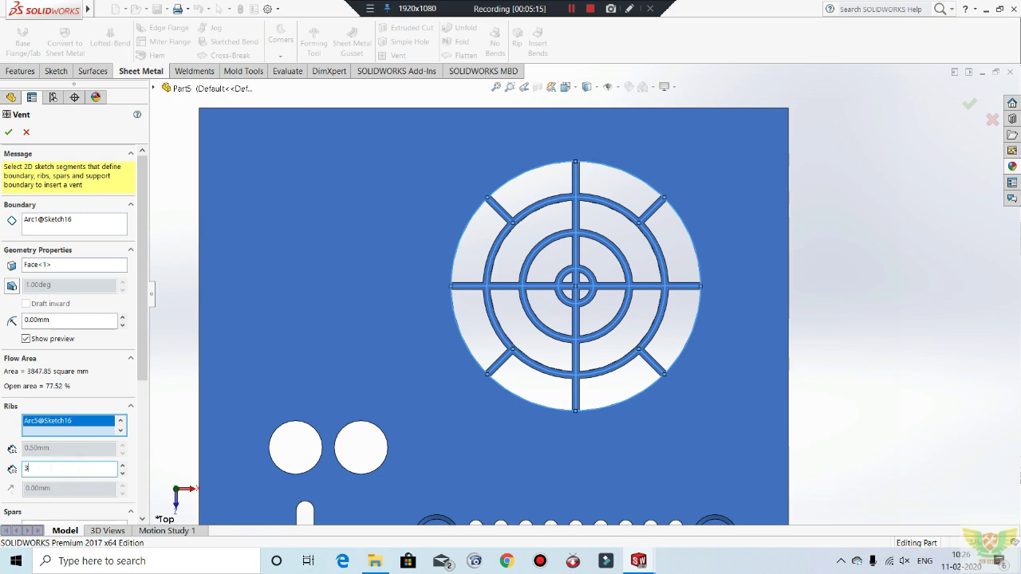
{"action": "type", "text": "3"}
{"action": "key", "text": "Return"}
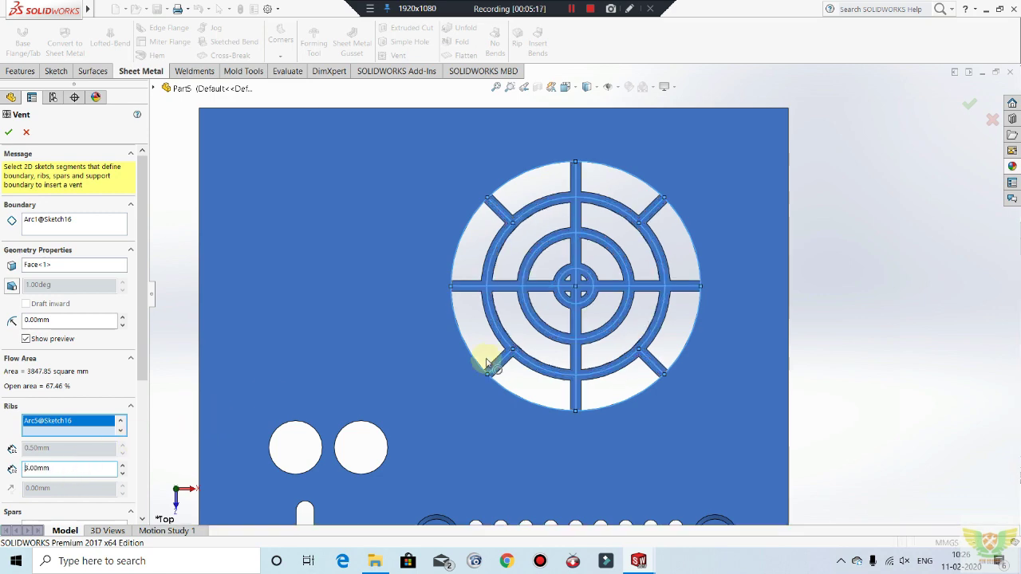
Step: Use the innermost circle as the vent's fill-in boundary and complete the vent
{"action": "scroll", "coordinate": [578, 307], "scroll_direction": "down", "scroll_amount": 4}
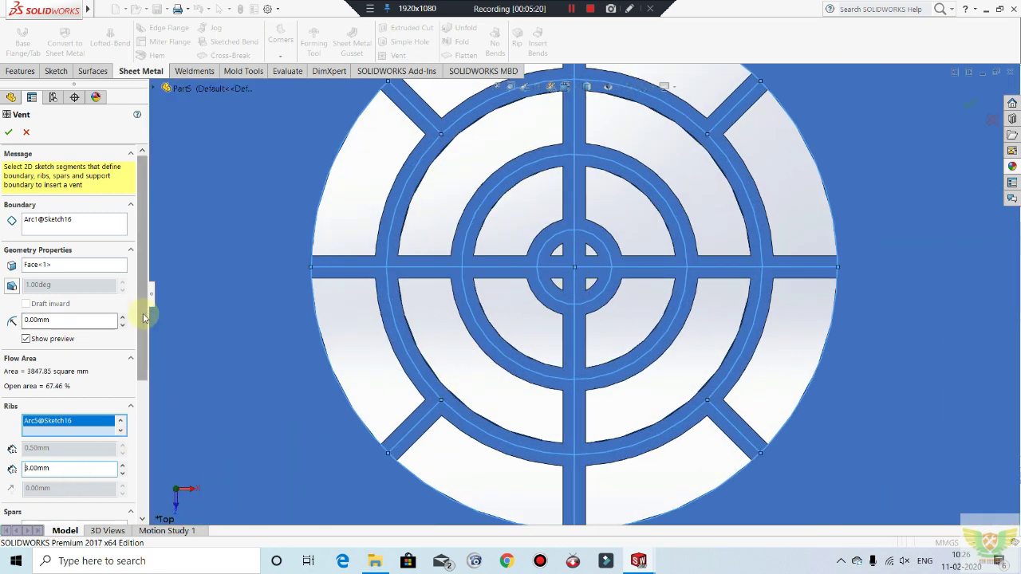
{"action": "left_click_drag", "start_coordinate": [143, 313], "coordinate": [142, 397]}
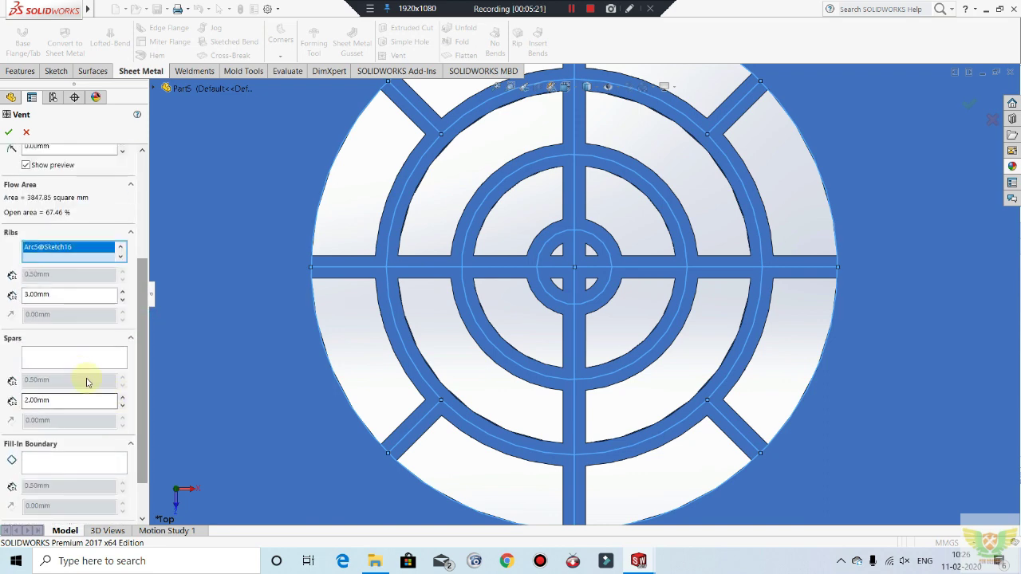
{"action": "left_click", "coordinate": [55, 464]}
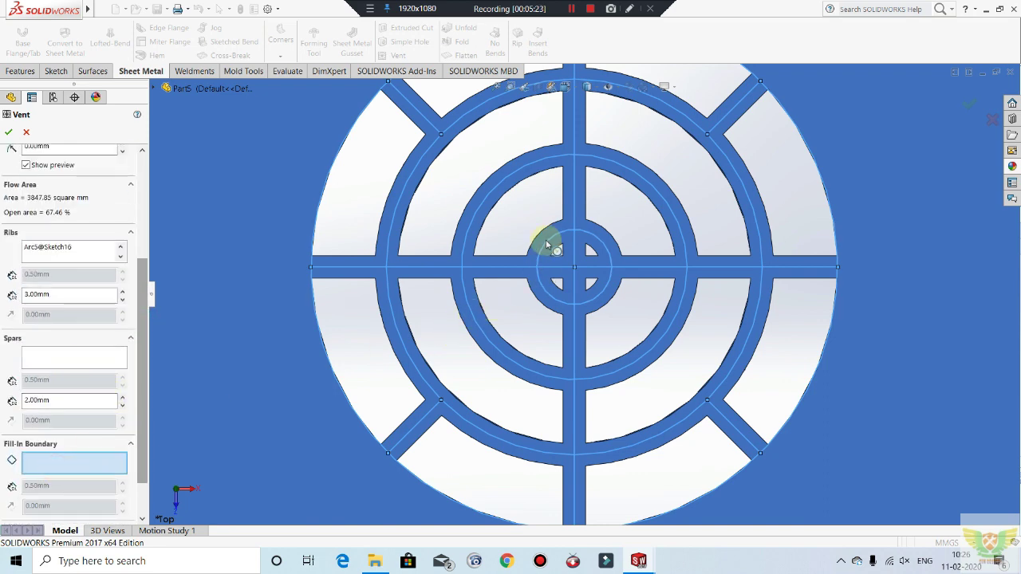
{"action": "left_click", "coordinate": [547, 246]}
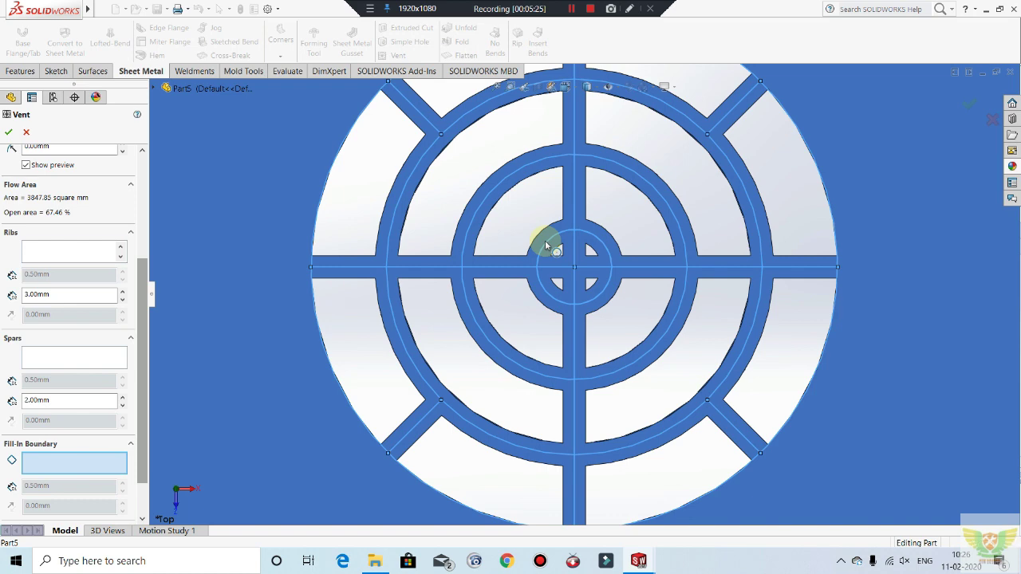
{"action": "left_click", "coordinate": [546, 242]}
{"action": "scroll", "coordinate": [547, 246], "scroll_direction": "up", "scroll_amount": 5}
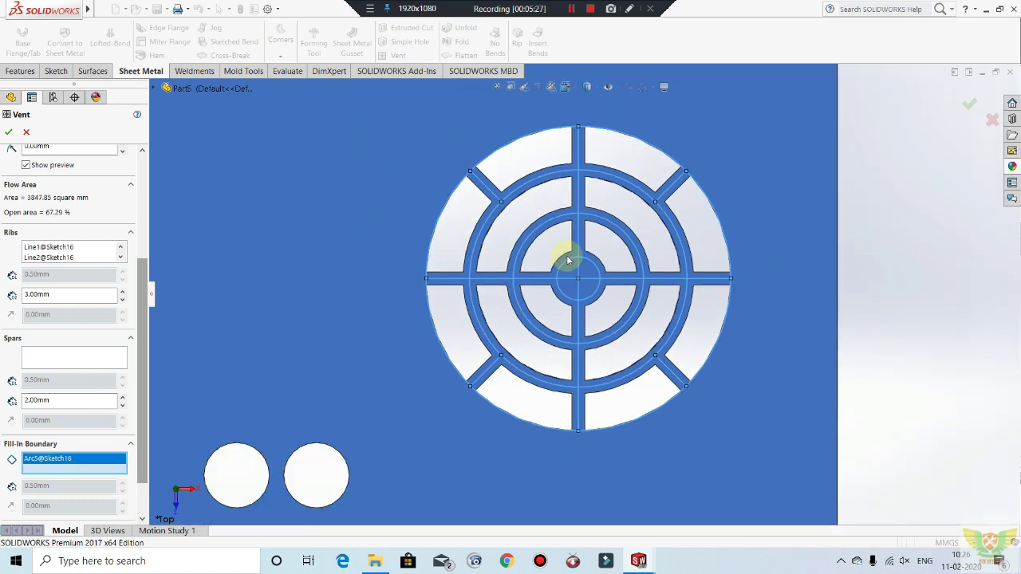
{"action": "scroll", "coordinate": [678, 310], "scroll_direction": "down", "scroll_amount": 2}
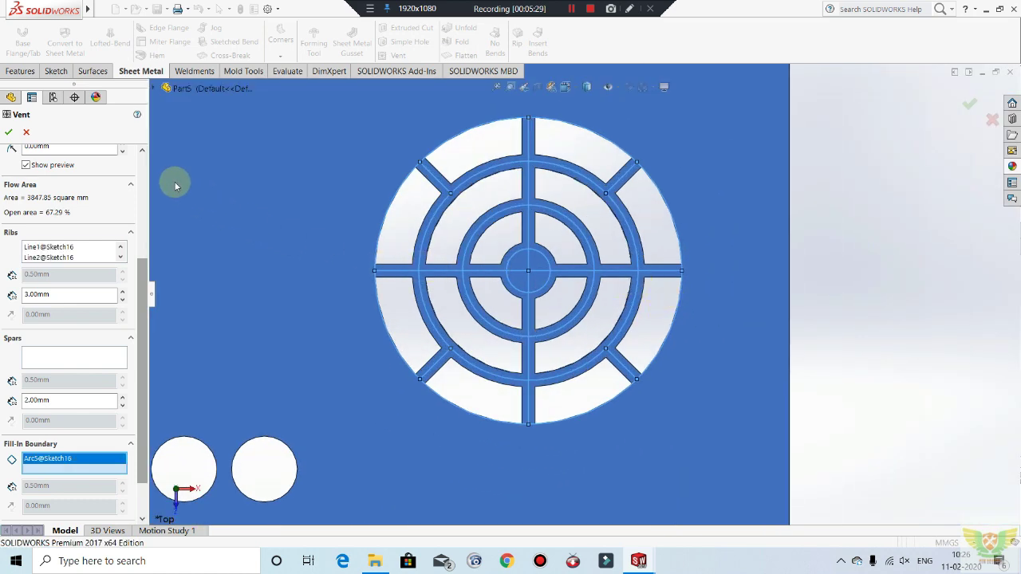
{"action": "left_click", "coordinate": [9, 132]}
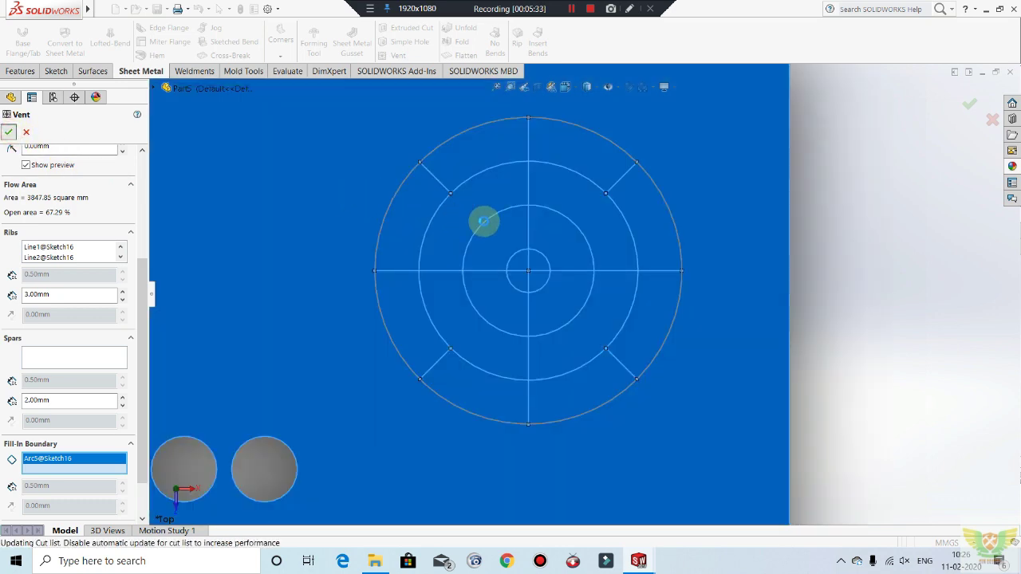
Step: Examine the finished circular vent on the panel from several angles
{"action": "scroll", "coordinate": [534, 256], "scroll_direction": "up", "scroll_amount": 4}
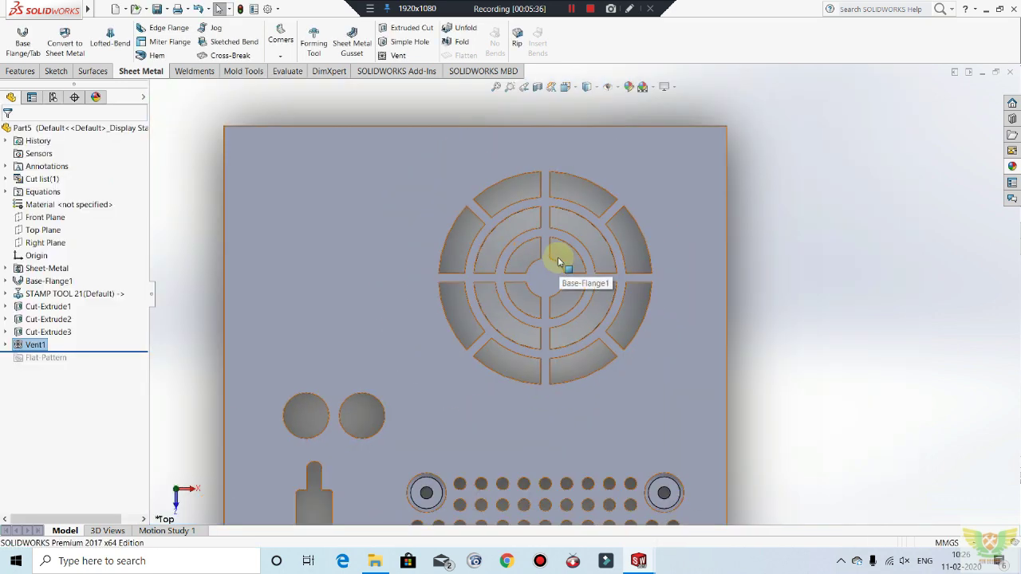
{"action": "middle_click_drag", "start_coordinate": [551, 250], "coordinate": [592, 212]}
{"action": "scroll", "coordinate": [566, 225], "scroll_direction": "down", "scroll_amount": 4}
{"action": "scroll", "coordinate": [565, 221], "scroll_direction": "down", "scroll_amount": 1}
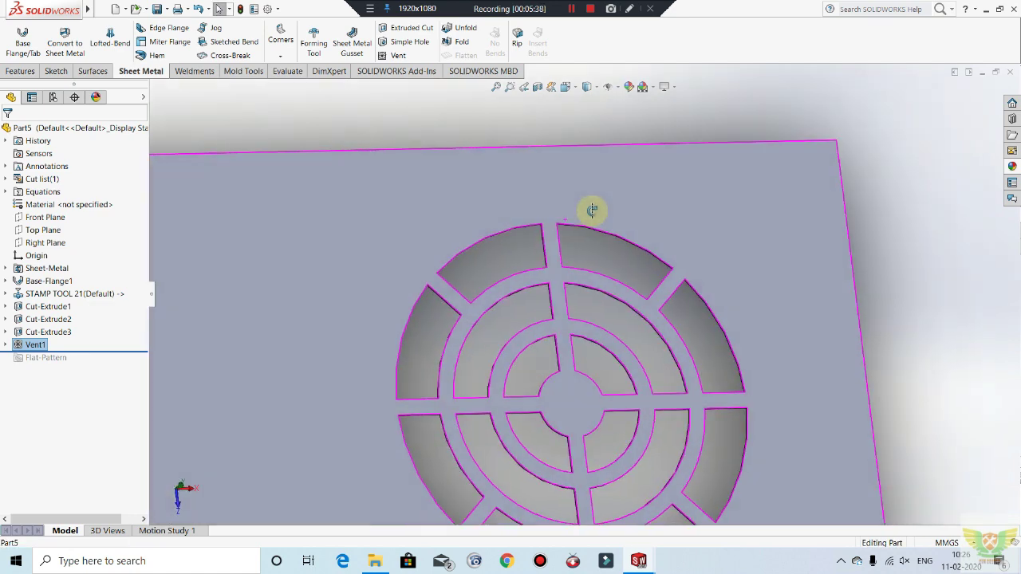
{"action": "scroll", "coordinate": [575, 236], "scroll_direction": "down", "scroll_amount": 1}
{"action": "scroll", "coordinate": [568, 239], "scroll_direction": "up", "scroll_amount": 3}
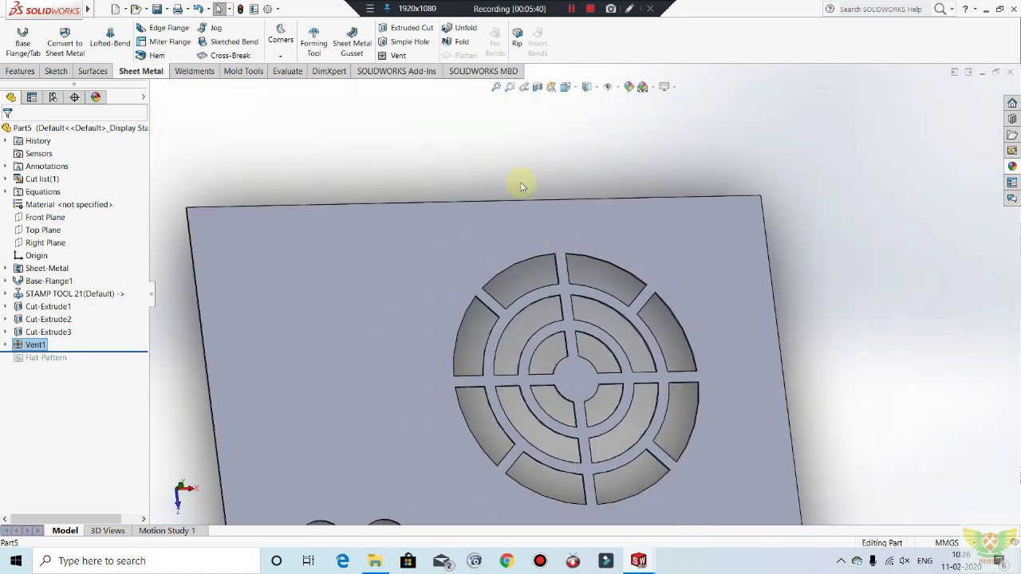
{"action": "middle_click_drag", "start_coordinate": [606, 314], "coordinate": [600, 286]}
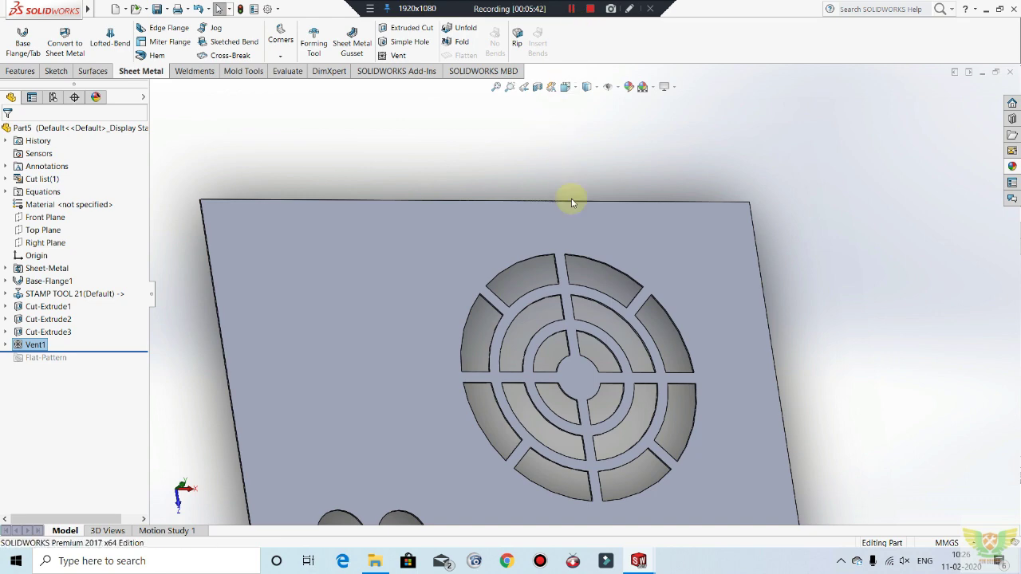
{"action": "scroll", "coordinate": [541, 403], "scroll_direction": "down", "scroll_amount": 1}
{"action": "scroll", "coordinate": [582, 281], "scroll_direction": "up", "scroll_amount": 5}
{"action": "scroll", "coordinate": [635, 315], "scroll_direction": "down", "scroll_amount": 2}
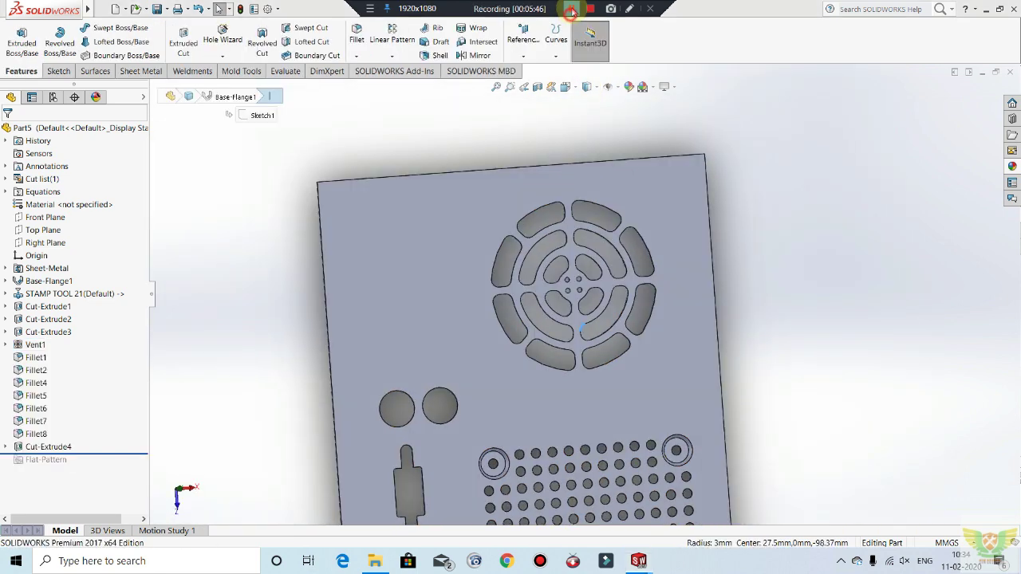
Step: Examine the vent's rounded openings, the hole grid and the port cut-outs with their rectangular stamped frame across the whole panel
{"action": "middle_click_drag", "start_coordinate": [578, 327], "coordinate": [645, 262]}
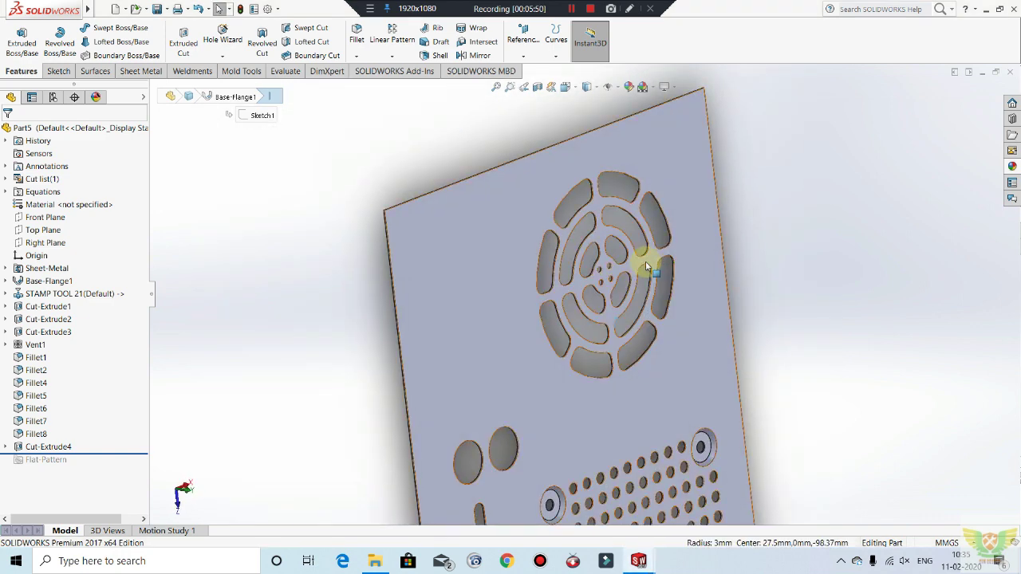
{"action": "scroll", "coordinate": [653, 260], "scroll_direction": "up", "scroll_amount": 1}
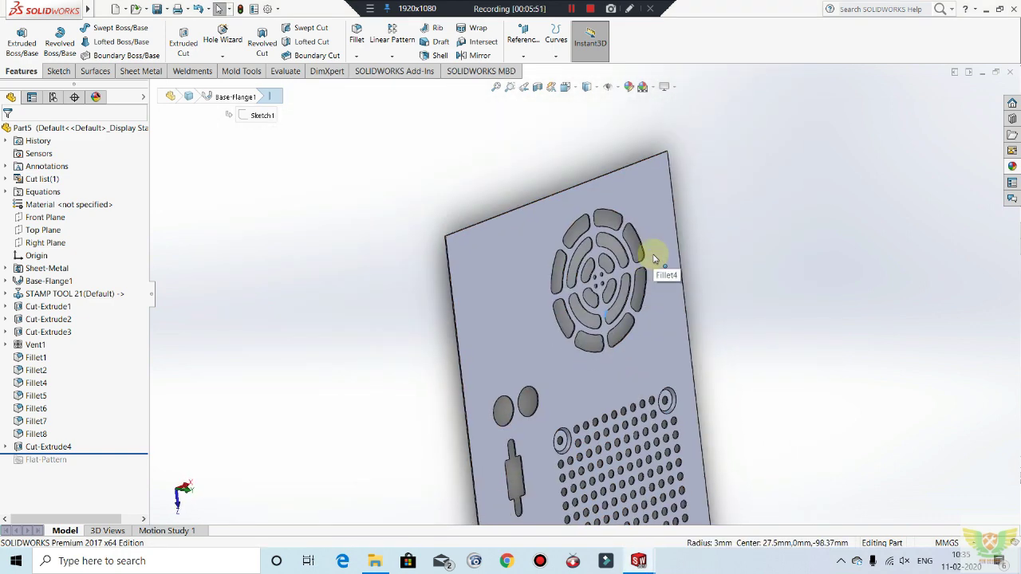
{"action": "scroll", "coordinate": [673, 311], "scroll_direction": "up", "scroll_amount": 4}
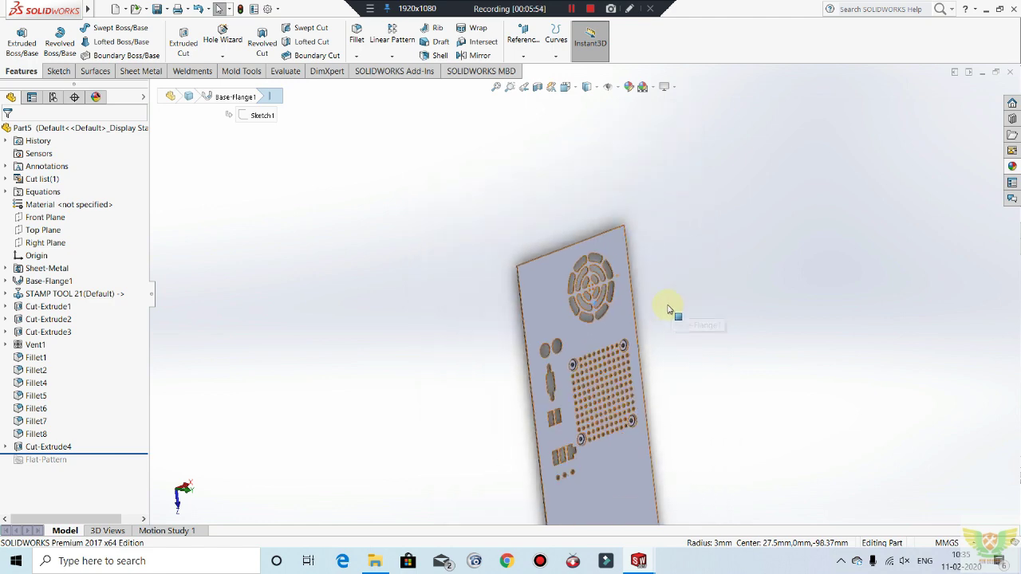
{"action": "middle_click_drag", "start_coordinate": [558, 335], "coordinate": [588, 311]}
{"action": "scroll", "coordinate": [587, 311], "scroll_direction": "down", "scroll_amount": 3}
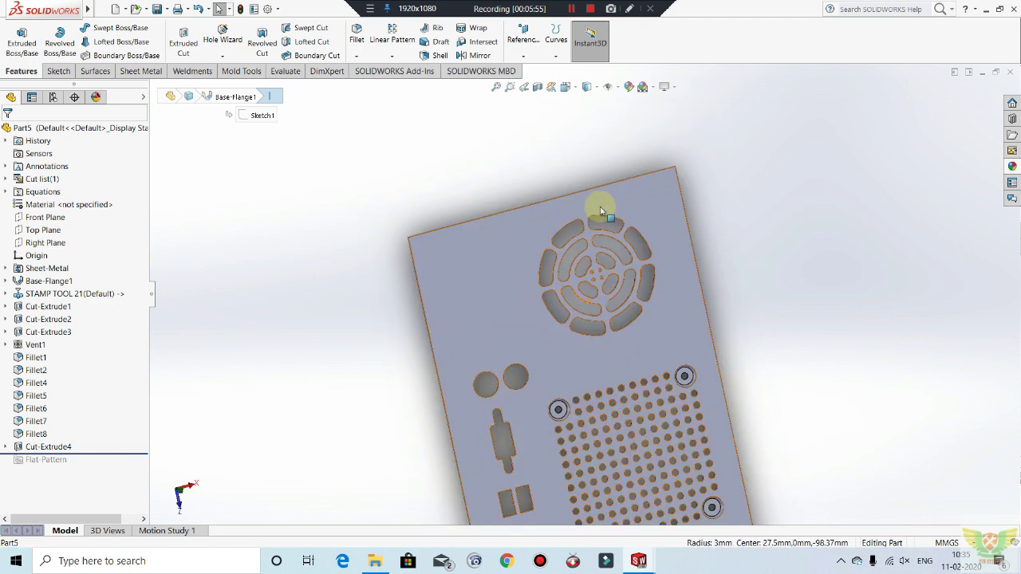
{"action": "scroll", "coordinate": [620, 358], "scroll_direction": "up", "scroll_amount": 3}
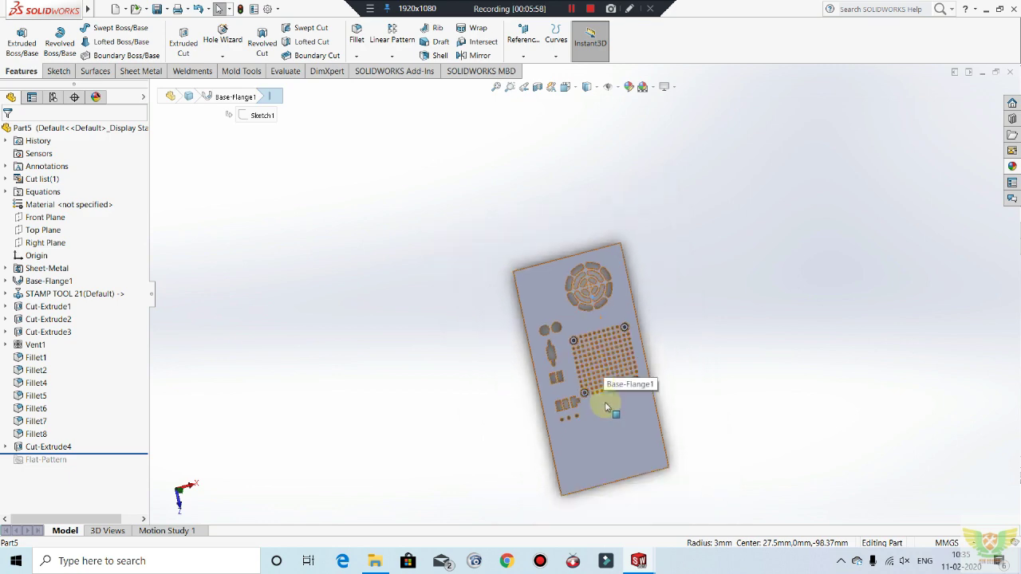
{"action": "scroll", "coordinate": [617, 257], "scroll_direction": "down", "scroll_amount": 4}
{"action": "left_click", "coordinate": [524, 241]}
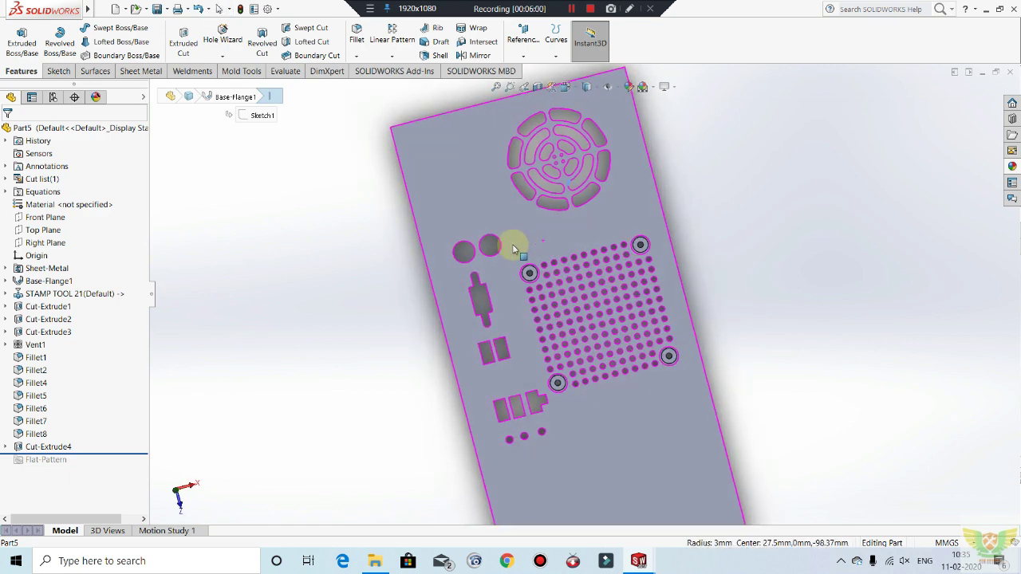
{"action": "scroll", "coordinate": [506, 259], "scroll_direction": "down", "scroll_amount": 3}
{"action": "scroll", "coordinate": [505, 241], "scroll_direction": "up", "scroll_amount": 4}
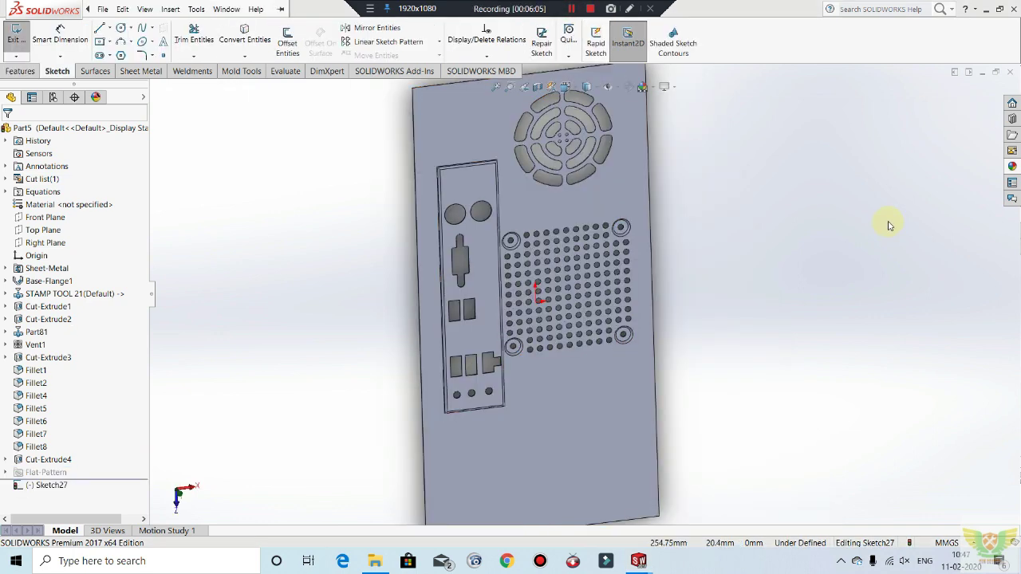
{"action": "middle_click_drag", "start_coordinate": [358, 296], "coordinate": [519, 228]}
{"action": "scroll", "coordinate": [519, 228], "scroll_direction": "down", "scroll_amount": 3}
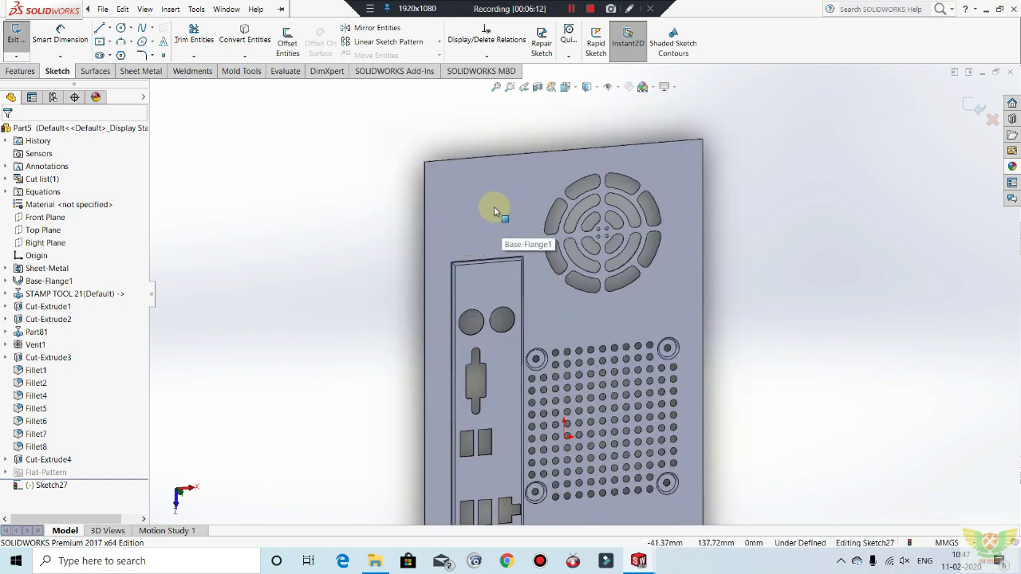
{"action": "scroll", "coordinate": [487, 207], "scroll_direction": "up", "scroll_amount": 5}
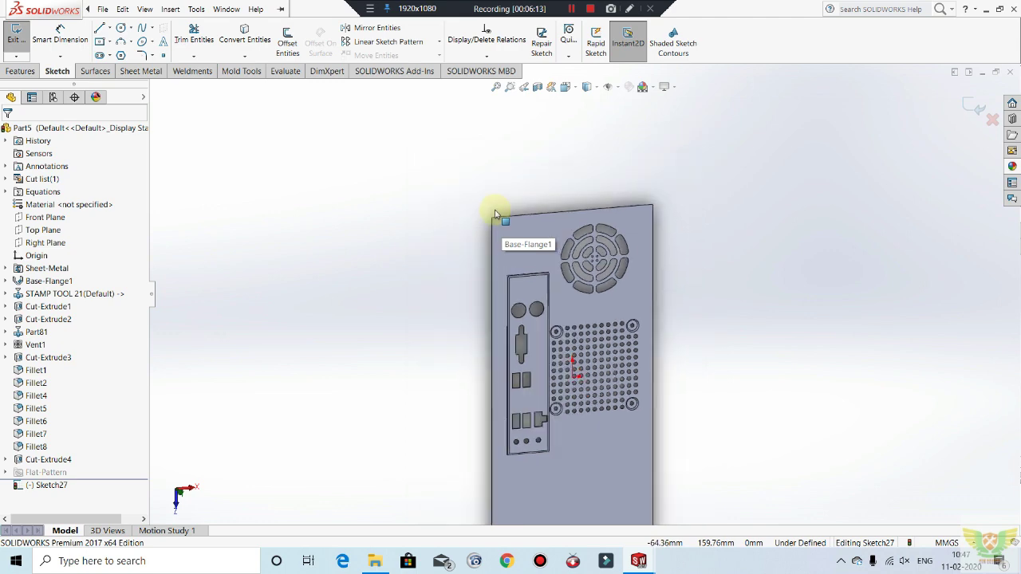
{"action": "scroll", "coordinate": [610, 345], "scroll_direction": "down", "scroll_amount": 5}
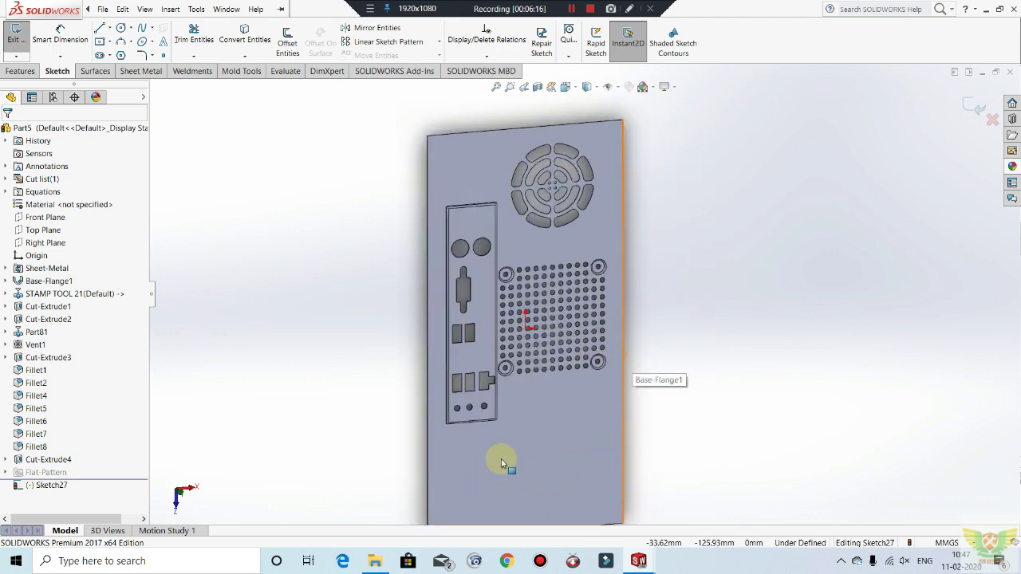
{"action": "scroll", "coordinate": [620, 244], "scroll_direction": "up", "scroll_amount": 2}
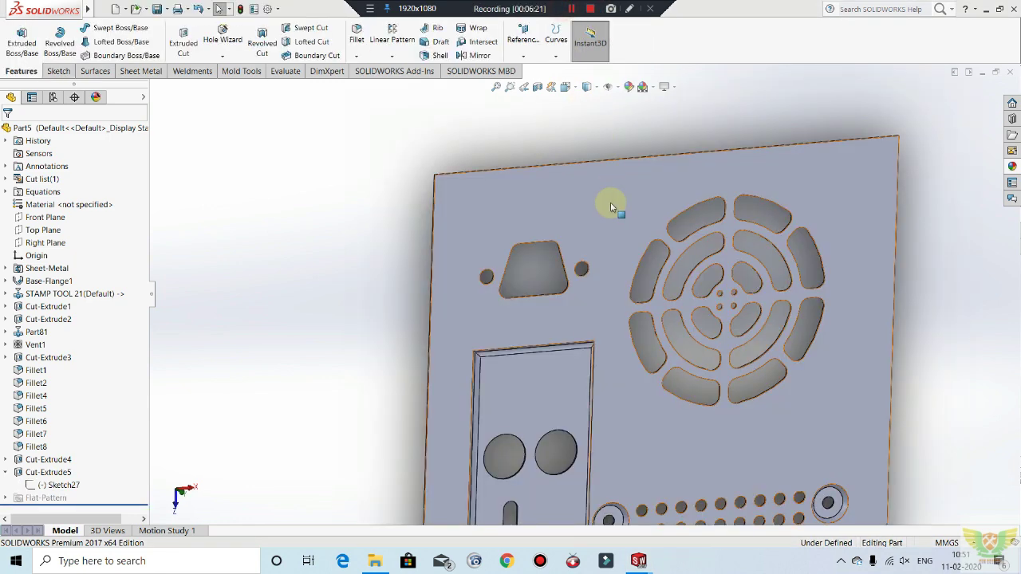
{"action": "scroll", "coordinate": [519, 263], "scroll_direction": "down", "scroll_amount": 2}
{"action": "scroll", "coordinate": [519, 291], "scroll_direction": "up", "scroll_amount": 5}
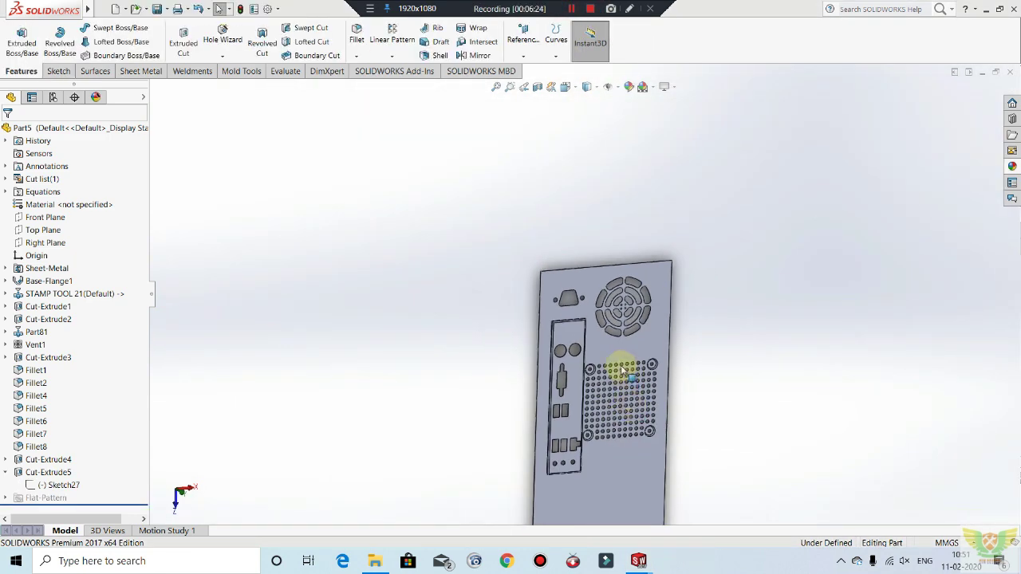
{"action": "scroll", "coordinate": [606, 367], "scroll_direction": "down", "scroll_amount": 4}
{"action": "scroll", "coordinate": [638, 351], "scroll_direction": "up", "scroll_amount": 4}
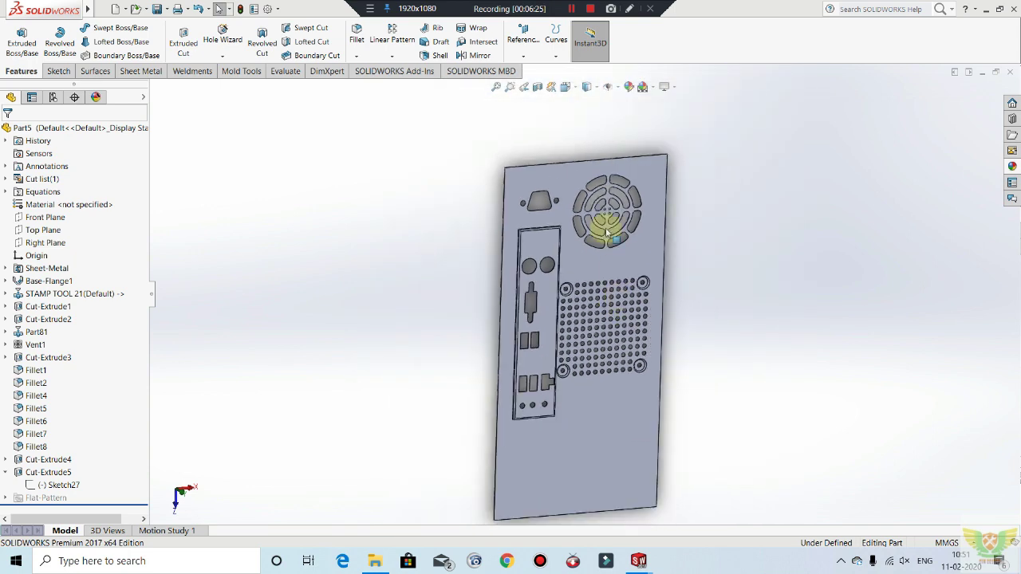
{"action": "scroll", "coordinate": [606, 231], "scroll_direction": "down", "scroll_amount": 2}
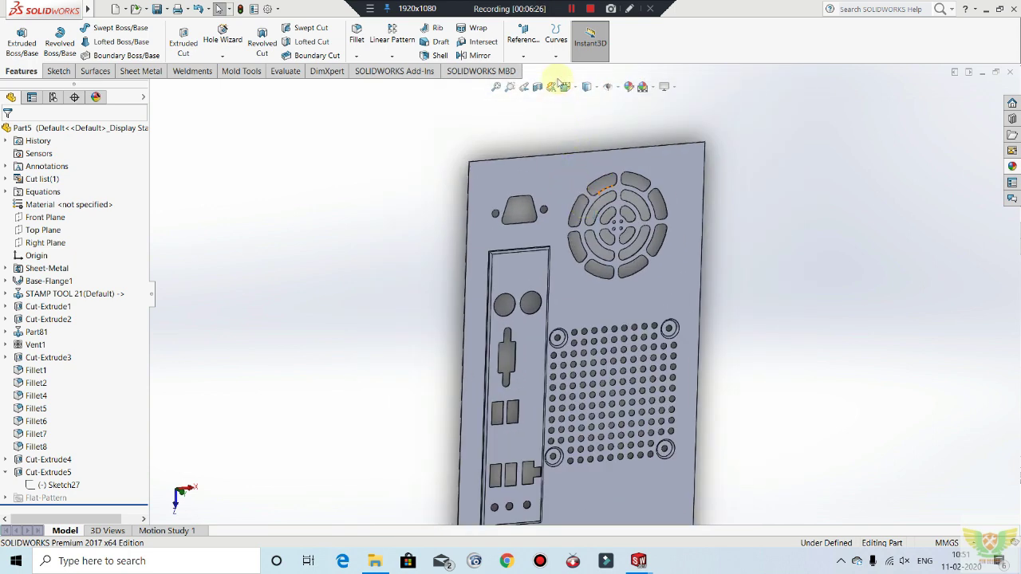
{"action": "left_click", "coordinate": [568, 9]}
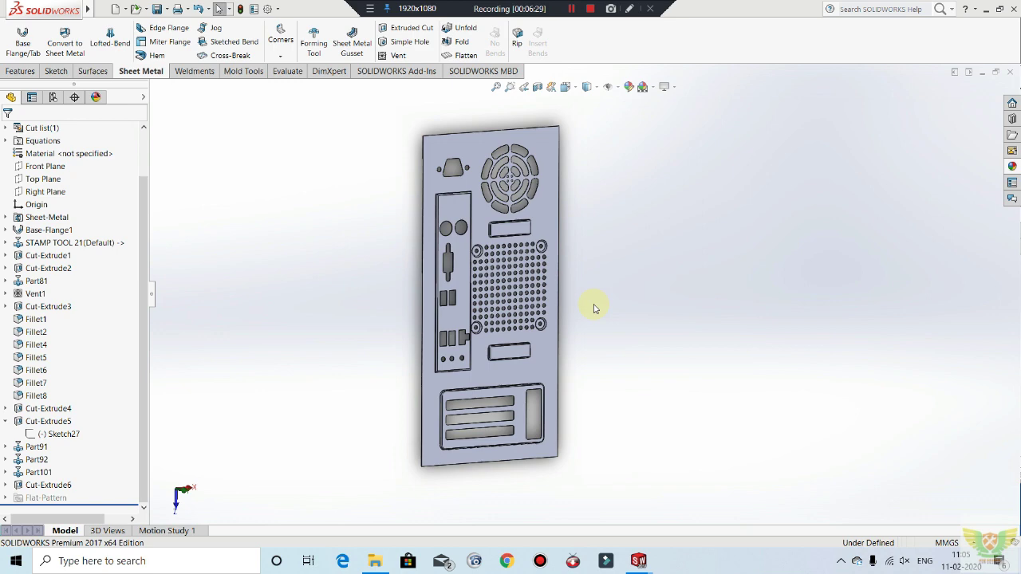
Step: Examine the panel's small rectangular stampings above and below the hole grid and the slotted frame near its lower end
{"action": "middle_click_drag", "start_coordinate": [644, 257], "coordinate": [340, 289]}
{"action": "scroll", "coordinate": [468, 249], "scroll_direction": "down", "scroll_amount": 4}
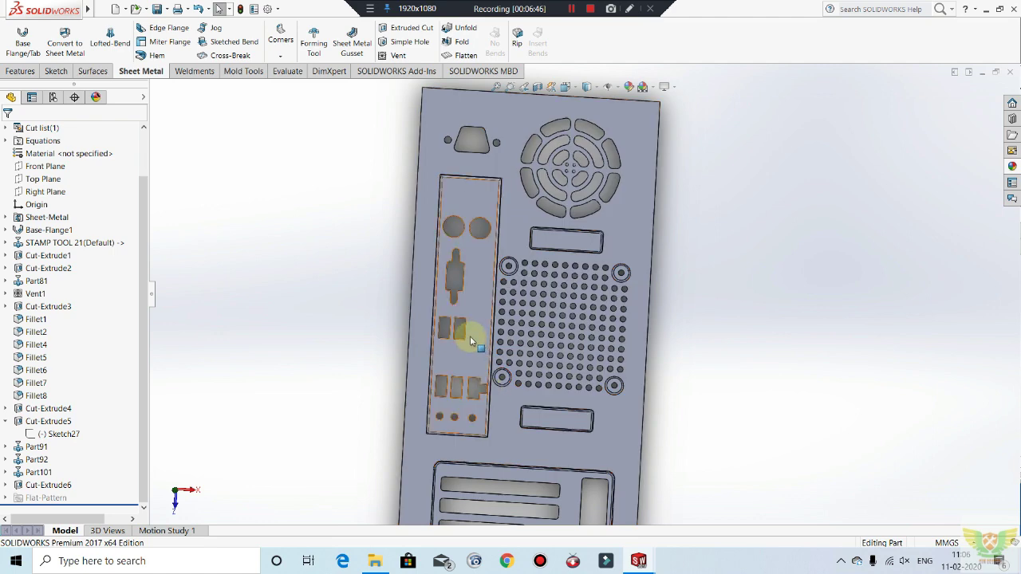
{"action": "scroll", "coordinate": [494, 345], "scroll_direction": "up", "scroll_amount": 3}
{"action": "scroll", "coordinate": [497, 354], "scroll_direction": "down", "scroll_amount": 3}
{"action": "scroll", "coordinate": [602, 338], "scroll_direction": "up", "scroll_amount": 2}
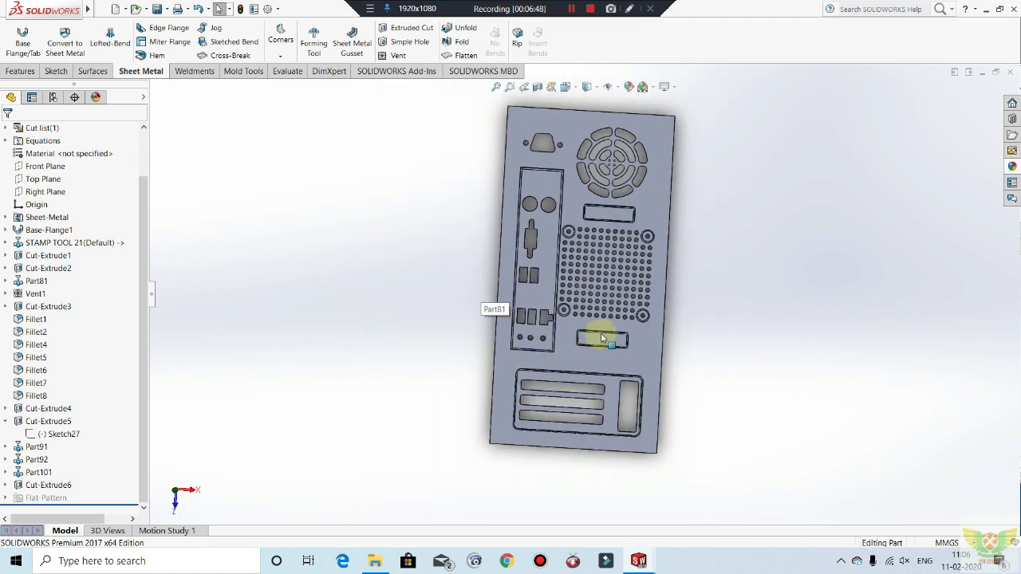
{"action": "scroll", "coordinate": [622, 391], "scroll_direction": "down", "scroll_amount": 3}
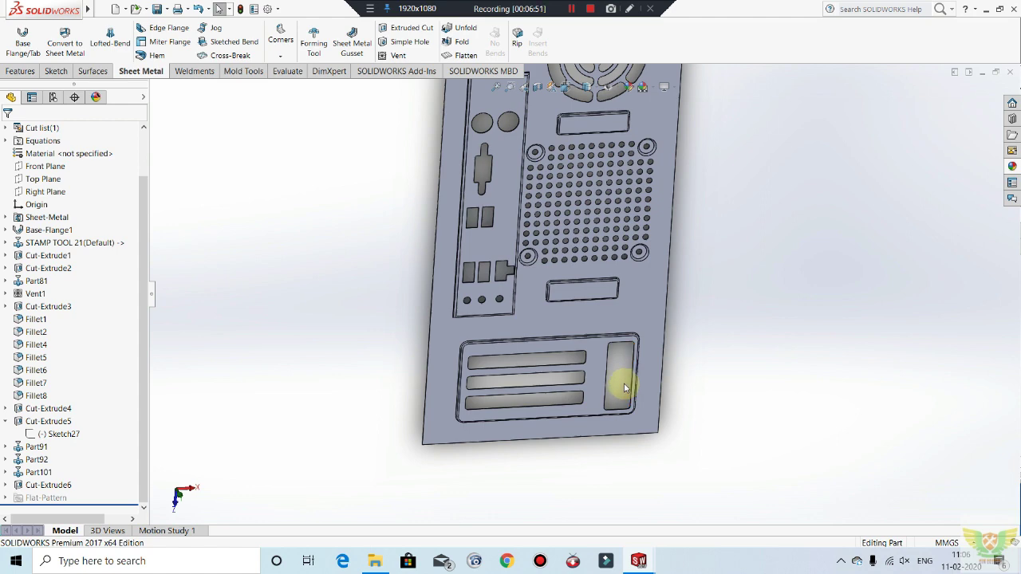
{"action": "scroll", "coordinate": [587, 346], "scroll_direction": "up", "scroll_amount": 4}
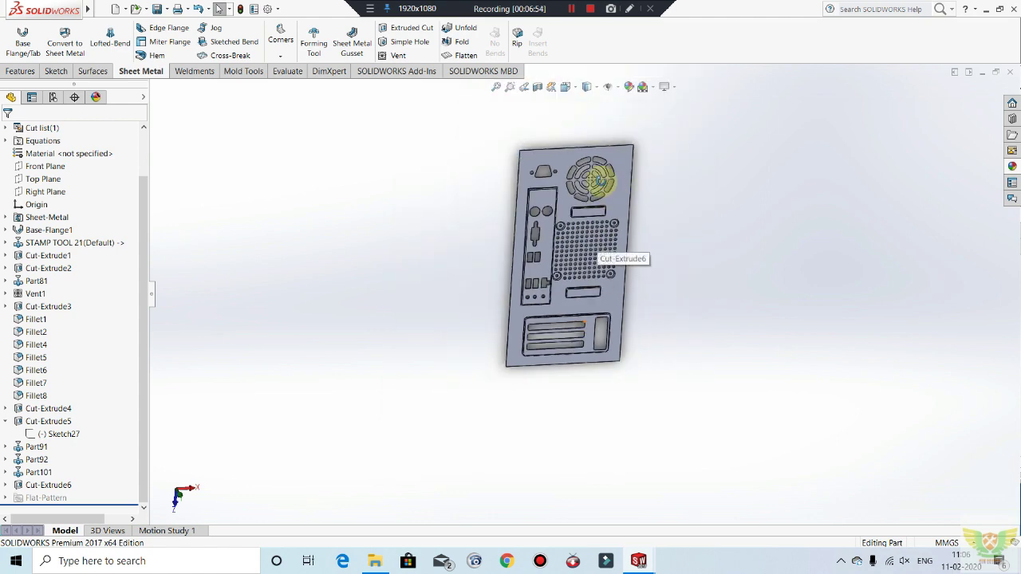
{"action": "scroll", "coordinate": [590, 179], "scroll_direction": "down", "scroll_amount": 3}
{"action": "scroll", "coordinate": [617, 244], "scroll_direction": "up", "scroll_amount": 1}
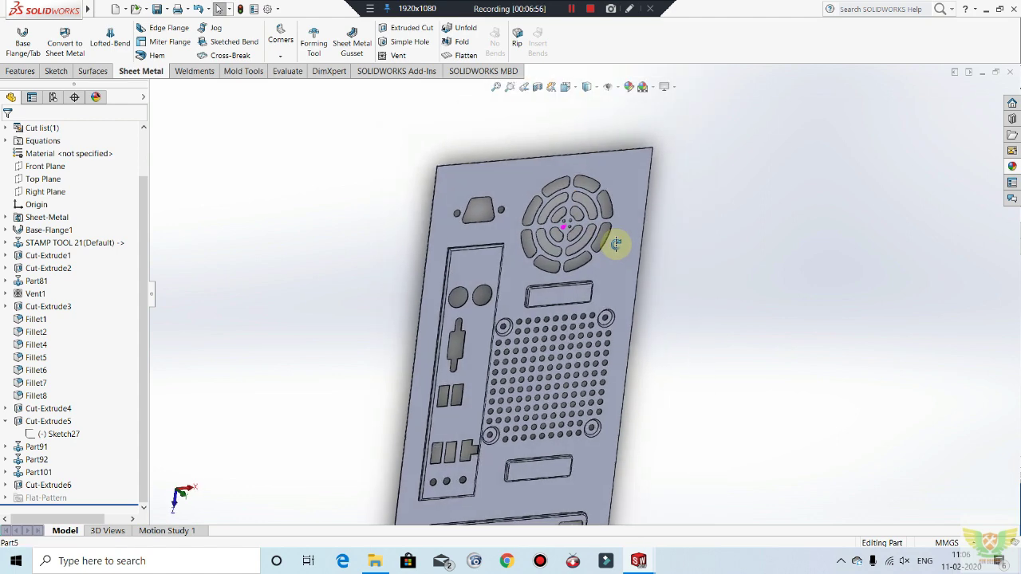
{"action": "scroll", "coordinate": [617, 244], "scroll_direction": "up", "scroll_amount": 5}
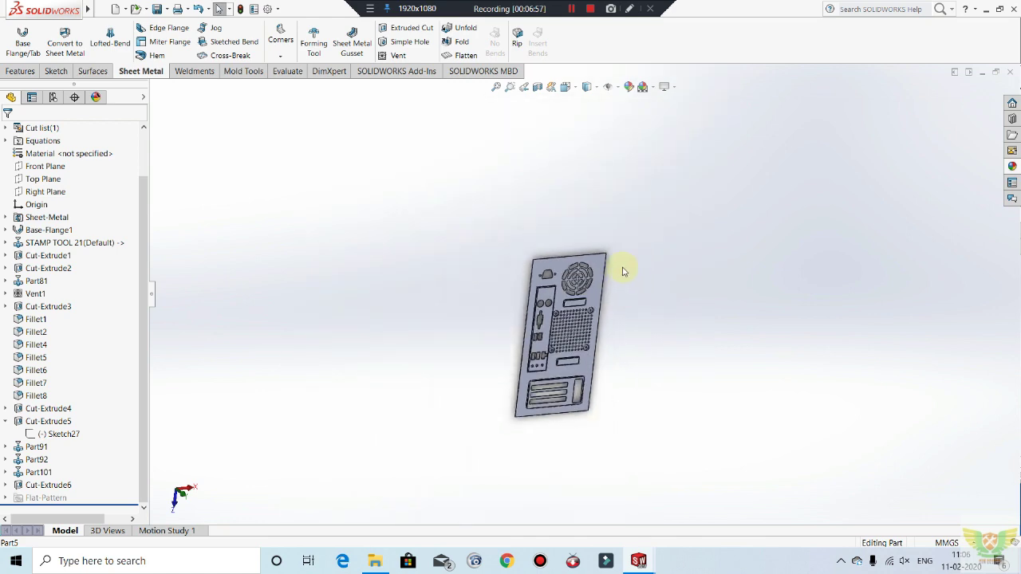
Step: Start an Edge Flange about 92 mm long on the vent-side long edge and add the panel's opposite long edge
{"action": "middle_click_drag", "start_coordinate": [623, 272], "coordinate": [460, 263]}
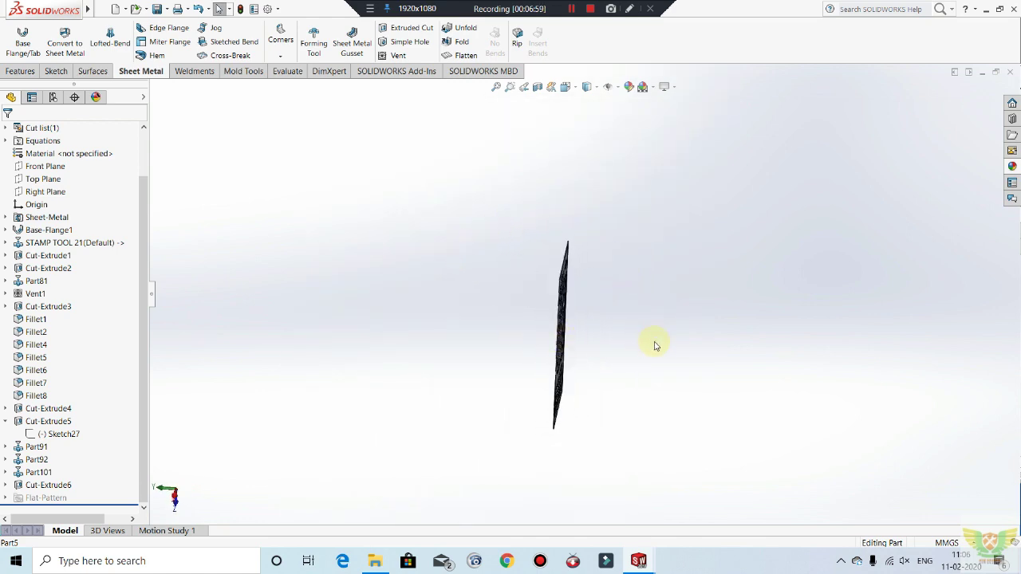
{"action": "middle_click_drag", "start_coordinate": [654, 346], "coordinate": [670, 319]}
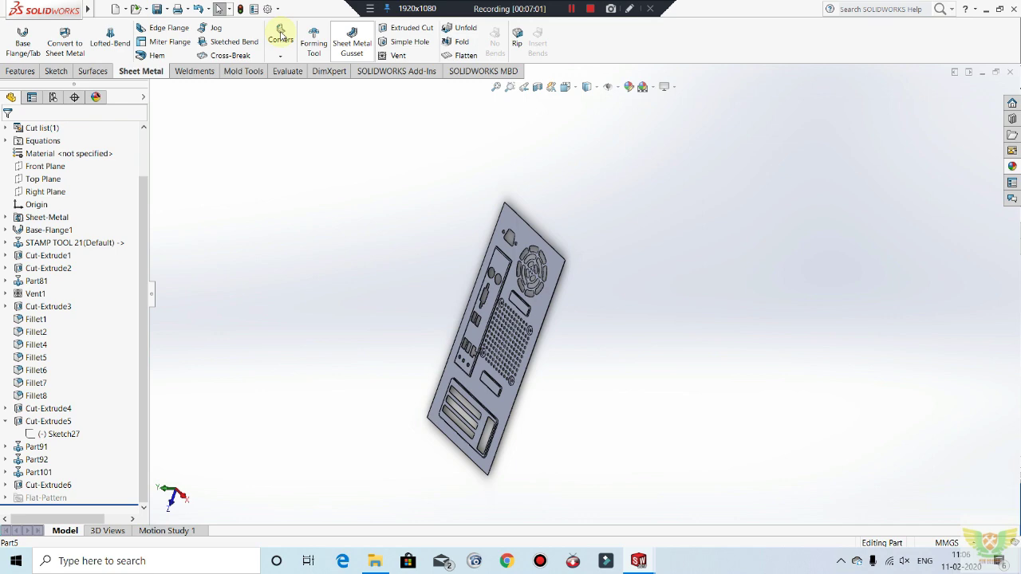
{"action": "left_click", "coordinate": [174, 28]}
{"action": "scroll", "coordinate": [568, 283], "scroll_direction": "down", "scroll_amount": 5}
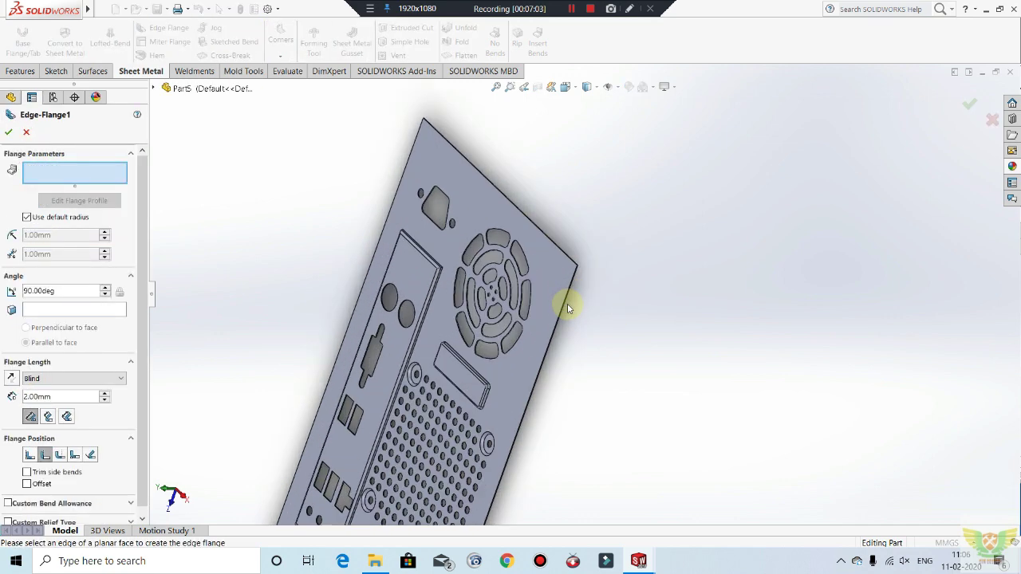
{"action": "left_click", "coordinate": [573, 299]}
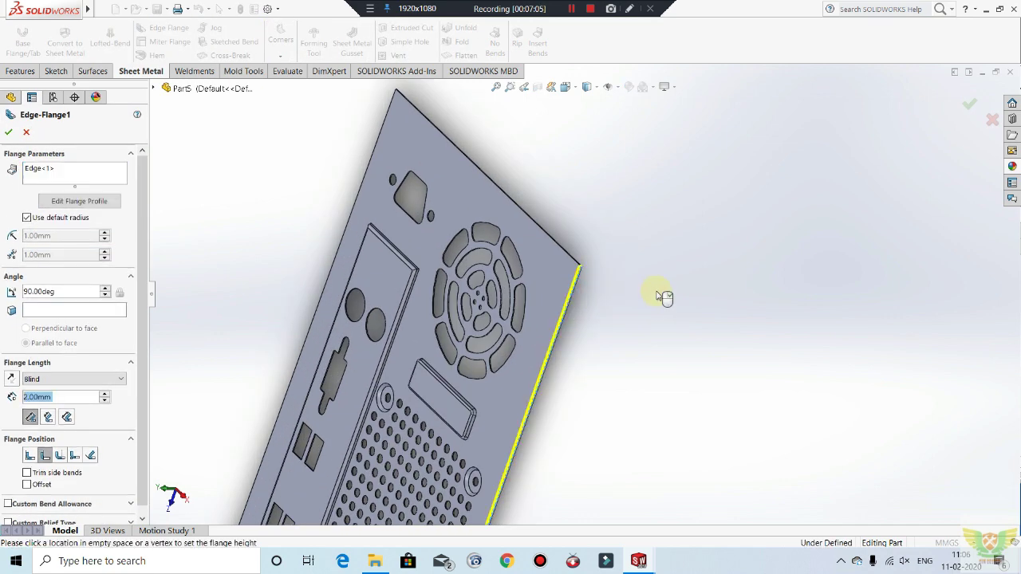
{"action": "left_click", "coordinate": [648, 279]}
{"action": "left_click", "coordinate": [377, 138]}
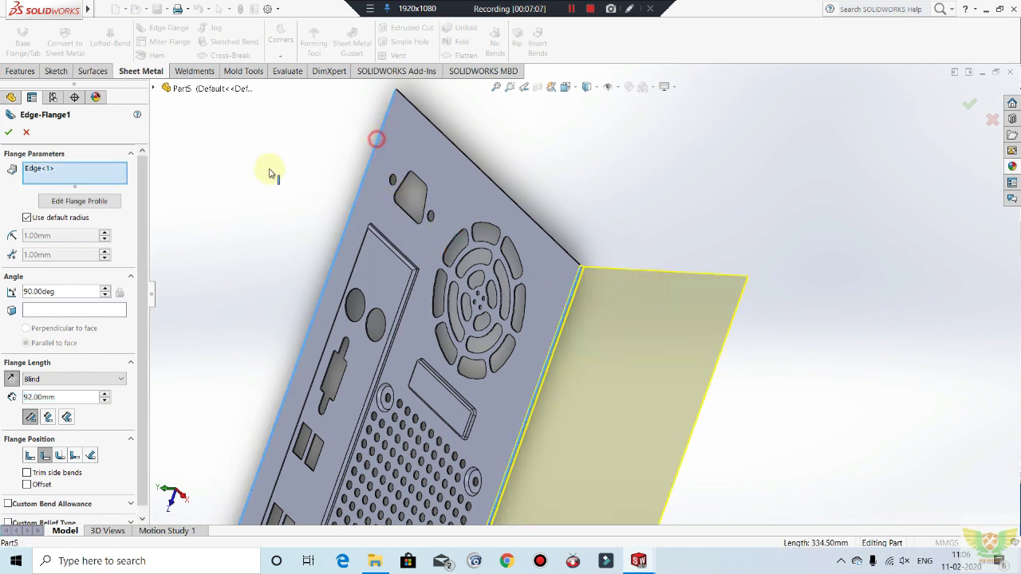
Step: Override the default bend radius with 0.70 mm and set the edge flange length to 15 mm
{"action": "left_click", "coordinate": [27, 229]}
{"action": "double_click", "coordinate": [64, 246]}
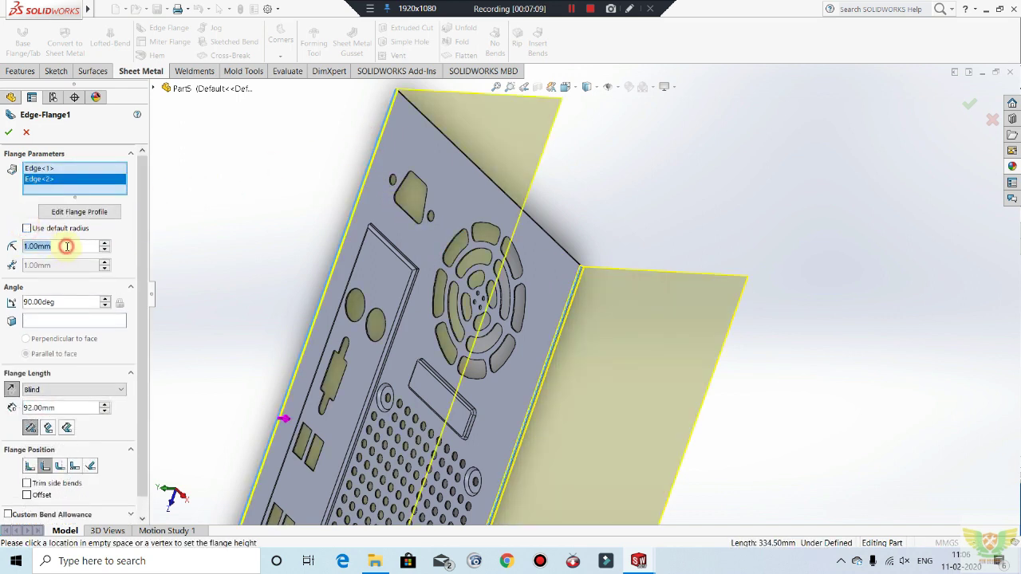
{"action": "type", "text": "0.70"}
{"action": "key", "text": "Return"}
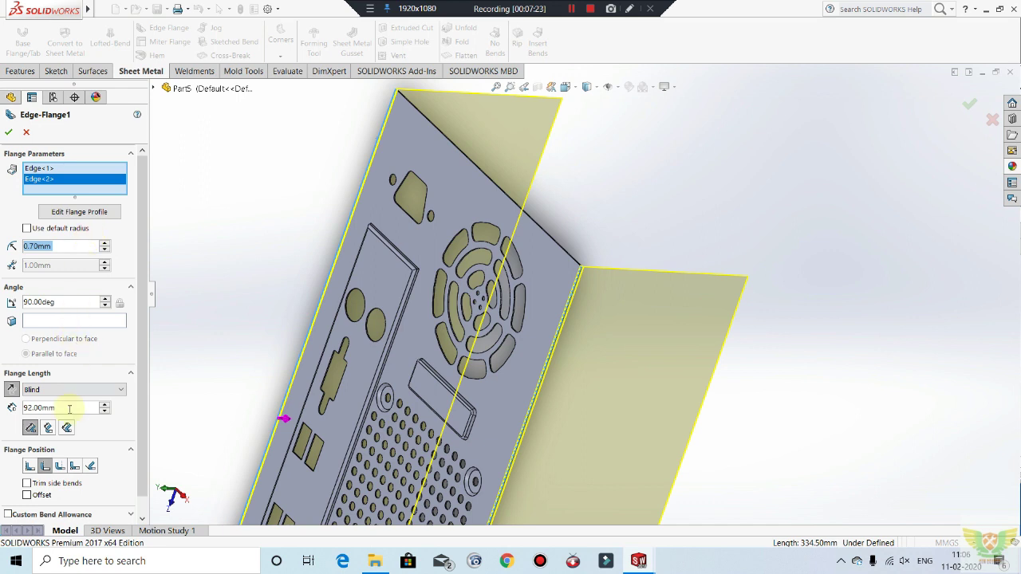
{"action": "double_click", "coordinate": [69, 409]}
{"action": "type", "text": "15"}
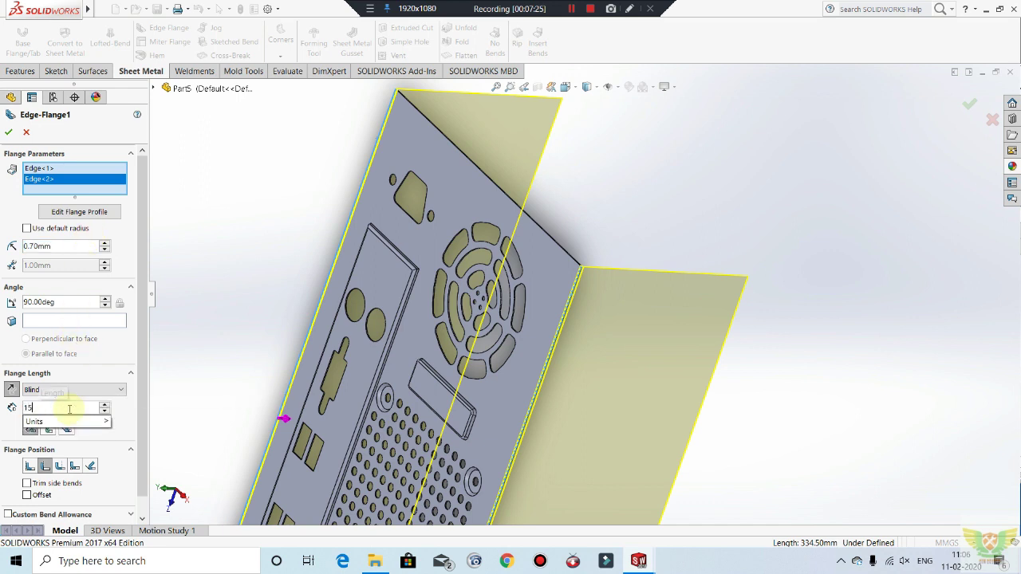
{"action": "key", "text": "Return"}
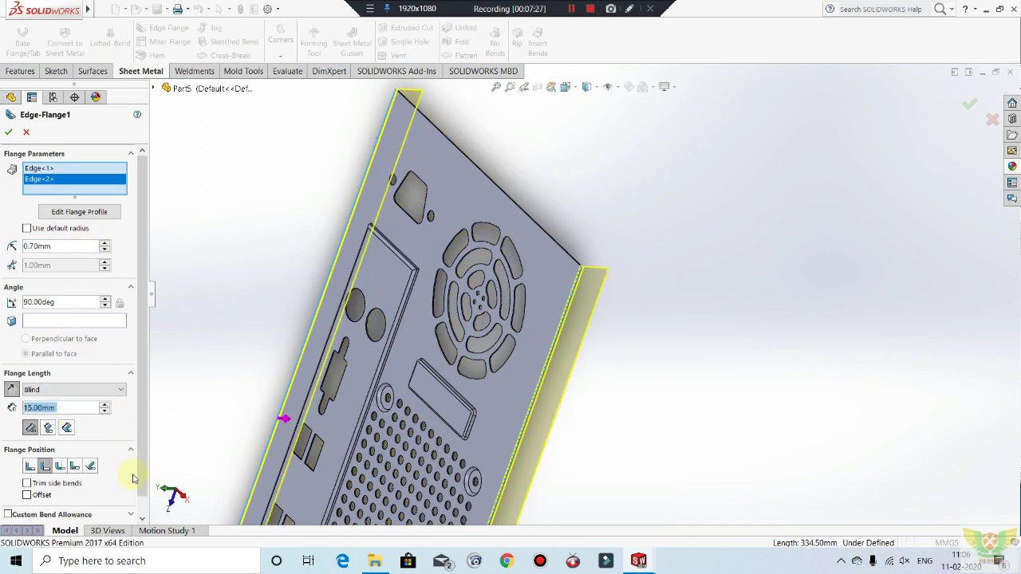
Step: Add the panel's short edge below the slotted frame to the edge flange and complete the feature
{"action": "scroll", "coordinate": [502, 437], "scroll_direction": "up", "scroll_amount": 5}
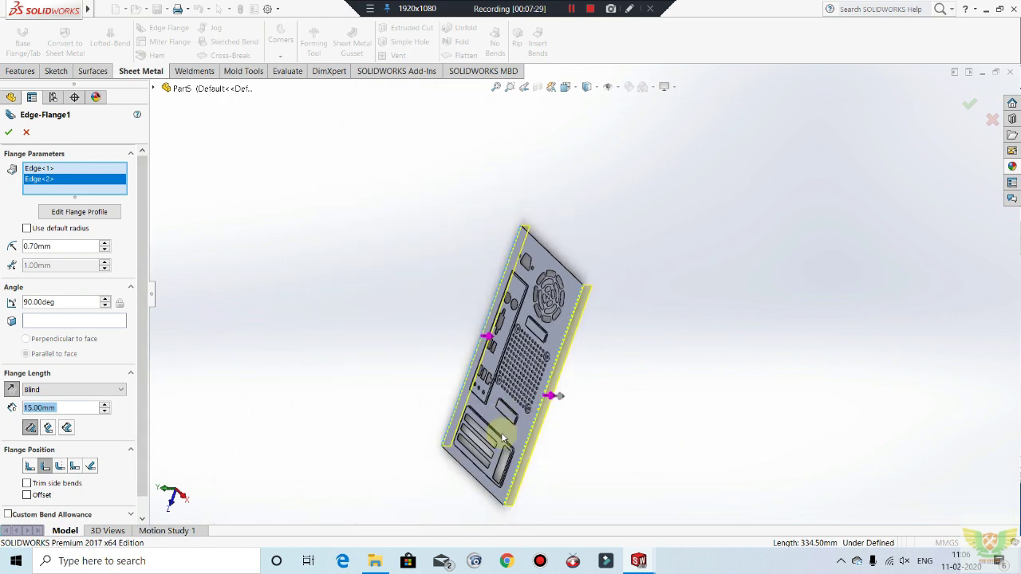
{"action": "scroll", "coordinate": [503, 463], "scroll_direction": "down", "scroll_amount": 5}
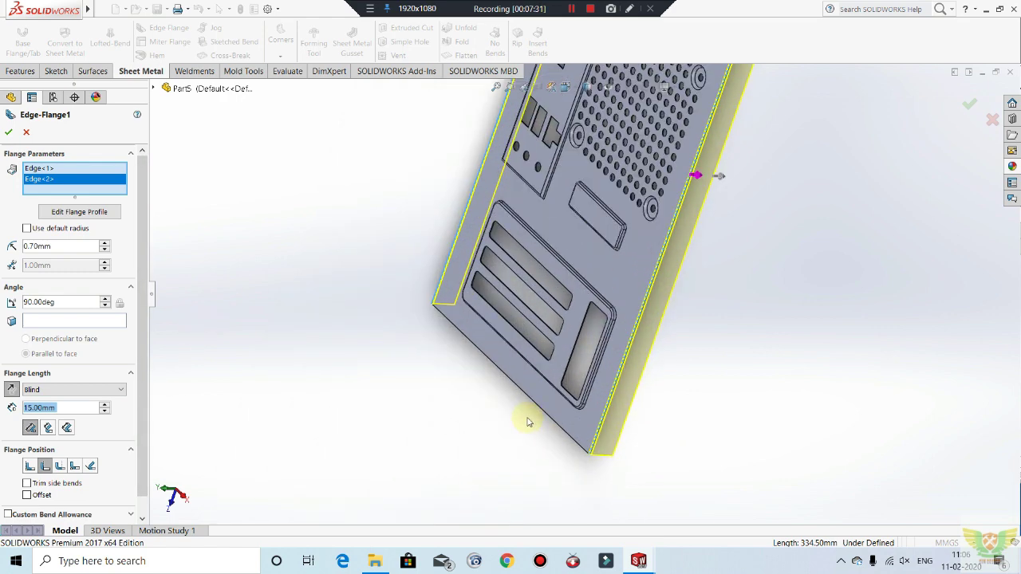
{"action": "middle_click_drag", "start_coordinate": [504, 463], "coordinate": [465, 366]}
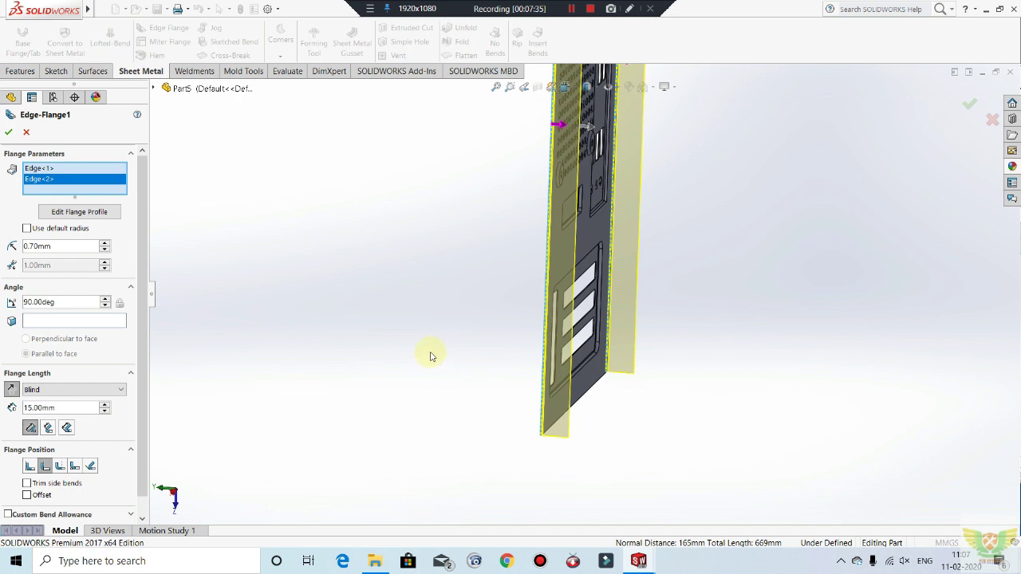
{"action": "middle_click_drag", "start_coordinate": [640, 444], "coordinate": [597, 343]}
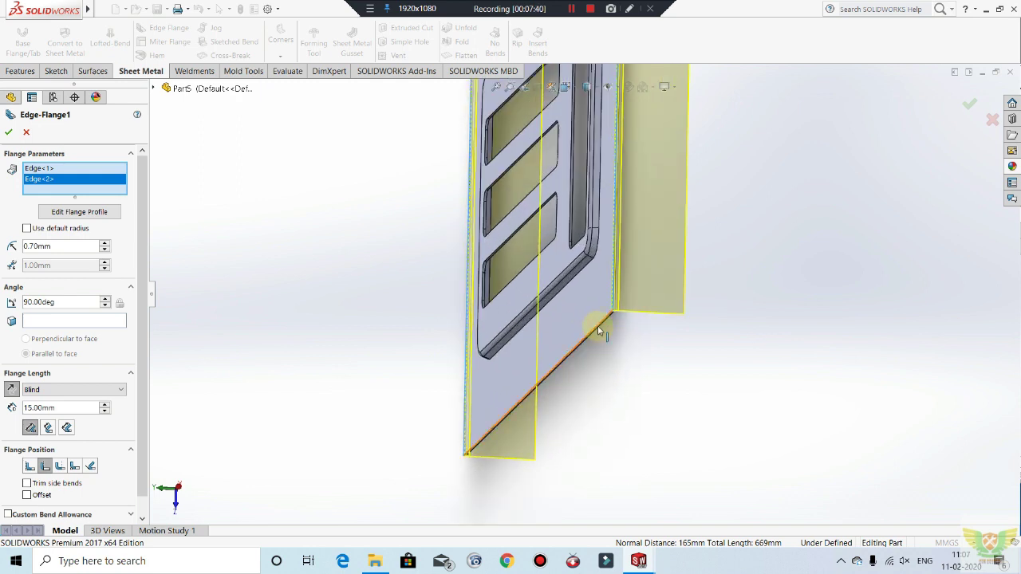
{"action": "left_click", "coordinate": [599, 329]}
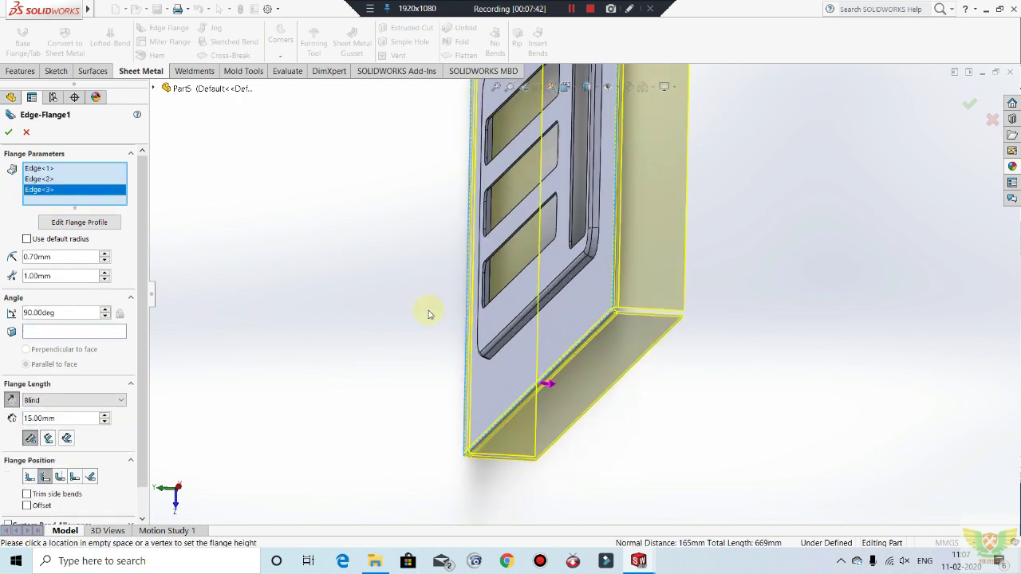
{"action": "left_click", "coordinate": [8, 132]}
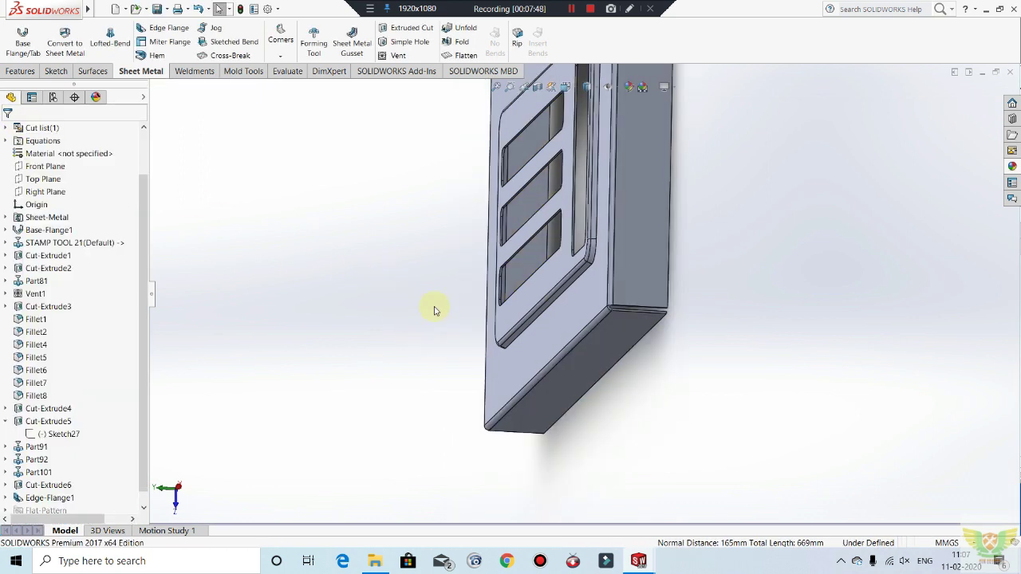
Step: Examine the flanges along the panel's long edges and its open upper end
{"action": "scroll", "coordinate": [558, 326], "scroll_direction": "up", "scroll_amount": 9}
{"action": "mouse_move", "coordinate": [589, 148]}
{"action": "middle_mouse_down"}
{"action": "mouse_move", "coordinate": [637, 240]}
{"action": "mouse_move", "coordinate": [603, 151]}
{"action": "middle_mouse_up"}
{"action": "scroll", "coordinate": [612, 135], "scroll_direction": "down", "scroll_amount": 3}
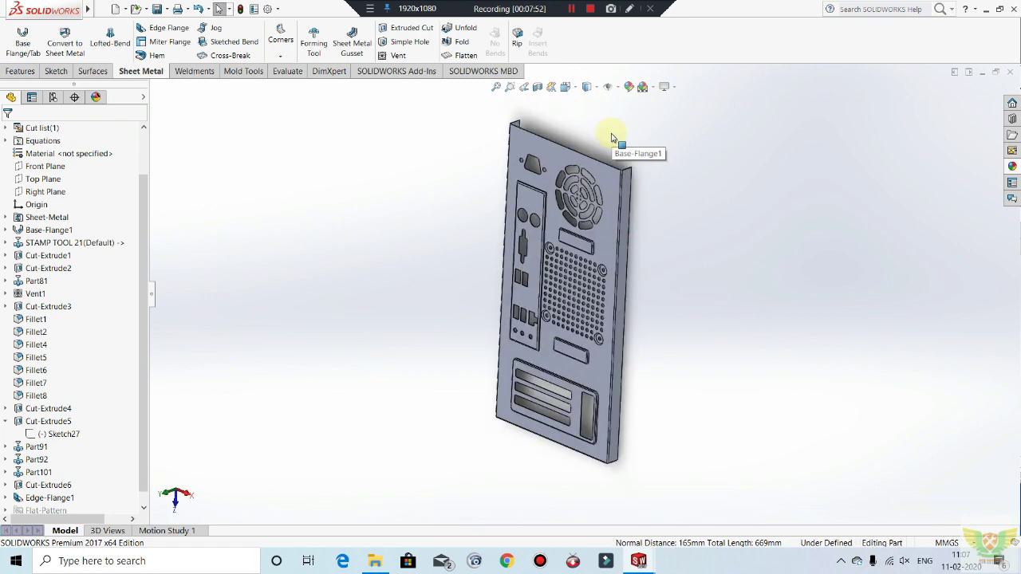
{"action": "scroll", "coordinate": [582, 164], "scroll_direction": "down", "scroll_amount": 4}
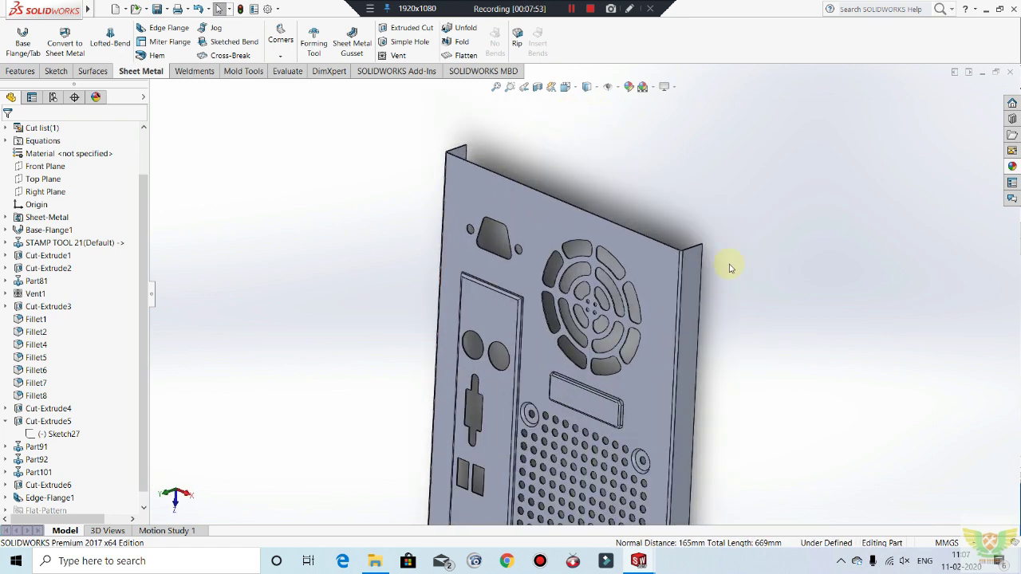
{"action": "scroll", "coordinate": [689, 258], "scroll_direction": "up", "scroll_amount": 3}
{"action": "scroll", "coordinate": [688, 258], "scroll_direction": "up", "scroll_amount": 4}
{"action": "scroll", "coordinate": [612, 423], "scroll_direction": "down", "scroll_amount": 4}
{"action": "scroll", "coordinate": [576, 215], "scroll_direction": "up", "scroll_amount": 2}
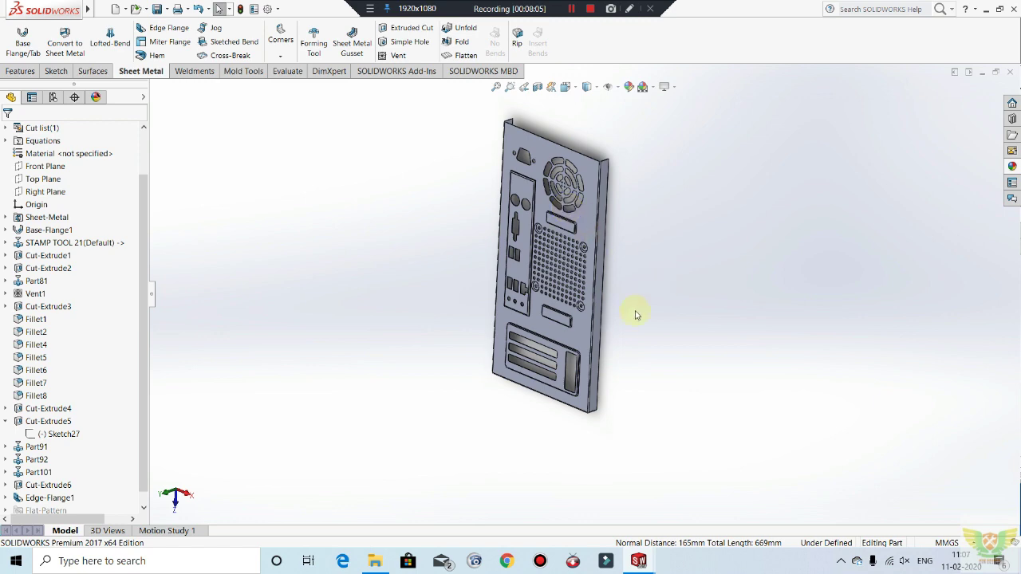
Step: Edit Edge-Flange1 to remove the long edge on the port cut-out side from its flange edges
{"action": "middle_click_drag", "start_coordinate": [636, 314], "coordinate": [614, 178]}
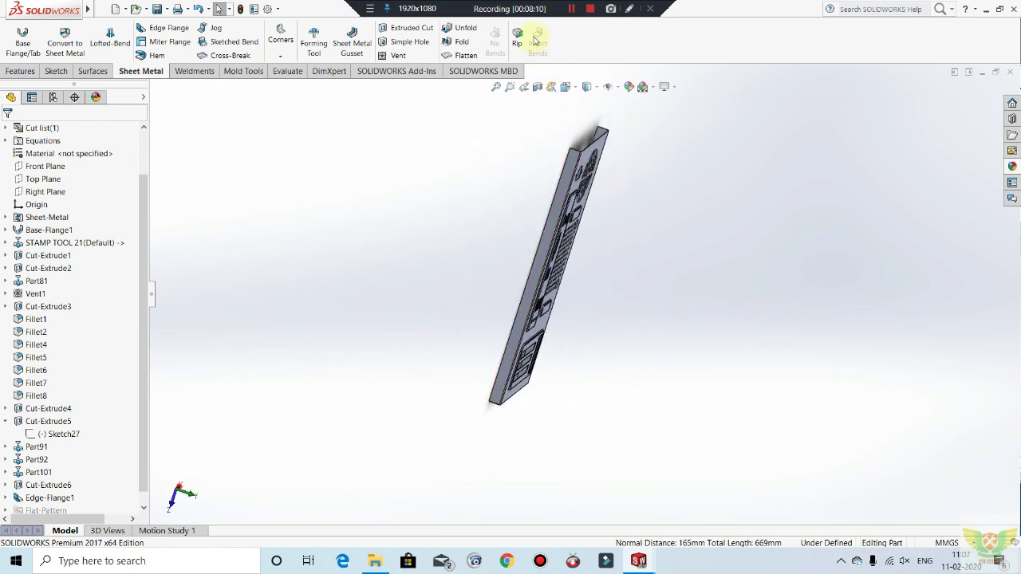
{"action": "scroll", "coordinate": [587, 183], "scroll_direction": "down", "scroll_amount": 3}
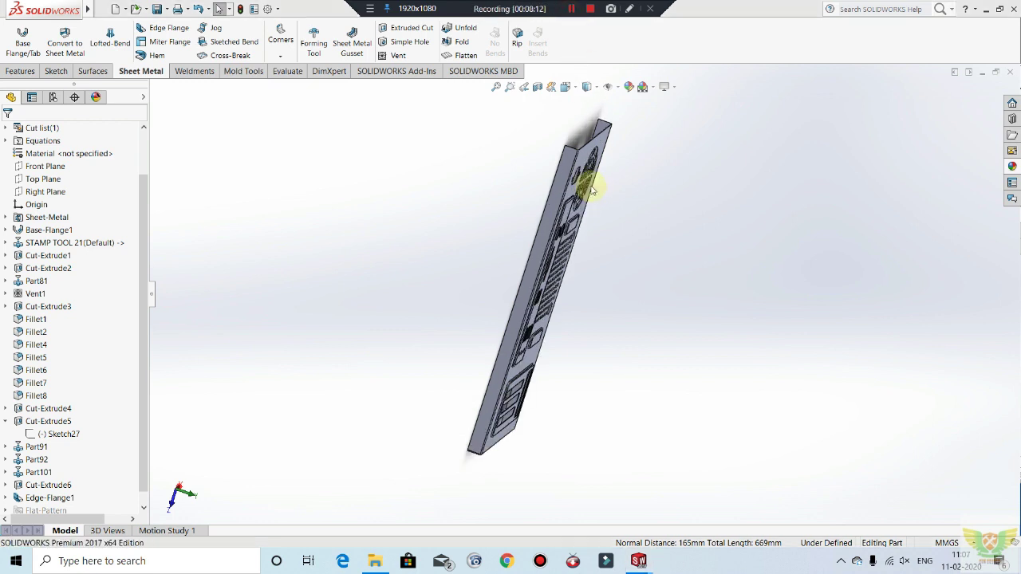
{"action": "scroll", "coordinate": [63, 447], "scroll_direction": "down", "scroll_amount": 1}
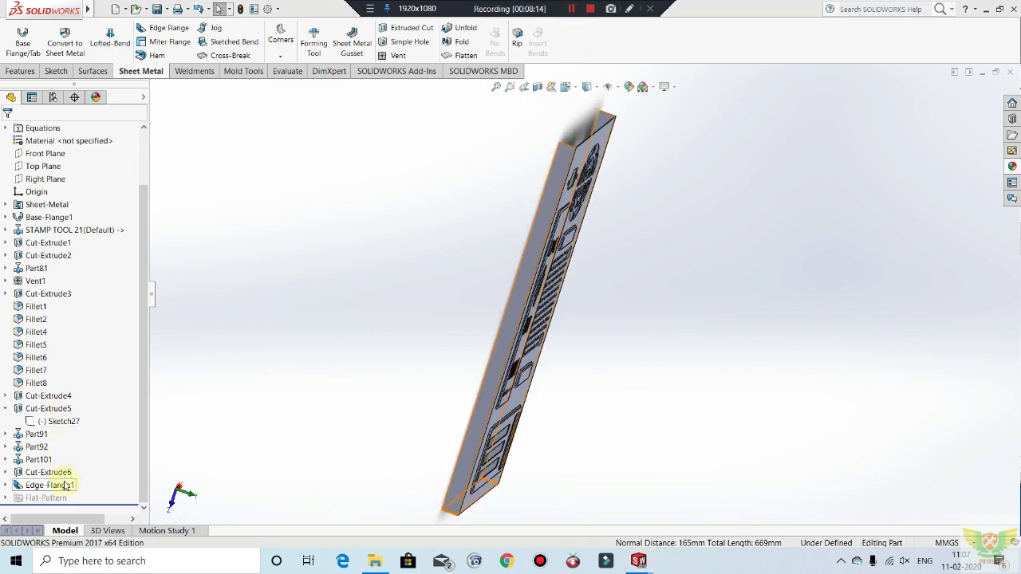
{"action": "left_click", "coordinate": [58, 484]}
{"action": "left_click", "coordinate": [74, 451]}
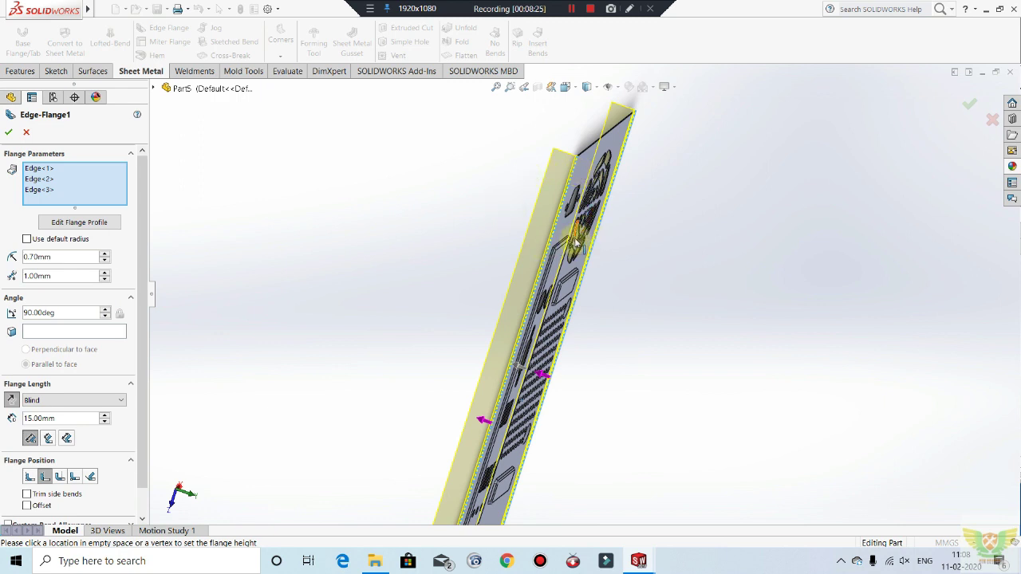
{"action": "scroll", "coordinate": [572, 184], "scroll_direction": "down", "scroll_amount": 3}
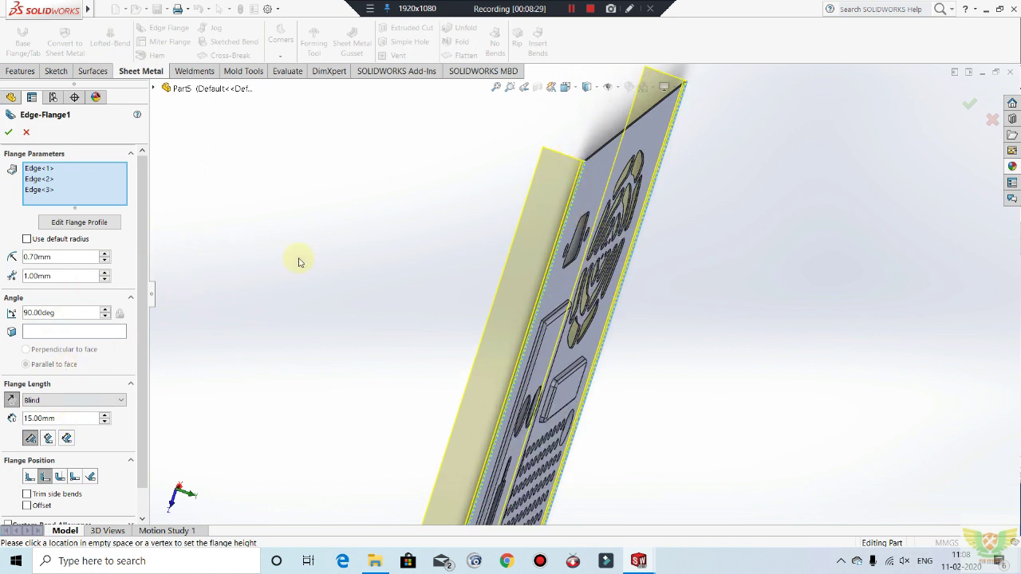
{"action": "left_click", "coordinate": [571, 199]}
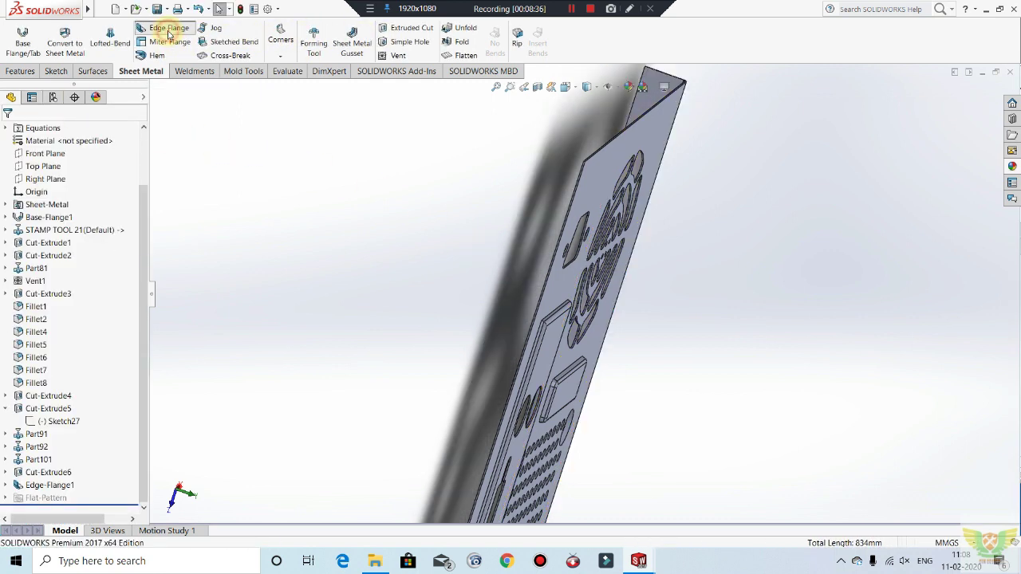
Step: Create an edge flange on the long edge at the port cut-out side with a 0.70 mm bend radius and 5 mm length
{"action": "left_click", "coordinate": [579, 177]}
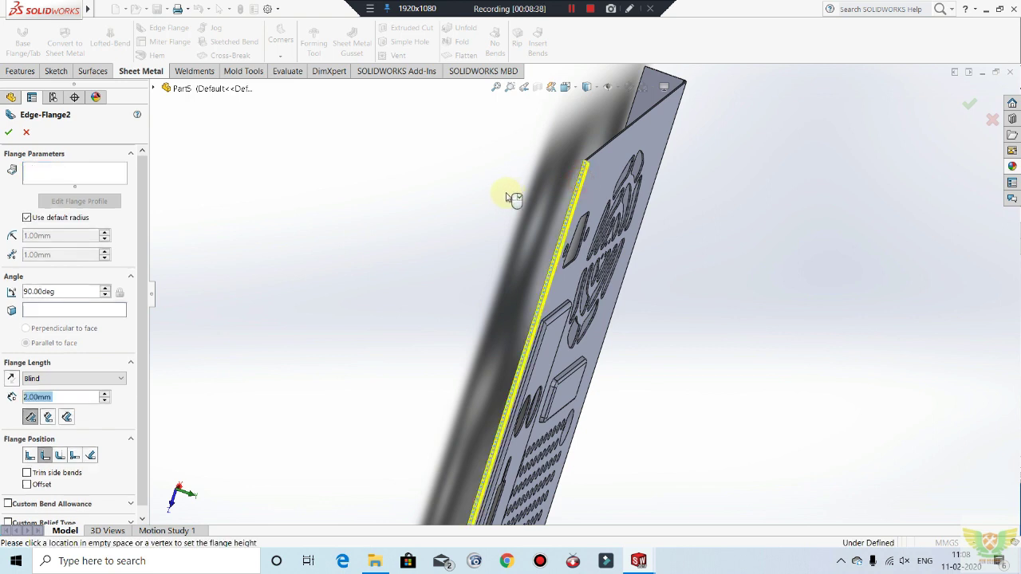
{"action": "left_click", "coordinate": [478, 163]}
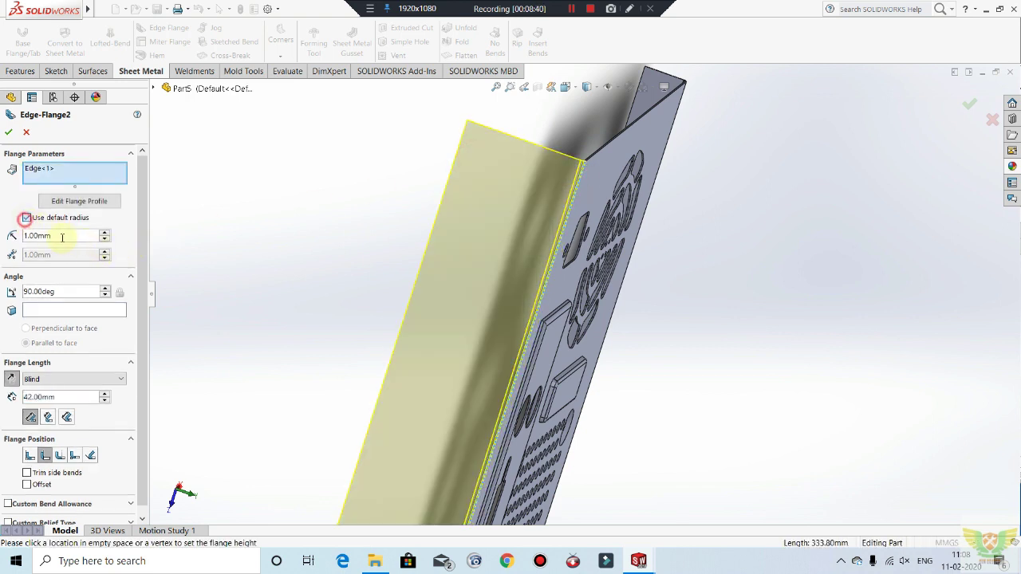
{"action": "type", "text": "0.7"}
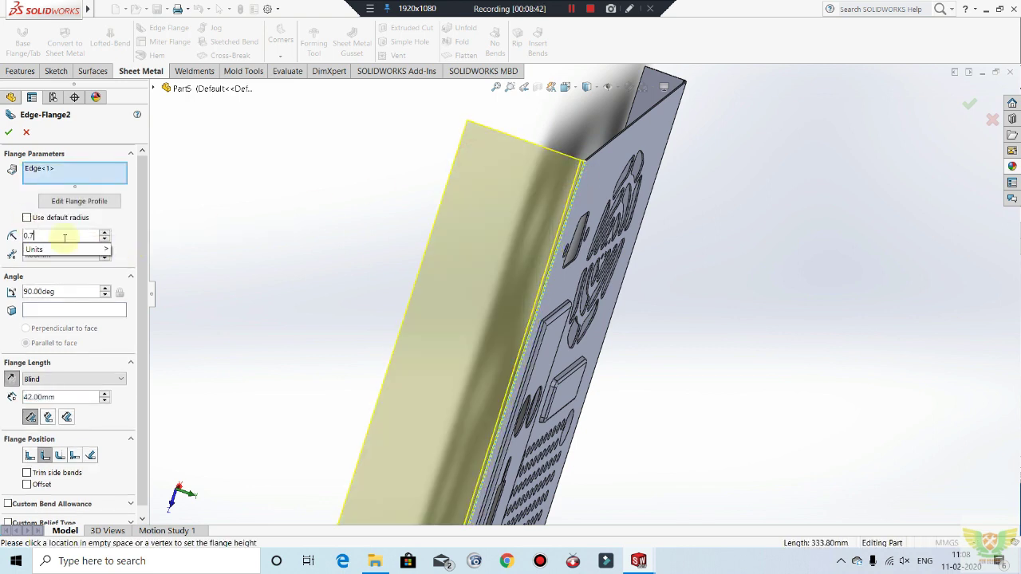
{"action": "key", "text": "Return"}
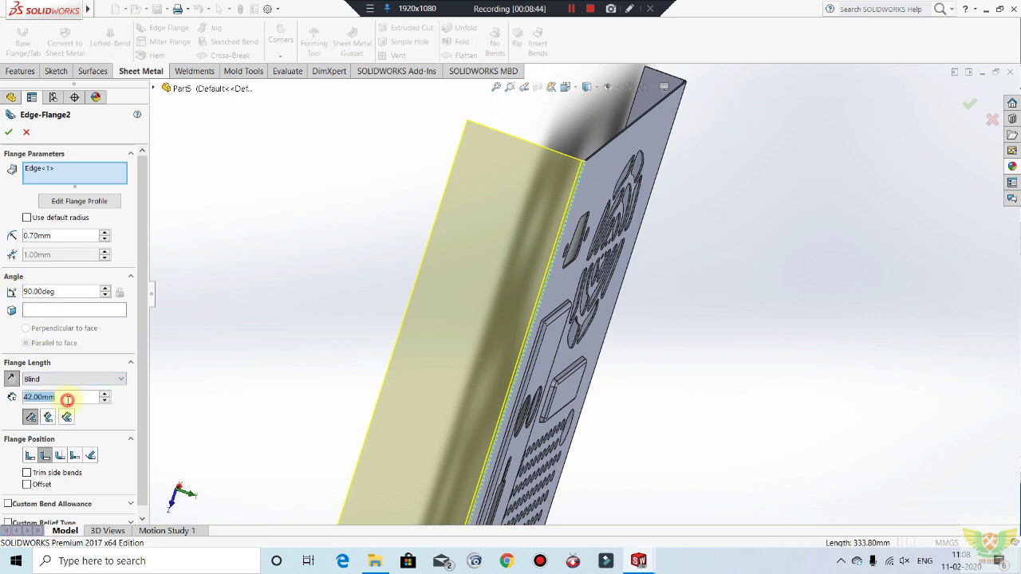
{"action": "type", "text": "5"}
{"action": "key", "text": "Return"}
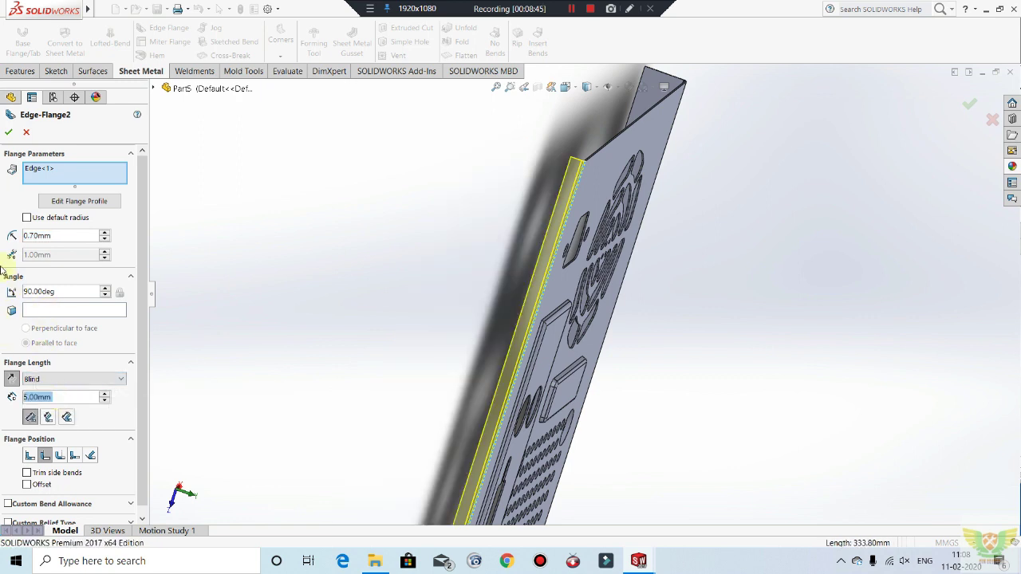
{"action": "left_click", "coordinate": [7, 133]}
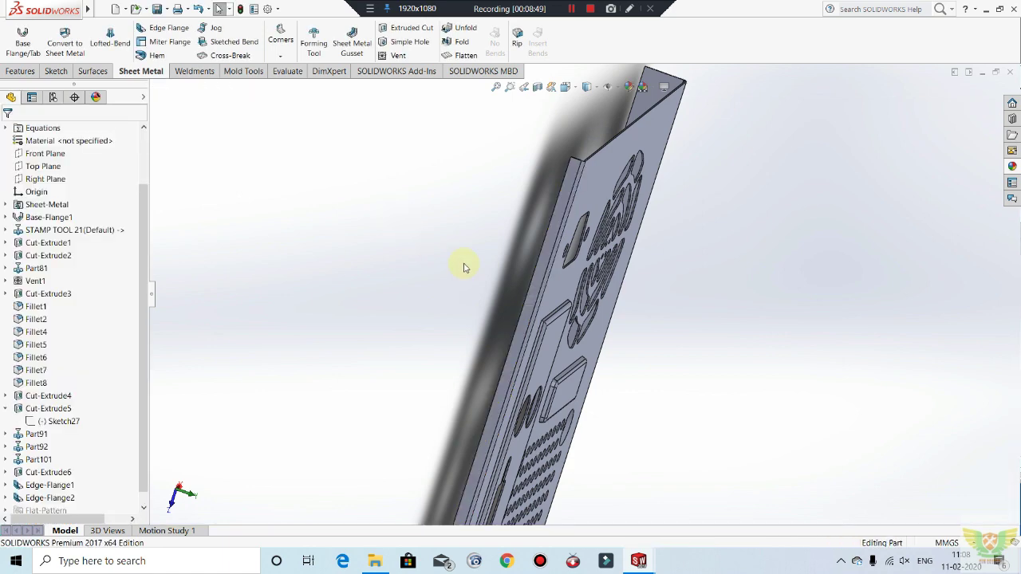
Step: Examine the new long-edge flange and the flange corners below the slotted frame from both sides of the panel
{"action": "scroll", "coordinate": [478, 261], "scroll_direction": "up", "scroll_amount": 2}
{"action": "middle_click_drag", "start_coordinate": [521, 226], "coordinate": [515, 230]}
{"action": "scroll", "coordinate": [609, 264], "scroll_direction": "up", "scroll_amount": 6}
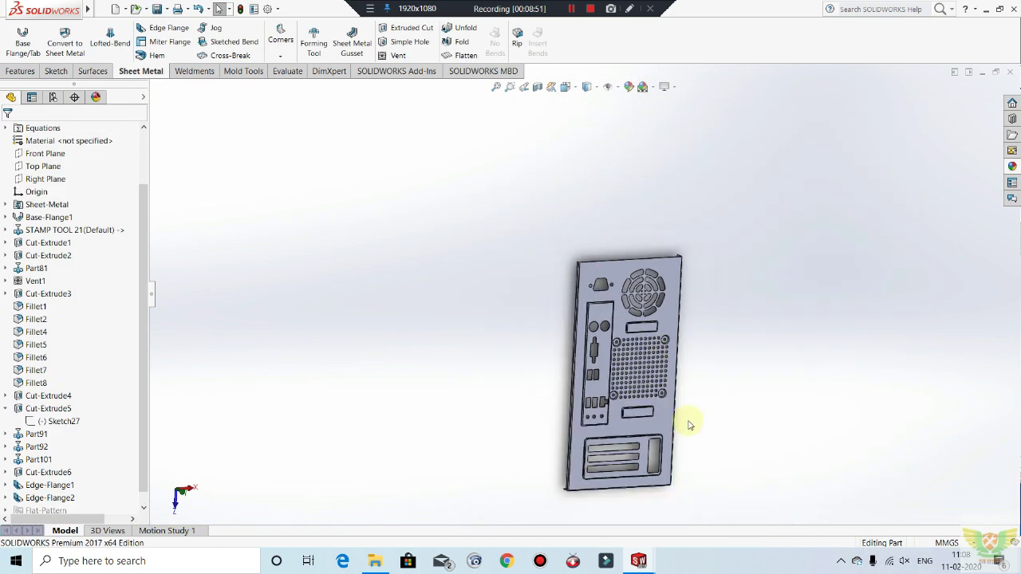
{"action": "middle_click_drag", "start_coordinate": [690, 424], "coordinate": [729, 413]}
{"action": "scroll", "coordinate": [579, 457], "scroll_direction": "down", "scroll_amount": 6}
{"action": "mouse_move", "coordinate": [586, 466]}
{"action": "middle_mouse_down"}
{"action": "mouse_move", "coordinate": [582, 479]}
{"action": "mouse_move", "coordinate": [578, 464]}
{"action": "middle_mouse_up"}
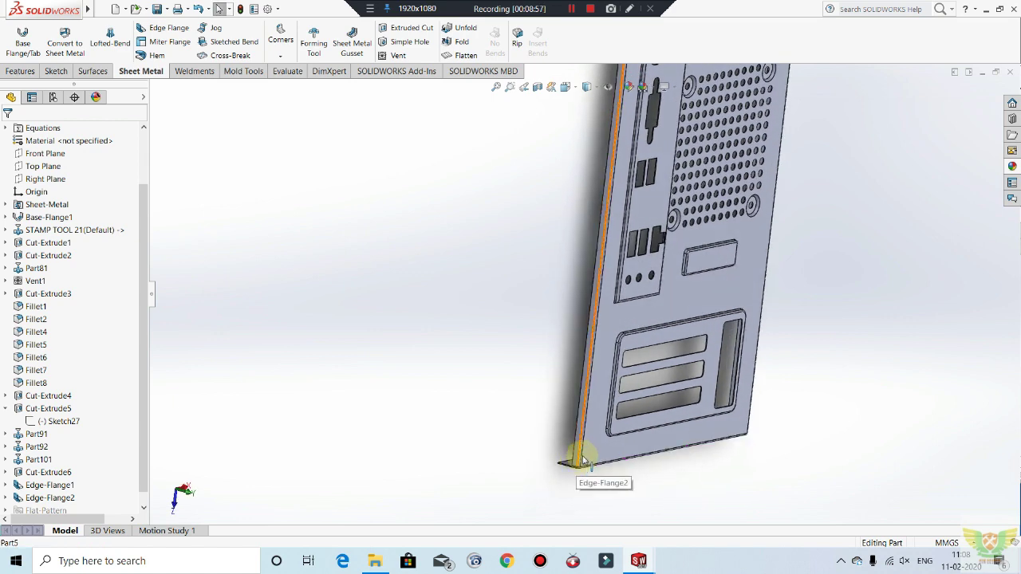
{"action": "middle_click_drag", "start_coordinate": [582, 455], "coordinate": [658, 504]}
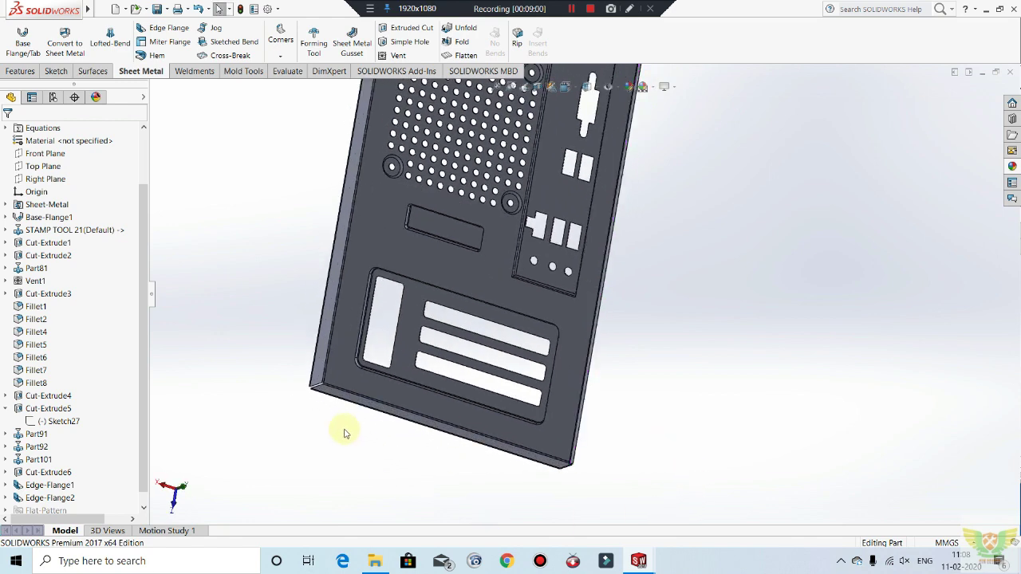
{"action": "scroll", "coordinate": [365, 394], "scroll_direction": "down", "scroll_amount": 5}
{"action": "left_click", "coordinate": [389, 325]}
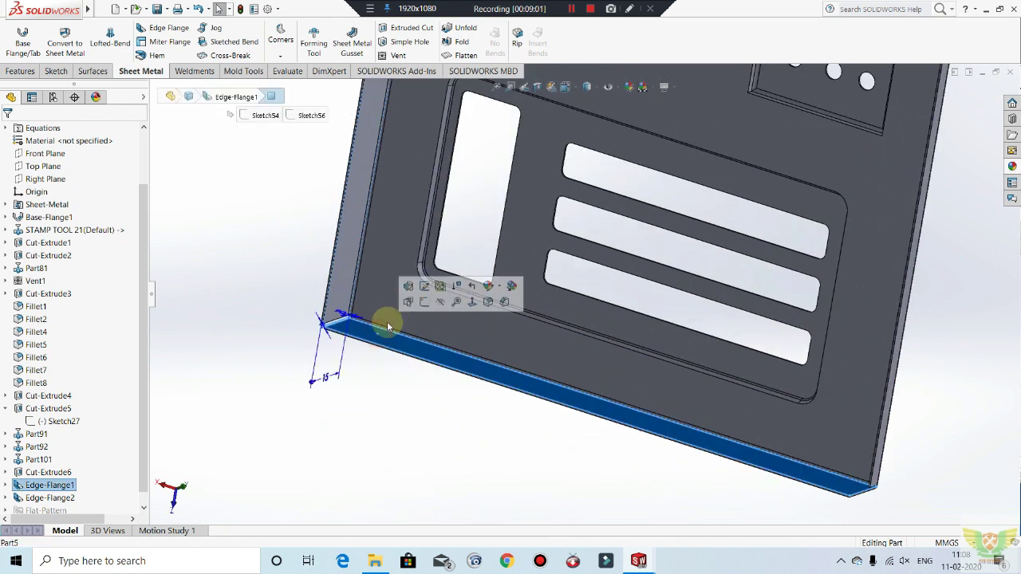
{"action": "left_click", "coordinate": [424, 301]}
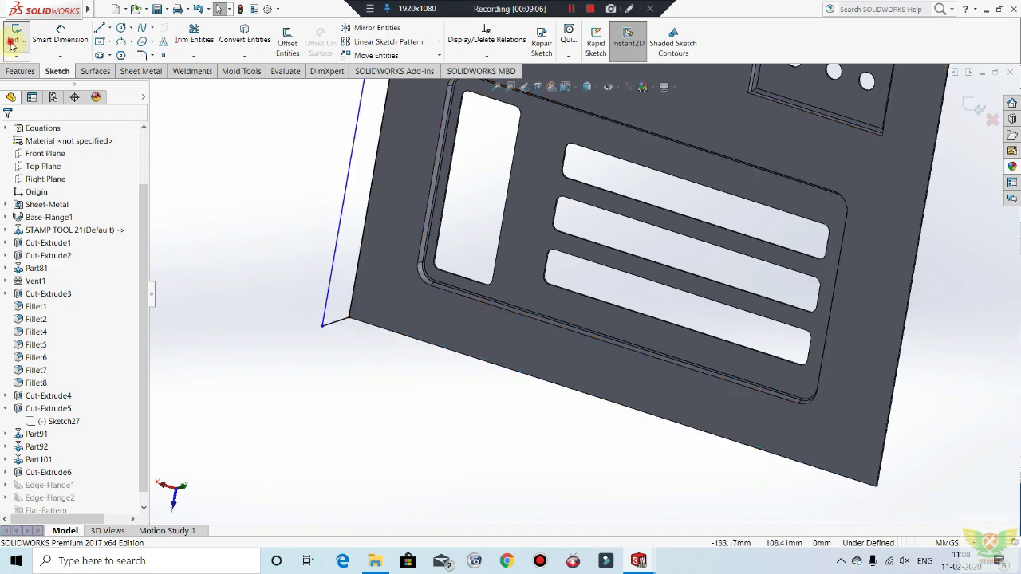
{"action": "left_click", "coordinate": [11, 44]}
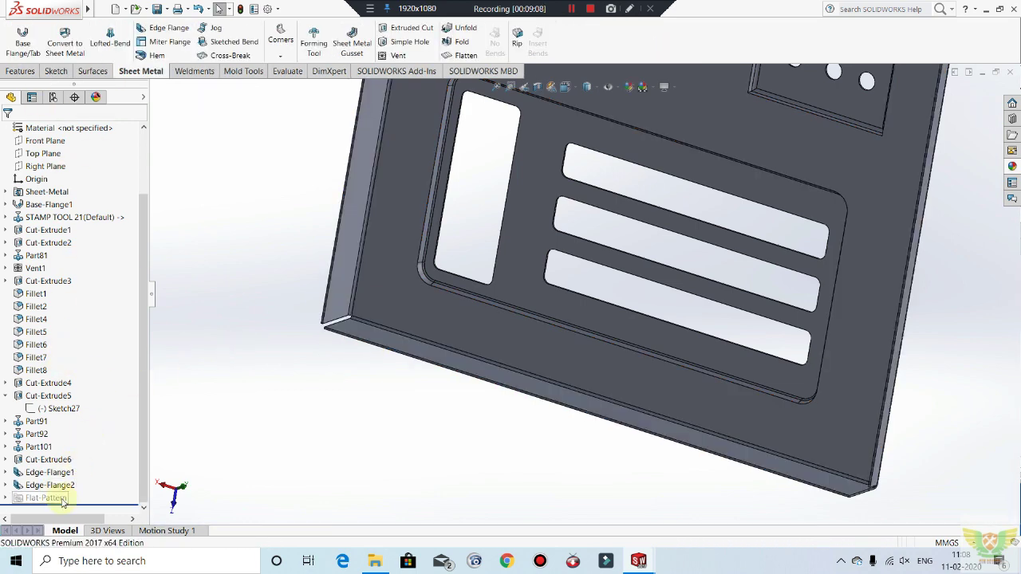
Step: Edit the profile of Edge-Flange1's short-edge flange and pull its end line about 10.8 mm inward from the corner with the long flange
{"action": "left_click", "coordinate": [48, 484]}
{"action": "left_click", "coordinate": [53, 474]}
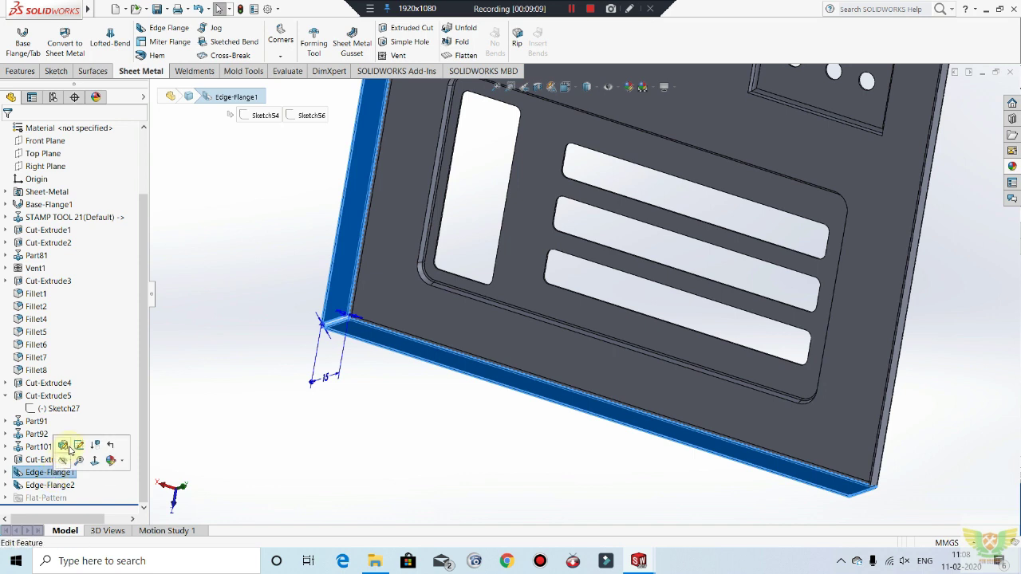
{"action": "left_click", "coordinate": [69, 448]}
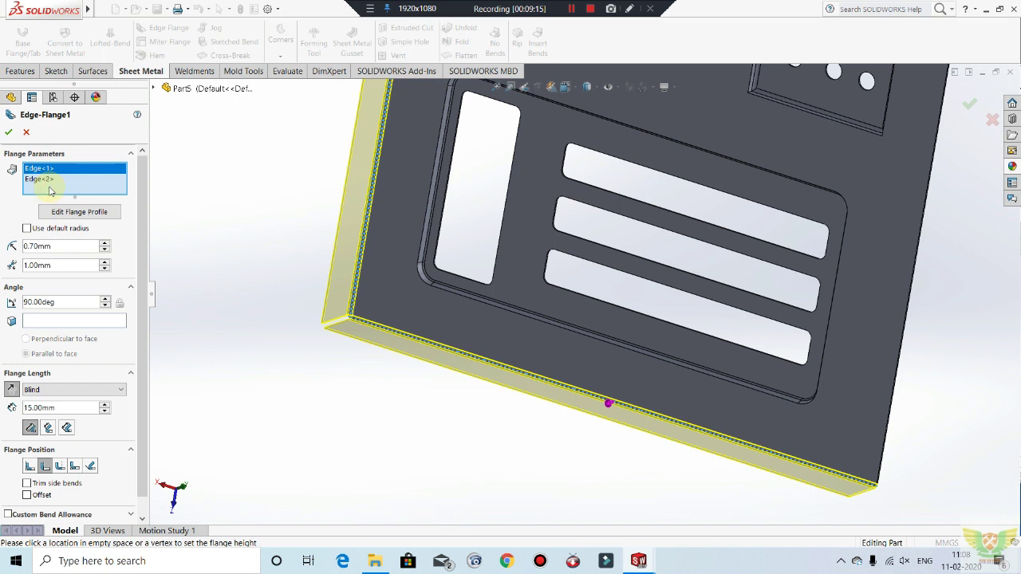
{"action": "left_click", "coordinate": [45, 180]}
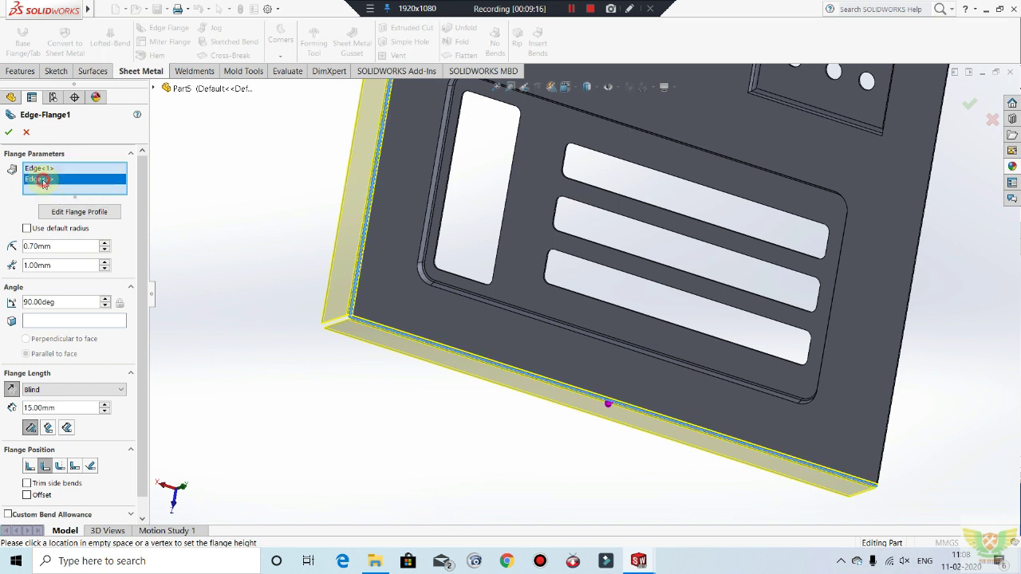
{"action": "left_click", "coordinate": [79, 212]}
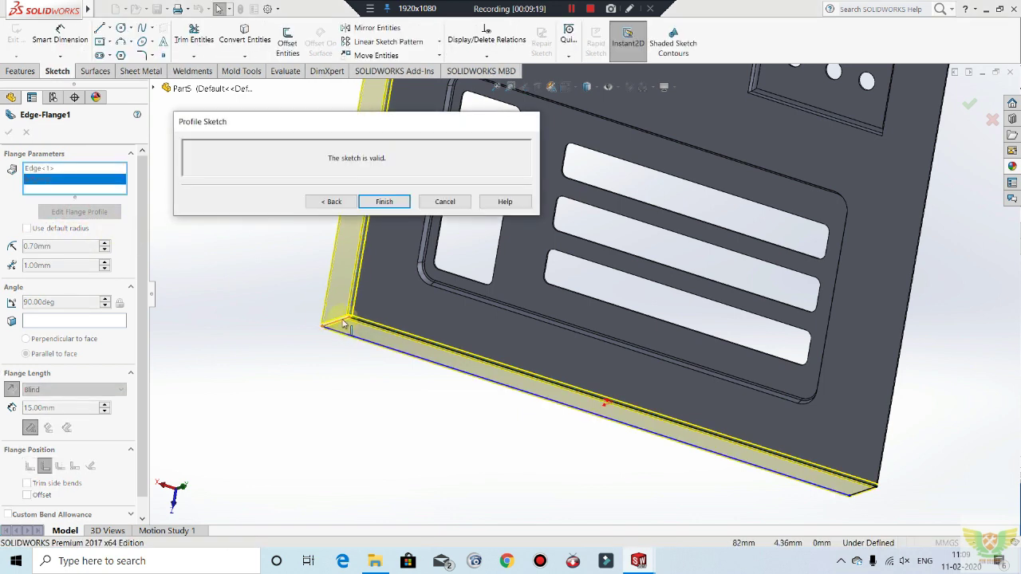
{"action": "left_click", "coordinate": [345, 322]}
{"action": "left_click_drag", "start_coordinate": [362, 337], "coordinate": [368, 339]}
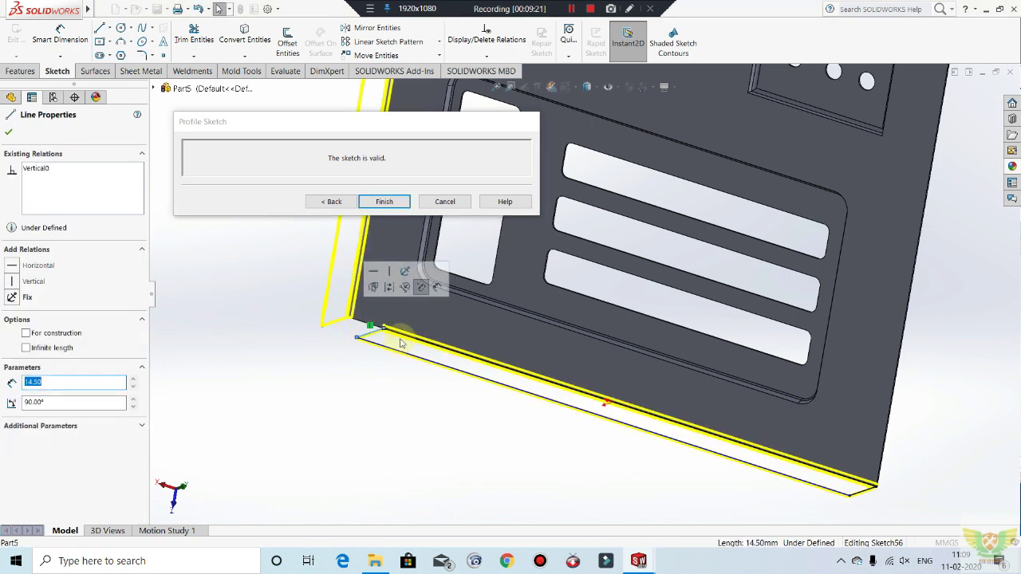
Step: Try to pull the opposite end line of the short-edge flange profile inward from the panel corner
{"action": "left_click", "coordinate": [850, 488]}
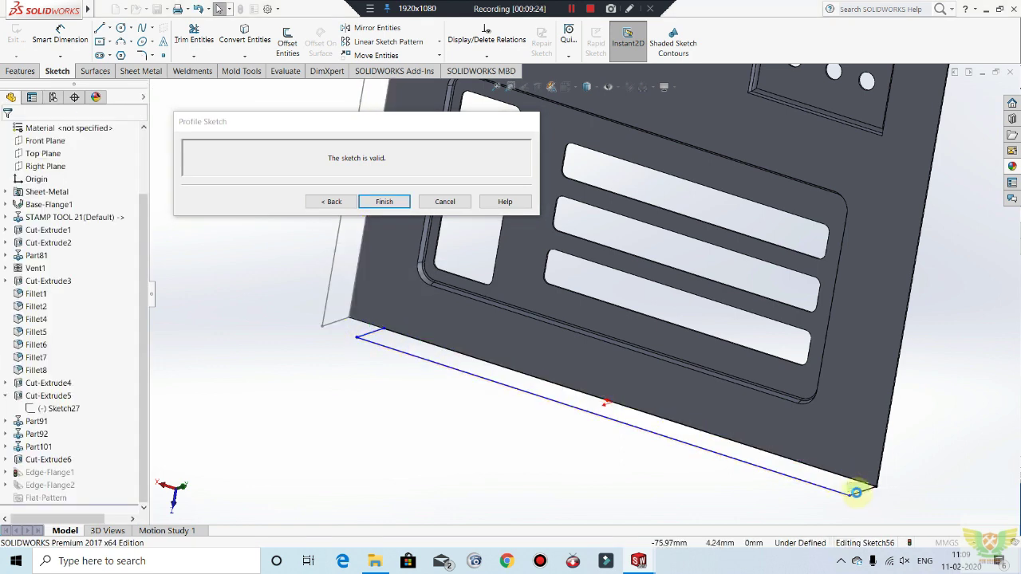
{"action": "left_click", "coordinate": [861, 492]}
{"action": "left_click_drag", "start_coordinate": [862, 492], "coordinate": [826, 480]}
{"action": "left_click", "coordinate": [861, 493]}
{"action": "left_click", "coordinate": [607, 403], "text": "ctrl"}
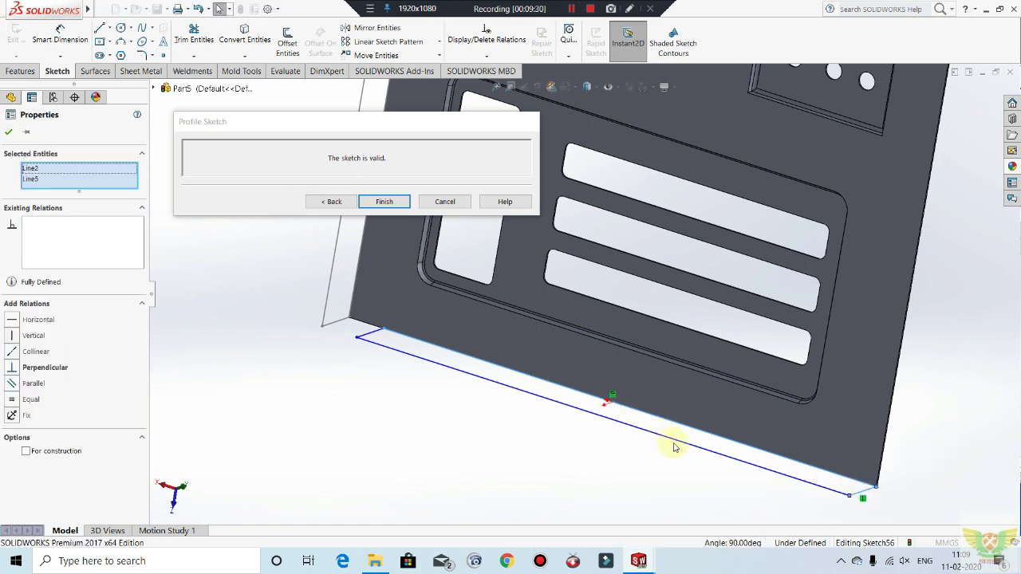
{"action": "scroll", "coordinate": [674, 447], "scroll_direction": "down", "scroll_amount": 3}
{"action": "mouse_move", "coordinate": [674, 448]}
{"action": "middle_mouse_down"}
{"action": "mouse_move", "coordinate": [677, 470]}
{"action": "mouse_move", "coordinate": [723, 423]}
{"action": "middle_mouse_up"}
{"action": "scroll", "coordinate": [722, 422], "scroll_direction": "up", "scroll_amount": 5}
{"action": "scroll", "coordinate": [770, 417], "scroll_direction": "down", "scroll_amount": 3}
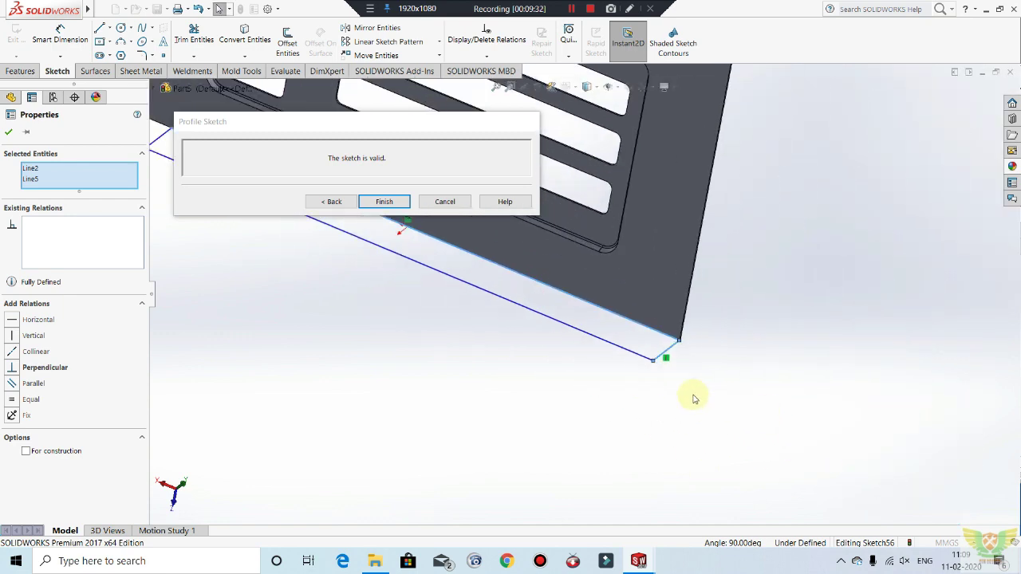
{"action": "left_click_drag", "start_coordinate": [668, 348], "coordinate": [631, 320]}
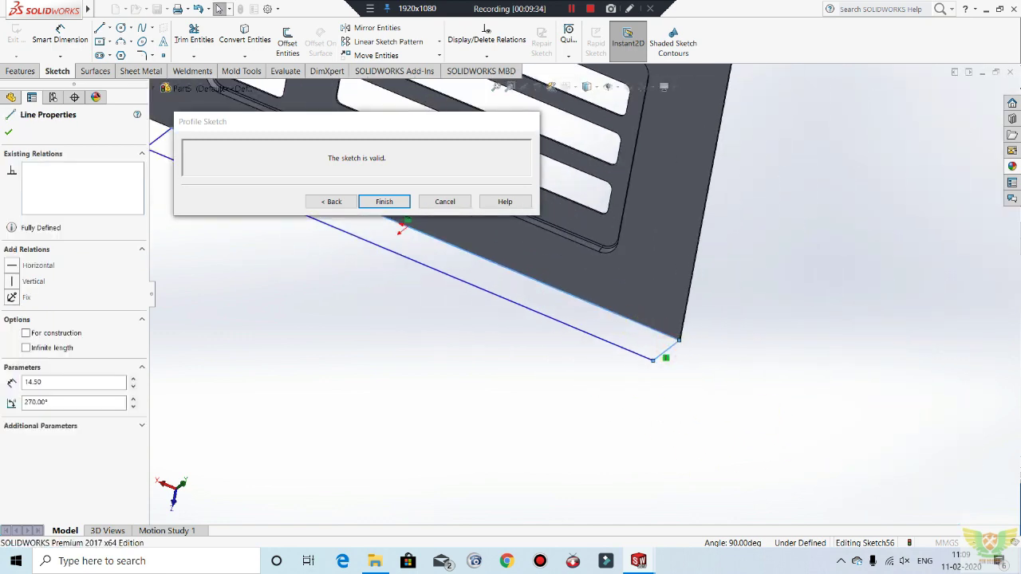
{"action": "left_click", "coordinate": [63, 39]}
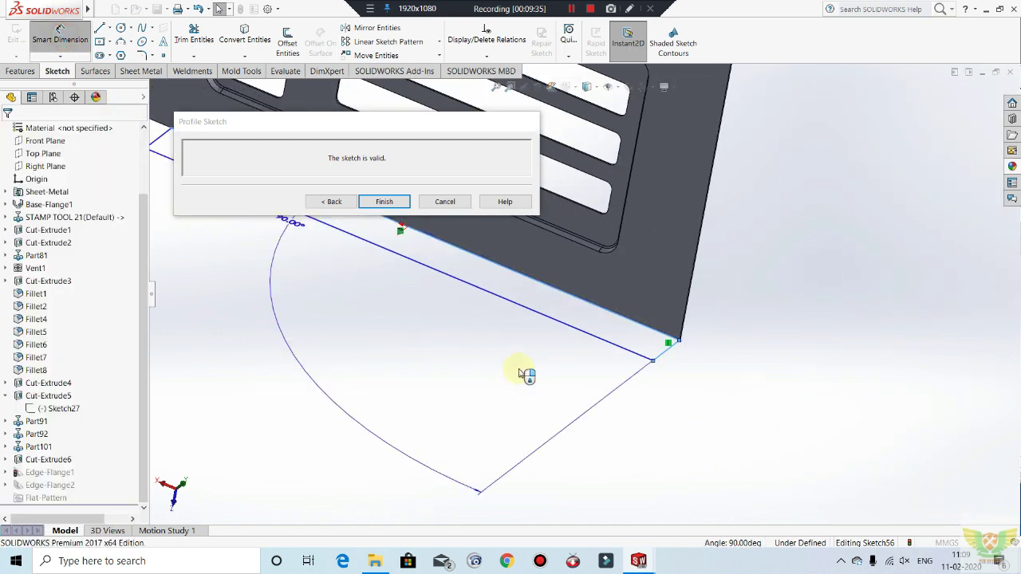
{"action": "middle_click_drag", "start_coordinate": [527, 372], "coordinate": [584, 379]}
{"action": "key", "text": "Escape"}
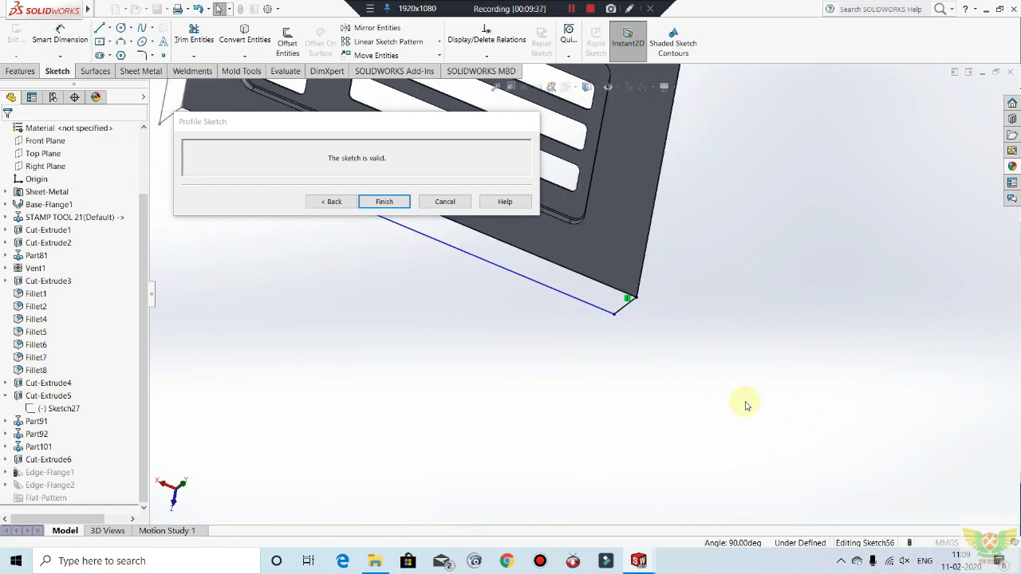
Step: Dimension the gap between the long flange's end line and the shortened end of the short-edge profile as 5 mm
{"action": "middle_click_drag", "start_coordinate": [742, 404], "coordinate": [513, 348]}
{"action": "scroll", "coordinate": [513, 335], "scroll_direction": "up", "scroll_amount": 1}
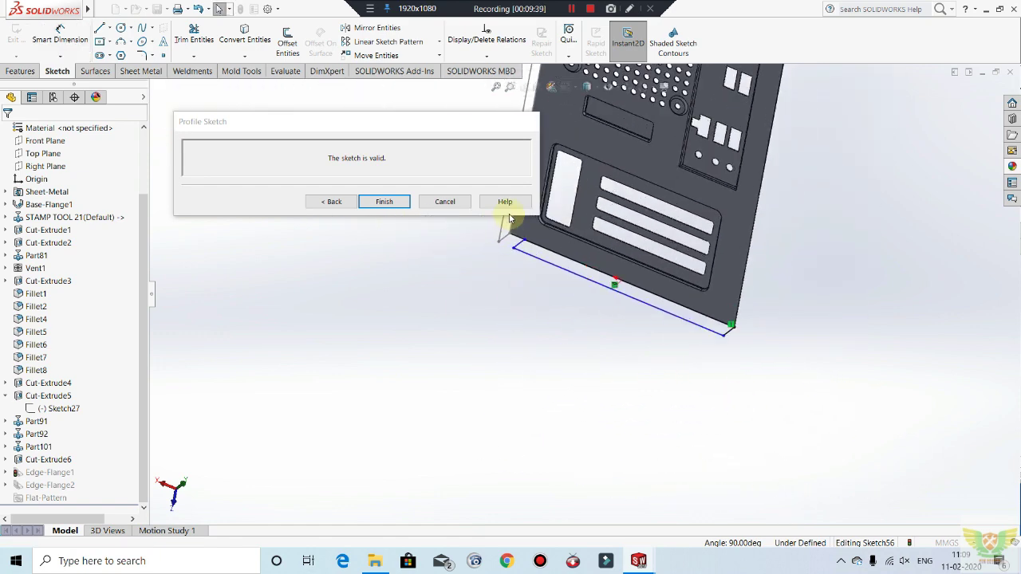
{"action": "scroll", "coordinate": [505, 223], "scroll_direction": "down", "scroll_amount": 3}
{"action": "left_click", "coordinate": [57, 34]}
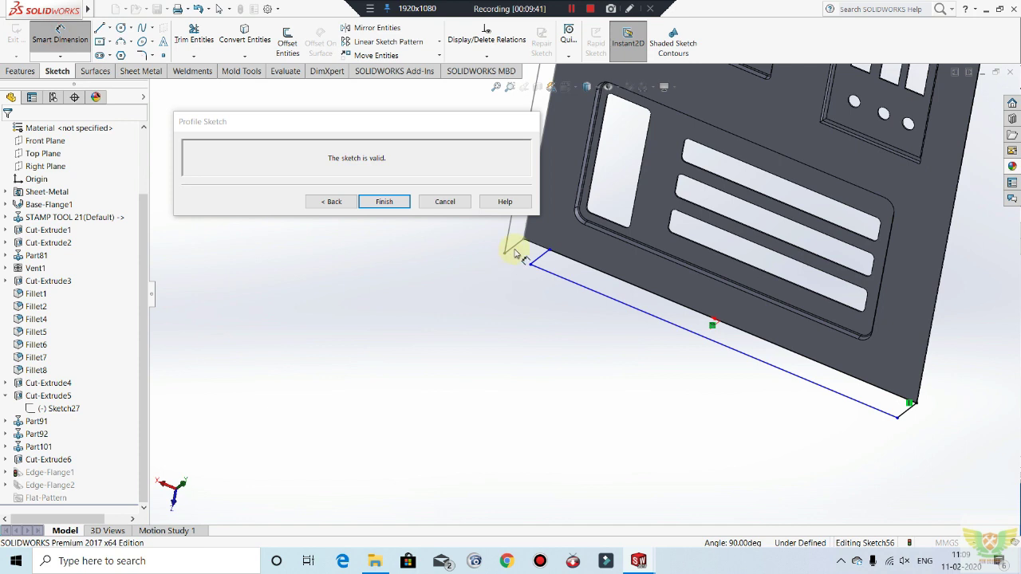
{"action": "left_click", "coordinate": [515, 247]}
{"action": "left_click", "coordinate": [546, 257]}
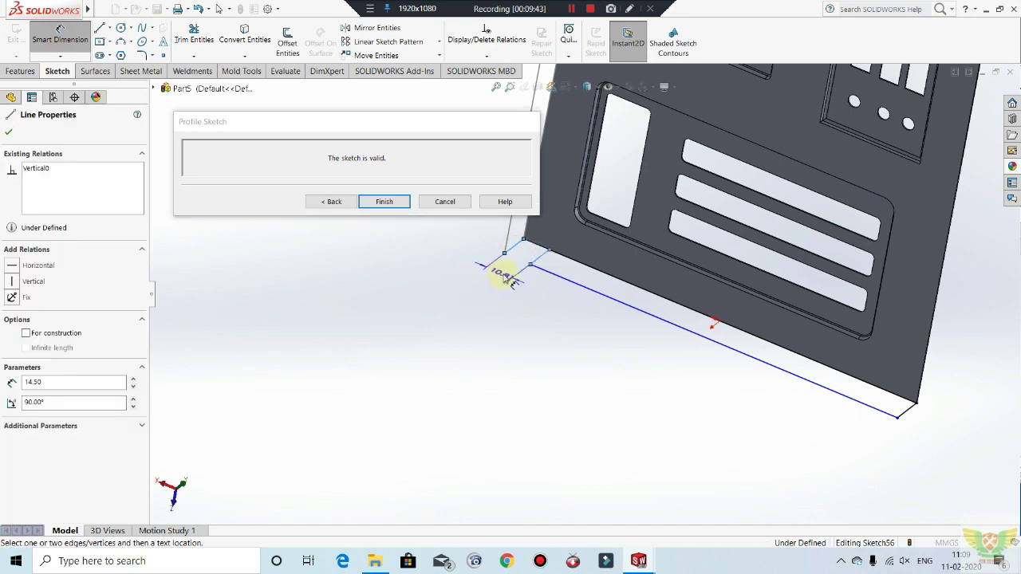
{"action": "left_click", "coordinate": [504, 278]}
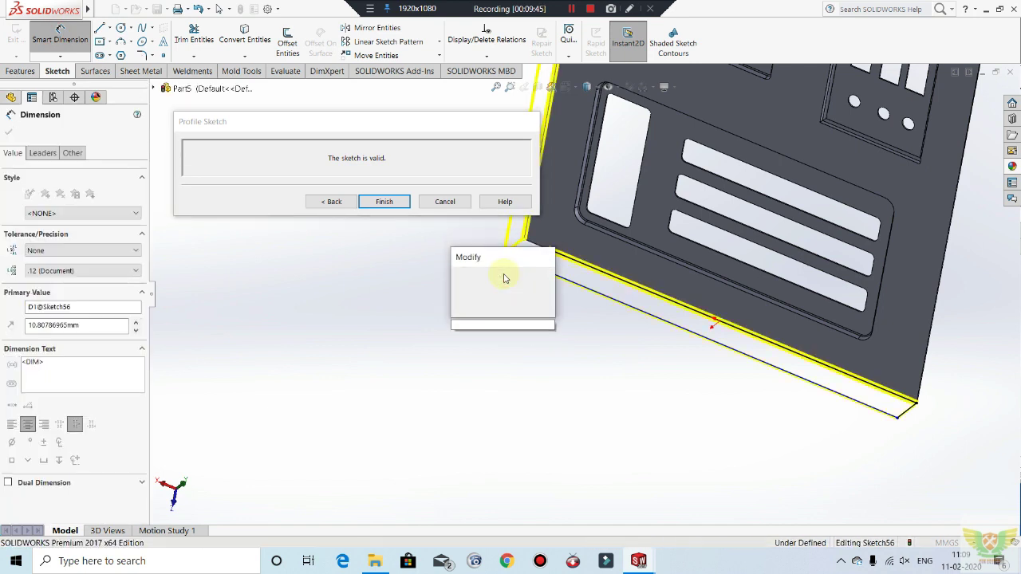
{"action": "key", "text": "Return"}
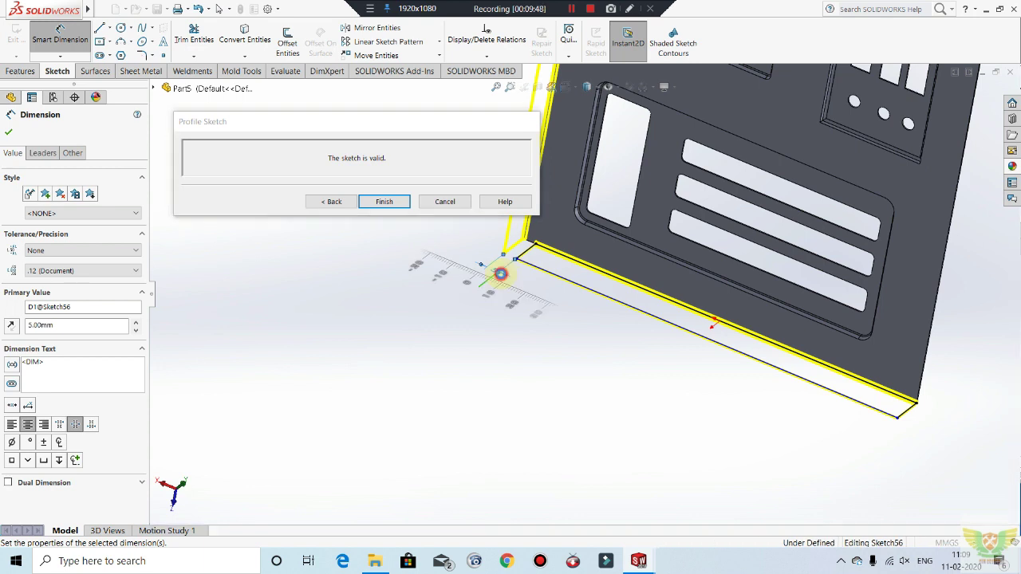
{"action": "key", "text": "Escape"}
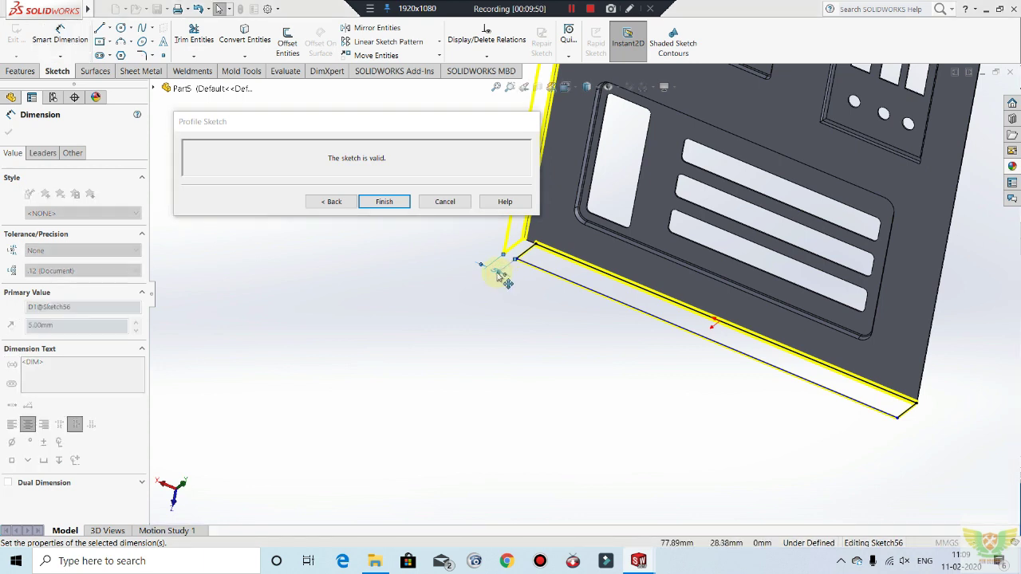
Step: Set the gap dimension at the shortened end of the short-edge flange profile to 10 mm
{"action": "left_click", "coordinate": [491, 275]}
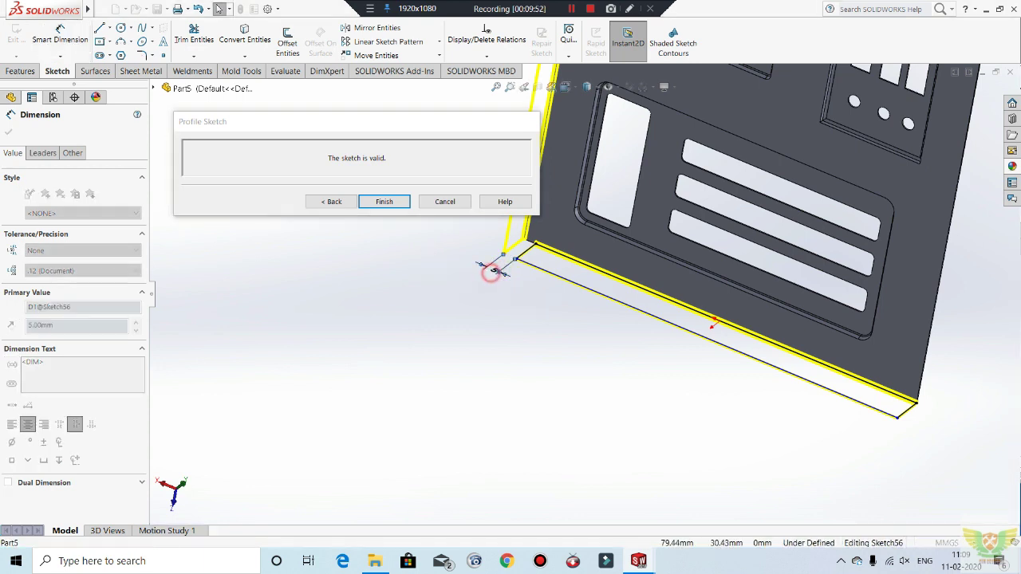
{"action": "double_click", "coordinate": [495, 272]}
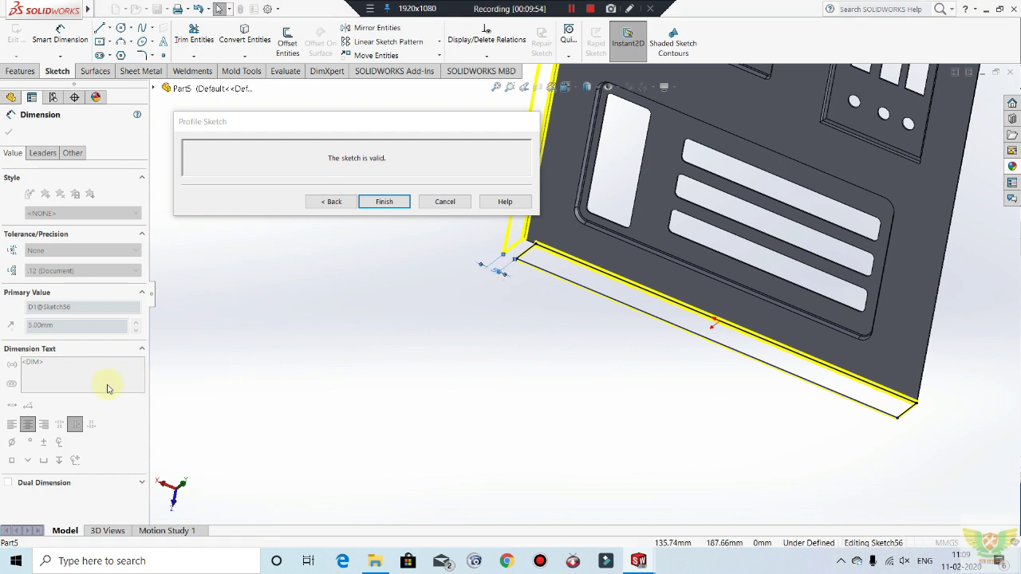
{"action": "left_click", "coordinate": [422, 340]}
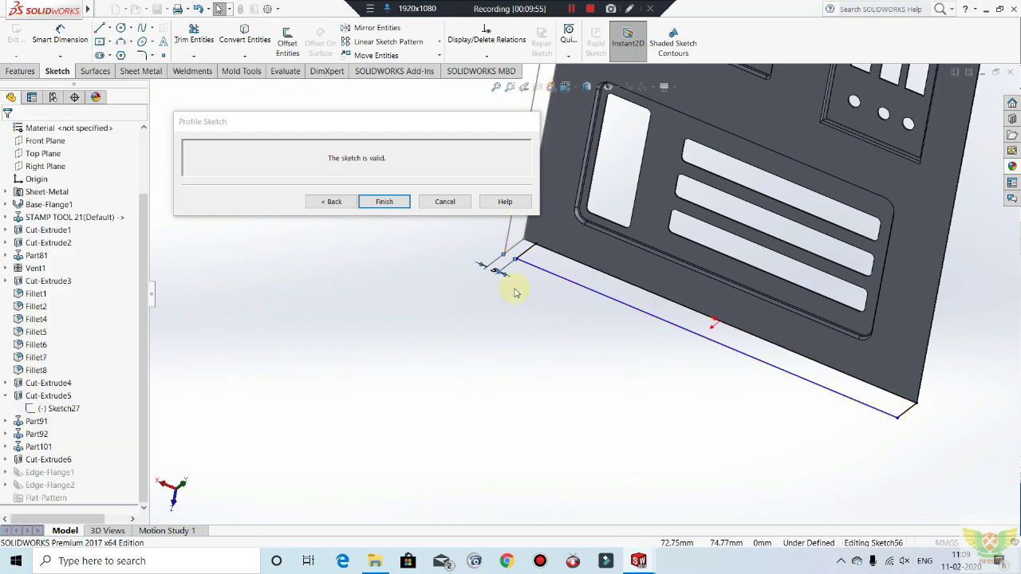
{"action": "left_click", "coordinate": [60, 39]}
{"action": "left_click", "coordinate": [493, 274]}
{"action": "double_click", "coordinate": [492, 274]}
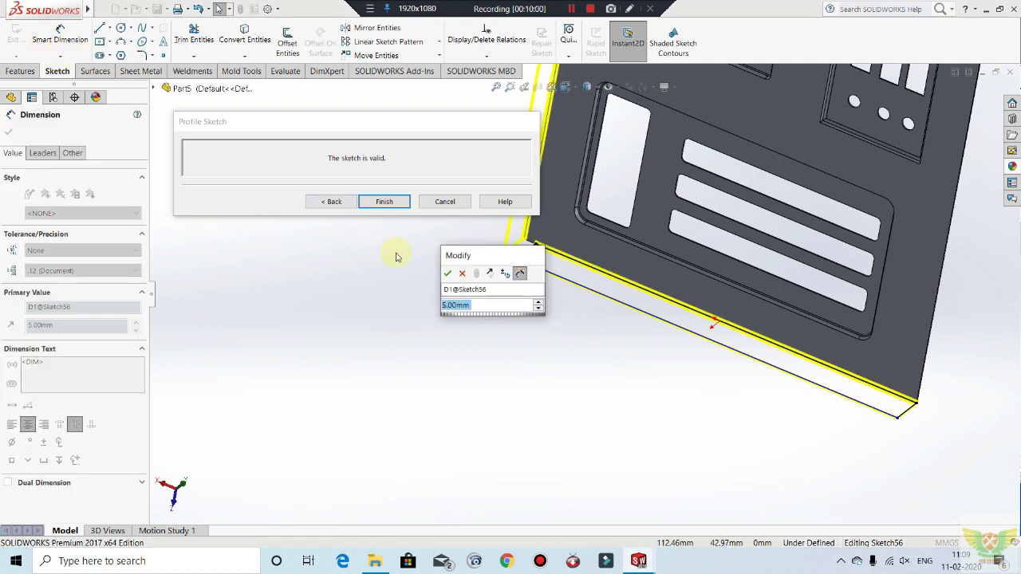
{"action": "type", "text": "10"}
{"action": "key", "text": "Return"}
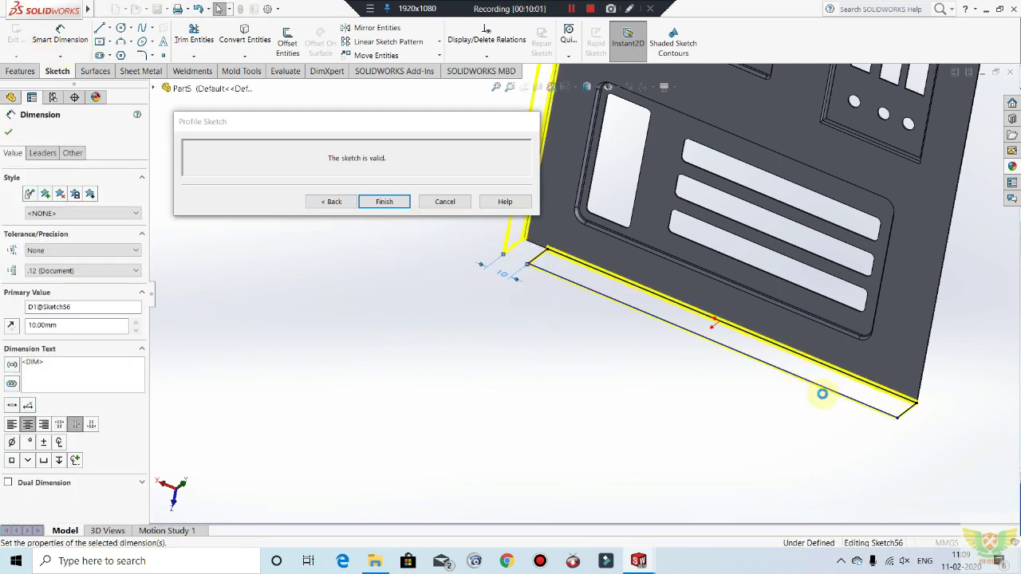
Step: Move the far short edge of the flange profile inward from the plate corner and dimension its length
{"action": "left_click", "coordinate": [934, 409]}
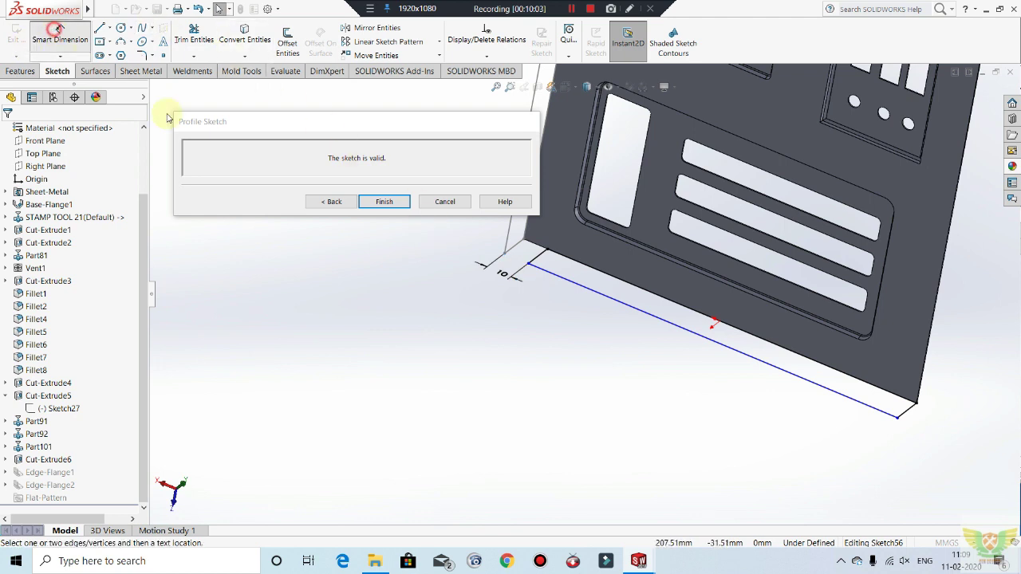
{"action": "left_click", "coordinate": [910, 410]}
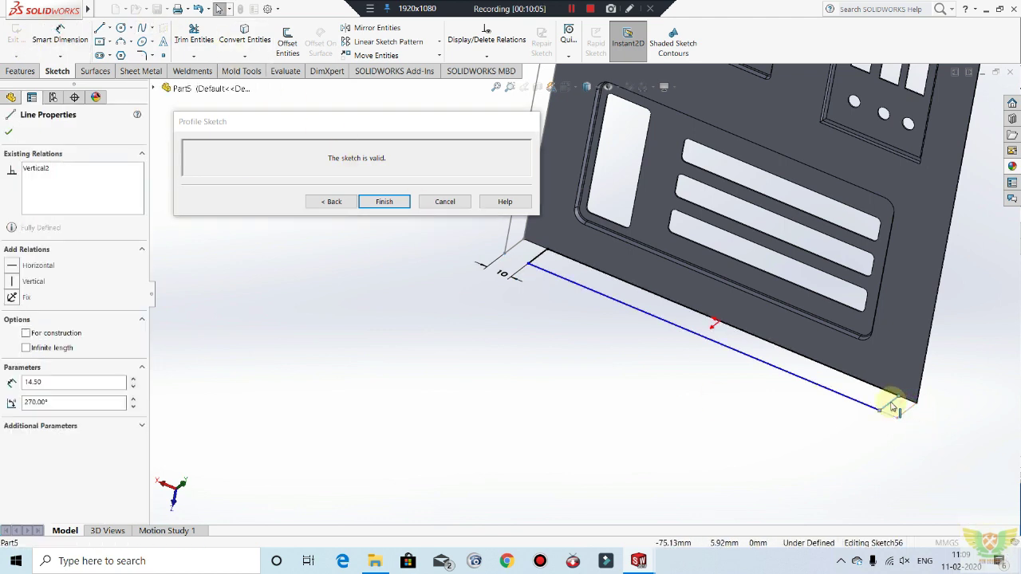
{"action": "left_click", "coordinate": [83, 48]}
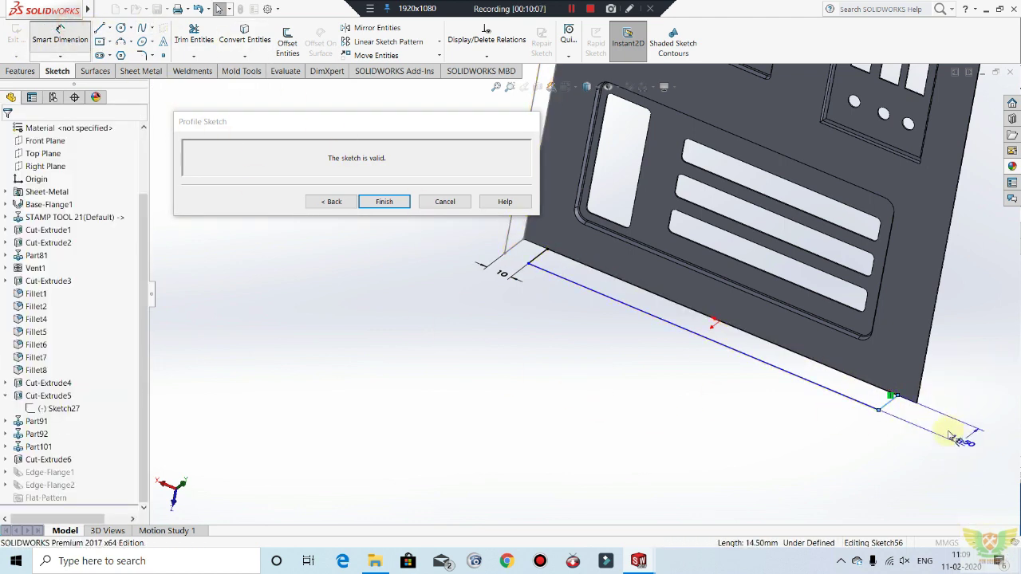
{"action": "left_click", "coordinate": [918, 398]}
{"action": "left_click", "coordinate": [874, 445]}
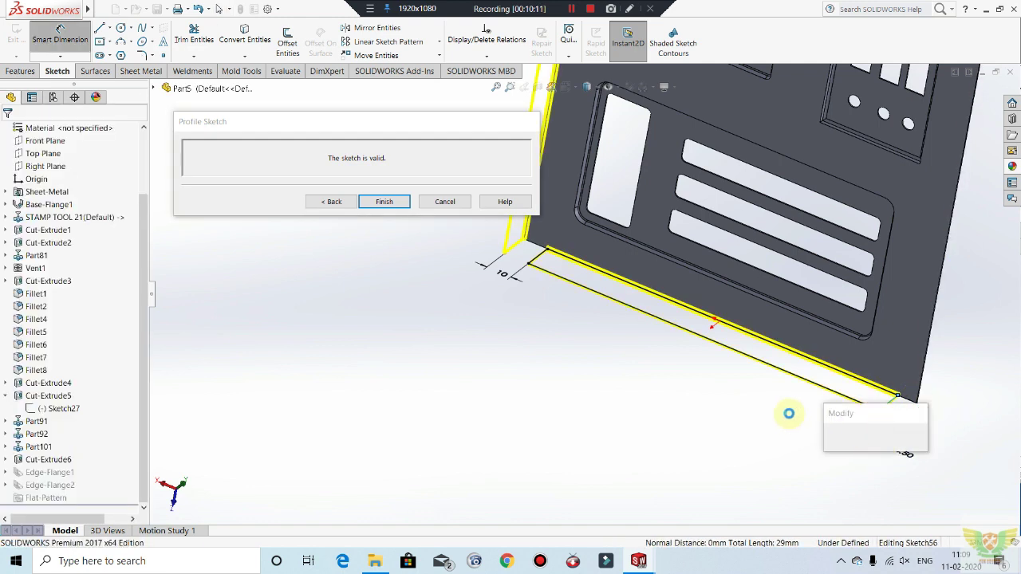
{"action": "key", "text": "Return"}
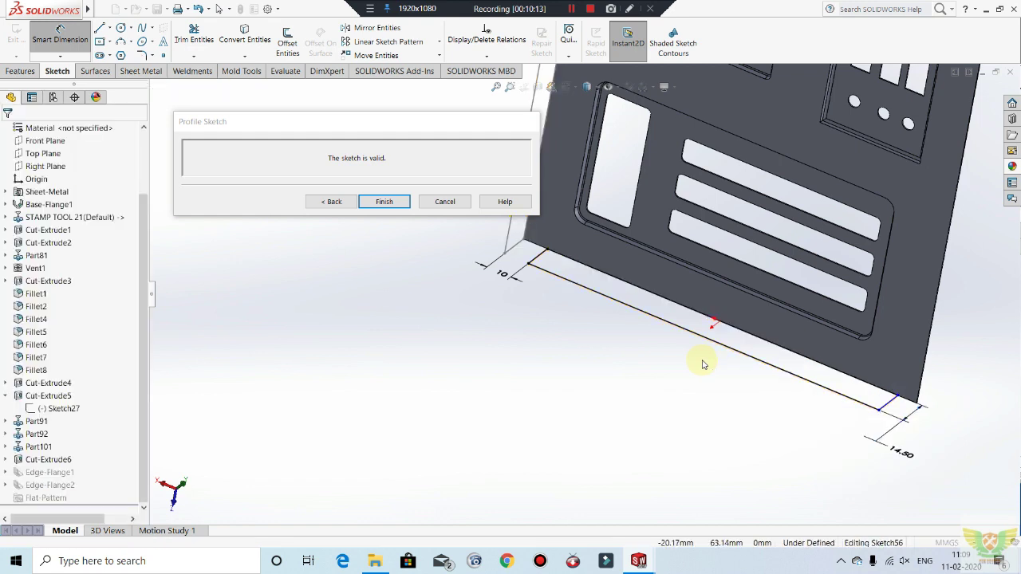
{"action": "key", "text": "Escape"}
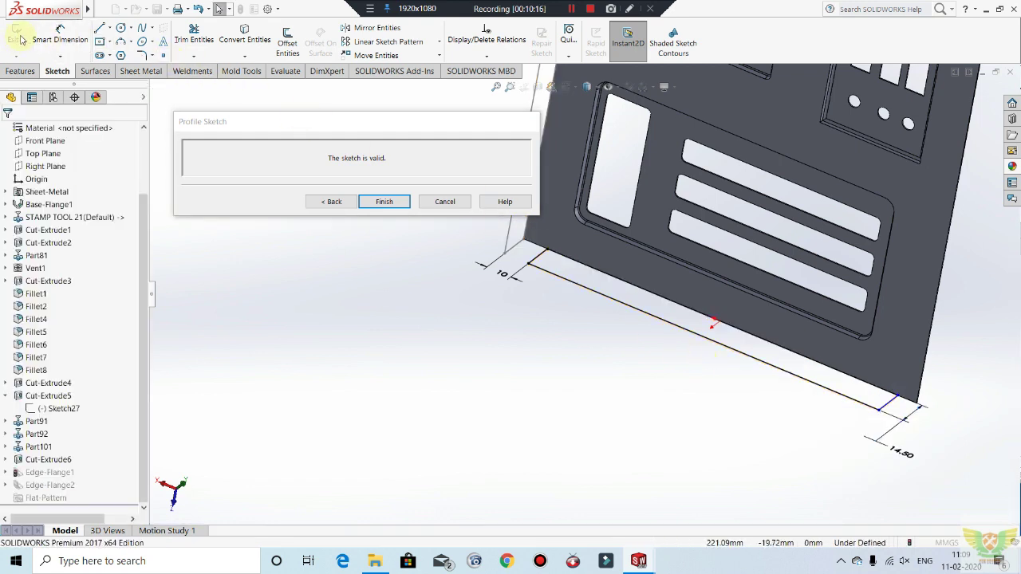
Step: Dimension the profile's short edge 10 mm from the nearby plate corner and finish the edge flange profile
{"action": "left_click", "coordinate": [39, 36]}
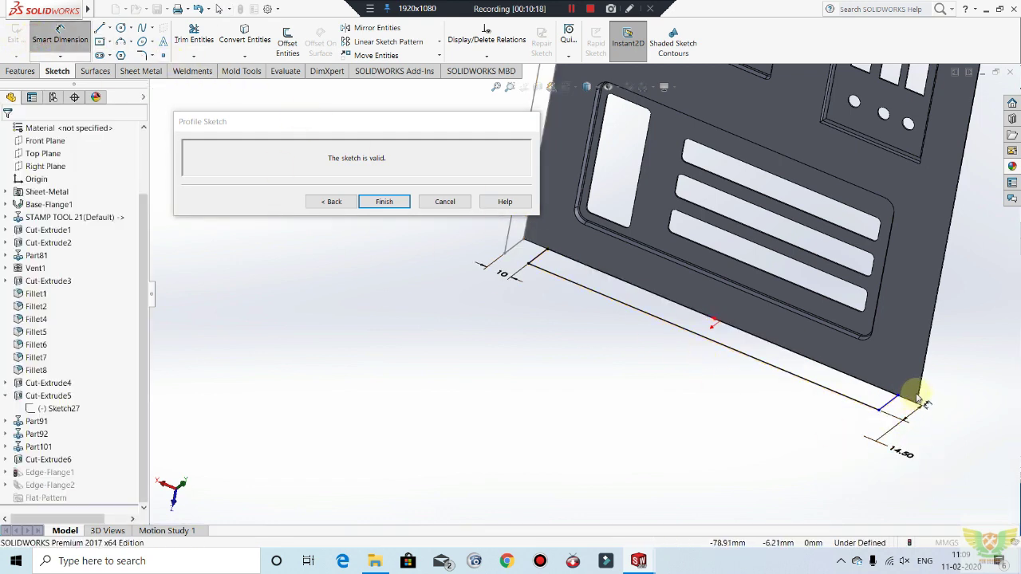
{"action": "left_click", "coordinate": [887, 408]}
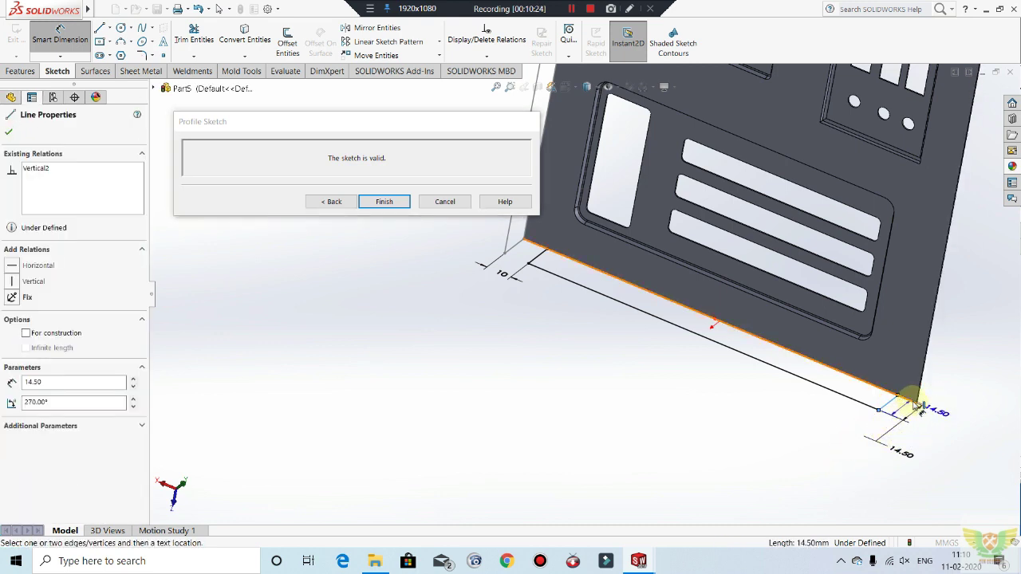
{"action": "left_click", "coordinate": [915, 404]}
{"action": "left_click", "coordinate": [888, 429]}
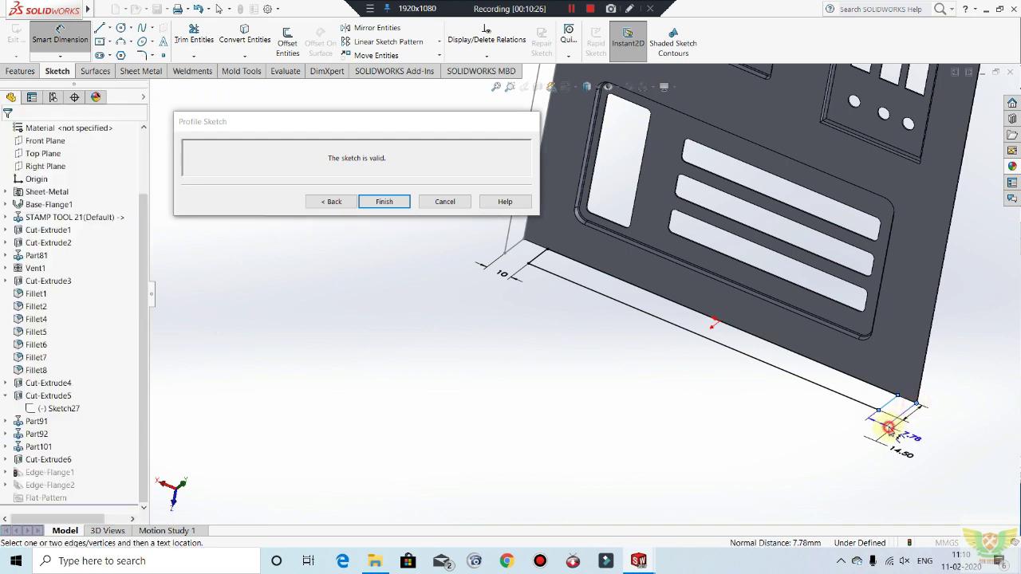
{"action": "type", "text": "10"}
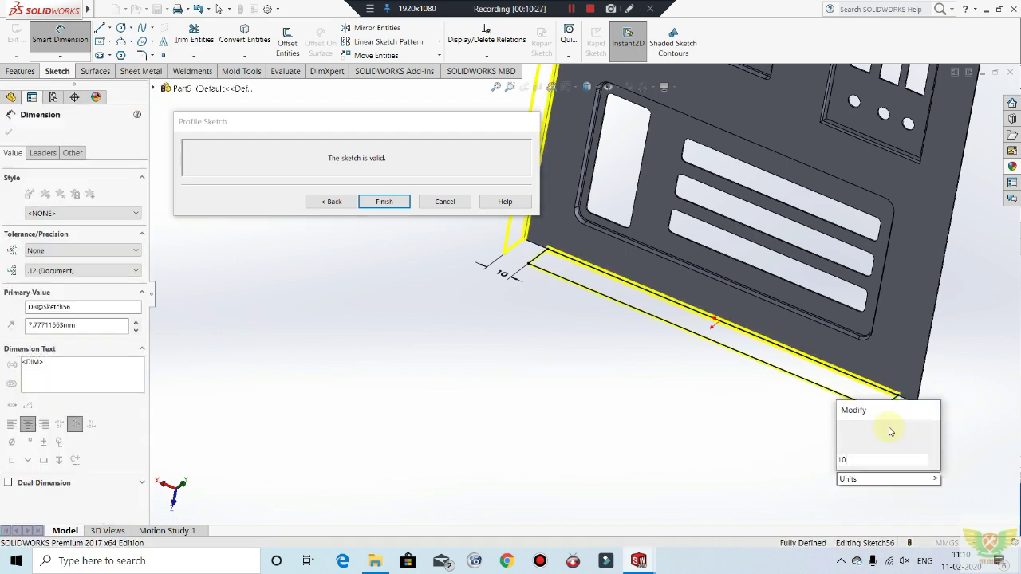
{"action": "key", "text": "Return"}
{"action": "left_click", "coordinate": [385, 201]}
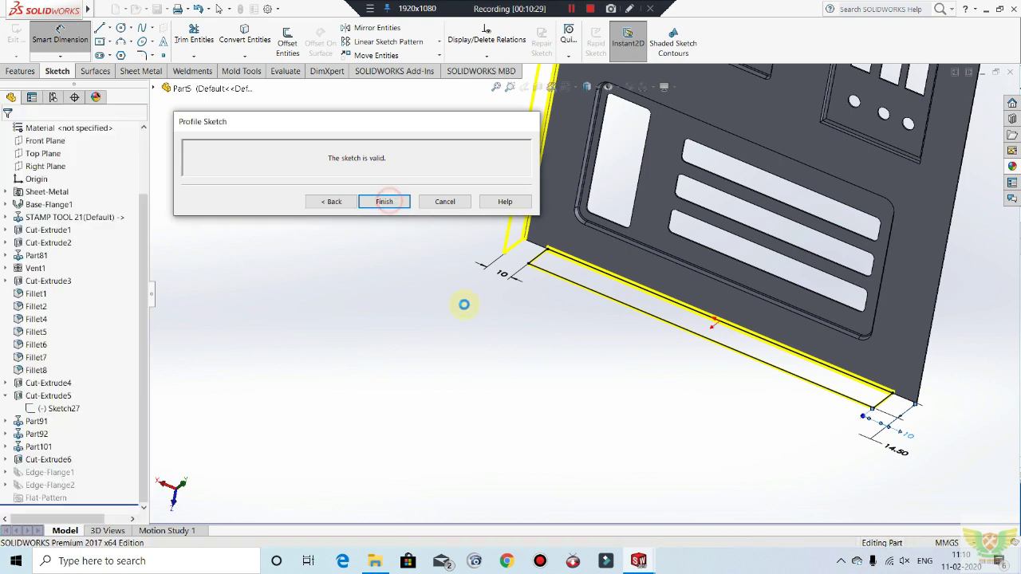
{"action": "left_click", "coordinate": [514, 348]}
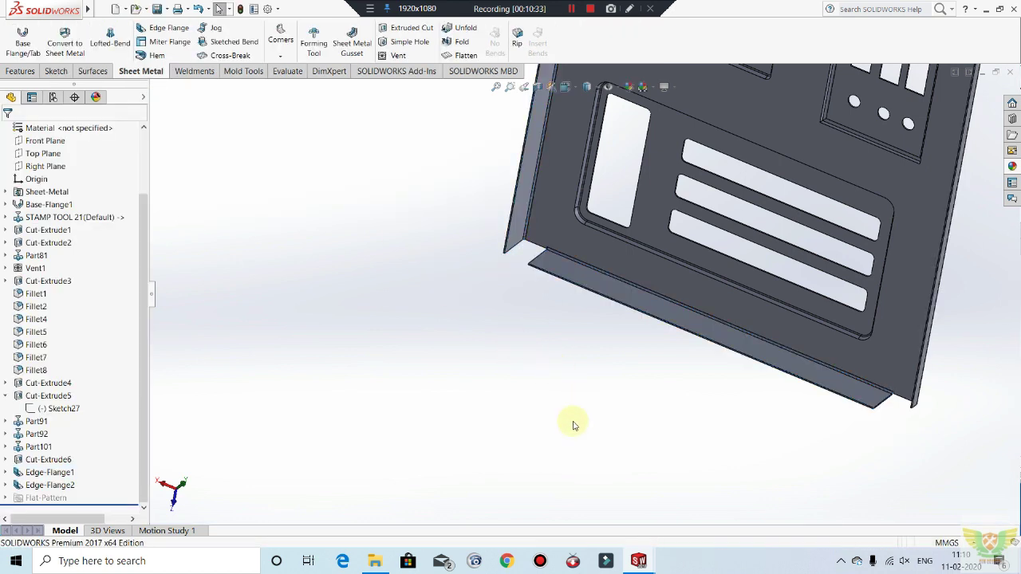
Step: Save the part in the CPU folder under the file name "back plate"
{"action": "scroll", "coordinate": [689, 396], "scroll_direction": "up", "scroll_amount": 3}
{"action": "scroll", "coordinate": [696, 396], "scroll_direction": "up", "scroll_amount": 4}
{"action": "scroll", "coordinate": [665, 147], "scroll_direction": "down", "scroll_amount": 2}
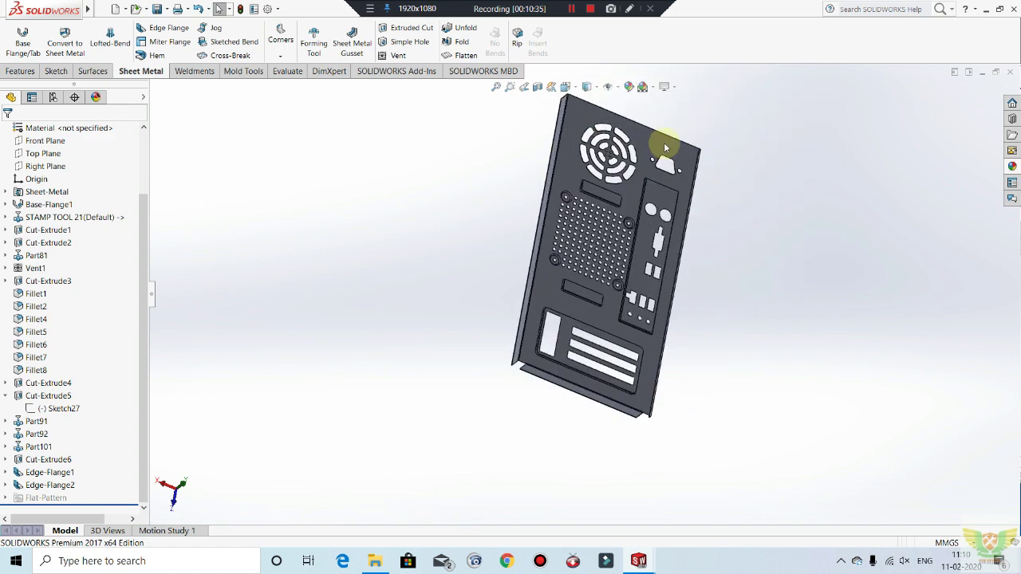
{"action": "middle_click_drag", "start_coordinate": [665, 146], "coordinate": [680, 168]}
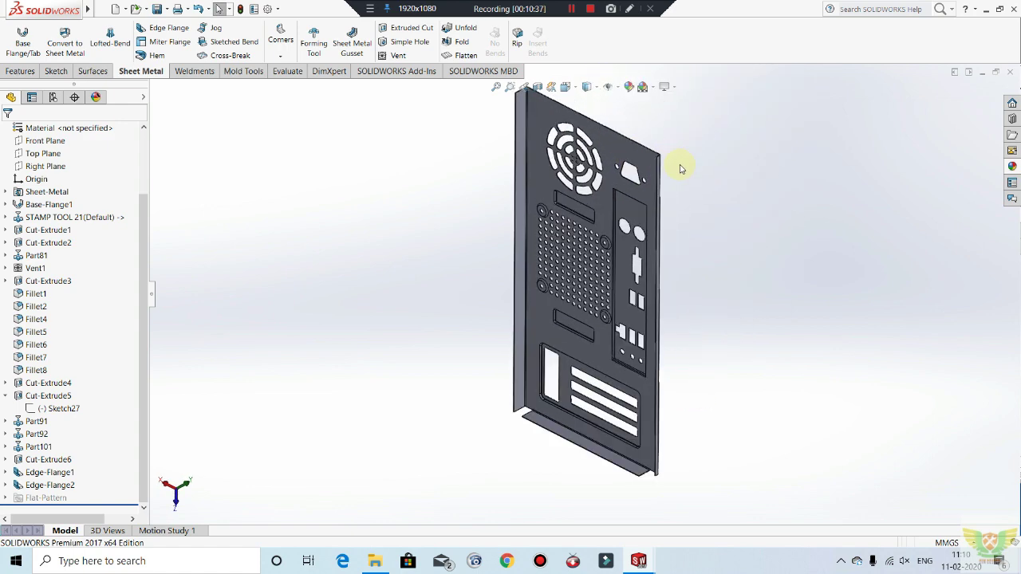
{"action": "key", "text": "ctrl+s"}
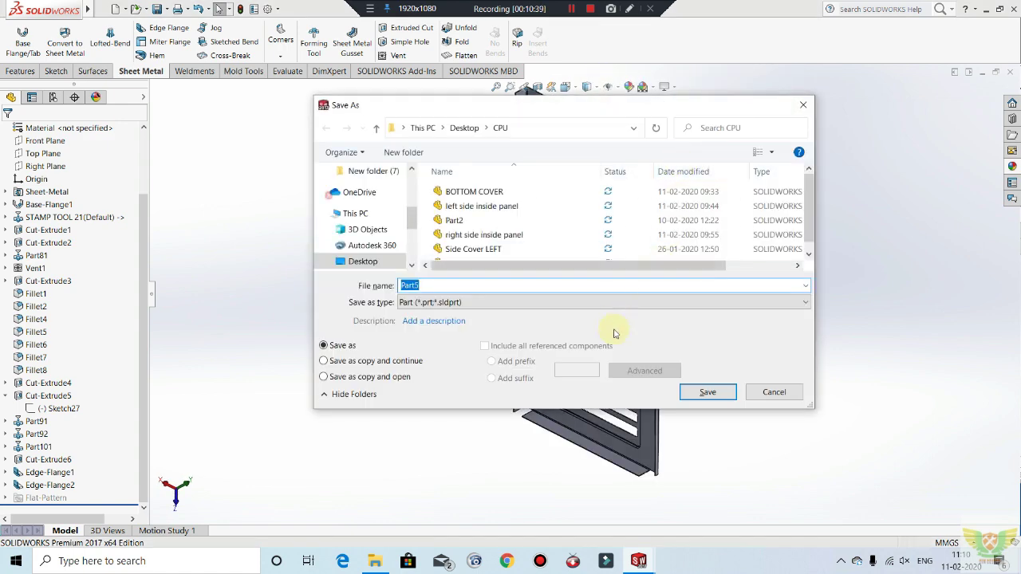
{"action": "type", "text": "back plate"}
{"action": "left_click", "coordinate": [687, 398]}
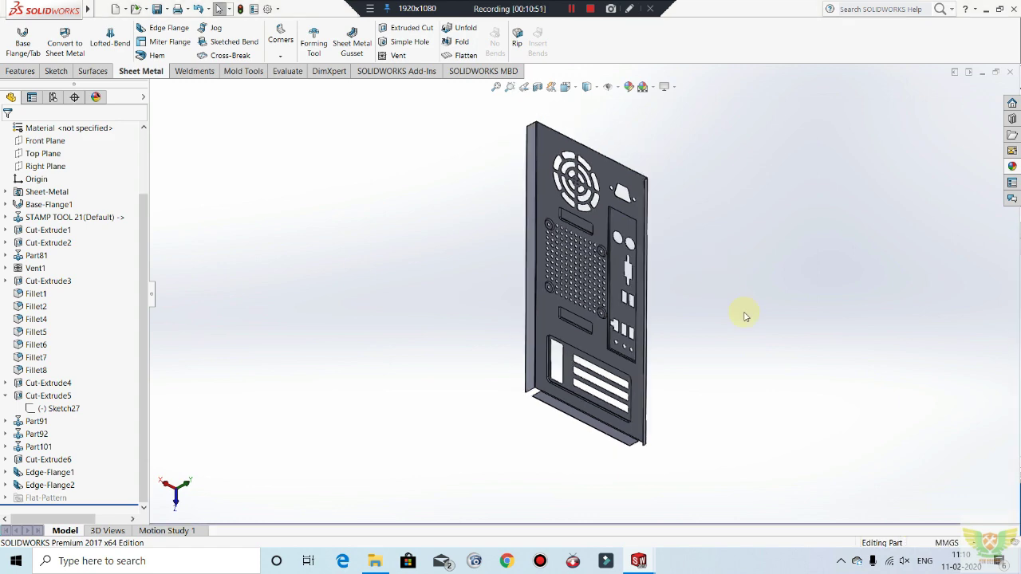
Step: Examine the finished back plate and the complete CPU cabinet assembly from several angles
{"action": "middle_click_drag", "start_coordinate": [714, 314], "coordinate": [725, 406]}
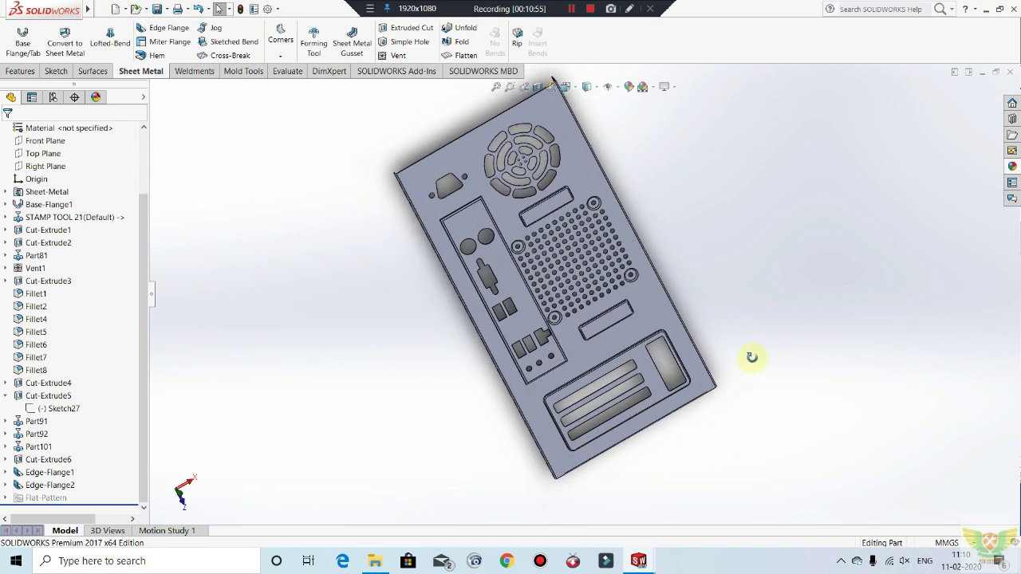
{"action": "middle_click_drag", "start_coordinate": [734, 309], "coordinate": [696, 125]}
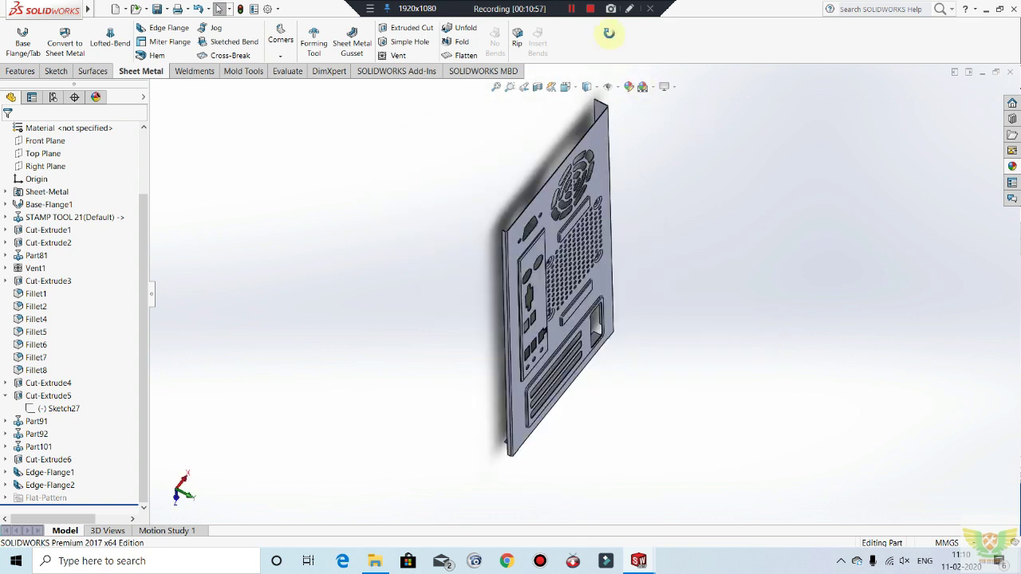
{"action": "middle_click_drag", "start_coordinate": [634, 96], "coordinate": [611, 39]}
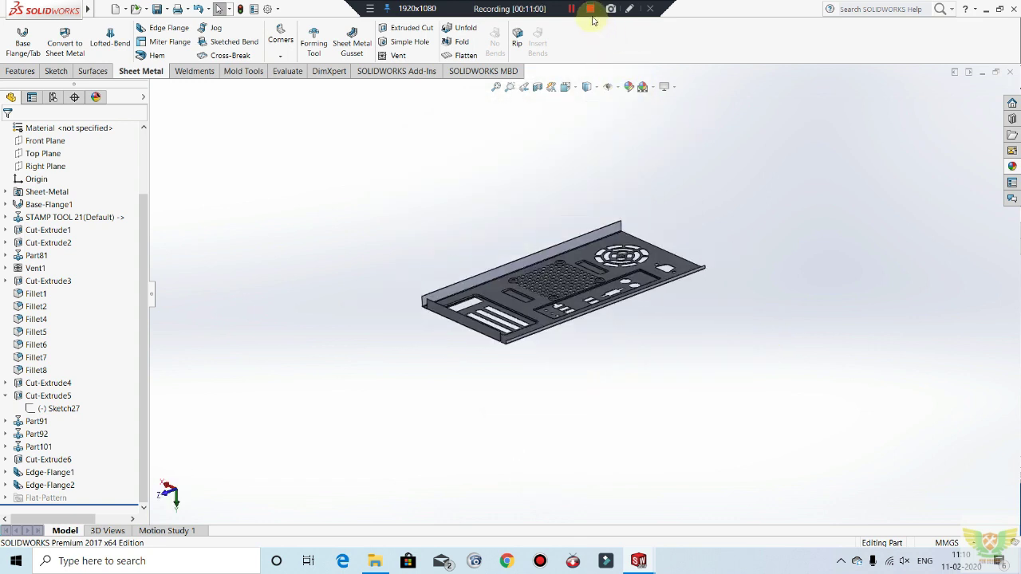
{"action": "middle_click_drag", "start_coordinate": [593, 221], "coordinate": [633, 392]}
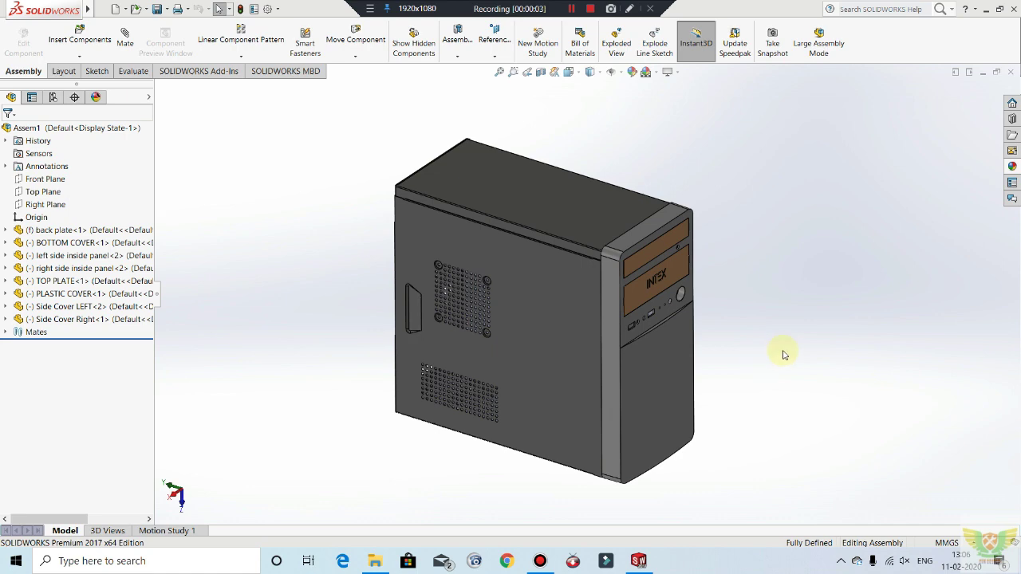
{"action": "middle_click_drag", "start_coordinate": [784, 266], "coordinate": [778, 298]}
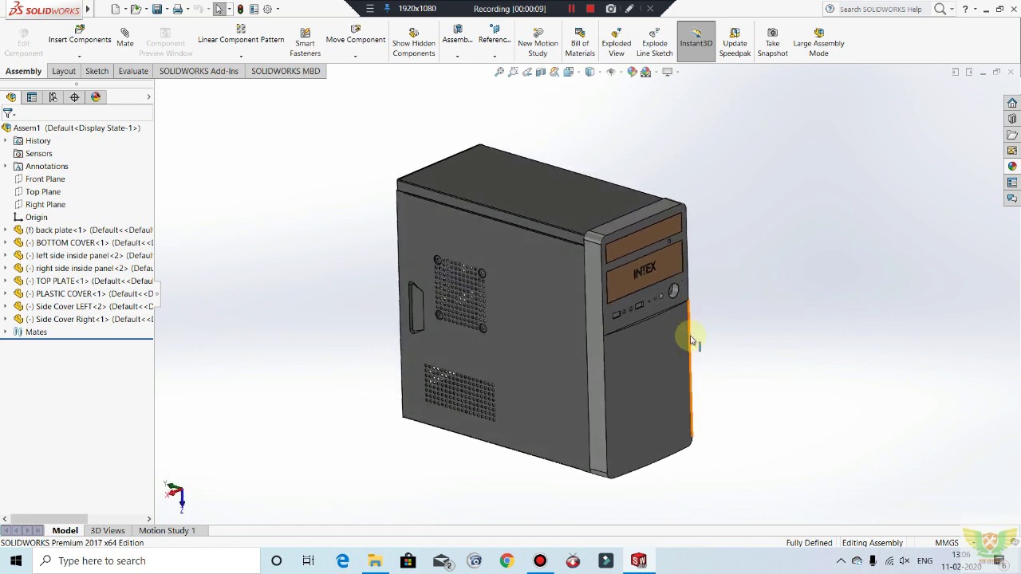
{"action": "scroll", "coordinate": [691, 340], "scroll_direction": "up", "scroll_amount": 2}
{"action": "scroll", "coordinate": [686, 343], "scroll_direction": "down", "scroll_amount": 2}
{"action": "scroll", "coordinate": [598, 371], "scroll_direction": "down", "scroll_amount": 2}
{"action": "scroll", "coordinate": [358, 271], "scroll_direction": "up", "scroll_amount": 3}
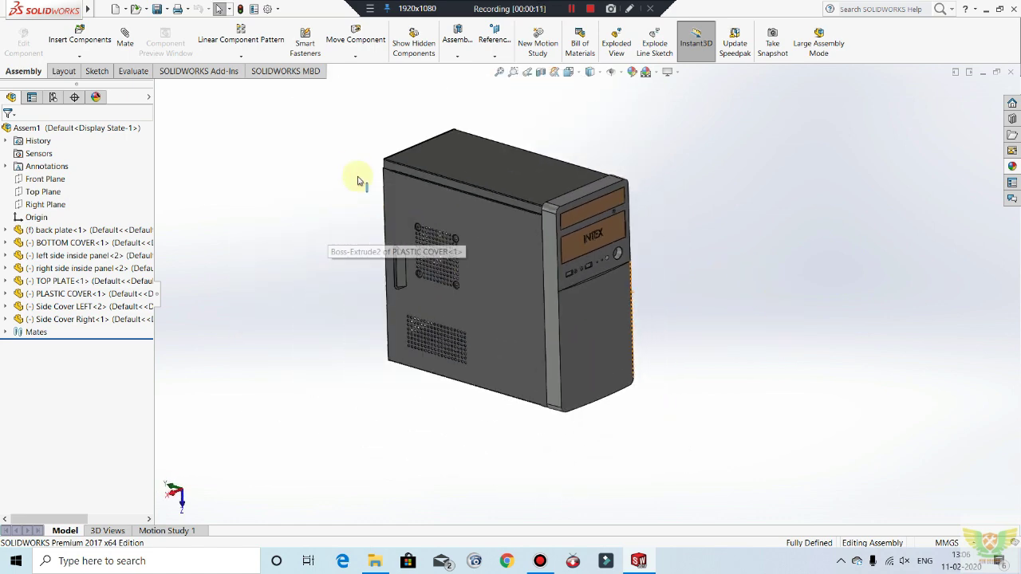
{"action": "middle_click_drag", "start_coordinate": [358, 181], "coordinate": [402, 199]}
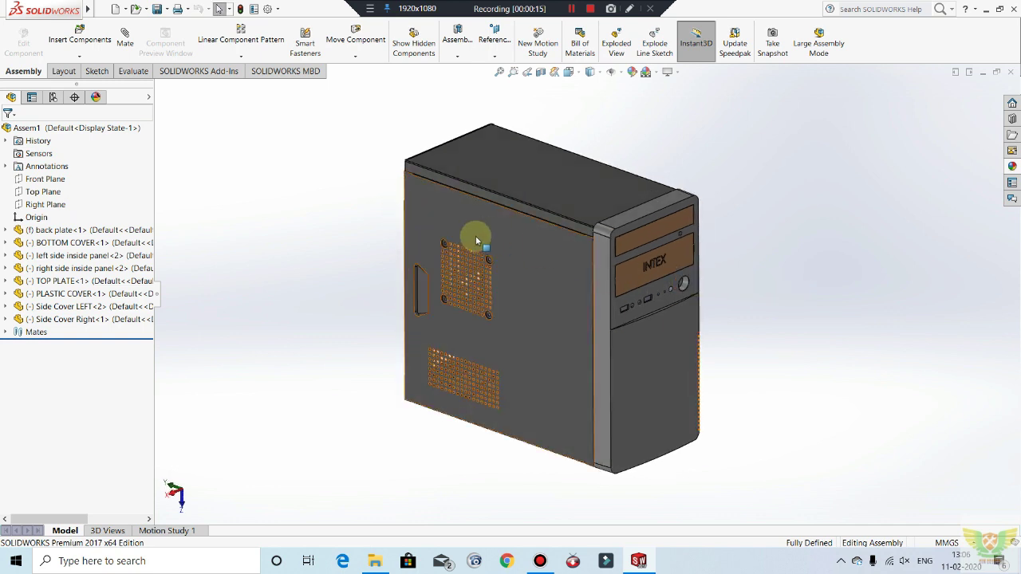
Step: Animate the explosion of the CPU cabinet assembly to separate its components, and close the animation controller
{"action": "left_click", "coordinate": [90, 129]}
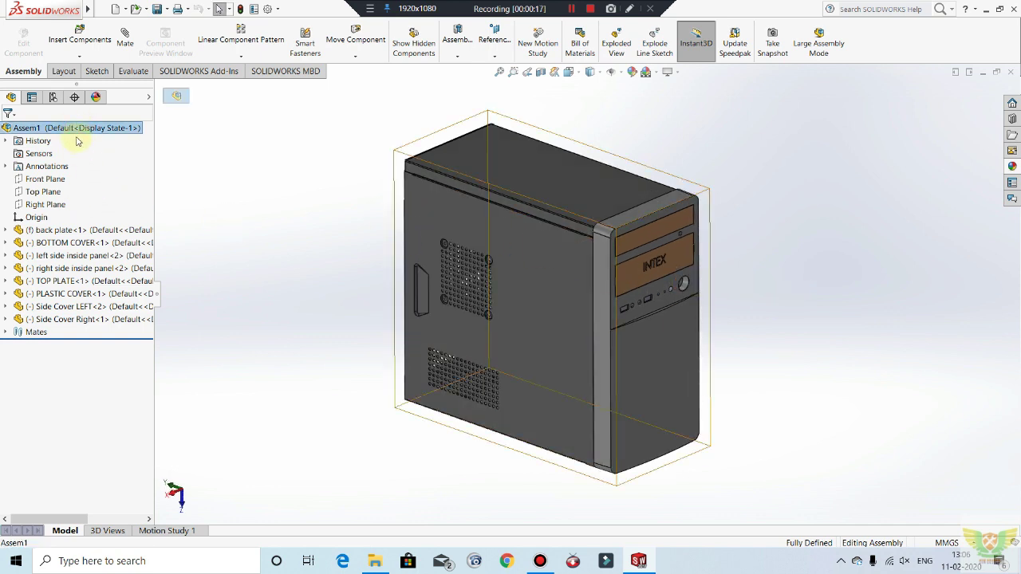
{"action": "right_click", "coordinate": [77, 128]}
{"action": "left_click", "coordinate": [134, 244]}
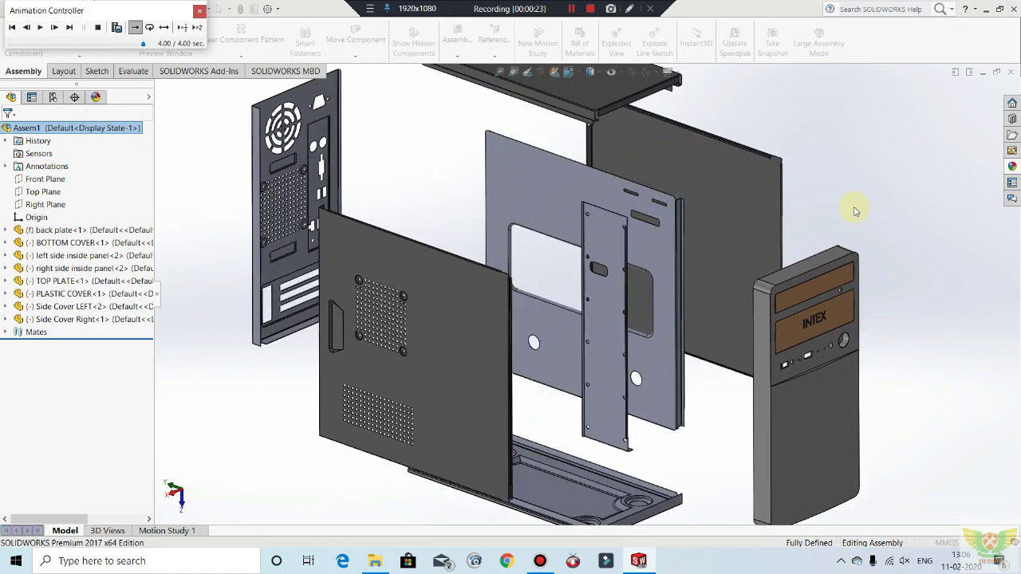
{"action": "scroll", "coordinate": [767, 216], "scroll_direction": "down", "scroll_amount": 2}
{"action": "scroll", "coordinate": [767, 215], "scroll_direction": "up", "scroll_amount": 4}
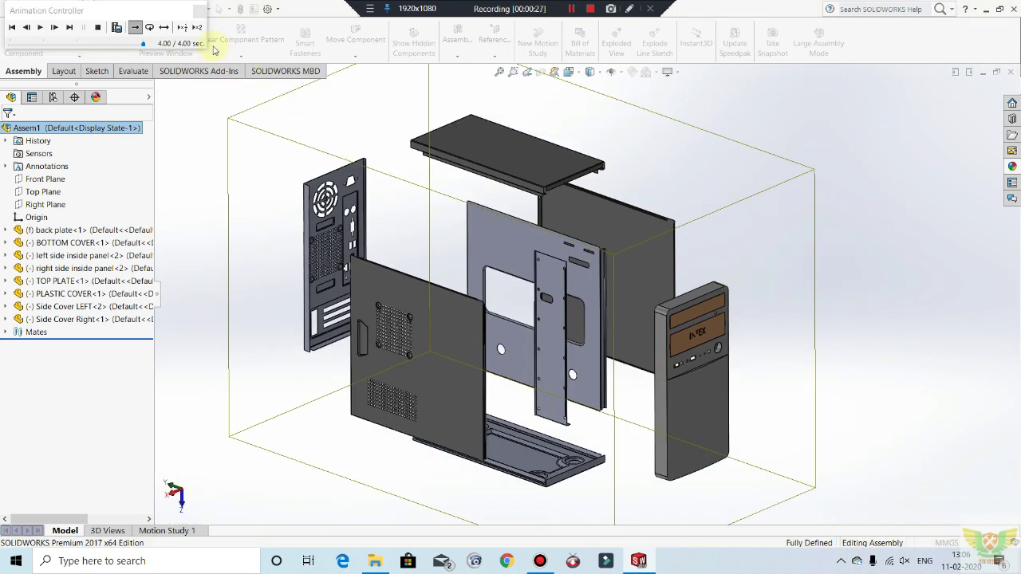
{"action": "left_click", "coordinate": [199, 13]}
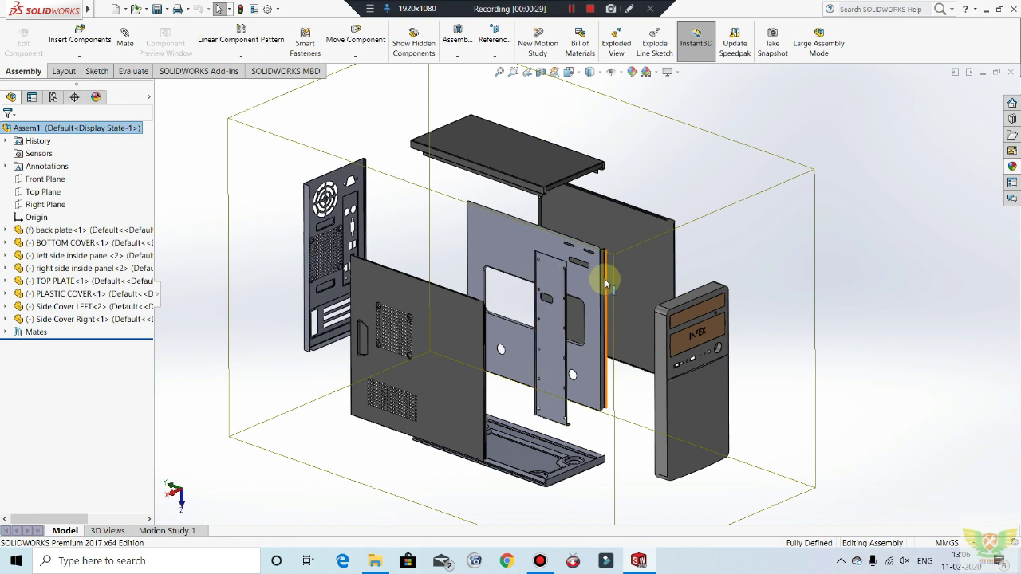
Step: Expand the assembly's mates and highlight Coincident1, Distance1, Coincident4, Coincident5 and Coincident6 to examine the faces they join
{"action": "left_click", "coordinate": [5, 332]}
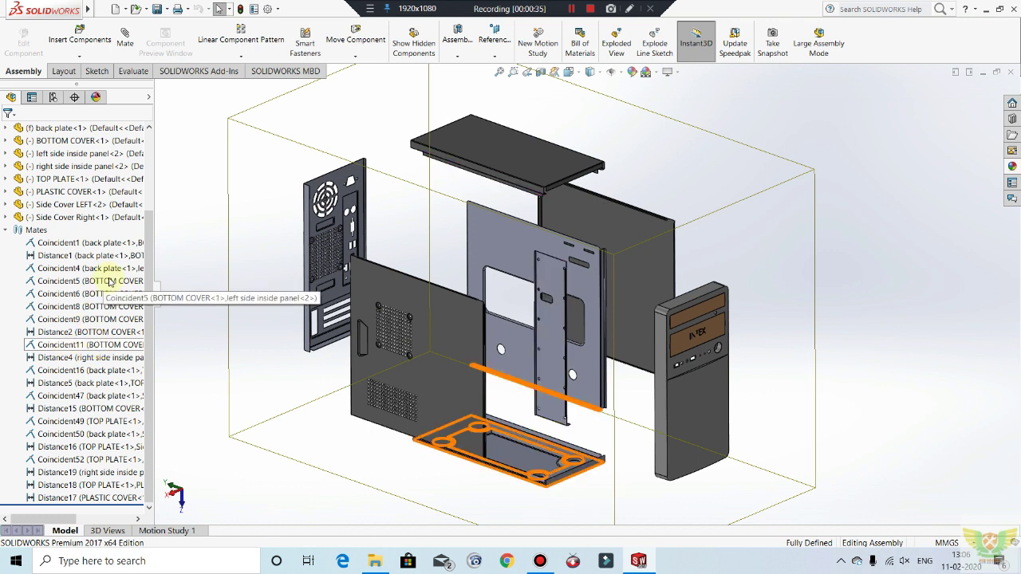
{"action": "left_click", "coordinate": [100, 243]}
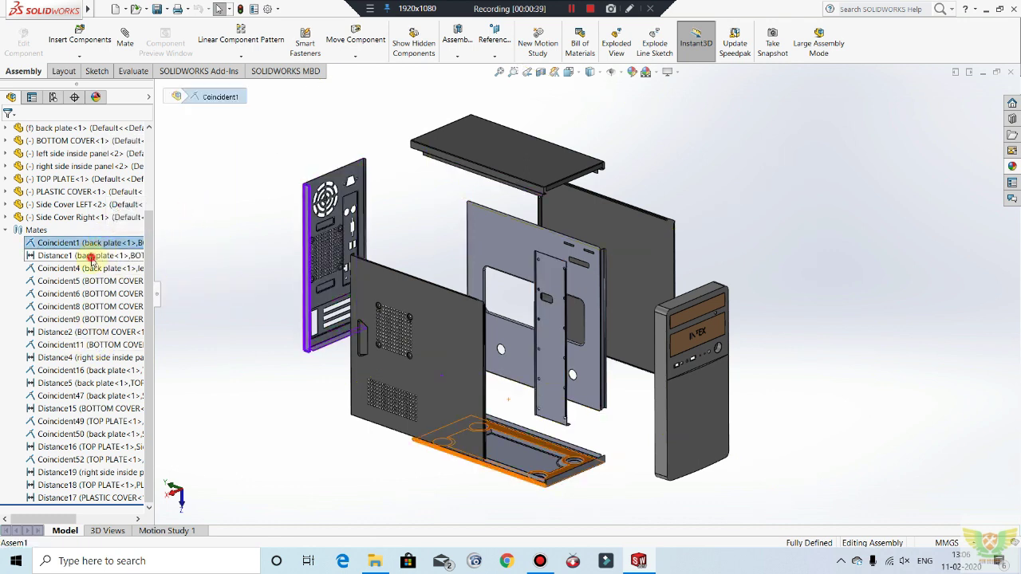
{"action": "left_click", "coordinate": [92, 256], "text": "ctrl"}
{"action": "left_click", "coordinate": [92, 269], "text": "ctrl"}
{"action": "left_click", "coordinate": [92, 281], "text": "ctrl"}
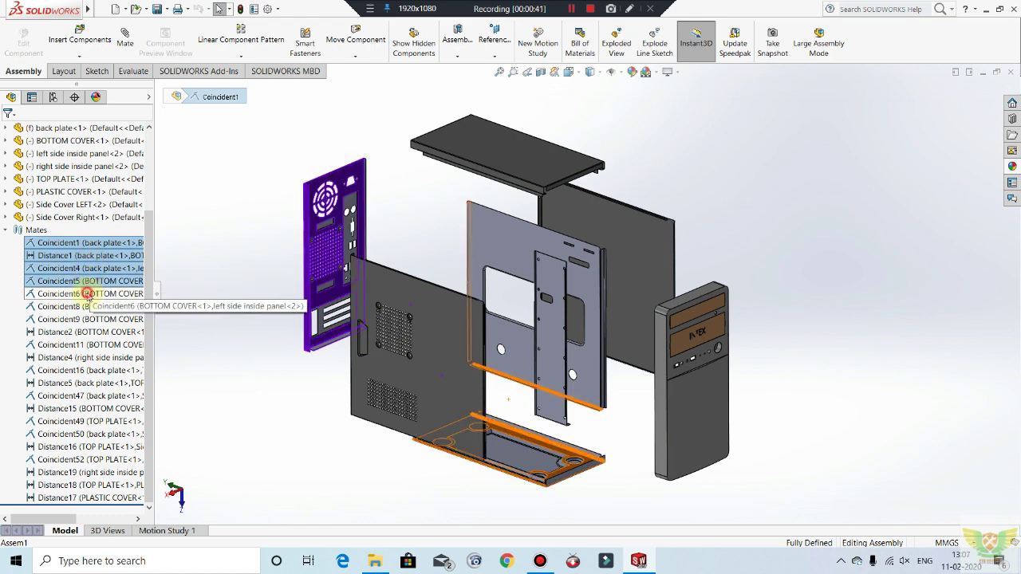
{"action": "left_click", "coordinate": [88, 293], "text": "ctrl"}
Step: Examine the exploded cabinet assembly from several angles with the selected mates highlighted
{"action": "key", "text": "Left"}
{"action": "key", "text": "Up"}
{"action": "key", "text": "Up"}
{"action": "key", "text": "Up"}
{"action": "key", "text": "Up"}
{"action": "key", "text": "Up"}
{"action": "key", "text": "Up"}
{"action": "key", "text": "Up"}
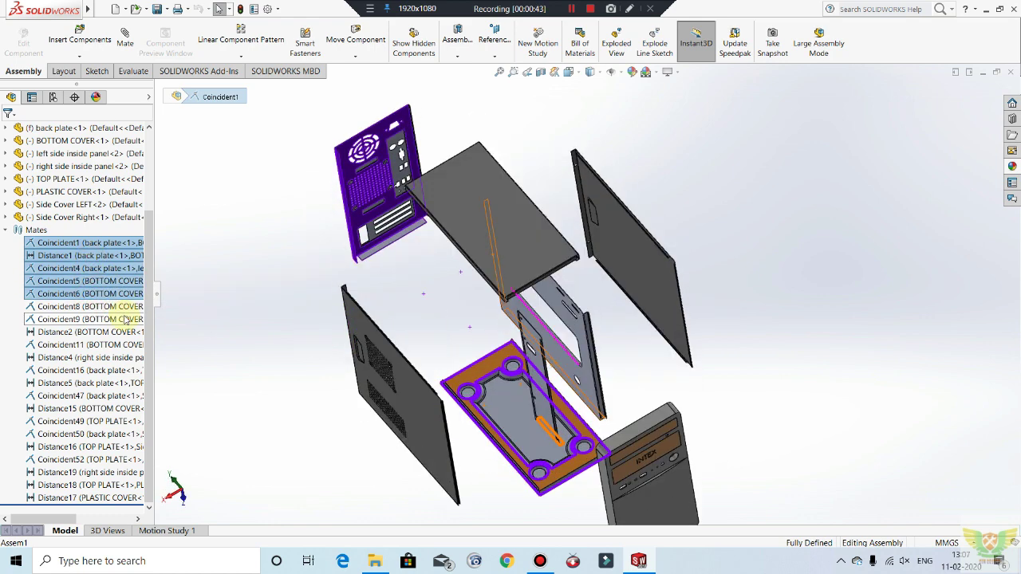
{"action": "key", "text": "Left"}
{"action": "key", "text": "Left"}
{"action": "key", "text": "Left"}
{"action": "key", "text": "Left"}
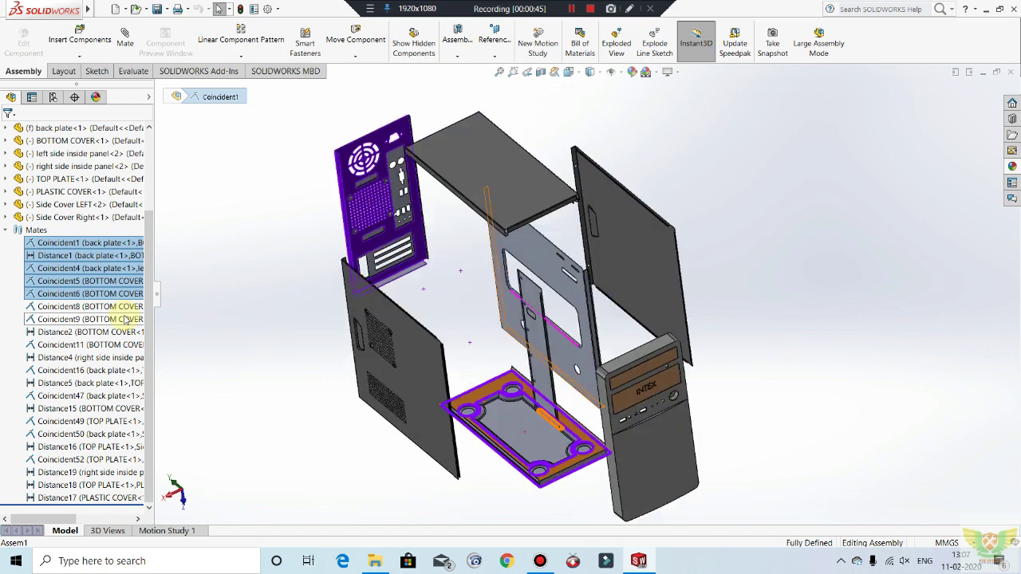
{"action": "key", "text": "Left"}
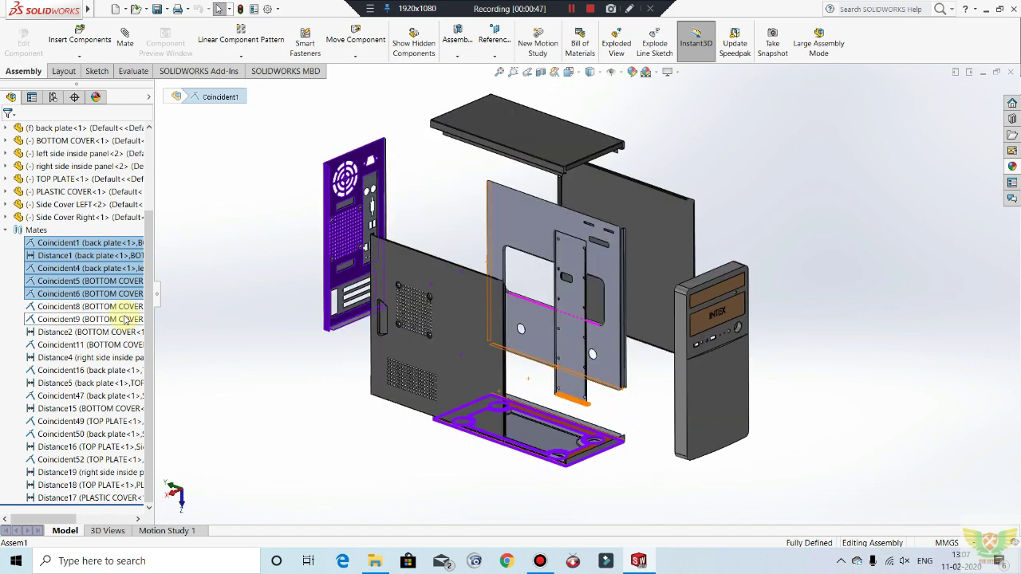
Step: Add the remaining mates from Coincident8 to Distance17 to the selection and delete all the assembly's mates
{"action": "left_click", "coordinate": [89, 306], "text": "ctrl"}
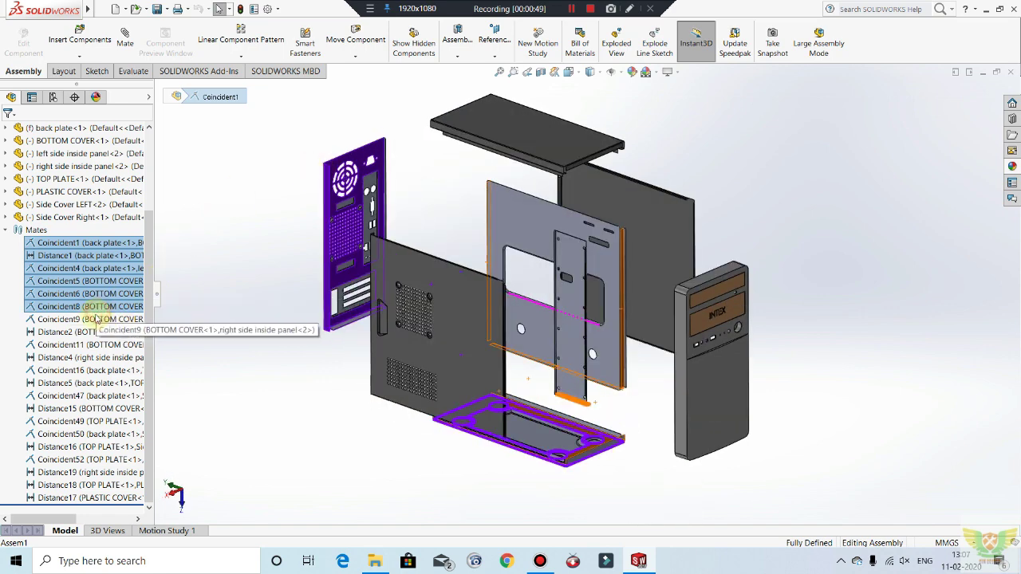
{"action": "left_click", "coordinate": [93, 319], "text": "ctrl"}
{"action": "left_click", "coordinate": [87, 332], "text": "ctrl"}
{"action": "left_click", "coordinate": [86, 345], "text": "ctrl"}
{"action": "left_click", "coordinate": [87, 358], "text": "ctrl"}
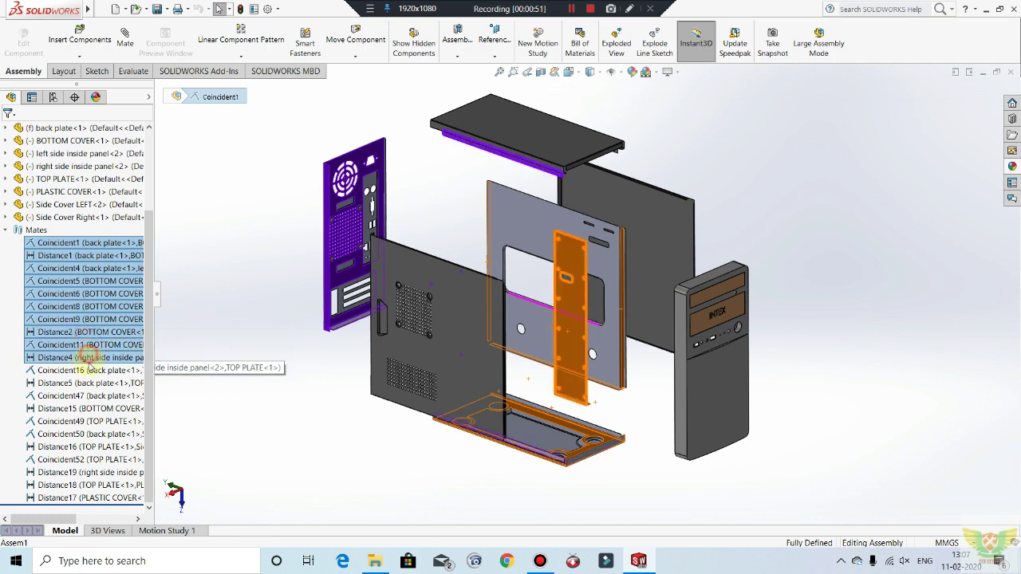
{"action": "left_click", "coordinate": [84, 371], "text": "ctrl"}
{"action": "left_click", "coordinate": [83, 383], "text": "ctrl"}
{"action": "left_click", "coordinate": [83, 395], "text": "ctrl"}
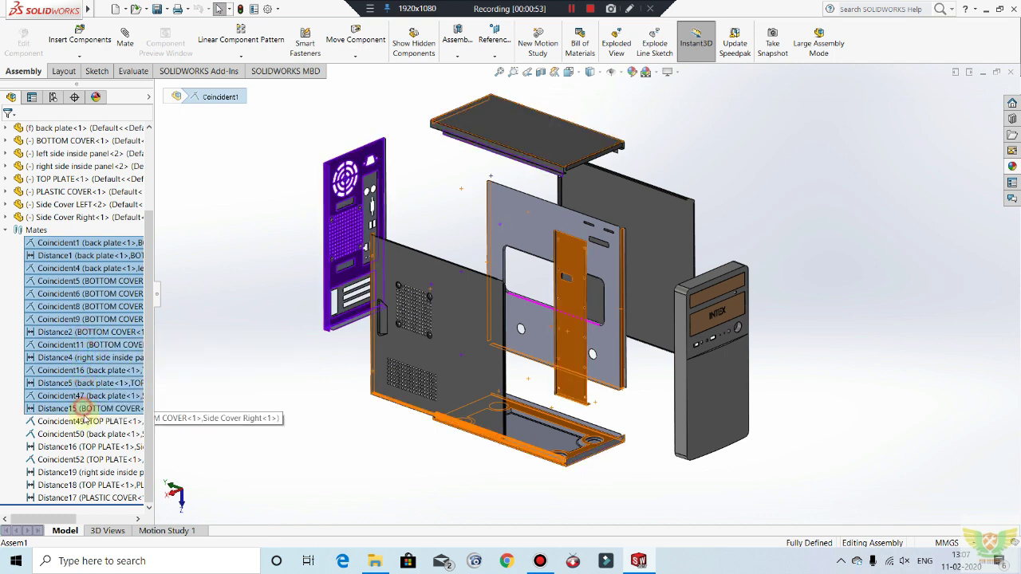
{"action": "left_click", "coordinate": [80, 421], "text": "ctrl"}
{"action": "left_click", "coordinate": [79, 408], "text": "ctrl"}
{"action": "left_click", "coordinate": [76, 434], "text": "ctrl"}
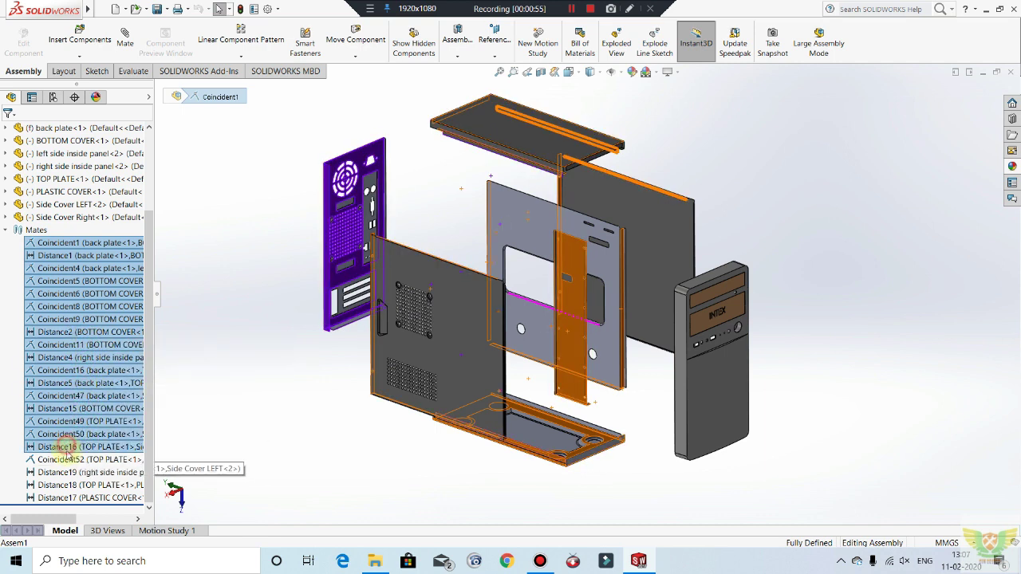
{"action": "left_click", "coordinate": [64, 459], "text": "ctrl"}
{"action": "left_click", "coordinate": [63, 446], "text": "ctrl"}
{"action": "left_click", "coordinate": [63, 472], "text": "ctrl"}
{"action": "left_click", "coordinate": [64, 485], "text": "ctrl"}
{"action": "left_click", "coordinate": [64, 498], "text": "ctrl"}
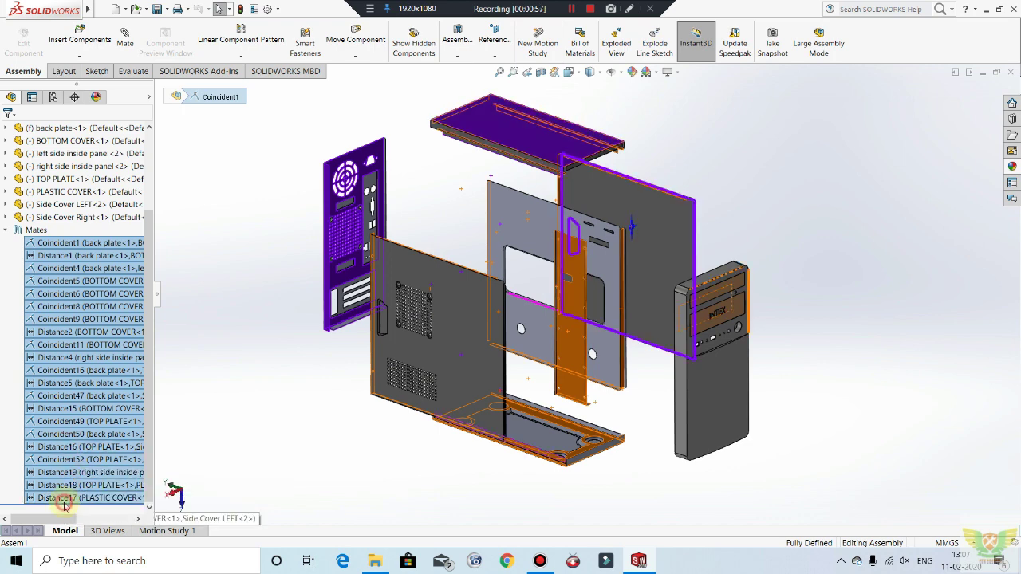
{"action": "key", "text": "Delete"}
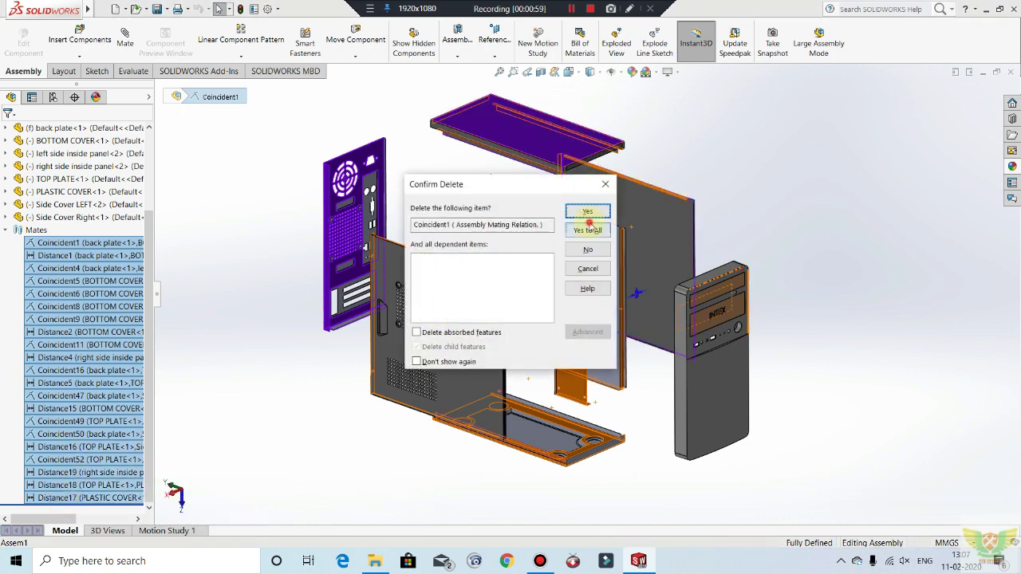
{"action": "left_click", "coordinate": [588, 229]}
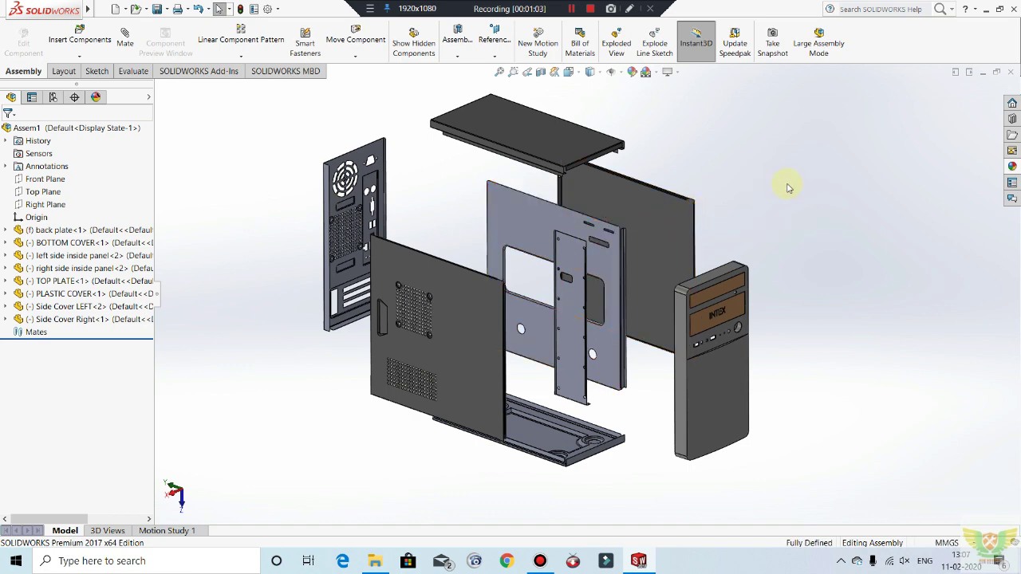
Step: Examine the separated cabinet components, with a closer view of the bottom cover and the inside panels
{"action": "middle_click_drag", "start_coordinate": [732, 171], "coordinate": [726, 149]}
{"action": "scroll", "coordinate": [637, 360], "scroll_direction": "up", "scroll_amount": 2}
{"action": "scroll", "coordinate": [549, 391], "scroll_direction": "down", "scroll_amount": 4}
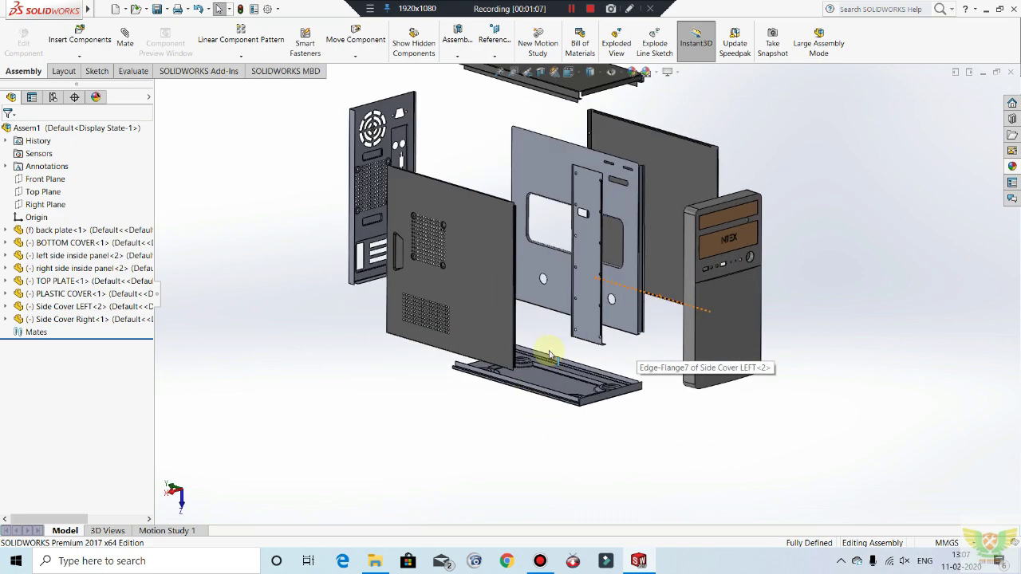
{"action": "middle_click_drag", "start_coordinate": [603, 325], "coordinate": [622, 337]}
{"action": "scroll", "coordinate": [634, 354], "scroll_direction": "down", "scroll_amount": 4}
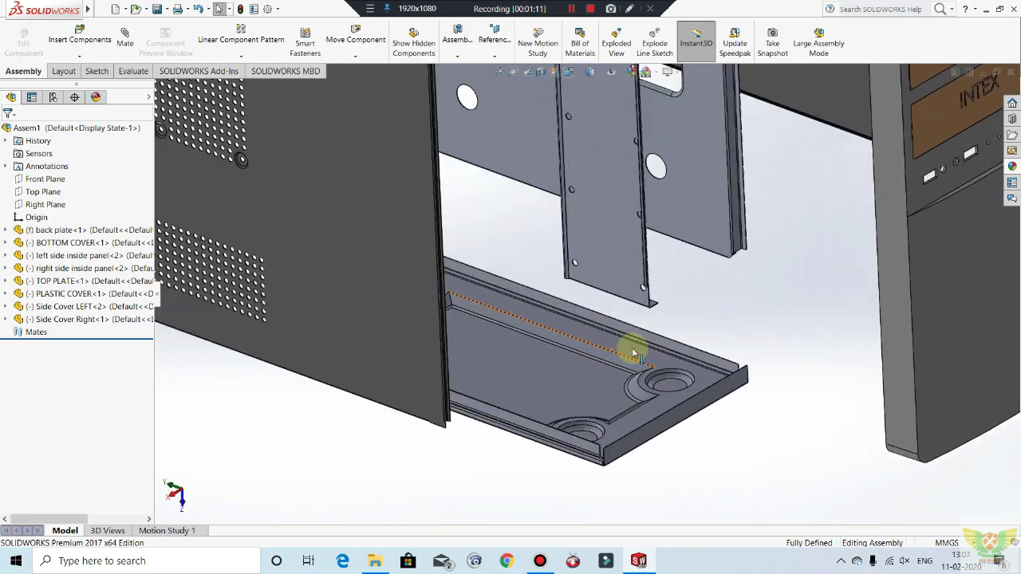
{"action": "scroll", "coordinate": [639, 310], "scroll_direction": "up", "scroll_amount": 8}
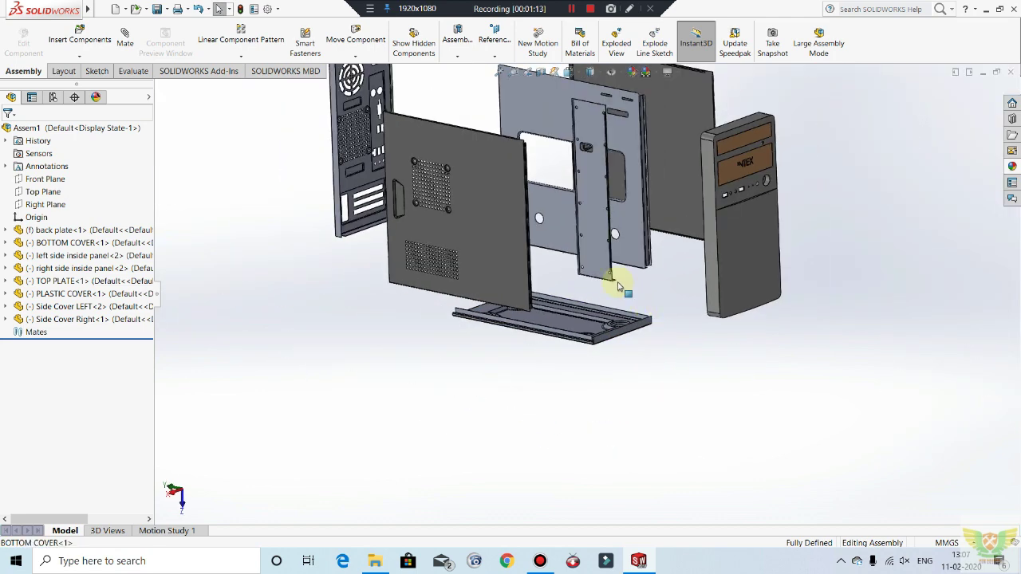
{"action": "left_click", "coordinate": [72, 230]}
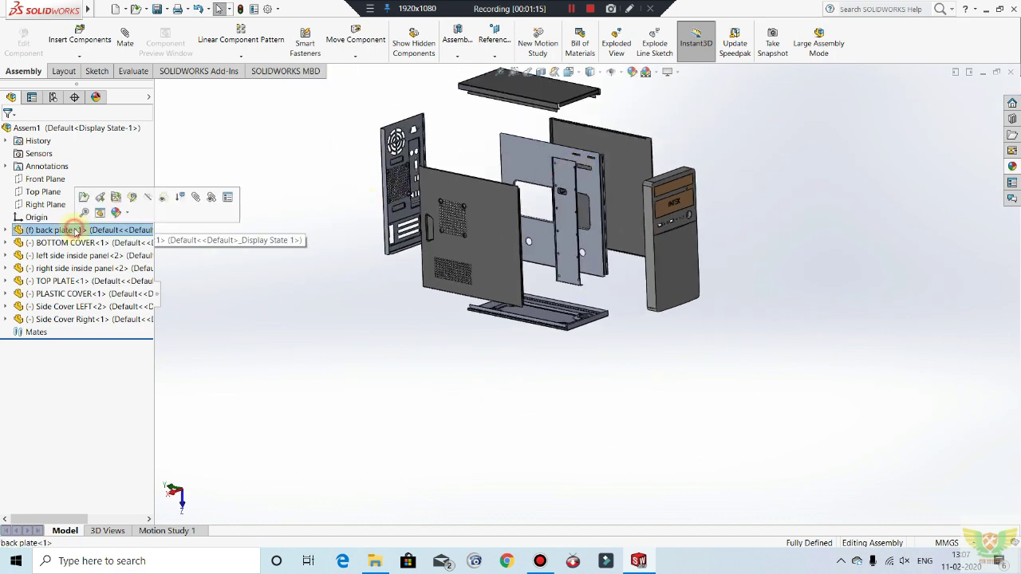
{"action": "right_click", "coordinate": [76, 231]}
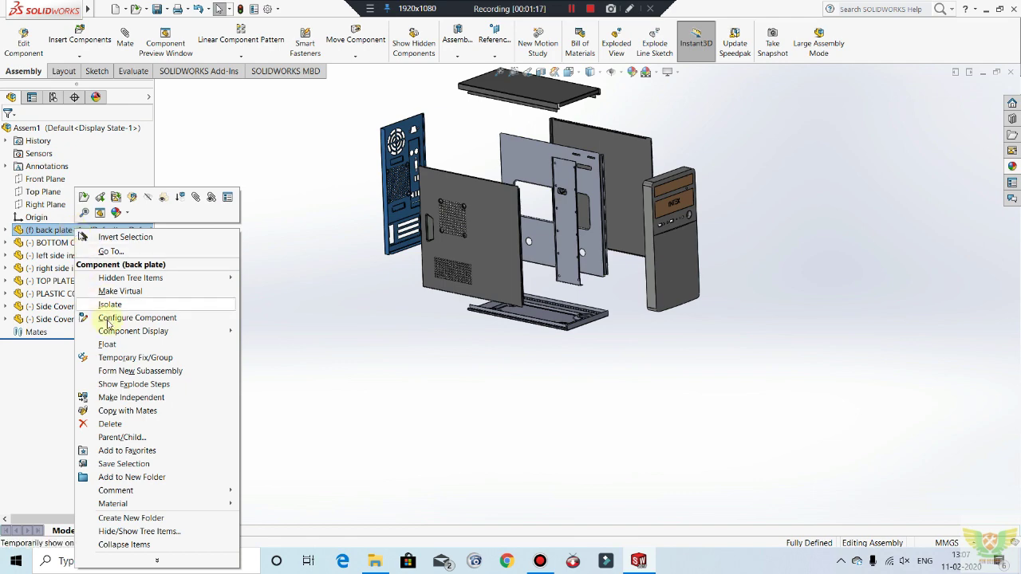
{"action": "mouse_move", "coordinate": [111, 332]}
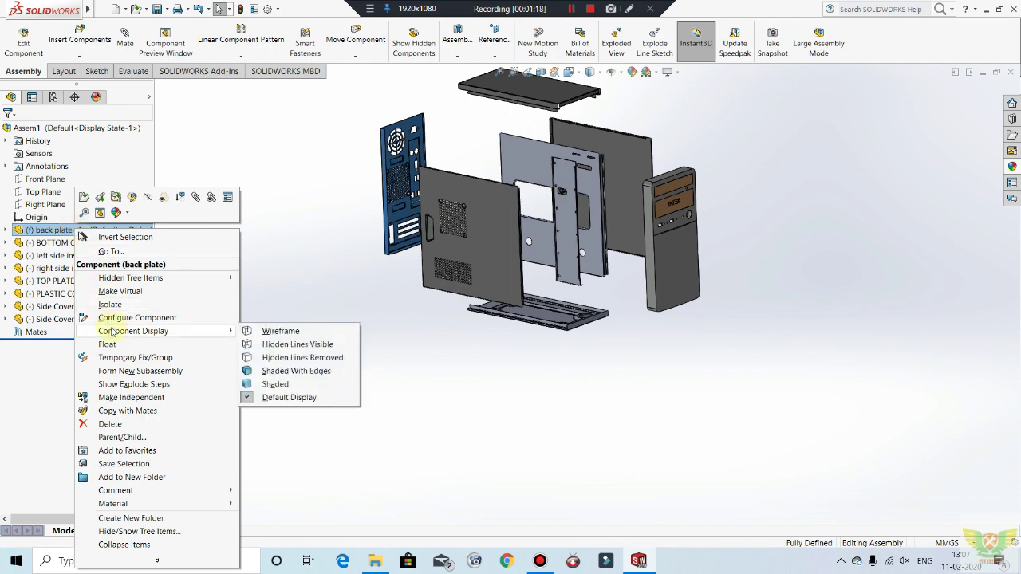
{"action": "left_click", "coordinate": [237, 130]}
{"action": "middle_click_drag", "start_coordinate": [234, 120], "coordinate": [296, 155]}
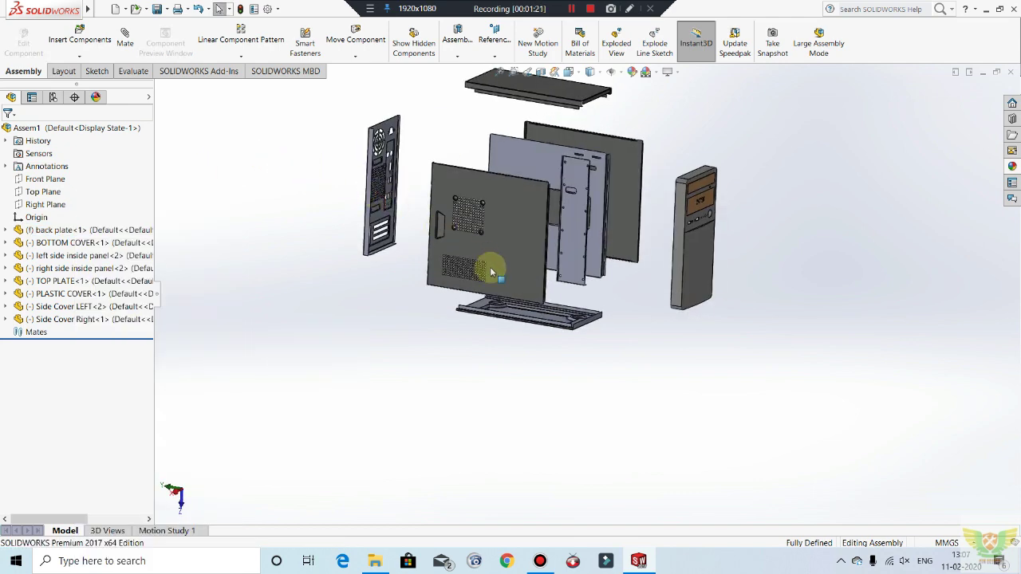
{"action": "scroll", "coordinate": [538, 301], "scroll_direction": "down", "scroll_amount": 2}
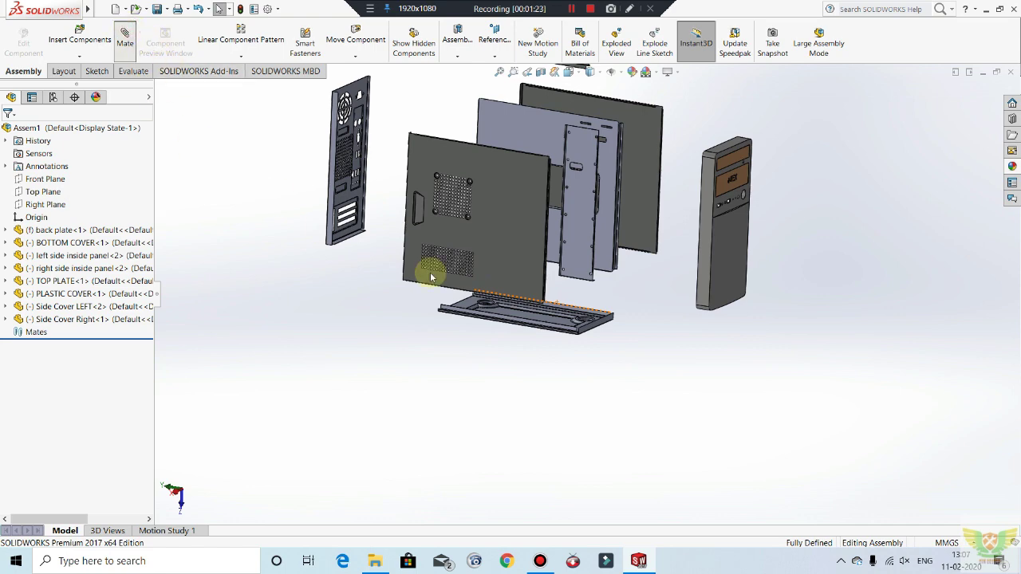
{"action": "mouse_move", "coordinate": [659, 358]}
{"action": "middle_mouse_down"}
{"action": "mouse_move", "coordinate": [635, 317]}
{"action": "mouse_move", "coordinate": [659, 356]}
{"action": "middle_mouse_up"}
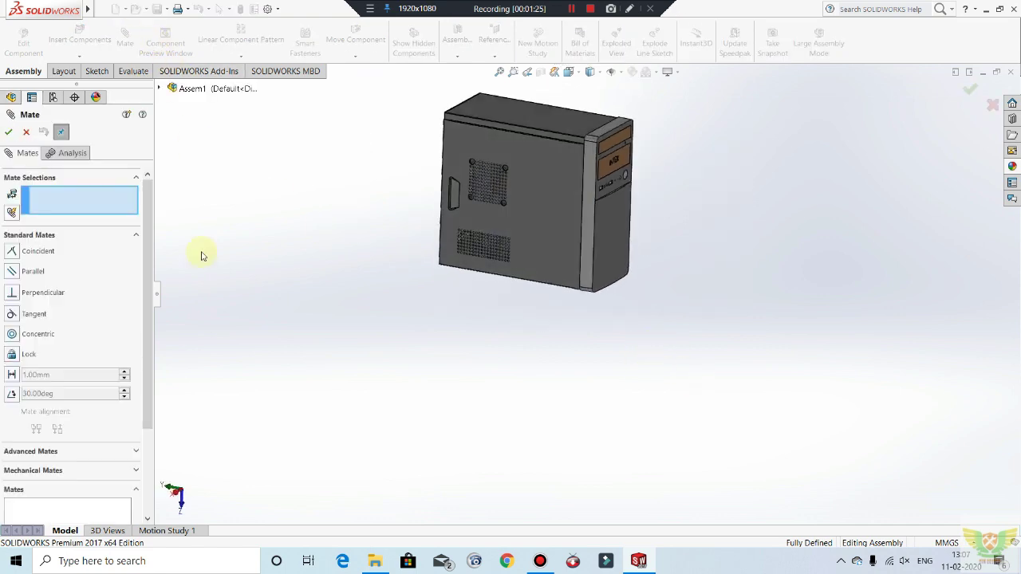
{"action": "left_click", "coordinate": [27, 133]}
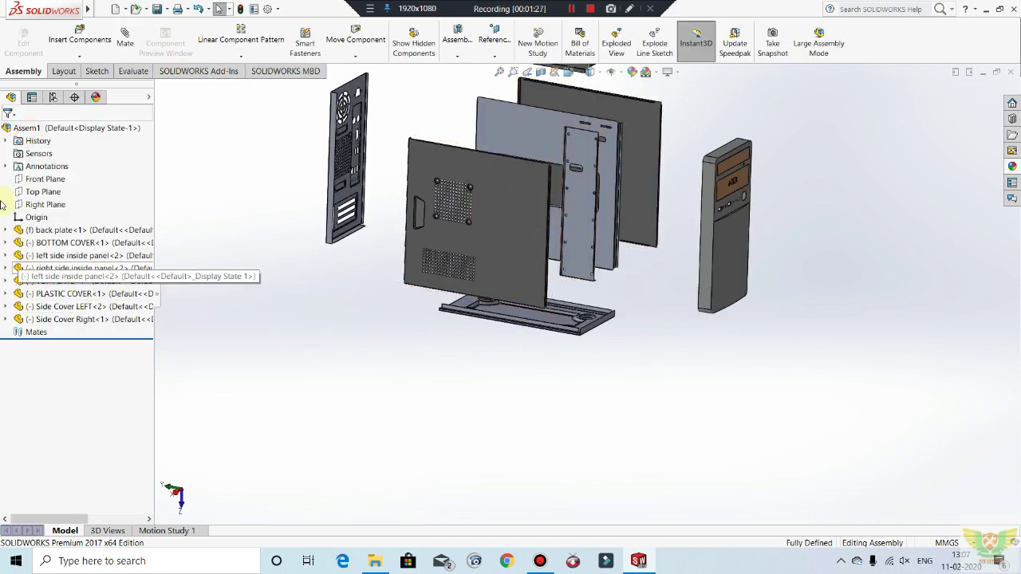
Step: Animate the collapse of the exploded assembly, and close the animation controller
{"action": "right_click", "coordinate": [55, 129]}
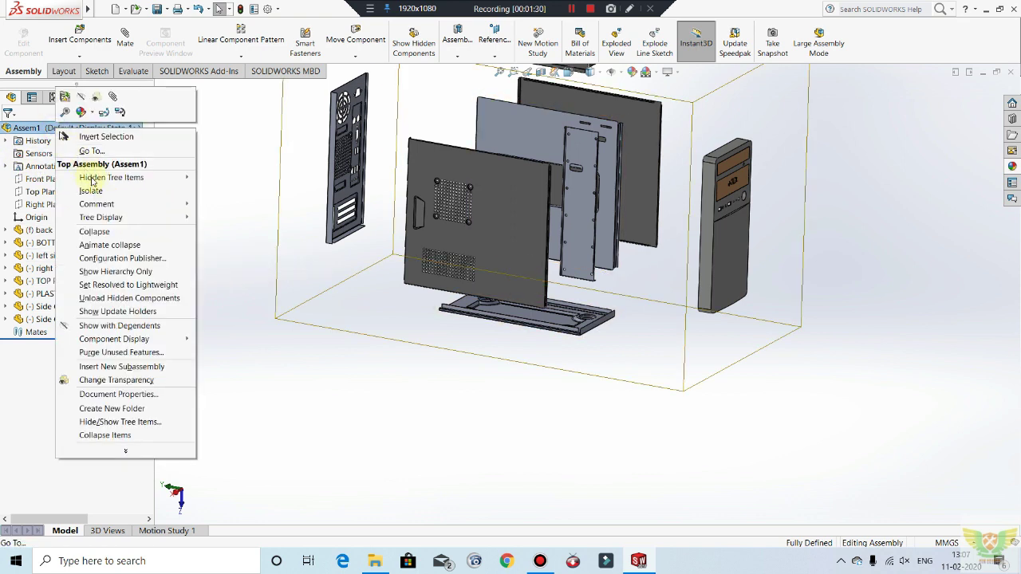
{"action": "left_click", "coordinate": [116, 244]}
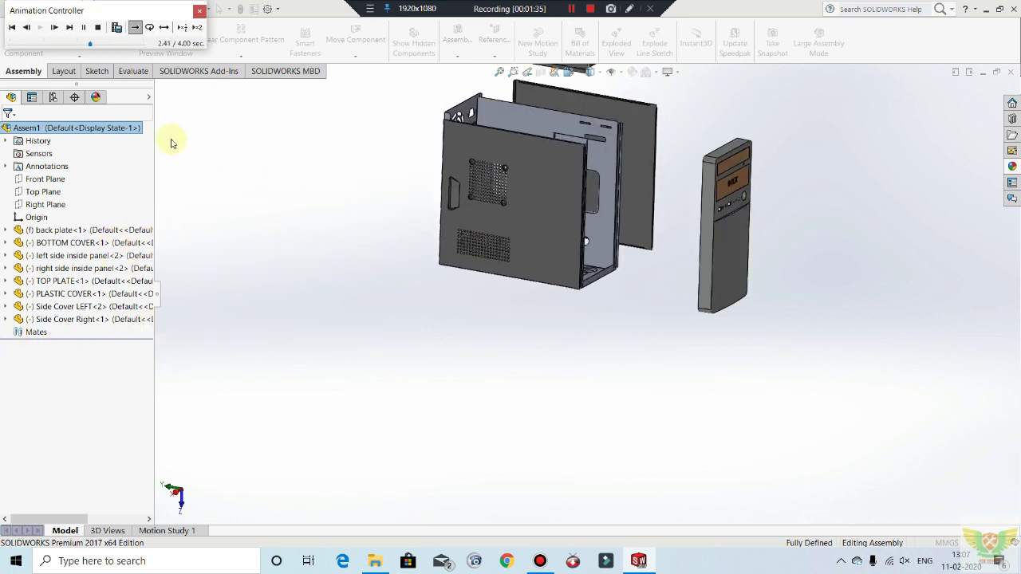
{"action": "left_click", "coordinate": [199, 13]}
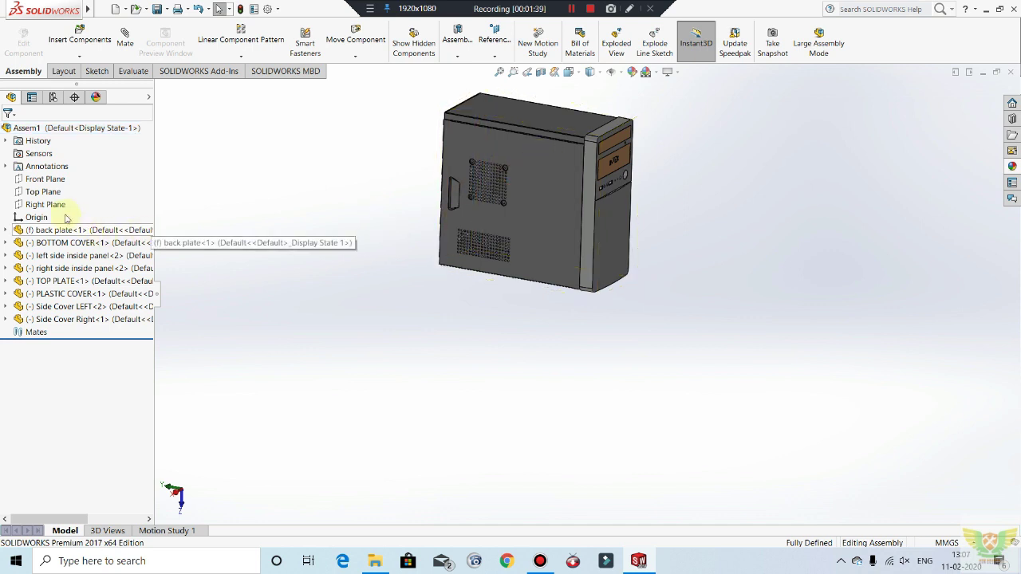
Step: Create a new assembly document and leave its initial component insertion without placing anything
{"action": "left_click", "coordinate": [111, 10]}
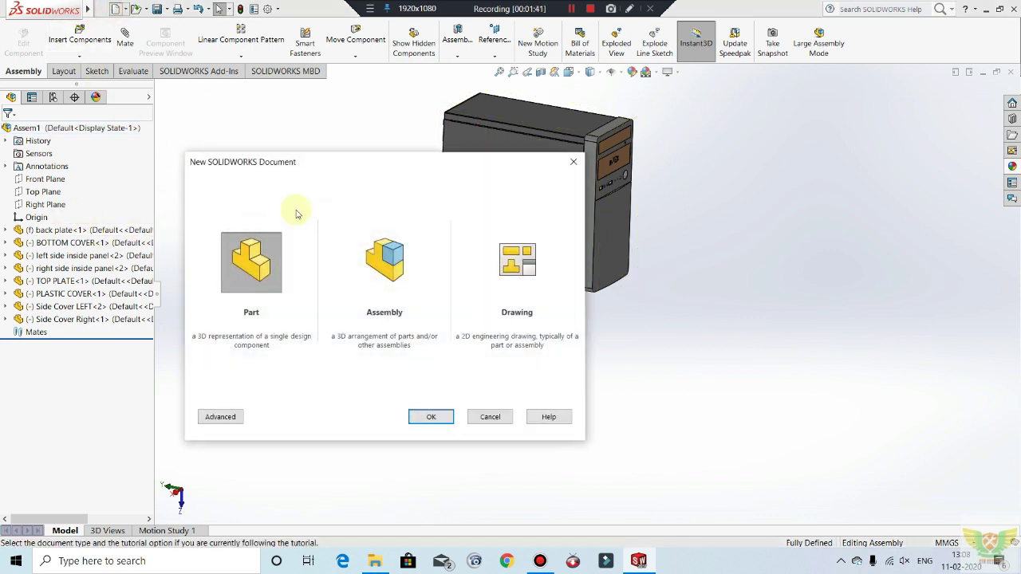
{"action": "left_click", "coordinate": [380, 263]}
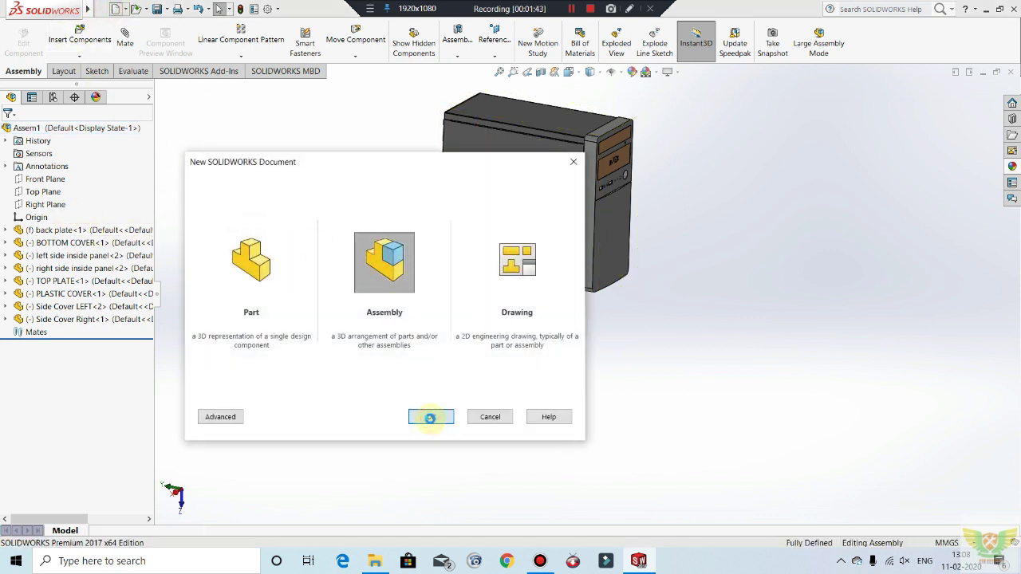
{"action": "left_click", "coordinate": [430, 417]}
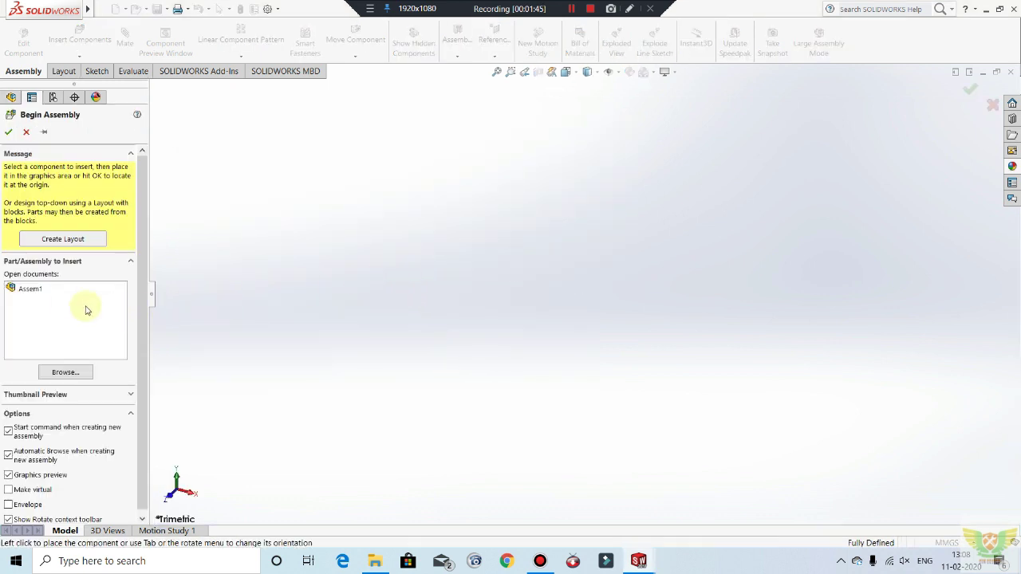
{"action": "left_click", "coordinate": [28, 132]}
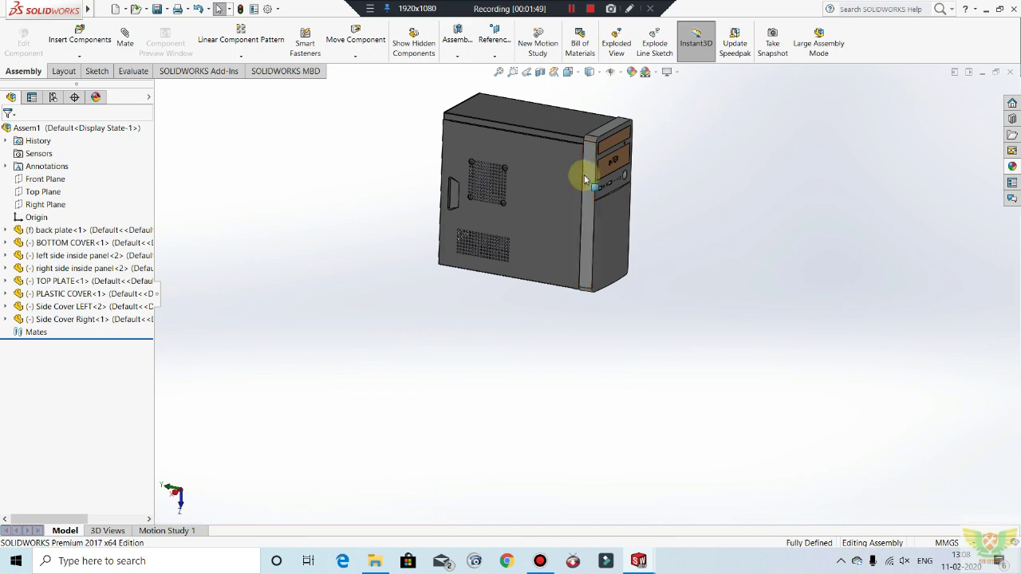
Step: Examine the rear of the collapsed cabinet in Assem1 and highlight the back plate's main face
{"action": "middle_click_drag", "start_coordinate": [585, 179], "coordinate": [659, 178]}
{"action": "scroll", "coordinate": [489, 146], "scroll_direction": "down", "scroll_amount": 3}
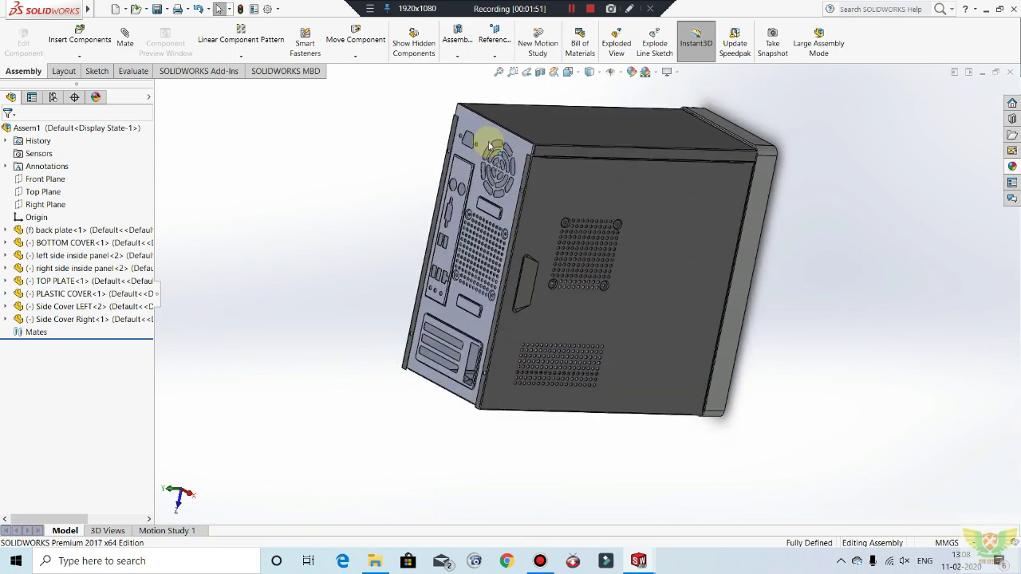
{"action": "scroll", "coordinate": [489, 146], "scroll_direction": "down", "scroll_amount": 1}
{"action": "left_click", "coordinate": [472, 130]}
{"action": "left_click", "coordinate": [303, 201]}
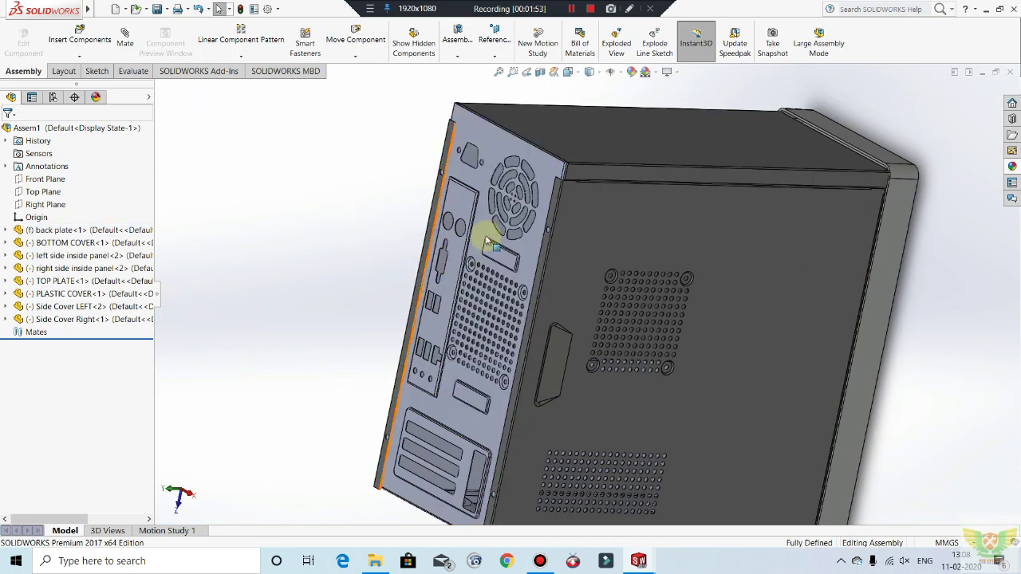
{"action": "left_click", "coordinate": [498, 150]}
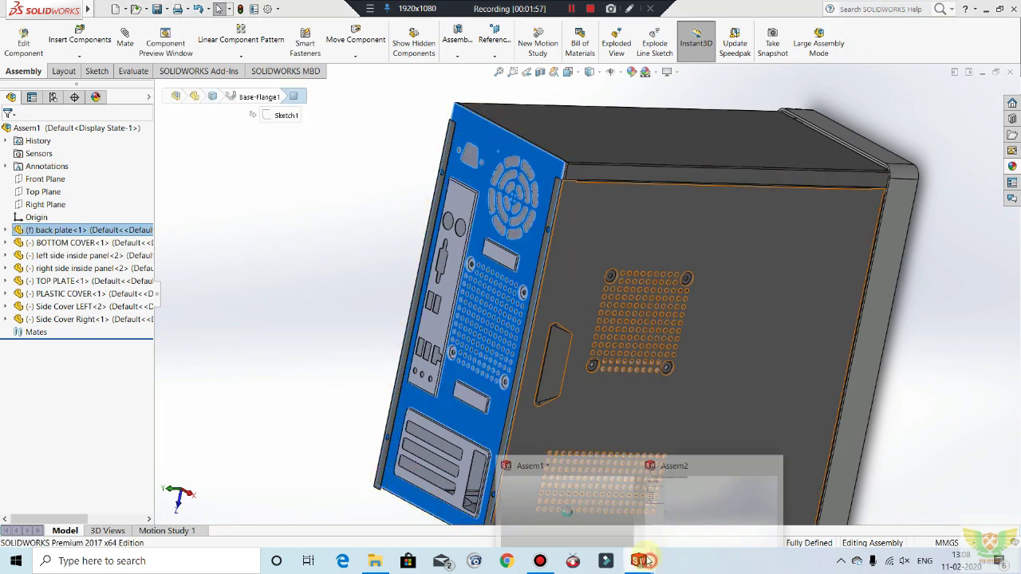
Step: Insert the back plate part from the CPU folder as the first component of the empty assembly Assem2
{"action": "key", "text": "ctrl+Tab"}
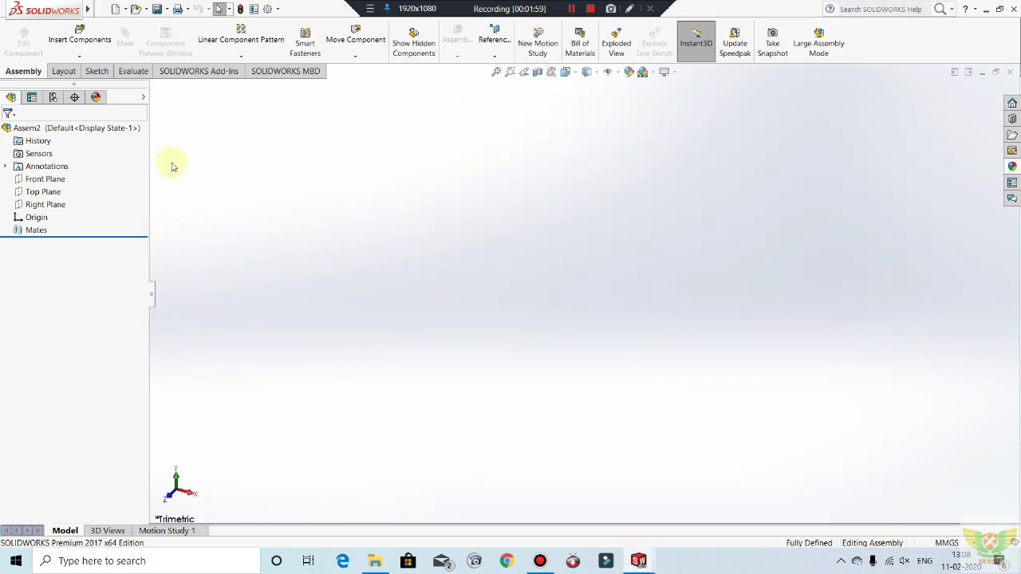
{"action": "left_click", "coordinate": [80, 36]}
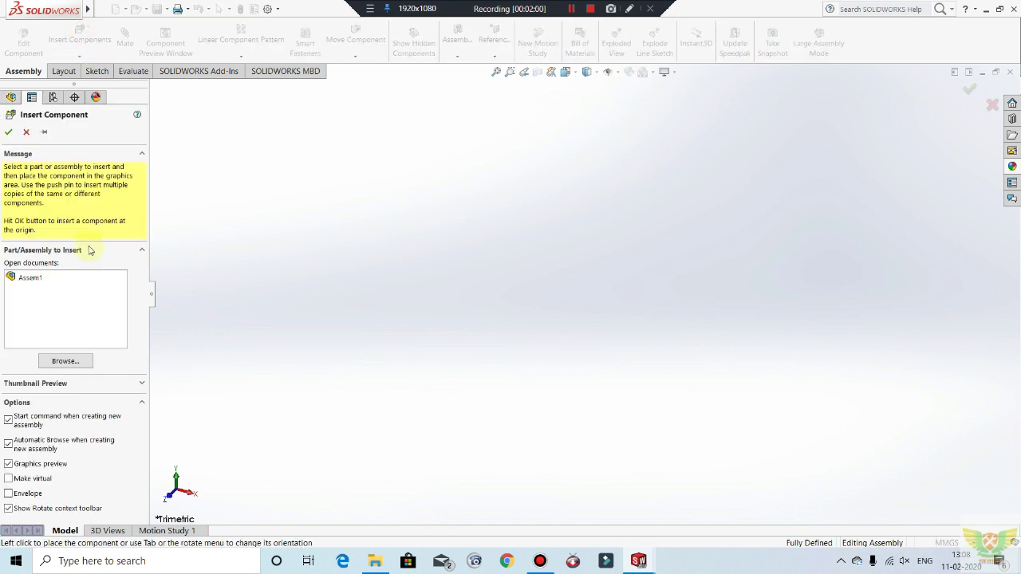
{"action": "left_click", "coordinate": [62, 361]}
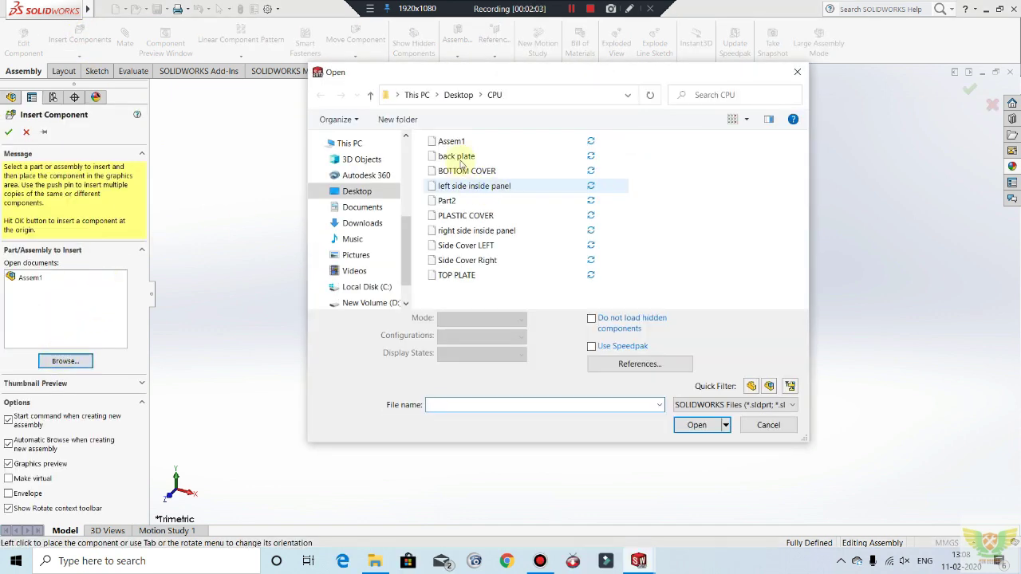
{"action": "left_click", "coordinate": [456, 156]}
{"action": "left_click", "coordinate": [697, 424]}
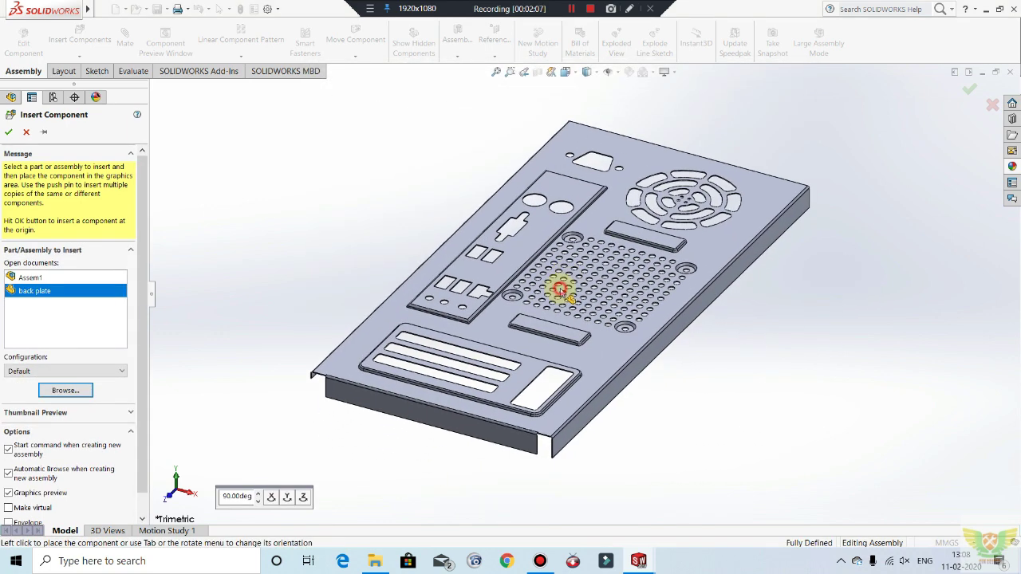
{"action": "left_click", "coordinate": [395, 311]}
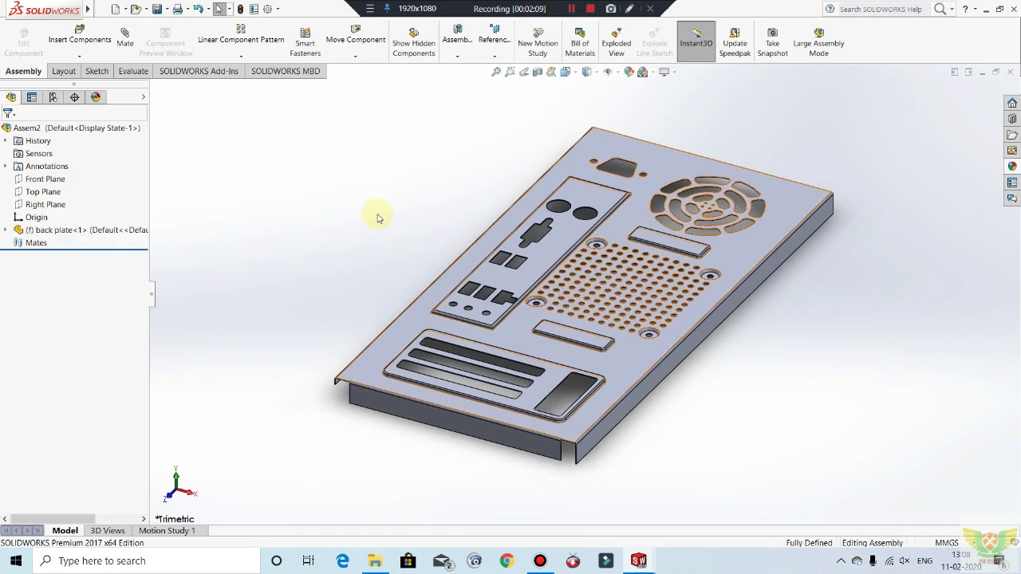
Step: Check the fix or float option of the inserted back plate without changing it, and view the plate upright
{"action": "left_click", "coordinate": [382, 211]}
{"action": "right_click", "coordinate": [631, 209]}
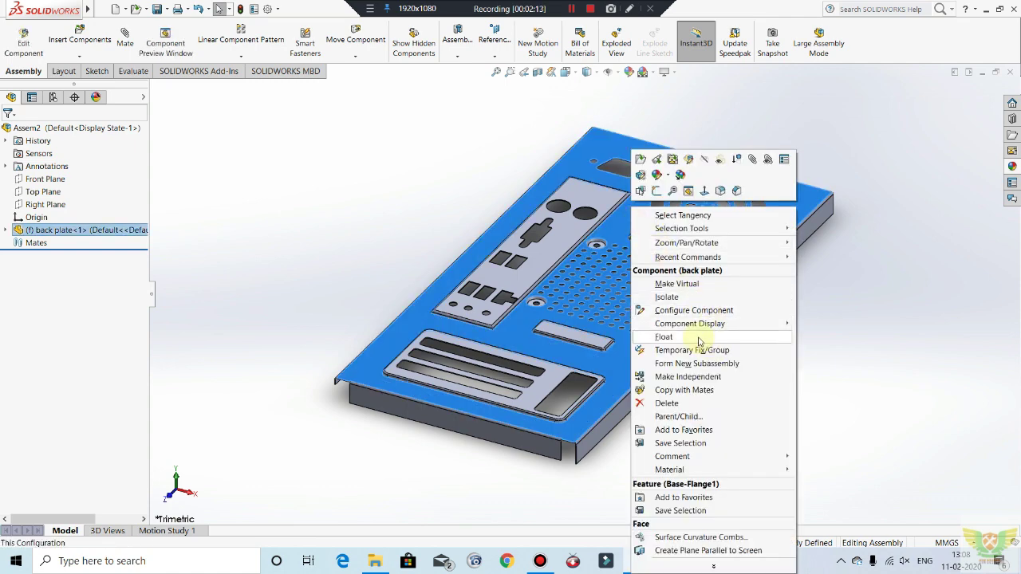
{"action": "left_click", "coordinate": [421, 207]}
{"action": "scroll", "coordinate": [510, 247], "scroll_direction": "up", "scroll_amount": 4}
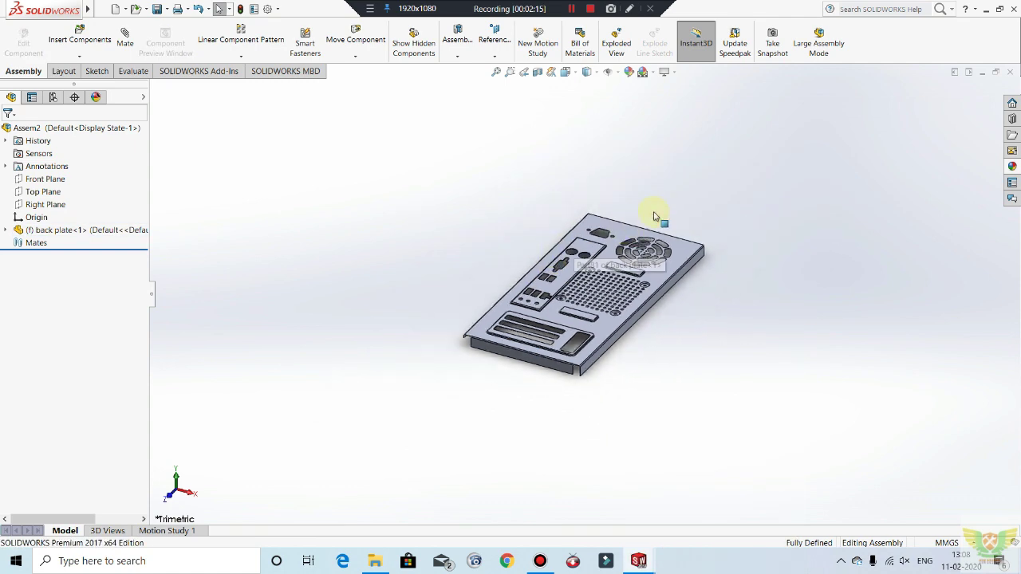
{"action": "middle_click_drag", "start_coordinate": [647, 298], "coordinate": [683, 268]}
Step: Switch to Assem1, hide the Side Cover Right component, and highlight the bottom cover inside the cabinet
{"action": "mouse_move", "coordinate": [626, 554]}
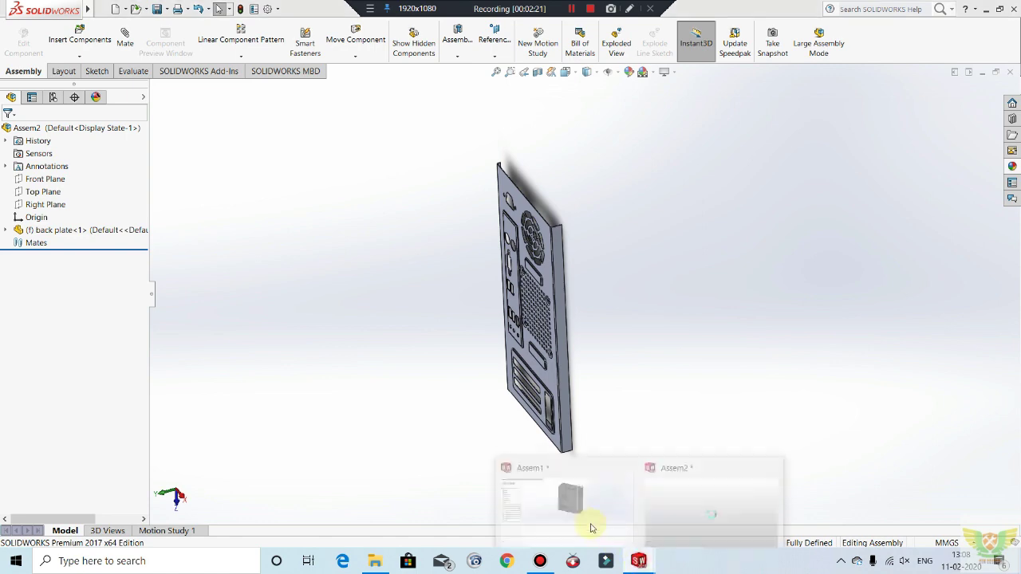
{"action": "left_click", "coordinate": [572, 513]}
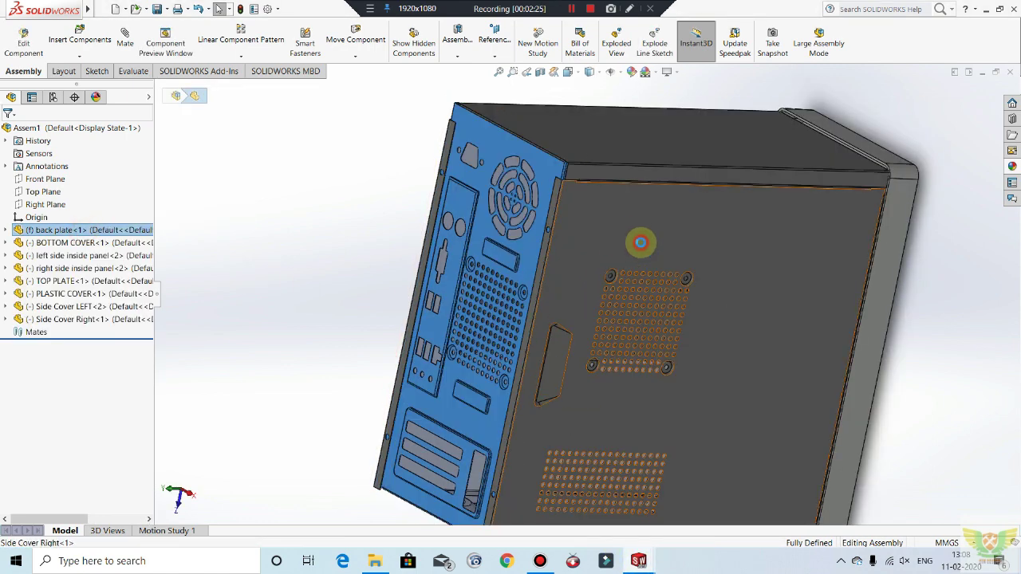
{"action": "left_click", "coordinate": [642, 241]}
{"action": "right_click", "coordinate": [684, 243]}
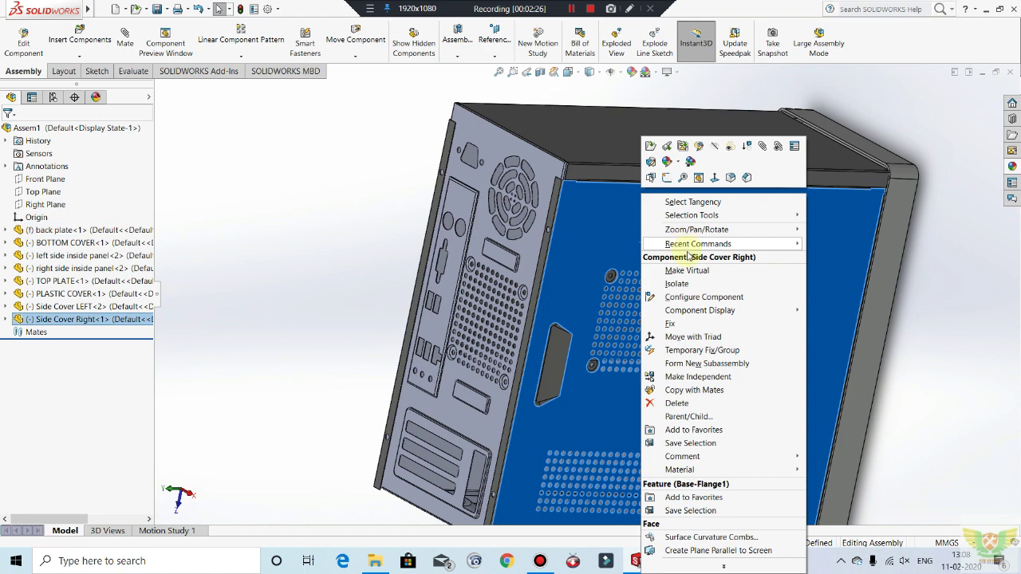
{"action": "left_click", "coordinate": [710, 157]}
{"action": "middle_click_drag", "start_coordinate": [711, 269], "coordinate": [571, 461]}
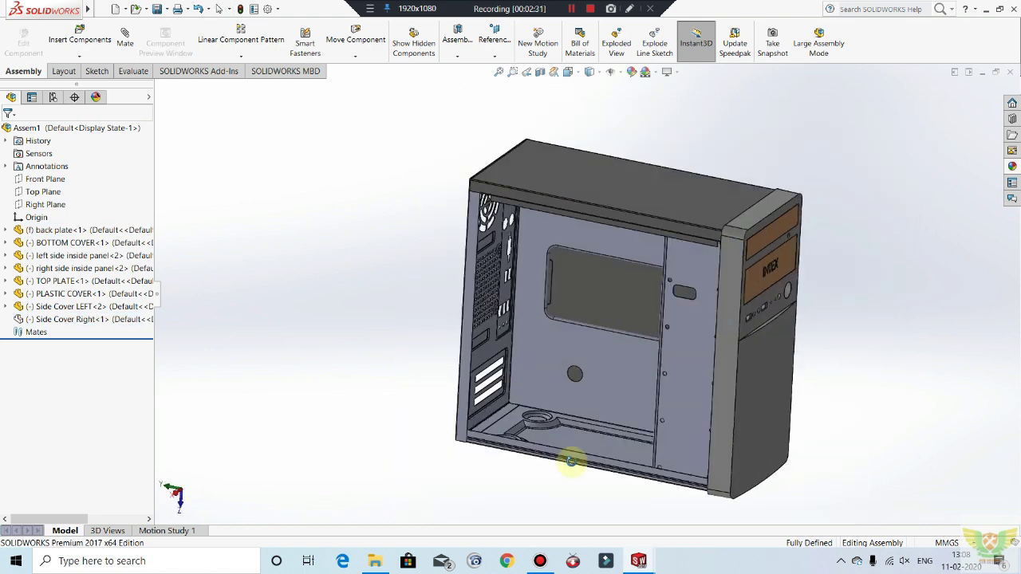
{"action": "scroll", "coordinate": [571, 461], "scroll_direction": "down", "scroll_amount": 3}
{"action": "left_click", "coordinate": [507, 410]}
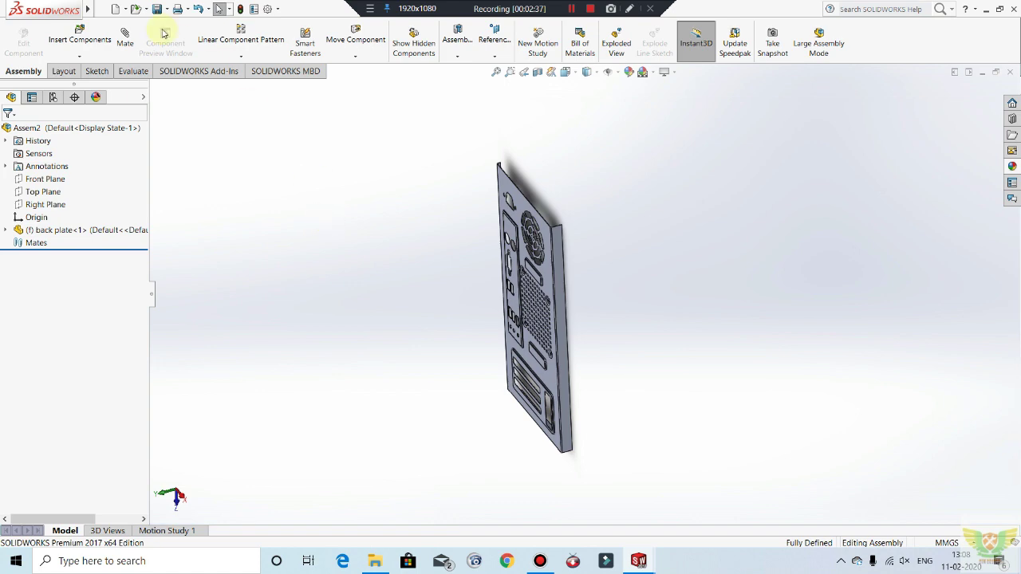
Step: Insert the BOTTOM COVER part from the CPU folder into Assem2 and place it beside the back plate
{"action": "left_click", "coordinate": [80, 33]}
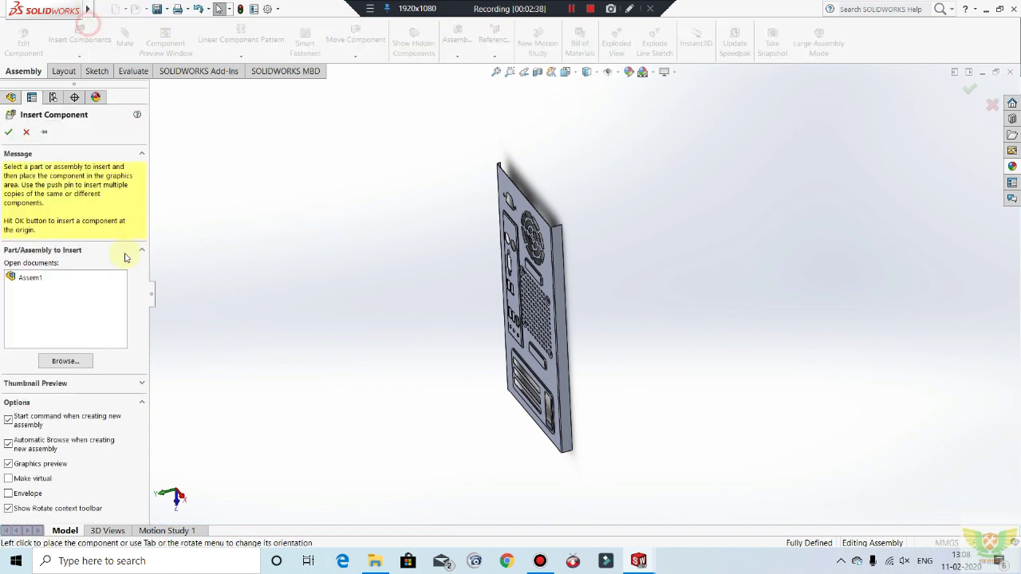
{"action": "left_click", "coordinate": [65, 360]}
{"action": "left_click", "coordinate": [467, 170]}
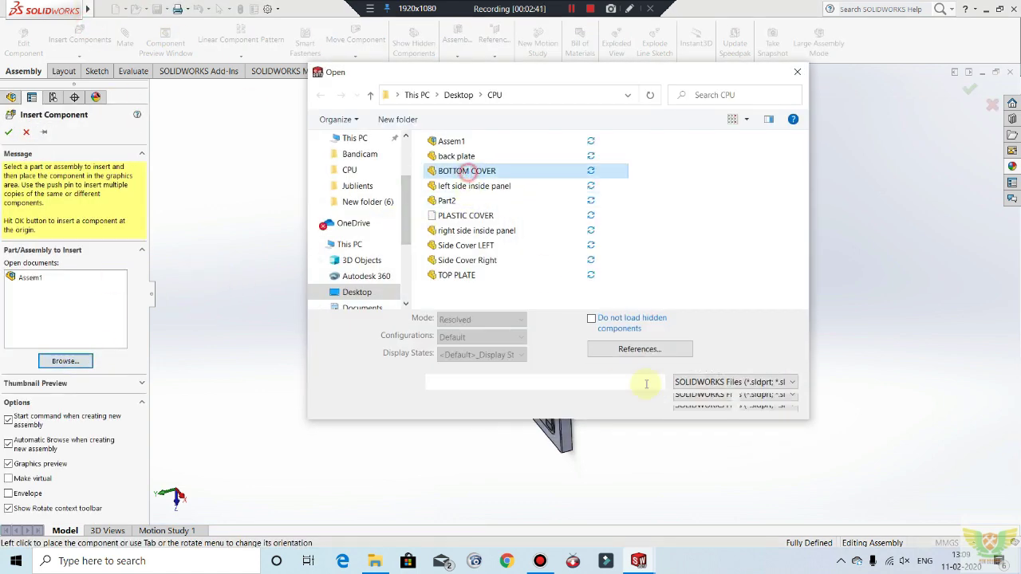
{"action": "left_click", "coordinate": [709, 401]}
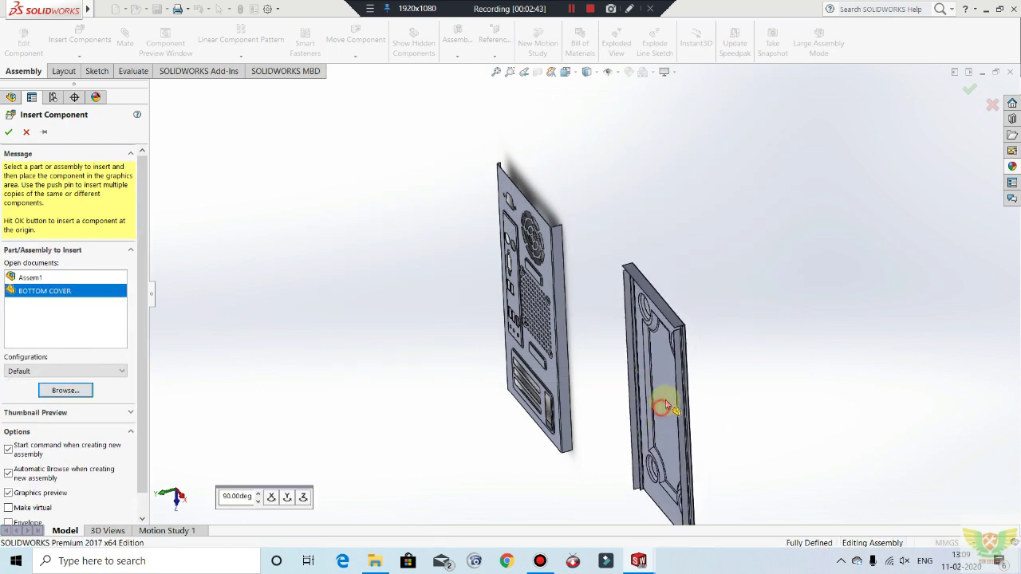
{"action": "left_click", "coordinate": [665, 405]}
{"action": "middle_click_drag", "start_coordinate": [710, 403], "coordinate": [678, 366]}
Step: Switch to Assem1 and examine from below how the bottom cover meets the back plate at the corner
{"action": "left_click", "coordinate": [637, 561]}
{"action": "left_click", "coordinate": [567, 519]}
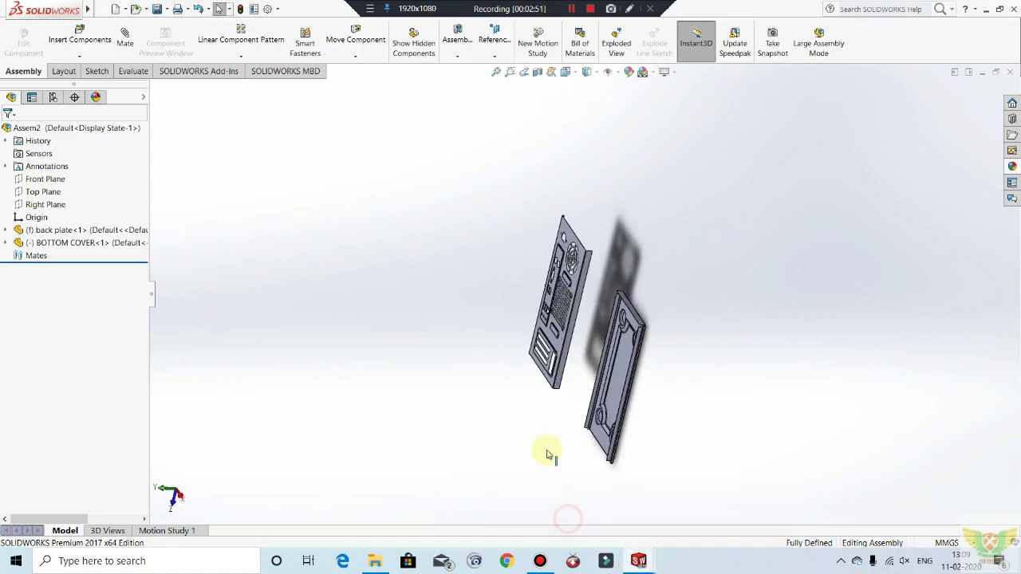
{"action": "middle_click_drag", "start_coordinate": [492, 492], "coordinate": [586, 518]}
{"action": "middle_click_drag", "start_coordinate": [574, 317], "coordinate": [367, 355]}
{"action": "scroll", "coordinate": [367, 355], "scroll_direction": "down", "scroll_amount": 4}
{"action": "scroll", "coordinate": [359, 382], "scroll_direction": "up", "scroll_amount": 1}
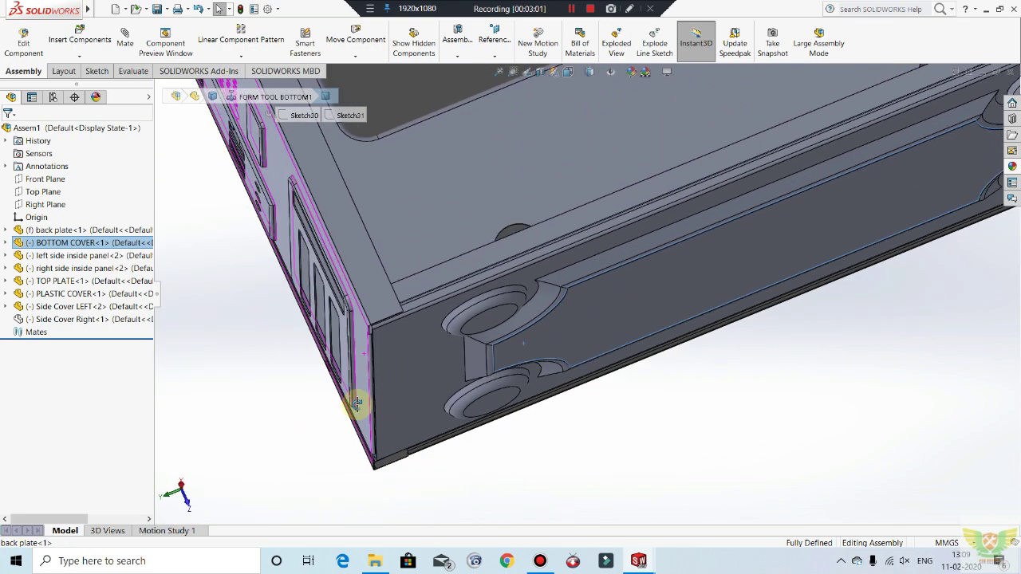
{"action": "middle_click_drag", "start_coordinate": [354, 403], "coordinate": [468, 367]}
{"action": "scroll", "coordinate": [468, 367], "scroll_direction": "up", "scroll_amount": 3}
Step: Back in Assem2, add a 2 mm distance mate between the bottom cover's thin end face and the back plate's inner face
{"action": "mouse_move", "coordinate": [638, 561]}
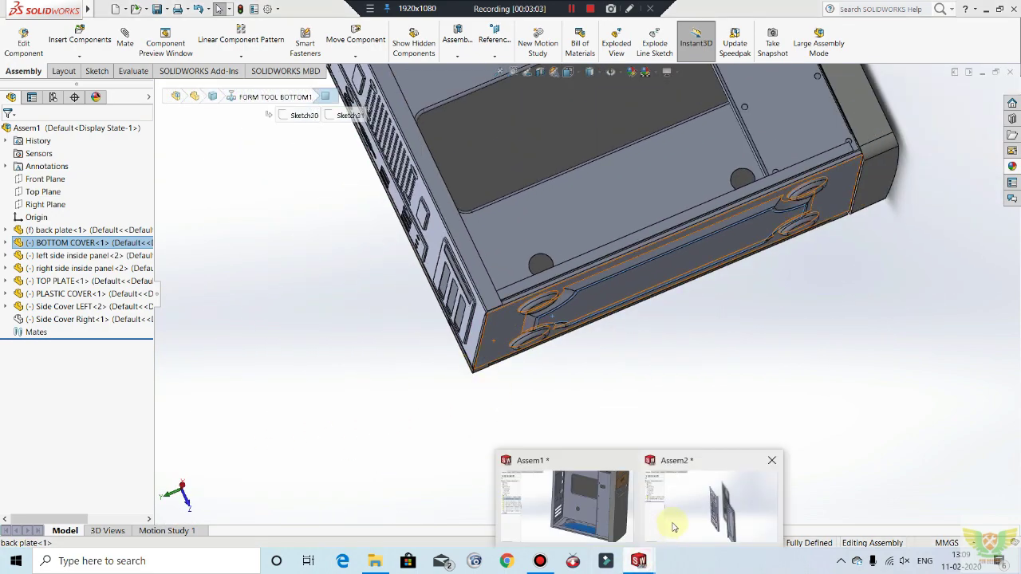
{"action": "left_click", "coordinate": [678, 510]}
{"action": "scroll", "coordinate": [587, 398], "scroll_direction": "up", "scroll_amount": 1}
{"action": "middle_click_drag", "start_coordinate": [585, 384], "coordinate": [657, 210]}
{"action": "scroll", "coordinate": [650, 353], "scroll_direction": "down", "scroll_amount": 1}
{"action": "middle_click_drag", "start_coordinate": [650, 355], "coordinate": [509, 352]}
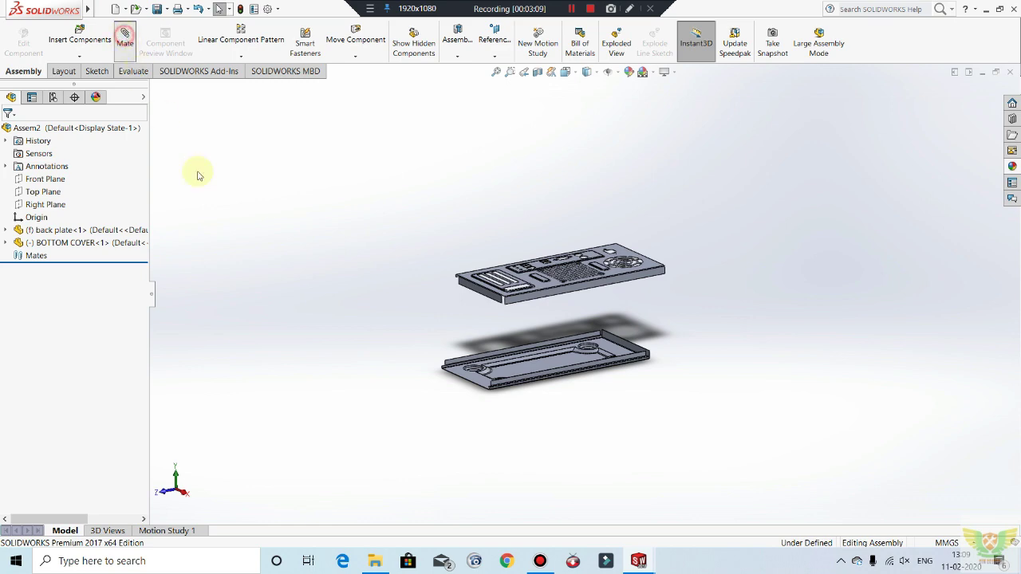
{"action": "scroll", "coordinate": [501, 388], "scroll_direction": "down", "scroll_amount": 8}
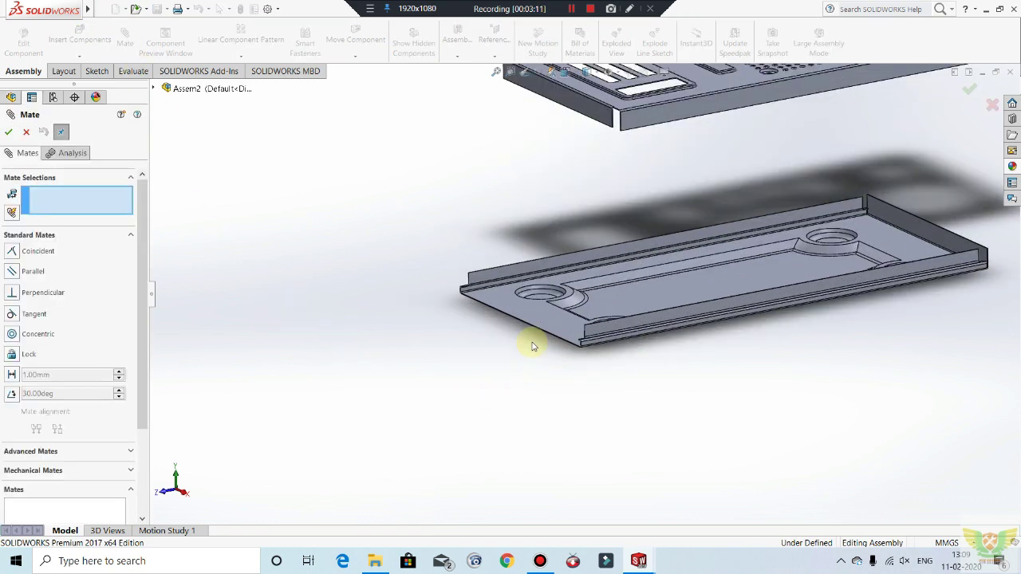
{"action": "scroll", "coordinate": [532, 336], "scroll_direction": "down", "scroll_amount": 6}
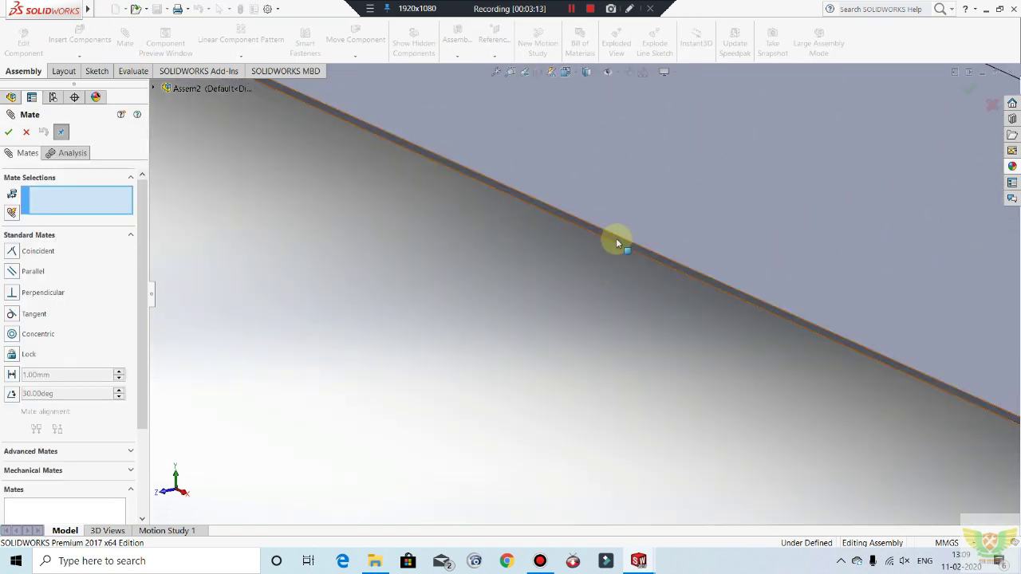
{"action": "left_click", "coordinate": [615, 242]}
{"action": "scroll", "coordinate": [615, 360], "scroll_direction": "up", "scroll_amount": 10}
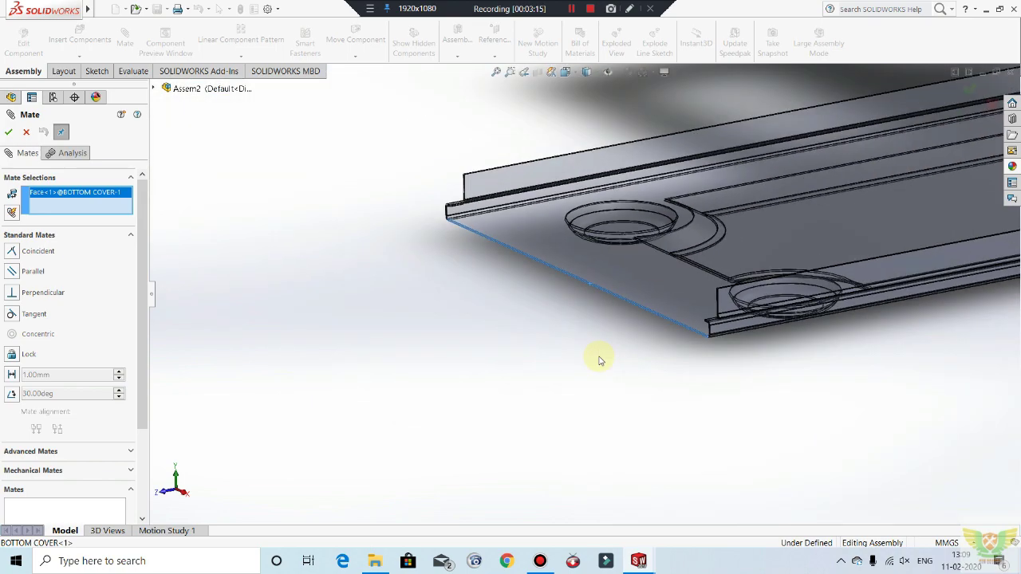
{"action": "scroll", "coordinate": [598, 360], "scroll_direction": "up", "scroll_amount": 8}
{"action": "middle_click_drag", "start_coordinate": [616, 198], "coordinate": [661, 324]}
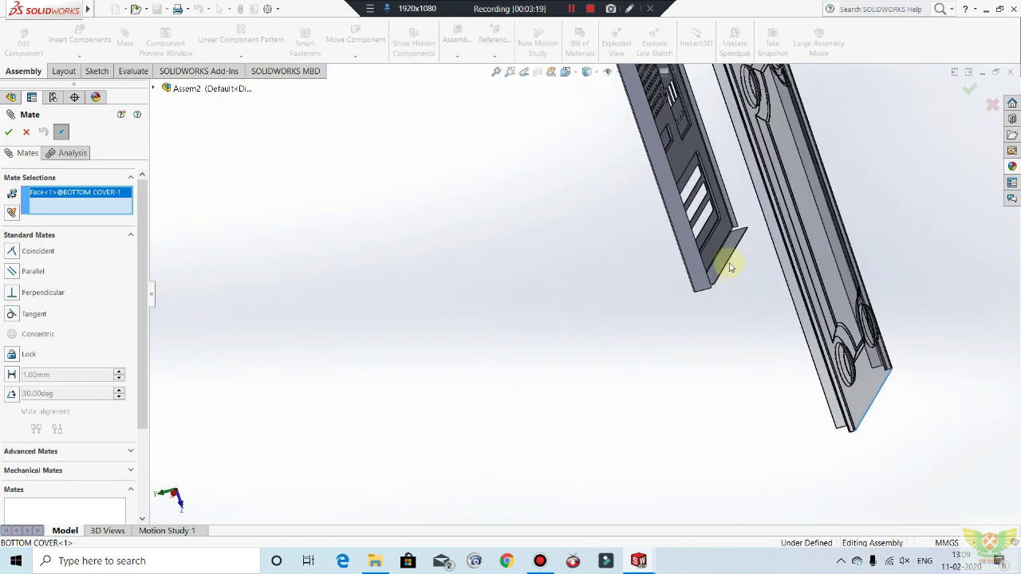
{"action": "scroll", "coordinate": [730, 267], "scroll_direction": "down", "scroll_amount": 3}
{"action": "left_click", "coordinate": [659, 233]}
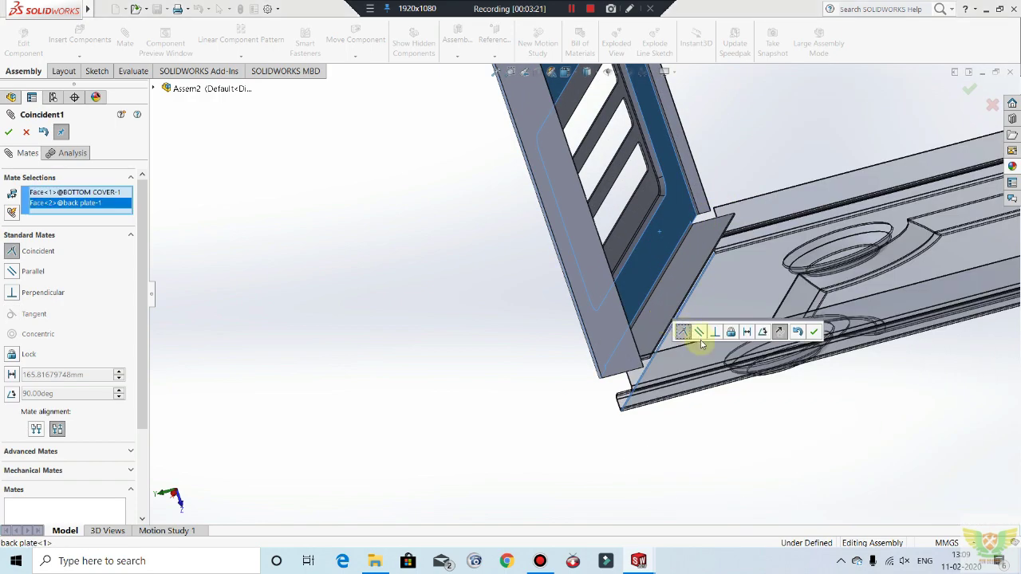
{"action": "left_click", "coordinate": [13, 375]}
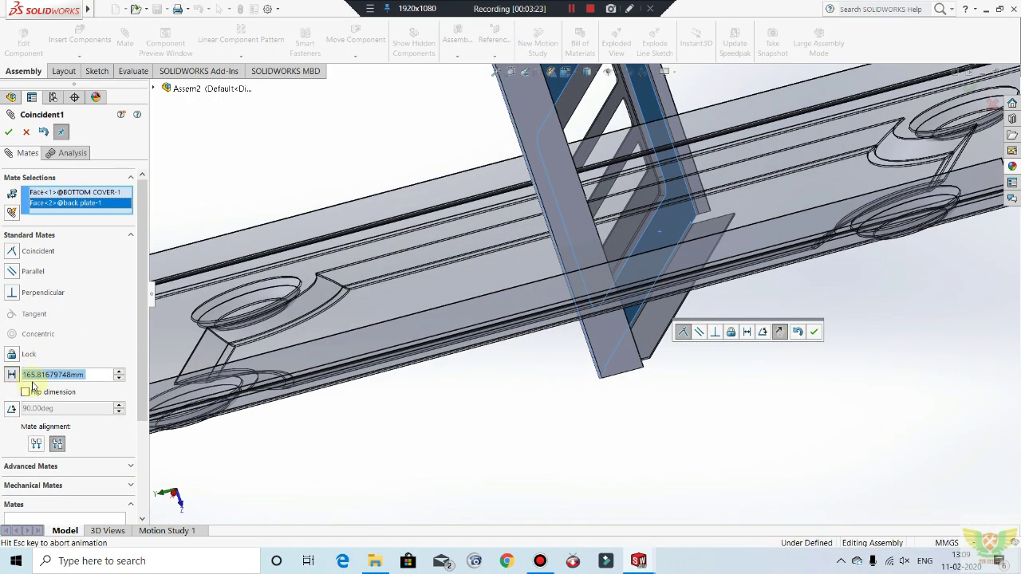
{"action": "type", "text": "2"}
{"action": "key", "text": "Return"}
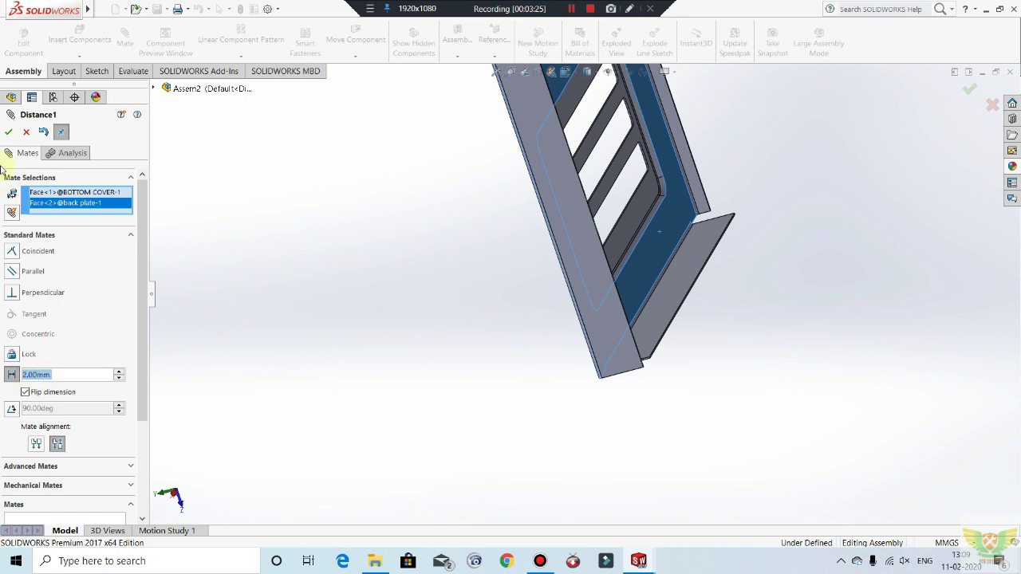
{"action": "left_click", "coordinate": [8, 133]}
Step: Mate the bottom cover's large flat face coincident with the back plate's lower flange, and close the Mate command
{"action": "middle_click_drag", "start_coordinate": [449, 296], "coordinate": [567, 438]}
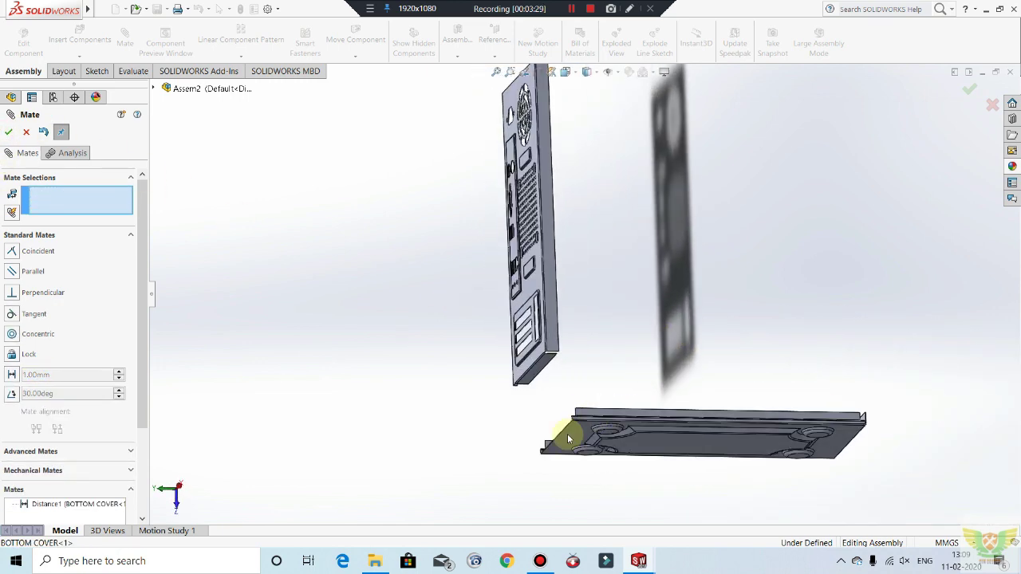
{"action": "left_click", "coordinate": [570, 439]}
{"action": "mouse_move", "coordinate": [599, 342]}
{"action": "middle_mouse_down"}
{"action": "mouse_move", "coordinate": [565, 410]}
{"action": "mouse_move", "coordinate": [584, 344]}
{"action": "middle_mouse_up"}
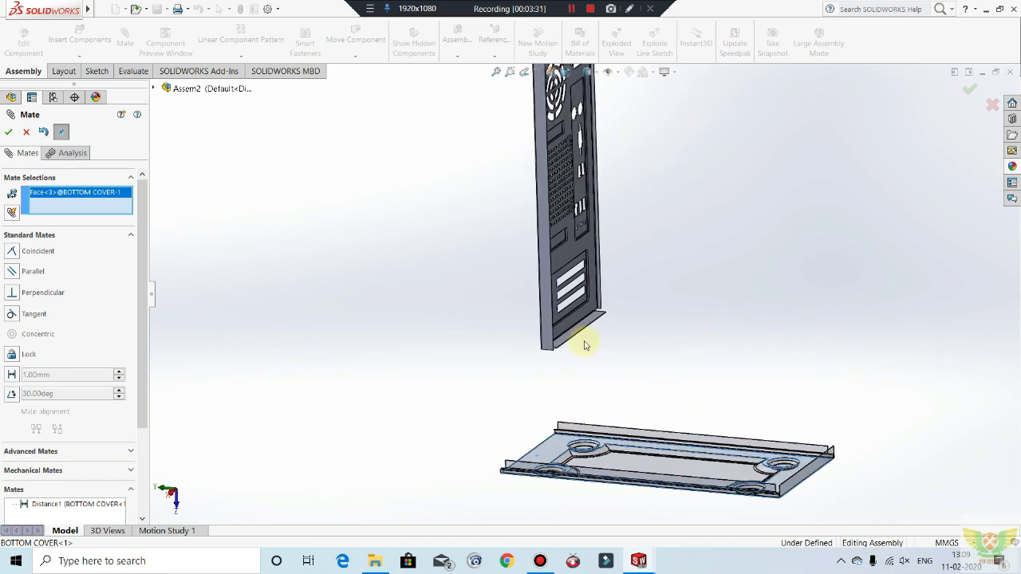
{"action": "left_click", "coordinate": [576, 328]}
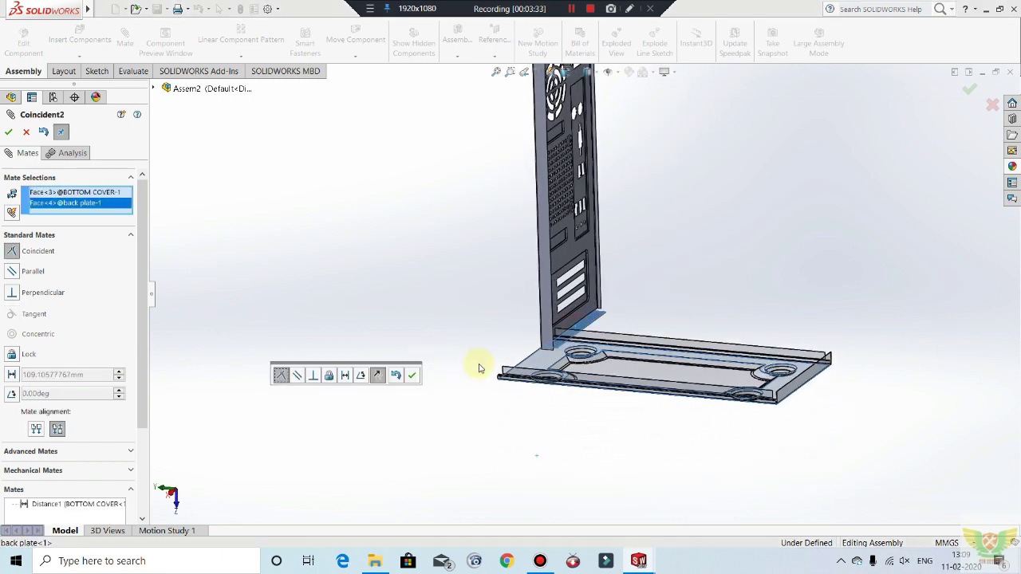
{"action": "left_click", "coordinate": [413, 376]}
{"action": "middle_click_drag", "start_coordinate": [462, 308], "coordinate": [677, 216]}
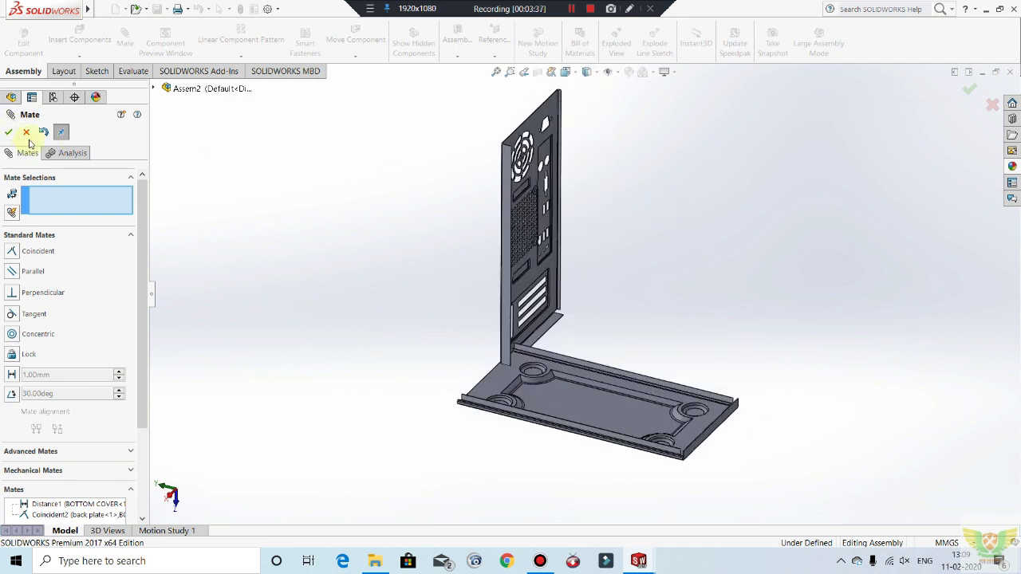
{"action": "key", "text": "Escape"}
Step: Start a mate between the bottom cover's side flange and the back plate's side flange, and check the coincident preview
{"action": "scroll", "coordinate": [594, 283], "scroll_direction": "down", "scroll_amount": 2}
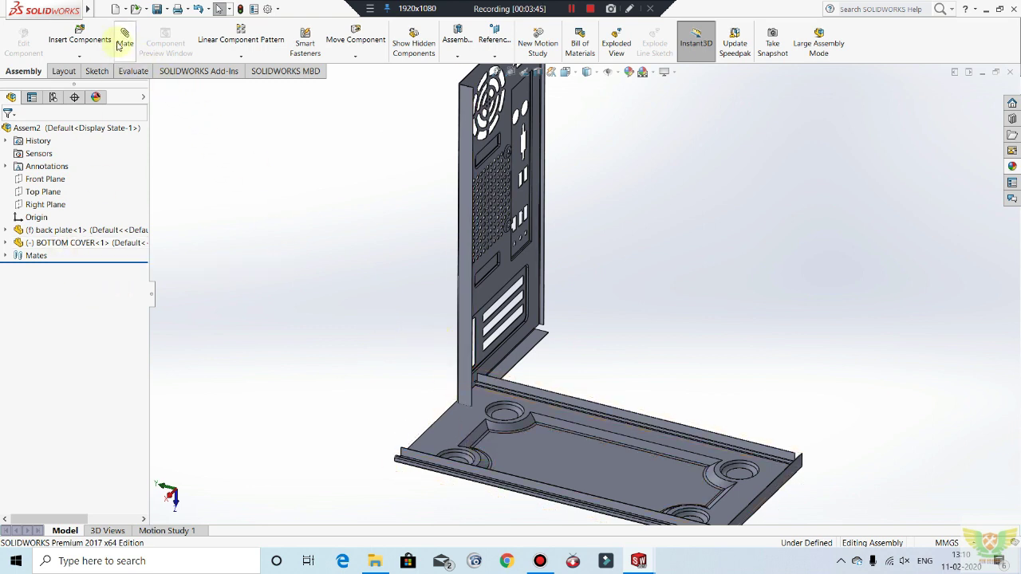
{"action": "middle_click_drag", "start_coordinate": [552, 381], "coordinate": [526, 376]}
{"action": "scroll", "coordinate": [420, 454], "scroll_direction": "down", "scroll_amount": 6}
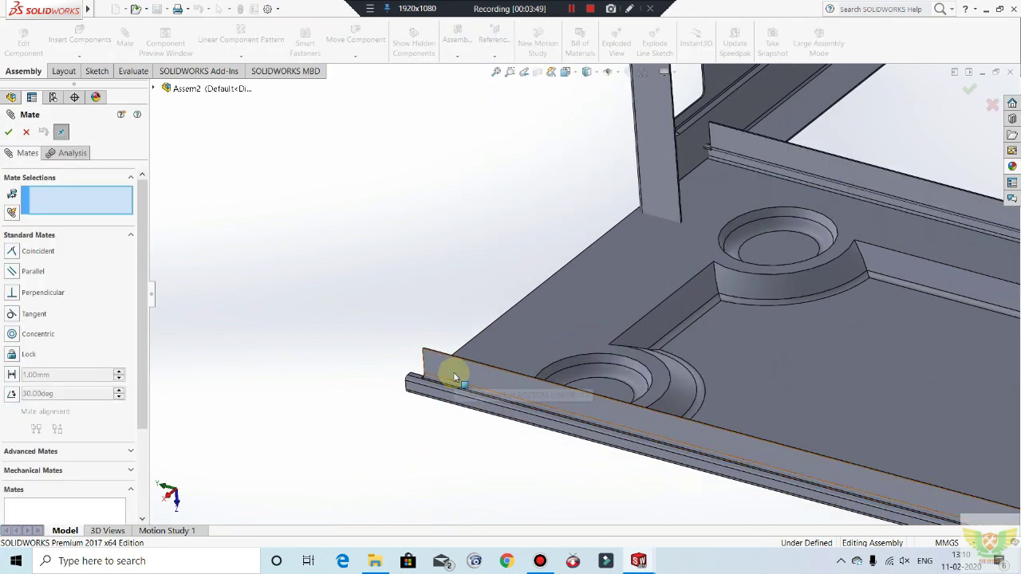
{"action": "left_click", "coordinate": [454, 374]}
{"action": "middle_click_drag", "start_coordinate": [586, 268], "coordinate": [541, 304]}
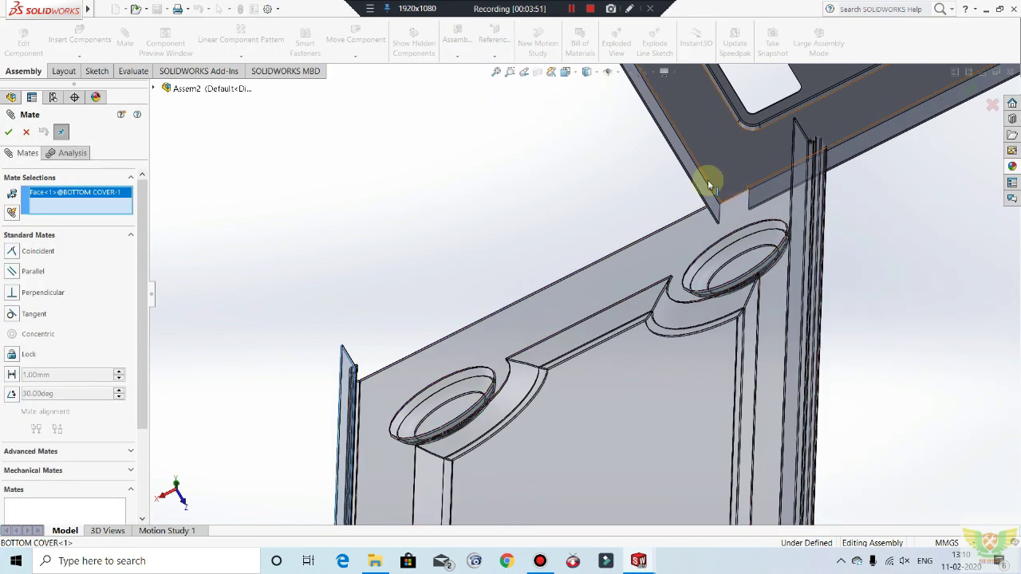
{"action": "left_click", "coordinate": [678, 151]}
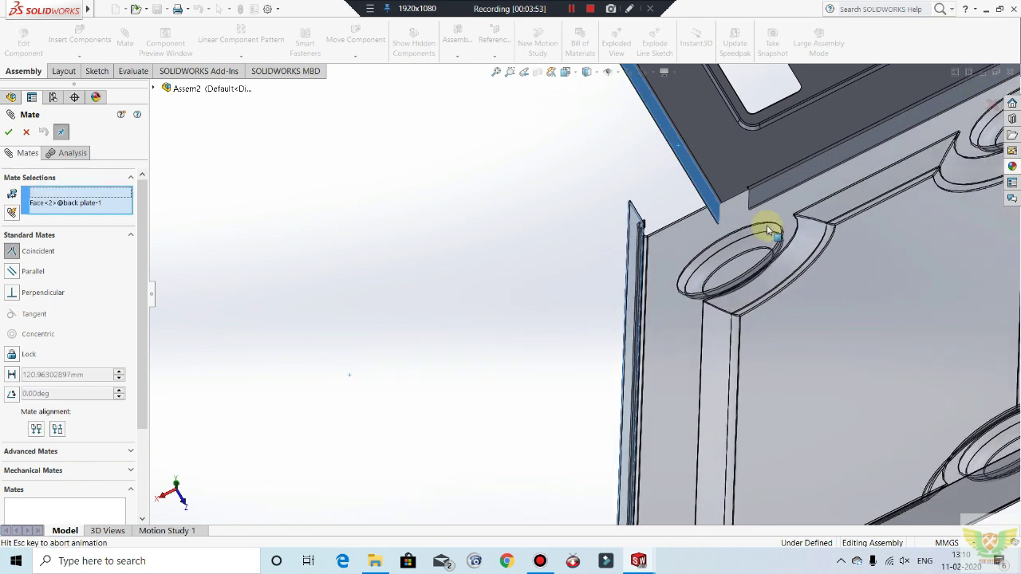
{"action": "middle_click_drag", "start_coordinate": [797, 273], "coordinate": [808, 259]}
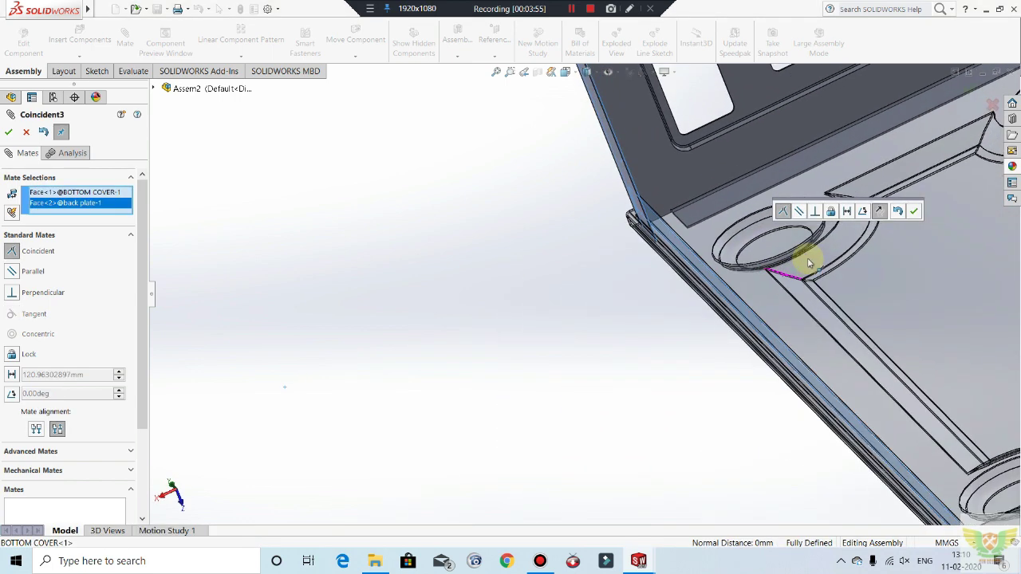
{"action": "scroll", "coordinate": [710, 231], "scroll_direction": "up", "scroll_amount": 5}
{"action": "scroll", "coordinate": [845, 154], "scroll_direction": "down", "scroll_amount": 6}
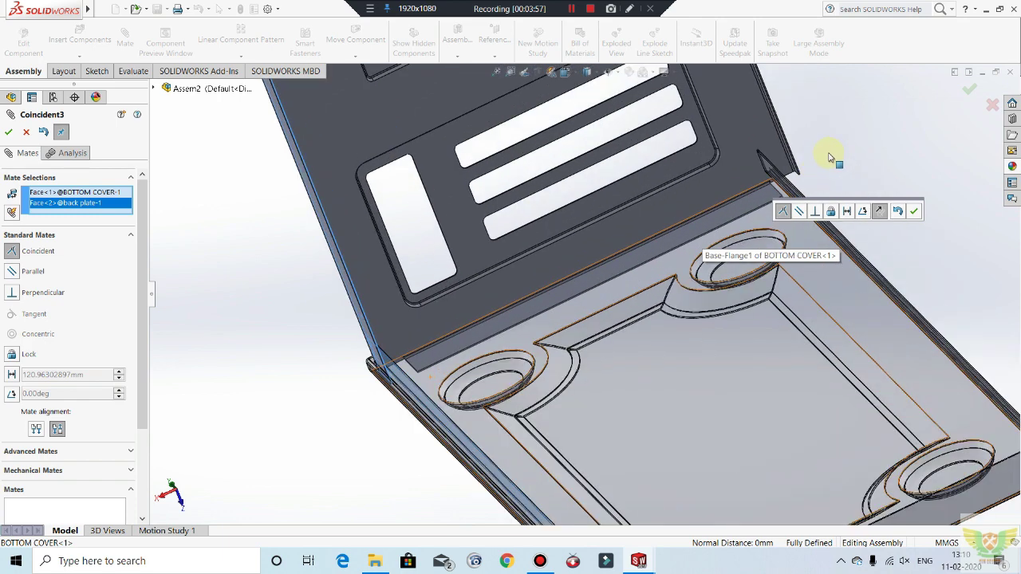
Step: Make the mate between the bottom cover's and back plate's side flanges a distance mate, trying 2 mm and accepting it at 0 mm
{"action": "left_click", "coordinate": [12, 375]}
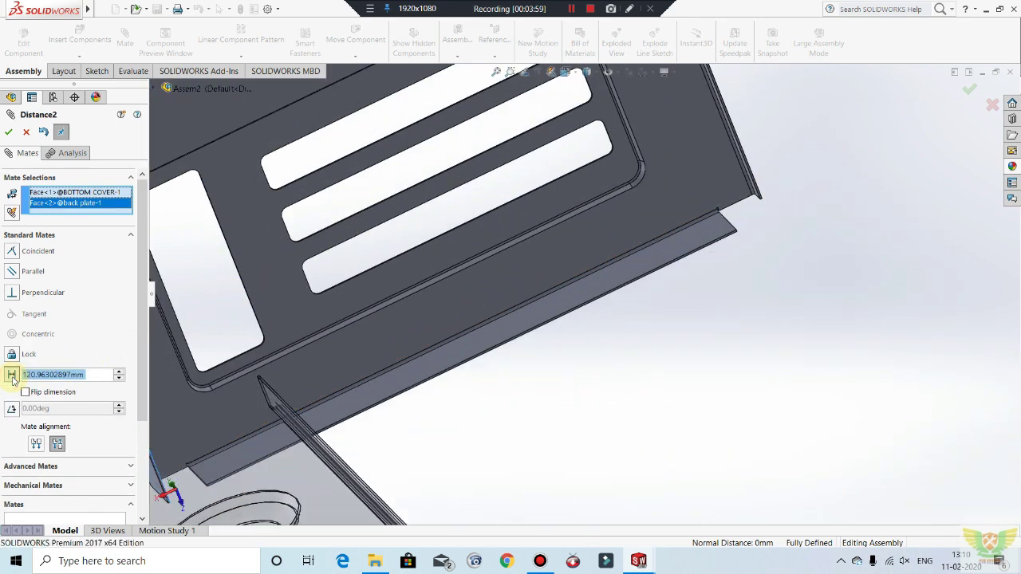
{"action": "left_click", "coordinate": [24, 392]}
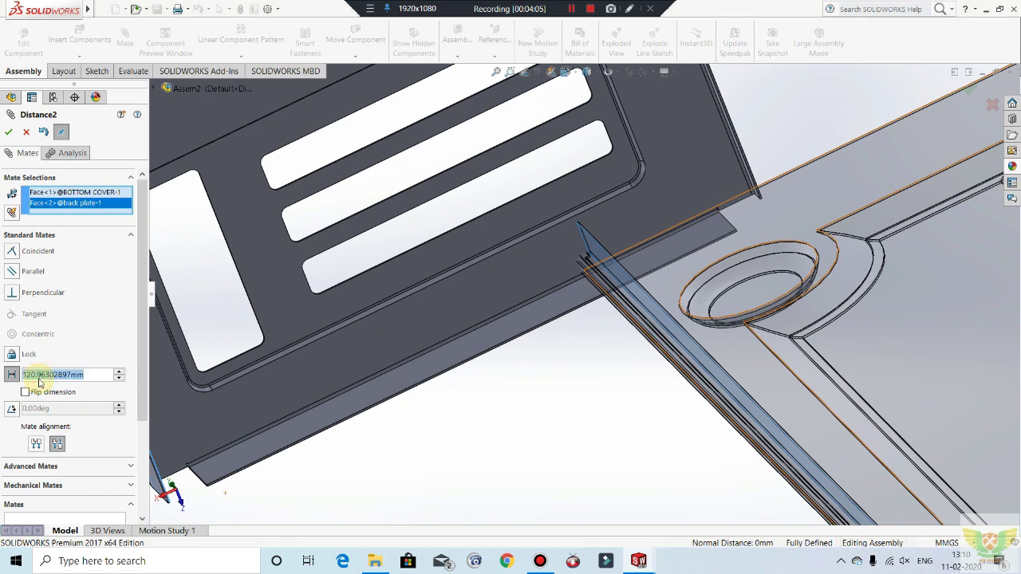
{"action": "left_click", "coordinate": [38, 375]}
{"action": "type", "text": "2"}
{"action": "key", "text": "Return"}
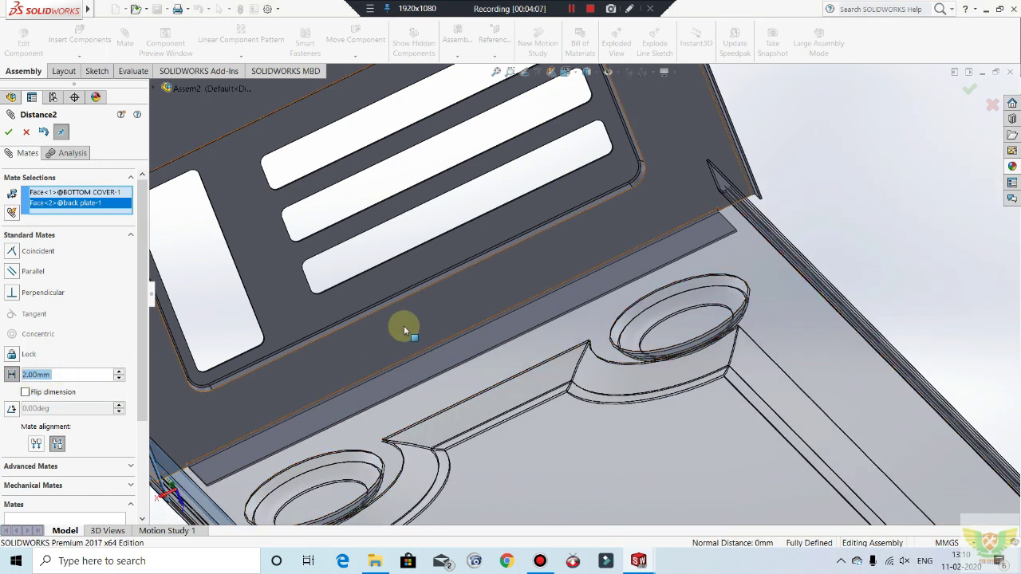
{"action": "scroll", "coordinate": [431, 311], "scroll_direction": "up", "scroll_amount": 2}
{"action": "middle_click_drag", "start_coordinate": [468, 297], "coordinate": [471, 378]}
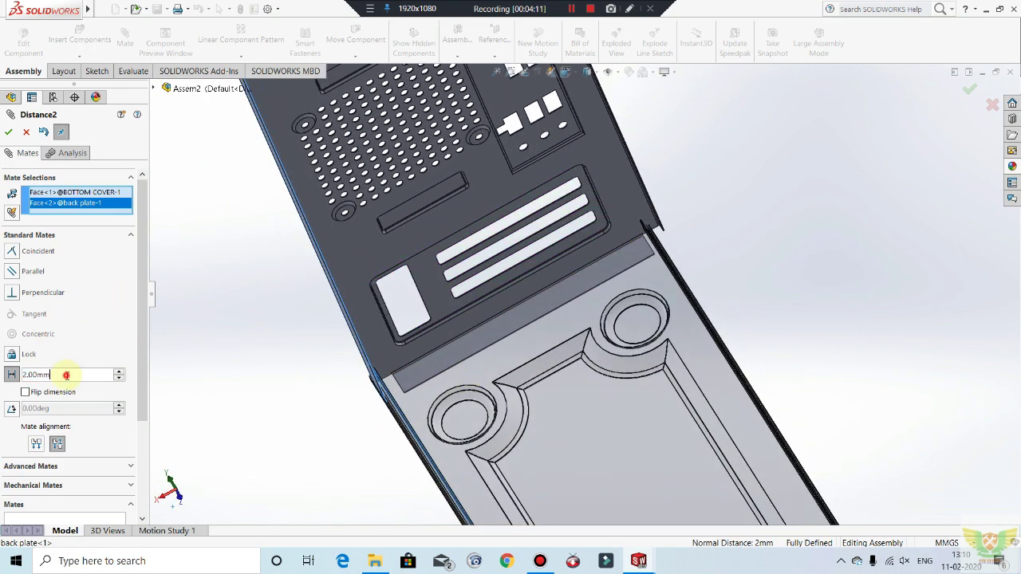
{"action": "key", "text": "Return"}
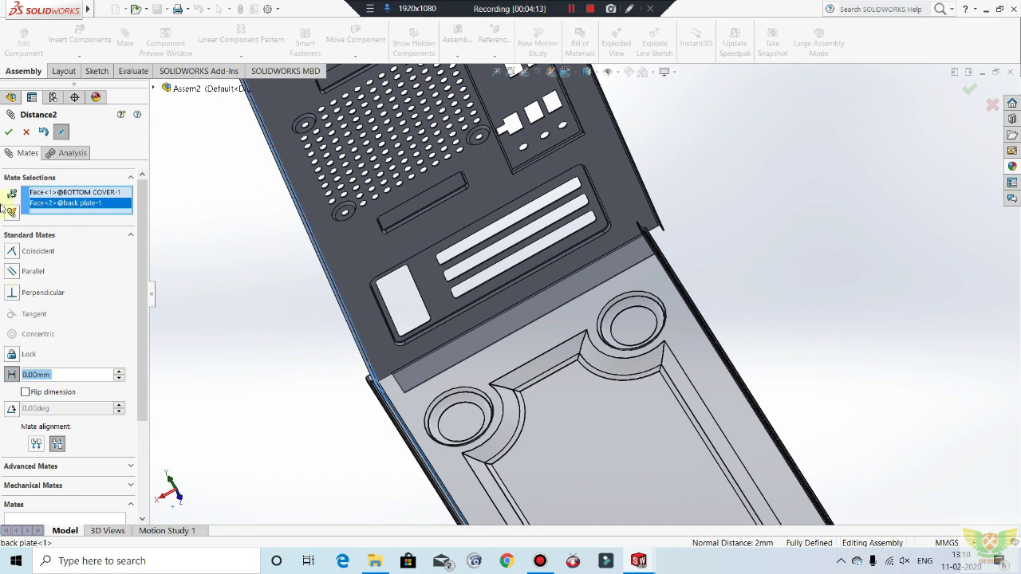
{"action": "left_click", "coordinate": [8, 133]}
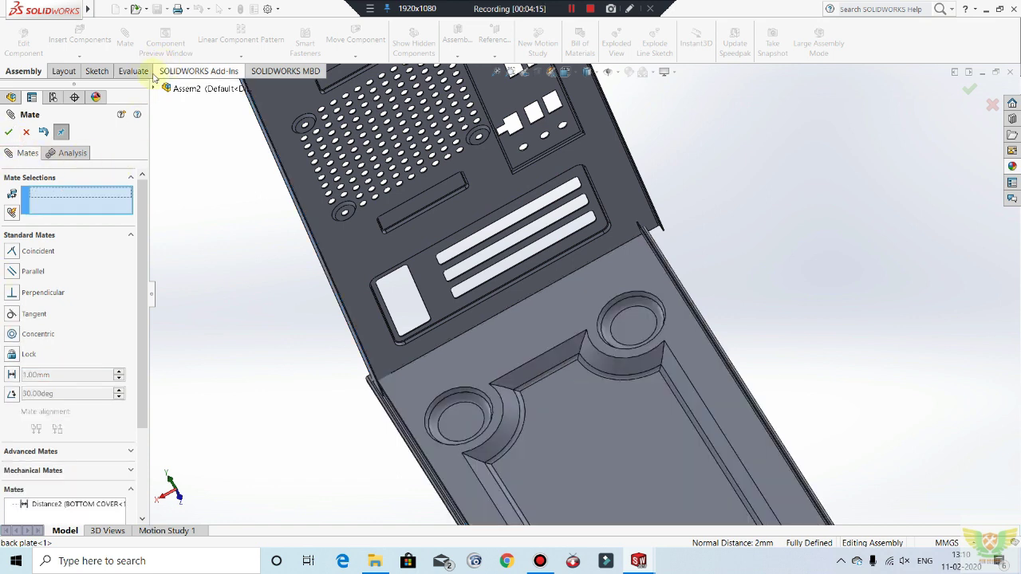
Step: Close the Mate command and measure the gap between the back plate's and bottom cover's side flanges on the opposite side
{"action": "left_click", "coordinate": [135, 71]}
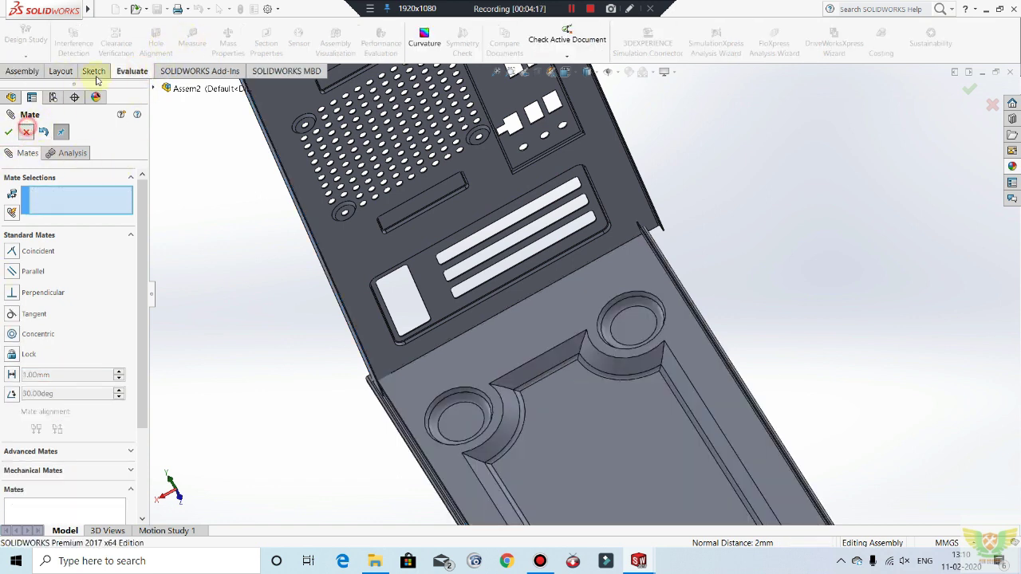
{"action": "left_click", "coordinate": [73, 36]}
{"action": "left_click", "coordinate": [192, 56]}
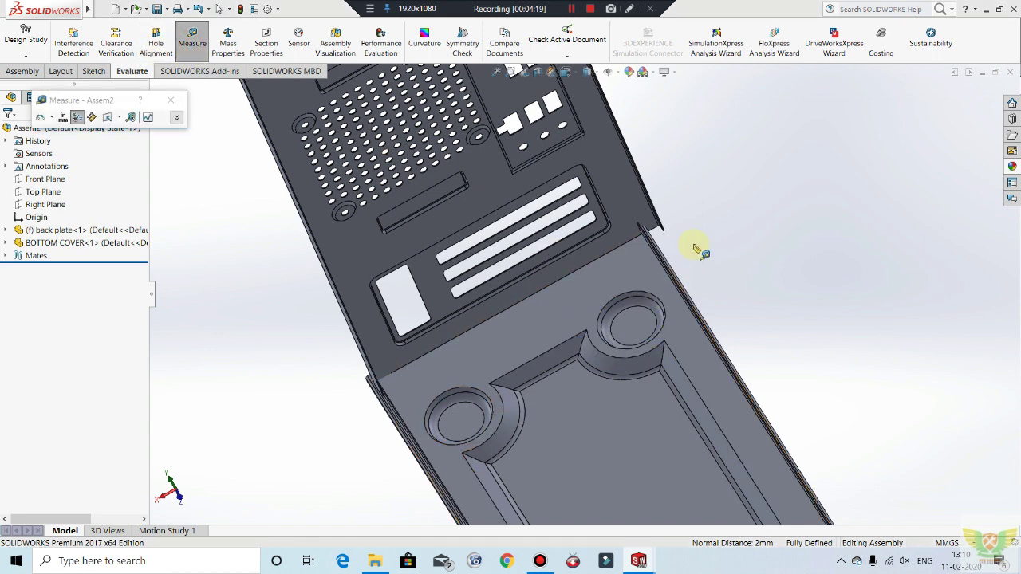
{"action": "scroll", "coordinate": [631, 223], "scroll_direction": "down", "scroll_amount": 5}
{"action": "middle_click_drag", "start_coordinate": [633, 268], "coordinate": [647, 251]}
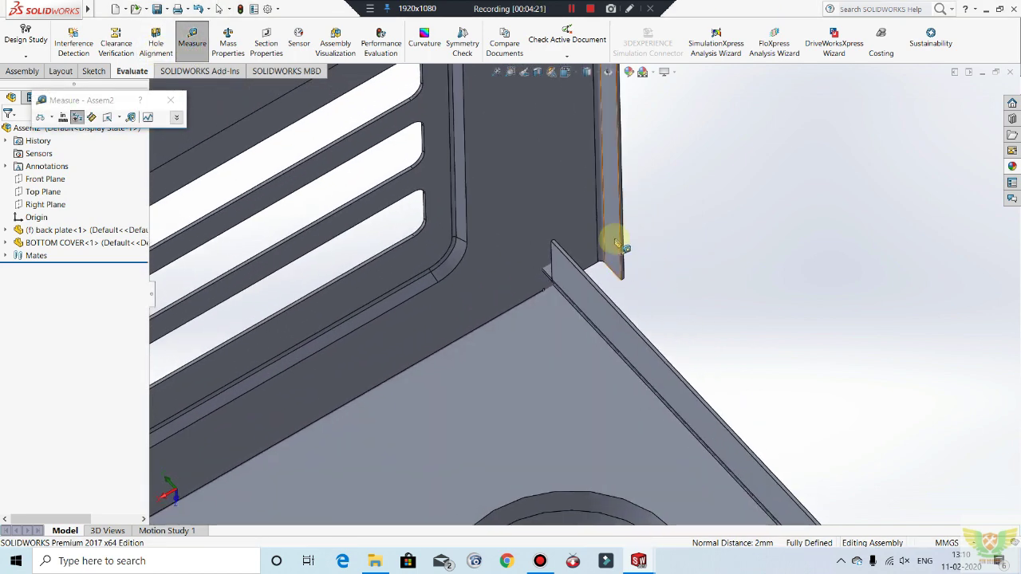
{"action": "left_click", "coordinate": [615, 238]}
{"action": "middle_click_drag", "start_coordinate": [647, 288], "coordinate": [524, 287]}
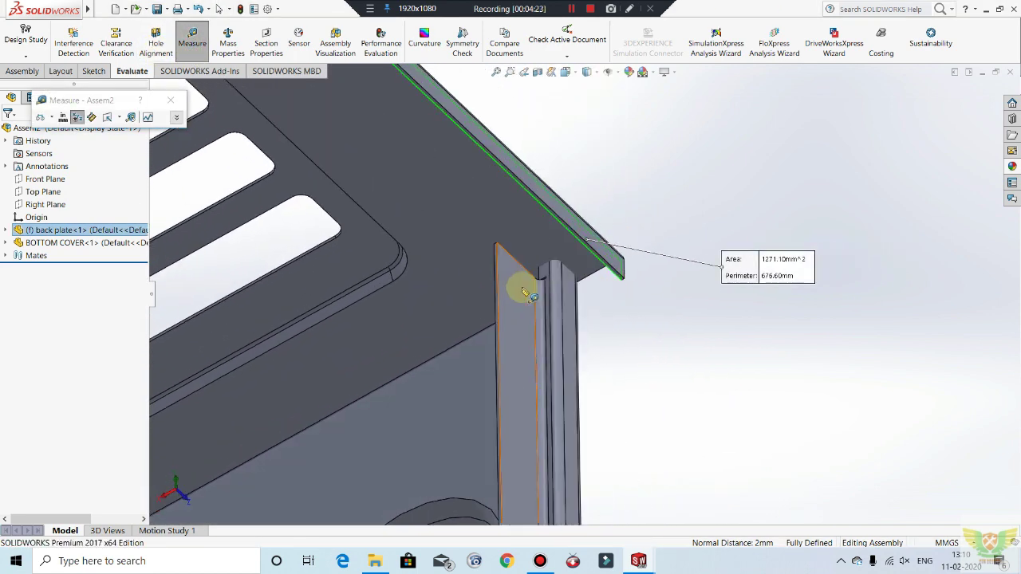
{"action": "left_click", "coordinate": [521, 286]}
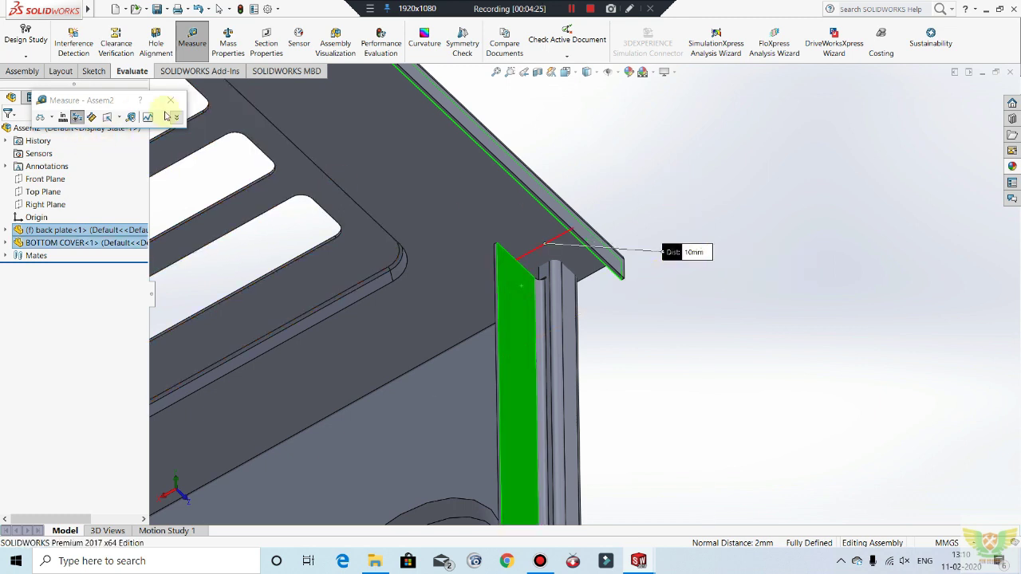
{"action": "left_click", "coordinate": [171, 100]}
Step: Edit the side flange distance mate between the bottom cover and back plate to 5 mm, and close the Mate command
{"action": "left_click", "coordinate": [5, 256]}
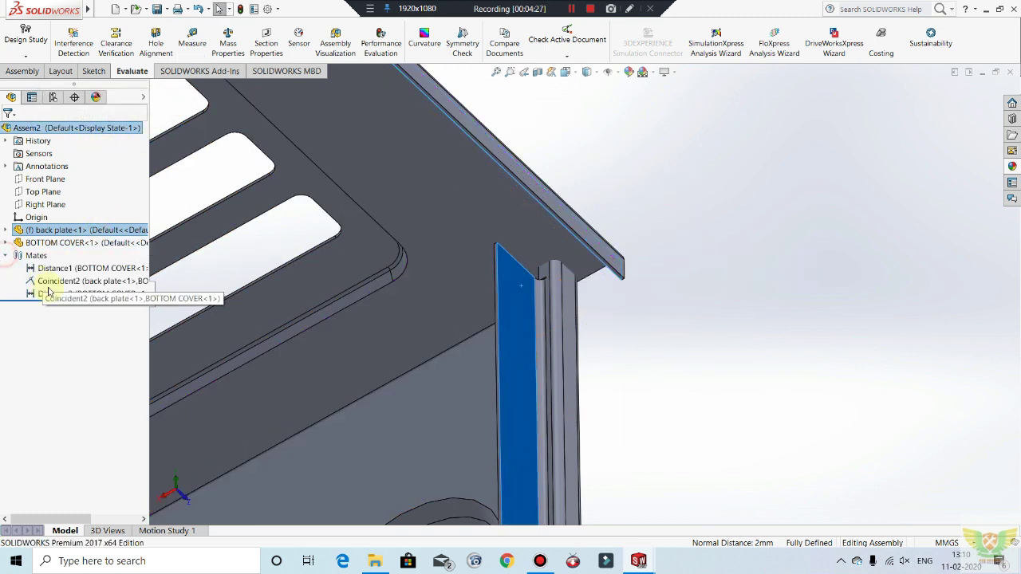
{"action": "left_click", "coordinate": [49, 293]}
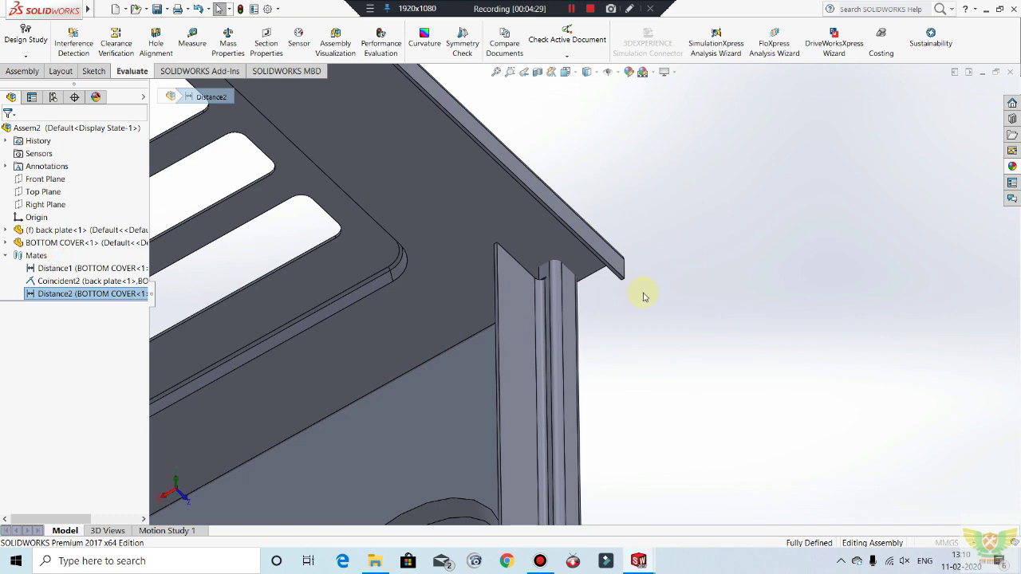
{"action": "scroll", "coordinate": [646, 297], "scroll_direction": "up", "scroll_amount": 7}
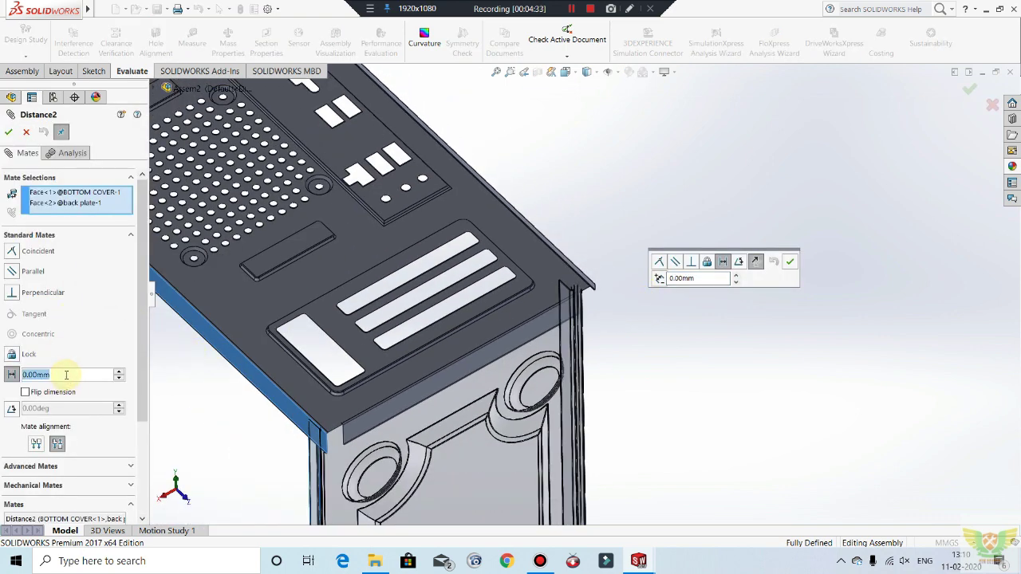
{"action": "left_click", "coordinate": [66, 375]}
{"action": "type", "text": "5"}
{"action": "key", "text": "Return"}
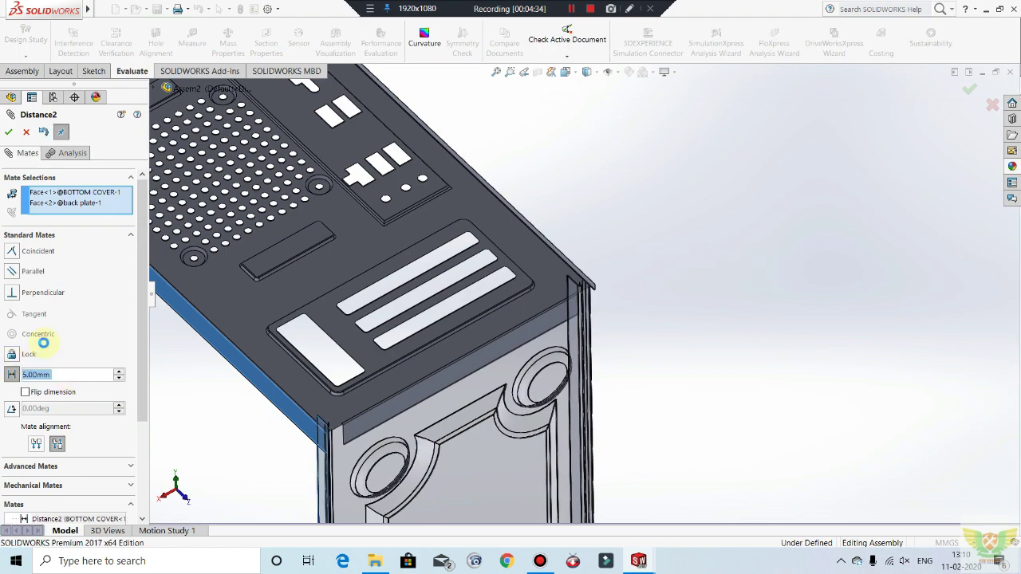
{"action": "left_click", "coordinate": [11, 137]}
{"action": "middle_click_drag", "start_coordinate": [645, 274], "coordinate": [683, 392]}
{"action": "middle_click_drag", "start_coordinate": [761, 340], "coordinate": [550, 275]}
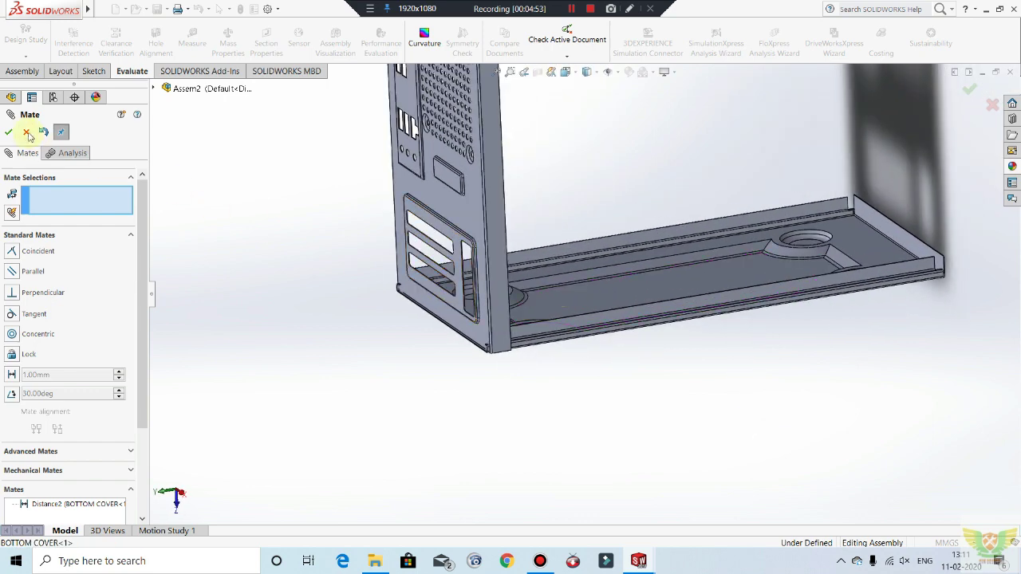
{"action": "left_click", "coordinate": [26, 132]}
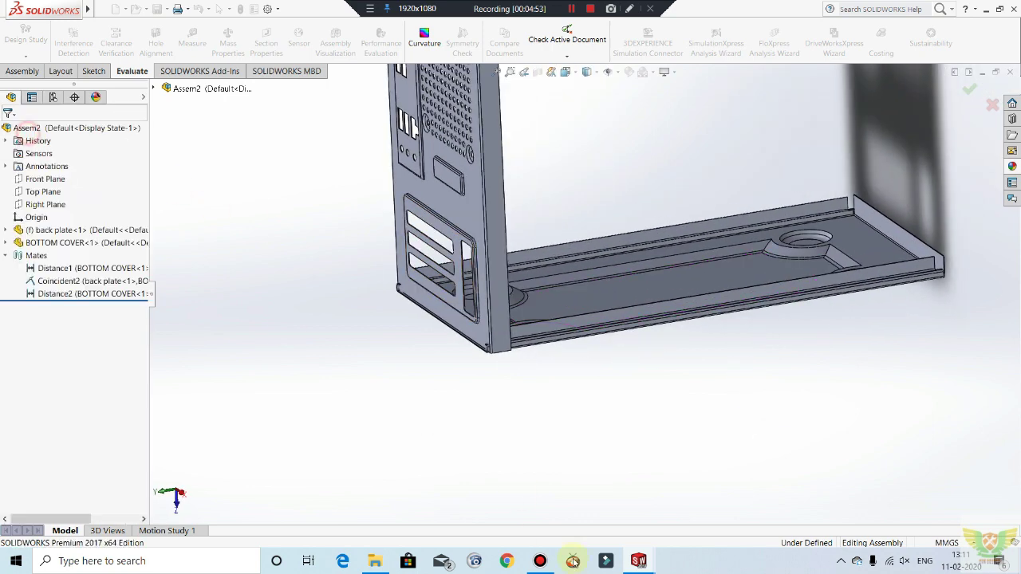
Step: Switch to Assem1 to examine the inner corner of the bottom cover and back plate, and compare it with Assem2
{"action": "left_click", "coordinate": [558, 513]}
{"action": "middle_click_drag", "start_coordinate": [520, 343], "coordinate": [568, 296]}
{"action": "scroll", "coordinate": [571, 274], "scroll_direction": "down", "scroll_amount": 3}
{"action": "middle_click_drag", "start_coordinate": [579, 244], "coordinate": [571, 226]}
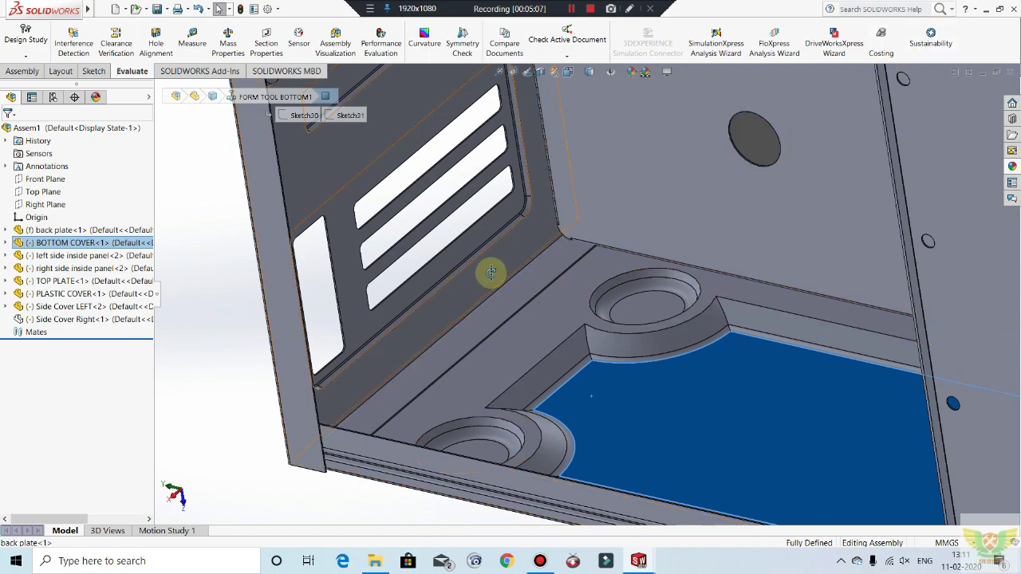
{"action": "middle_click_drag", "start_coordinate": [490, 273], "coordinate": [581, 258]}
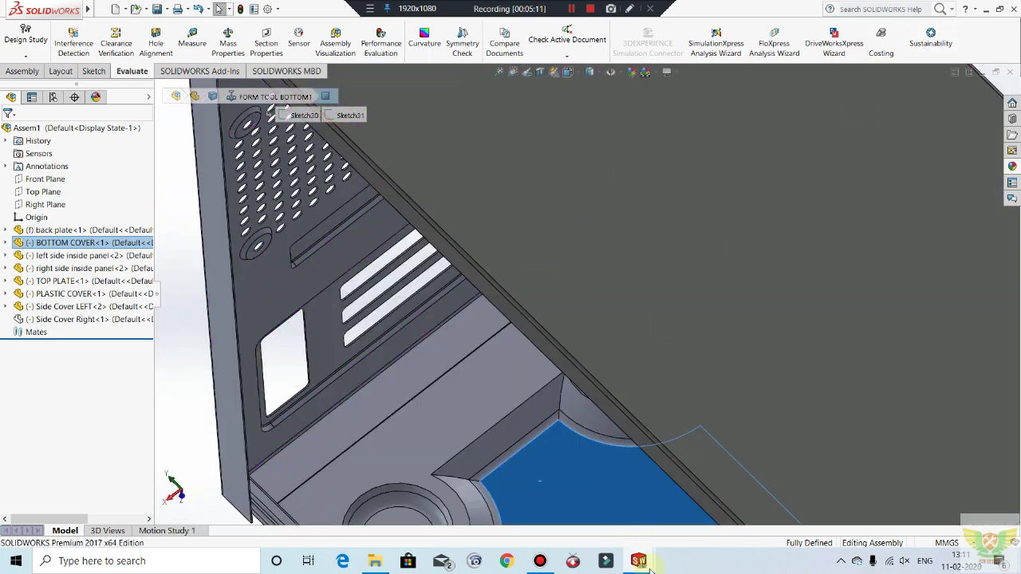
{"action": "left_click", "coordinate": [692, 503]}
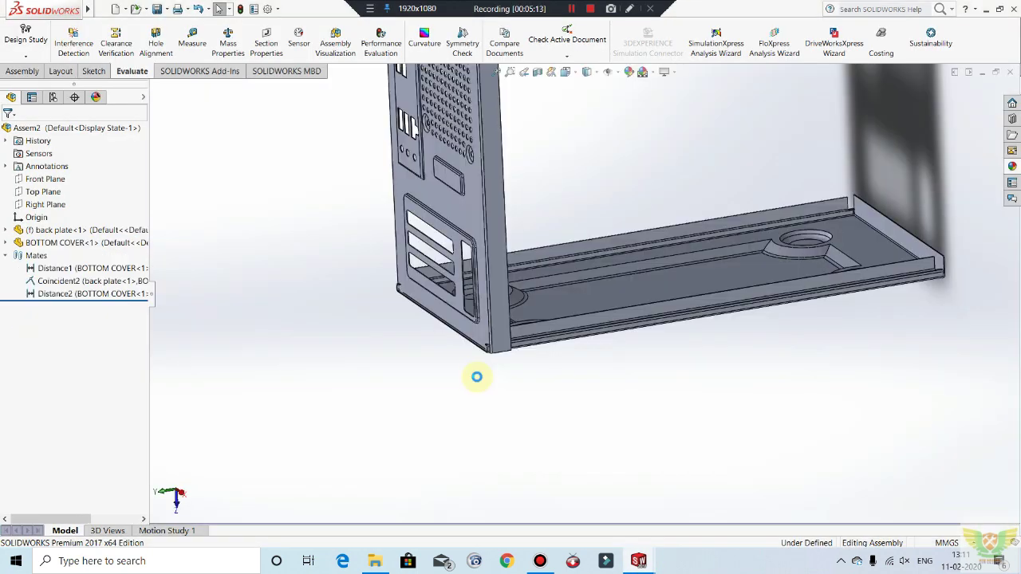
{"action": "middle_click_drag", "start_coordinate": [477, 377], "coordinate": [606, 159]}
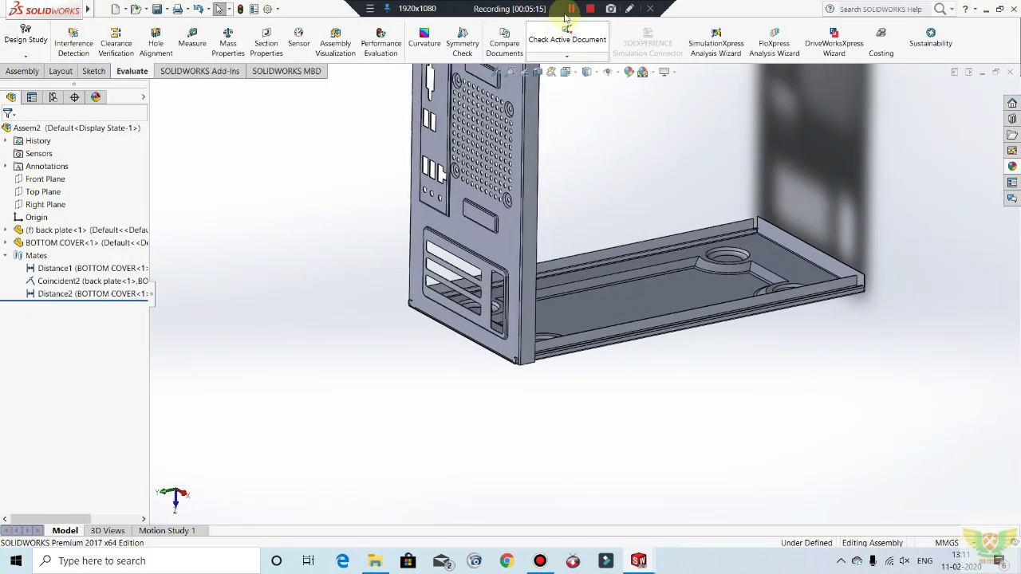
{"action": "left_click", "coordinate": [571, 10]}
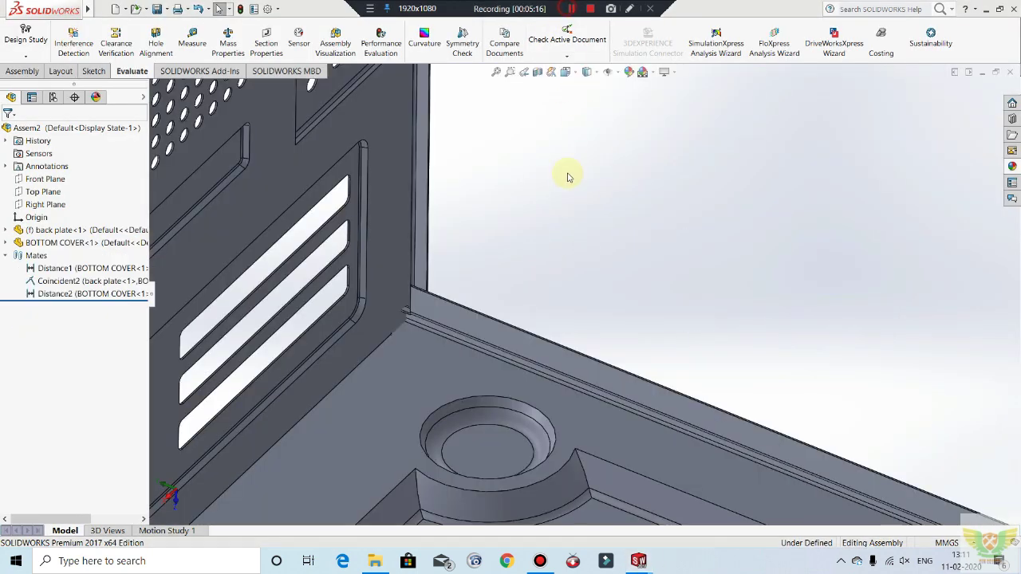
{"action": "scroll", "coordinate": [563, 244], "scroll_direction": "up", "scroll_amount": 4}
{"action": "middle_click_drag", "start_coordinate": [511, 271], "coordinate": [510, 351]}
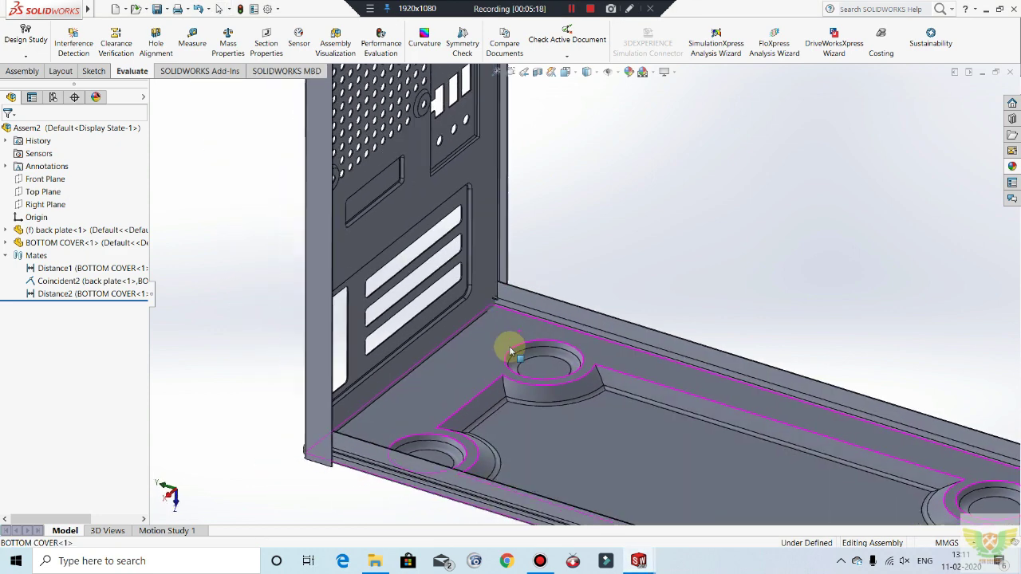
Step: Review the bottom cover's mates and delete Distance1 between its thin end face and the back plate's inner face
{"action": "left_click", "coordinate": [460, 356]}
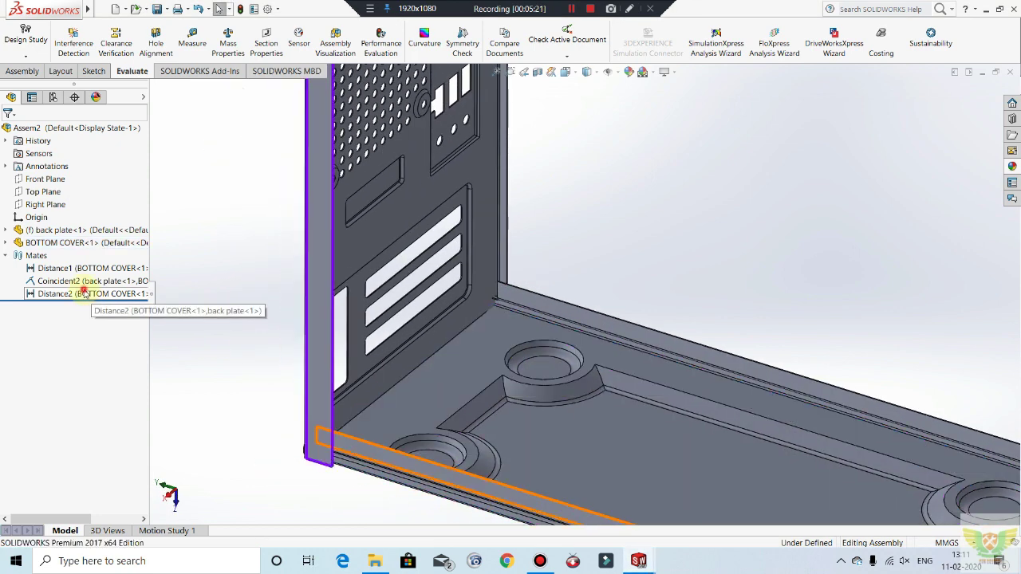
{"action": "left_click", "coordinate": [84, 293]}
{"action": "left_click", "coordinate": [77, 281]}
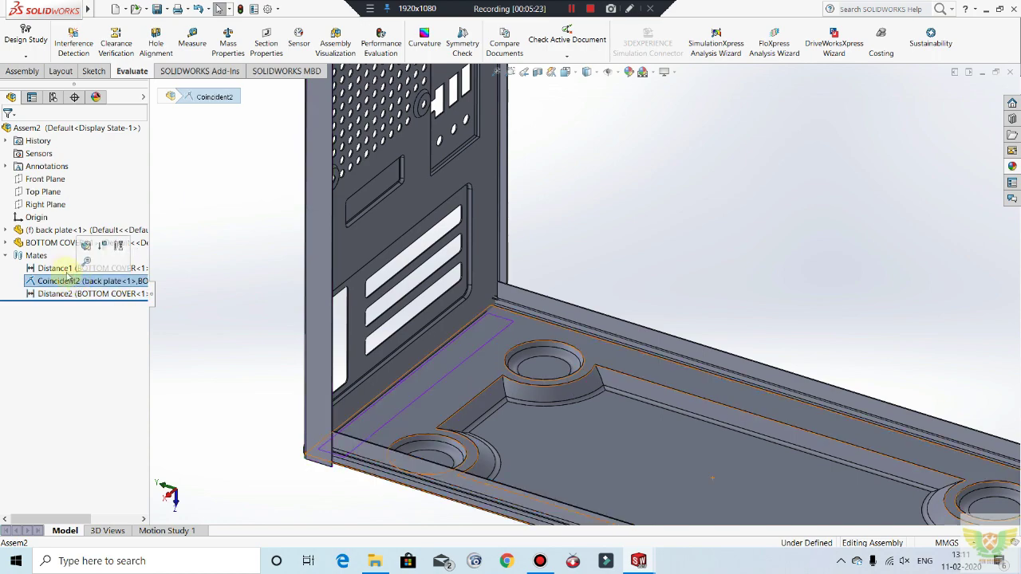
{"action": "left_click", "coordinate": [48, 268]}
{"action": "middle_click_drag", "start_coordinate": [433, 382], "coordinate": [375, 386]}
{"action": "scroll", "coordinate": [482, 456], "scroll_direction": "down", "scroll_amount": 4}
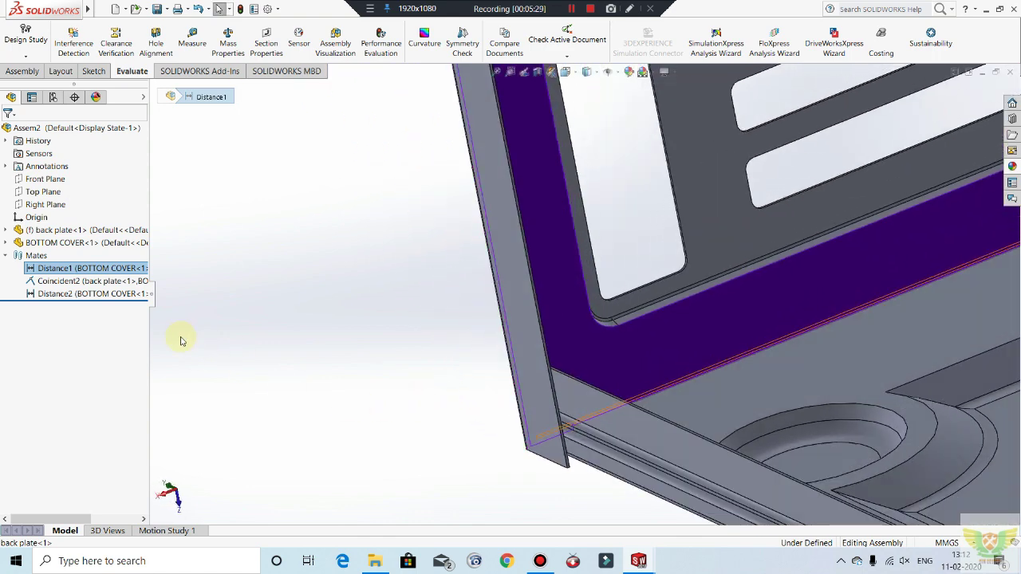
{"action": "right_click", "coordinate": [111, 271]}
{"action": "left_click", "coordinate": [157, 360]}
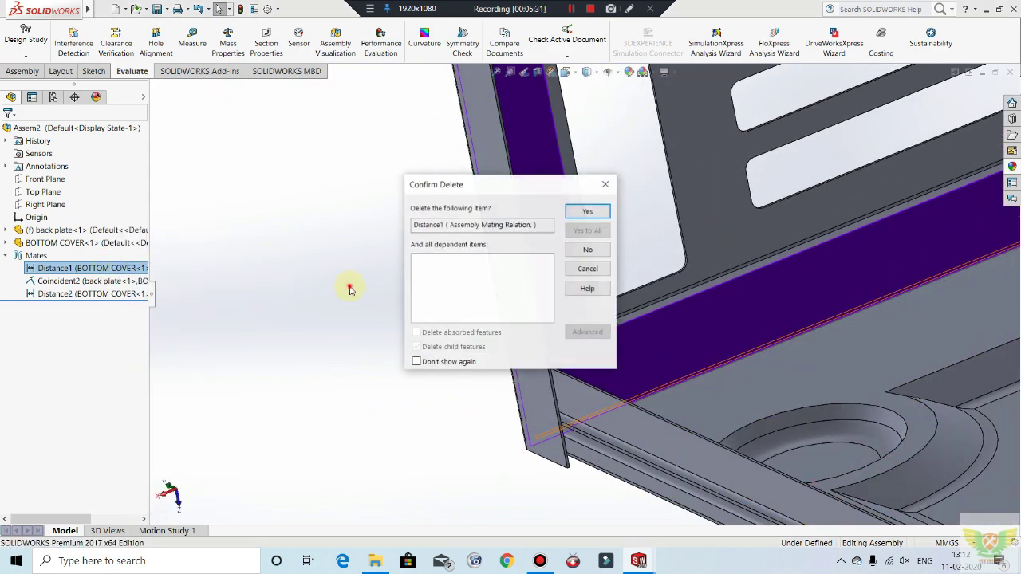
{"action": "left_click", "coordinate": [587, 210]}
Step: Mate the bottom cover's thin end face coincident with the back plate's inner face, check the joint, and close the Mate command
{"action": "middle_click_drag", "start_coordinate": [519, 349], "coordinate": [257, 125]}
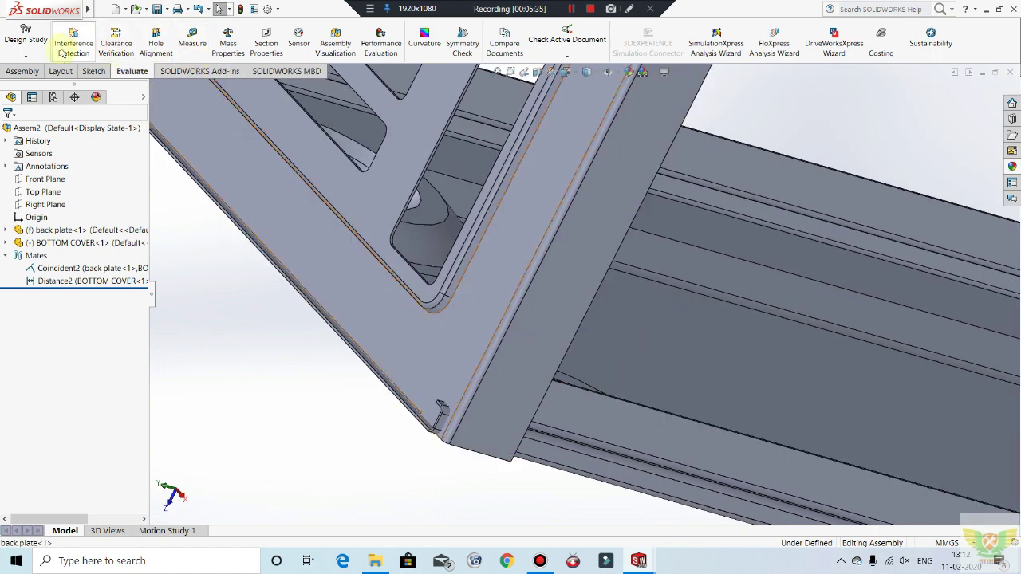
{"action": "left_click", "coordinate": [24, 71]}
{"action": "left_click", "coordinate": [121, 40]}
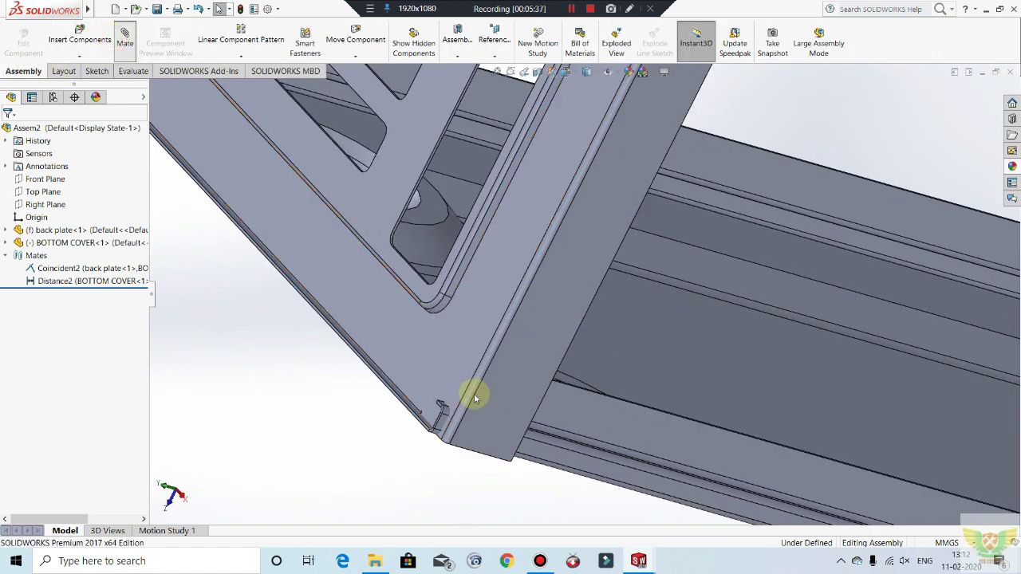
{"action": "scroll", "coordinate": [430, 421], "scroll_direction": "down", "scroll_amount": 5}
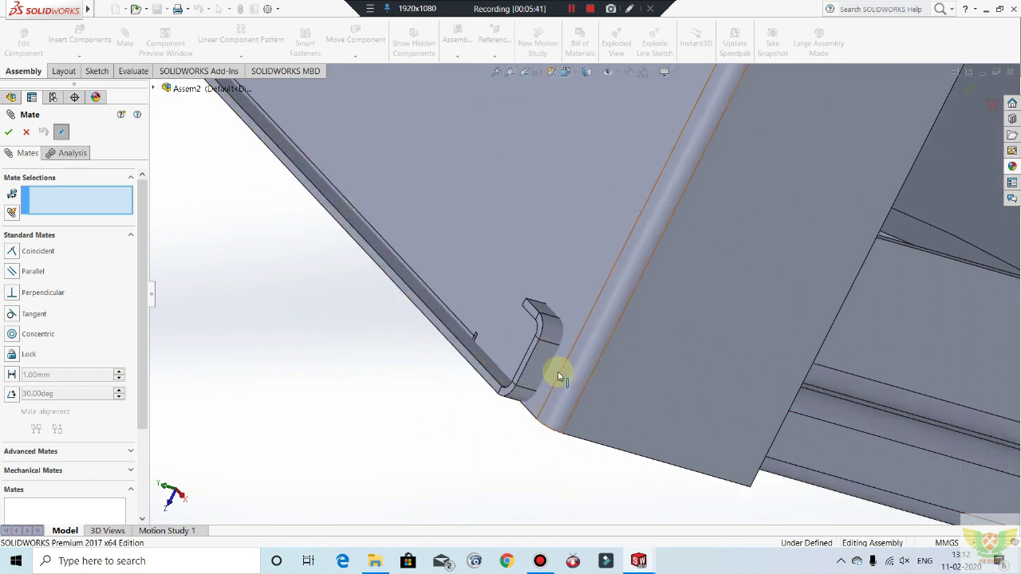
{"action": "left_click", "coordinate": [458, 347]}
{"action": "middle_click_drag", "start_coordinate": [457, 346], "coordinate": [415, 365]}
{"action": "left_click", "coordinate": [654, 240]}
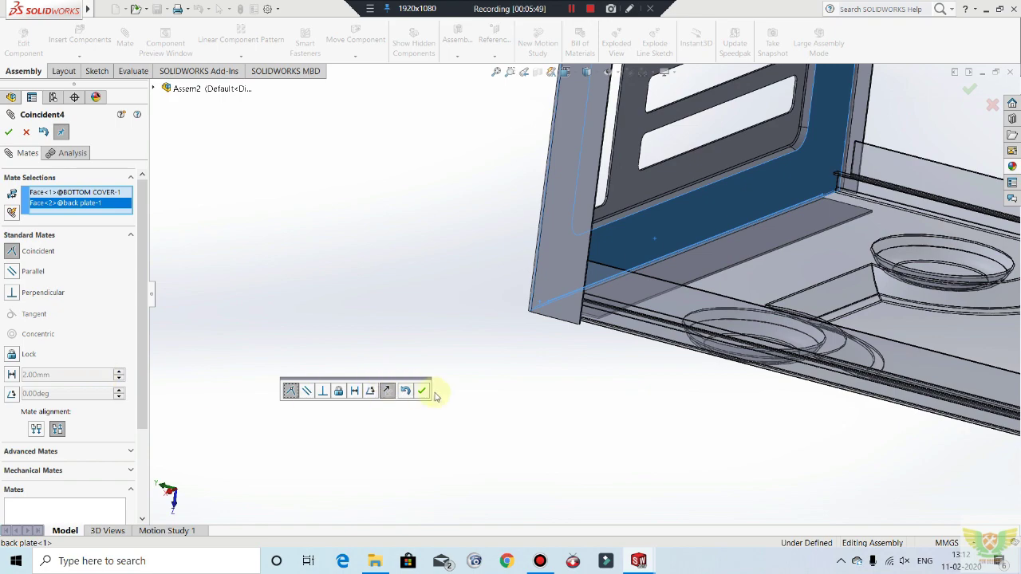
{"action": "left_click", "coordinate": [424, 391]}
{"action": "middle_click_drag", "start_coordinate": [514, 336], "coordinate": [607, 351]}
{"action": "scroll", "coordinate": [652, 269], "scroll_direction": "up", "scroll_amount": 8}
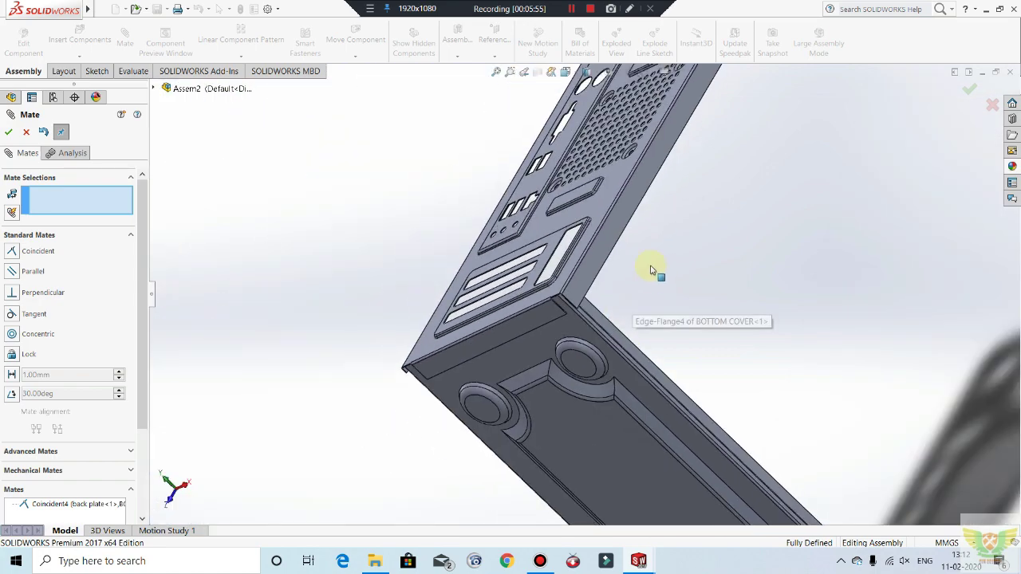
{"action": "scroll", "coordinate": [692, 330], "scroll_direction": "down", "scroll_amount": 5}
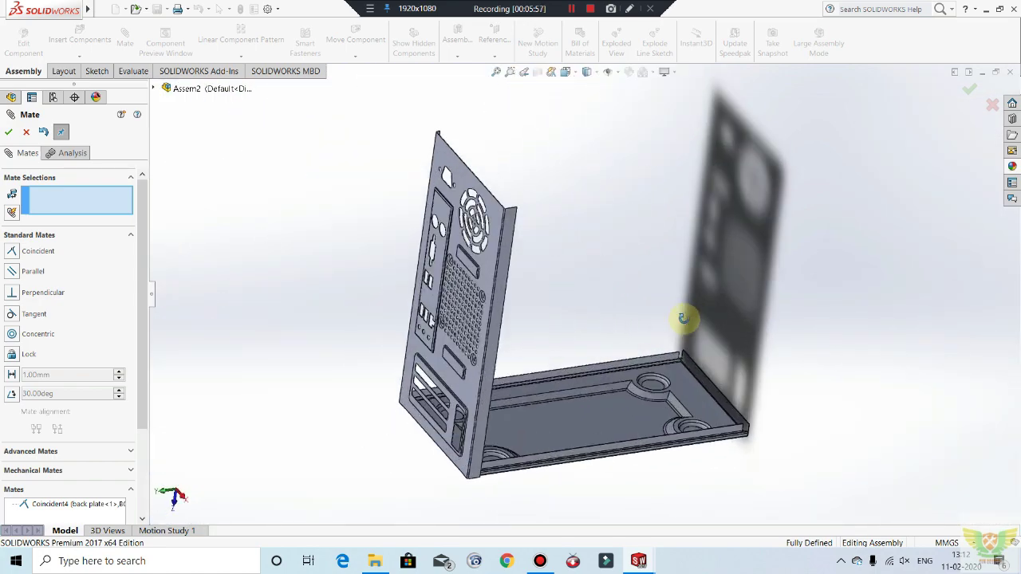
{"action": "left_click", "coordinate": [8, 132]}
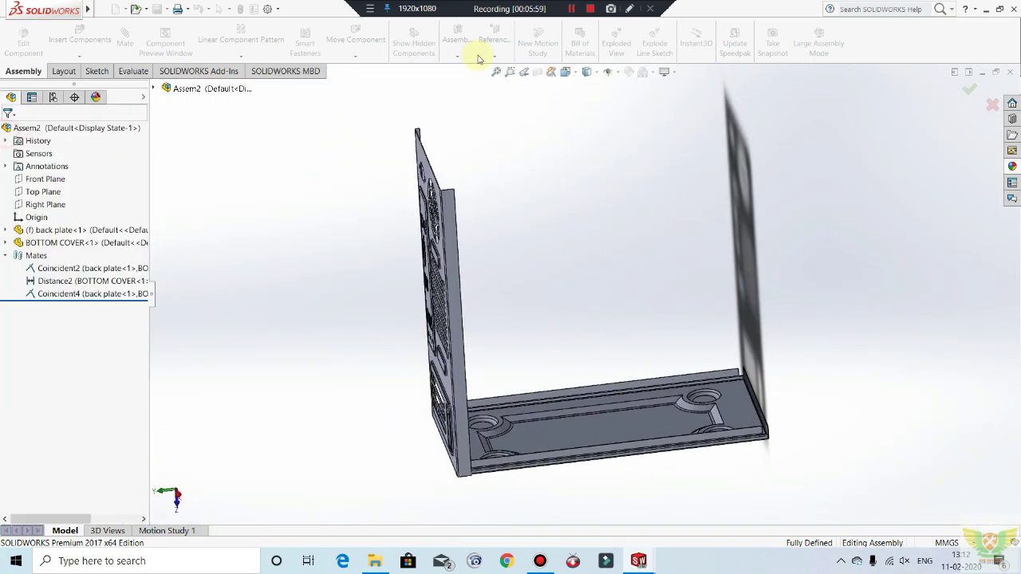
Step: Run Clearance Verification between the back plate and the bottom cover, inspect the joint, and close the check
{"action": "left_click", "coordinate": [134, 73]}
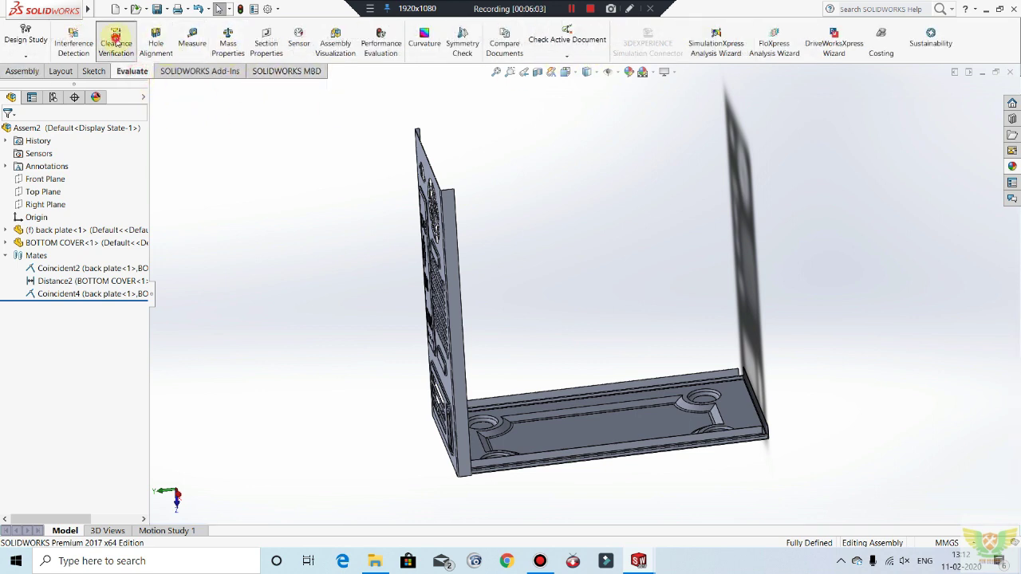
{"action": "left_click", "coordinate": [116, 40]}
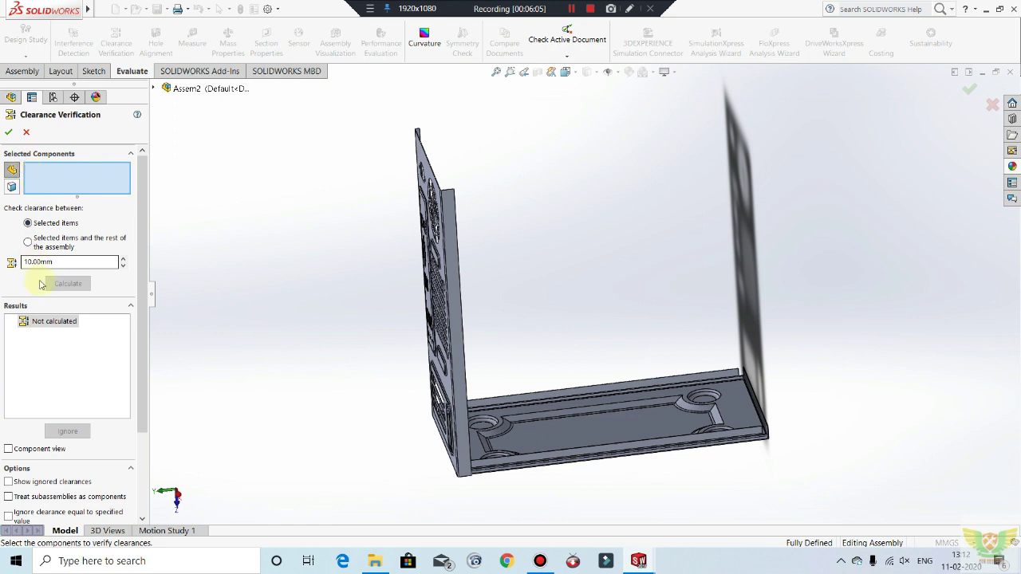
{"action": "left_click", "coordinate": [465, 396]}
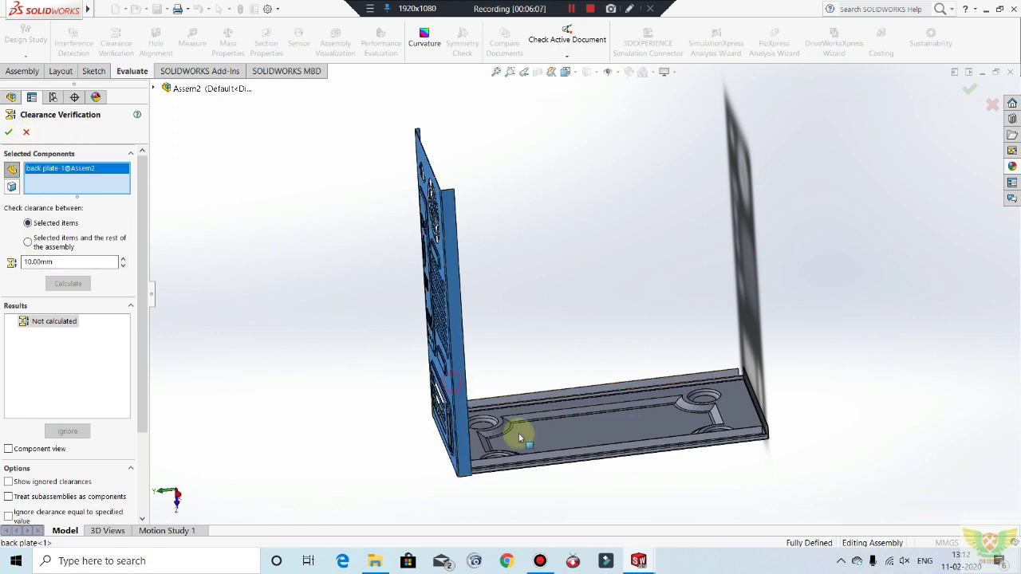
{"action": "left_click", "coordinate": [519, 433]}
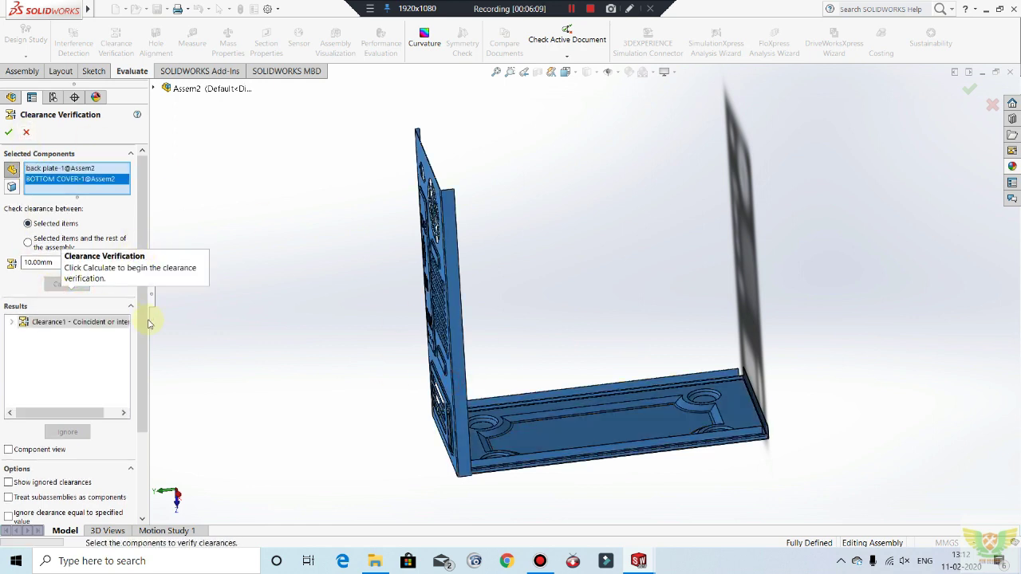
{"action": "left_click", "coordinate": [77, 326]}
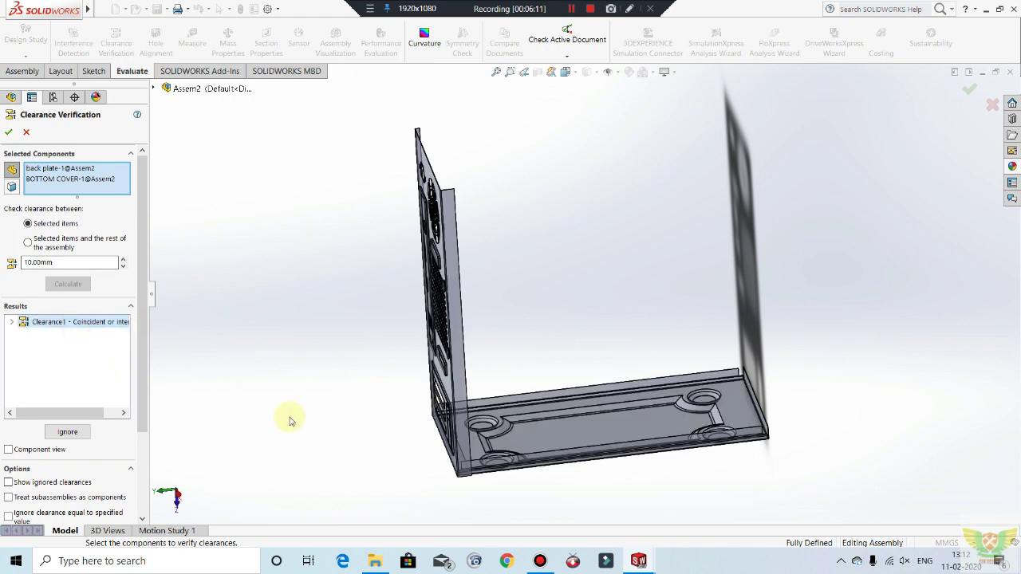
{"action": "middle_click_drag", "start_coordinate": [332, 410], "coordinate": [378, 405]}
{"action": "left_click", "coordinate": [26, 134]}
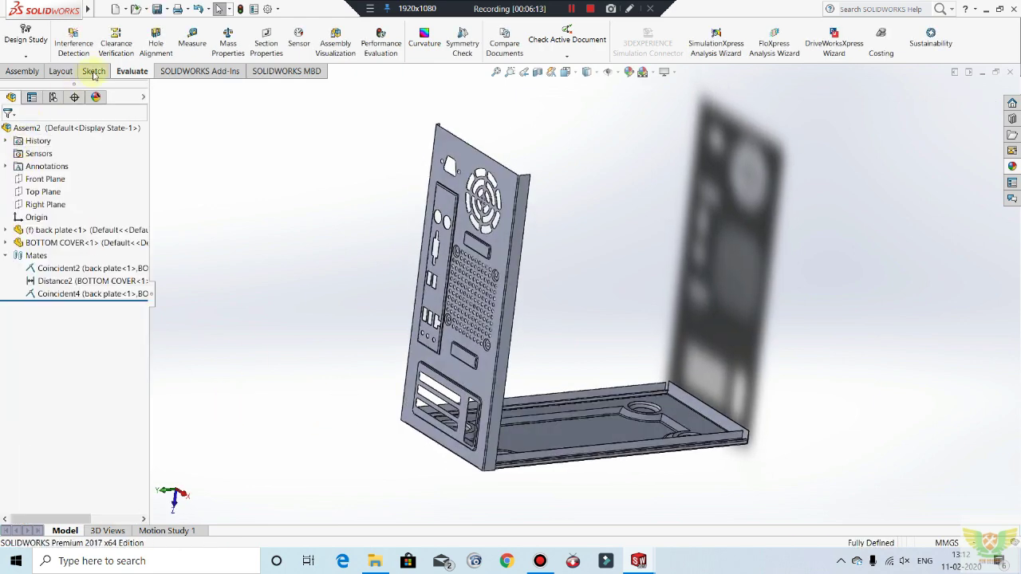
Step: Run Interference Detection on Assem2 with the back plate and bottom cover selected, inspect the lower corner, and close the check
{"action": "left_click", "coordinate": [72, 35]}
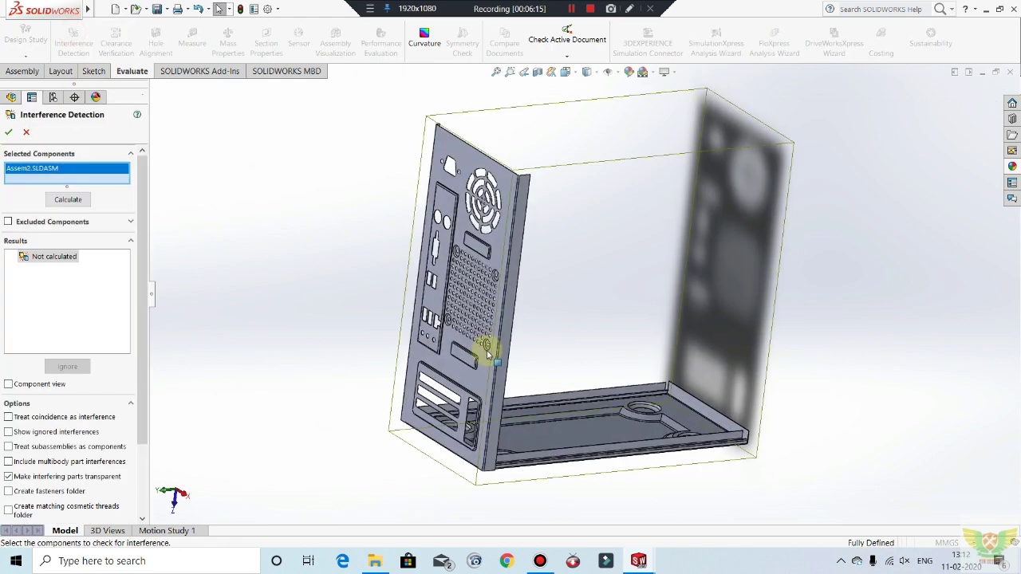
{"action": "left_click", "coordinate": [485, 346]}
{"action": "left_click", "coordinate": [524, 449]}
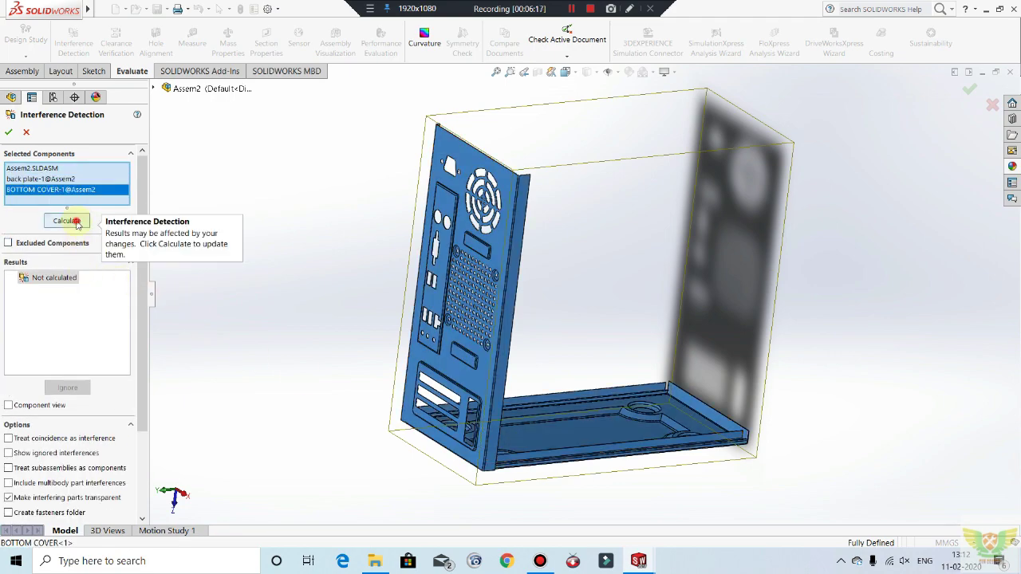
{"action": "left_click", "coordinate": [77, 223]}
{"action": "scroll", "coordinate": [373, 430], "scroll_direction": "down", "scroll_amount": 10}
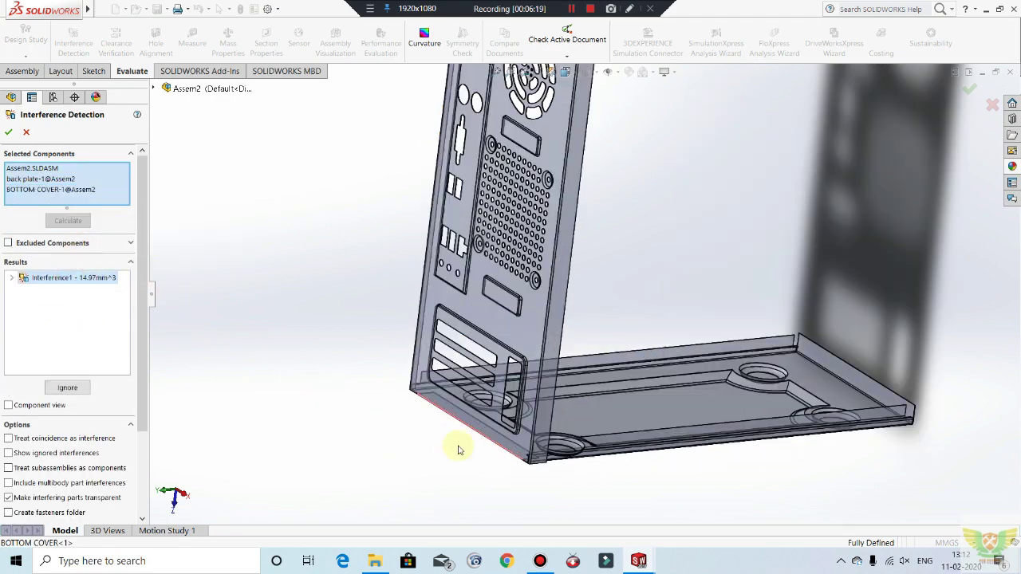
{"action": "middle_click_drag", "start_coordinate": [452, 319], "coordinate": [502, 349]}
{"action": "left_click", "coordinate": [27, 132]}
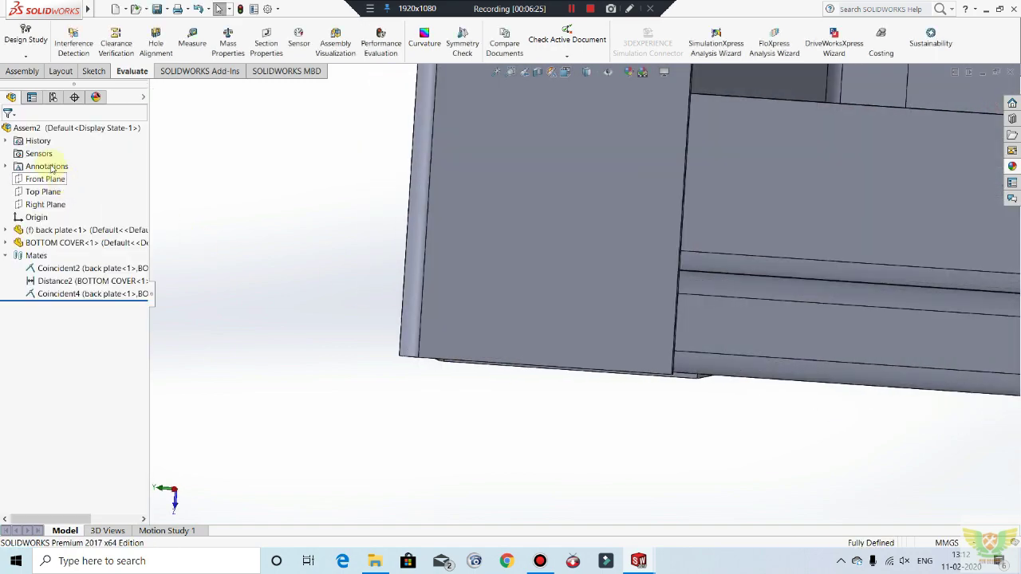
Step: Change the Coincident4 mate between the back plate and bottom cover to a 2 mm distance mate and close the Mate command
{"action": "left_click", "coordinate": [54, 280]}
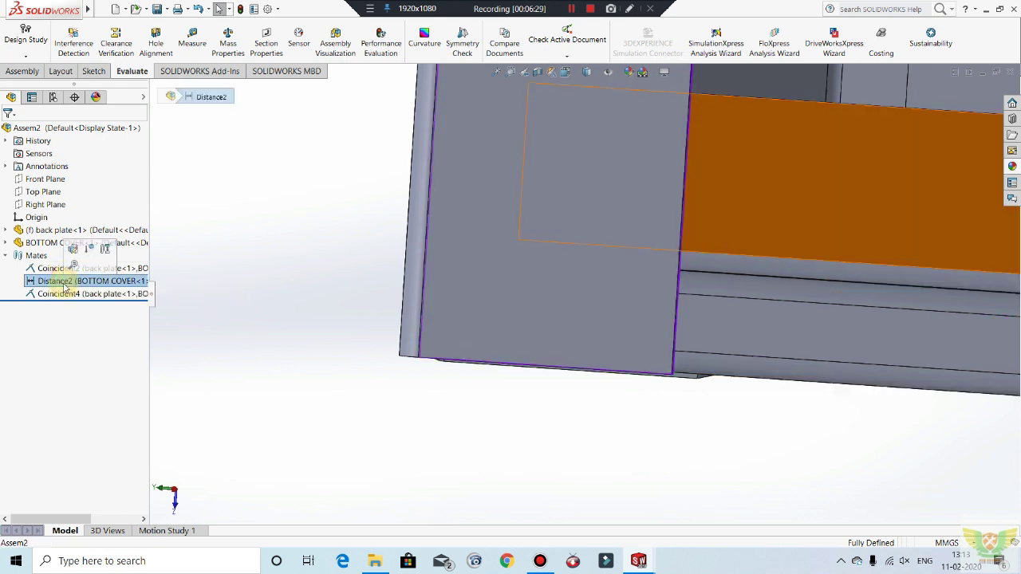
{"action": "left_click", "coordinate": [60, 293]}
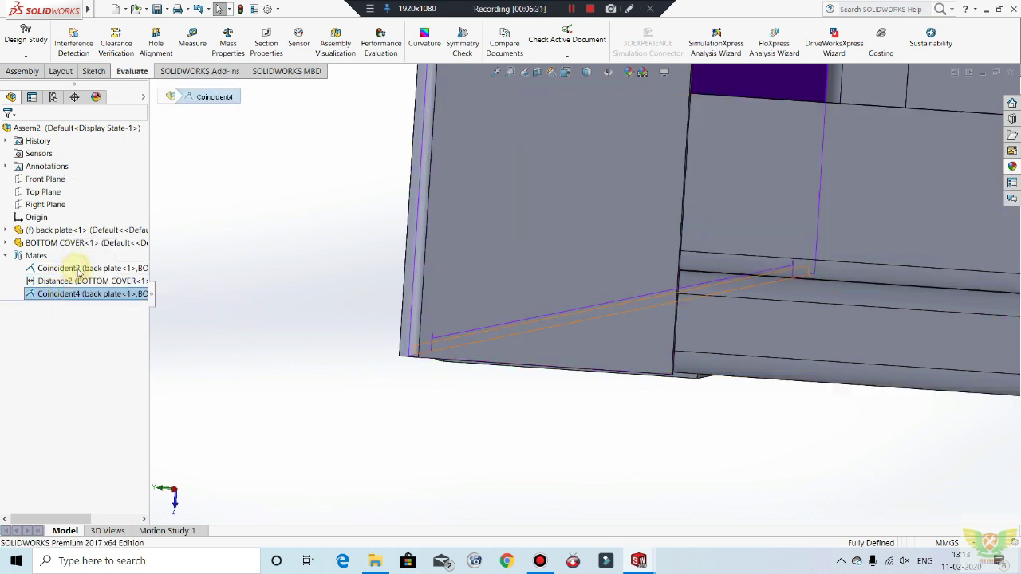
{"action": "double_click", "coordinate": [67, 294]}
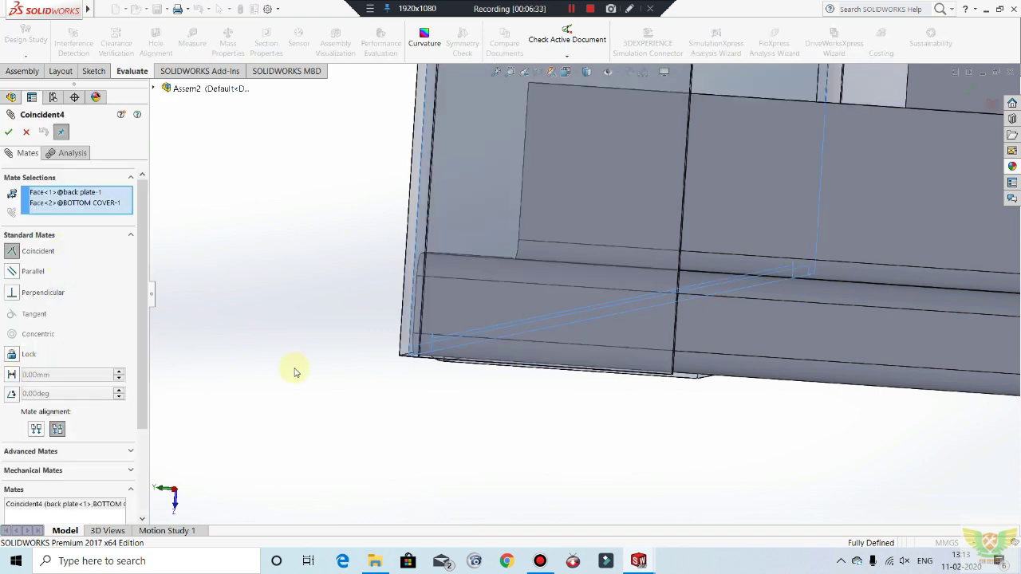
{"action": "middle_click_drag", "start_coordinate": [294, 373], "coordinate": [328, 374]}
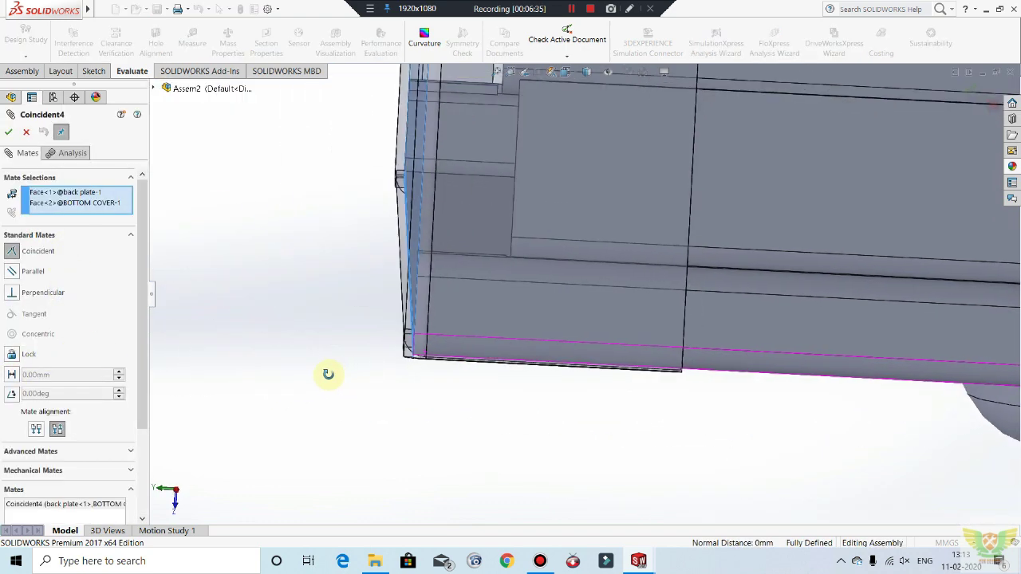
{"action": "left_click", "coordinate": [14, 376]}
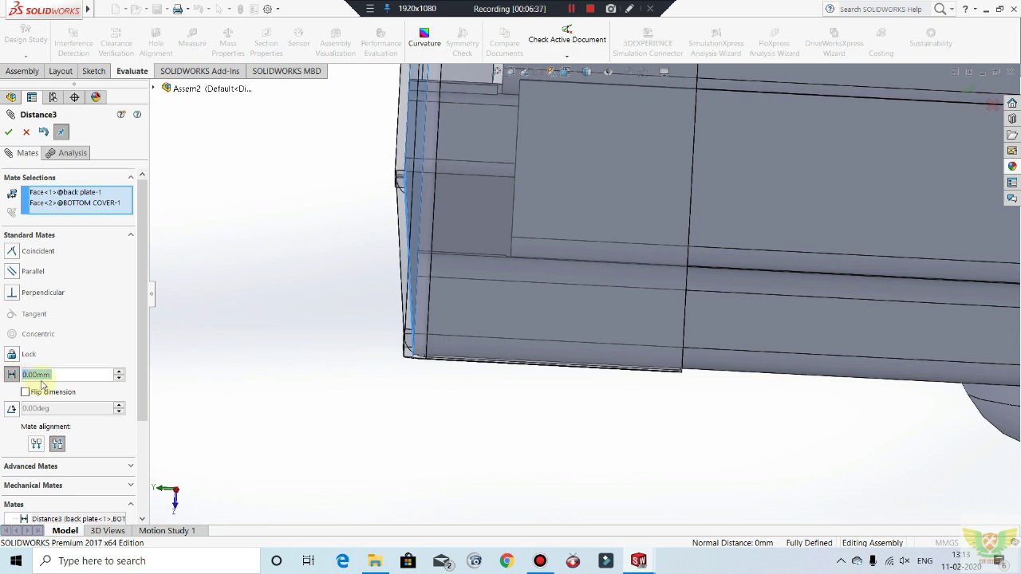
{"action": "type", "text": "2"}
{"action": "key", "text": "Return"}
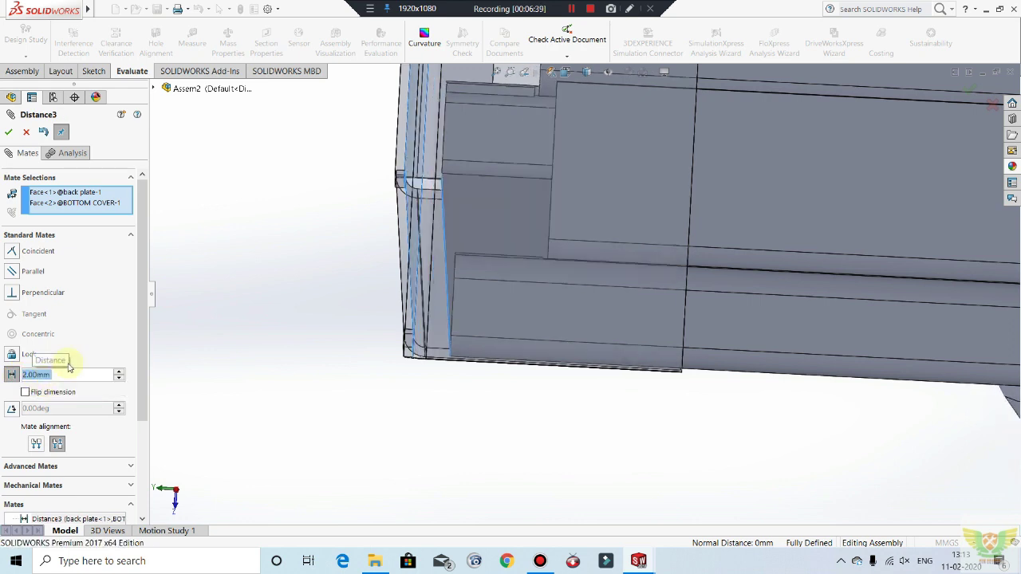
{"action": "left_click", "coordinate": [232, 240]}
{"action": "scroll", "coordinate": [280, 298], "scroll_direction": "up", "scroll_amount": 4}
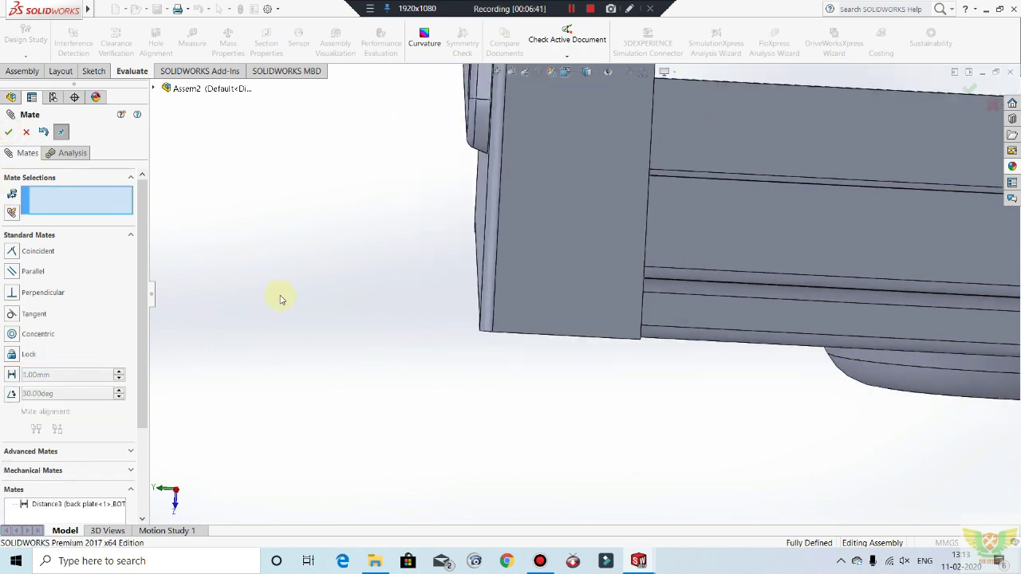
{"action": "key", "text": "Escape"}
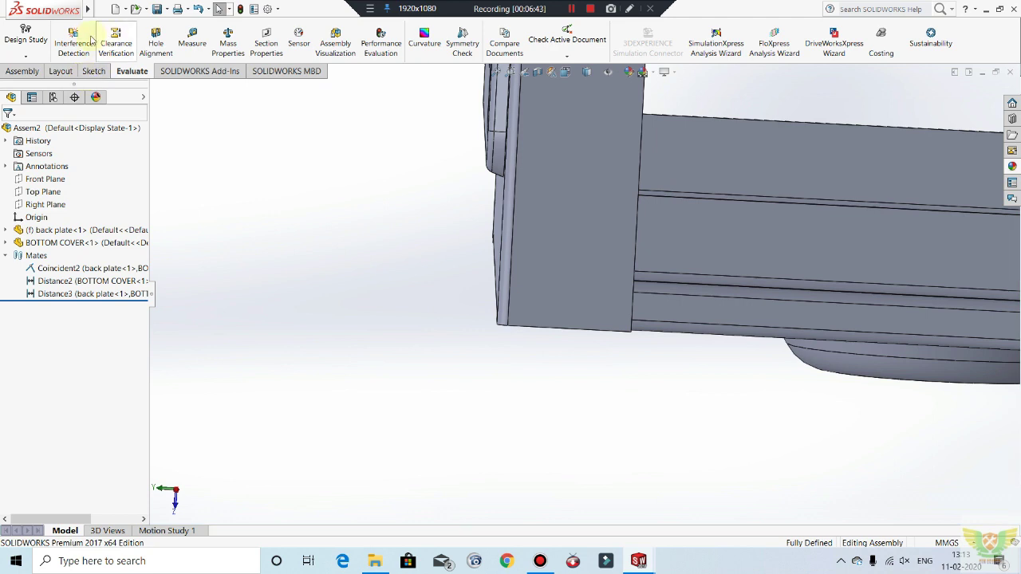
Step: Recheck the whole Assem2 assembly for interferences, close the check, and inspect the joined back plate and bottom cover from several sides
{"action": "left_click", "coordinate": [89, 40]}
{"action": "left_click", "coordinate": [68, 200]}
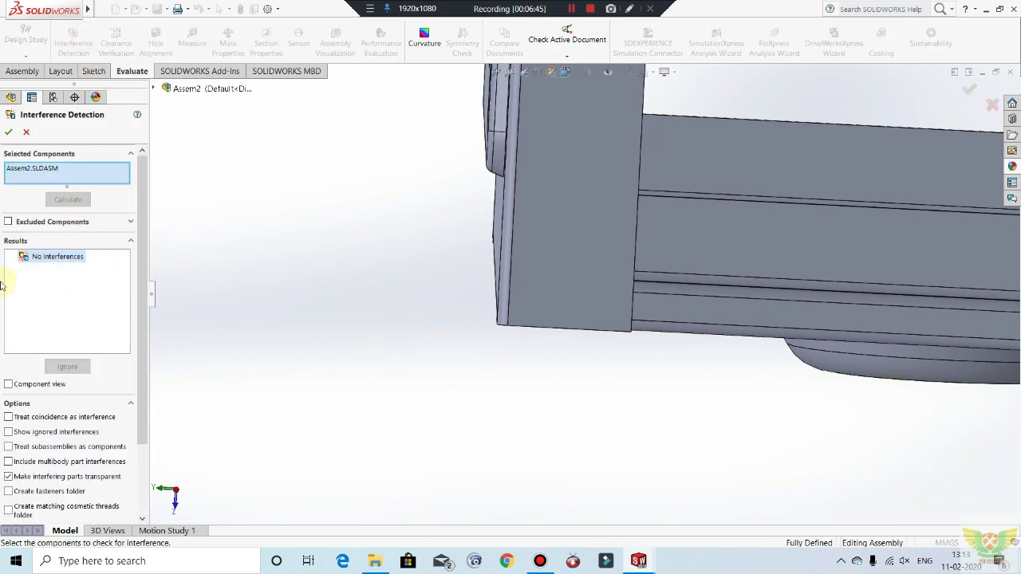
{"action": "left_click", "coordinate": [24, 134]}
{"action": "scroll", "coordinate": [337, 276], "scroll_direction": "up", "scroll_amount": 5}
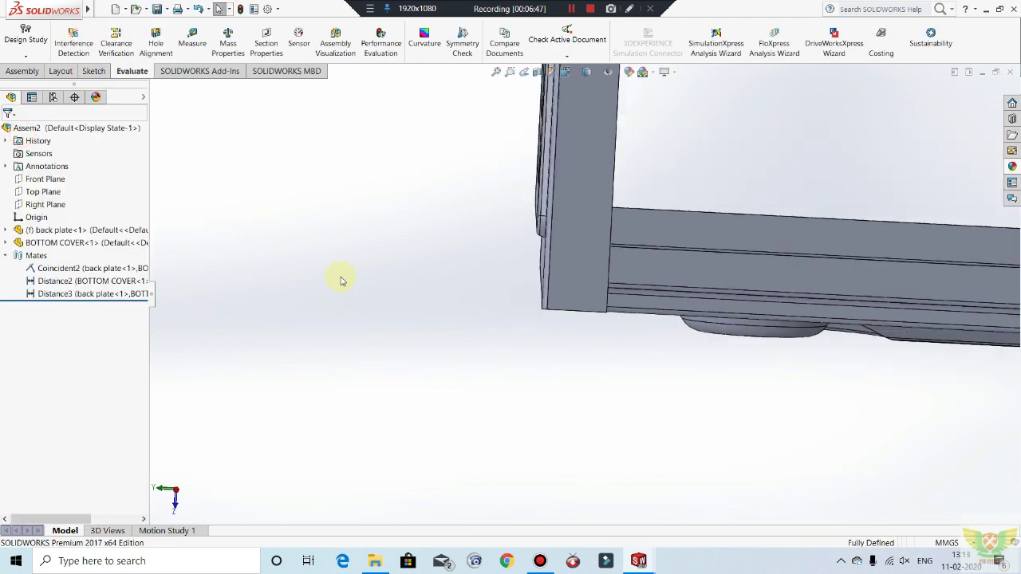
{"action": "middle_click_drag", "start_coordinate": [524, 266], "coordinate": [714, 120]}
{"action": "scroll", "coordinate": [625, 269], "scroll_direction": "up", "scroll_amount": 3}
{"action": "middle_click_drag", "start_coordinate": [624, 269], "coordinate": [608, 273]}
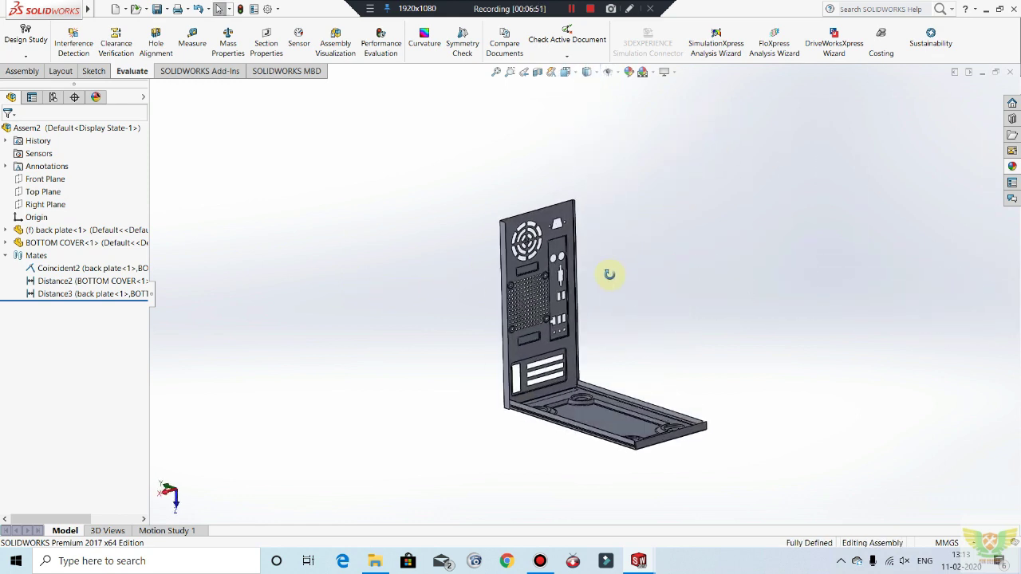
{"action": "middle_click_drag", "start_coordinate": [683, 435], "coordinate": [693, 307]}
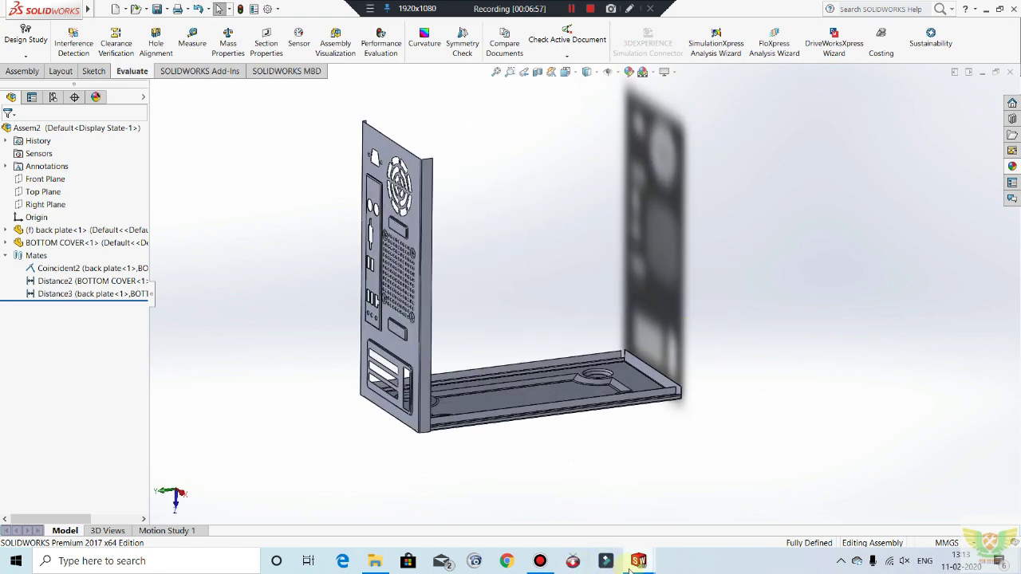
Step: Switch to Assem1 and examine where the right side inside panel sits behind the plastic front cover
{"action": "mouse_move", "coordinate": [630, 568]}
{"action": "left_click", "coordinate": [577, 499]}
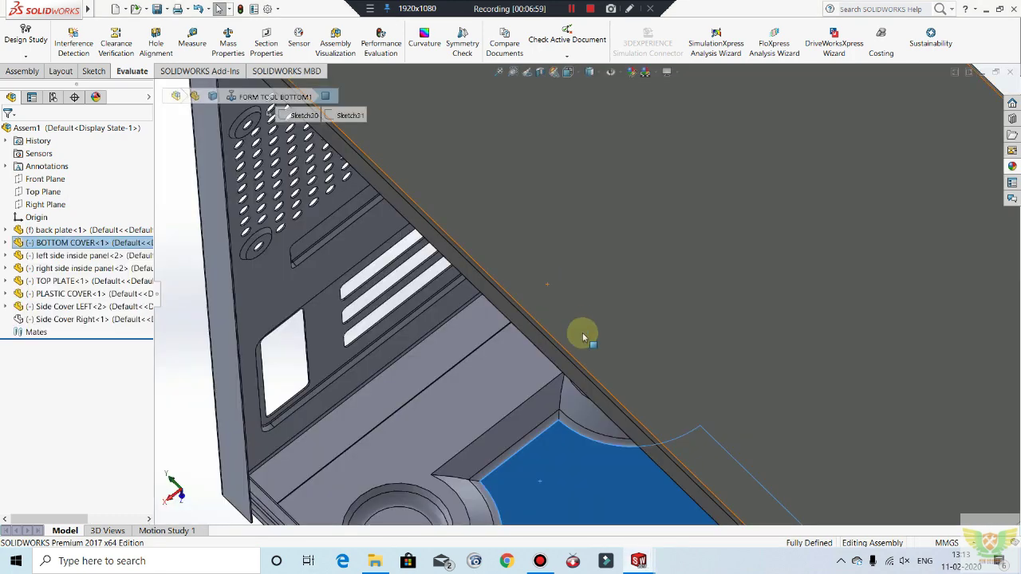
{"action": "scroll", "coordinate": [583, 337], "scroll_direction": "up", "scroll_amount": 5}
{"action": "left_click", "coordinate": [690, 298]}
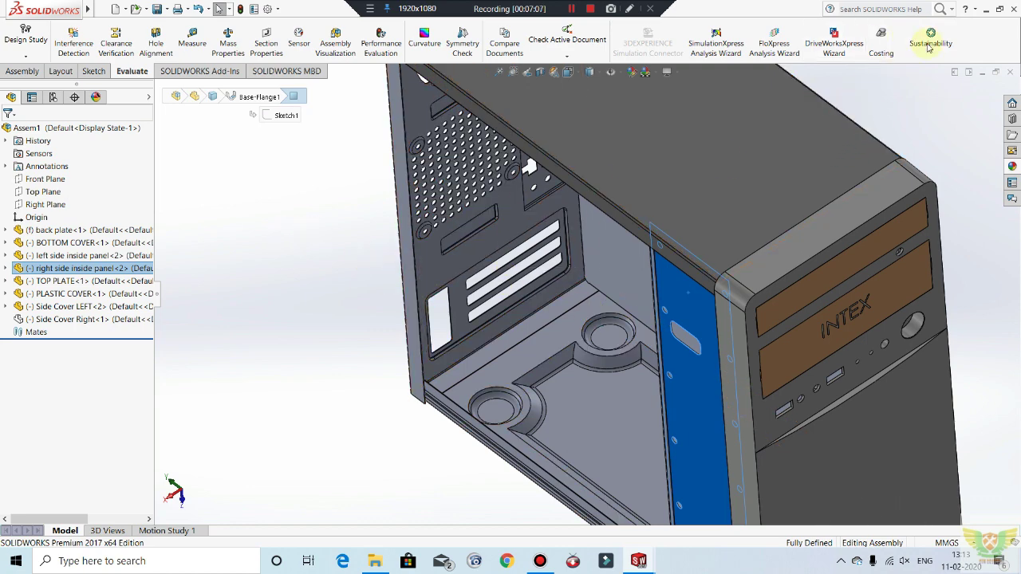
{"action": "key", "text": "alt+Tab"}
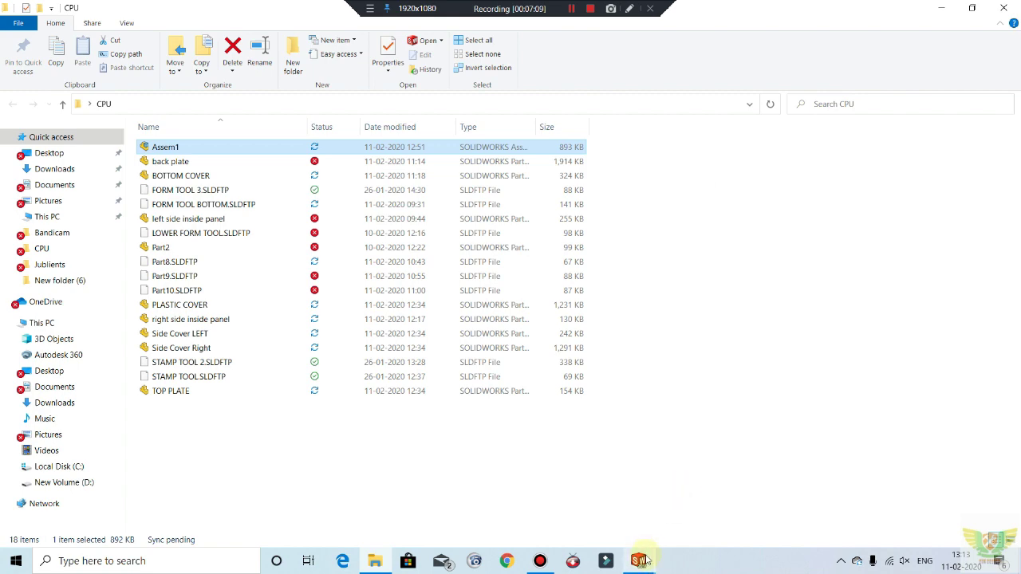
Step: Switch from File Explorer back to the Assem2 window in SOLIDWORKS and view the back plate and bottom cover
{"action": "mouse_move", "coordinate": [643, 559]}
{"action": "left_click", "coordinate": [674, 526]}
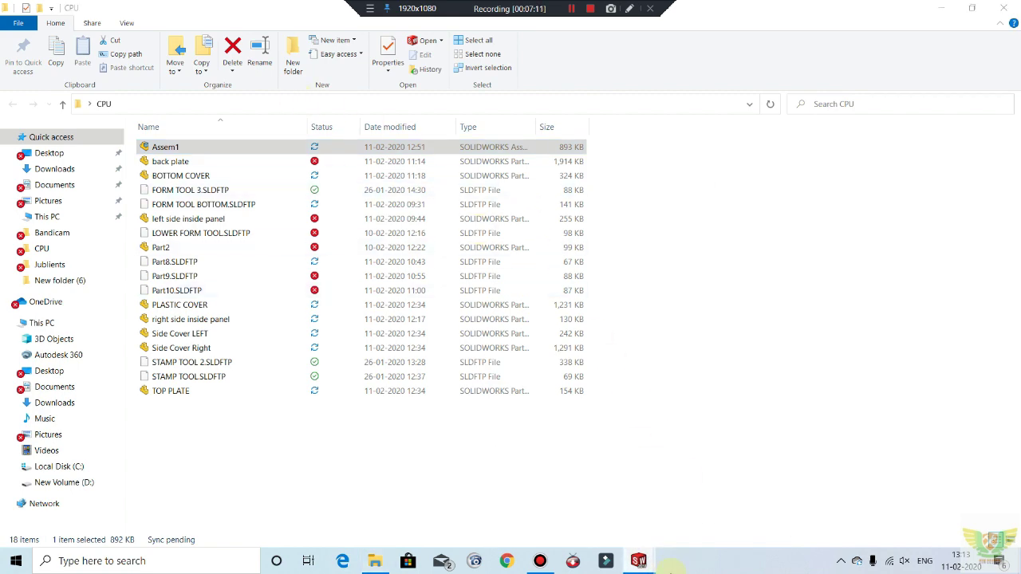
{"action": "left_click", "coordinate": [691, 527]}
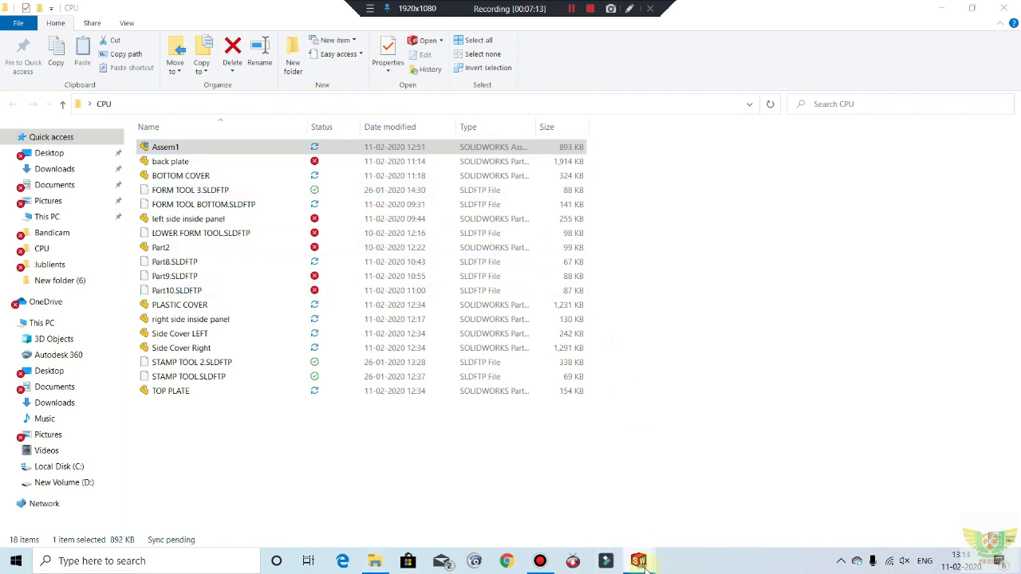
{"action": "left_click", "coordinate": [608, 530]}
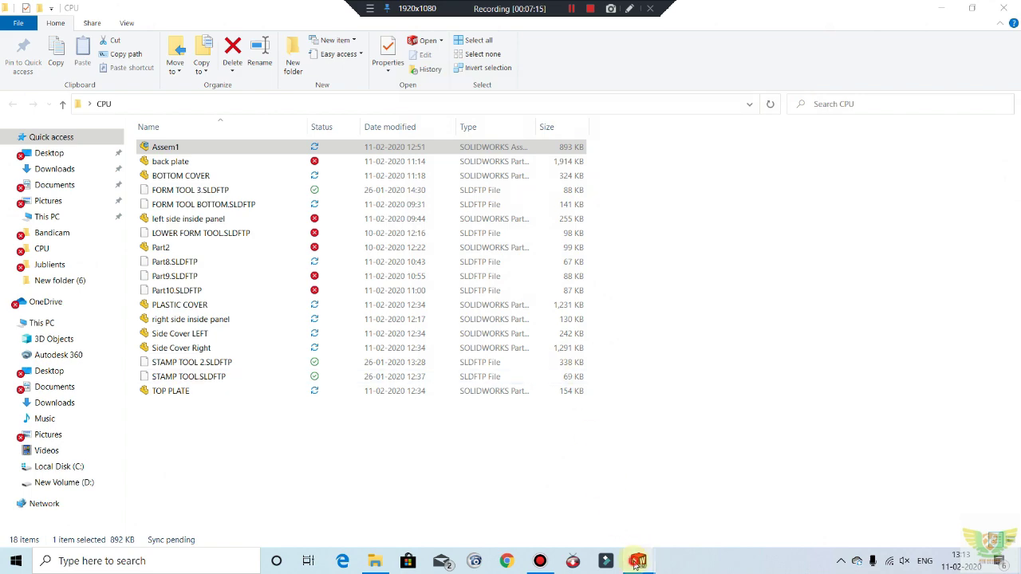
{"action": "left_click", "coordinate": [606, 509]}
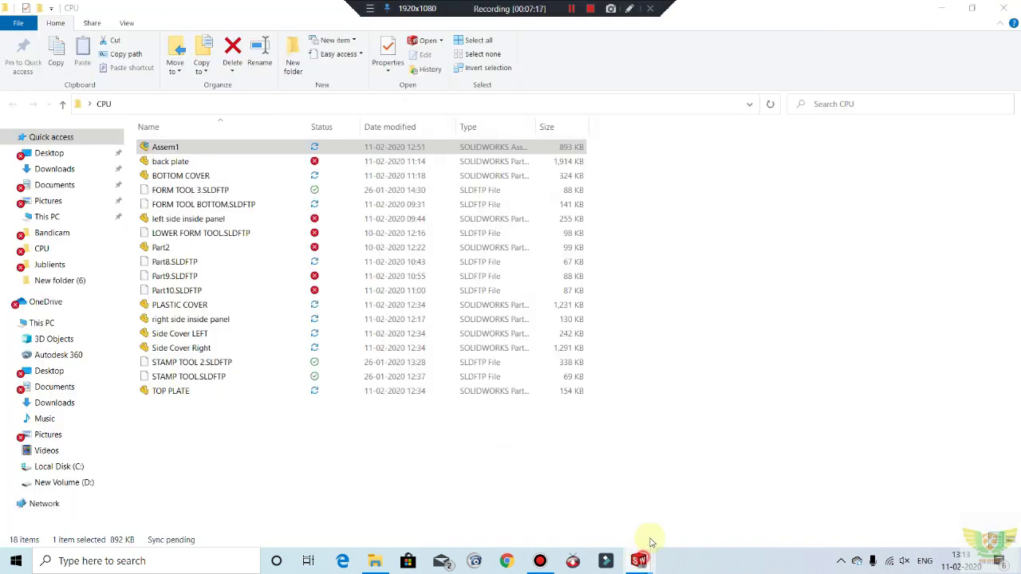
{"action": "left_click", "coordinate": [678, 496]}
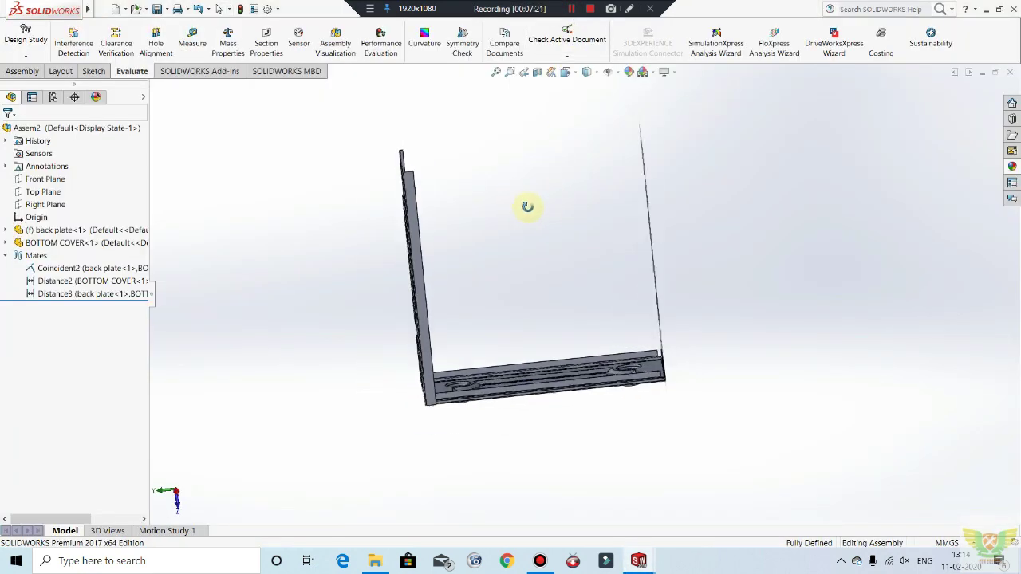
{"action": "scroll", "coordinate": [528, 176], "scroll_direction": "down", "scroll_amount": 3}
{"action": "middle_click_drag", "start_coordinate": [528, 175], "coordinate": [543, 198]}
{"action": "scroll", "coordinate": [543, 199], "scroll_direction": "up", "scroll_amount": 2}
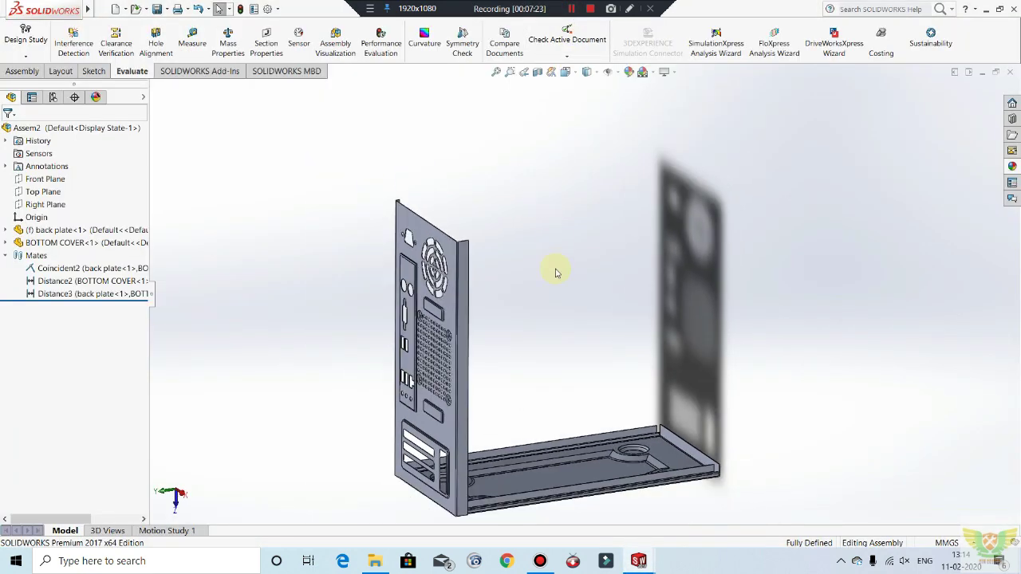
Step: Insert the right side inside panel part from the CPU folder and place it near the bottom cover's end opposite the back plate
{"action": "left_click", "coordinate": [37, 70]}
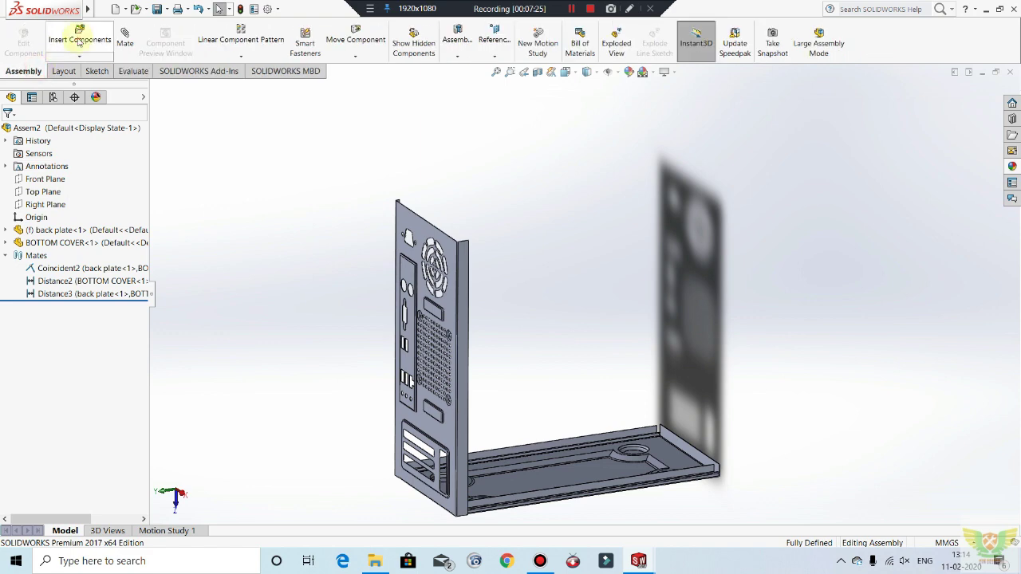
{"action": "left_click", "coordinate": [80, 35]}
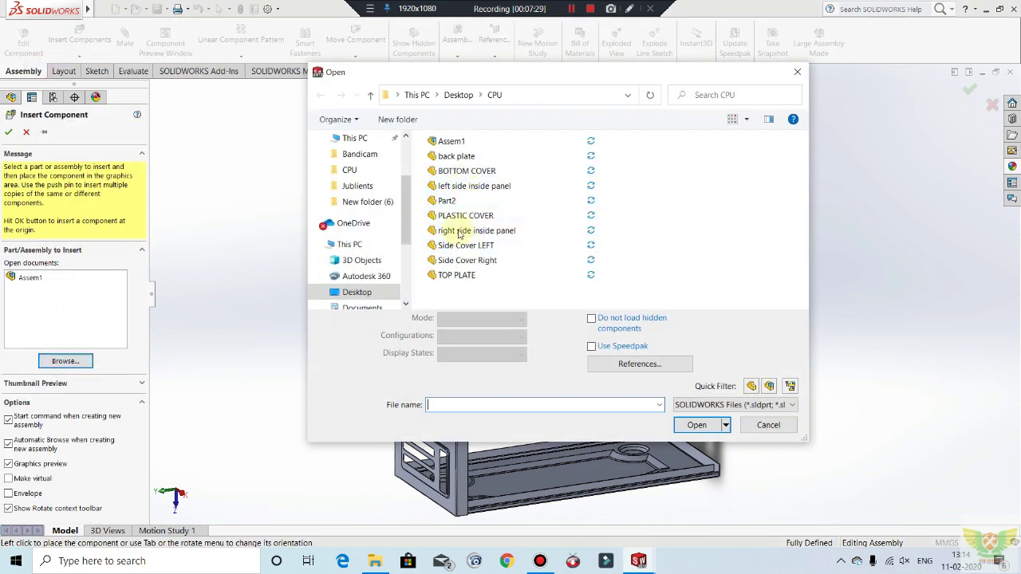
{"action": "left_click", "coordinate": [459, 231]}
{"action": "left_click", "coordinate": [694, 403]}
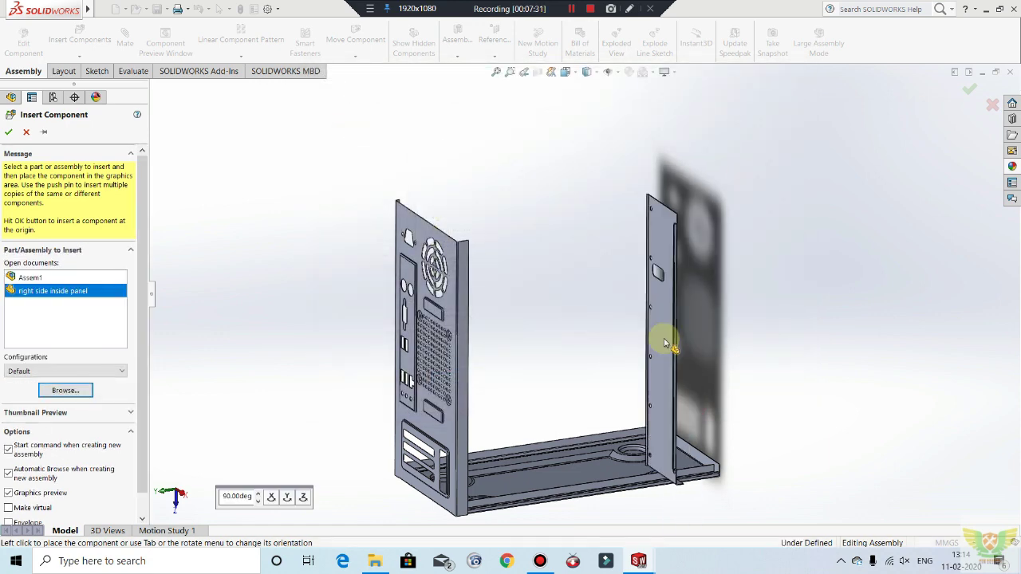
{"action": "left_click", "coordinate": [725, 359]}
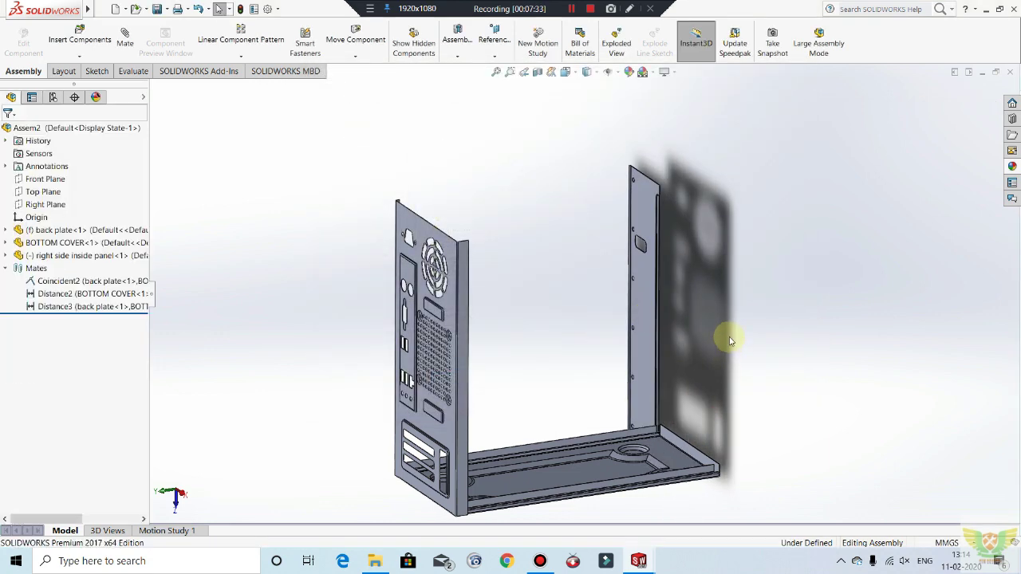
Step: Mate the bottom flange face of the right side inside panel coincident with the bottom cover's floor face
{"action": "middle_click_drag", "start_coordinate": [724, 355], "coordinate": [681, 272]}
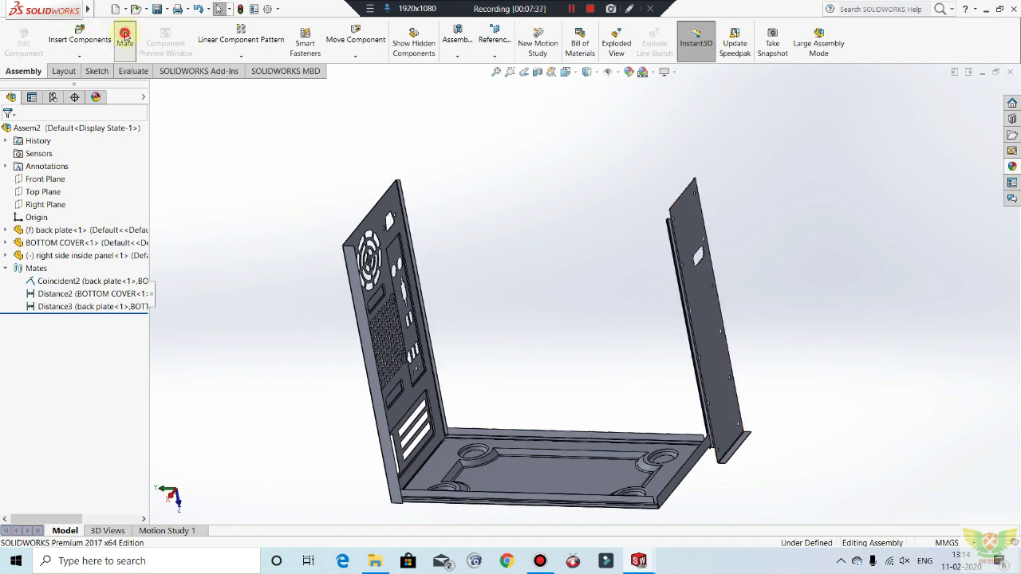
{"action": "middle_click_drag", "start_coordinate": [734, 470], "coordinate": [709, 467]}
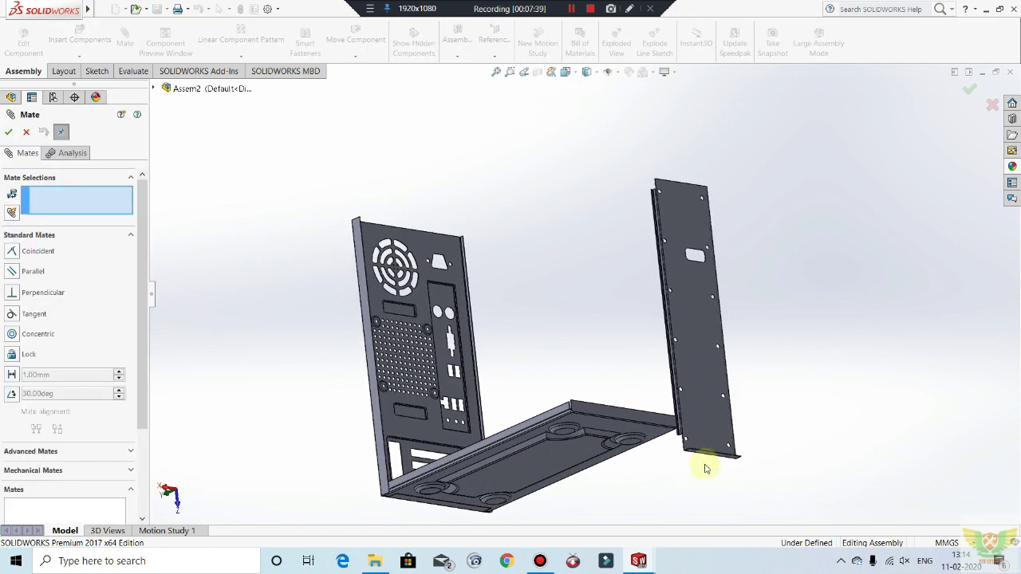
{"action": "scroll", "coordinate": [688, 411], "scroll_direction": "down", "scroll_amount": 5}
{"action": "scroll", "coordinate": [688, 411], "scroll_direction": "down", "scroll_amount": 2}
{"action": "left_click", "coordinate": [668, 401]}
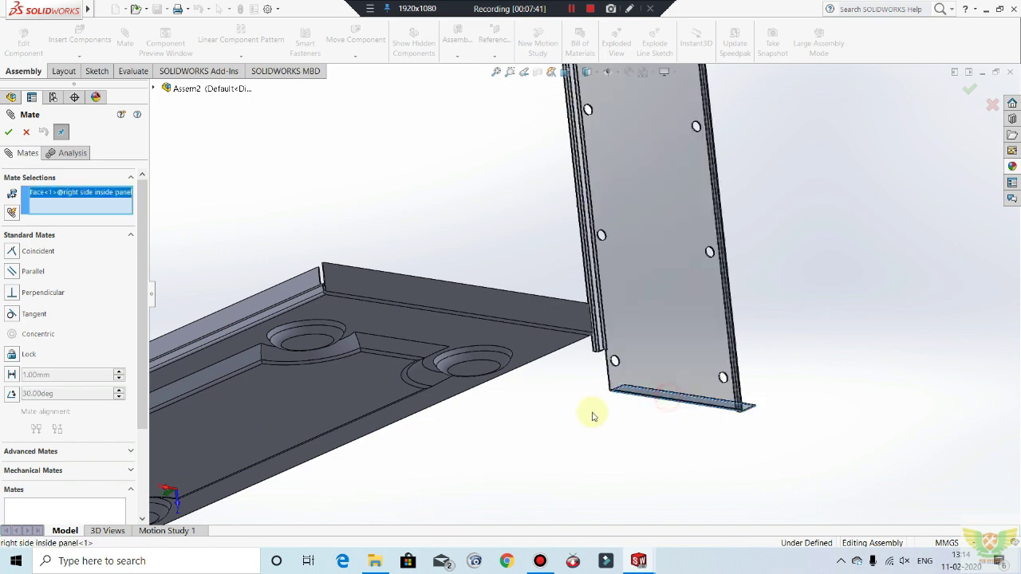
{"action": "middle_click_drag", "start_coordinate": [593, 414], "coordinate": [615, 463]}
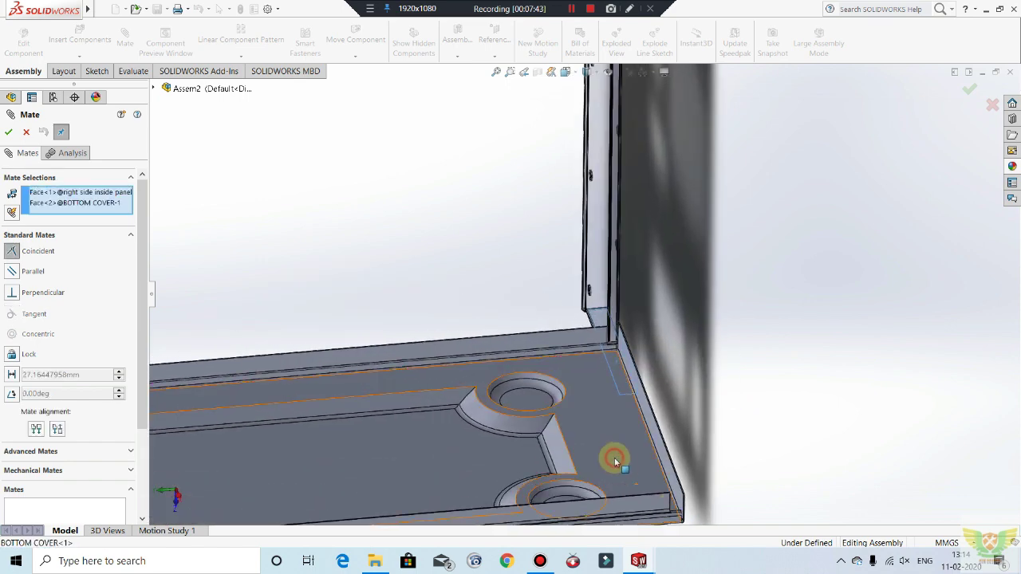
{"action": "left_click", "coordinate": [703, 427]}
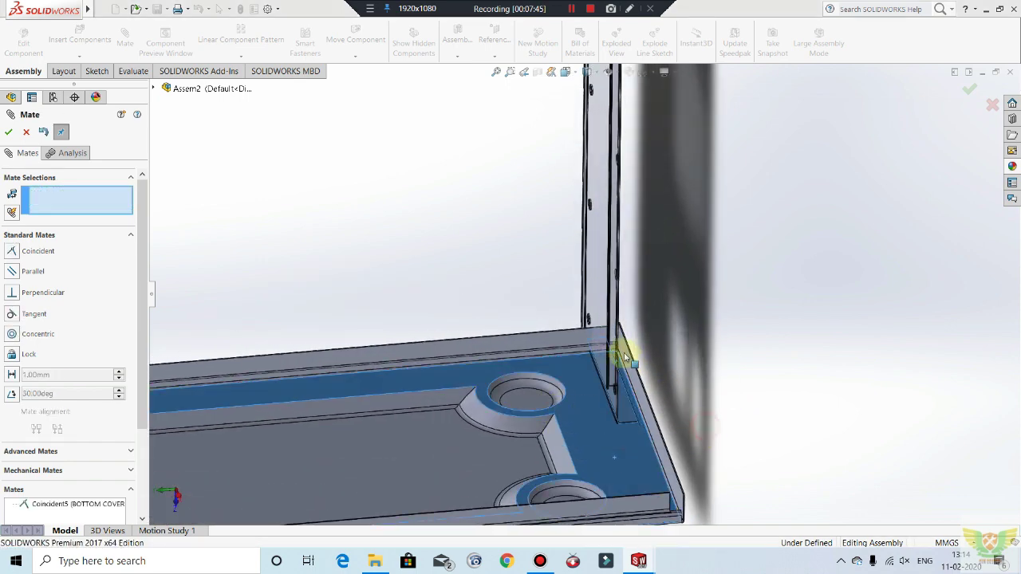
{"action": "middle_click_drag", "start_coordinate": [615, 335], "coordinate": [600, 308]}
{"action": "left_click", "coordinate": [583, 297]}
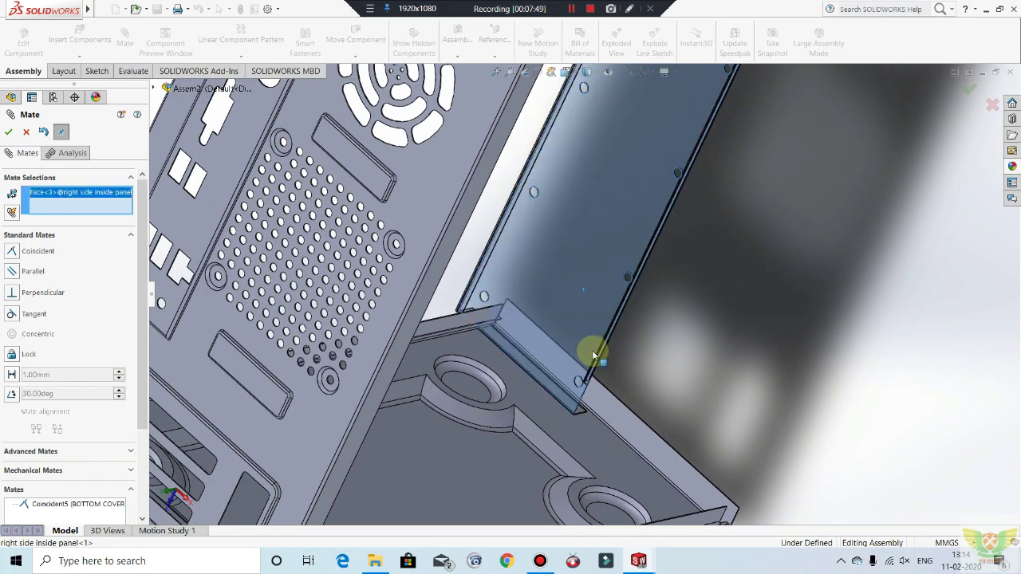
{"action": "middle_click_drag", "start_coordinate": [593, 353], "coordinate": [607, 476]}
{"action": "scroll", "coordinate": [607, 471], "scroll_direction": "down", "scroll_amount": 2}
{"action": "middle_click_drag", "start_coordinate": [572, 426], "coordinate": [547, 359]}
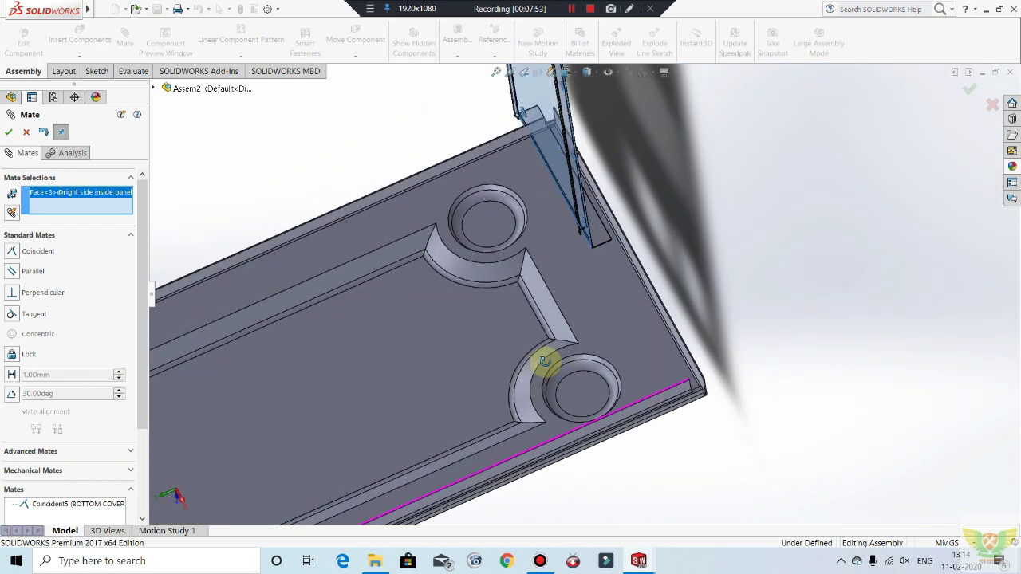
{"action": "left_click", "coordinate": [131, 211]}
{"action": "key", "text": "Escape"}
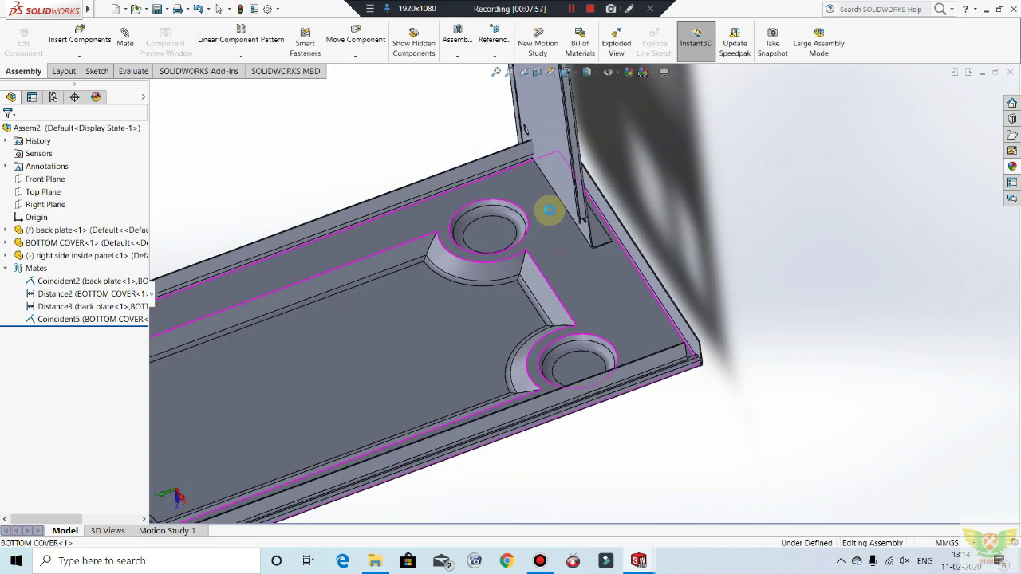
Step: Mate the right side inside panel's large flat face coincident with the bottom cover's long side flange
{"action": "middle_click_drag", "start_coordinate": [550, 211], "coordinate": [583, 267]}
{"action": "scroll", "coordinate": [606, 272], "scroll_direction": "up", "scroll_amount": 3}
{"action": "scroll", "coordinate": [583, 267], "scroll_direction": "down", "scroll_amount": 5}
{"action": "left_click", "coordinate": [568, 298]}
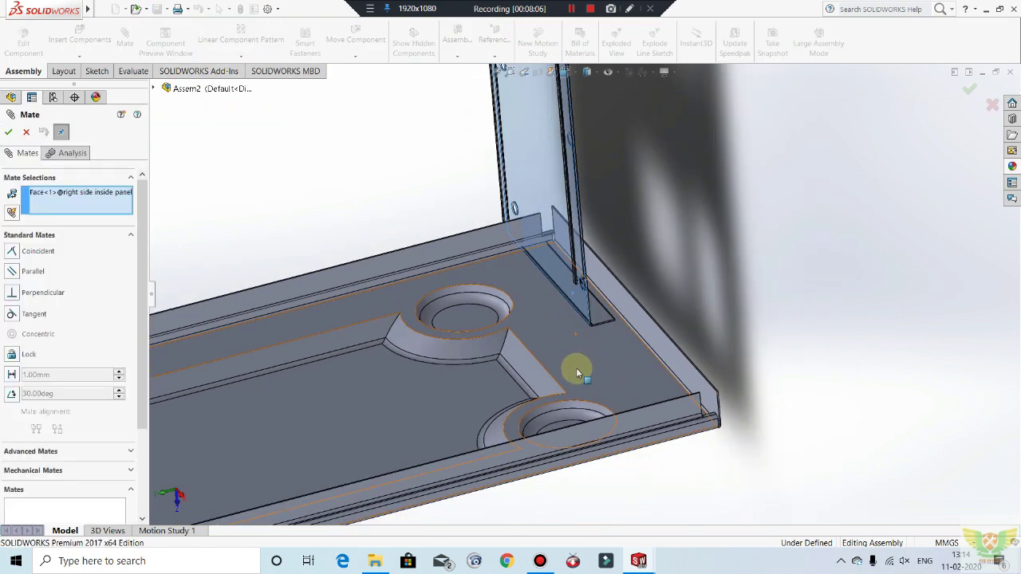
{"action": "middle_click_drag", "start_coordinate": [579, 369], "coordinate": [684, 482]}
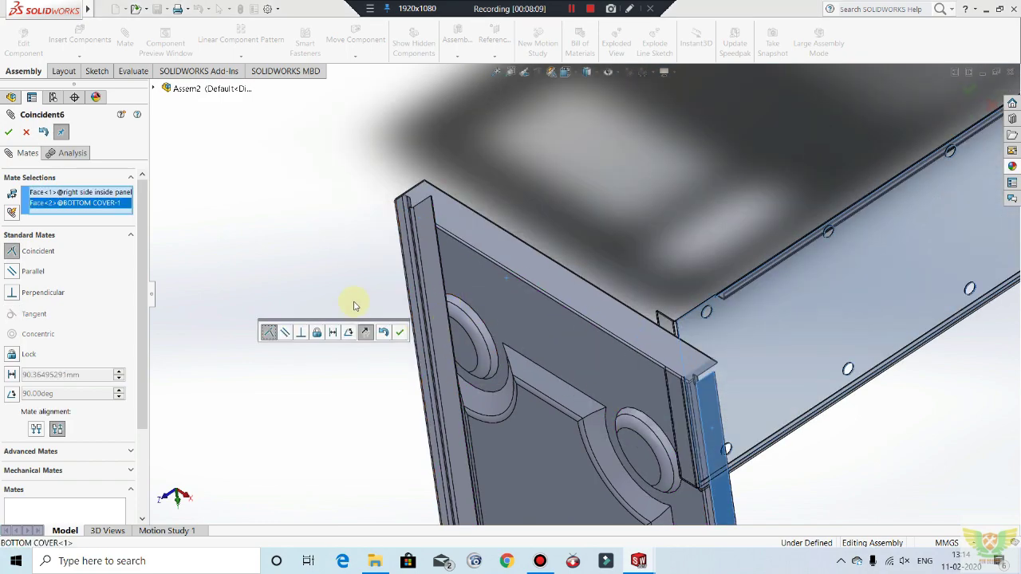
{"action": "left_click", "coordinate": [400, 335]}
Step: Mate the right side inside panel's folded edge flange coincident with the bottom cover's end flange face, and close the Mate command
{"action": "middle_click_drag", "start_coordinate": [399, 335], "coordinate": [501, 307]}
{"action": "scroll", "coordinate": [665, 353], "scroll_direction": "down", "scroll_amount": 3}
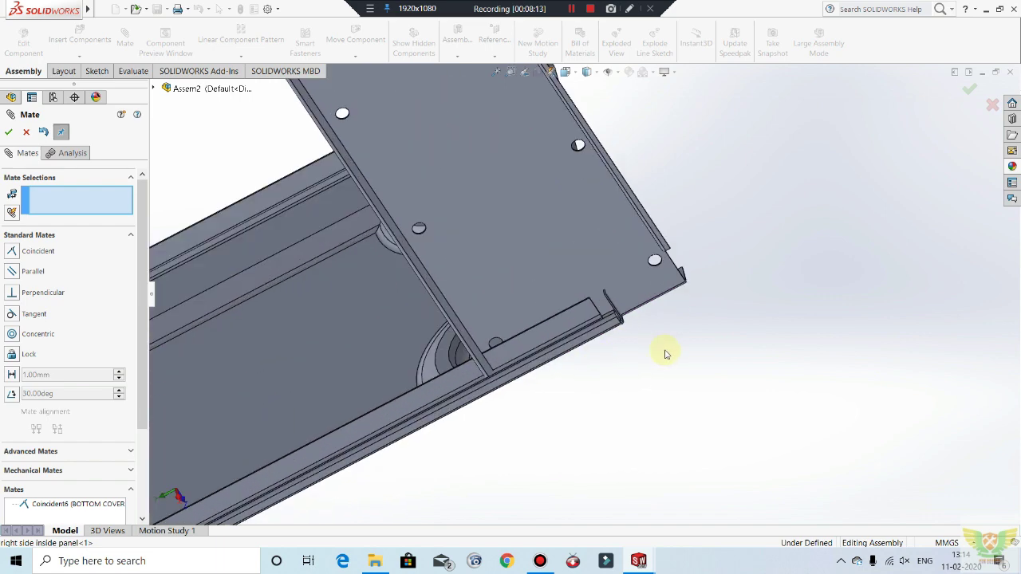
{"action": "middle_click_drag", "start_coordinate": [672, 287], "coordinate": [608, 225]}
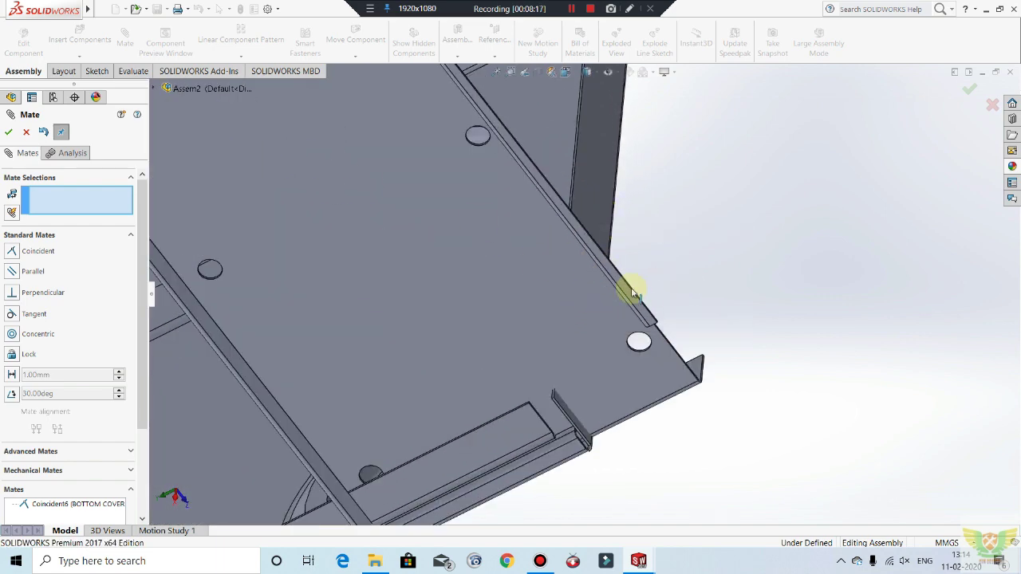
{"action": "left_click", "coordinate": [624, 287]}
{"action": "middle_click_drag", "start_coordinate": [624, 287], "coordinate": [594, 382]}
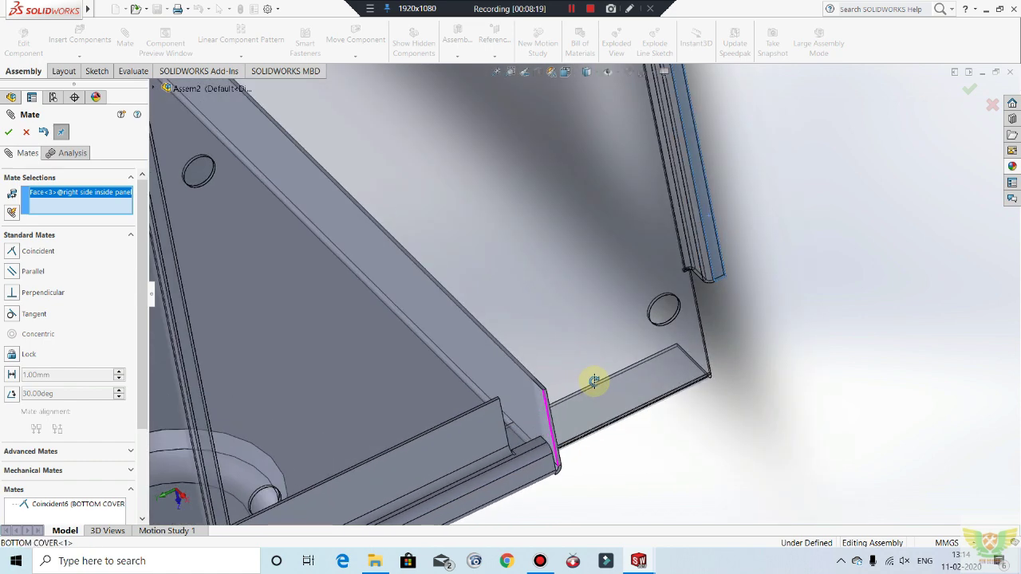
{"action": "left_click", "coordinate": [656, 372]}
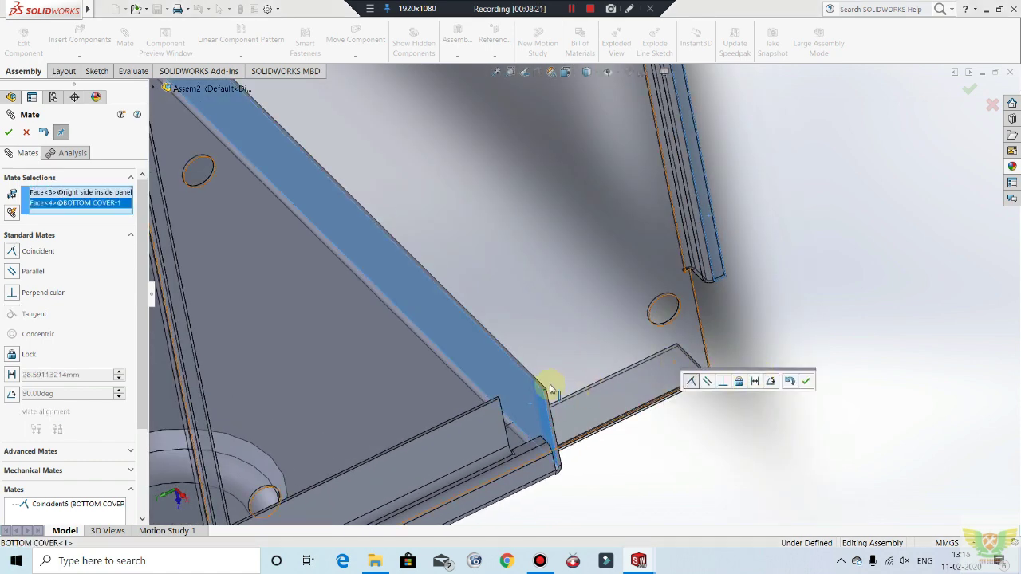
{"action": "left_click", "coordinate": [80, 193]}
{"action": "middle_click_drag", "start_coordinate": [504, 271], "coordinate": [231, 226]}
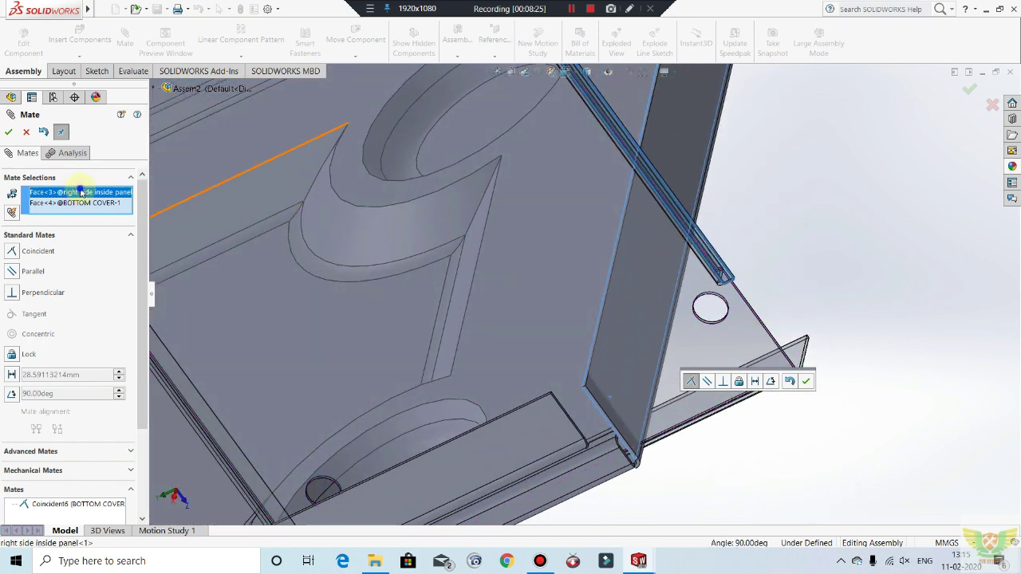
{"action": "left_click", "coordinate": [110, 210]}
{"action": "scroll", "coordinate": [717, 279], "scroll_direction": "down", "scroll_amount": 5}
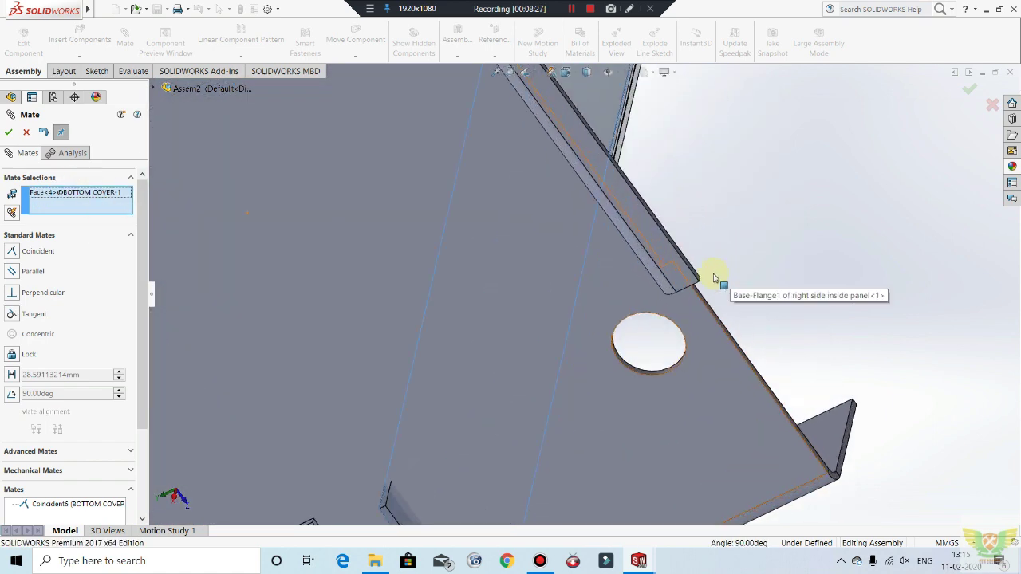
{"action": "left_click", "coordinate": [646, 283]}
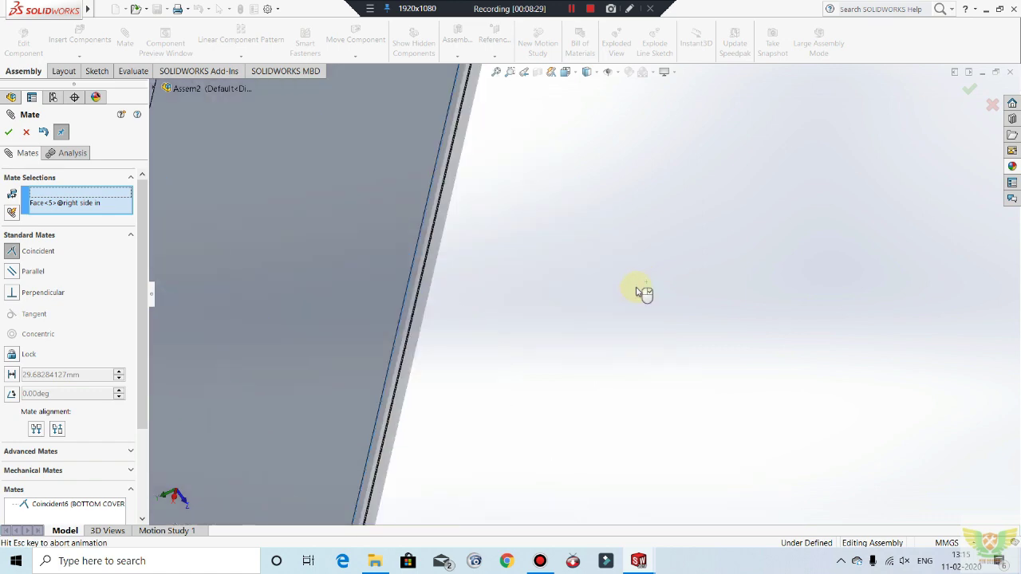
{"action": "left_click", "coordinate": [781, 272]}
{"action": "scroll", "coordinate": [750, 271], "scroll_direction": "up", "scroll_amount": 10}
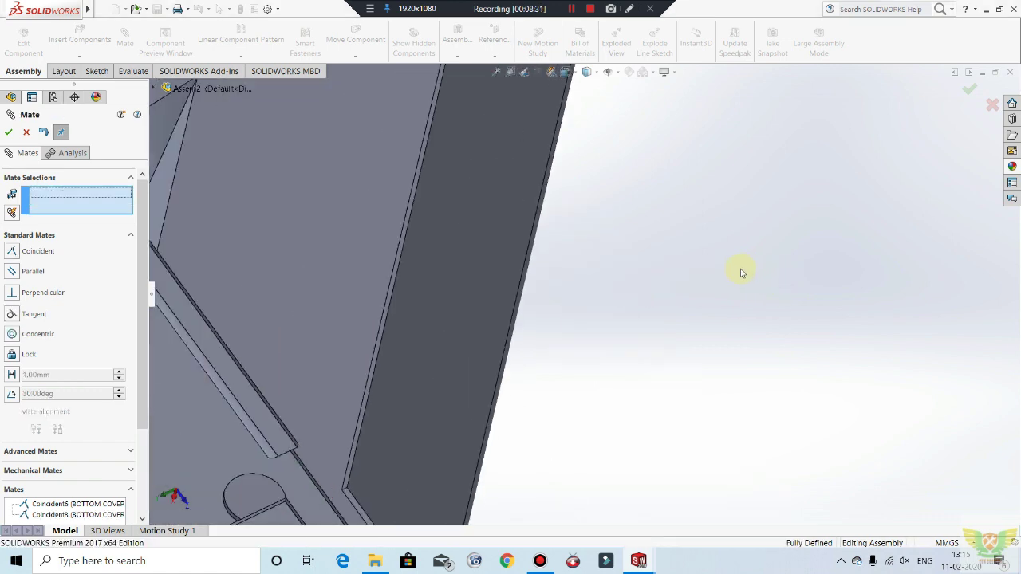
{"action": "middle_click_drag", "start_coordinate": [586, 291], "coordinate": [693, 274]}
{"action": "key", "text": "Escape"}
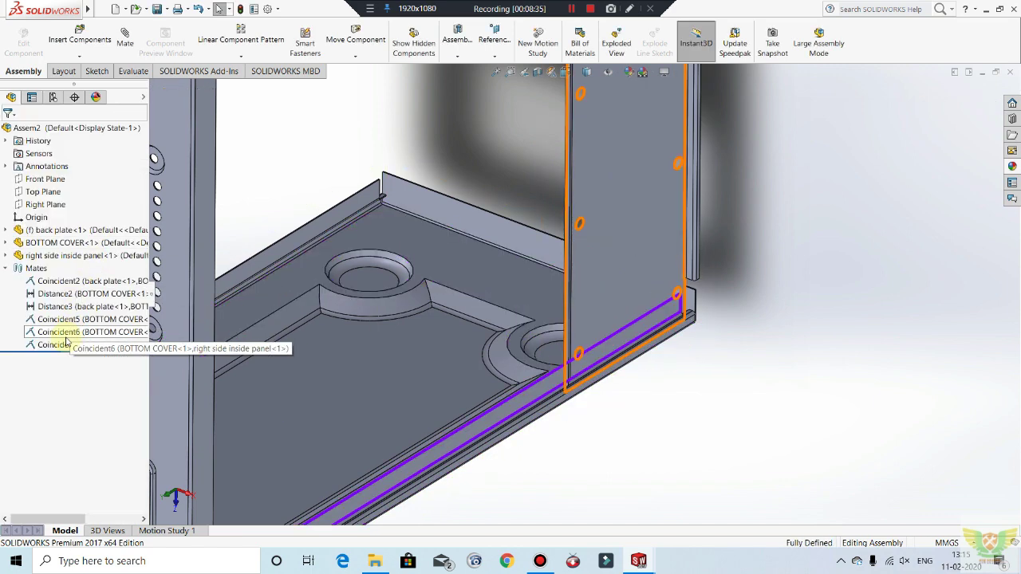
Step: Change the coincident mate between the panel's large flat face and the bottom cover's side flange to a 2 mm distance mate
{"action": "left_click", "coordinate": [67, 335]}
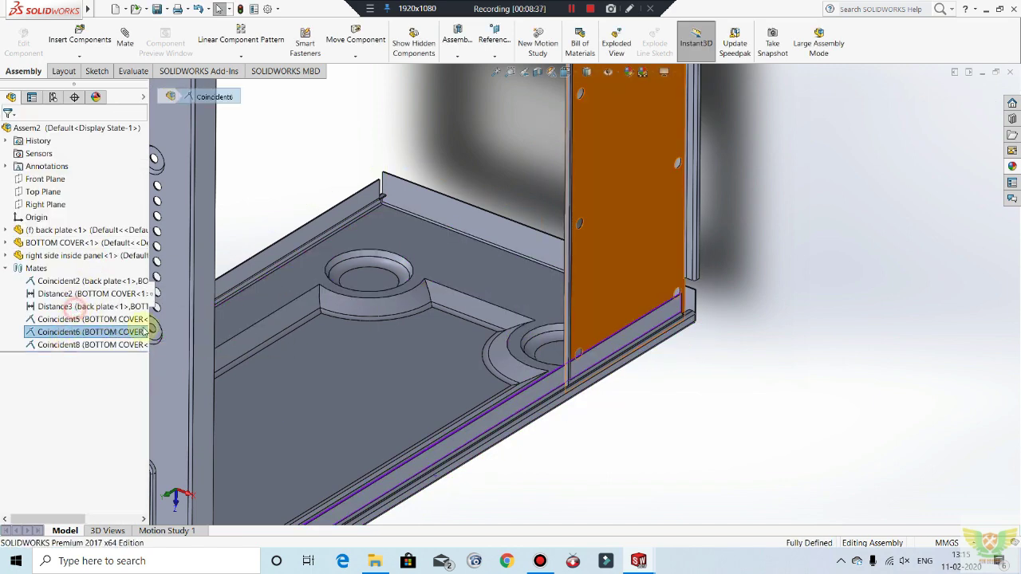
{"action": "left_click", "coordinate": [540, 377]}
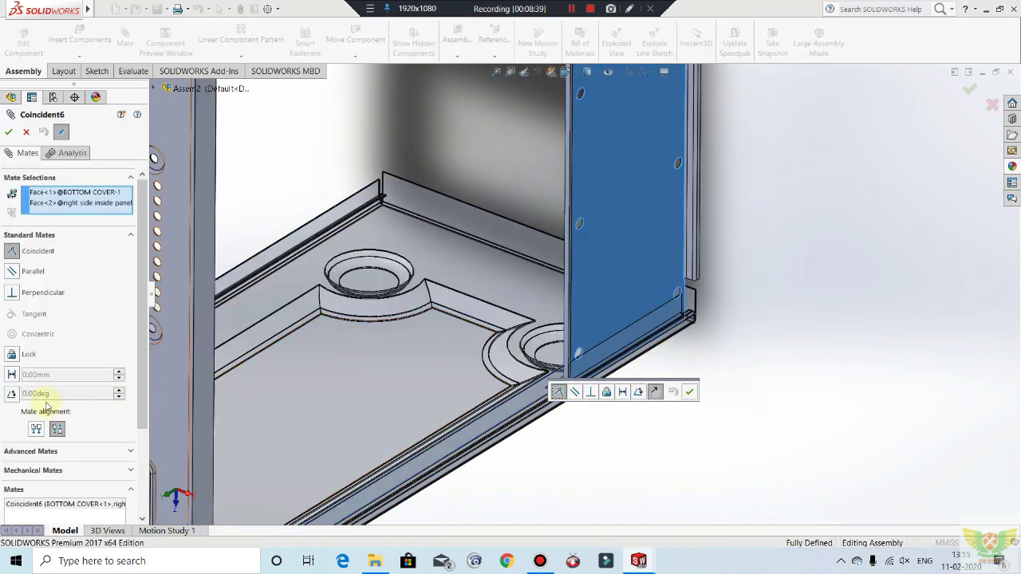
{"action": "left_click", "coordinate": [12, 375]}
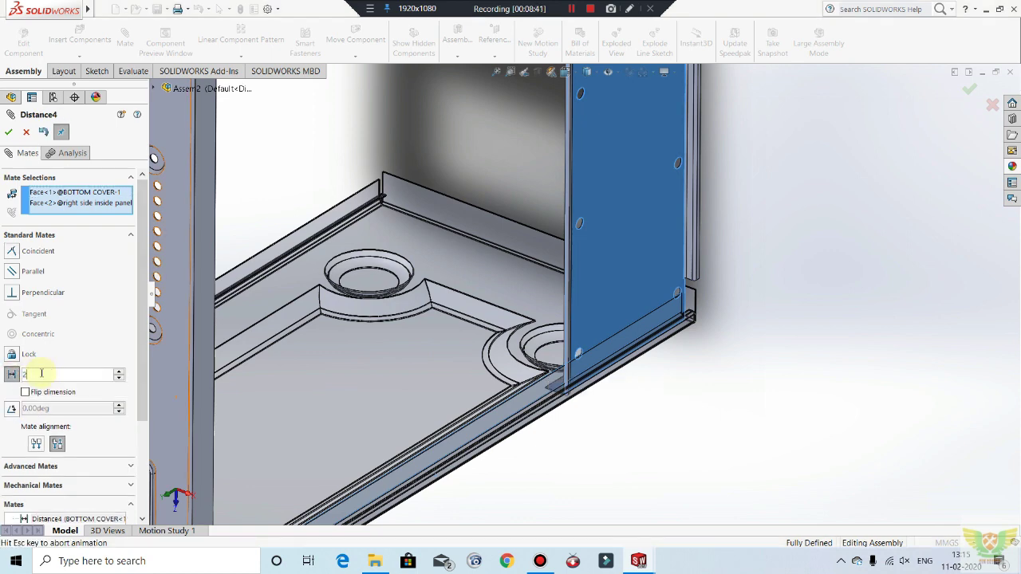
{"action": "left_click", "coordinate": [8, 133]}
{"action": "middle_click_drag", "start_coordinate": [664, 309], "coordinate": [488, 123]}
{"action": "scroll", "coordinate": [675, 296], "scroll_direction": "down", "scroll_amount": 3}
{"action": "scroll", "coordinate": [695, 292], "scroll_direction": "up", "scroll_amount": 5}
{"action": "scroll", "coordinate": [614, 285], "scroll_direction": "up", "scroll_amount": 3}
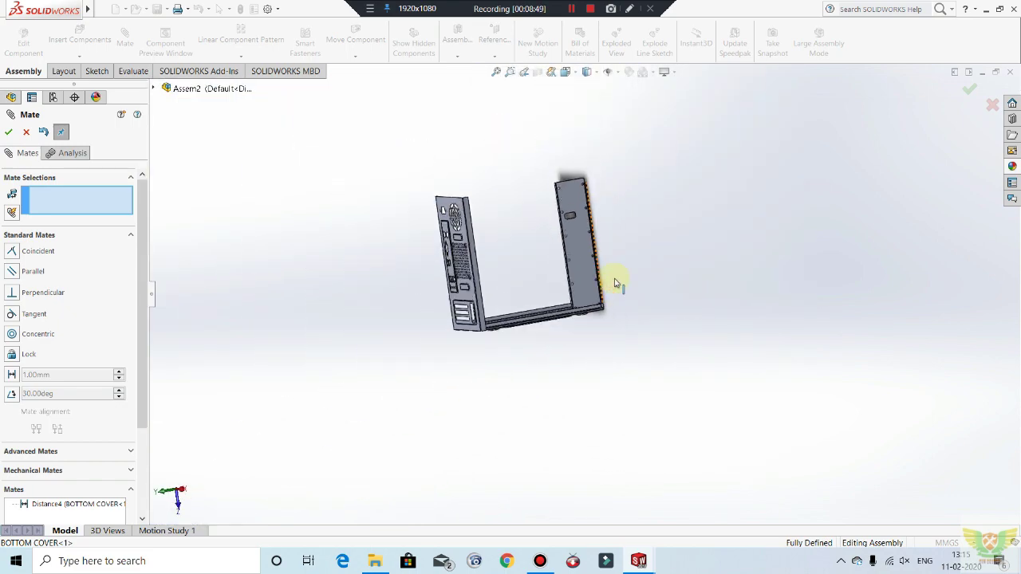
{"action": "middle_click_drag", "start_coordinate": [616, 285], "coordinate": [622, 260]}
{"action": "key", "text": "Escape"}
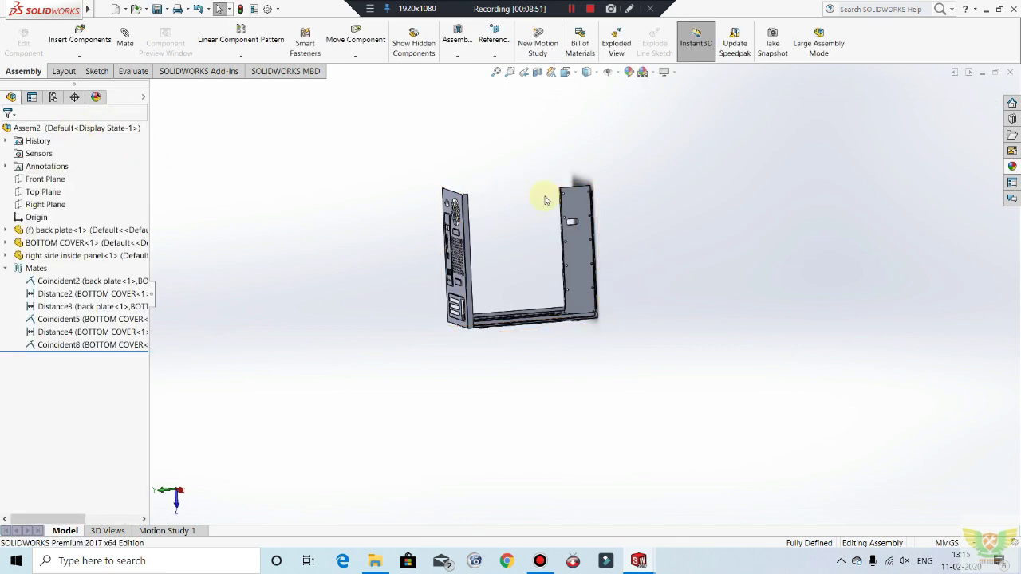
Step: Examine the right side inside panel's position relative to the bottom cover and back plate from several sides
{"action": "scroll", "coordinate": [545, 200], "scroll_direction": "down", "scroll_amount": 4}
{"action": "left_click", "coordinate": [590, 217]}
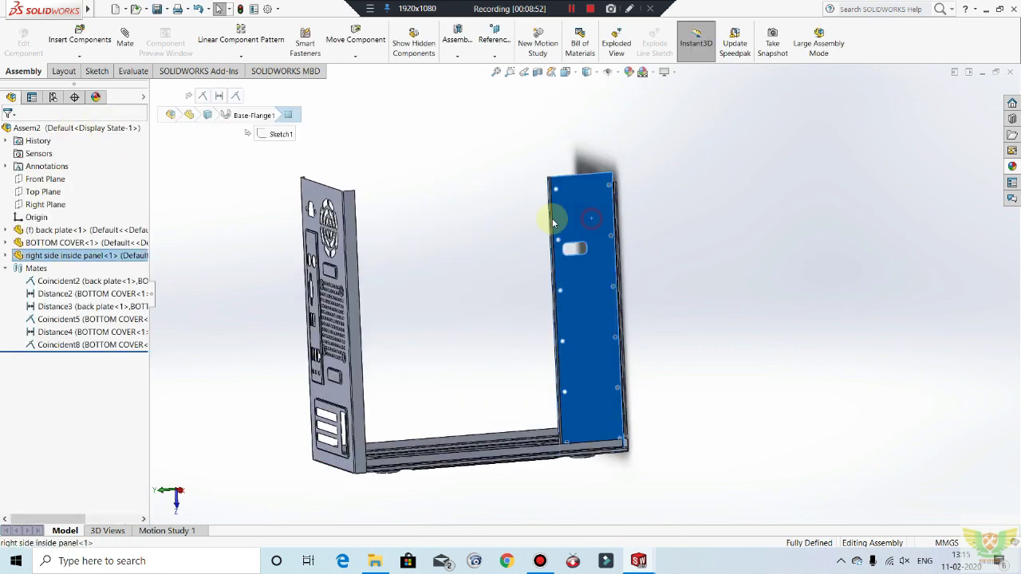
{"action": "left_click", "coordinate": [732, 353]}
{"action": "middle_click_drag", "start_coordinate": [729, 353], "coordinate": [543, 415]}
{"action": "scroll", "coordinate": [444, 399], "scroll_direction": "down", "scroll_amount": 3}
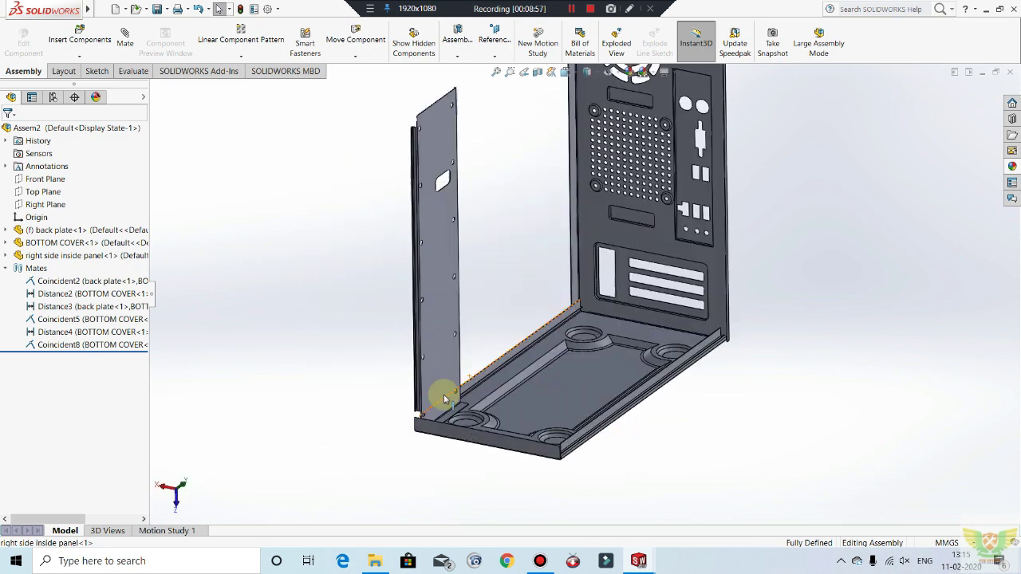
{"action": "scroll", "coordinate": [445, 399], "scroll_direction": "up", "scroll_amount": 5}
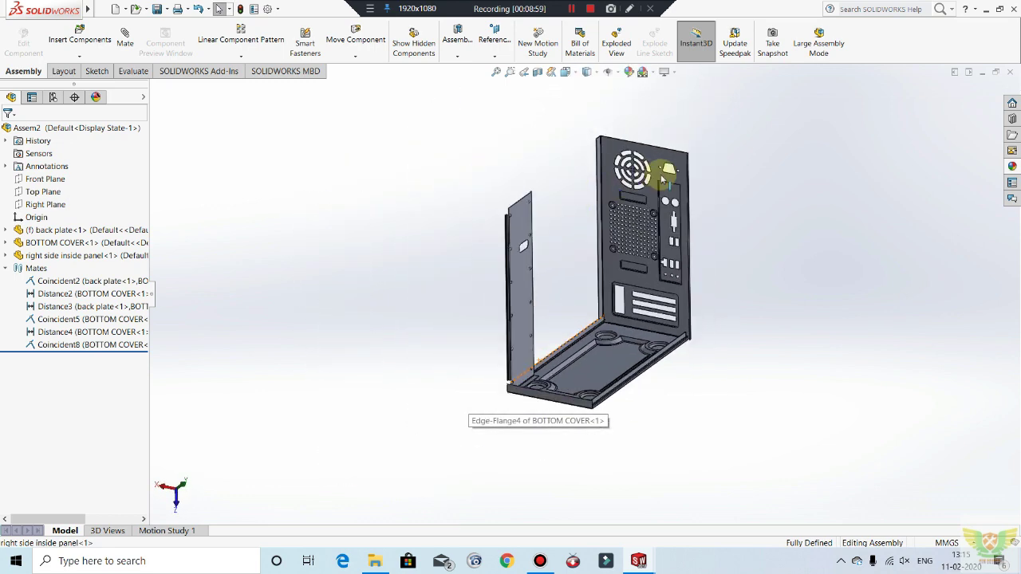
{"action": "scroll", "coordinate": [661, 182], "scroll_direction": "down", "scroll_amount": 3}
{"action": "scroll", "coordinate": [741, 338], "scroll_direction": "up", "scroll_amount": 3}
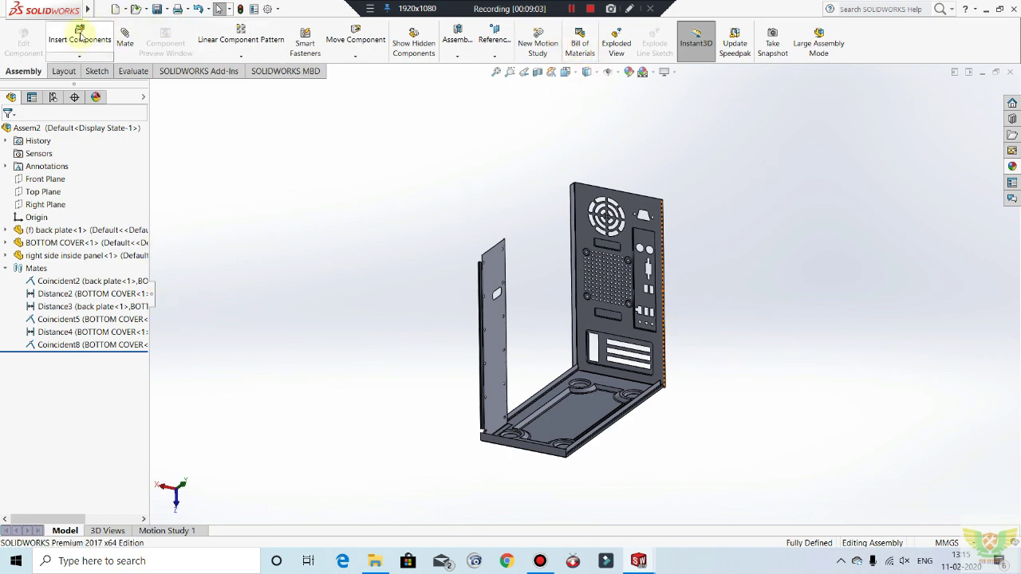
Step: Switch to Assem1 and hide the left side cover to examine how the left side inside panel sits in the cabinet
{"action": "mouse_move", "coordinate": [641, 569]}
{"action": "left_click", "coordinate": [539, 454]}
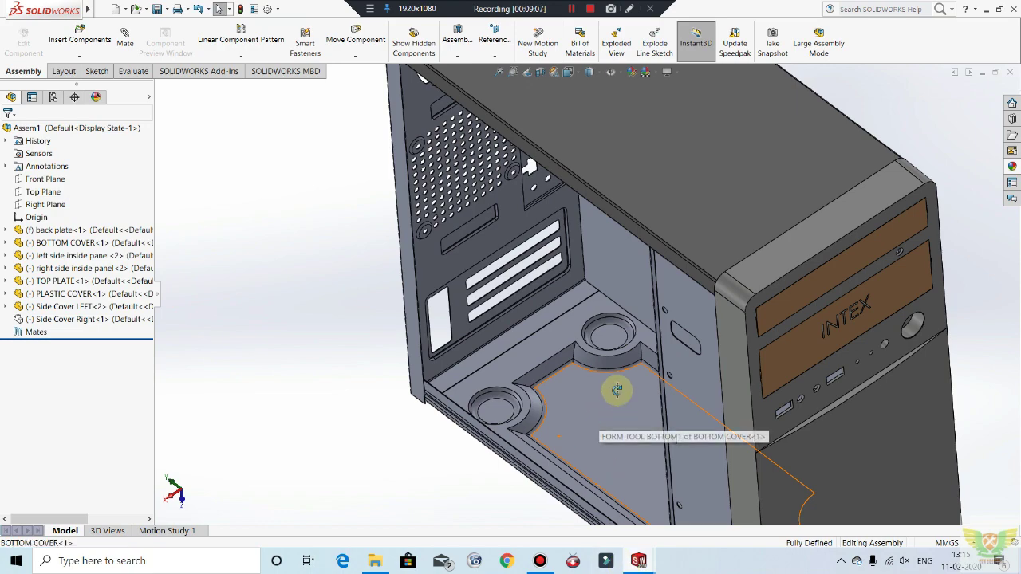
{"action": "middle_click_drag", "start_coordinate": [616, 389], "coordinate": [673, 433]}
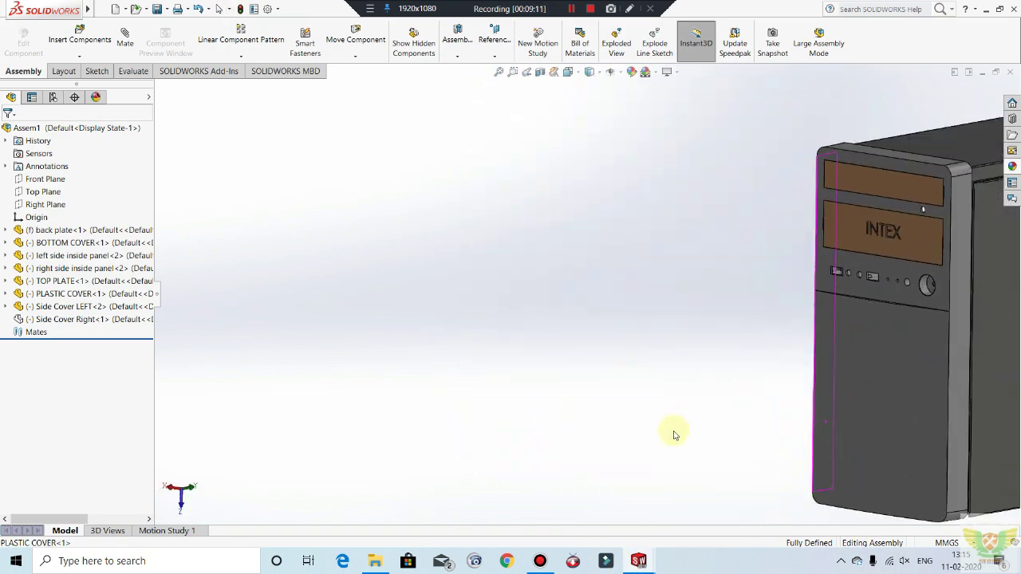
{"action": "scroll", "coordinate": [673, 433], "scroll_direction": "up", "scroll_amount": 3}
{"action": "scroll", "coordinate": [671, 429], "scroll_direction": "down", "scroll_amount": 3}
{"action": "scroll", "coordinate": [843, 357], "scroll_direction": "up", "scroll_amount": 3}
{"action": "scroll", "coordinate": [758, 221], "scroll_direction": "down", "scroll_amount": 2}
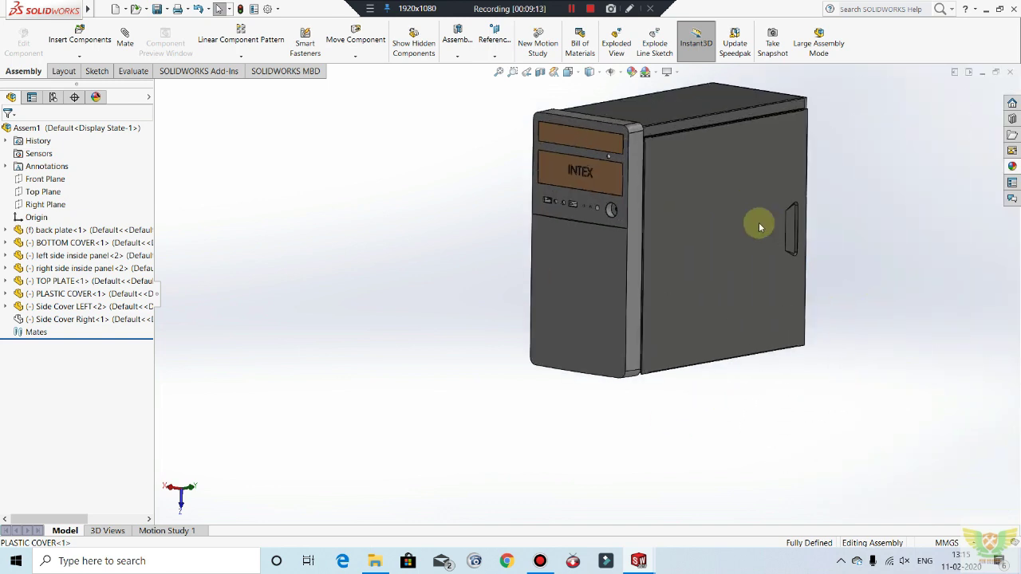
{"action": "right_click", "coordinate": [759, 221]}
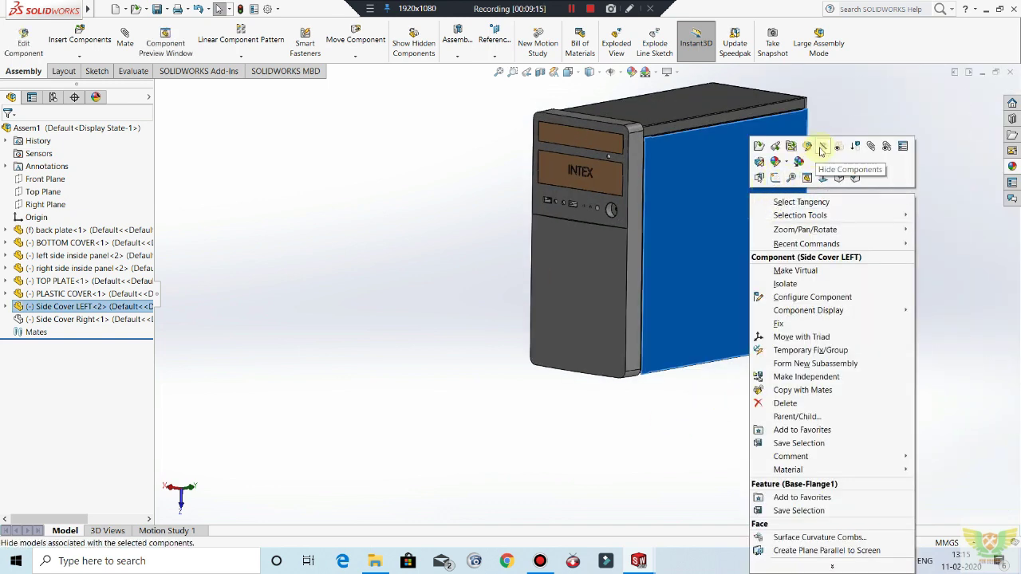
{"action": "left_click", "coordinate": [822, 149]}
{"action": "middle_click_drag", "start_coordinate": [728, 259], "coordinate": [699, 271]}
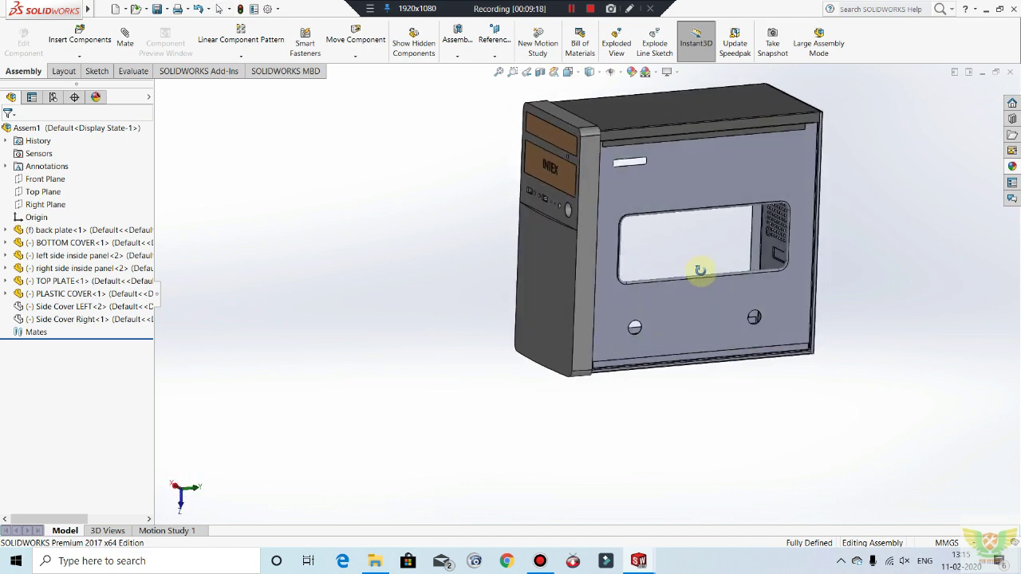
Step: Leave the Assem1 reference and switch back to the Assem2 window
{"action": "left_click", "coordinate": [986, 10]}
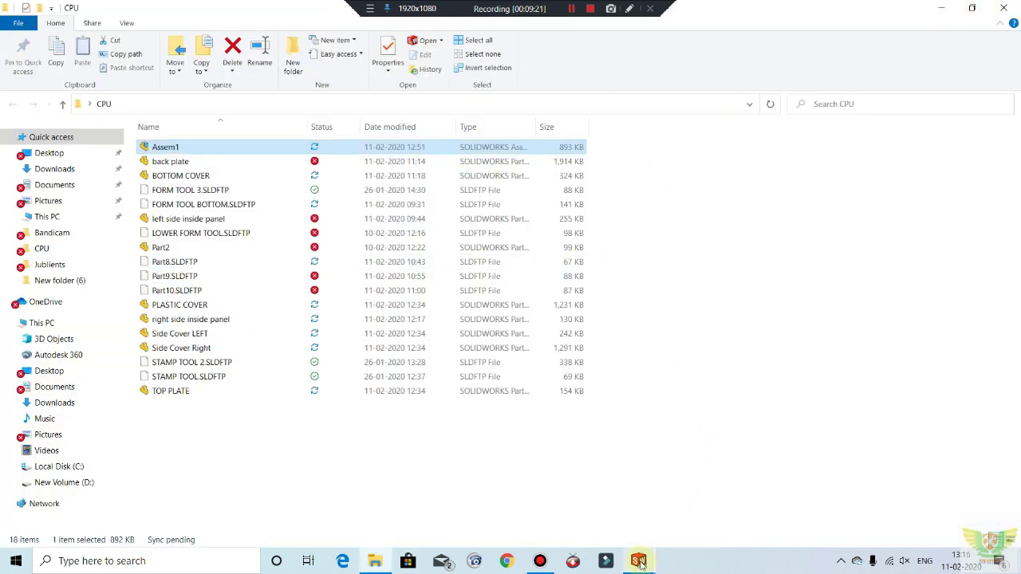
{"action": "mouse_move", "coordinate": [640, 563]}
{"action": "left_click", "coordinate": [676, 509]}
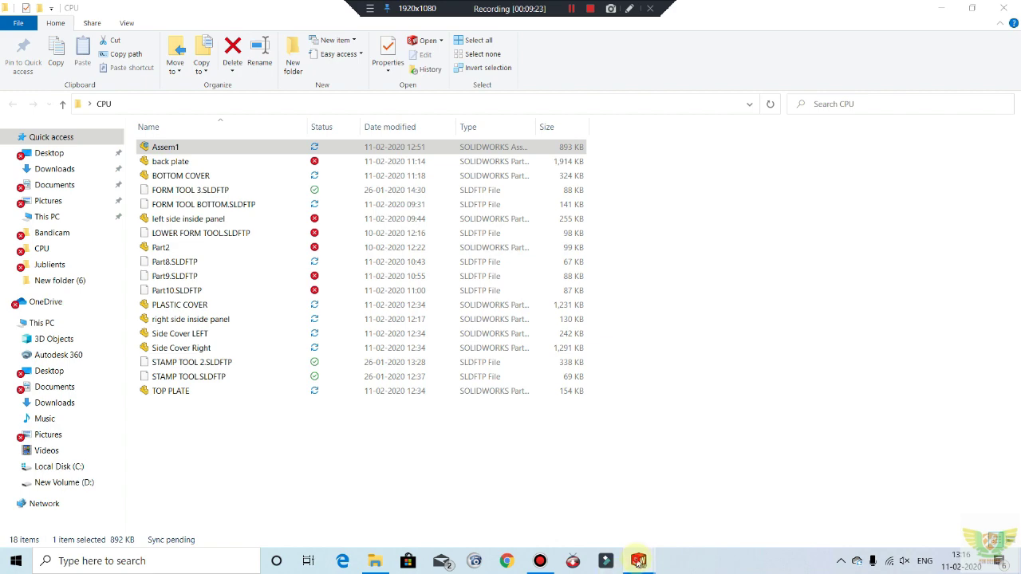
Step: Bring the Assem2 assembly window back to the front
{"action": "left_click", "coordinate": [683, 506]}
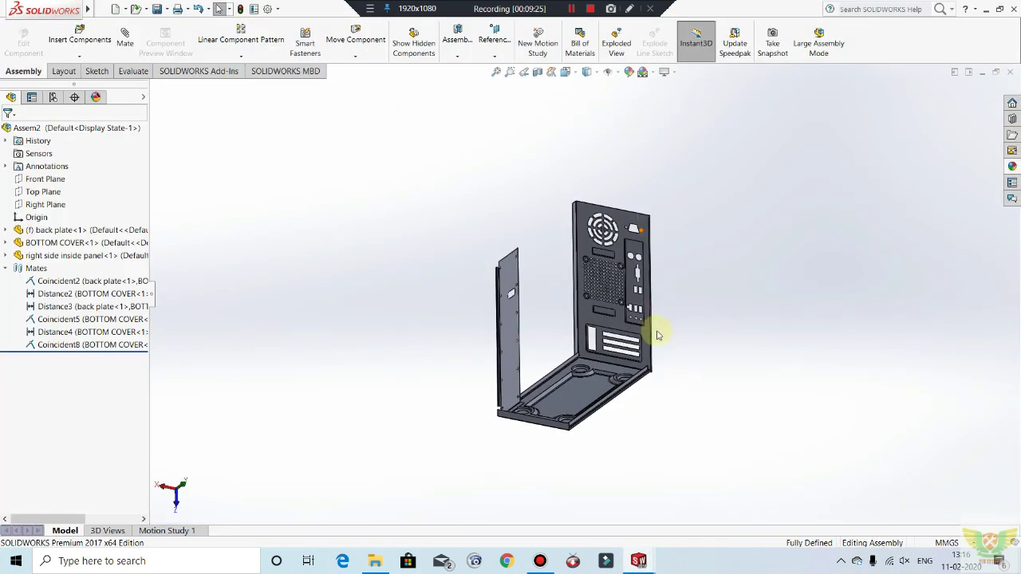
{"action": "scroll", "coordinate": [658, 335], "scroll_direction": "down", "scroll_amount": 2}
{"action": "left_click", "coordinate": [80, 39]}
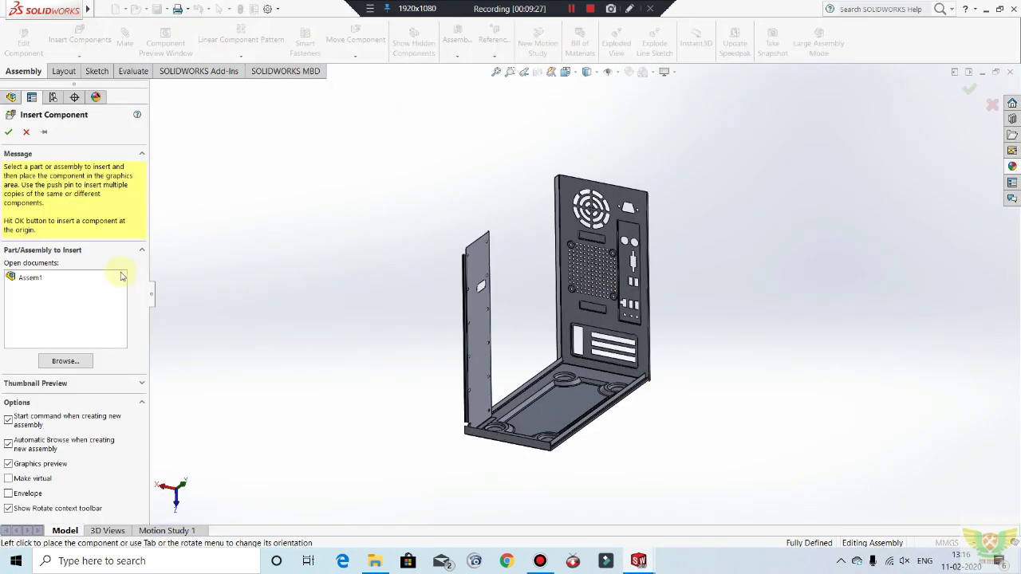
{"action": "left_click", "coordinate": [87, 361]}
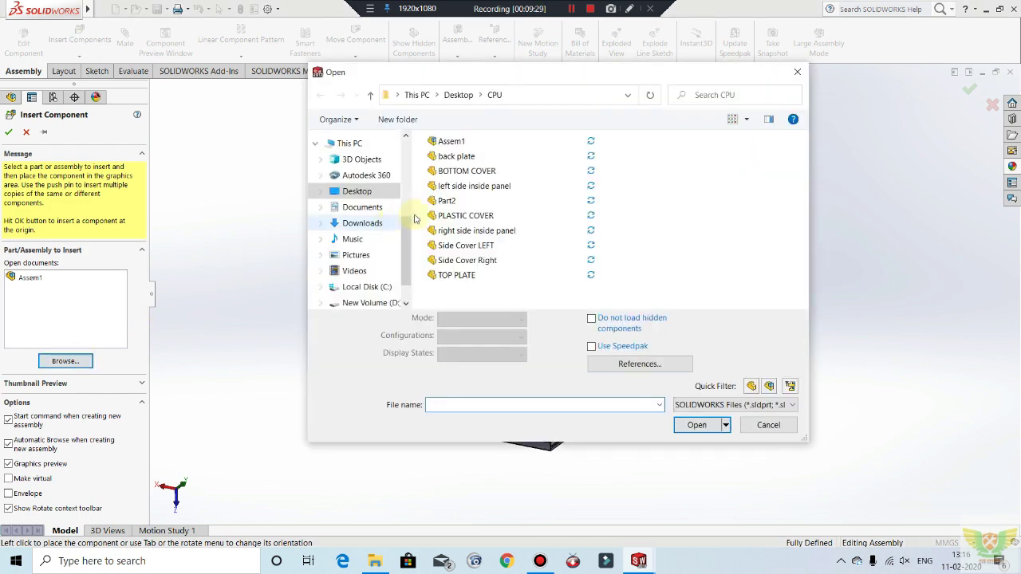
{"action": "left_click", "coordinate": [466, 230]}
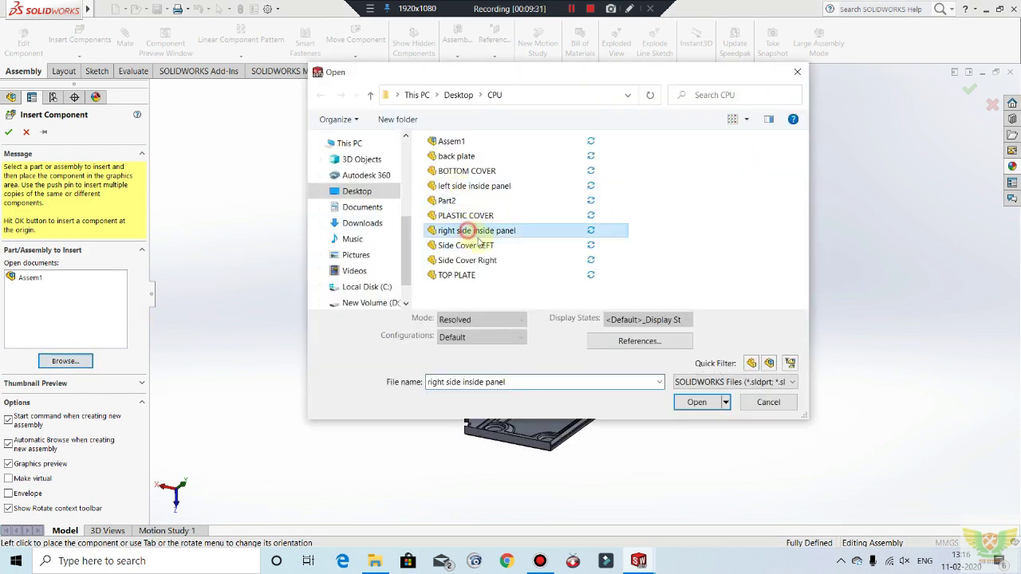
{"action": "left_click", "coordinate": [679, 400]}
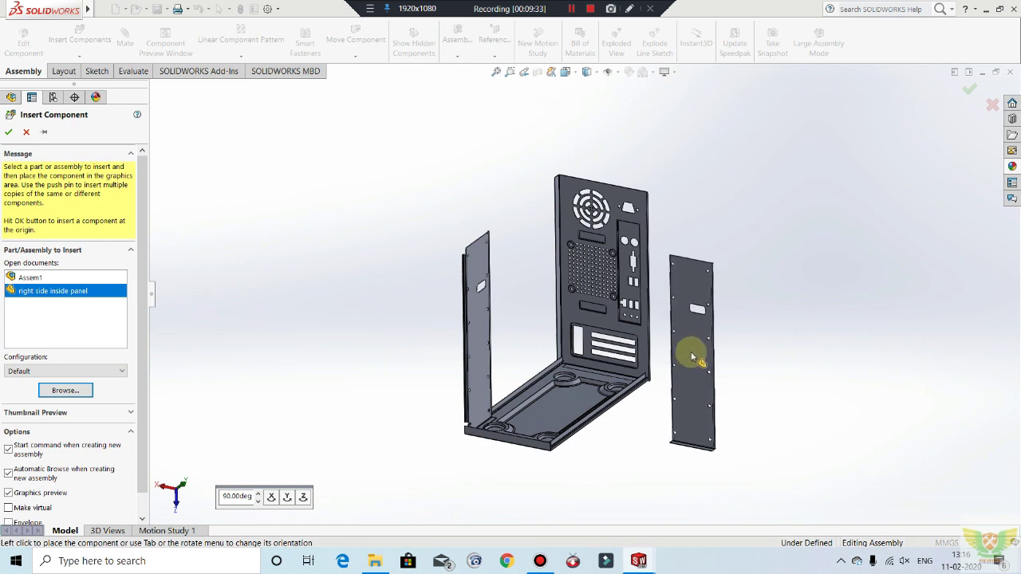
{"action": "key", "text": "Escape"}
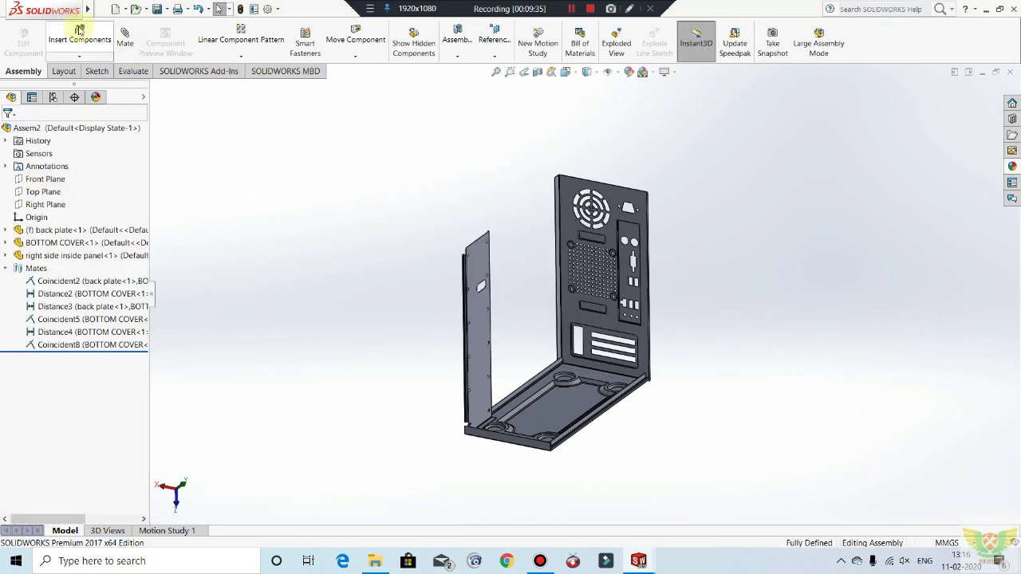
Step: Insert the left side inside panel from the CPU folder and place it beside the bottom cover and back plate
{"action": "left_click", "coordinate": [80, 29]}
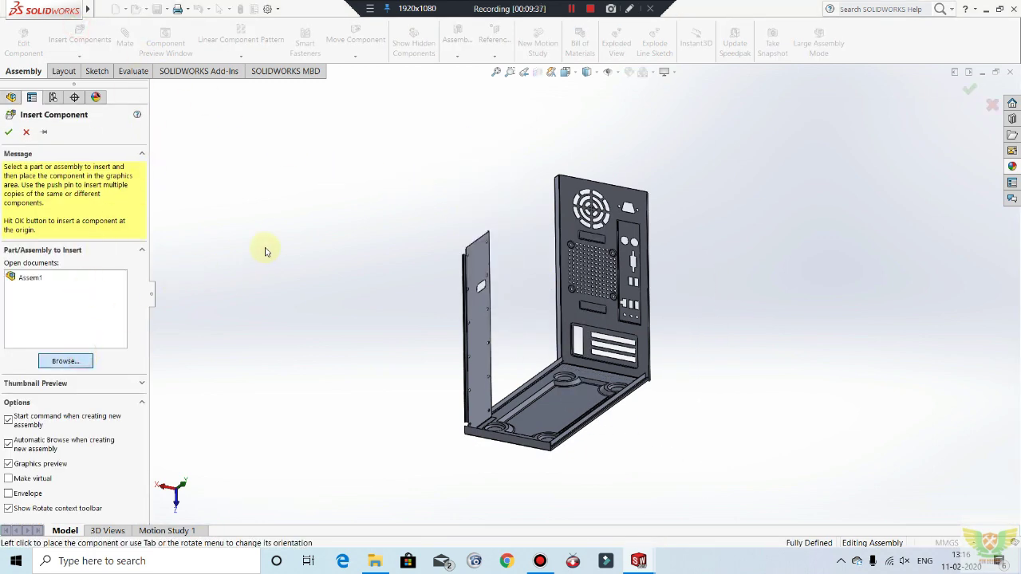
{"action": "left_click", "coordinate": [452, 186]}
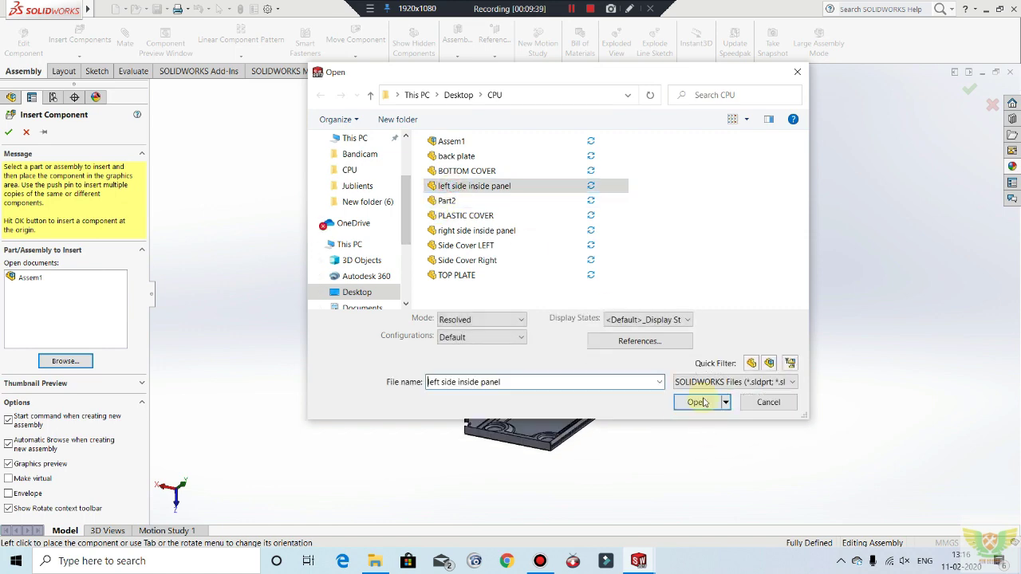
{"action": "left_click", "coordinate": [696, 402]}
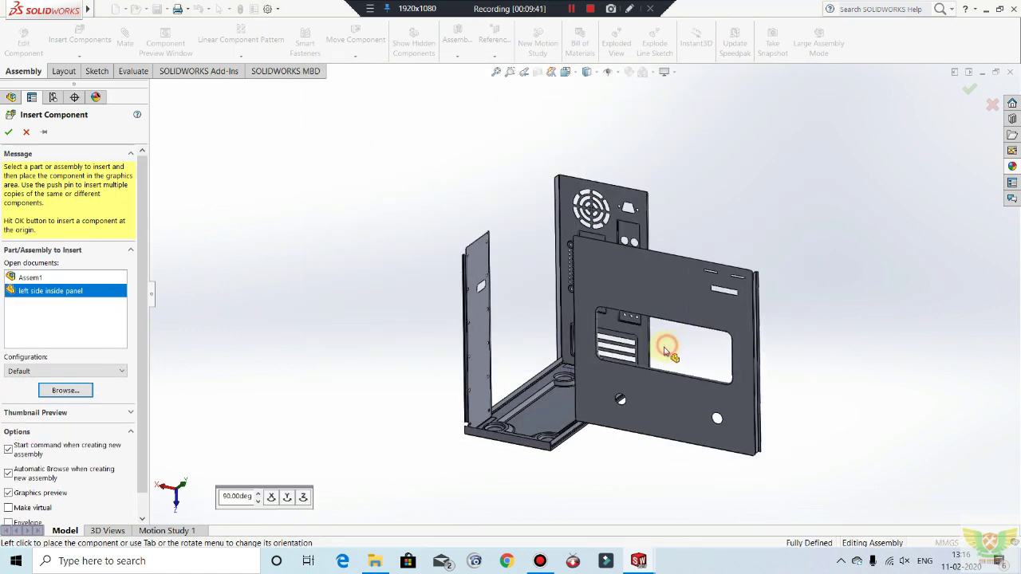
{"action": "left_click", "coordinate": [668, 354]}
Step: Mate the underside of the left side inside panel's bottom flange coincident with the bottom cover's inner floor face
{"action": "middle_click_drag", "start_coordinate": [799, 342], "coordinate": [683, 408]}
{"action": "scroll", "coordinate": [715, 359], "scroll_direction": "down", "scroll_amount": 3}
{"action": "scroll", "coordinate": [606, 421], "scroll_direction": "down", "scroll_amount": 2}
{"action": "scroll", "coordinate": [513, 390], "scroll_direction": "up", "scroll_amount": 3}
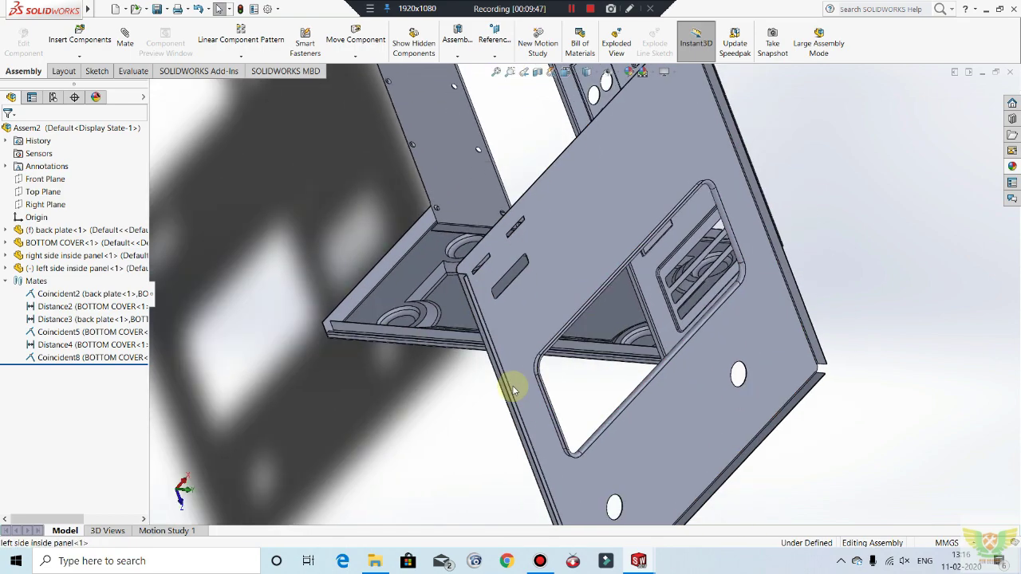
{"action": "middle_click_drag", "start_coordinate": [519, 387], "coordinate": [241, 112]}
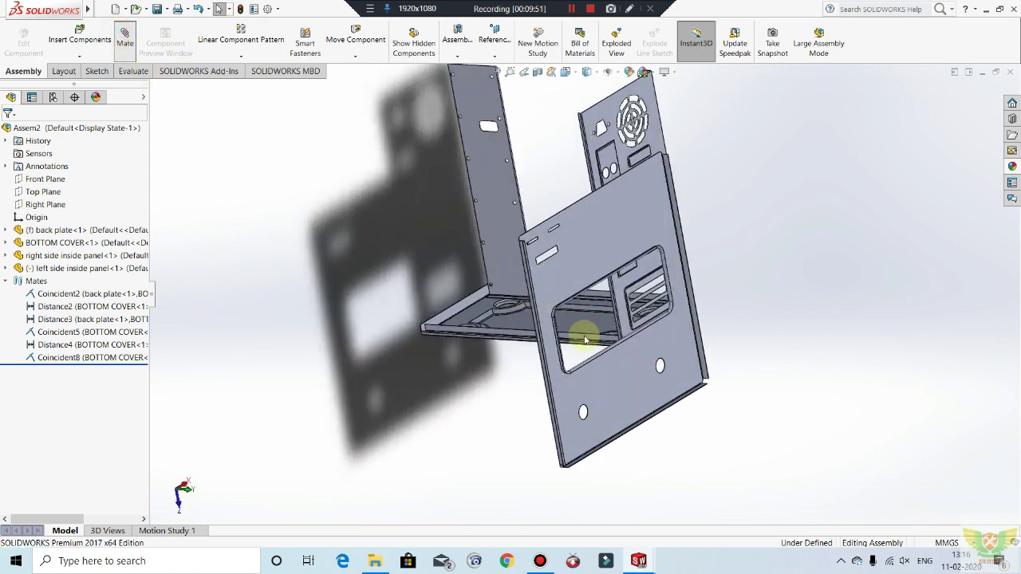
{"action": "middle_click_drag", "start_coordinate": [533, 327], "coordinate": [652, 303]}
{"action": "scroll", "coordinate": [652, 303], "scroll_direction": "down", "scroll_amount": 2}
{"action": "scroll", "coordinate": [674, 271], "scroll_direction": "down", "scroll_amount": 6}
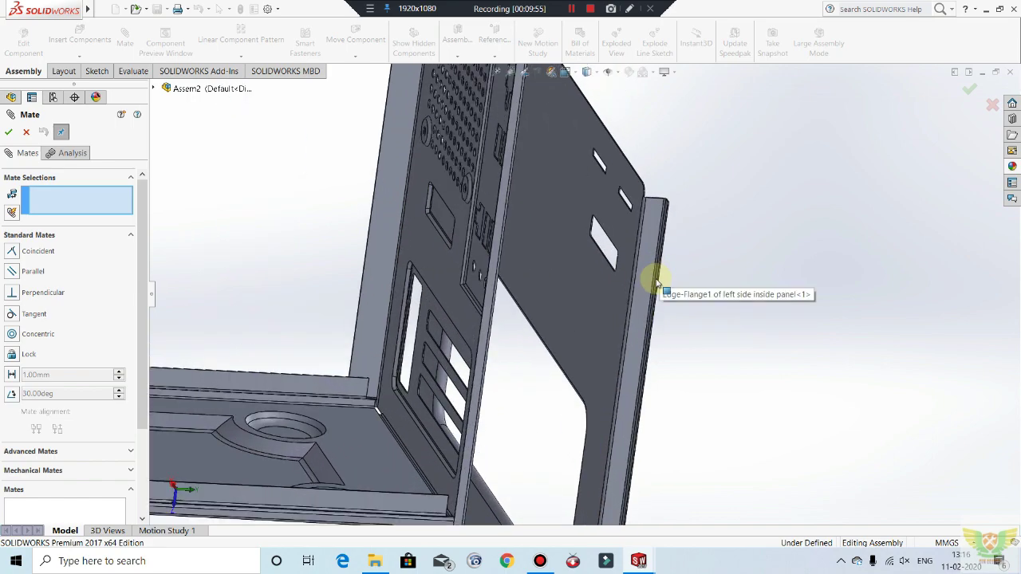
{"action": "scroll", "coordinate": [634, 279], "scroll_direction": "up", "scroll_amount": 10}
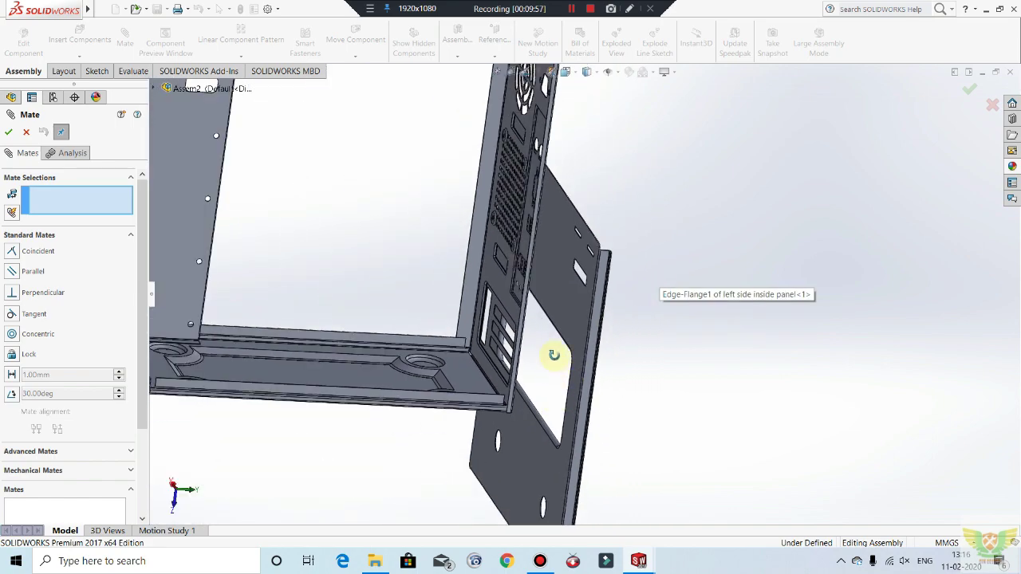
{"action": "scroll", "coordinate": [574, 416], "scroll_direction": "down", "scroll_amount": 8}
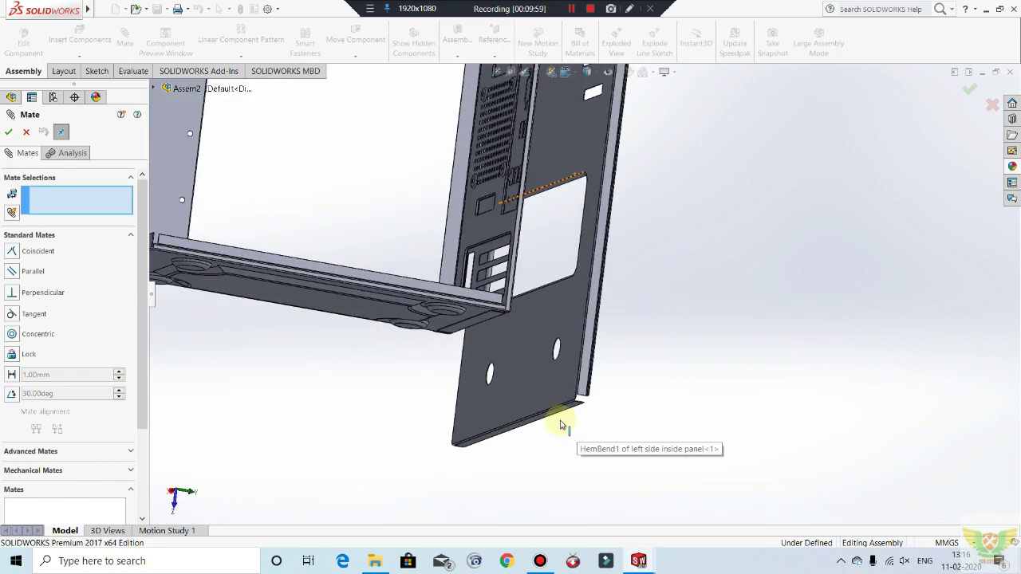
{"action": "left_click", "coordinate": [569, 388]}
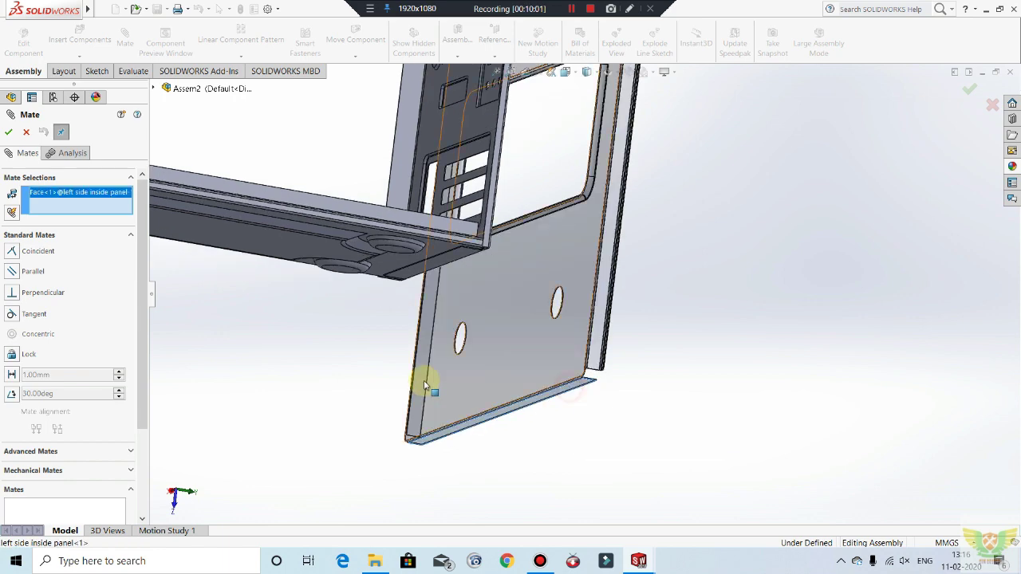
{"action": "middle_click_drag", "start_coordinate": [426, 388], "coordinate": [457, 477]}
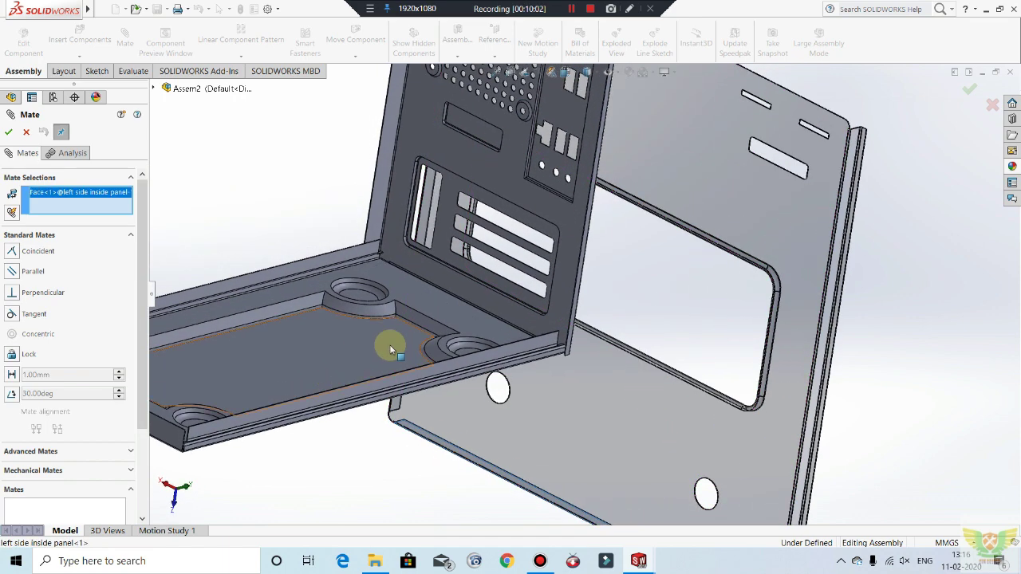
{"action": "left_click", "coordinate": [472, 328]}
{"action": "left_click", "coordinate": [724, 407]}
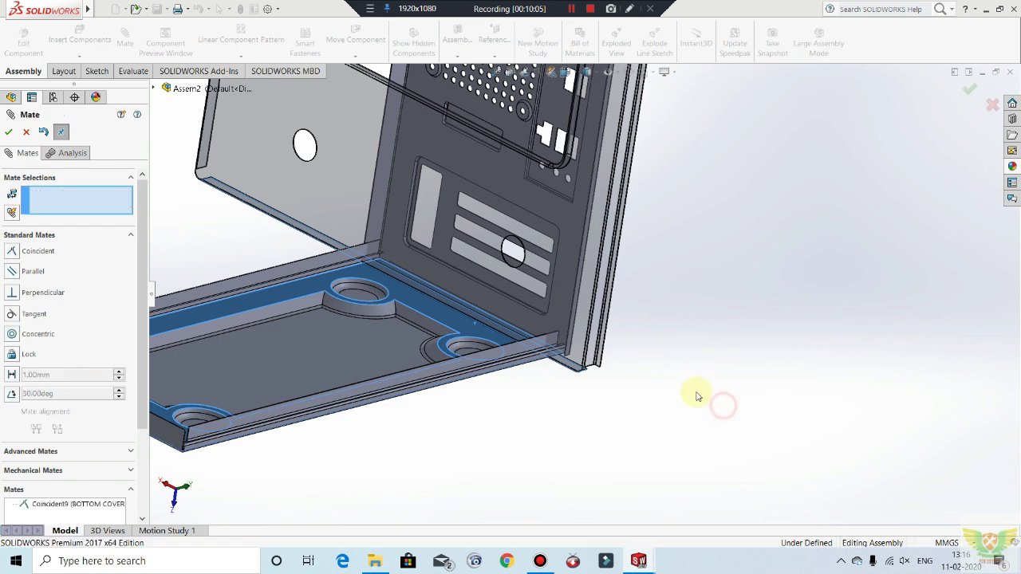
{"action": "key", "text": "Escape"}
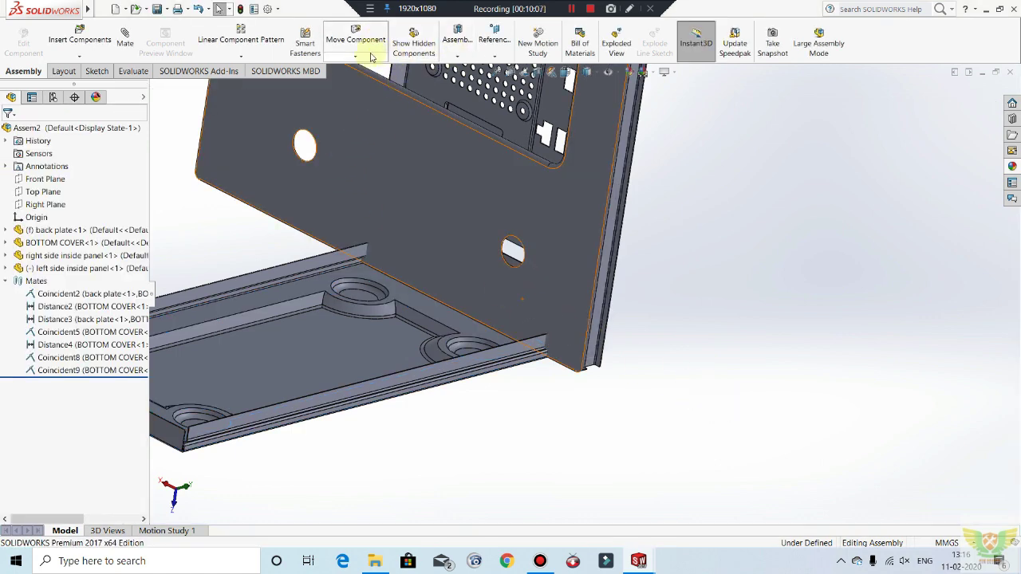
Step: Rotate the left side inside panel freely so its front flange turns toward the right side inside panel
{"action": "left_click", "coordinate": [375, 83]}
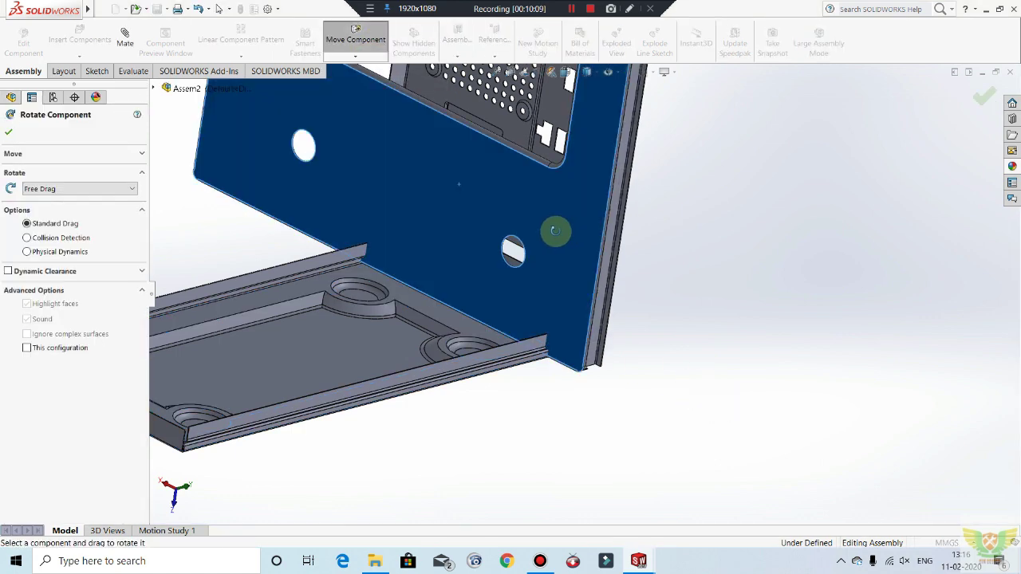
{"action": "left_click_drag", "start_coordinate": [527, 230], "coordinate": [441, 264]}
{"action": "key", "text": "Escape"}
{"action": "scroll", "coordinate": [620, 388], "scroll_direction": "up", "scroll_amount": 7}
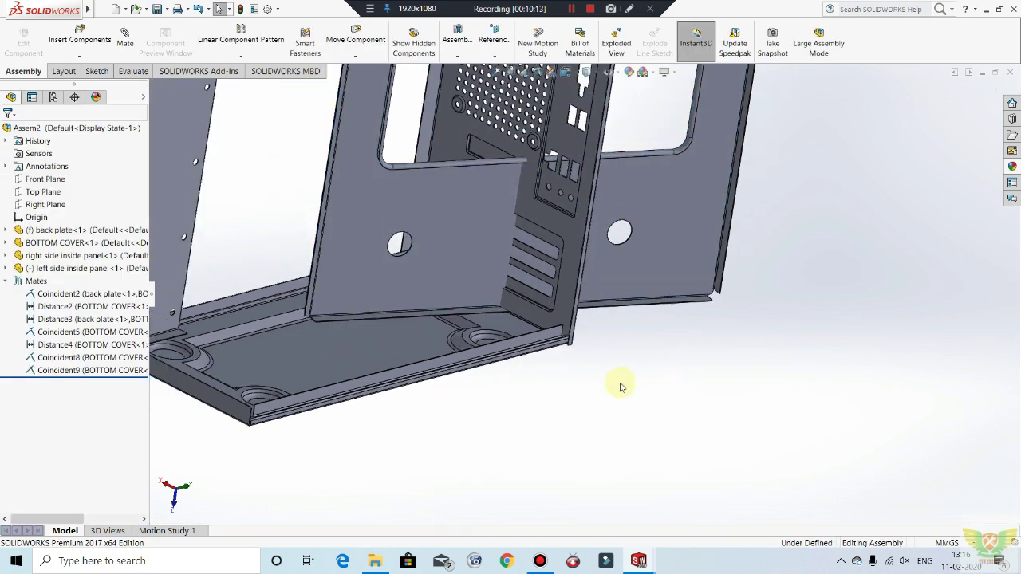
Step: Mate the left side inside panel's vertical front flange face coincident with the right side inside panel's matching flange face
{"action": "middle_click_drag", "start_coordinate": [548, 241], "coordinate": [511, 201]}
{"action": "scroll", "coordinate": [549, 226], "scroll_direction": "down", "scroll_amount": 3}
{"action": "scroll", "coordinate": [620, 189], "scroll_direction": "down", "scroll_amount": 5}
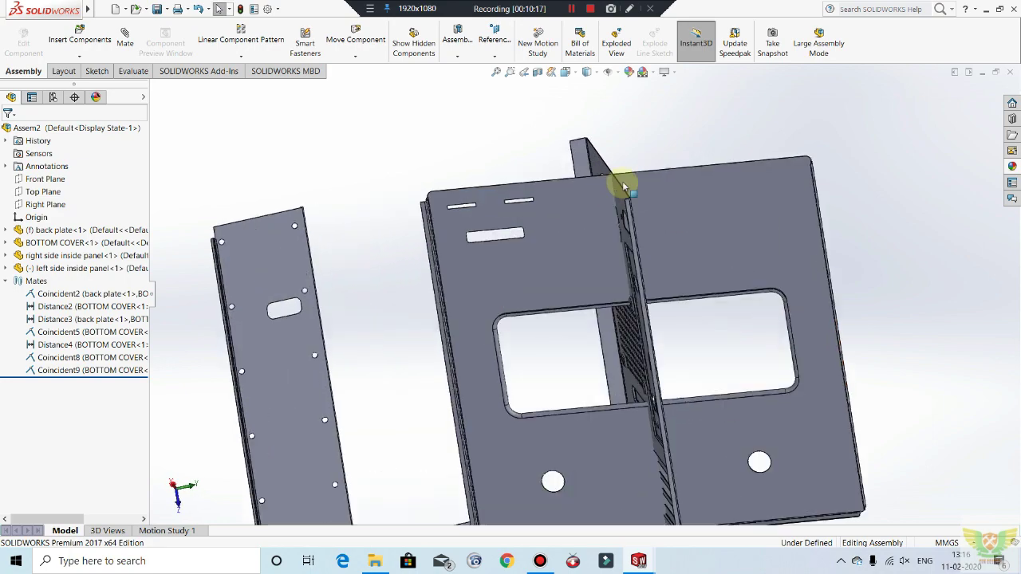
{"action": "middle_click_drag", "start_coordinate": [772, 252], "coordinate": [715, 227]}
{"action": "scroll", "coordinate": [681, 176], "scroll_direction": "up", "scroll_amount": 10}
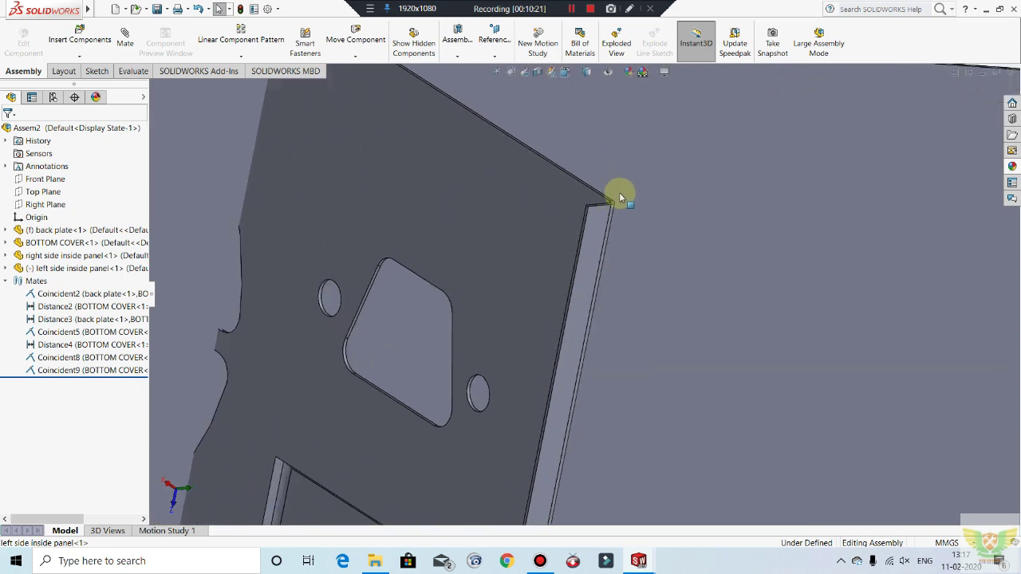
{"action": "scroll", "coordinate": [533, 276], "scroll_direction": "down", "scroll_amount": 10}
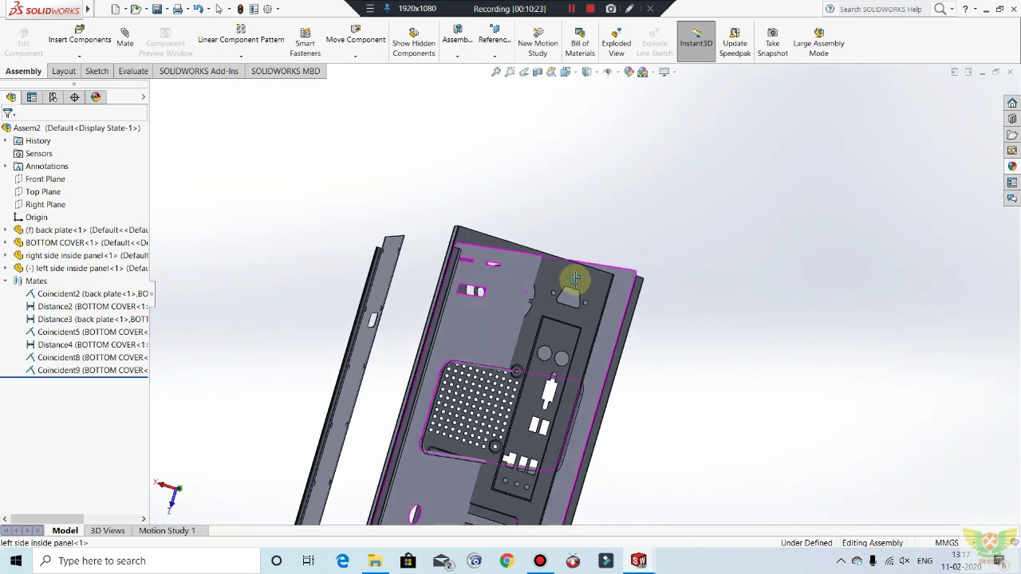
{"action": "scroll", "coordinate": [355, 277], "scroll_direction": "down", "scroll_amount": 5}
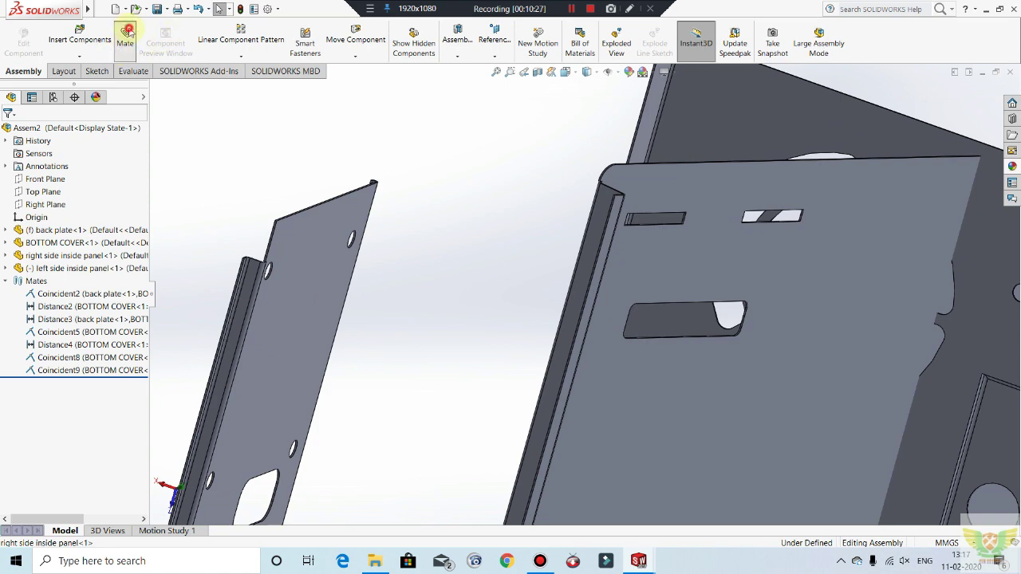
{"action": "left_click", "coordinate": [603, 210]}
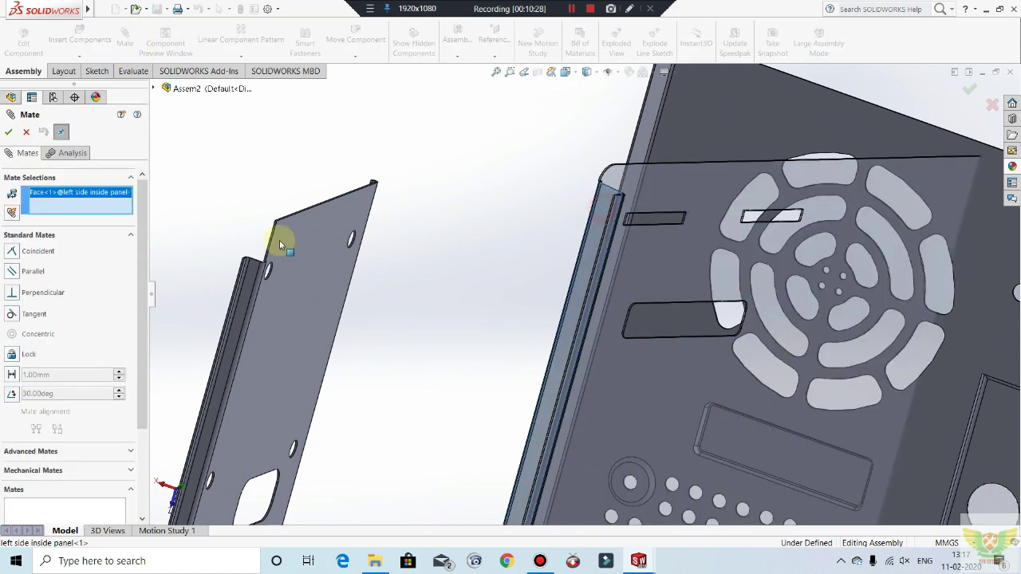
{"action": "left_click", "coordinate": [253, 279]}
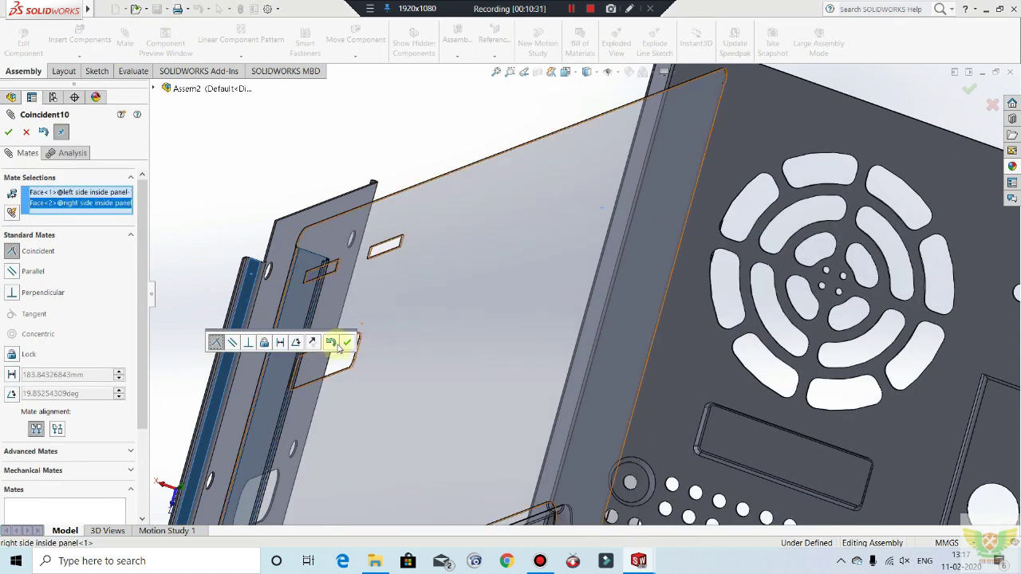
{"action": "left_click", "coordinate": [348, 342]}
Step: Mate the thin edge face of the left side inside panel's bottom flange coincident with the bottom cover's side flange
{"action": "scroll", "coordinate": [383, 275], "scroll_direction": "up", "scroll_amount": 8}
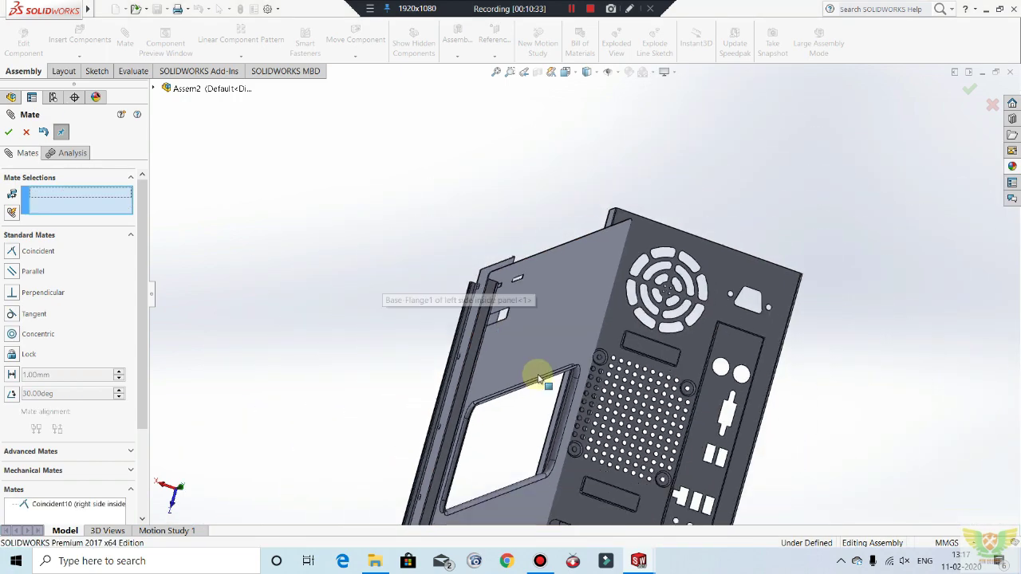
{"action": "scroll", "coordinate": [546, 423], "scroll_direction": "up", "scroll_amount": 2}
{"action": "scroll", "coordinate": [533, 434], "scroll_direction": "down", "scroll_amount": 11}
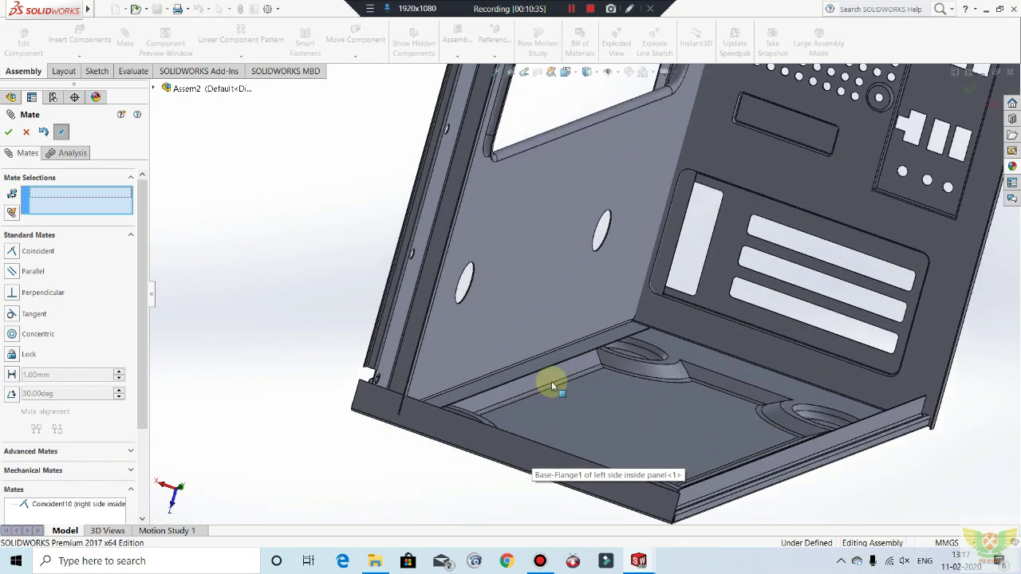
{"action": "scroll", "coordinate": [566, 325], "scroll_direction": "down", "scroll_amount": 3}
{"action": "scroll", "coordinate": [561, 318], "scroll_direction": "up", "scroll_amount": 5}
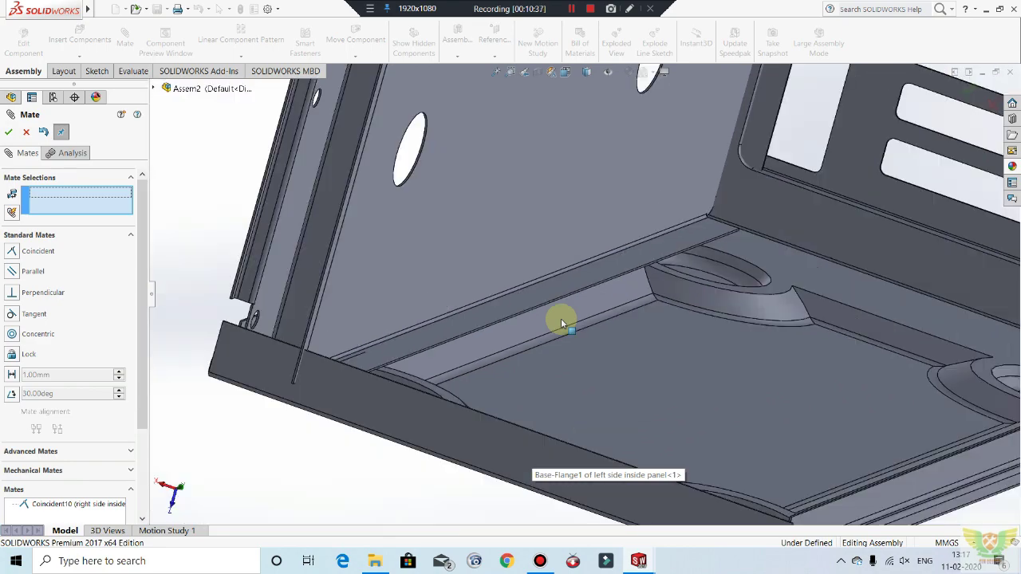
{"action": "scroll", "coordinate": [560, 319], "scroll_direction": "up", "scroll_amount": 5}
{"action": "scroll", "coordinate": [580, 251], "scroll_direction": "down", "scroll_amount": 2}
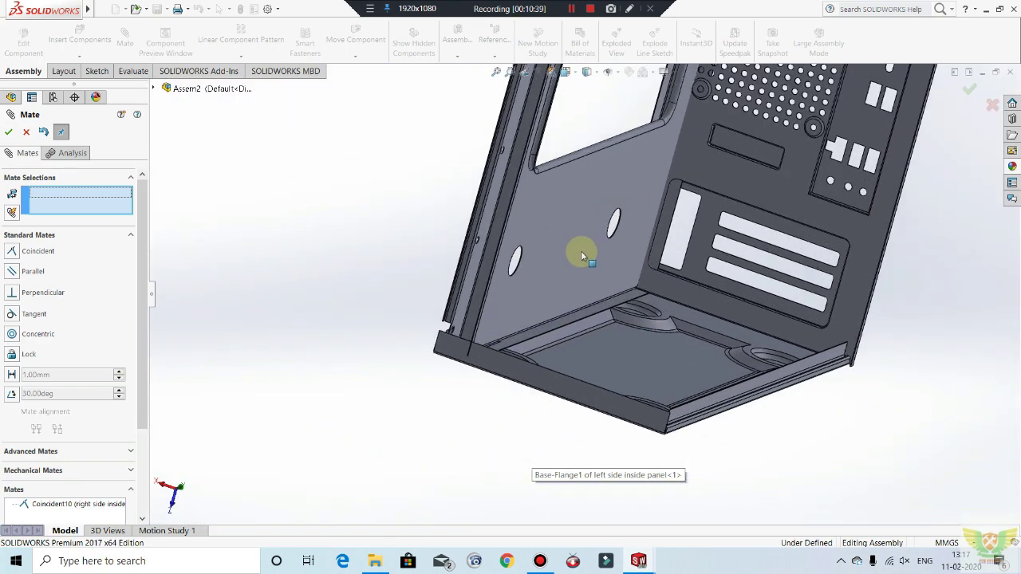
{"action": "middle_click_drag", "start_coordinate": [610, 309], "coordinate": [592, 318]}
{"action": "scroll", "coordinate": [592, 317], "scroll_direction": "down", "scroll_amount": 6}
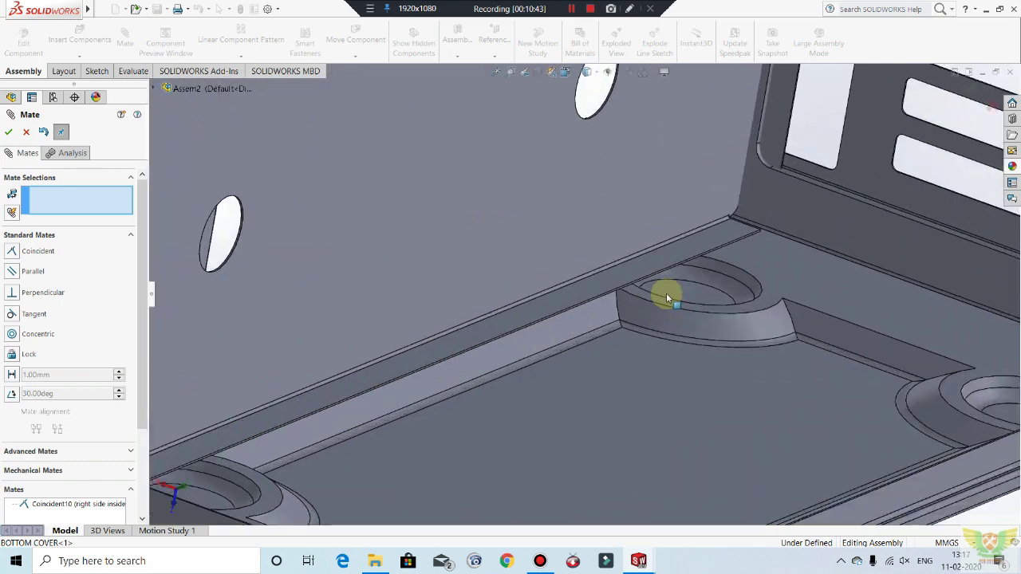
{"action": "scroll", "coordinate": [593, 301], "scroll_direction": "down", "scroll_amount": 3}
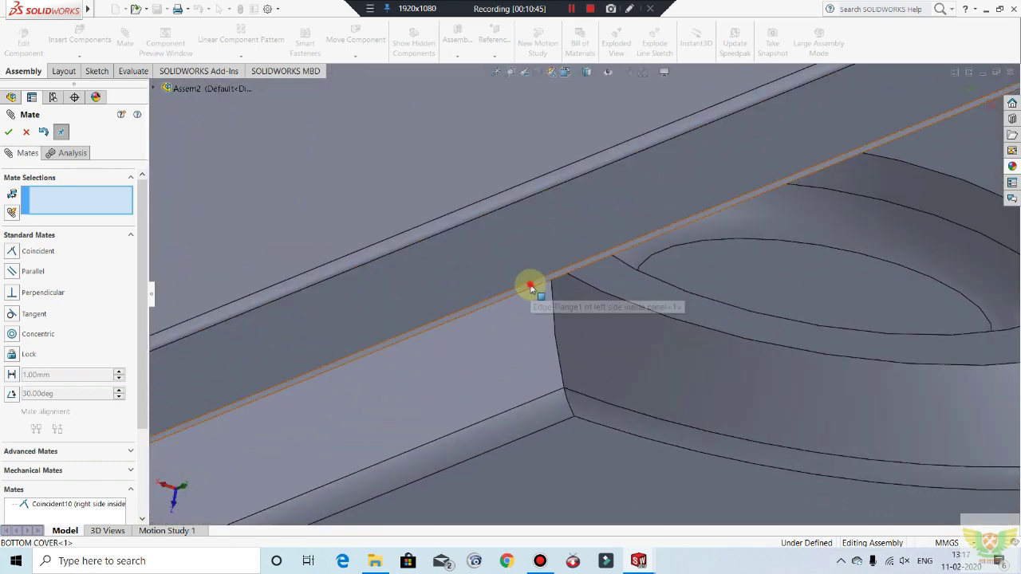
{"action": "left_click", "coordinate": [552, 310]}
{"action": "scroll", "coordinate": [552, 309], "scroll_direction": "up", "scroll_amount": 5}
{"action": "middle_click_drag", "start_coordinate": [586, 312], "coordinate": [1018, 527]}
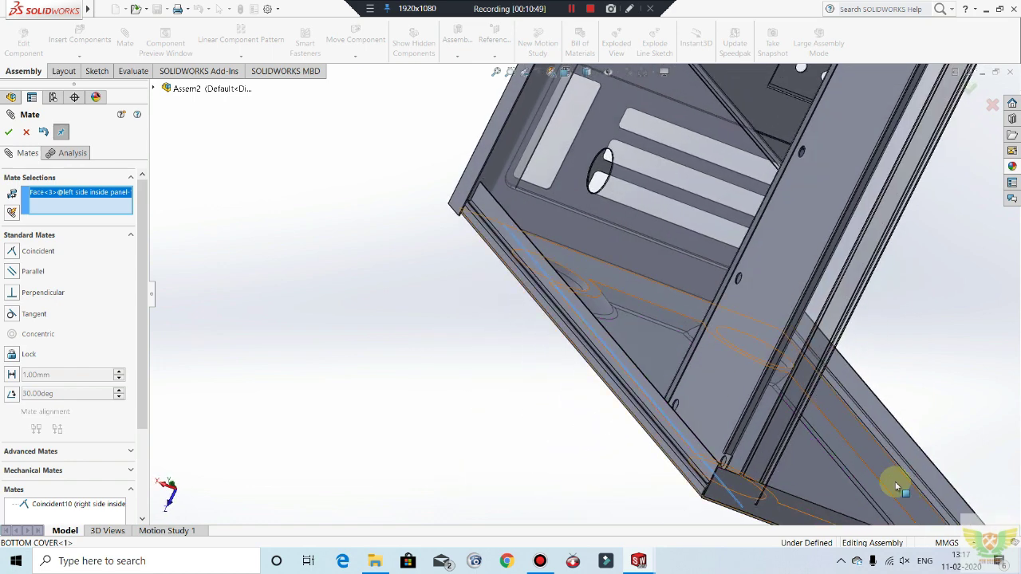
{"action": "left_click", "coordinate": [894, 456]}
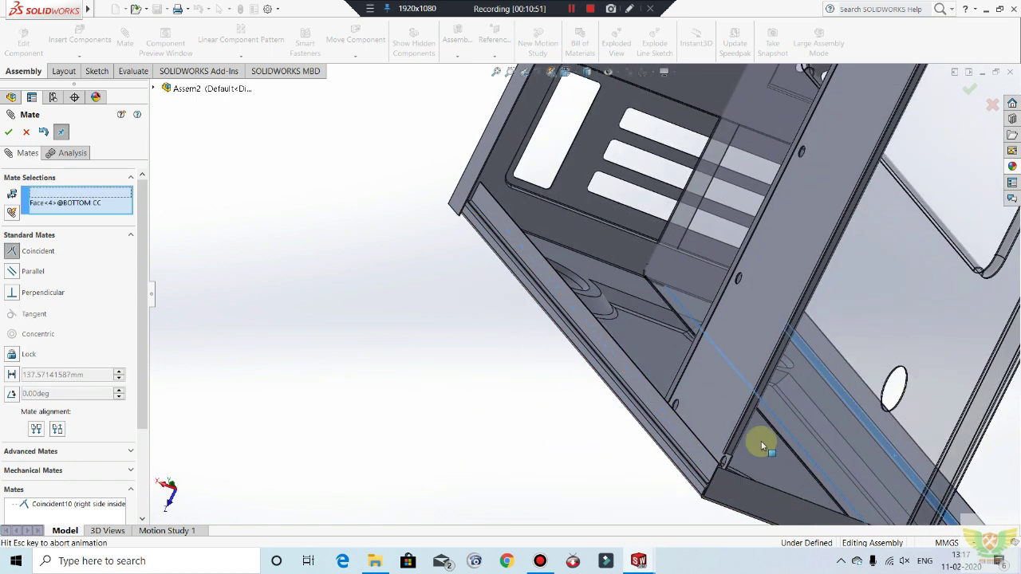
{"action": "left_click", "coordinate": [883, 452]}
{"action": "scroll", "coordinate": [887, 466], "scroll_direction": "up", "scroll_amount": 6}
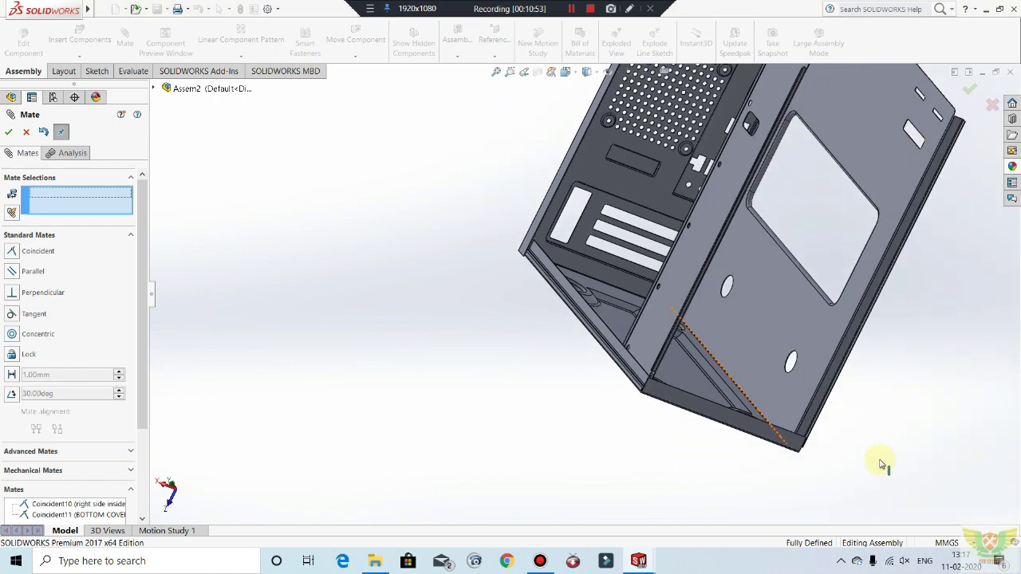
Step: Examine how the left side inside panel's bottom flange sits against the bottom cover, and close the Mate command
{"action": "middle_click_drag", "start_coordinate": [848, 449], "coordinate": [743, 319]}
{"action": "scroll", "coordinate": [672, 371], "scroll_direction": "down", "scroll_amount": 3}
{"action": "scroll", "coordinate": [672, 371], "scroll_direction": "down", "scroll_amount": 8}
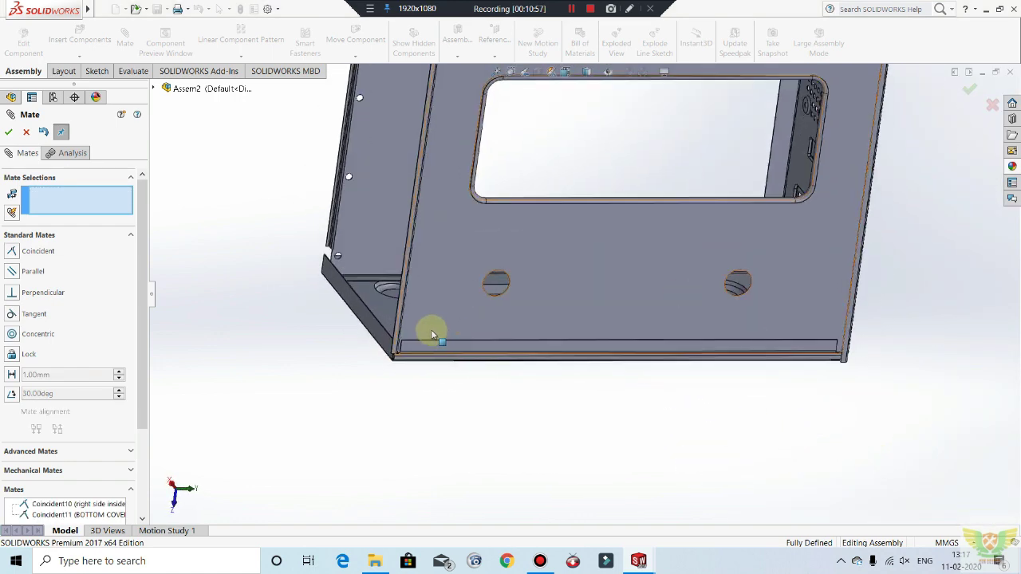
{"action": "middle_click_drag", "start_coordinate": [450, 385], "coordinate": [438, 300]}
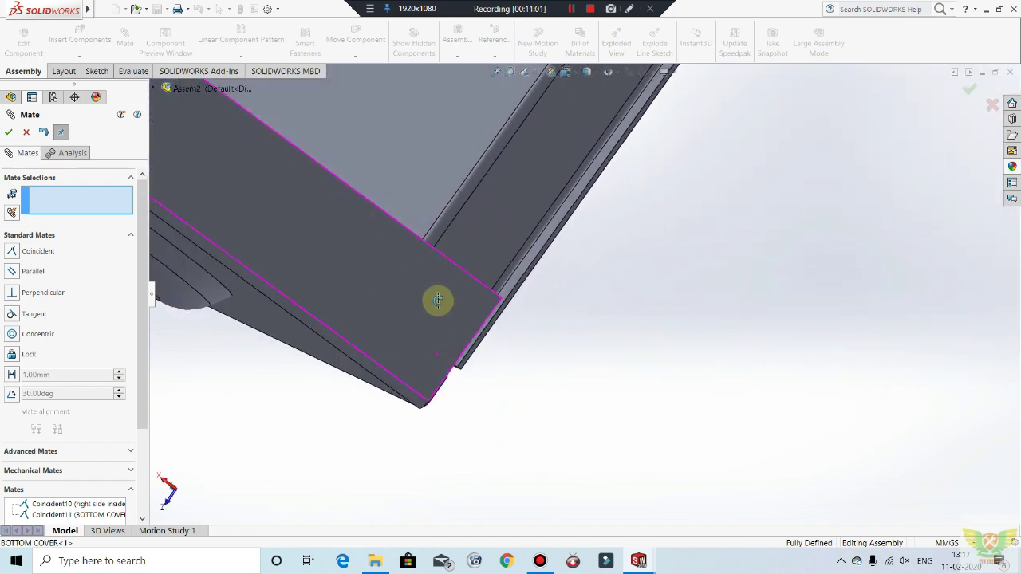
{"action": "key", "text": "Escape"}
{"action": "middle_click_drag", "start_coordinate": [458, 353], "coordinate": [491, 433]}
{"action": "scroll", "coordinate": [491, 434], "scroll_direction": "up", "scroll_amount": 8}
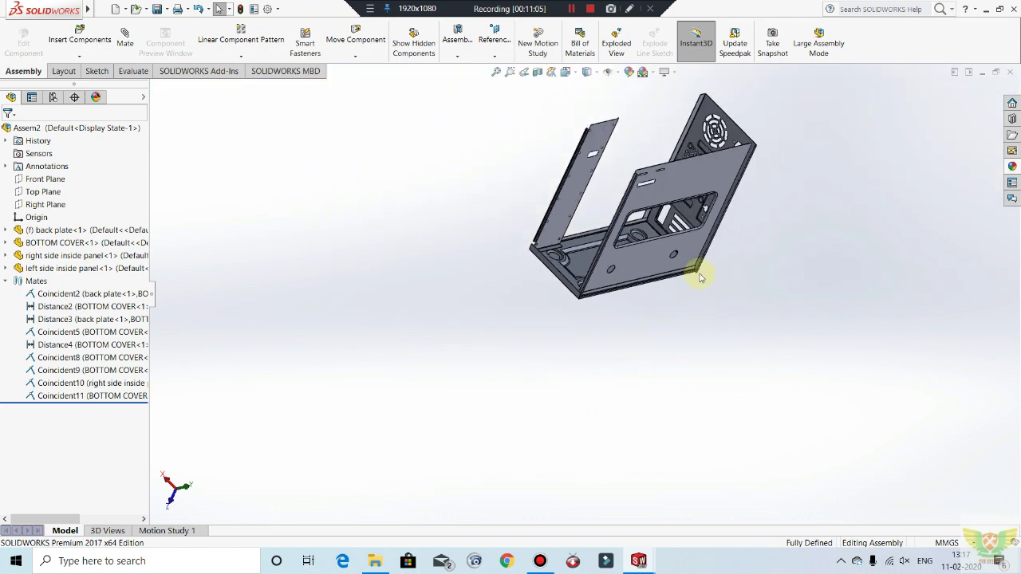
Step: Examine the overall fit of the back plate, bottom cover and both side inside panels from several directions
{"action": "scroll", "coordinate": [753, 140], "scroll_direction": "down", "scroll_amount": 5}
{"action": "middle_click_drag", "start_coordinate": [768, 155], "coordinate": [752, 178]}
{"action": "scroll", "coordinate": [755, 177], "scroll_direction": "down", "scroll_amount": 4}
{"action": "scroll", "coordinate": [707, 228], "scroll_direction": "up", "scroll_amount": 5}
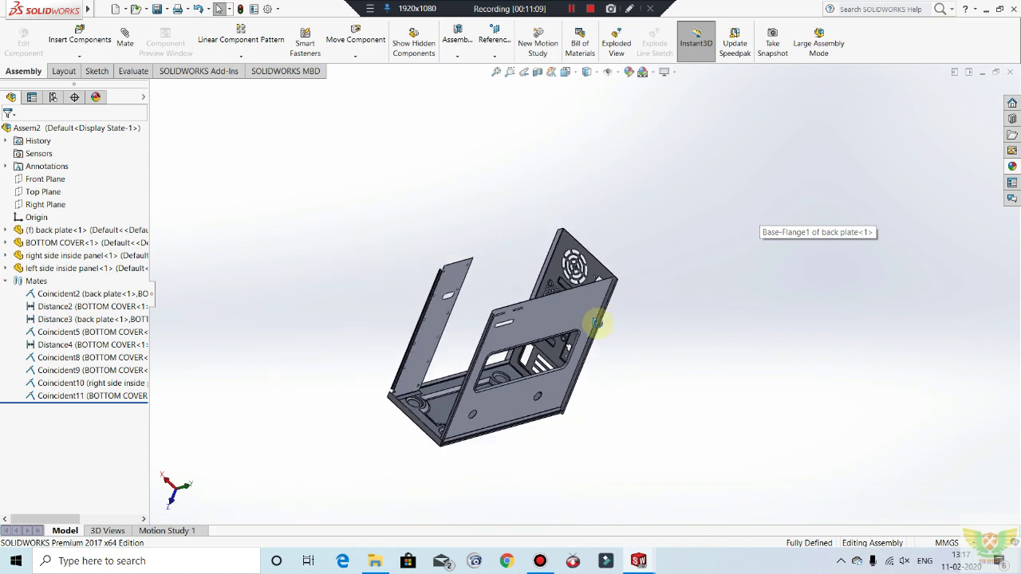
{"action": "middle_click_drag", "start_coordinate": [598, 319], "coordinate": [546, 392]}
{"action": "scroll", "coordinate": [508, 386], "scroll_direction": "down", "scroll_amount": 4}
{"action": "scroll", "coordinate": [508, 386], "scroll_direction": "up", "scroll_amount": 2}
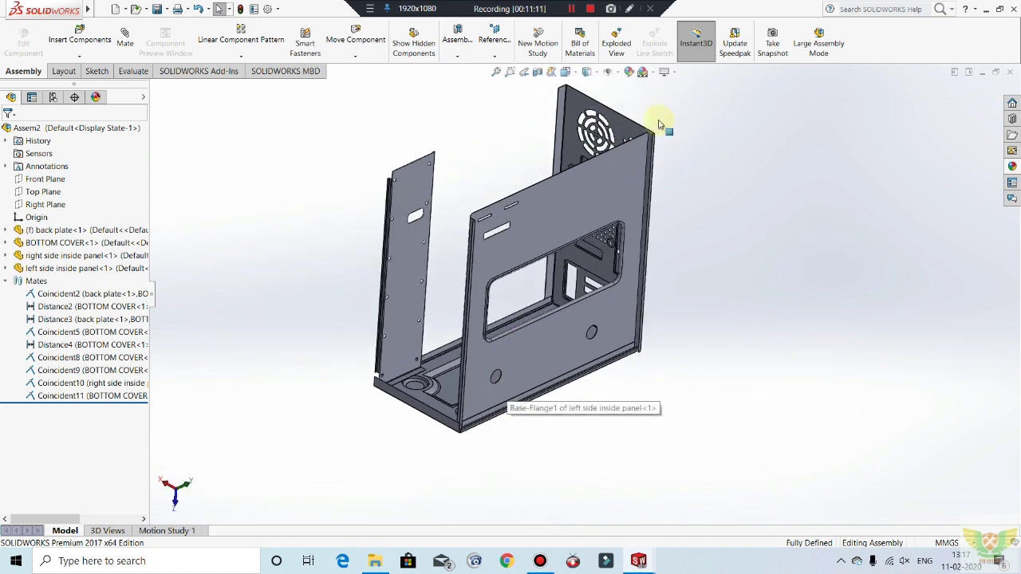
{"action": "scroll", "coordinate": [604, 269], "scroll_direction": "up", "scroll_amount": 2}
{"action": "middle_click_drag", "start_coordinate": [604, 269], "coordinate": [590, 235]}
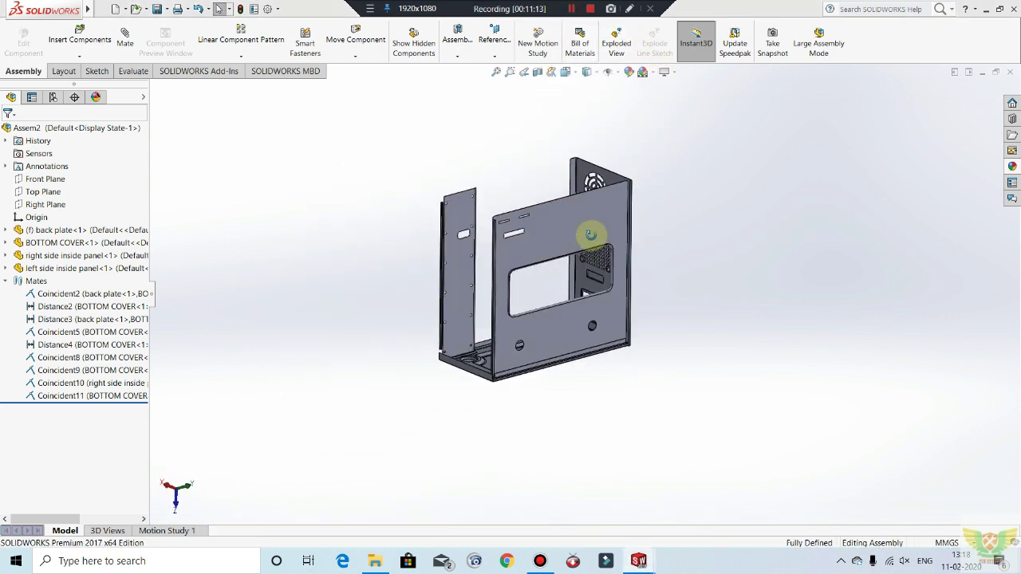
{"action": "scroll", "coordinate": [481, 252], "scroll_direction": "down", "scroll_amount": 4}
{"action": "middle_click_drag", "start_coordinate": [496, 319], "coordinate": [595, 450]}
{"action": "scroll", "coordinate": [597, 451], "scroll_direction": "up", "scroll_amount": 5}
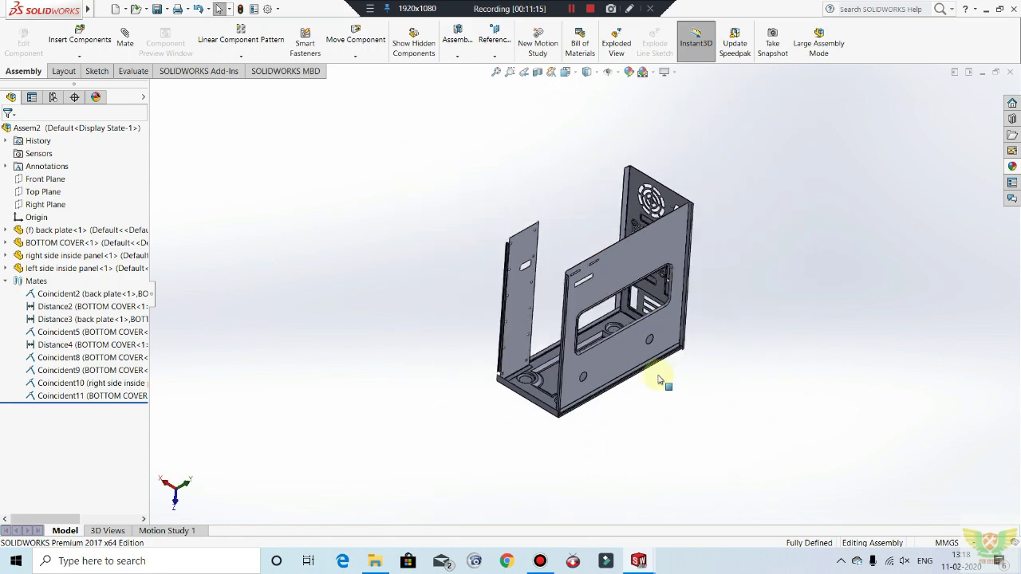
Step: Examine the rear lower corner where the left side inside panel, bottom cover and back plate meet
{"action": "middle_click_drag", "start_coordinate": [661, 378], "coordinate": [654, 360]}
{"action": "scroll", "coordinate": [653, 359], "scroll_direction": "down", "scroll_amount": 4}
{"action": "scroll", "coordinate": [645, 360], "scroll_direction": "down", "scroll_amount": 6}
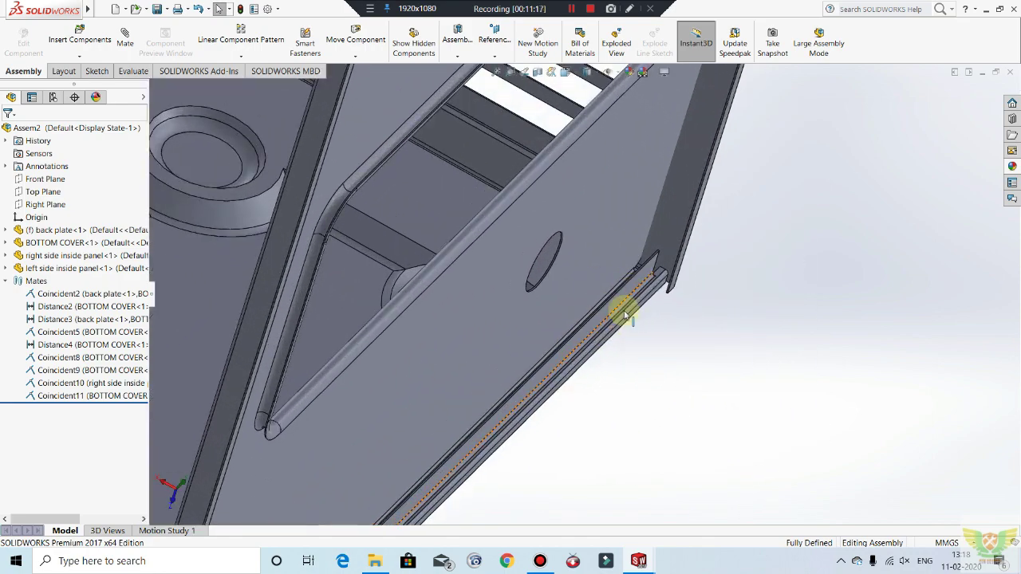
{"action": "scroll", "coordinate": [614, 338], "scroll_direction": "up", "scroll_amount": 4}
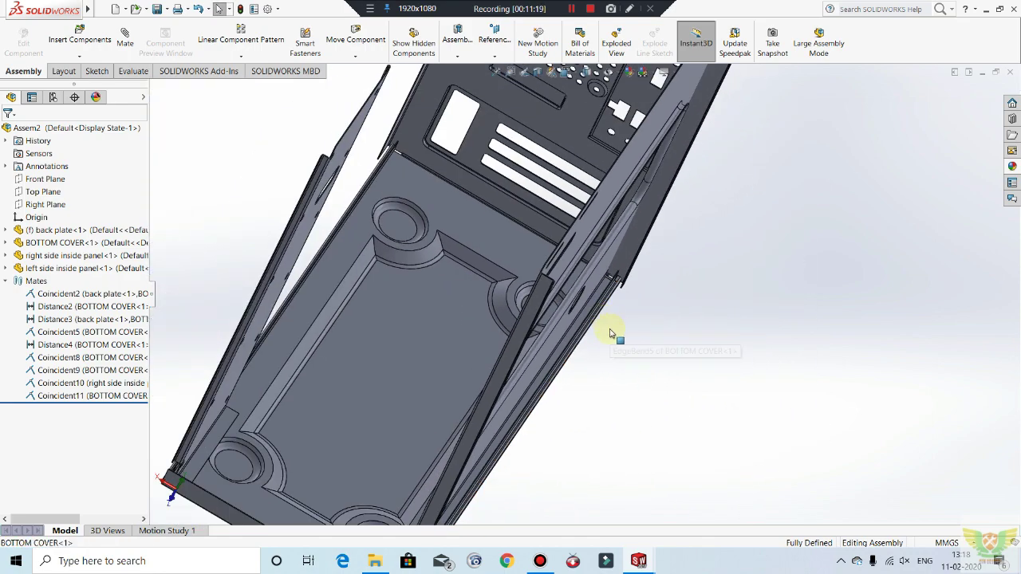
{"action": "scroll", "coordinate": [604, 296], "scroll_direction": "down", "scroll_amount": 5}
{"action": "scroll", "coordinate": [592, 303], "scroll_direction": "up", "scroll_amount": 2}
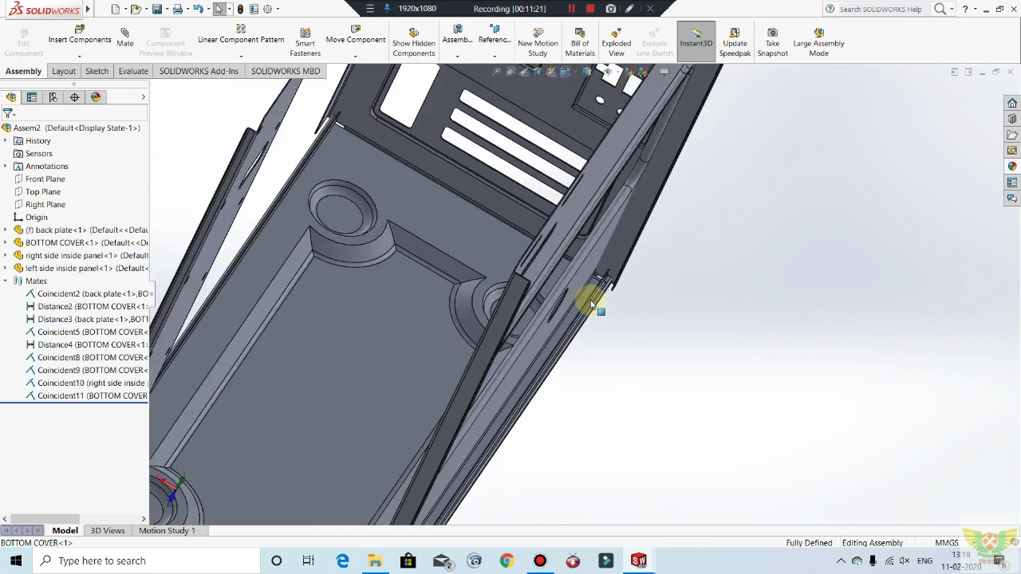
{"action": "scroll", "coordinate": [610, 325], "scroll_direction": "up", "scroll_amount": 6}
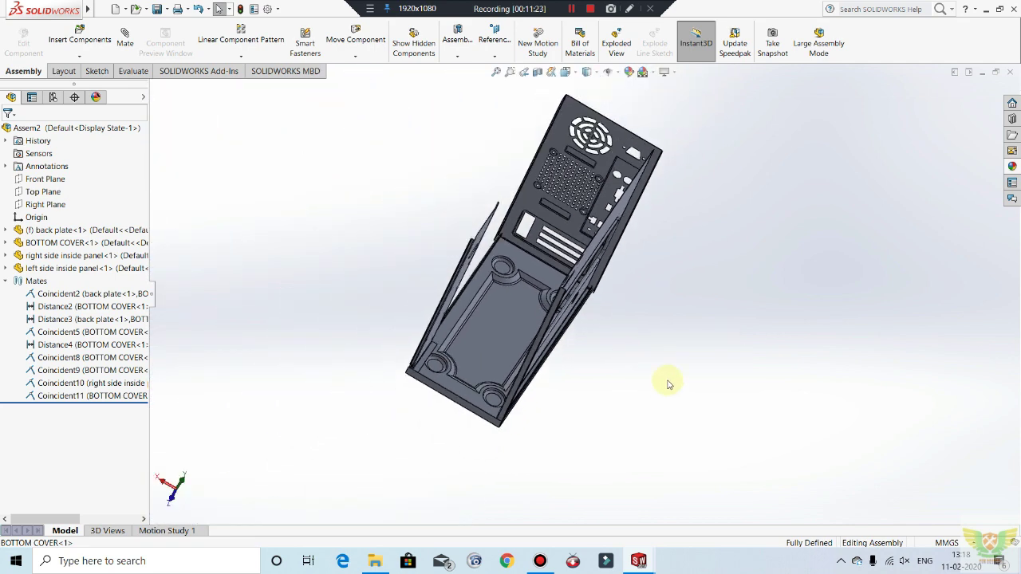
{"action": "middle_click_drag", "start_coordinate": [668, 383], "coordinate": [605, 192]}
{"action": "left_click", "coordinate": [569, 8]}
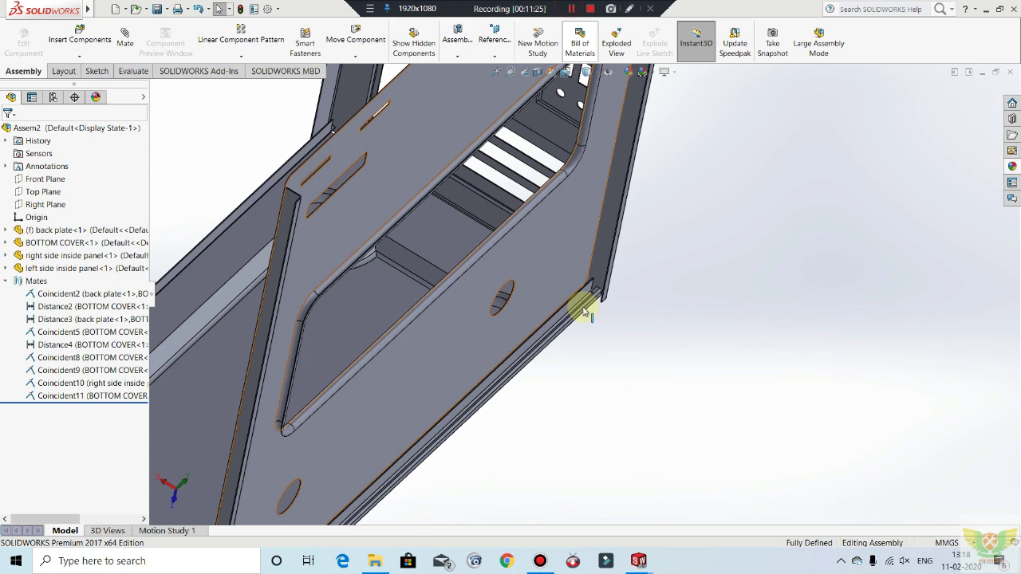
{"action": "scroll", "coordinate": [588, 294], "scroll_direction": "down", "scroll_amount": 6}
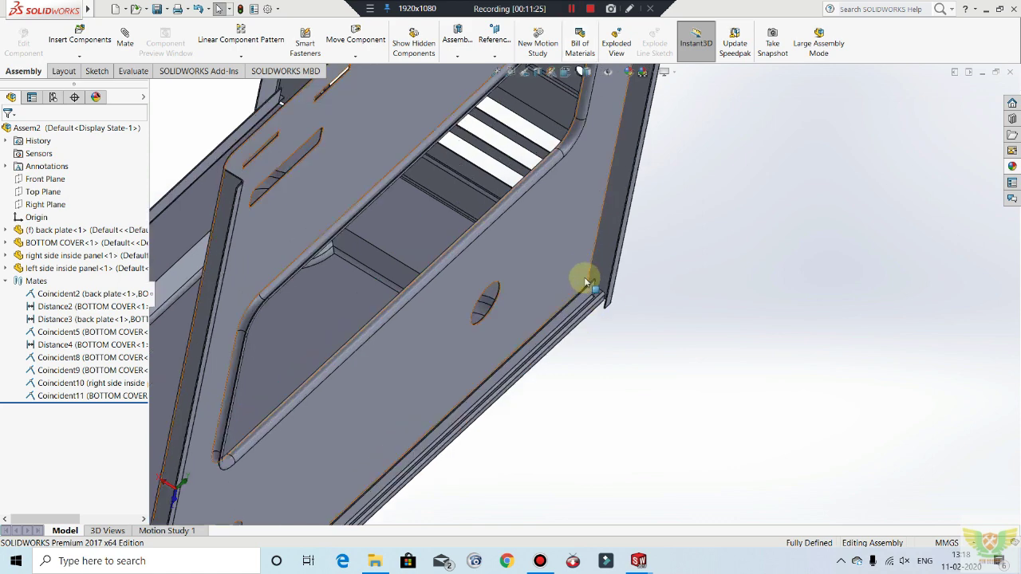
{"action": "scroll", "coordinate": [588, 297], "scroll_direction": "down", "scroll_amount": 2}
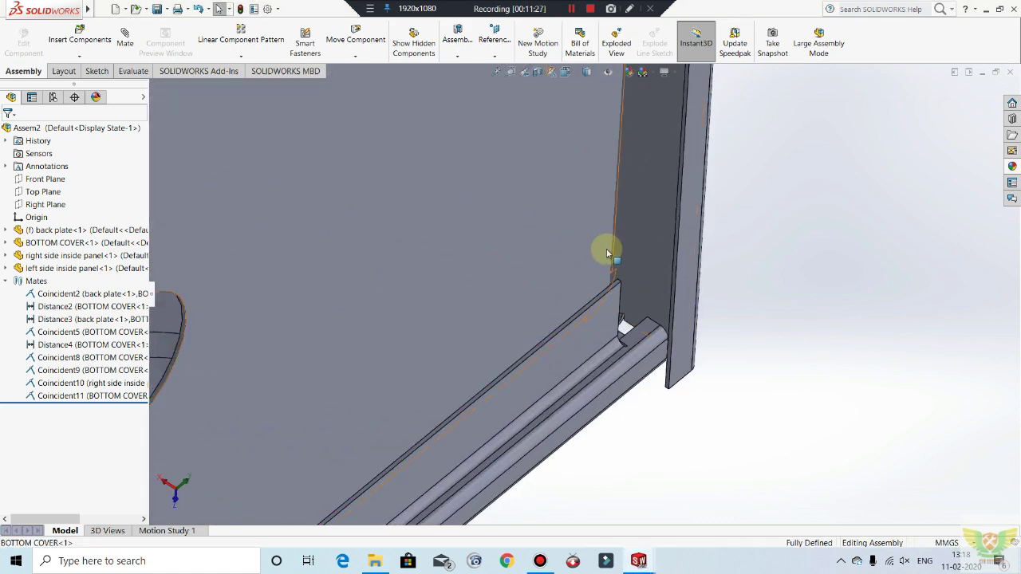
{"action": "scroll", "coordinate": [631, 278], "scroll_direction": "up", "scroll_amount": 4}
{"action": "middle_click_drag", "start_coordinate": [631, 279], "coordinate": [623, 177]}
{"action": "scroll", "coordinate": [604, 311], "scroll_direction": "up", "scroll_amount": 8}
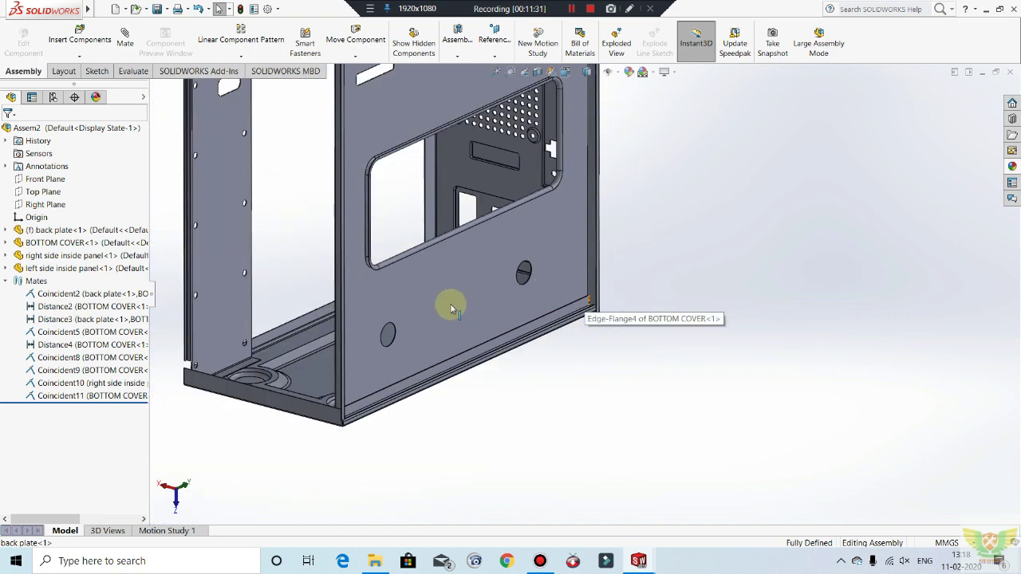
Step: Examine the front end of the bottom cover and the lower edges of both side inside panels
{"action": "scroll", "coordinate": [364, 369], "scroll_direction": "down", "scroll_amount": 2}
{"action": "middle_click_drag", "start_coordinate": [365, 372], "coordinate": [416, 448]}
{"action": "scroll", "coordinate": [337, 396], "scroll_direction": "up", "scroll_amount": 5}
{"action": "middle_click_drag", "start_coordinate": [315, 346], "coordinate": [249, 299]}
{"action": "scroll", "coordinate": [248, 298], "scroll_direction": "down", "scroll_amount": 8}
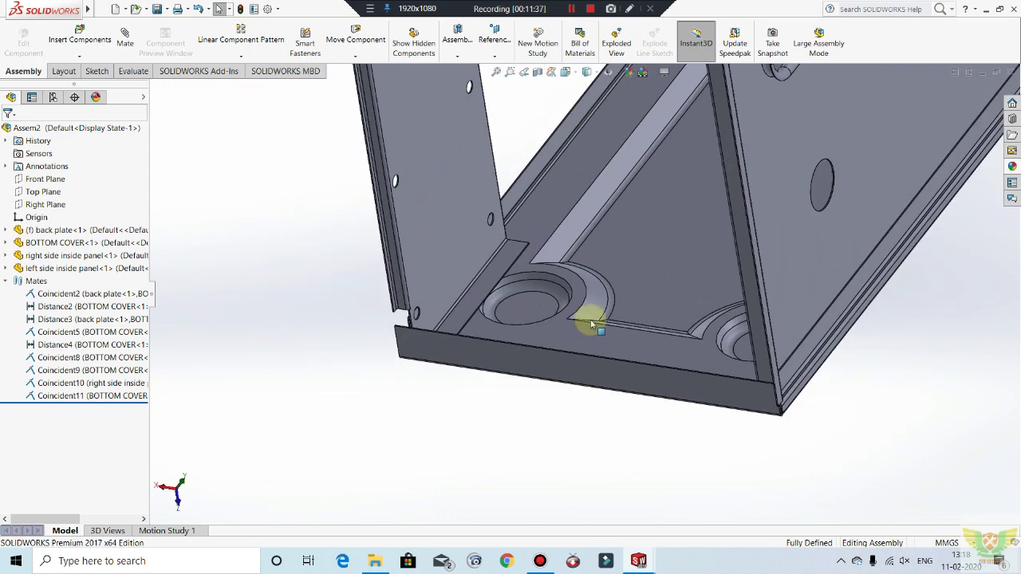
{"action": "middle_click_drag", "start_coordinate": [633, 290], "coordinate": [677, 308]}
{"action": "scroll", "coordinate": [706, 325], "scroll_direction": "up", "scroll_amount": 5}
{"action": "scroll", "coordinate": [864, 215], "scroll_direction": "up", "scroll_amount": 2}
{"action": "middle_click_drag", "start_coordinate": [868, 218], "coordinate": [894, 248]}
{"action": "scroll", "coordinate": [530, 331], "scroll_direction": "down", "scroll_amount": 4}
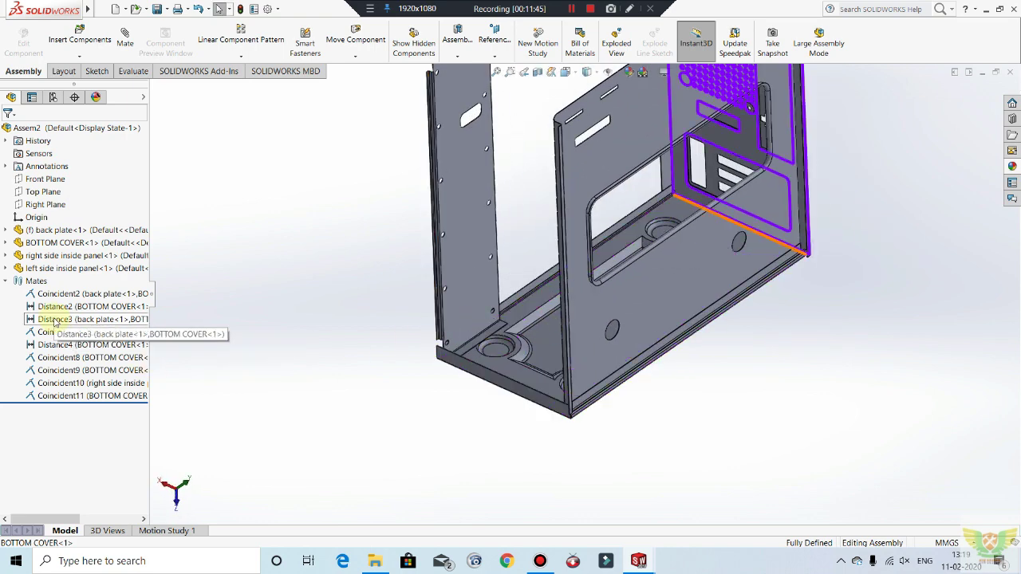
Step: Set the Distance3 mate between the back plate and the bottom cover to 2 mm
{"action": "left_click", "coordinate": [55, 319]}
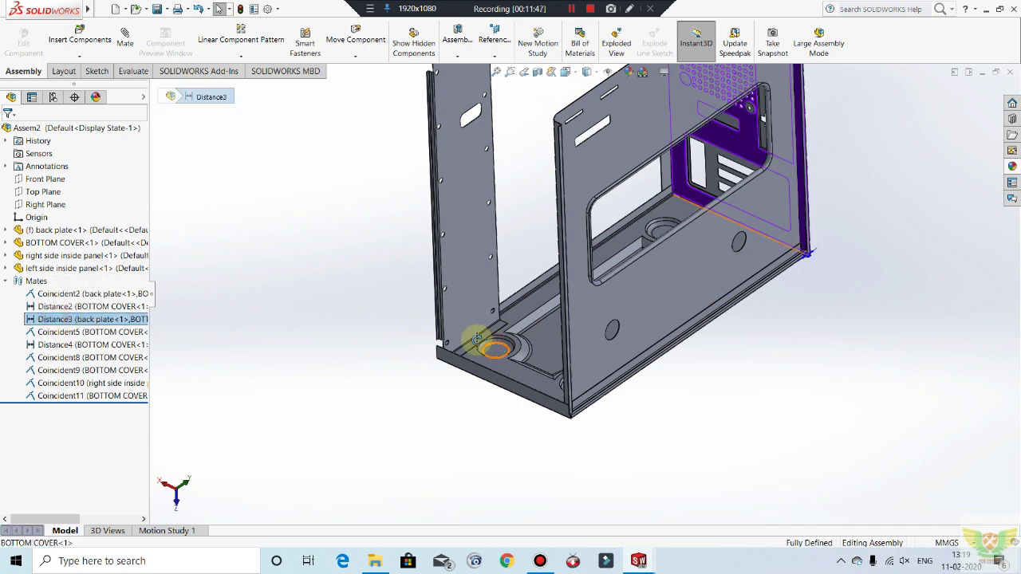
{"action": "scroll", "coordinate": [597, 330], "scroll_direction": "down", "scroll_amount": 3}
{"action": "scroll", "coordinate": [927, 216], "scroll_direction": "down", "scroll_amount": 3}
{"action": "scroll", "coordinate": [836, 234], "scroll_direction": "down", "scroll_amount": 3}
{"action": "scroll", "coordinate": [735, 272], "scroll_direction": "down", "scroll_amount": 2}
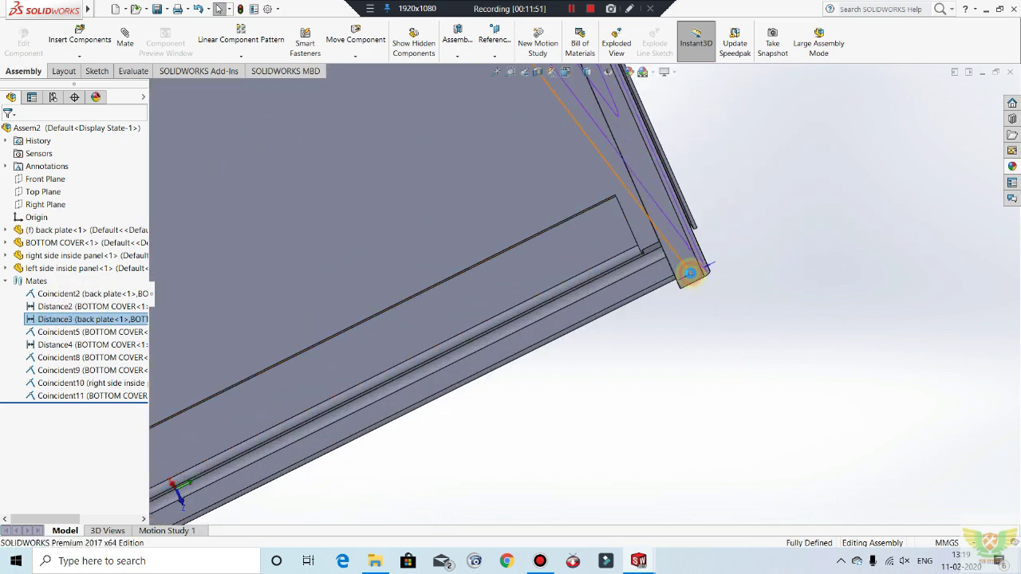
{"action": "double_click", "coordinate": [690, 273]}
{"action": "key", "text": "Return"}
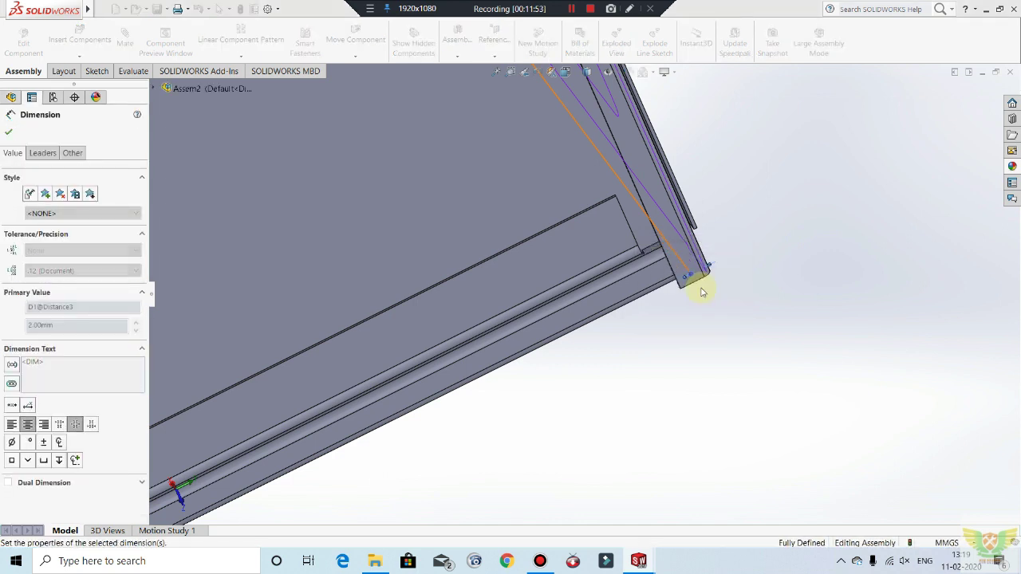
{"action": "left_click", "coordinate": [730, 303]}
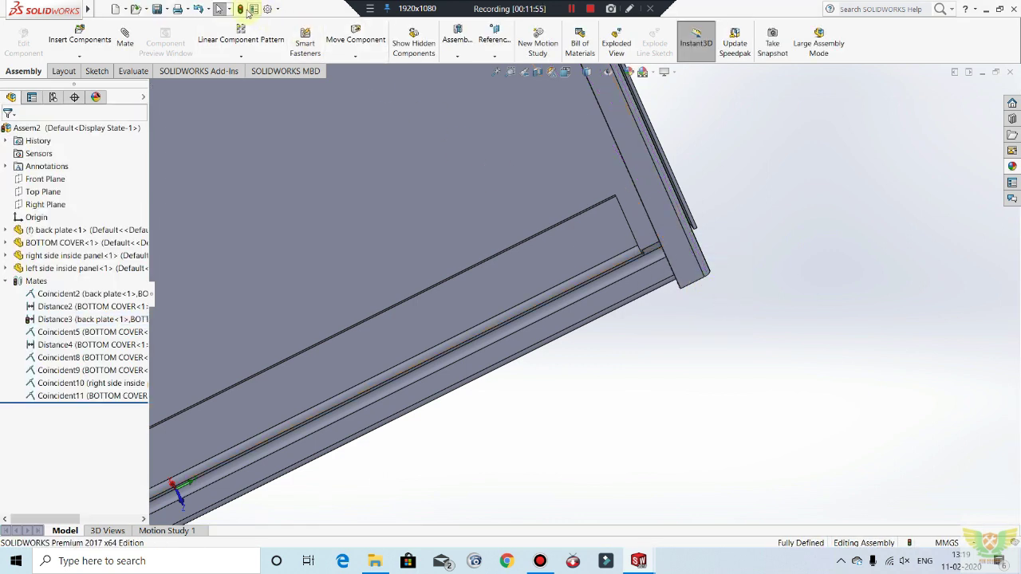
Step: Edit the Distance3 mate between the back plate and the bottom cover to 4 mm and close the mate editing
{"action": "scroll", "coordinate": [728, 278], "scroll_direction": "down", "scroll_amount": 10}
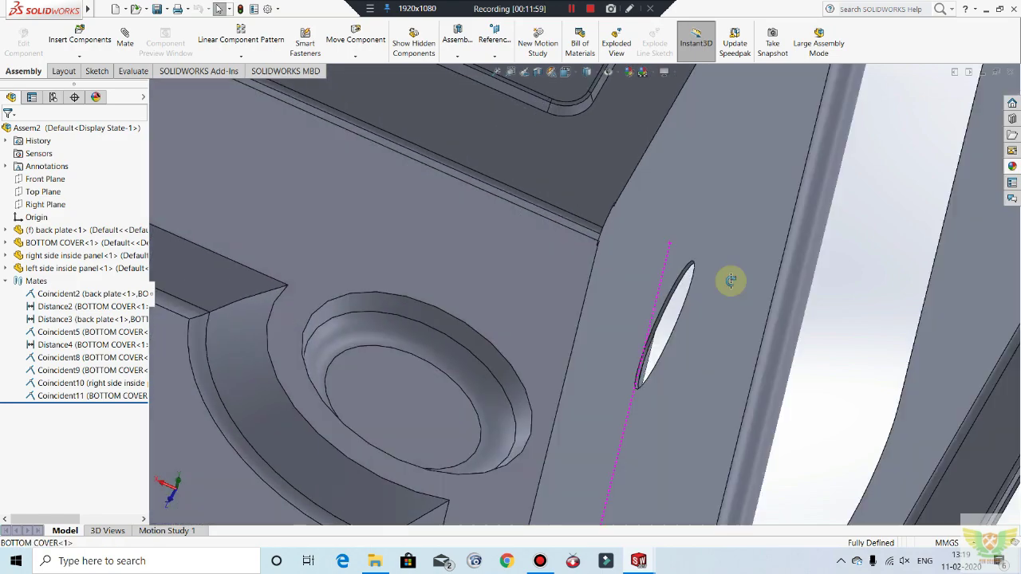
{"action": "middle_click_drag", "start_coordinate": [731, 281], "coordinate": [266, 359]}
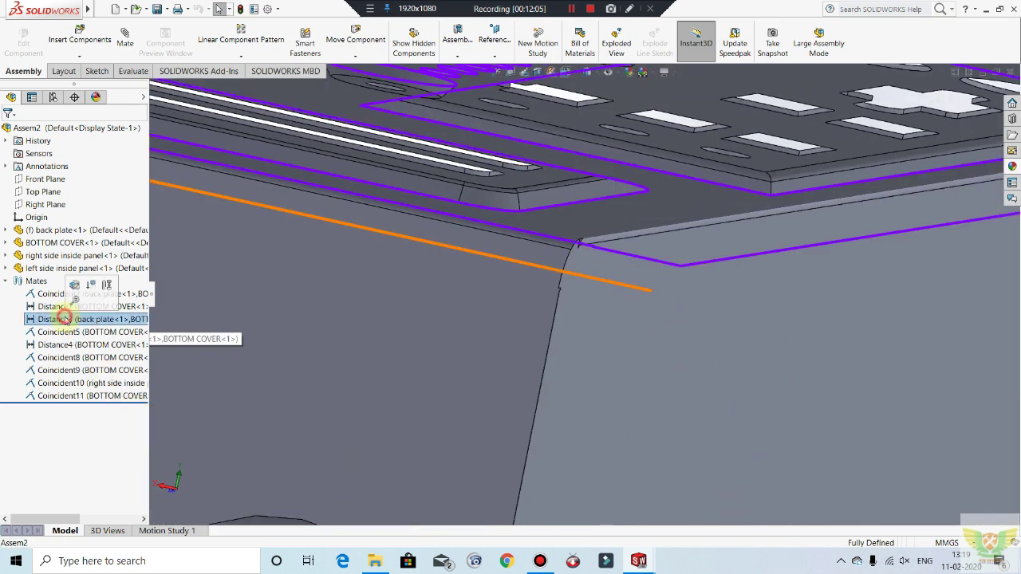
{"action": "left_click", "coordinate": [386, 355]}
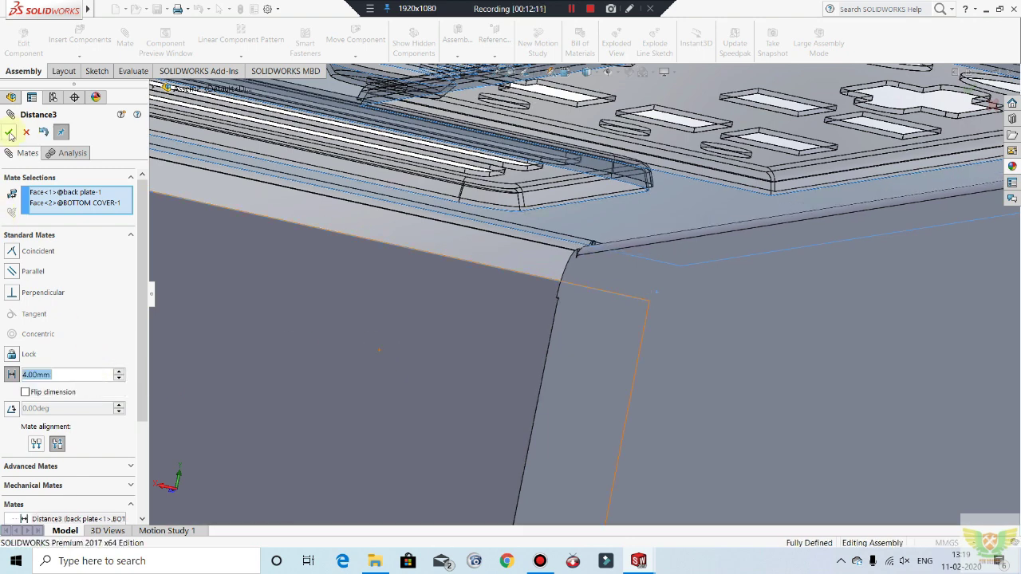
{"action": "scroll", "coordinate": [531, 244], "scroll_direction": "up", "scroll_amount": 5}
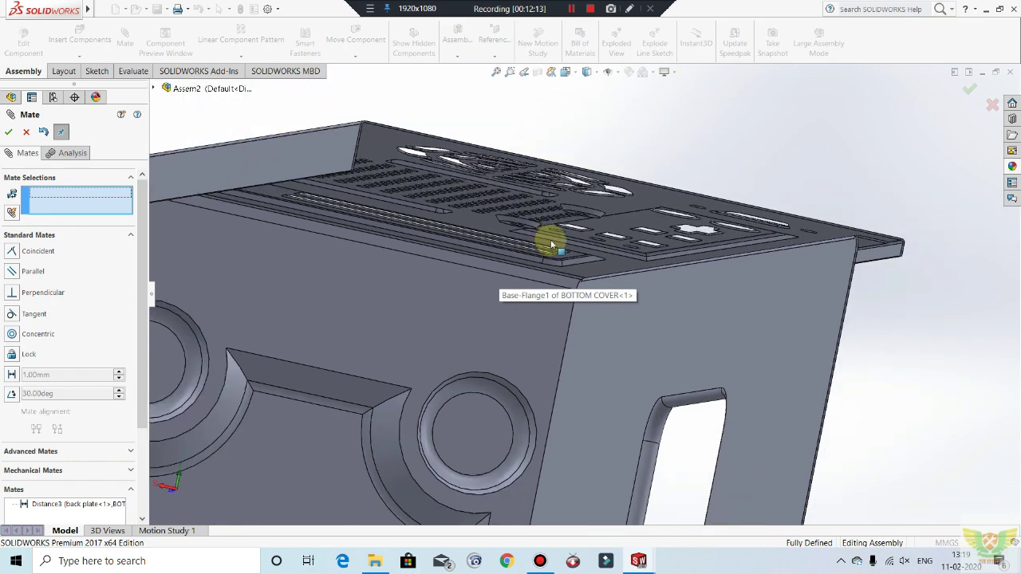
{"action": "scroll", "coordinate": [577, 269], "scroll_direction": "up", "scroll_amount": 2}
{"action": "left_click", "coordinate": [6, 132]}
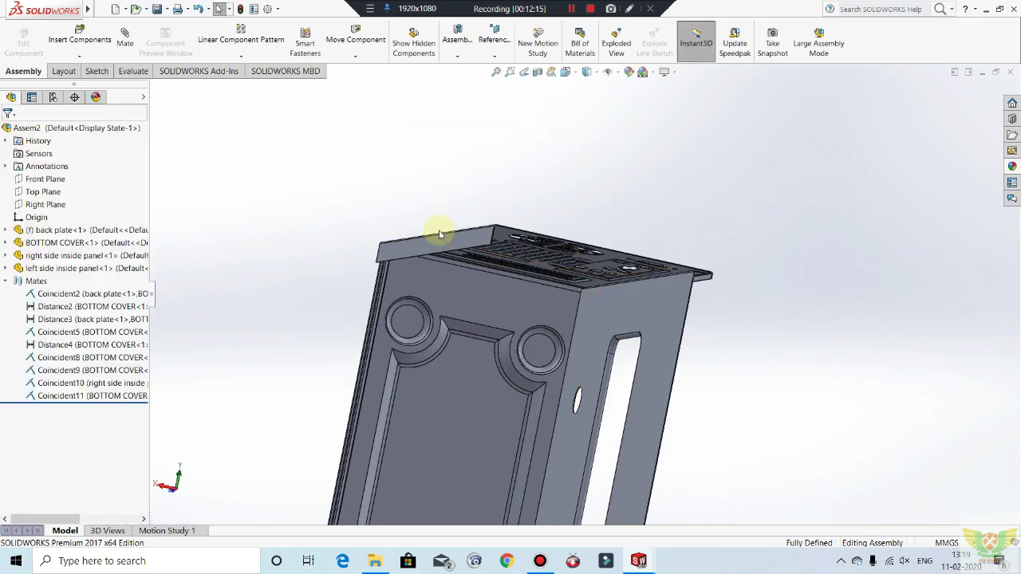
Step: Examine in the Assem1 reference how the top plate fits over the left side inside panel and back plate, and return to Assem2
{"action": "scroll", "coordinate": [541, 263], "scroll_direction": "up", "scroll_amount": 5}
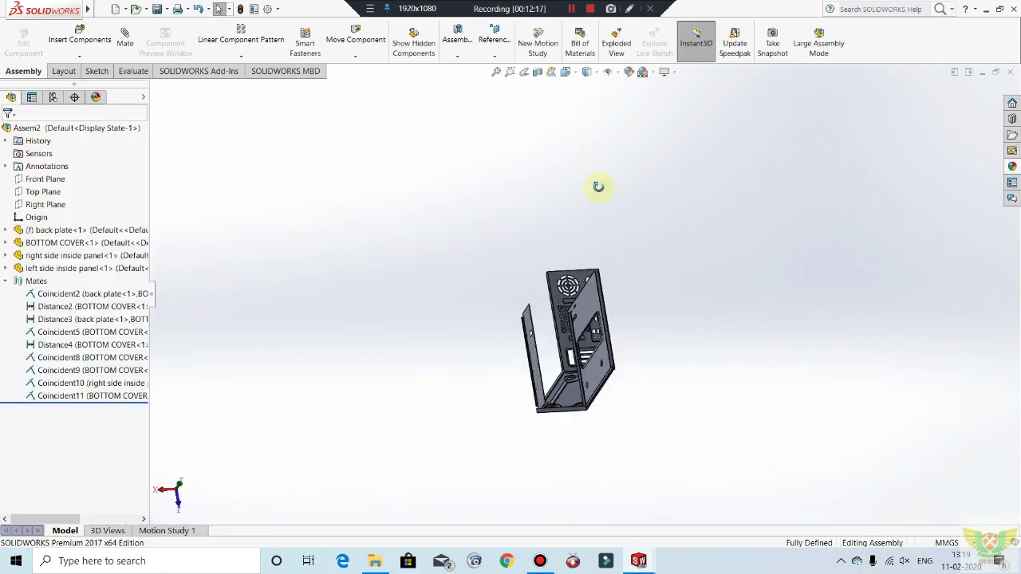
{"action": "middle_click_drag", "start_coordinate": [568, 343], "coordinate": [666, 428]}
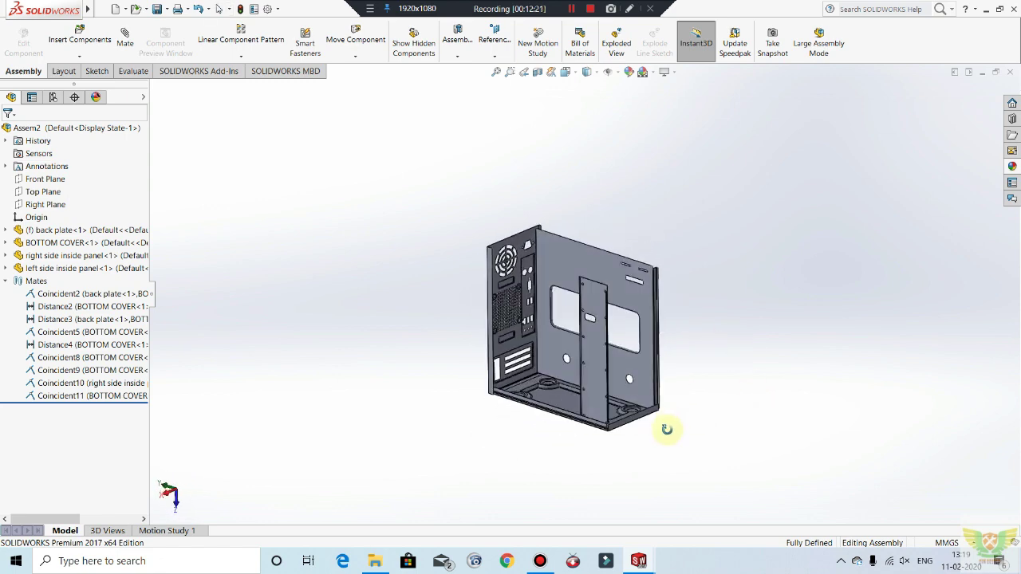
{"action": "scroll", "coordinate": [632, 372], "scroll_direction": "down", "scroll_amount": 3}
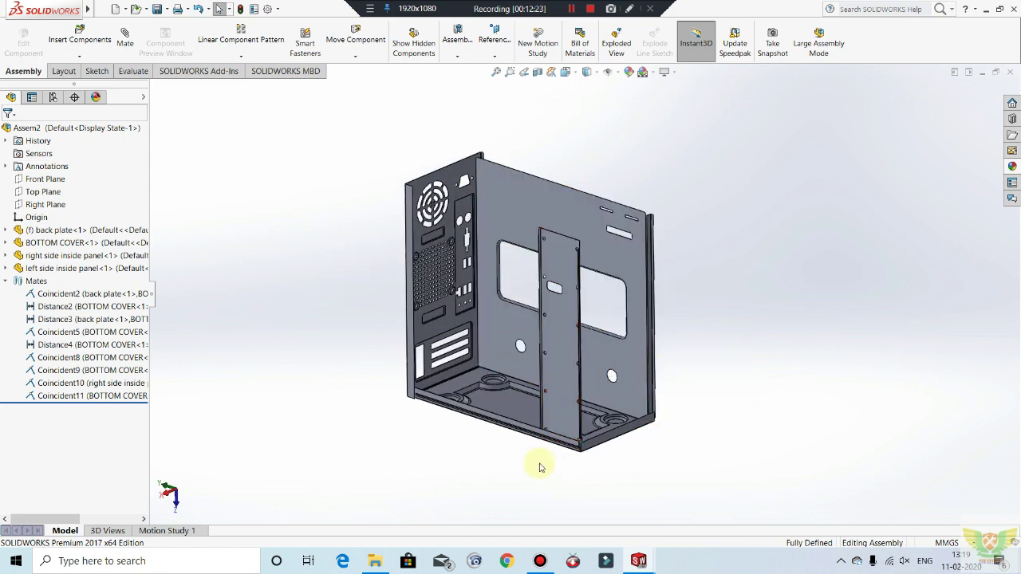
{"action": "left_click", "coordinate": [586, 502]}
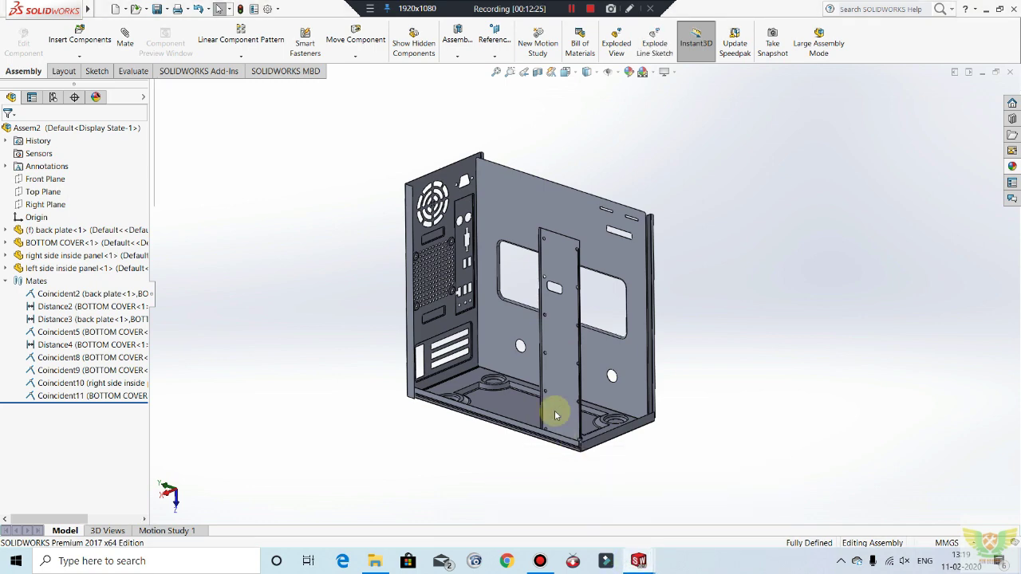
{"action": "scroll", "coordinate": [538, 339], "scroll_direction": "up", "scroll_amount": 5}
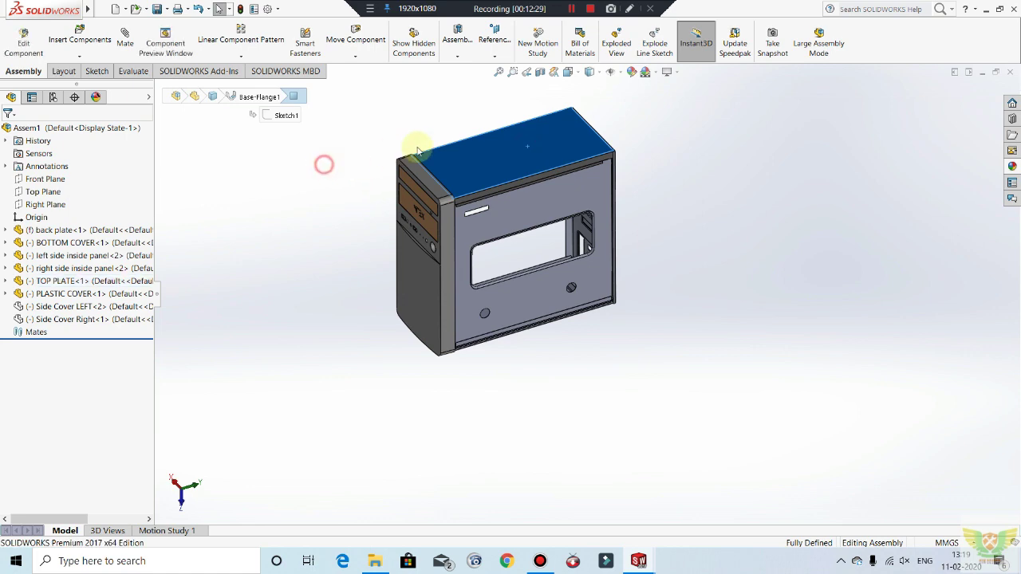
{"action": "left_click", "coordinate": [986, 9]}
{"action": "mouse_move", "coordinate": [637, 555]}
{"action": "left_click", "coordinate": [592, 506]}
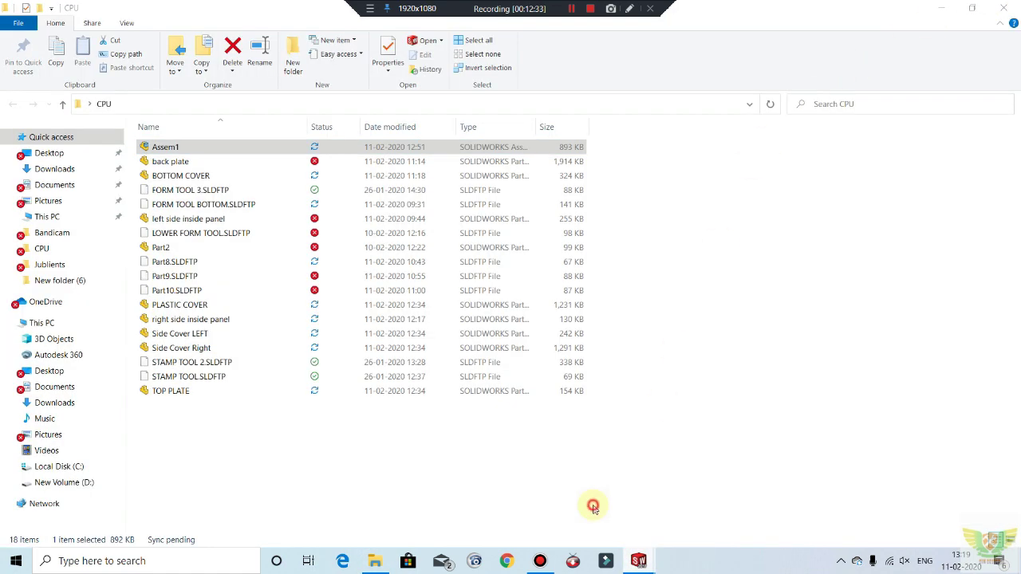
{"action": "scroll", "coordinate": [489, 178], "scroll_direction": "down", "scroll_amount": 5}
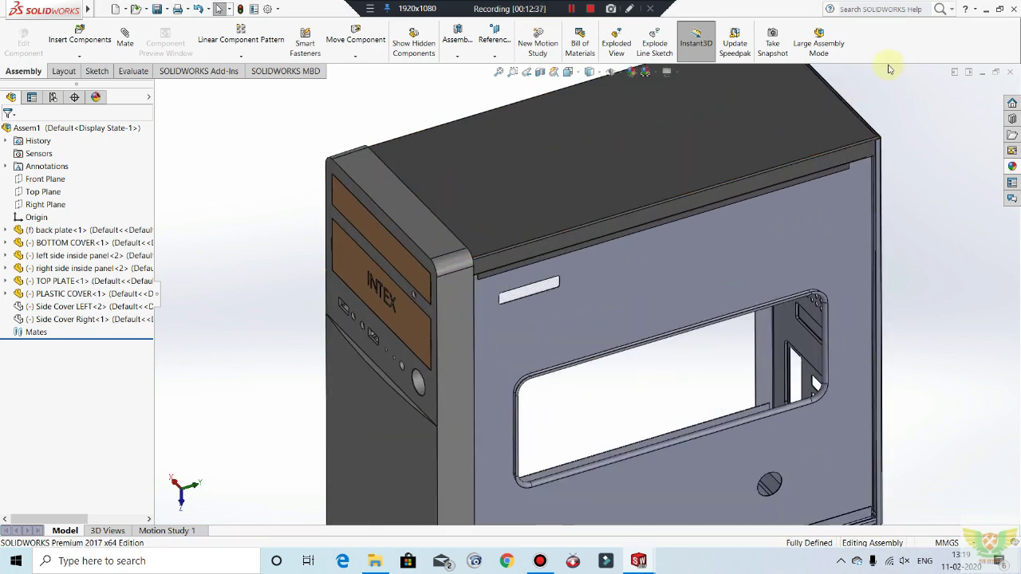
{"action": "scroll", "coordinate": [803, 194], "scroll_direction": "down", "scroll_amount": 5}
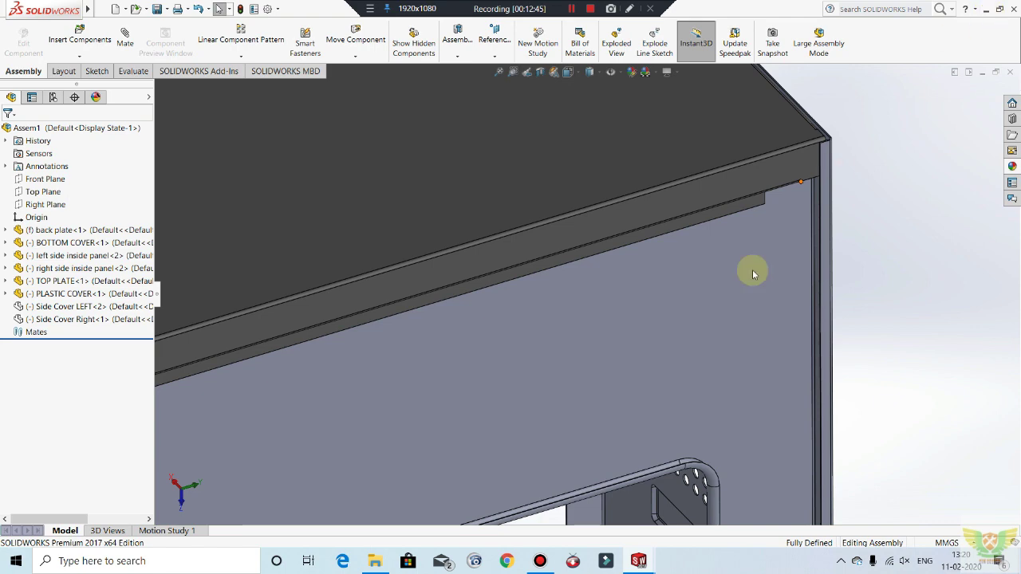
{"action": "mouse_move", "coordinate": [642, 558]}
{"action": "left_click", "coordinate": [696, 512]}
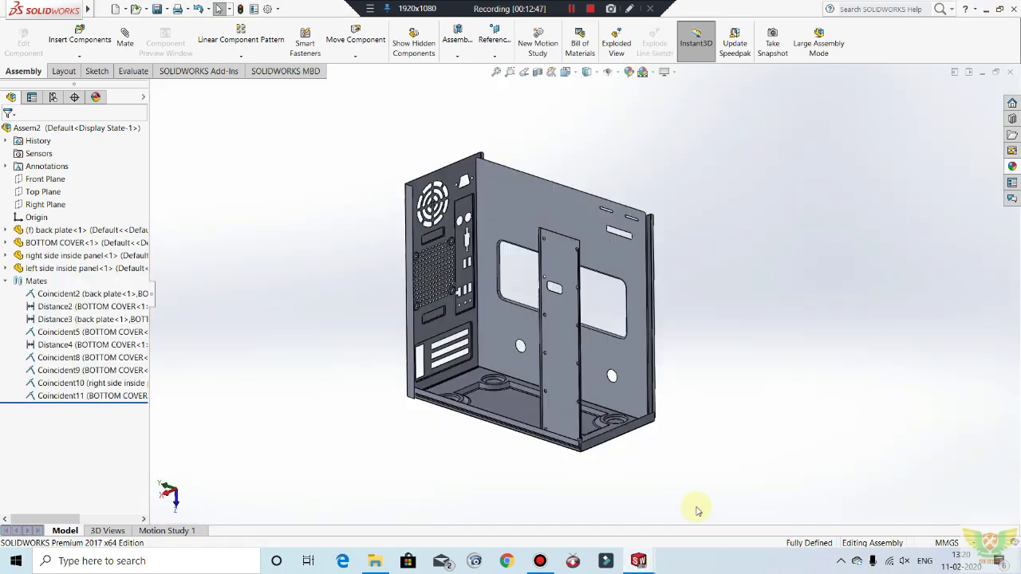
Step: Insert the TOP PLATE part from the CPU folder and place it above the open cabinet
{"action": "middle_click_drag", "start_coordinate": [630, 309], "coordinate": [399, 128]}
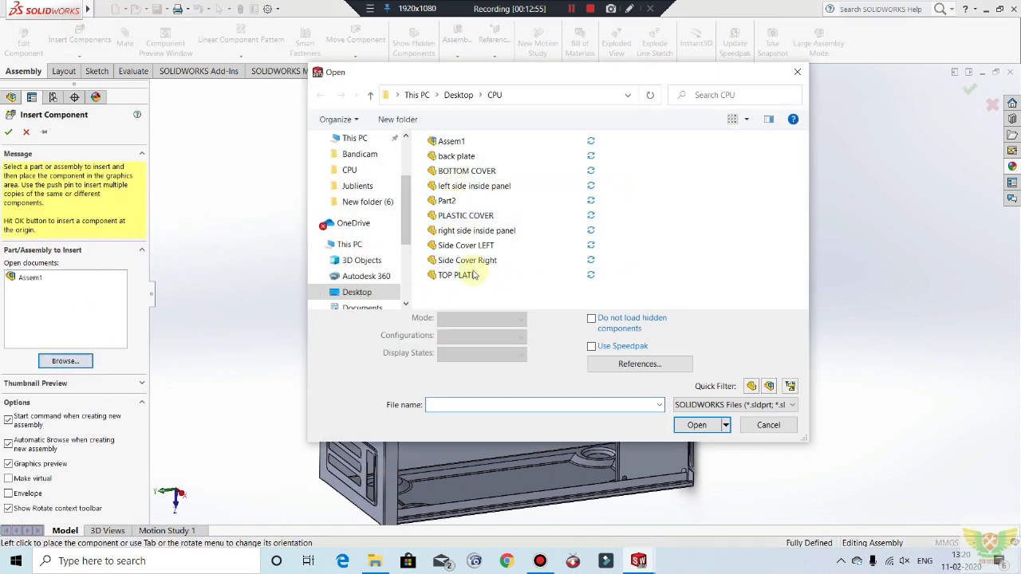
{"action": "double_click", "coordinate": [456, 276]}
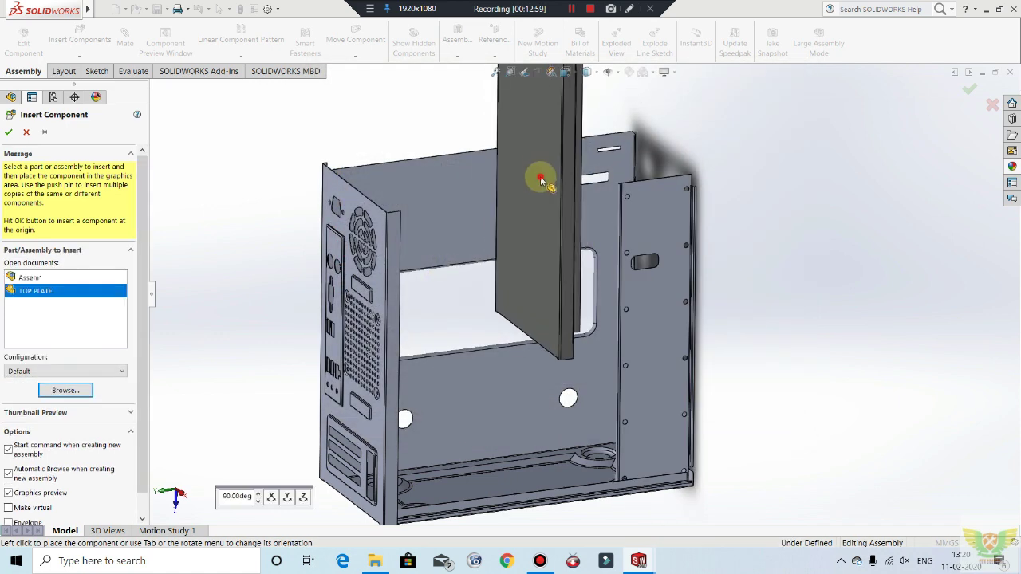
{"action": "left_click", "coordinate": [541, 180]}
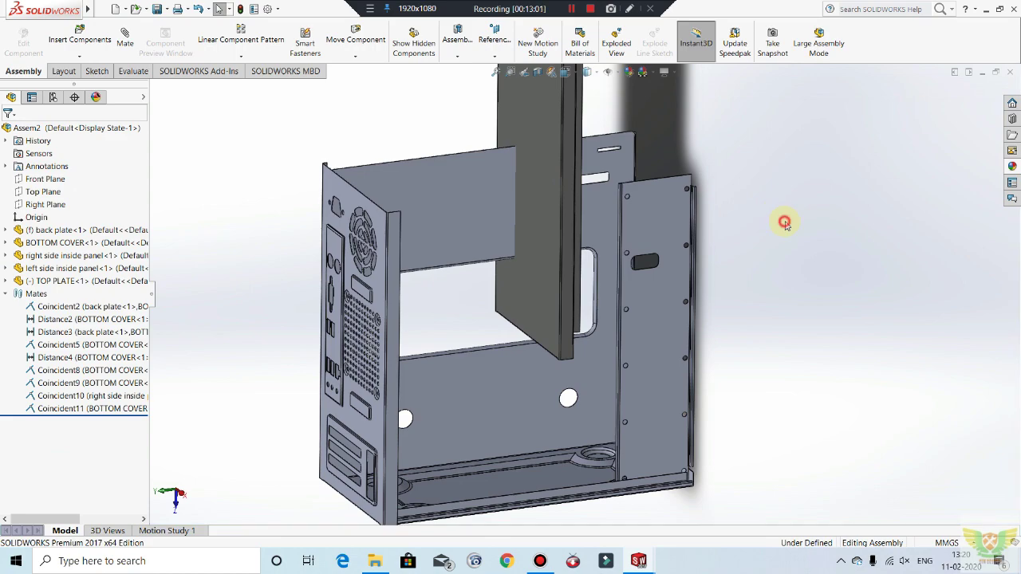
Step: Add a coincident mate between the top plate's end face and the outer face of the back plate
{"action": "scroll", "coordinate": [790, 227], "scroll_direction": "up", "scroll_amount": 5}
{"action": "middle_click_drag", "start_coordinate": [774, 221], "coordinate": [721, 208]}
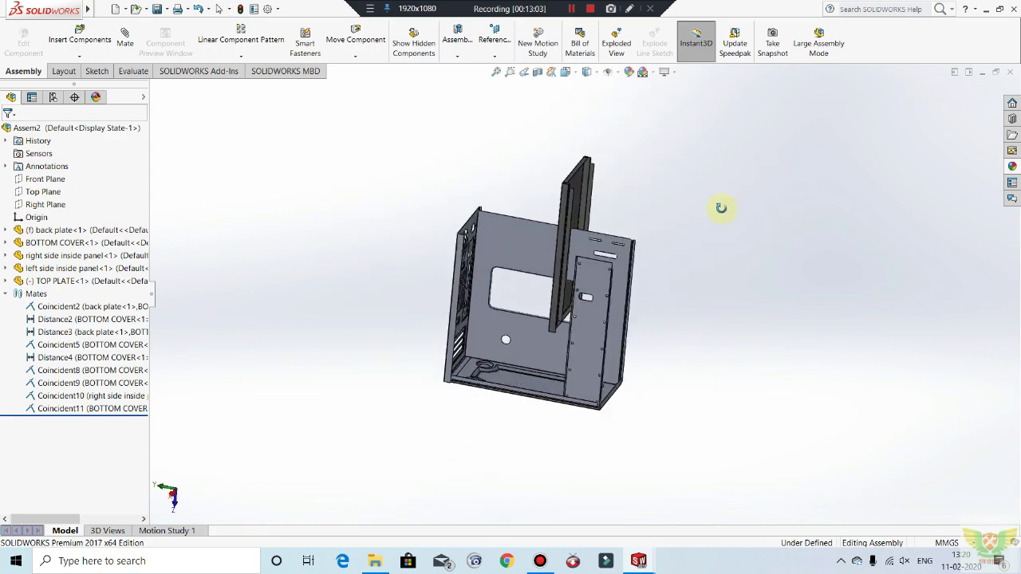
{"action": "scroll", "coordinate": [575, 183], "scroll_direction": "down", "scroll_amount": 6}
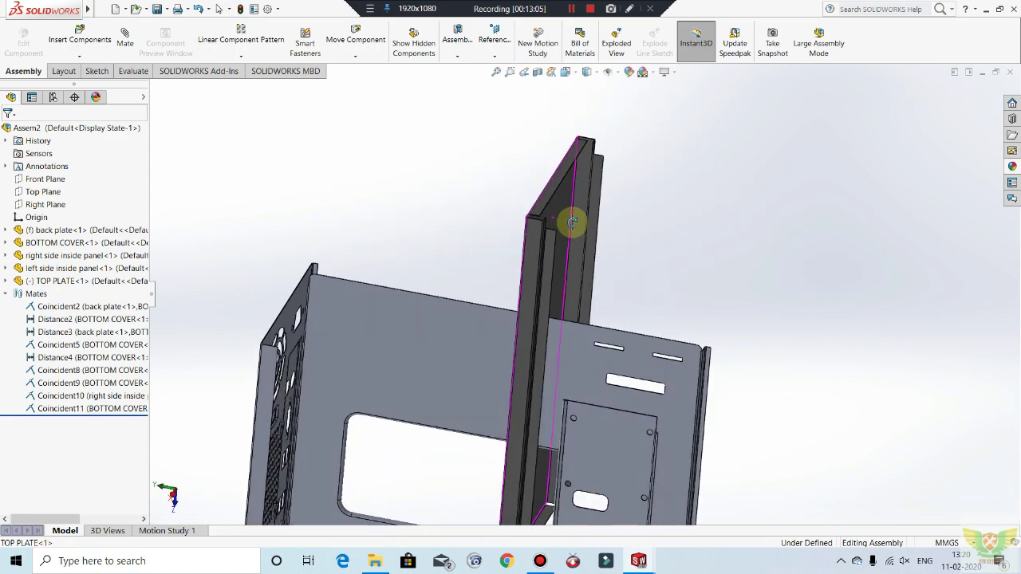
{"action": "middle_click_drag", "start_coordinate": [573, 223], "coordinate": [511, 198]}
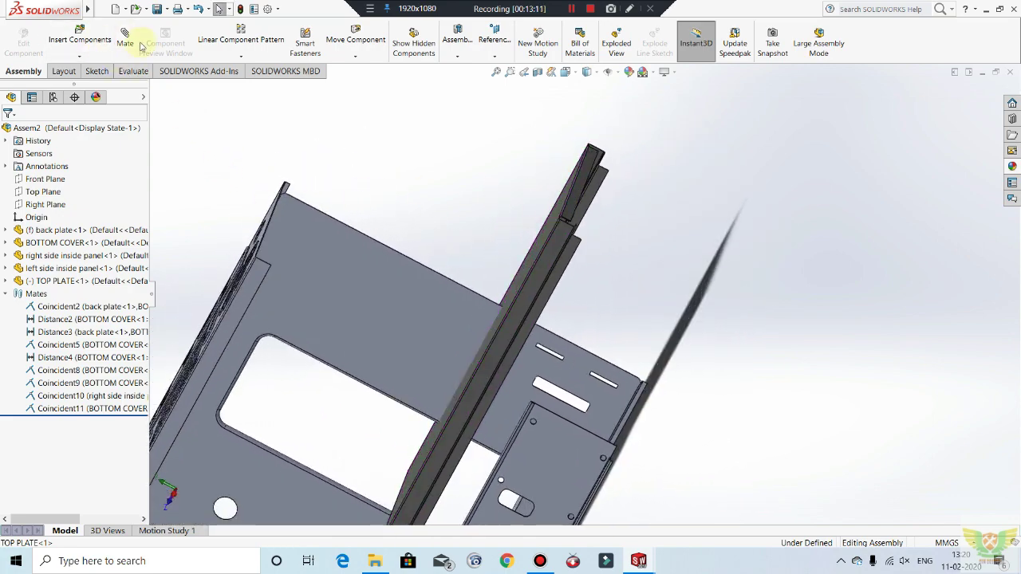
{"action": "scroll", "coordinate": [411, 408], "scroll_direction": "up", "scroll_amount": 2}
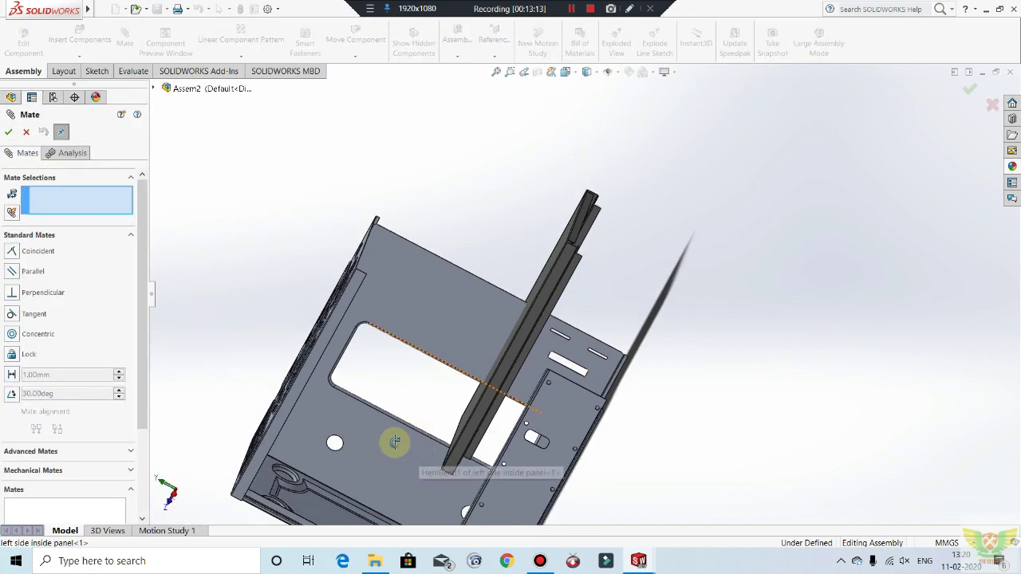
{"action": "middle_click_drag", "start_coordinate": [395, 441], "coordinate": [406, 451]}
{"action": "scroll", "coordinate": [456, 439], "scroll_direction": "down", "scroll_amount": 4}
{"action": "left_click", "coordinate": [473, 417]}
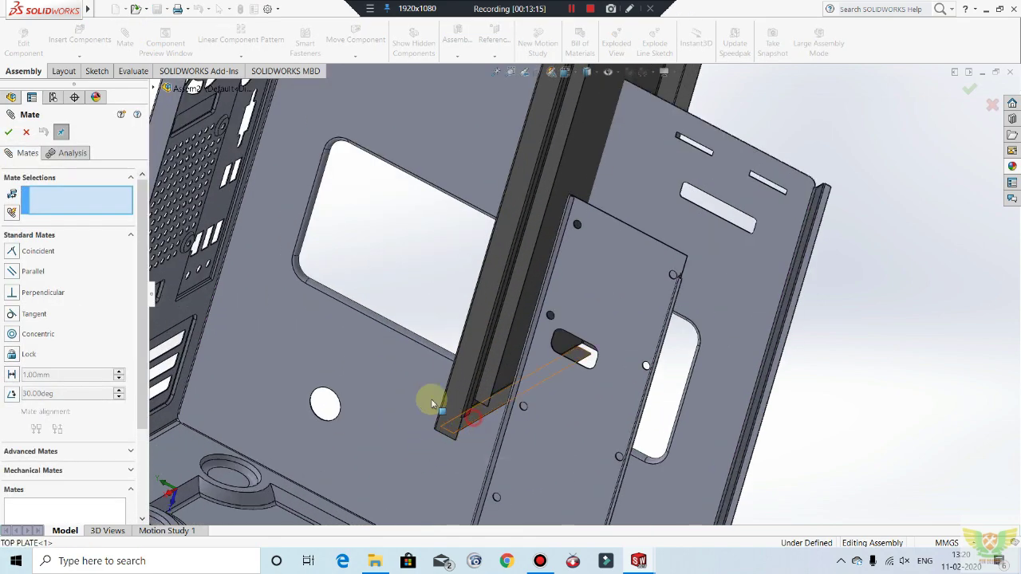
{"action": "left_click", "coordinate": [432, 405]}
{"action": "scroll", "coordinate": [423, 383], "scroll_direction": "up", "scroll_amount": 5}
{"action": "middle_click_drag", "start_coordinate": [410, 369], "coordinate": [448, 209]}
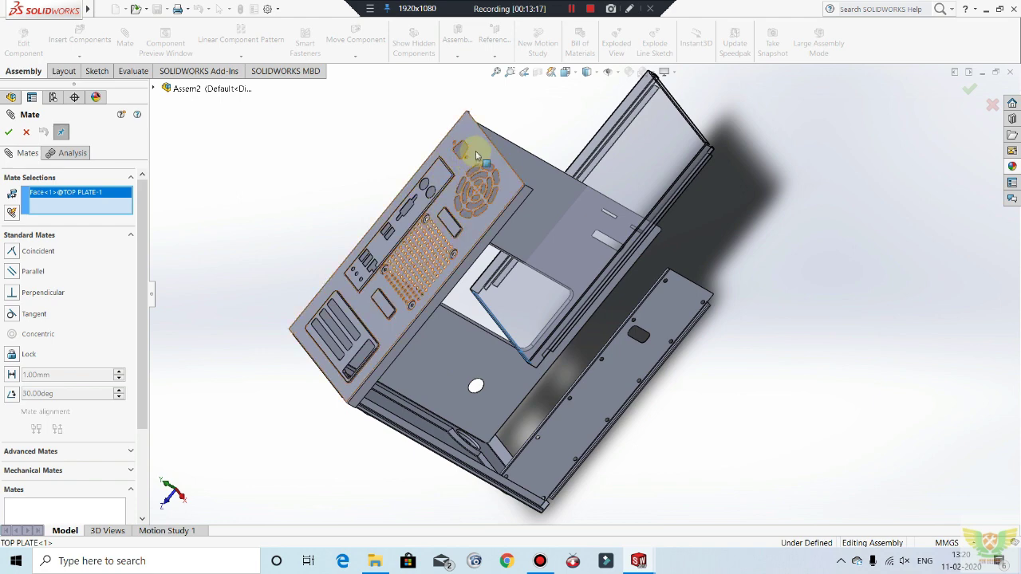
{"action": "left_click", "coordinate": [531, 248]}
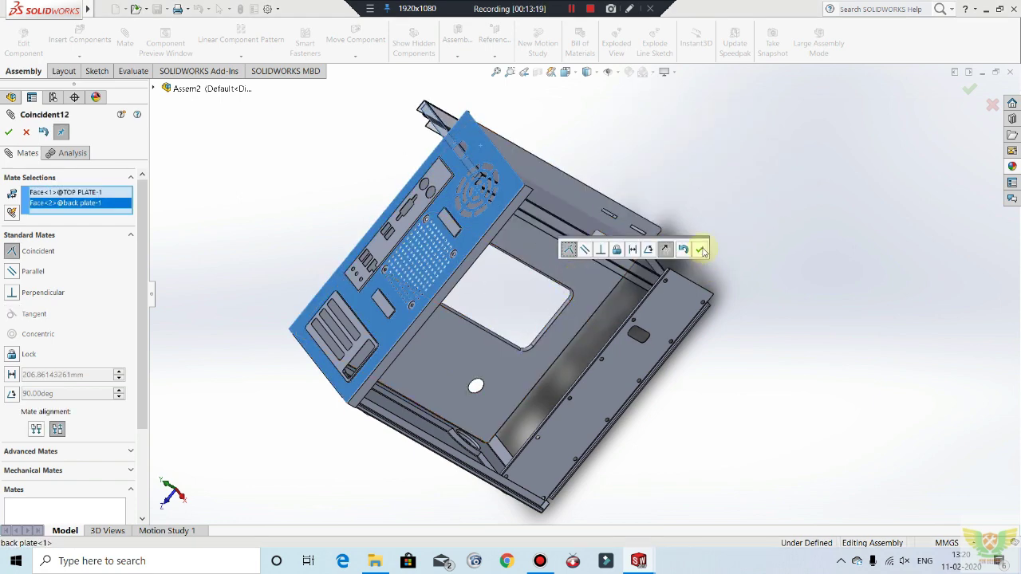
{"action": "left_click", "coordinate": [701, 250]}
Step: Add a coincident mate between the top plate's long side flange face and the matching side face of the back plate
{"action": "middle_click_drag", "start_coordinate": [615, 171], "coordinate": [525, 122]}
{"action": "middle_click_drag", "start_coordinate": [568, 236], "coordinate": [531, 174]}
{"action": "scroll", "coordinate": [423, 151], "scroll_direction": "down", "scroll_amount": 2}
{"action": "middle_click_drag", "start_coordinate": [427, 191], "coordinate": [456, 192]}
{"action": "scroll", "coordinate": [522, 175], "scroll_direction": "up", "scroll_amount": 2}
{"action": "middle_click_drag", "start_coordinate": [541, 169], "coordinate": [413, 148]}
{"action": "left_click", "coordinate": [497, 170]}
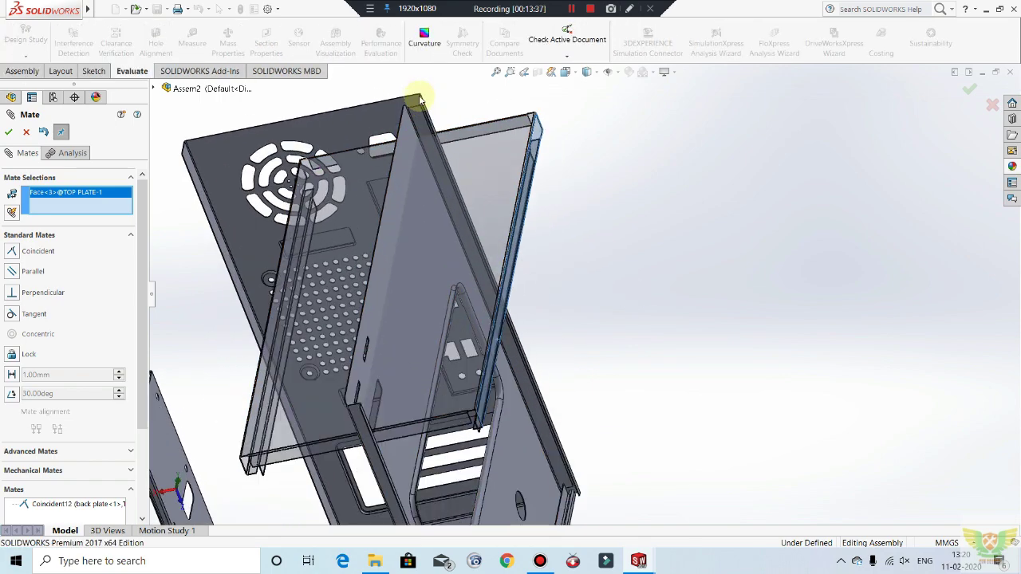
{"action": "scroll", "coordinate": [418, 100], "scroll_direction": "down", "scroll_amount": 5}
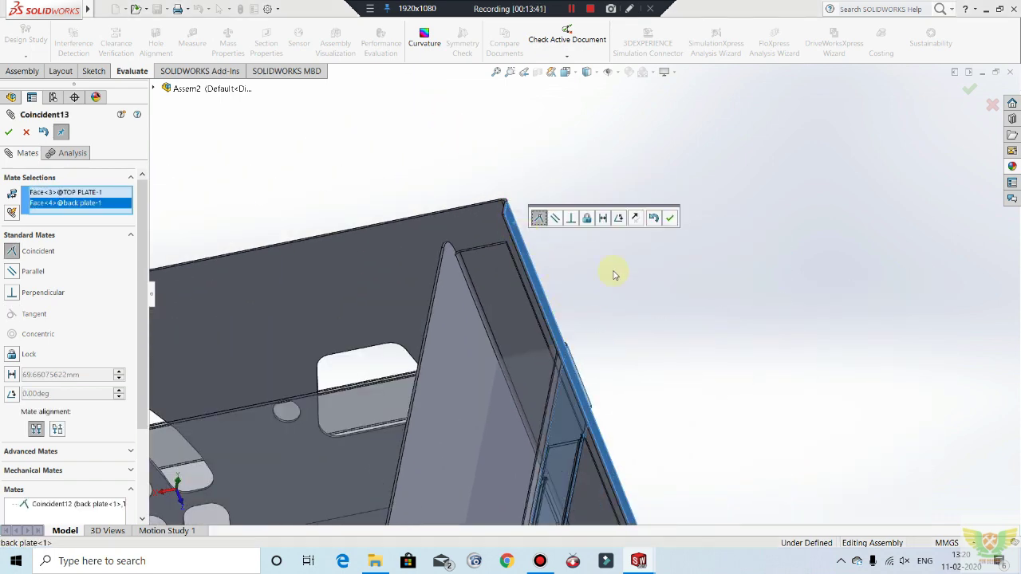
{"action": "scroll", "coordinate": [490, 255], "scroll_direction": "up", "scroll_amount": 8}
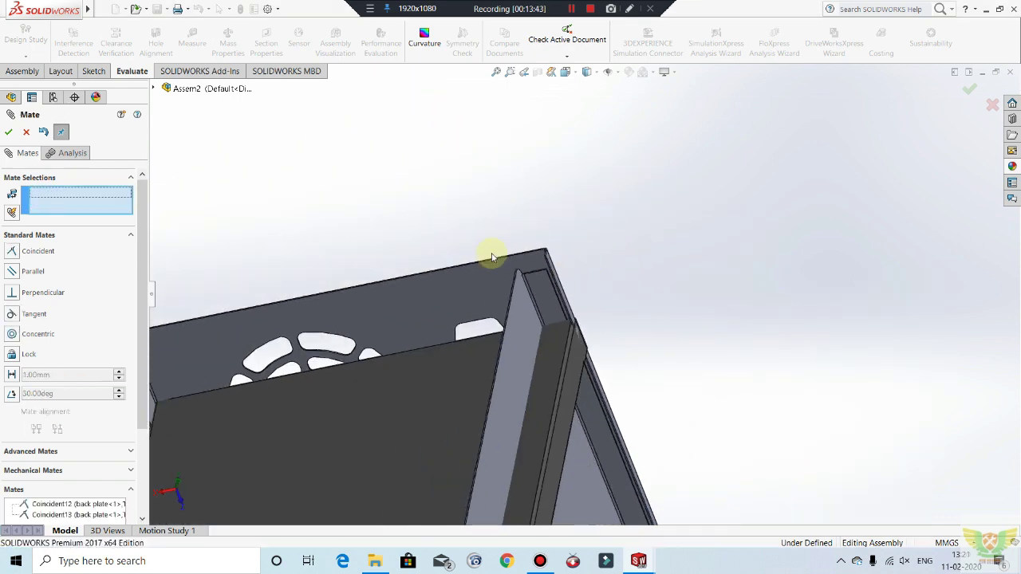
Step: Add a coincident mate between the top plate's lower flange face and the thin upper edge face of the back plate
{"action": "middle_click_drag", "start_coordinate": [488, 307], "coordinate": [629, 347]}
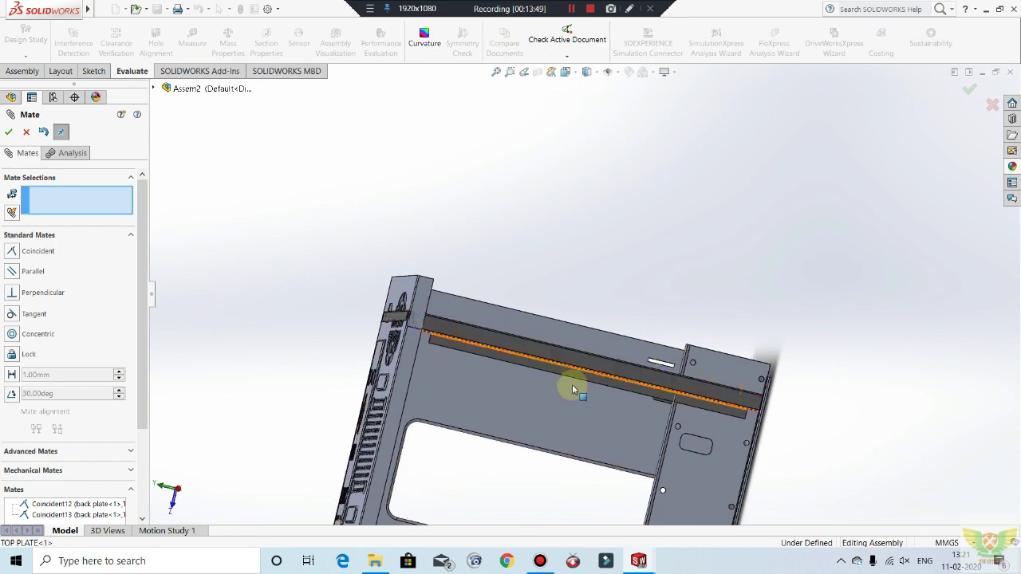
{"action": "scroll", "coordinate": [453, 340], "scroll_direction": "down", "scroll_amount": 4}
{"action": "middle_click_drag", "start_coordinate": [453, 342], "coordinate": [482, 183]}
{"action": "left_click", "coordinate": [494, 309]}
{"action": "scroll", "coordinate": [481, 175], "scroll_direction": "down", "scroll_amount": 8}
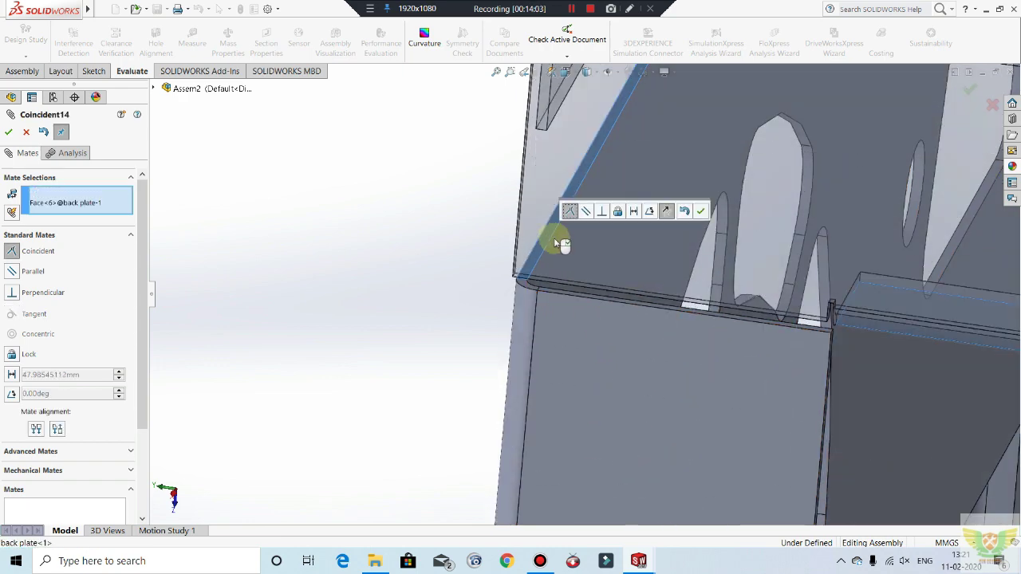
{"action": "middle_click_drag", "start_coordinate": [566, 290], "coordinate": [651, 249]}
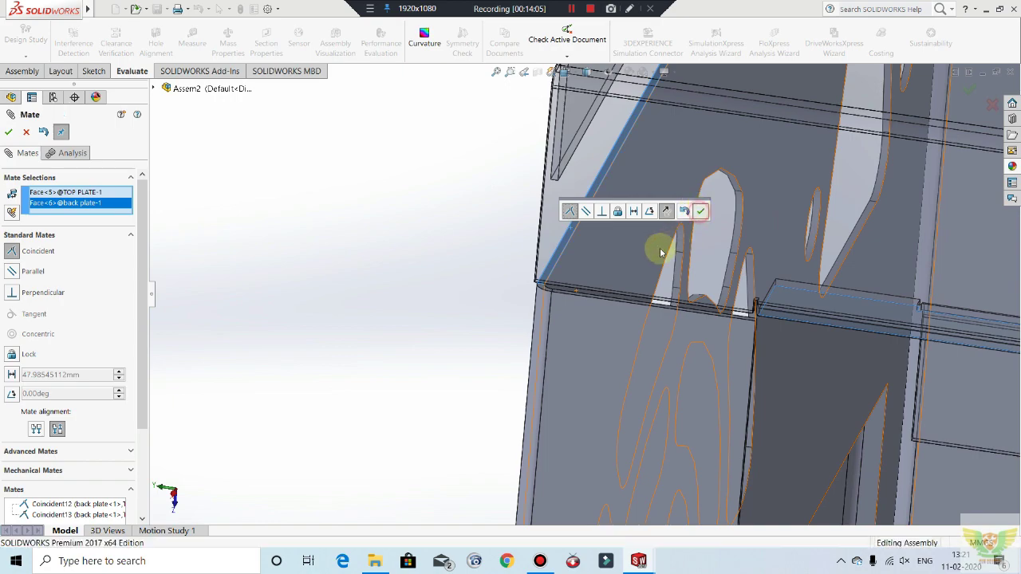
Step: Inspect the joint between the top plate and the back plate from outside and inside, and close the mating
{"action": "scroll", "coordinate": [587, 263], "scroll_direction": "up", "scroll_amount": 5}
{"action": "middle_click_drag", "start_coordinate": [570, 252], "coordinate": [622, 265]}
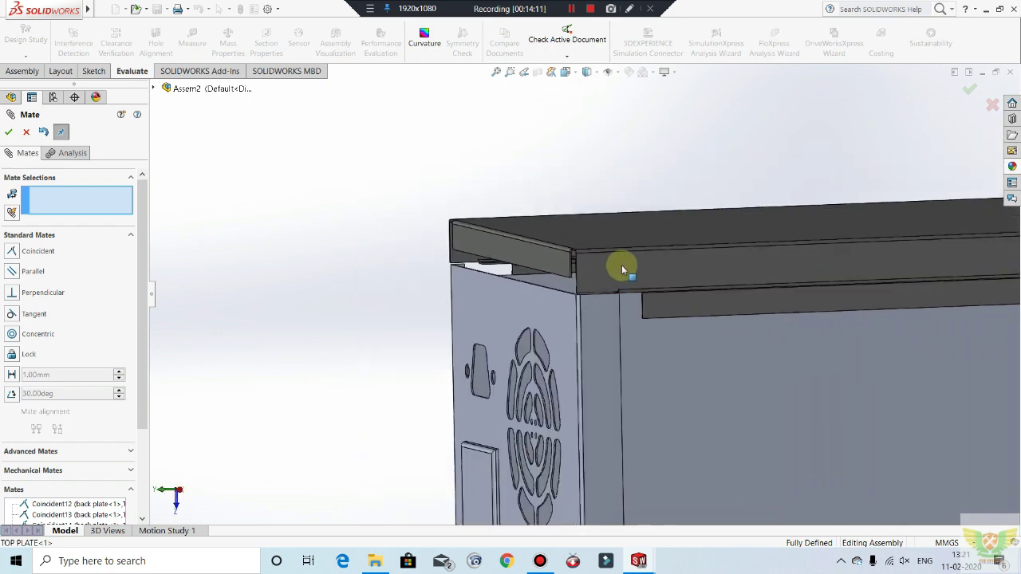
{"action": "scroll", "coordinate": [621, 266], "scroll_direction": "up", "scroll_amount": 4}
{"action": "middle_click_drag", "start_coordinate": [871, 263], "coordinate": [519, 320]}
{"action": "scroll", "coordinate": [890, 284], "scroll_direction": "down", "scroll_amount": 5}
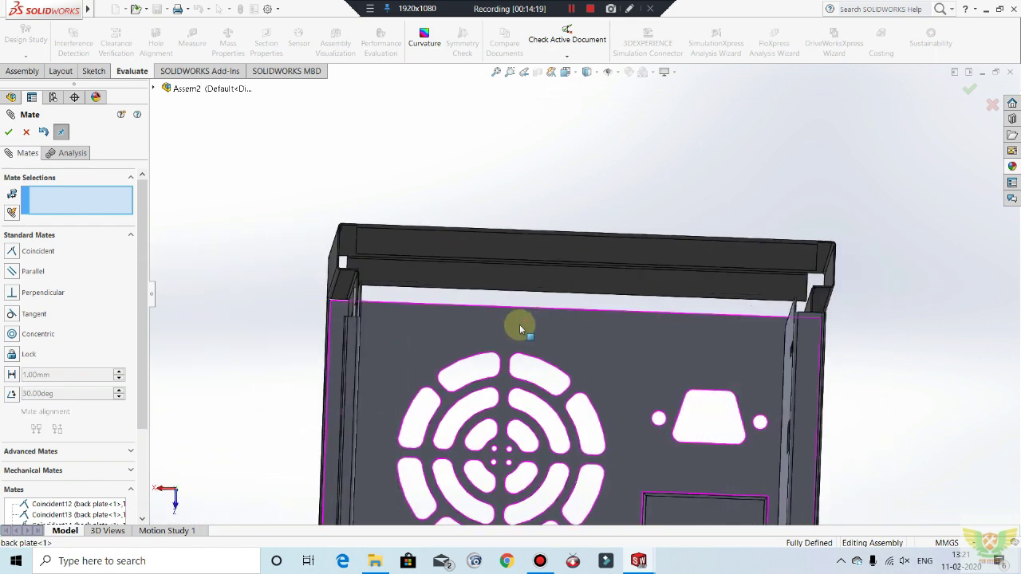
{"action": "scroll", "coordinate": [519, 328], "scroll_direction": "up", "scroll_amount": 3}
{"action": "middle_click_drag", "start_coordinate": [515, 244], "coordinate": [478, 232]}
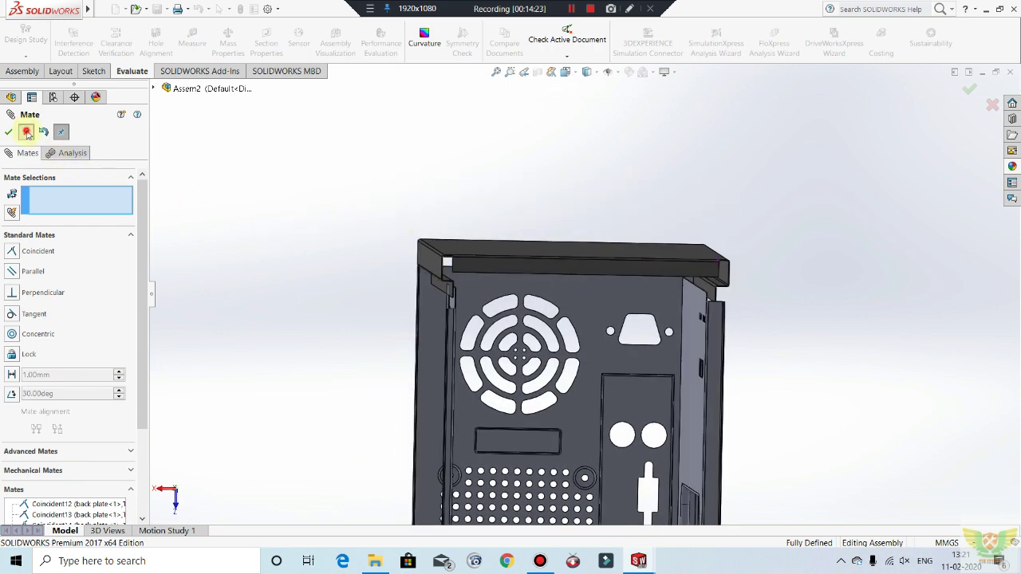
{"action": "left_click", "coordinate": [27, 132]}
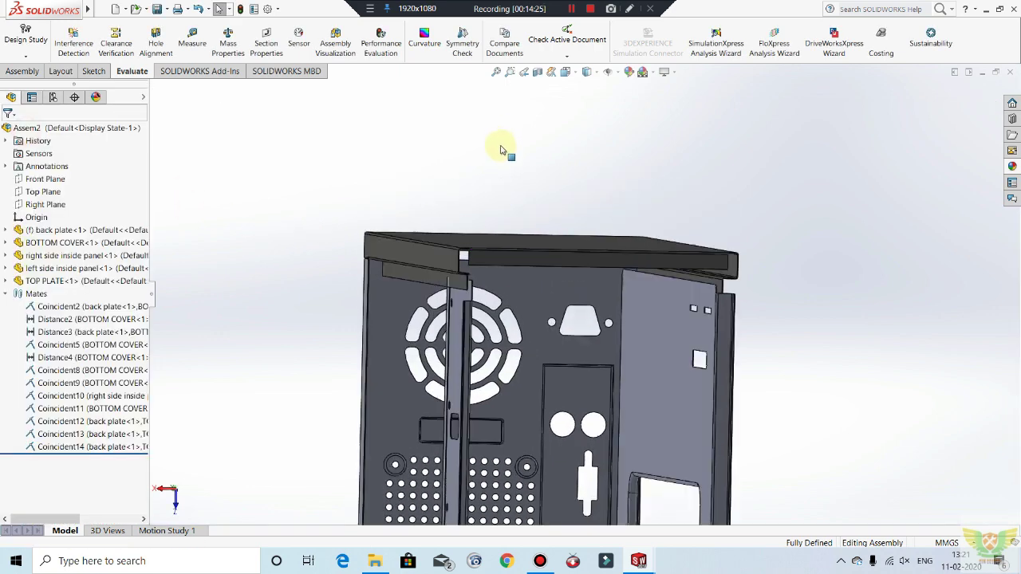
Step: Examine the top plate's fit on the cabinet from the back, the left side and the front corner
{"action": "key", "text": "ctrl+5"}
{"action": "scroll", "coordinate": [640, 103], "scroll_direction": "down", "scroll_amount": 5}
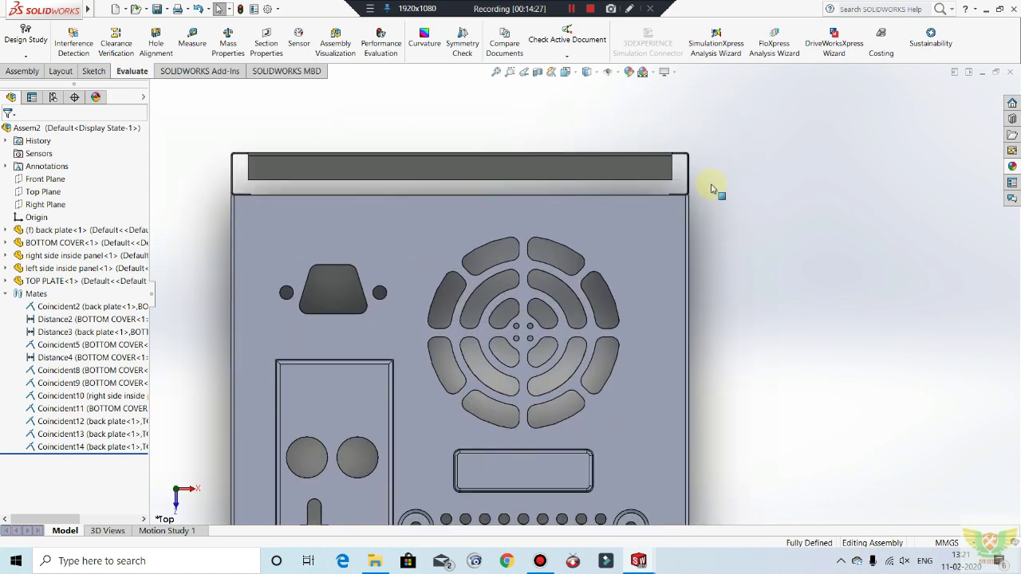
{"action": "scroll", "coordinate": [315, 223], "scroll_direction": "down", "scroll_amount": 3}
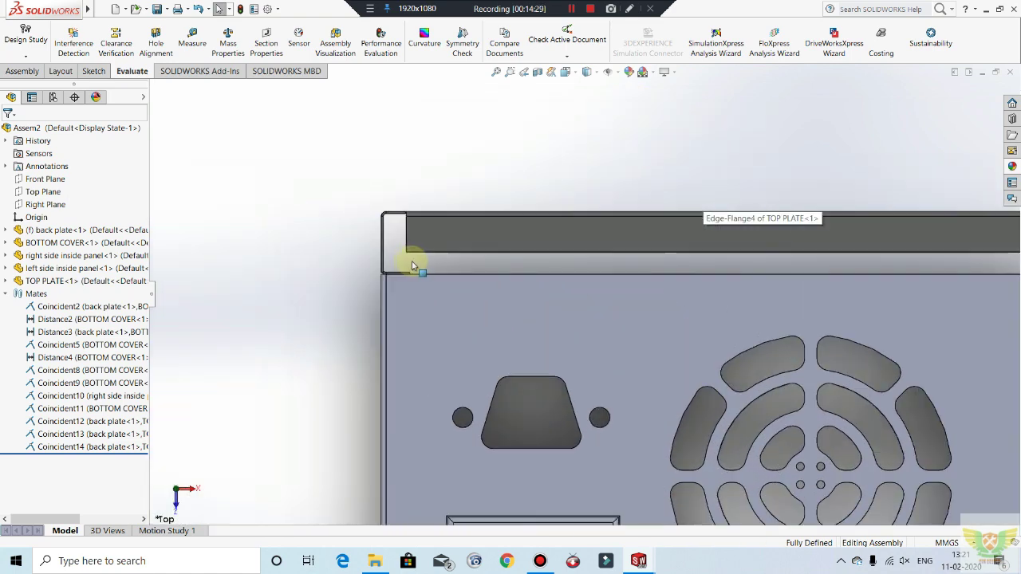
{"action": "scroll", "coordinate": [412, 265], "scroll_direction": "up", "scroll_amount": 4}
{"action": "middle_click_drag", "start_coordinate": [489, 200], "coordinate": [431, 274]}
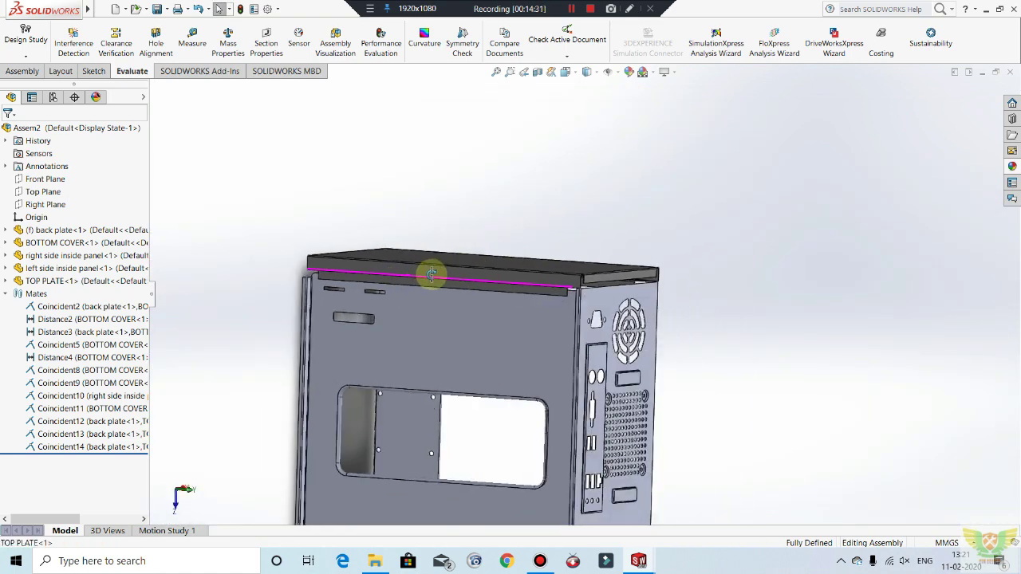
{"action": "right_click_drag", "start_coordinate": [513, 200], "coordinate": [403, 199]}
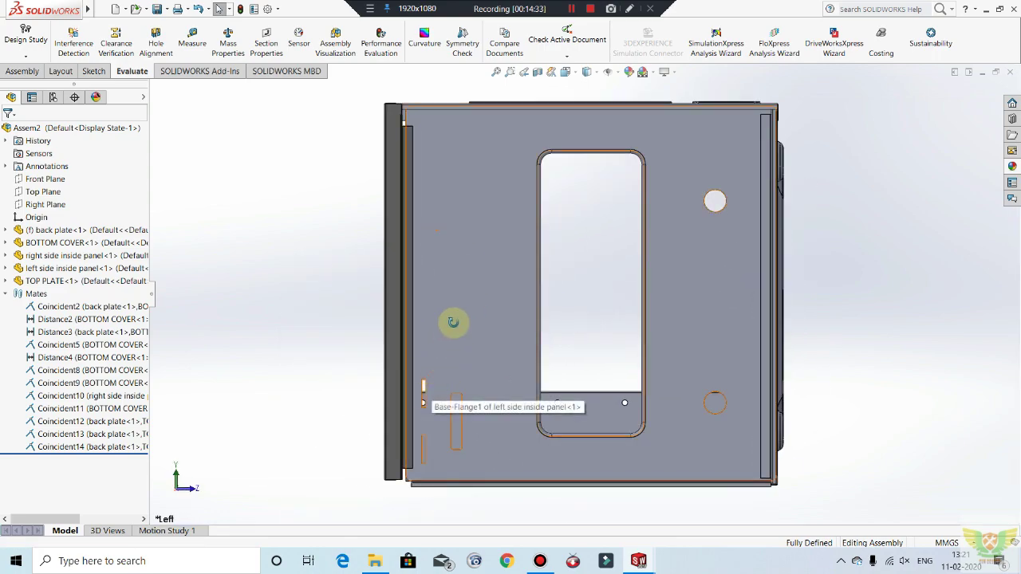
{"action": "middle_click_drag", "start_coordinate": [452, 322], "coordinate": [433, 421]}
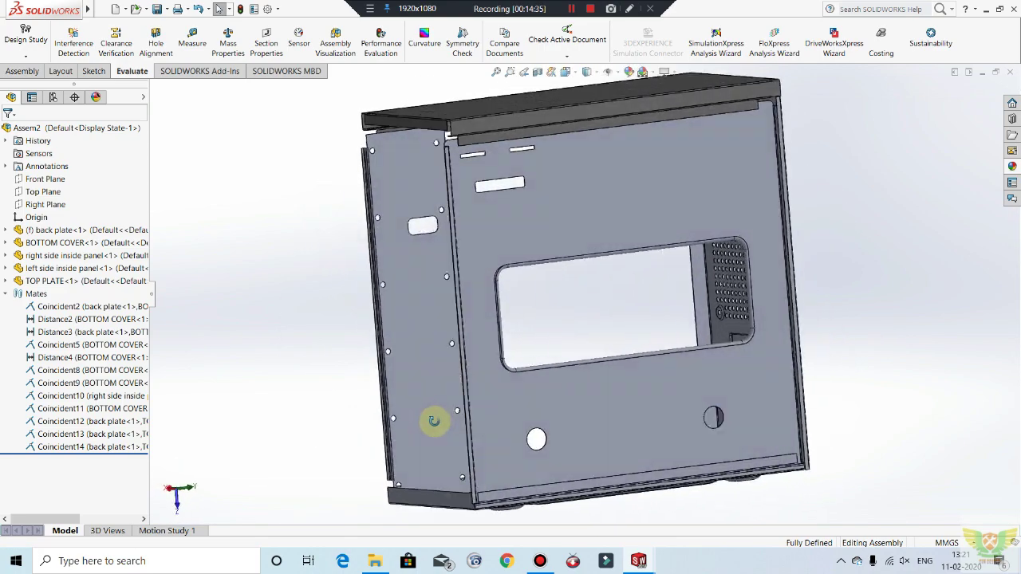
{"action": "key", "text": "space"}
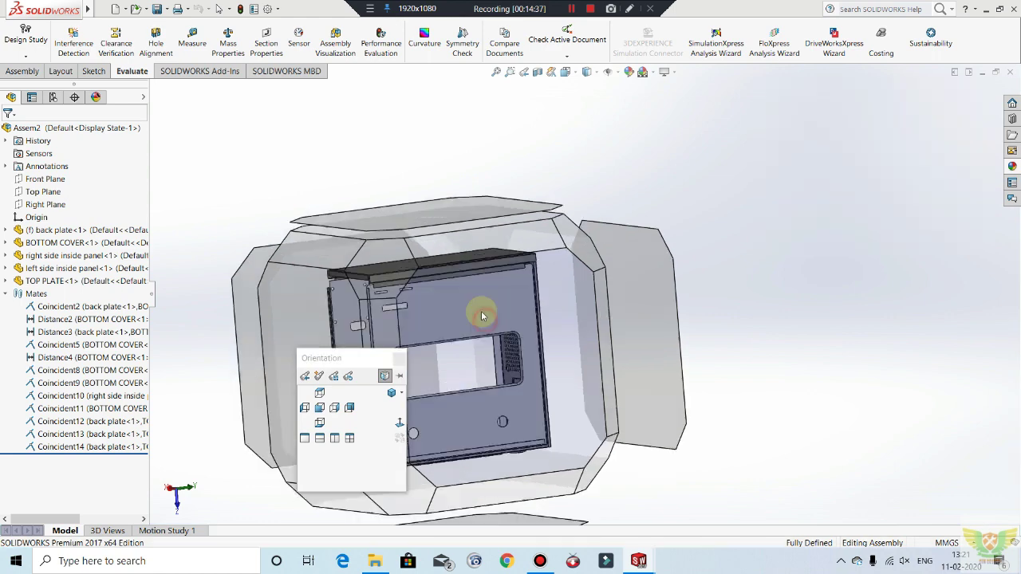
{"action": "left_click", "coordinate": [482, 317]}
{"action": "scroll", "coordinate": [444, 112], "scroll_direction": "up", "scroll_amount": 5}
{"action": "scroll", "coordinate": [481, 137], "scroll_direction": "up", "scroll_amount": 3}
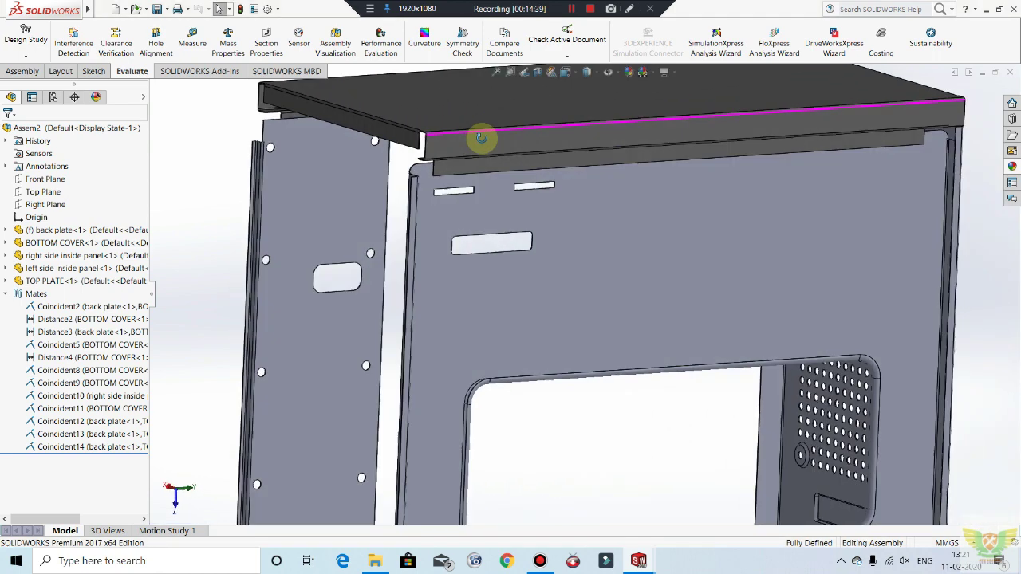
{"action": "scroll", "coordinate": [403, 136], "scroll_direction": "down", "scroll_amount": 3}
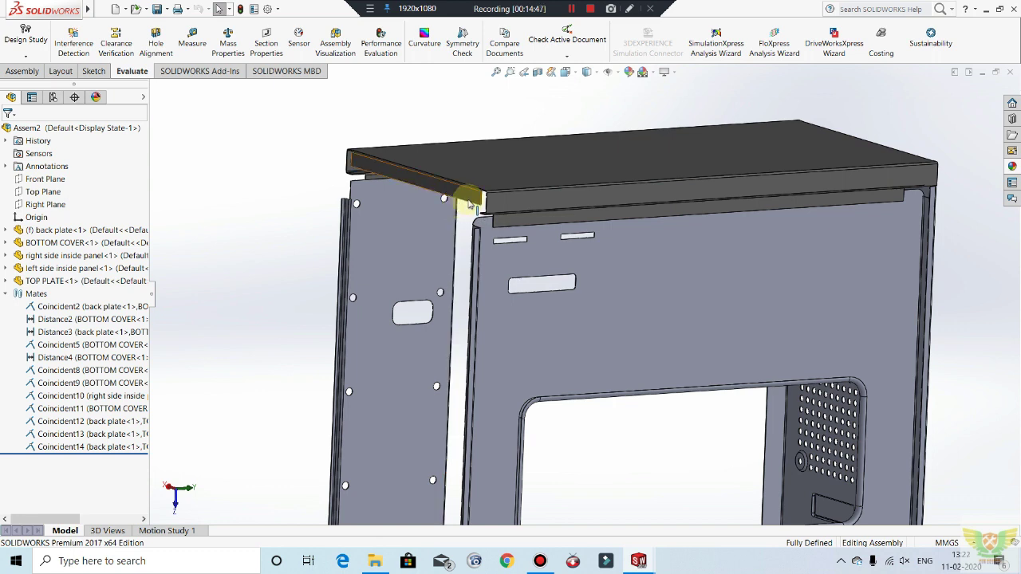
{"action": "scroll", "coordinate": [281, 221], "scroll_direction": "down", "scroll_amount": 1}
{"action": "scroll", "coordinate": [250, 383], "scroll_direction": "up", "scroll_amount": 2}
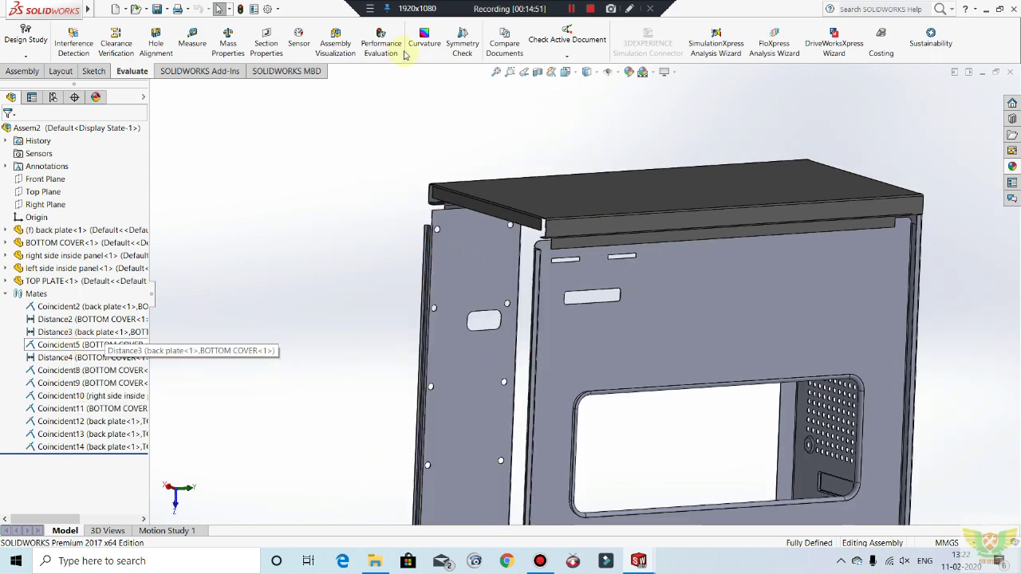
Step: Examine where the top plate's inner flange meets the upper end of the narrow inside panel at the cabinet's open front
{"action": "left_click", "coordinate": [571, 10]}
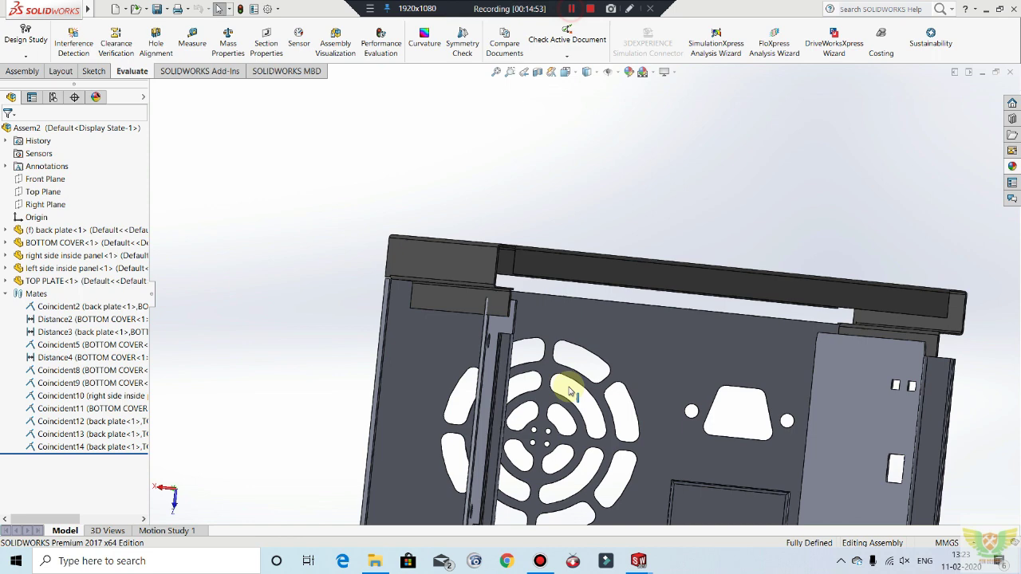
{"action": "scroll", "coordinate": [531, 353], "scroll_direction": "up", "scroll_amount": 6}
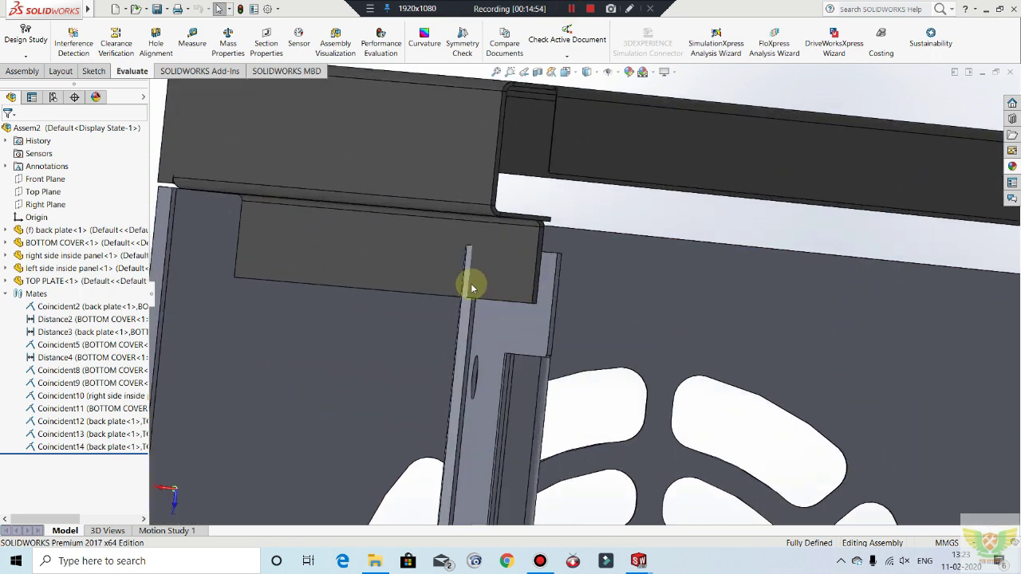
{"action": "scroll", "coordinate": [471, 289], "scroll_direction": "up", "scroll_amount": 4}
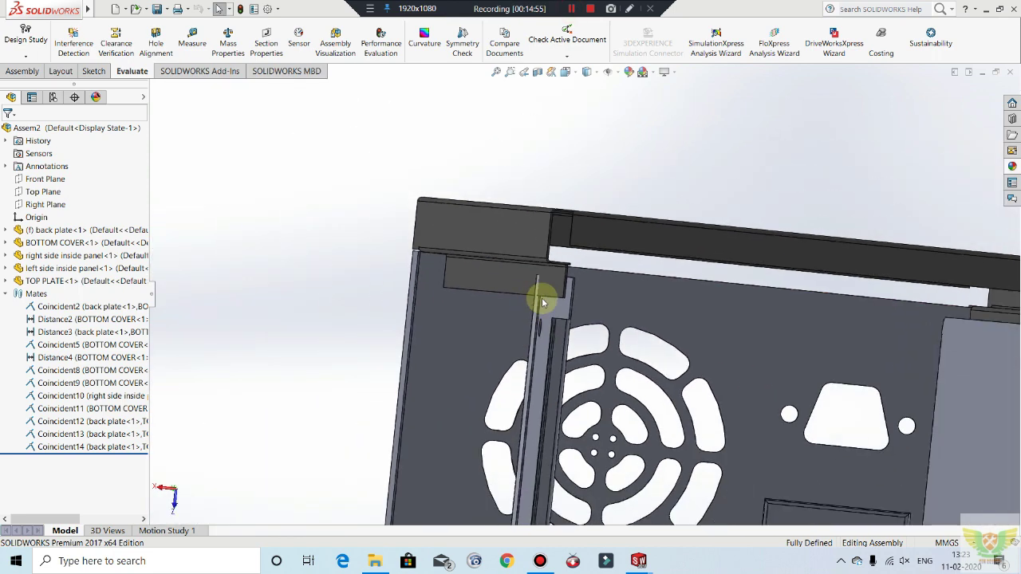
{"action": "scroll", "coordinate": [463, 197], "scroll_direction": "up", "scroll_amount": 8}
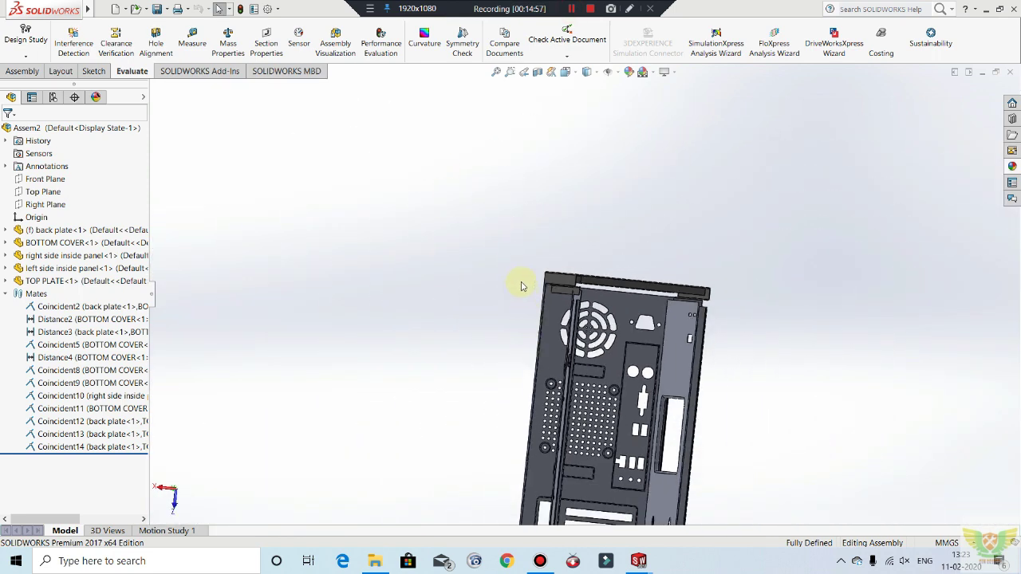
{"action": "scroll", "coordinate": [587, 484], "scroll_direction": "down", "scroll_amount": 10}
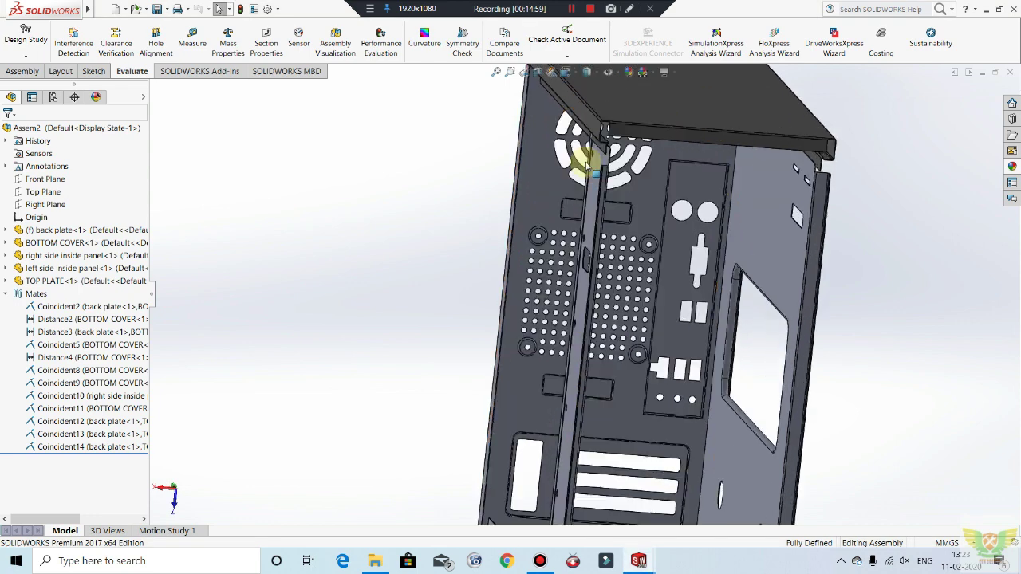
{"action": "scroll", "coordinate": [370, 205], "scroll_direction": "up", "scroll_amount": 5}
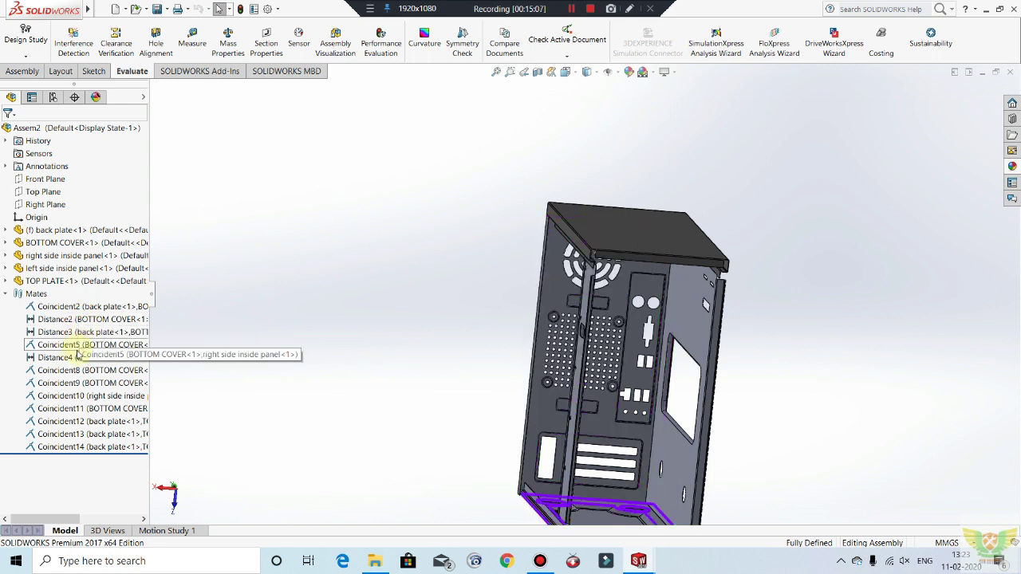
Step: Set the distance mate between the bottom cover and the right side inside panel to 3 mm and close the mate
{"action": "scroll", "coordinate": [511, 286], "scroll_direction": "up", "scroll_amount": 2}
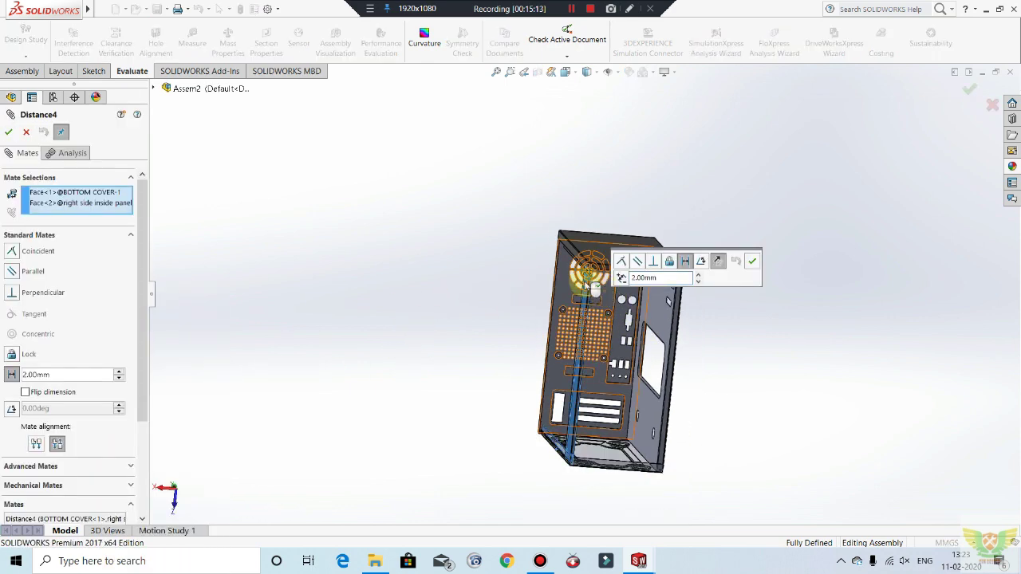
{"action": "scroll", "coordinate": [595, 288], "scroll_direction": "down", "scroll_amount": 10}
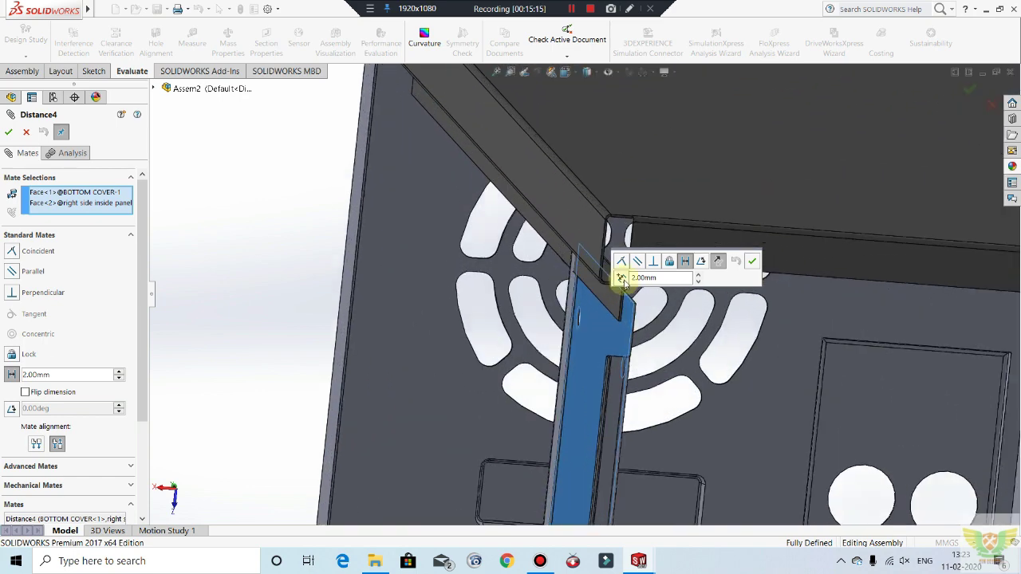
{"action": "scroll", "coordinate": [623, 283], "scroll_direction": "down", "scroll_amount": 2}
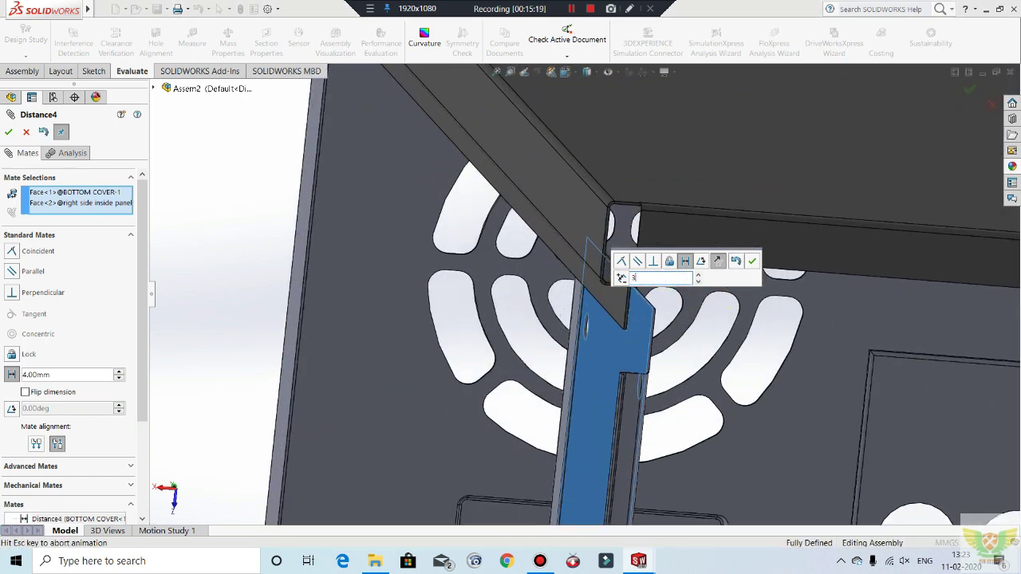
{"action": "middle_click_drag", "start_coordinate": [570, 298], "coordinate": [461, 183]}
{"action": "scroll", "coordinate": [559, 255], "scroll_direction": "down", "scroll_amount": 8}
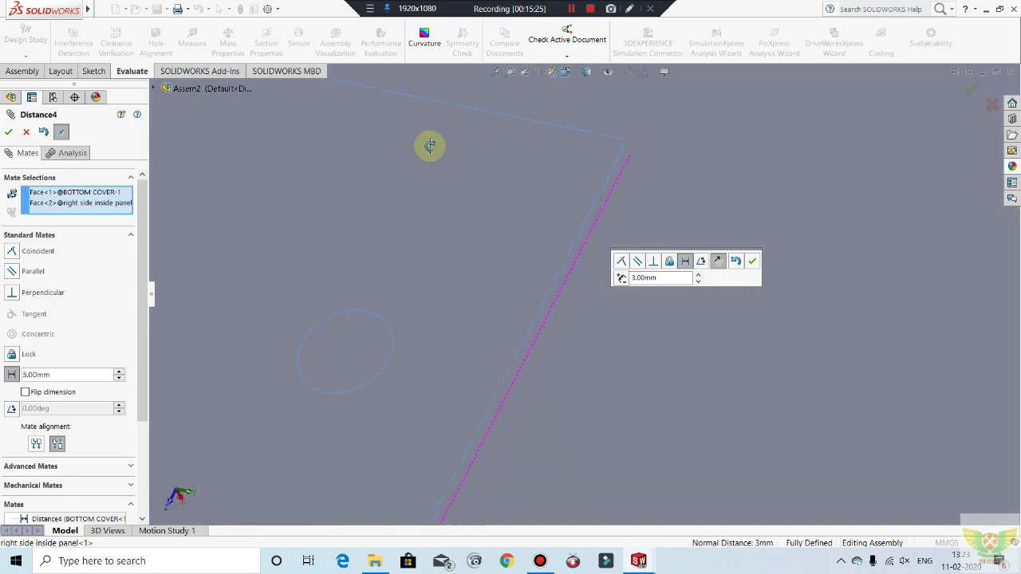
{"action": "middle_click_drag", "start_coordinate": [430, 146], "coordinate": [401, 112]}
{"action": "scroll", "coordinate": [510, 303], "scroll_direction": "down", "scroll_amount": 1}
{"action": "scroll", "coordinate": [551, 359], "scroll_direction": "up", "scroll_amount": 3}
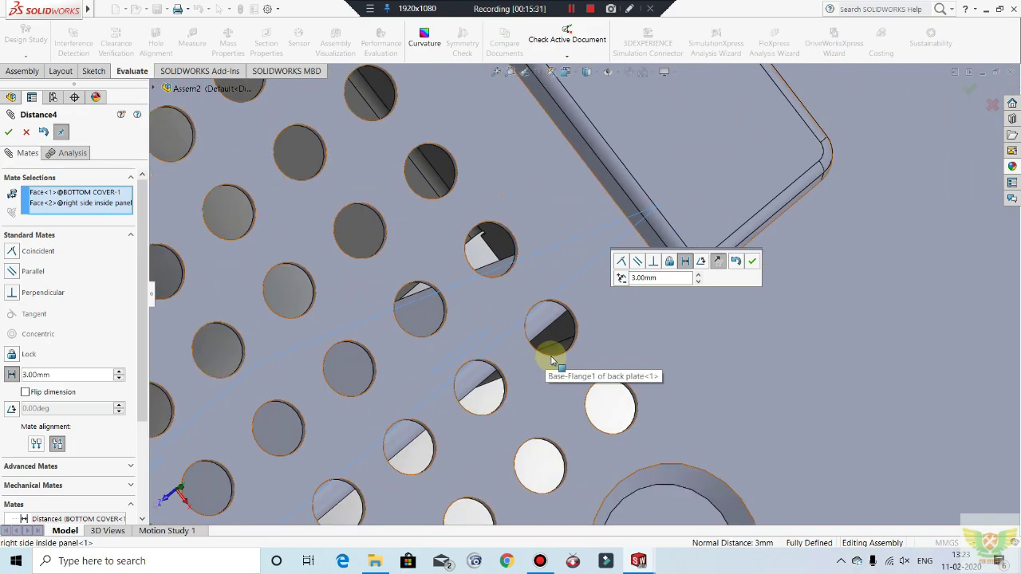
{"action": "scroll", "coordinate": [552, 362], "scroll_direction": "up", "scroll_amount": 5}
{"action": "middle_click_drag", "start_coordinate": [595, 386], "coordinate": [602, 345]}
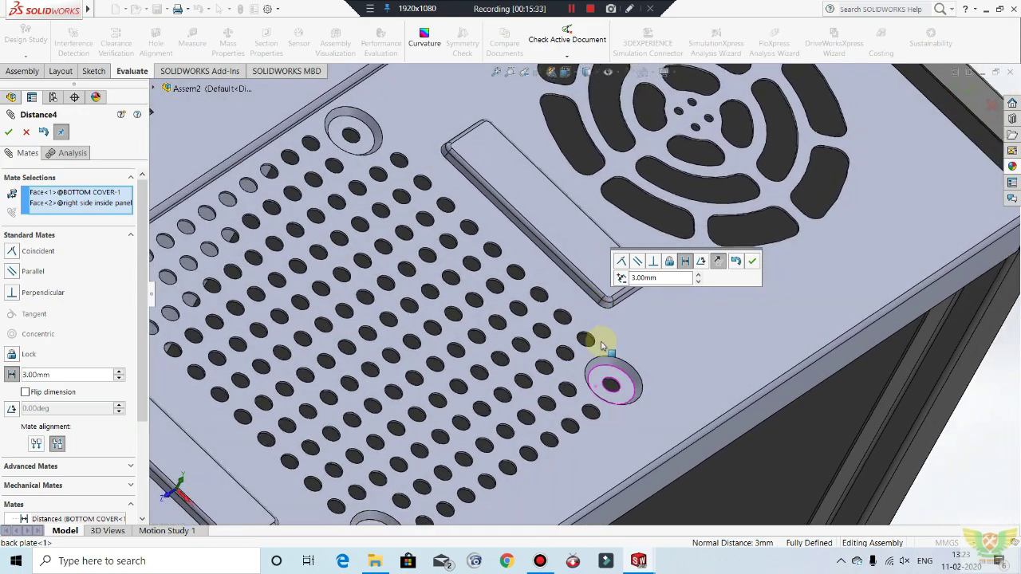
{"action": "scroll", "coordinate": [353, 228], "scroll_direction": "up", "scroll_amount": 5}
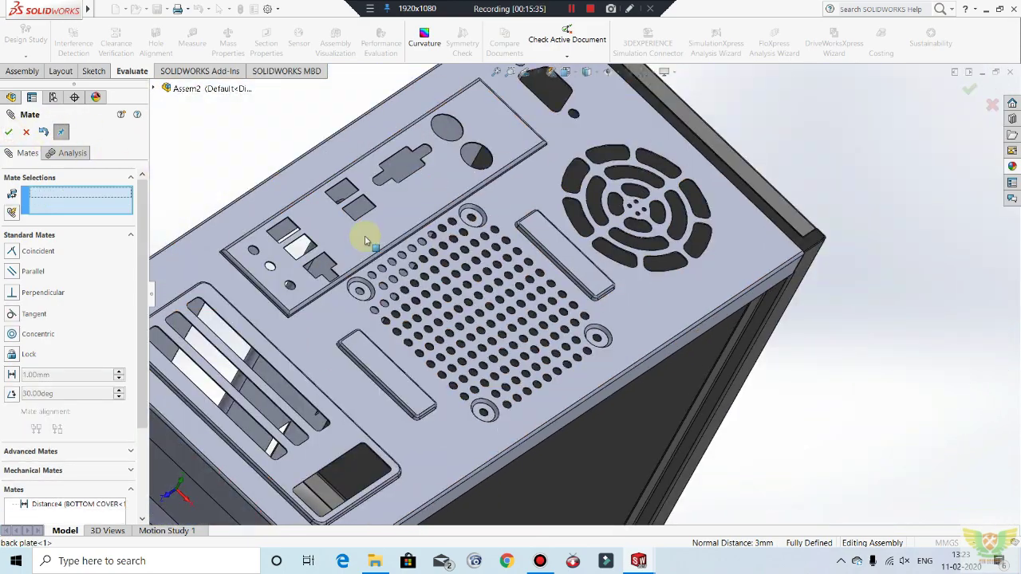
{"action": "left_click", "coordinate": [25, 133]}
Step: Delete the Coincident14 mate between the back plate and the top plate
{"action": "middle_click_drag", "start_coordinate": [415, 271], "coordinate": [514, 253]}
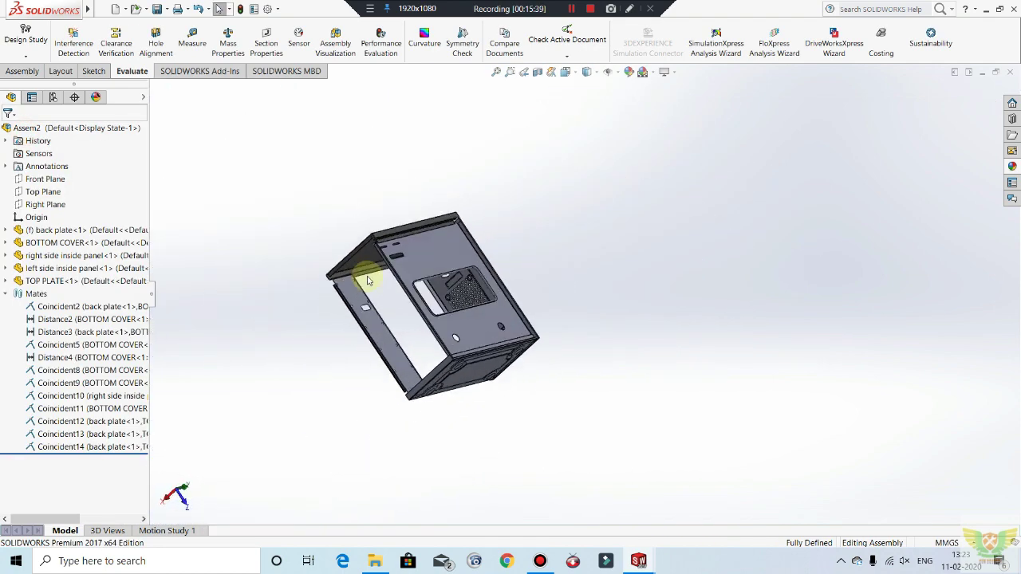
{"action": "scroll", "coordinate": [343, 275], "scroll_direction": "down", "scroll_amount": 5}
{"action": "middle_click_drag", "start_coordinate": [515, 314], "coordinate": [563, 298]}
{"action": "scroll", "coordinate": [527, 296], "scroll_direction": "down", "scroll_amount": 6}
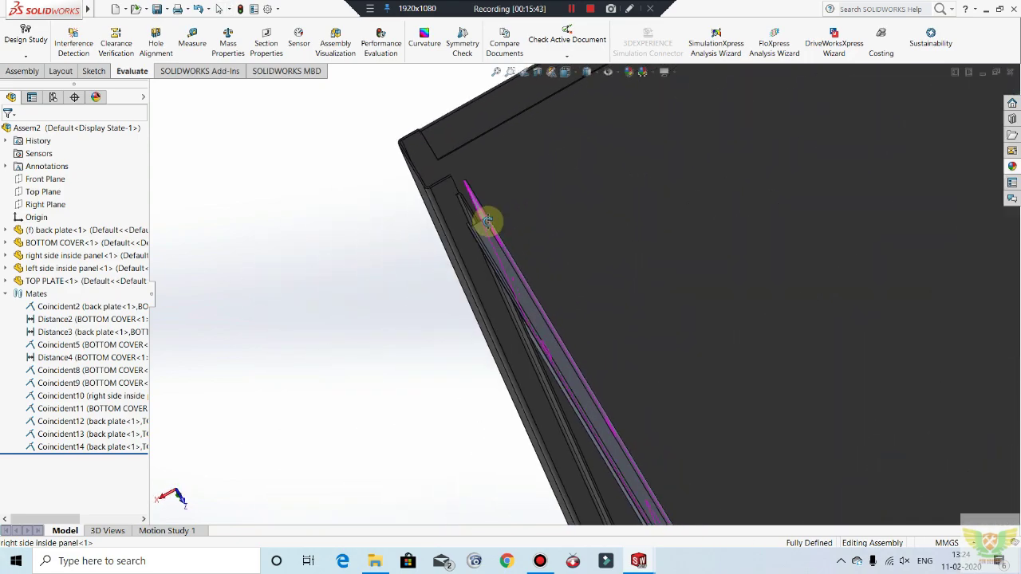
{"action": "scroll", "coordinate": [503, 245], "scroll_direction": "up", "scroll_amount": 8}
{"action": "middle_click_drag", "start_coordinate": [528, 319], "coordinate": [368, 289]}
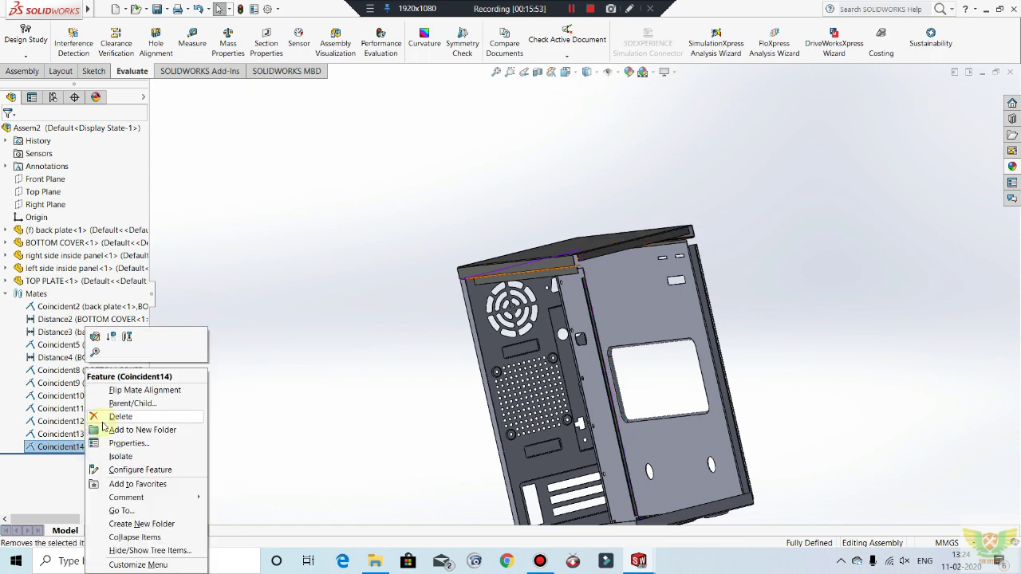
{"action": "left_click", "coordinate": [119, 417]}
{"action": "left_click", "coordinate": [577, 210]}
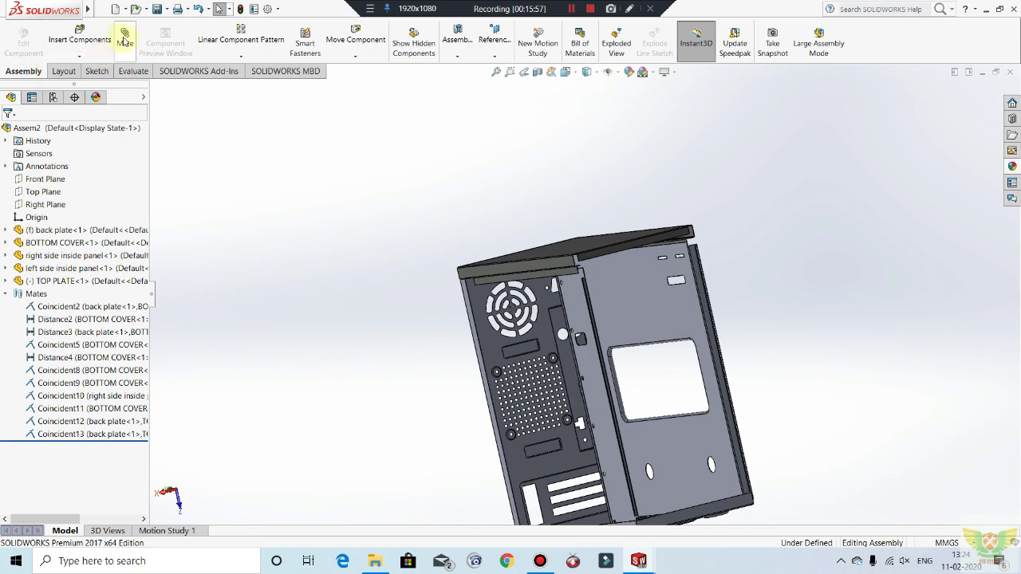
Step: Add a 5 mm distance mate between the top plate's main face and the thin upper edge face of the right side inside panel
{"action": "middle_click_drag", "start_coordinate": [593, 293], "coordinate": [562, 260]}
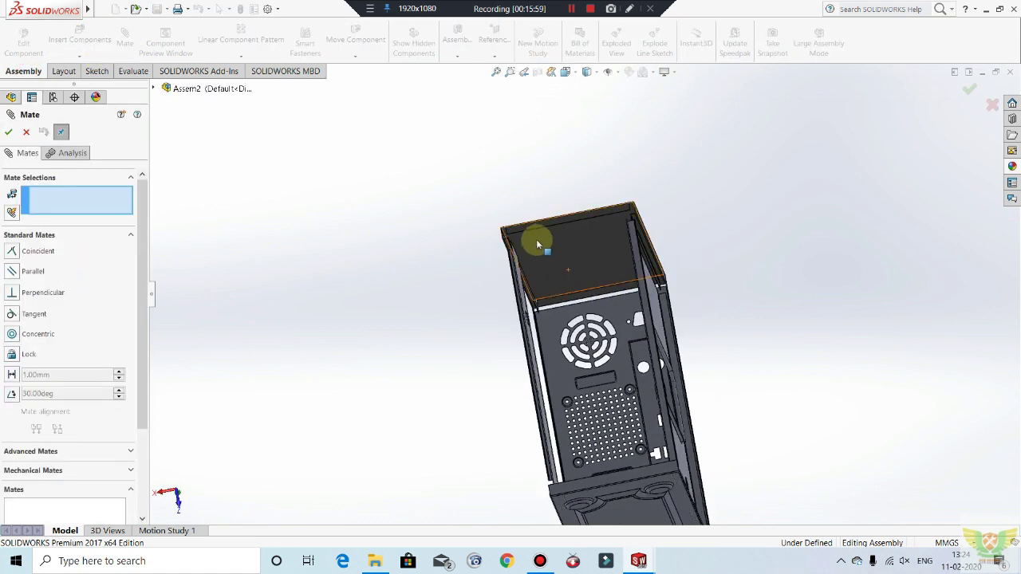
{"action": "scroll", "coordinate": [533, 243], "scroll_direction": "down", "scroll_amount": 6}
{"action": "middle_click_drag", "start_coordinate": [498, 278], "coordinate": [525, 361]}
{"action": "scroll", "coordinate": [525, 362], "scroll_direction": "down", "scroll_amount": 4}
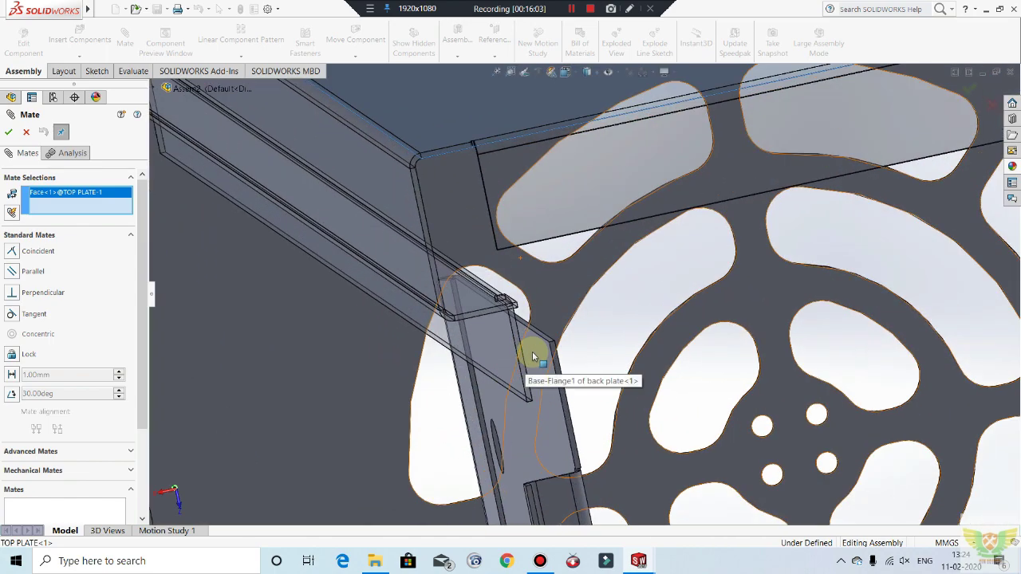
{"action": "left_click", "coordinate": [549, 319]}
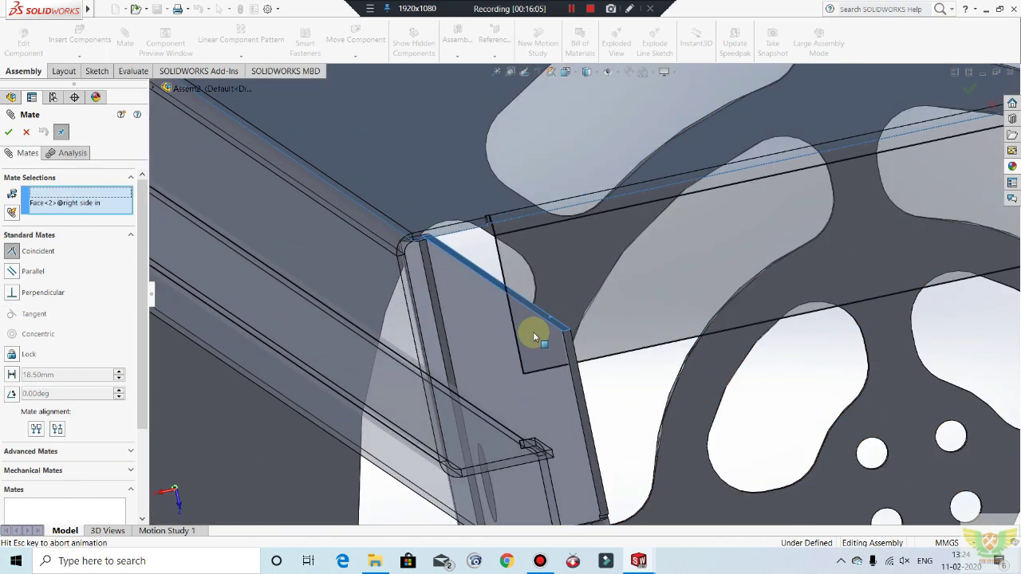
{"action": "left_click", "coordinate": [10, 374]}
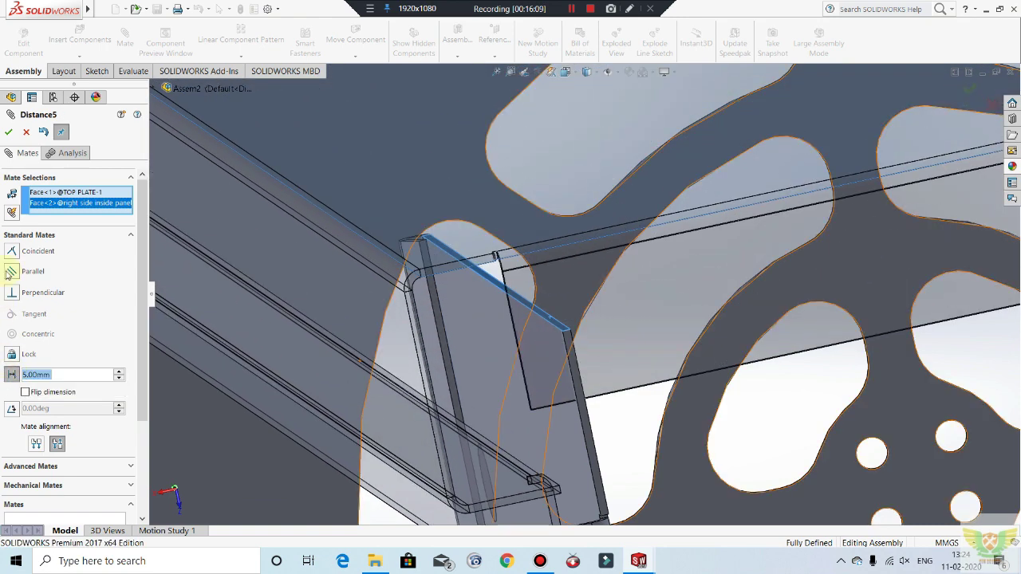
{"action": "left_click", "coordinate": [6, 134]}
Step: Examine the top plate's fit along both cabinet sides and at the back plate corners, and close the mating
{"action": "scroll", "coordinate": [638, 355], "scroll_direction": "up", "scroll_amount": 6}
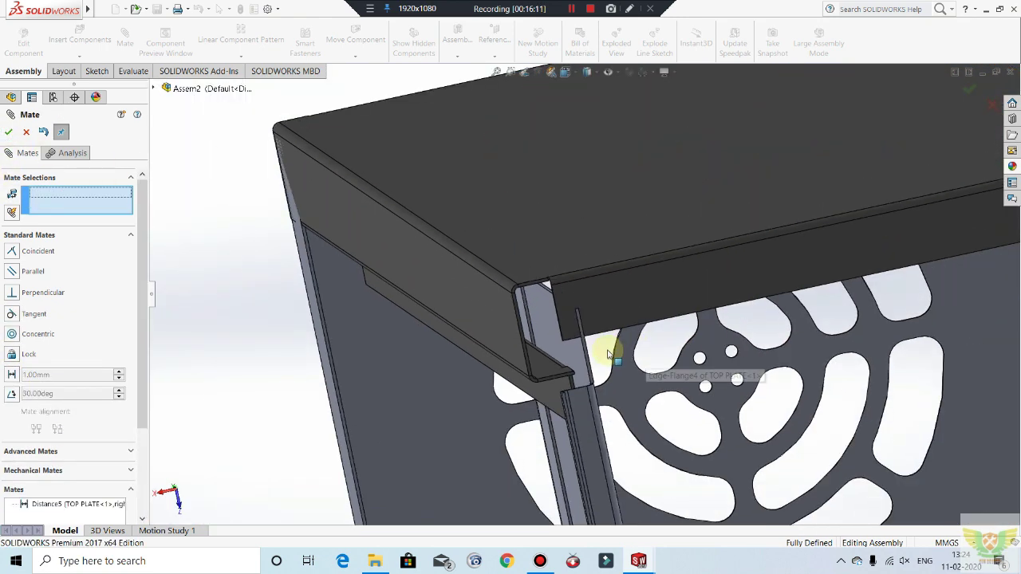
{"action": "middle_click_drag", "start_coordinate": [590, 353], "coordinate": [472, 316]}
{"action": "scroll", "coordinate": [395, 316], "scroll_direction": "down", "scroll_amount": 5}
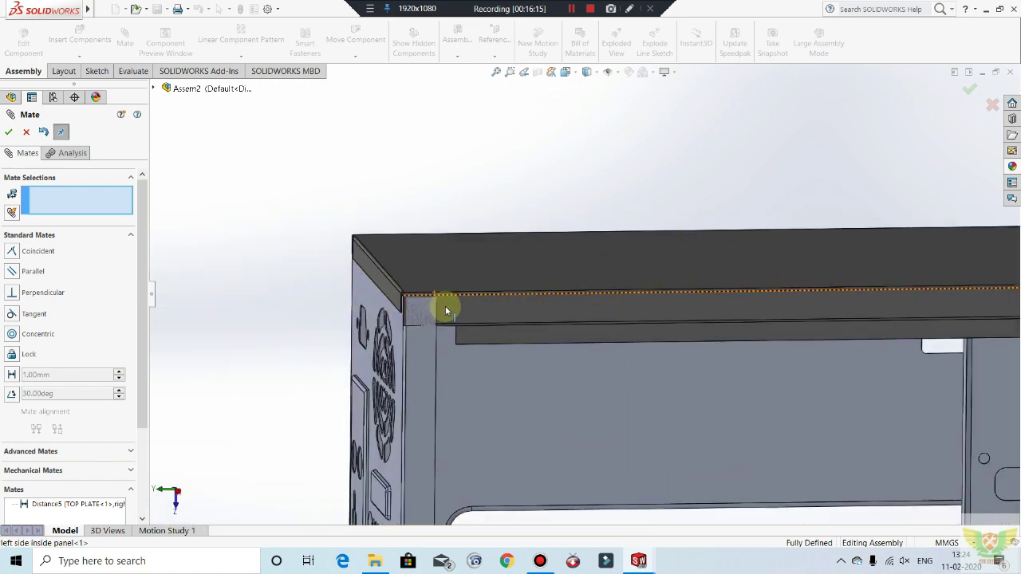
{"action": "middle_click_drag", "start_coordinate": [451, 285], "coordinate": [457, 305]}
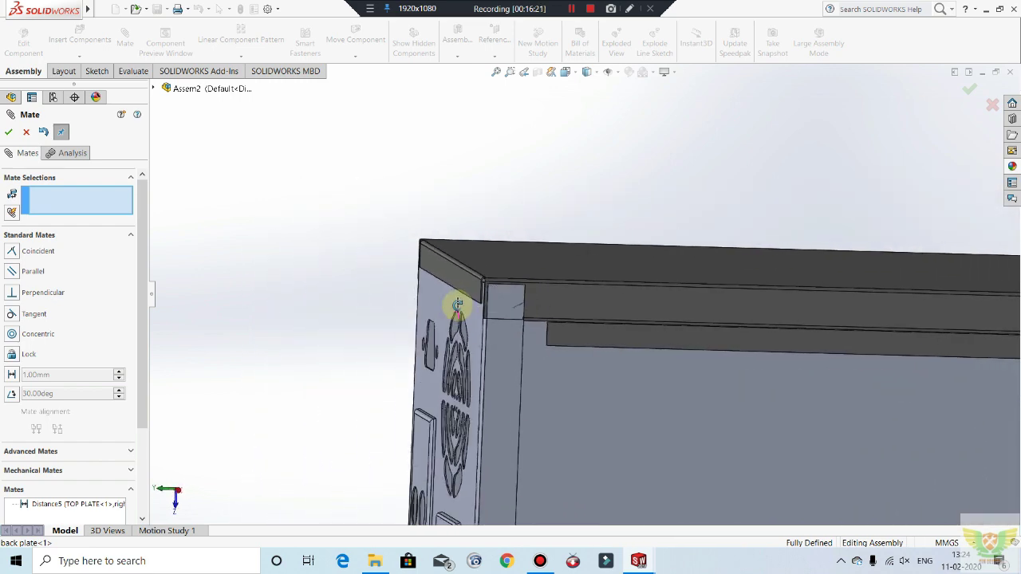
{"action": "middle_click_drag", "start_coordinate": [521, 304], "coordinate": [776, 310]}
{"action": "middle_click_drag", "start_coordinate": [662, 290], "coordinate": [772, 202]}
{"action": "scroll", "coordinate": [790, 304], "scroll_direction": "down", "scroll_amount": 3}
{"action": "scroll", "coordinate": [792, 344], "scroll_direction": "up", "scroll_amount": 3}
{"action": "scroll", "coordinate": [854, 234], "scroll_direction": "down", "scroll_amount": 5}
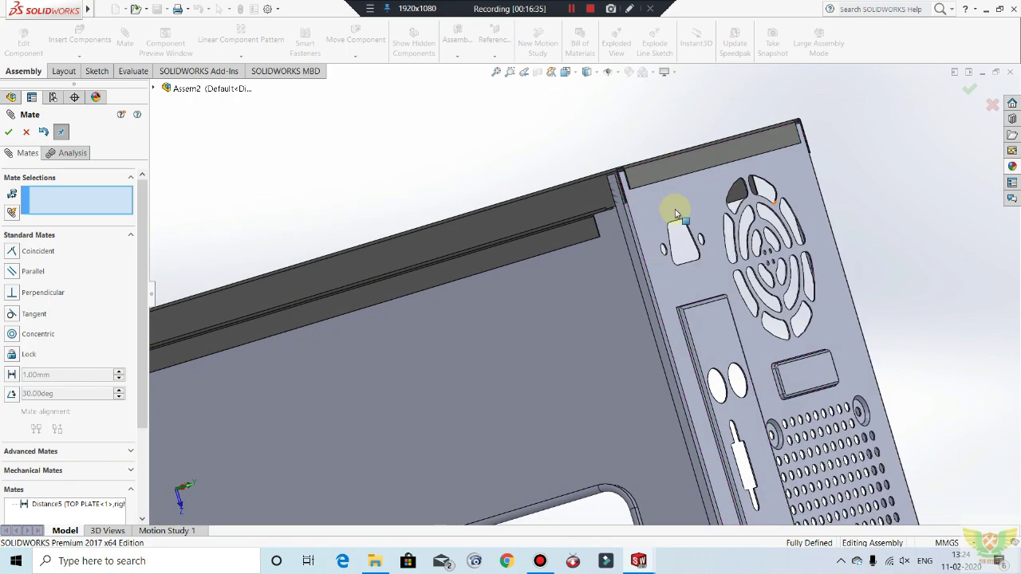
{"action": "scroll", "coordinate": [674, 214], "scroll_direction": "down", "scroll_amount": 5}
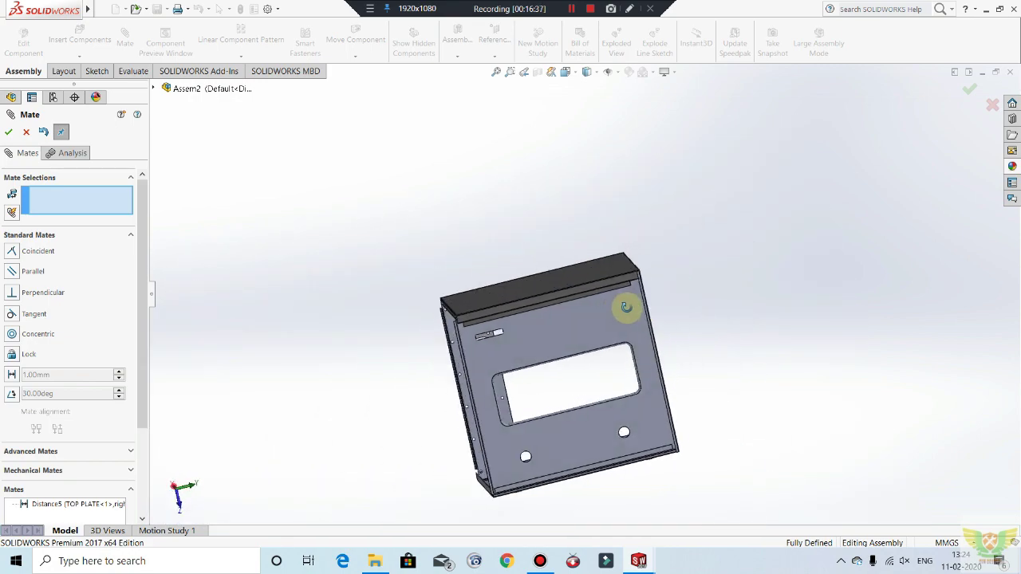
{"action": "scroll", "coordinate": [490, 320], "scroll_direction": "up", "scroll_amount": 4}
{"action": "middle_click_drag", "start_coordinate": [519, 289], "coordinate": [563, 321]}
{"action": "scroll", "coordinate": [564, 321], "scroll_direction": "down", "scroll_amount": 5}
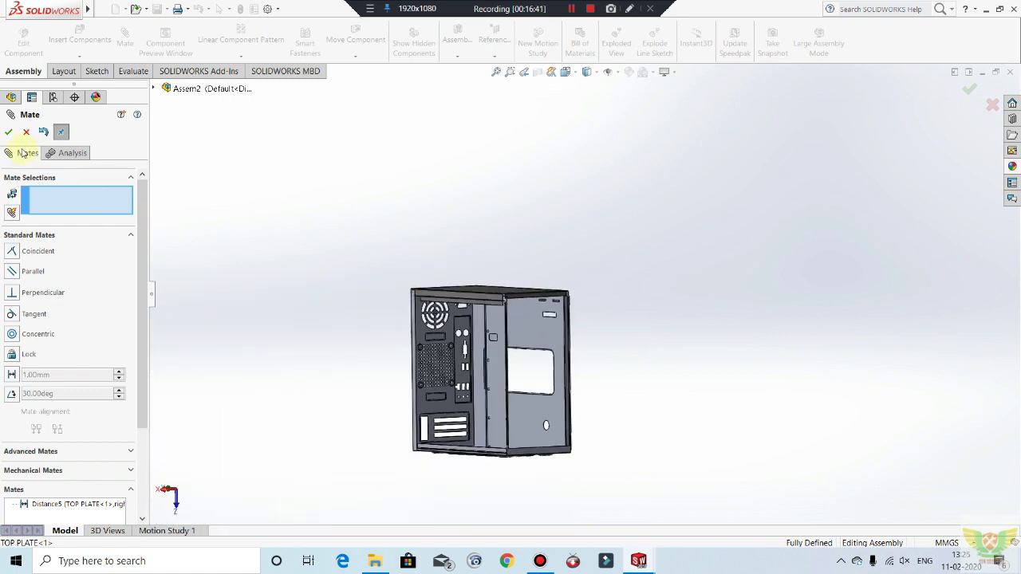
{"action": "scroll", "coordinate": [538, 358], "scroll_direction": "up", "scroll_amount": 6}
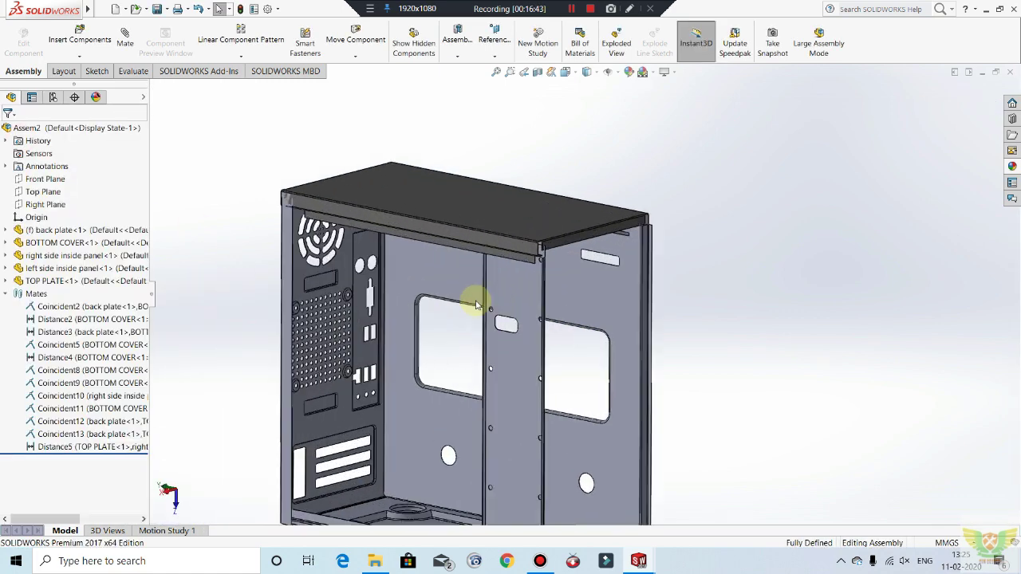
Step: Examine the narrow front panel's joints with the top plate's inner flange and with the bottom cover
{"action": "middle_click_drag", "start_coordinate": [490, 268], "coordinate": [463, 231]}
{"action": "scroll", "coordinate": [463, 247], "scroll_direction": "up", "scroll_amount": 6}
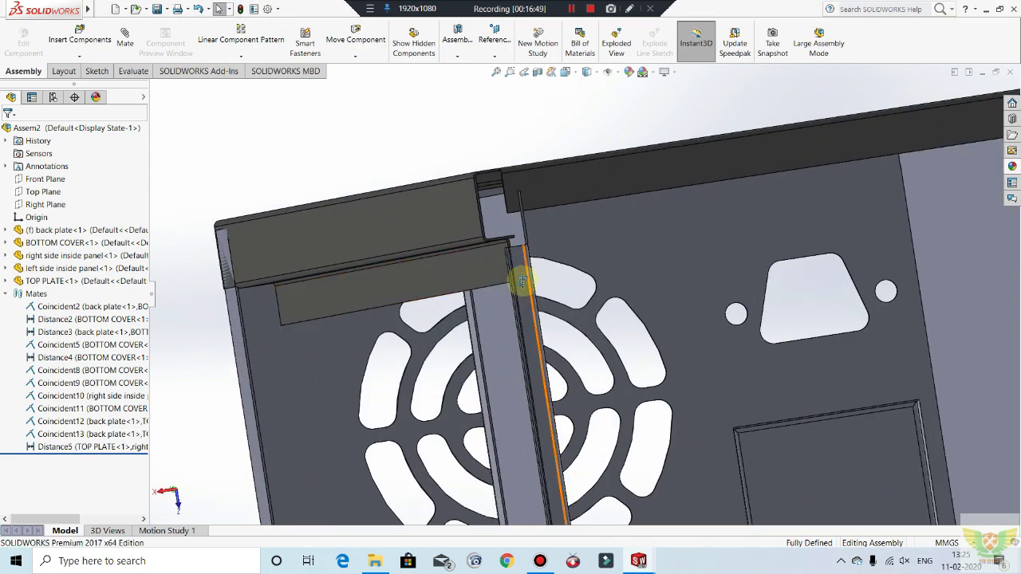
{"action": "middle_click_drag", "start_coordinate": [522, 280], "coordinate": [455, 255]}
{"action": "scroll", "coordinate": [501, 288], "scroll_direction": "down", "scroll_amount": 8}
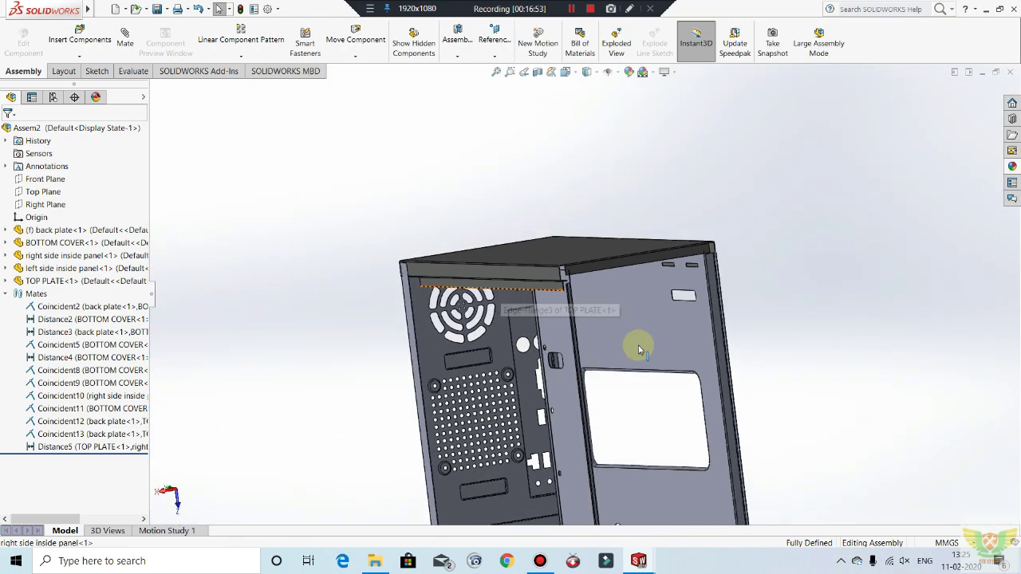
{"action": "scroll", "coordinate": [576, 435], "scroll_direction": "down", "scroll_amount": 5}
{"action": "scroll", "coordinate": [600, 432], "scroll_direction": "up", "scroll_amount": 9}
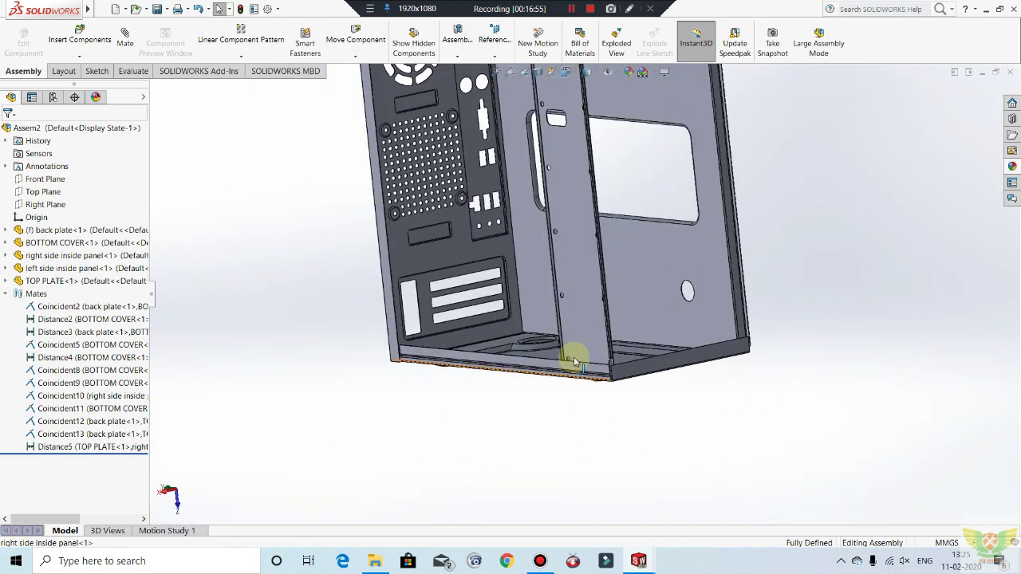
{"action": "scroll", "coordinate": [584, 348], "scroll_direction": "down", "scroll_amount": 6}
{"action": "middle_click_drag", "start_coordinate": [571, 216], "coordinate": [562, 283]}
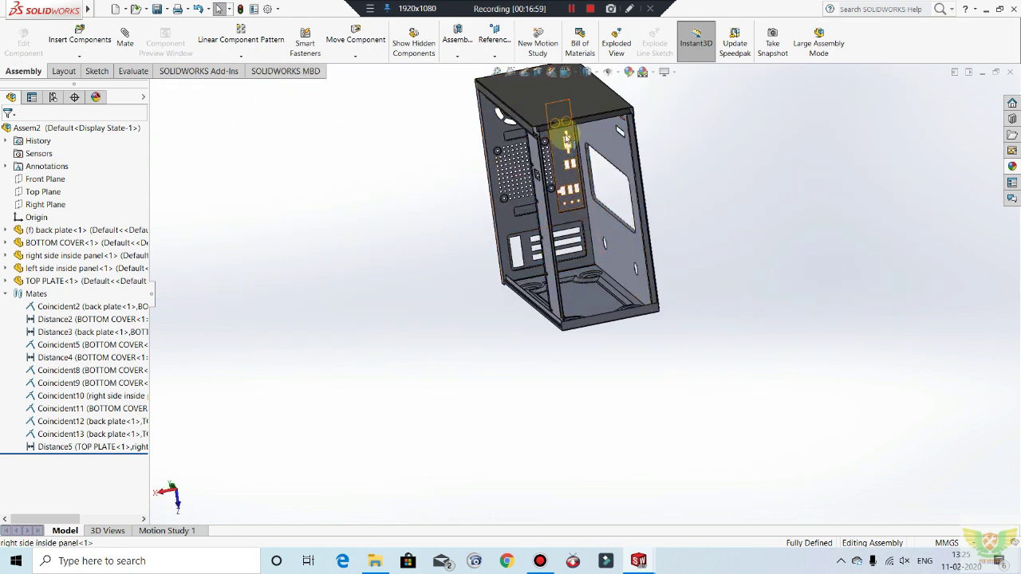
{"action": "middle_click_drag", "start_coordinate": [573, 252], "coordinate": [568, 217]}
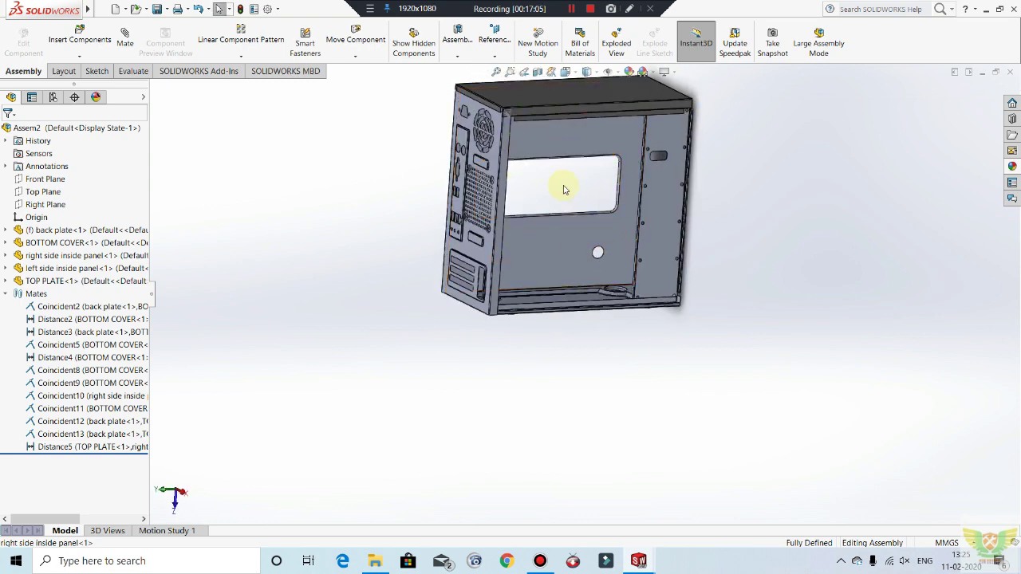
Step: Start editing the top plate within the assembly, saving the assembly as "main Assembly" in the CPU folder
{"action": "middle_click_drag", "start_coordinate": [615, 193], "coordinate": [547, 132]}
{"action": "scroll", "coordinate": [543, 127], "scroll_direction": "down", "scroll_amount": 5}
{"action": "scroll", "coordinate": [580, 234], "scroll_direction": "down", "scroll_amount": 1}
{"action": "middle_click_drag", "start_coordinate": [580, 233], "coordinate": [547, 221]}
{"action": "left_click", "coordinate": [585, 262]}
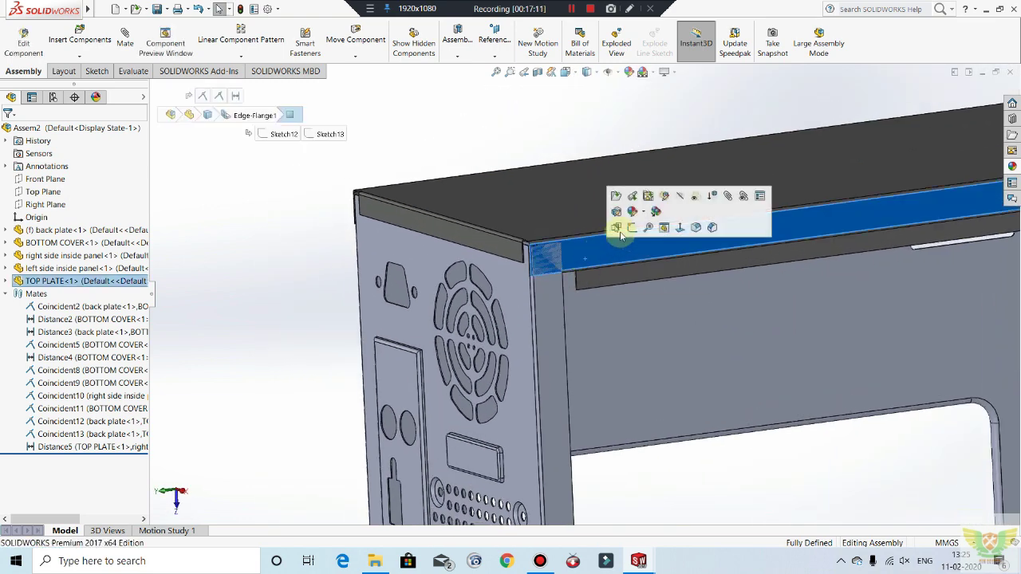
{"action": "left_click", "coordinate": [665, 195]}
{"action": "left_click", "coordinate": [479, 292]}
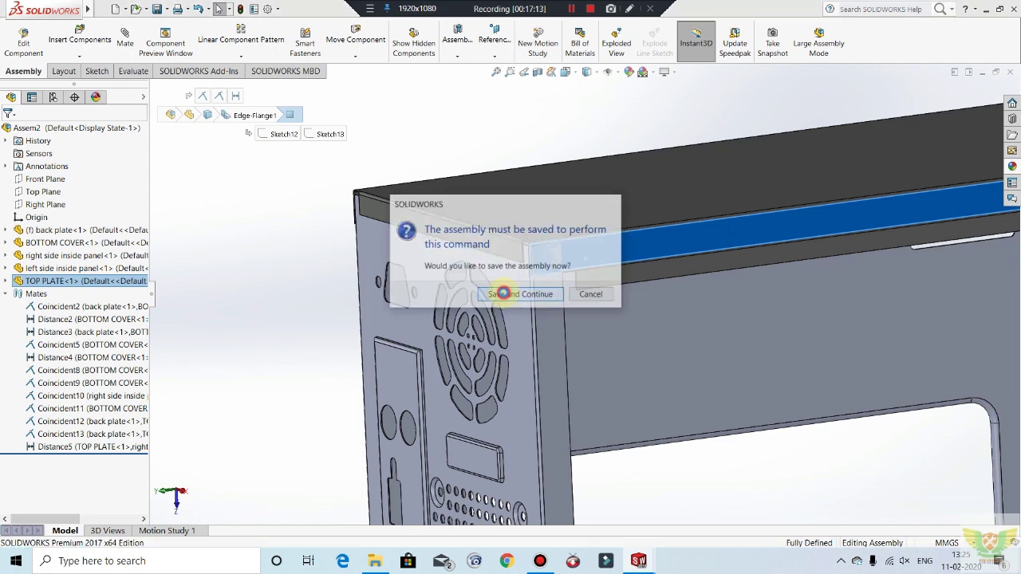
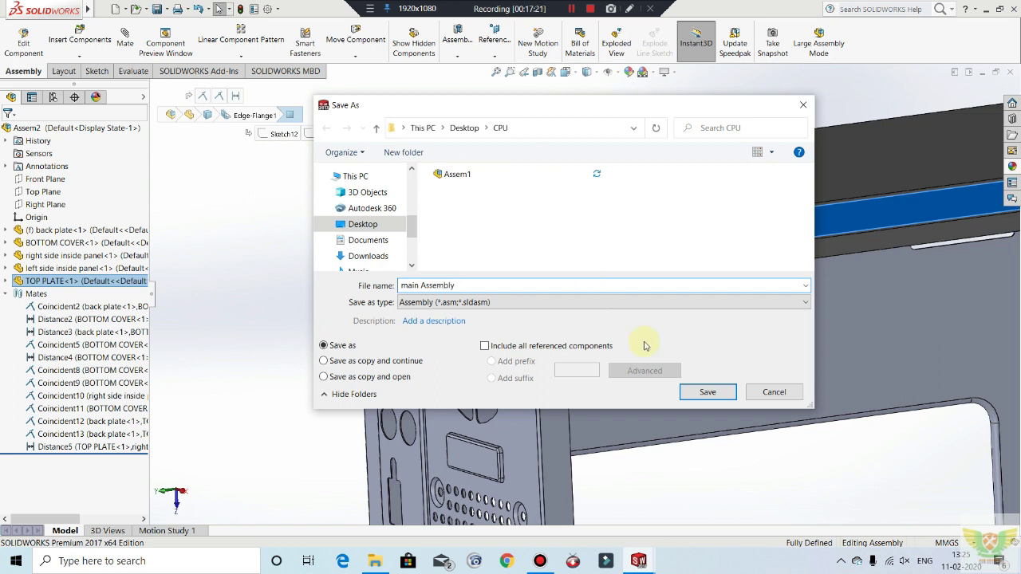
{"action": "left_click", "coordinate": [722, 393]}
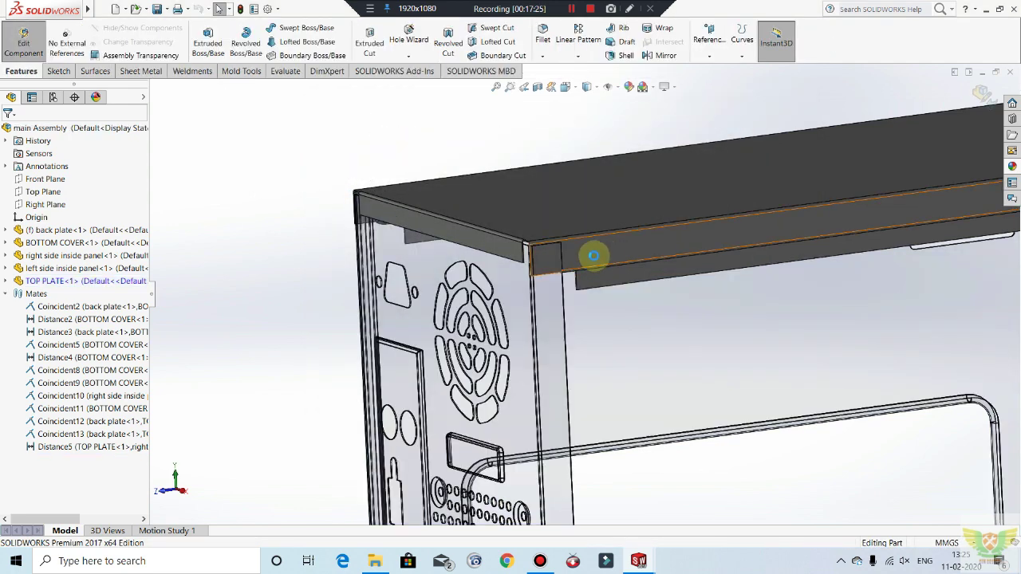
Step: Edit the top plate's edge flange profile on its first edge, pulling the end line near the back plate inward to about 16 mm from the corner
{"action": "scroll", "coordinate": [578, 261], "scroll_direction": "down", "scroll_amount": 2}
{"action": "scroll", "coordinate": [575, 260], "scroll_direction": "down", "scroll_amount": 2}
{"action": "scroll", "coordinate": [483, 253], "scroll_direction": "down", "scroll_amount": 2}
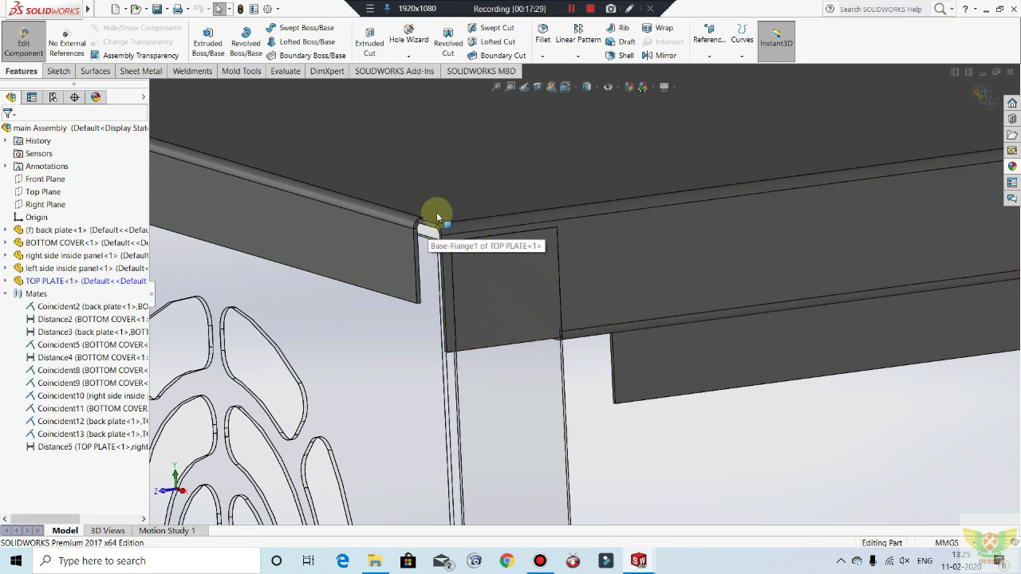
{"action": "right_click", "coordinate": [677, 221]}
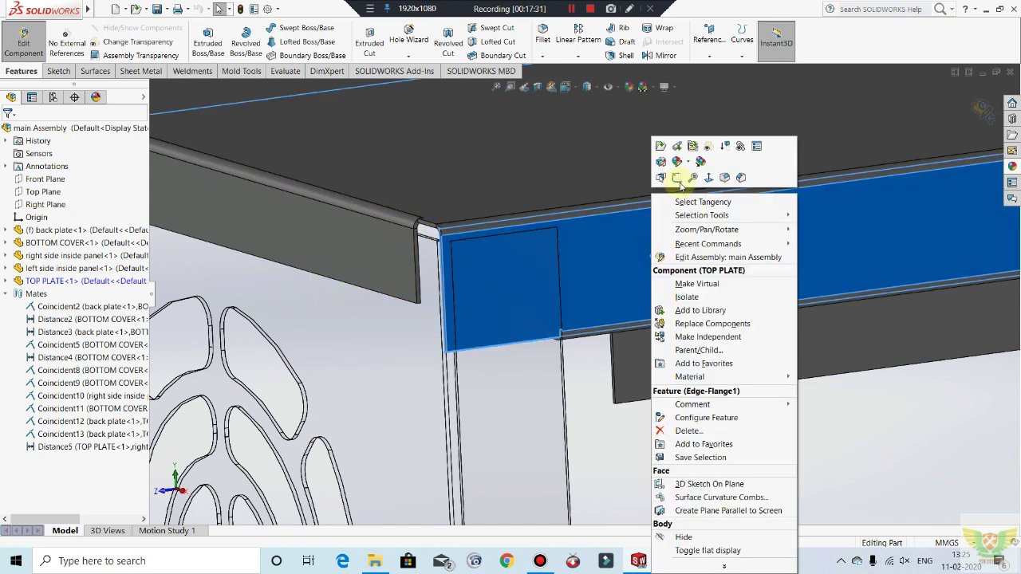
{"action": "left_click", "coordinate": [659, 160]}
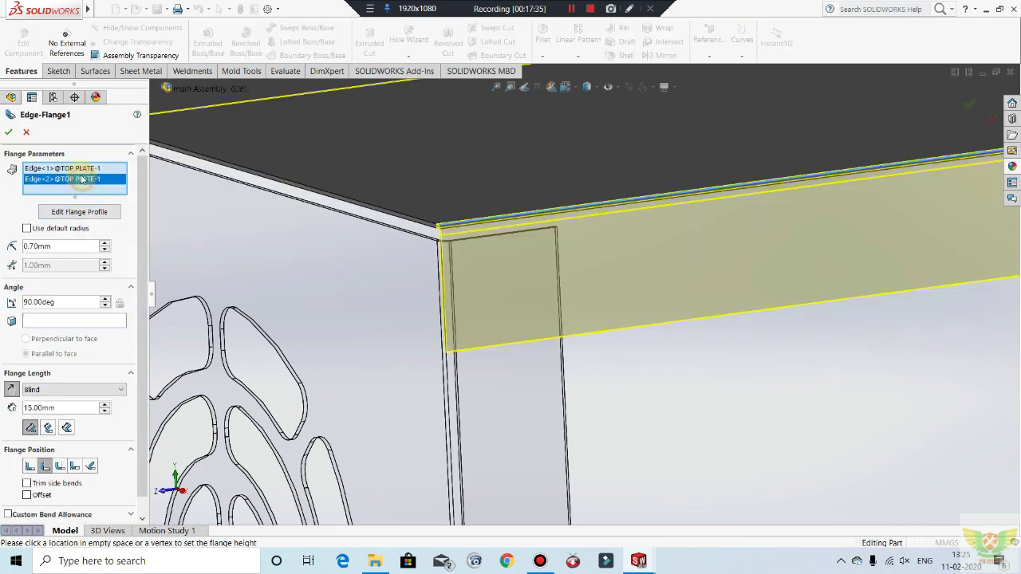
{"action": "left_click", "coordinate": [81, 169]}
{"action": "left_click", "coordinate": [79, 212]}
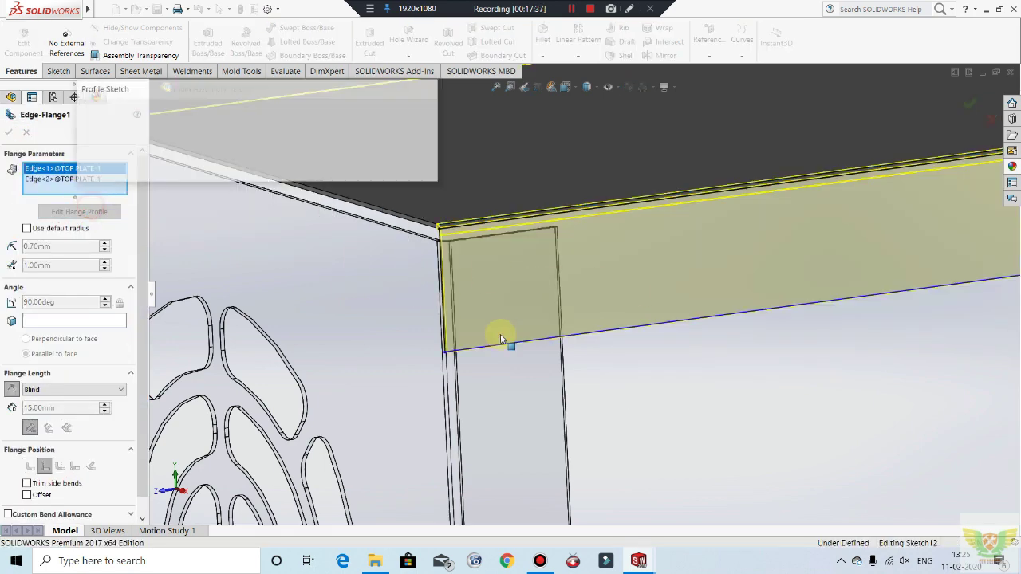
{"action": "left_click_drag", "start_coordinate": [441, 263], "coordinate": [566, 279]}
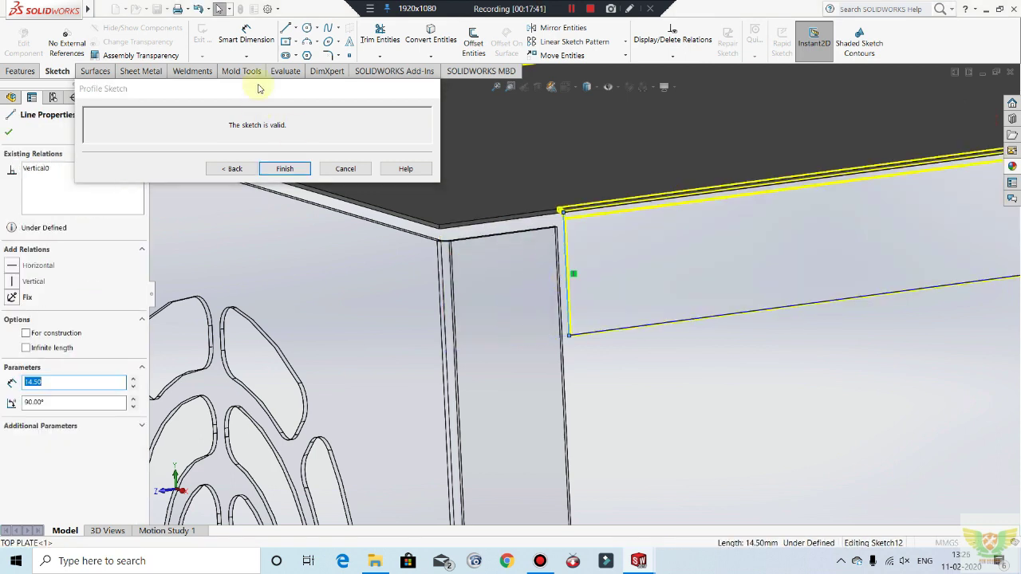
Step: Dimension that end line at 15 mm from the top plate's back corner, and revise the distance to 18 mm
{"action": "left_click", "coordinate": [248, 44]}
{"action": "left_click", "coordinate": [565, 293]}
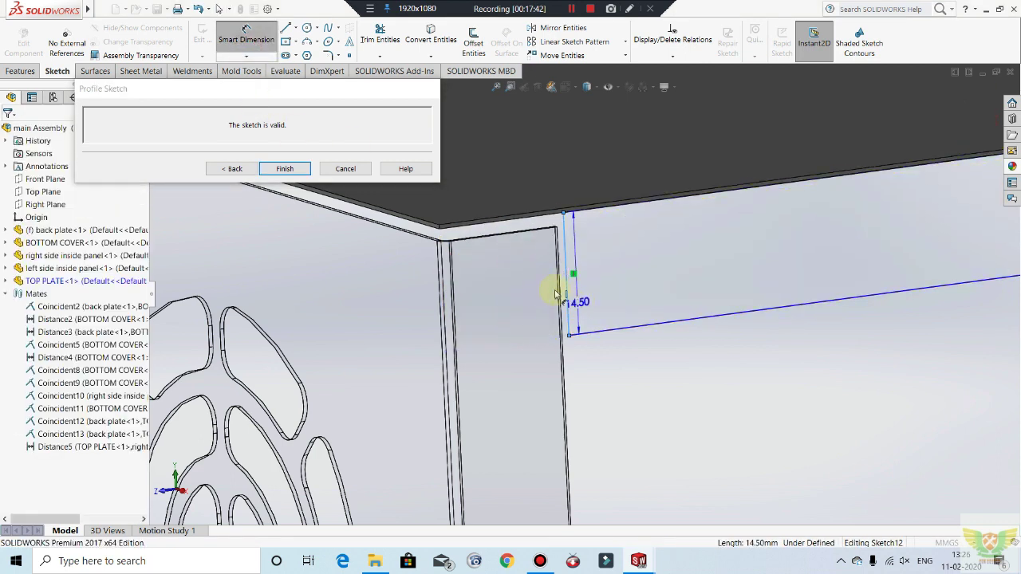
{"action": "left_click", "coordinate": [440, 228]}
{"action": "left_click", "coordinate": [489, 308]}
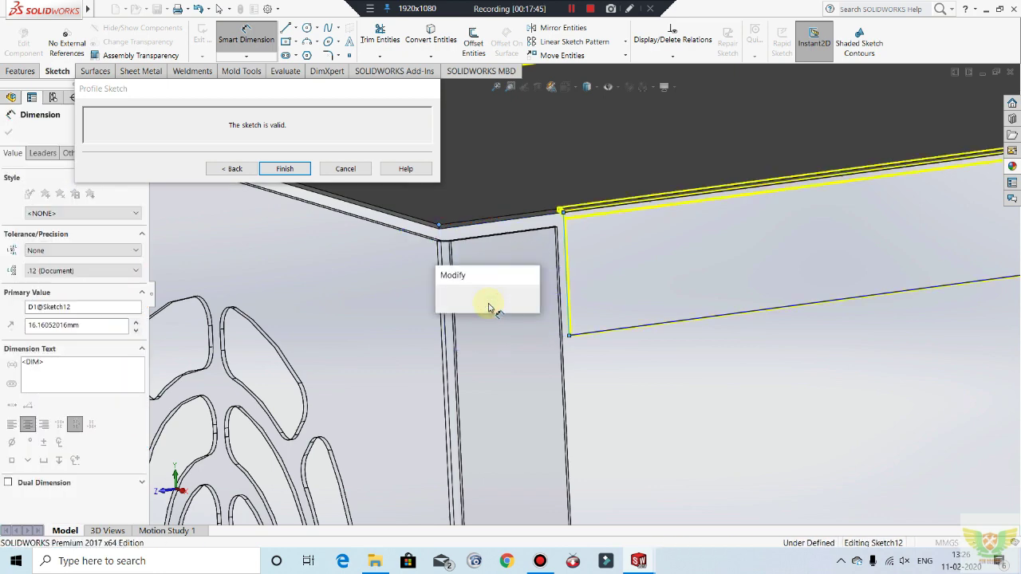
{"action": "key", "text": "Return"}
{"action": "middle_click_drag", "start_coordinate": [536, 279], "coordinate": [503, 263]}
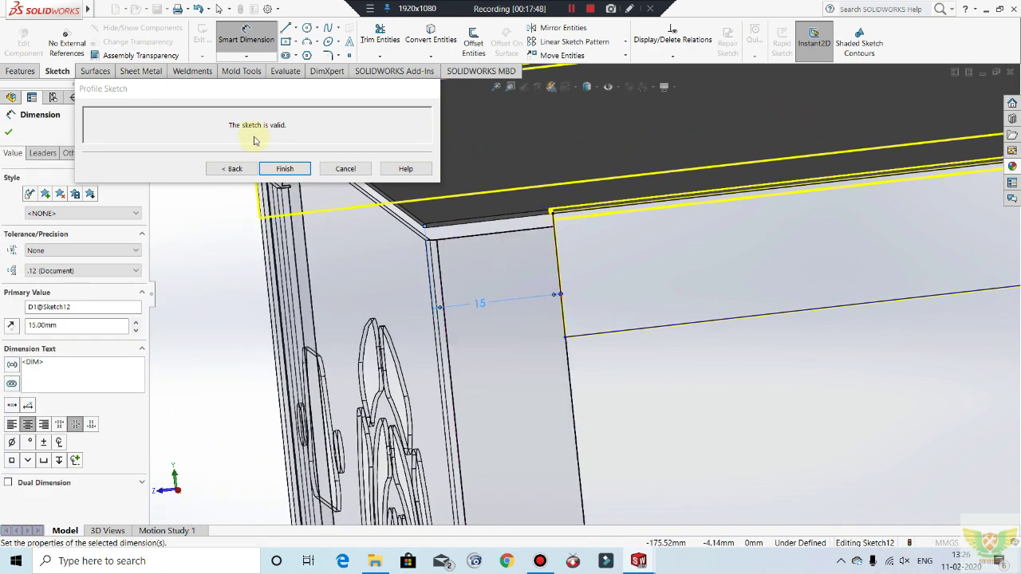
{"action": "double_click", "coordinate": [482, 302]}
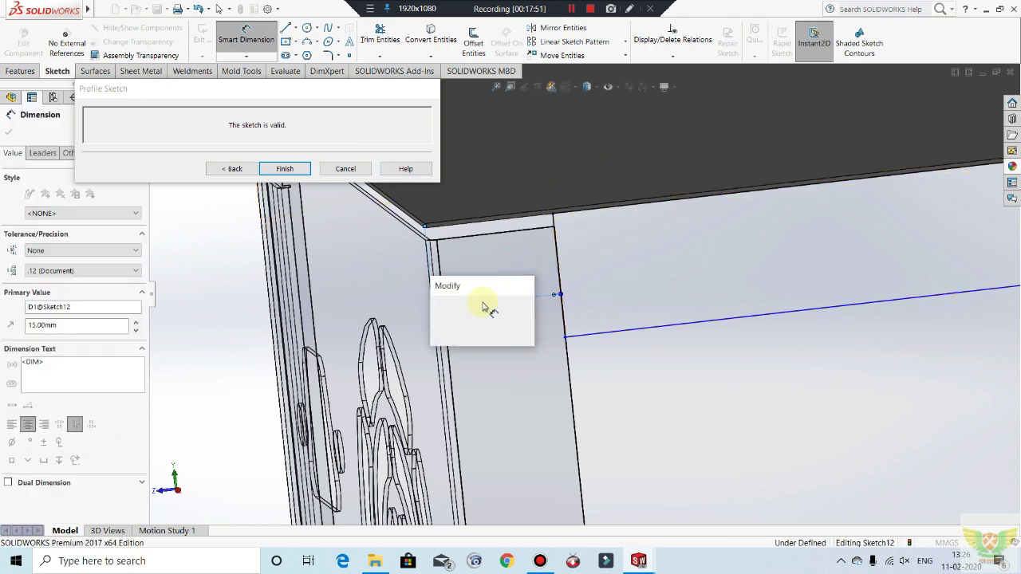
{"action": "key", "text": "Return"}
Step: Pull the flange profile's opposite end line, at the cabinet's front, inward to about 12 mm from the top plate's corner
{"action": "scroll", "coordinate": [496, 297], "scroll_direction": "up", "scroll_amount": 5}
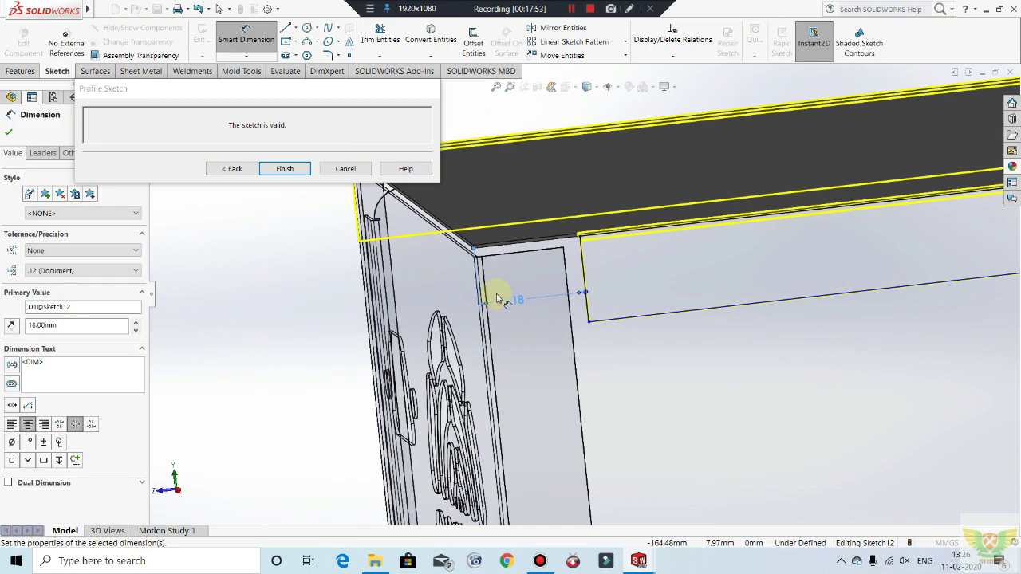
{"action": "middle_click_drag", "start_coordinate": [500, 297], "coordinate": [878, 256]}
{"action": "scroll", "coordinate": [762, 257], "scroll_direction": "down", "scroll_amount": 4}
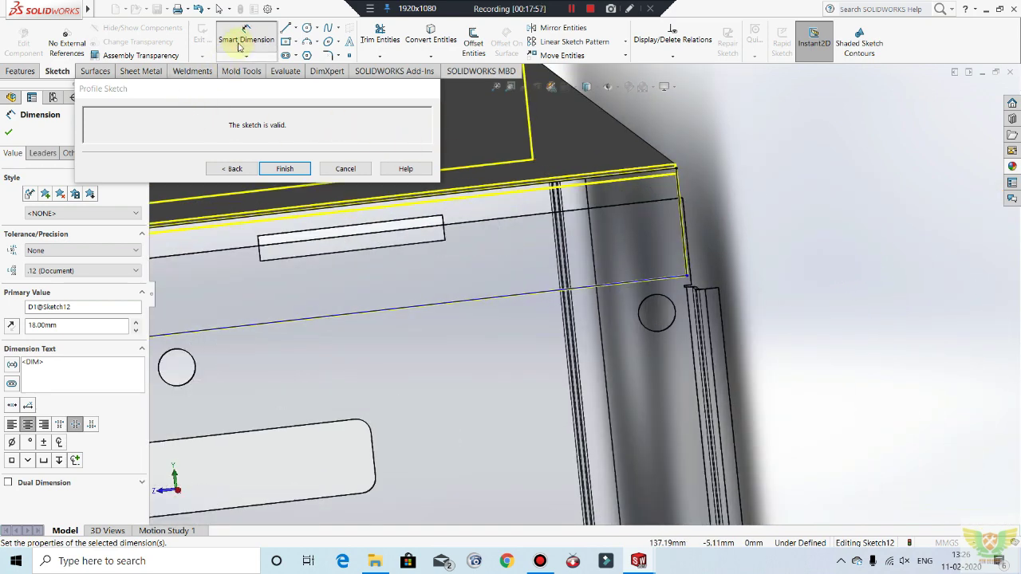
{"action": "left_click_drag", "start_coordinate": [633, 220], "coordinate": [596, 217]}
Step: Dimension the front end line at 18 mm from the top plate's front corner and finish the flange profile
{"action": "left_click", "coordinate": [247, 34]}
{"action": "left_click", "coordinate": [595, 231]}
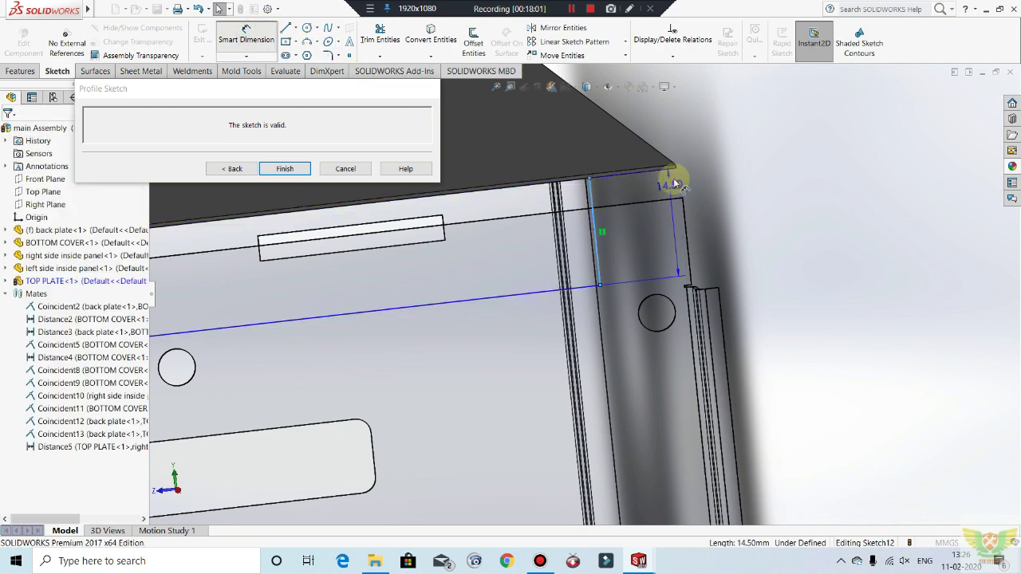
{"action": "left_click", "coordinate": [674, 168]}
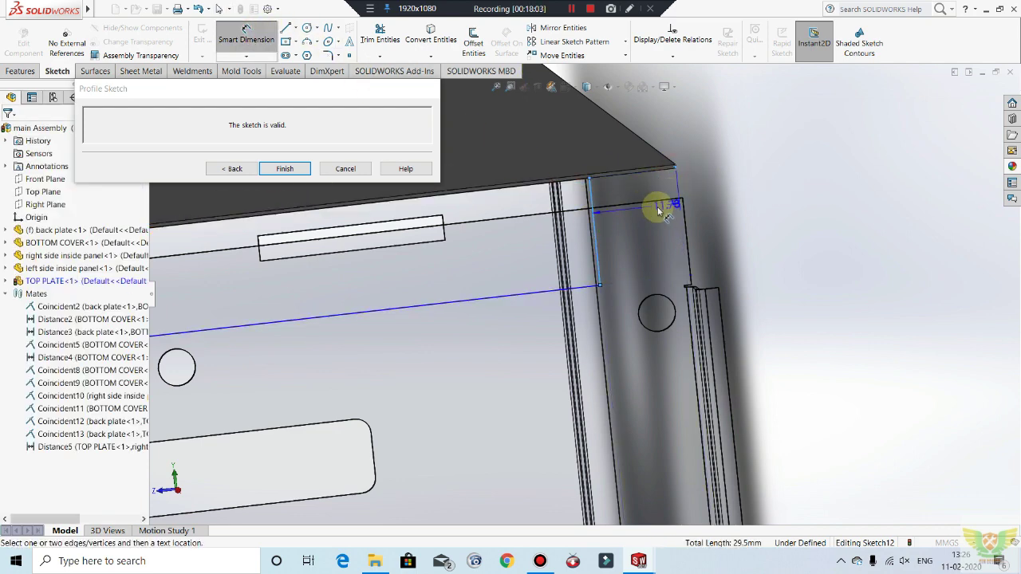
{"action": "left_click", "coordinate": [656, 211]}
{"action": "key", "text": "Return"}
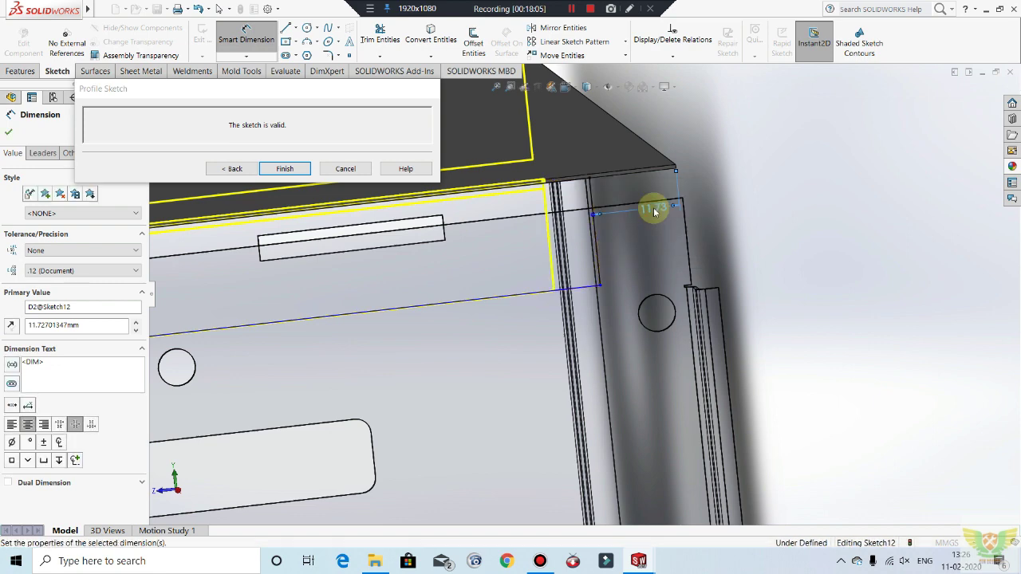
{"action": "left_click", "coordinate": [297, 169]}
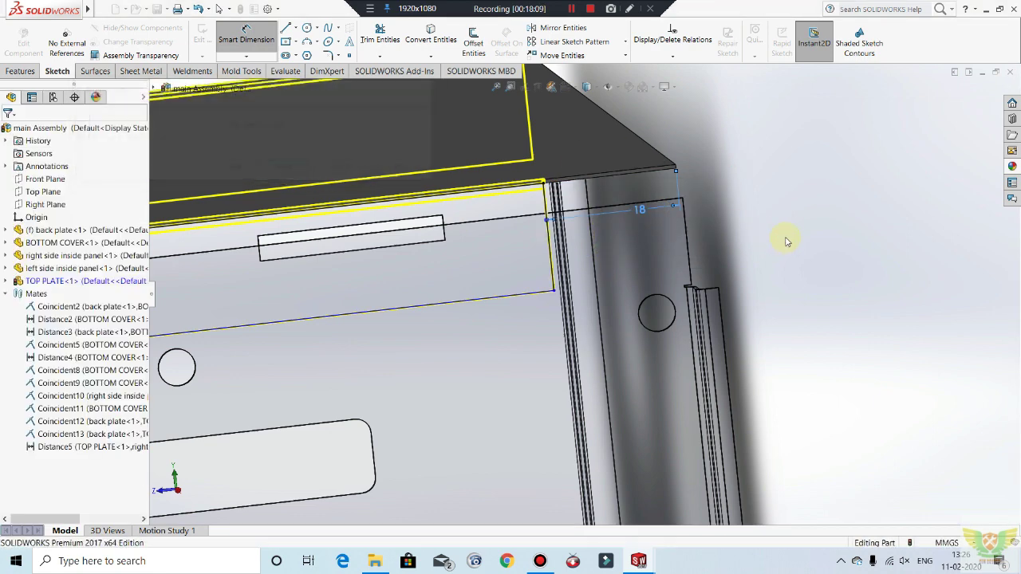
Step: Reopen the edge flange for its second edge's profile, pulling the end line near the back plate inward to about 17 mm from the corner
{"action": "middle_click_drag", "start_coordinate": [595, 238], "coordinate": [672, 339]}
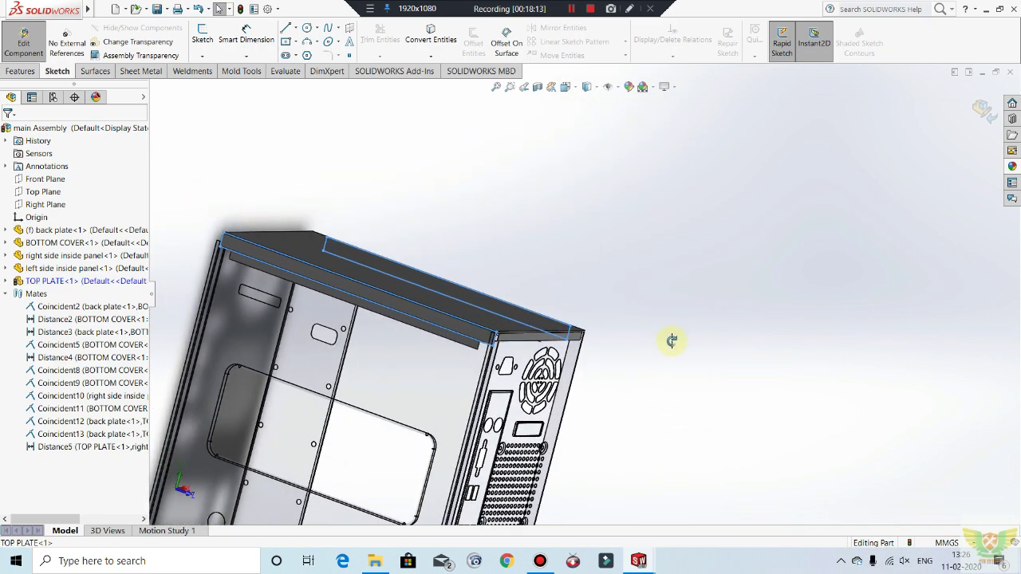
{"action": "scroll", "coordinate": [396, 314], "scroll_direction": "down", "scroll_amount": 3}
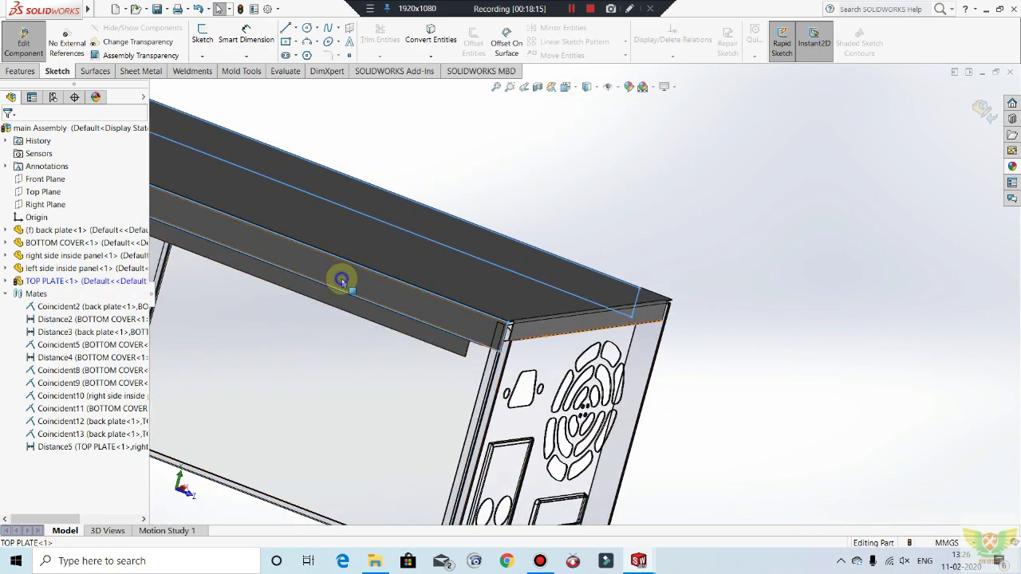
{"action": "right_click", "coordinate": [343, 283]}
{"action": "left_click", "coordinate": [449, 354]}
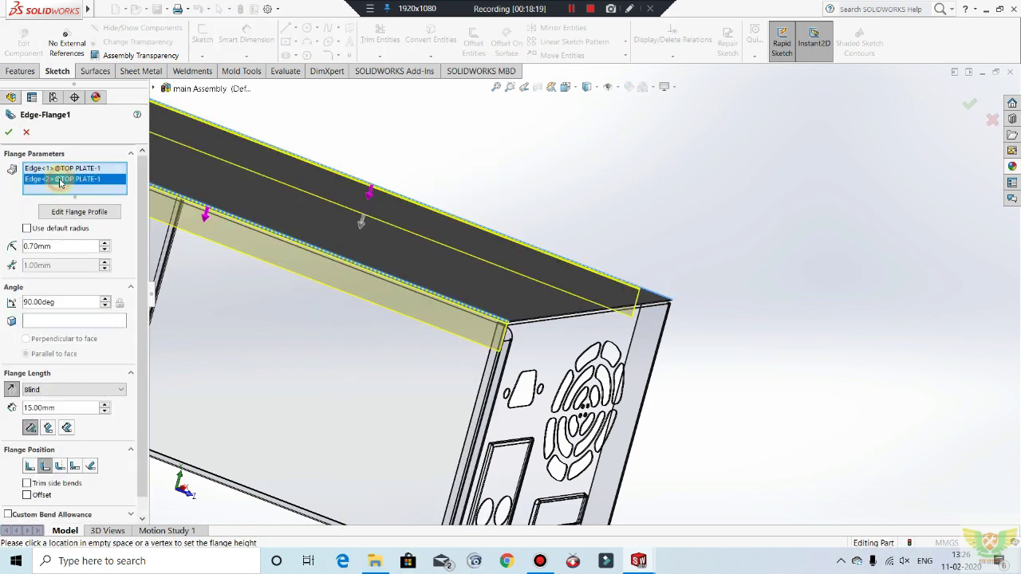
{"action": "left_click", "coordinate": [79, 212]}
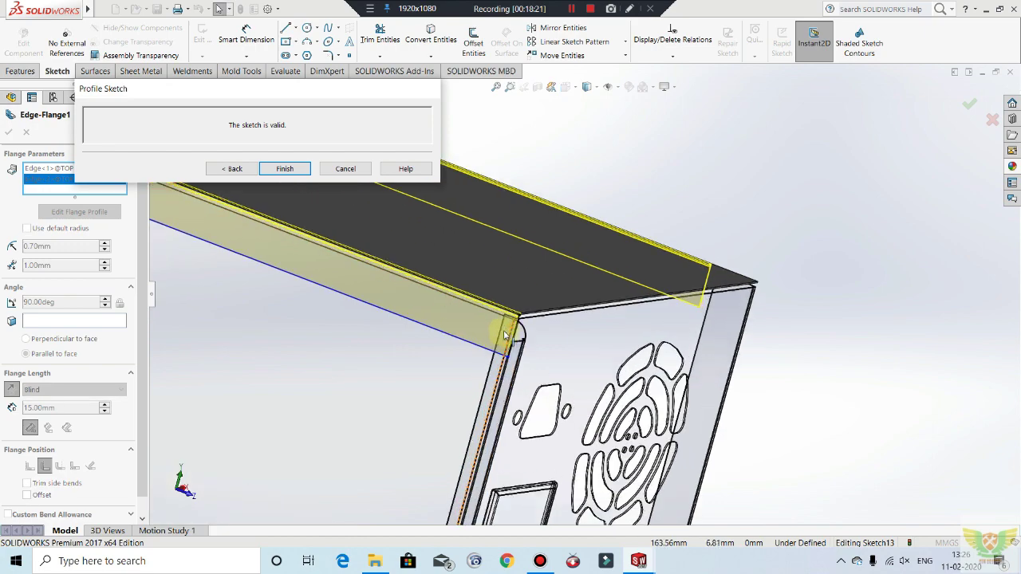
{"action": "left_click_drag", "start_coordinate": [516, 335], "coordinate": [467, 323]}
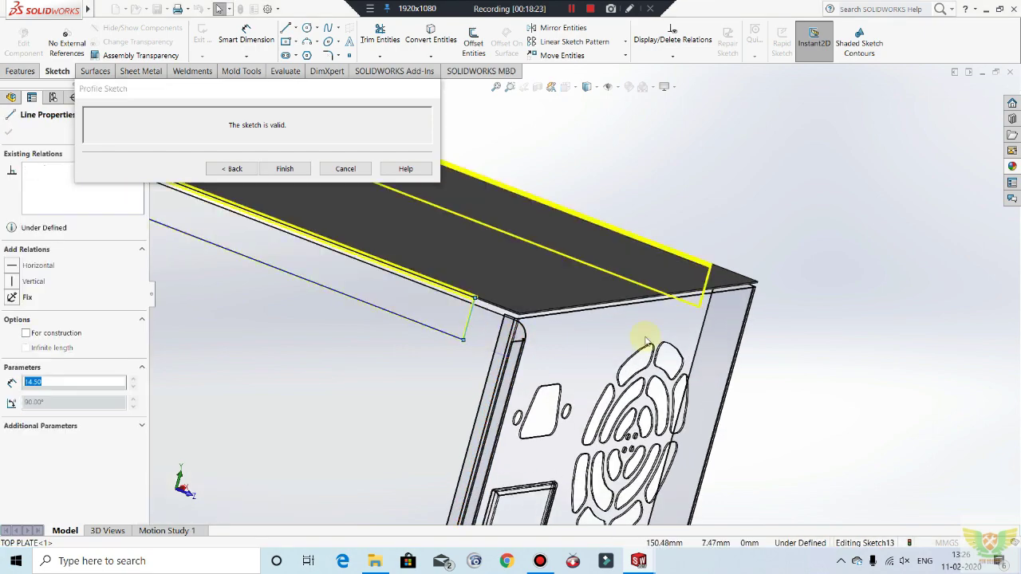
Step: Pull the second profile's front end line inward and dimension it at 18 mm from the top plate's front corner
{"action": "scroll", "coordinate": [649, 339], "scroll_direction": "up", "scroll_amount": 4}
{"action": "scroll", "coordinate": [650, 339], "scroll_direction": "up", "scroll_amount": 3}
{"action": "scroll", "coordinate": [433, 244], "scroll_direction": "down", "scroll_amount": 6}
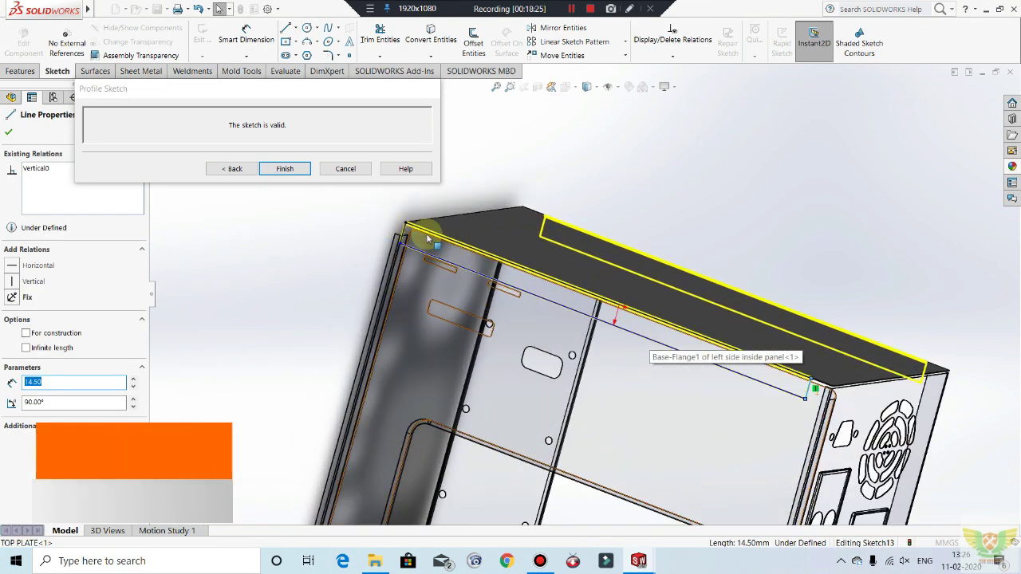
{"action": "left_click_drag", "start_coordinate": [429, 242], "coordinate": [451, 251]}
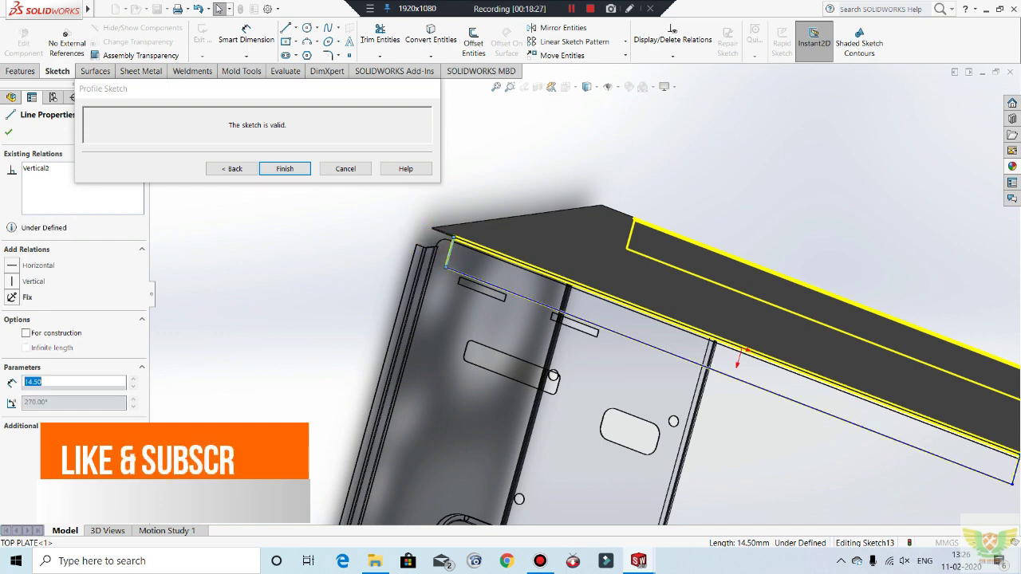
{"action": "left_click", "coordinate": [245, 41]}
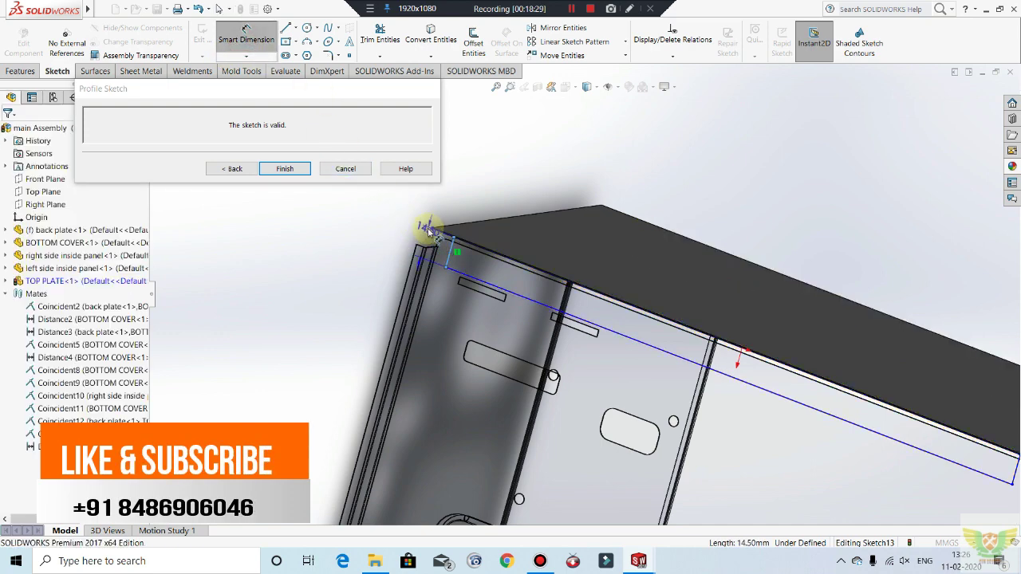
{"action": "scroll", "coordinate": [446, 243], "scroll_direction": "down", "scroll_amount": 3}
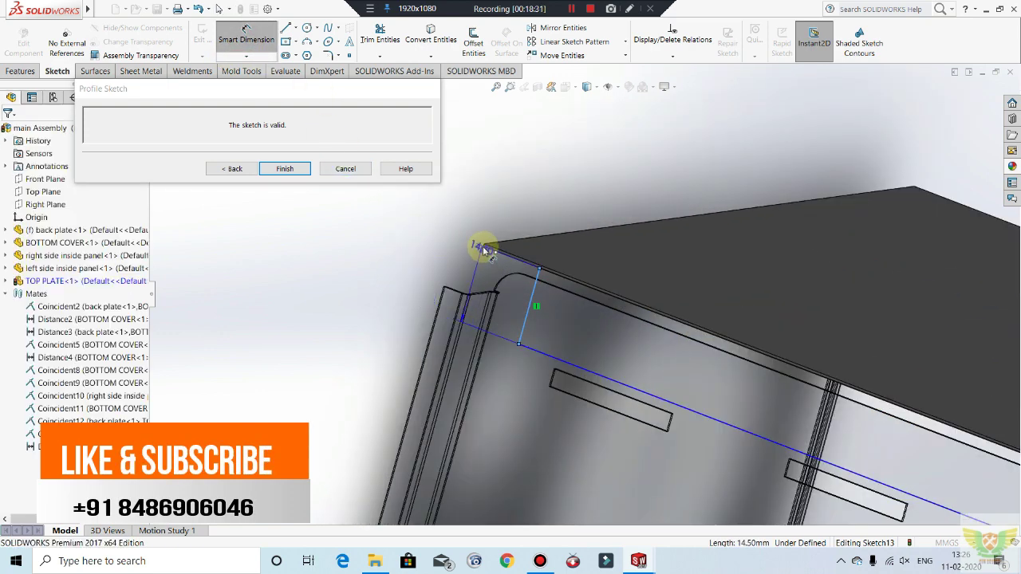
{"action": "left_click", "coordinate": [497, 292]}
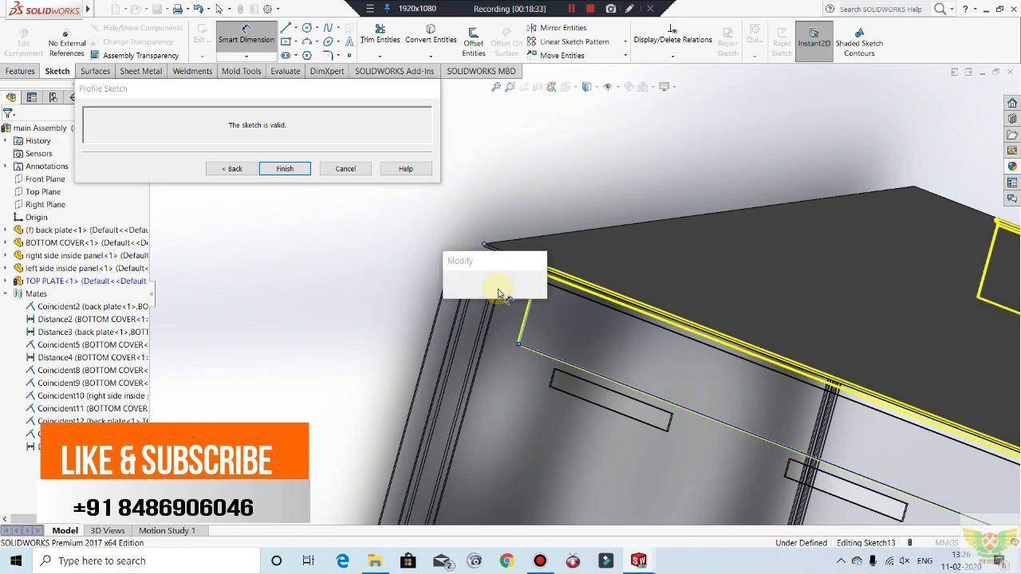
{"action": "key", "text": "Return"}
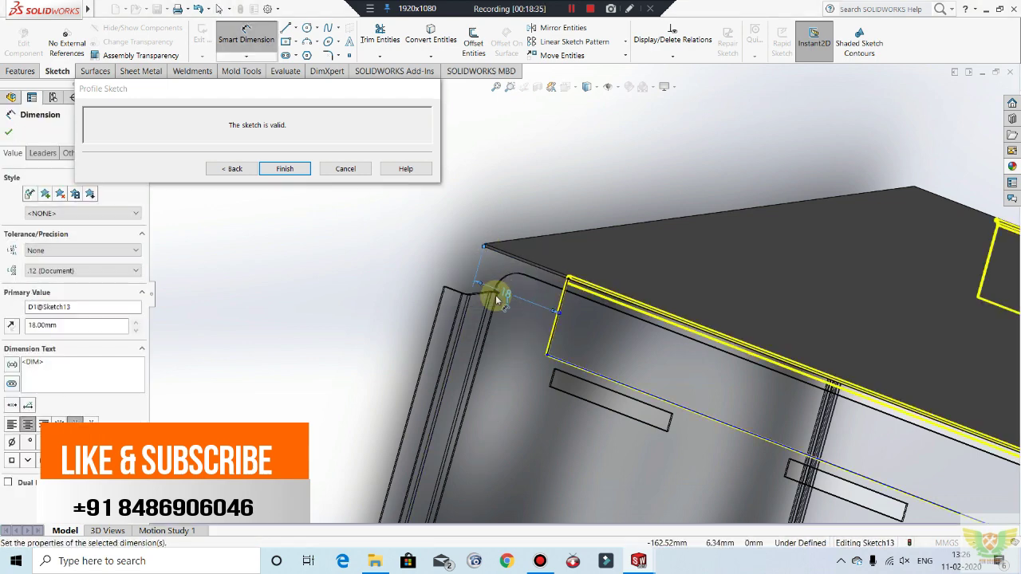
Step: Dimension the second profile's back end line from the top plate's back corner and finish the flange profile
{"action": "scroll", "coordinate": [499, 292], "scroll_direction": "up", "scroll_amount": 6}
{"action": "scroll", "coordinate": [891, 423], "scroll_direction": "down", "scroll_amount": 3}
{"action": "scroll", "coordinate": [894, 422], "scroll_direction": "down", "scroll_amount": 3}
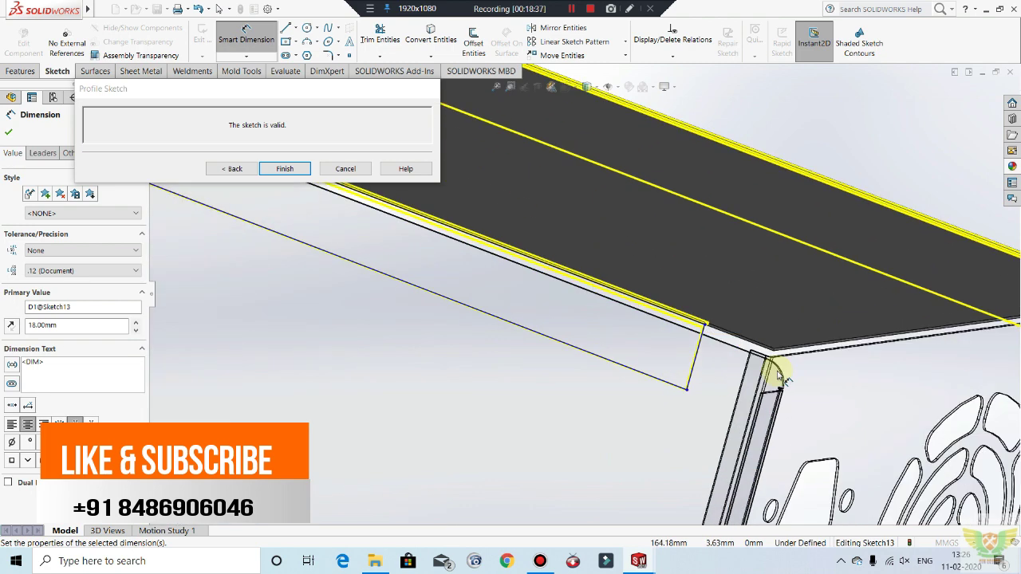
{"action": "left_click", "coordinate": [759, 342]}
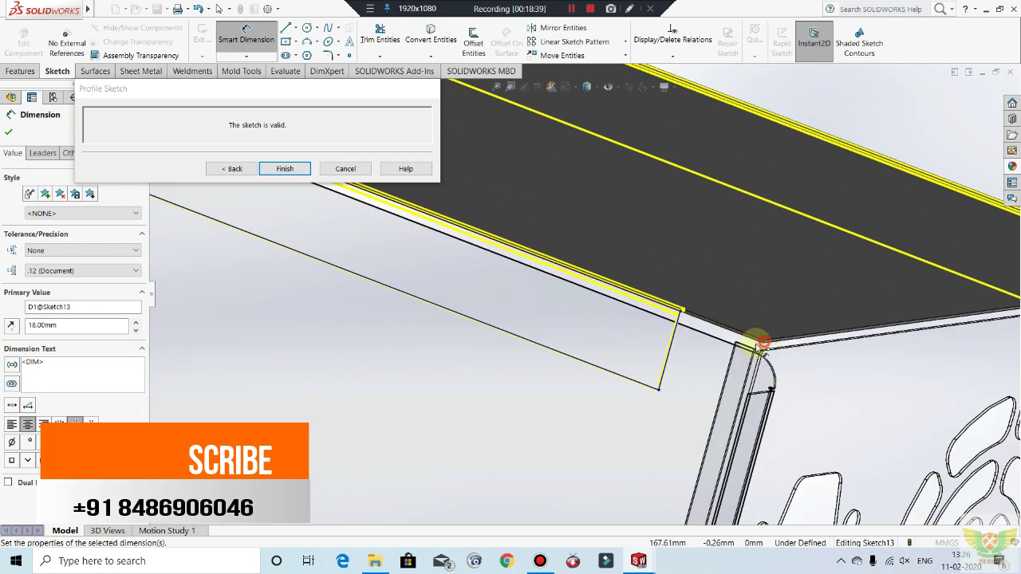
{"action": "left_click", "coordinate": [672, 338]}
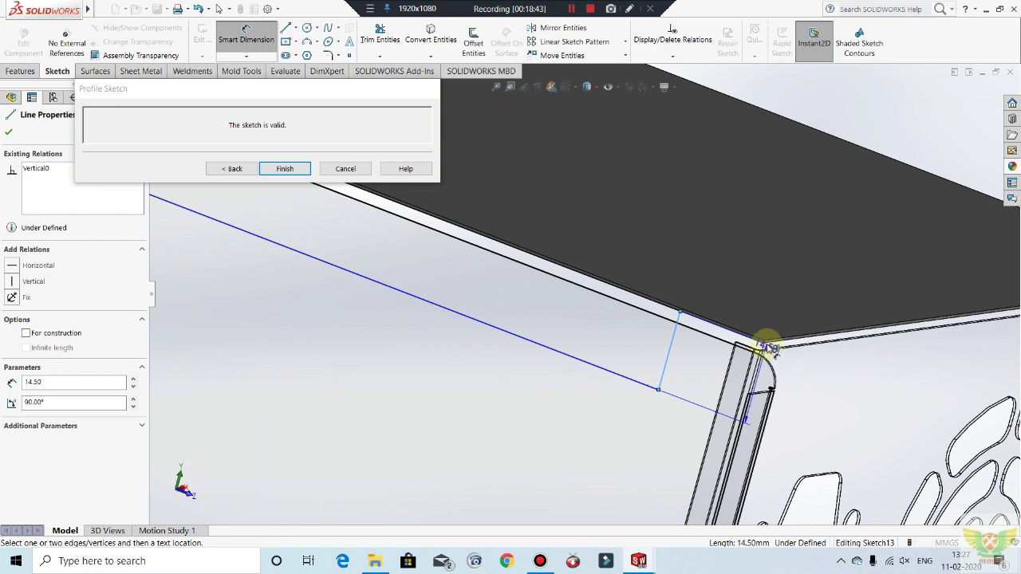
{"action": "left_click", "coordinate": [764, 345]}
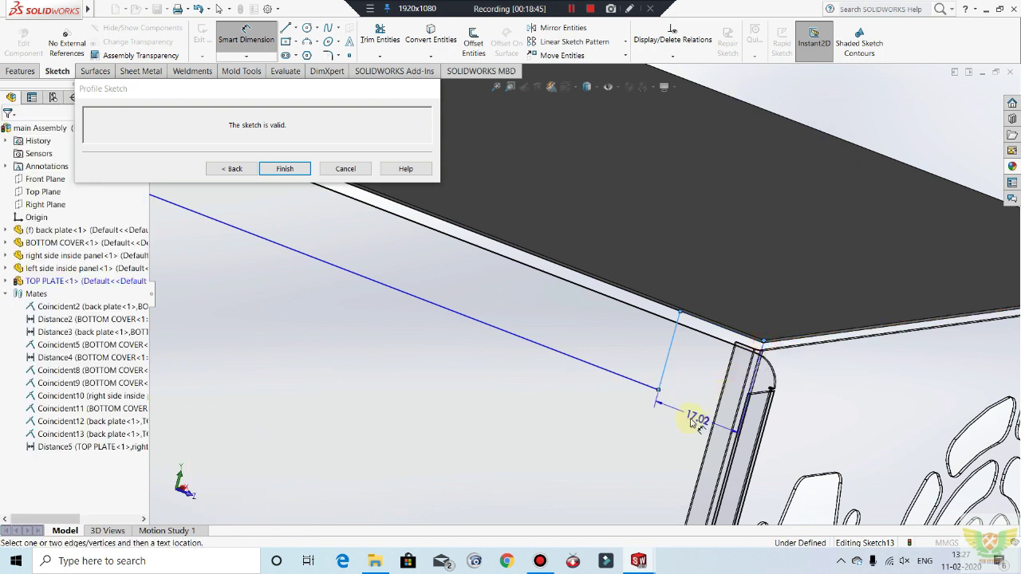
{"action": "left_click", "coordinate": [683, 422]}
{"action": "key", "text": "Return"}
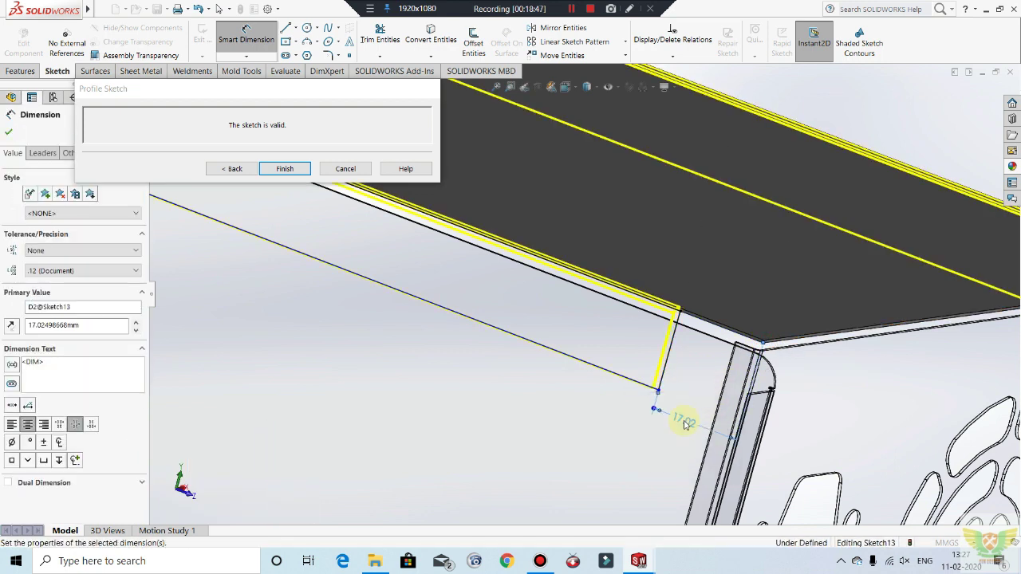
{"action": "left_click", "coordinate": [285, 168]}
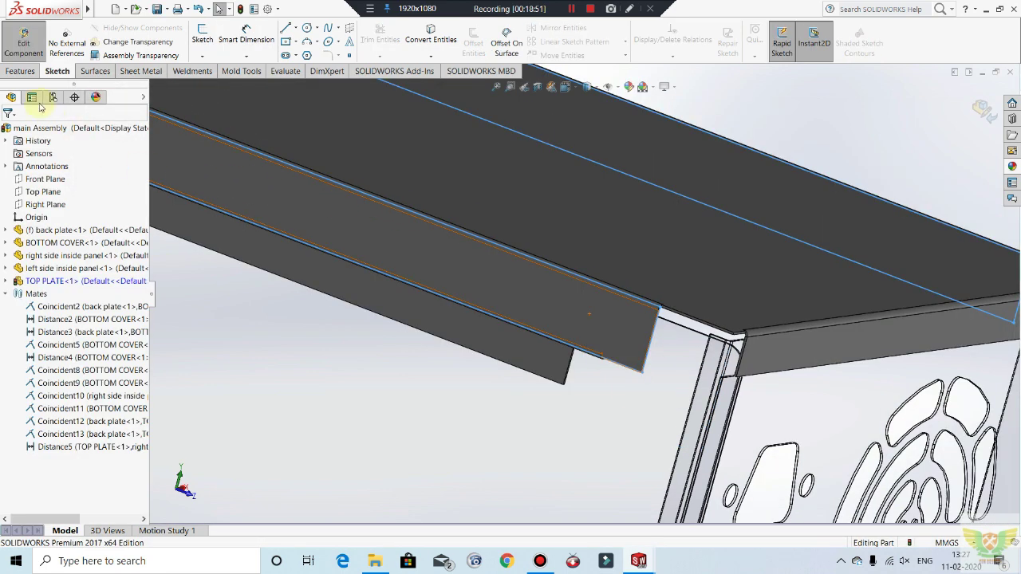
Step: Finish editing the top plate in context and rebuild the main assembly
{"action": "left_click", "coordinate": [23, 42]}
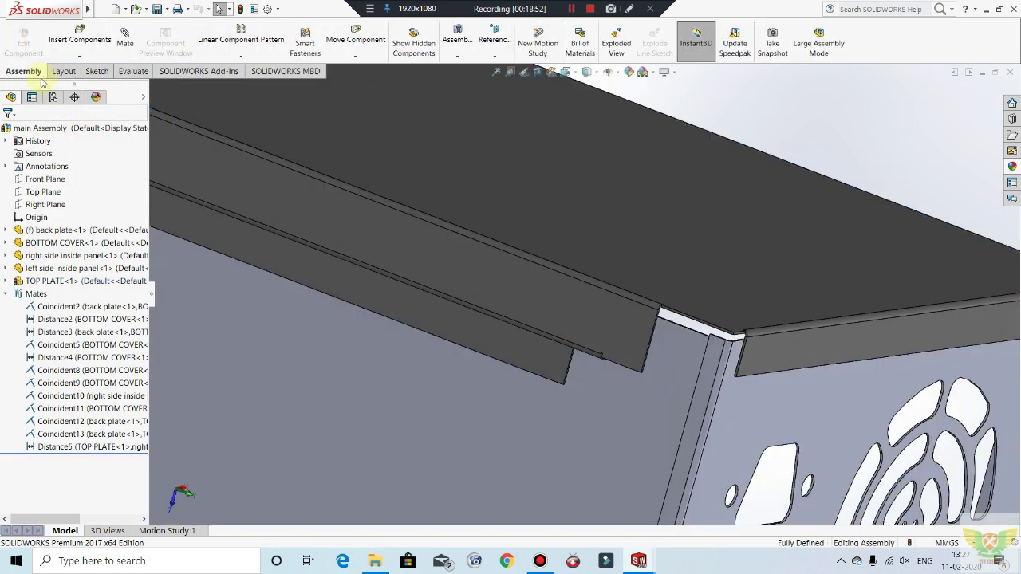
{"action": "left_click", "coordinate": [240, 10]}
{"action": "scroll", "coordinate": [550, 275], "scroll_direction": "up", "scroll_amount": 5}
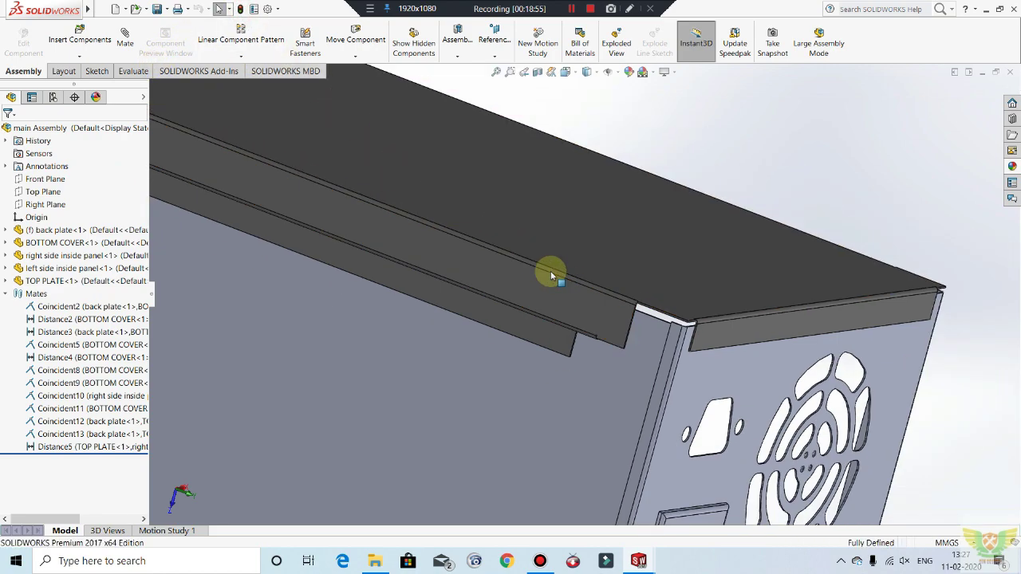
Step: Examine how the top plate's flanges fit against the back plate and side inside panels from several angles
{"action": "middle_click_drag", "start_coordinate": [571, 306], "coordinate": [521, 295]}
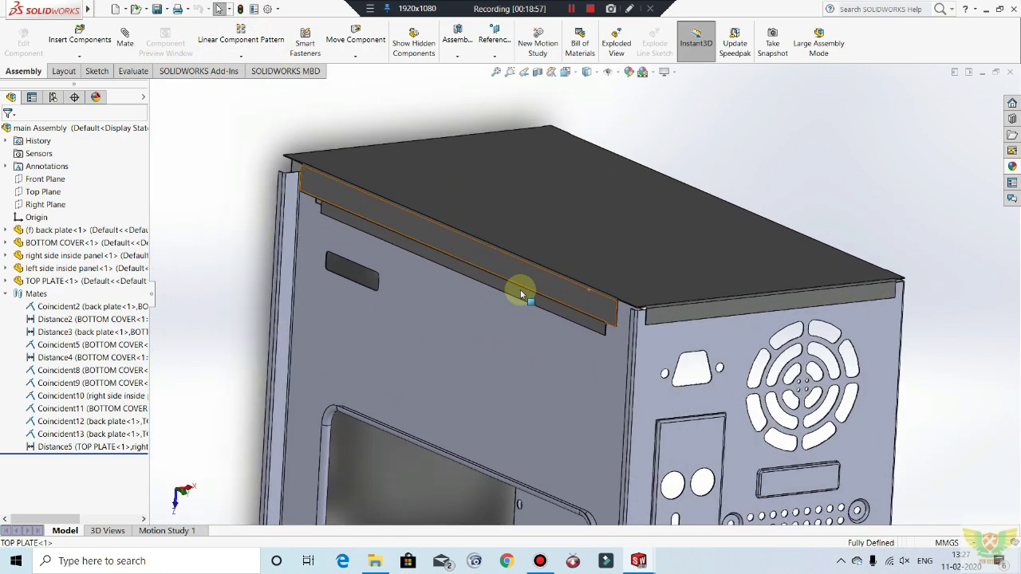
{"action": "middle_click_drag", "start_coordinate": [433, 253], "coordinate": [519, 269]}
{"action": "scroll", "coordinate": [182, 112], "scroll_direction": "down", "scroll_amount": 3}
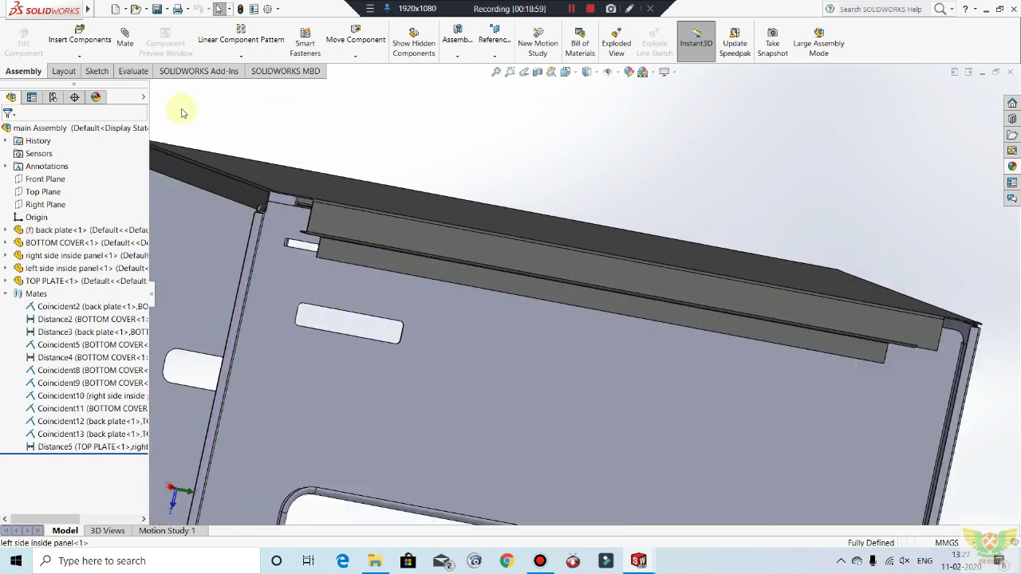
{"action": "middle_click_drag", "start_coordinate": [347, 278], "coordinate": [391, 276]}
{"action": "scroll", "coordinate": [367, 292], "scroll_direction": "down", "scroll_amount": 4}
{"action": "scroll", "coordinate": [391, 276], "scroll_direction": "up", "scroll_amount": 5}
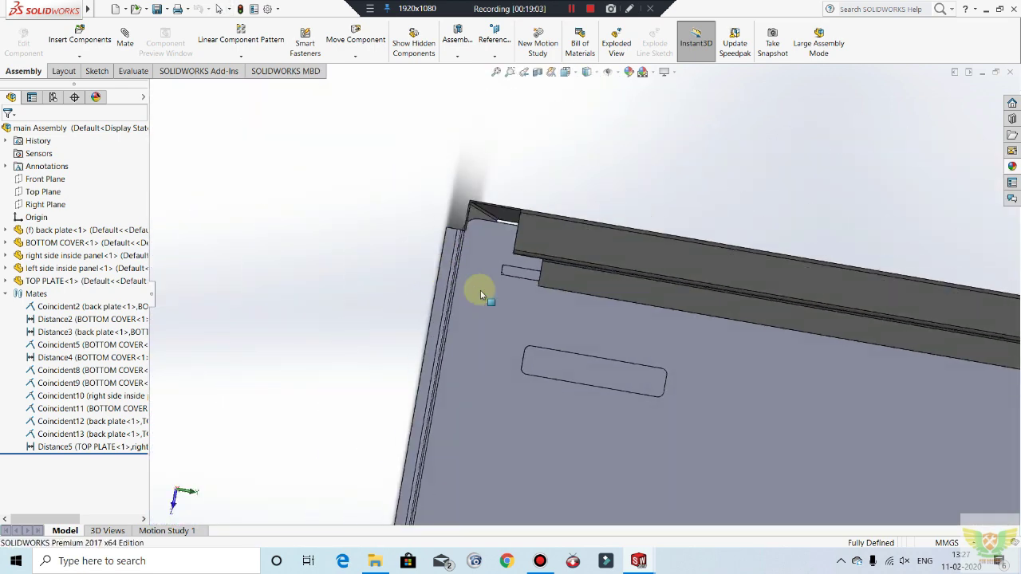
{"action": "middle_click_drag", "start_coordinate": [498, 306], "coordinate": [639, 357]}
{"action": "scroll", "coordinate": [540, 319], "scroll_direction": "down", "scroll_amount": 2}
{"action": "middle_click_drag", "start_coordinate": [540, 319], "coordinate": [515, 334]}
{"action": "scroll", "coordinate": [615, 269], "scroll_direction": "down", "scroll_amount": 2}
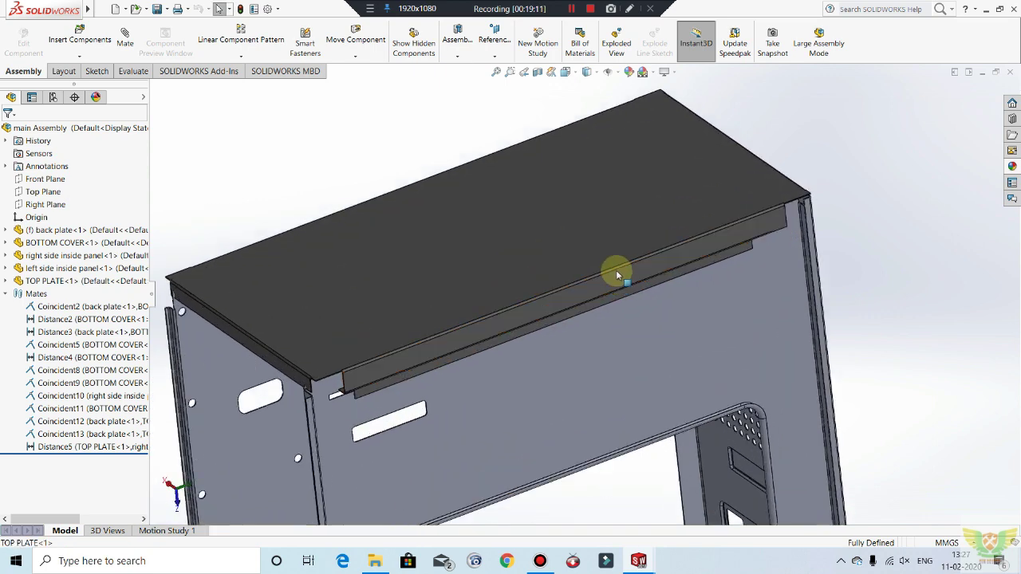
Step: Set the length of the top plate's base flange sketch to 340 mm and return to the assembly
{"action": "middle_click_drag", "start_coordinate": [616, 270], "coordinate": [483, 342]}
{"action": "left_click", "coordinate": [377, 299]}
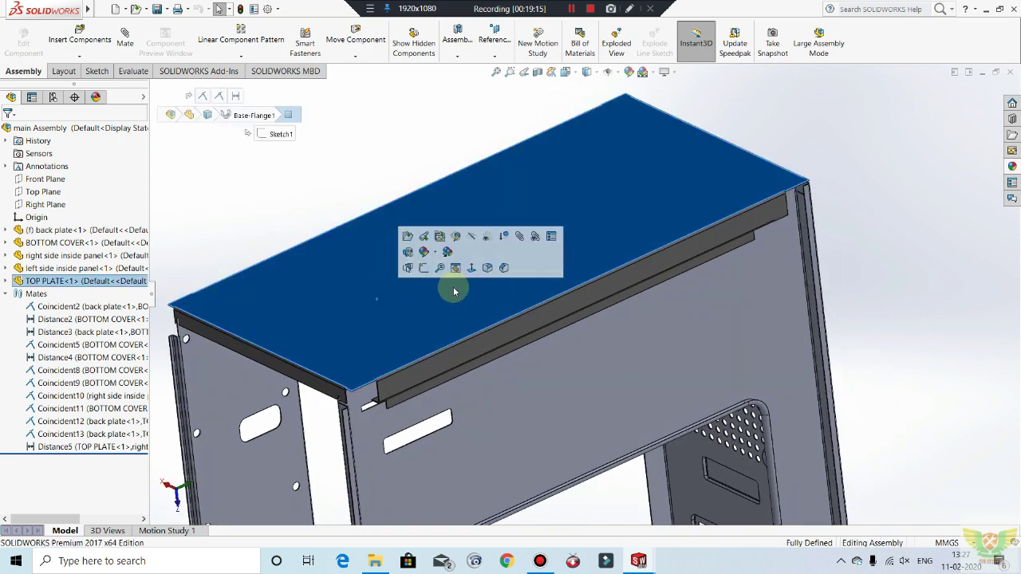
{"action": "left_click", "coordinate": [410, 253]}
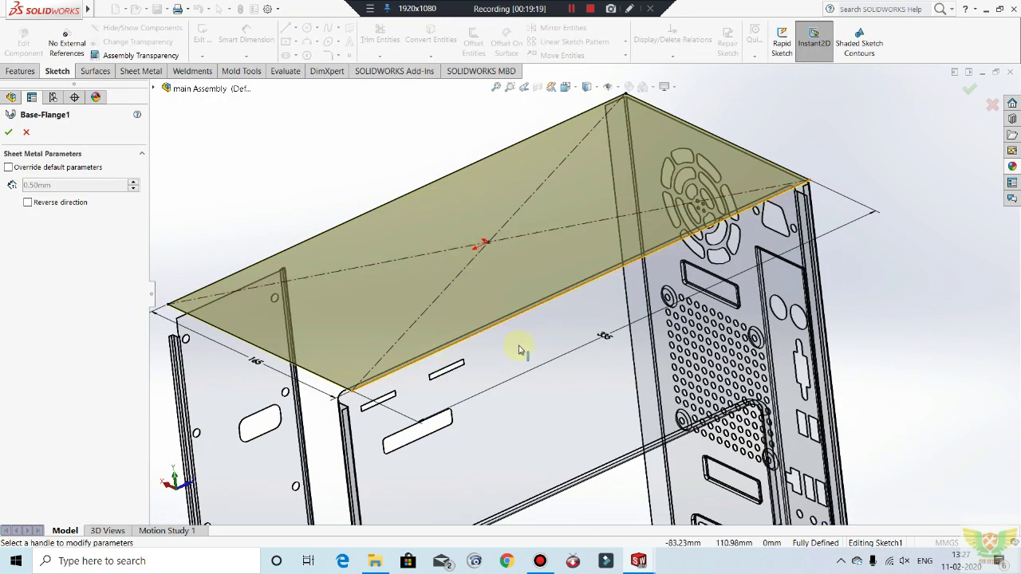
{"action": "left_click", "coordinate": [27, 131]}
{"action": "left_click", "coordinate": [449, 223]}
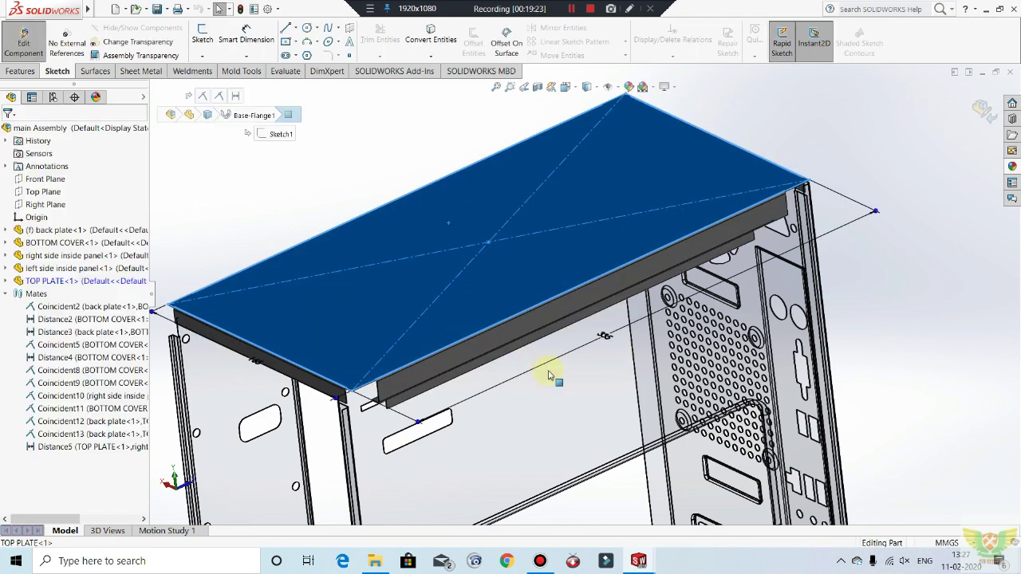
{"action": "double_click", "coordinate": [606, 342]}
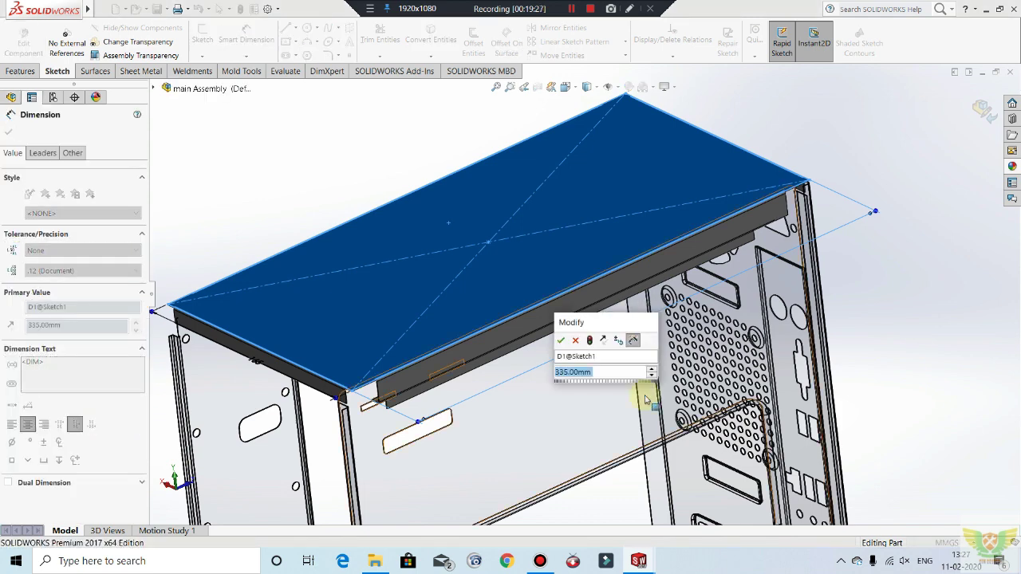
{"action": "type", "text": "340"}
{"action": "key", "text": "Return"}
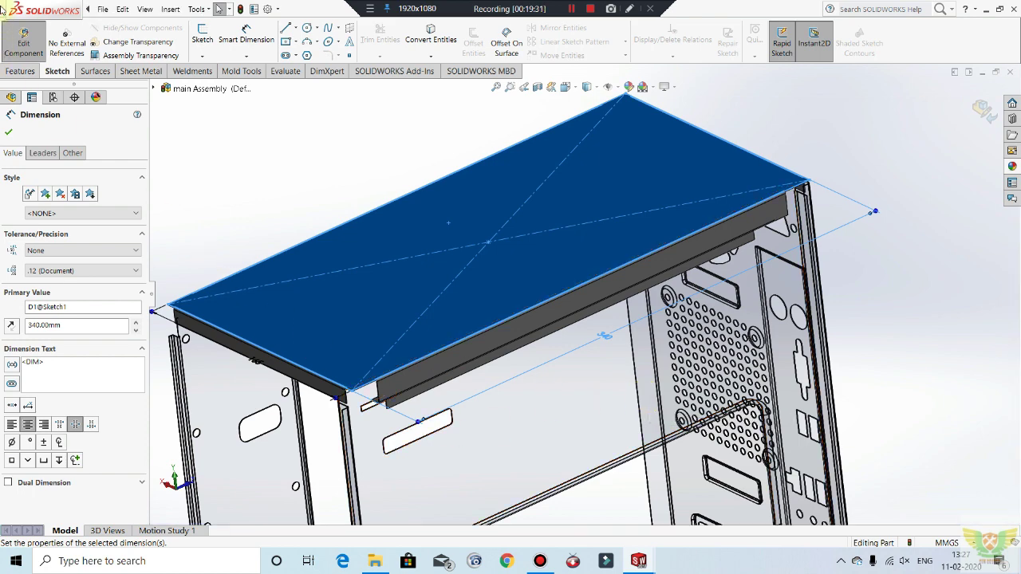
{"action": "left_click", "coordinate": [27, 47]}
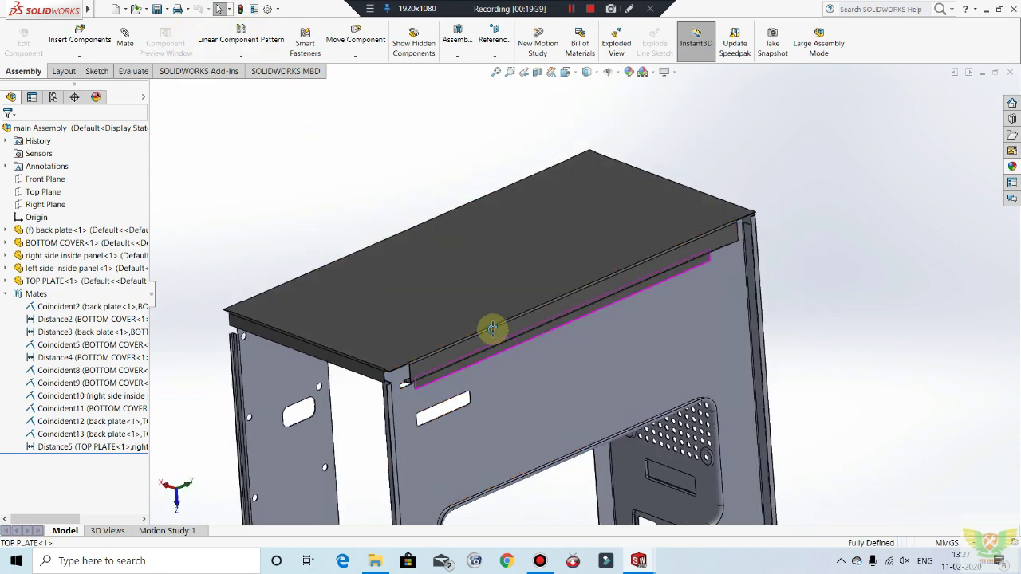
Step: Inspect the lengthened top plate's ends and corners against the side panels and the whole case
{"action": "middle_click_drag", "start_coordinate": [485, 330], "coordinate": [458, 296]}
{"action": "scroll", "coordinate": [405, 366], "scroll_direction": "down", "scroll_amount": 2}
{"action": "middle_click_drag", "start_coordinate": [405, 366], "coordinate": [429, 378]}
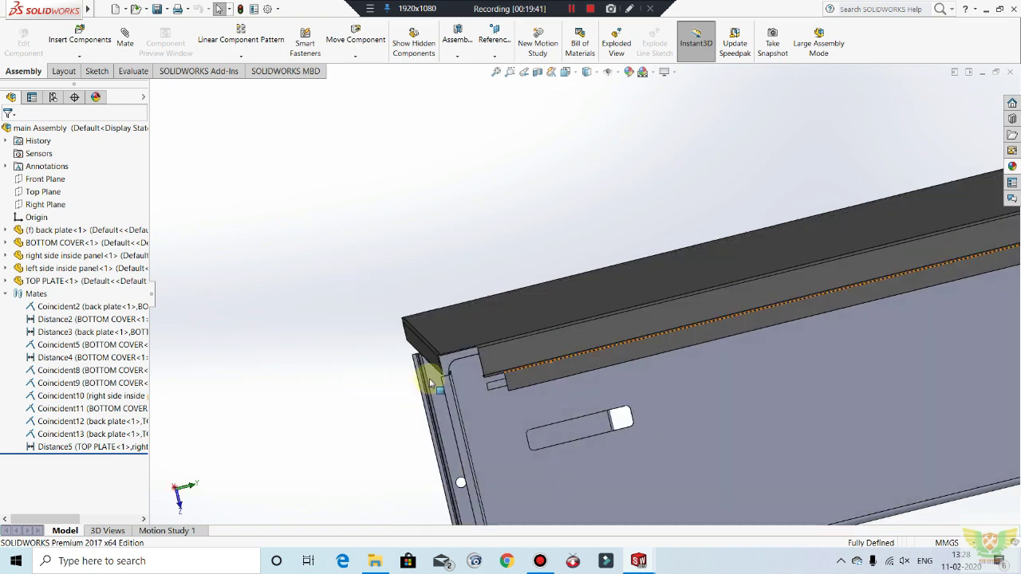
{"action": "scroll", "coordinate": [431, 376], "scroll_direction": "down", "scroll_amount": 3}
{"action": "middle_click_drag", "start_coordinate": [499, 353], "coordinate": [718, 355]}
{"action": "scroll", "coordinate": [469, 365], "scroll_direction": "up", "scroll_amount": 7}
{"action": "scroll", "coordinate": [604, 321], "scroll_direction": "up", "scroll_amount": 2}
{"action": "scroll", "coordinate": [719, 353], "scroll_direction": "down", "scroll_amount": 4}
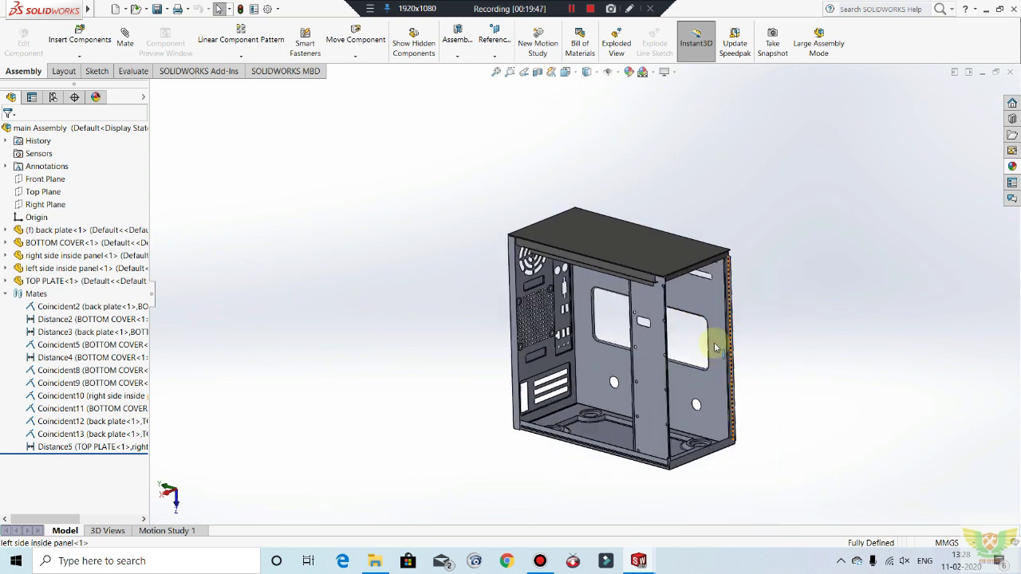
{"action": "scroll", "coordinate": [547, 196], "scroll_direction": "down", "scroll_amount": 2}
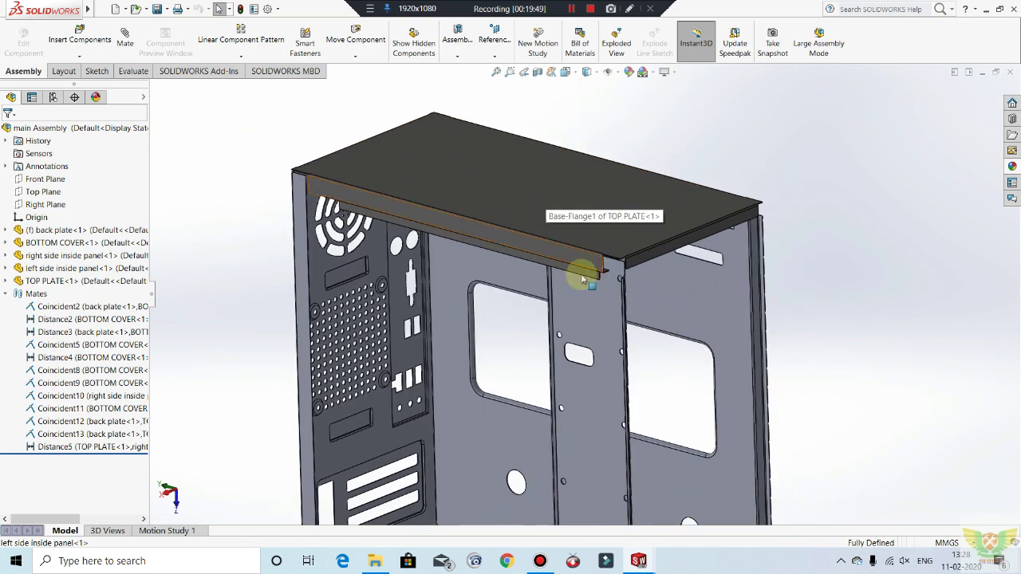
Step: Save the main assembly together with the modified TOP PLATE part
{"action": "scroll", "coordinate": [591, 279], "scroll_direction": "down", "scroll_amount": 1}
{"action": "key", "text": "ctrl+s"}
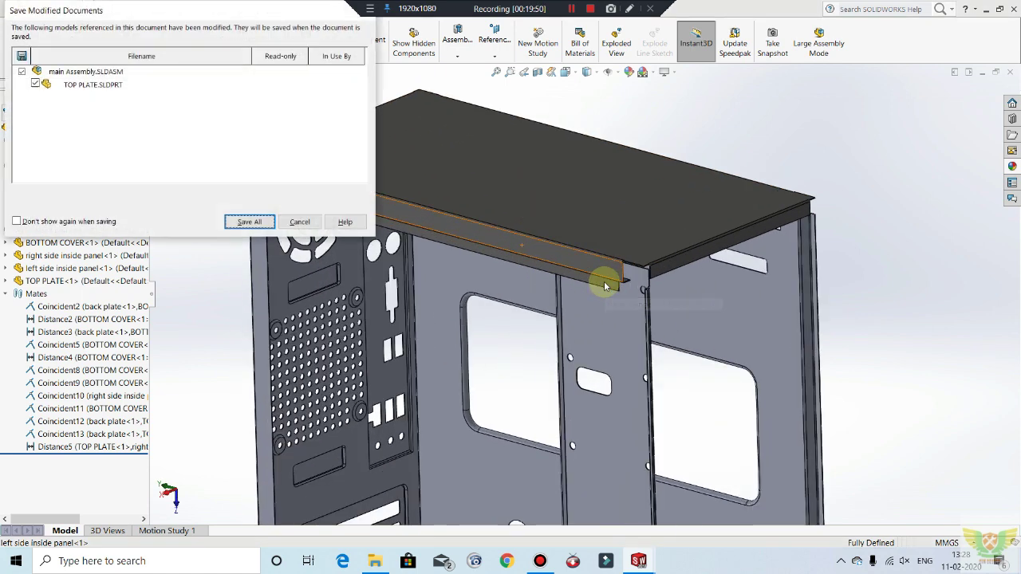
{"action": "left_click", "coordinate": [264, 222]}
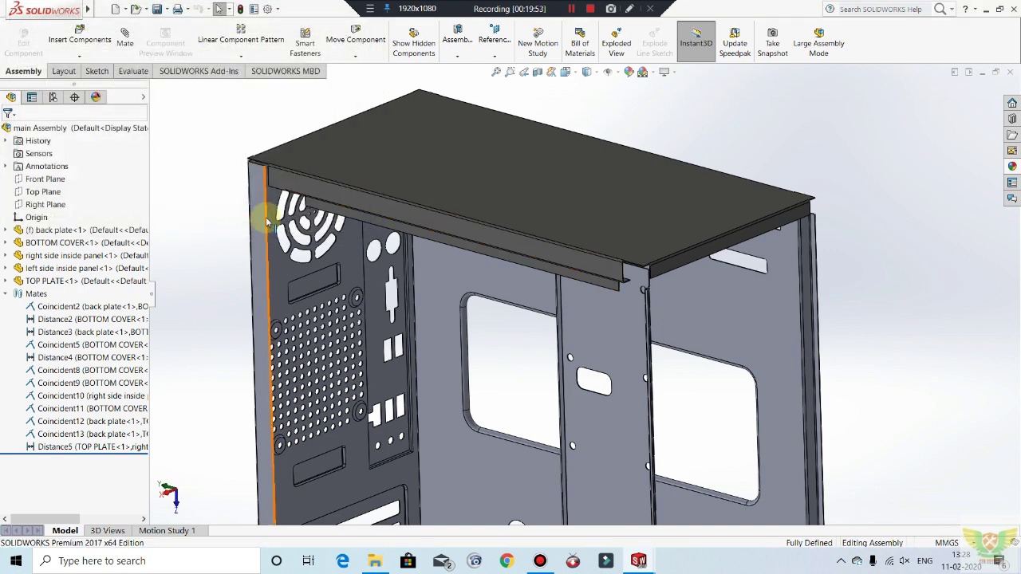
Step: Check the corner gap between the top plate's flanges and the right side inside panel
{"action": "scroll", "coordinate": [629, 262], "scroll_direction": "down", "scroll_amount": 4}
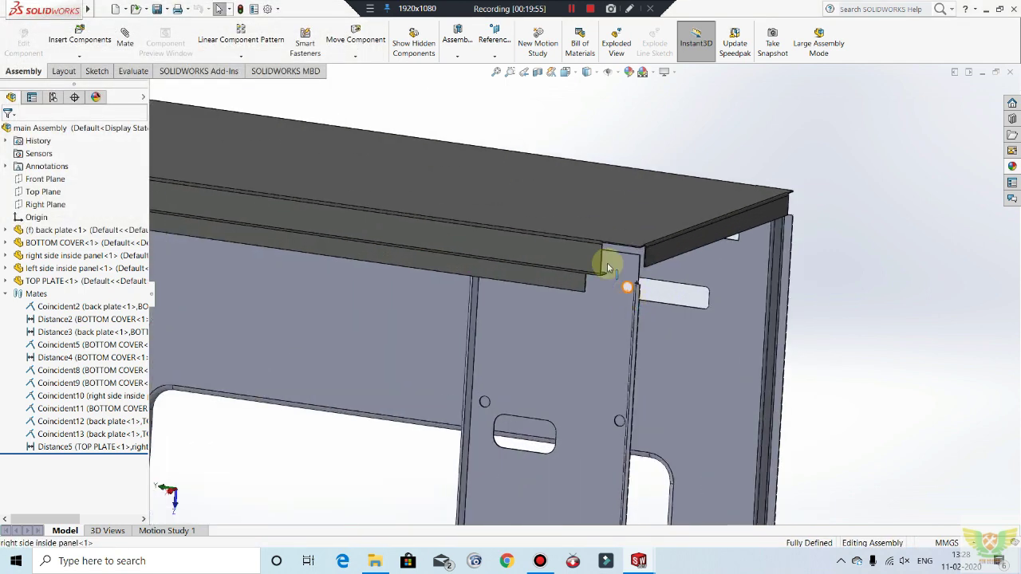
{"action": "scroll", "coordinate": [608, 267], "scroll_direction": "down", "scroll_amount": 3}
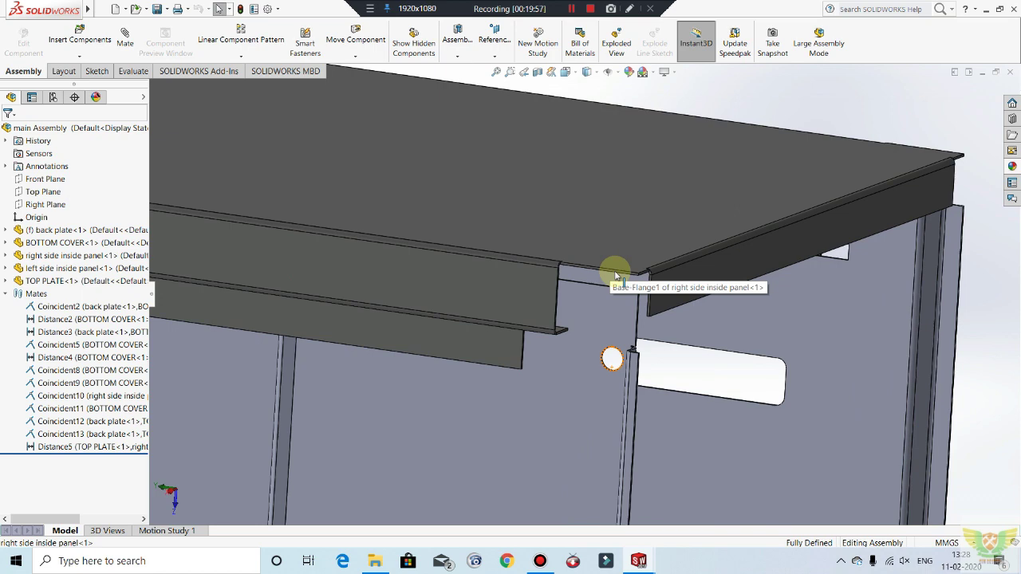
{"action": "scroll", "coordinate": [615, 276], "scroll_direction": "up", "scroll_amount": 4}
{"action": "scroll", "coordinate": [588, 303], "scroll_direction": "up", "scroll_amount": 3}
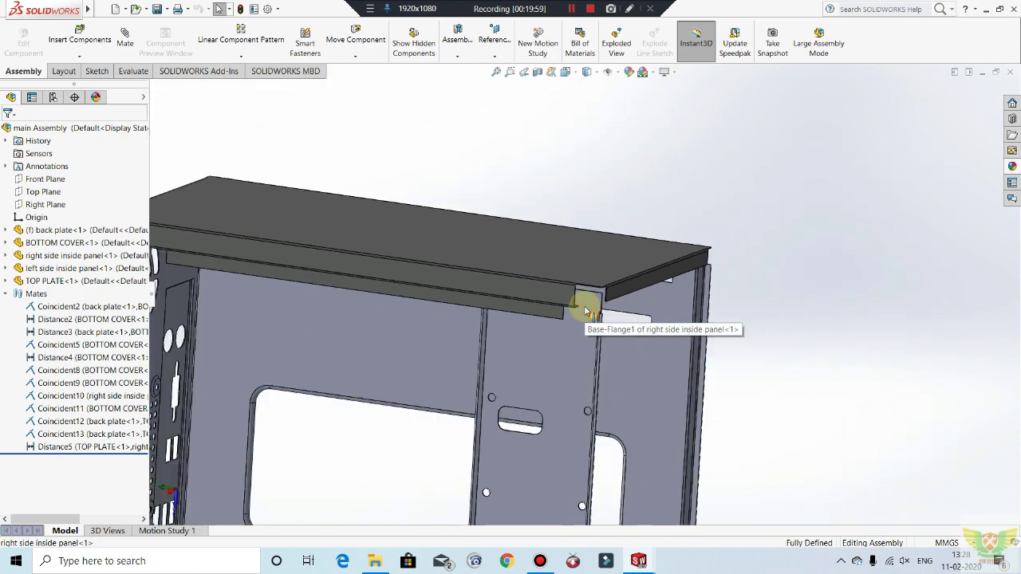
{"action": "scroll", "coordinate": [221, 250], "scroll_direction": "up", "scroll_amount": 2}
{"action": "scroll", "coordinate": [335, 257], "scroll_direction": "down", "scroll_amount": 4}
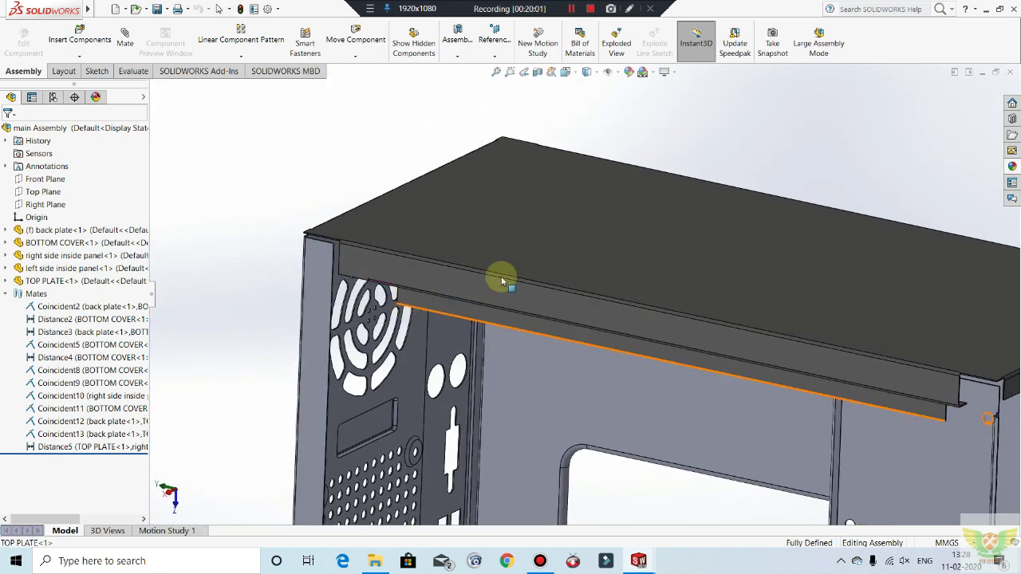
{"action": "scroll", "coordinate": [895, 374], "scroll_direction": "up", "scroll_amount": 3}
{"action": "scroll", "coordinate": [800, 362], "scroll_direction": "down", "scroll_amount": 3}
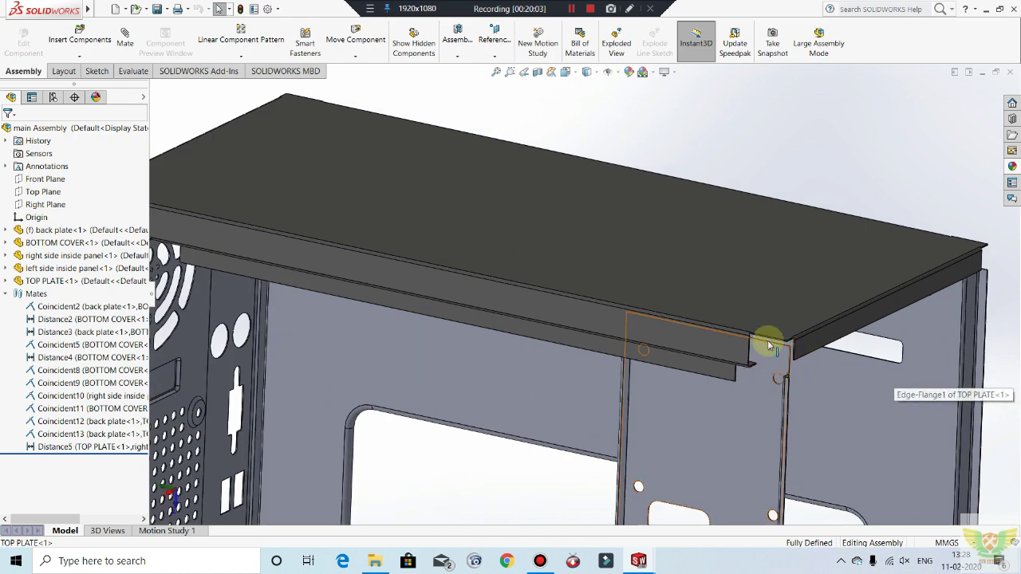
{"action": "scroll", "coordinate": [688, 364], "scroll_direction": "up", "scroll_amount": 6}
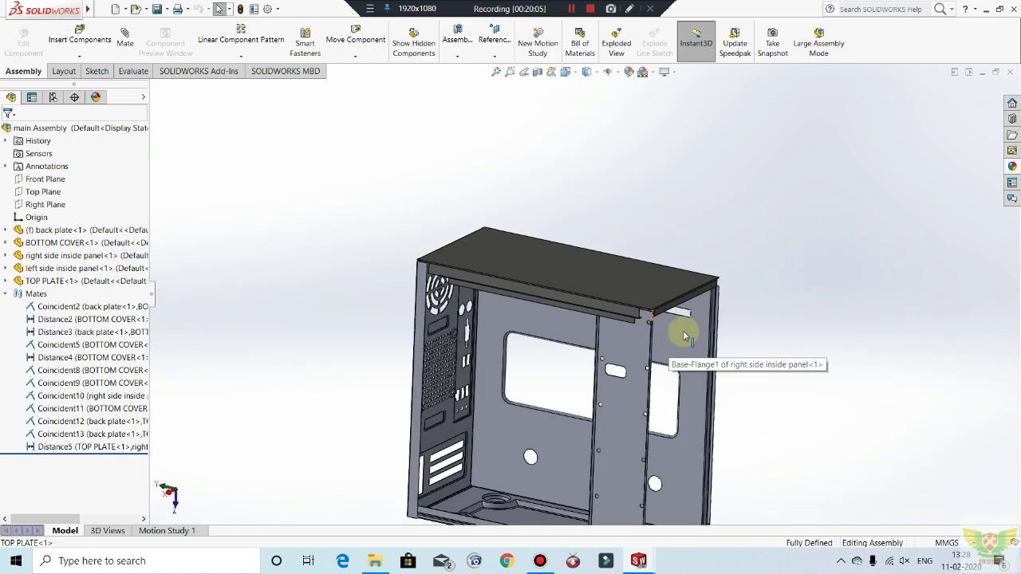
{"action": "scroll", "coordinate": [644, 351], "scroll_direction": "down", "scroll_amount": 2}
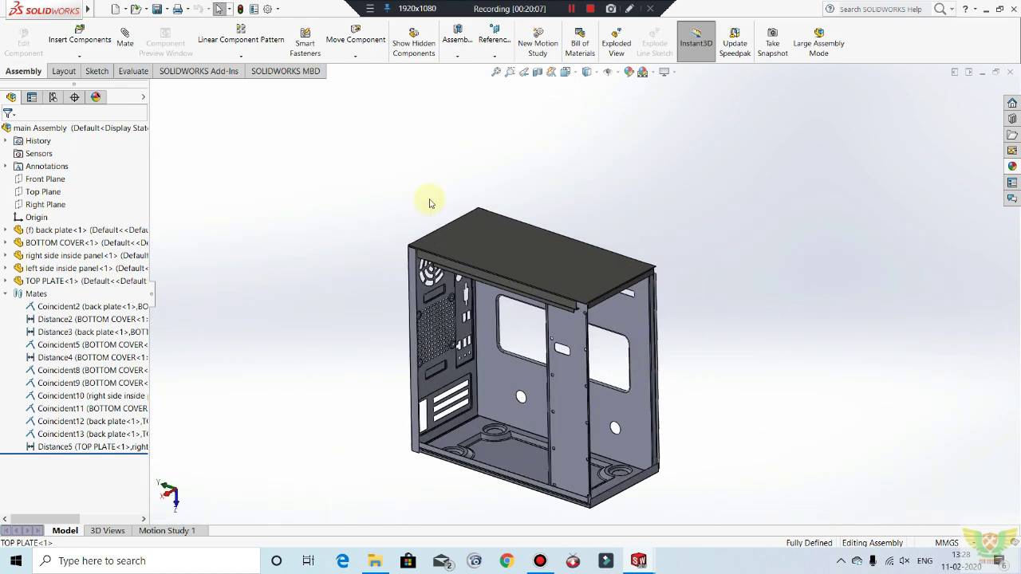
Step: Insert the PLASTIC COVER part from the CPU folder and place it beside the front of the case
{"action": "left_click", "coordinate": [79, 35]}
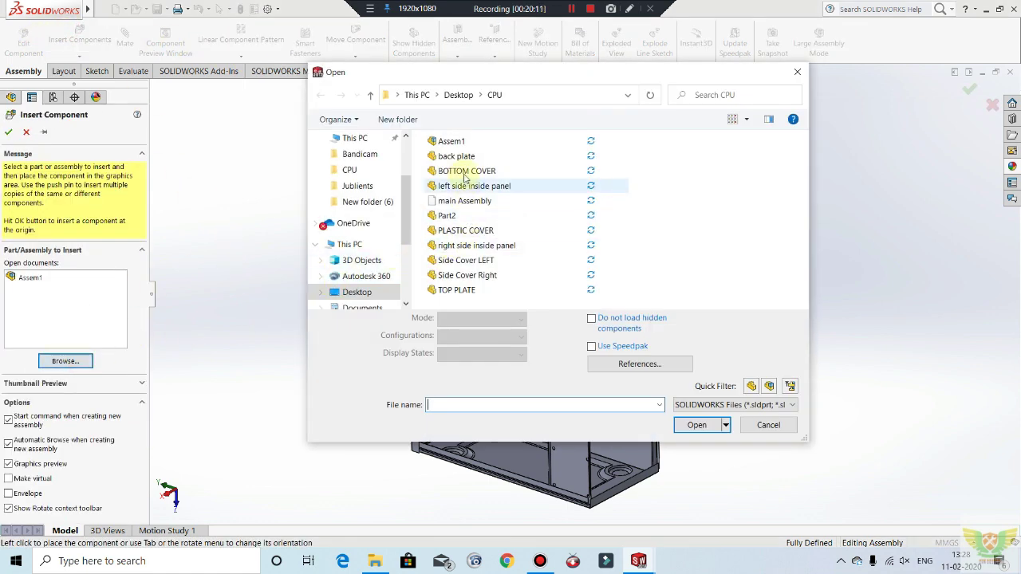
{"action": "left_click", "coordinate": [462, 231]}
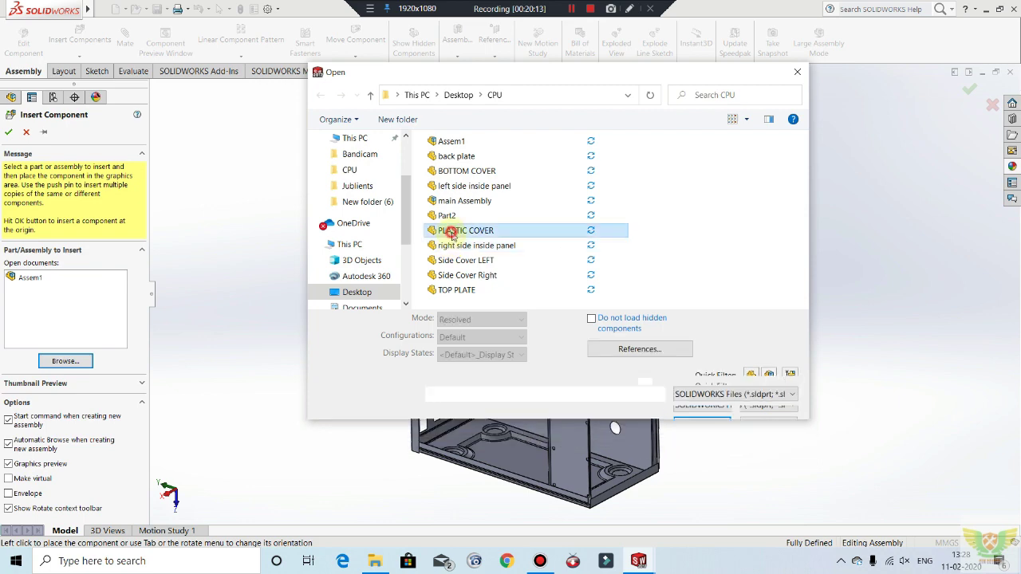
{"action": "left_click", "coordinate": [698, 402]}
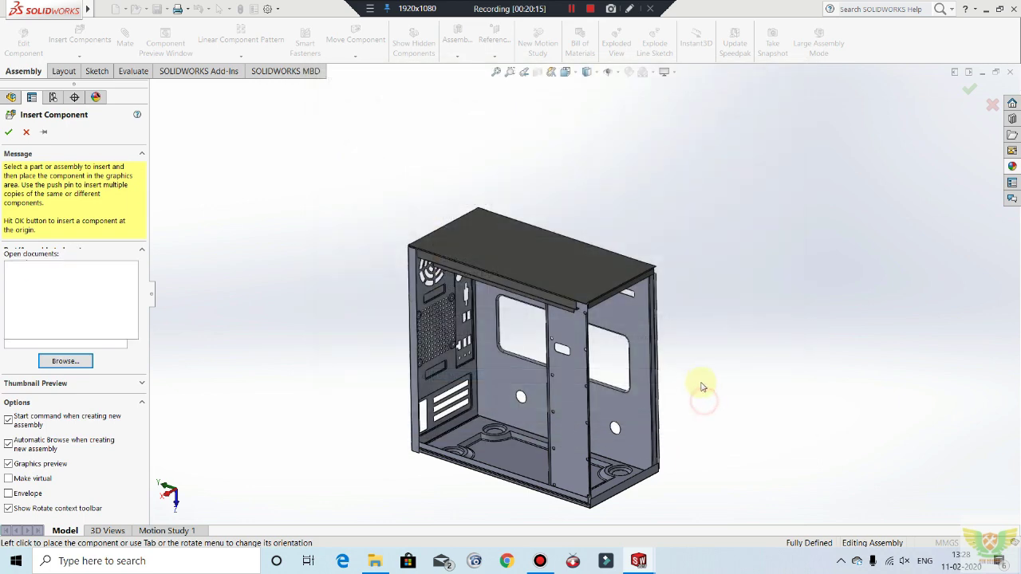
{"action": "left_click", "coordinate": [681, 406]}
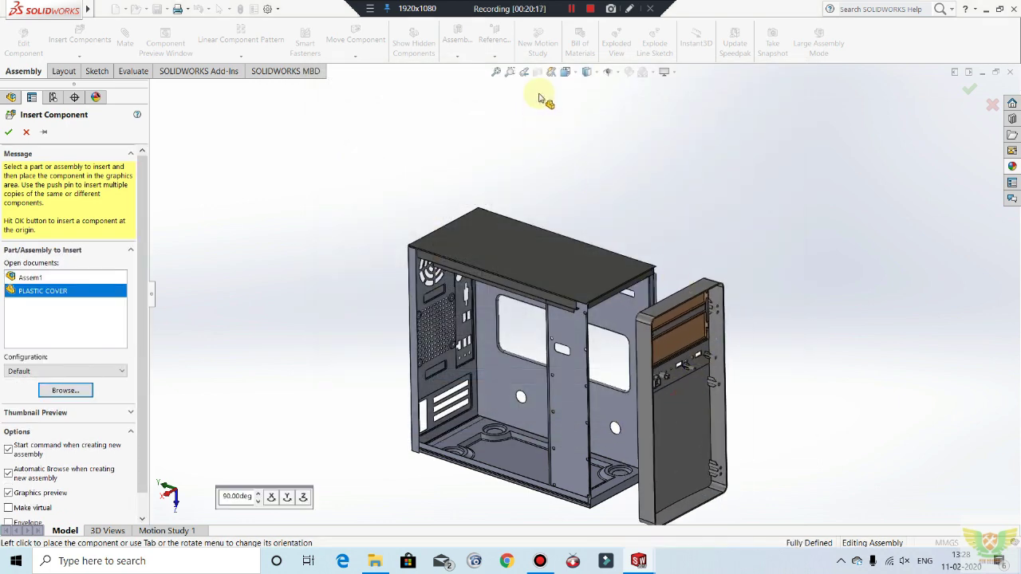
{"action": "scroll", "coordinate": [670, 269], "scroll_direction": "up", "scroll_amount": 2}
{"action": "mouse_move", "coordinate": [693, 377]}
{"action": "middle_mouse_down"}
{"action": "mouse_move", "coordinate": [717, 360]}
{"action": "mouse_move", "coordinate": [688, 373]}
{"action": "middle_mouse_up"}
{"action": "scroll", "coordinate": [658, 364], "scroll_direction": "down", "scroll_amount": 4}
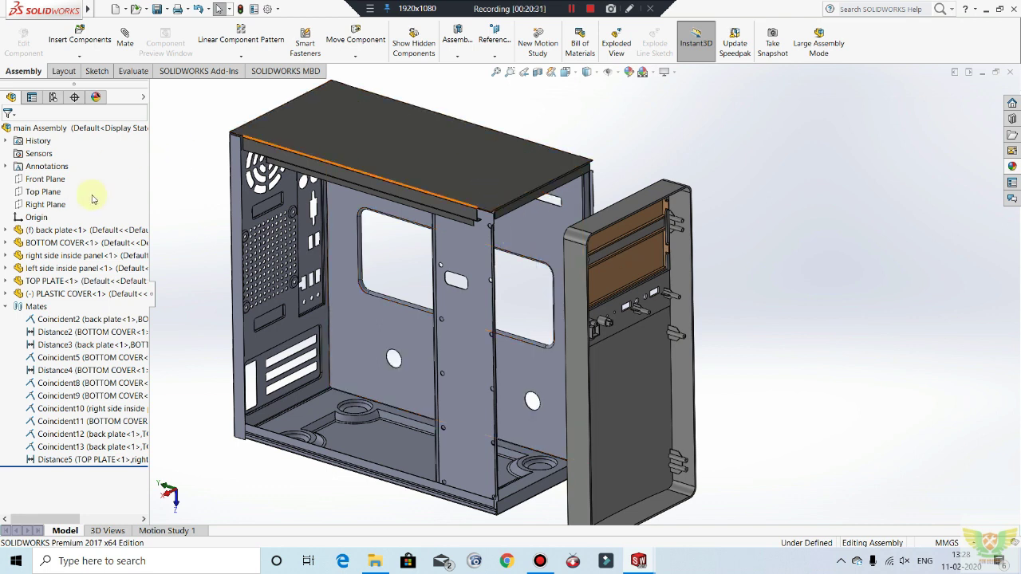
Step: Examine the plastic cover's inner faces and mounting pegs, and look through its features down to Plane4
{"action": "left_click", "coordinate": [658, 262]}
{"action": "left_click", "coordinate": [647, 223]}
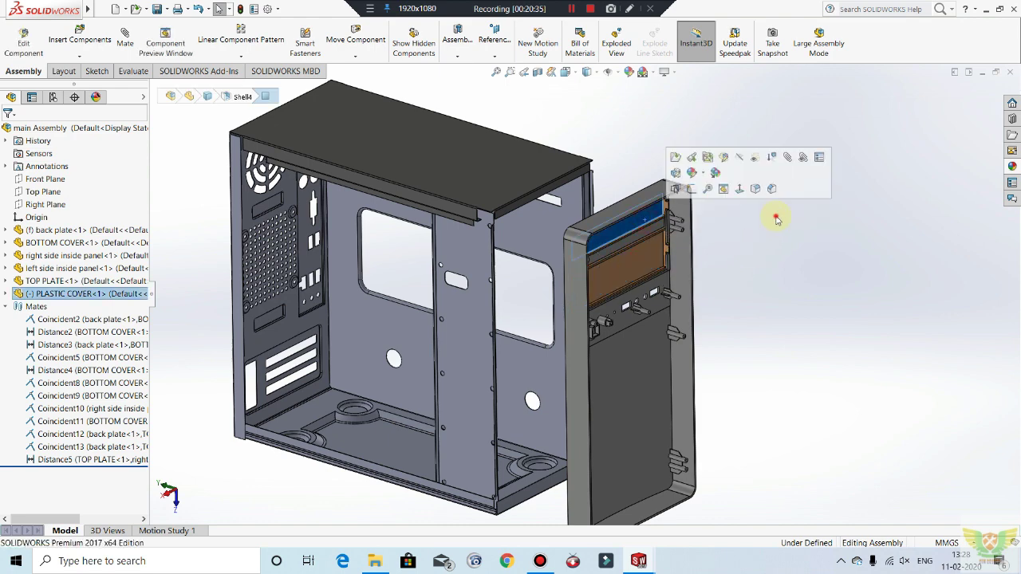
{"action": "left_click", "coordinate": [774, 218]}
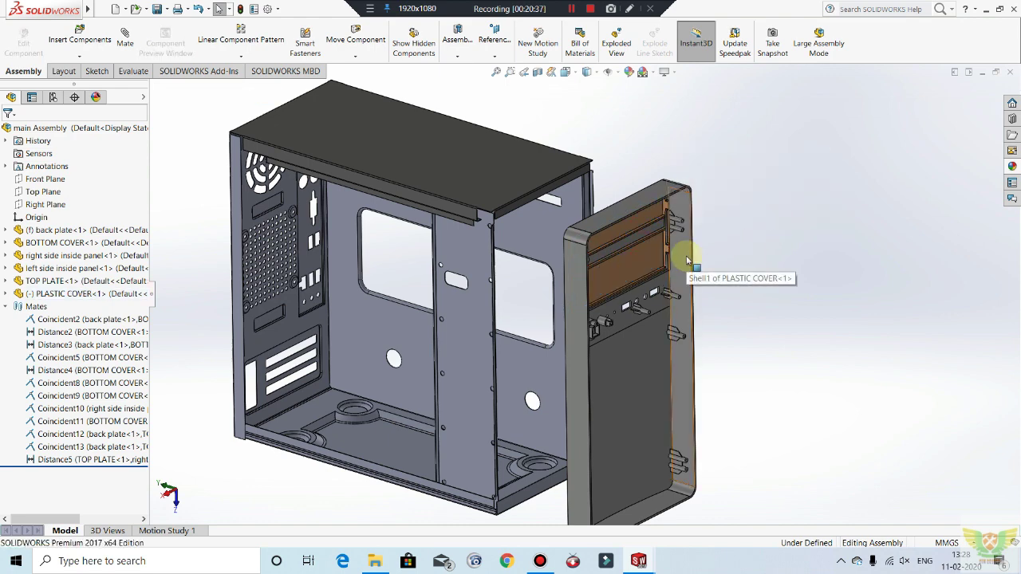
{"action": "scroll", "coordinate": [676, 347], "scroll_direction": "down", "scroll_amount": 4}
{"action": "scroll", "coordinate": [586, 242], "scroll_direction": "up", "scroll_amount": 3}
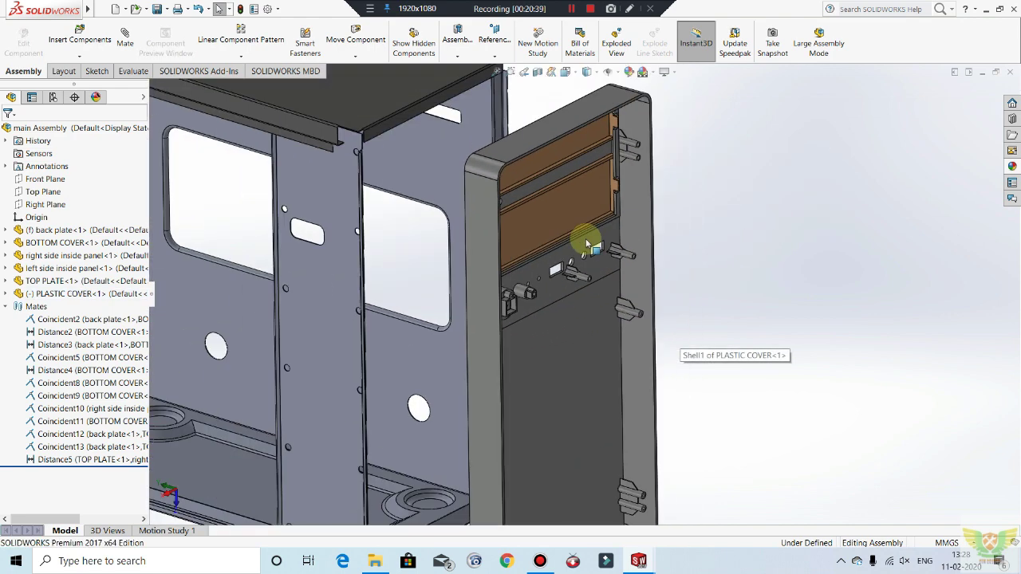
{"action": "scroll", "coordinate": [558, 269], "scroll_direction": "up", "scroll_amount": 1}
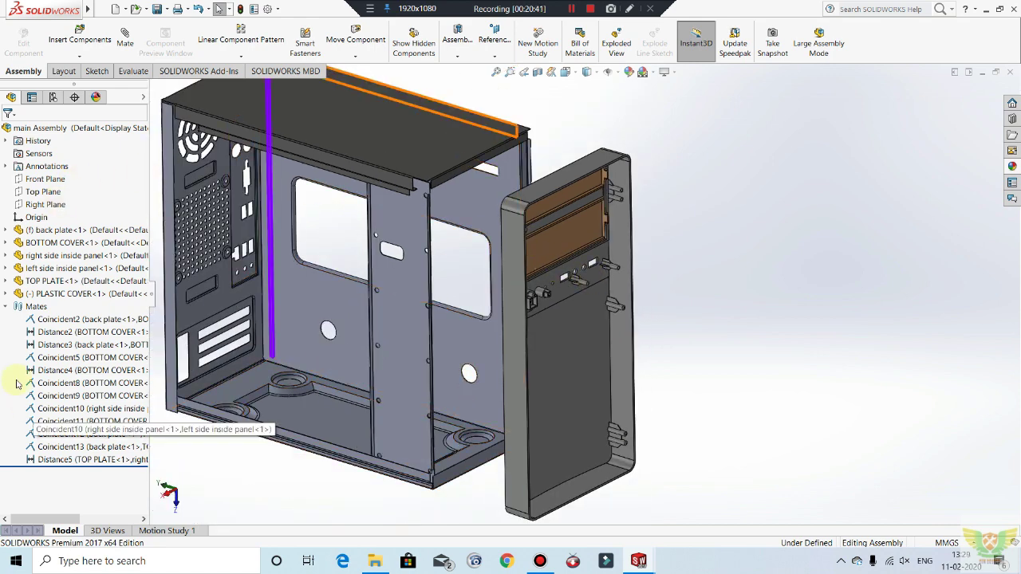
{"action": "left_click", "coordinate": [4, 295]}
{"action": "scroll", "coordinate": [48, 403], "scroll_direction": "down", "scroll_amount": 15}
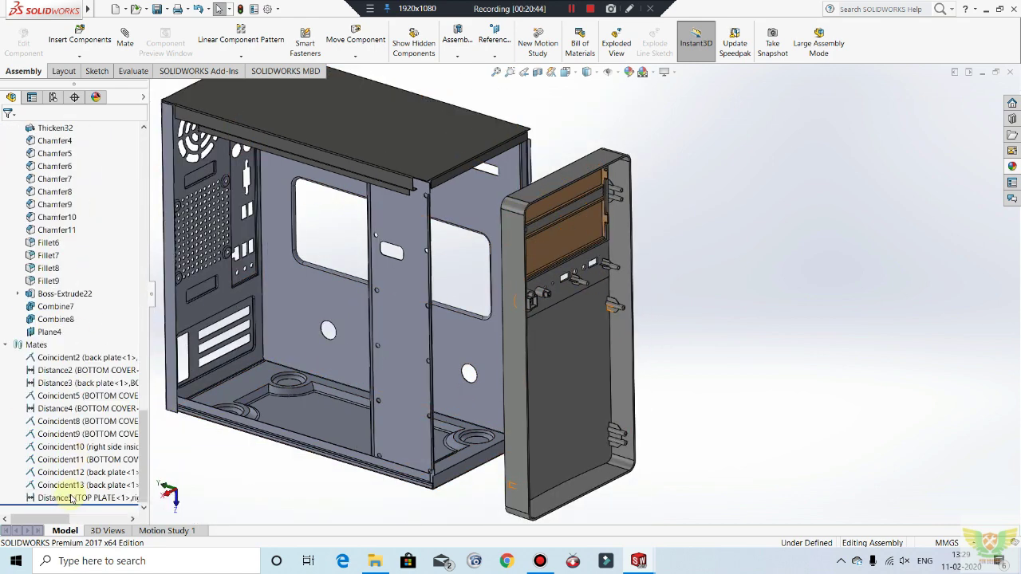
{"action": "left_click", "coordinate": [49, 332]}
{"action": "scroll", "coordinate": [643, 192], "scroll_direction": "down", "scroll_amount": 5}
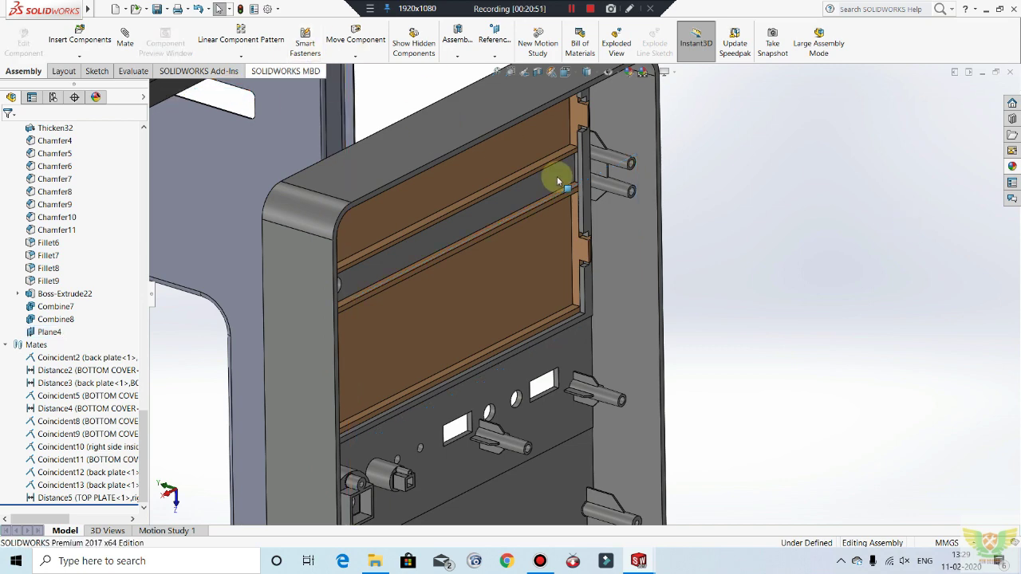
{"action": "right_click", "coordinate": [496, 116]}
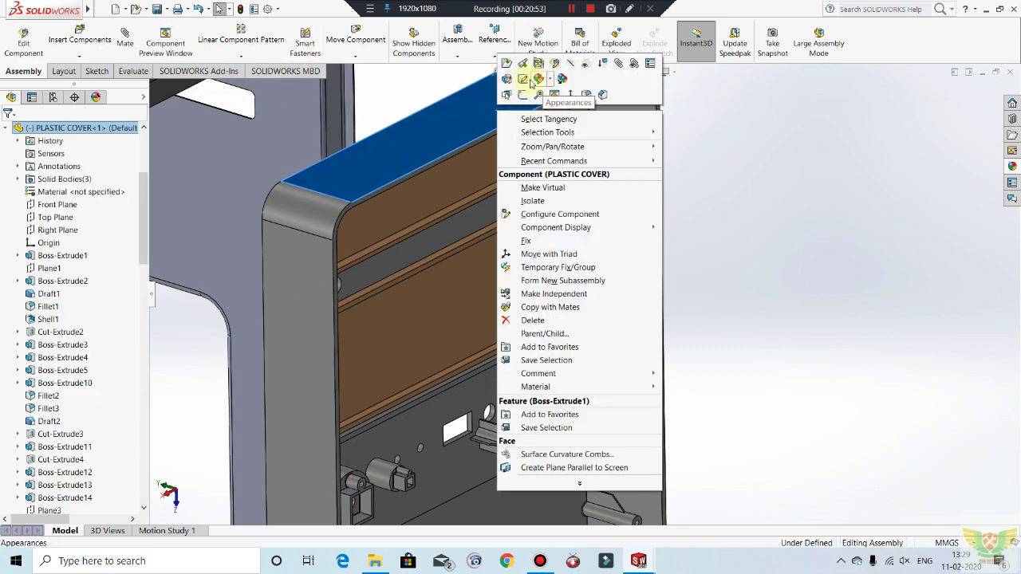
{"action": "left_click", "coordinate": [506, 78]}
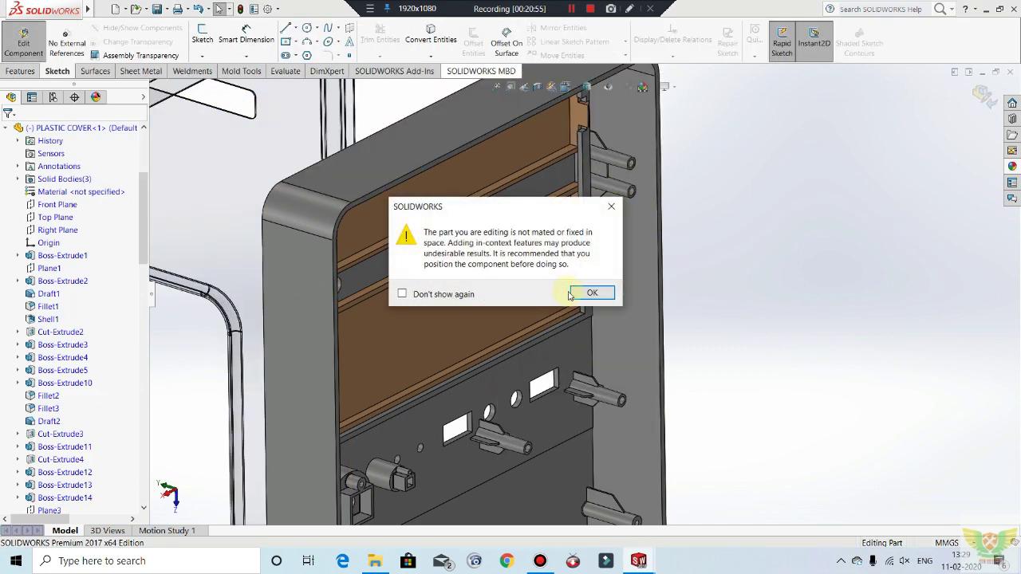
{"action": "left_click", "coordinate": [606, 294]}
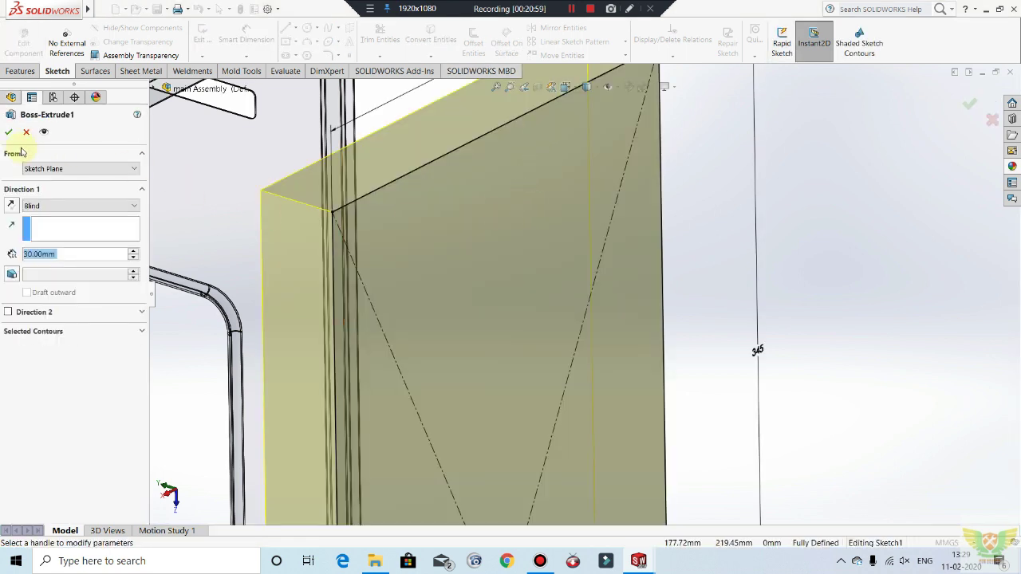
{"action": "left_click", "coordinate": [27, 132]}
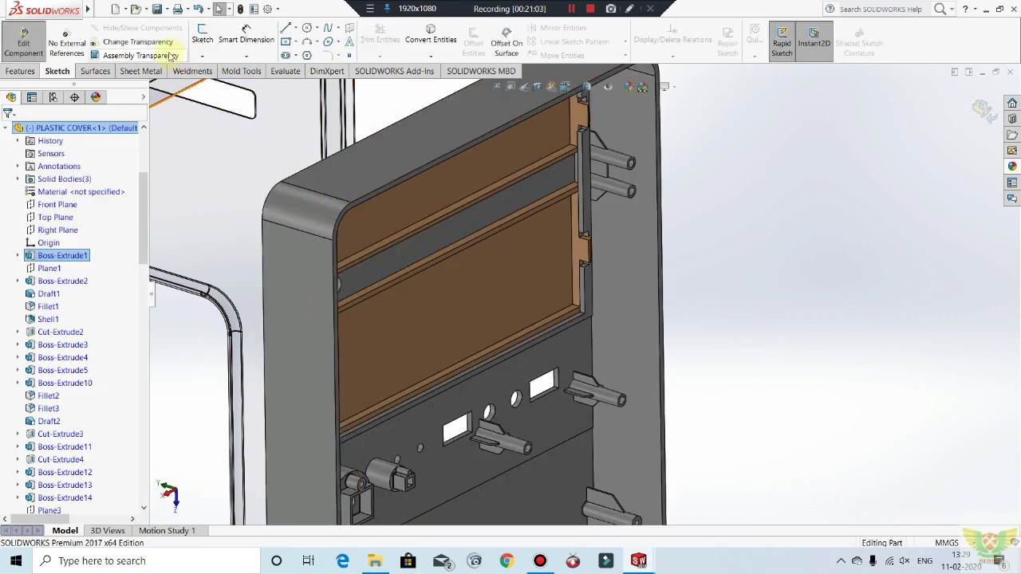
{"action": "left_click", "coordinate": [28, 72]}
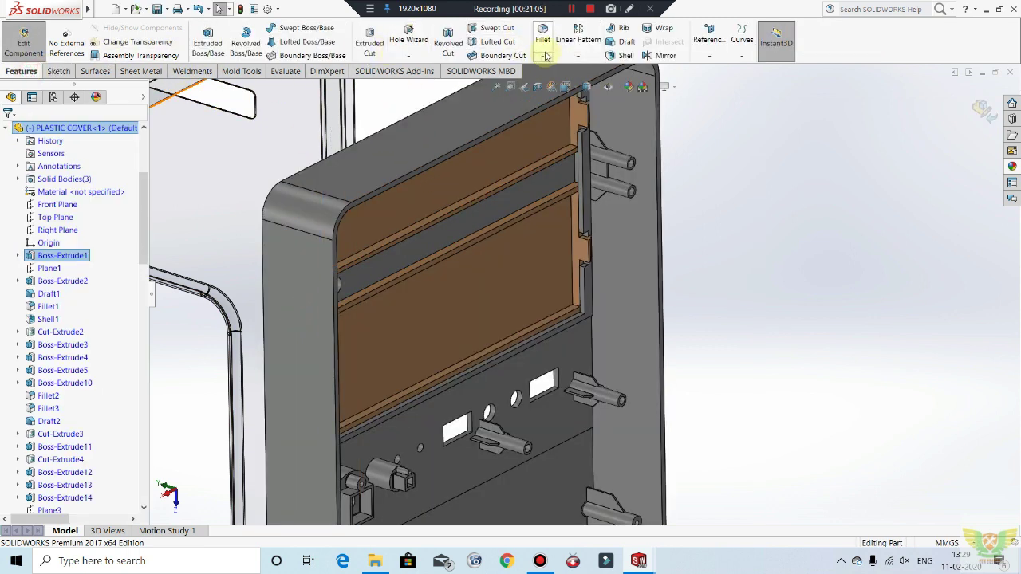
{"action": "left_click", "coordinate": [694, 58]}
{"action": "left_click", "coordinate": [713, 70]}
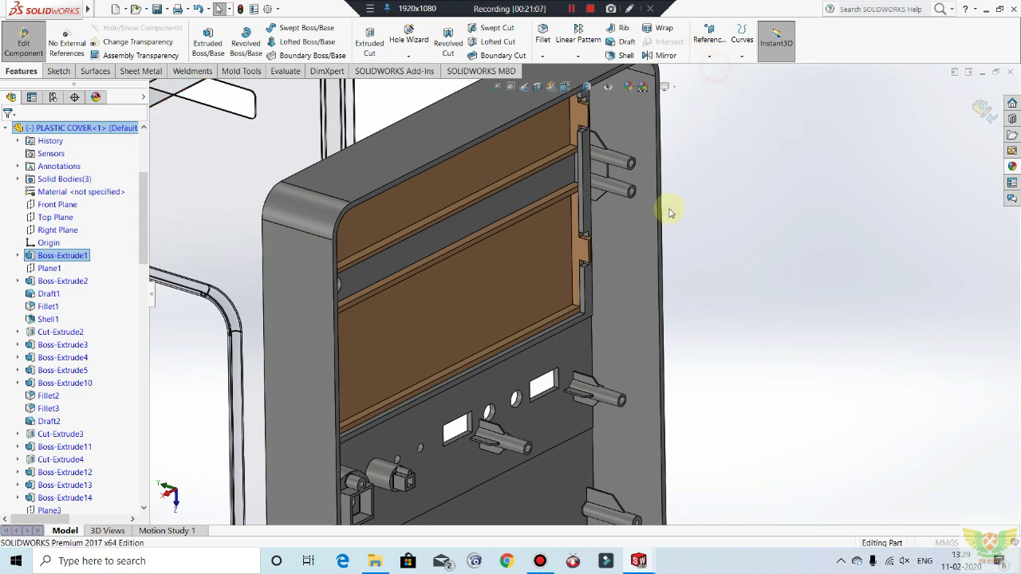
{"action": "scroll", "coordinate": [626, 209], "scroll_direction": "down", "scroll_amount": 5}
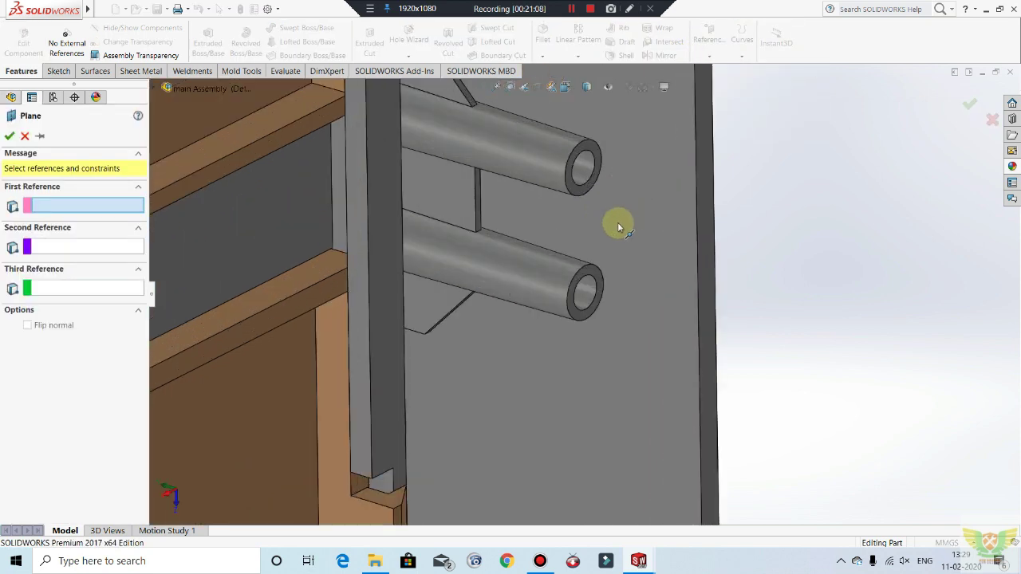
{"action": "left_click", "coordinate": [592, 275]}
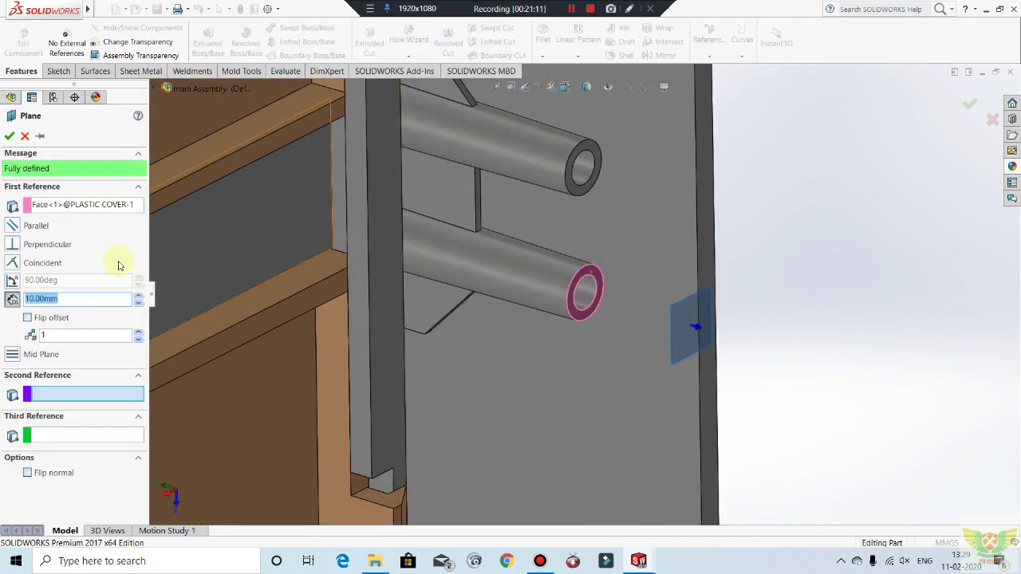
{"action": "type", "text": "0"}
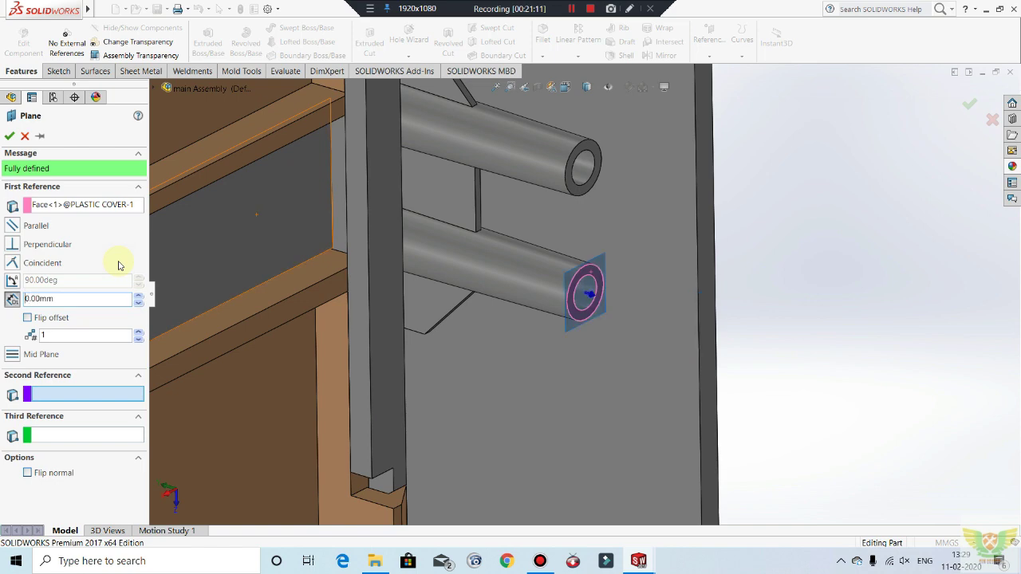
{"action": "left_click", "coordinate": [25, 136]}
{"action": "scroll", "coordinate": [606, 263], "scroll_direction": "up", "scroll_amount": 8}
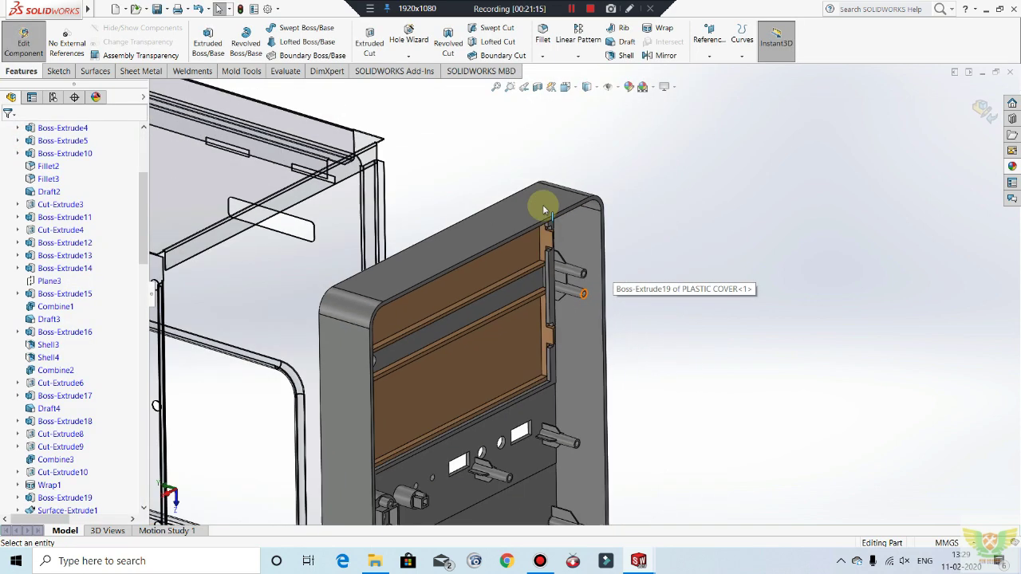
{"action": "scroll", "coordinate": [542, 209], "scroll_direction": "up", "scroll_amount": 3}
{"action": "left_click", "coordinate": [24, 43]}
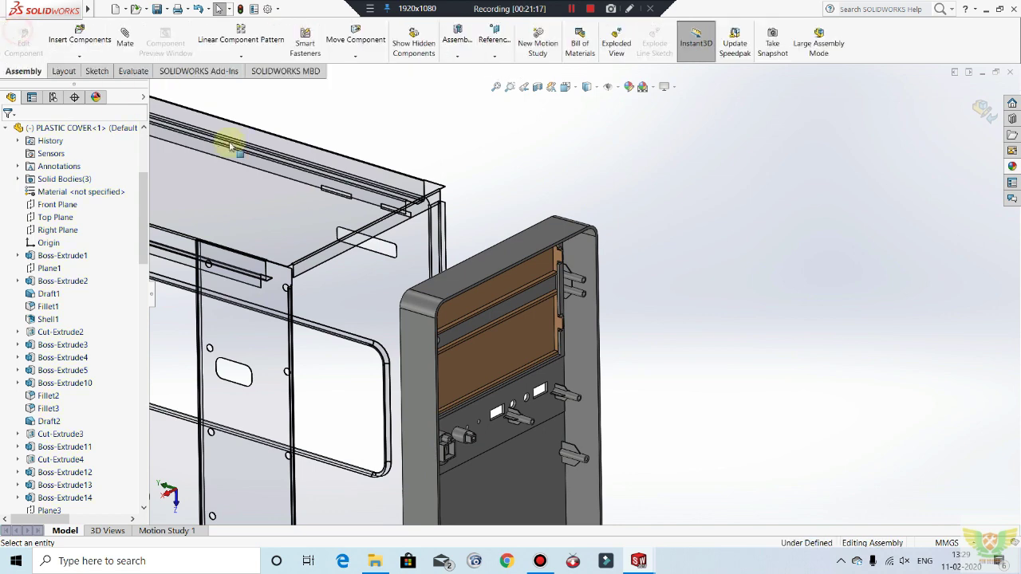
Step: Mate the plastic cover's Plane4 coincident with the left side inside panel's front edge flange, using anti-aligned mate alignment
{"action": "scroll", "coordinate": [72, 478], "scroll_direction": "down", "scroll_amount": 20}
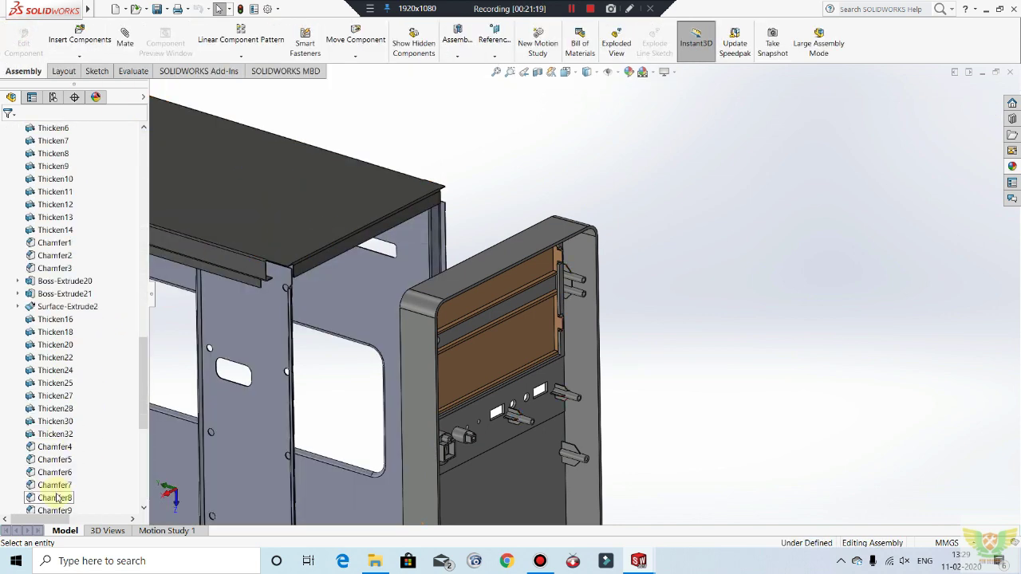
{"action": "left_click", "coordinate": [40, 332]}
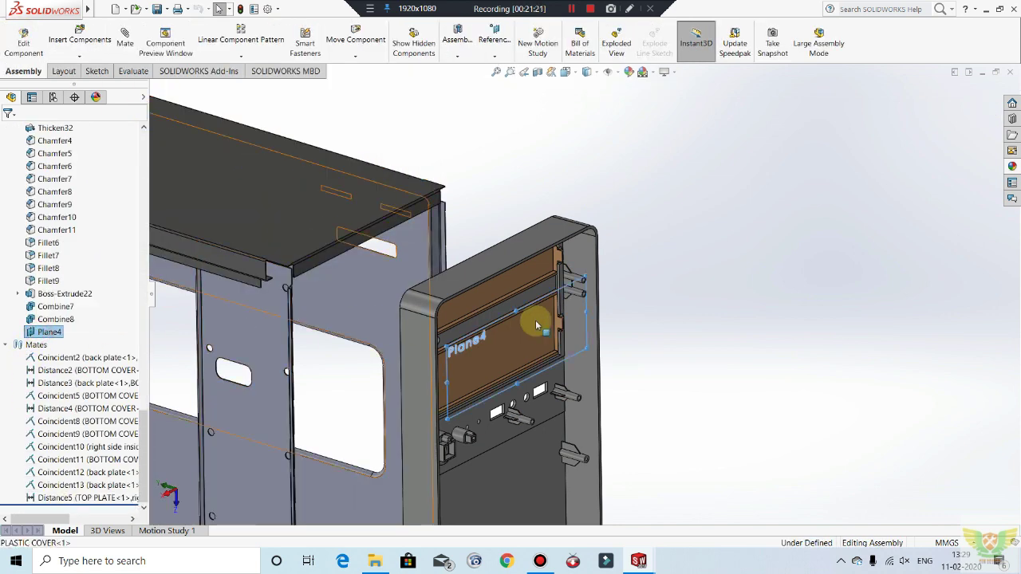
{"action": "scroll", "coordinate": [535, 320], "scroll_direction": "up", "scroll_amount": 4}
{"action": "scroll", "coordinate": [533, 275], "scroll_direction": "down", "scroll_amount": 1}
{"action": "scroll", "coordinate": [455, 244], "scroll_direction": "down", "scroll_amount": 5}
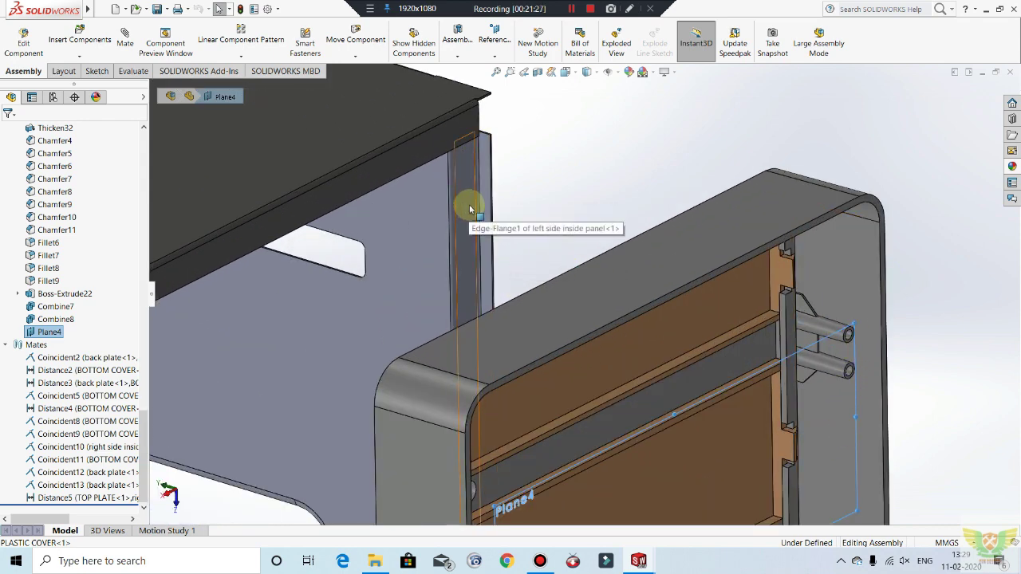
{"action": "left_click", "coordinate": [126, 35]}
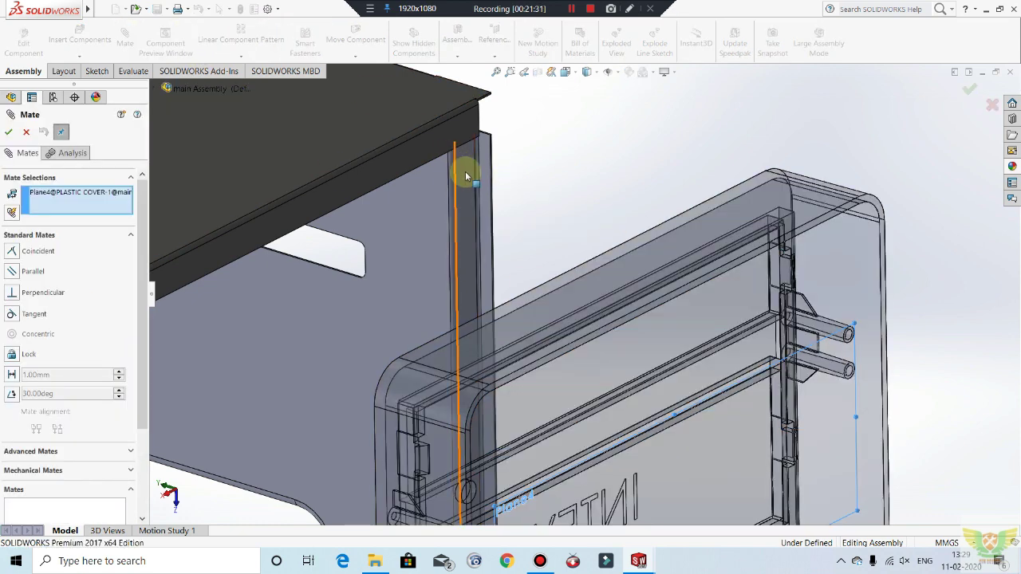
{"action": "left_click", "coordinate": [466, 175]}
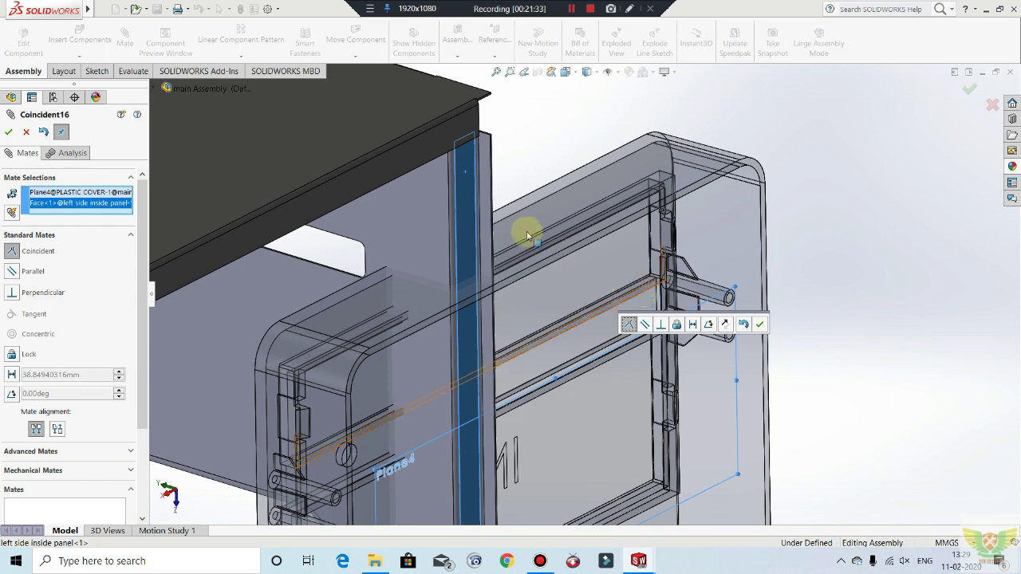
{"action": "scroll", "coordinate": [361, 214], "scroll_direction": "up", "scroll_amount": 3}
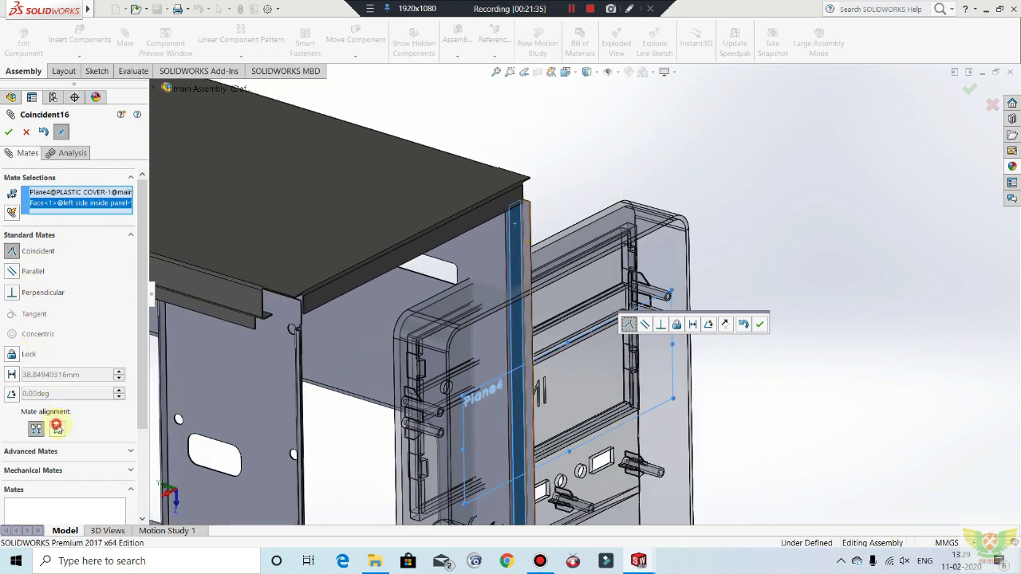
{"action": "left_click", "coordinate": [57, 429]}
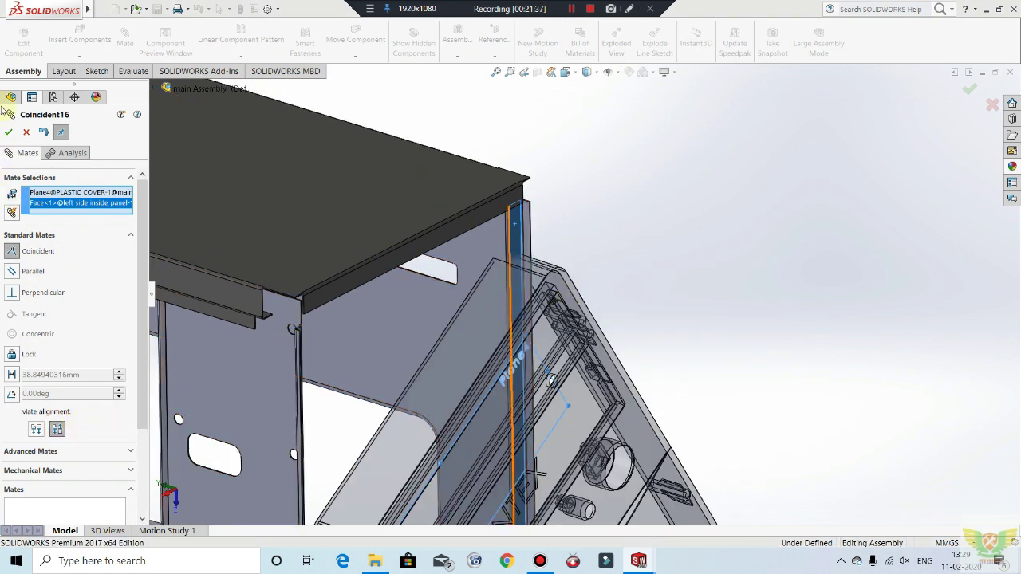
{"action": "left_click", "coordinate": [8, 131]}
Step: Add a coincident mate between the plastic cover's upper inner shell edge and the top plate's outer top face
{"action": "scroll", "coordinate": [620, 221], "scroll_direction": "up", "scroll_amount": 8}
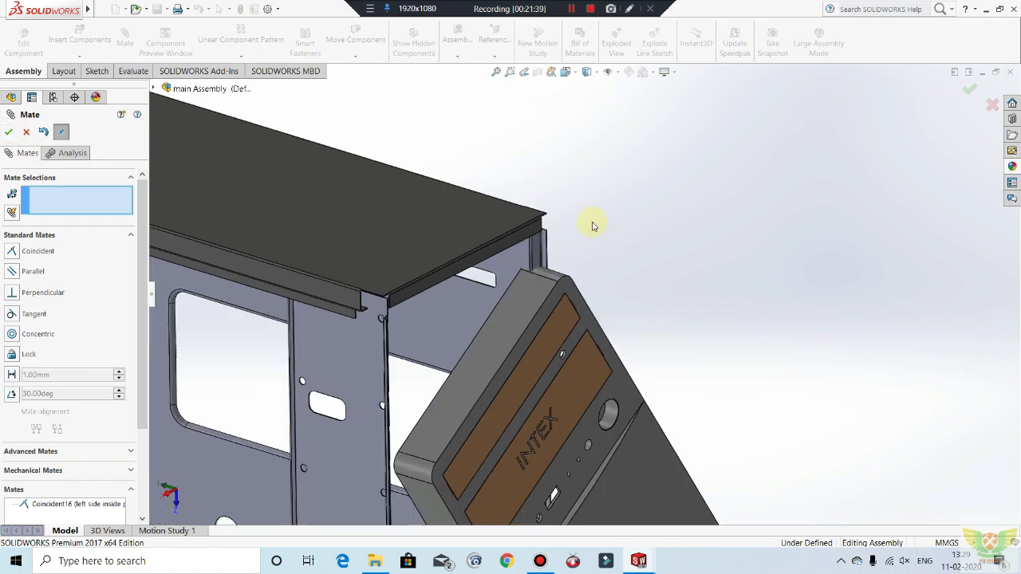
{"action": "middle_click_drag", "start_coordinate": [585, 248], "coordinate": [593, 292]}
{"action": "scroll", "coordinate": [599, 274], "scroll_direction": "down", "scroll_amount": 5}
{"action": "scroll", "coordinate": [586, 238], "scroll_direction": "down", "scroll_amount": 4}
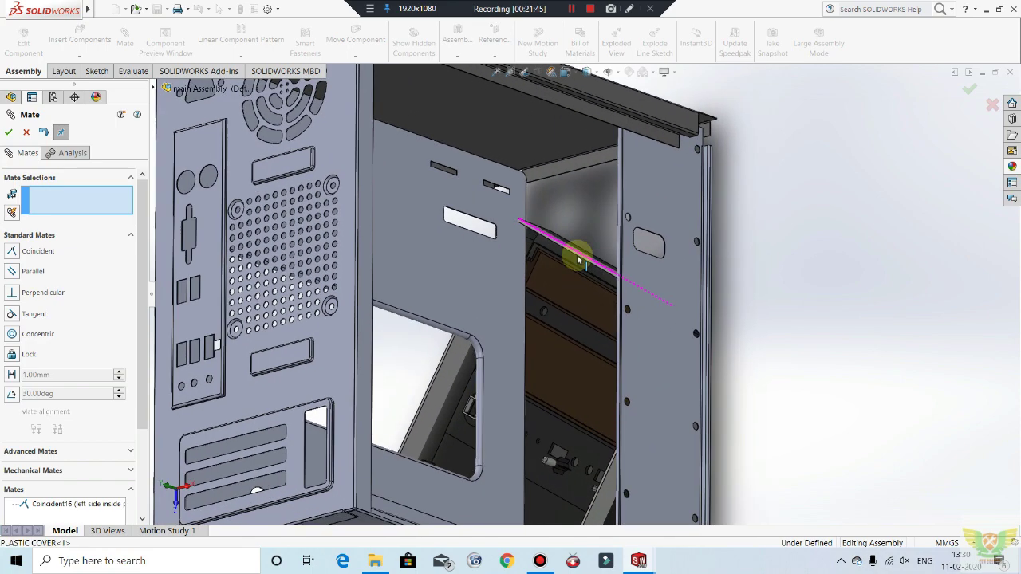
{"action": "middle_click_drag", "start_coordinate": [485, 211], "coordinate": [569, 230]}
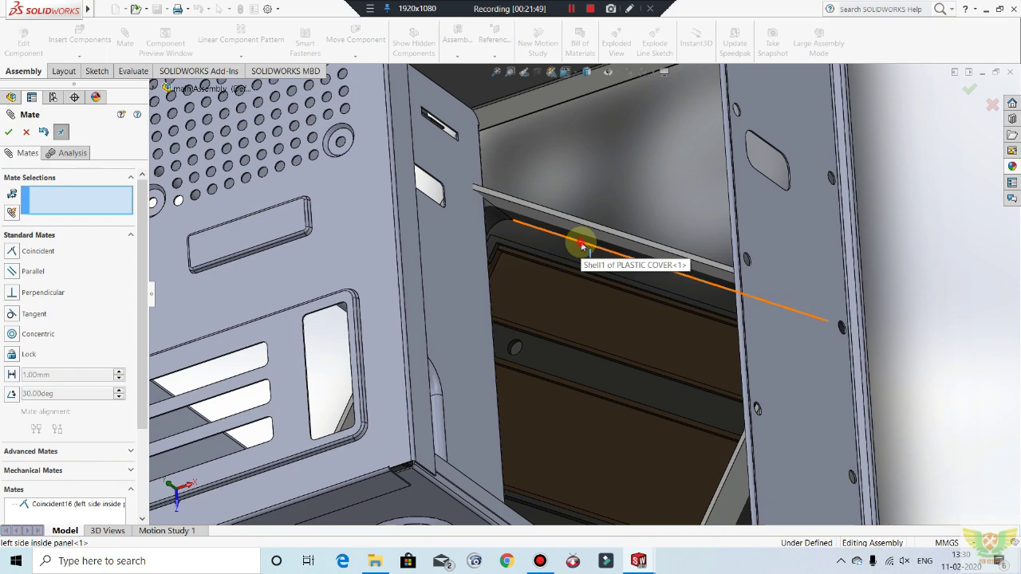
{"action": "left_click", "coordinate": [582, 245]}
{"action": "scroll", "coordinate": [529, 276], "scroll_direction": "up", "scroll_amount": 5}
{"action": "mouse_move", "coordinate": [529, 276]}
{"action": "middle_mouse_down"}
{"action": "mouse_move", "coordinate": [497, 268]}
{"action": "mouse_move", "coordinate": [426, 365]}
{"action": "middle_mouse_up"}
{"action": "left_click", "coordinate": [424, 249]}
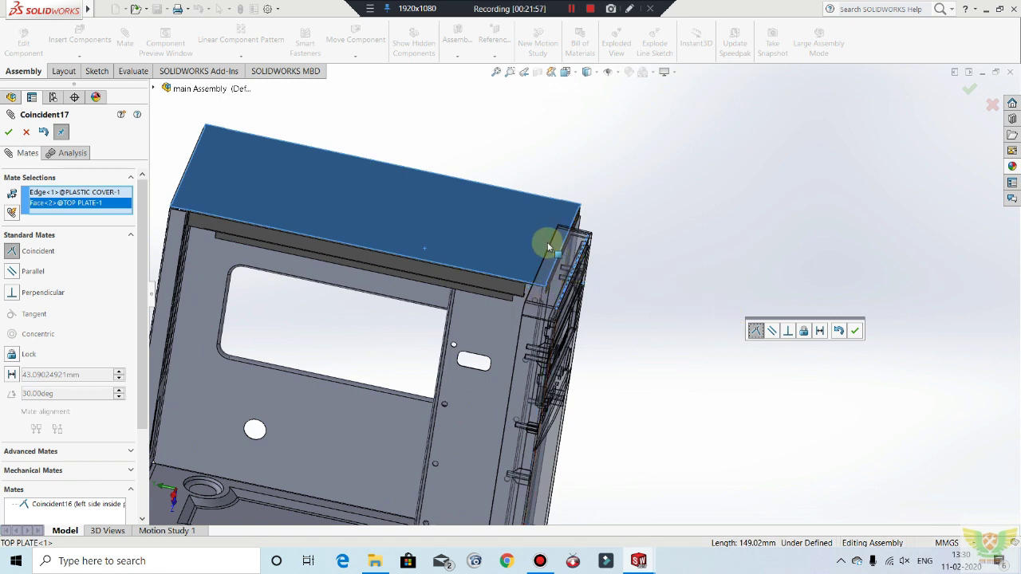
{"action": "scroll", "coordinate": [573, 295], "scroll_direction": "up", "scroll_amount": 3}
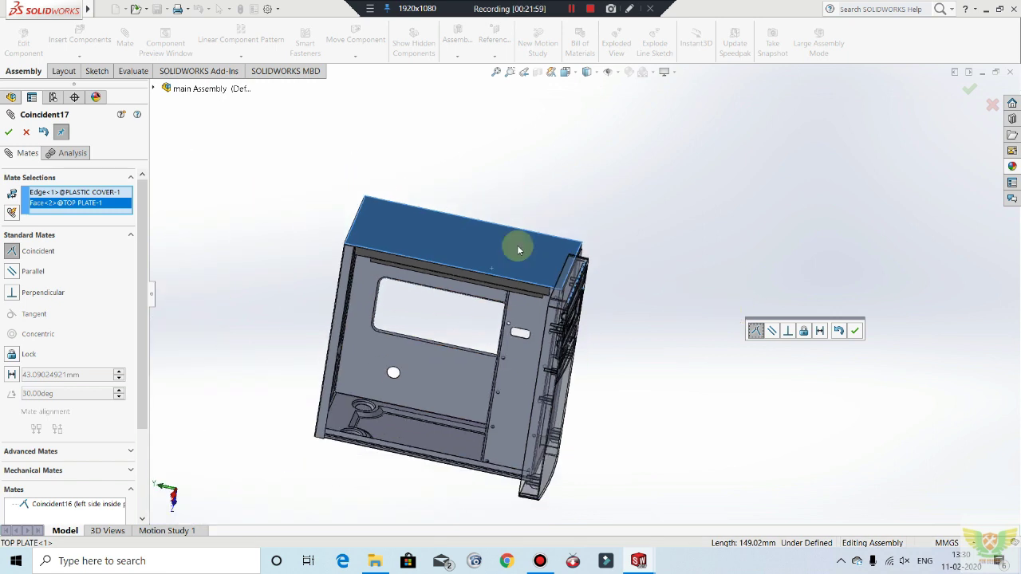
{"action": "scroll", "coordinate": [527, 486], "scroll_direction": "down", "scroll_amount": 3}
{"action": "scroll", "coordinate": [582, 470], "scroll_direction": "up", "scroll_amount": 5}
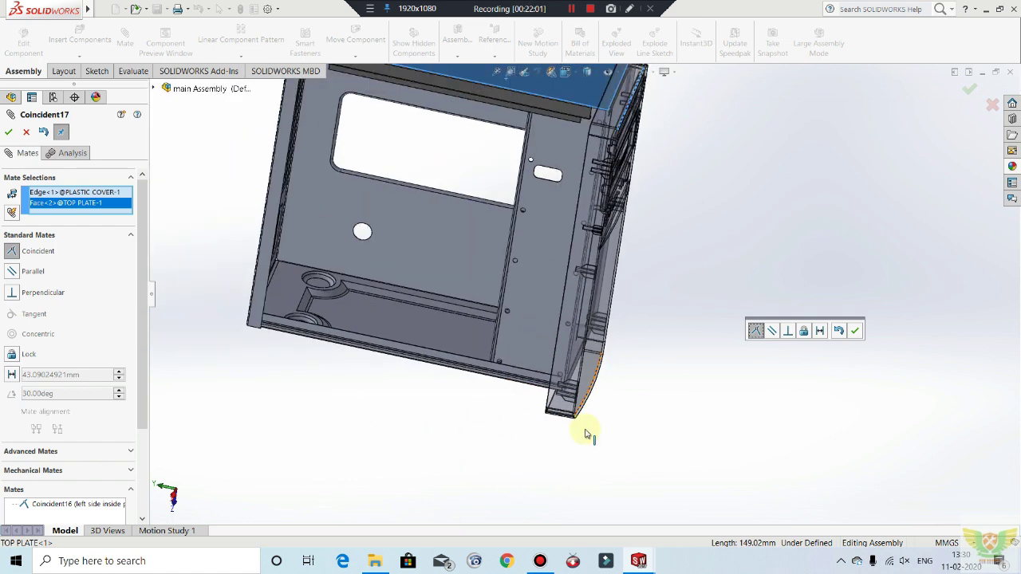
{"action": "left_click", "coordinate": [8, 132]}
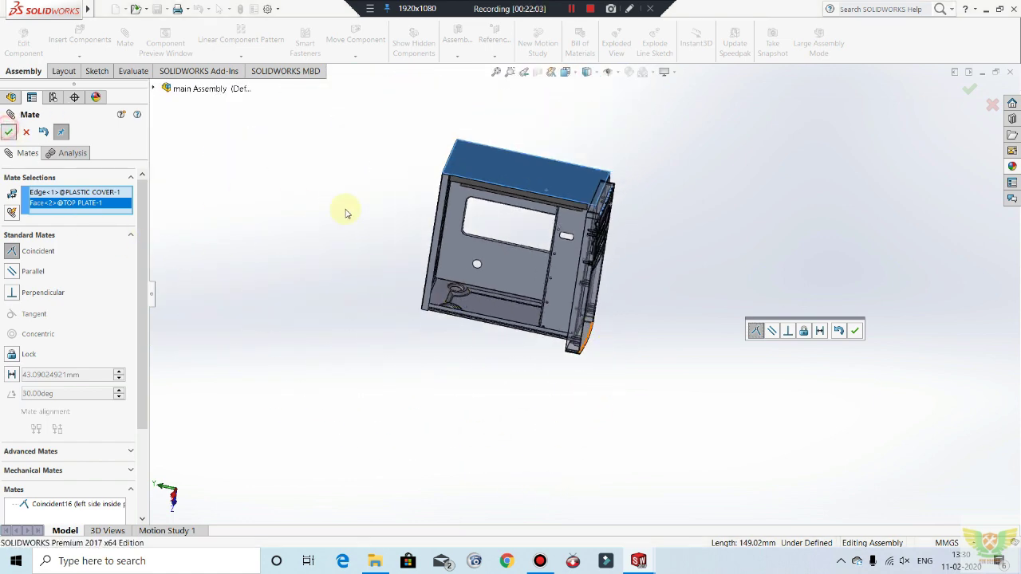
Step: Add a coincident mate between the plastic cover's inner side edge and the left side inside panel's outer face
{"action": "middle_click_drag", "start_coordinate": [644, 221], "coordinate": [657, 292]}
{"action": "scroll", "coordinate": [545, 221], "scroll_direction": "down", "scroll_amount": 5}
{"action": "scroll", "coordinate": [542, 222], "scroll_direction": "down", "scroll_amount": 2}
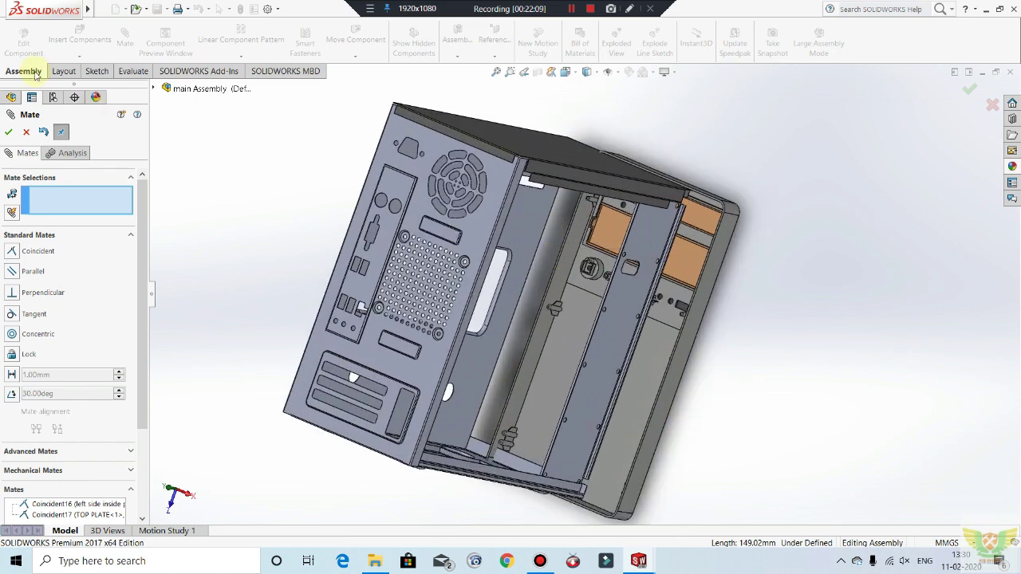
{"action": "scroll", "coordinate": [559, 275], "scroll_direction": "down", "scroll_amount": 4}
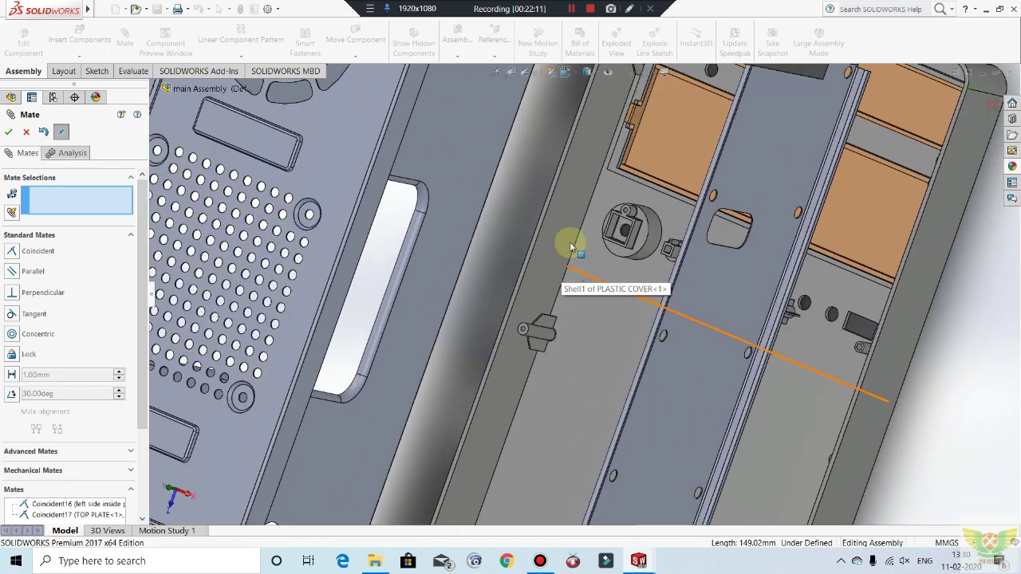
{"action": "left_click", "coordinate": [581, 239]}
{"action": "scroll", "coordinate": [558, 269], "scroll_direction": "up", "scroll_amount": 6}
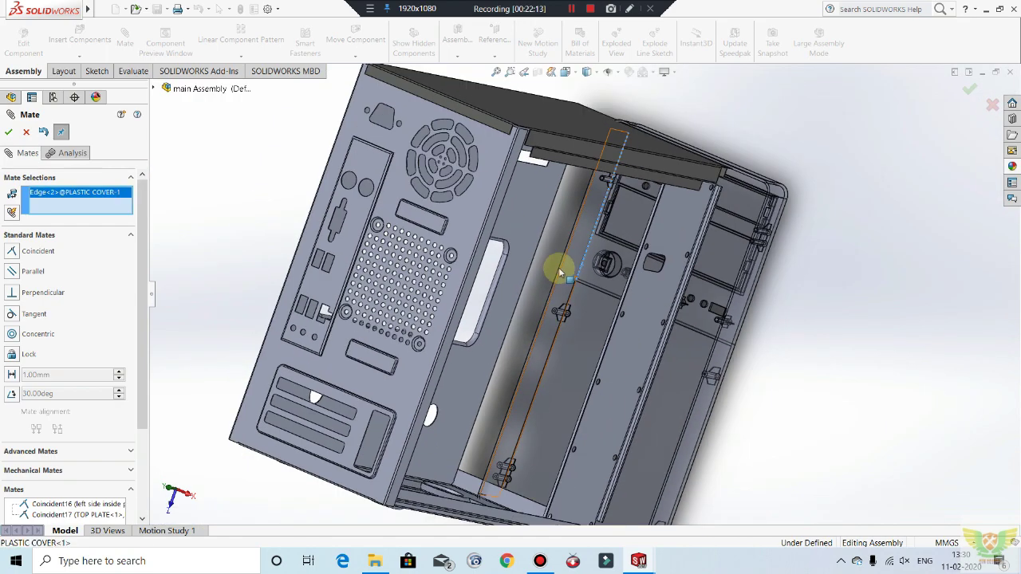
{"action": "middle_click_drag", "start_coordinate": [558, 269], "coordinate": [401, 228]}
{"action": "scroll", "coordinate": [402, 171], "scroll_direction": "down", "scroll_amount": 3}
{"action": "scroll", "coordinate": [431, 163], "scroll_direction": "down", "scroll_amount": 5}
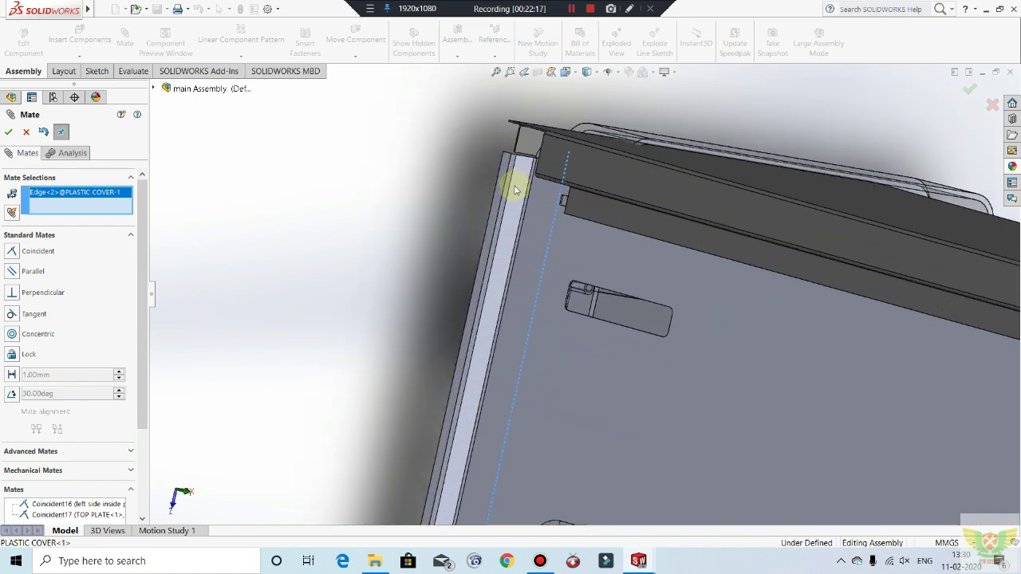
{"action": "left_click", "coordinate": [500, 186]}
{"action": "scroll", "coordinate": [466, 223], "scroll_direction": "up", "scroll_amount": 3}
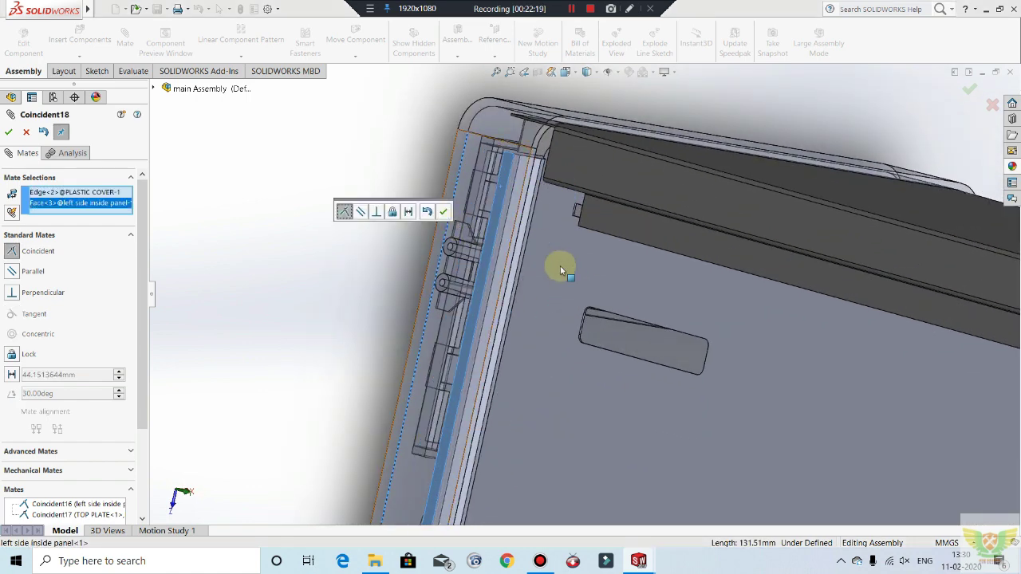
{"action": "left_click", "coordinate": [445, 214]}
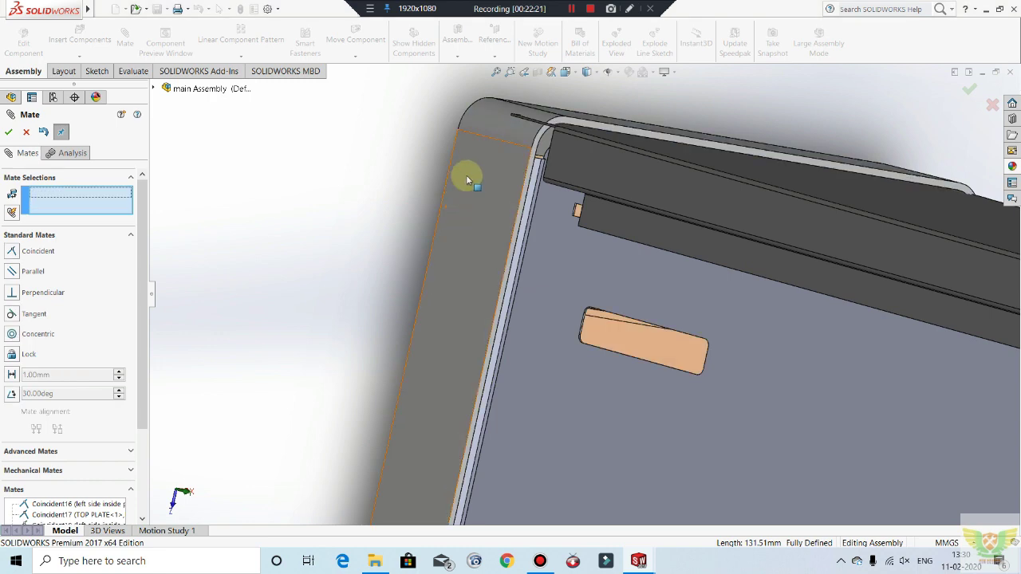
Step: Check how the mated plastic cover fits against the case's side, top and bottom corners, and finish mating
{"action": "scroll", "coordinate": [561, 233], "scroll_direction": "down", "scroll_amount": 3}
{"action": "scroll", "coordinate": [562, 234], "scroll_direction": "up", "scroll_amount": 8}
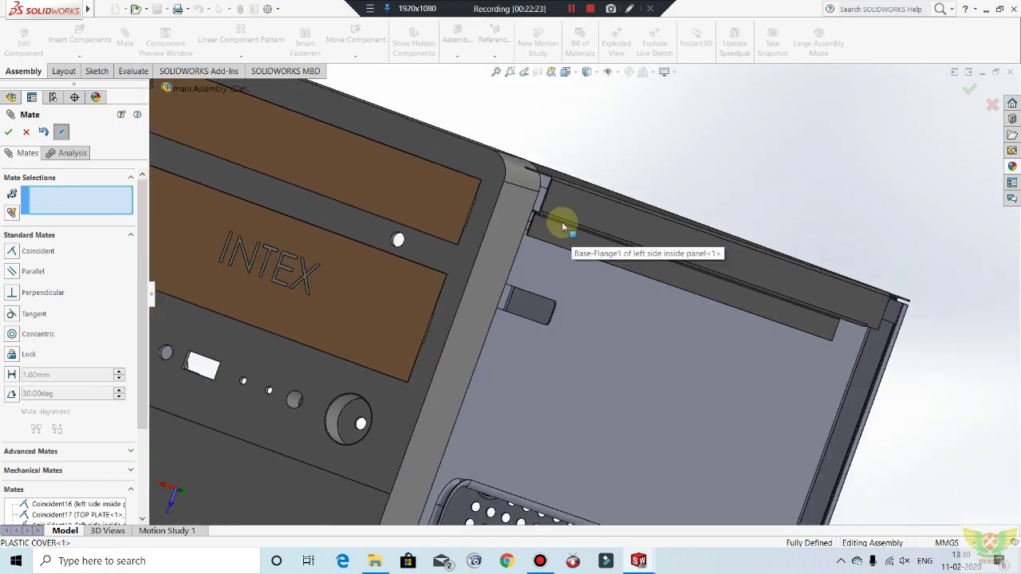
{"action": "middle_click_drag", "start_coordinate": [553, 342], "coordinate": [526, 276]}
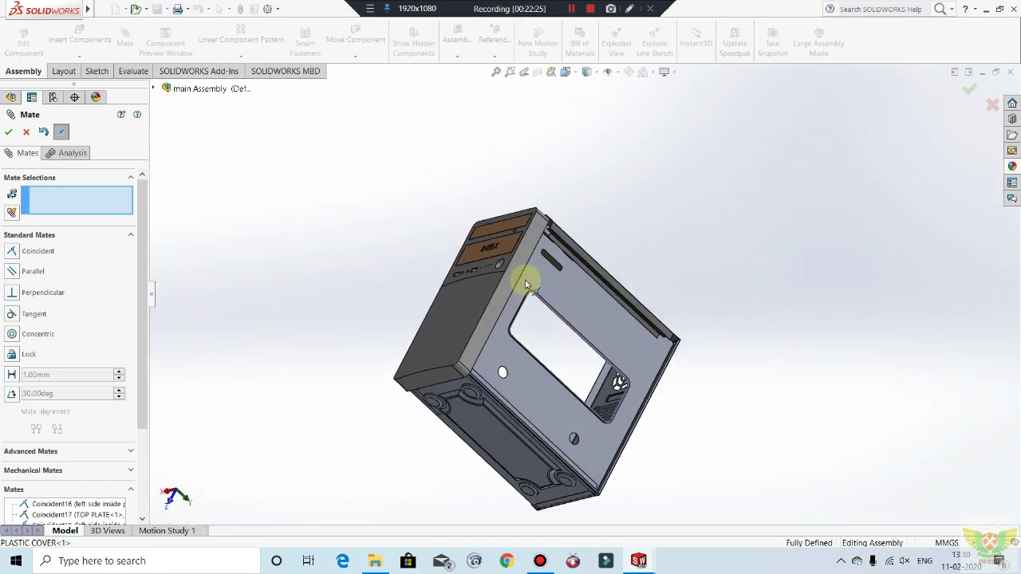
{"action": "scroll", "coordinate": [463, 358], "scroll_direction": "down", "scroll_amount": 5}
{"action": "middle_click_drag", "start_coordinate": [408, 319], "coordinate": [387, 283]}
{"action": "scroll", "coordinate": [479, 406], "scroll_direction": "down", "scroll_amount": 6}
{"action": "scroll", "coordinate": [492, 341], "scroll_direction": "down", "scroll_amount": 2}
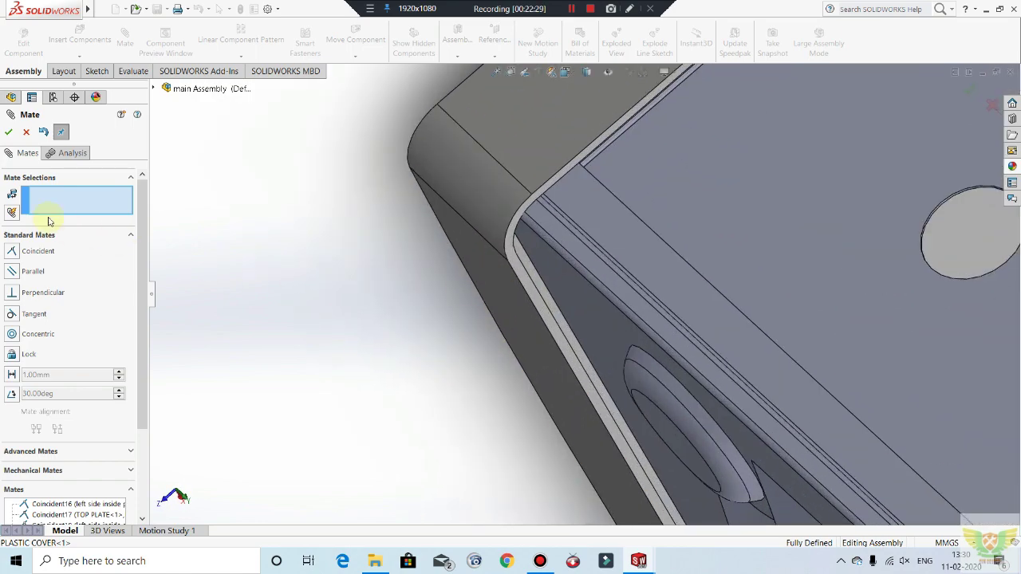
{"action": "key", "text": "Escape"}
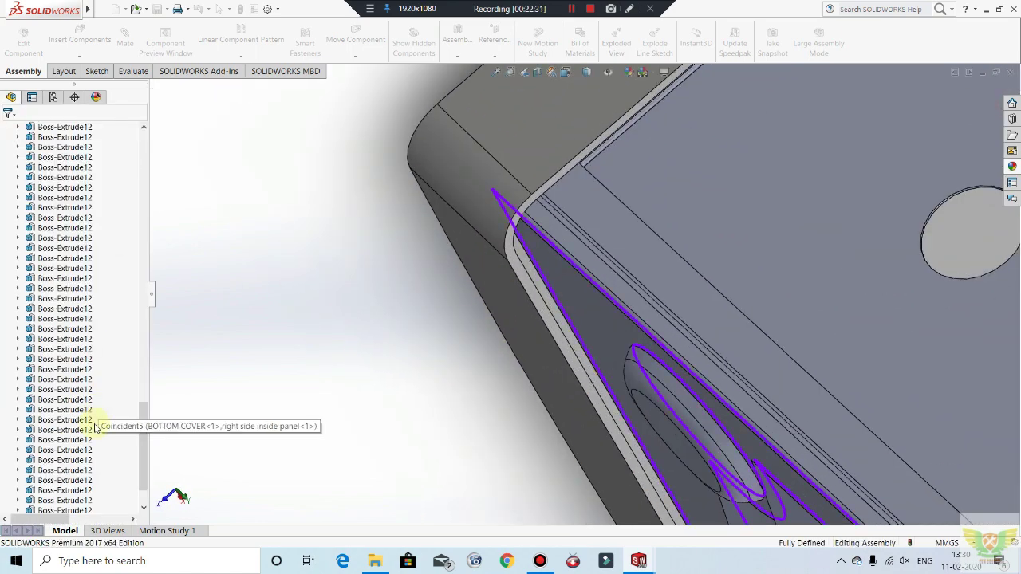
Step: Collapse the plastic cover's feature tree and save the main assembly
{"action": "scroll", "coordinate": [7, 240], "scroll_direction": "up", "scroll_amount": 15}
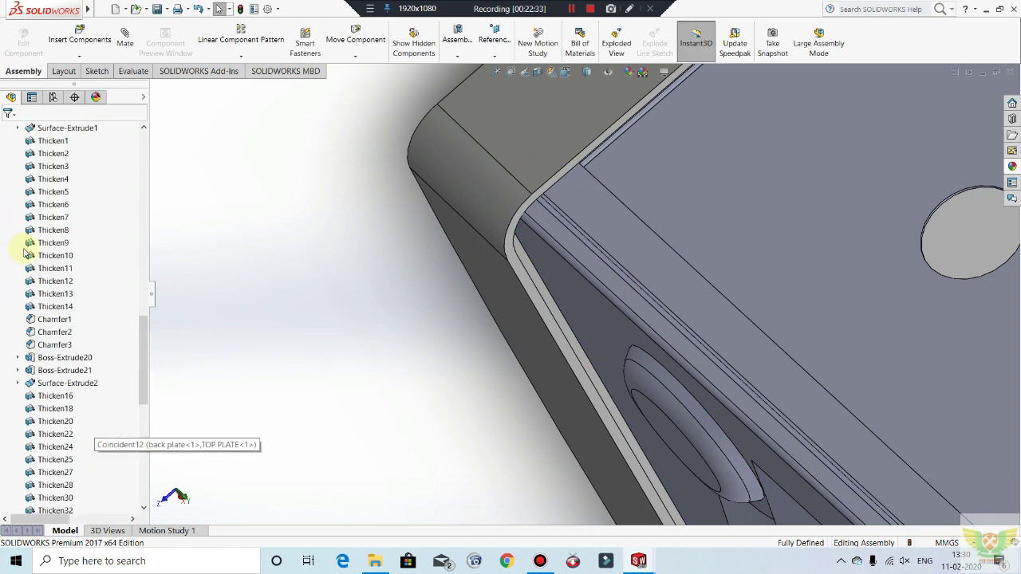
{"action": "scroll", "coordinate": [14, 207], "scroll_direction": "up", "scroll_amount": 11}
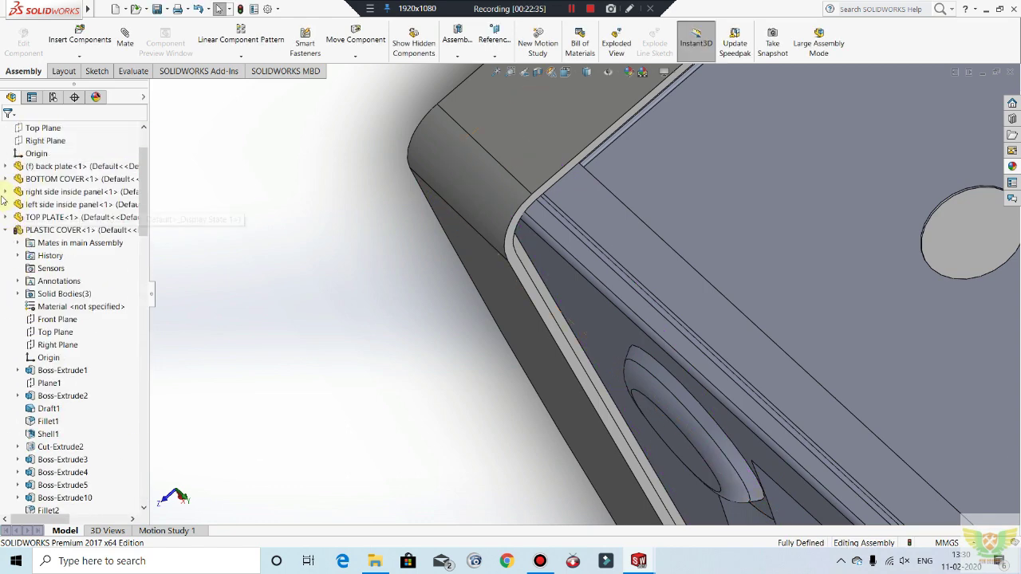
{"action": "left_click", "coordinate": [6, 230]}
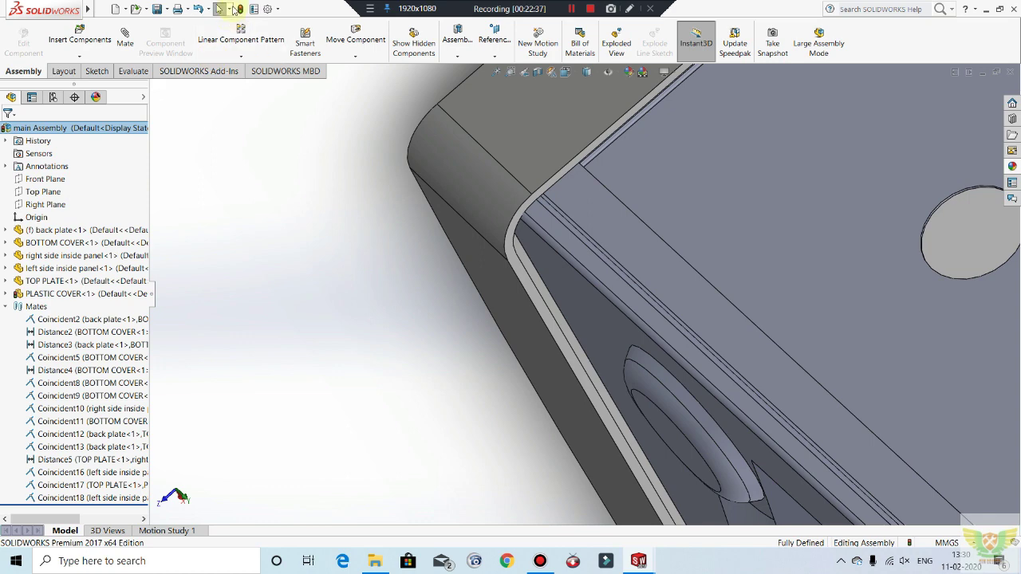
{"action": "left_click", "coordinate": [312, 264]}
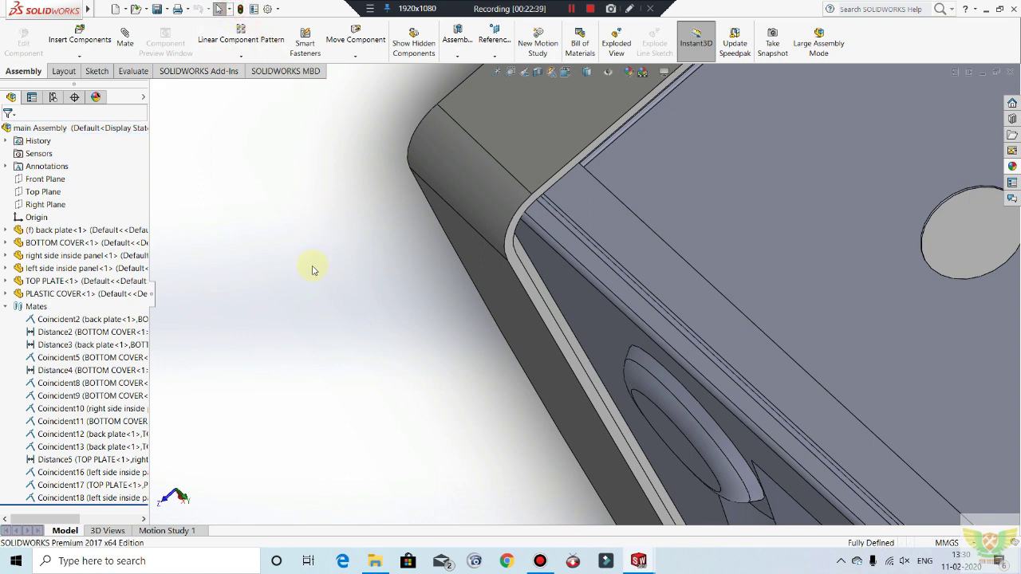
{"action": "key", "text": "ctrl+s"}
{"action": "left_click", "coordinate": [255, 223]}
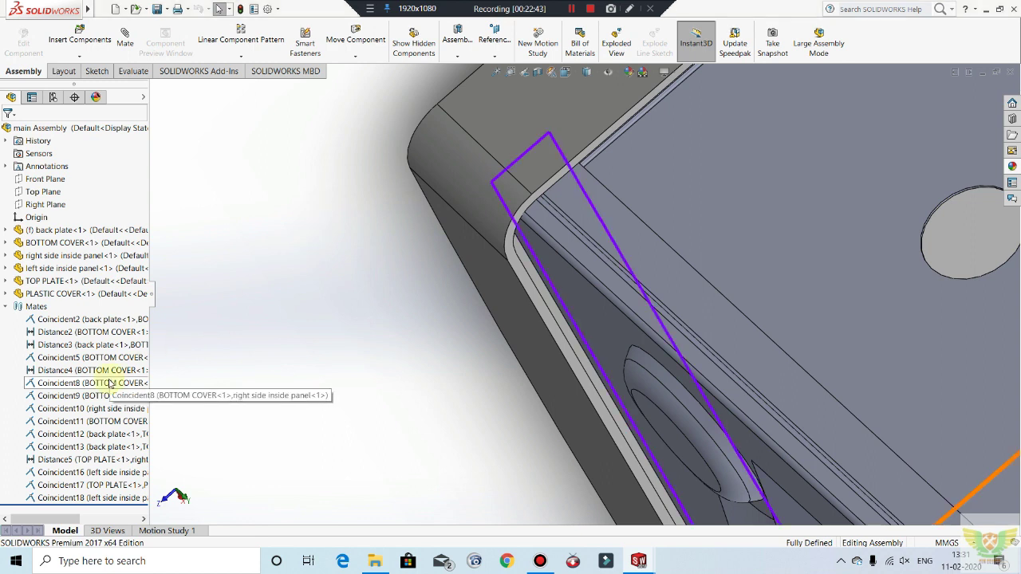
{"action": "scroll", "coordinate": [110, 393], "scroll_direction": "right", "scroll_amount": 2}
{"action": "scroll", "coordinate": [110, 435], "scroll_direction": "left", "scroll_amount": 2}
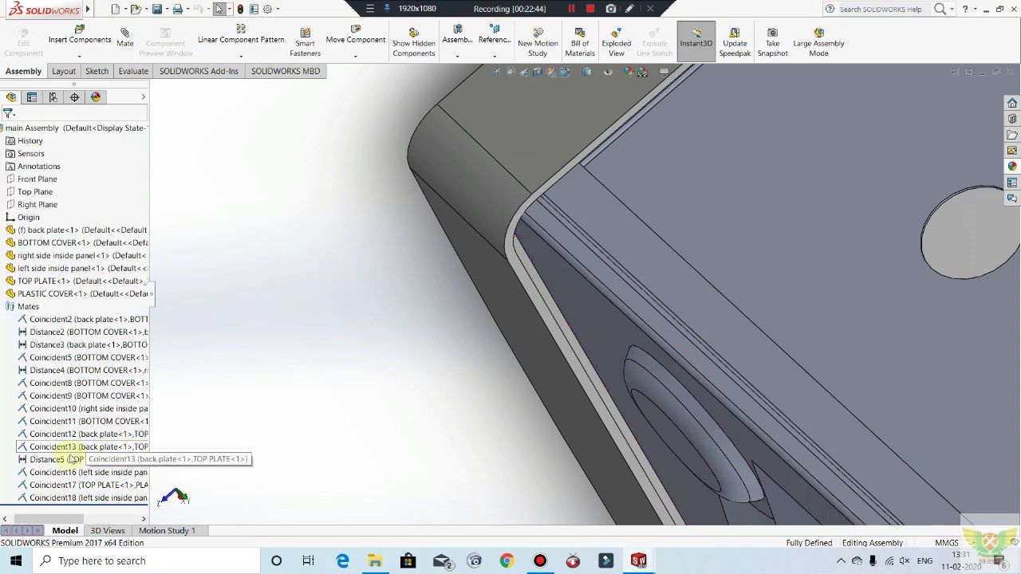
{"action": "left_click", "coordinate": [57, 495]}
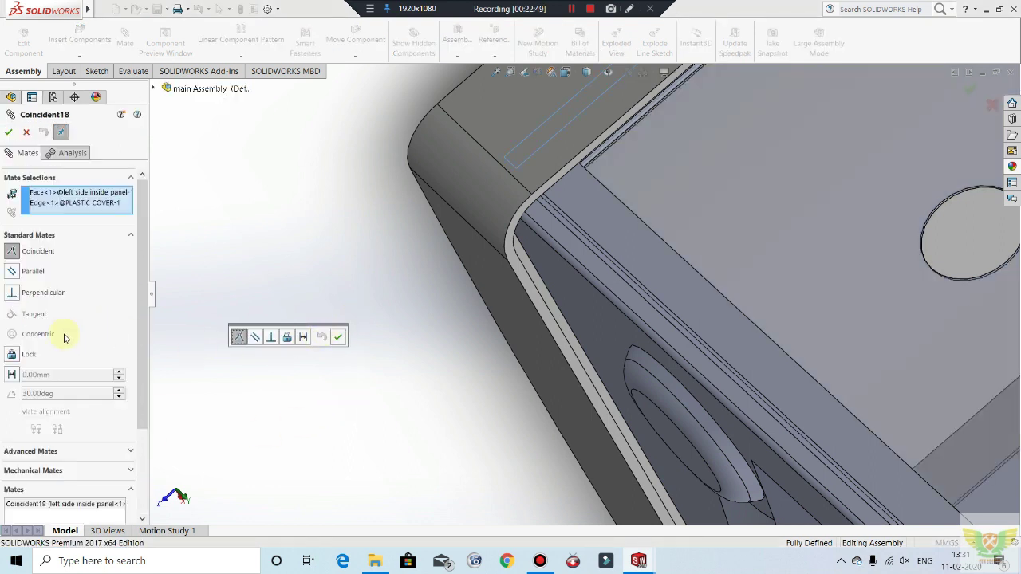
{"action": "left_click", "coordinate": [11, 375]}
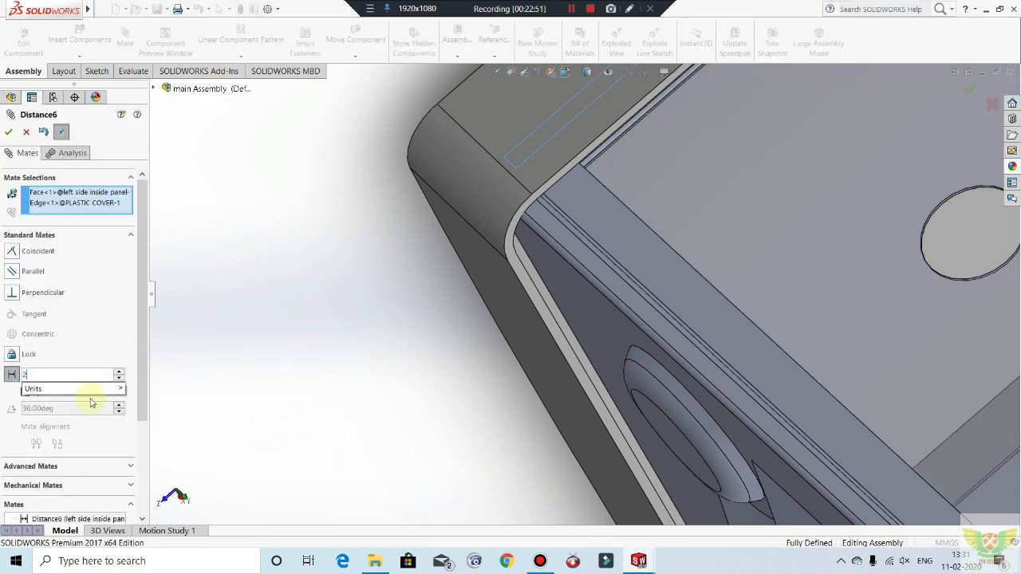
{"action": "key", "text": "Return"}
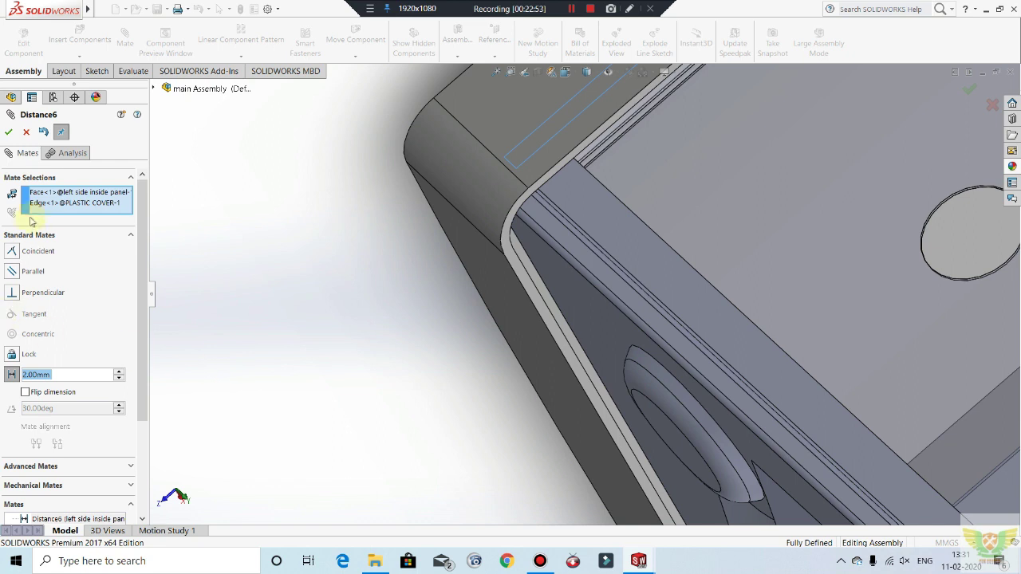
{"action": "type", "text": "0"}
{"action": "key", "text": "Return"}
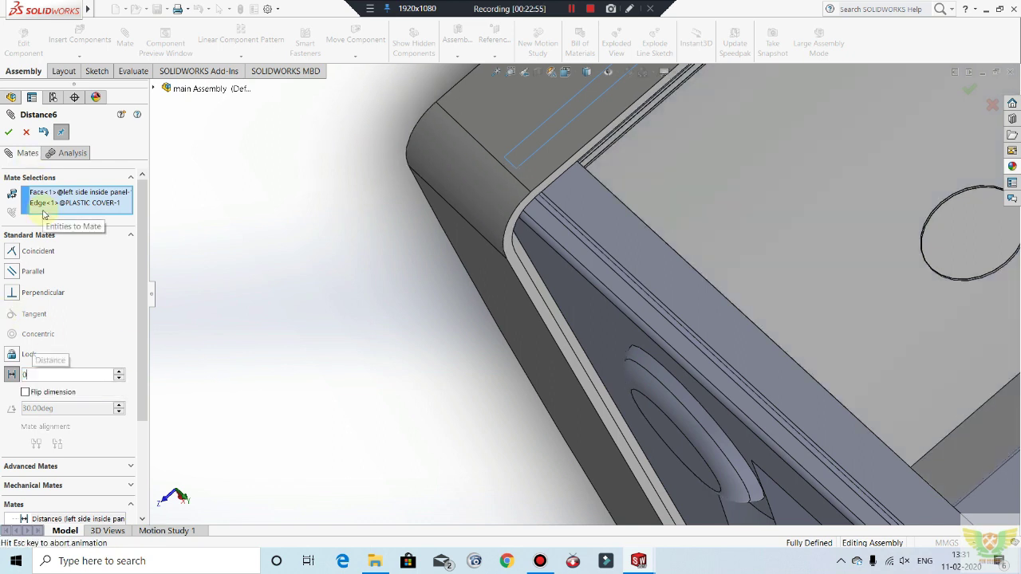
{"action": "left_click", "coordinate": [26, 130]}
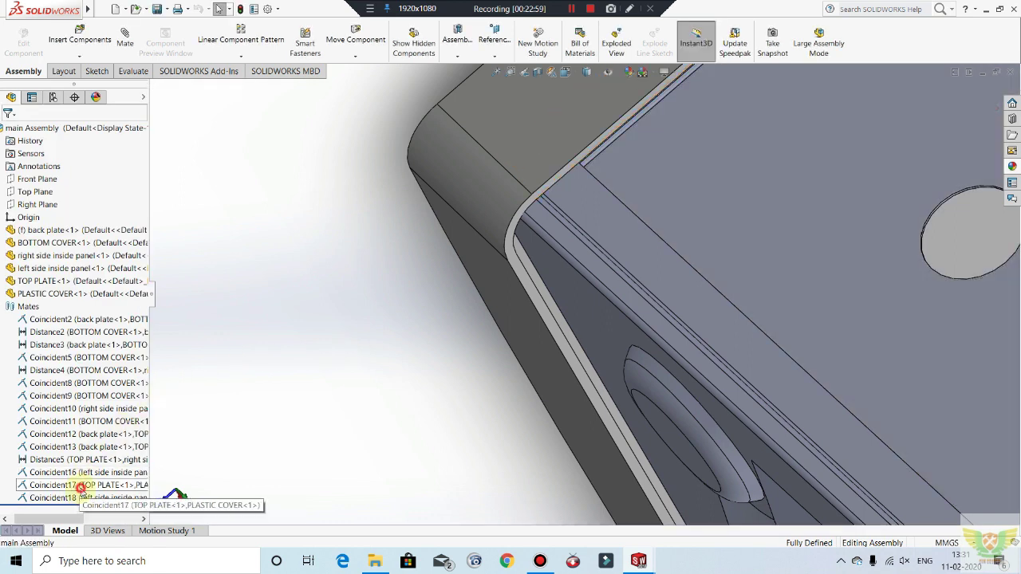
Step: Change the coincident mate between the top plate's face and the plastic cover's edge into a 2 mm distance mate
{"action": "left_click", "coordinate": [81, 487]}
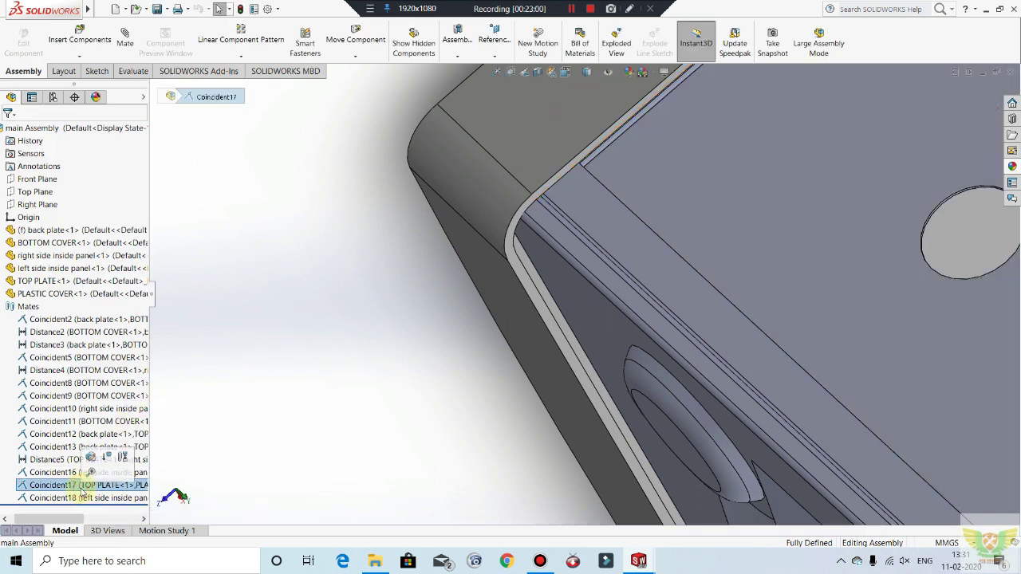
{"action": "left_click", "coordinate": [240, 391]}
{"action": "left_click", "coordinate": [12, 374]}
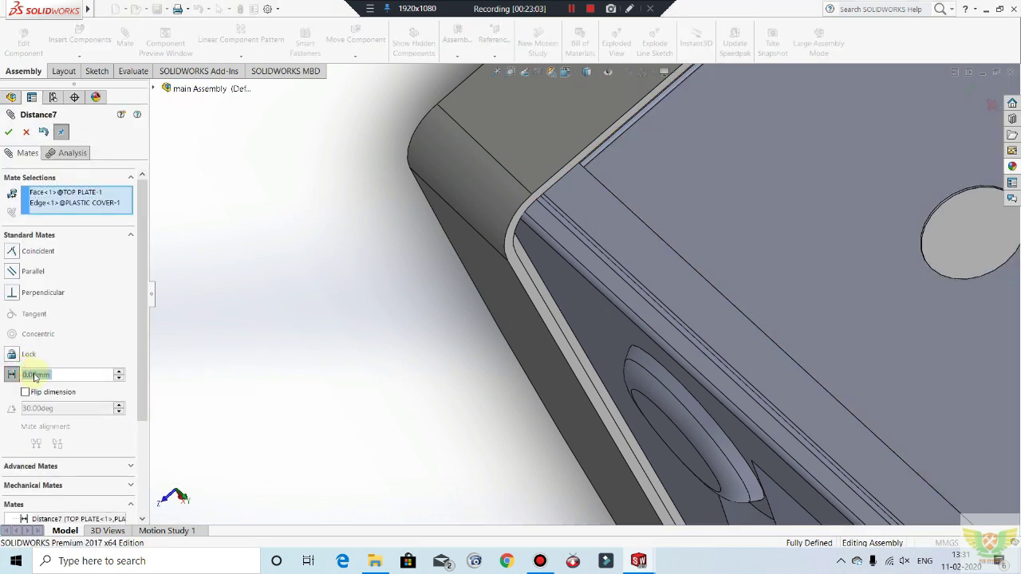
{"action": "type", "text": "2"}
{"action": "key", "text": "Return"}
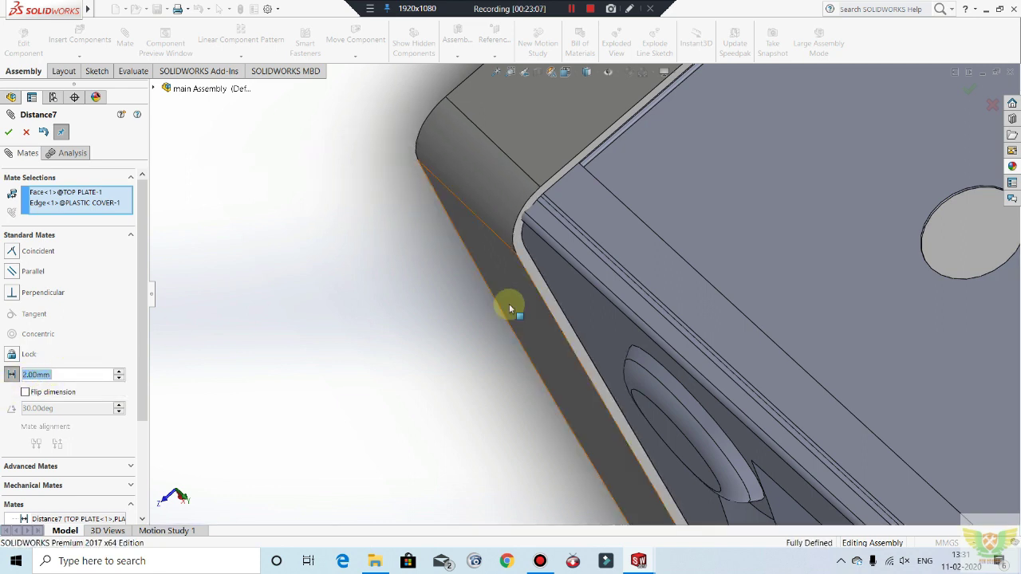
{"action": "left_click", "coordinate": [10, 131]}
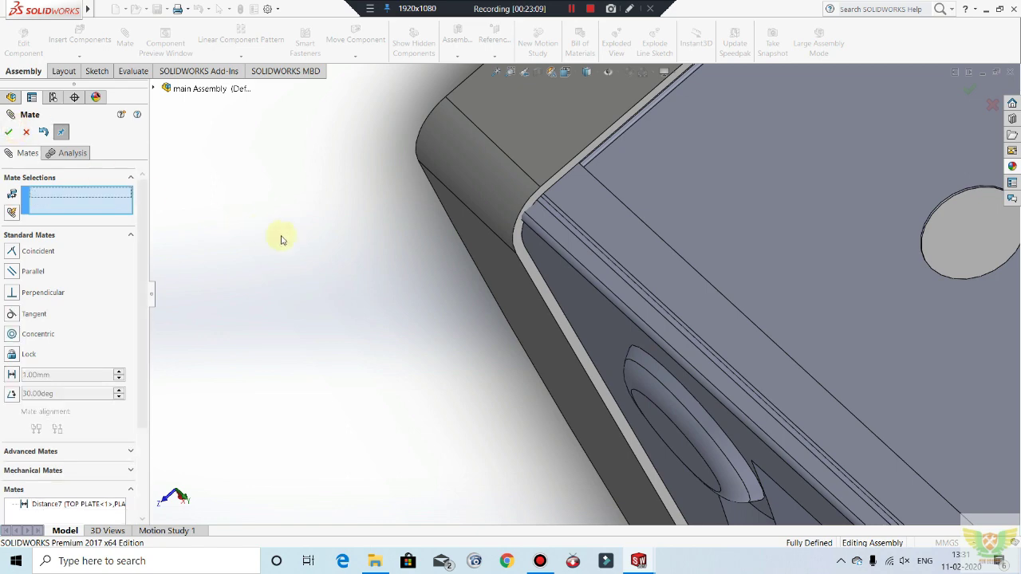
{"action": "scroll", "coordinate": [297, 253], "scroll_direction": "up", "scroll_amount": 3}
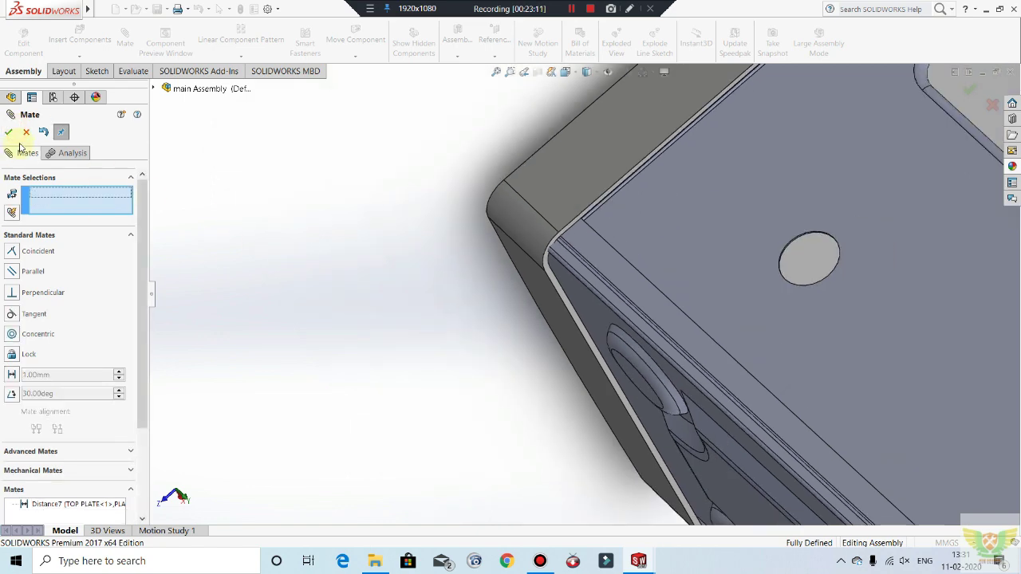
{"action": "left_click", "coordinate": [26, 133]}
Step: Change the coincident mate between the left side inside panel's face and the plastic cover's edge into a 2 mm distance mate
{"action": "scroll", "coordinate": [388, 268], "scroll_direction": "up", "scroll_amount": 5}
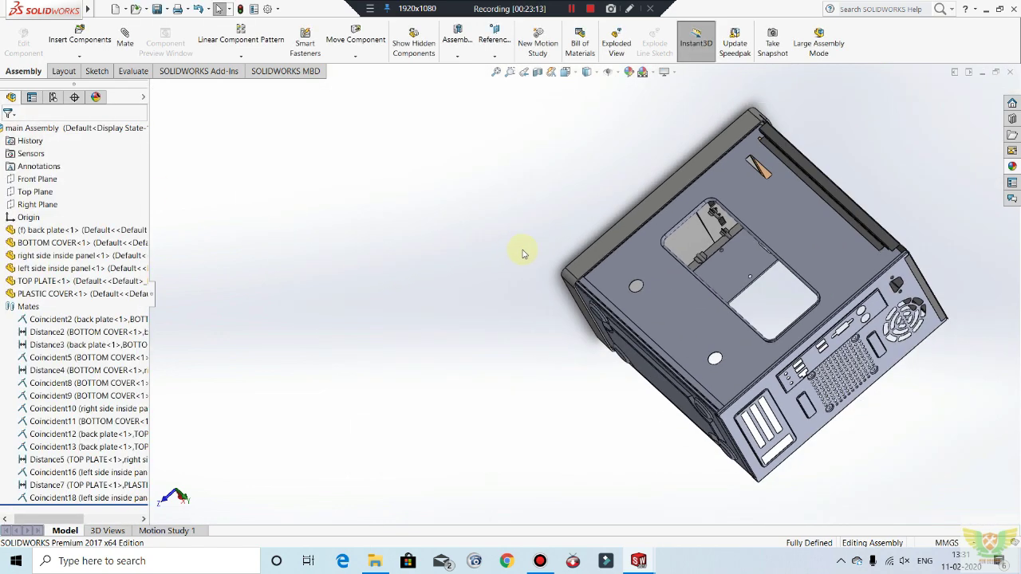
{"action": "middle_click_drag", "start_coordinate": [636, 267], "coordinate": [758, 284]}
{"action": "scroll", "coordinate": [766, 239], "scroll_direction": "down", "scroll_amount": 3}
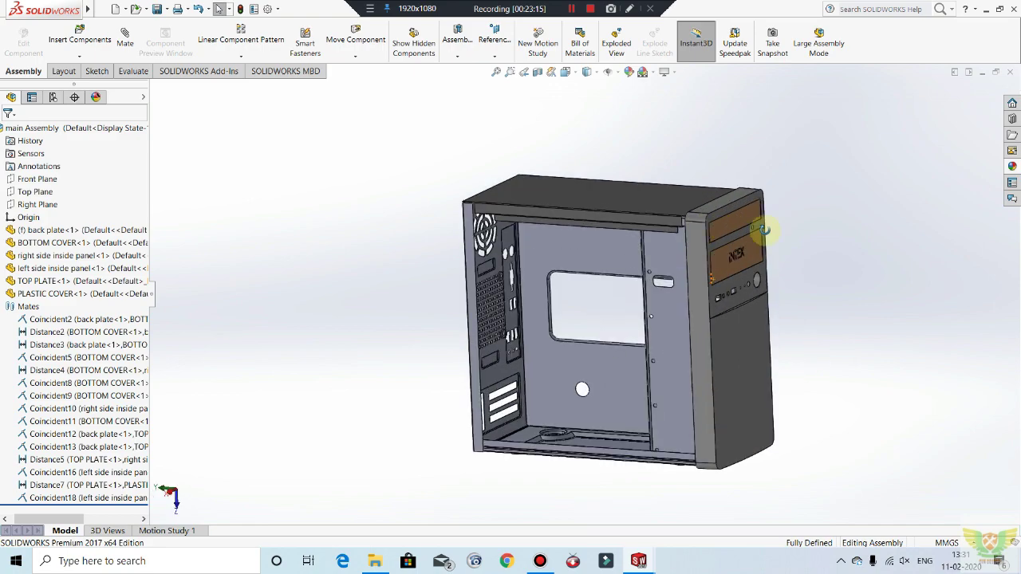
{"action": "scroll", "coordinate": [786, 218], "scroll_direction": "down", "scroll_amount": 6}
{"action": "middle_click_drag", "start_coordinate": [696, 233], "coordinate": [726, 309]}
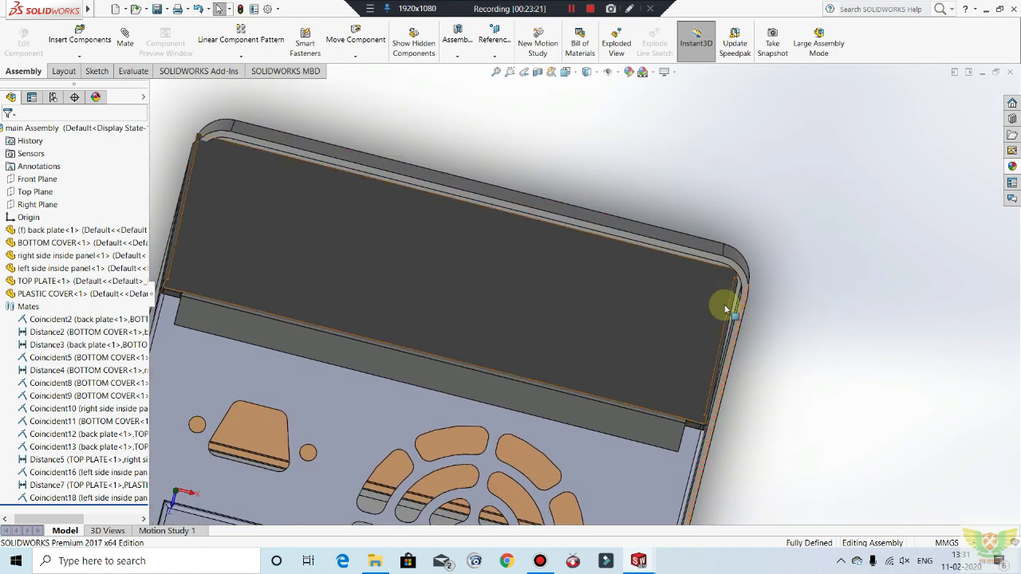
{"action": "left_click", "coordinate": [78, 497]}
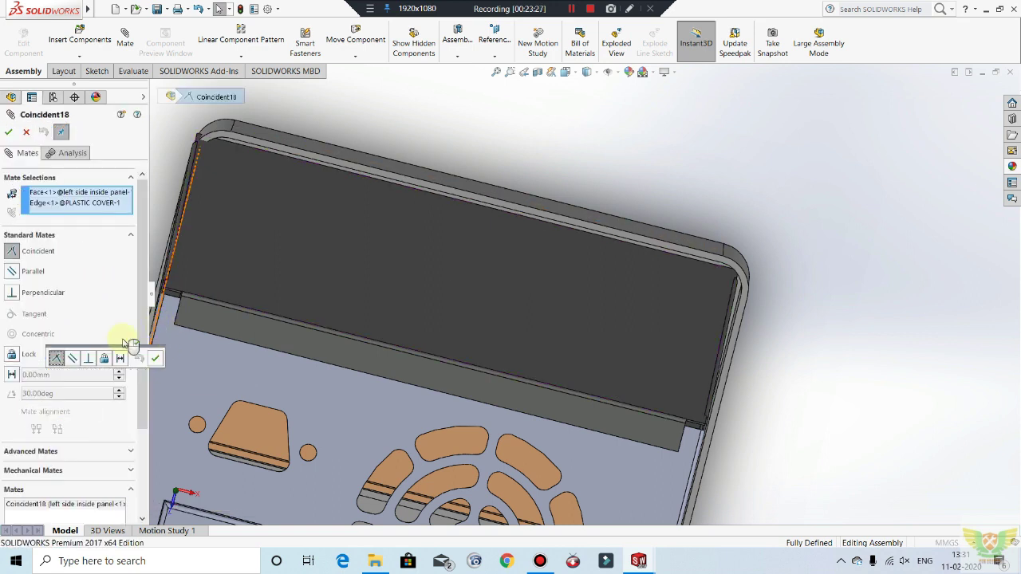
{"action": "left_click", "coordinate": [12, 375]}
{"action": "type", "text": "1"}
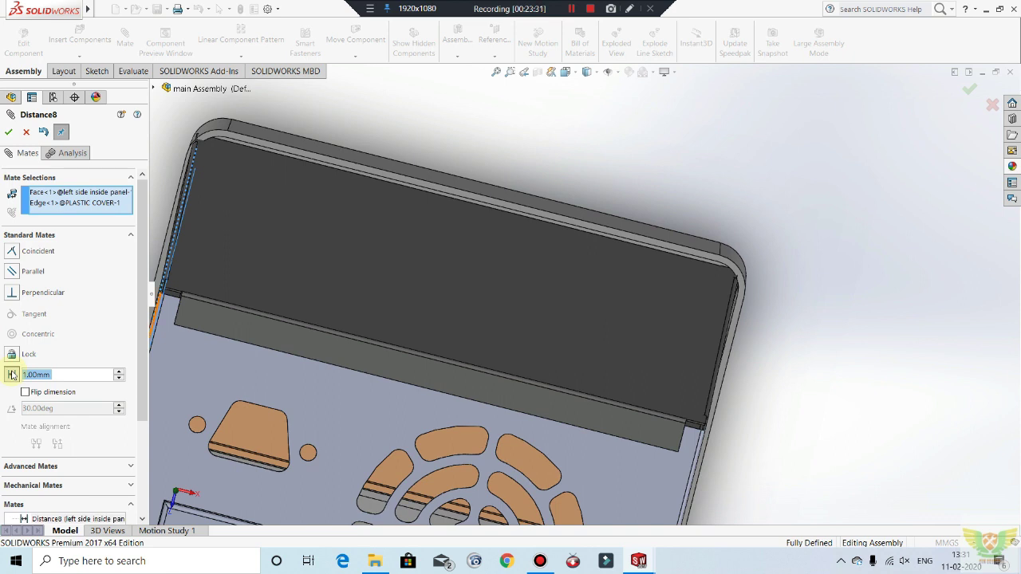
{"action": "type", "text": "2"}
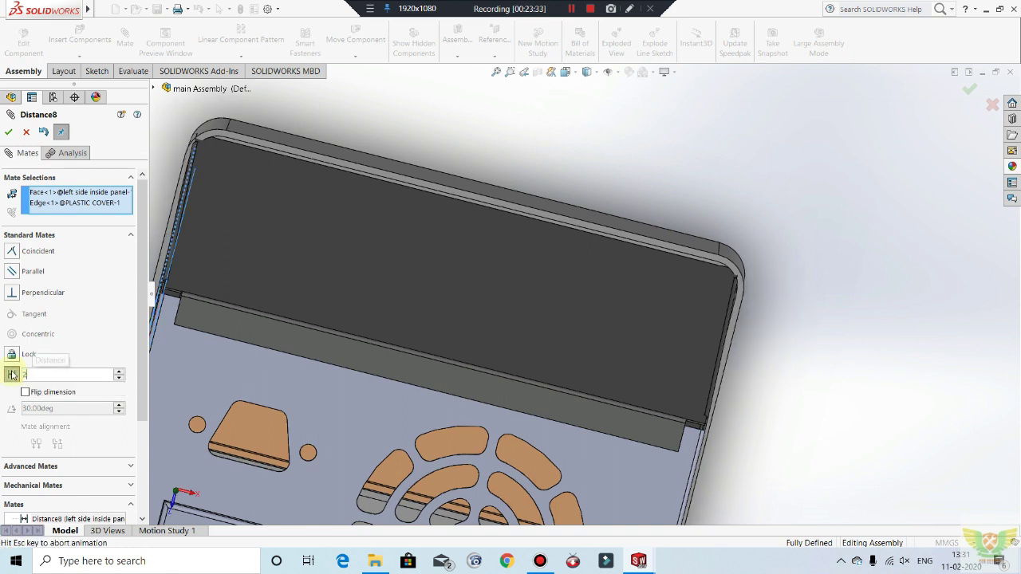
{"action": "left_click", "coordinate": [8, 133]}
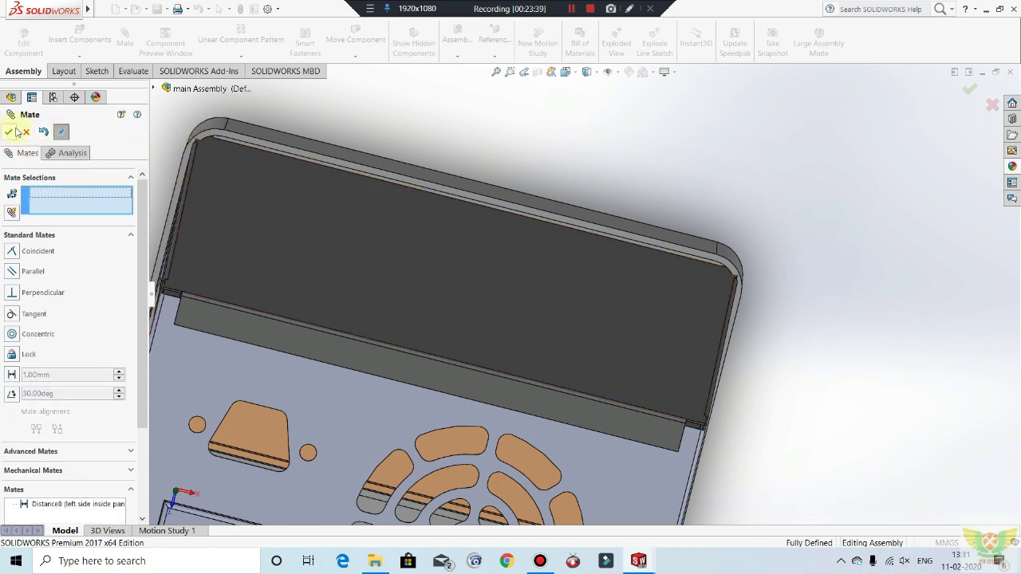
{"action": "left_click", "coordinate": [25, 132]}
Step: Examine how the plastic cover fits around the case's top plate corners and the bottom cover's front corners
{"action": "scroll", "coordinate": [228, 182], "scroll_direction": "up", "scroll_amount": 1}
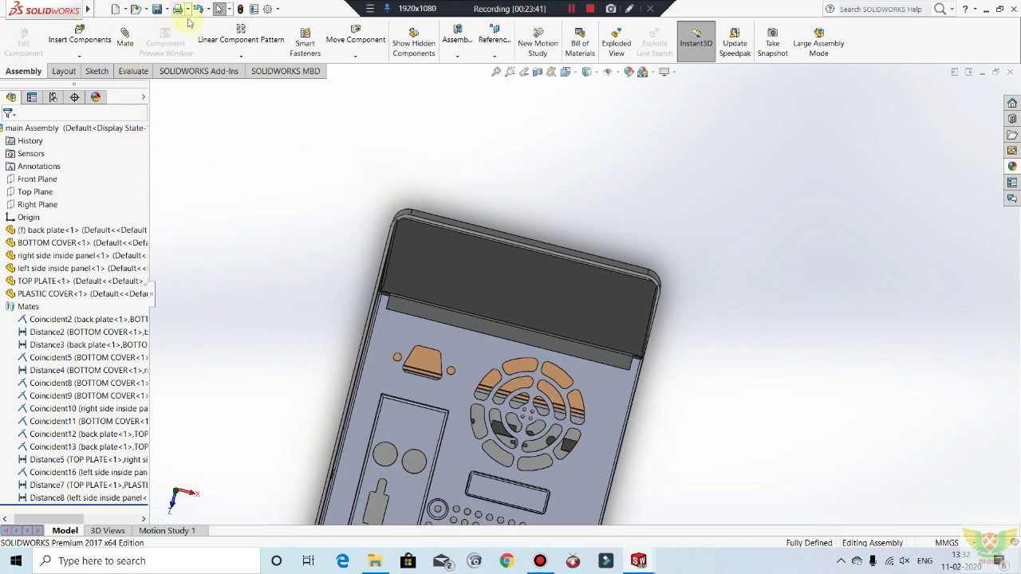
{"action": "middle_click_drag", "start_coordinate": [448, 207], "coordinate": [891, 335]}
{"action": "scroll", "coordinate": [891, 335], "scroll_direction": "down", "scroll_amount": 6}
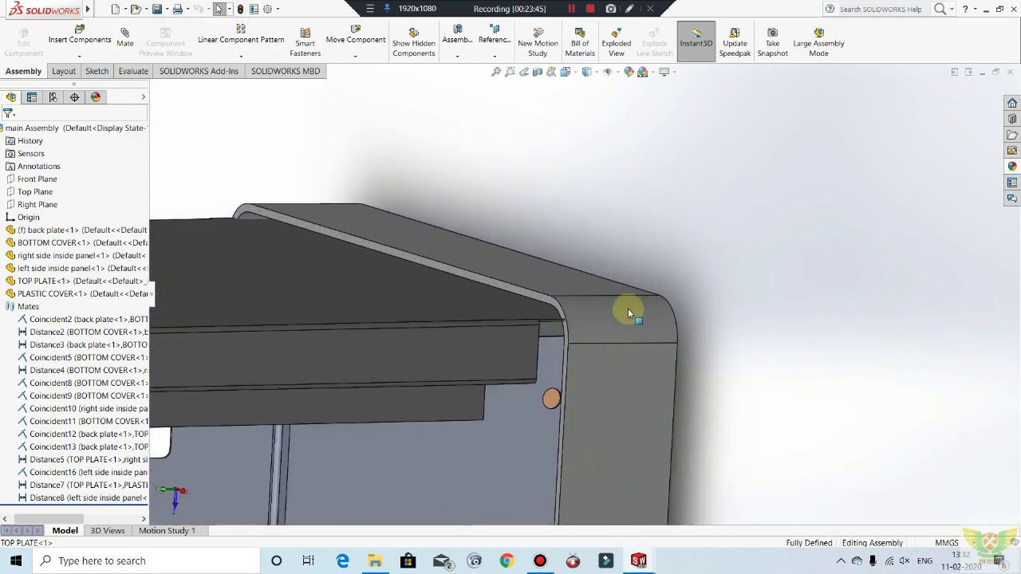
{"action": "middle_click_drag", "start_coordinate": [509, 318], "coordinate": [548, 275]}
{"action": "scroll", "coordinate": [568, 256], "scroll_direction": "up", "scroll_amount": 5}
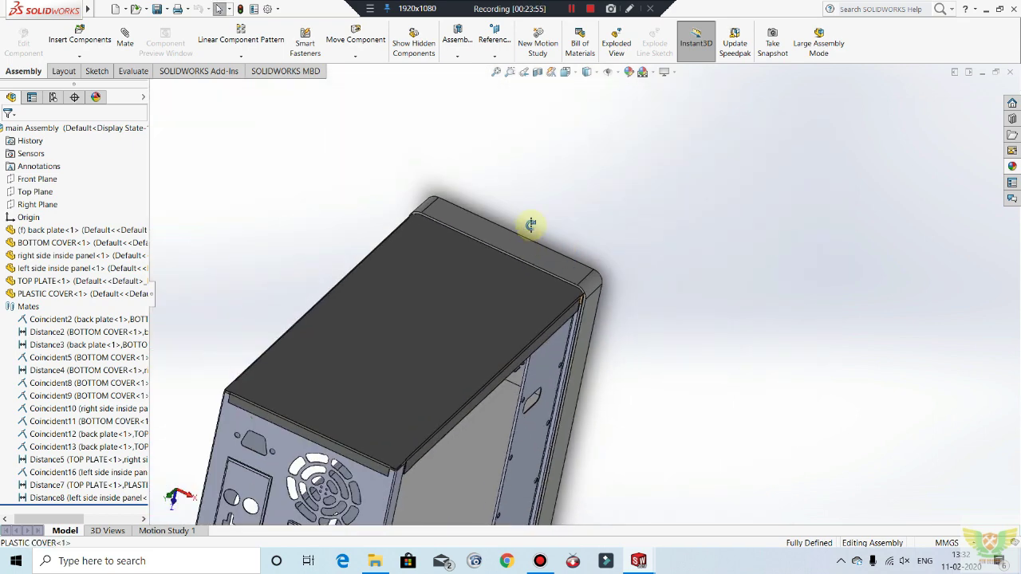
{"action": "middle_click_drag", "start_coordinate": [531, 225], "coordinate": [542, 196]}
{"action": "scroll", "coordinate": [538, 262], "scroll_direction": "up", "scroll_amount": 6}
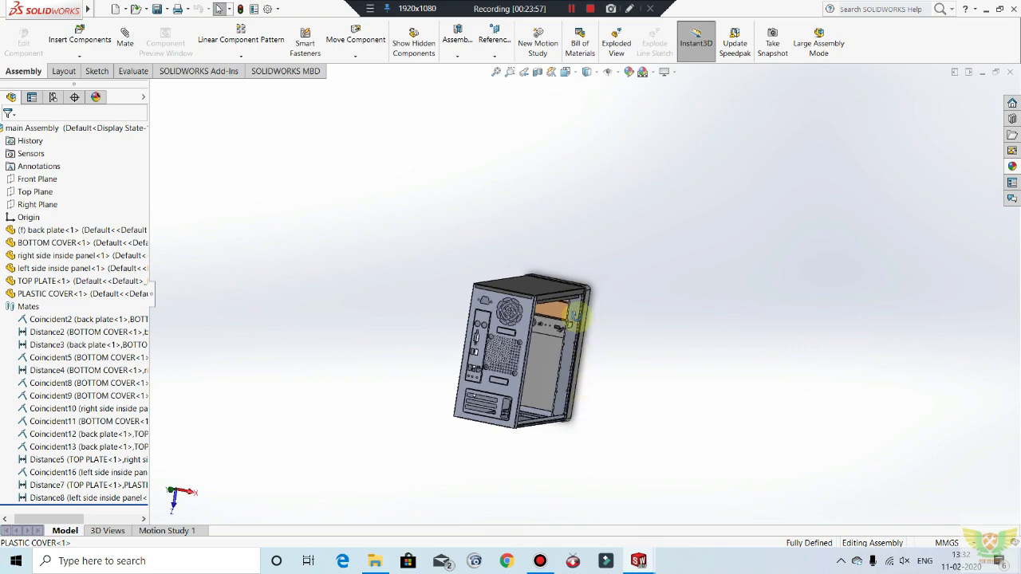
{"action": "middle_click_drag", "start_coordinate": [574, 315], "coordinate": [593, 421]}
{"action": "scroll", "coordinate": [569, 405], "scroll_direction": "down", "scroll_amount": 10}
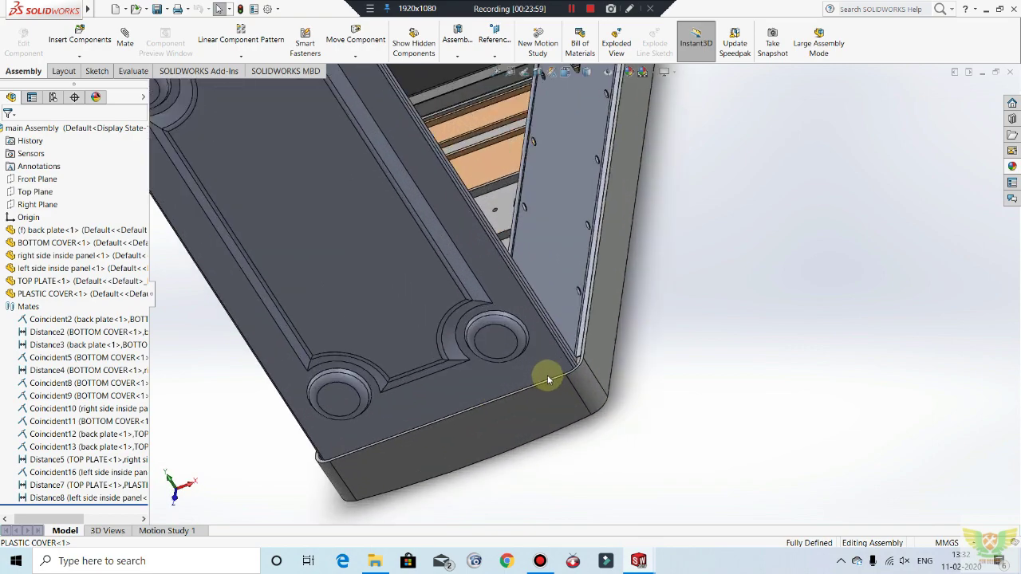
{"action": "middle_click_drag", "start_coordinate": [548, 381], "coordinate": [575, 359]}
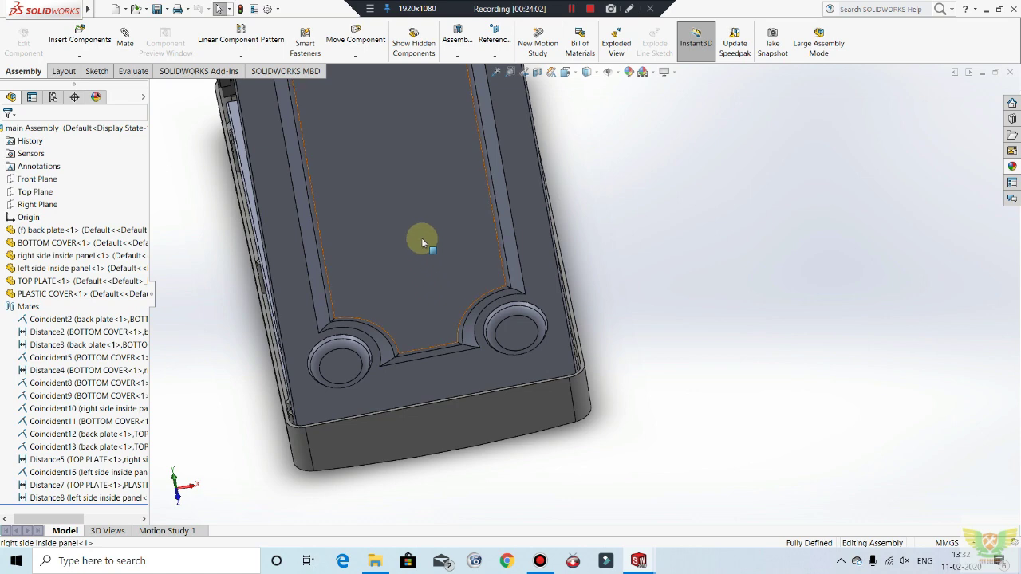
Step: Edit the bottom cover in the assembly, set its base flange width to 158 mm, and return to the assembly
{"action": "left_click", "coordinate": [451, 362]}
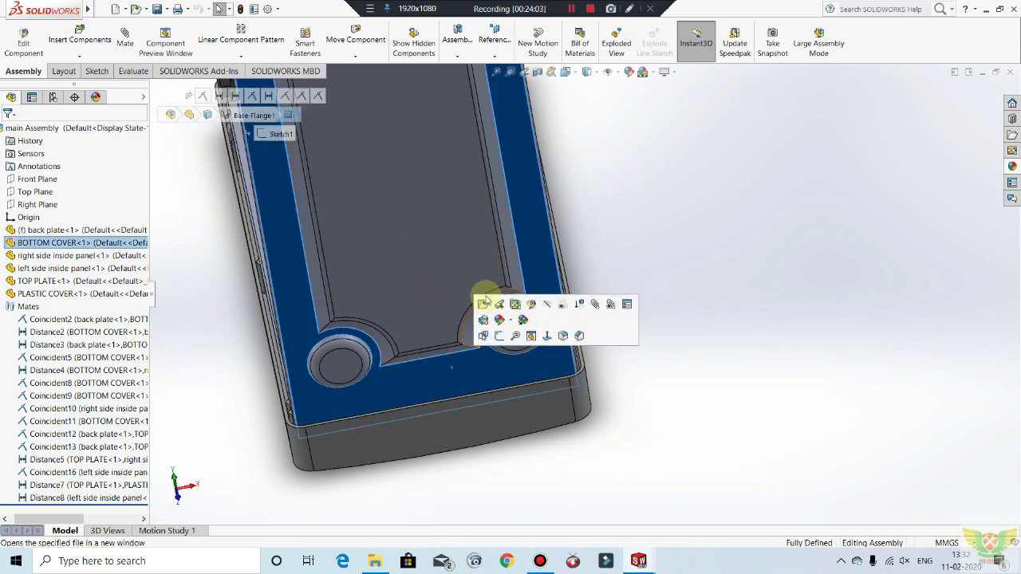
{"action": "left_click", "coordinate": [532, 305]}
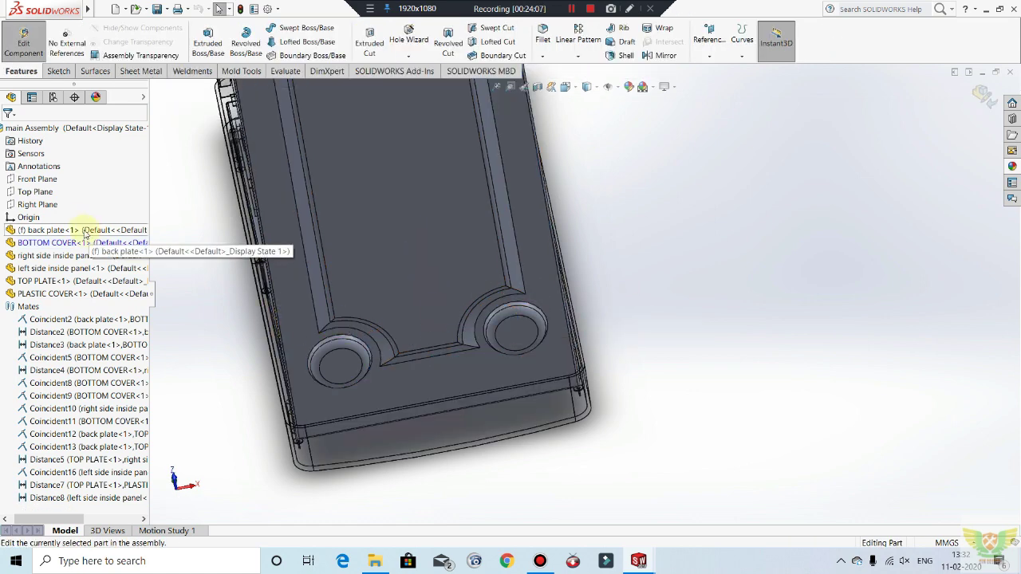
{"action": "left_click", "coordinate": [437, 392]}
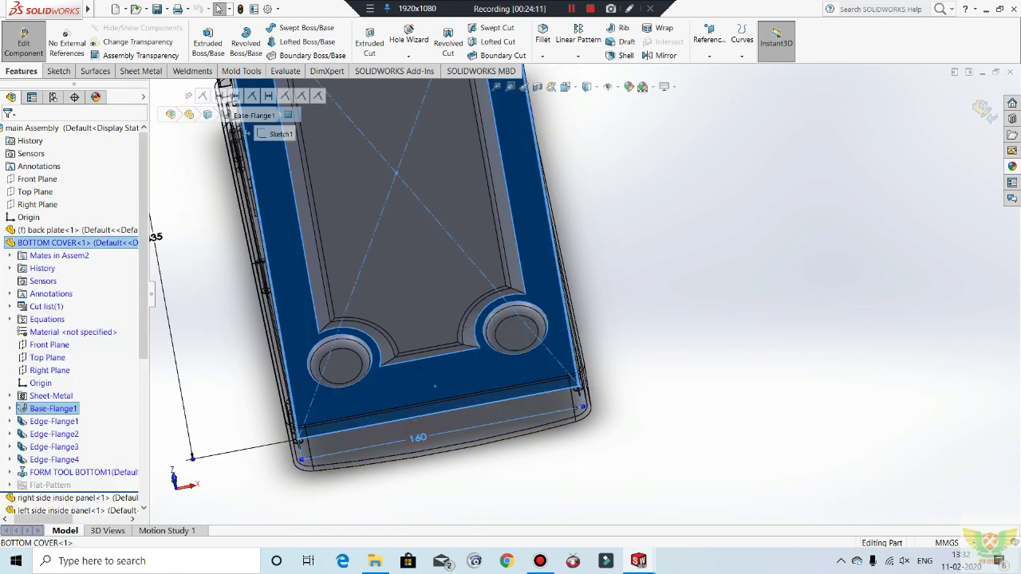
{"action": "double_click", "coordinate": [417, 437]}
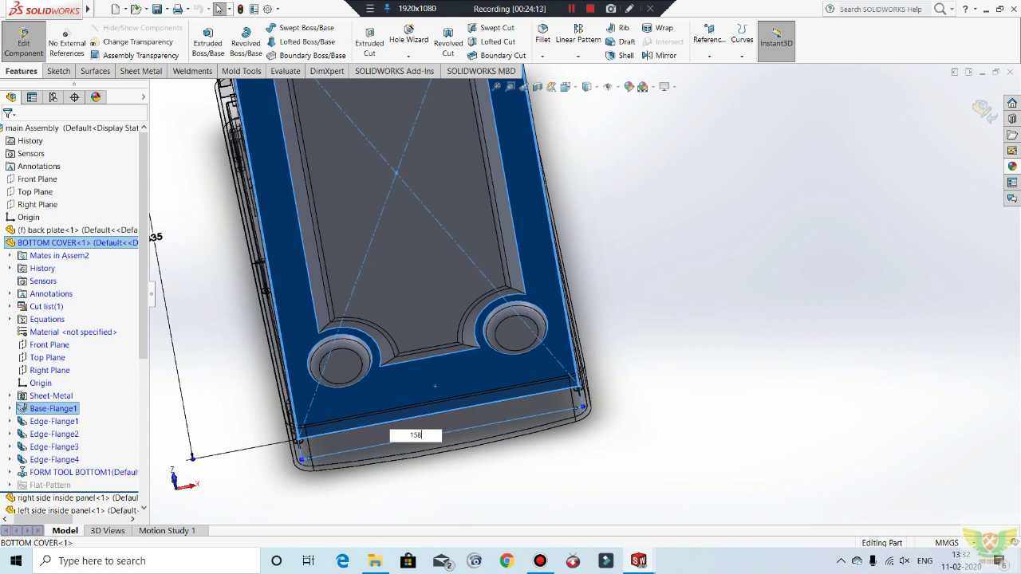
{"action": "key", "text": "Return"}
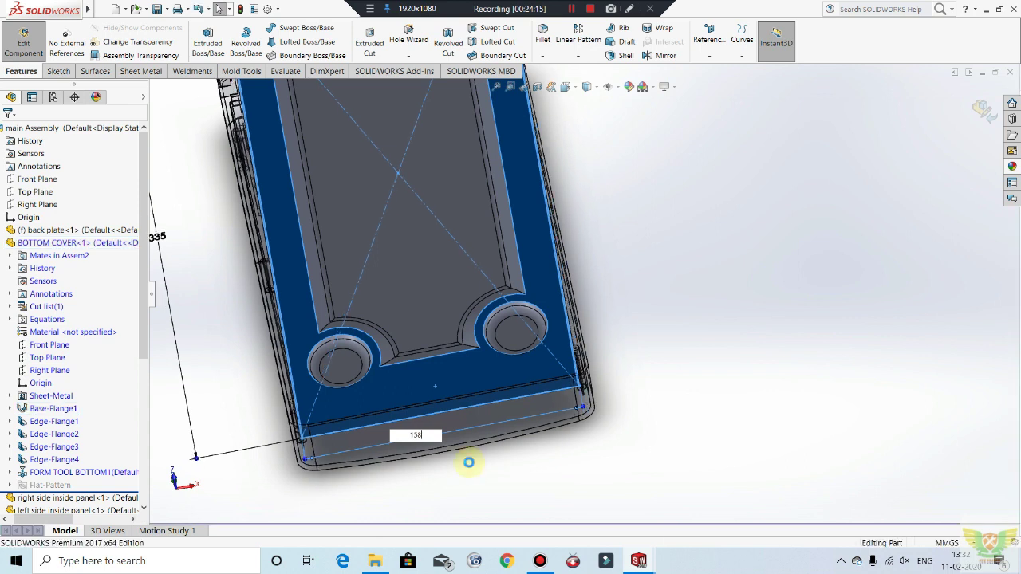
{"action": "left_click", "coordinate": [7, 57]}
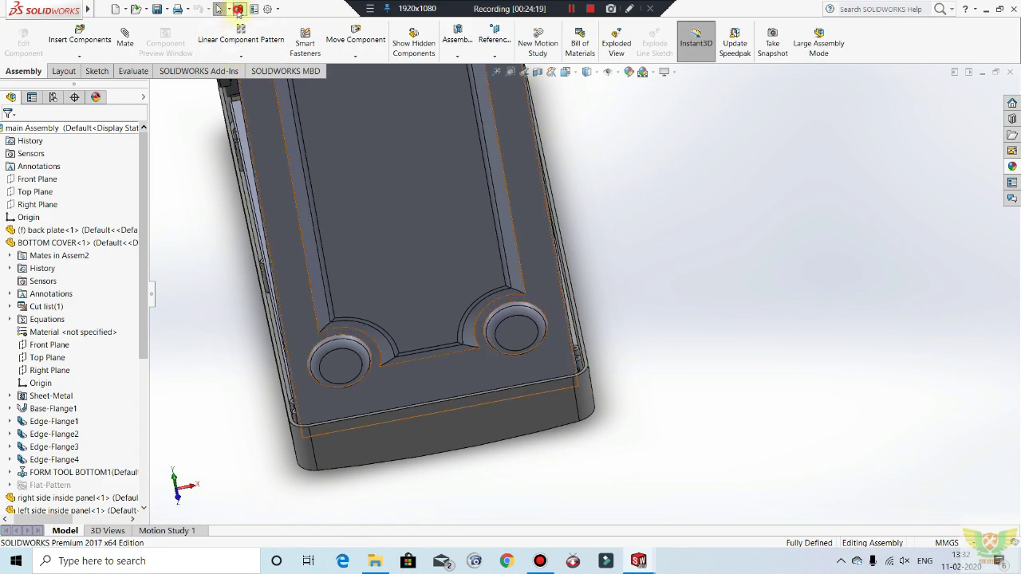
Step: Edit the top plate in the assembly, set its base flange width to 163 mm, and return to the assembly
{"action": "middle_click_drag", "start_coordinate": [481, 347], "coordinate": [629, 520]}
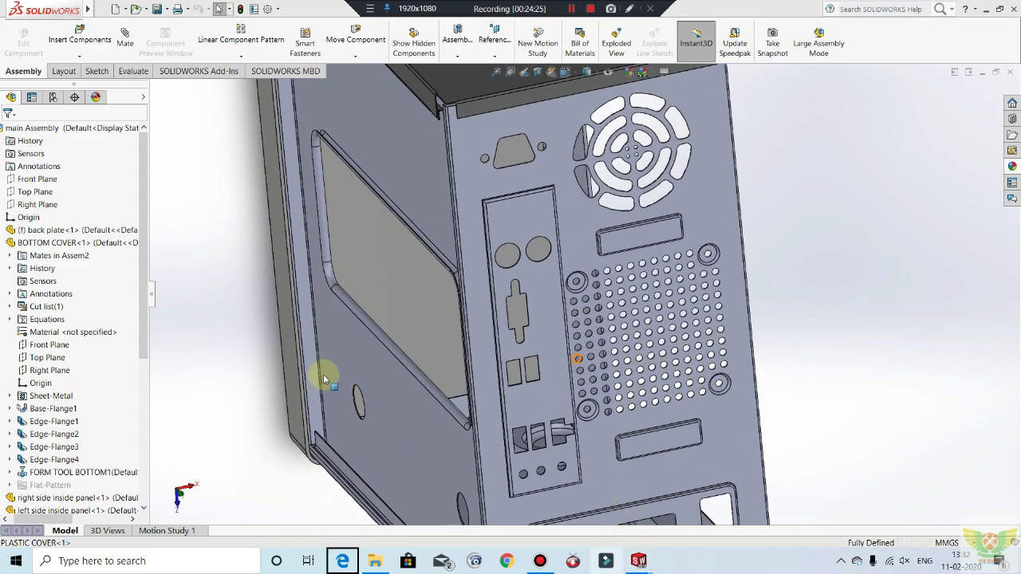
{"action": "scroll", "coordinate": [307, 379], "scroll_direction": "up", "scroll_amount": 2}
{"action": "left_click", "coordinate": [251, 372]}
{"action": "middle_click_drag", "start_coordinate": [391, 391], "coordinate": [524, 154]}
{"action": "left_click", "coordinate": [526, 157]}
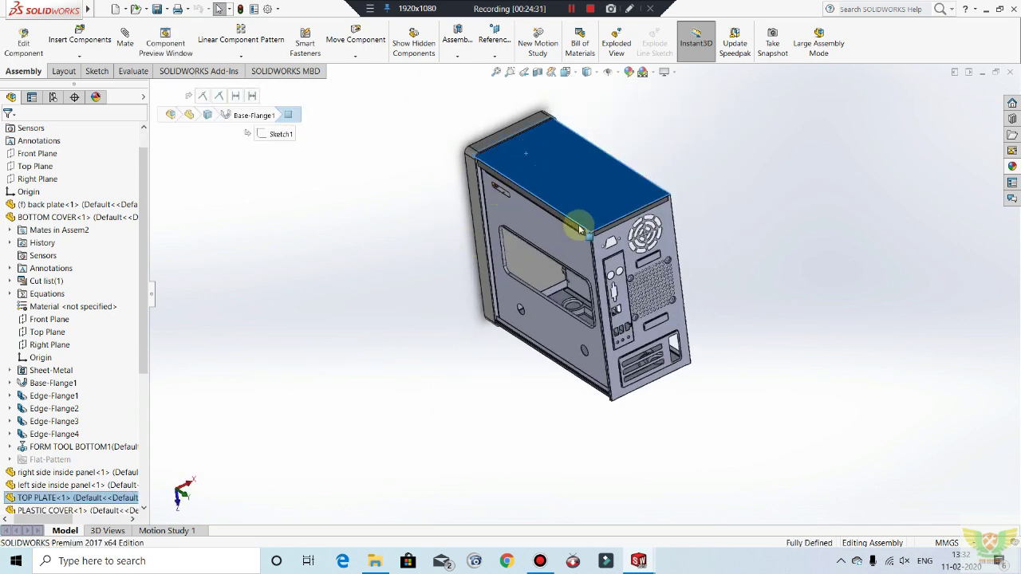
{"action": "middle_click_drag", "start_coordinate": [594, 219], "coordinate": [562, 195]}
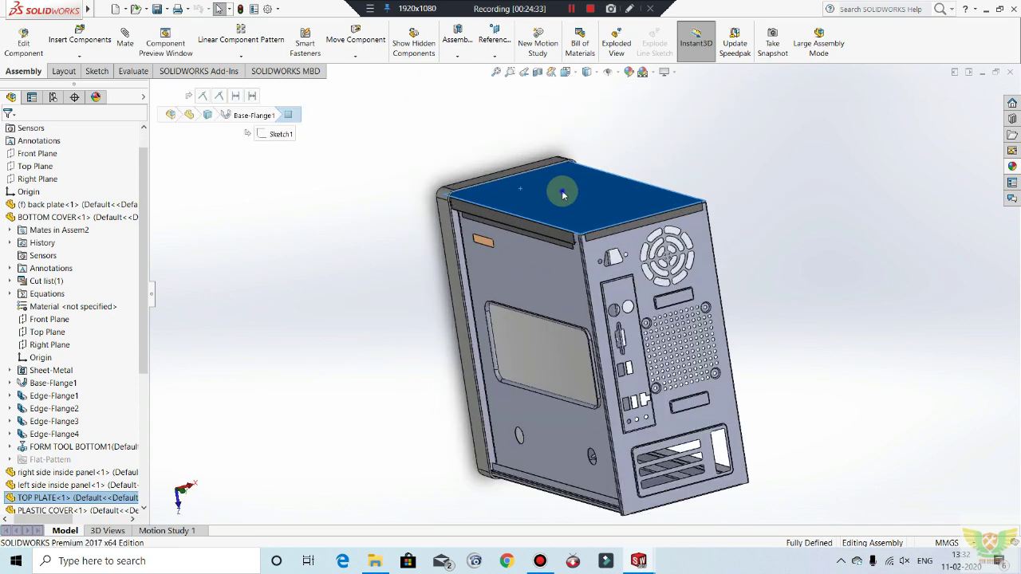
{"action": "right_click", "coordinate": [562, 191]}
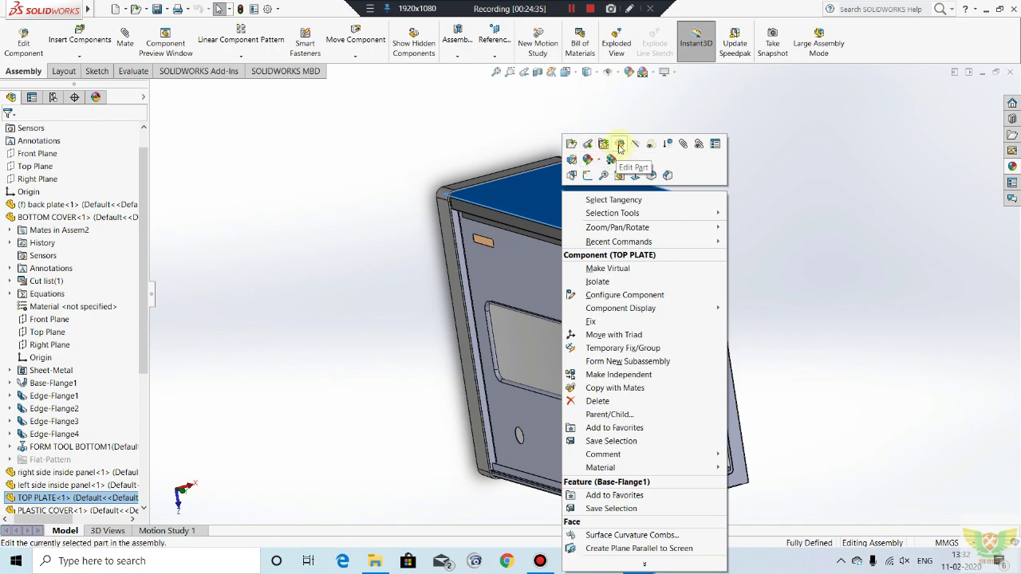
{"action": "left_click", "coordinate": [620, 146]}
{"action": "left_click", "coordinate": [549, 184]}
{"action": "middle_click_drag", "start_coordinate": [686, 209], "coordinate": [646, 223]}
{"action": "scroll", "coordinate": [497, 188], "scroll_direction": "down", "scroll_amount": 2}
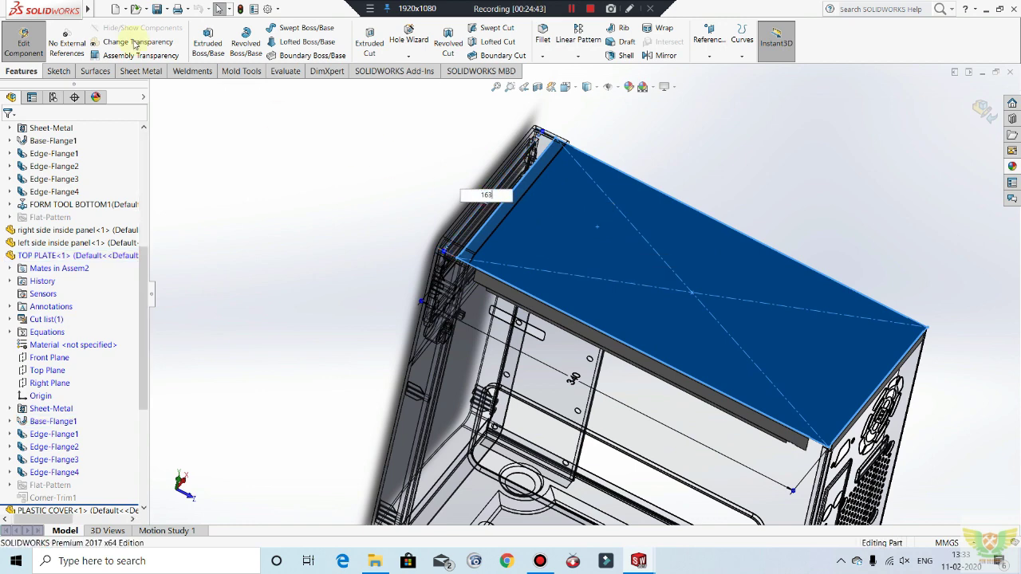
{"action": "left_click", "coordinate": [24, 40]}
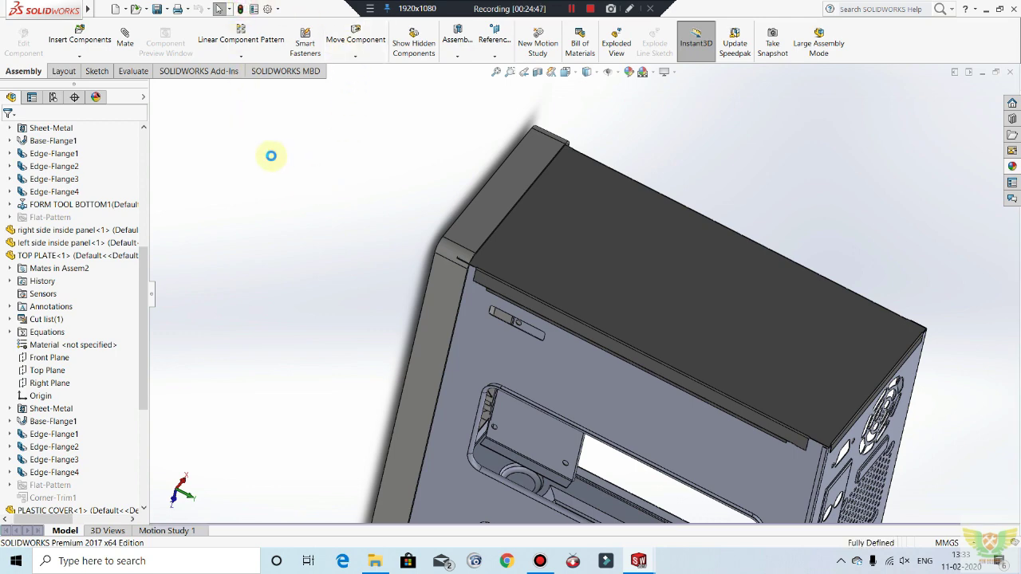
Step: Examine the top plate's fit against the plastic cover and check which geometry the cover's two distance mates reference
{"action": "middle_click_drag", "start_coordinate": [390, 241], "coordinate": [689, 188]}
{"action": "scroll", "coordinate": [690, 184], "scroll_direction": "down", "scroll_amount": 1}
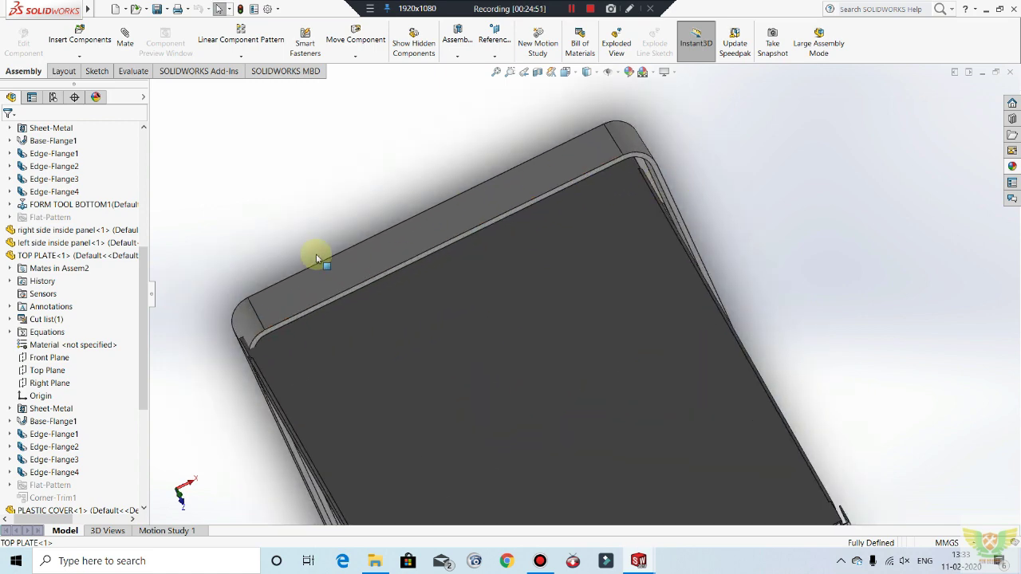
{"action": "scroll", "coordinate": [123, 388], "scroll_direction": "down", "scroll_amount": 6}
{"action": "scroll", "coordinate": [62, 369], "scroll_direction": "up", "scroll_amount": 3}
{"action": "scroll", "coordinate": [14, 246], "scroll_direction": "up", "scroll_amount": 4}
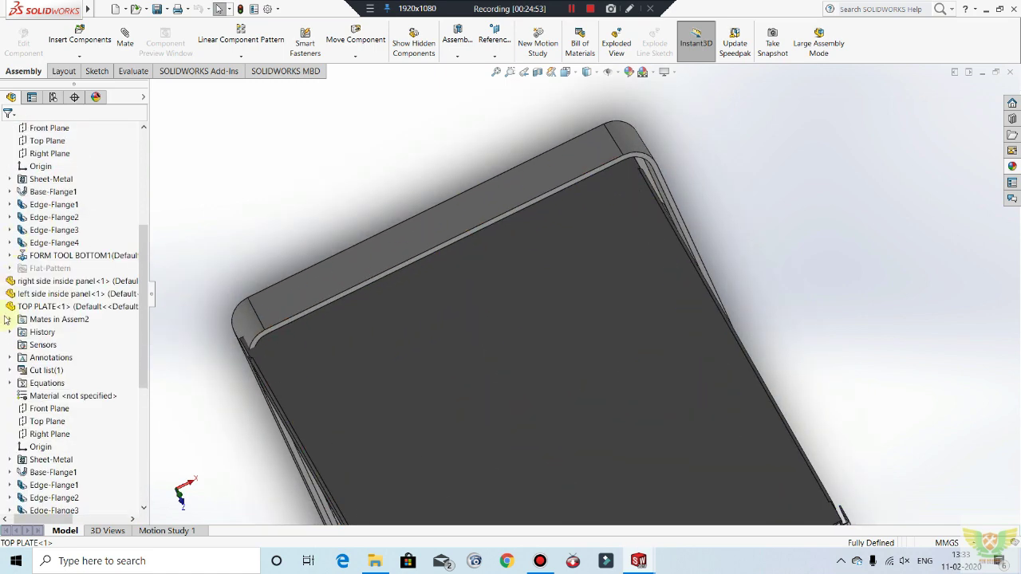
{"action": "scroll", "coordinate": [10, 191], "scroll_direction": "up", "scroll_amount": 5}
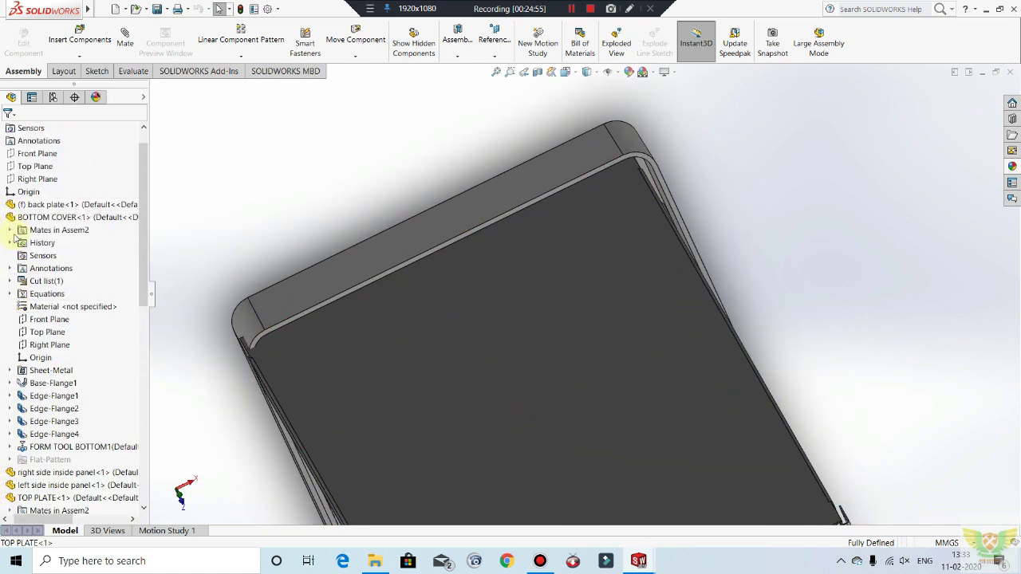
{"action": "scroll", "coordinate": [30, 317], "scroll_direction": "down", "scroll_amount": 4}
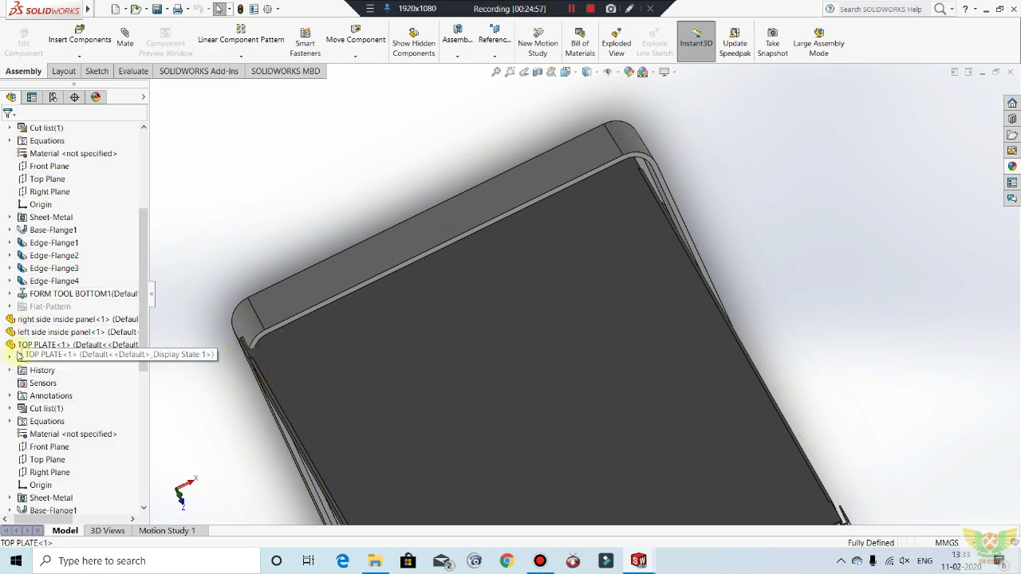
{"action": "scroll", "coordinate": [4, 258], "scroll_direction": "down", "scroll_amount": 5}
{"action": "scroll", "coordinate": [47, 327], "scroll_direction": "down", "scroll_amount": 3}
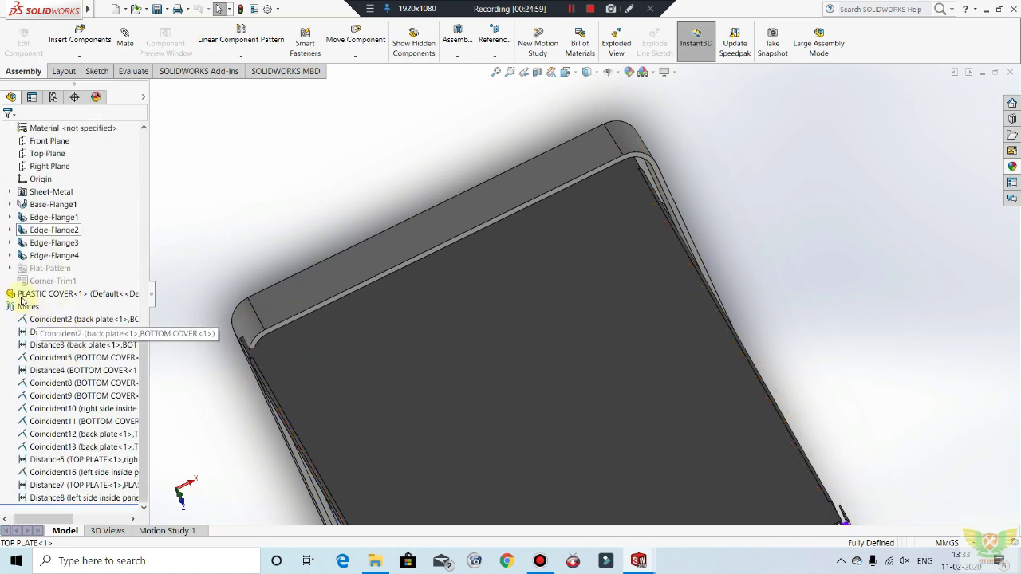
{"action": "left_click", "coordinate": [89, 486]}
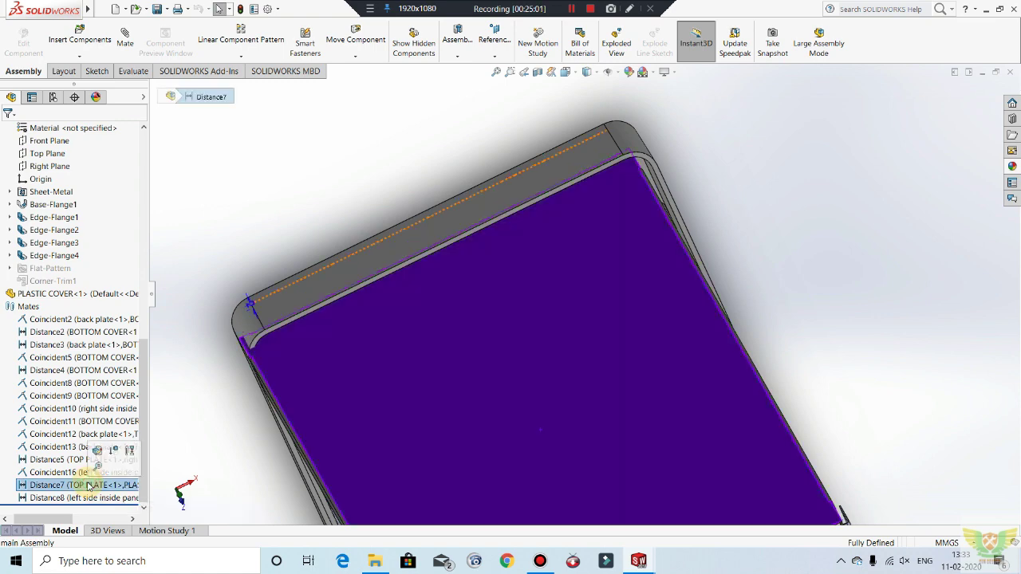
{"action": "left_click", "coordinate": [64, 498]}
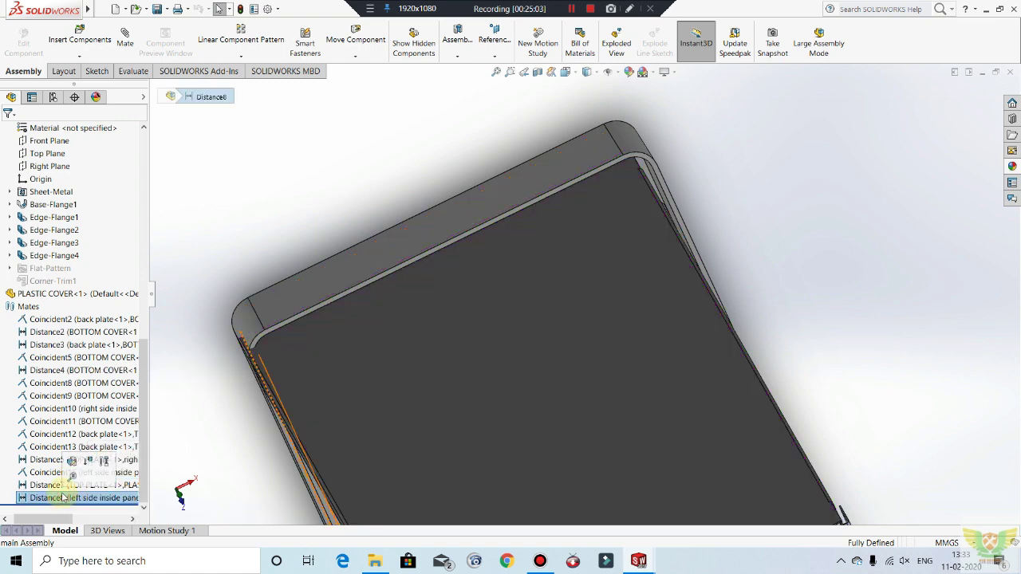
{"action": "middle_click_drag", "start_coordinate": [246, 366], "coordinate": [263, 341]}
{"action": "scroll", "coordinate": [262, 340], "scroll_direction": "up", "scroll_amount": 1}
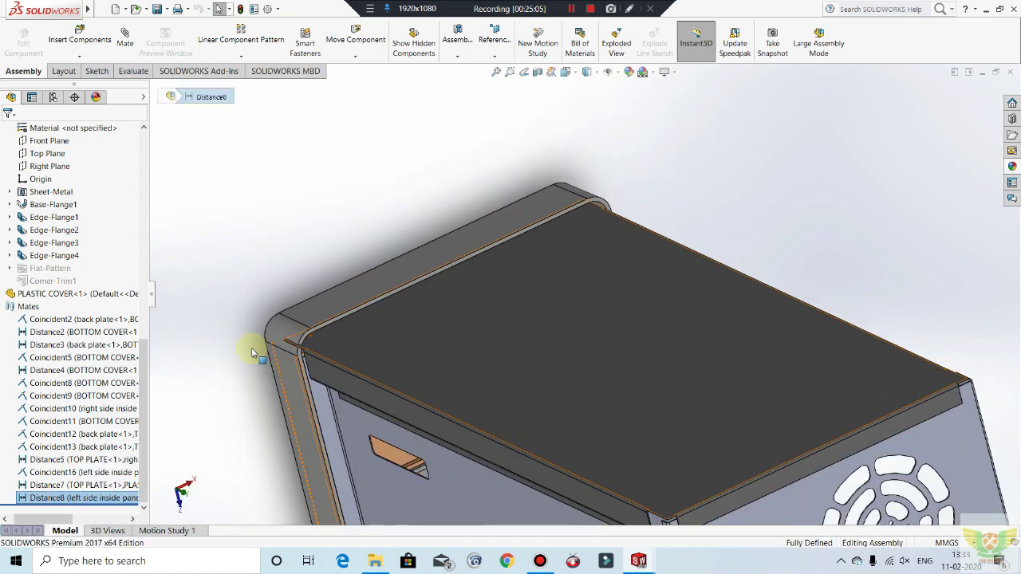
{"action": "left_click", "coordinate": [72, 497]}
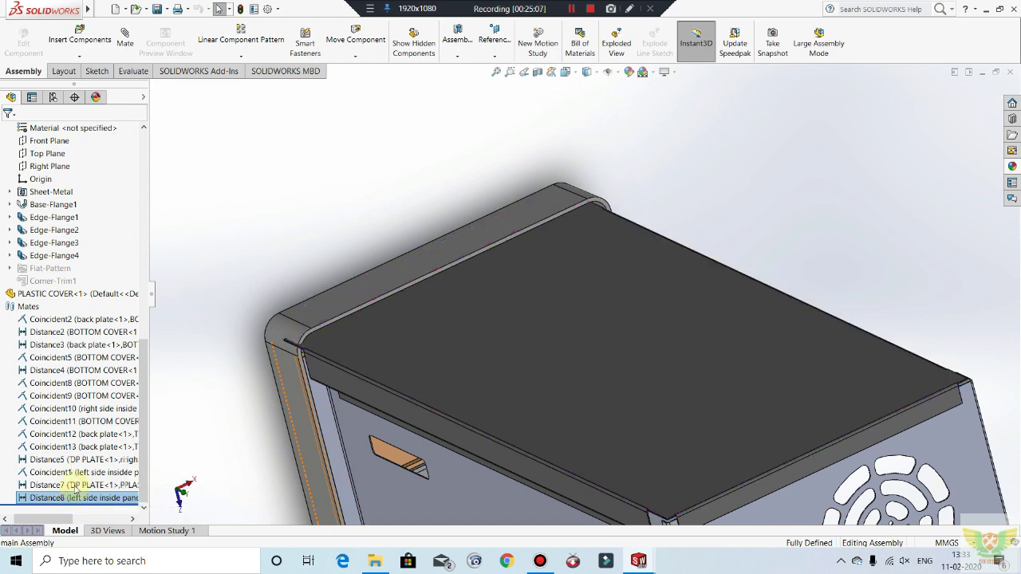
{"action": "left_click", "coordinate": [74, 494]}
{"action": "left_click", "coordinate": [49, 484]}
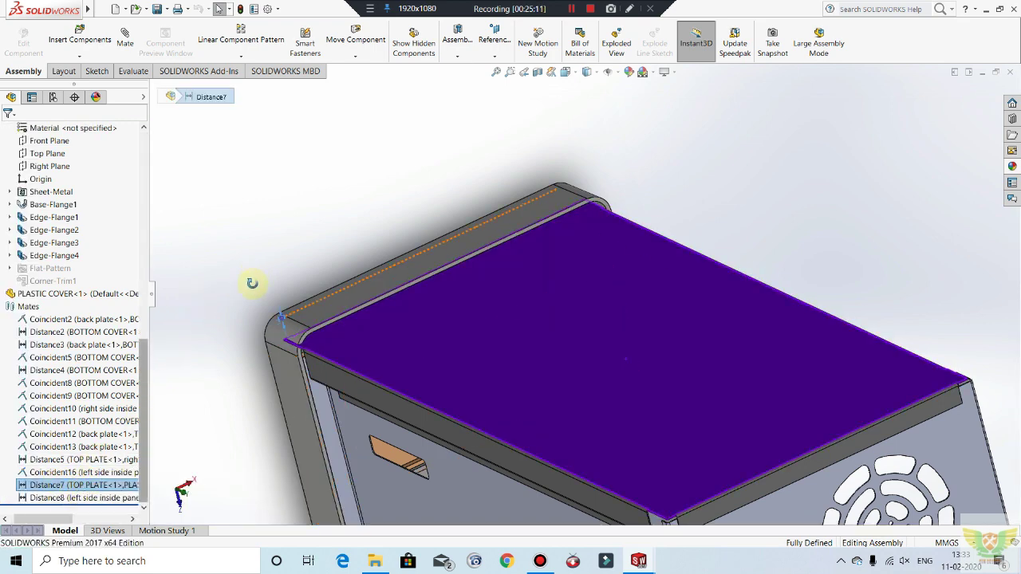
Step: Set the distance mate between the left side inside panel's face and the plastic cover's edge to 4 mm
{"action": "right_click", "coordinate": [69, 497]}
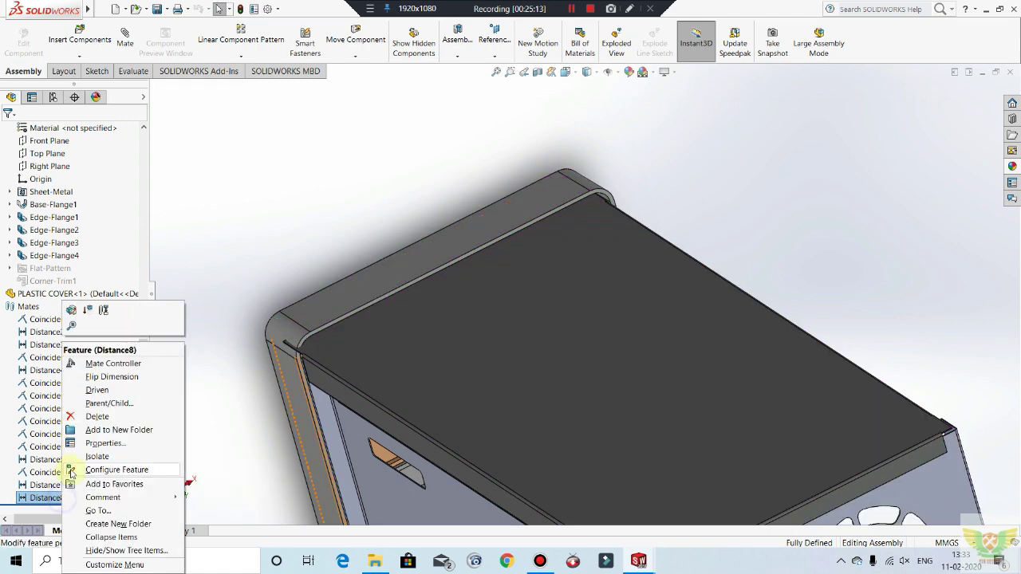
{"action": "left_click", "coordinate": [73, 312]}
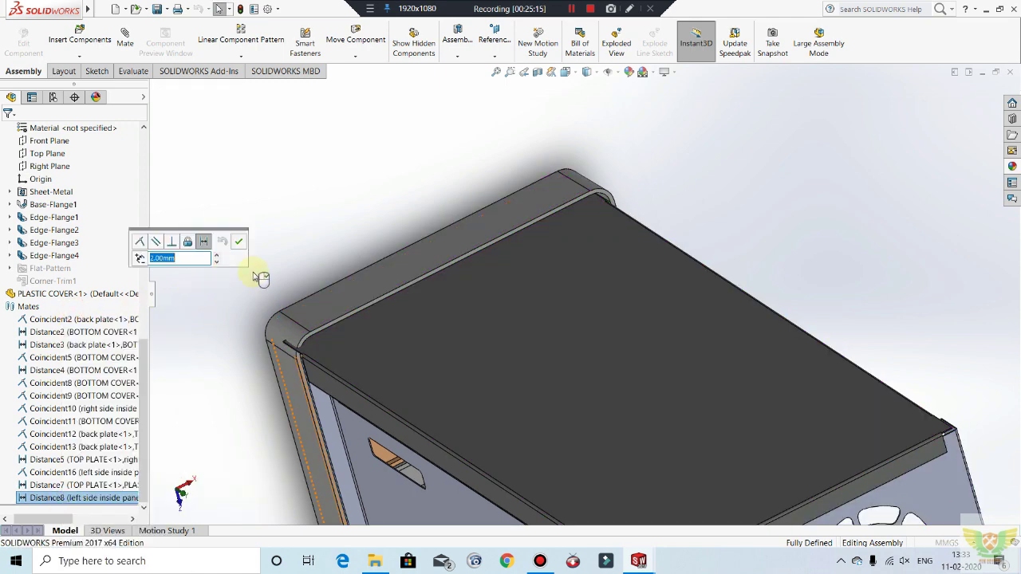
{"action": "double_click", "coordinate": [172, 258]}
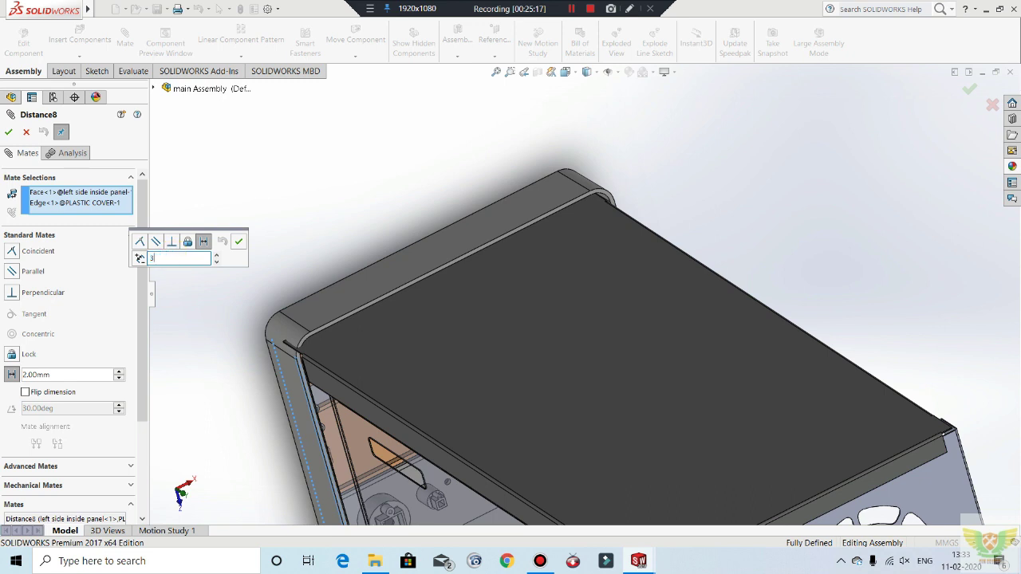
{"action": "middle_click_drag", "start_coordinate": [337, 194], "coordinate": [299, 198]}
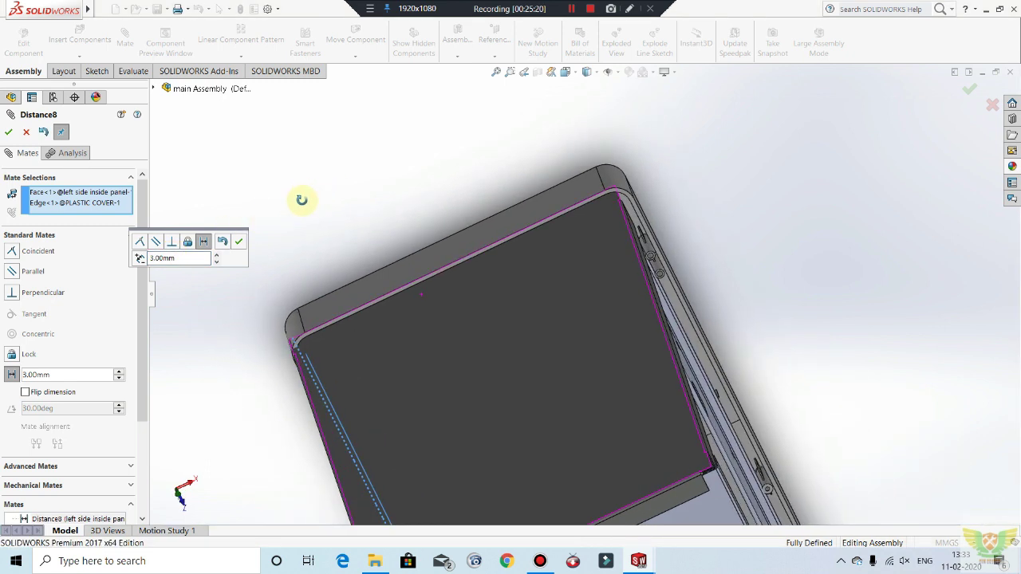
{"action": "double_click", "coordinate": [188, 256]}
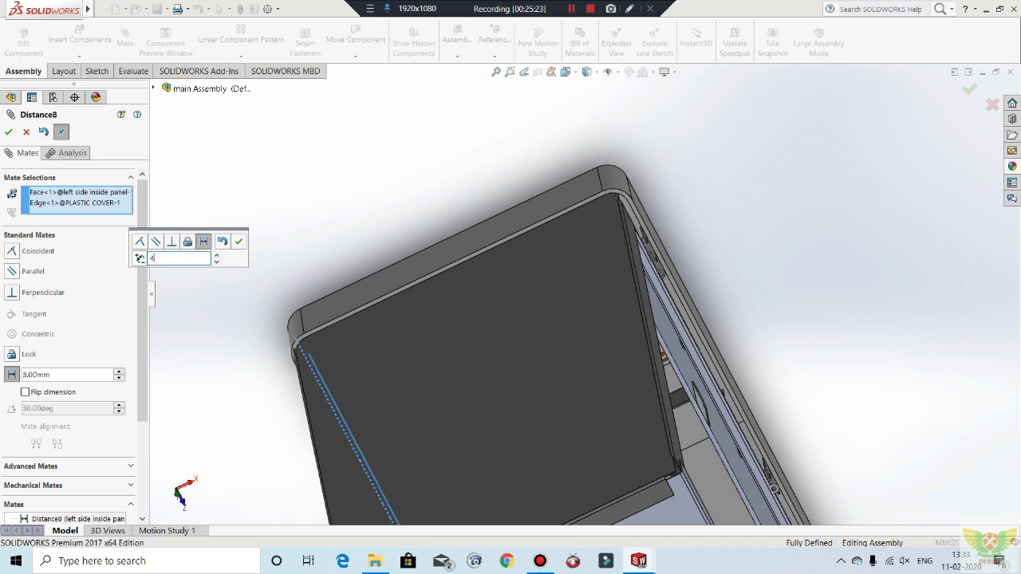
{"action": "middle_click_drag", "start_coordinate": [296, 200], "coordinate": [314, 154]}
{"action": "left_click", "coordinate": [236, 245]}
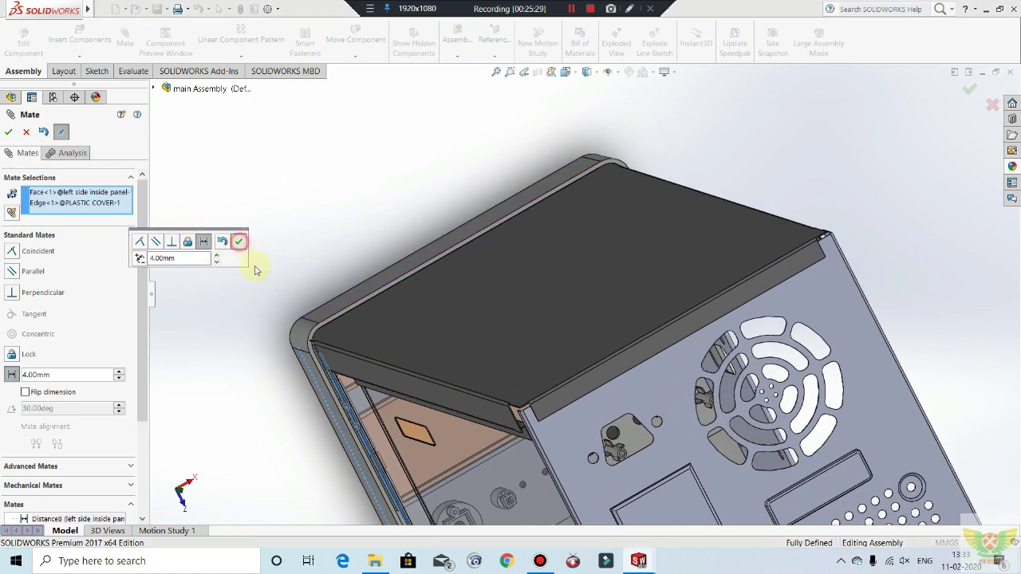
{"action": "scroll", "coordinate": [273, 298], "scroll_direction": "up", "scroll_amount": 10}
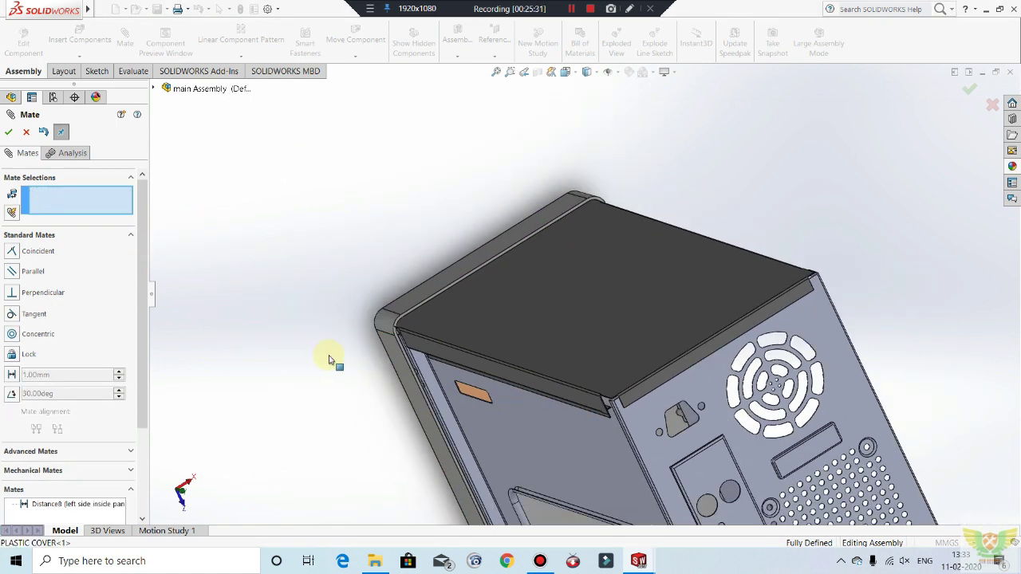
{"action": "scroll", "coordinate": [597, 407], "scroll_direction": "down", "scroll_amount": 5}
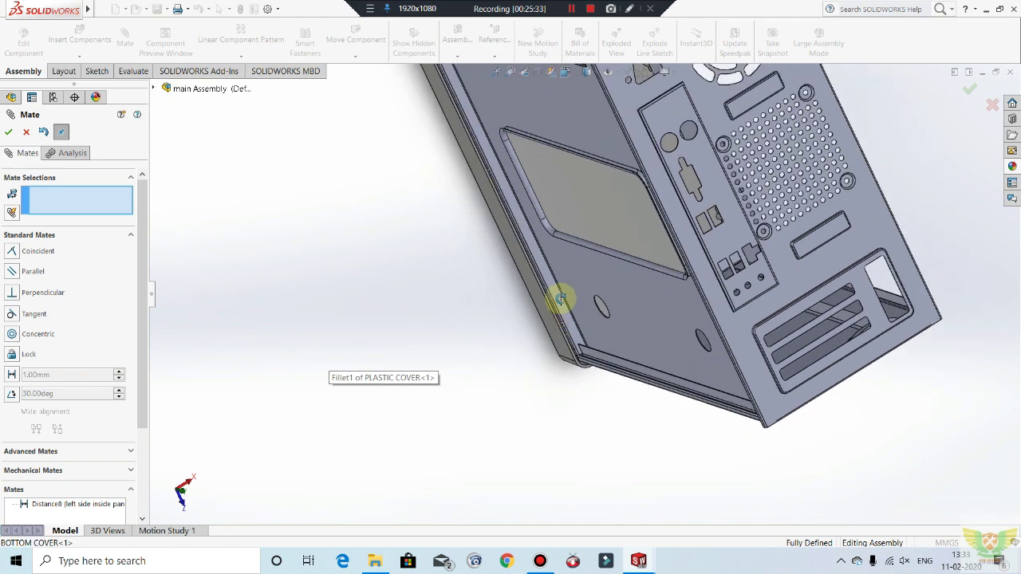
{"action": "middle_click_drag", "start_coordinate": [559, 300], "coordinate": [568, 325]}
{"action": "scroll", "coordinate": [593, 367], "scroll_direction": "down", "scroll_amount": 4}
{"action": "middle_click_drag", "start_coordinate": [592, 367], "coordinate": [406, 322]}
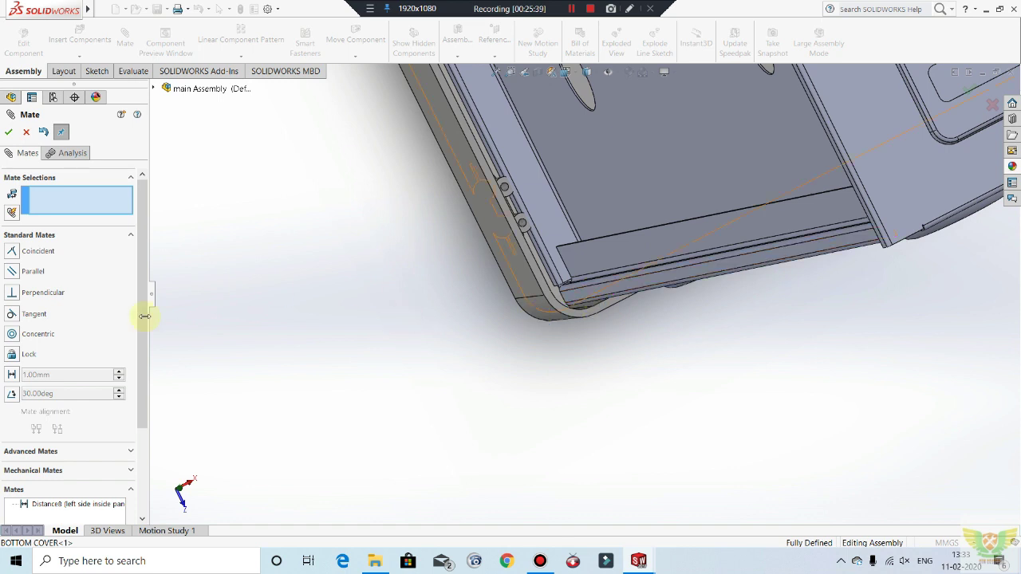
{"action": "left_click", "coordinate": [23, 134]}
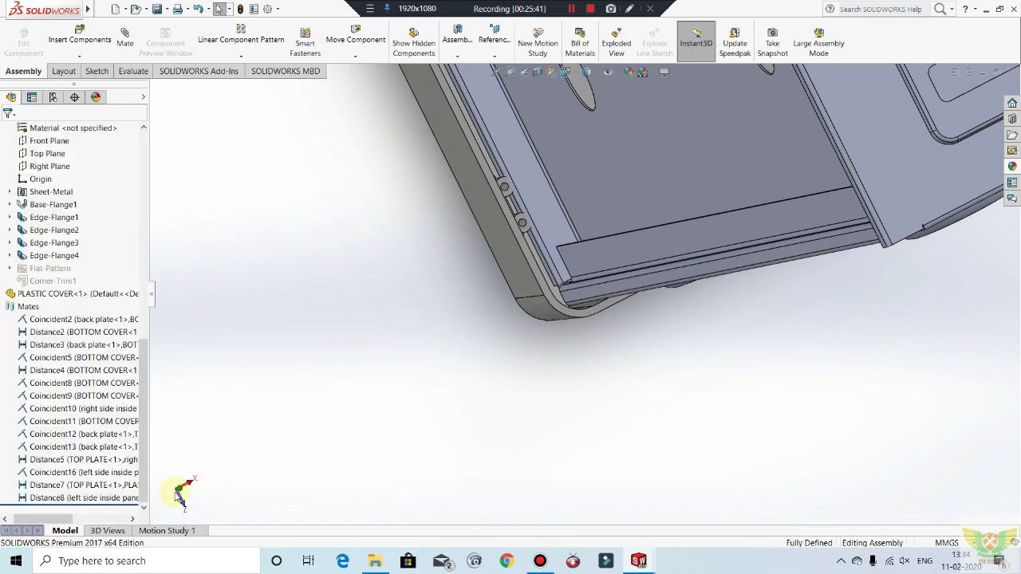
Step: Set the distance mate between the top plate's face and the plastic cover's edge to 3 mm
{"action": "left_click", "coordinate": [72, 485]}
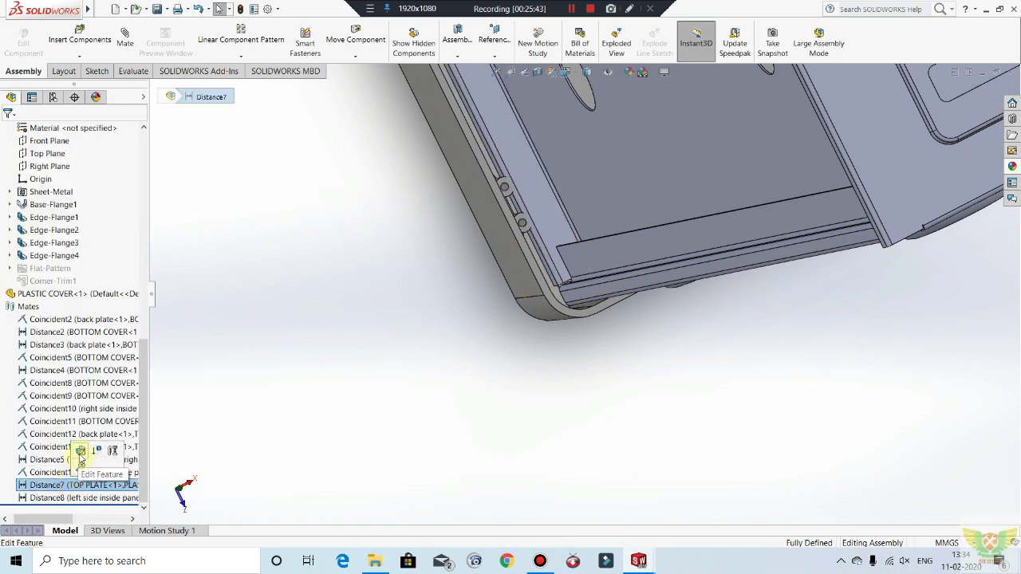
{"action": "left_click", "coordinate": [215, 436]}
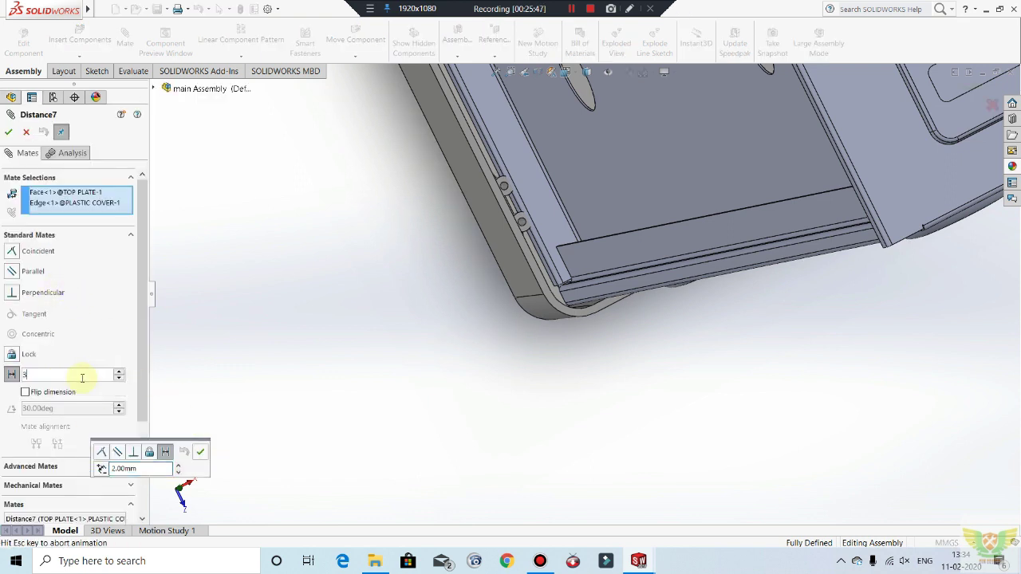
{"action": "left_click", "coordinate": [82, 374]}
{"action": "type", "text": "3"}
{"action": "key", "text": "Return"}
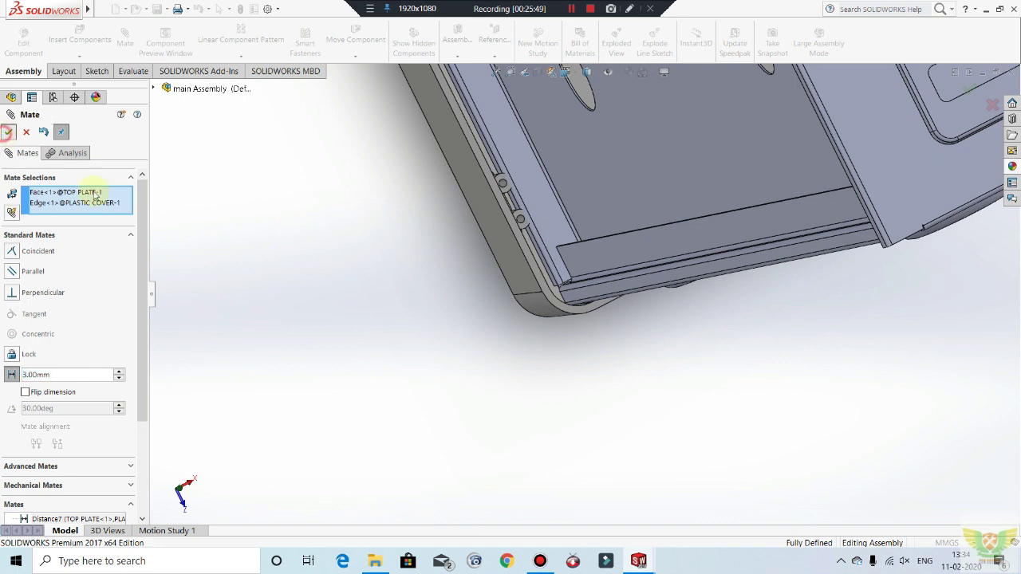
Step: Examine the plastic cover's fit around the bottom cover and at the top plate's front corner
{"action": "middle_click_drag", "start_coordinate": [579, 426], "coordinate": [630, 375]}
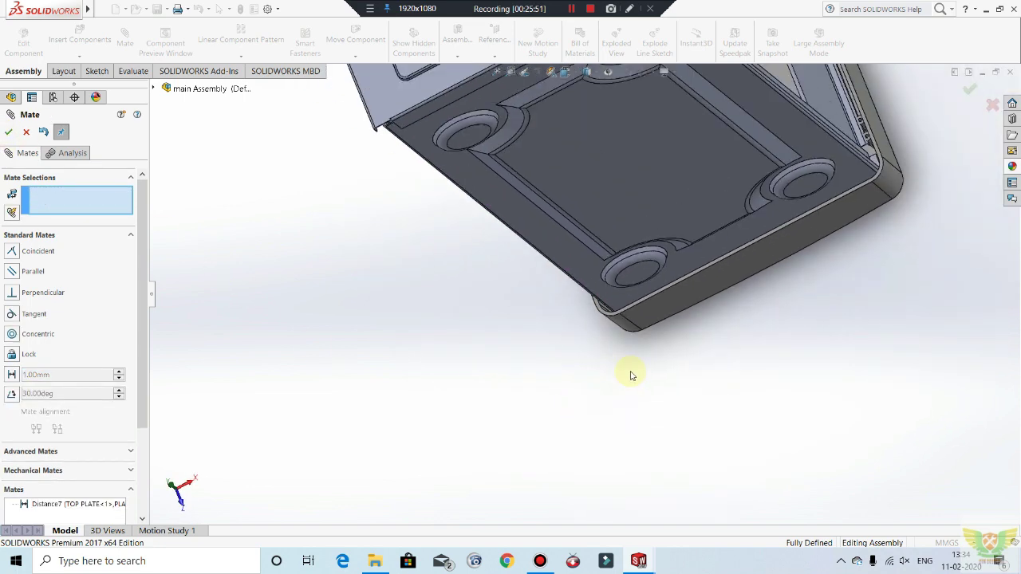
{"action": "scroll", "coordinate": [632, 375], "scroll_direction": "up", "scroll_amount": 3}
{"action": "middle_click_drag", "start_coordinate": [706, 276], "coordinate": [740, 324]}
{"action": "scroll", "coordinate": [740, 324], "scroll_direction": "up", "scroll_amount": 5}
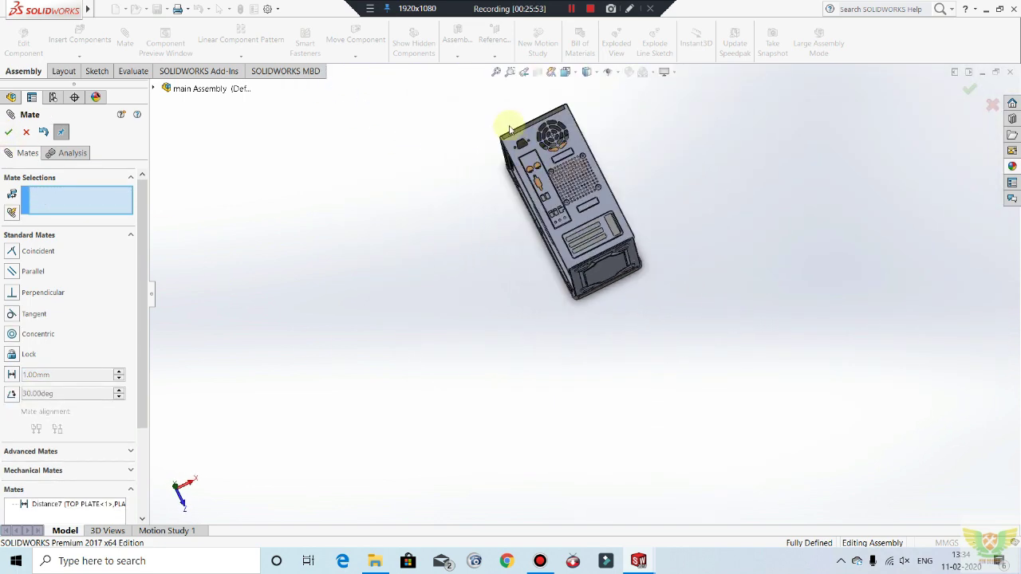
{"action": "middle_click_drag", "start_coordinate": [509, 129], "coordinate": [506, 192]}
{"action": "scroll", "coordinate": [502, 209], "scroll_direction": "down", "scroll_amount": 6}
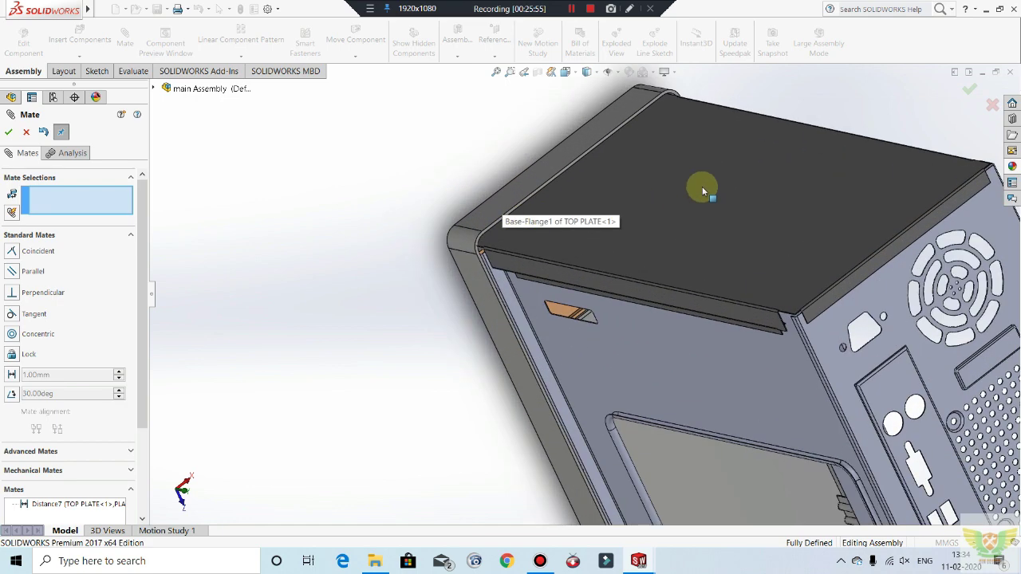
{"action": "scroll", "coordinate": [478, 196], "scroll_direction": "down", "scroll_amount": 8}
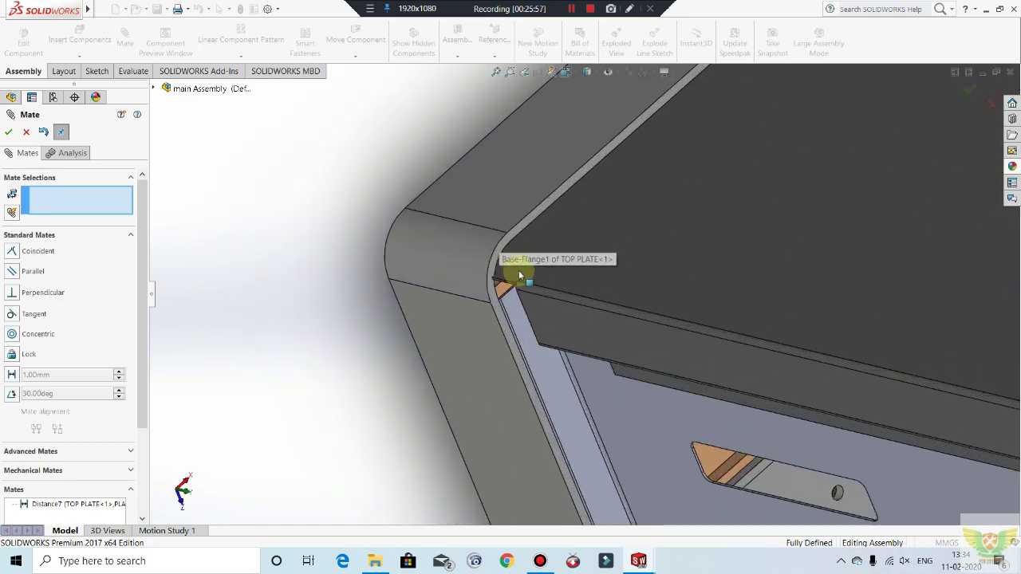
{"action": "scroll", "coordinate": [503, 285], "scroll_direction": "down", "scroll_amount": 3}
{"action": "scroll", "coordinate": [514, 272], "scroll_direction": "up", "scroll_amount": 4}
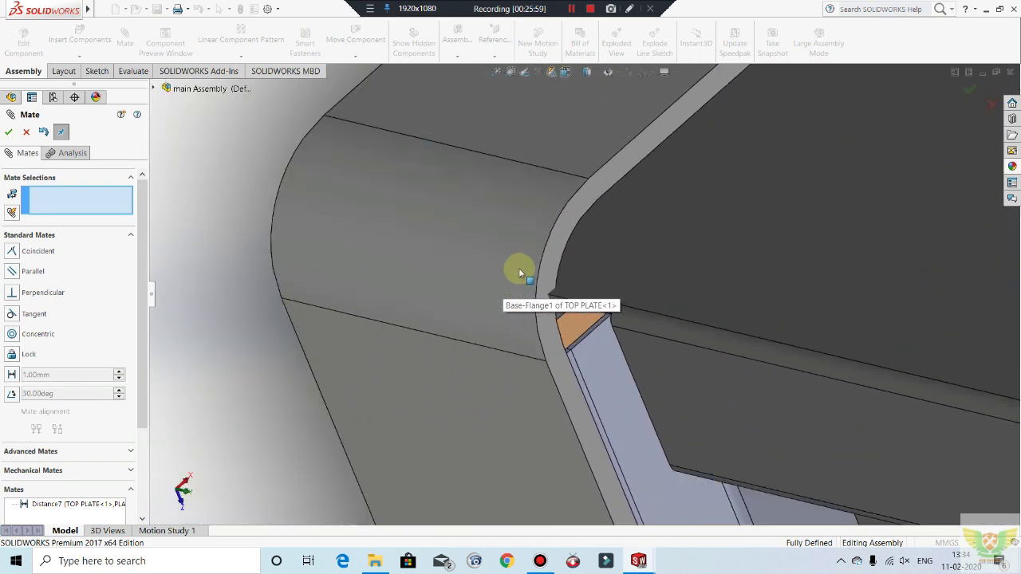
{"action": "scroll", "coordinate": [618, 262], "scroll_direction": "up", "scroll_amount": 6}
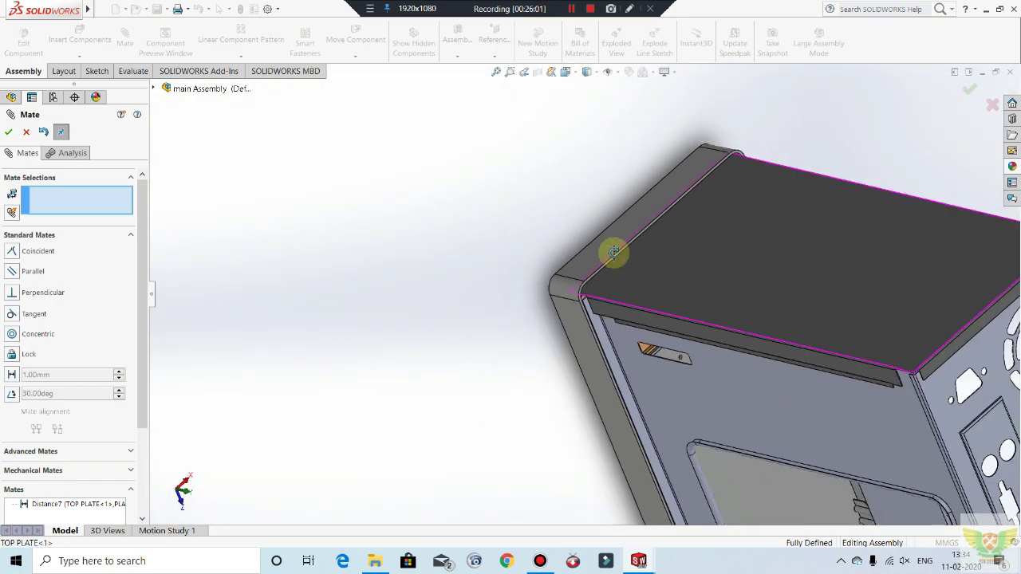
Step: Examine the top plate's fit against the plastic cover at the front corners and along its side flange toward the back plate
{"action": "scroll", "coordinate": [821, 332], "scroll_direction": "down", "scroll_amount": 2}
{"action": "middle_click_drag", "start_coordinate": [824, 333], "coordinate": [809, 416]}
{"action": "scroll", "coordinate": [805, 338], "scroll_direction": "down", "scroll_amount": 2}
{"action": "scroll", "coordinate": [787, 398], "scroll_direction": "up", "scroll_amount": 6}
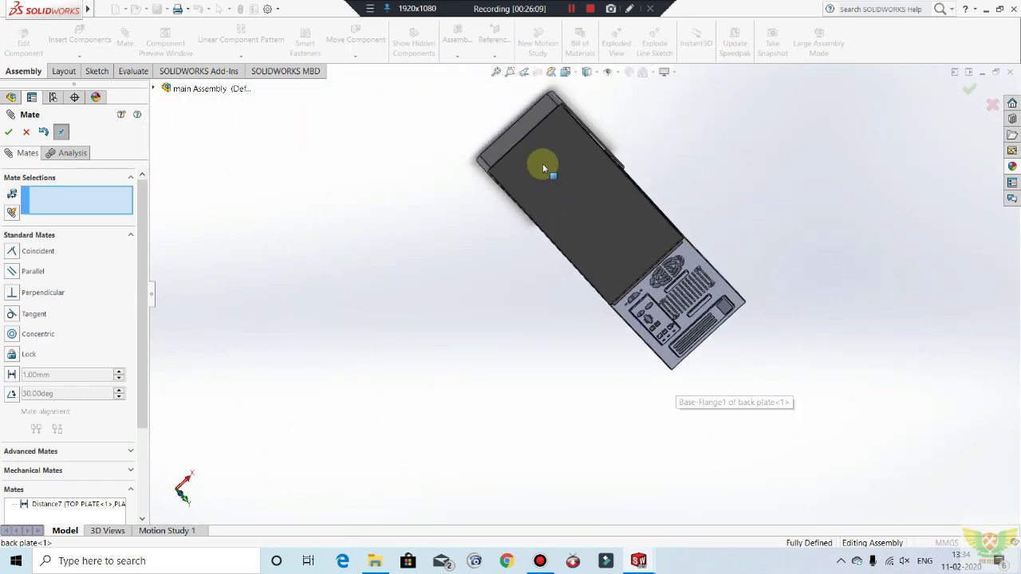
{"action": "middle_click_drag", "start_coordinate": [542, 164], "coordinate": [562, 139]}
{"action": "left_click_drag", "start_coordinate": [562, 138], "coordinate": [571, 159]}
{"action": "scroll", "coordinate": [580, 193], "scroll_direction": "down", "scroll_amount": 5}
{"action": "scroll", "coordinate": [526, 232], "scroll_direction": "down", "scroll_amount": 2}
{"action": "middle_click_drag", "start_coordinate": [483, 265], "coordinate": [457, 184]}
{"action": "scroll", "coordinate": [481, 270], "scroll_direction": "up", "scroll_amount": 6}
{"action": "middle_click_drag", "start_coordinate": [598, 409], "coordinate": [488, 275]}
{"action": "scroll", "coordinate": [519, 247], "scroll_direction": "down", "scroll_amount": 5}
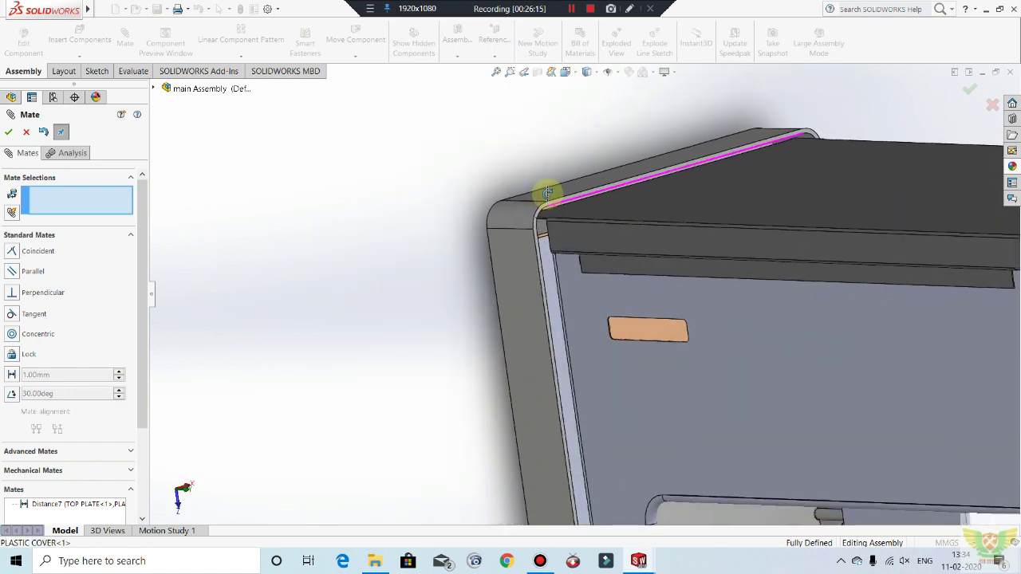
{"action": "scroll", "coordinate": [579, 242], "scroll_direction": "up", "scroll_amount": 2}
{"action": "middle_click_drag", "start_coordinate": [683, 252], "coordinate": [869, 232]}
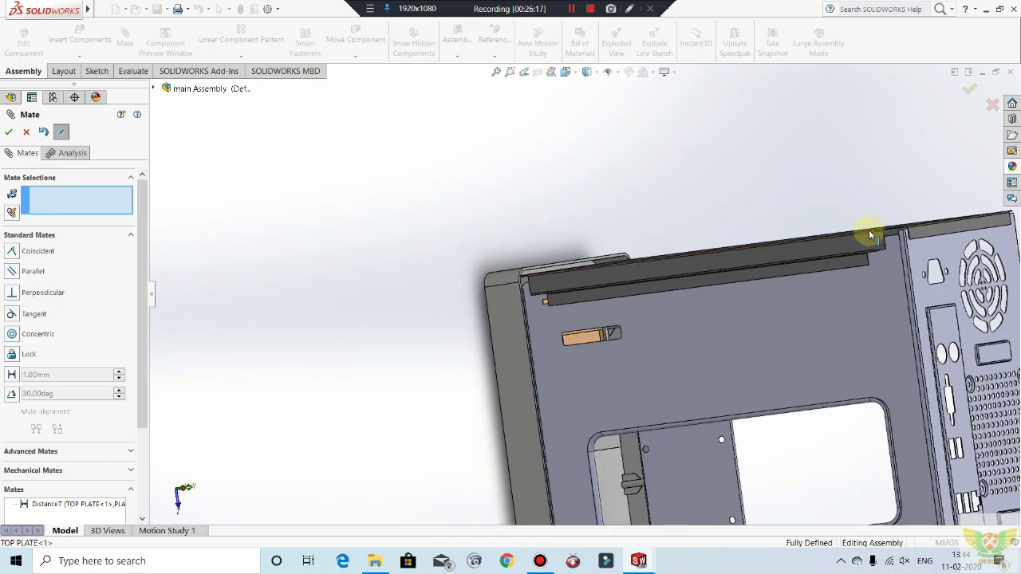
{"action": "scroll", "coordinate": [922, 223], "scroll_direction": "down", "scroll_amount": 6}
{"action": "scroll", "coordinate": [943, 250], "scroll_direction": "up", "scroll_amount": 3}
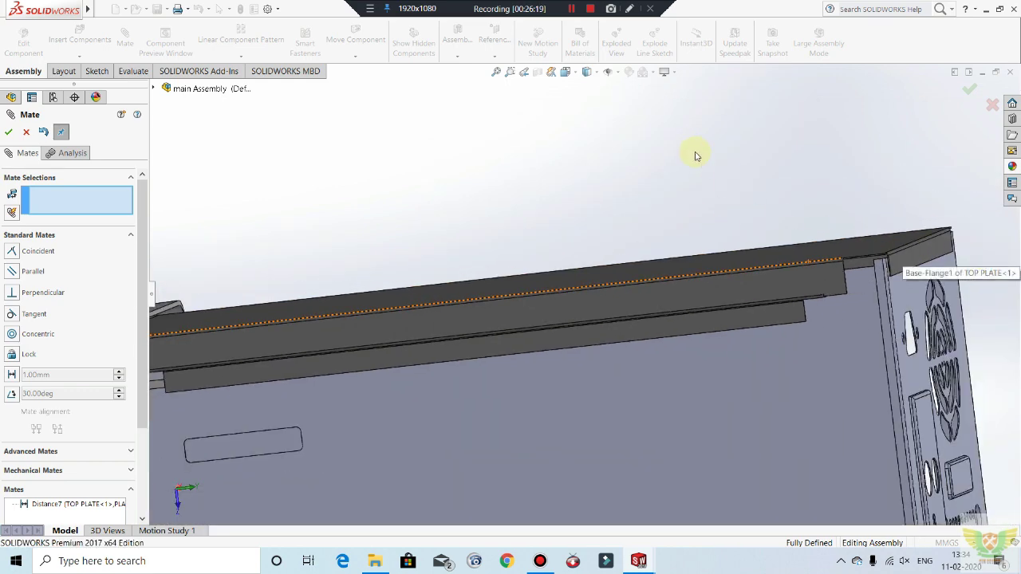
Step: Try a 6 mm distance mate between the top plate's face and the right side inside panel's face
{"action": "left_click", "coordinate": [26, 132]}
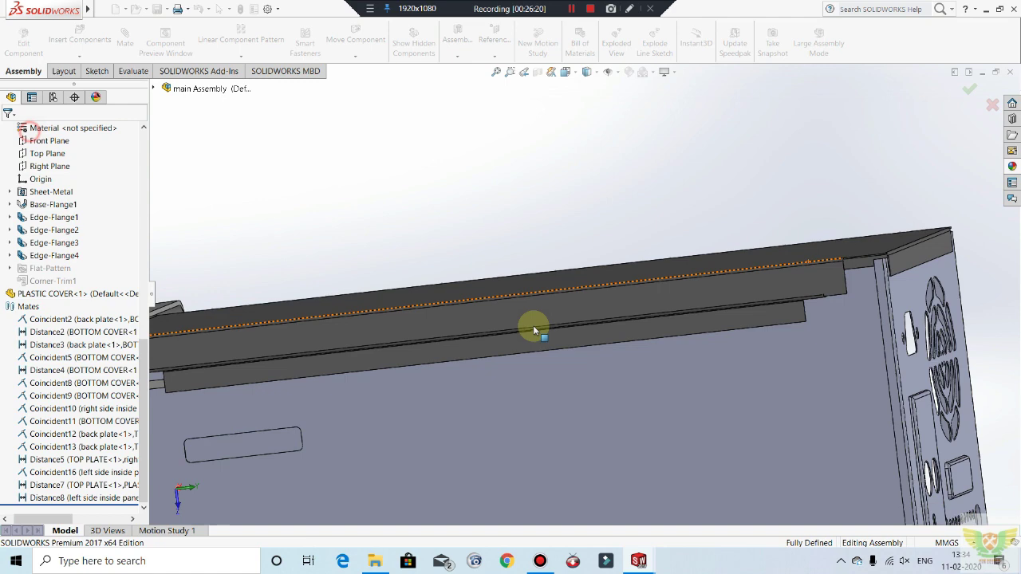
{"action": "left_click", "coordinate": [630, 299]}
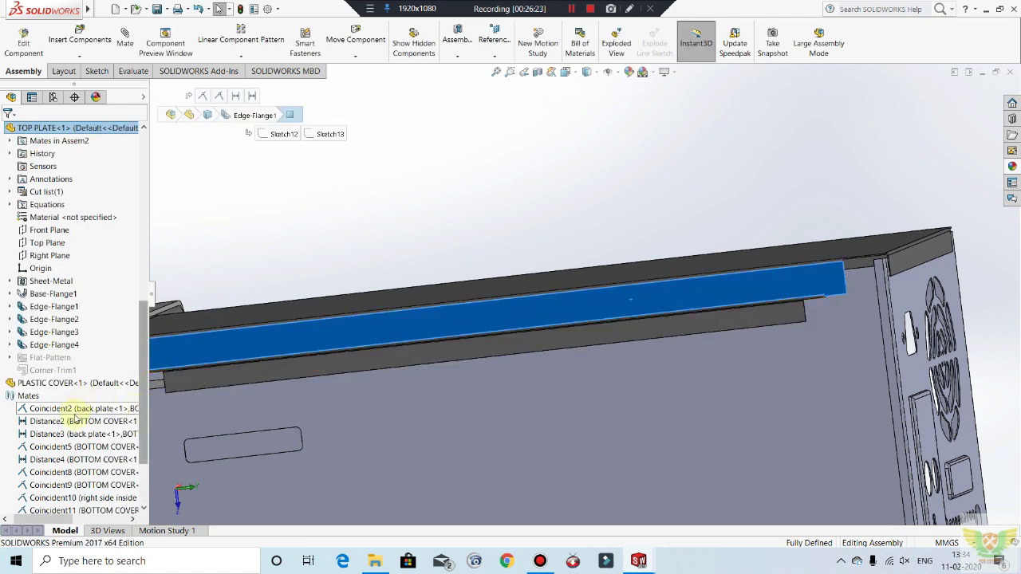
{"action": "left_click", "coordinate": [76, 421]}
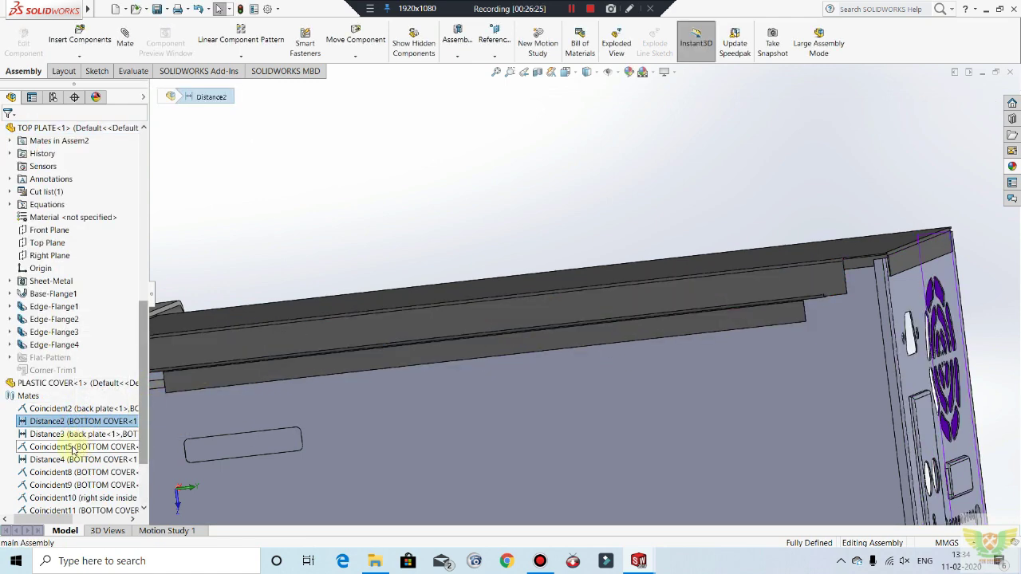
{"action": "left_click", "coordinate": [71, 434]}
{"action": "scroll", "coordinate": [490, 325], "scroll_direction": "up", "scroll_amount": 2}
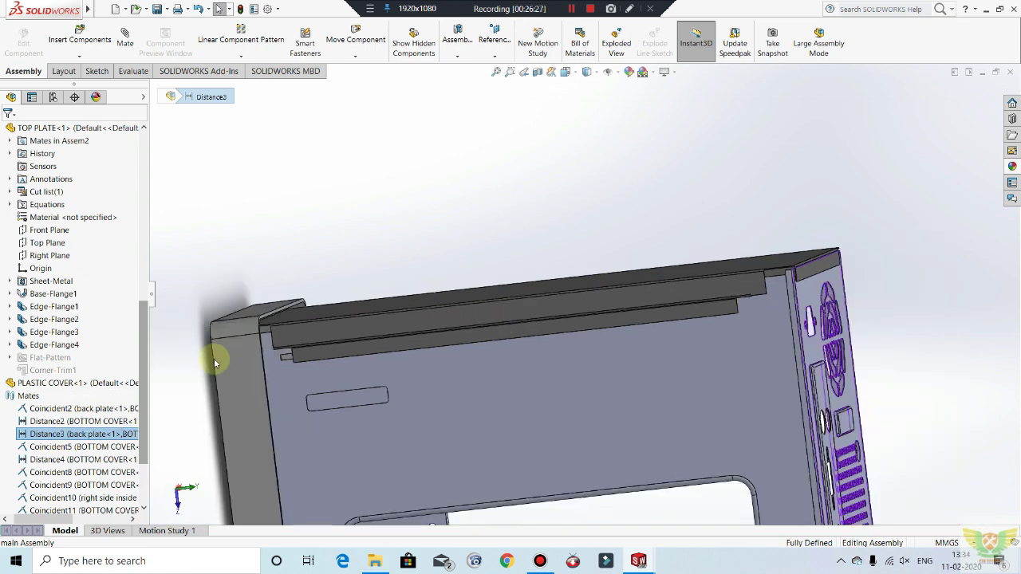
{"action": "left_click", "coordinate": [48, 459]}
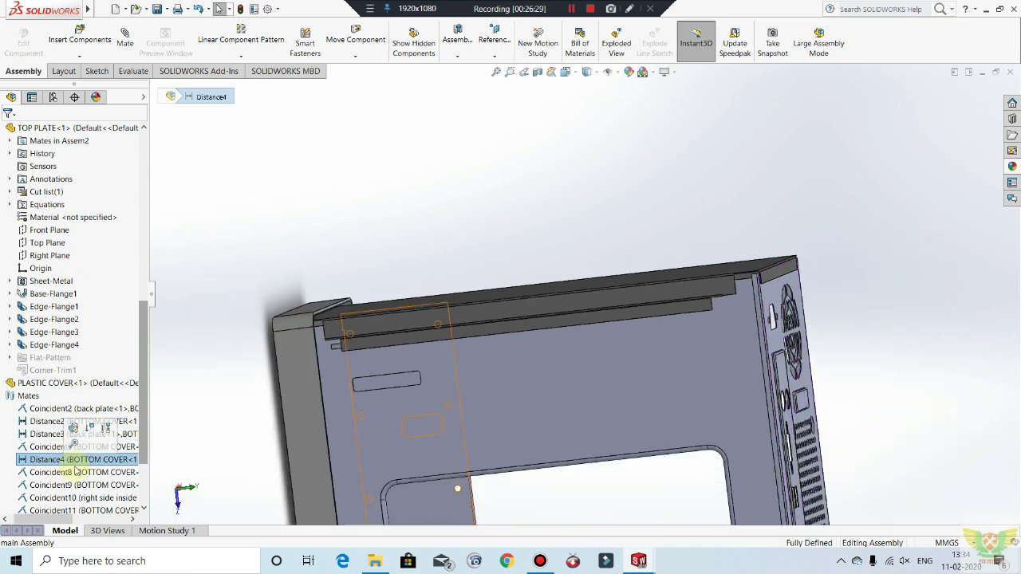
{"action": "scroll", "coordinate": [71, 478], "scroll_direction": "down", "scroll_amount": 3}
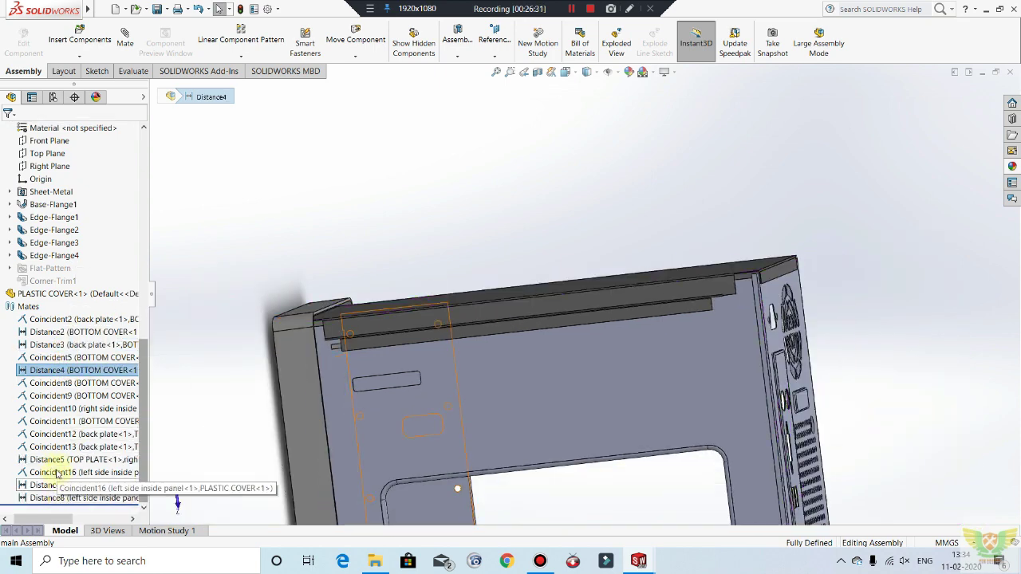
{"action": "left_click", "coordinate": [52, 460]}
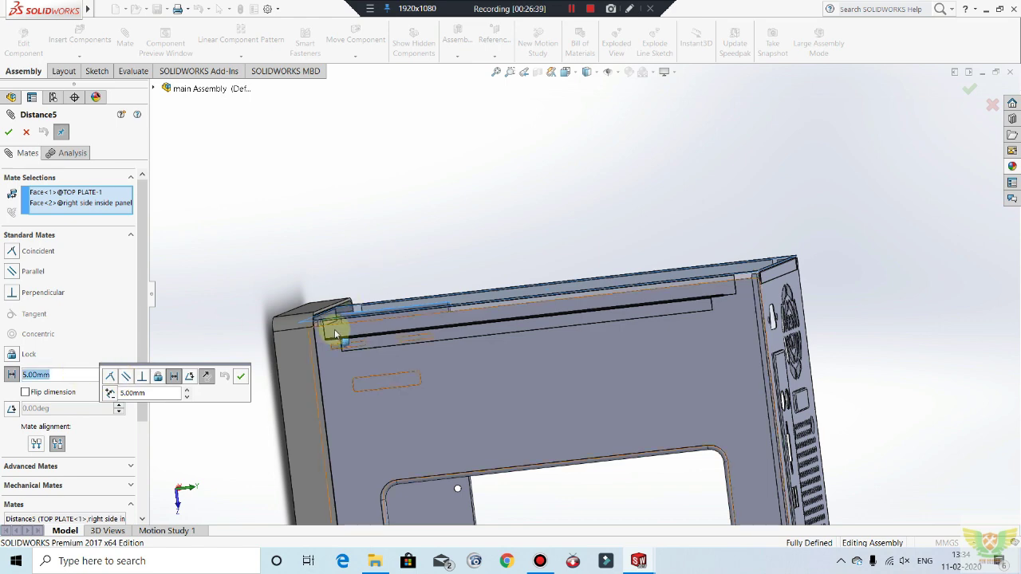
{"action": "scroll", "coordinate": [335, 334], "scroll_direction": "down", "scroll_amount": 4}
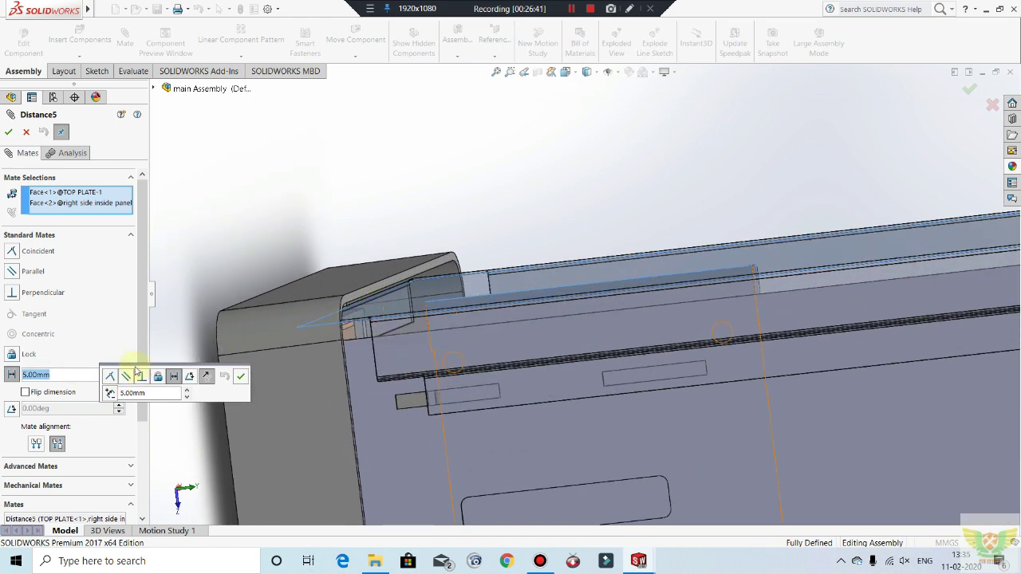
{"action": "key", "text": "Return"}
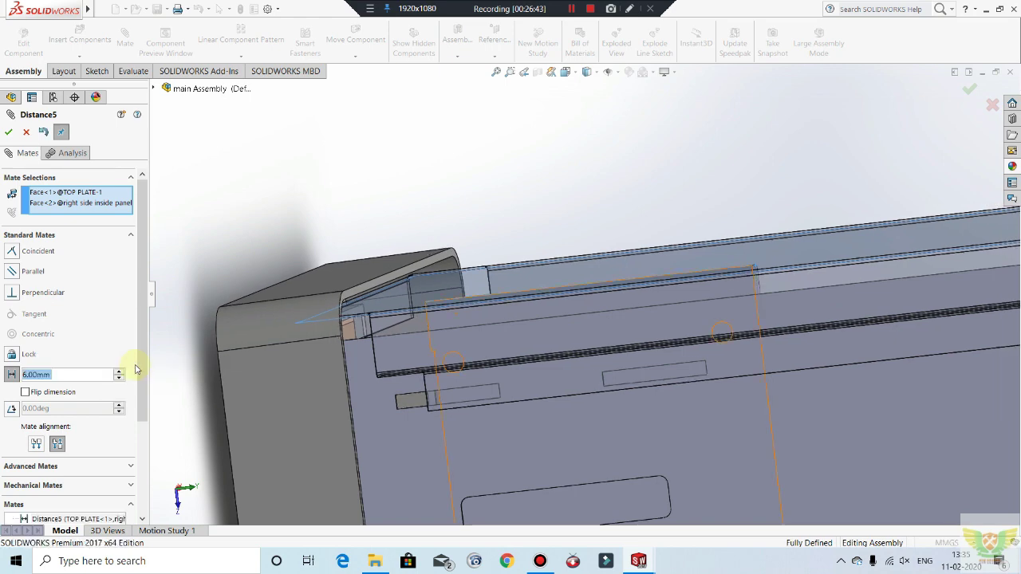
{"action": "left_click", "coordinate": [8, 133]}
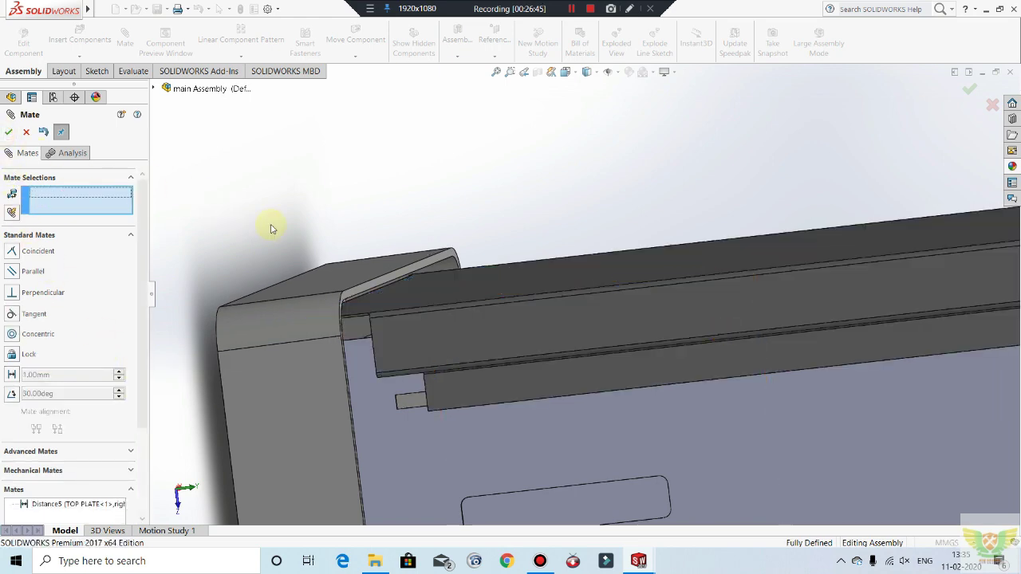
{"action": "middle_click_drag", "start_coordinate": [288, 230], "coordinate": [405, 211]}
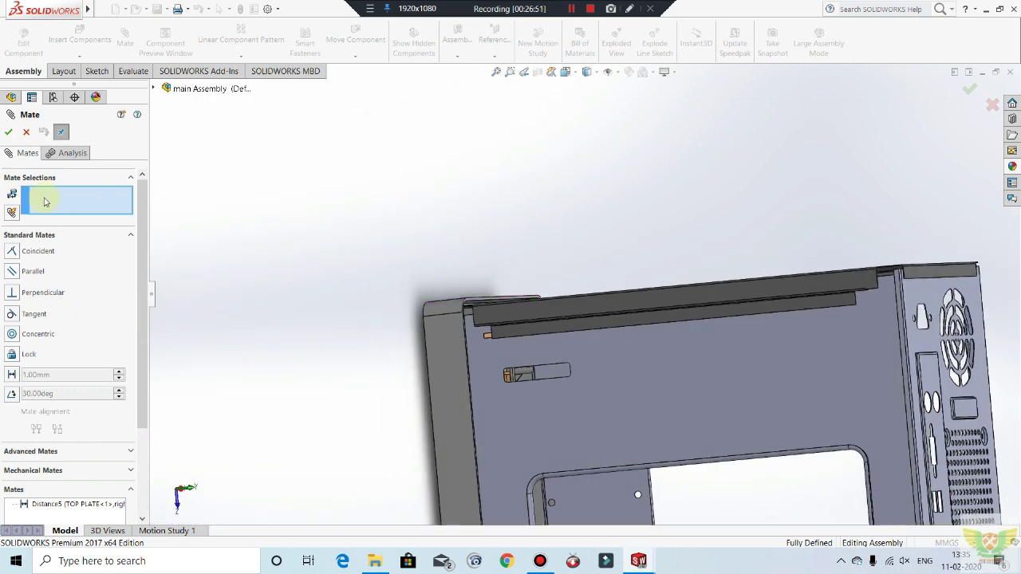
{"action": "left_click", "coordinate": [25, 134]}
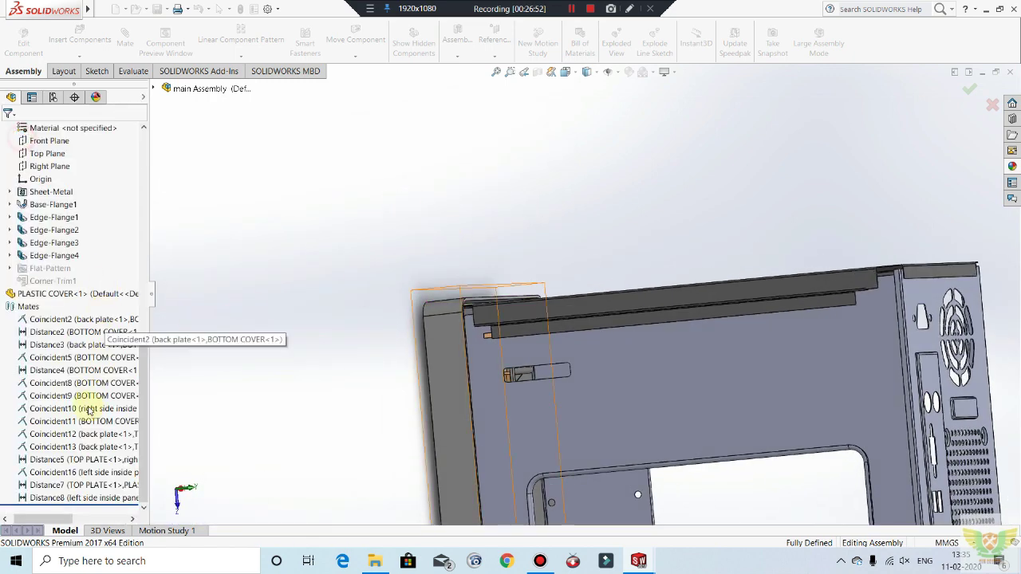
Step: Check which faces the top plate's distance mate references and examine the plate's front corner against the plastic cover
{"action": "left_click", "coordinate": [55, 460]}
{"action": "scroll", "coordinate": [514, 280], "scroll_direction": "up", "scroll_amount": 5}
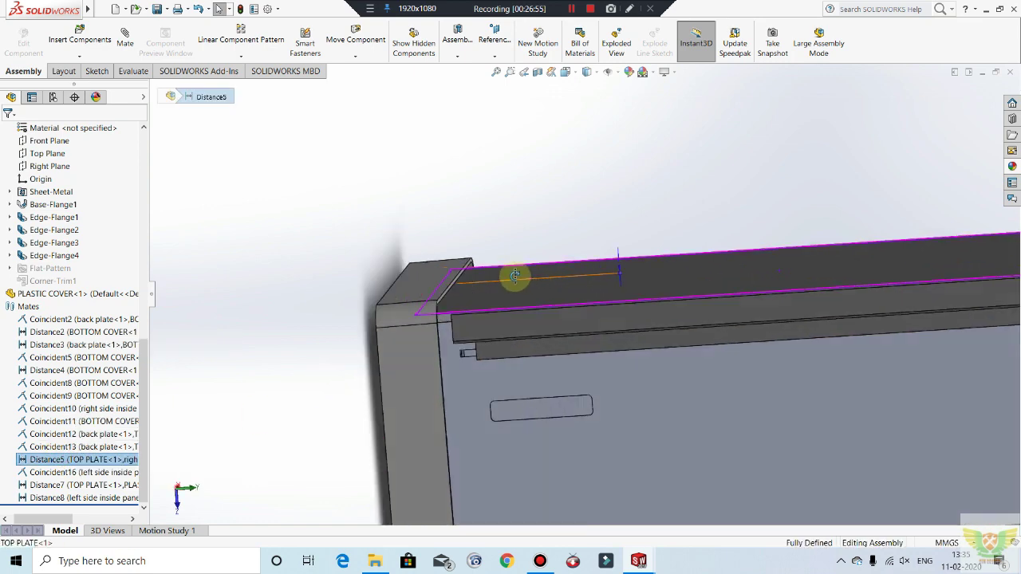
{"action": "scroll", "coordinate": [512, 275], "scroll_direction": "up", "scroll_amount": 3}
{"action": "key", "text": "Escape"}
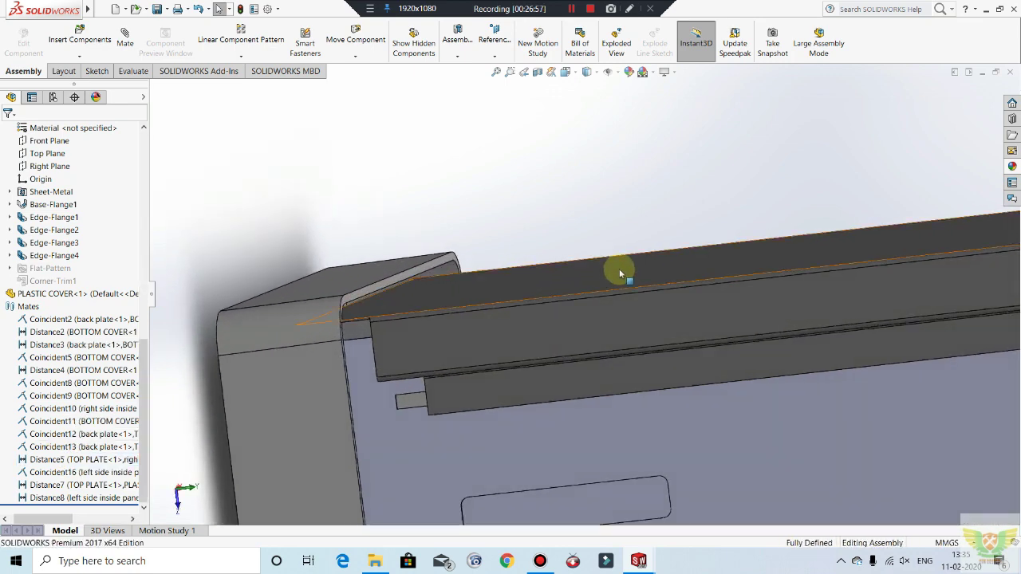
{"action": "left_click", "coordinate": [66, 460]}
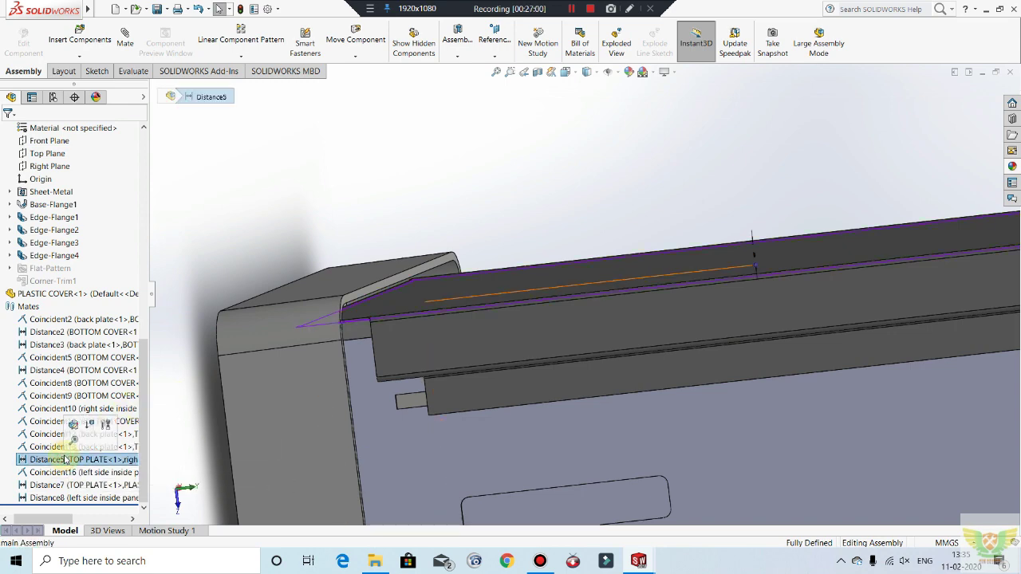
{"action": "left_click", "coordinate": [438, 209]}
{"action": "scroll", "coordinate": [355, 292], "scroll_direction": "up", "scroll_amount": 5}
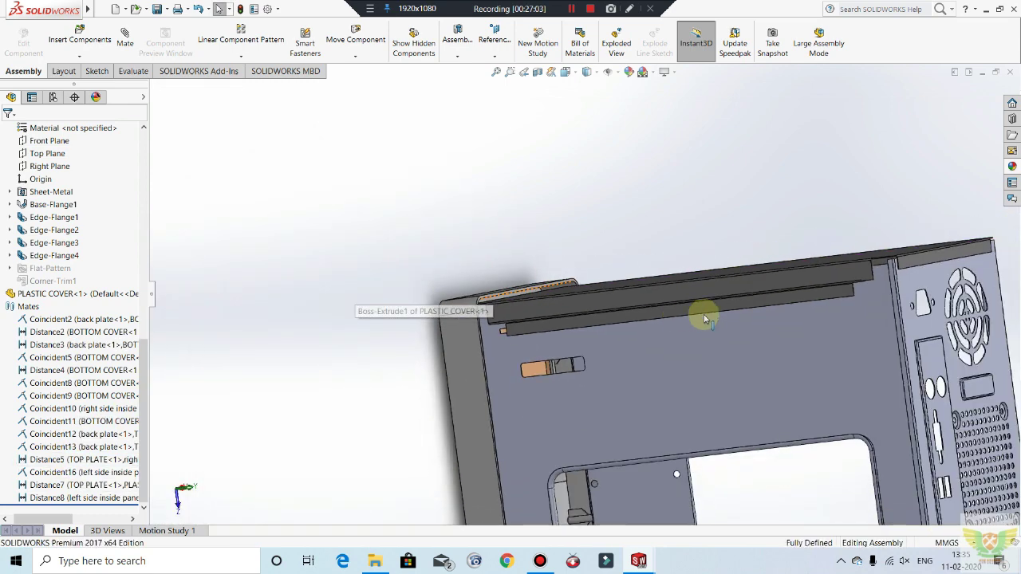
{"action": "middle_click_drag", "start_coordinate": [704, 317], "coordinate": [738, 312]}
{"action": "scroll", "coordinate": [452, 278], "scroll_direction": "down", "scroll_amount": 3}
{"action": "scroll", "coordinate": [453, 277], "scroll_direction": "down", "scroll_amount": 1}
{"action": "middle_click_drag", "start_coordinate": [454, 280], "coordinate": [351, 312]}
Step: Edit the top plate within the assembly and start a new sketch on its top face
{"action": "left_click", "coordinate": [349, 298]}
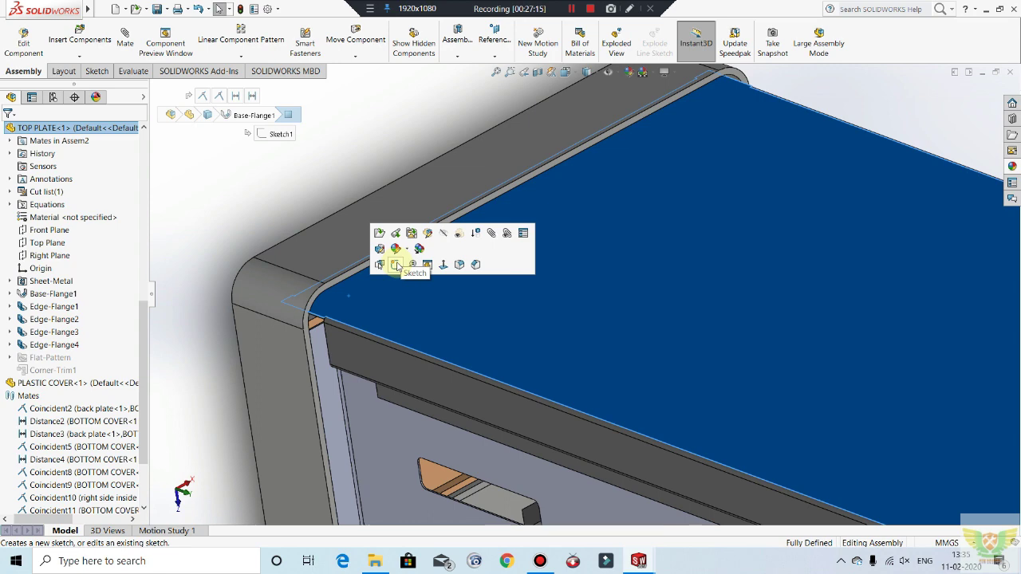
{"action": "left_click", "coordinate": [383, 305]}
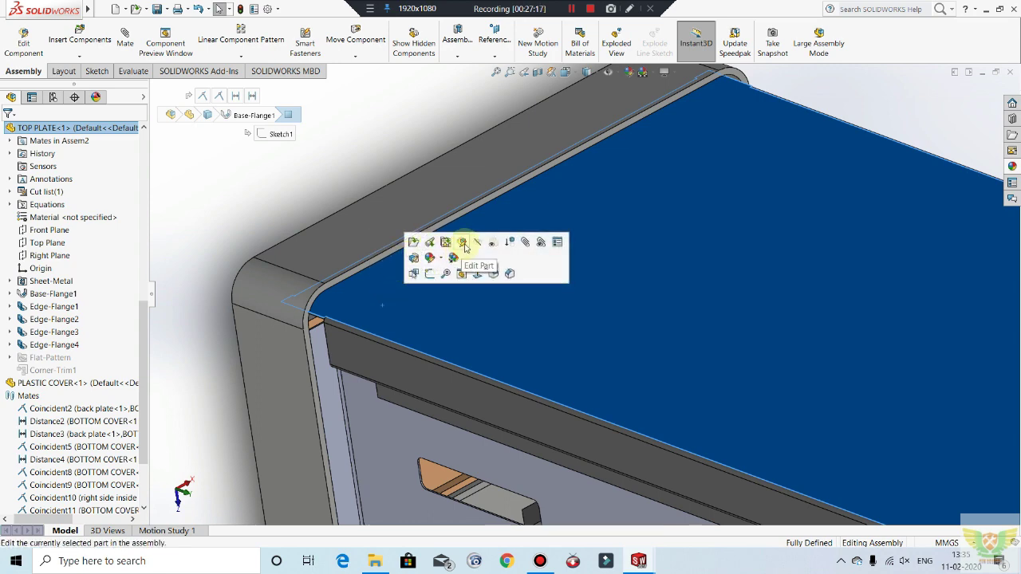
{"action": "left_click", "coordinate": [463, 243]}
{"action": "left_click", "coordinate": [428, 274]}
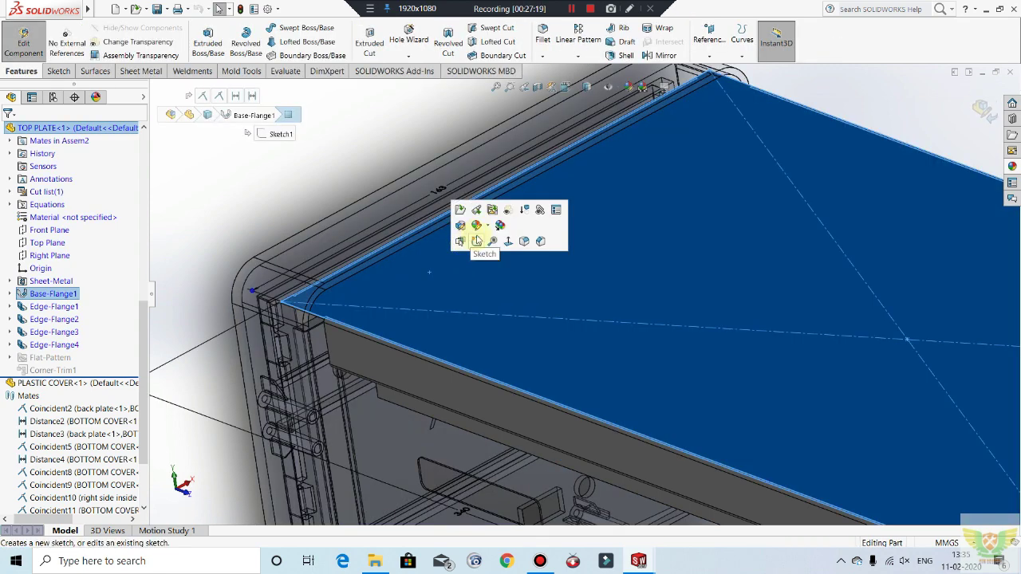
{"action": "left_click", "coordinate": [476, 241]}
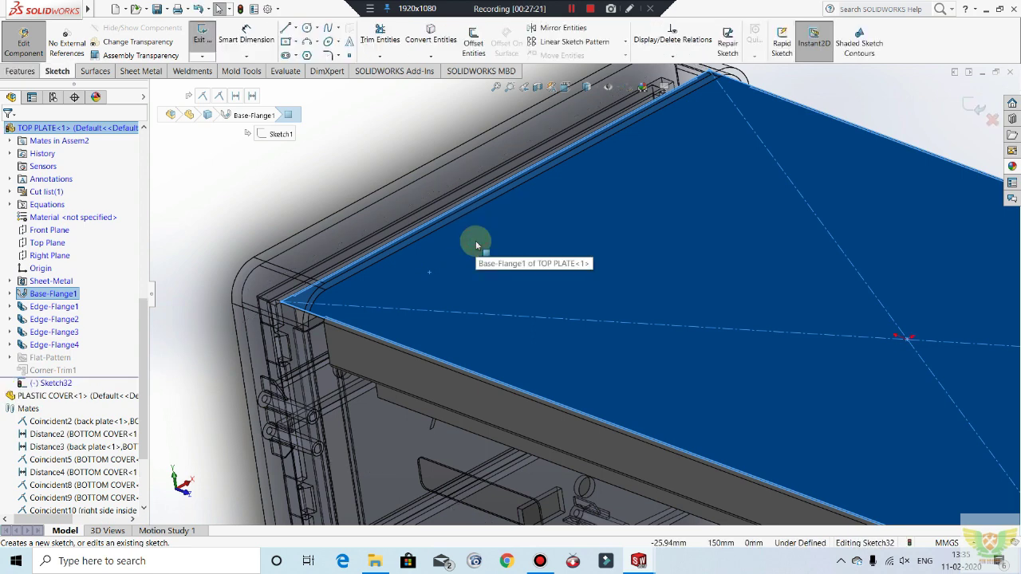
Step: Sketch a corner rectangle about 2.6 mm wide and 12.3 mm long at the top plate's front corner, along its side edge
{"action": "scroll", "coordinate": [674, 458], "scroll_direction": "down", "scroll_amount": 5}
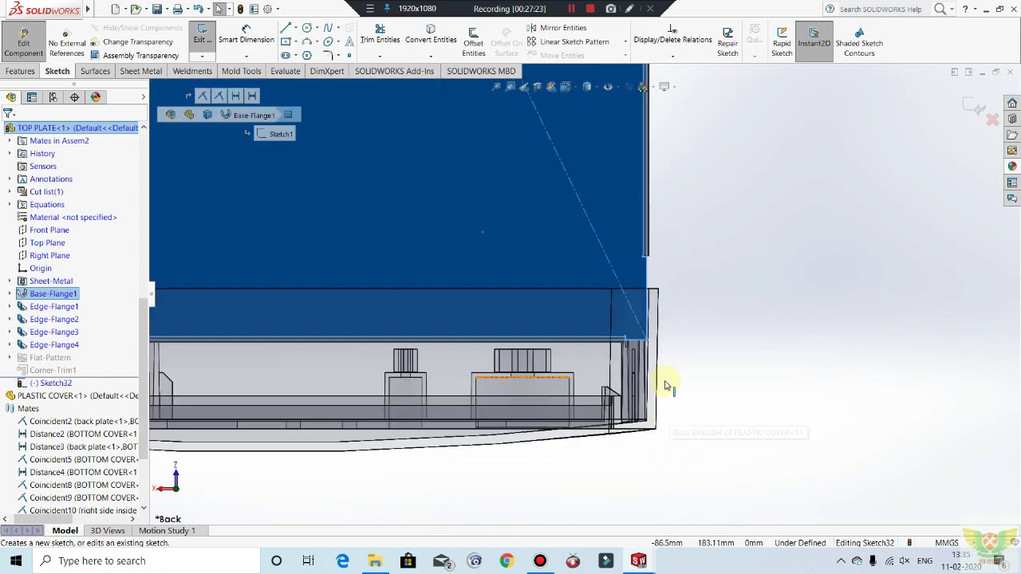
{"action": "scroll", "coordinate": [664, 343], "scroll_direction": "down", "scroll_amount": 3}
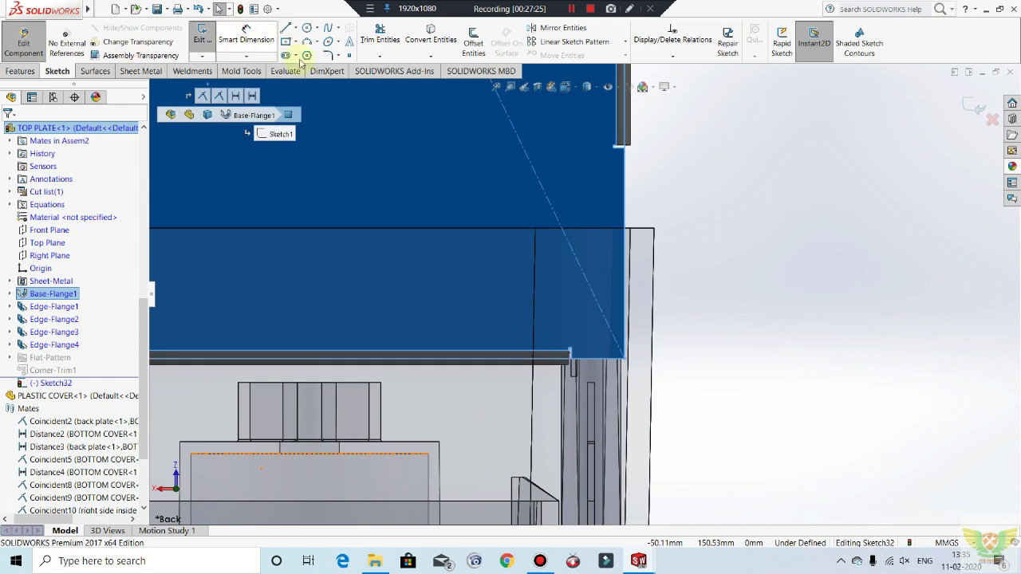
{"action": "scroll", "coordinate": [524, 283], "scroll_direction": "up", "scroll_amount": 2}
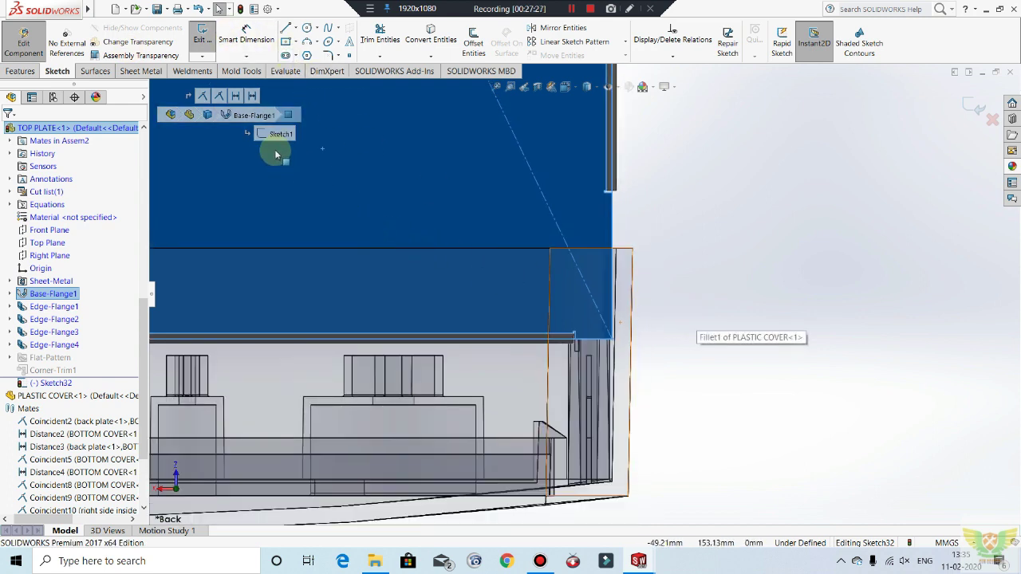
{"action": "left_click", "coordinate": [295, 41]}
{"action": "left_click", "coordinate": [367, 45]}
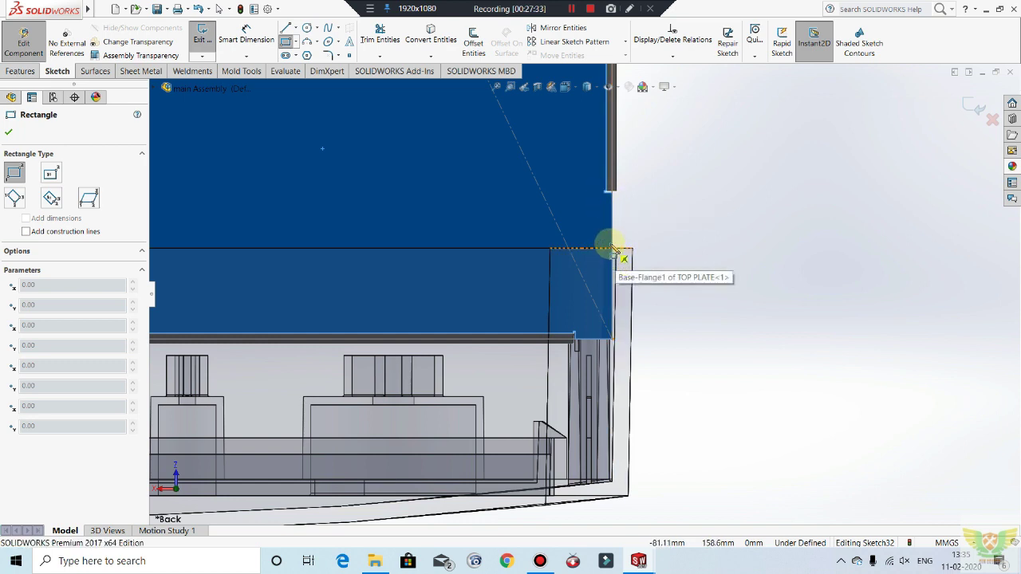
{"action": "left_click", "coordinate": [611, 239]}
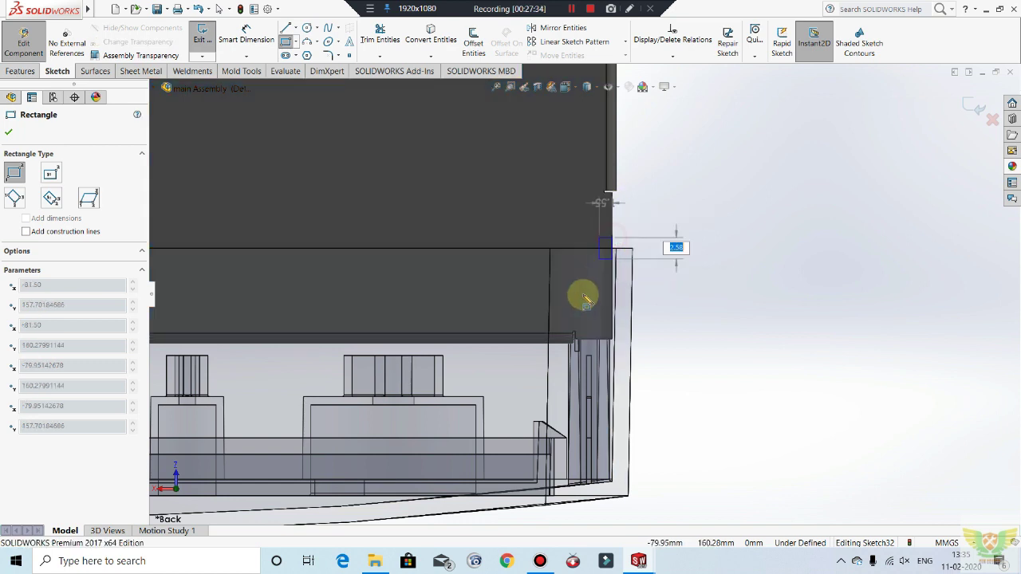
{"action": "left_click", "coordinate": [591, 341]}
{"action": "mouse_move", "coordinate": [675, 324]}
{"action": "middle_mouse_down"}
{"action": "mouse_move", "coordinate": [646, 289]}
{"action": "mouse_move", "coordinate": [630, 289]}
{"action": "mouse_move", "coordinate": [665, 296]}
{"action": "mouse_move", "coordinate": [267, 80]}
{"action": "middle_mouse_up"}
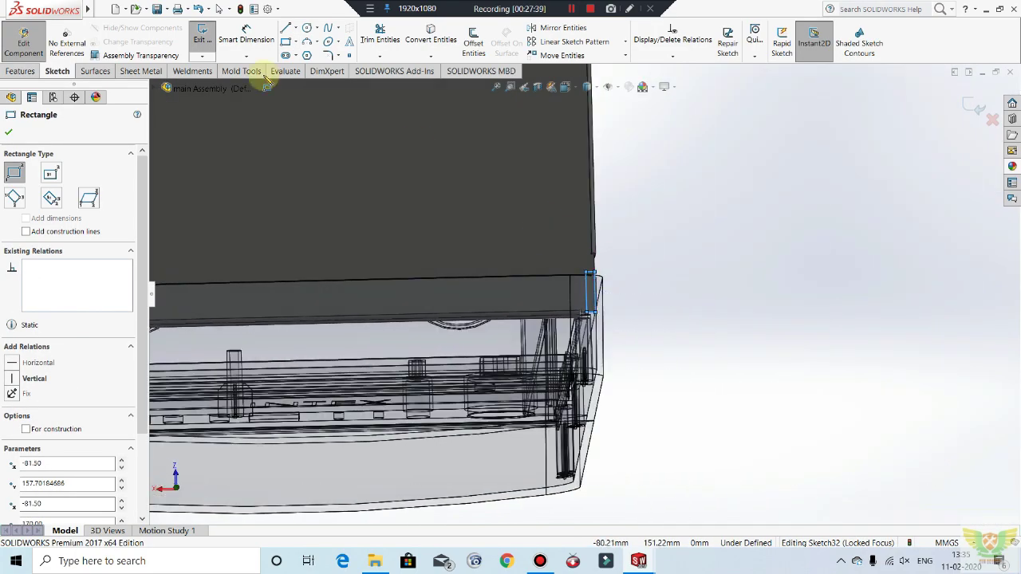
{"action": "key", "text": "Escape"}
Step: Dimension the corner rectangle to 2 mm wide and 12 mm long
{"action": "scroll", "coordinate": [597, 285], "scroll_direction": "down", "scroll_amount": 3}
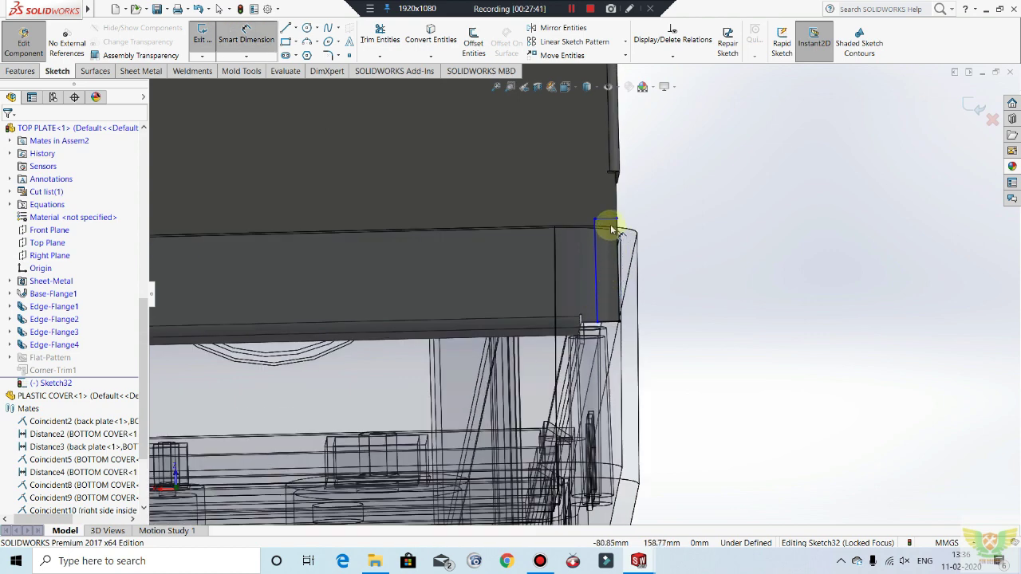
{"action": "left_click", "coordinate": [602, 209]}
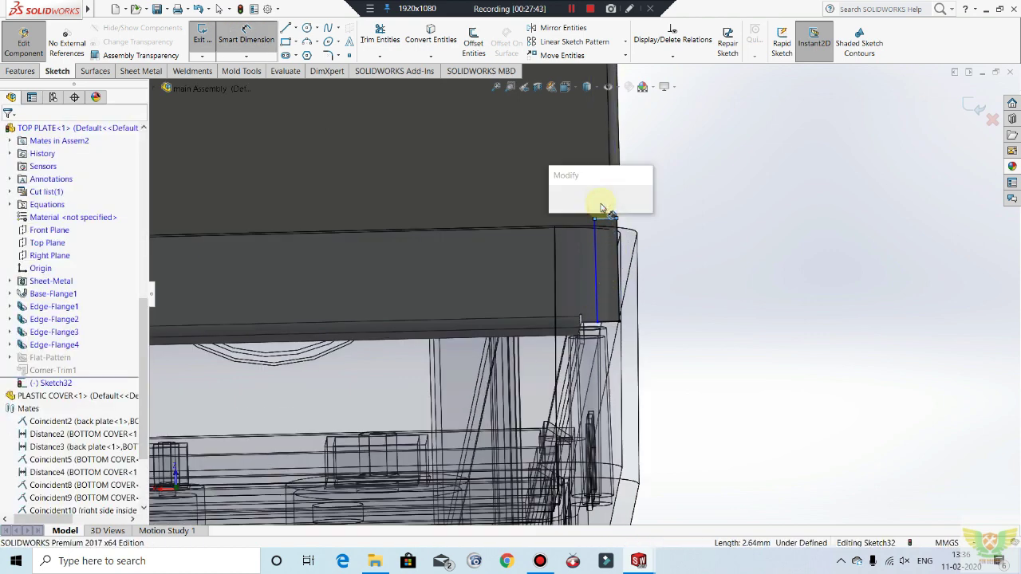
{"action": "left_click", "coordinate": [603, 206]}
{"action": "key", "text": "Return"}
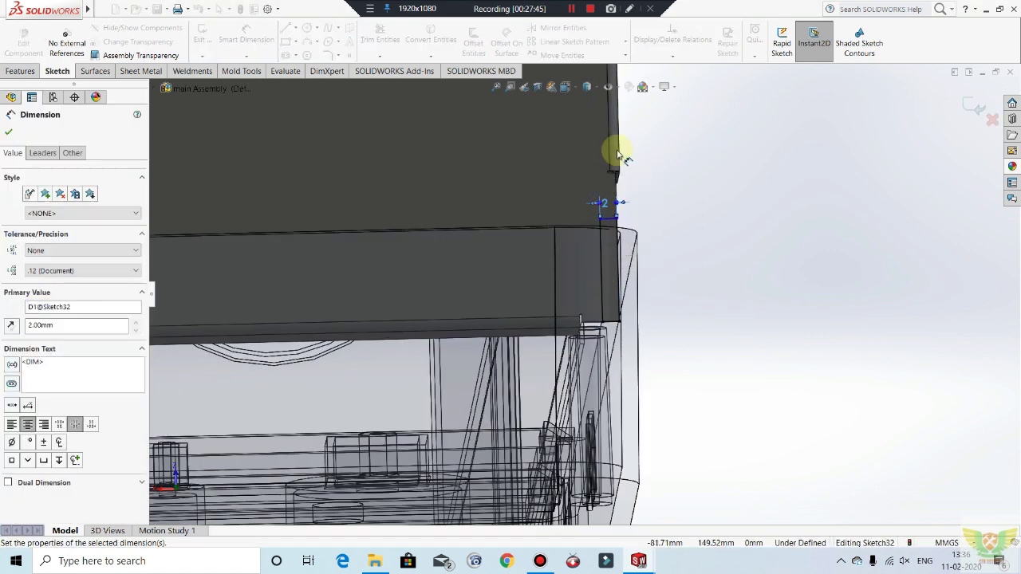
{"action": "left_click", "coordinate": [619, 262]}
{"action": "left_click", "coordinate": [677, 272]}
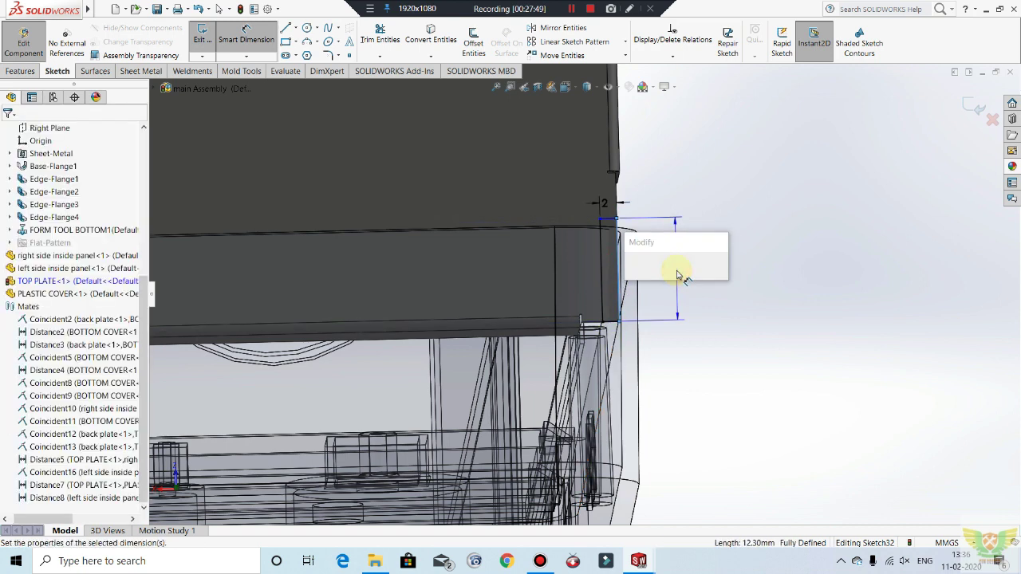
{"action": "type", "text": "12"}
{"action": "key", "text": "Return"}
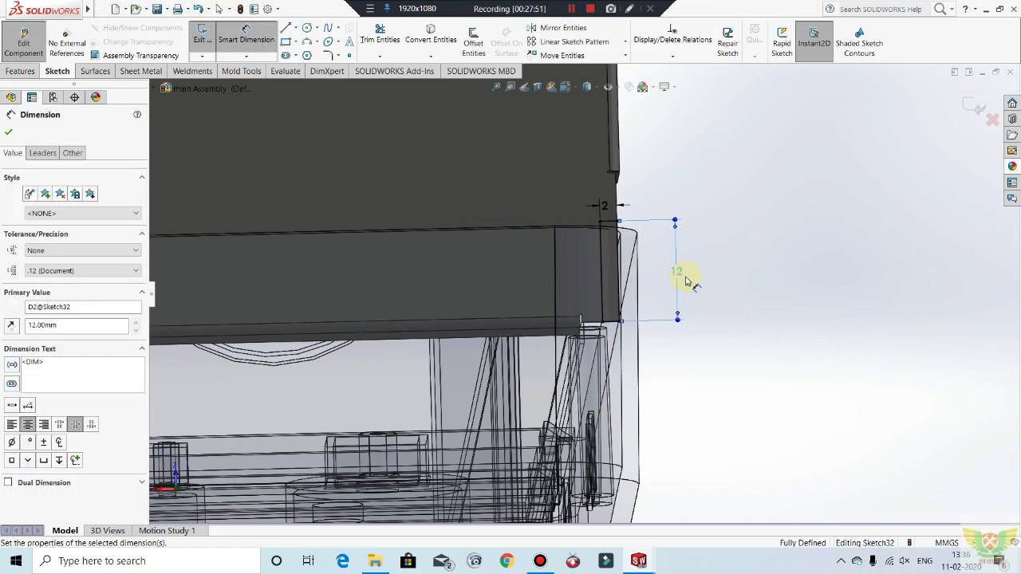
Step: Sketch a corner rectangle about 2.6 mm wide and 12.7 mm long at the top plate's opposite front corner, along its side edge
{"action": "scroll", "coordinate": [690, 285], "scroll_direction": "up", "scroll_amount": 3}
{"action": "scroll", "coordinate": [335, 216], "scroll_direction": "up", "scroll_amount": 2}
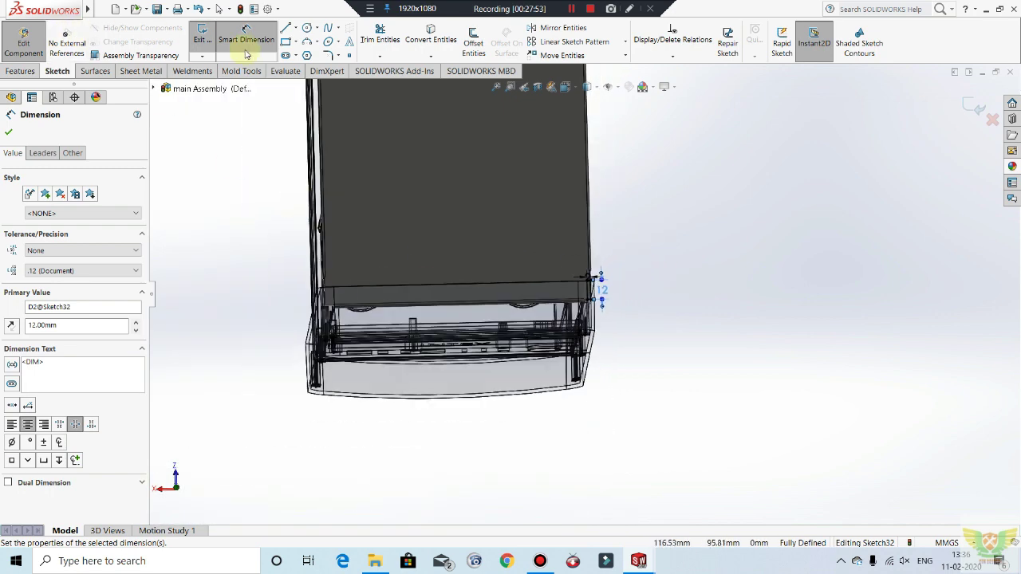
{"action": "left_click", "coordinate": [286, 40]}
{"action": "scroll", "coordinate": [353, 295], "scroll_direction": "down", "scroll_amount": 5}
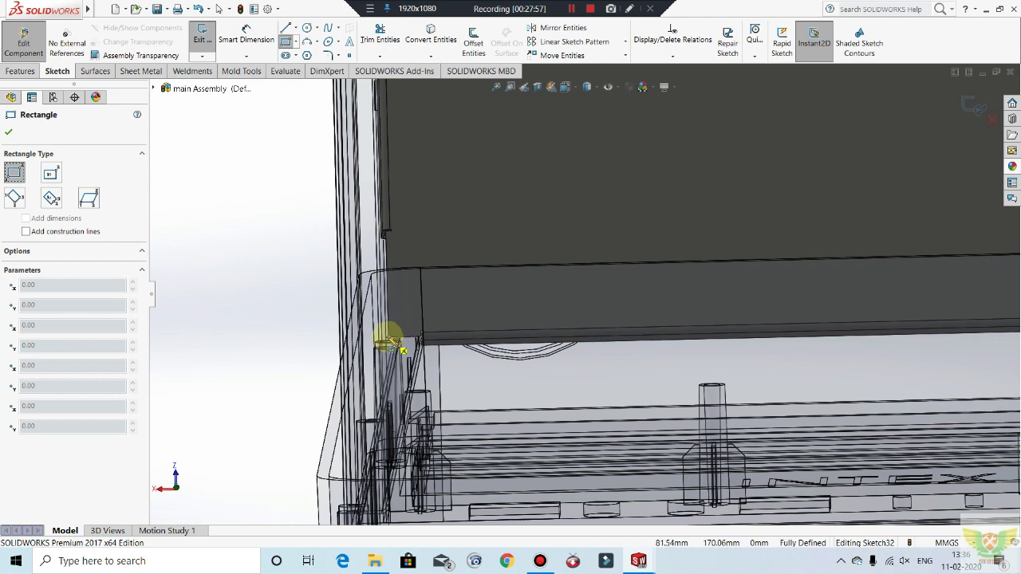
{"action": "left_click", "coordinate": [390, 336]}
{"action": "left_click", "coordinate": [403, 264]}
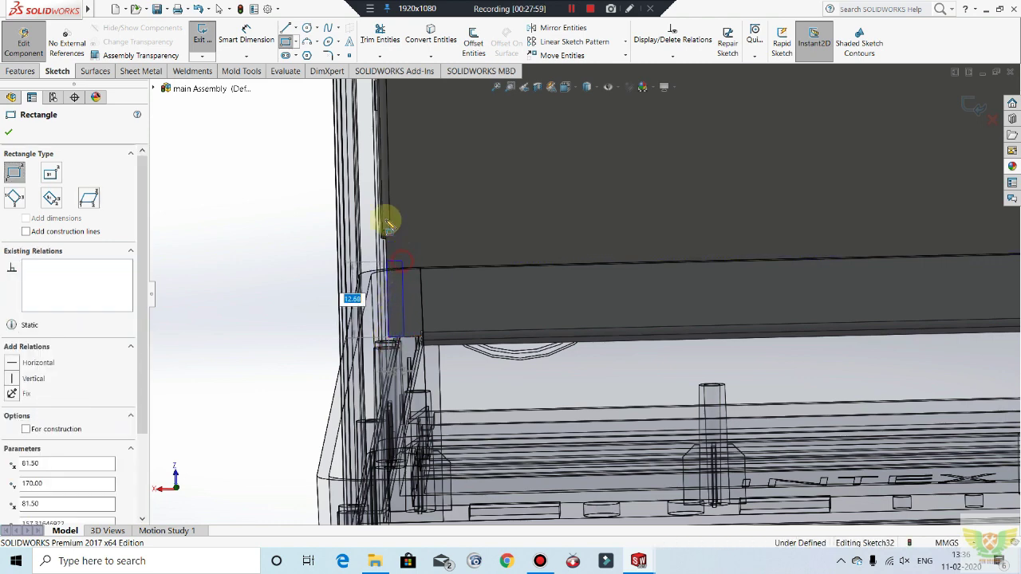
Step: Dimension the second corner rectangle to 12 mm long and 2 mm wide
{"action": "left_click", "coordinate": [229, 40]}
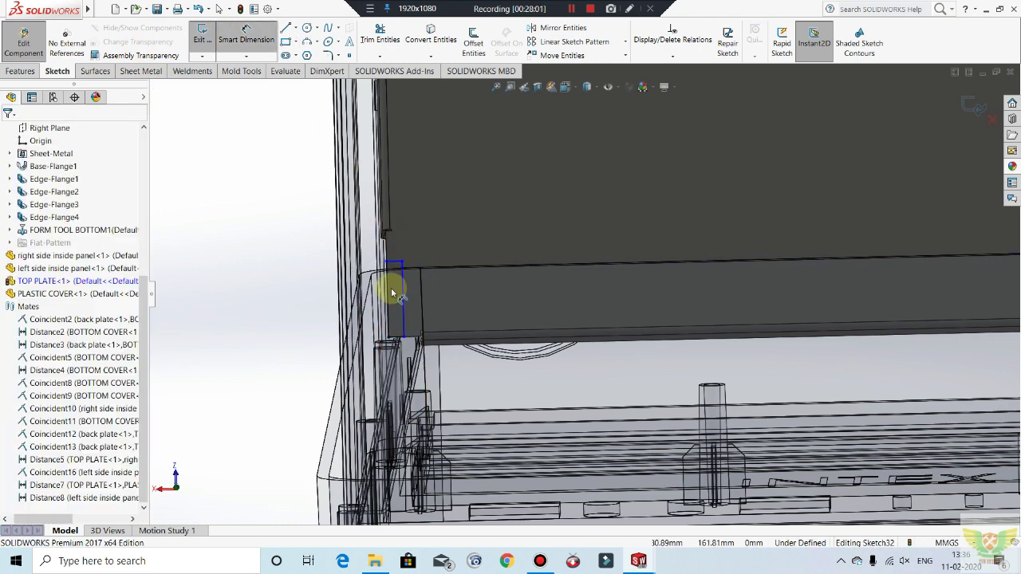
{"action": "left_click", "coordinate": [386, 288]}
{"action": "left_click", "coordinate": [303, 299]}
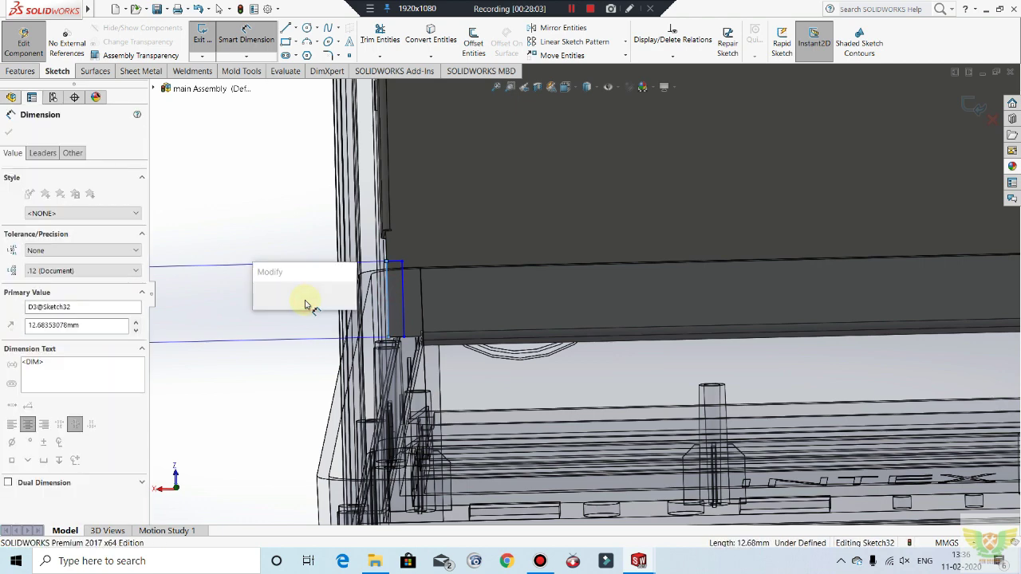
{"action": "type", "text": "12"}
{"action": "key", "text": "Return"}
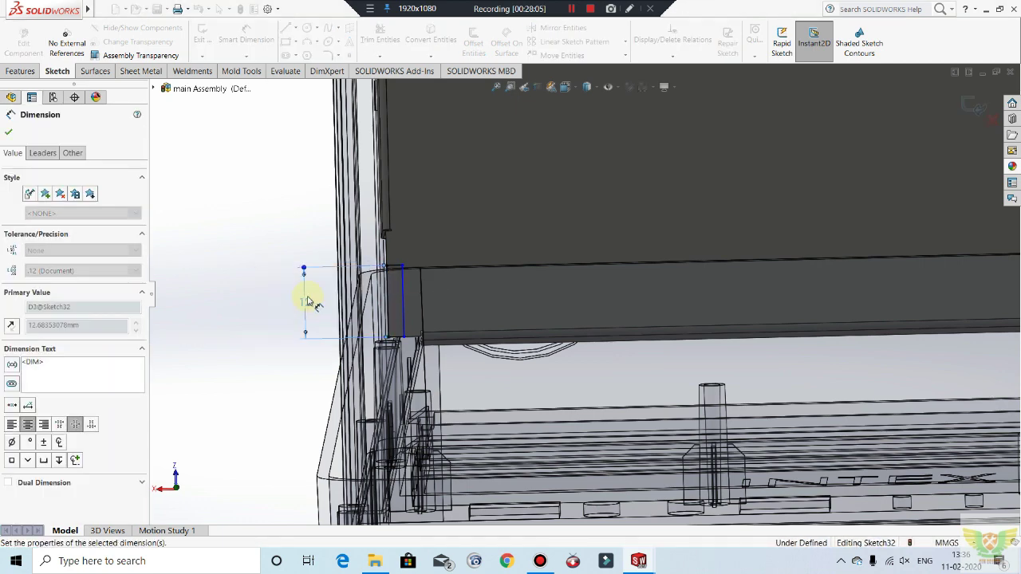
{"action": "left_click", "coordinate": [391, 267]}
{"action": "left_click", "coordinate": [398, 251]}
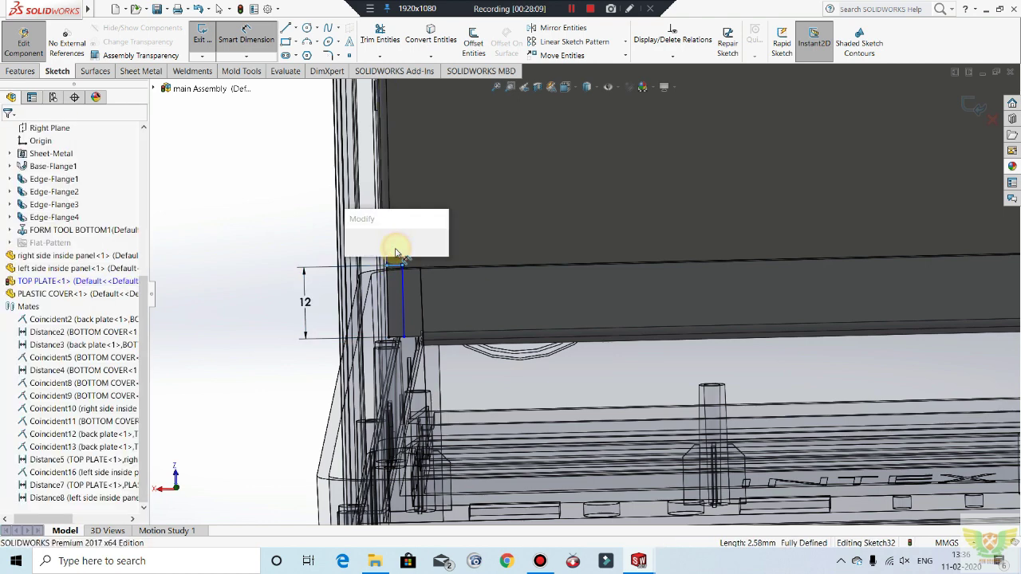
{"action": "key", "text": "Return"}
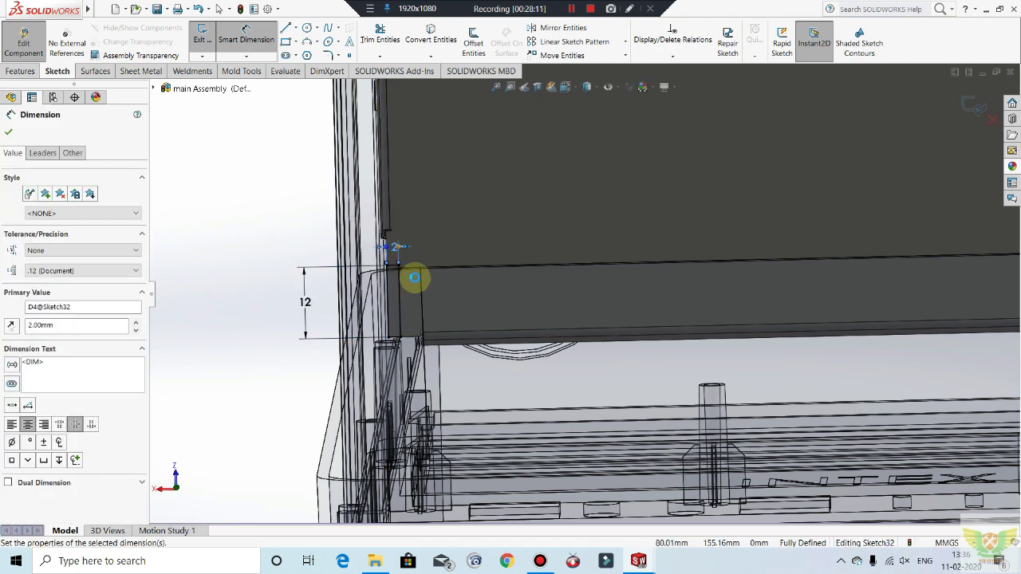
{"action": "scroll", "coordinate": [419, 279], "scroll_direction": "down", "scroll_amount": 3}
{"action": "key", "text": "Escape"}
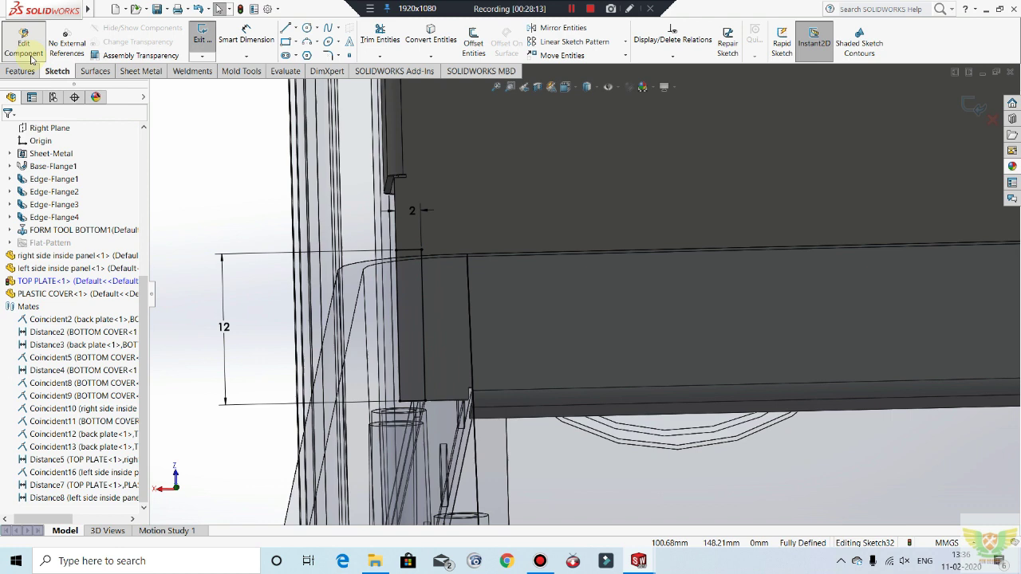
Step: Cut the two corner rectangles out of the top plate with a 10 mm blind extruded cut and return to editing the assembly
{"action": "left_click", "coordinate": [201, 42]}
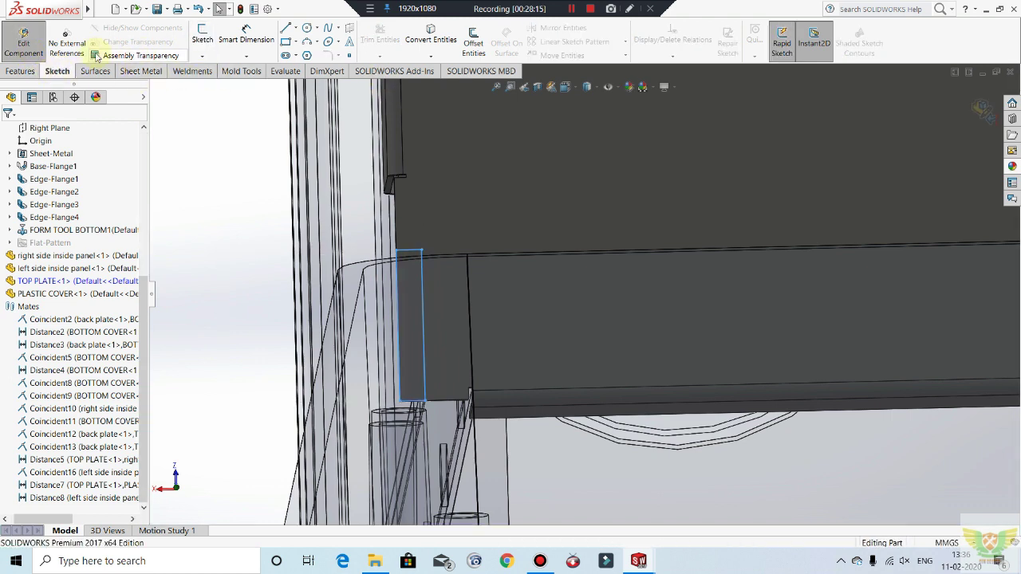
{"action": "left_click", "coordinate": [21, 72]}
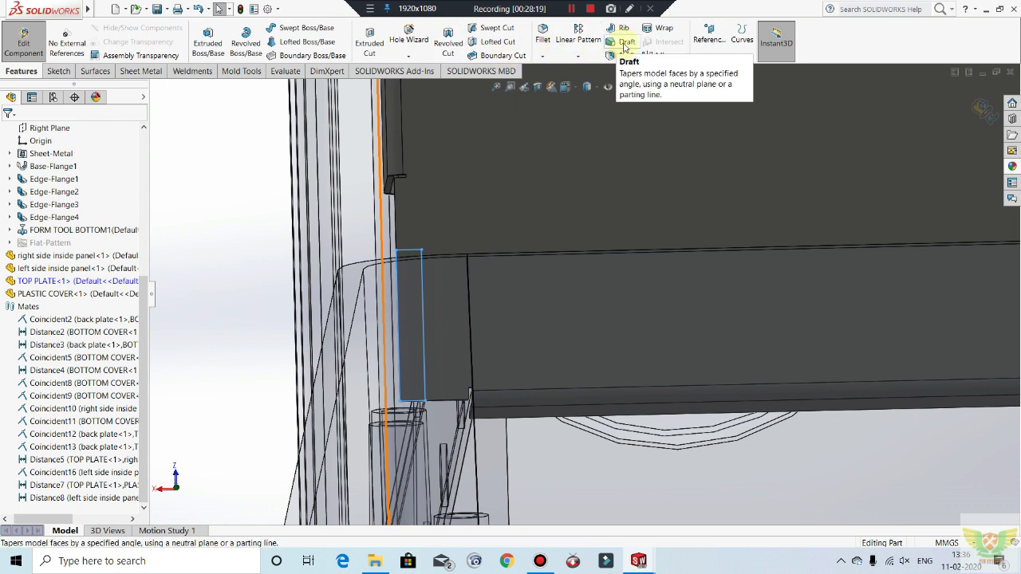
{"action": "left_click", "coordinate": [365, 32]}
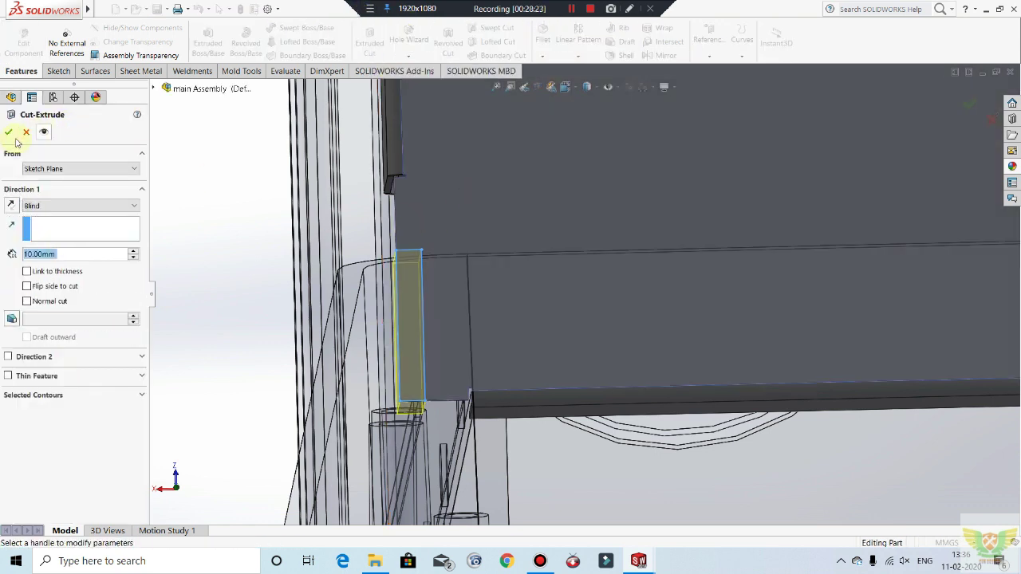
{"action": "key", "text": "Escape"}
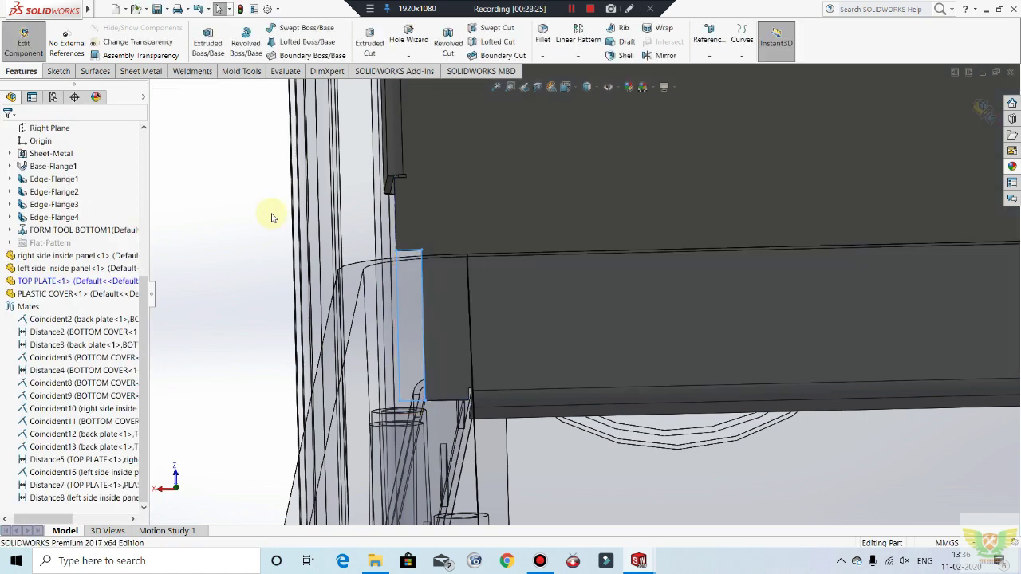
{"action": "left_click", "coordinate": [272, 225]}
{"action": "scroll", "coordinate": [298, 240], "scroll_direction": "up", "scroll_amount": 4}
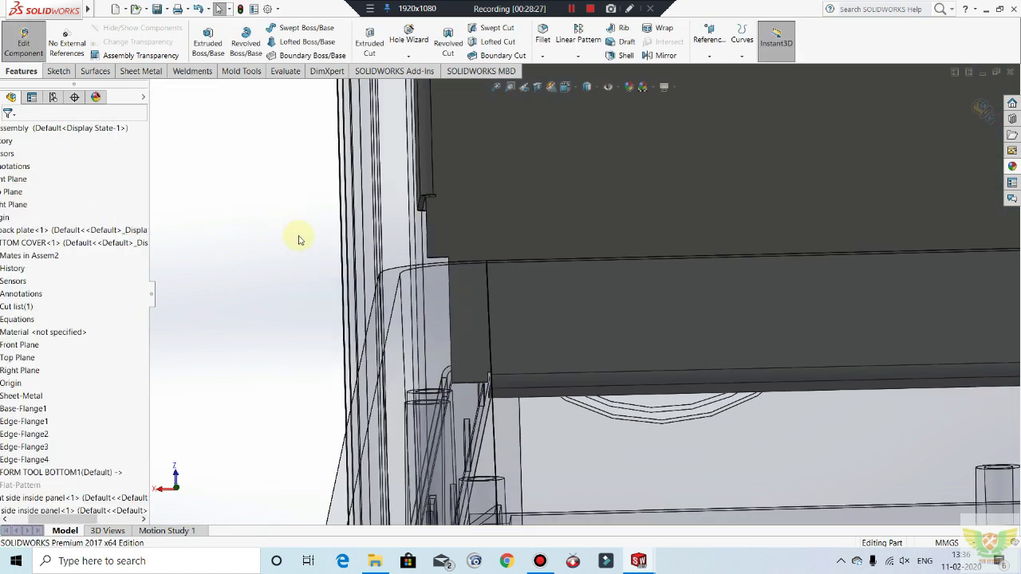
{"action": "middle_click_drag", "start_coordinate": [476, 273], "coordinate": [480, 299]}
{"action": "left_click", "coordinate": [34, 40]}
Step: Check the top plate's cut corners against the plastic cover and save the assembly with all its modified parts
{"action": "scroll", "coordinate": [376, 284], "scroll_direction": "up", "scroll_amount": 6}
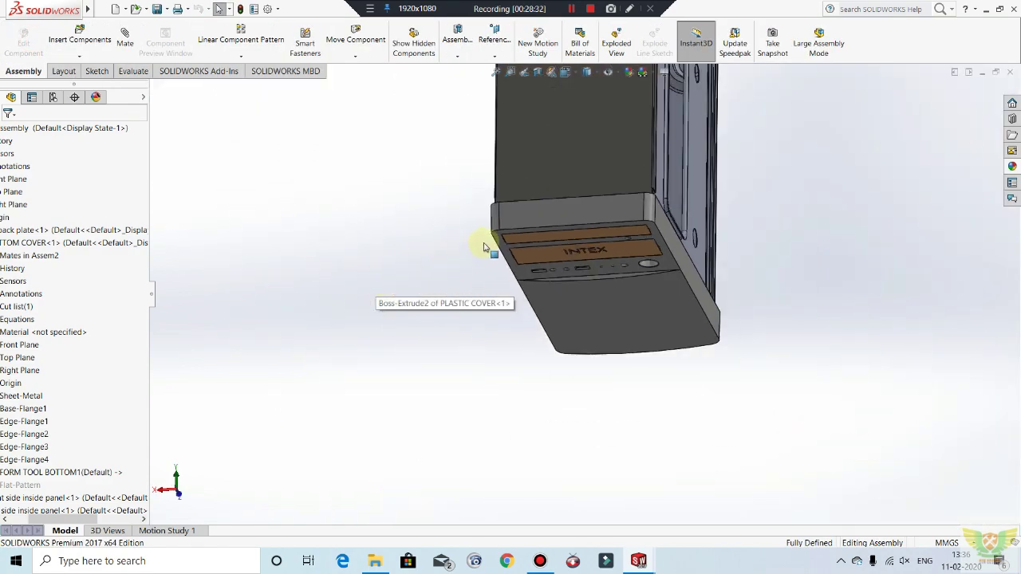
{"action": "middle_click_drag", "start_coordinate": [483, 247], "coordinate": [414, 272]}
{"action": "scroll", "coordinate": [459, 240], "scroll_direction": "down", "scroll_amount": 4}
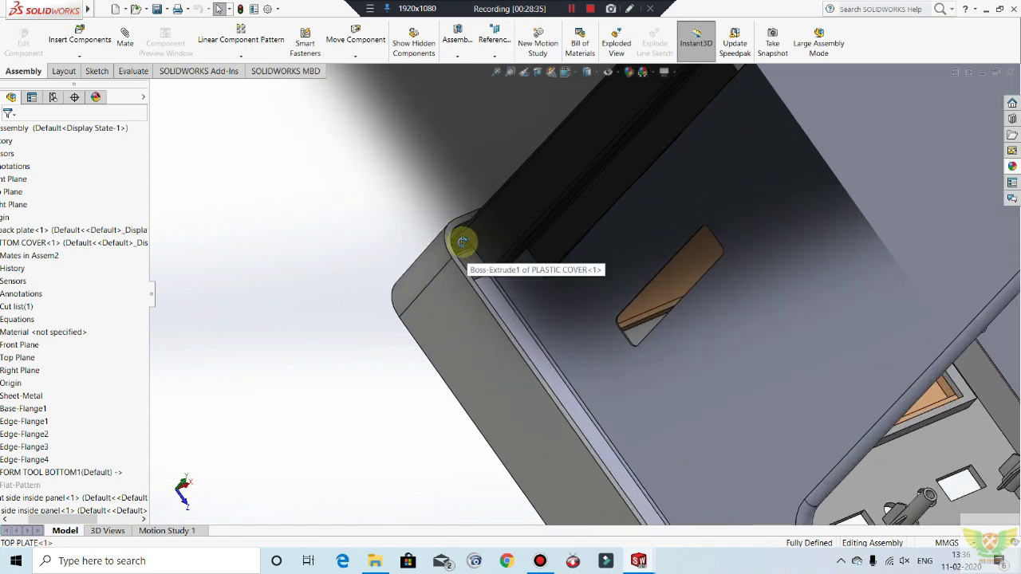
{"action": "scroll", "coordinate": [466, 252], "scroll_direction": "up", "scroll_amount": 8}
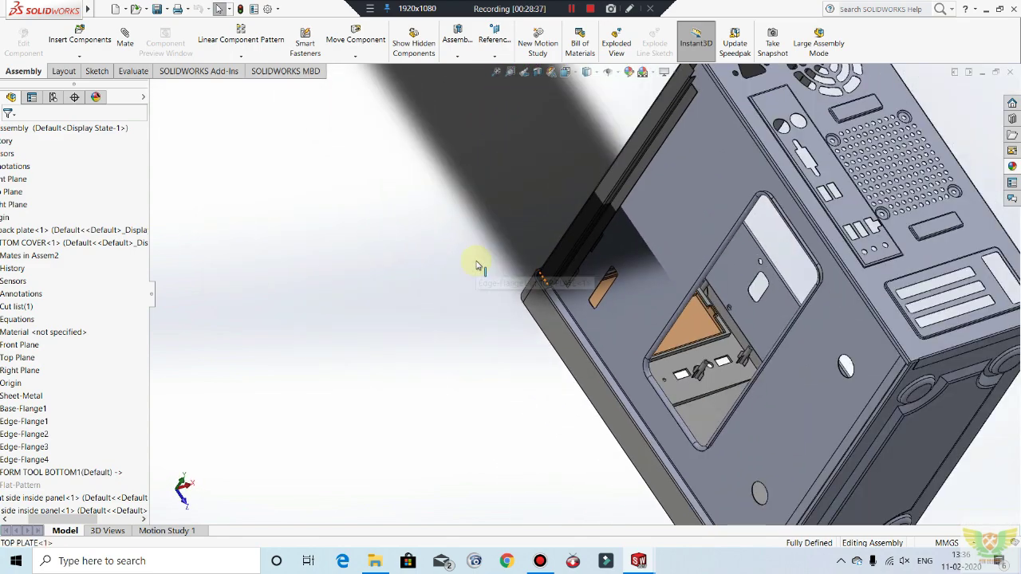
{"action": "middle_click_drag", "start_coordinate": [479, 268], "coordinate": [689, 260]}
{"action": "scroll", "coordinate": [678, 260], "scroll_direction": "down", "scroll_amount": 3}
{"action": "scroll", "coordinate": [578, 263], "scroll_direction": "down", "scroll_amount": 2}
{"action": "key", "text": "ctrl+s"}
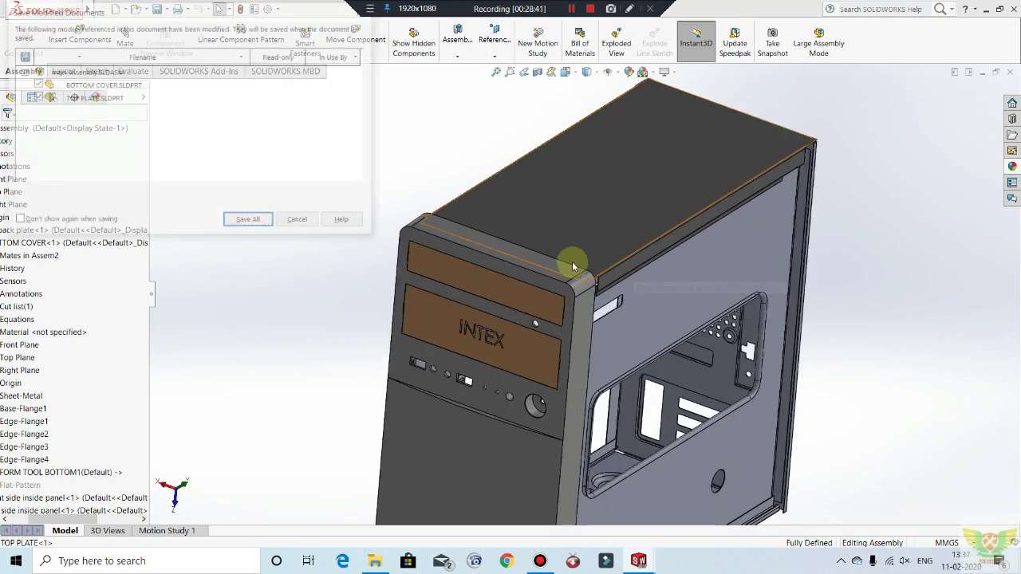
{"action": "left_click", "coordinate": [249, 222]}
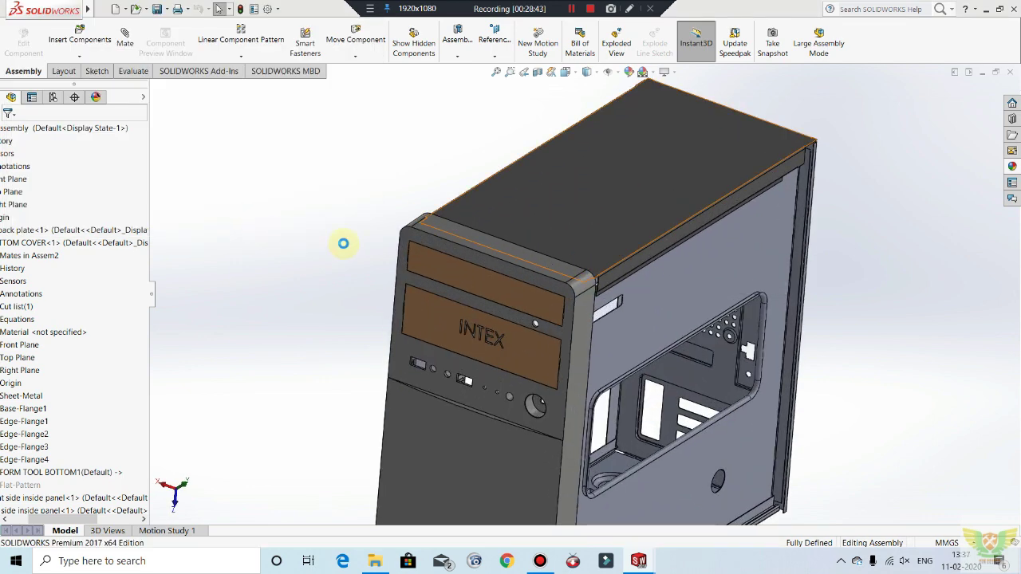
Step: Examine the assembled case from the front, top and open side to check how the parts fit together
{"action": "scroll", "coordinate": [431, 204], "scroll_direction": "up", "scroll_amount": 3}
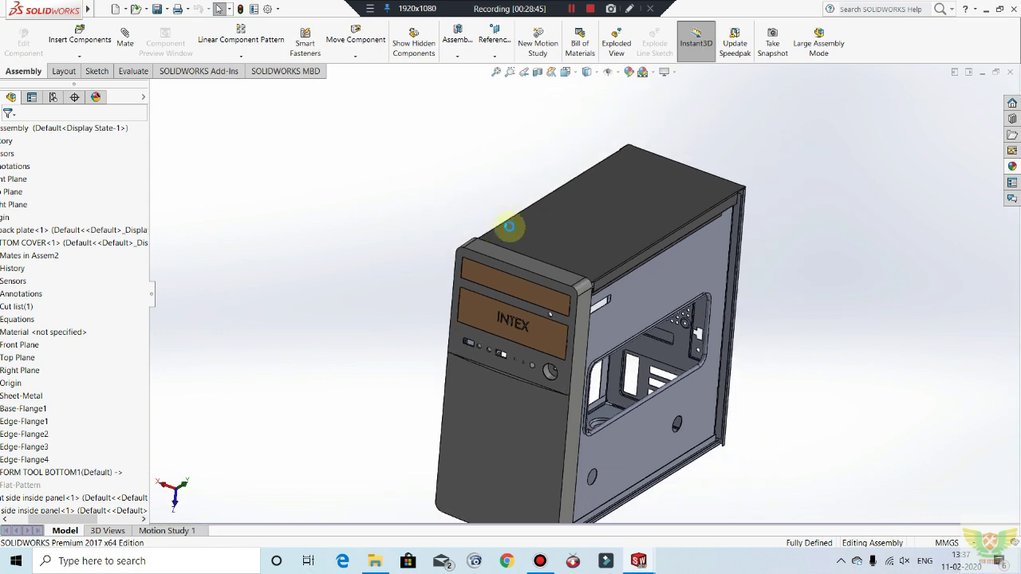
{"action": "middle_click_drag", "start_coordinate": [509, 229], "coordinate": [462, 236]}
{"action": "scroll", "coordinate": [466, 245], "scroll_direction": "down", "scroll_amount": 3}
{"action": "middle_click_drag", "start_coordinate": [481, 271], "coordinate": [539, 273]}
{"action": "scroll", "coordinate": [540, 273], "scroll_direction": "up", "scroll_amount": 5}
{"action": "scroll", "coordinate": [557, 251], "scroll_direction": "up", "scroll_amount": 4}
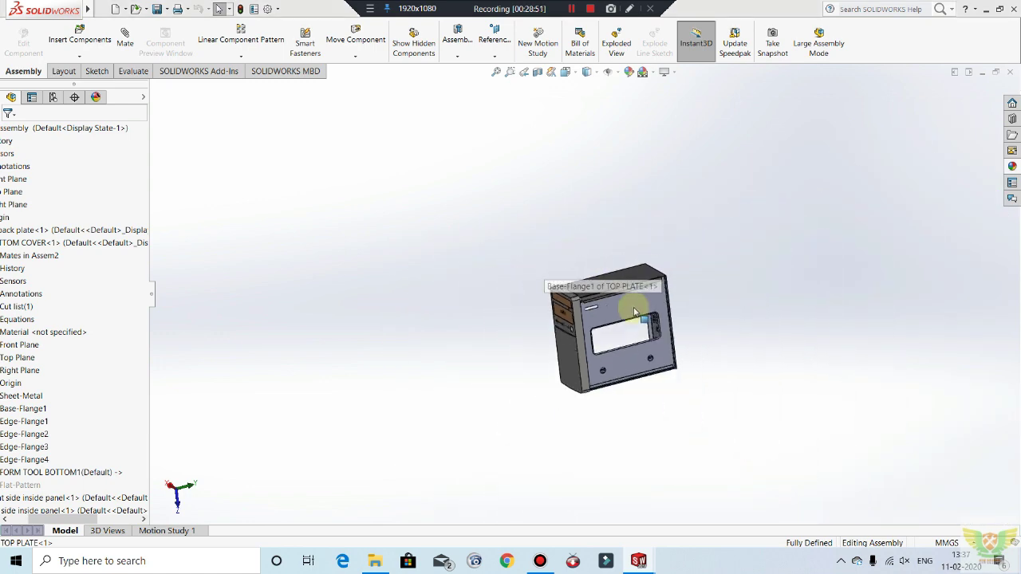
{"action": "scroll", "coordinate": [667, 334], "scroll_direction": "down", "scroll_amount": 2}
{"action": "scroll", "coordinate": [620, 294], "scroll_direction": "down", "scroll_amount": 2}
{"action": "middle_click_drag", "start_coordinate": [620, 295], "coordinate": [538, 277]}
{"action": "scroll", "coordinate": [619, 345], "scroll_direction": "down", "scroll_amount": 3}
{"action": "scroll", "coordinate": [611, 342], "scroll_direction": "up", "scroll_amount": 2}
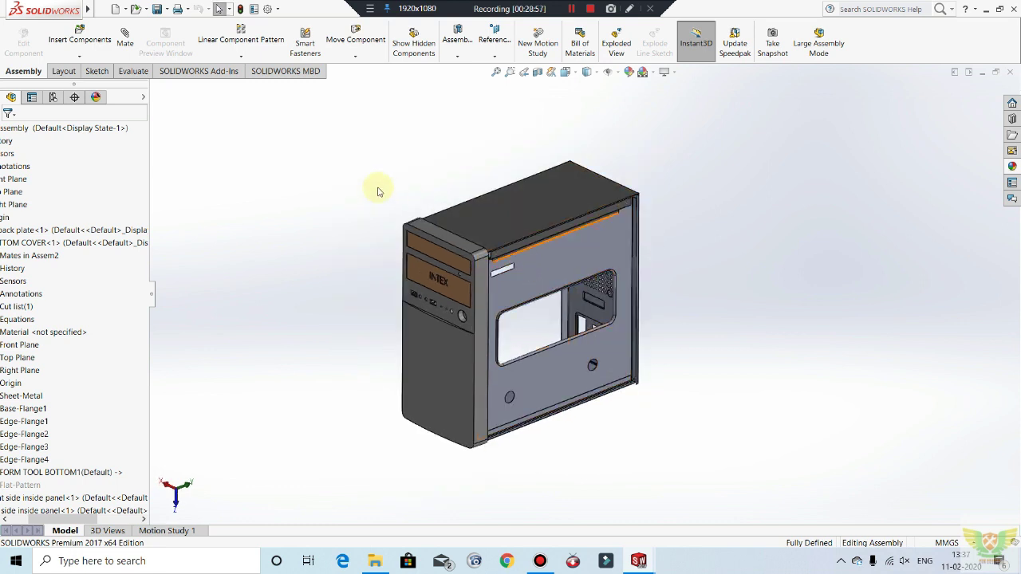
Step: Insert the Side Cover LEFT part from the CPU folder and place it in free space beside the case's open side
{"action": "left_click", "coordinate": [323, 181]}
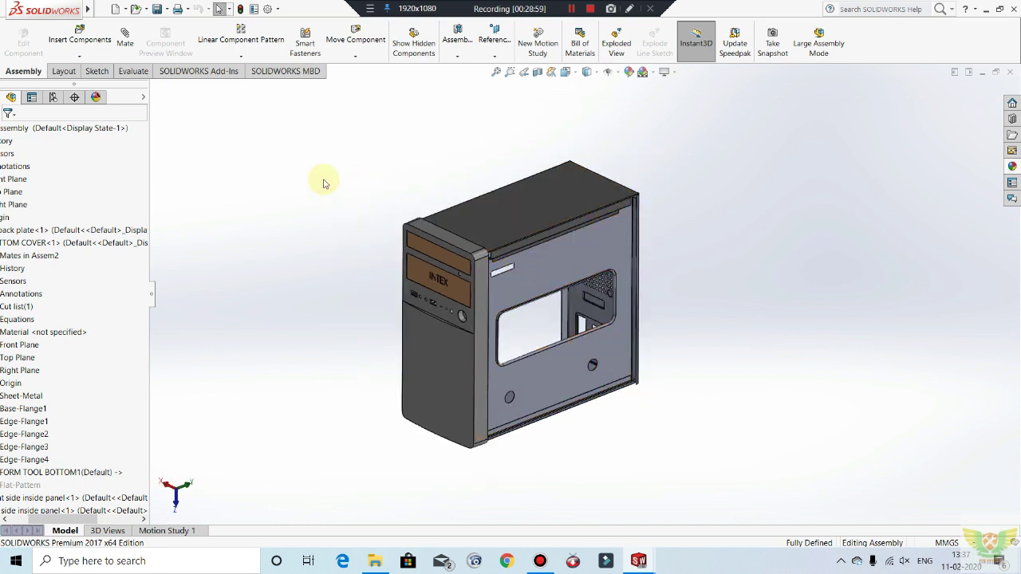
{"action": "left_click", "coordinate": [81, 38]}
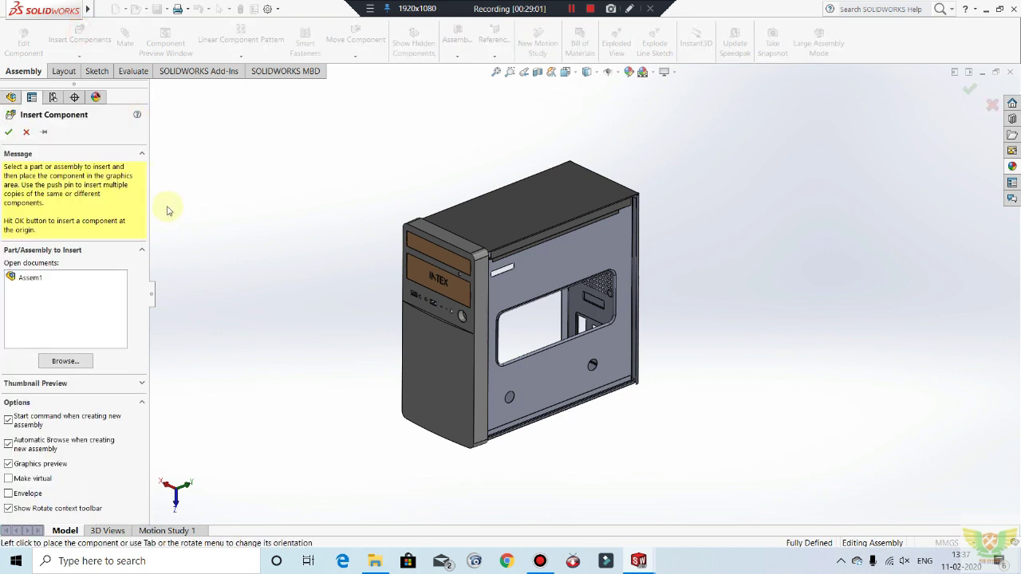
{"action": "left_click", "coordinate": [90, 356]}
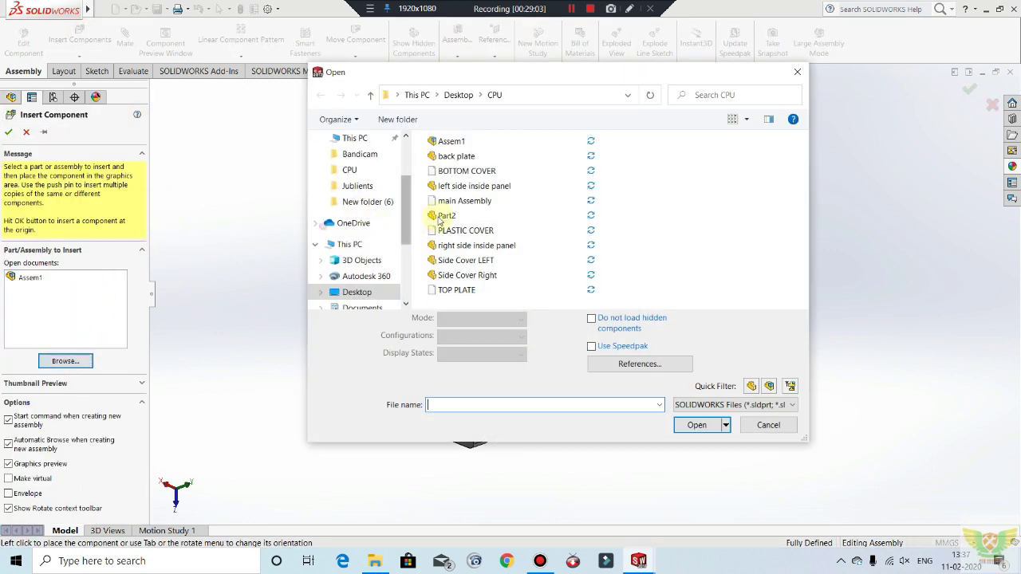
{"action": "left_click", "coordinate": [466, 260]}
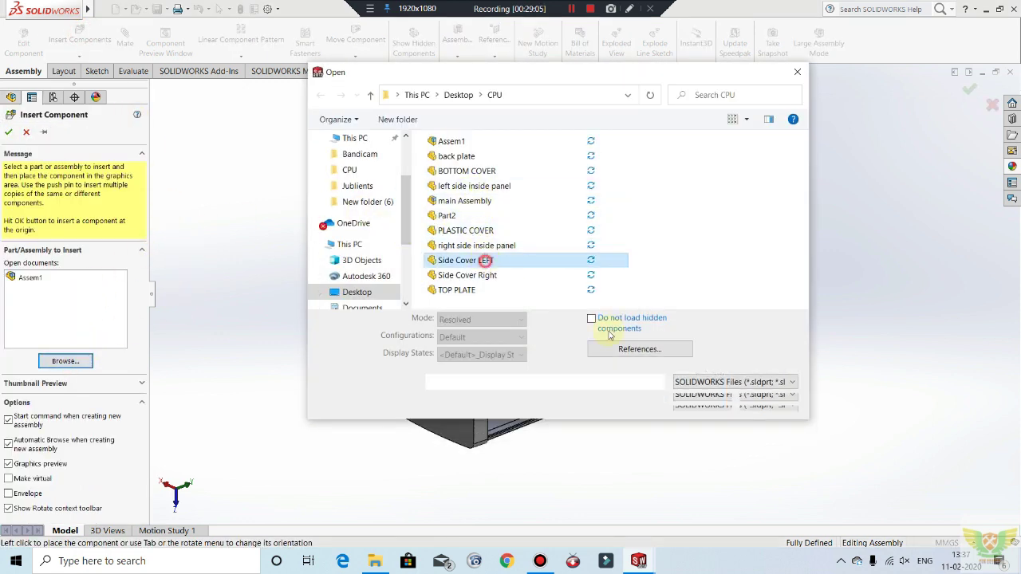
{"action": "left_click", "coordinate": [697, 424]}
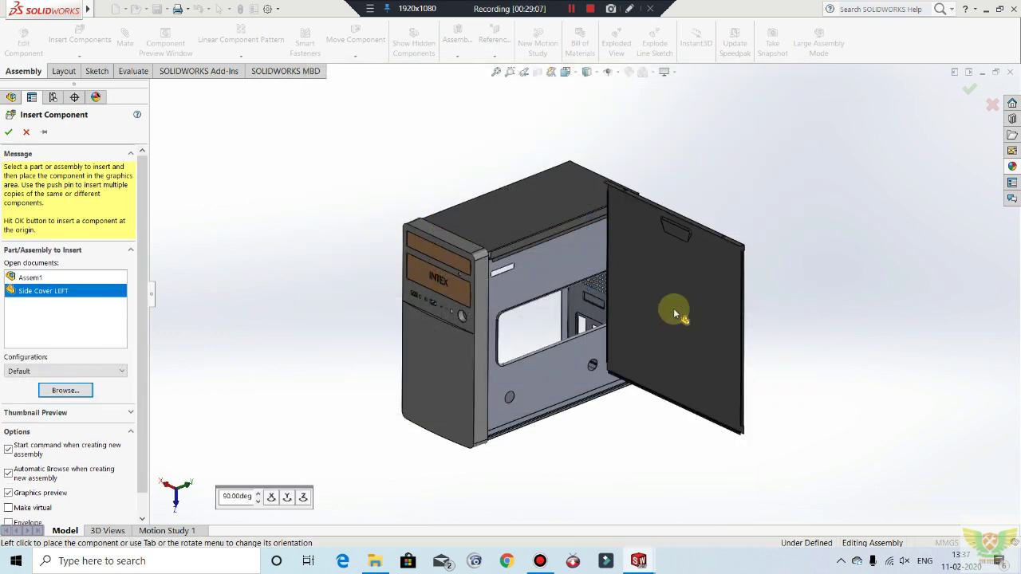
{"action": "left_click", "coordinate": [727, 320]}
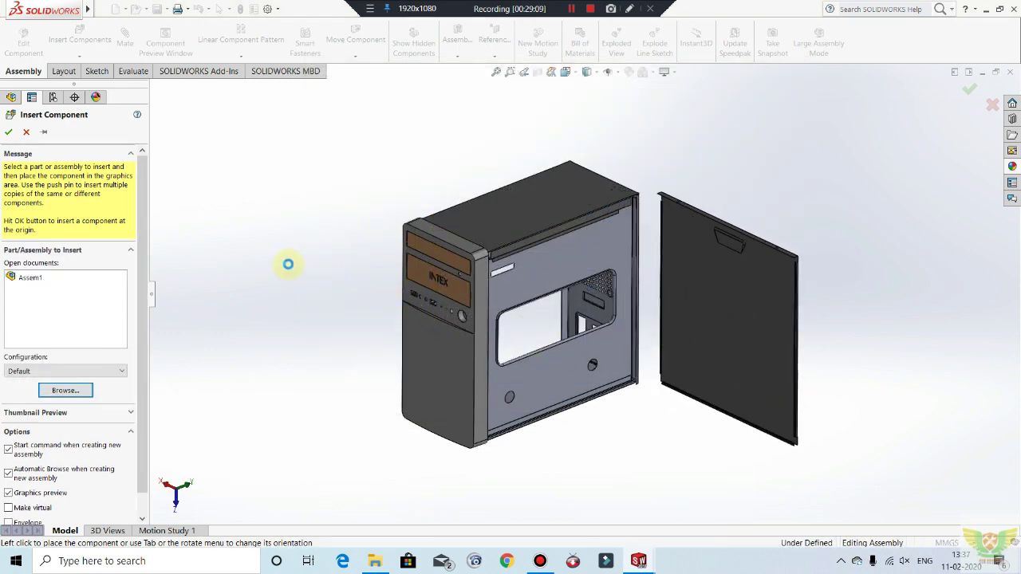
Step: Collapse the bottom cover's entries in the feature tree and locate the Side Cover LEFT component there
{"action": "scroll", "coordinate": [64, 264], "scroll_direction": "down", "scroll_amount": 3}
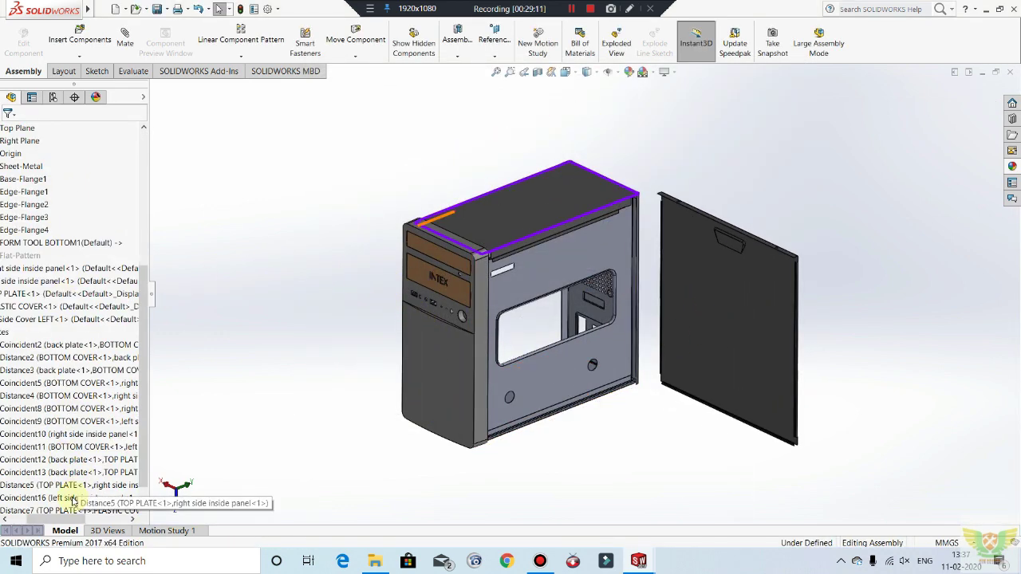
{"action": "left_click_drag", "start_coordinate": [61, 519], "coordinate": [32, 519]}
{"action": "scroll", "coordinate": [2, 207], "scroll_direction": "up", "scroll_amount": 3}
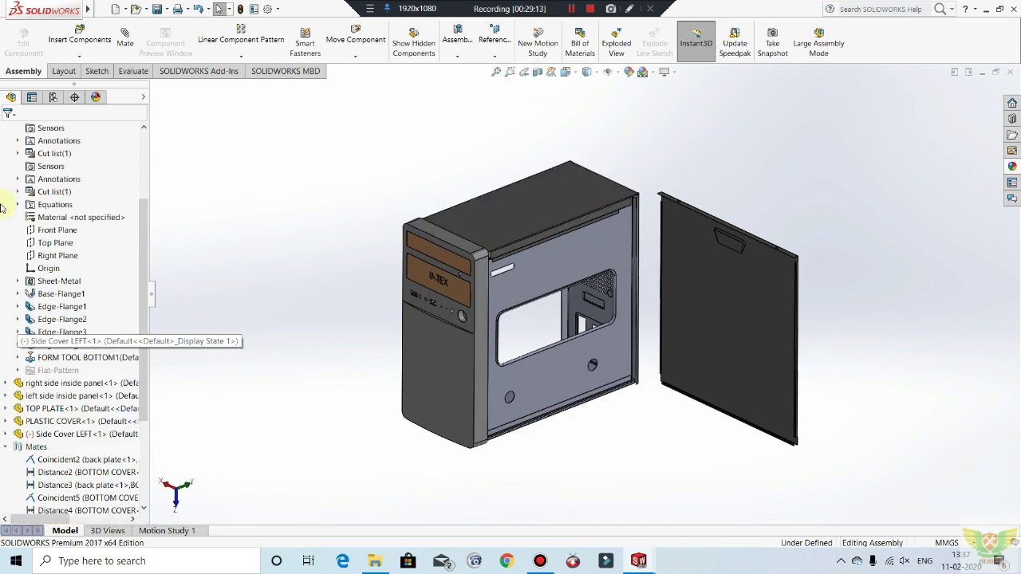
{"action": "scroll", "coordinate": [3, 215], "scroll_direction": "up", "scroll_amount": 3}
{"action": "left_click", "coordinate": [6, 243]}
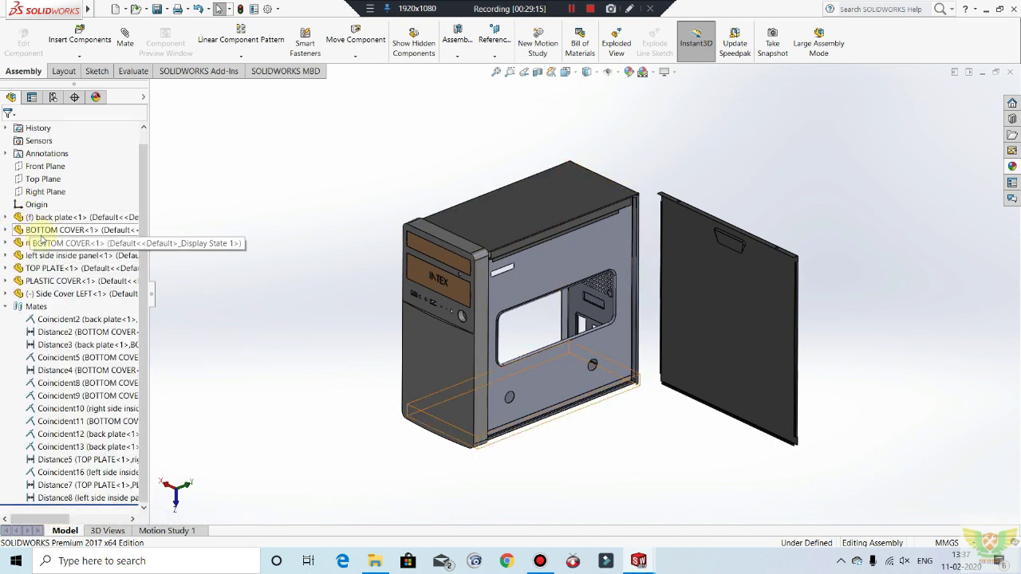
{"action": "left_click", "coordinate": [64, 293]}
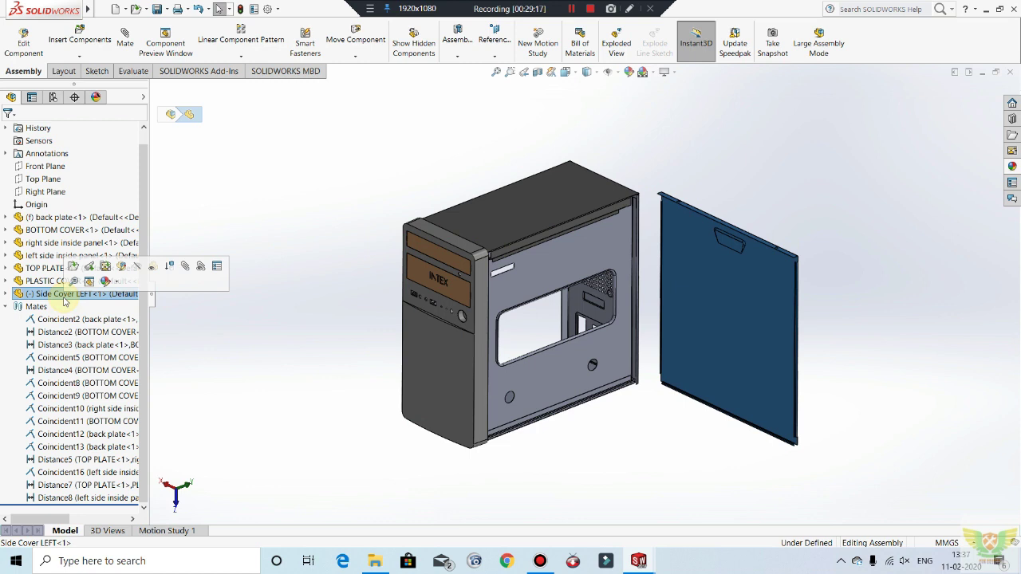
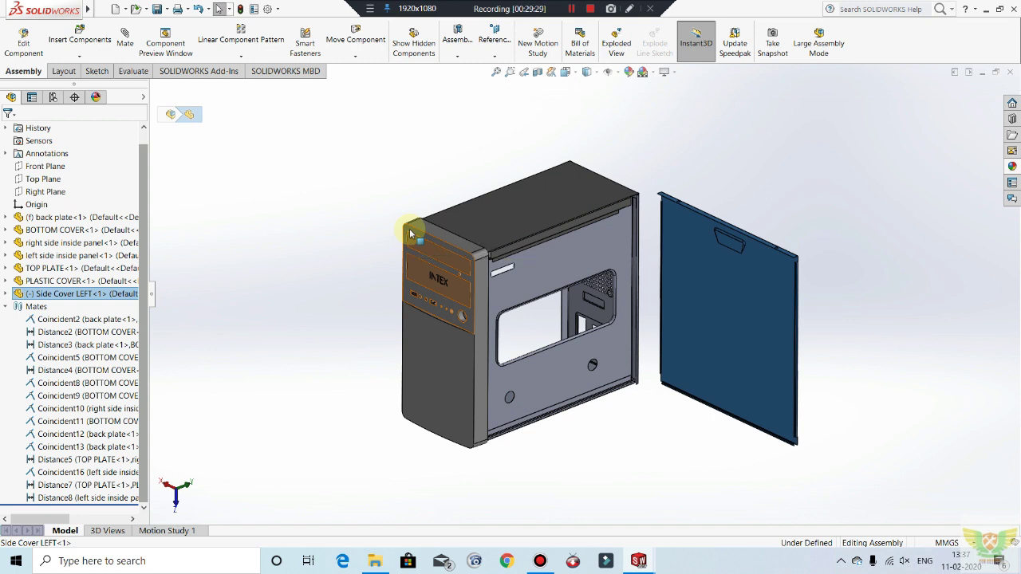
Step: Add a coincident mate between the Side Cover LEFT's rear screw-hole flange face and the back plate's outer face
{"action": "left_click", "coordinate": [794, 157]}
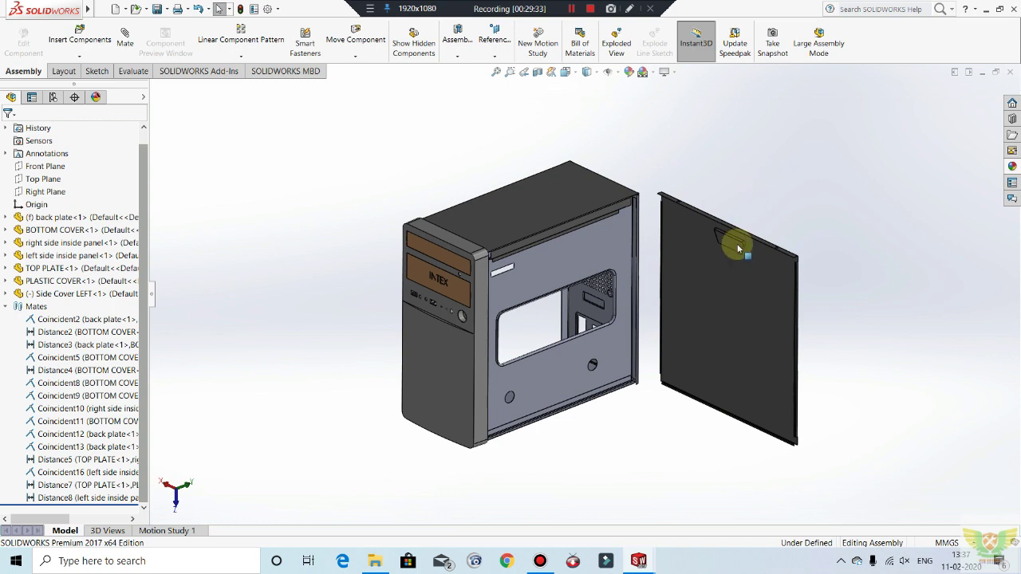
{"action": "middle_click_drag", "start_coordinate": [734, 227], "coordinate": [647, 271]}
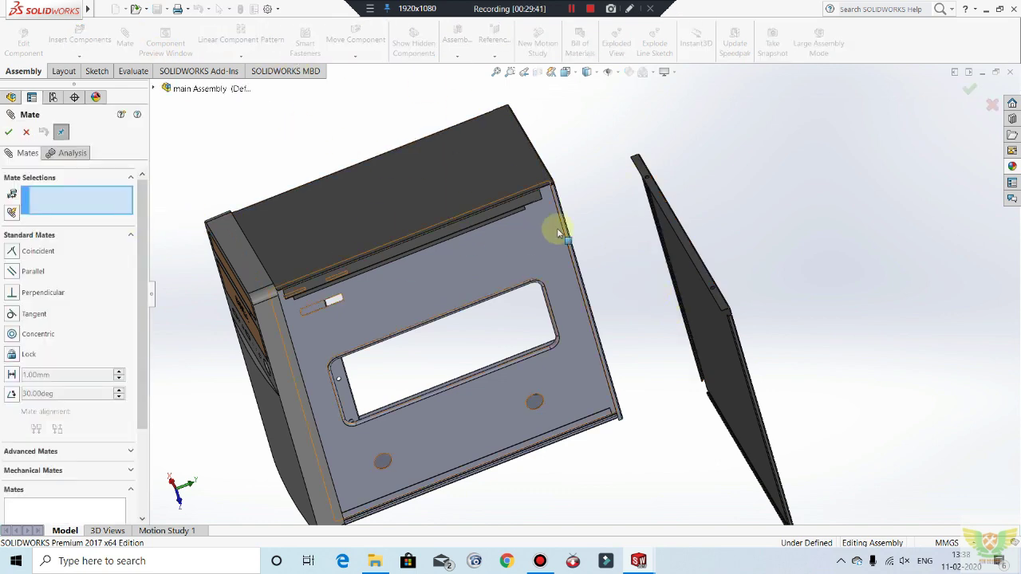
{"action": "middle_click_drag", "start_coordinate": [563, 232], "coordinate": [597, 84]}
{"action": "scroll", "coordinate": [694, 233], "scroll_direction": "down", "scroll_amount": 4}
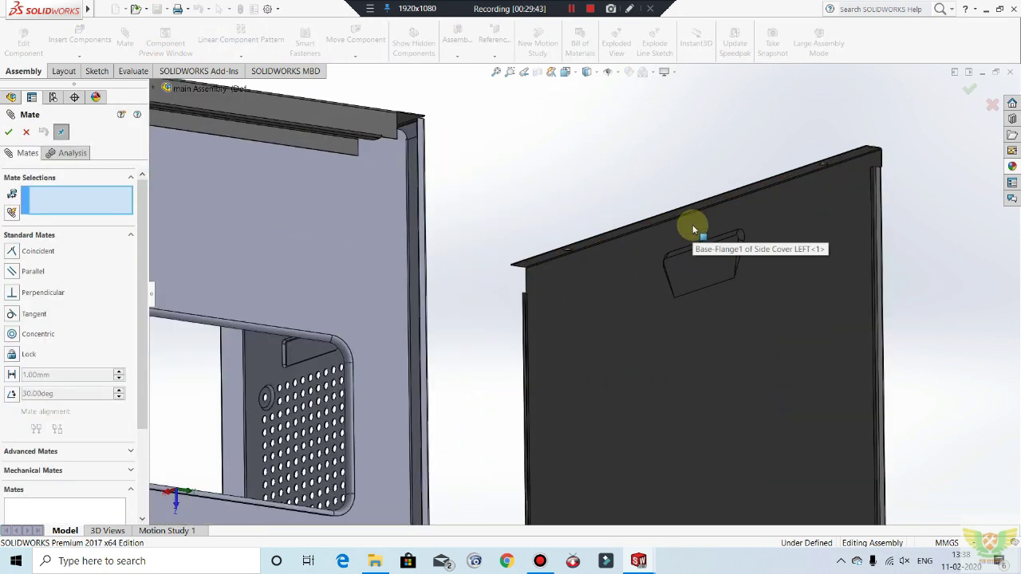
{"action": "scroll", "coordinate": [693, 229], "scroll_direction": "down", "scroll_amount": 3}
{"action": "left_click", "coordinate": [694, 205]}
{"action": "scroll", "coordinate": [617, 224], "scroll_direction": "up", "scroll_amount": 3}
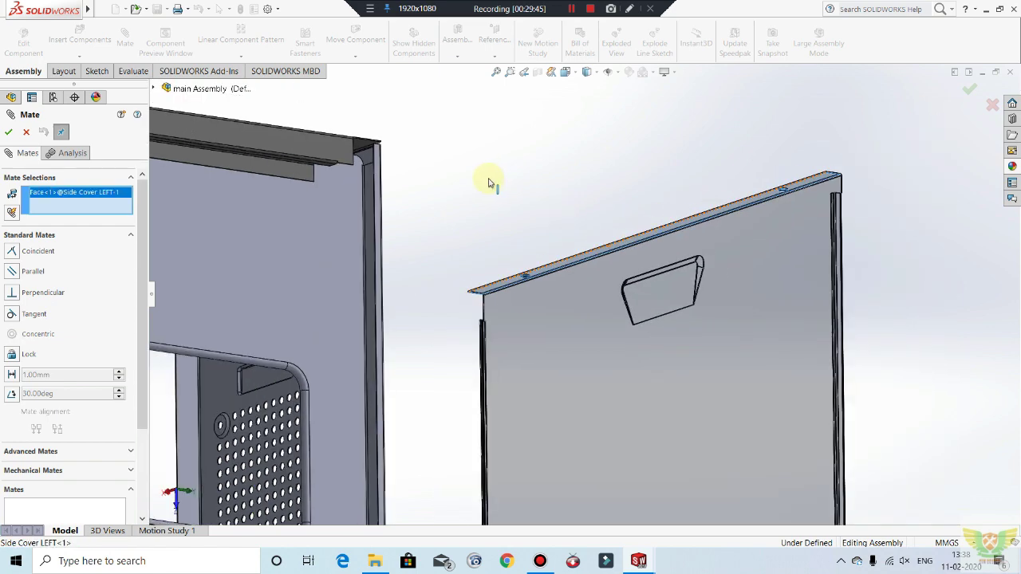
{"action": "scroll", "coordinate": [482, 188], "scroll_direction": "up", "scroll_amount": 4}
{"action": "middle_click_drag", "start_coordinate": [474, 193], "coordinate": [524, 245]}
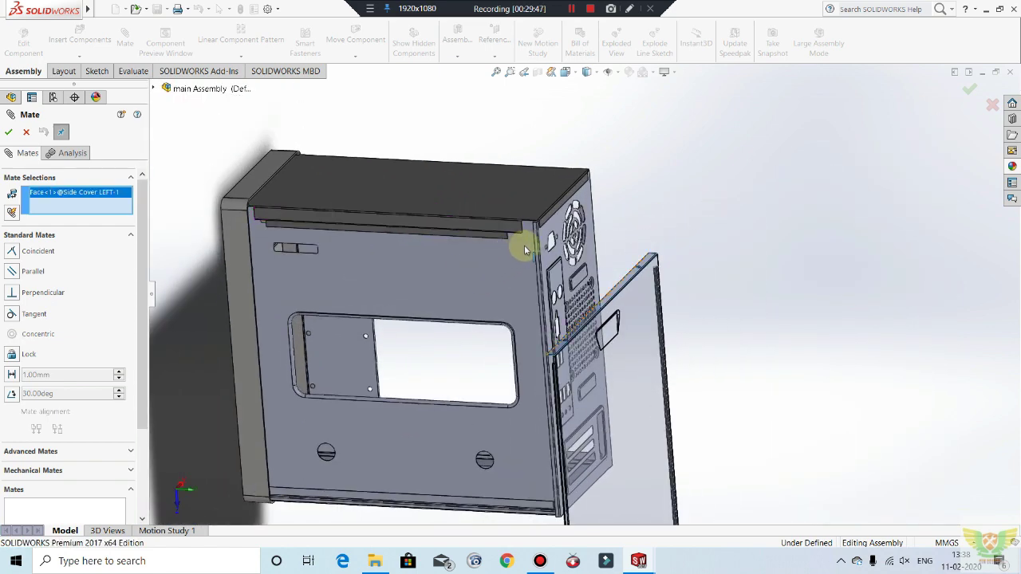
{"action": "scroll", "coordinate": [558, 241], "scroll_direction": "down", "scroll_amount": 5}
{"action": "left_click", "coordinate": [568, 246]}
{"action": "scroll", "coordinate": [574, 317], "scroll_direction": "down", "scroll_amount": 3}
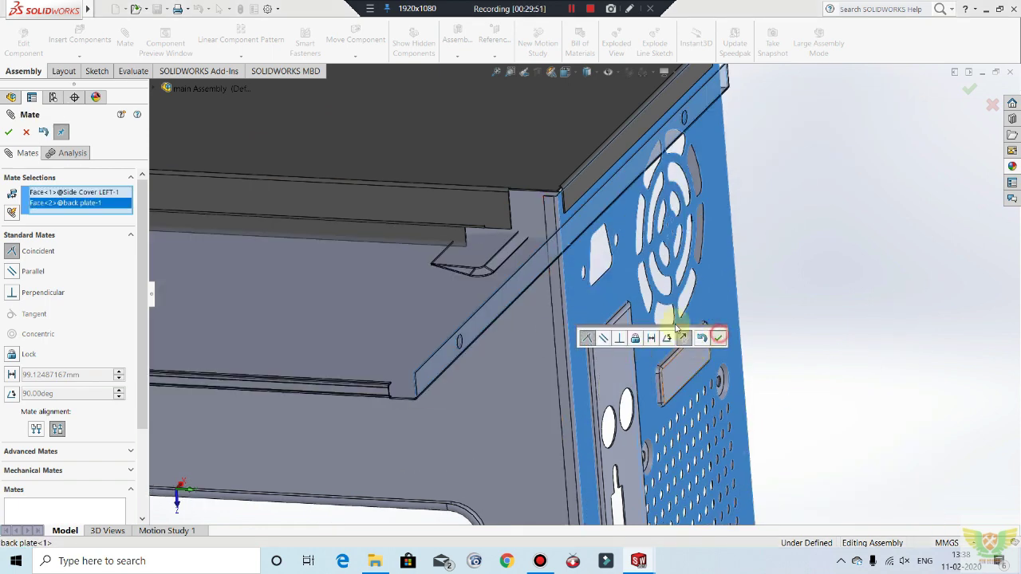
{"action": "left_click", "coordinate": [718, 337]}
{"action": "scroll", "coordinate": [667, 291], "scroll_direction": "up", "scroll_amount": 6}
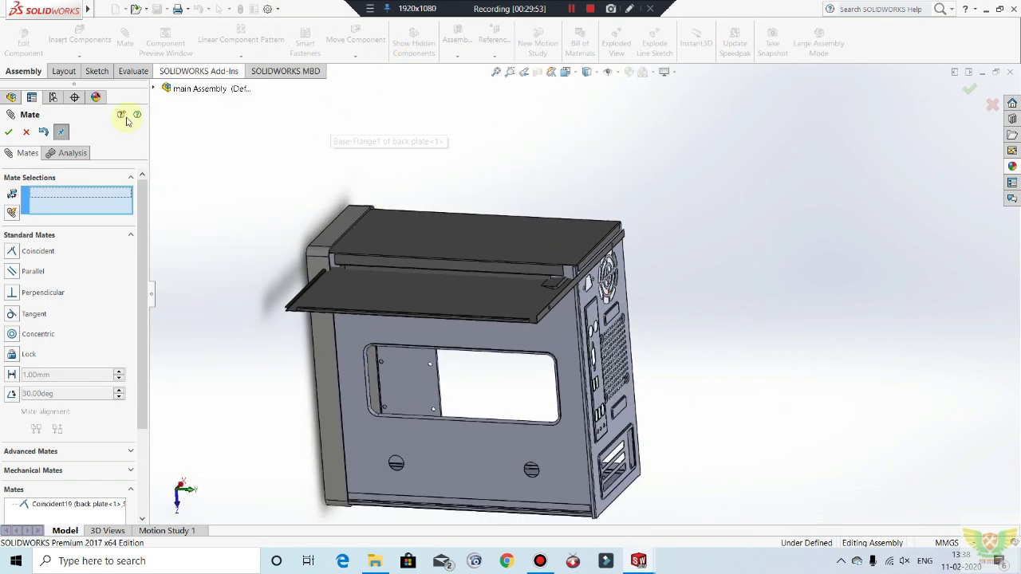
Step: Rotate the Side Cover LEFT freely from its tilted position until it stands upright alongside the case's open side
{"action": "left_click", "coordinate": [355, 57]}
{"action": "left_click", "coordinate": [369, 84]}
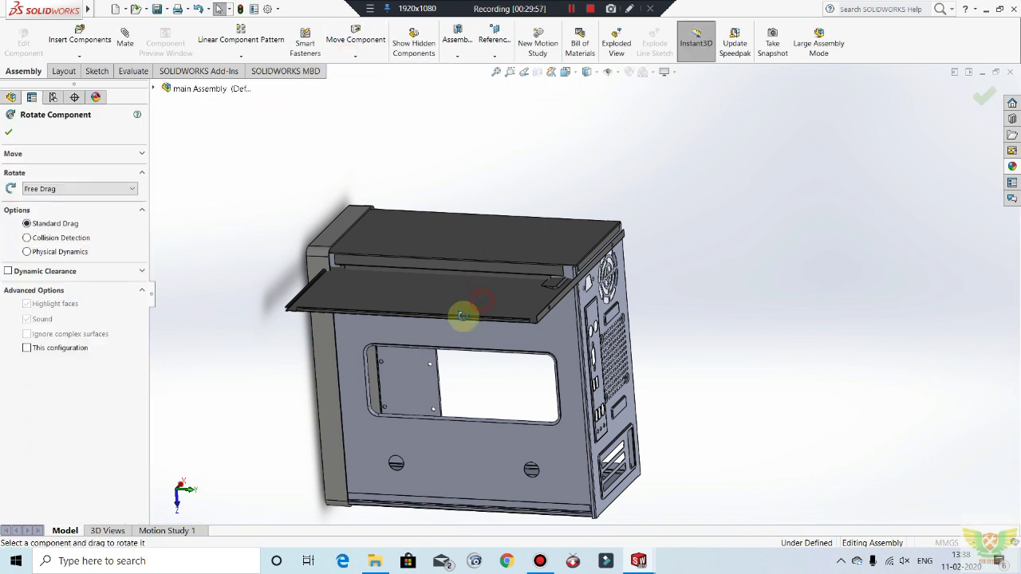
{"action": "left_click_drag", "start_coordinate": [468, 314], "coordinate": [287, 160]}
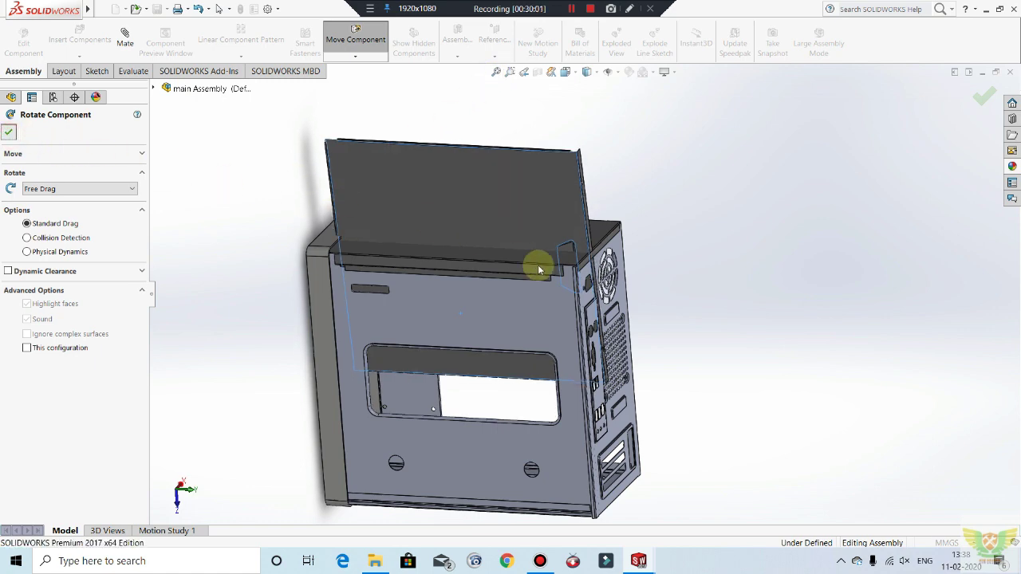
{"action": "key", "text": "Escape"}
Step: Add a coincident mate between the Side Cover LEFT's narrow top flange face and the top plate's narrow horizontal flange face
{"action": "middle_click_drag", "start_coordinate": [653, 202], "coordinate": [455, 312]}
{"action": "scroll", "coordinate": [460, 281], "scroll_direction": "down", "scroll_amount": 2}
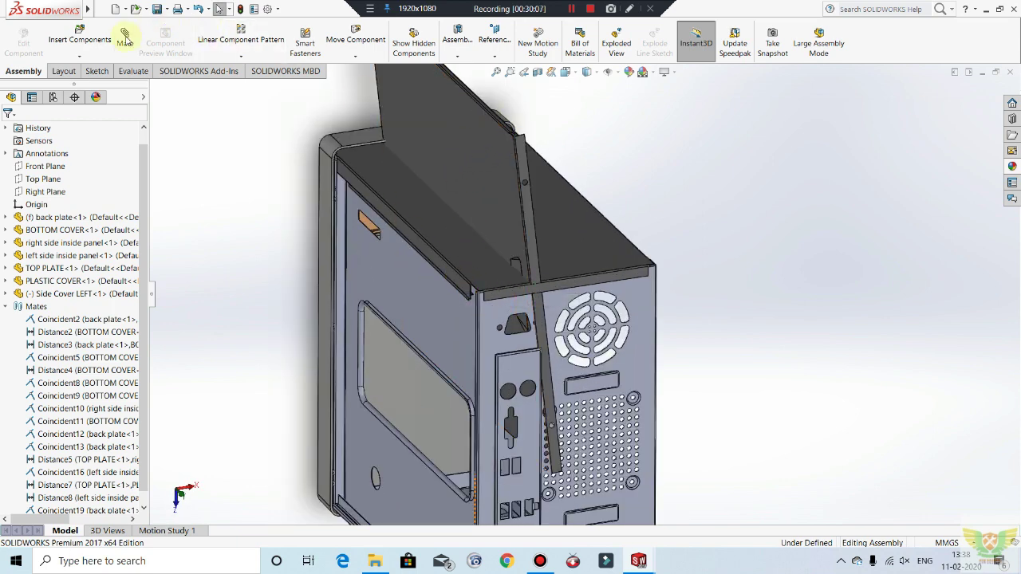
{"action": "scroll", "coordinate": [524, 132], "scroll_direction": "down", "scroll_amount": 6}
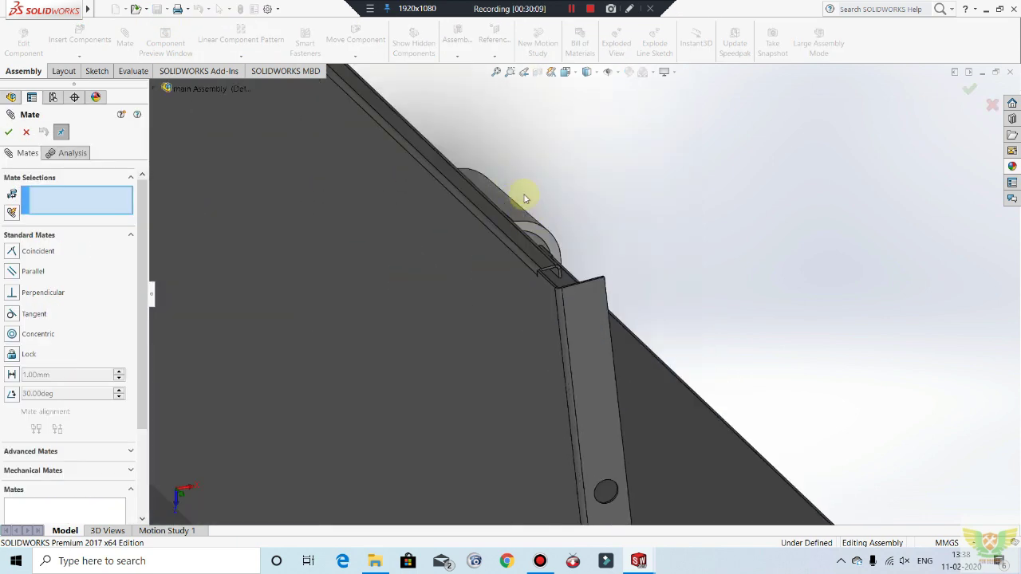
{"action": "left_click", "coordinate": [549, 279]}
{"action": "scroll", "coordinate": [537, 316], "scroll_direction": "up", "scroll_amount": 8}
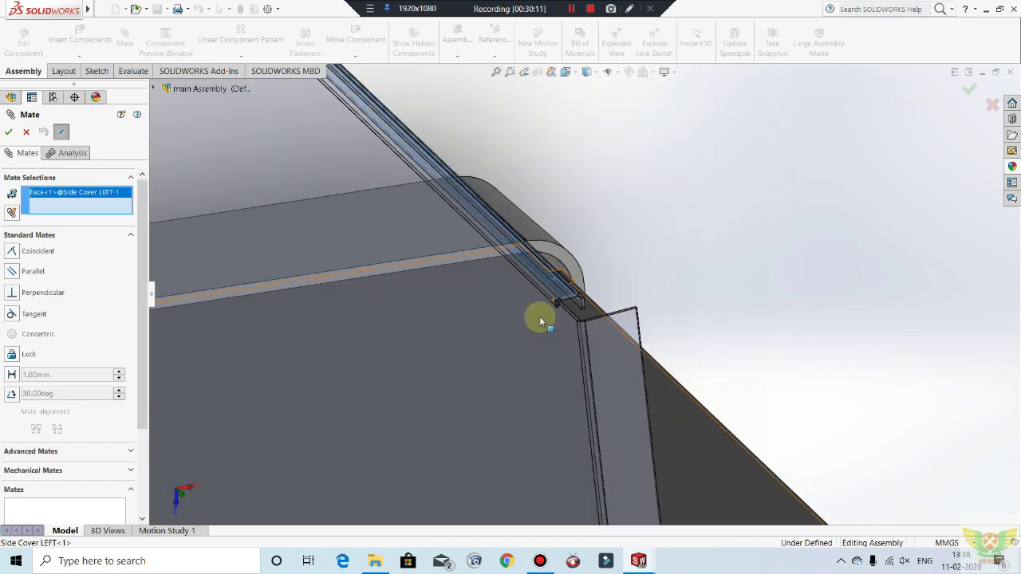
{"action": "middle_click_drag", "start_coordinate": [444, 290], "coordinate": [465, 204]}
{"action": "scroll", "coordinate": [503, 290], "scroll_direction": "down", "scroll_amount": 5}
{"action": "left_click", "coordinate": [526, 303]}
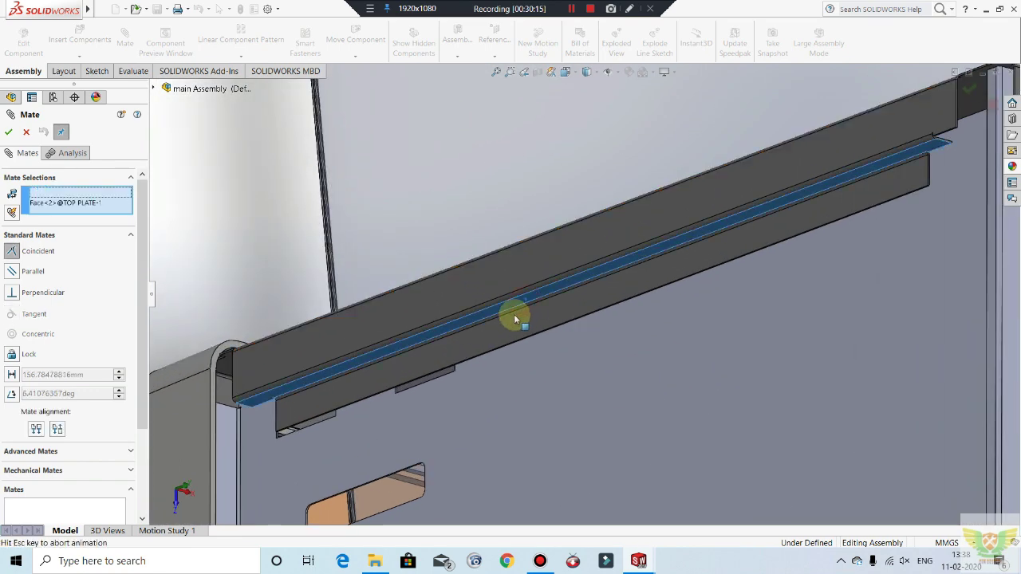
{"action": "left_click", "coordinate": [656, 336]}
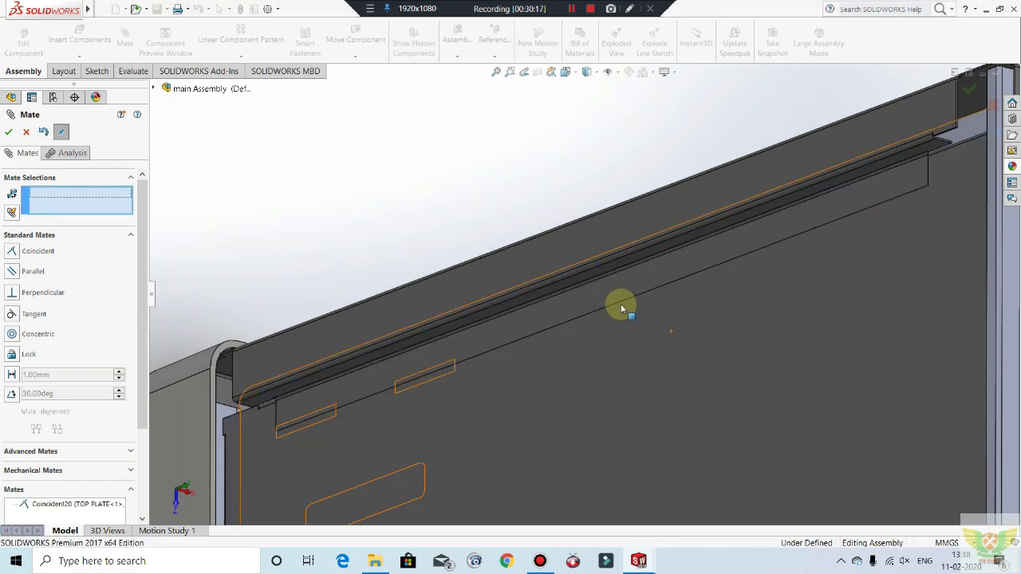
Step: Add a coincident mate between the top plate's vertical side flange and the Side Cover LEFT's large outer face
{"action": "scroll", "coordinate": [559, 274], "scroll_direction": "up", "scroll_amount": 6}
{"action": "middle_click_drag", "start_coordinate": [701, 312], "coordinate": [698, 281]}
{"action": "left_click", "coordinate": [702, 237]}
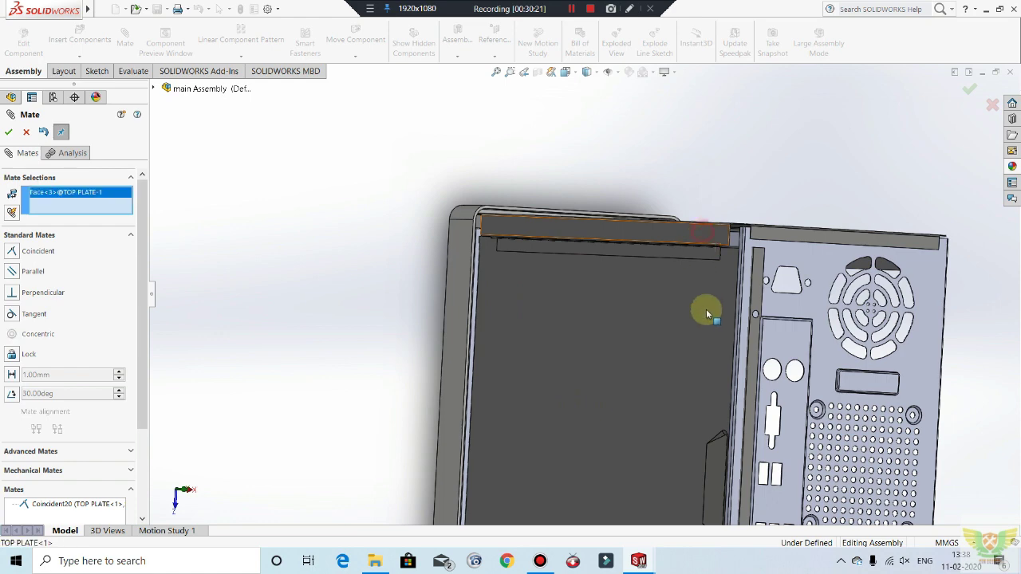
{"action": "left_click", "coordinate": [563, 280]}
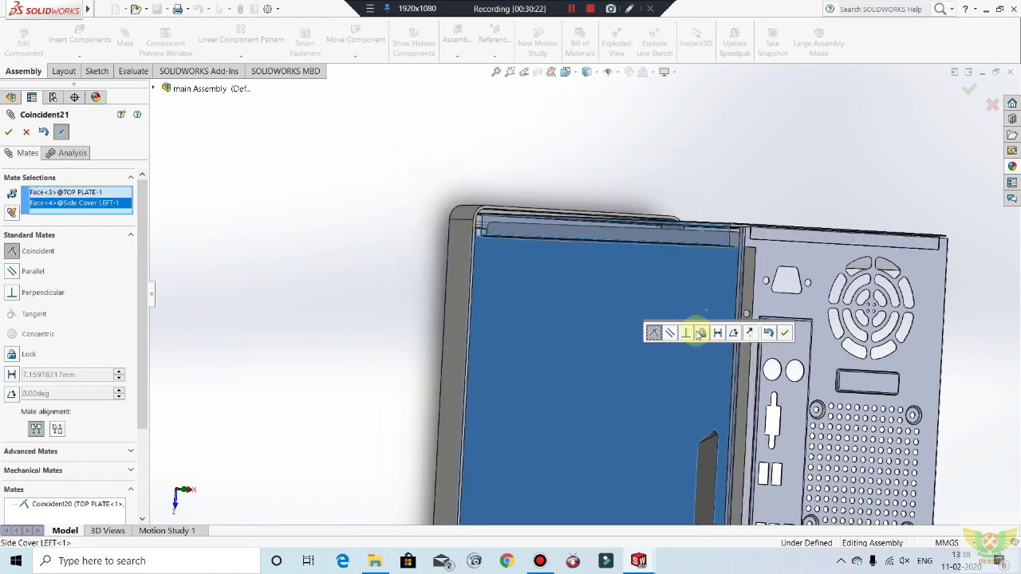
{"action": "left_click", "coordinate": [784, 333]}
Step: Examine how the side cover meets the top and back plates at the rear corners, and leave the Mate command
{"action": "scroll", "coordinate": [702, 296], "scroll_direction": "down", "scroll_amount": 5}
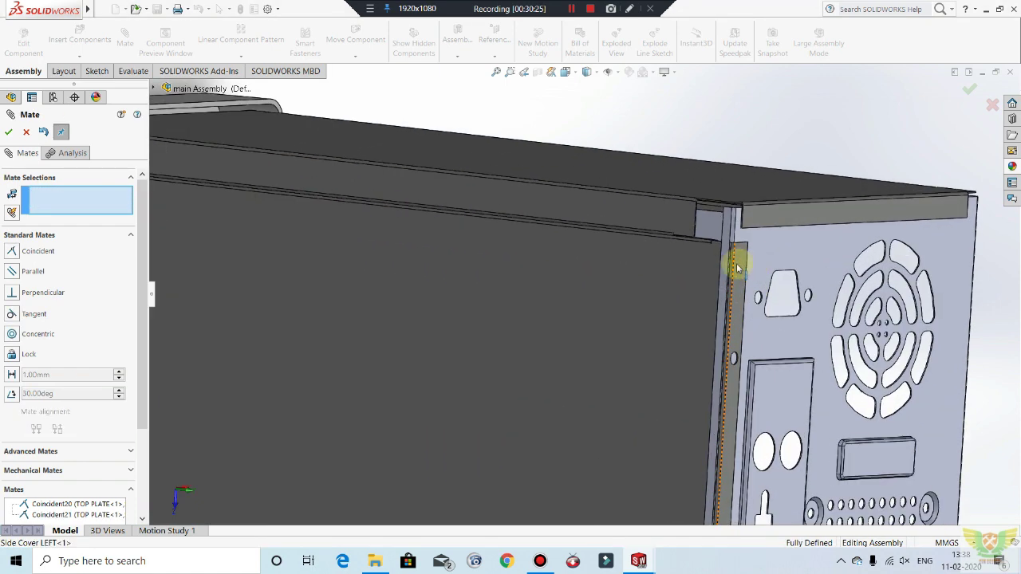
{"action": "scroll", "coordinate": [737, 268], "scroll_direction": "down", "scroll_amount": 2}
{"action": "middle_click_drag", "start_coordinate": [726, 259], "coordinate": [686, 257]}
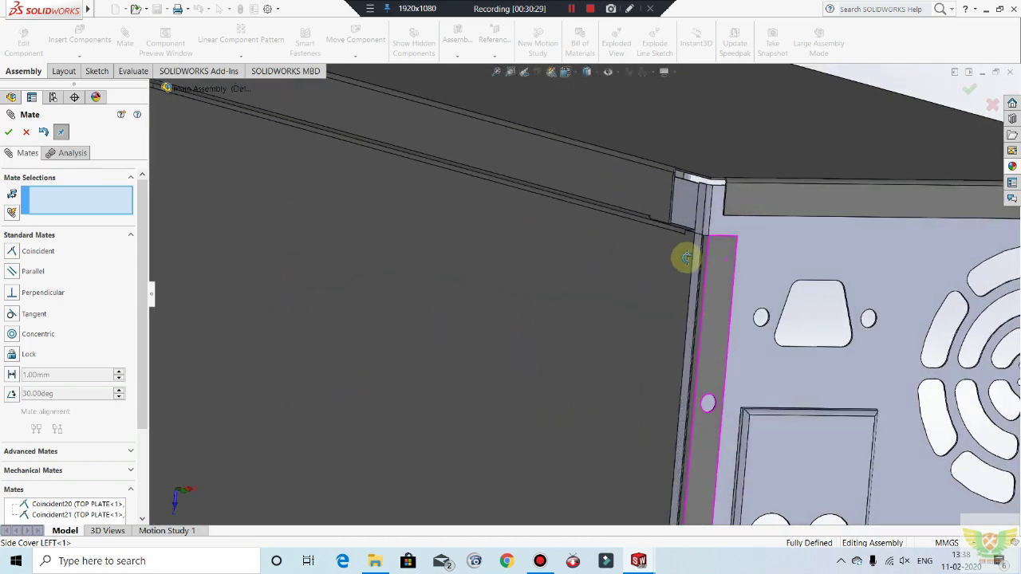
{"action": "scroll", "coordinate": [655, 256], "scroll_direction": "up", "scroll_amount": 10}
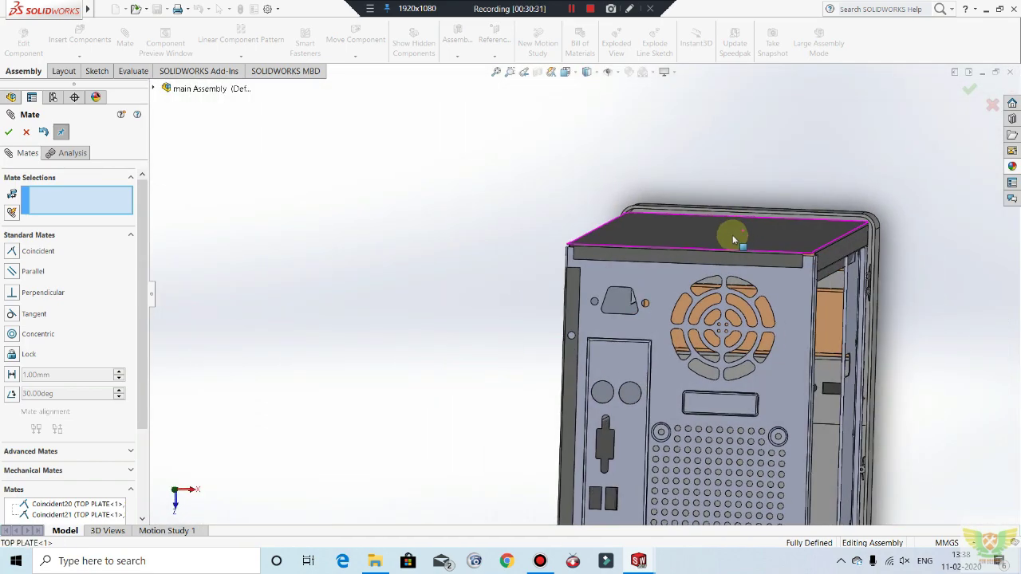
{"action": "scroll", "coordinate": [732, 235], "scroll_direction": "down", "scroll_amount": 6}
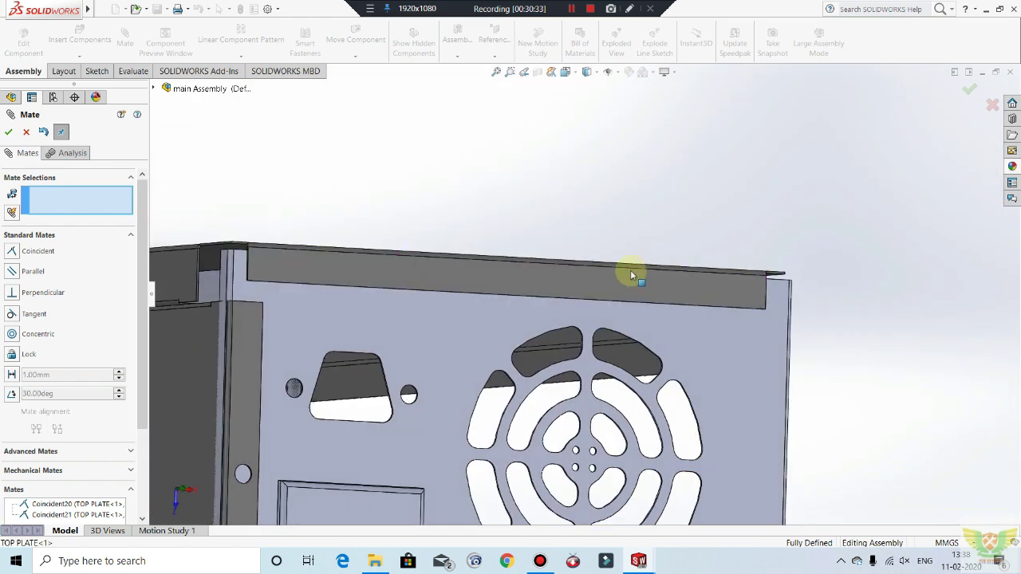
{"action": "scroll", "coordinate": [630, 275], "scroll_direction": "up", "scroll_amount": 4}
{"action": "scroll", "coordinate": [571, 246], "scroll_direction": "down", "scroll_amount": 2}
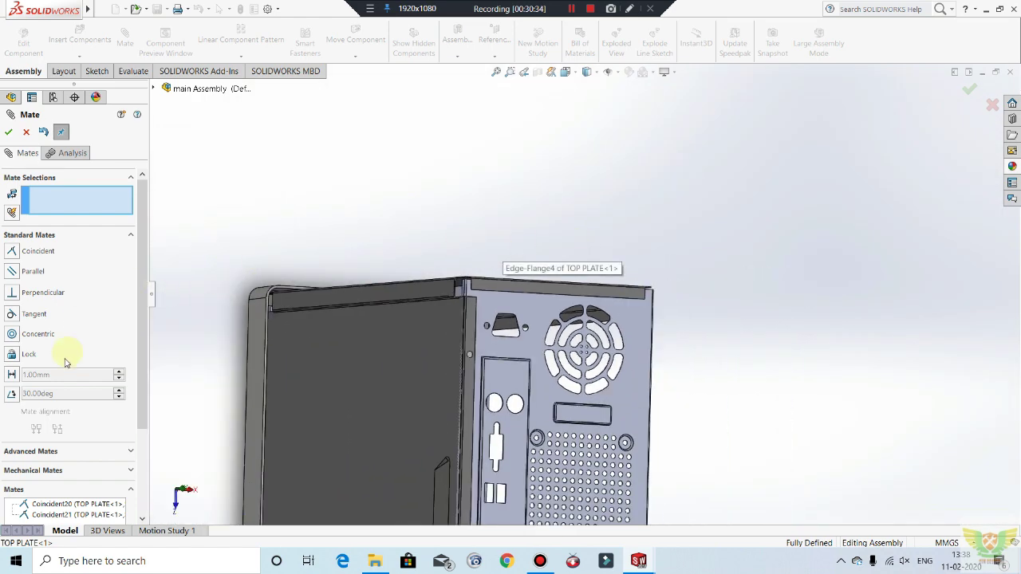
{"action": "left_click", "coordinate": [28, 133]}
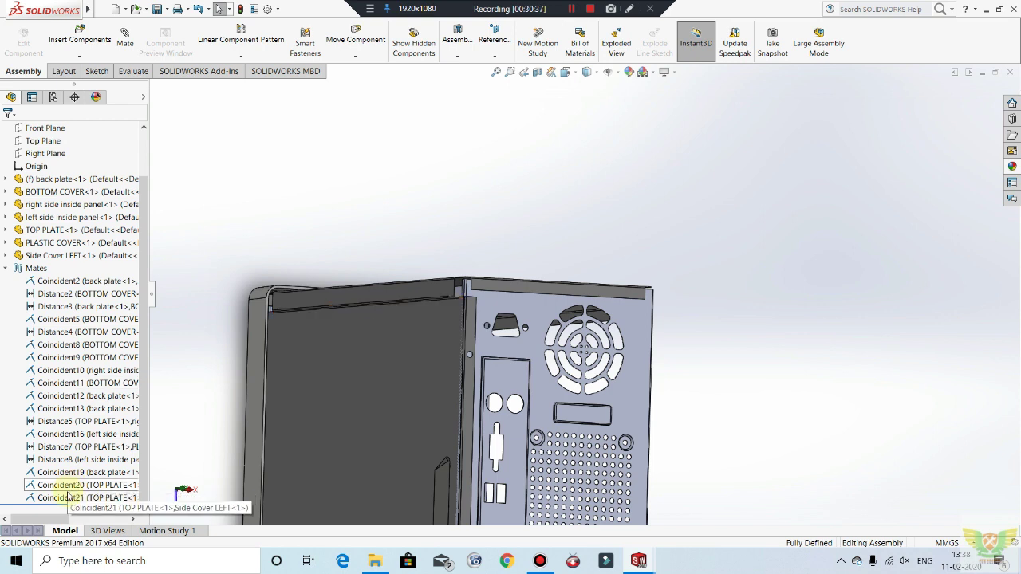
Step: Change the coincident mate between the top plate's side flange and the side cover's outer face to a 2 mm distance mate
{"action": "left_click", "coordinate": [69, 497]}
{"action": "left_click", "coordinate": [353, 315]}
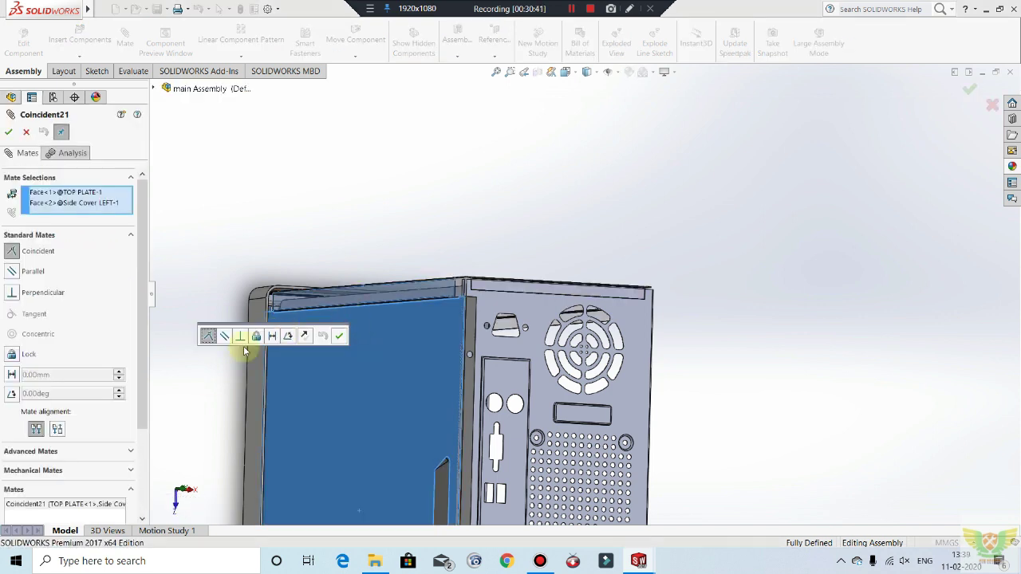
{"action": "left_click", "coordinate": [14, 375]}
{"action": "type", "text": "2"}
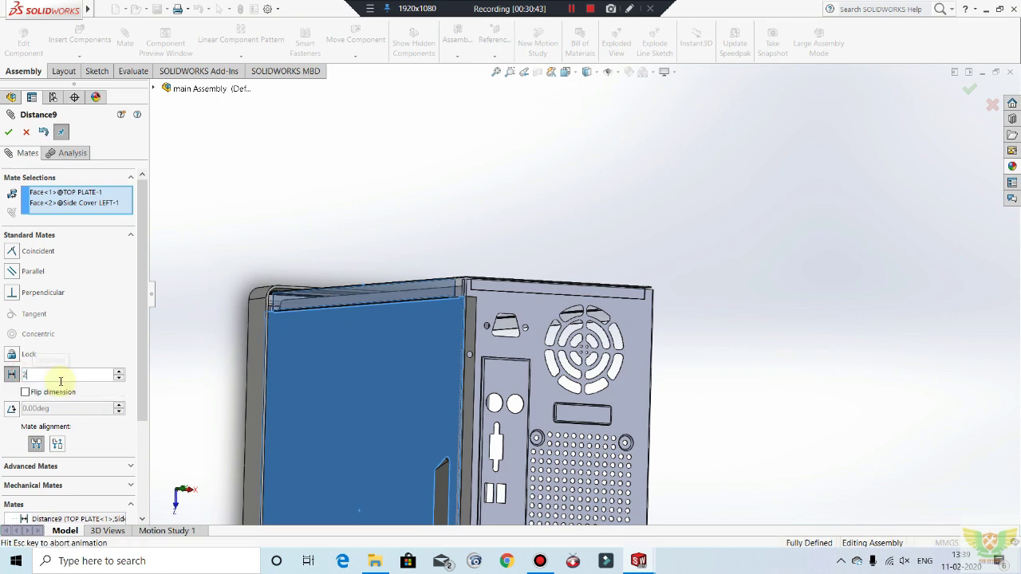
{"action": "left_click", "coordinate": [8, 132]}
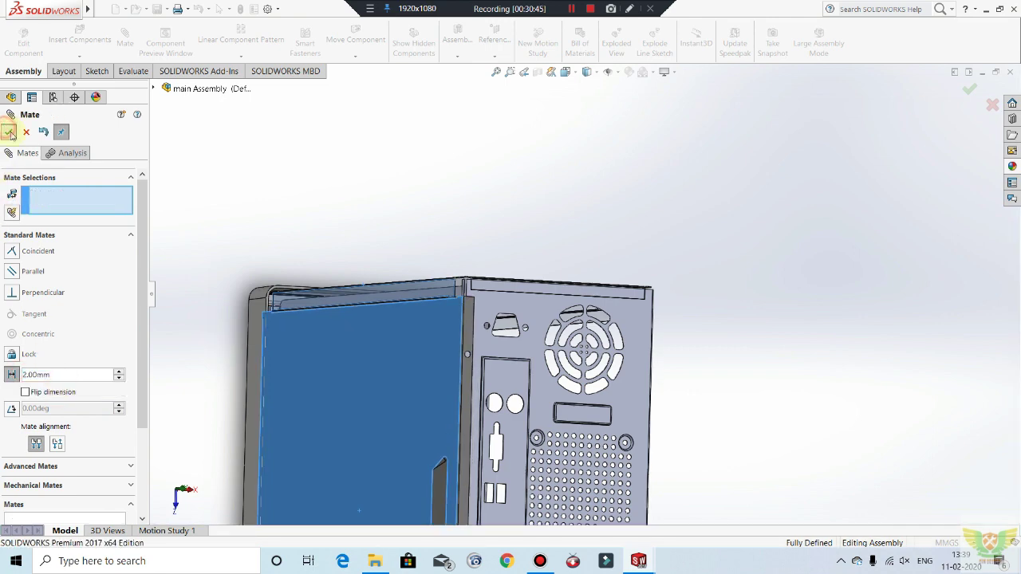
Step: Examine the side cover's fit along the top plate, at the rear corner and against the front plastic cover, closing the Mate command
{"action": "scroll", "coordinate": [364, 223], "scroll_direction": "down", "scroll_amount": 1}
{"action": "scroll", "coordinate": [423, 359], "scroll_direction": "down", "scroll_amount": 3}
{"action": "scroll", "coordinate": [470, 314], "scroll_direction": "down", "scroll_amount": 3}
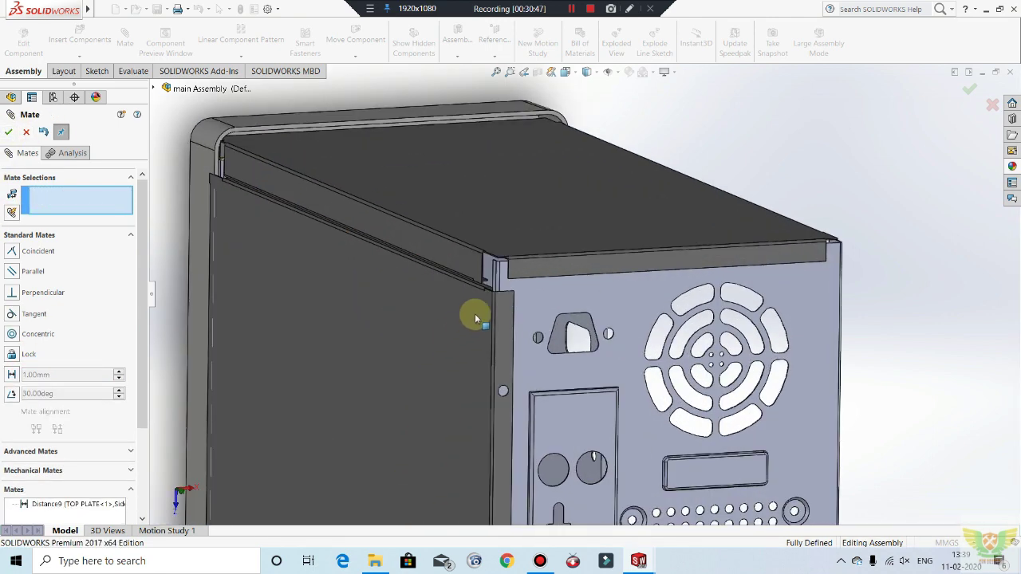
{"action": "scroll", "coordinate": [465, 306], "scroll_direction": "down", "scroll_amount": 2}
{"action": "mouse_move", "coordinate": [466, 306]}
{"action": "middle_mouse_down"}
{"action": "mouse_move", "coordinate": [452, 284]}
{"action": "mouse_move", "coordinate": [466, 298]}
{"action": "middle_mouse_up"}
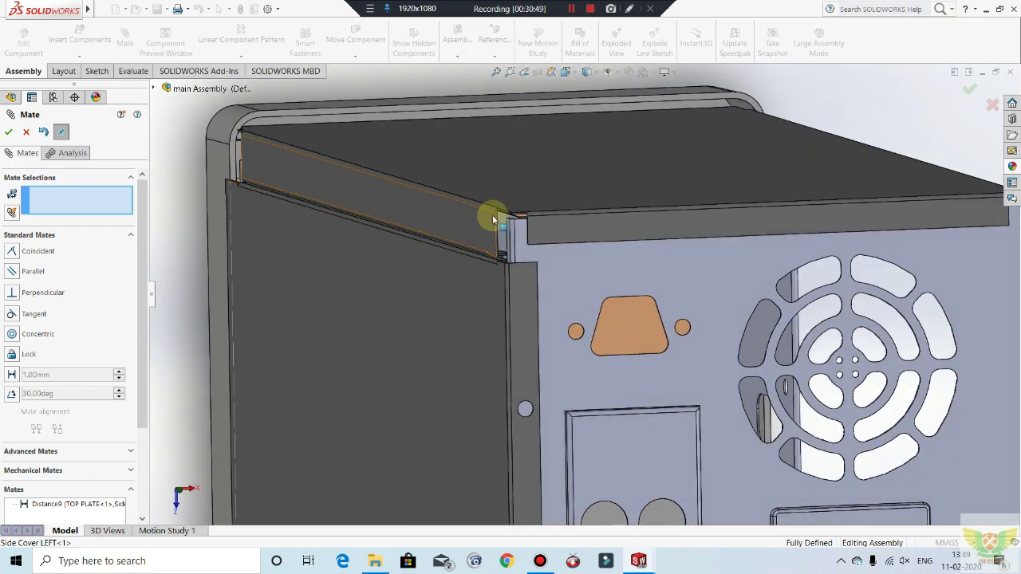
{"action": "scroll", "coordinate": [464, 205], "scroll_direction": "down", "scroll_amount": 3}
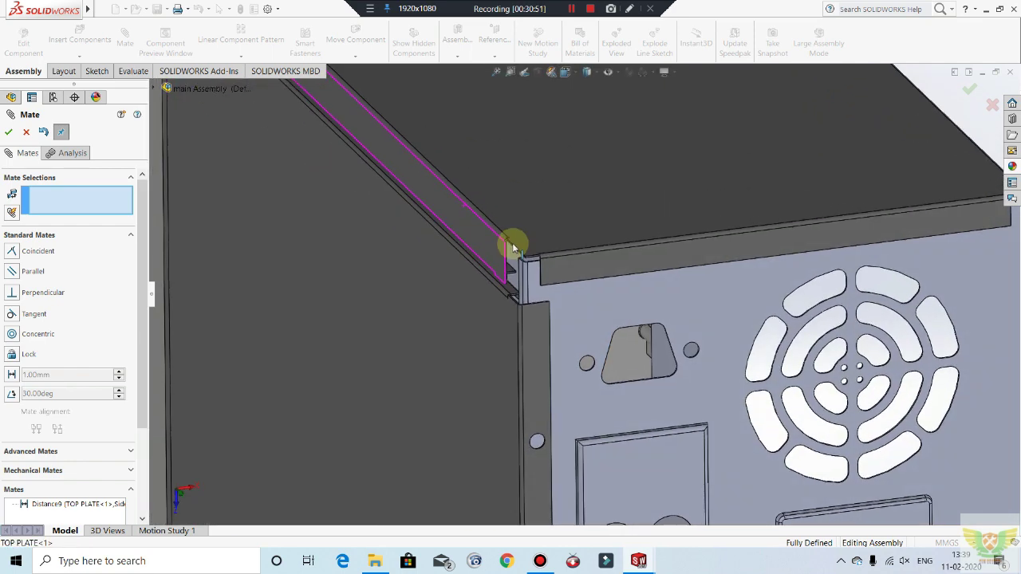
{"action": "scroll", "coordinate": [524, 218], "scroll_direction": "up", "scroll_amount": 3}
{"action": "scroll", "coordinate": [683, 235], "scroll_direction": "down", "scroll_amount": 1}
{"action": "scroll", "coordinate": [720, 201], "scroll_direction": "down", "scroll_amount": 2}
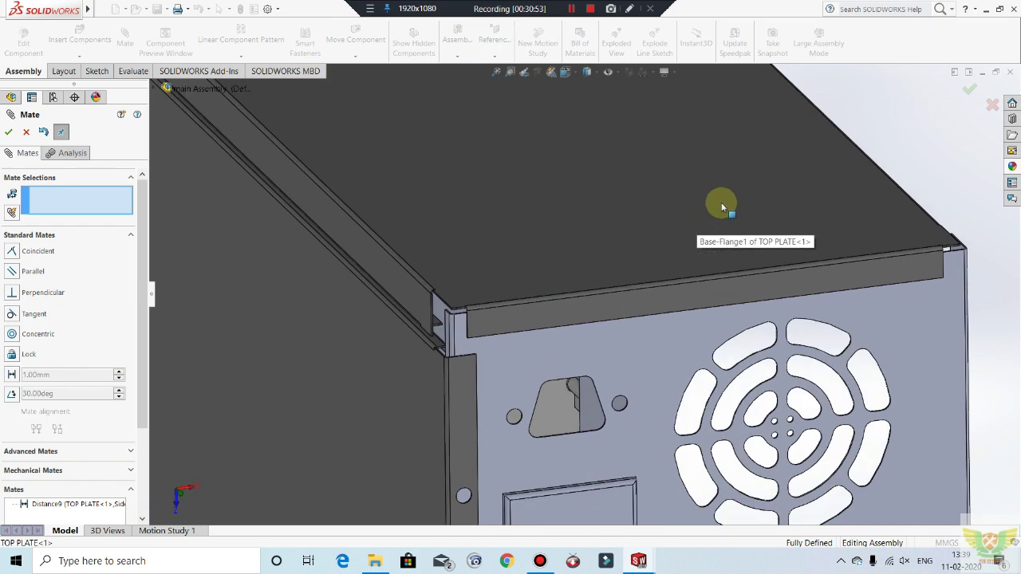
{"action": "scroll", "coordinate": [623, 201], "scroll_direction": "down", "scroll_amount": 1}
{"action": "scroll", "coordinate": [542, 219], "scroll_direction": "up", "scroll_amount": 3}
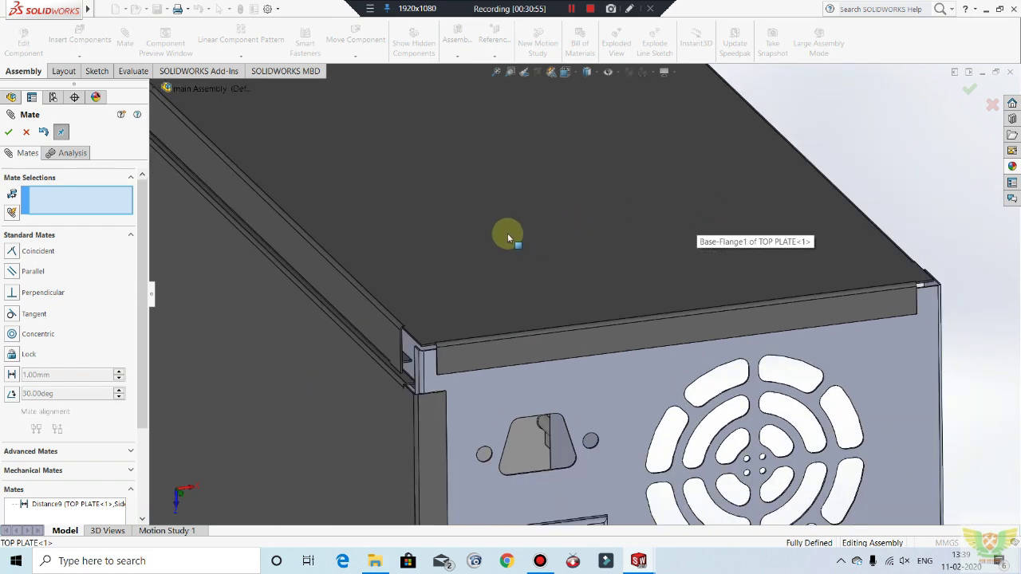
{"action": "scroll", "coordinate": [446, 249], "scroll_direction": "up", "scroll_amount": 1}
{"action": "middle_click_drag", "start_coordinate": [424, 189], "coordinate": [180, 217]}
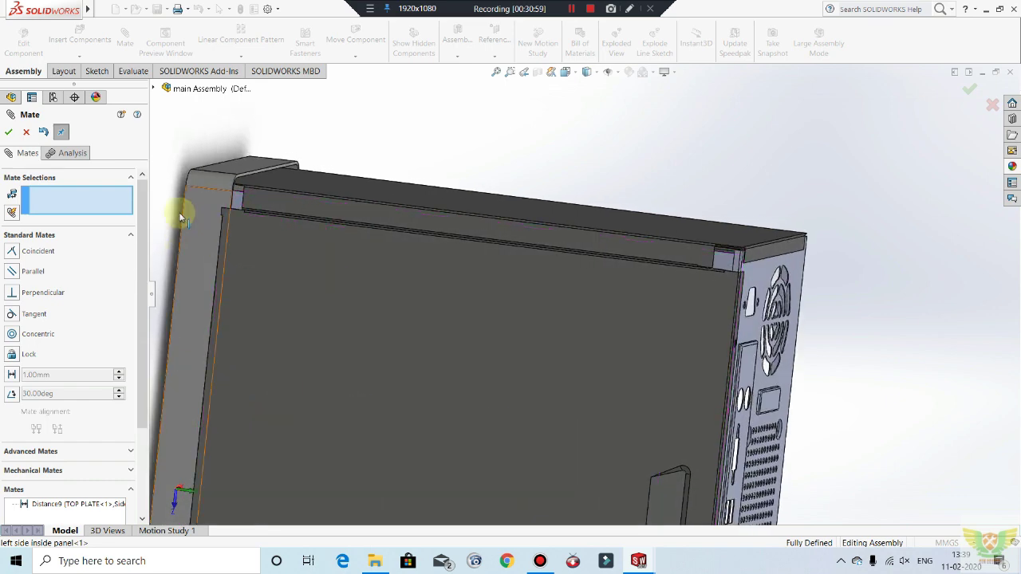
{"action": "key", "text": "Escape"}
{"action": "middle_click_drag", "start_coordinate": [295, 237], "coordinate": [271, 277]}
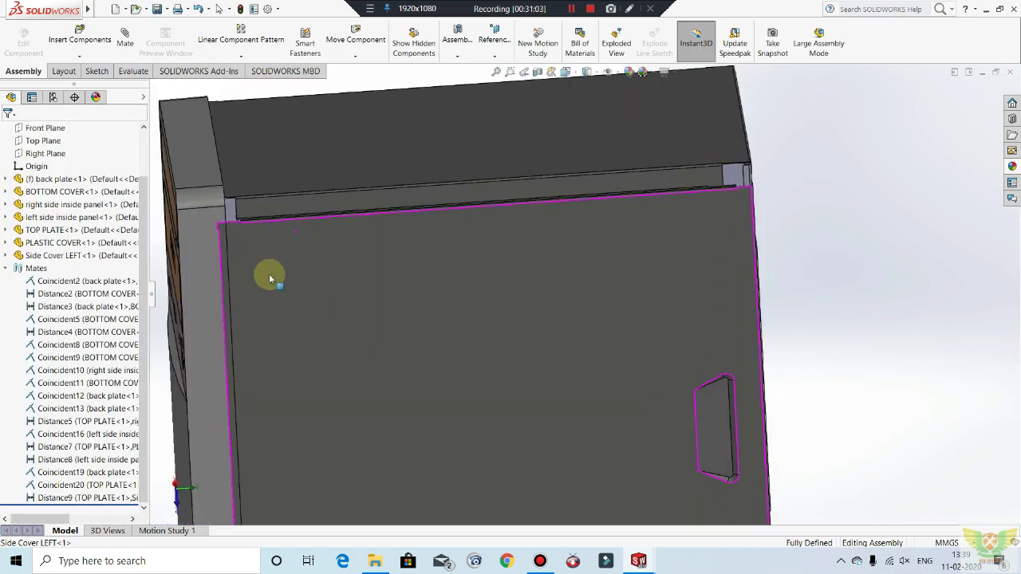
{"action": "scroll", "coordinate": [225, 238], "scroll_direction": "down", "scroll_amount": 3}
{"action": "scroll", "coordinate": [750, 255], "scroll_direction": "up", "scroll_amount": 6}
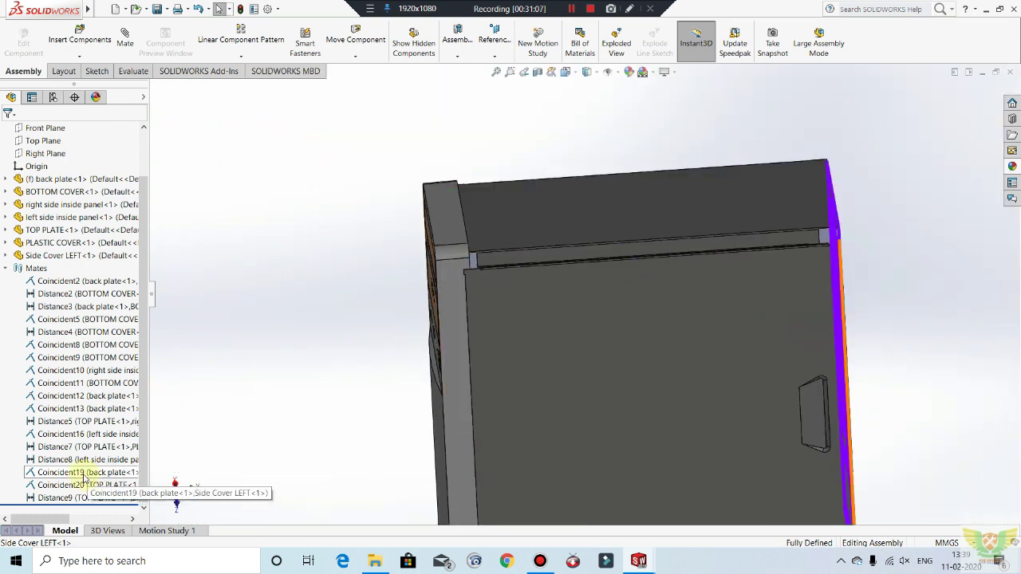
Step: Change the coincident mate between the back plate and the Side Cover LEFT to a 6 mm distance mate
{"action": "left_click", "coordinate": [83, 473]}
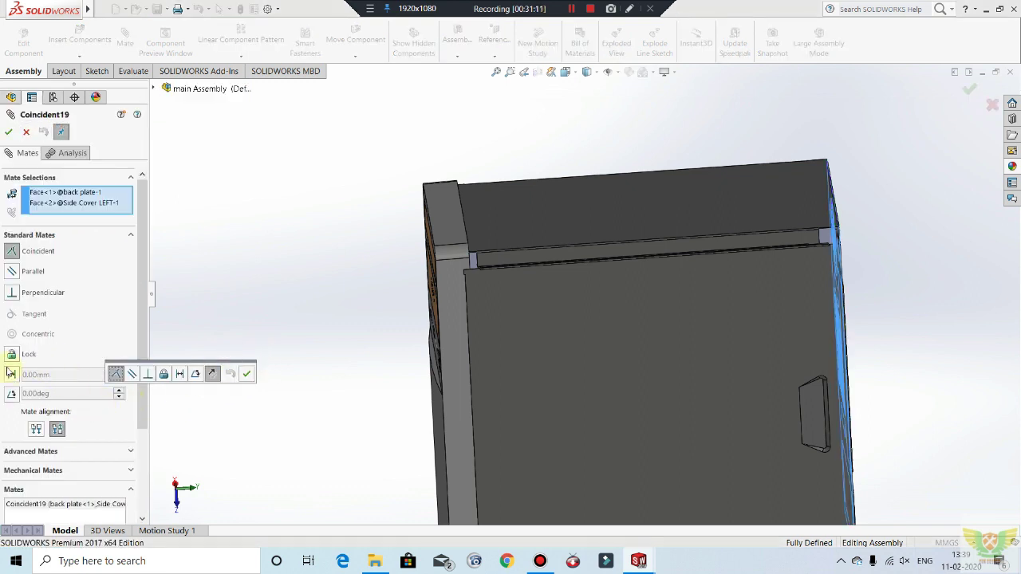
{"action": "left_click", "coordinate": [10, 373]}
{"action": "type", "text": "2"}
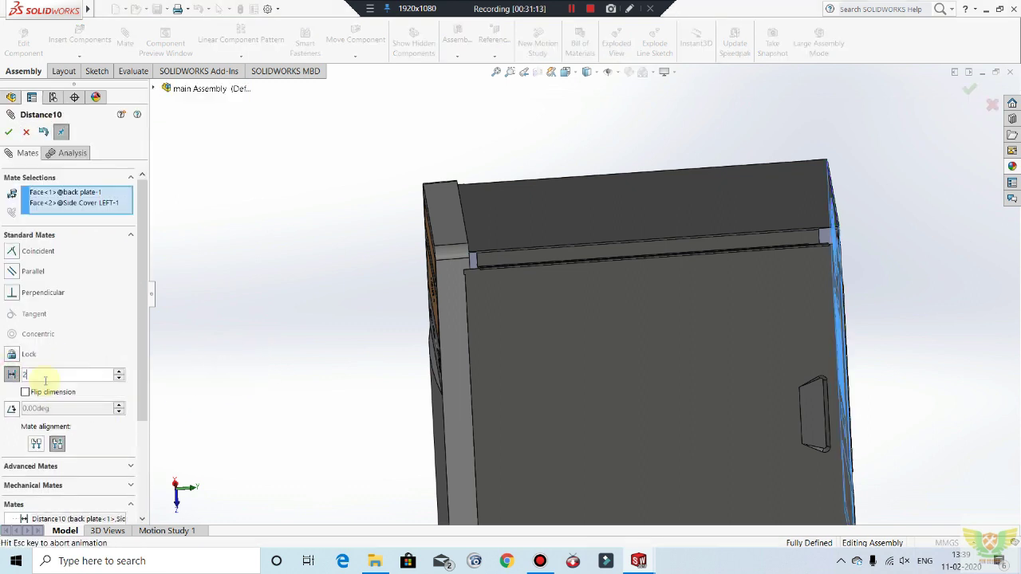
{"action": "key", "text": "Return"}
{"action": "type", "text": "5.00mm"}
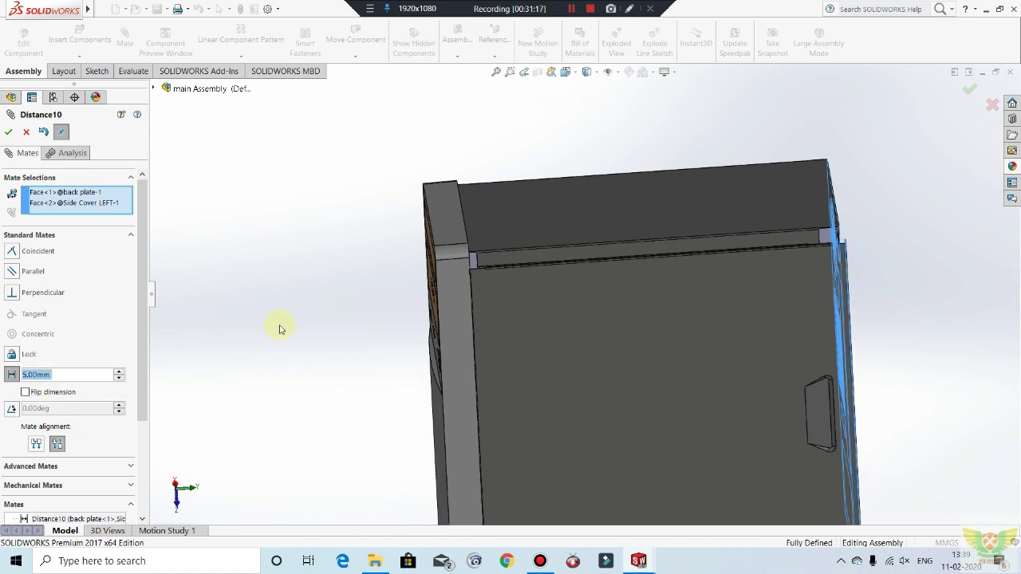
{"action": "scroll", "coordinate": [498, 271], "scroll_direction": "down", "scroll_amount": 5}
{"action": "scroll", "coordinate": [515, 252], "scroll_direction": "down", "scroll_amount": 2}
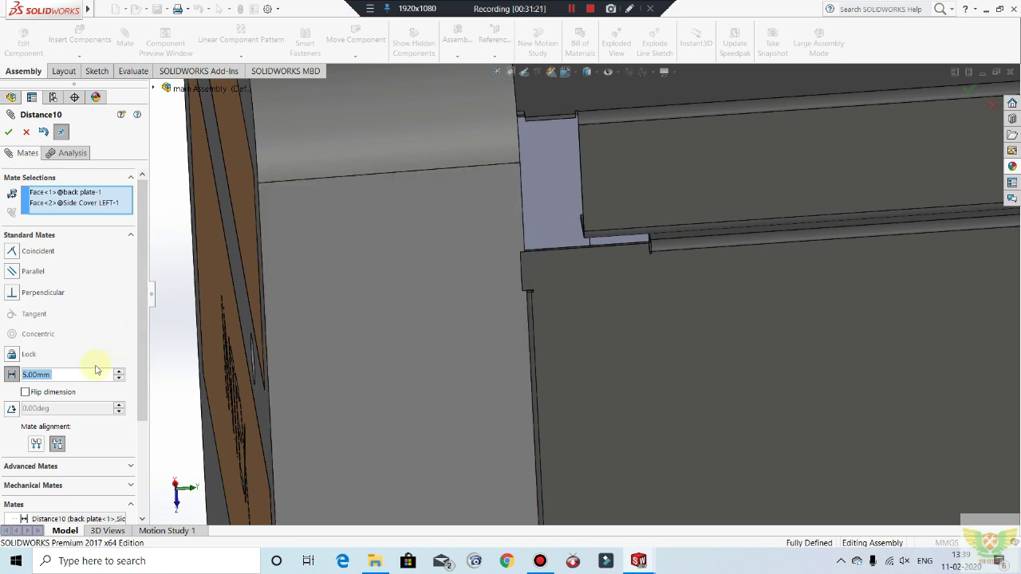
{"action": "middle_click_drag", "start_coordinate": [651, 335], "coordinate": [209, 422]}
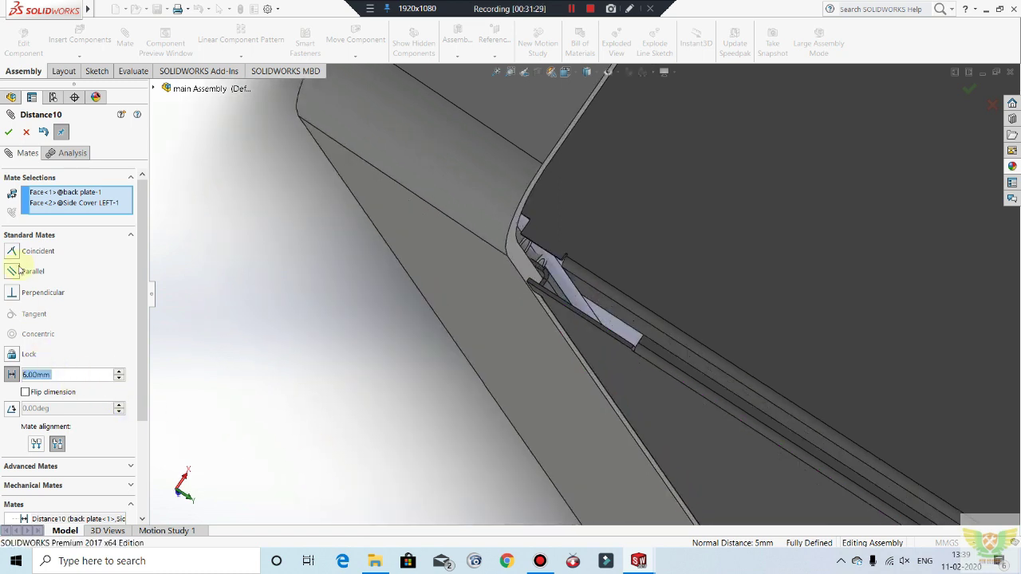
{"action": "left_click", "coordinate": [8, 132]}
{"action": "scroll", "coordinate": [345, 370], "scroll_direction": "up", "scroll_amount": 5}
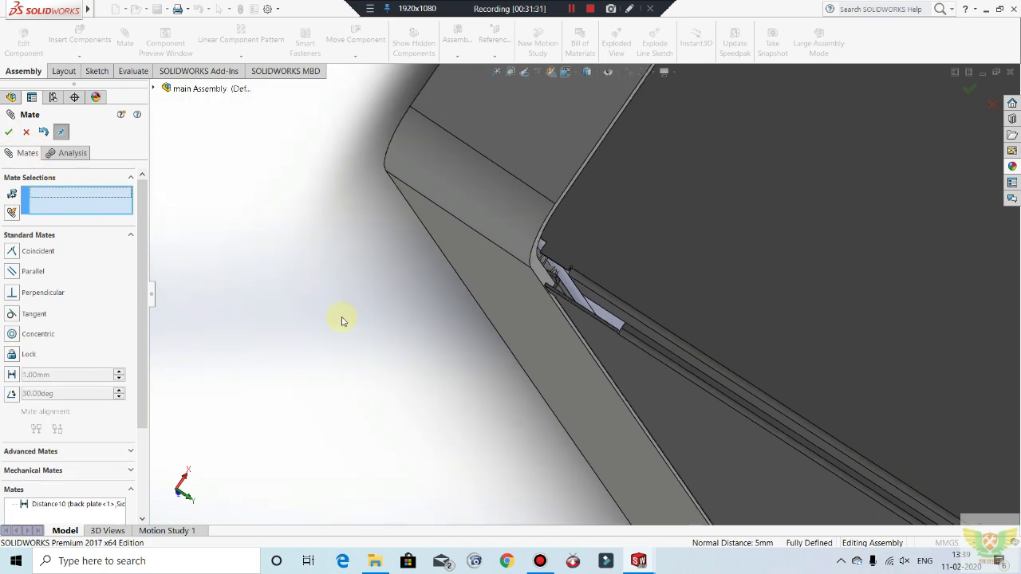
{"action": "scroll", "coordinate": [465, 324], "scroll_direction": "up", "scroll_amount": 4}
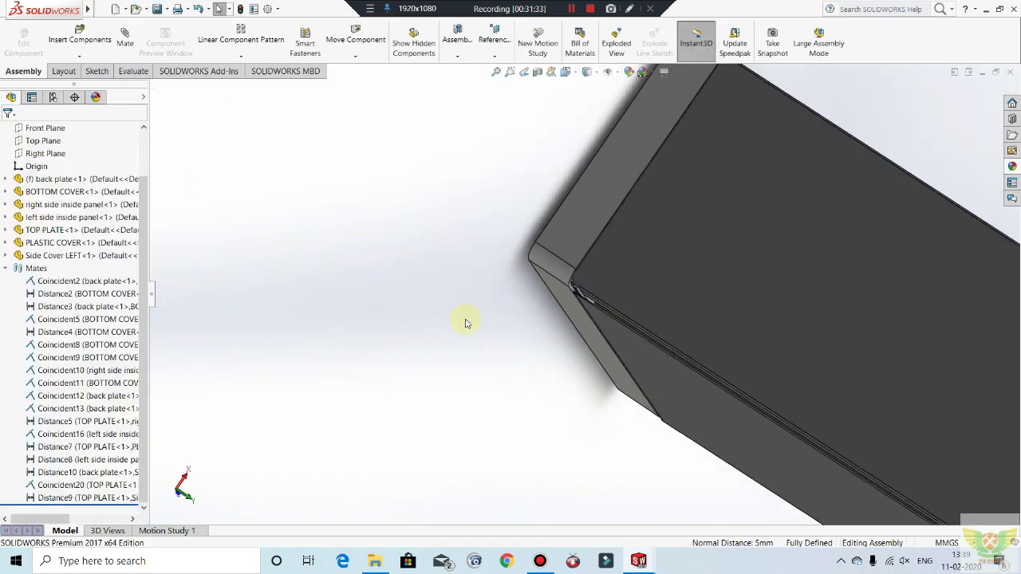
Step: Examine how the side cover fits along the top plate, at the rear corner and beside the front plastic cover
{"action": "middle_click_drag", "start_coordinate": [547, 268], "coordinate": [564, 157]}
{"action": "scroll", "coordinate": [640, 301], "scroll_direction": "up", "scroll_amount": 3}
{"action": "middle_click_drag", "start_coordinate": [642, 300], "coordinate": [714, 306]}
{"action": "scroll", "coordinate": [716, 305], "scroll_direction": "down", "scroll_amount": 2}
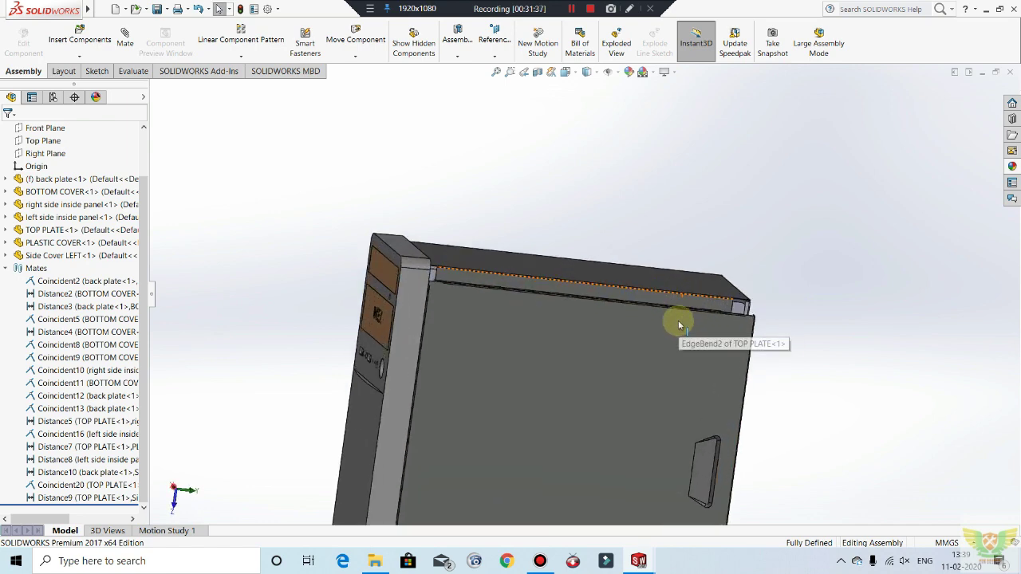
{"action": "middle_click_drag", "start_coordinate": [641, 325], "coordinate": [602, 326]}
{"action": "scroll", "coordinate": [707, 316], "scroll_direction": "down", "scroll_amount": 6}
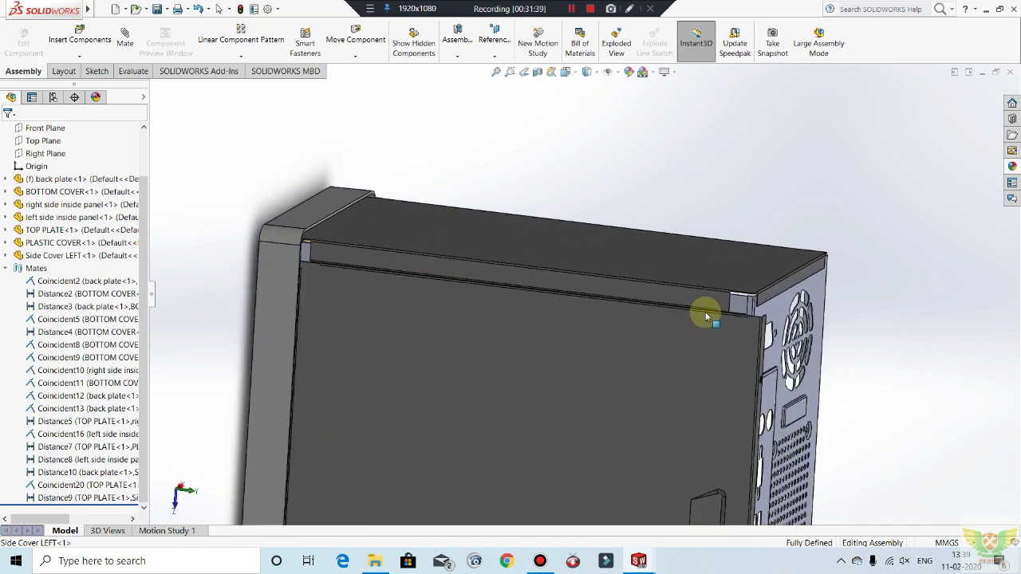
{"action": "middle_click_drag", "start_coordinate": [731, 322], "coordinate": [713, 292]}
{"action": "scroll", "coordinate": [717, 296], "scroll_direction": "up", "scroll_amount": 8}
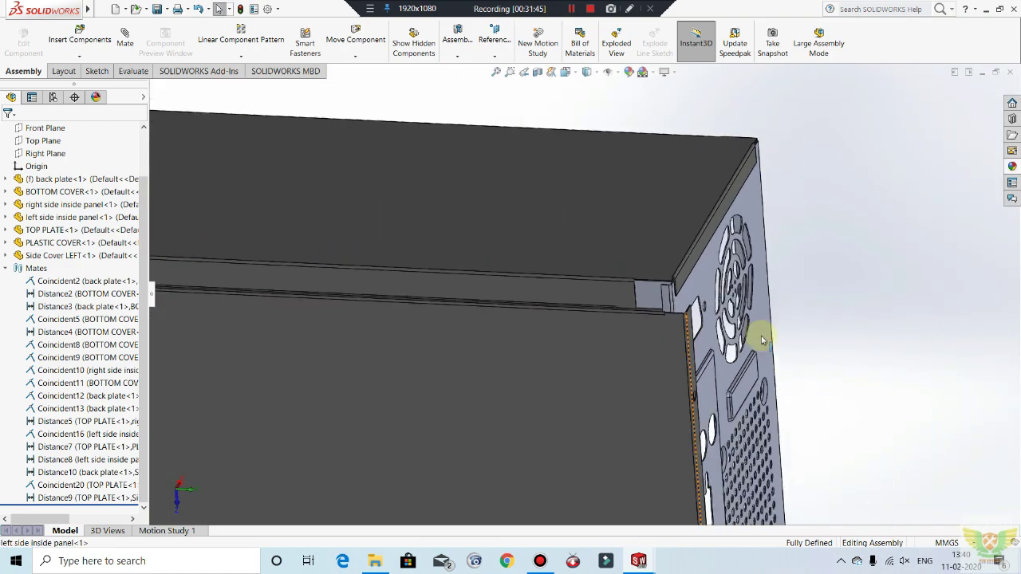
{"action": "middle_click_drag", "start_coordinate": [348, 323], "coordinate": [371, 312]}
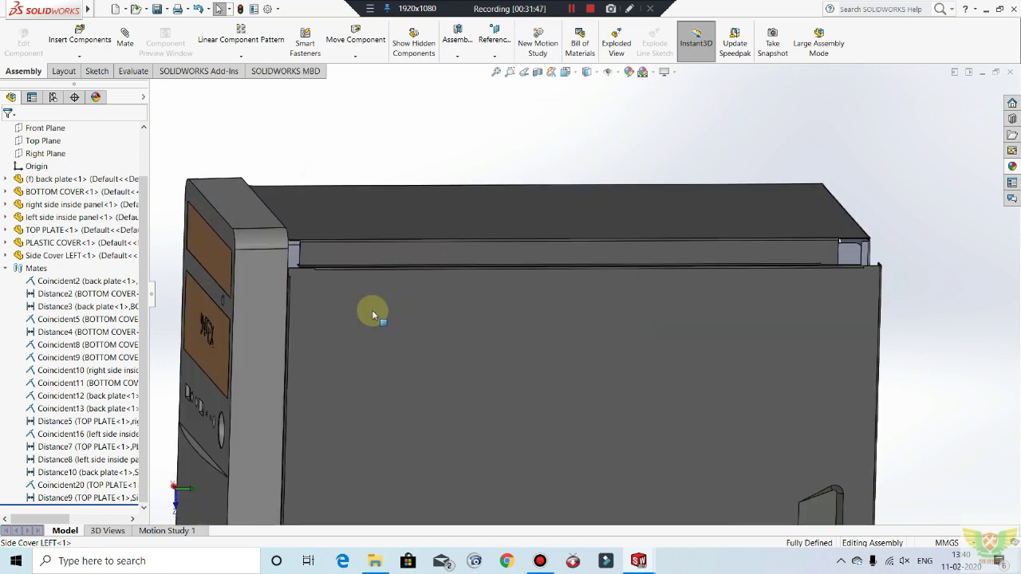
{"action": "scroll", "coordinate": [372, 312], "scroll_direction": "down", "scroll_amount": 6}
{"action": "scroll", "coordinate": [651, 322], "scroll_direction": "up", "scroll_amount": 6}
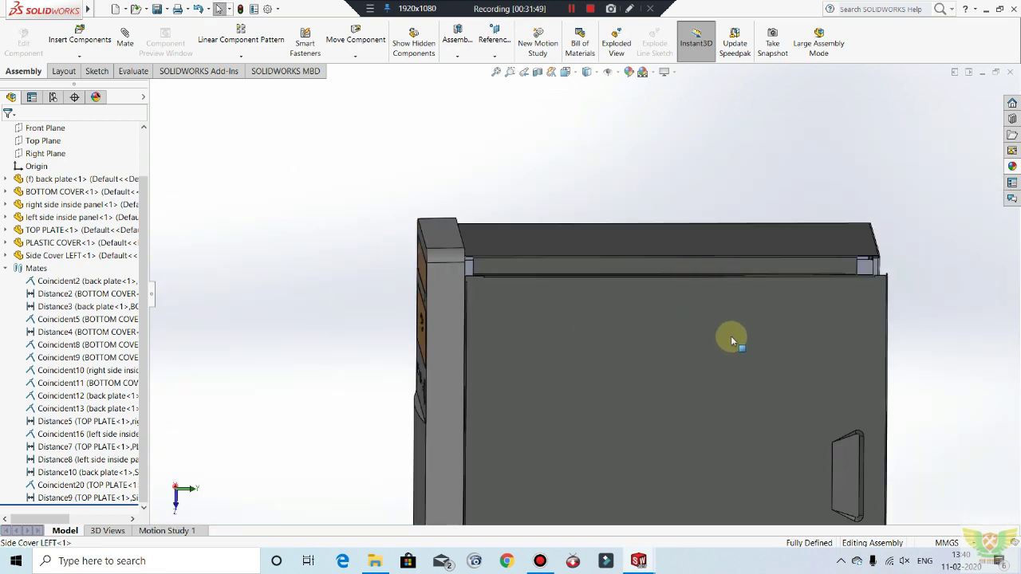
Step: Open the Side Cover LEFT for editing in place within the assembly
{"action": "left_click", "coordinate": [742, 364]}
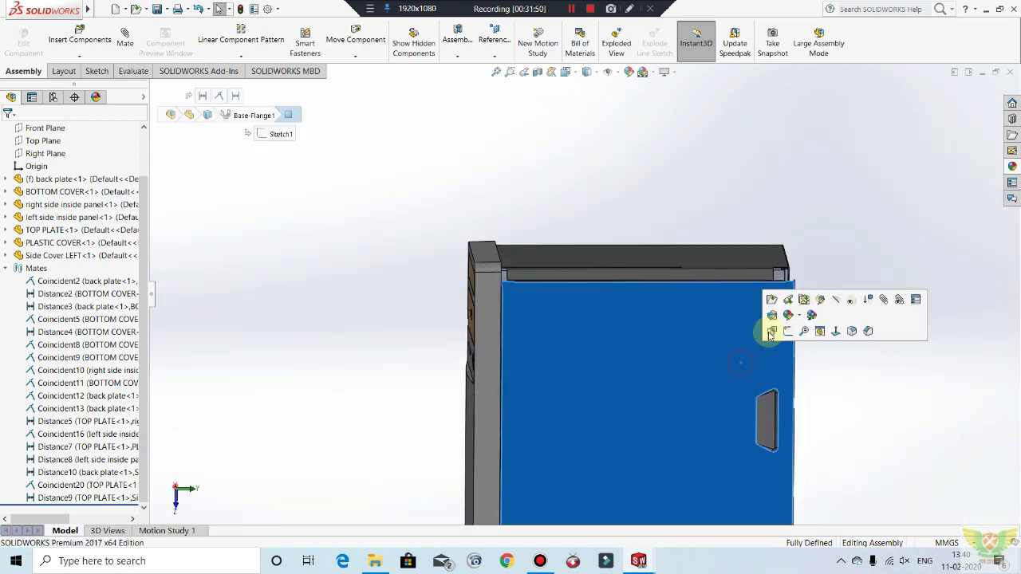
{"action": "left_click", "coordinate": [822, 302]}
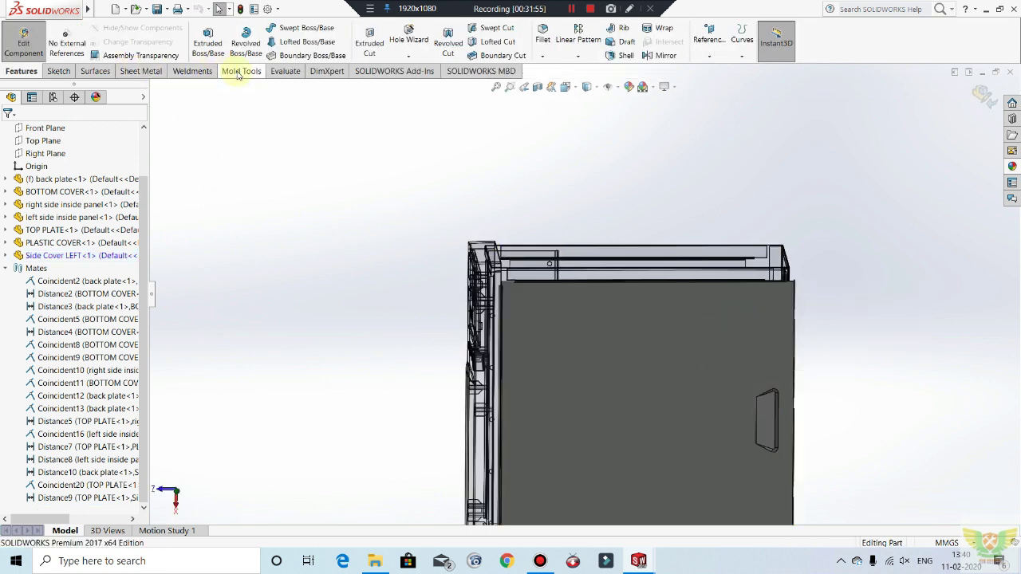
{"action": "scroll", "coordinate": [676, 249], "scroll_direction": "down", "scroll_amount": 4}
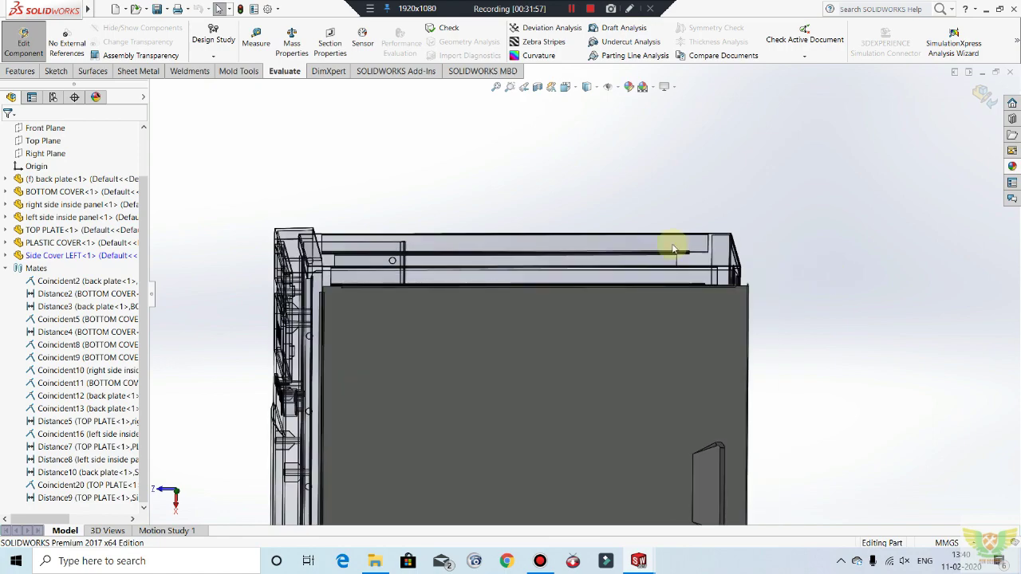
Step: Measure the distance between the side cover's rear edge flange and the back plate's face
{"action": "left_click", "coordinate": [255, 40]}
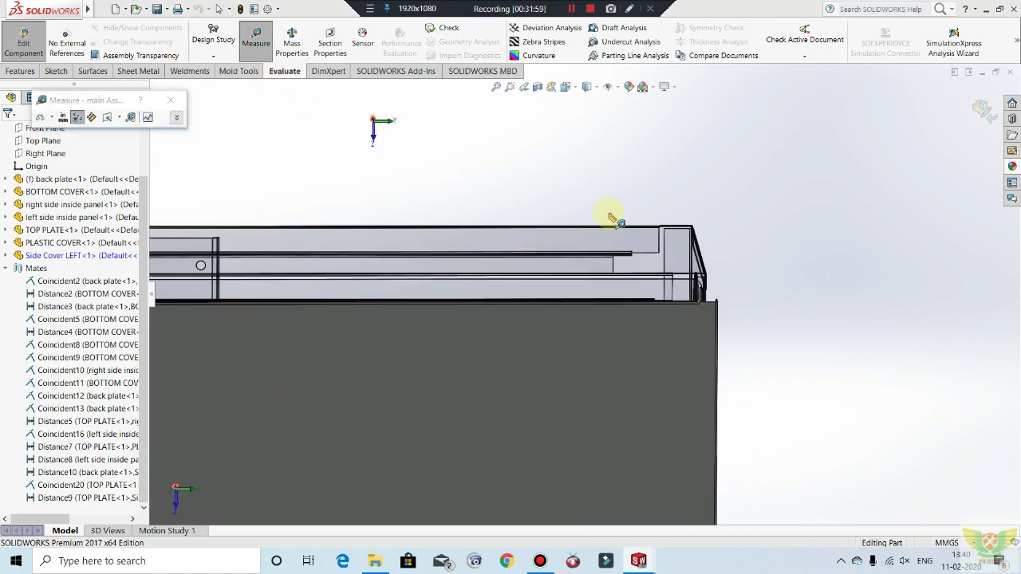
{"action": "middle_click_drag", "start_coordinate": [611, 212], "coordinate": [936, 423]}
{"action": "scroll", "coordinate": [876, 390], "scroll_direction": "down", "scroll_amount": 6}
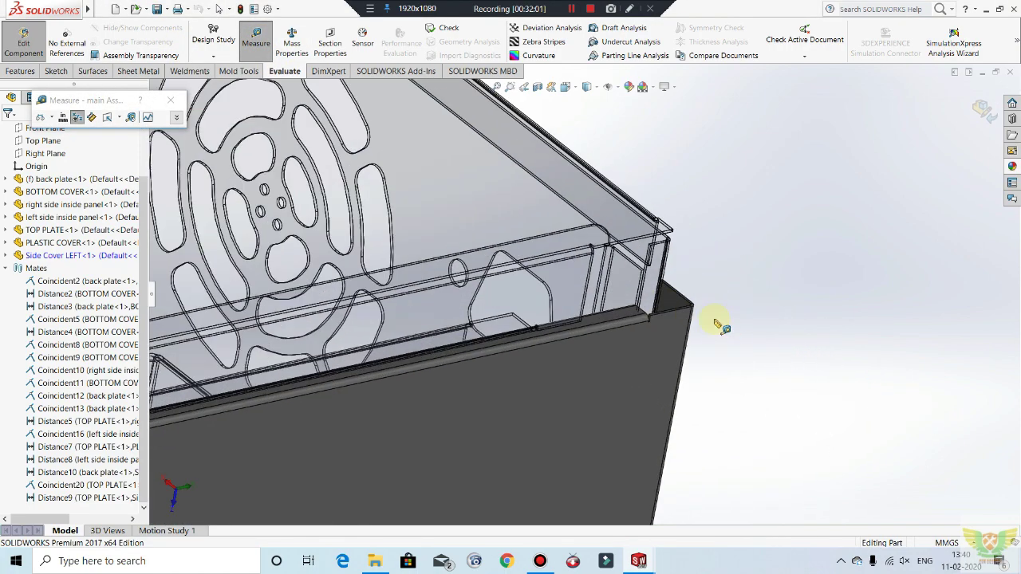
{"action": "left_click", "coordinate": [676, 305]}
{"action": "middle_click_drag", "start_coordinate": [734, 283], "coordinate": [620, 262]}
{"action": "left_click", "coordinate": [627, 266]}
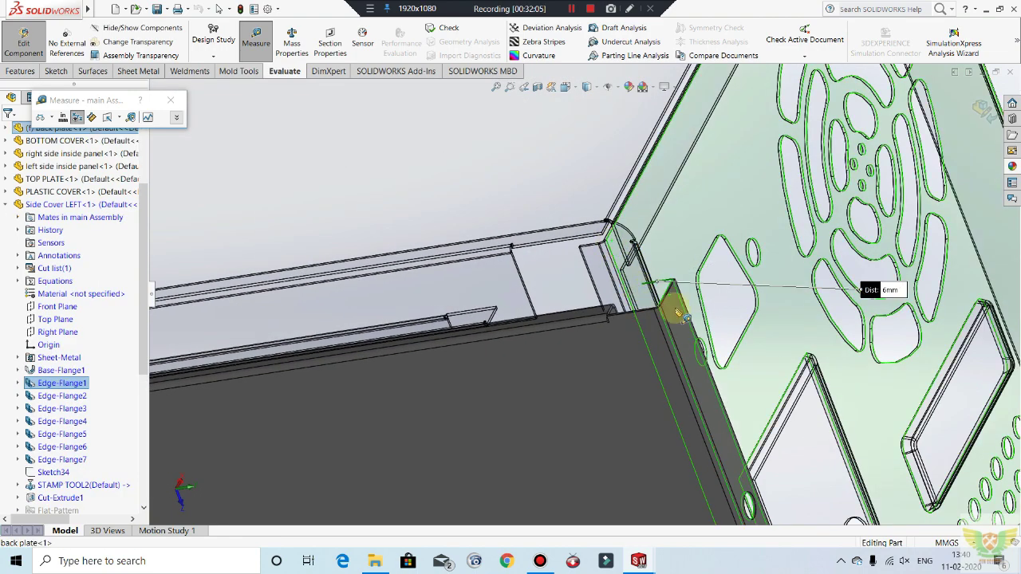
{"action": "left_click", "coordinate": [169, 102]}
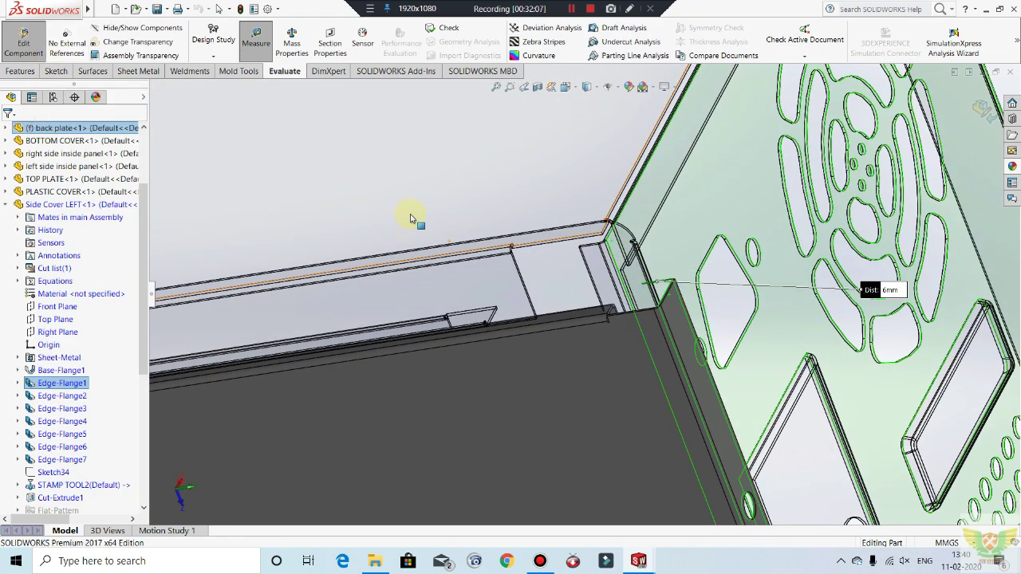
Step: Set the length of the Side Cover LEFT's base flange to 330 mm and return to editing the assembly
{"action": "scroll", "coordinate": [416, 203], "scroll_direction": "up", "scroll_amount": 5}
{"action": "scroll", "coordinate": [435, 154], "scroll_direction": "up", "scroll_amount": 3}
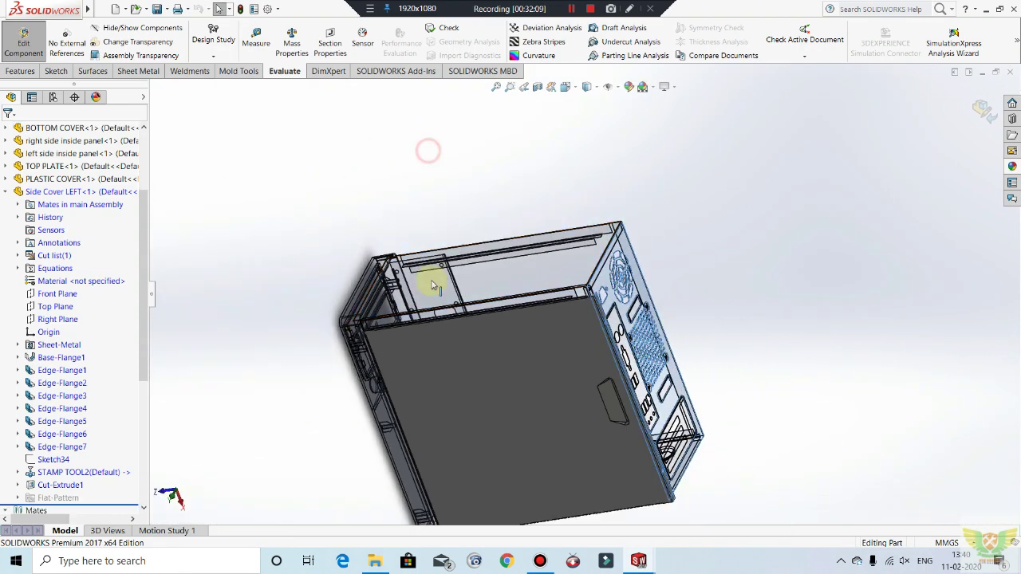
{"action": "left_click", "coordinate": [524, 360]}
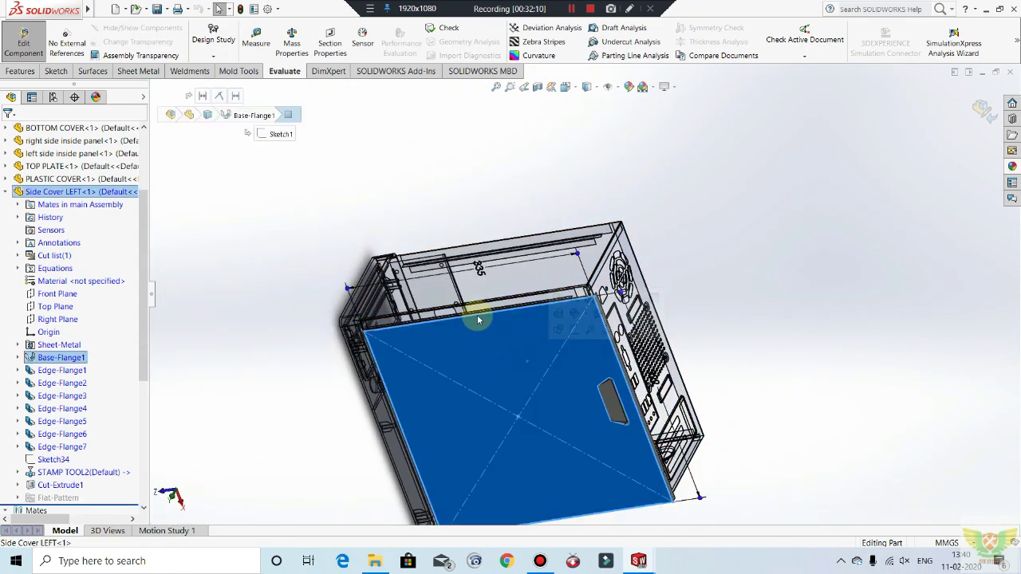
{"action": "left_click", "coordinate": [479, 270]}
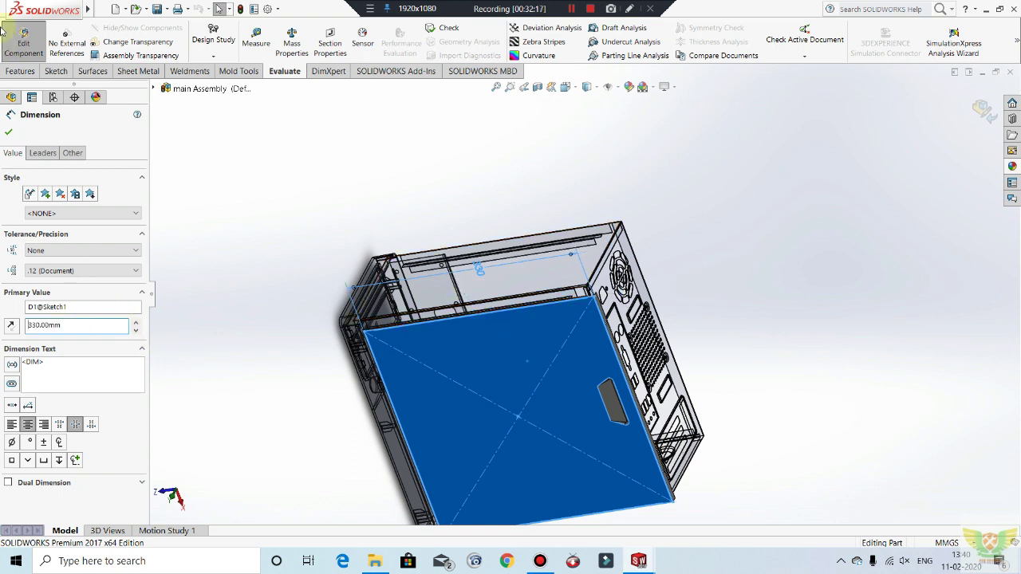
{"action": "left_click", "coordinate": [35, 47]}
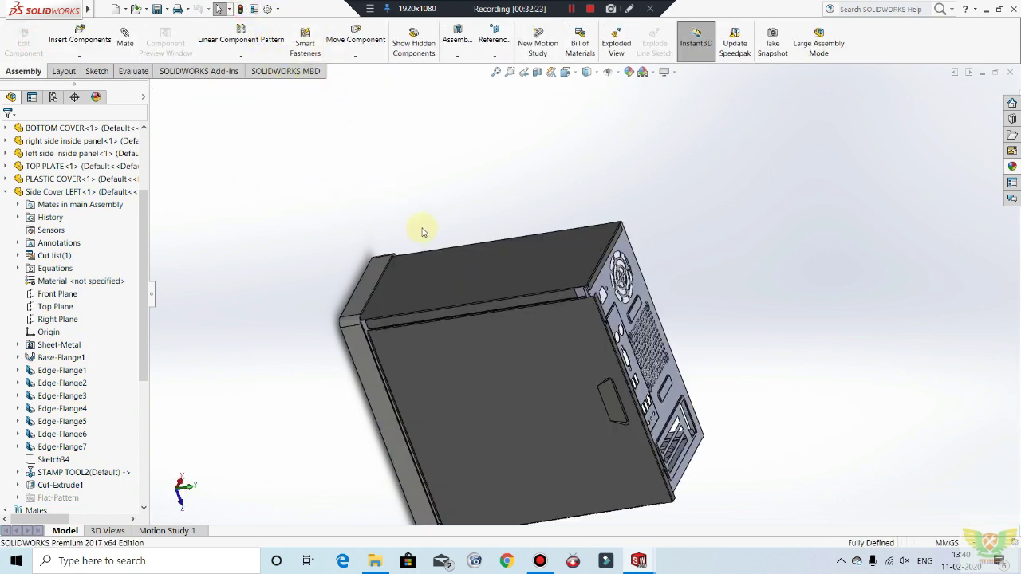
Step: Set the distance mate between the back plate and the Side Cover LEFT to 1 mm
{"action": "middle_click_drag", "start_coordinate": [423, 232], "coordinate": [441, 213]}
{"action": "scroll", "coordinate": [365, 356], "scroll_direction": "down", "scroll_amount": 4}
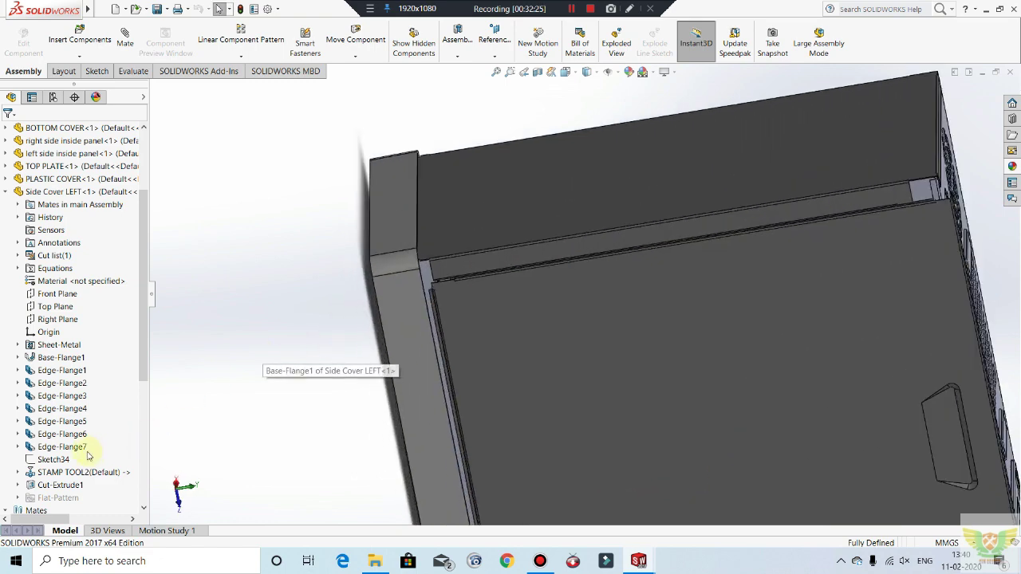
{"action": "scroll", "coordinate": [87, 447], "scroll_direction": "down", "scroll_amount": 1}
{"action": "scroll", "coordinate": [586, 286], "scroll_direction": "up", "scroll_amount": 2}
{"action": "scroll", "coordinate": [88, 470], "scroll_direction": "down", "scroll_amount": 5}
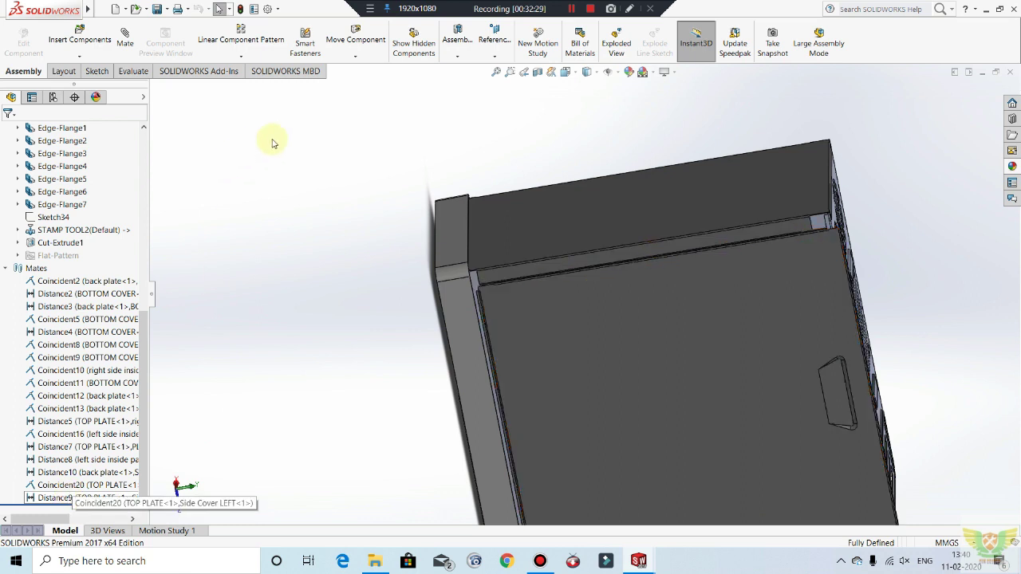
{"action": "left_click", "coordinate": [569, 10]}
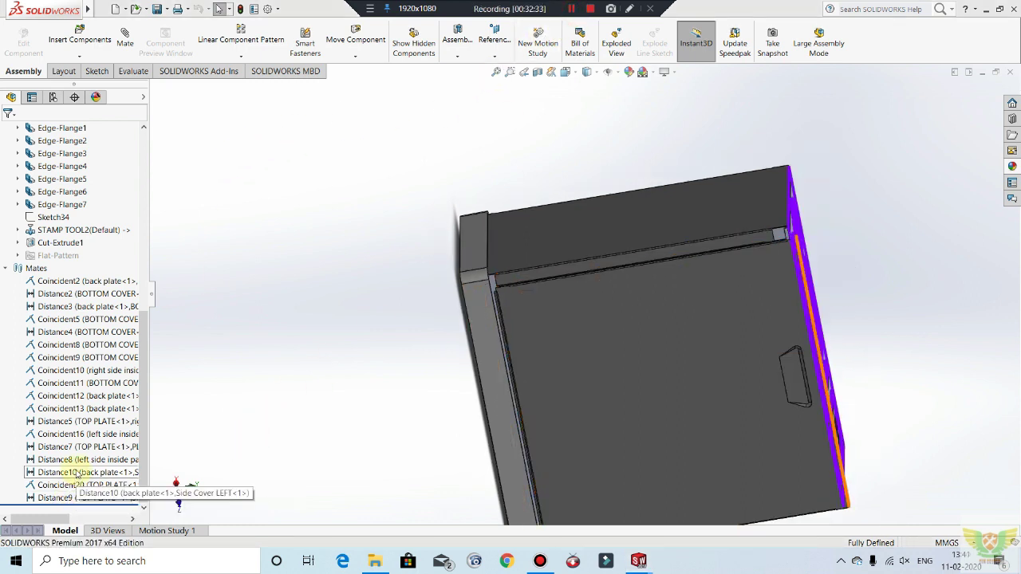
{"action": "left_click", "coordinate": [77, 473]}
{"action": "left_click", "coordinate": [85, 441]}
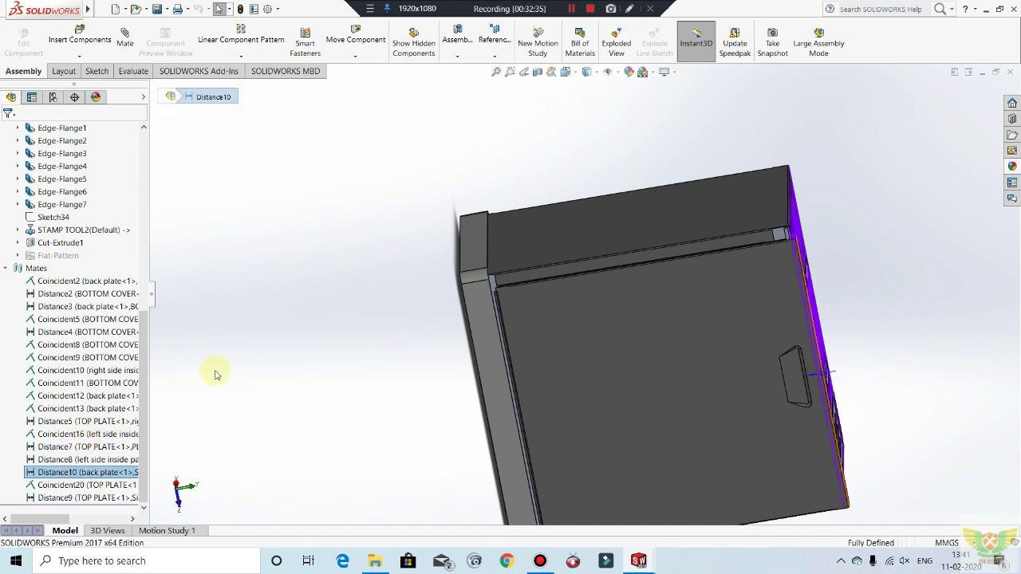
{"action": "double_click", "coordinate": [154, 385]}
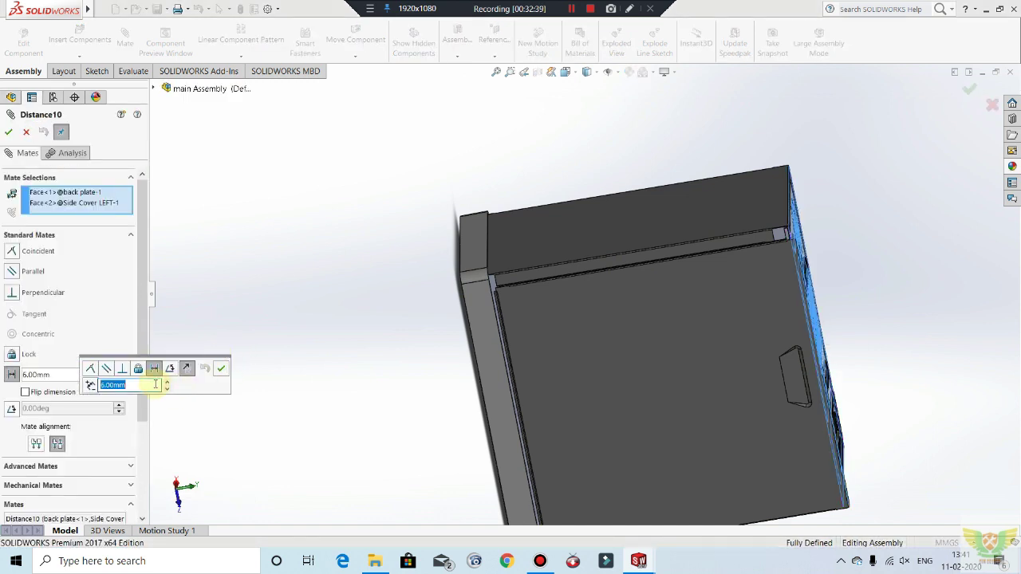
{"action": "type", "text": "1"}
{"action": "key", "text": "Return"}
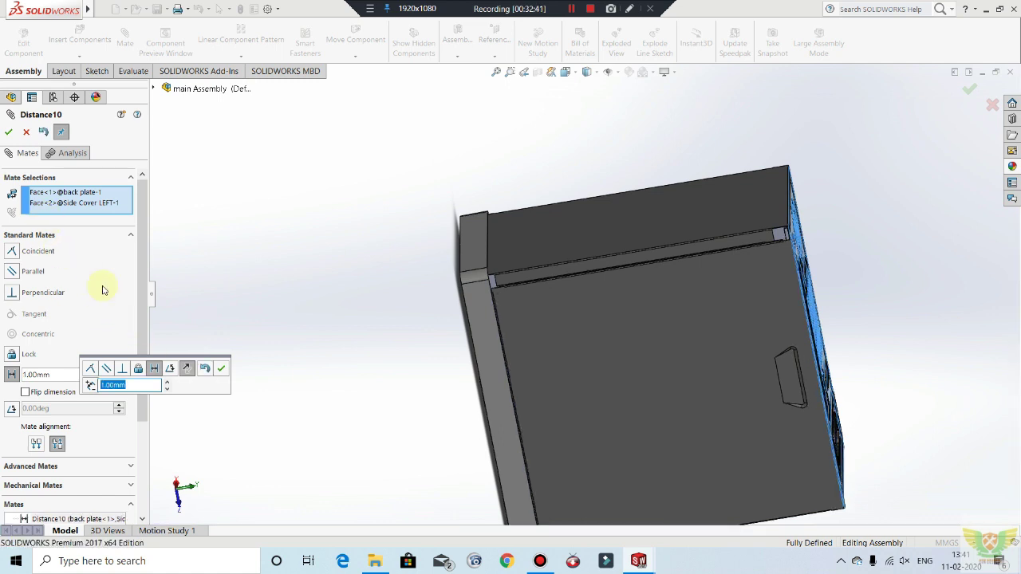
Step: Examine the side cover's fit against the front plastic cover and at the rear top corner, and leave the Mate command
{"action": "scroll", "coordinate": [511, 303], "scroll_direction": "down", "scroll_amount": 8}
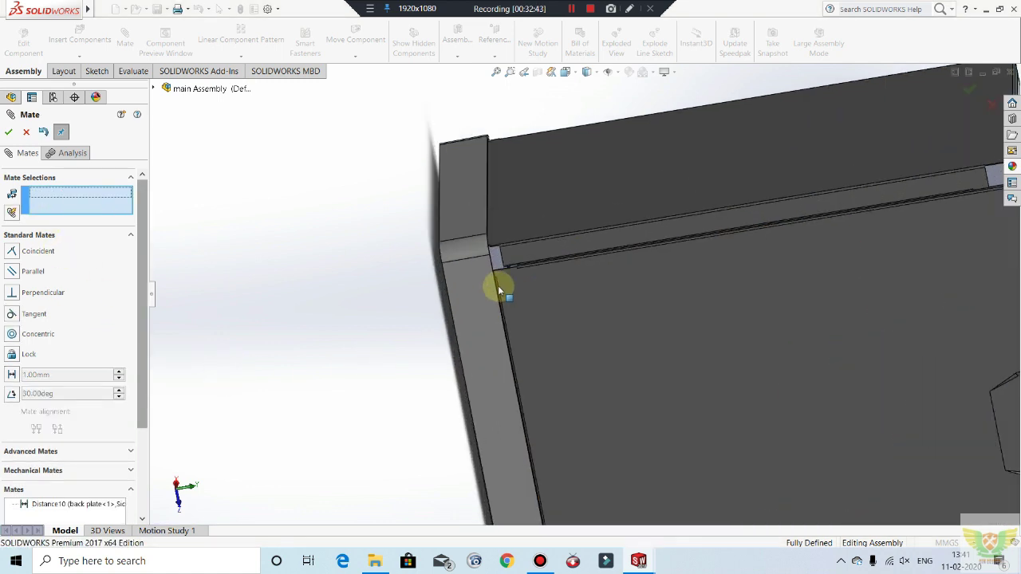
{"action": "scroll", "coordinate": [518, 267], "scroll_direction": "up", "scroll_amount": 10}
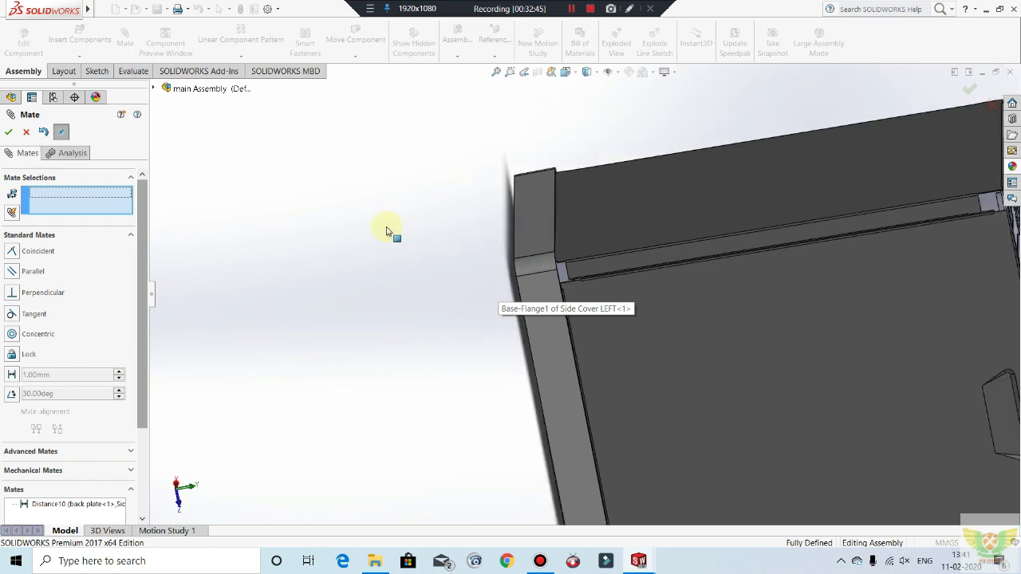
{"action": "scroll", "coordinate": [811, 296], "scroll_direction": "down", "scroll_amount": 10}
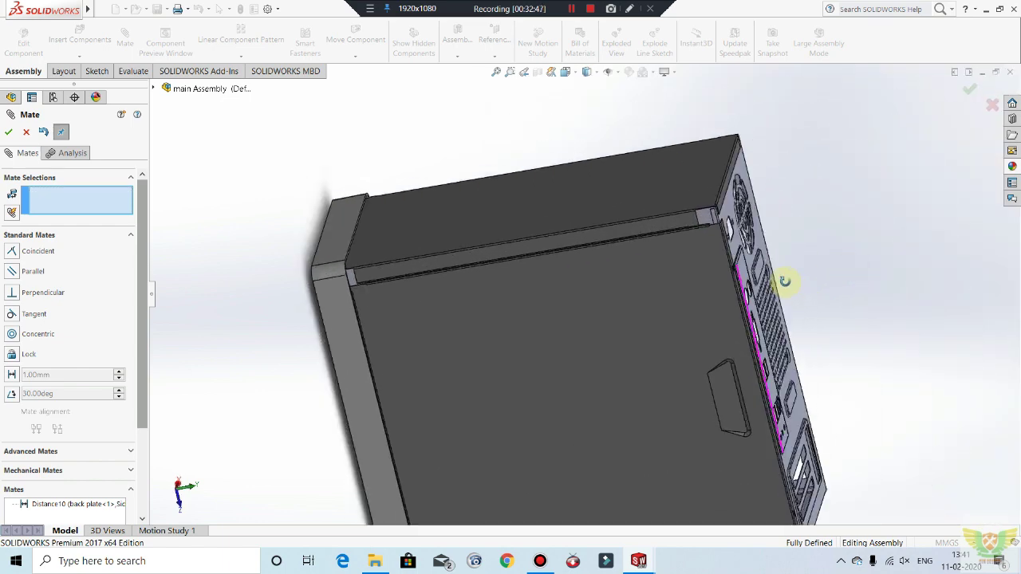
{"action": "middle_click_drag", "start_coordinate": [644, 229], "coordinate": [665, 233]}
{"action": "scroll", "coordinate": [650, 230], "scroll_direction": "down", "scroll_amount": 2}
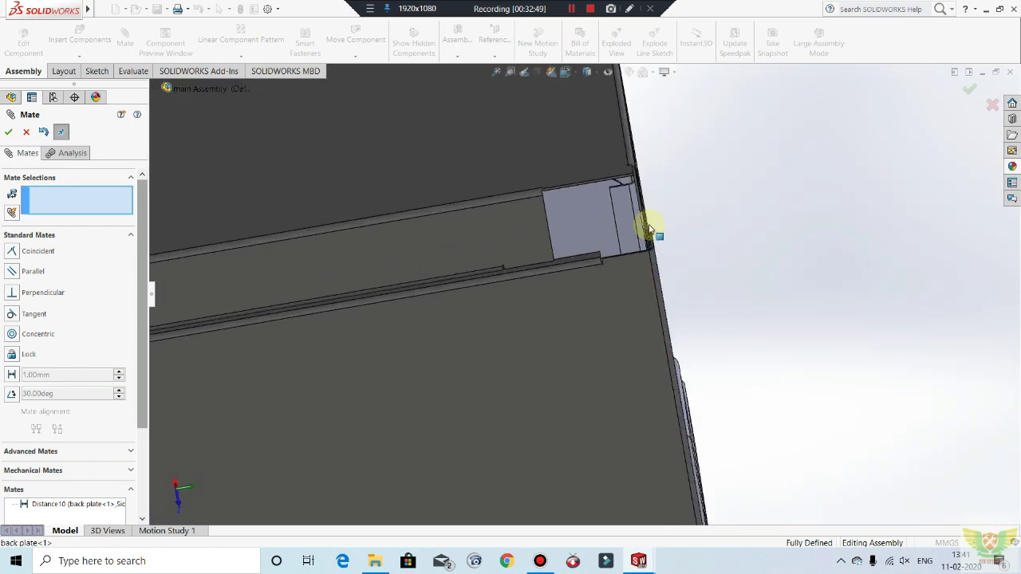
{"action": "left_click", "coordinate": [535, 216]}
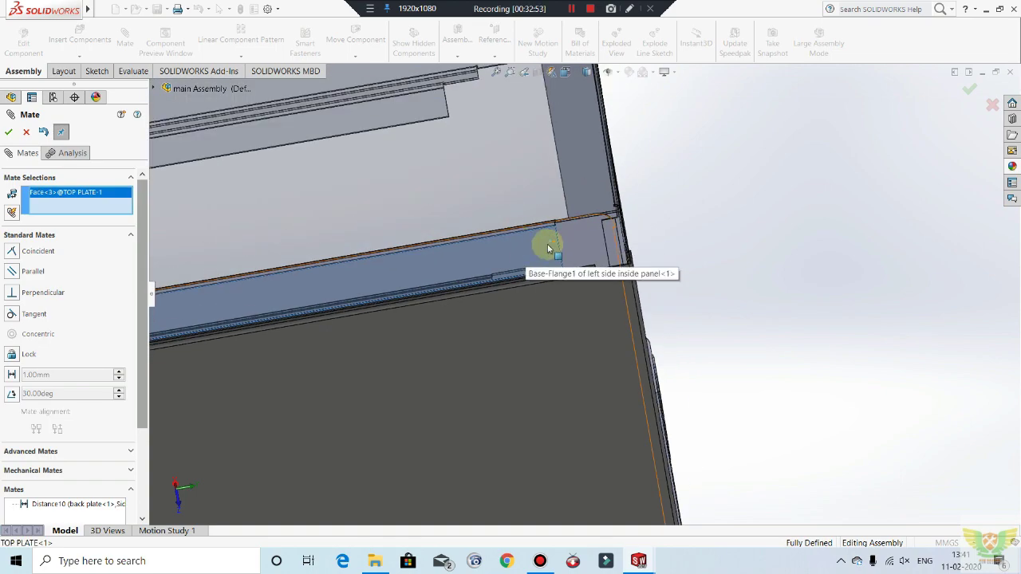
{"action": "middle_click_drag", "start_coordinate": [547, 244], "coordinate": [423, 234]}
{"action": "key", "text": "Escape"}
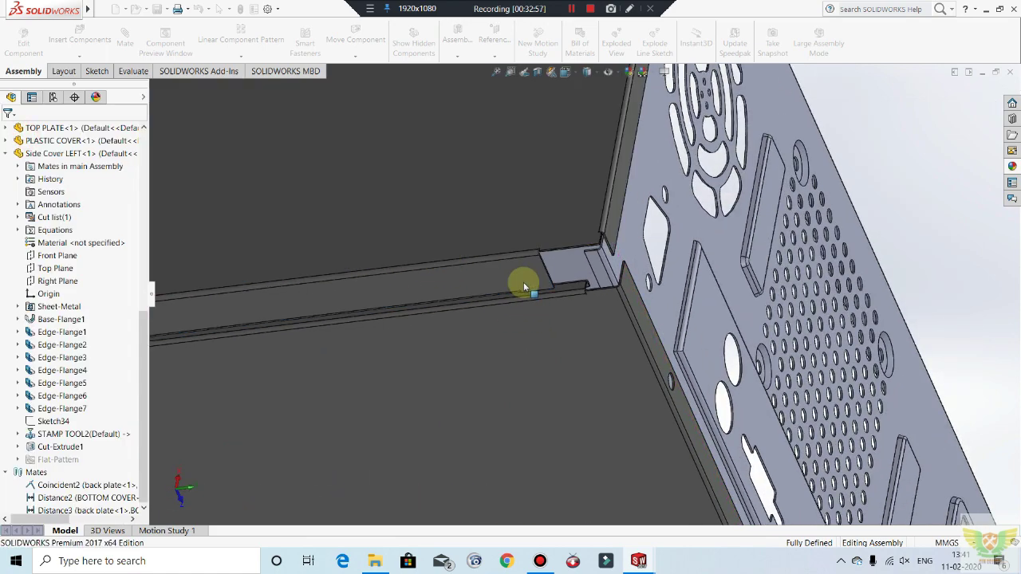
Step: Edit the TOP PLATE in the assembly and set its side edge flange's offset at the back plate end to 2 mm
{"action": "right_click", "coordinate": [519, 269]}
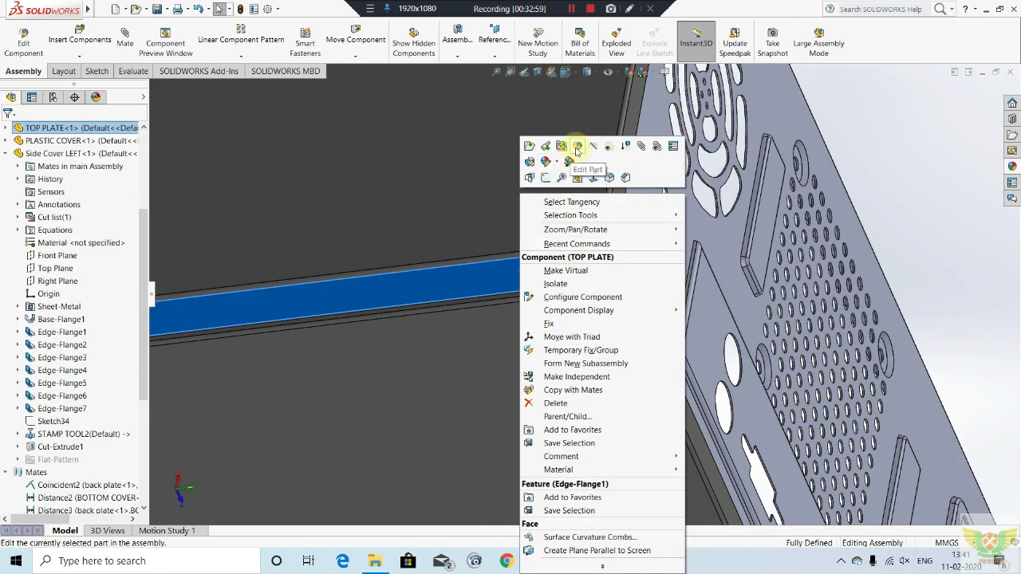
{"action": "left_click", "coordinate": [577, 146]}
{"action": "left_click", "coordinate": [527, 275]}
{"action": "left_click", "coordinate": [528, 275]}
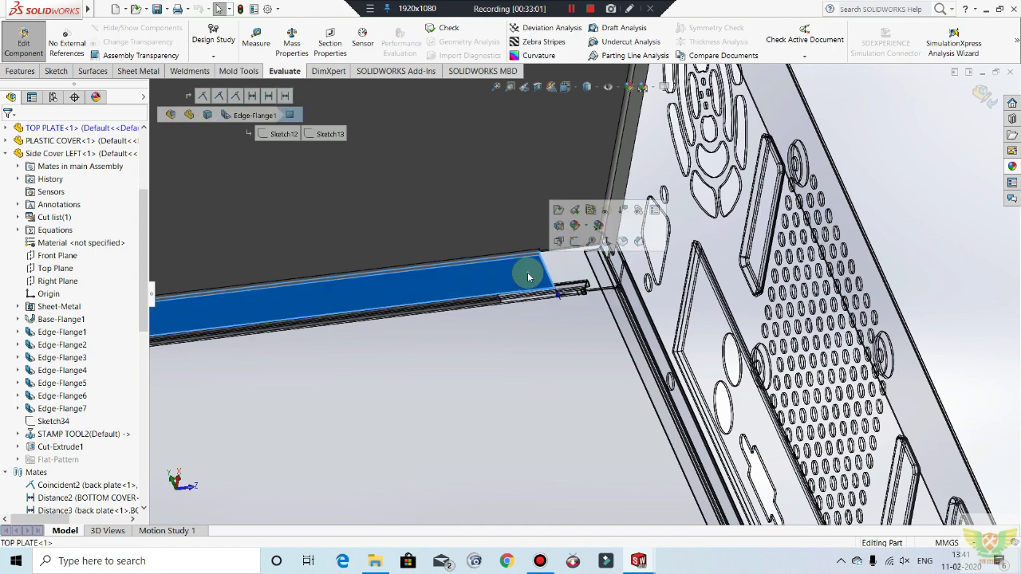
{"action": "left_click", "coordinate": [588, 290]}
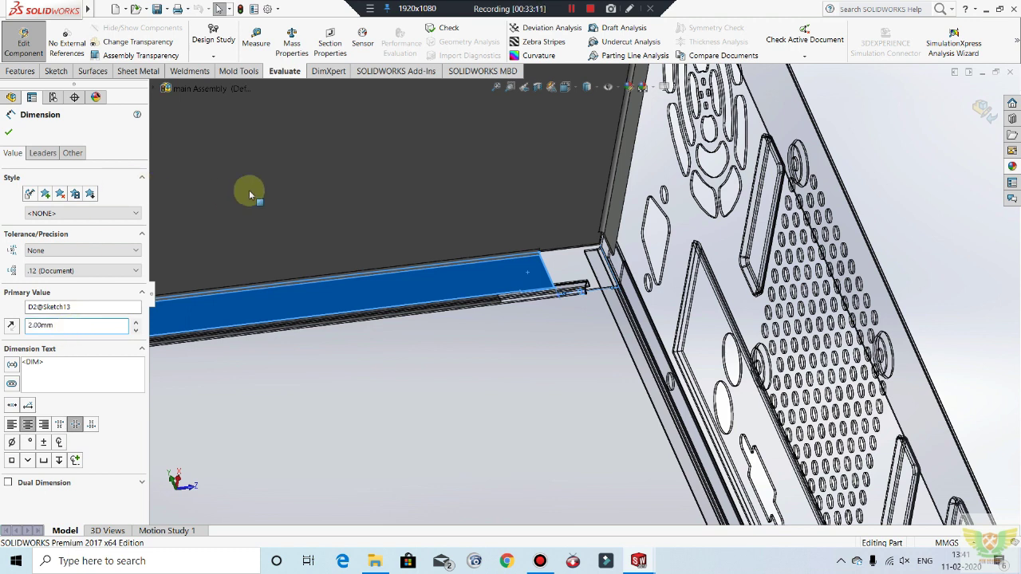
Step: Change the offset dimension of the same TOP PLATE edge flange at the plastic cover end and rebuild the part
{"action": "scroll", "coordinate": [680, 249], "scroll_direction": "up", "scroll_amount": 6}
{"action": "scroll", "coordinate": [348, 301], "scroll_direction": "down", "scroll_amount": 6}
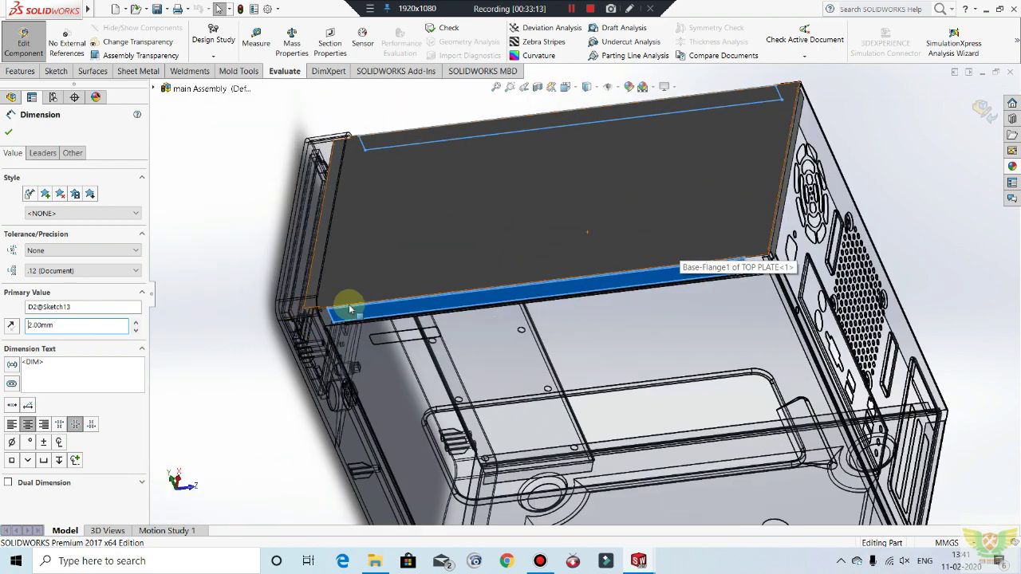
{"action": "scroll", "coordinate": [430, 316], "scroll_direction": "down", "scroll_amount": 2}
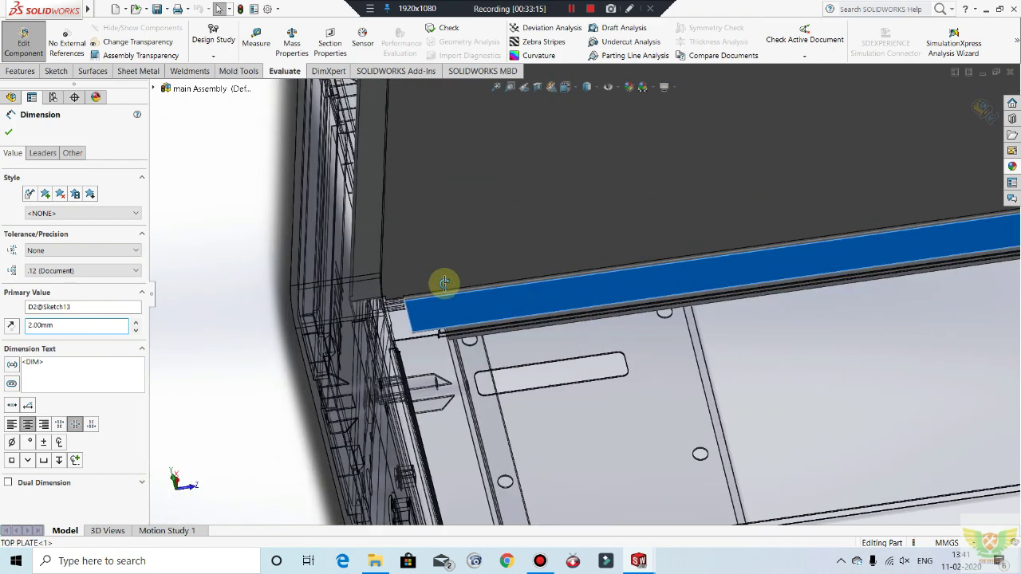
{"action": "left_click", "coordinate": [421, 342]}
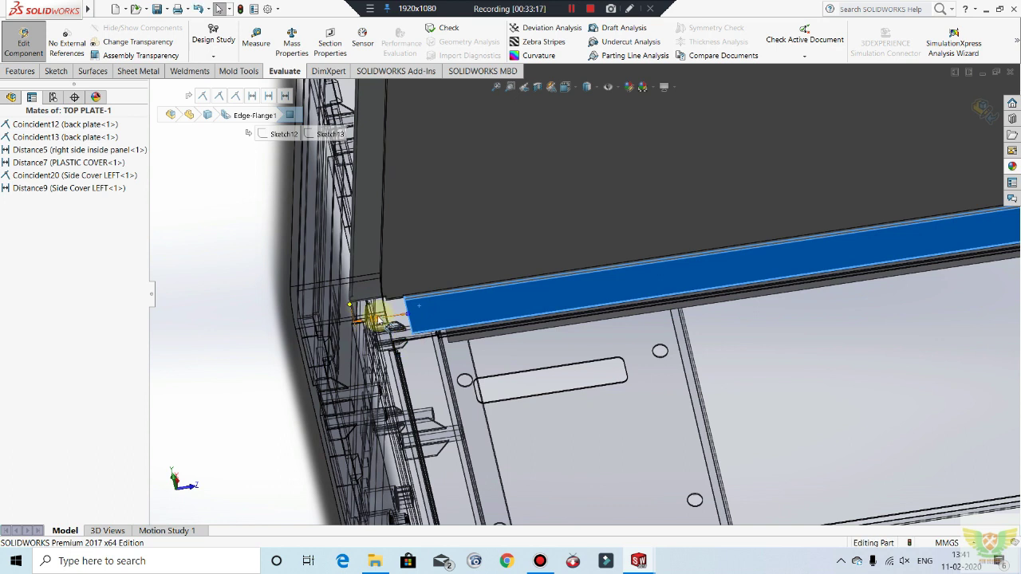
{"action": "left_click", "coordinate": [373, 313]}
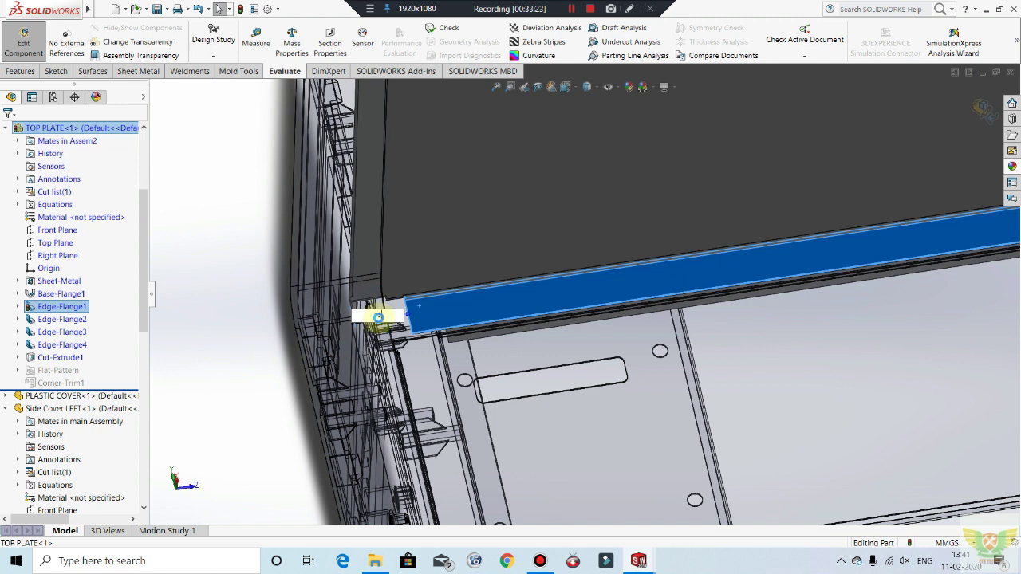
{"action": "key", "text": "Return"}
{"action": "left_click", "coordinate": [231, 209]}
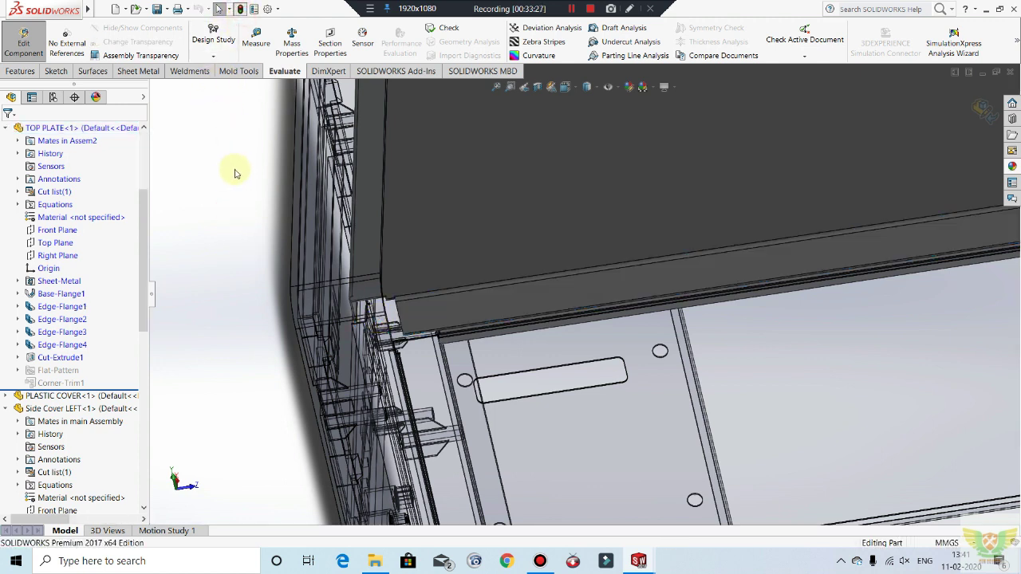
Step: Check both ends of the top plate's edge flange, then rebuild and return to editing the assembly
{"action": "middle_click_drag", "start_coordinate": [438, 311], "coordinate": [444, 283]}
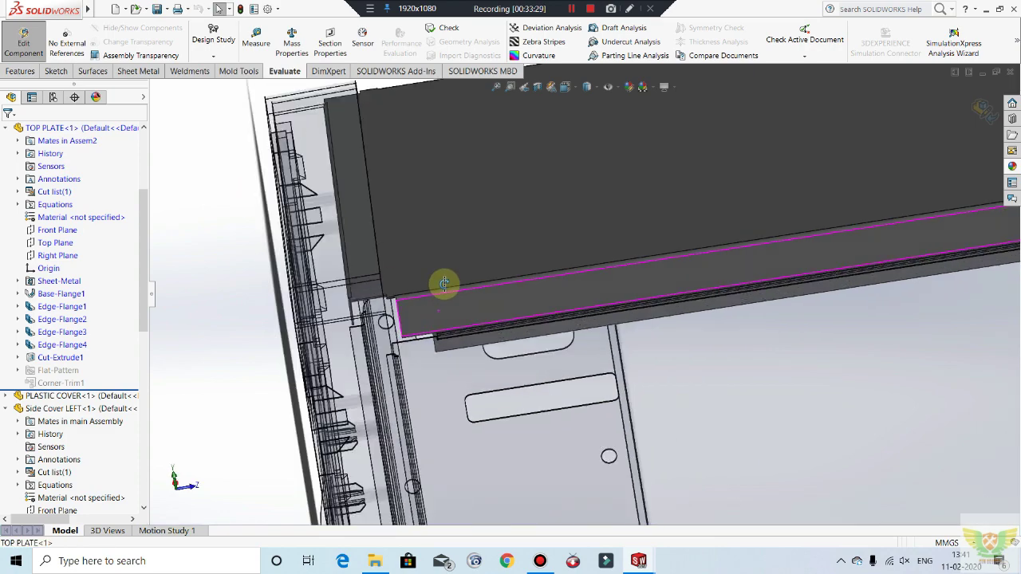
{"action": "scroll", "coordinate": [445, 284], "scroll_direction": "up", "scroll_amount": 8}
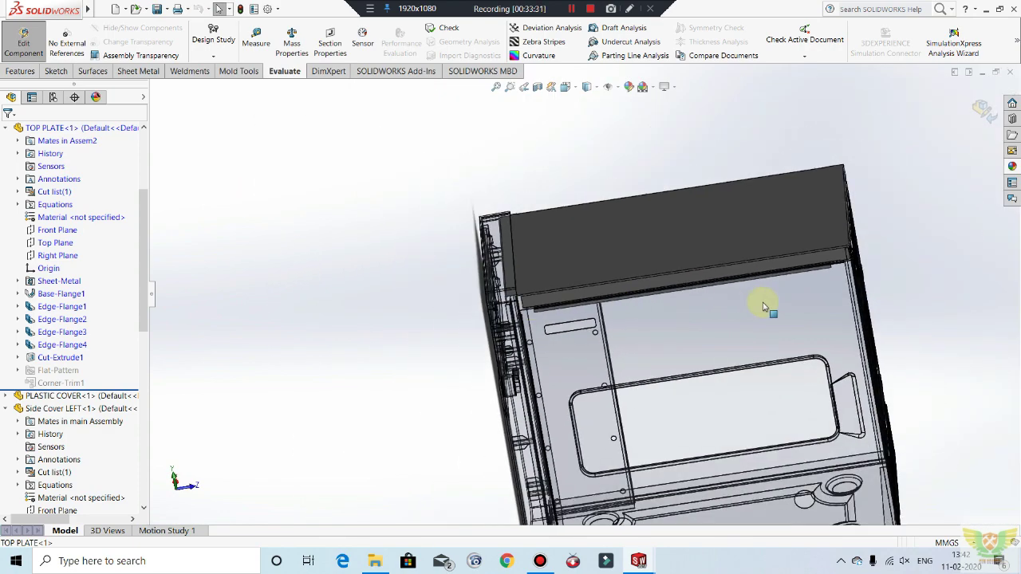
{"action": "scroll", "coordinate": [763, 307], "scroll_direction": "down", "scroll_amount": 10}
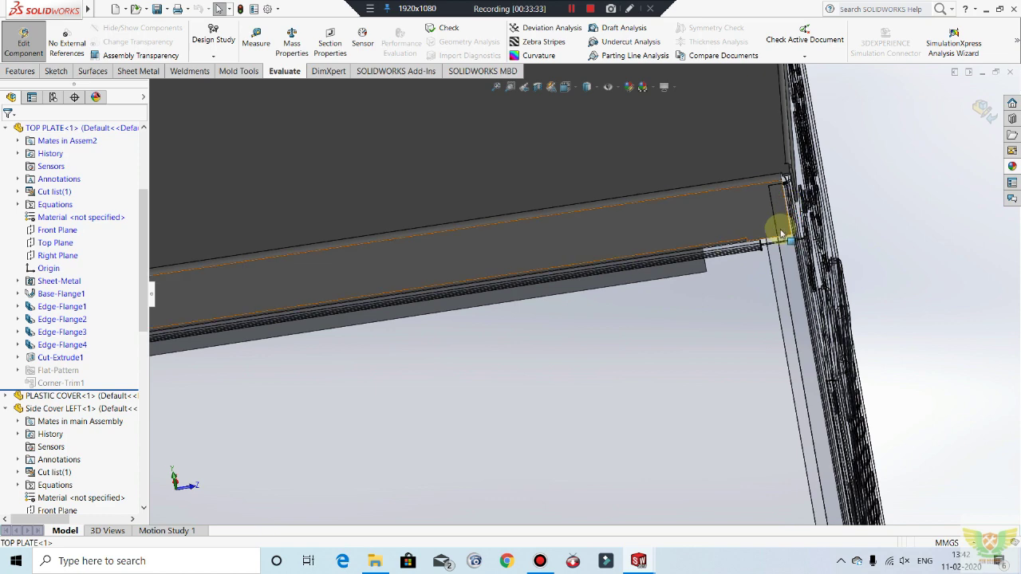
{"action": "scroll", "coordinate": [781, 235], "scroll_direction": "up", "scroll_amount": 5}
{"action": "middle_click_drag", "start_coordinate": [782, 235], "coordinate": [370, 332]}
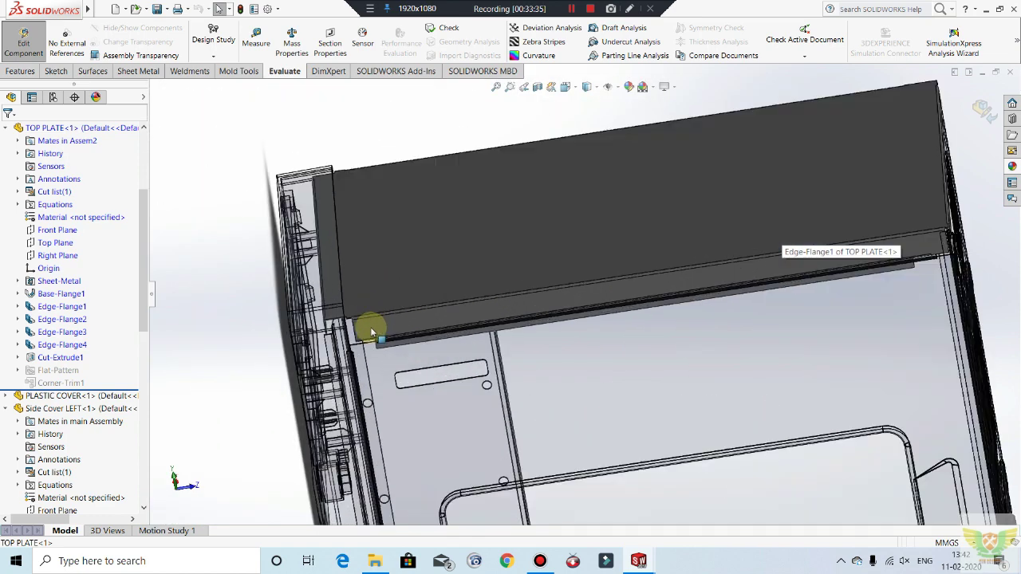
{"action": "scroll", "coordinate": [370, 327], "scroll_direction": "down", "scroll_amount": 5}
{"action": "left_click", "coordinate": [401, 350]}
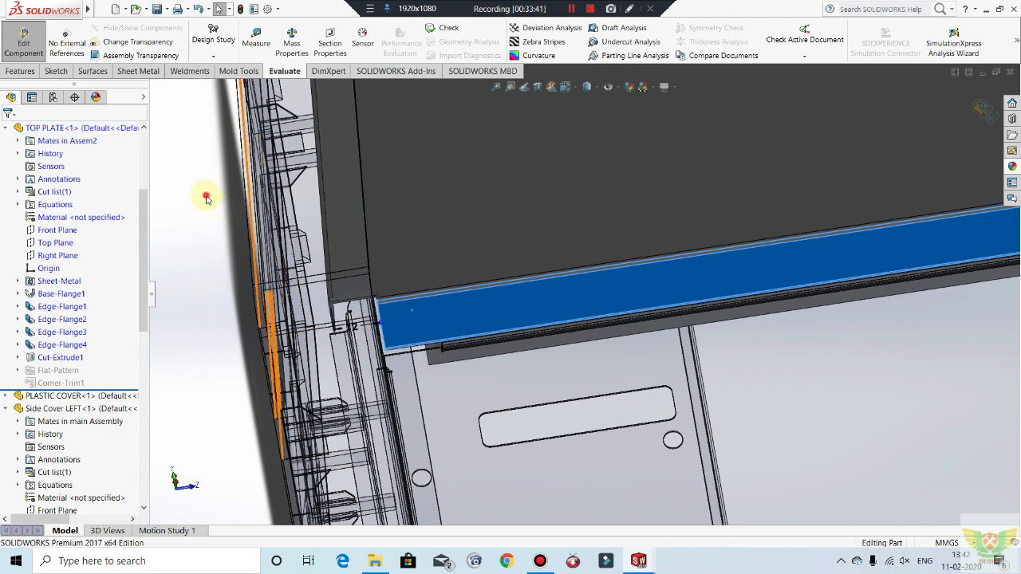
{"action": "left_click", "coordinate": [239, 10]}
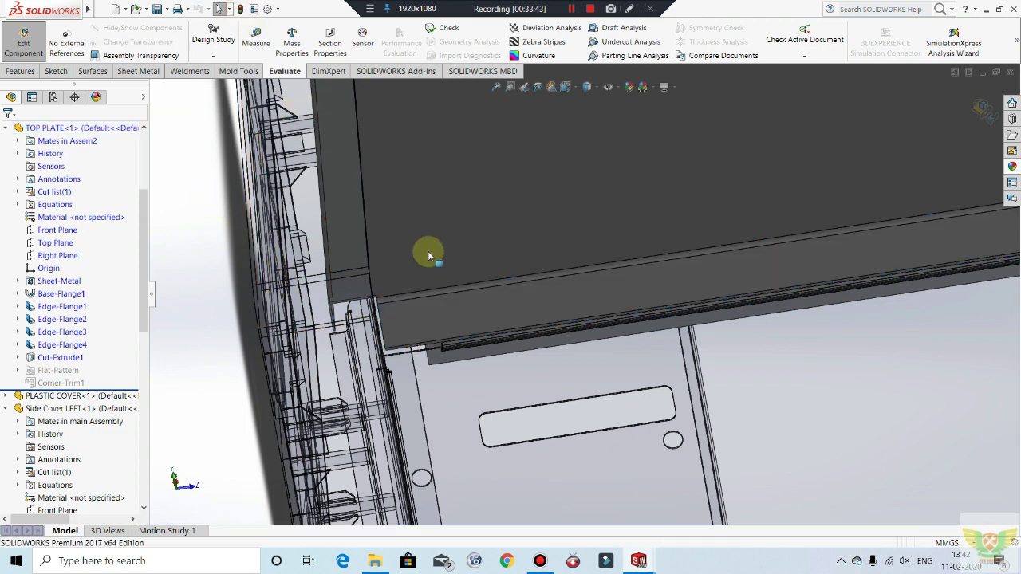
{"action": "scroll", "coordinate": [420, 295], "scroll_direction": "up", "scroll_amount": 5}
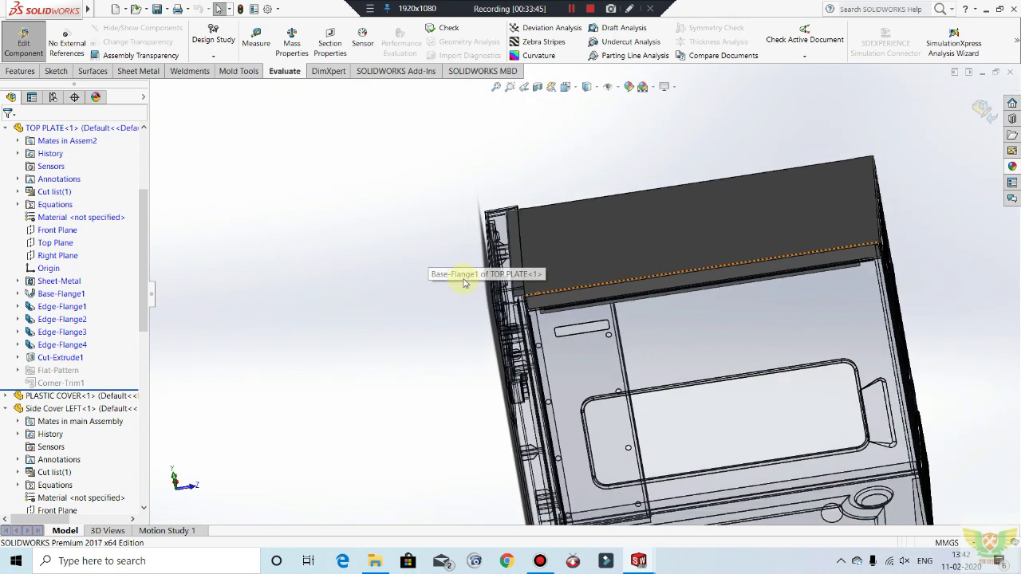
{"action": "left_click", "coordinate": [31, 62]}
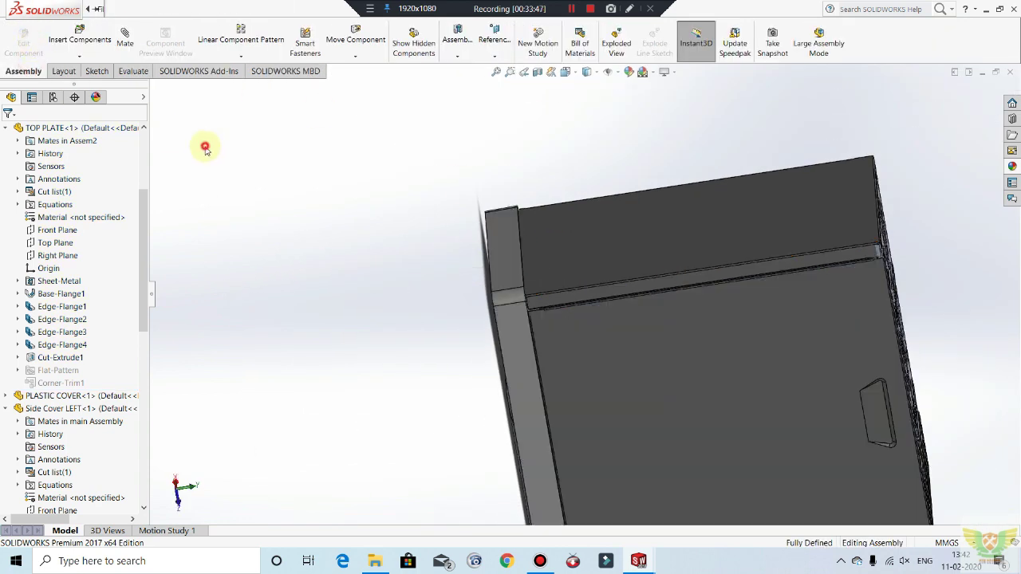
Step: Examine the gaps between the top plate's flange, the left side cover and the back plate at the case's corners
{"action": "scroll", "coordinate": [853, 295], "scroll_direction": "down", "scroll_amount": 8}
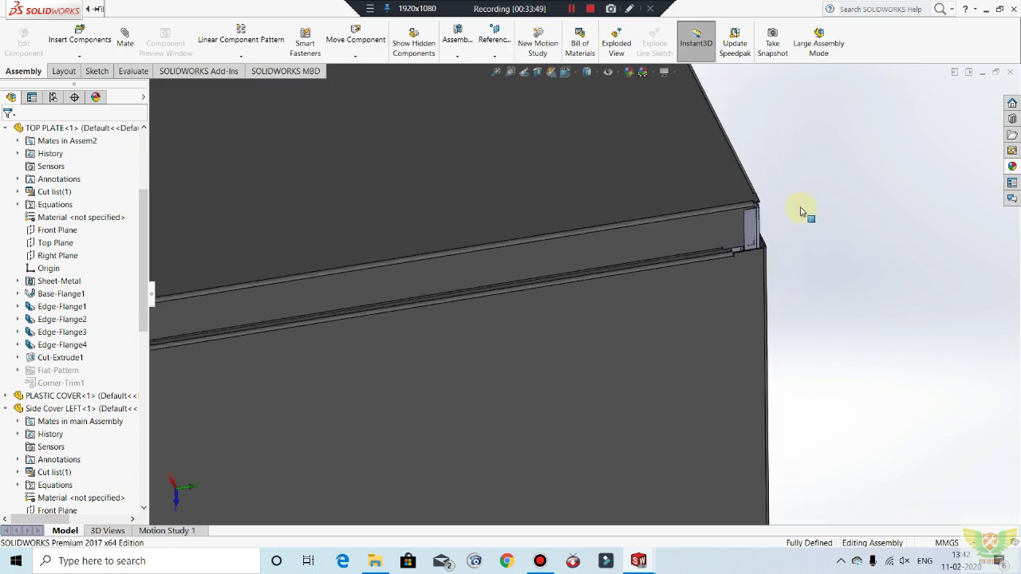
{"action": "middle_click_drag", "start_coordinate": [780, 185], "coordinate": [696, 299]}
{"action": "scroll", "coordinate": [597, 326], "scroll_direction": "up", "scroll_amount": 8}
{"action": "middle_click_drag", "start_coordinate": [468, 356], "coordinate": [618, 356]}
{"action": "scroll", "coordinate": [503, 323], "scroll_direction": "up", "scroll_amount": 4}
{"action": "scroll", "coordinate": [619, 355], "scroll_direction": "down", "scroll_amount": 2}
{"action": "scroll", "coordinate": [592, 308], "scroll_direction": "down", "scroll_amount": 1}
{"action": "middle_click_drag", "start_coordinate": [476, 307], "coordinate": [535, 282]}
{"action": "scroll", "coordinate": [599, 264], "scroll_direction": "up", "scroll_amount": 5}
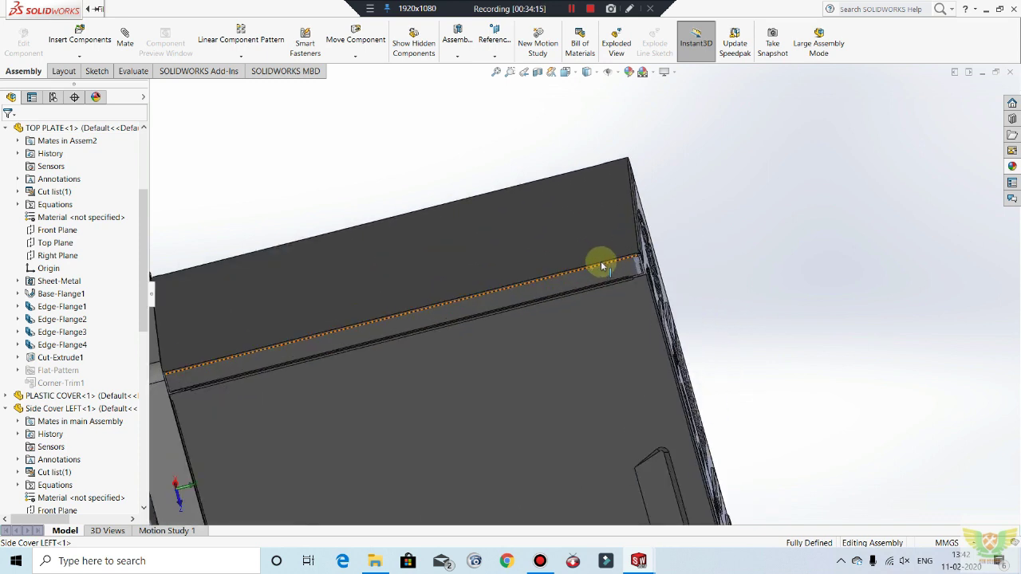
{"action": "middle_click_drag", "start_coordinate": [661, 304], "coordinate": [579, 230]}
{"action": "scroll", "coordinate": [579, 228], "scroll_direction": "down", "scroll_amount": 8}
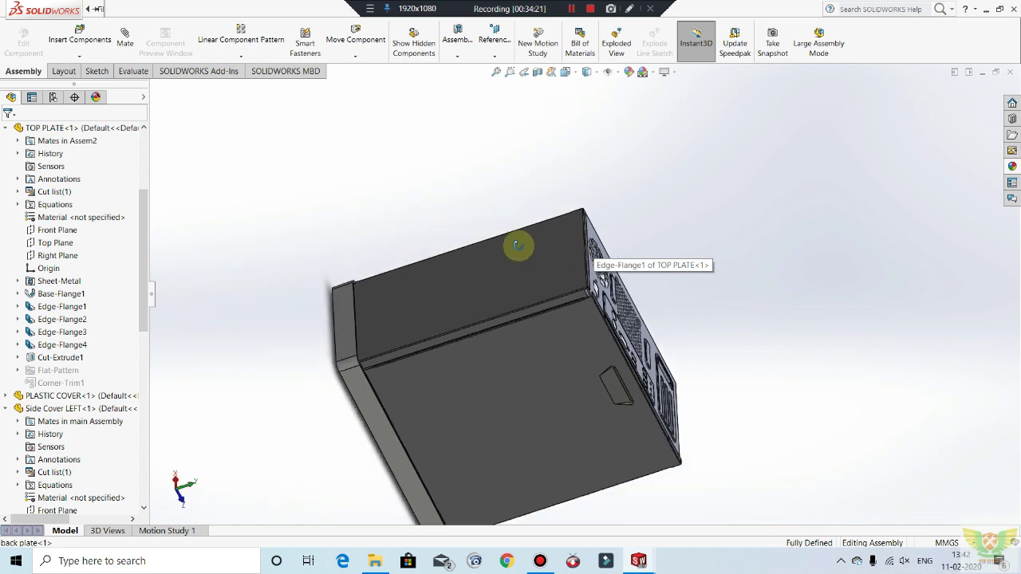
Step: Insert the Side Cover Right part from the CPU folder beside the open side of the case
{"action": "middle_click_drag", "start_coordinate": [519, 246], "coordinate": [691, 186]}
{"action": "scroll", "coordinate": [541, 322], "scroll_direction": "up", "scroll_amount": 2}
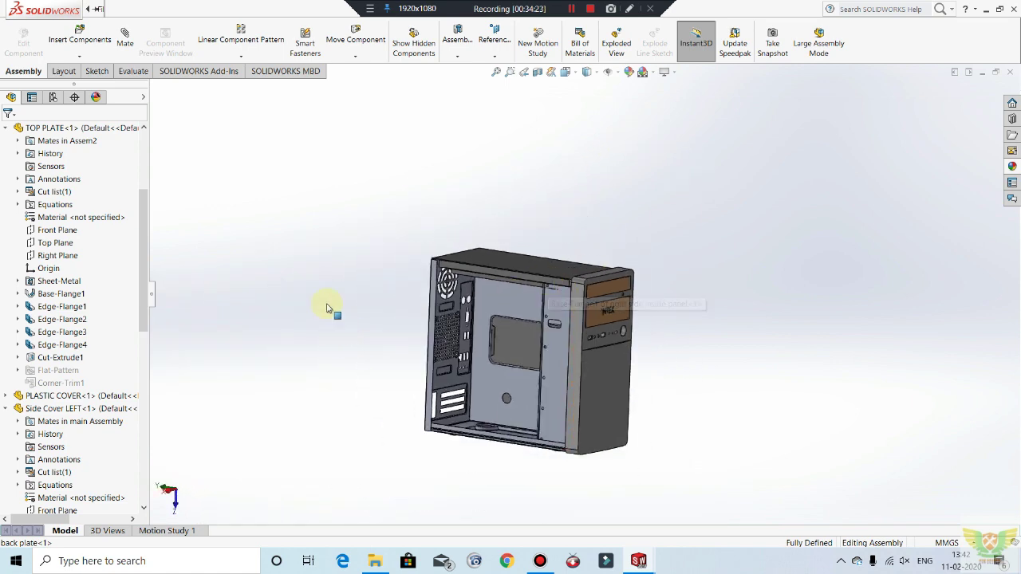
{"action": "left_click", "coordinate": [76, 32]}
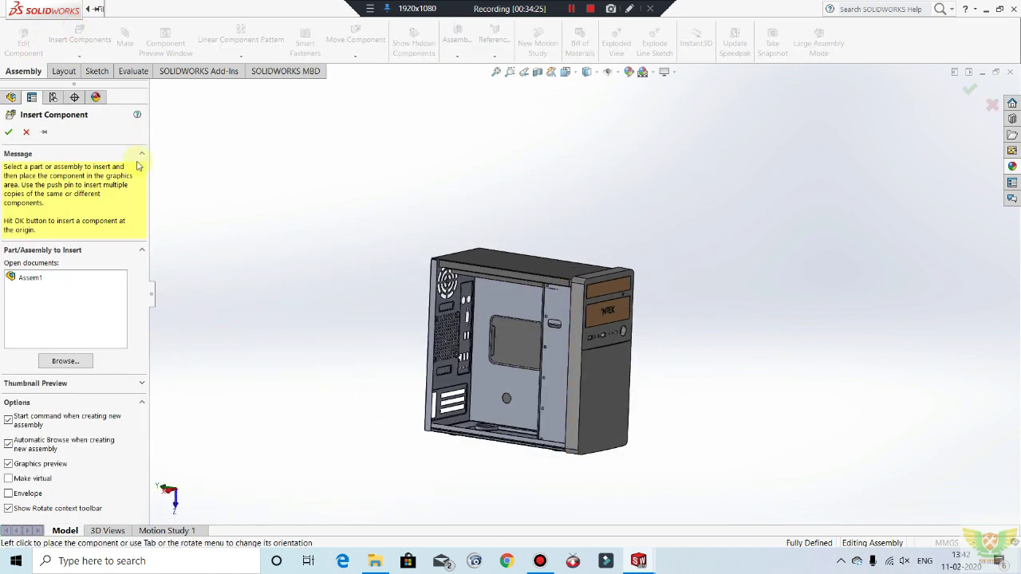
{"action": "left_click", "coordinate": [67, 361]}
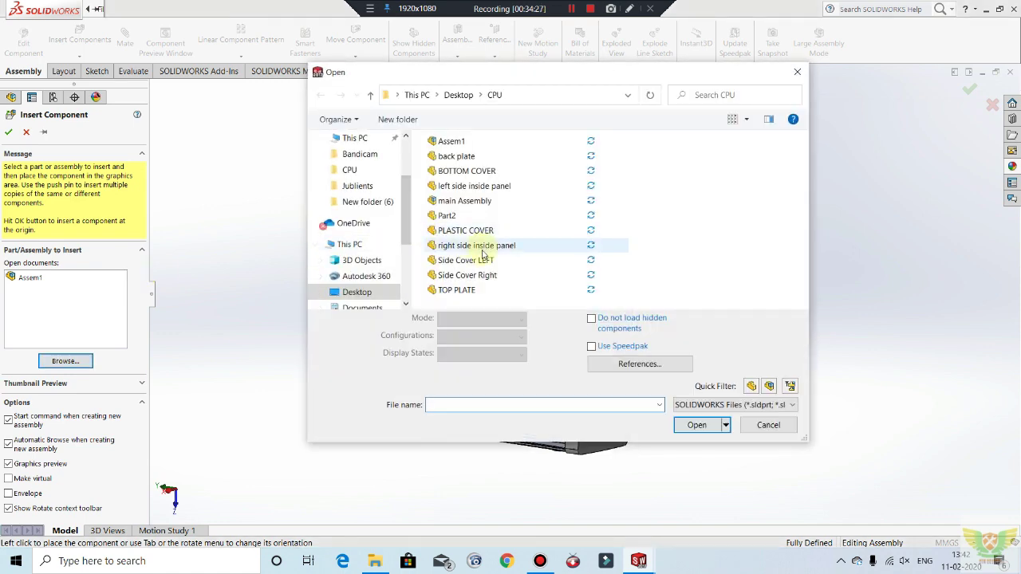
{"action": "left_click", "coordinate": [479, 277]}
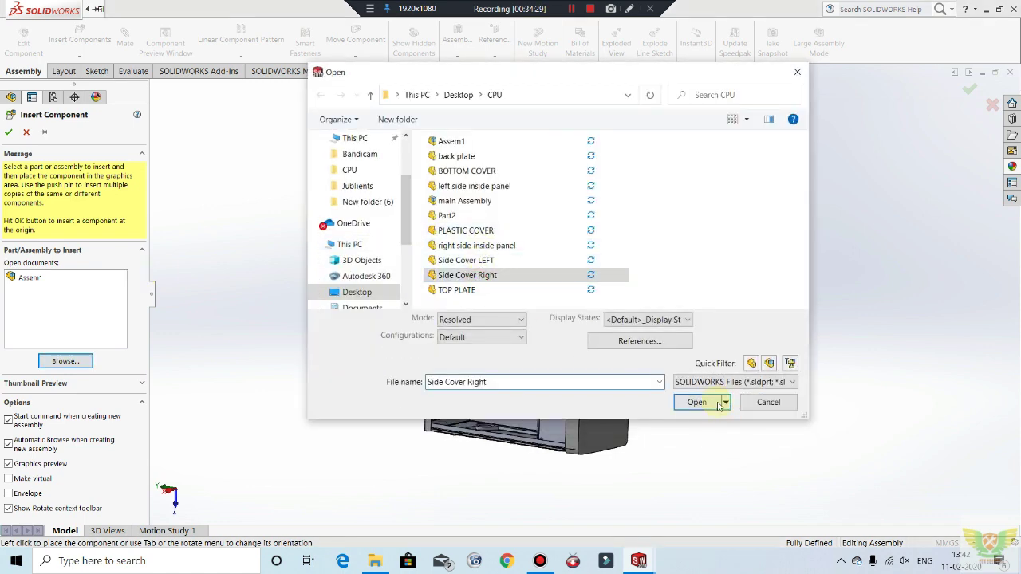
{"action": "left_click", "coordinate": [717, 403]}
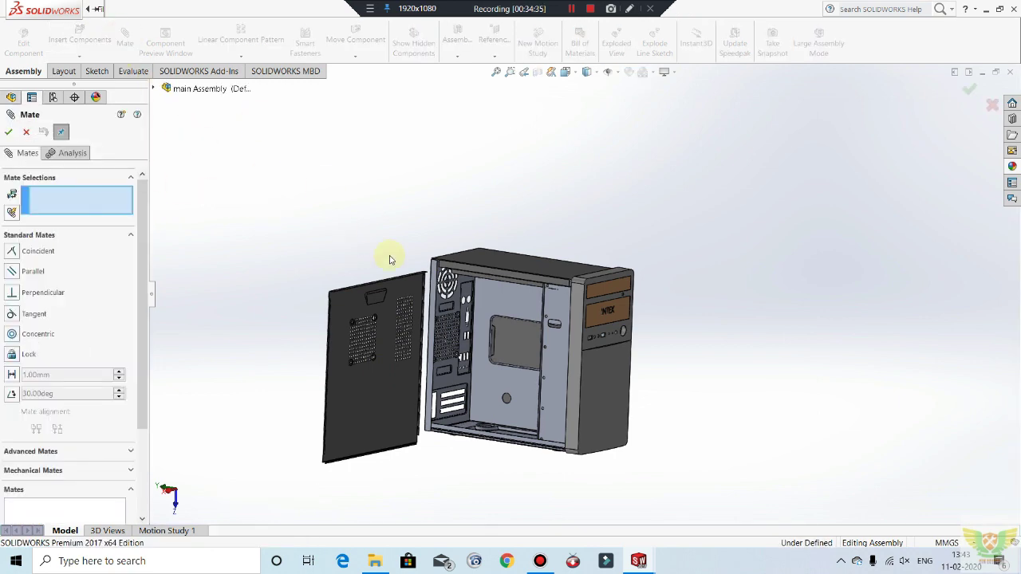
Step: Add a 1 mm distance mate between the Side Cover Right's rear flange face and the back plate, and leave the Mate command
{"action": "middle_click_drag", "start_coordinate": [514, 225], "coordinate": [565, 298]}
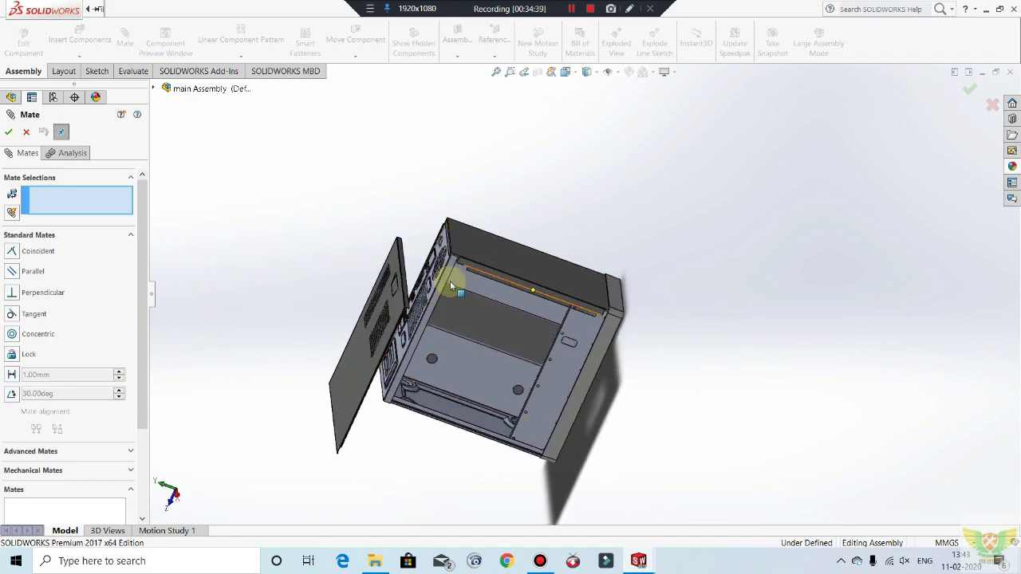
{"action": "scroll", "coordinate": [420, 283], "scroll_direction": "down", "scroll_amount": 4}
{"action": "middle_click_drag", "start_coordinate": [417, 281], "coordinate": [468, 259]}
{"action": "left_click", "coordinate": [469, 259]}
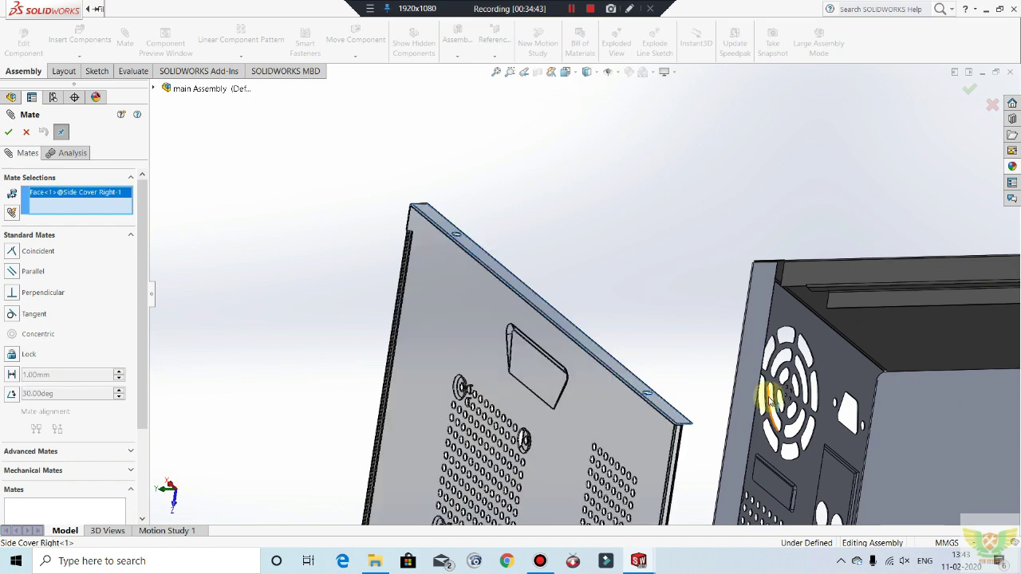
{"action": "scroll", "coordinate": [820, 433], "scroll_direction": "up", "scroll_amount": 3}
{"action": "scroll", "coordinate": [763, 335], "scroll_direction": "down", "scroll_amount": 4}
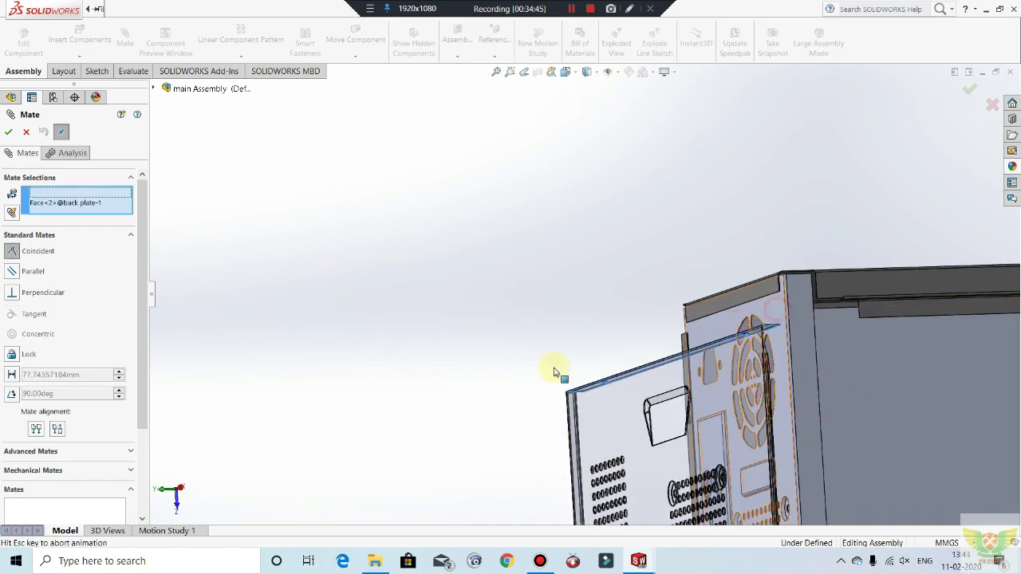
{"action": "left_click", "coordinate": [12, 375]}
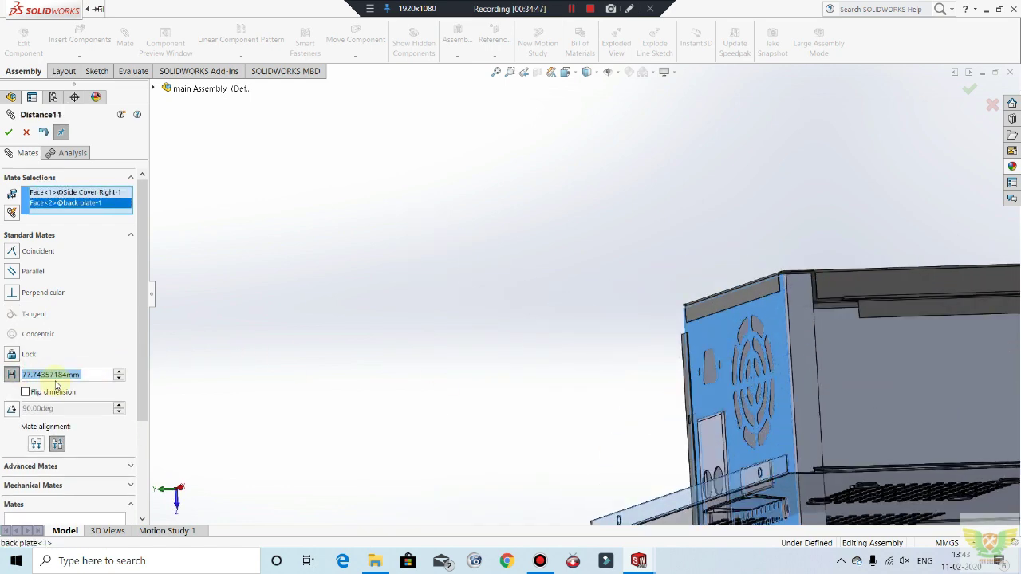
{"action": "type", "text": "1"}
{"action": "key", "text": "Return"}
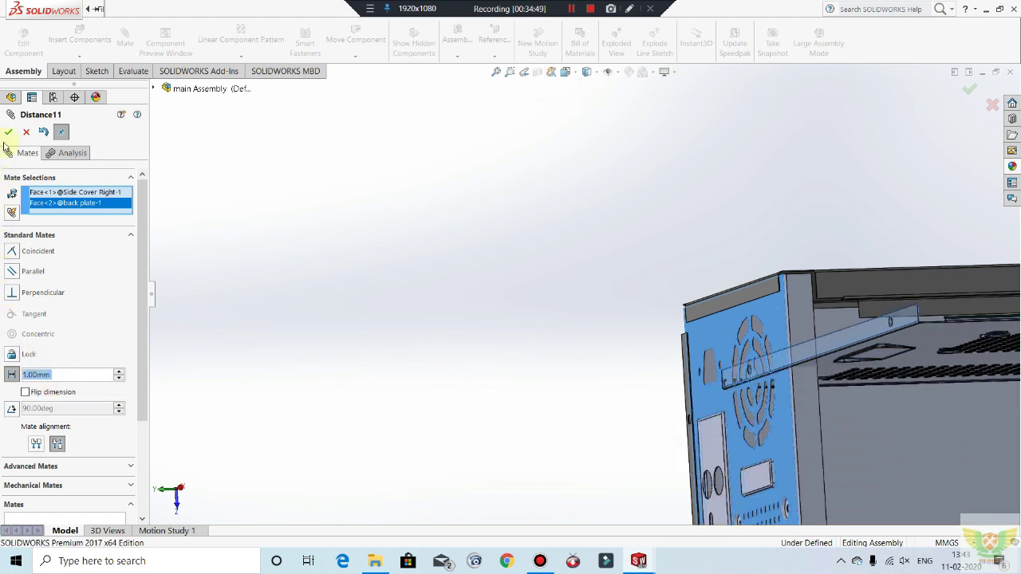
{"action": "scroll", "coordinate": [595, 343], "scroll_direction": "up", "scroll_amount": 4}
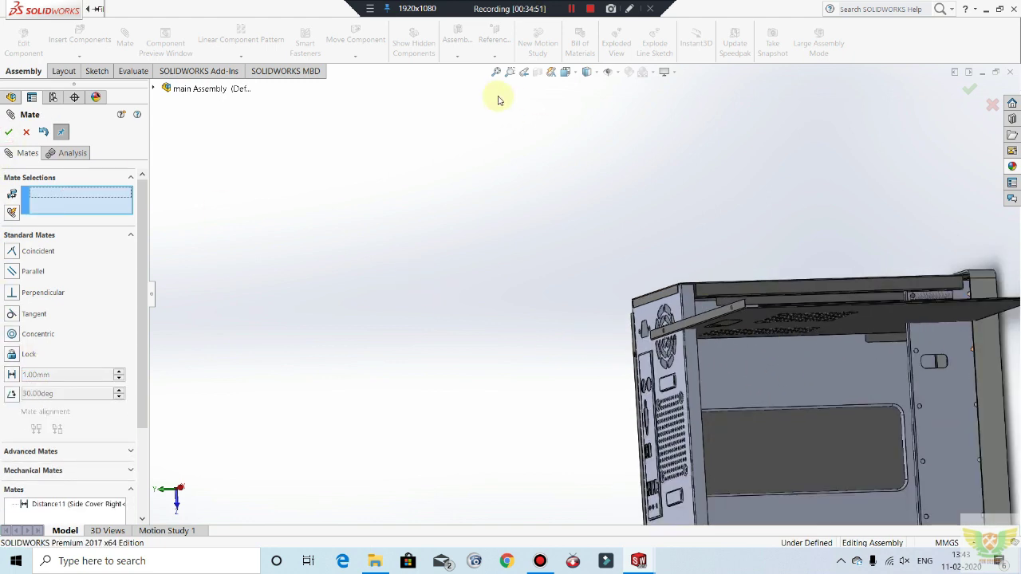
{"action": "key", "text": "Escape"}
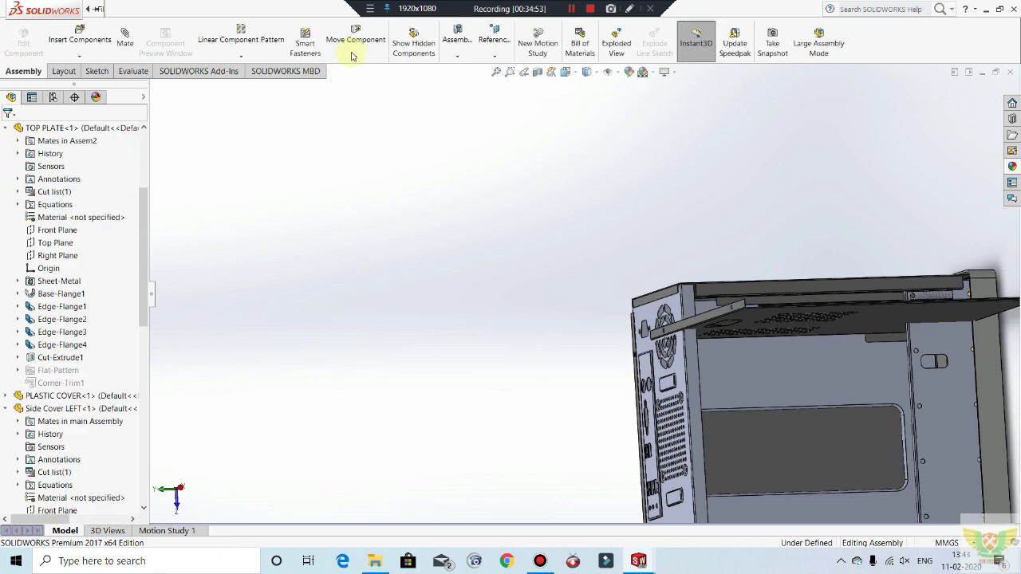
Step: Rotate the Side Cover Right freely out of the case opening and check its orientation against the case
{"action": "left_click", "coordinate": [371, 82]}
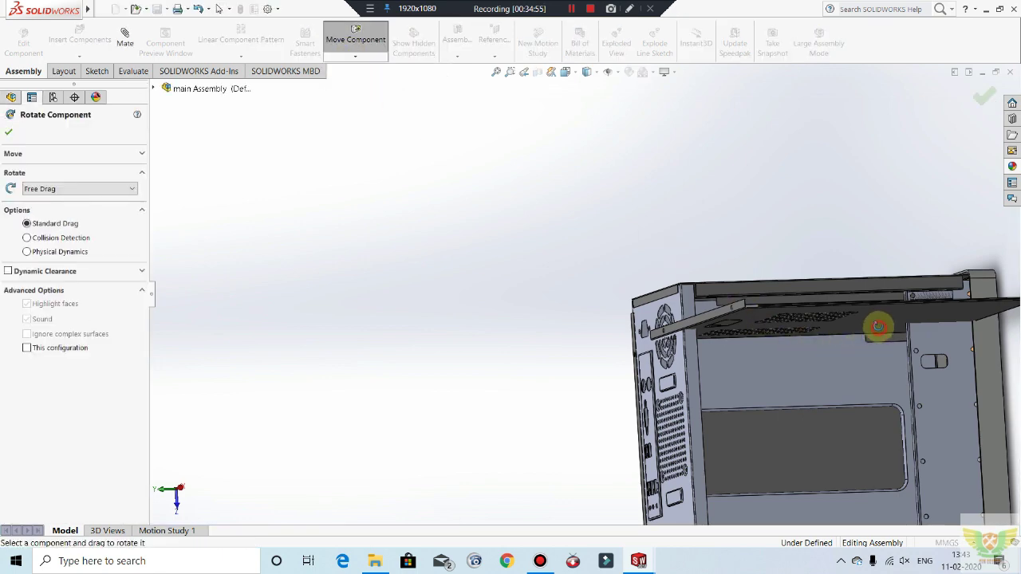
{"action": "left_click_drag", "start_coordinate": [870, 317], "coordinate": [788, 119]}
{"action": "key", "text": "Escape"}
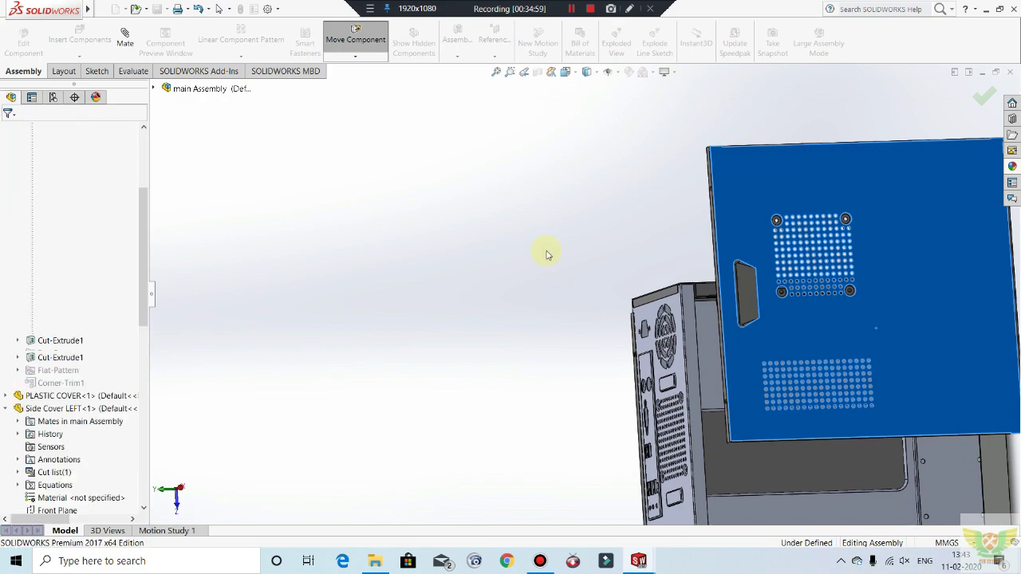
{"action": "middle_click_drag", "start_coordinate": [553, 242], "coordinate": [491, 57]}
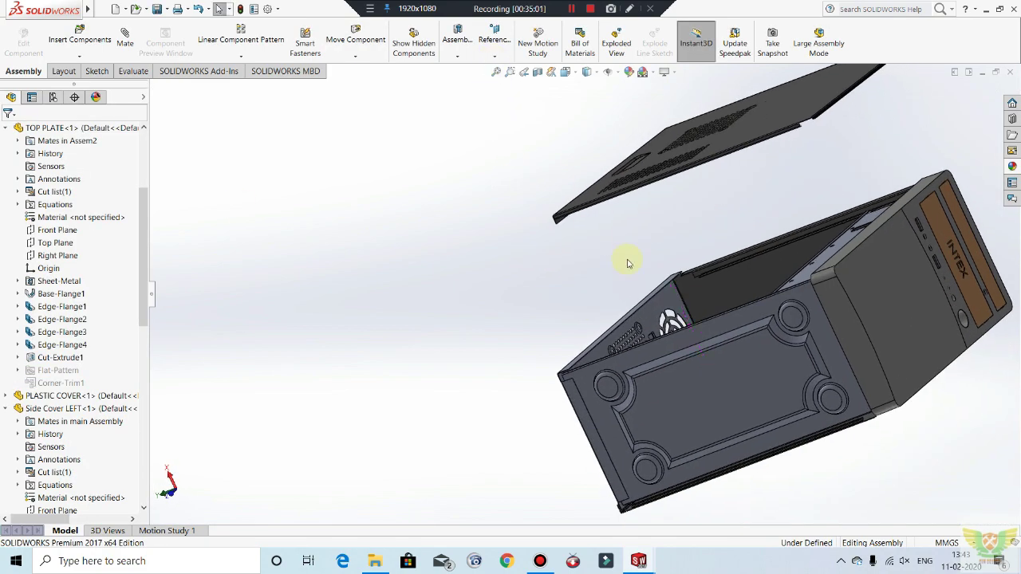
{"action": "scroll", "coordinate": [627, 259], "scroll_direction": "down", "scroll_amount": 2}
{"action": "middle_click_drag", "start_coordinate": [627, 259], "coordinate": [530, 204]}
{"action": "left_click", "coordinate": [511, 320]}
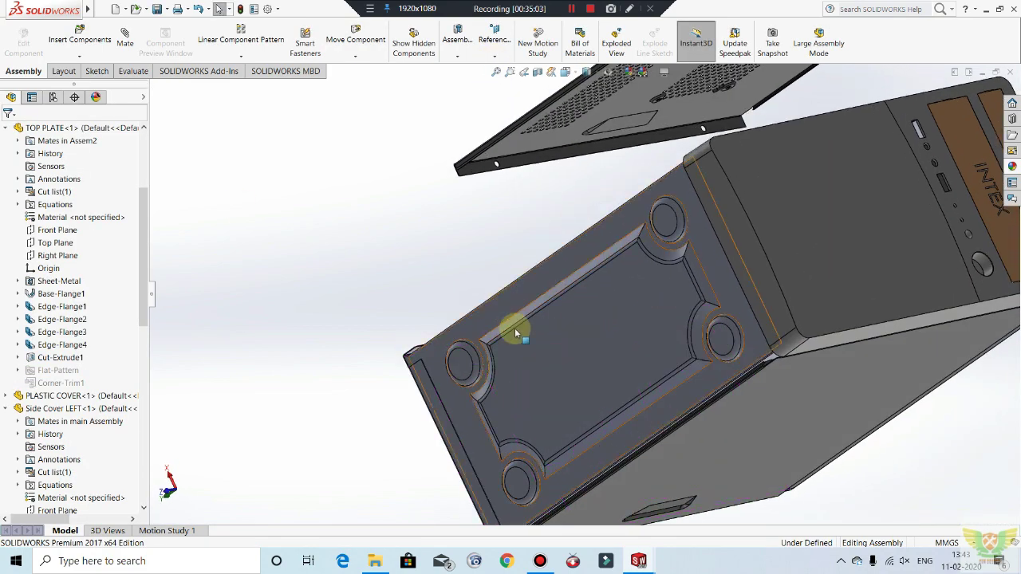
Step: Add a coincident mate between the Side Cover Right's upper flange face and the top plate's inner flange face beneath it
{"action": "middle_click_drag", "start_coordinate": [515, 328], "coordinate": [542, 358]}
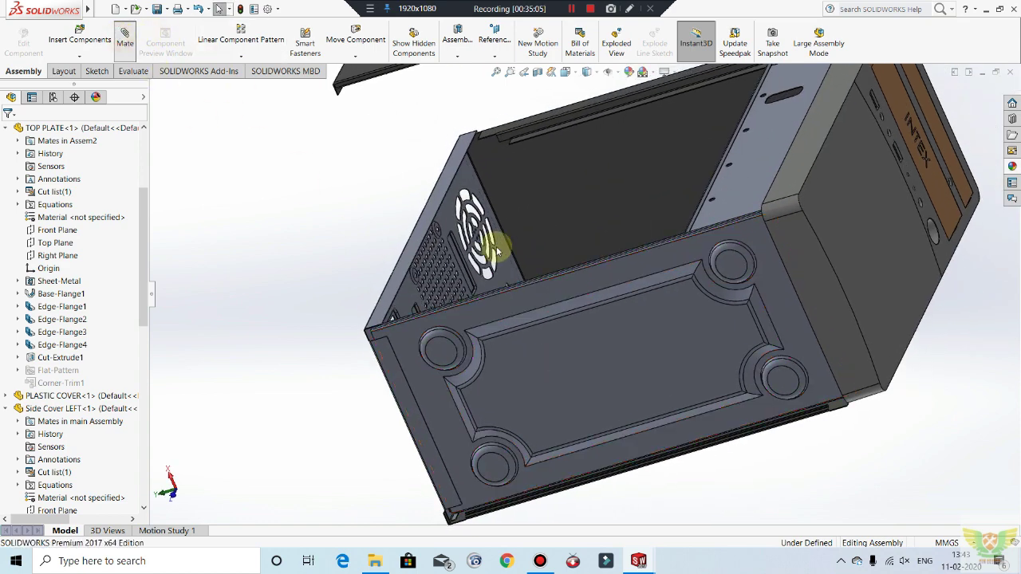
{"action": "scroll", "coordinate": [457, 204], "scroll_direction": "up", "scroll_amount": 3}
{"action": "scroll", "coordinate": [547, 205], "scroll_direction": "up", "scroll_amount": 2}
{"action": "middle_click_drag", "start_coordinate": [560, 224], "coordinate": [494, 240]}
{"action": "scroll", "coordinate": [570, 97], "scroll_direction": "down", "scroll_amount": 1}
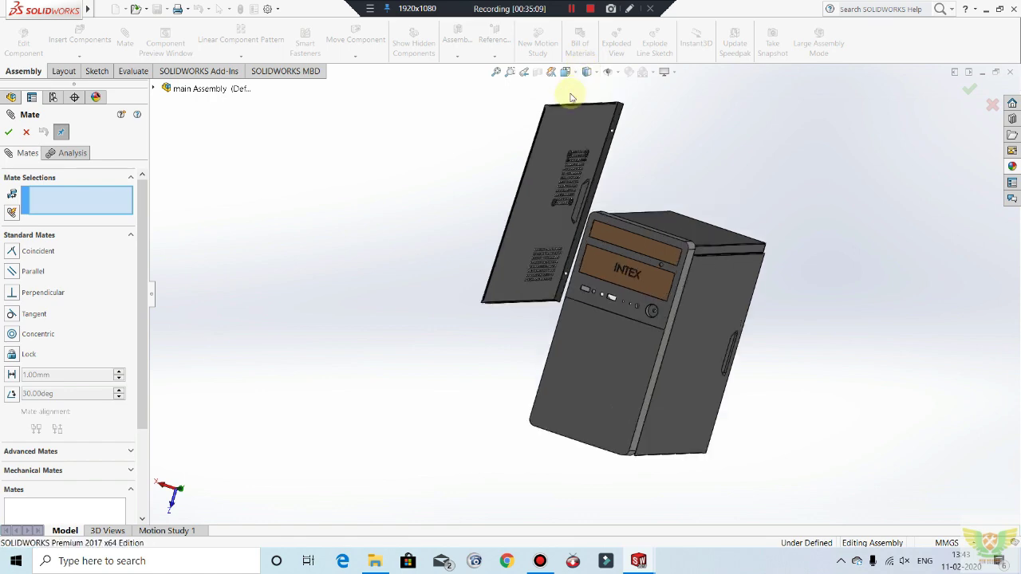
{"action": "scroll", "coordinate": [570, 96], "scroll_direction": "down", "scroll_amount": 10}
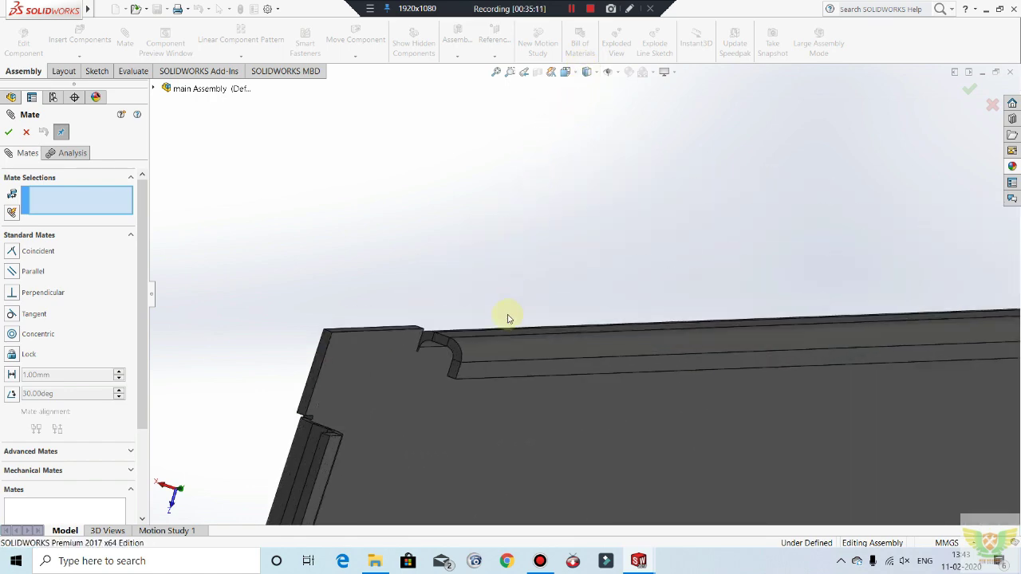
{"action": "left_click", "coordinate": [495, 331]}
{"action": "scroll", "coordinate": [510, 287], "scroll_direction": "up", "scroll_amount": 2}
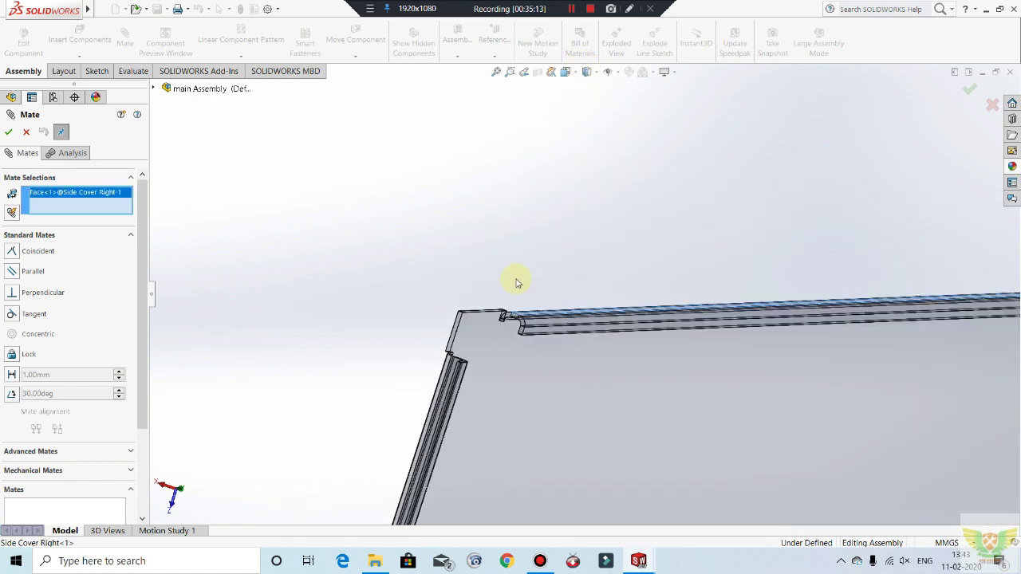
{"action": "scroll", "coordinate": [516, 283], "scroll_direction": "up", "scroll_amount": 5}
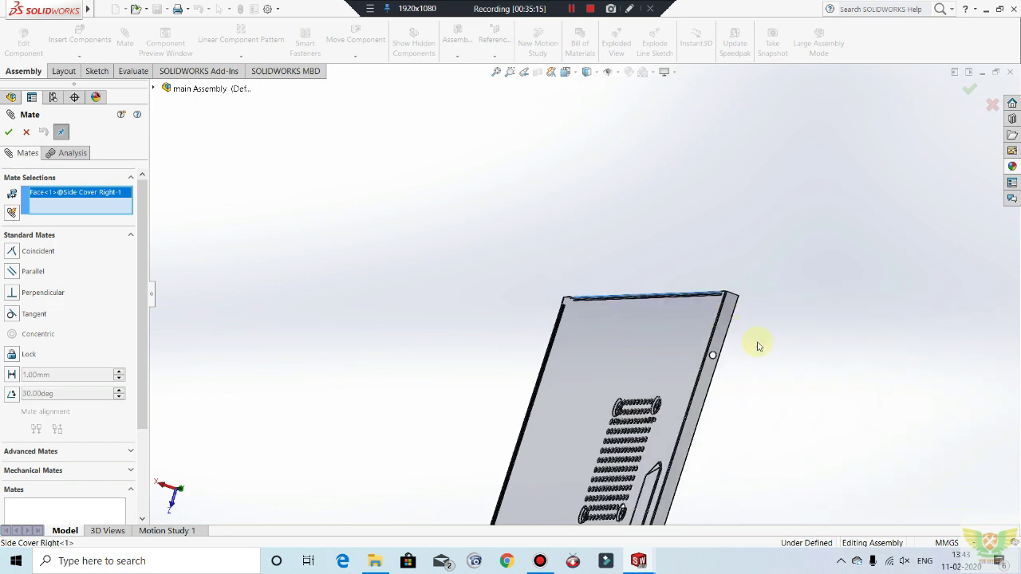
{"action": "scroll", "coordinate": [759, 346], "scroll_direction": "up", "scroll_amount": 4}
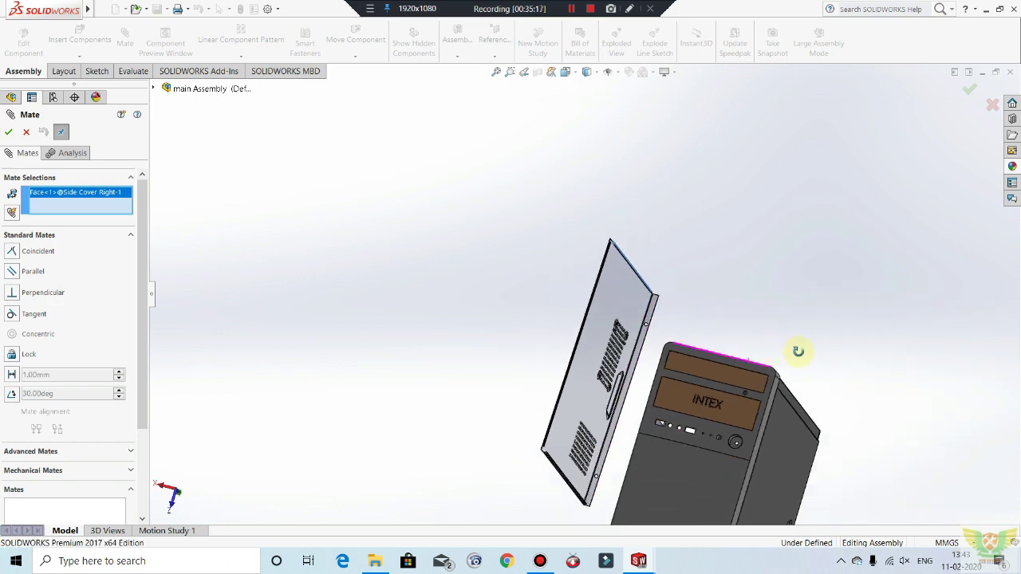
{"action": "middle_click_drag", "start_coordinate": [798, 351], "coordinate": [808, 318]}
{"action": "scroll", "coordinate": [627, 341], "scroll_direction": "down", "scroll_amount": 4}
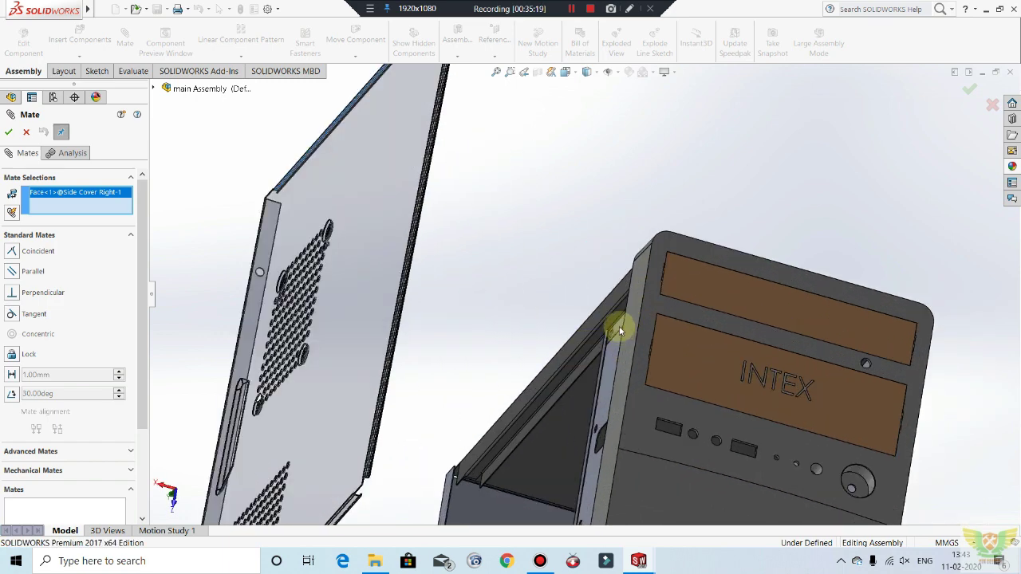
{"action": "scroll", "coordinate": [619, 330], "scroll_direction": "down", "scroll_amount": 4}
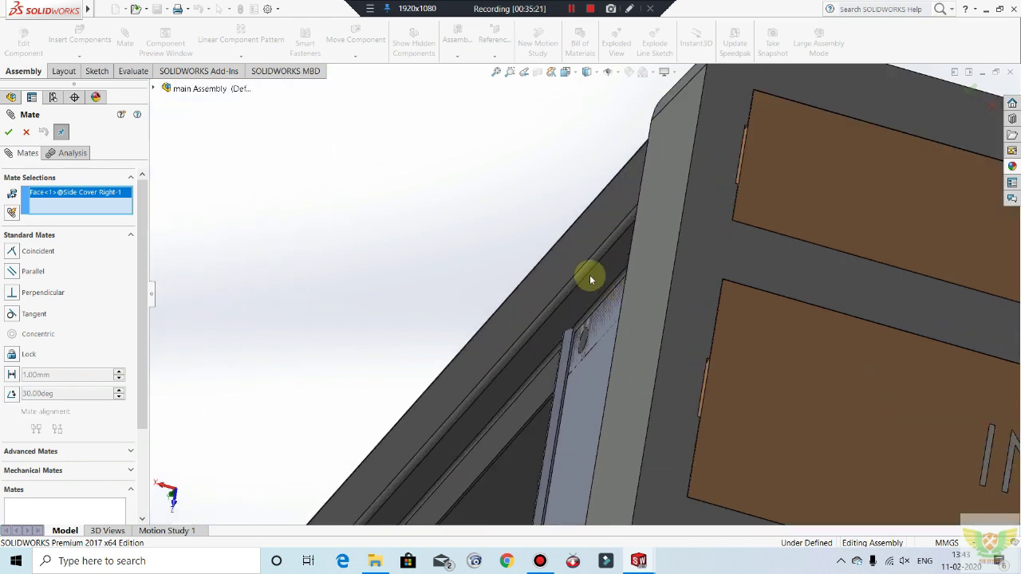
{"action": "left_click", "coordinate": [590, 278]}
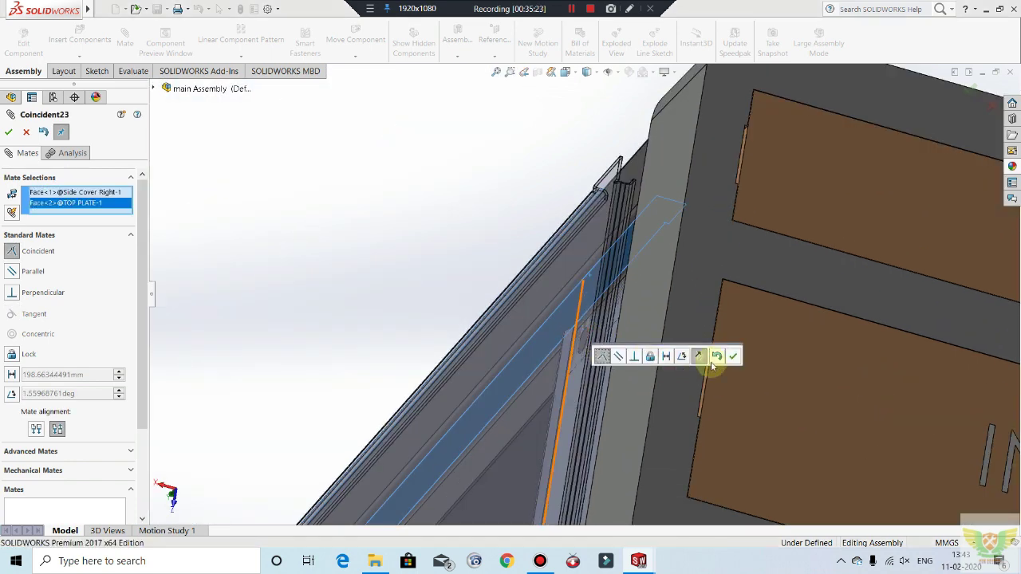
{"action": "scroll", "coordinate": [536, 211], "scroll_direction": "up", "scroll_amount": 4}
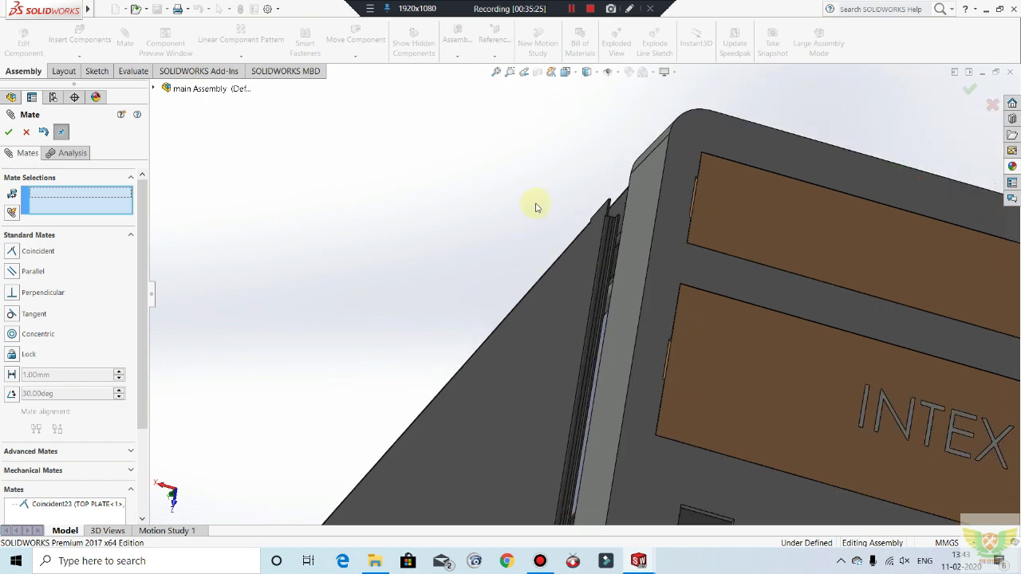
Step: Add a coincident mate between the Side Cover Right's outer face and the outer face of the top plate's side flange
{"action": "middle_click_drag", "start_coordinate": [556, 228], "coordinate": [579, 261]}
{"action": "left_click_drag", "start_coordinate": [579, 261], "coordinate": [609, 292]}
{"action": "middle_click_drag", "start_coordinate": [608, 292], "coordinate": [613, 298]}
{"action": "scroll", "coordinate": [563, 262], "scroll_direction": "up", "scroll_amount": 6}
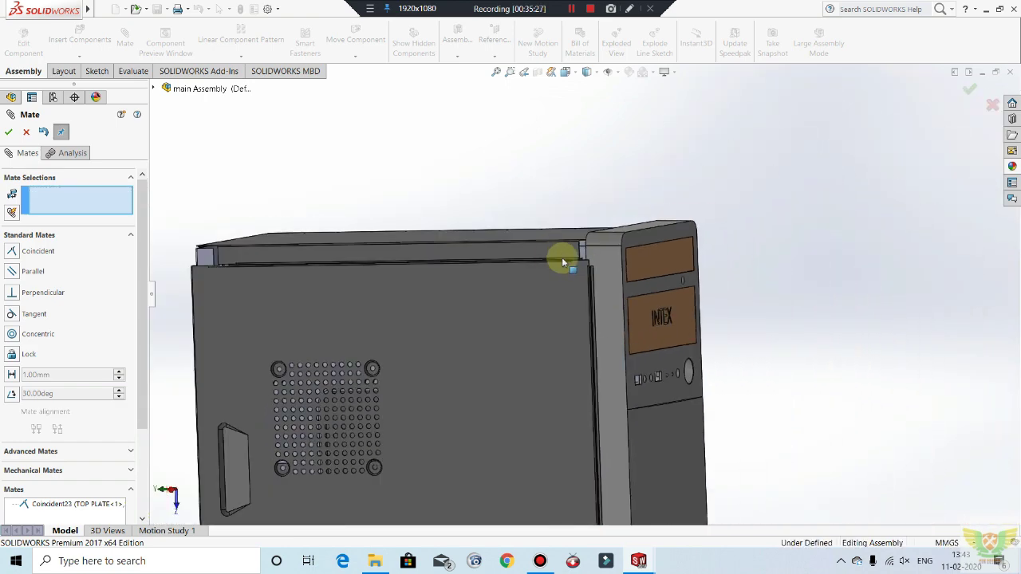
{"action": "middle_click_drag", "start_coordinate": [467, 309], "coordinate": [519, 319]}
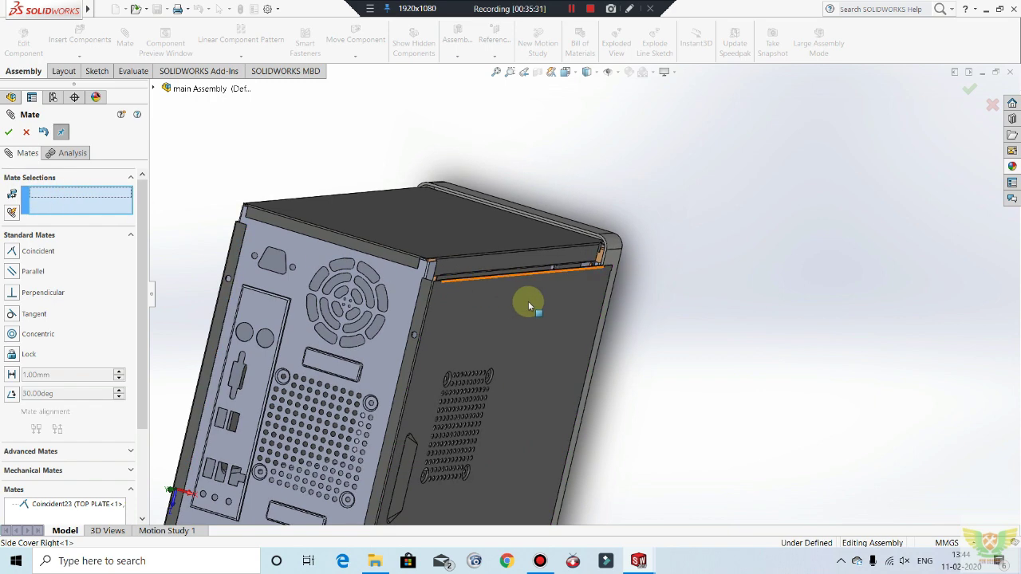
{"action": "scroll", "coordinate": [553, 290], "scroll_direction": "down", "scroll_amount": 3}
{"action": "middle_click_drag", "start_coordinate": [540, 295], "coordinate": [592, 287]}
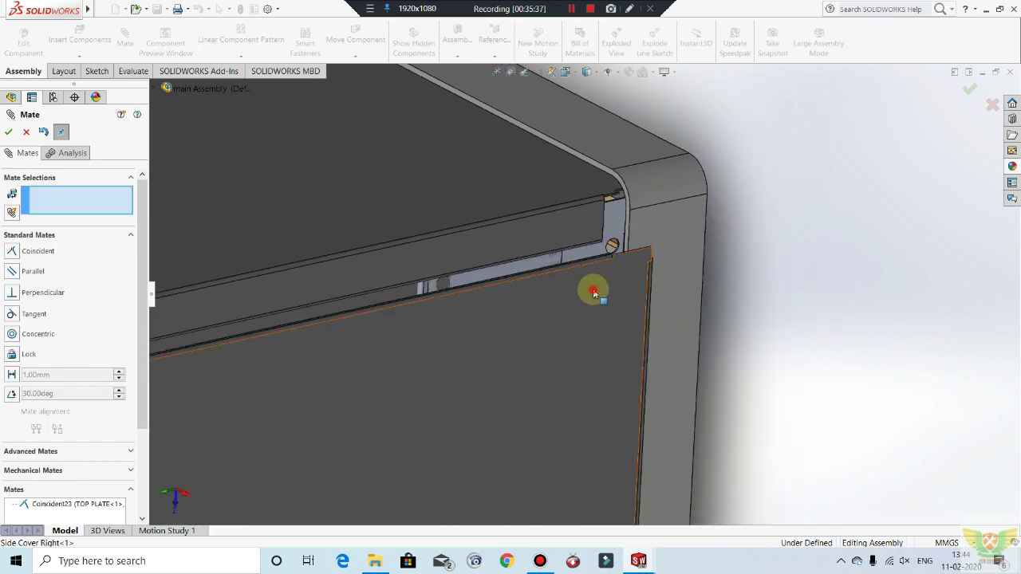
{"action": "left_click", "coordinate": [593, 293]}
{"action": "left_click", "coordinate": [565, 235]}
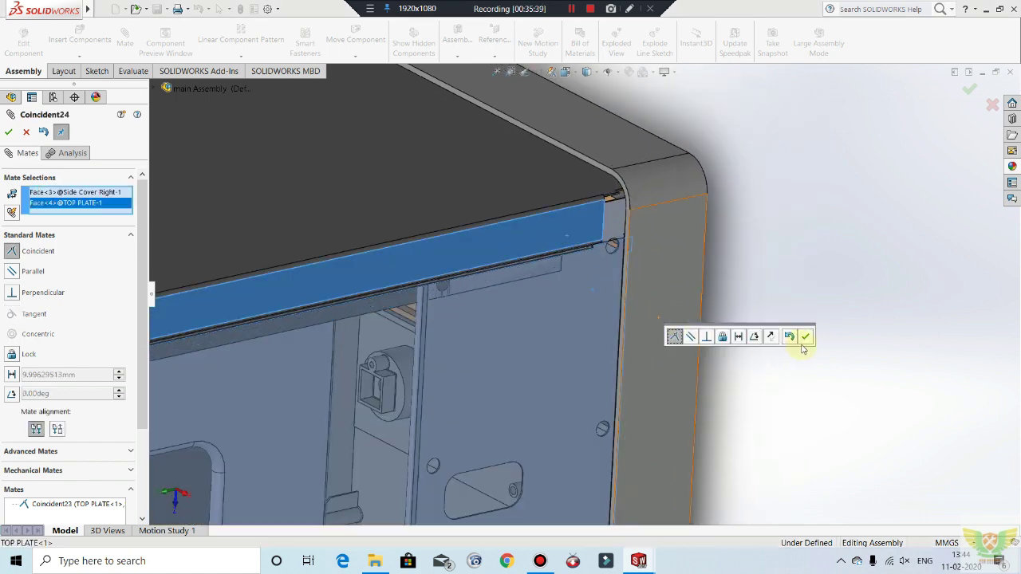
{"action": "left_click", "coordinate": [804, 339]}
Step: Examine how the Side Cover Right fits against the top plate, front cover and back plate, and leave the Mate command
{"action": "middle_click_drag", "start_coordinate": [668, 296], "coordinate": [637, 247]}
{"action": "scroll", "coordinate": [627, 245], "scroll_direction": "up", "scroll_amount": 8}
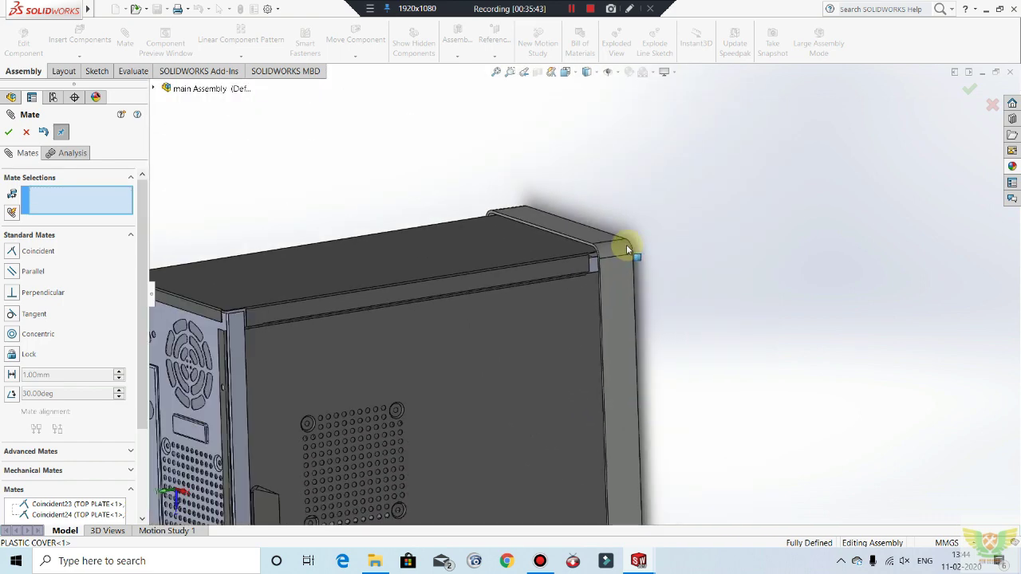
{"action": "scroll", "coordinate": [481, 328], "scroll_direction": "down", "scroll_amount": 5}
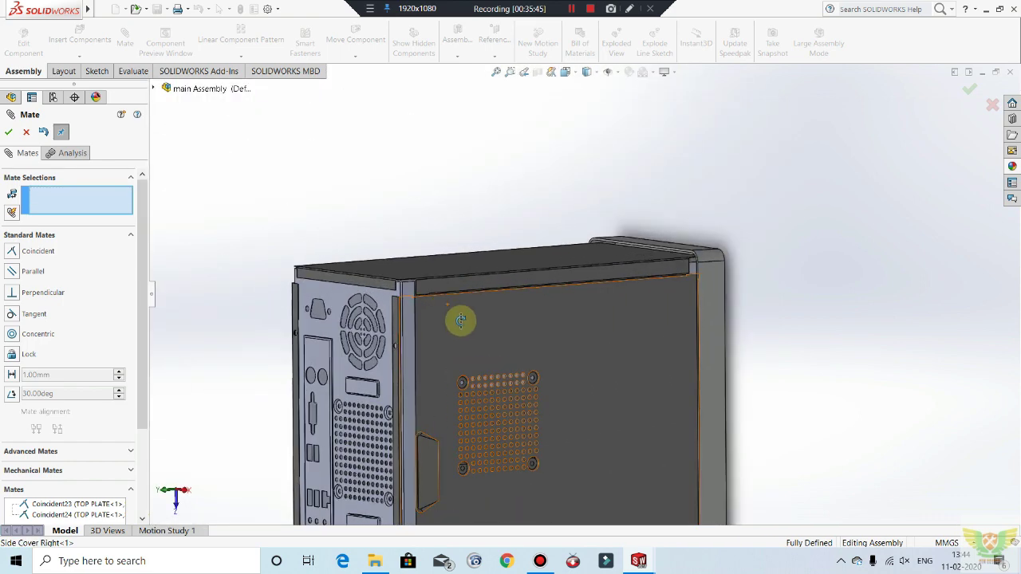
{"action": "middle_click_drag", "start_coordinate": [481, 305], "coordinate": [483, 330]}
{"action": "scroll", "coordinate": [476, 319], "scroll_direction": "down", "scroll_amount": 4}
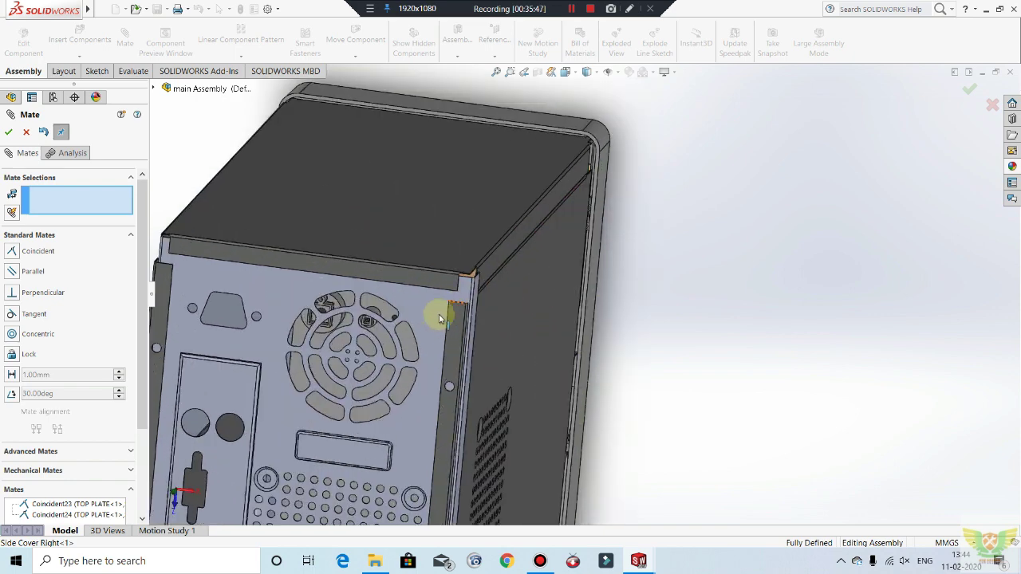
{"action": "scroll", "coordinate": [477, 319], "scroll_direction": "down", "scroll_amount": 2}
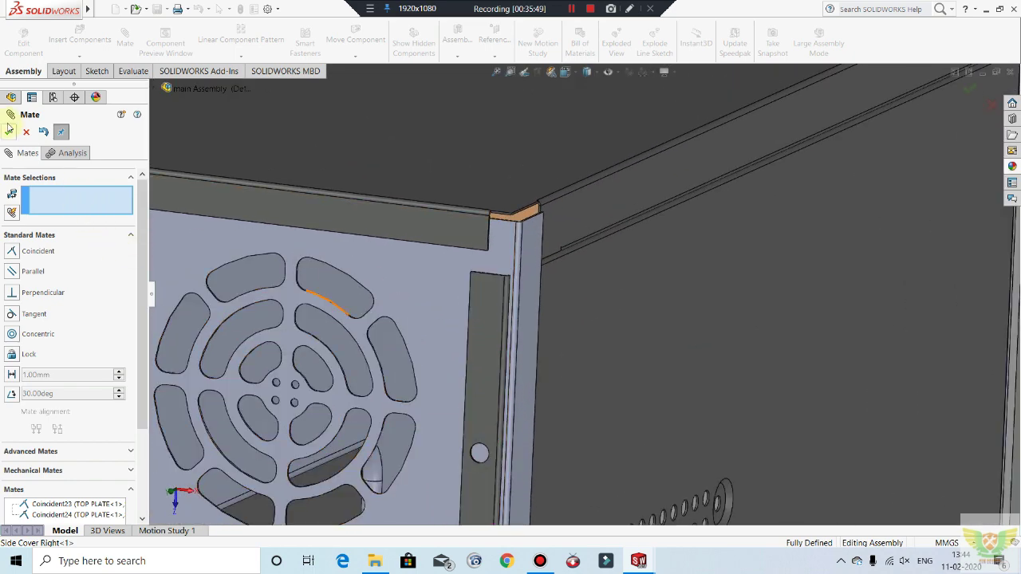
{"action": "key", "text": "Escape"}
Step: Change the last coincident mate between the top plate and the Side Cover Right to a 3 mm distance mate
{"action": "scroll", "coordinate": [77, 478], "scroll_direction": "down", "scroll_amount": 10}
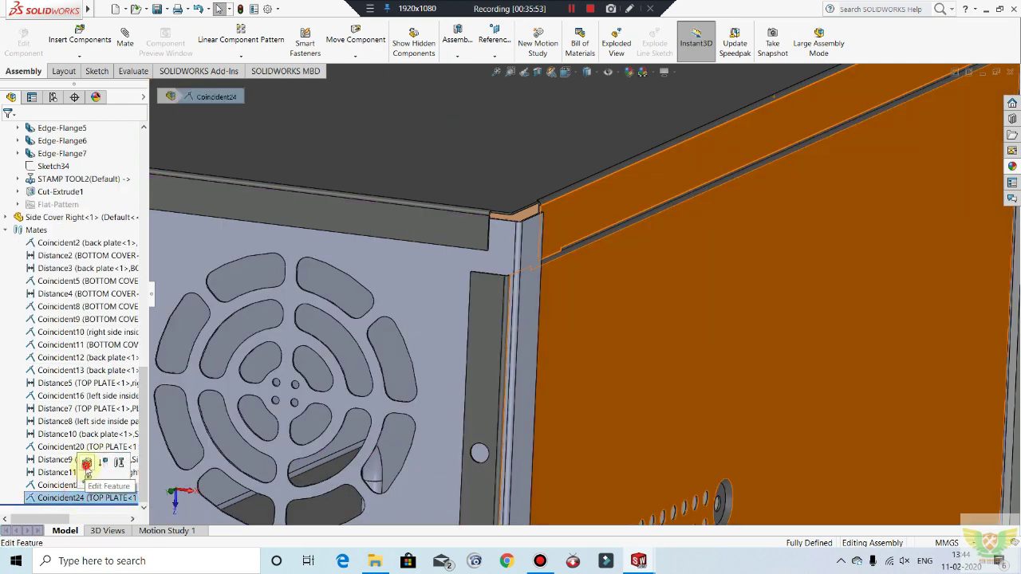
{"action": "left_click", "coordinate": [477, 316]}
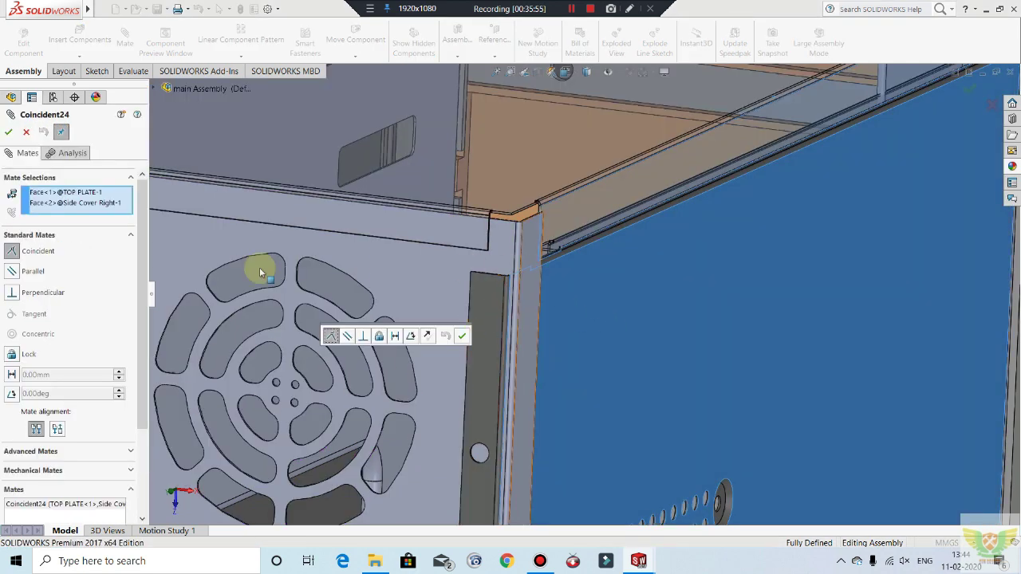
{"action": "scroll", "coordinate": [630, 321], "scroll_direction": "up", "scroll_amount": 5}
{"action": "scroll", "coordinate": [769, 241], "scroll_direction": "down", "scroll_amount": 4}
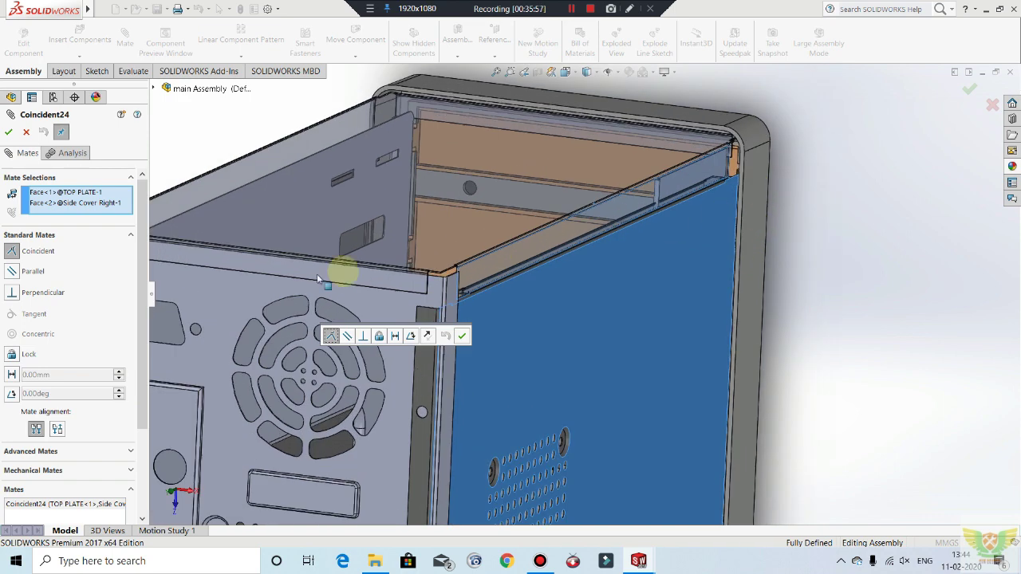
{"action": "left_click", "coordinate": [48, 373]}
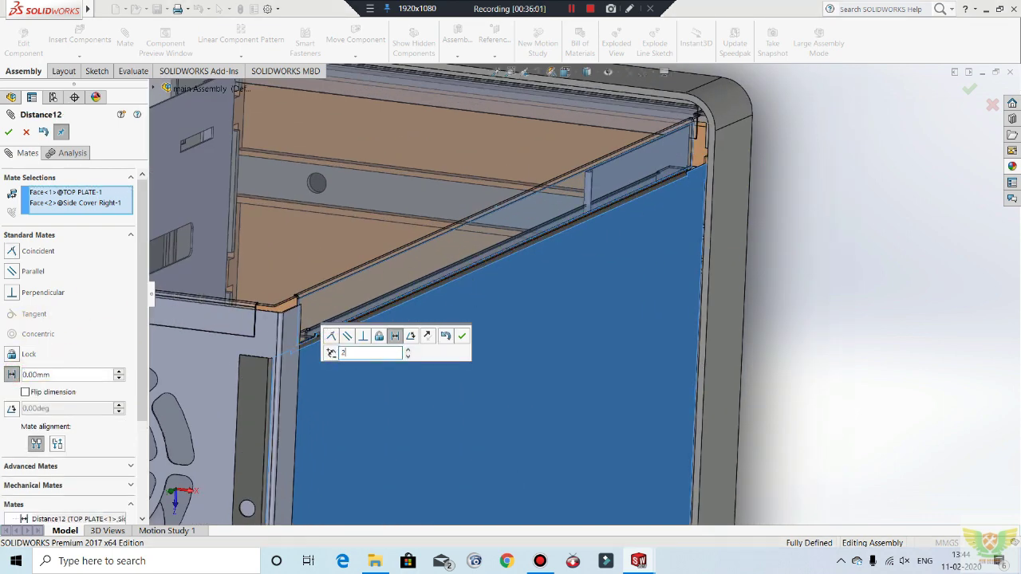
{"action": "type", "text": "3.00mm"}
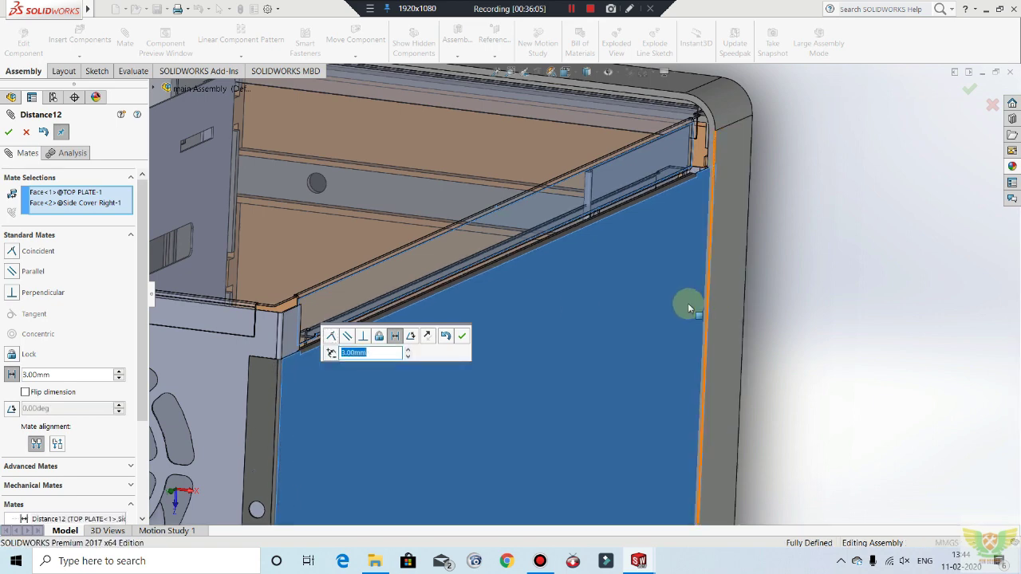
{"action": "scroll", "coordinate": [575, 286], "scroll_direction": "down", "scroll_amount": 5}
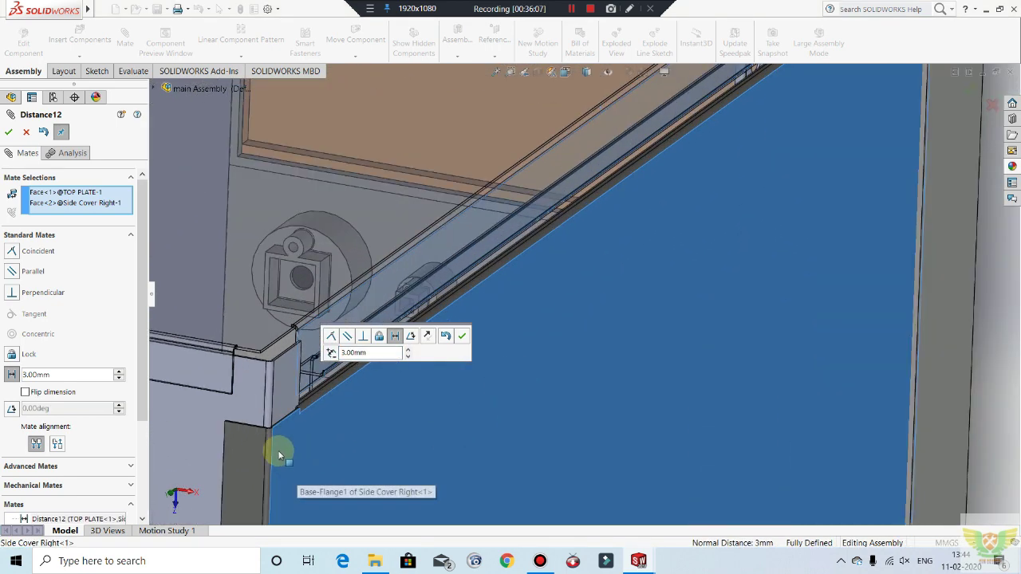
{"action": "scroll", "coordinate": [279, 456], "scroll_direction": "down", "scroll_amount": 4}
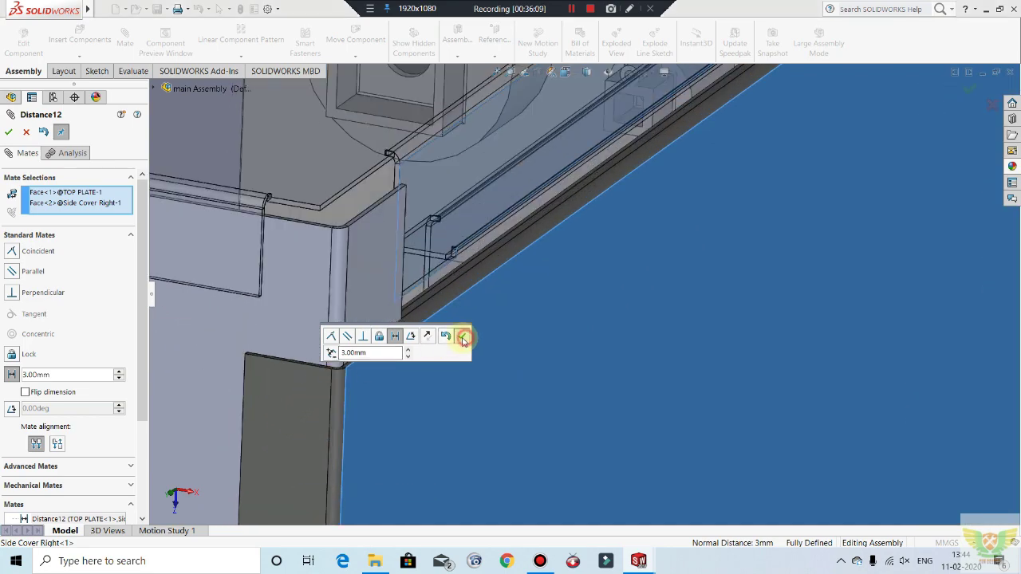
{"action": "left_click", "coordinate": [462, 340]}
Step: Examine the gaps along the Side Cover Right's upper edge at the rear and front corners, and leave the Mate command
{"action": "middle_click_drag", "start_coordinate": [456, 331], "coordinate": [577, 314]}
{"action": "scroll", "coordinate": [569, 301], "scroll_direction": "down", "scroll_amount": 4}
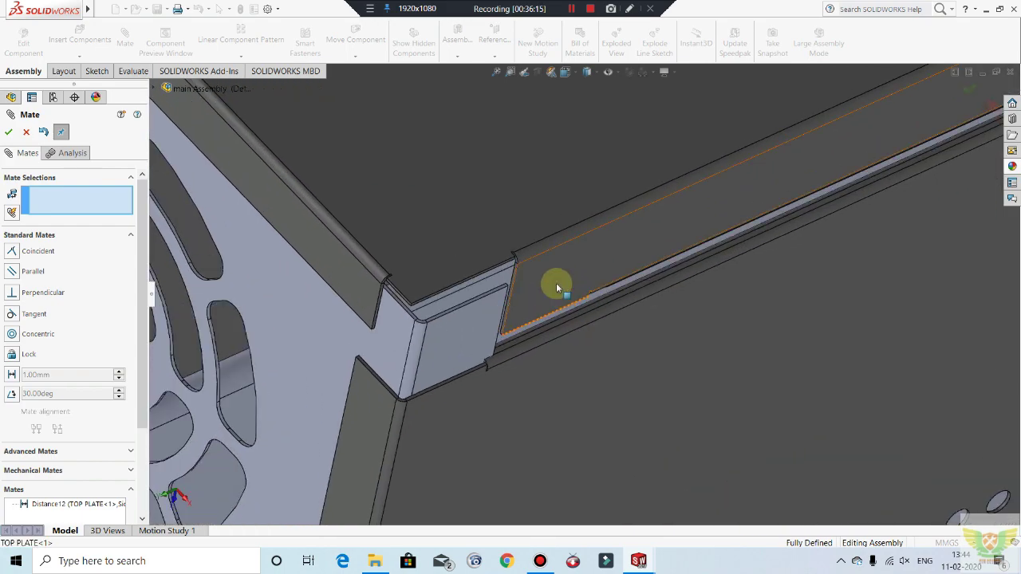
{"action": "scroll", "coordinate": [556, 285], "scroll_direction": "up", "scroll_amount": 2}
{"action": "scroll", "coordinate": [503, 316], "scroll_direction": "up", "scroll_amount": 3}
{"action": "middle_click_drag", "start_coordinate": [503, 325], "coordinate": [576, 307]}
{"action": "scroll", "coordinate": [574, 292], "scroll_direction": "down", "scroll_amount": 3}
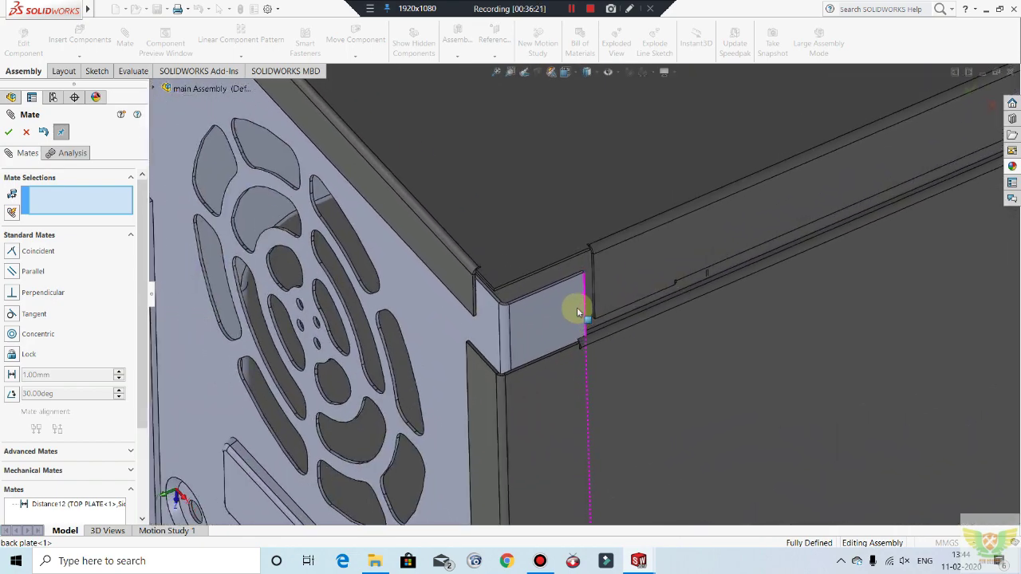
{"action": "scroll", "coordinate": [595, 302], "scroll_direction": "up", "scroll_amount": 9}
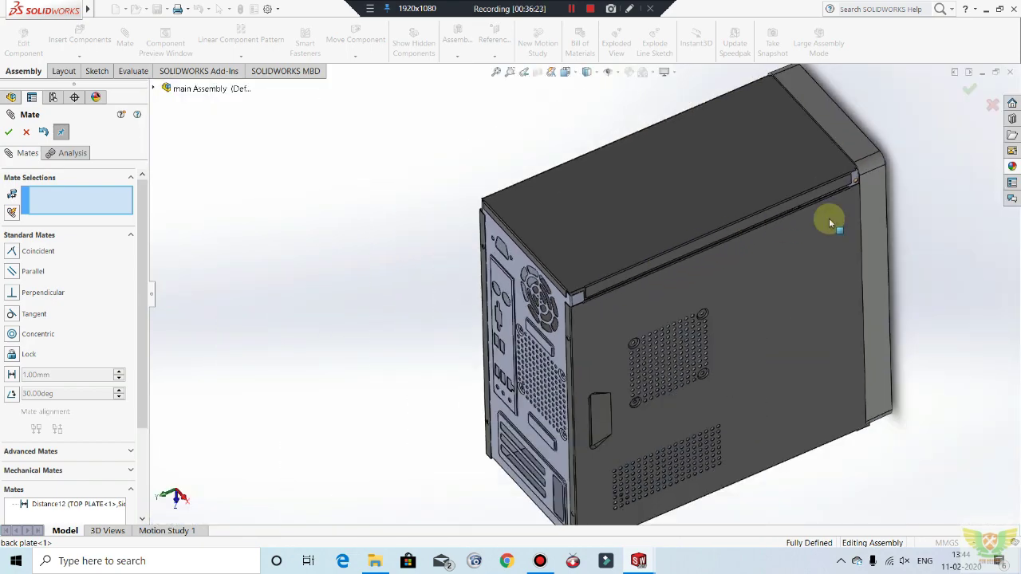
{"action": "scroll", "coordinate": [829, 218], "scroll_direction": "down", "scroll_amount": 5}
{"action": "middle_click_drag", "start_coordinate": [829, 196], "coordinate": [741, 223]}
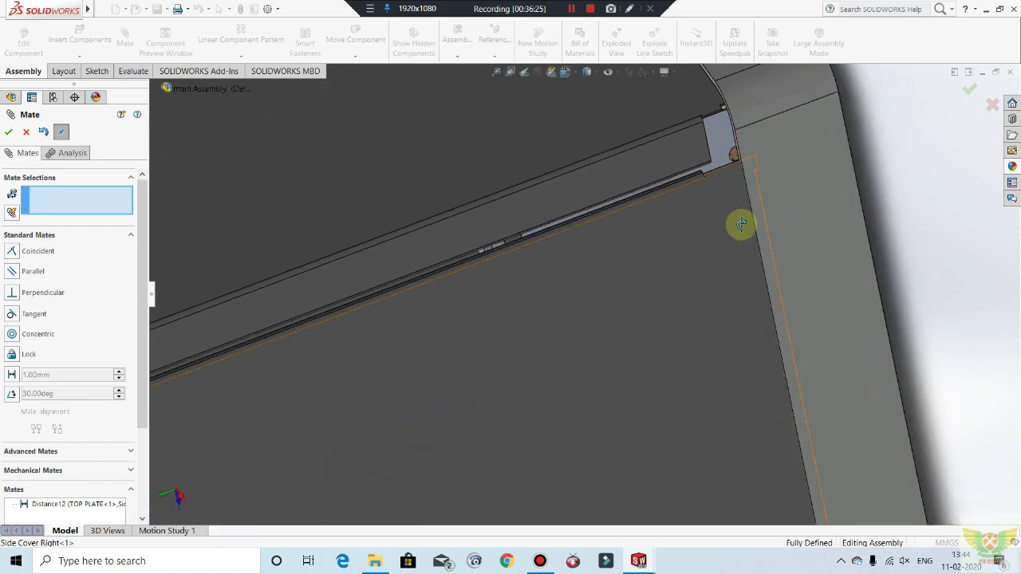
{"action": "scroll", "coordinate": [741, 224], "scroll_direction": "up", "scroll_amount": 10}
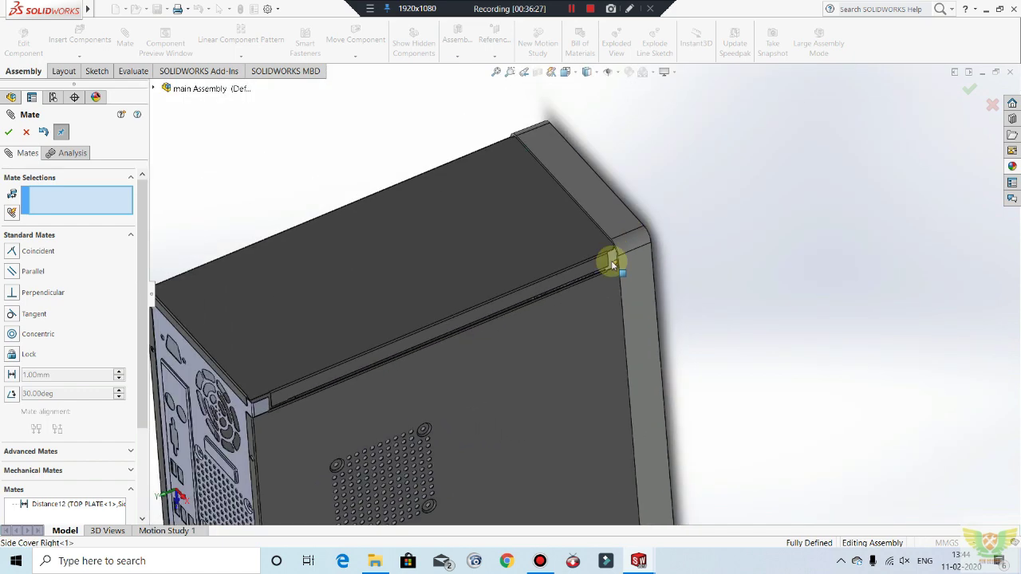
{"action": "scroll", "coordinate": [612, 265], "scroll_direction": "up", "scroll_amount": 2}
{"action": "scroll", "coordinate": [404, 377], "scroll_direction": "down", "scroll_amount": 2}
{"action": "middle_click_drag", "start_coordinate": [361, 343], "coordinate": [392, 307]}
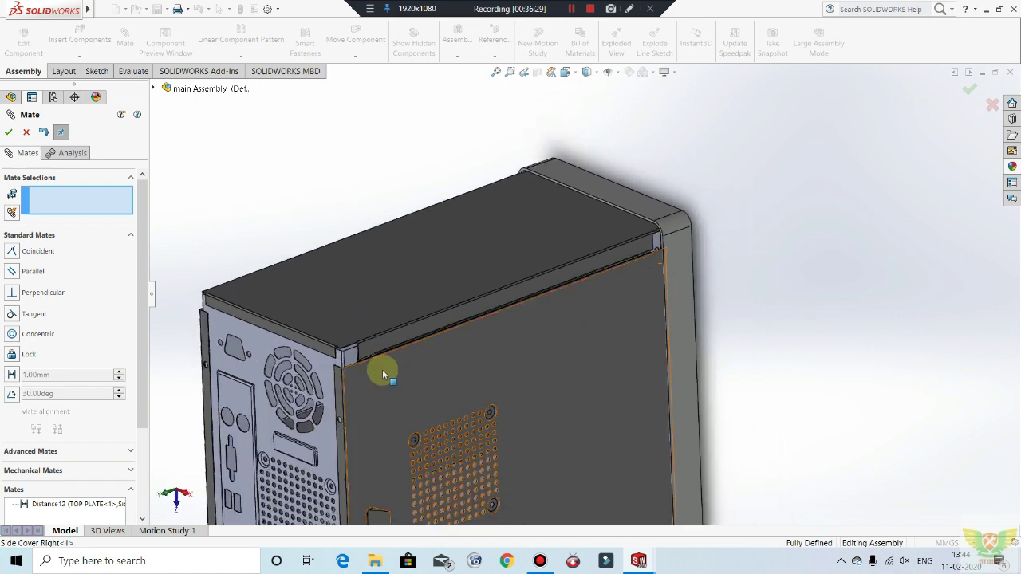
{"action": "scroll", "coordinate": [382, 369], "scroll_direction": "down", "scroll_amount": 2}
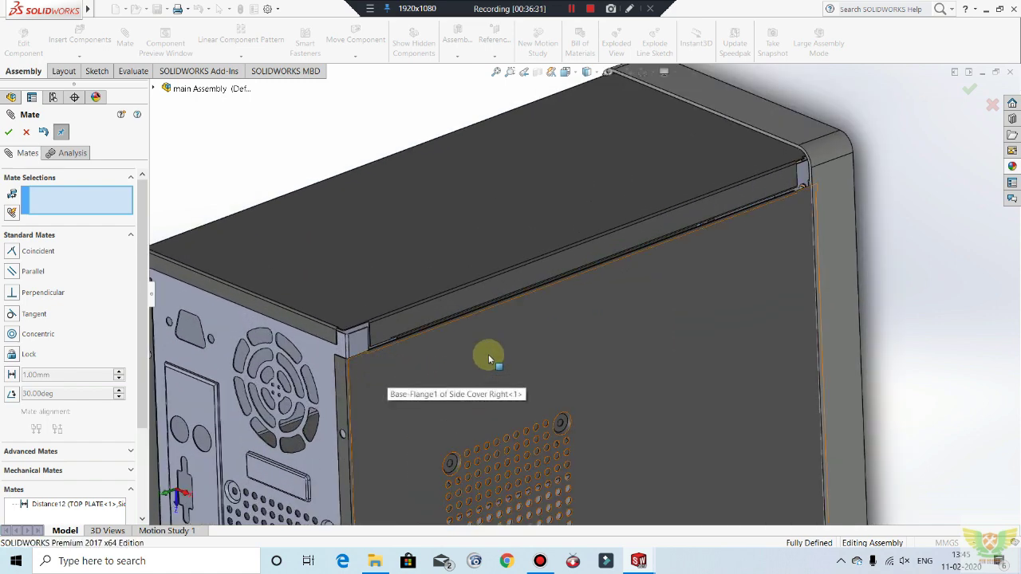
{"action": "key", "text": "Escape"}
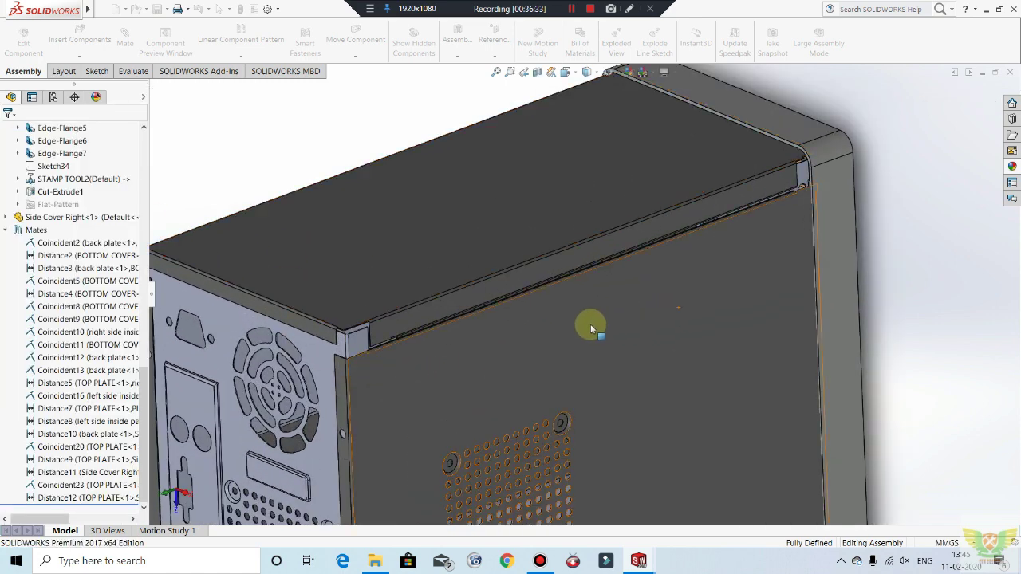
Step: Open the Side Cover Right for in-context editing, display its base flange dimensions, return to the assembly and save it
{"action": "left_click", "coordinate": [717, 276]}
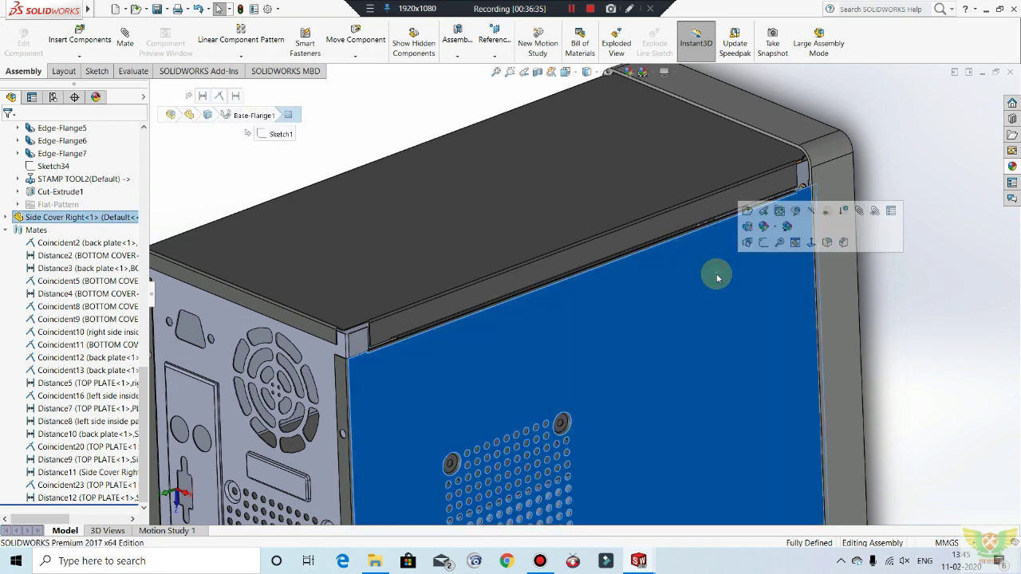
{"action": "left_click", "coordinate": [795, 212]}
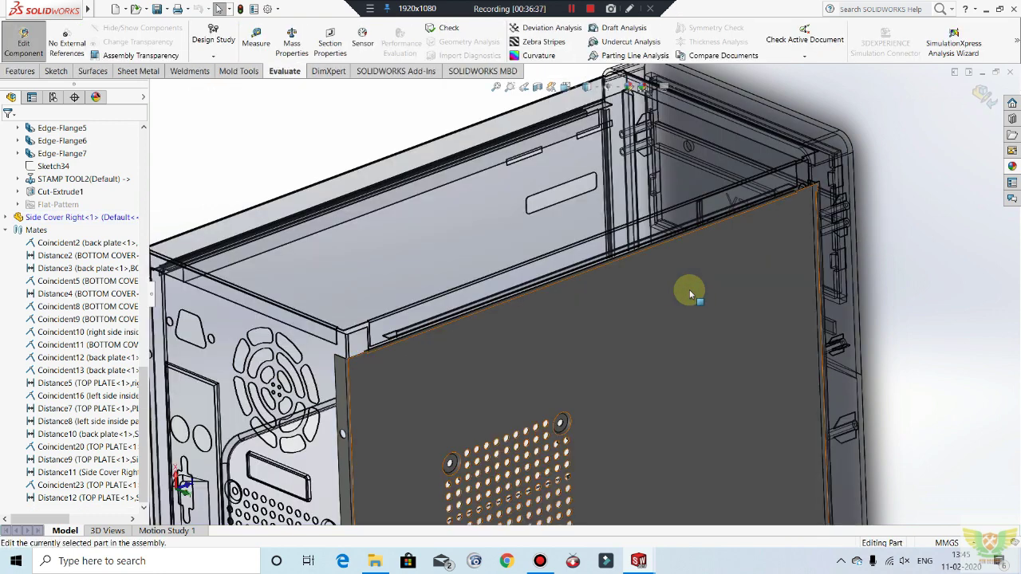
{"action": "left_click", "coordinate": [651, 287]}
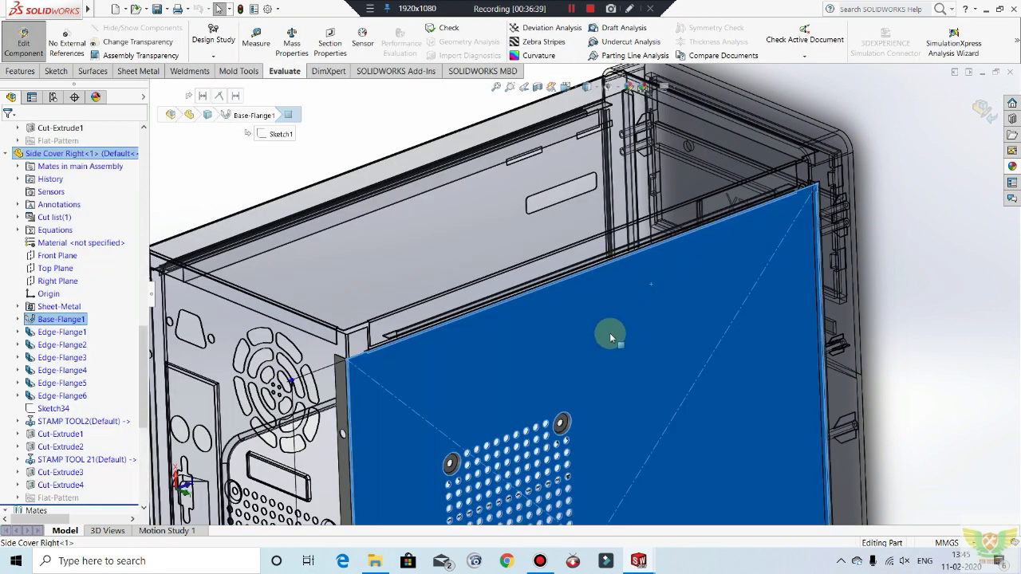
{"action": "scroll", "coordinate": [609, 333], "scroll_direction": "up", "scroll_amount": 5}
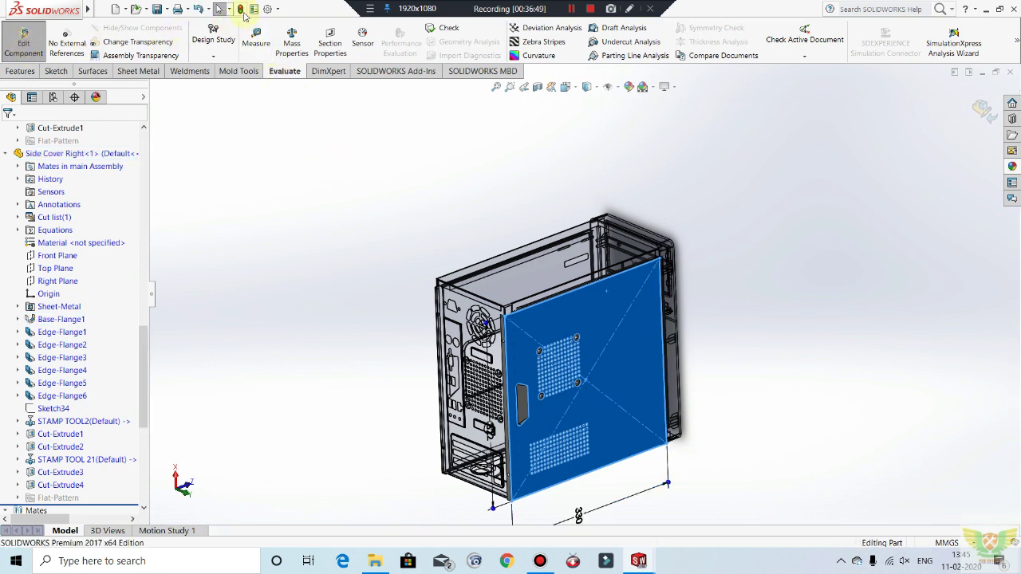
{"action": "scroll", "coordinate": [648, 271], "scroll_direction": "down", "scroll_amount": 8}
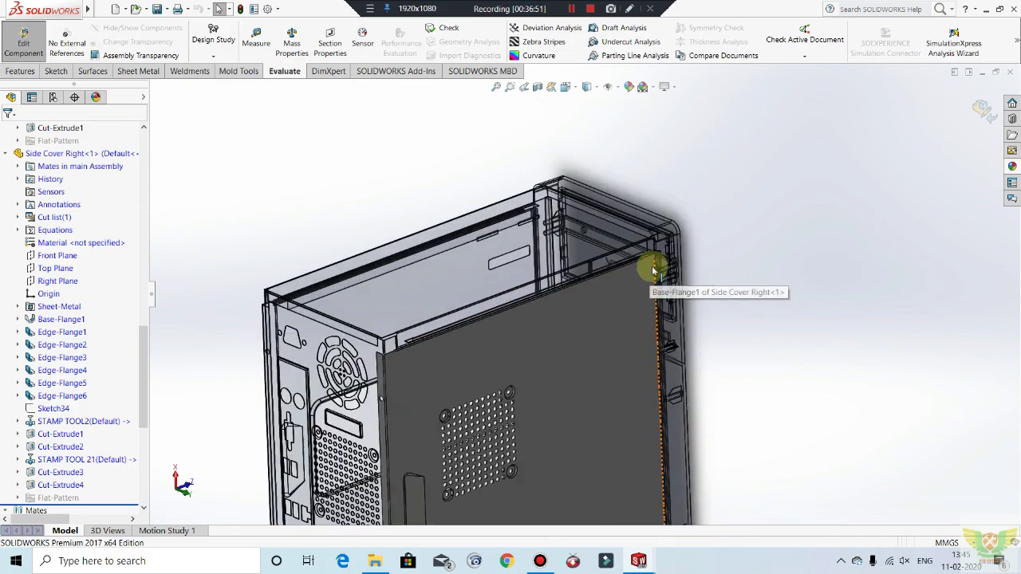
{"action": "scroll", "coordinate": [630, 262], "scroll_direction": "down", "scroll_amount": 5}
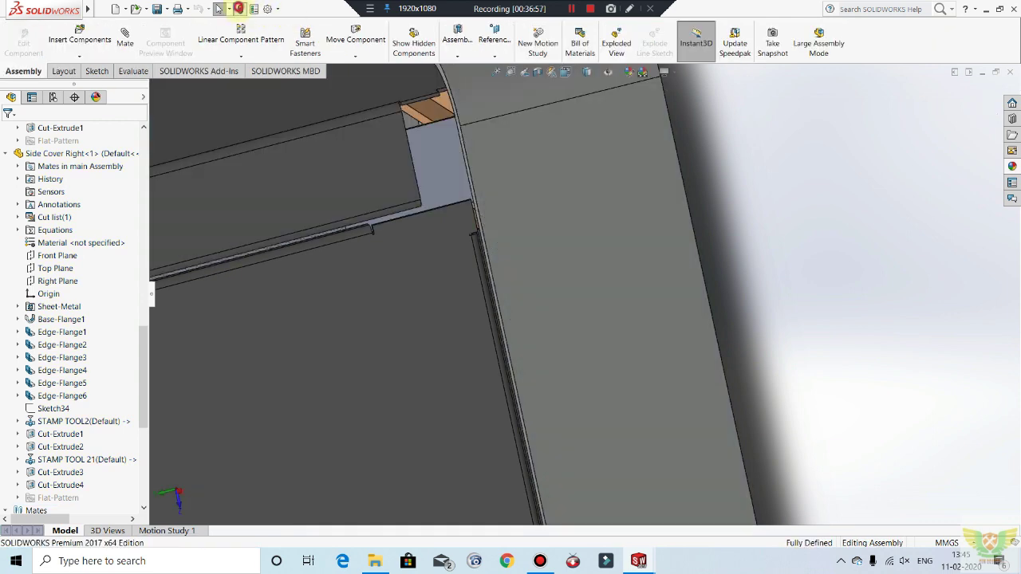
{"action": "key", "text": "ctrl+s"}
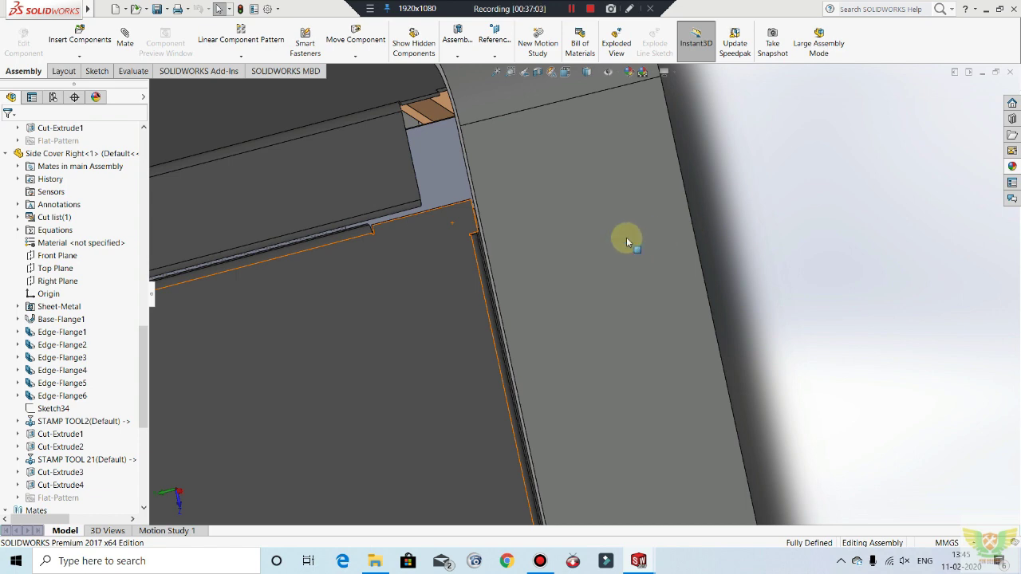
Step: Open the top plate for in-context editing, display its base flange dimensions and return to the assembly
{"action": "scroll", "coordinate": [428, 220], "scroll_direction": "up", "scroll_amount": 10}
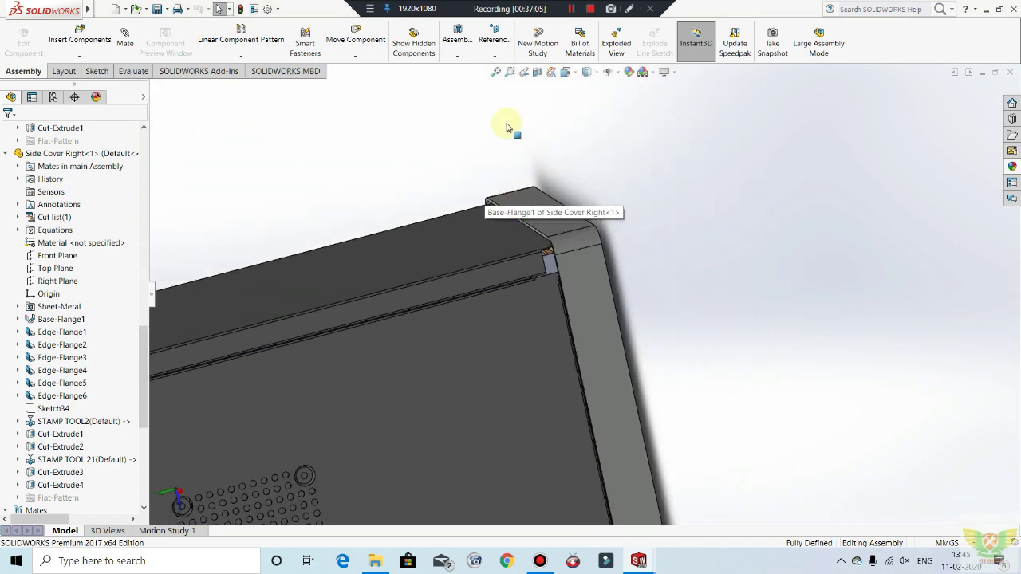
{"action": "scroll", "coordinate": [493, 155], "scroll_direction": "up", "scroll_amount": 4}
{"action": "scroll", "coordinate": [478, 295], "scroll_direction": "up", "scroll_amount": 2}
{"action": "middle_click_drag", "start_coordinate": [483, 306], "coordinate": [496, 319]}
{"action": "scroll", "coordinate": [496, 320], "scroll_direction": "down", "scroll_amount": 2}
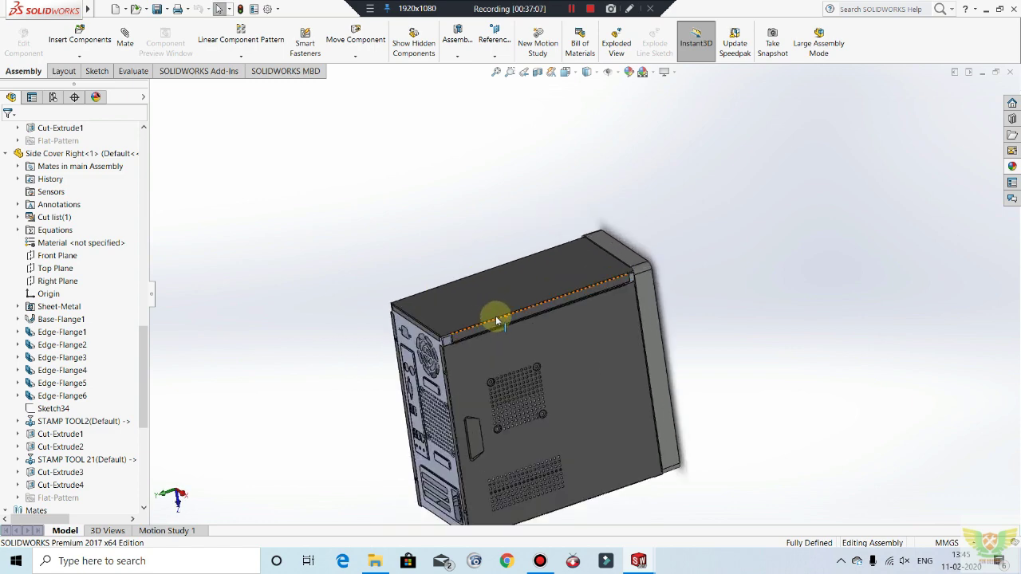
{"action": "scroll", "coordinate": [494, 319], "scroll_direction": "down", "scroll_amount": 3}
{"action": "left_click", "coordinate": [477, 307]}
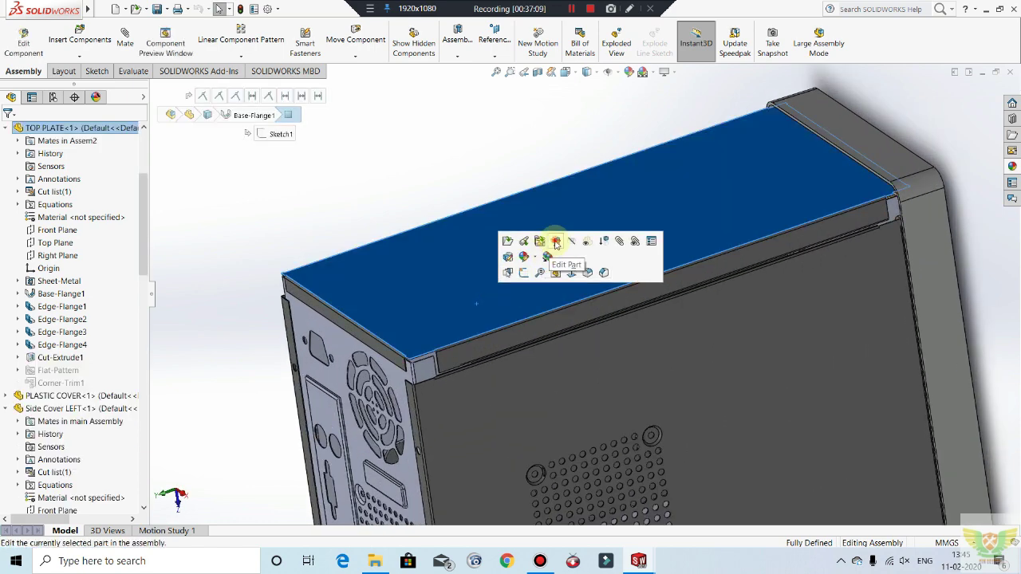
{"action": "left_click", "coordinate": [556, 242]}
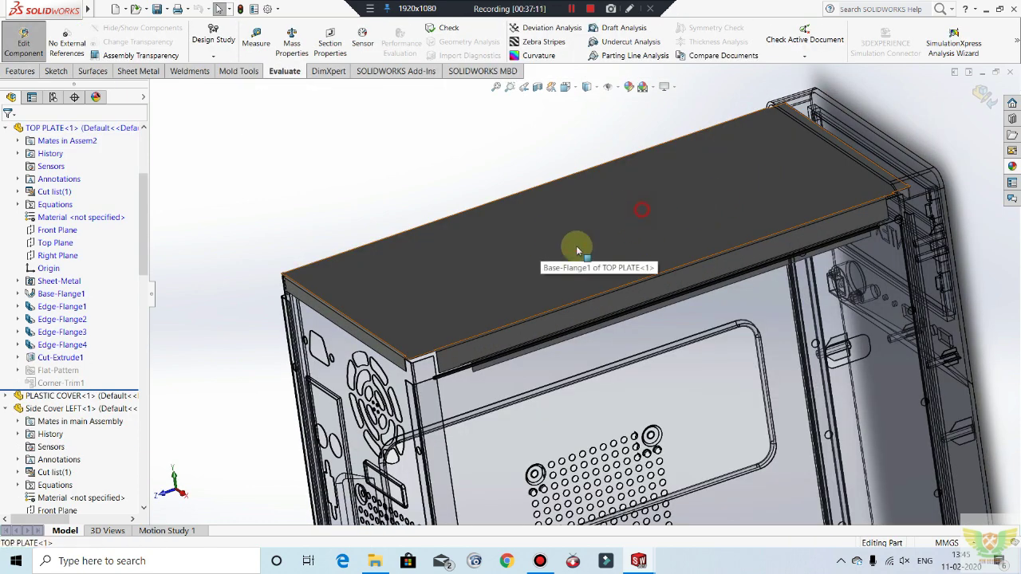
{"action": "left_click", "coordinate": [577, 251]}
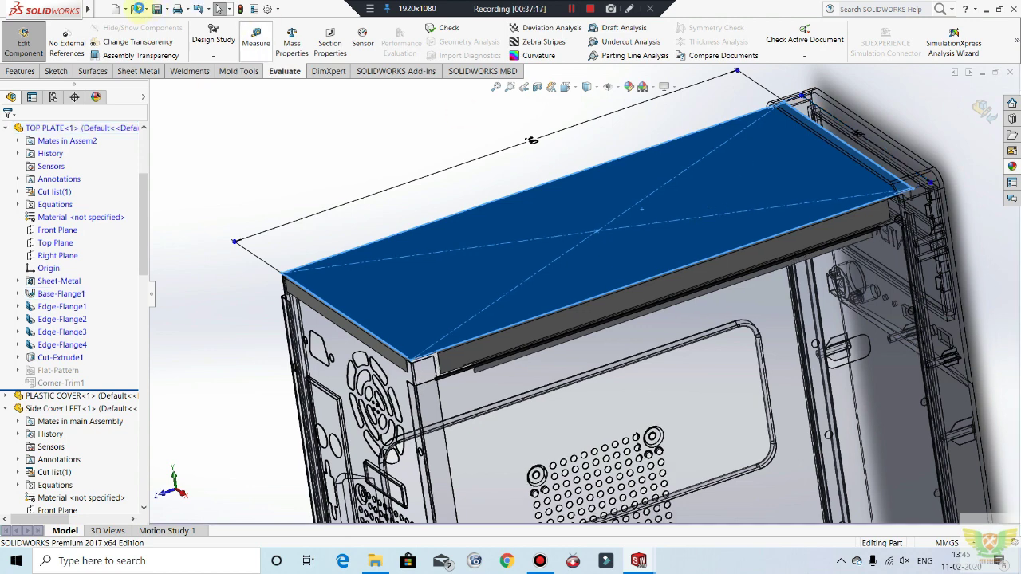
{"action": "left_click", "coordinate": [23, 41]}
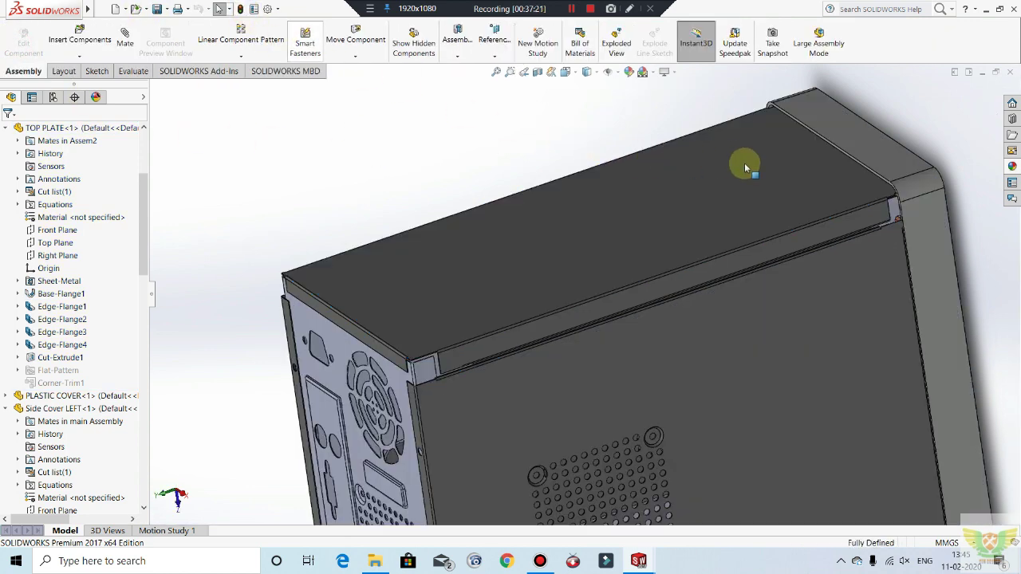
Step: Edit the top plate in context and set its side flange's offset at the front-cover end to 12 mm
{"action": "middle_click_drag", "start_coordinate": [741, 165], "coordinate": [837, 209]}
{"action": "scroll", "coordinate": [962, 209], "scroll_direction": "down", "scroll_amount": 4}
{"action": "scroll", "coordinate": [729, 275], "scroll_direction": "down", "scroll_amount": 8}
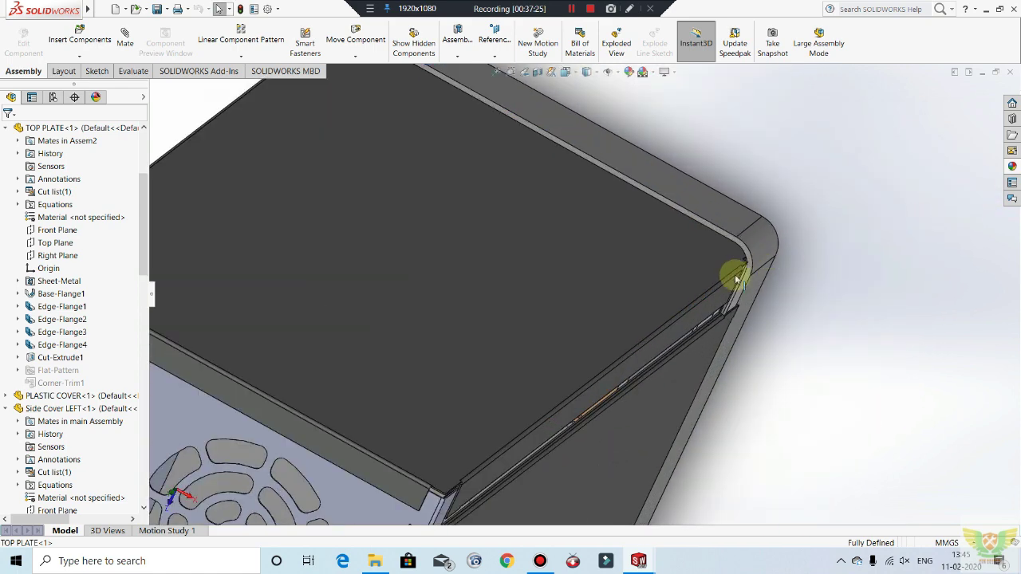
{"action": "middle_click_drag", "start_coordinate": [711, 257], "coordinate": [675, 182]}
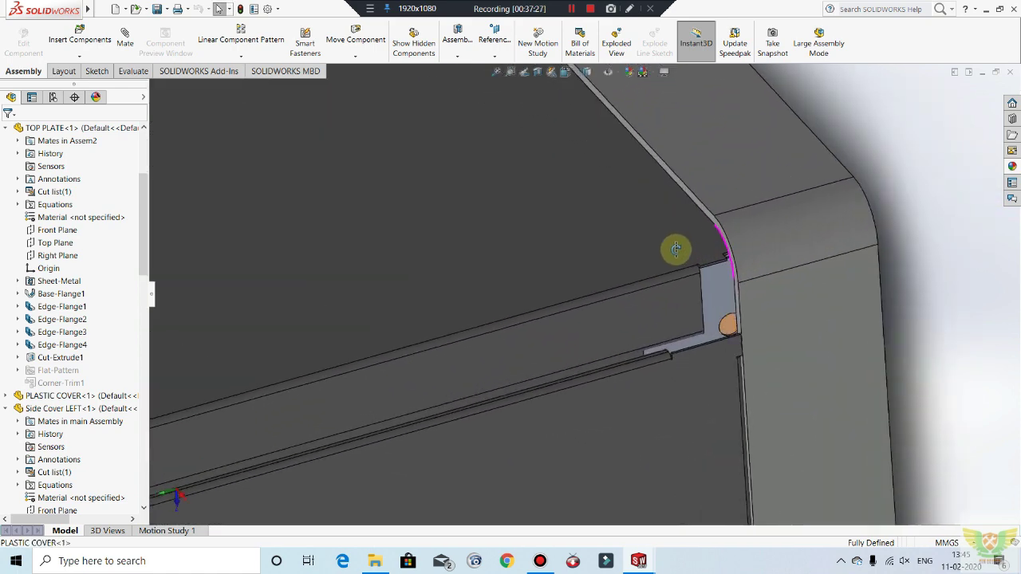
{"action": "left_click", "coordinate": [684, 309]}
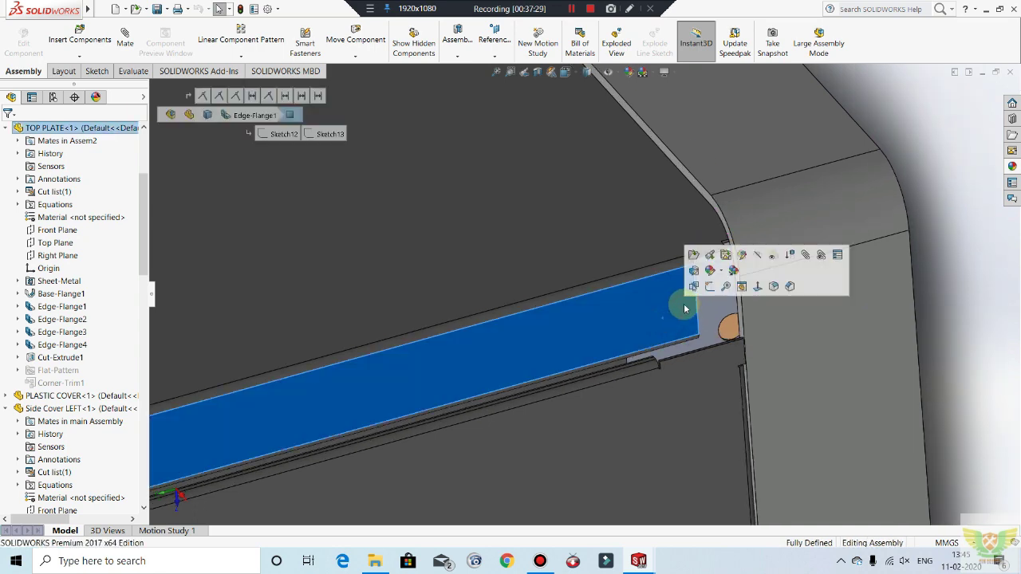
{"action": "left_click", "coordinate": [734, 270]}
{"action": "left_click", "coordinate": [640, 322]}
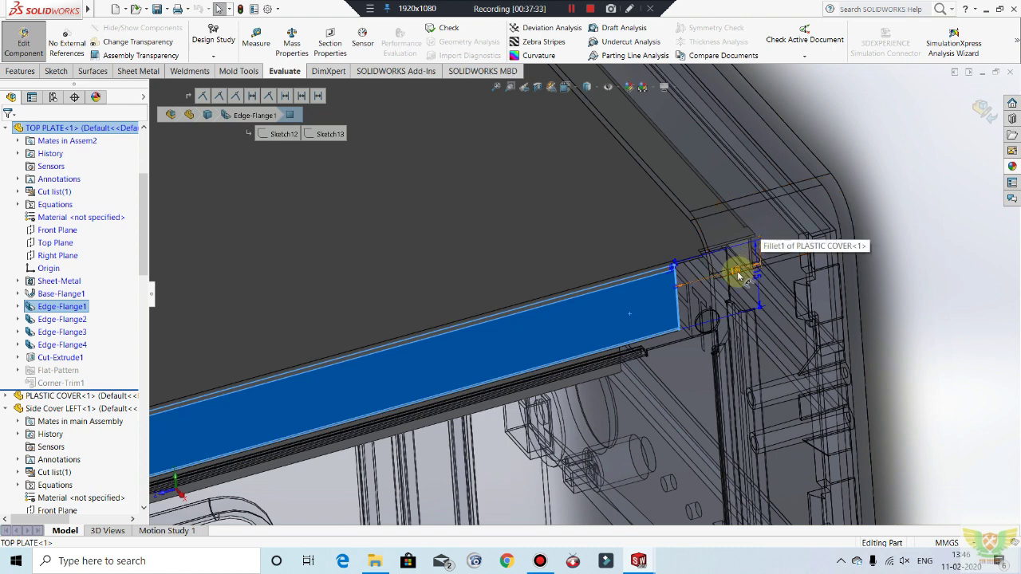
{"action": "left_click", "coordinate": [735, 270]}
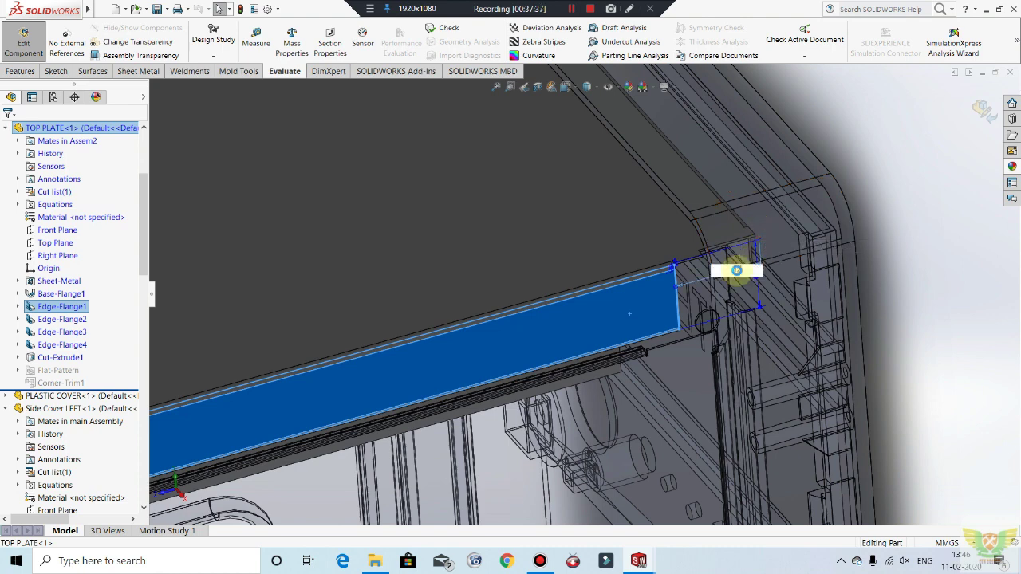
{"action": "left_click", "coordinate": [736, 271]}
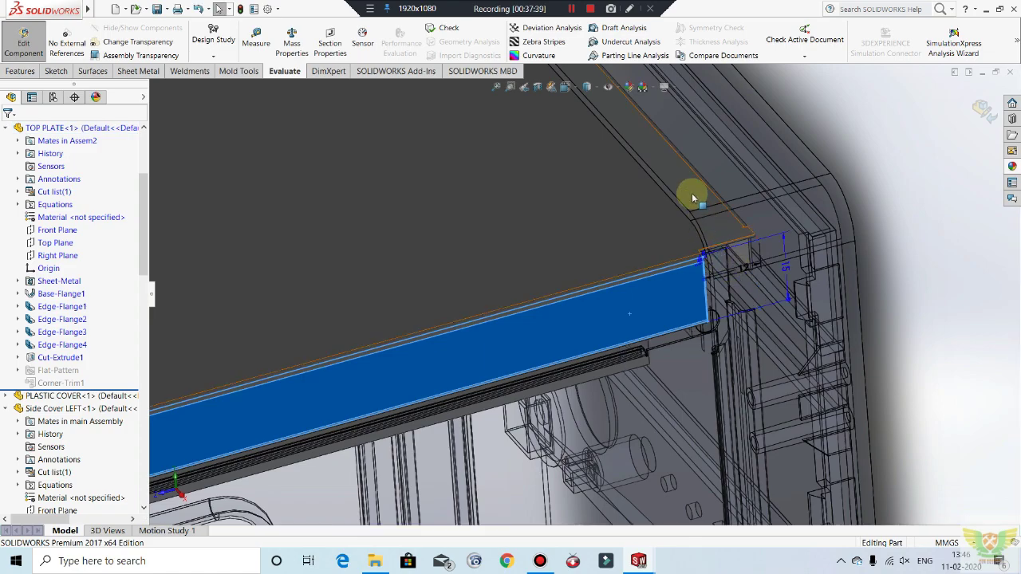
Step: Return to the assembly, examine the rear corner gap beside the back plate, and select the top plate's side flange there
{"action": "middle_click_drag", "start_coordinate": [691, 193], "coordinate": [702, 399]}
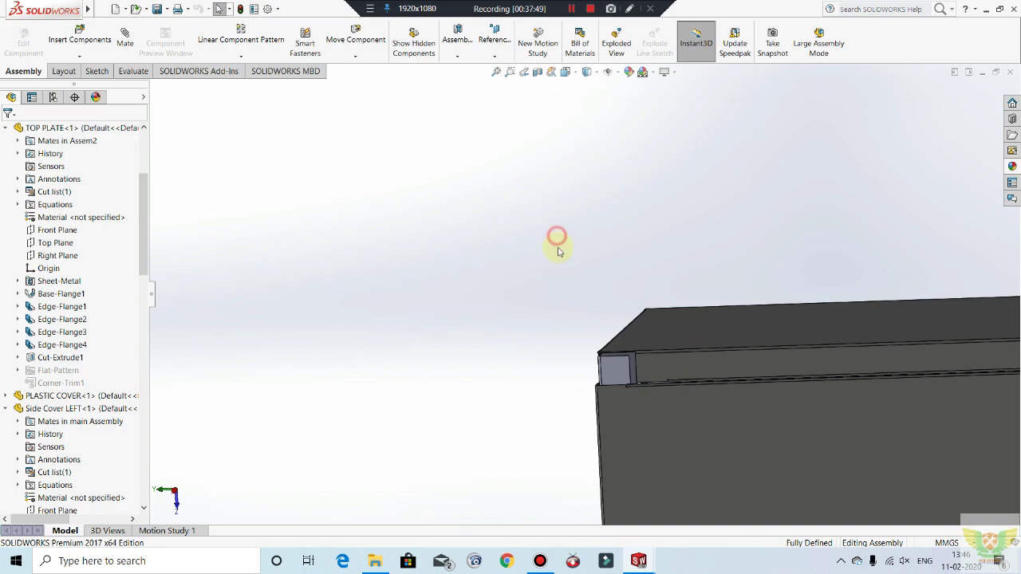
{"action": "scroll", "coordinate": [558, 319], "scroll_direction": "down", "scroll_amount": 8}
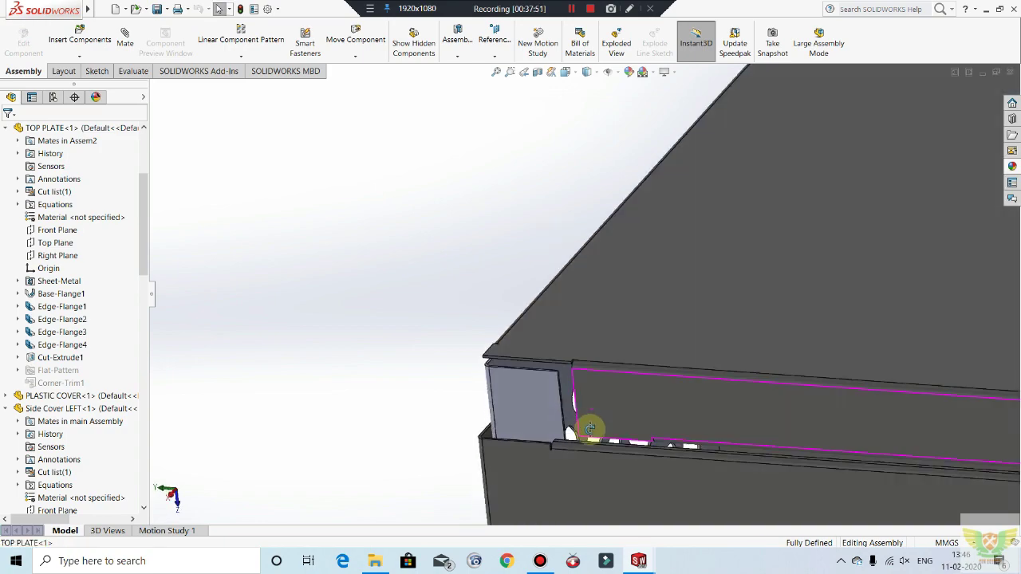
{"action": "middle_click_drag", "start_coordinate": [590, 429], "coordinate": [607, 406]}
{"action": "left_click", "coordinate": [606, 406]}
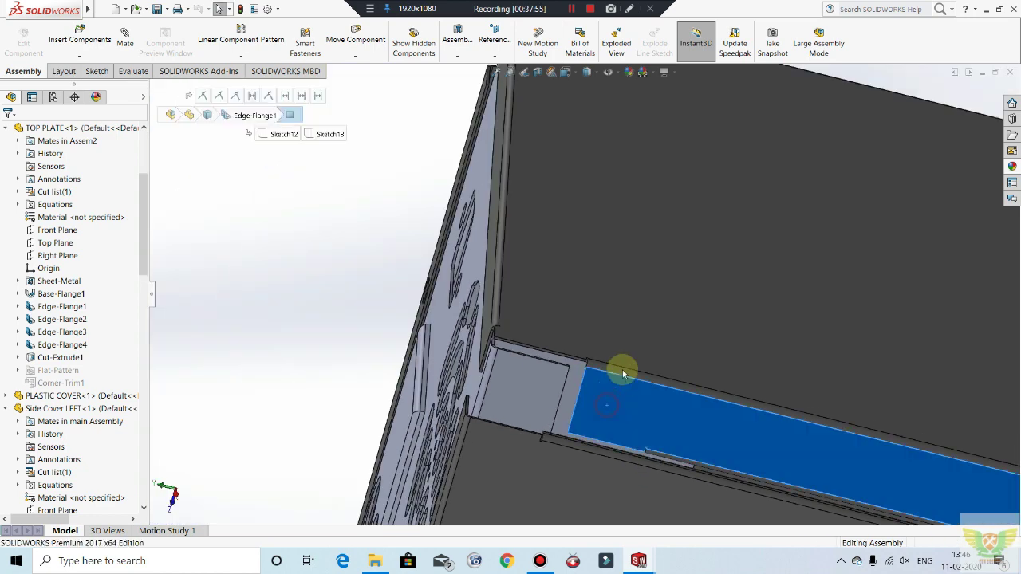
{"action": "left_click", "coordinate": [358, 258]}
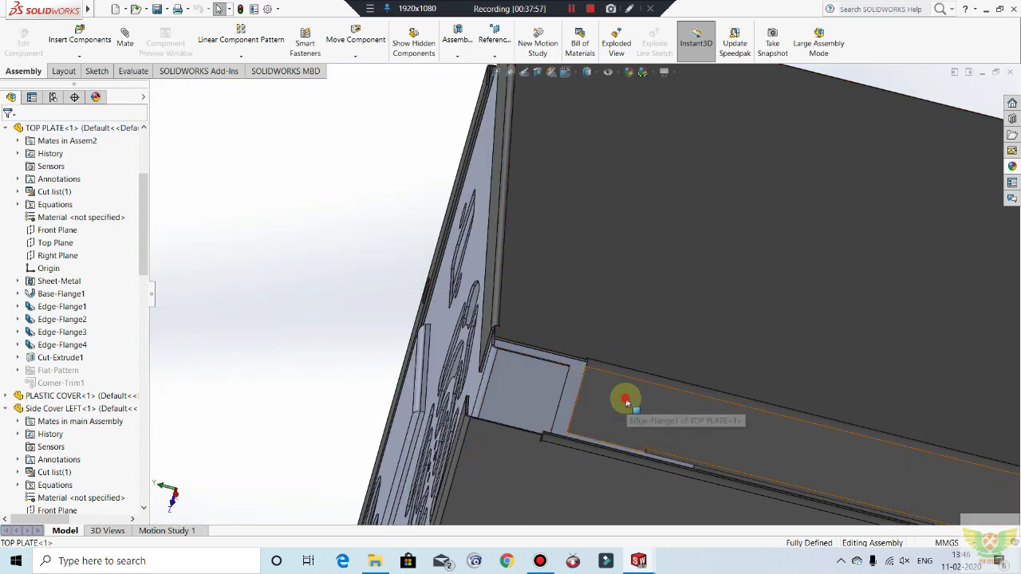
{"action": "left_click", "coordinate": [626, 401]}
{"action": "scroll", "coordinate": [409, 277], "scroll_direction": "up", "scroll_amount": 3}
{"action": "middle_click_drag", "start_coordinate": [411, 276], "coordinate": [405, 277]}
{"action": "scroll", "coordinate": [494, 344], "scroll_direction": "down", "scroll_amount": 2}
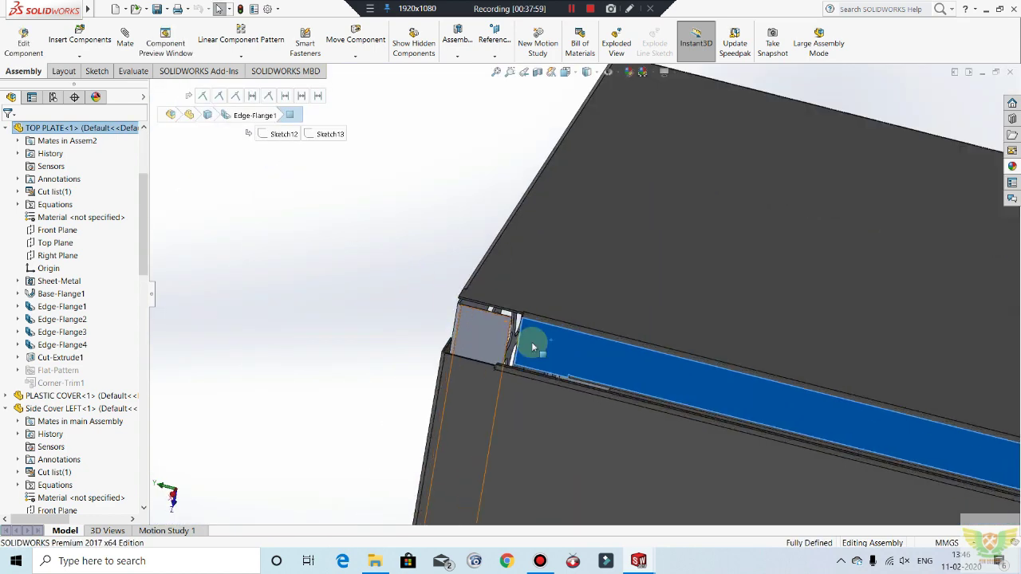
Step: Edit the top plate in place, set the corner offset of its Edge-Flange1 to 0, and return to the assembly
{"action": "left_click", "coordinate": [536, 348]}
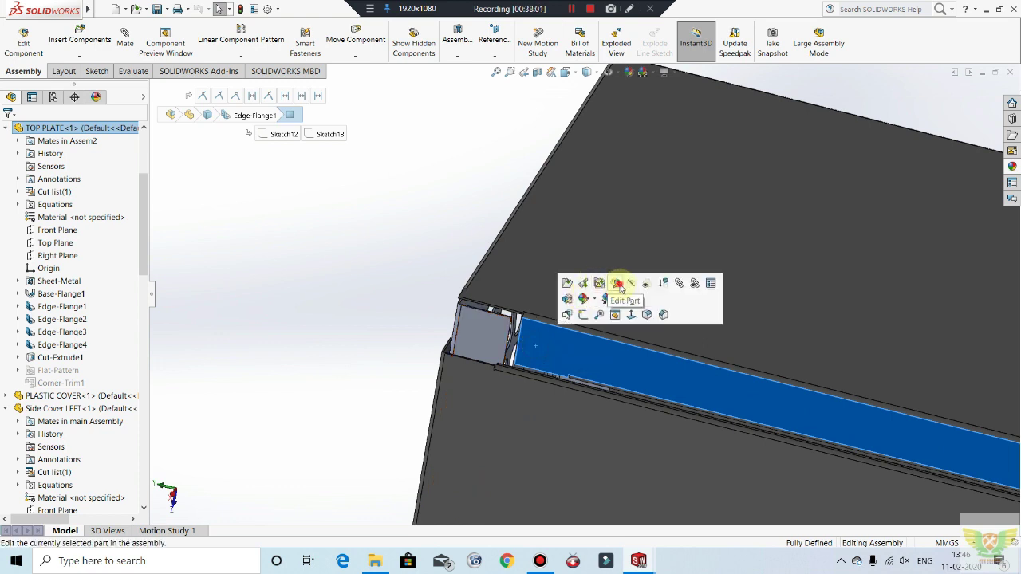
{"action": "left_click", "coordinate": [619, 285]}
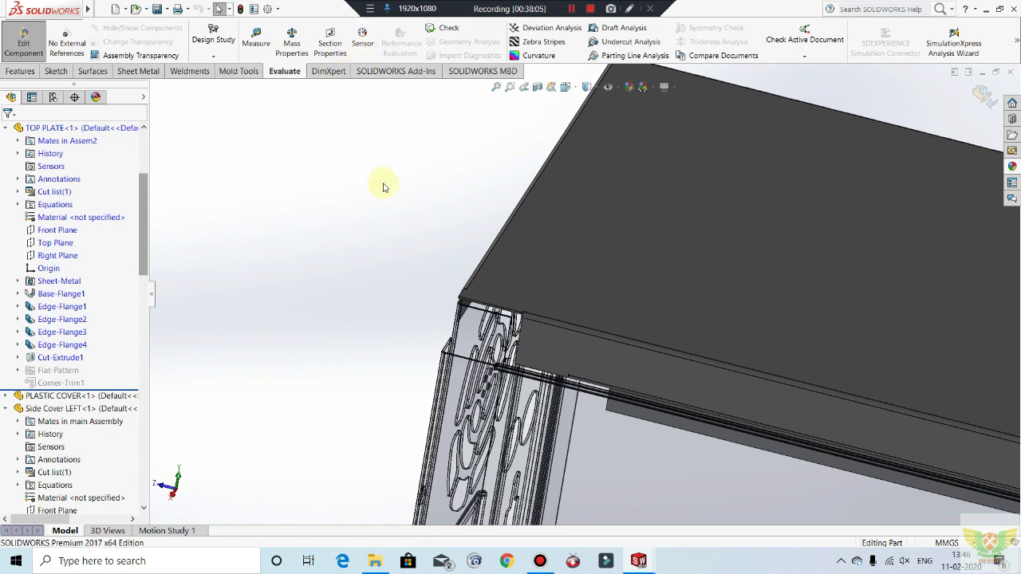
{"action": "left_click", "coordinate": [575, 353]}
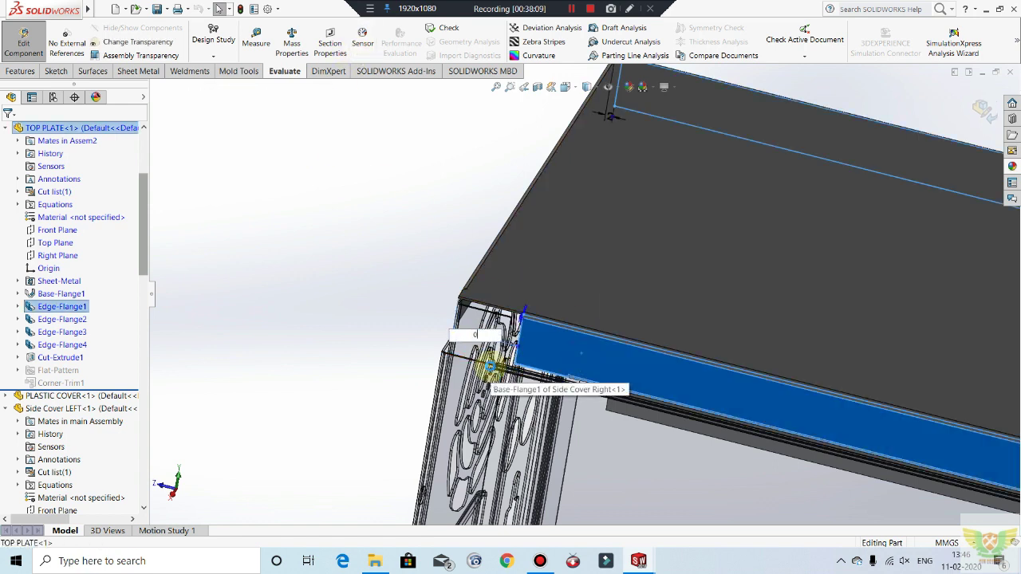
{"action": "left_click", "coordinate": [492, 368]}
{"action": "left_click", "coordinate": [405, 291]}
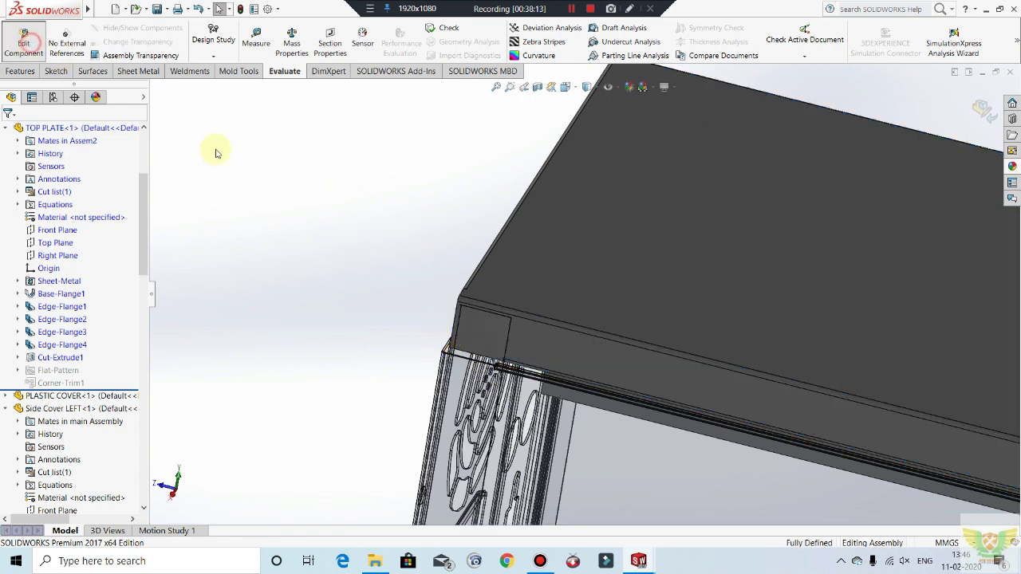
Step: Edit the top plate in place, set its Base-Flange1 width to 168 mm, and return to the assembly
{"action": "scroll", "coordinate": [383, 290], "scroll_direction": "up", "scroll_amount": 6}
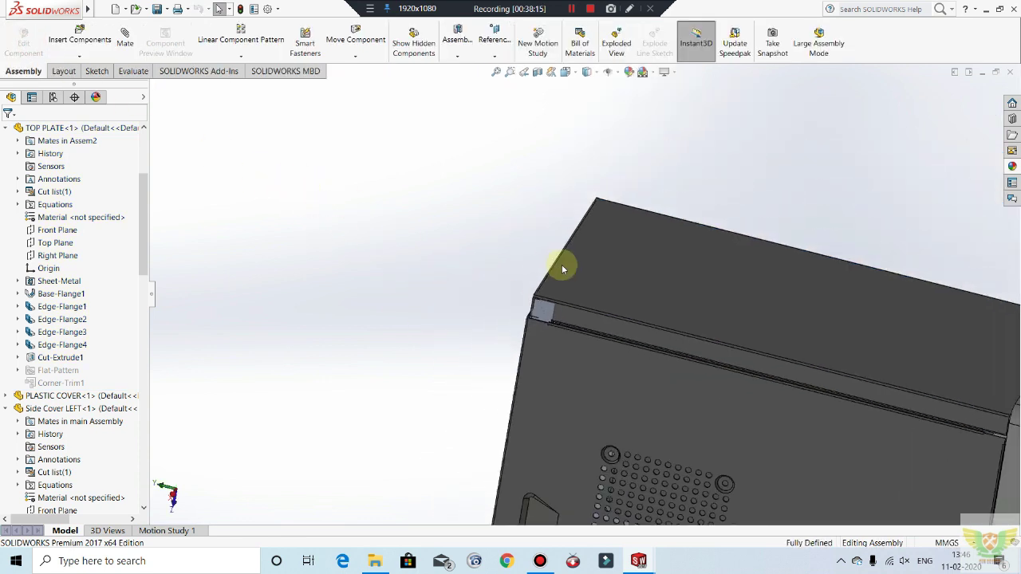
{"action": "middle_click_drag", "start_coordinate": [570, 272], "coordinate": [451, 218]}
{"action": "scroll", "coordinate": [449, 214], "scroll_direction": "down", "scroll_amount": 3}
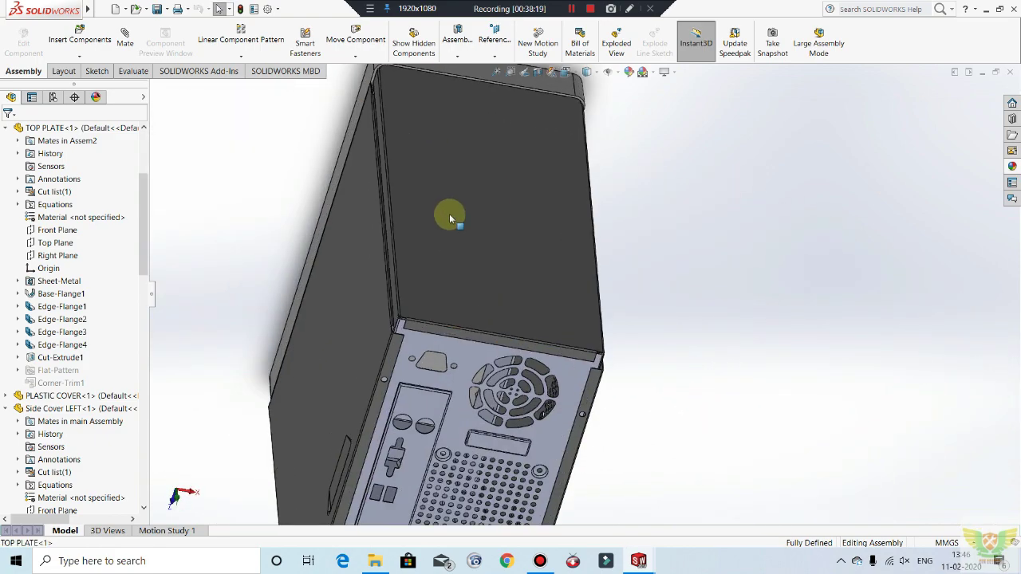
{"action": "left_click", "coordinate": [449, 214]}
{"action": "left_click", "coordinate": [527, 152]}
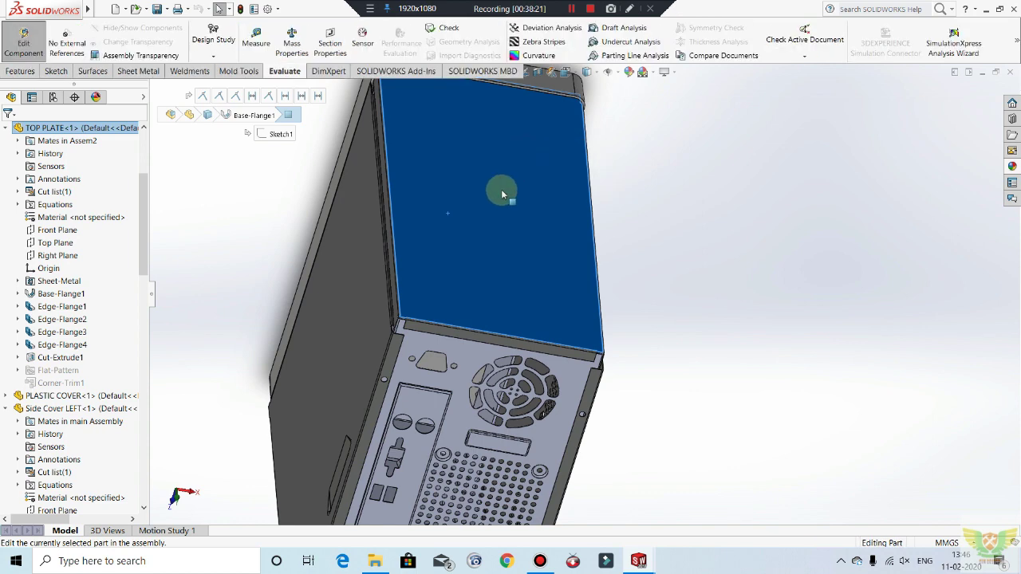
{"action": "left_click", "coordinate": [454, 231]}
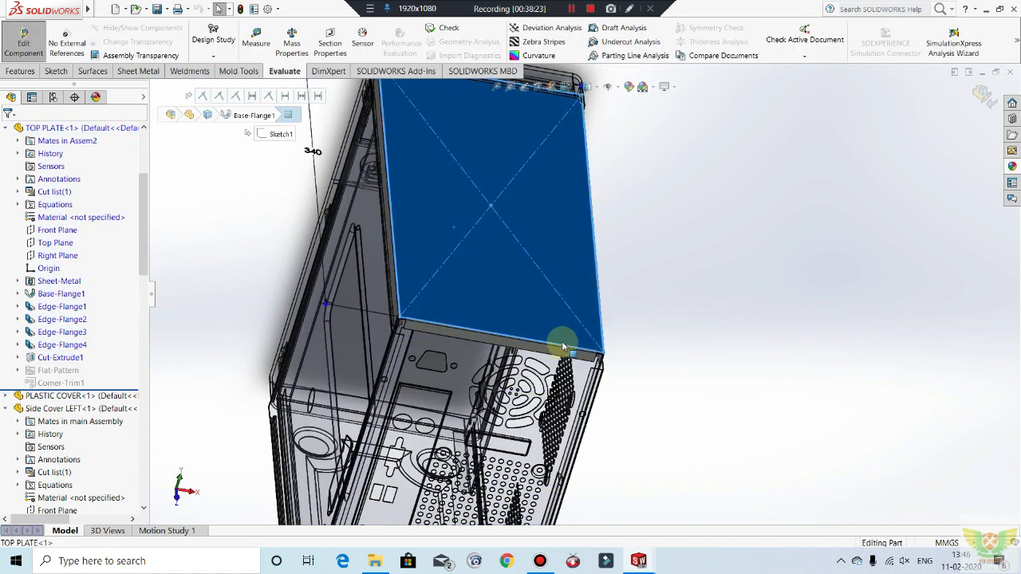
{"action": "middle_click_drag", "start_coordinate": [558, 342], "coordinate": [503, 143]}
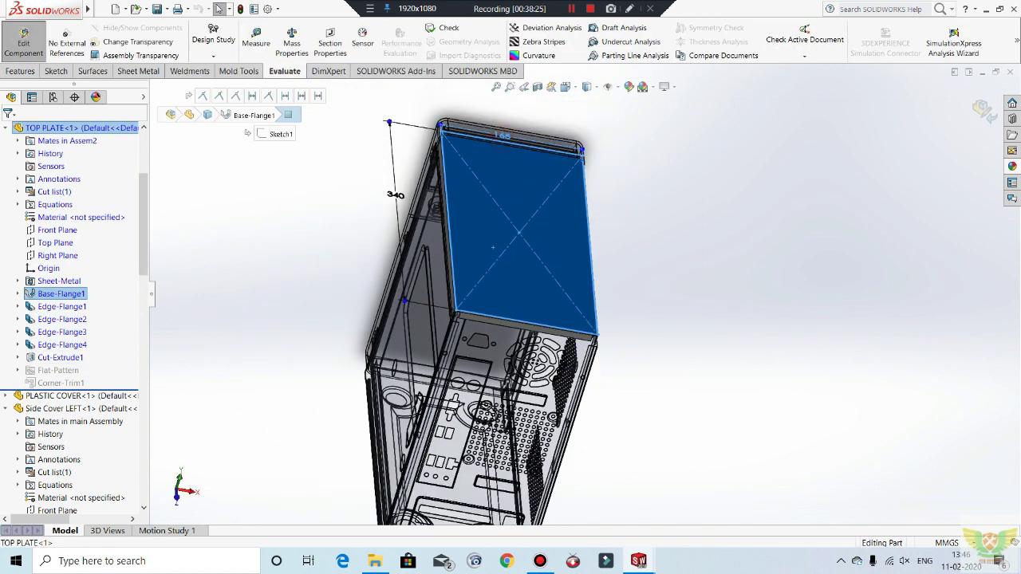
{"action": "left_click", "coordinate": [505, 138]}
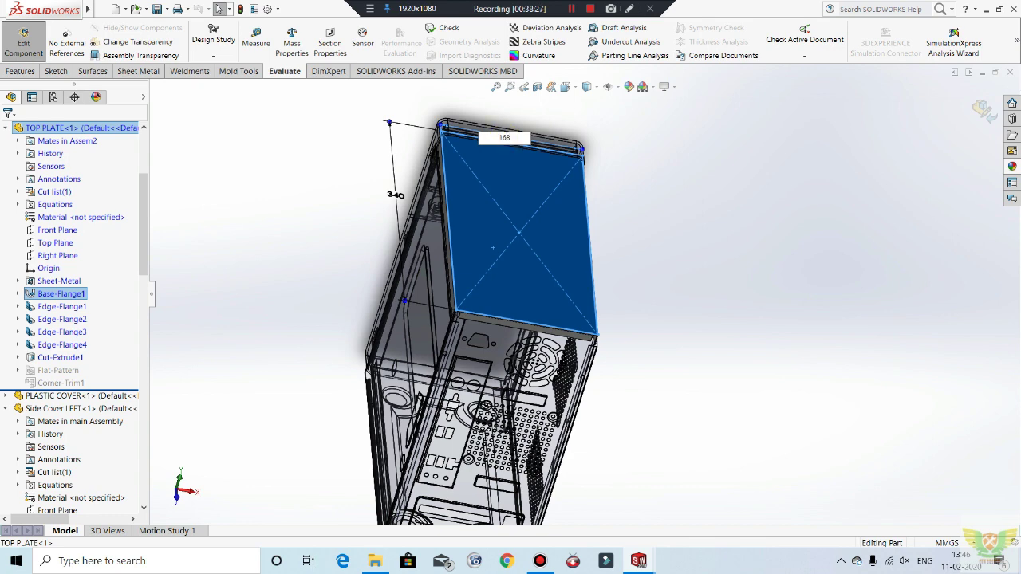
{"action": "left_click", "coordinate": [24, 40]}
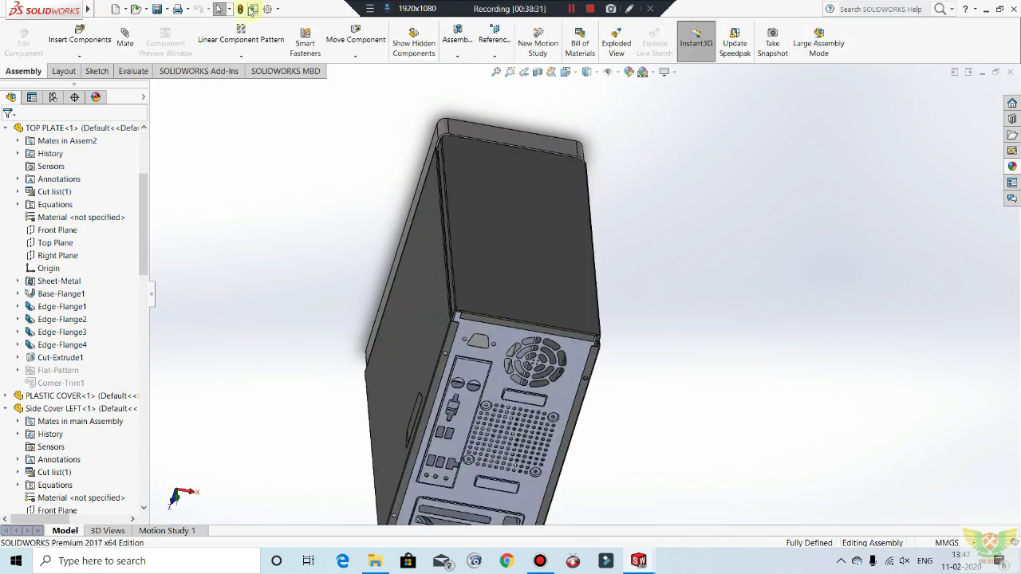
Step: Save the main assembly together with the modified top plate
{"action": "key", "text": "ctrl+s"}
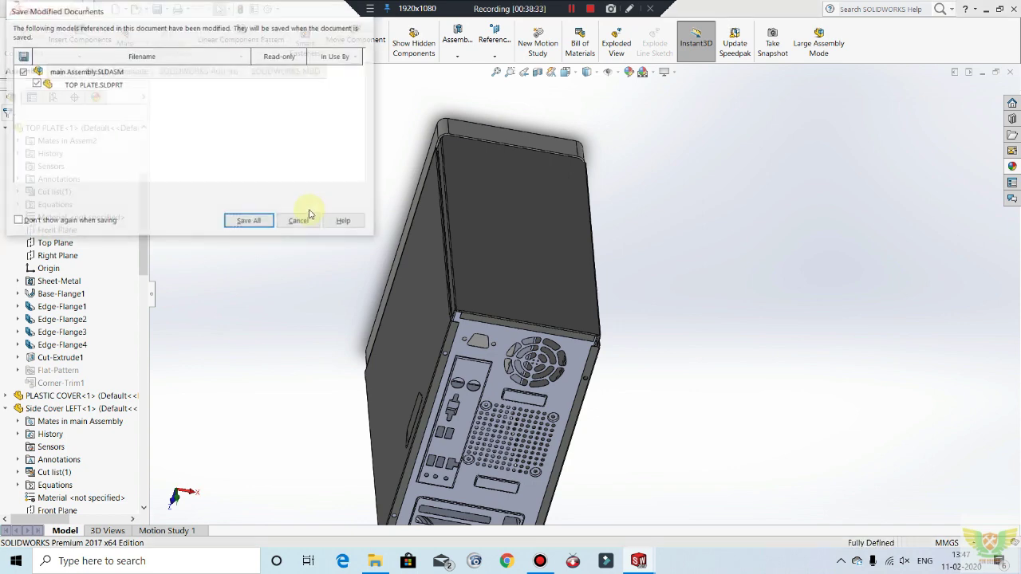
{"action": "left_click", "coordinate": [239, 219]}
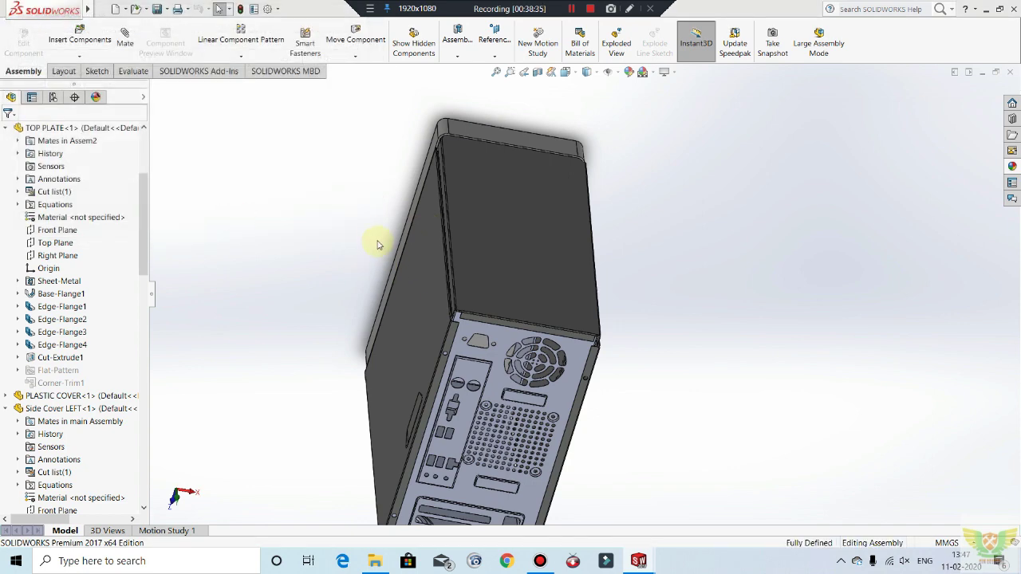
Step: Examine how the top plate's edges and corners meet the plastic cover and the right side cover
{"action": "middle_click_drag", "start_coordinate": [379, 243], "coordinate": [362, 234]}
{"action": "middle_click_drag", "start_coordinate": [446, 217], "coordinate": [471, 194]}
{"action": "scroll", "coordinate": [471, 195], "scroll_direction": "down", "scroll_amount": 1}
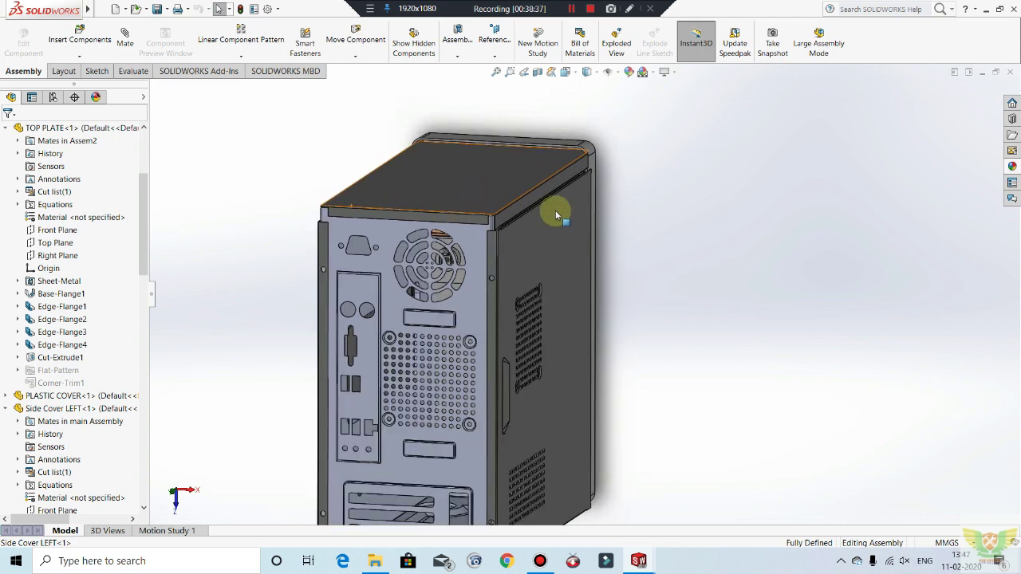
{"action": "scroll", "coordinate": [543, 205], "scroll_direction": "down", "scroll_amount": 5}
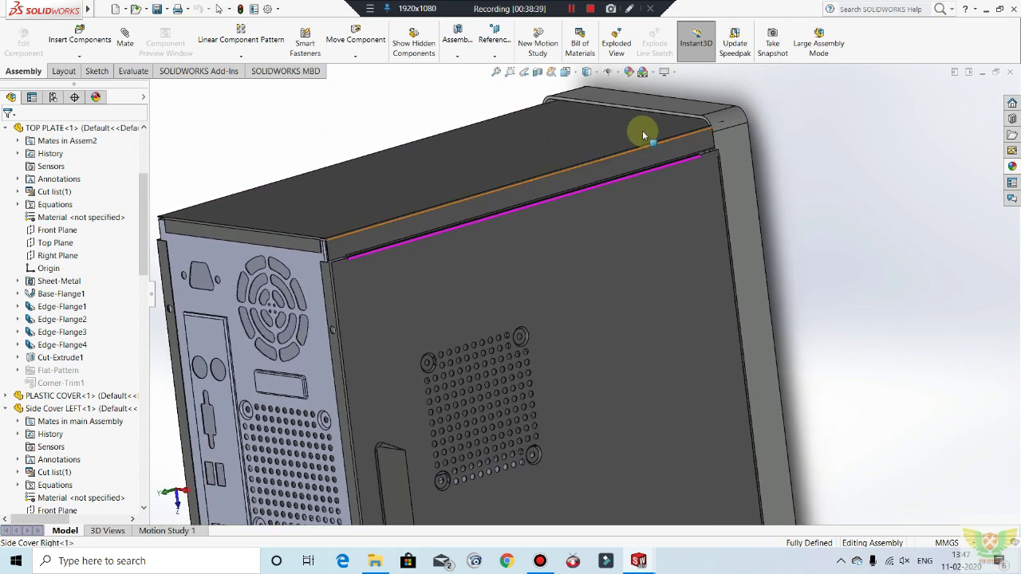
{"action": "scroll", "coordinate": [643, 135], "scroll_direction": "down", "scroll_amount": 6}
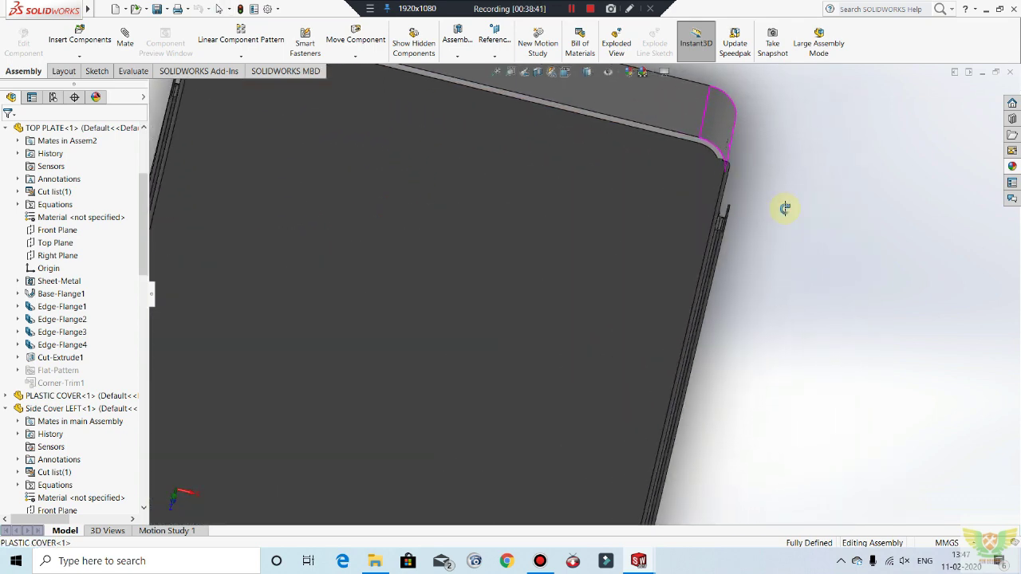
{"action": "scroll", "coordinate": [707, 171], "scroll_direction": "up", "scroll_amount": 5}
{"action": "middle_click_drag", "start_coordinate": [672, 268], "coordinate": [677, 290]}
{"action": "scroll", "coordinate": [87, 347], "scroll_direction": "down", "scroll_amount": 1}
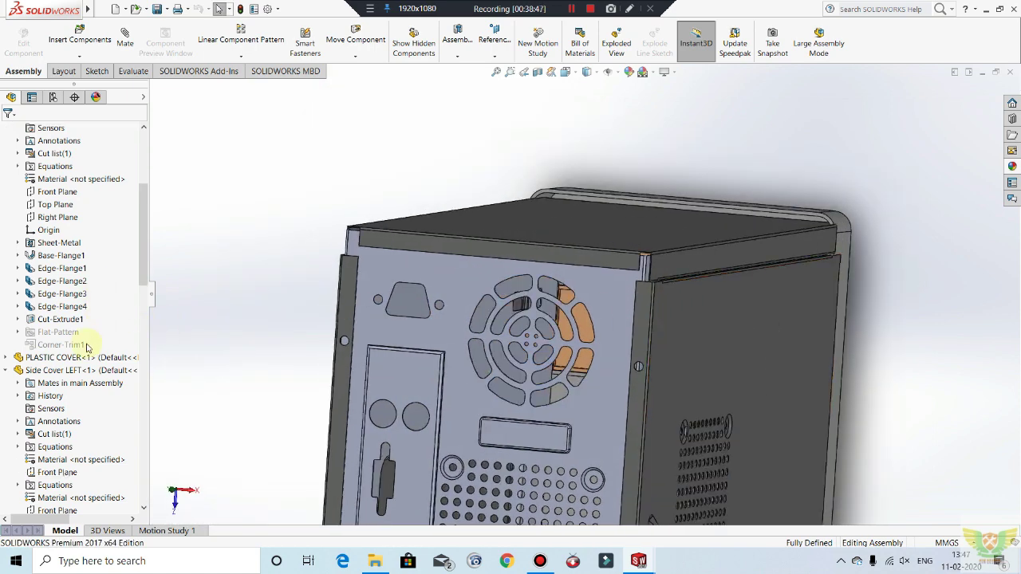
Step: Find the Distance9 mate between the top plate and side cover and examine the faces it relates
{"action": "scroll", "coordinate": [84, 350], "scroll_direction": "down", "scroll_amount": 10}
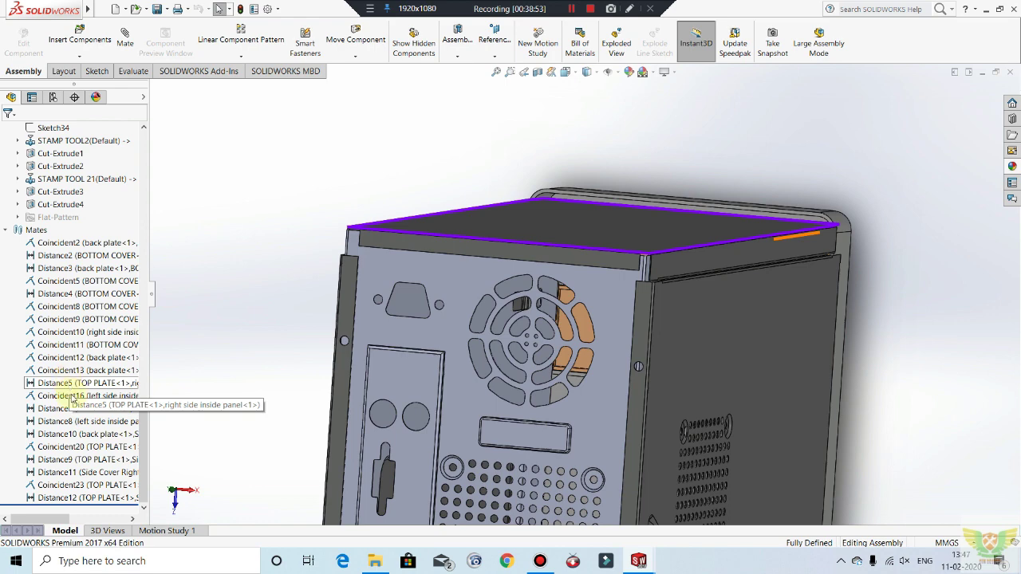
{"action": "left_click", "coordinate": [58, 458]}
{"action": "middle_click_drag", "start_coordinate": [247, 245], "coordinate": [268, 242]}
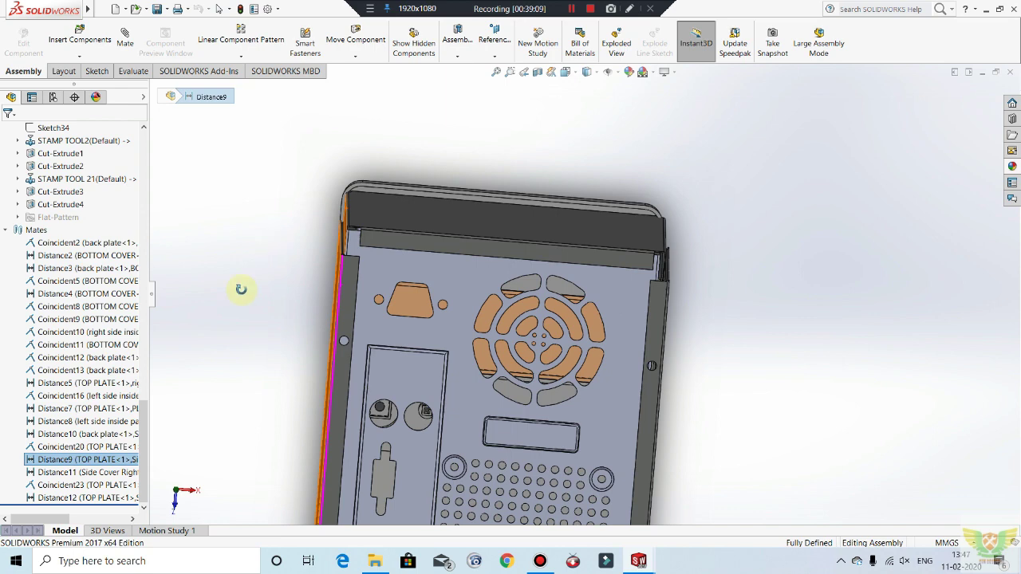
{"action": "middle_click_drag", "start_coordinate": [240, 290], "coordinate": [228, 288]}
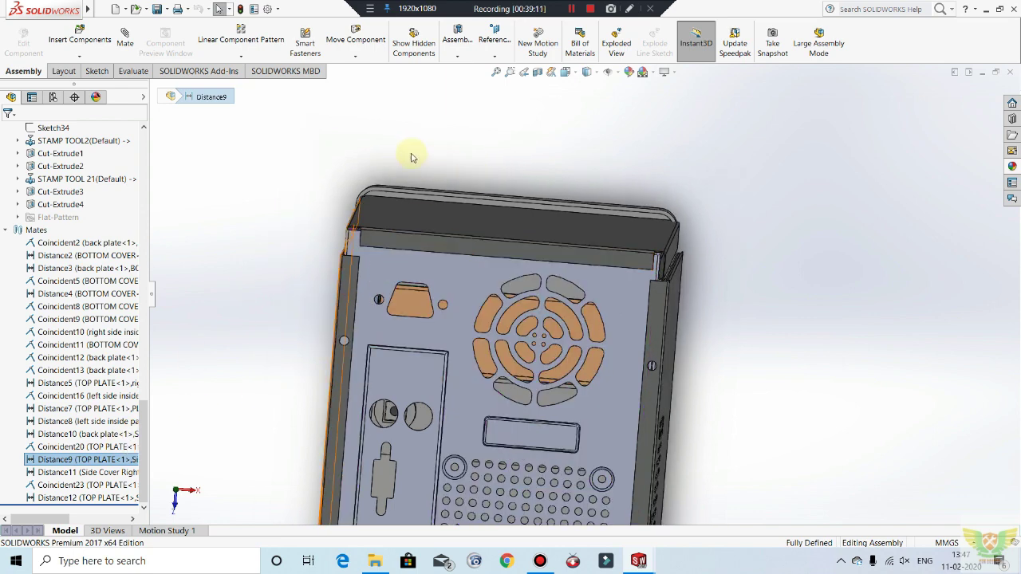
{"action": "scroll", "coordinate": [408, 153], "scroll_direction": "down", "scroll_amount": 8}
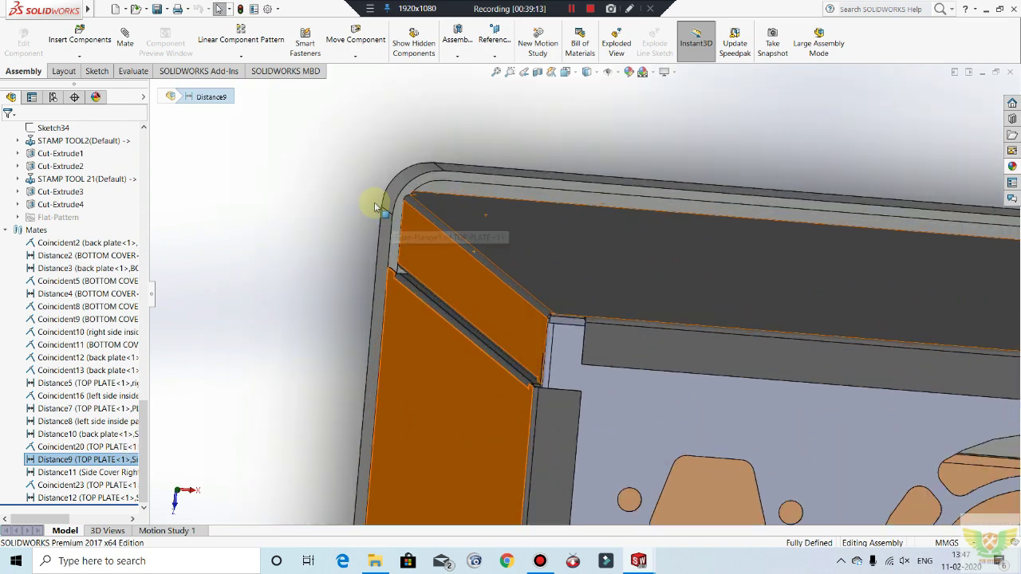
{"action": "left_click", "coordinate": [318, 185]}
Step: Edit the top plate in place, set its Base-Flange1 width to 166 mm, and return to the assembly
{"action": "middle_click_drag", "start_coordinate": [391, 230], "coordinate": [404, 230]}
{"action": "left_click", "coordinate": [461, 259]}
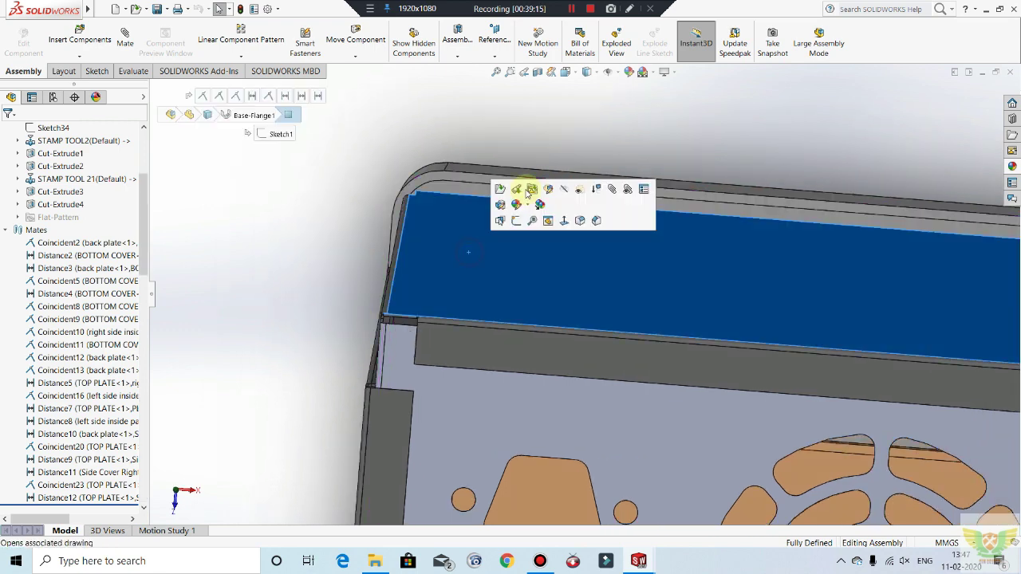
{"action": "left_click", "coordinate": [550, 190]}
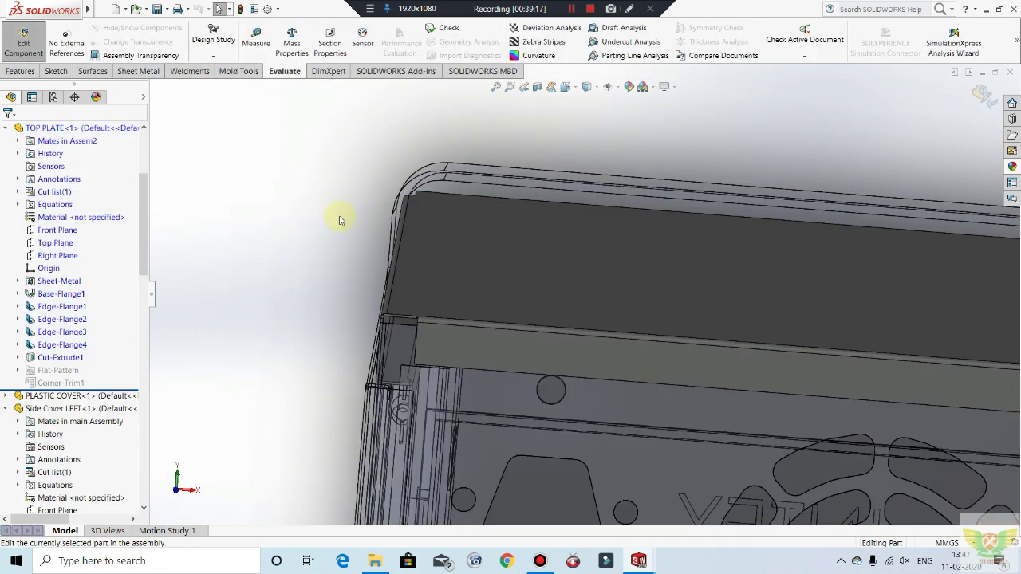
{"action": "scroll", "coordinate": [340, 252], "scroll_direction": "up", "scroll_amount": 4}
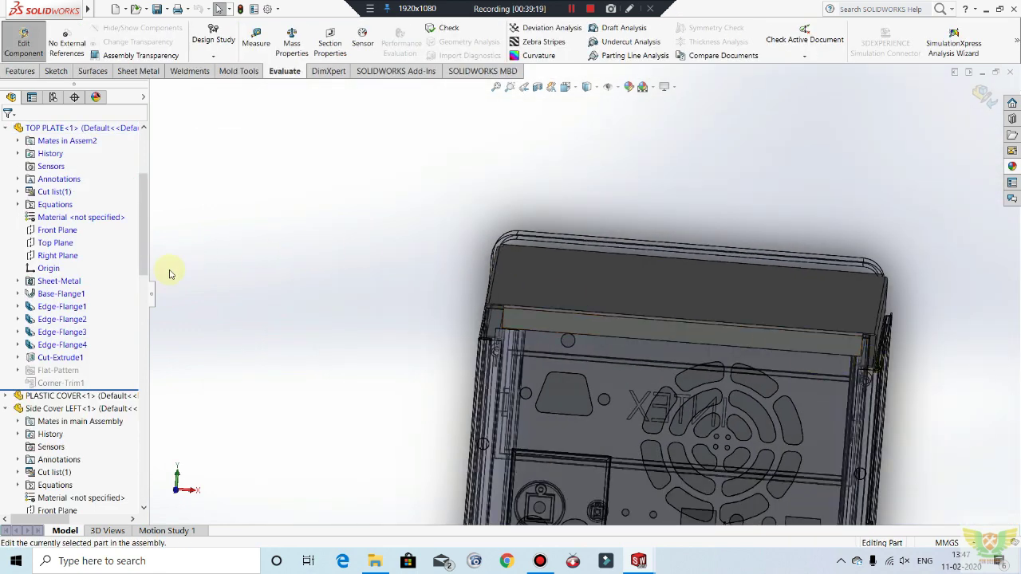
{"action": "left_click", "coordinate": [691, 307]}
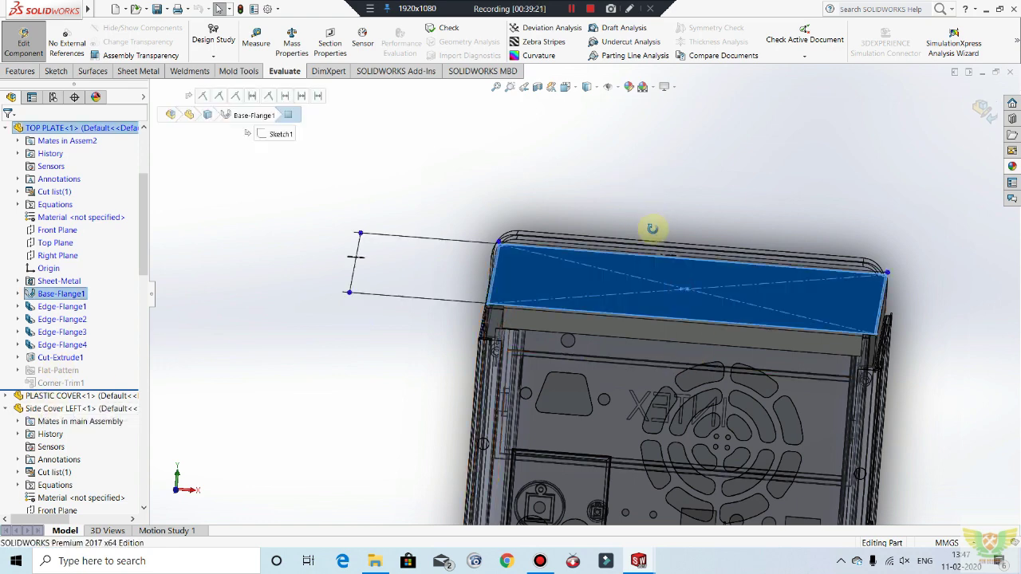
{"action": "middle_click_drag", "start_coordinate": [652, 229], "coordinate": [676, 264]}
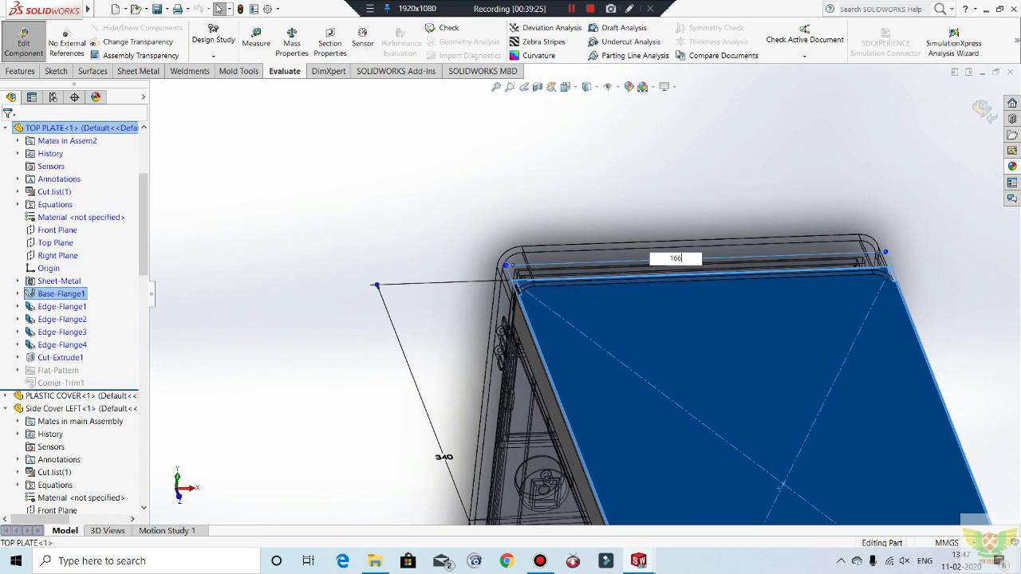
{"action": "left_click", "coordinate": [23, 40]}
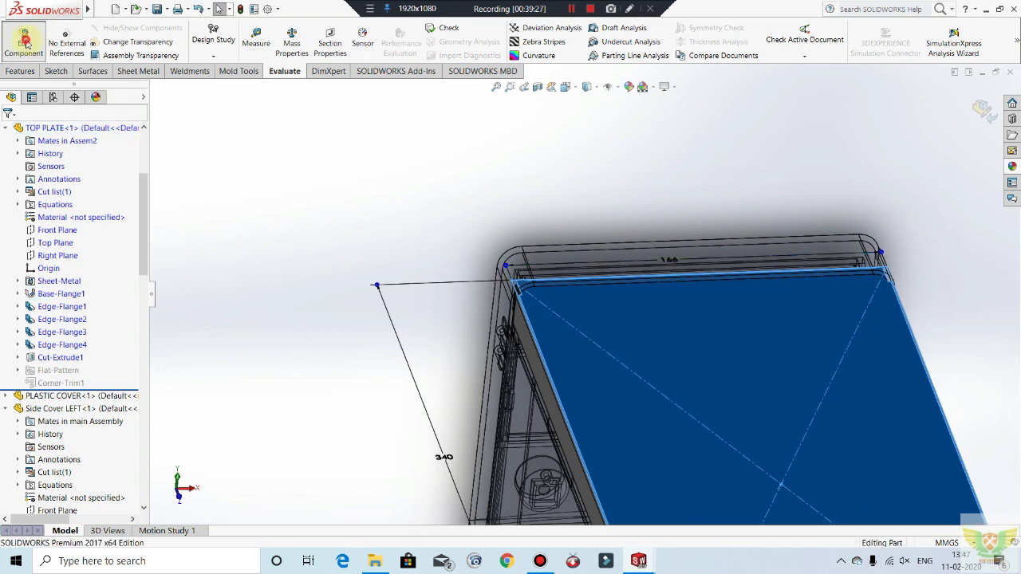
Step: Examine the top plate's fit against the plastic cover, right side cover and back plate around the rear and front corners
{"action": "middle_click_drag", "start_coordinate": [399, 257], "coordinate": [378, 246]}
{"action": "scroll", "coordinate": [893, 300], "scroll_direction": "down", "scroll_amount": 2}
{"action": "scroll", "coordinate": [898, 296], "scroll_direction": "down", "scroll_amount": 3}
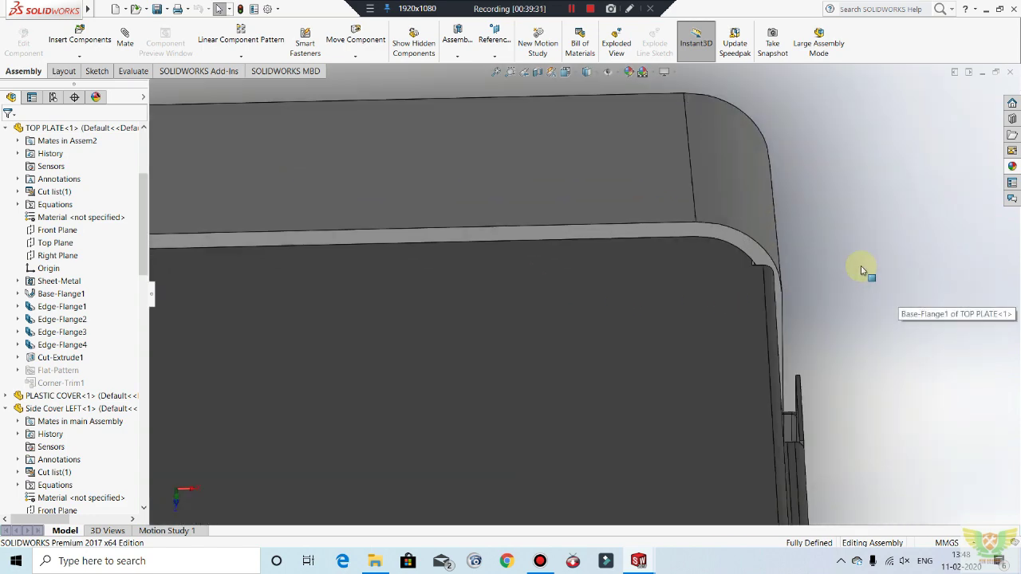
{"action": "scroll", "coordinate": [837, 259], "scroll_direction": "up", "scroll_amount": 6}
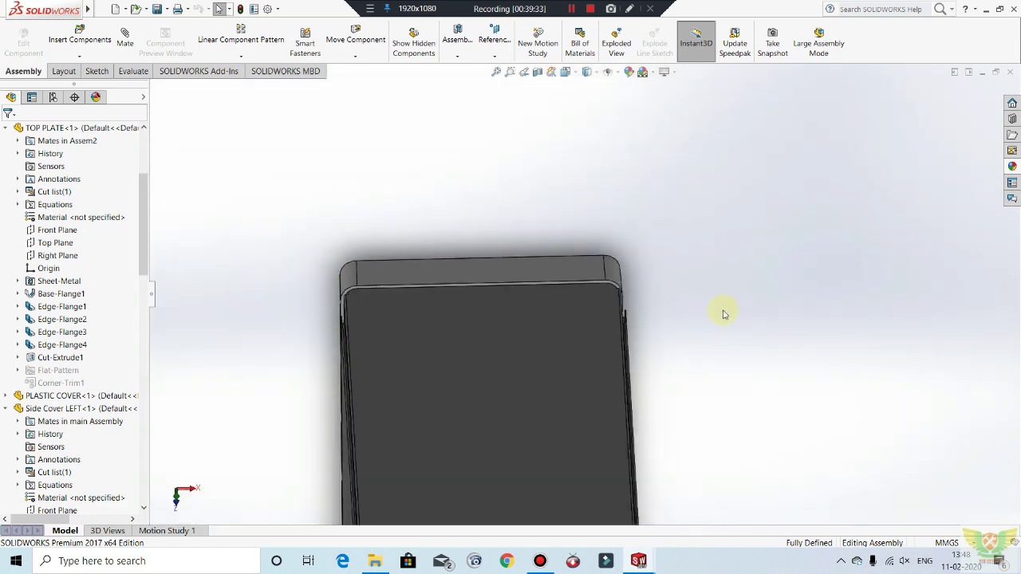
{"action": "middle_click_drag", "start_coordinate": [721, 312], "coordinate": [619, 331]}
{"action": "scroll", "coordinate": [622, 321], "scroll_direction": "down", "scroll_amount": 5}
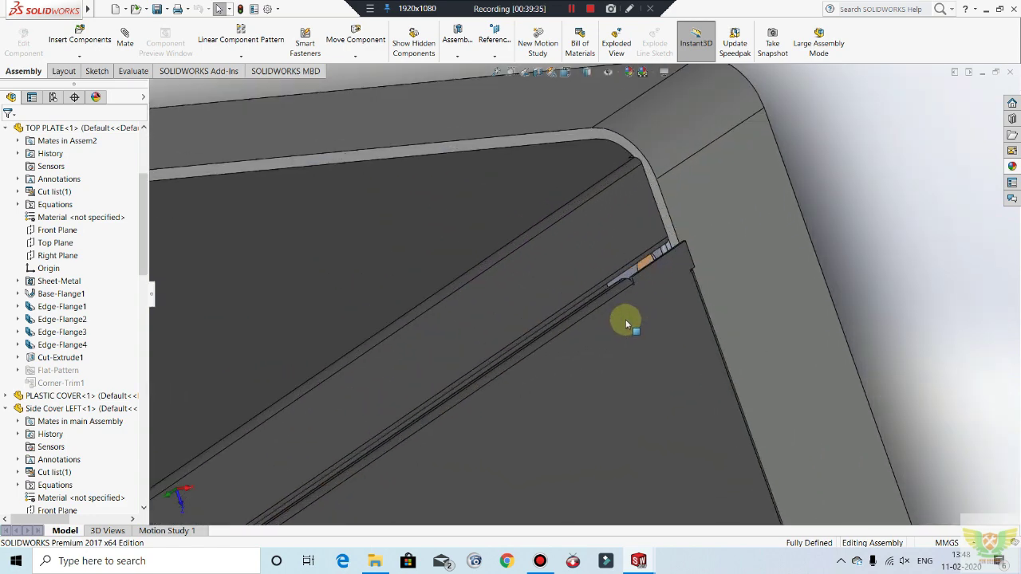
{"action": "scroll", "coordinate": [650, 304], "scroll_direction": "up", "scroll_amount": 6}
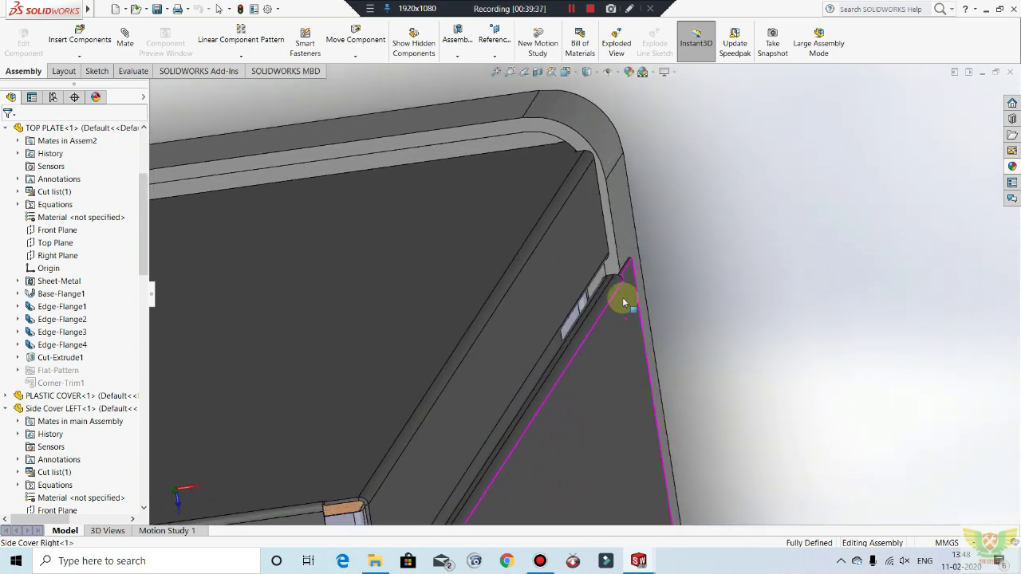
{"action": "middle_click_drag", "start_coordinate": [615, 307], "coordinate": [537, 324]}
{"action": "scroll", "coordinate": [521, 324], "scroll_direction": "up", "scroll_amount": 7}
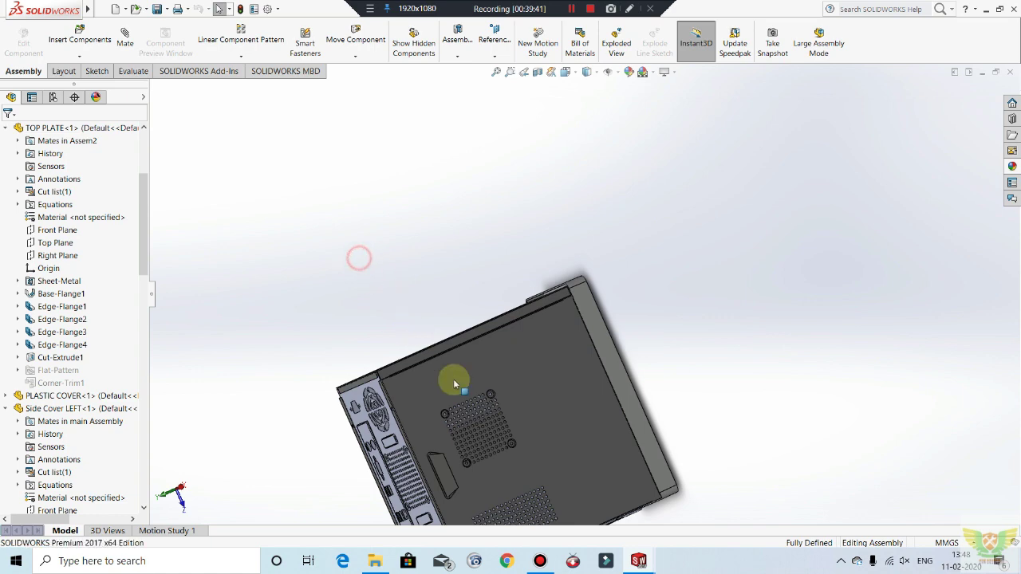
{"action": "middle_click_drag", "start_coordinate": [455, 384], "coordinate": [696, 282]}
{"action": "scroll", "coordinate": [741, 283], "scroll_direction": "down", "scroll_amount": 6}
{"action": "scroll", "coordinate": [646, 283], "scroll_direction": "up", "scroll_amount": 4}
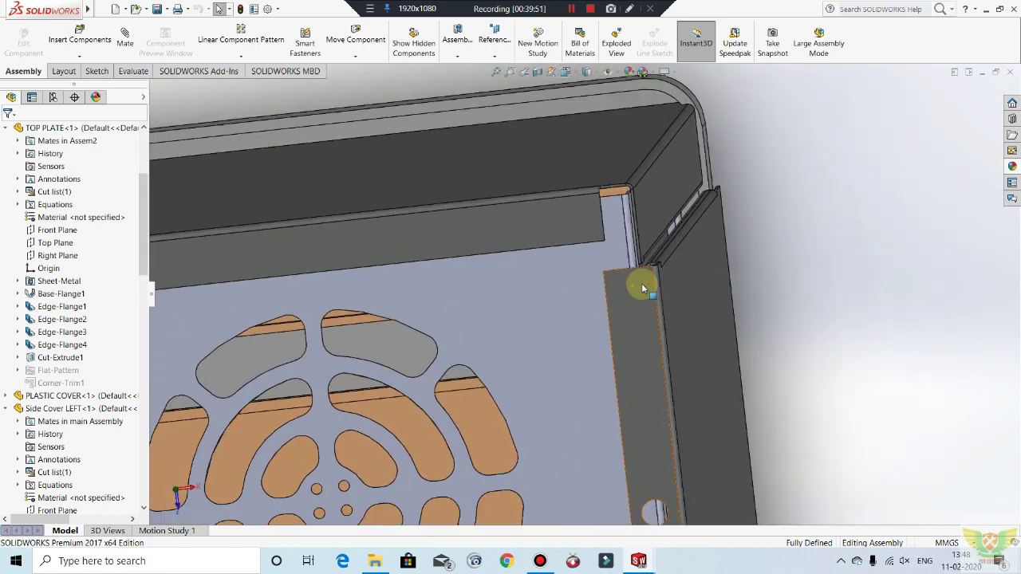
Step: Set the Distance12 mate between the top plate and the right side cover to 0 mm
{"action": "scroll", "coordinate": [119, 420], "scroll_direction": "down", "scroll_amount": 5}
{"action": "scroll", "coordinate": [120, 420], "scroll_direction": "down", "scroll_amount": 9}
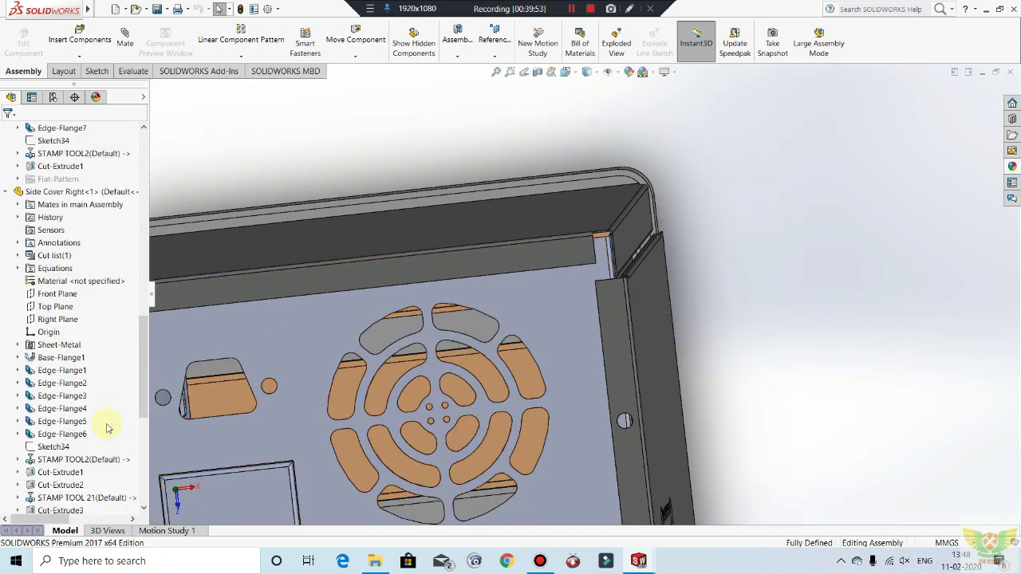
{"action": "scroll", "coordinate": [706, 335], "scroll_direction": "down", "scroll_amount": 2}
{"action": "scroll", "coordinate": [686, 319], "scroll_direction": "up", "scroll_amount": 4}
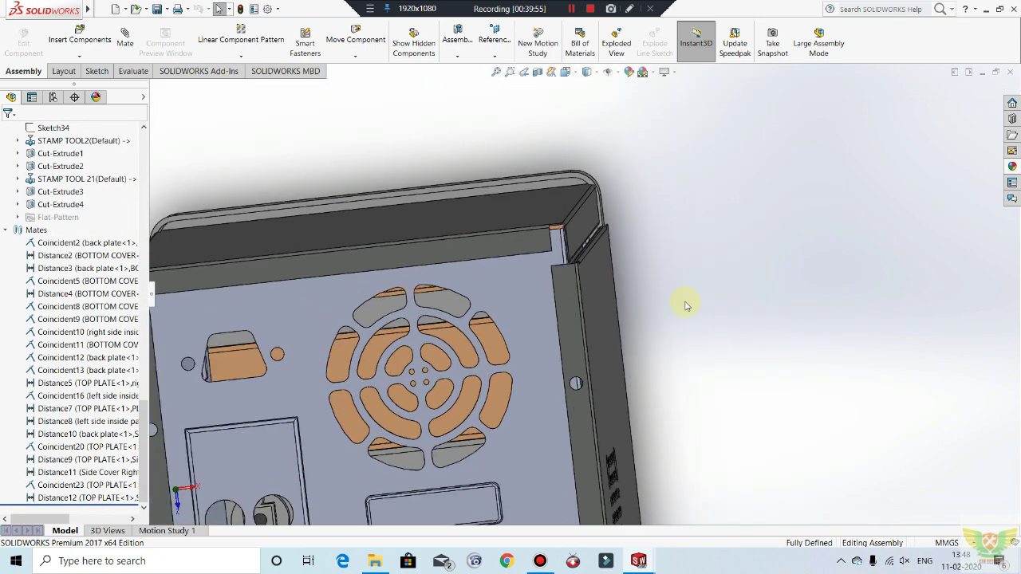
{"action": "scroll", "coordinate": [506, 221], "scroll_direction": "down", "scroll_amount": 3}
{"action": "scroll", "coordinate": [506, 221], "scroll_direction": "down", "scroll_amount": 1}
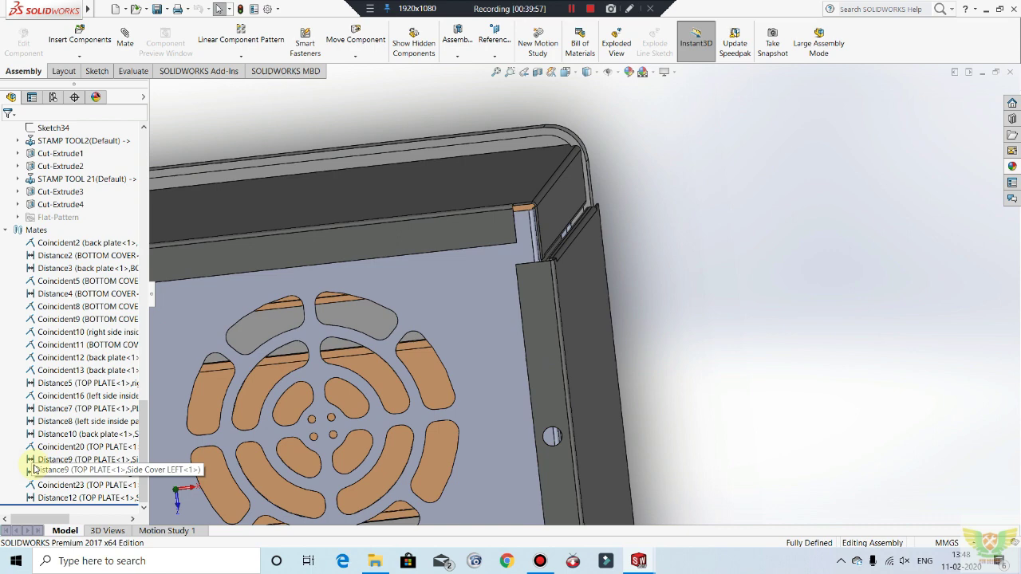
{"action": "left_click", "coordinate": [72, 499]}
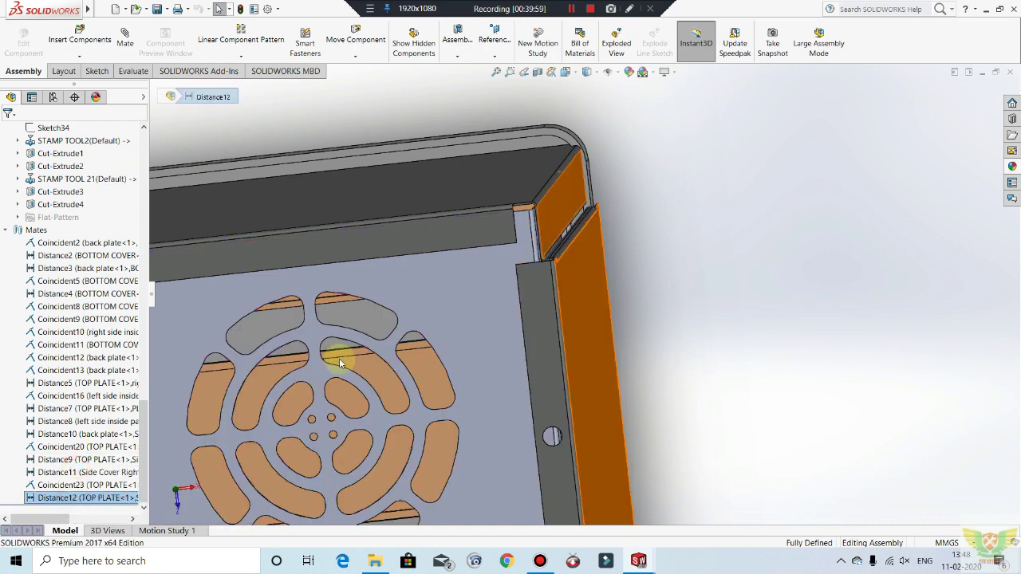
{"action": "left_click", "coordinate": [163, 407]}
{"action": "double_click", "coordinate": [182, 425]}
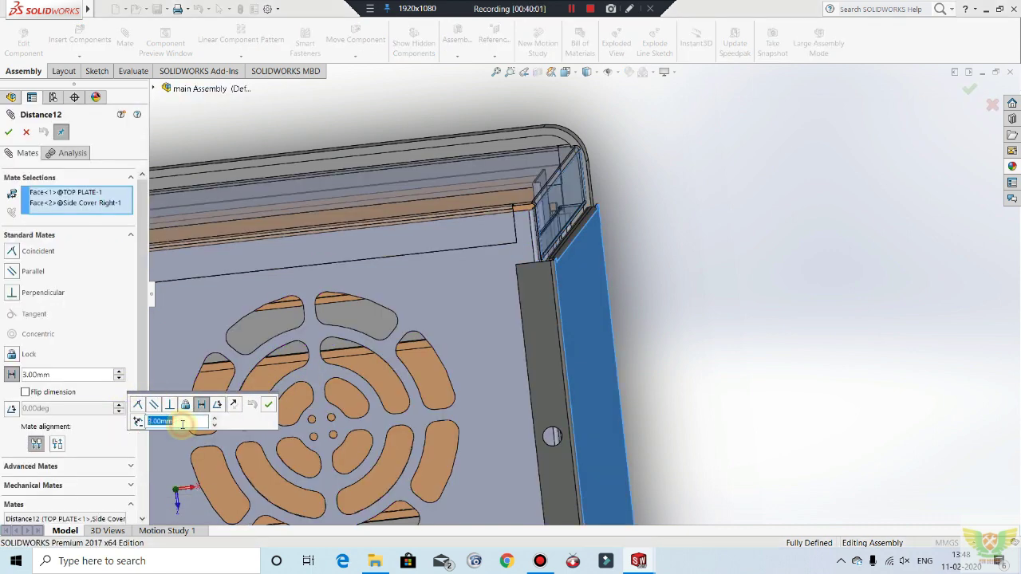
{"action": "type", "text": "0"}
{"action": "key", "text": "Return"}
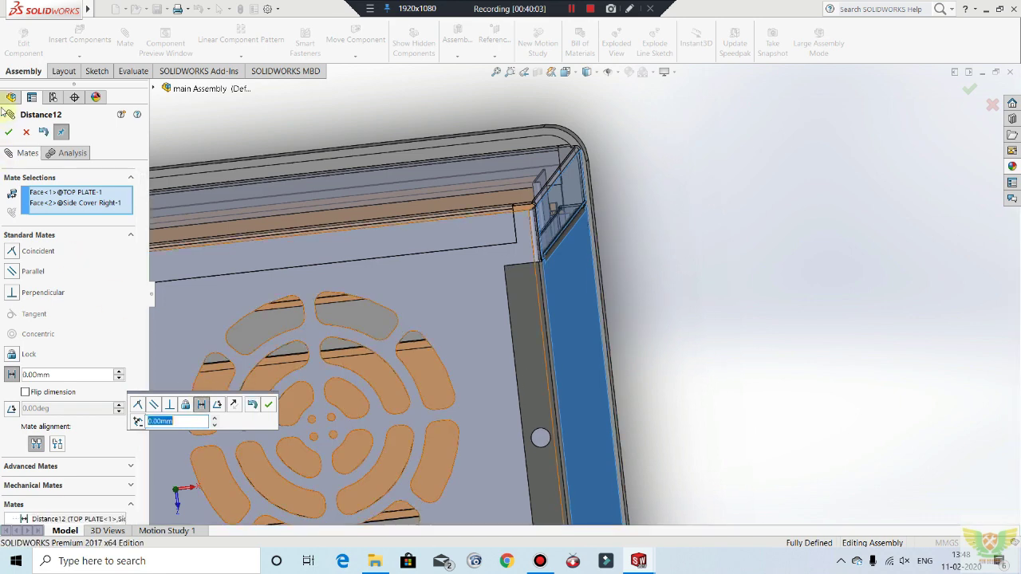
{"action": "left_click", "coordinate": [8, 132]}
{"action": "scroll", "coordinate": [766, 286], "scroll_direction": "up", "scroll_amount": 2}
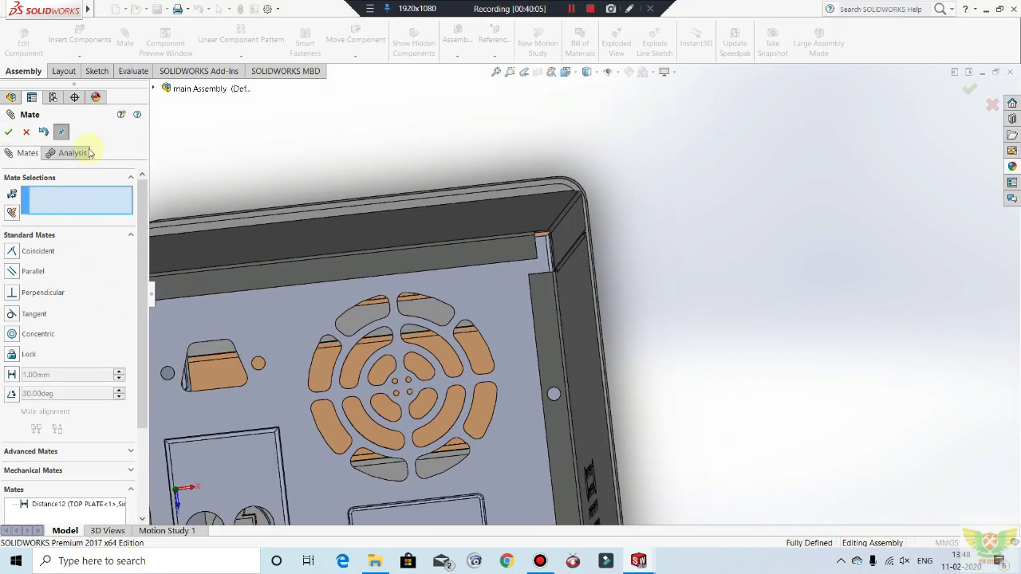
{"action": "left_click", "coordinate": [26, 132]}
Step: Change the offset distance of the Distance9 mate between the top plate and the left side cover
{"action": "scroll", "coordinate": [641, 250], "scroll_direction": "up", "scroll_amount": 6}
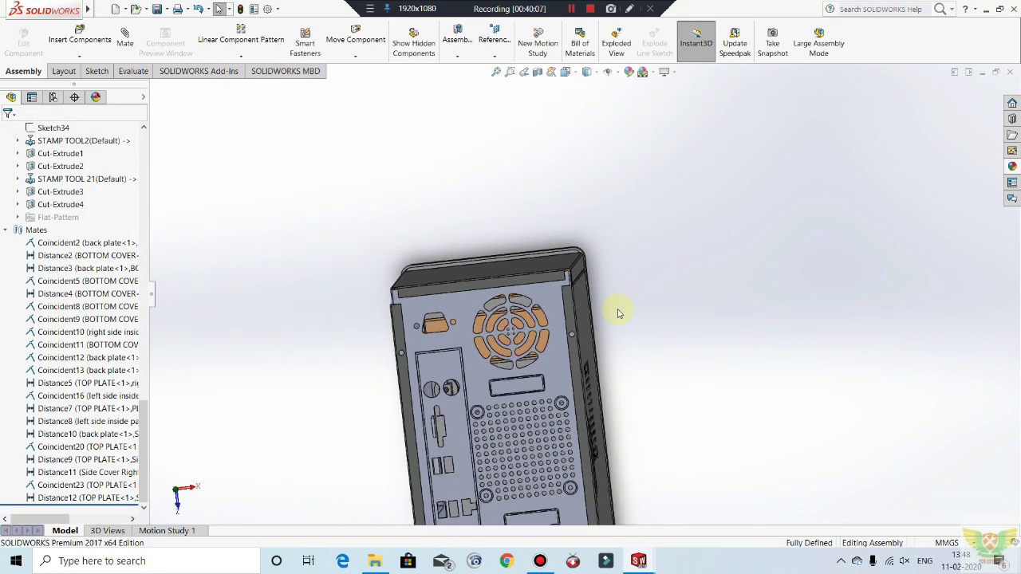
{"action": "middle_click_drag", "start_coordinate": [645, 304], "coordinate": [722, 315]}
{"action": "scroll", "coordinate": [542, 298], "scroll_direction": "down", "scroll_amount": 5}
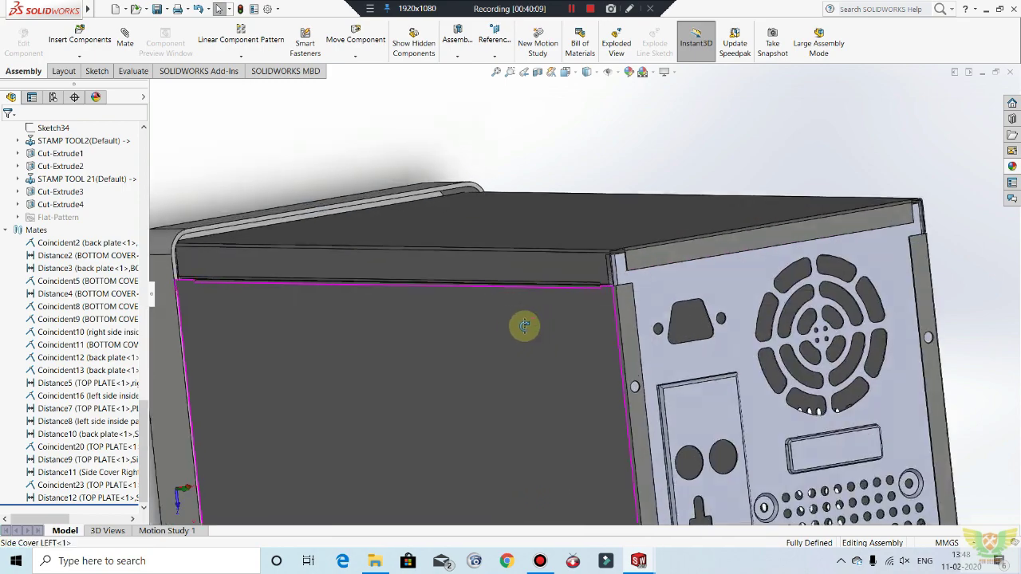
{"action": "middle_click_drag", "start_coordinate": [527, 323], "coordinate": [502, 323]}
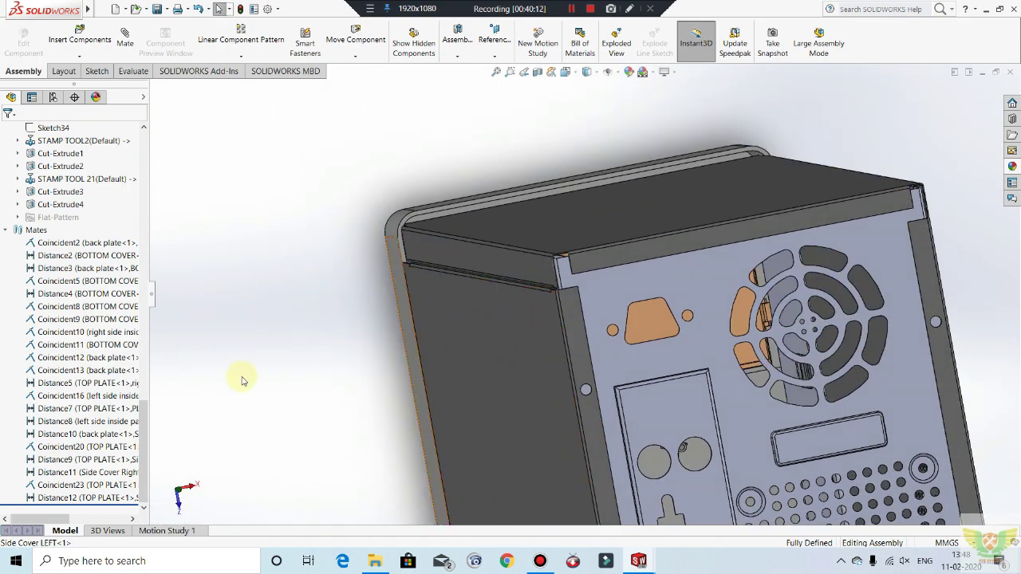
{"action": "left_click", "coordinate": [50, 459]}
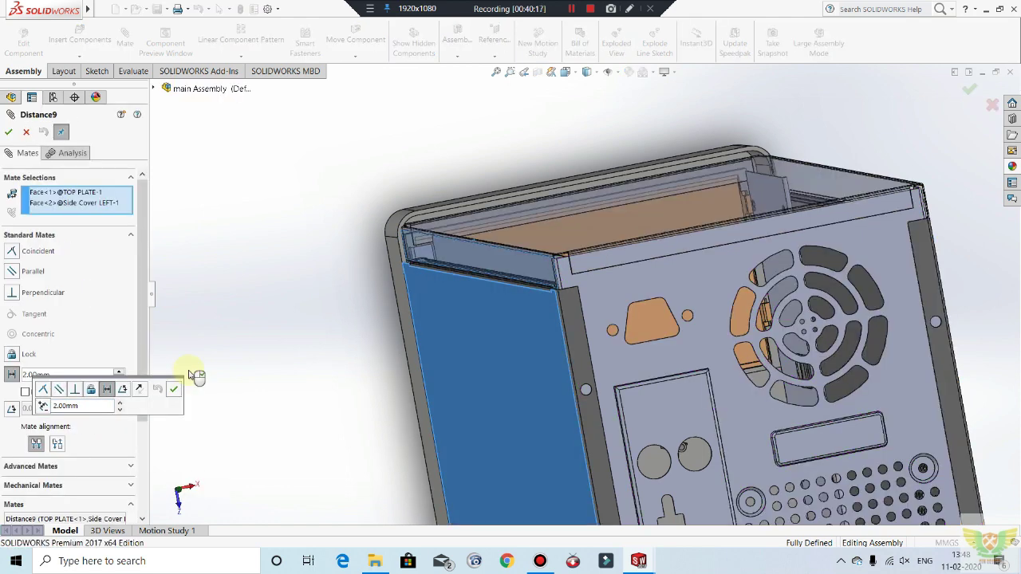
{"action": "double_click", "coordinate": [92, 409]}
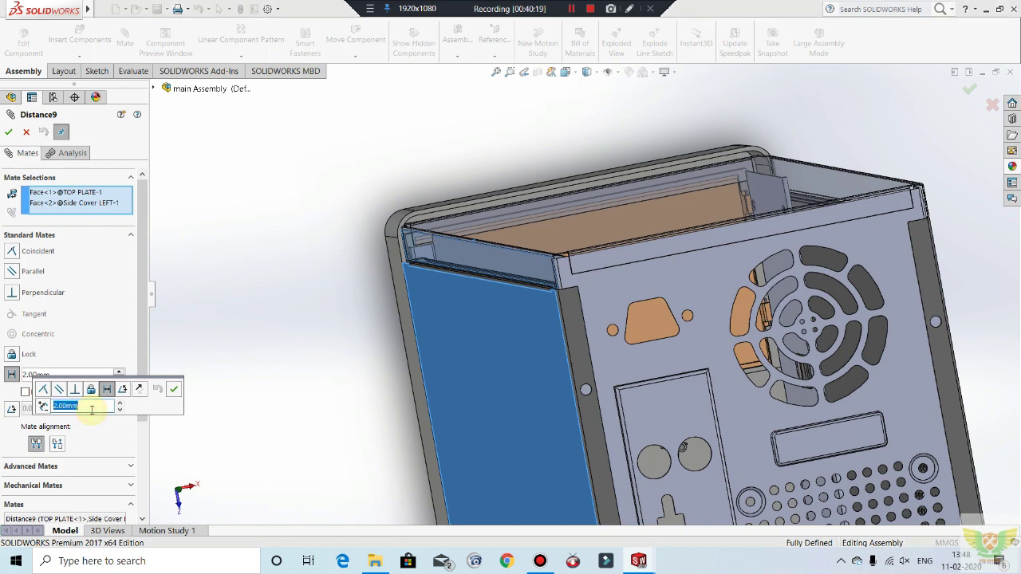
{"action": "left_click", "coordinate": [8, 132]}
{"action": "left_click", "coordinate": [351, 197]}
Step: Examine how the top plate, left side cover and back plate meet at the rear corner, and leave the Mate command
{"action": "scroll", "coordinate": [558, 283], "scroll_direction": "up", "scroll_amount": 3}
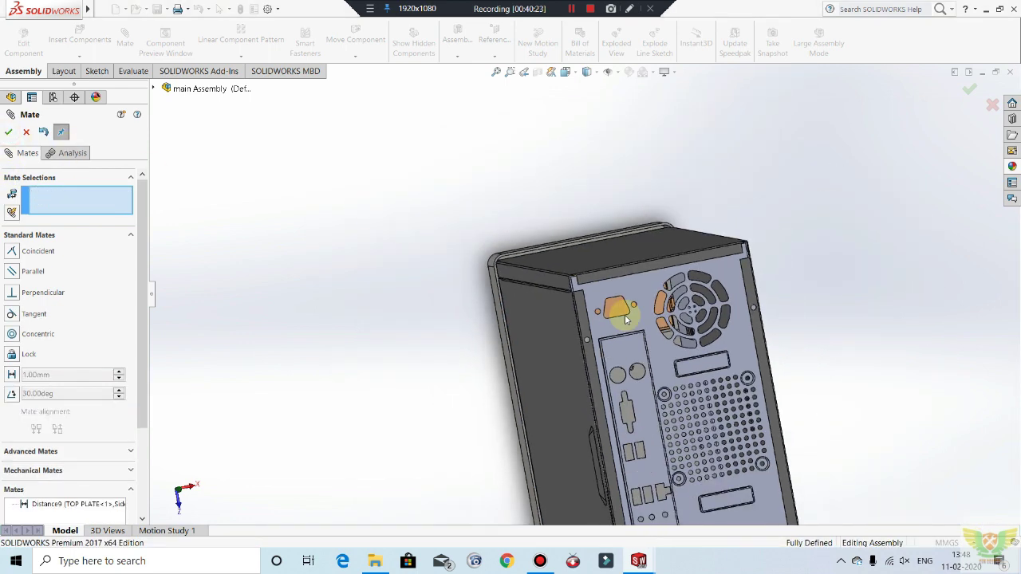
{"action": "scroll", "coordinate": [556, 284], "scroll_direction": "down", "scroll_amount": 6}
{"action": "scroll", "coordinate": [558, 287], "scroll_direction": "down", "scroll_amount": 6}
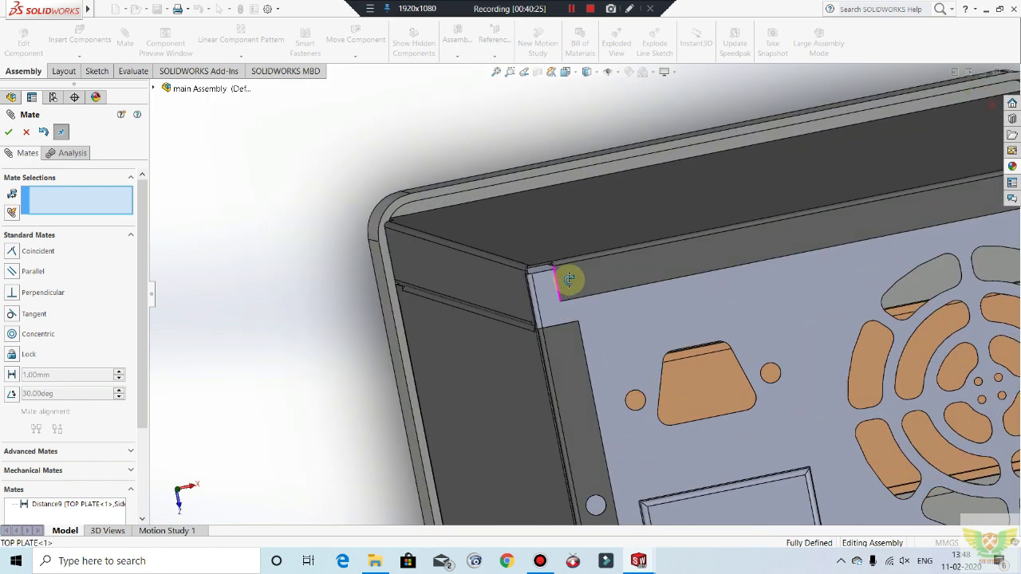
{"action": "scroll", "coordinate": [559, 297], "scroll_direction": "up", "scroll_amount": 8}
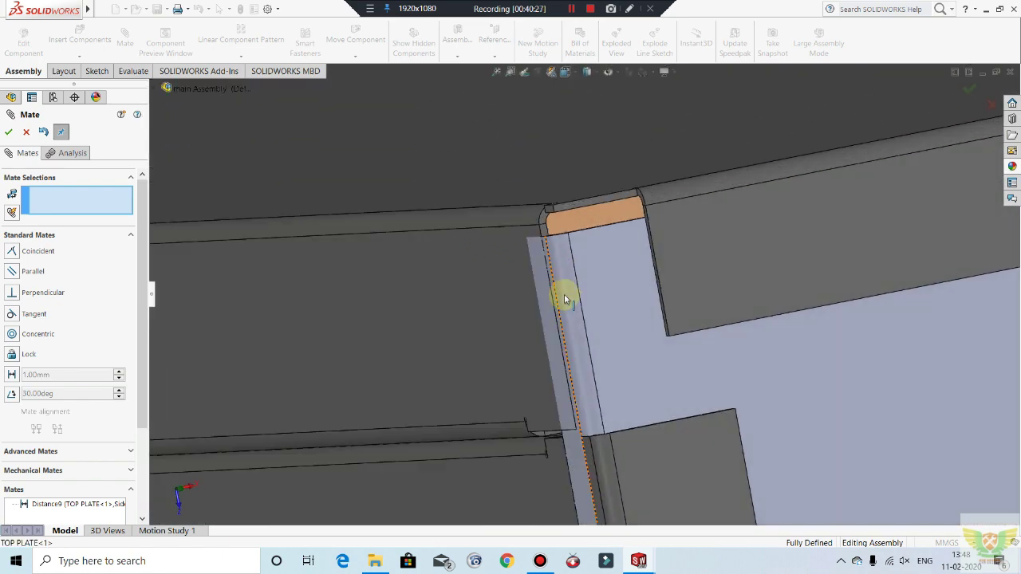
{"action": "scroll", "coordinate": [622, 338], "scroll_direction": "up", "scroll_amount": 8}
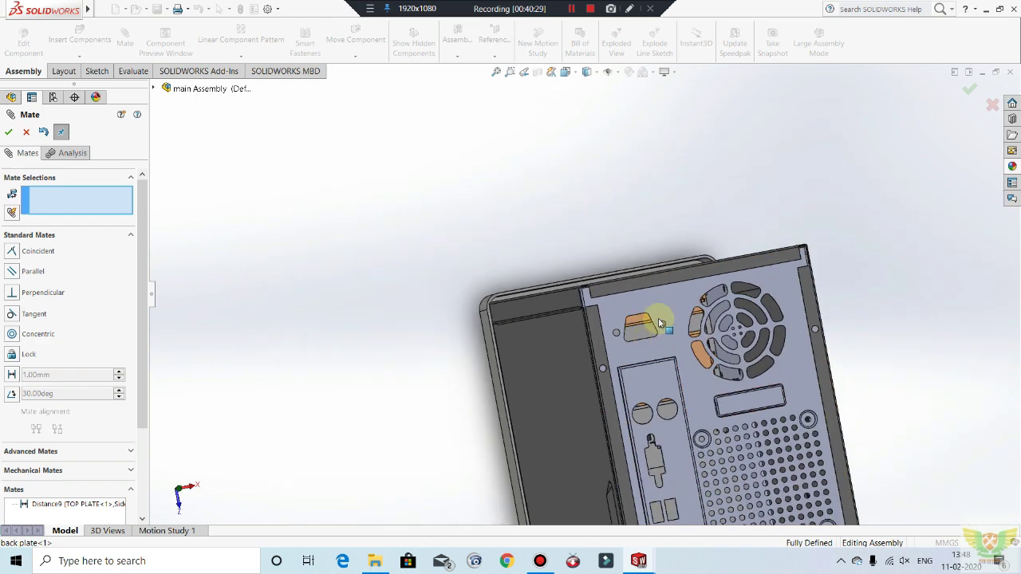
{"action": "scroll", "coordinate": [630, 315], "scroll_direction": "down", "scroll_amount": 4}
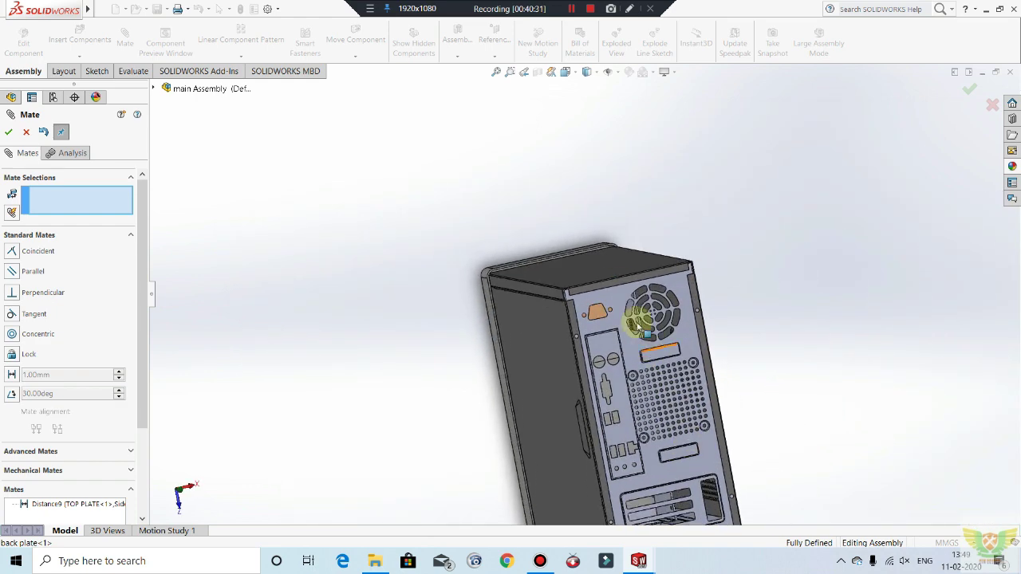
{"action": "left_click", "coordinate": [609, 301]}
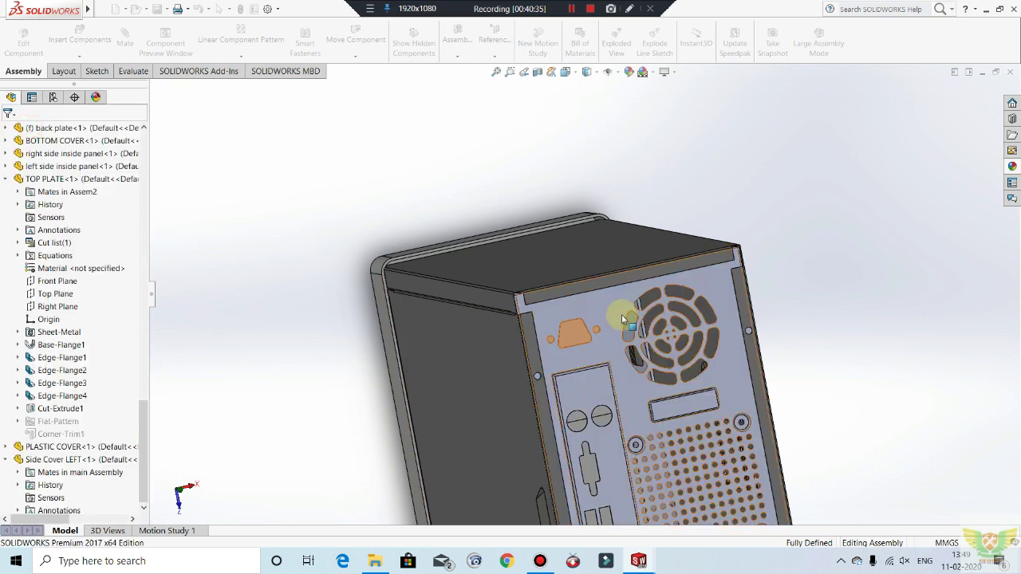
Step: Edit the back plate in place, set its Base-Flange1 width to 164 mm, rebuild, and return to the assembly
{"action": "right_click", "coordinate": [620, 307]}
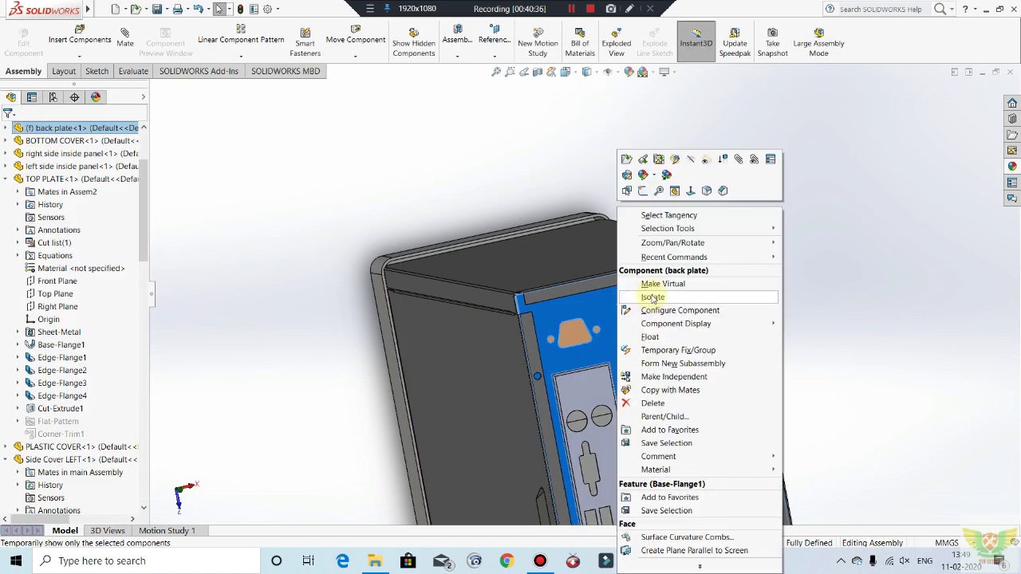
{"action": "left_click", "coordinate": [674, 160]}
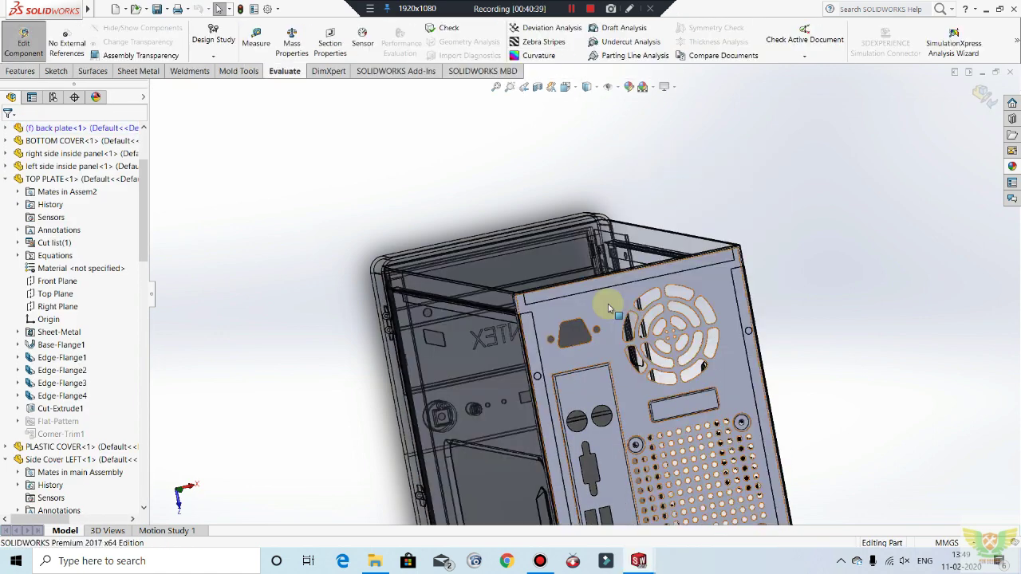
{"action": "scroll", "coordinate": [590, 307], "scroll_direction": "down", "scroll_amount": 5}
{"action": "left_click", "coordinate": [525, 332]}
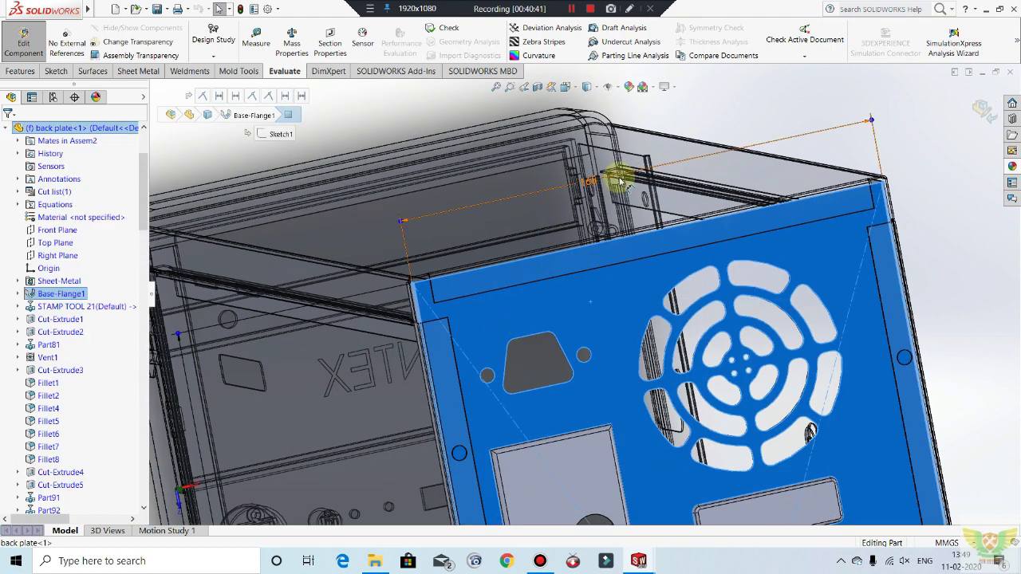
{"action": "double_click", "coordinate": [595, 181]}
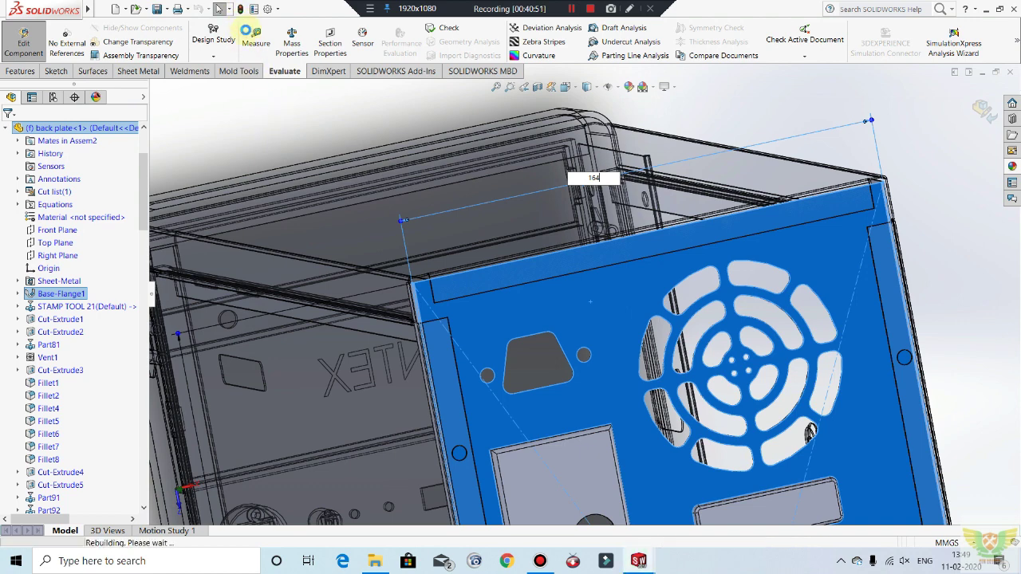
{"action": "key", "text": "Return"}
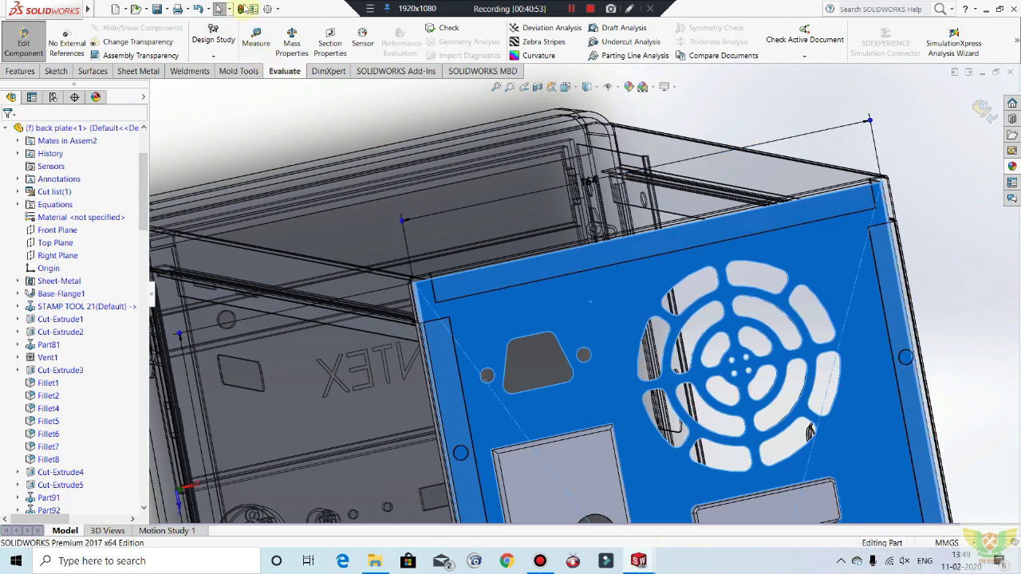
{"action": "left_click", "coordinate": [288, 99]}
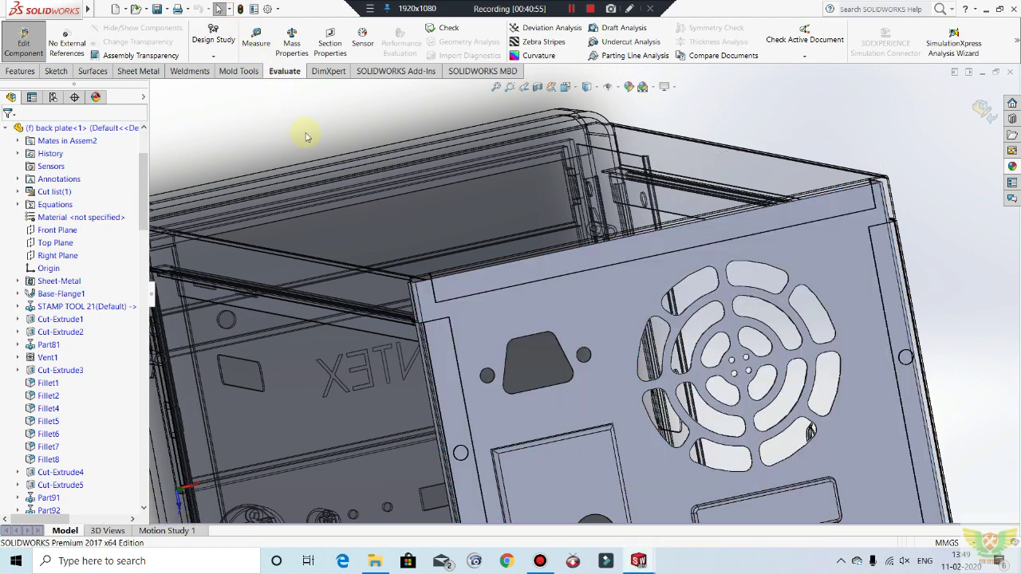
{"action": "middle_click_drag", "start_coordinate": [374, 225], "coordinate": [383, 262]}
{"action": "scroll", "coordinate": [347, 256], "scroll_direction": "down", "scroll_amount": 5}
{"action": "scroll", "coordinate": [447, 250], "scroll_direction": "up", "scroll_amount": 4}
{"action": "middle_click_drag", "start_coordinate": [509, 235], "coordinate": [935, 206]}
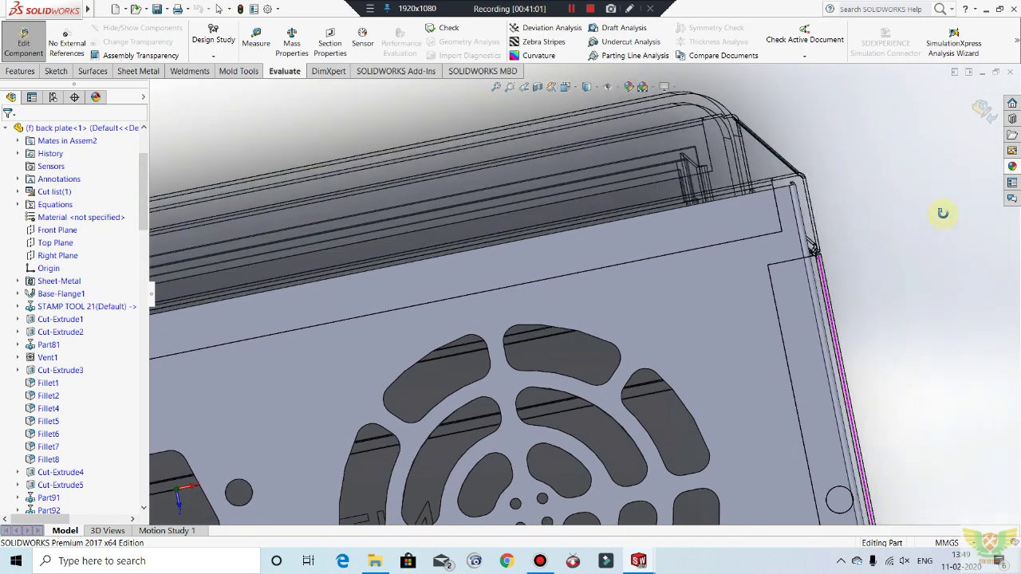
{"action": "left_click", "coordinate": [23, 40]}
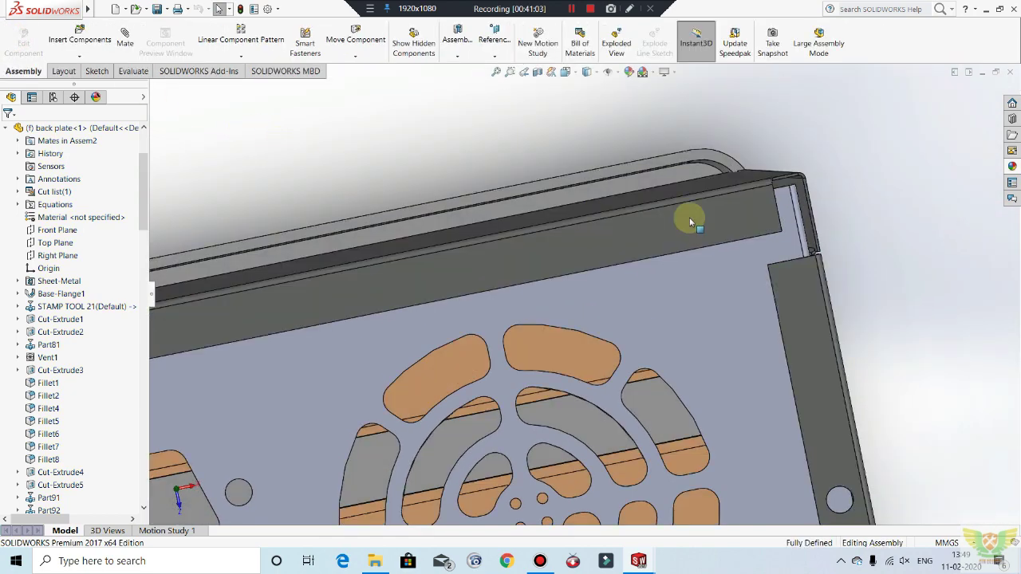
Step: Set the bottom cover's Distance2 mate to 4 mm
{"action": "scroll", "coordinate": [778, 168], "scroll_direction": "up", "scroll_amount": 6}
{"action": "scroll", "coordinate": [80, 399], "scroll_direction": "down", "scroll_amount": 15}
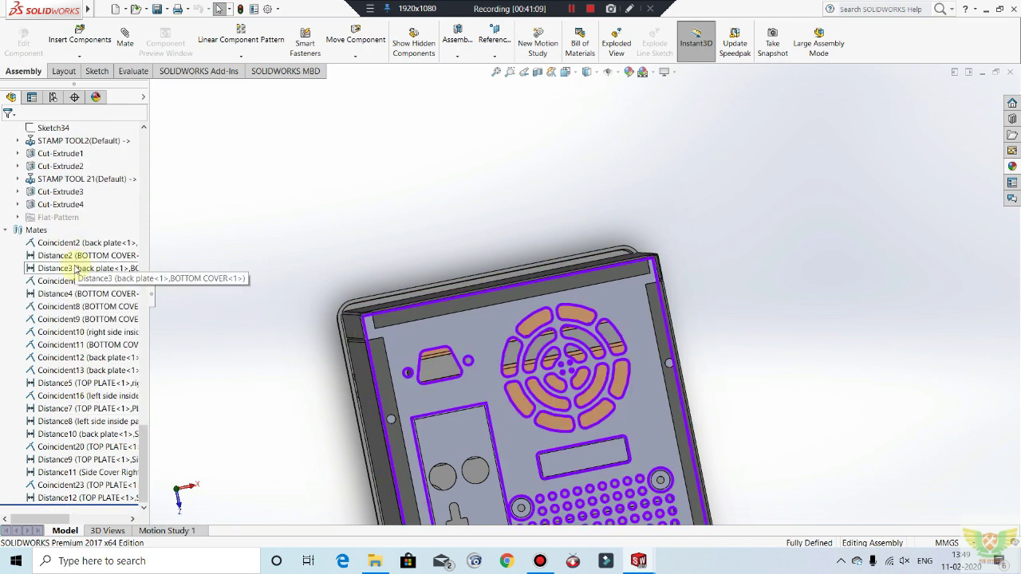
{"action": "left_click", "coordinate": [66, 255]}
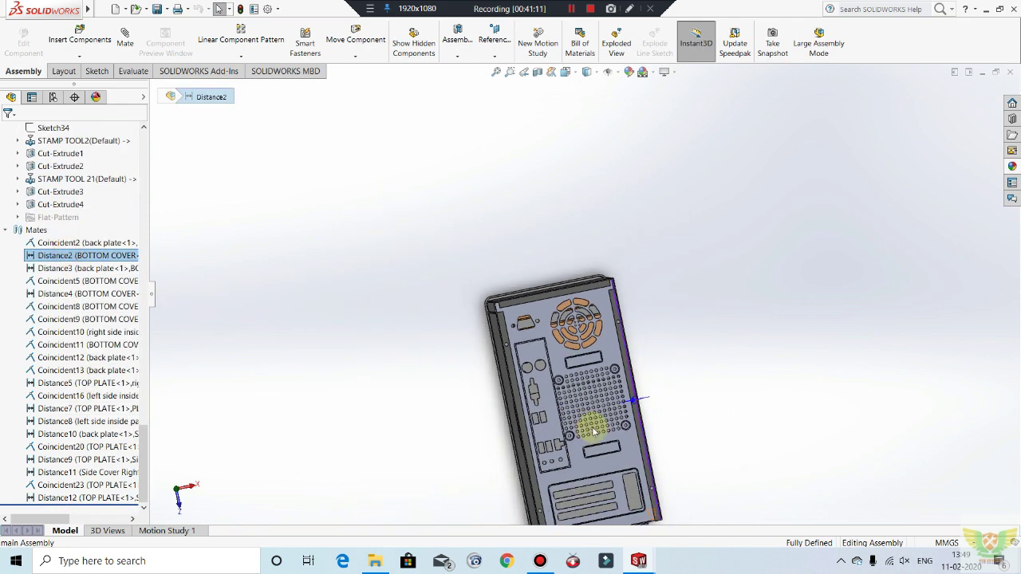
{"action": "scroll", "coordinate": [630, 403], "scroll_direction": "down", "scroll_amount": 4}
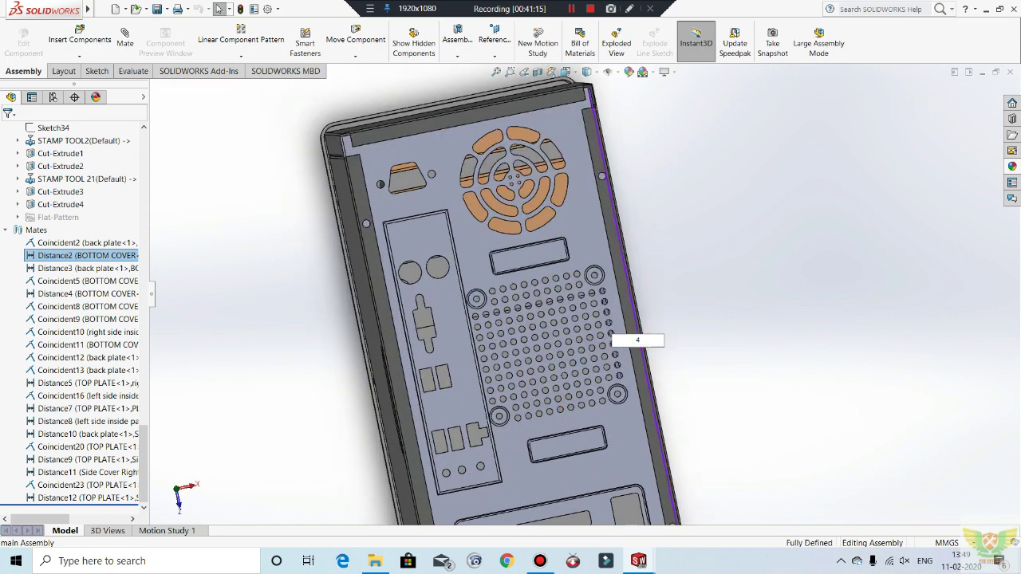
{"action": "left_click", "coordinate": [266, 147]}
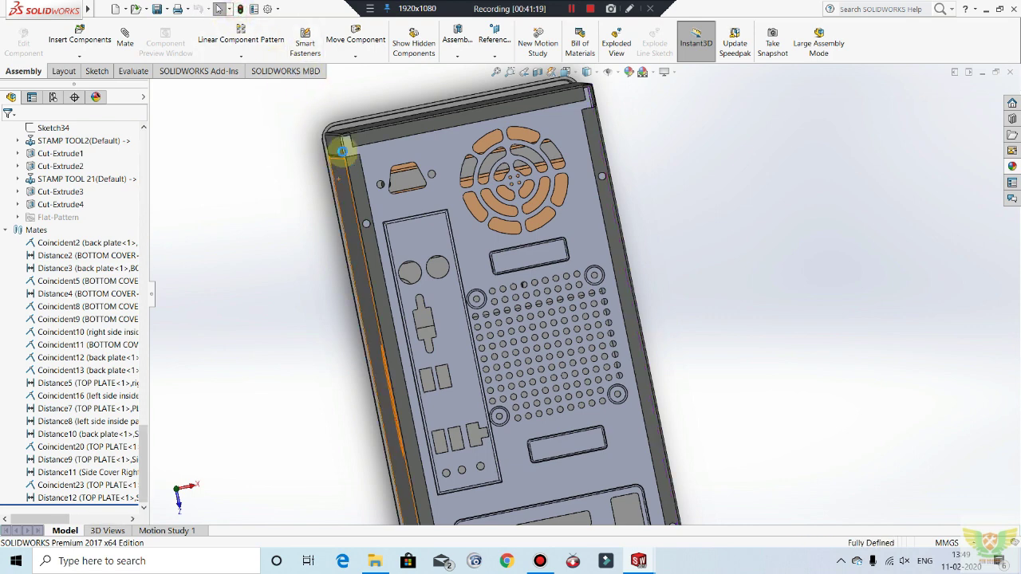
Step: Examine the back plate's upper corners and how its edges meet the top plate and both side covers
{"action": "scroll", "coordinate": [343, 162], "scroll_direction": "down", "scroll_amount": 5}
{"action": "scroll", "coordinate": [383, 173], "scroll_direction": "down", "scroll_amount": 2}
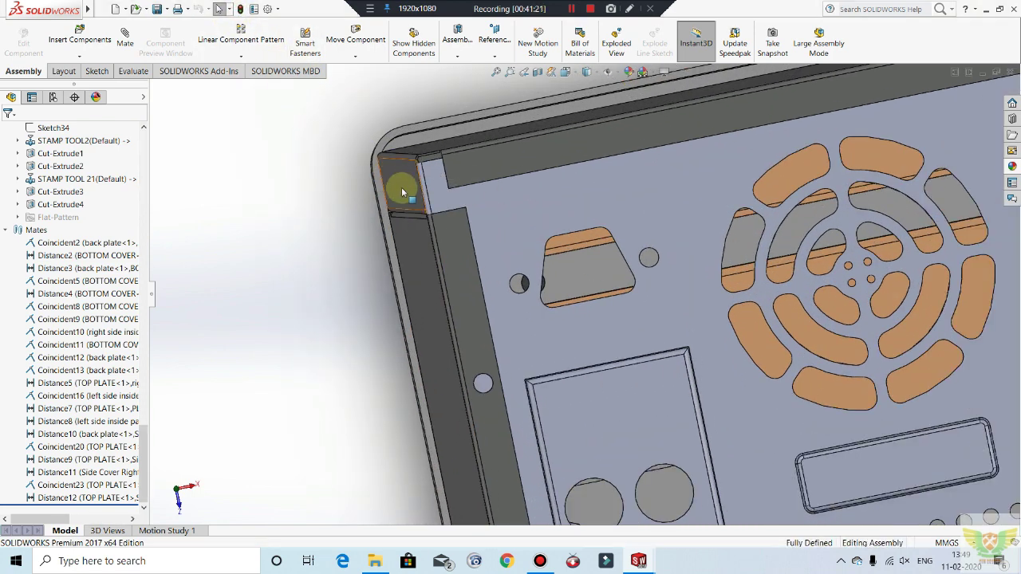
{"action": "scroll", "coordinate": [424, 169], "scroll_direction": "up", "scroll_amount": 2}
{"action": "scroll", "coordinate": [486, 220], "scroll_direction": "down", "scroll_amount": 2}
{"action": "scroll", "coordinate": [486, 221], "scroll_direction": "up", "scroll_amount": 2}
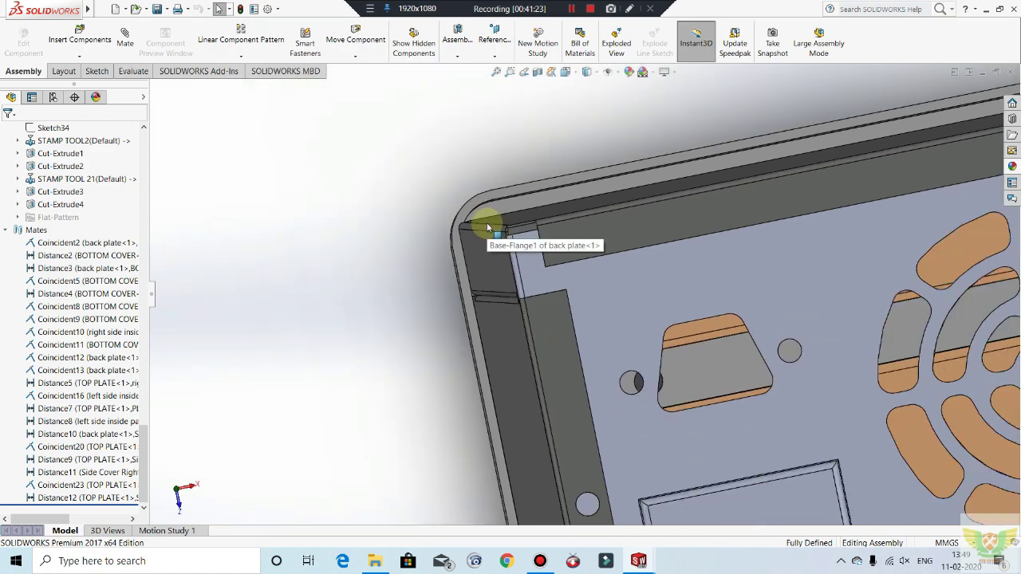
{"action": "scroll", "coordinate": [449, 231], "scroll_direction": "up", "scroll_amount": 4}
{"action": "scroll", "coordinate": [843, 212], "scroll_direction": "down", "scroll_amount": 4}
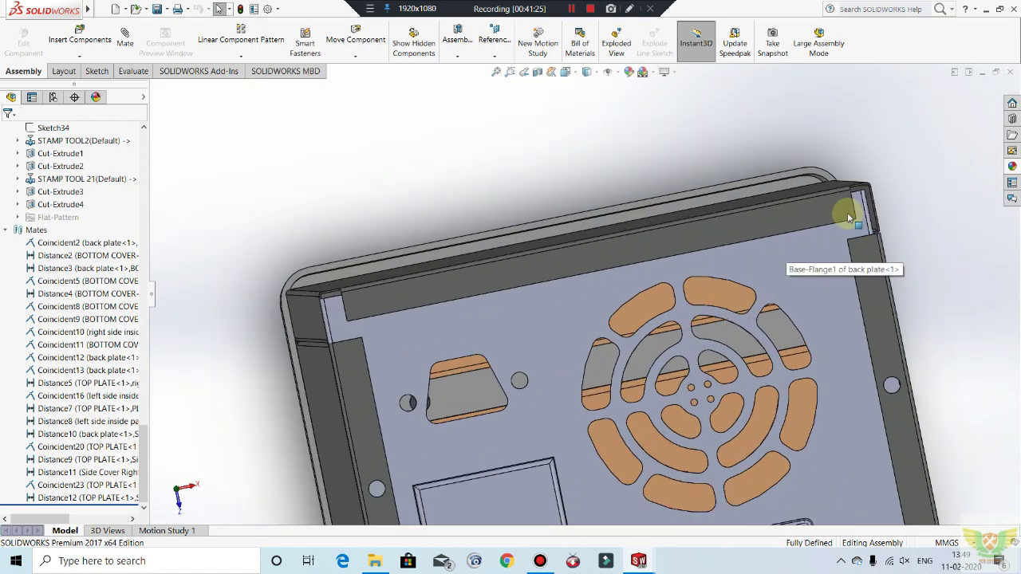
{"action": "scroll", "coordinate": [846, 217], "scroll_direction": "up", "scroll_amount": 6}
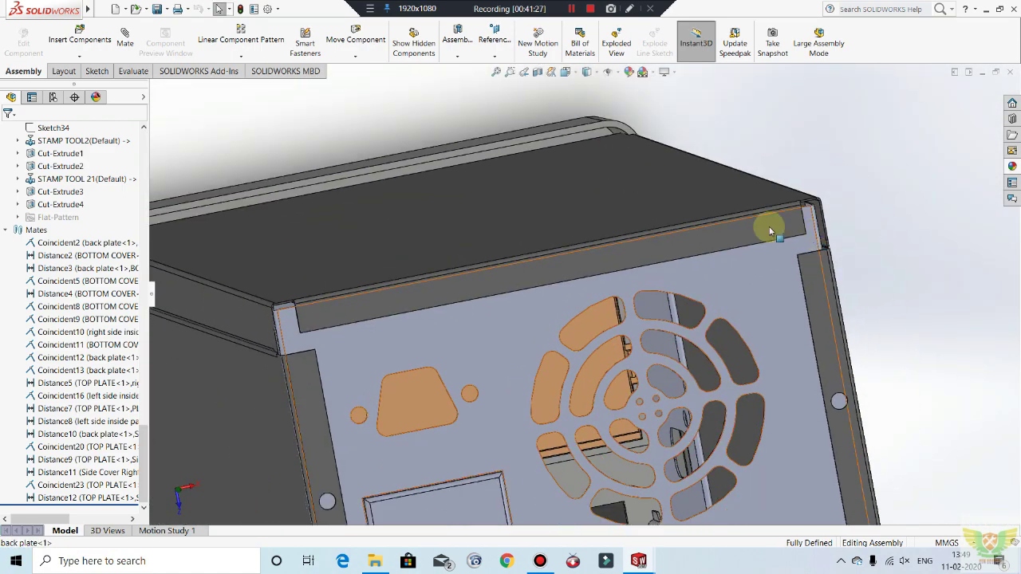
{"action": "scroll", "coordinate": [574, 289], "scroll_direction": "up", "scroll_amount": 2}
{"action": "scroll", "coordinate": [519, 349], "scroll_direction": "down", "scroll_amount": 2}
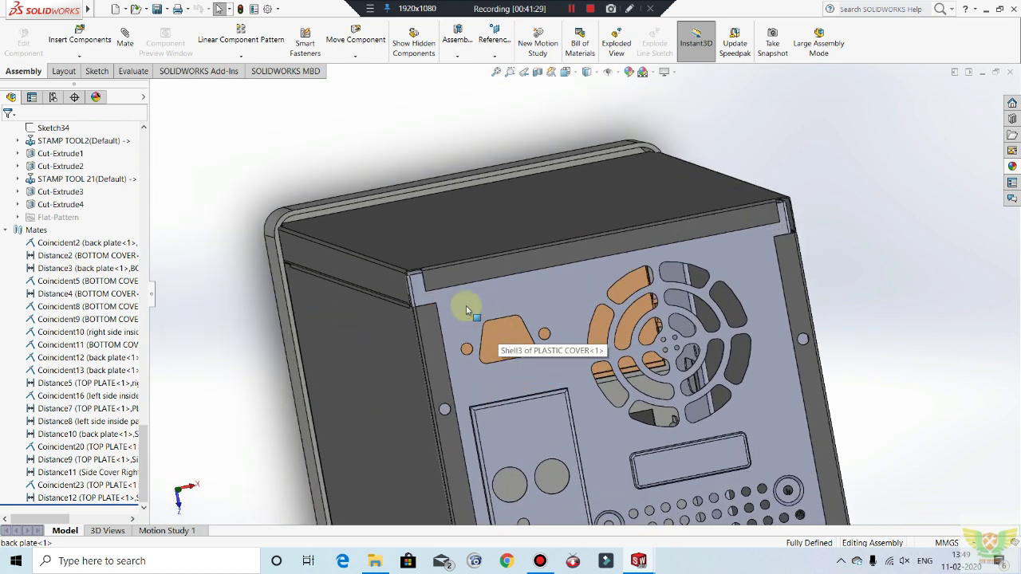
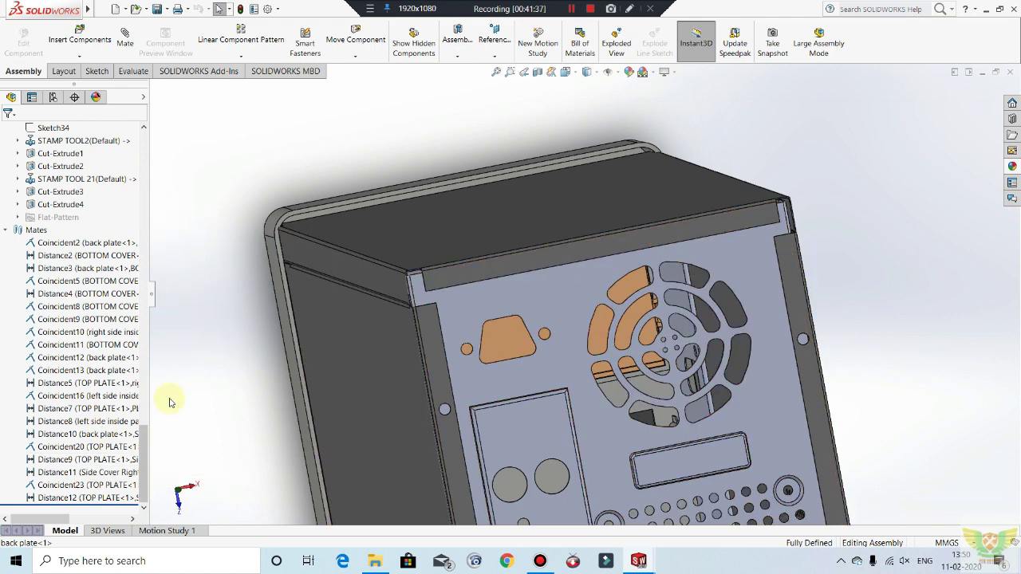
Step: Examine which faces the Distance4, Distance3 and Distance2 mates reference and how the back plate's upper corners meet the neighbouring plates
{"action": "left_click", "coordinate": [46, 293]}
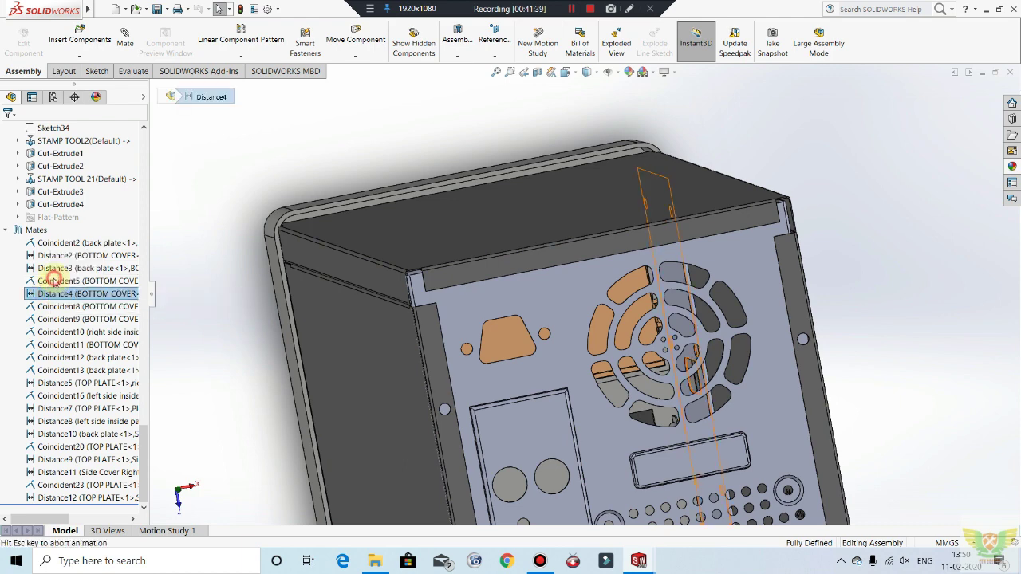
{"action": "left_click", "coordinate": [51, 270]}
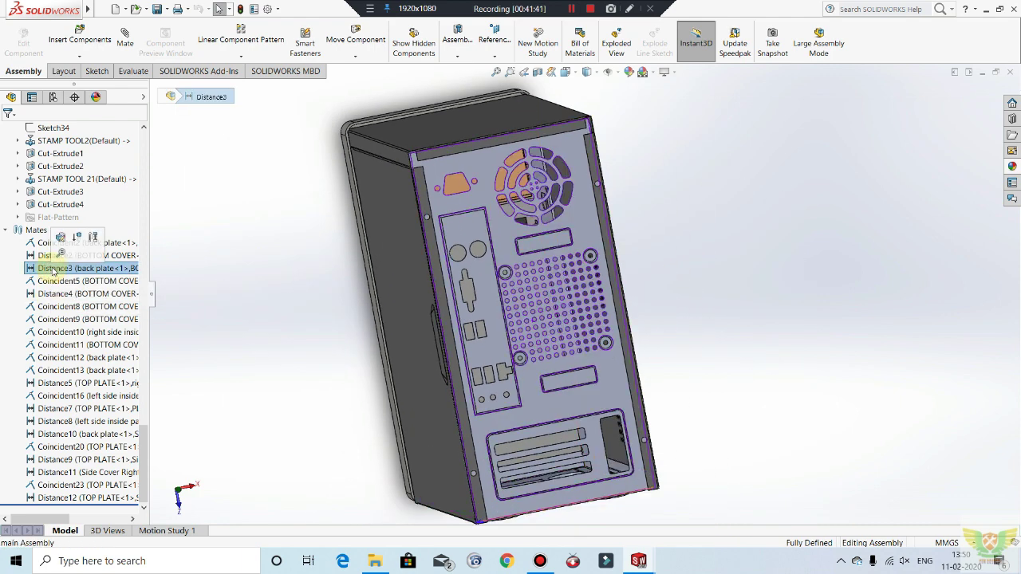
{"action": "left_click", "coordinate": [48, 256]}
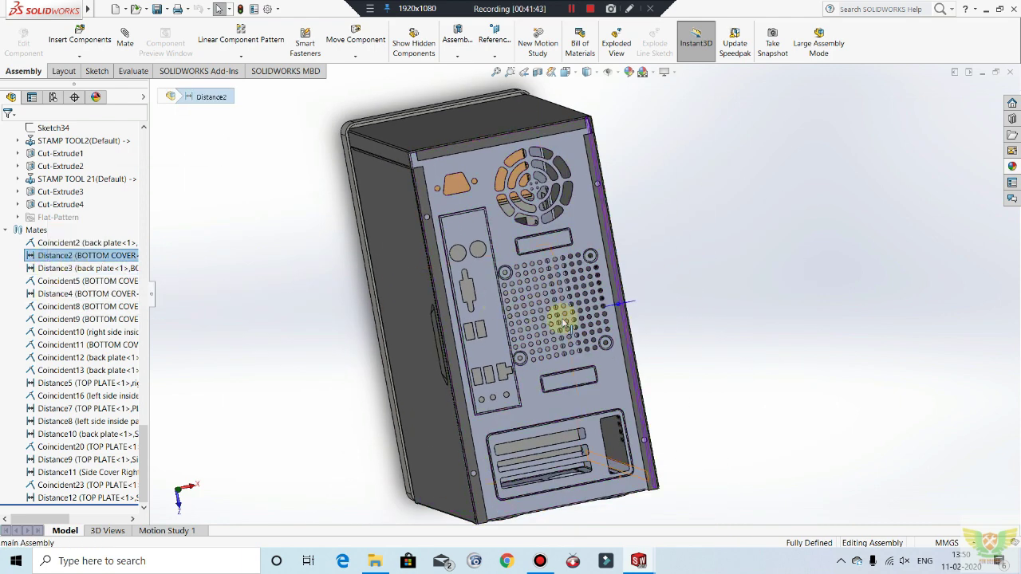
{"action": "middle_click_drag", "start_coordinate": [663, 338], "coordinate": [592, 187]}
{"action": "scroll", "coordinate": [592, 187], "scroll_direction": "down", "scroll_amount": 2}
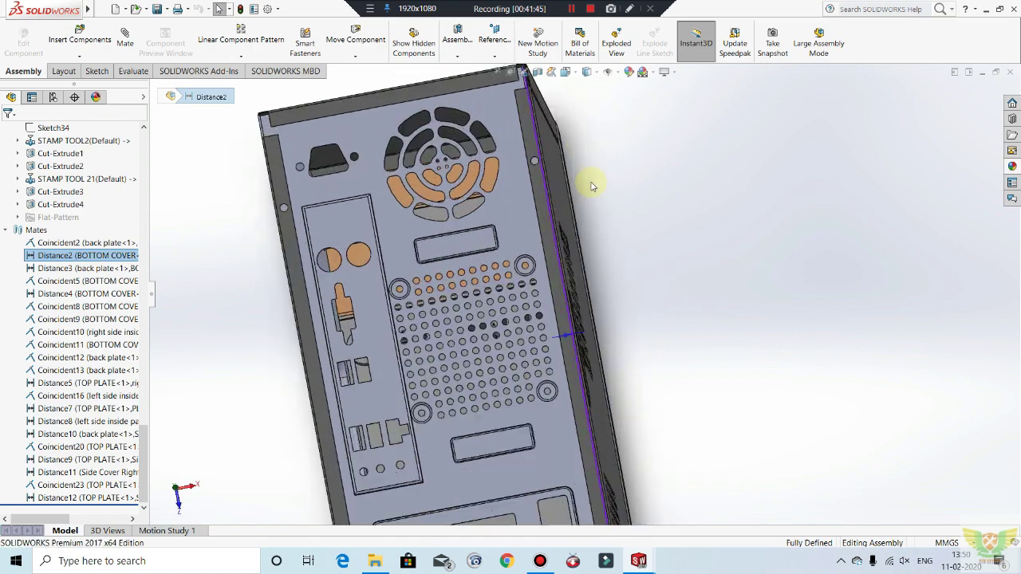
{"action": "middle_click_drag", "start_coordinate": [585, 329], "coordinate": [597, 371]}
{"action": "scroll", "coordinate": [598, 367], "scroll_direction": "down", "scroll_amount": 1}
{"action": "left_click", "coordinate": [609, 198]}
{"action": "scroll", "coordinate": [608, 193], "scroll_direction": "up", "scroll_amount": 2}
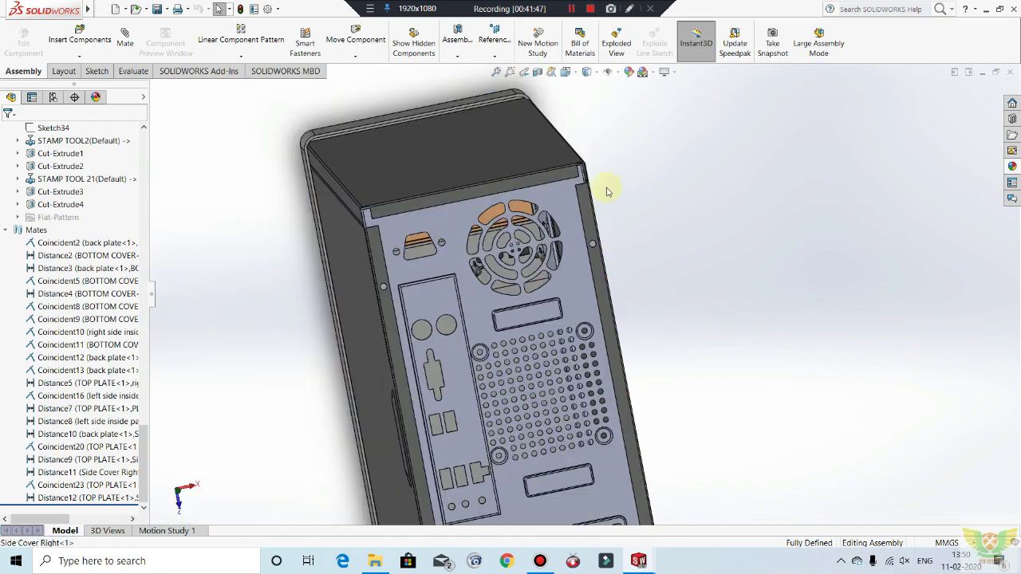
{"action": "scroll", "coordinate": [447, 199], "scroll_direction": "up", "scroll_amount": 1}
{"action": "scroll", "coordinate": [440, 206], "scroll_direction": "down", "scroll_amount": 5}
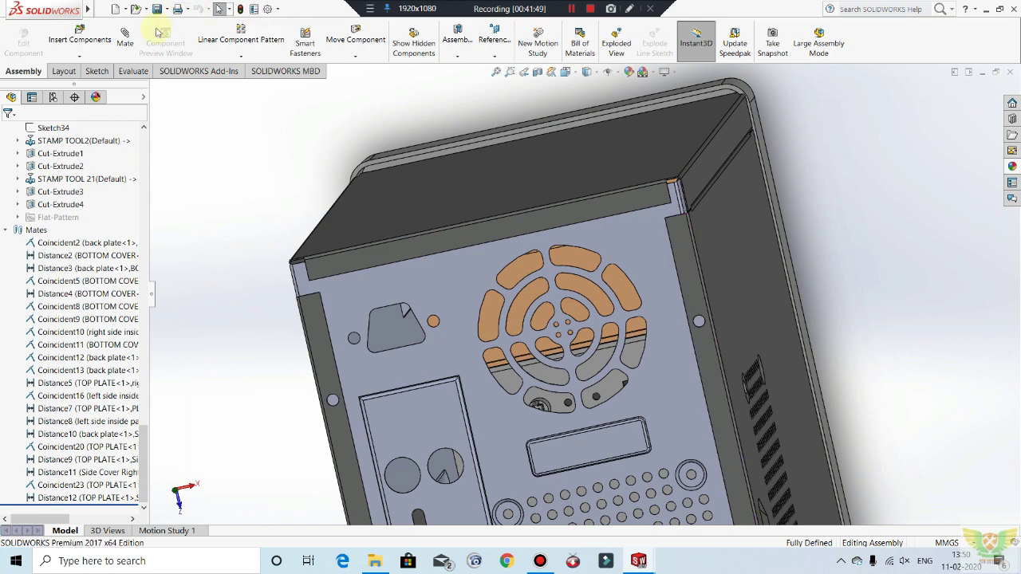
Step: Add a 0.7 mm distance mate between the back plate's side face and the top plate's side flange, breaking other mates to satisfy it
{"action": "scroll", "coordinate": [684, 201], "scroll_direction": "down", "scroll_amount": 6}
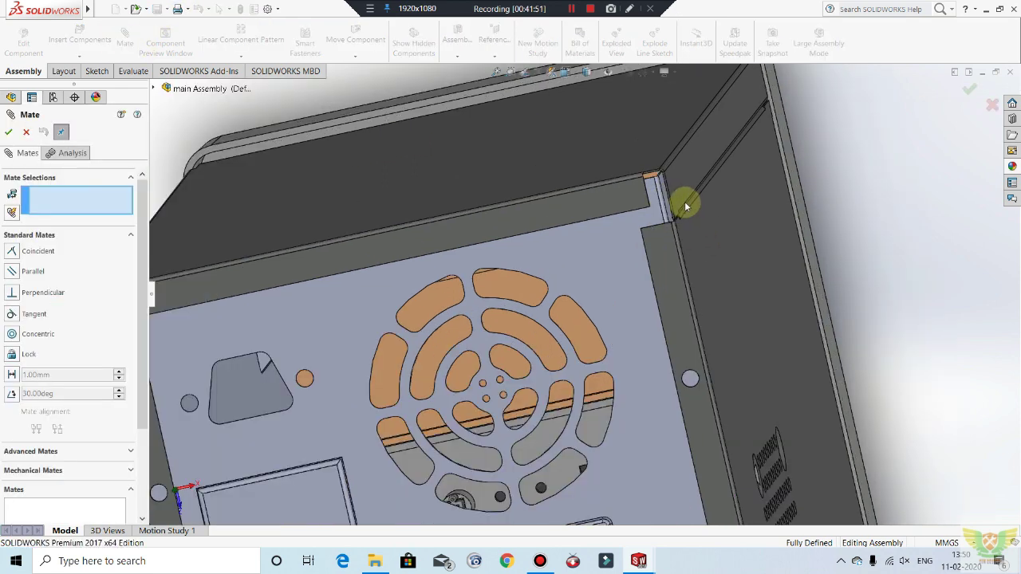
{"action": "left_click", "coordinate": [595, 229]}
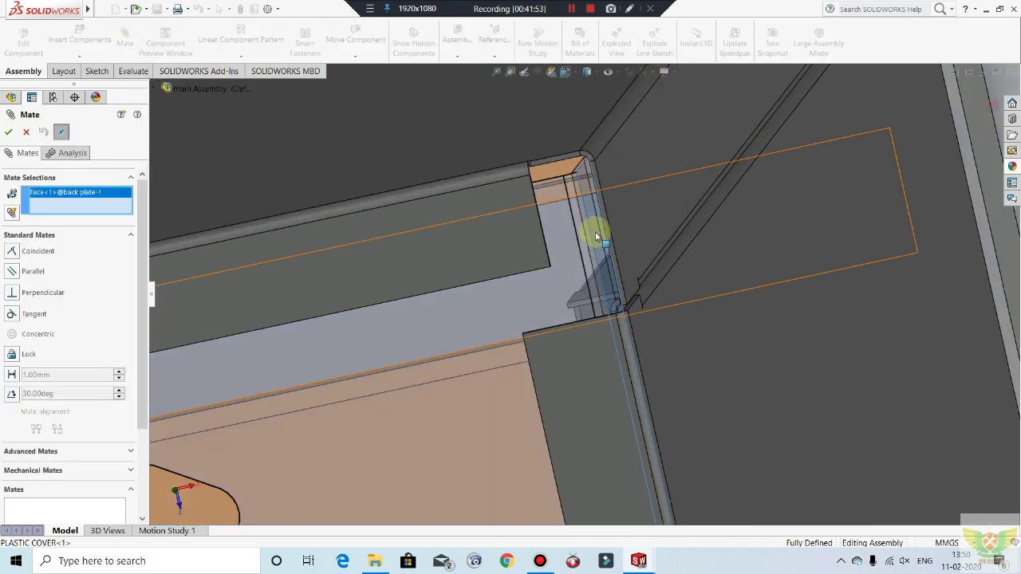
{"action": "scroll", "coordinate": [604, 221], "scroll_direction": "down", "scroll_amount": 6}
{"action": "scroll", "coordinate": [740, 259], "scroll_direction": "up", "scroll_amount": 6}
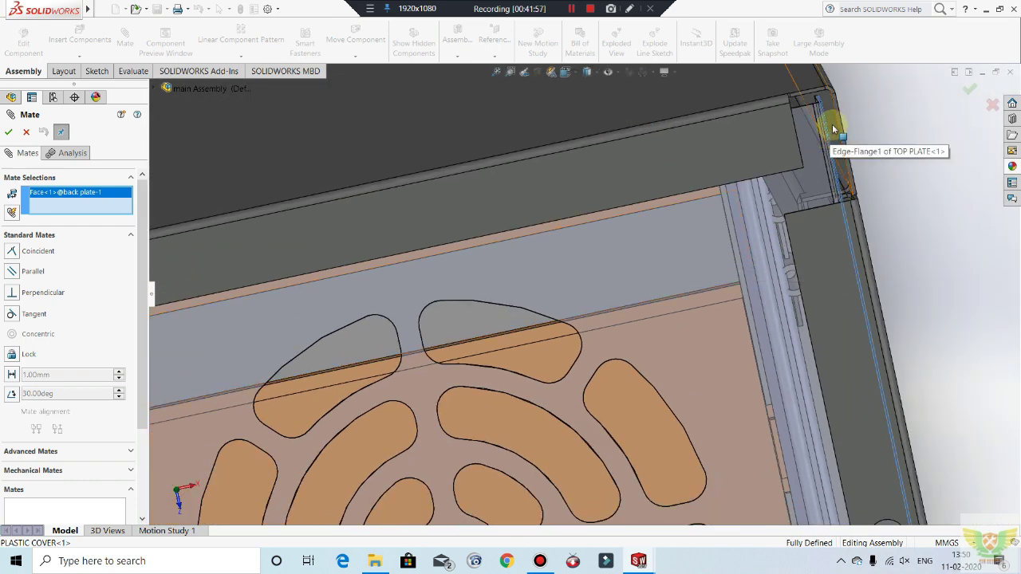
{"action": "left_click", "coordinate": [834, 124]}
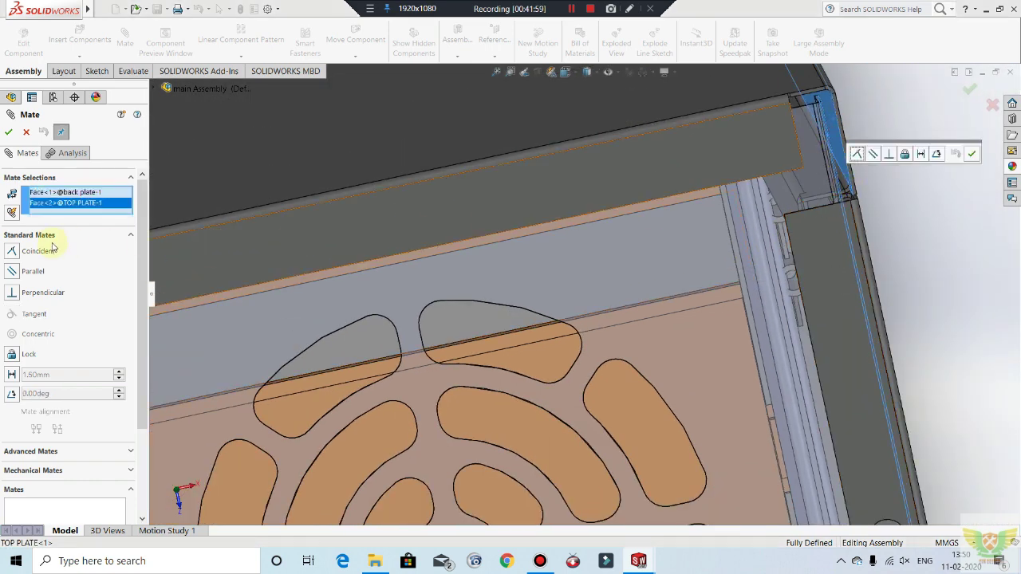
{"action": "left_click", "coordinate": [11, 375]}
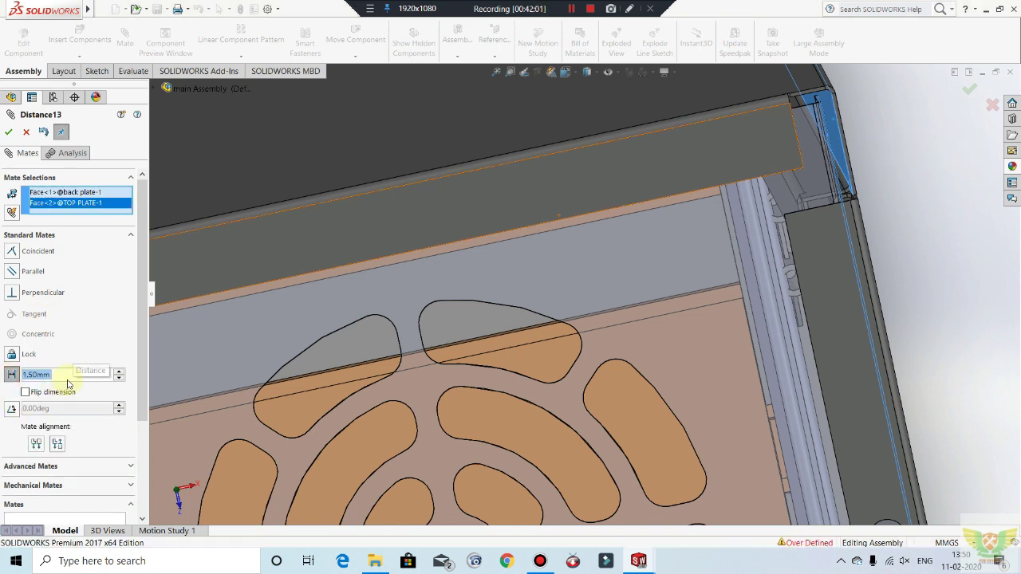
{"action": "type", "text": "0"}
{"action": "left_click", "coordinate": [8, 132]}
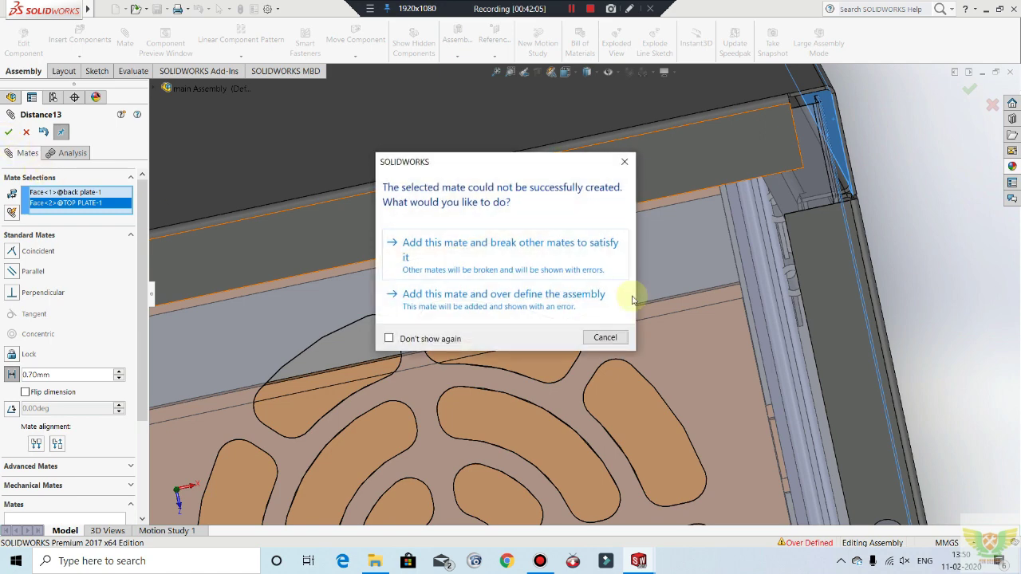
{"action": "left_click", "coordinate": [560, 273]}
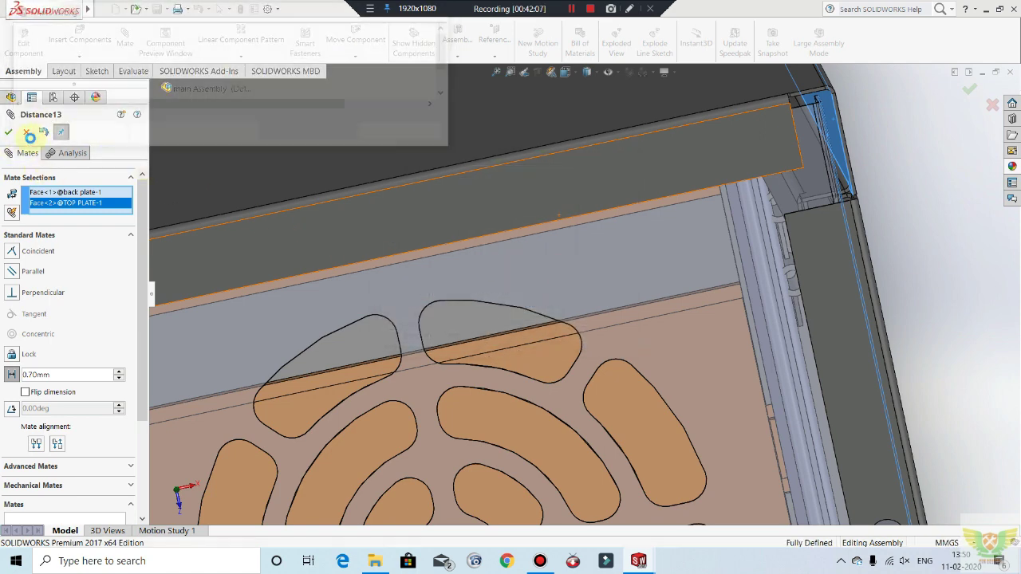
{"action": "left_click", "coordinate": [383, 133]}
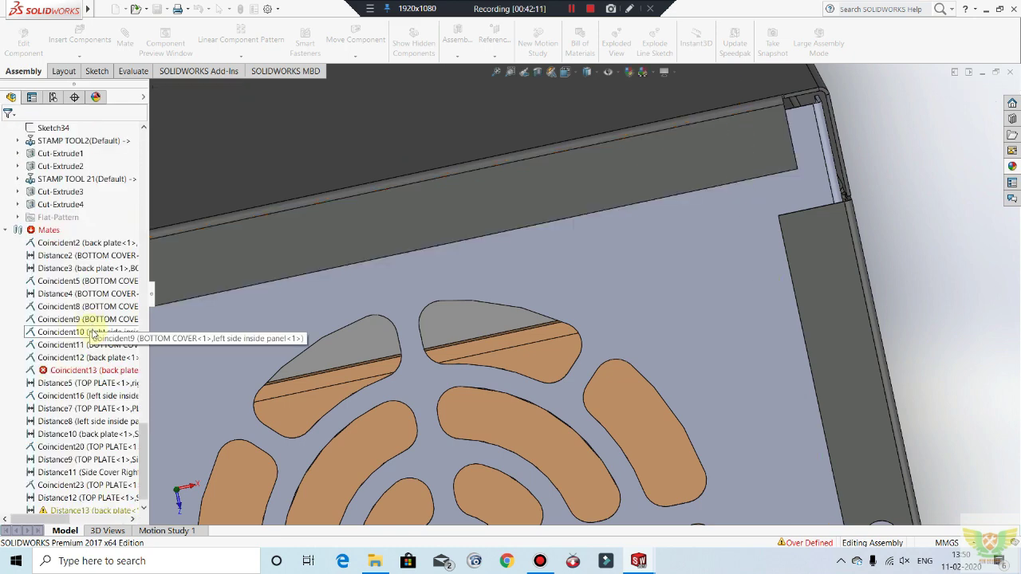
Step: Delete the conflicting Coincident13 mate of the back plate
{"action": "left_click", "coordinate": [79, 370]}
{"action": "scroll", "coordinate": [480, 289], "scroll_direction": "up", "scroll_amount": 8}
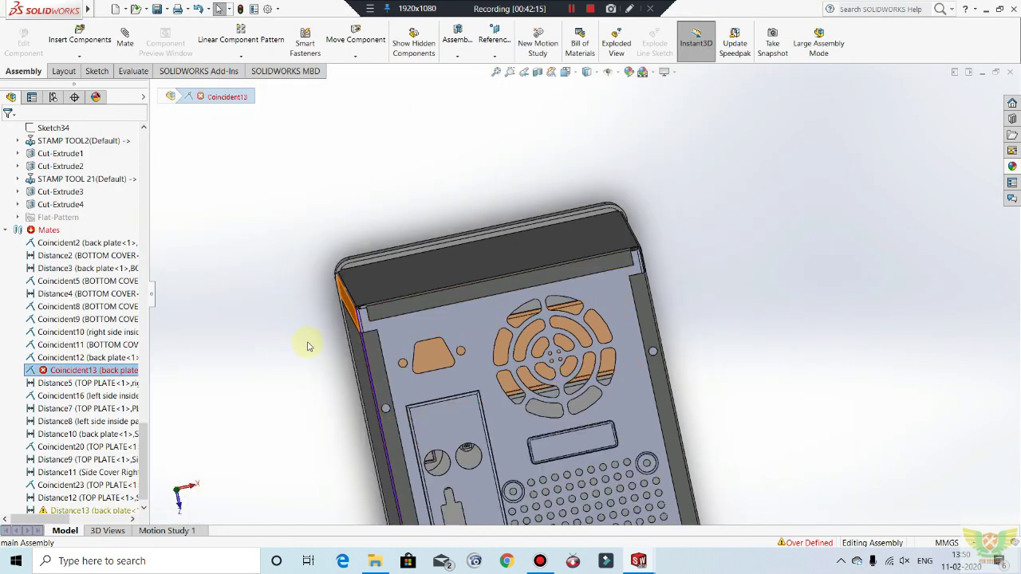
{"action": "middle_click_drag", "start_coordinate": [316, 340], "coordinate": [368, 314]}
{"action": "right_click", "coordinate": [85, 367]}
{"action": "right_click", "coordinate": [90, 372]}
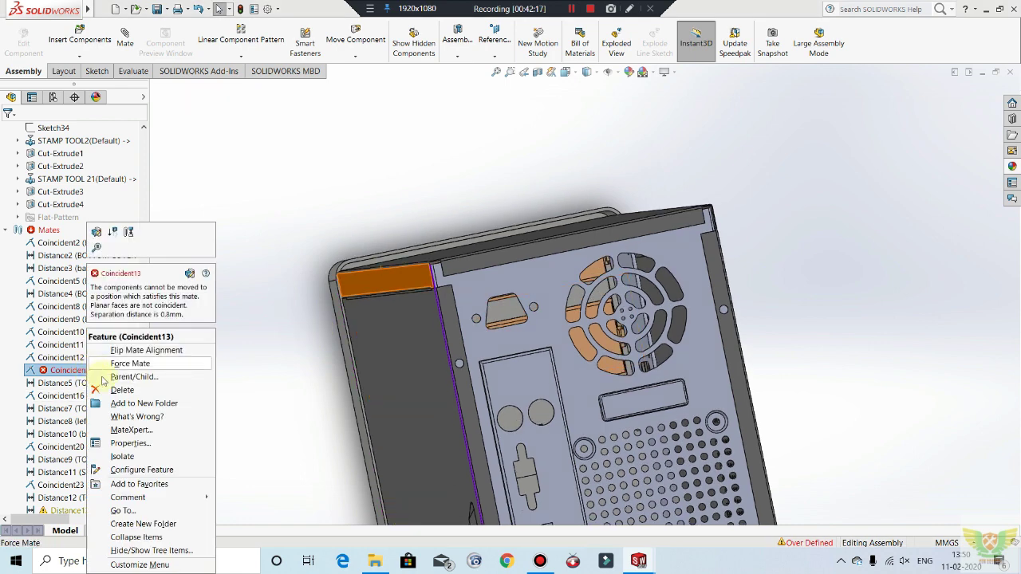
{"action": "left_click", "coordinate": [119, 390]}
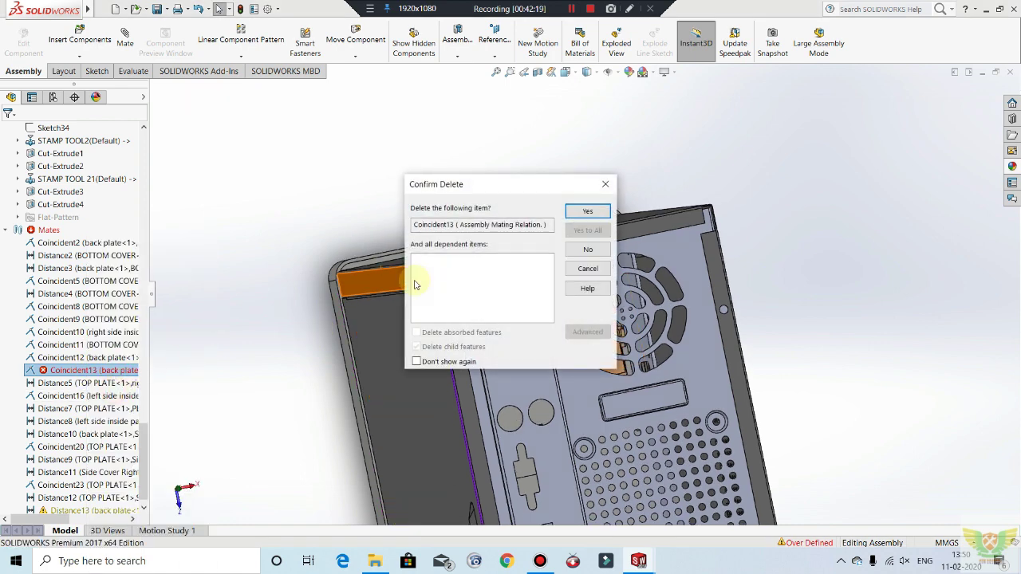
{"action": "left_click", "coordinate": [569, 213]}
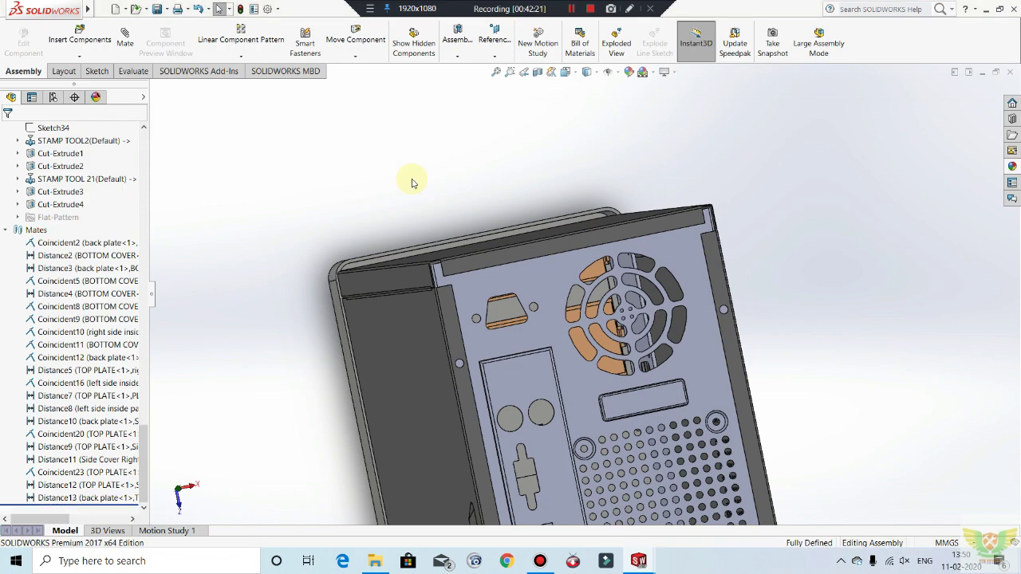
Step: Check the back plate's upper corners, and save the assembly together with the modified back plate and top plate parts
{"action": "scroll", "coordinate": [430, 283], "scroll_direction": "down", "scroll_amount": 5}
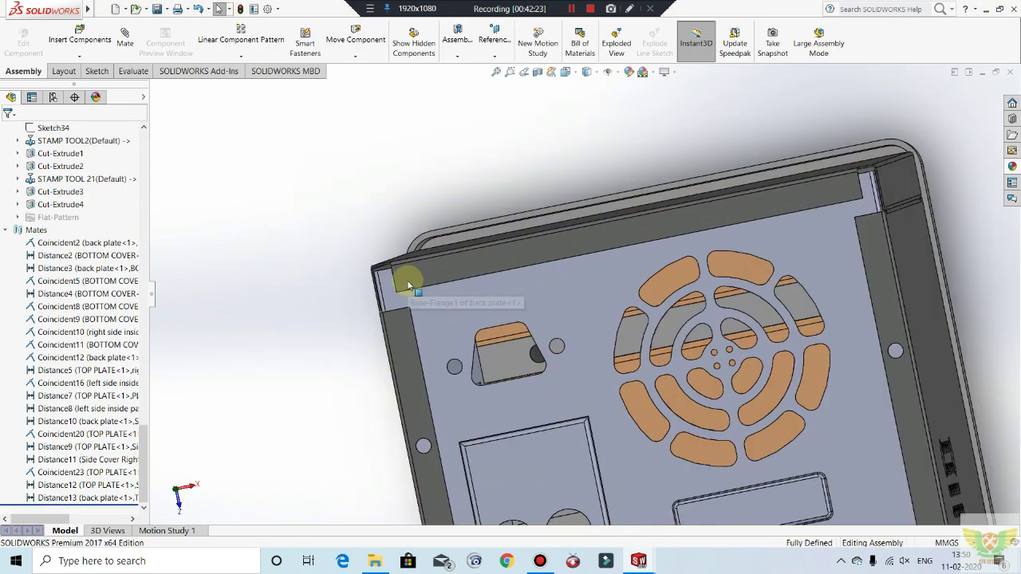
{"action": "scroll", "coordinate": [416, 286], "scroll_direction": "up", "scroll_amount": 2}
{"action": "scroll", "coordinate": [349, 151], "scroll_direction": "up", "scroll_amount": 5}
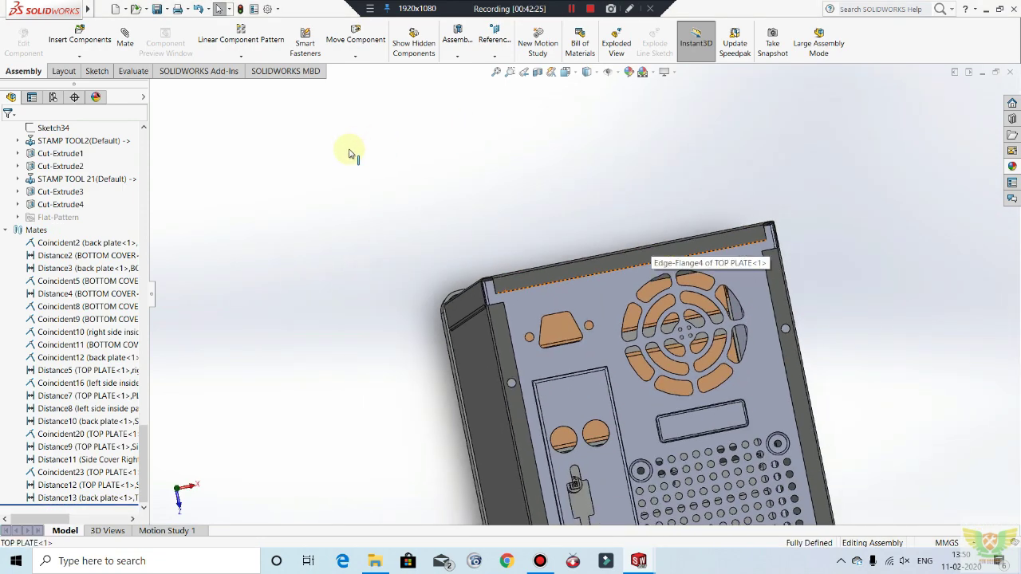
{"action": "scroll", "coordinate": [574, 204], "scroll_direction": "up", "scroll_amount": 9}
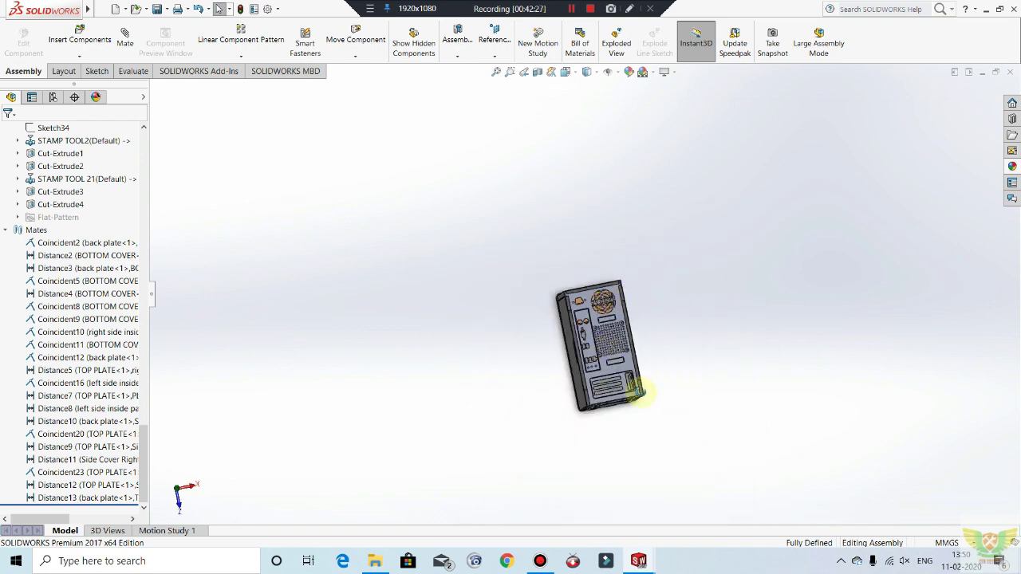
{"action": "middle_click_drag", "start_coordinate": [641, 391], "coordinate": [641, 378]}
{"action": "key", "text": "ctrl+s"}
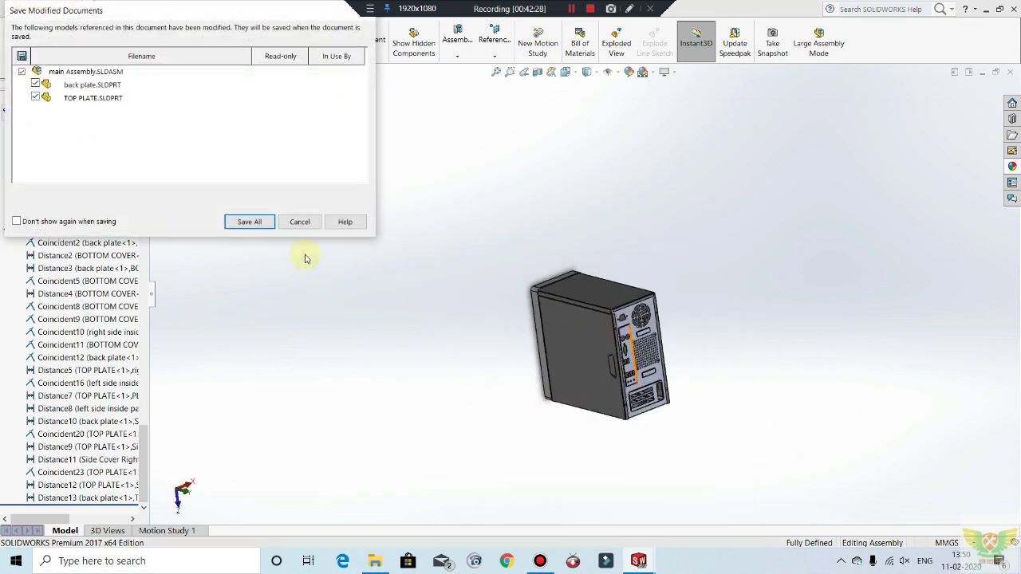
{"action": "left_click", "coordinate": [262, 222]}
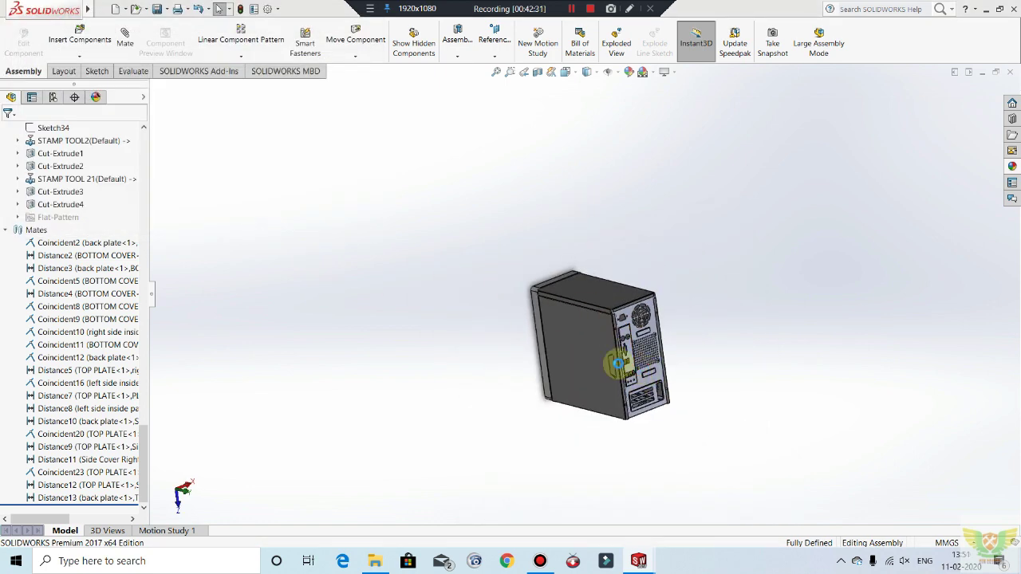
Step: Apply a light pink standard color to the plastic cover's body at part document level
{"action": "middle_click_drag", "start_coordinate": [600, 350], "coordinate": [579, 380]}
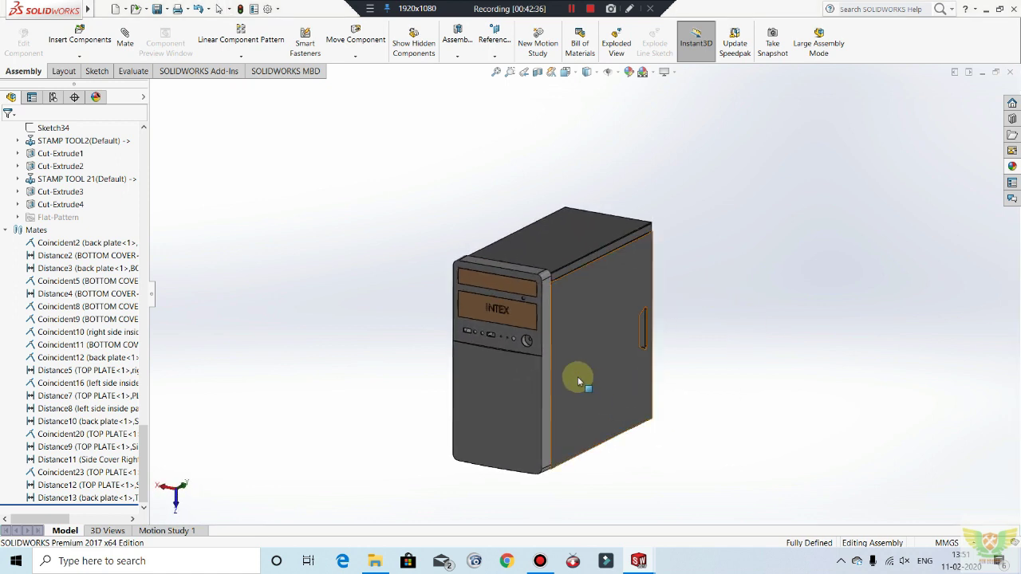
{"action": "right_click", "coordinate": [521, 384]}
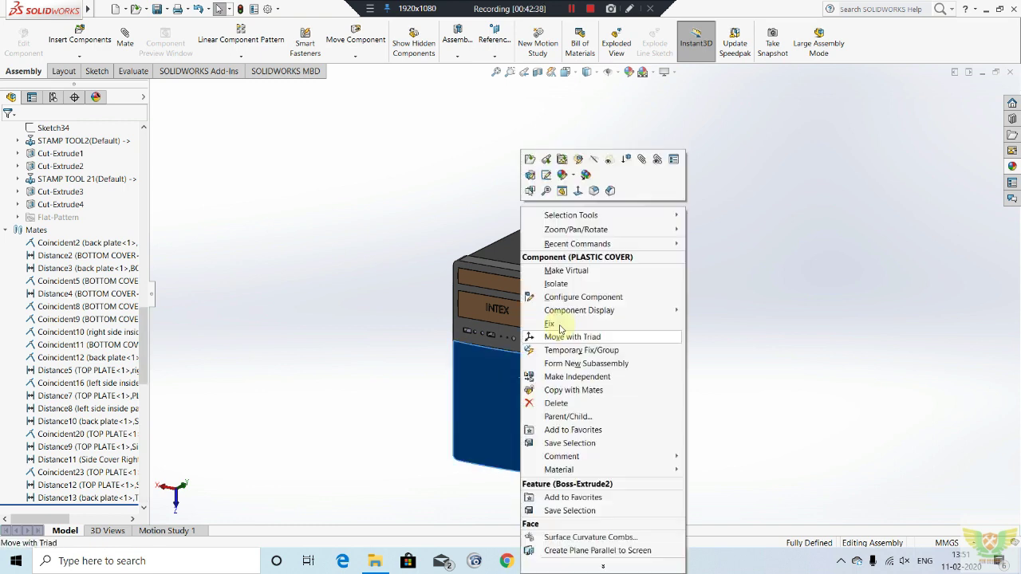
{"action": "left_click", "coordinate": [575, 176]}
{"action": "left_click", "coordinate": [591, 233]}
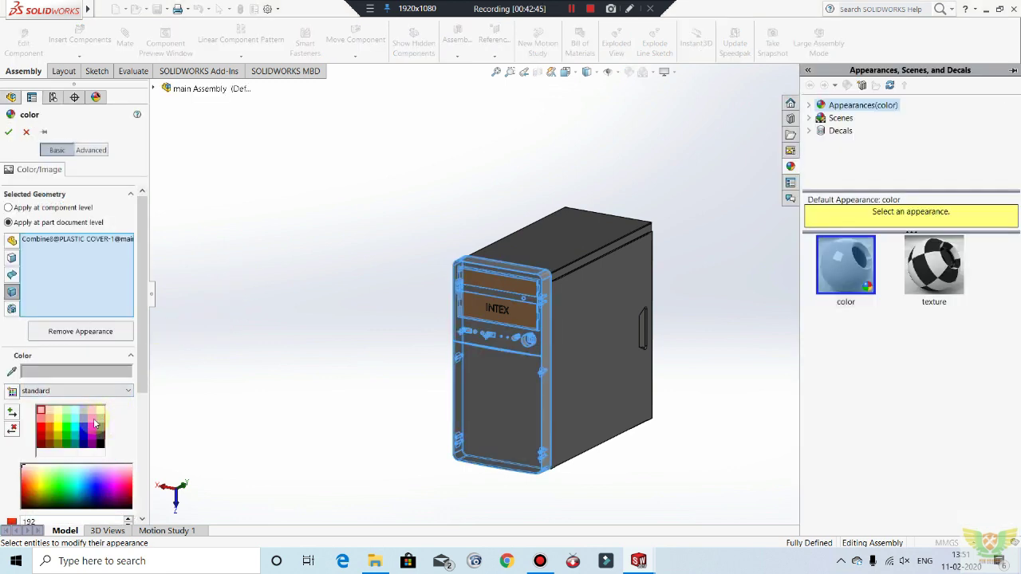
{"action": "left_click", "coordinate": [49, 412]}
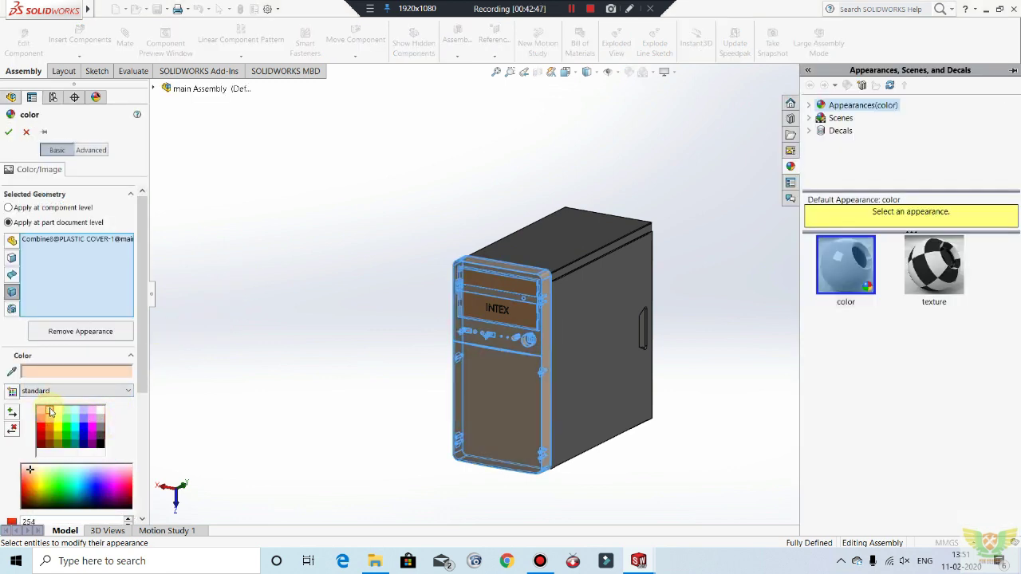
{"action": "left_click", "coordinate": [41, 417]}
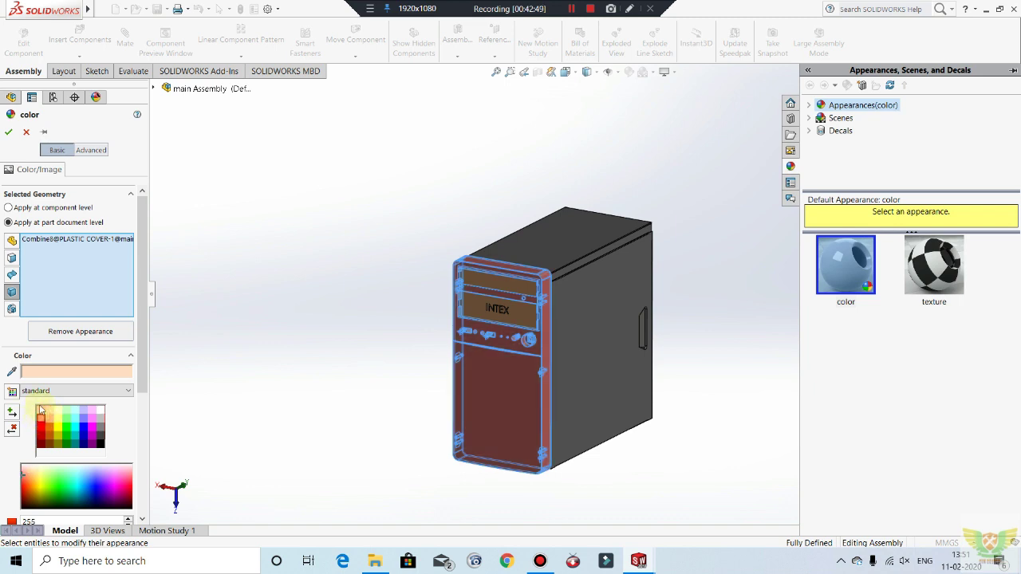
{"action": "left_click", "coordinate": [42, 411]}
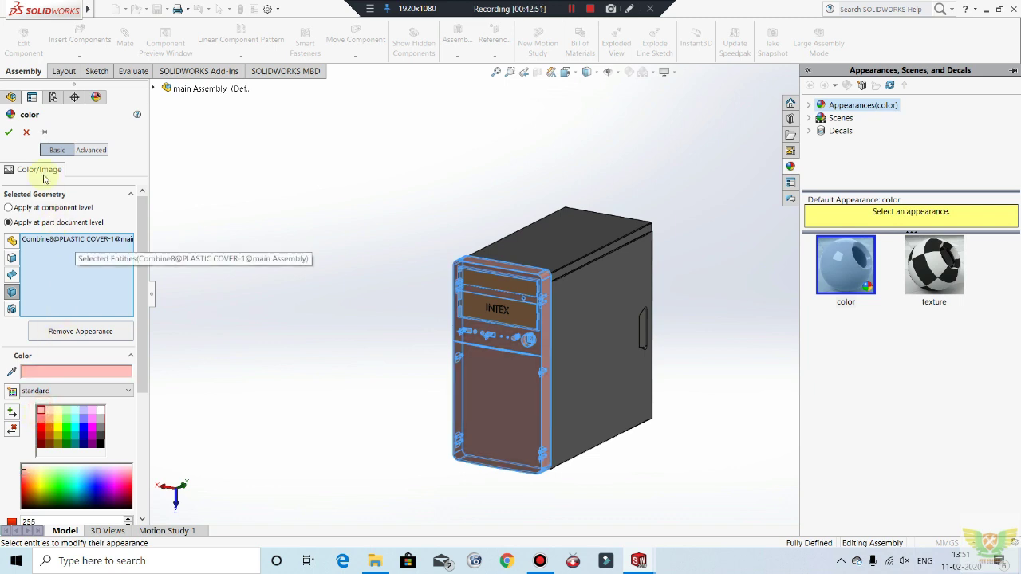
{"action": "left_click", "coordinate": [9, 133]}
{"action": "left_click", "coordinate": [284, 212]}
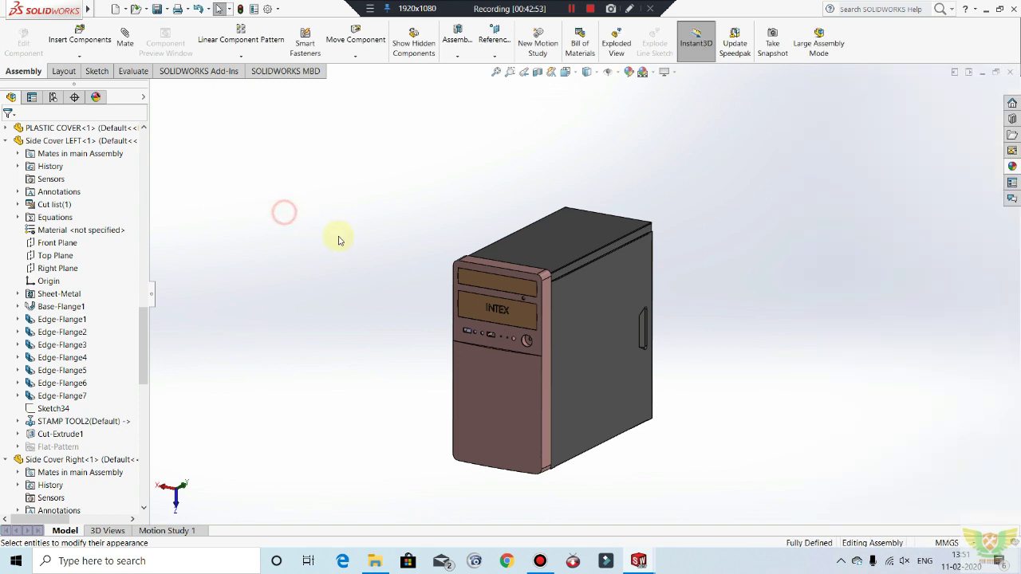
Step: Change the color of the plastic cover's body to a light orange standard swatch at part document level
{"action": "scroll", "coordinate": [647, 353], "scroll_direction": "up", "scroll_amount": 1}
{"action": "mouse_move", "coordinate": [647, 354]}
{"action": "middle_mouse_down"}
{"action": "mouse_move", "coordinate": [627, 349]}
{"action": "mouse_move", "coordinate": [647, 353]}
{"action": "middle_mouse_up"}
{"action": "scroll", "coordinate": [472, 349], "scroll_direction": "up", "scroll_amount": 1}
{"action": "scroll", "coordinate": [576, 337], "scroll_direction": "down", "scroll_amount": 6}
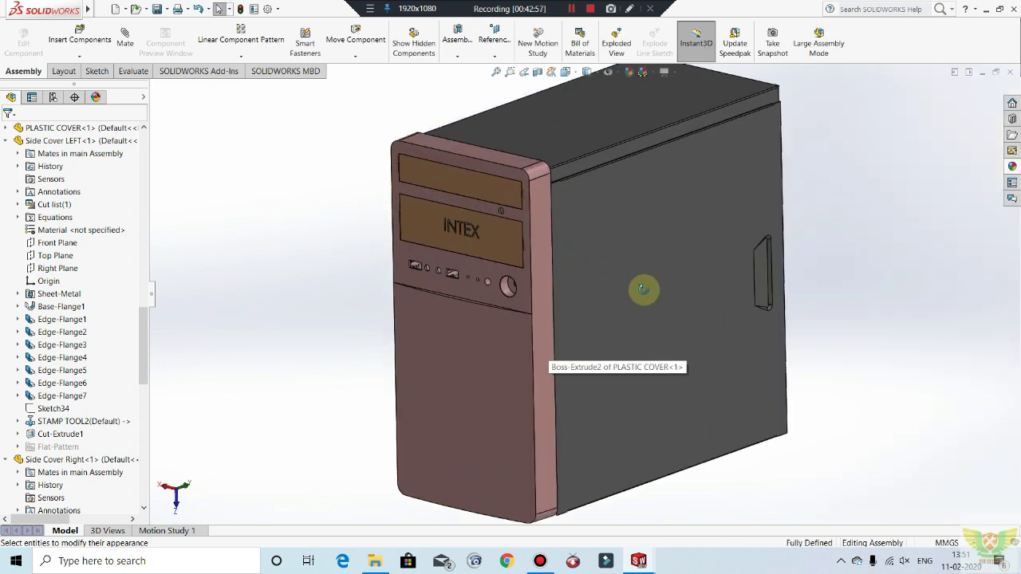
{"action": "left_click", "coordinate": [504, 333]}
{"action": "right_click", "coordinate": [554, 285]}
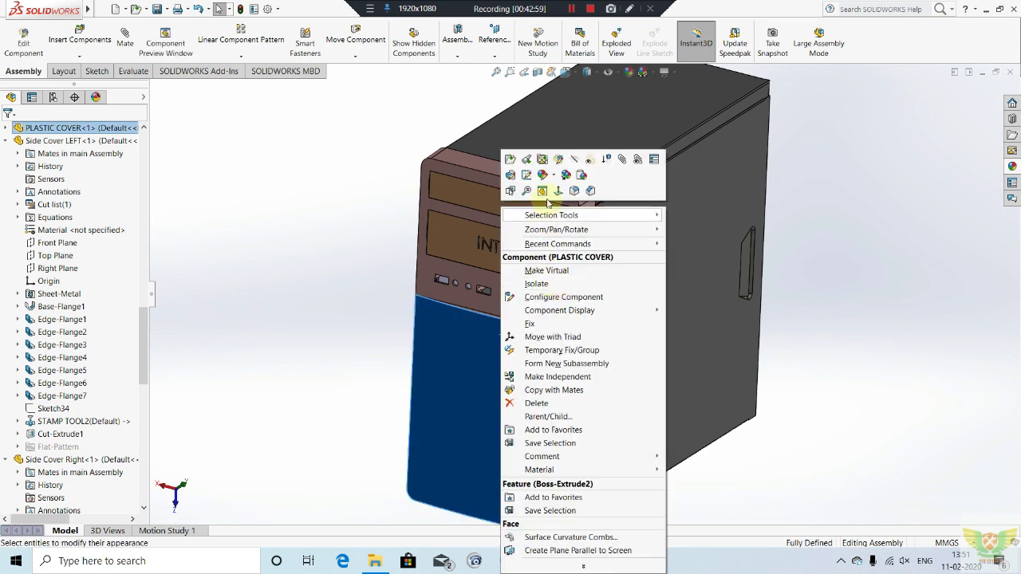
{"action": "left_click", "coordinate": [554, 176]}
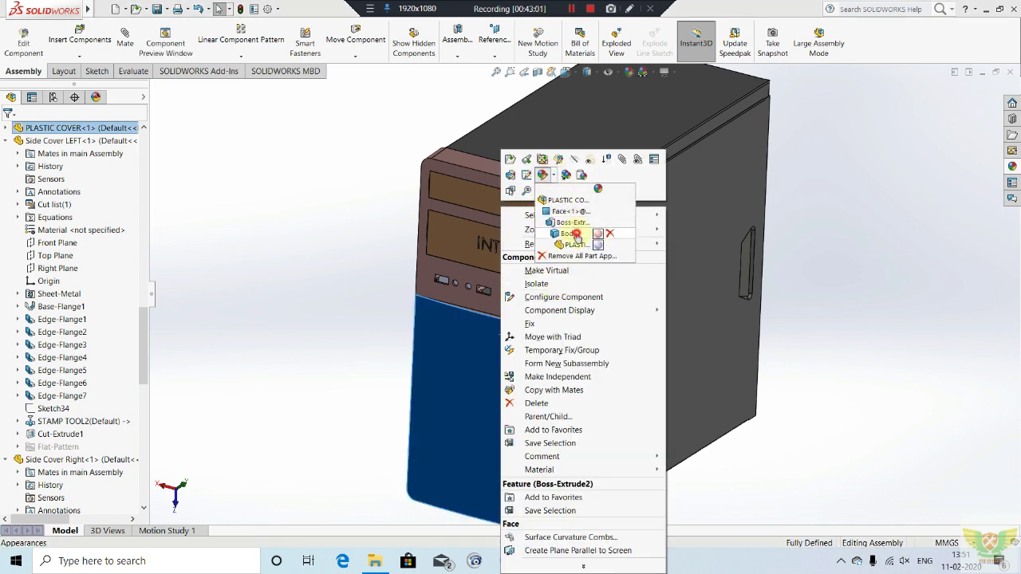
{"action": "left_click", "coordinate": [575, 233]}
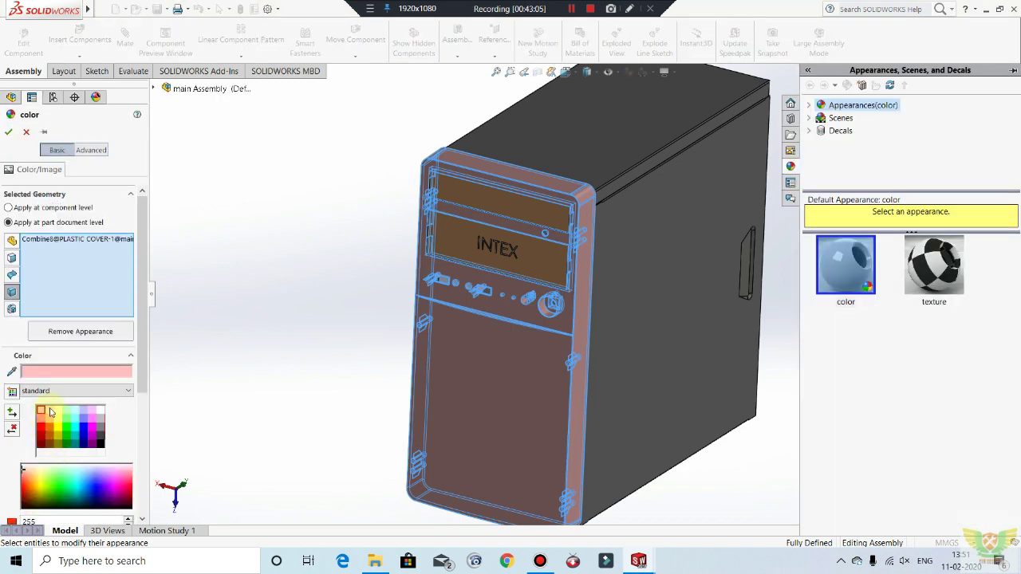
{"action": "left_click", "coordinate": [49, 411]}
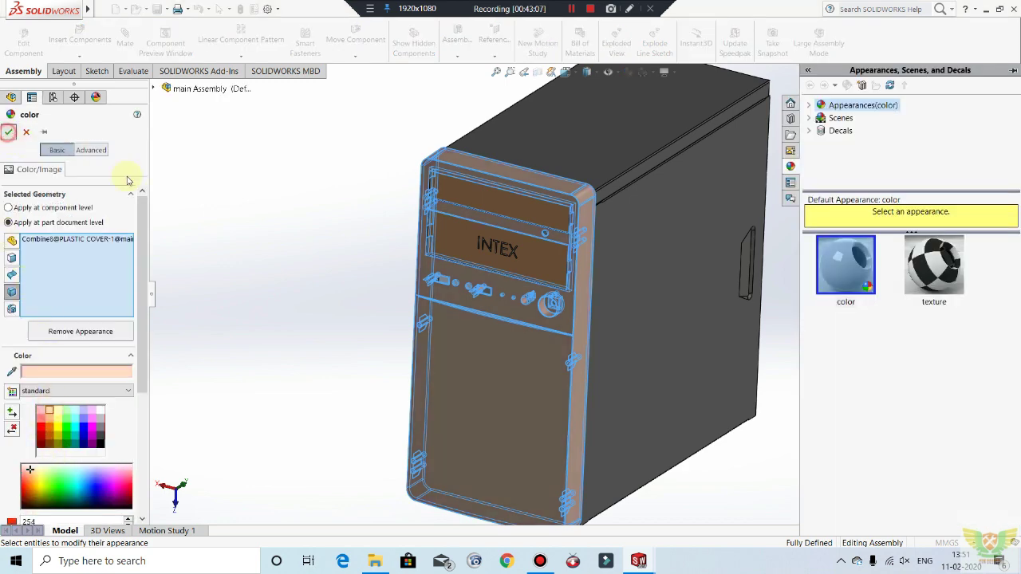
{"action": "left_click", "coordinate": [8, 132]}
Step: Collapse the expanded left side cover, top plate and back plate components in the feature tree
{"action": "scroll", "coordinate": [494, 285], "scroll_direction": "up", "scroll_amount": 3}
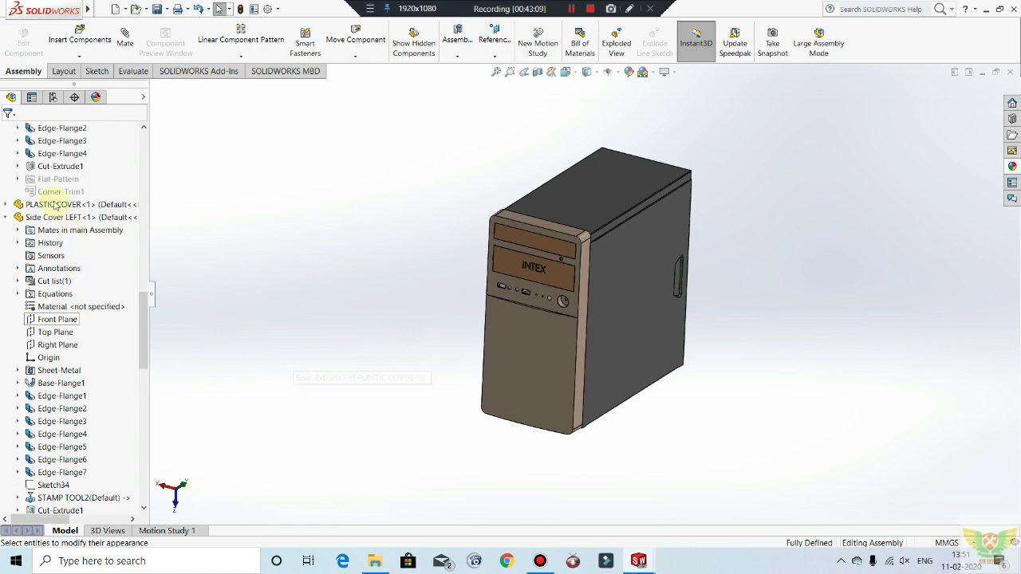
{"action": "left_click", "coordinate": [7, 219]}
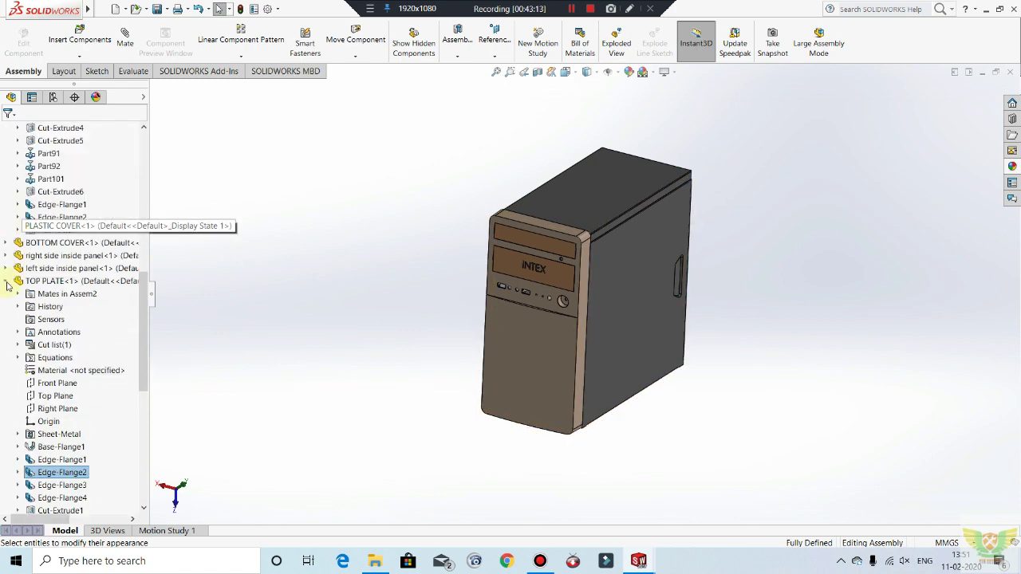
{"action": "left_click", "coordinate": [7, 284]}
{"action": "scroll", "coordinate": [40, 265], "scroll_direction": "up", "scroll_amount": 12}
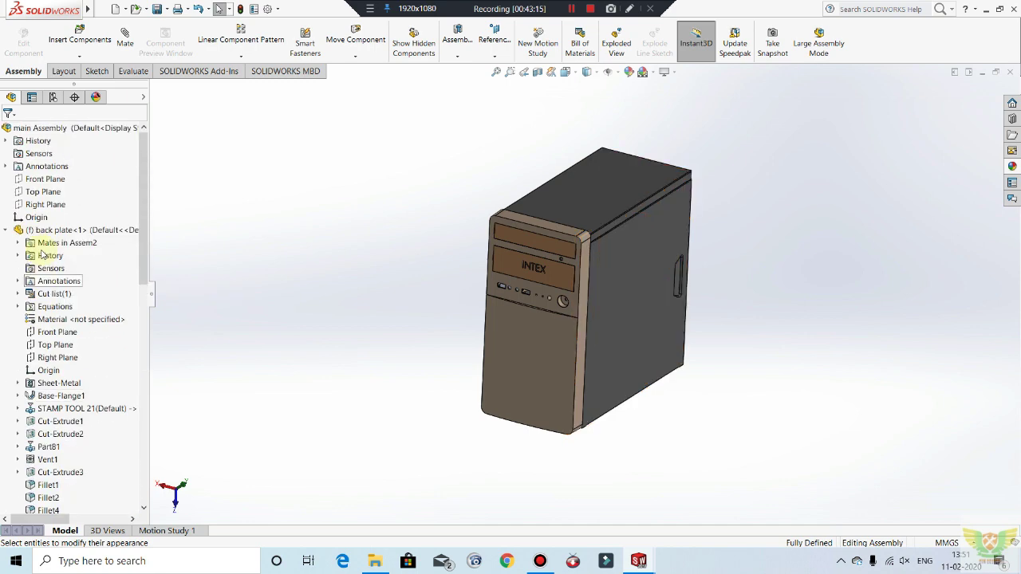
{"action": "left_click", "coordinate": [5, 230]}
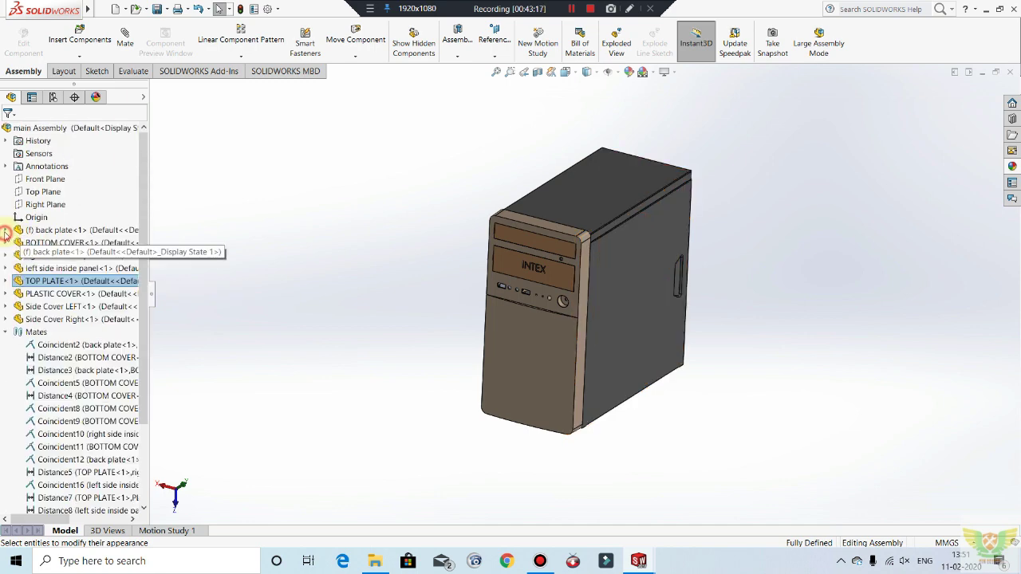
Step: Assign the plastic material ABS to the top plate
{"action": "right_click", "coordinate": [61, 283]}
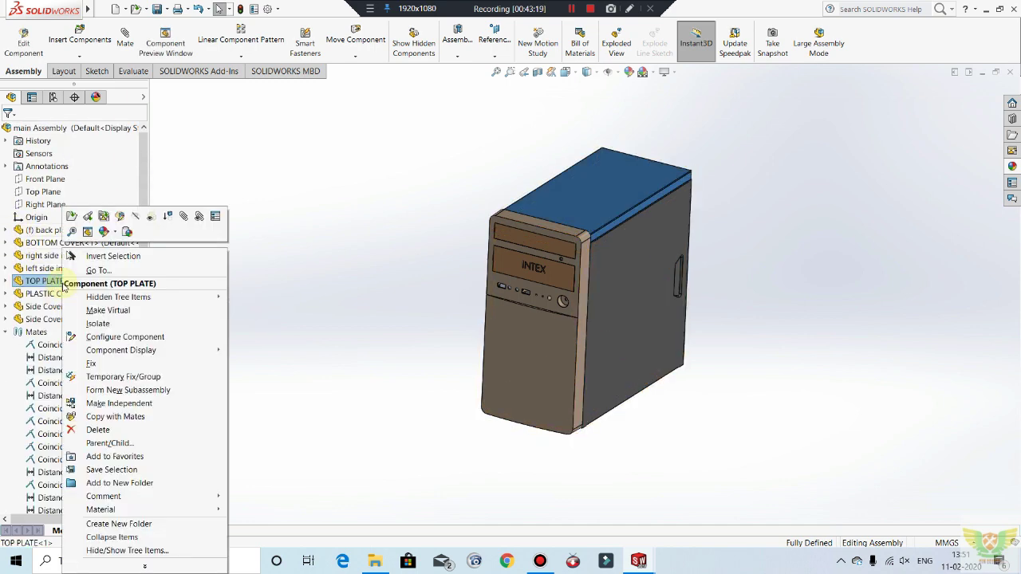
{"action": "left_click", "coordinate": [7, 283]}
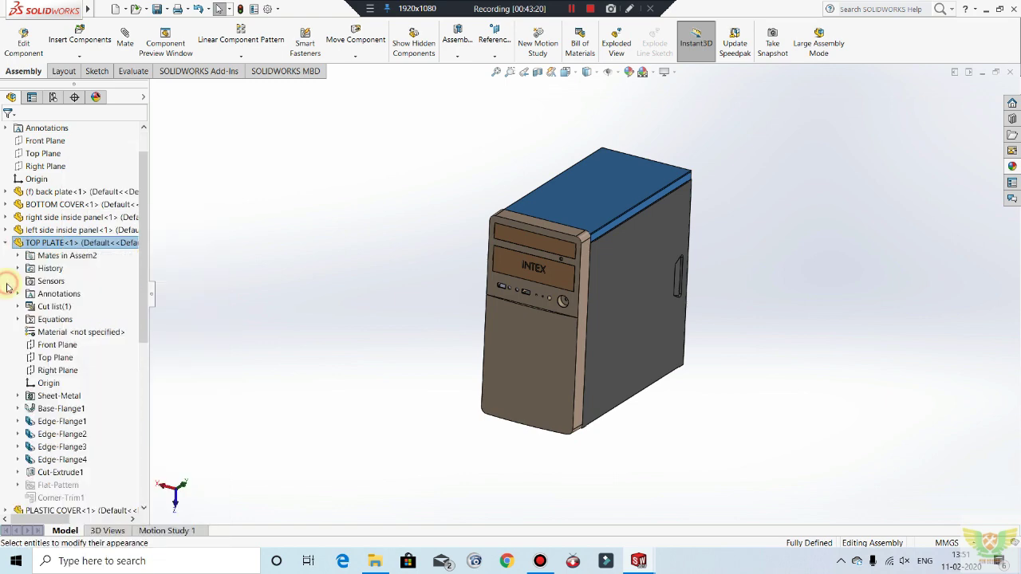
{"action": "right_click", "coordinate": [78, 333]}
{"action": "left_click", "coordinate": [116, 341]}
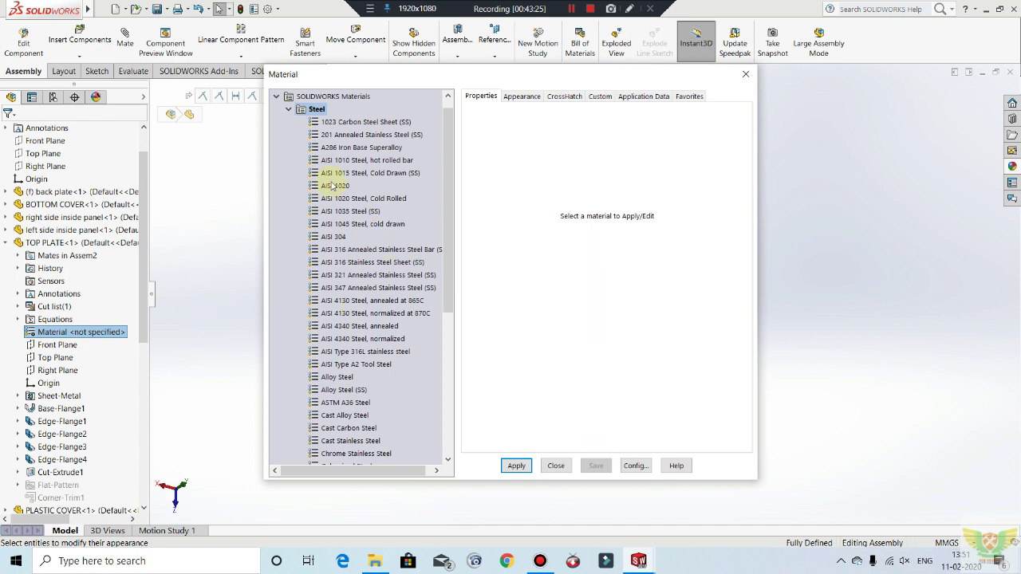
{"action": "scroll", "coordinate": [347, 263], "scroll_direction": "down", "scroll_amount": 7}
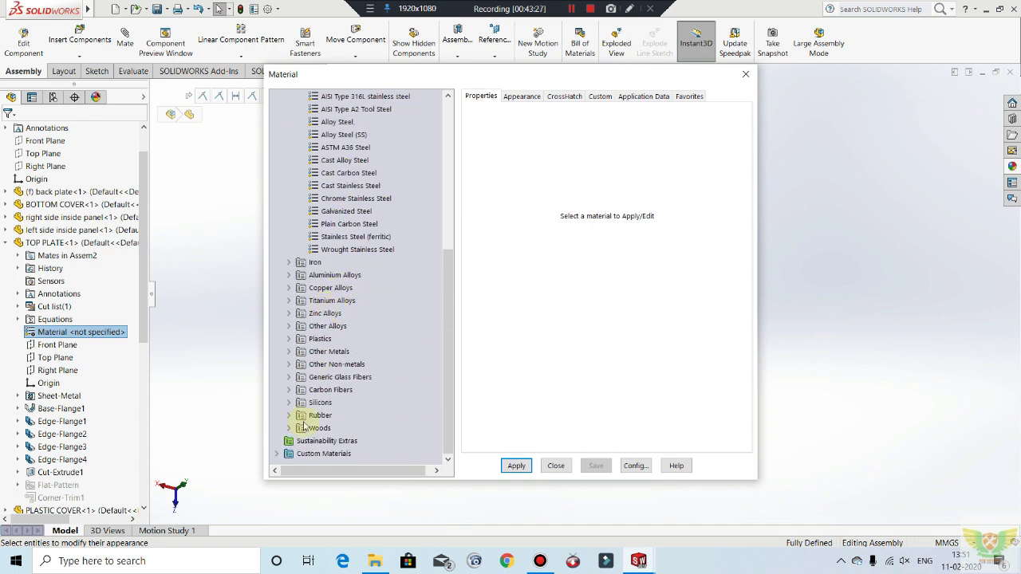
{"action": "left_click", "coordinate": [290, 339]}
{"action": "left_click", "coordinate": [324, 108]}
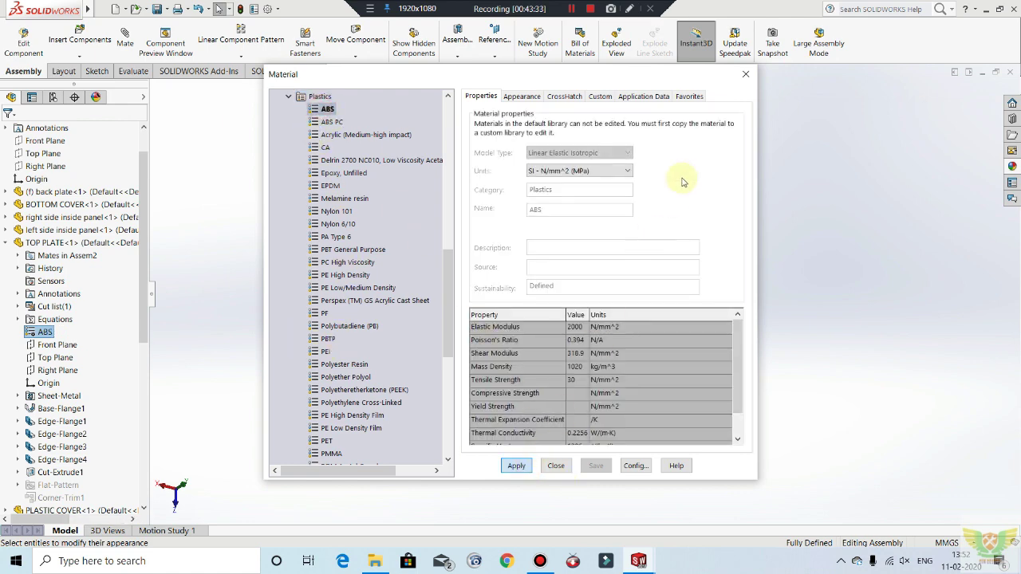
{"action": "left_click", "coordinate": [745, 75]}
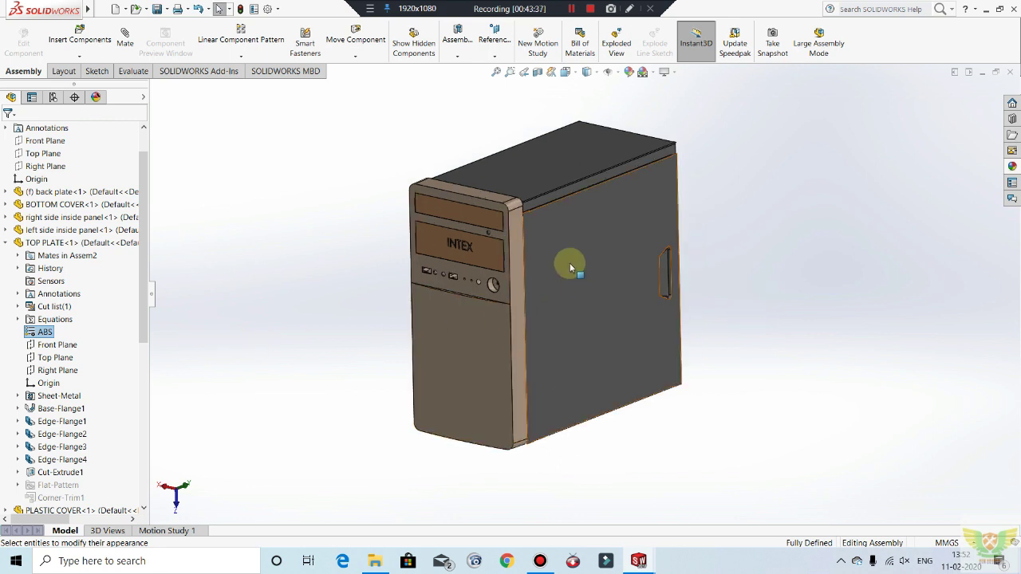
Step: Collapse the top plate's tree entry and assign the steel material 1023 Carbon Steel Sheet (SS) to the left side cover
{"action": "left_click", "coordinate": [5, 242]}
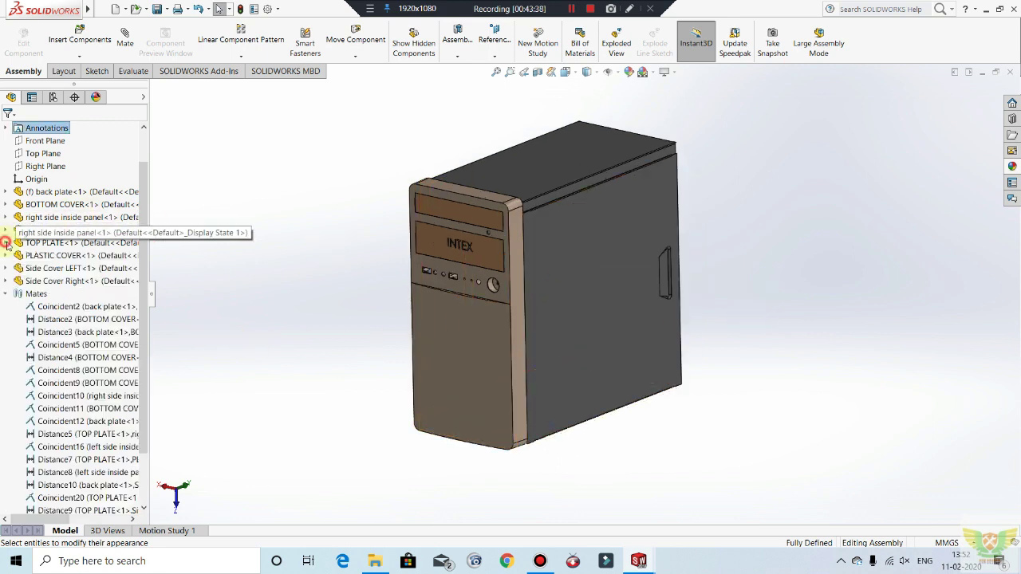
{"action": "left_click", "coordinate": [526, 303]}
{"action": "left_click", "coordinate": [12, 269]}
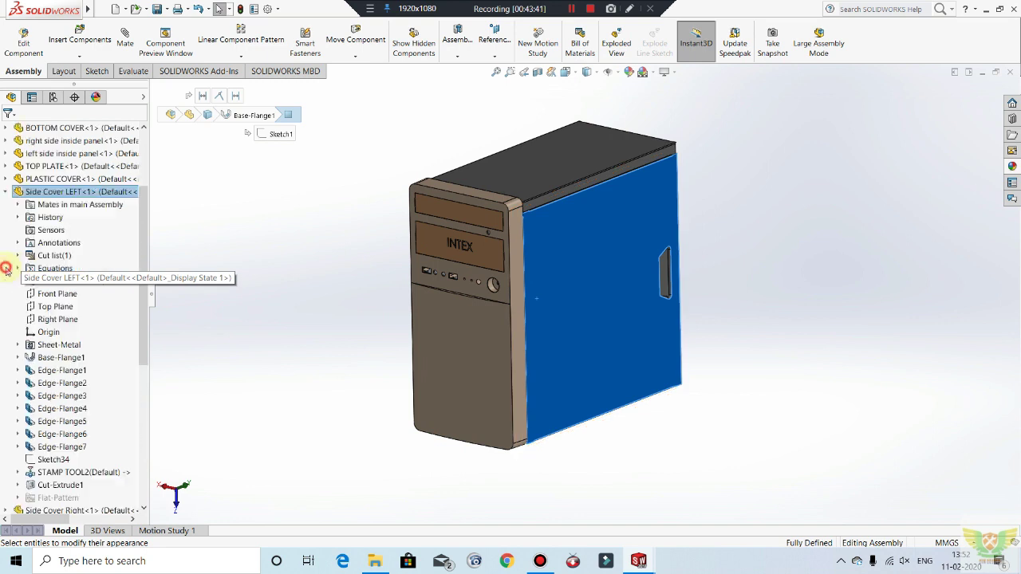
{"action": "left_click", "coordinate": [99, 279]}
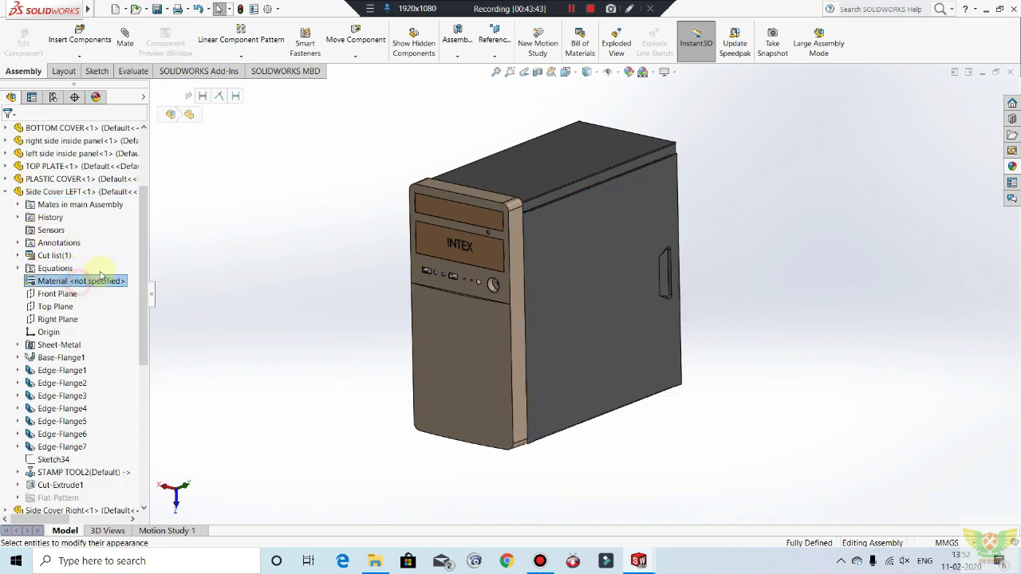
{"action": "right_click", "coordinate": [106, 281]}
{"action": "left_click_drag", "start_coordinate": [110, 281], "coordinate": [138, 284]}
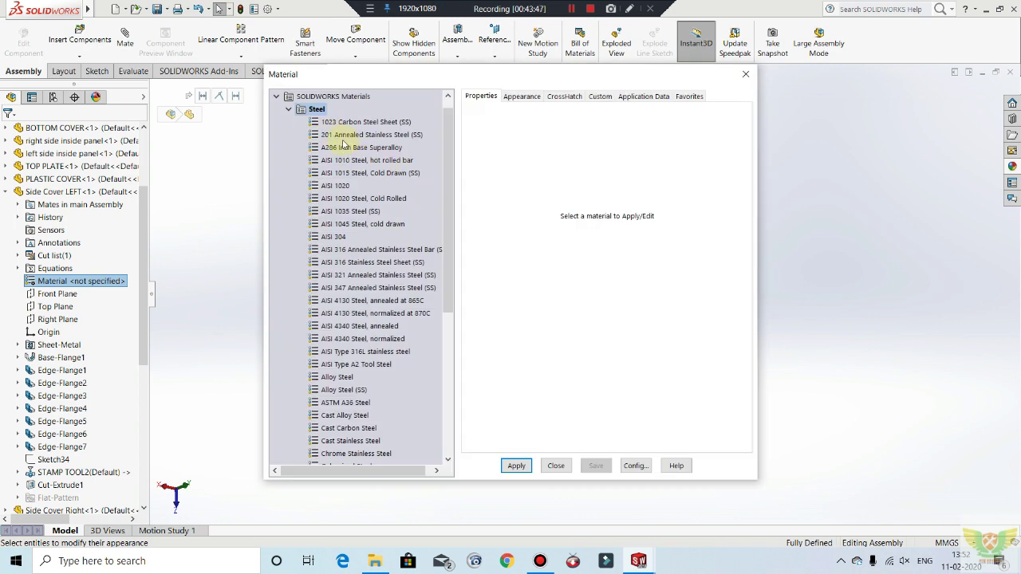
{"action": "left_click", "coordinate": [370, 125]}
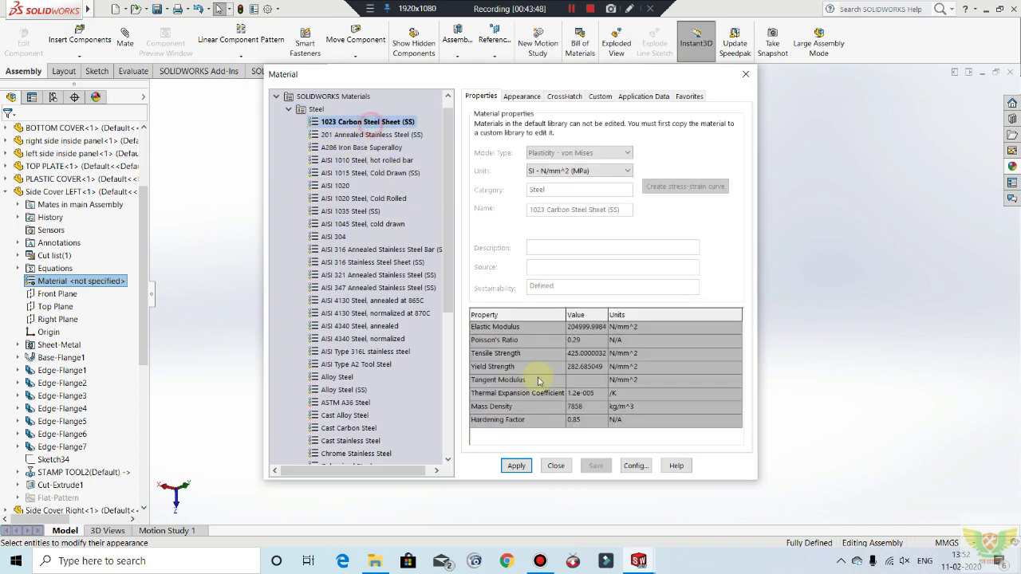
{"action": "left_click", "coordinate": [517, 463]}
{"action": "left_click", "coordinate": [741, 81]}
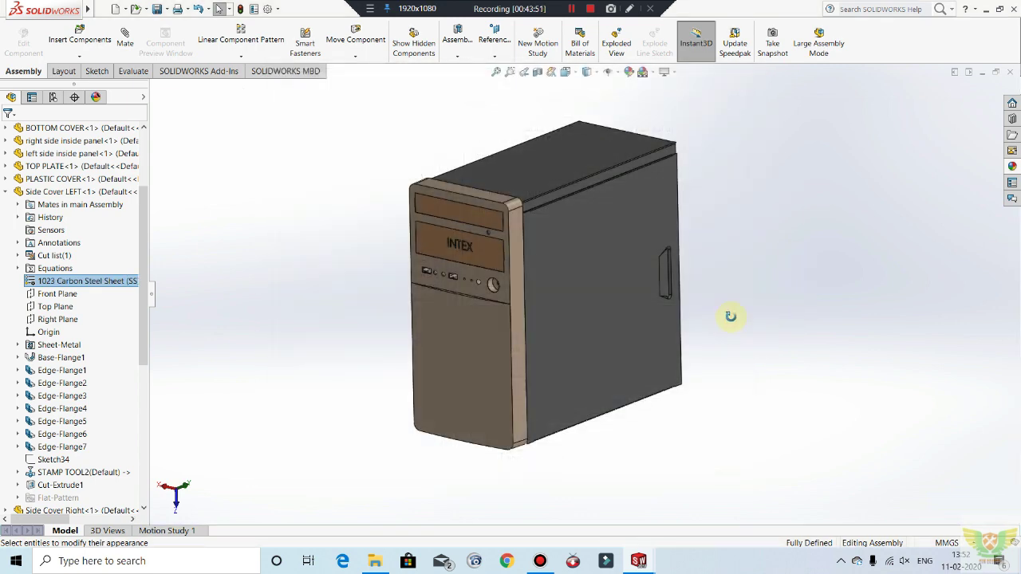
Step: Assign the steel material 1023 Carbon Steel Sheet (SS) to the perforated right side cover
{"action": "middle_click_drag", "start_coordinate": [729, 314], "coordinate": [818, 328]}
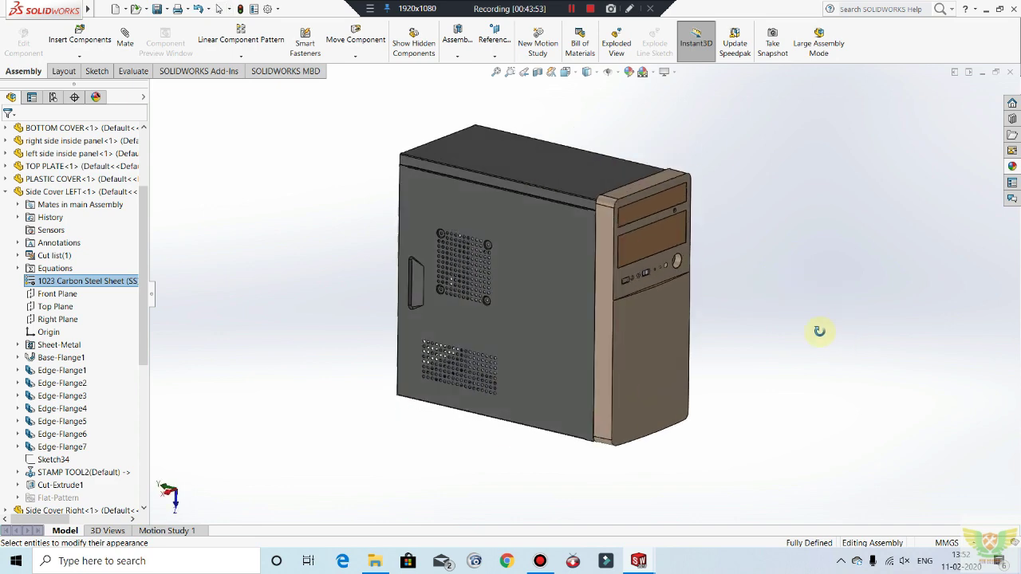
{"action": "left_click", "coordinate": [571, 233]}
{"action": "scroll", "coordinate": [44, 453], "scroll_direction": "down", "scroll_amount": 2}
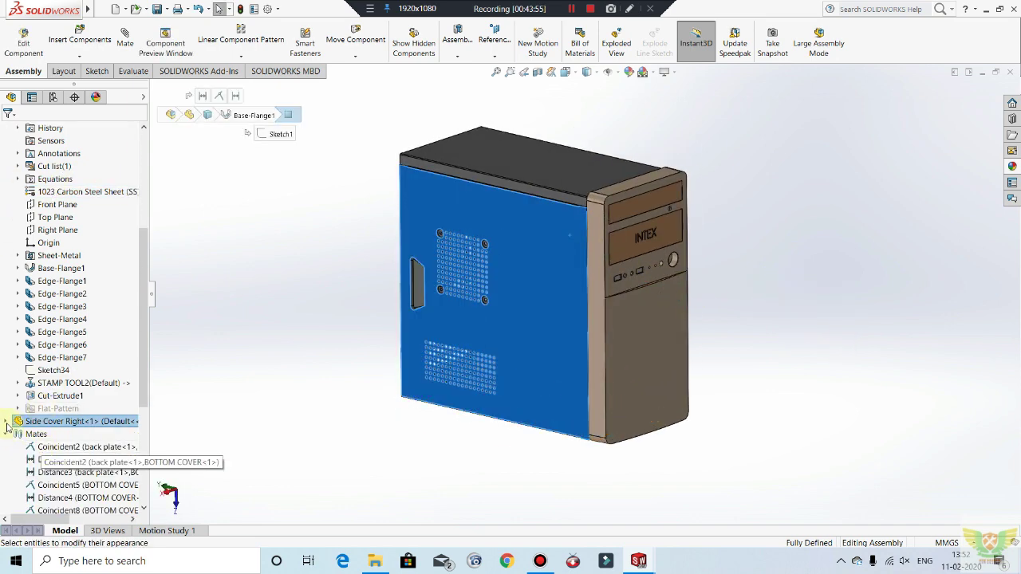
{"action": "left_click", "coordinate": [6, 422]}
{"action": "left_click", "coordinate": [101, 243]}
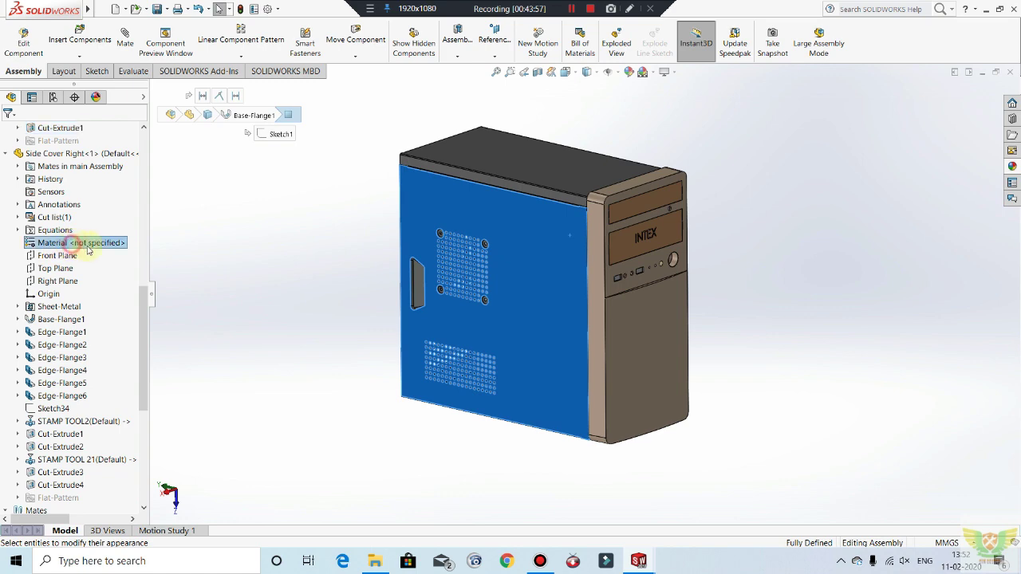
{"action": "left_click", "coordinate": [145, 257]}
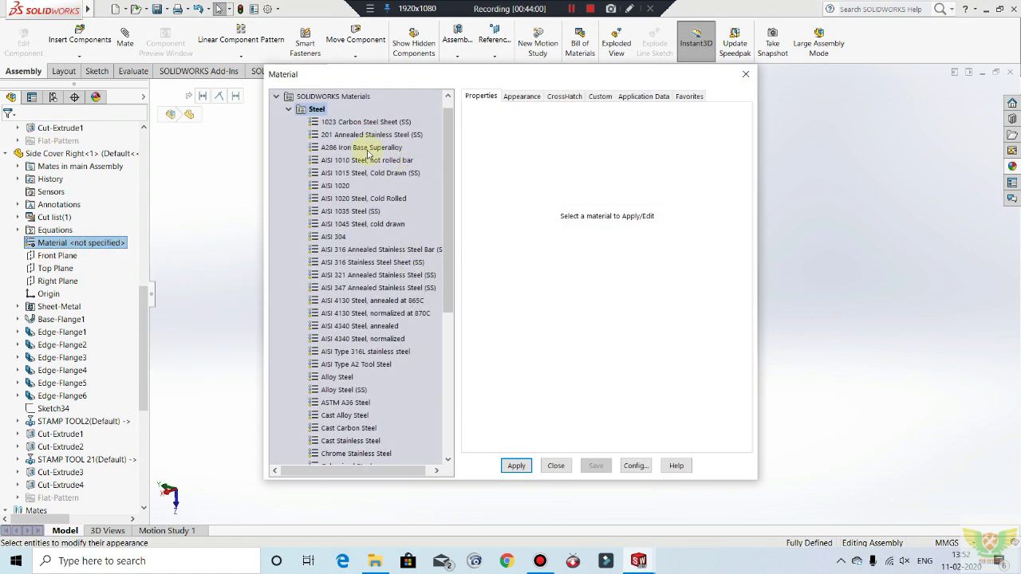
{"action": "left_click", "coordinate": [334, 122]}
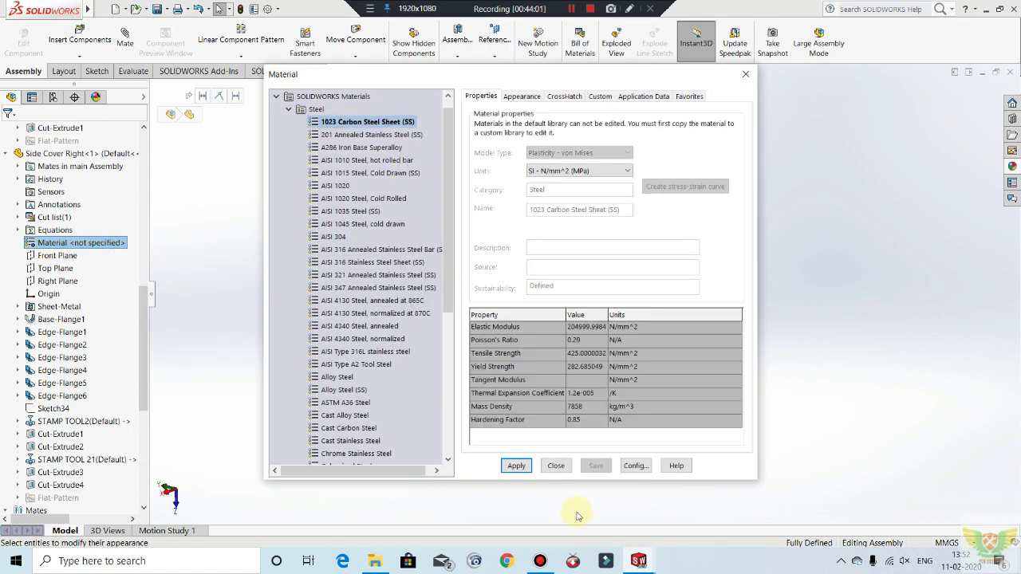
{"action": "left_click", "coordinate": [743, 76]}
Step: Replace the top plate's material with 1023 Carbon Steel Sheet (SS)
{"action": "middle_click_drag", "start_coordinate": [376, 221], "coordinate": [485, 187]}
{"action": "left_click", "coordinate": [489, 180]}
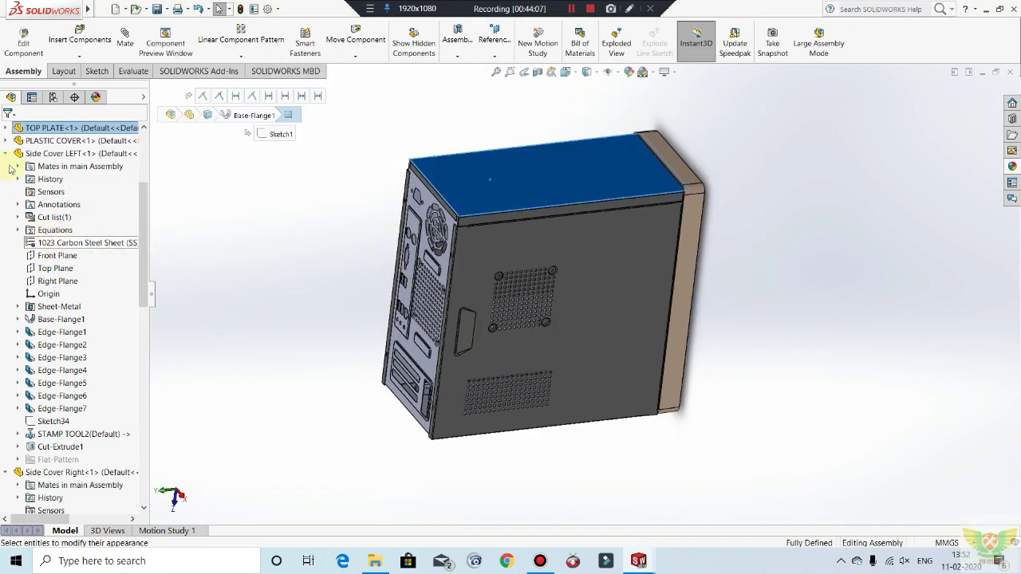
{"action": "left_click", "coordinate": [5, 129]}
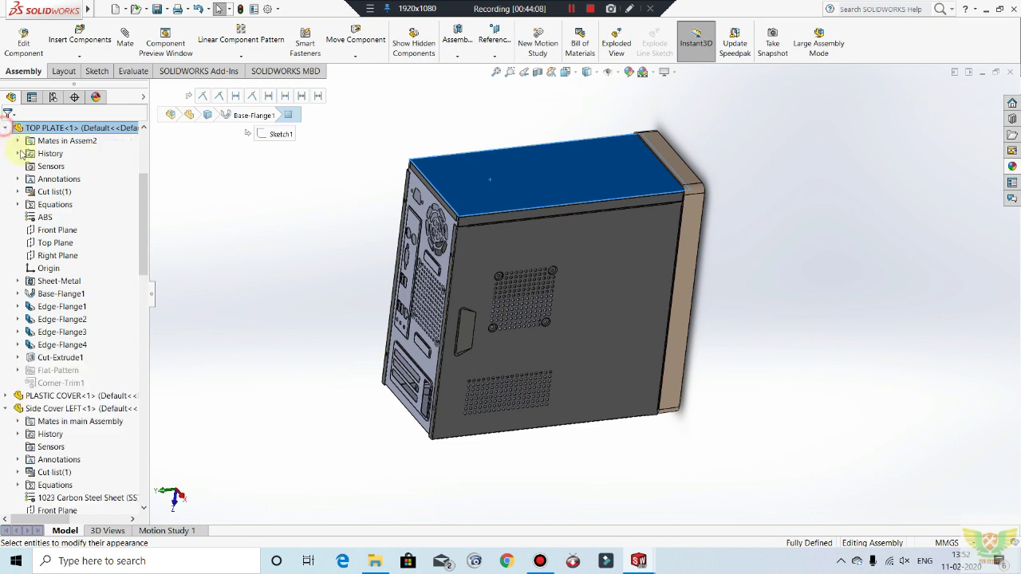
{"action": "left_click", "coordinate": [58, 281]}
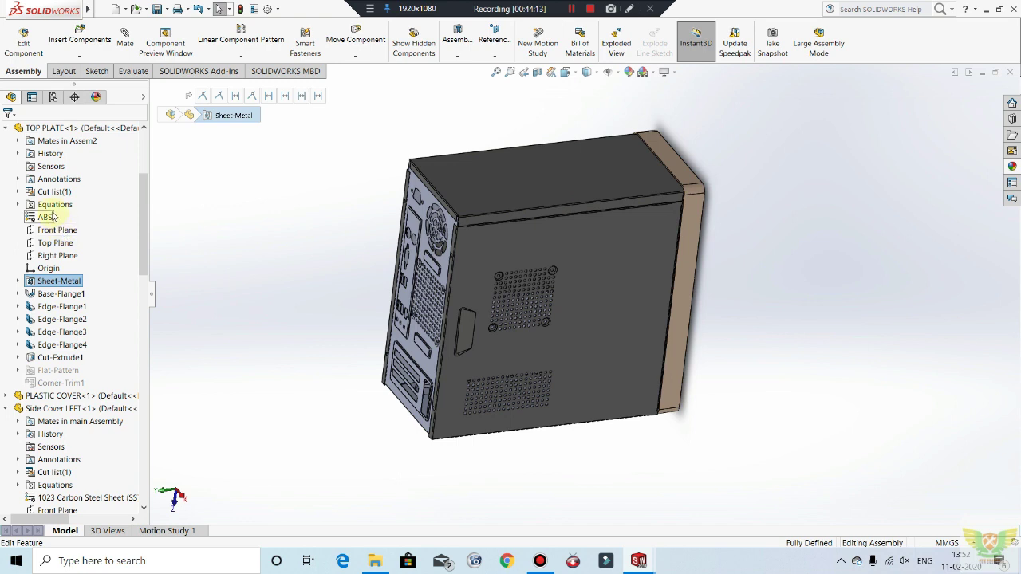
{"action": "left_click", "coordinate": [503, 187]}
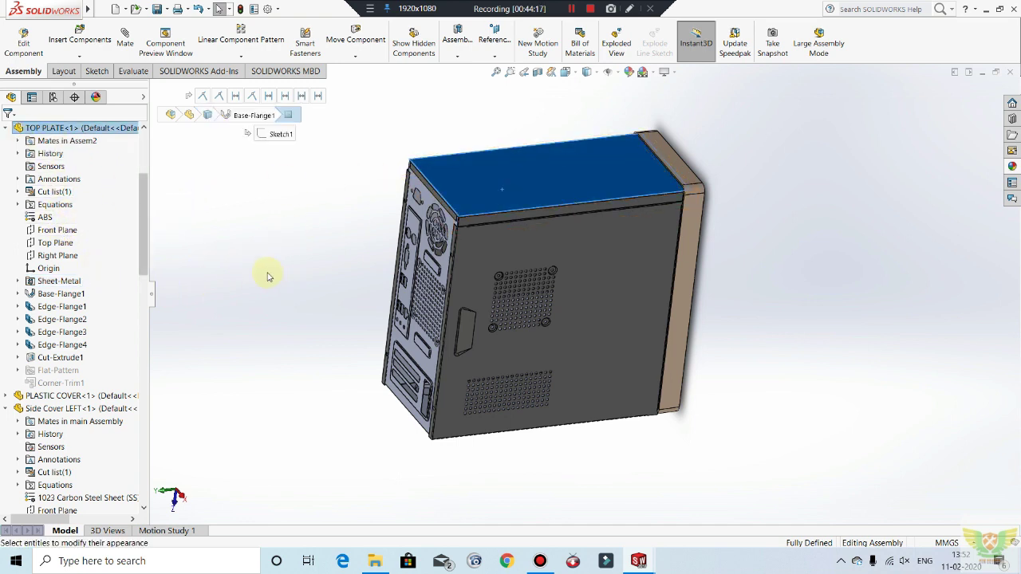
{"action": "left_click", "coordinate": [47, 129]}
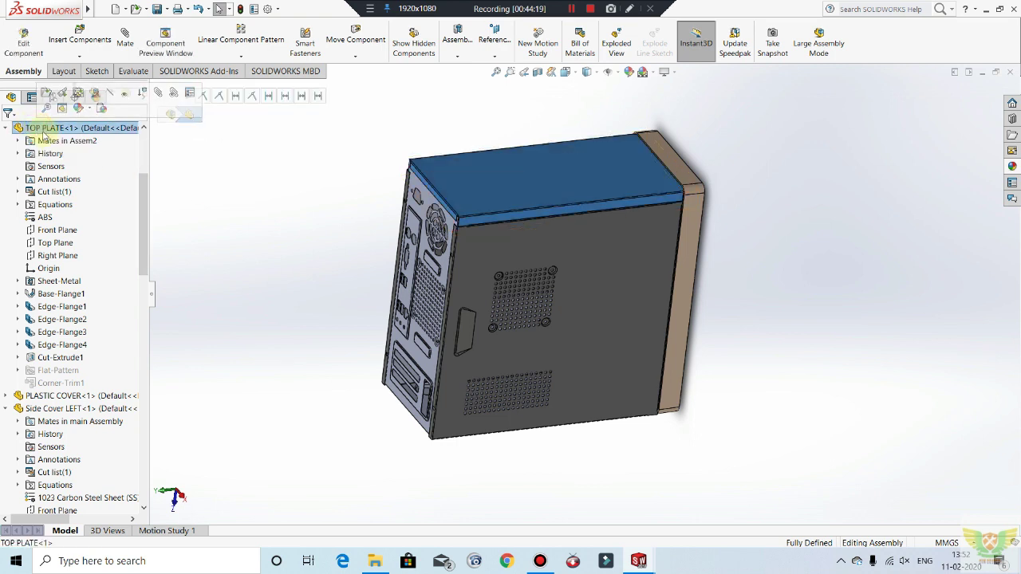
{"action": "left_click", "coordinate": [48, 217]}
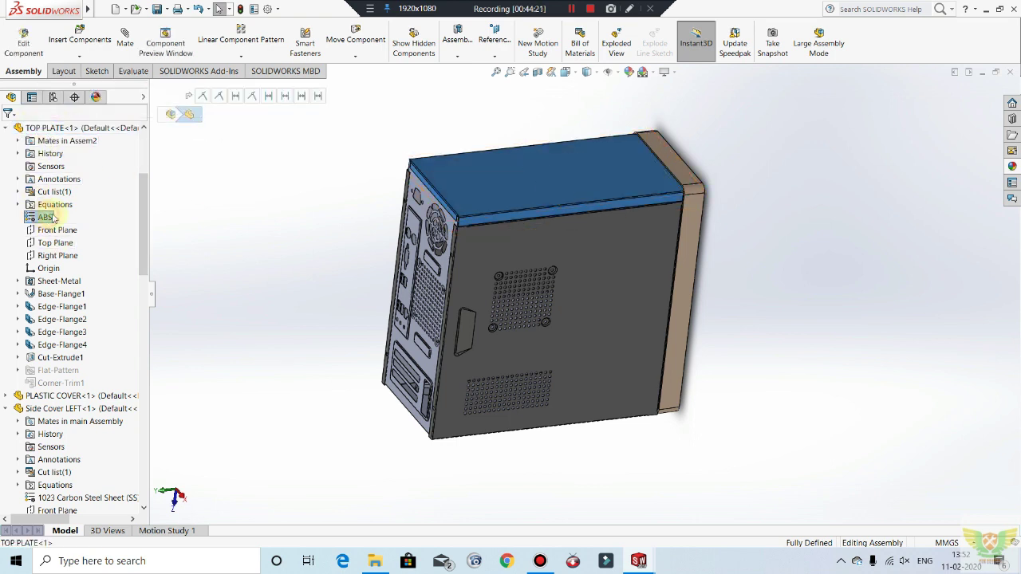
{"action": "right_click", "coordinate": [48, 217]}
{"action": "left_click", "coordinate": [88, 222]}
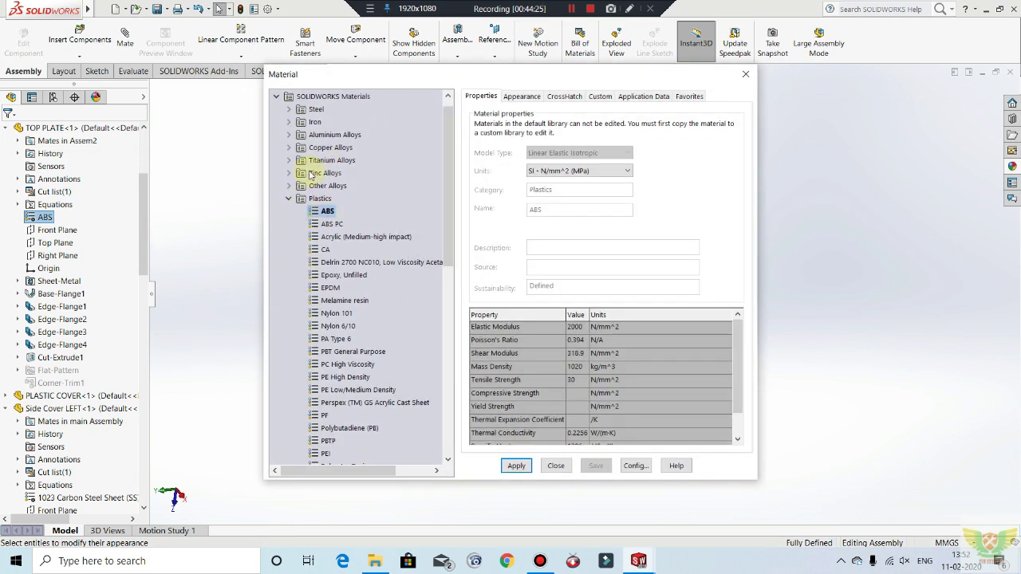
{"action": "left_click", "coordinate": [288, 124]}
{"action": "left_click", "coordinate": [358, 110]}
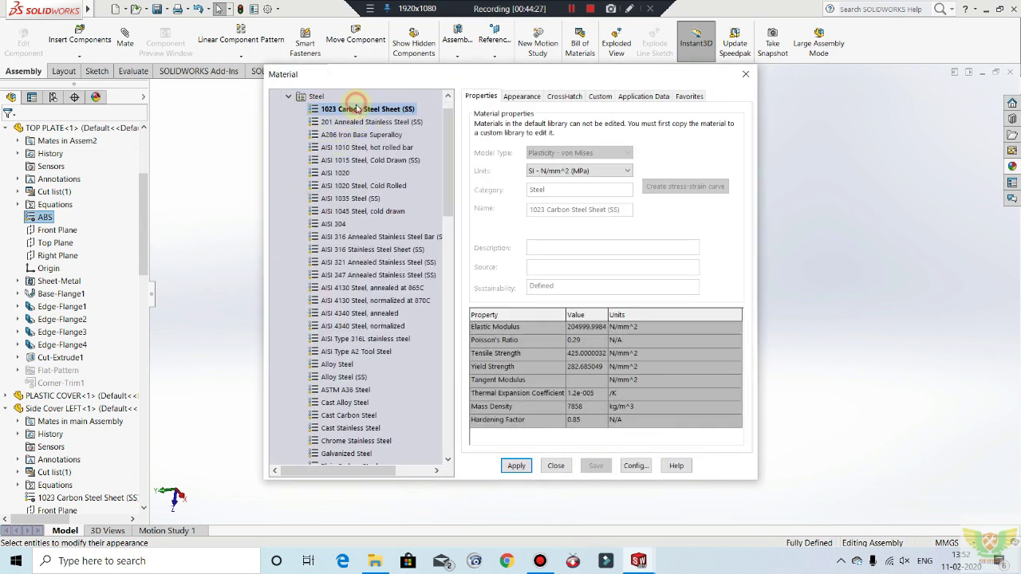
{"action": "left_click", "coordinate": [517, 466]}
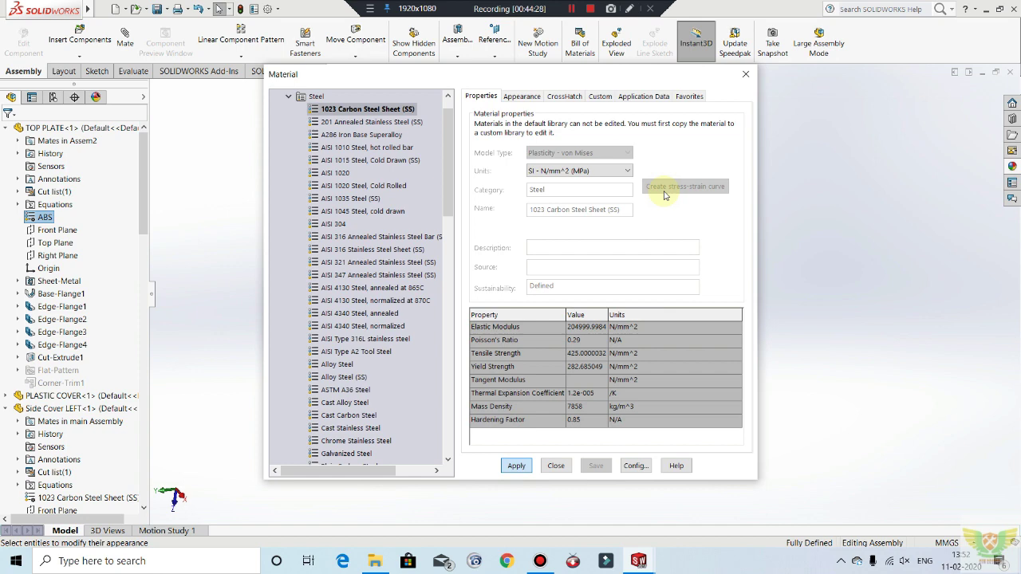
Step: Assign the plastic material ABS to the front plastic cover
{"action": "left_click", "coordinate": [745, 74]}
{"action": "left_click", "coordinate": [689, 200]}
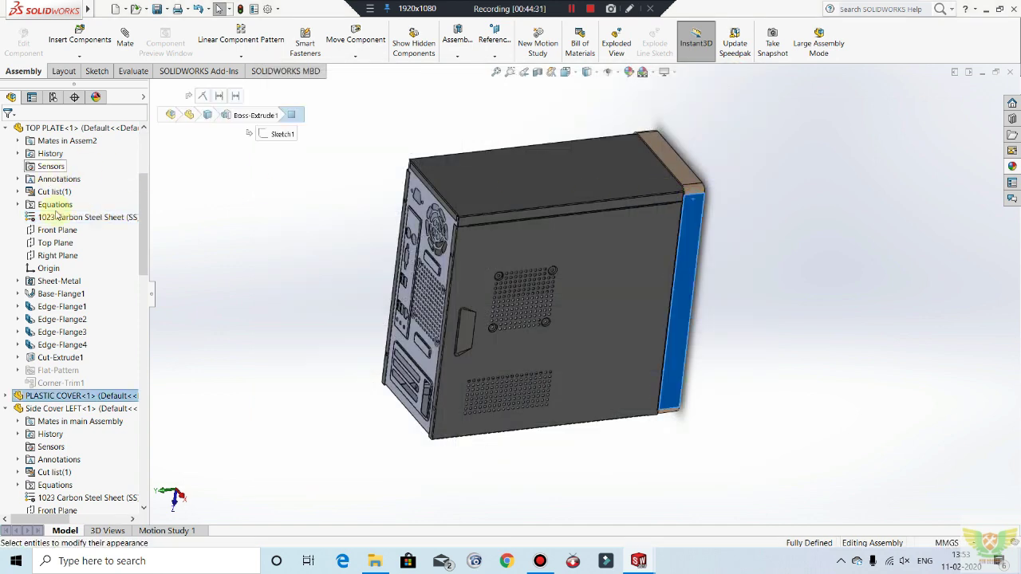
{"action": "left_click", "coordinate": [5, 396]}
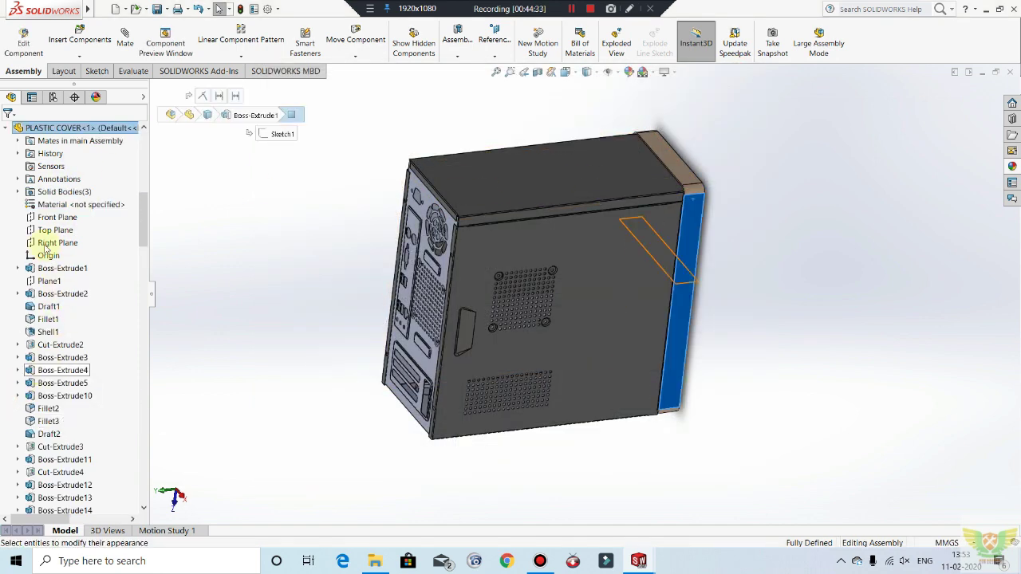
{"action": "left_click", "coordinate": [57, 205]}
{"action": "right_click", "coordinate": [79, 205]}
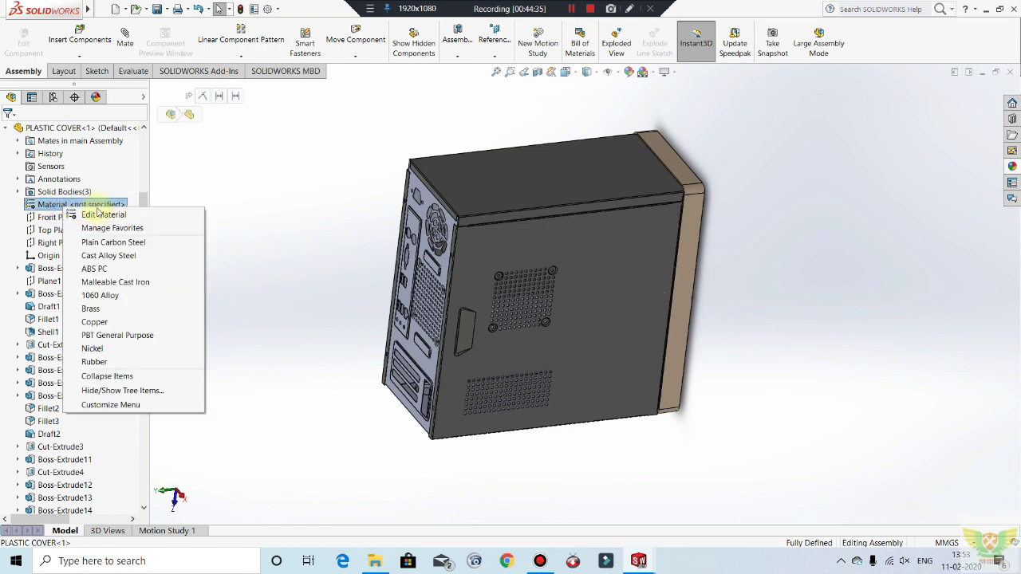
{"action": "left_click", "coordinate": [104, 215]}
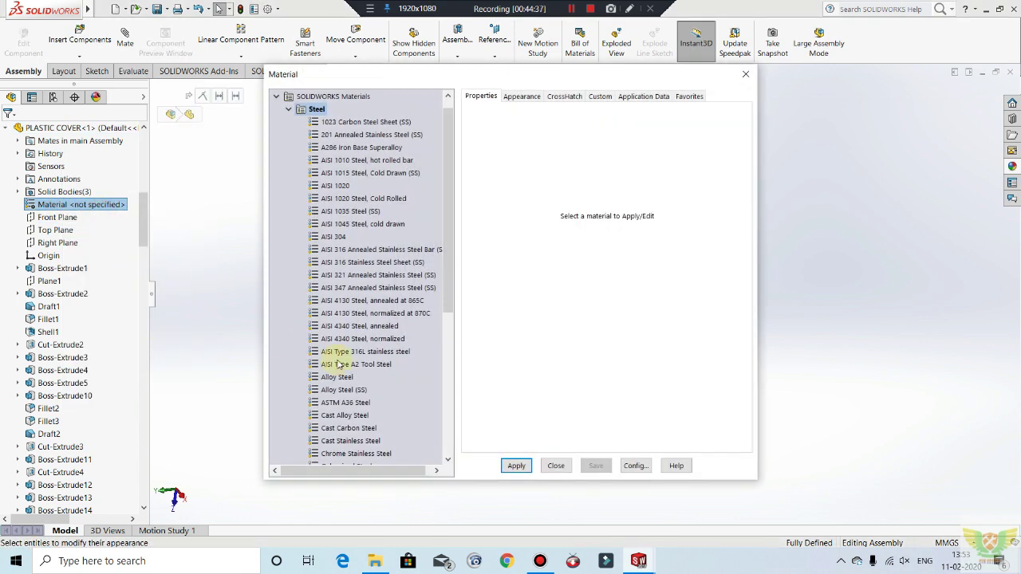
{"action": "scroll", "coordinate": [339, 364], "scroll_direction": "down", "scroll_amount": 7}
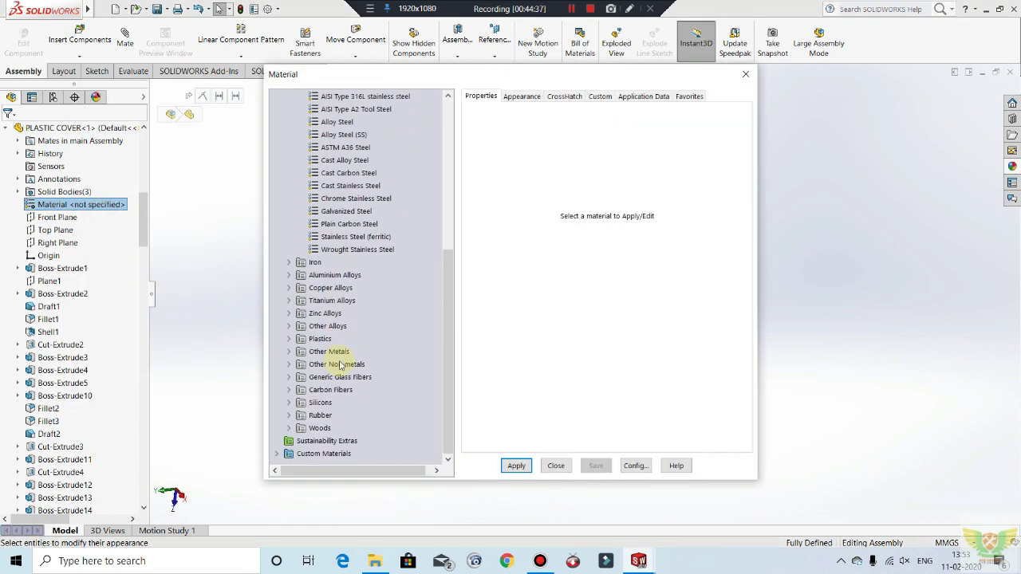
{"action": "left_click", "coordinate": [292, 339]}
{"action": "left_click", "coordinate": [326, 108]}
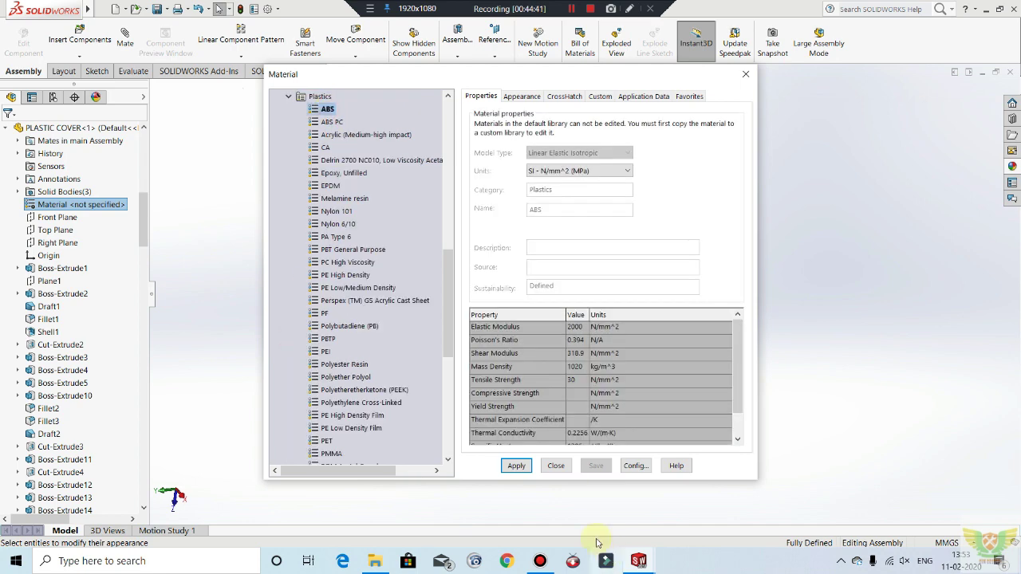
{"action": "left_click", "coordinate": [740, 77]}
Step: Save the main assembly together with all of its modified parts
{"action": "middle_click_drag", "start_coordinate": [713, 283], "coordinate": [637, 339]}
{"action": "scroll", "coordinate": [636, 337], "scroll_direction": "down", "scroll_amount": 1}
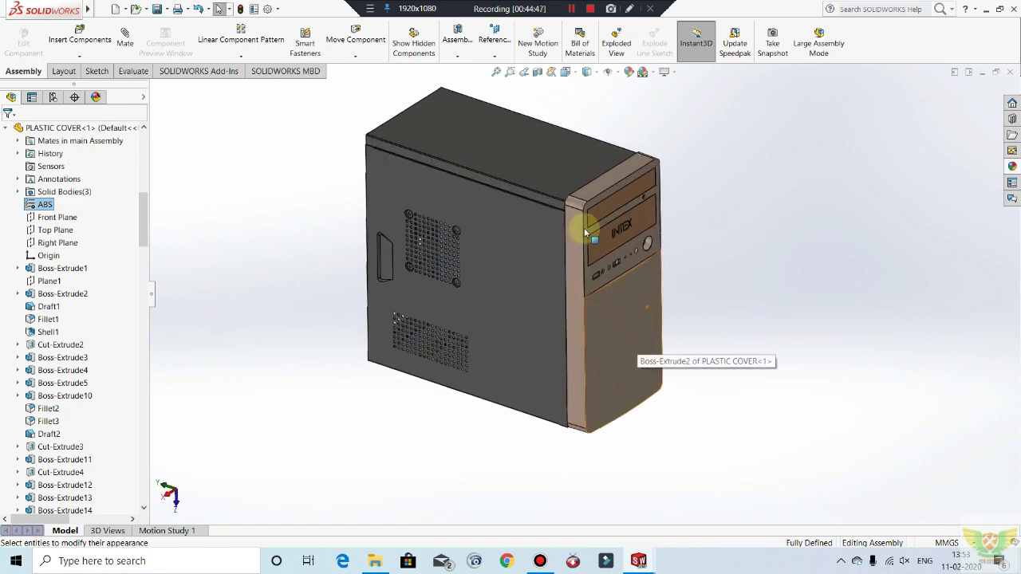
{"action": "scroll", "coordinate": [586, 233], "scroll_direction": "down", "scroll_amount": 1}
{"action": "key", "text": "ctrl+s"}
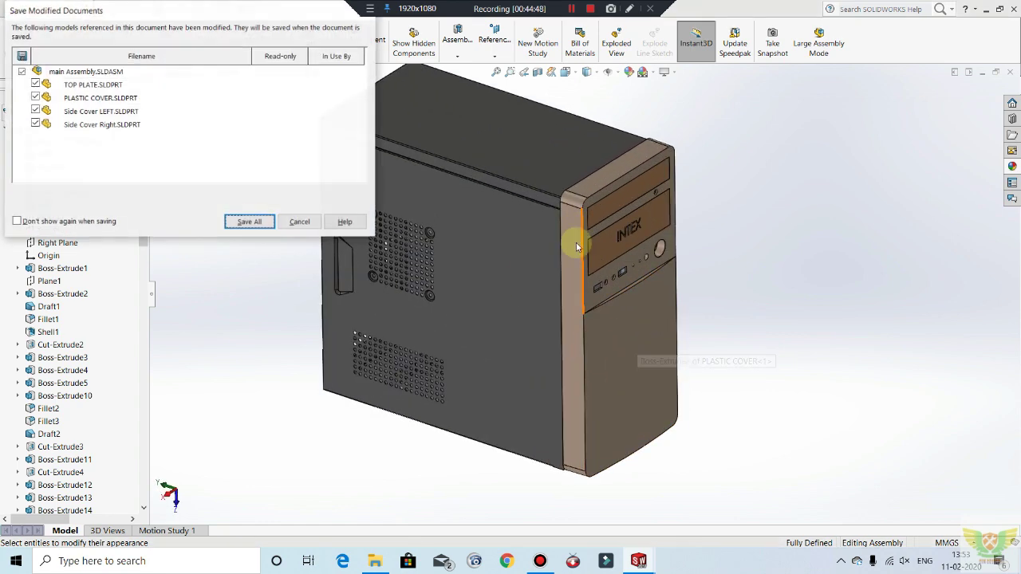
{"action": "left_click", "coordinate": [249, 223]}
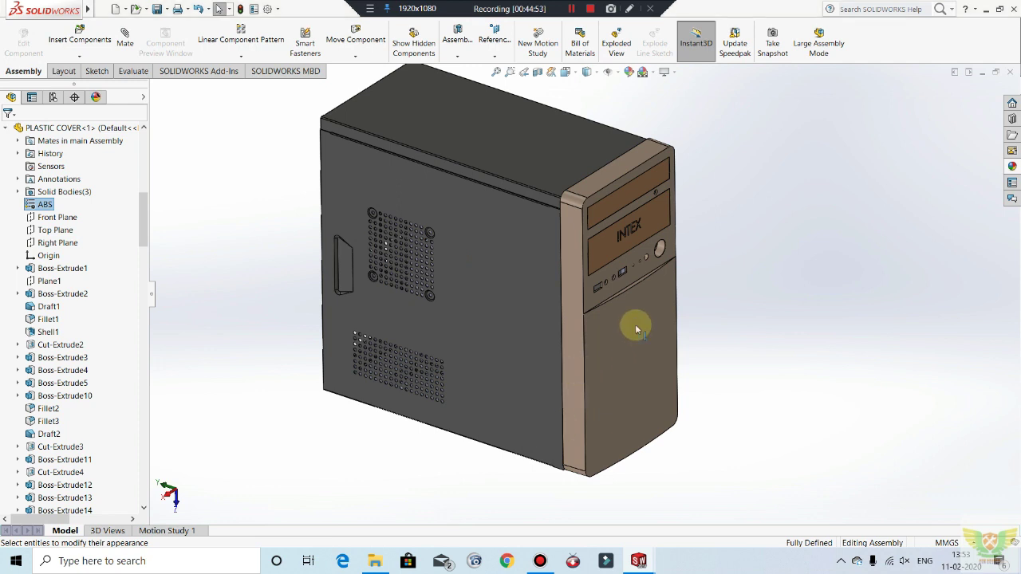
Step: Apply the Plain White scene behind the cabinet assembly
{"action": "scroll", "coordinate": [635, 324], "scroll_direction": "up", "scroll_amount": 1}
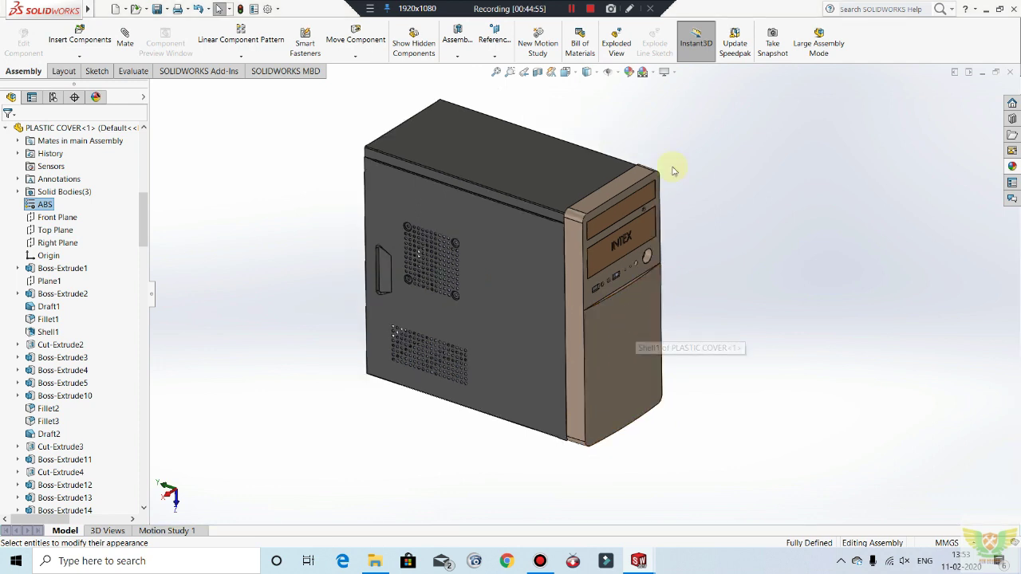
{"action": "left_click", "coordinate": [659, 77]}
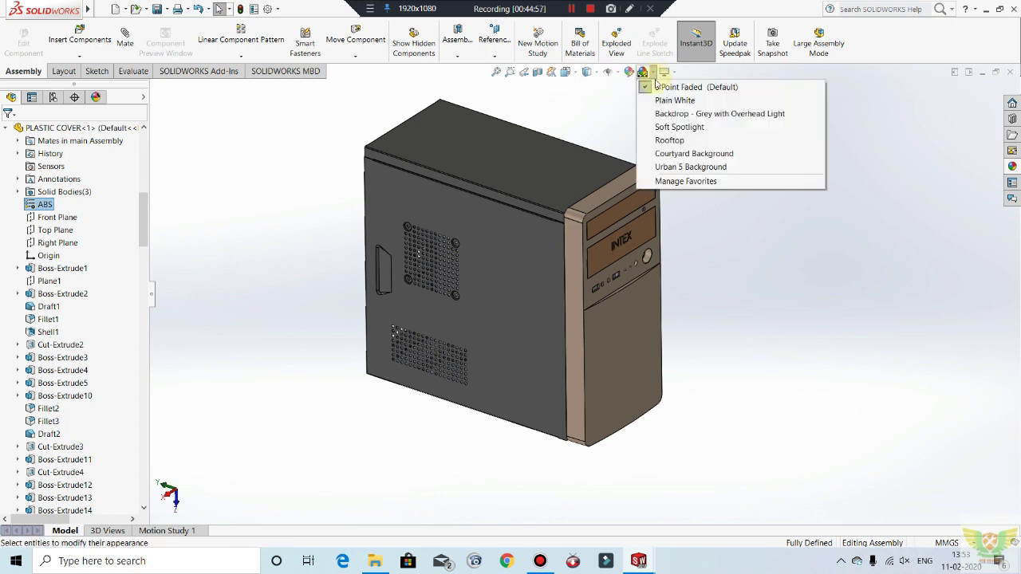
{"action": "left_click", "coordinate": [663, 98]}
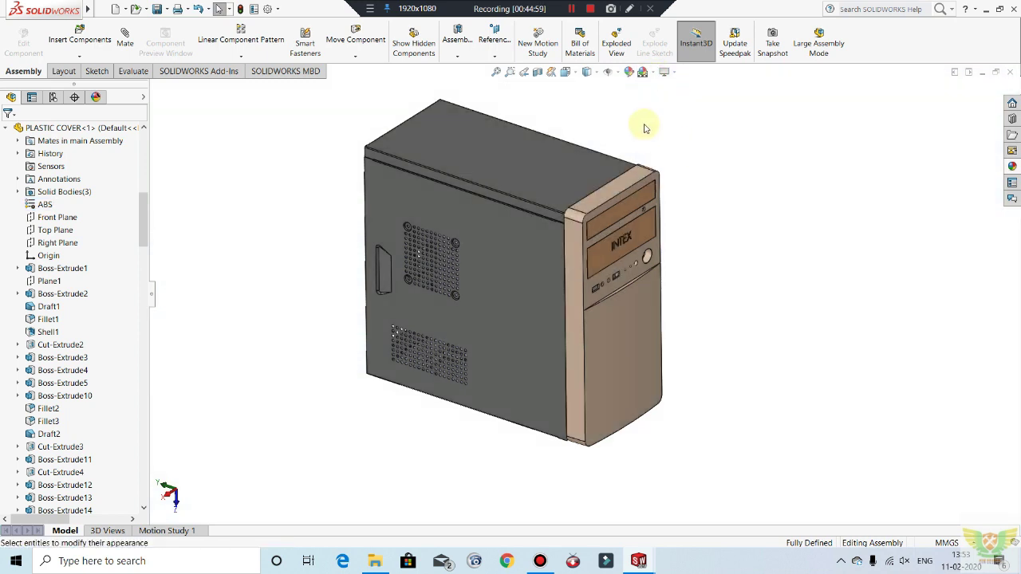
Step: Turn on the perspective display for the cabinet assembly
{"action": "left_click", "coordinate": [666, 73]}
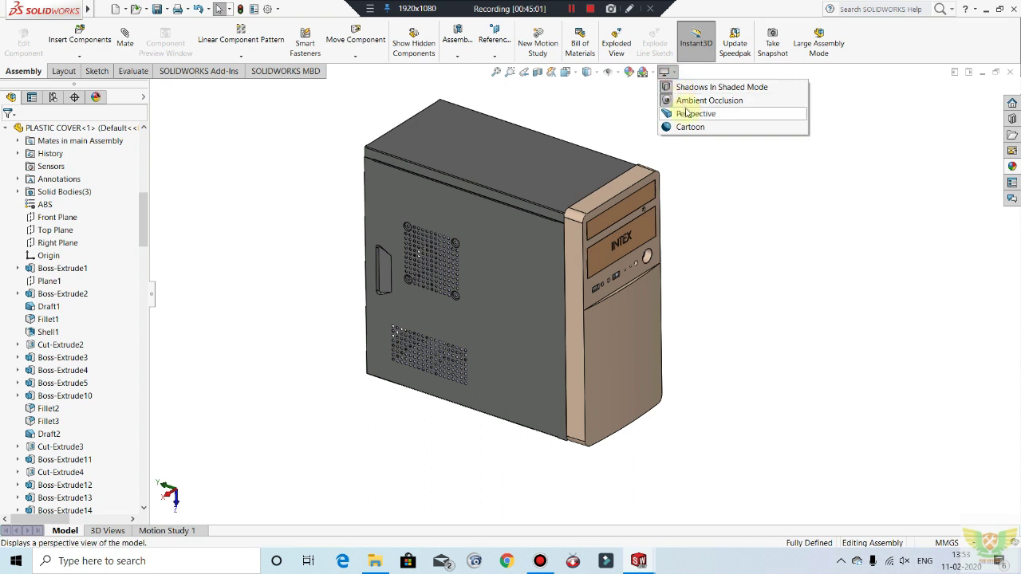
{"action": "left_click", "coordinate": [686, 115]}
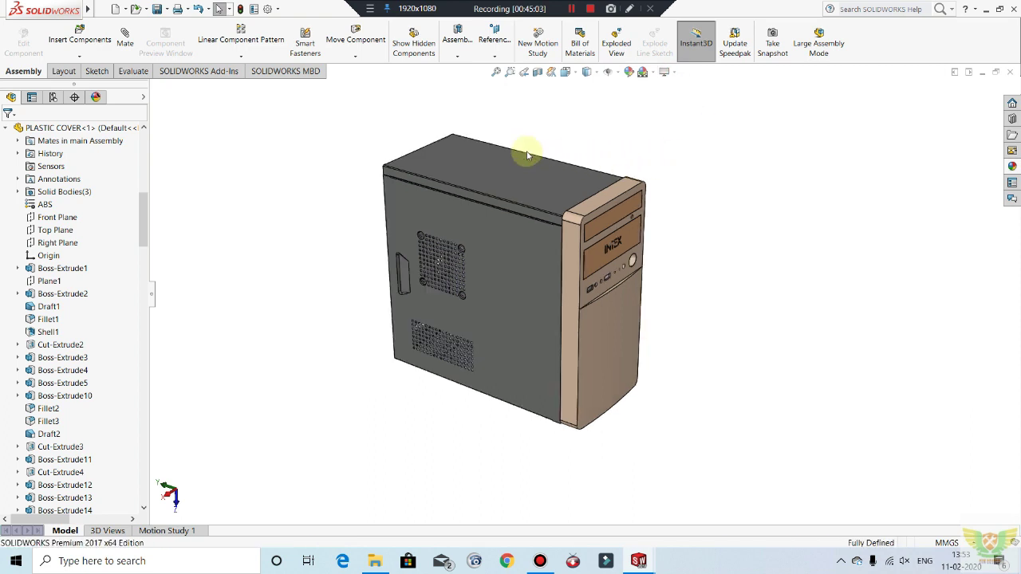
{"action": "scroll", "coordinate": [526, 154], "scroll_direction": "down", "scroll_amount": 2}
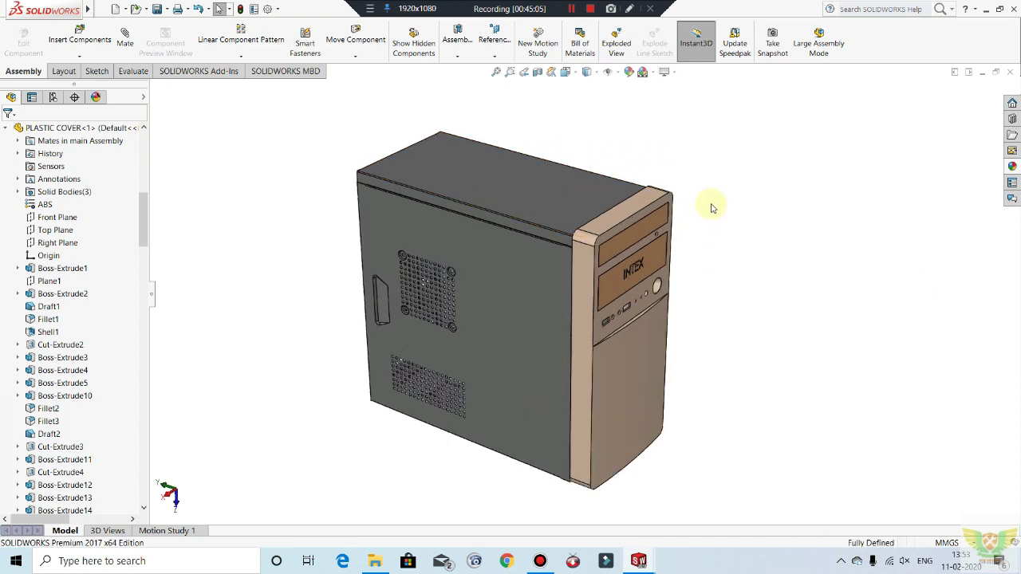
Step: Apply the Soft Spotlight scene to the assembly view
{"action": "right_click", "coordinate": [730, 167]}
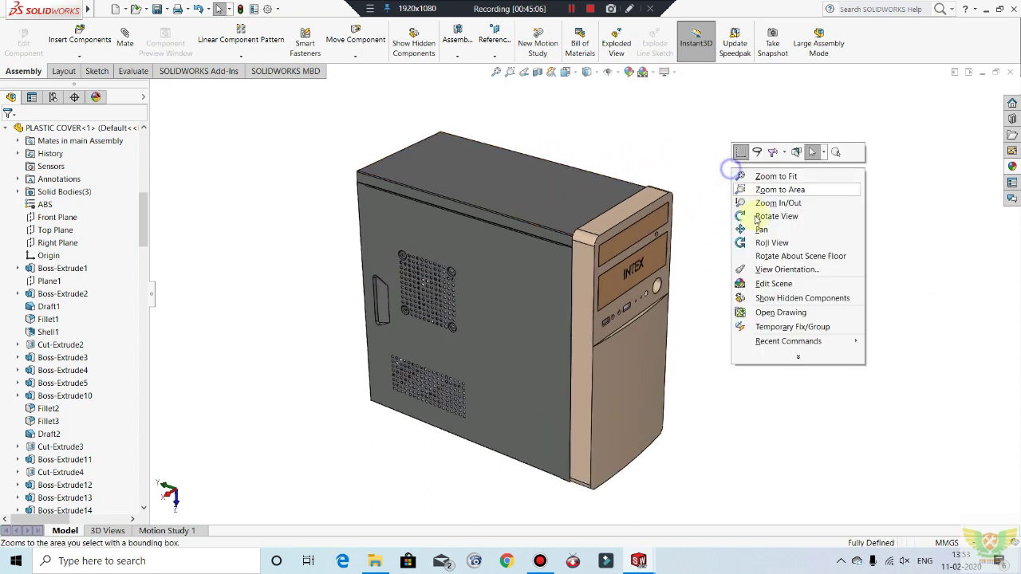
{"action": "left_click", "coordinate": [652, 73]}
{"action": "left_click", "coordinate": [670, 129]}
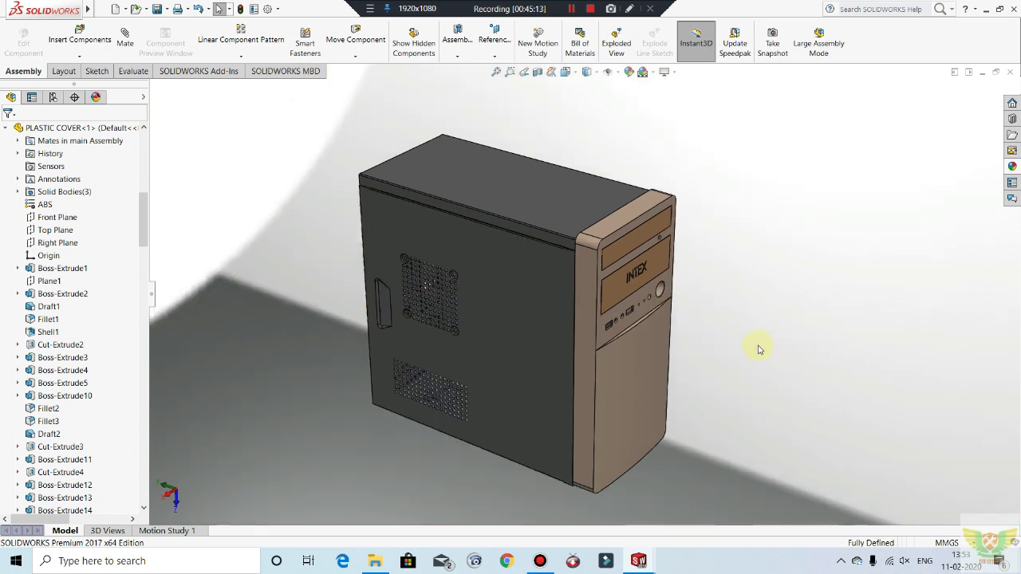
Step: Start an exploded view and move the plastic cover forward along the Y axis, well clear of the cabinet
{"action": "left_click", "coordinate": [617, 37]}
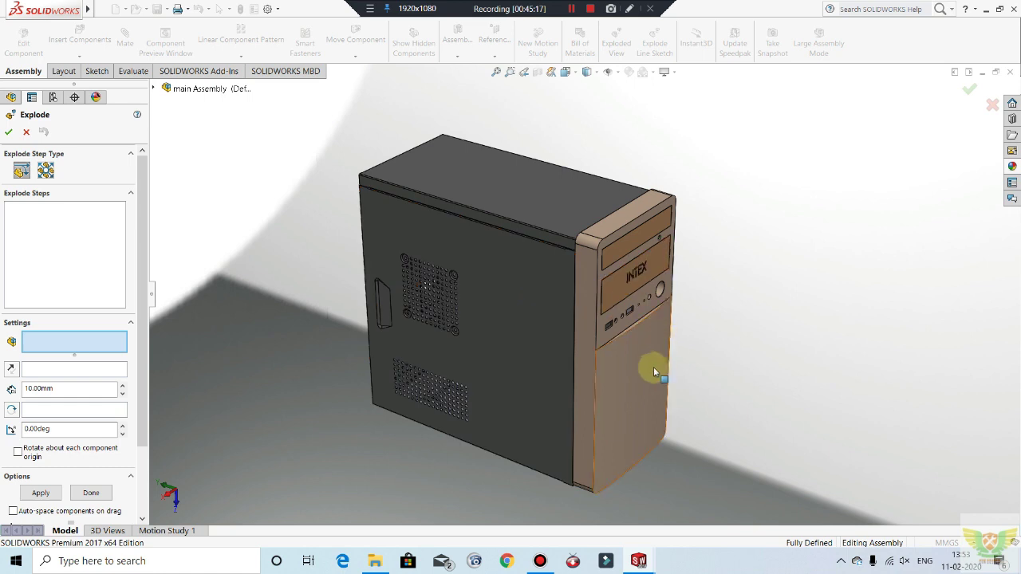
{"action": "left_click", "coordinate": [619, 351]}
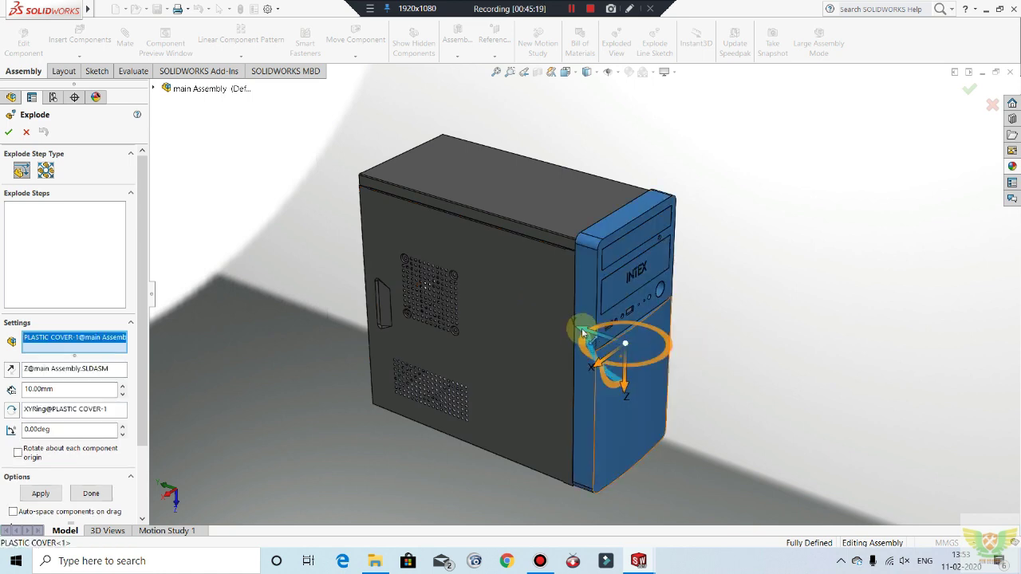
{"action": "left_click_drag", "start_coordinate": [642, 361], "coordinate": [817, 423]}
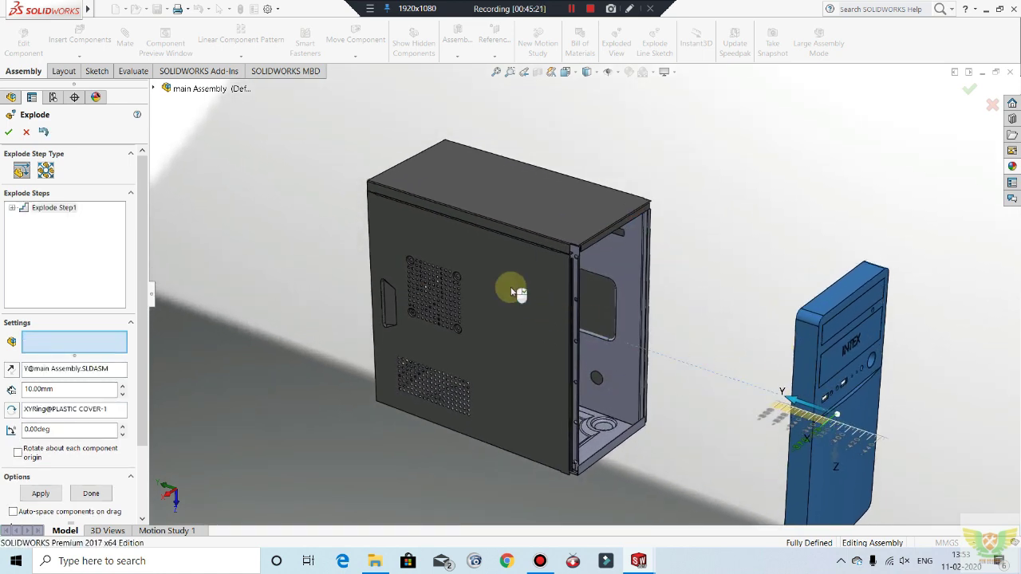
{"action": "scroll", "coordinate": [525, 218], "scroll_direction": "down", "scroll_amount": 2}
{"action": "scroll", "coordinate": [526, 219], "scroll_direction": "up", "scroll_amount": 3}
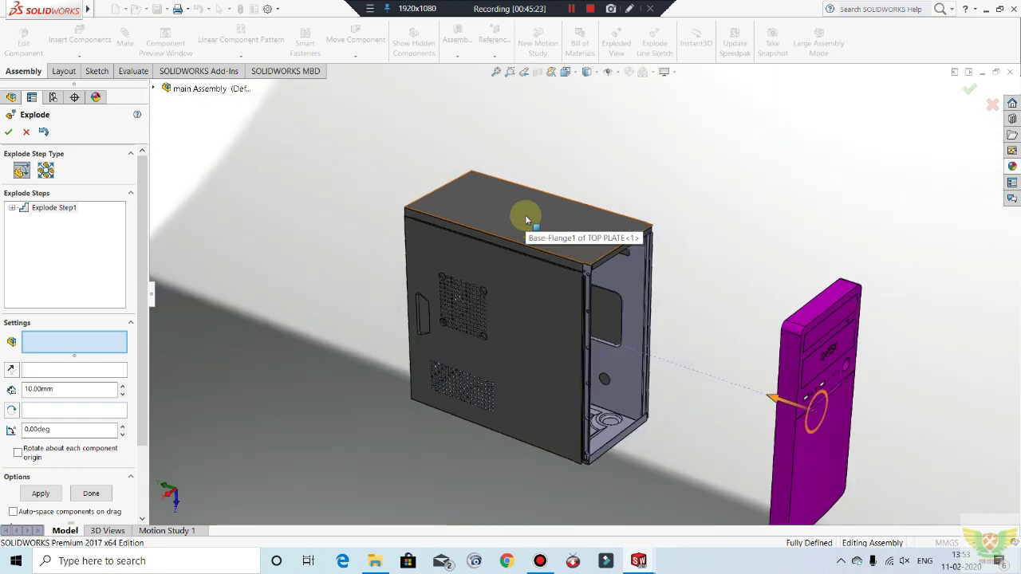
Step: Add an explode step lifting the top plate straight up along the Z axis, clear of the cabinet
{"action": "left_click", "coordinate": [525, 218]}
{"action": "left_click", "coordinate": [525, 217]}
{"action": "left_click_drag", "start_coordinate": [528, 261], "coordinate": [522, 89]}
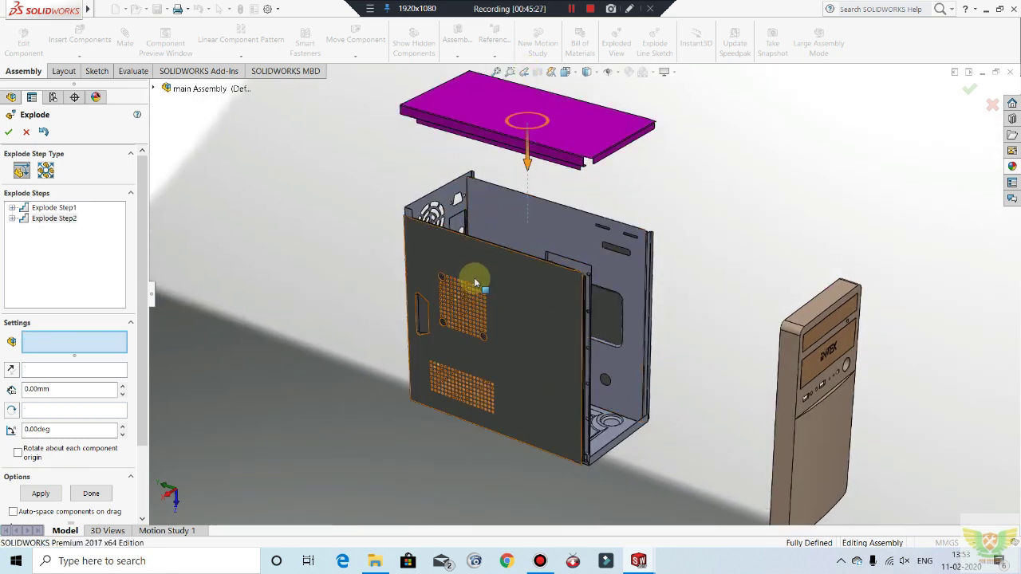
Step: Explode the right and left side covers outward along the X axis, on opposite sides of the cabinet
{"action": "left_click", "coordinate": [504, 307]}
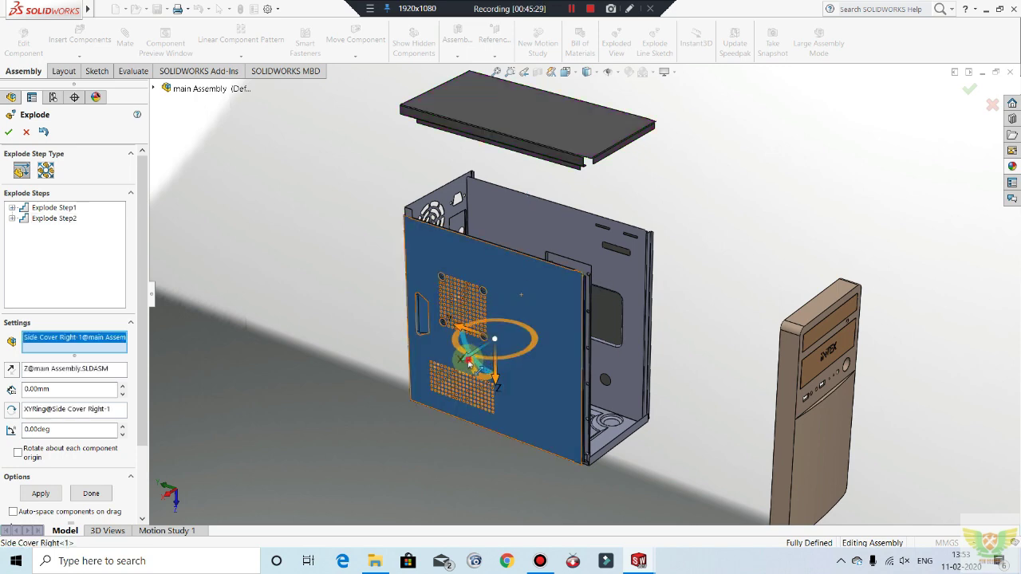
{"action": "left_click_drag", "start_coordinate": [481, 365], "coordinate": [362, 437]}
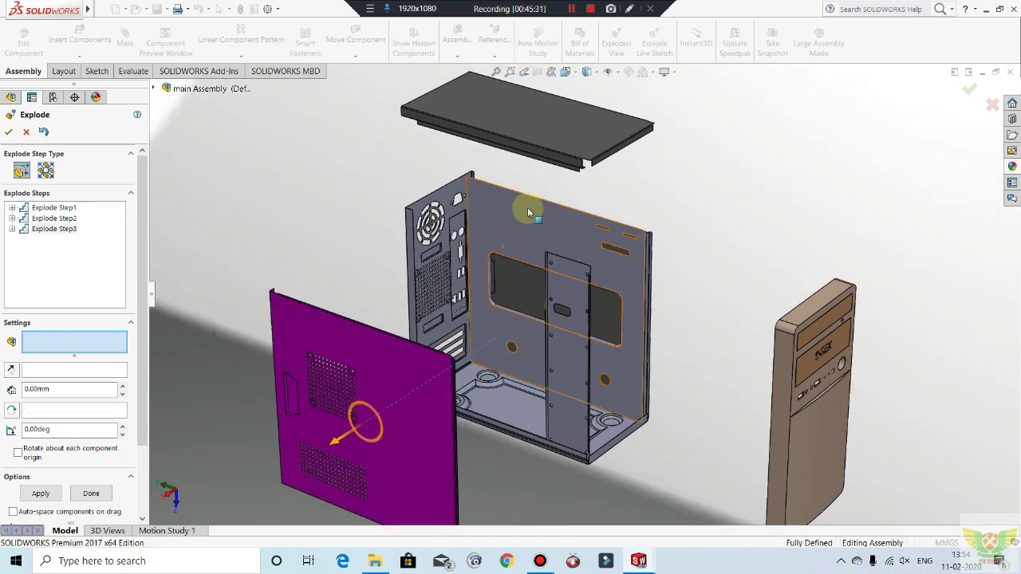
{"action": "left_click", "coordinate": [553, 301]}
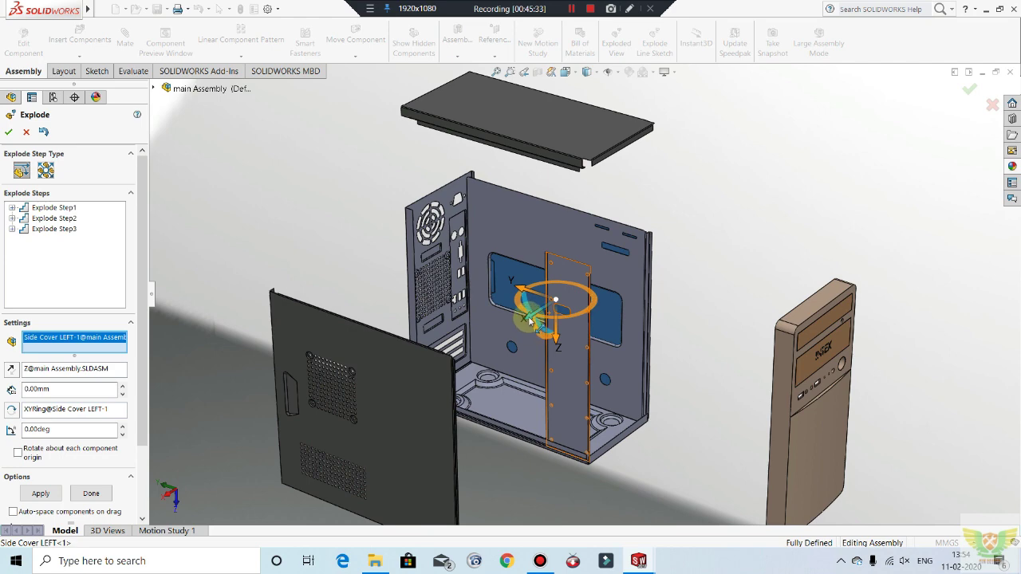
{"action": "left_click_drag", "start_coordinate": [530, 321], "coordinate": [675, 222]}
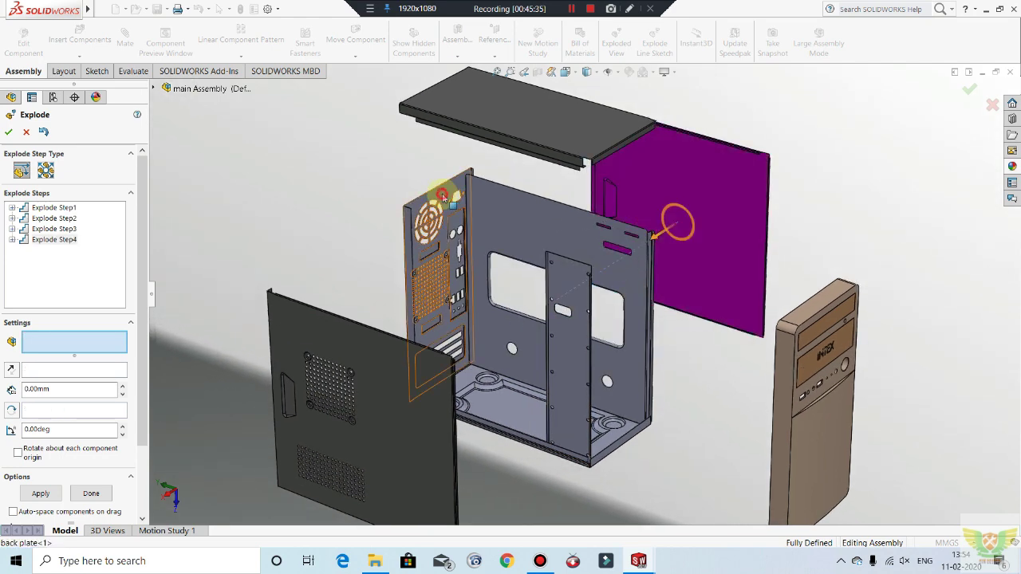
Step: Explode the back plate rearward along Y and the bottom cover downward along Z, completing the exploded view
{"action": "left_click", "coordinate": [442, 195]}
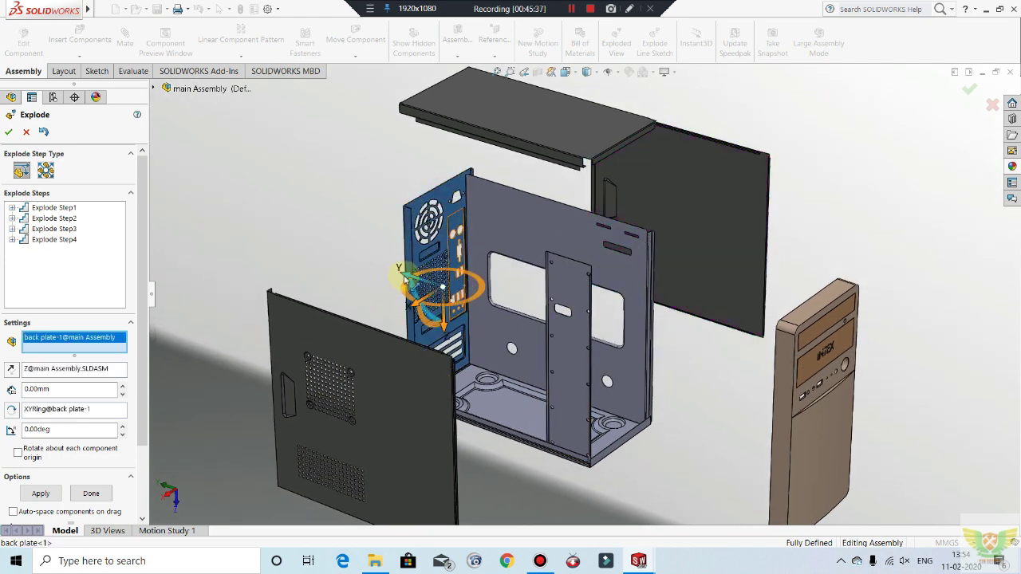
{"action": "left_click_drag", "start_coordinate": [404, 277], "coordinate": [199, 171]}
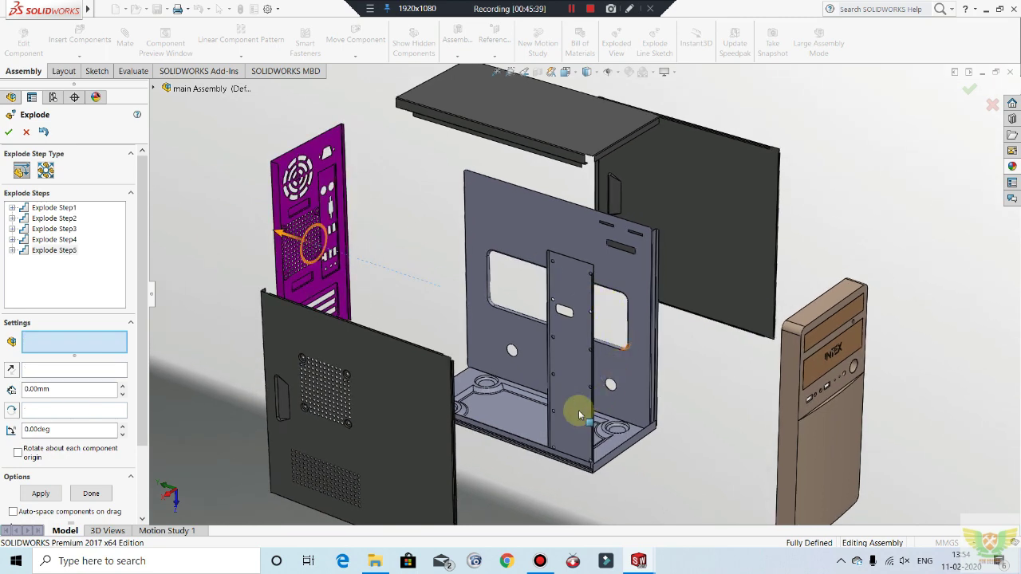
{"action": "left_click", "coordinate": [535, 419]}
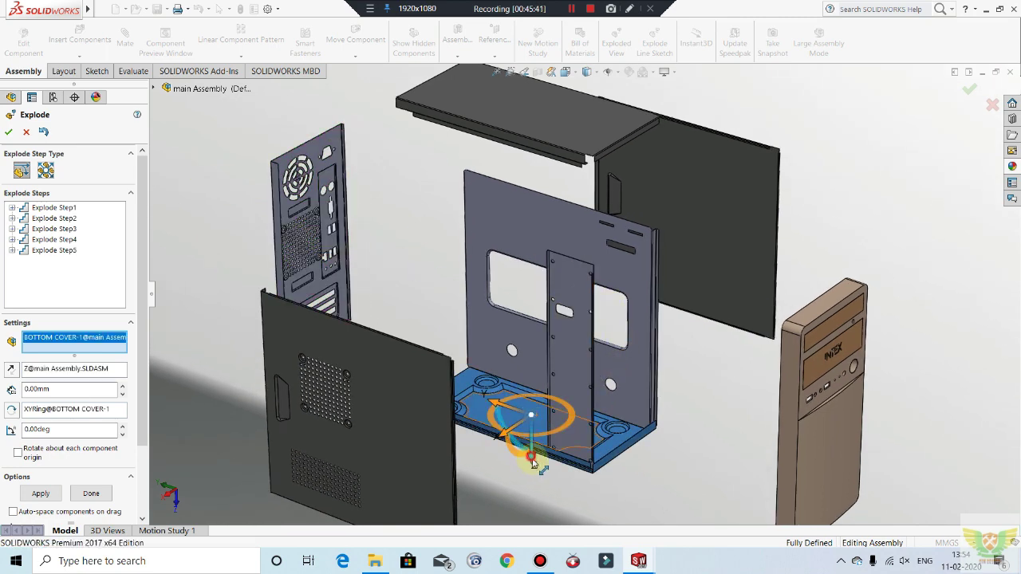
{"action": "left_click_drag", "start_coordinate": [533, 462], "coordinate": [552, 549]}
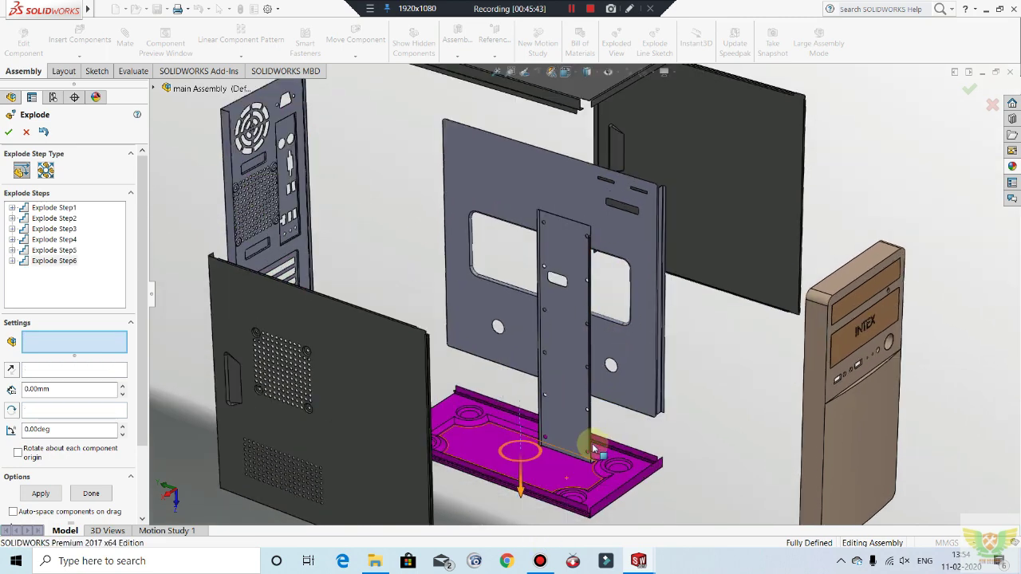
{"action": "scroll", "coordinate": [595, 449], "scroll_direction": "up", "scroll_amount": 3}
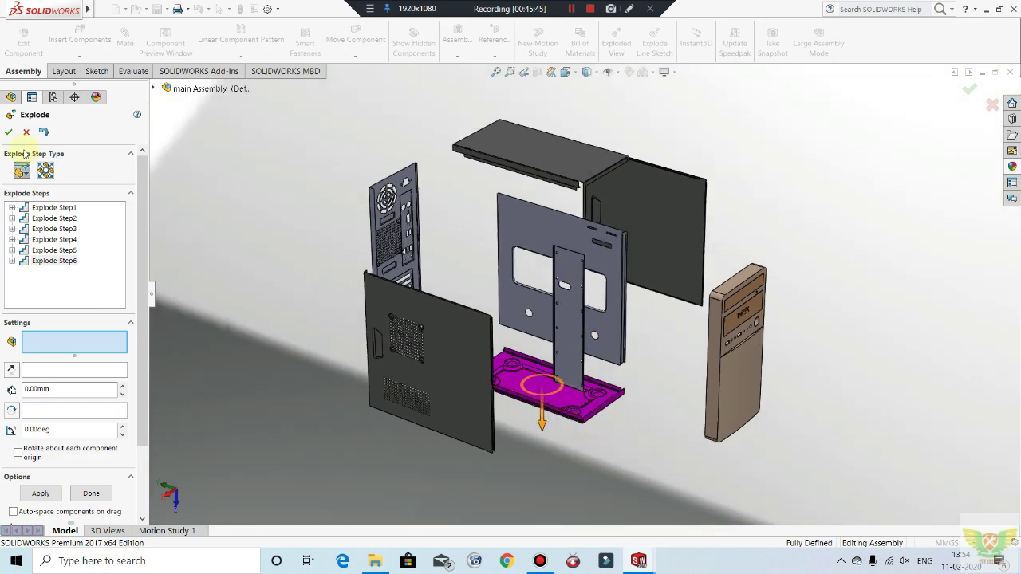
{"action": "left_click", "coordinate": [9, 132]}
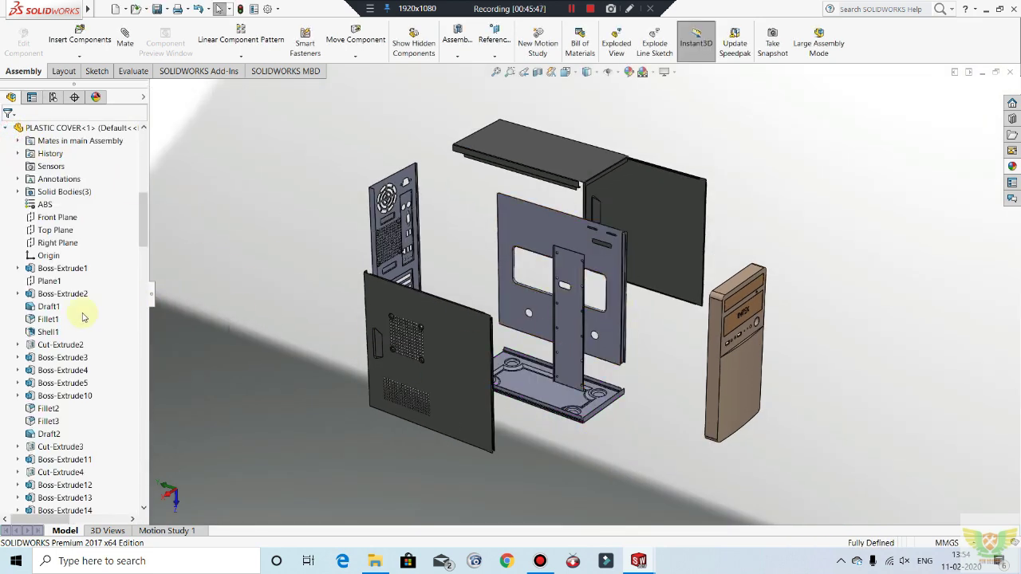
{"action": "left_click", "coordinate": [75, 128]}
{"action": "right_click", "coordinate": [76, 127]}
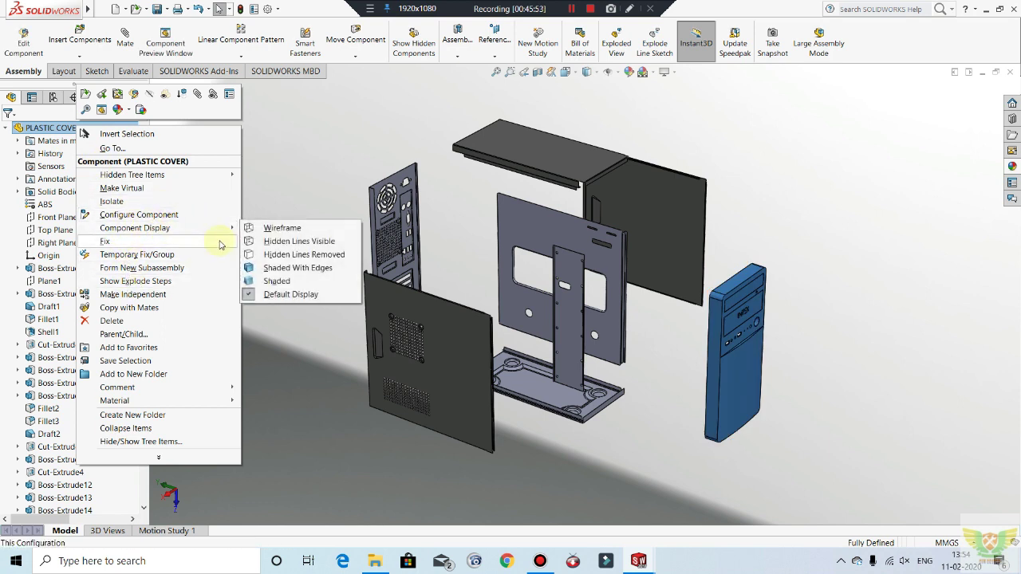
{"action": "left_click", "coordinate": [283, 168]}
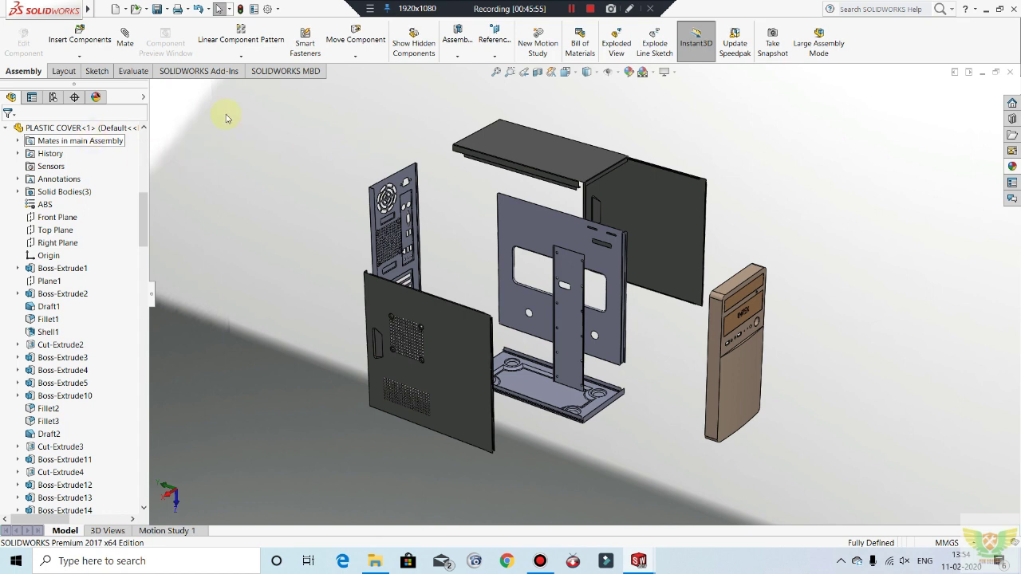
{"action": "right_click", "coordinate": [60, 130]}
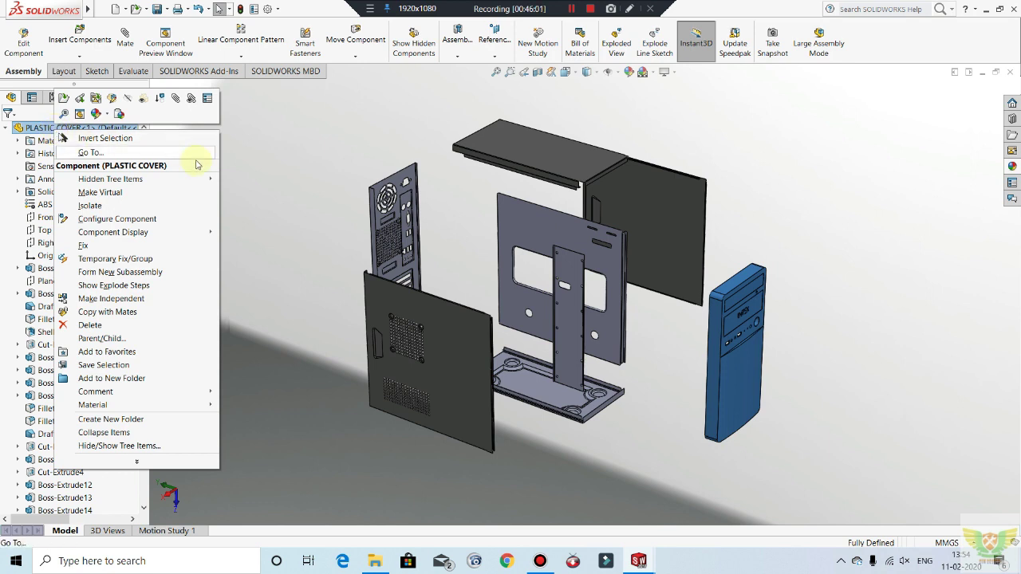
{"action": "left_click", "coordinate": [324, 263]}
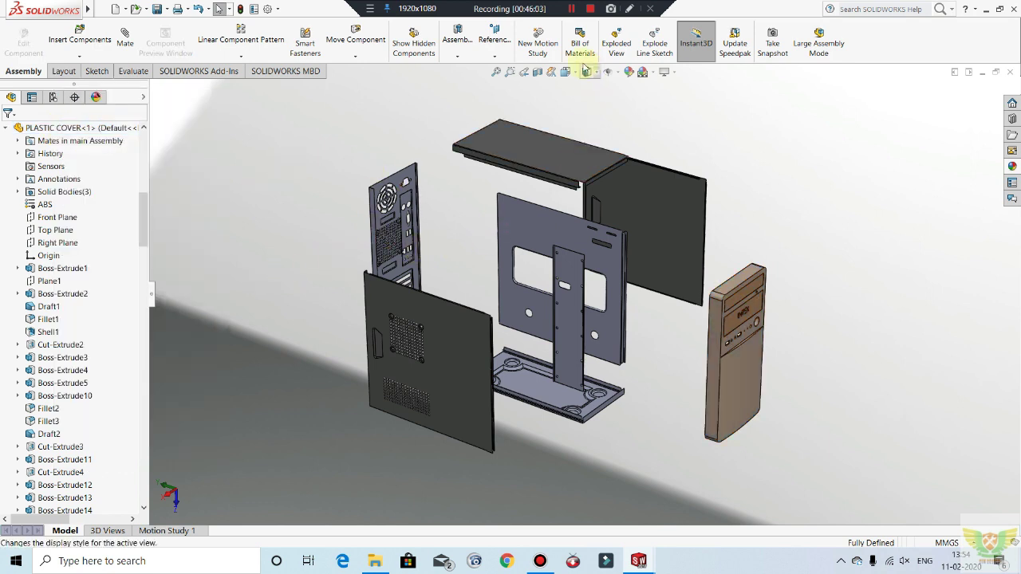
{"action": "left_click", "coordinate": [616, 44]}
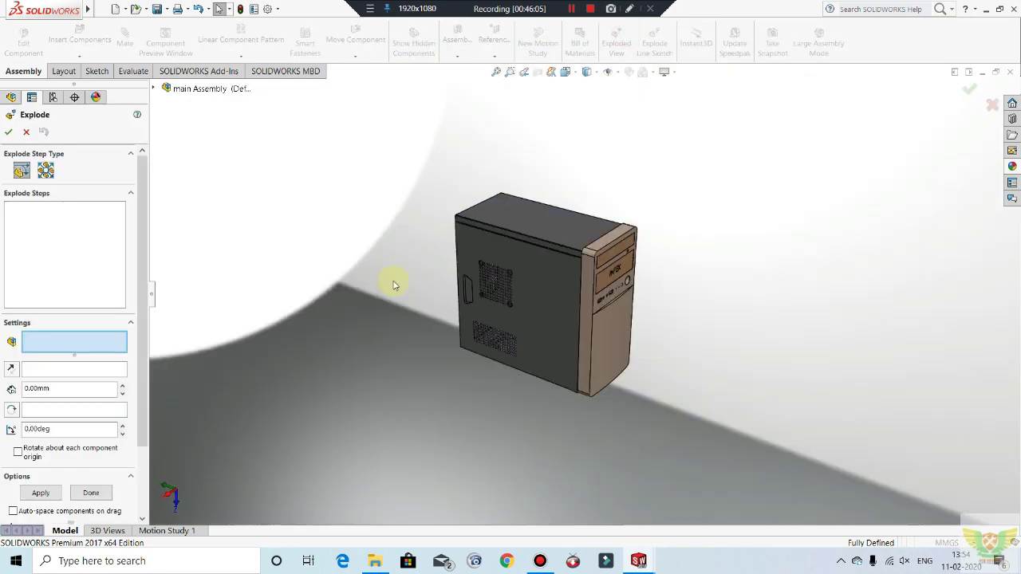
{"action": "left_click", "coordinate": [9, 133]}
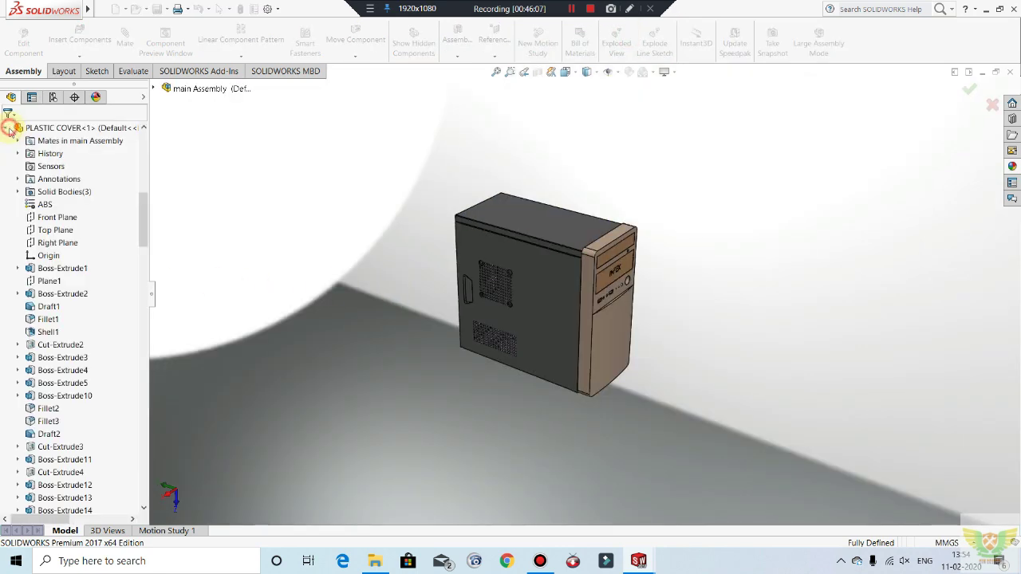
{"action": "right_click", "coordinate": [85, 129]}
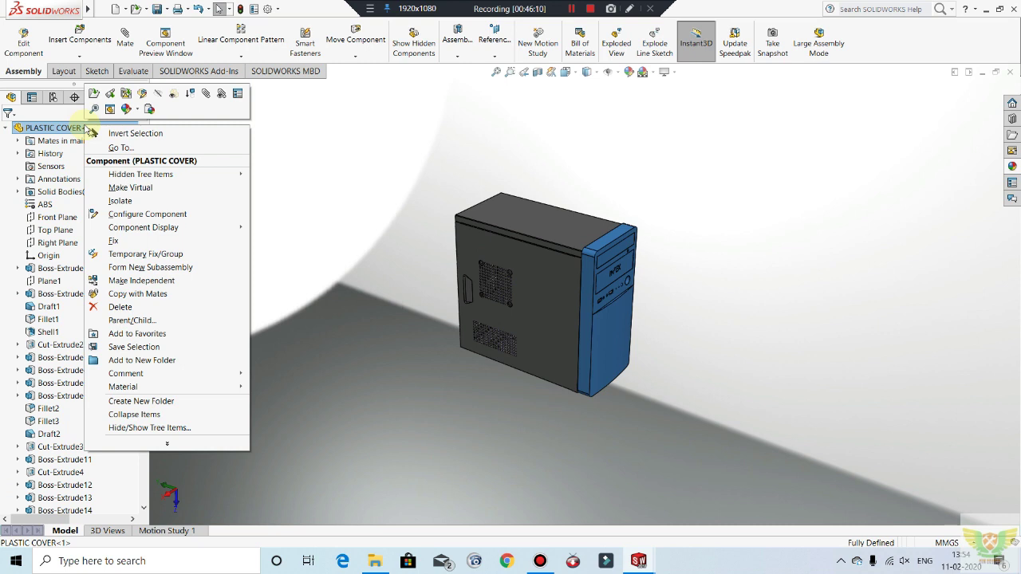
{"action": "left_click", "coordinate": [412, 181]}
Step: Start a new exploded view, lifting the top plate up along the Z axis and moving the plastic cover forward along Y
{"action": "left_click", "coordinate": [616, 41]}
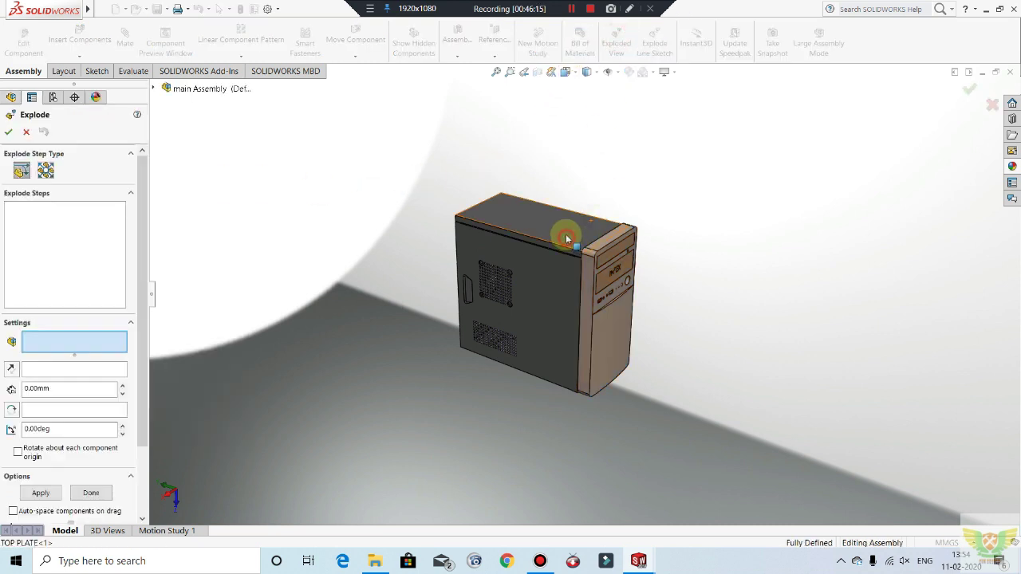
{"action": "left_click", "coordinate": [549, 218]}
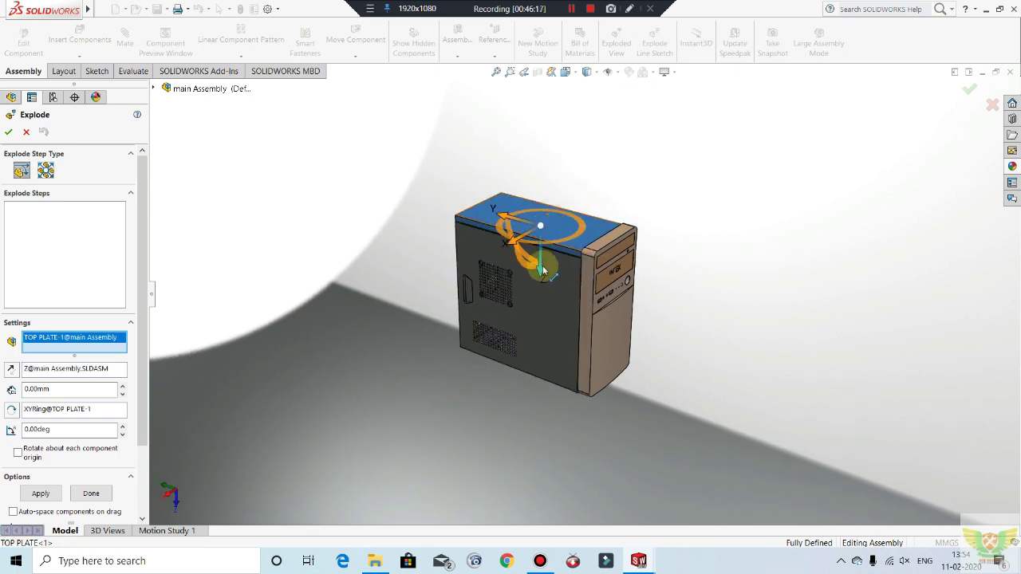
{"action": "left_click_drag", "start_coordinate": [543, 271], "coordinate": [542, 162]}
{"action": "left_click", "coordinate": [604, 313]}
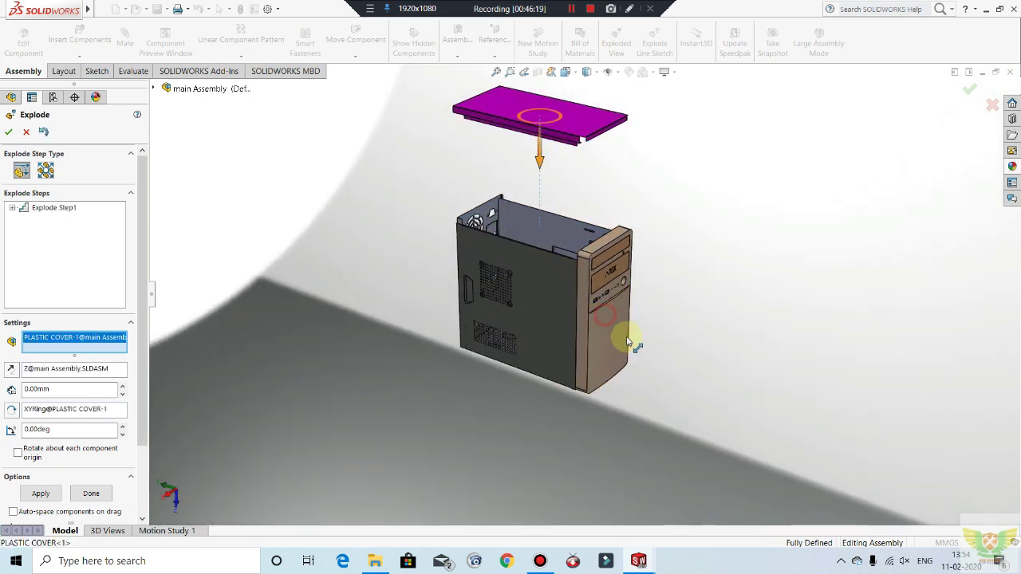
{"action": "left_click_drag", "start_coordinate": [609, 317], "coordinate": [721, 343]}
Step: Add an explode step moving the back plate rearward along the Y axis, well clear of the cabinet
{"action": "left_click", "coordinate": [483, 207]}
{"action": "left_click", "coordinate": [484, 206]}
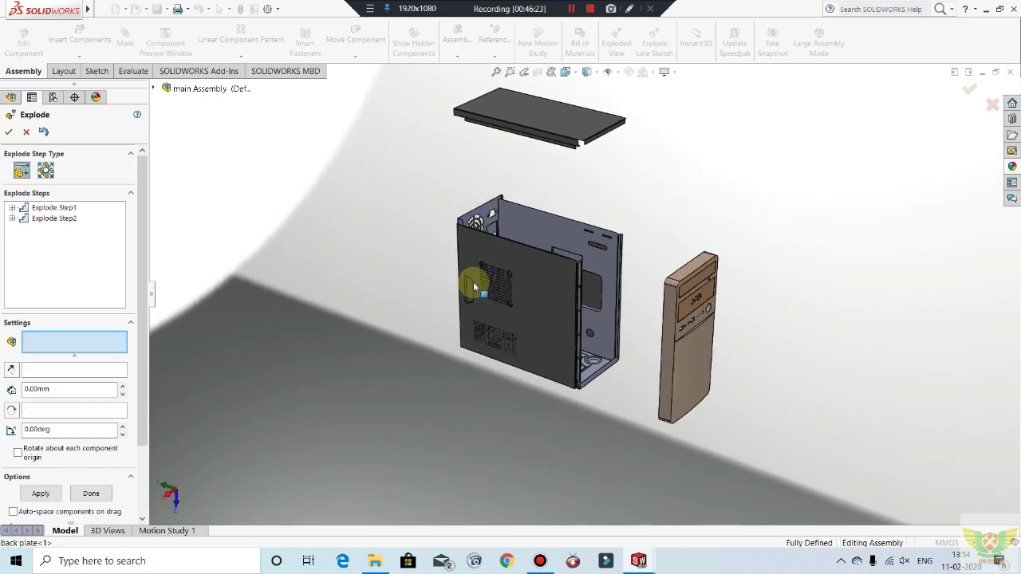
{"action": "left_click", "coordinate": [473, 287]}
{"action": "left_click_drag", "start_coordinate": [464, 266], "coordinate": [264, 201]}
Step: Explode the right side cover and the left side inside panel together outward along the X axis
{"action": "left_click", "coordinate": [585, 284]}
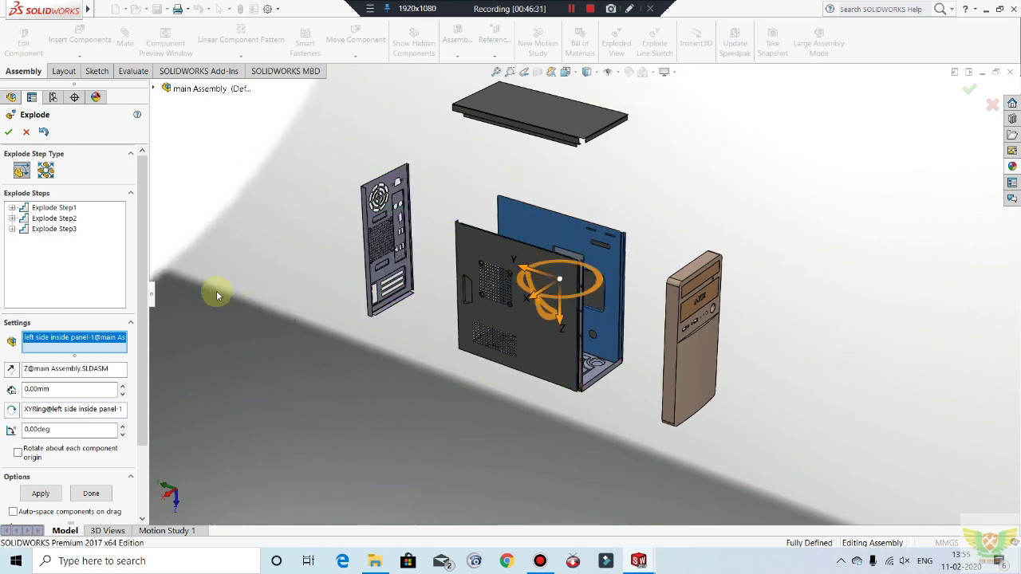
{"action": "left_click", "coordinate": [489, 263]}
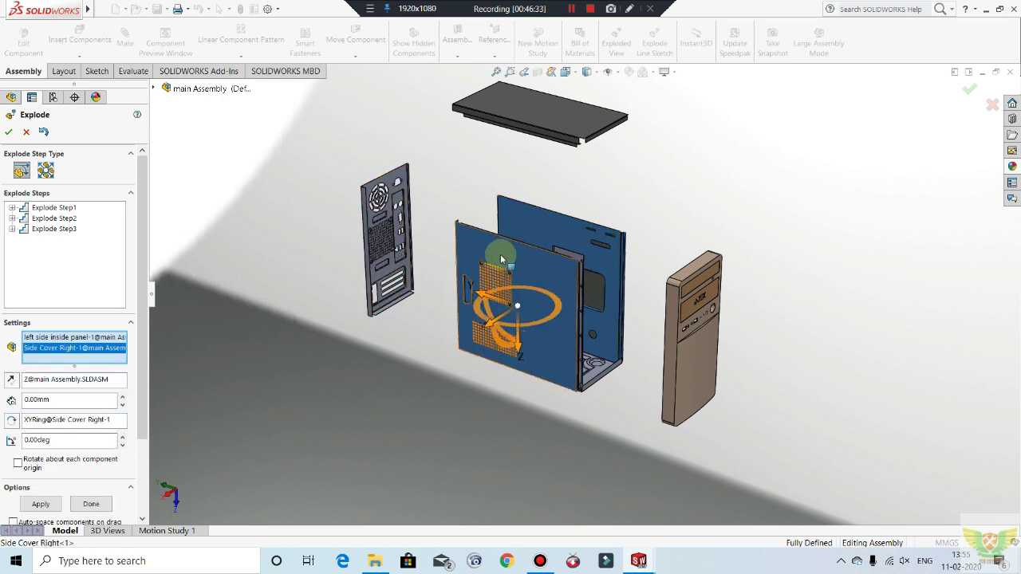
{"action": "left_click_drag", "start_coordinate": [482, 332], "coordinate": [338, 431]}
Step: Explode the left side cover outward along X, then move the left side inside panel back toward it along the same axis
{"action": "left_click", "coordinate": [577, 227]}
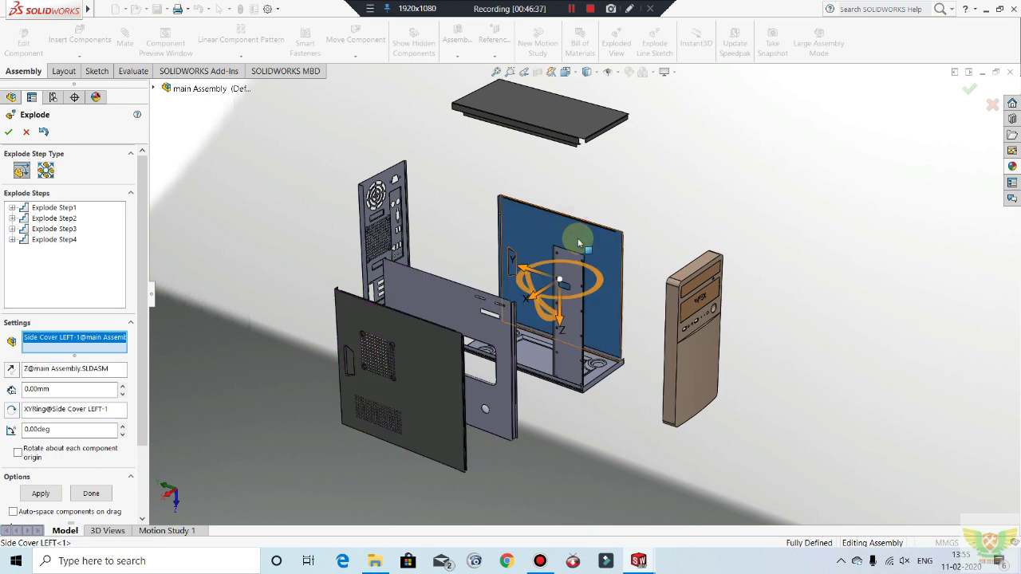
{"action": "left_click_drag", "start_coordinate": [533, 301], "coordinate": [574, 229]}
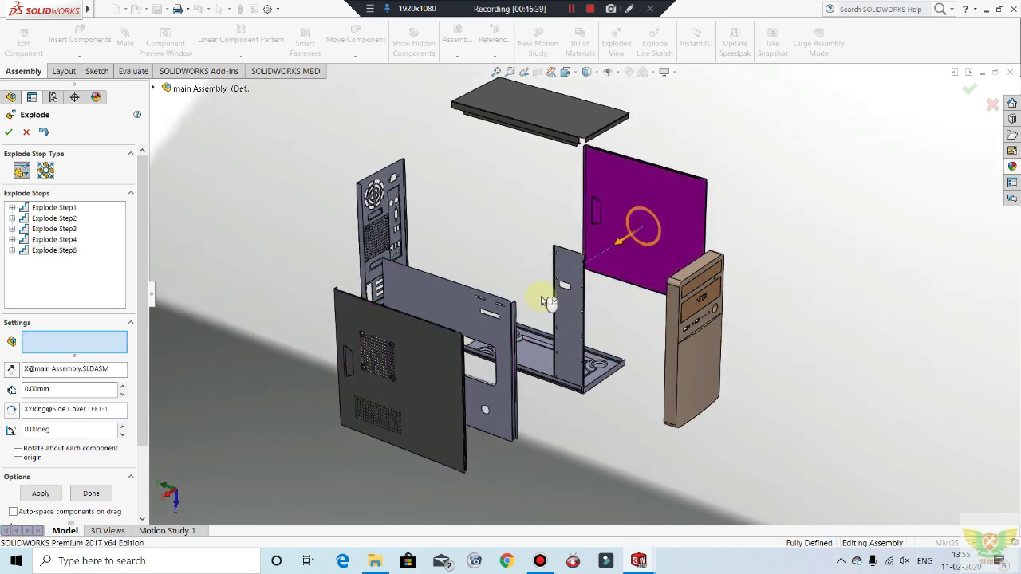
{"action": "left_click", "coordinate": [472, 320]}
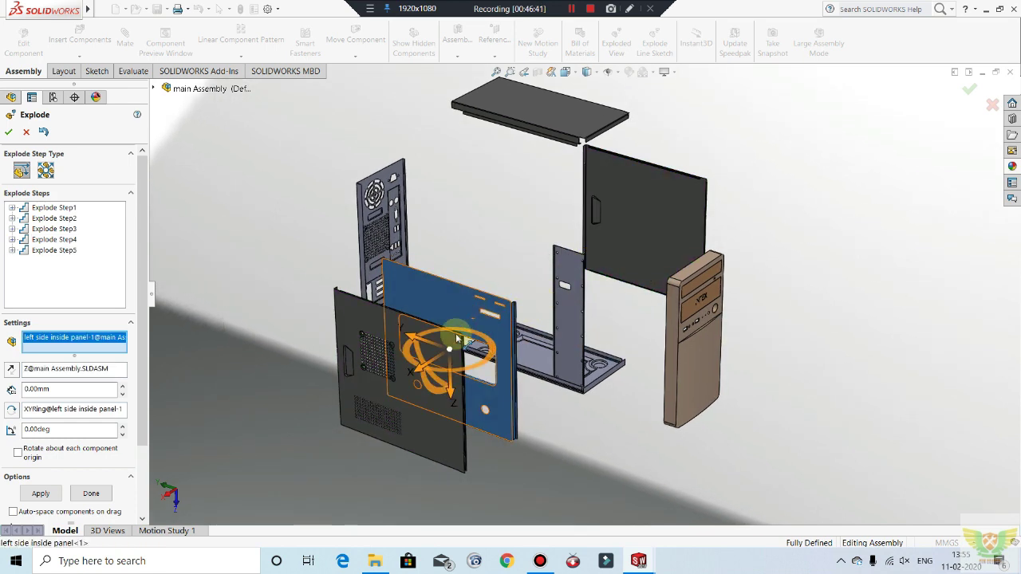
{"action": "left_click_drag", "start_coordinate": [422, 373], "coordinate": [549, 301]}
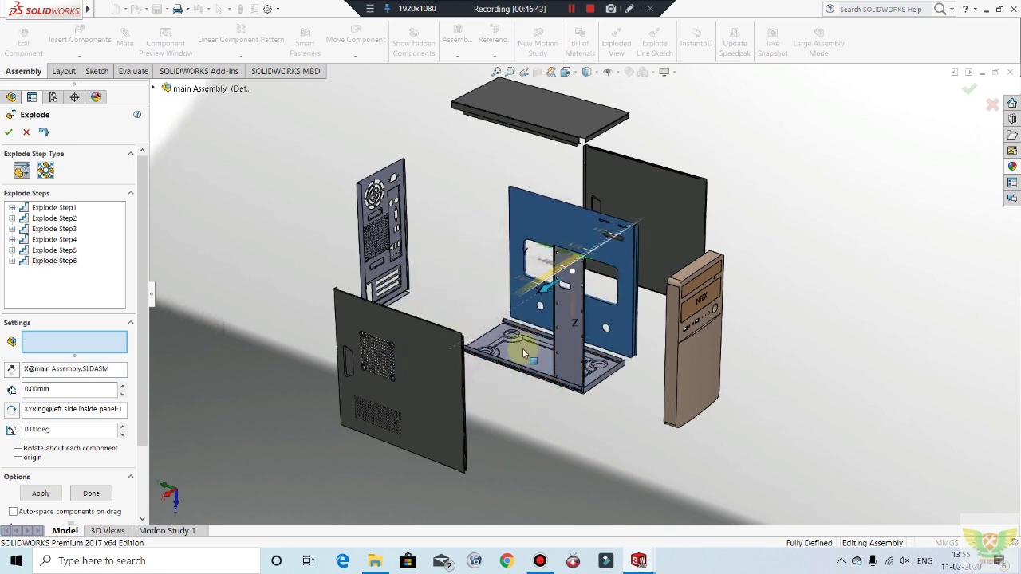
Step: Explode the bottom cover downward along Z and the right side inside panel slightly outward along X, then finish the exploded view
{"action": "left_click", "coordinate": [530, 370]}
{"action": "left_click_drag", "start_coordinate": [545, 406], "coordinate": [556, 496]}
{"action": "left_click", "coordinate": [576, 361]}
{"action": "left_click_drag", "start_coordinate": [576, 361], "coordinate": [554, 381]}
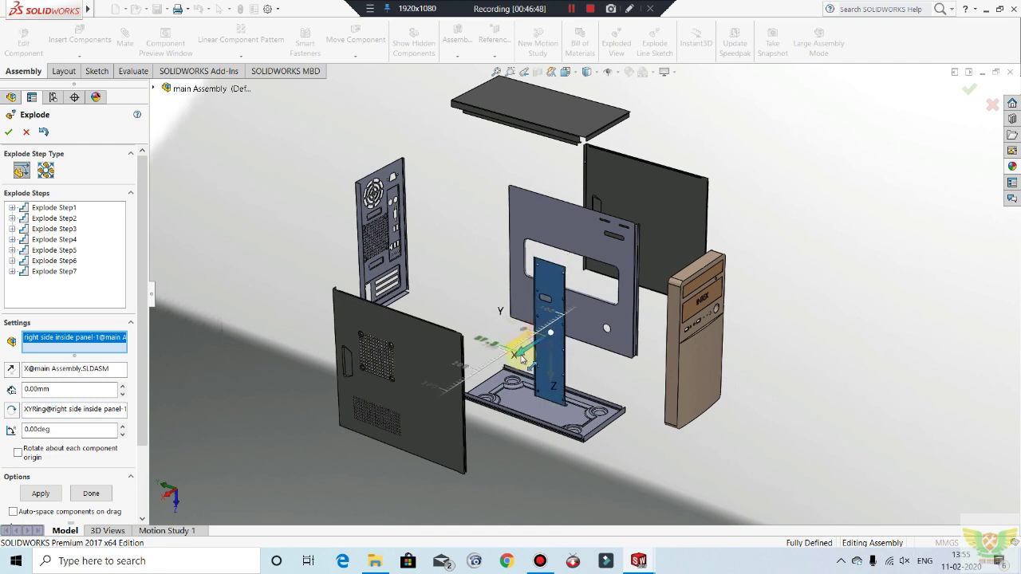
{"action": "left_click", "coordinate": [9, 132]}
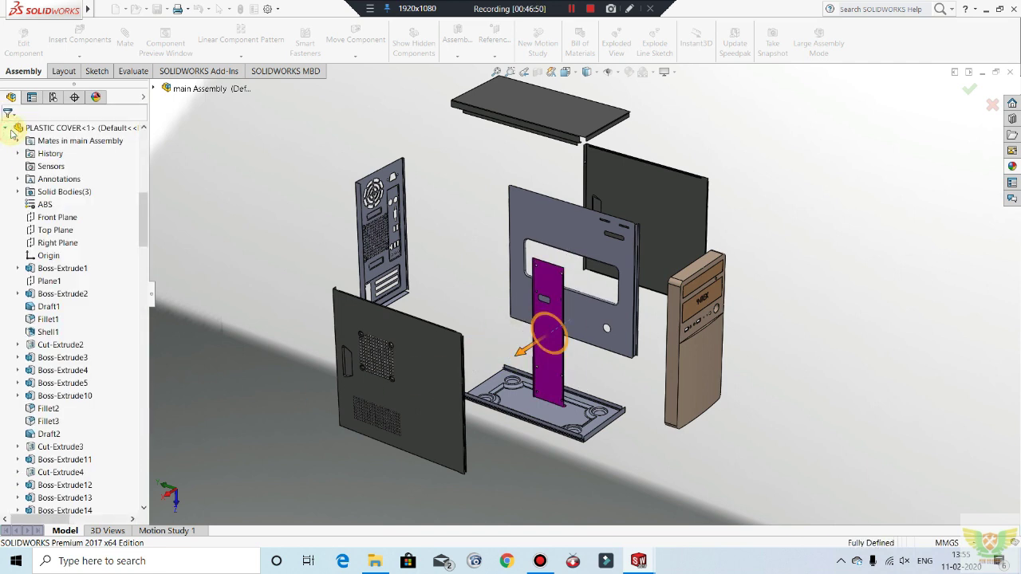
{"action": "left_click", "coordinate": [114, 131]}
{"action": "right_click", "coordinate": [114, 131]}
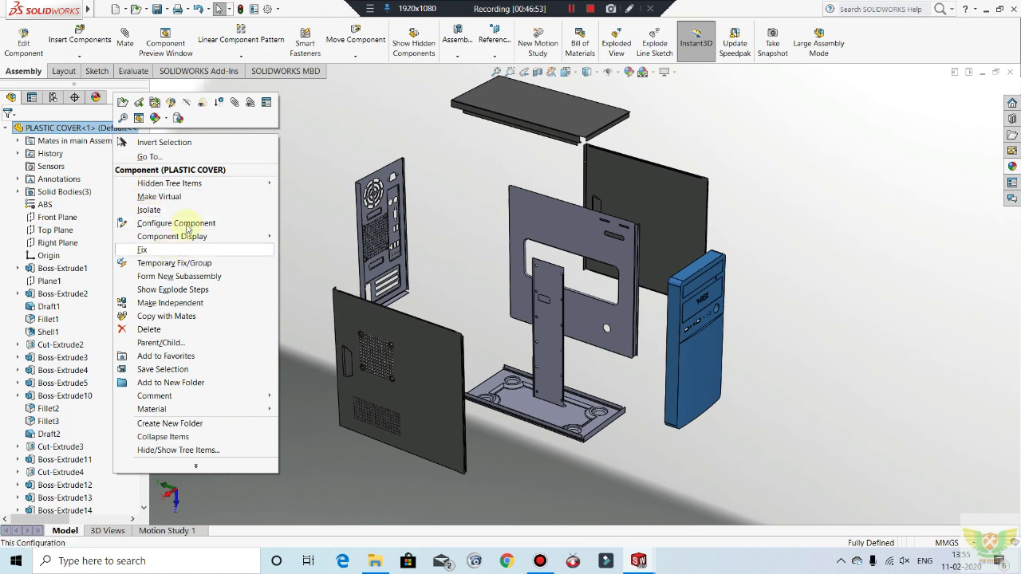
{"action": "left_click", "coordinate": [306, 165]}
Step: Play the animated collapse of the main assembly's exploded view, inspect the closed cabinet, and close the animation controller
{"action": "scroll", "coordinate": [19, 145], "scroll_direction": "up", "scroll_amount": 2}
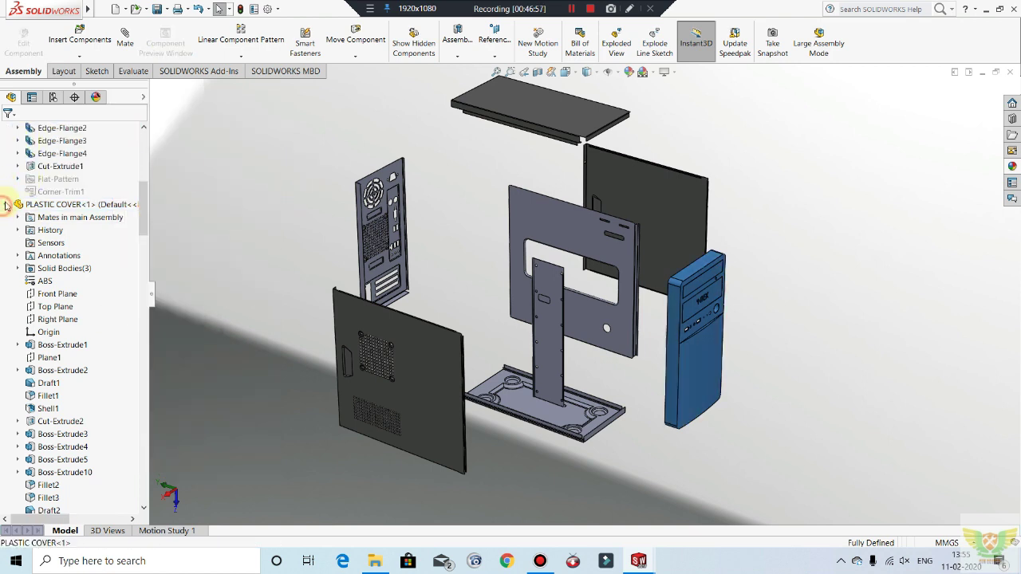
{"action": "left_click", "coordinate": [23, 205]}
{"action": "left_click_drag", "start_coordinate": [145, 202], "coordinate": [145, 128]}
{"action": "left_click", "coordinate": [39, 127]}
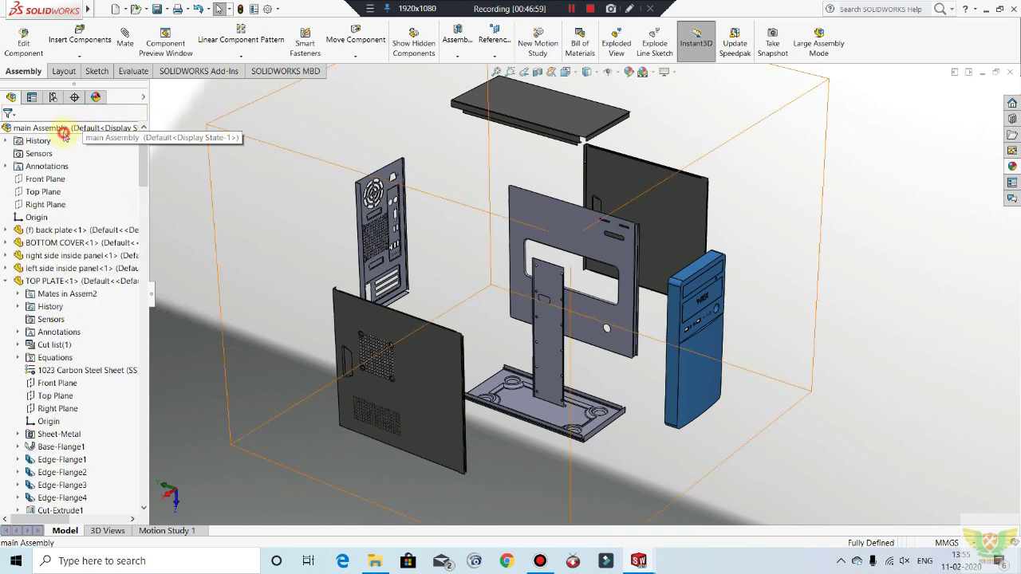
{"action": "right_click", "coordinate": [65, 130]}
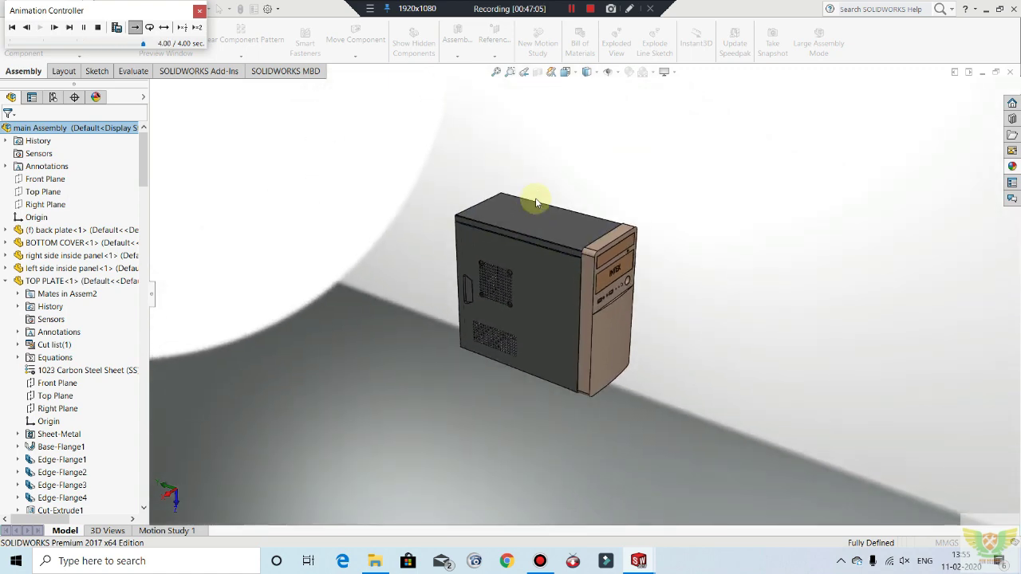
{"action": "left_click", "coordinate": [531, 206]}
{"action": "scroll", "coordinate": [569, 292], "scroll_direction": "up", "scroll_amount": 2}
{"action": "scroll", "coordinate": [561, 275], "scroll_direction": "down", "scroll_amount": 4}
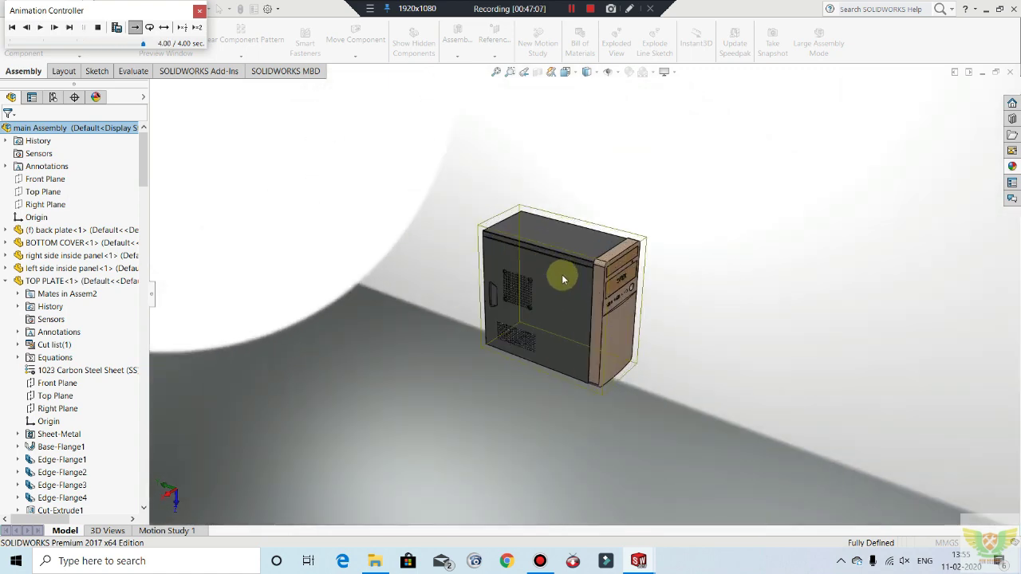
{"action": "scroll", "coordinate": [635, 293], "scroll_direction": "down", "scroll_amount": 2}
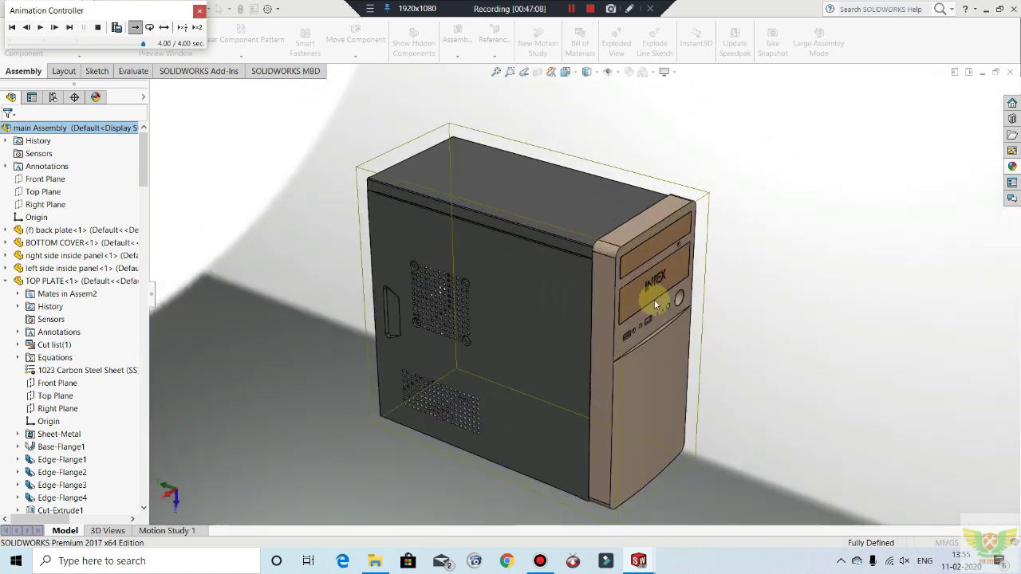
{"action": "left_click", "coordinate": [199, 12]}
{"action": "left_click", "coordinate": [132, 71]}
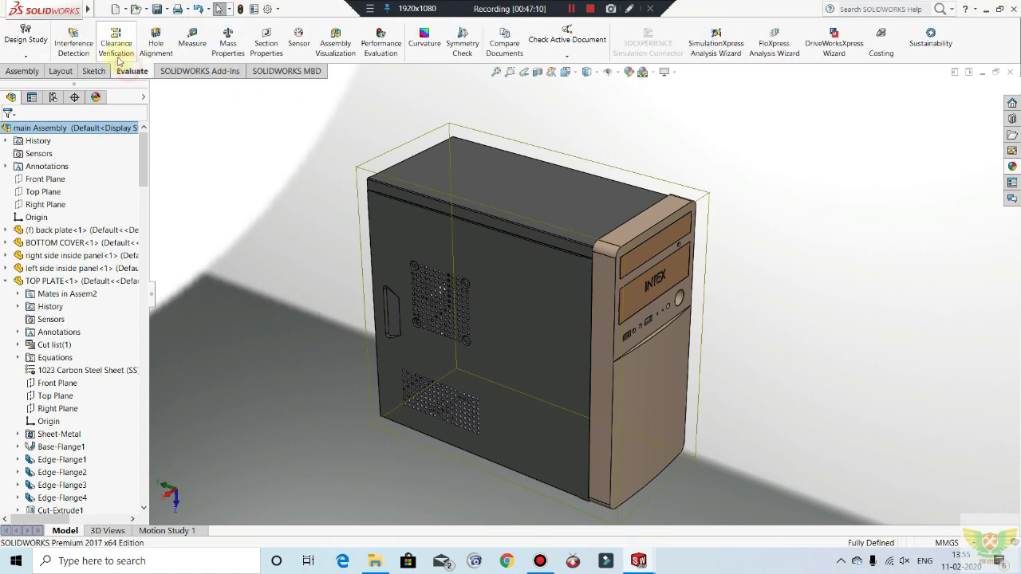
{"action": "left_click", "coordinate": [22, 70]}
{"action": "left_click", "coordinate": [761, 172]}
{"action": "middle_click_drag", "start_coordinate": [762, 172], "coordinate": [729, 301]}
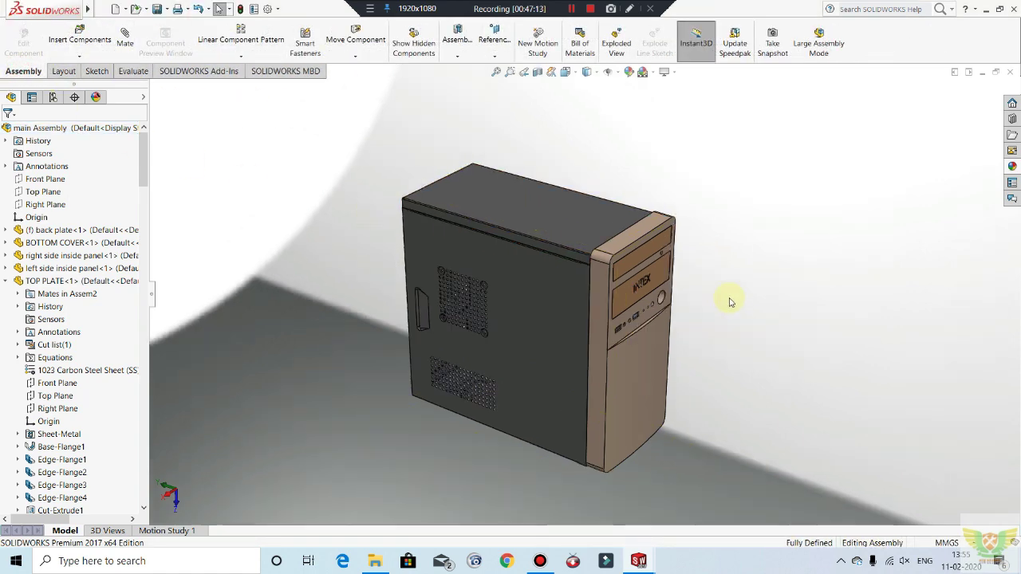
{"action": "scroll", "coordinate": [727, 313], "scroll_direction": "down", "scroll_amount": 1}
{"action": "scroll", "coordinate": [586, 367], "scroll_direction": "up", "scroll_amount": 1}
{"action": "scroll", "coordinate": [503, 386], "scroll_direction": "down", "scroll_amount": 1}
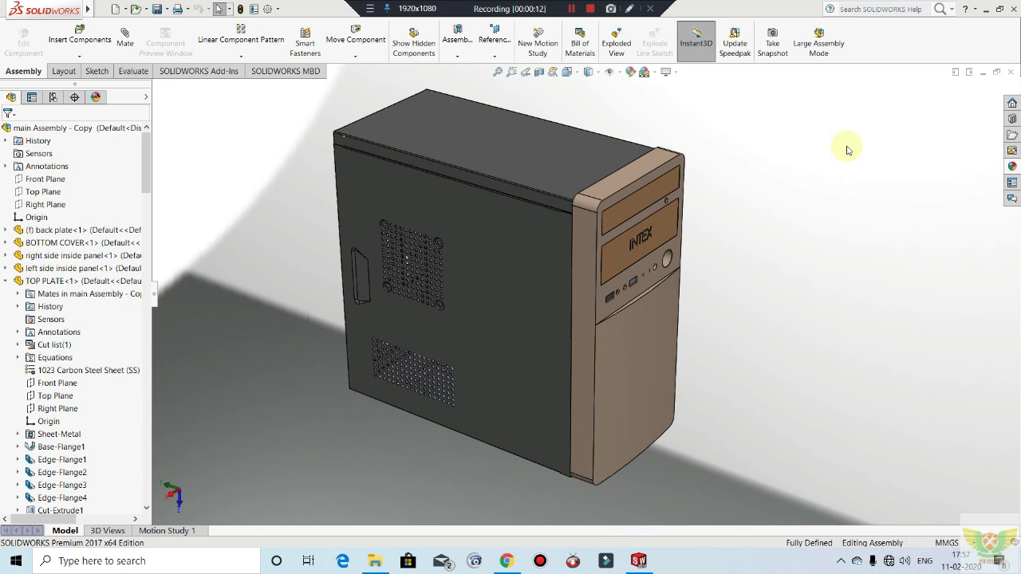
Step: Turn off the perspective display of the cabinet model
{"action": "left_click", "coordinate": [643, 73]}
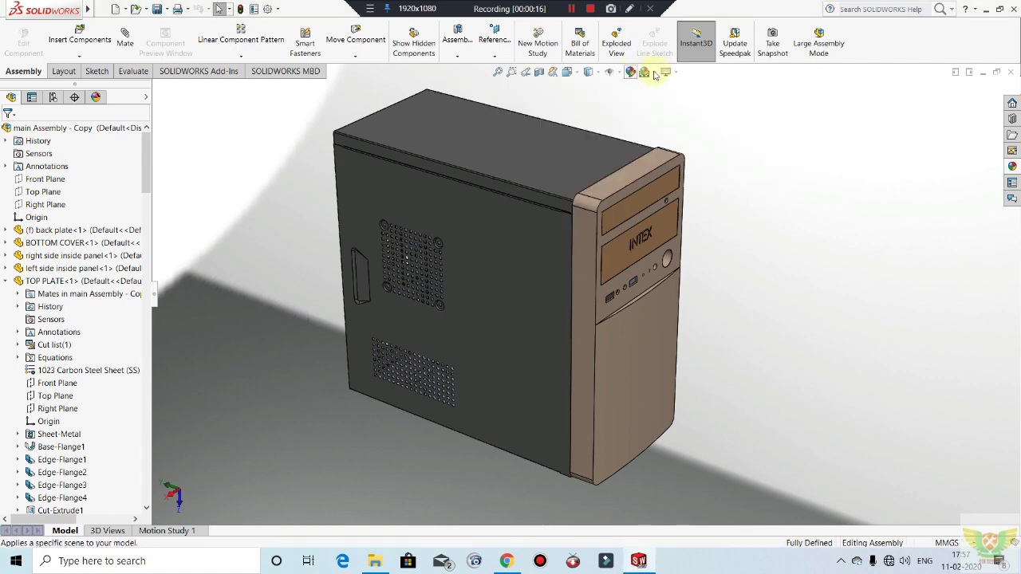
{"action": "left_click", "coordinate": [666, 72]}
{"action": "left_click", "coordinate": [674, 114]}
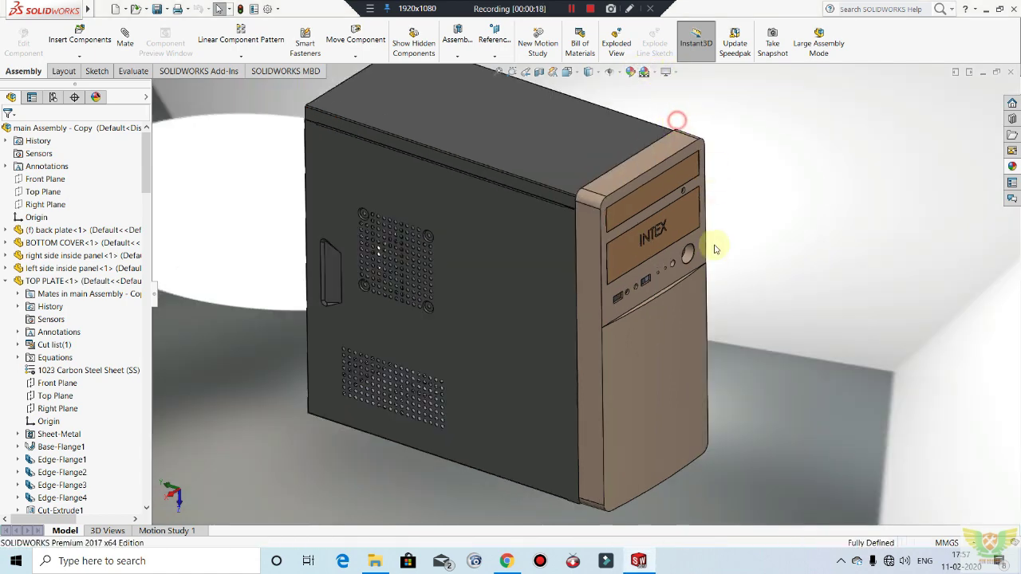
Step: Open the top plate for editing within the assembly by way of its rear flange
{"action": "scroll", "coordinate": [714, 252], "scroll_direction": "up", "scroll_amount": 2}
{"action": "middle_click_drag", "start_coordinate": [694, 235], "coordinate": [543, 200]}
{"action": "scroll", "coordinate": [427, 201], "scroll_direction": "down", "scroll_amount": 3}
{"action": "scroll", "coordinate": [427, 201], "scroll_direction": "down", "scroll_amount": 3}
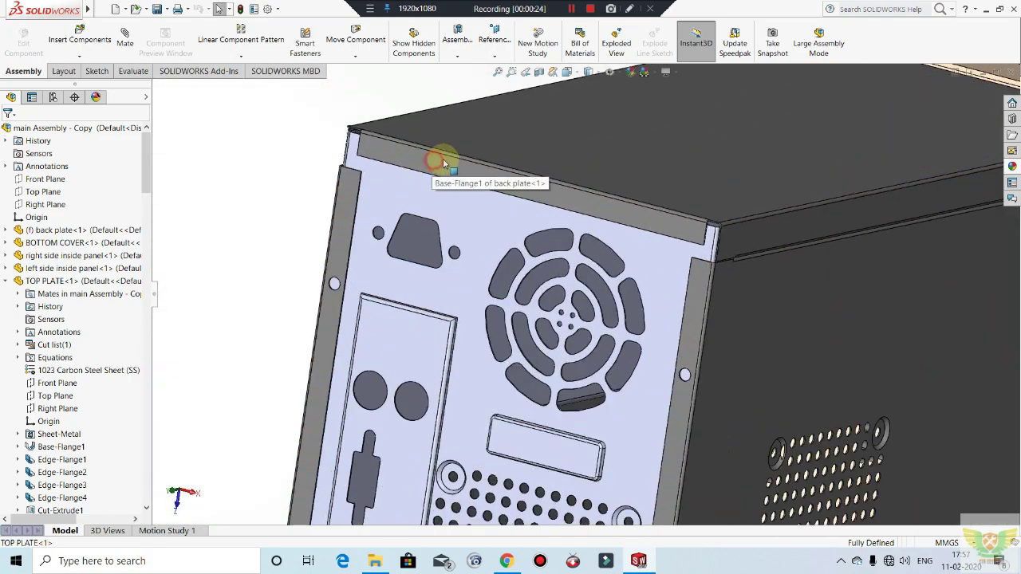
{"action": "left_click", "coordinate": [433, 159]}
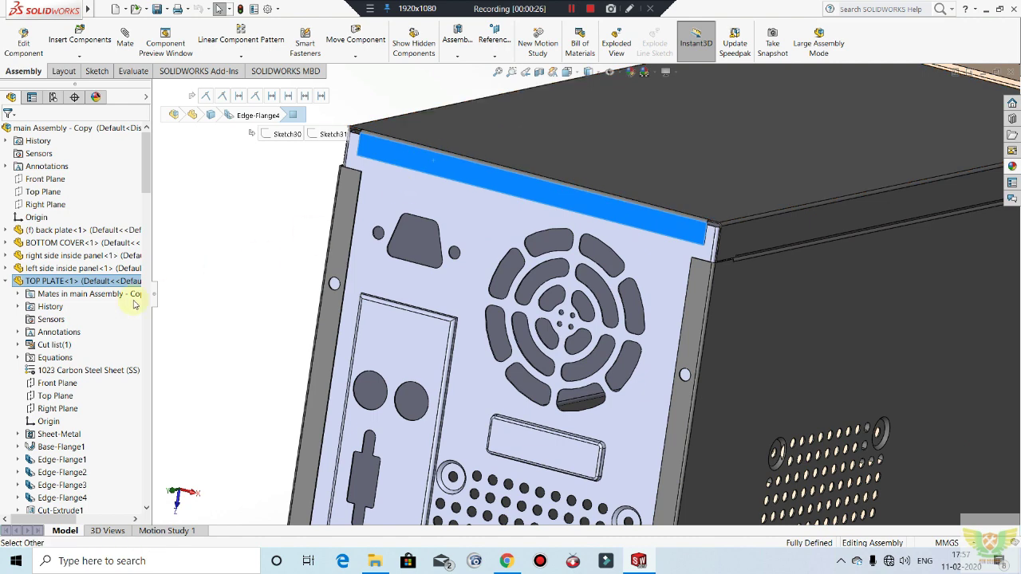
{"action": "right_click", "coordinate": [394, 149]}
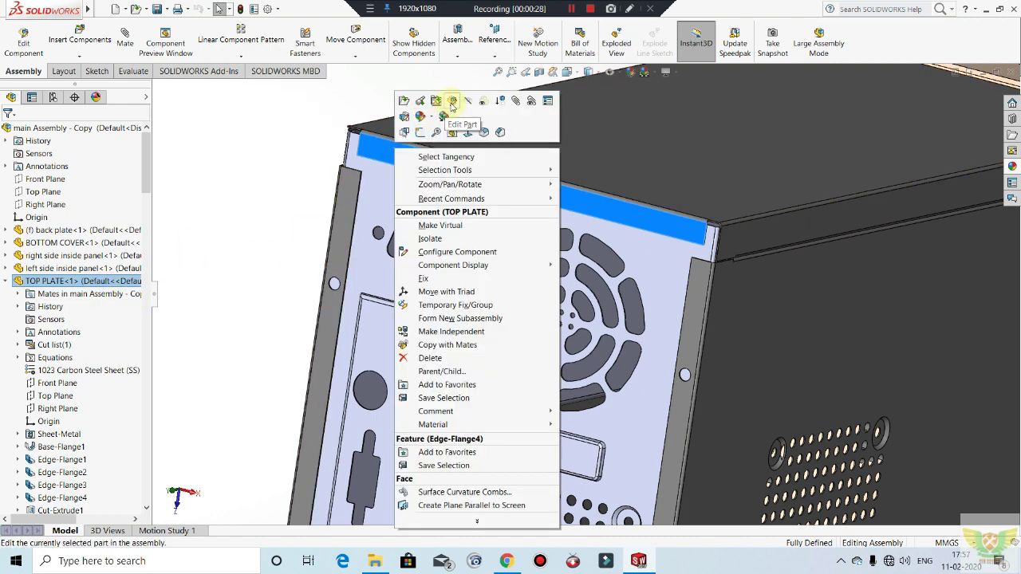
{"action": "left_click", "coordinate": [452, 130]}
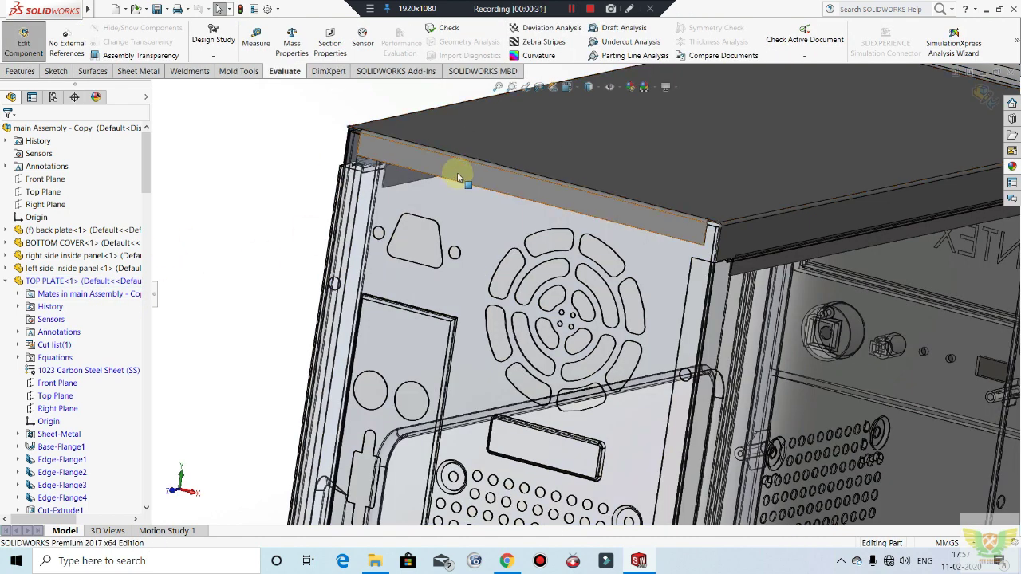
Step: Sketch a 5 mm diameter circle on the outer face of the top plate's rear flange, near the end beside the trapezoidal cutout
{"action": "left_click", "coordinate": [457, 171]}
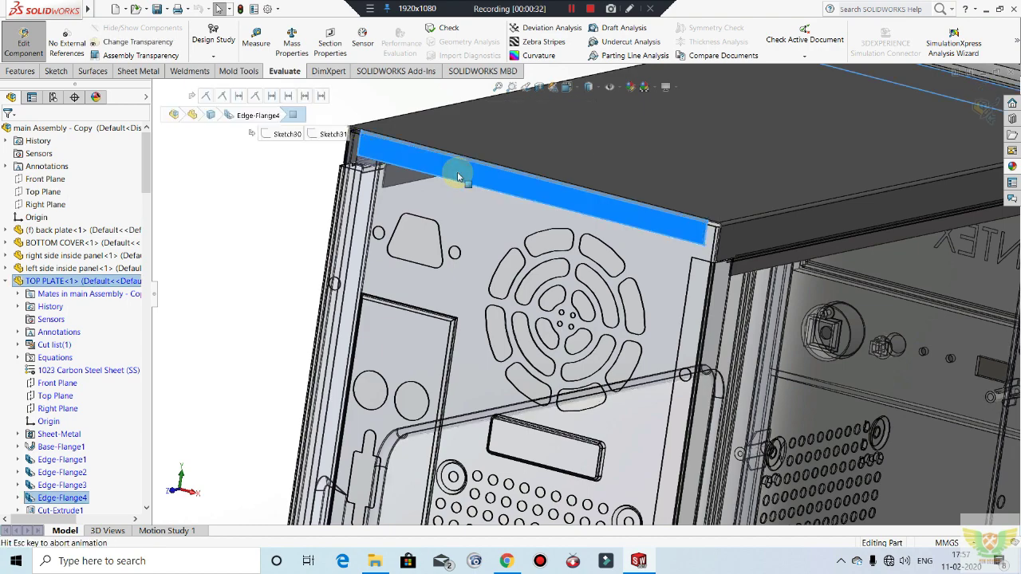
{"action": "key", "text": "ctrl+8"}
{"action": "left_click", "coordinate": [720, 133]}
{"action": "scroll", "coordinate": [615, 88], "scroll_direction": "down", "scroll_amount": 4}
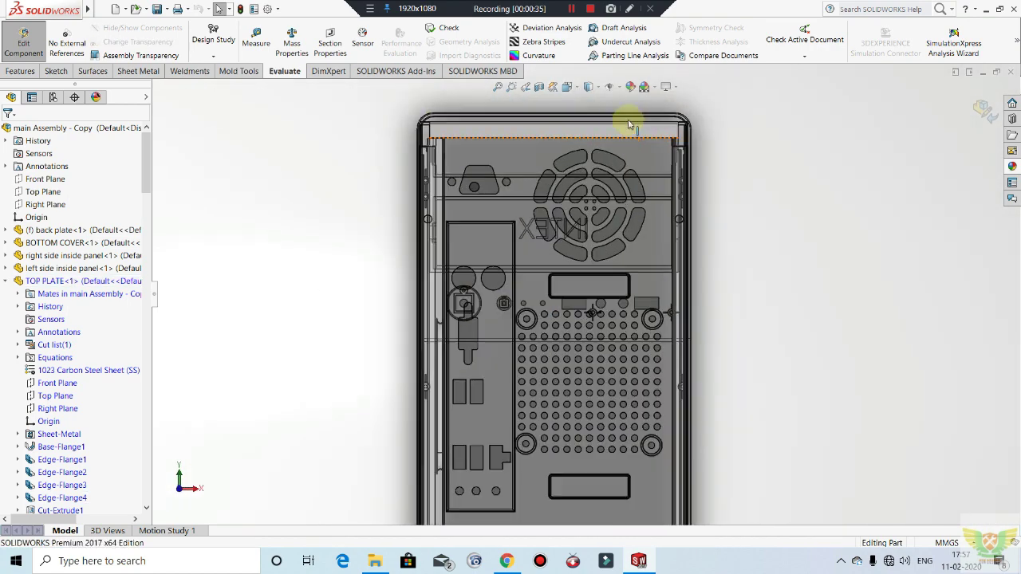
{"action": "scroll", "coordinate": [533, 147], "scroll_direction": "down", "scroll_amount": 3}
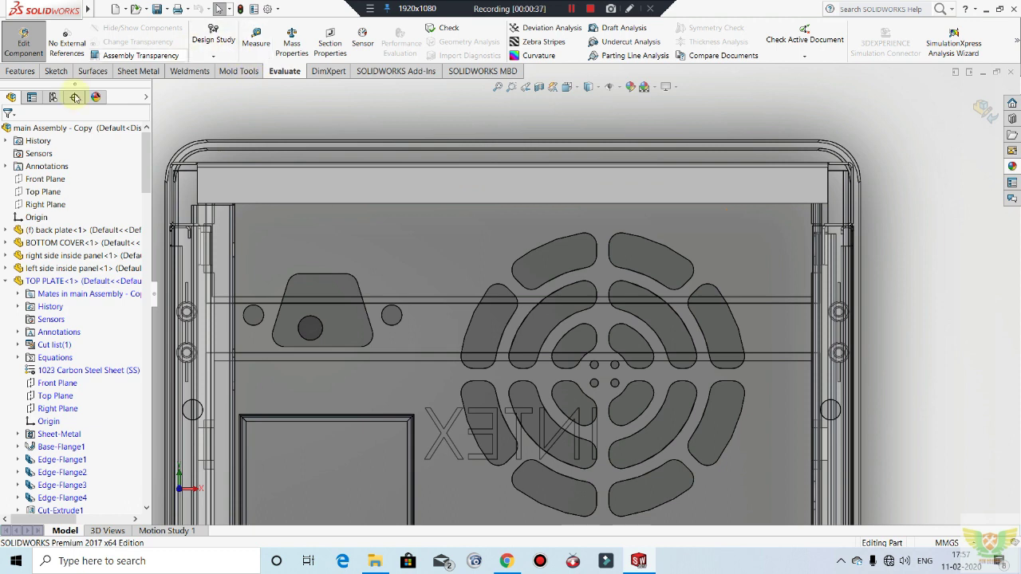
{"action": "left_click", "coordinate": [56, 71]}
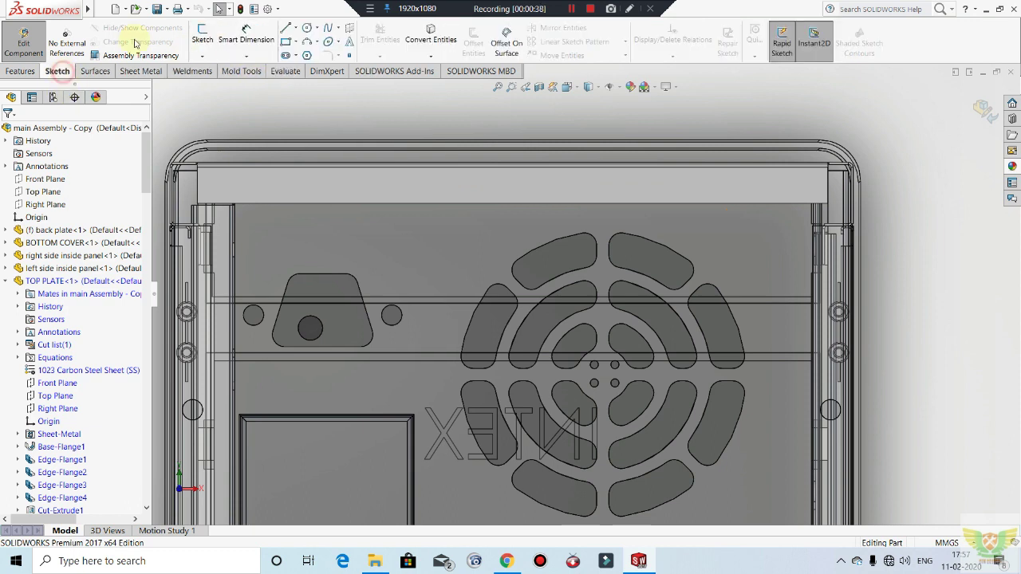
{"action": "left_click", "coordinate": [307, 31]}
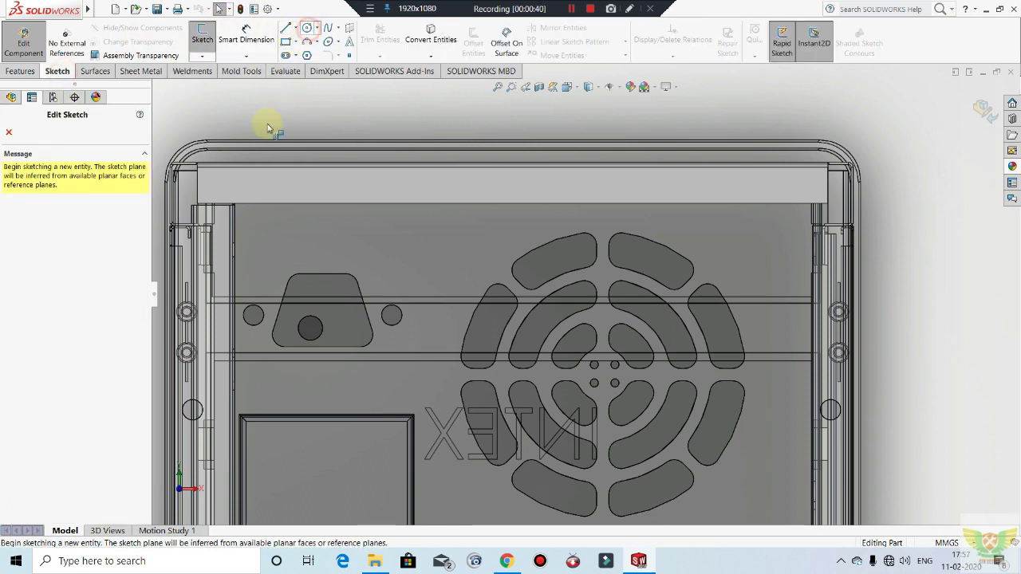
{"action": "left_click", "coordinate": [325, 191]}
{"action": "left_click", "coordinate": [322, 186]}
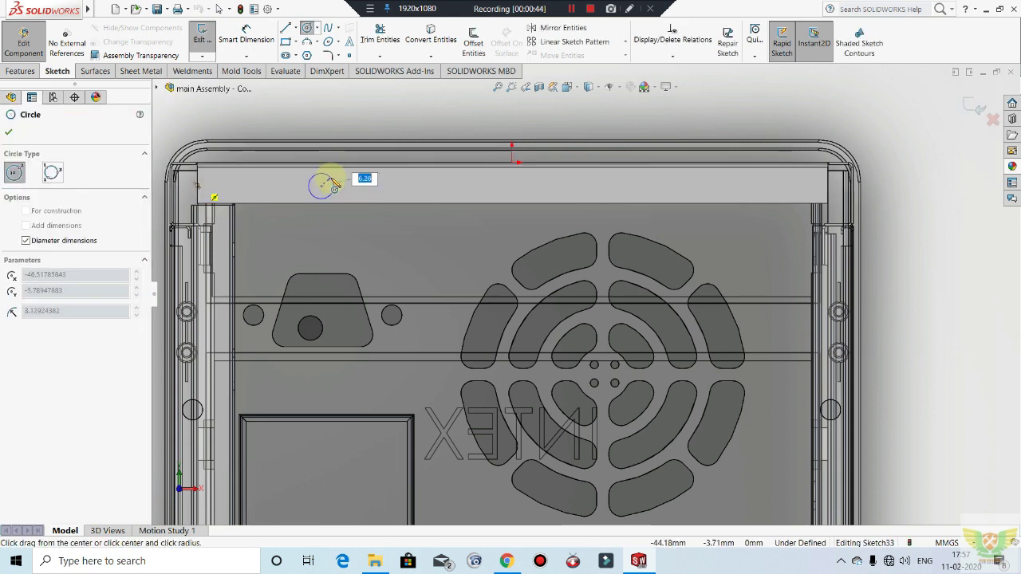
{"action": "type", "text": "5"}
{"action": "key", "text": "Return"}
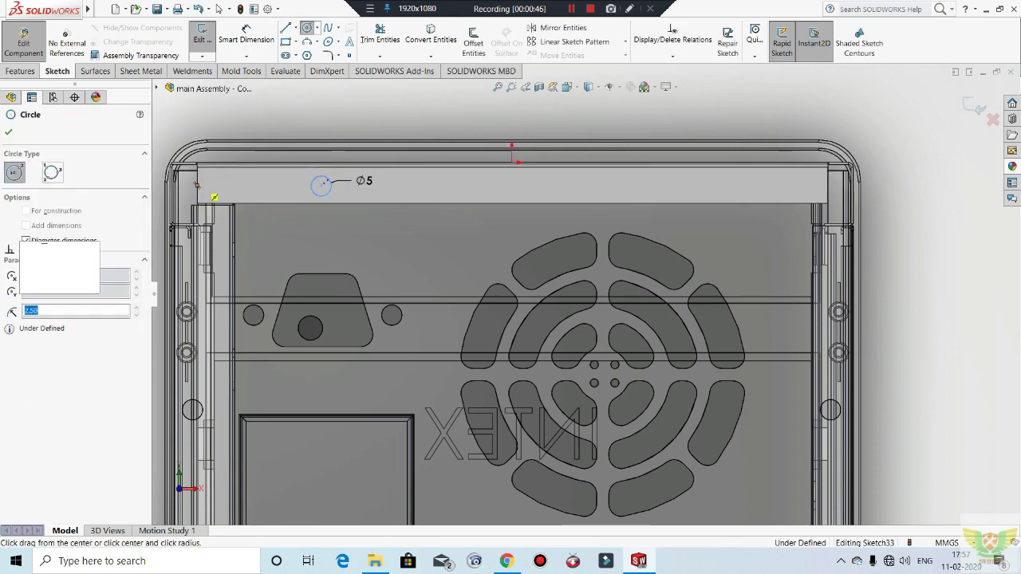
{"action": "key", "text": "Escape"}
Step: Dimension the circle's centre 25 mm from the nearest short end edge of the flange
{"action": "left_click", "coordinate": [246, 36]}
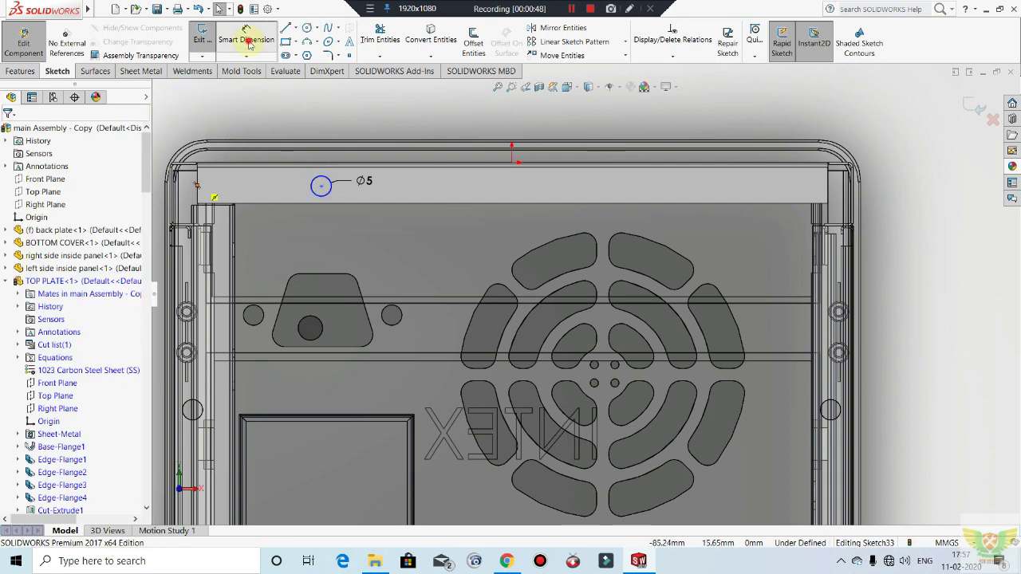
{"action": "left_click", "coordinate": [198, 180]}
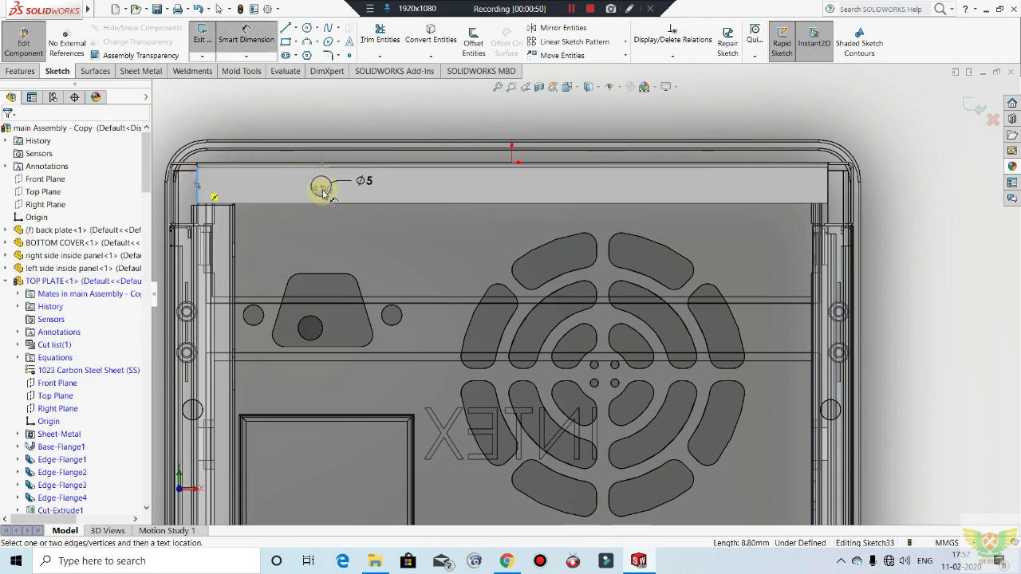
{"action": "left_click", "coordinate": [320, 187]}
{"action": "left_click", "coordinate": [268, 118]}
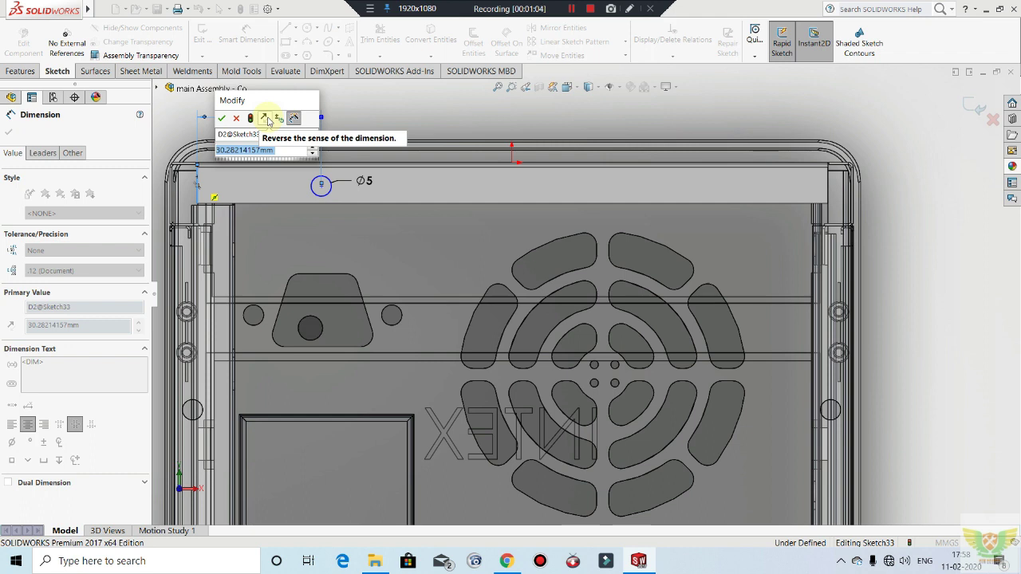
{"action": "type", "text": "25"}
{"action": "key", "text": "Return"}
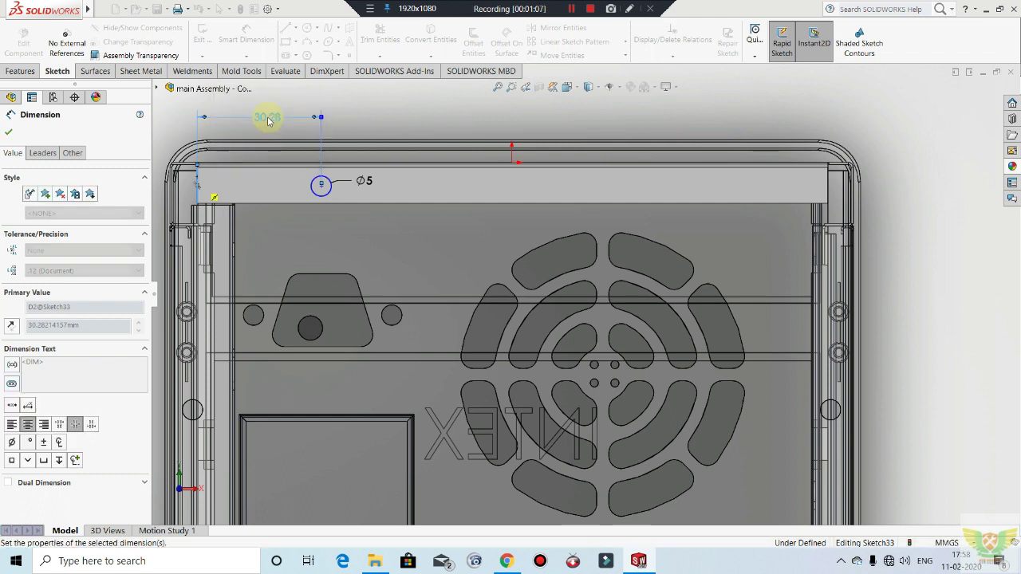
{"action": "key", "text": "Escape"}
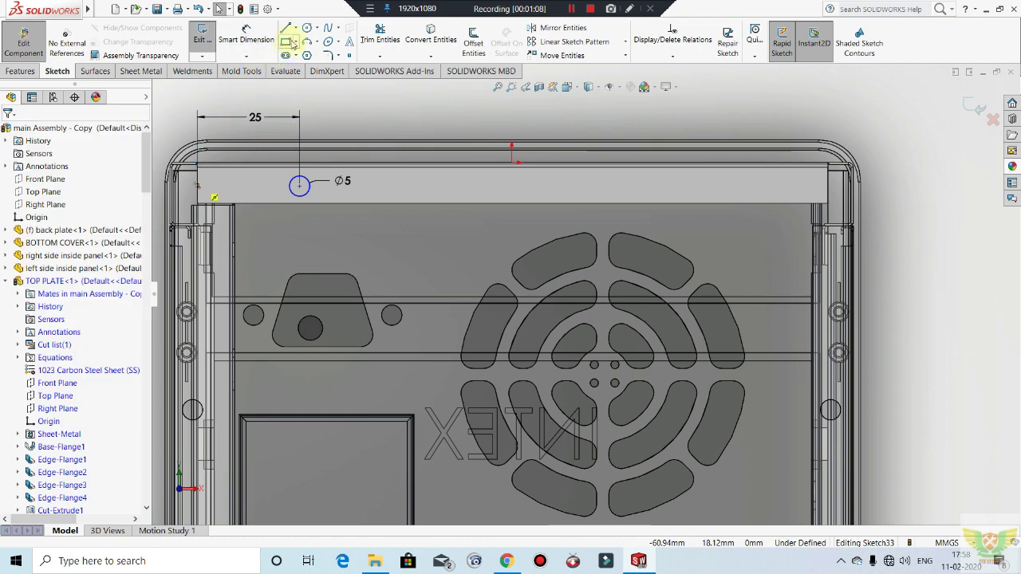
Step: Draw a vertical construction centerline about 13 mm long from the origin down across the middle of the flange
{"action": "left_click", "coordinate": [294, 27]}
{"action": "left_click", "coordinate": [292, 55]}
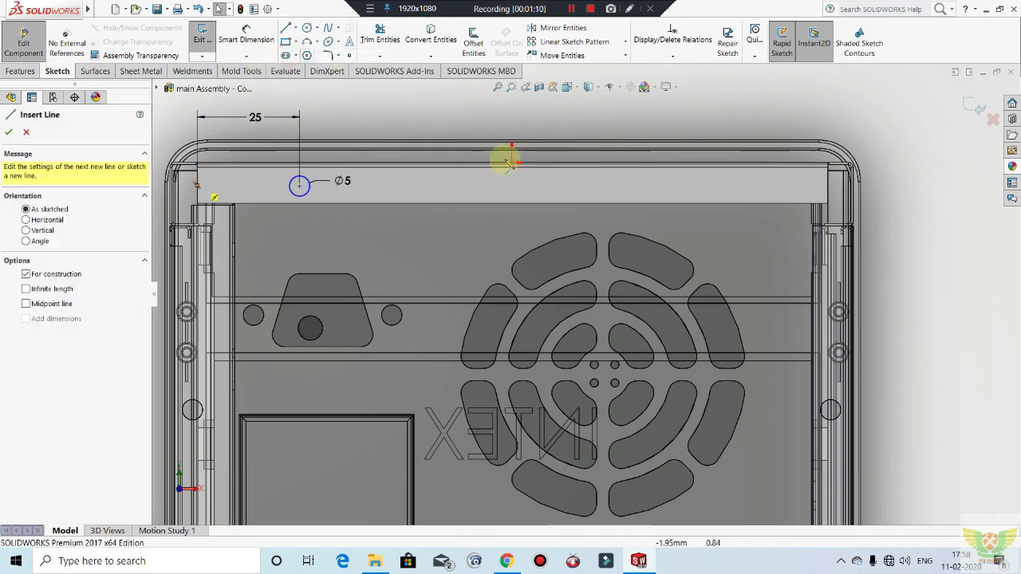
{"action": "left_click", "coordinate": [512, 162]}
{"action": "left_click", "coordinate": [511, 216]}
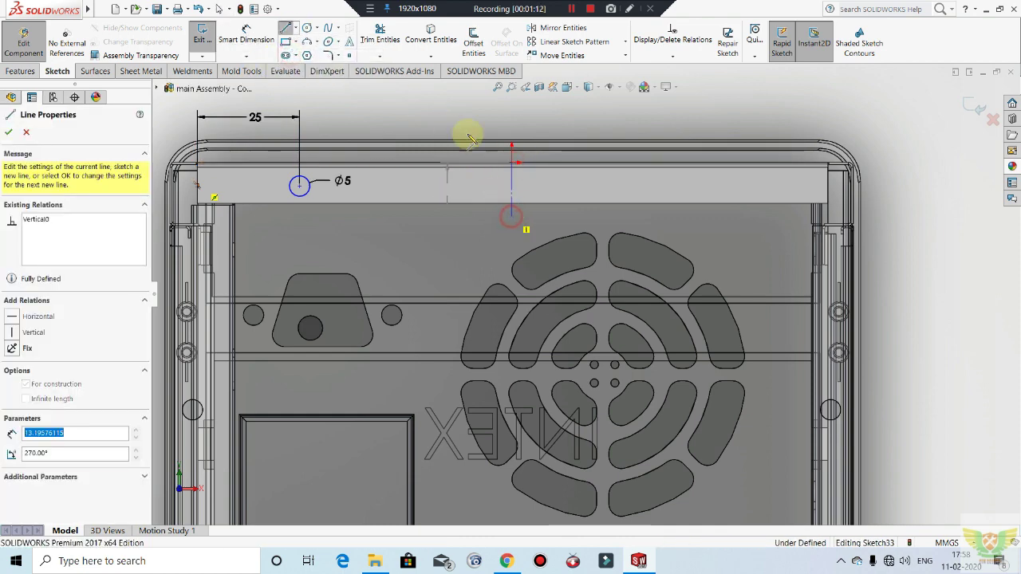
{"action": "key", "text": "Escape"}
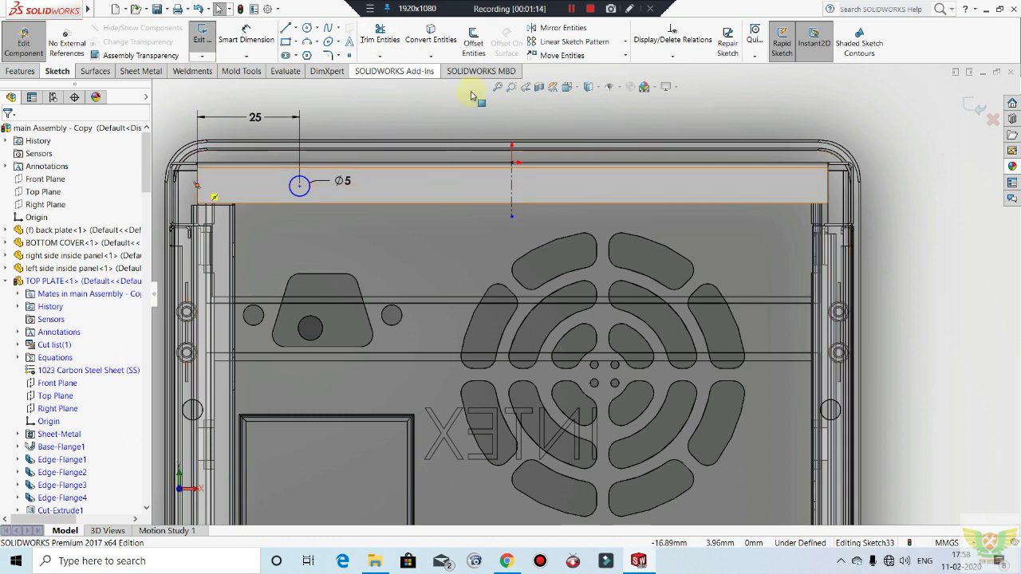
Step: Mirror the 5 mm circle about the vertical centerline and exit the sketch
{"action": "left_click", "coordinate": [550, 28]}
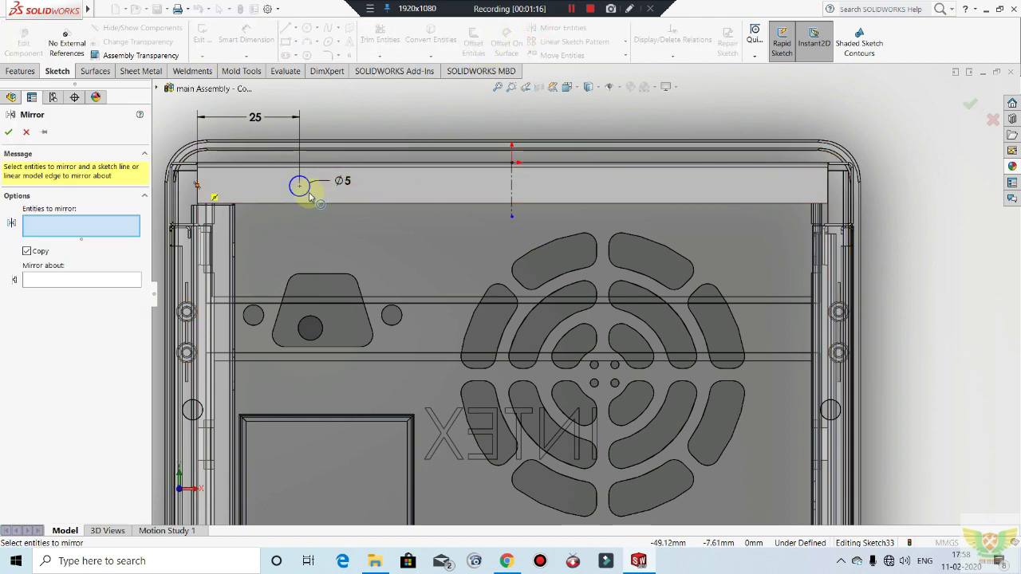
{"action": "left_click", "coordinate": [310, 187]}
{"action": "left_click", "coordinate": [88, 283]}
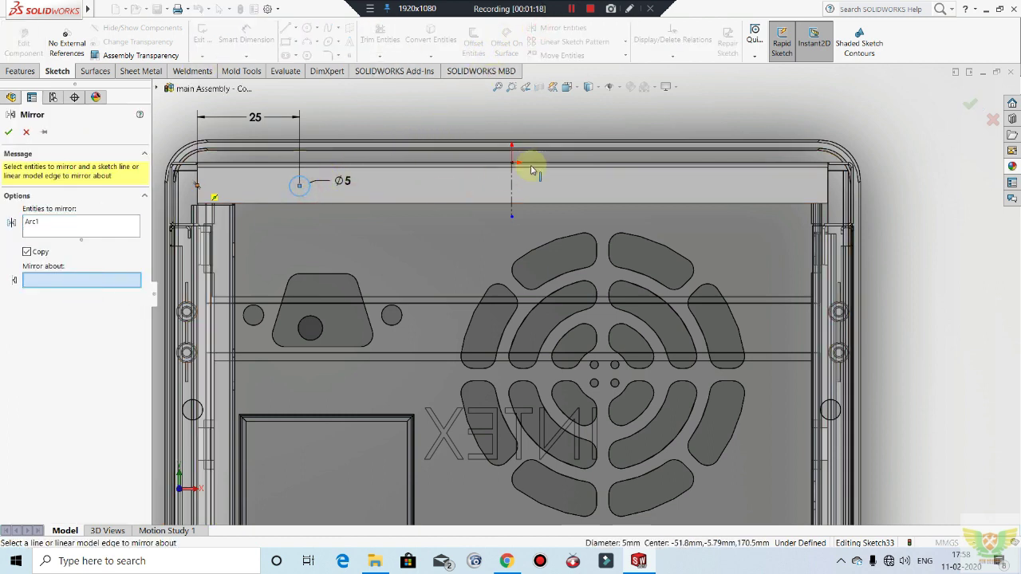
{"action": "left_click", "coordinate": [512, 177]}
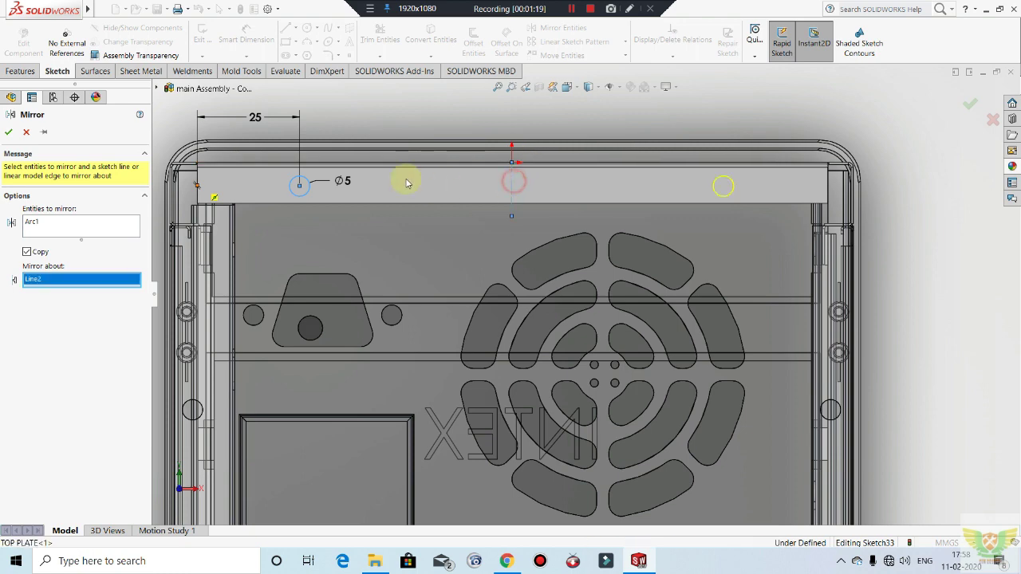
{"action": "left_click", "coordinate": [9, 132]}
{"action": "key", "text": "z"}
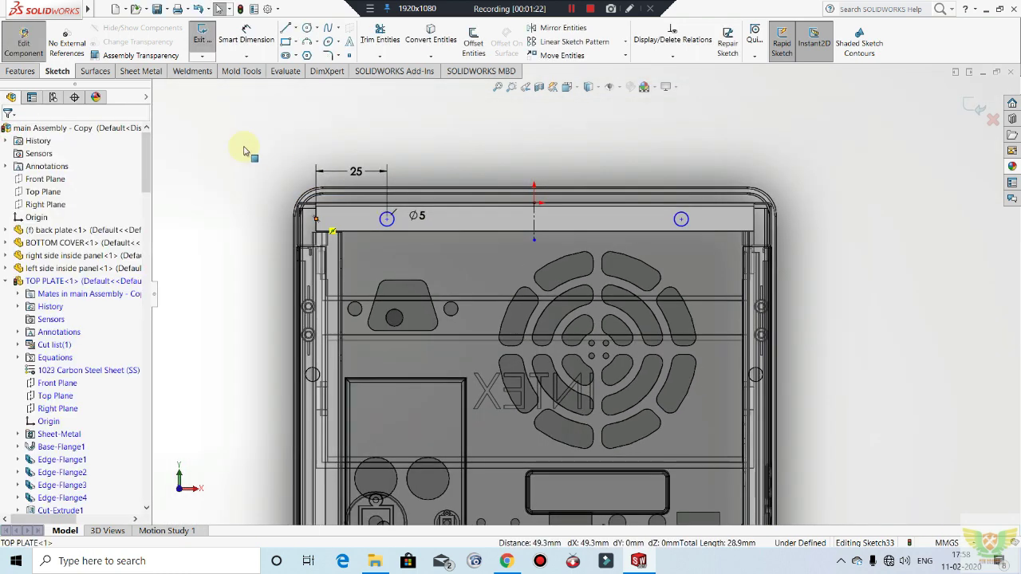
{"action": "key", "text": "z"}
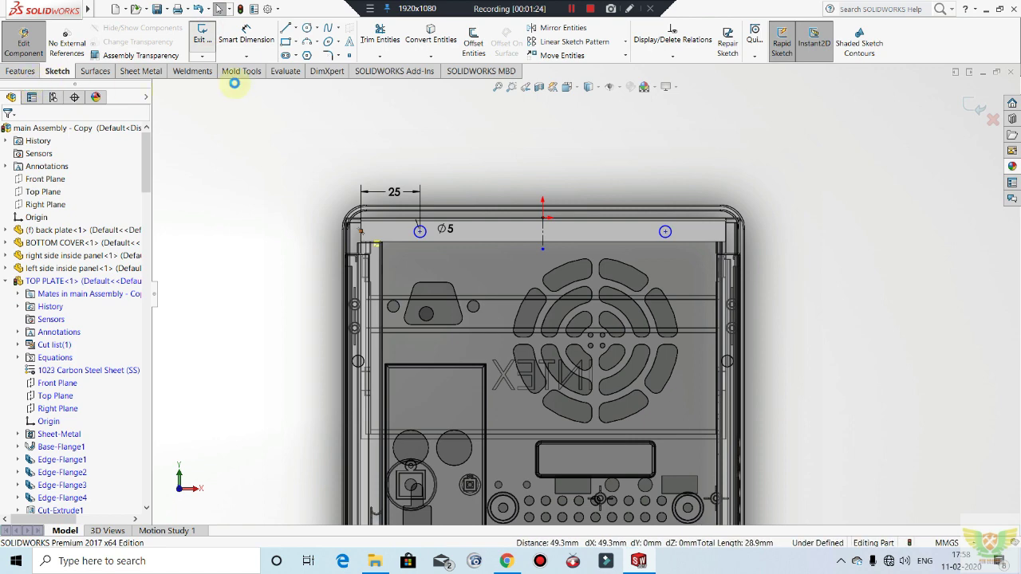
{"action": "double_click", "coordinate": [385, 131]}
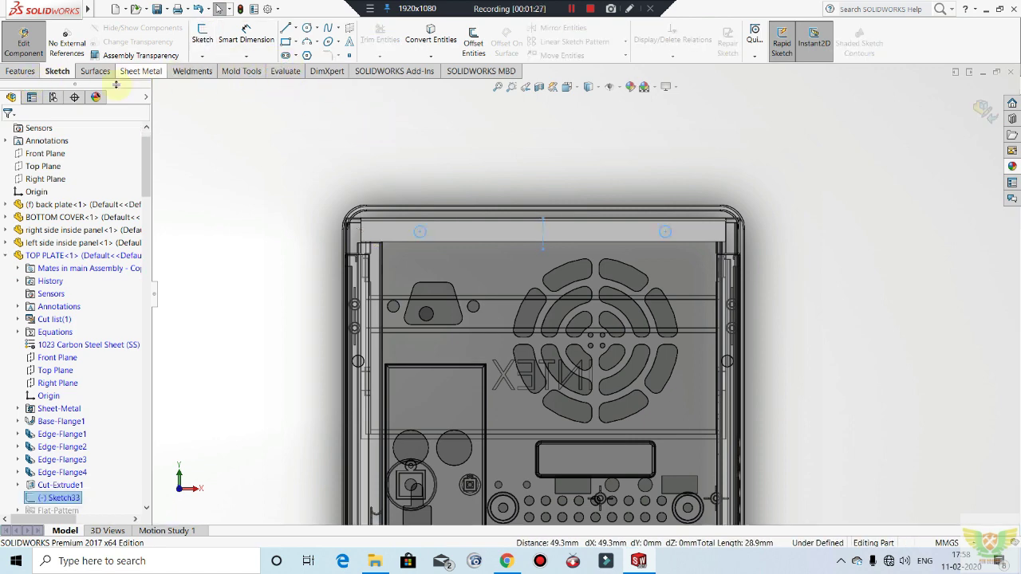
Step: Cut both sketched circles through the rear flange with a blind Extruded Cut of 10 mm
{"action": "middle_click_drag", "start_coordinate": [370, 126], "coordinate": [335, 137]}
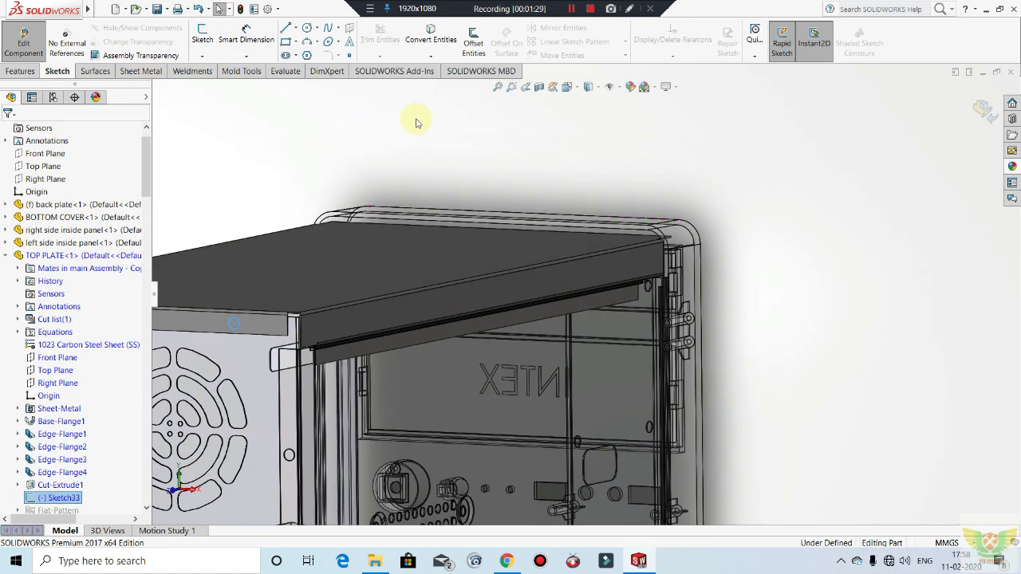
{"action": "scroll", "coordinate": [416, 120], "scroll_direction": "down", "scroll_amount": 3}
{"action": "key", "text": "z"}
{"action": "key", "text": "z"}
{"action": "left_click", "coordinate": [20, 71]}
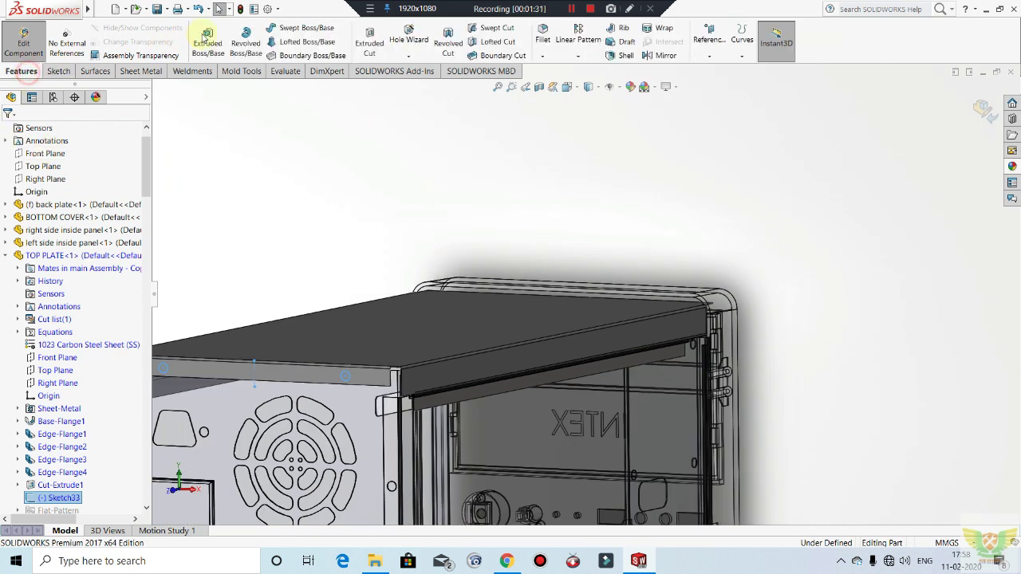
{"action": "left_click", "coordinate": [372, 48]}
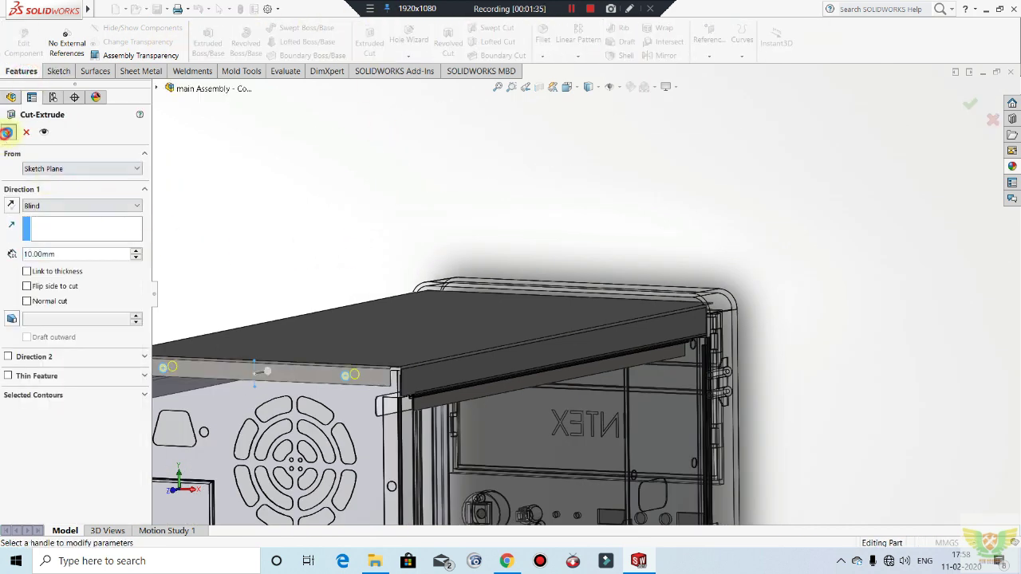
{"action": "key", "text": "Return"}
Step: Check the two screw holes in the rear flange and finish editing the top plate to return to the assembly
{"action": "scroll", "coordinate": [335, 203], "scroll_direction": "up", "scroll_amount": 5}
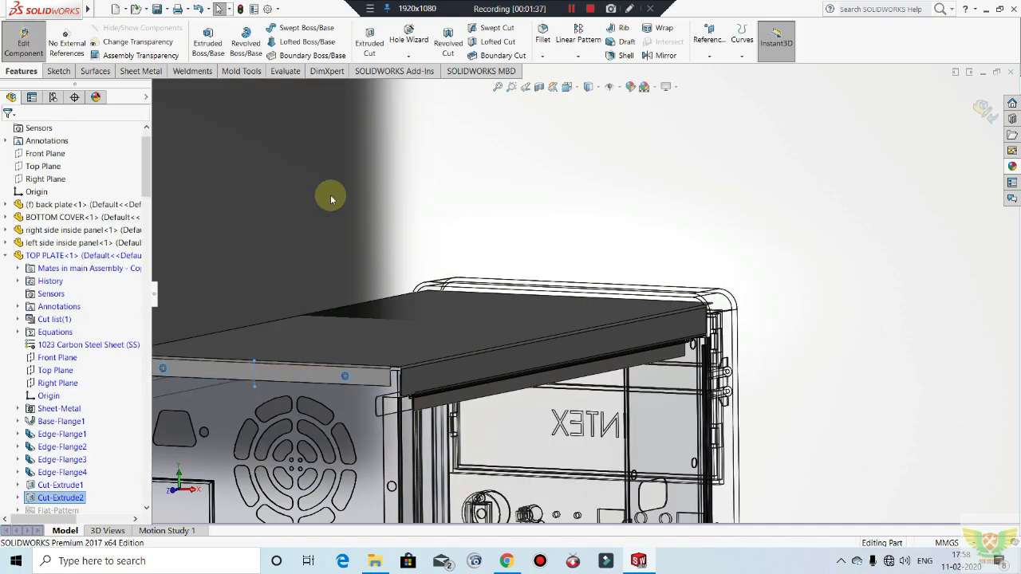
{"action": "left_click", "coordinate": [270, 291]}
{"action": "scroll", "coordinate": [447, 319], "scroll_direction": "down", "scroll_amount": 3}
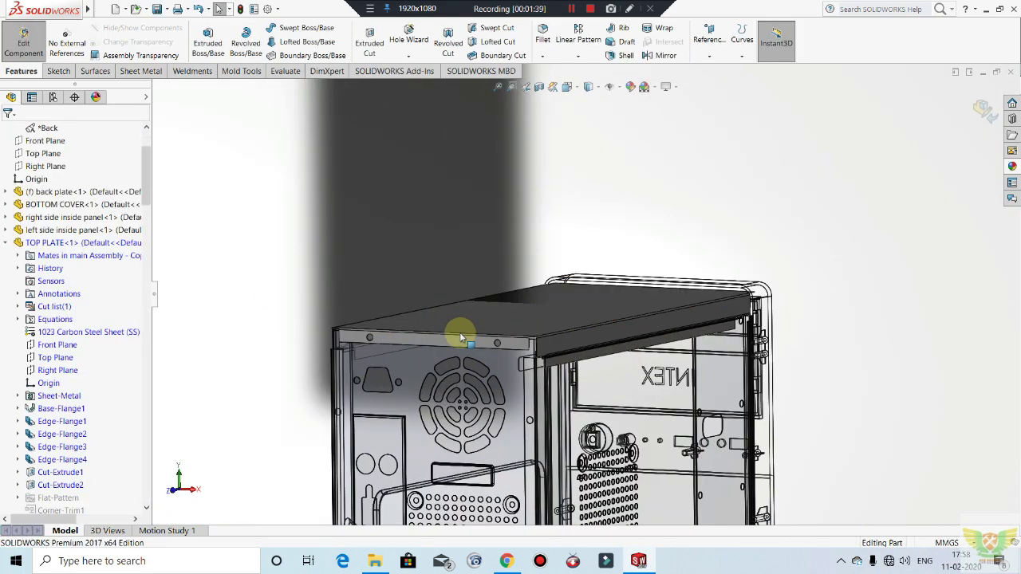
{"action": "scroll", "coordinate": [388, 255], "scroll_direction": "up", "scroll_amount": 3}
{"action": "scroll", "coordinate": [578, 350], "scroll_direction": "down", "scroll_amount": 4}
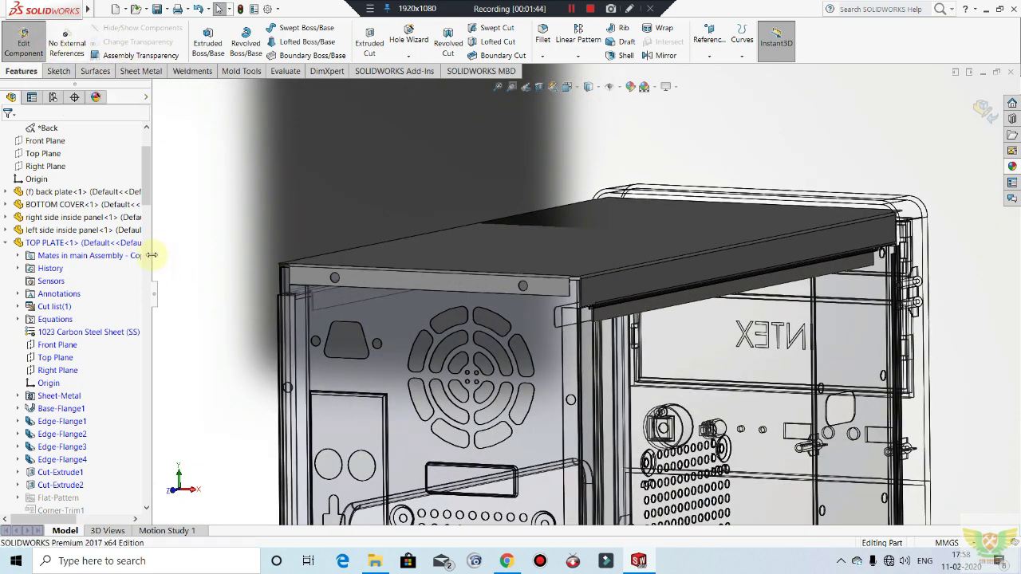
{"action": "left_click", "coordinate": [24, 39]}
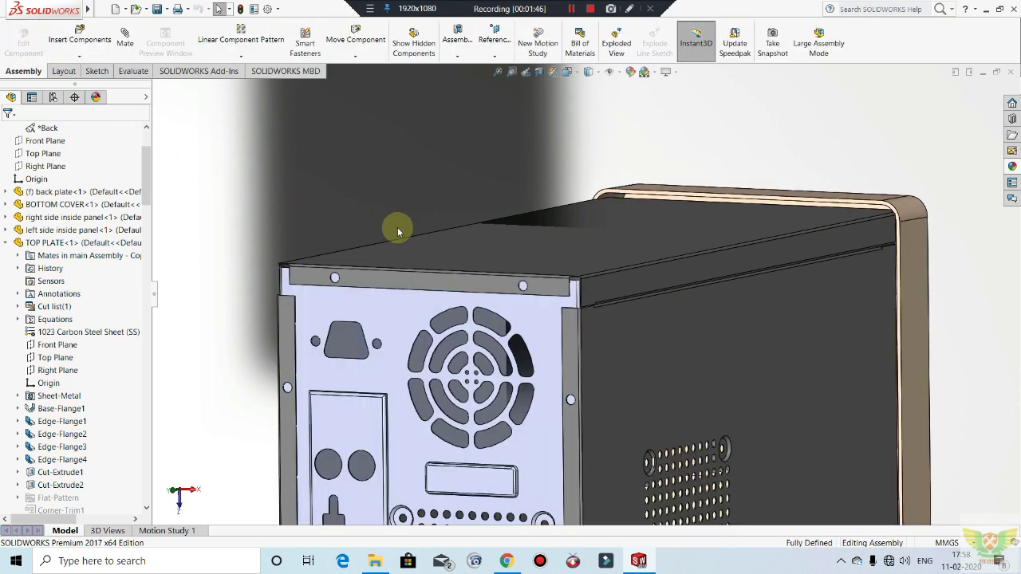
Step: Open the back plate for editing within the assembly and start a sketch on its outer rear face
{"action": "left_click", "coordinate": [407, 292]}
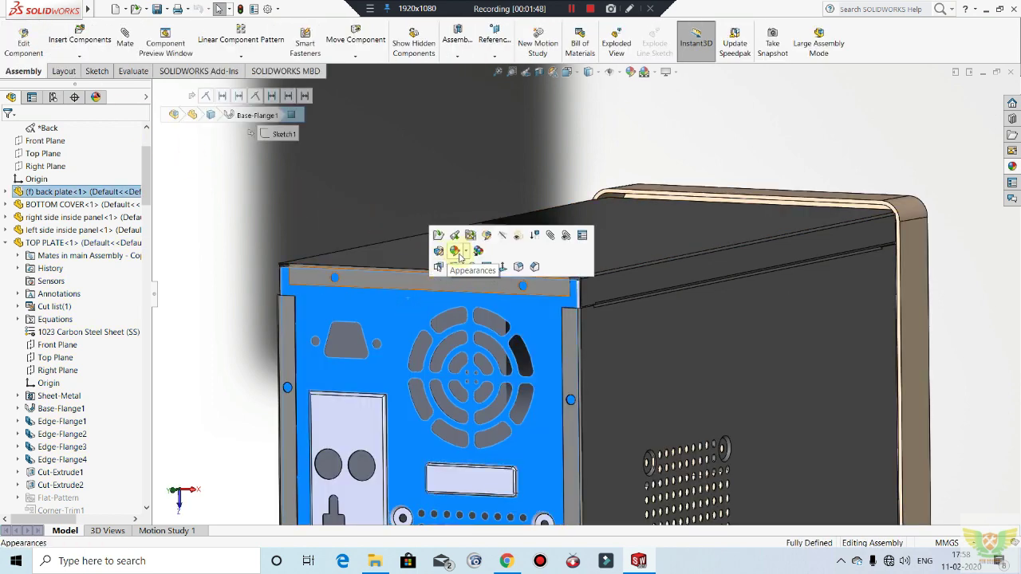
{"action": "left_click", "coordinate": [484, 236]}
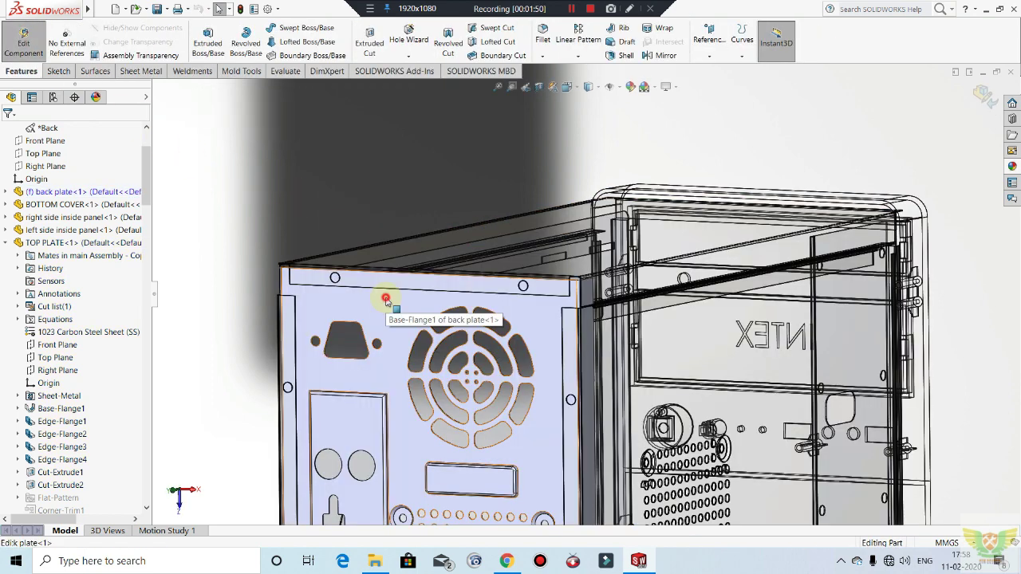
{"action": "left_click", "coordinate": [387, 292]}
{"action": "left_click", "coordinate": [417, 267]}
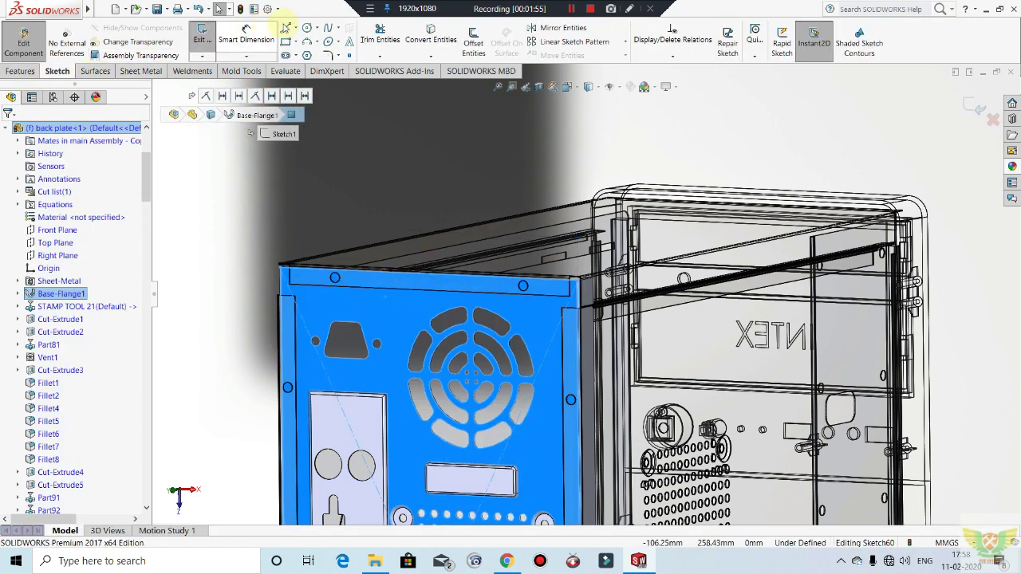
{"action": "left_click", "coordinate": [430, 32]}
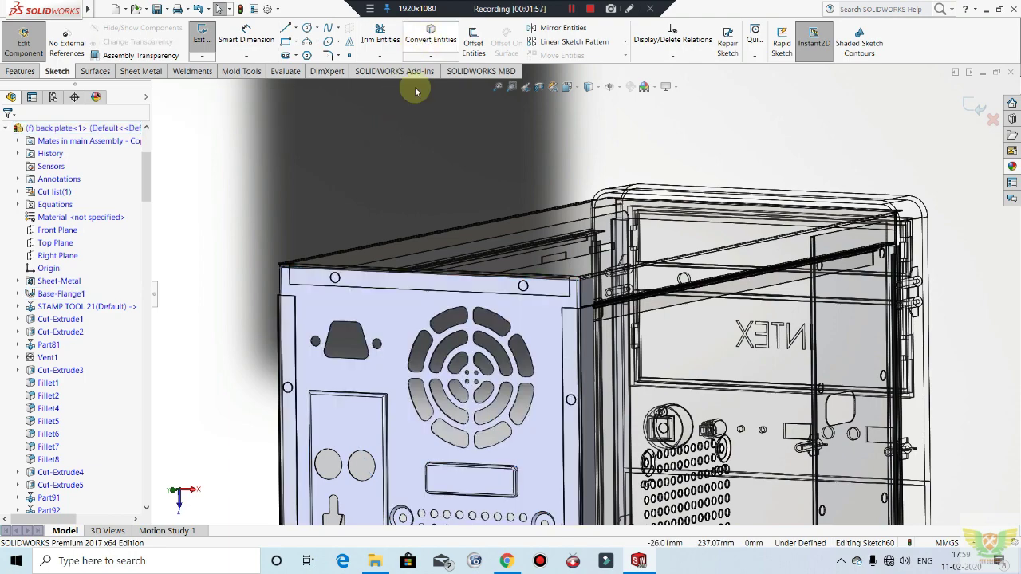
{"action": "left_click", "coordinate": [430, 31]}
{"action": "scroll", "coordinate": [365, 274], "scroll_direction": "down", "scroll_amount": 5}
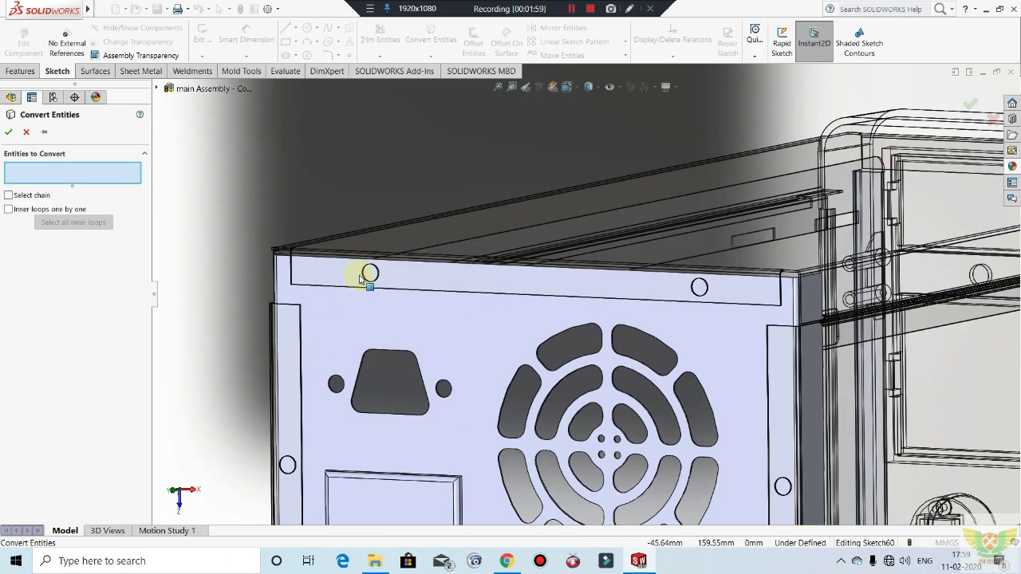
{"action": "left_click", "coordinate": [406, 268]}
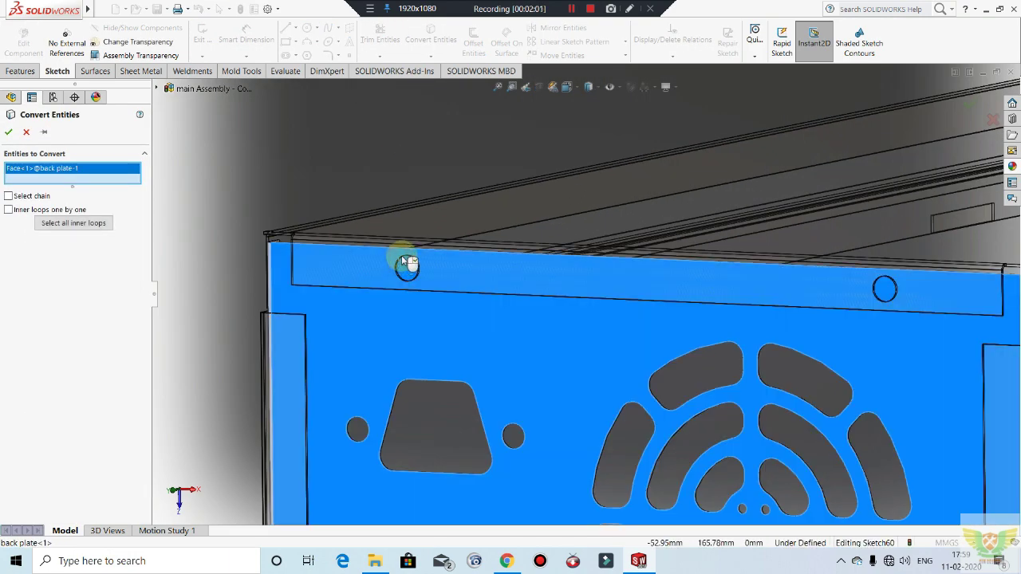
{"action": "key", "text": "Return"}
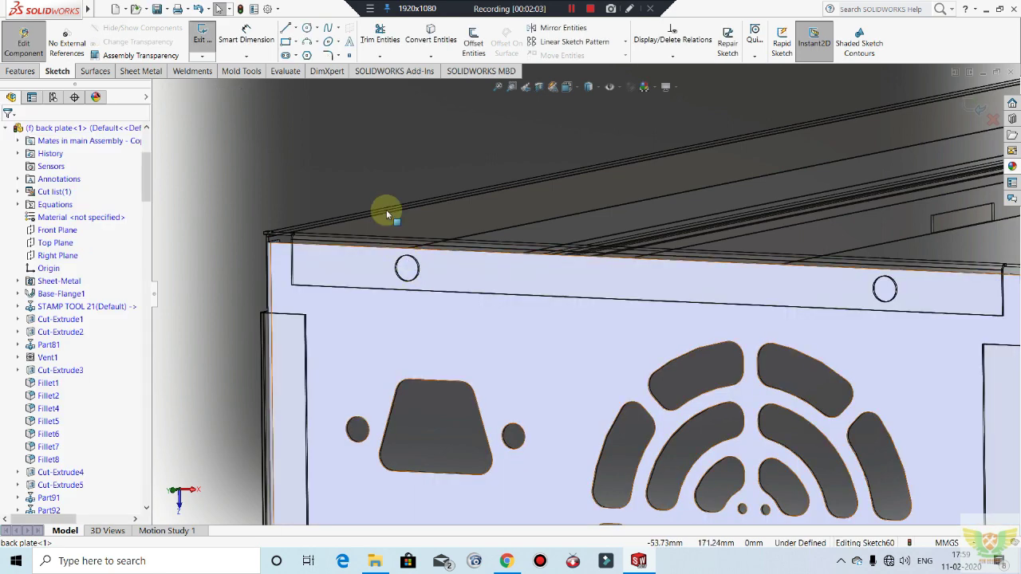
{"action": "scroll", "coordinate": [422, 263], "scroll_direction": "down", "scroll_amount": 5}
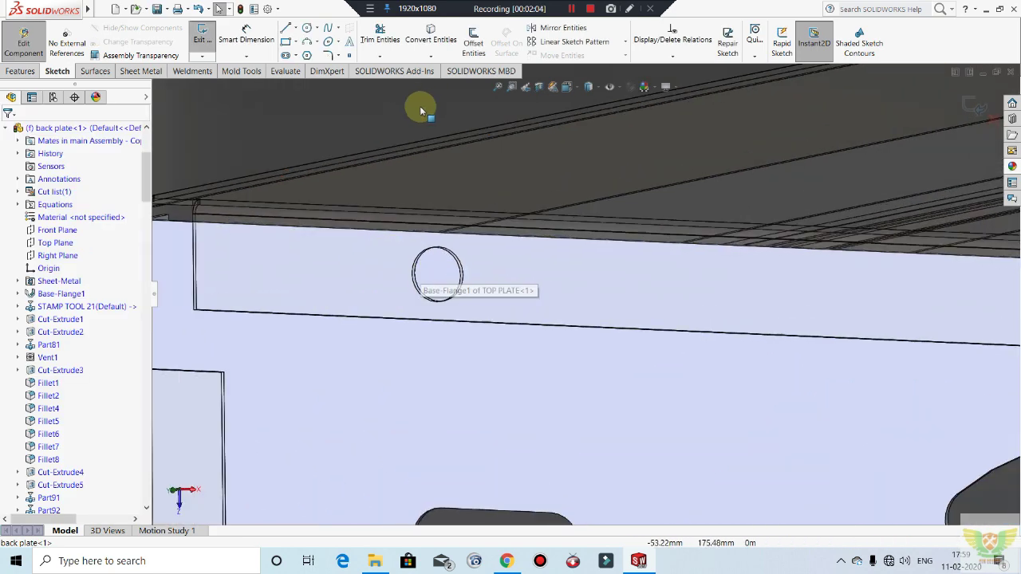
{"action": "left_click", "coordinate": [428, 38]}
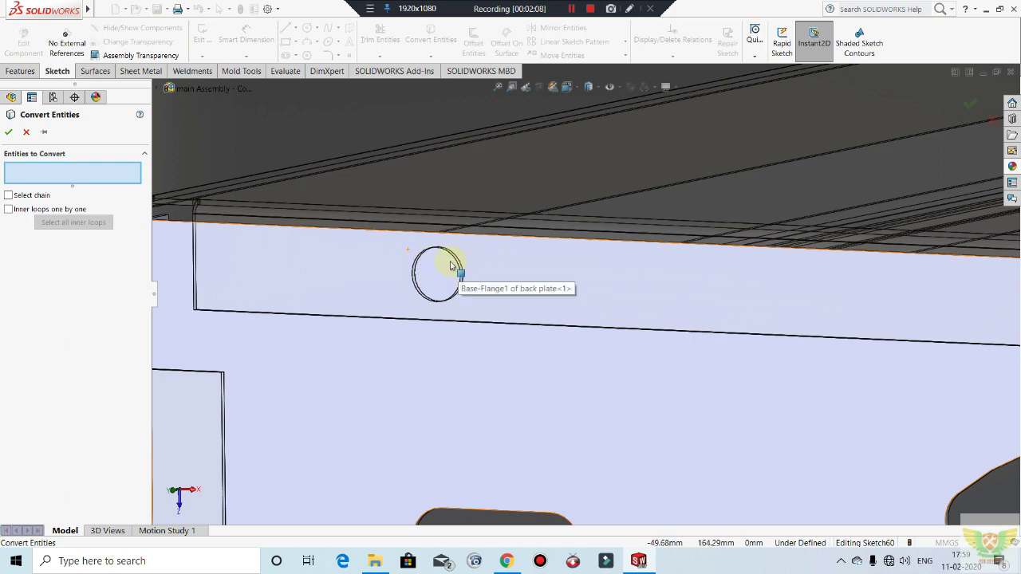
{"action": "key", "text": "Escape"}
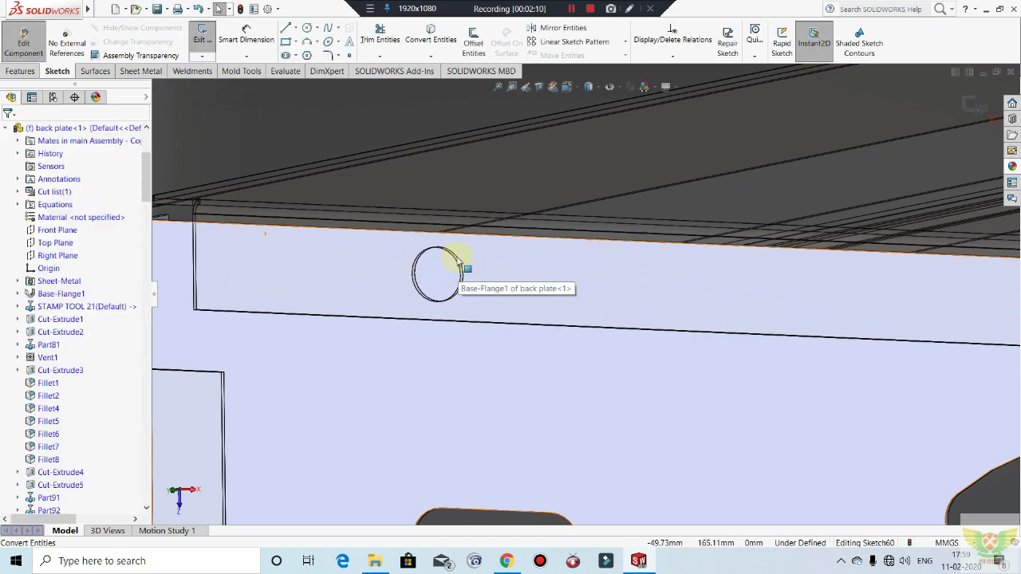
Step: Sketch a 5 mm diameter circle centred on the top plate's rear flange hole above the power socket cutout
{"action": "key", "text": "ctrl+8"}
{"action": "scroll", "coordinate": [606, 118], "scroll_direction": "down", "scroll_amount": 1}
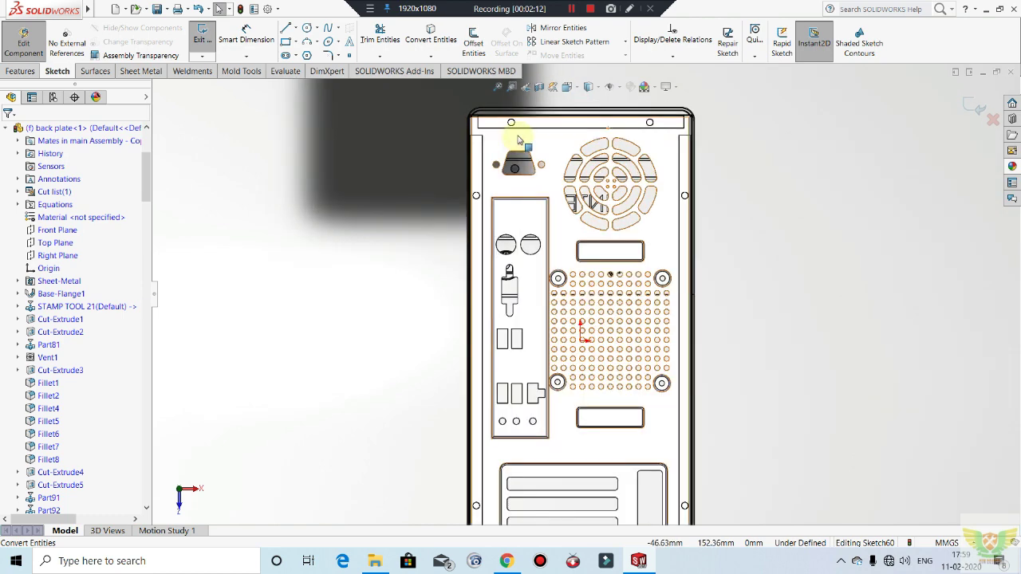
{"action": "scroll", "coordinate": [518, 141], "scroll_direction": "down", "scroll_amount": 5}
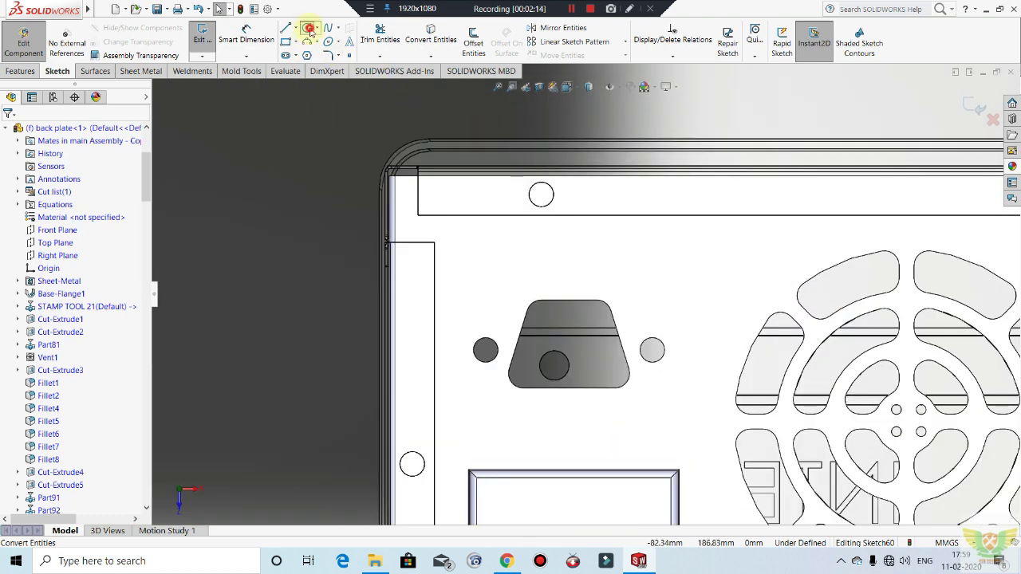
{"action": "left_click", "coordinate": [309, 29]}
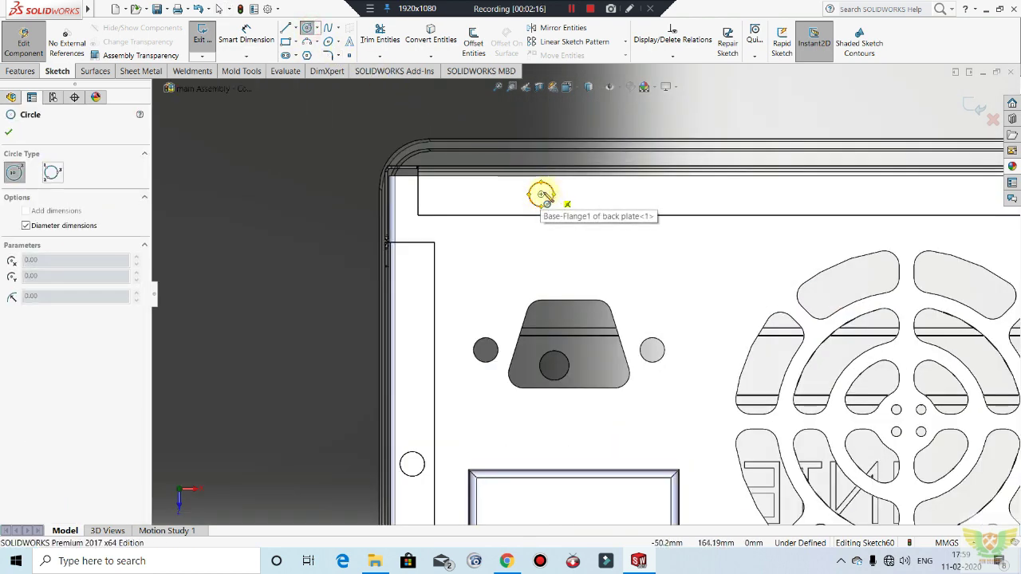
{"action": "left_click", "coordinate": [541, 194]}
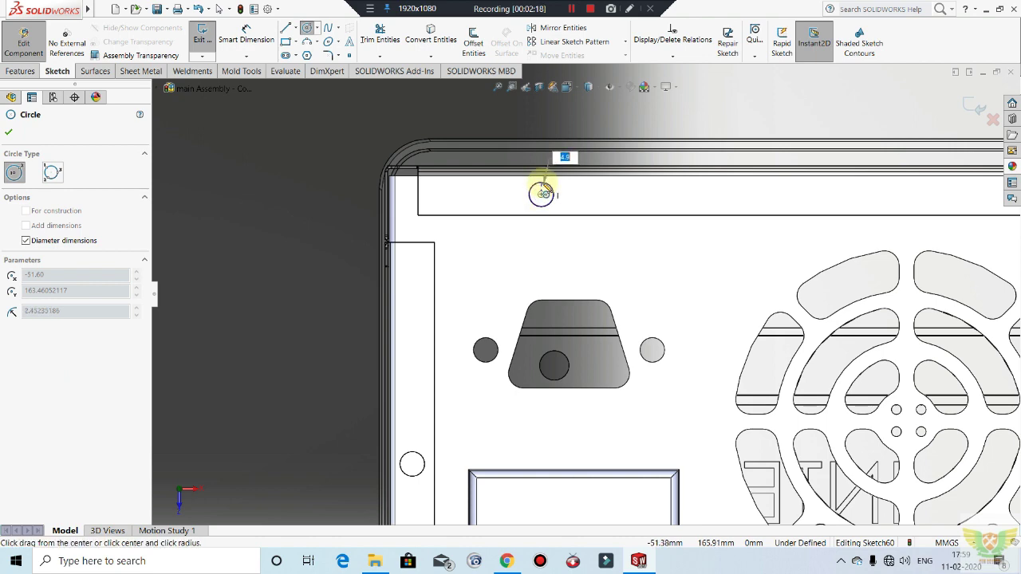
{"action": "type", "text": "5"}
{"action": "key", "text": "Return"}
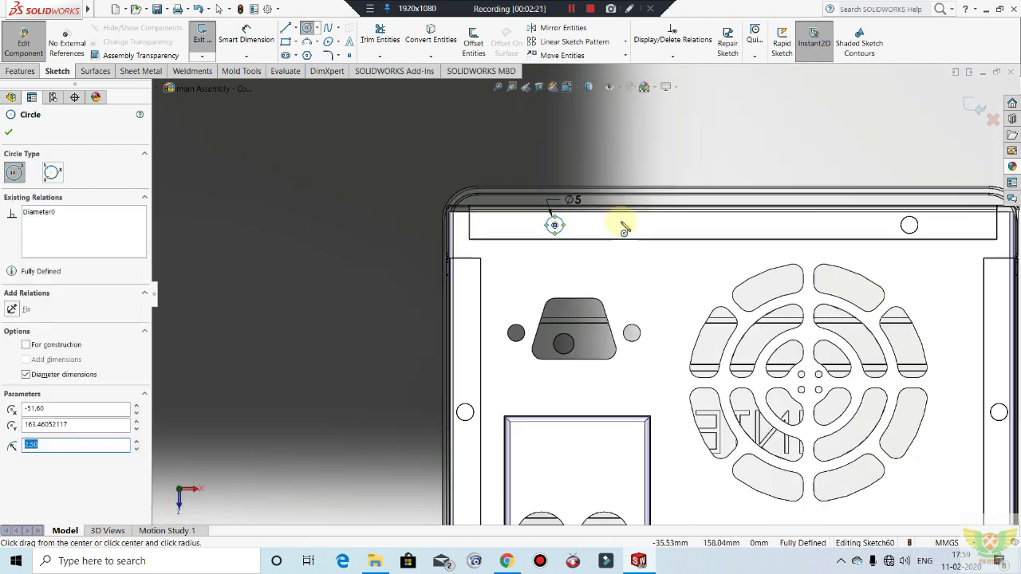
Step: Add a second 5 mm circle centred on the flange hole nearer the fan vent and exit the sketch
{"action": "scroll", "coordinate": [848, 247], "scroll_direction": "down", "scroll_amount": 2}
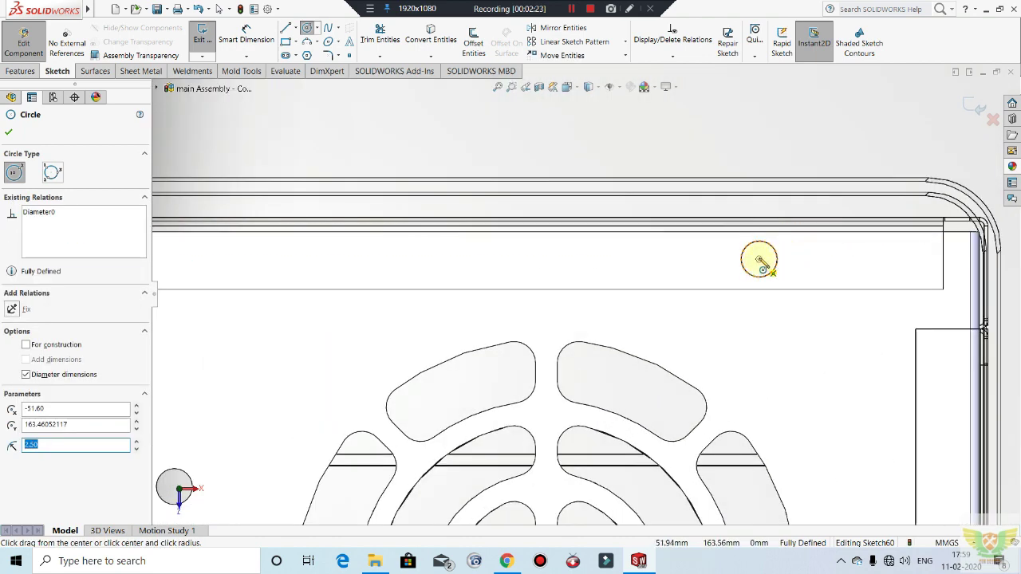
{"action": "left_click", "coordinate": [758, 258]}
{"action": "left_click", "coordinate": [762, 247]}
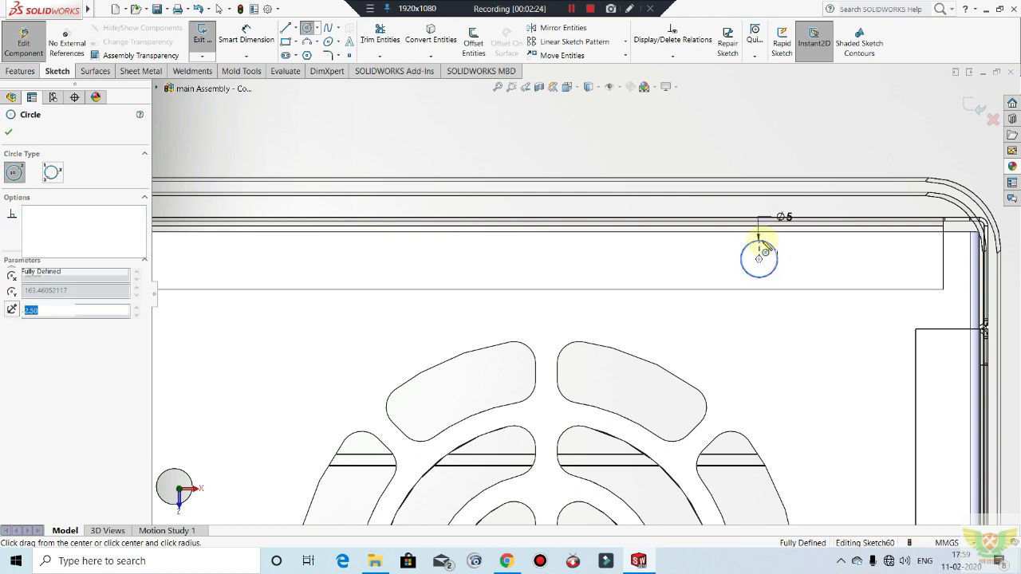
{"action": "left_click", "coordinate": [205, 30]}
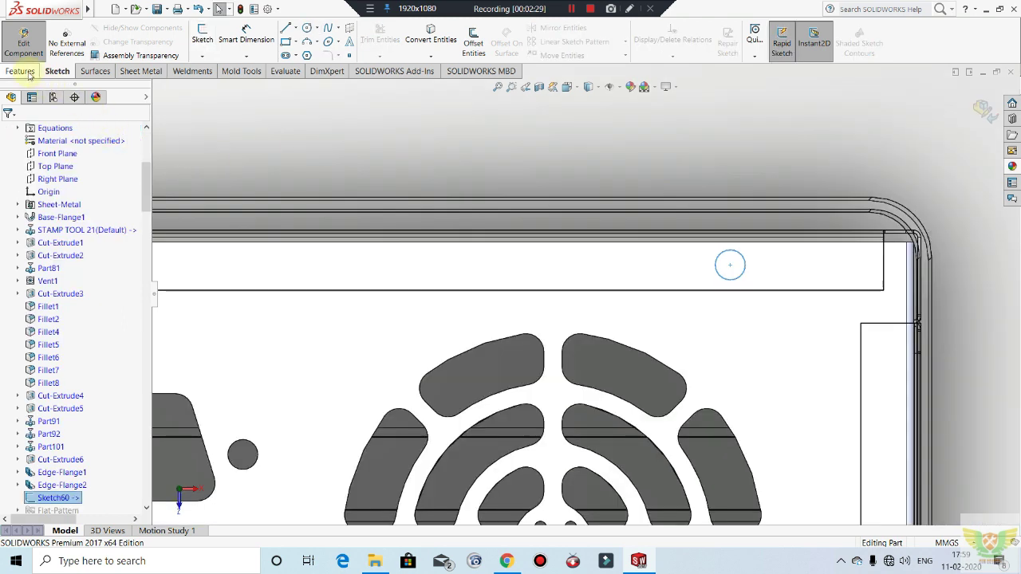
Step: Cut both sketched circles through the back plate with a blind Extruded Cut of 10 mm
{"action": "left_click", "coordinate": [21, 71]}
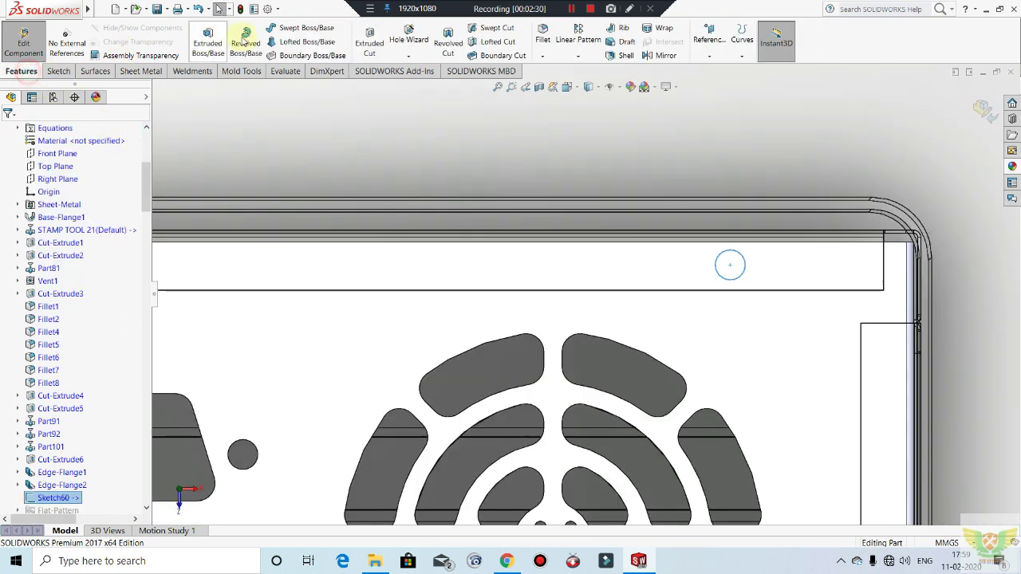
{"action": "left_click", "coordinate": [369, 42]}
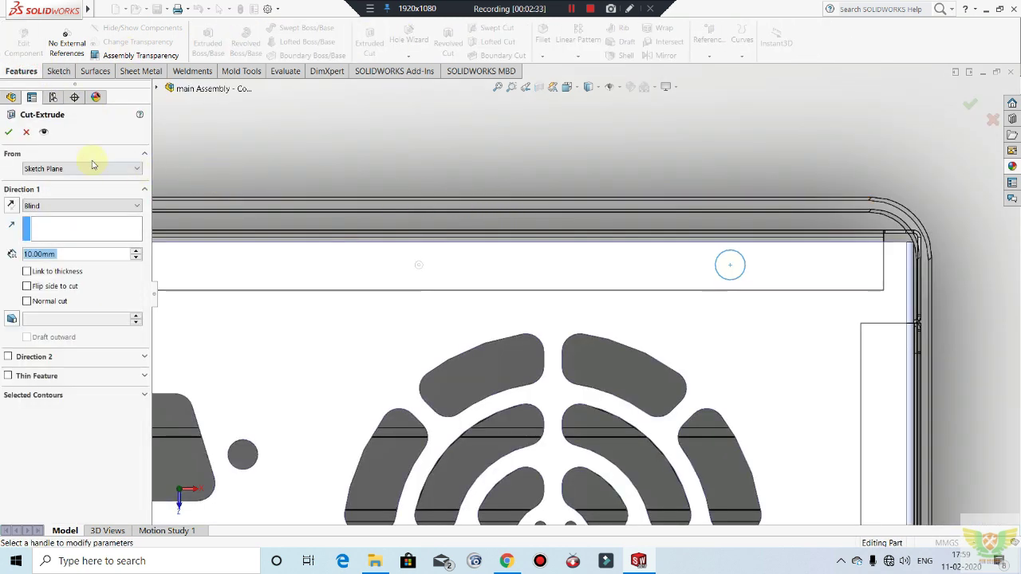
{"action": "left_click", "coordinate": [10, 133]}
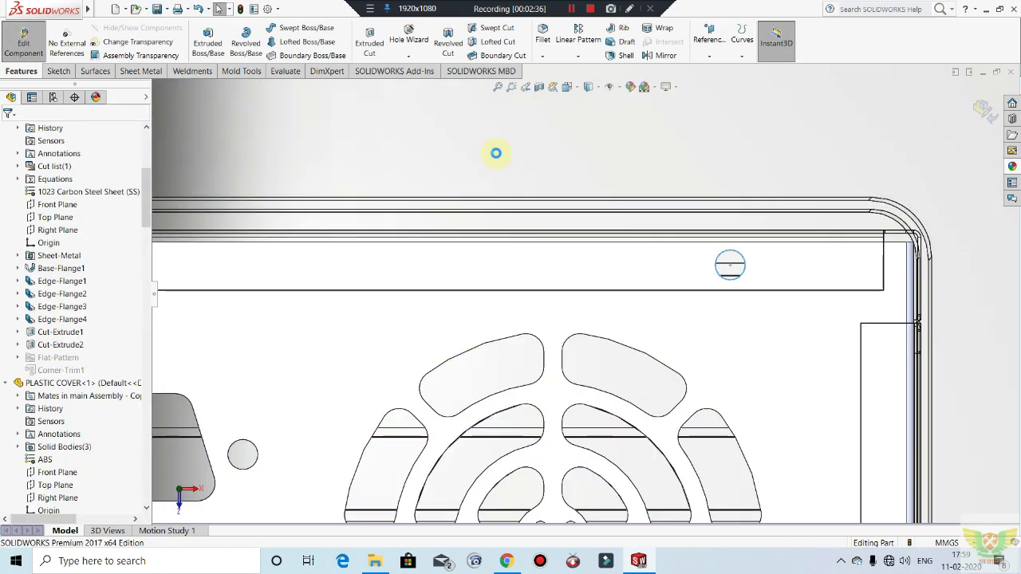
Step: Check the new back plate holes behind the top flange and finish editing the part to return to the assembly
{"action": "scroll", "coordinate": [527, 166], "scroll_direction": "up", "scroll_amount": 3}
{"action": "middle_click_drag", "start_coordinate": [528, 173], "coordinate": [524, 180]}
{"action": "scroll", "coordinate": [523, 182], "scroll_direction": "up", "scroll_amount": 2}
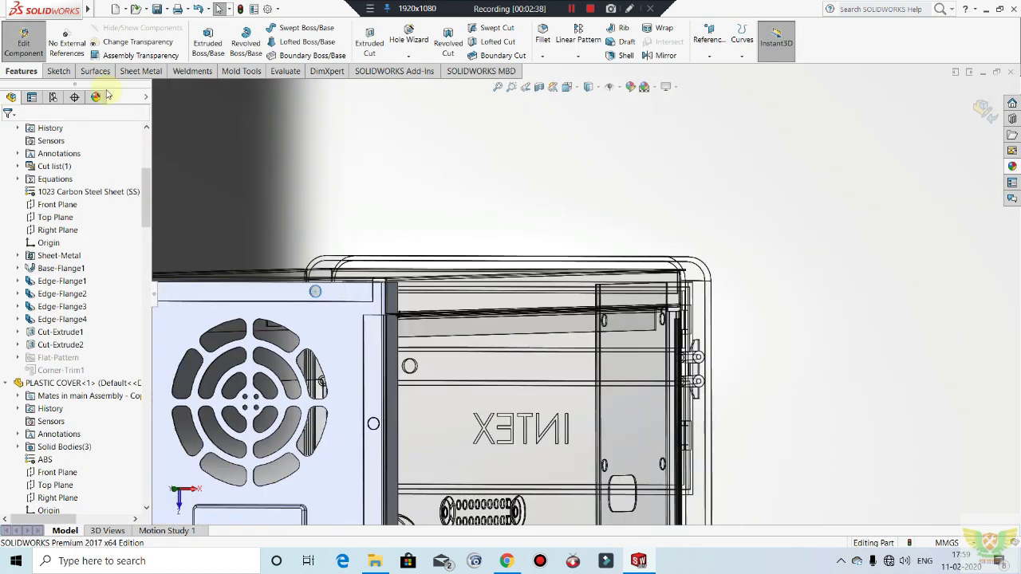
{"action": "left_click", "coordinate": [24, 40]}
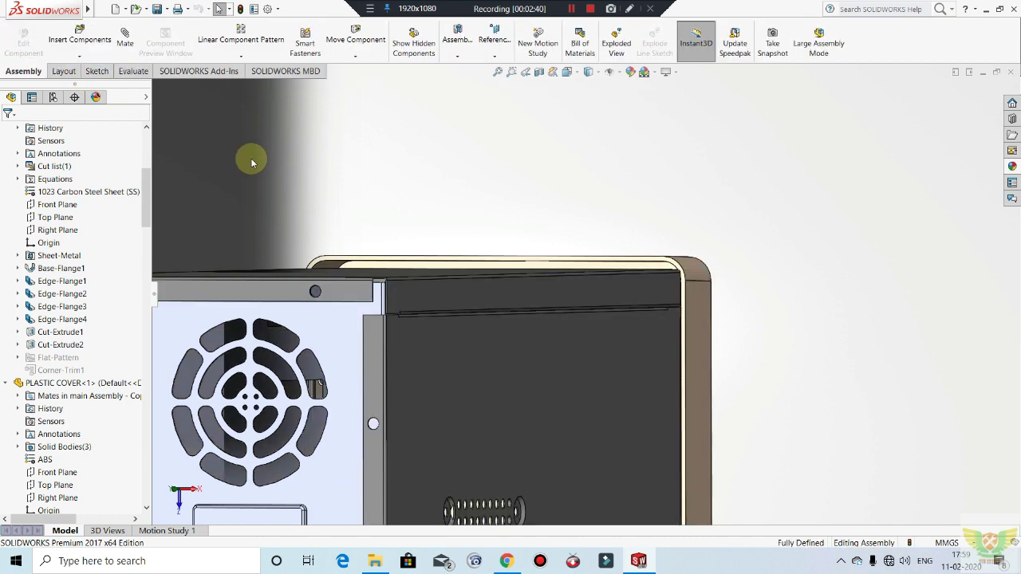
Step: Examine the cabinet's rear and side, including the screw holes along the side covers' rear flanges
{"action": "scroll", "coordinate": [343, 185], "scroll_direction": "up", "scroll_amount": 3}
{"action": "middle_click_drag", "start_coordinate": [367, 205], "coordinate": [331, 210]}
{"action": "scroll", "coordinate": [356, 252], "scroll_direction": "up", "scroll_amount": 2}
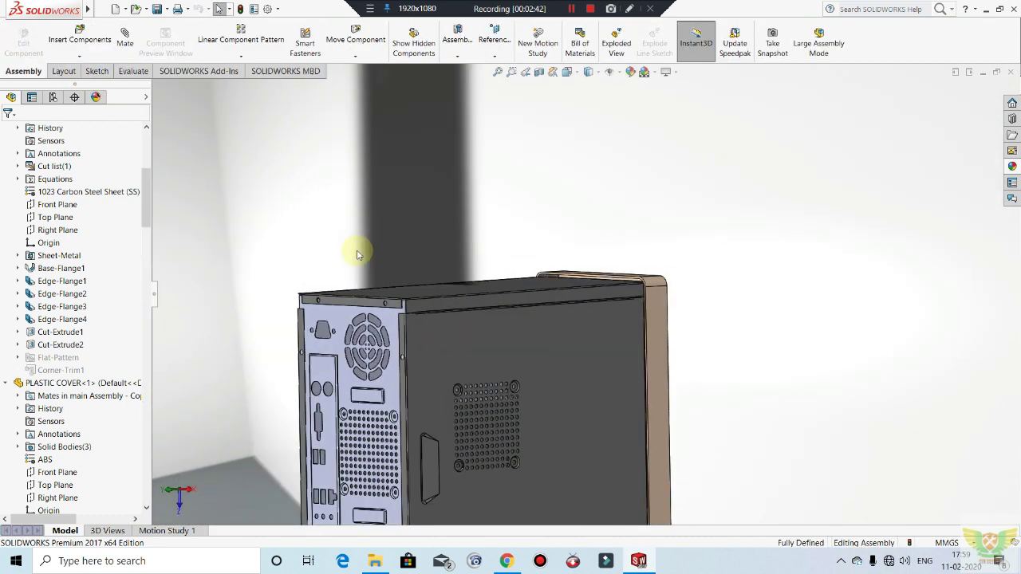
{"action": "scroll", "coordinate": [505, 363], "scroll_direction": "down", "scroll_amount": 6}
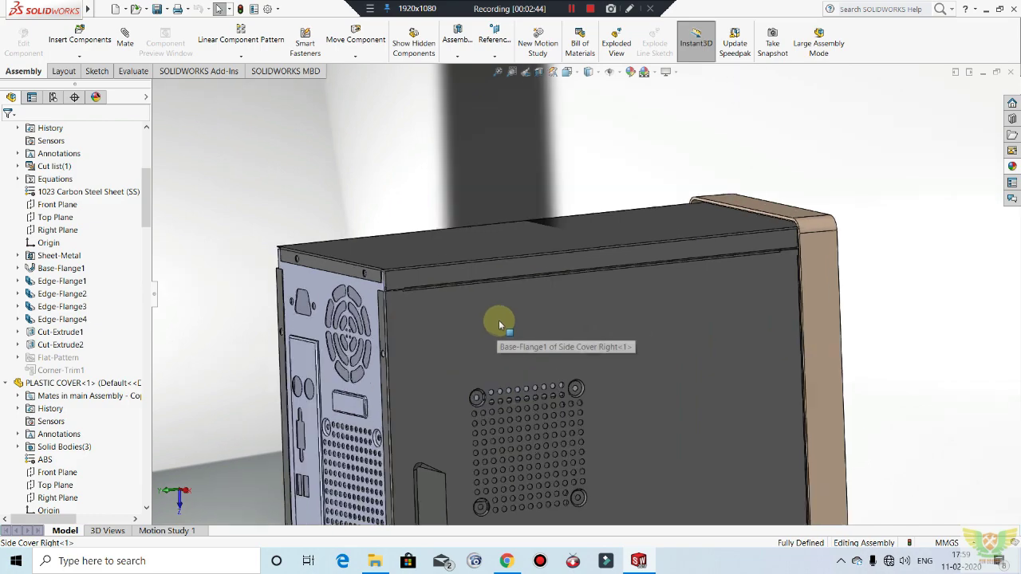
{"action": "middle_click_drag", "start_coordinate": [481, 301], "coordinate": [531, 470]}
{"action": "scroll", "coordinate": [495, 318], "scroll_direction": "up", "scroll_amount": 4}
{"action": "scroll", "coordinate": [489, 330], "scroll_direction": "up", "scroll_amount": 2}
{"action": "scroll", "coordinate": [593, 292], "scroll_direction": "down", "scroll_amount": 5}
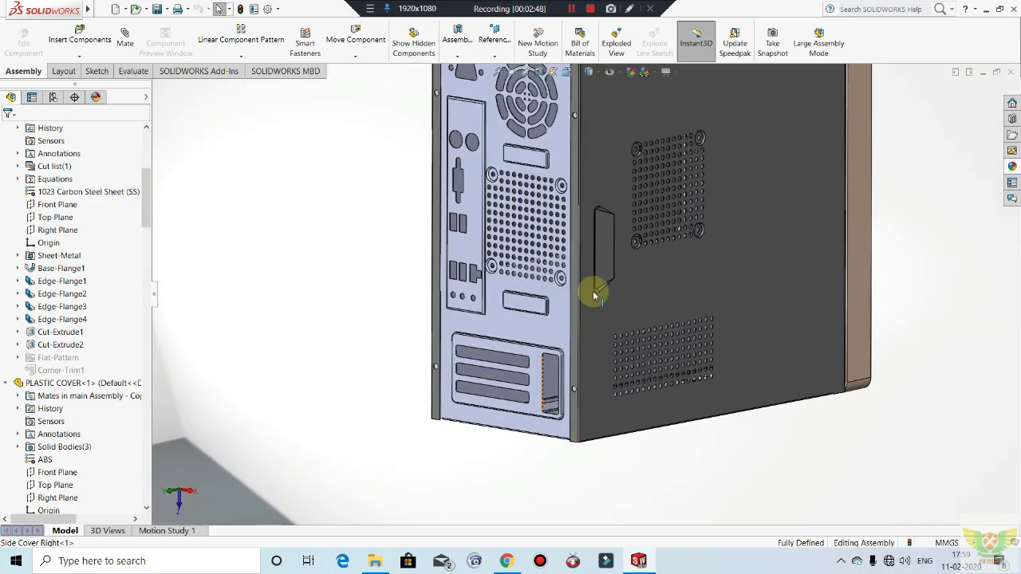
{"action": "scroll", "coordinate": [584, 201], "scroll_direction": "up", "scroll_amount": 2}
{"action": "scroll", "coordinate": [582, 191], "scroll_direction": "down", "scroll_amount": 4}
Step: Open the back plate for editing within the assembly and start another sketch on its outer rear face
{"action": "left_click", "coordinate": [576, 164]}
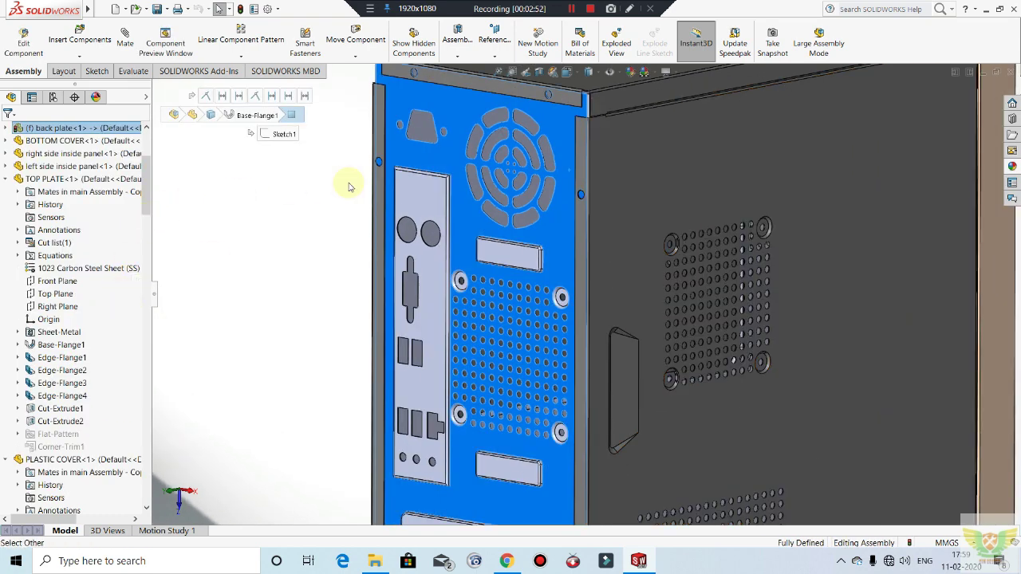
{"action": "right_click", "coordinate": [582, 132]}
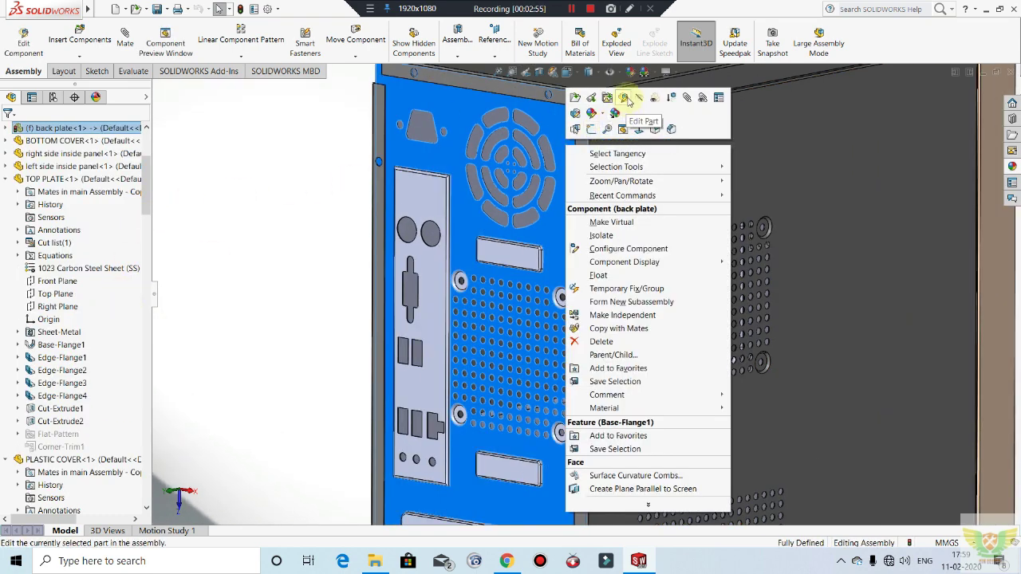
{"action": "left_click", "coordinate": [607, 97]}
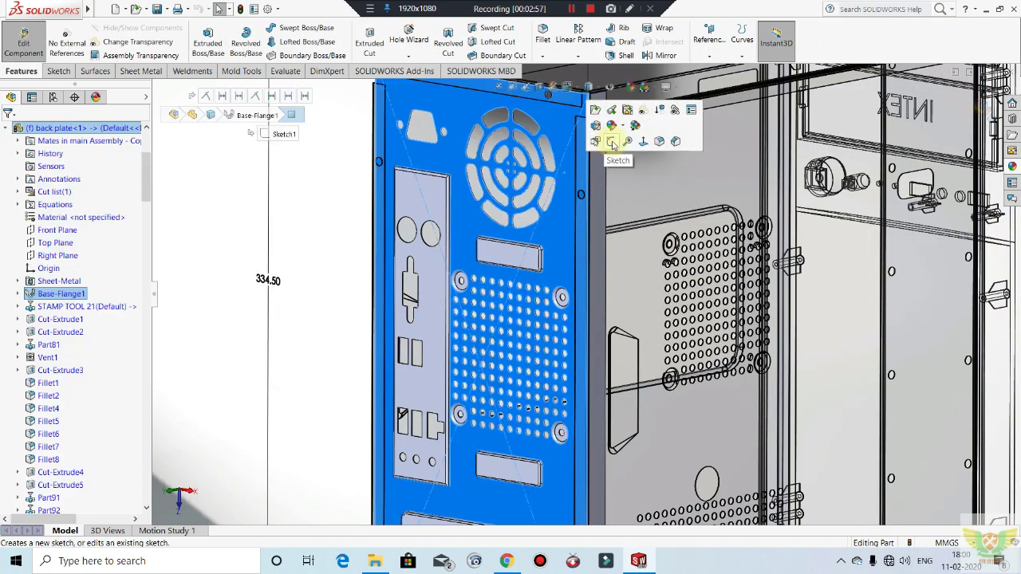
{"action": "left_click", "coordinate": [611, 141]}
{"action": "key", "text": "Escape"}
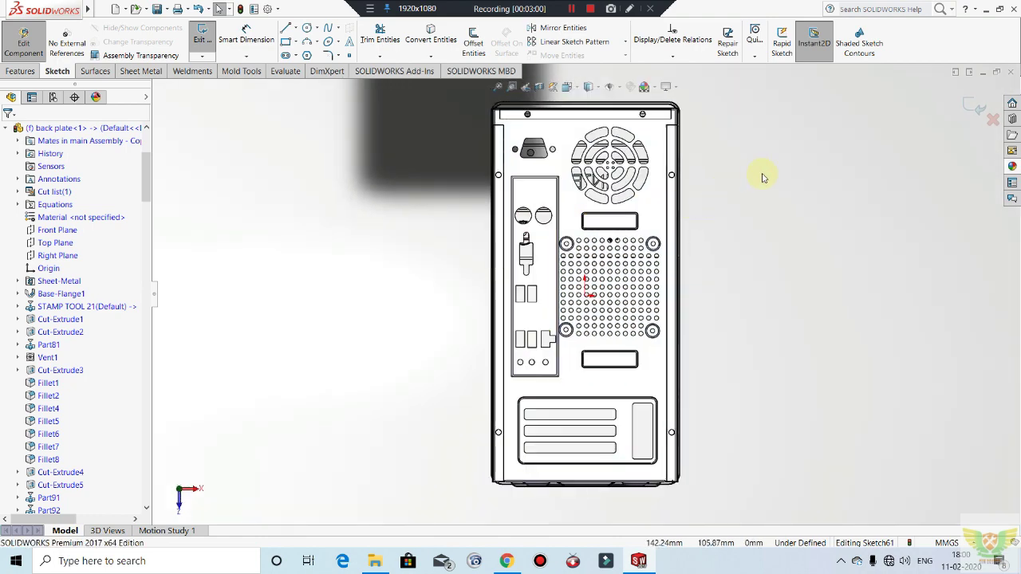
{"action": "left_click", "coordinate": [435, 38]}
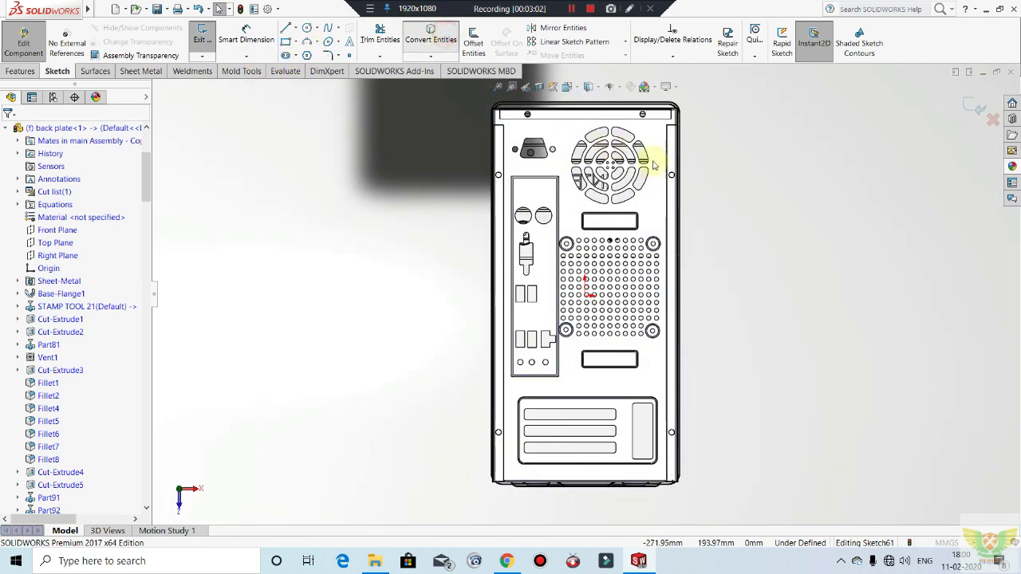
{"action": "scroll", "coordinate": [670, 171], "scroll_direction": "down", "scroll_amount": 6}
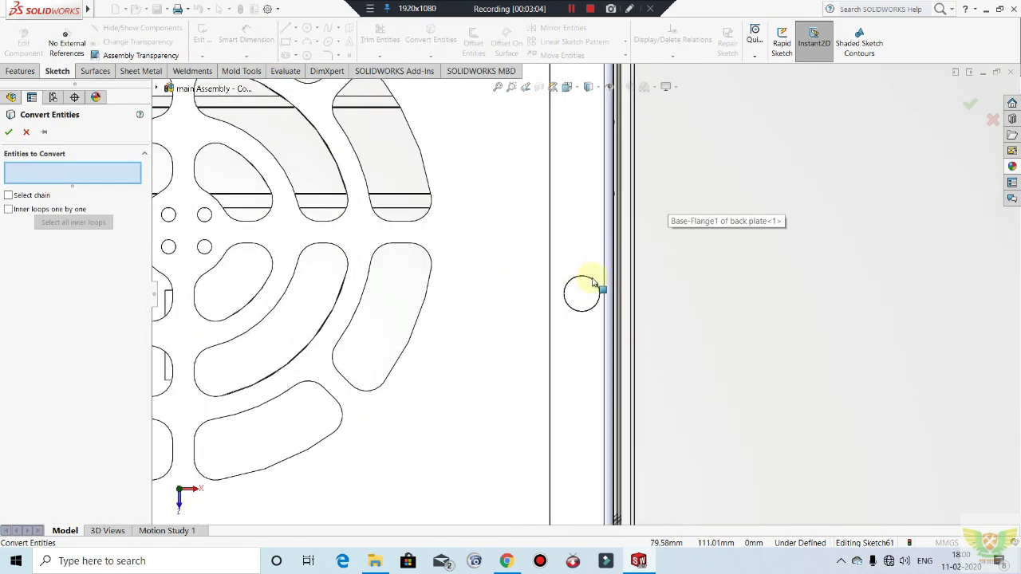
{"action": "left_click", "coordinate": [590, 283]}
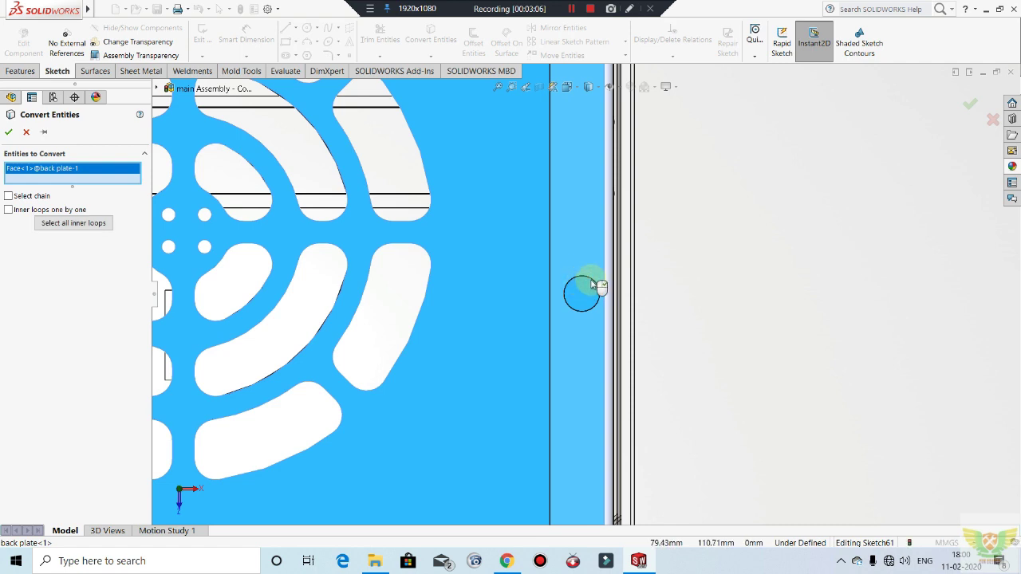
{"action": "right_click", "coordinate": [102, 177]}
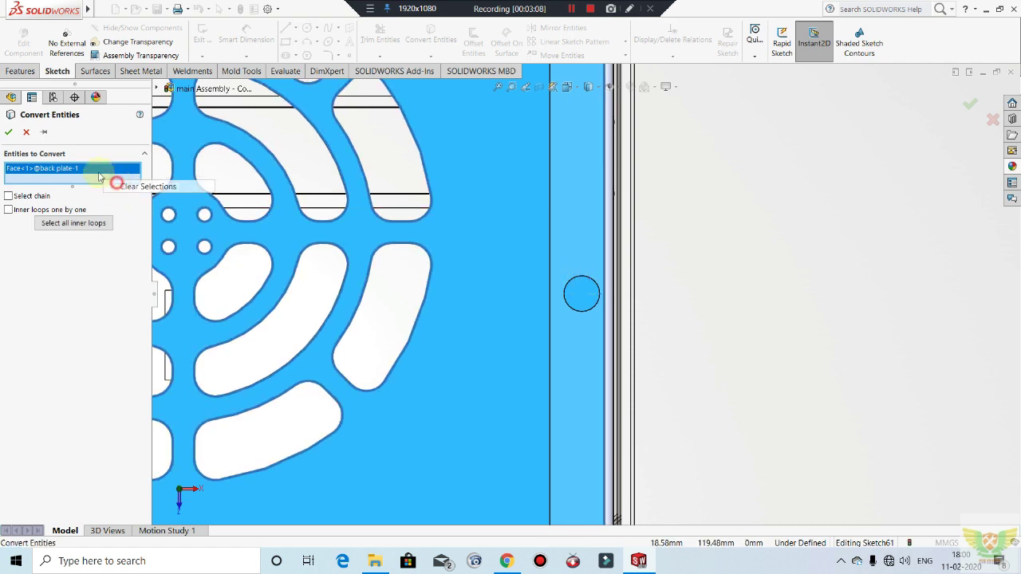
{"action": "left_click", "coordinate": [116, 182]}
{"action": "left_click", "coordinate": [27, 133]}
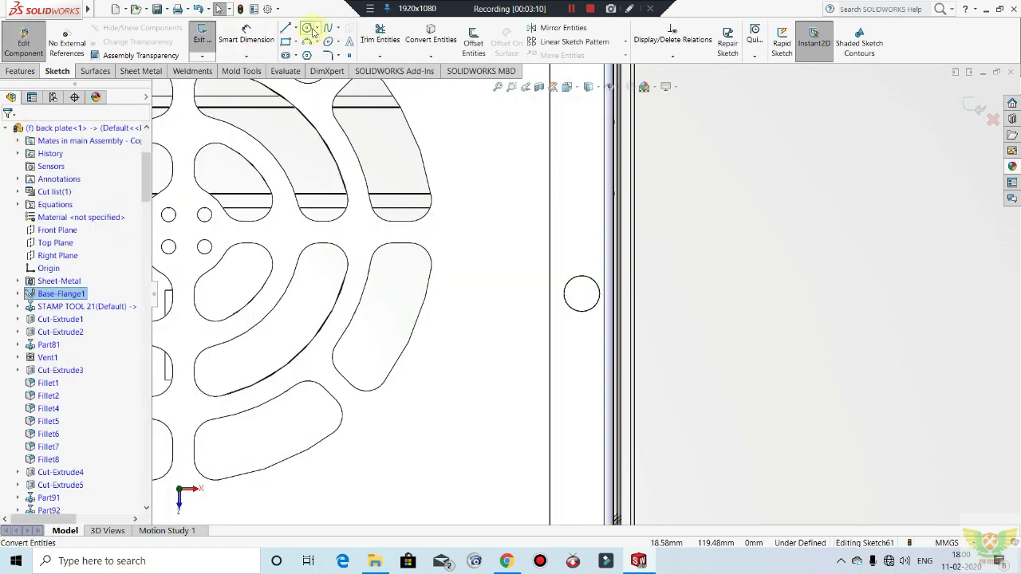
Step: Sketch a 5 mm diameter circle centred on the upper side flange screw hole beside the fan vent
{"action": "left_click", "coordinate": [583, 295]}
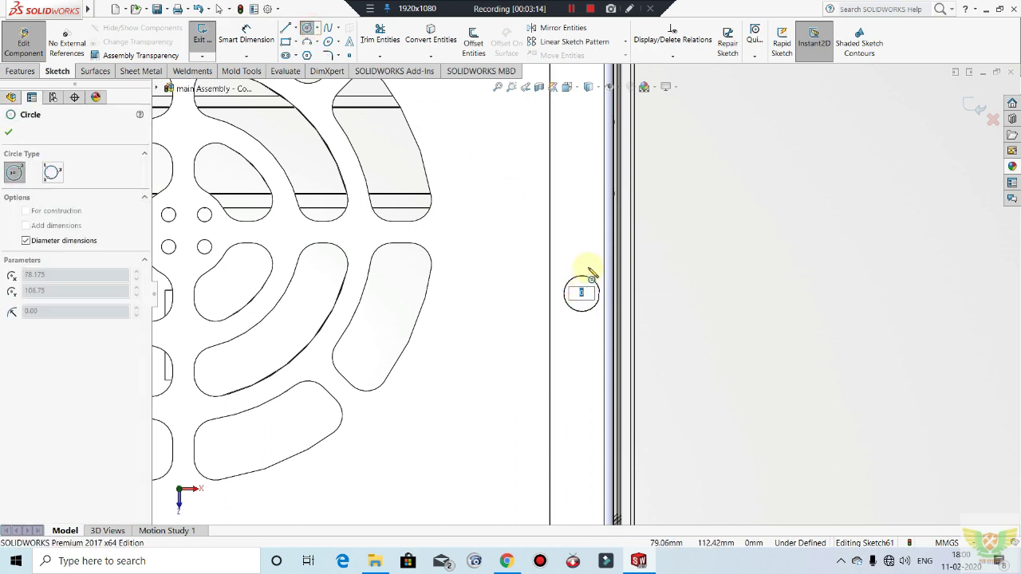
{"action": "left_click", "coordinate": [588, 285]}
{"action": "scroll", "coordinate": [587, 289], "scroll_direction": "up", "scroll_amount": 6}
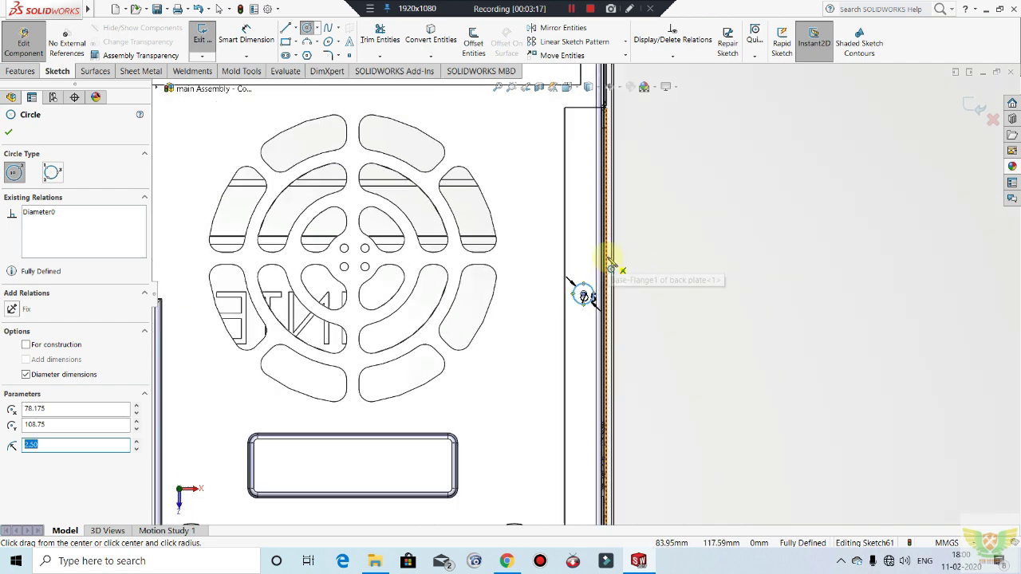
{"action": "scroll", "coordinate": [618, 297], "scroll_direction": "up", "scroll_amount": 3}
{"action": "scroll", "coordinate": [598, 482], "scroll_direction": "down", "scroll_amount": 8}
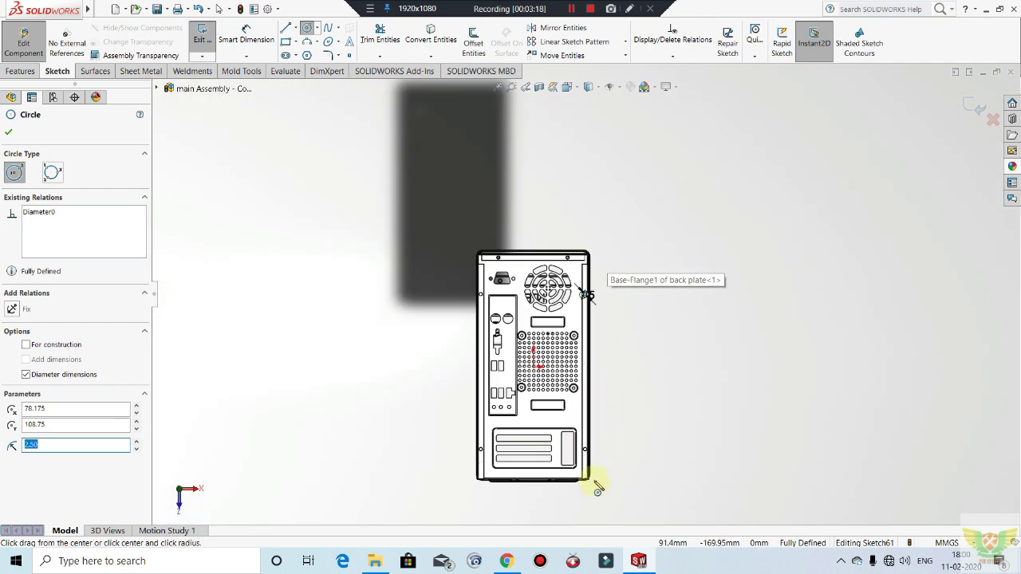
Step: Sketch a 5 mm diameter circle centred on the lower side flange screw hole beside the expansion slot vents
{"action": "scroll", "coordinate": [560, 363], "scroll_direction": "down", "scroll_amount": 4}
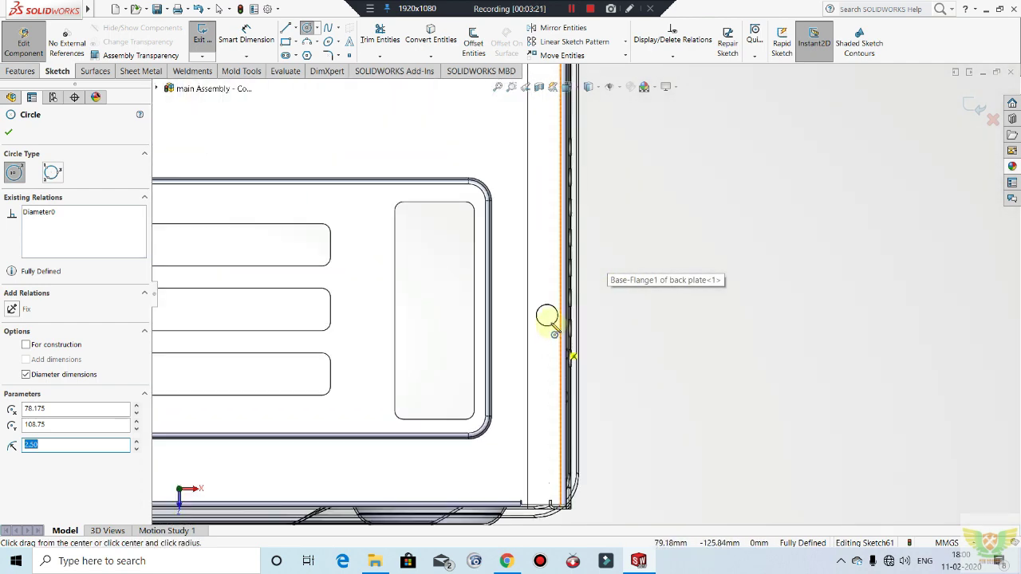
{"action": "left_click", "coordinate": [547, 311]}
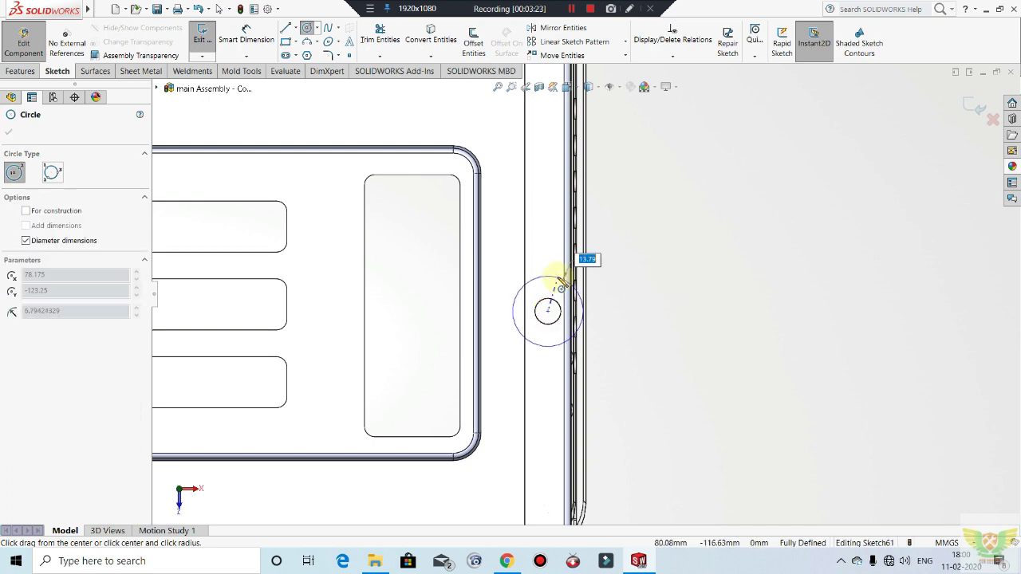
{"action": "type", "text": "5"}
{"action": "key", "text": "Return"}
{"action": "scroll", "coordinate": [707, 308], "scroll_direction": "up", "scroll_amount": 6}
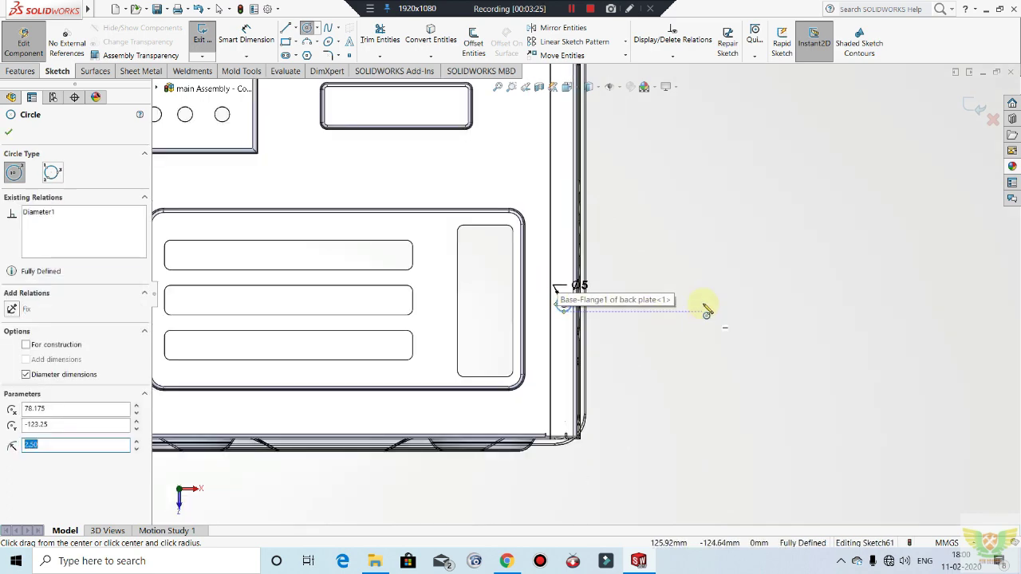
Step: Sketch a 5 mm diameter circle centred on the lower screw hole of the opposite side cover's flange
{"action": "scroll", "coordinate": [403, 318], "scroll_direction": "down", "scroll_amount": 5}
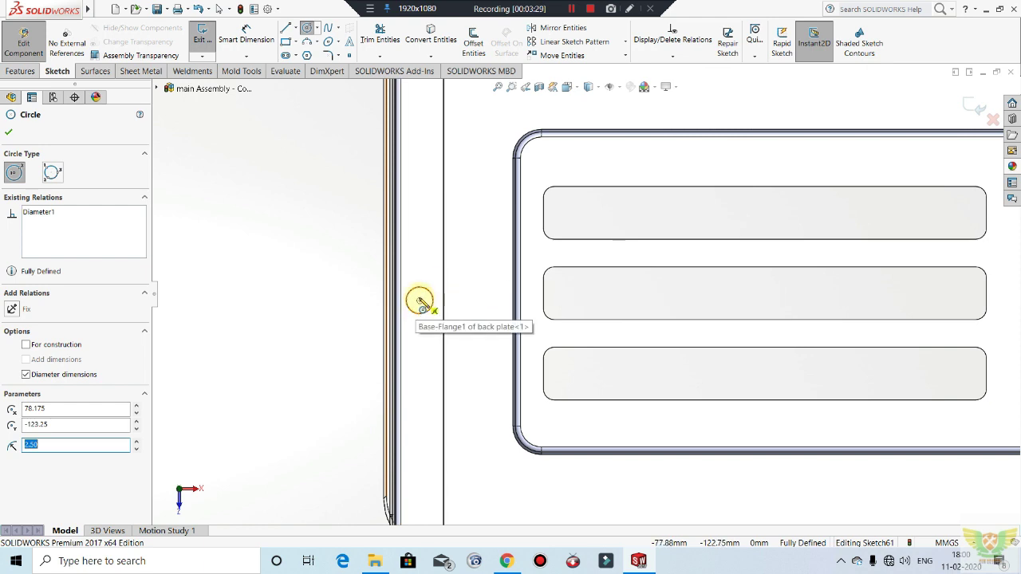
{"action": "left_click", "coordinate": [418, 300]}
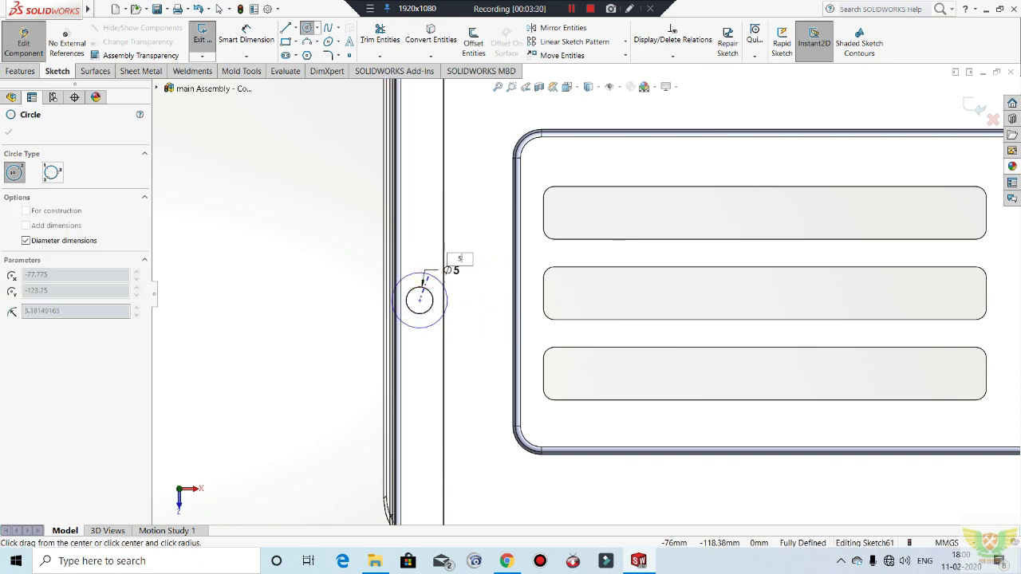
{"action": "key", "text": "Return"}
{"action": "scroll", "coordinate": [455, 353], "scroll_direction": "up", "scroll_amount": 6}
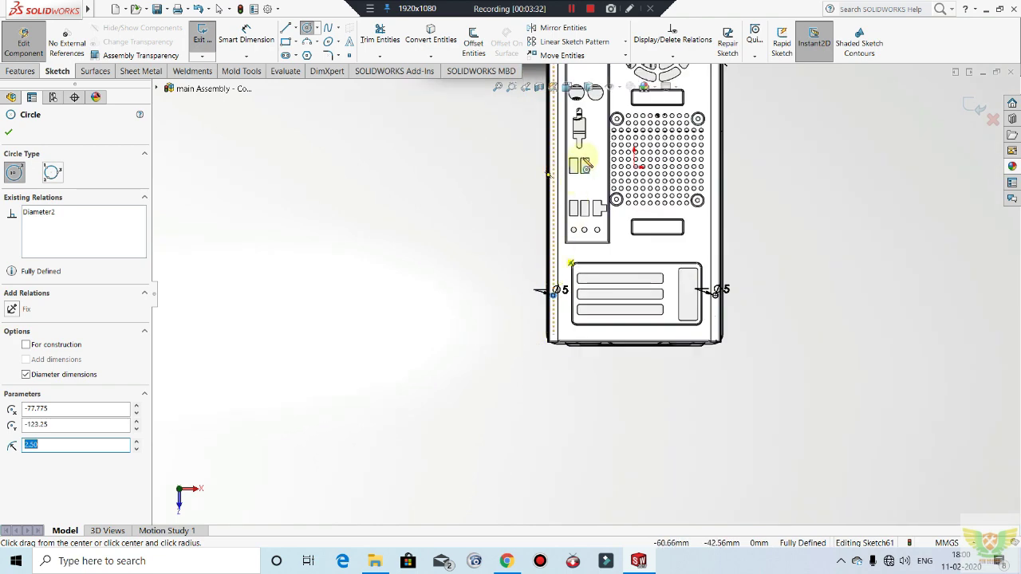
Step: Sketch a 5 mm diameter circle centred on the upper side flange screw hole near the power socket
{"action": "scroll", "coordinate": [581, 141], "scroll_direction": "down", "scroll_amount": 8}
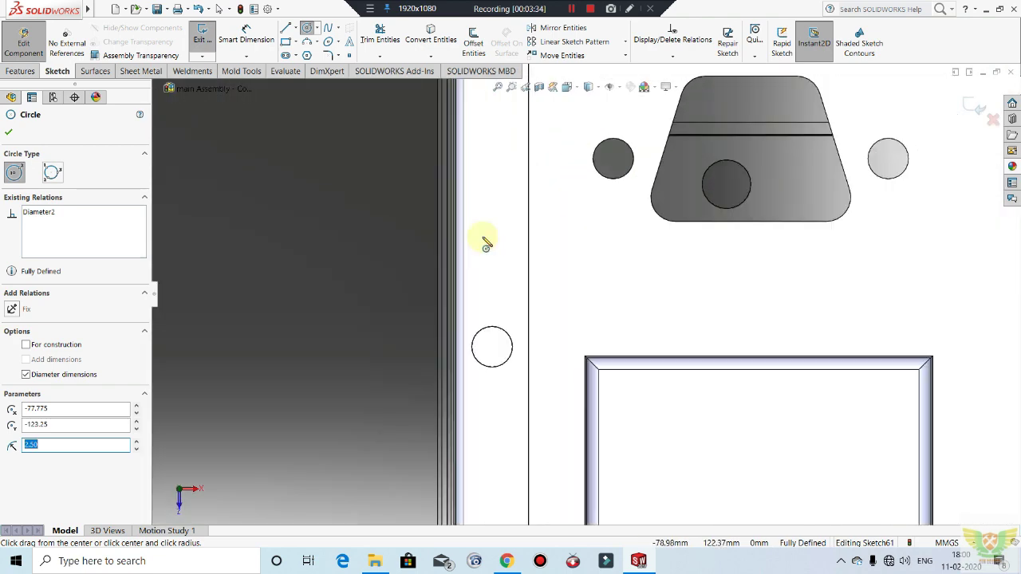
{"action": "scroll", "coordinate": [487, 244], "scroll_direction": "down", "scroll_amount": 3}
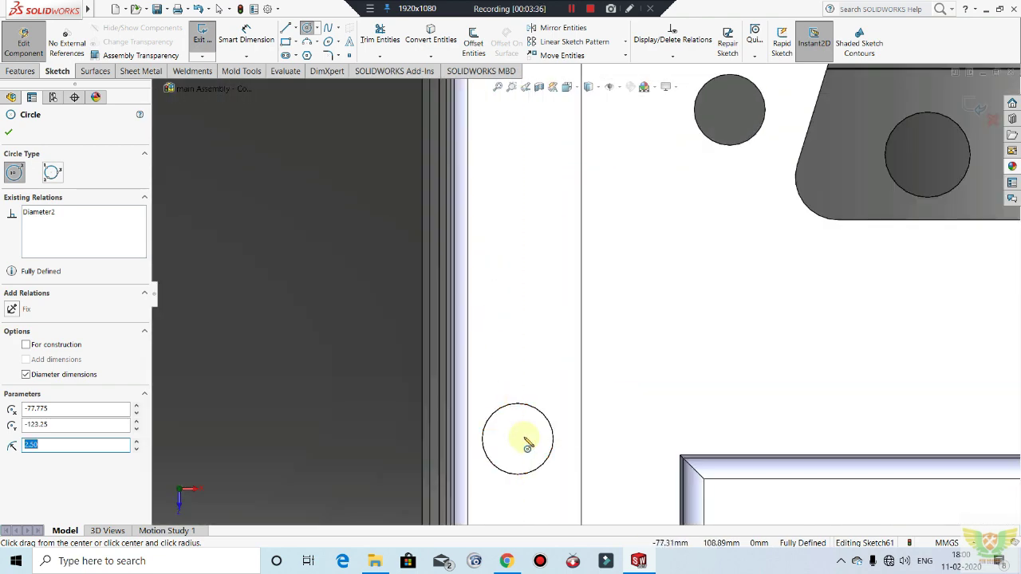
{"action": "left_click", "coordinate": [518, 438]}
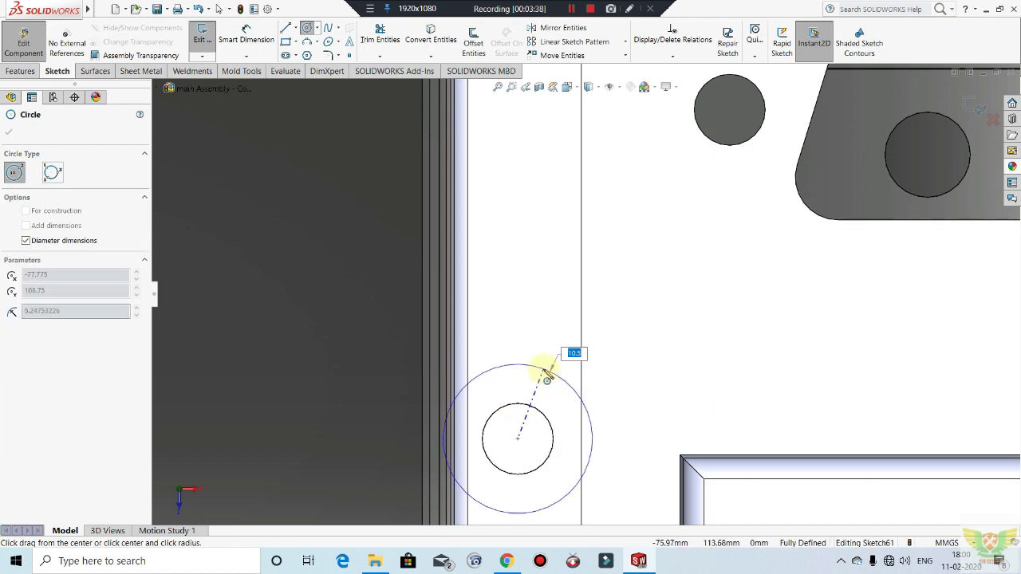
{"action": "type", "text": "5"}
{"action": "key", "text": "Return"}
{"action": "scroll", "coordinate": [547, 375], "scroll_direction": "up", "scroll_amount": 8}
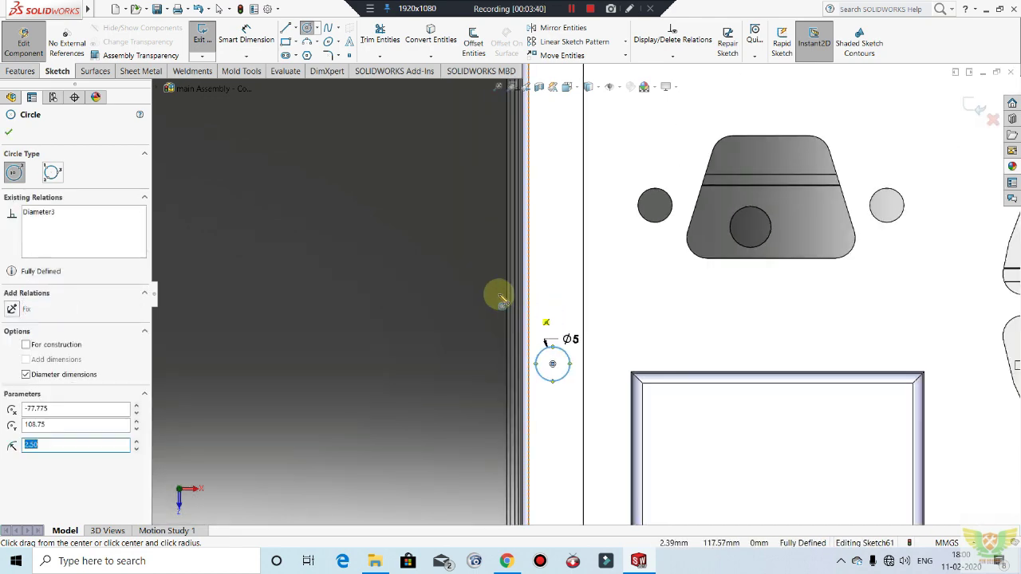
{"action": "scroll", "coordinate": [454, 262], "scroll_direction": "up", "scroll_amount": 6}
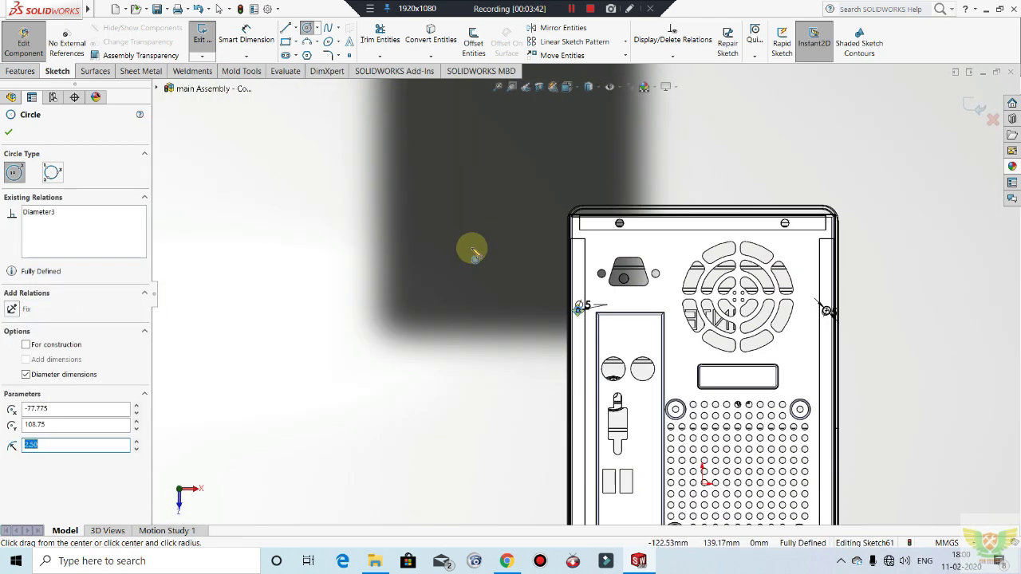
Step: Extrude-cut the four side circles 10 mm blind into the back plate and return to the assembly
{"action": "left_click", "coordinate": [200, 41]}
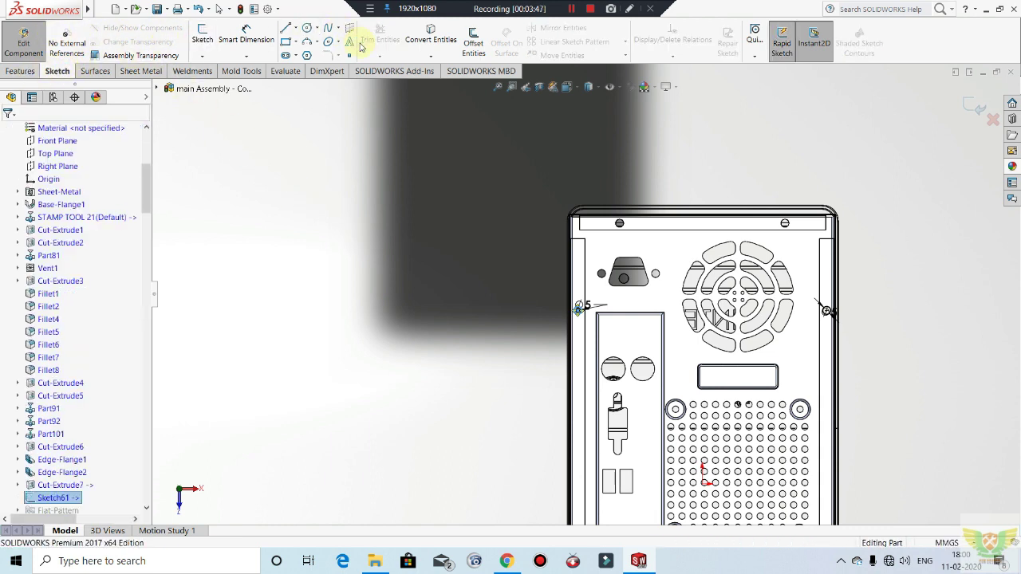
{"action": "left_click", "coordinate": [24, 72]}
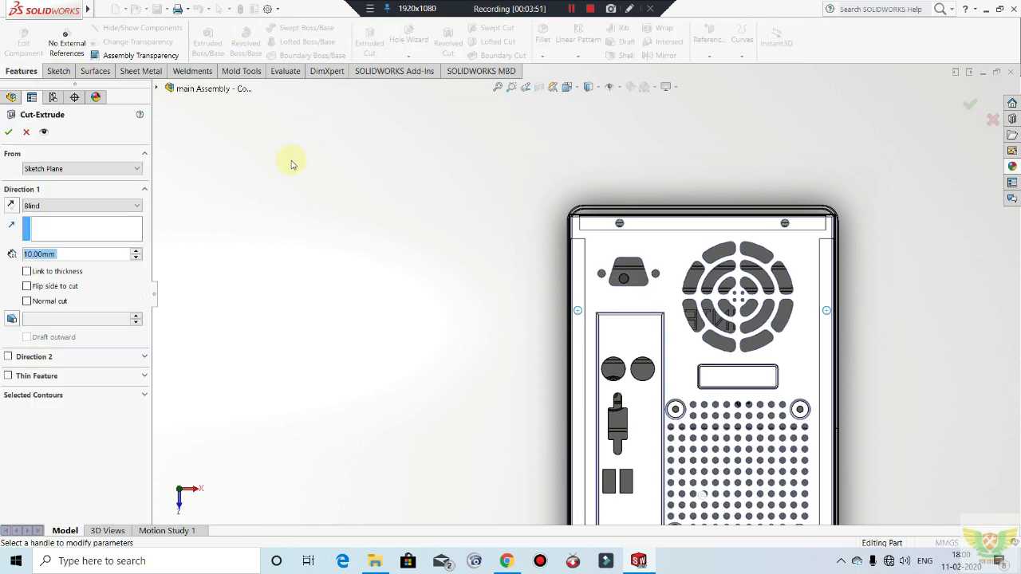
{"action": "left_click", "coordinate": [9, 133]}
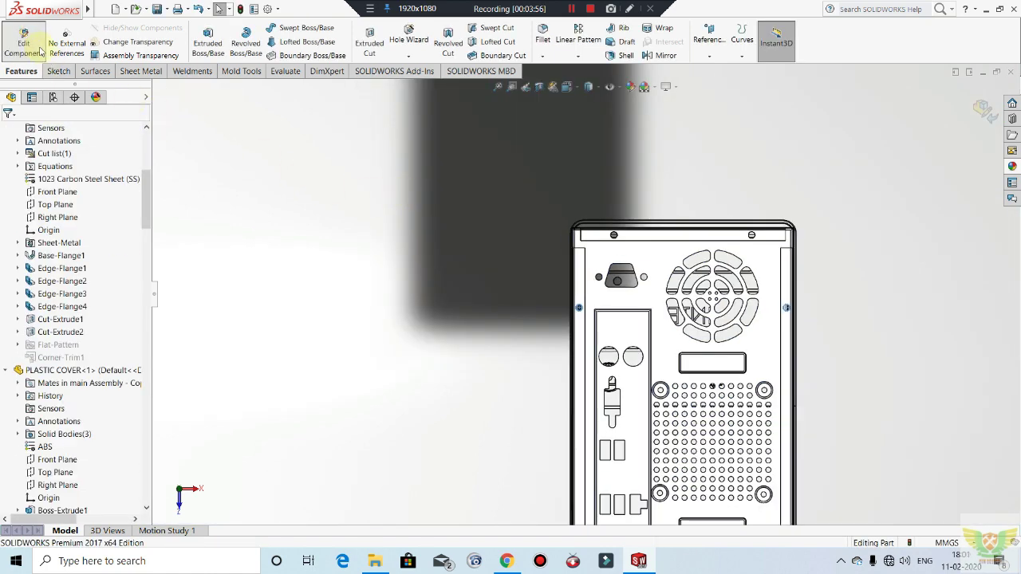
Step: Examine the new back plate holes behind the screw holes in both side covers' rear flanges
{"action": "scroll", "coordinate": [547, 244], "scroll_direction": "up", "scroll_amount": 2}
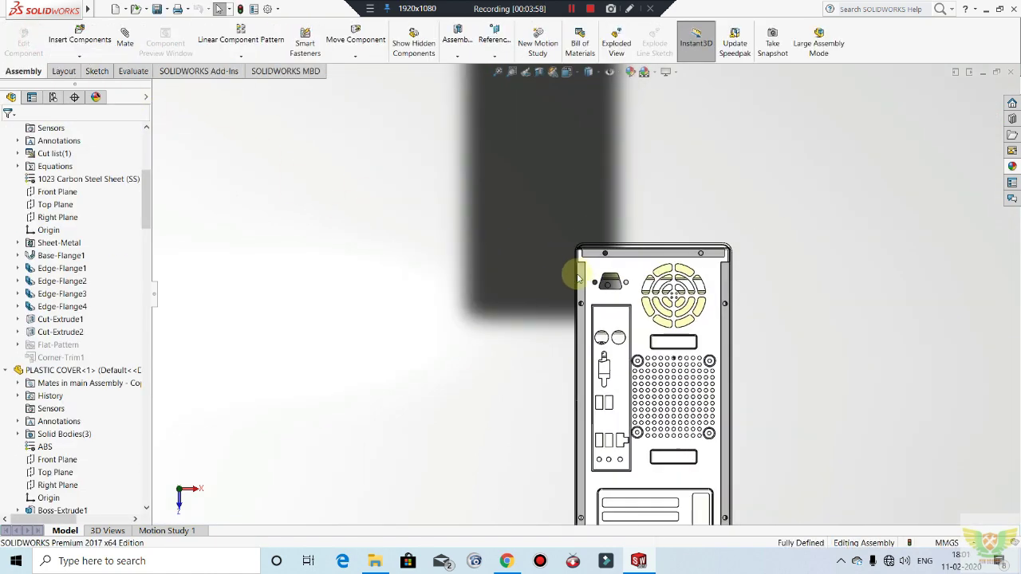
{"action": "middle_click_drag", "start_coordinate": [572, 273], "coordinate": [592, 258]}
{"action": "scroll", "coordinate": [604, 334], "scroll_direction": "down", "scroll_amount": 5}
{"action": "scroll", "coordinate": [605, 333], "scroll_direction": "down", "scroll_amount": 1}
{"action": "scroll", "coordinate": [570, 305], "scroll_direction": "down", "scroll_amount": 5}
{"action": "scroll", "coordinate": [591, 258], "scroll_direction": "up", "scroll_amount": 10}
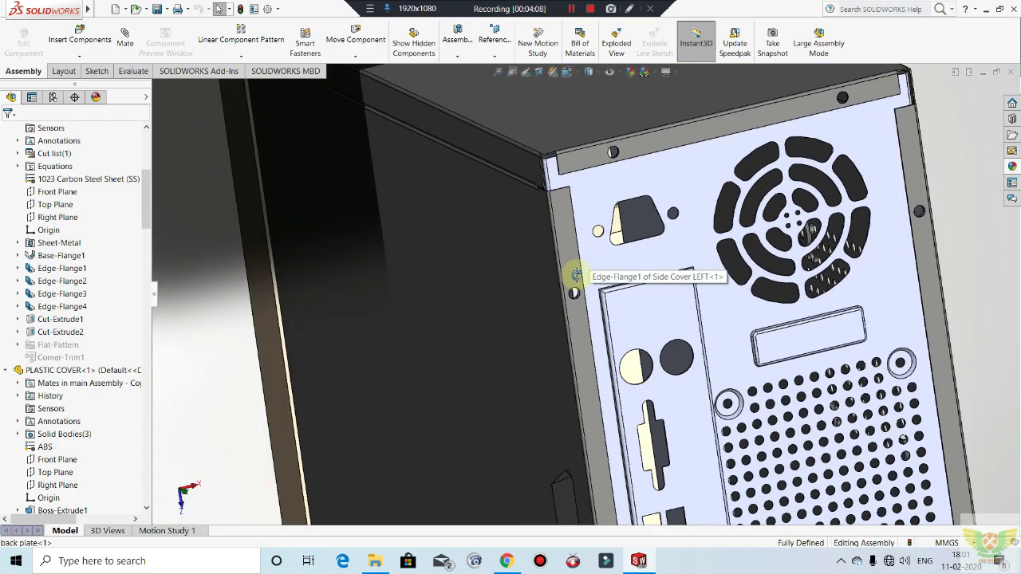
{"action": "scroll", "coordinate": [804, 299], "scroll_direction": "down", "scroll_amount": 10}
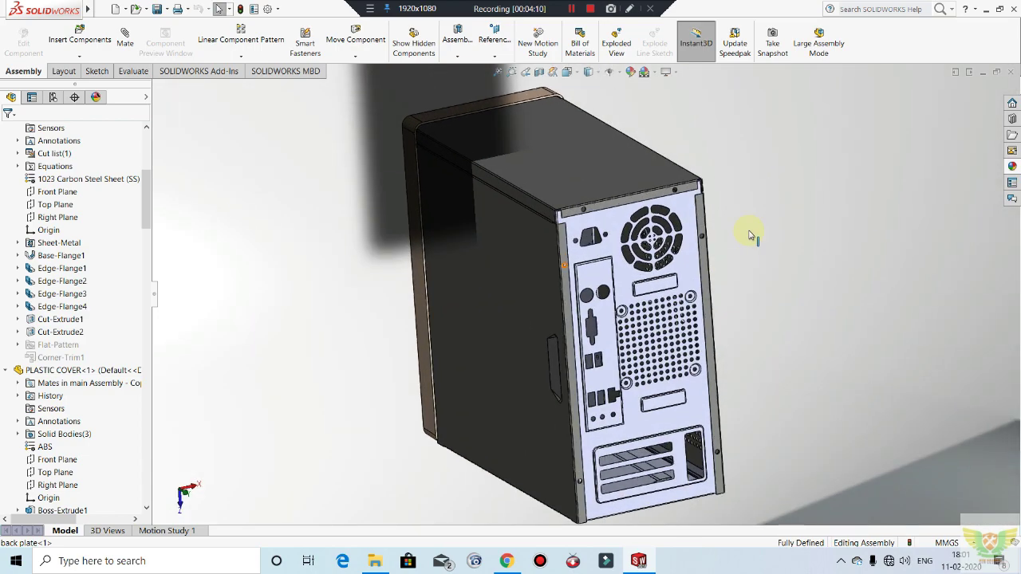
{"action": "scroll", "coordinate": [625, 273], "scroll_direction": "up", "scroll_amount": 10}
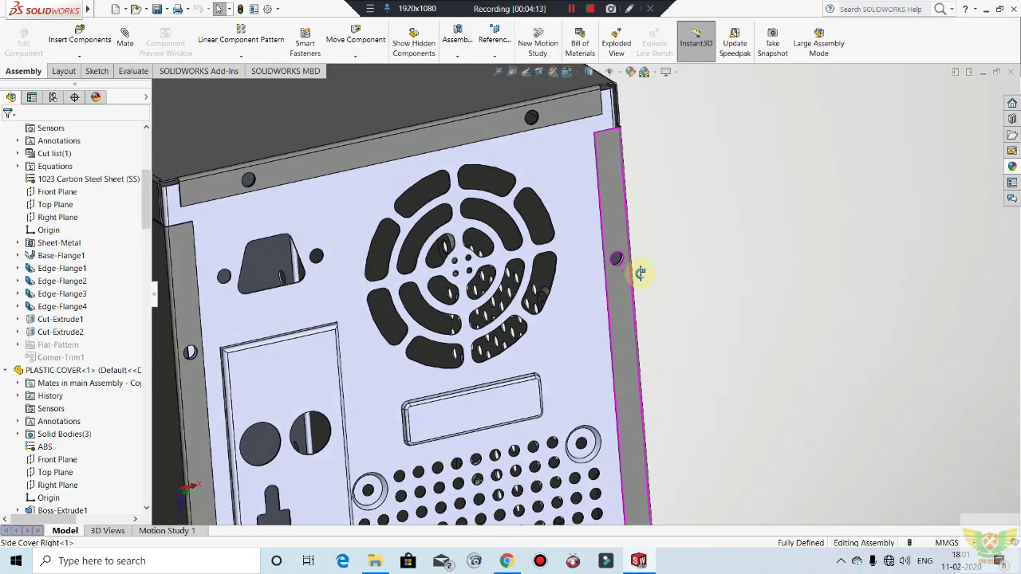
Step: Hide the right side cover to expose the top plate's side flange and the inner panel
{"action": "middle_click_drag", "start_coordinate": [635, 369], "coordinate": [549, 221]}
{"action": "scroll", "coordinate": [491, 311], "scroll_direction": "down", "scroll_amount": 2}
{"action": "right_click", "coordinate": [549, 221]}
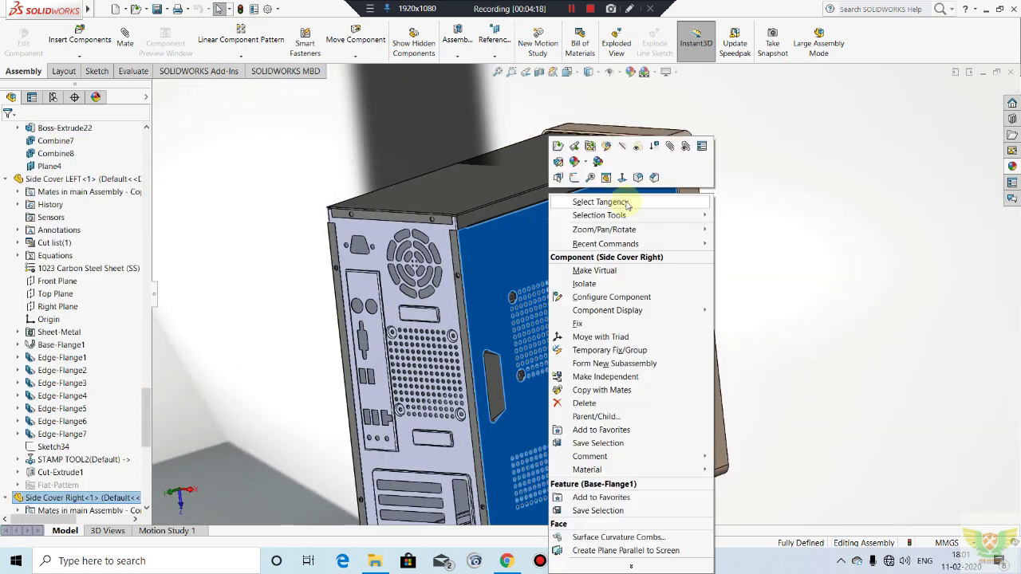
{"action": "left_click", "coordinate": [623, 147]}
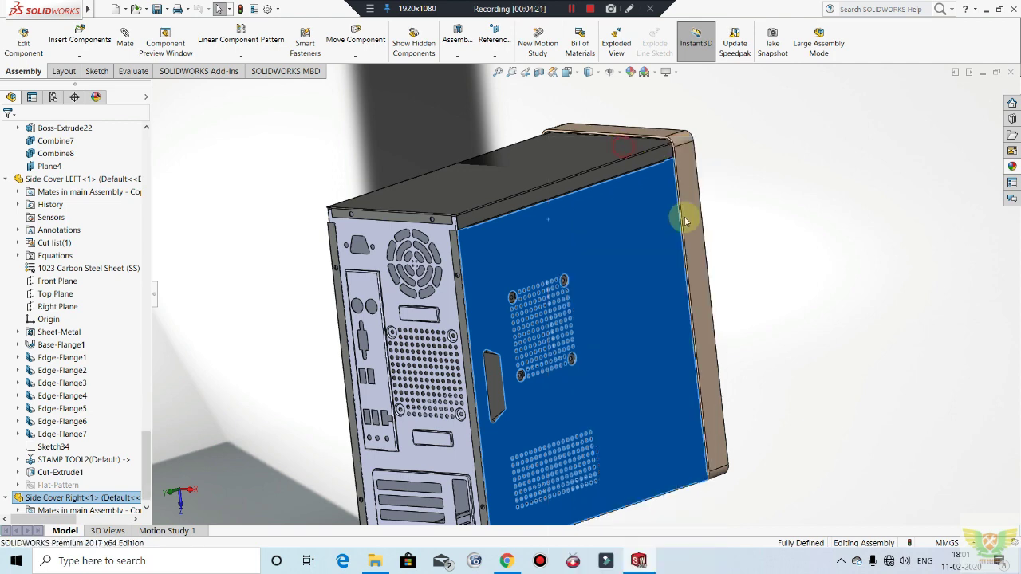
{"action": "middle_click_drag", "start_coordinate": [768, 216], "coordinate": [734, 219]}
{"action": "scroll", "coordinate": [604, 183], "scroll_direction": "down", "scroll_amount": 5}
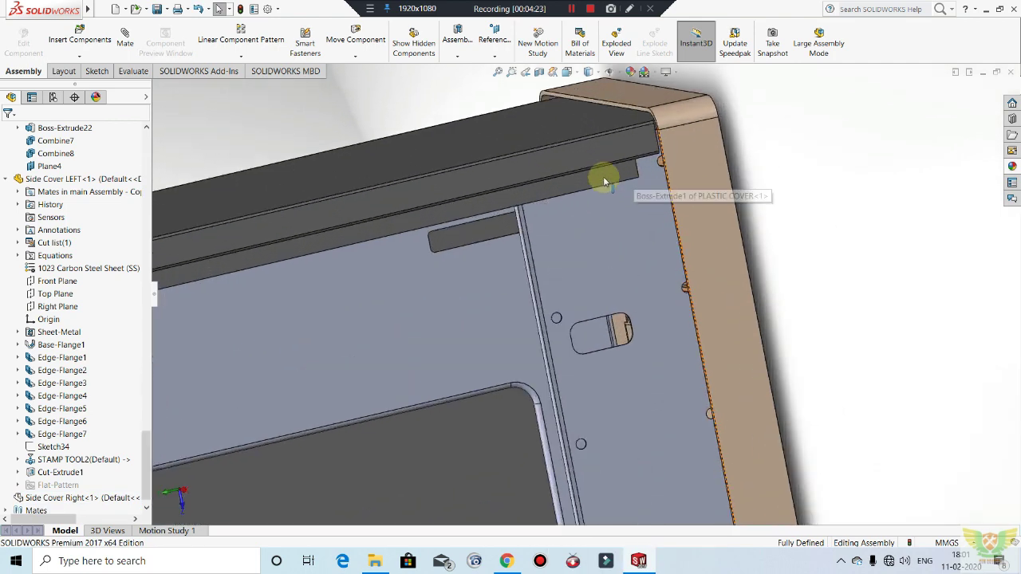
{"action": "left_click", "coordinate": [610, 174]}
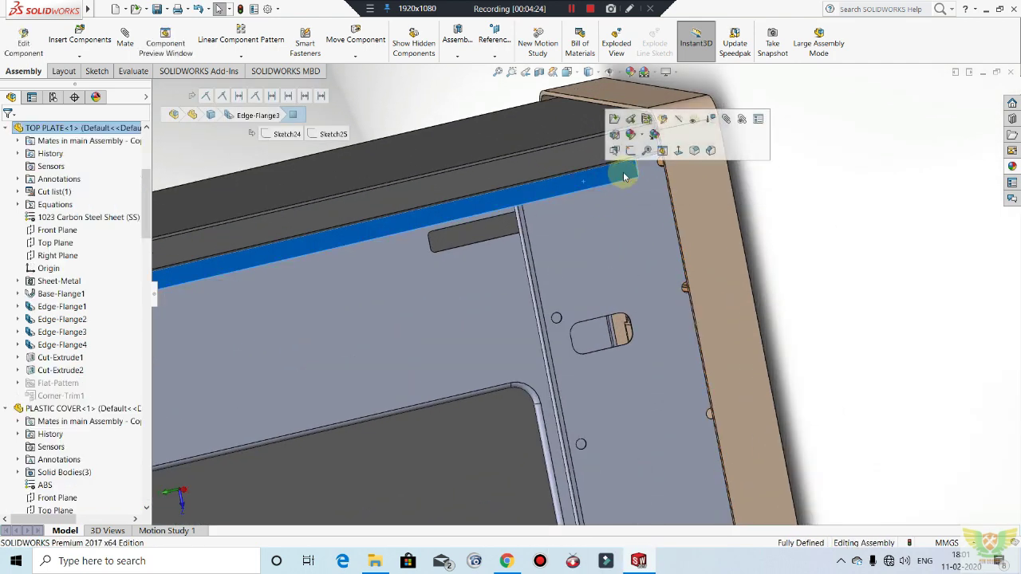
{"action": "right_click", "coordinate": [566, 187]}
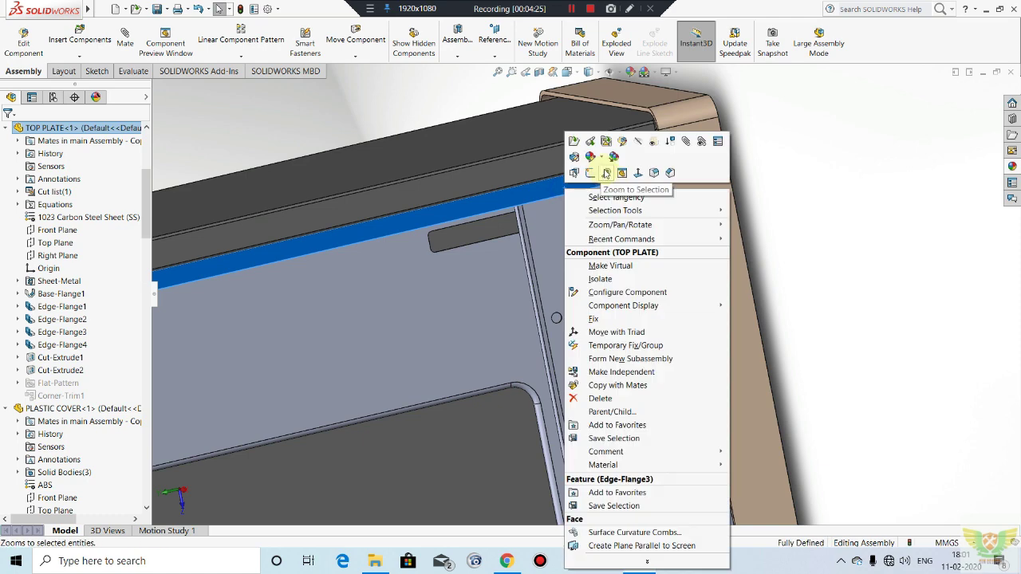
{"action": "left_click", "coordinate": [636, 142]}
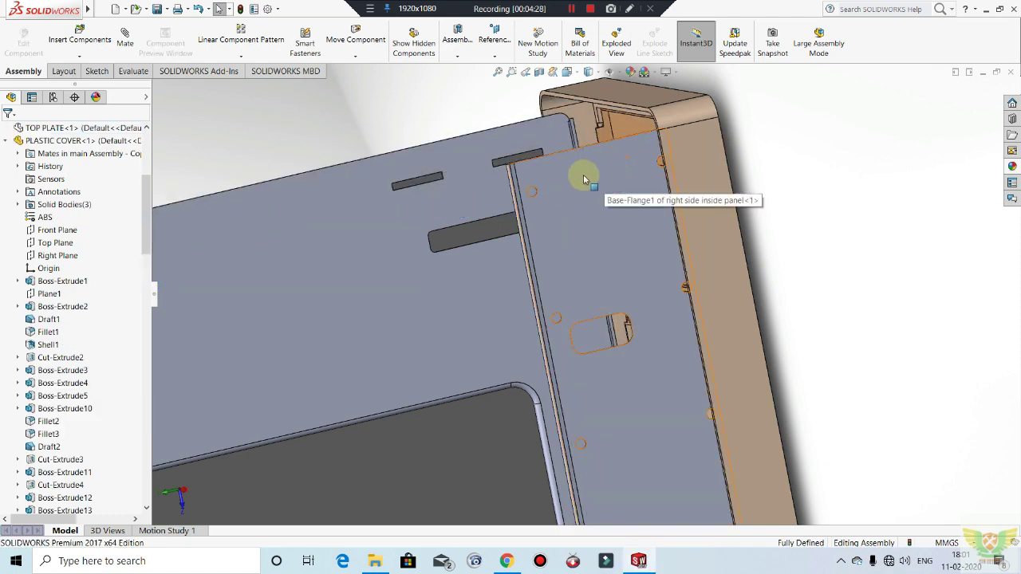
{"action": "key", "text": "ctrl+z"}
Step: Open the top plate for editing within the assembly and start a sketch on its right side flange face
{"action": "right_click", "coordinate": [587, 182]}
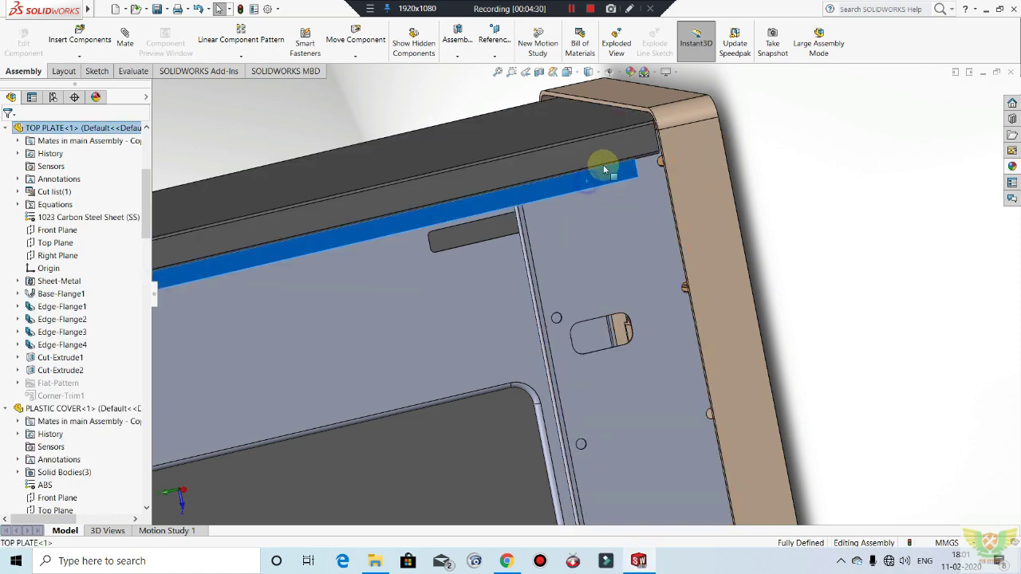
{"action": "left_click", "coordinate": [641, 136]}
{"action": "left_click", "coordinate": [621, 182]}
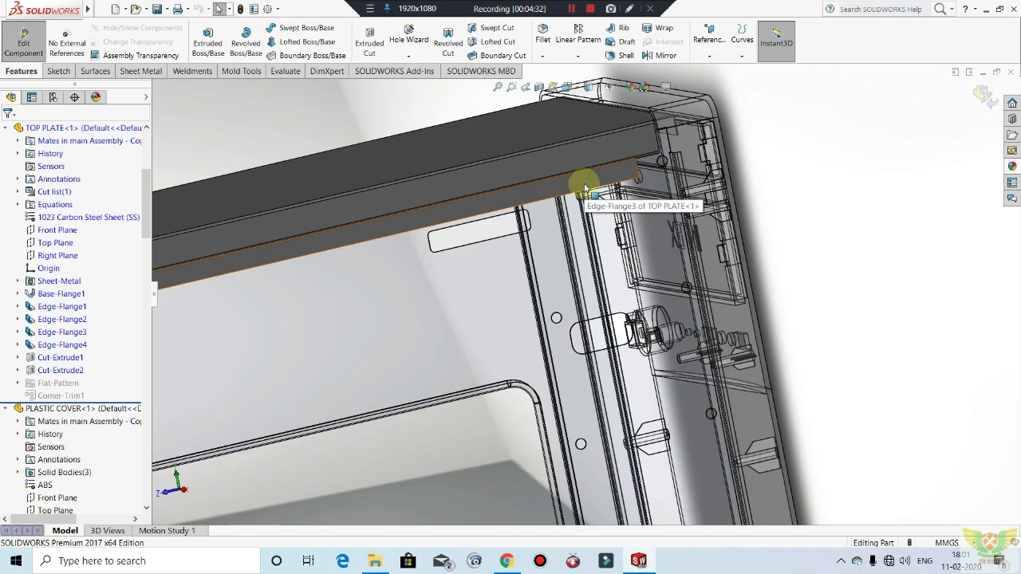
{"action": "left_click", "coordinate": [611, 173]}
{"action": "left_click", "coordinate": [631, 151]}
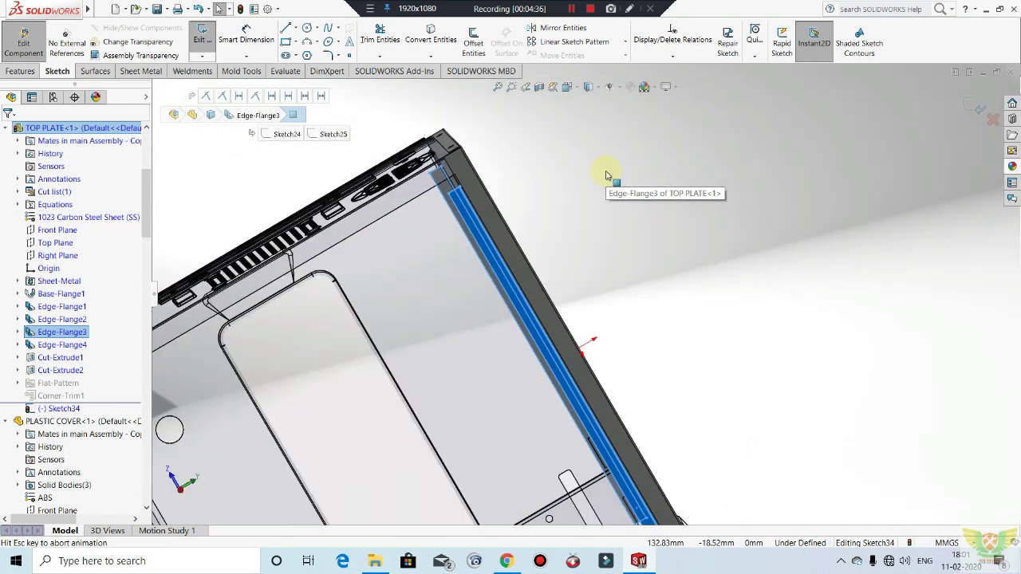
Step: Sketch a 3 mm diameter circle on the top plate's side flange near its front end
{"action": "scroll", "coordinate": [765, 399], "scroll_direction": "down", "scroll_amount": 5}
{"action": "scroll", "coordinate": [711, 392], "scroll_direction": "down", "scroll_amount": 3}
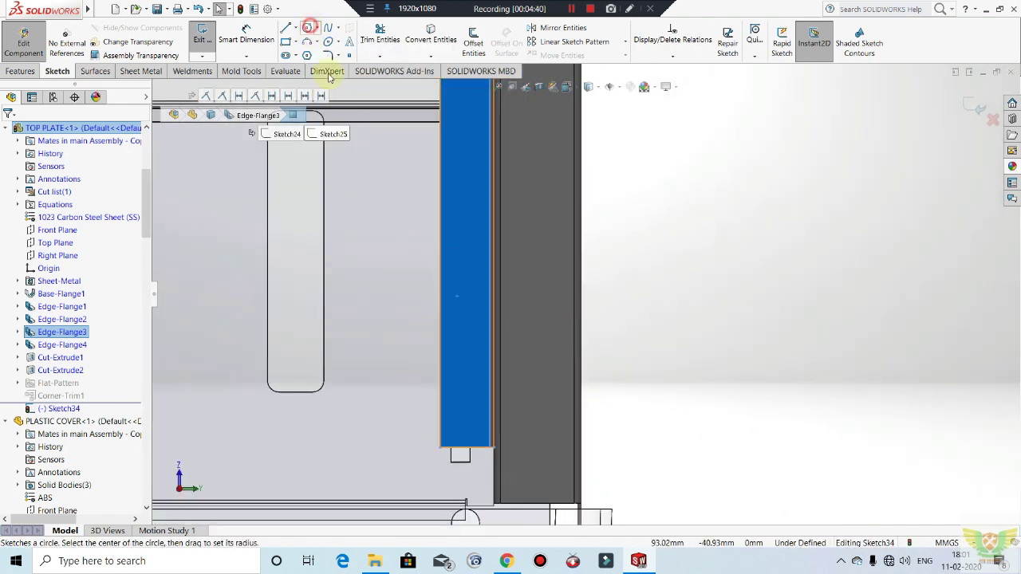
{"action": "left_click", "coordinate": [311, 29]}
{"action": "scroll", "coordinate": [471, 368], "scroll_direction": "up", "scroll_amount": 1}
{"action": "scroll", "coordinate": [472, 369], "scroll_direction": "down", "scroll_amount": 2}
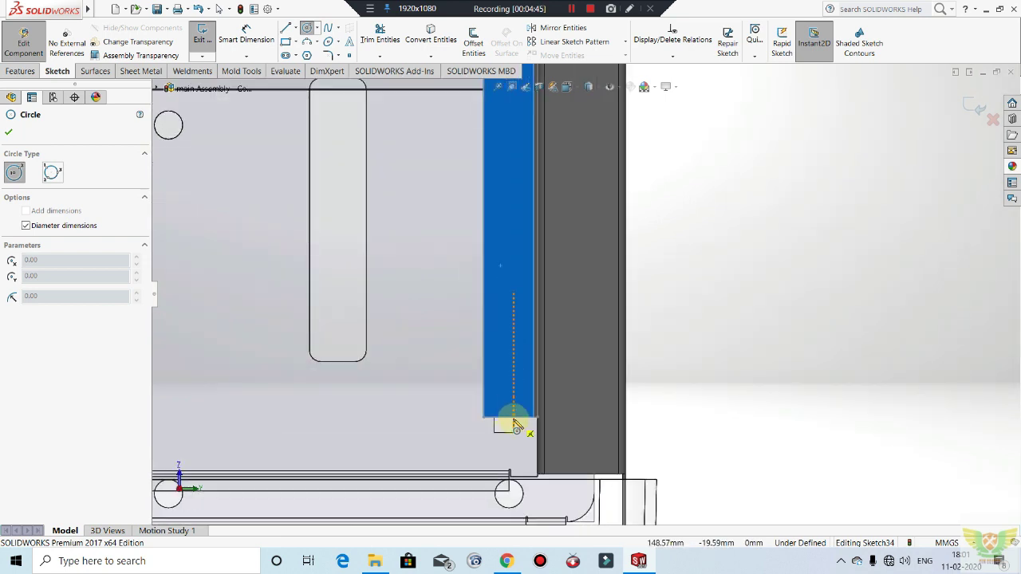
{"action": "left_click", "coordinate": [509, 358]}
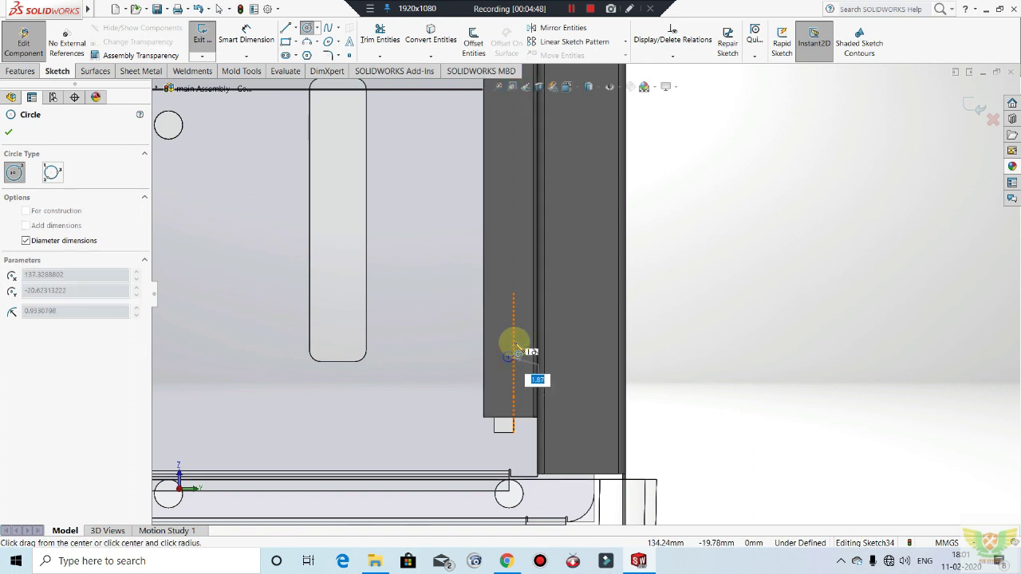
{"action": "left_click", "coordinate": [516, 346]}
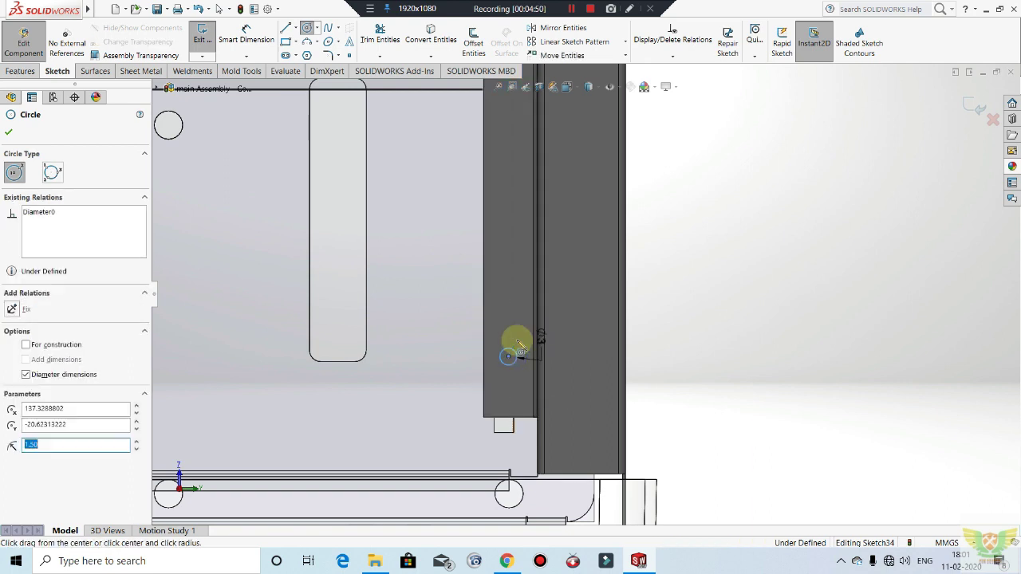
{"action": "left_click", "coordinate": [246, 36]}
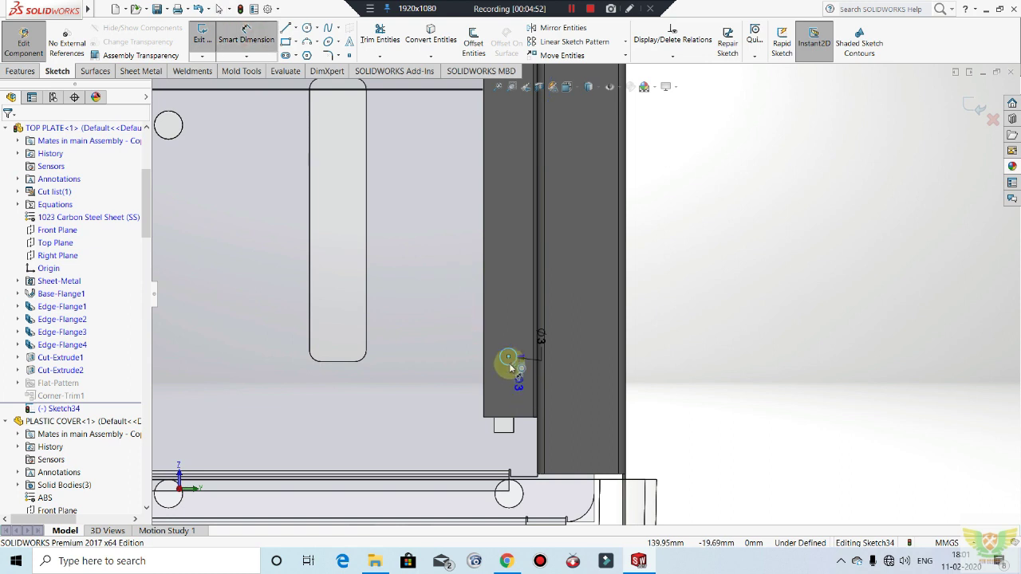
{"action": "key", "text": "Escape"}
{"action": "key", "text": "Escape"}
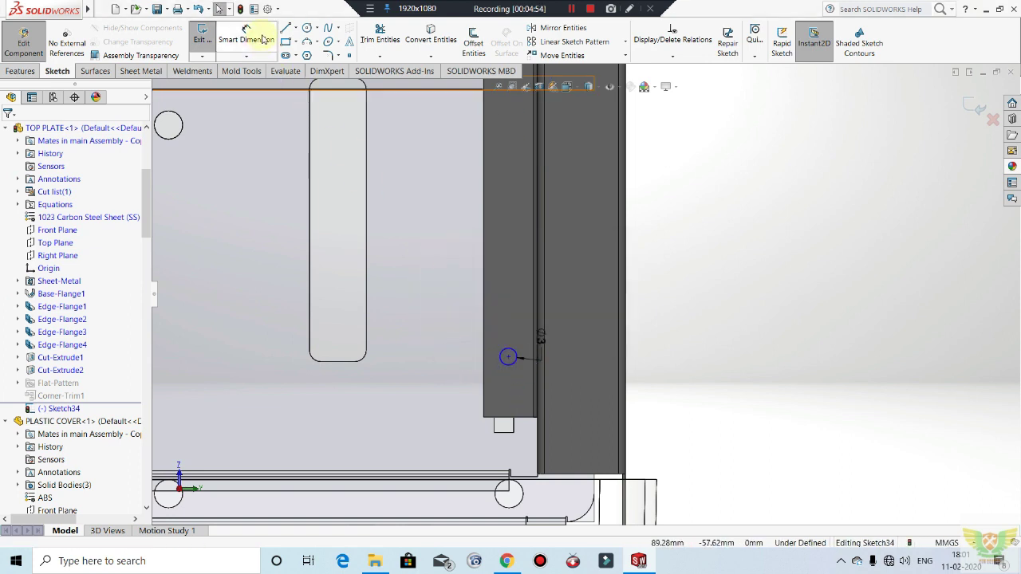
{"action": "left_click", "coordinate": [509, 357]}
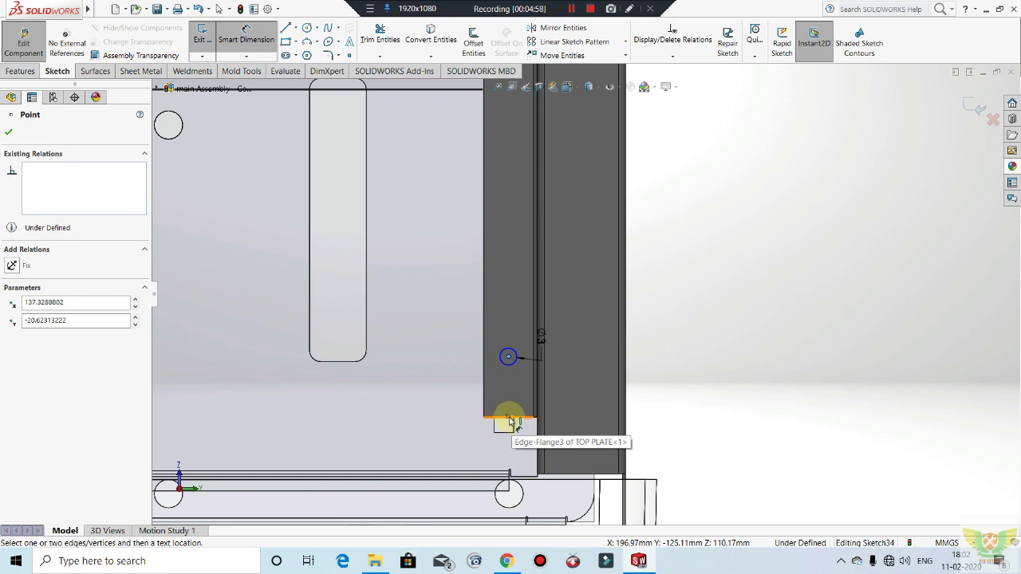
{"action": "left_click", "coordinate": [509, 421], "text": "ctrl"}
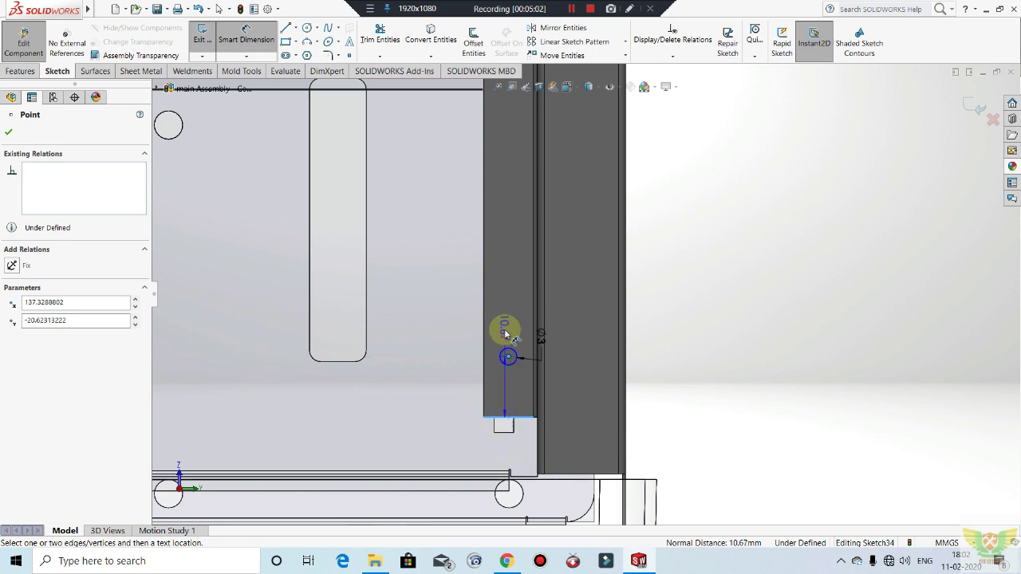
{"action": "key", "text": "Escape"}
{"action": "key", "text": "Escape"}
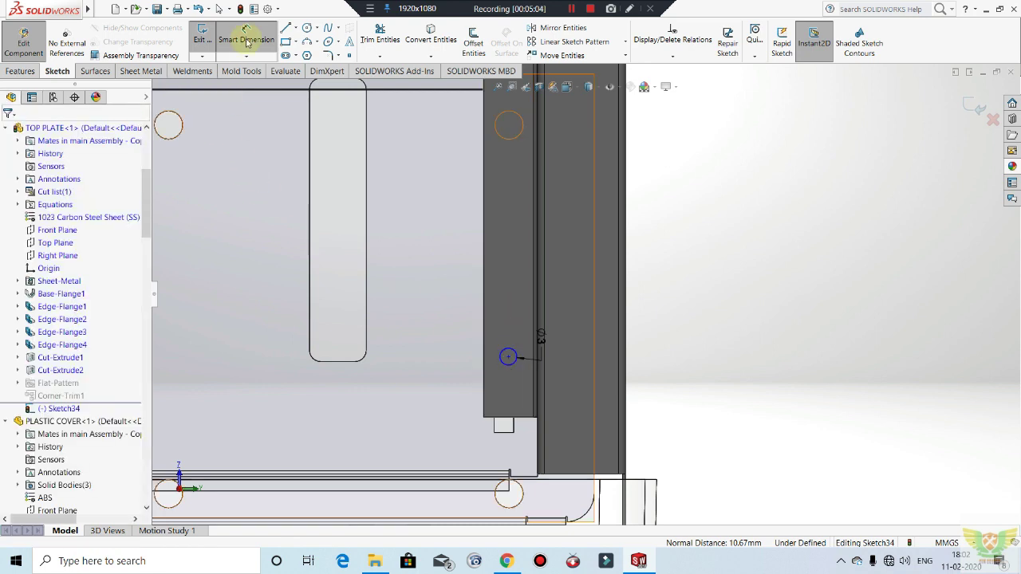
Step: Dimension the circle's centre 4 mm from the side flange's free long edge
{"action": "left_click", "coordinate": [262, 37]}
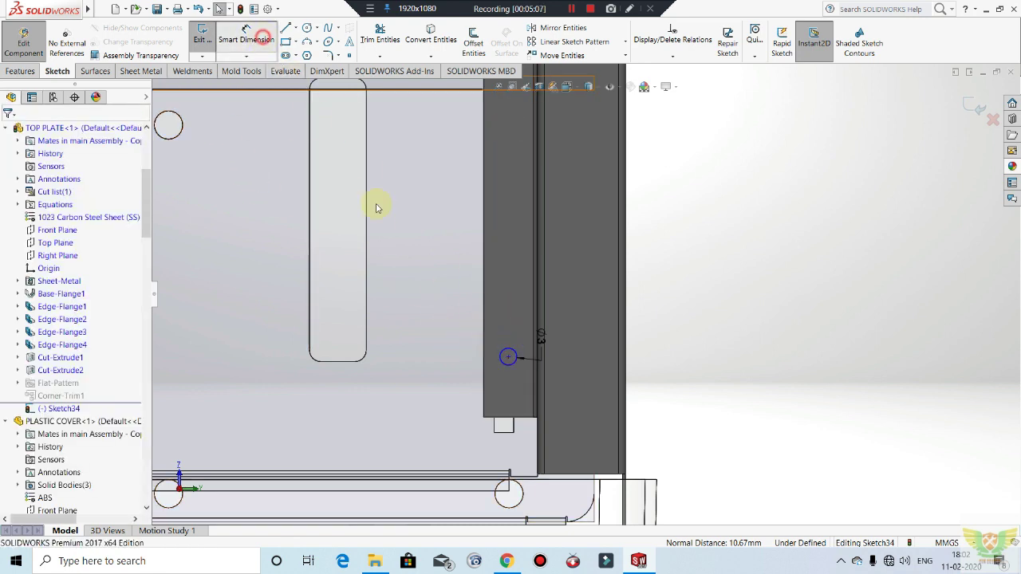
{"action": "left_click", "coordinate": [501, 414]}
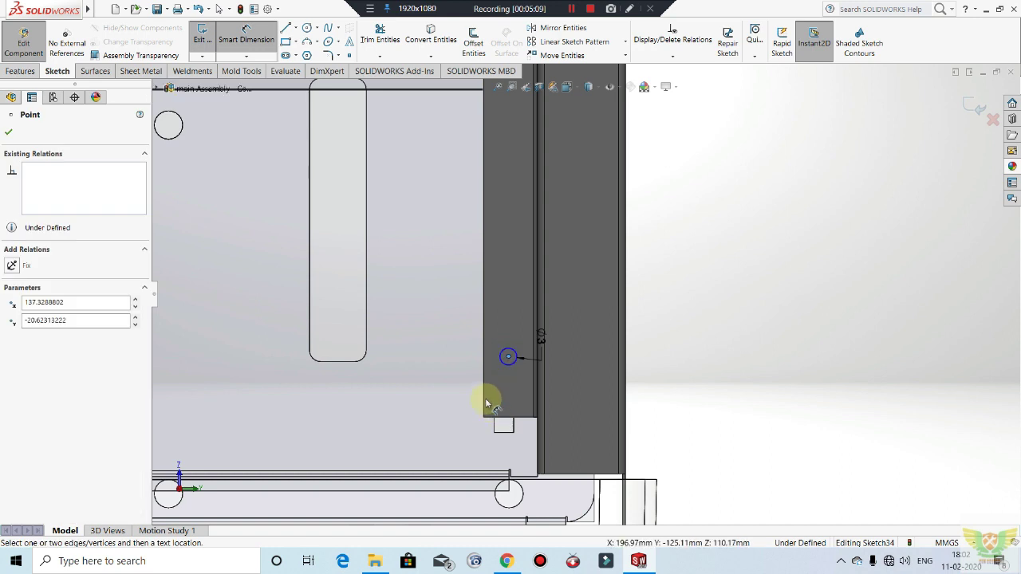
{"action": "left_click", "coordinate": [483, 398]}
{"action": "left_click", "coordinate": [490, 441]}
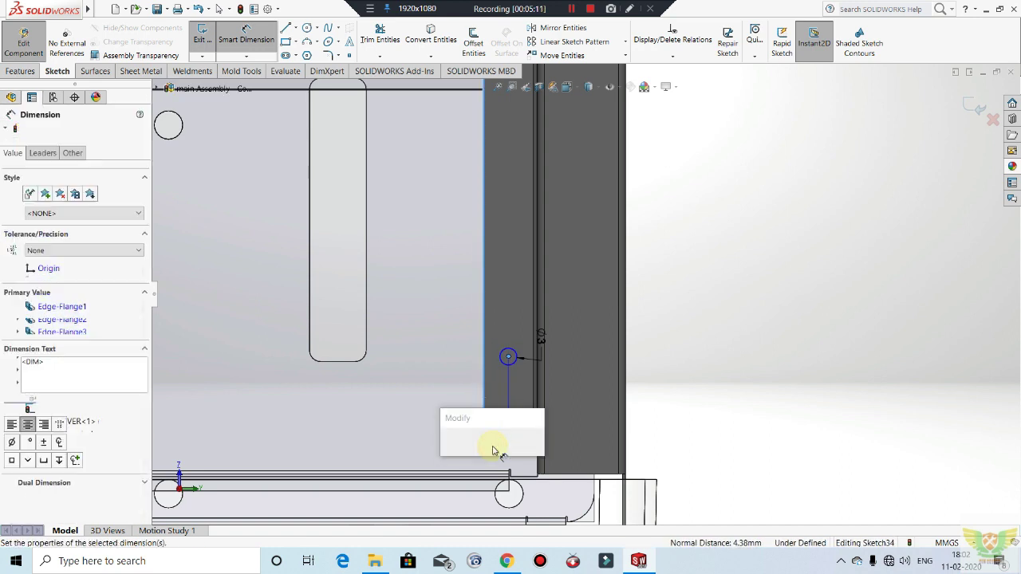
{"action": "key", "text": "Return"}
{"action": "key", "text": "Escape"}
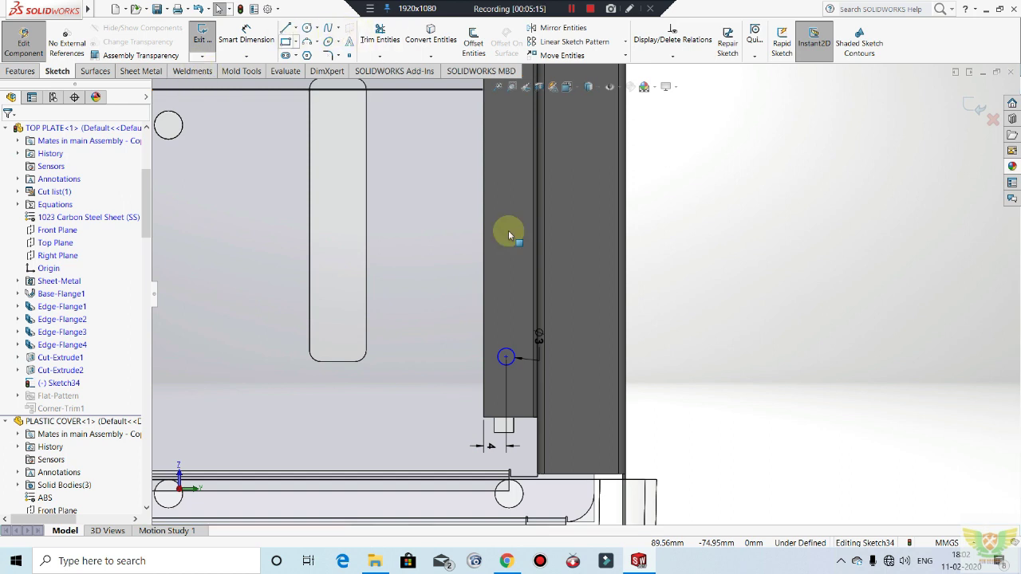
Step: Dimension the circle's centre 15 mm from the side flange's front end edge
{"action": "left_click", "coordinate": [246, 39]}
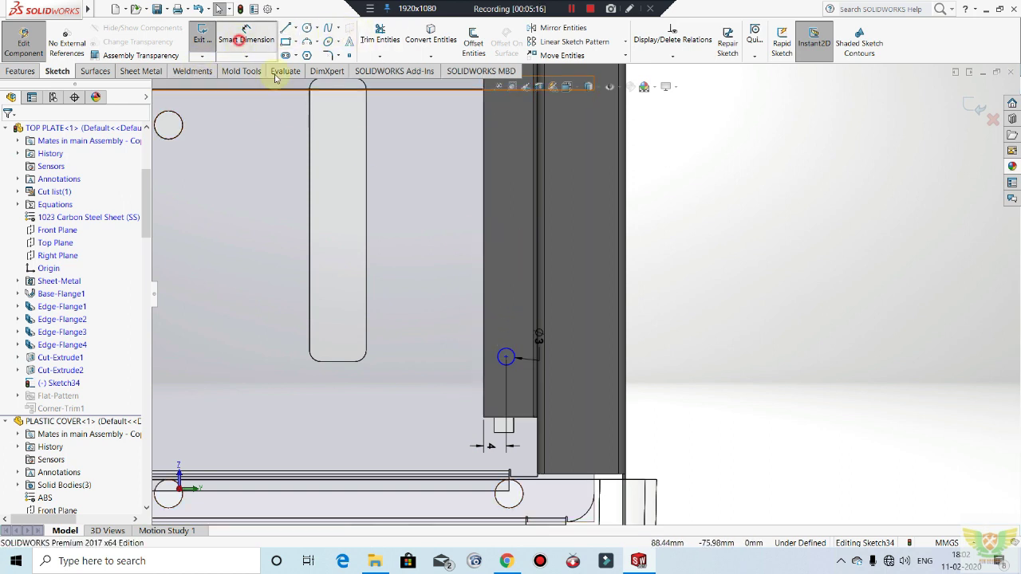
{"action": "left_click", "coordinate": [506, 358]}
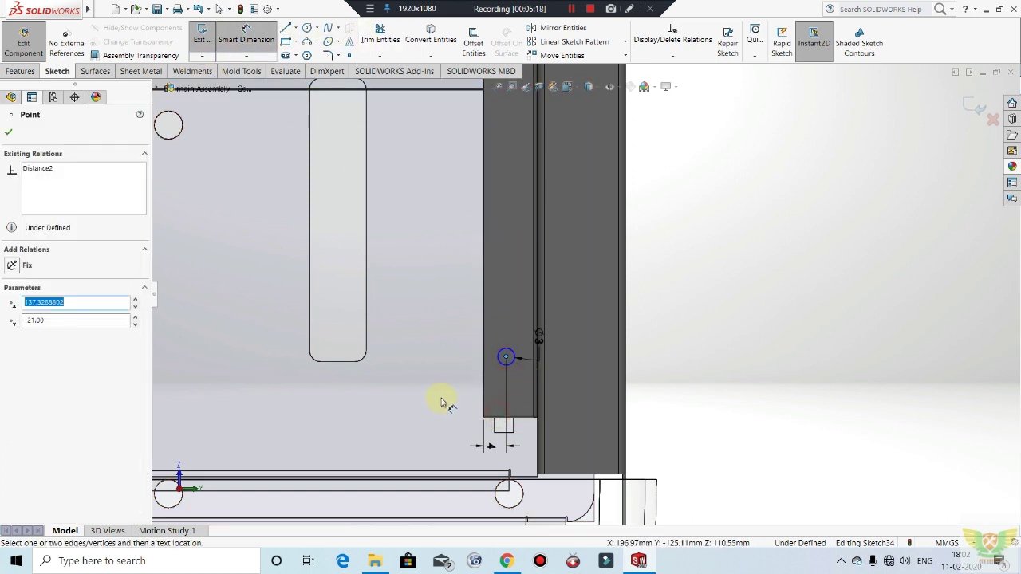
{"action": "left_click", "coordinate": [494, 420]}
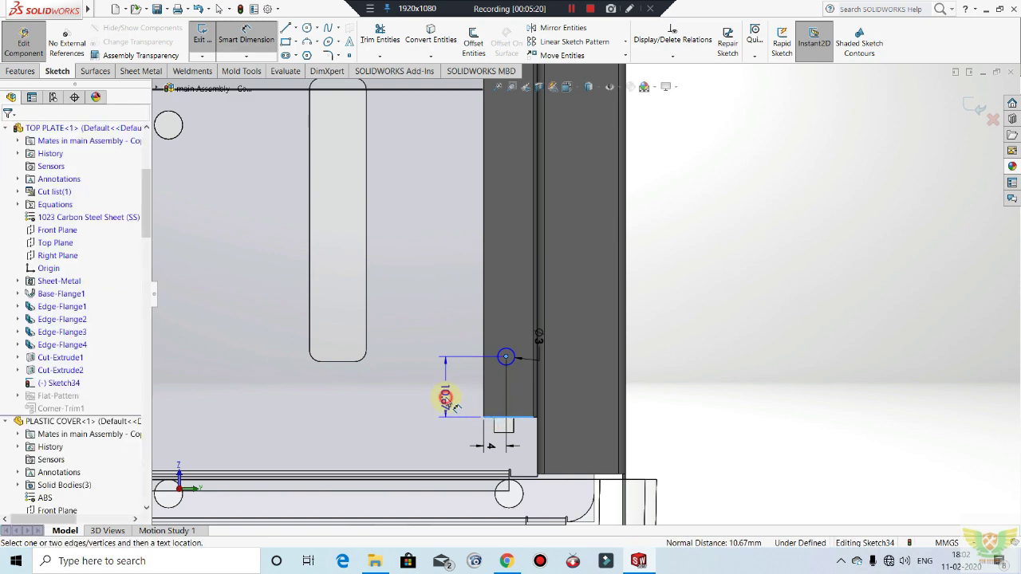
{"action": "left_click", "coordinate": [446, 399]}
{"action": "type", "text": "15"}
{"action": "key", "text": "Return"}
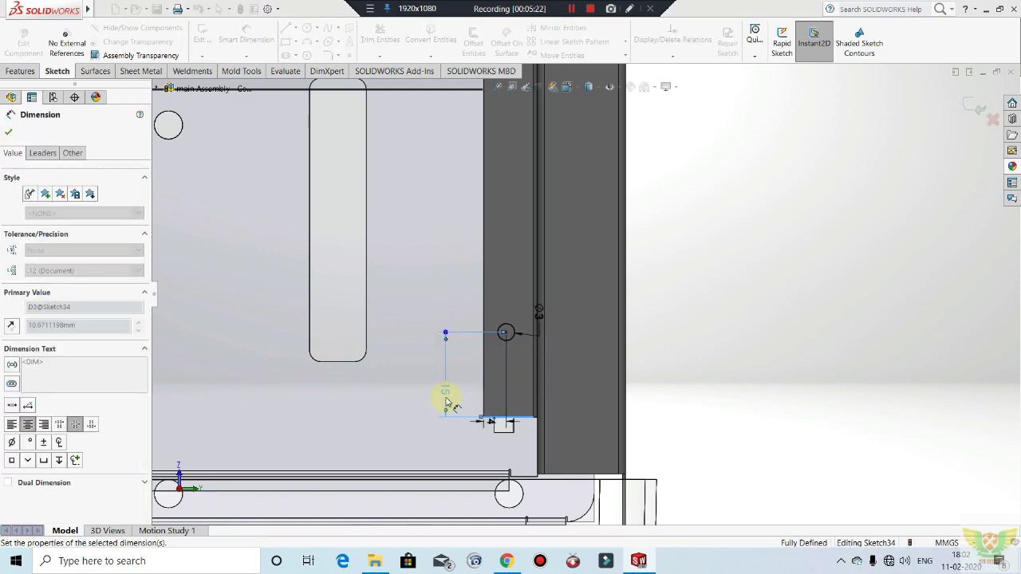
{"action": "key", "text": "Escape"}
Step: Sketch a second 3 mm diameter circle farther back along the flange, in line with the first circle's centre
{"action": "scroll", "coordinate": [479, 363], "scroll_direction": "up", "scroll_amount": 3}
{"action": "scroll", "coordinate": [542, 214], "scroll_direction": "down", "scroll_amount": 2}
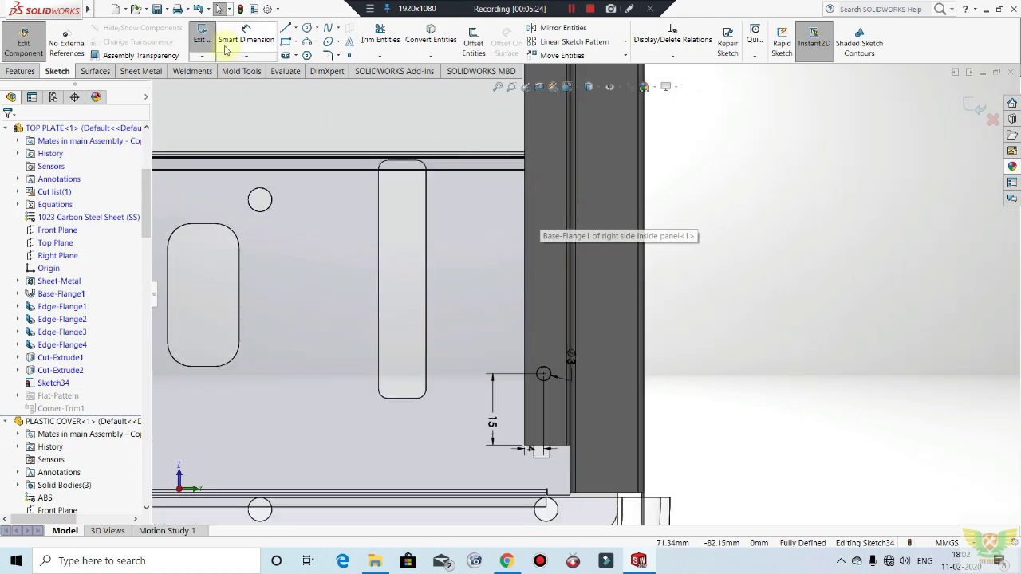
{"action": "left_click", "coordinate": [544, 210]}
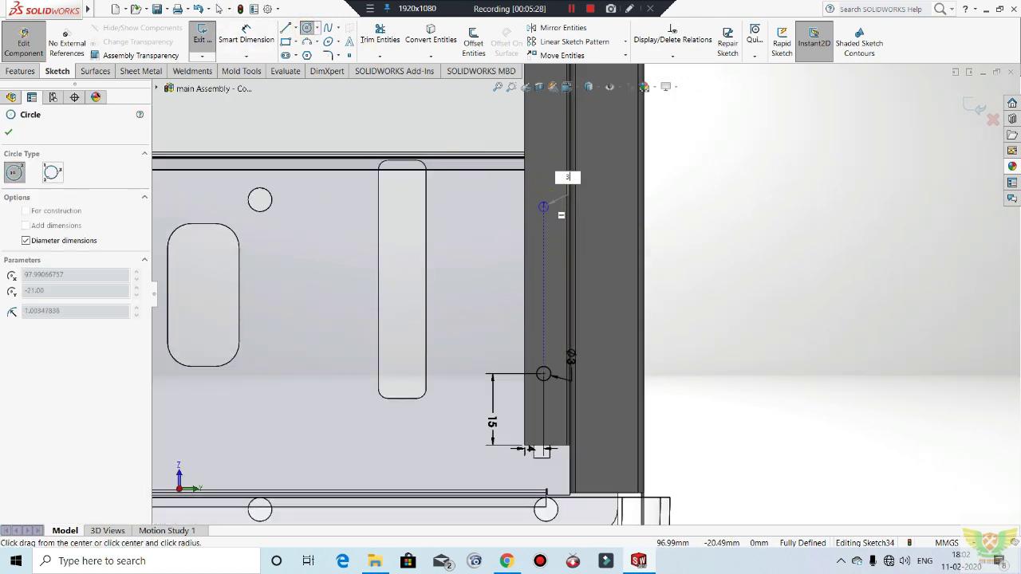
{"action": "type", "text": "3"}
{"action": "key", "text": "Return"}
{"action": "key", "text": "Escape"}
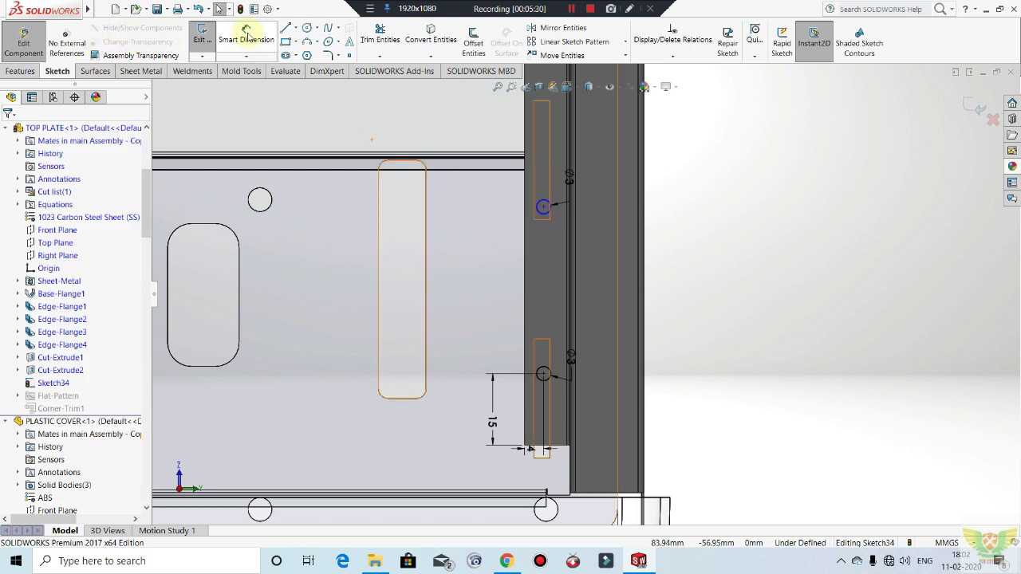
Step: Set the distance between the two circle centres to 30 mm and finish the flange sketch
{"action": "left_click", "coordinate": [246, 32]}
{"action": "left_click", "coordinate": [543, 208]}
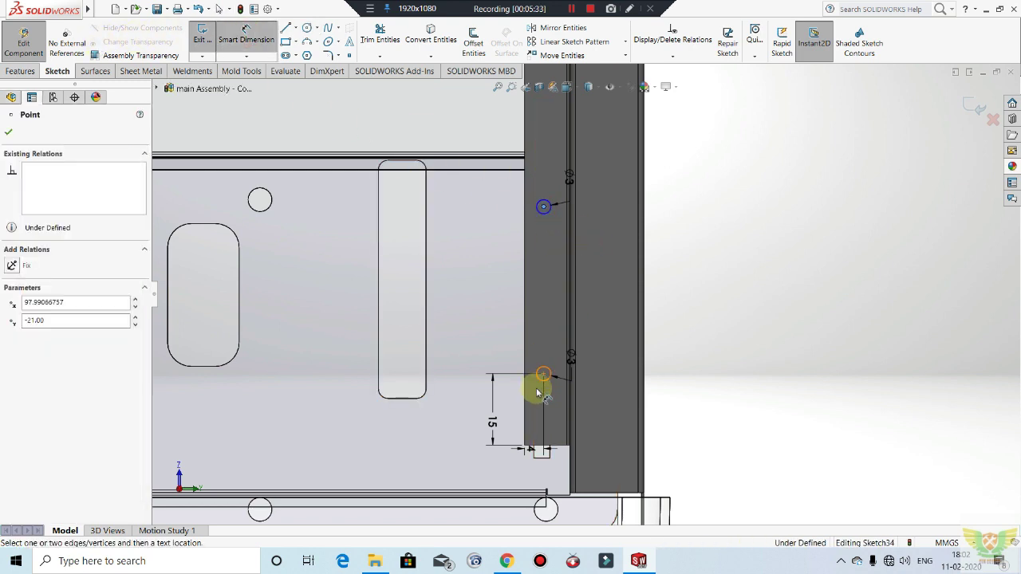
{"action": "left_click", "coordinate": [543, 375]}
{"action": "left_click", "coordinate": [497, 312]}
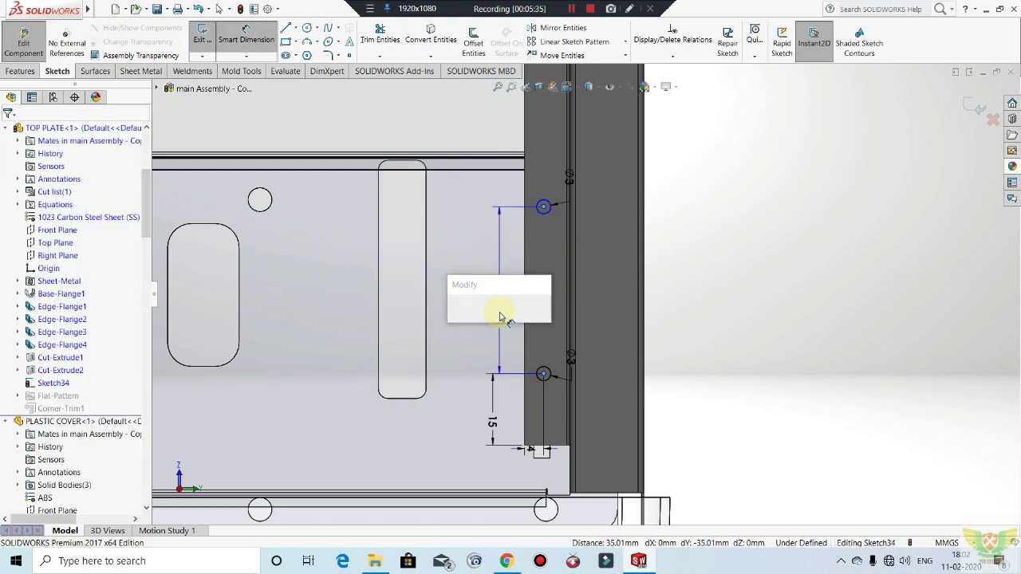
{"action": "type", "text": "30"}
{"action": "key", "text": "Return"}
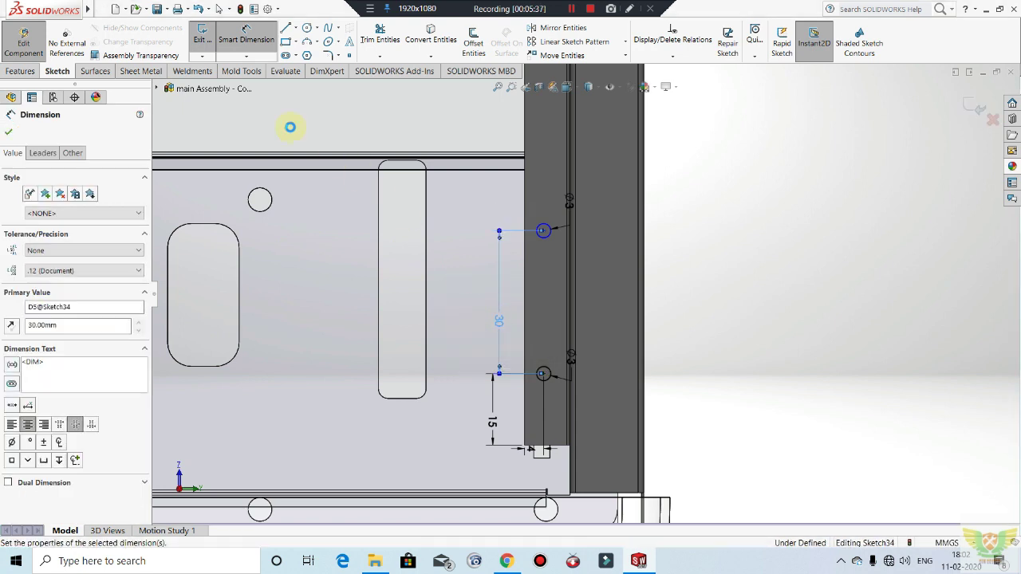
{"action": "left_click", "coordinate": [201, 34]}
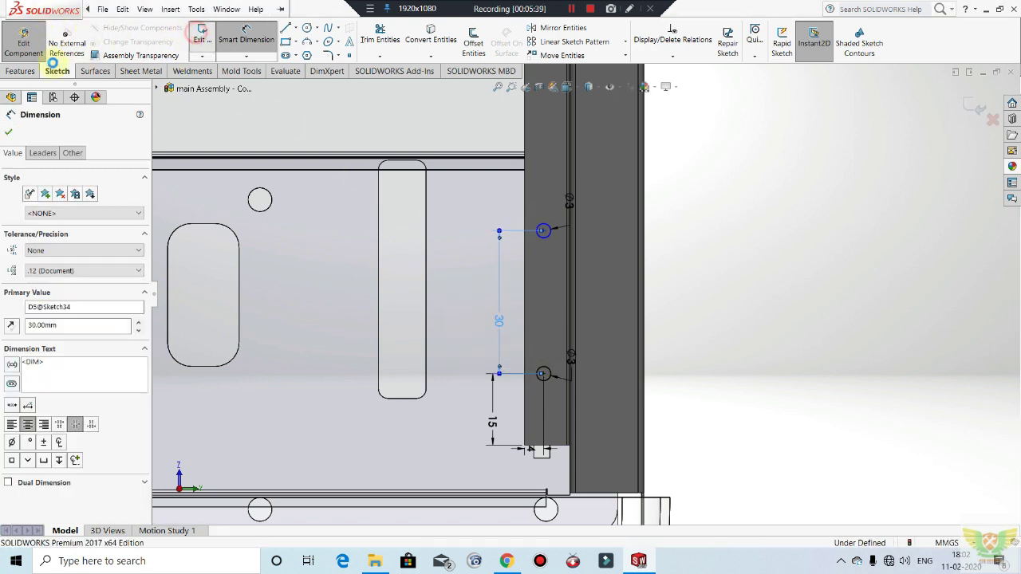
Step: Cut-extrude the two circles blind 219 mm so the holes pass through both side flanges of the top plate
{"action": "left_click", "coordinate": [24, 71]}
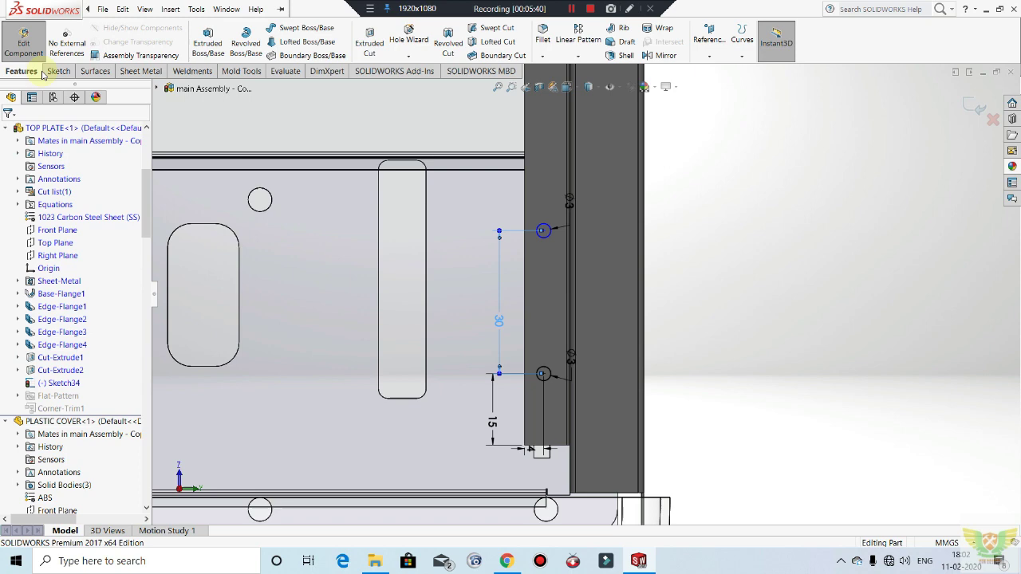
{"action": "left_click", "coordinate": [369, 38]}
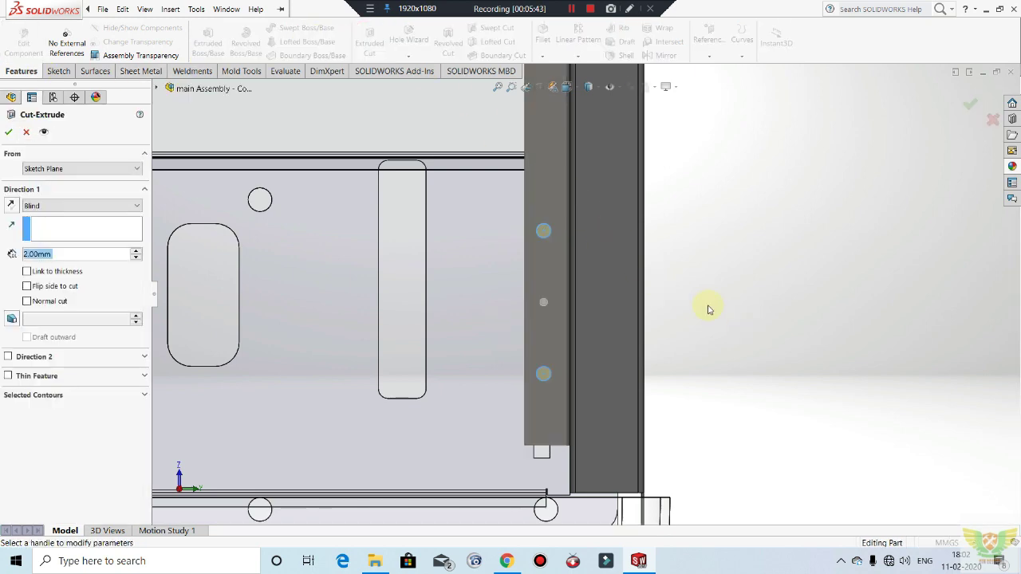
{"action": "middle_click_drag", "start_coordinate": [708, 308], "coordinate": [750, 311]}
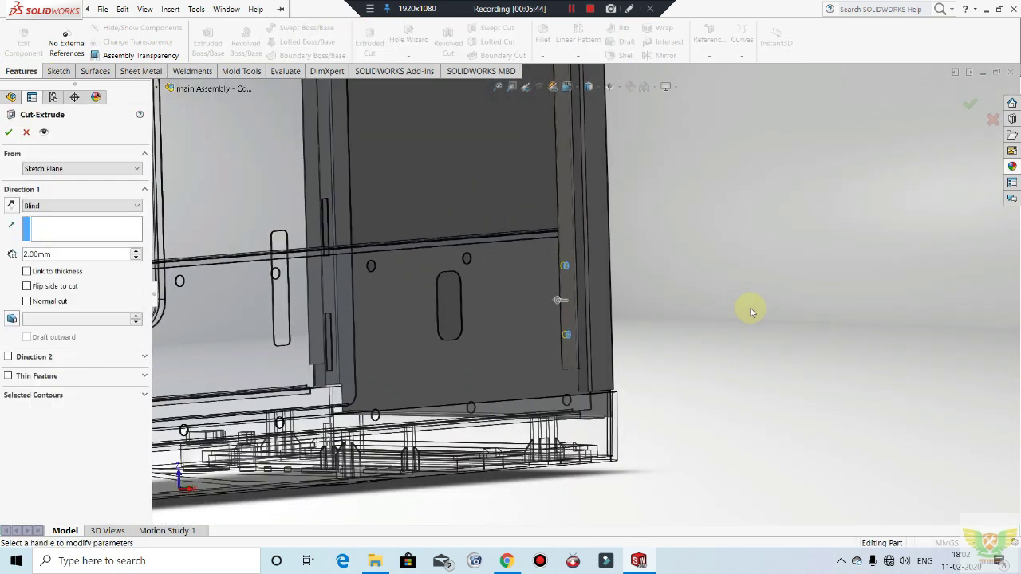
{"action": "middle_click_drag", "start_coordinate": [517, 278], "coordinate": [337, 127]}
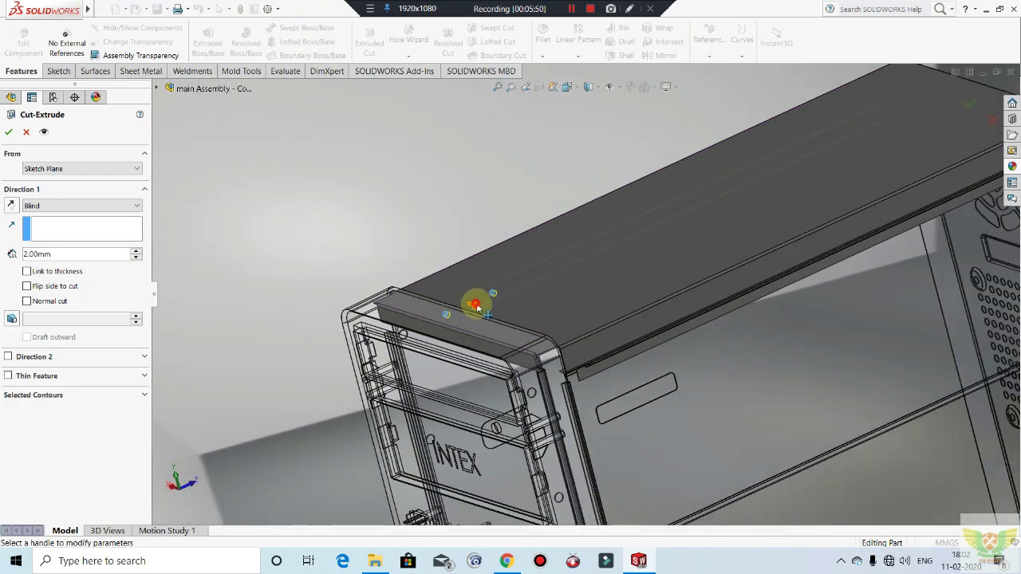
{"action": "left_click_drag", "start_coordinate": [476, 306], "coordinate": [696, 375]}
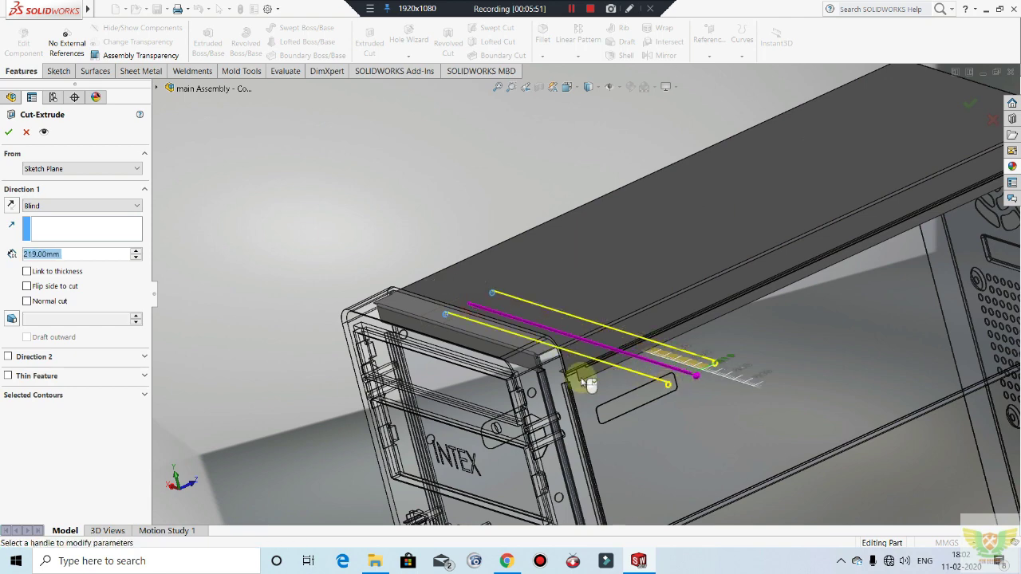
{"action": "left_click", "coordinate": [11, 132]}
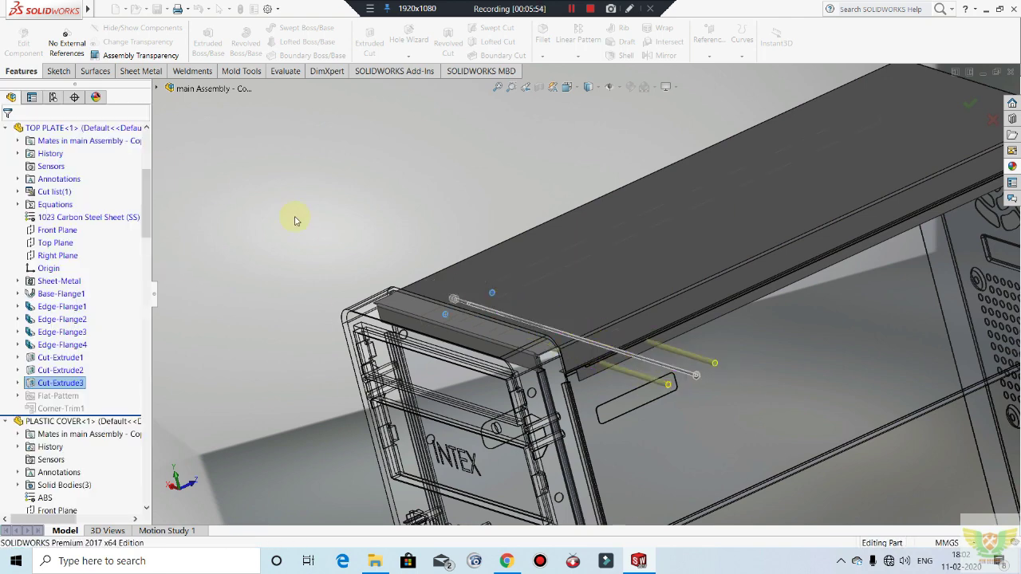
Step: Set the depth of the top plate's new hole cut to 2 mm and finish editing the top plate
{"action": "middle_click_drag", "start_coordinate": [321, 230], "coordinate": [490, 289]}
{"action": "scroll", "coordinate": [533, 283], "scroll_direction": "down", "scroll_amount": 5}
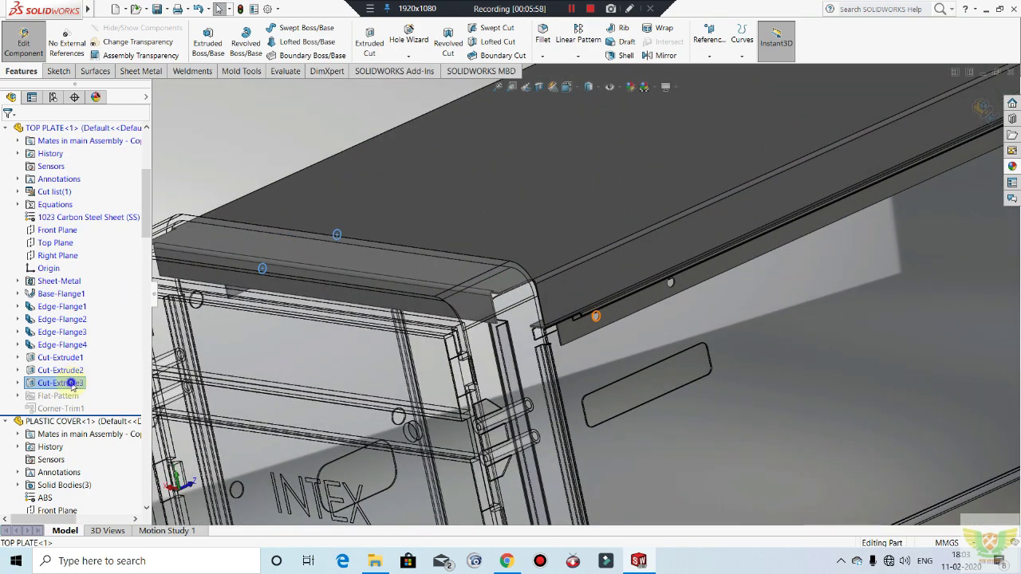
{"action": "right_click", "coordinate": [76, 383]}
{"action": "left_click", "coordinate": [81, 337]}
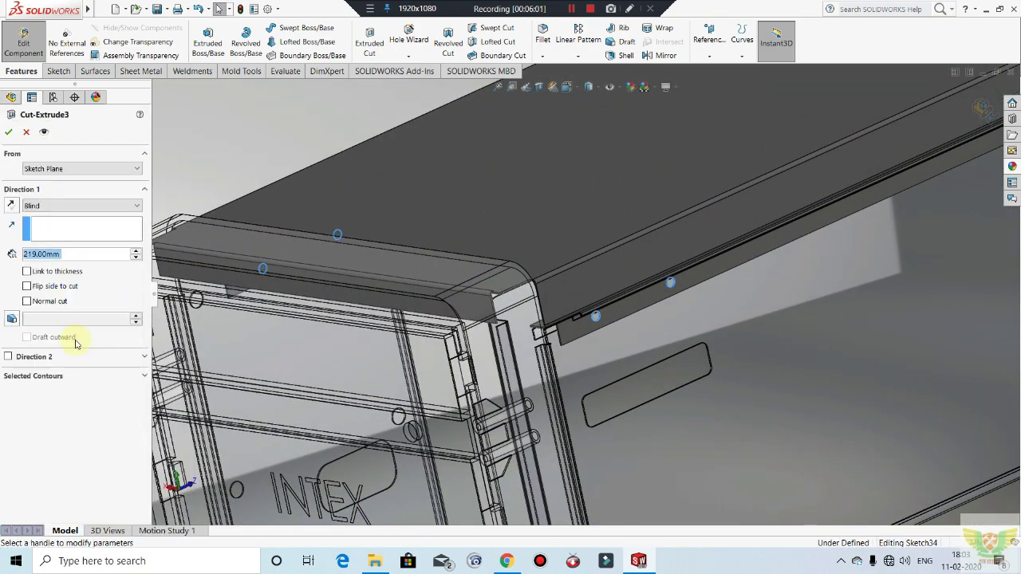
{"action": "type", "text": "3"}
{"action": "key", "text": "Return"}
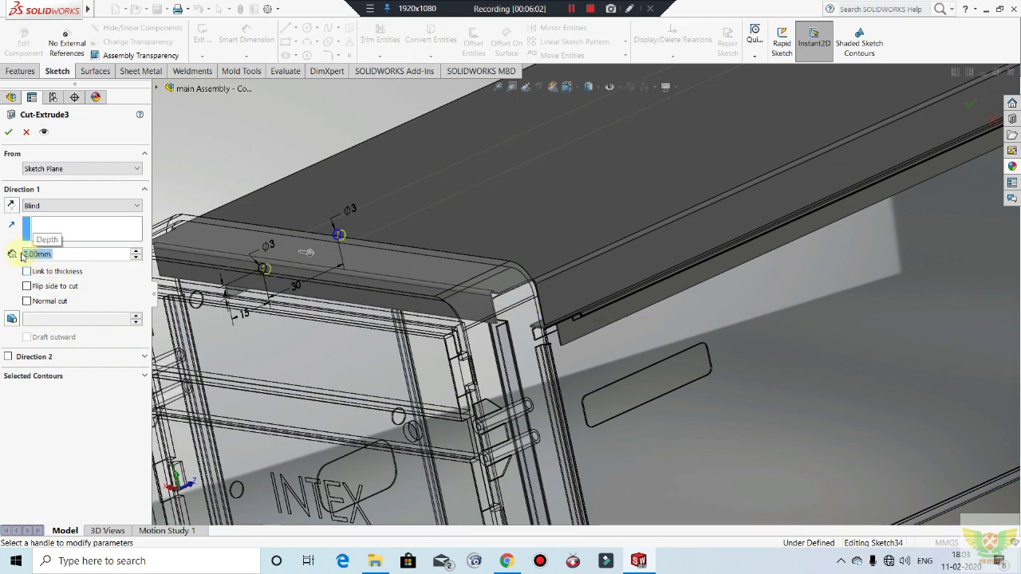
{"action": "left_click", "coordinate": [10, 134]}
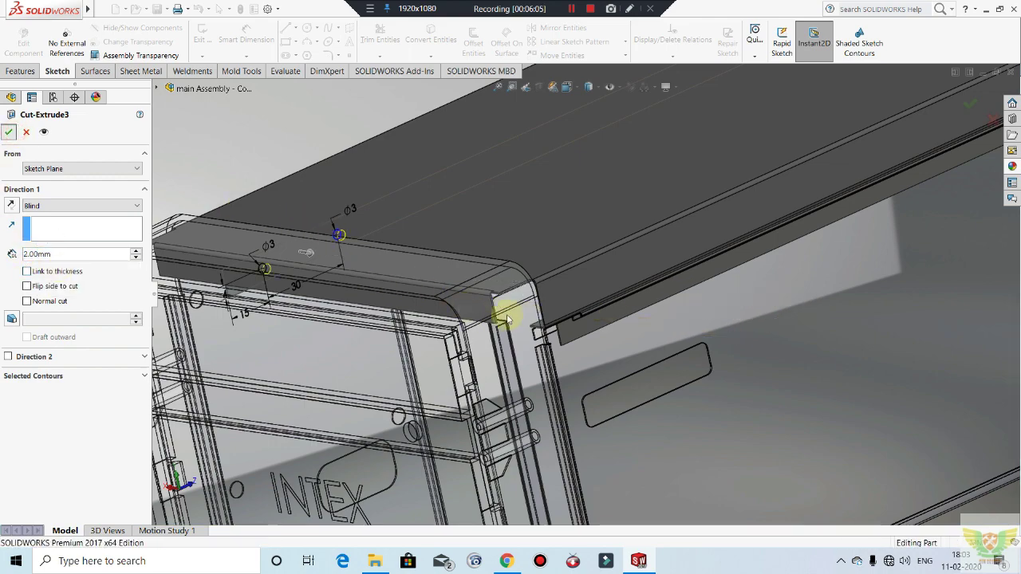
{"action": "scroll", "coordinate": [500, 297], "scroll_direction": "up", "scroll_amount": 3}
{"action": "middle_click_drag", "start_coordinate": [500, 295], "coordinate": [407, 292]}
{"action": "scroll", "coordinate": [504, 308], "scroll_direction": "down", "scroll_amount": 2}
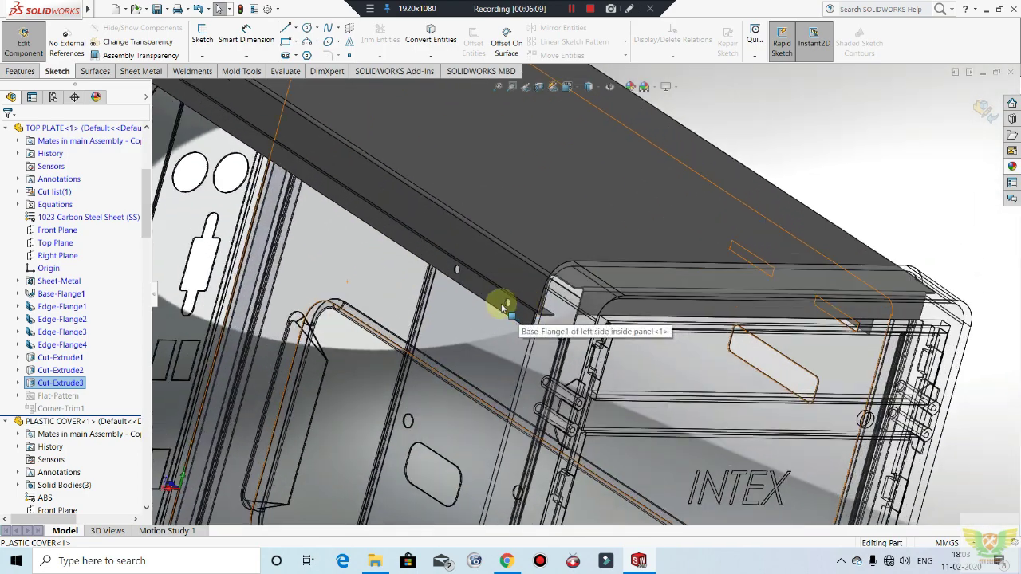
{"action": "left_click", "coordinate": [24, 41]}
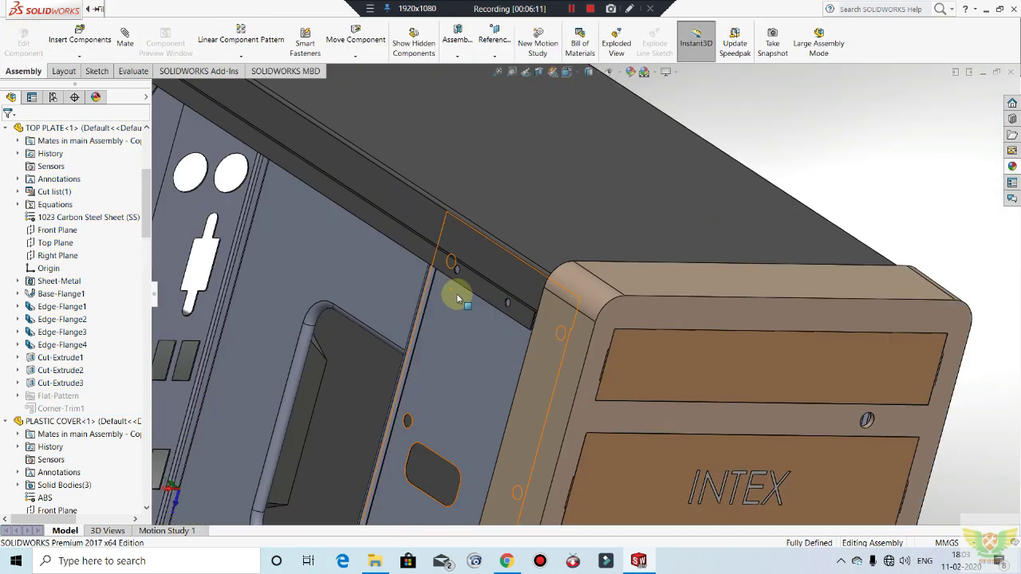
Step: Open the right side inside panel for editing within the assembly and start a sketch on its base flange face
{"action": "left_click", "coordinate": [468, 330]}
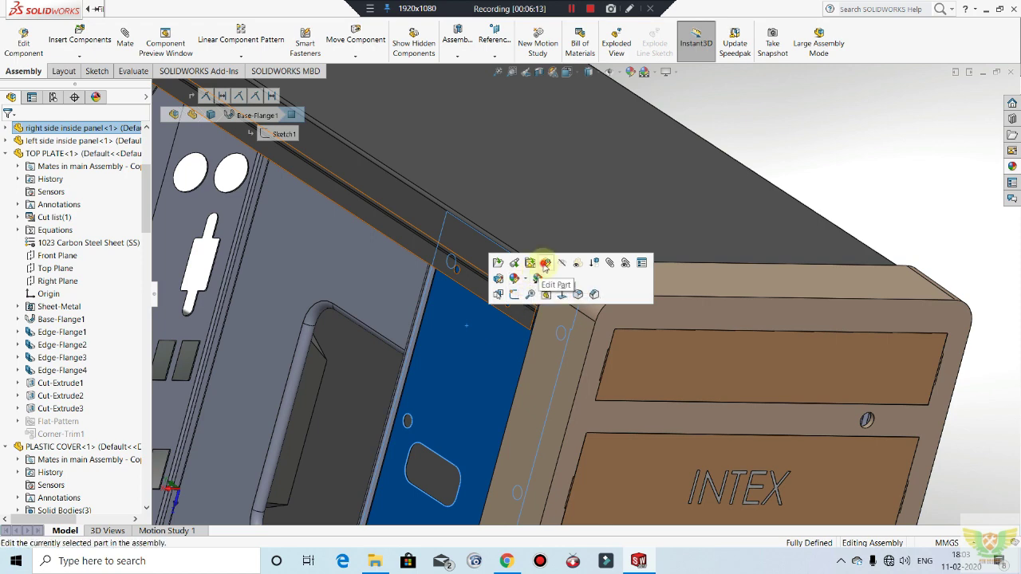
{"action": "left_click", "coordinate": [495, 282]}
{"action": "left_click", "coordinate": [472, 322]}
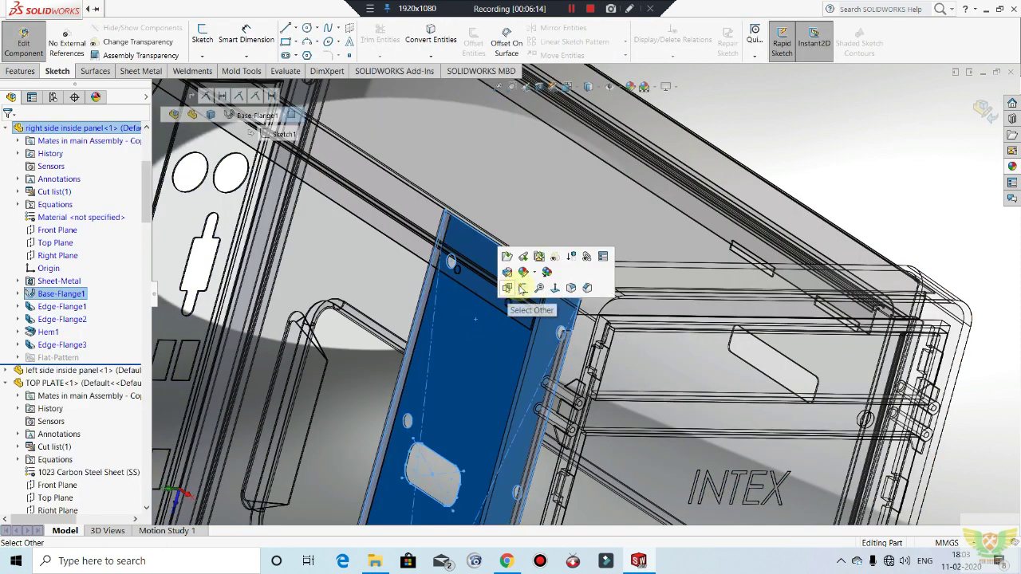
{"action": "left_click", "coordinate": [520, 285]}
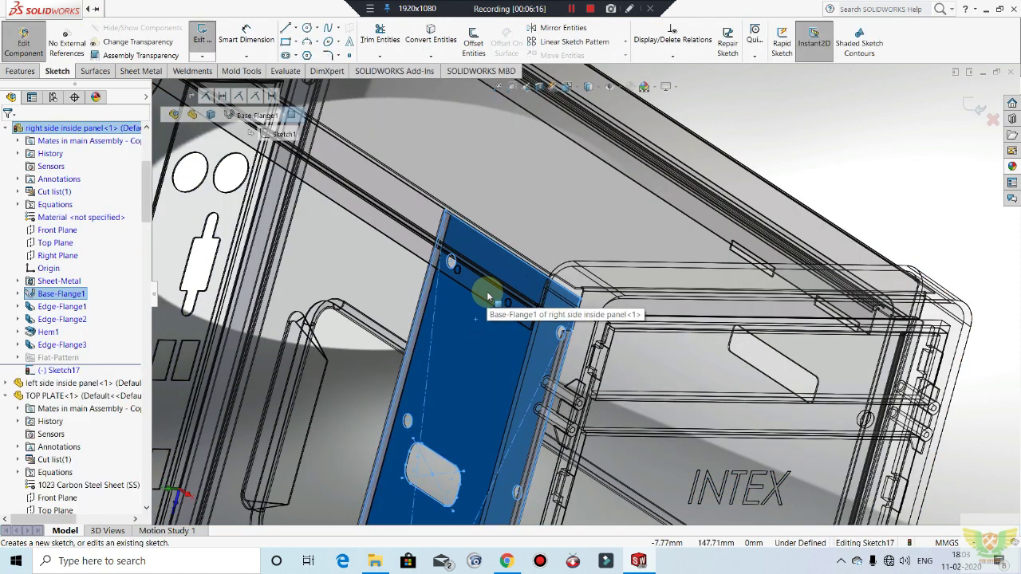
Step: Sketch two 3 mm diameter circles on the panel face, centred on the top plate's two flange holes, and finish the sketch
{"action": "key", "text": "ctrl+8"}
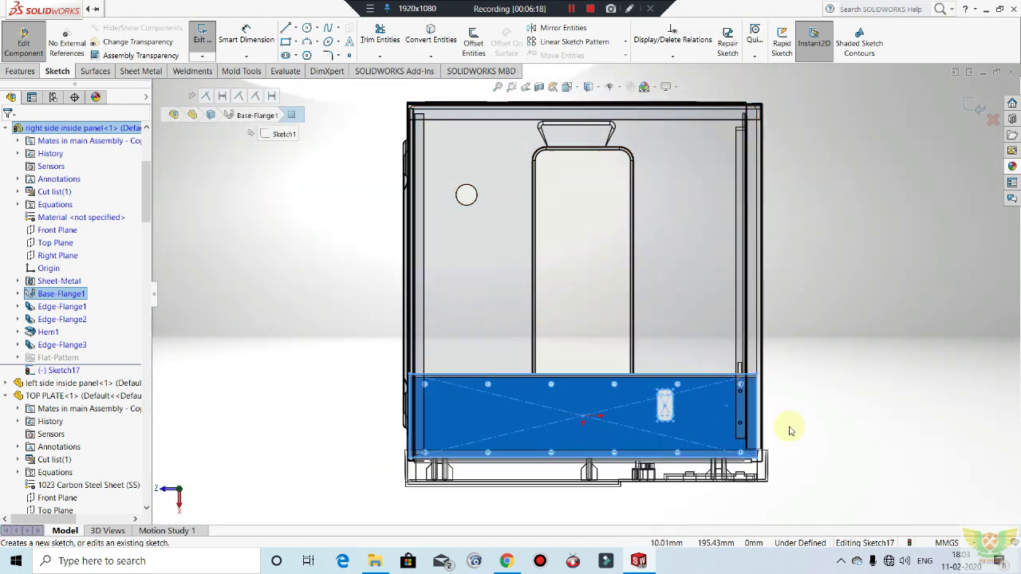
{"action": "scroll", "coordinate": [768, 390], "scroll_direction": "down", "scroll_amount": 4}
{"action": "scroll", "coordinate": [766, 391], "scroll_direction": "down", "scroll_amount": 2}
{"action": "scroll", "coordinate": [560, 298], "scroll_direction": "down", "scroll_amount": 2}
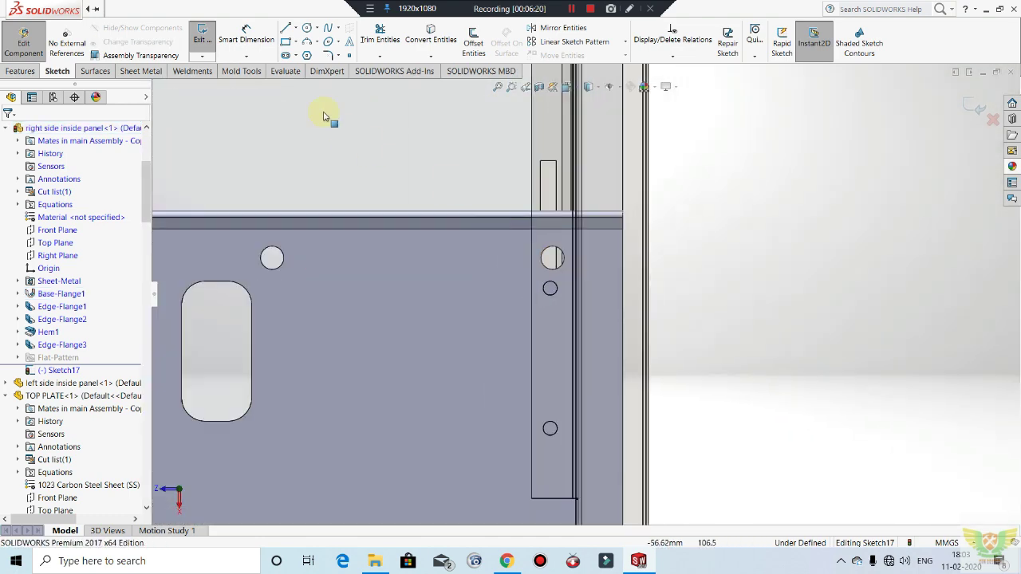
{"action": "left_click", "coordinate": [305, 28]}
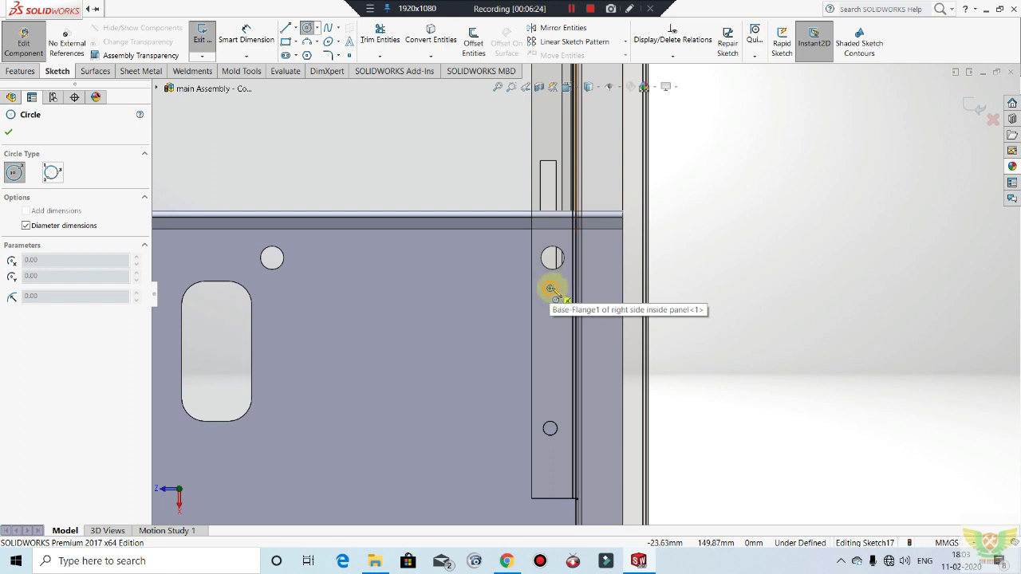
{"action": "left_click", "coordinate": [551, 288]}
{"action": "type", "text": "3"}
{"action": "key", "text": "Return"}
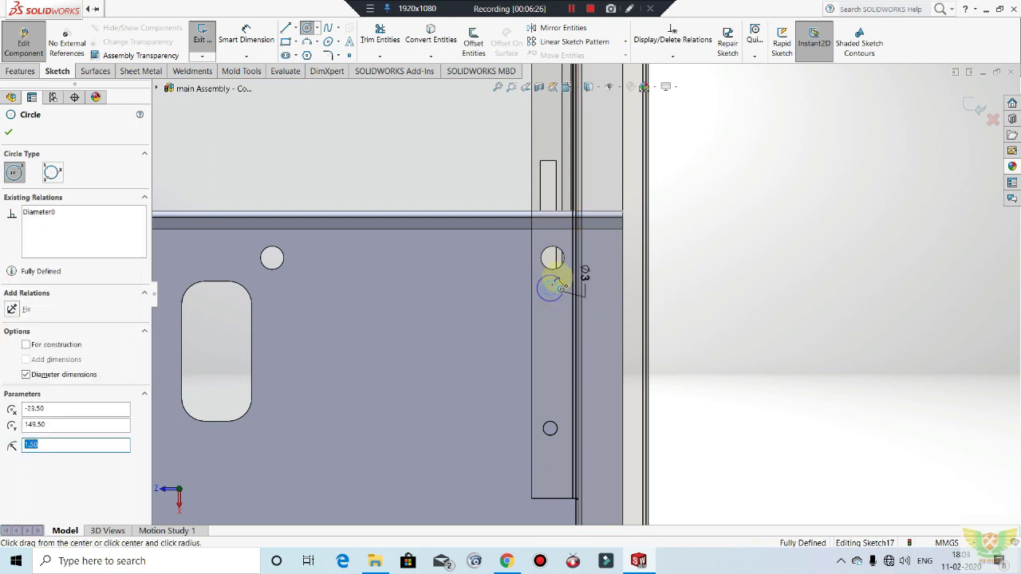
{"action": "left_click", "coordinate": [548, 429]}
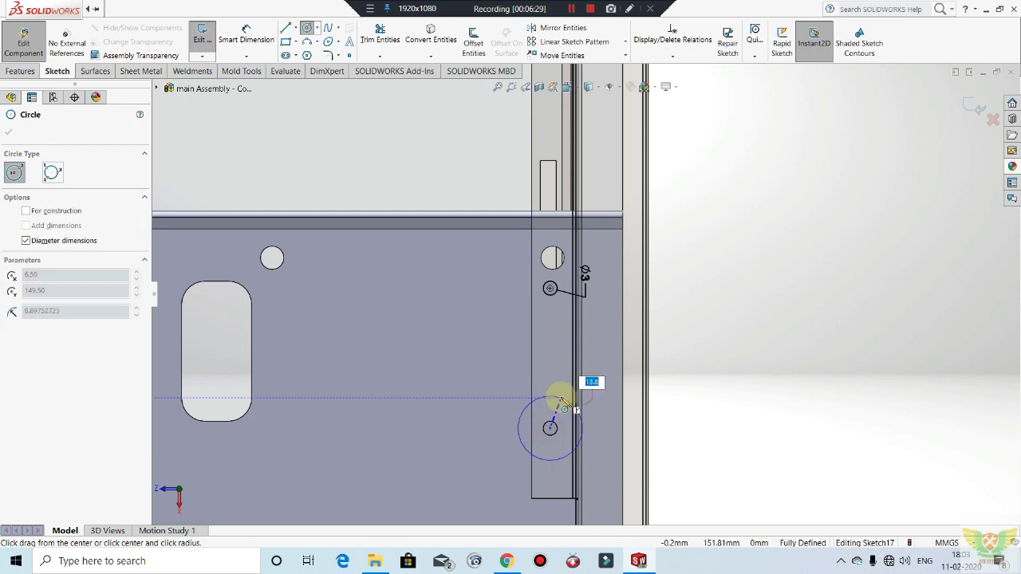
{"action": "type", "text": "3"}
{"action": "key", "text": "Return"}
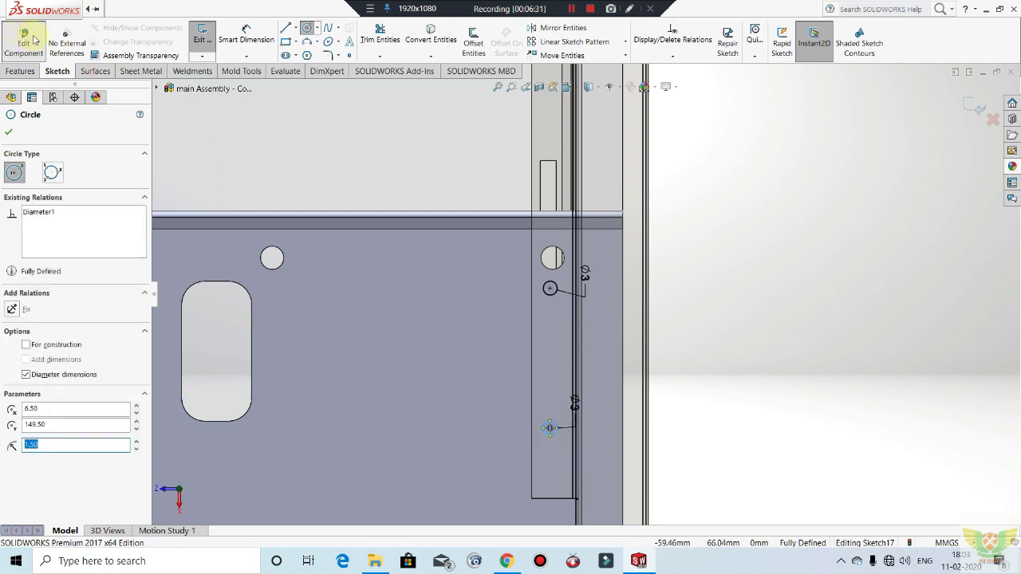
{"action": "left_click", "coordinate": [202, 36]}
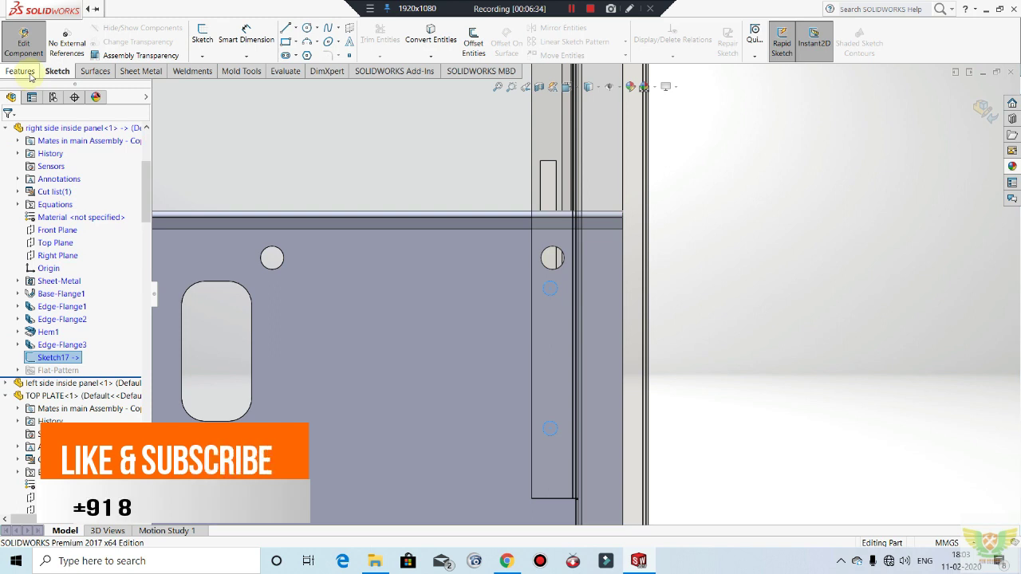
Step: Cut-extrude the two circles blind 2 mm through the right side inside panel
{"action": "left_click", "coordinate": [24, 72]}
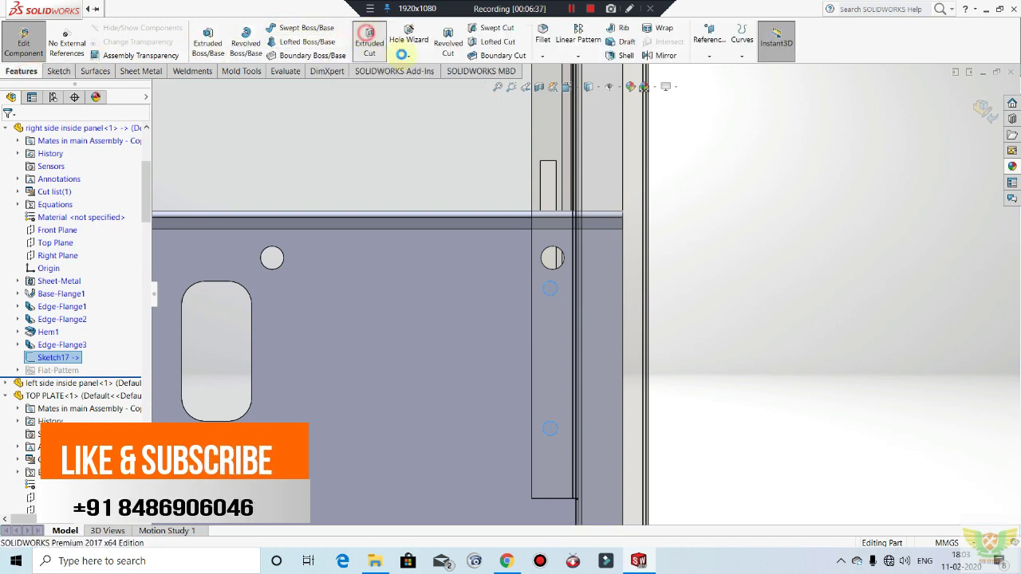
{"action": "left_click", "coordinate": [369, 40]}
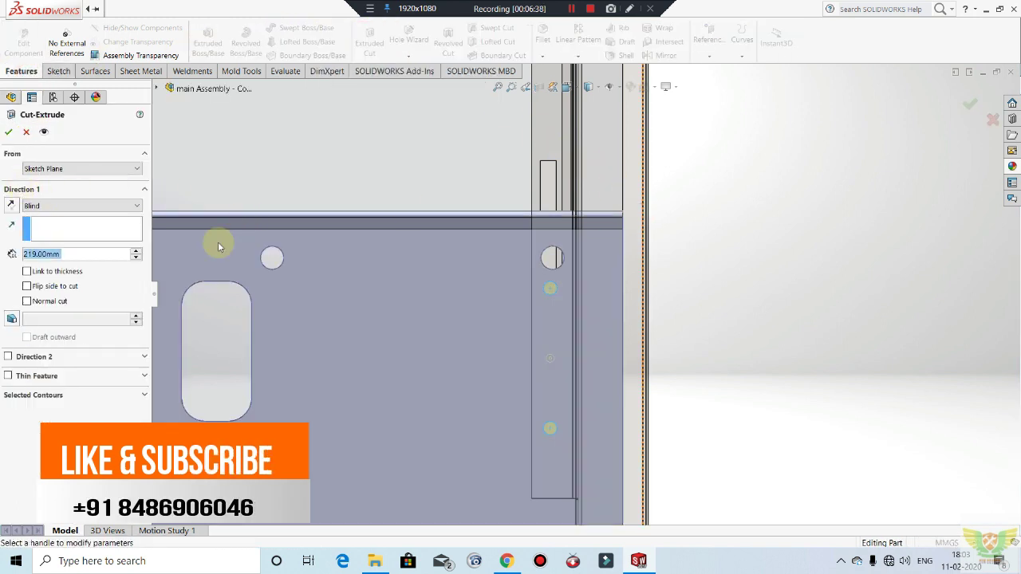
{"action": "type", "text": "2"}
{"action": "key", "text": "Return"}
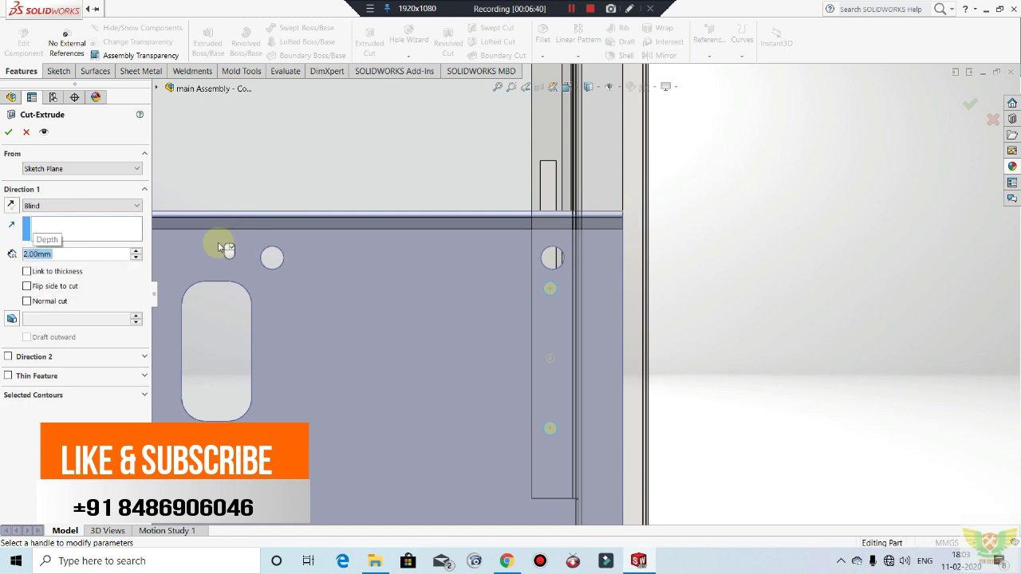
{"action": "left_click", "coordinate": [9, 132]}
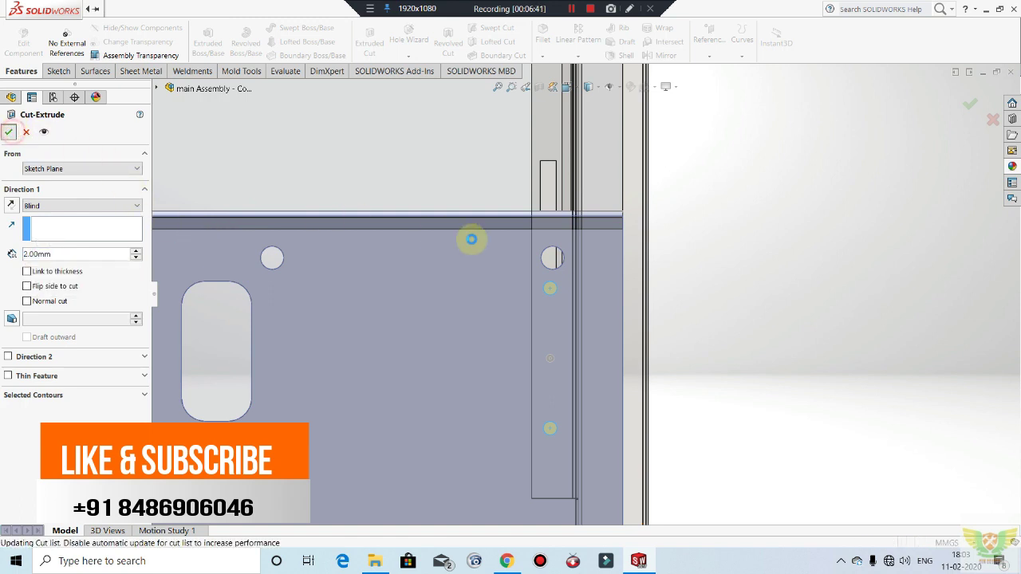
Step: Finish editing the right side inside panel and return to the main assembly
{"action": "scroll", "coordinate": [779, 223], "scroll_direction": "up", "scroll_amount": 3}
{"action": "left_click", "coordinate": [776, 225]}
{"action": "scroll", "coordinate": [813, 302], "scroll_direction": "up", "scroll_amount": 2}
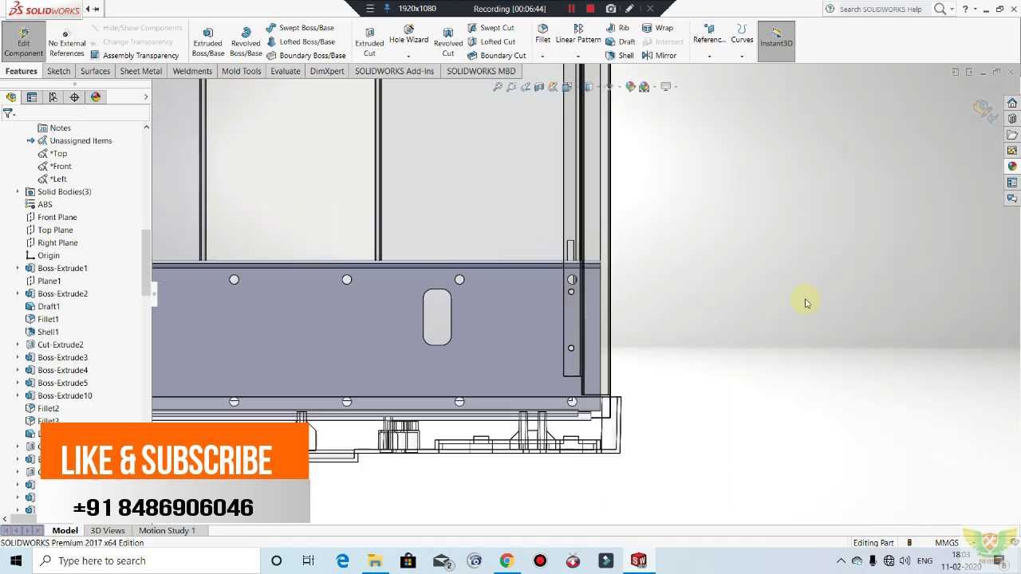
{"action": "middle_click_drag", "start_coordinate": [806, 303], "coordinate": [779, 320]}
{"action": "scroll", "coordinate": [778, 320], "scroll_direction": "up", "scroll_amount": 6}
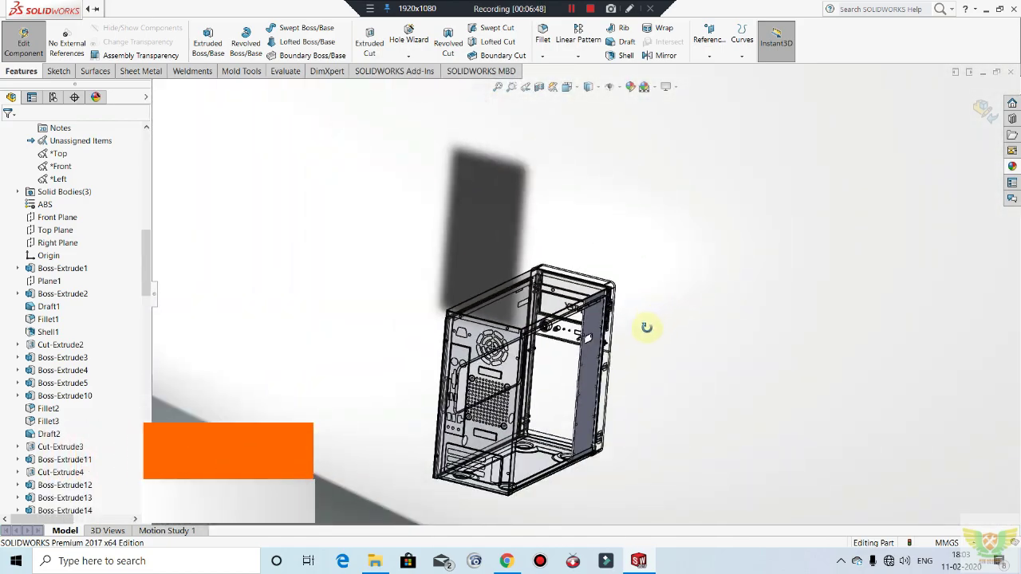
{"action": "scroll", "coordinate": [630, 405], "scroll_direction": "down", "scroll_amount": 3}
{"action": "scroll", "coordinate": [558, 411], "scroll_direction": "up", "scroll_amount": 3}
{"action": "scroll", "coordinate": [502, 399], "scroll_direction": "down", "scroll_amount": 3}
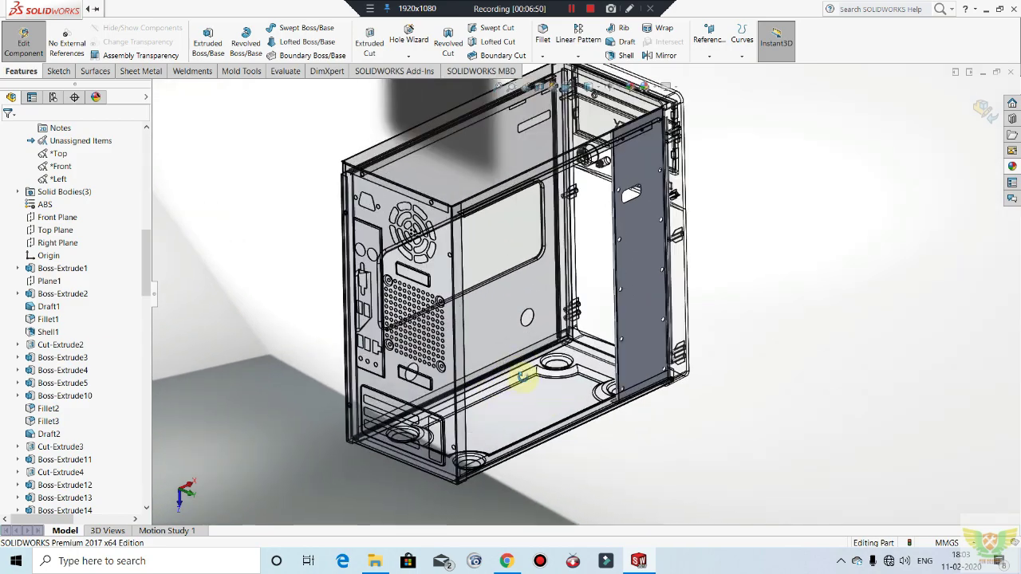
{"action": "left_click", "coordinate": [24, 43]}
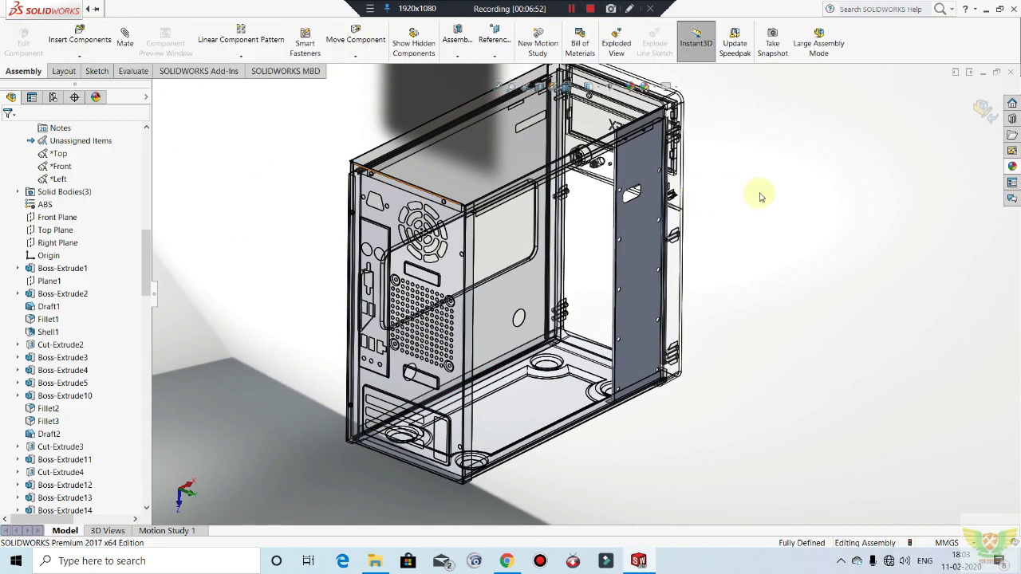
Step: Inspect where the right side inside panel meets the bottom cover, the top plate's side flange and the closed left side of the cabinet
{"action": "middle_click_drag", "start_coordinate": [806, 295], "coordinate": [567, 388]}
{"action": "scroll", "coordinate": [567, 388], "scroll_direction": "down", "scroll_amount": 4}
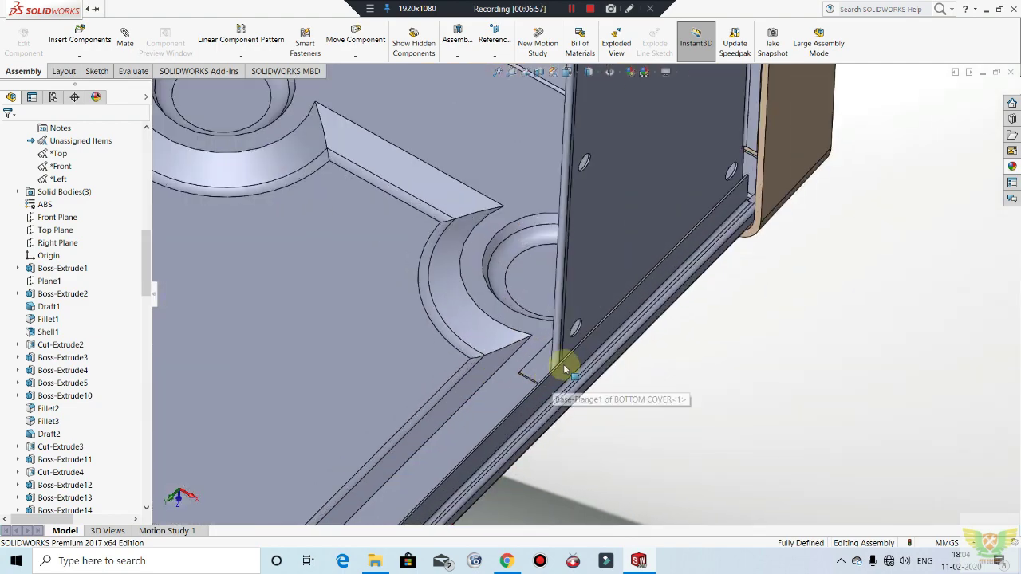
{"action": "scroll", "coordinate": [556, 363], "scroll_direction": "up", "scroll_amount": 3}
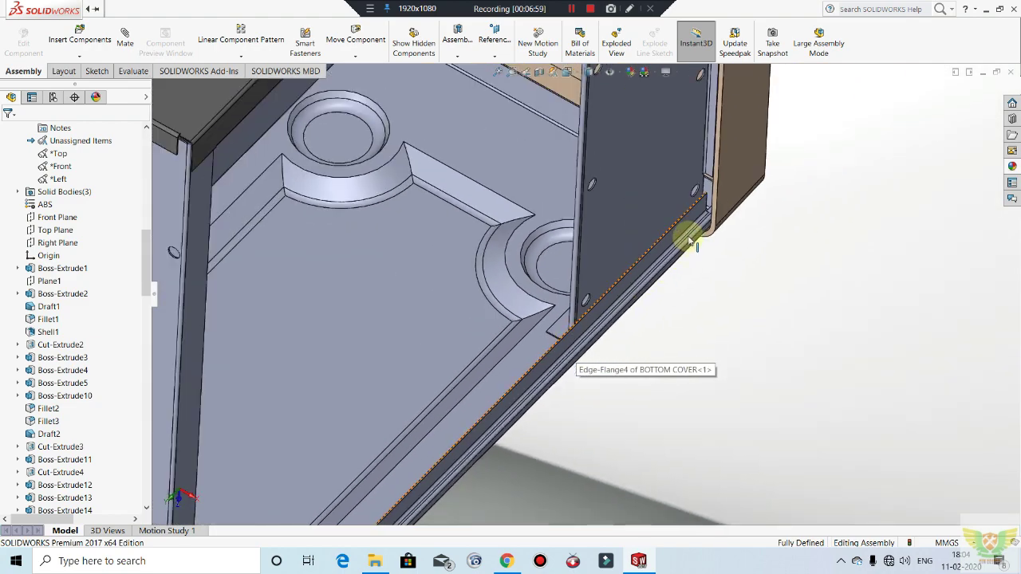
{"action": "middle_click_drag", "start_coordinate": [692, 235], "coordinate": [496, 219]}
{"action": "scroll", "coordinate": [496, 219], "scroll_direction": "down", "scroll_amount": 4}
{"action": "scroll", "coordinate": [492, 189], "scroll_direction": "up", "scroll_amount": 1}
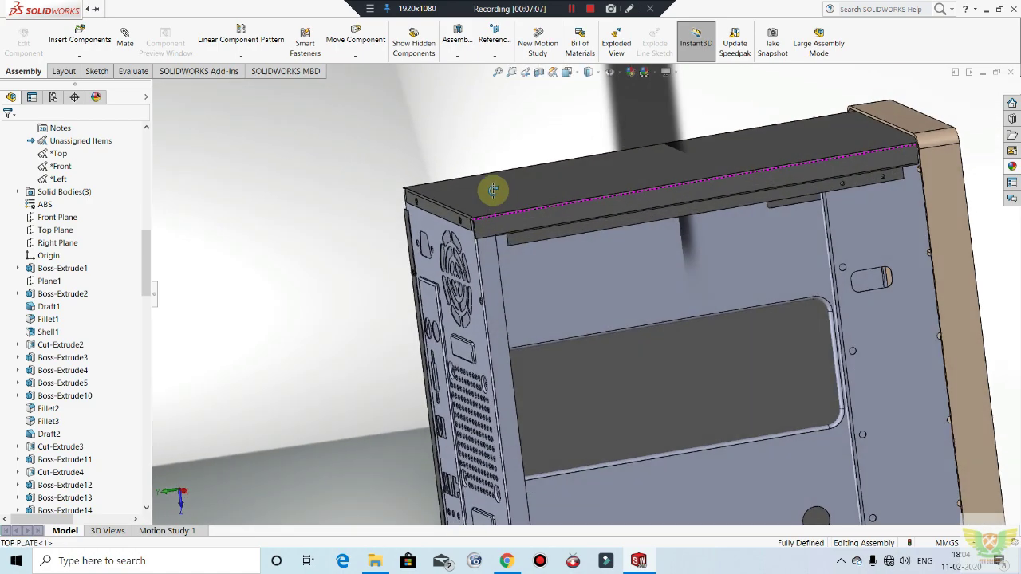
{"action": "scroll", "coordinate": [777, 219], "scroll_direction": "up", "scroll_amount": 1}
{"action": "middle_click_drag", "start_coordinate": [778, 219], "coordinate": [768, 335]}
{"action": "scroll", "coordinate": [667, 261], "scroll_direction": "down", "scroll_amount": 2}
{"action": "scroll", "coordinate": [667, 260], "scroll_direction": "up", "scroll_amount": 2}
{"action": "scroll", "coordinate": [662, 271], "scroll_direction": "up", "scroll_amount": 3}
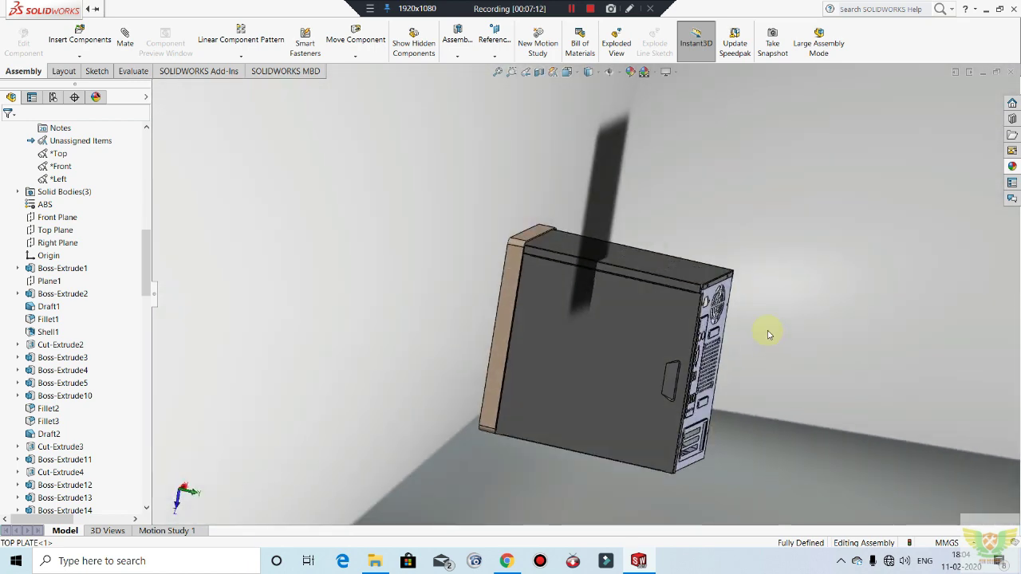
Step: Collapse the expanded plastic cover, left side cover and top plate branches and show the hidden Side Cover Right component
{"action": "scroll", "coordinate": [14, 194], "scroll_direction": "up", "scroll_amount": 2}
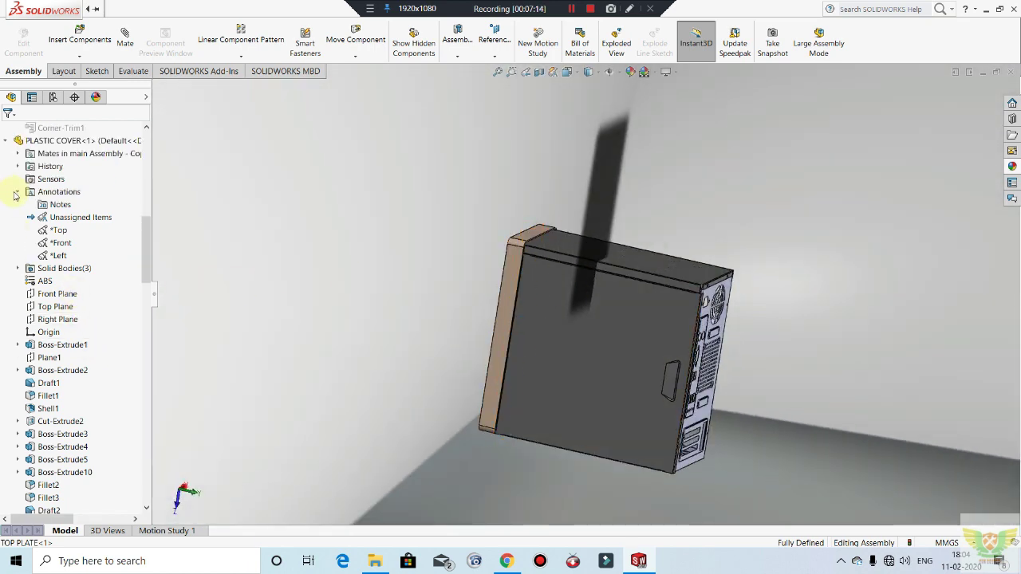
{"action": "left_click", "coordinate": [6, 141]}
{"action": "scroll", "coordinate": [7, 163], "scroll_direction": "up", "scroll_amount": 2}
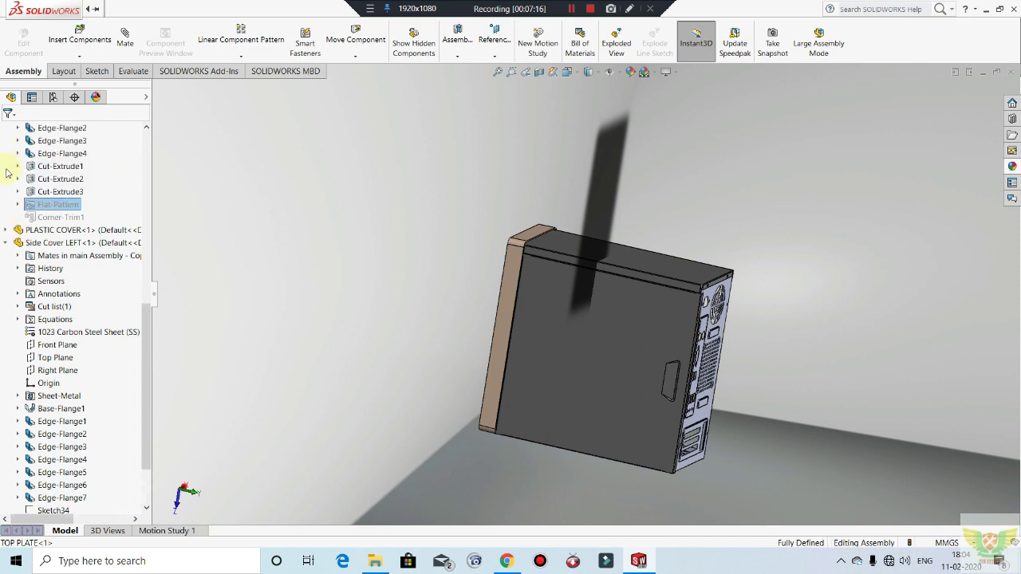
{"action": "left_click", "coordinate": [6, 243]}
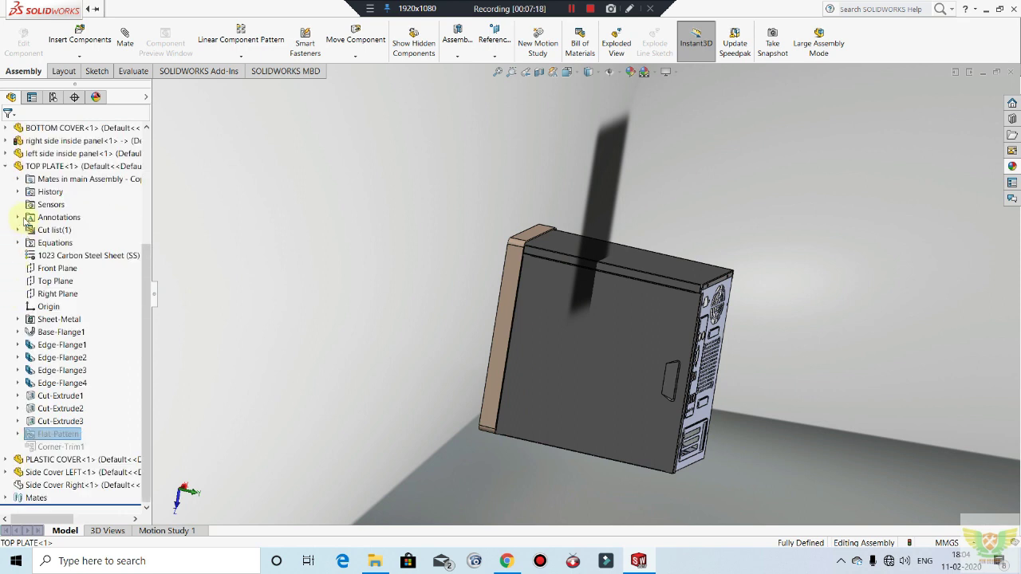
{"action": "left_click", "coordinate": [5, 167]}
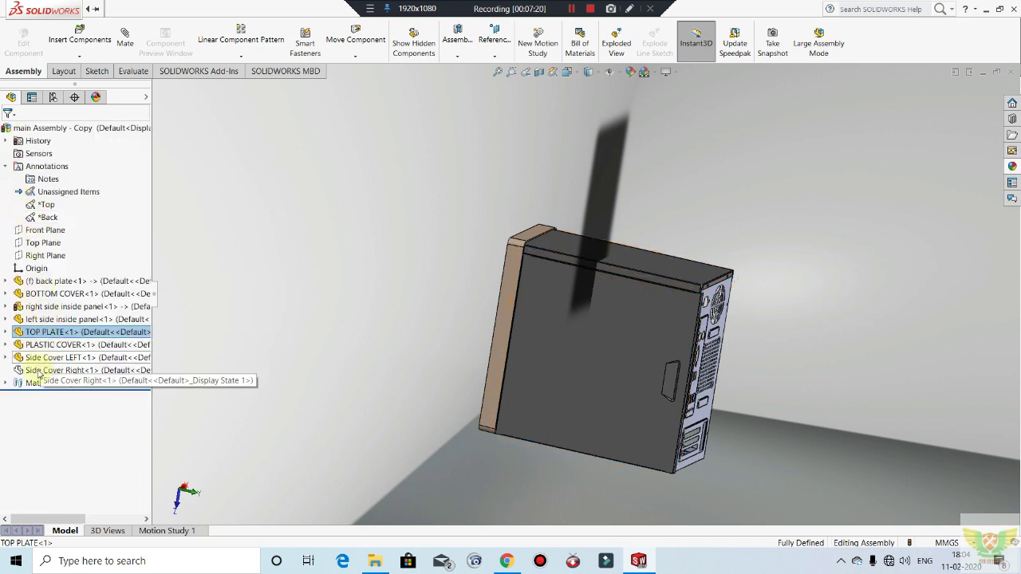
{"action": "right_click", "coordinate": [36, 372]}
{"action": "left_click", "coordinate": [95, 212]}
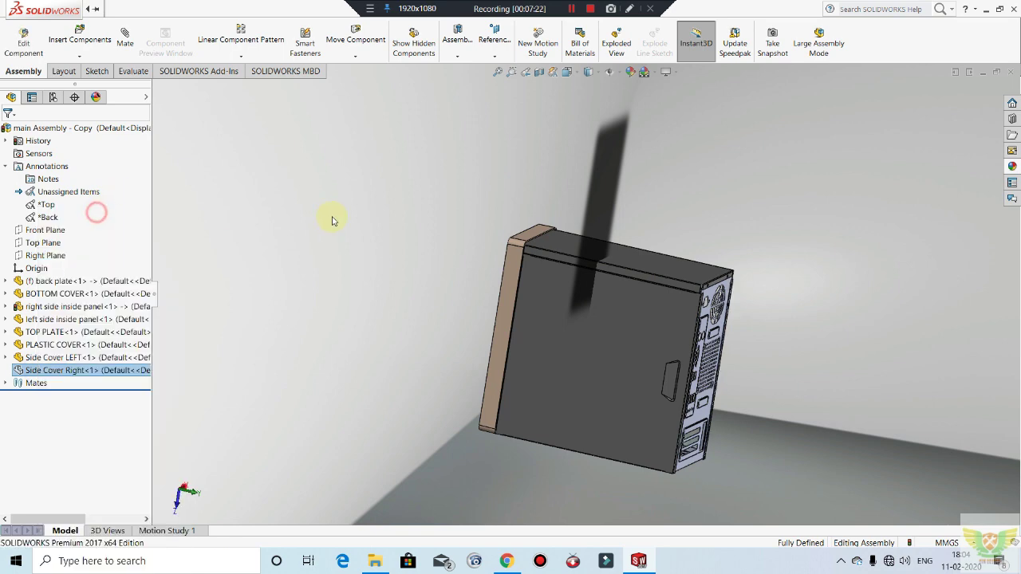
{"action": "left_click", "coordinate": [330, 219]}
Step: Inspect the closed cabinet from its back plate around to the front plastic cover and right side cover
{"action": "middle_click_drag", "start_coordinate": [357, 227], "coordinate": [677, 332]}
{"action": "scroll", "coordinate": [576, 331], "scroll_direction": "down", "scroll_amount": 6}
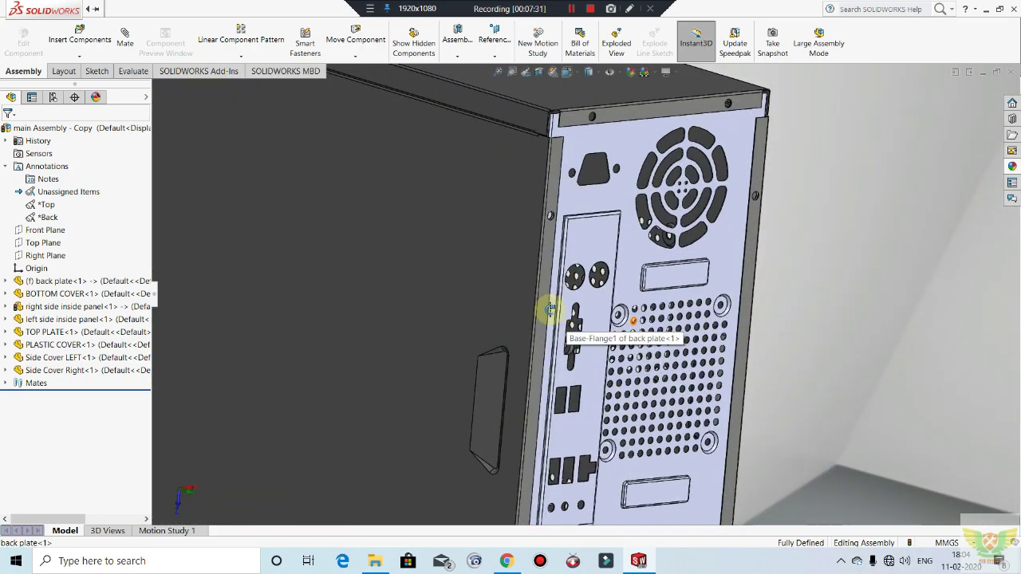
{"action": "middle_click_drag", "start_coordinate": [550, 307], "coordinate": [535, 303]}
{"action": "scroll", "coordinate": [536, 303], "scroll_direction": "up", "scroll_amount": 5}
{"action": "middle_click_drag", "start_coordinate": [564, 360], "coordinate": [662, 301]}
{"action": "scroll", "coordinate": [668, 320], "scroll_direction": "down", "scroll_amount": 1}
{"action": "scroll", "coordinate": [735, 354], "scroll_direction": "up", "scroll_amount": 2}
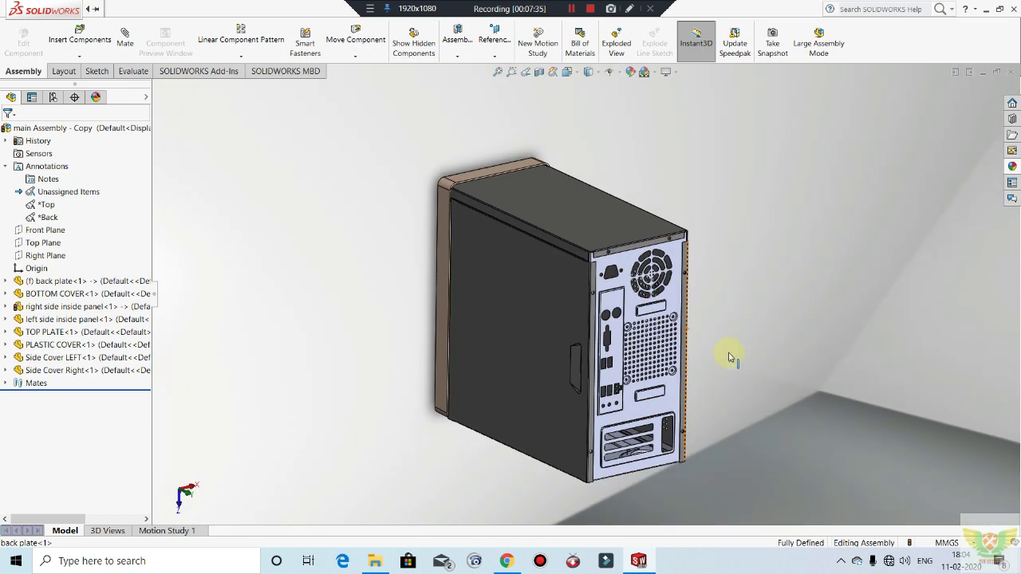
{"action": "middle_click_drag", "start_coordinate": [731, 358], "coordinate": [711, 370]}
{"action": "scroll", "coordinate": [709, 363], "scroll_direction": "down", "scroll_amount": 2}
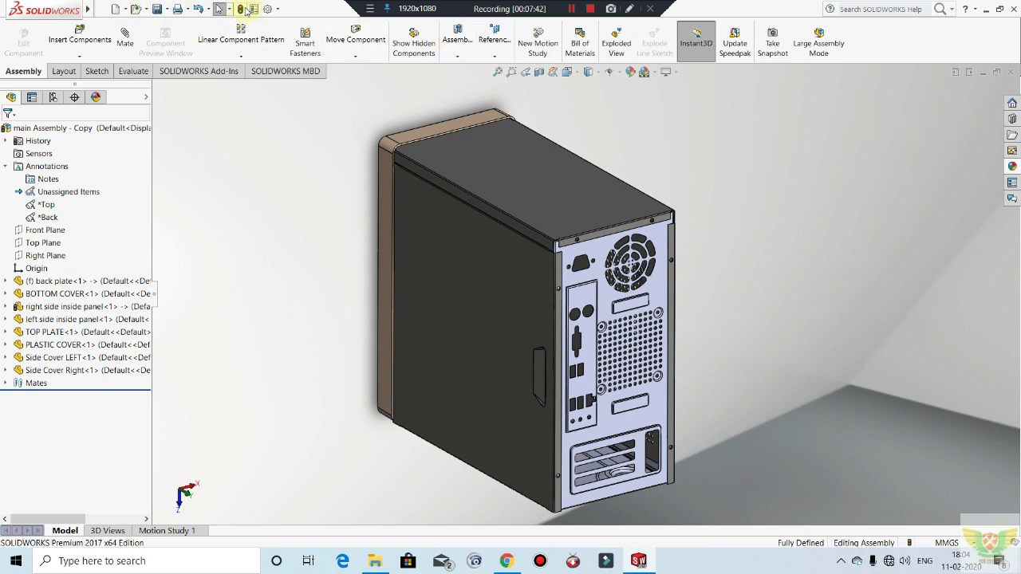
{"action": "scroll", "coordinate": [335, 255], "scroll_direction": "up", "scroll_amount": 3}
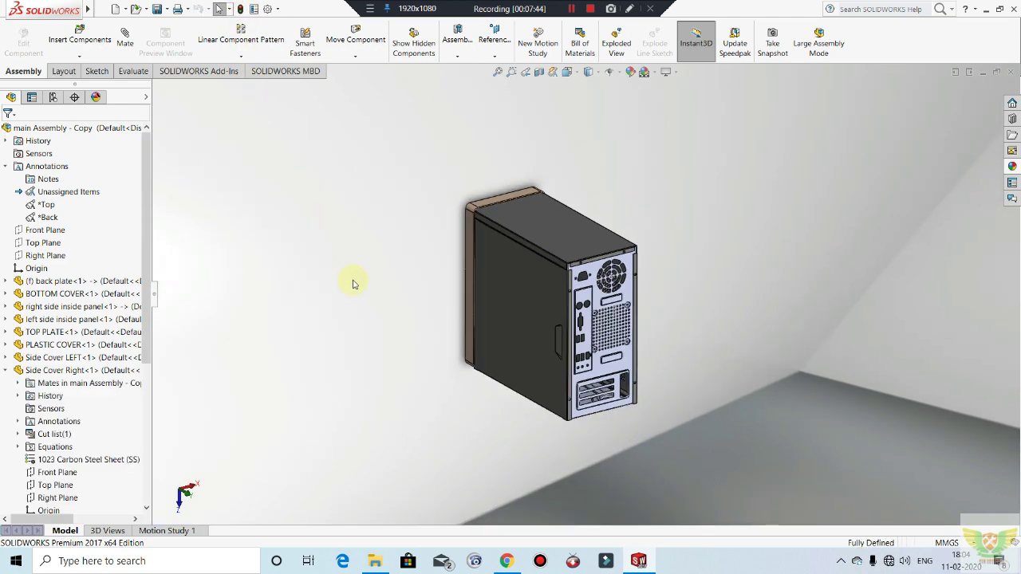
{"action": "middle_click_drag", "start_coordinate": [355, 284], "coordinate": [590, 385]}
{"action": "scroll", "coordinate": [598, 301], "scroll_direction": "down", "scroll_amount": 1}
{"action": "middle_click_drag", "start_coordinate": [593, 287], "coordinate": [614, 326]}
{"action": "scroll", "coordinate": [611, 337], "scroll_direction": "down", "scroll_amount": 1}
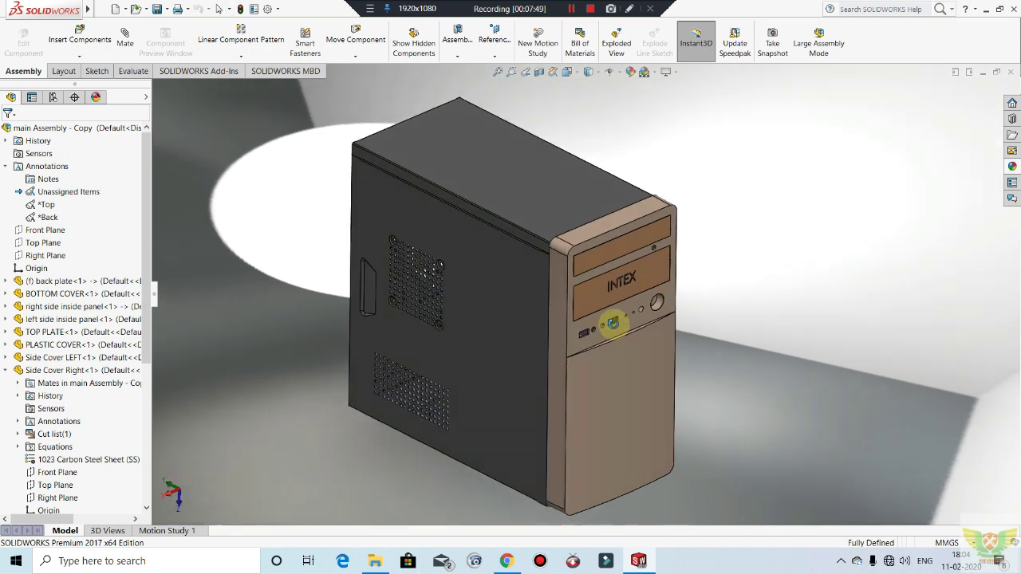
Step: Turn on perspective display for the assembly
{"action": "left_click", "coordinate": [658, 72]}
{"action": "left_click", "coordinate": [659, 73]}
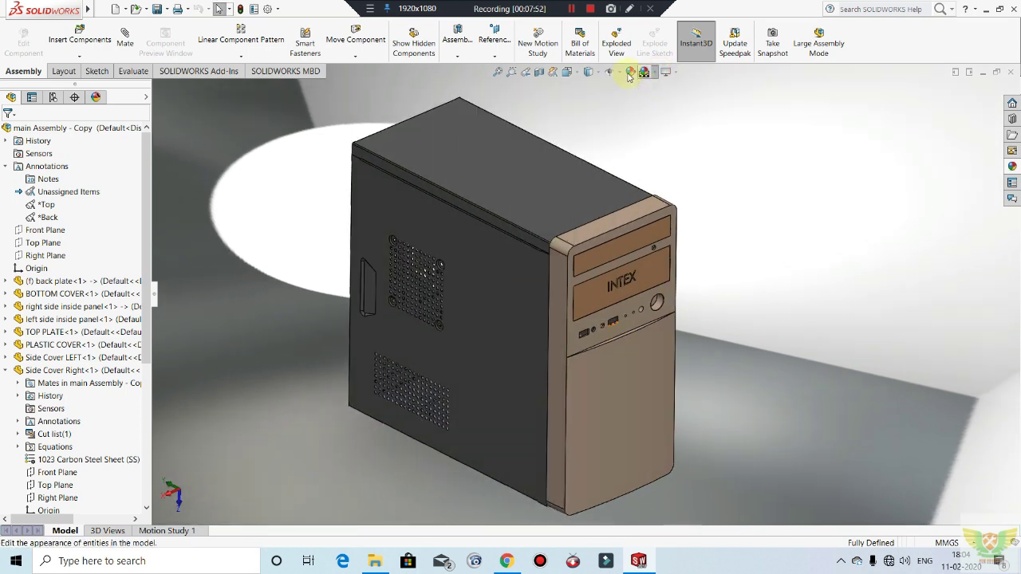
{"action": "left_click", "coordinate": [676, 73]}
{"action": "left_click", "coordinate": [697, 113]}
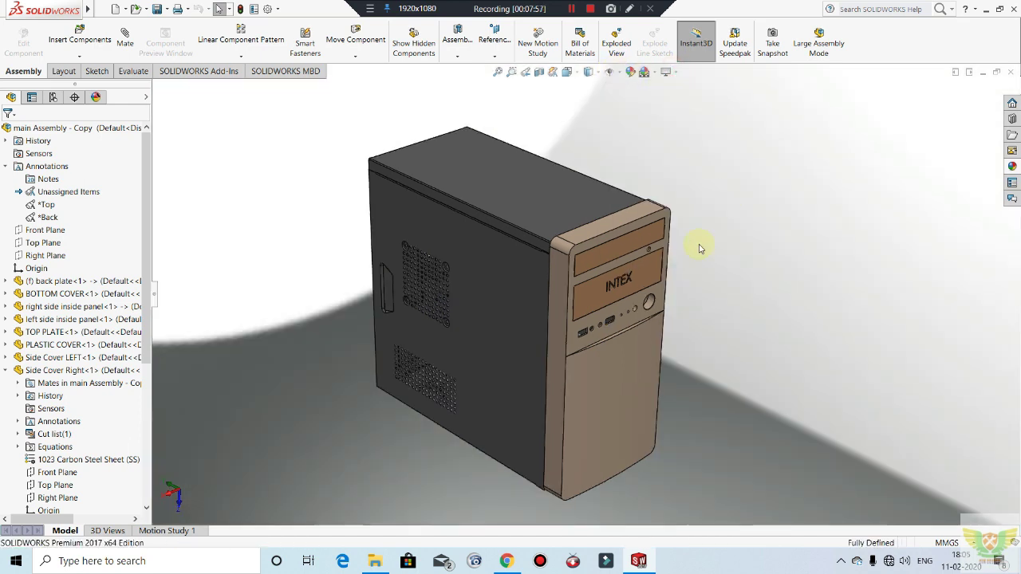
{"action": "scroll", "coordinate": [391, 366], "scroll_direction": "down", "scroll_amount": 2}
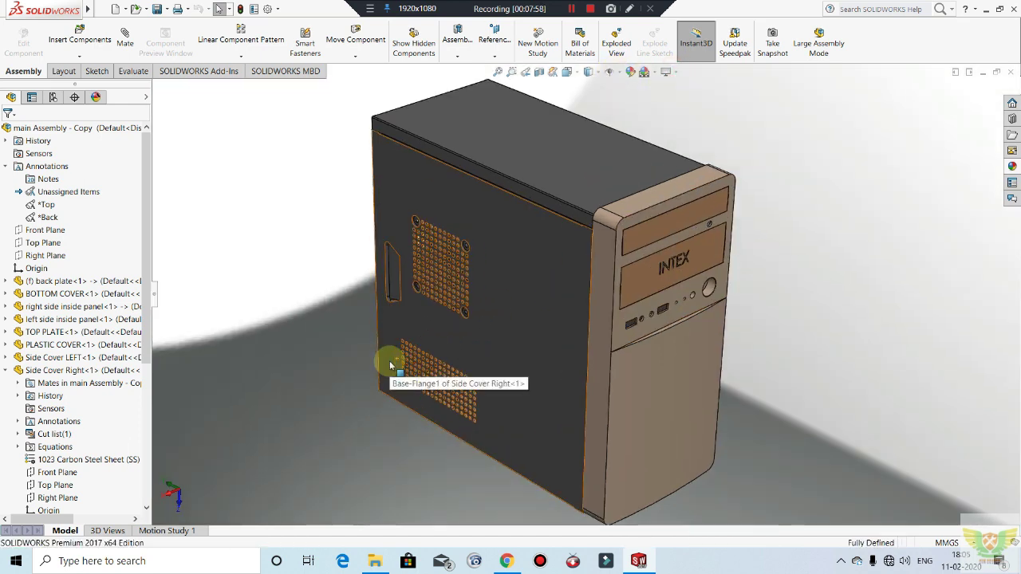
{"action": "scroll", "coordinate": [594, 318], "scroll_direction": "up", "scroll_amount": 2}
{"action": "scroll", "coordinate": [771, 265], "scroll_direction": "down", "scroll_amount": 2}
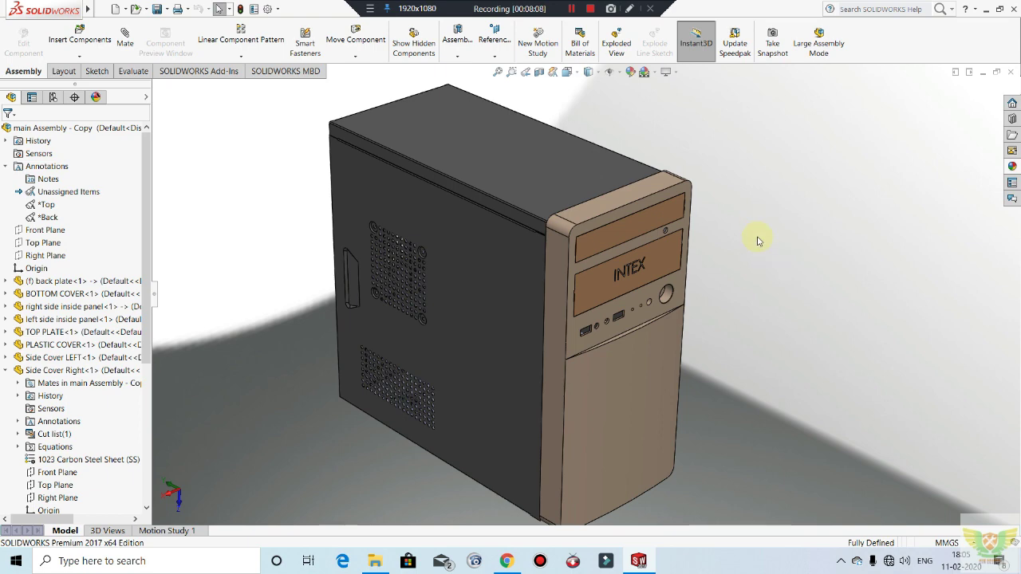
{"action": "middle_click_drag", "start_coordinate": [749, 251], "coordinate": [773, 247]}
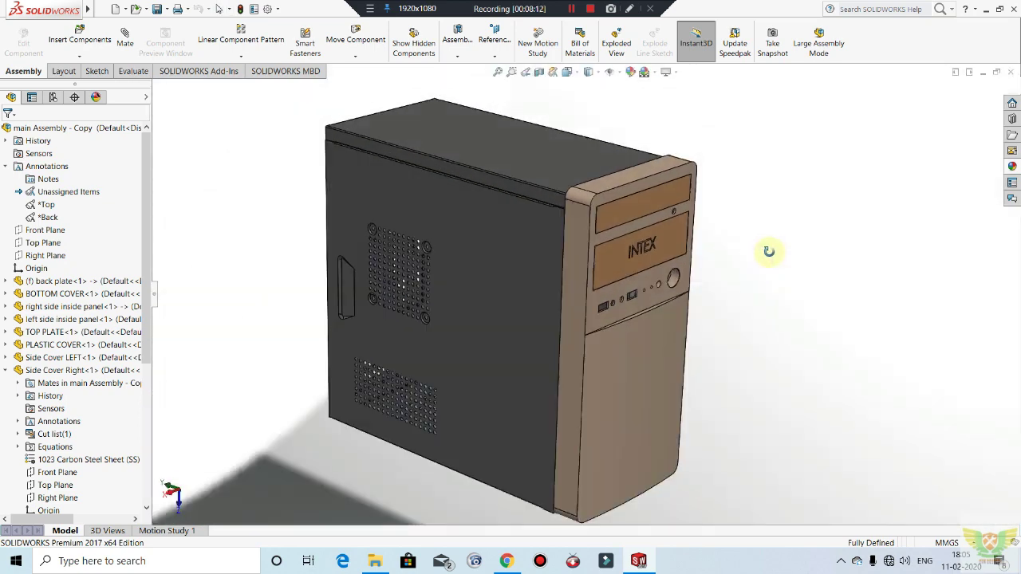
{"action": "scroll", "coordinate": [761, 281], "scroll_direction": "up", "scroll_amount": 2}
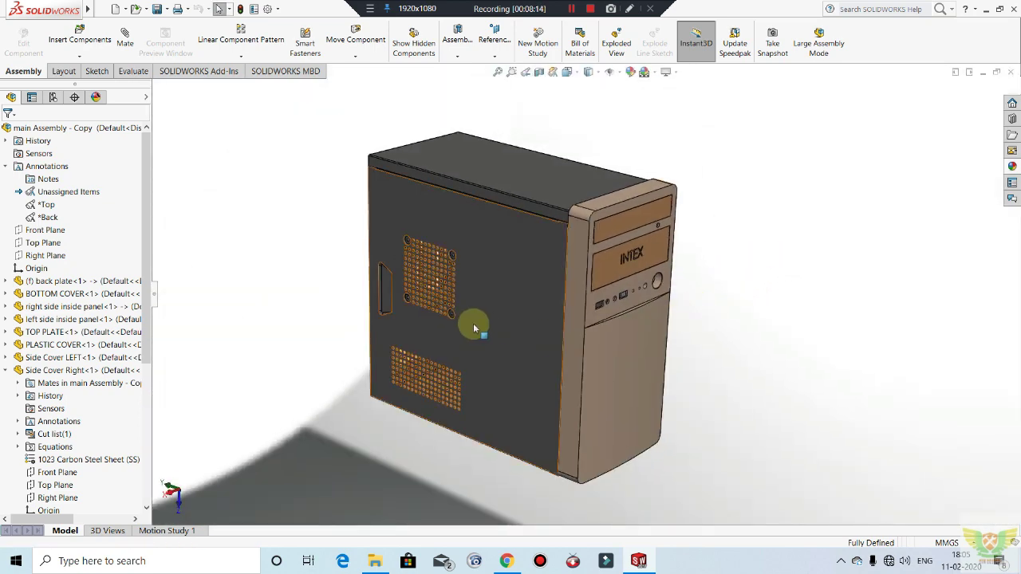
{"action": "scroll", "coordinate": [474, 327], "scroll_direction": "down", "scroll_amount": 2}
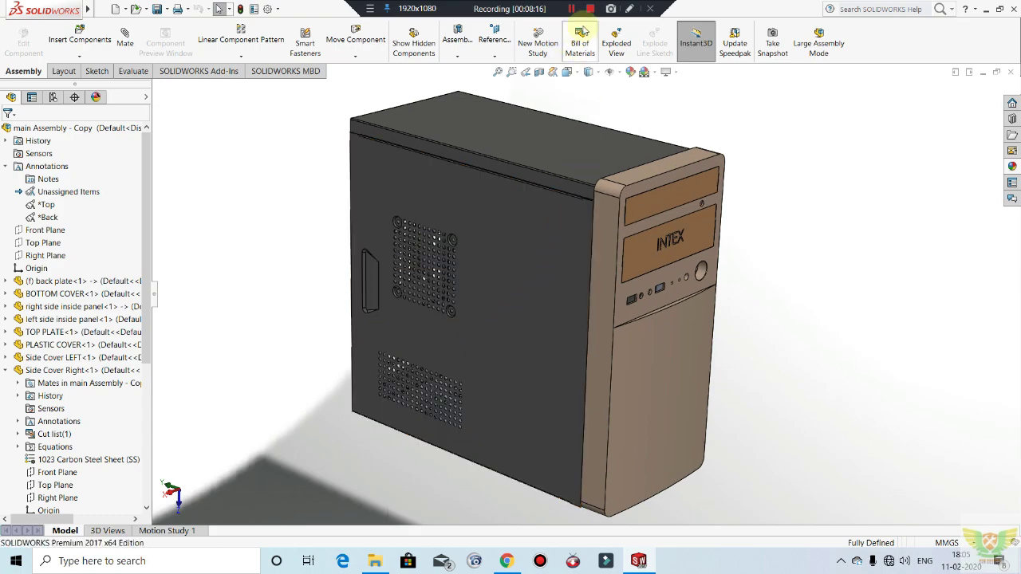